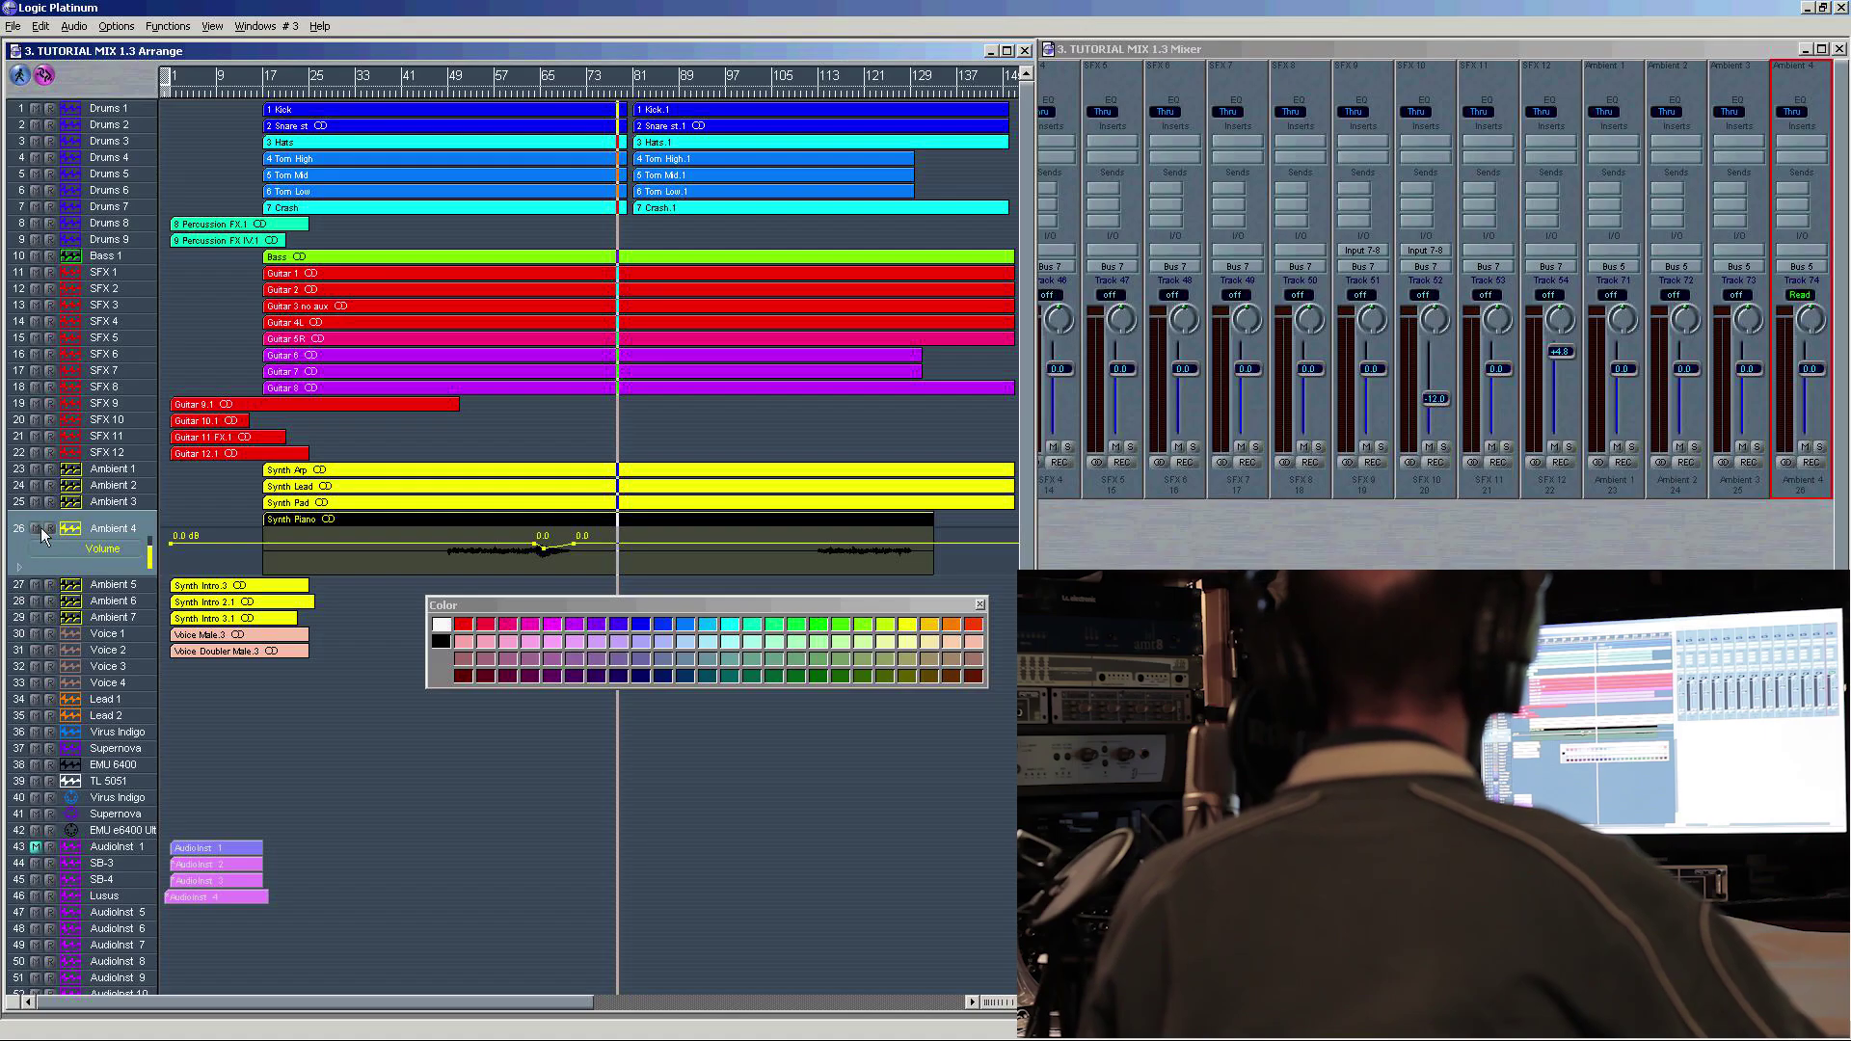
# Step: Mute the Ambient 4 track and shorten the Guitar 2 region on SFX 2 to end at about bar 117
pyautogui.click(35, 530)
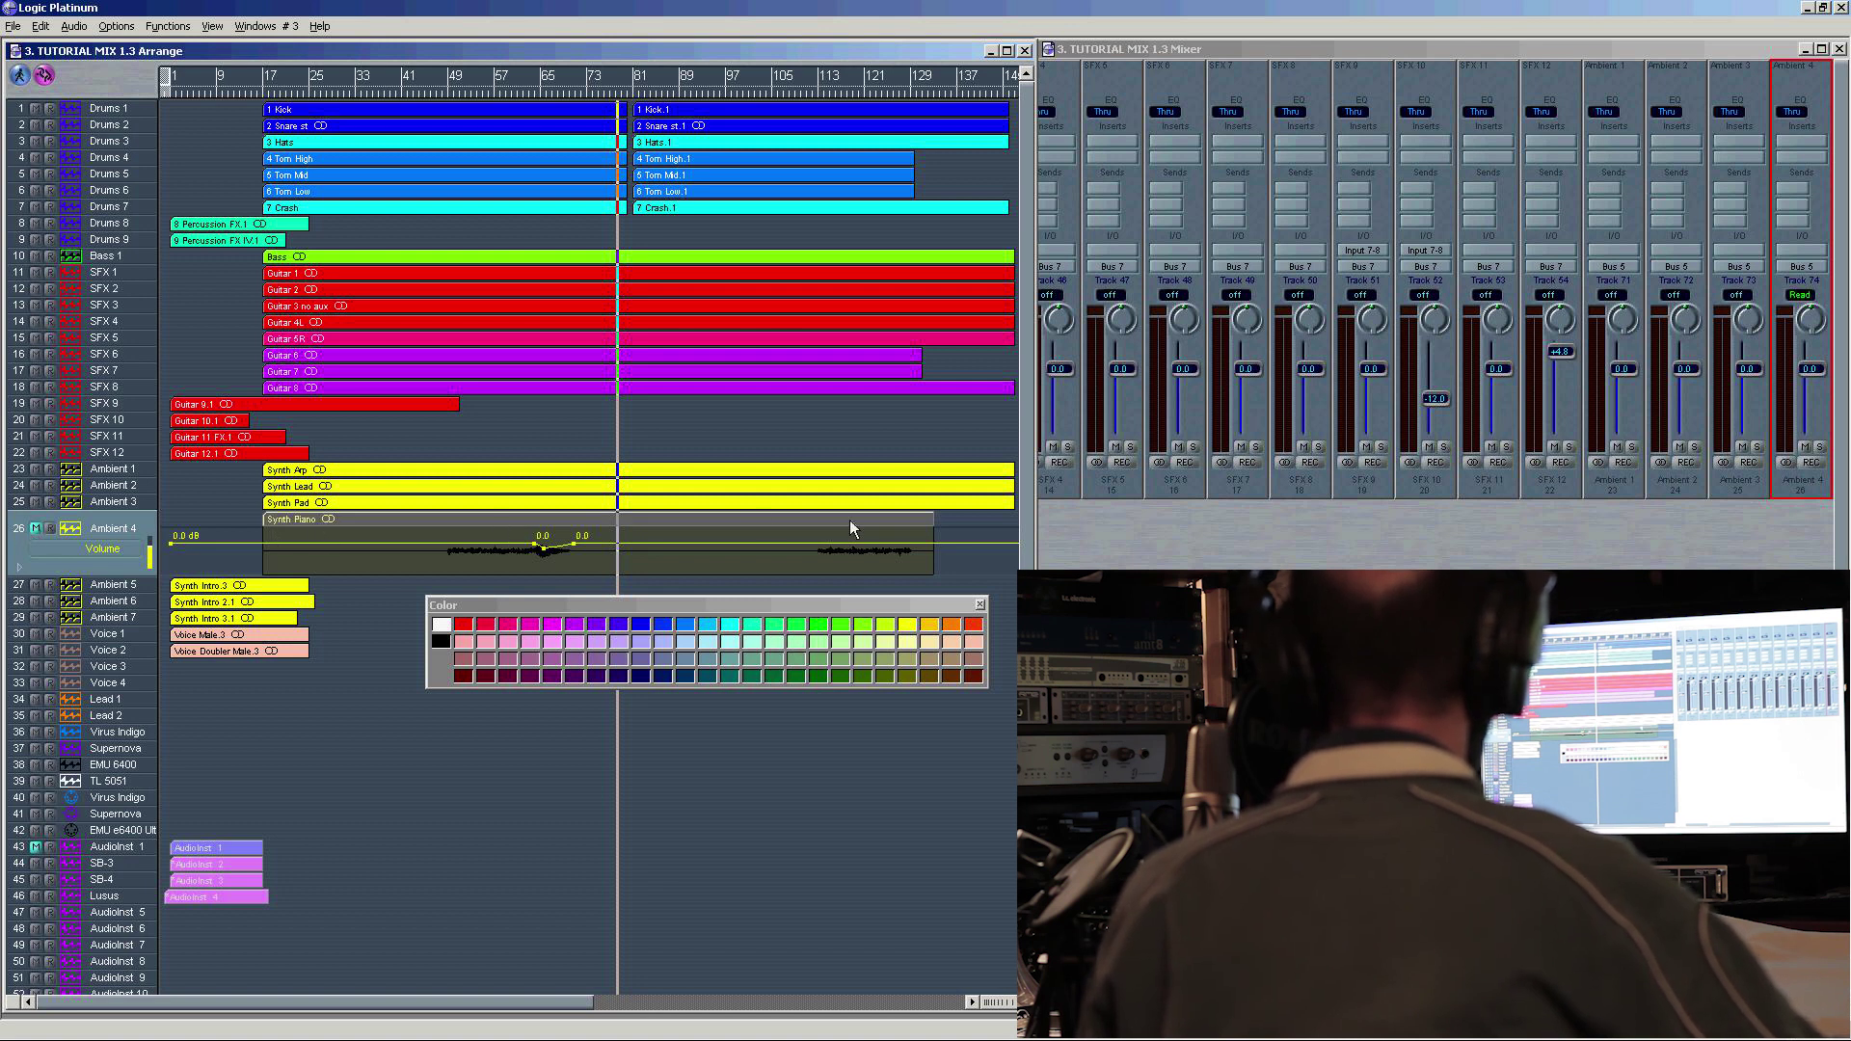
pyautogui.click(445, 307)
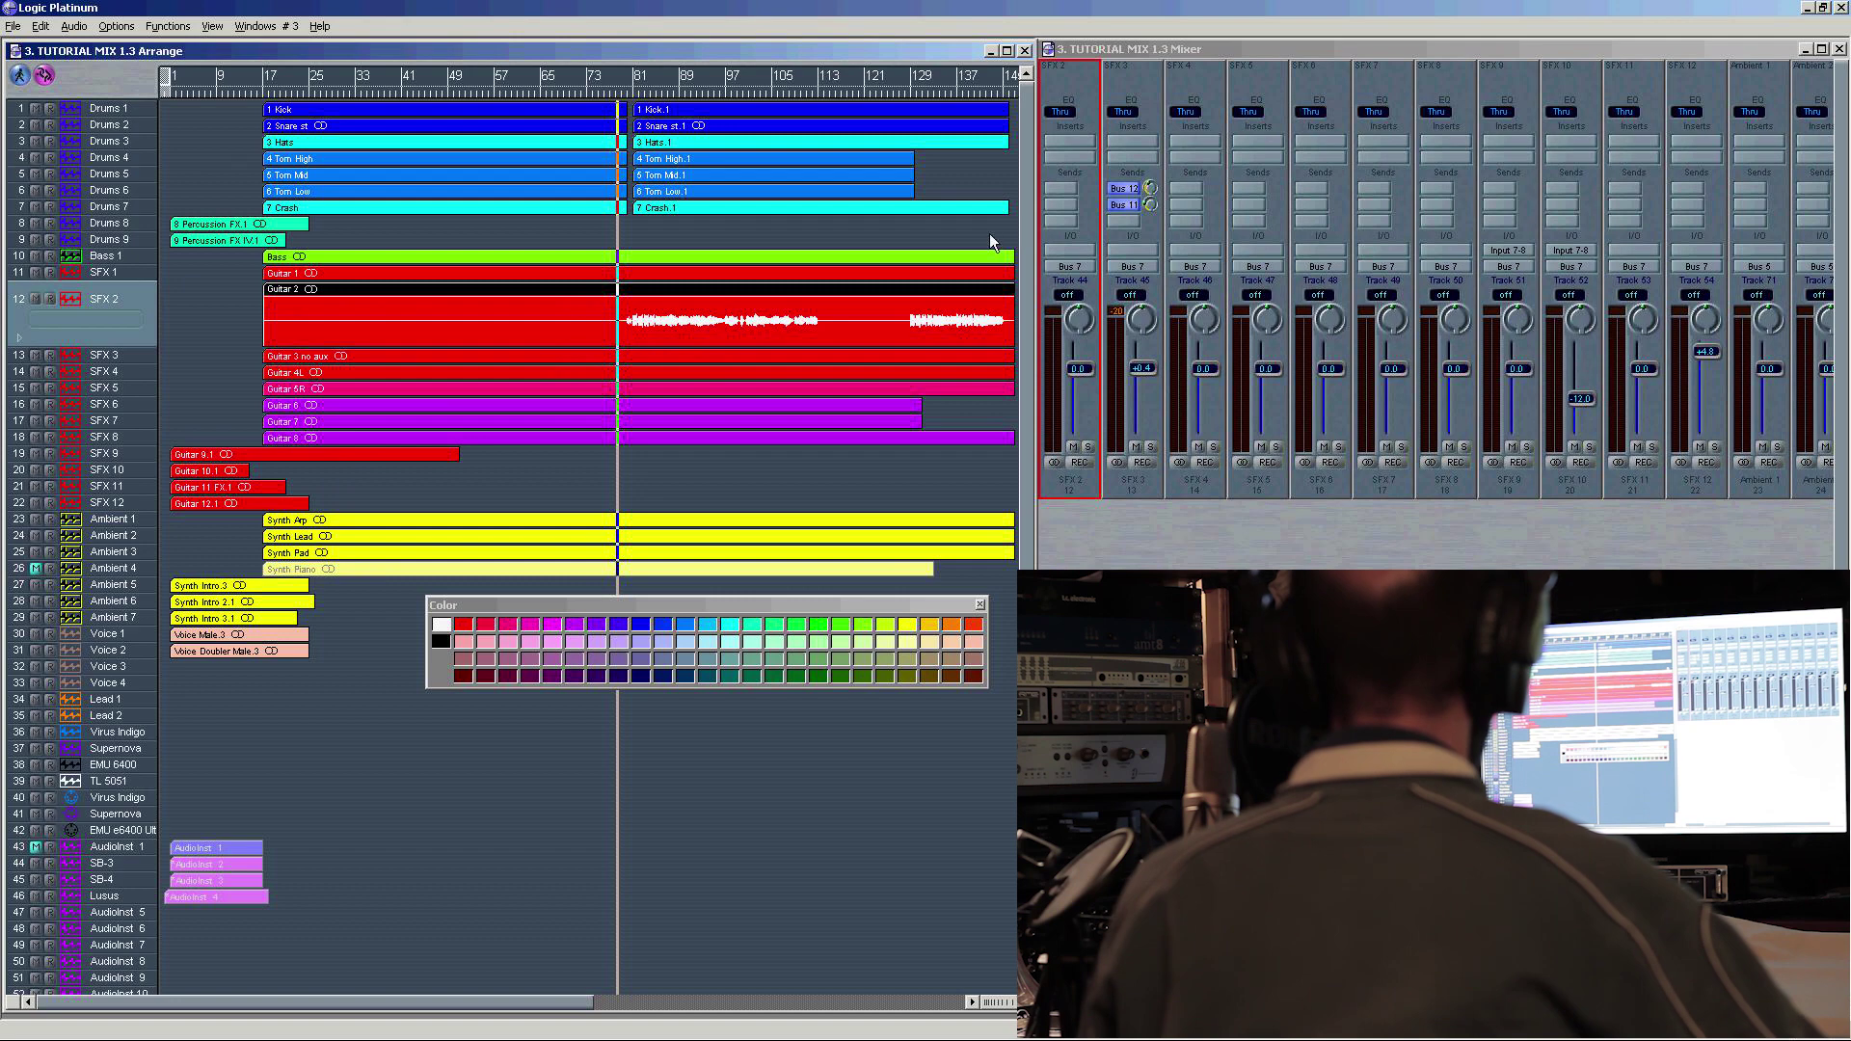
pyautogui.hscroll(4, 989, 233)
pyautogui.click(812, 345)
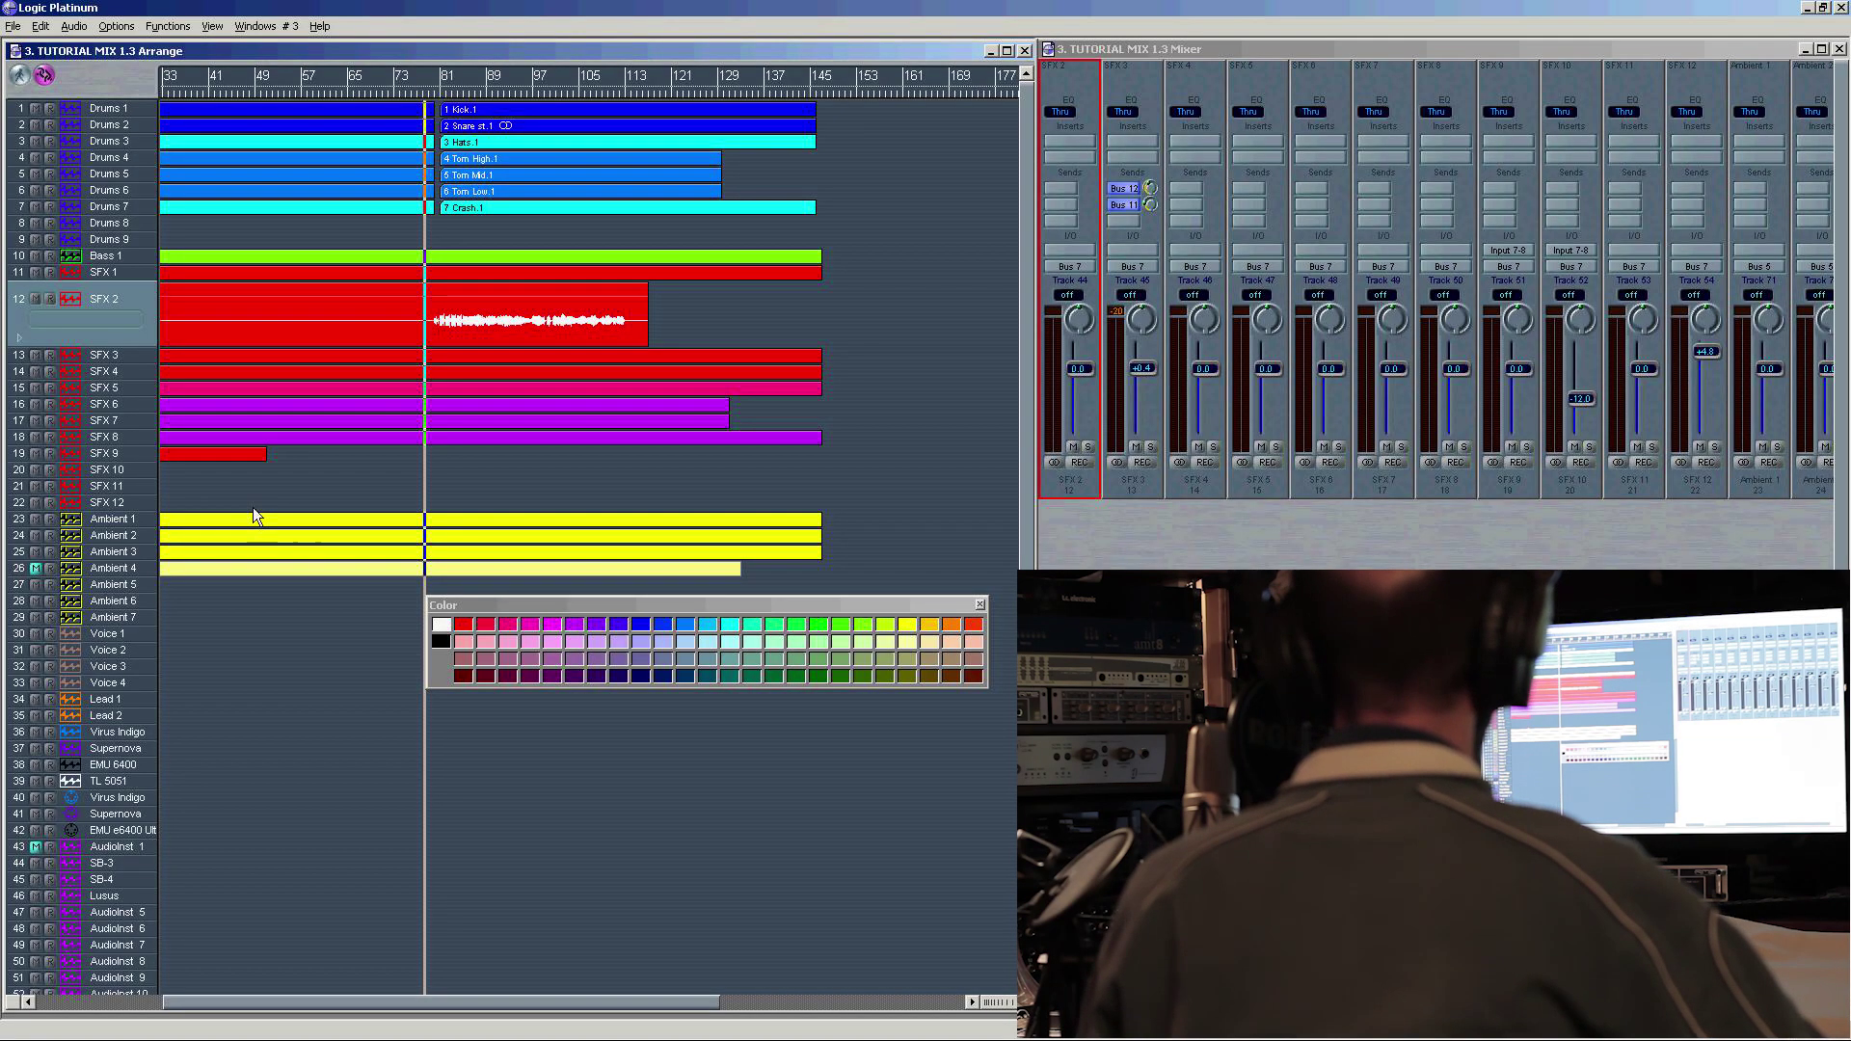
# Step: Place the Guitar 9.3 region on the SFX 9 track, starting at bar 97
pyautogui.hscroll(-4, 260, 489)
pyautogui.click(285, 489)
pyautogui.click(311, 409)
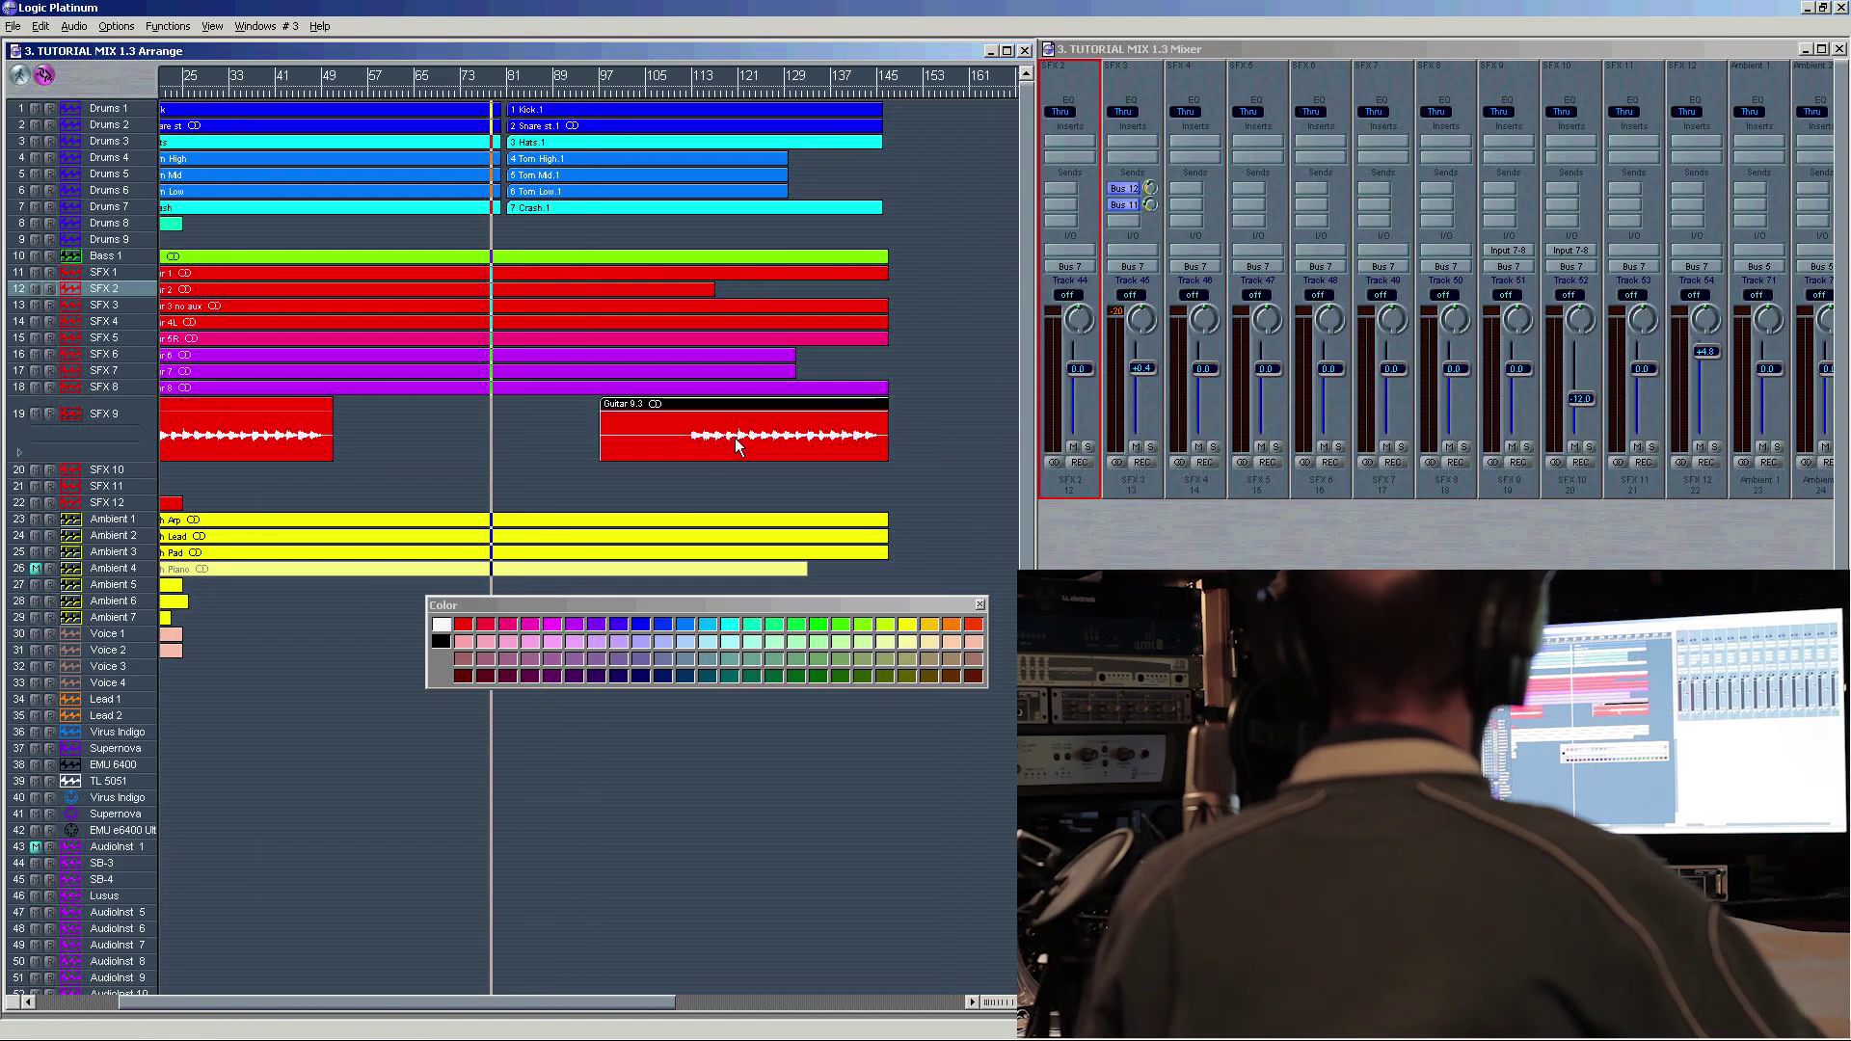
pyautogui.moveTo(735, 438); pyautogui.dragTo(727, 437)
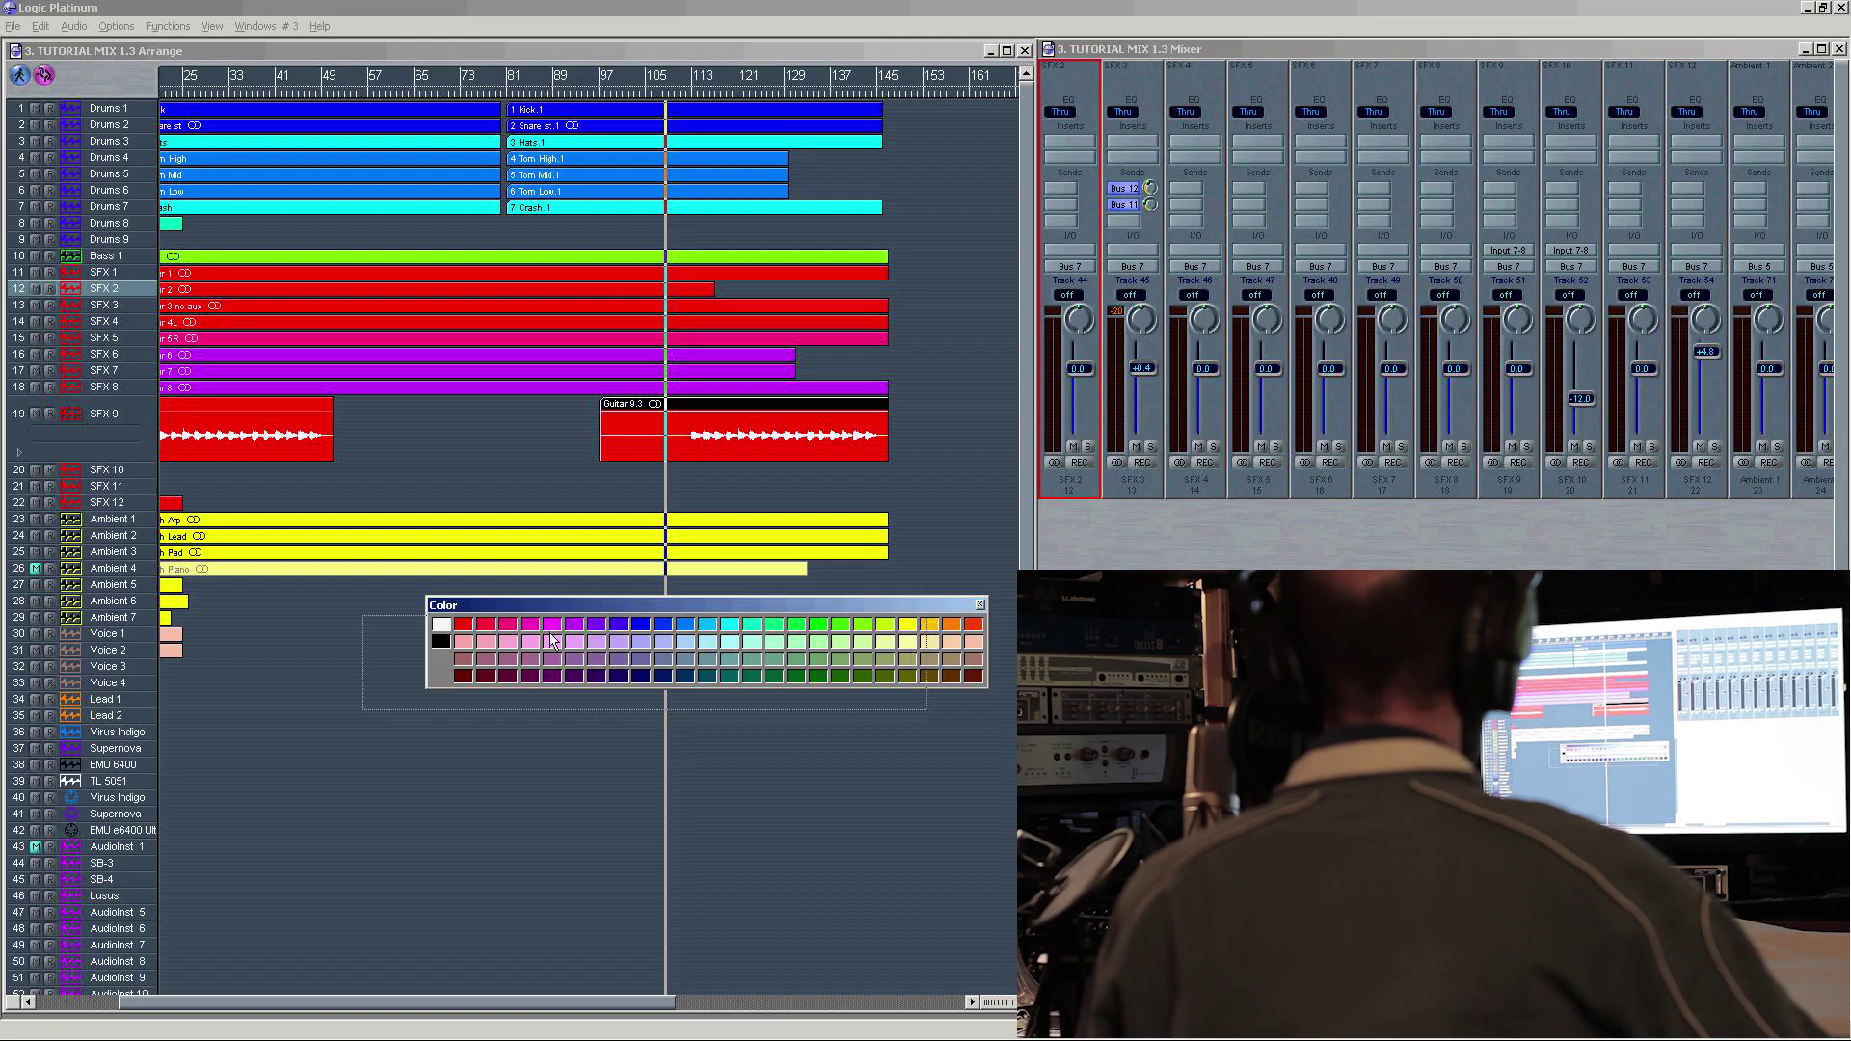
# Step: Move the Color palette aside and close it
pyautogui.moveTo(964, 610); pyautogui.dragTo(893, 625)
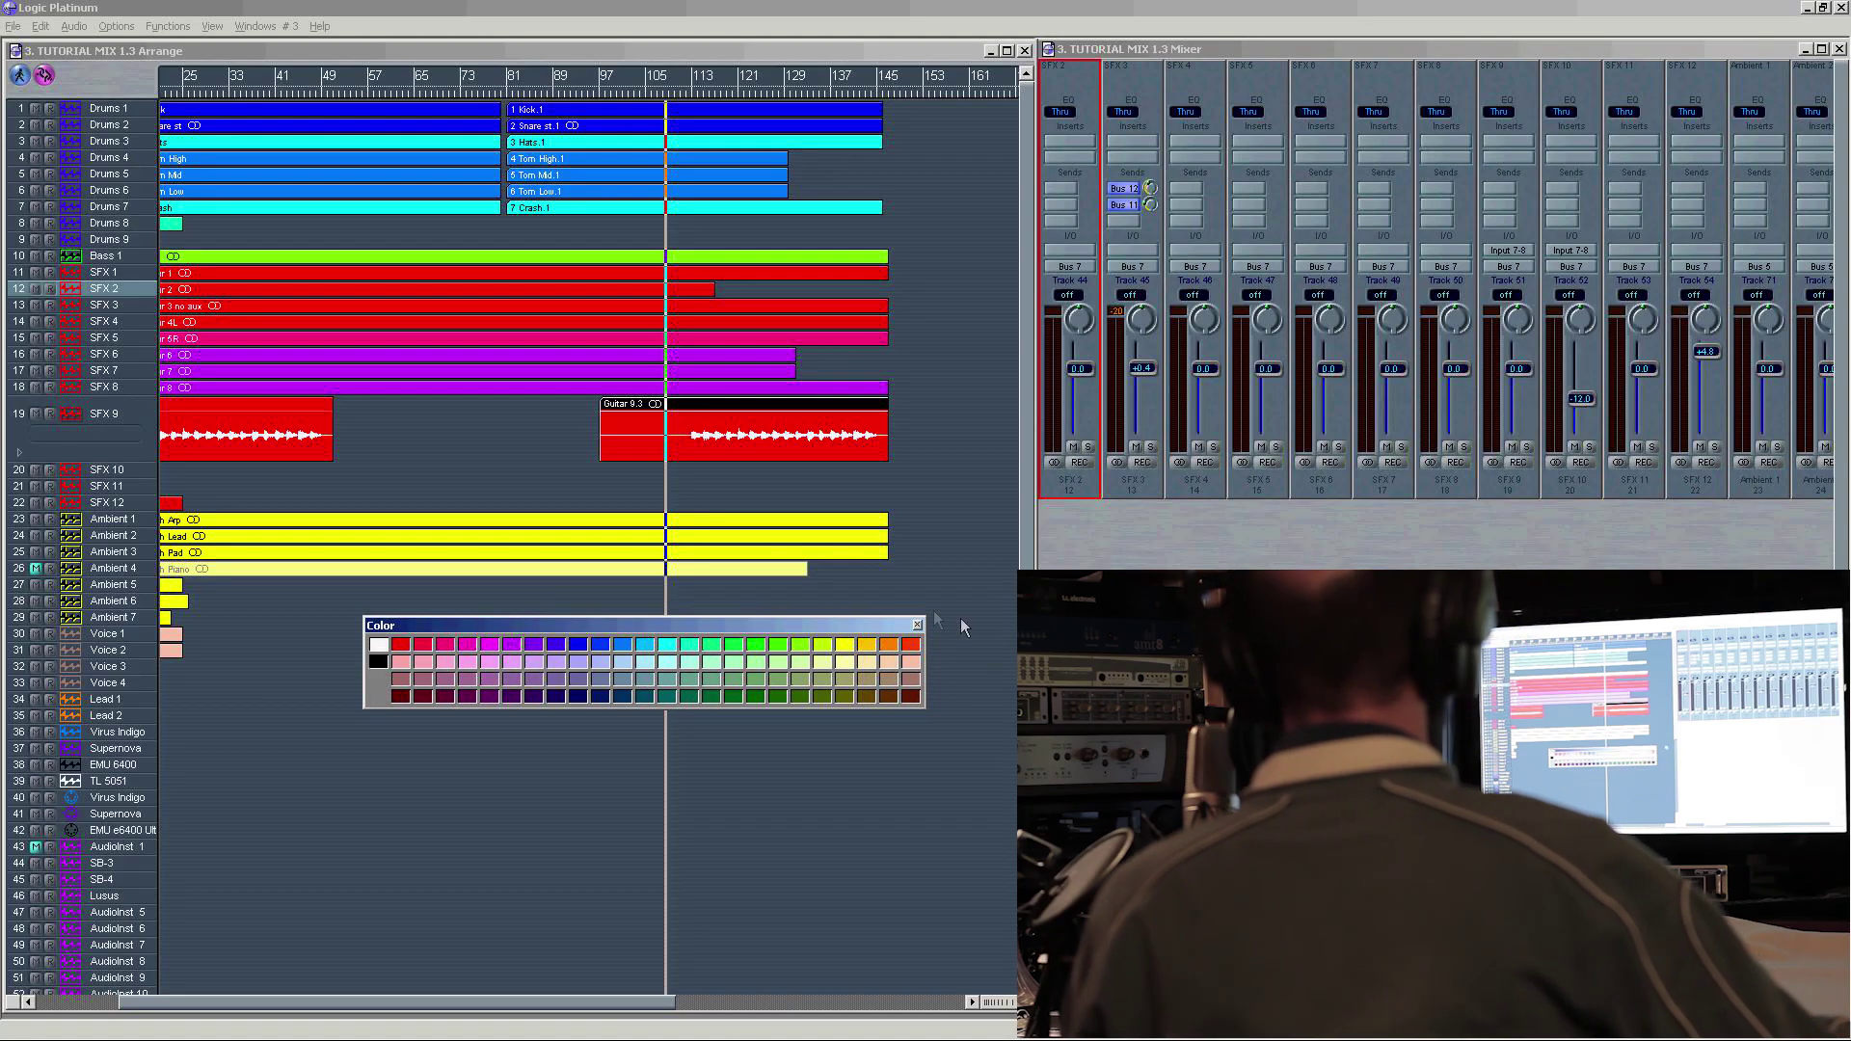
pyautogui.click(917, 624)
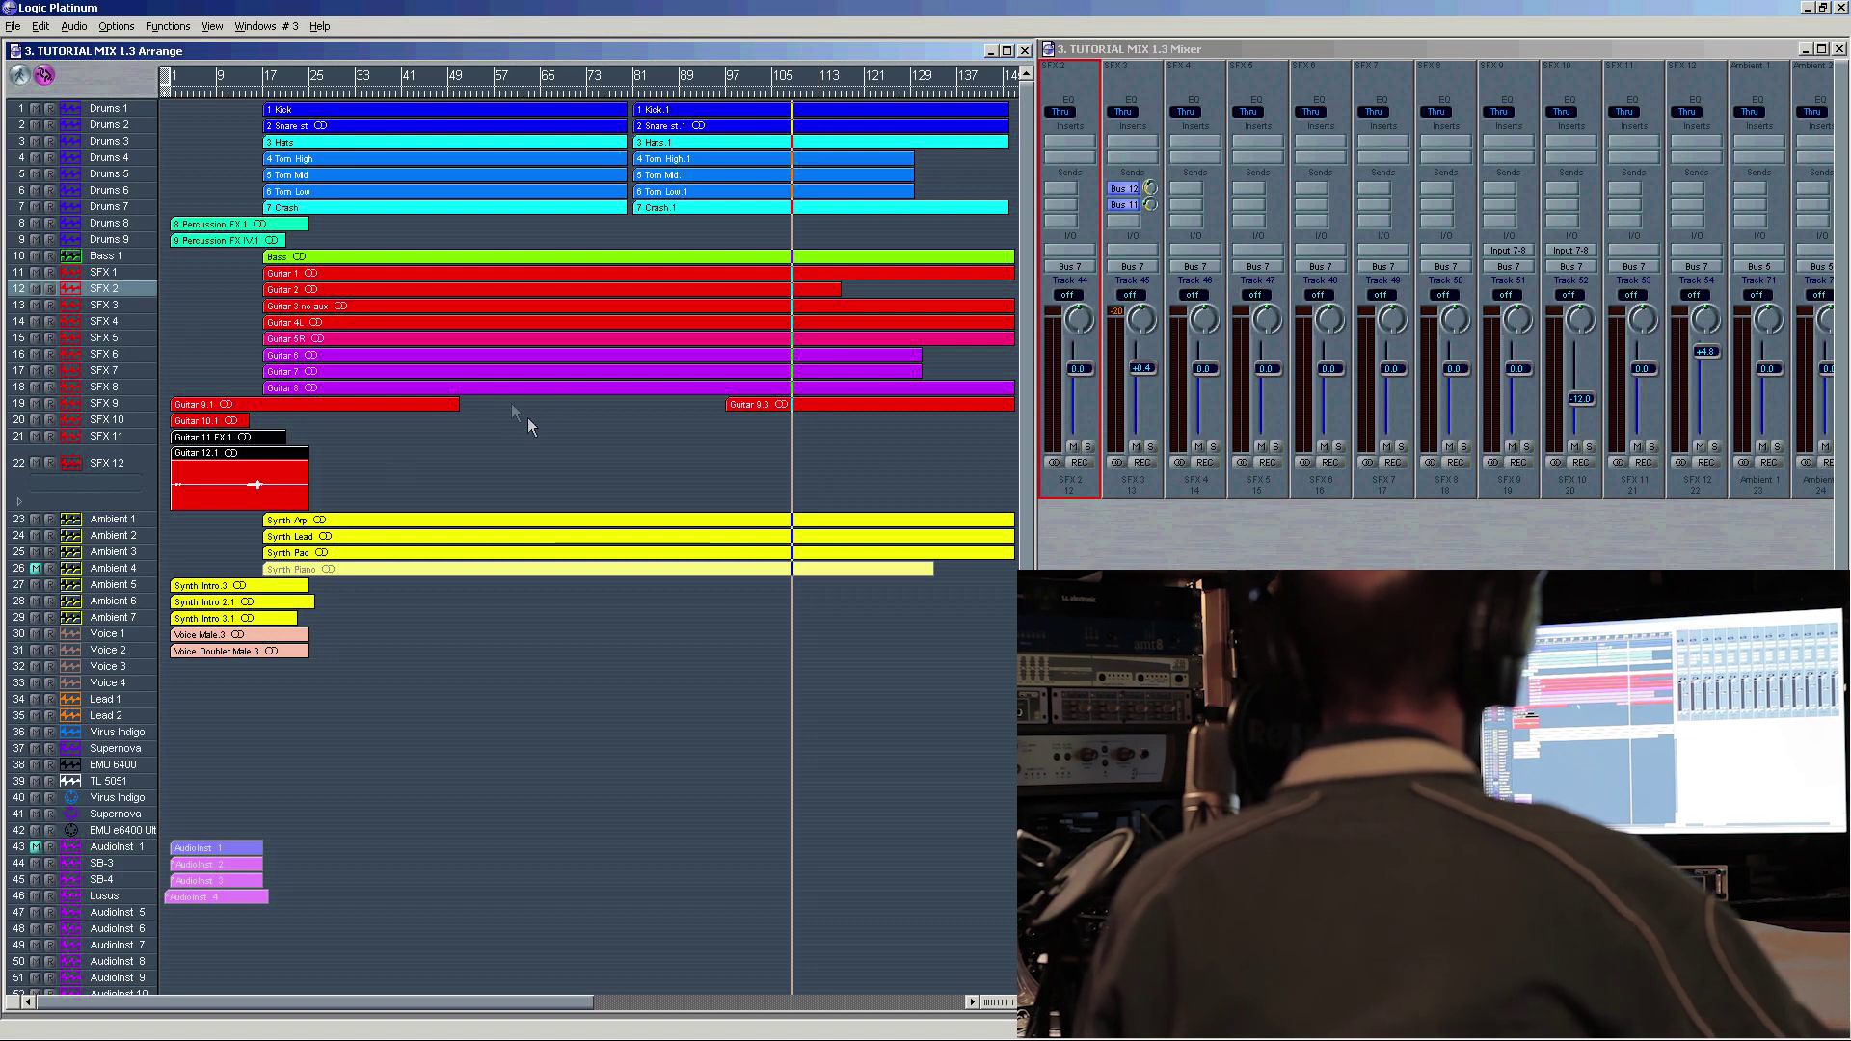
# Step: Select the Synth Pad region and its Ambient 3 track, and assign the track's first send to Bus 12
pyautogui.click(485, 551)
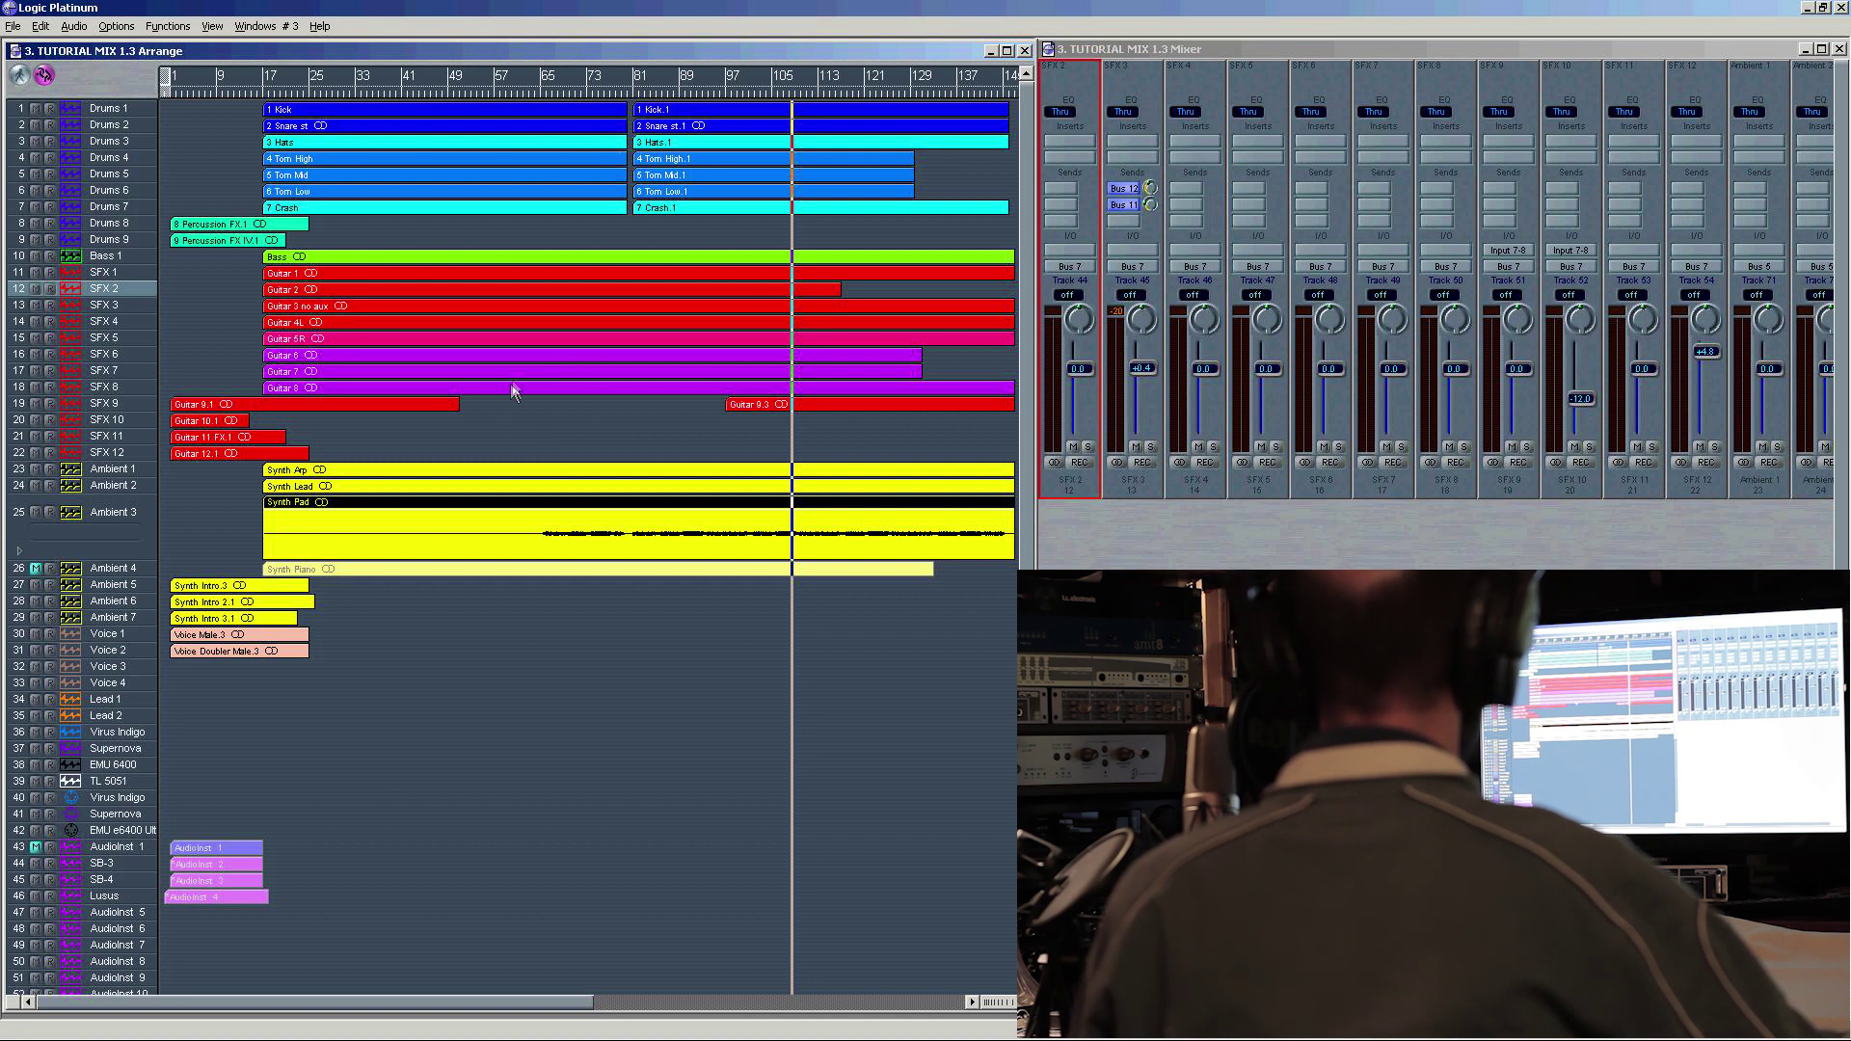
pyautogui.click(692, 291)
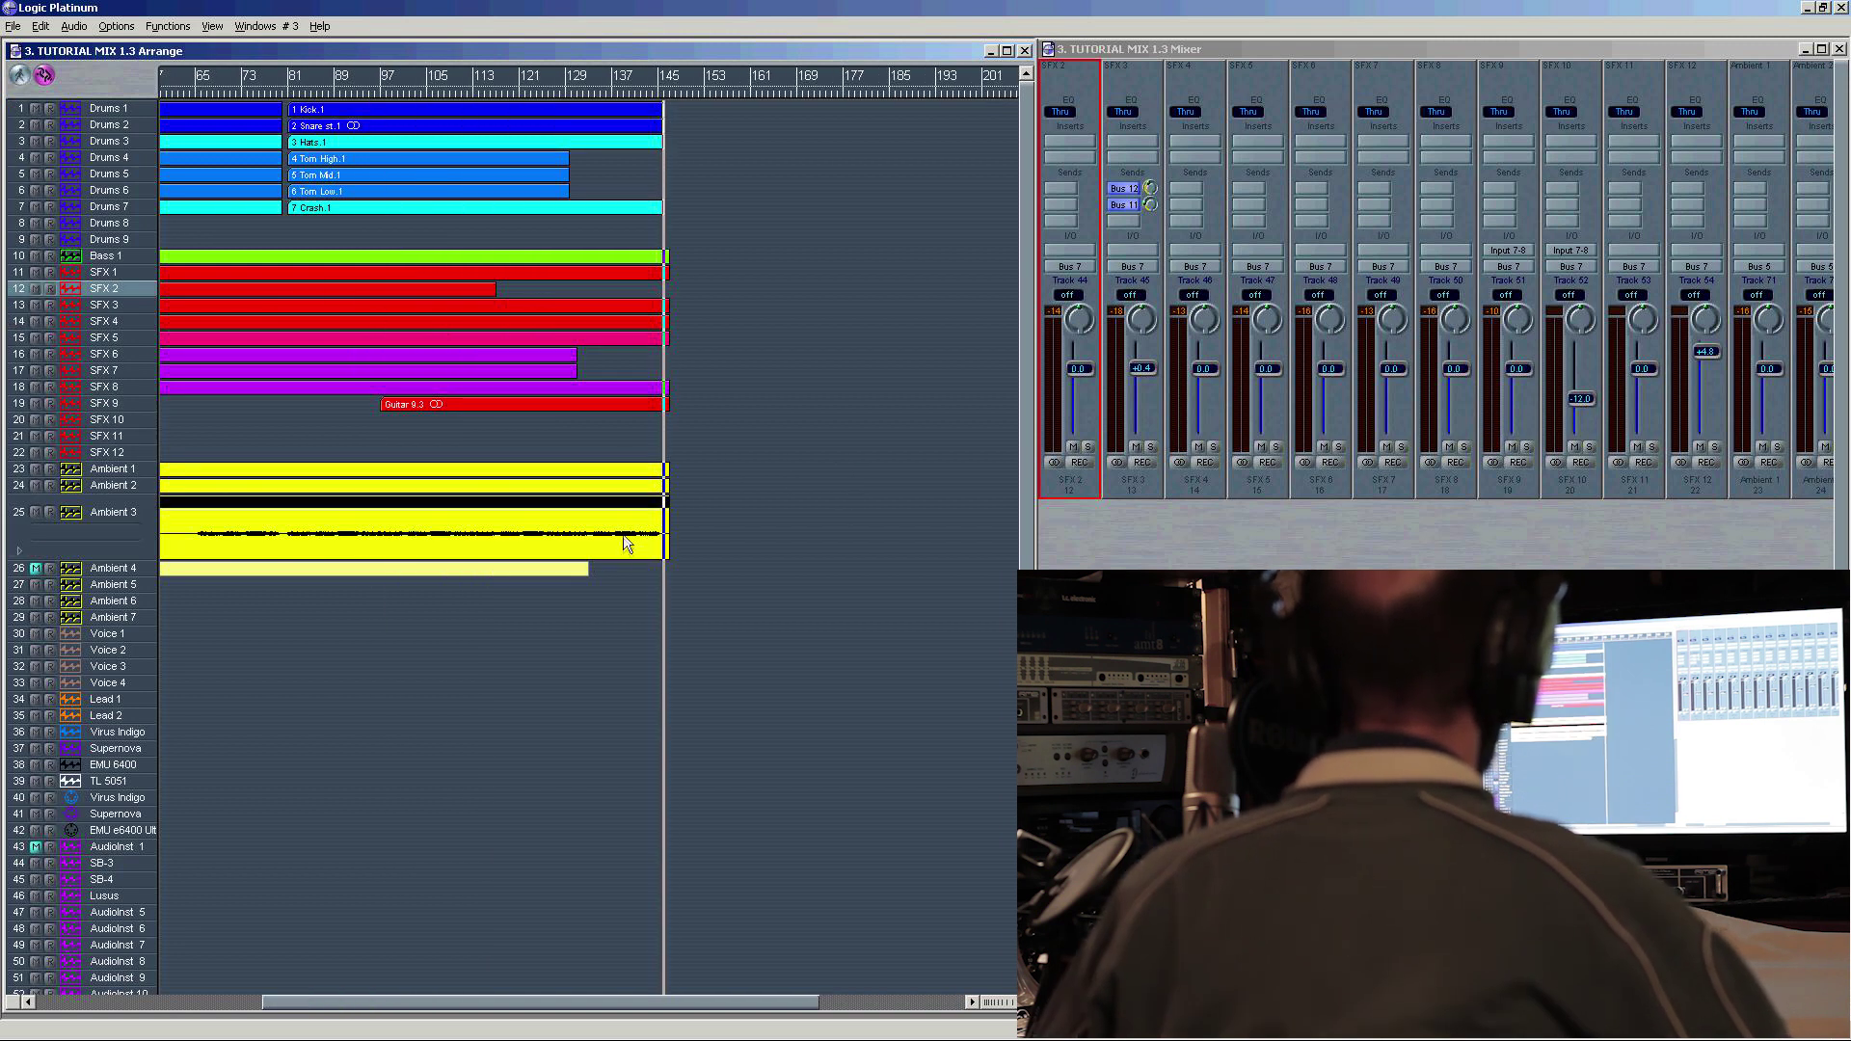
pyautogui.click(125, 508)
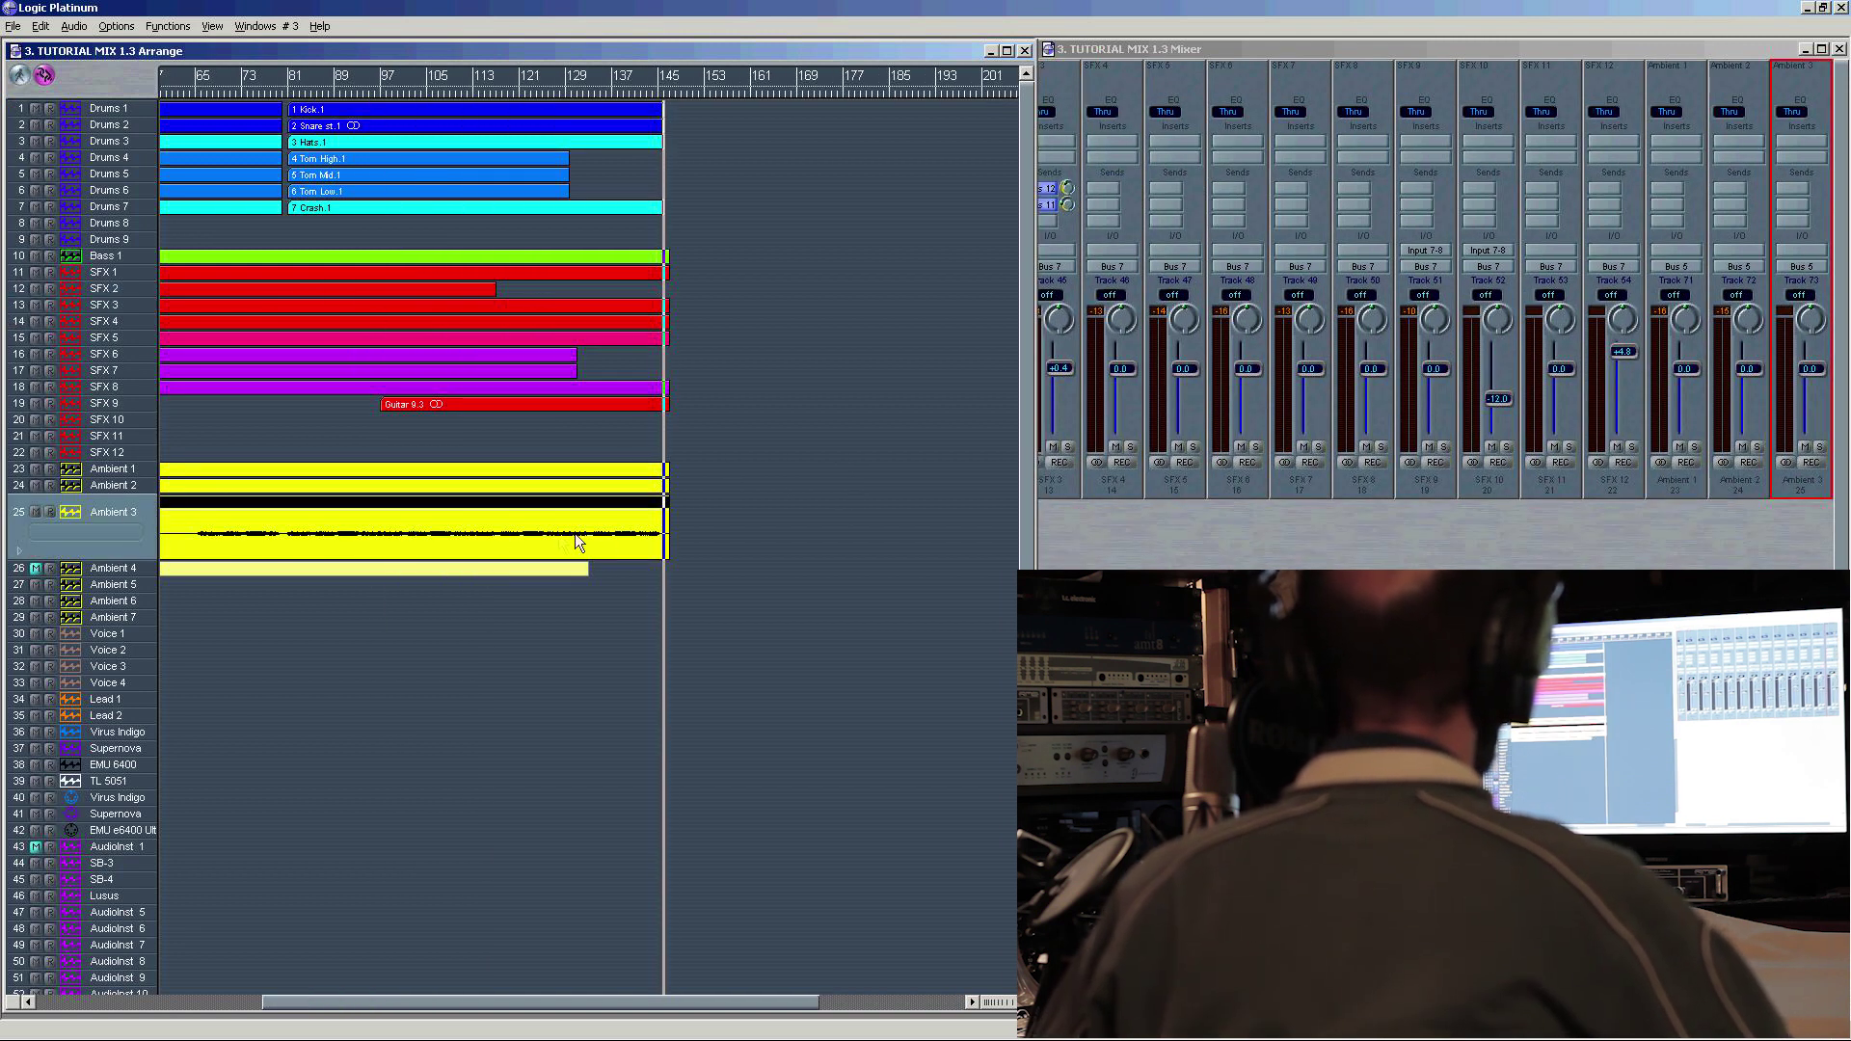
pyautogui.click(1730, 189)
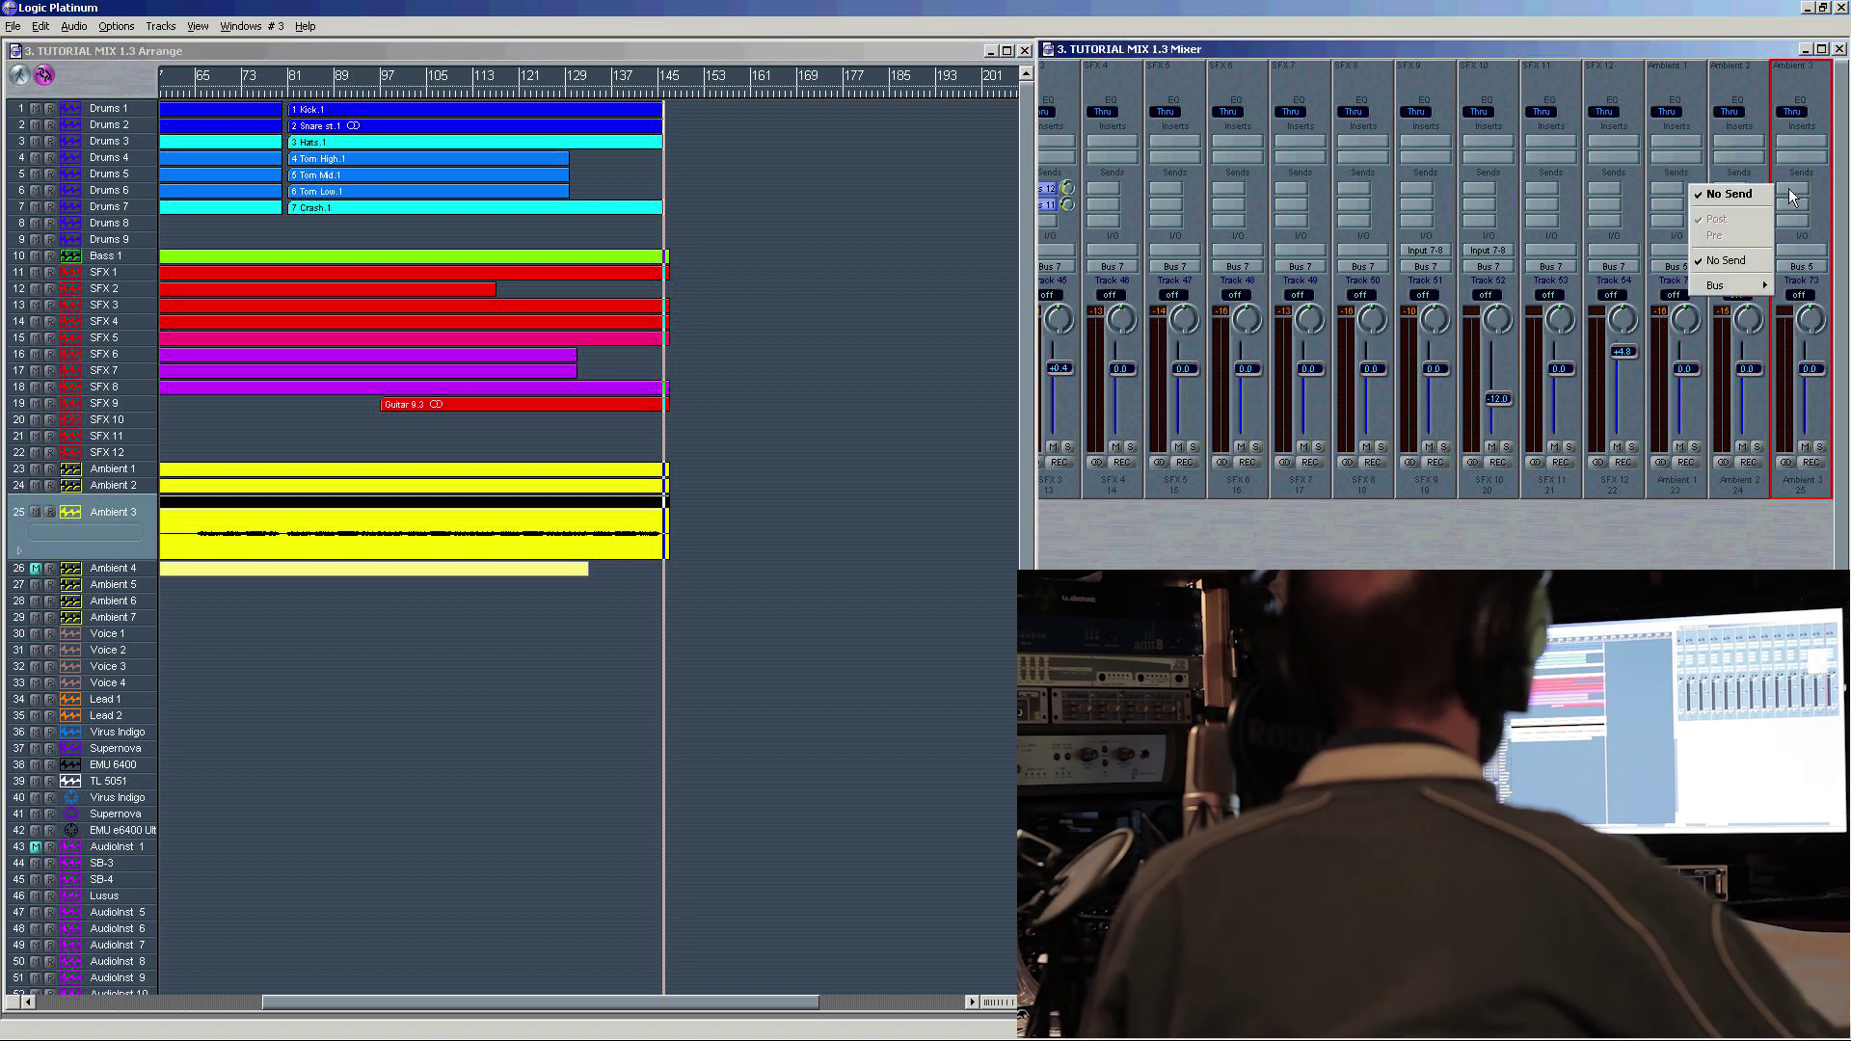
pyautogui.moveTo(1721, 286)
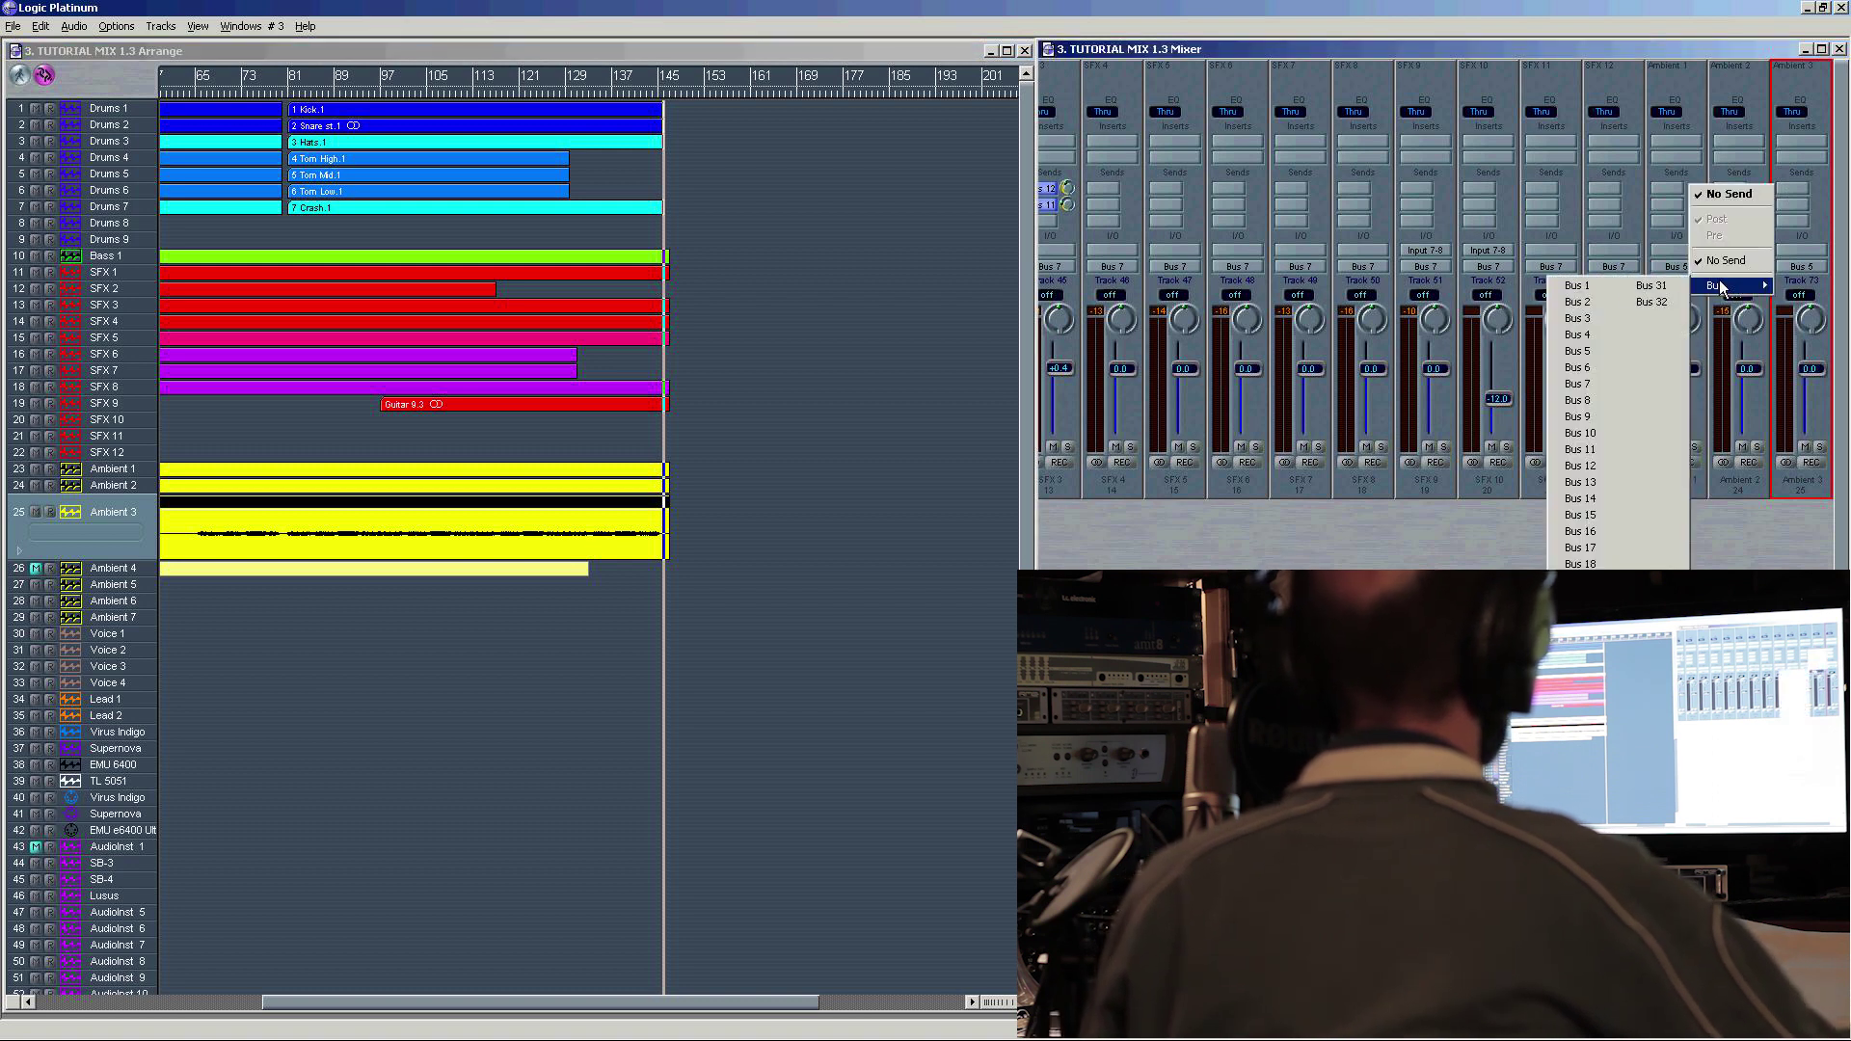
pyautogui.click(1560, 468)
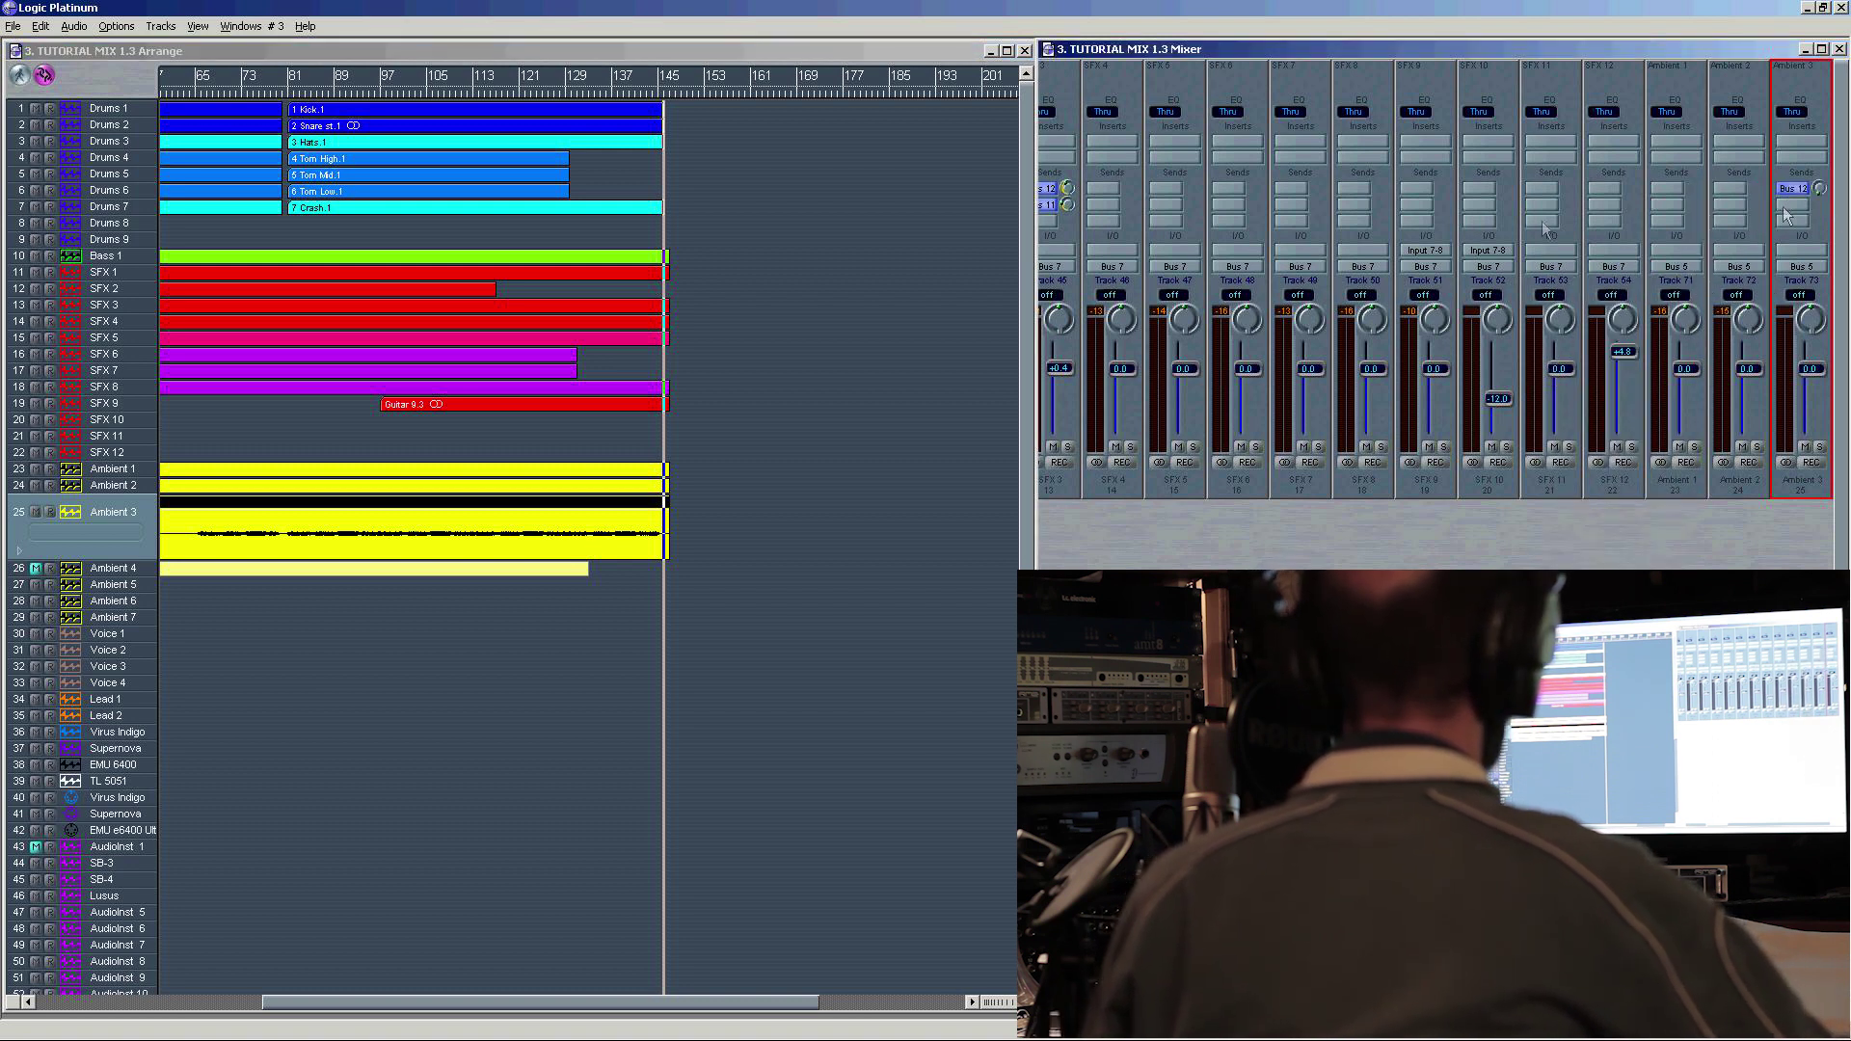
# Step: Show Send 1 automation on Ambient 3 and draw a peak of about +2.2 near bar 145, falling back to minus infinity
pyautogui.click(105, 532)
pyautogui.moveTo(149, 562)
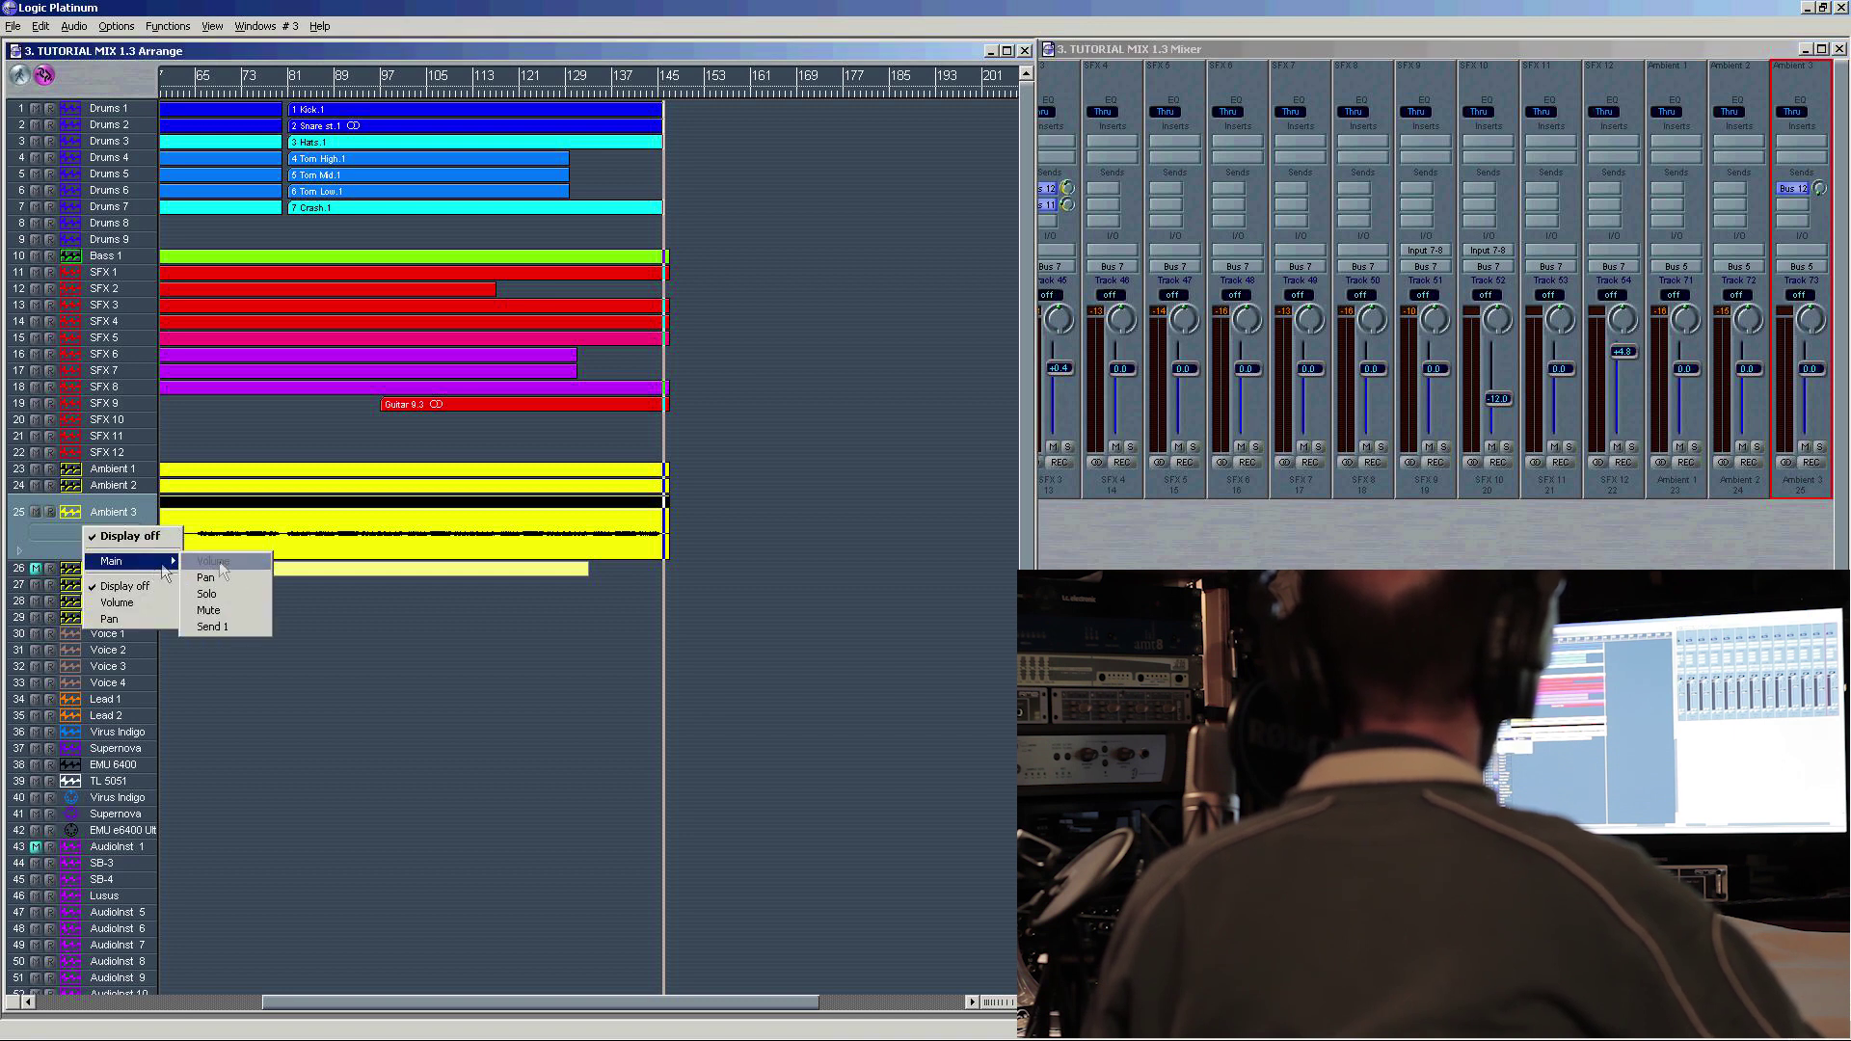
pyautogui.click(223, 629)
pyautogui.click(686, 557)
pyautogui.click(668, 524)
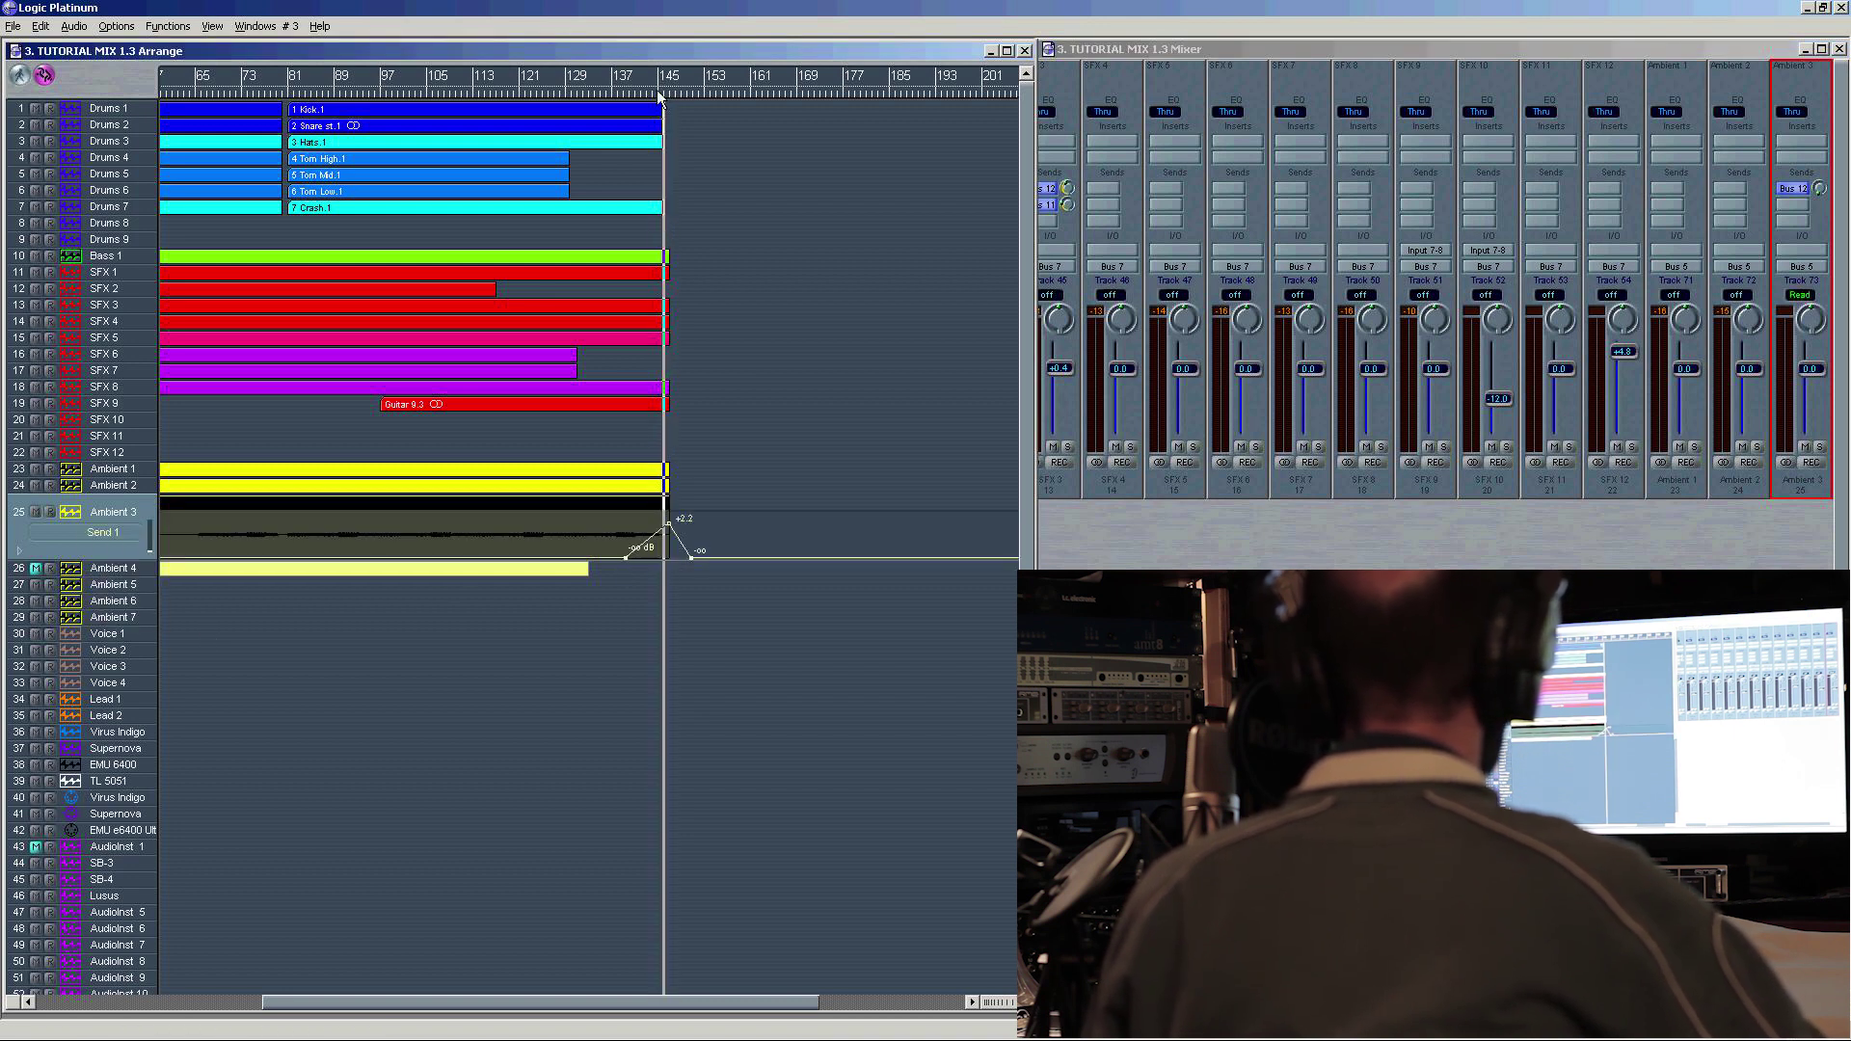
pyautogui.click(625, 92)
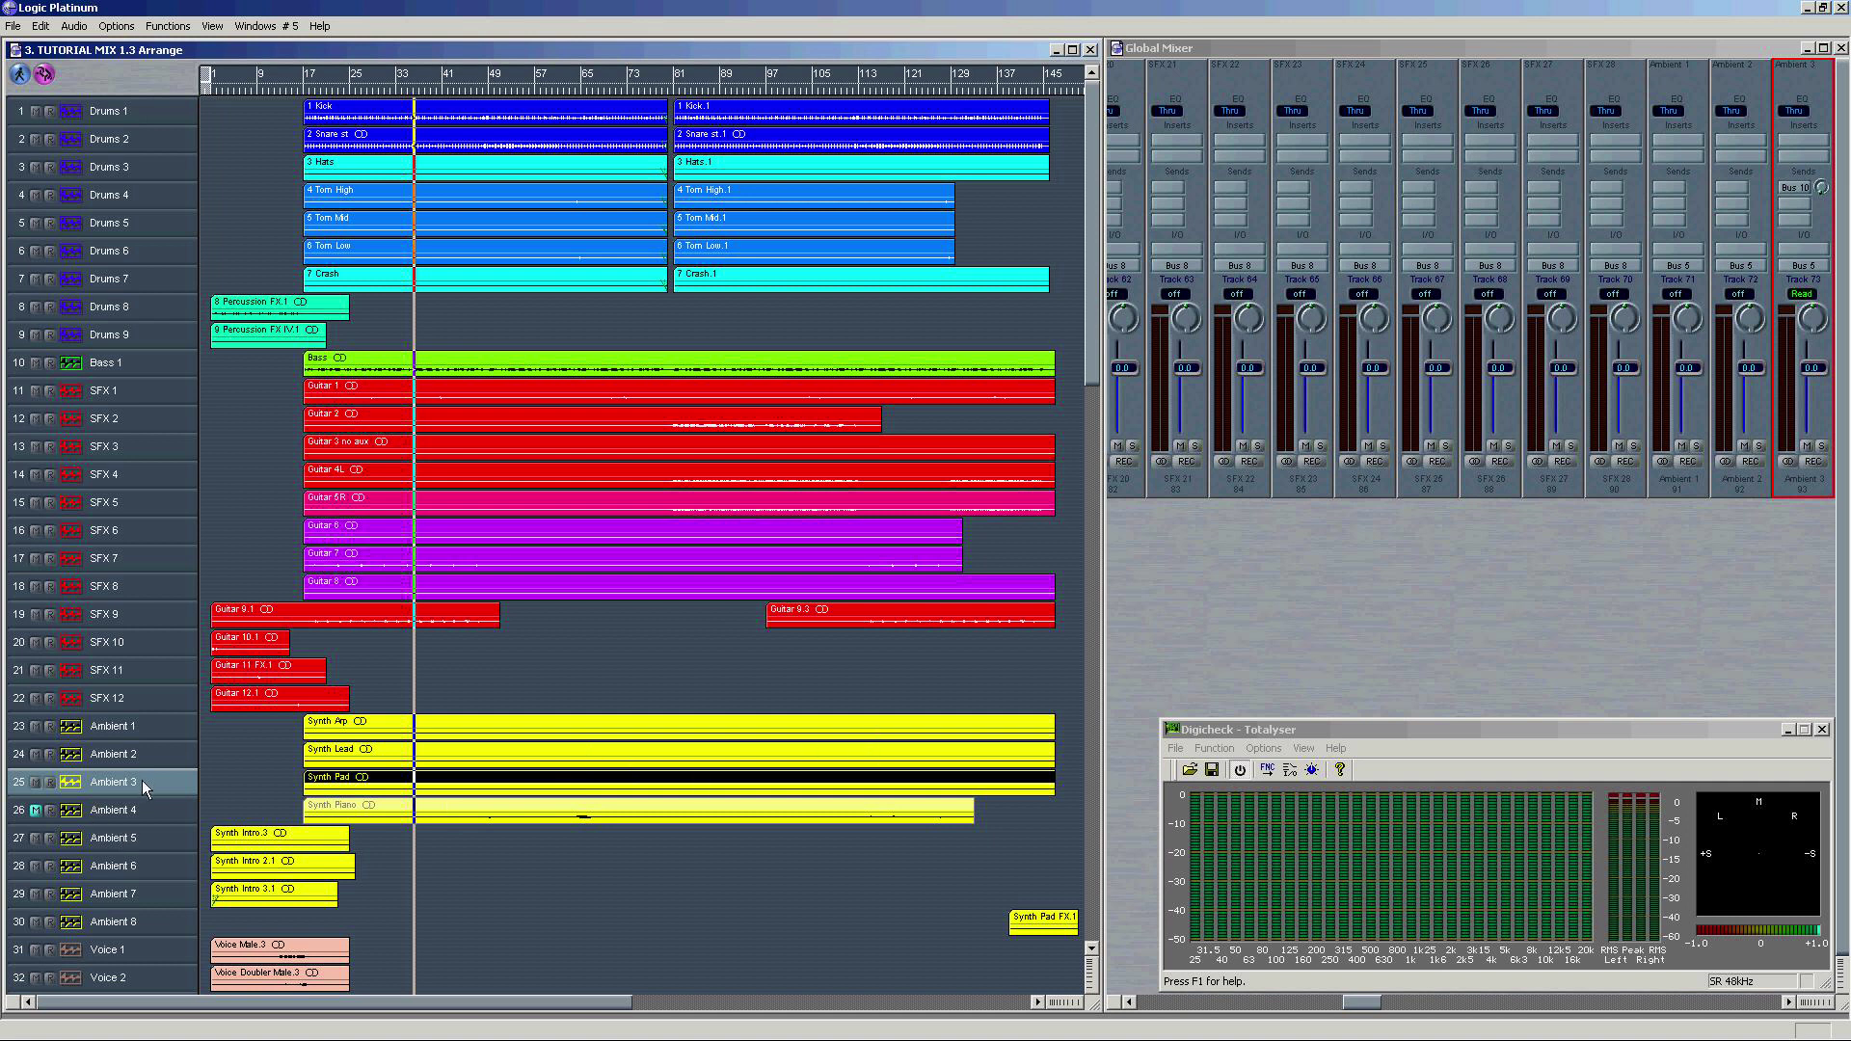
# Step: Inspect the Send 1 curve on Ambient 3 and play the Synth Pad FX.1 region on Ambient 8 from about bar 142
pyautogui.click(53, 793)
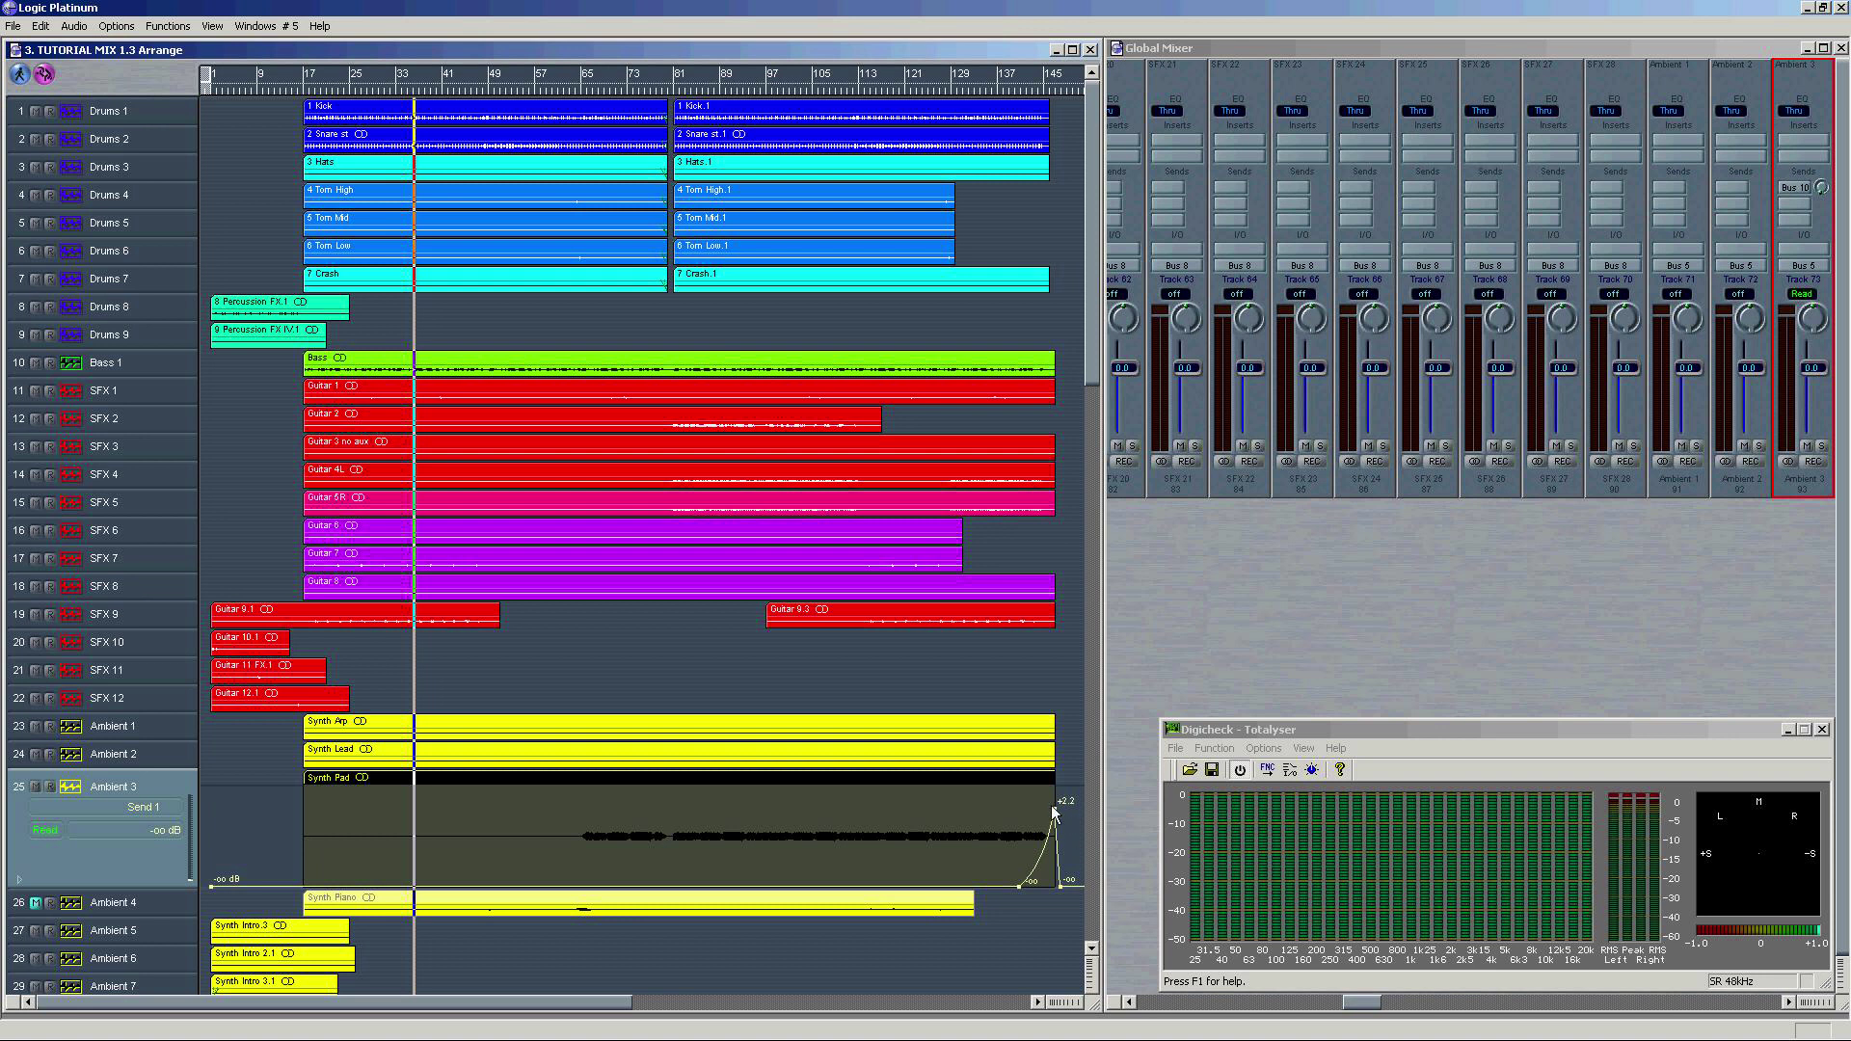
pyautogui.scroll(-5, 1051, 337)
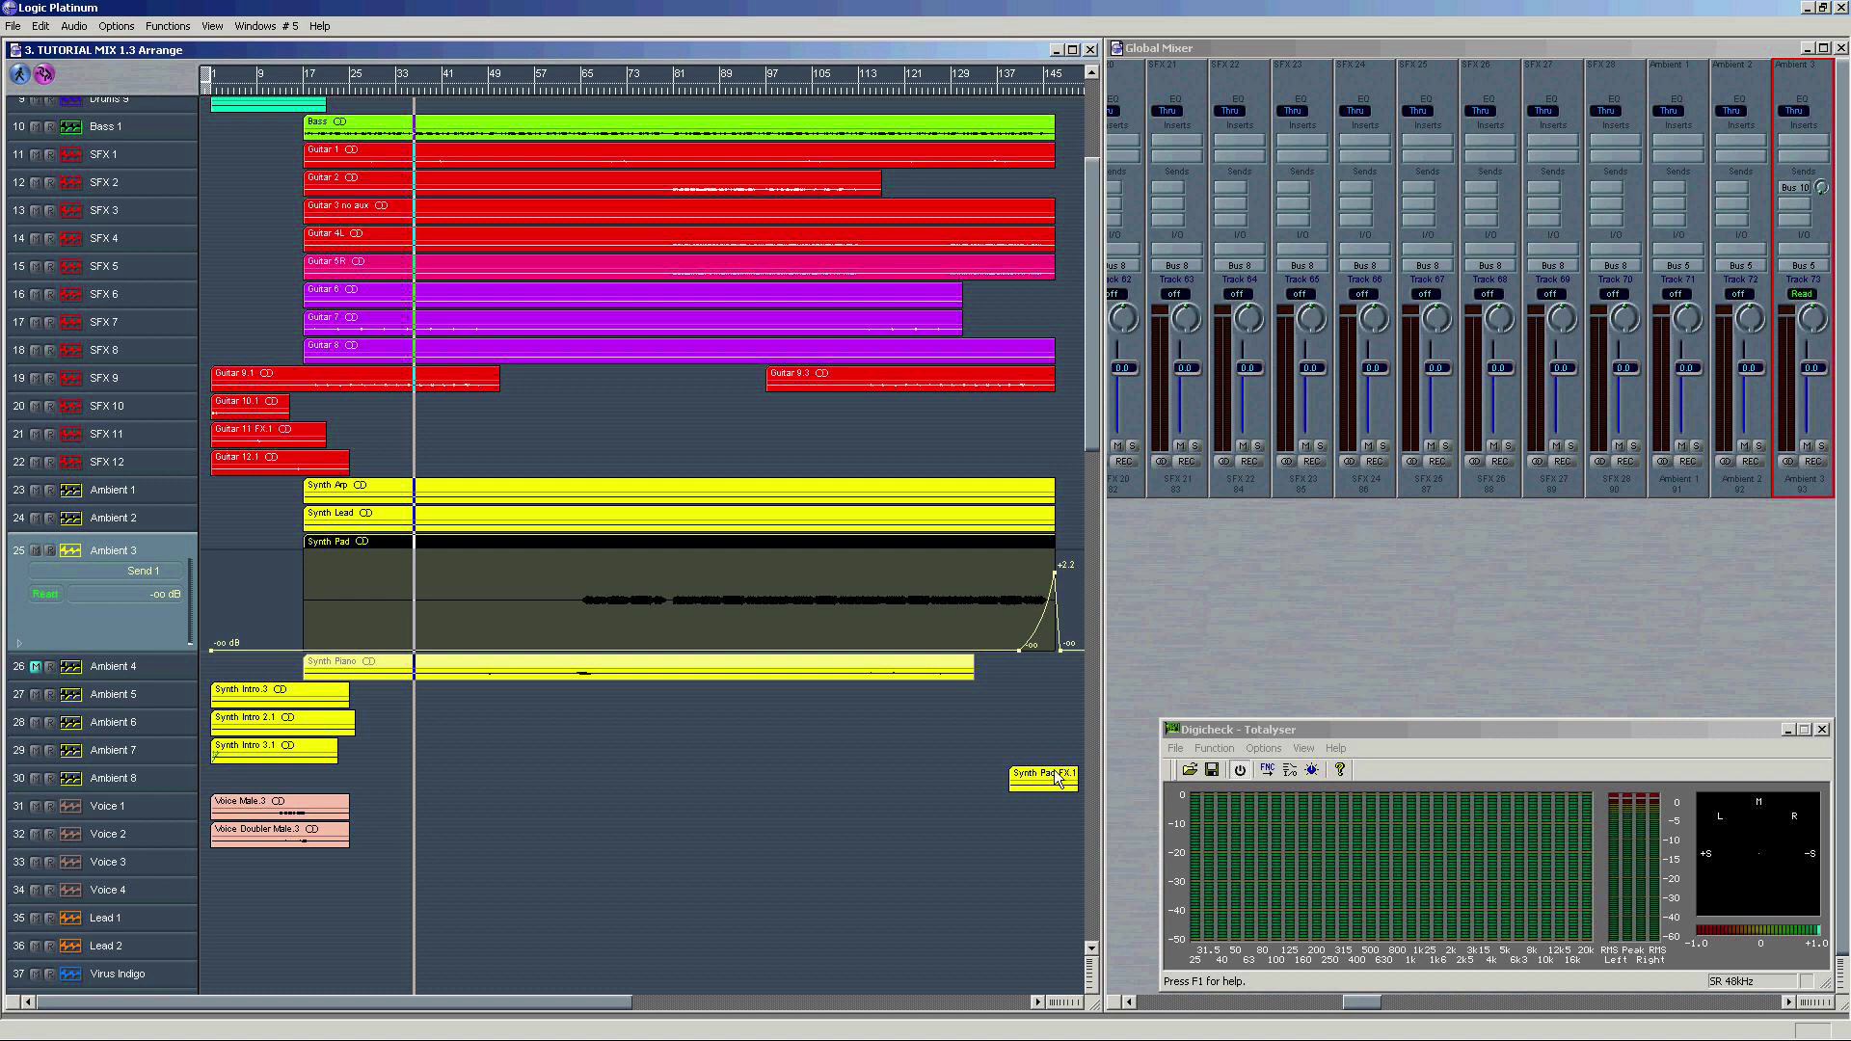
pyautogui.click(1040, 777)
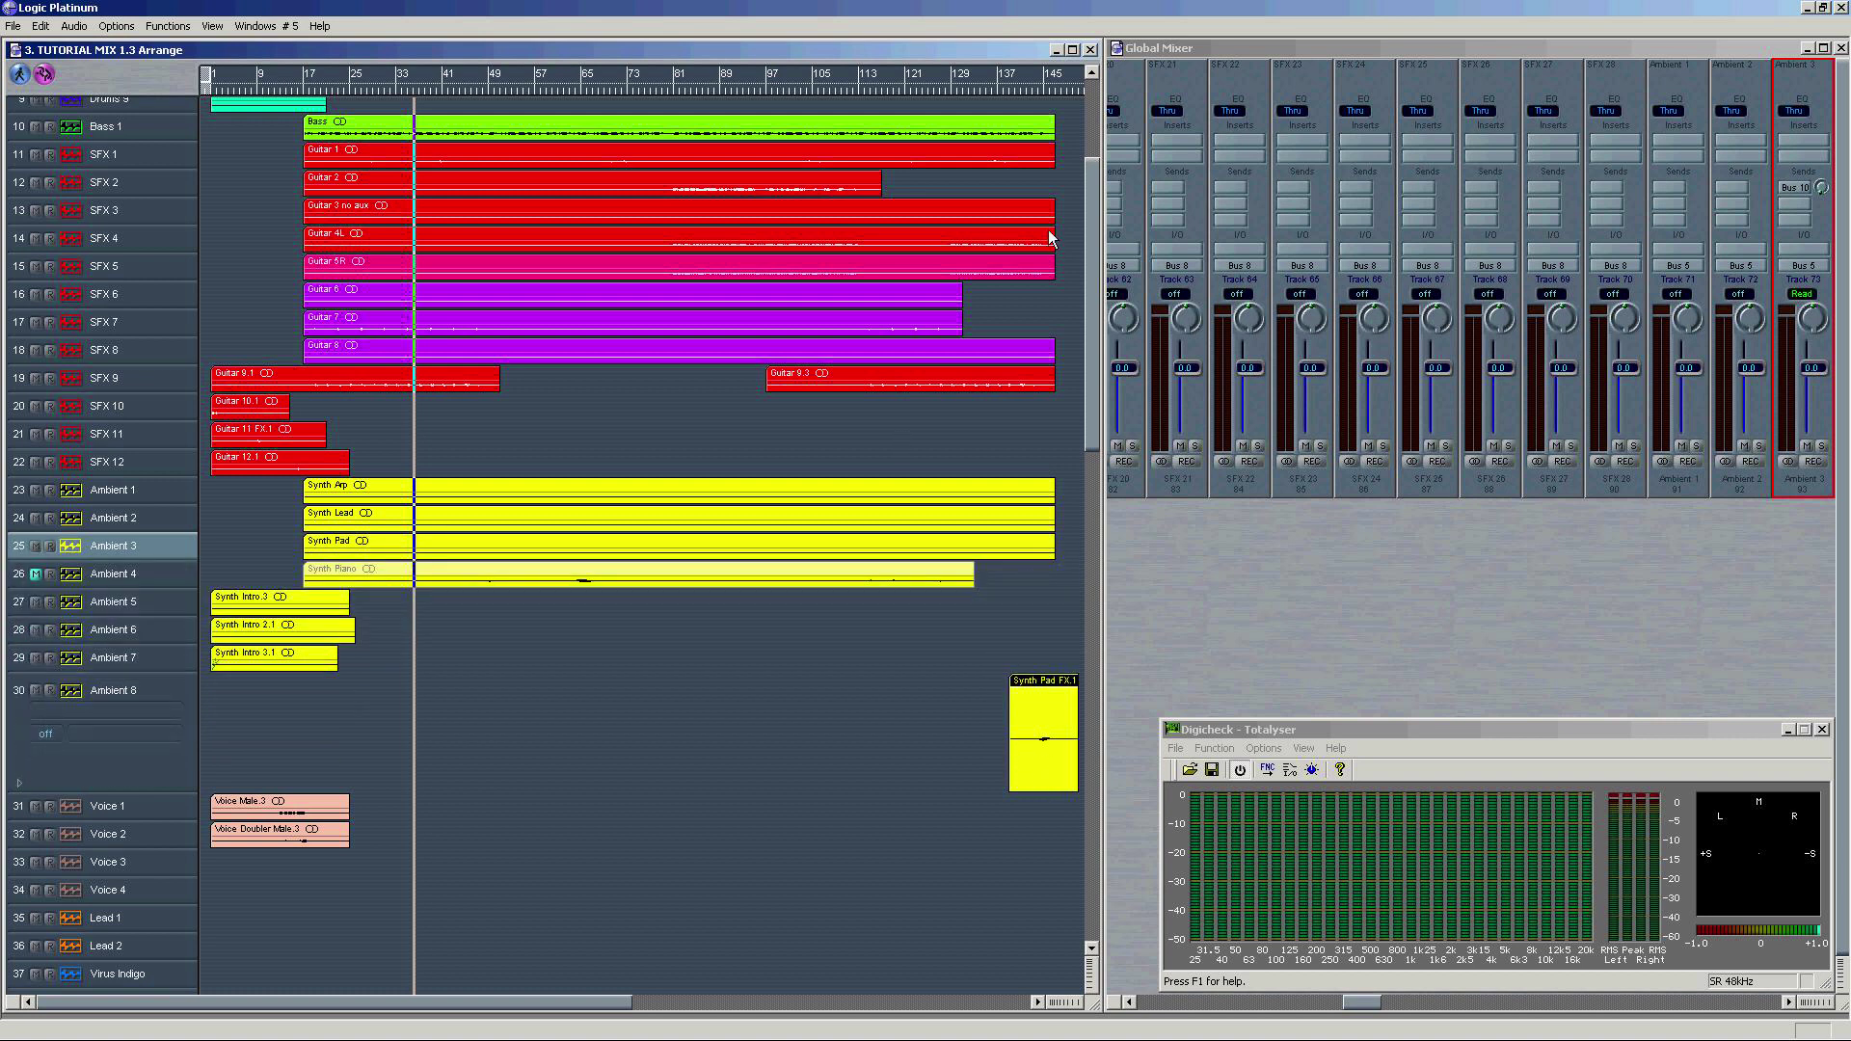
pyautogui.click(1027, 90)
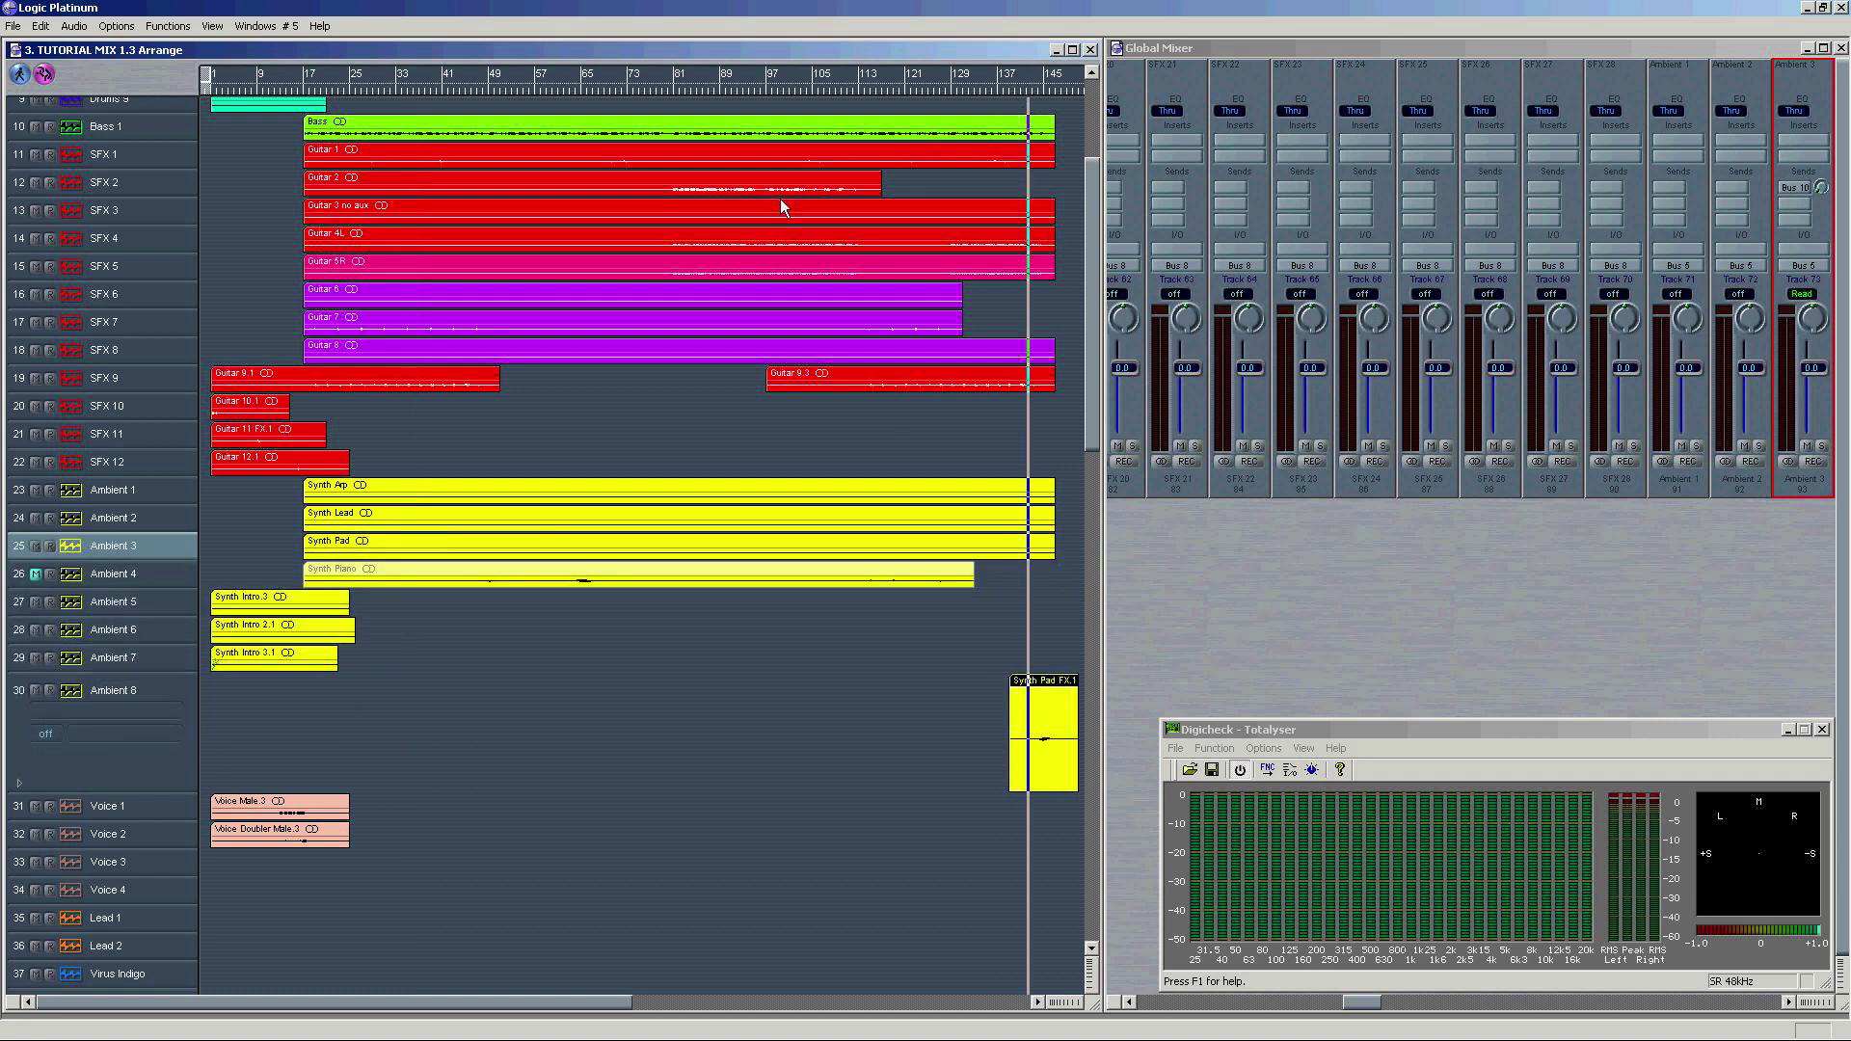
pyautogui.press('space')
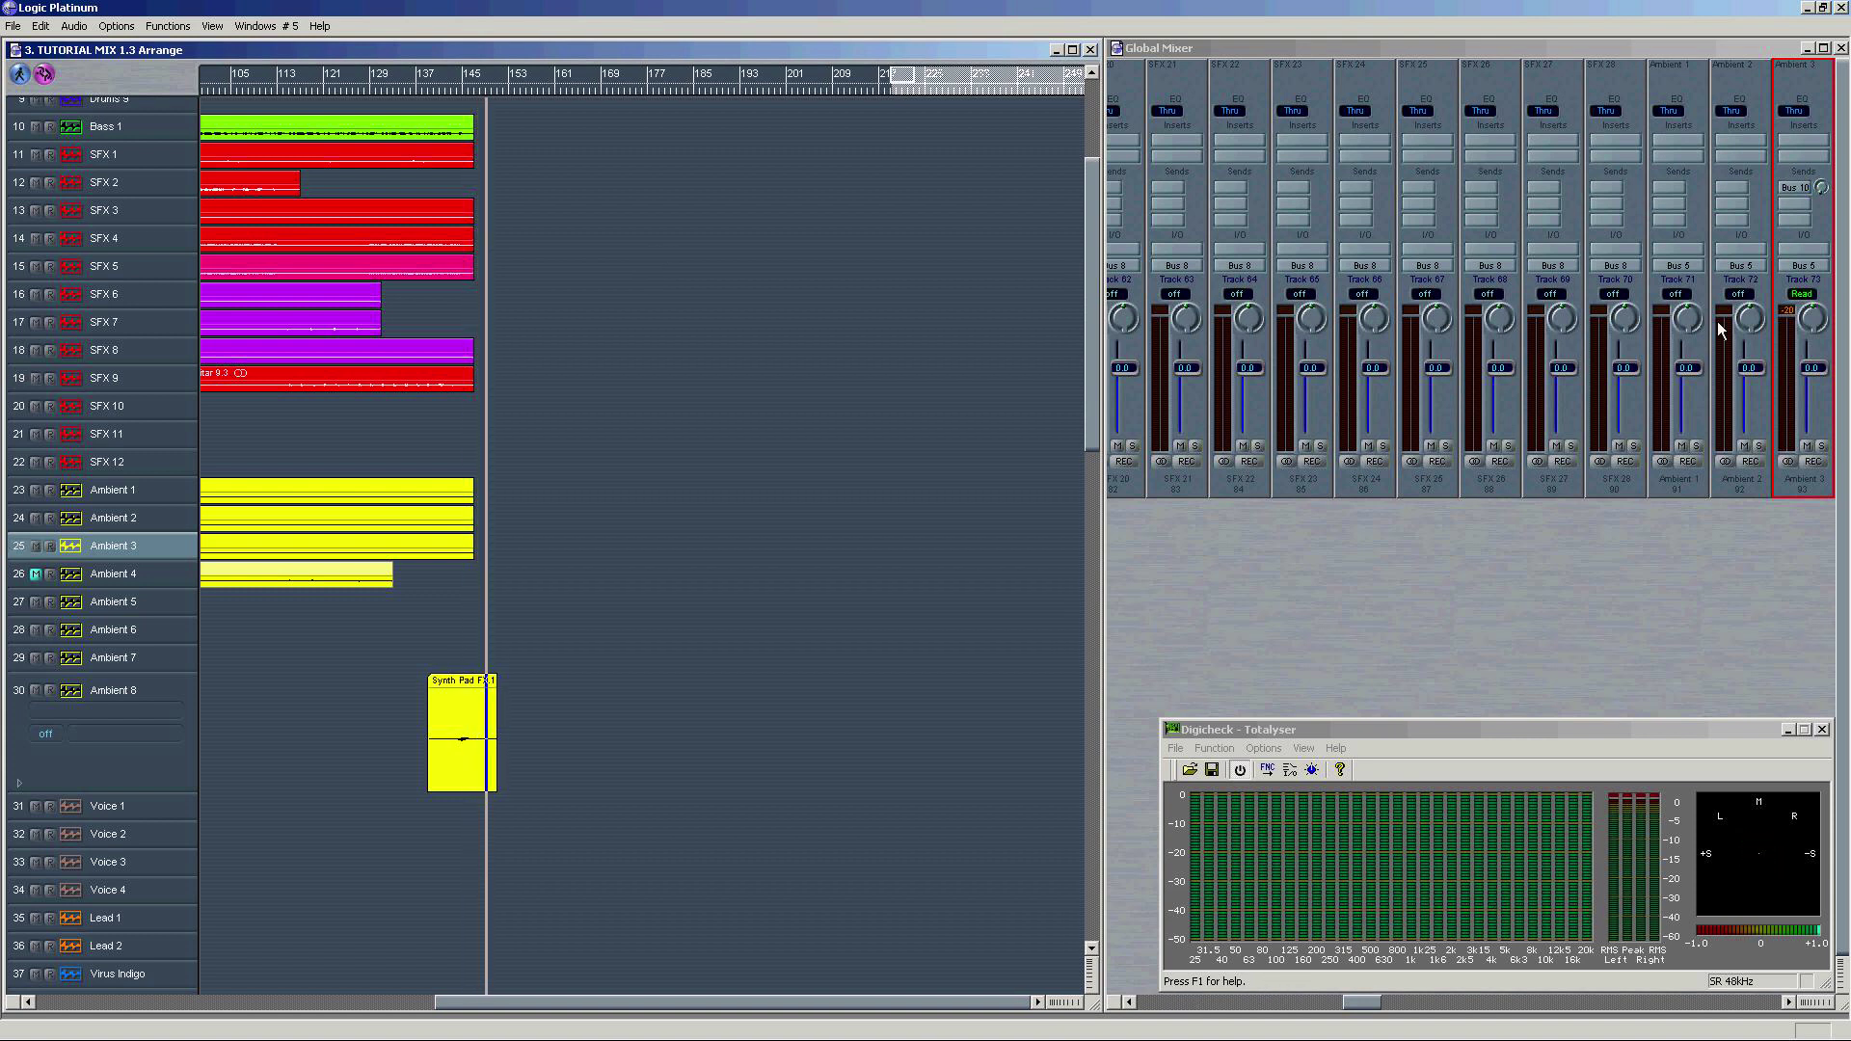
# Step: Insert the Modulation Delay 2 plug-in on the Stereo Delay bus in the Global Mixer
pyautogui.moveTo(1322, 1011); pyautogui.dragTo(1326, 1029)
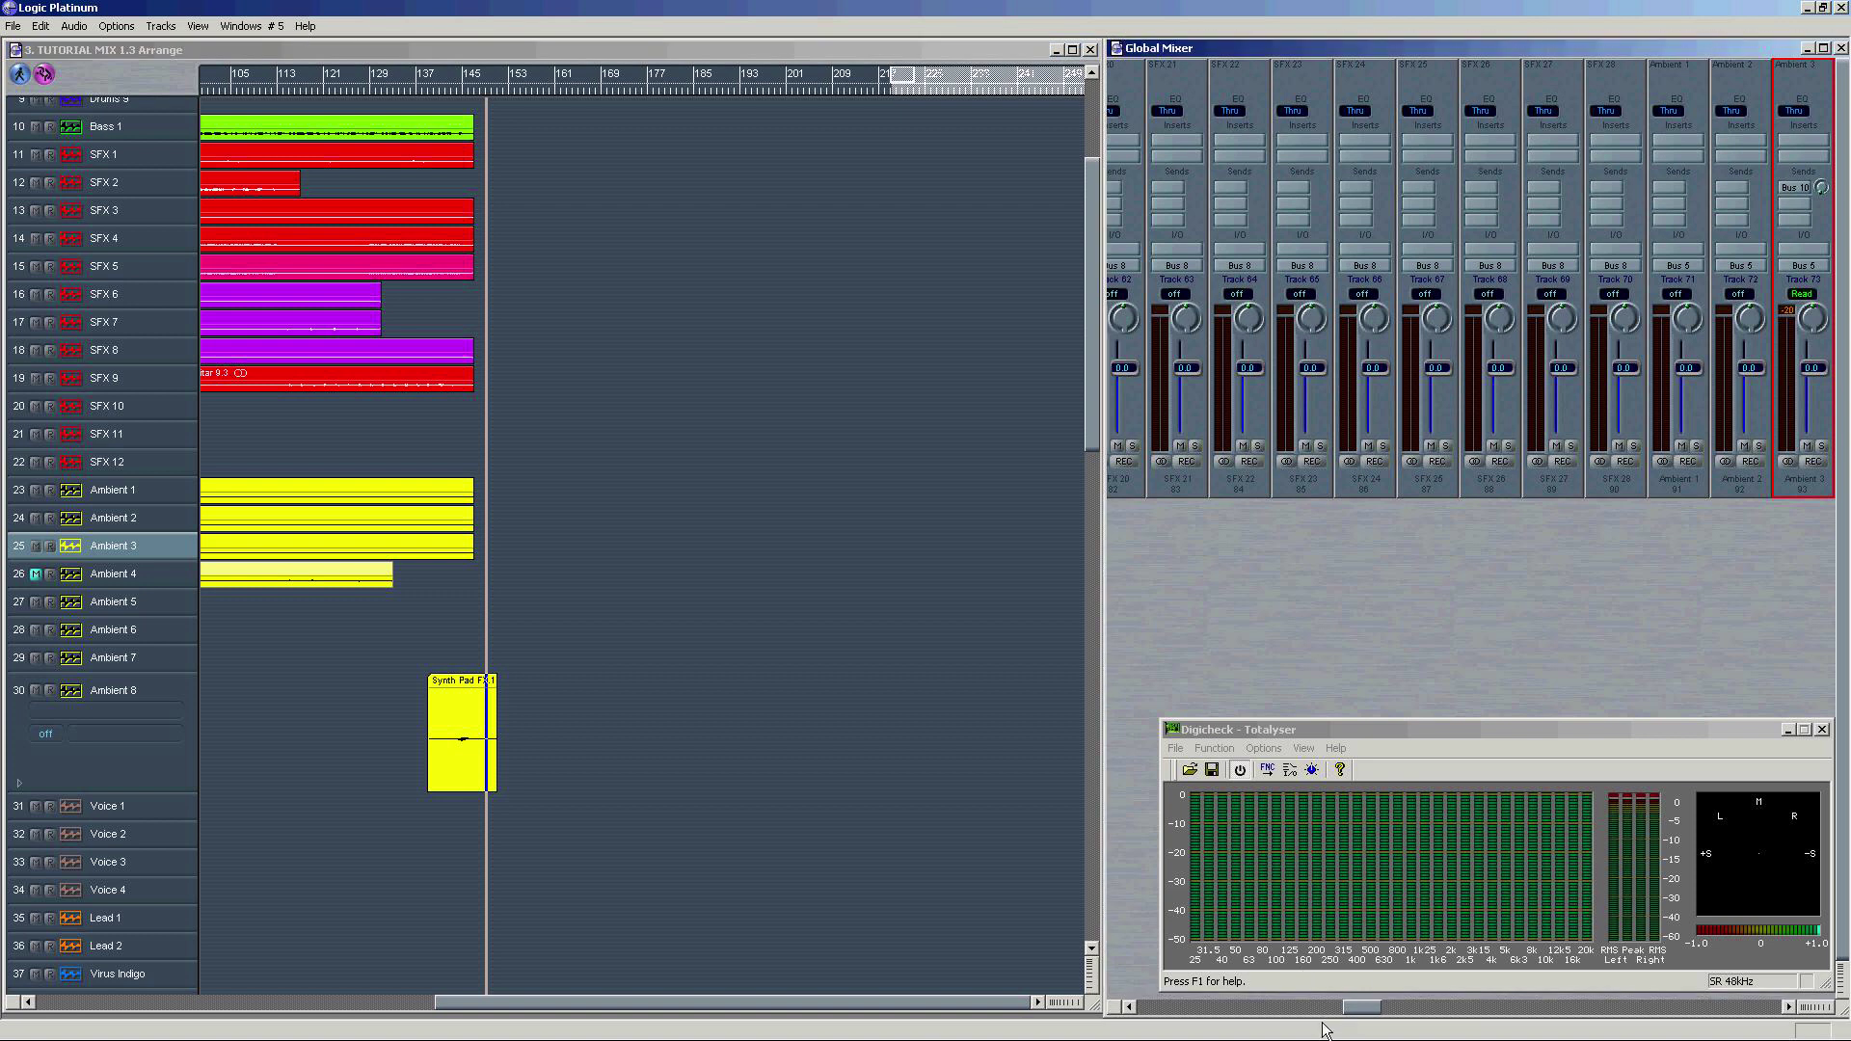
pyautogui.moveTo(1087, 1006); pyautogui.dragTo(1092, 1011)
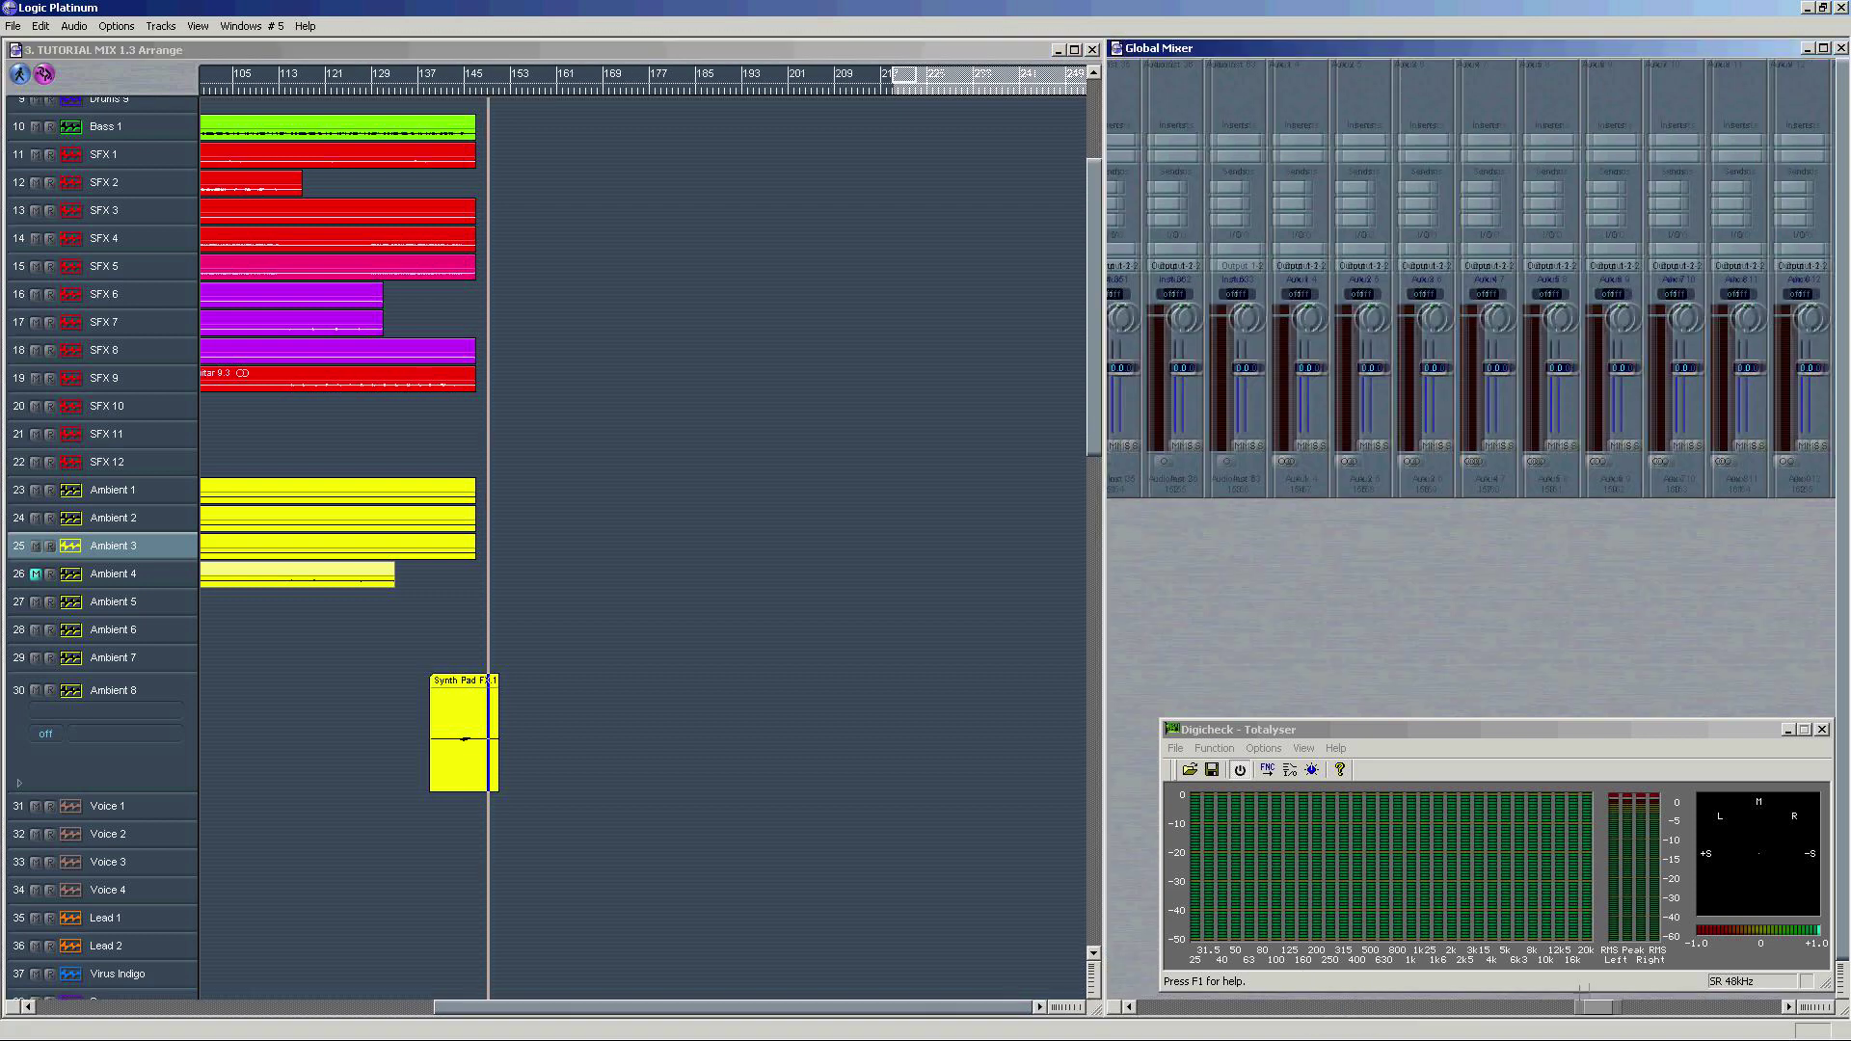
pyautogui.click(1620, 1007)
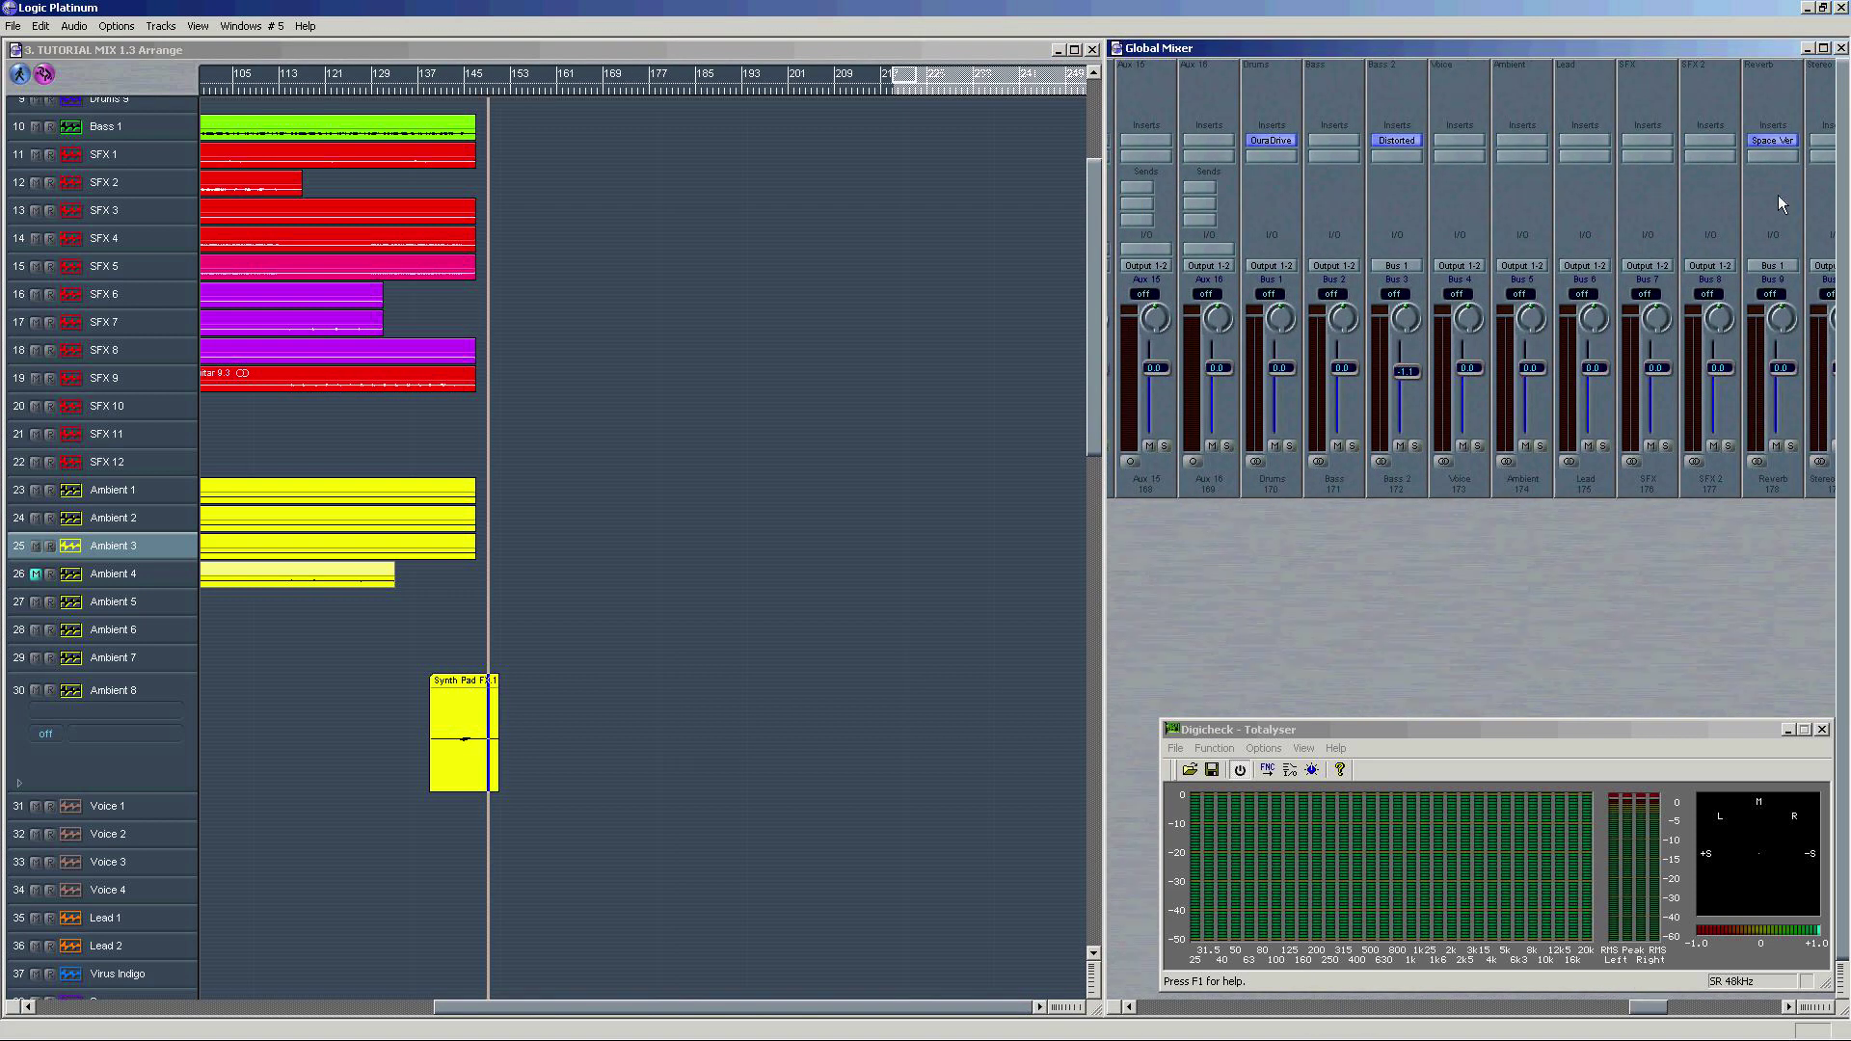
pyautogui.click(1726, 1007)
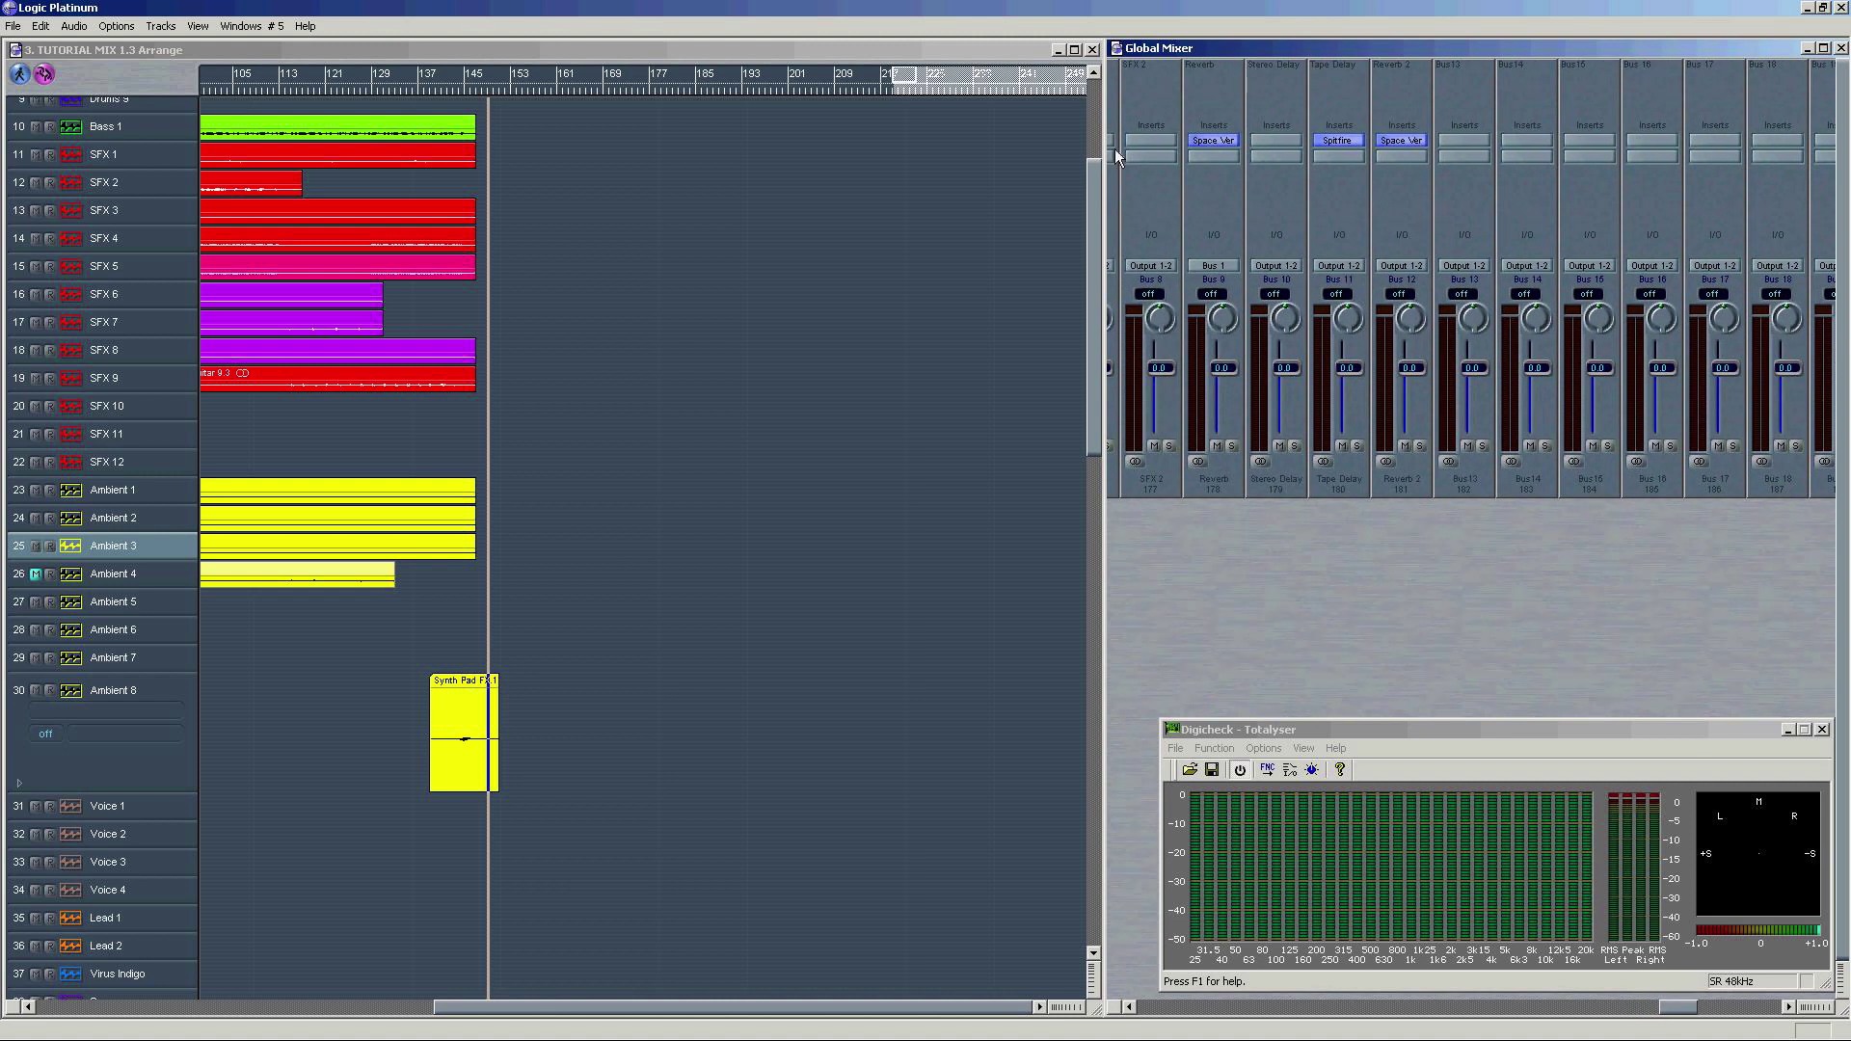
pyautogui.click(1280, 141)
pyautogui.click(1456, 571)
# Step: Load the Space Rock Delay preset in Modulation Delay 2 and move the plug-in window over the arrangement
pyautogui.click(757, 771)
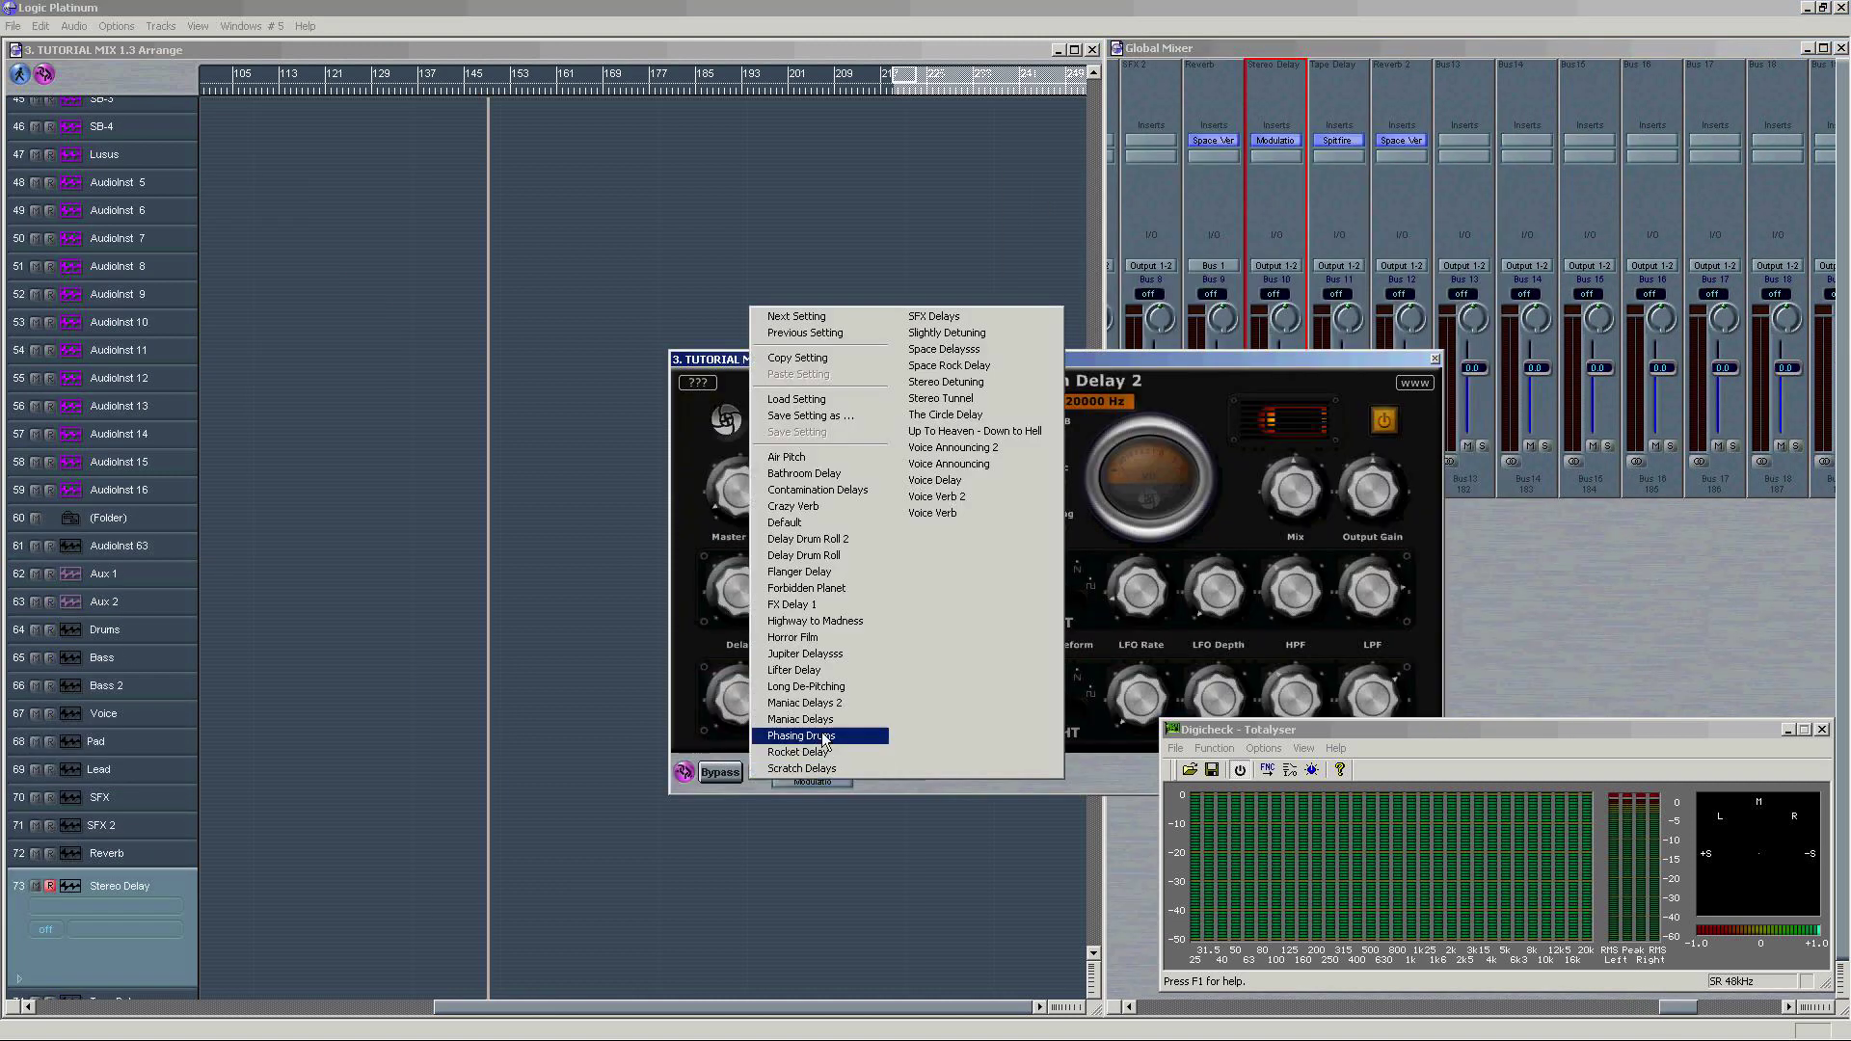
pyautogui.click(976, 367)
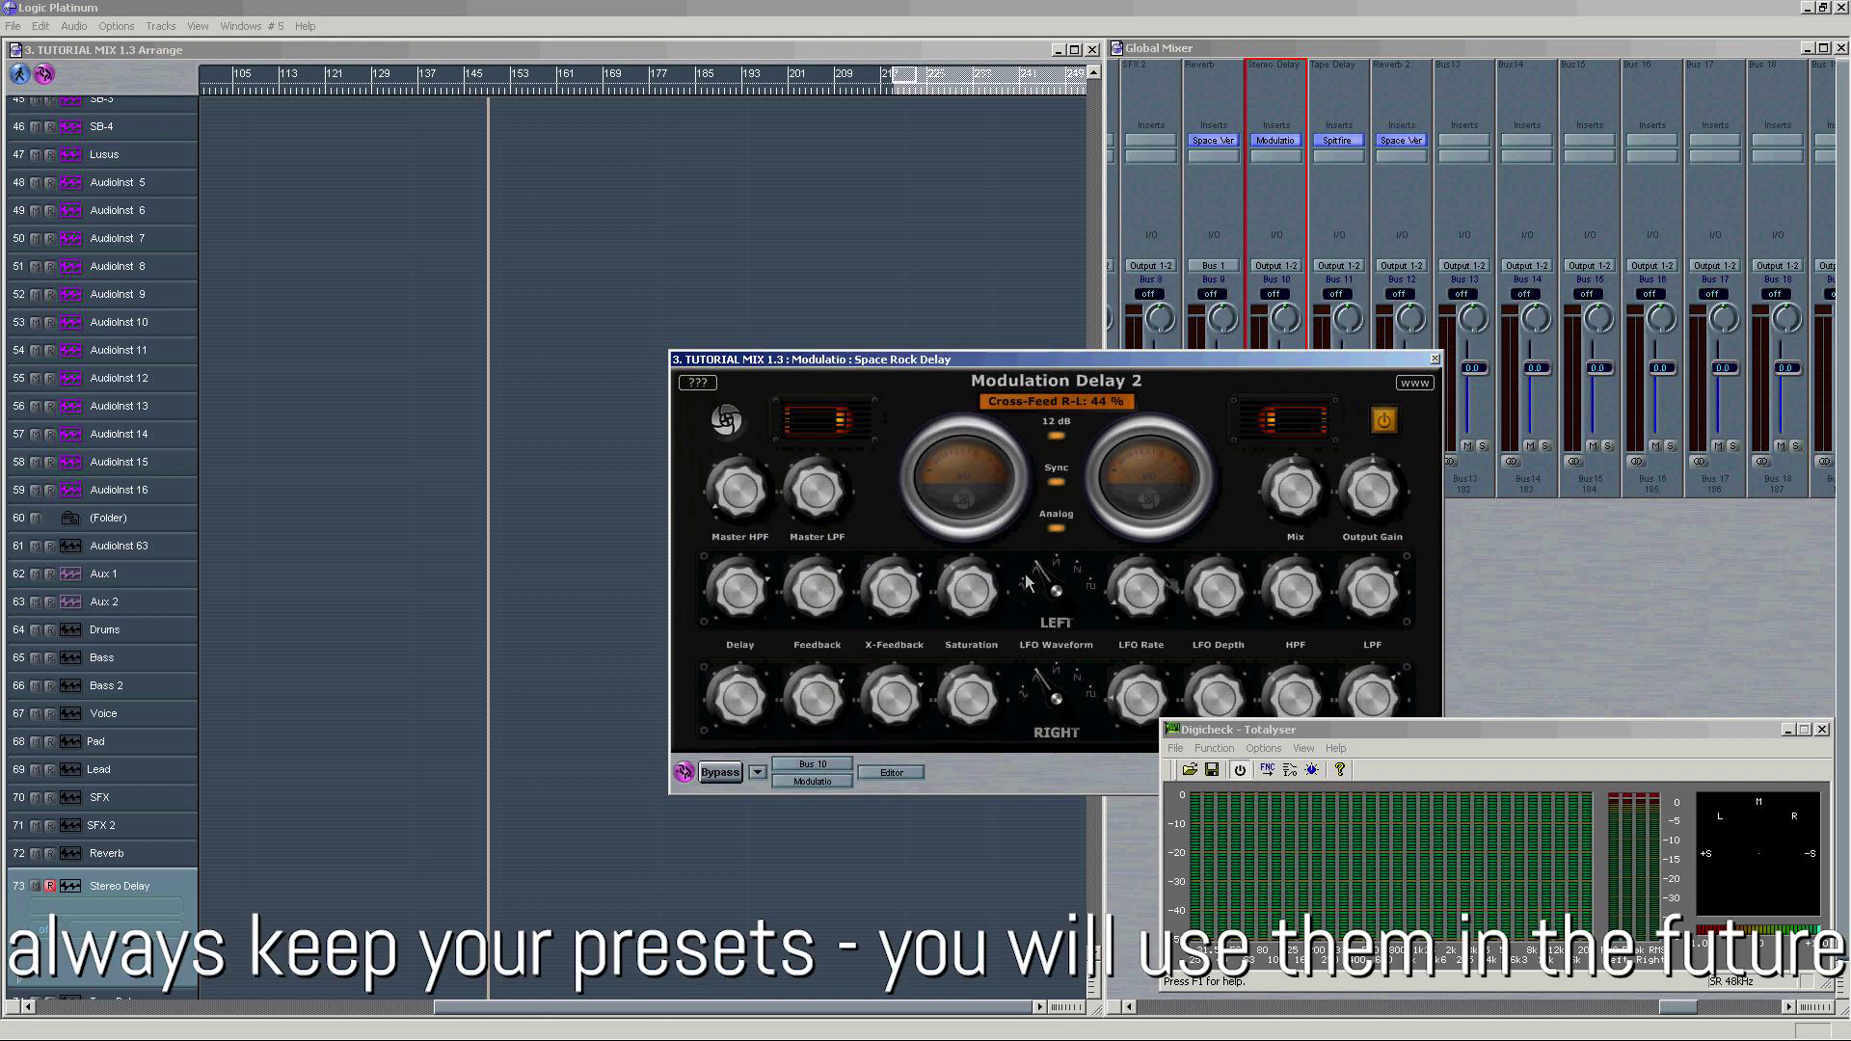
pyautogui.moveTo(1319, 364); pyautogui.dragTo(956, 334)
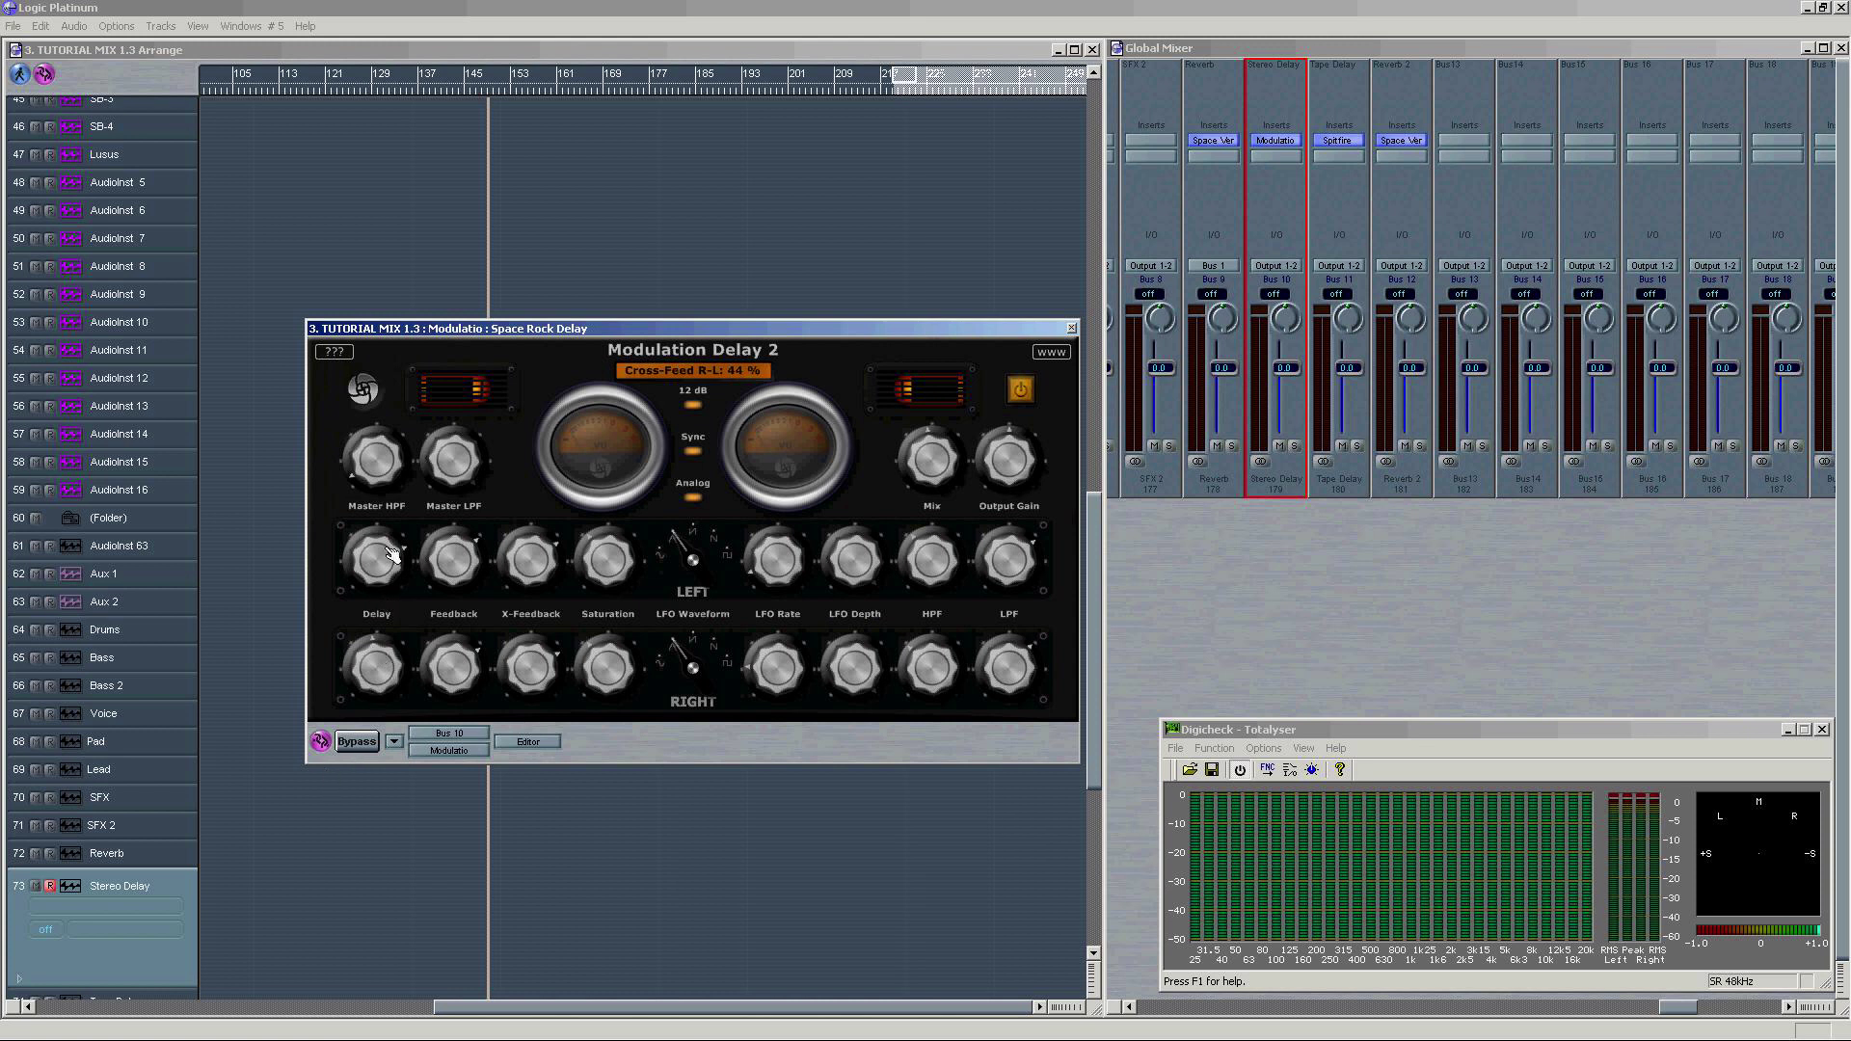
# Step: Close the Modulation Delay 2 window and remove the plug-in from the Stereo Delay bus
pyautogui.click(1071, 328)
pyautogui.click(1275, 141)
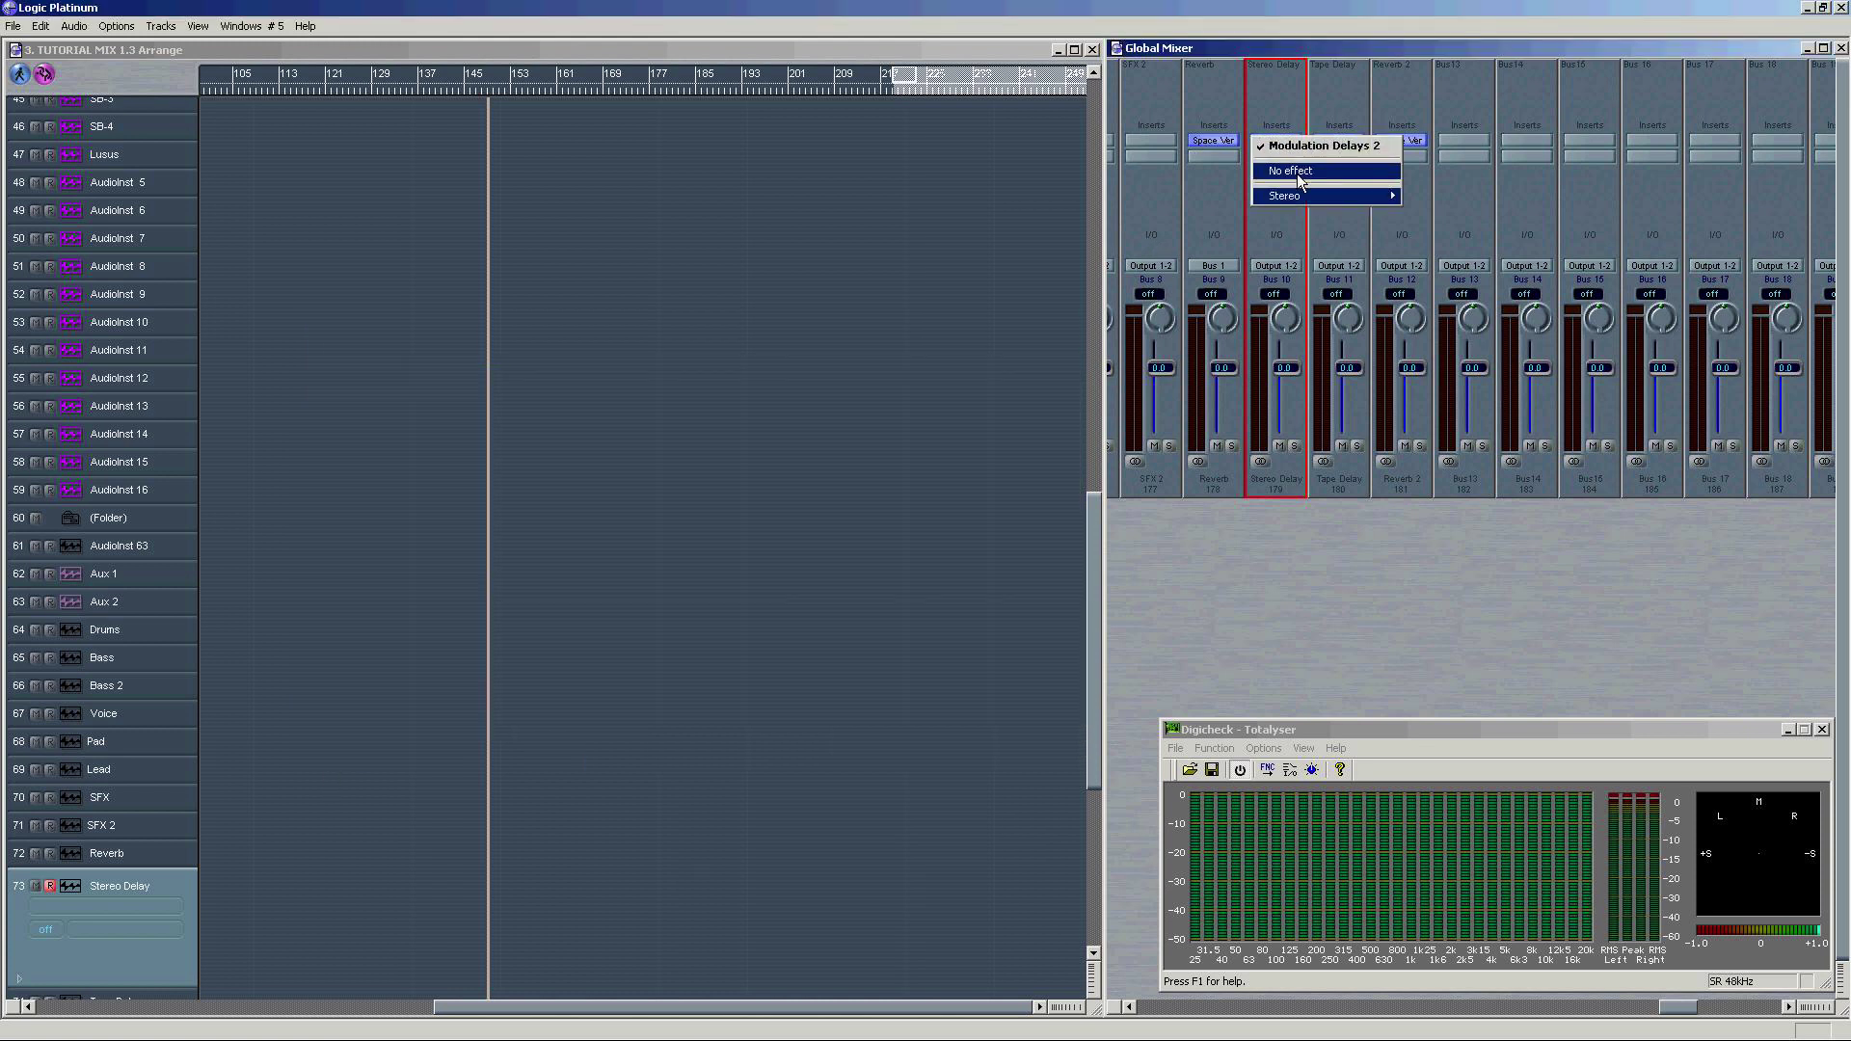
pyautogui.click(966, 310)
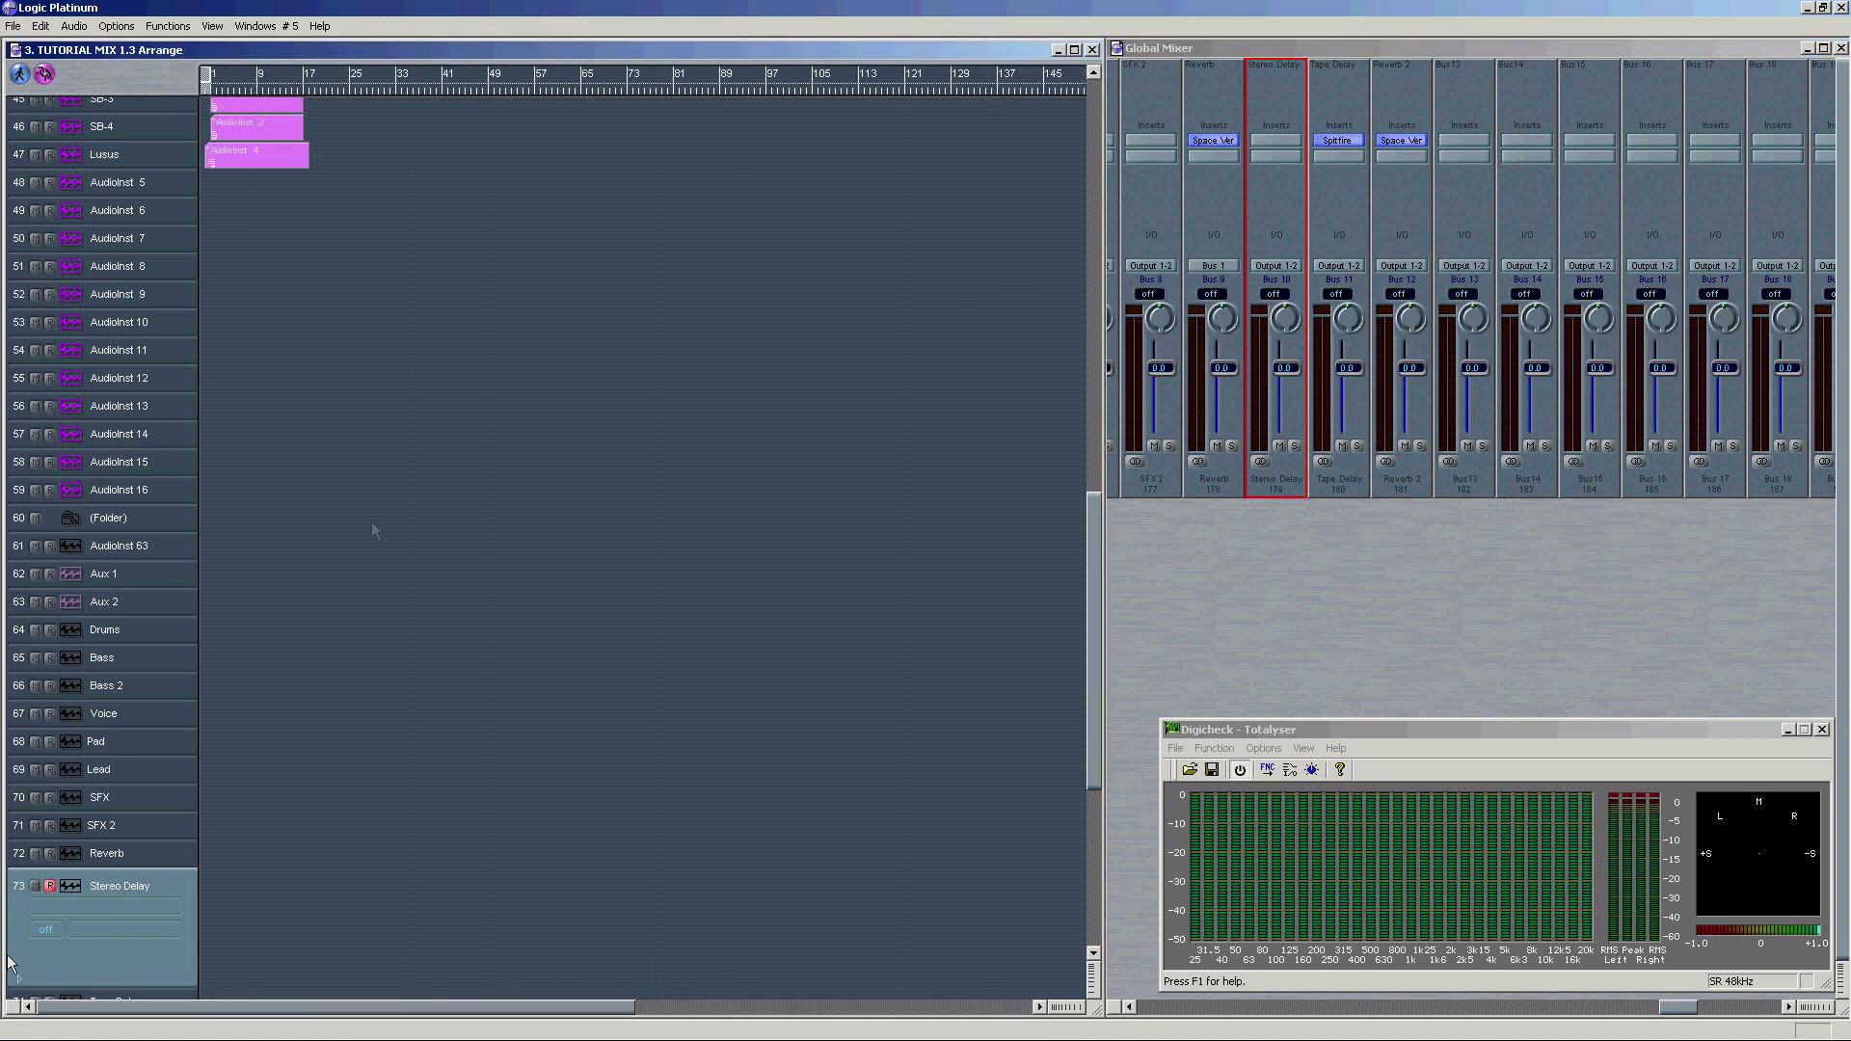
# Step: Mute the Drums 8 track and set a 50-bar cycle range over the start of the arrangement
pyautogui.moveTo(424, 212); pyautogui.dragTo(427, 8)
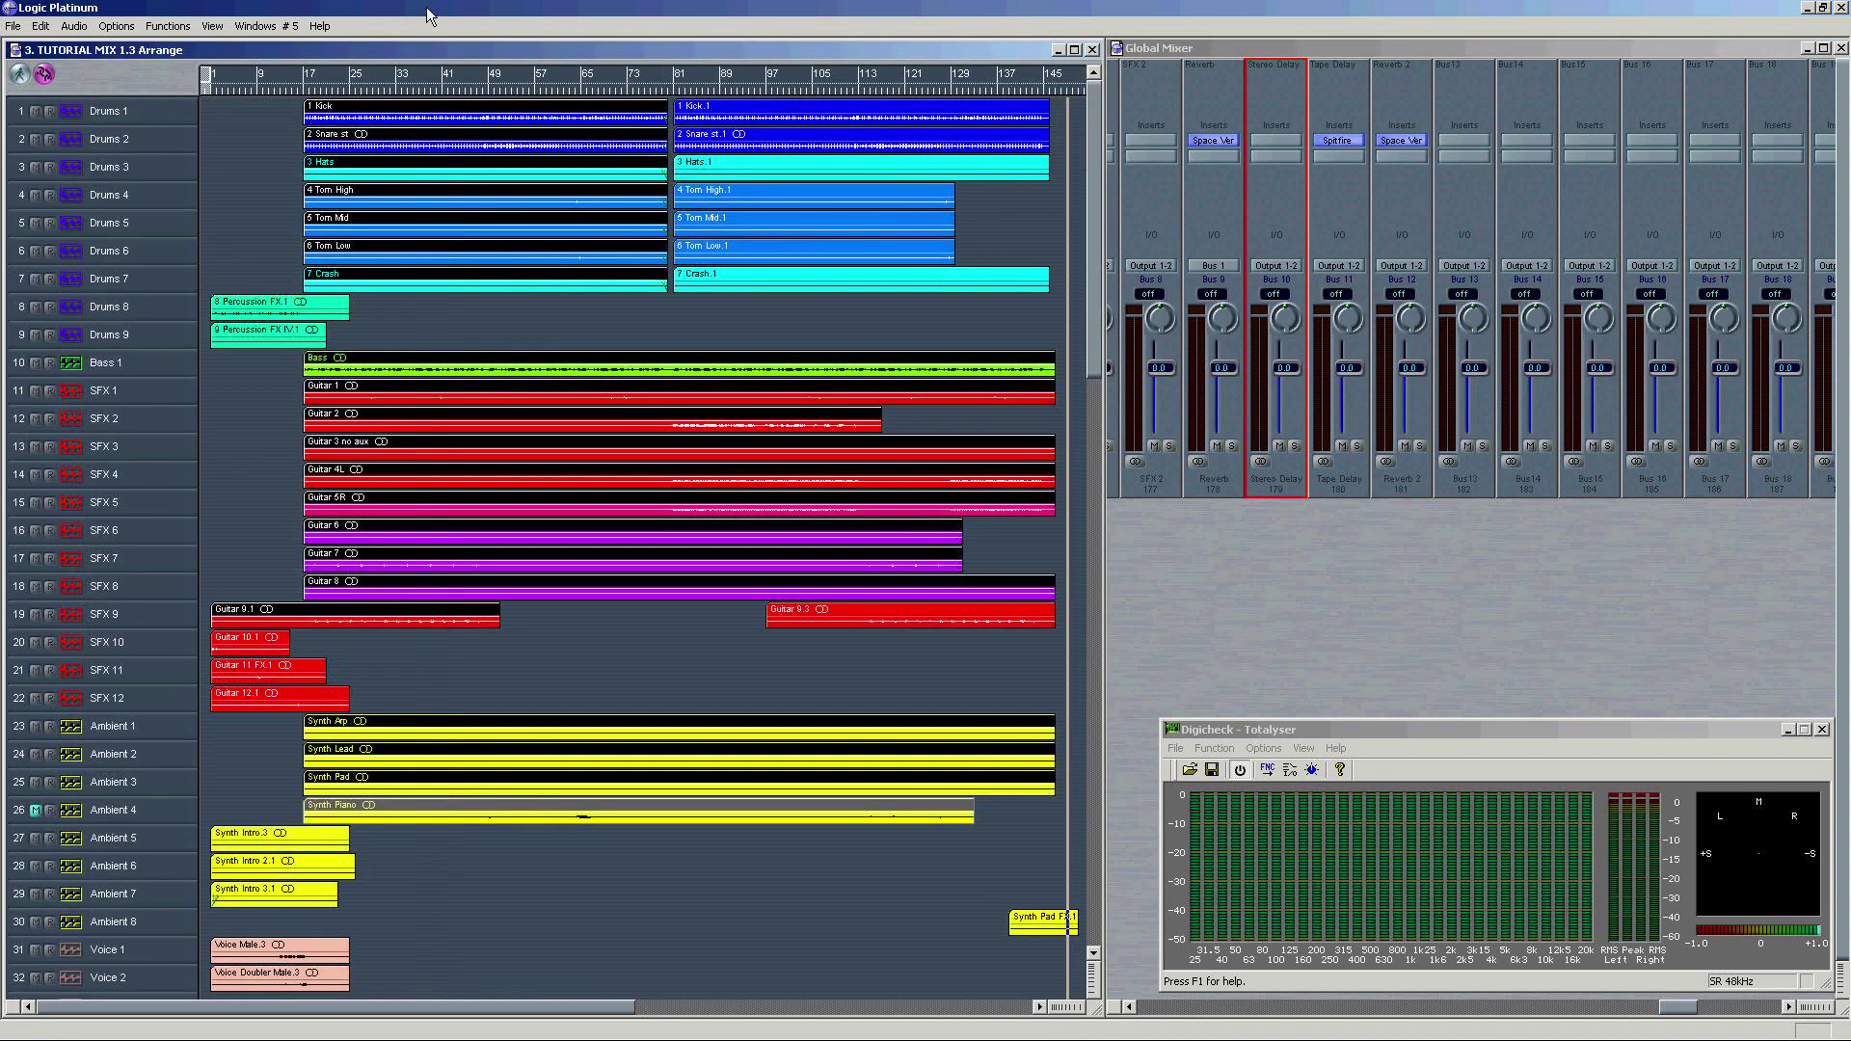
pyautogui.click(234, 248)
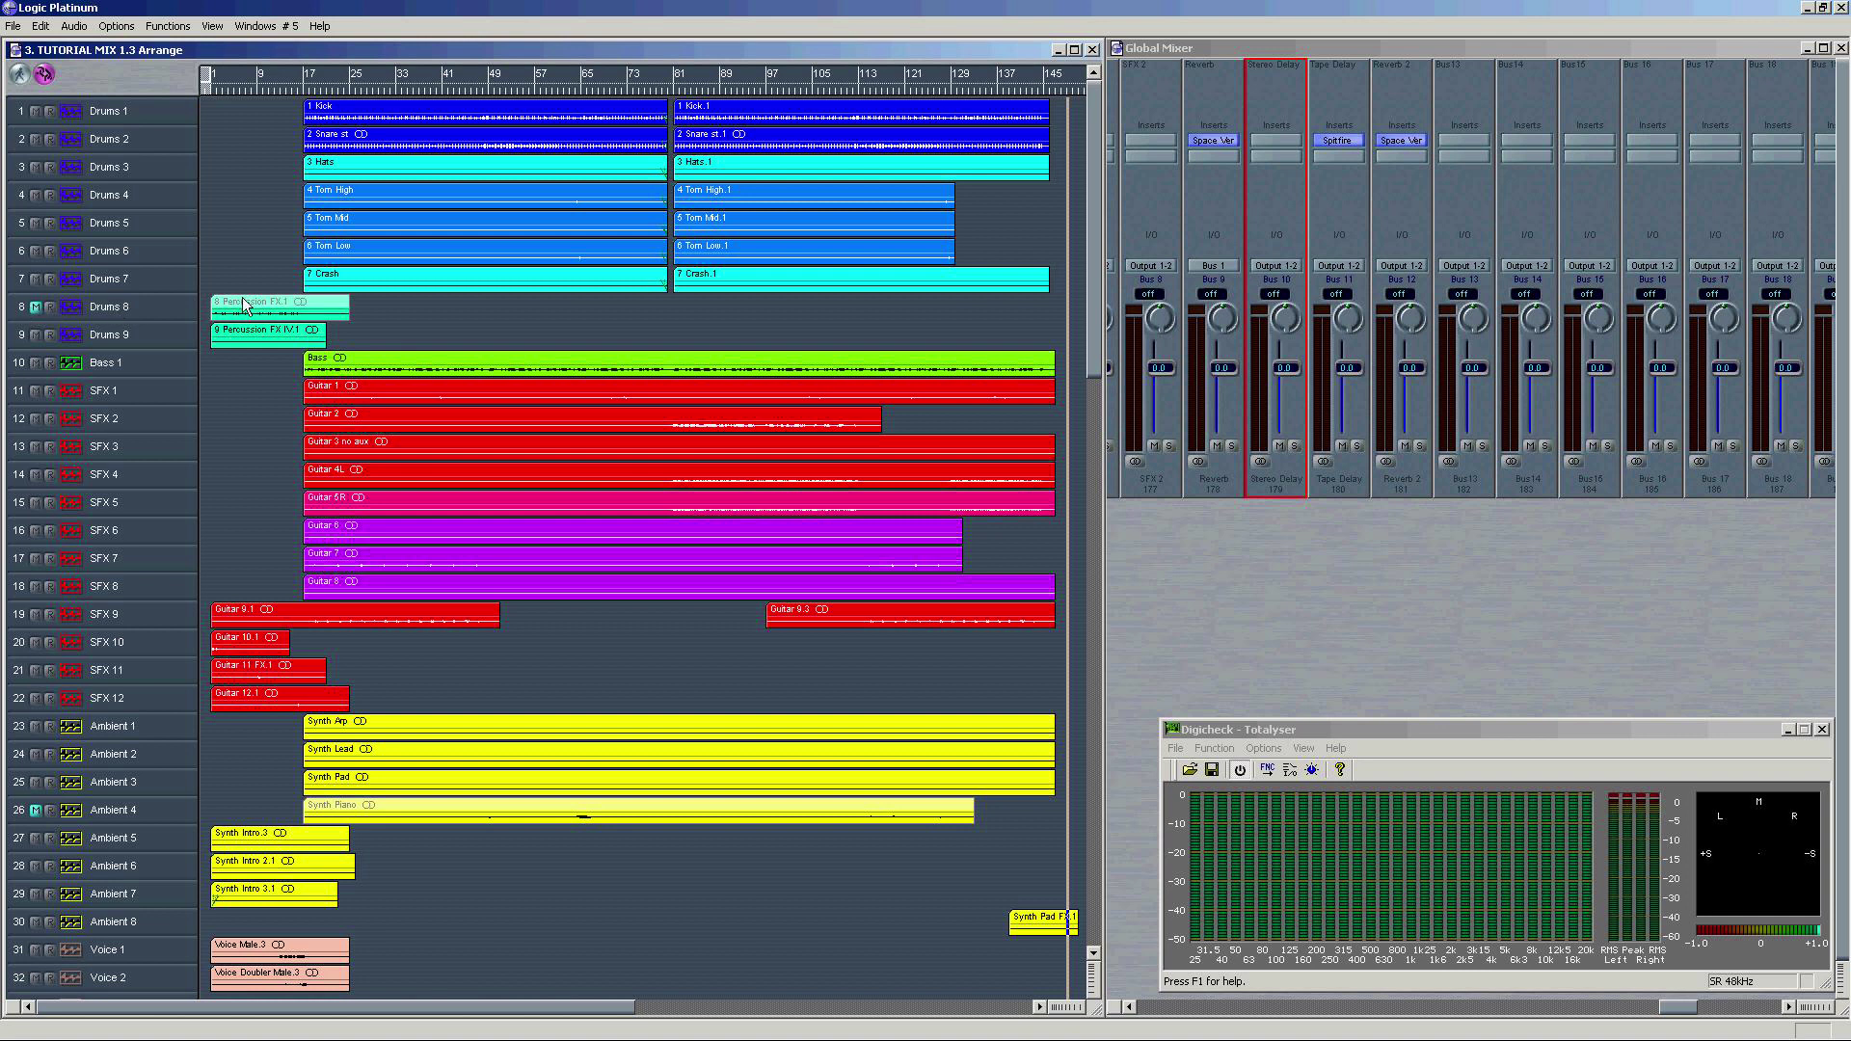
pyautogui.moveTo(213, 76); pyautogui.dragTo(500, 76)
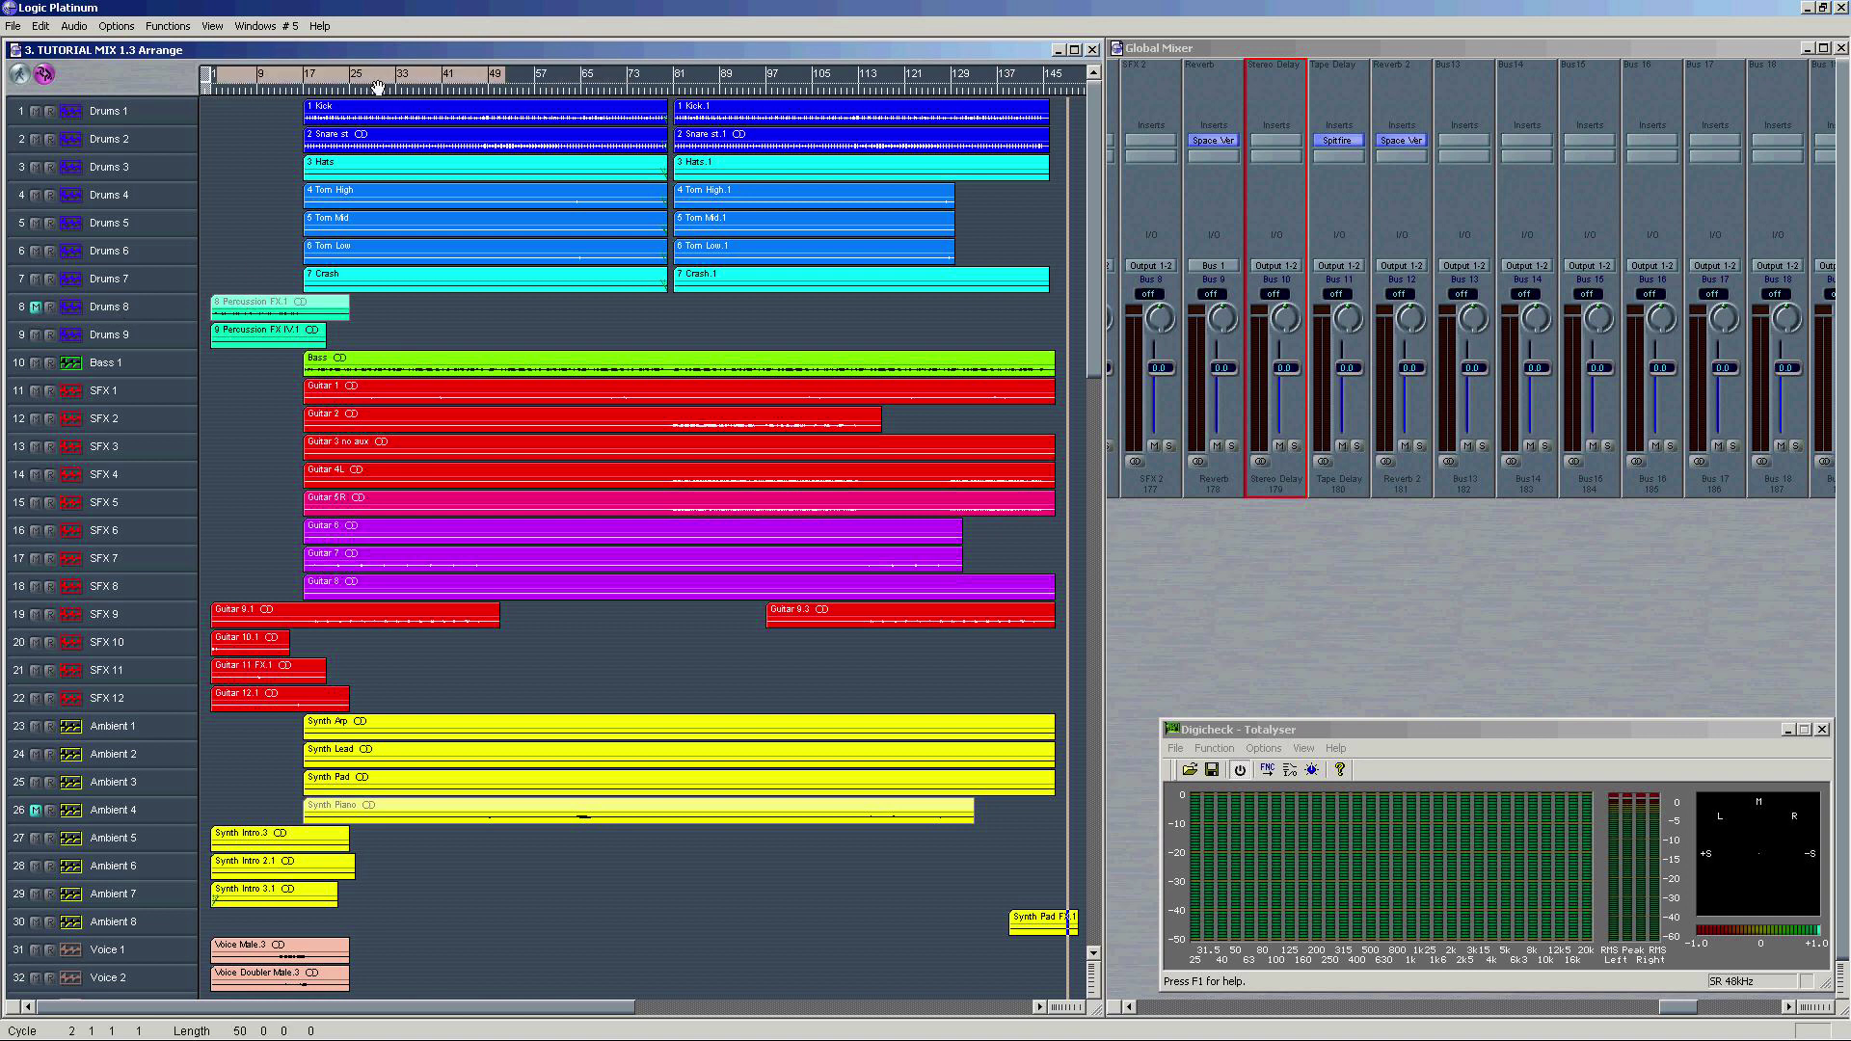
# Step: Play the cycled section with Drums 8 muted, stop playback, and unmute and select the Drums 8 track
pyautogui.press('space')
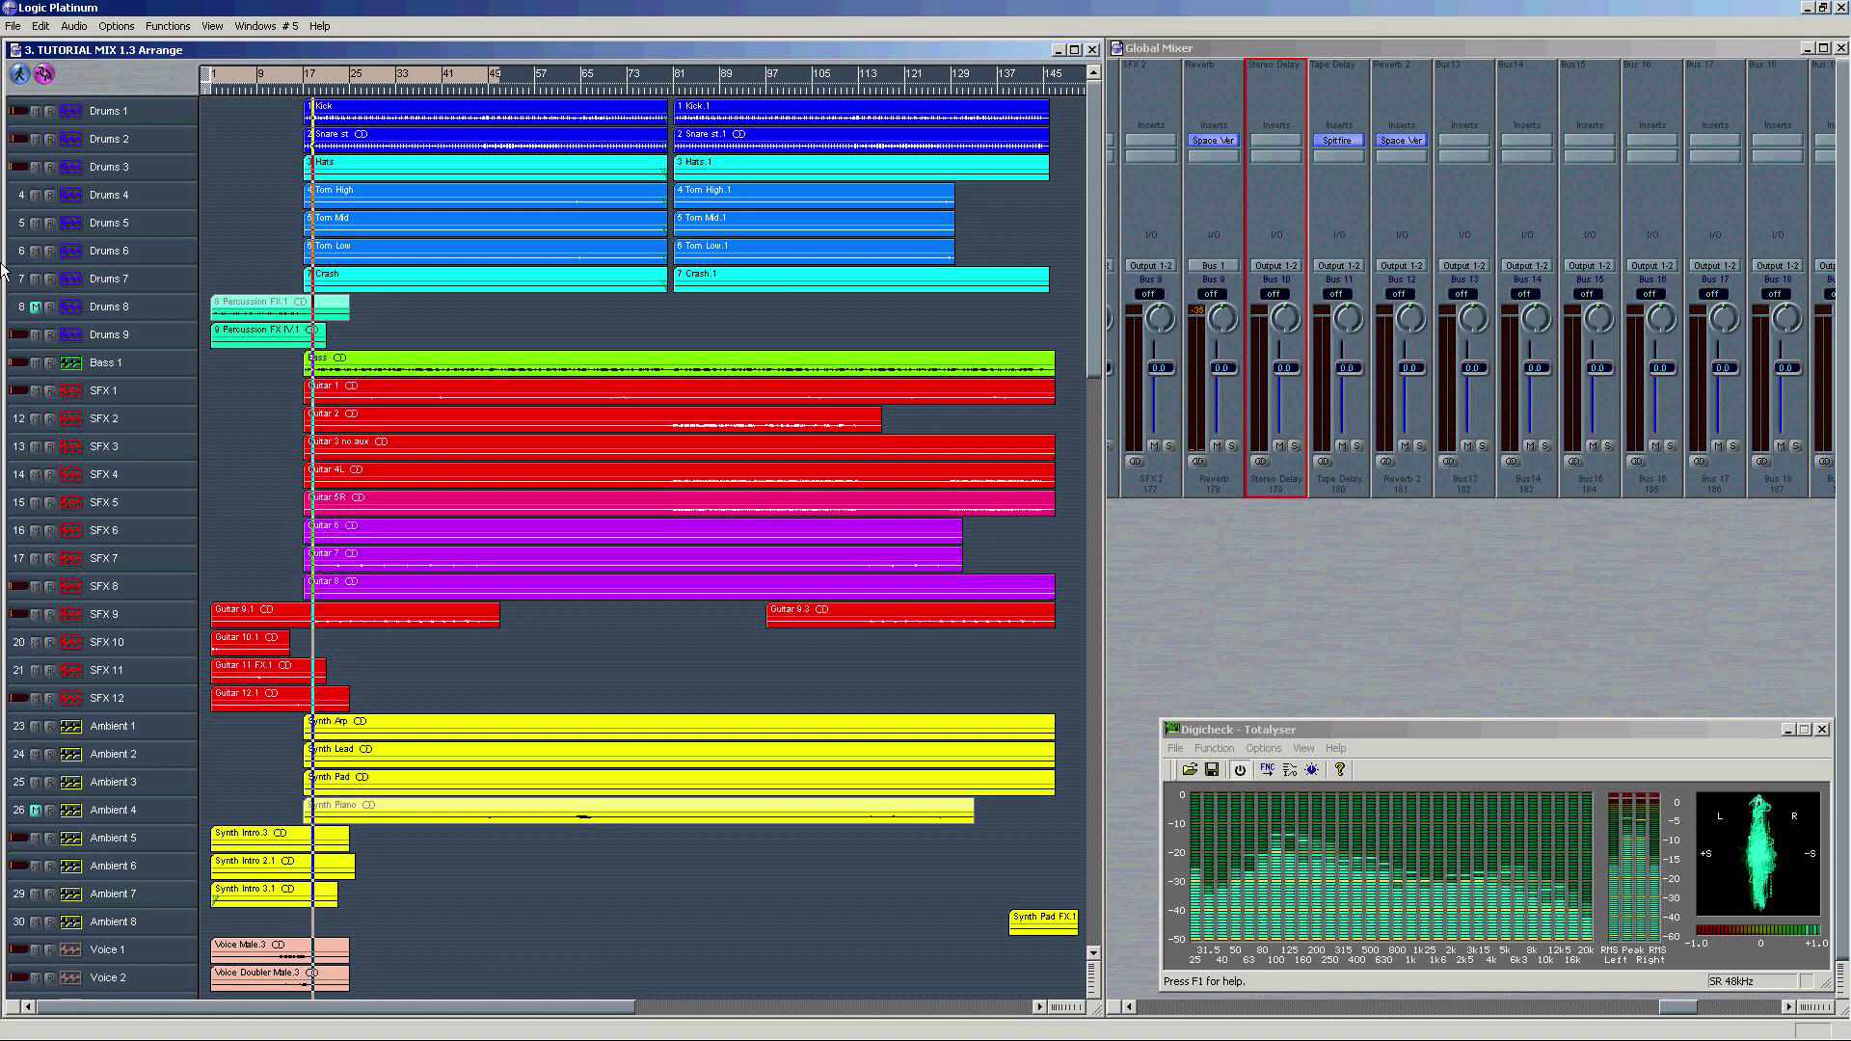
pyautogui.press('space')
pyautogui.click(167, 305)
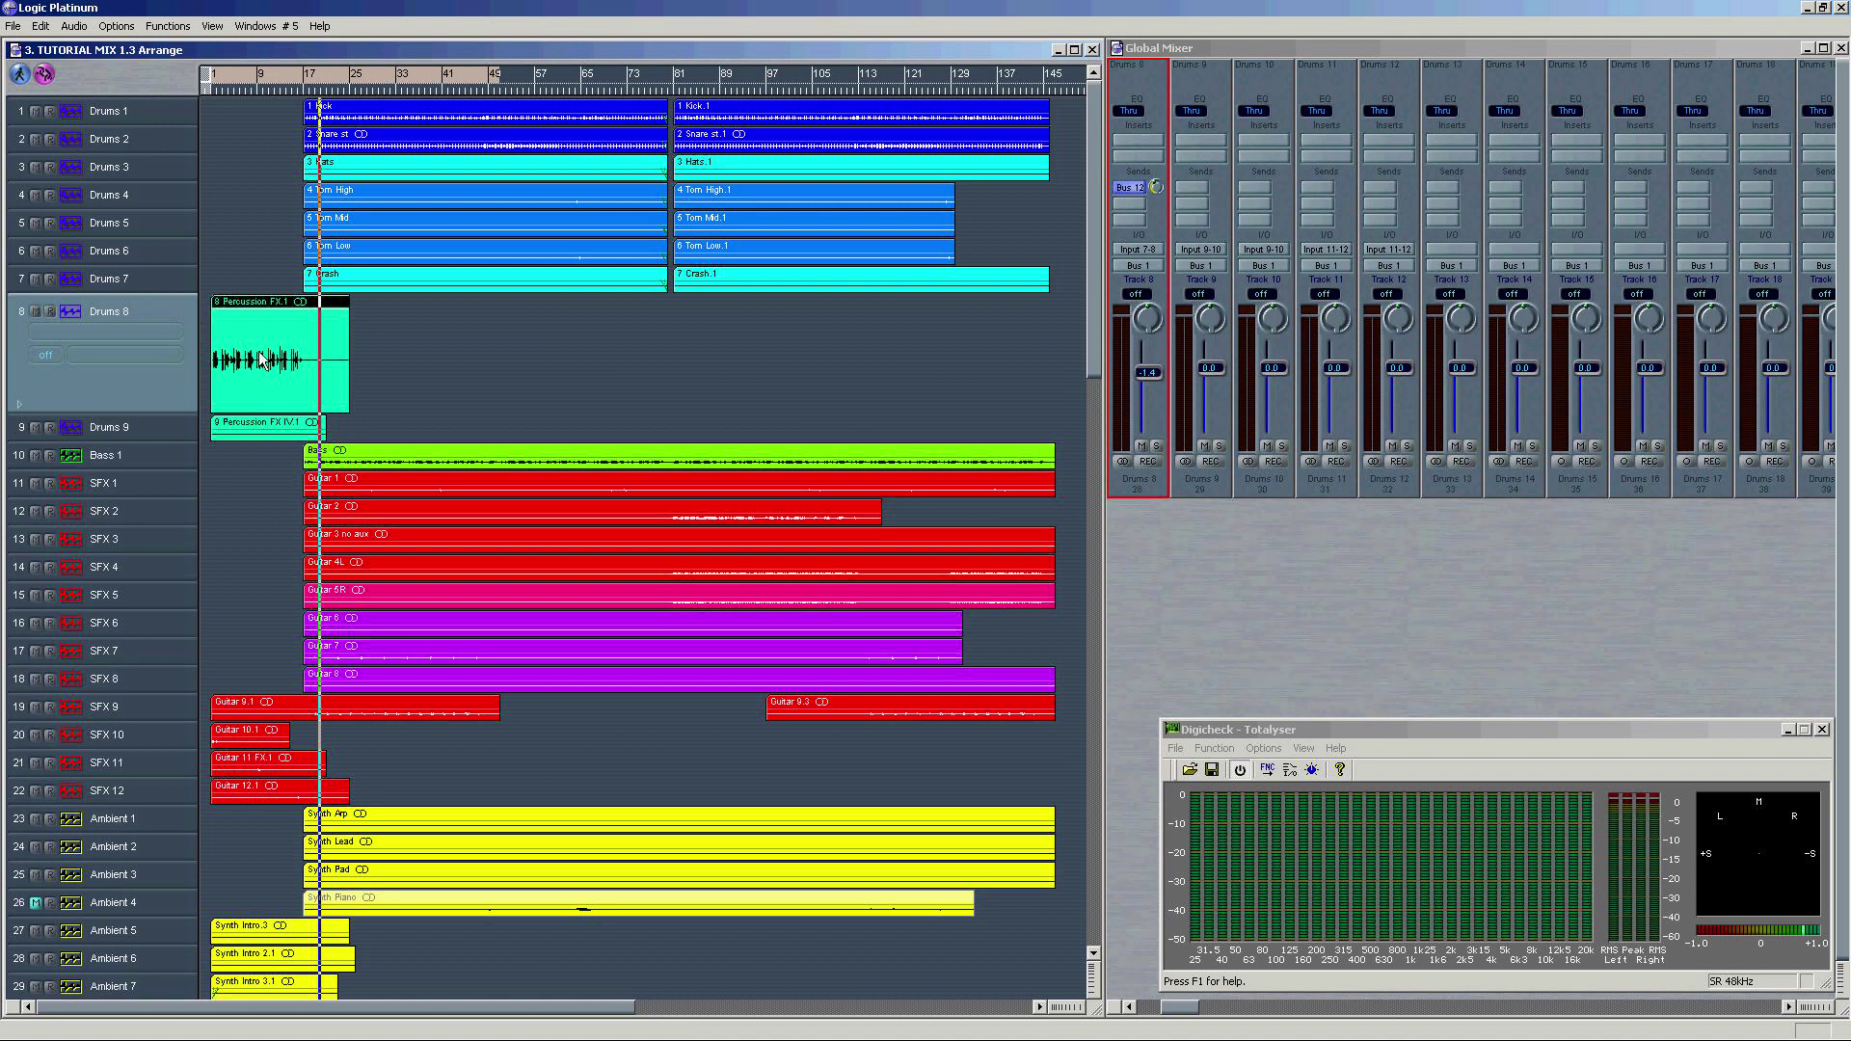
# Step: Play the arrangement from the start and again from about bar 47, selecting the Synth Piano and Synth Pad regions for inspection
pyautogui.press('Return')
pyautogui.press('space')
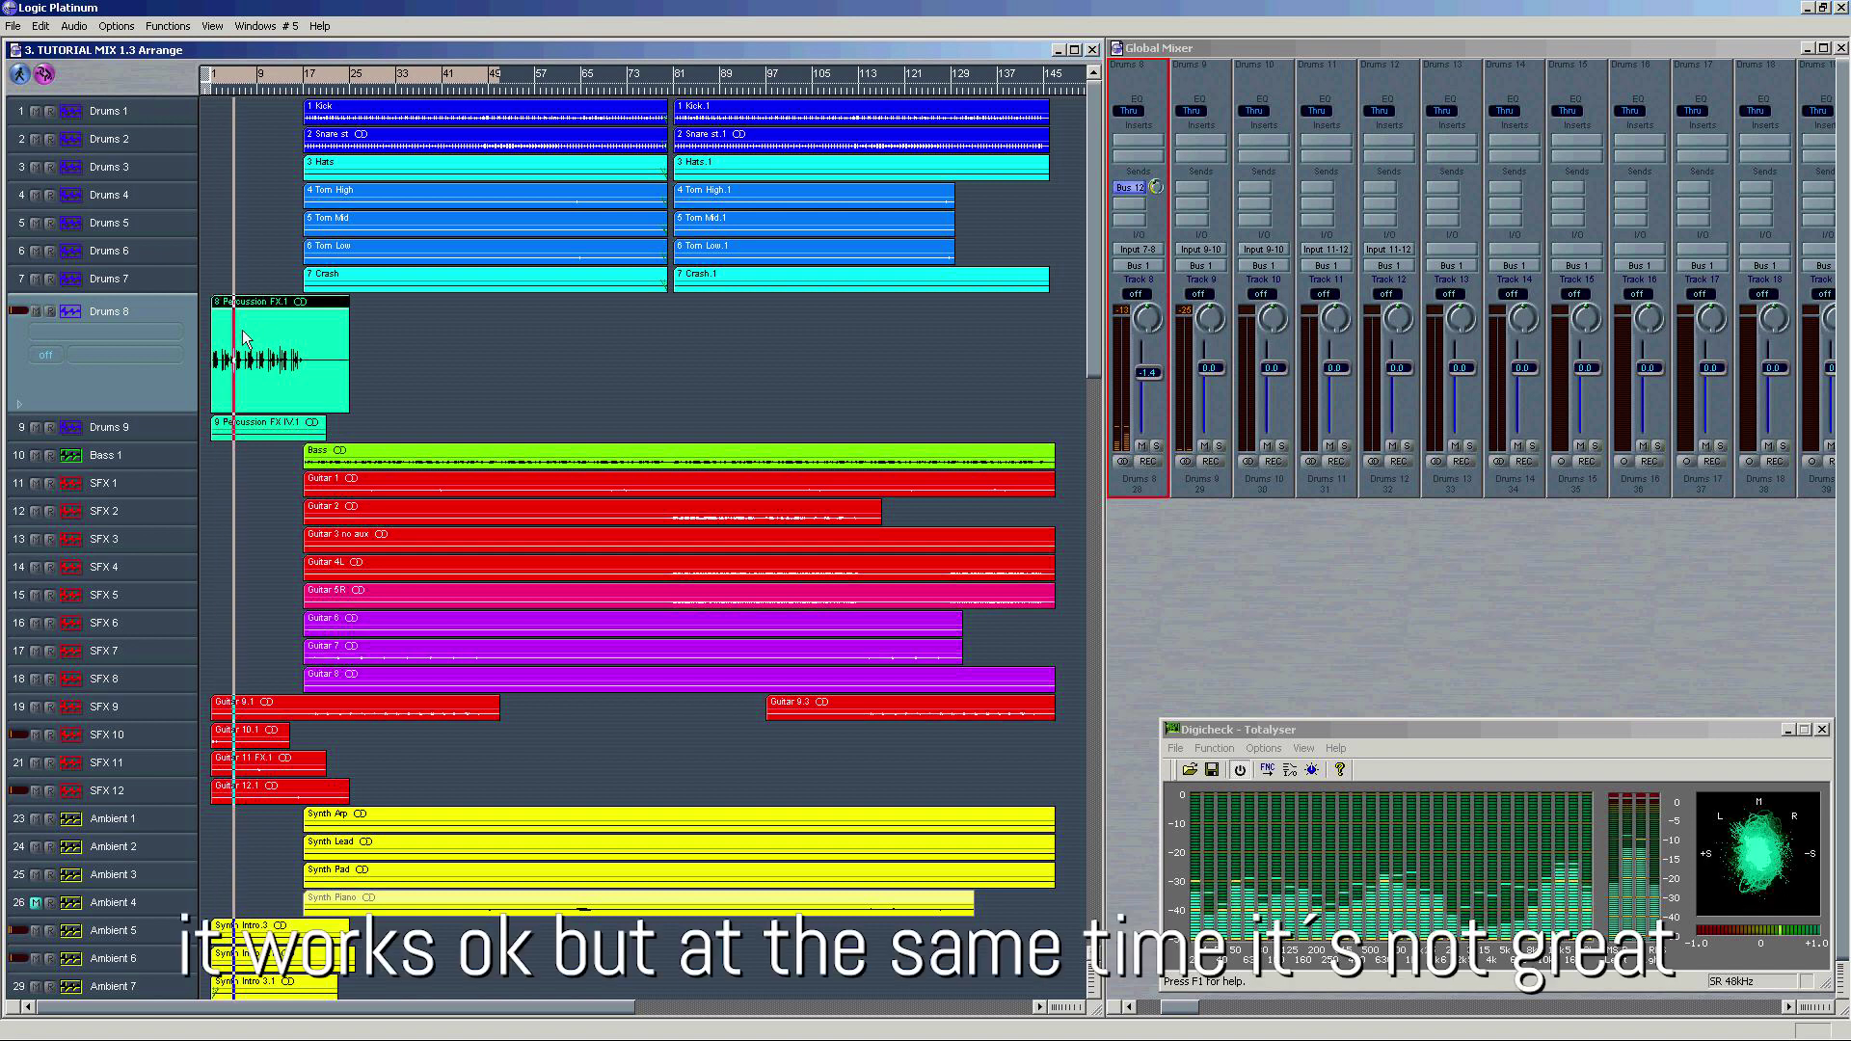
pyautogui.click(442, 905)
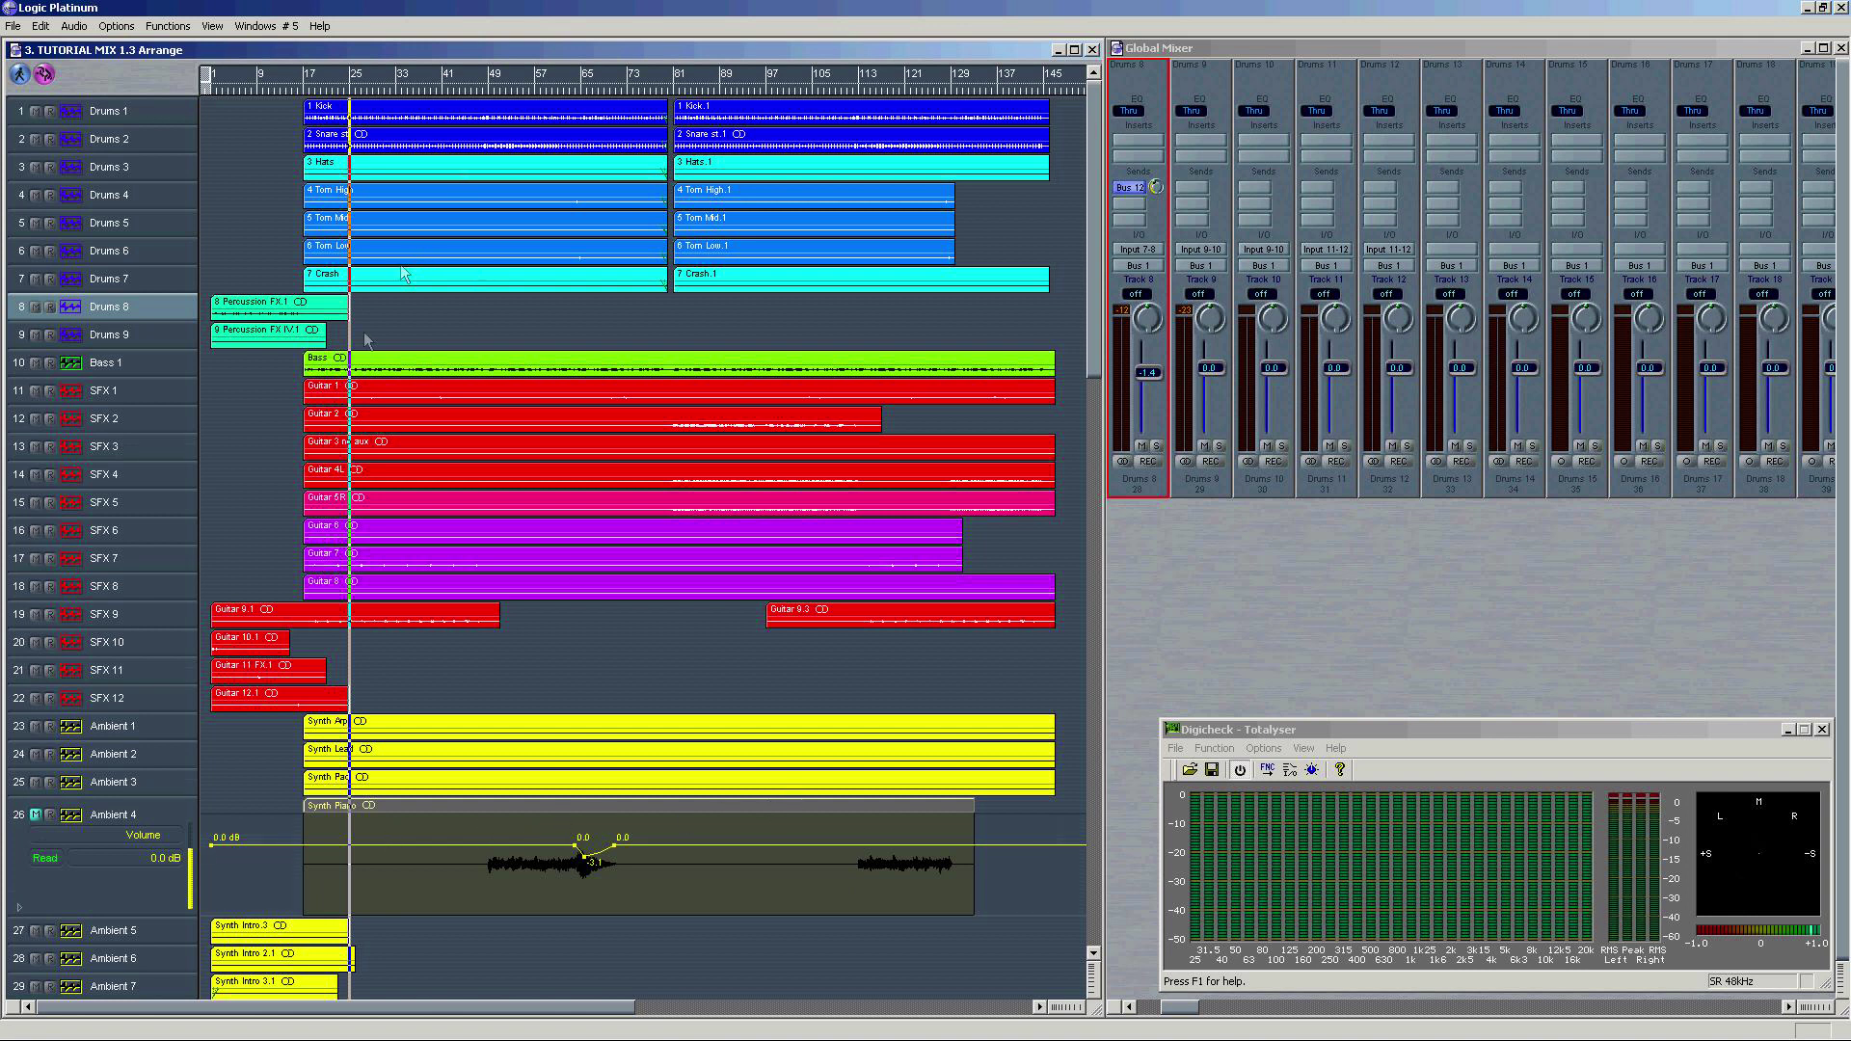
pyautogui.click(479, 83)
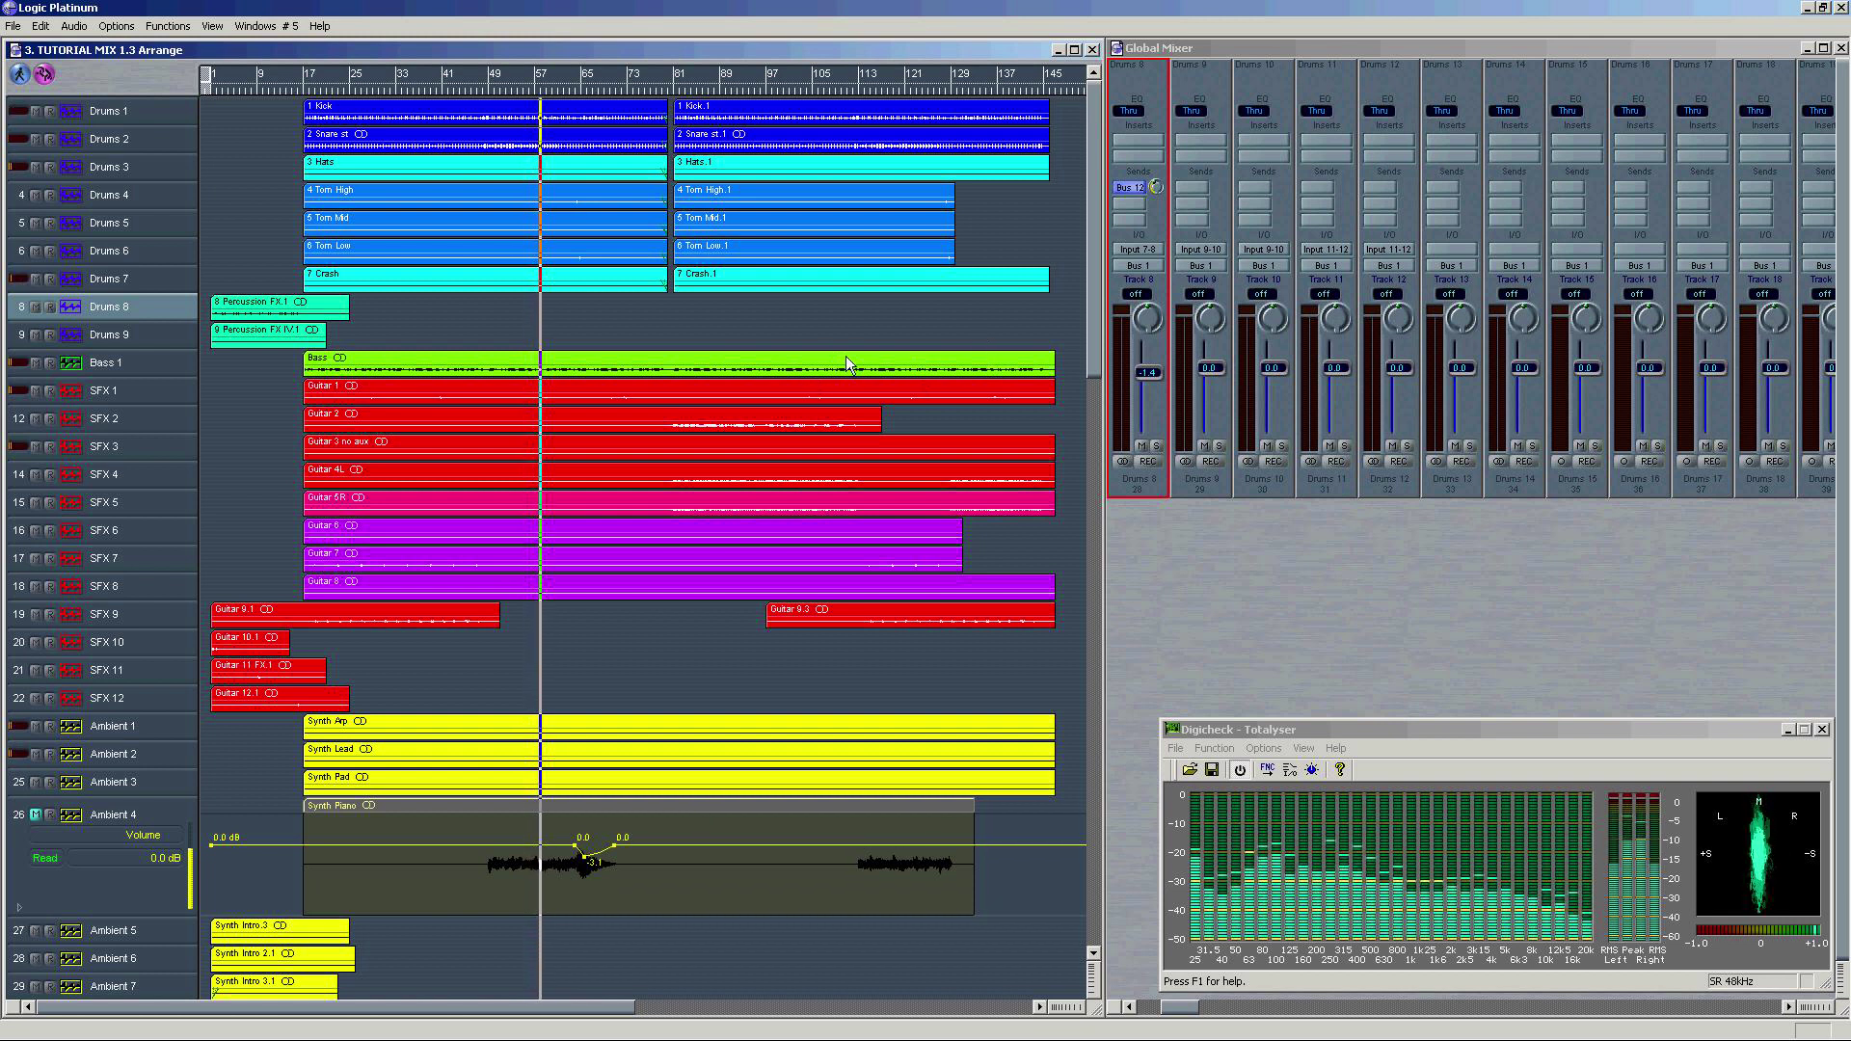
pyautogui.click(557, 779)
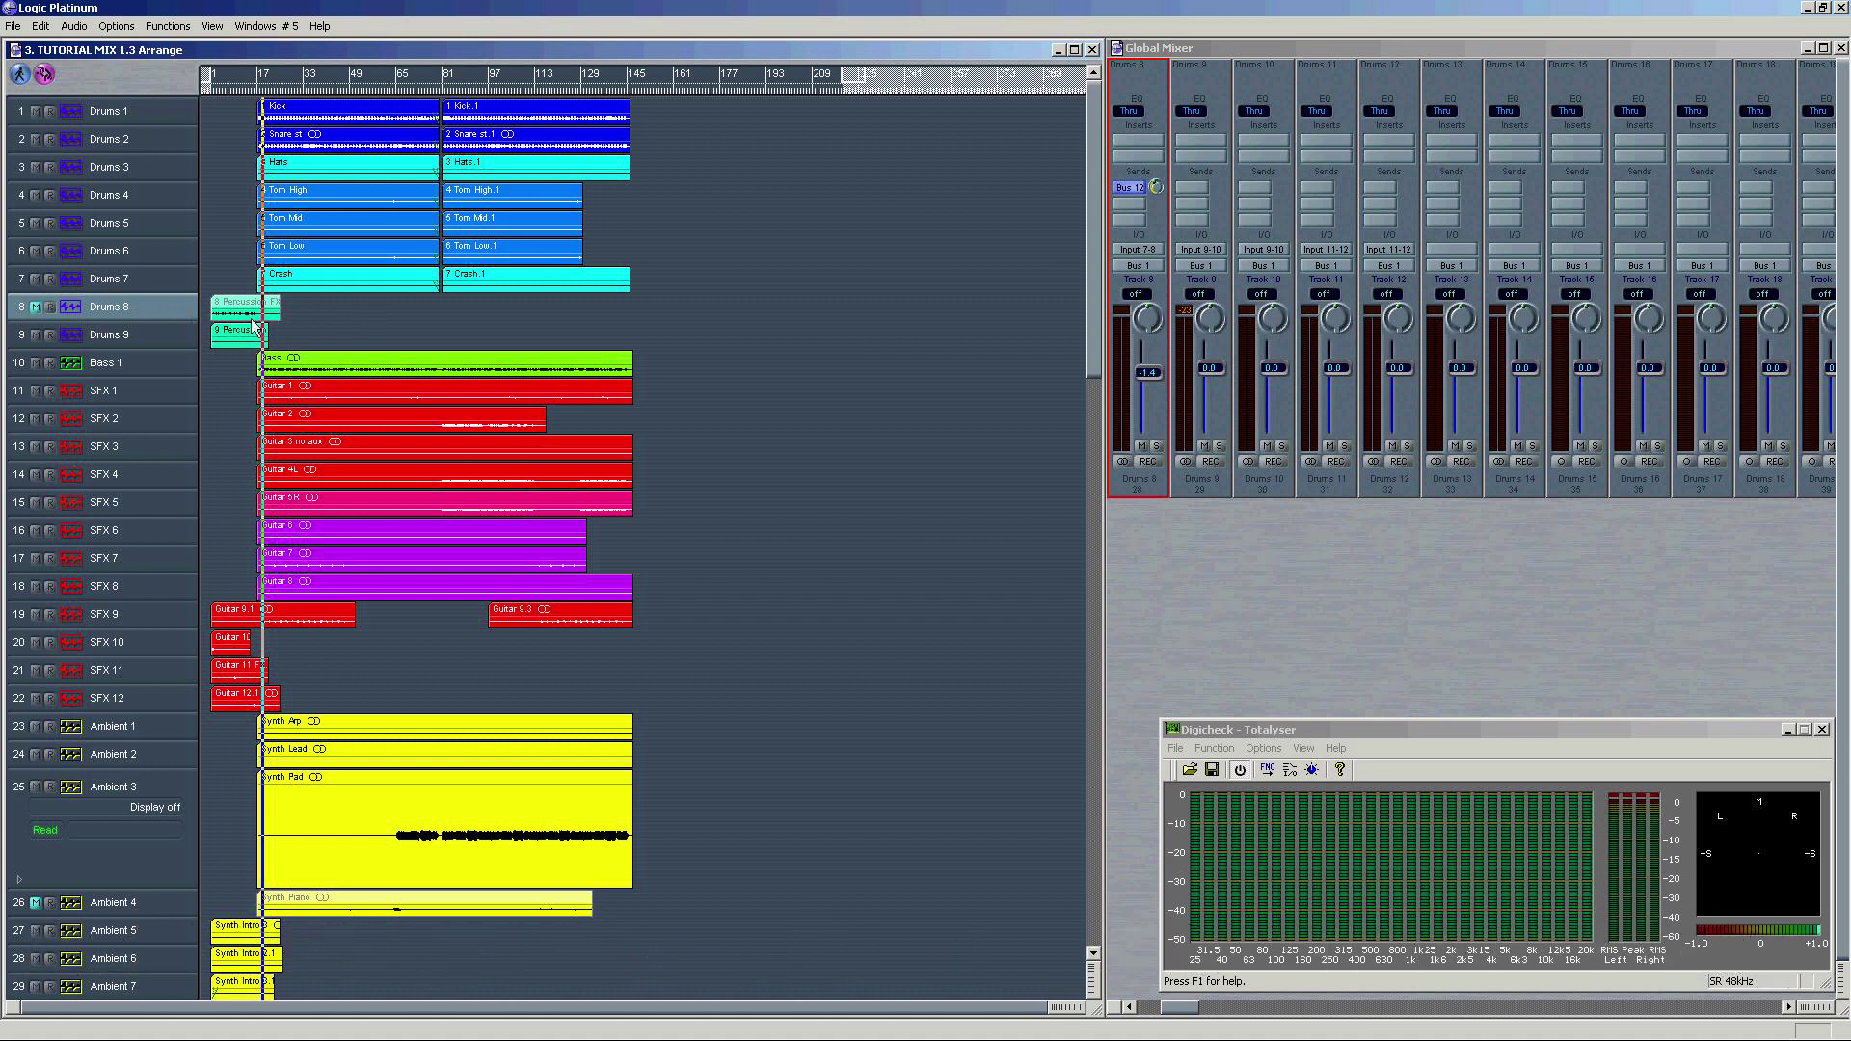
# Step: Zoom in on the intro, play the SFX 11 guitar effect soloed, and clear its solo
pyautogui.click(152, 670)
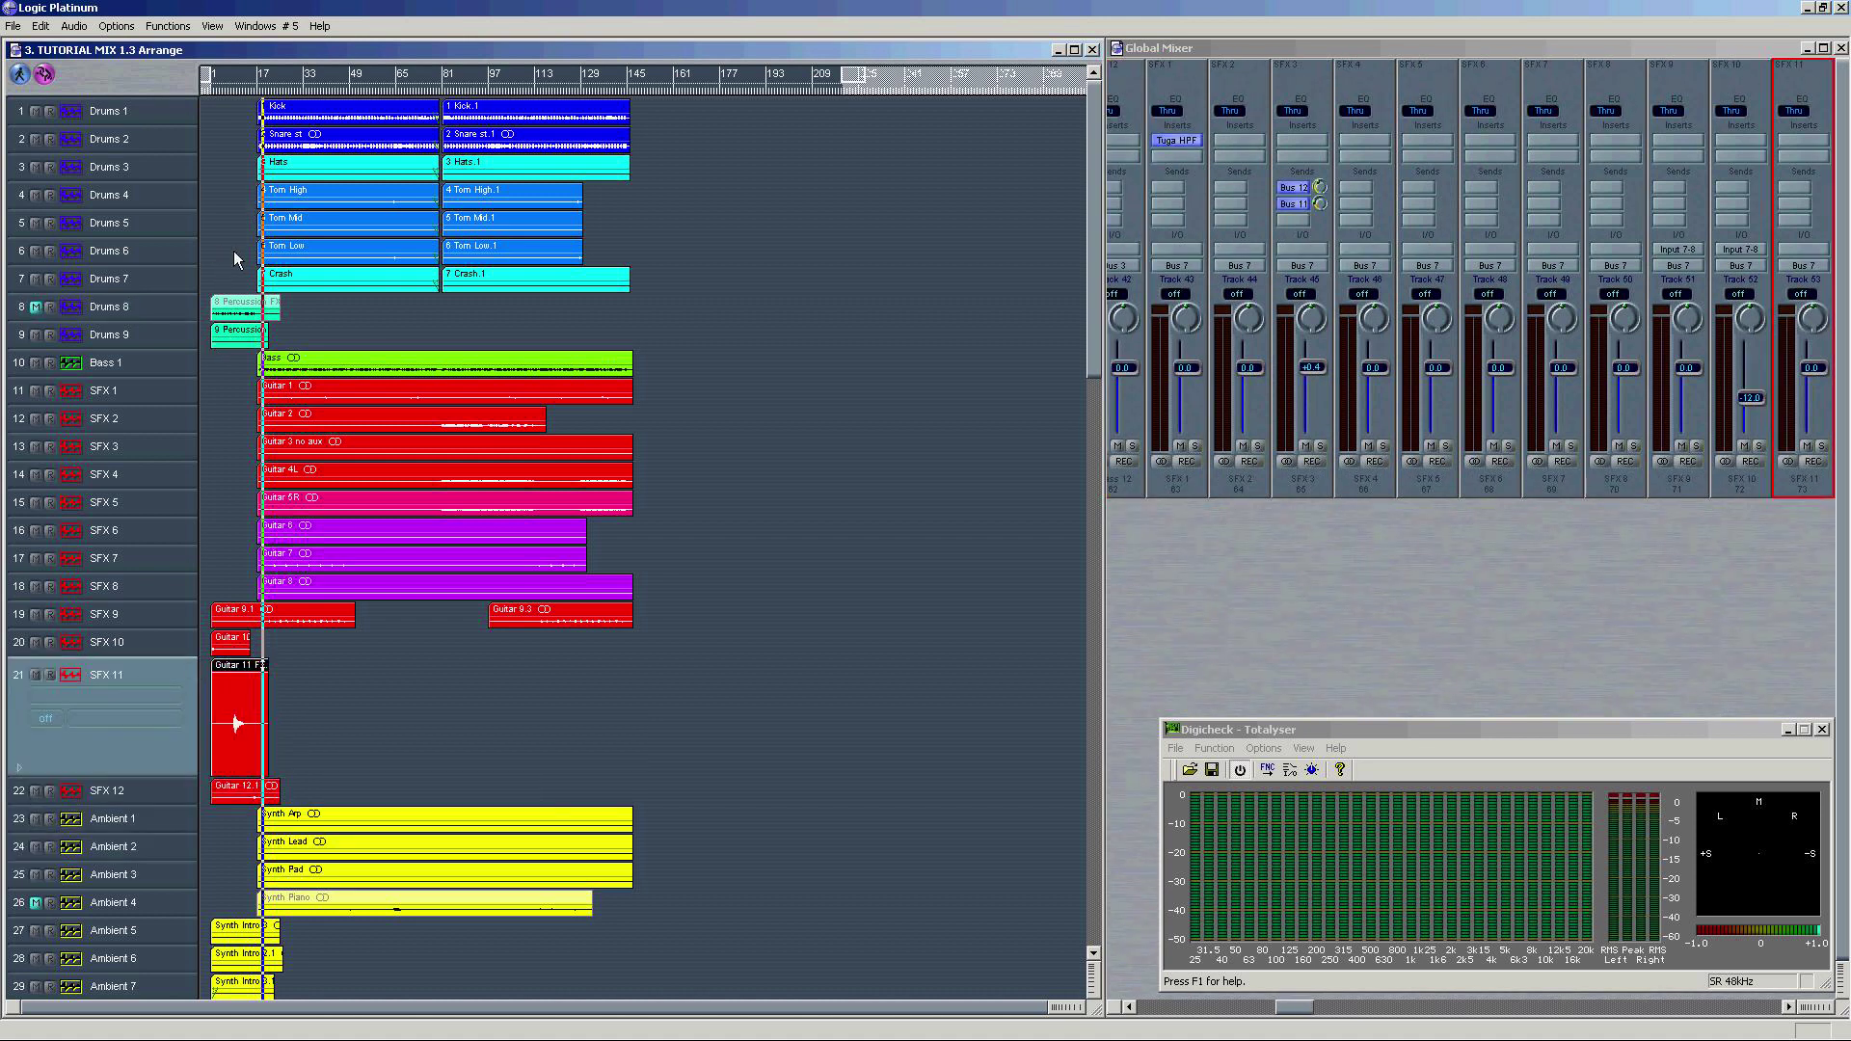
pyautogui.hotkey('ctrl', 'Right')
pyautogui.hotkey('ctrl', 'Right')
pyautogui.hotkey('ctrl', 'Right')
pyautogui.hotkey('ctrl', 'Right')
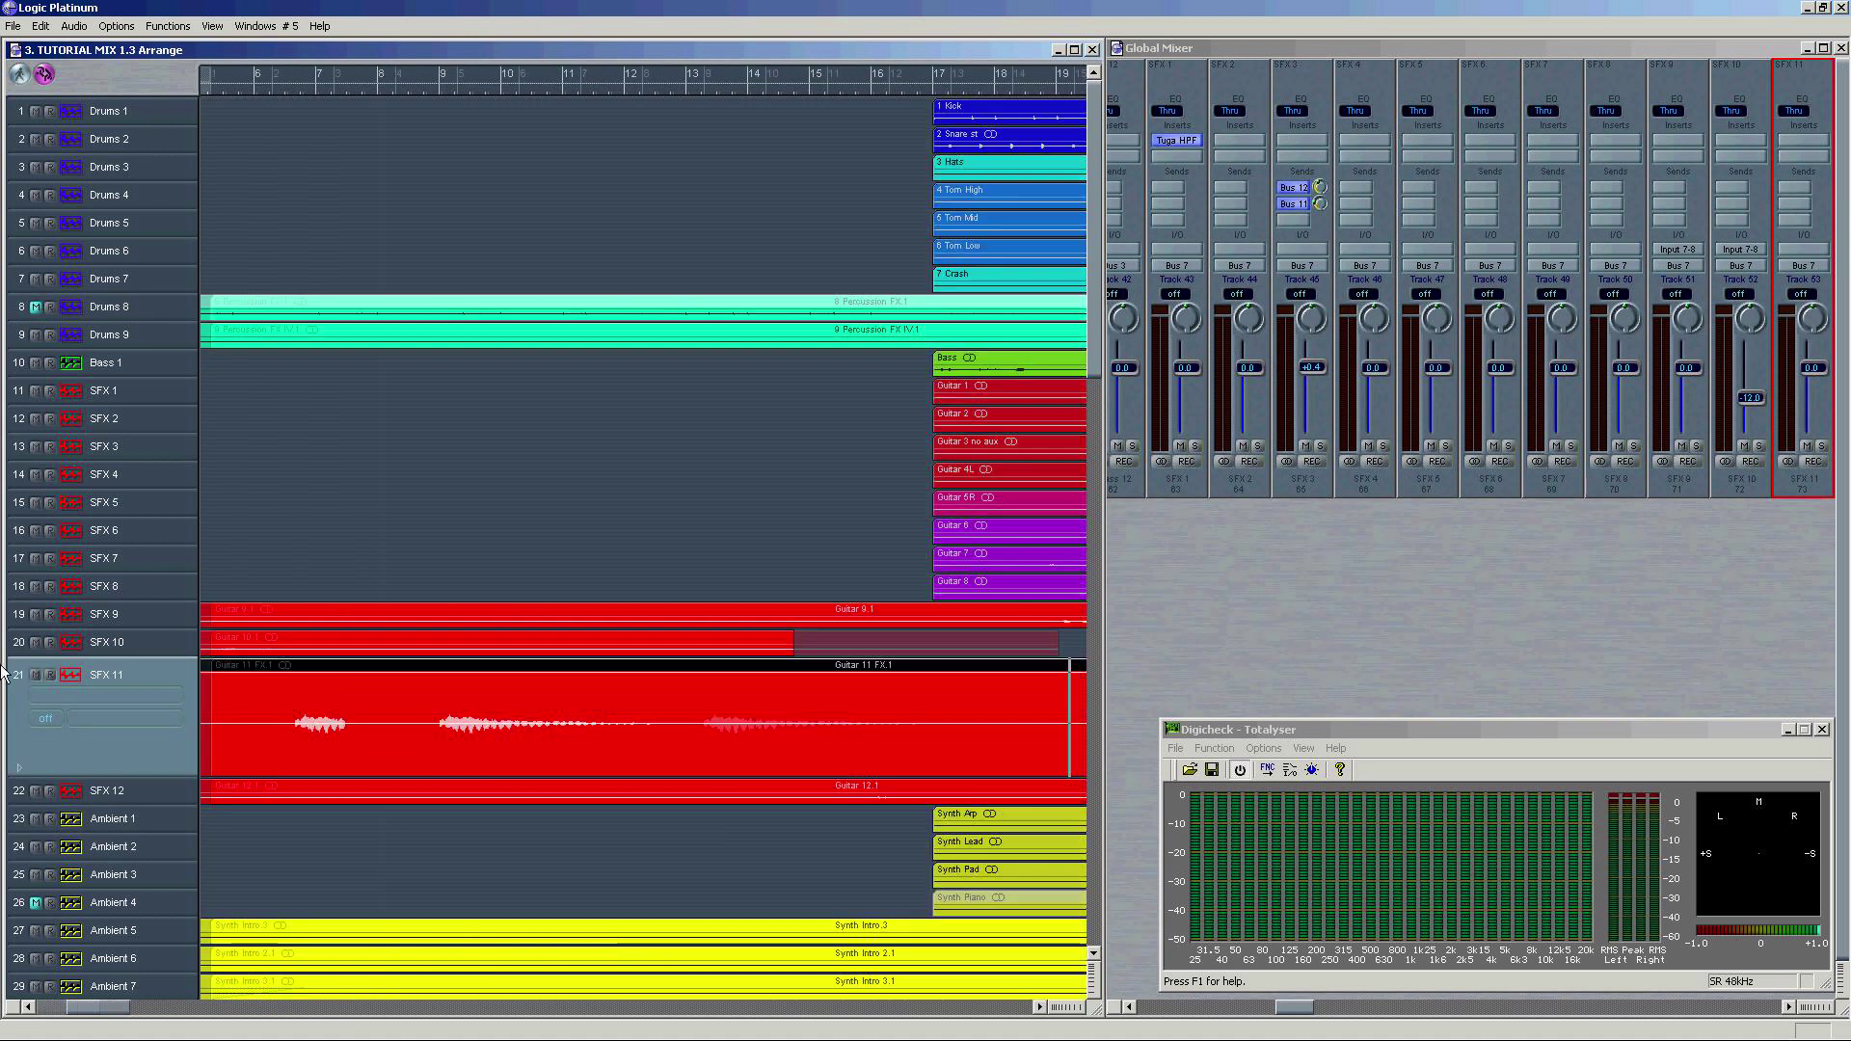
pyautogui.click(1680, 477)
pyautogui.press('s')
pyautogui.press('space')
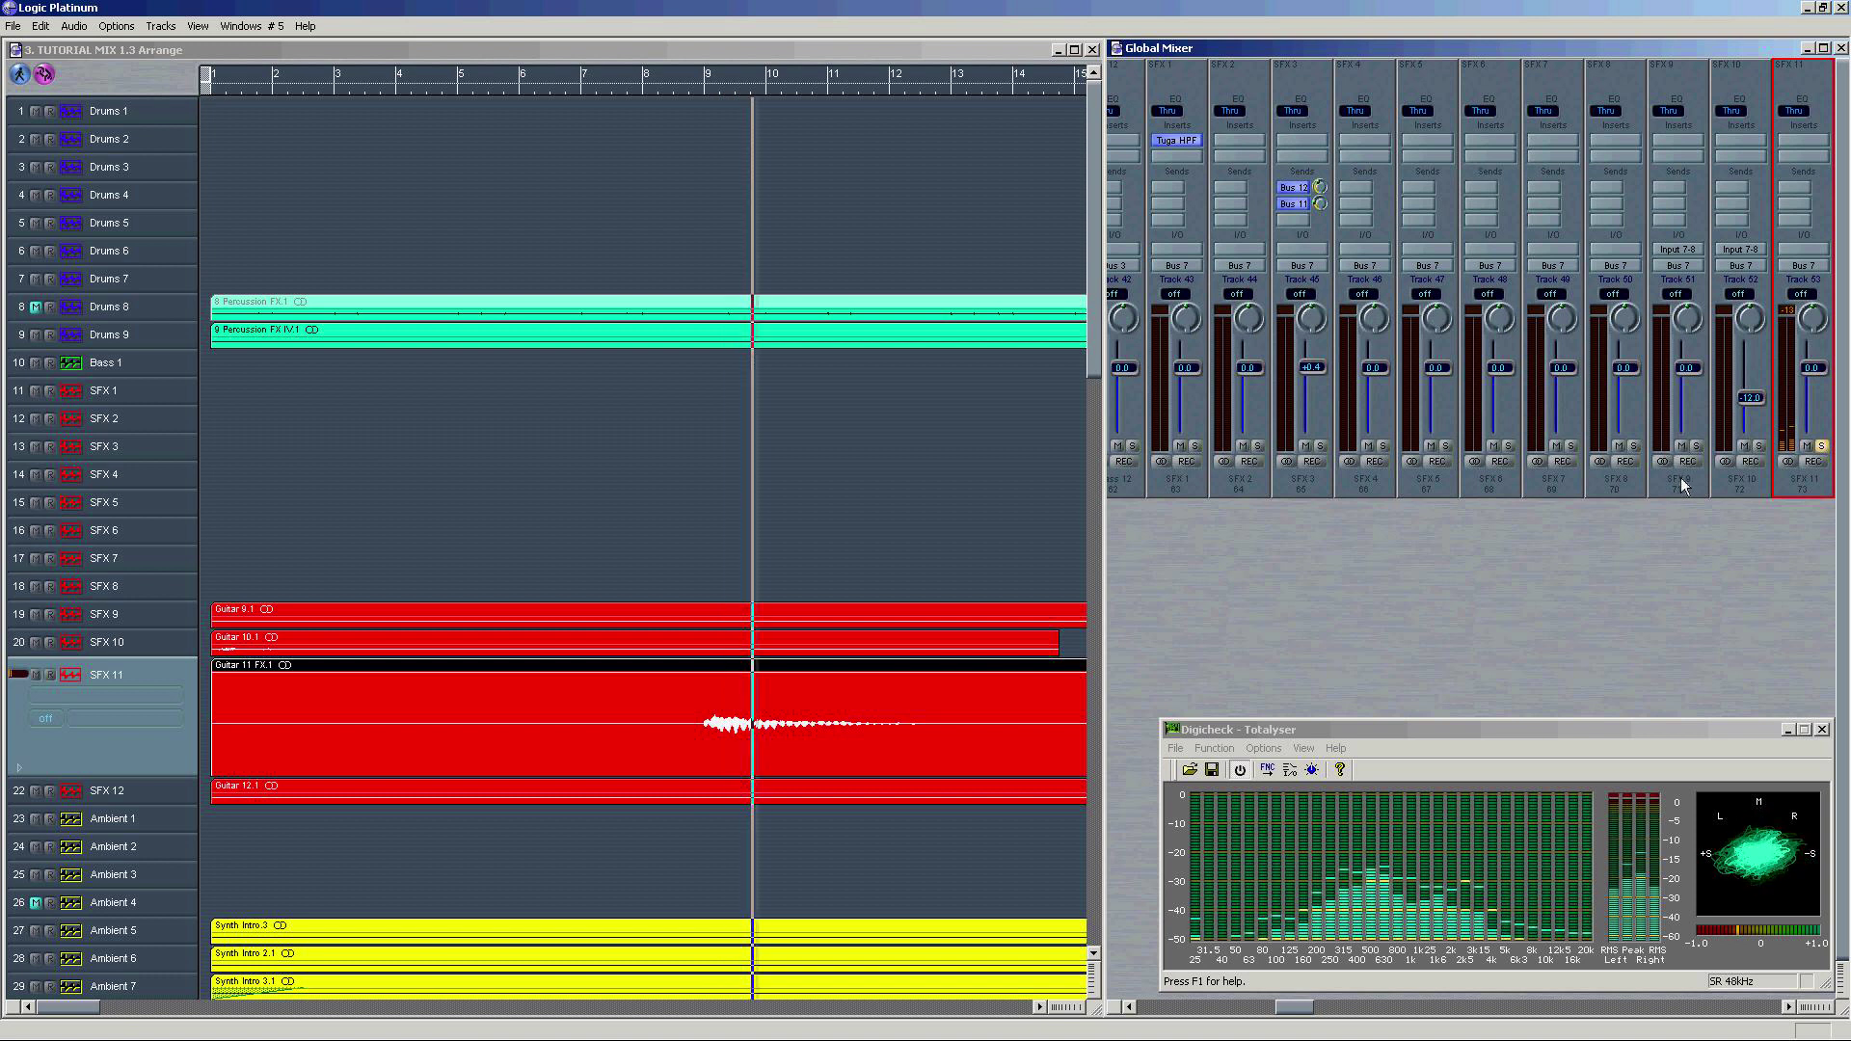
pyautogui.click(1822, 450)
pyautogui.press('space')
# Step: Select the Guitar 10.1 region, play SFX 10 soloed from the start, and clear its solo
pyautogui.click(508, 644)
pyautogui.press('Return')
pyautogui.click(1759, 445)
pyautogui.press('space')
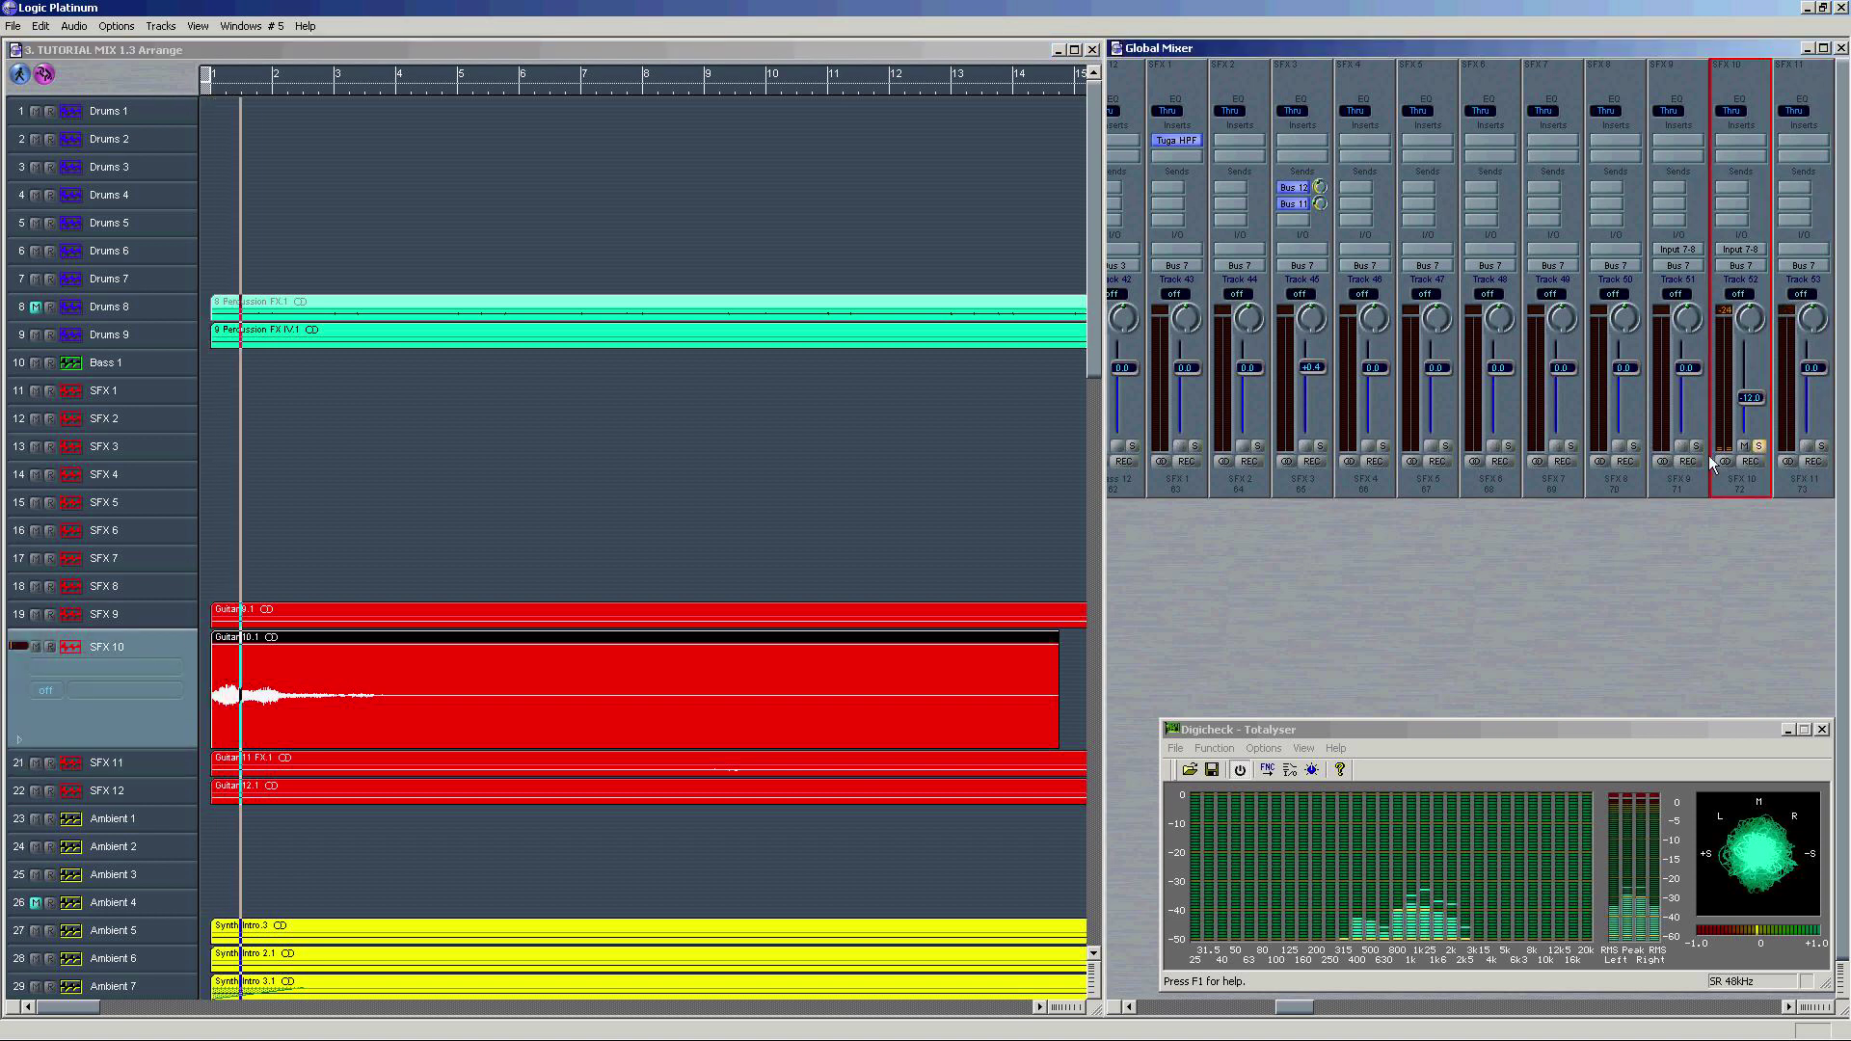
pyautogui.click(1759, 447)
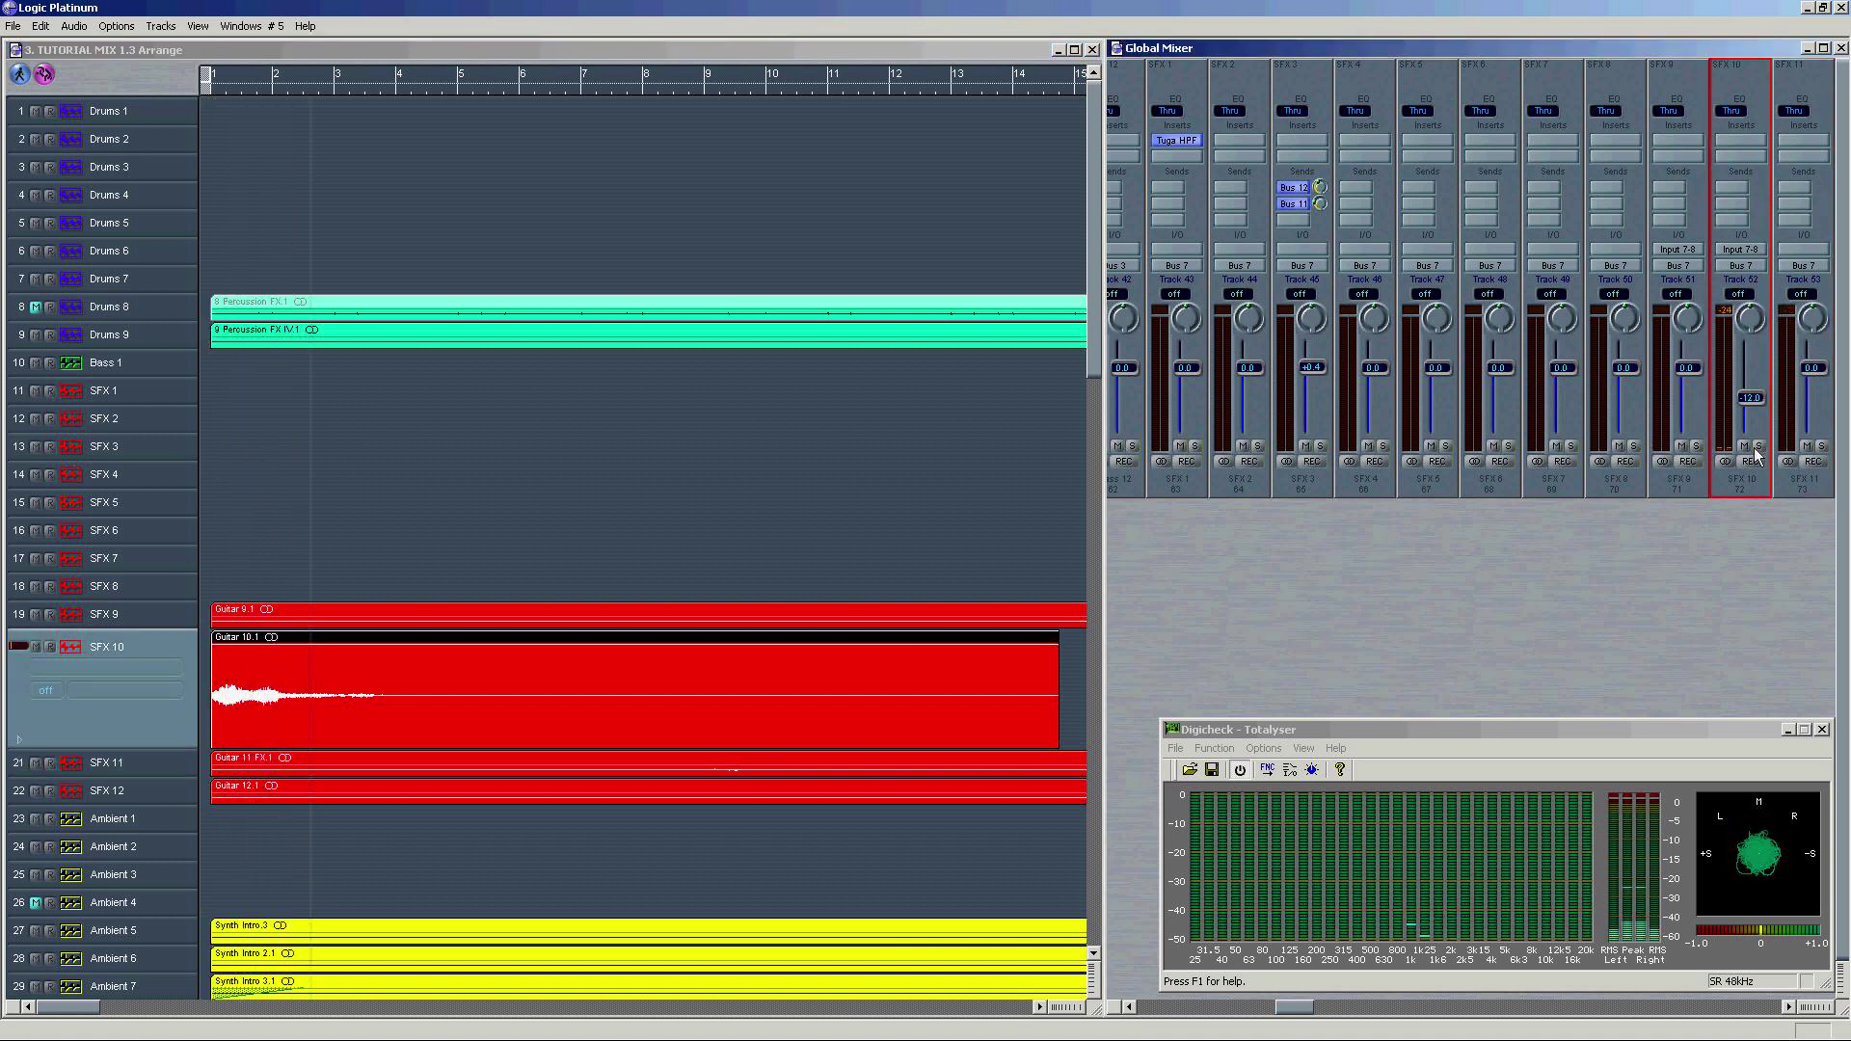
# Step: Select the Guitar 12.1 region, play SFX 12 soloed, and clear its solo
pyautogui.click(256, 796)
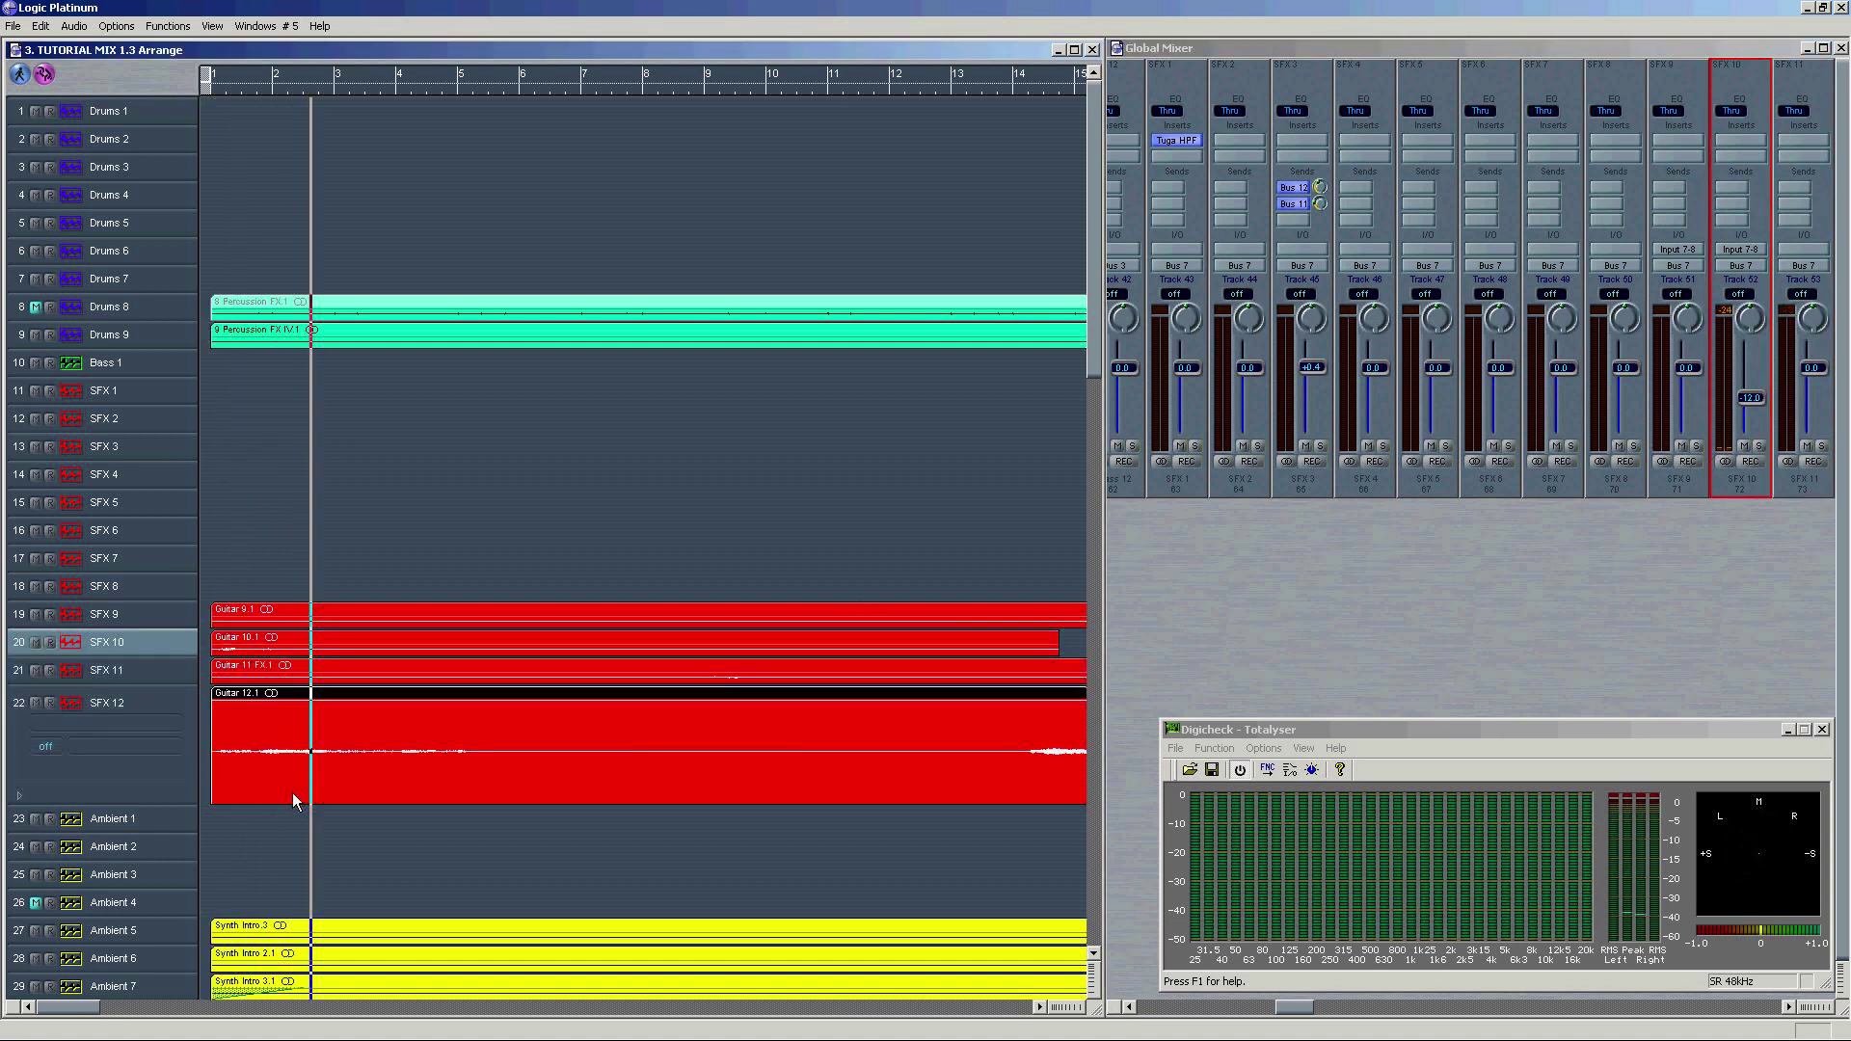
pyautogui.click(143, 727)
pyautogui.press('space')
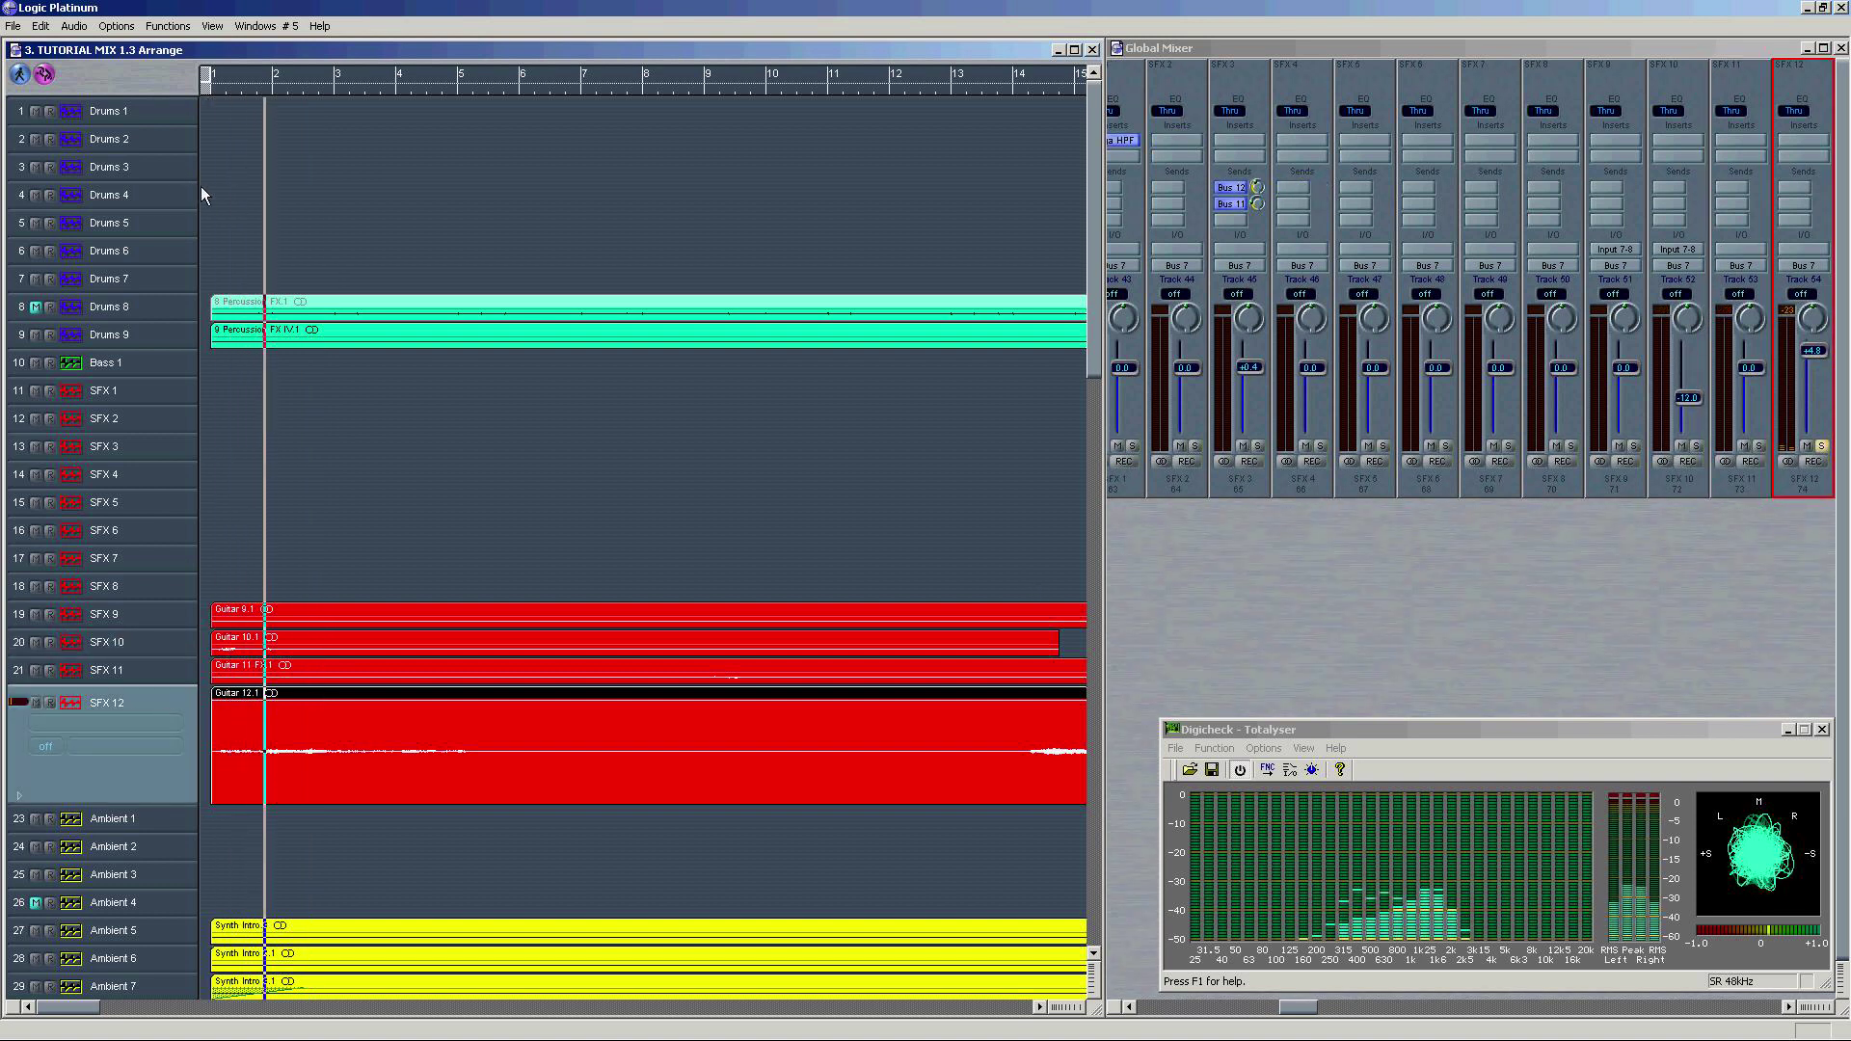
pyautogui.click(1821, 447)
pyautogui.press('space')
# Step: Play the intro from the start unsoloed and again with SFX 10 and SFX 12 soloed together, and clear both solos
pyautogui.moveTo(241, 94); pyautogui.dragTo(194, 94)
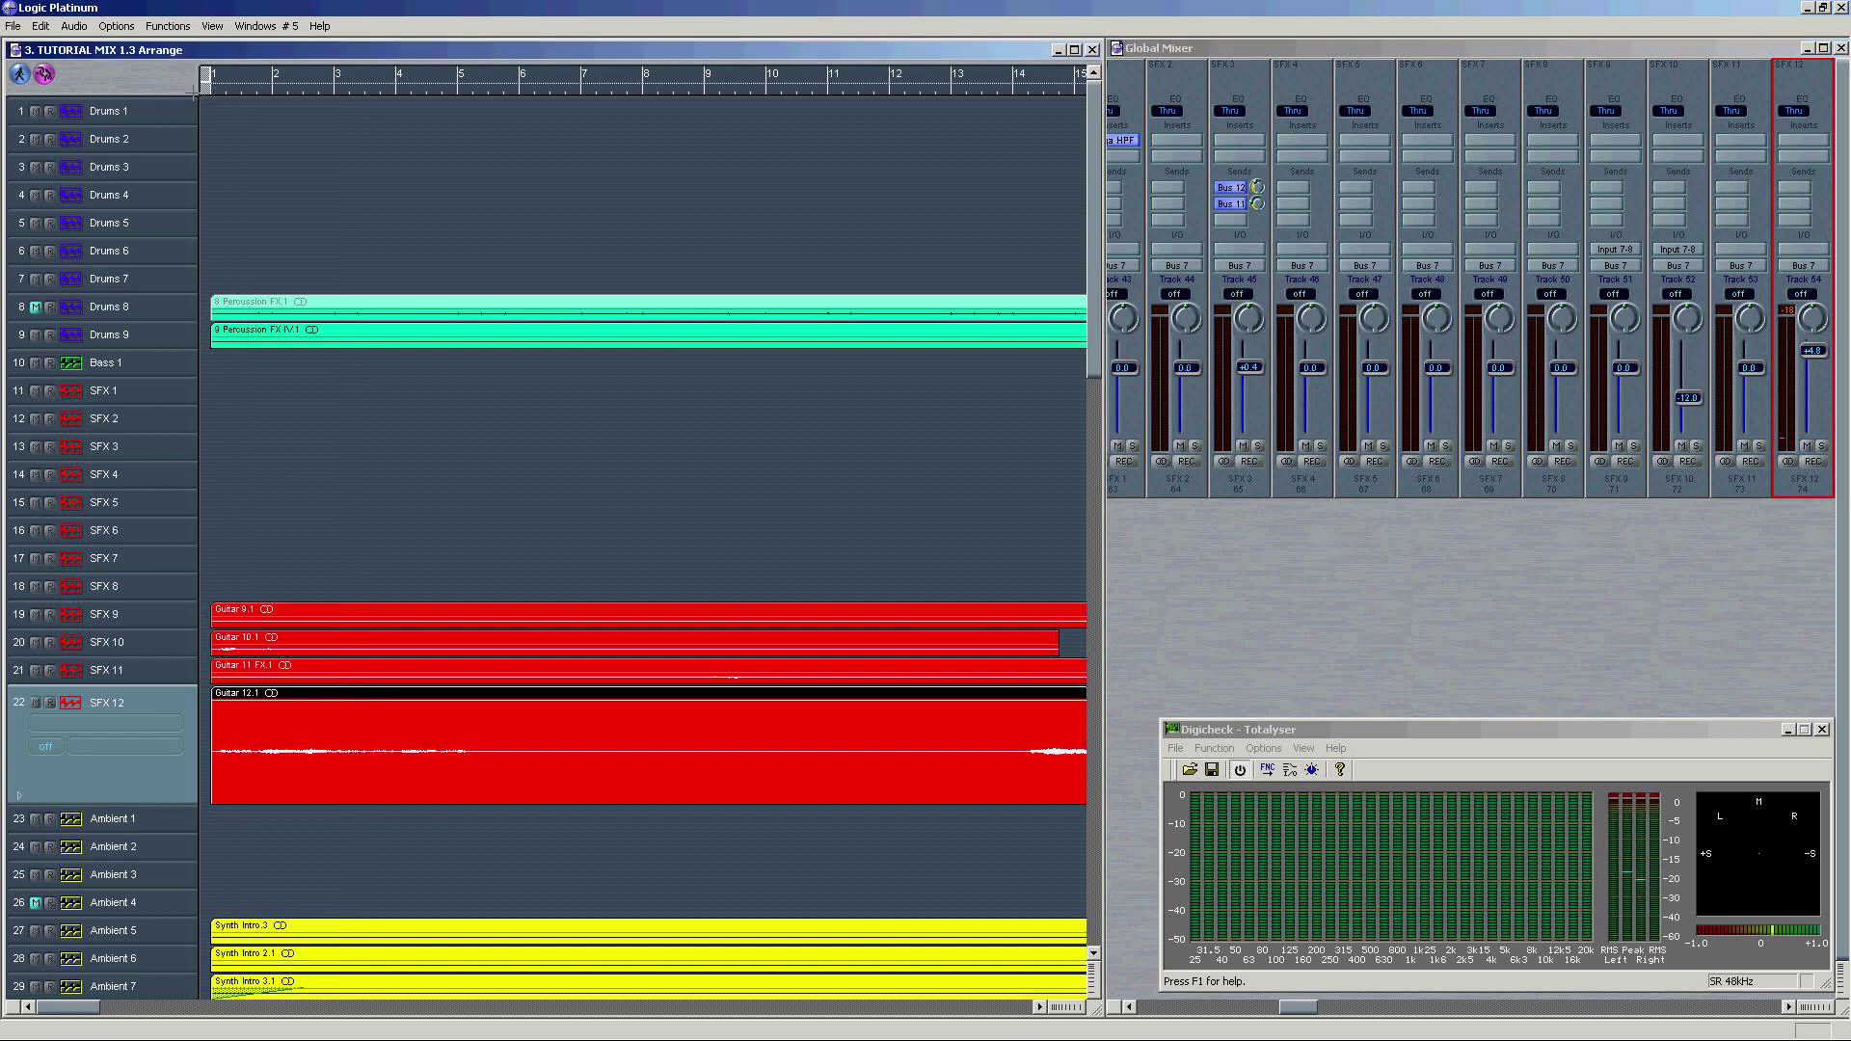
pyautogui.press('space')
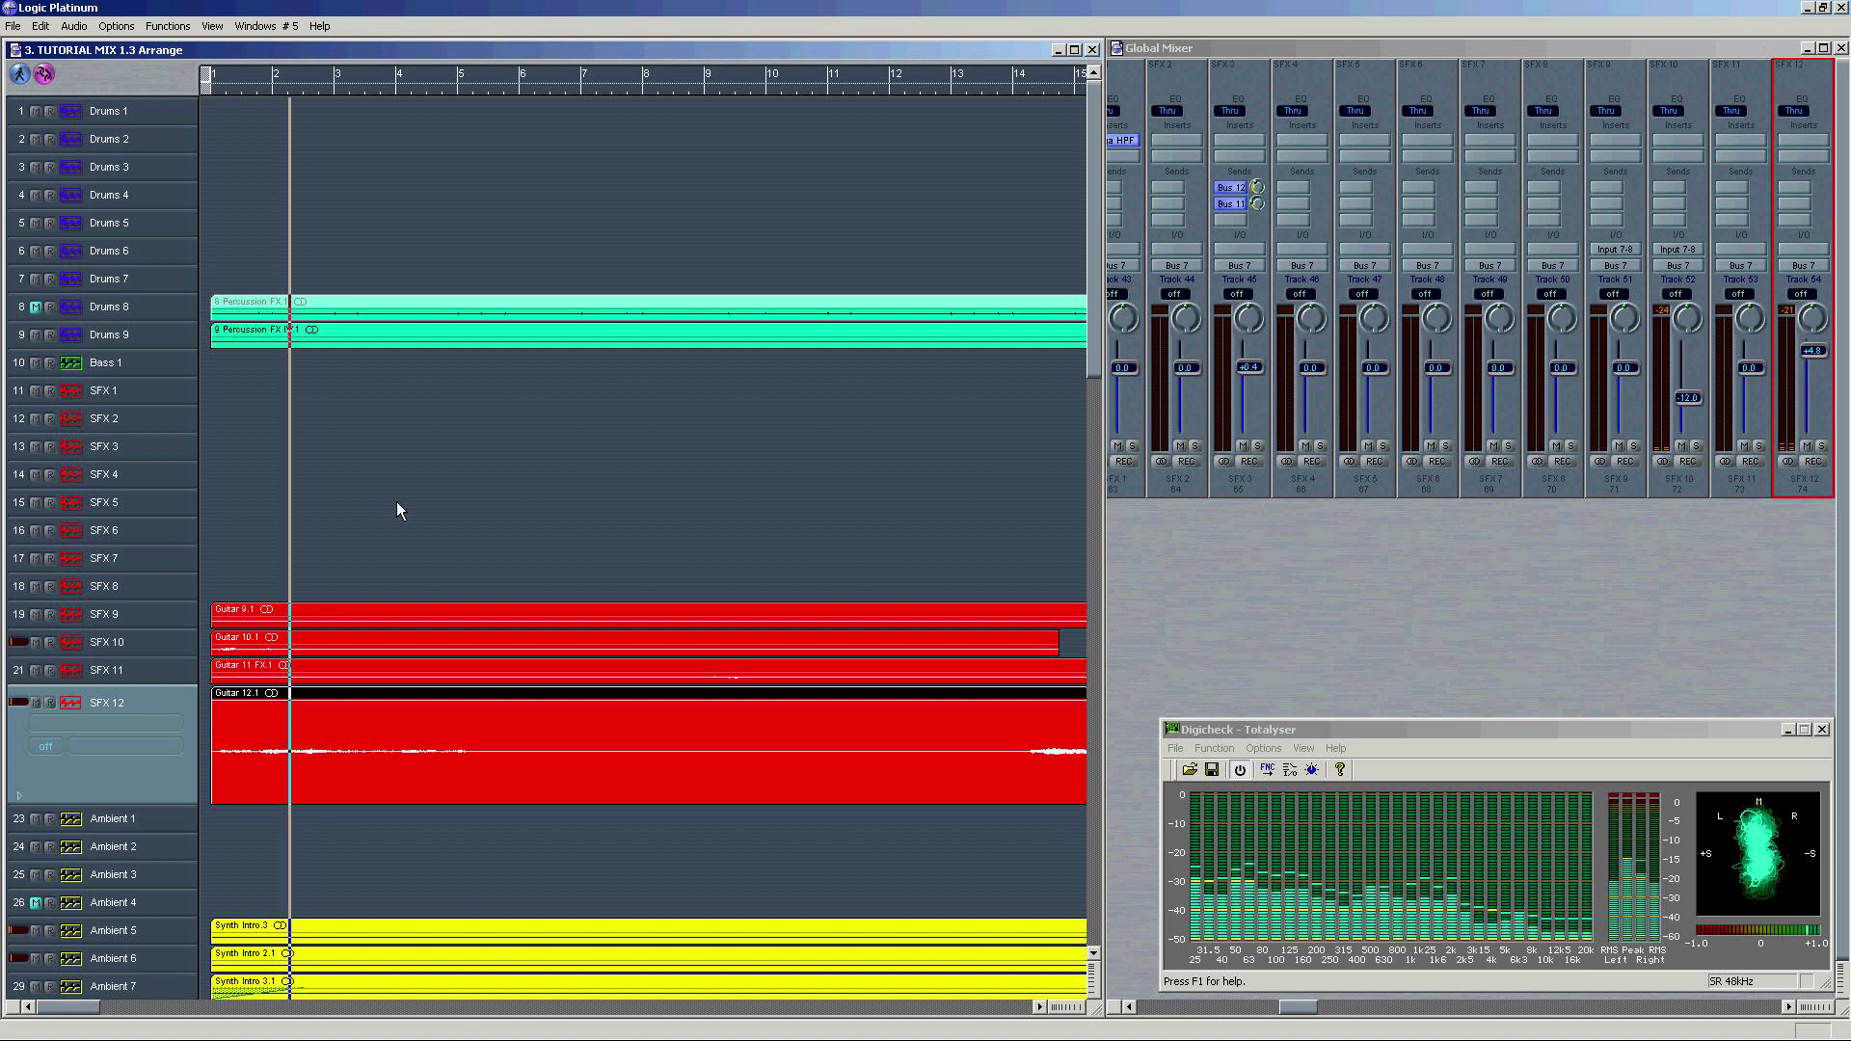
pyautogui.click(176, 642)
pyautogui.click(1696, 445)
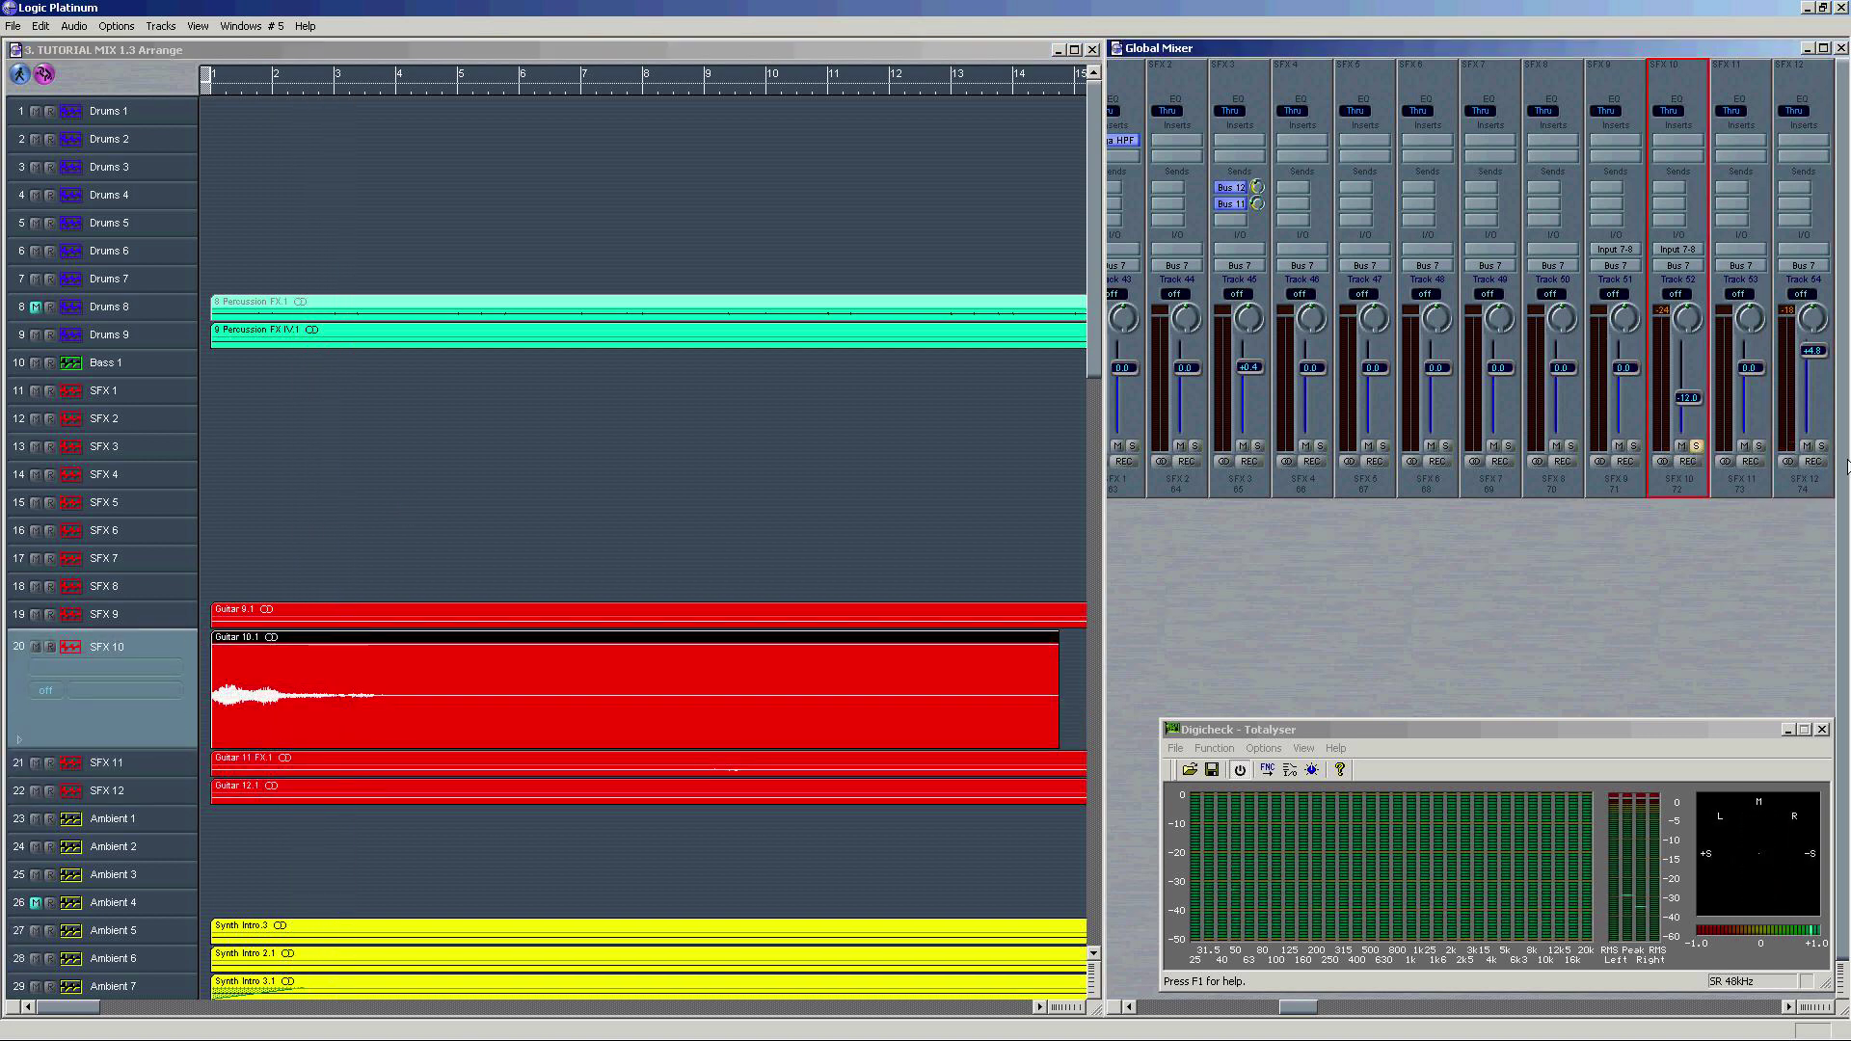
pyautogui.click(1822, 446)
pyautogui.moveTo(256, 90); pyautogui.dragTo(187, 94)
pyautogui.press('space')
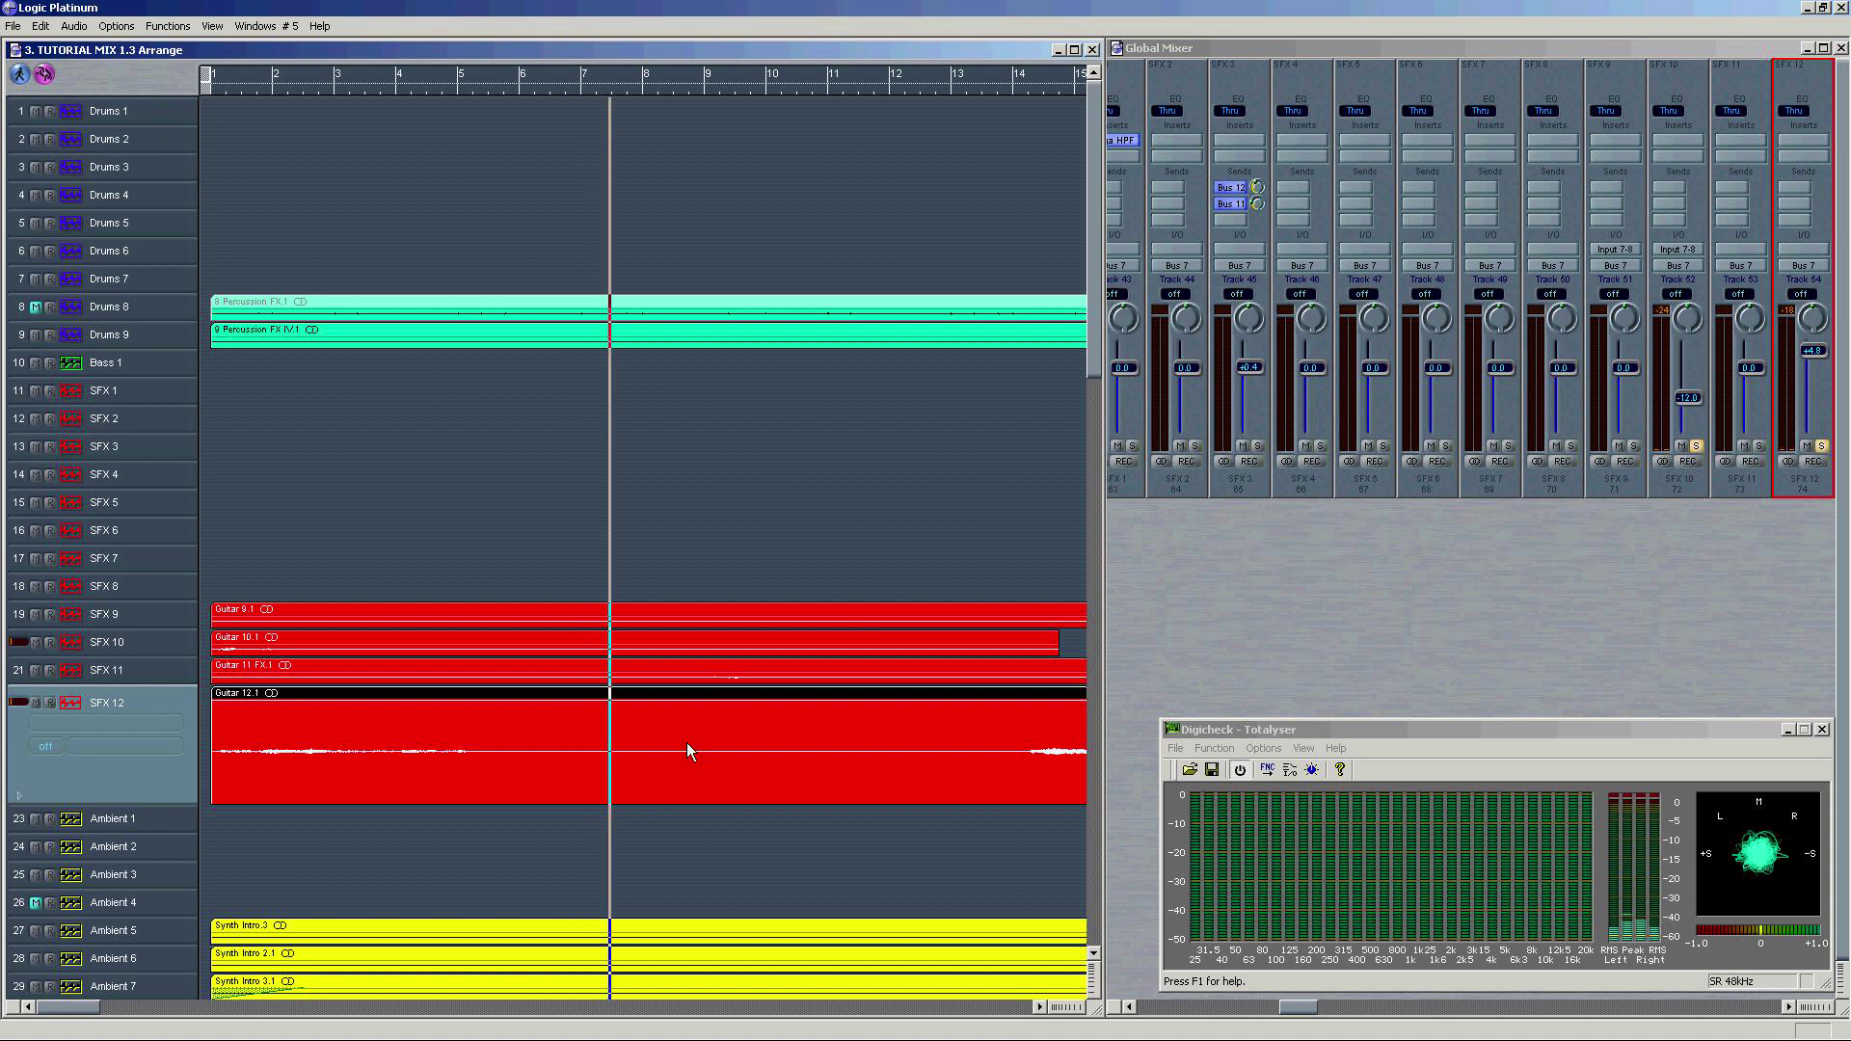
pyautogui.keyDown('ctrl'); pyautogui.click(1822, 446); pyautogui.keyUp('ctrl')
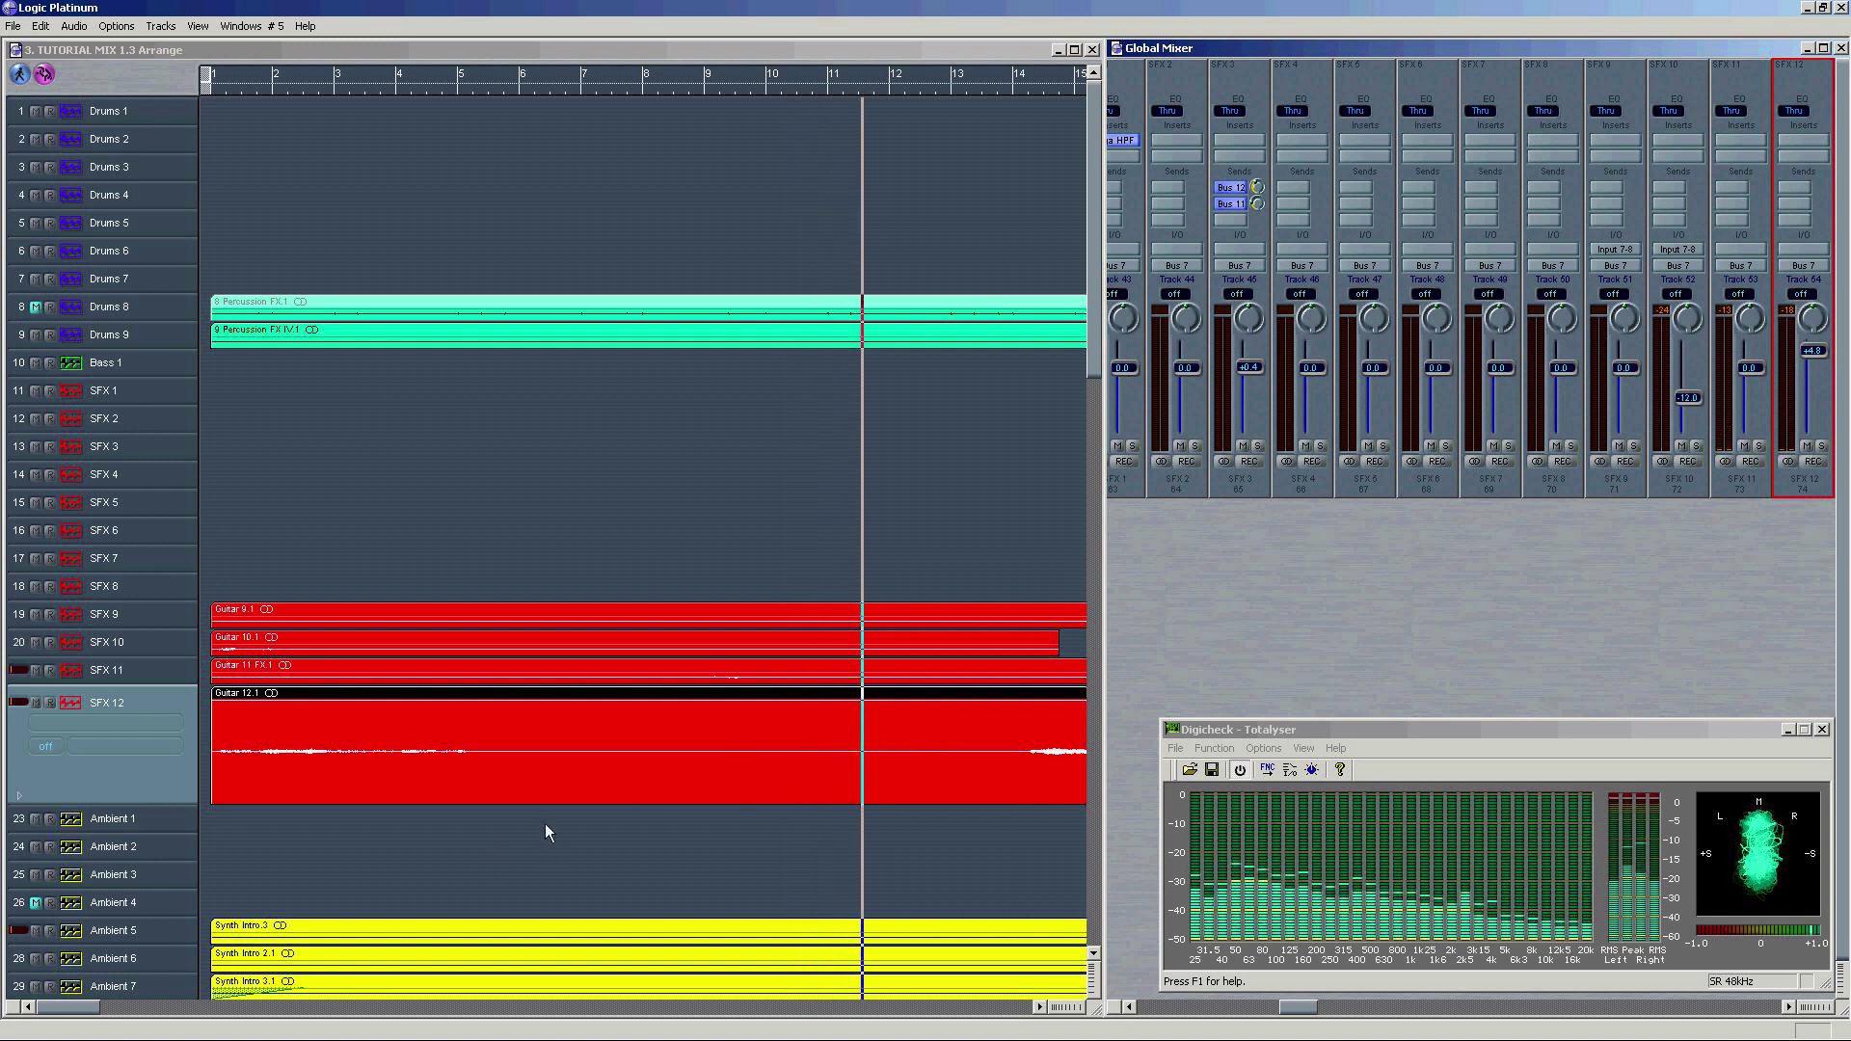
# Step: Show the Ambient 5 and Ambient 7 channels in the mixer and audition Ambient 7 soloed from between bars 4 and 5
pyautogui.click(372, 865)
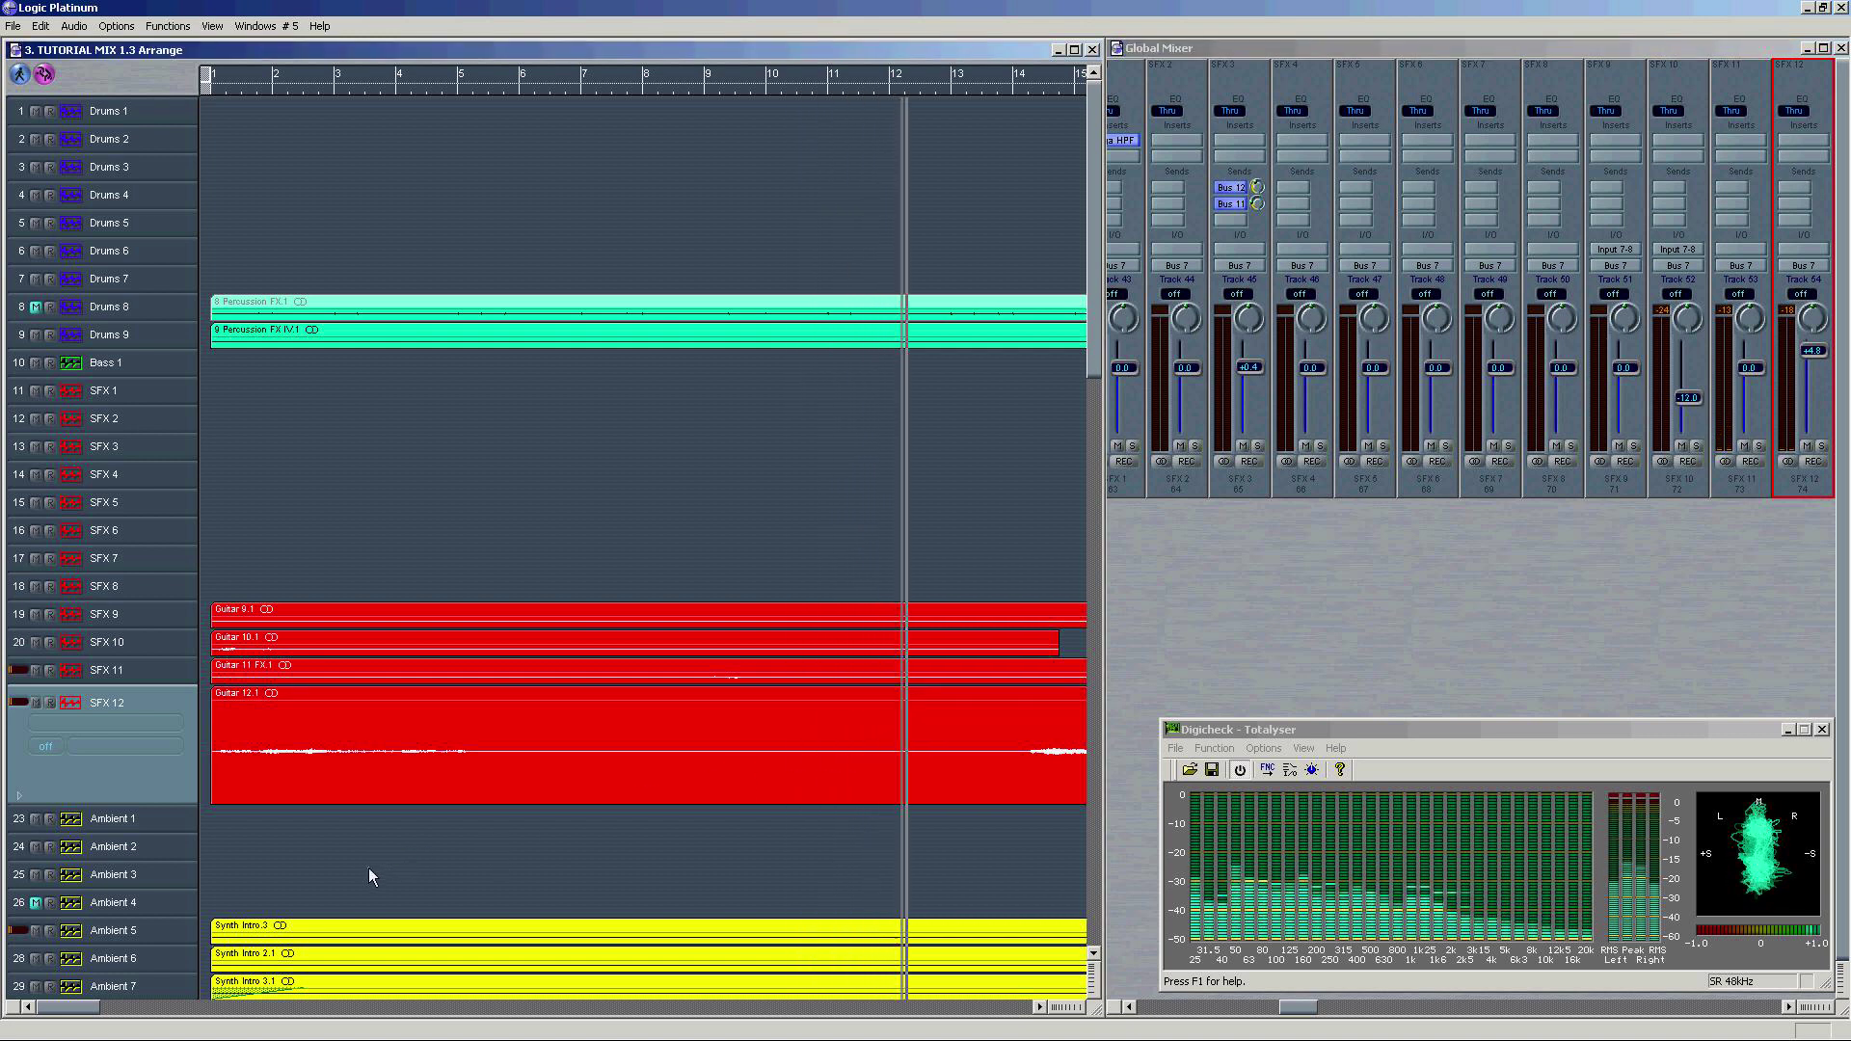
pyautogui.click(183, 928)
pyautogui.moveTo(1369, 1007); pyautogui.dragTo(1383, 1007)
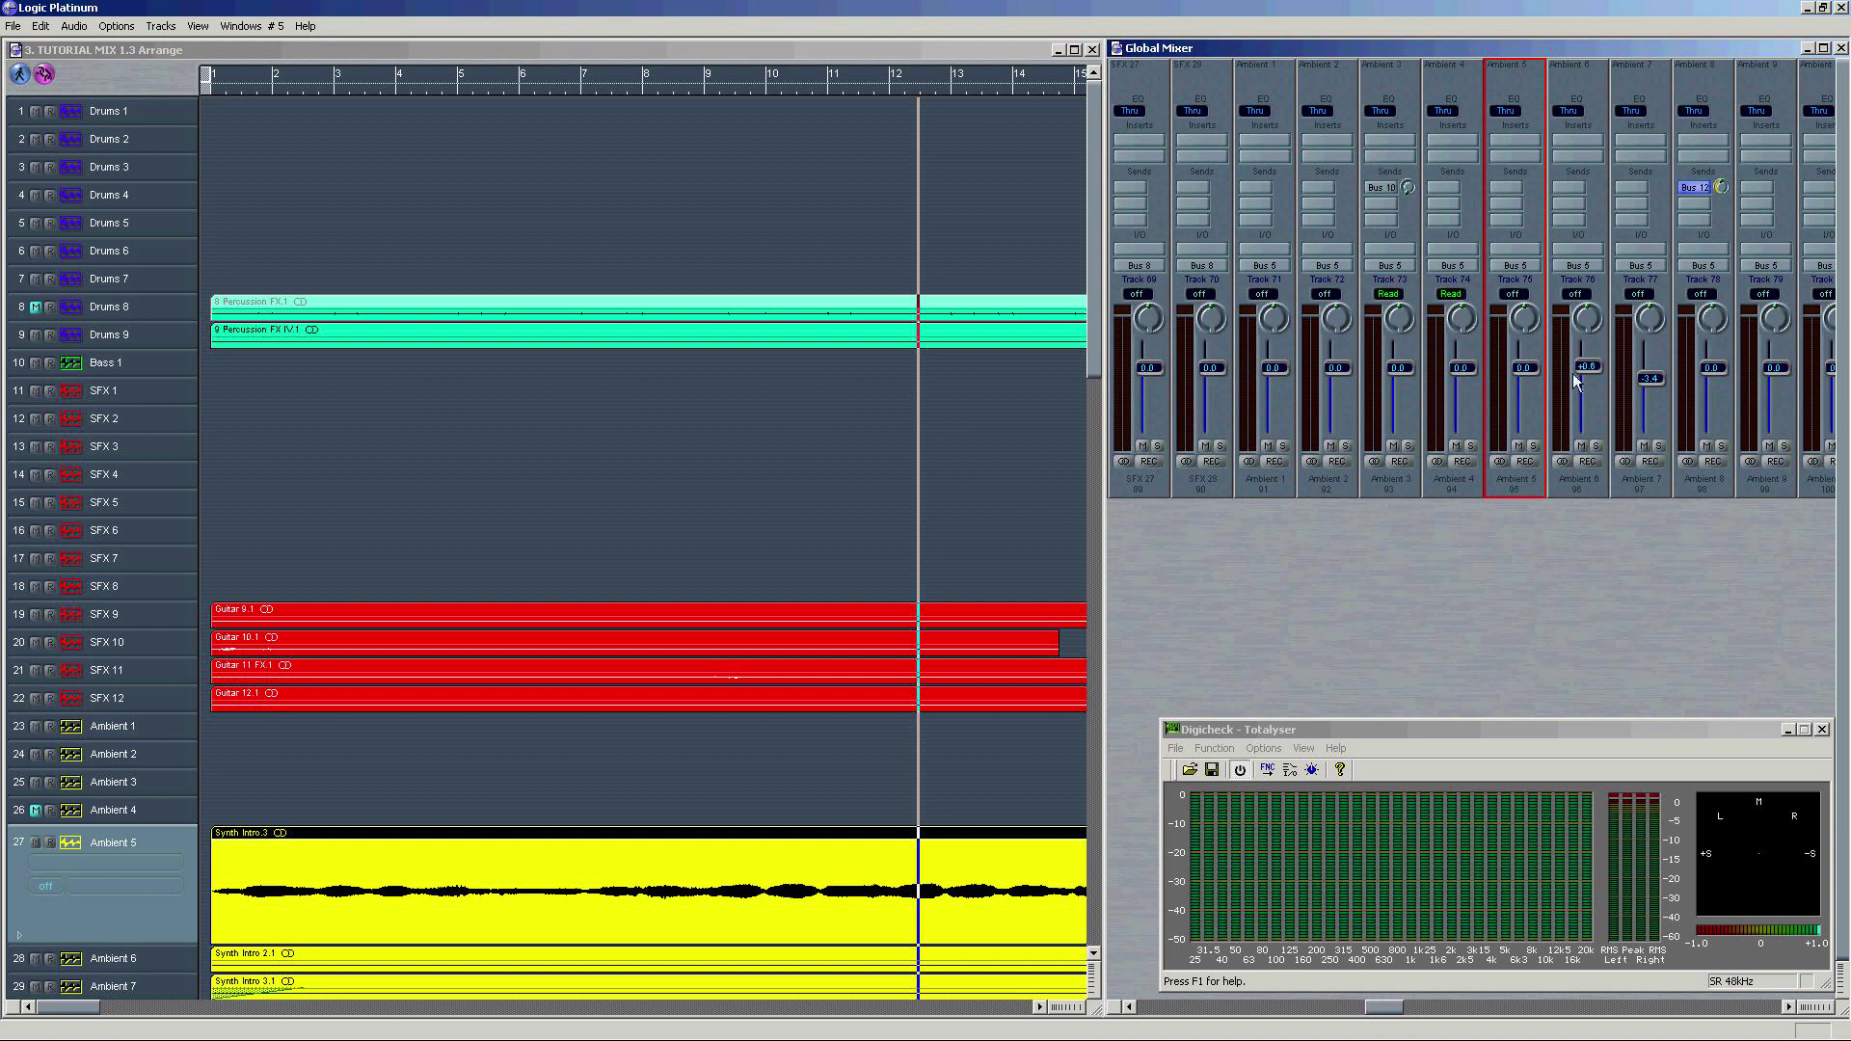
pyautogui.click(1650, 487)
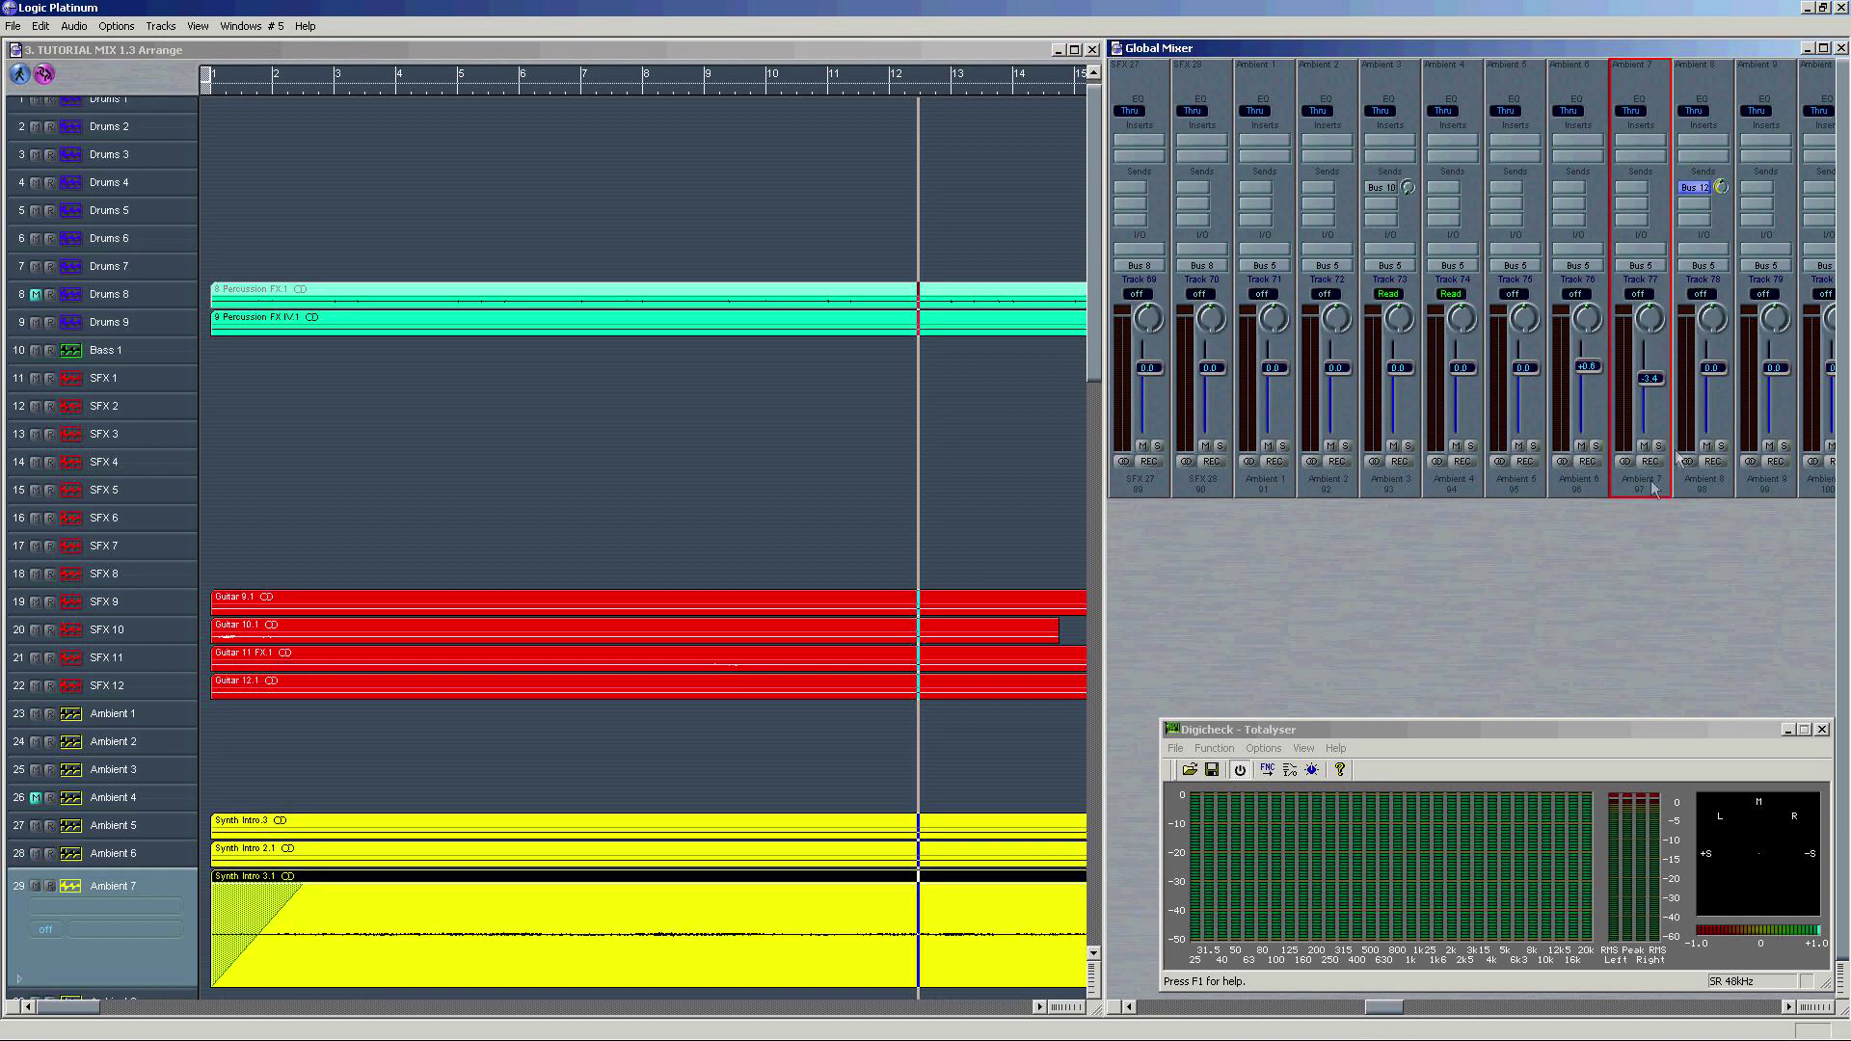
pyautogui.doubleClick(426, 94)
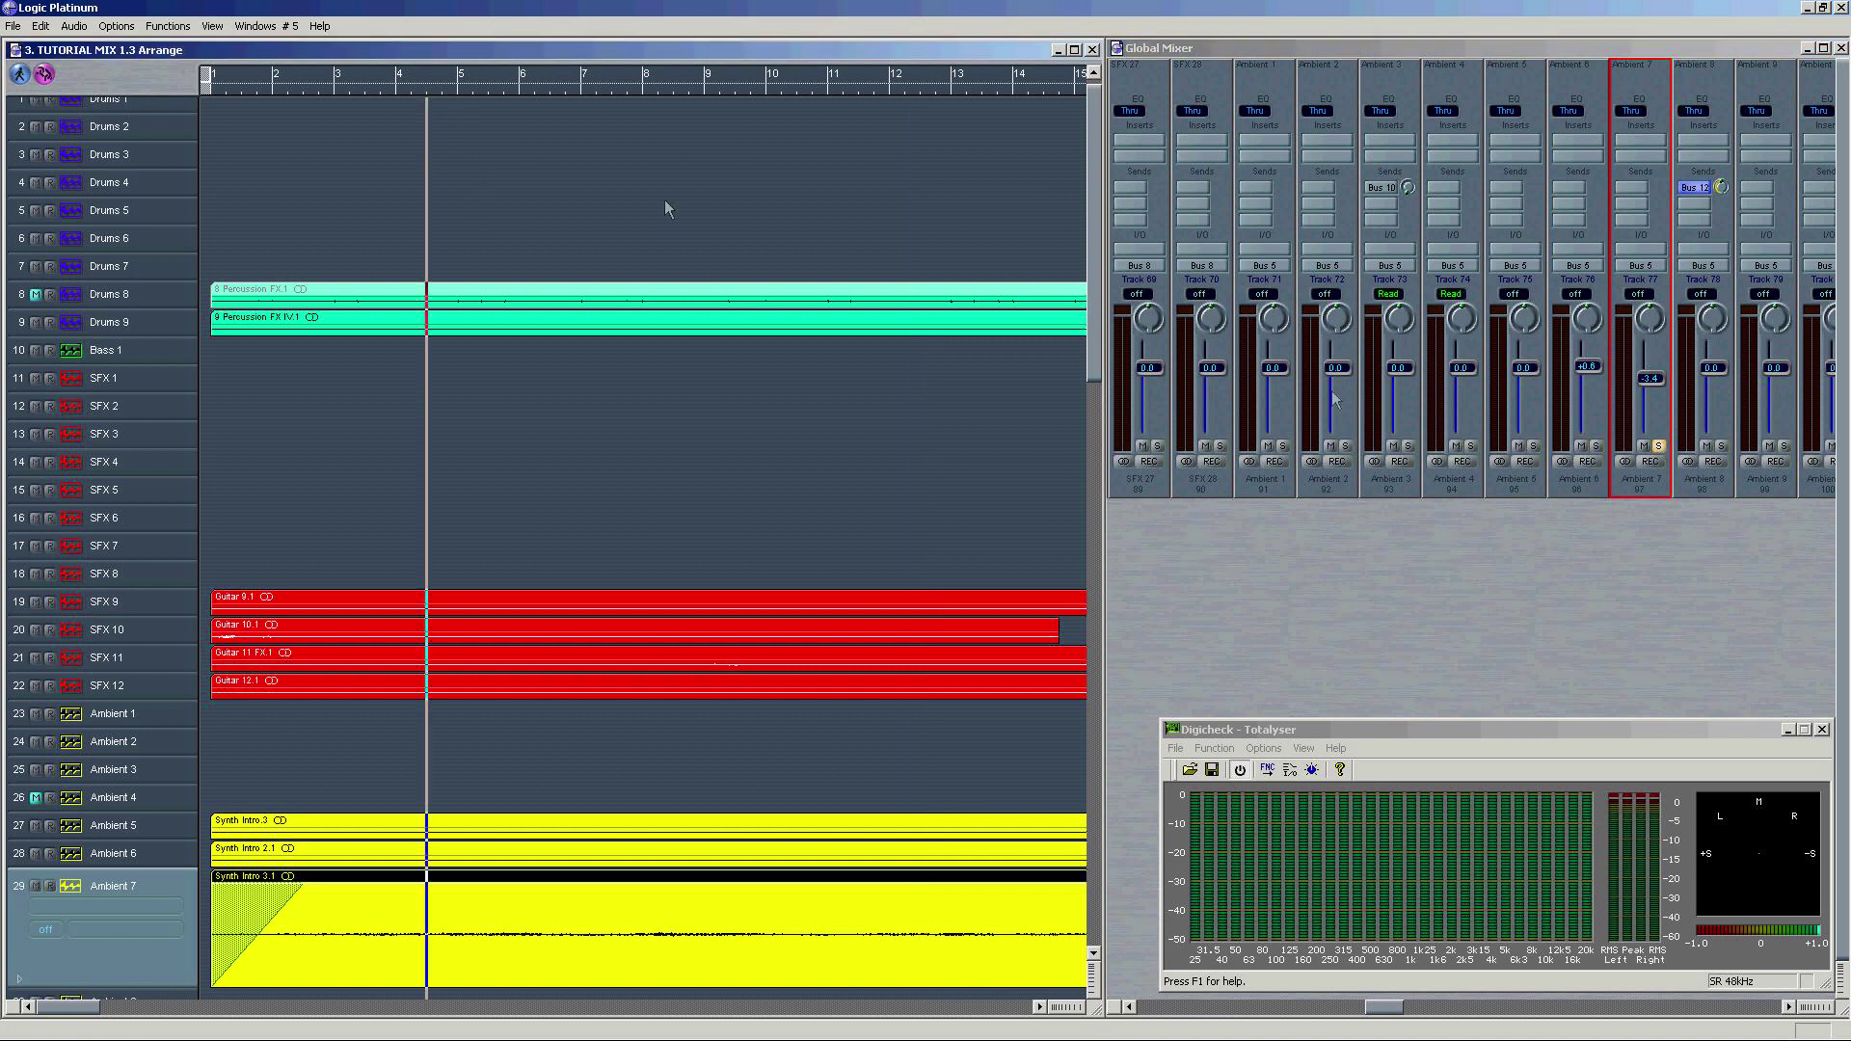
pyautogui.click(1659, 447)
# Step: Audition Ambient 6 soloed during playback, then Ambient 5 and Ambient 6 soloed together, and clear the solos
pyautogui.click(1595, 447)
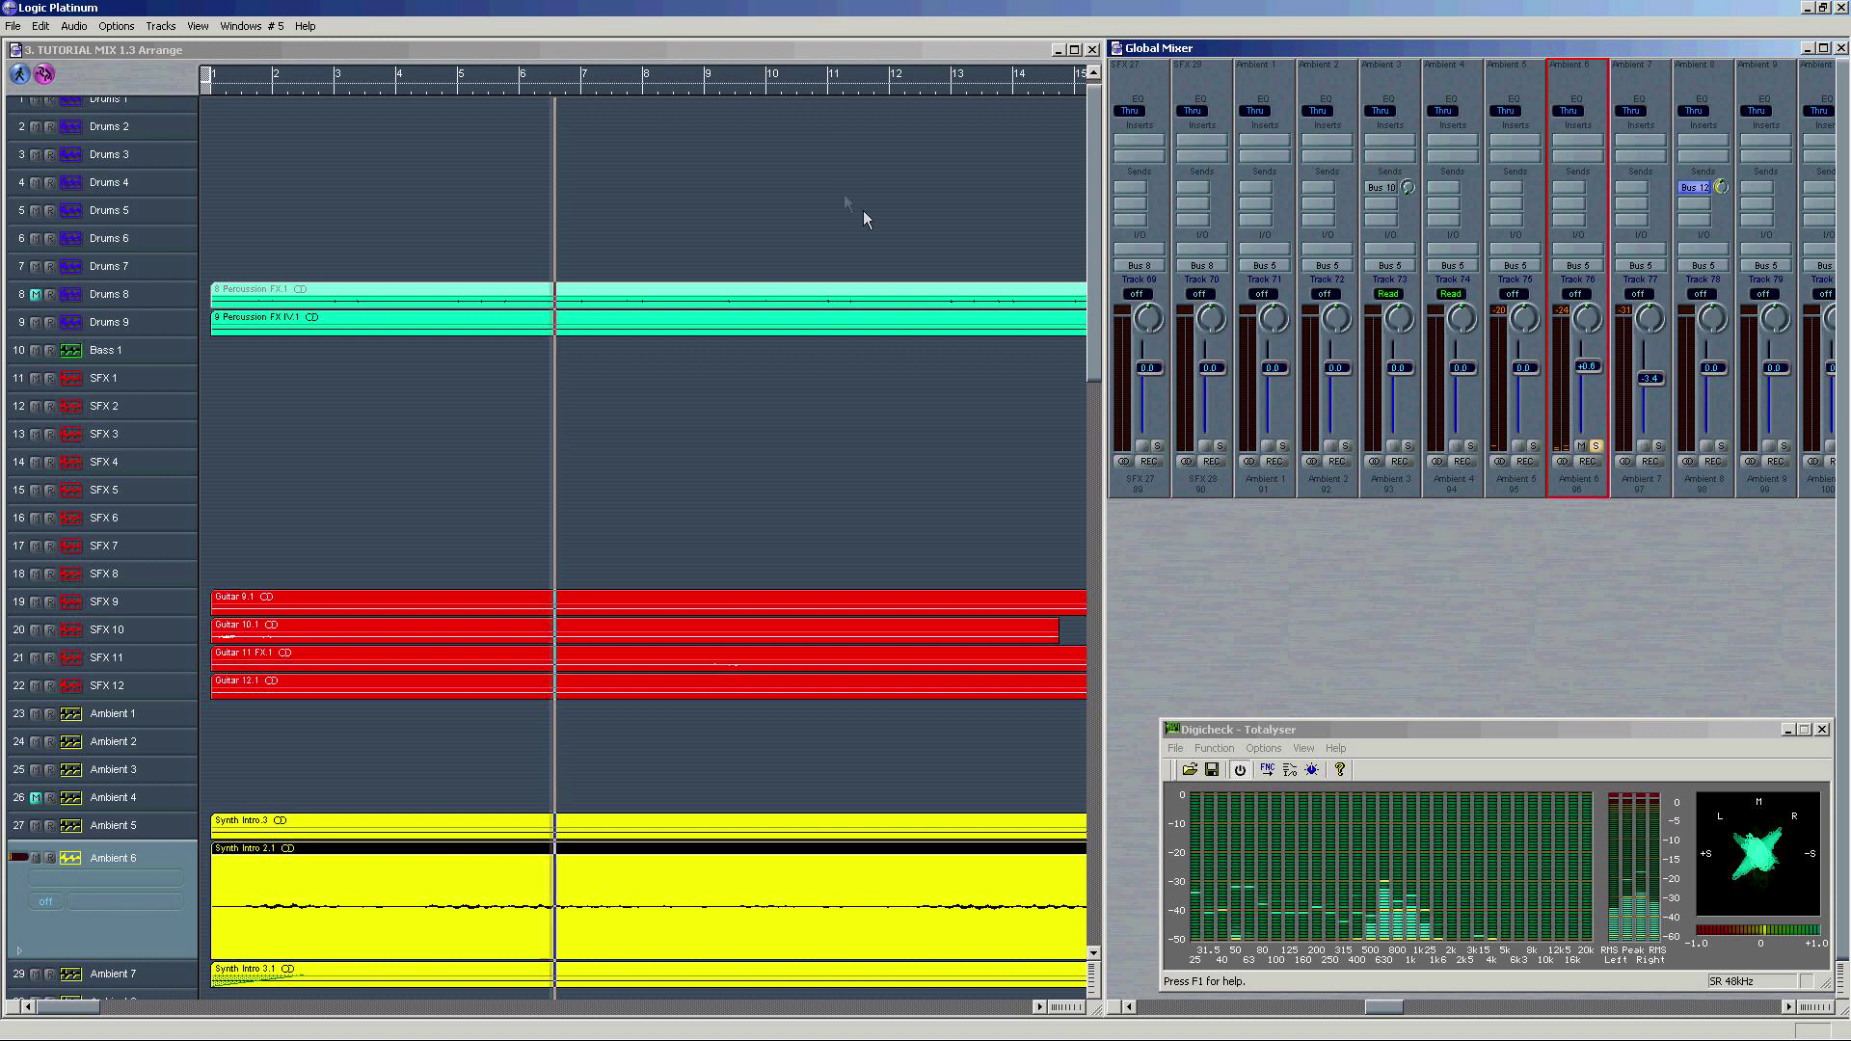
pyautogui.click(1597, 447)
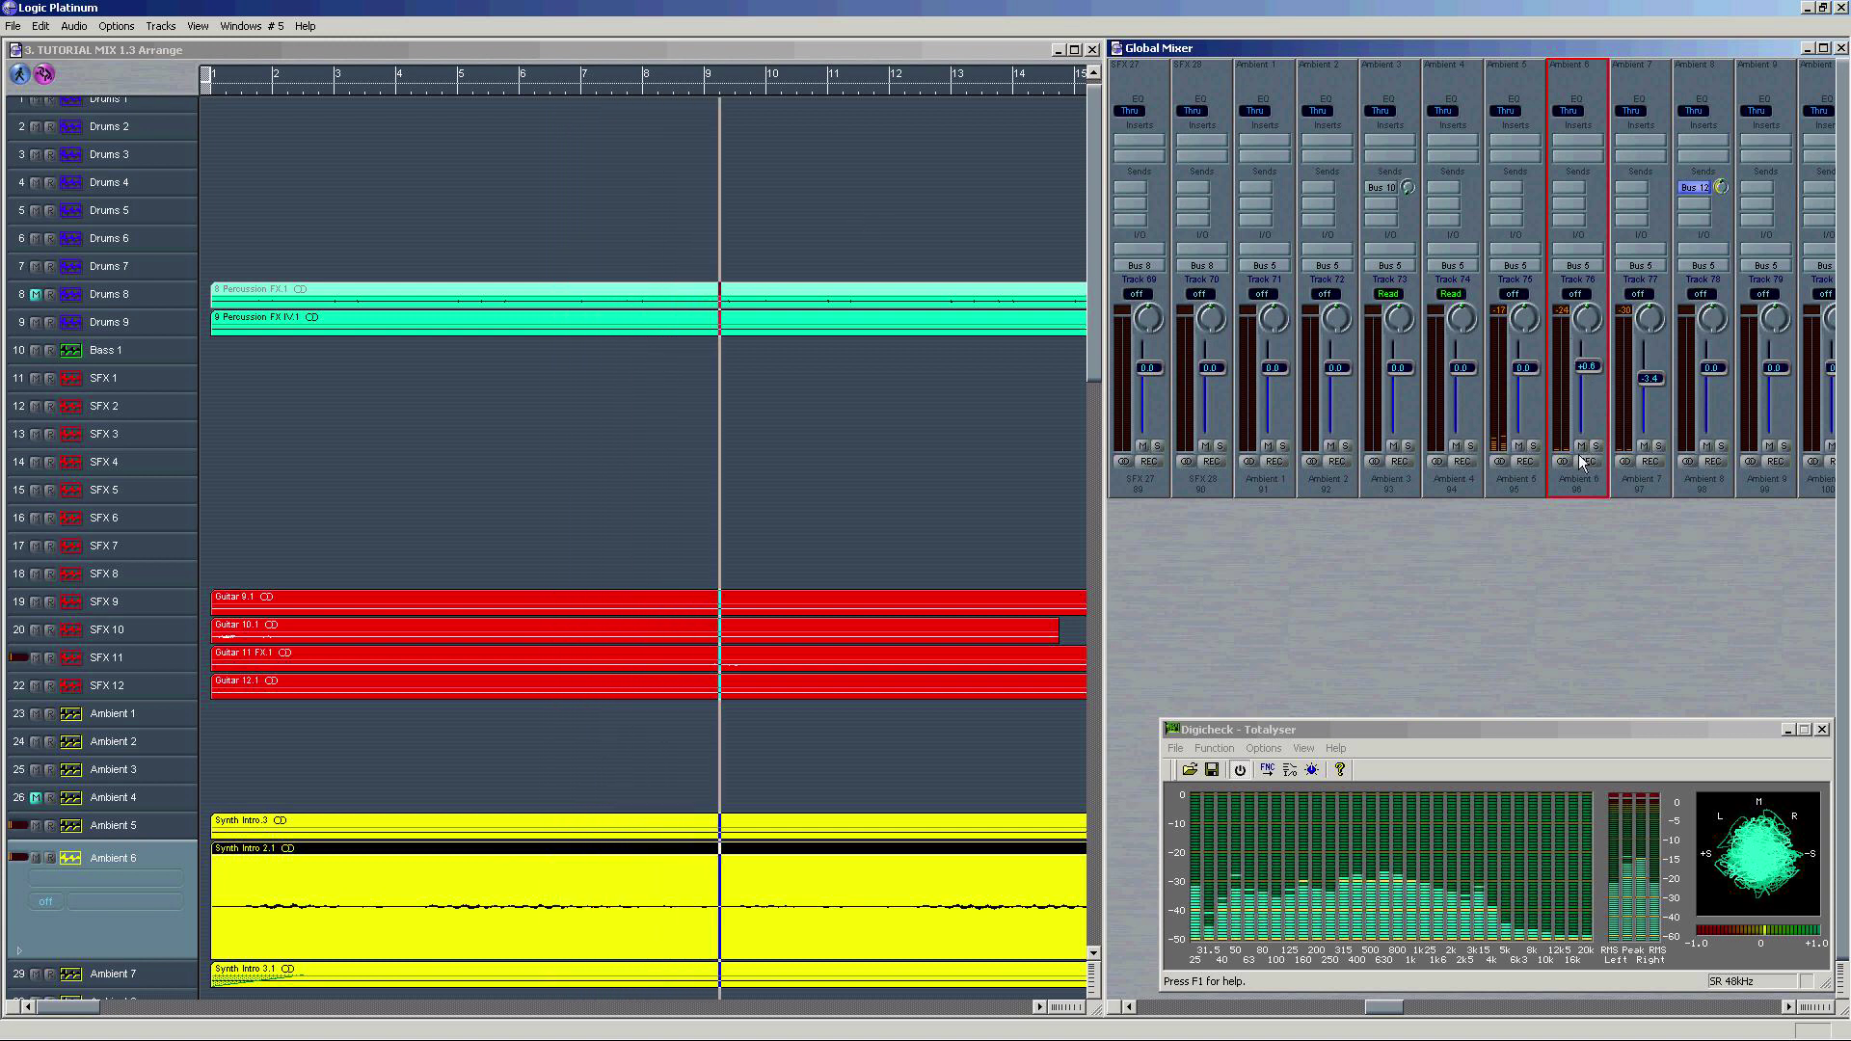
pyautogui.click(1595, 446)
pyautogui.click(1533, 451)
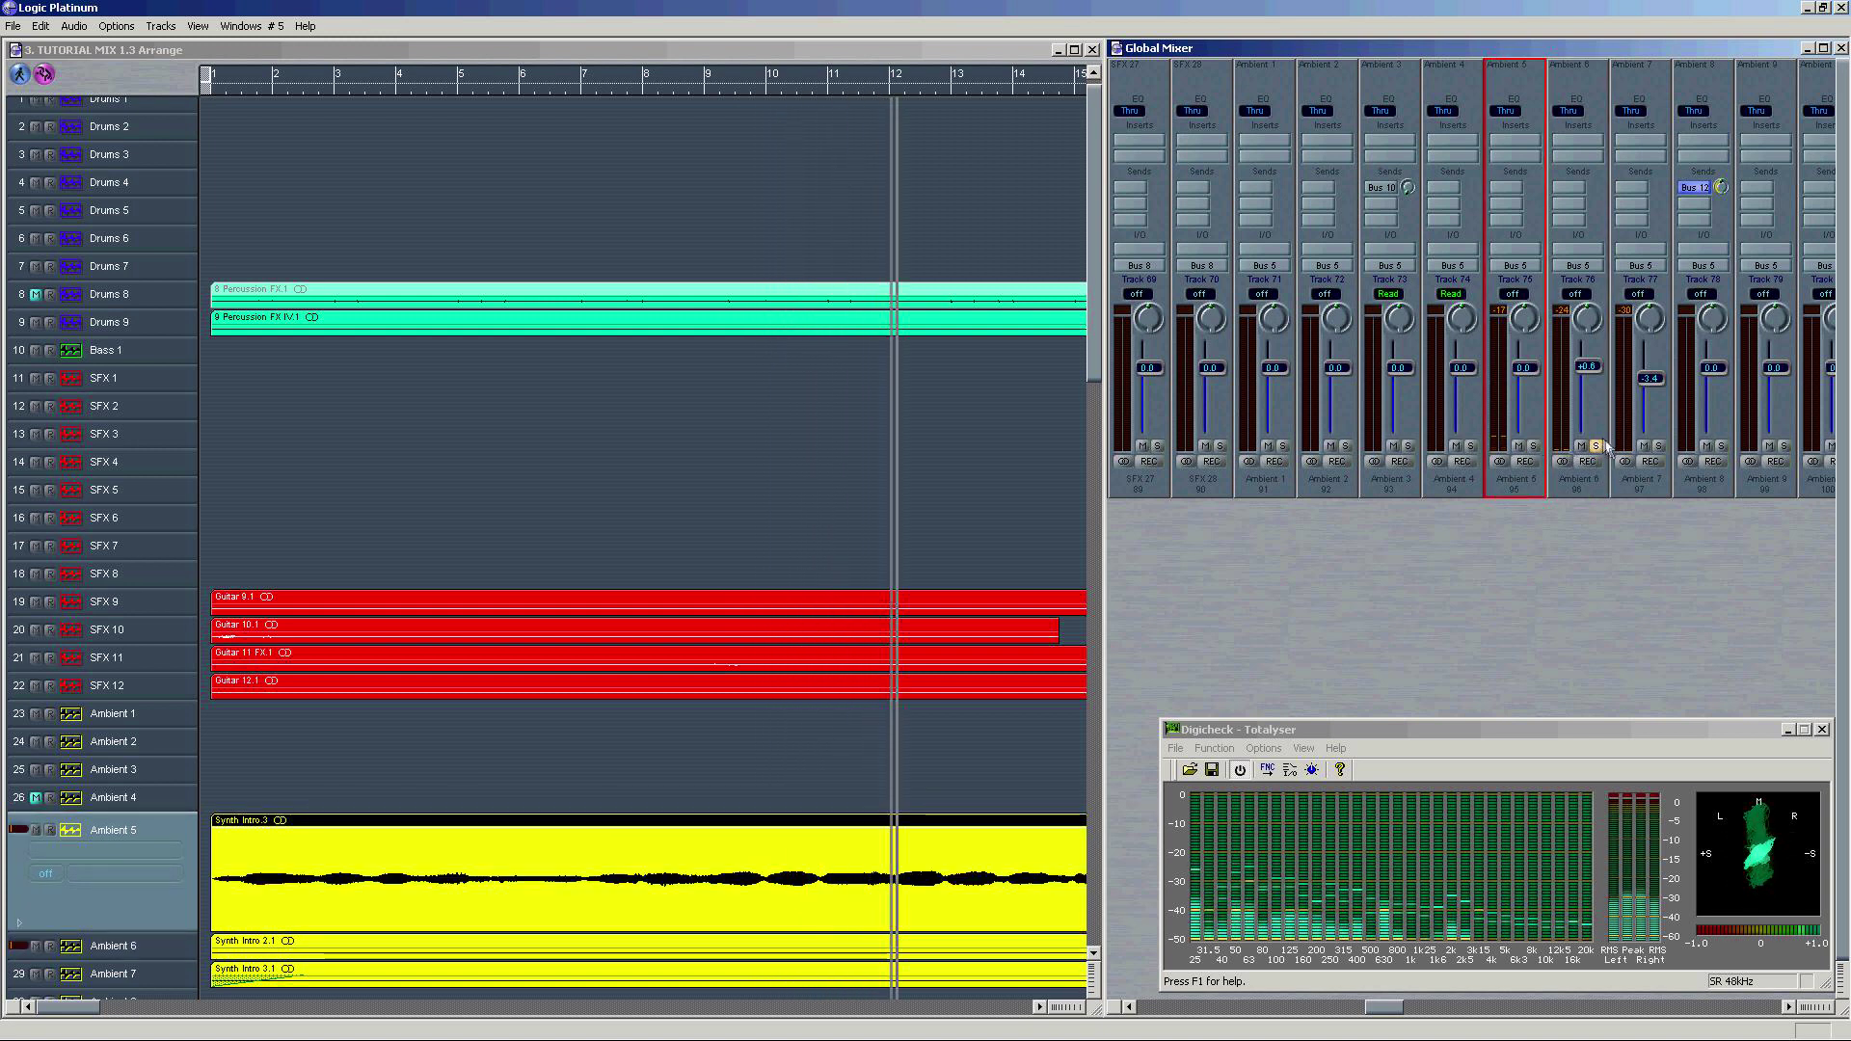
pyautogui.click(1533, 447)
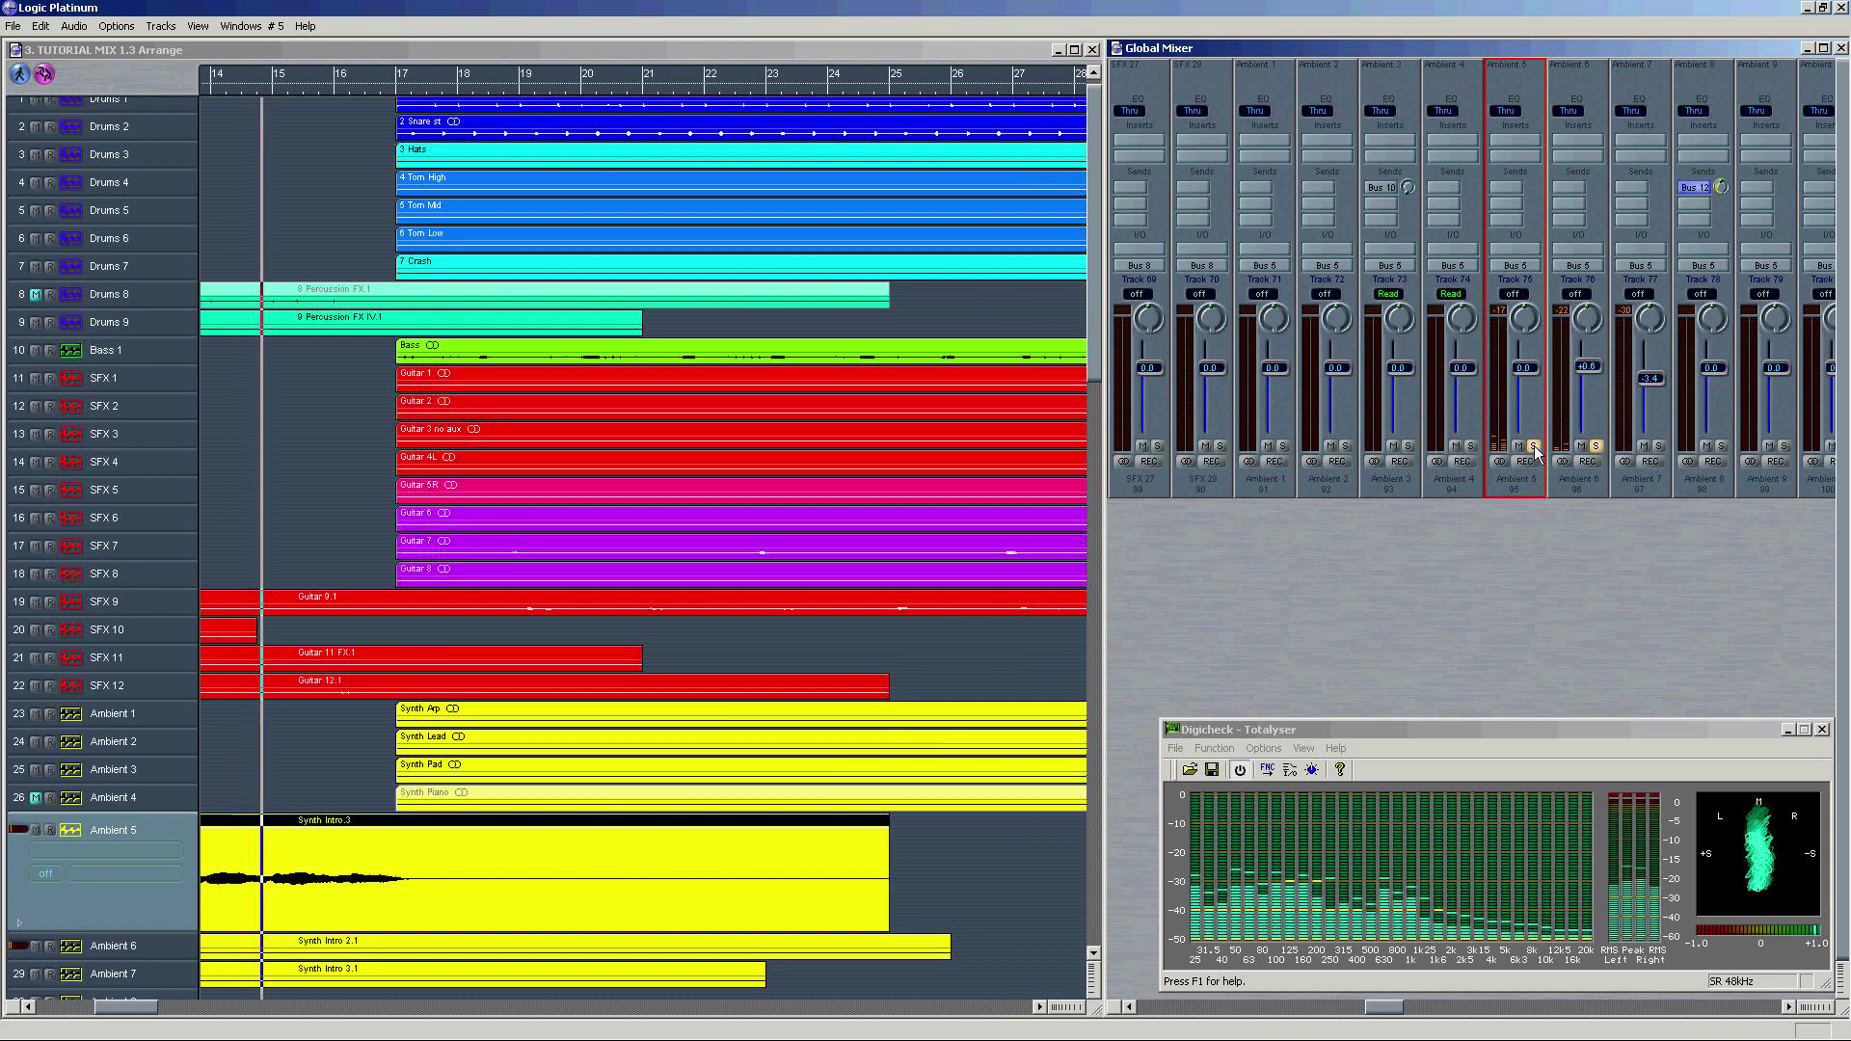
pyautogui.click(1596, 446)
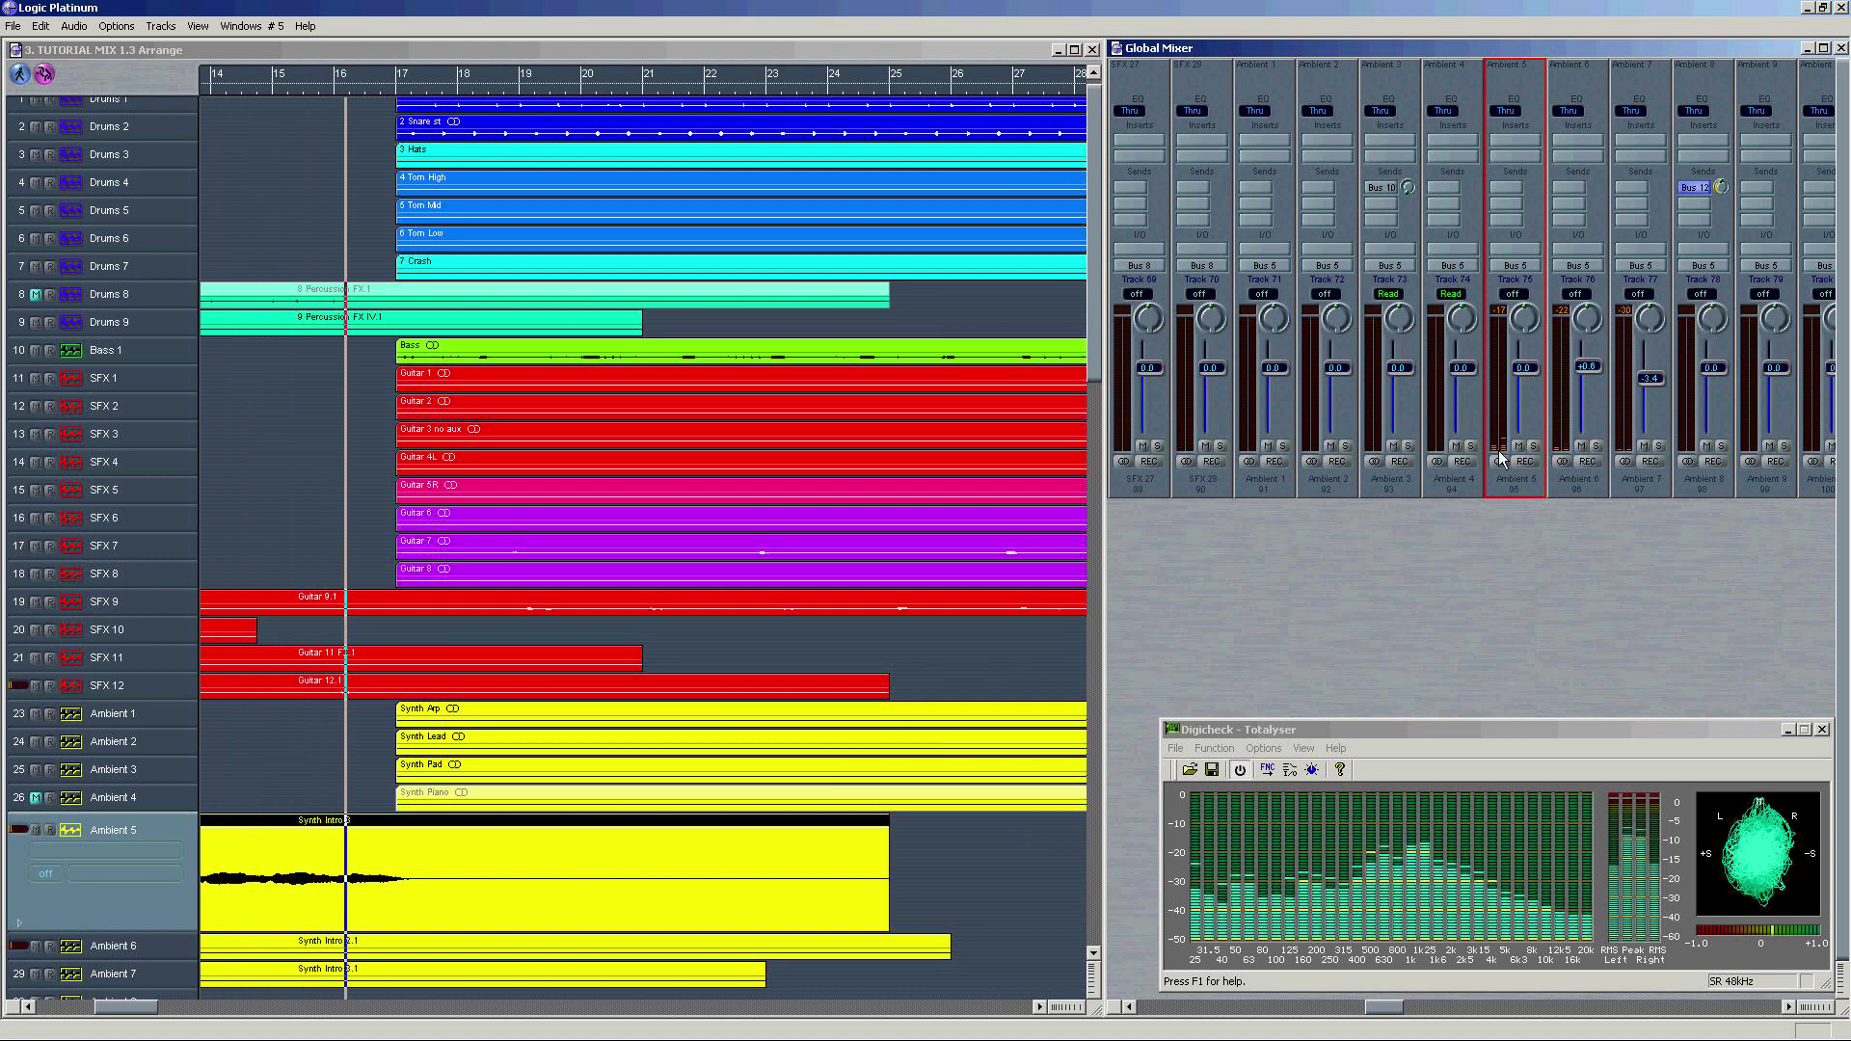
# Step: Stop playback, play the whole intro again from the start, and select the Ambient 6 track
pyautogui.press('KP_0')
pyautogui.press('KP_0')
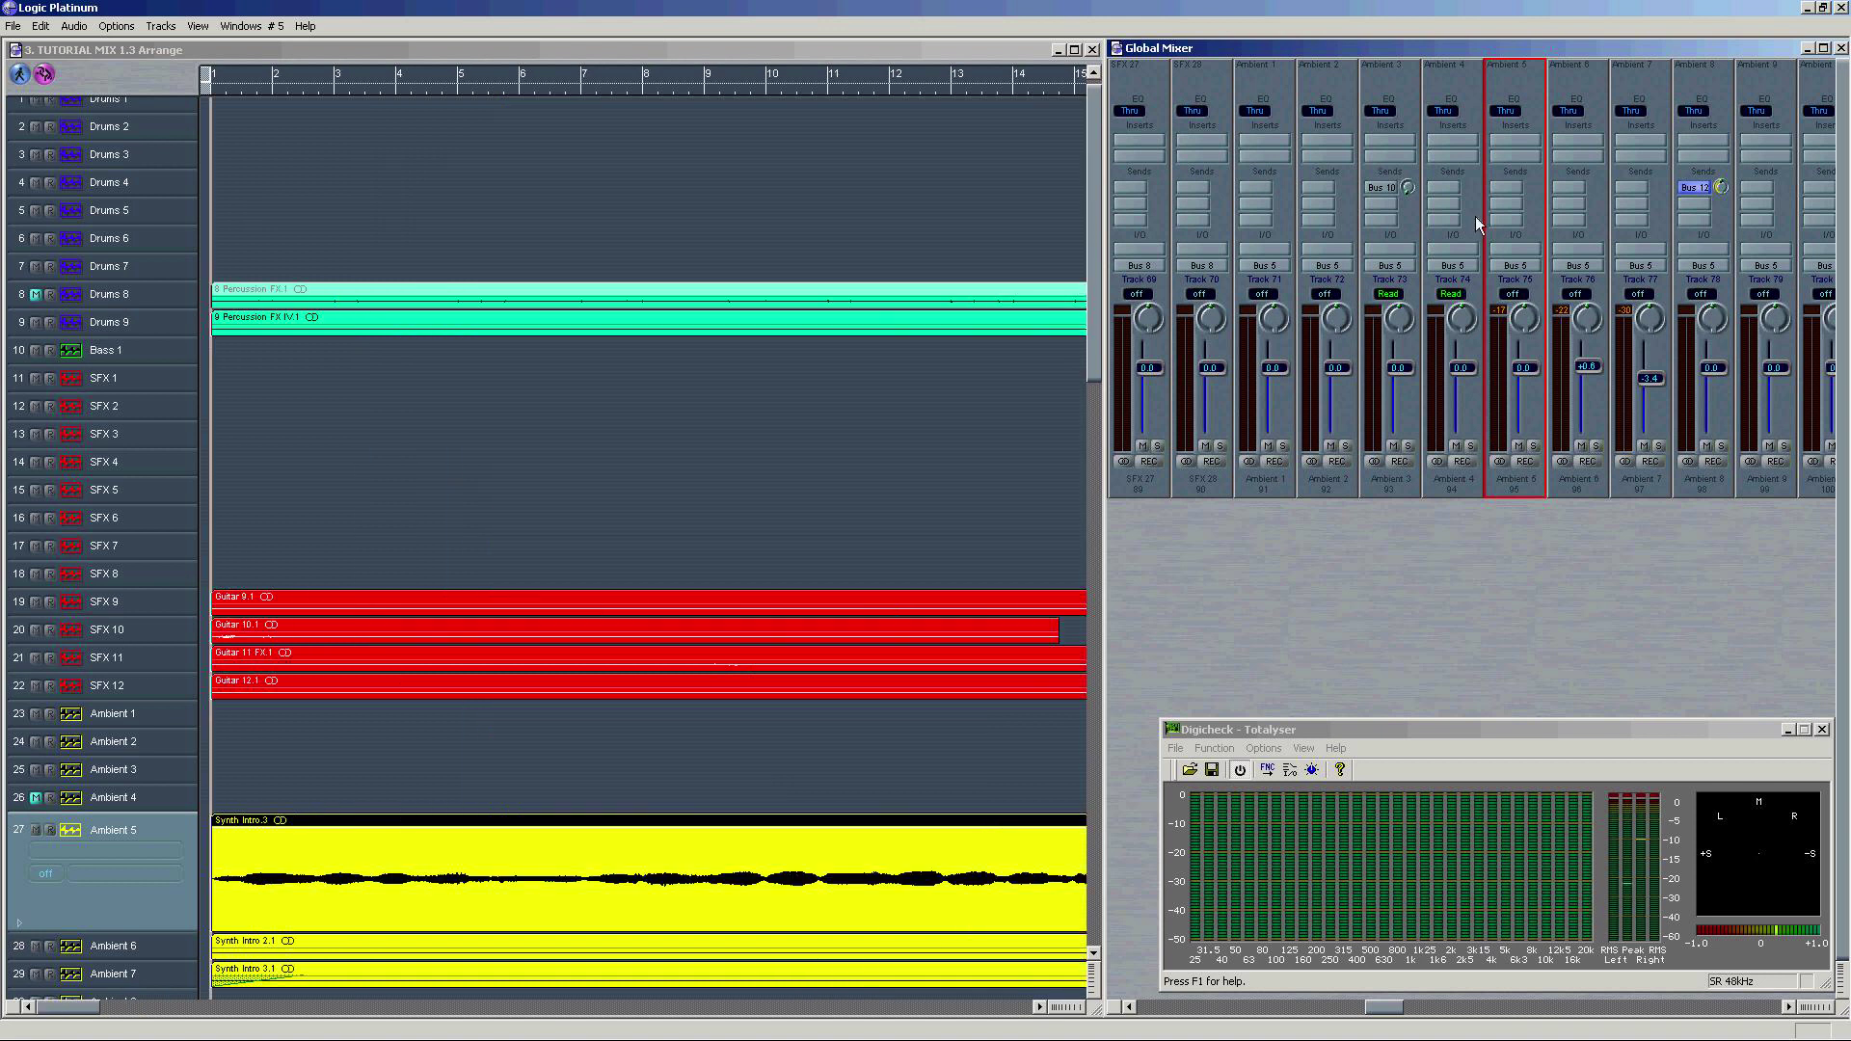
pyautogui.press('space')
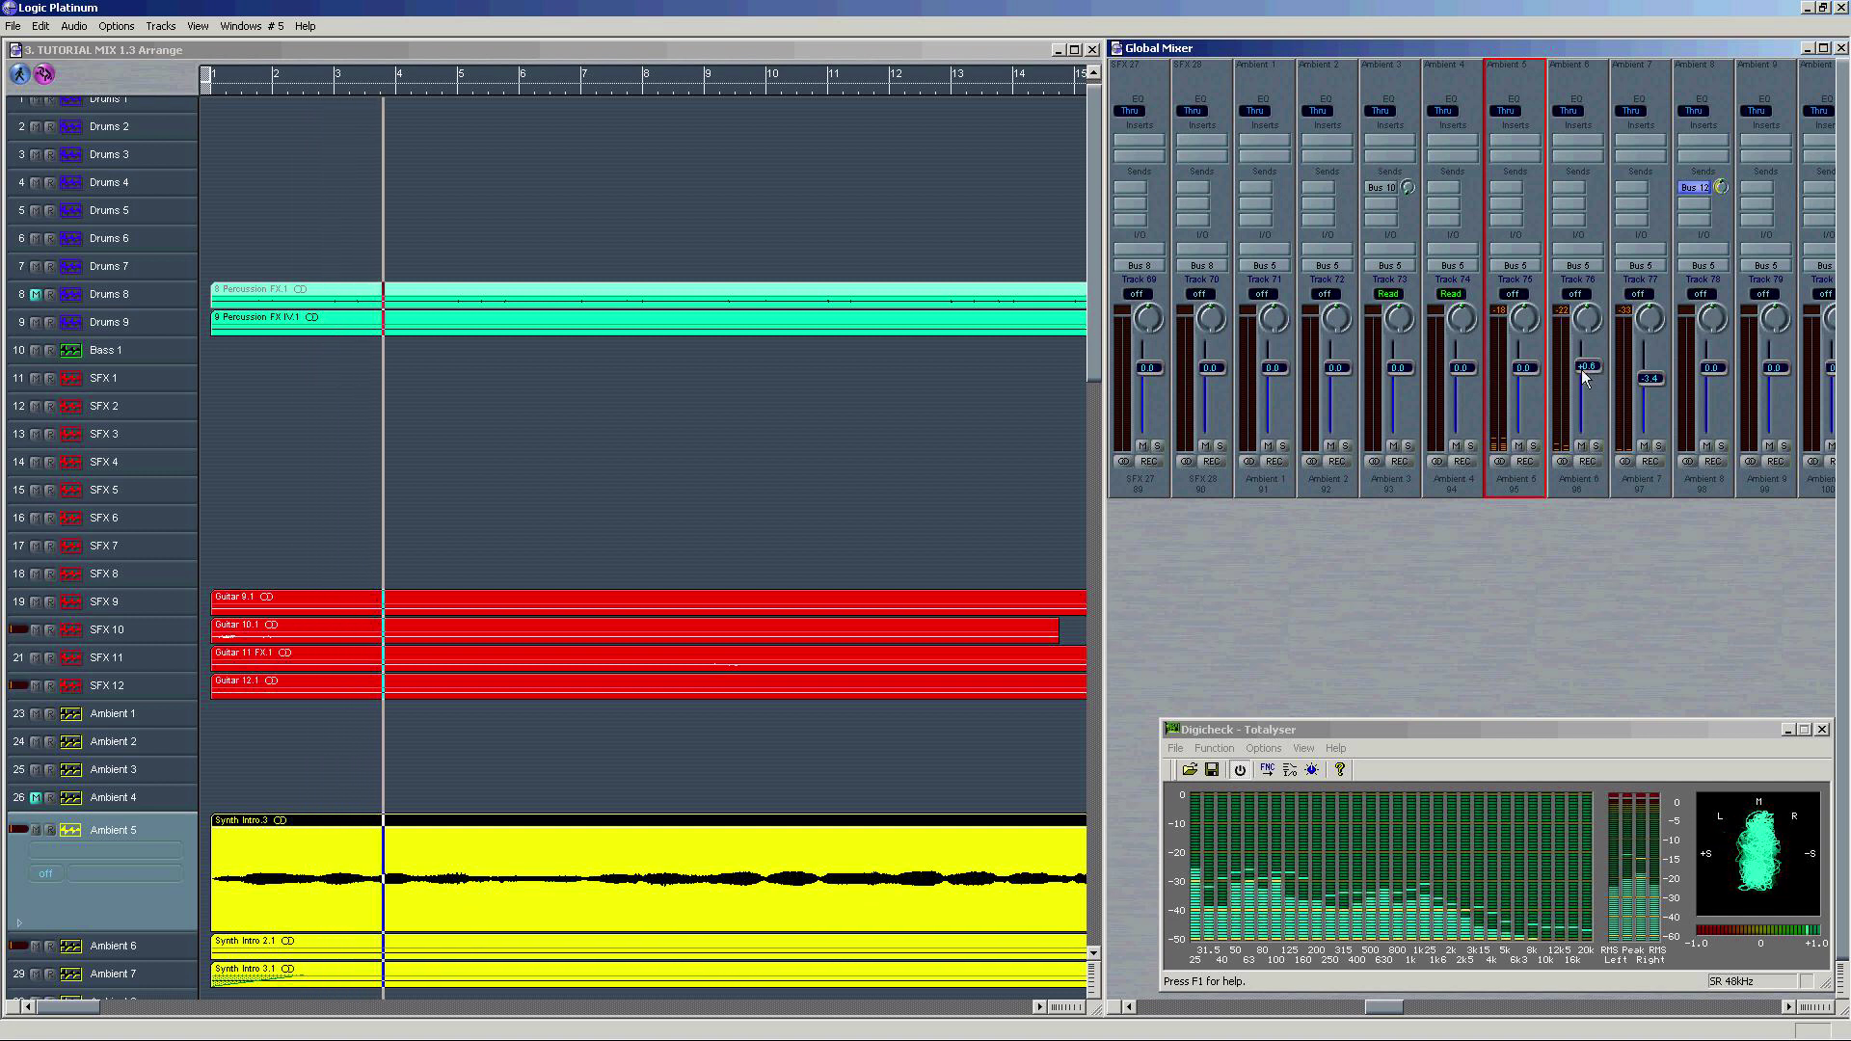
pyautogui.click(1593, 447)
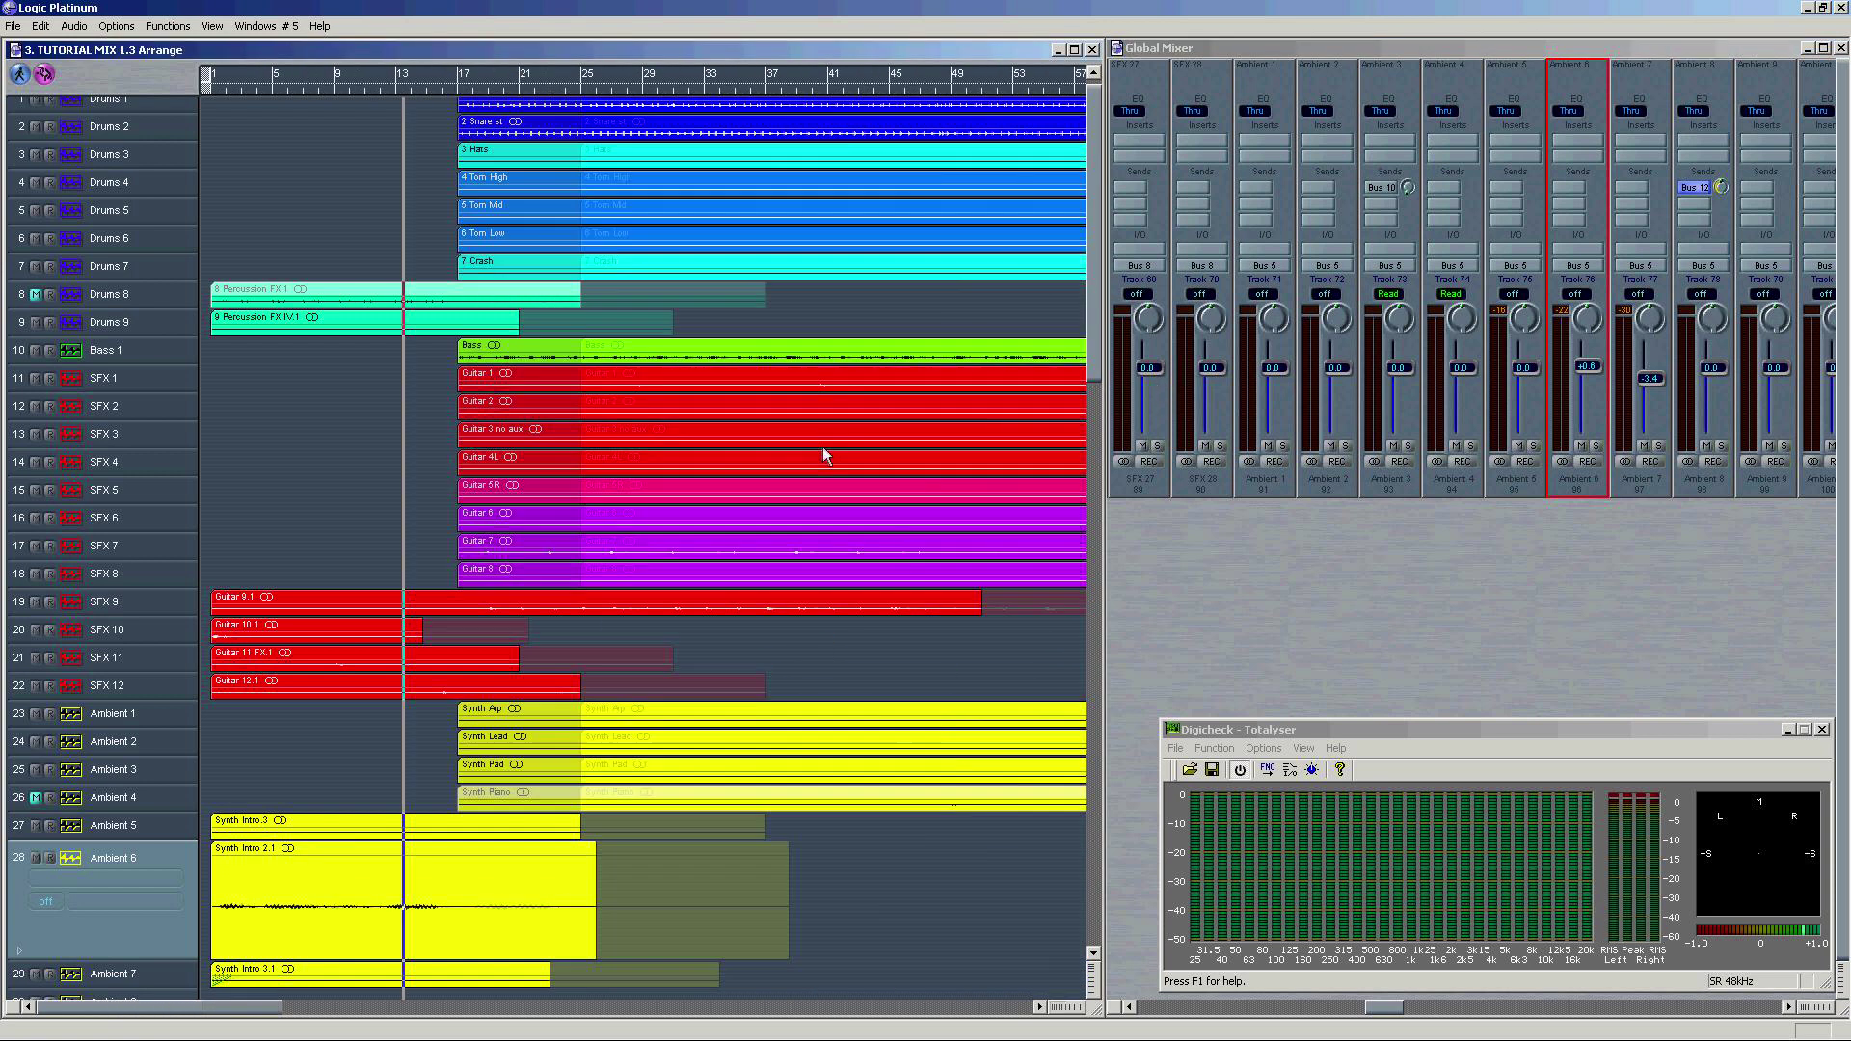
# Step: Find the Drums channel on Bus 1 in the mixer, solo it, and start playback at the drum entry
pyautogui.click(1192, 424)
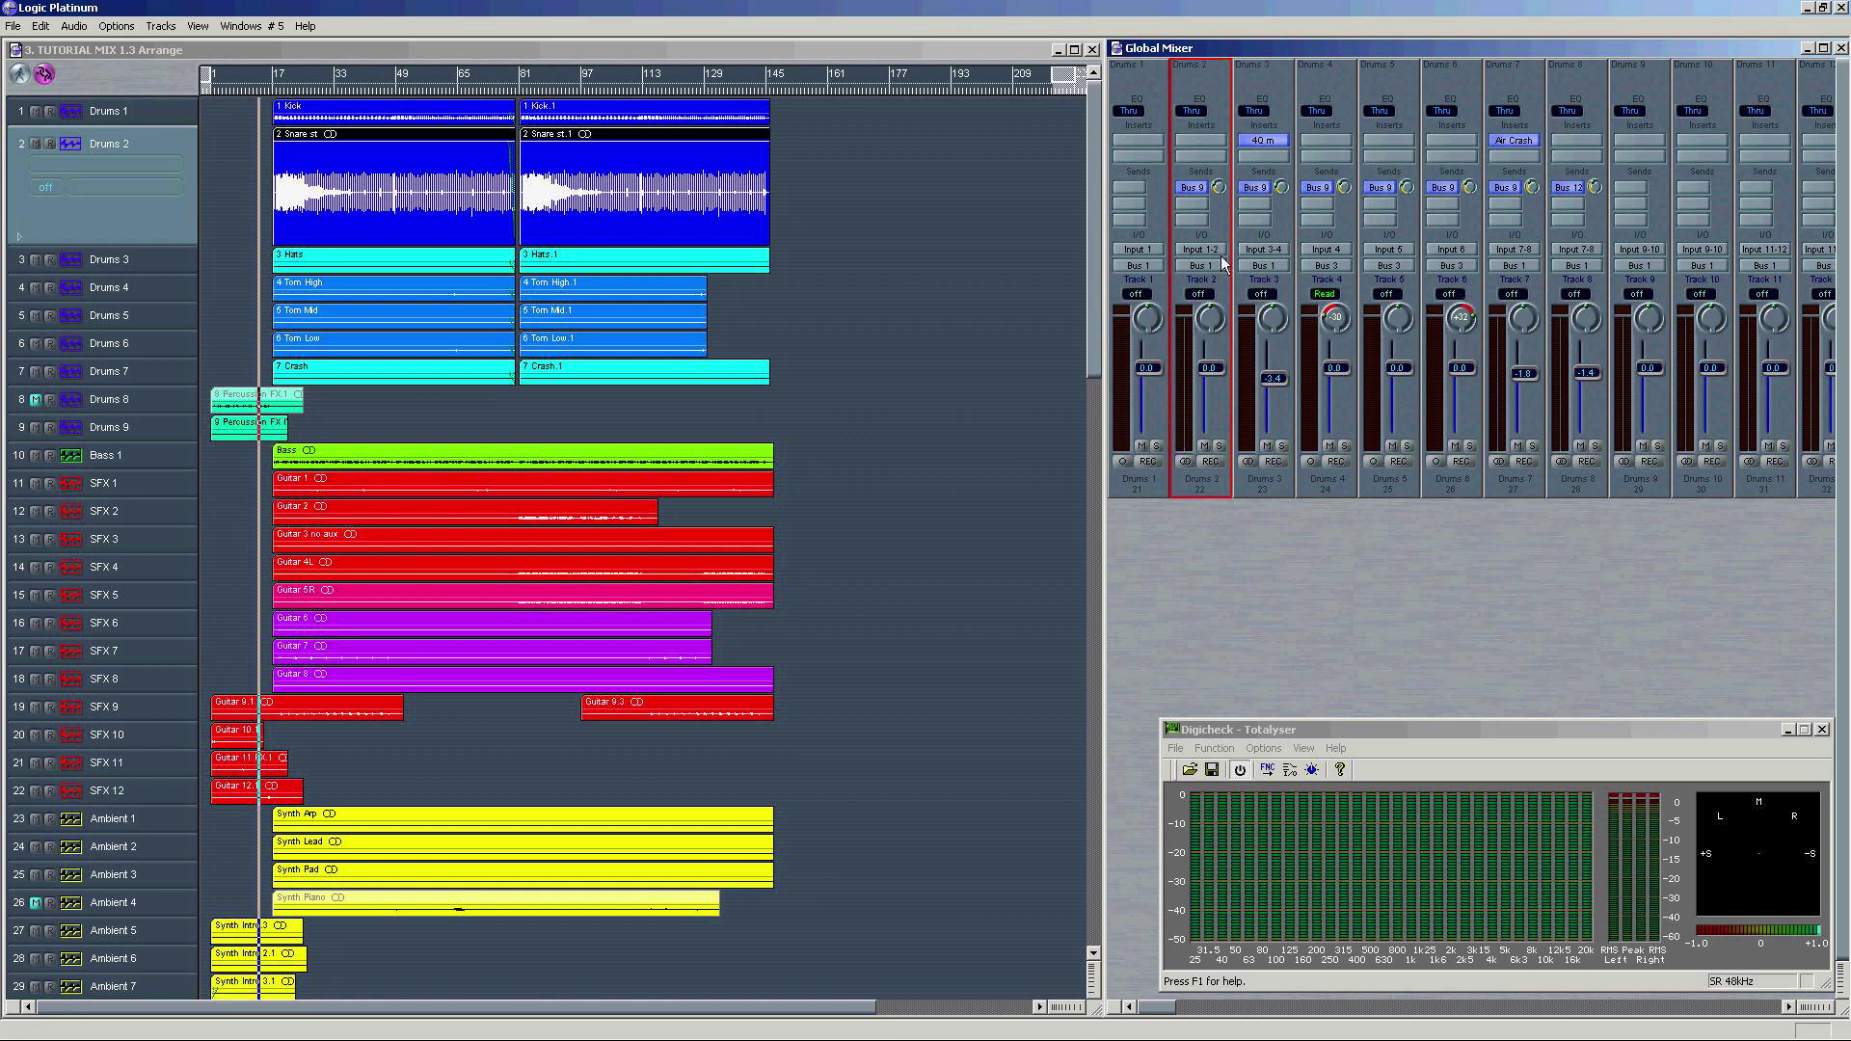
pyautogui.hscroll(10, 1350, 338)
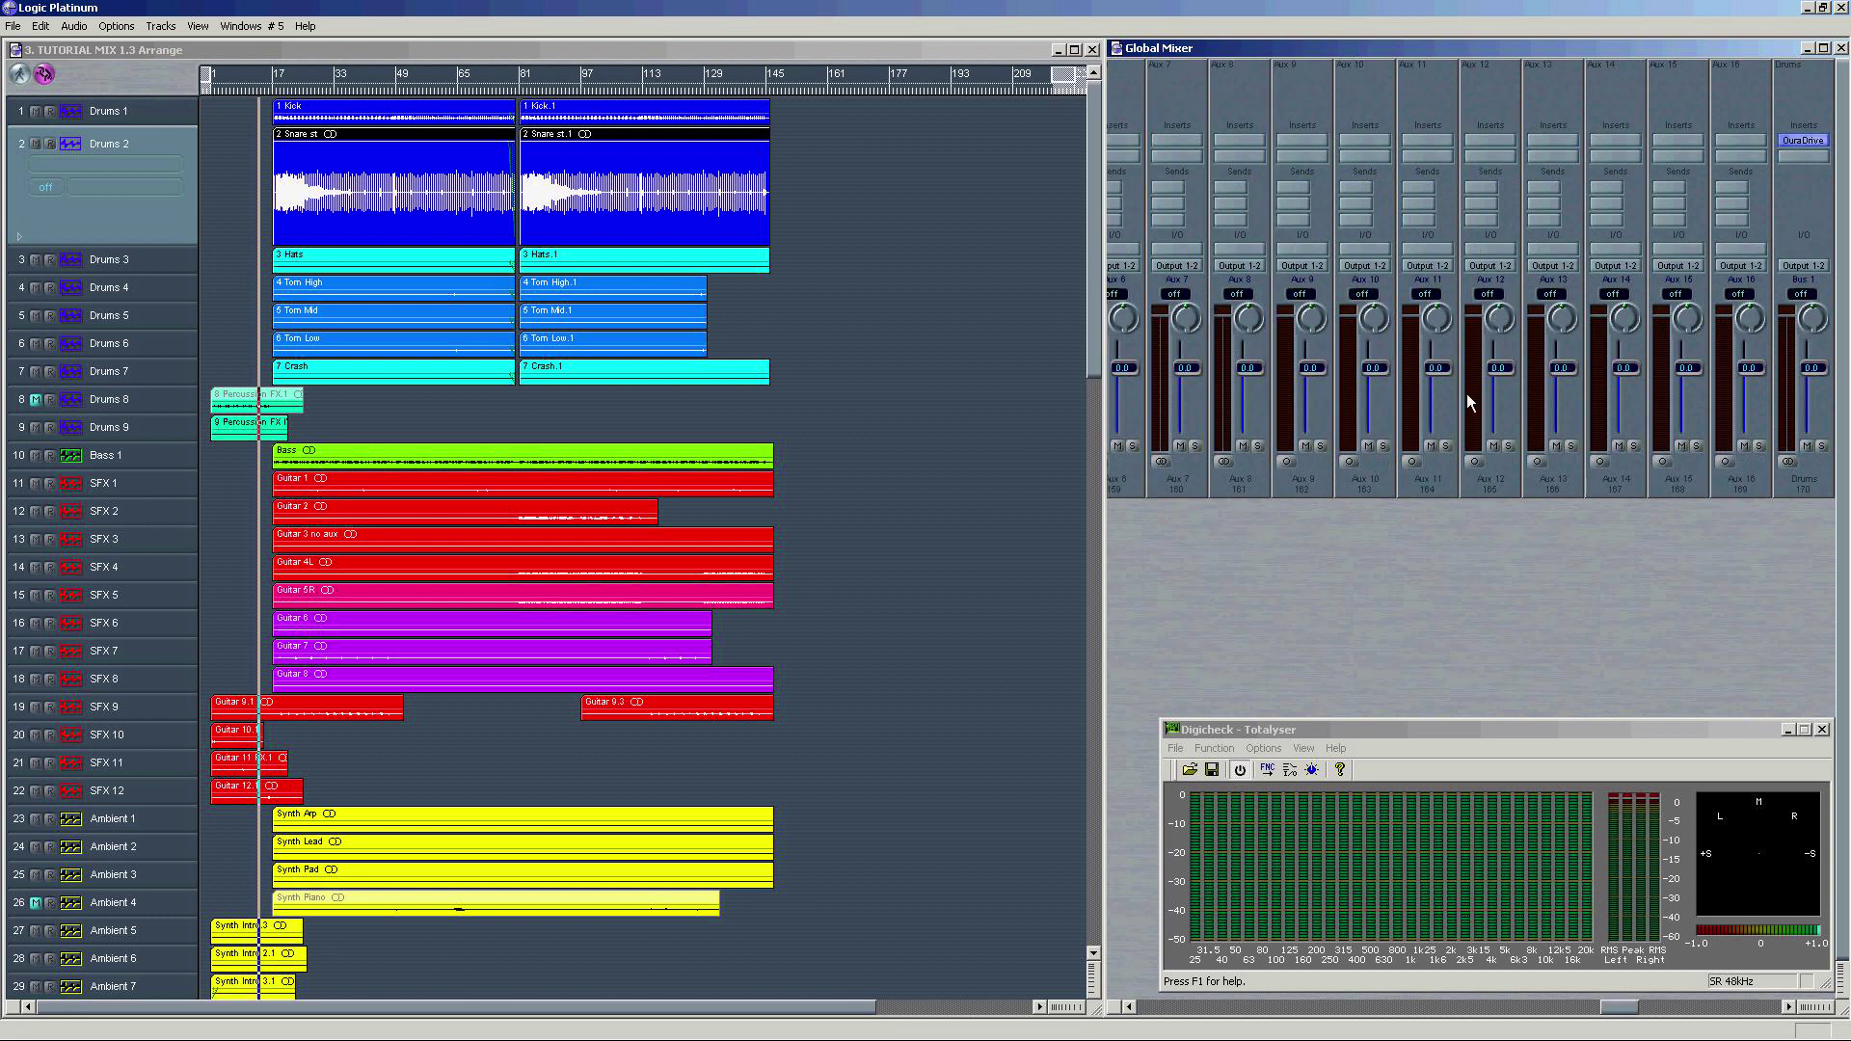
pyautogui.click(1820, 451)
pyautogui.click(810, 516)
pyautogui.press('space')
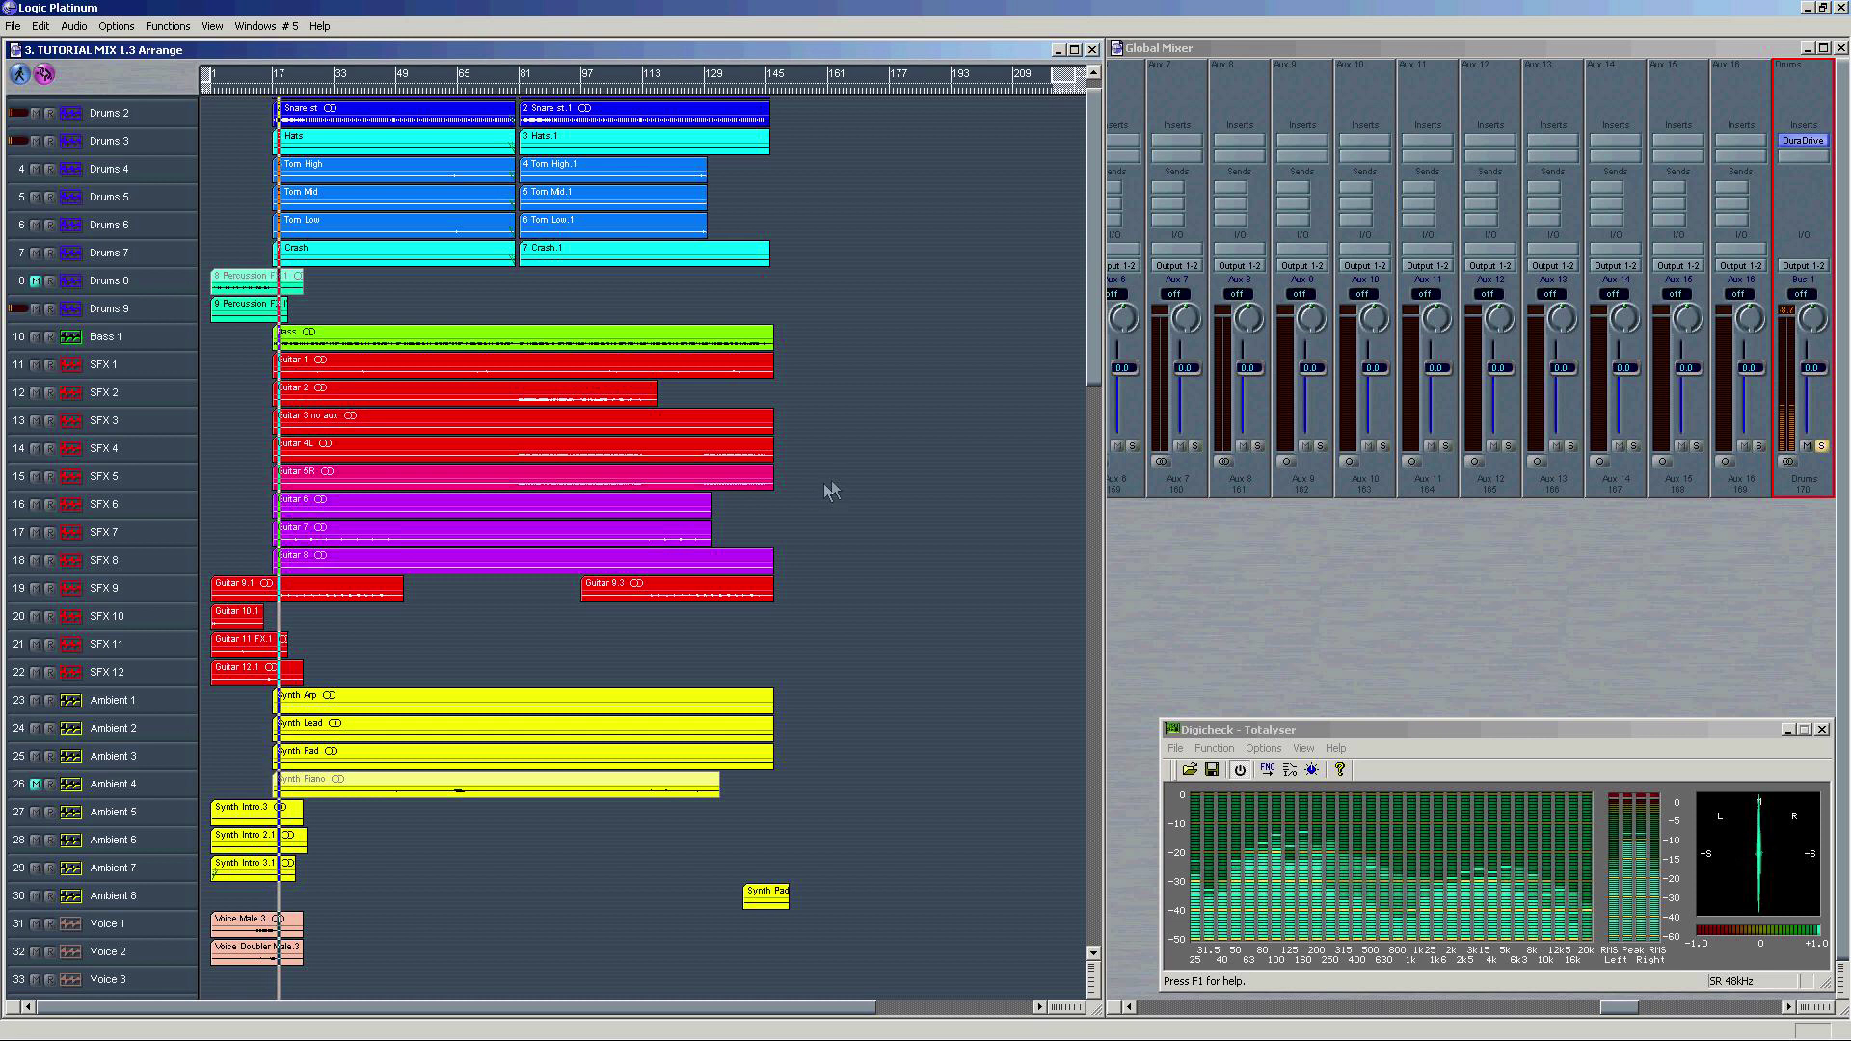
# Step: Open OuraDrive on the Drums bus, compare the sound with the plug-in bypassed and active, and close its window
pyautogui.doubleClick(1803, 141)
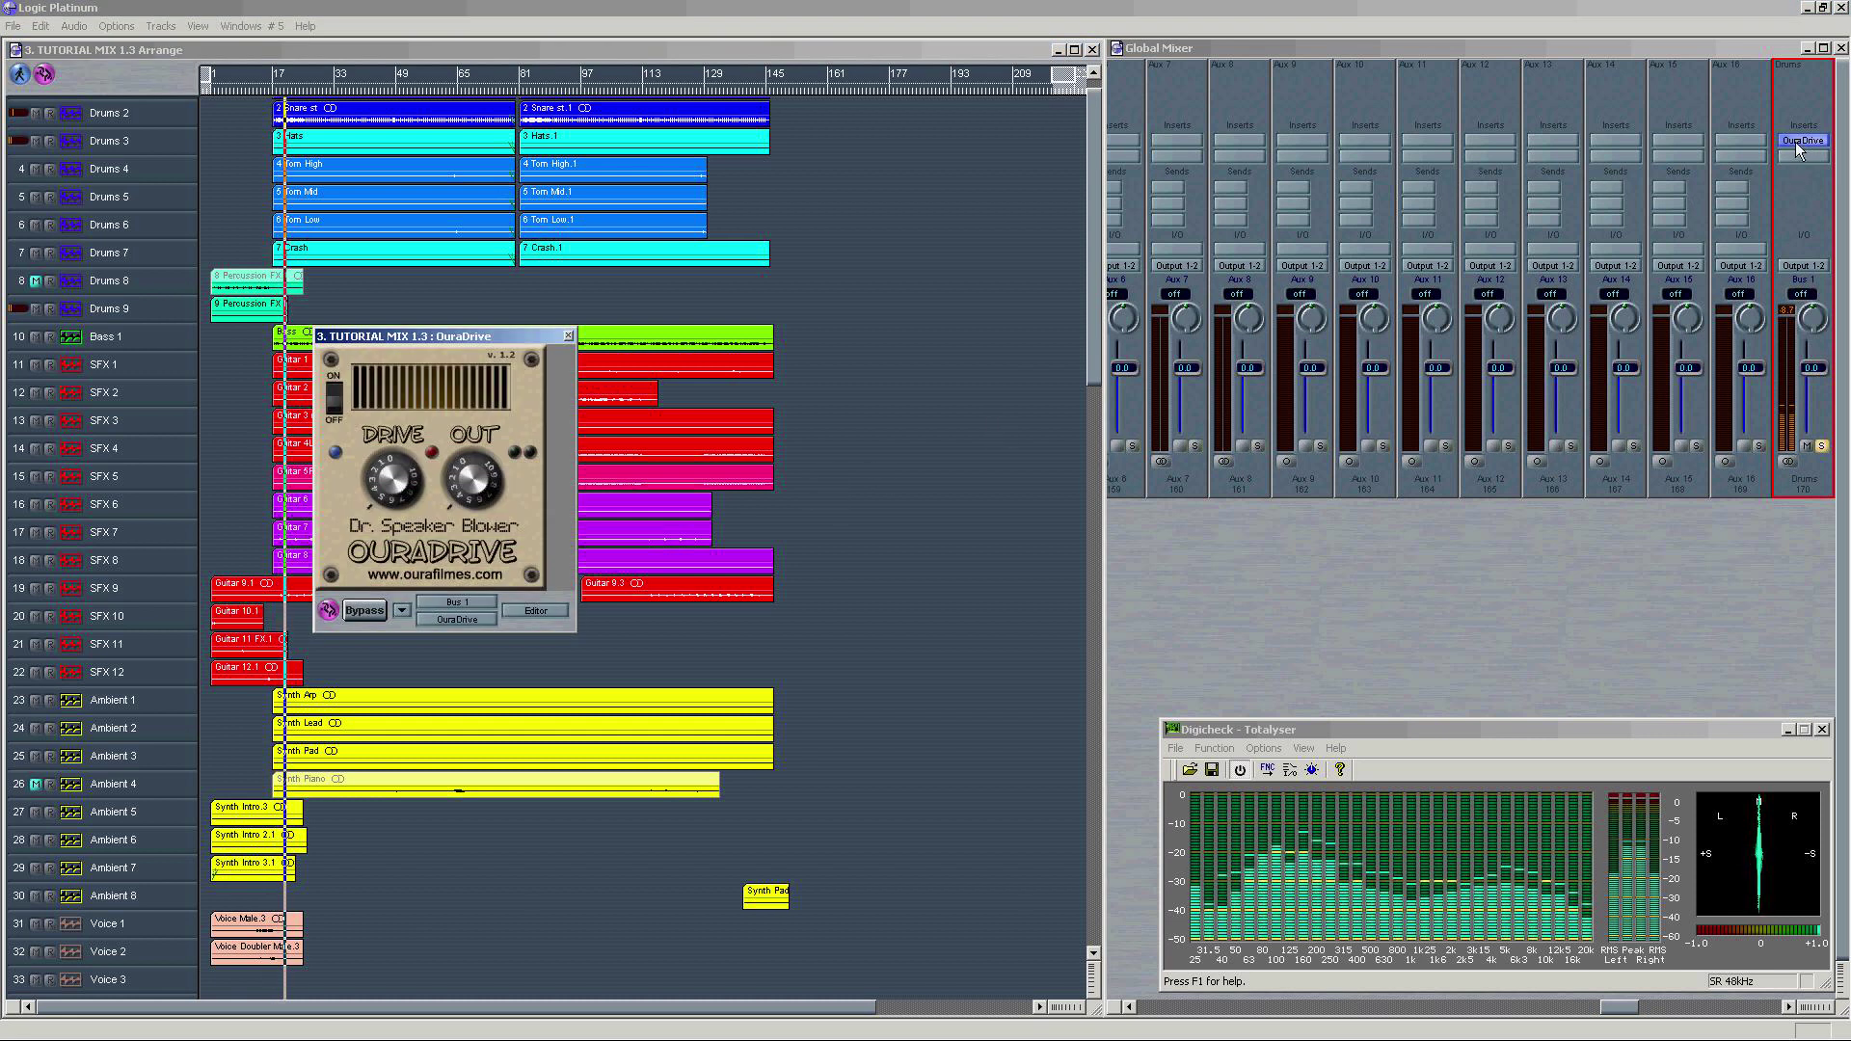
pyautogui.click(367, 610)
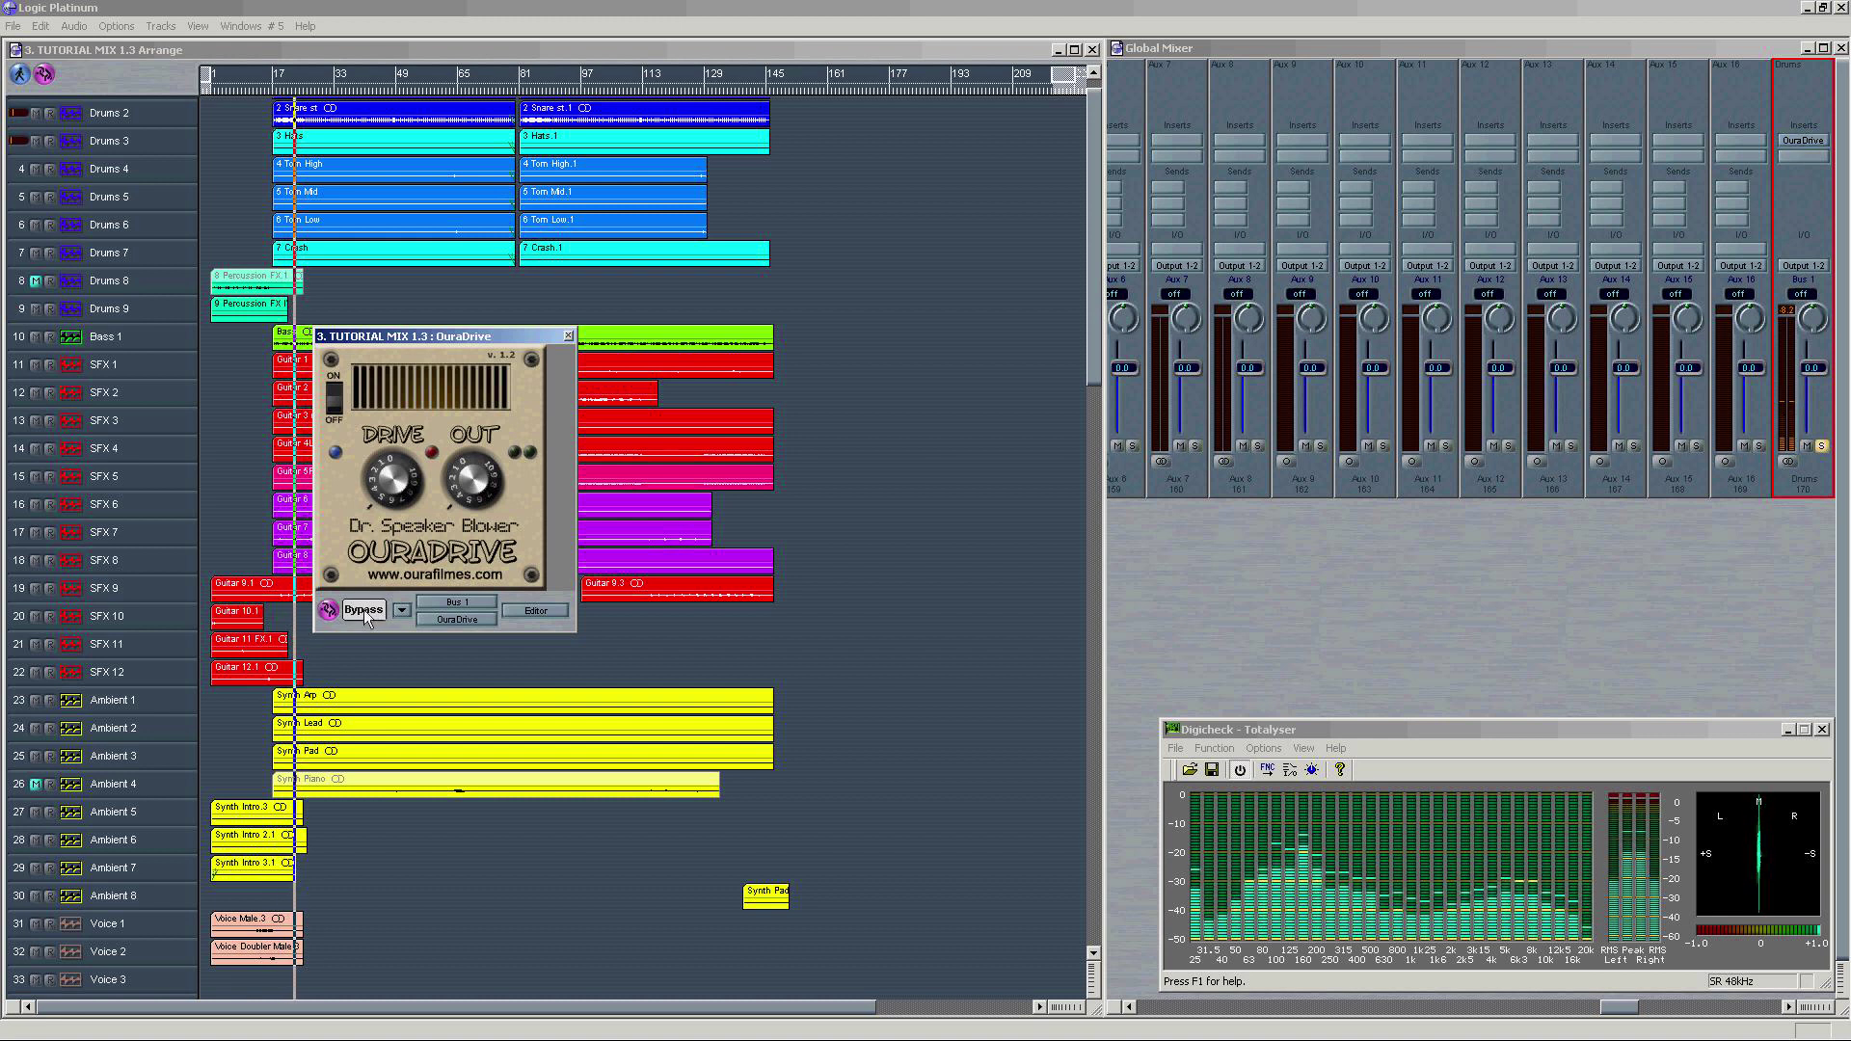
pyautogui.click(357, 611)
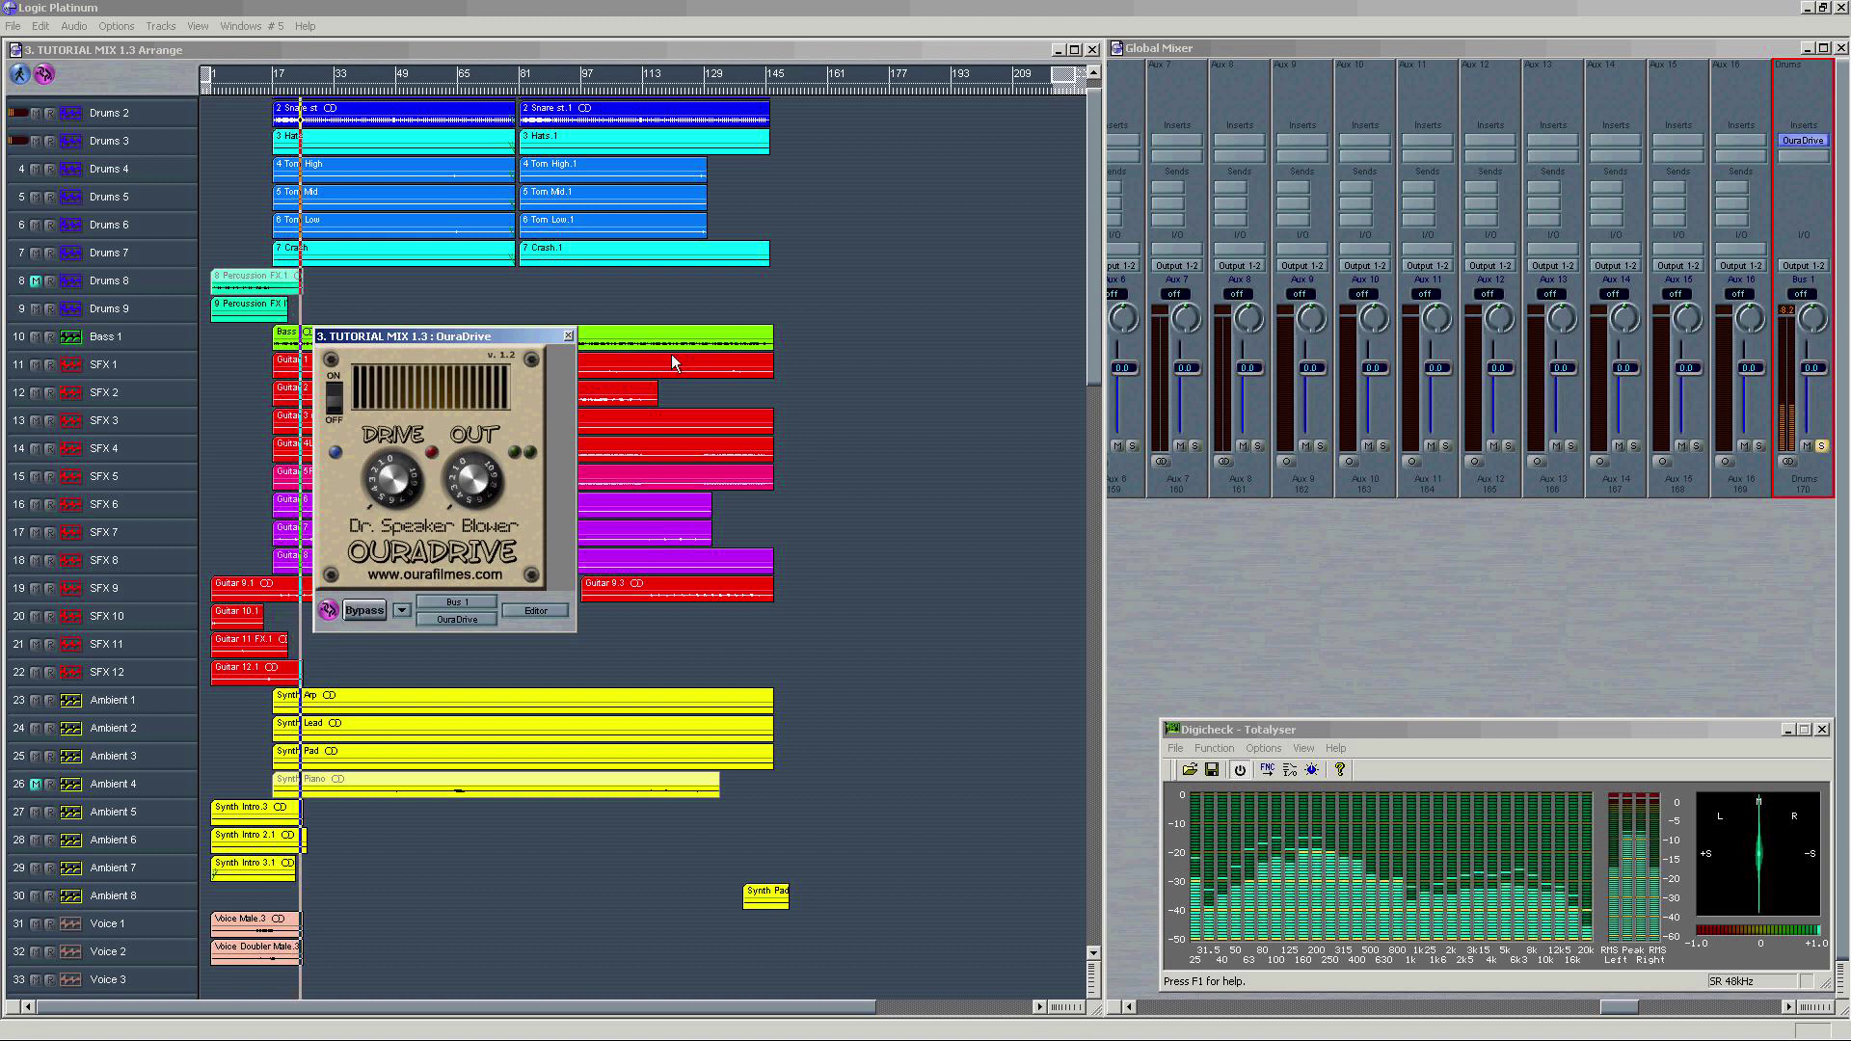
pyautogui.click(581, 337)
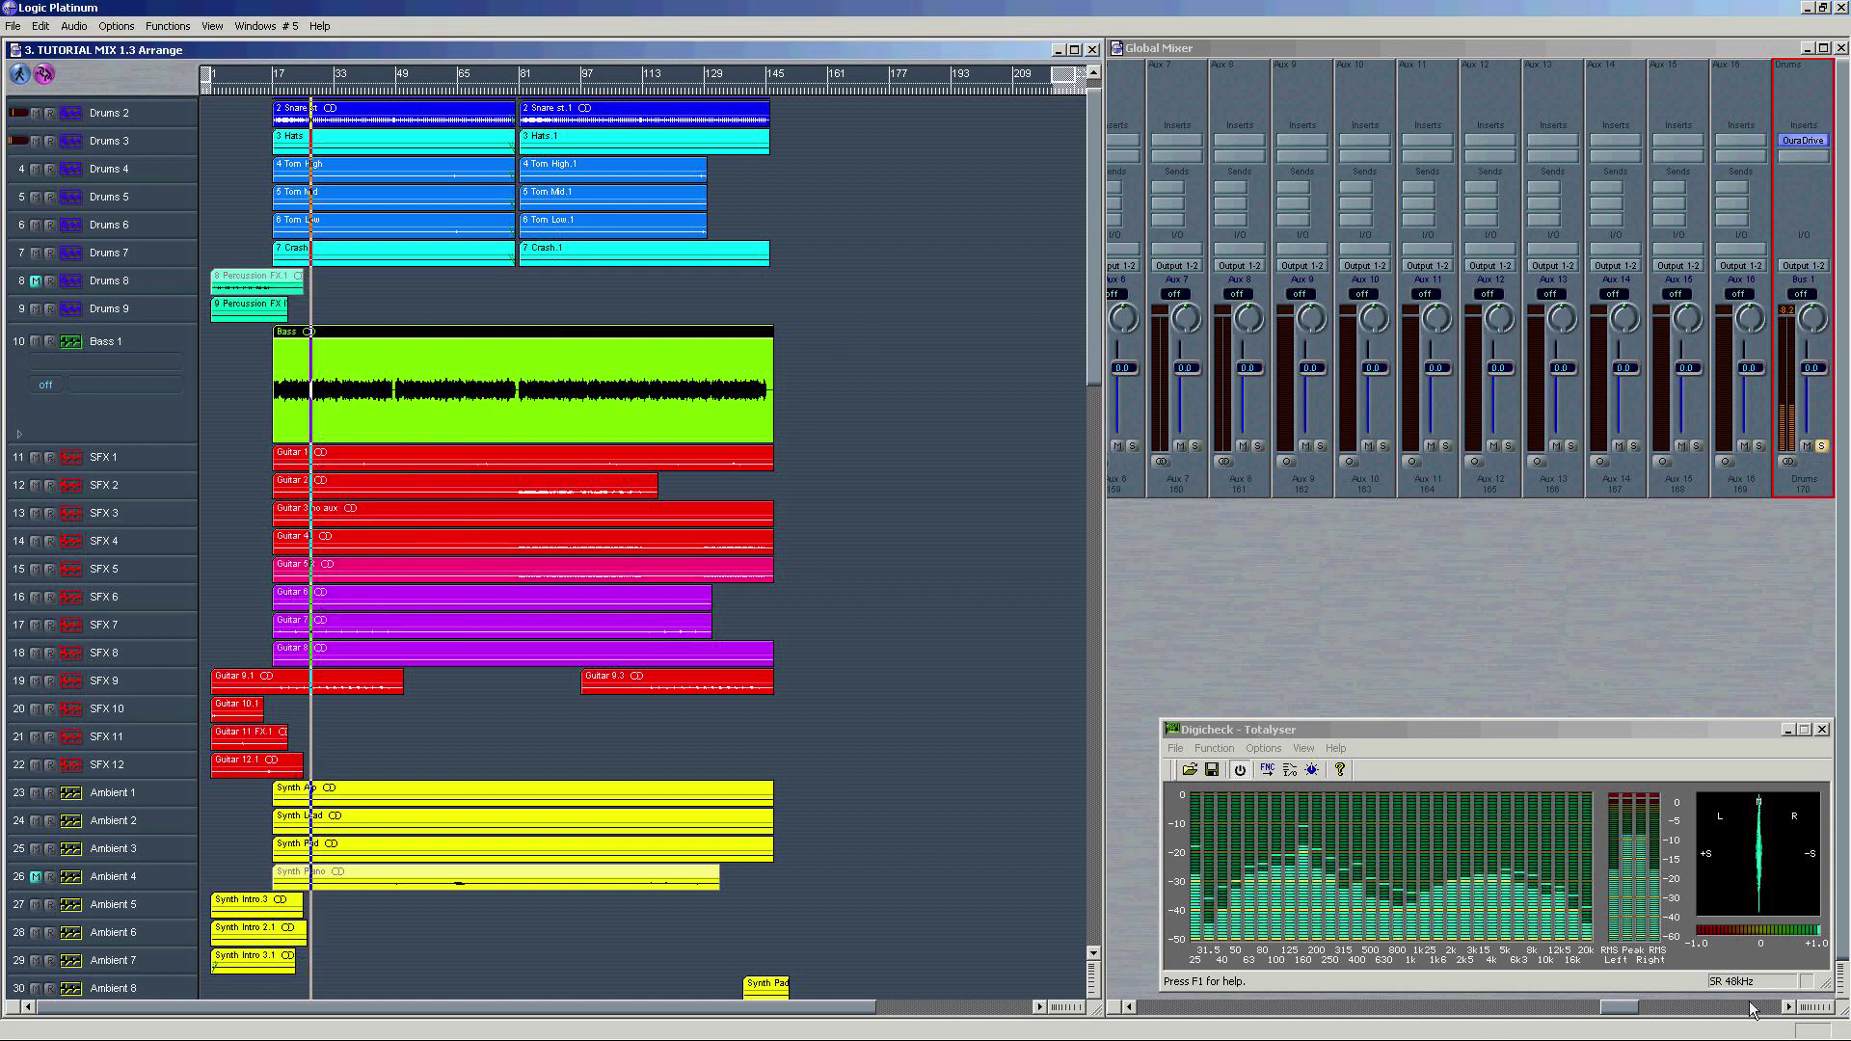
# Step: Solo the Bass bus and the SFX bus in turn alongside the soloed Drums bus while the song plays
pyautogui.moveTo(1620, 1010); pyautogui.dragTo(1673, 1006)
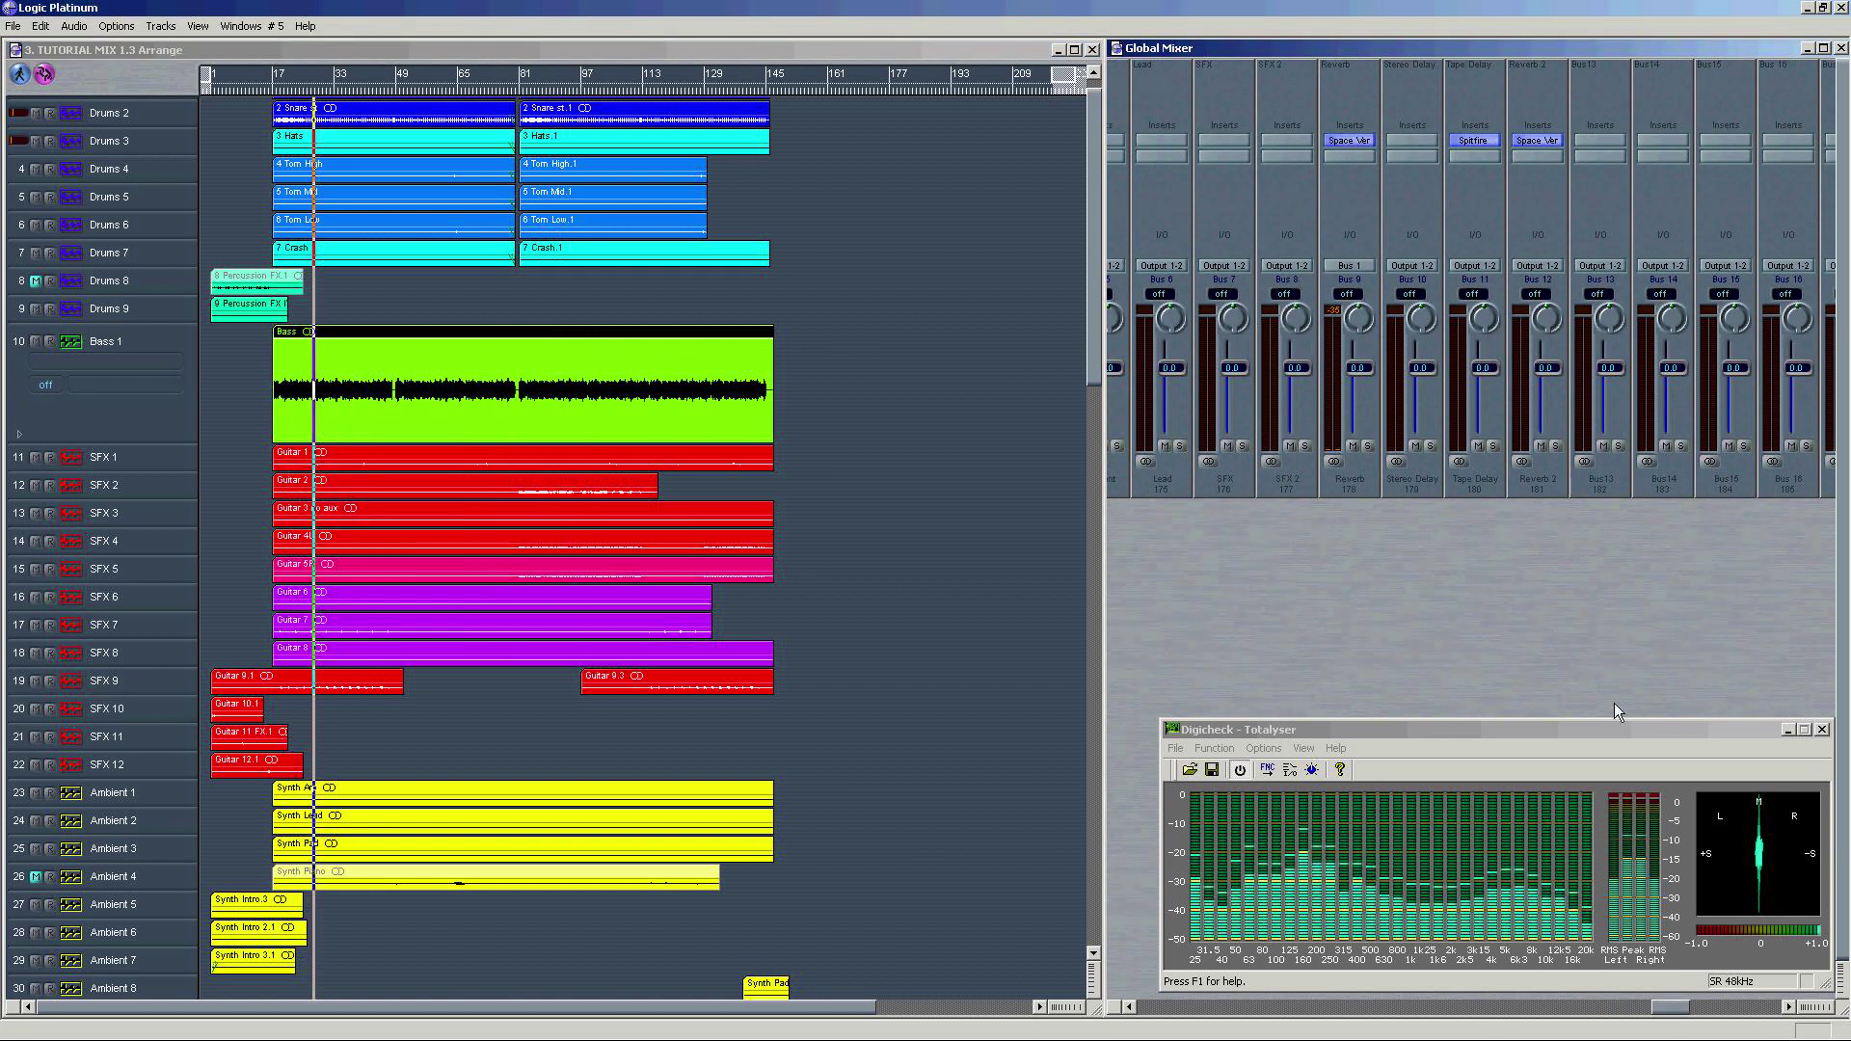
pyautogui.click(1589, 1009)
pyautogui.click(1414, 447)
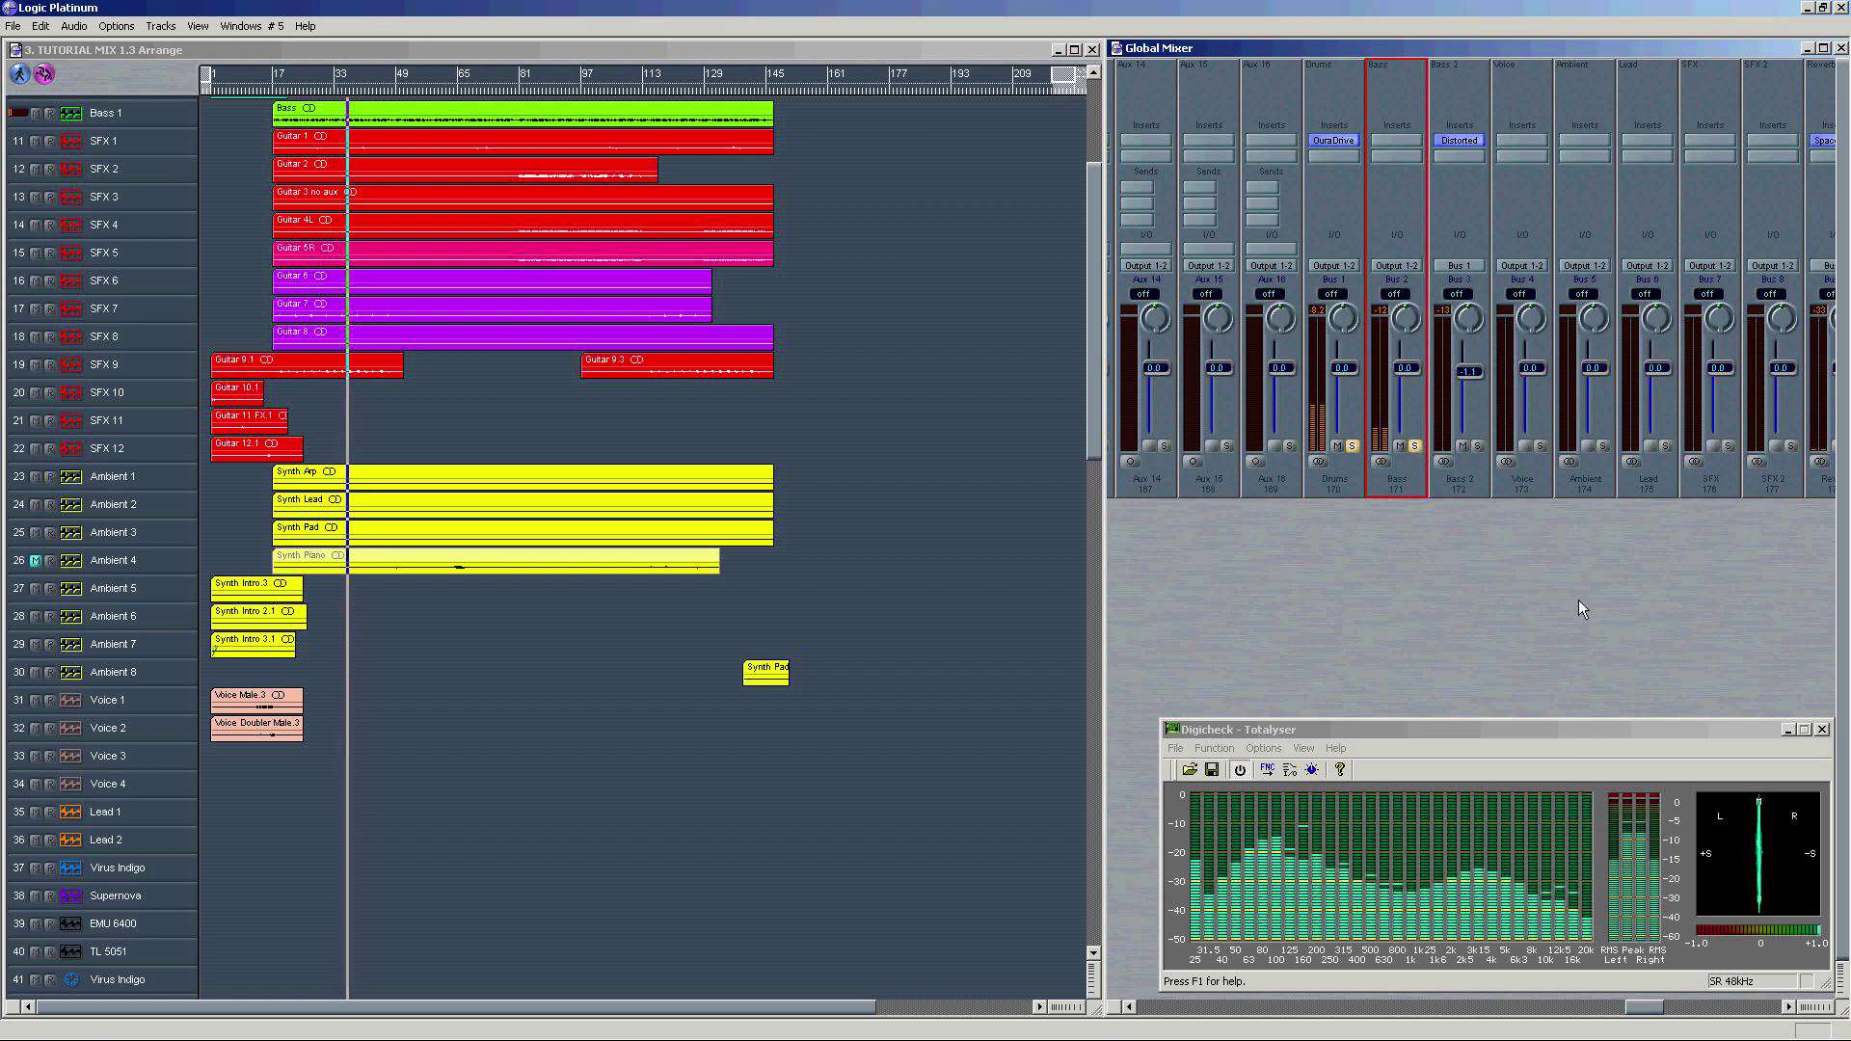
pyautogui.moveTo(1660, 1006); pyautogui.dragTo(1665, 1006)
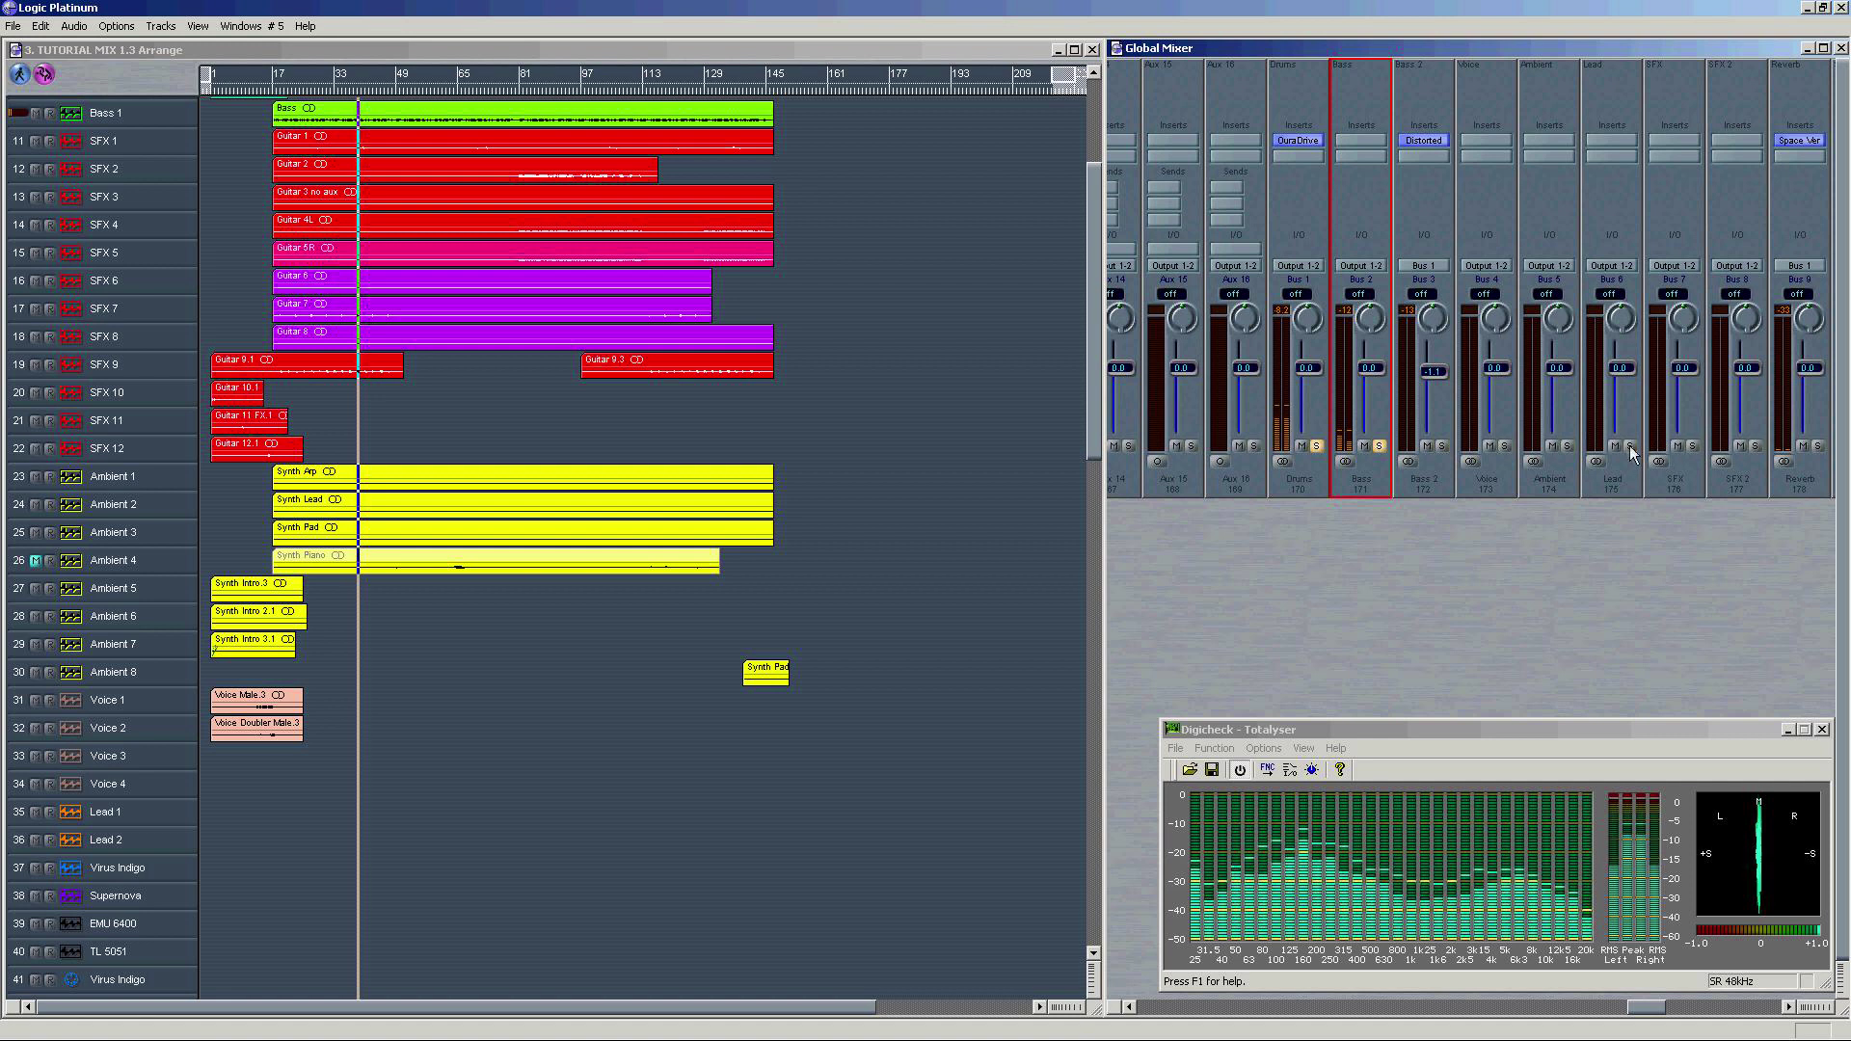
pyautogui.click(1678, 457)
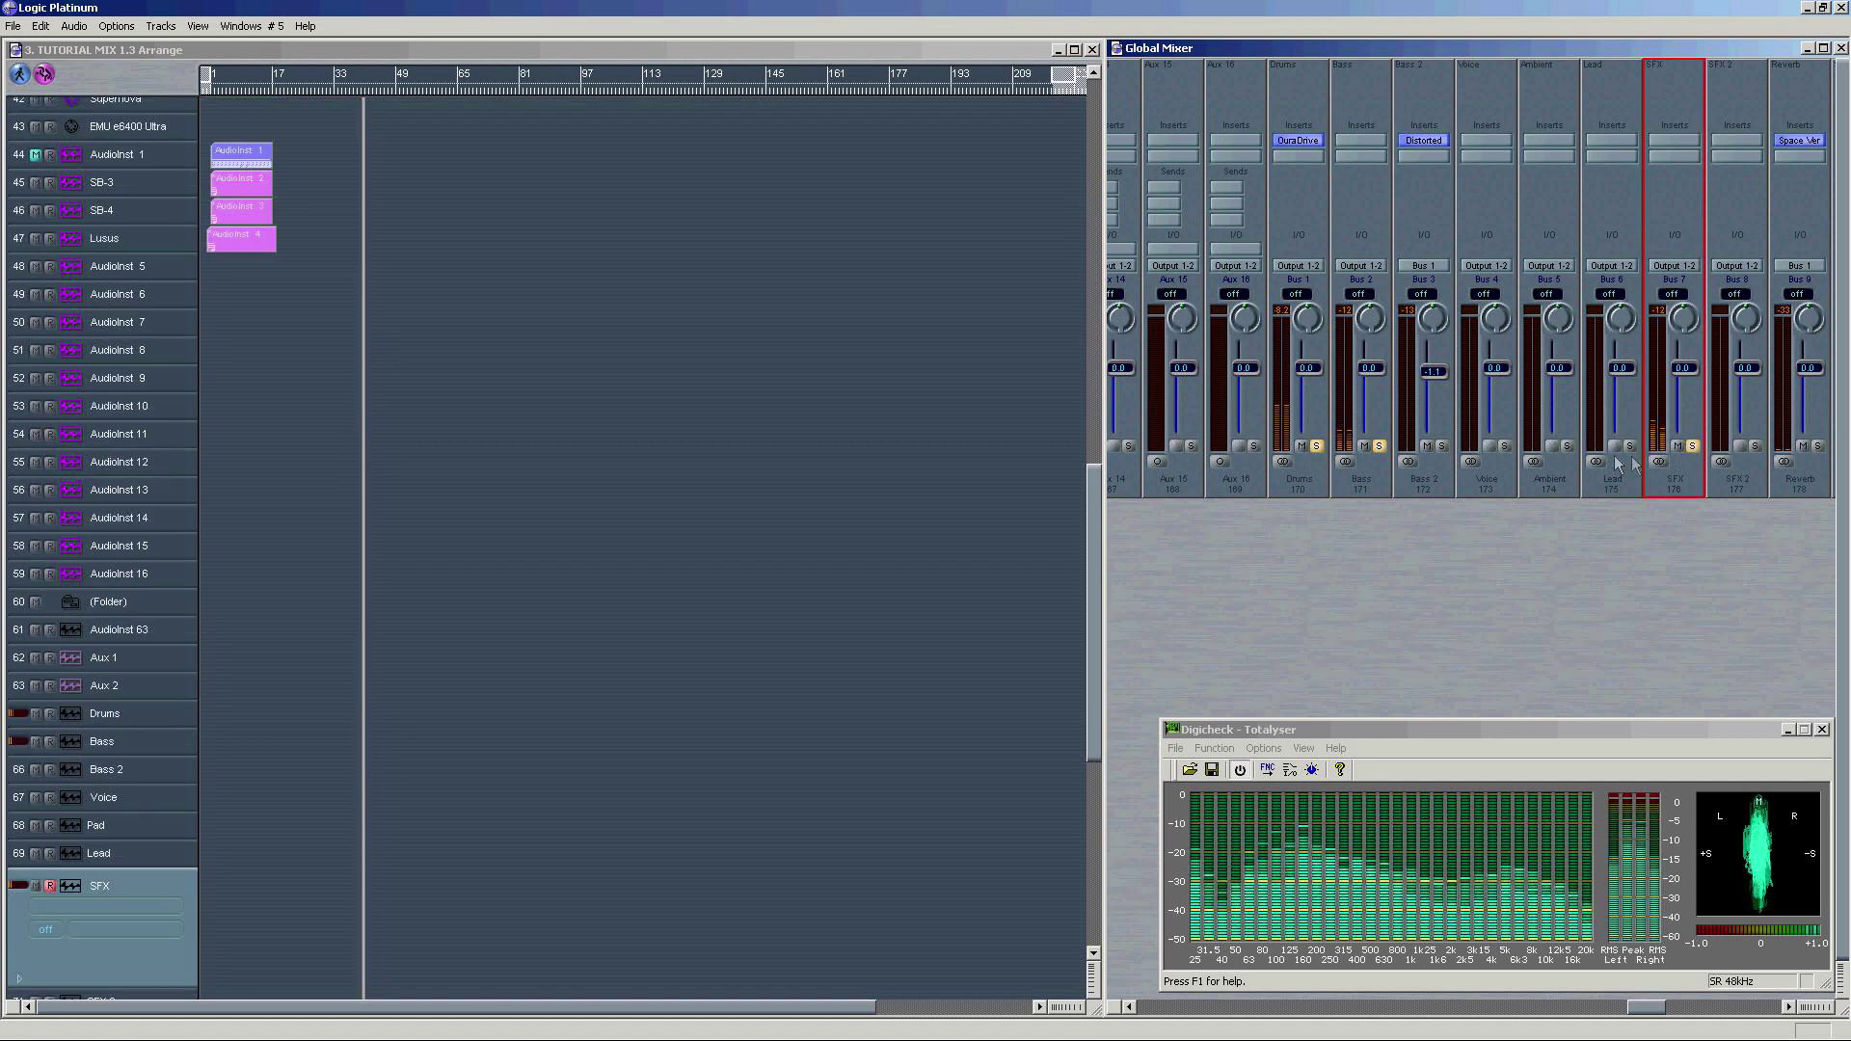
# Step: Clear the Drums and Bass solos to hear the SFX bus alone, and briefly re-solo Bass and Drums with it
pyautogui.click(1311, 461)
pyautogui.click(1358, 464)
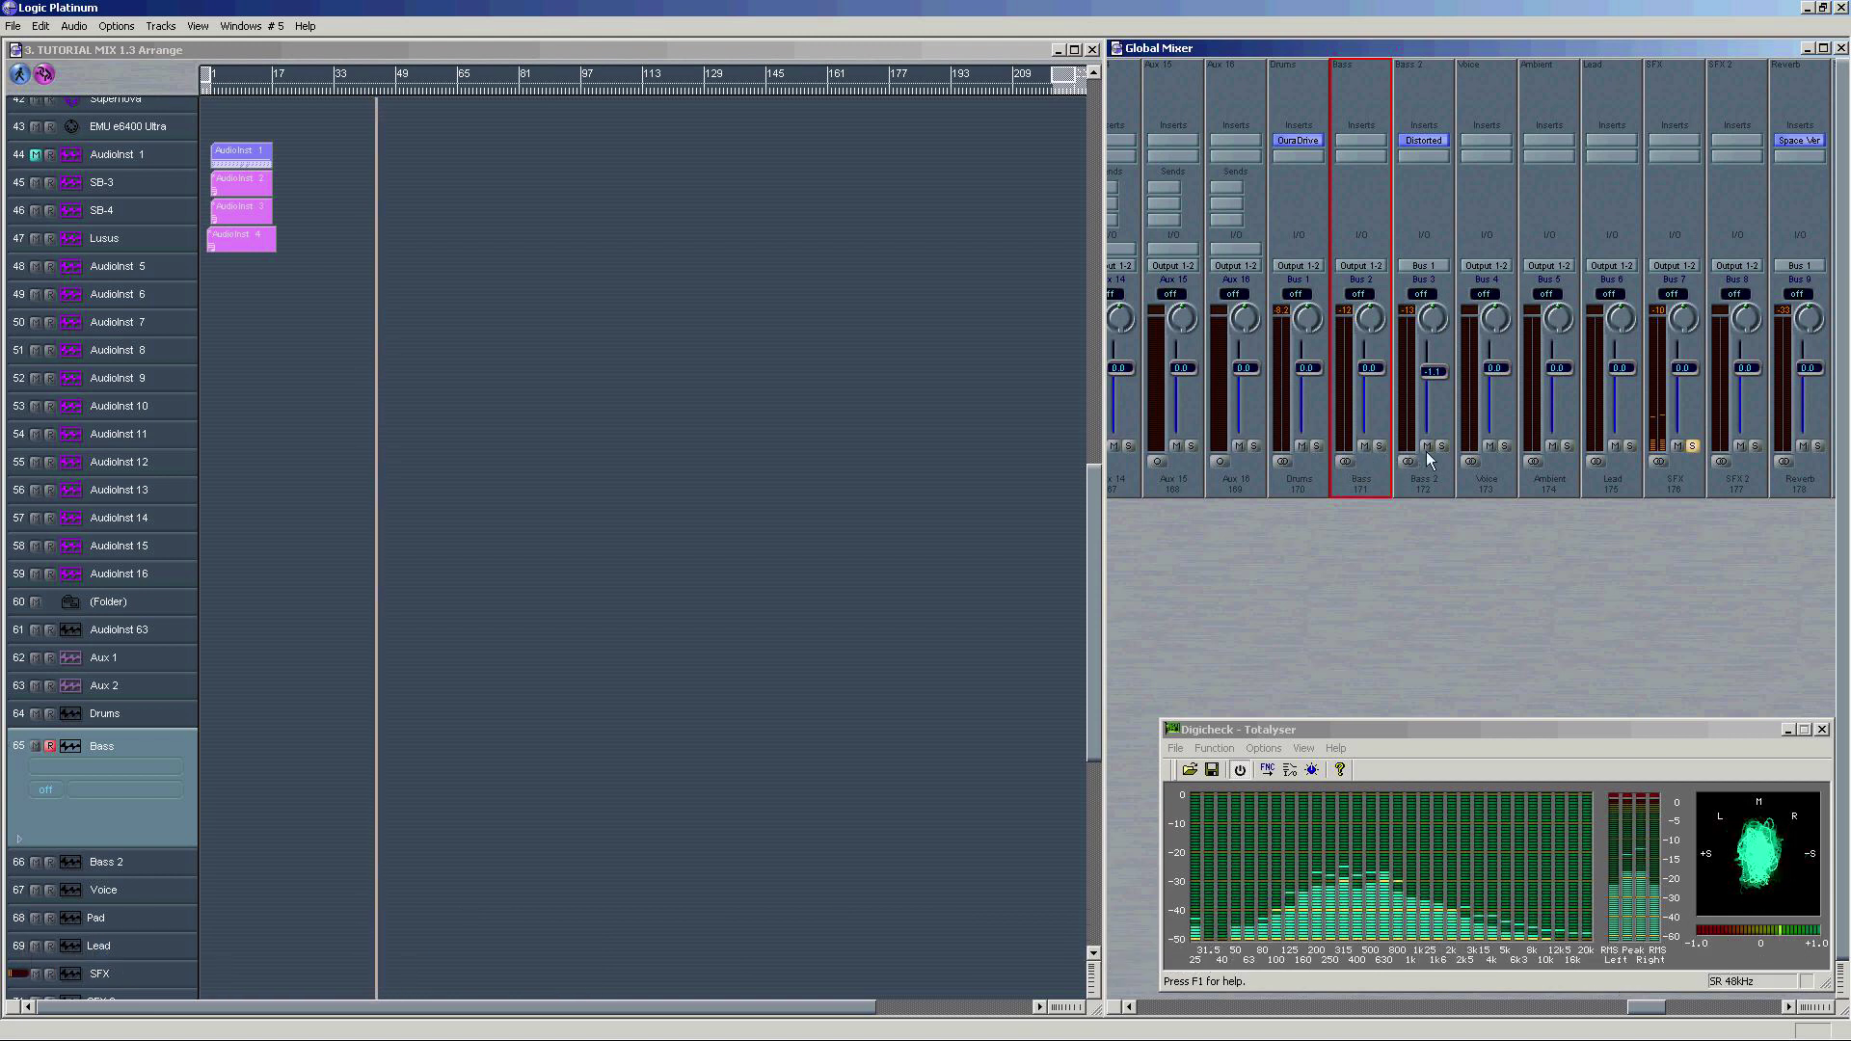
pyautogui.click(1379, 446)
pyautogui.click(1378, 447)
pyautogui.click(1317, 446)
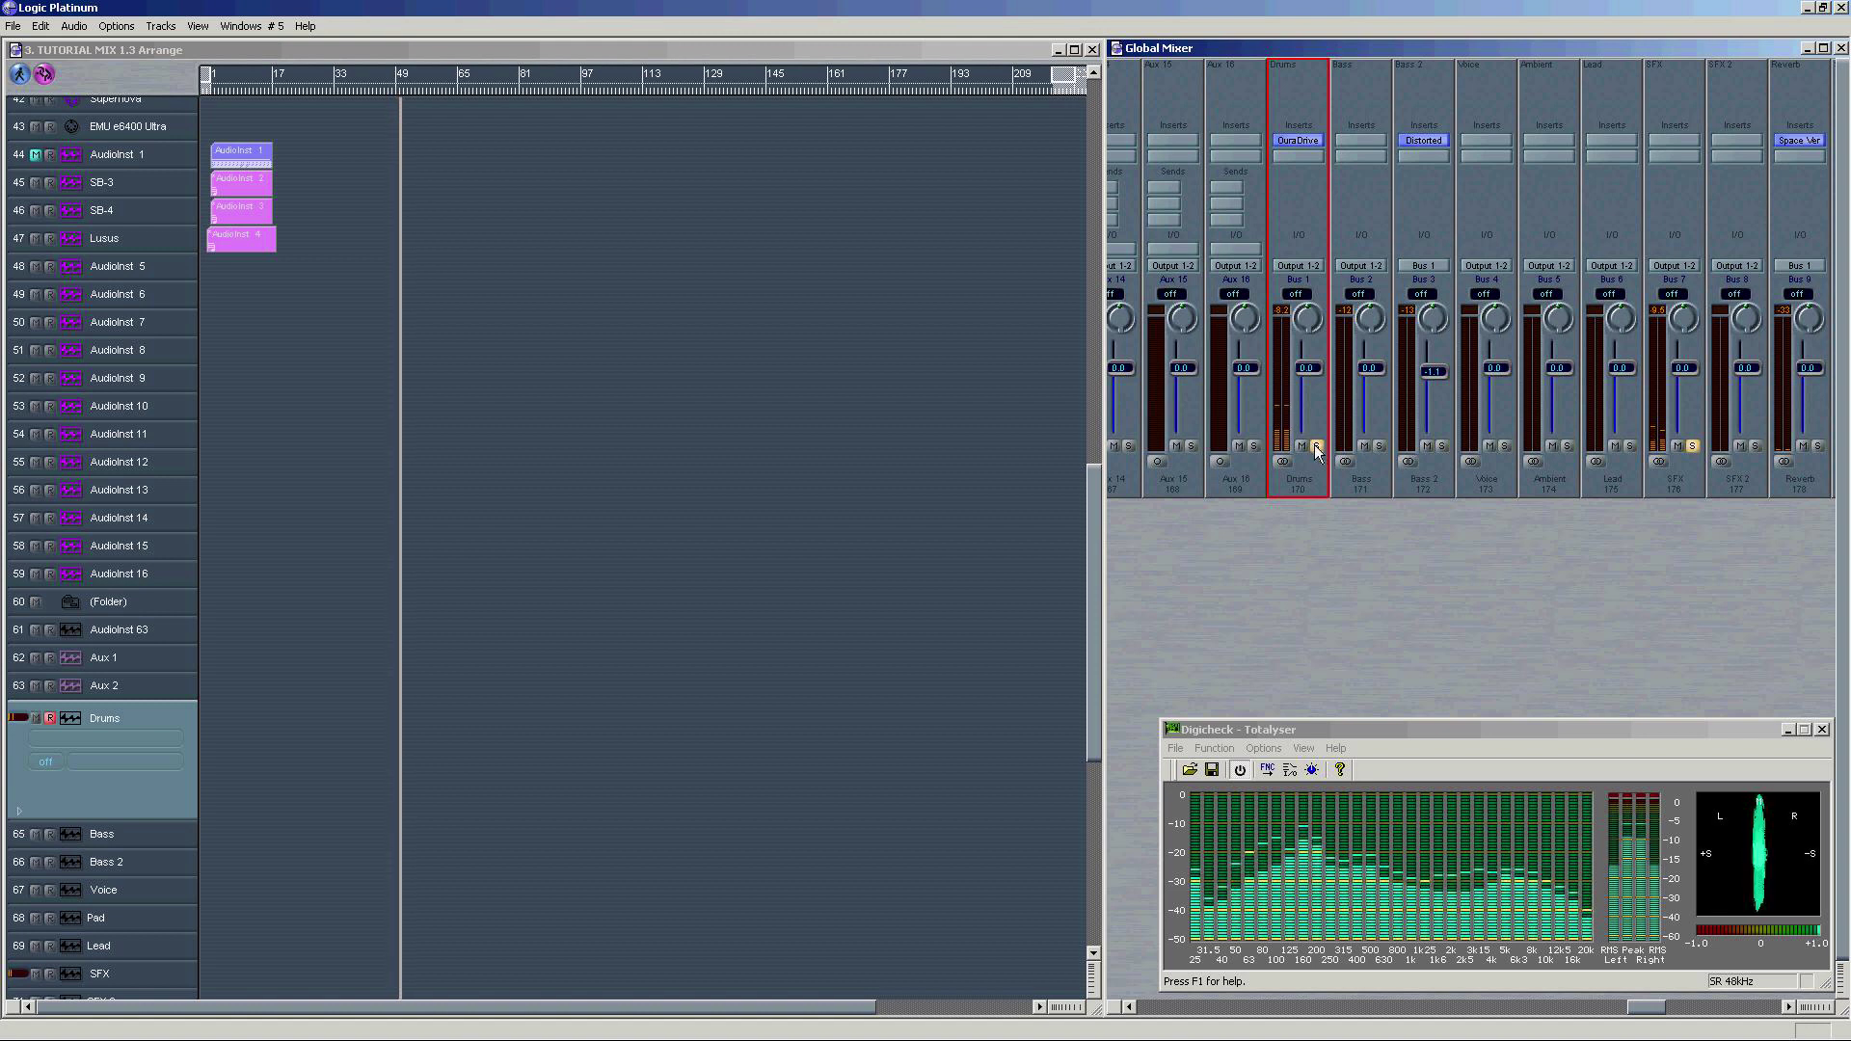
pyautogui.click(1317, 447)
# Step: Solo the Ambient bus, clear the SFX solo, and select the Ambient bus channel during playback
pyautogui.click(1566, 446)
pyautogui.press('Down')
pyautogui.press('Down')
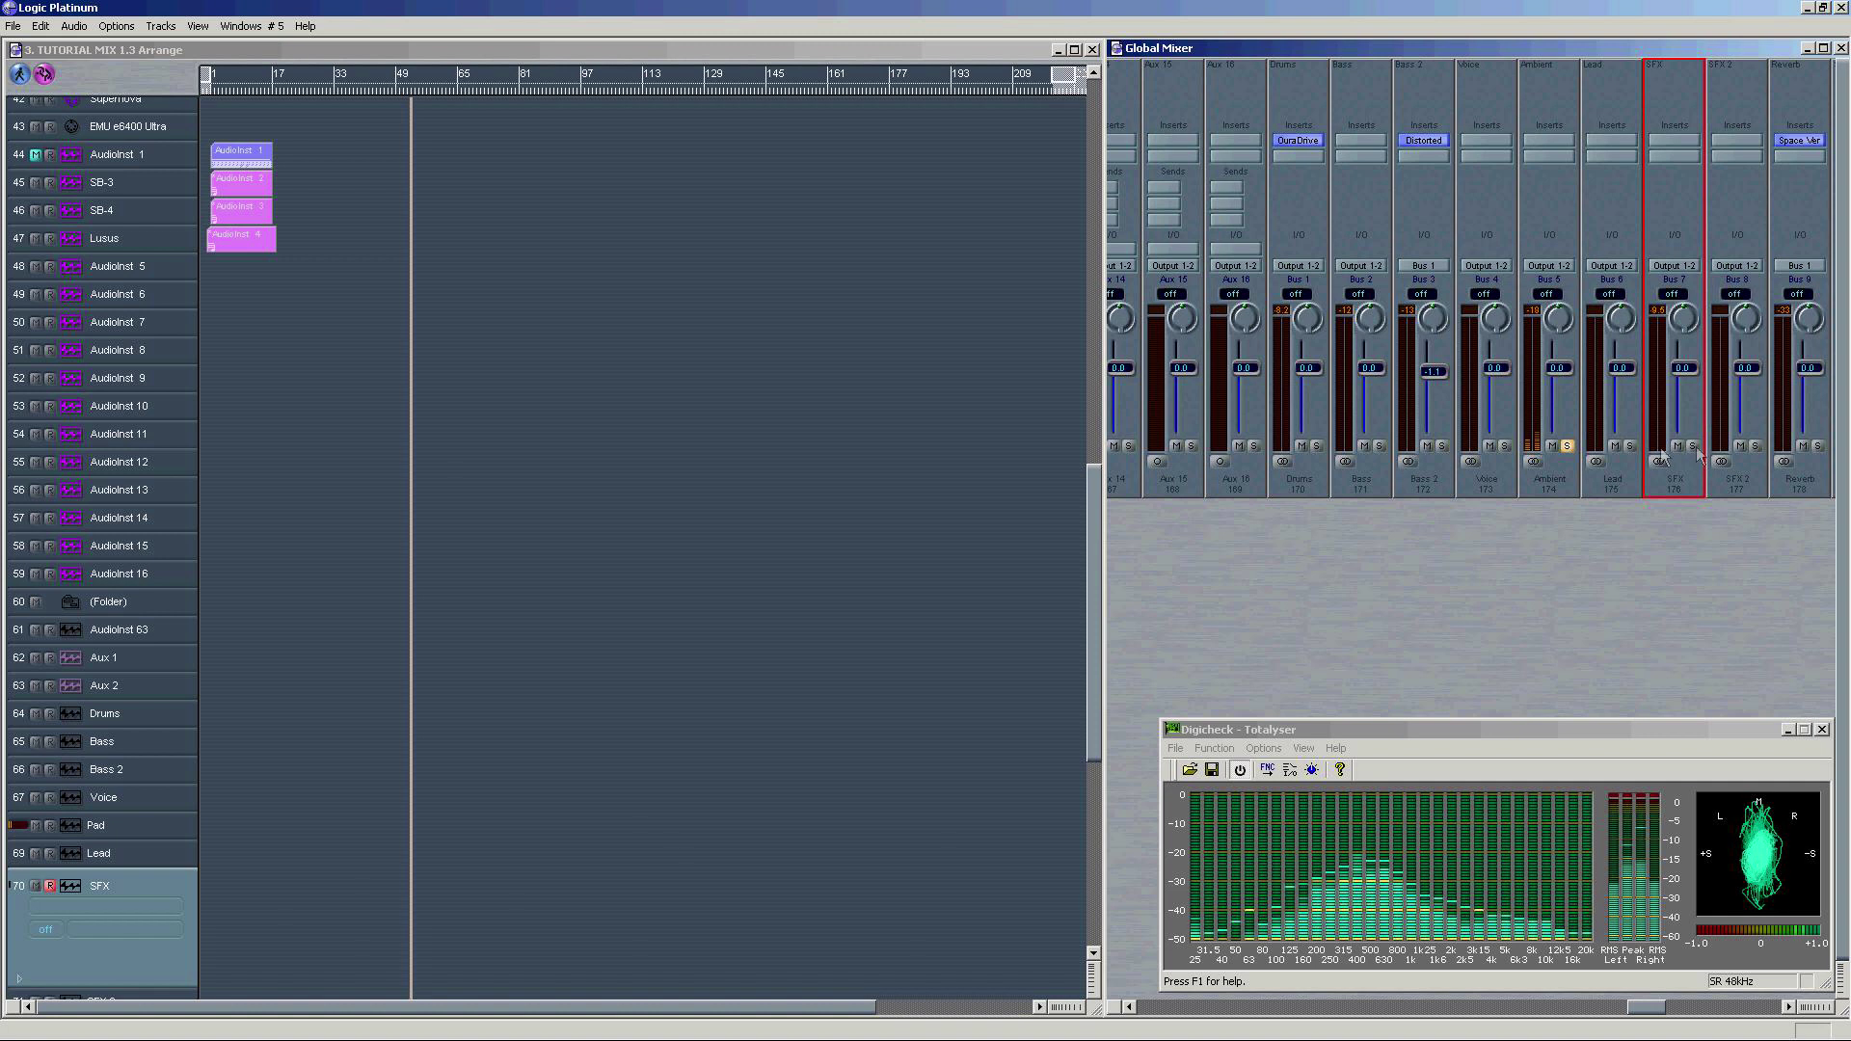
pyautogui.click(1549, 490)
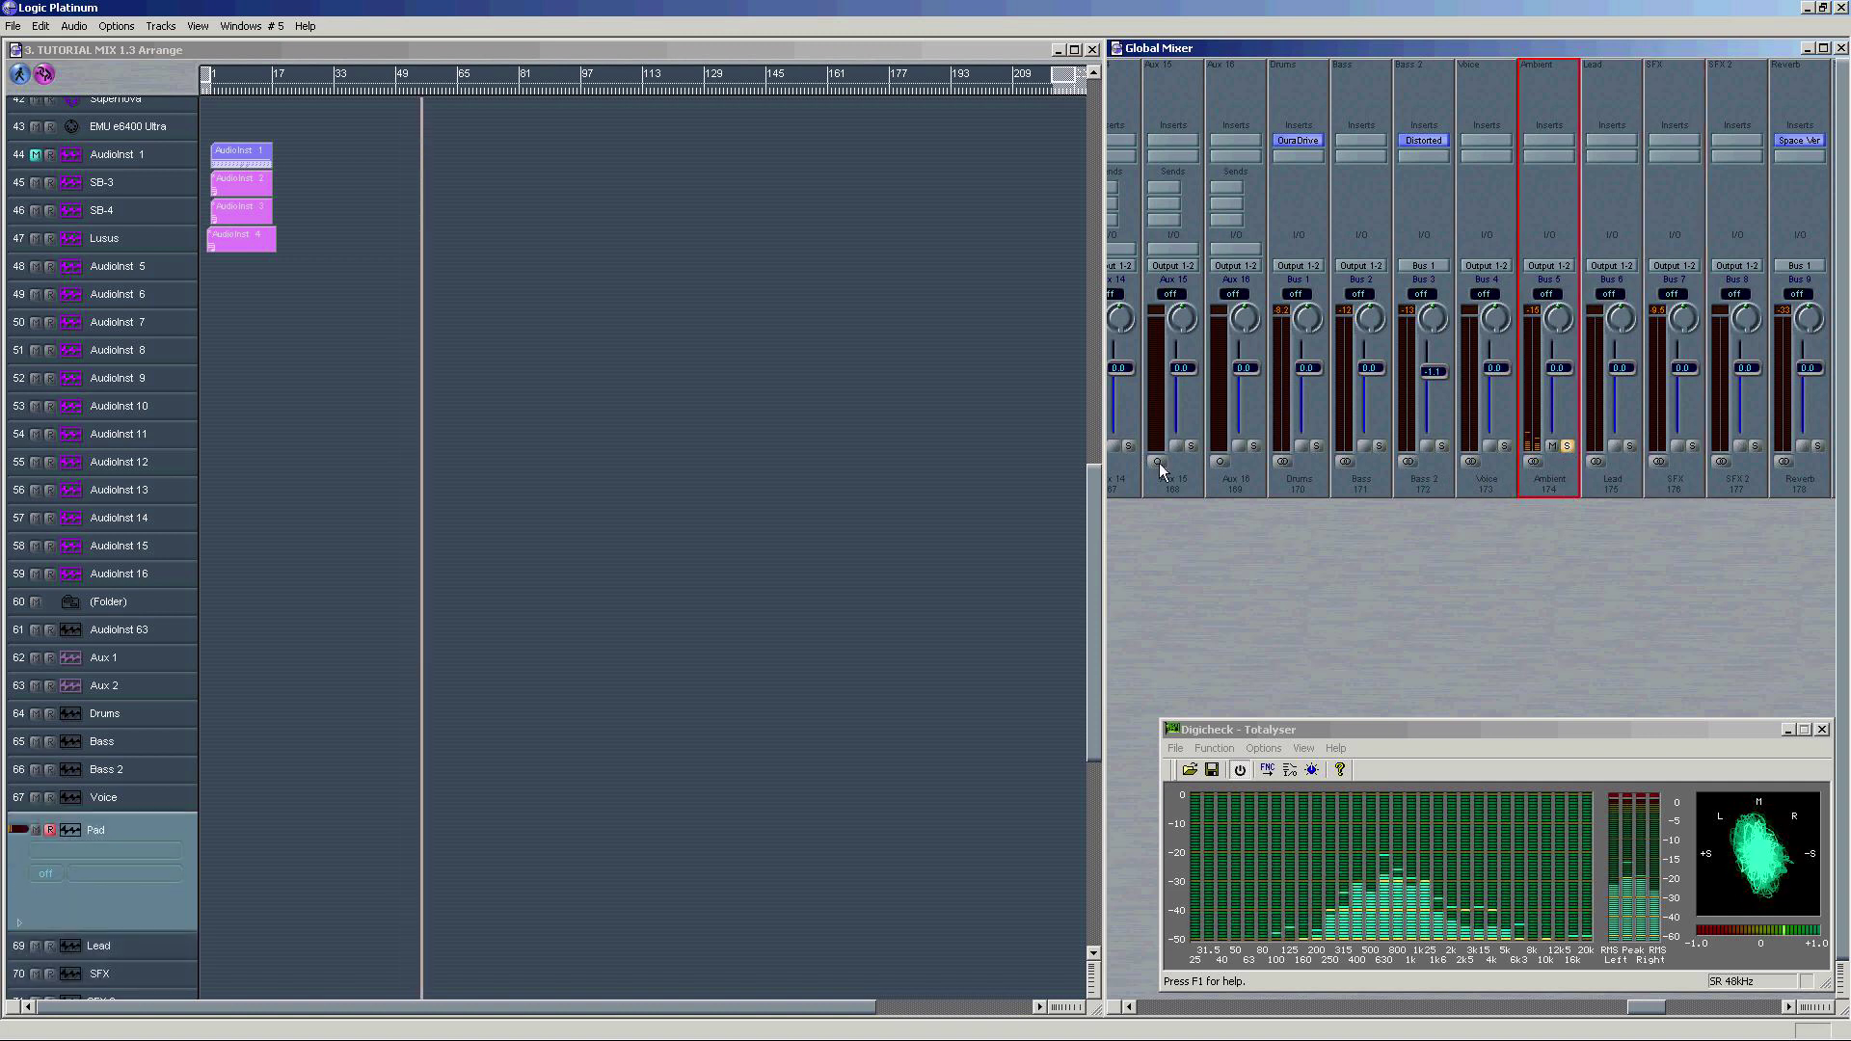
# Step: Play the song's ending from the start of the final Synth Pad region, selecting the Ambient 2, Ambient 3 and Ambient 8 regions in turn
pyautogui.moveTo(1086, 552); pyautogui.dragTo(1101, 368)
pyautogui.moveTo(1092, 518); pyautogui.dragTo(1094, 207)
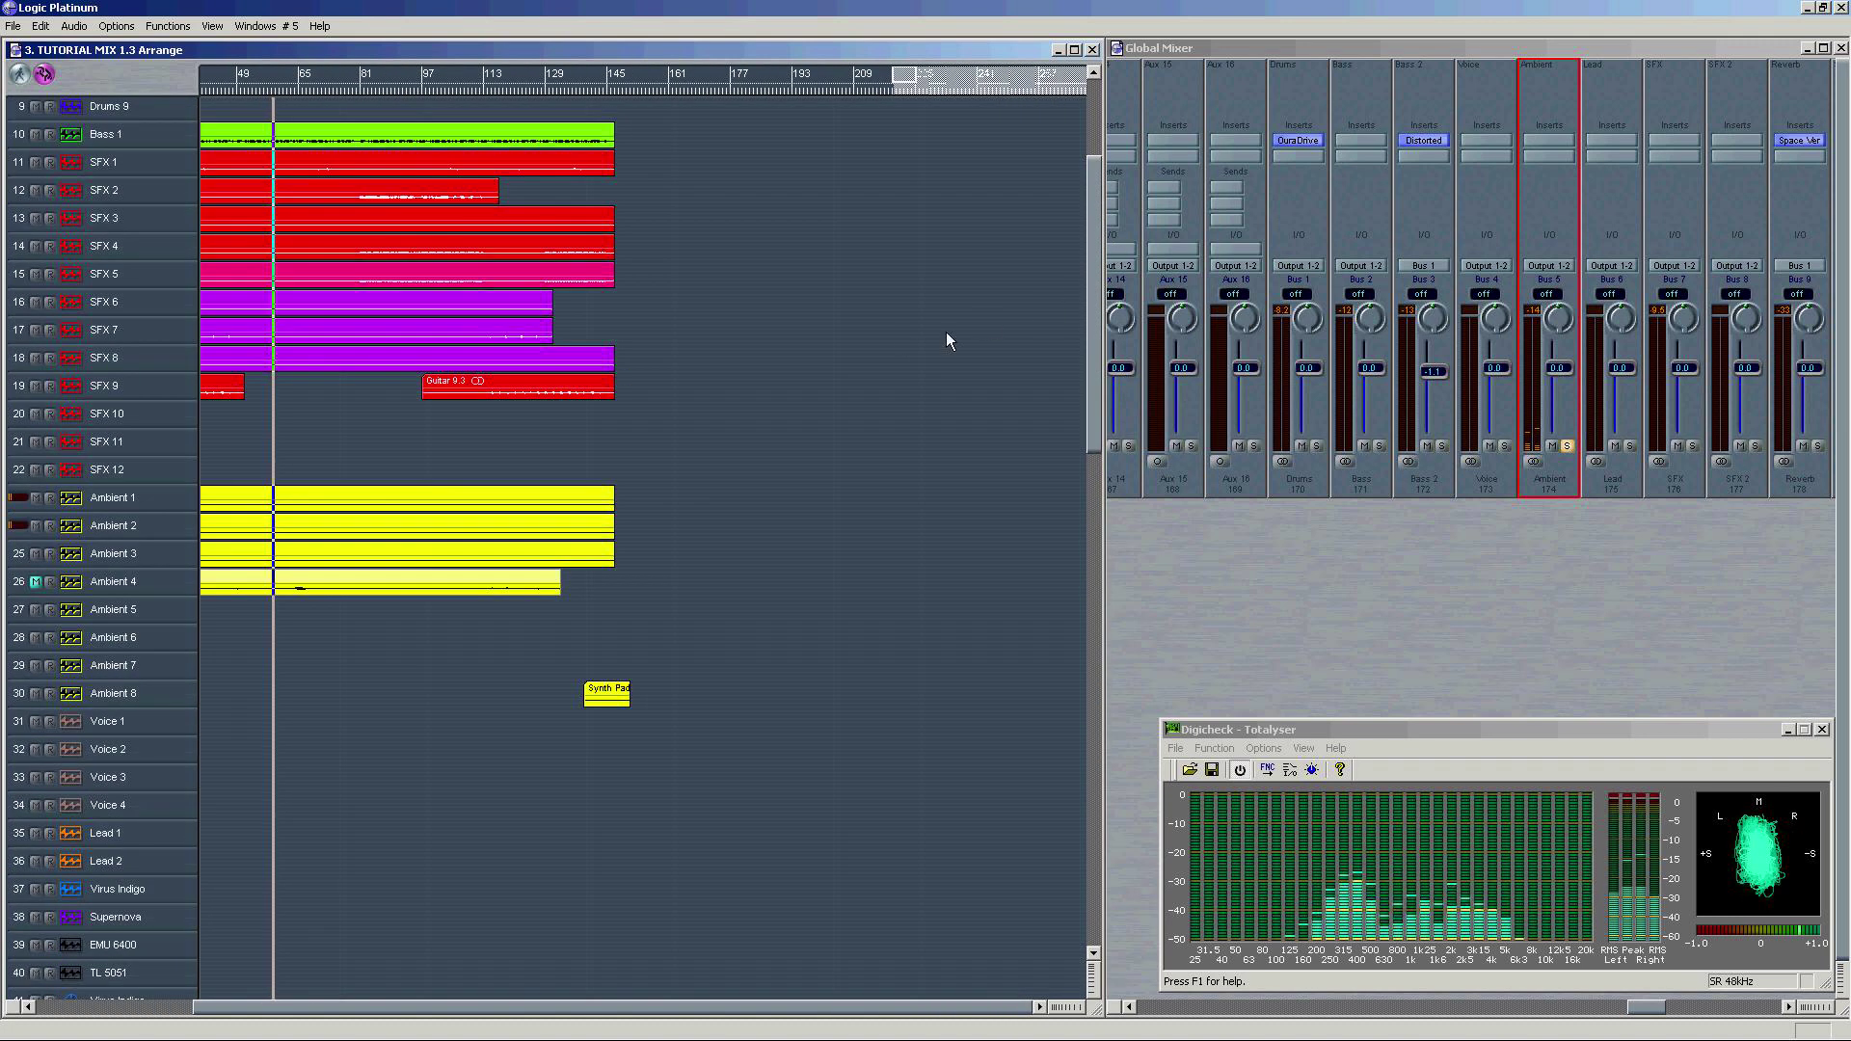
pyautogui.click(582, 86)
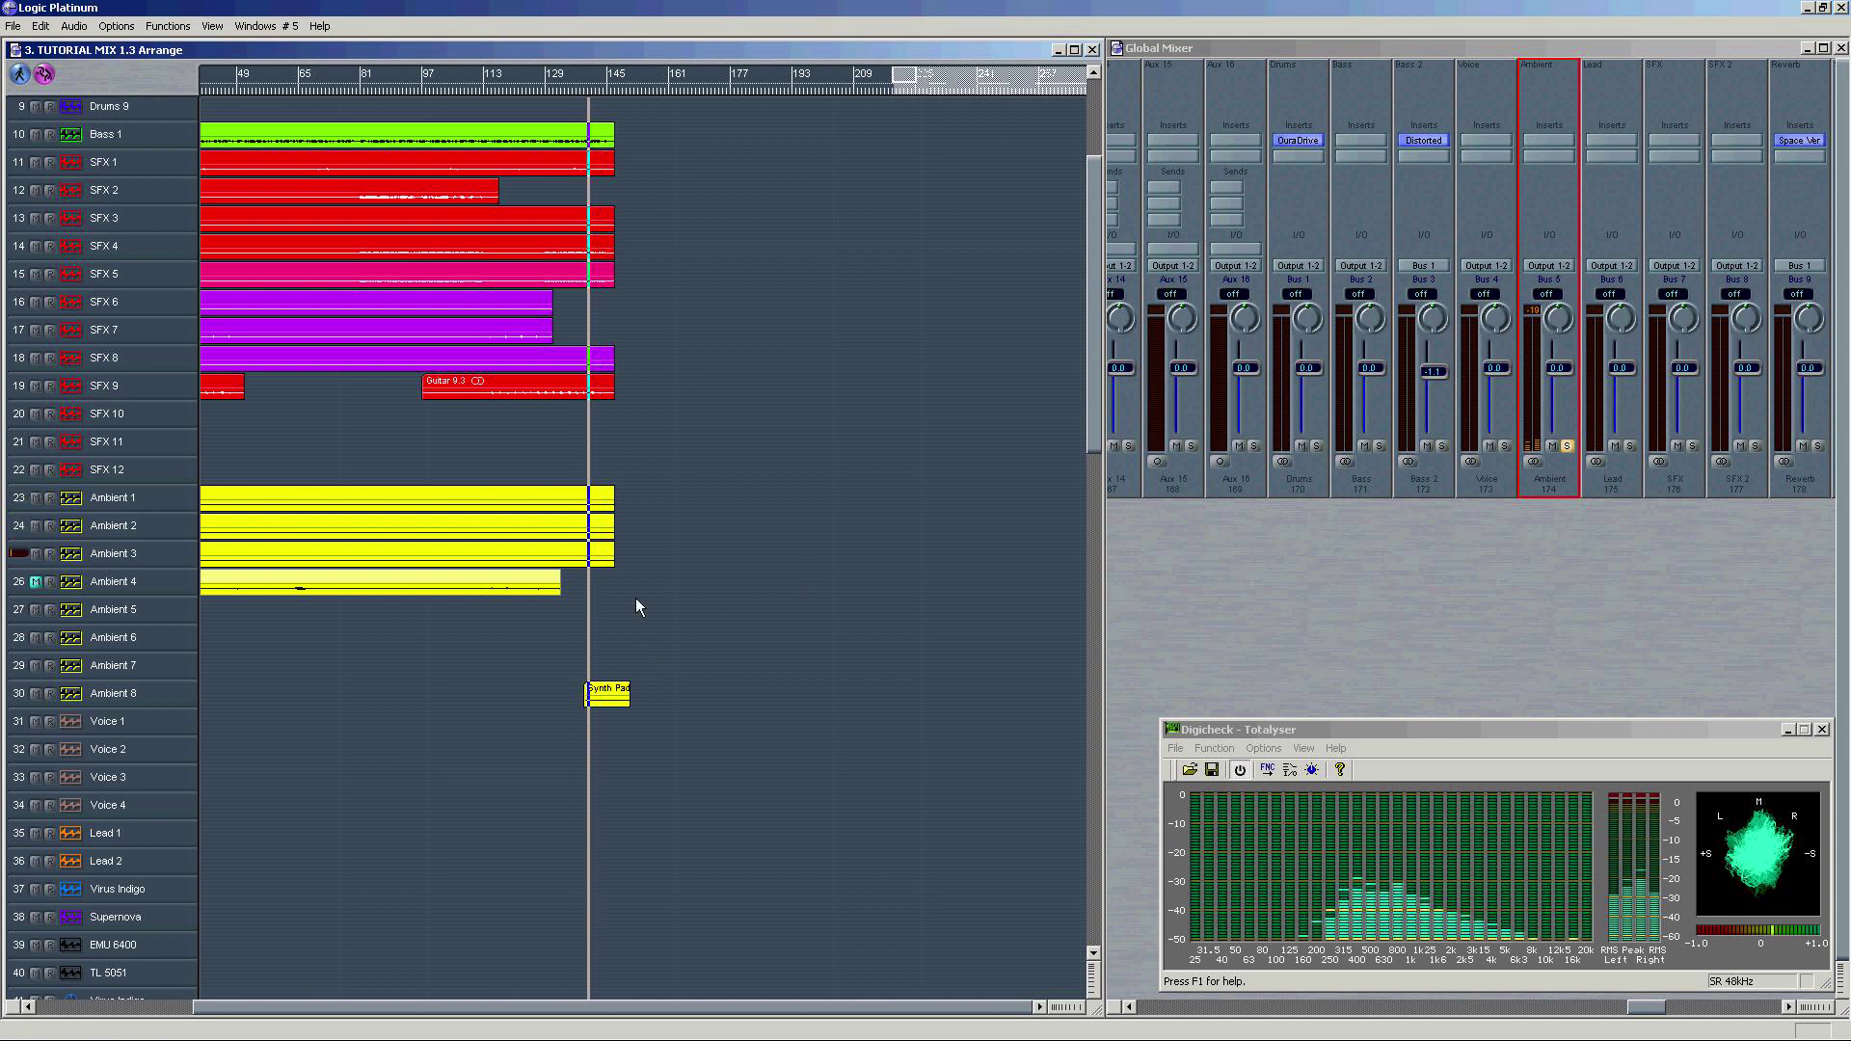
pyautogui.click(594, 523)
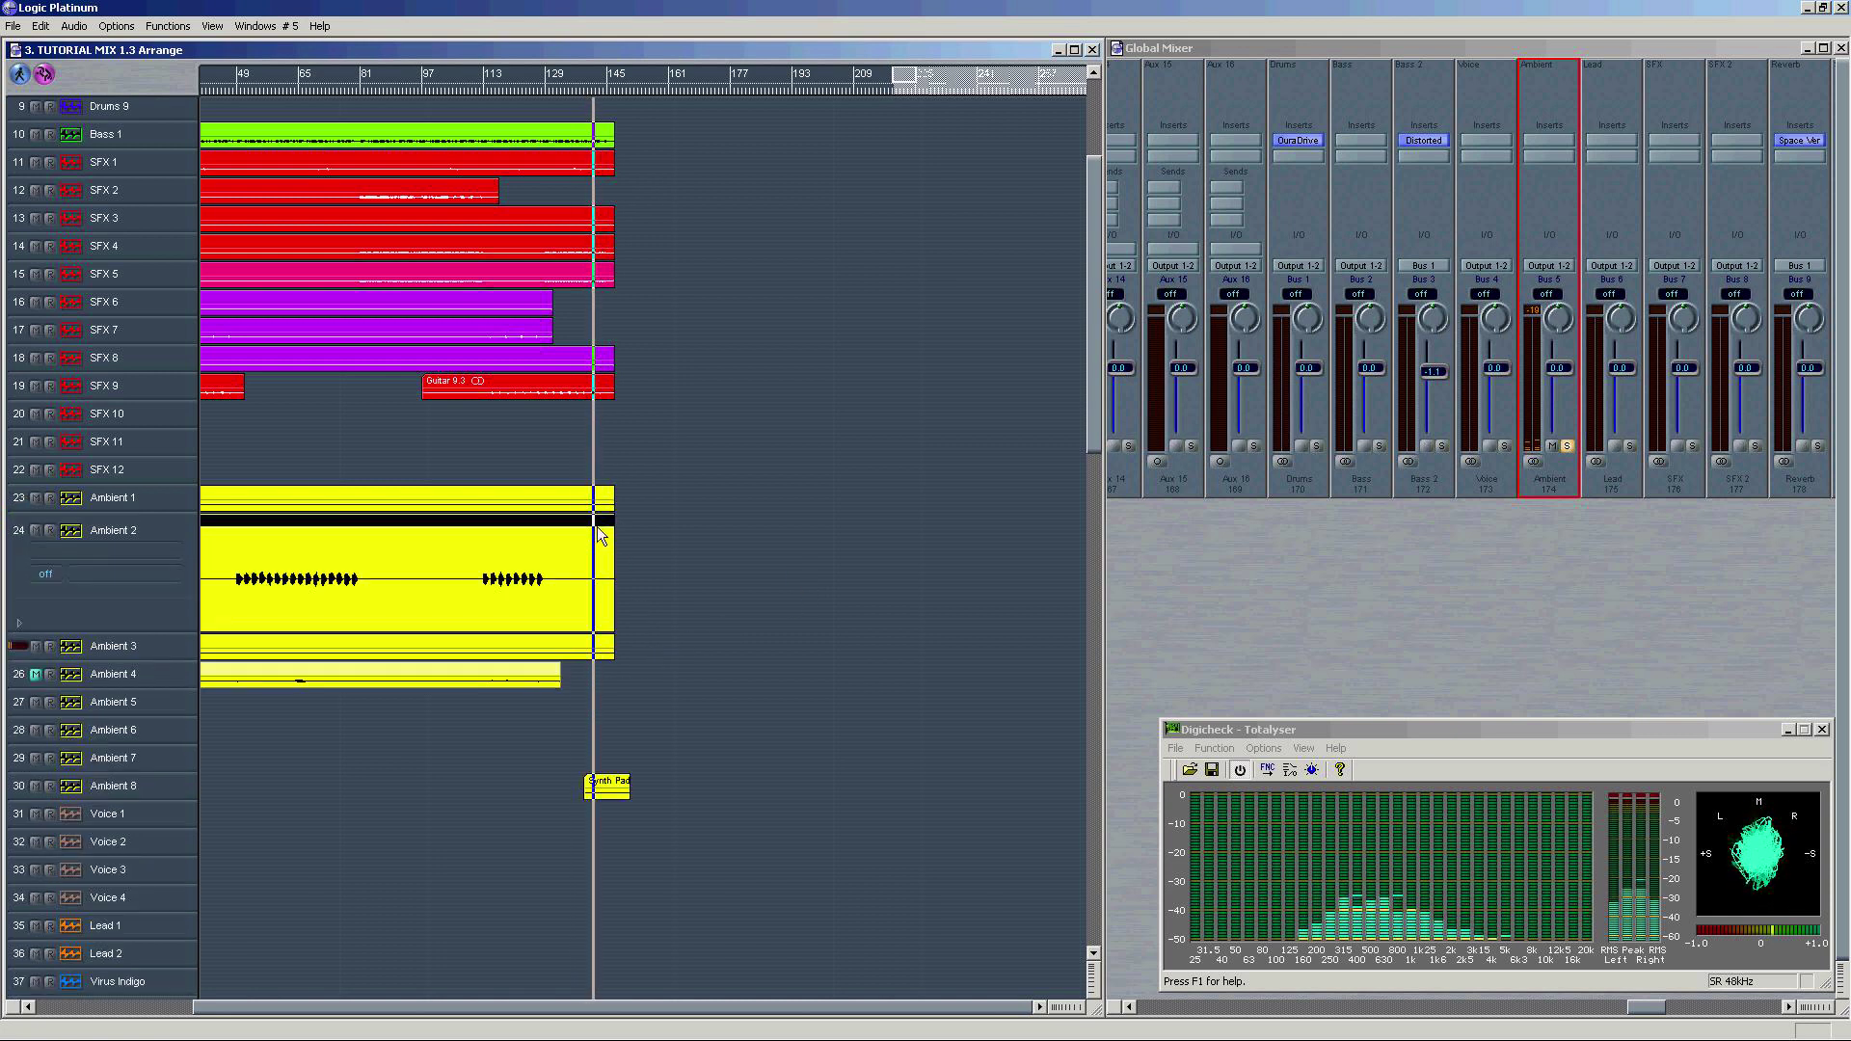
pyautogui.click(598, 656)
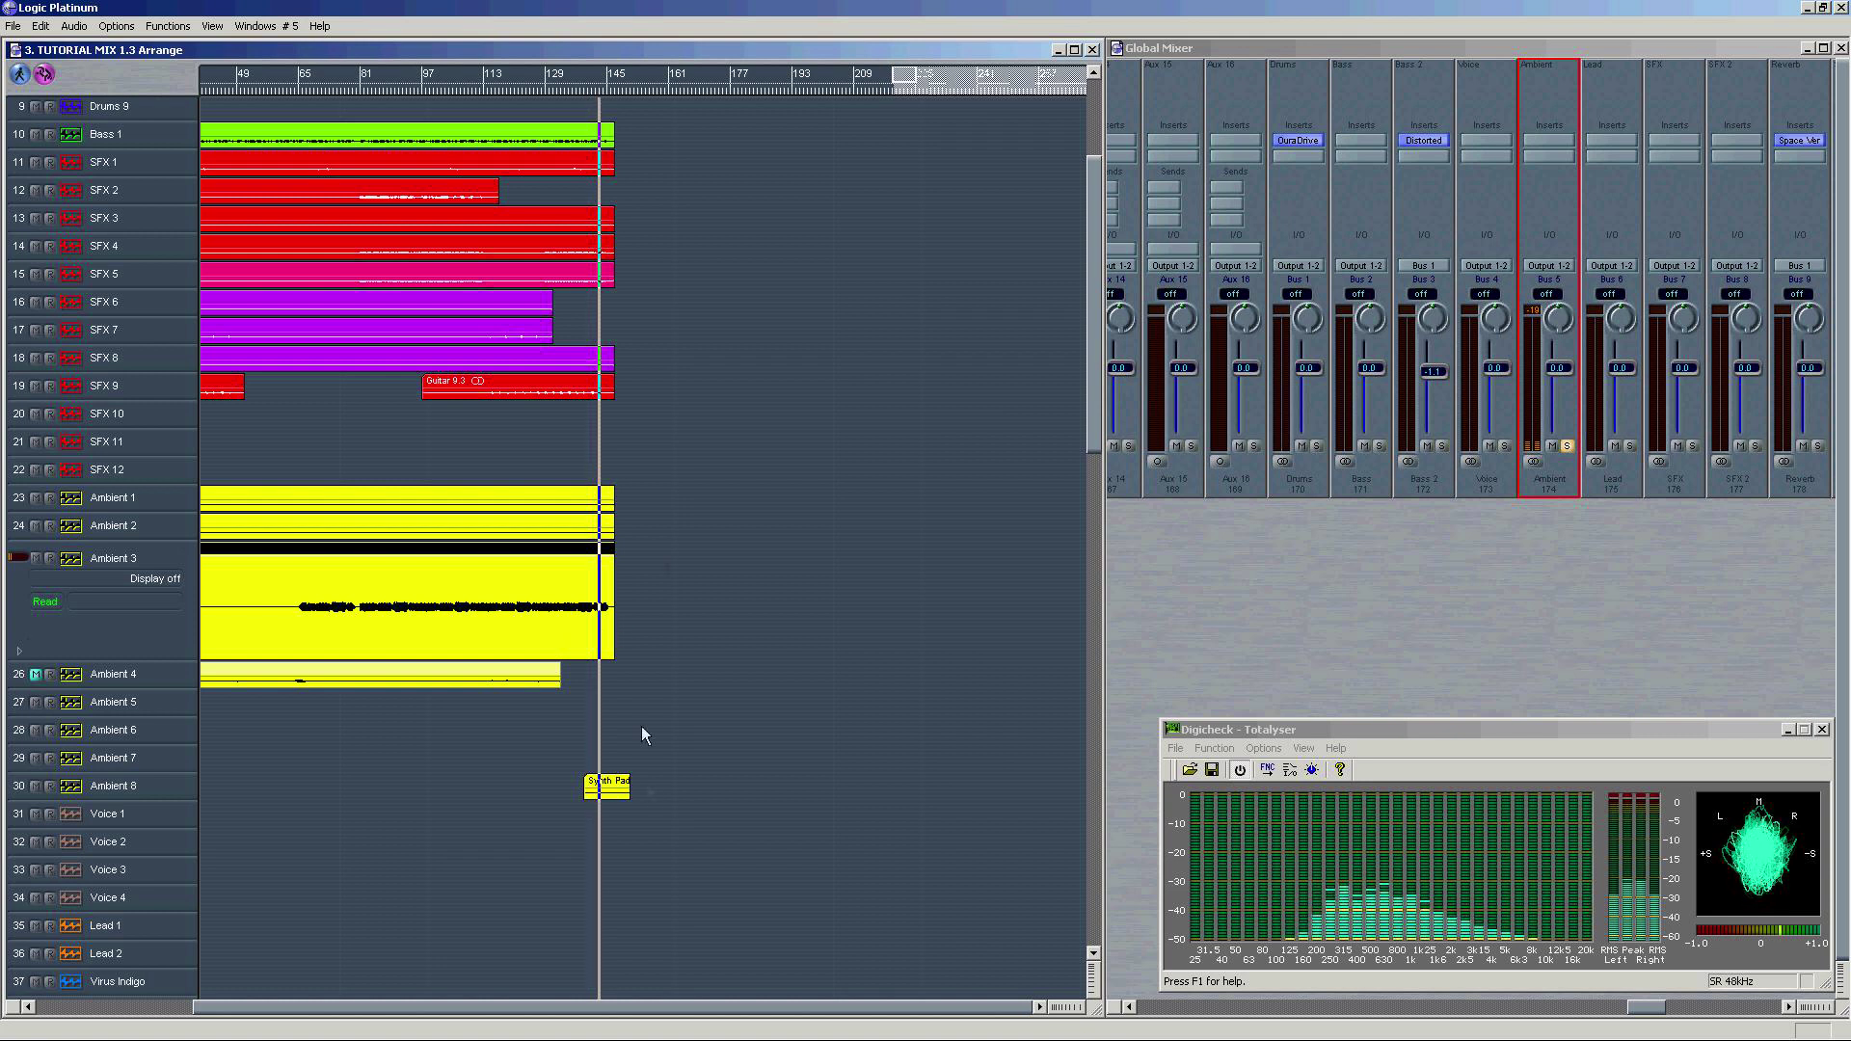
pyautogui.click(620, 785)
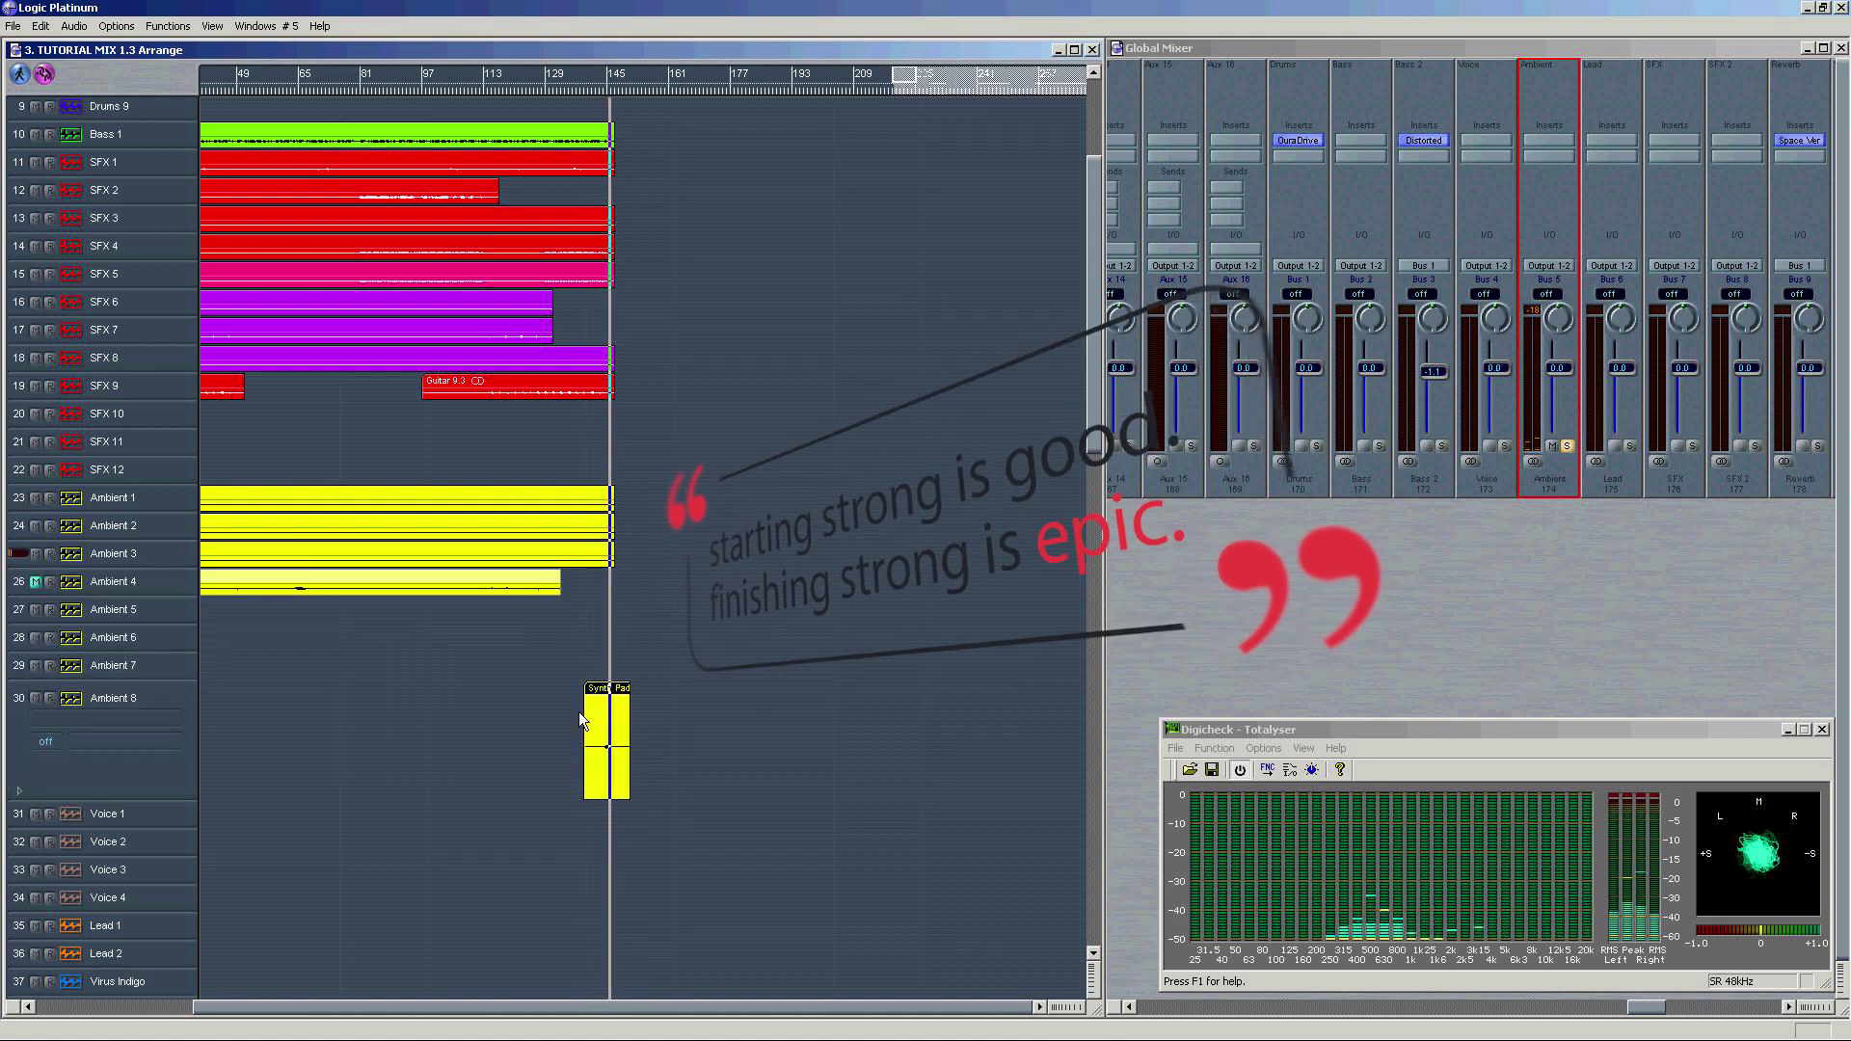
# Step: Select the Ambient 8 track, replay its ending, and repeat it with the Bus 12 send bypassed
pyautogui.click(169, 685)
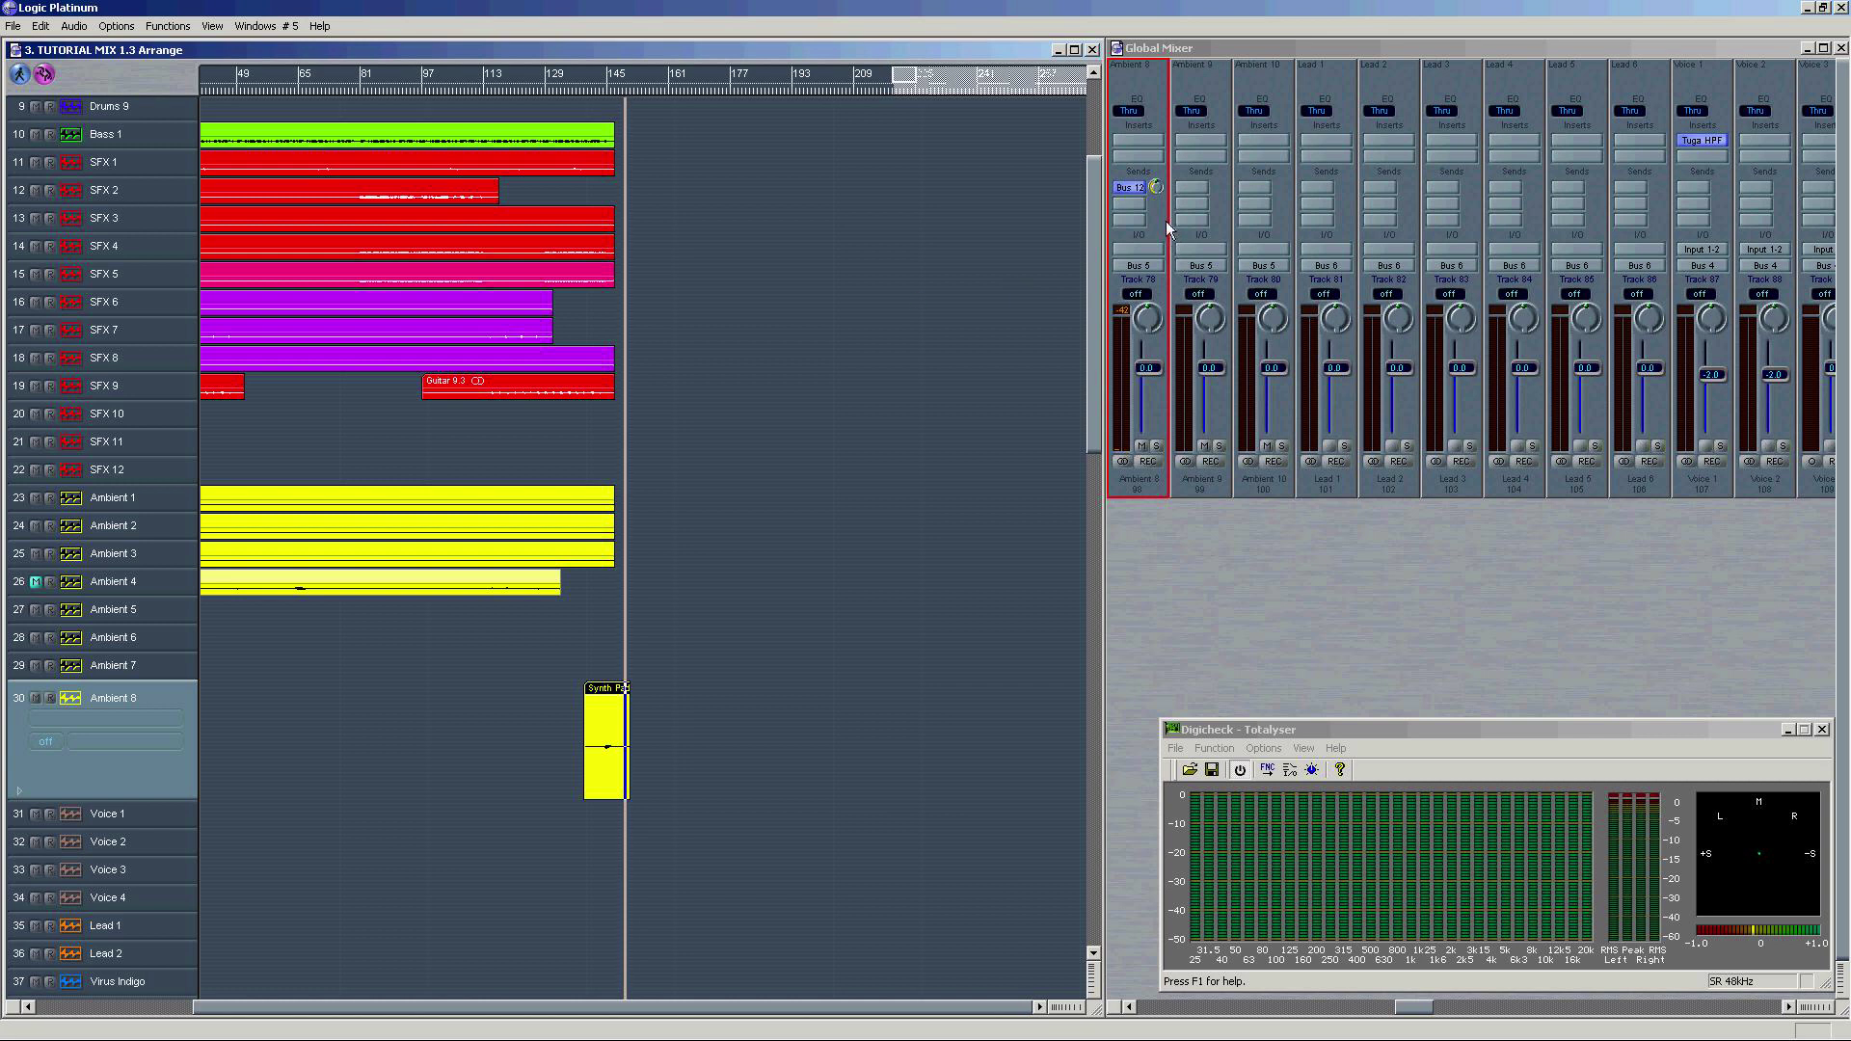
pyautogui.click(610, 91)
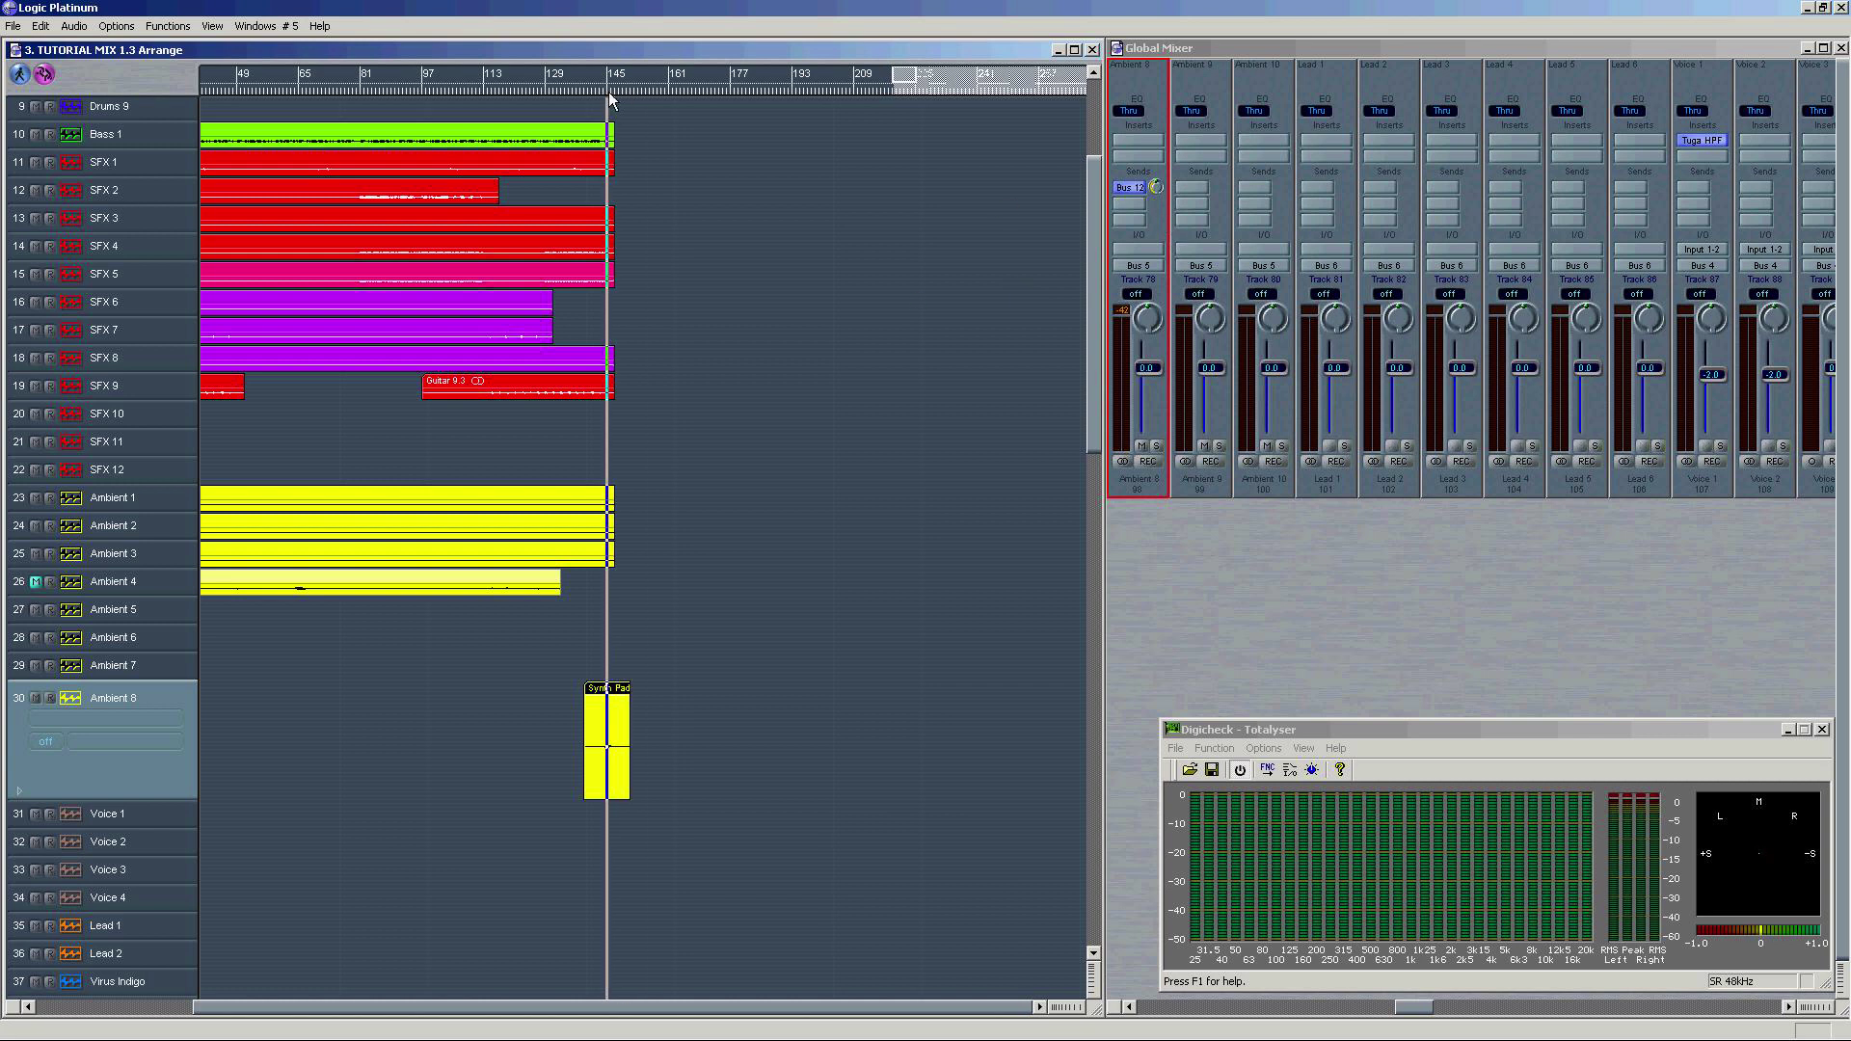
pyautogui.click(1130, 190)
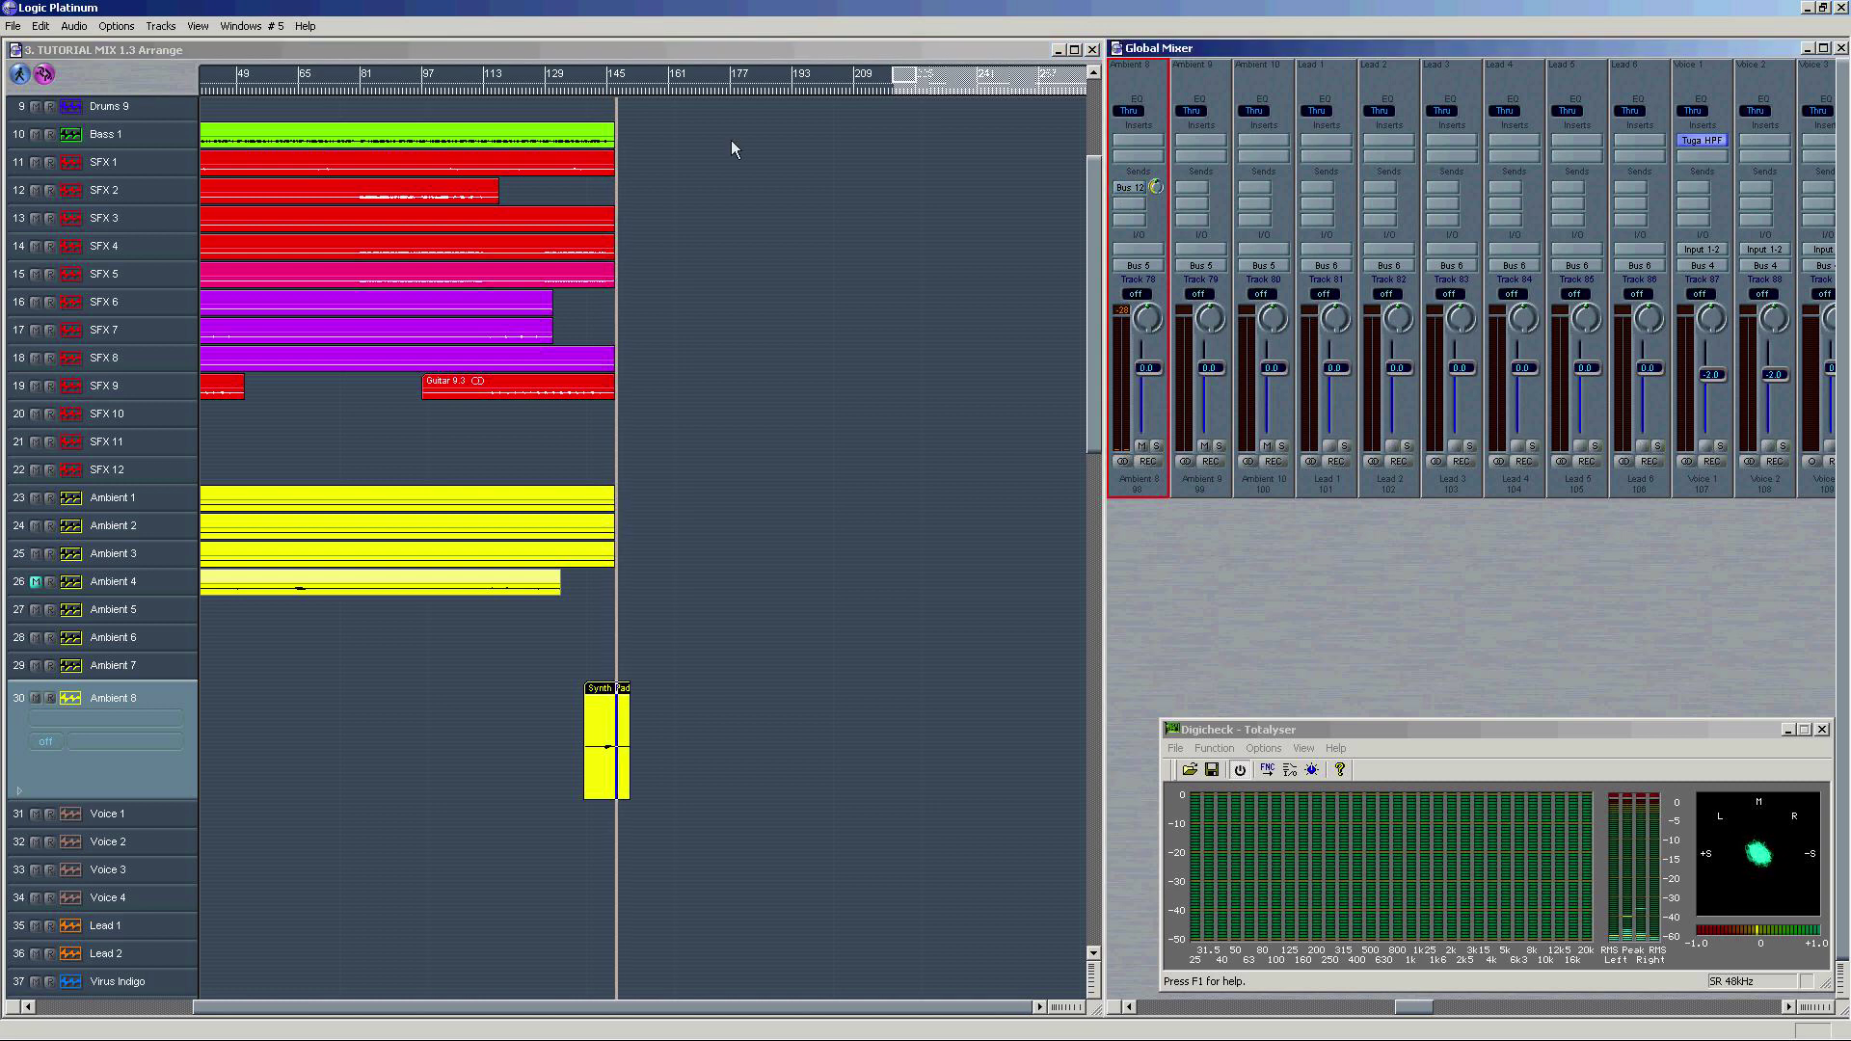
pyautogui.click(605, 98)
pyautogui.click(604, 91)
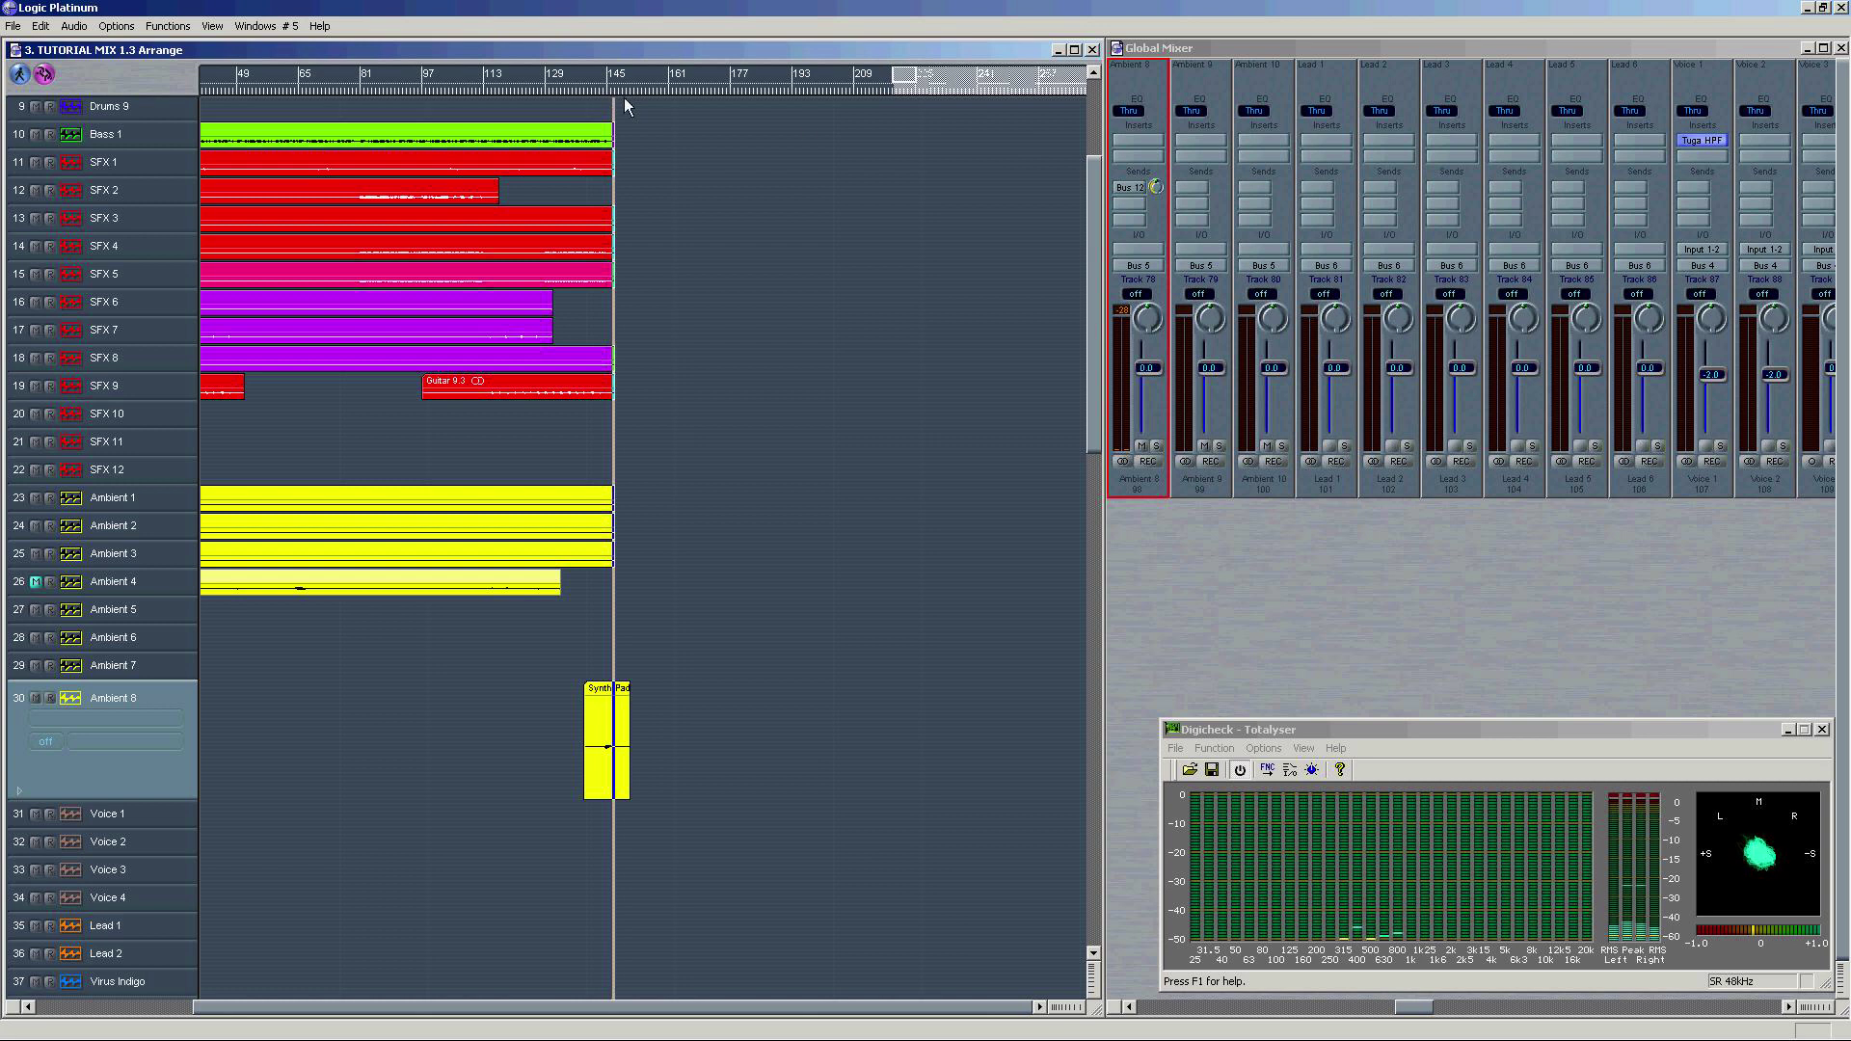
# Step: Reactivate the Bus 12 send on Ambient 8, replay the ending with the effect, and check the send level
pyautogui.click(1131, 190)
pyautogui.click(605, 91)
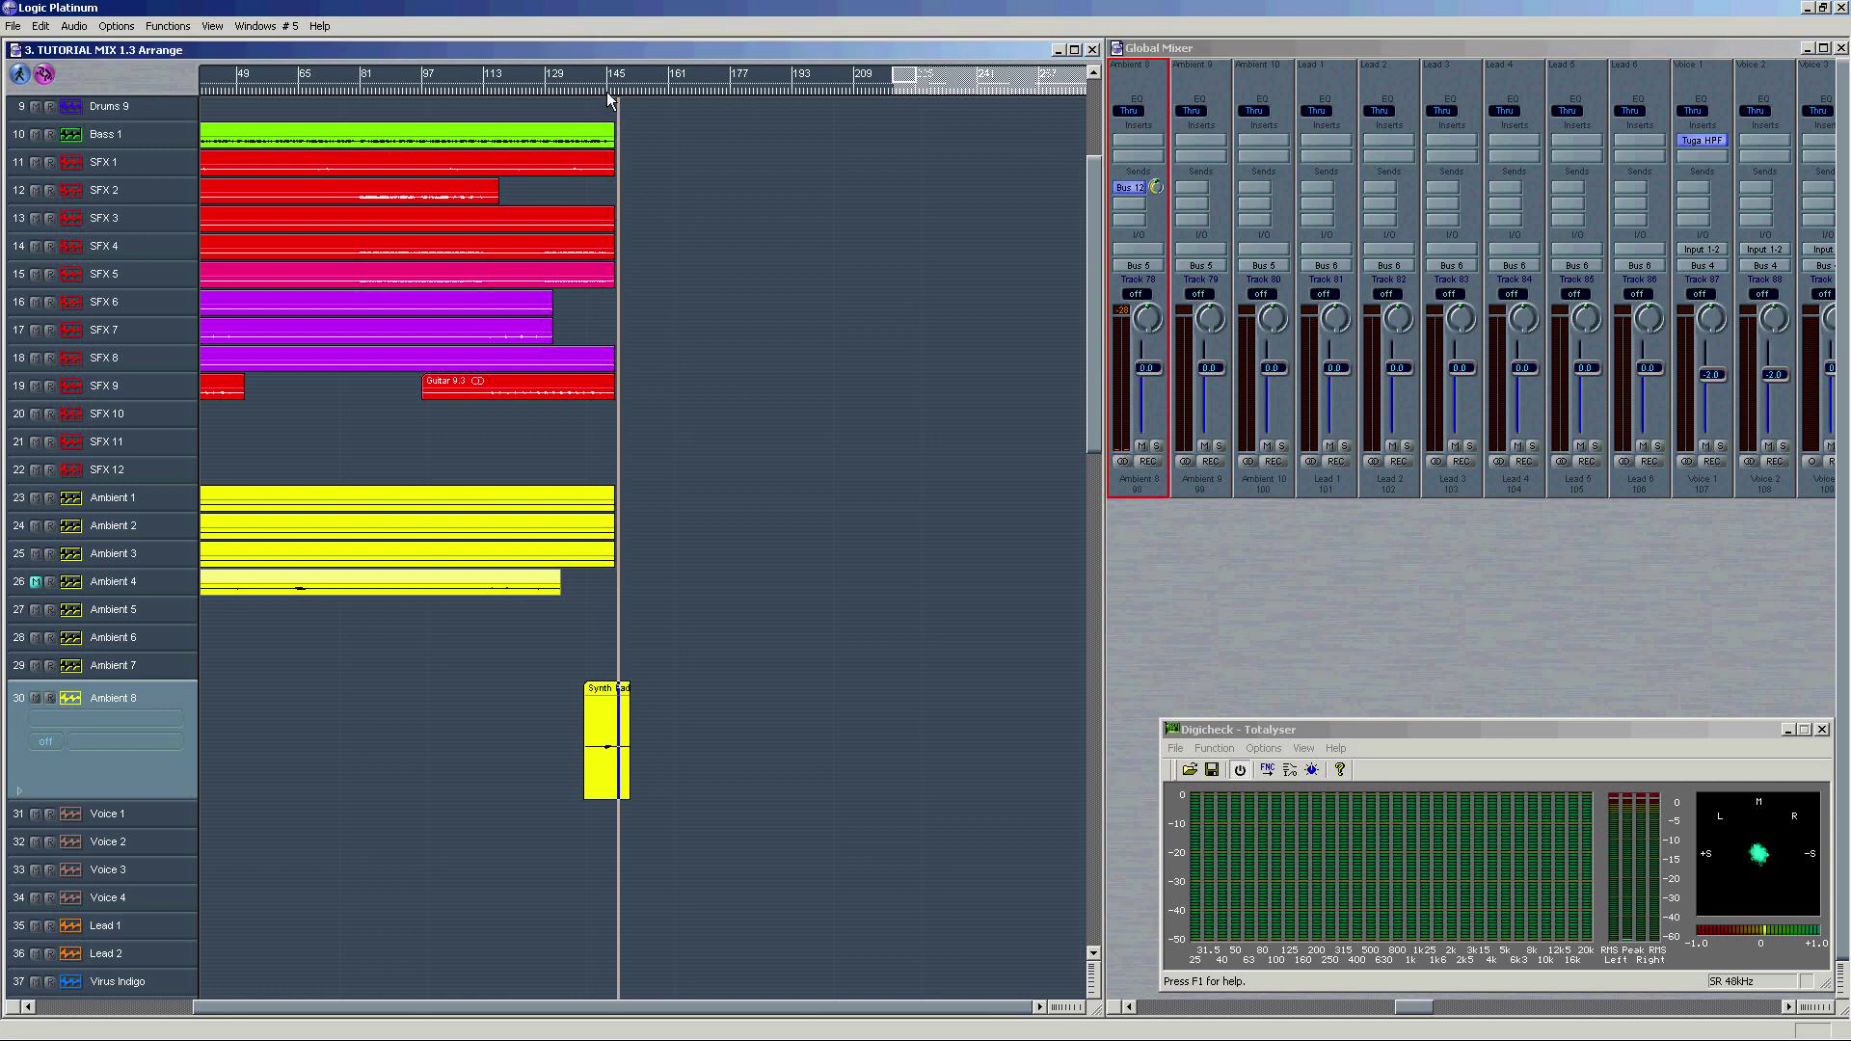
pyautogui.click(606, 91)
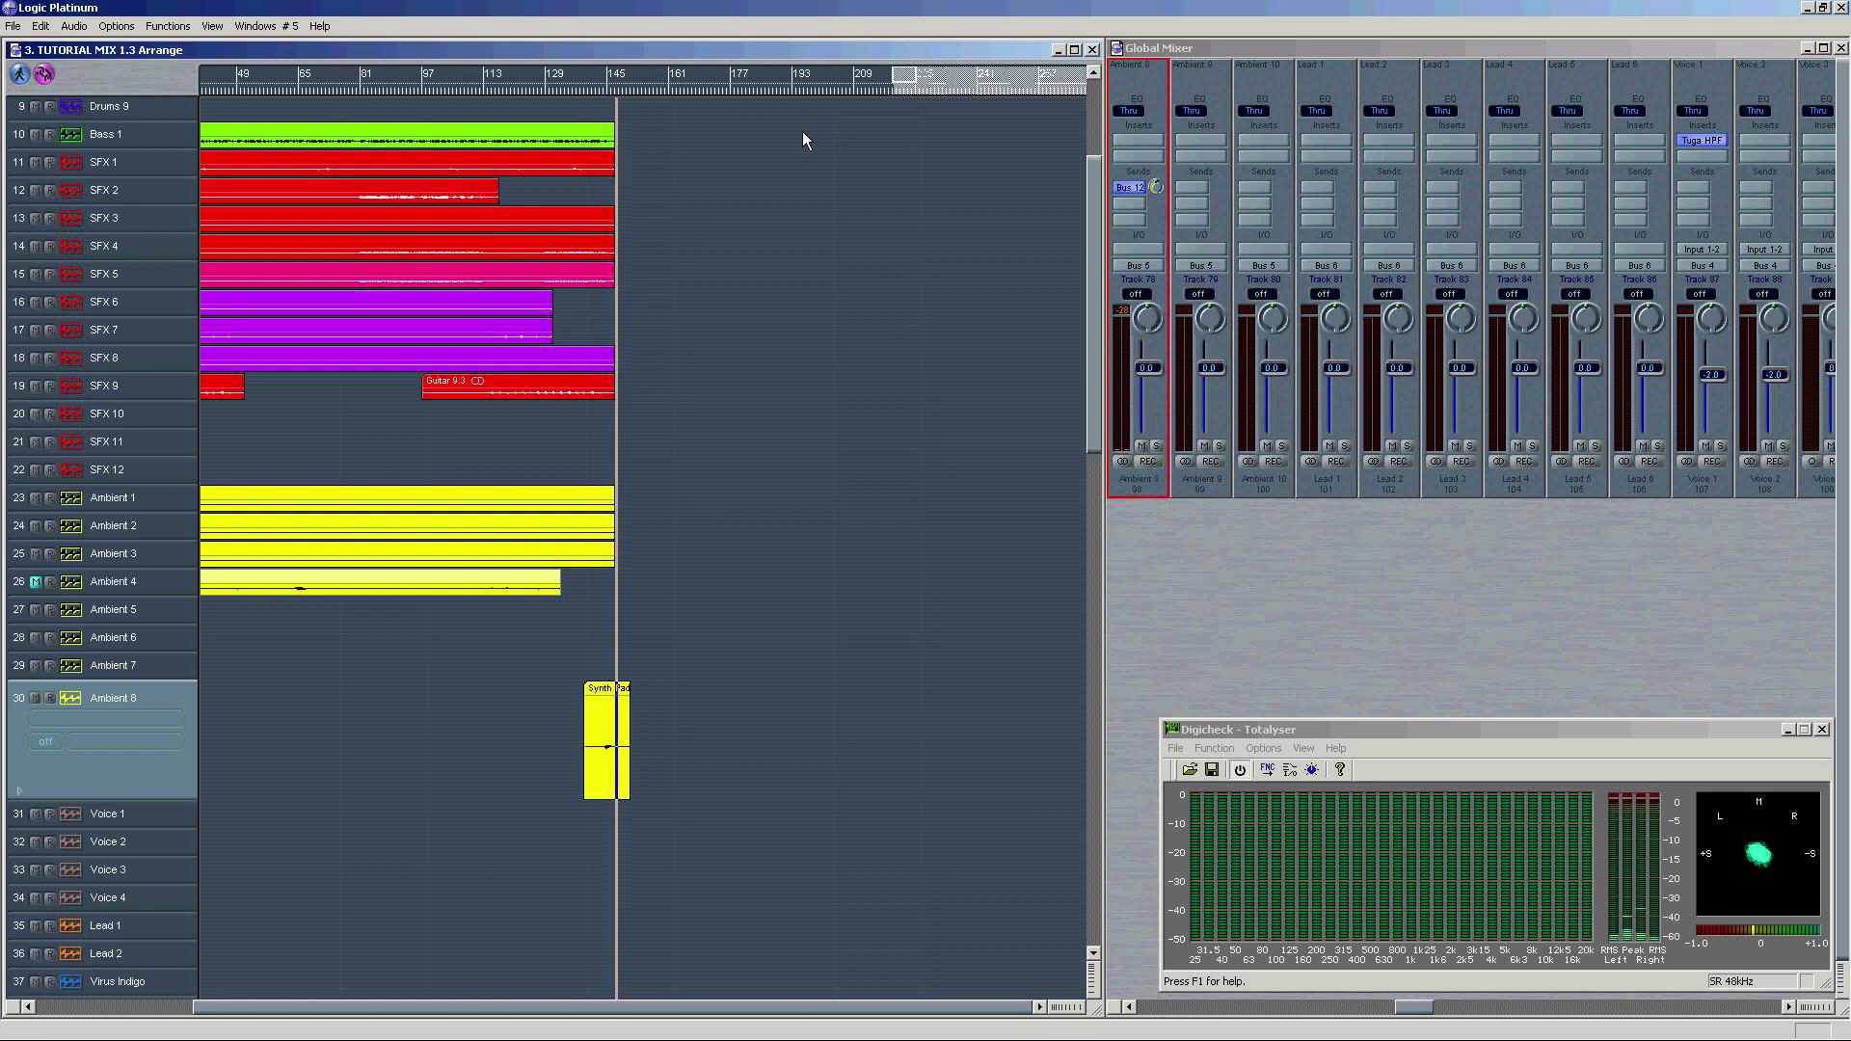
pyautogui.click(1157, 188)
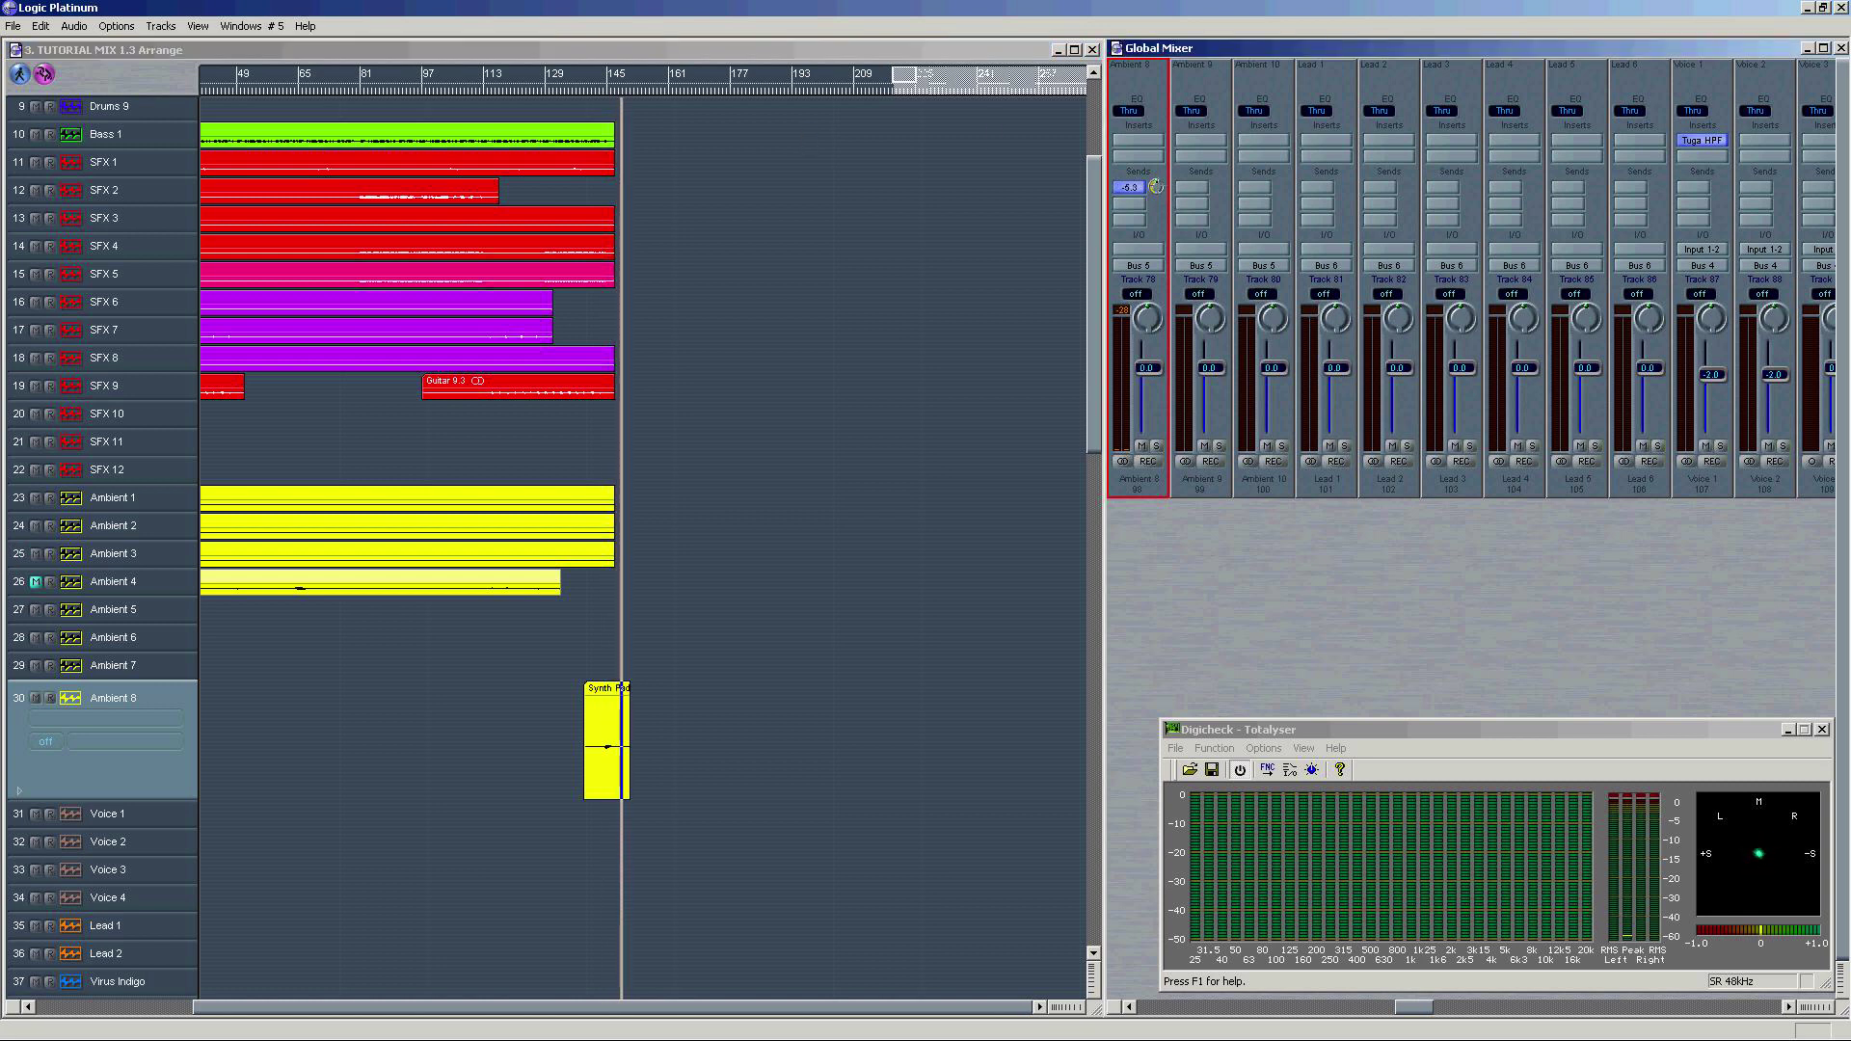
pyautogui.doubleClick(606, 91)
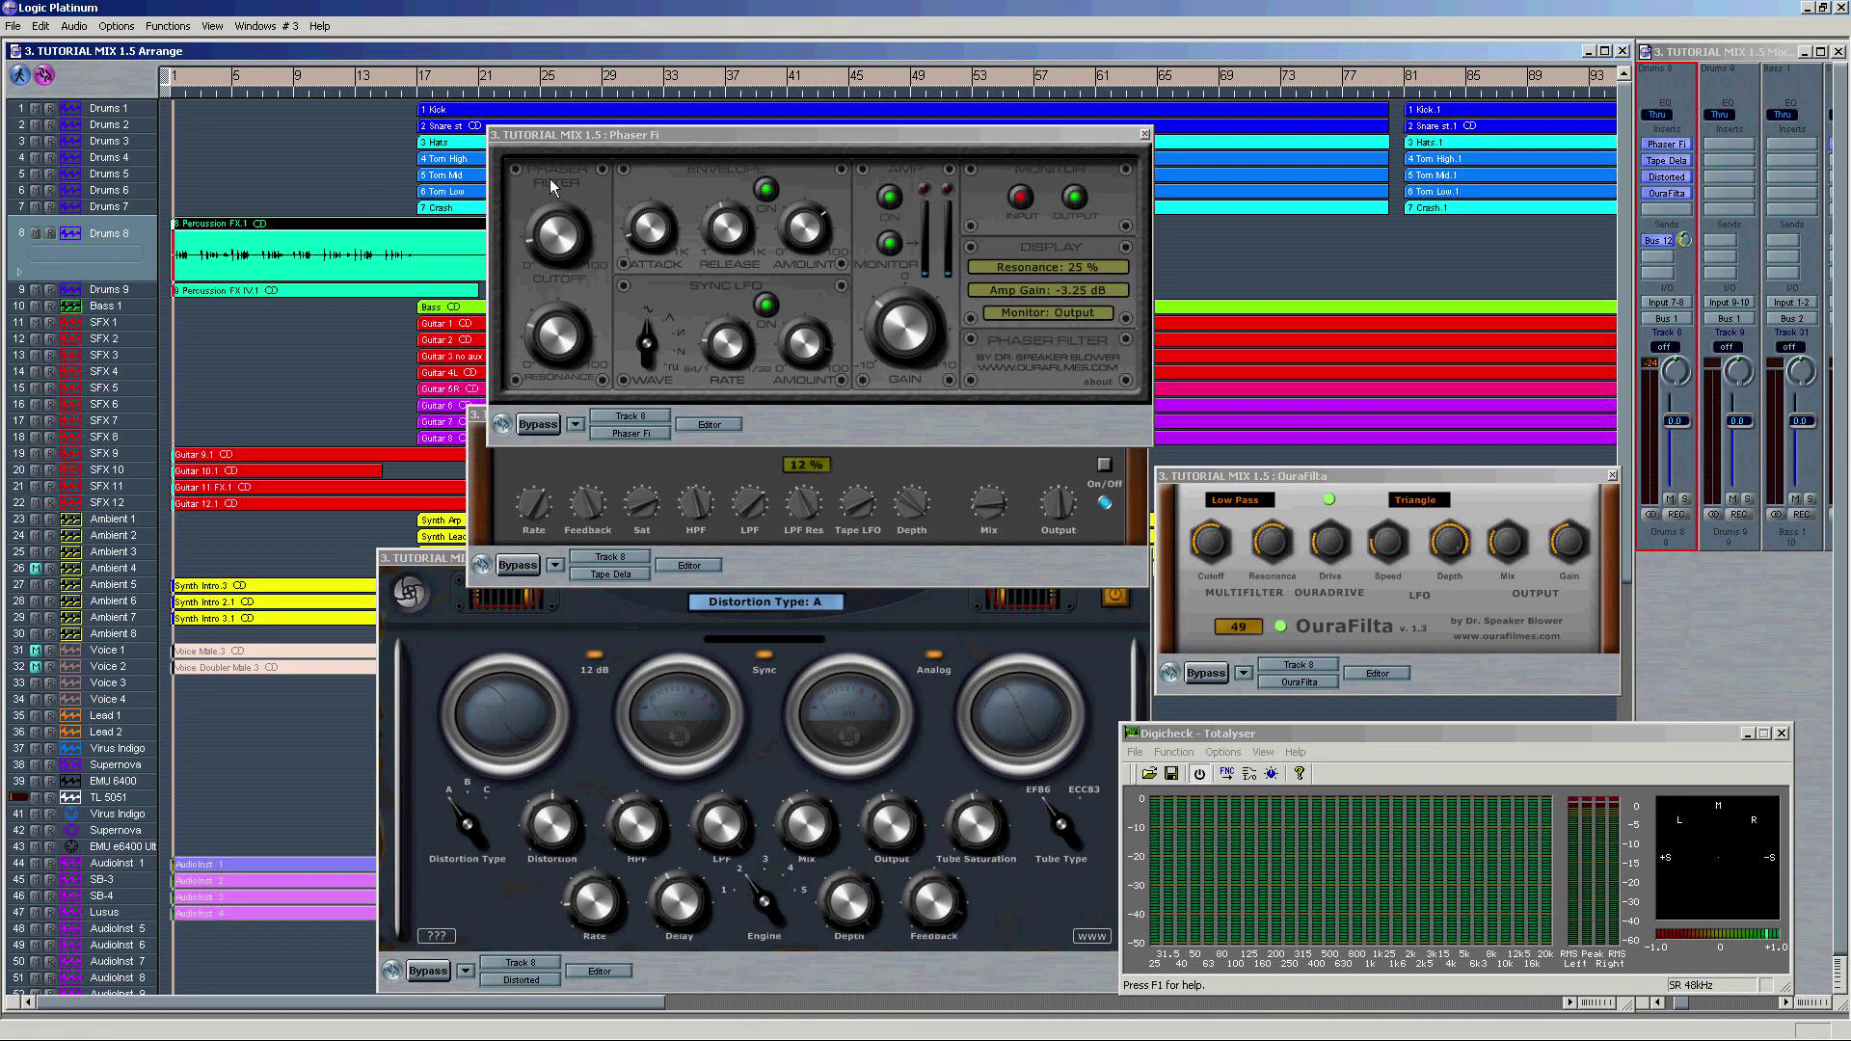
# Step: Arrange the Phaser Fi and Distorted Chorus 2 windows, solo Drums 8, and start playback from the beginning
pyautogui.moveTo(734, 152); pyautogui.dragTo(777, 136)
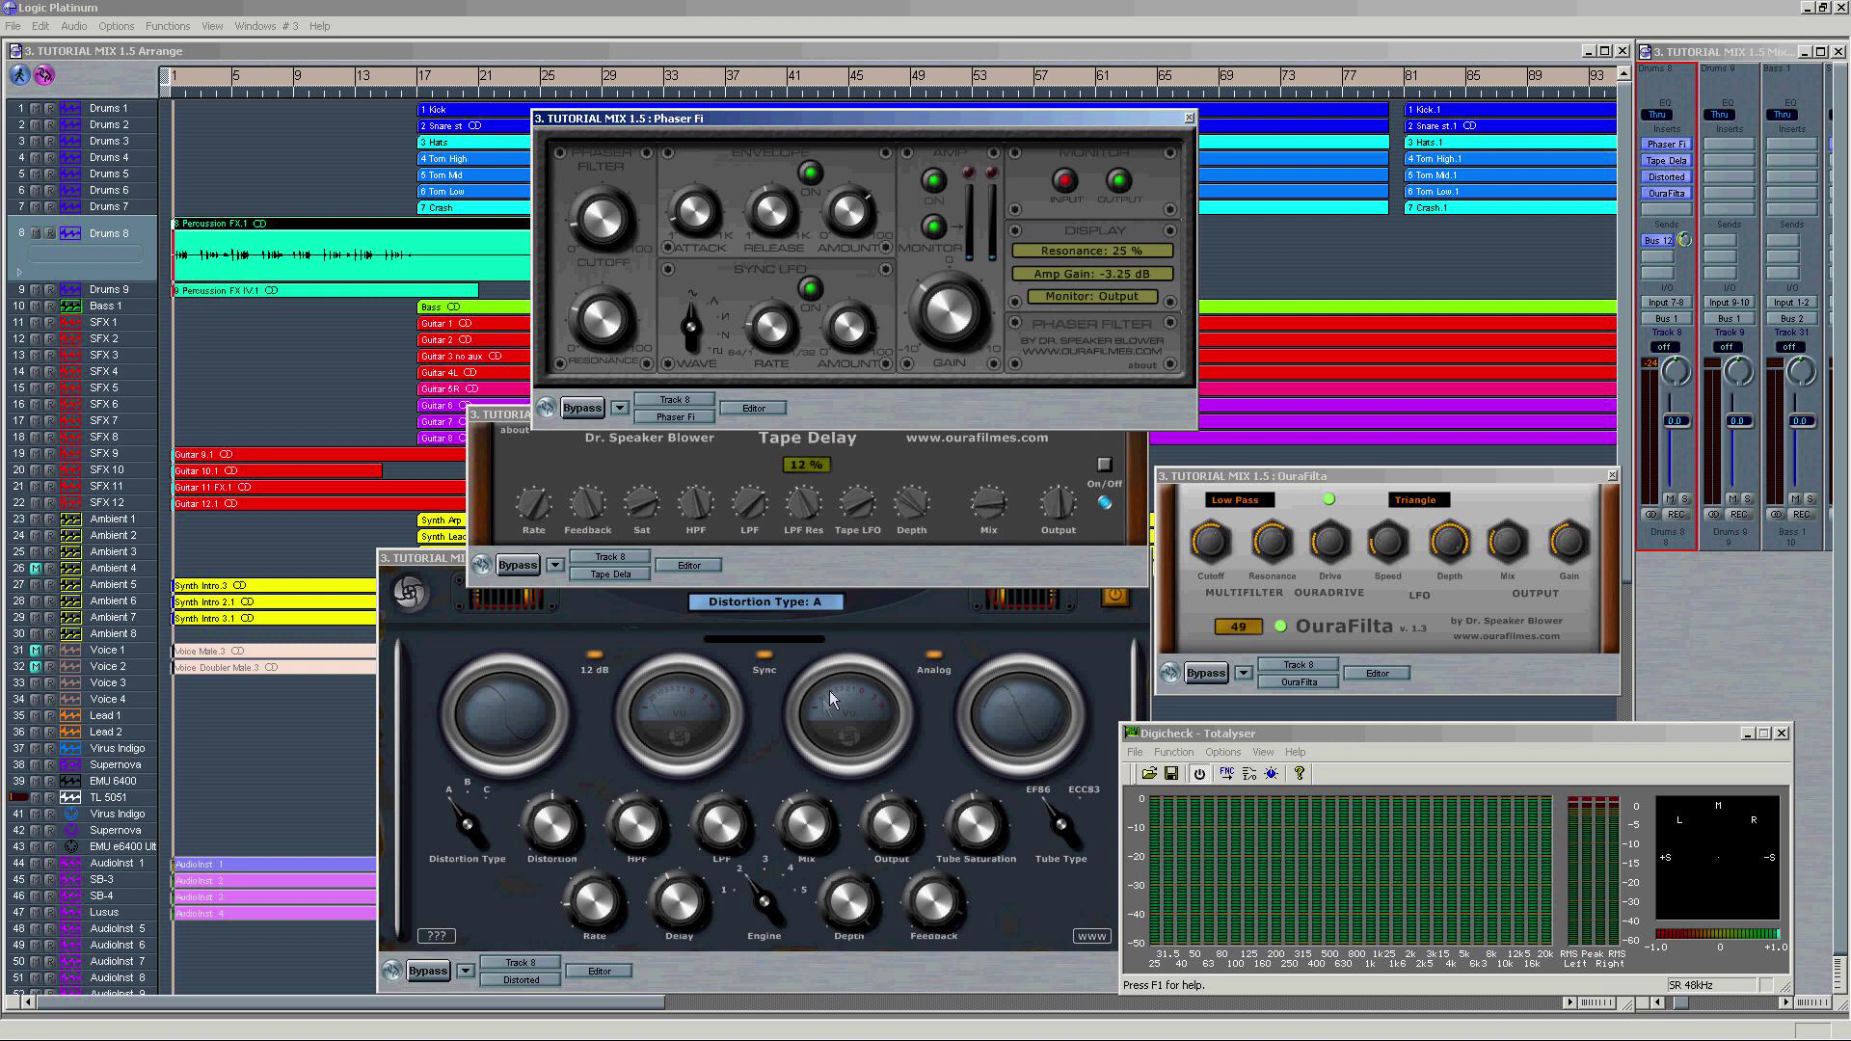
pyautogui.click(883, 622)
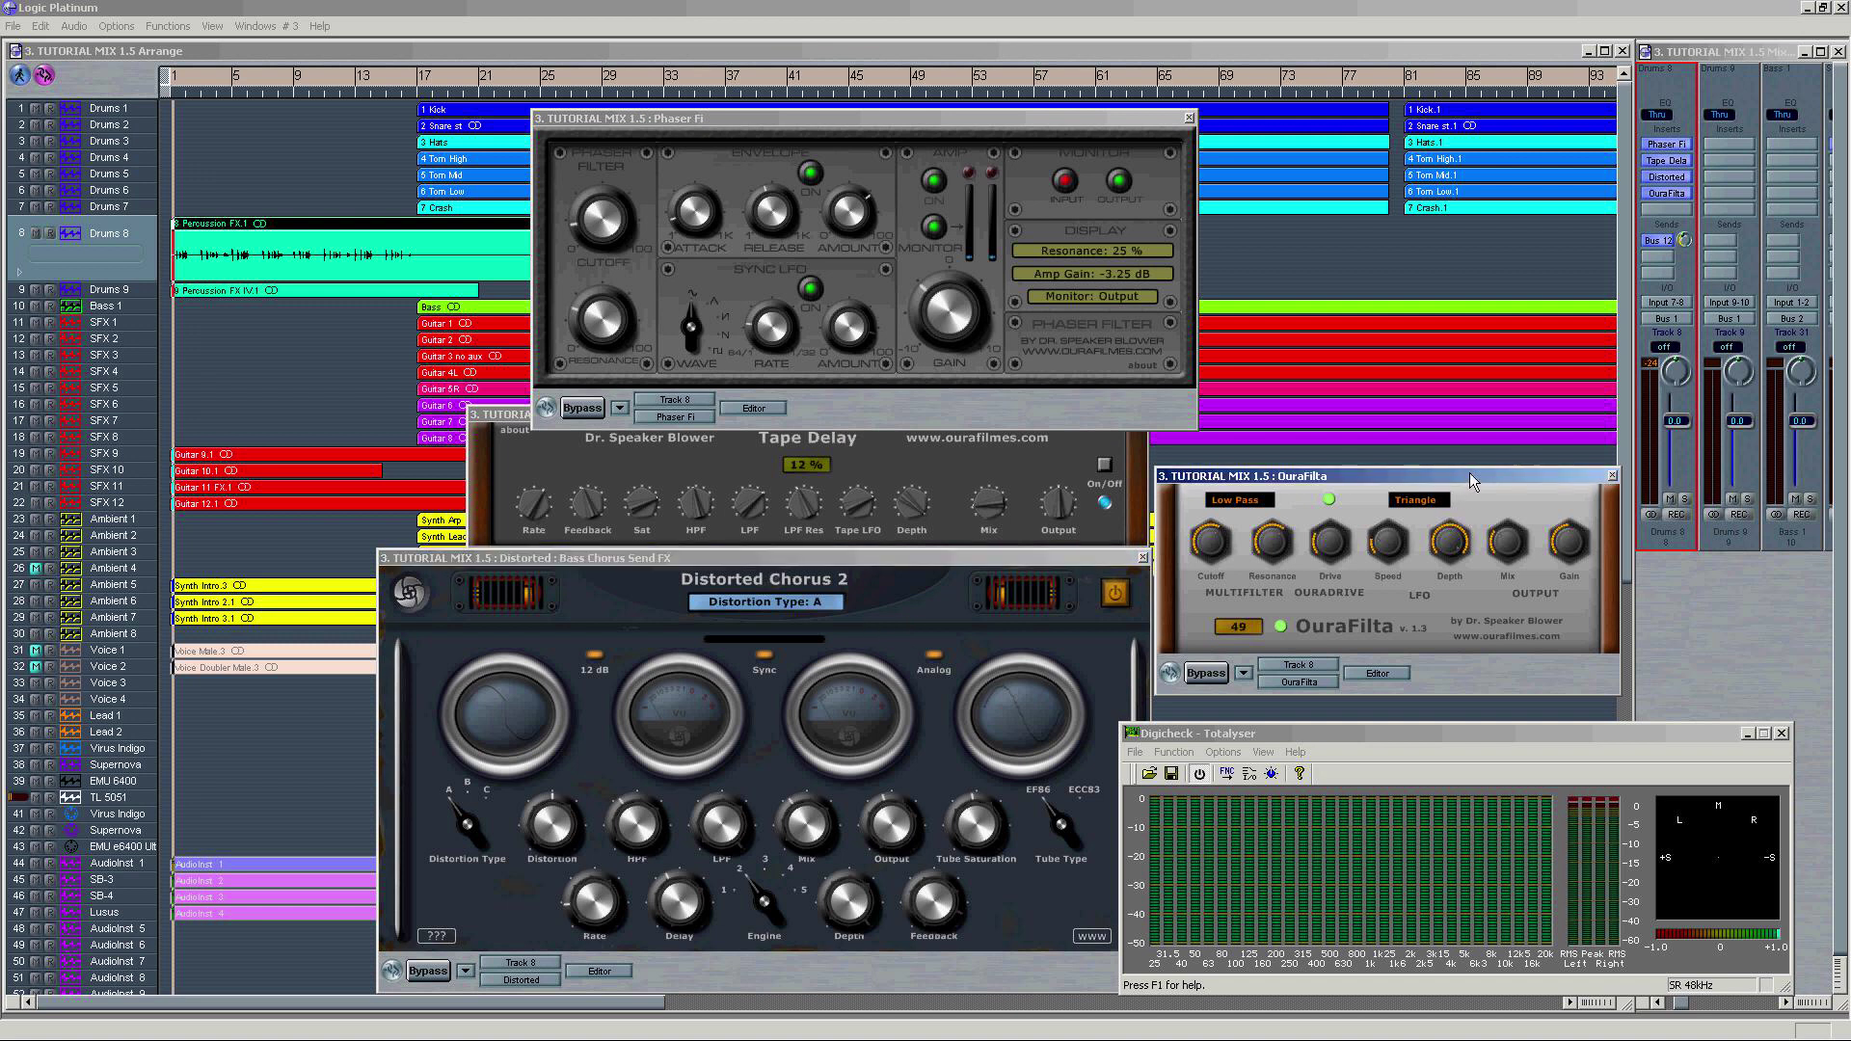
pyautogui.click(1671, 501)
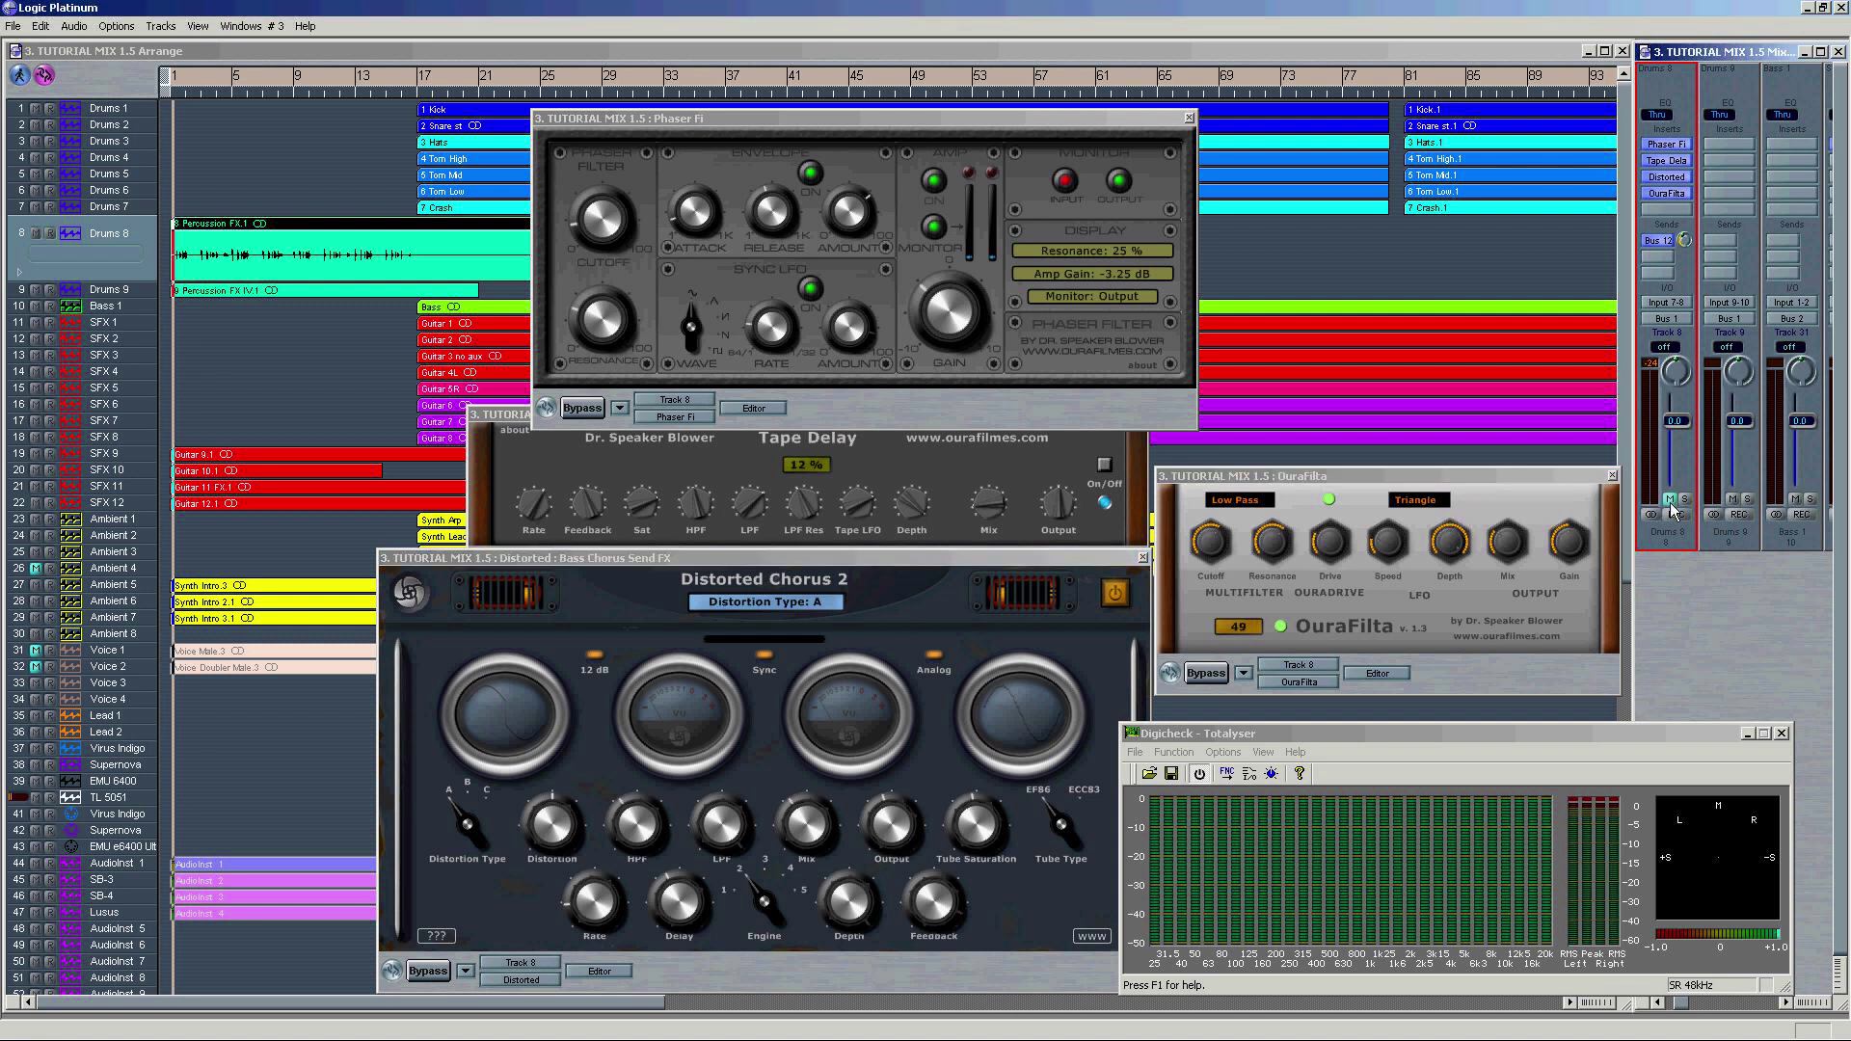
pyautogui.click(1685, 500)
pyautogui.press('space')
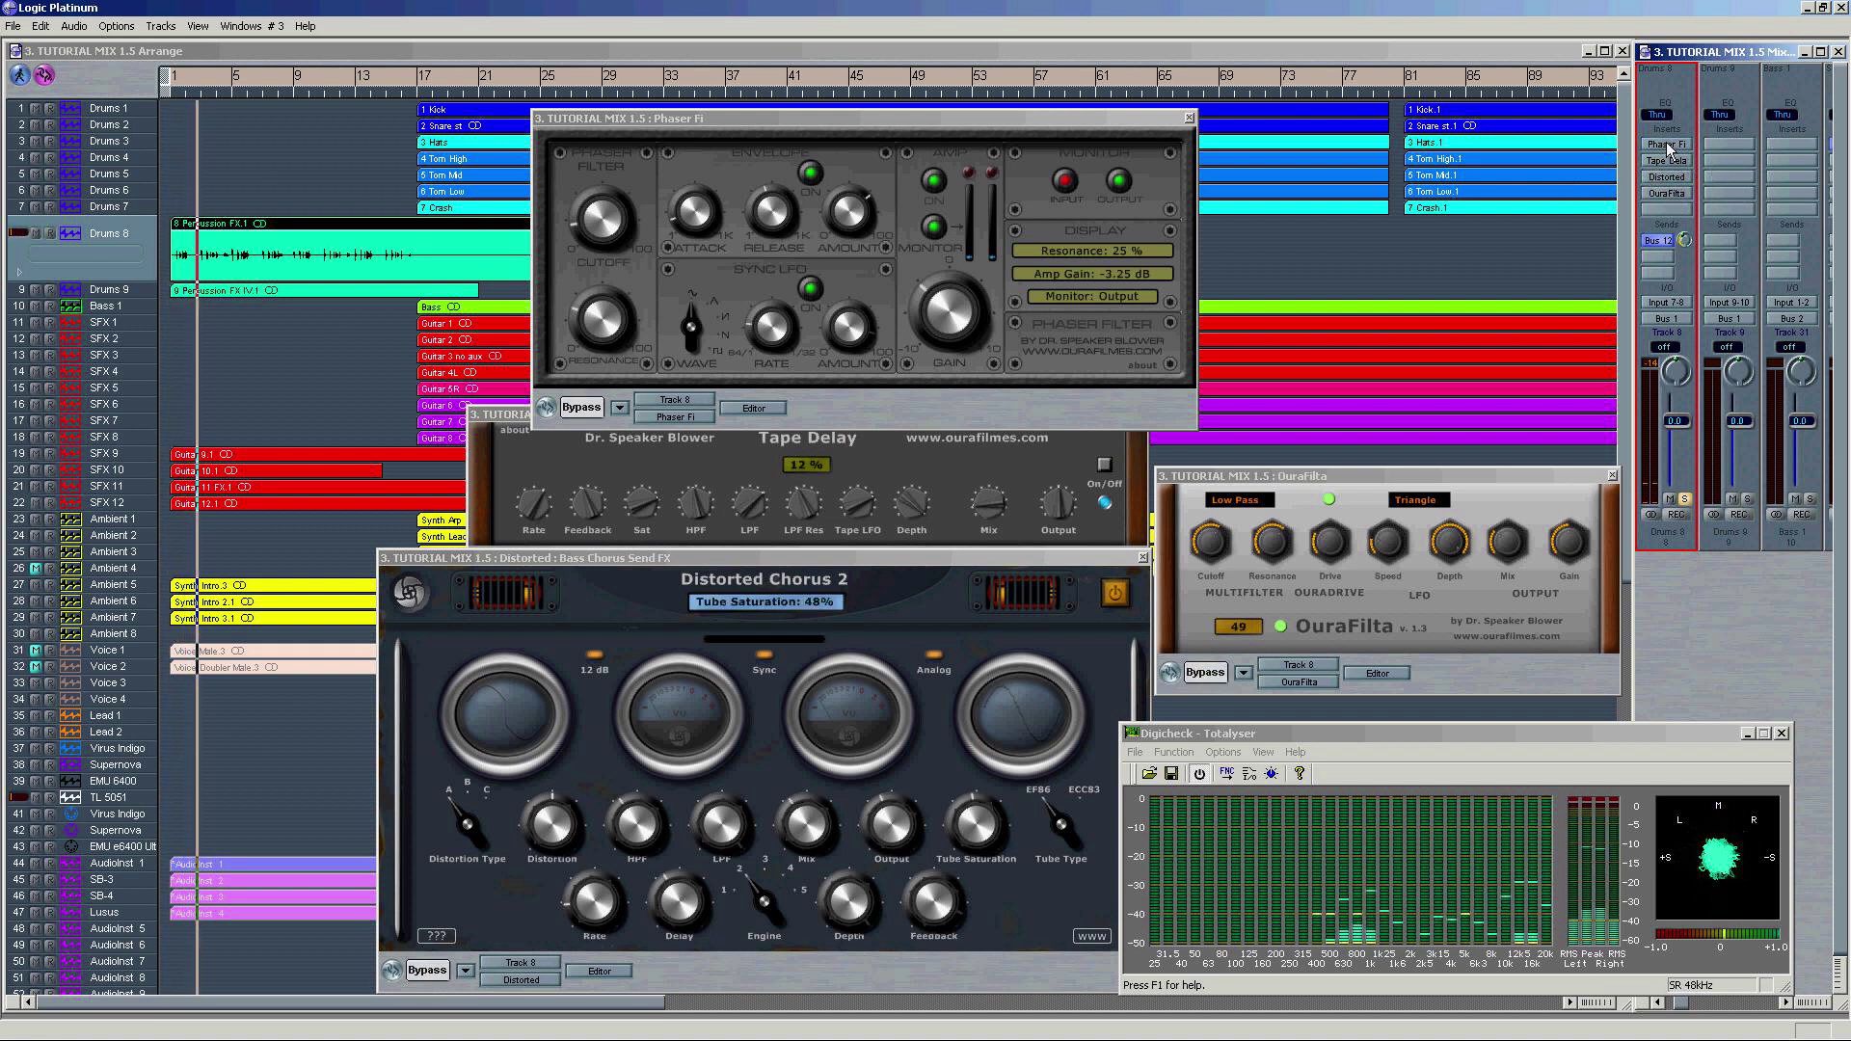
# Step: Activate the Phaser Fi and Tape Delay inserts on Drums 8 in turn during playback and examine the delay's Mix control
pyautogui.click(1673, 148)
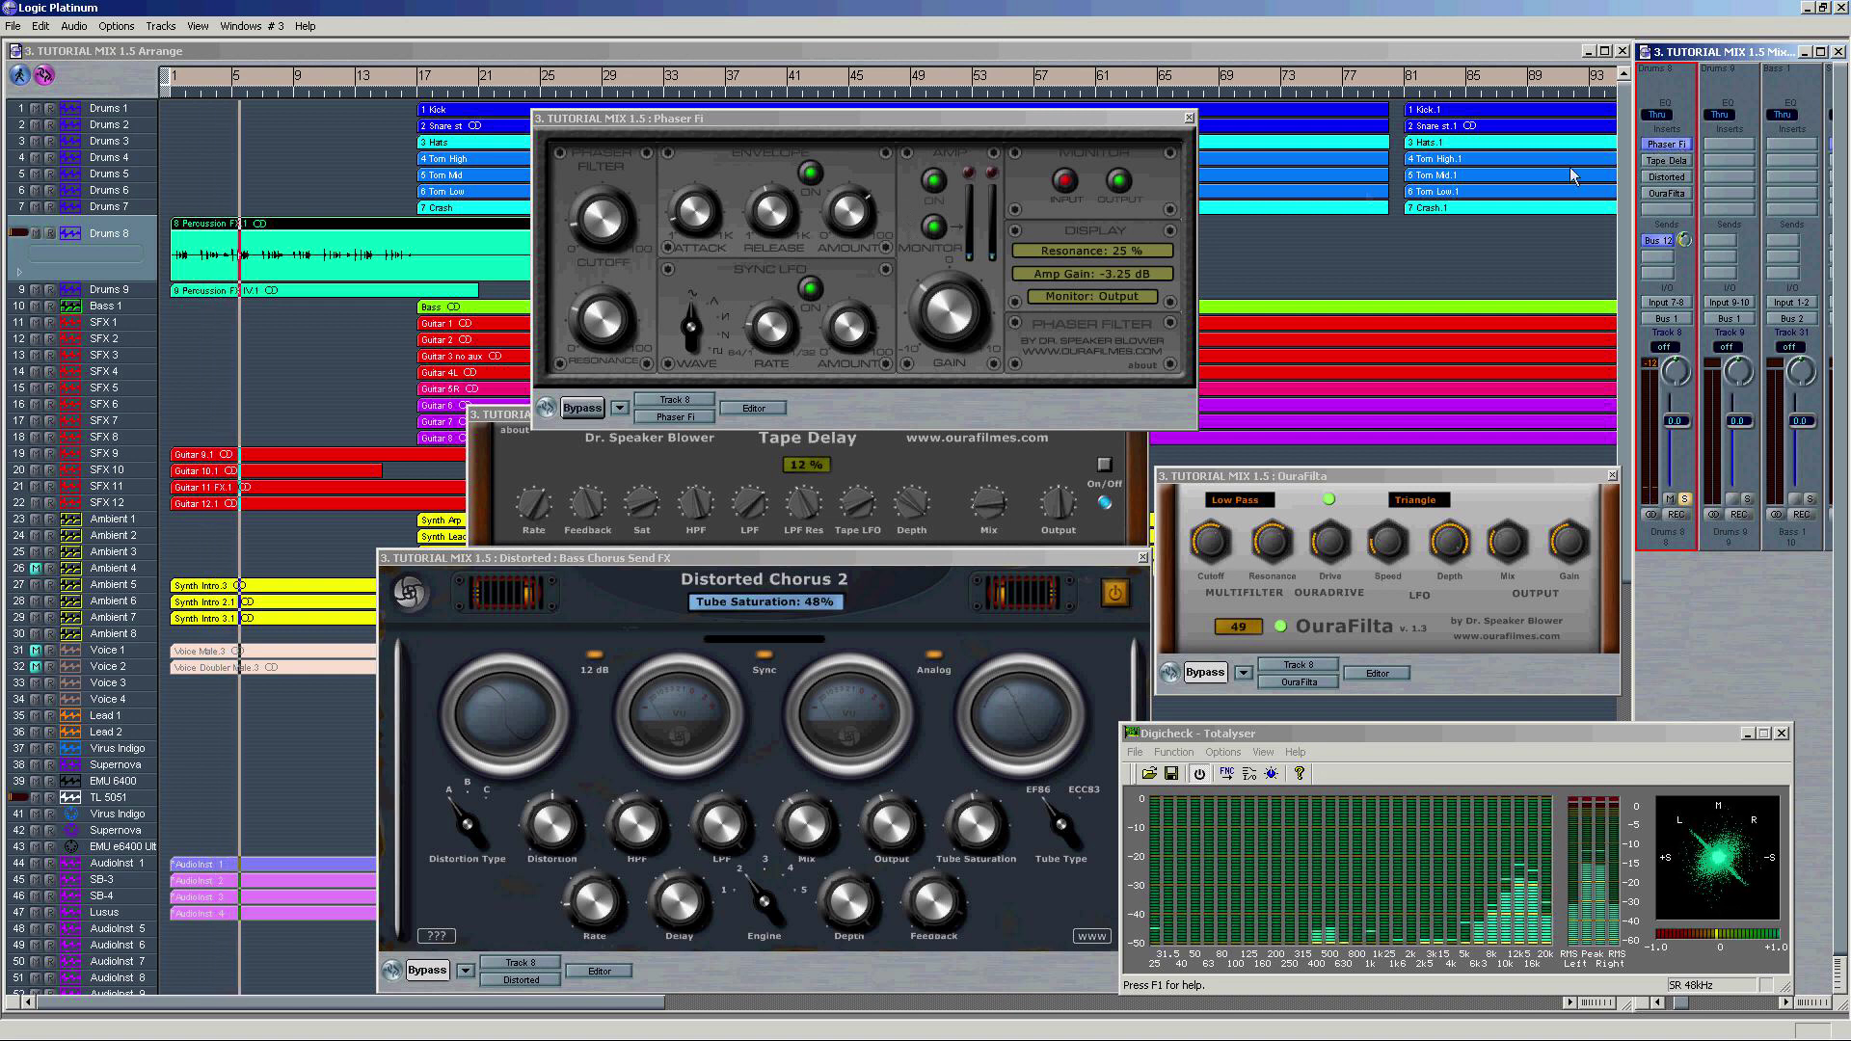
pyautogui.click(1667, 161)
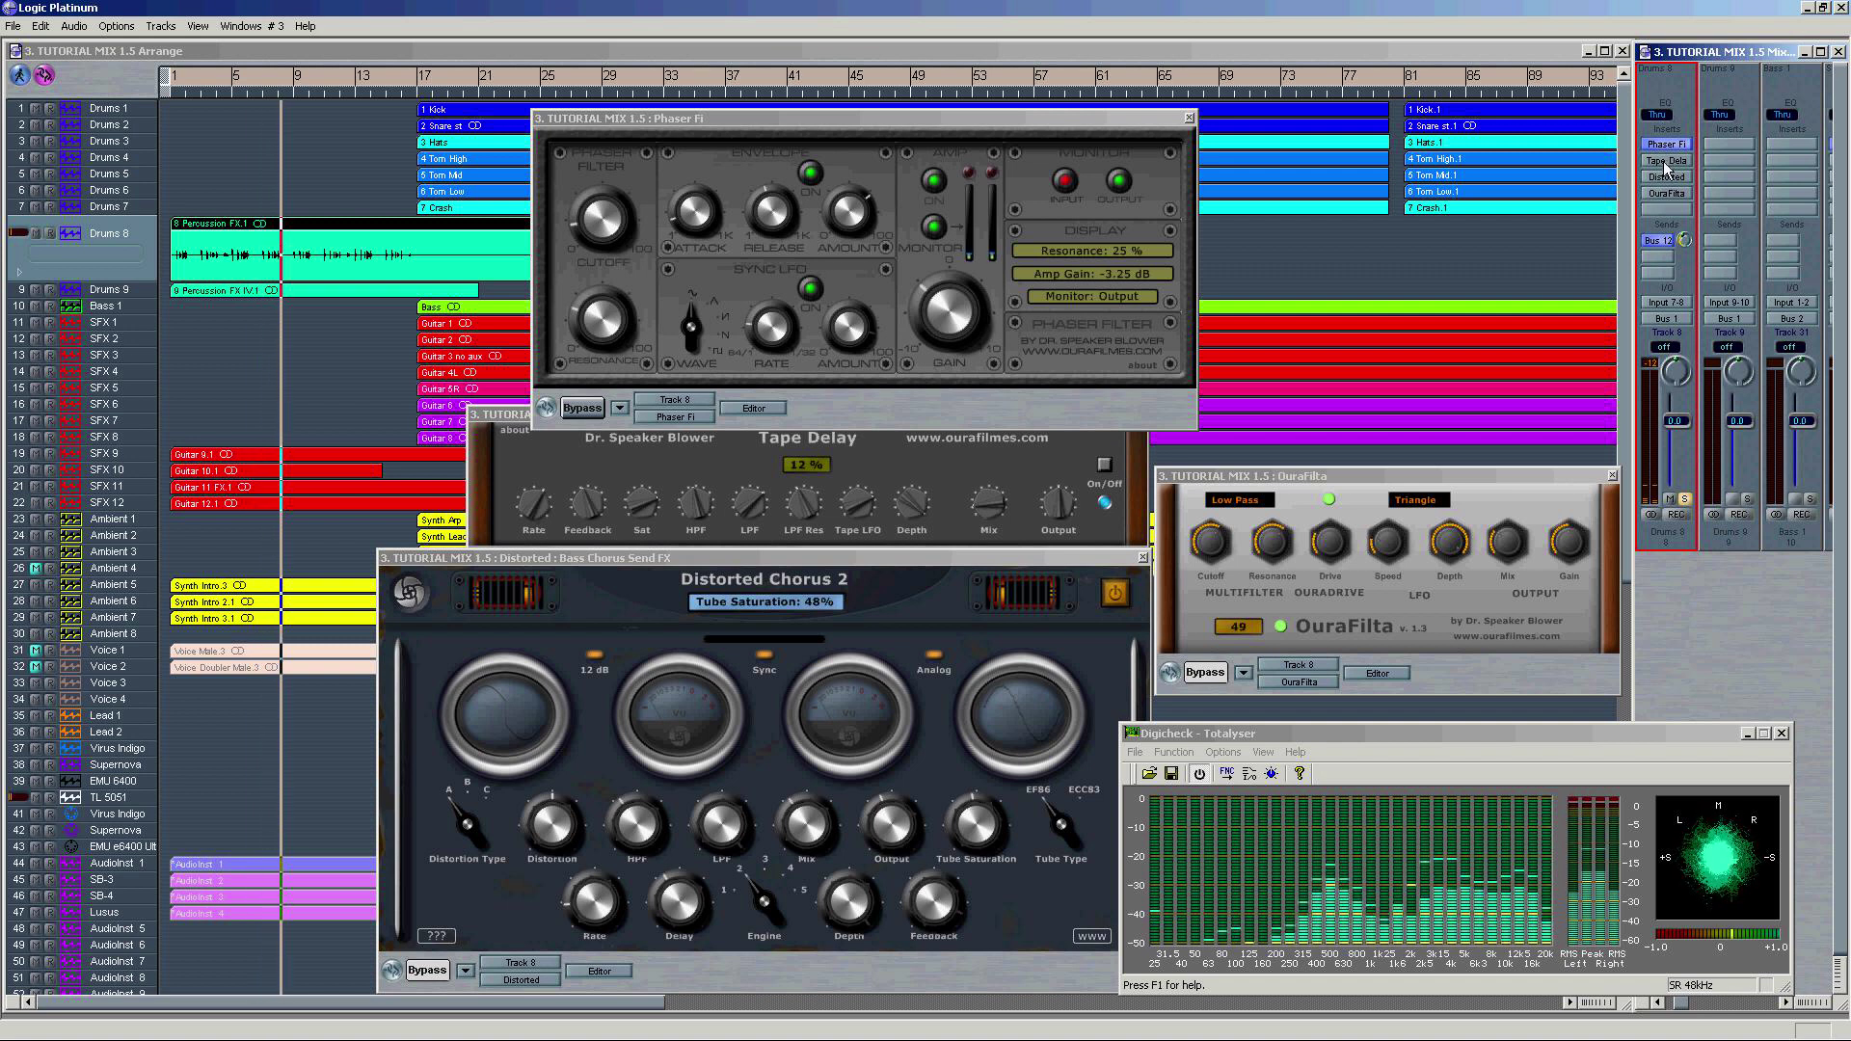
pyautogui.click(870, 467)
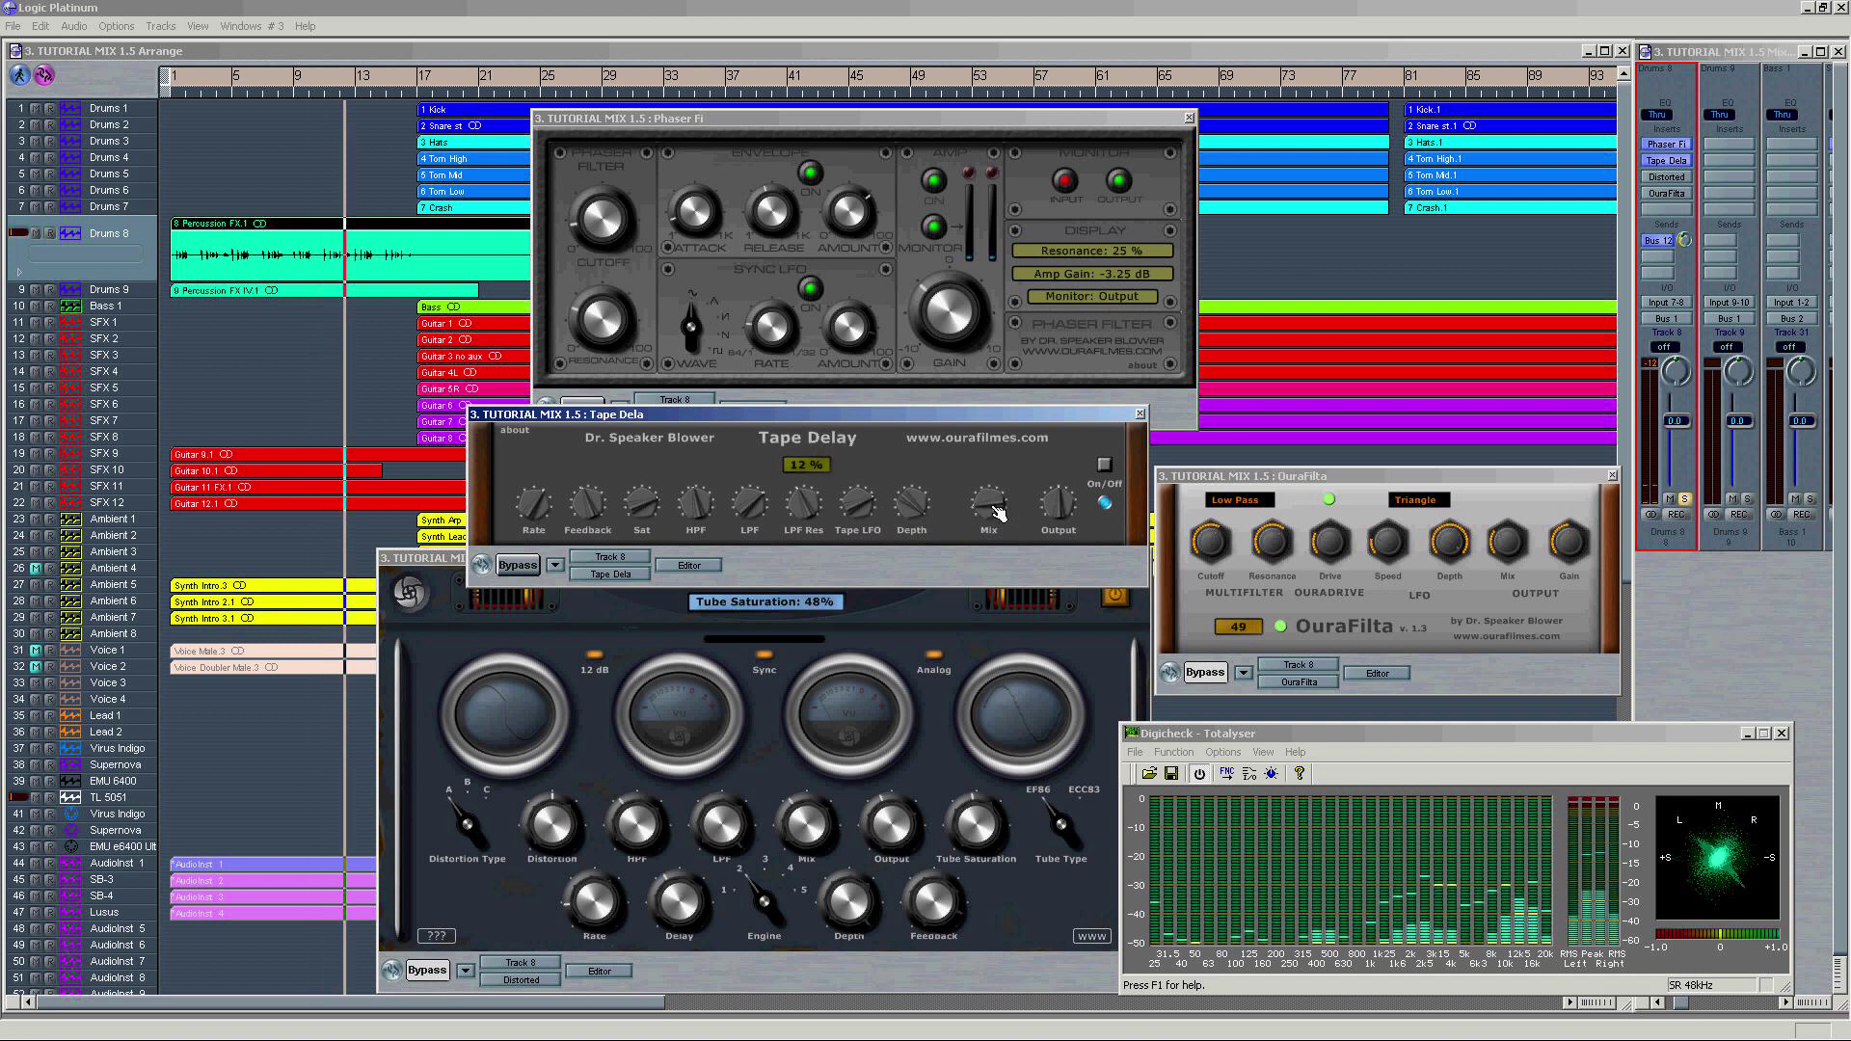
pyautogui.moveTo(993, 513); pyautogui.dragTo(1028, 475)
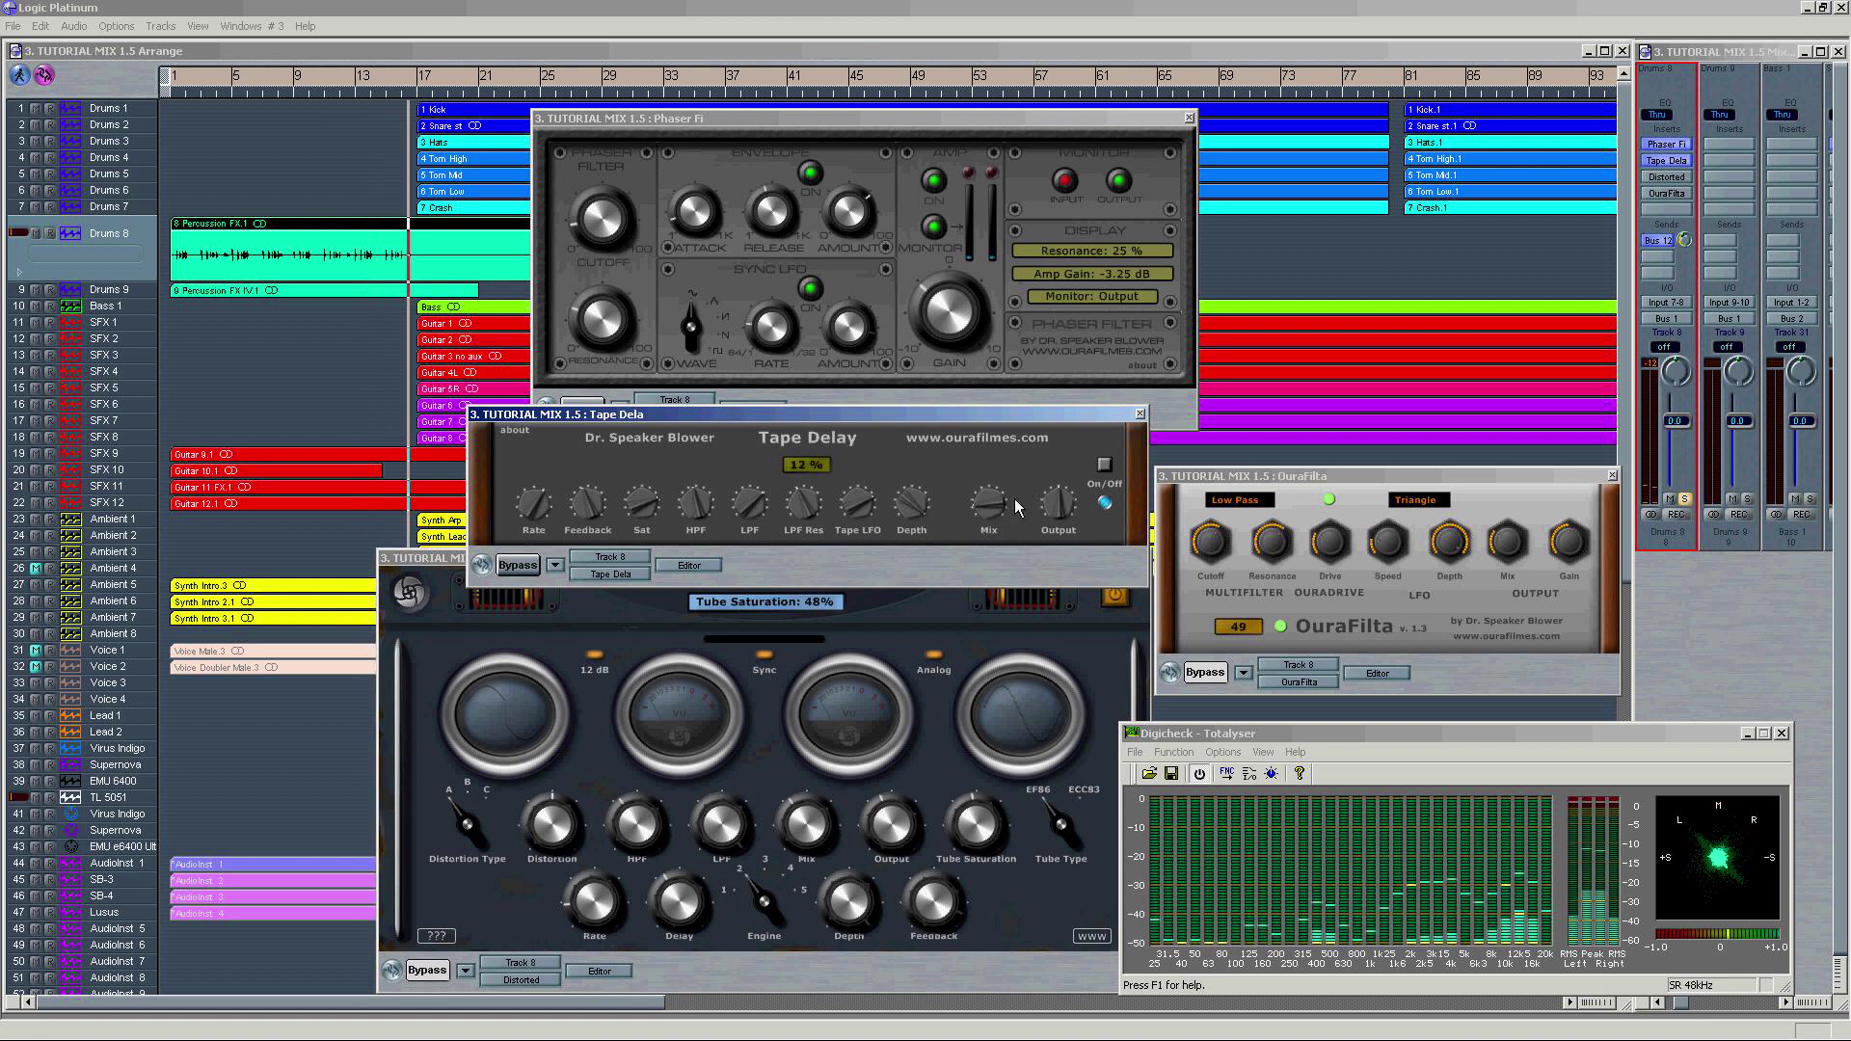
# Step: Activate the Distorted Chorus 2 insert on Drums 8 and compare the sound with the effect powered off and on
pyautogui.click(1664, 178)
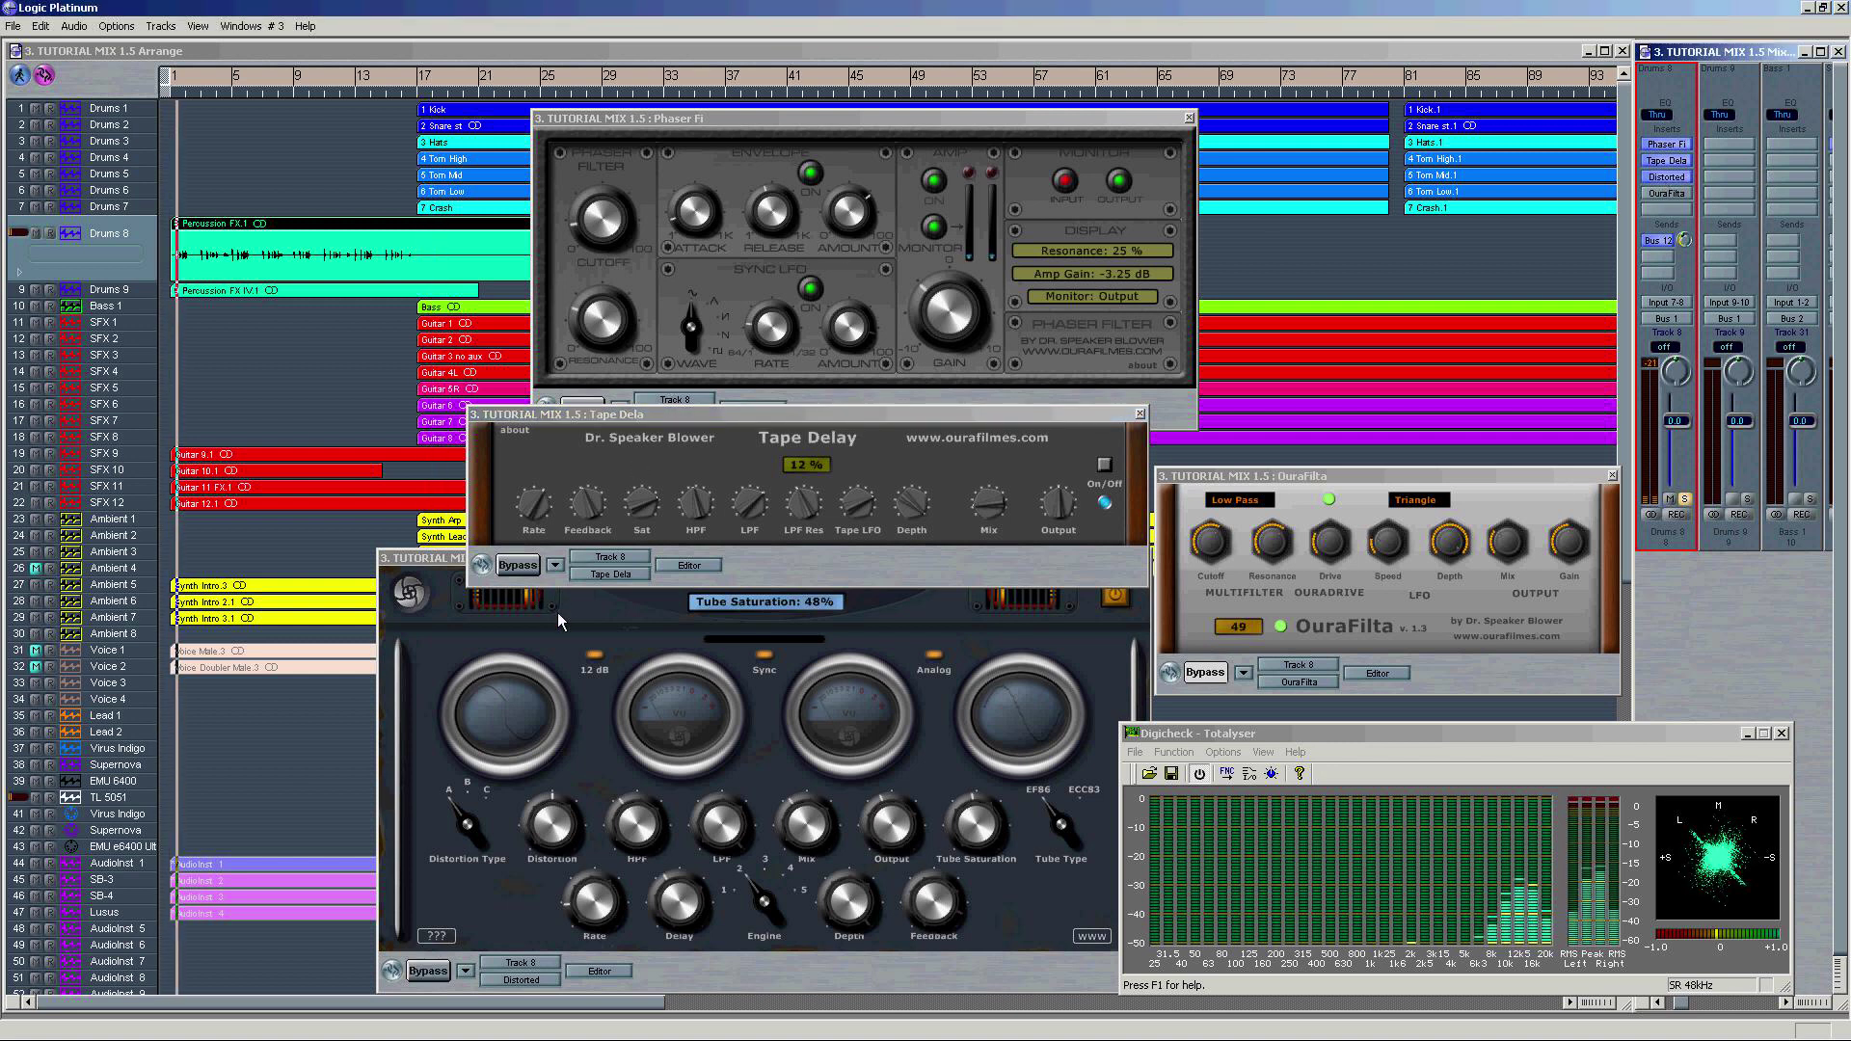
pyautogui.click(592, 618)
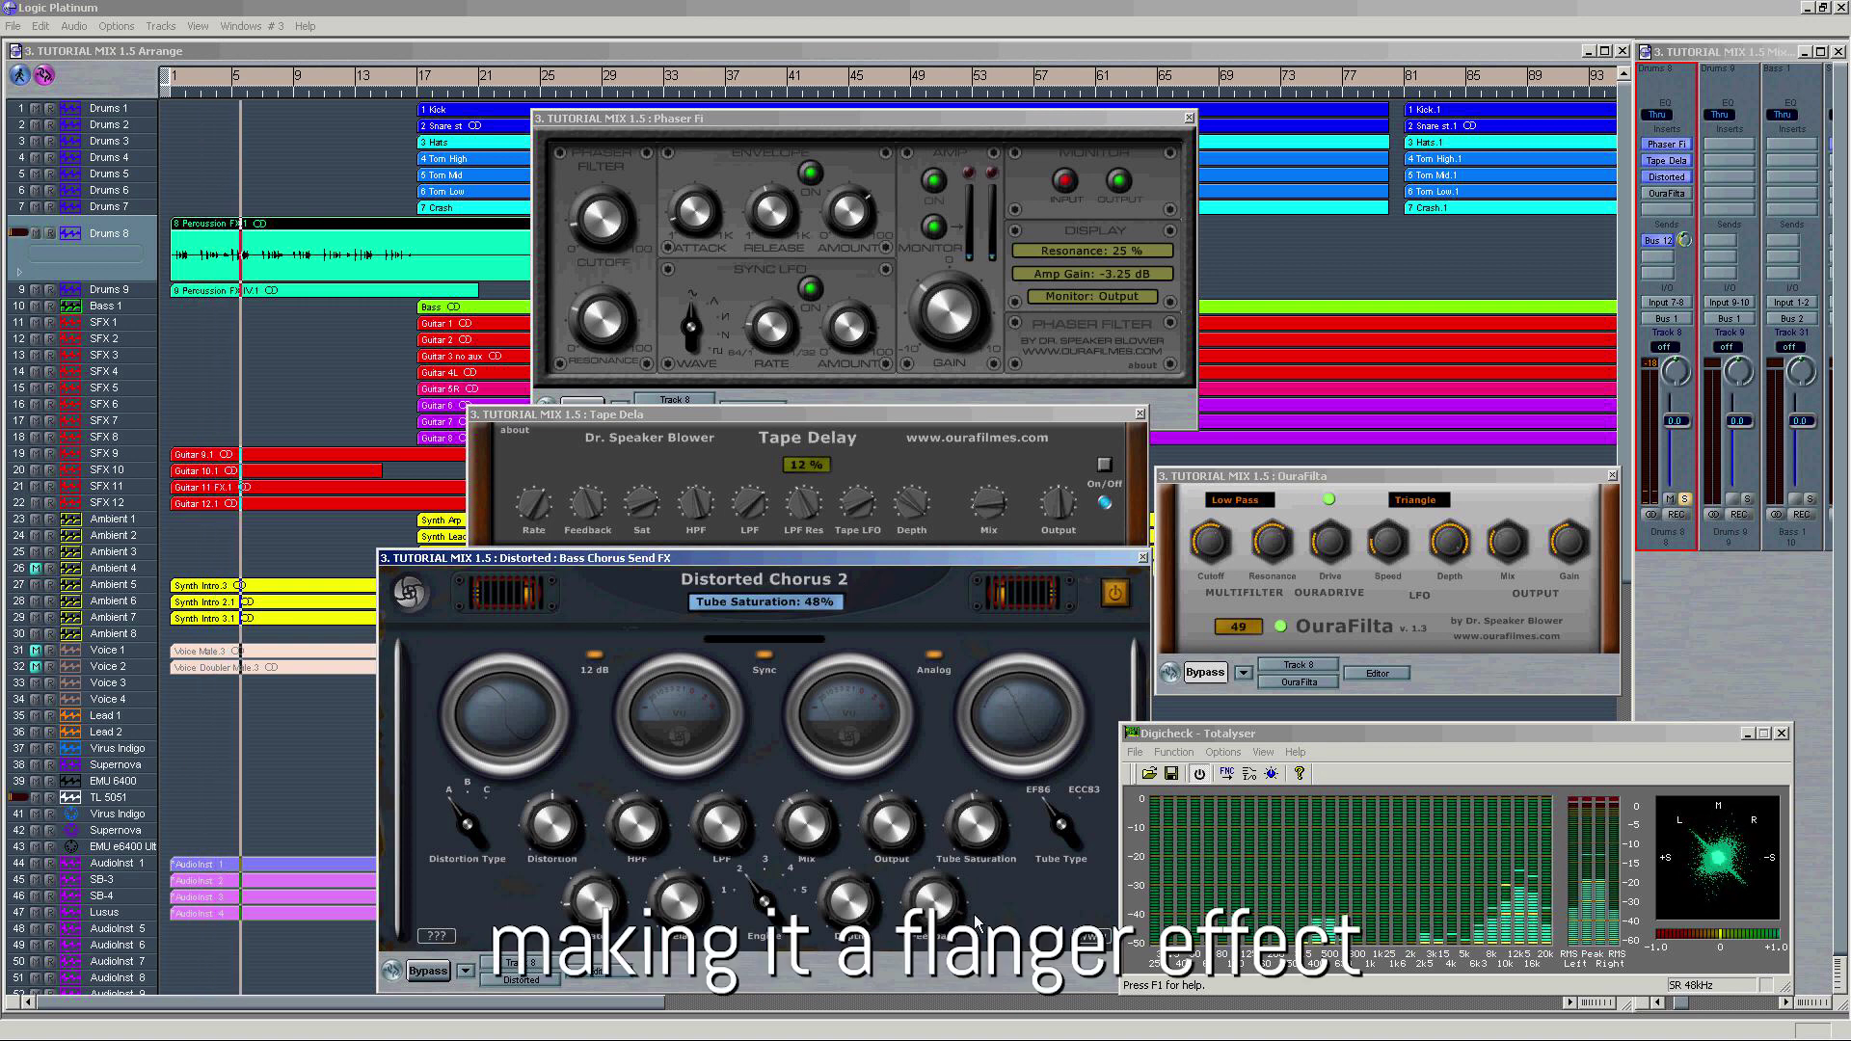
pyautogui.click(1118, 594)
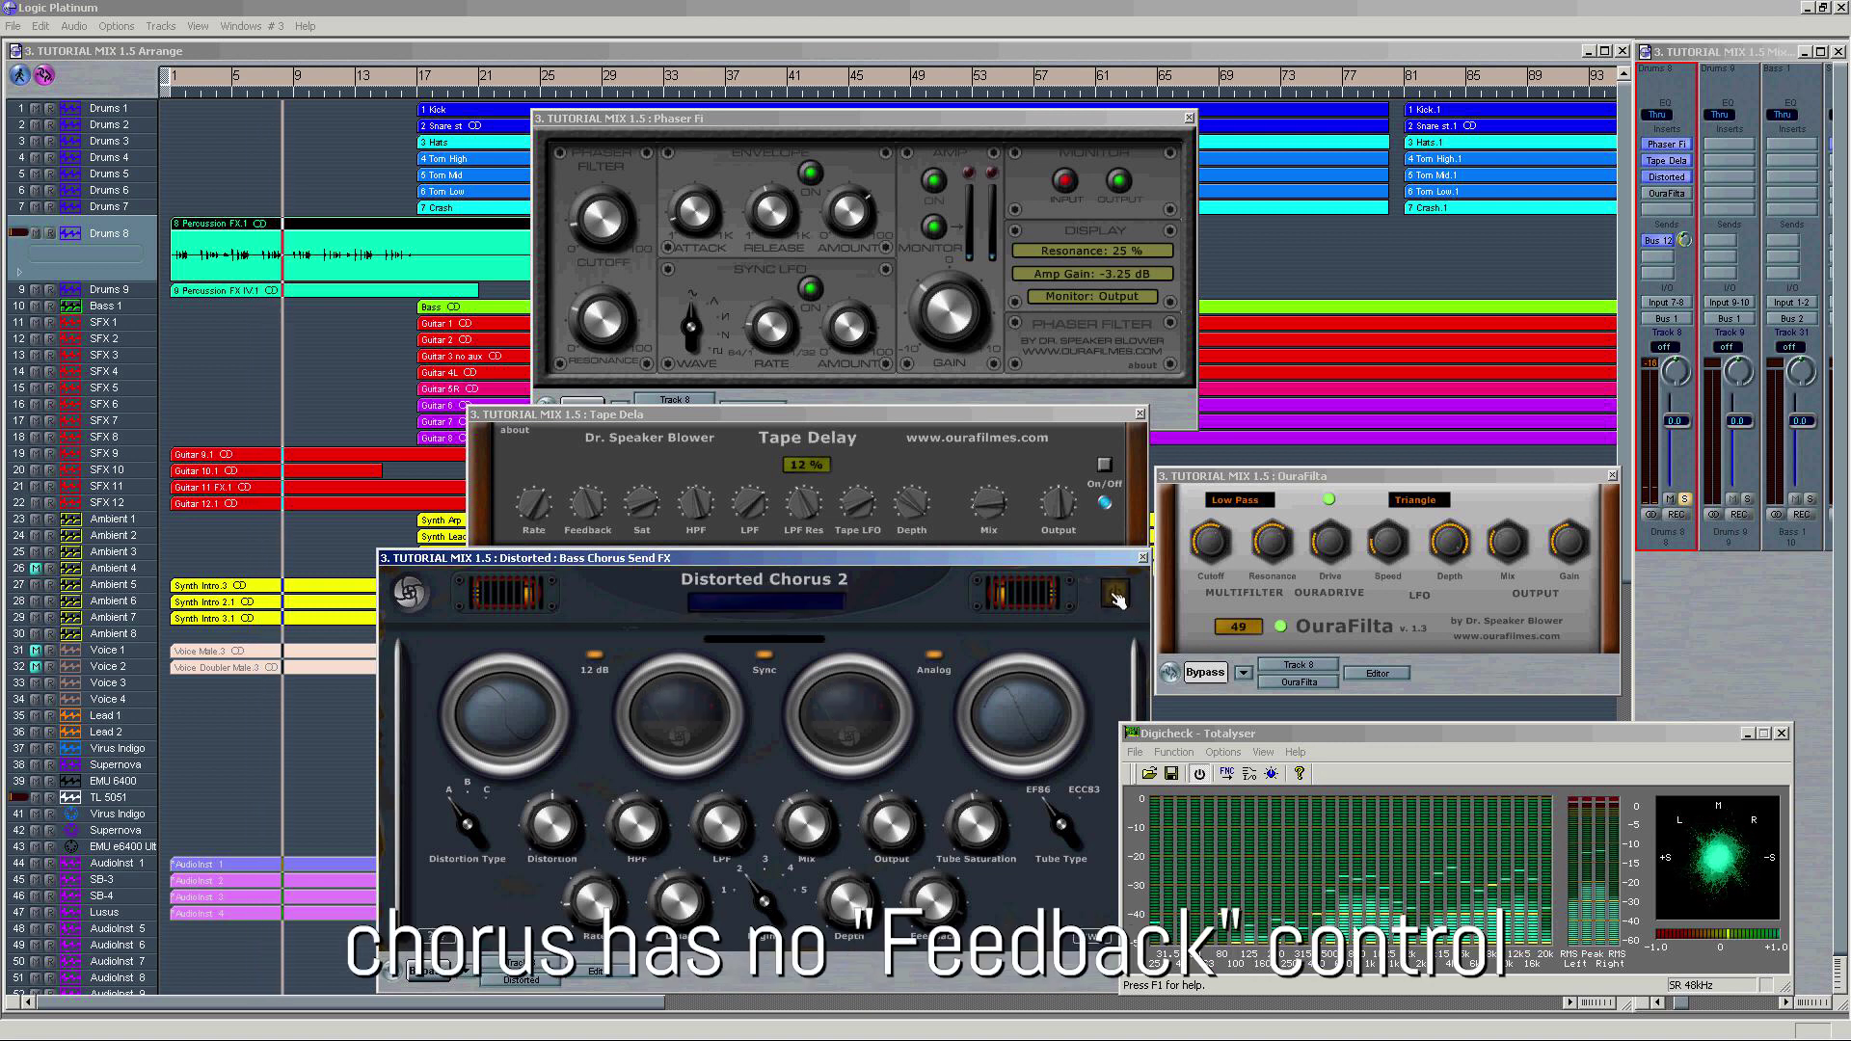
pyautogui.click(1115, 595)
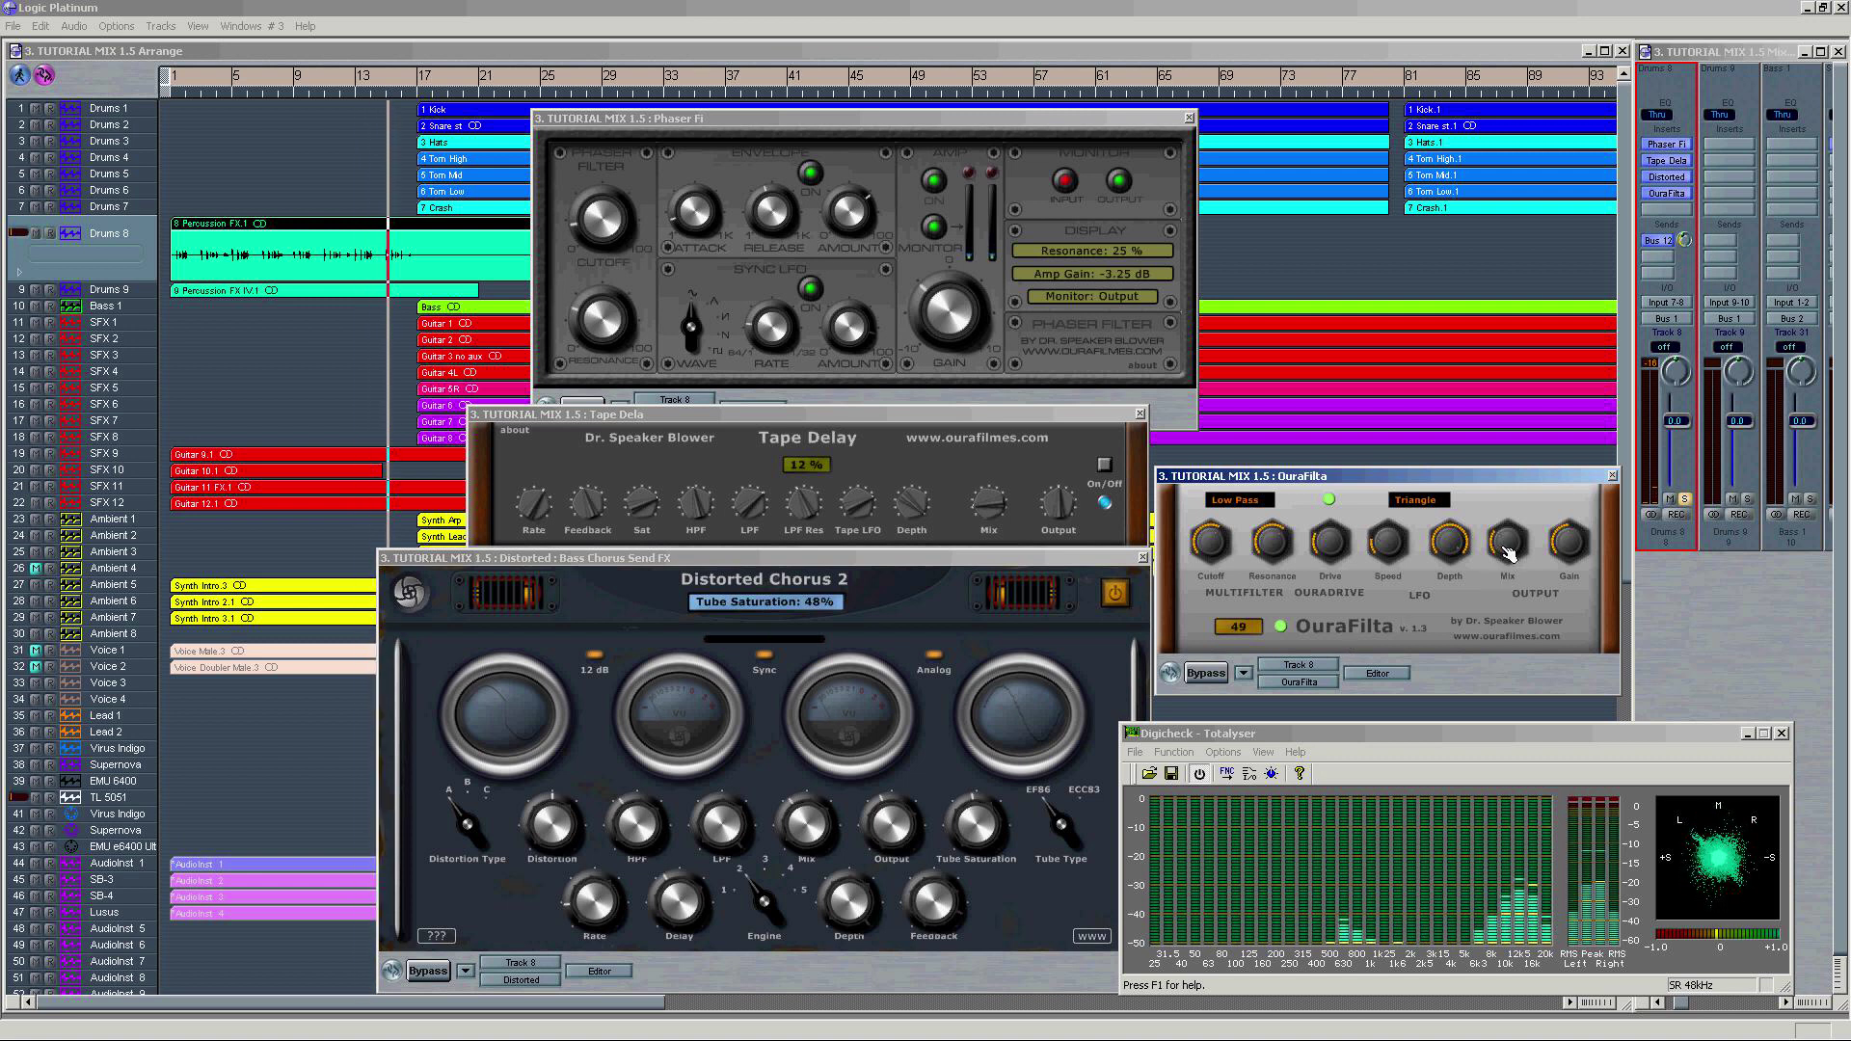
# Step: Audition OuraFilta on Drums 8 with its Mix at 100, and lower the Mix to 32
pyautogui.moveTo(1507, 557); pyautogui.dragTo(1523, 518)
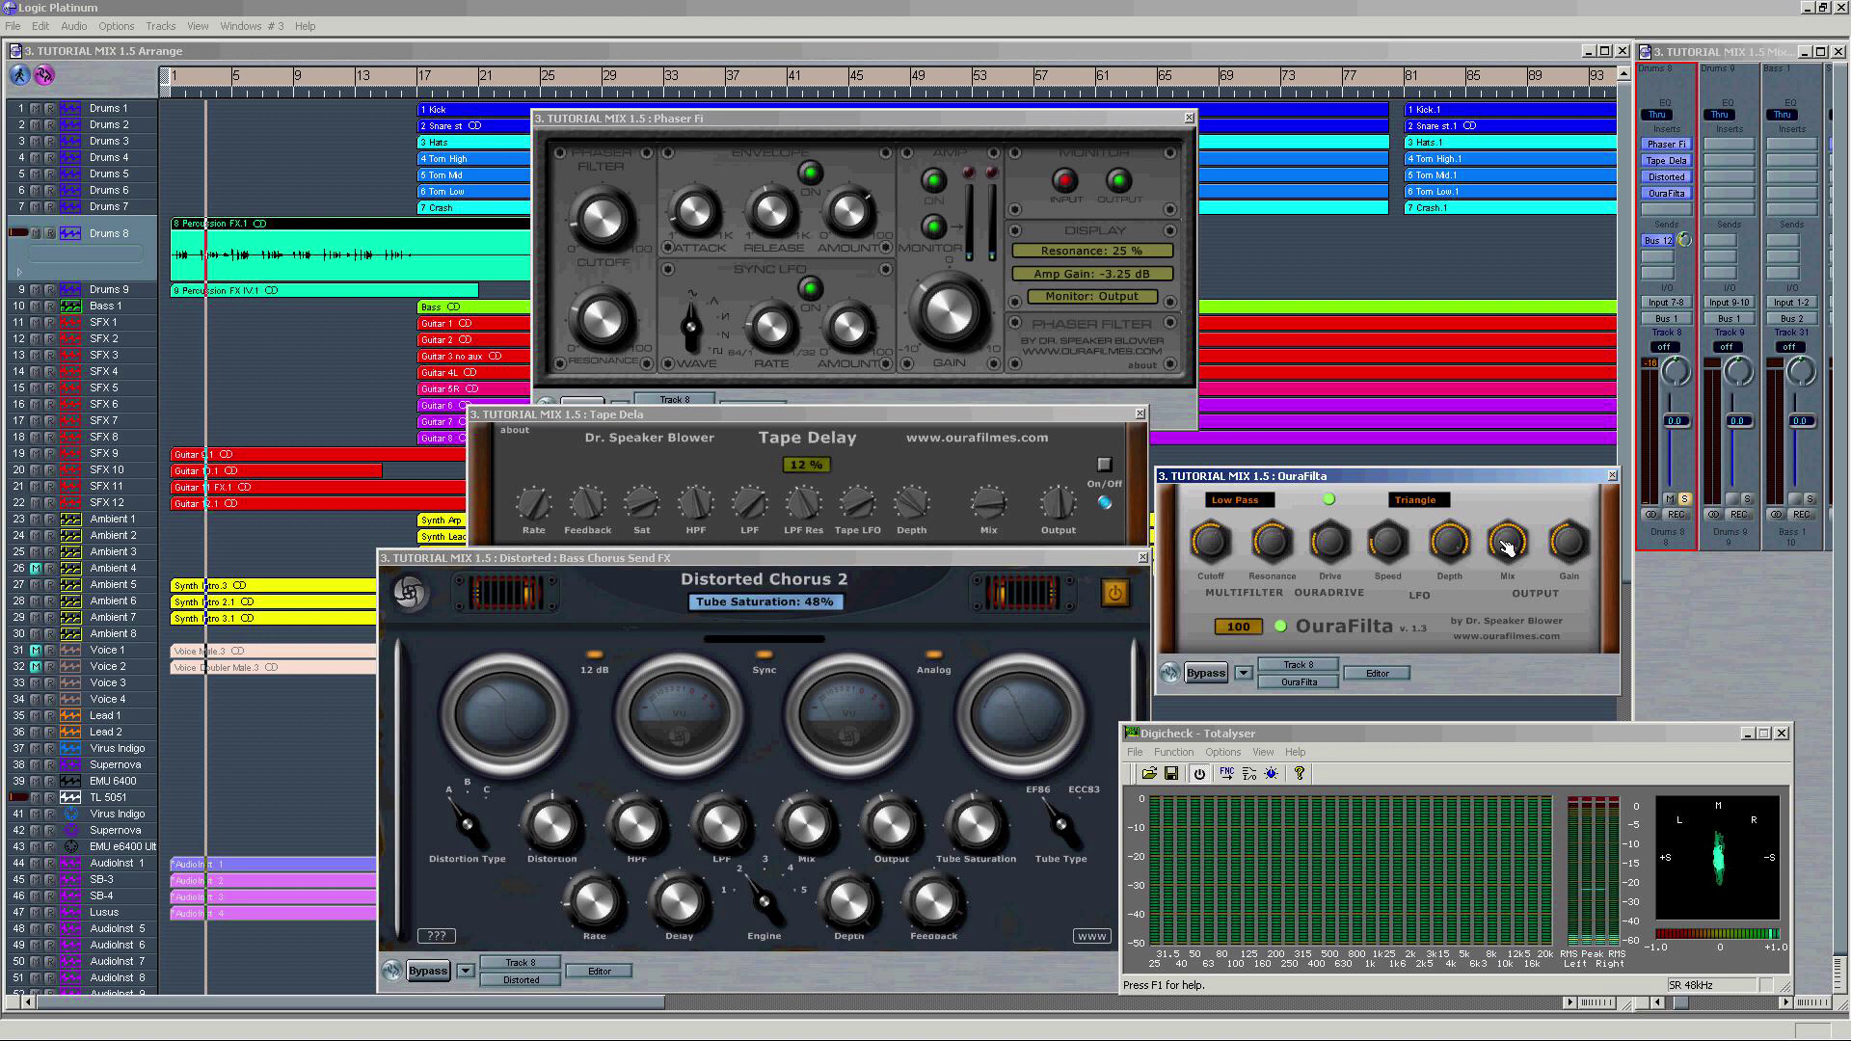
pyautogui.moveTo(1511, 544); pyautogui.dragTo(1439, 644)
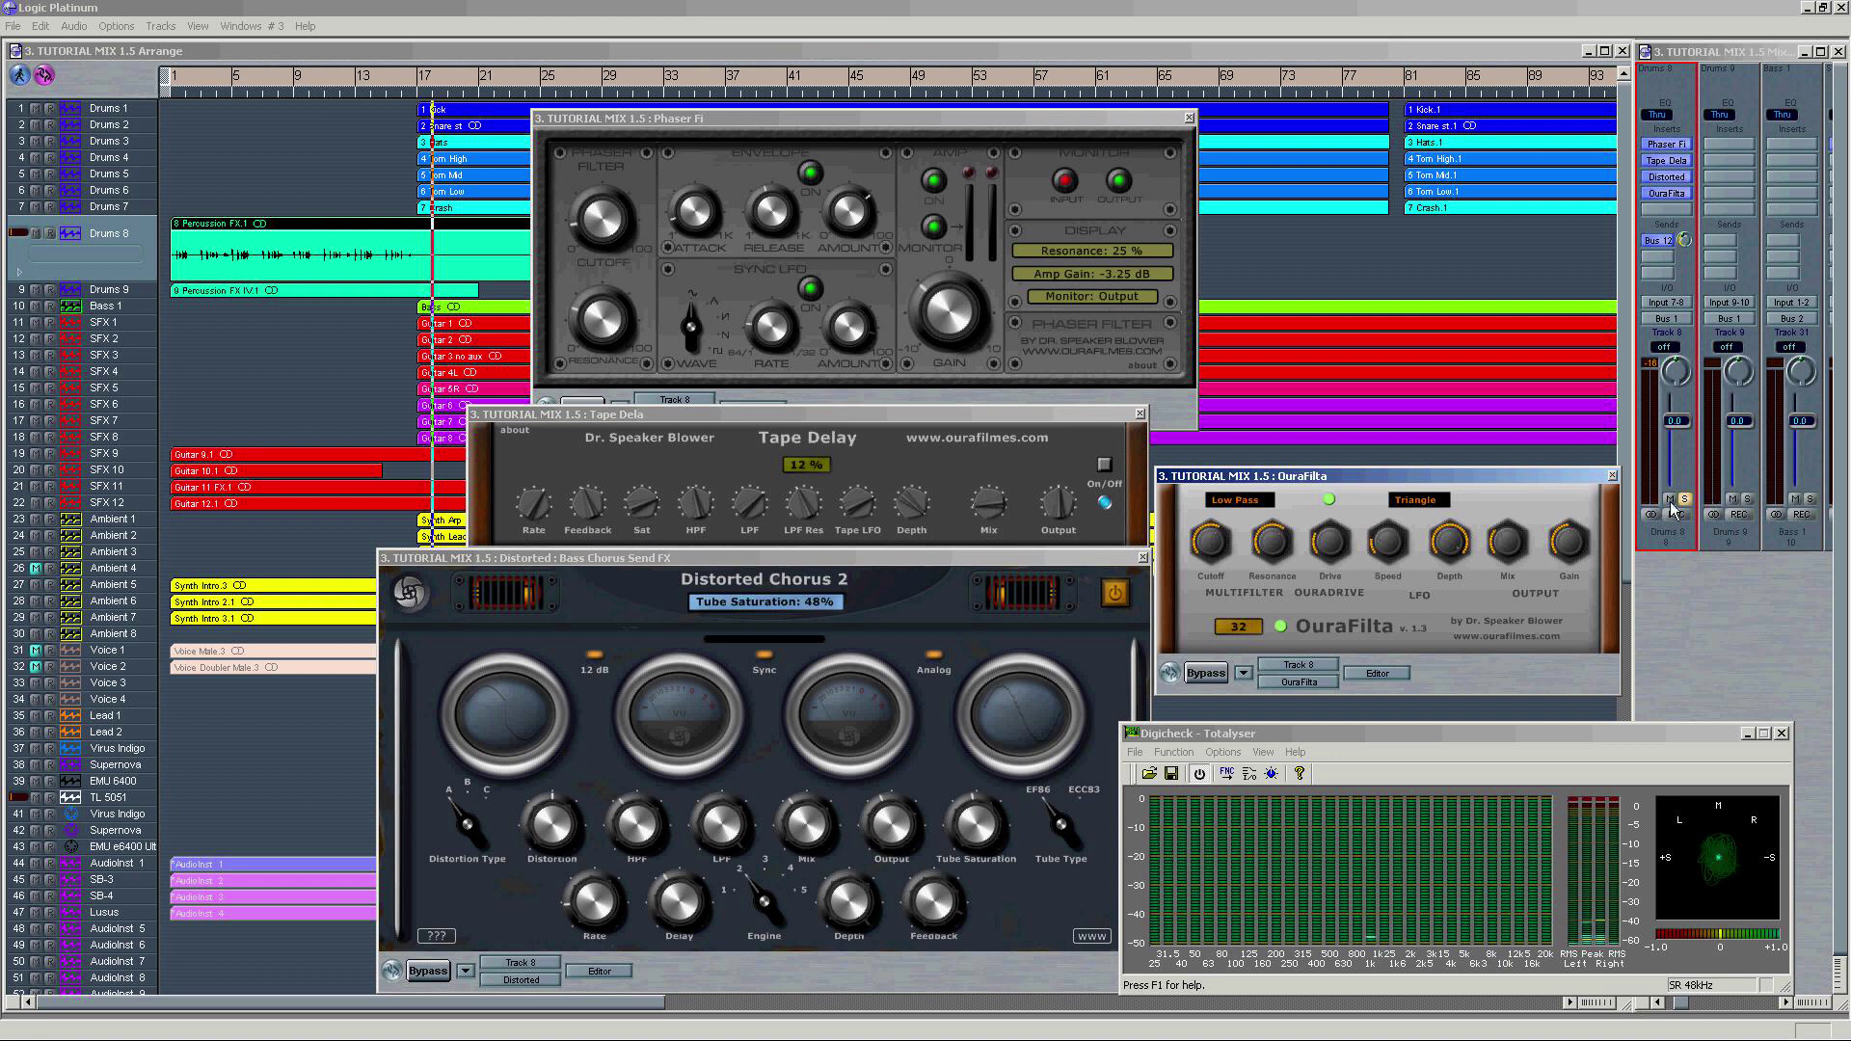
# Step: Bring the arrangement back into focus and restart playback from the beginning
pyautogui.click(1333, 472)
pyautogui.click(324, 361)
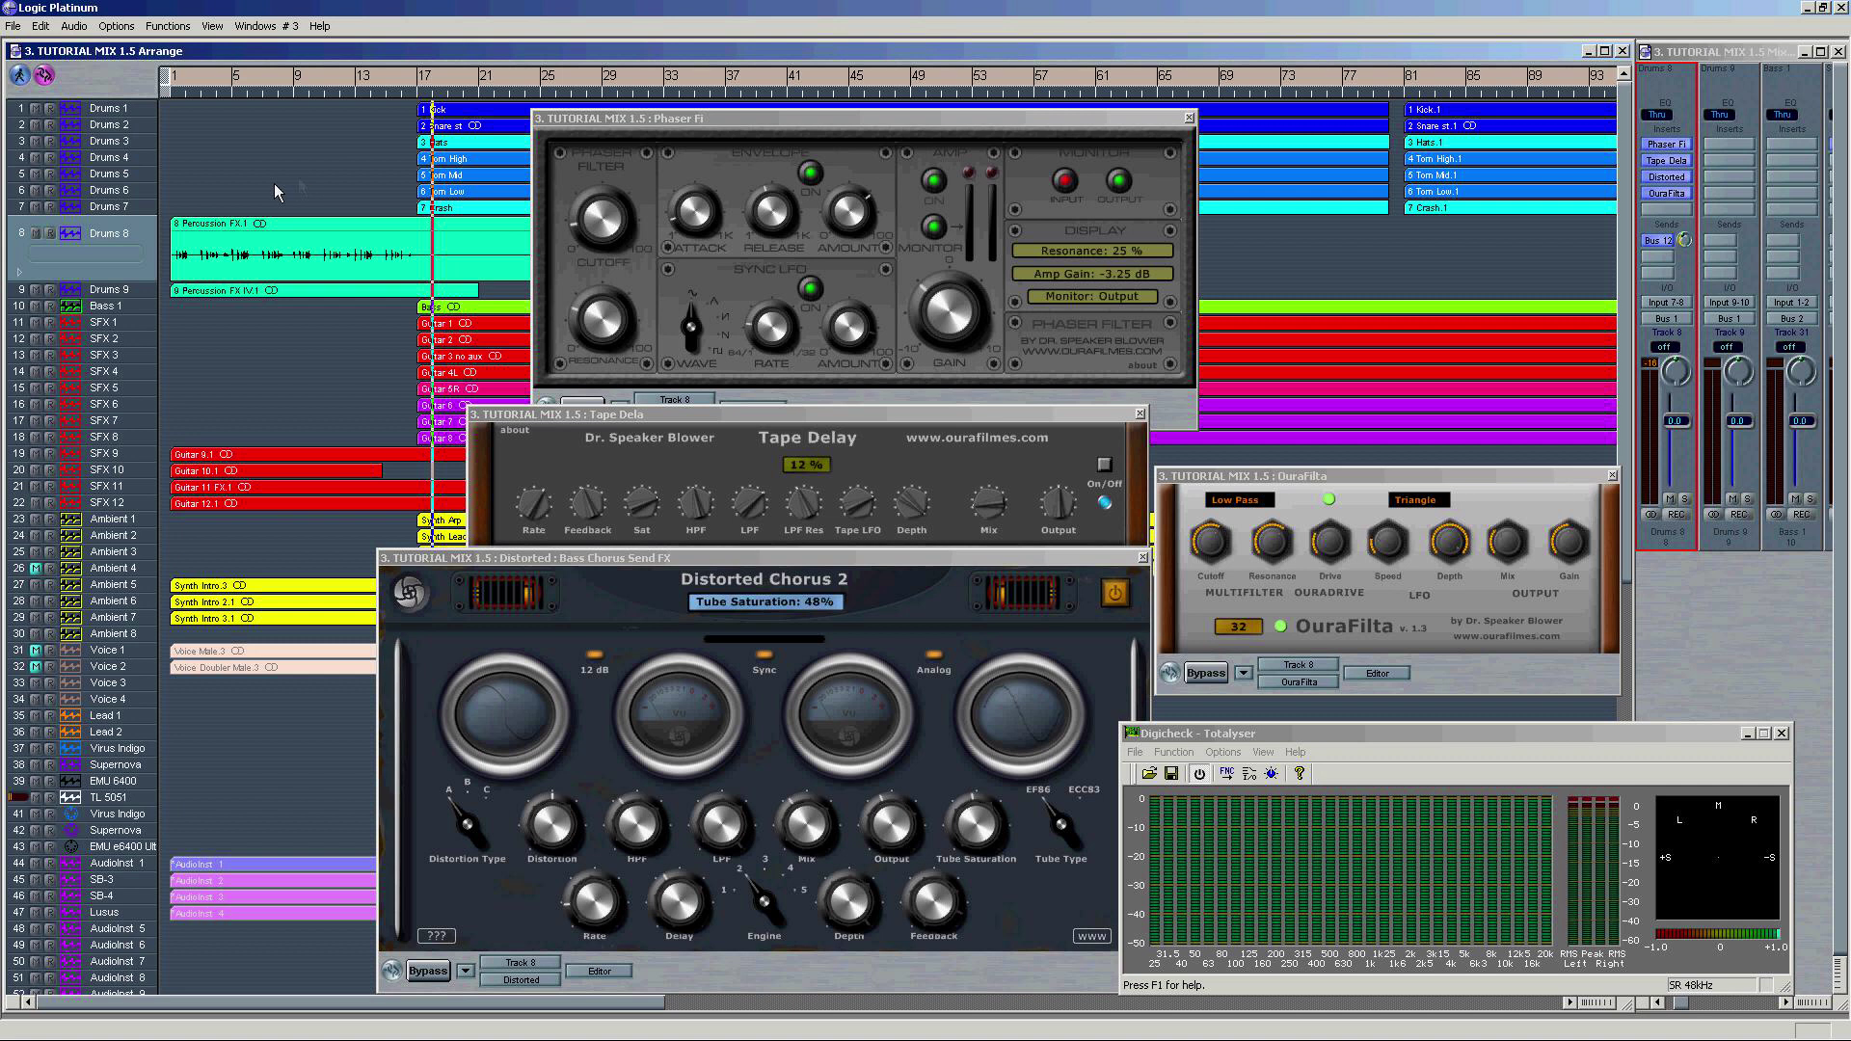
pyautogui.press('Return')
pyautogui.press('space')
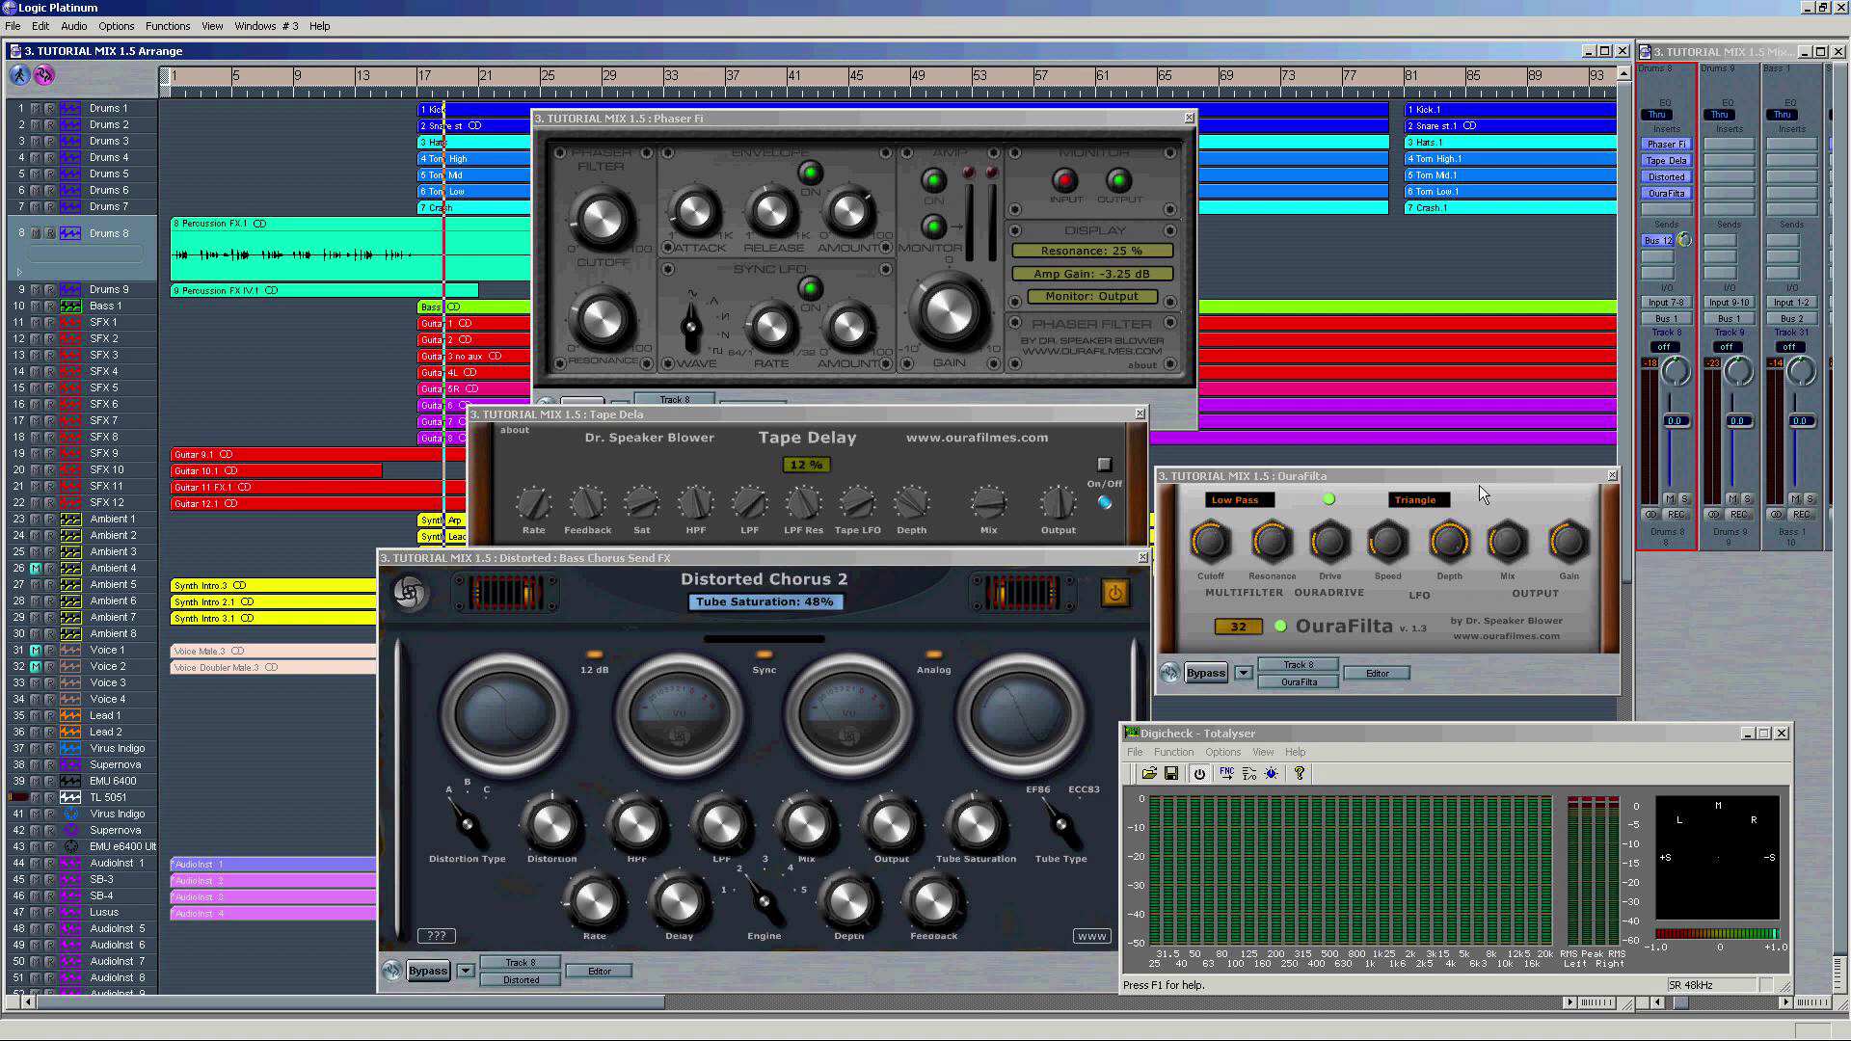
# Step: Select the Percussion FX.1 region on Drums 8 and route that track to Output 3-4
pyautogui.click(389, 261)
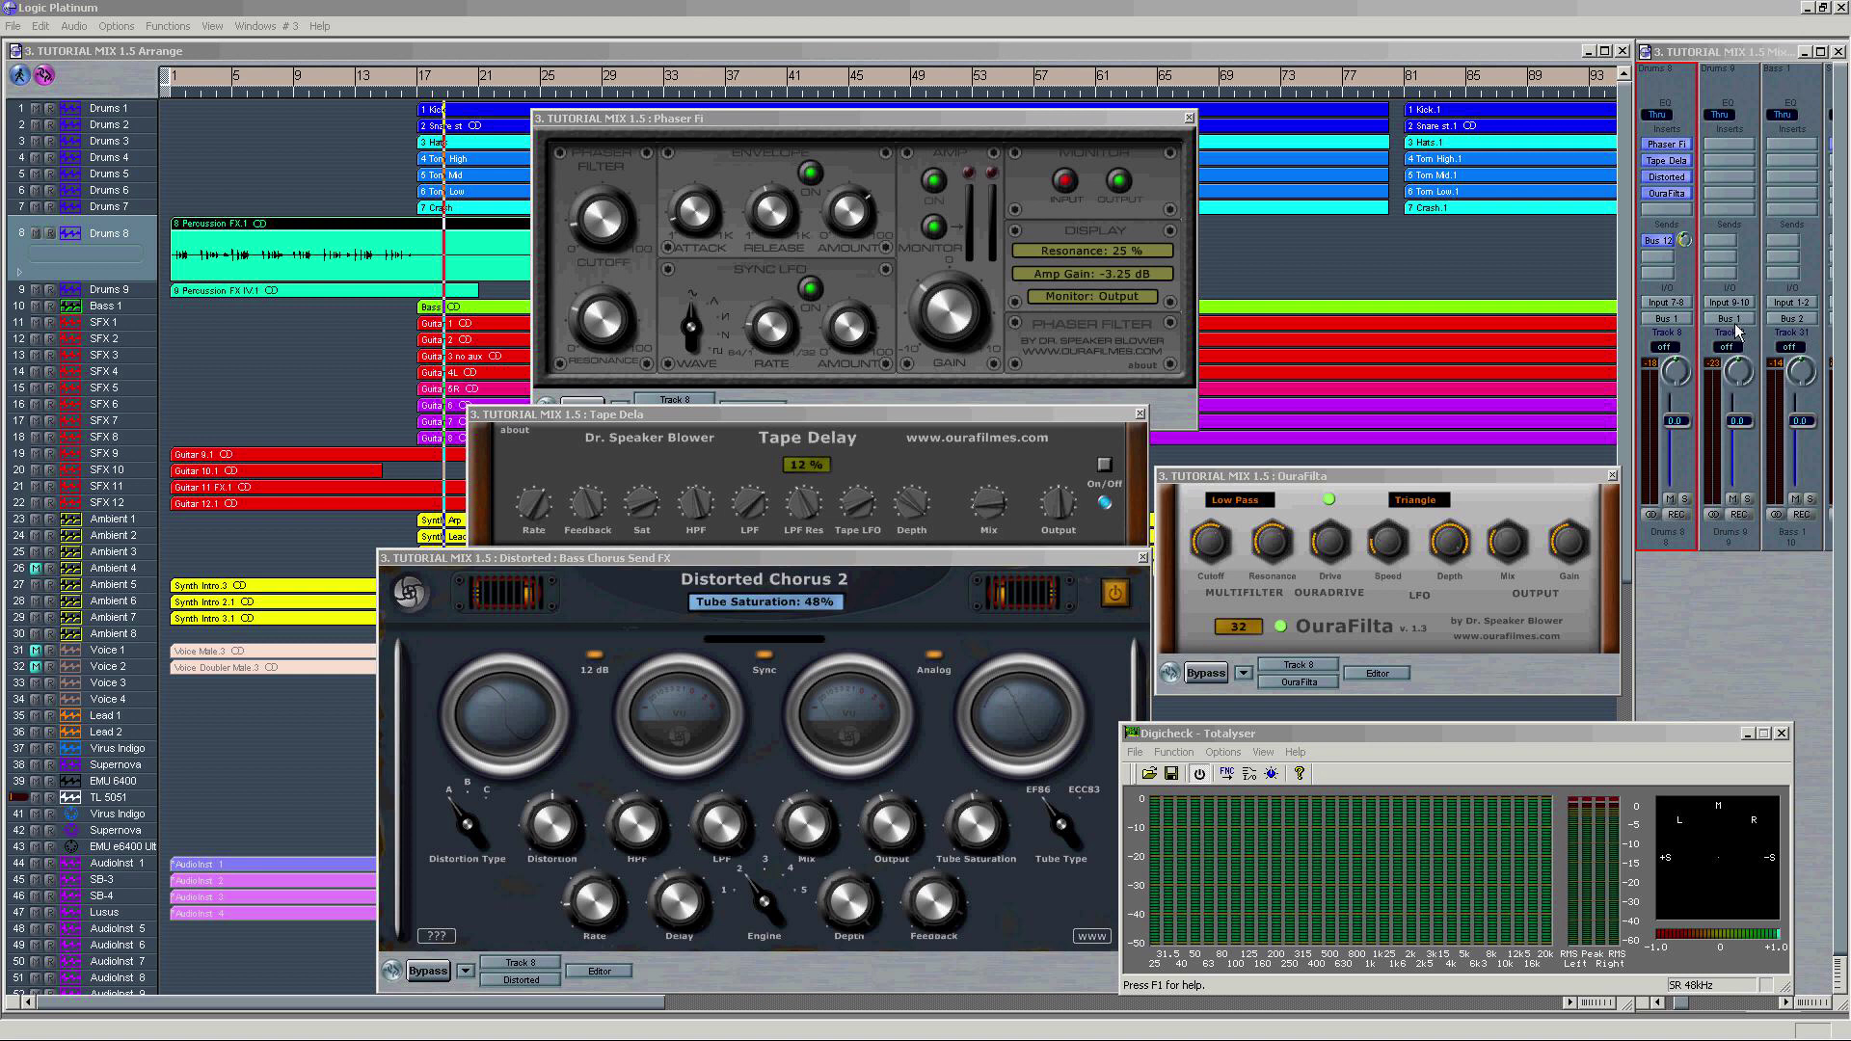
pyautogui.click(1678, 326)
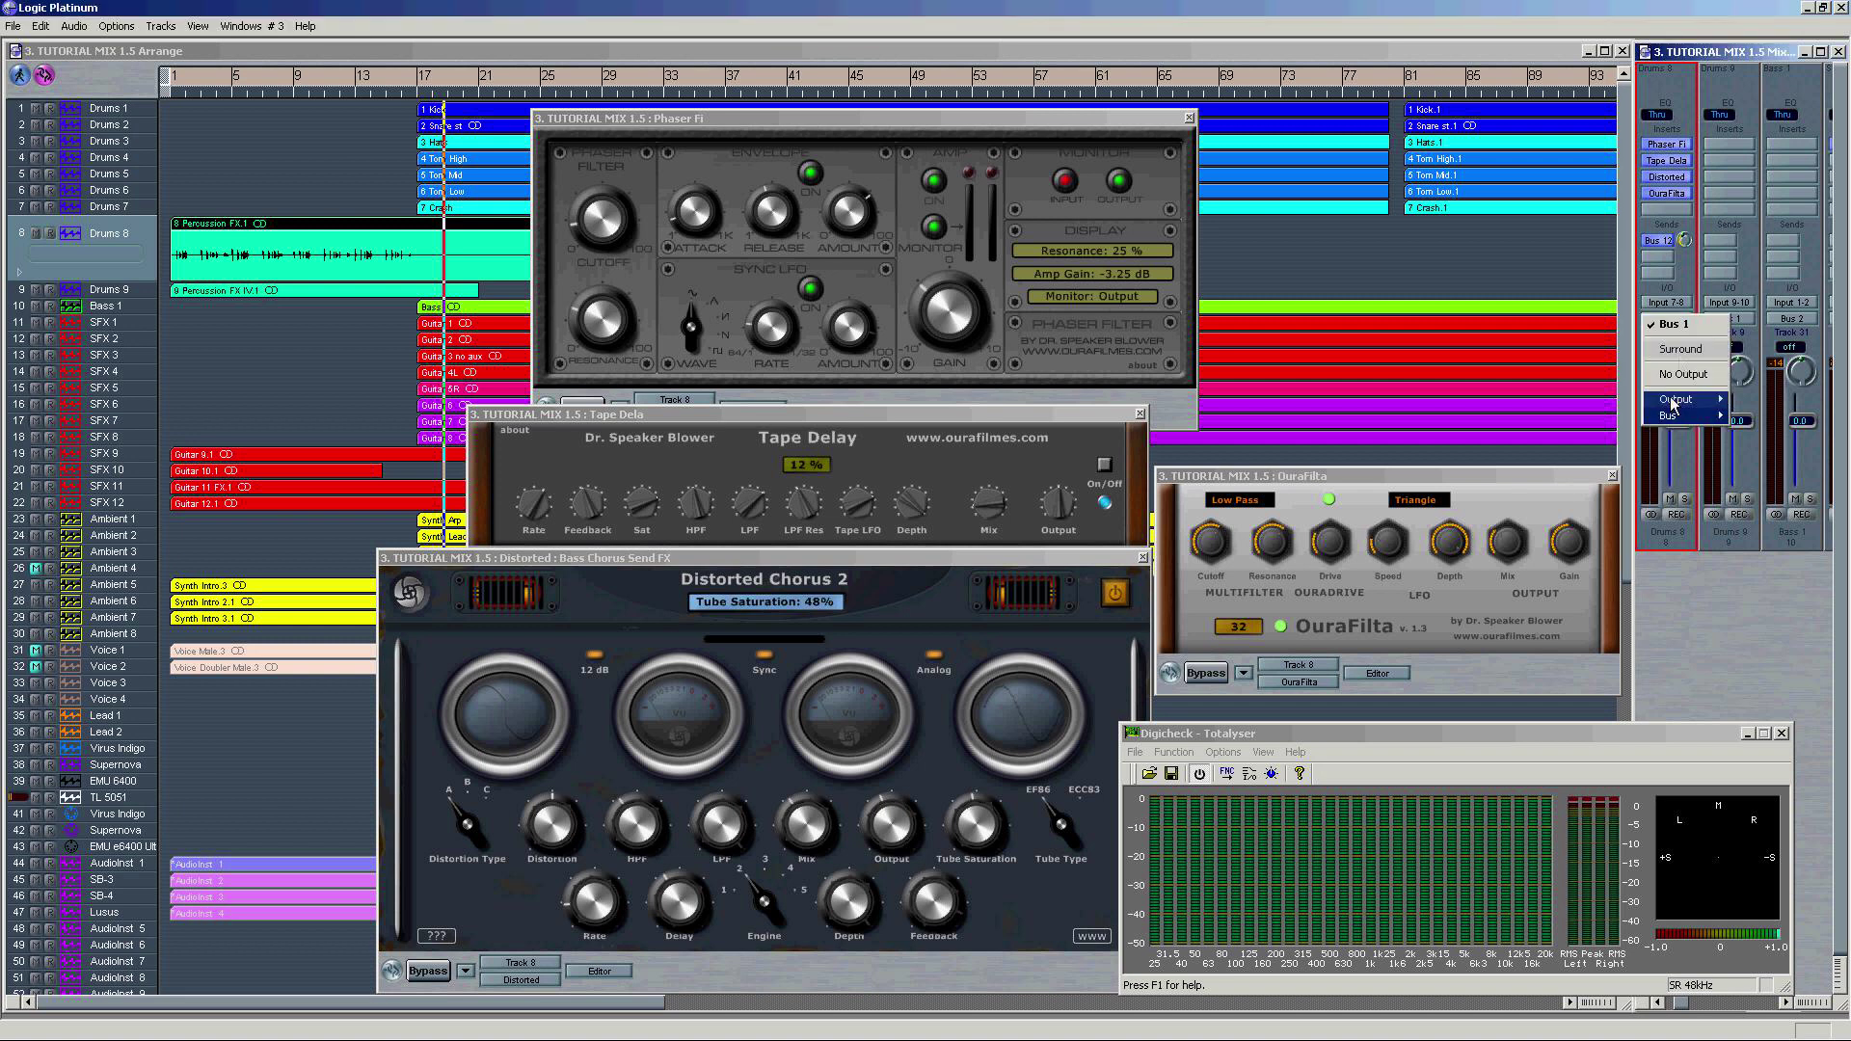
pyautogui.moveTo(1673, 401)
pyautogui.click(1801, 417)
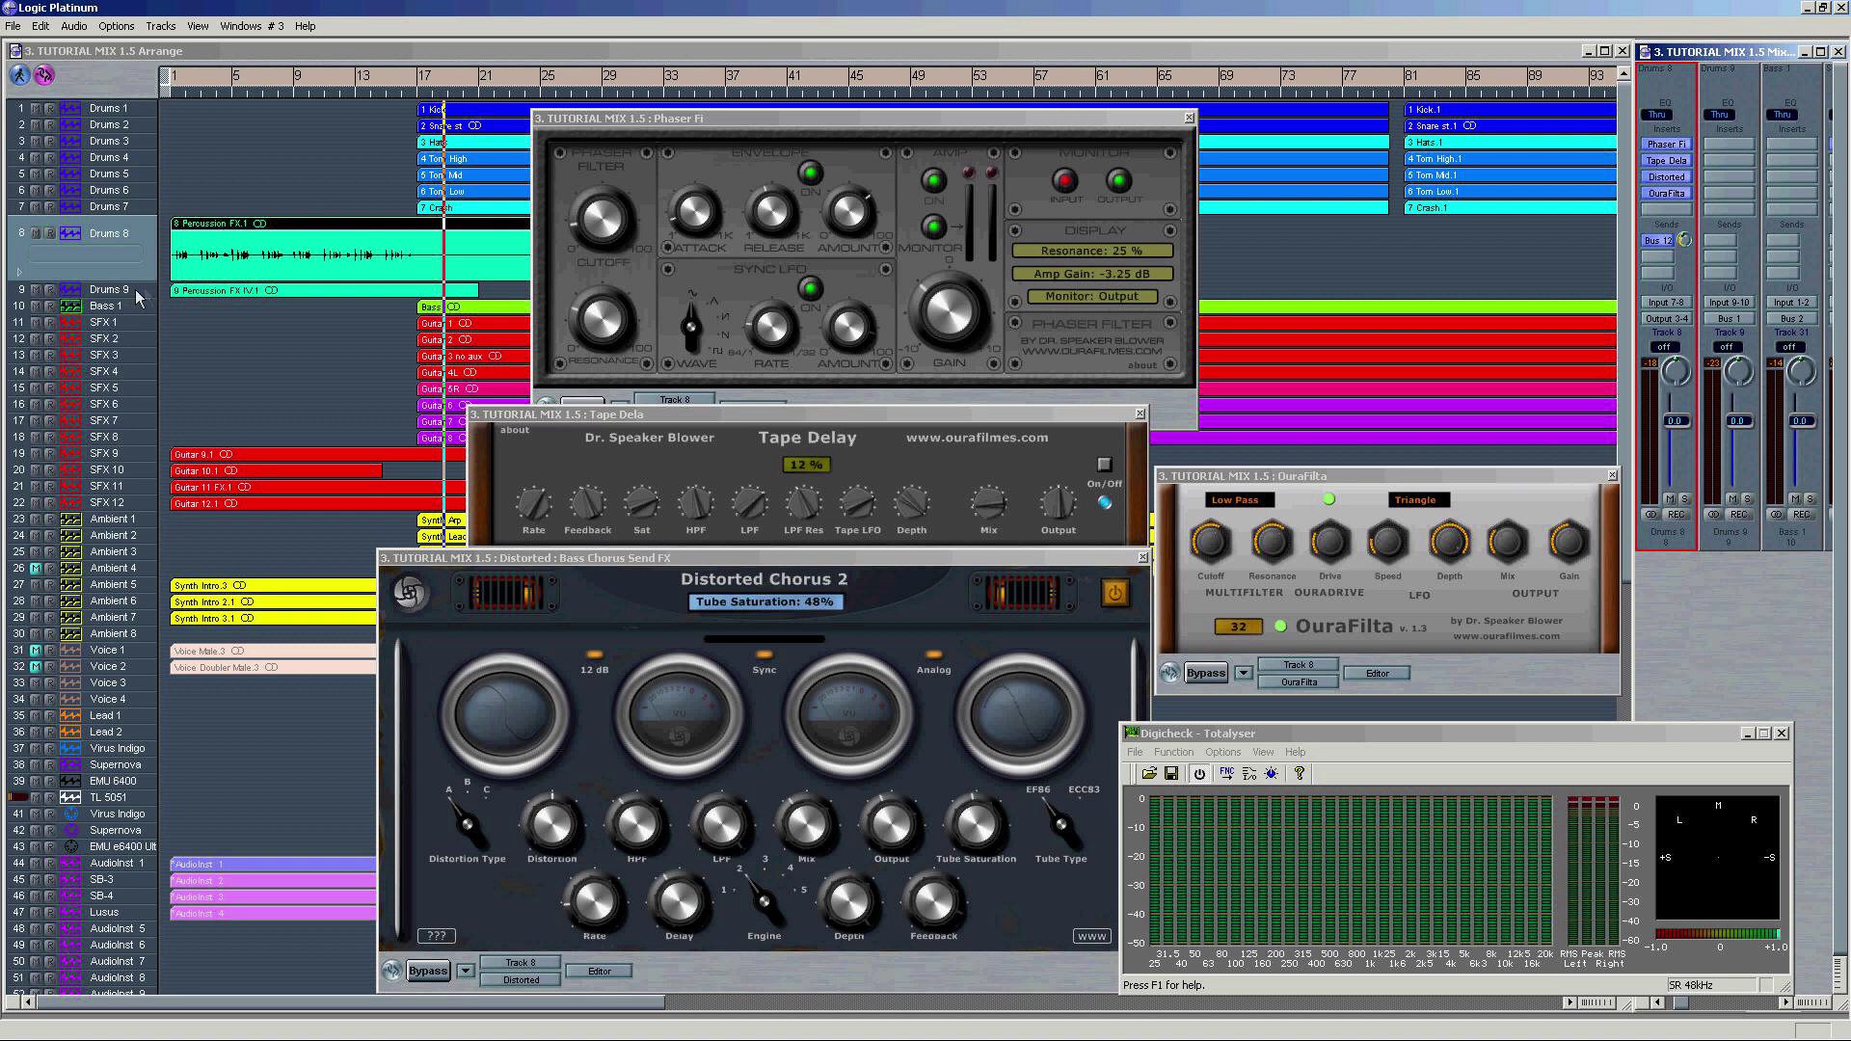
# Step: Add a Drums 10 track below Drums 9 and set its input to Input 7-8
pyautogui.click(185, 290)
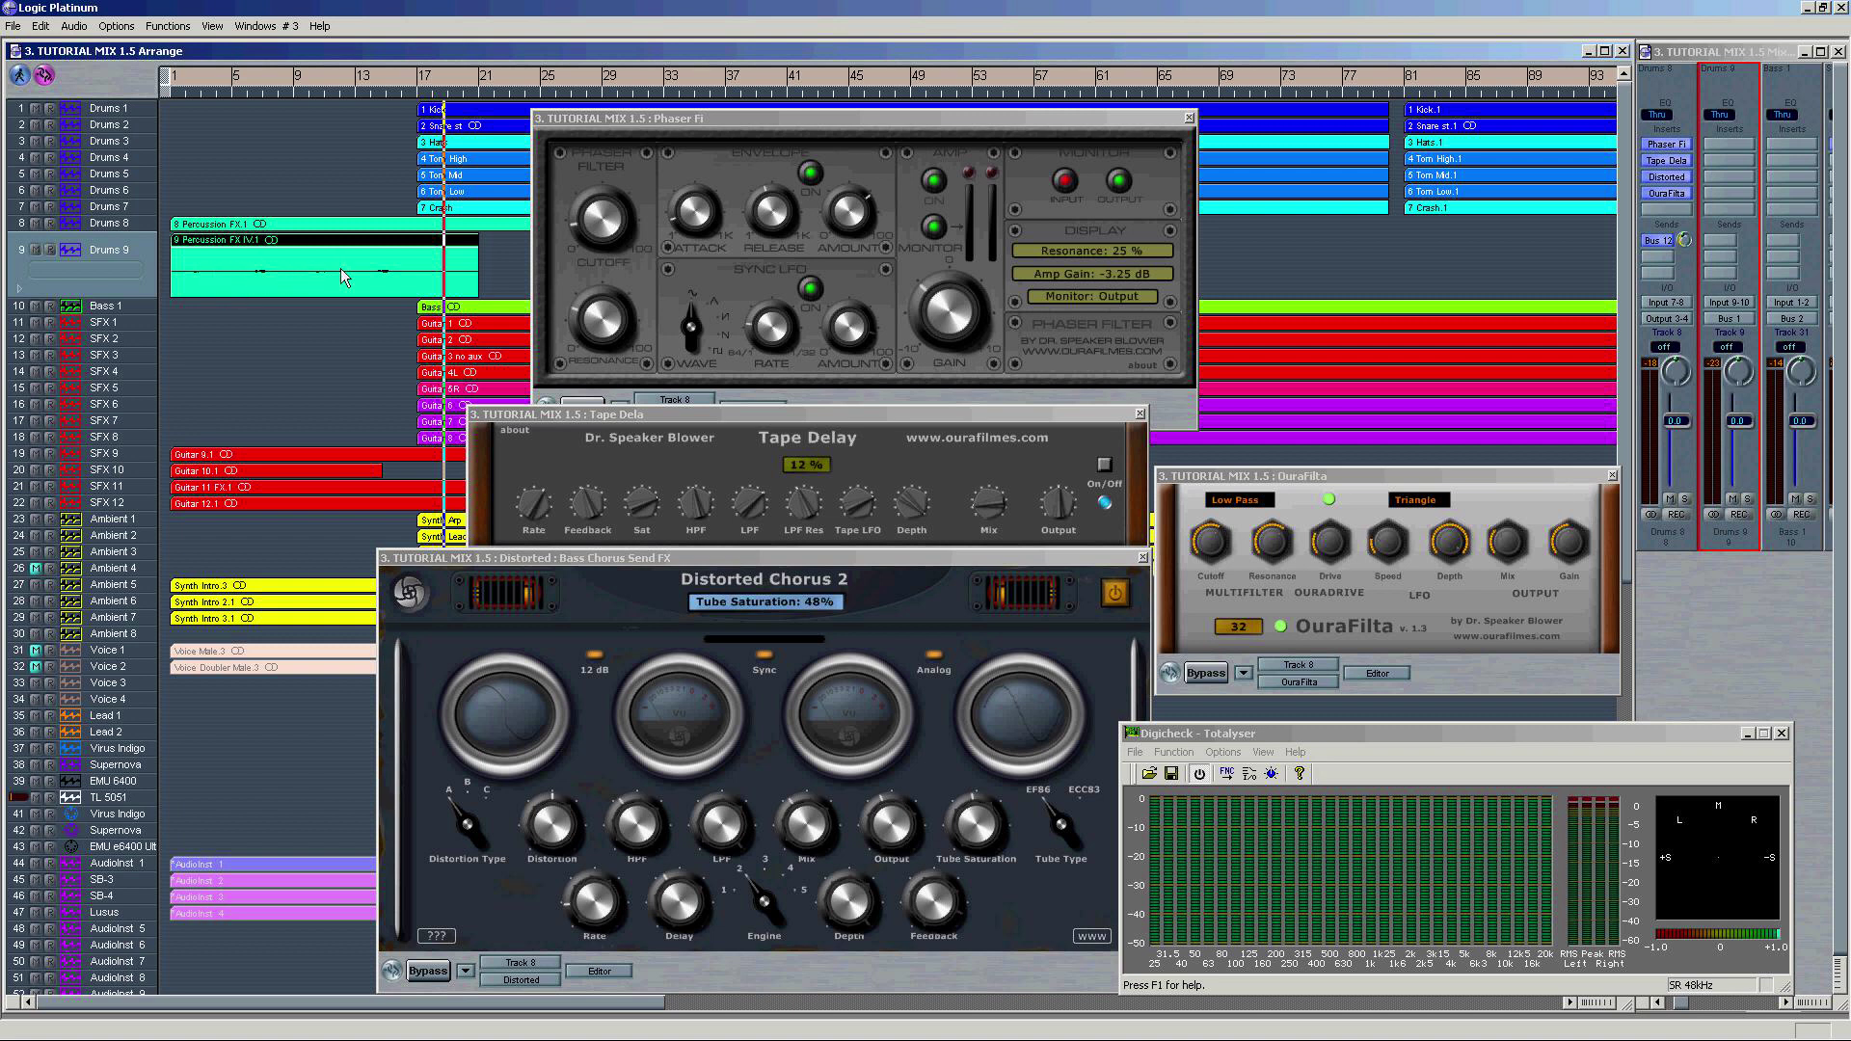
pyautogui.click(1755, 333)
pyautogui.click(1733, 303)
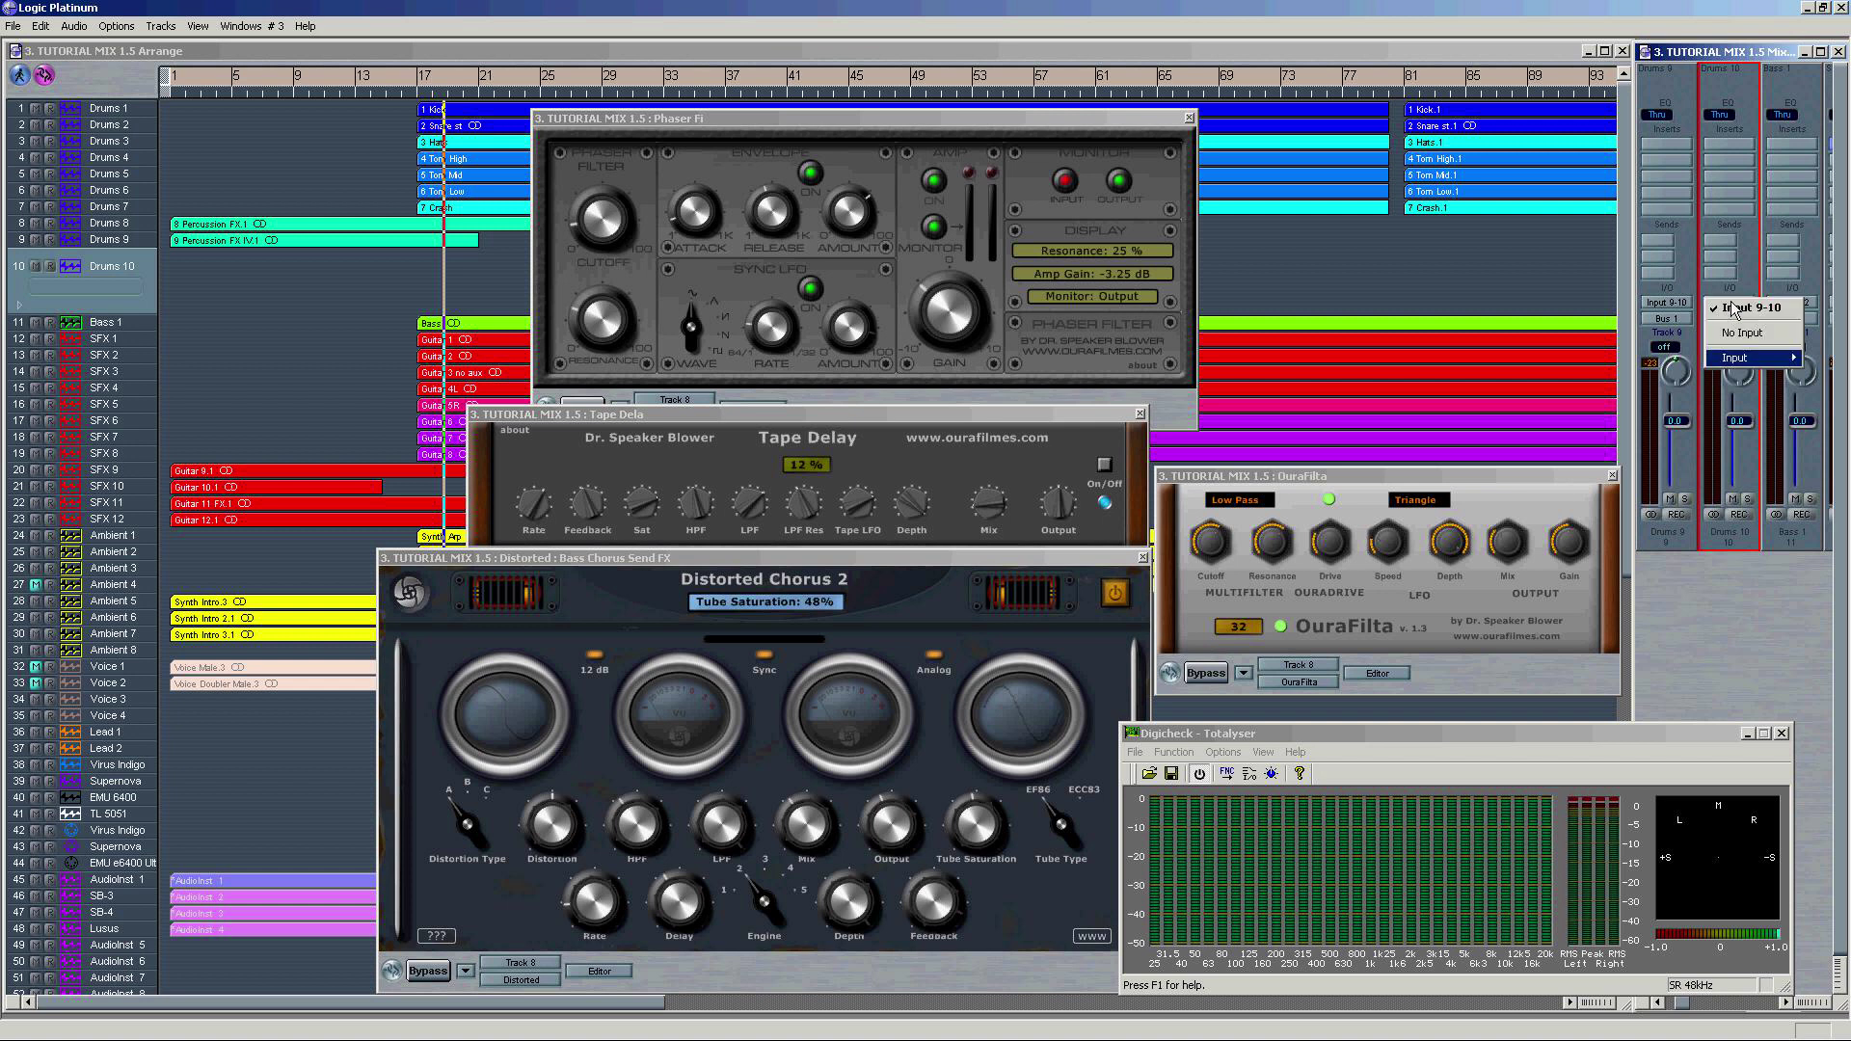
pyautogui.moveTo(1741, 358)
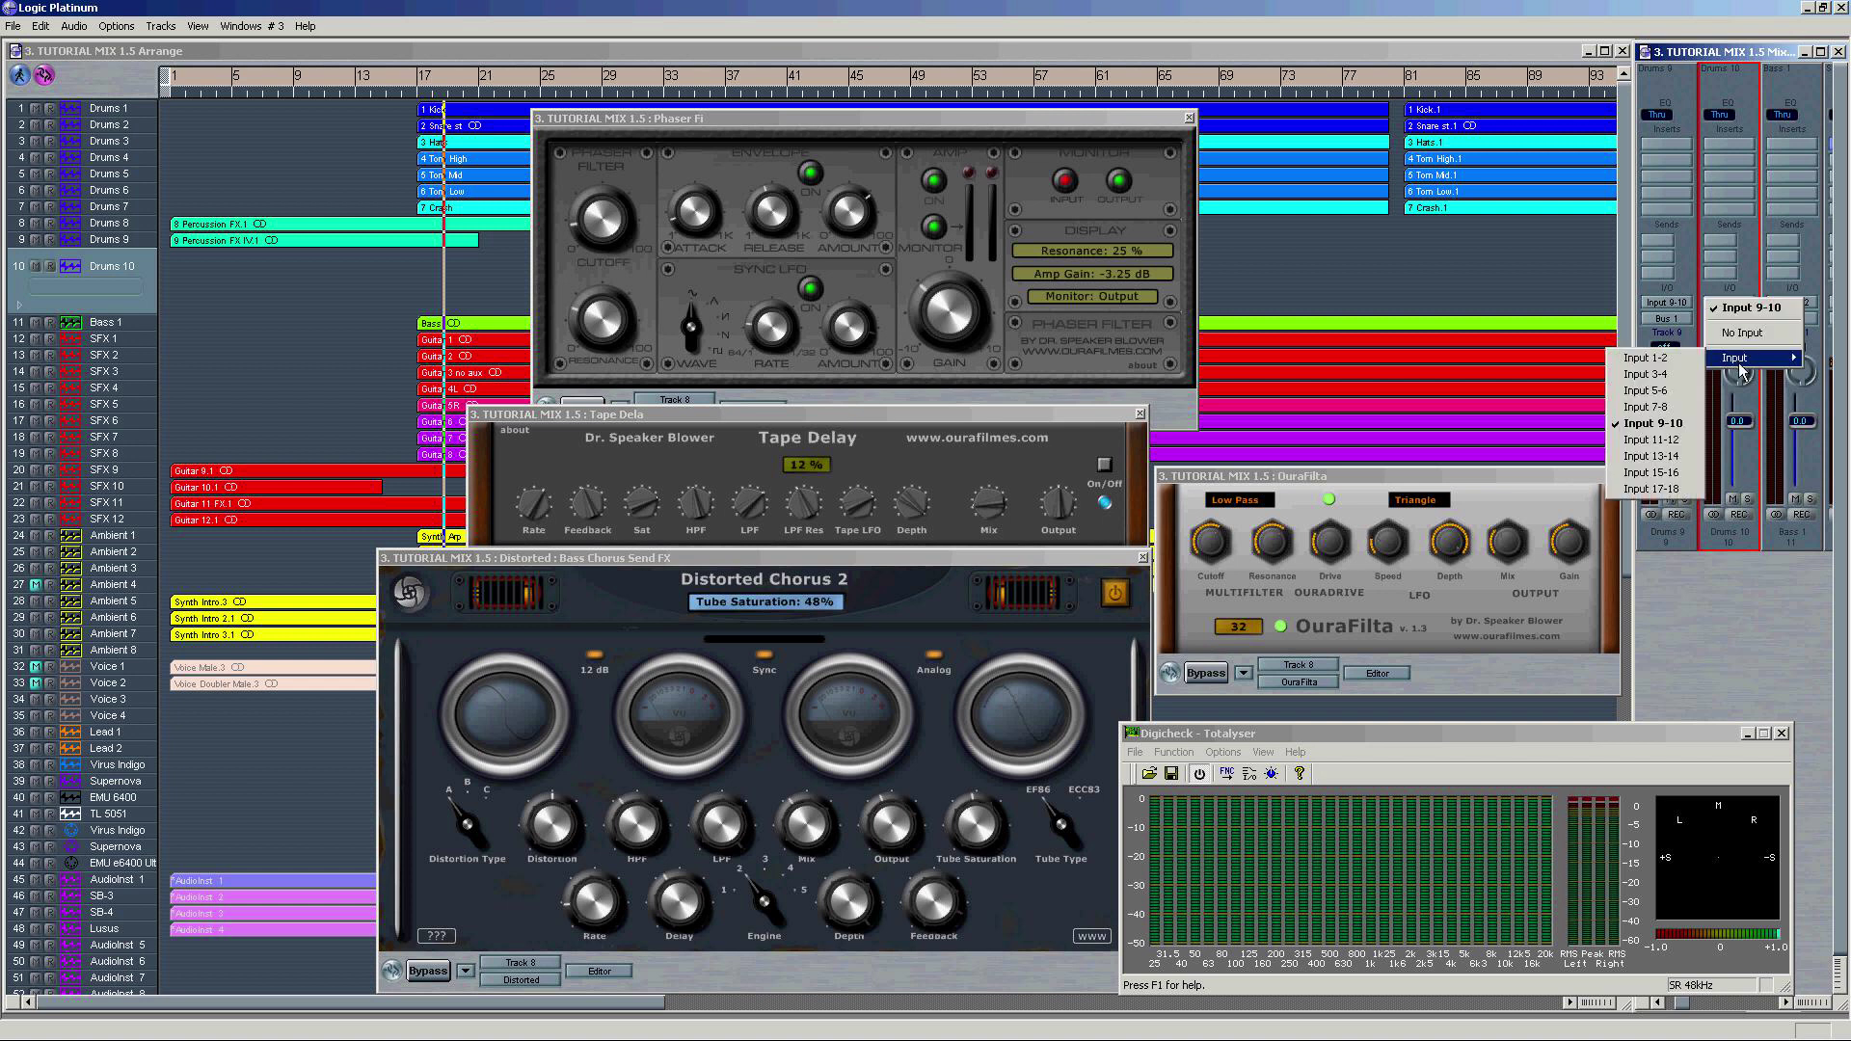
pyautogui.click(1655, 406)
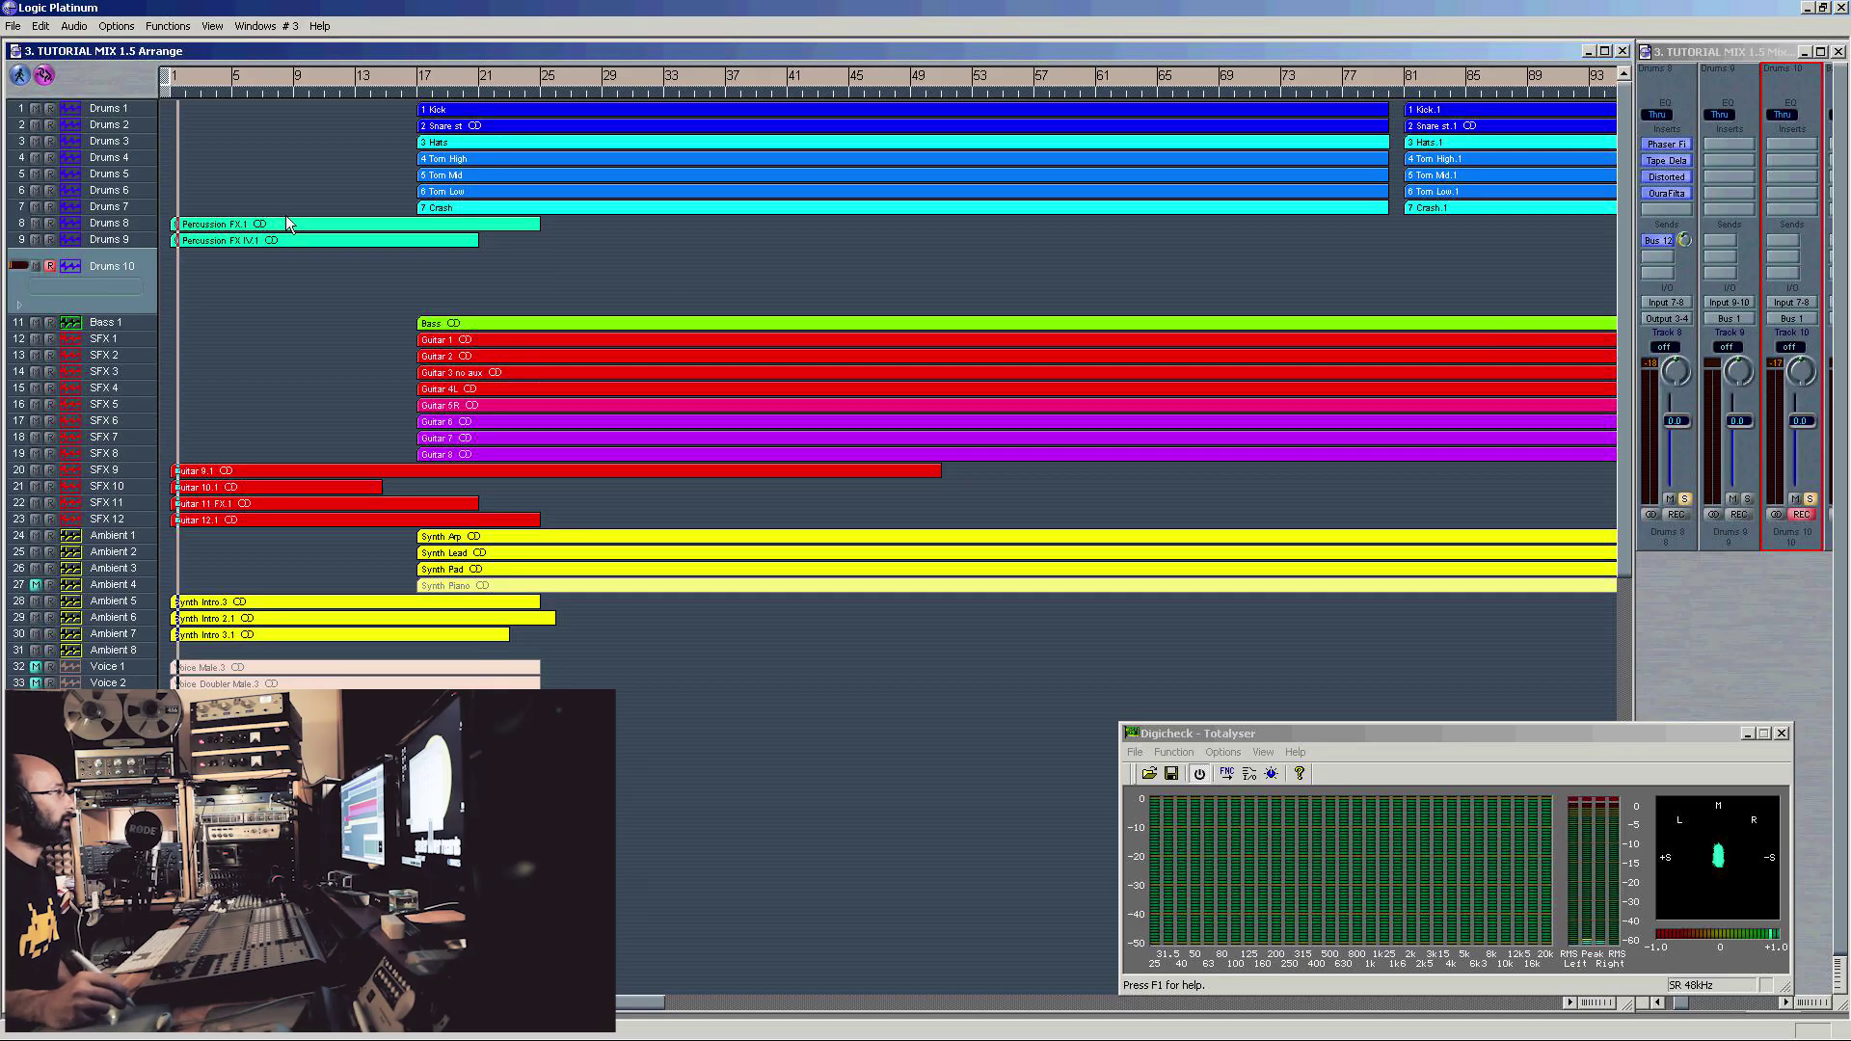
# Step: Play Drums 8 and move its pan during playback to audition the stereo placement
pyautogui.click(92, 227)
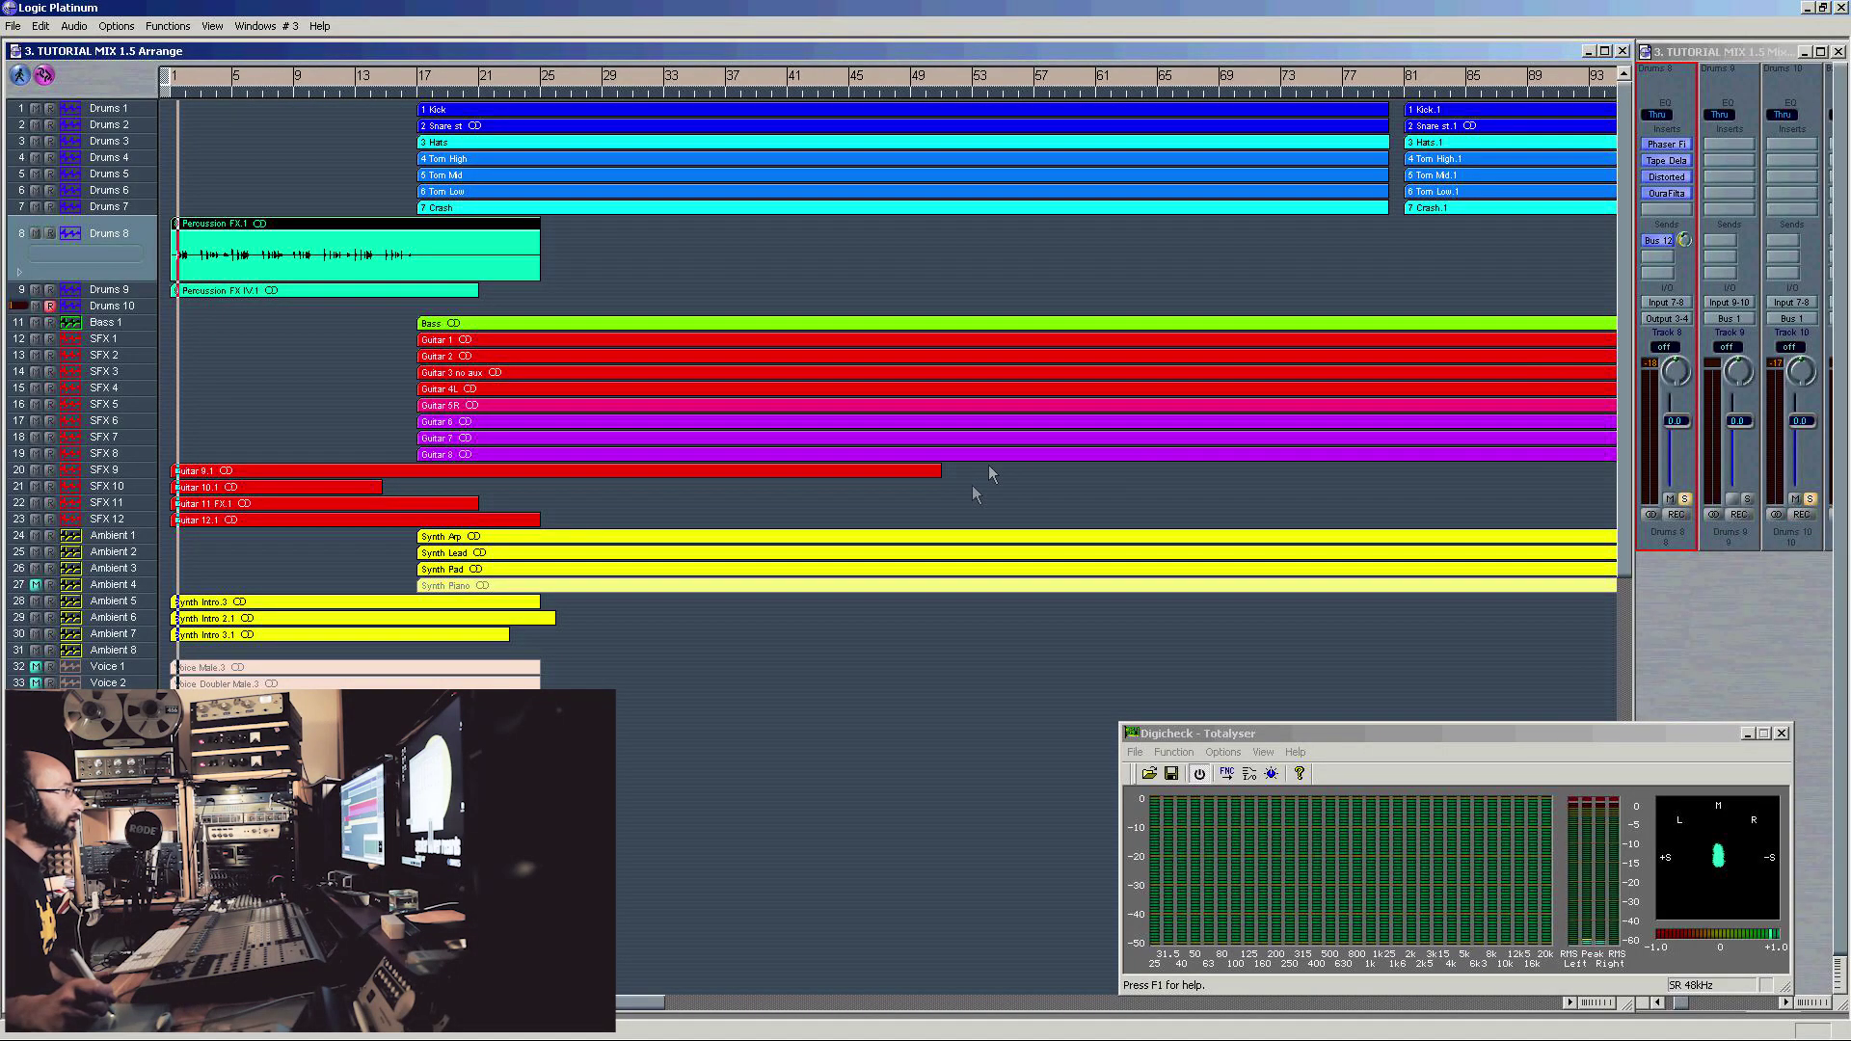
pyautogui.press('space')
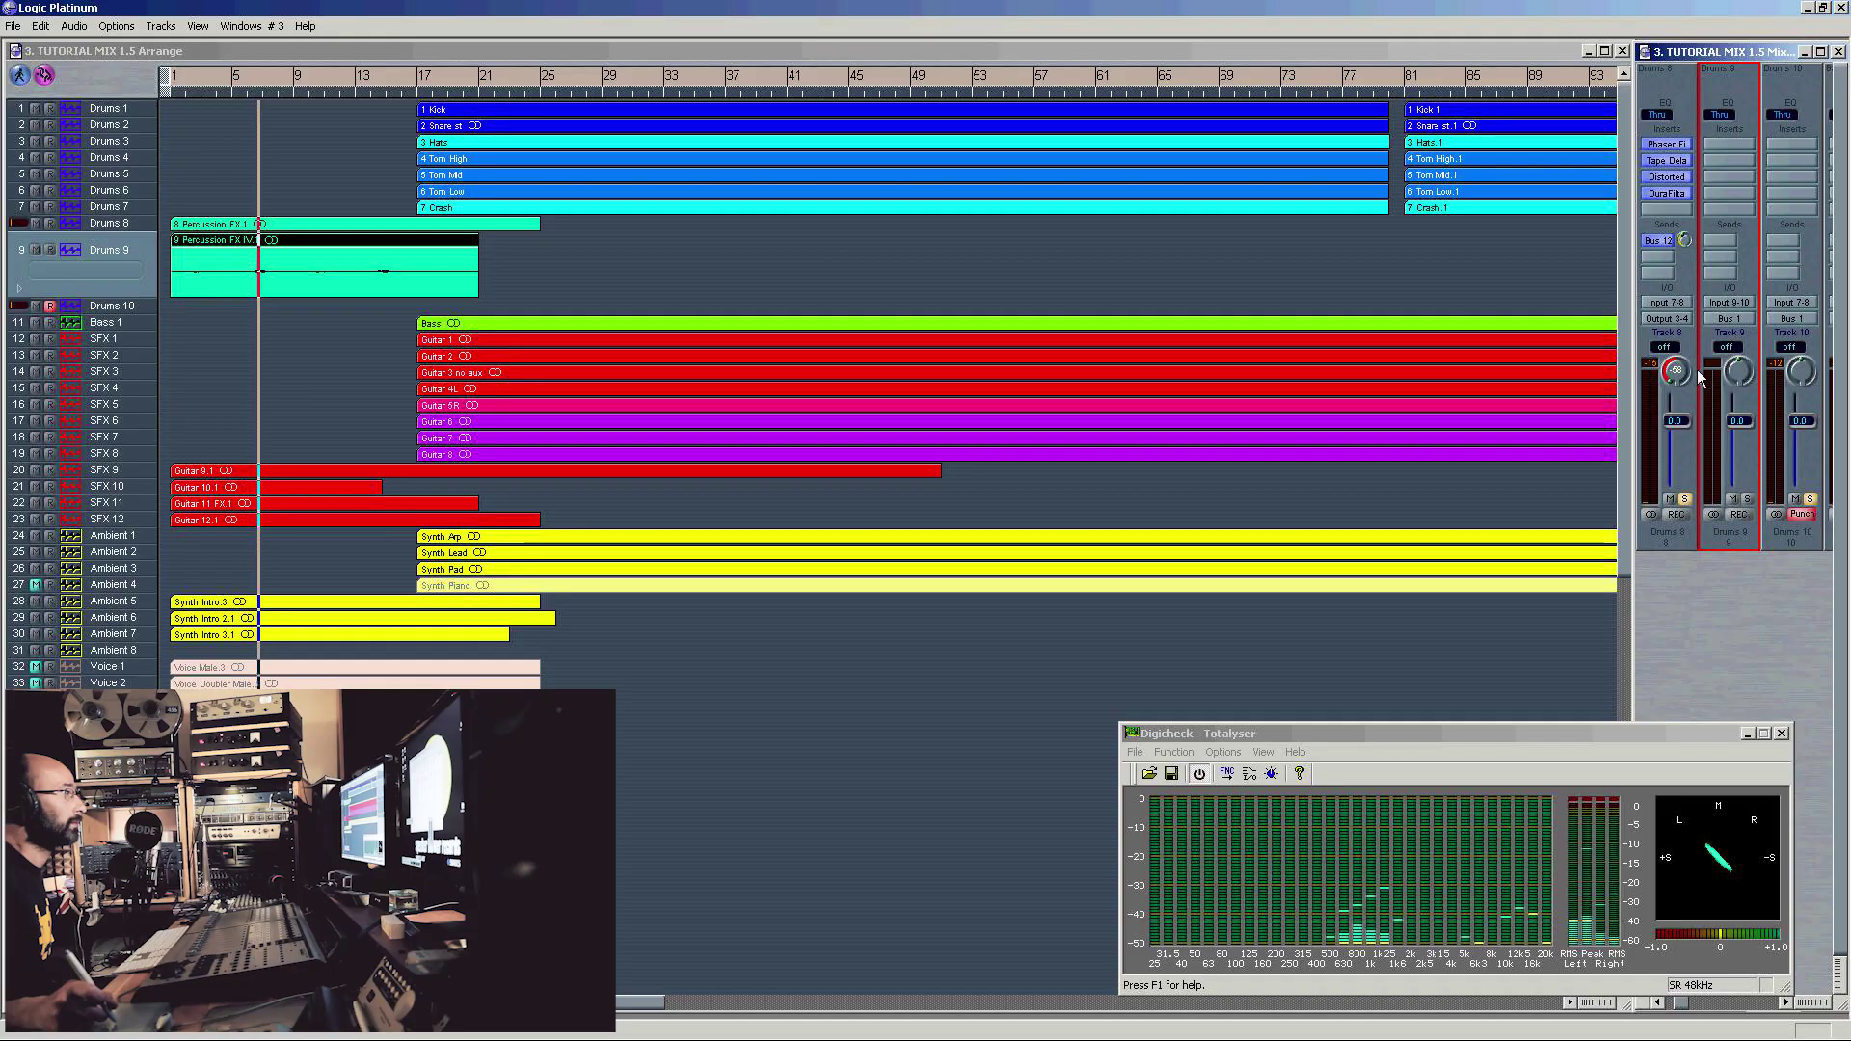
pyautogui.click(1673, 376)
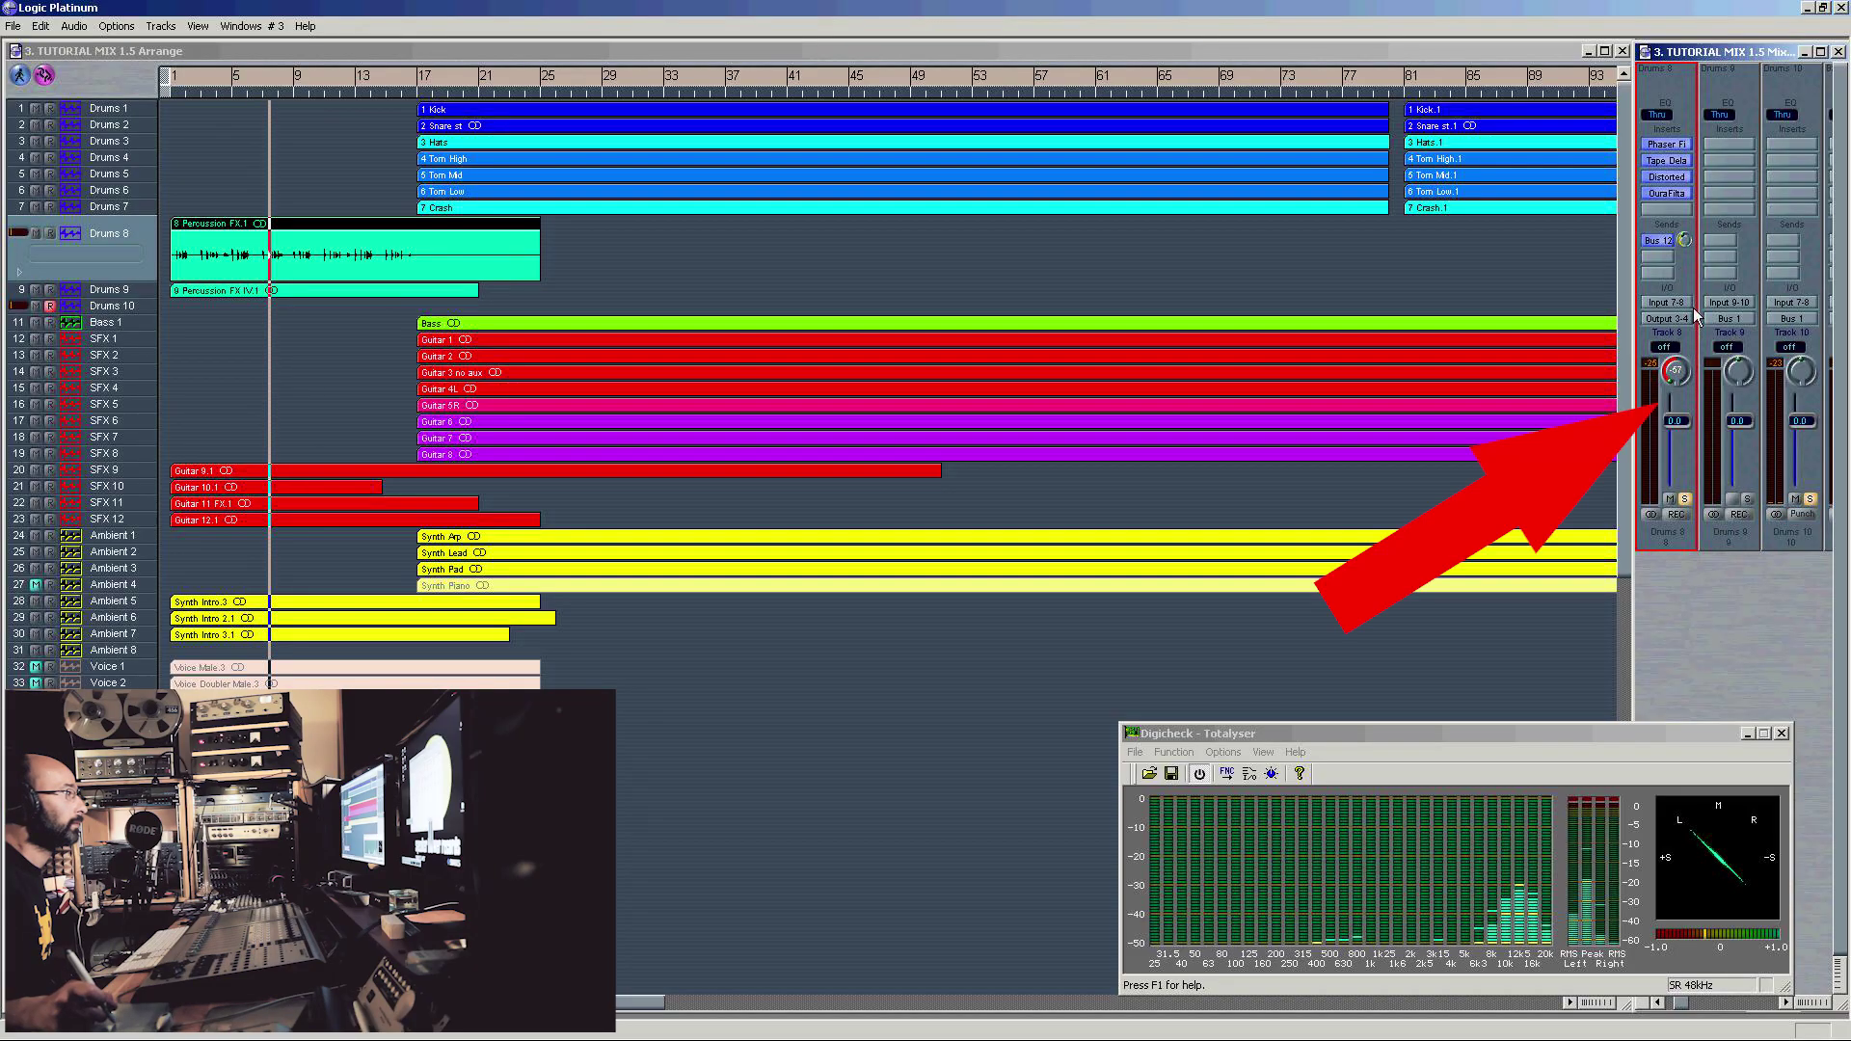
pyautogui.moveTo(1673, 376); pyautogui.dragTo(1674, 378)
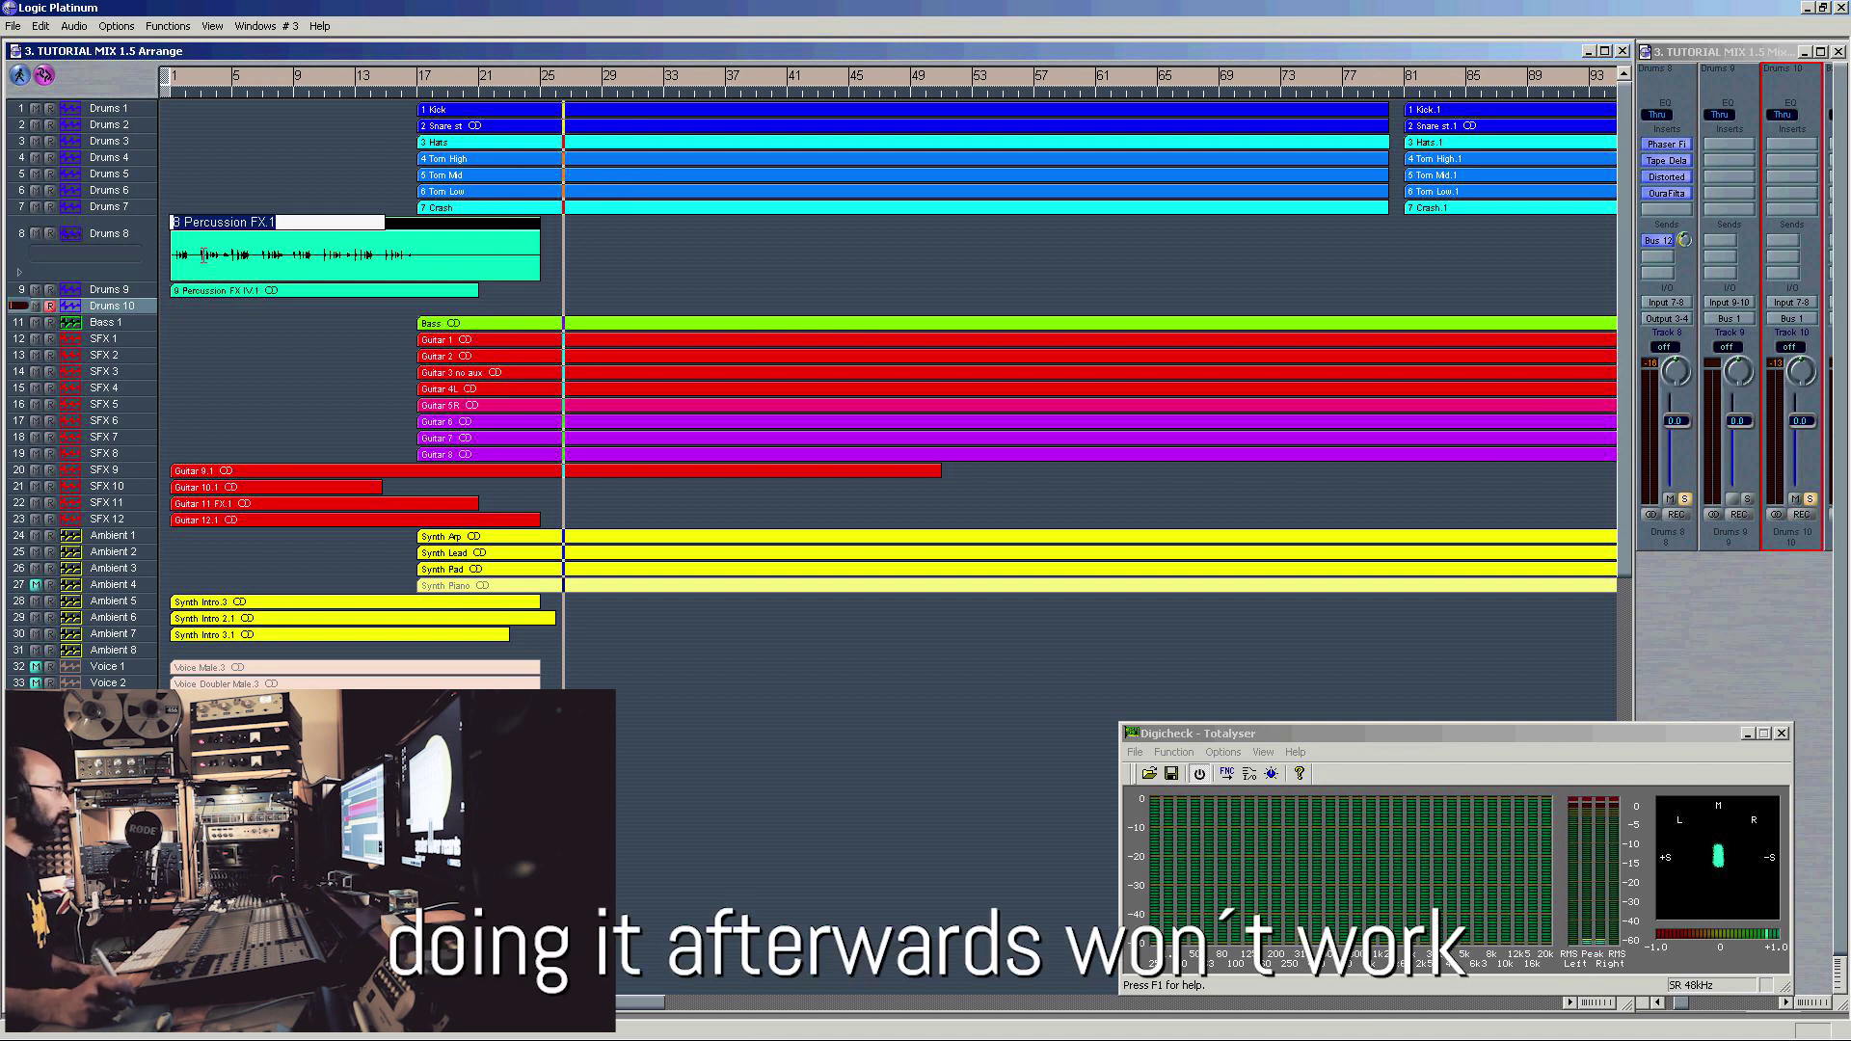
# Step: Rename the Drums 10 track after the Percussion FX.1 region on Drums 8 and start recording onto it
pyautogui.click(277, 161)
pyautogui.click(119, 311)
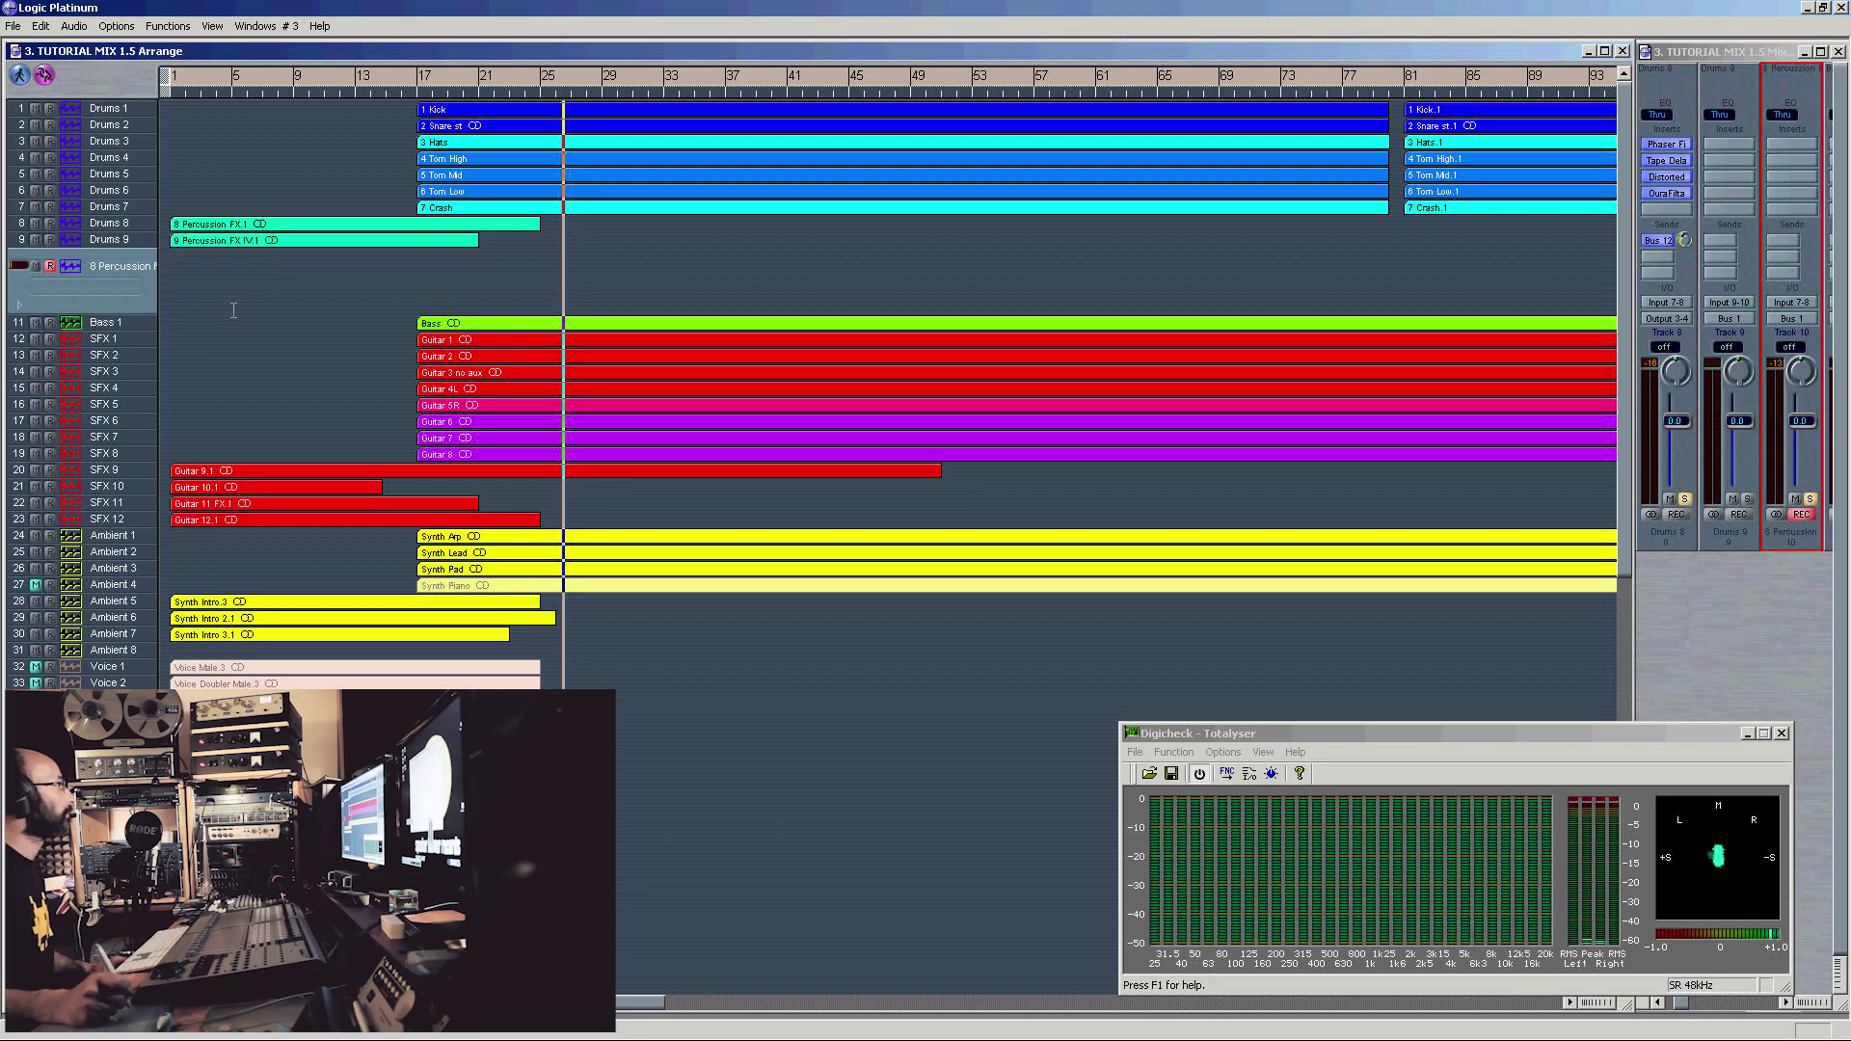
pyautogui.press('KP_Multiply')
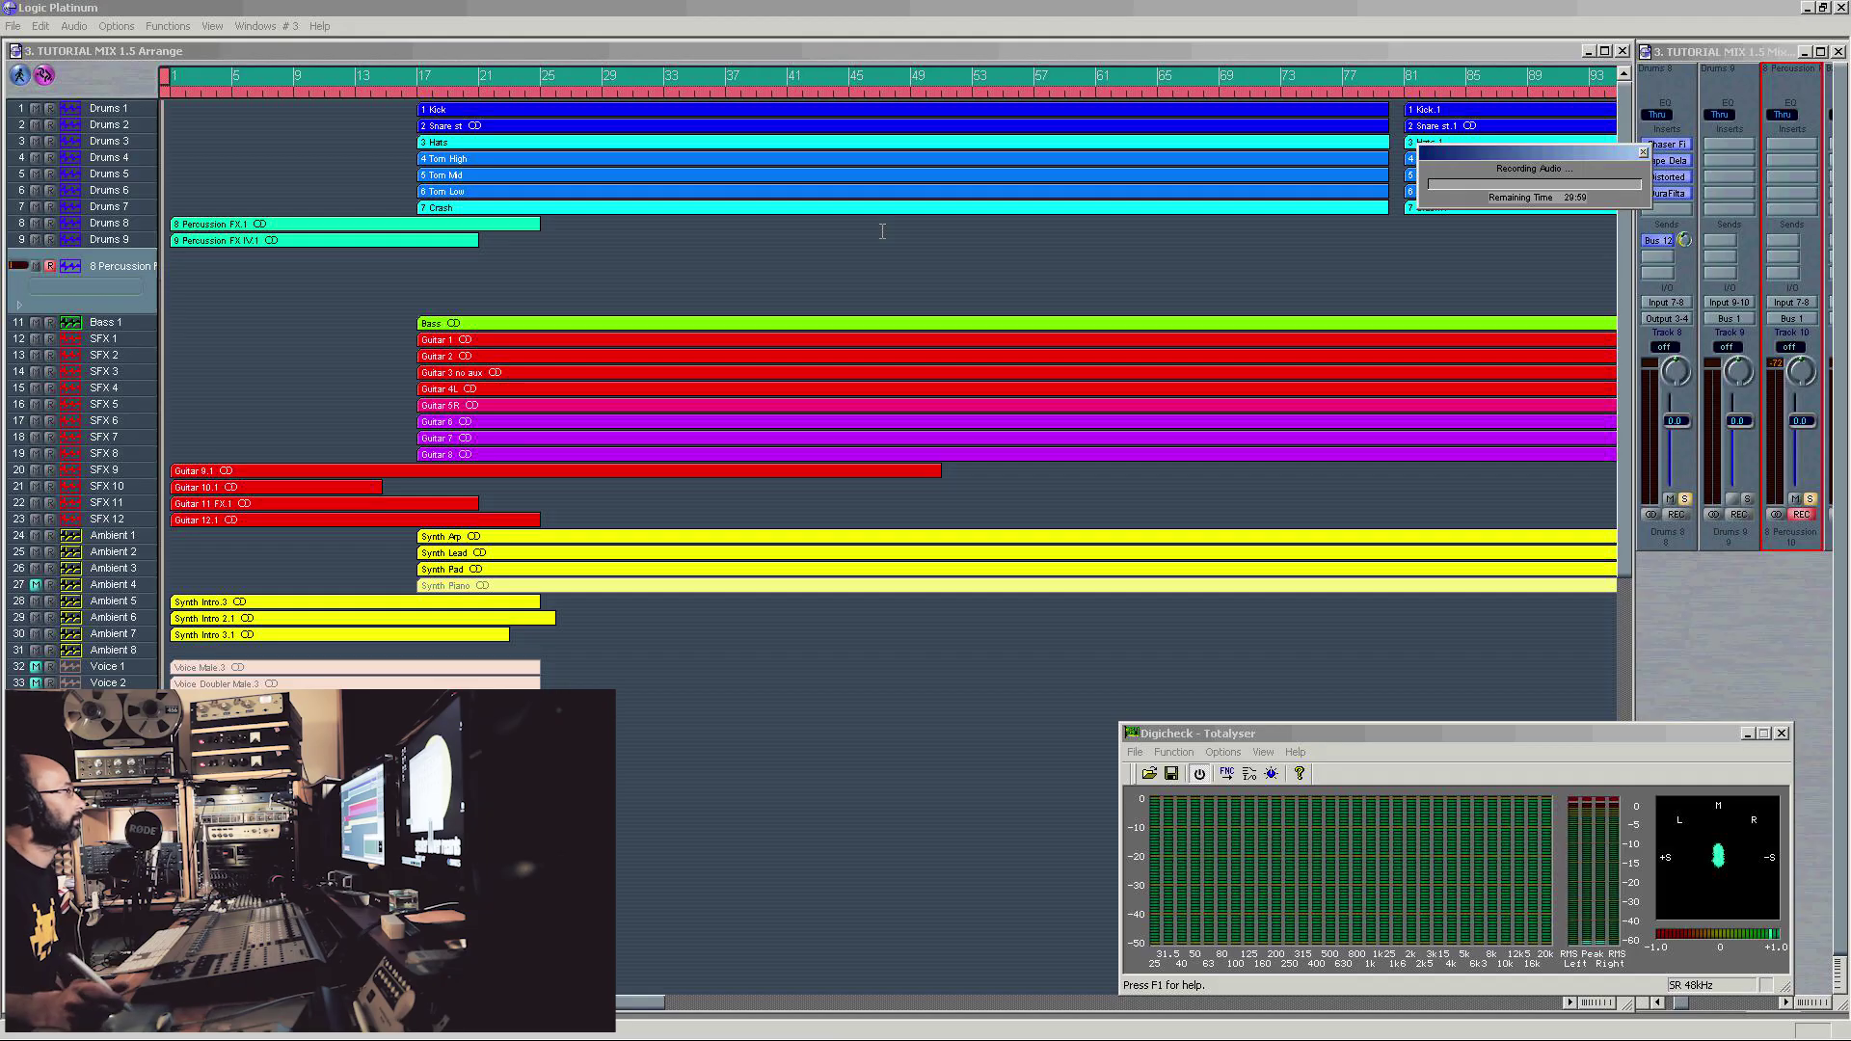
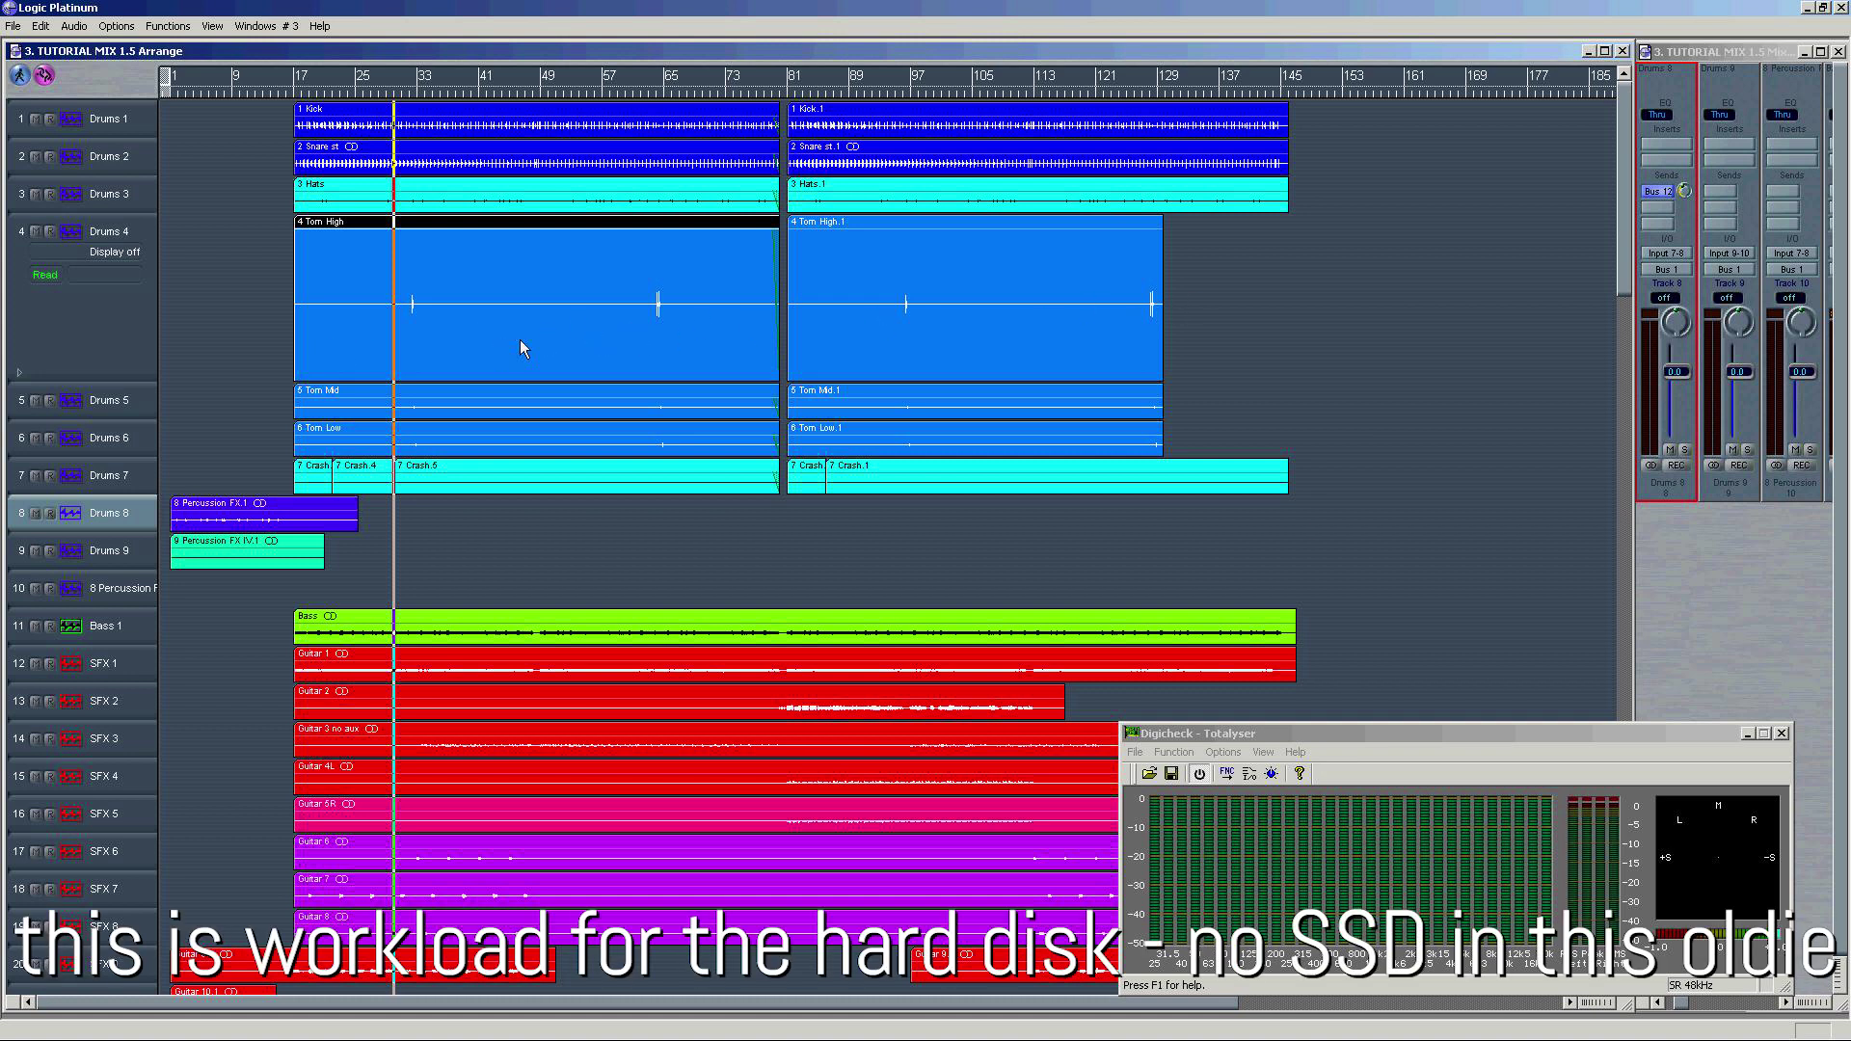
# Step: Split the first Tom High region on Drums 4 before and after the hits near bars 32 and 64
pyautogui.hotkey('ctrl', 'Right')
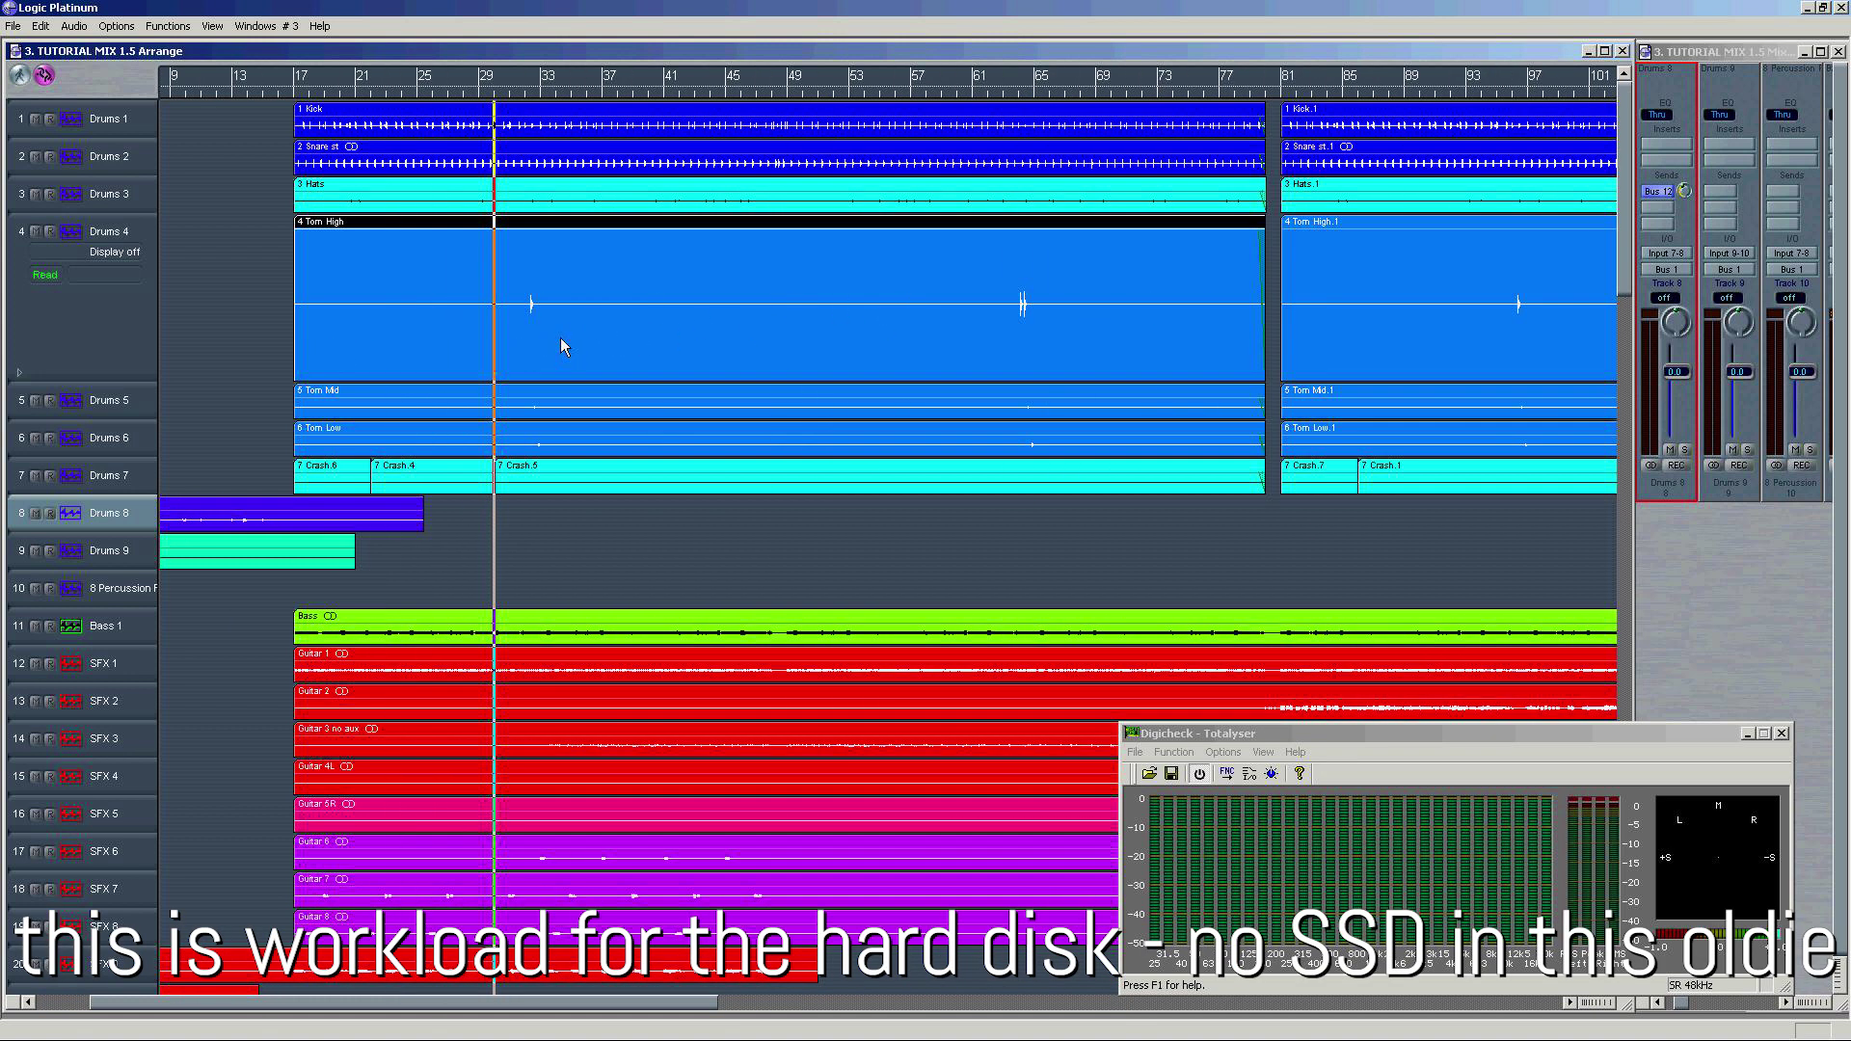
pyautogui.press('Escape')
pyautogui.click(518, 333)
pyautogui.moveTo(623, 336); pyautogui.dragTo(519, 336)
pyautogui.click(547, 338)
pyautogui.click(1007, 331)
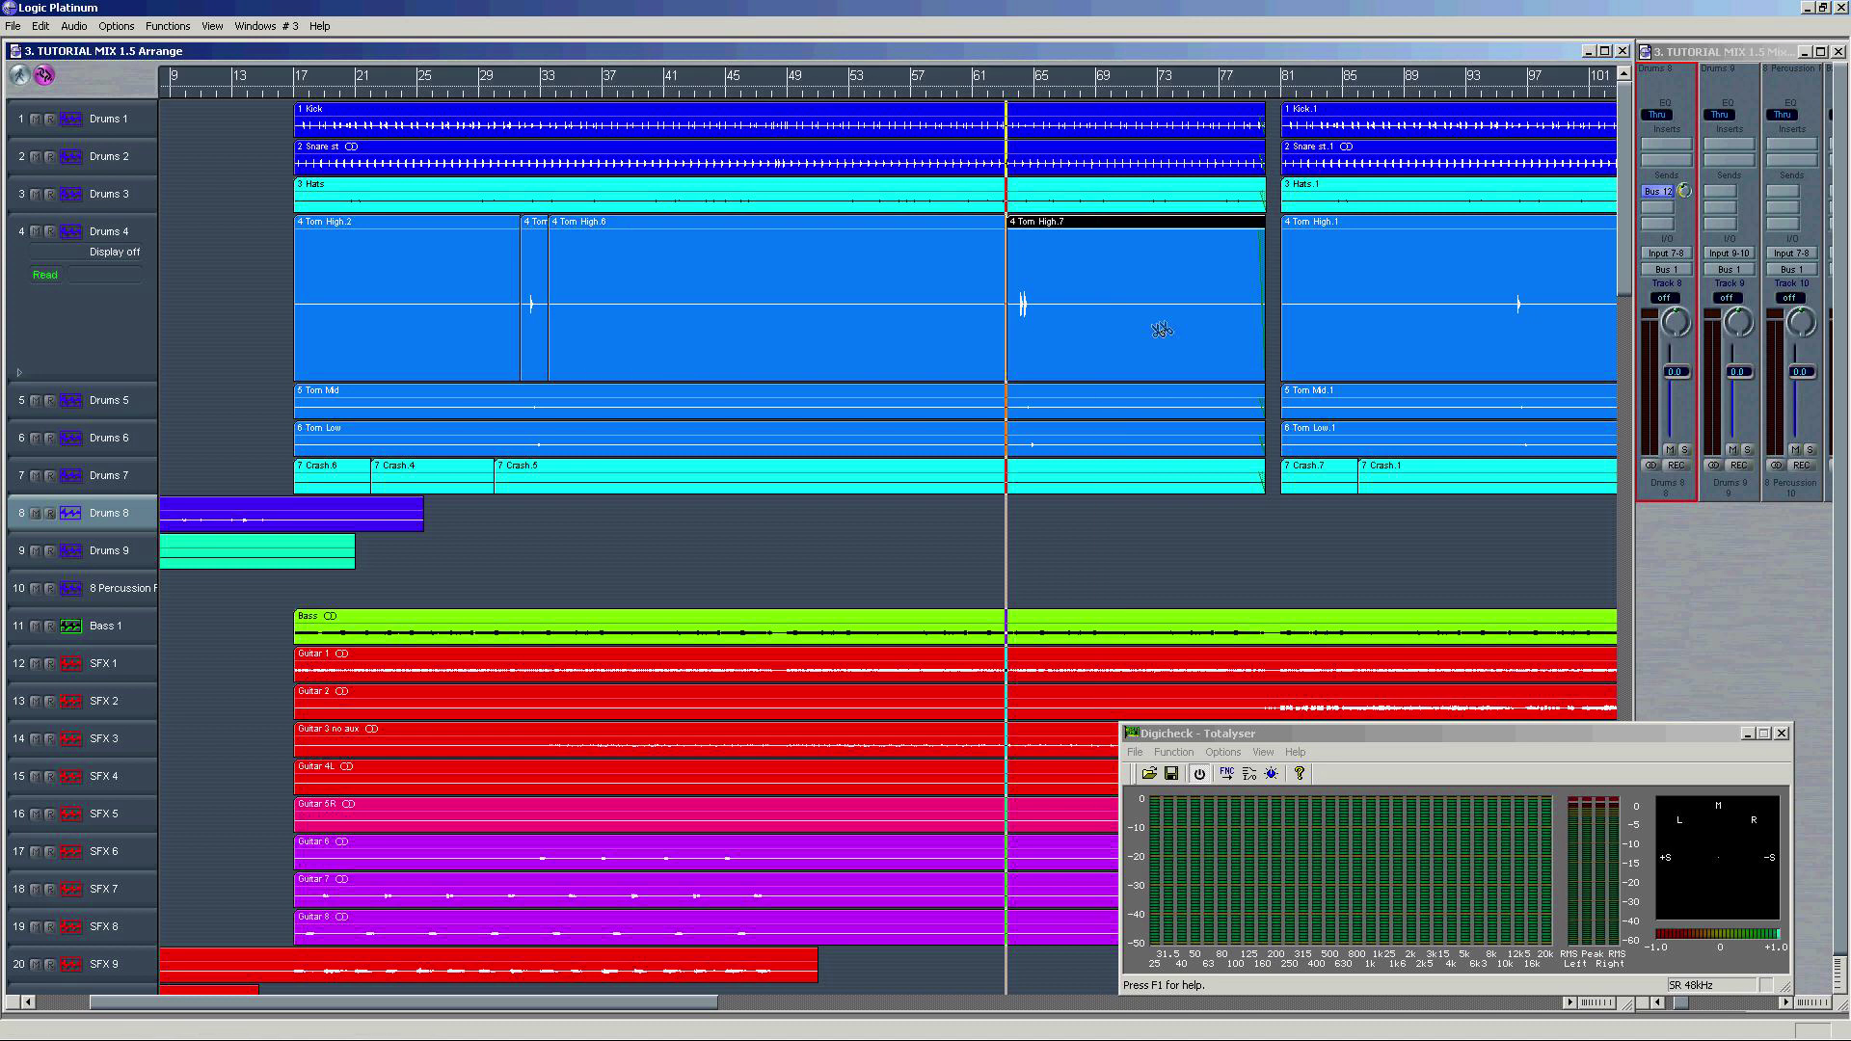
pyautogui.moveTo(1082, 347); pyautogui.dragTo(1042, 351)
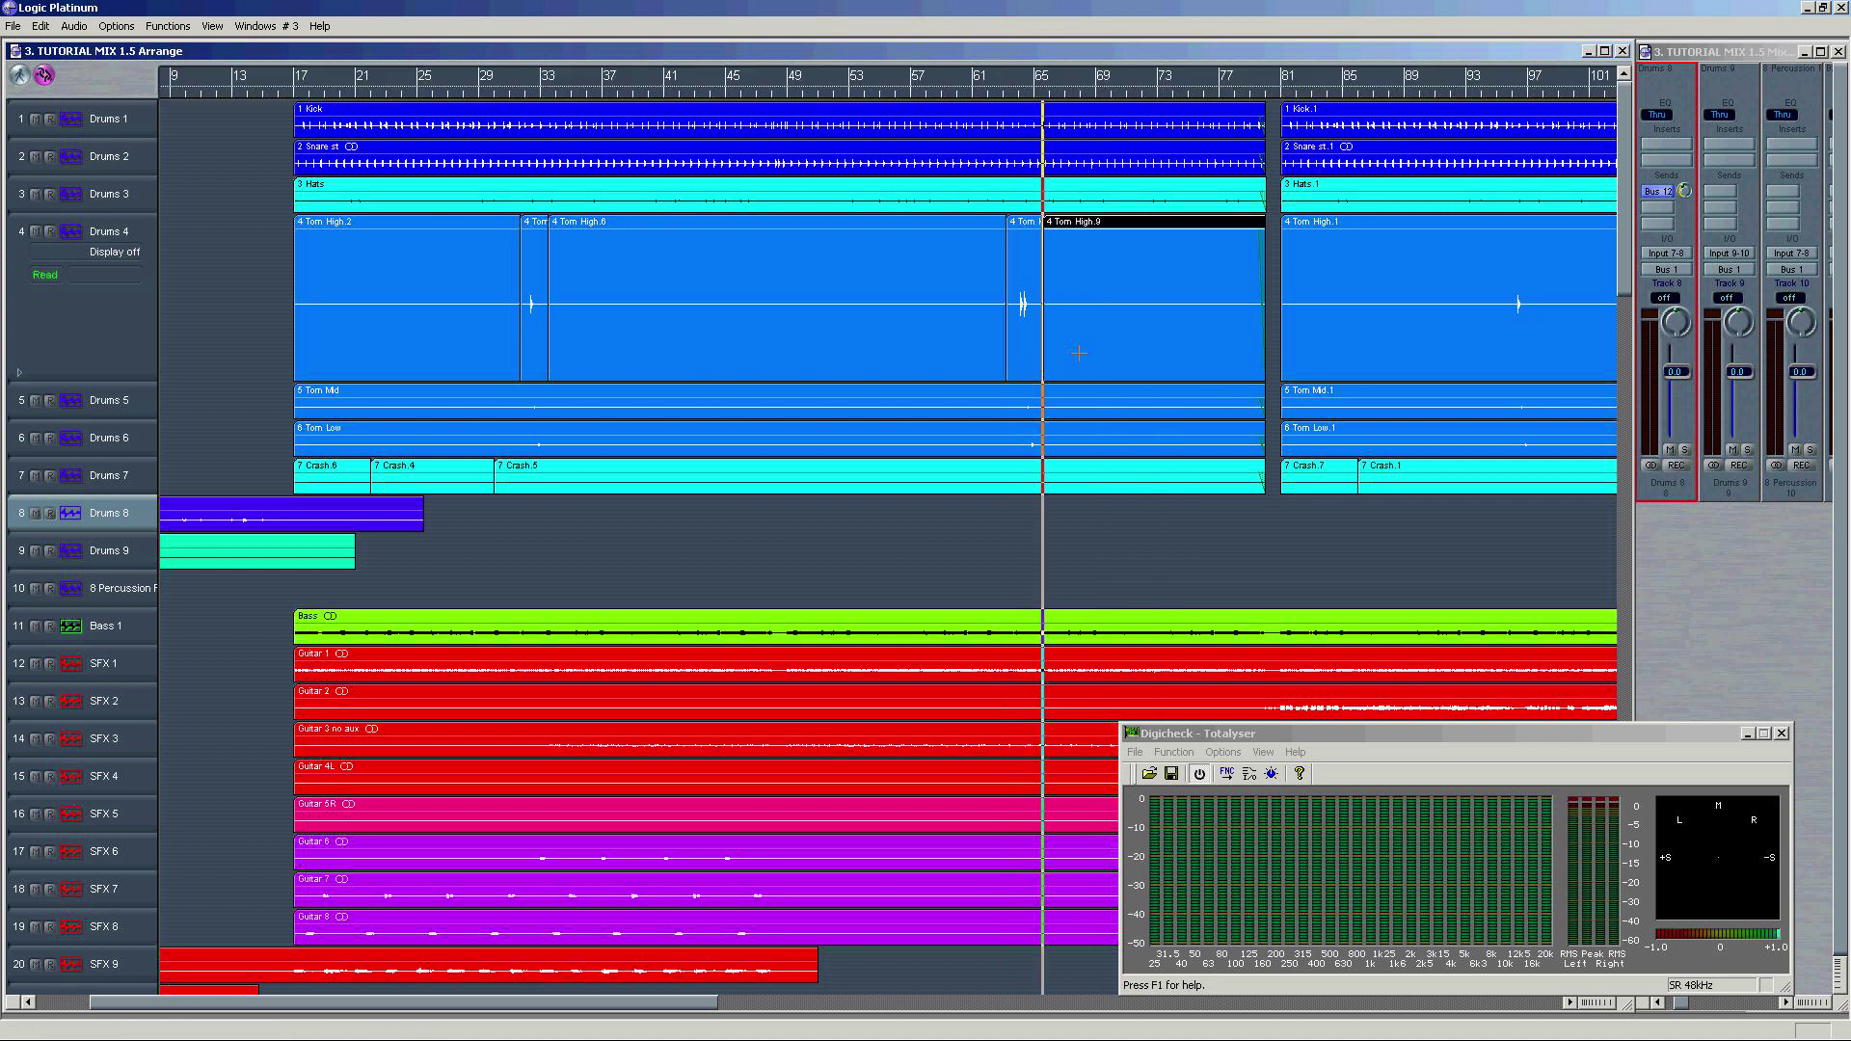
# Step: Split the Tom High.1 region on Drums 4 around the hit near bar 96 and before the one near bar 128
pyautogui.click(803, 993)
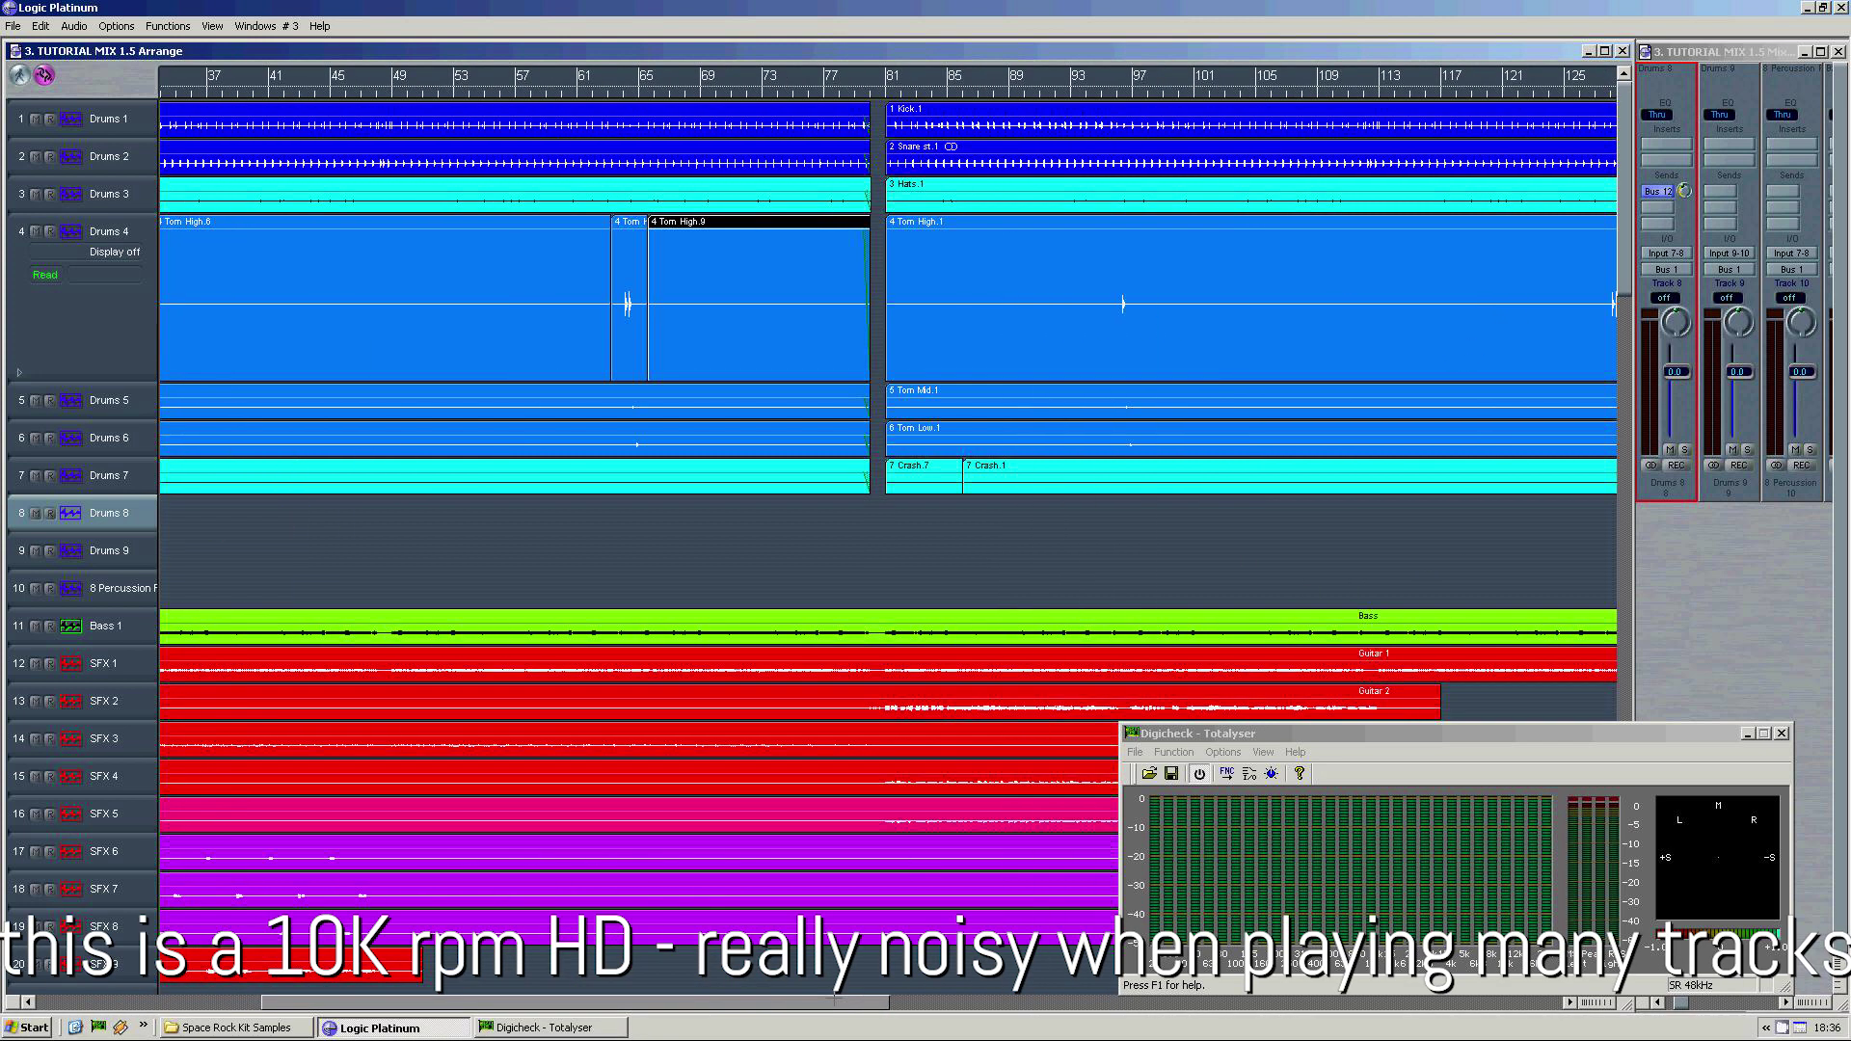
pyautogui.moveTo(833, 996); pyautogui.dragTo(910, 996)
pyautogui.moveTo(952, 357); pyautogui.dragTo(939, 356)
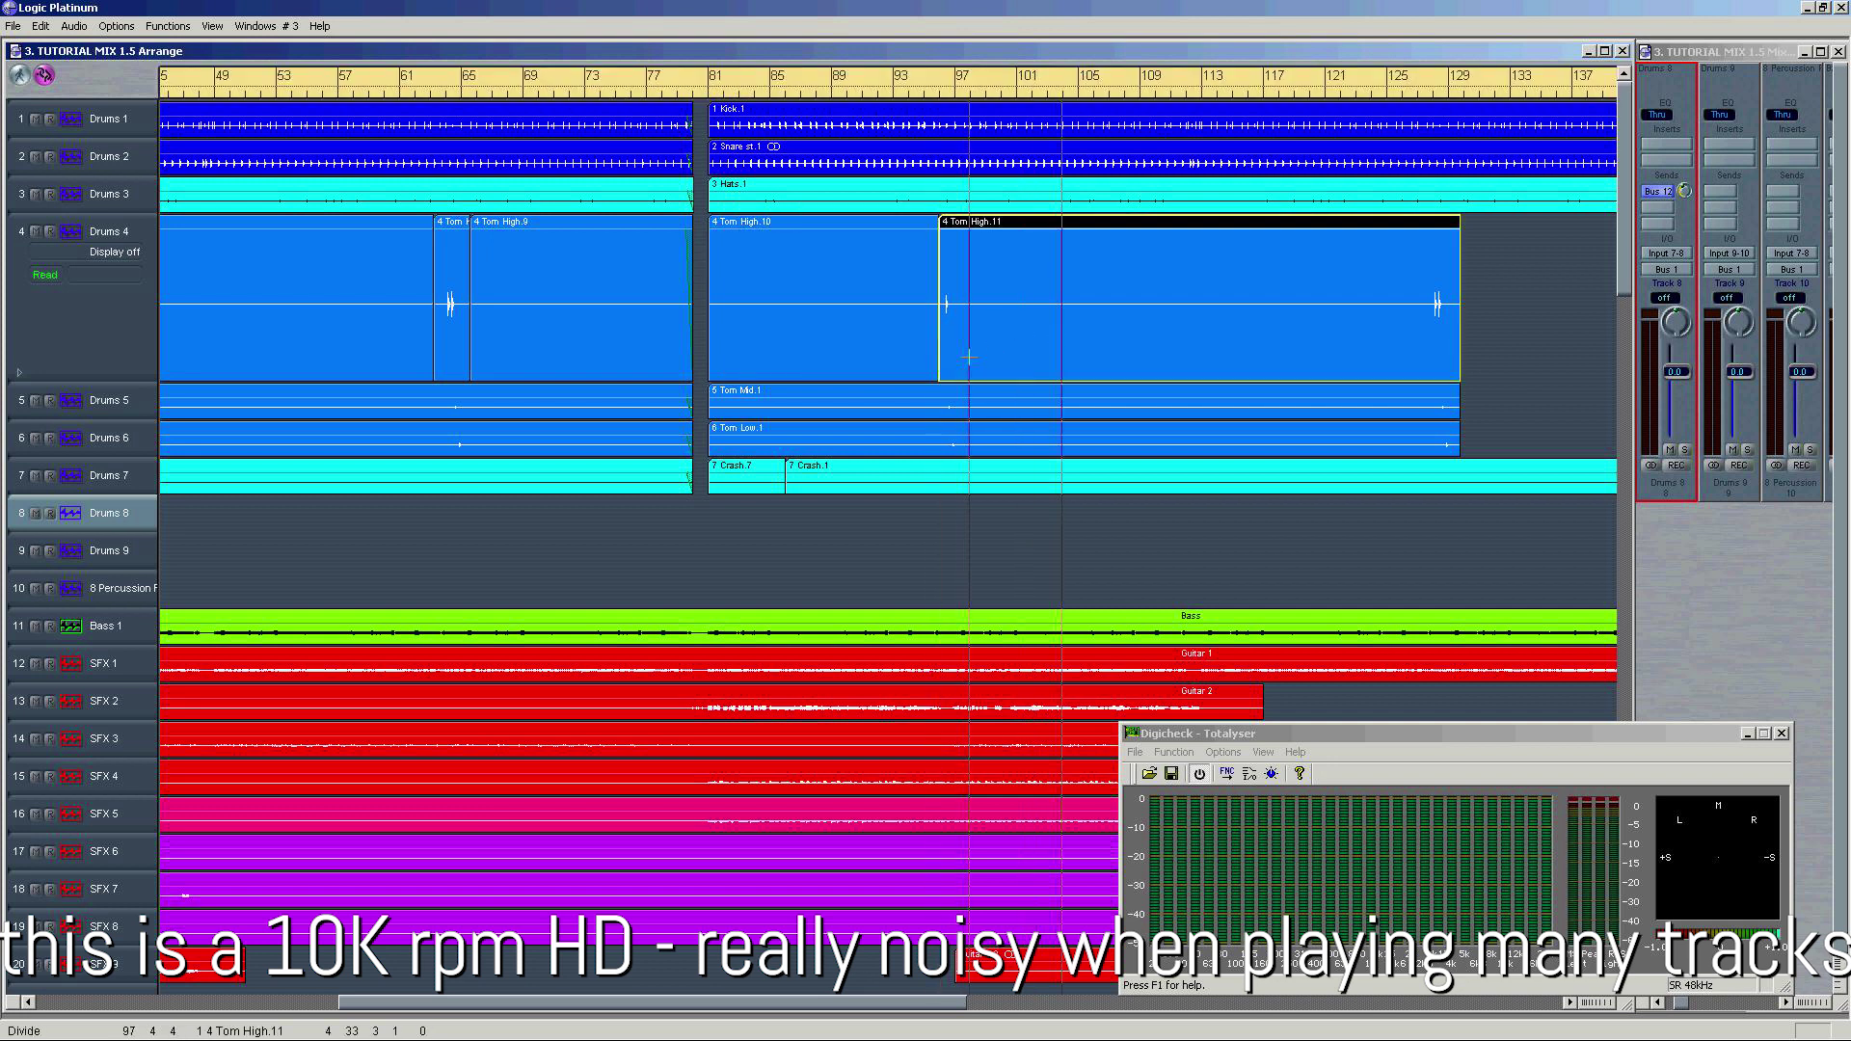
pyautogui.click(969, 357)
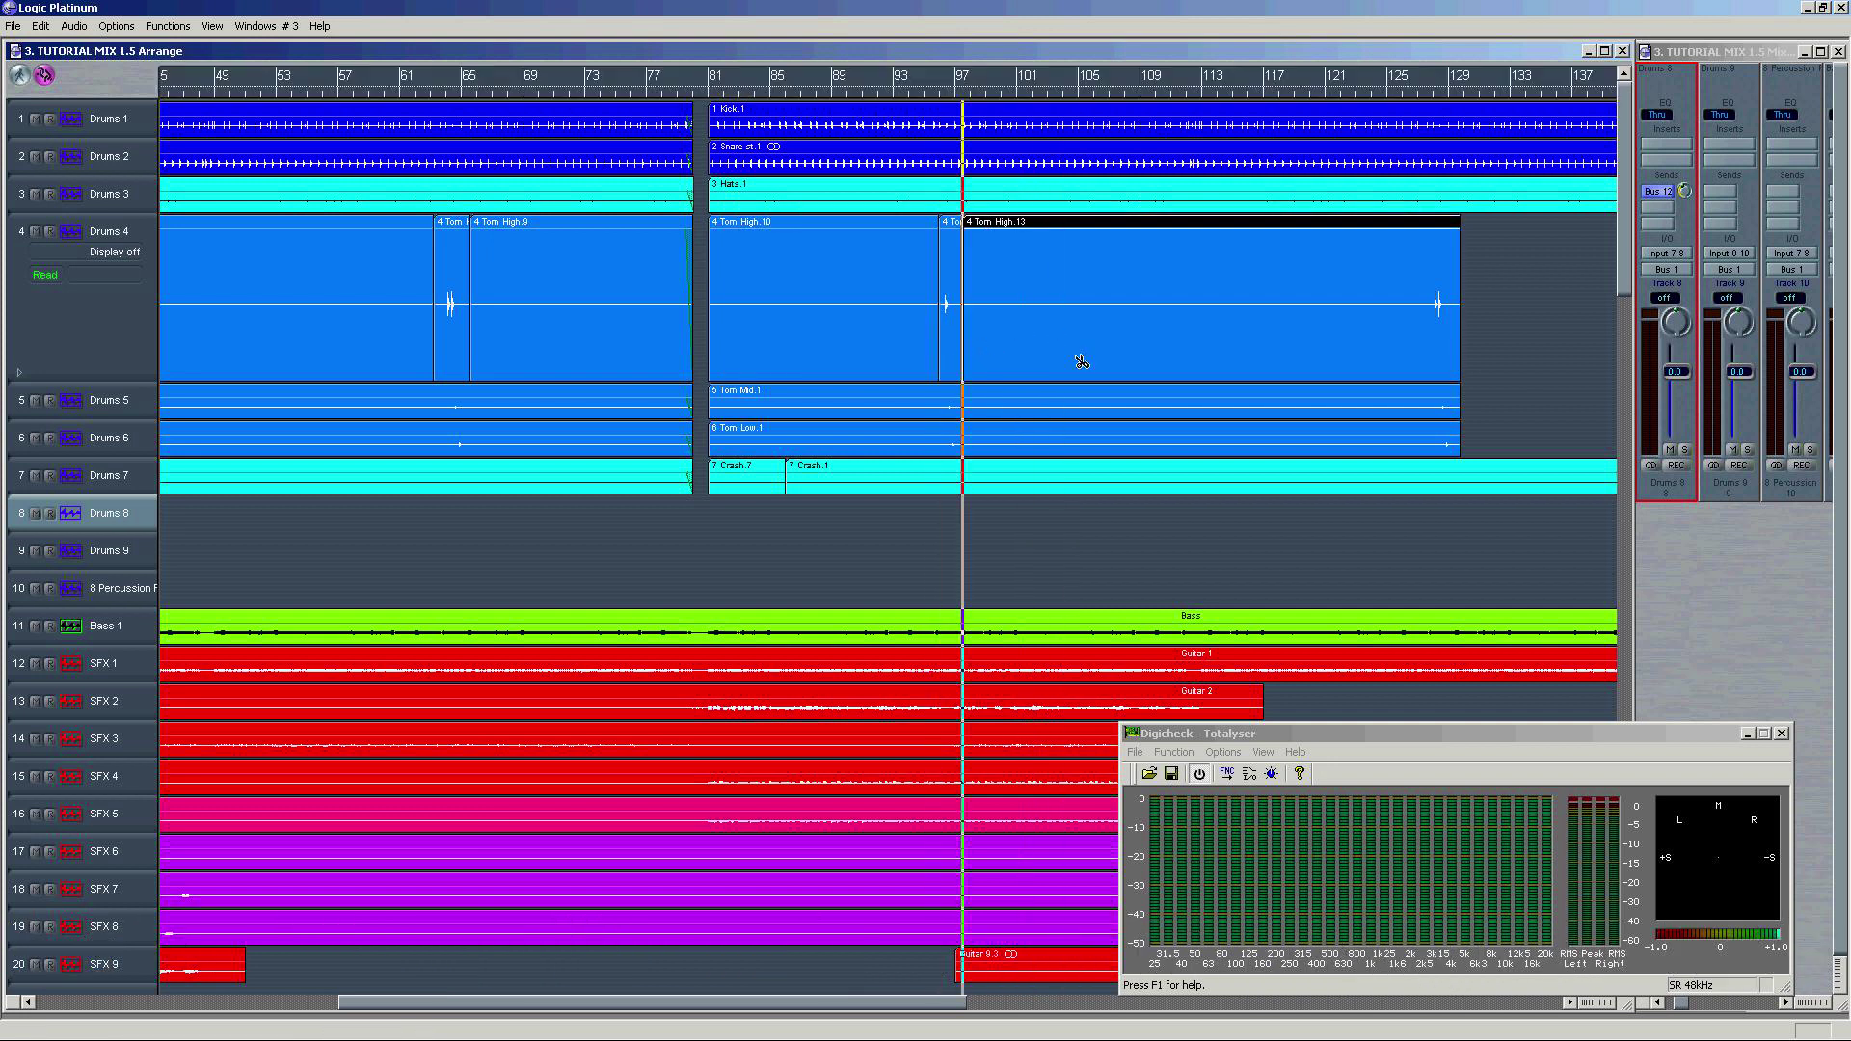
pyautogui.click(1424, 332)
# Step: Delete all silent Tom High sections on Drums 4, keeping only the short regions with hits
pyautogui.keyDown('shift'); pyautogui.click(791, 344); pyautogui.keyUp('shift')
pyautogui.keyDown('shift'); pyautogui.click(579, 343); pyautogui.keyUp('shift')
pyautogui.keyDown('shift'); pyautogui.click(282, 344); pyautogui.keyUp('shift')
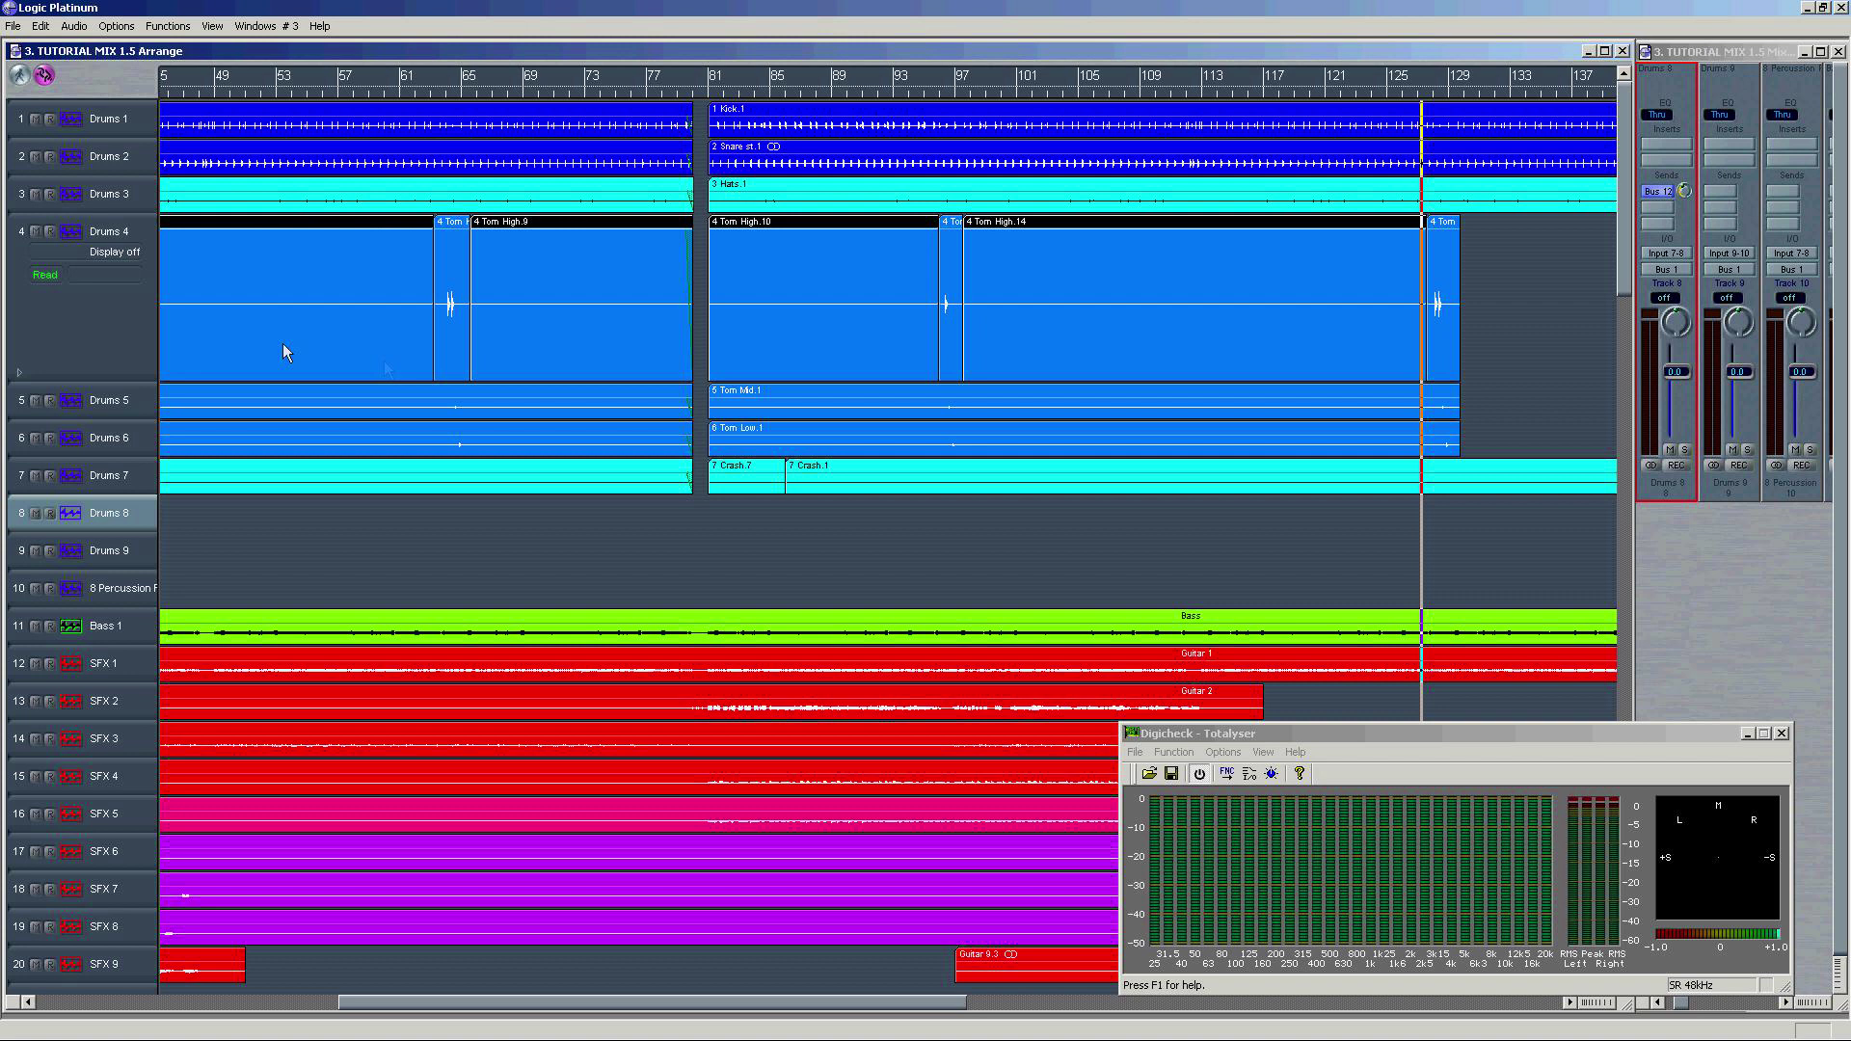
pyautogui.moveTo(355, 1005); pyautogui.dragTo(58, 1005)
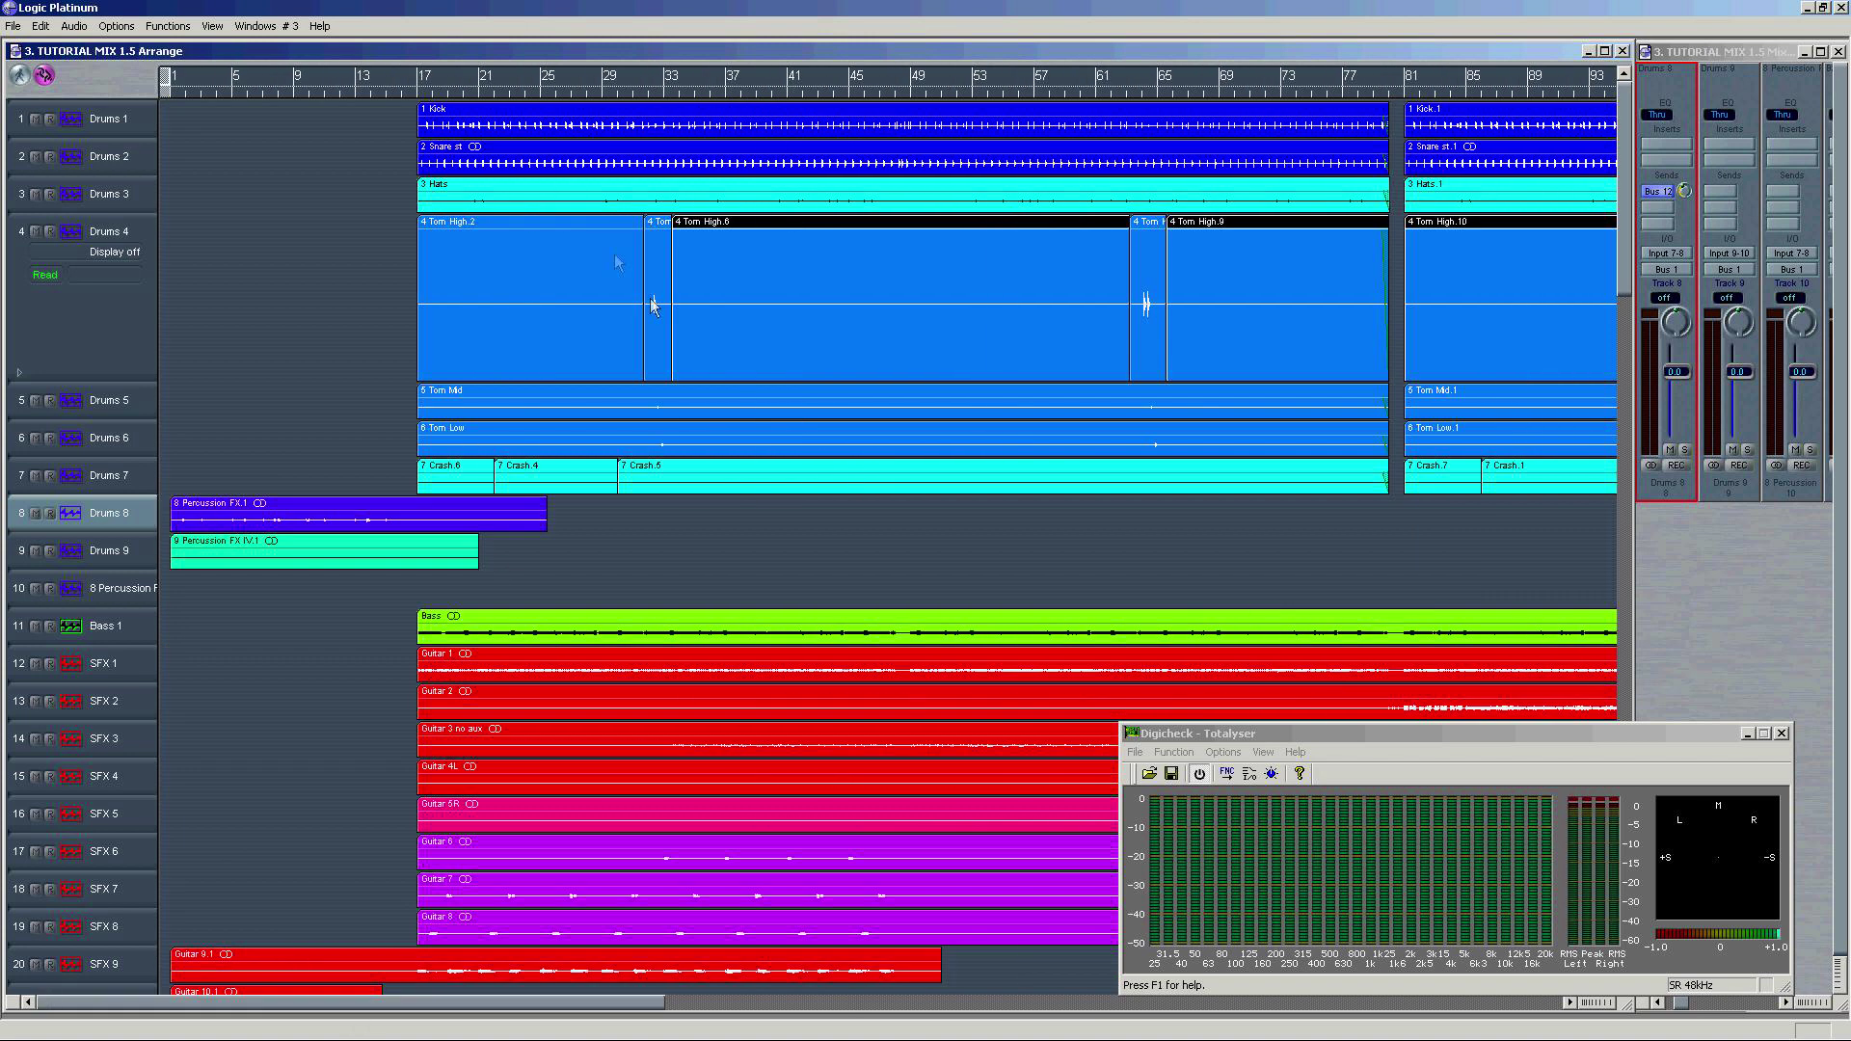
pyautogui.keyDown('shift'); pyautogui.click(536, 276); pyautogui.keyUp('shift')
pyautogui.press('Delete')
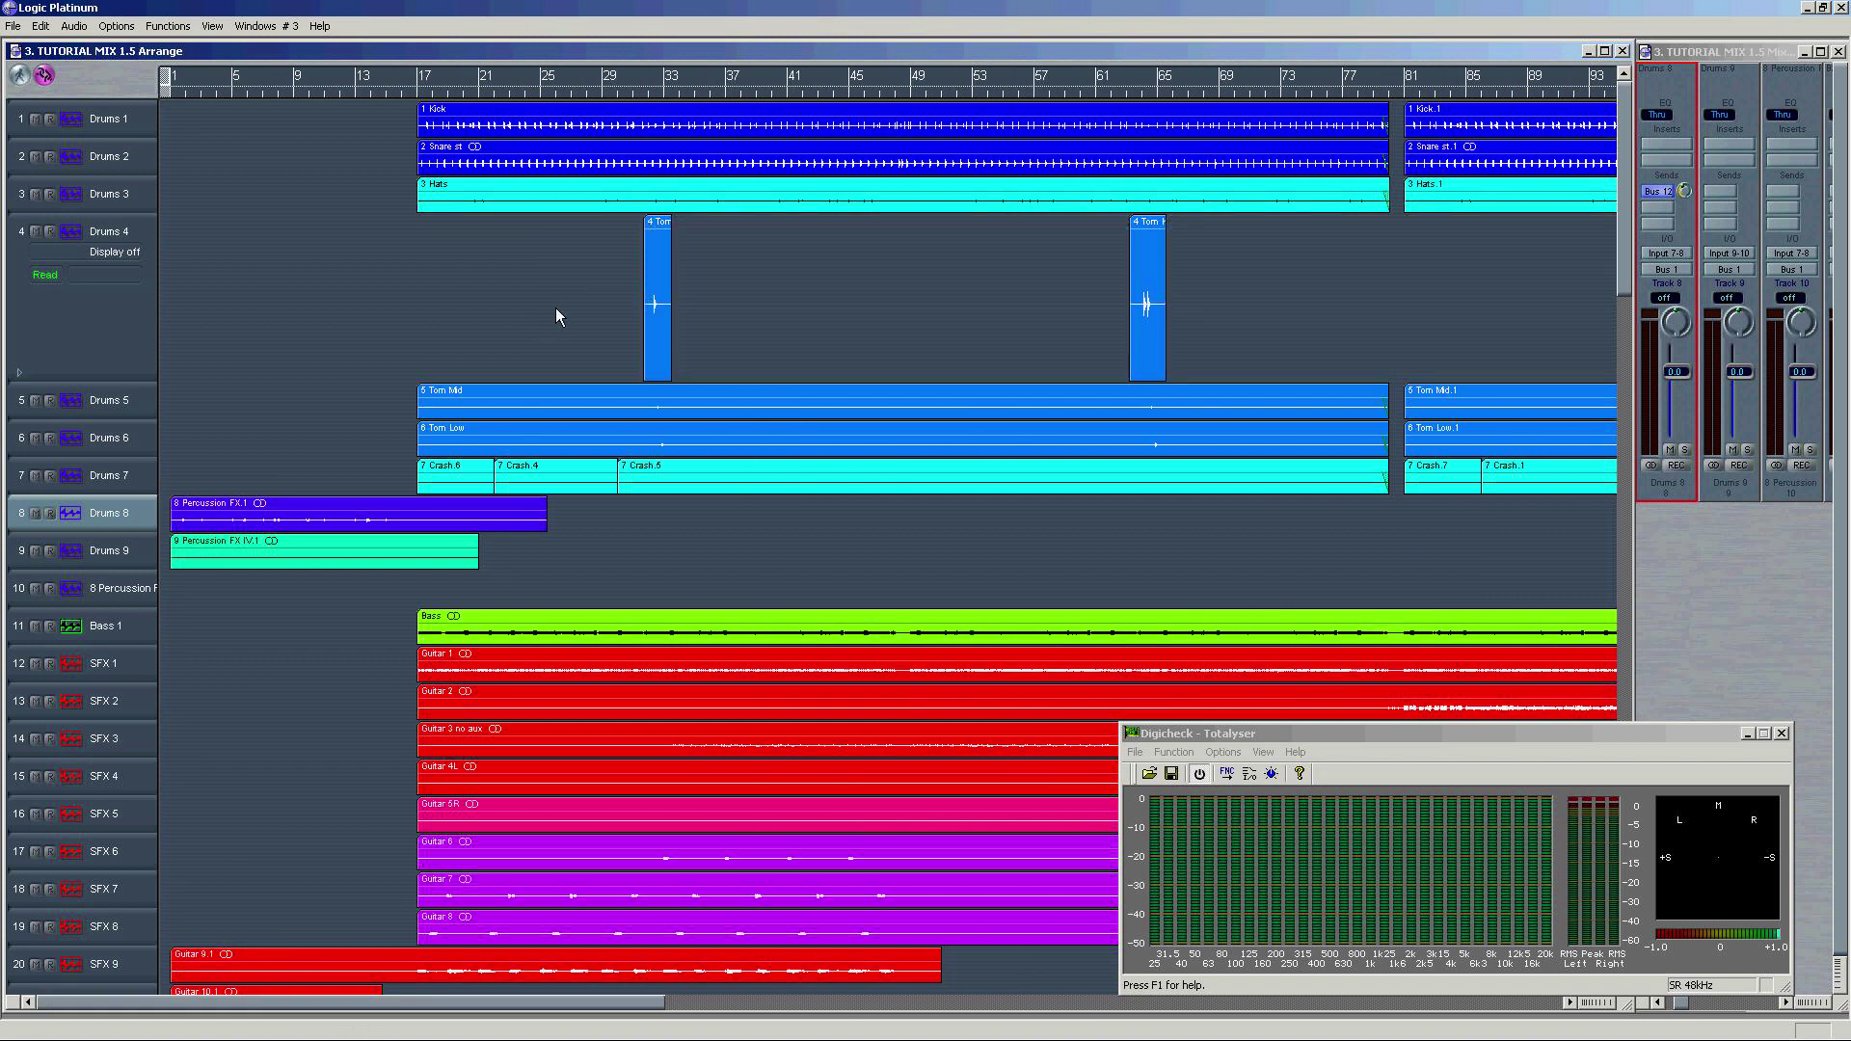
# Step: Enlarge the Drums 5 track and split its Tom Mid regions around each of the four hits
pyautogui.hotkey('ctrl', 'Left')
pyautogui.click(95, 401)
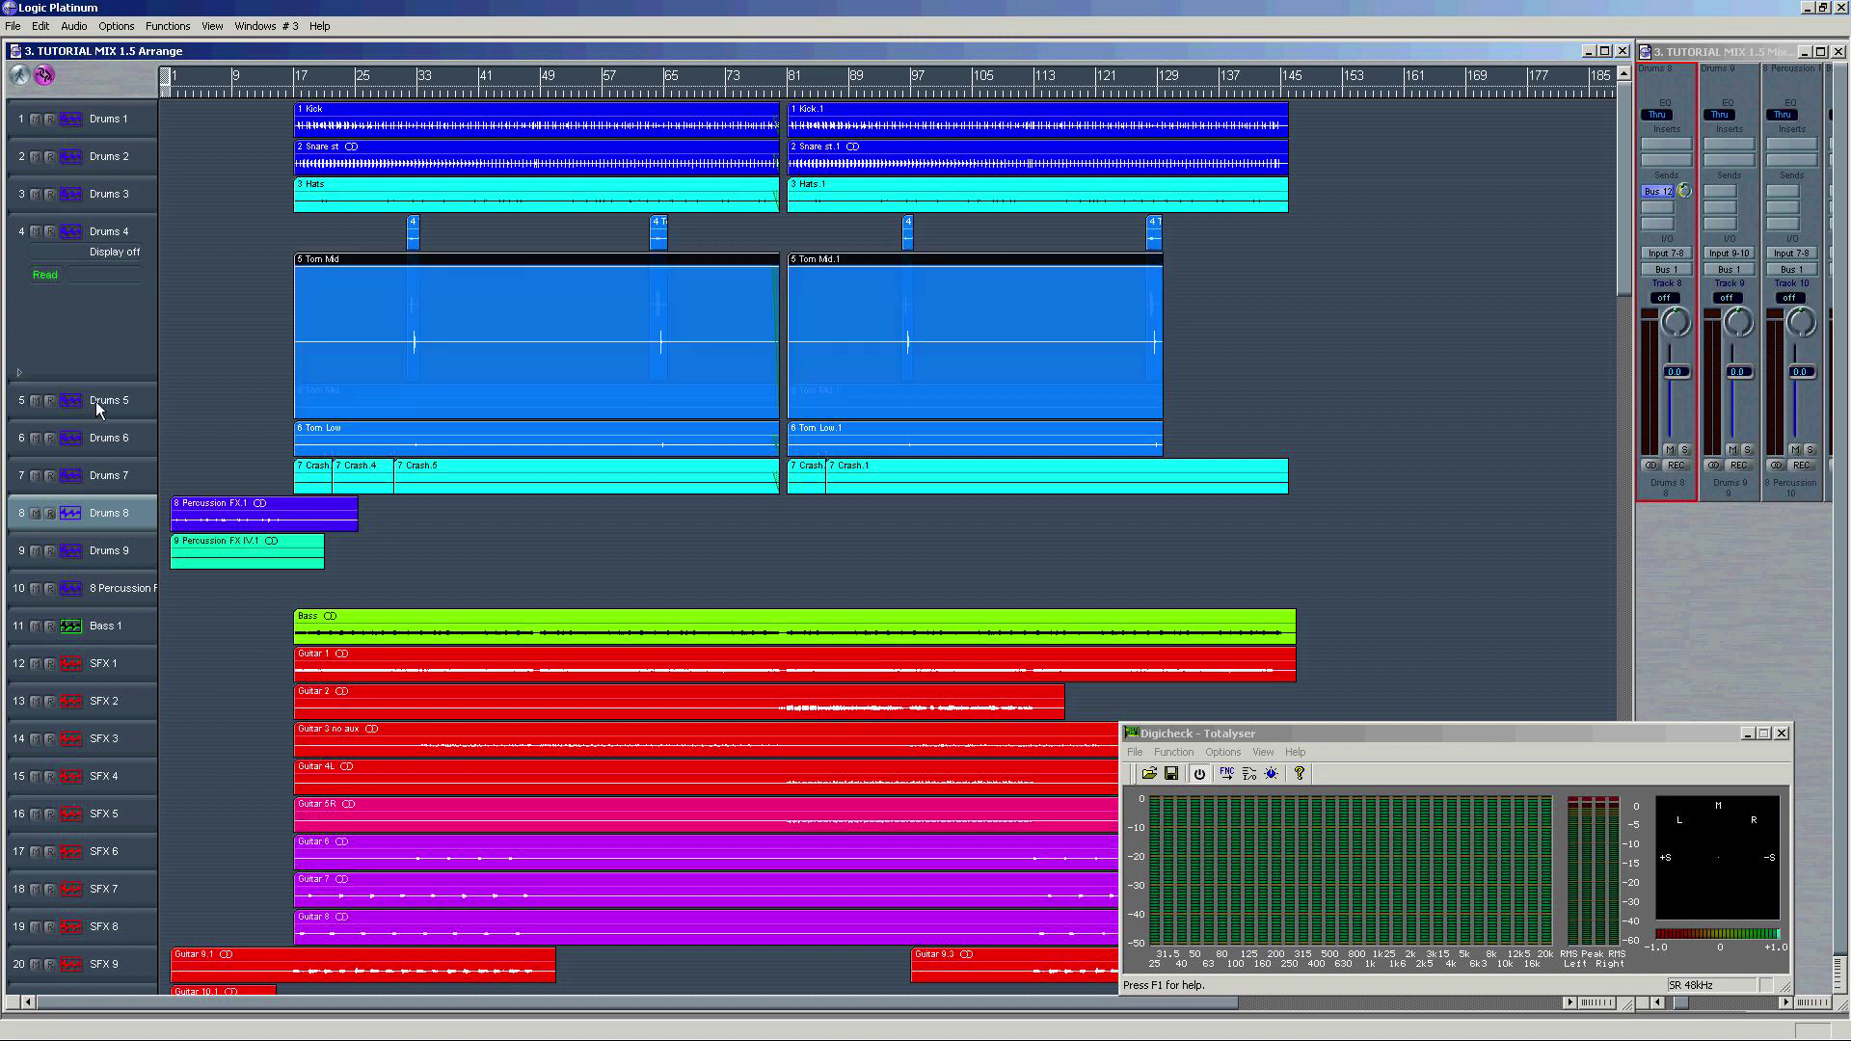
pyautogui.moveTo(519, 347); pyautogui.dragTo(423, 394)
pyautogui.moveTo(689, 374)
pyautogui.mouseDown()
pyautogui.moveTo(654, 381)
pyautogui.moveTo(707, 391)
pyautogui.moveTo(670, 395)
pyautogui.mouseUp()
pyautogui.moveTo(975, 361); pyautogui.dragTo(917, 389)
pyautogui.moveTo(1136, 373); pyautogui.dragTo(1146, 376)
# Step: Delete the silent Tom Mid sections between the hits on Drums 5
pyautogui.click(1105, 379)
pyautogui.click(832, 366)
pyautogui.click(744, 366)
pyautogui.click(459, 356)
pyautogui.click(336, 367)
pyautogui.press('Delete')
pyautogui.press('Delete')
pyautogui.click(726, 337)
pyautogui.press('Delete')
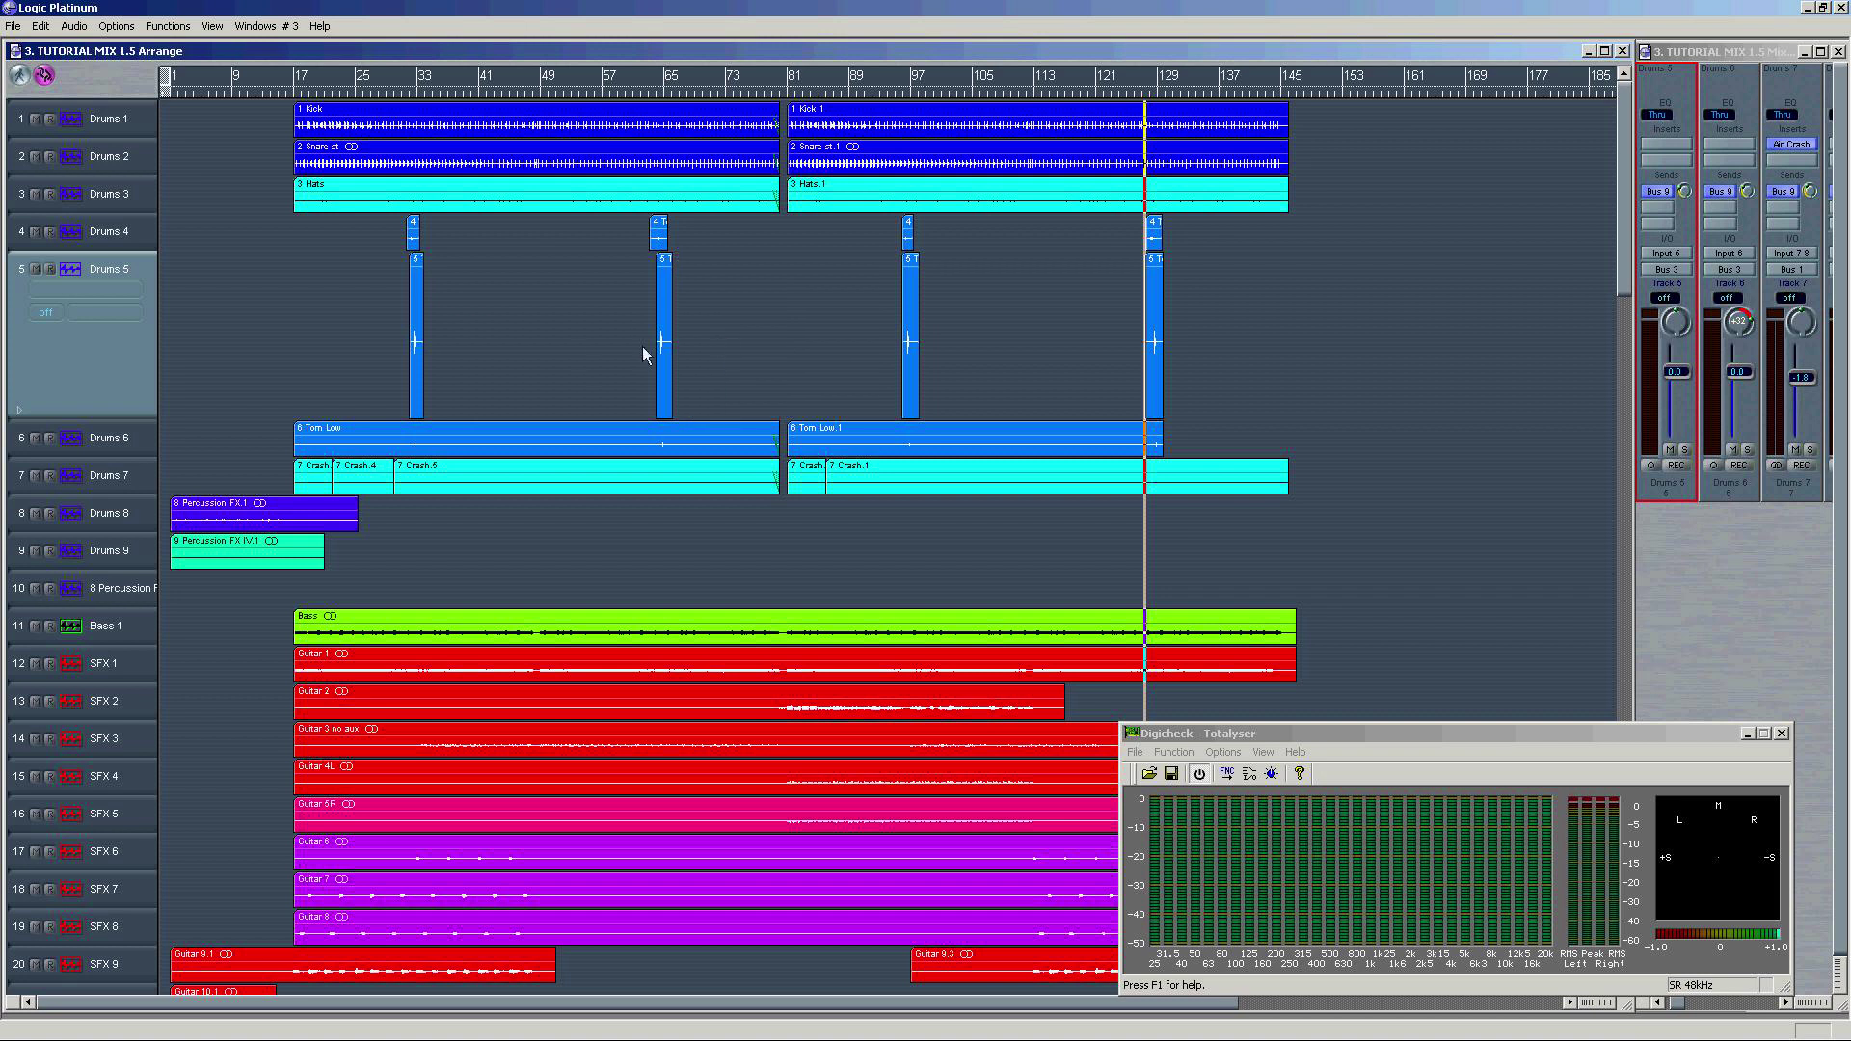
# Step: Enlarge the Drums 6 track and split its Tom Low regions around each of the four hits
pyautogui.click(483, 443)
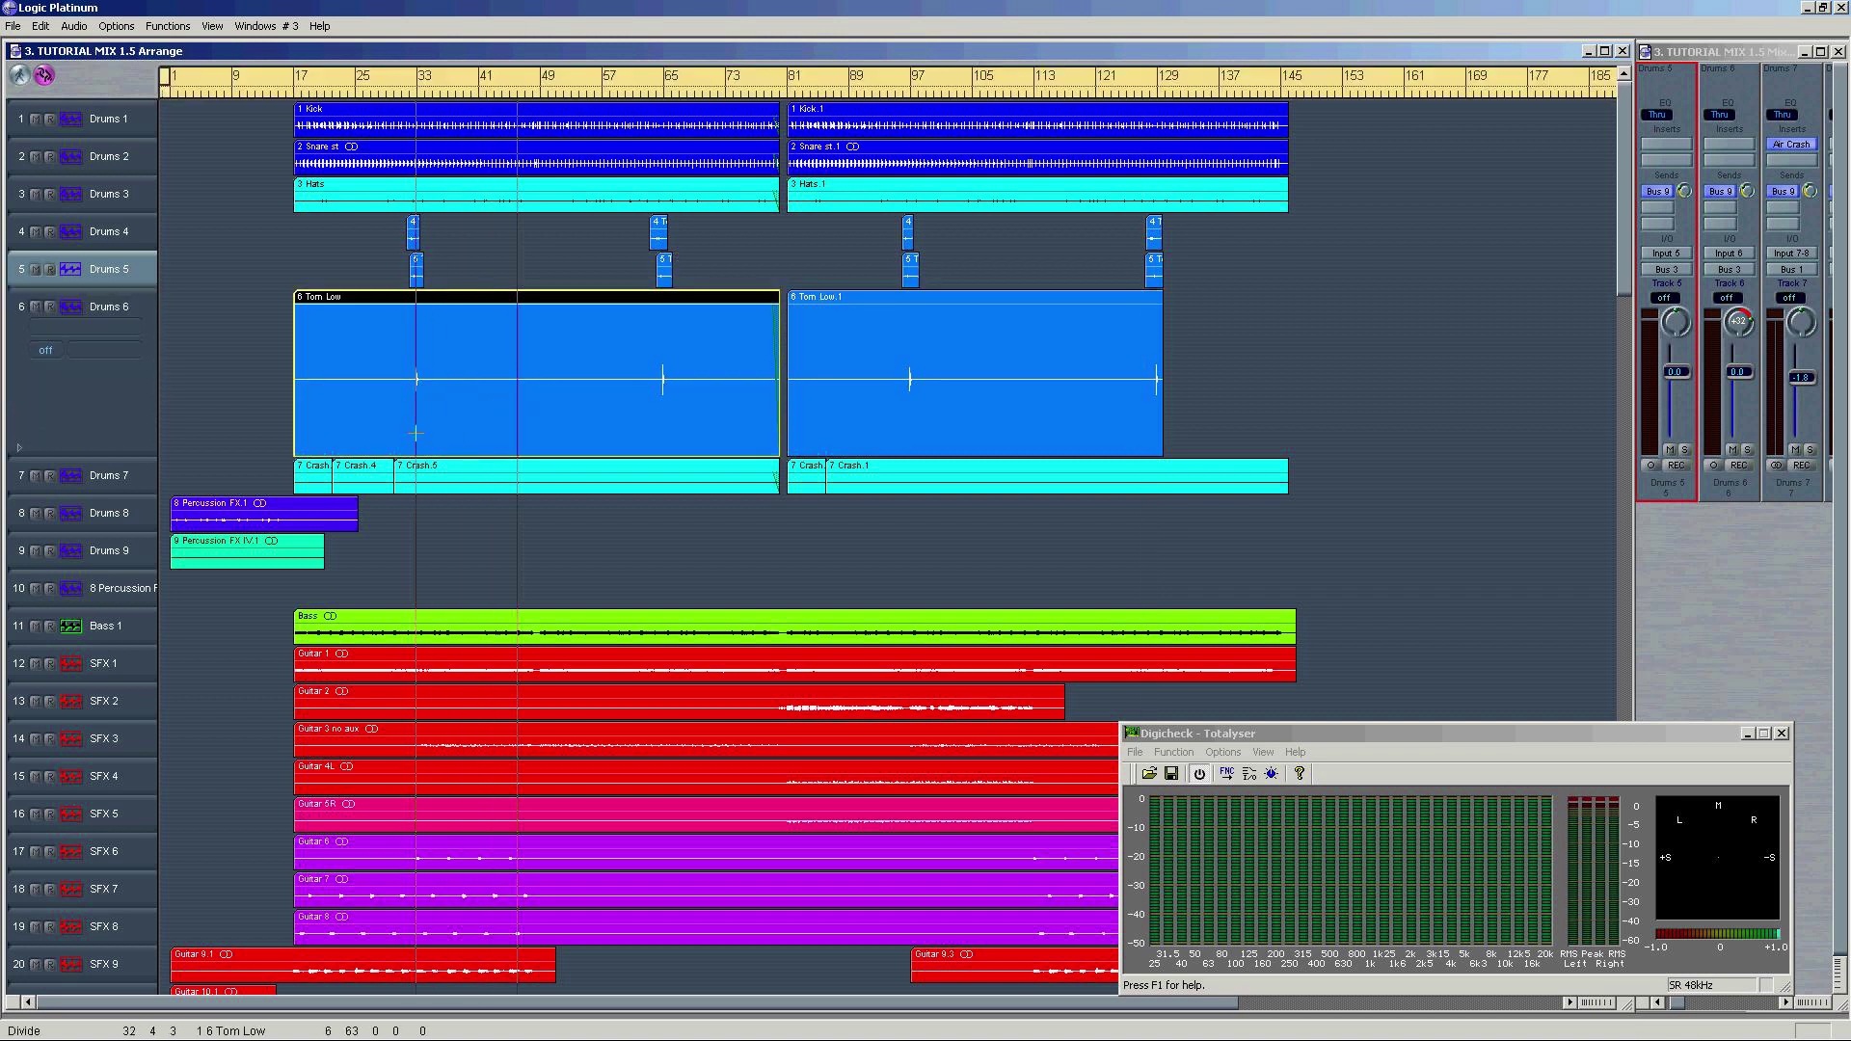
pyautogui.click(415, 430)
pyautogui.click(429, 430)
pyautogui.click(658, 404)
pyautogui.click(673, 405)
pyautogui.click(904, 405)
pyautogui.click(919, 405)
pyautogui.click(1138, 412)
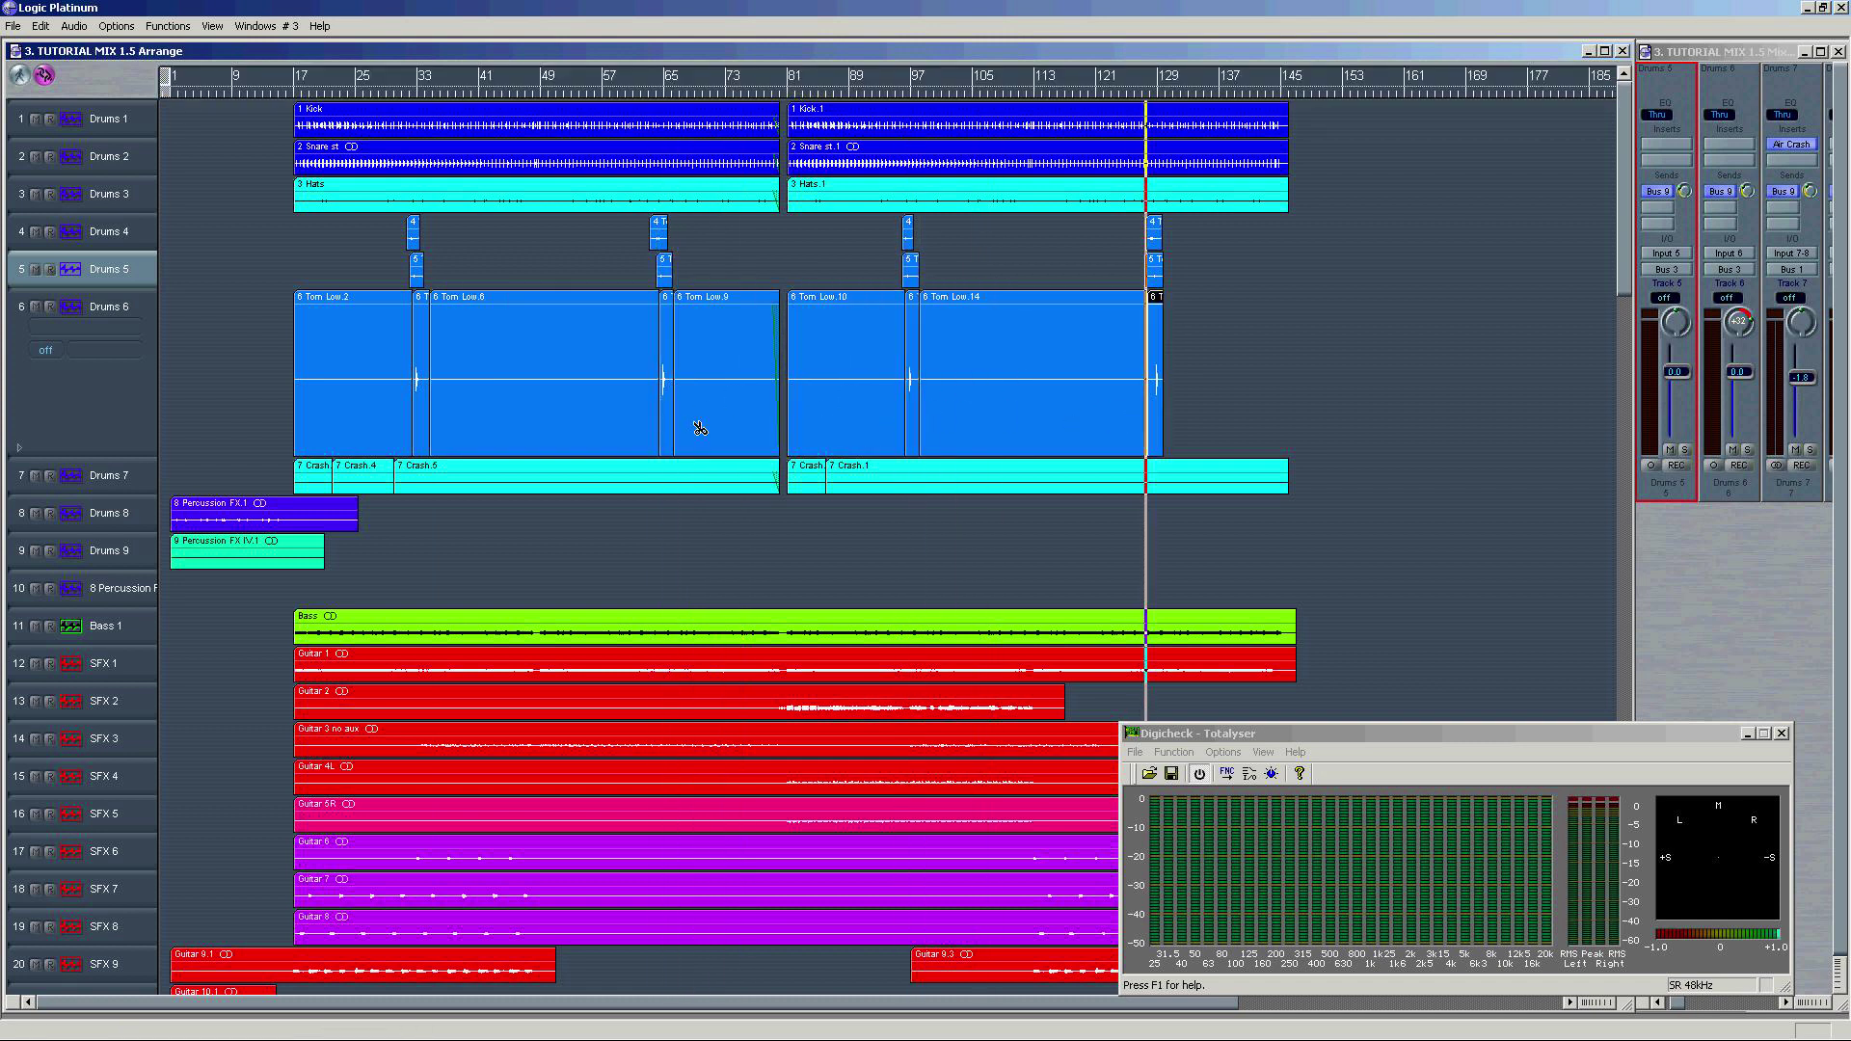
# Step: Delete the five silent Tom Low sections on Drums 6, leaving only the hits
pyautogui.click(347, 427)
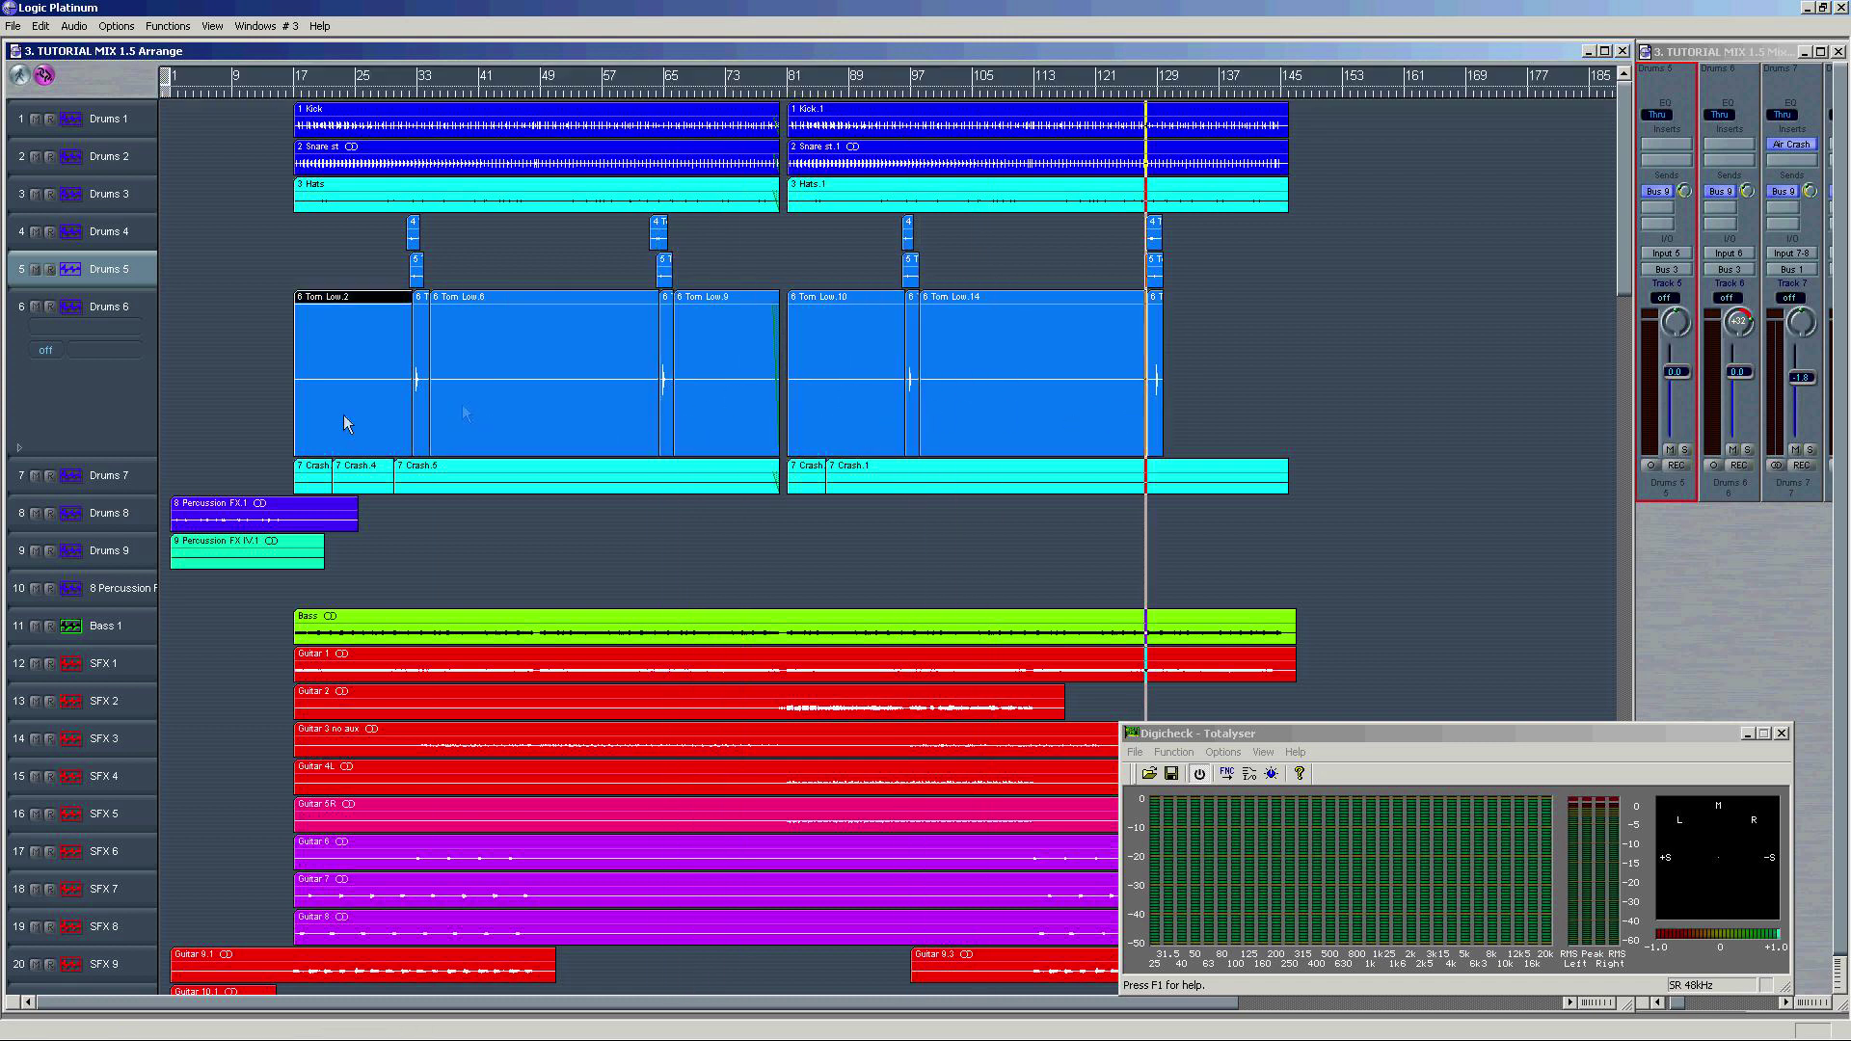
pyautogui.keyDown('shift'); pyautogui.click(542, 395); pyautogui.keyUp('shift')
pyautogui.keyDown('shift'); pyautogui.click(850, 384); pyautogui.keyUp('shift')
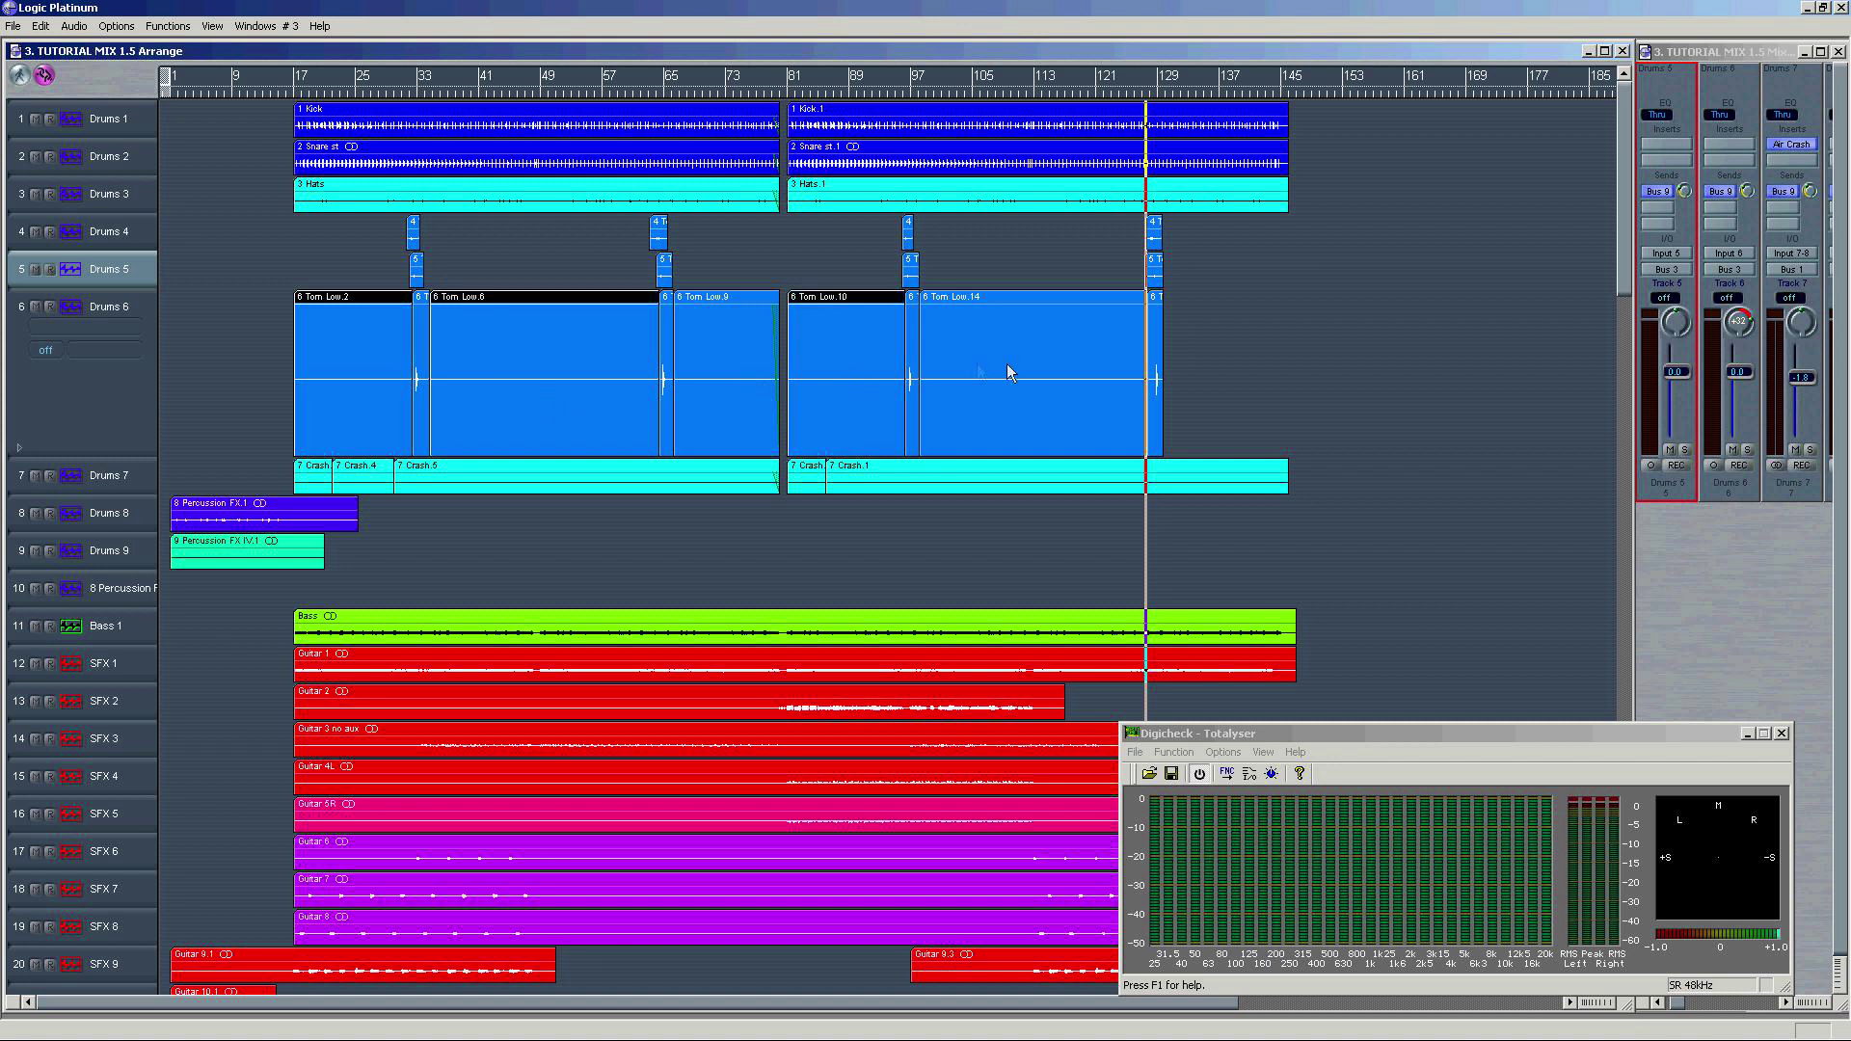
pyautogui.keyDown('shift'); pyautogui.click(1032, 364); pyautogui.keyUp('shift')
pyautogui.keyDown('shift'); pyautogui.click(762, 378); pyautogui.keyUp('shift')
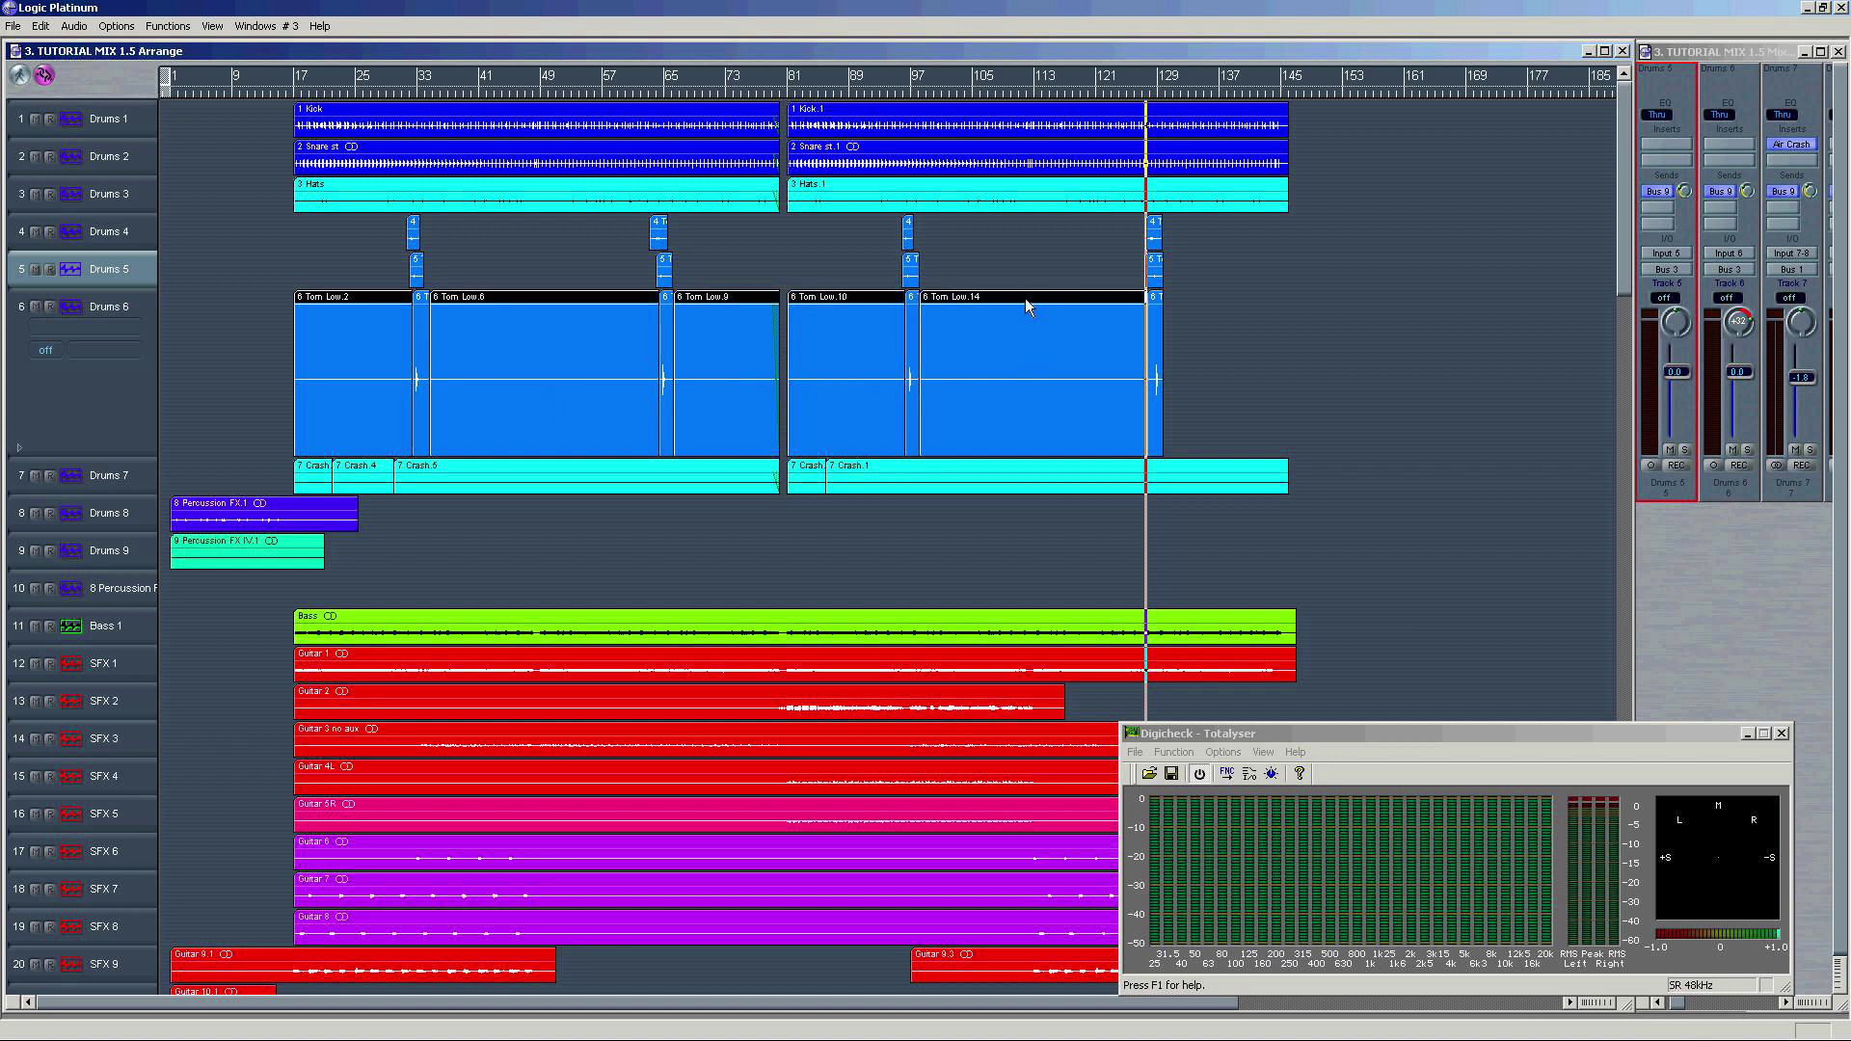
pyautogui.press('Delete')
# Step: Enlarge the Drums 7 track, split its Crash regions around each hit and delete the silent sections between them
pyautogui.click(468, 472)
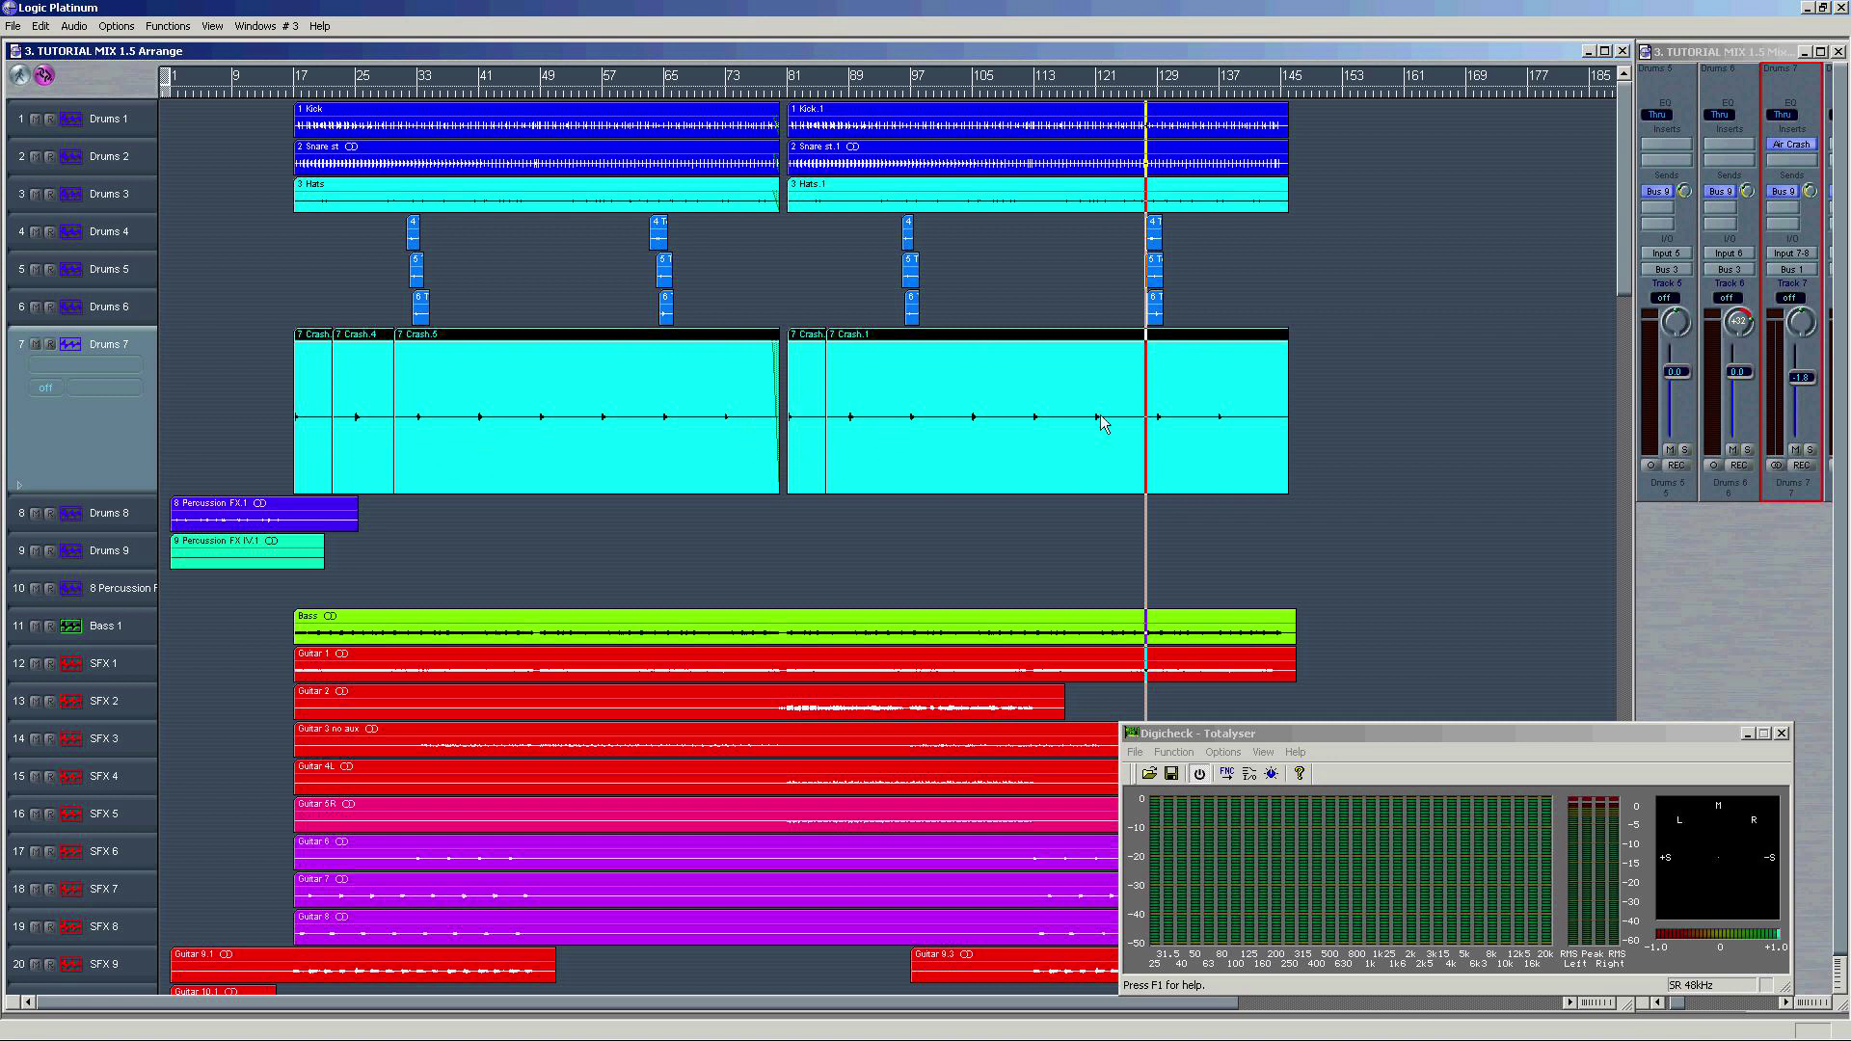
pyautogui.press('s')
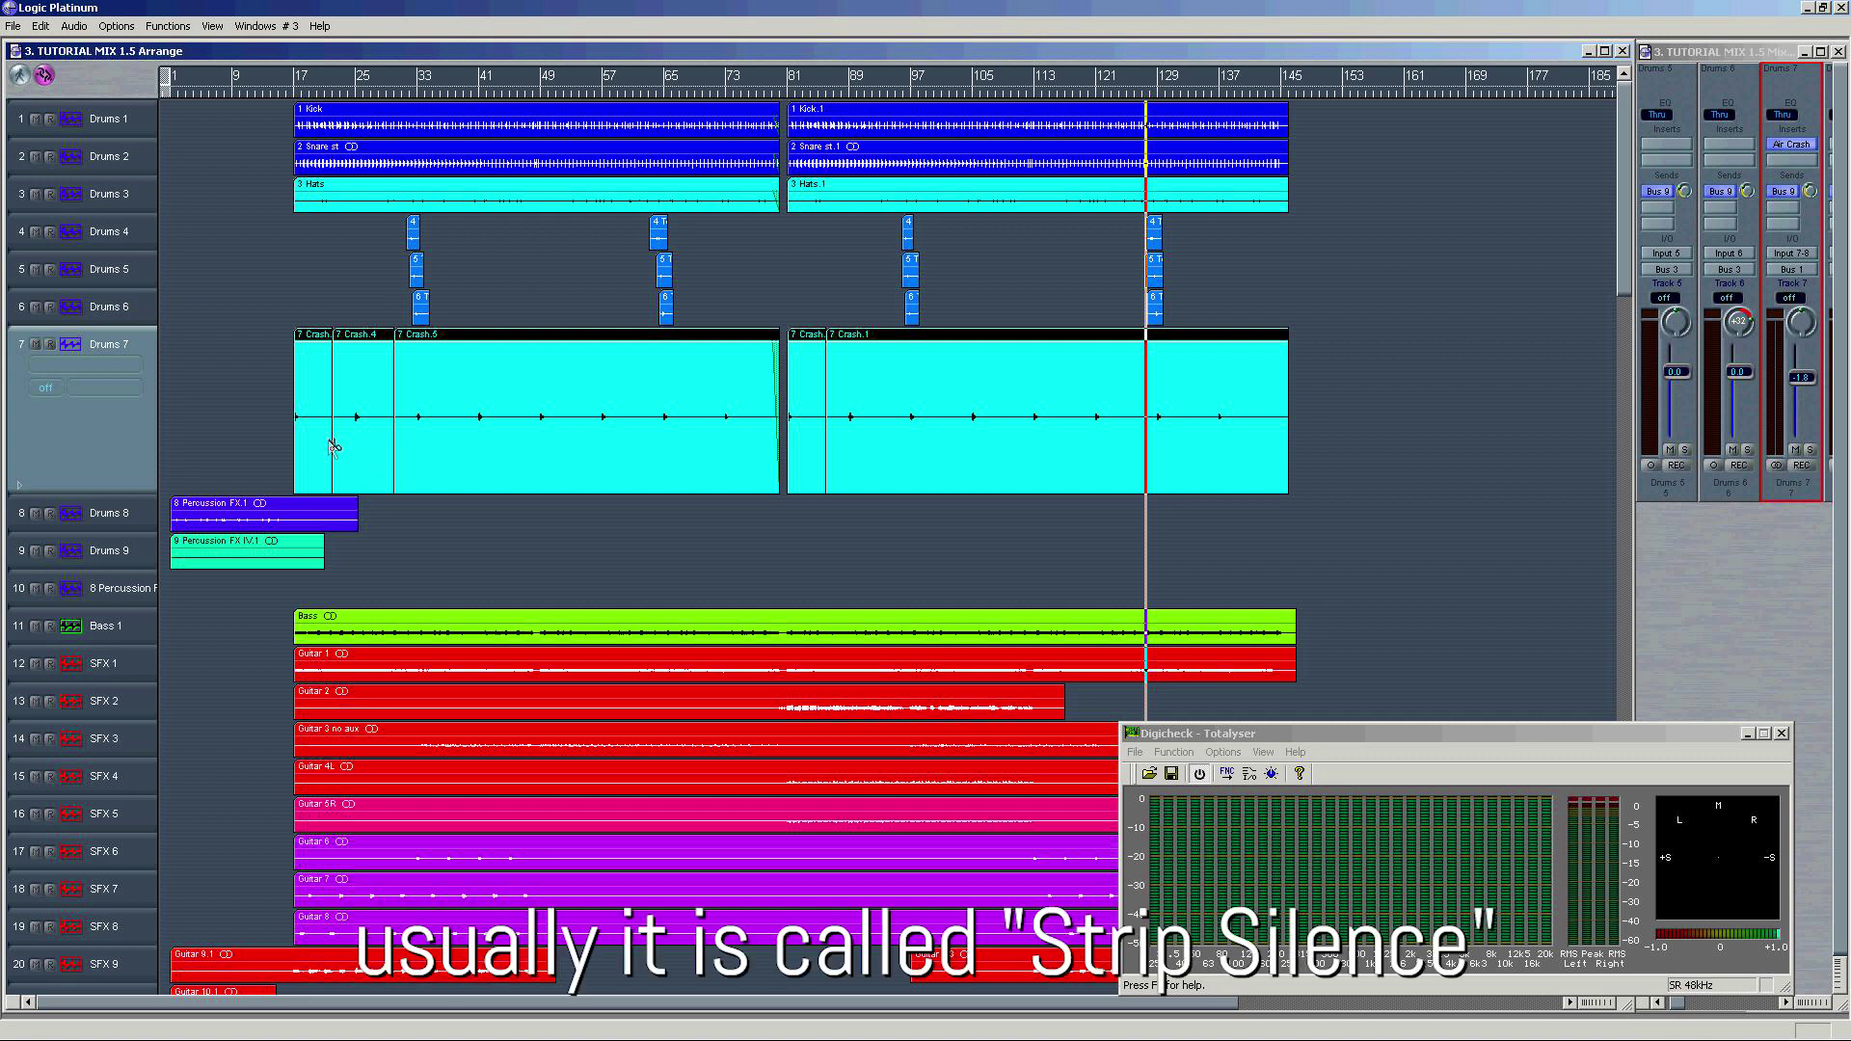
pyautogui.moveTo(337, 441); pyautogui.dragTo(316, 446)
pyautogui.click(376, 449)
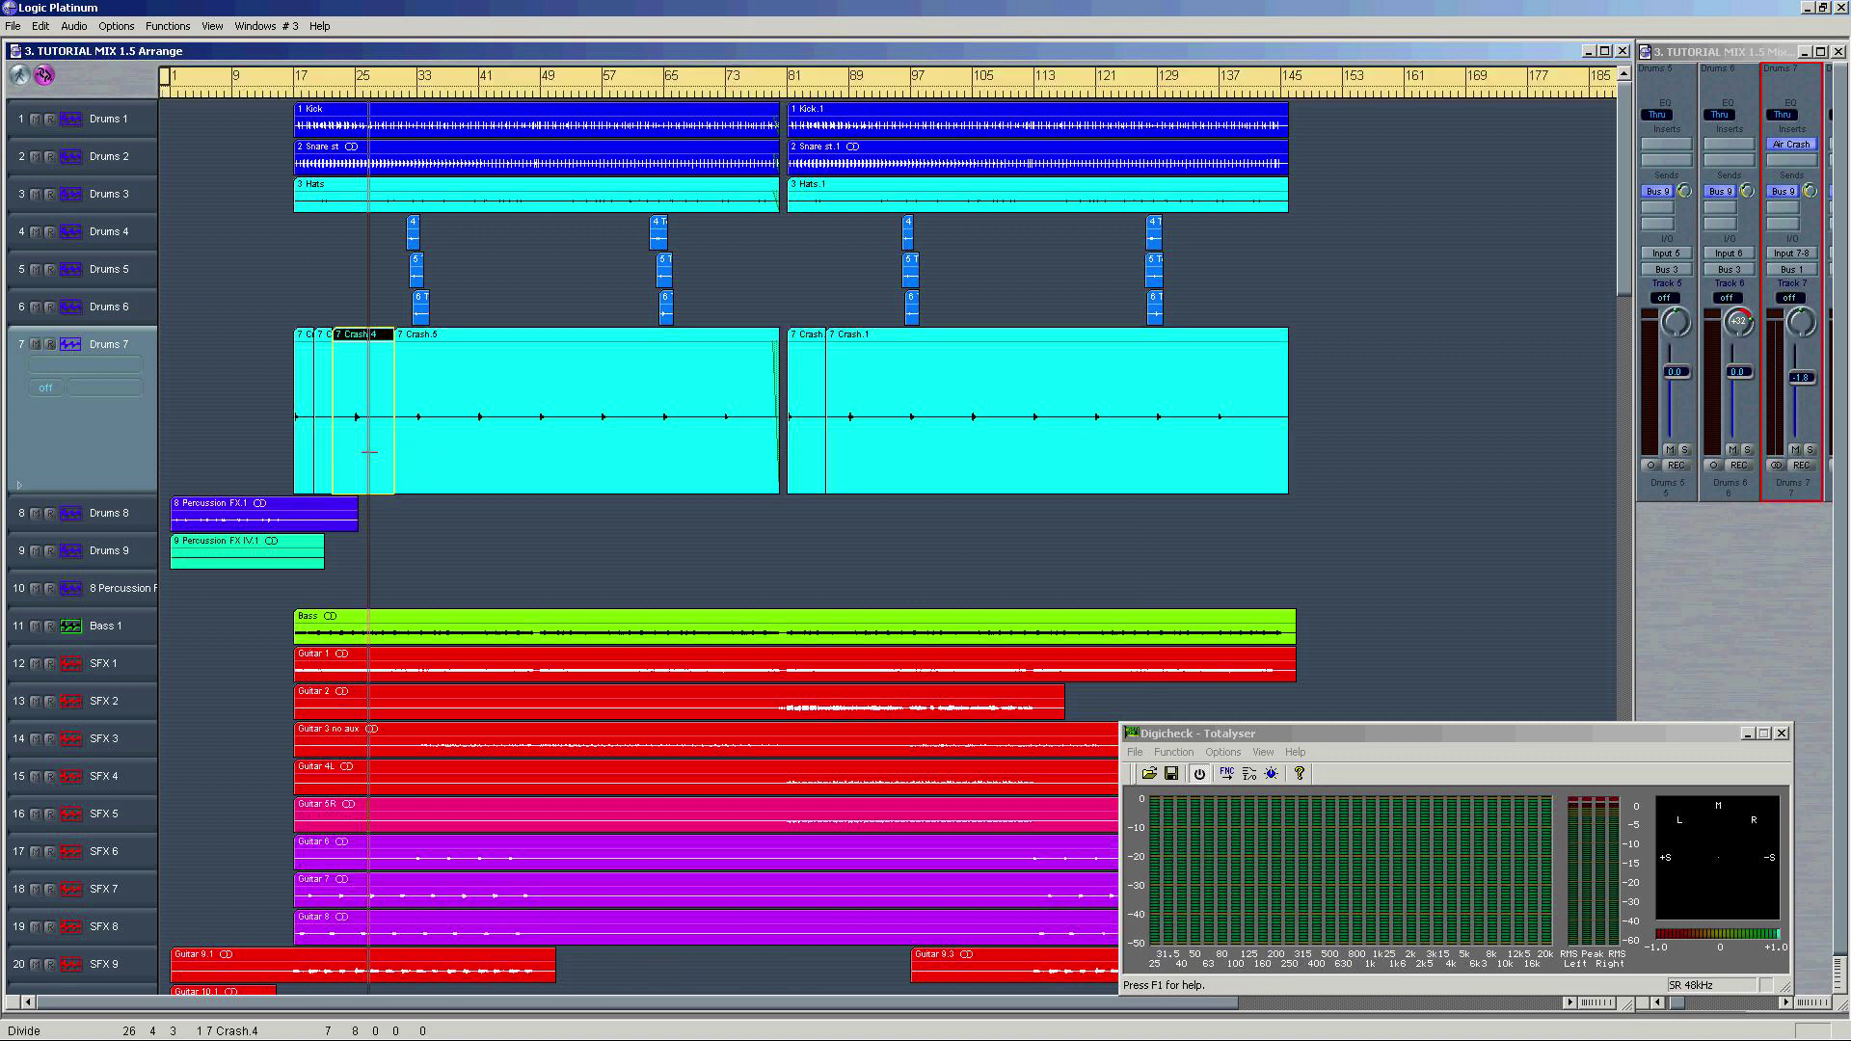
pyautogui.moveTo(402, 452); pyautogui.dragTo(538, 455)
pyautogui.click(437, 455)
pyautogui.click(844, 453)
pyautogui.click(875, 453)
pyautogui.click(906, 453)
pyautogui.click(935, 453)
pyautogui.click(998, 452)
pyautogui.click(1056, 451)
pyautogui.click(1093, 451)
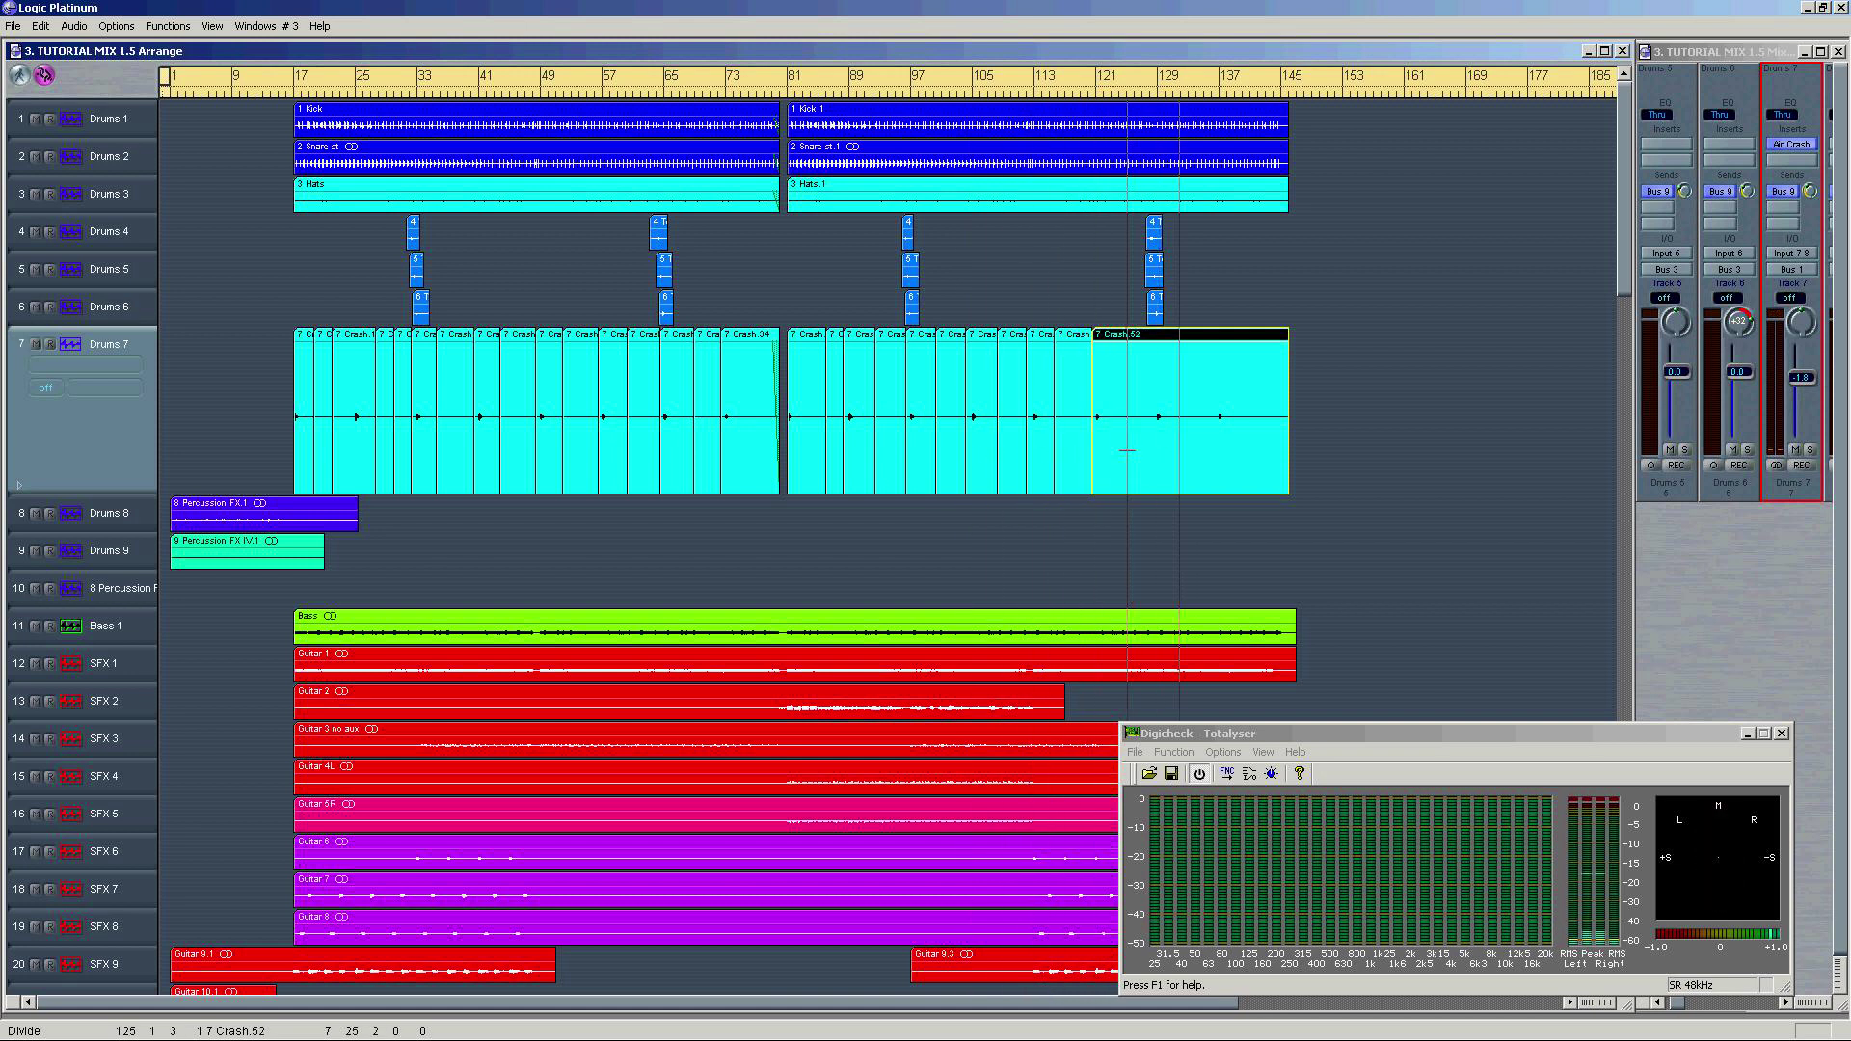
pyautogui.press('Delete')
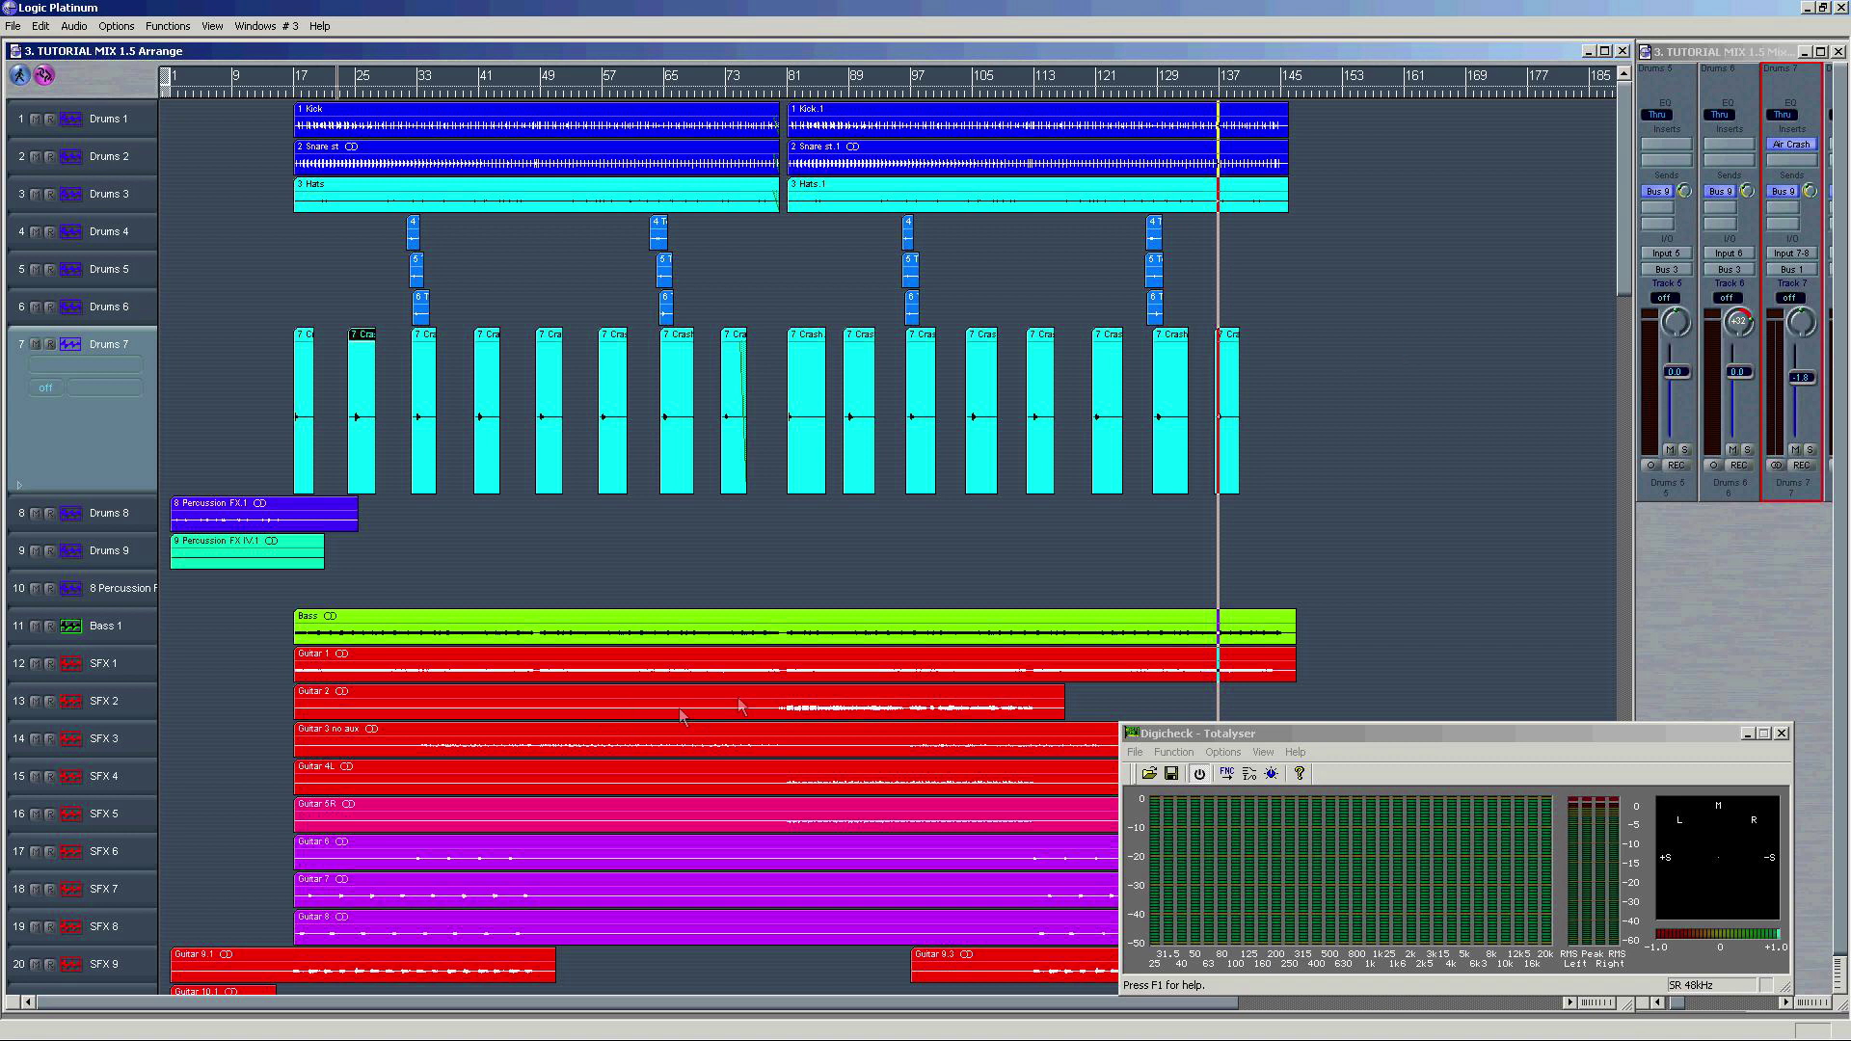
# Step: Split the Guitar 2 and Guitar 3 regions on SFX 2 and SFX 3 around the played parts and remove the silence
pyautogui.click(793, 707)
pyautogui.click(916, 743)
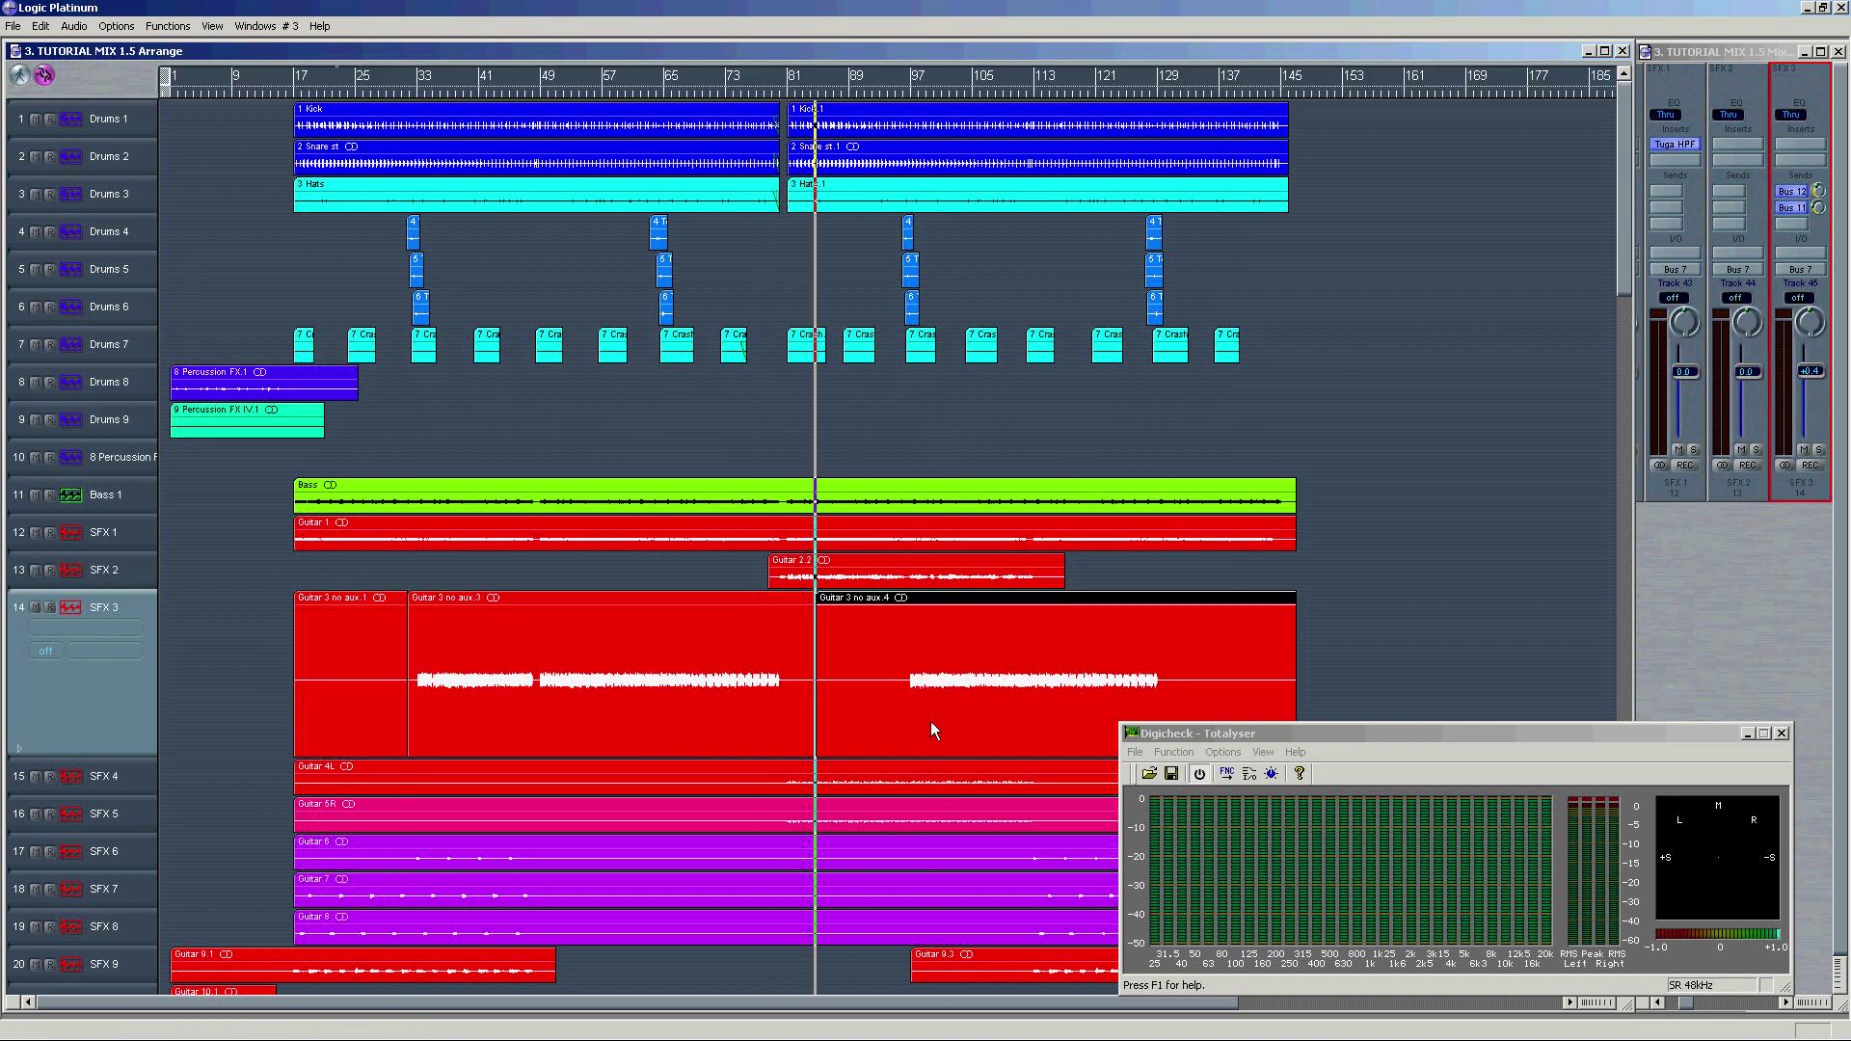
pyautogui.click(836, 692)
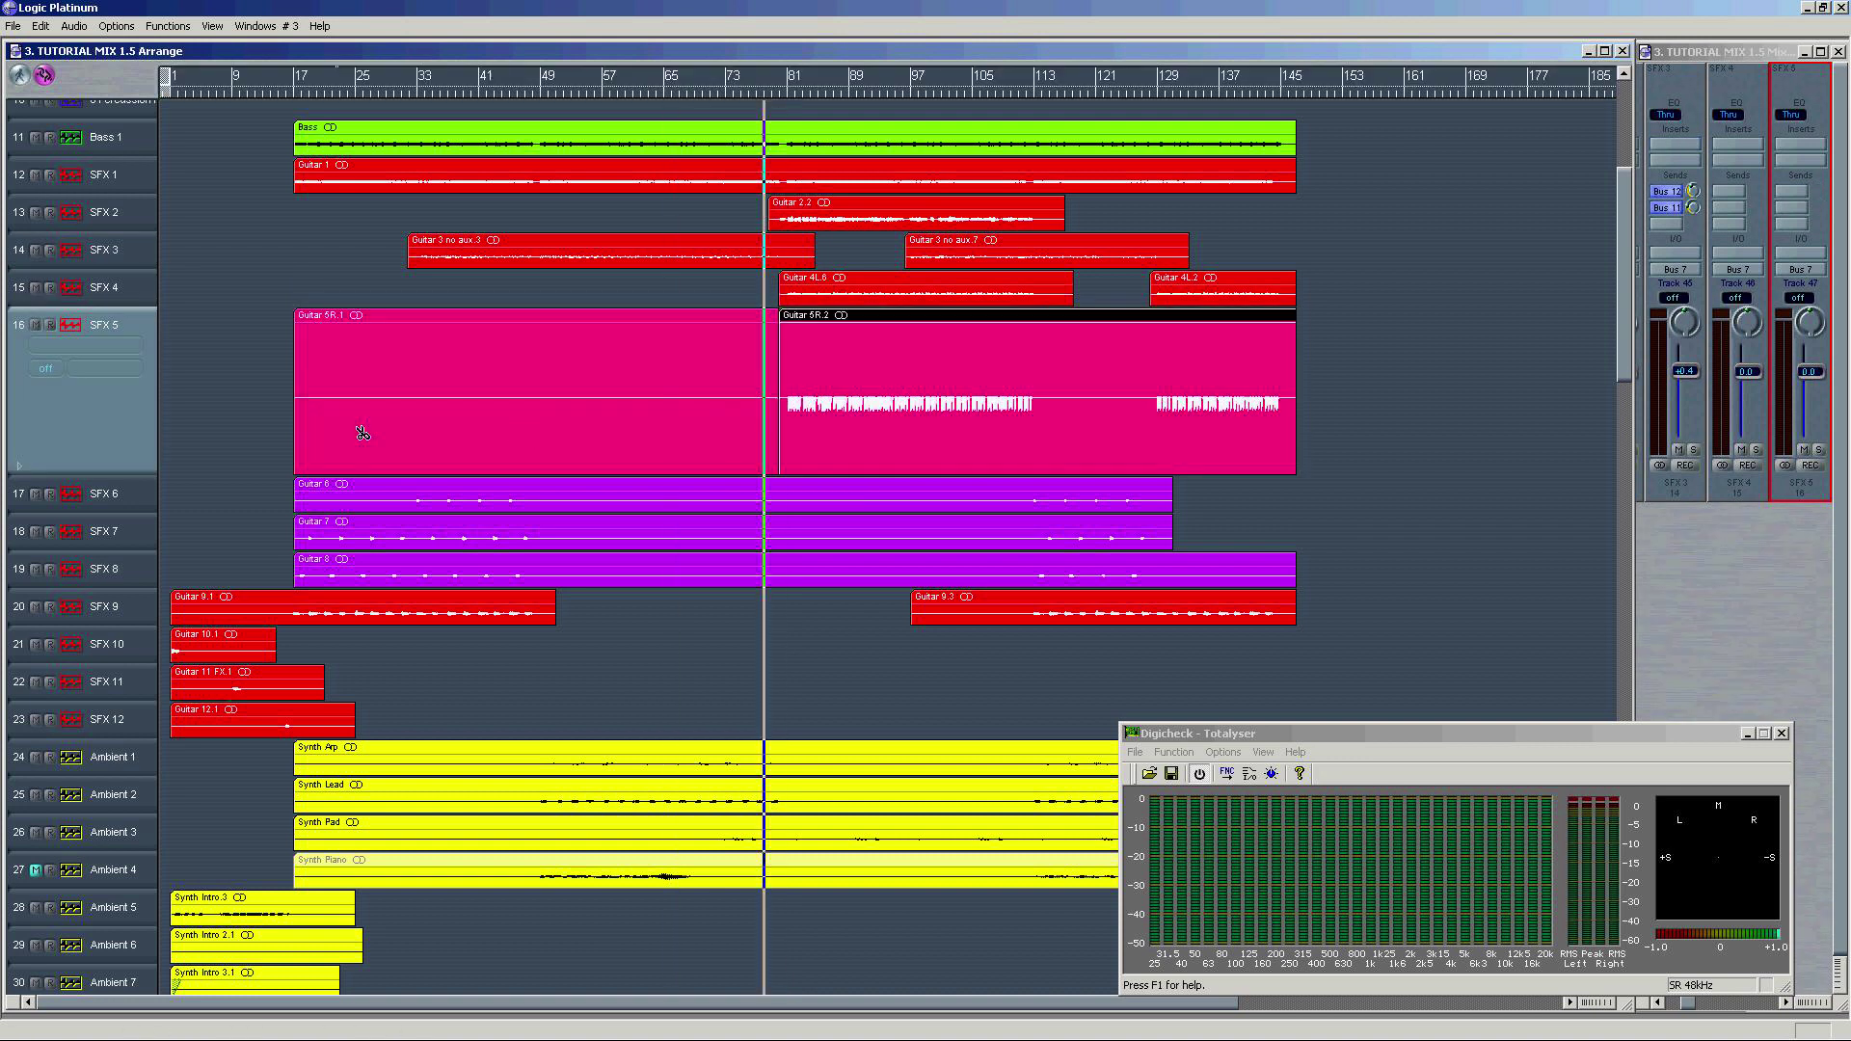
# Step: Strip the silent sections from the remaining guitar regions on SFX 5 through SFX 11, keeping only the played parts
pyautogui.click(567, 434)
pyautogui.click(1034, 434)
pyautogui.click(1030, 533)
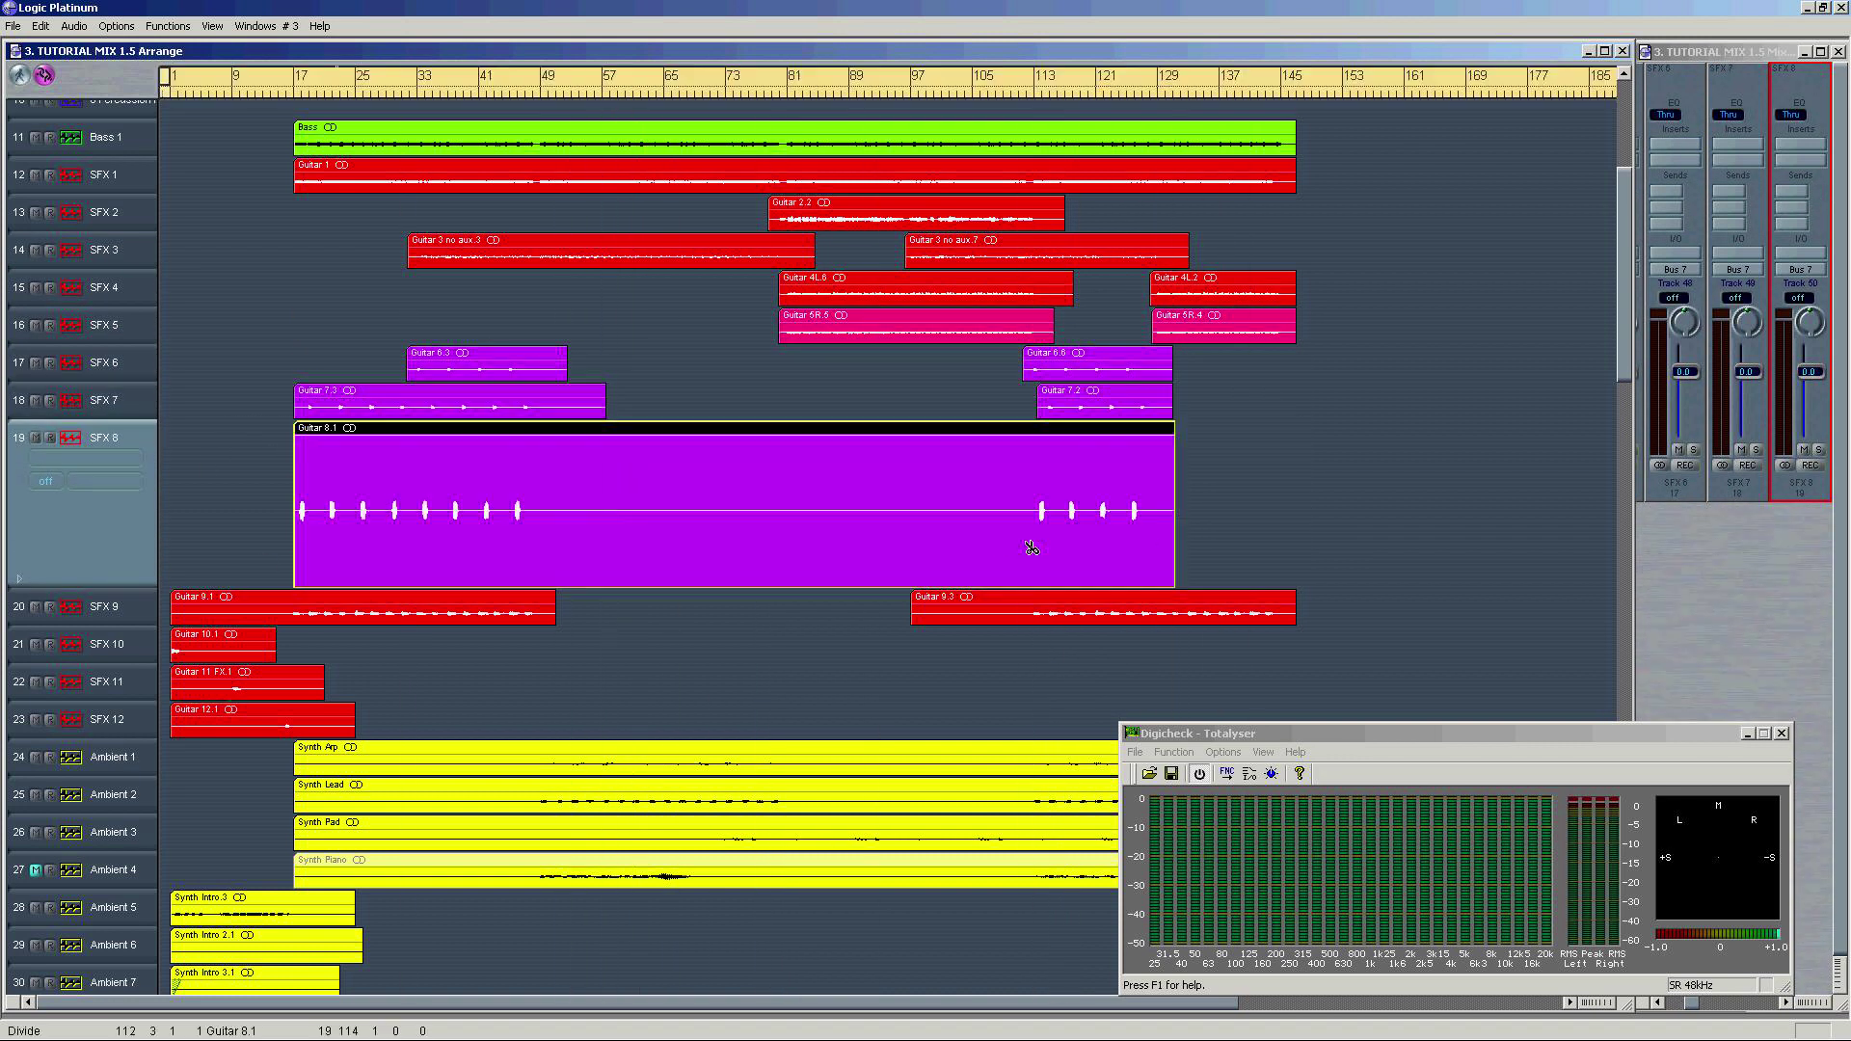
pyautogui.click(287, 540)
pyautogui.click(1020, 540)
pyautogui.click(221, 719)
# Step: Trim the silence from the synth regions on the Ambient tracks, starting with Synth Arp on Ambient 1
pyautogui.click(773, 736)
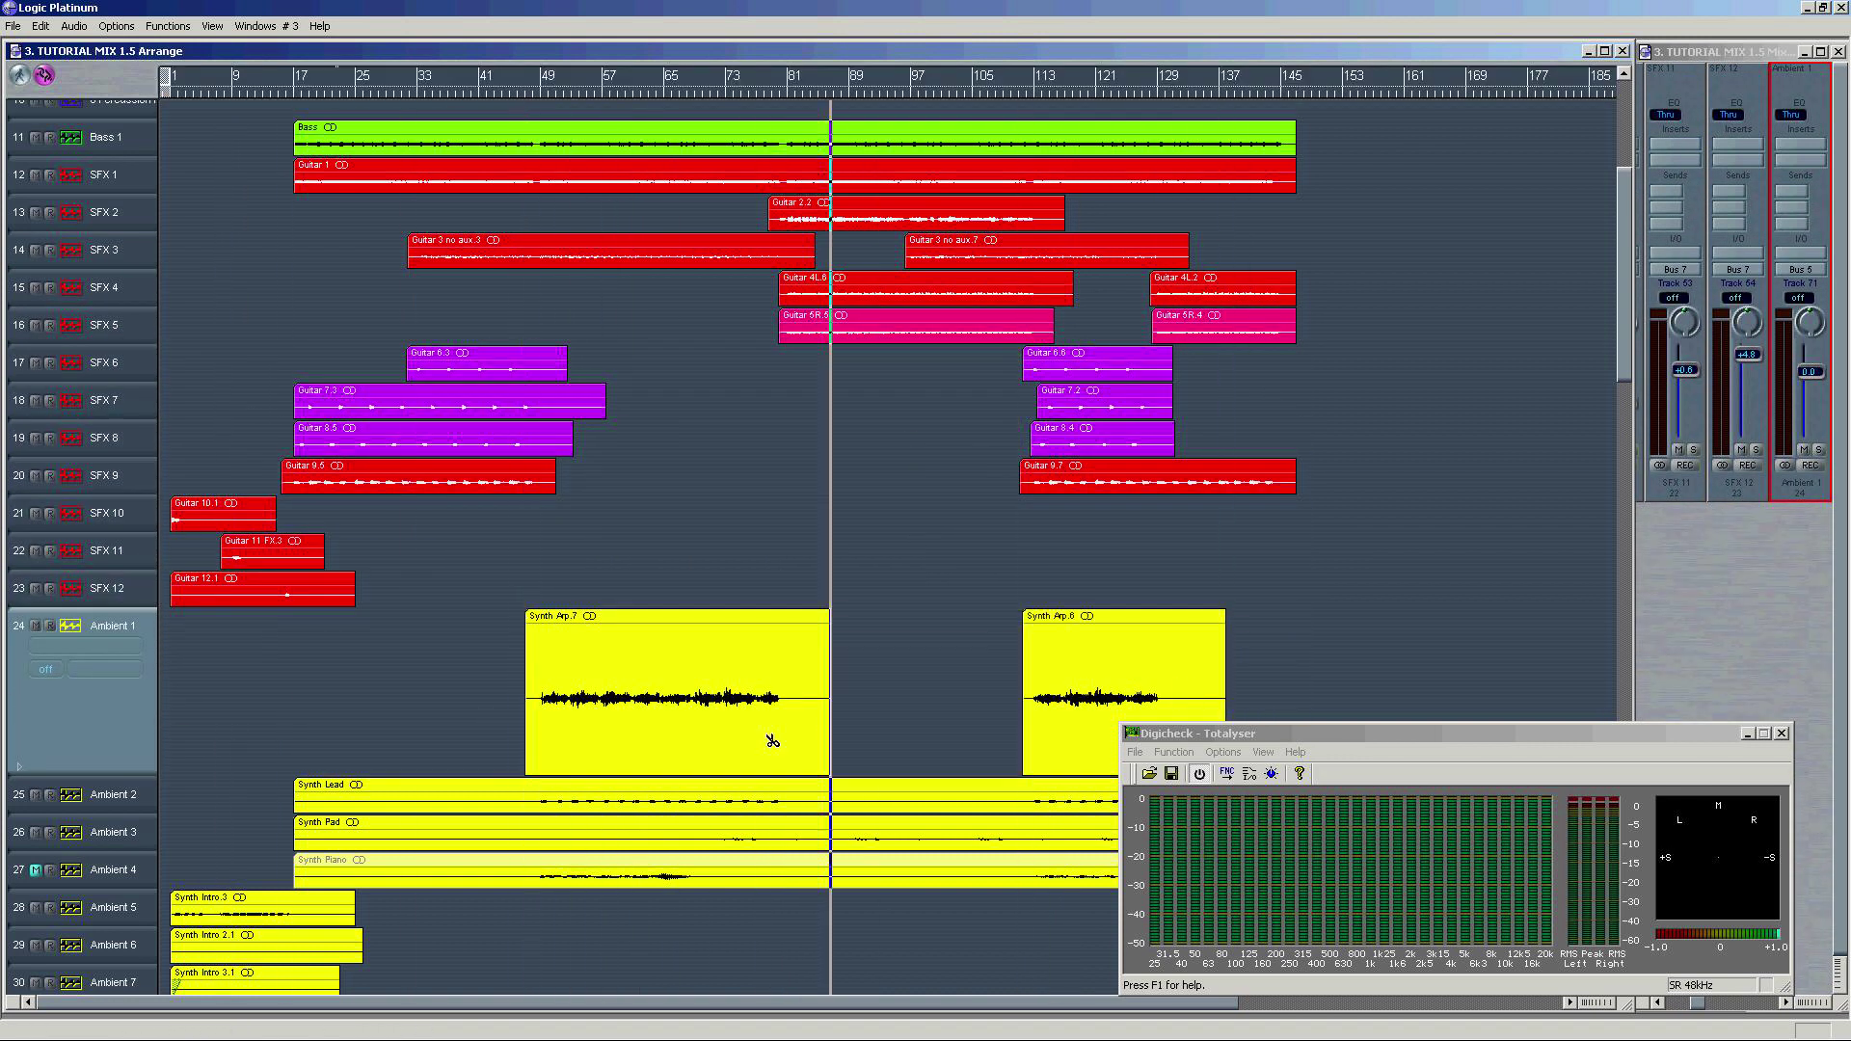
pyautogui.click(644, 783)
pyautogui.click(645, 783)
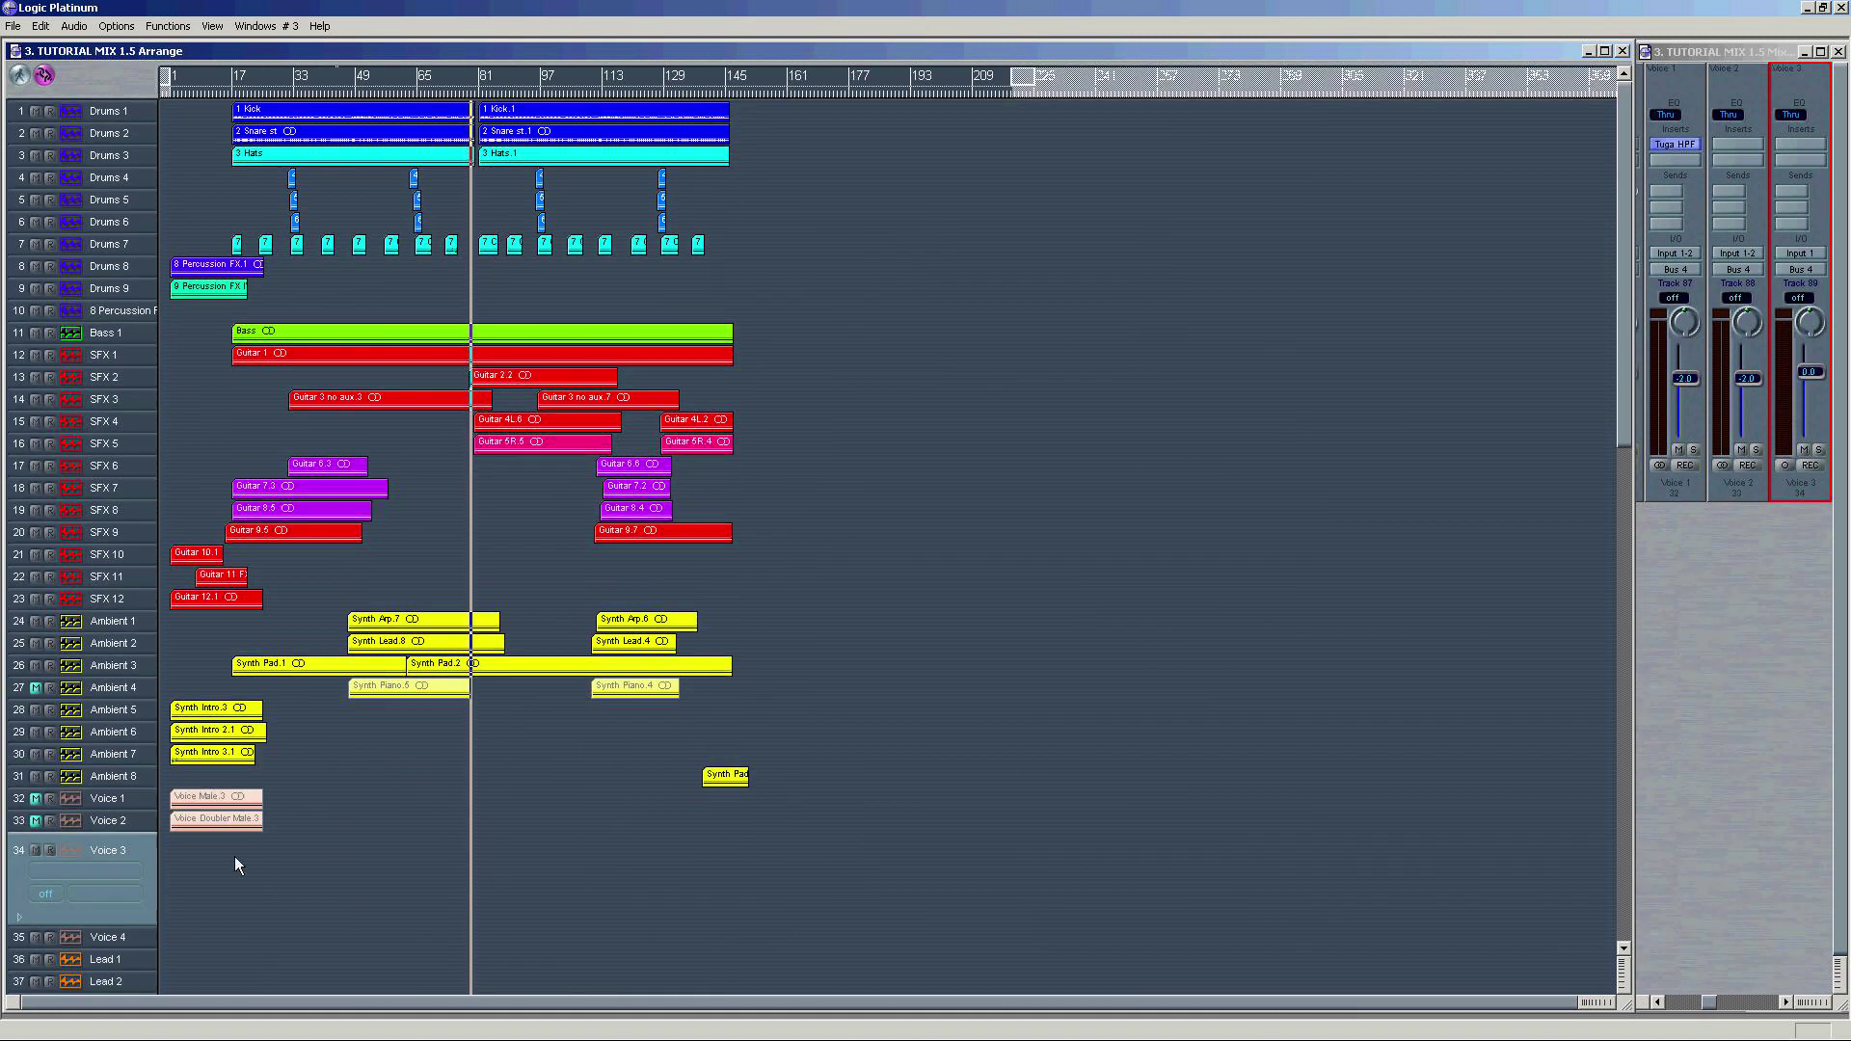
pyautogui.hotkey('ctrl', 'Down')
pyautogui.moveTo(1625, 336); pyautogui.dragTo(1628, 272)
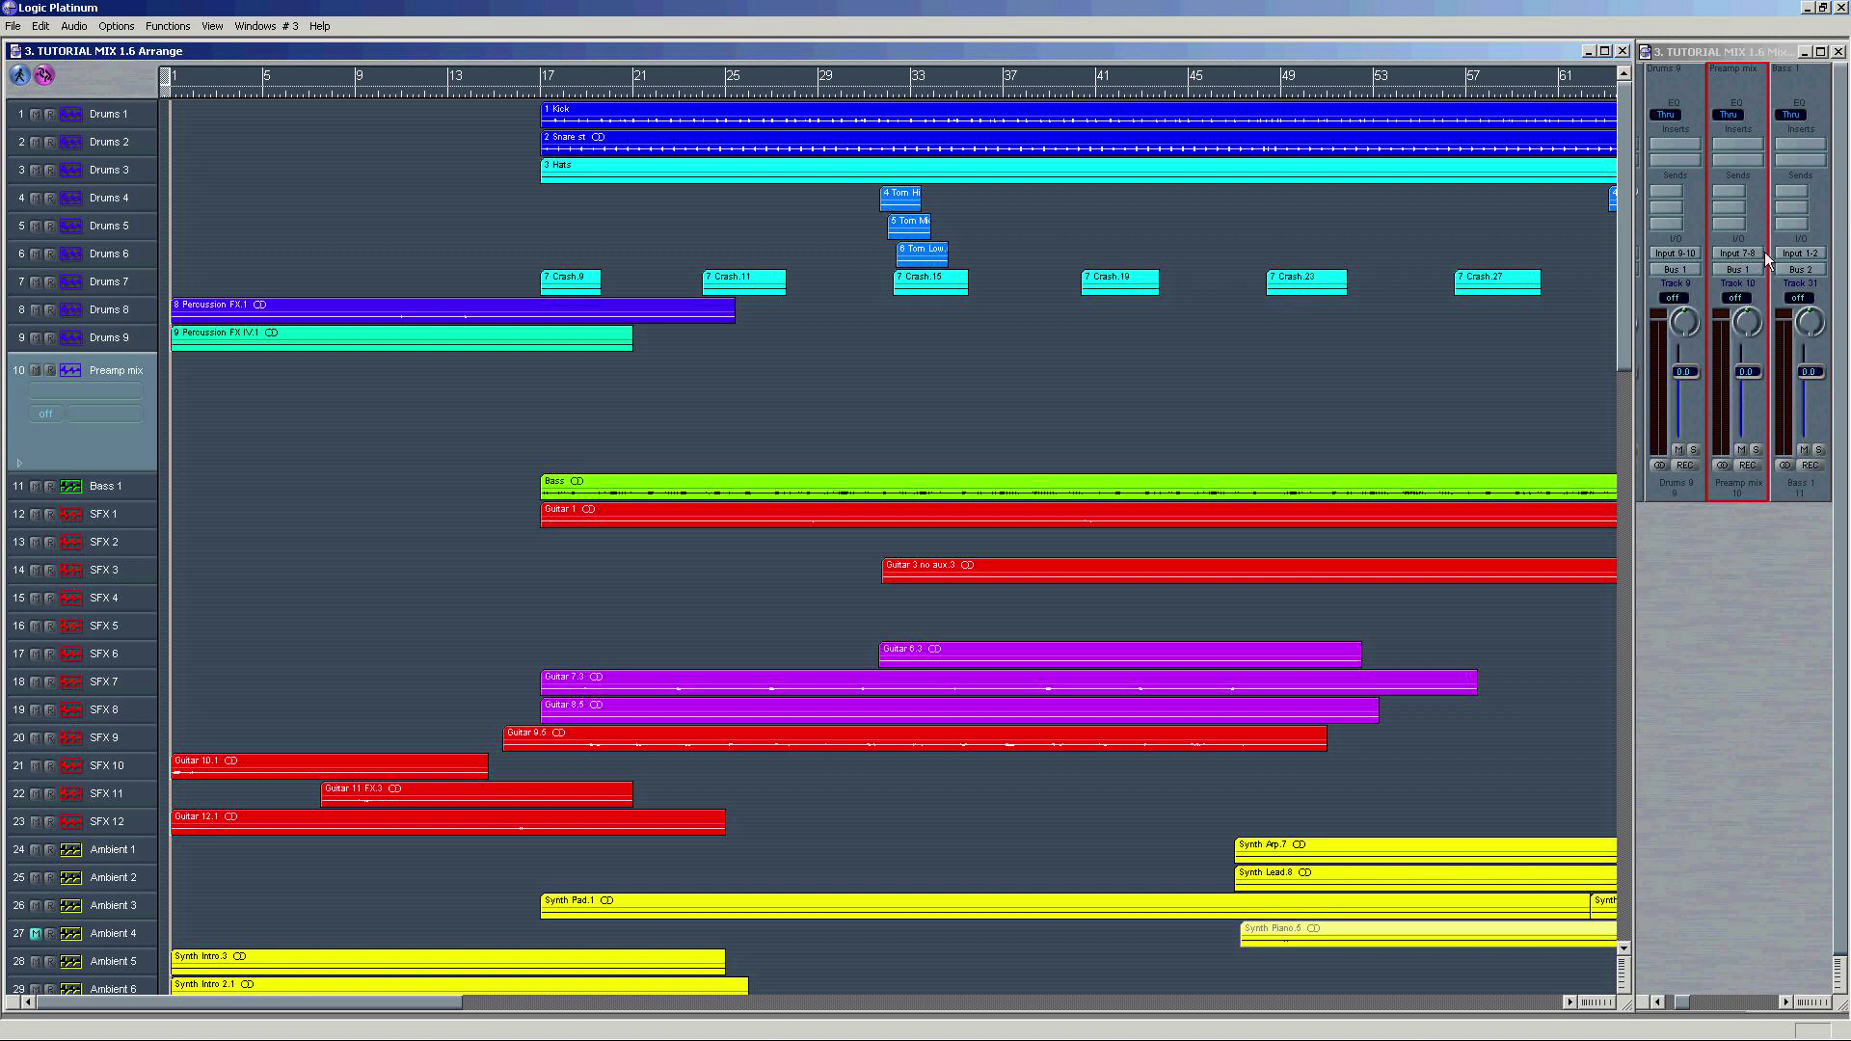
# Step: Mute and record-arm the Preamp mix channel, record the mix into it from bar 1, and close the transport window
pyautogui.click(1742, 451)
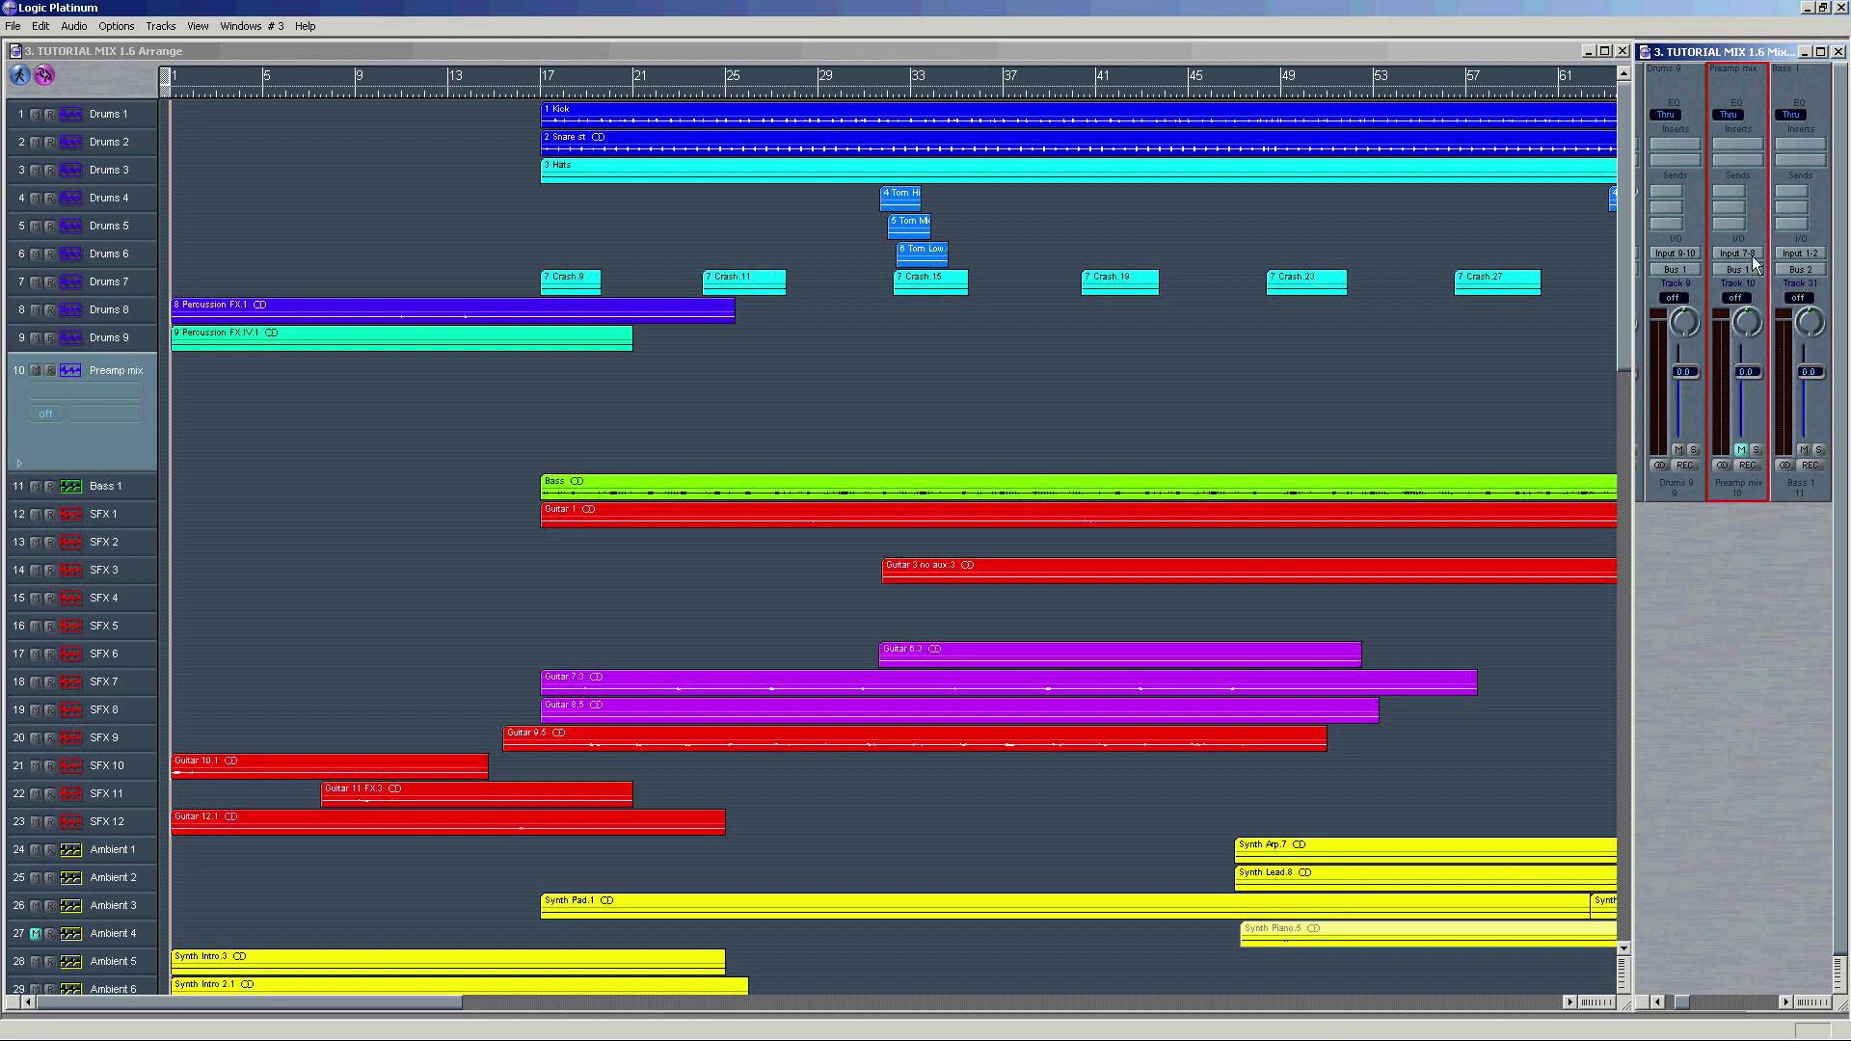
pyautogui.click(1744, 467)
pyautogui.press('KP_Multiply')
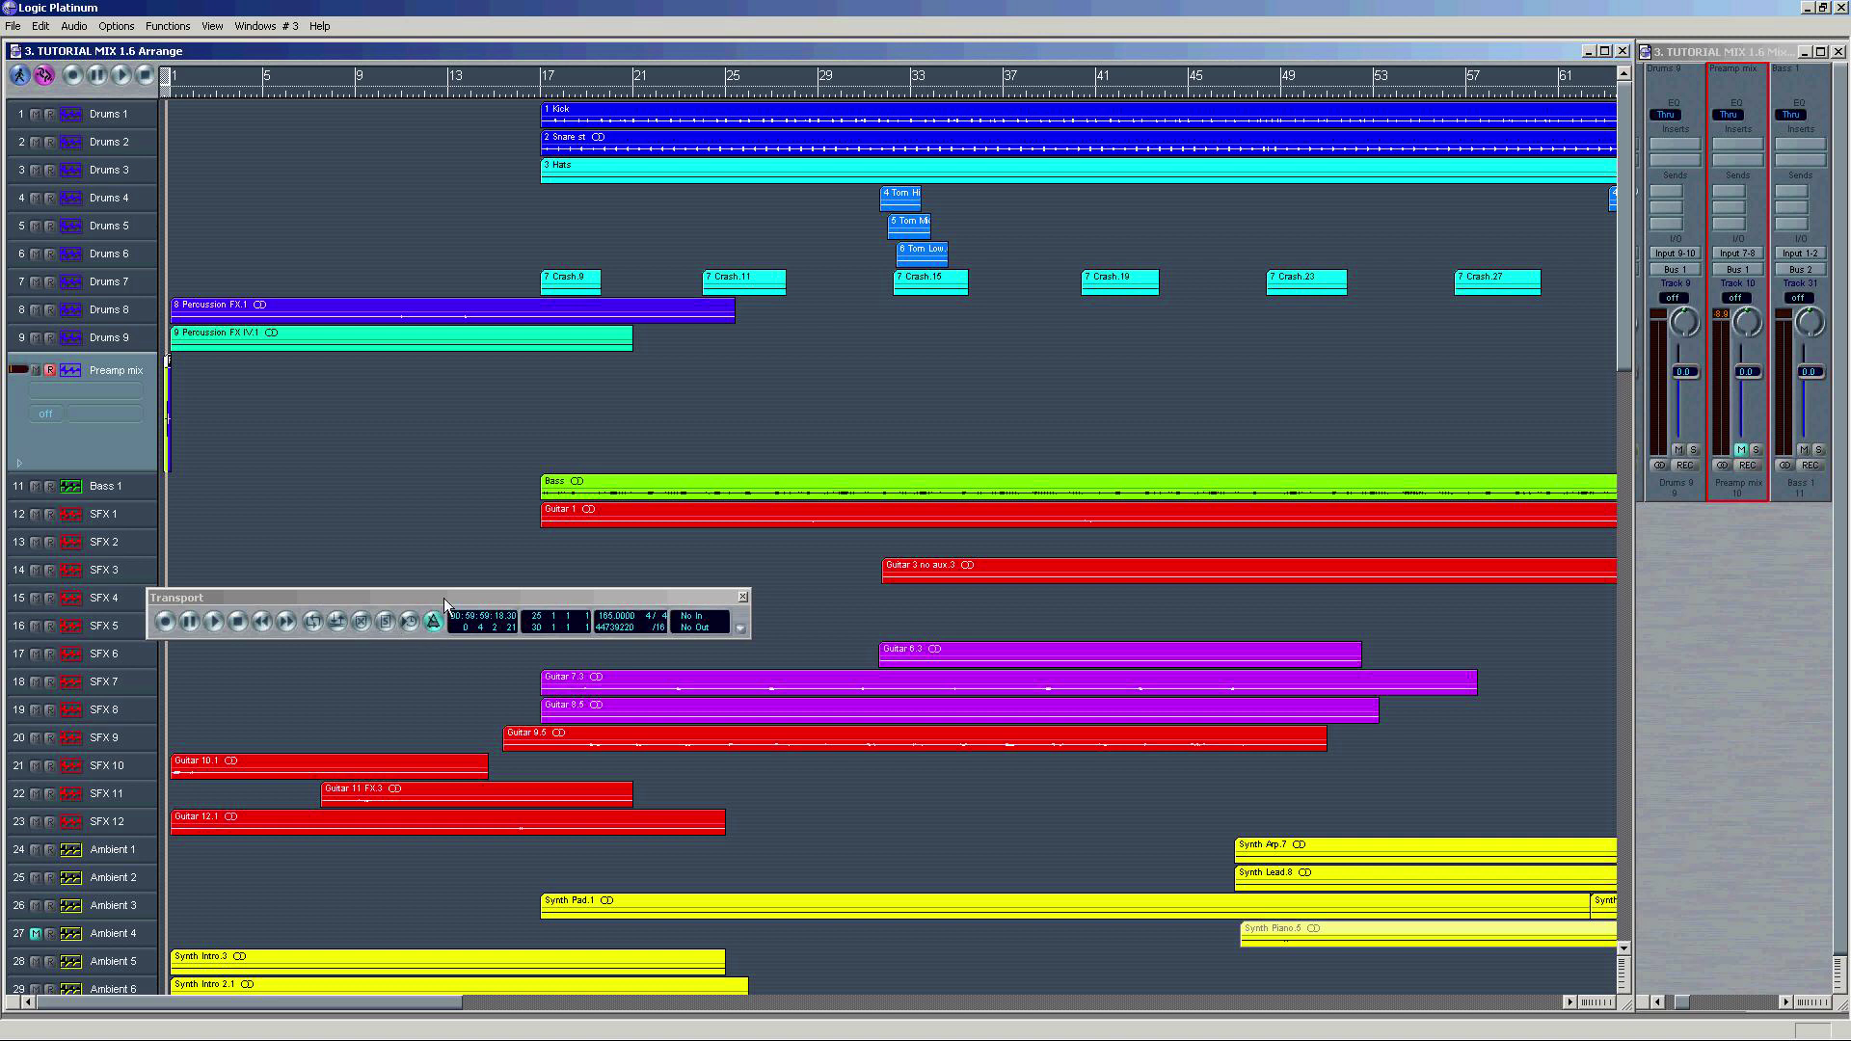
pyautogui.moveTo(445, 604); pyautogui.dragTo(527, 598)
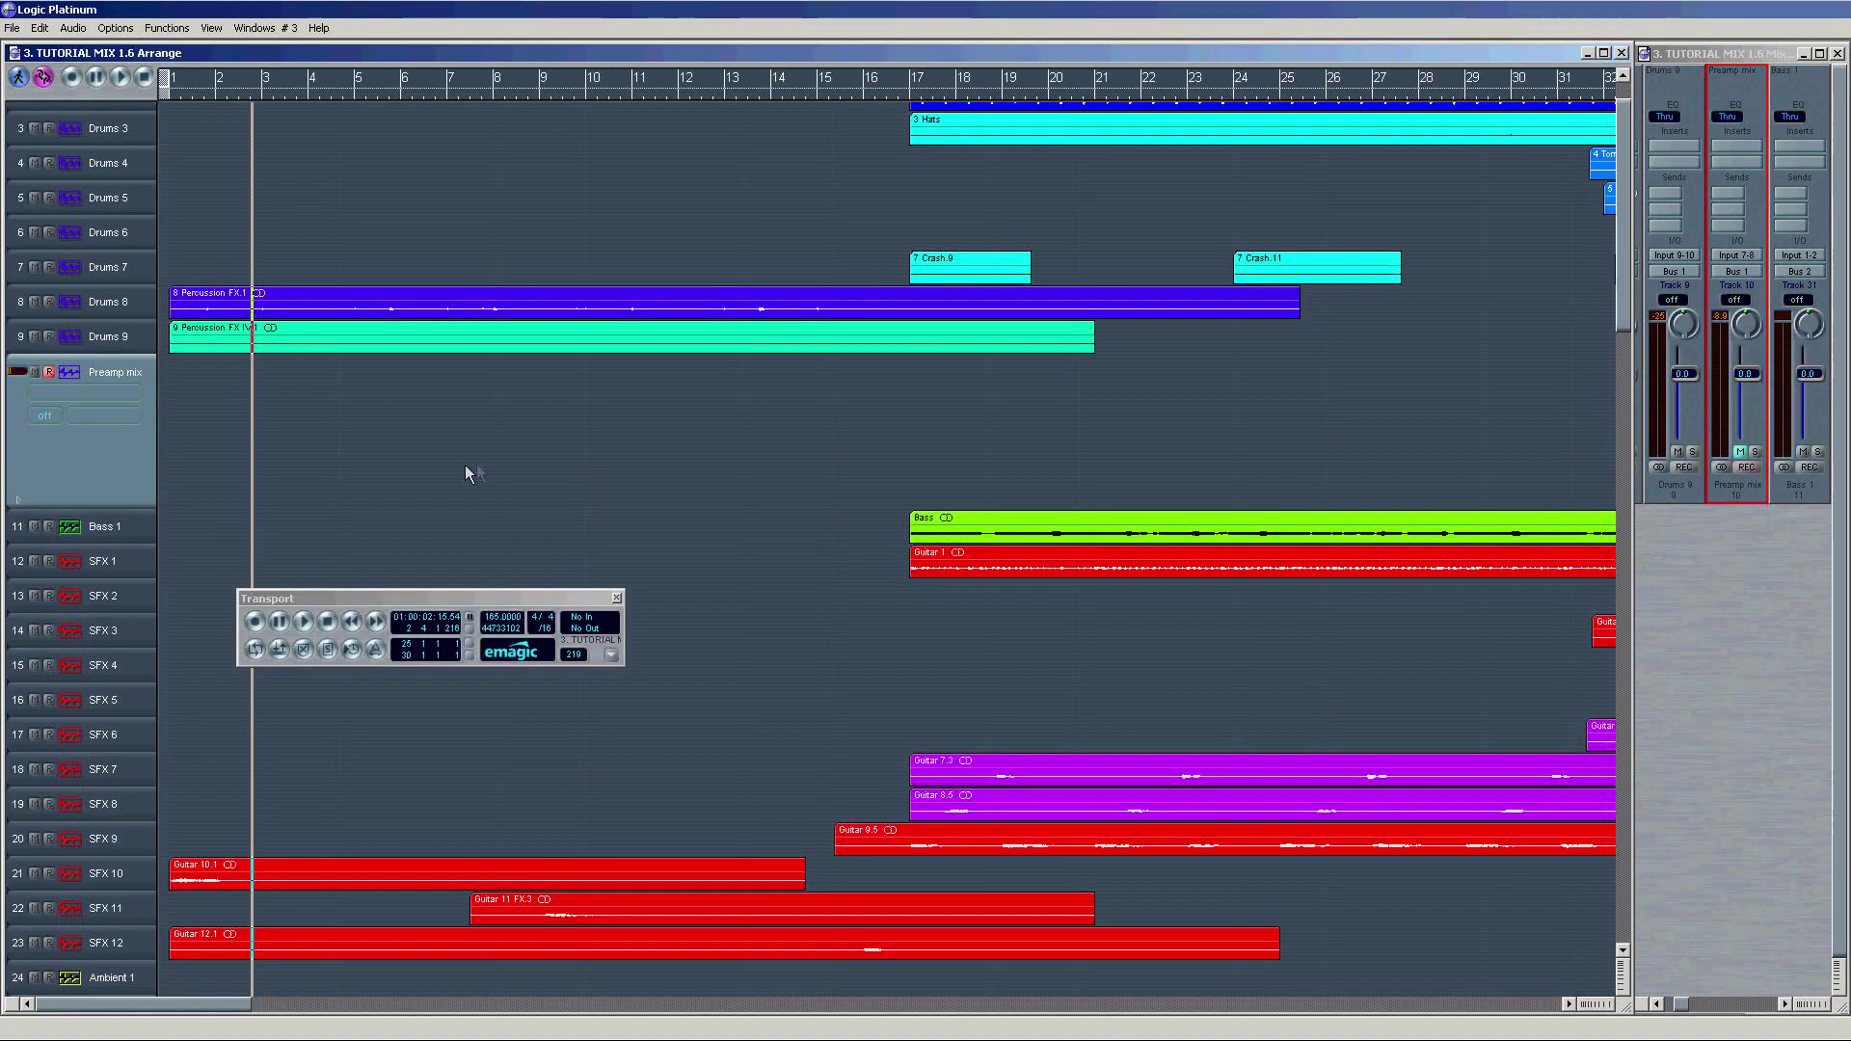
pyautogui.press('KP_Multiply')
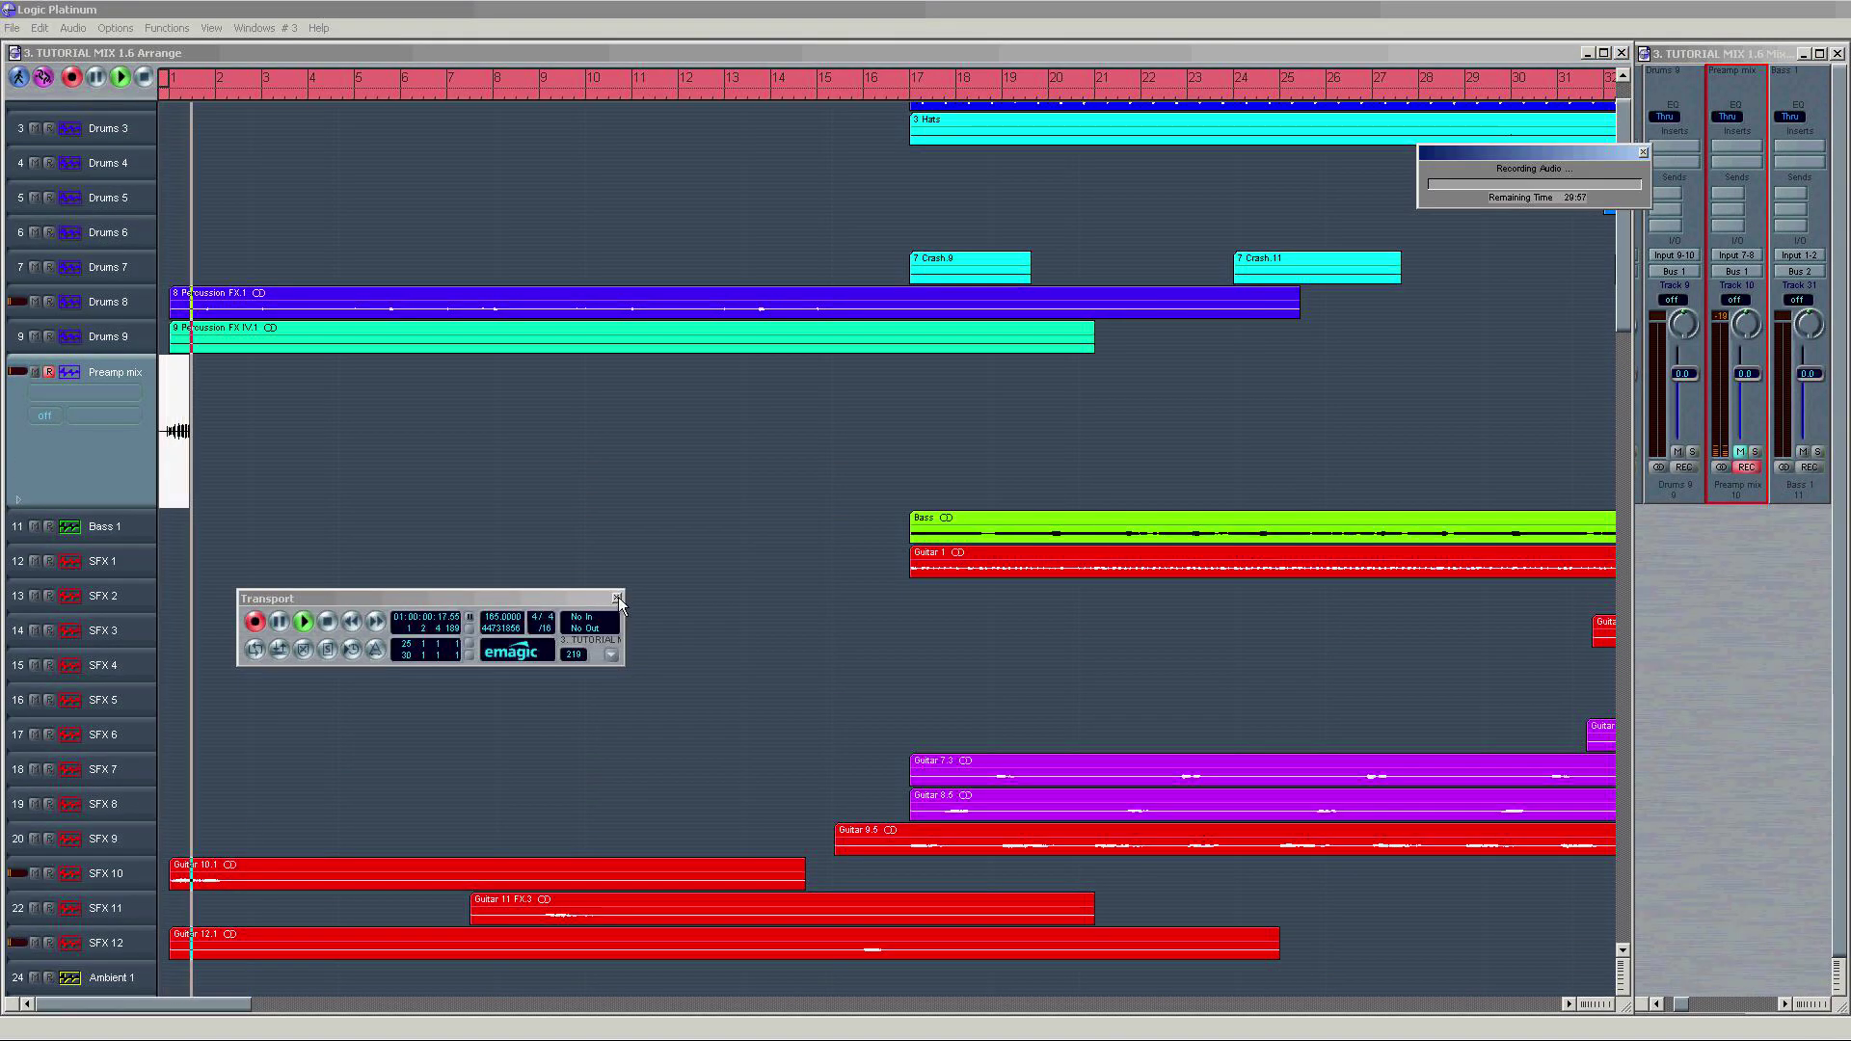
pyautogui.click(617, 599)
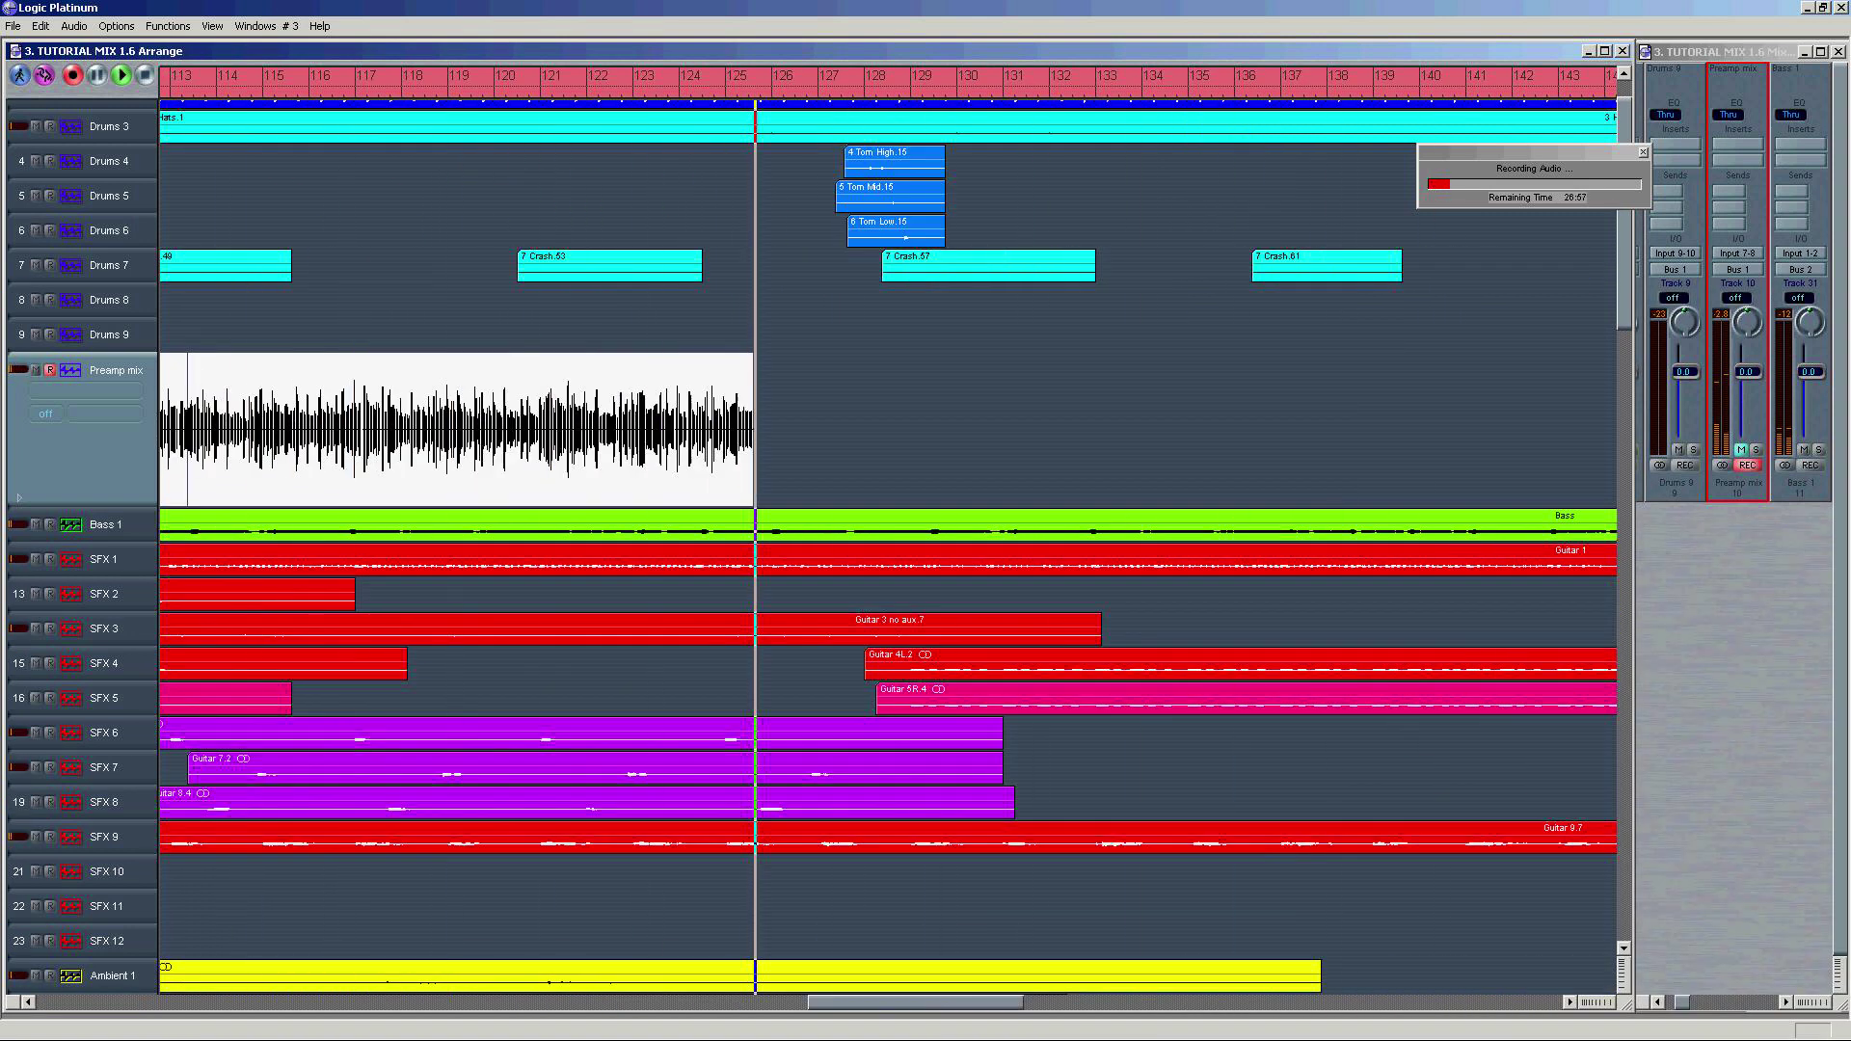
# Step: Route the Preamp mix channel to Output 1-2 instead of the bus
pyautogui.click(1737, 269)
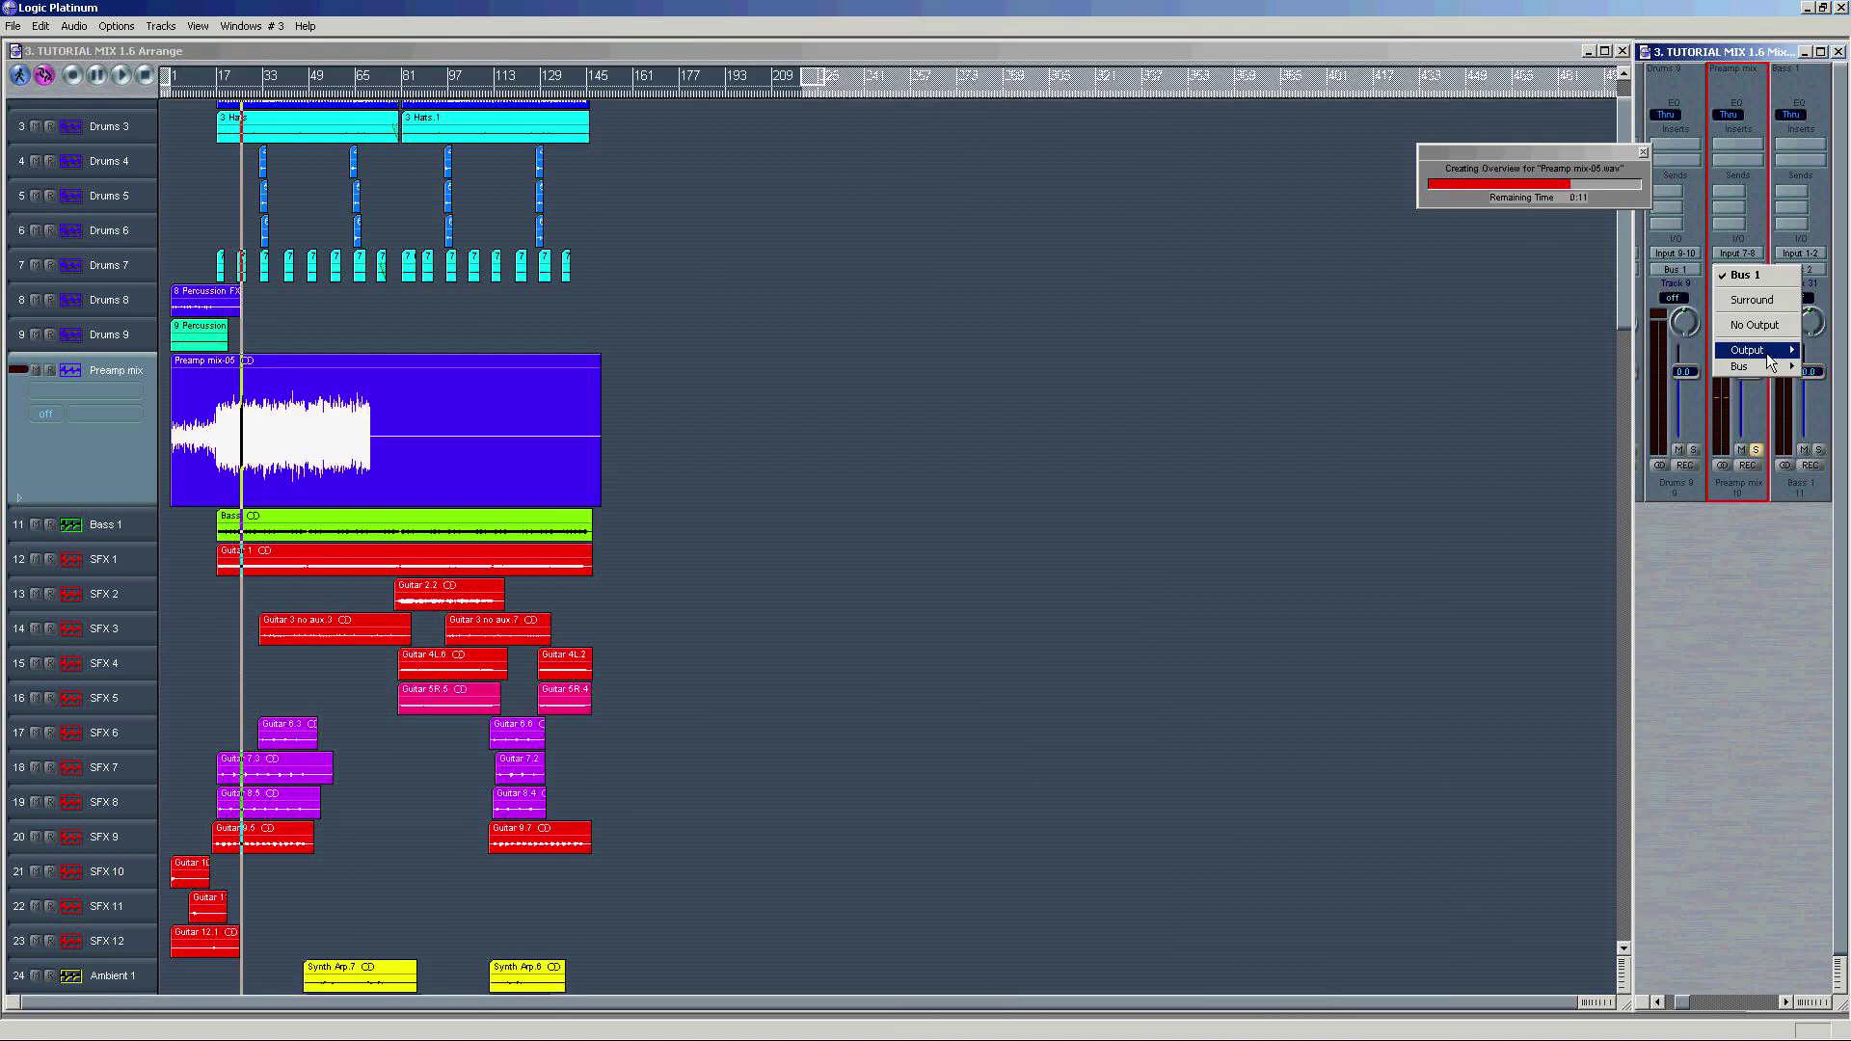
pyautogui.moveTo(1697, 297)
pyautogui.click(1673, 357)
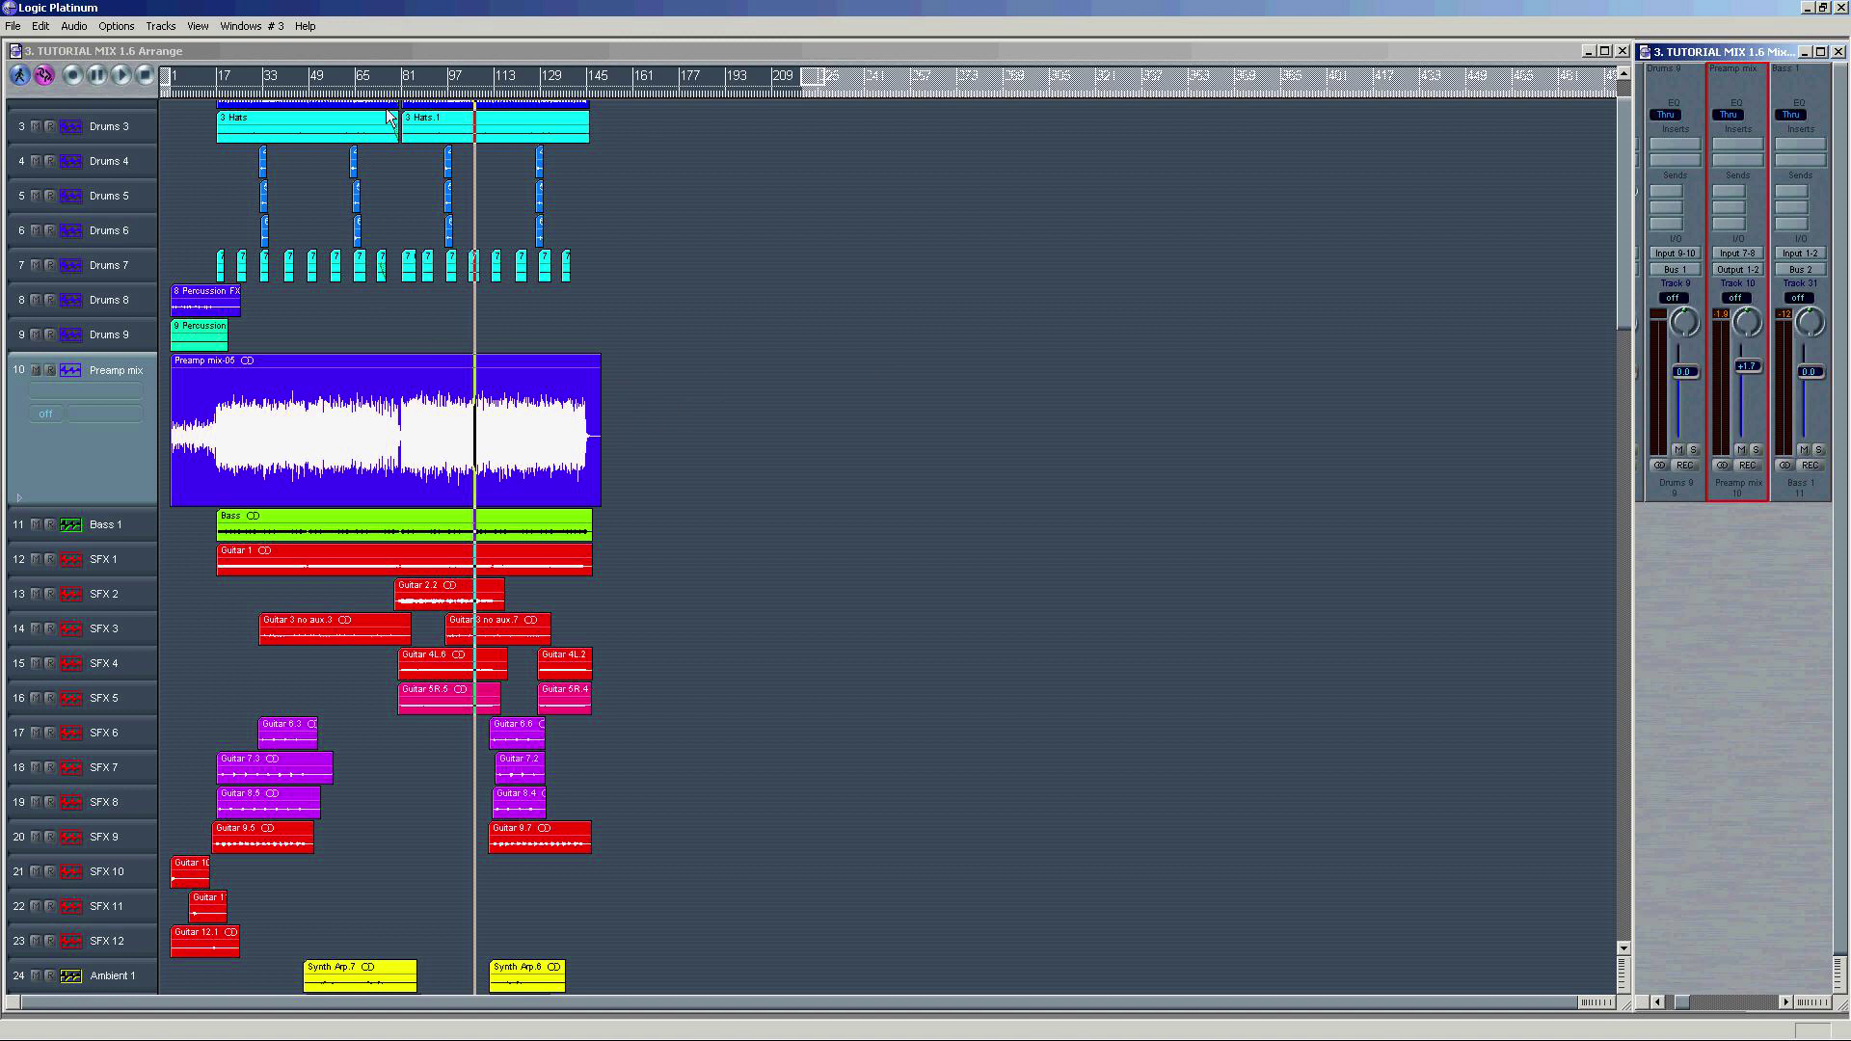
# Step: Select the recorded Preamp mix region and launch the Digicheck Totalyser analyser
pyautogui.click(389, 116)
pyautogui.click(362, 435)
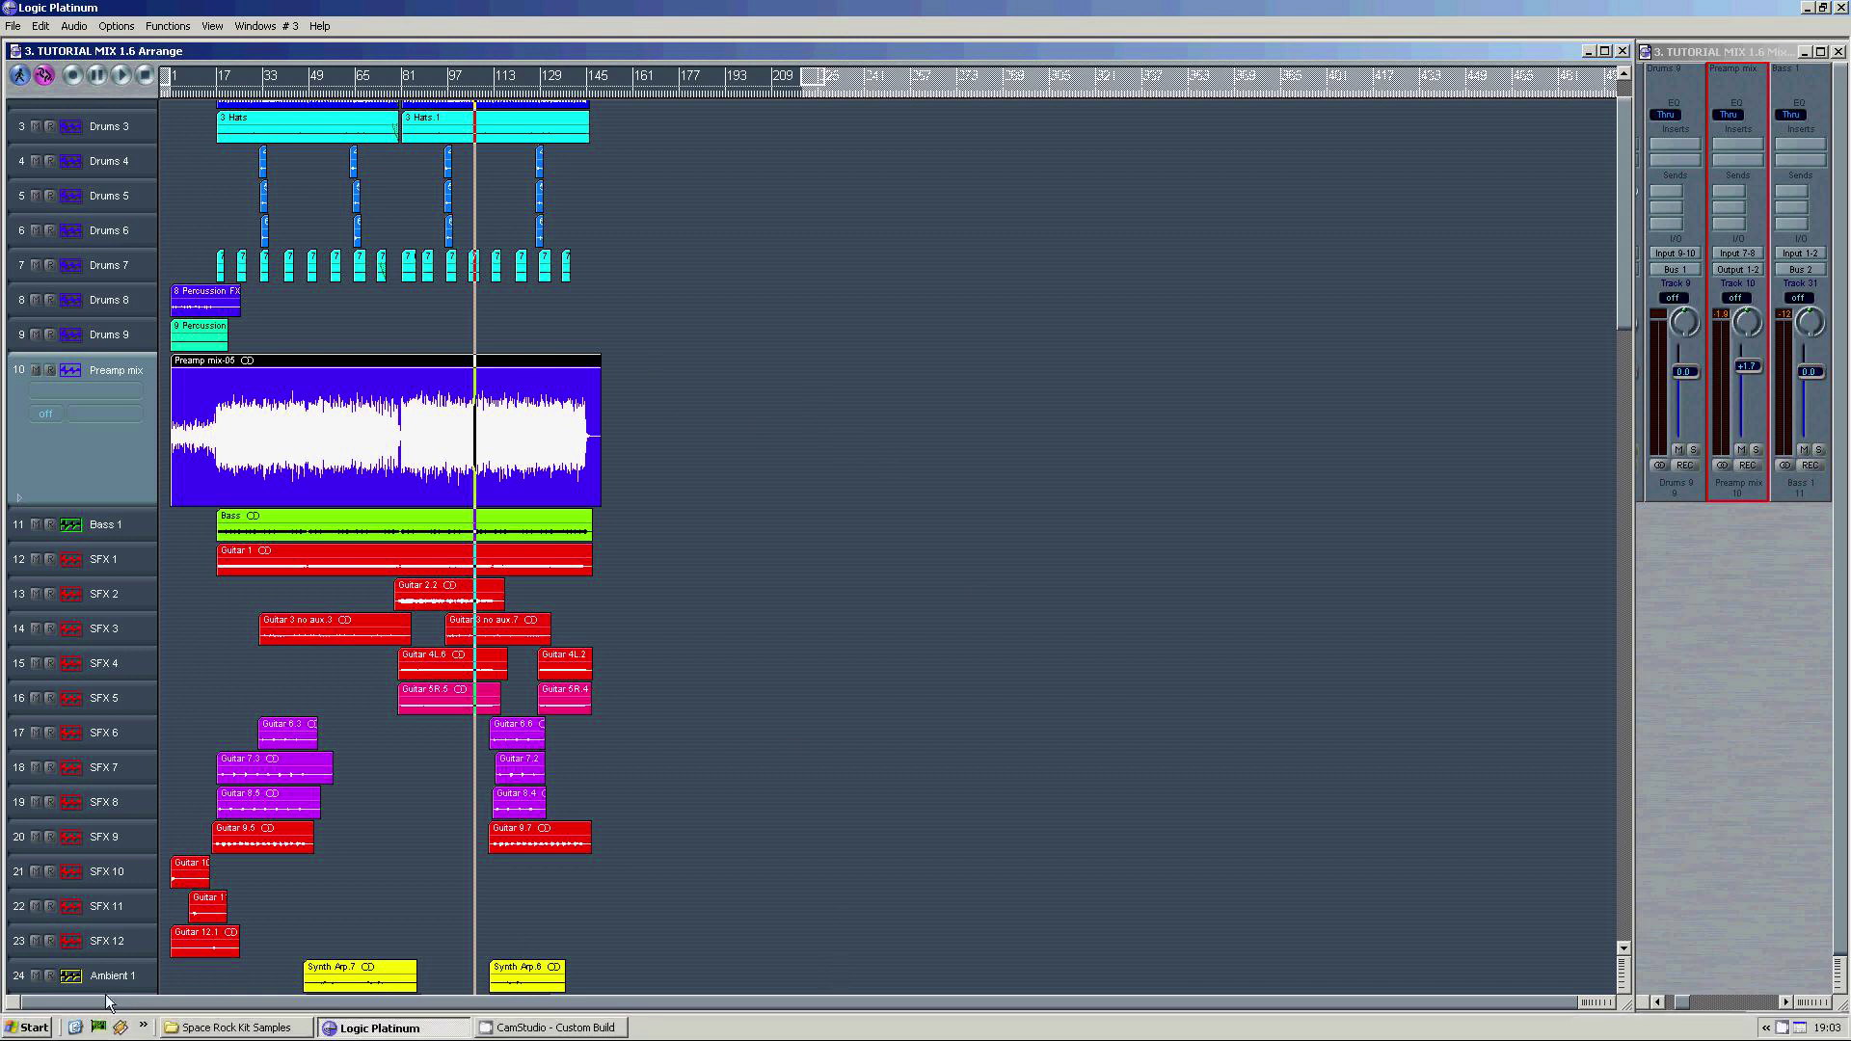
pyautogui.click(98, 1026)
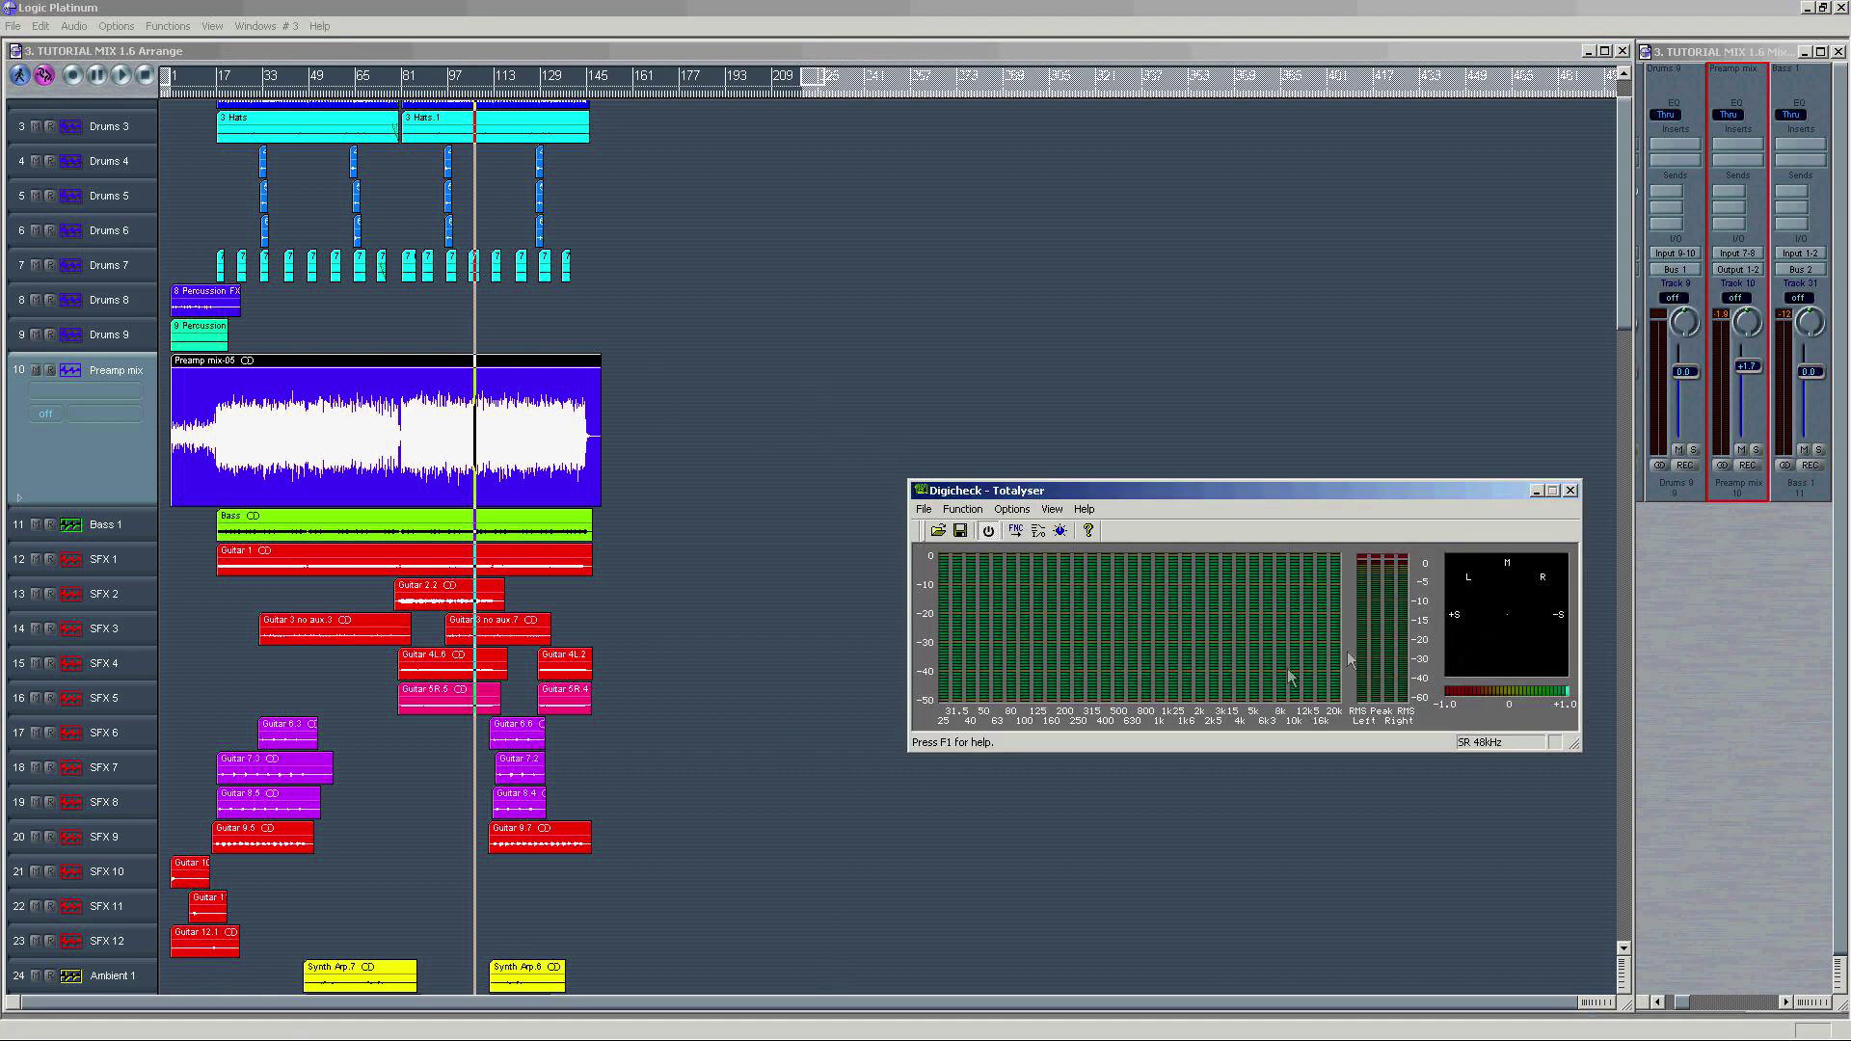
# Step: Return to Logic and play the mix, alternating solo and mute on Preamp mix to compare the tube preamp sound with the original
pyautogui.hotkey('alt', 'Tab')
pyautogui.press('s')
pyautogui.press('space')
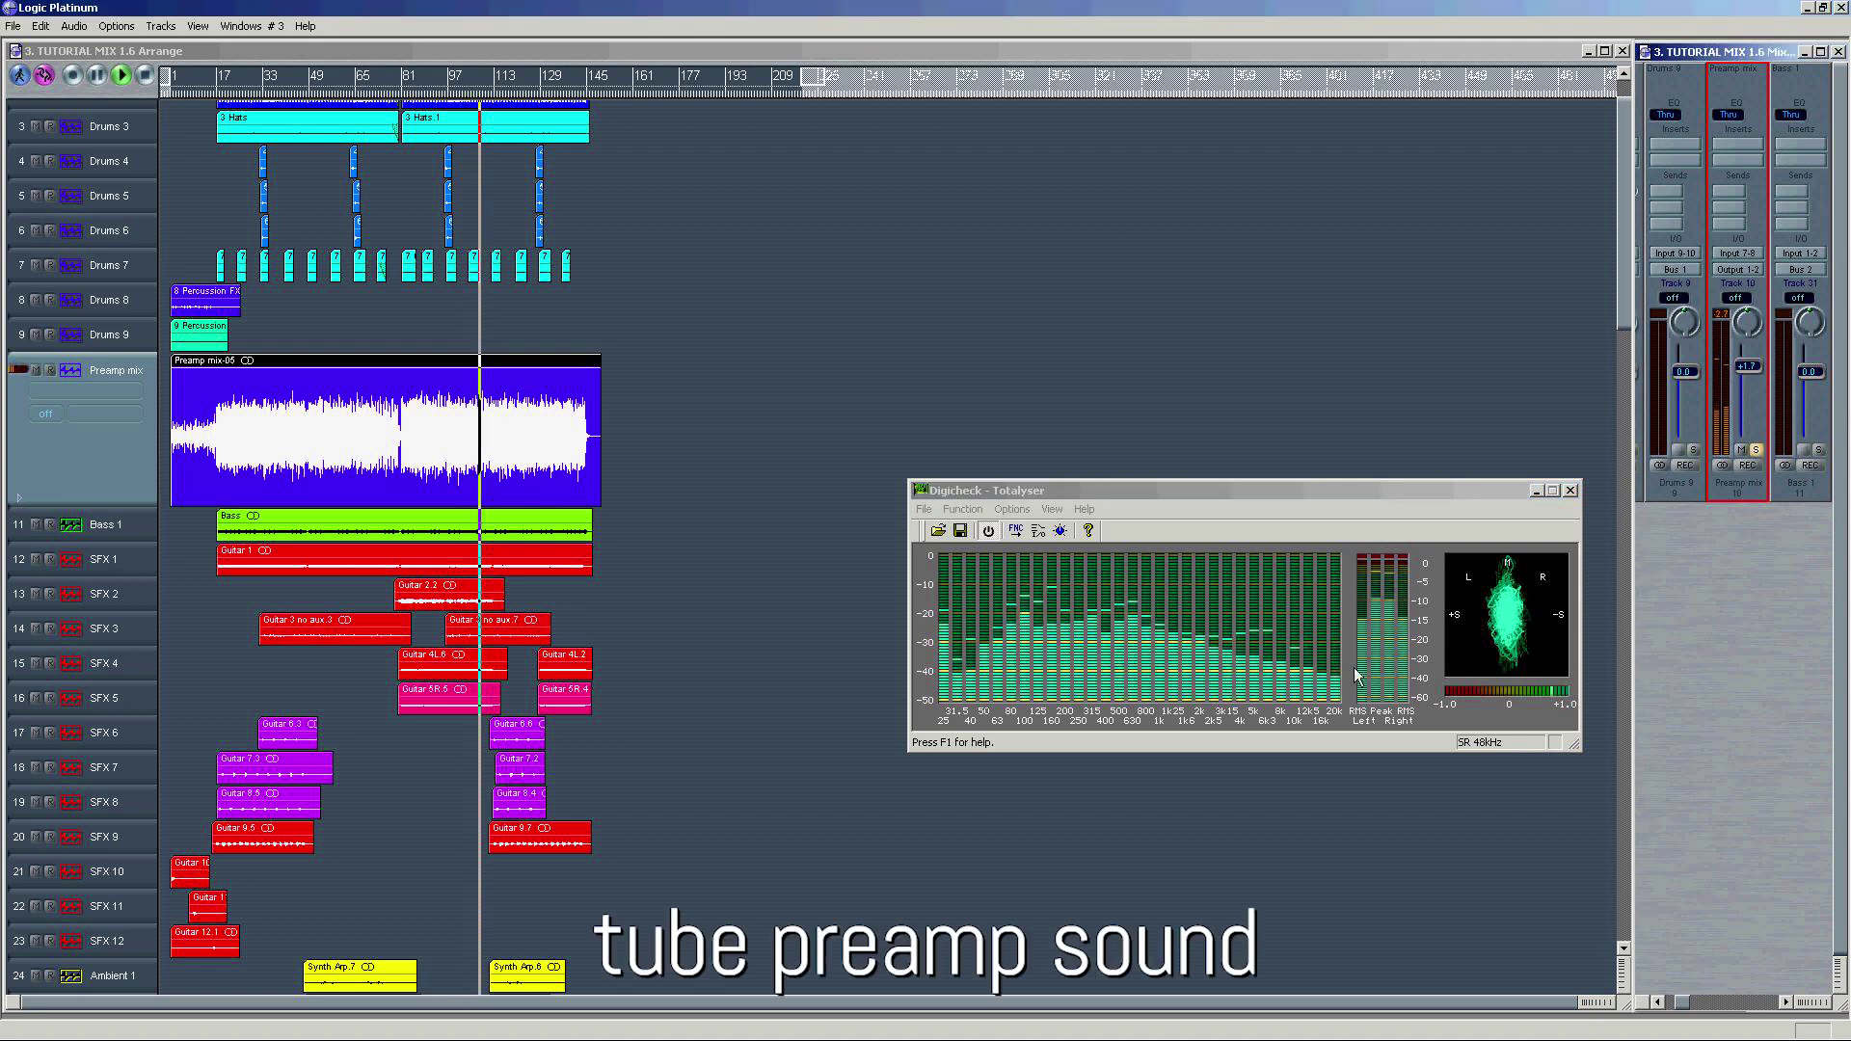
pyautogui.click(1756, 450)
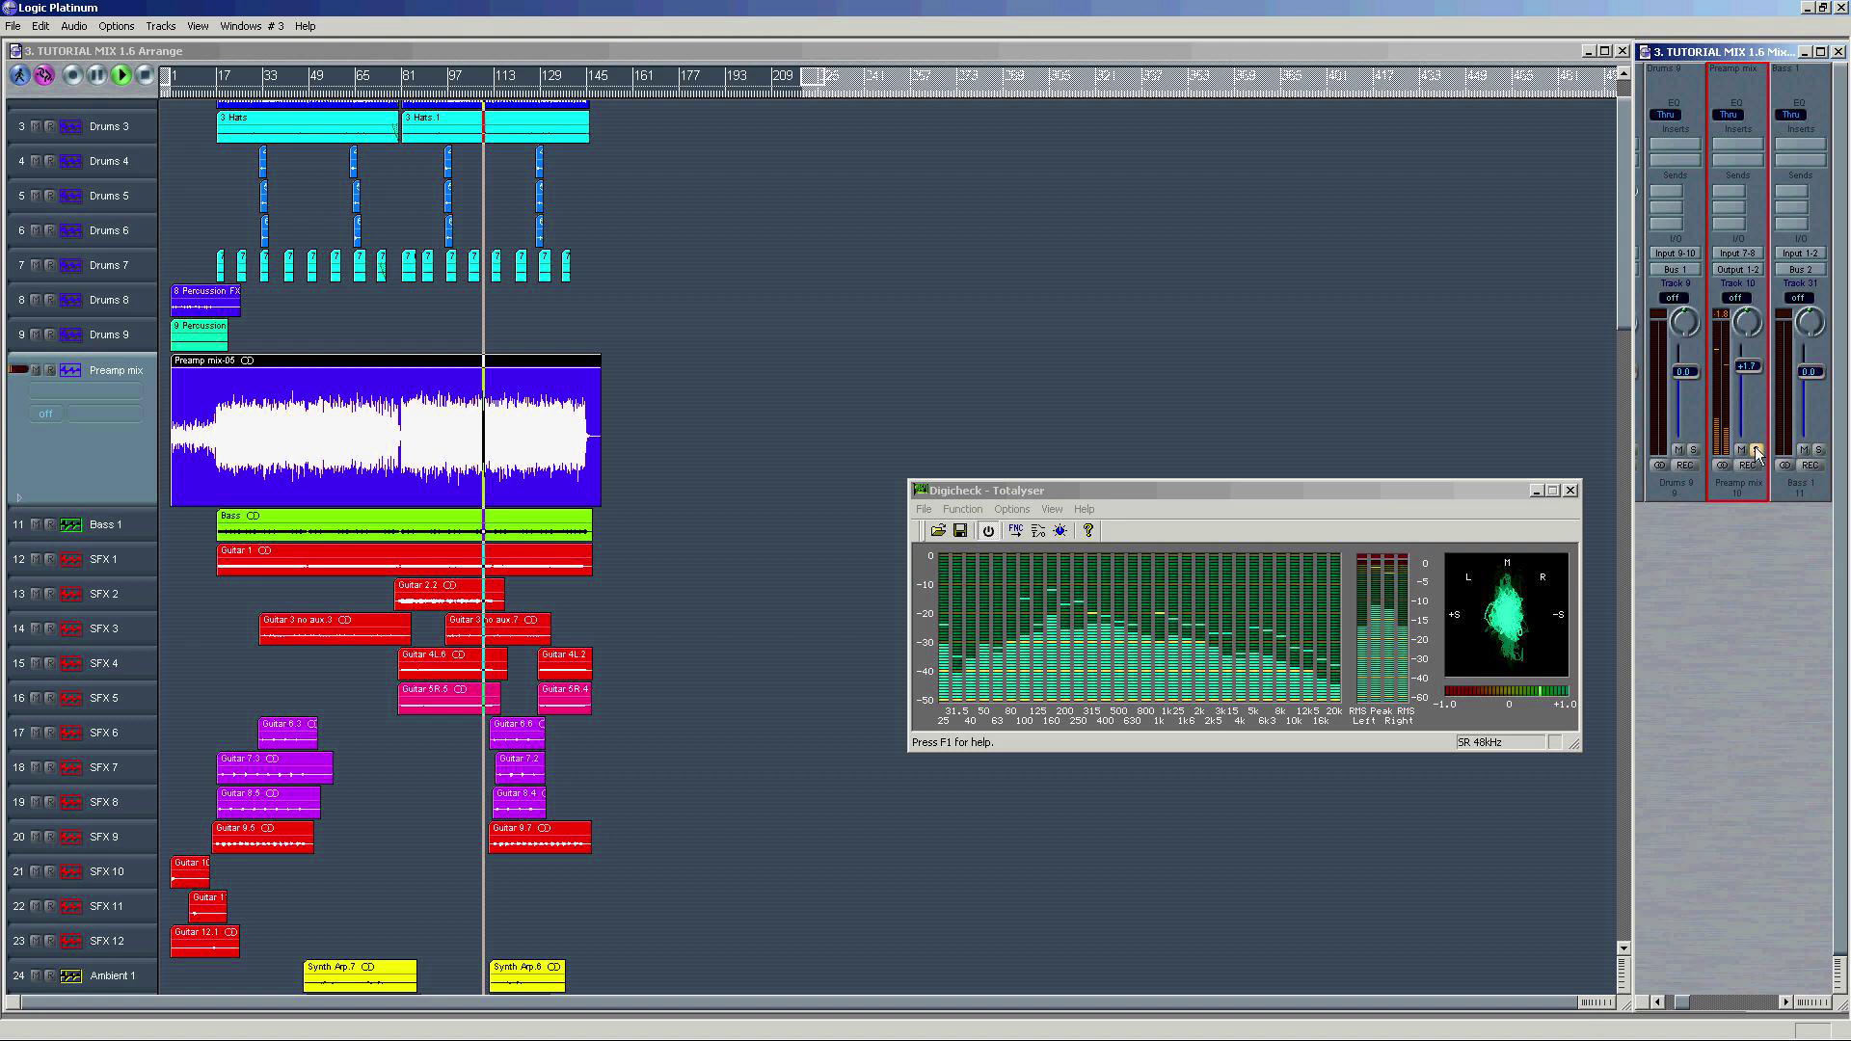
pyautogui.click(1741, 450)
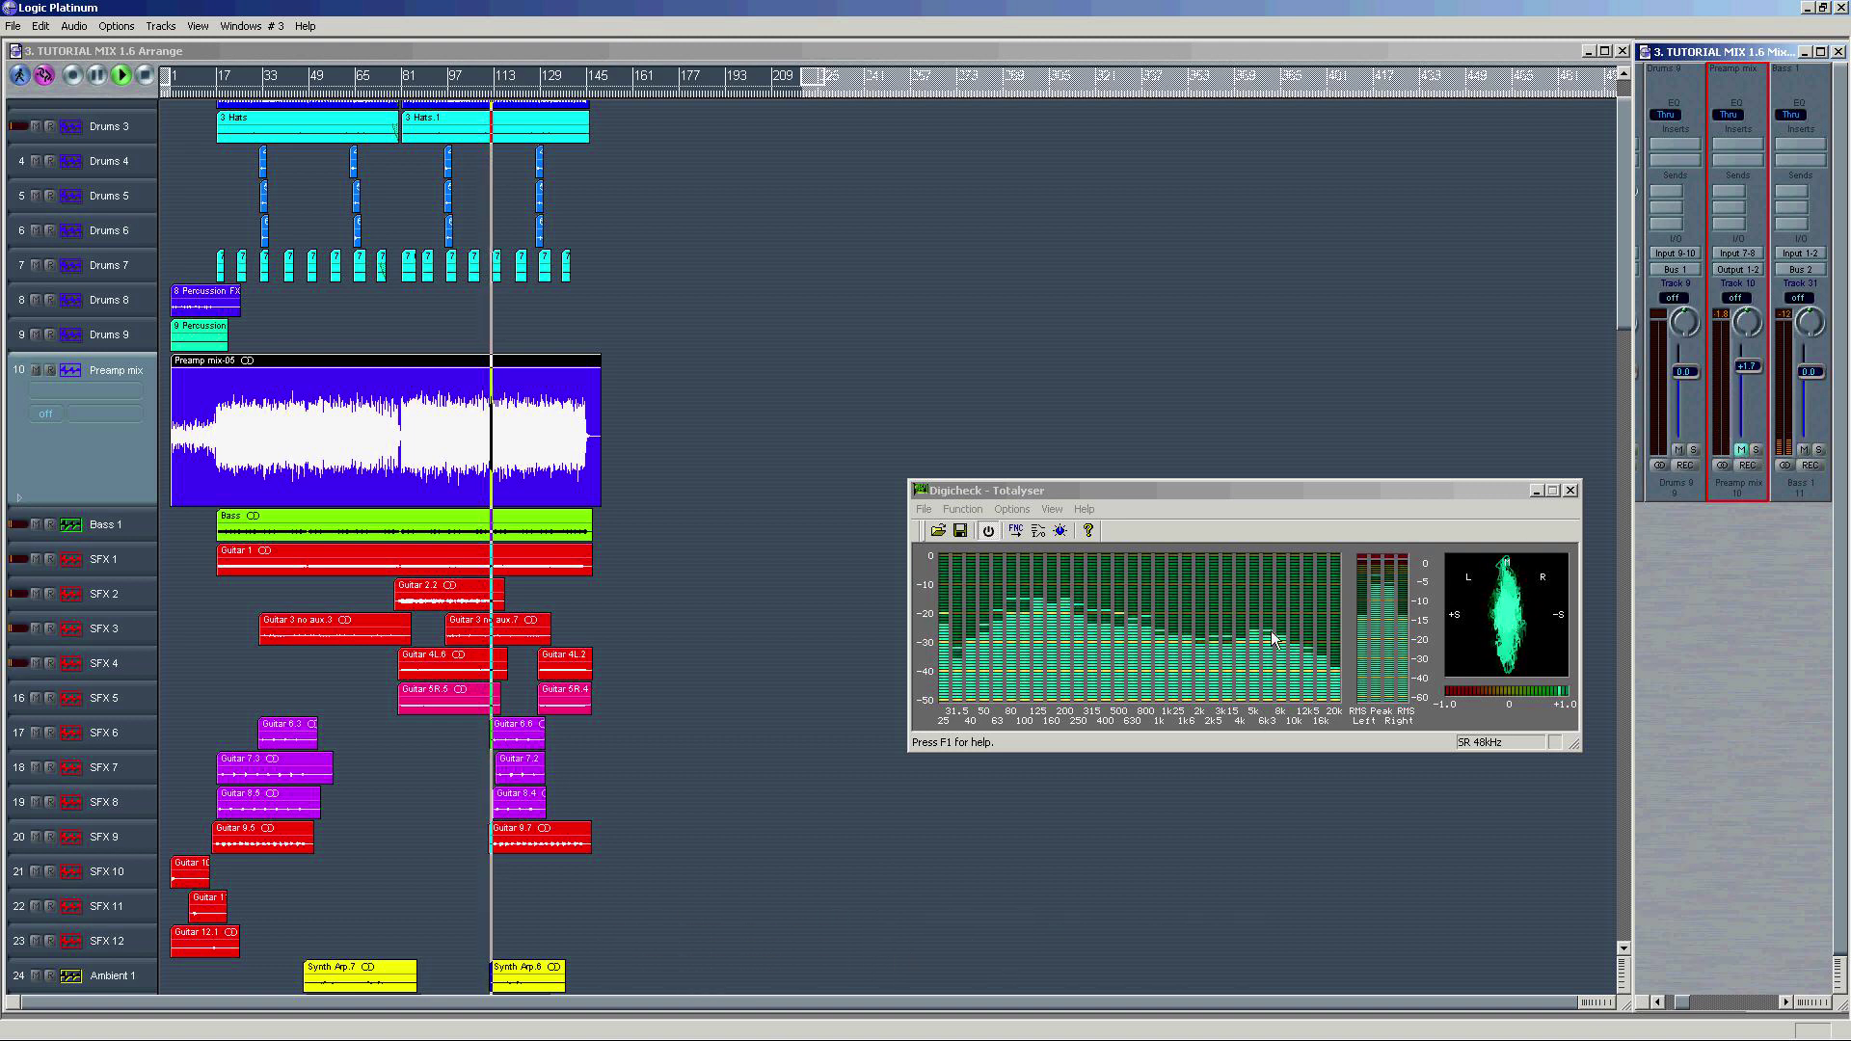
pyautogui.click(1755, 451)
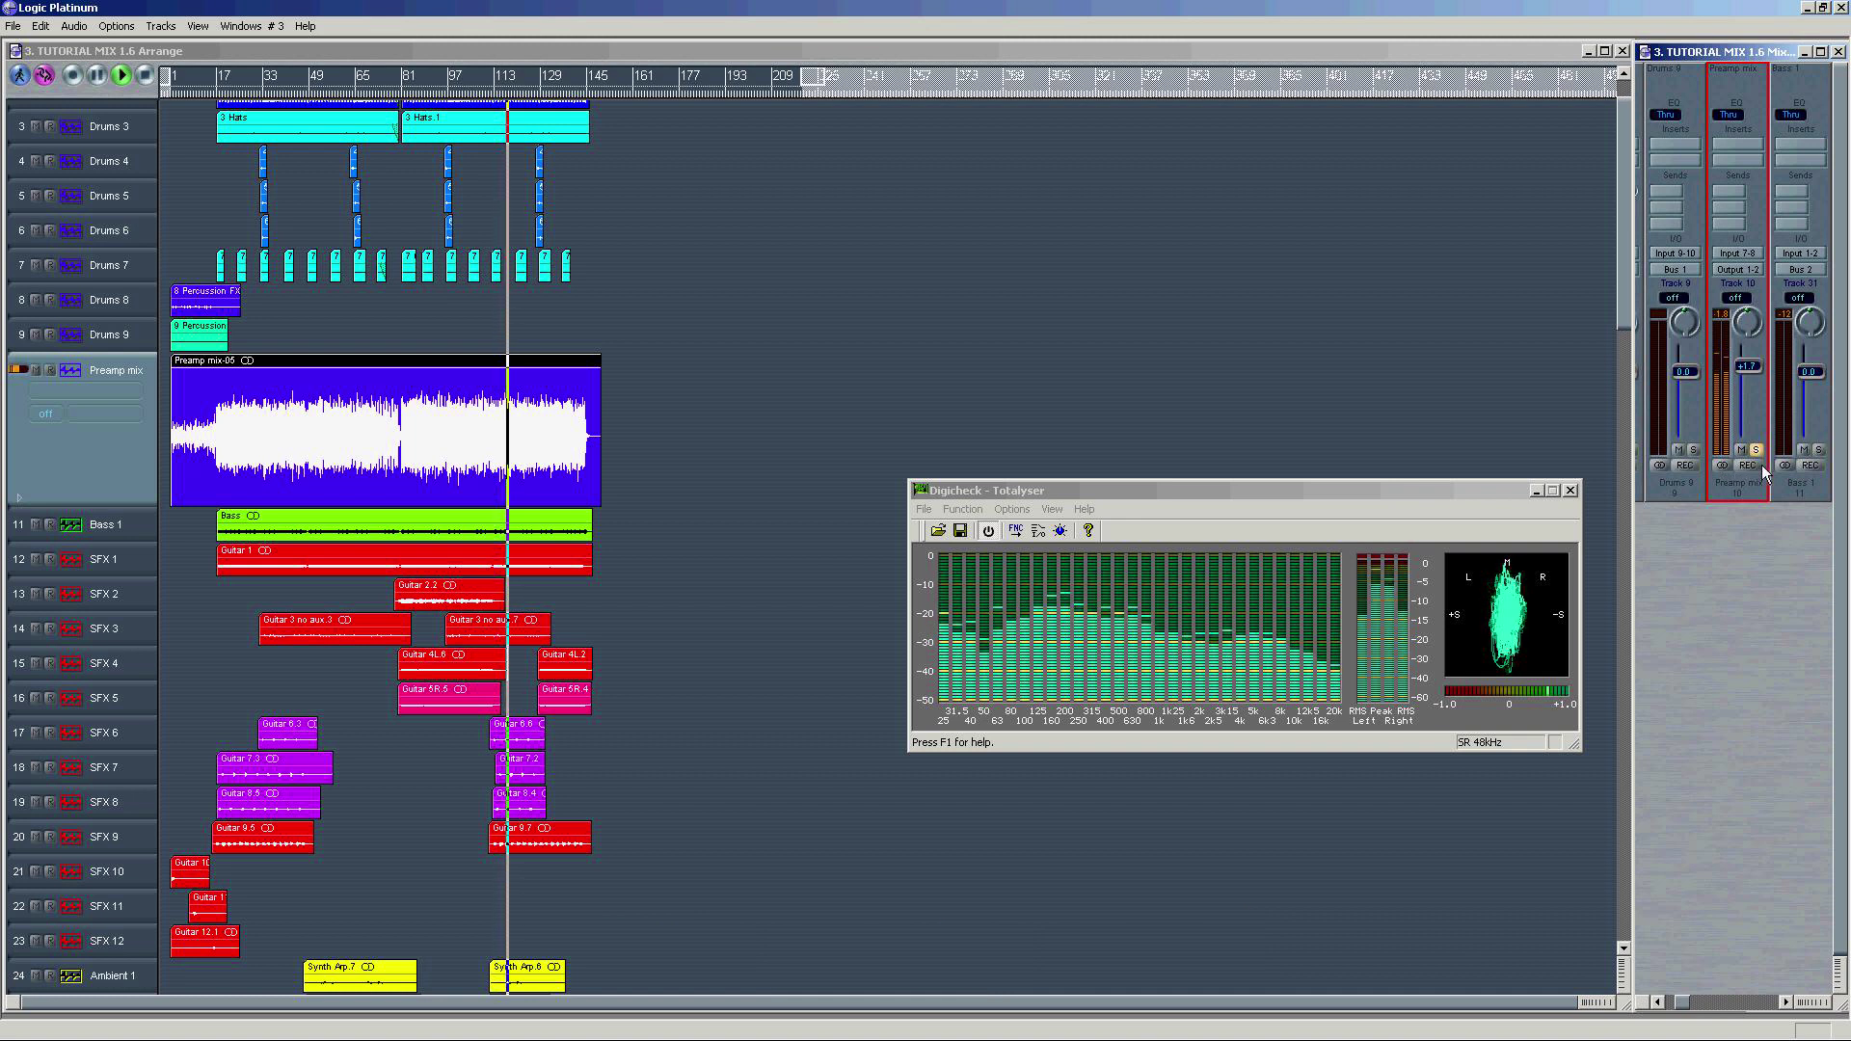
pyautogui.click(1744, 450)
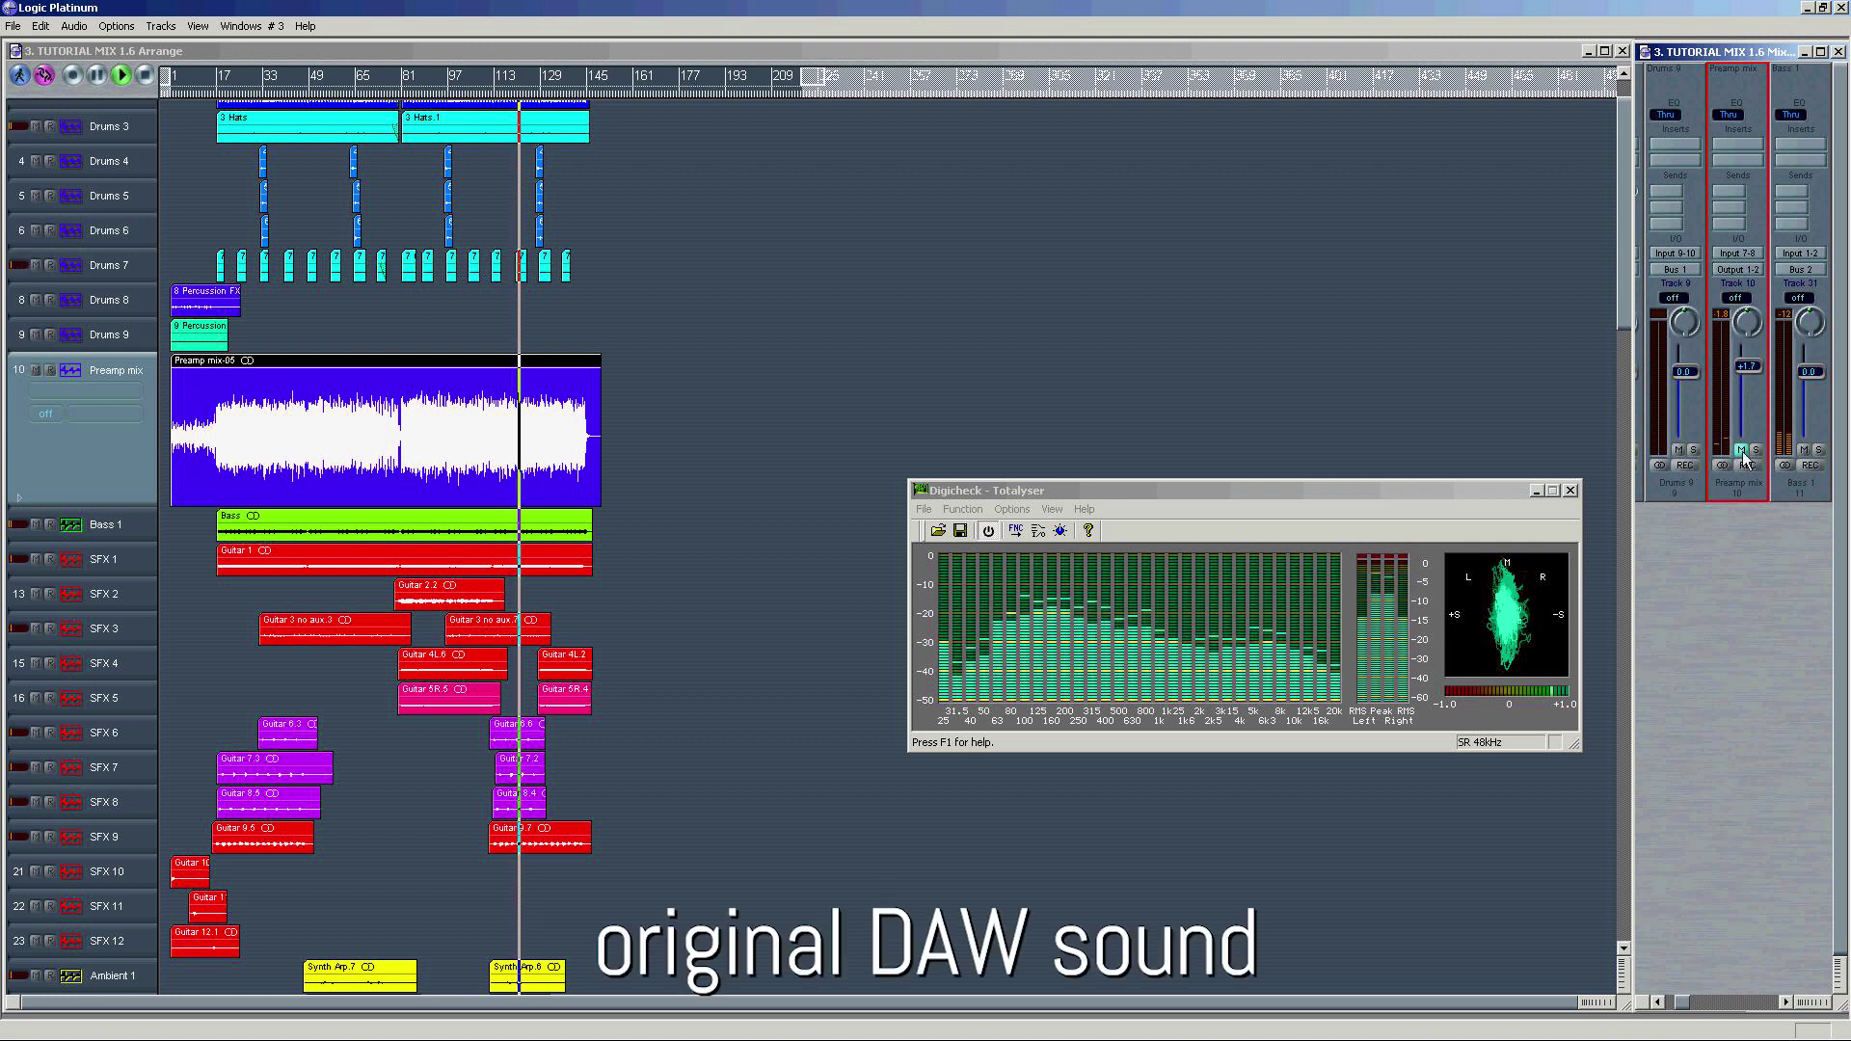
pyautogui.press('space')
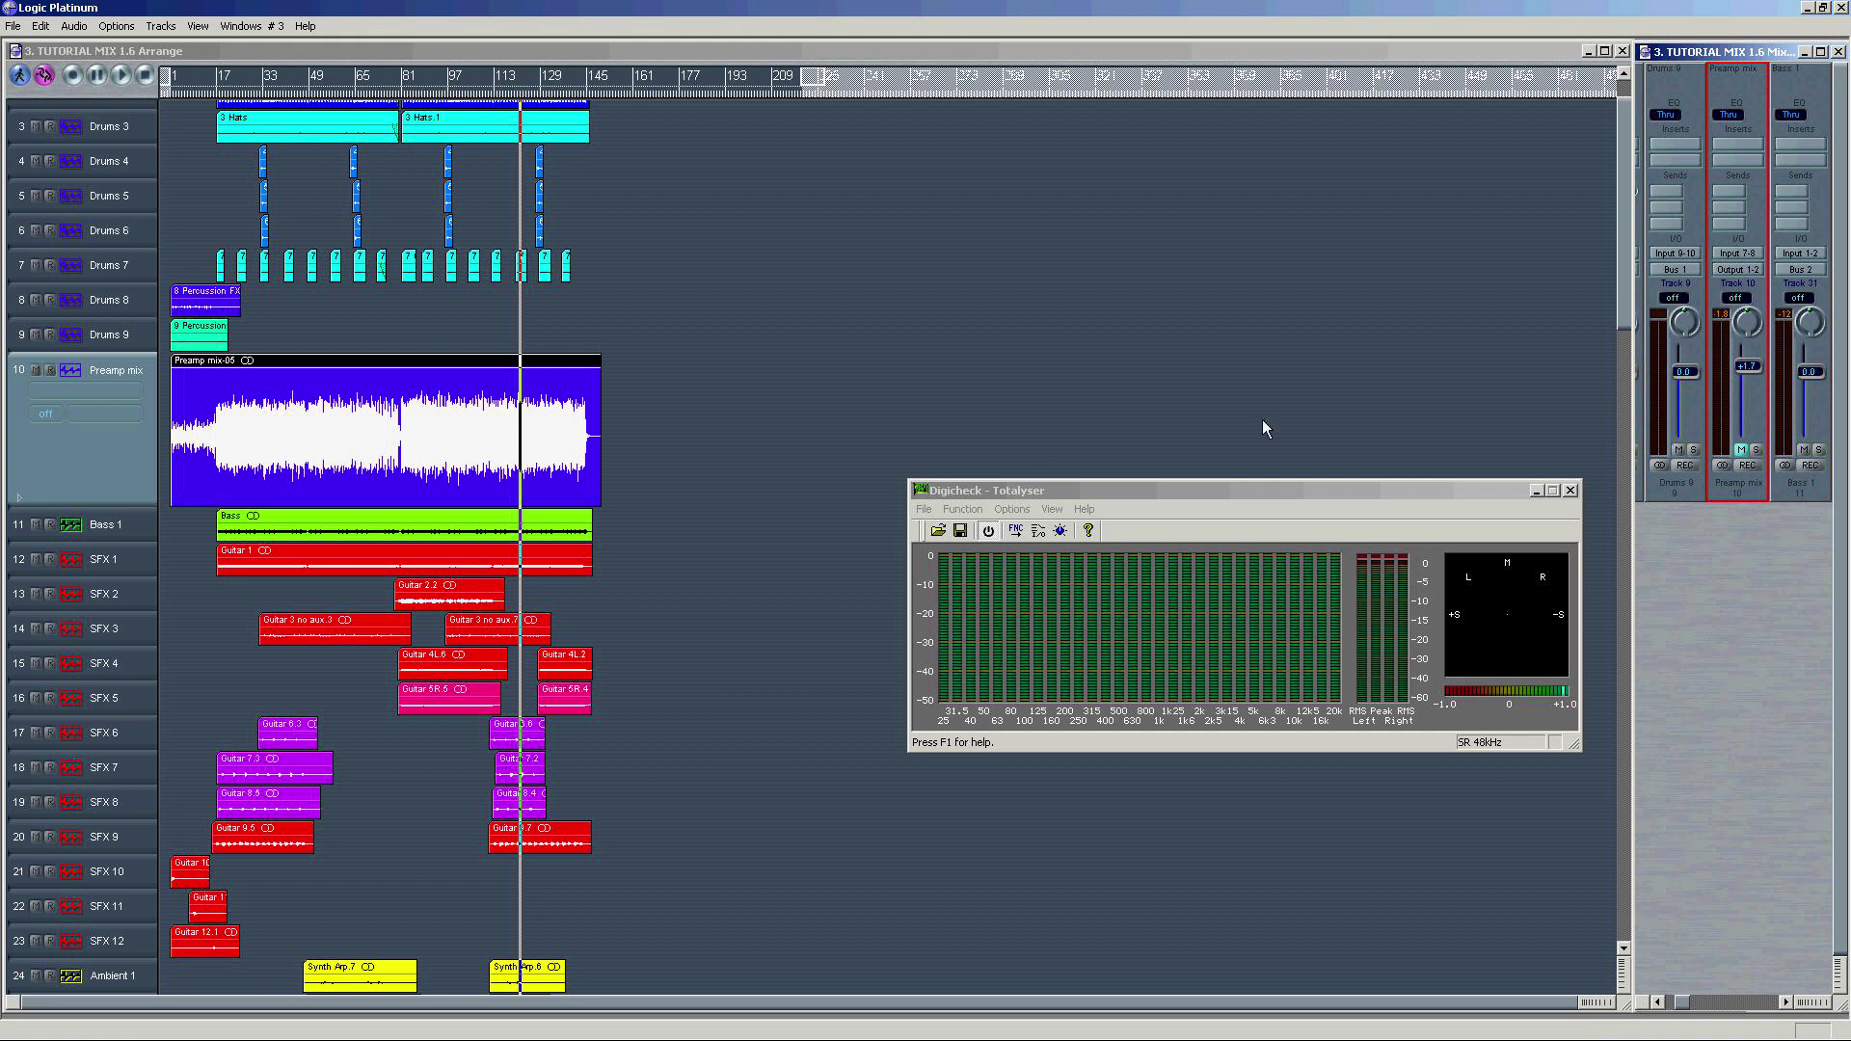
# Step: Play from around bar 40 and solo Preamp mix partway to compare the preamp recording with the original mix
pyautogui.moveTo(231, 93); pyautogui.dragTo(195, 93)
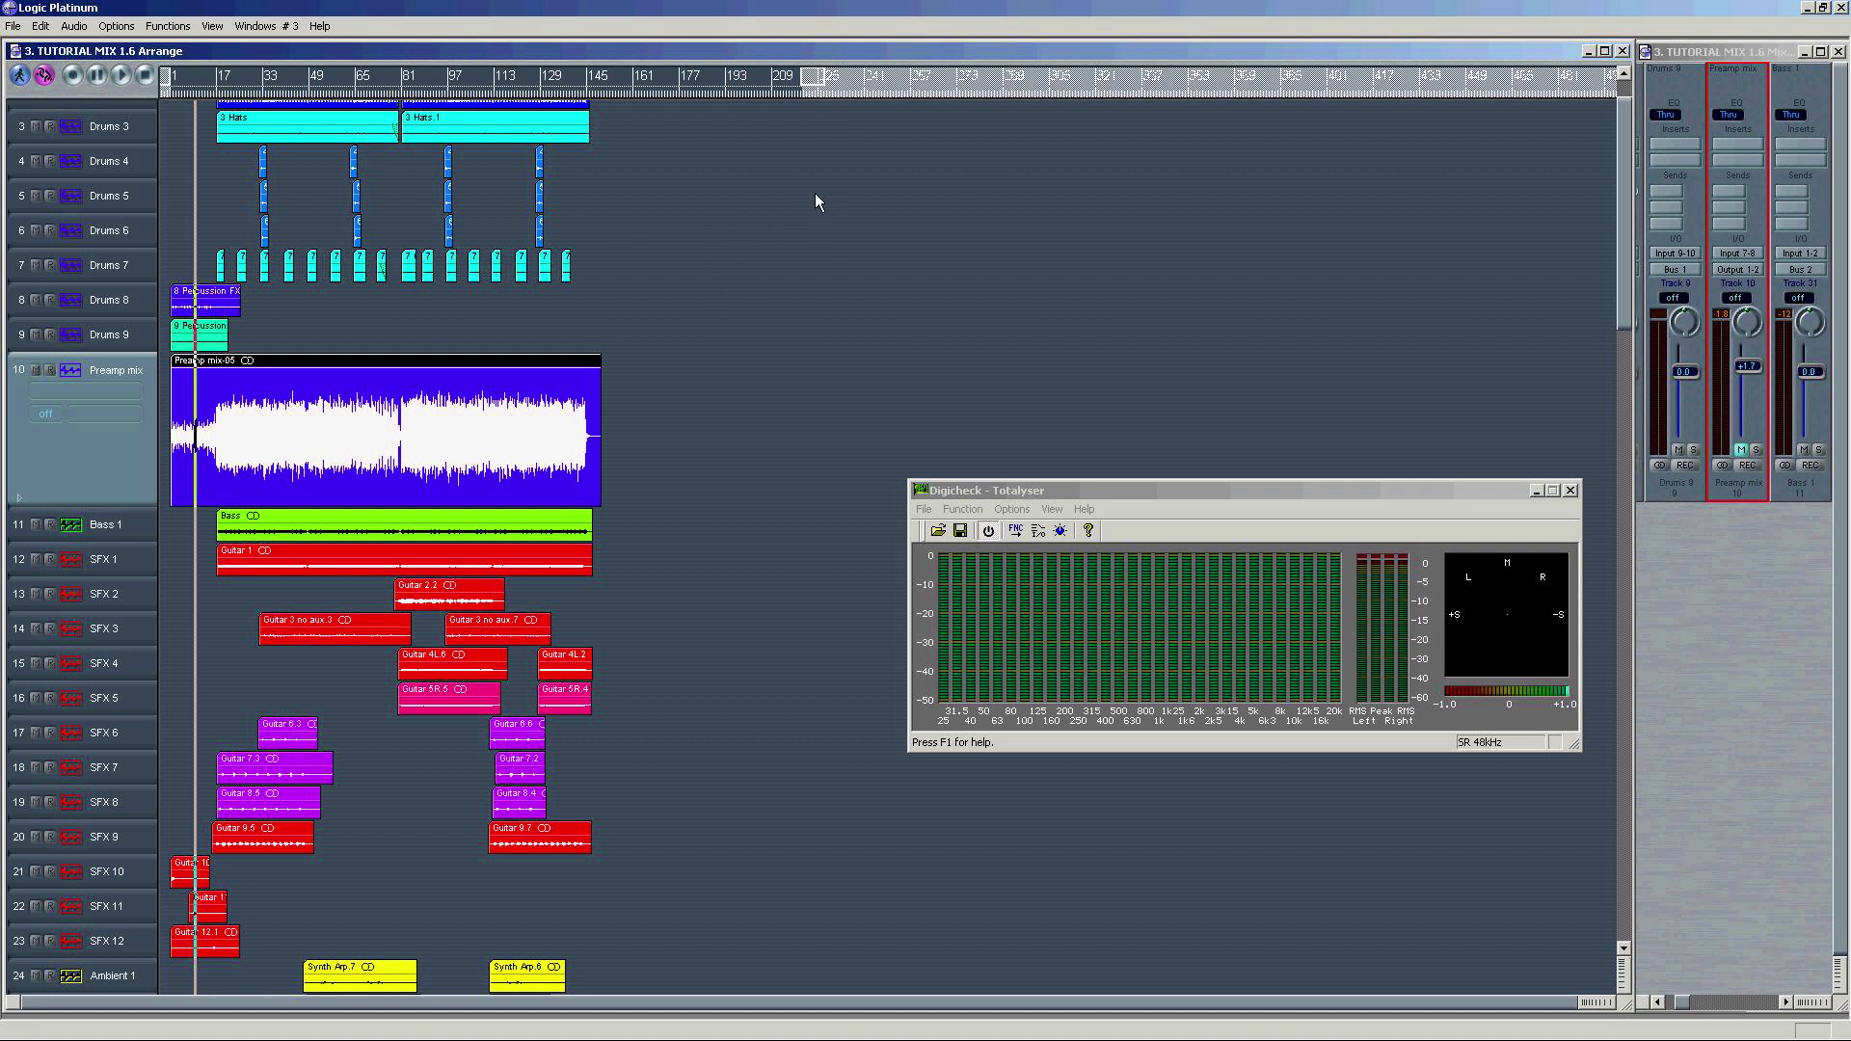
pyautogui.moveTo(232, 96); pyautogui.dragTo(201, 99)
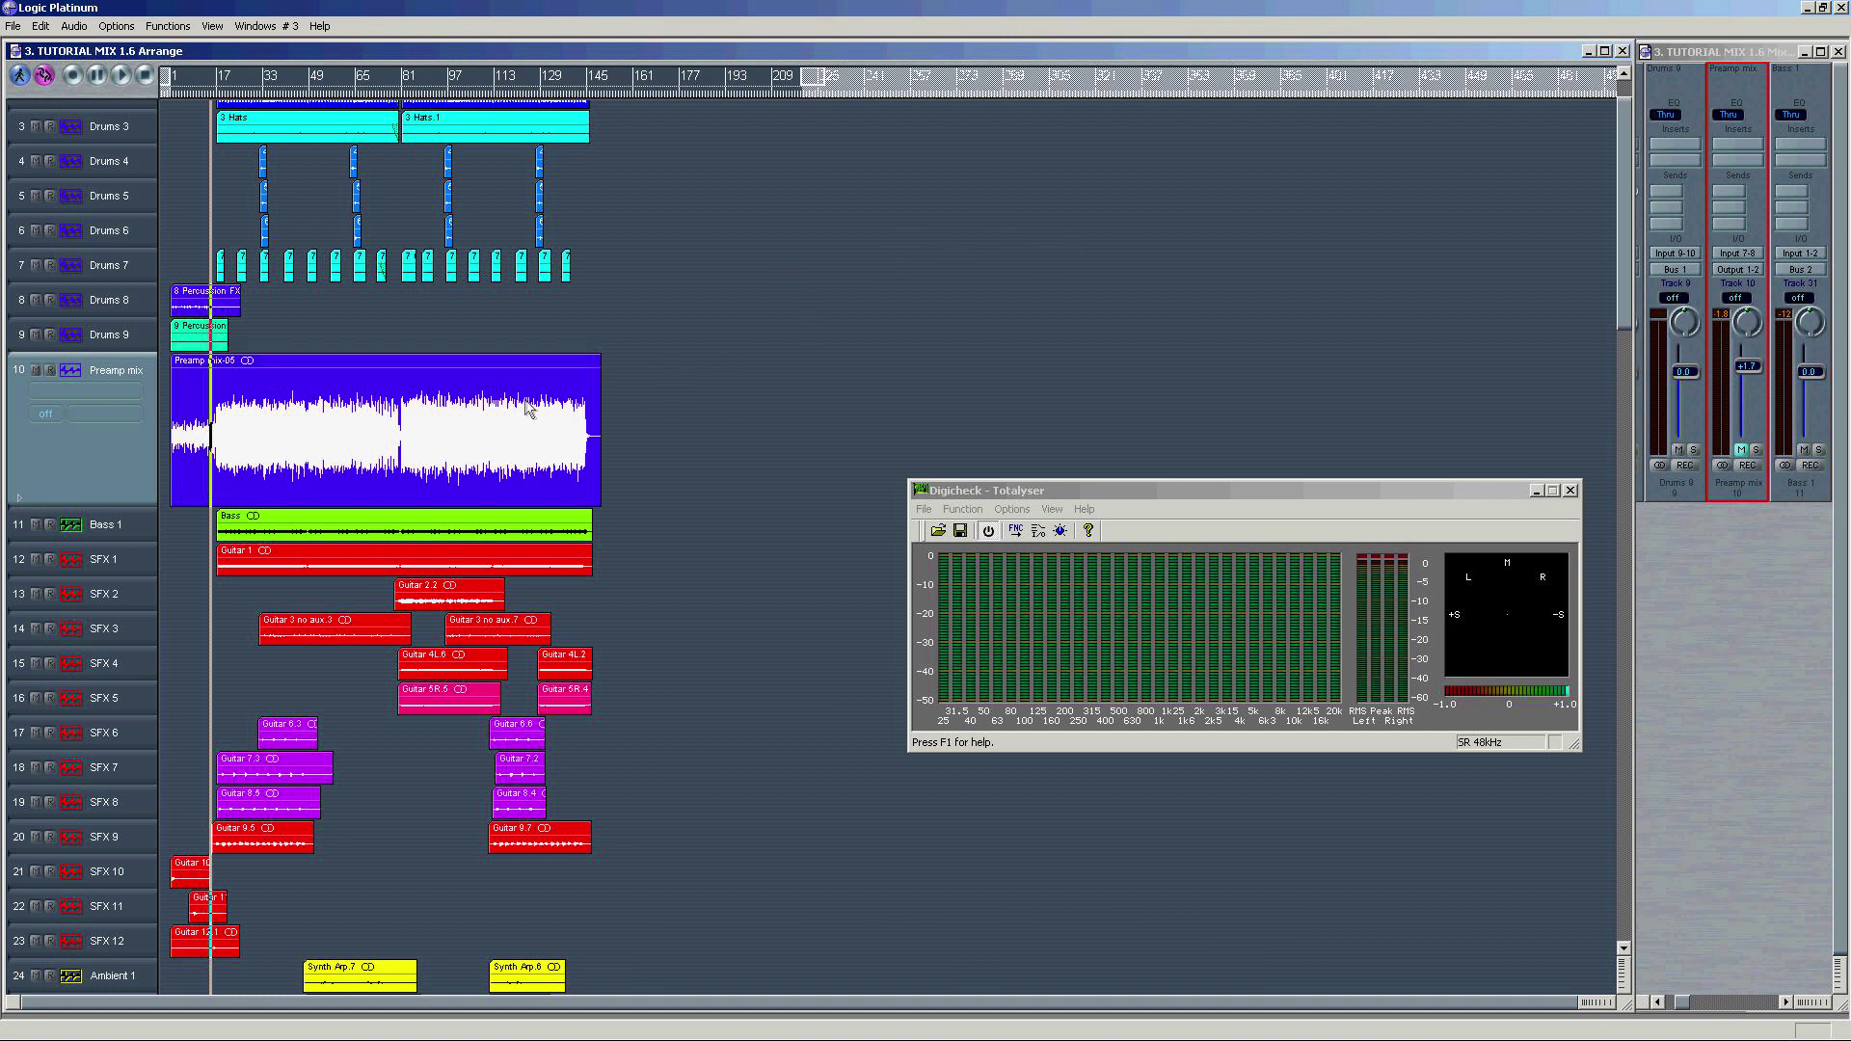
pyautogui.click(286, 100)
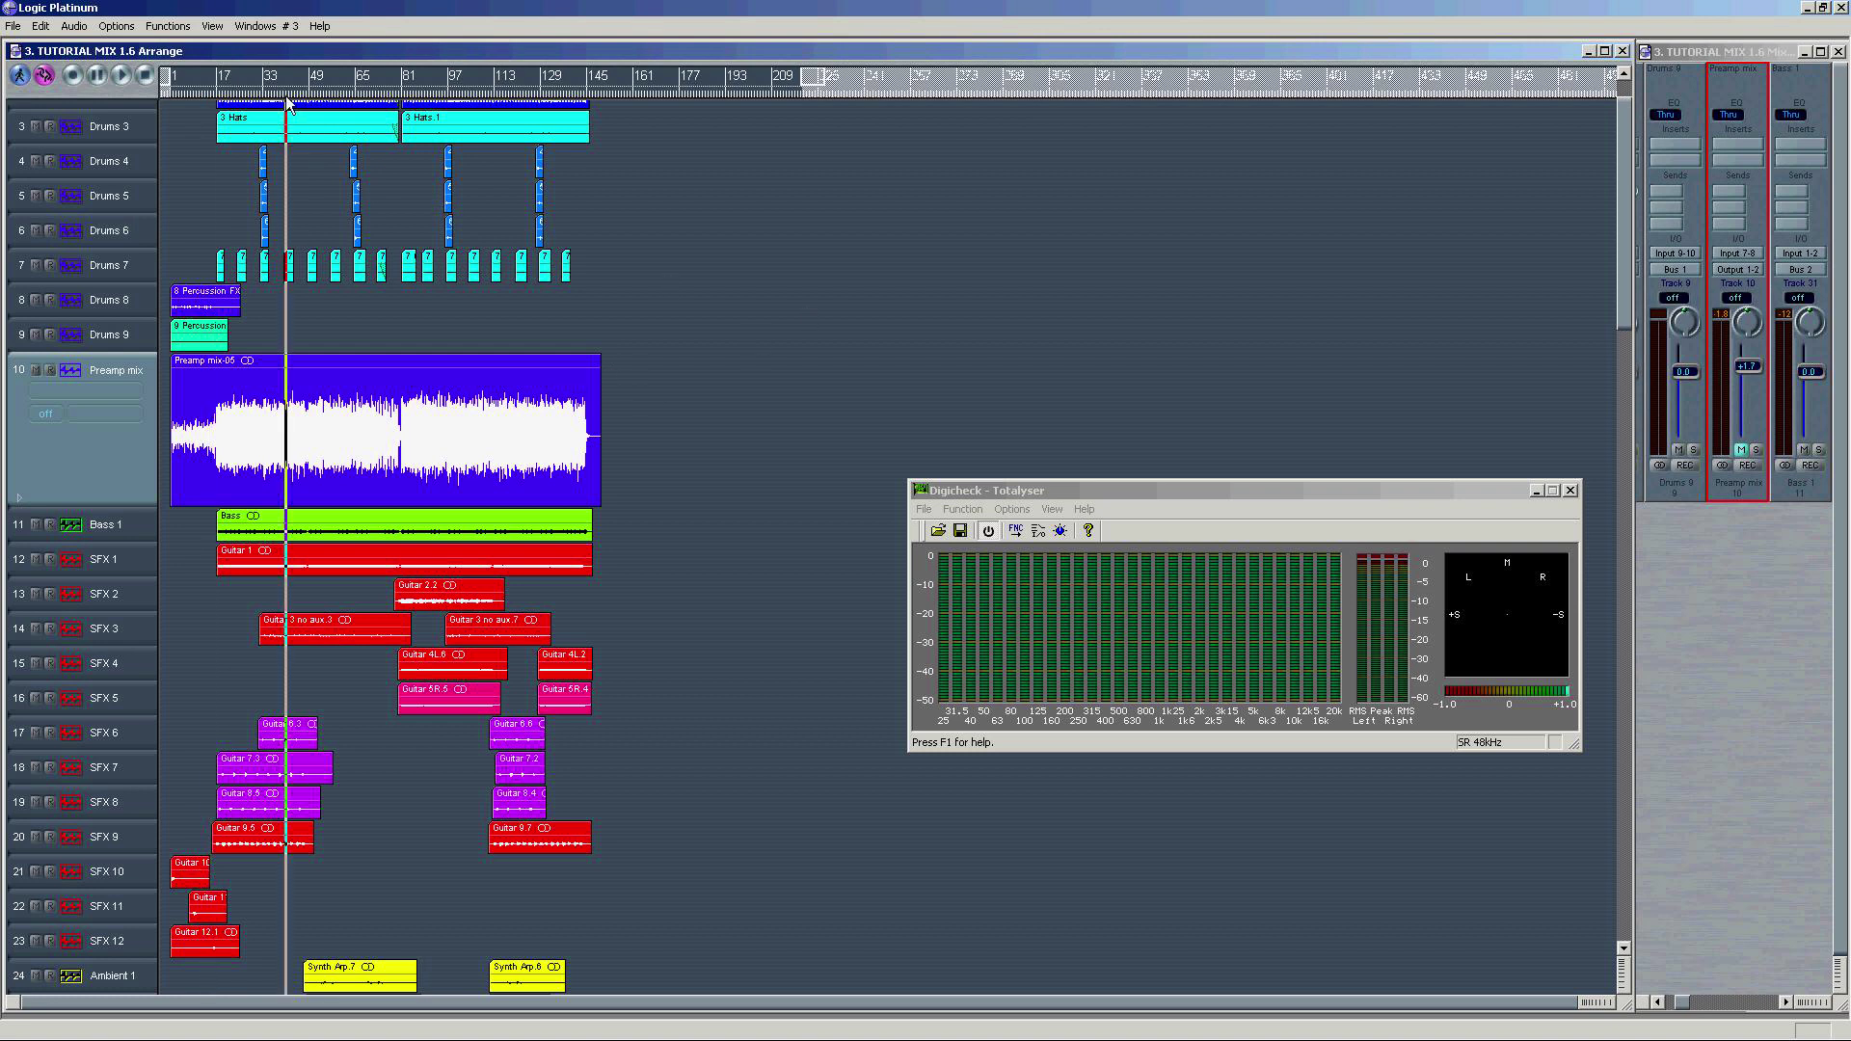
pyautogui.press('space')
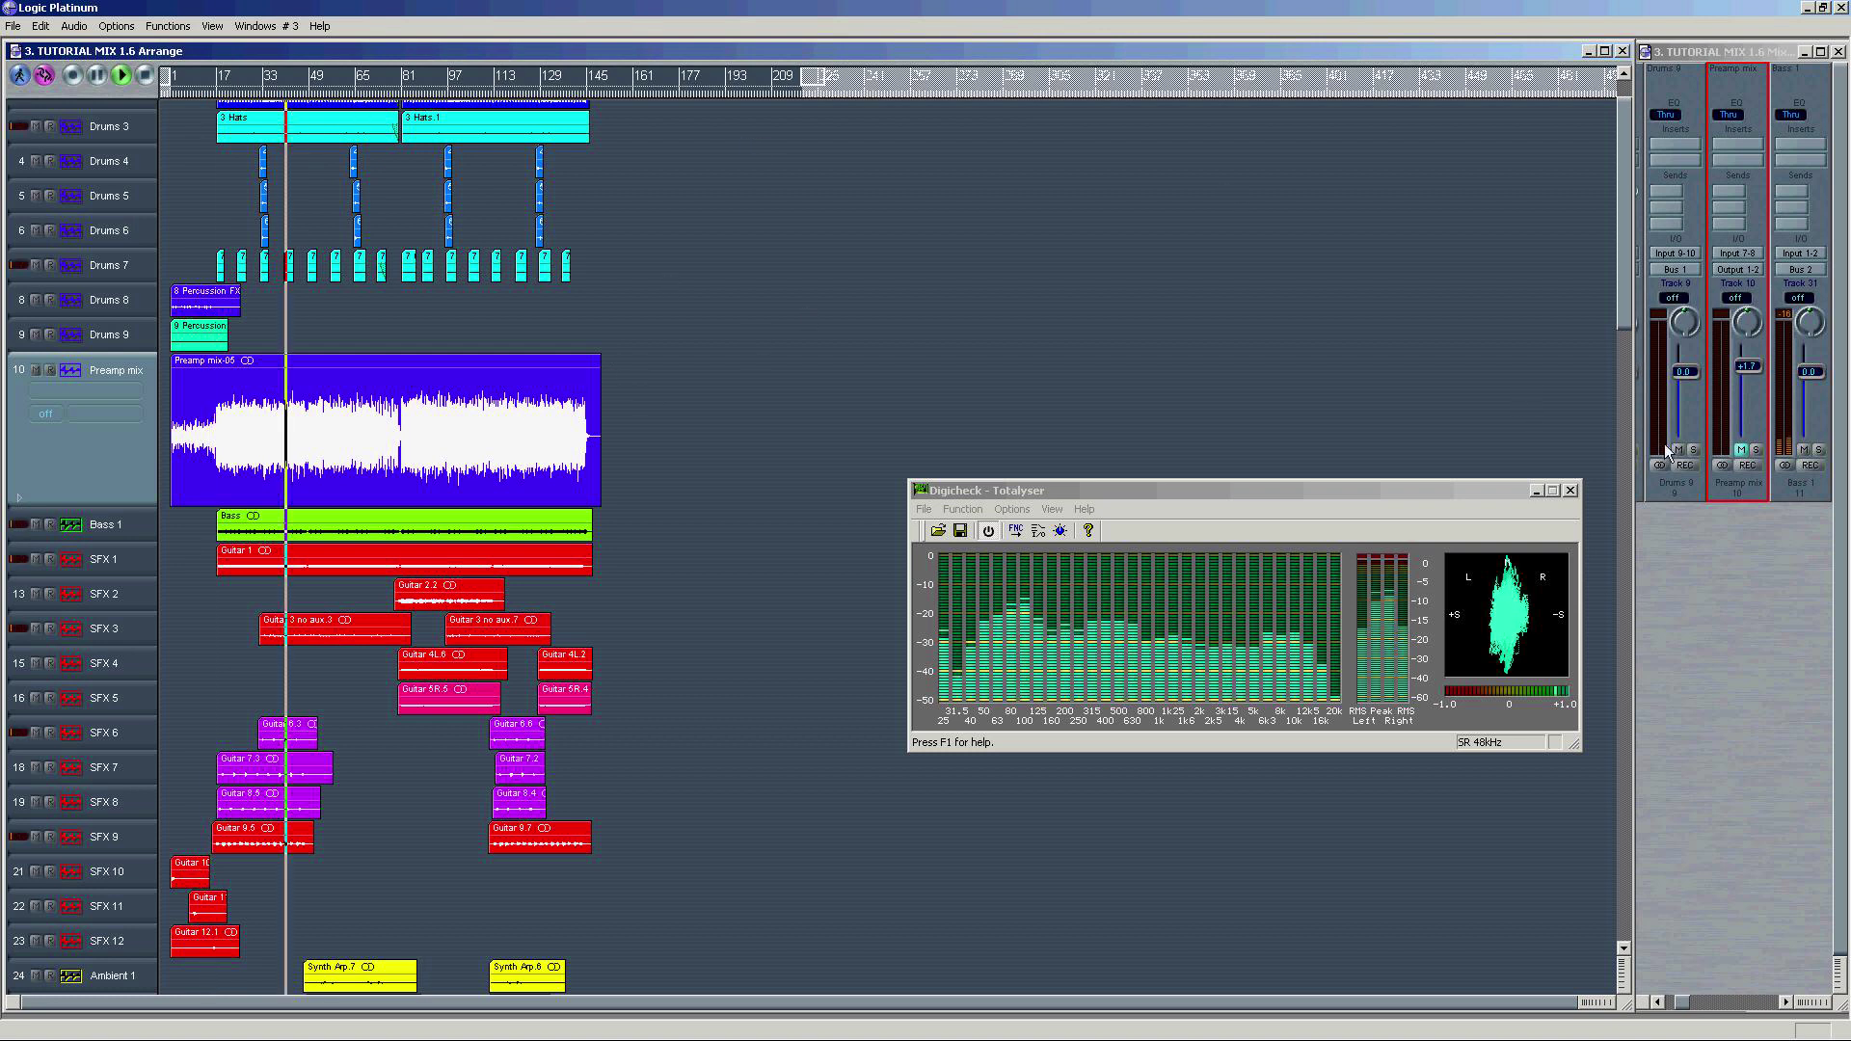
pyautogui.click(1757, 451)
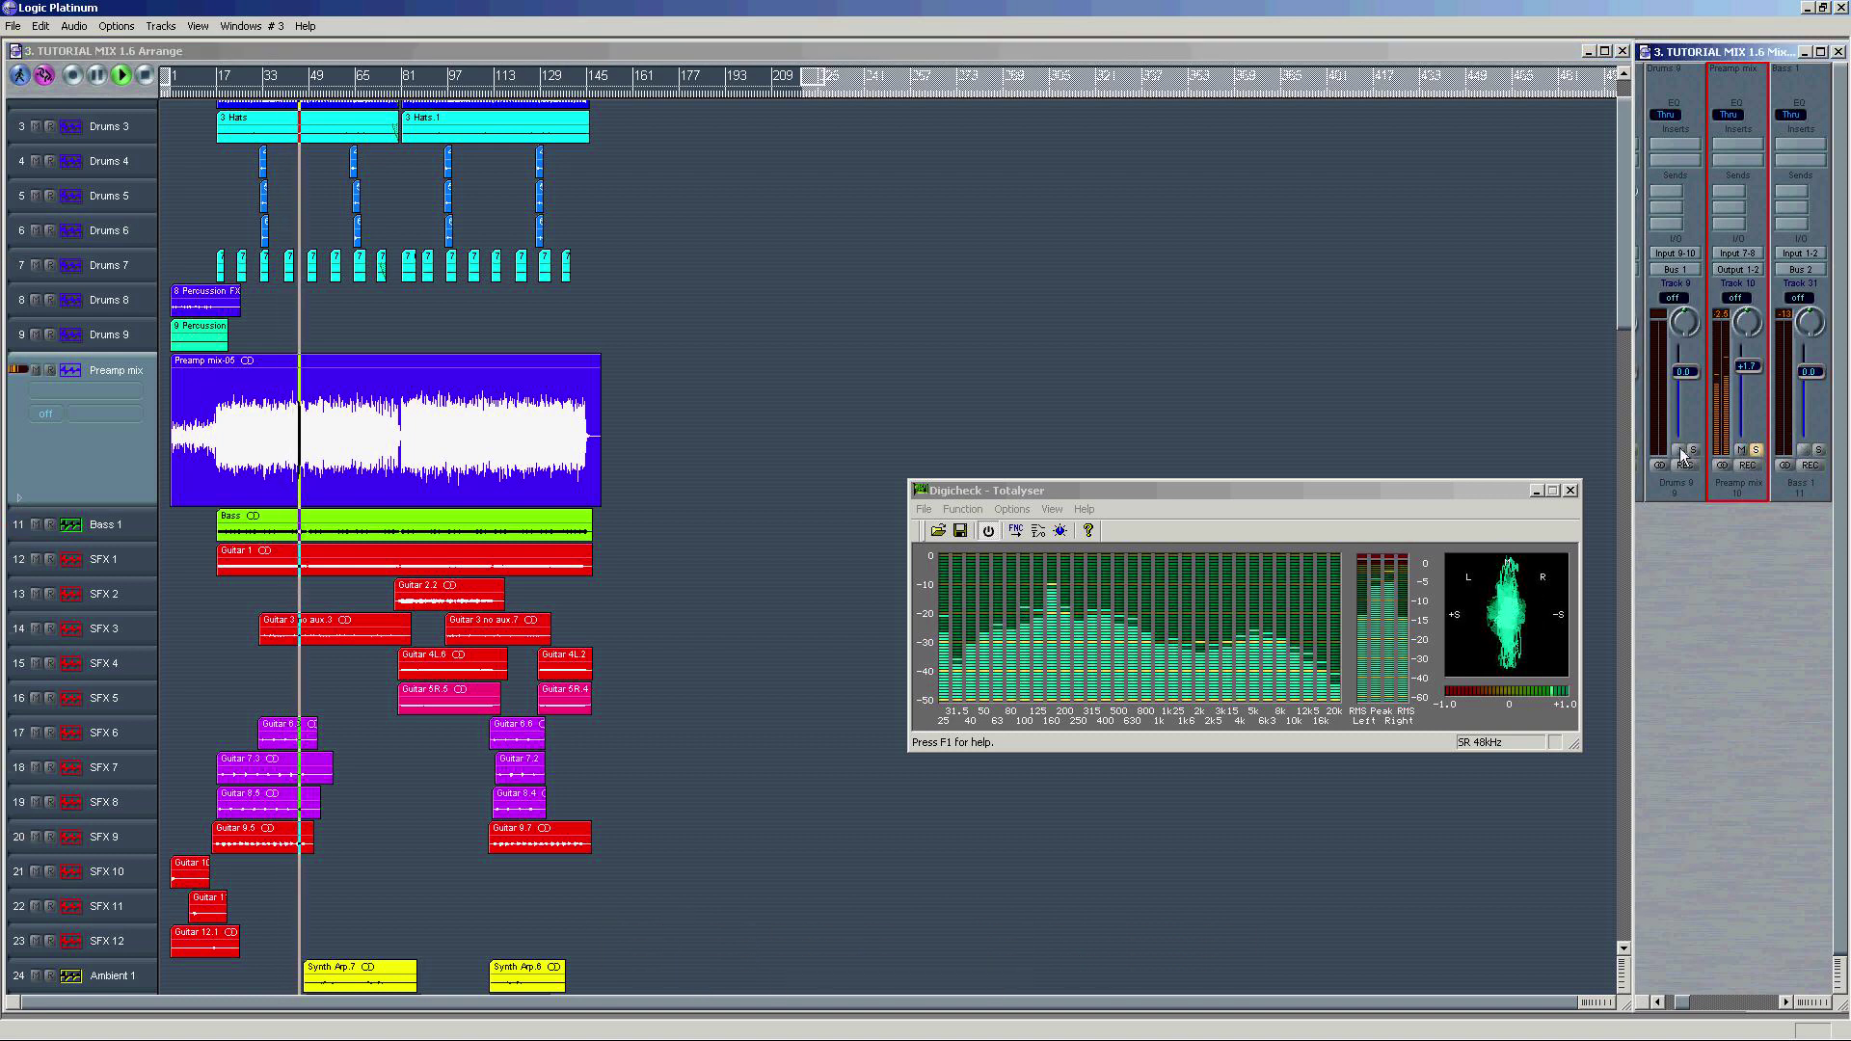
pyautogui.press('space')
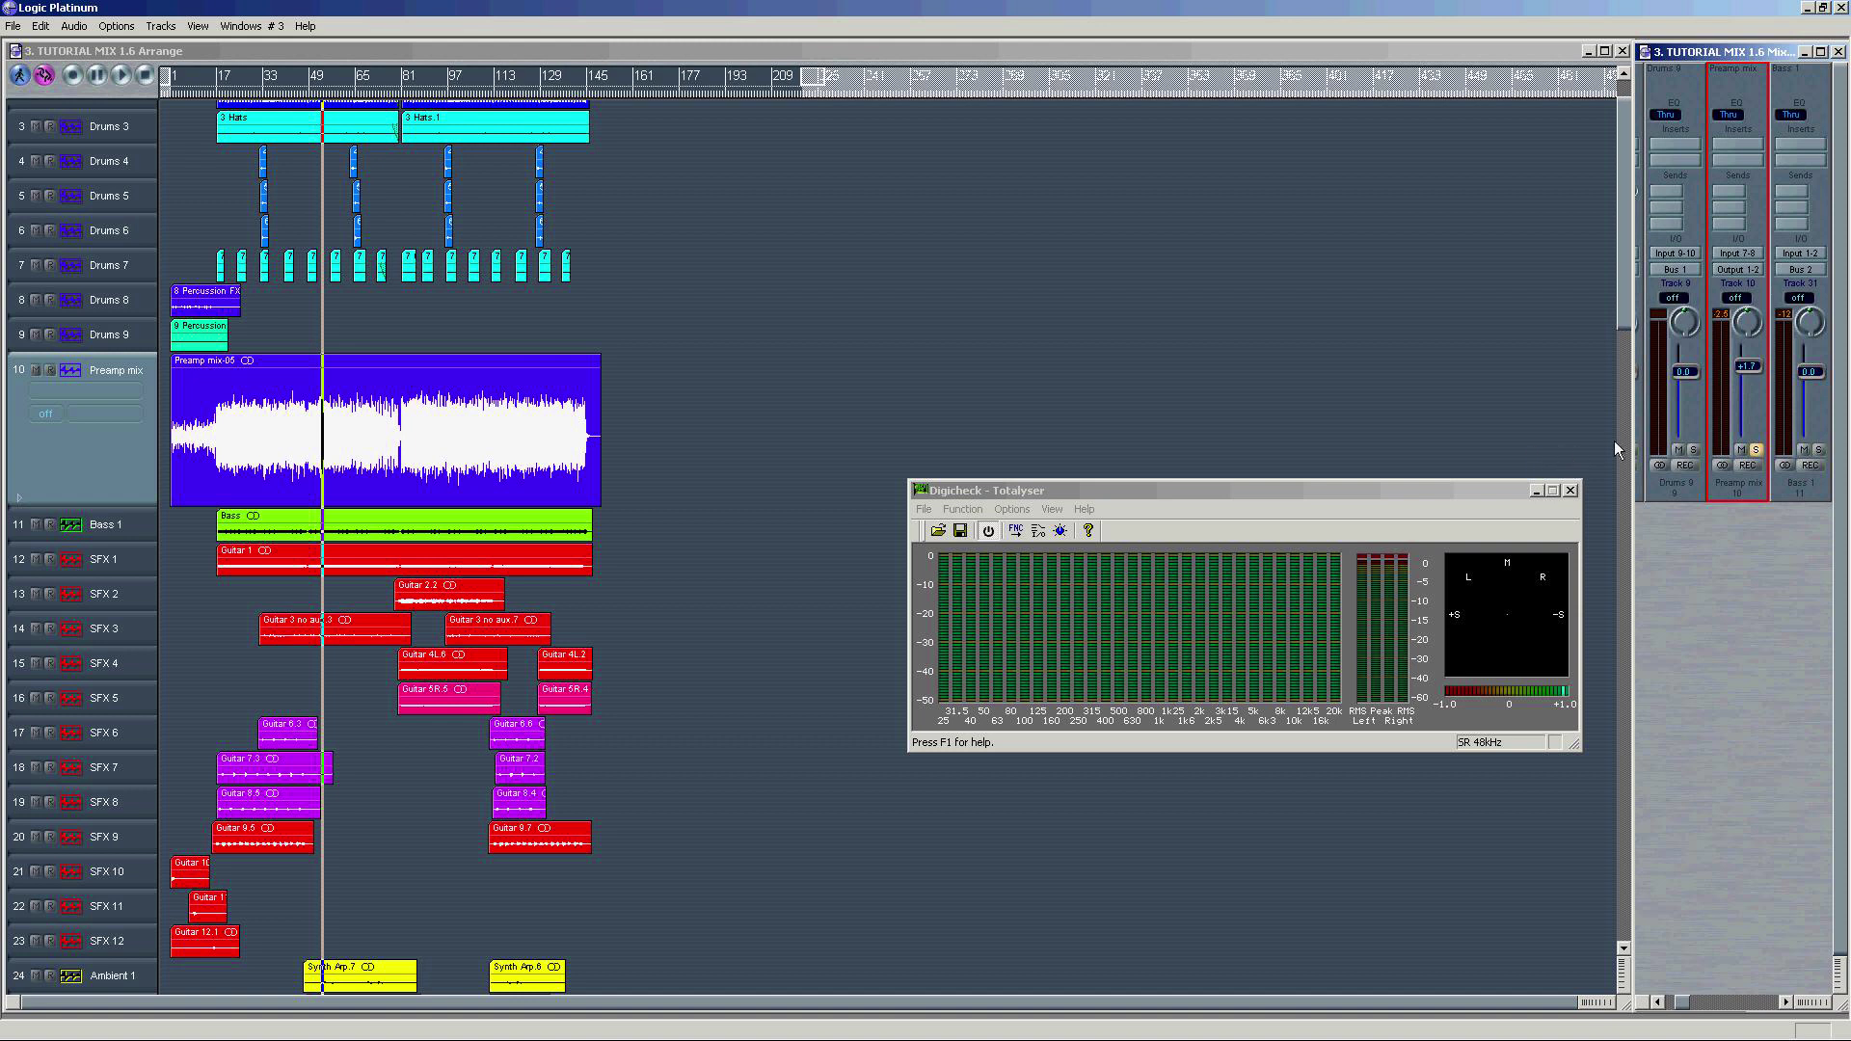
# Step: Resume playback with Preamp mix unsoloed, solo it again to compare the two versions, and move the playhead just past bar 81
pyautogui.click(1756, 451)
pyautogui.press('space')
pyautogui.click(1756, 450)
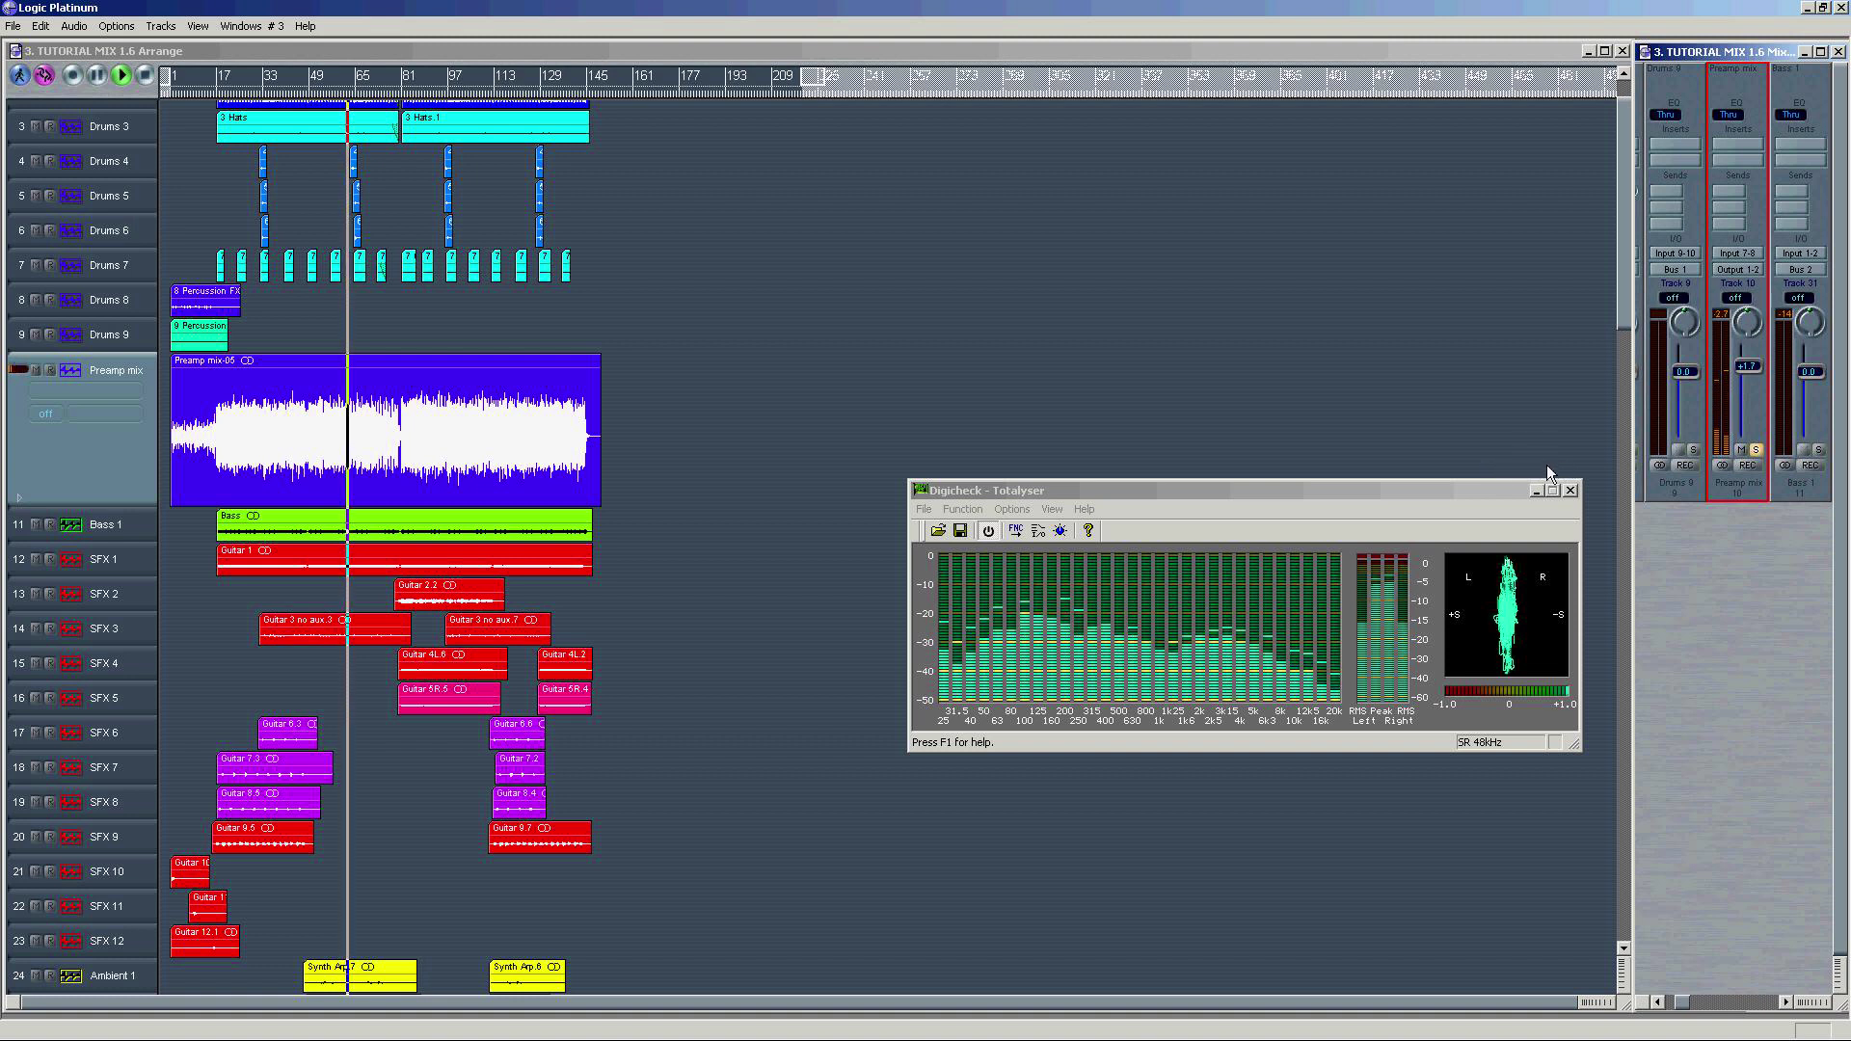
pyautogui.press('space')
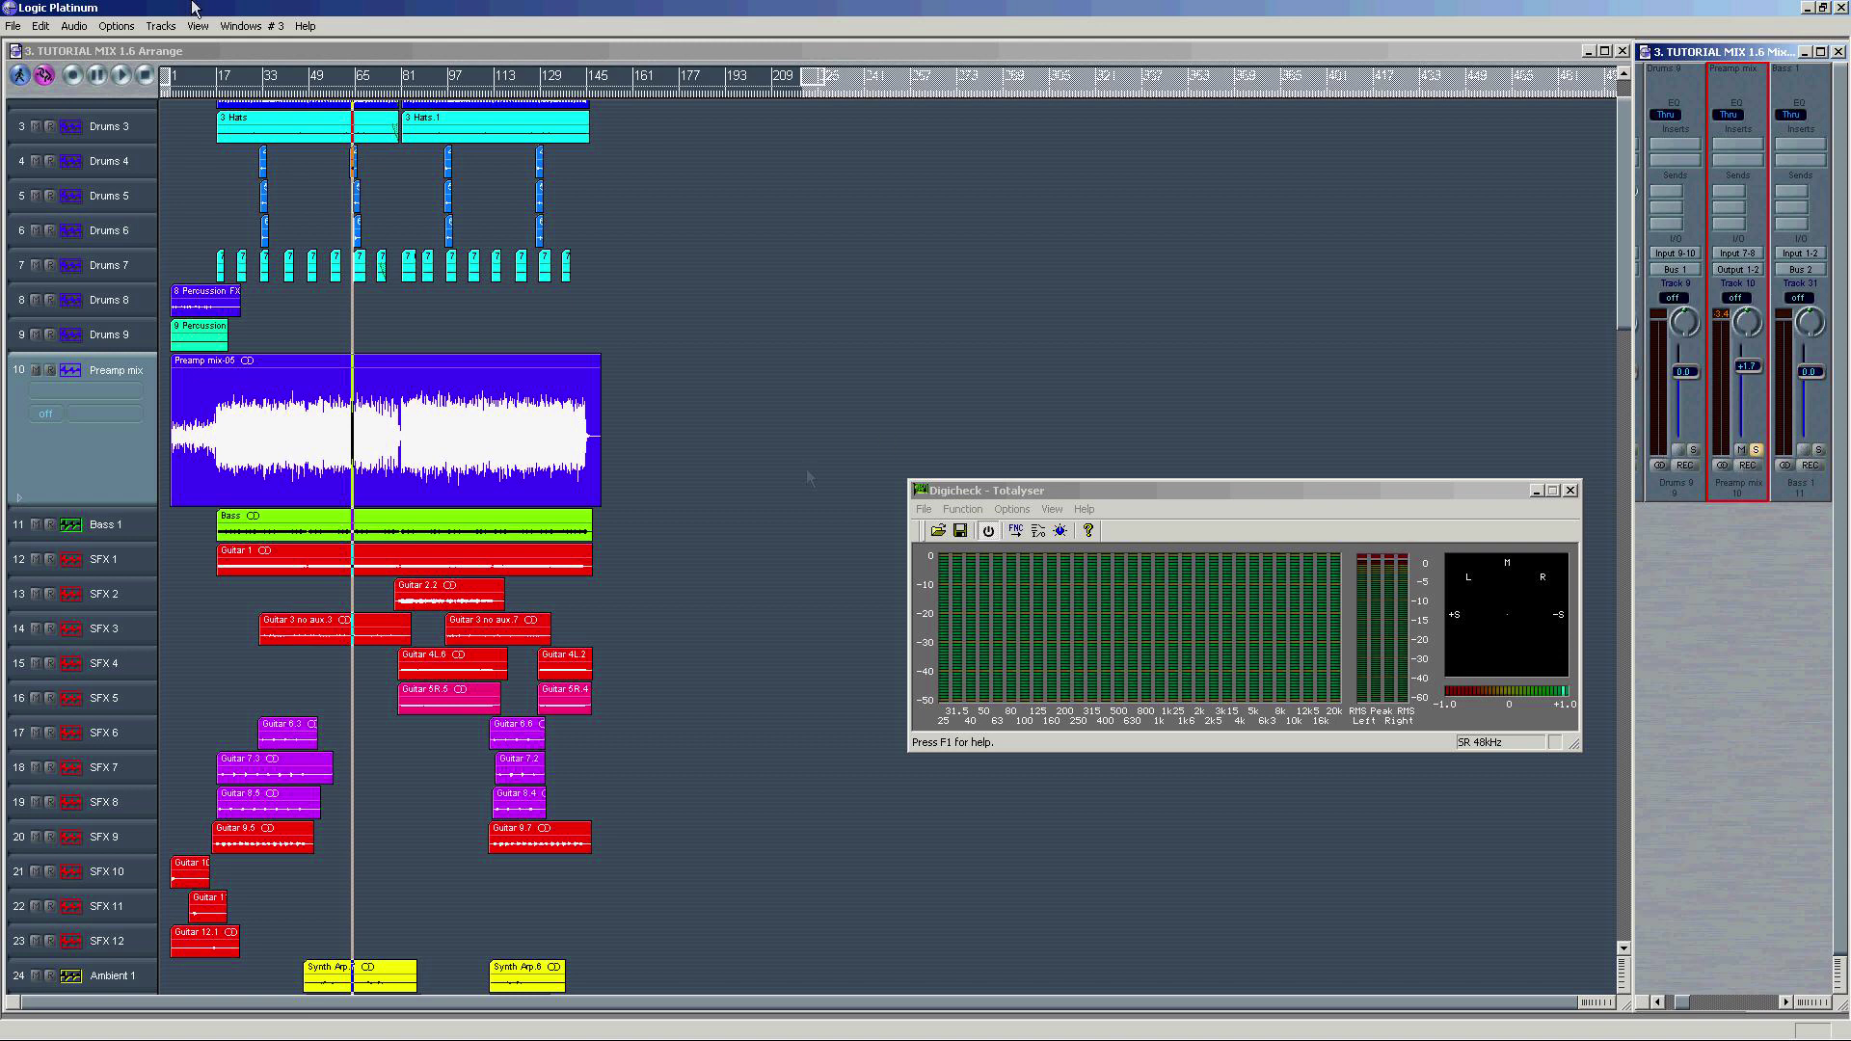
pyautogui.click(434, 94)
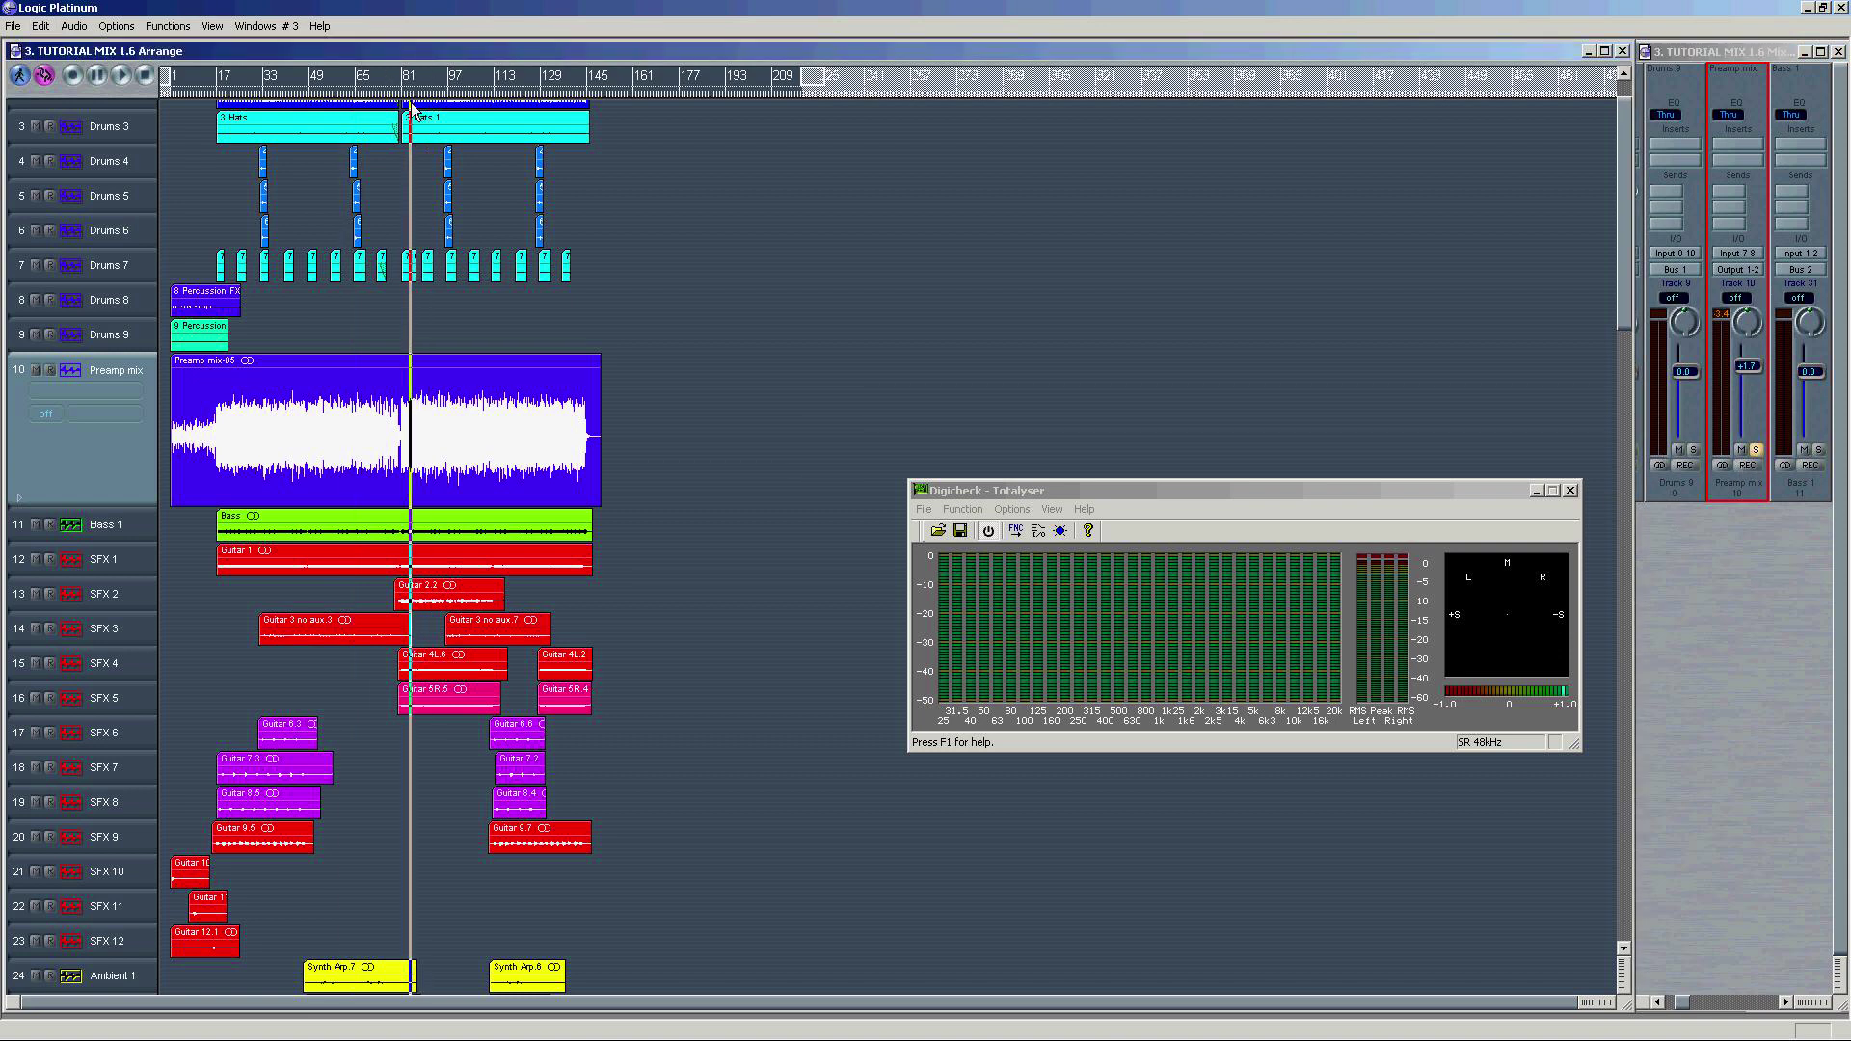
# Step: Play the mix from just past bar 81 to about bar 101, alternately soloing and muting Preamp mix to compare both sounds
pyautogui.click(1742, 451)
pyautogui.press('space')
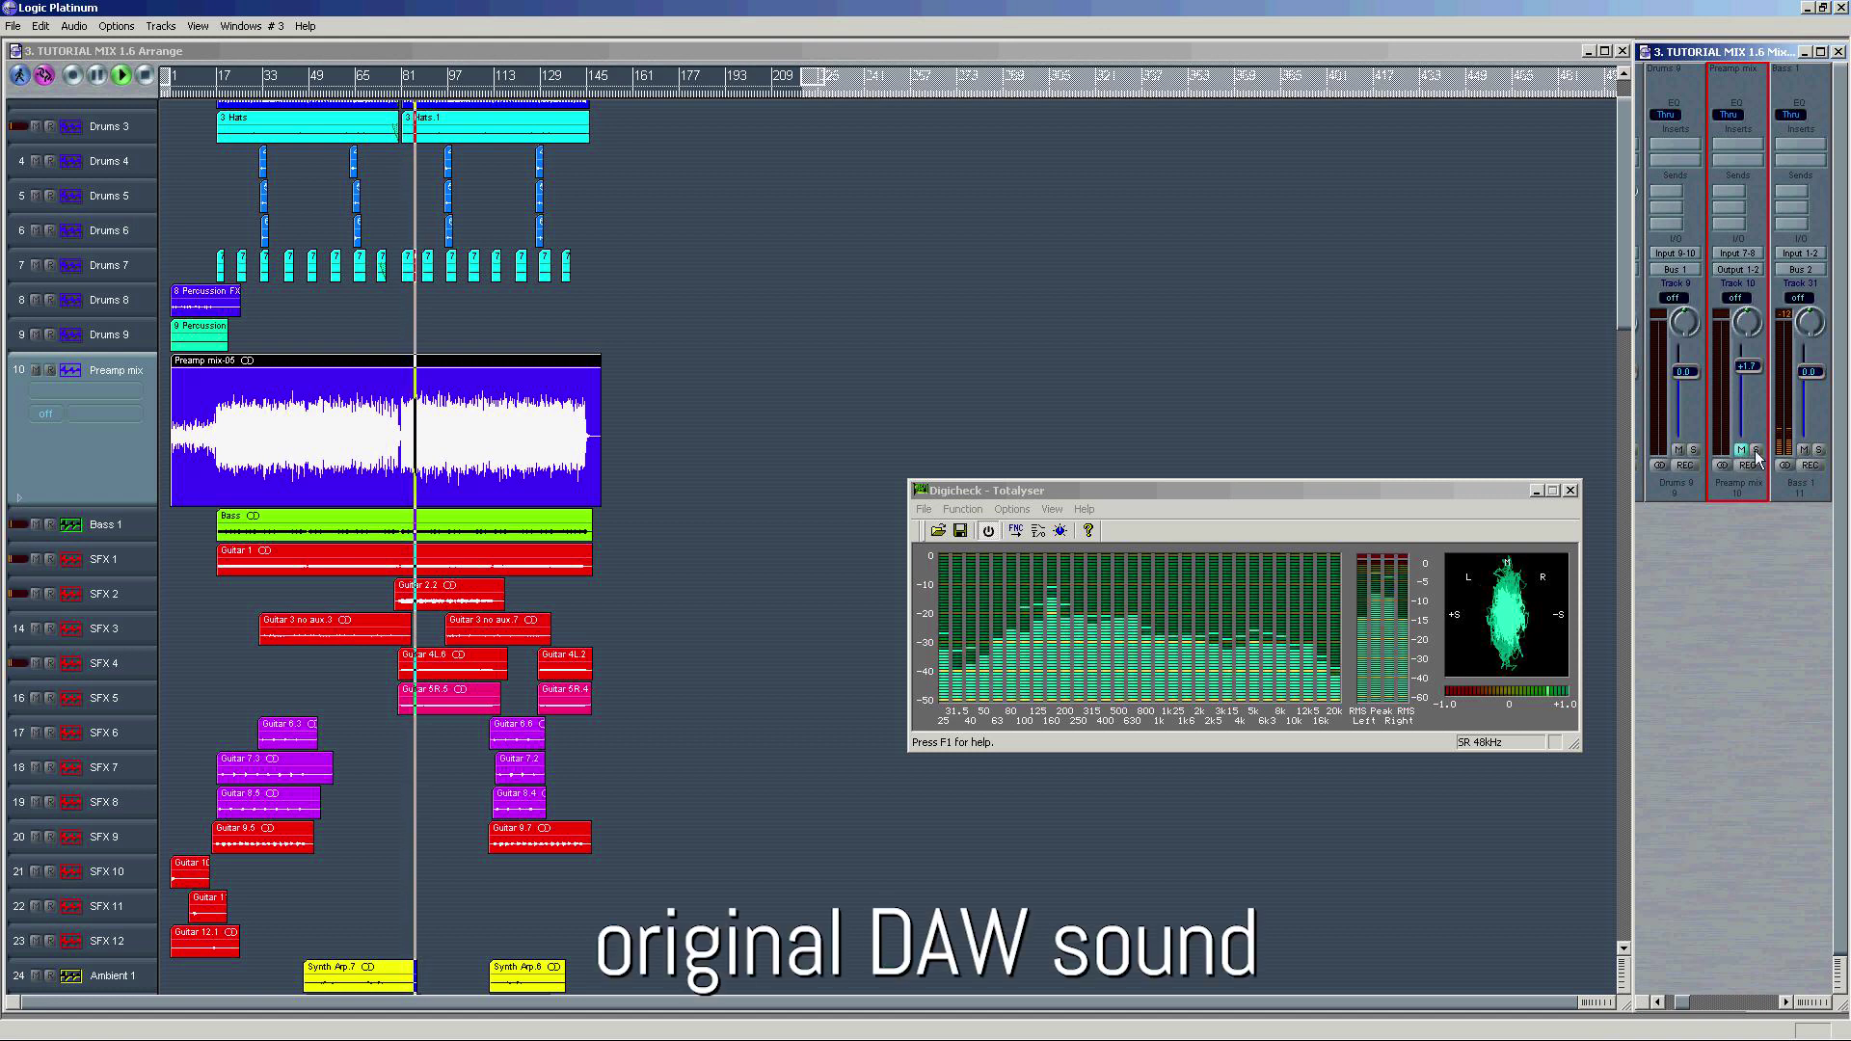
pyautogui.click(1755, 451)
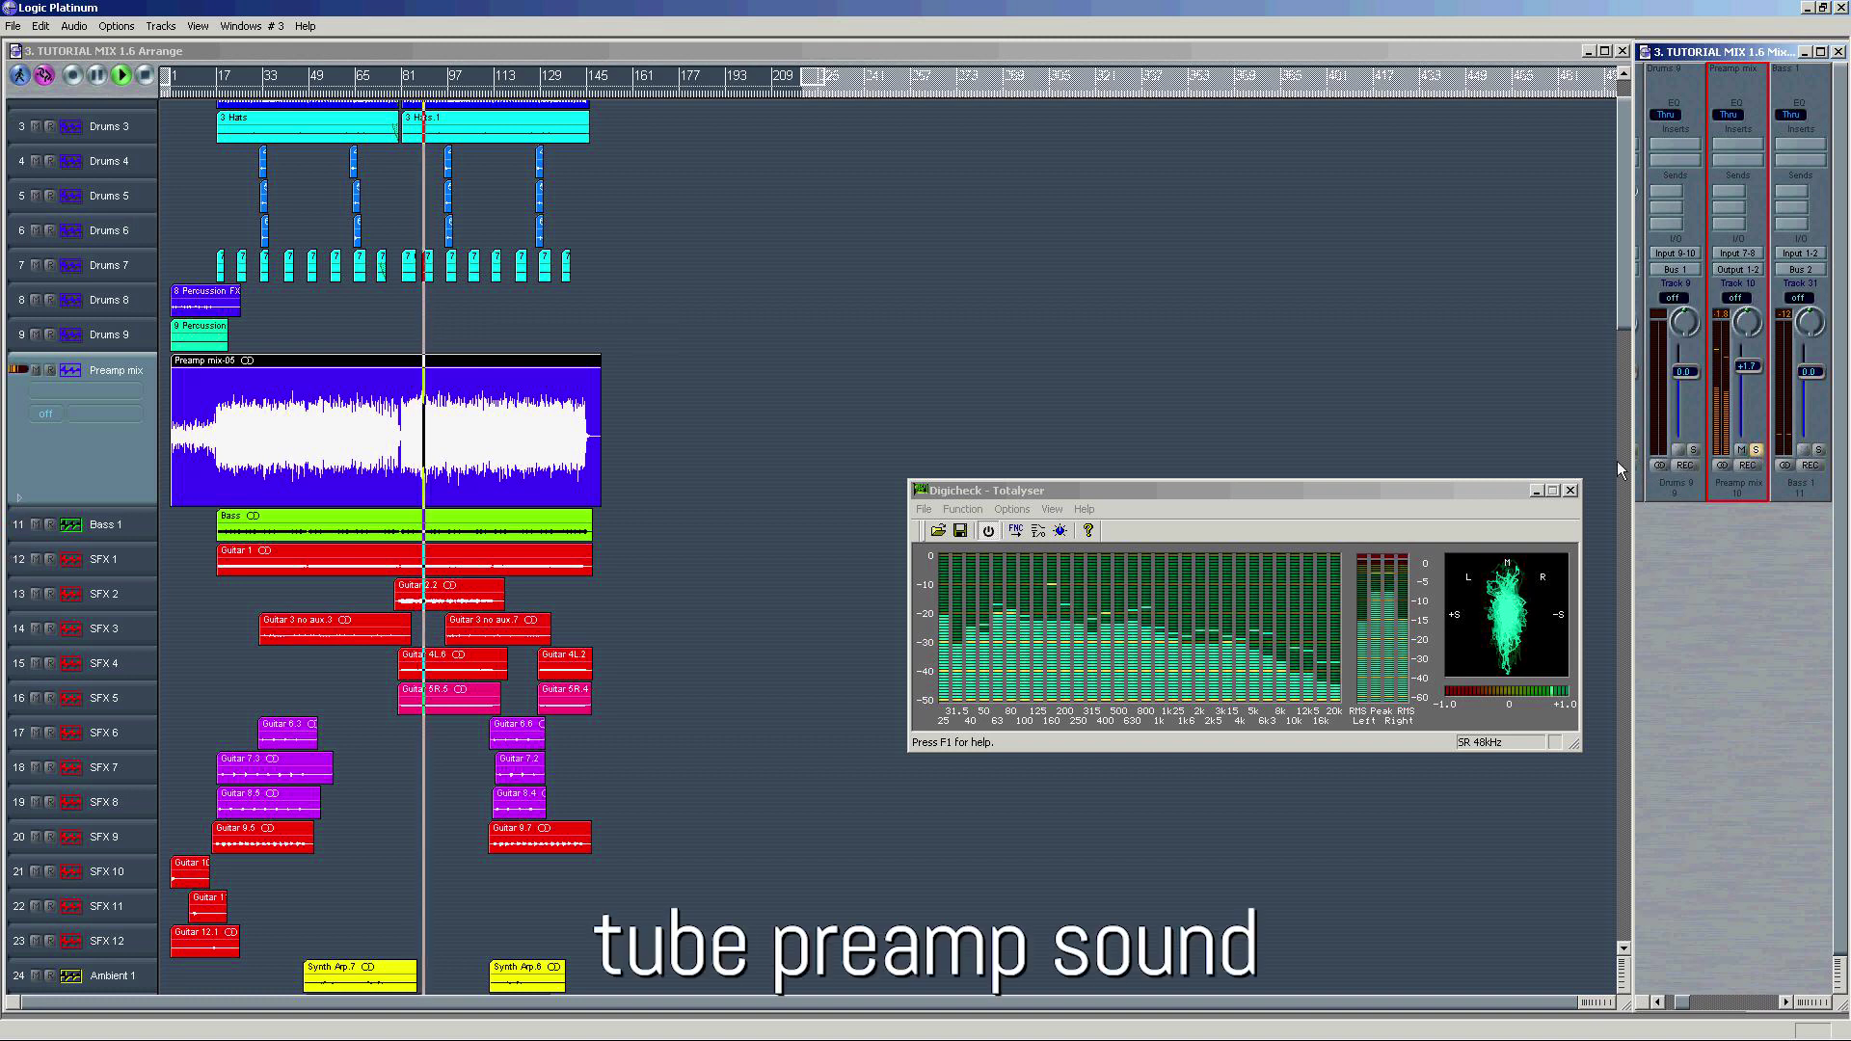
pyautogui.click(1755, 450)
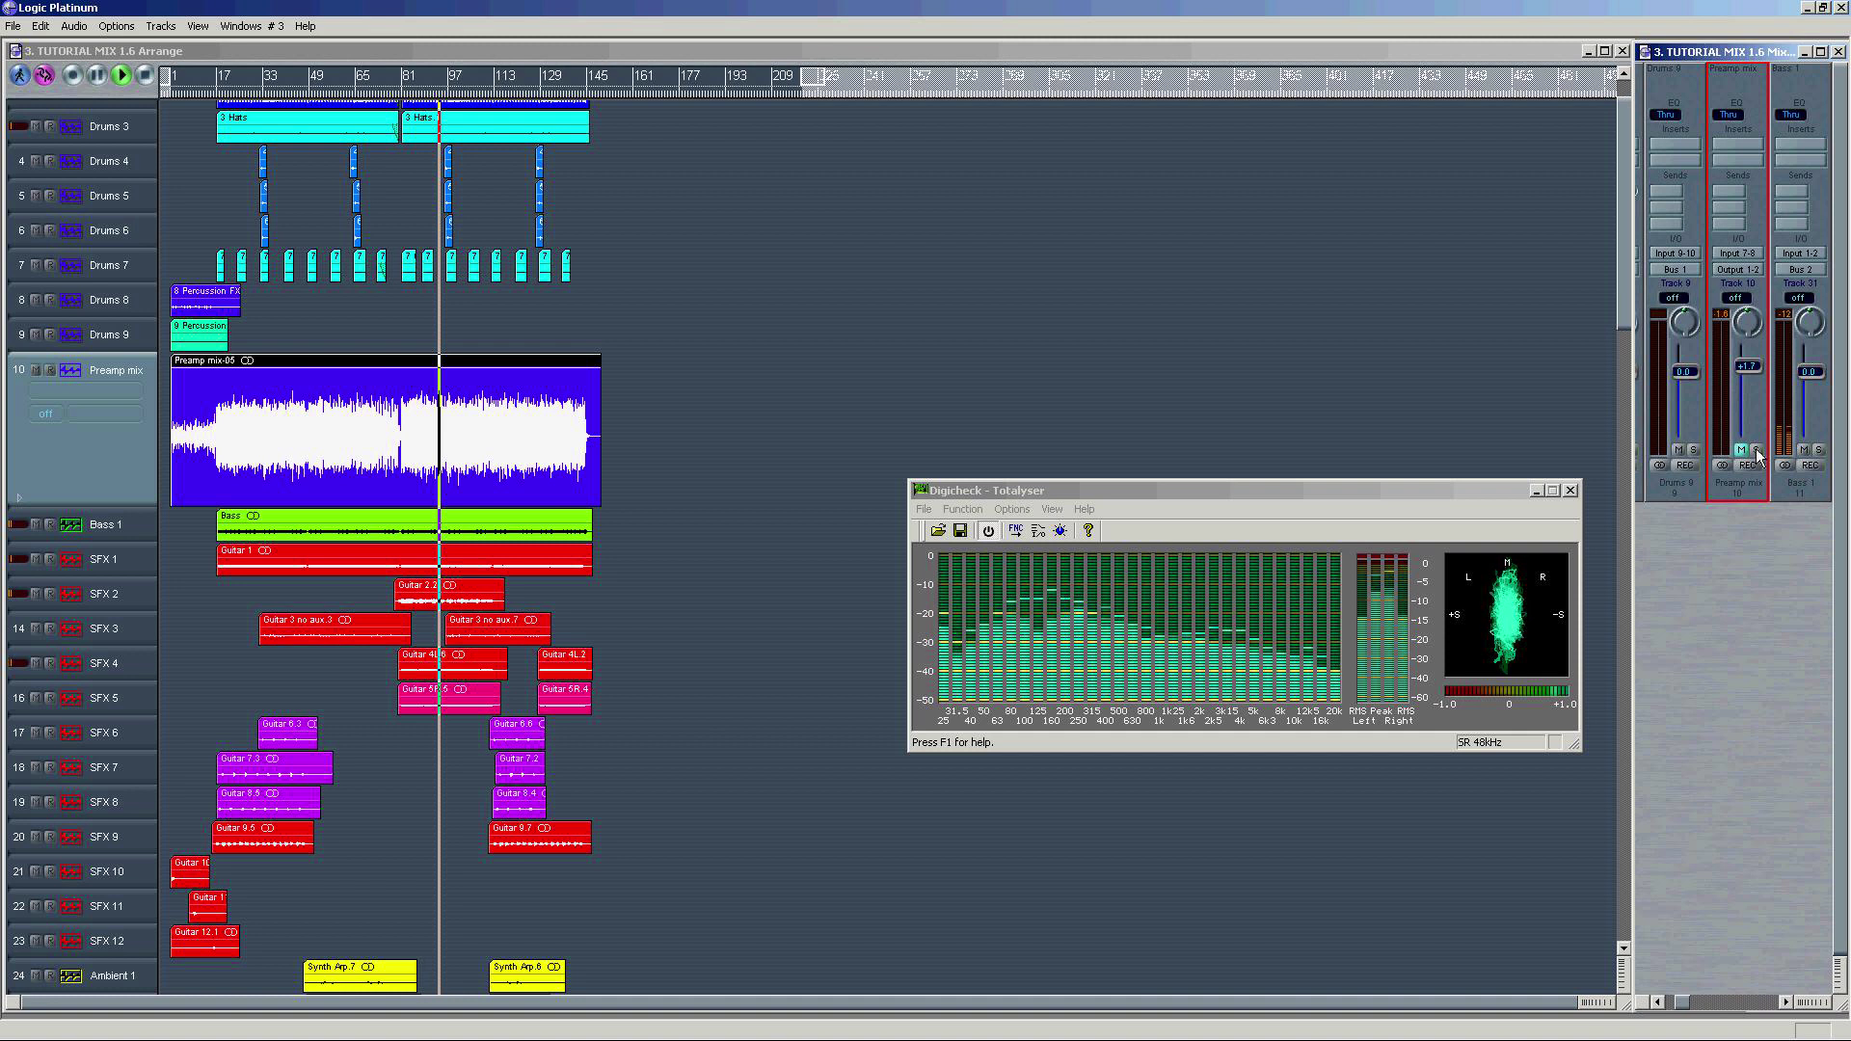
pyautogui.click(1756, 450)
pyautogui.click(1741, 449)
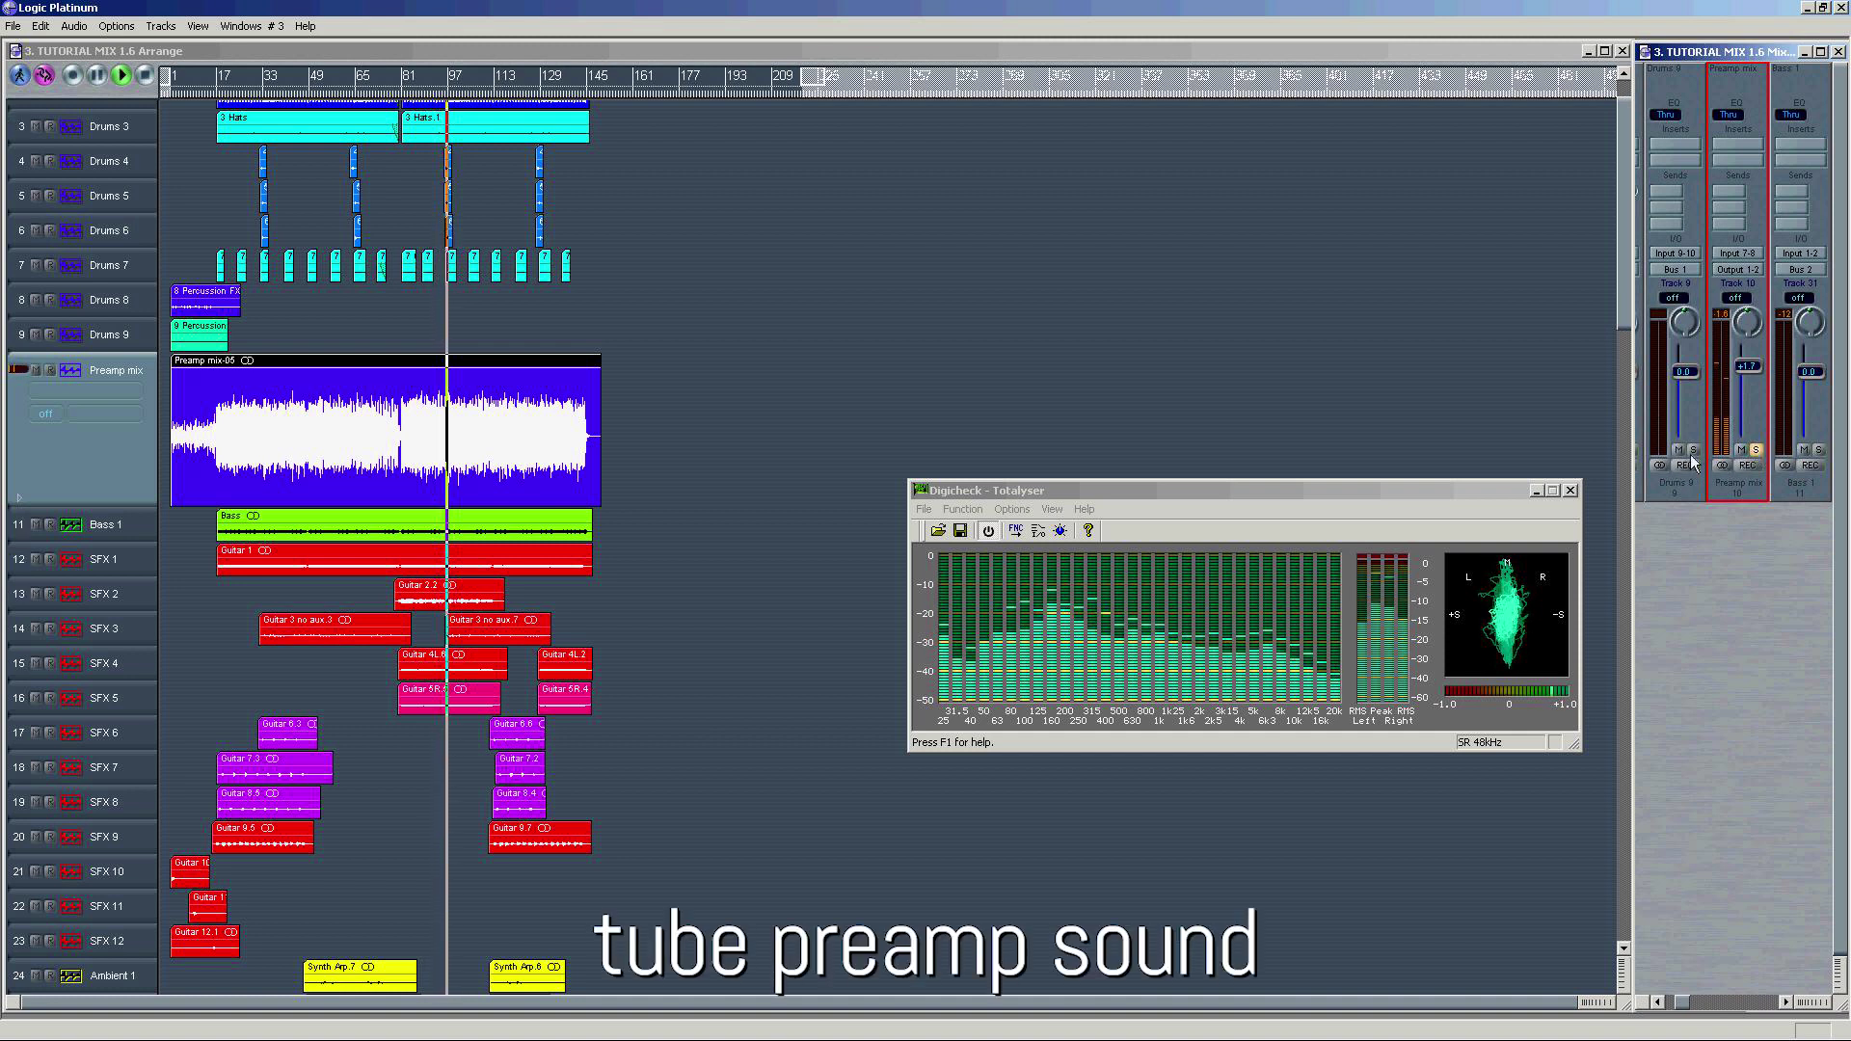
pyautogui.click(1742, 450)
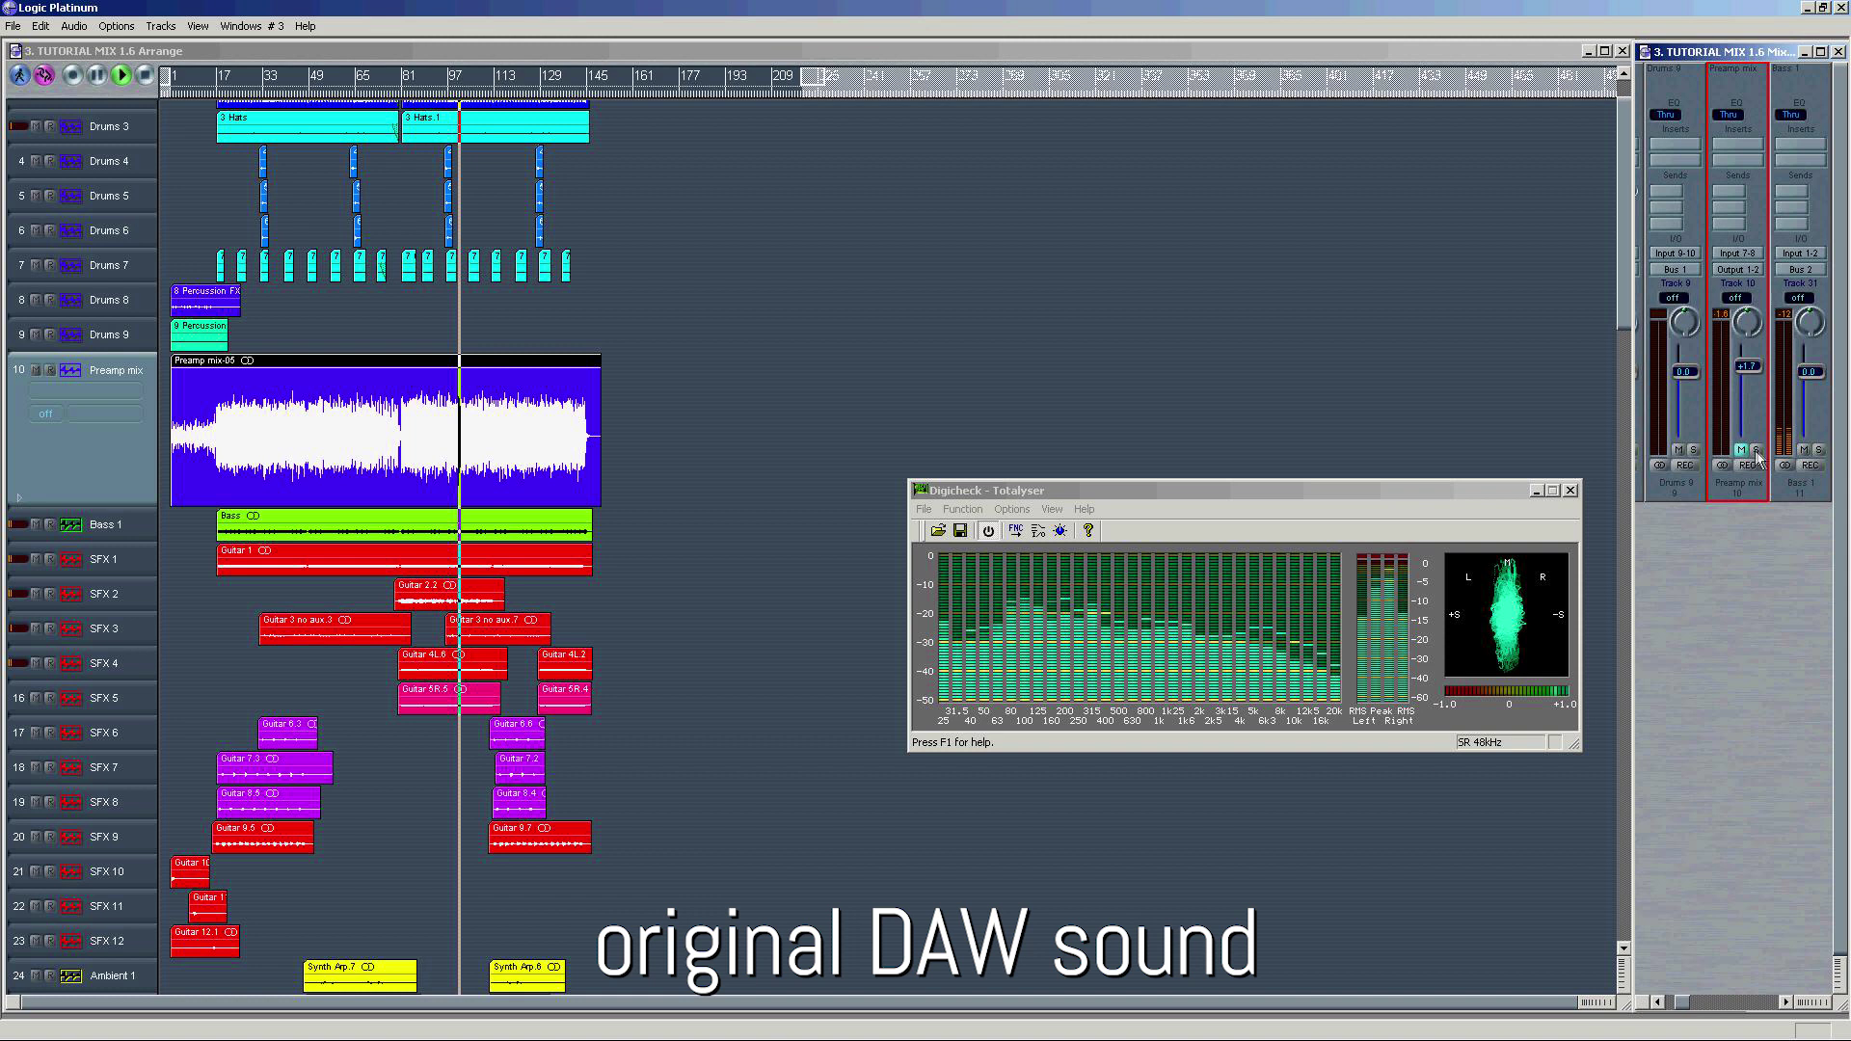
pyautogui.click(1741, 451)
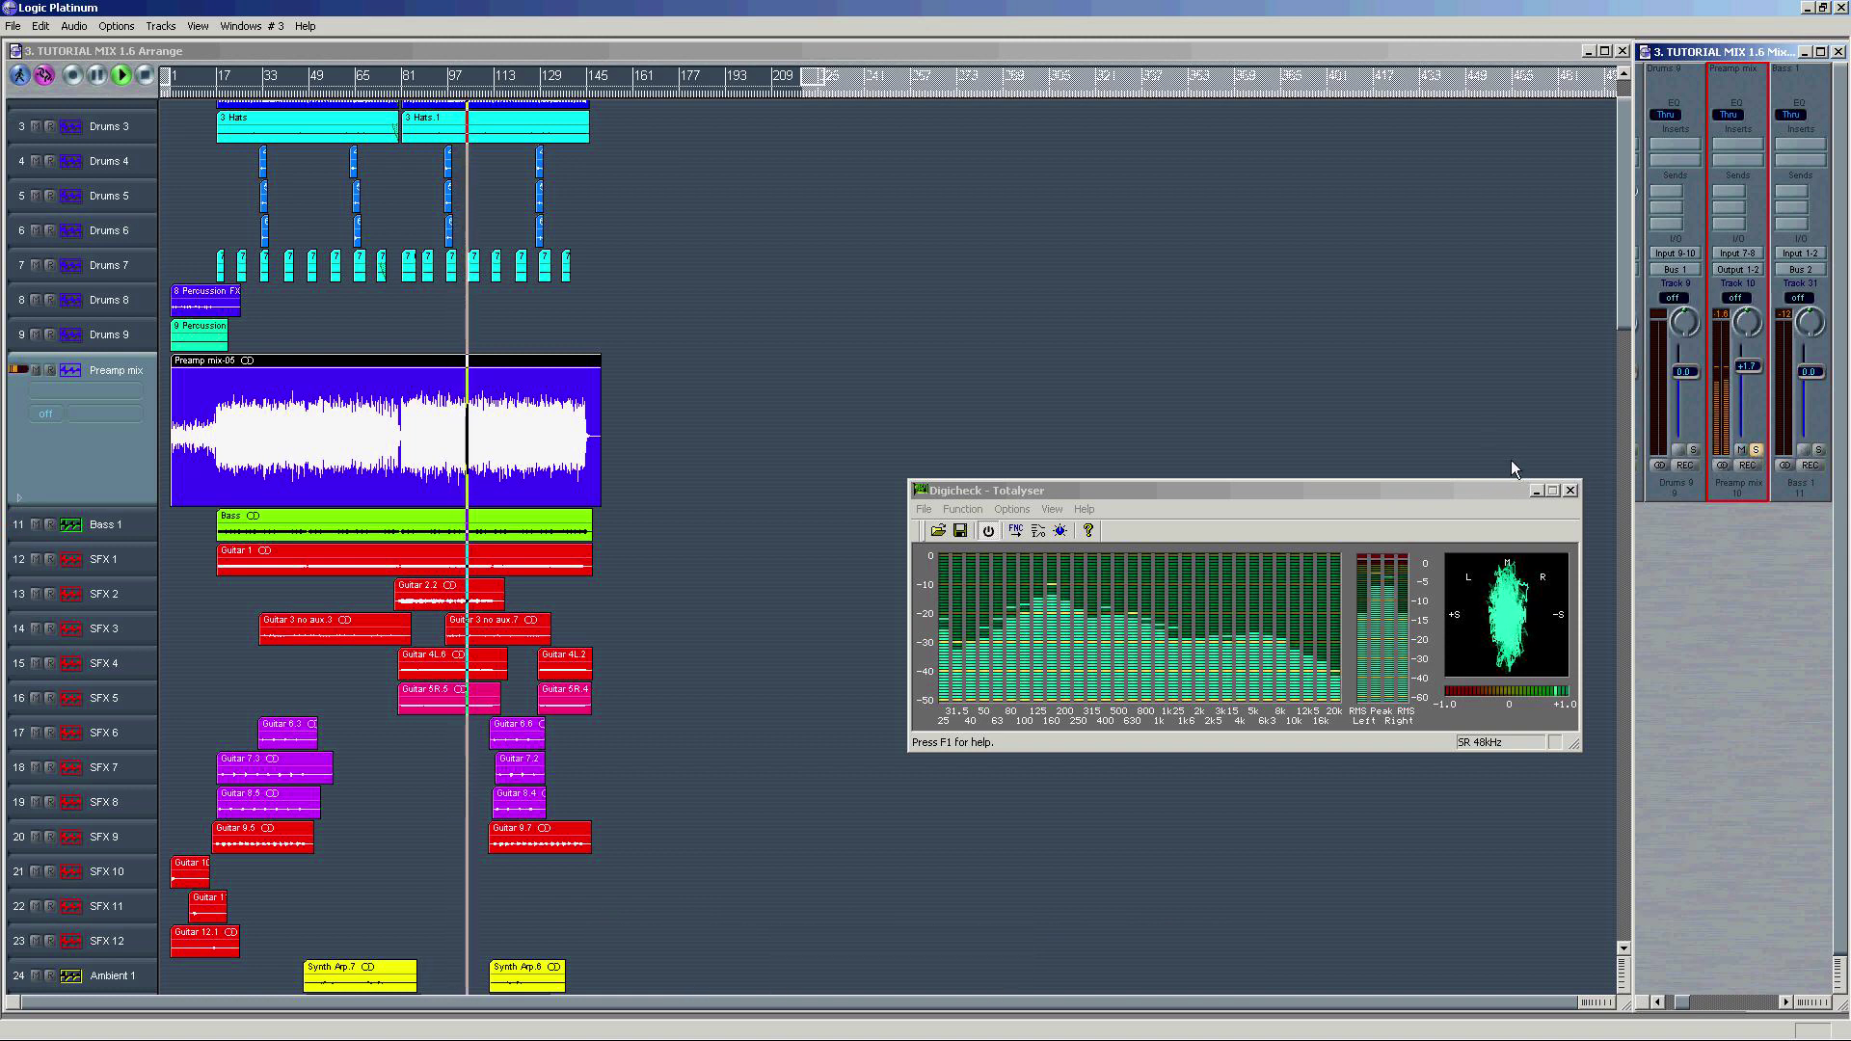
pyautogui.click(1320, 396)
pyautogui.press('space')
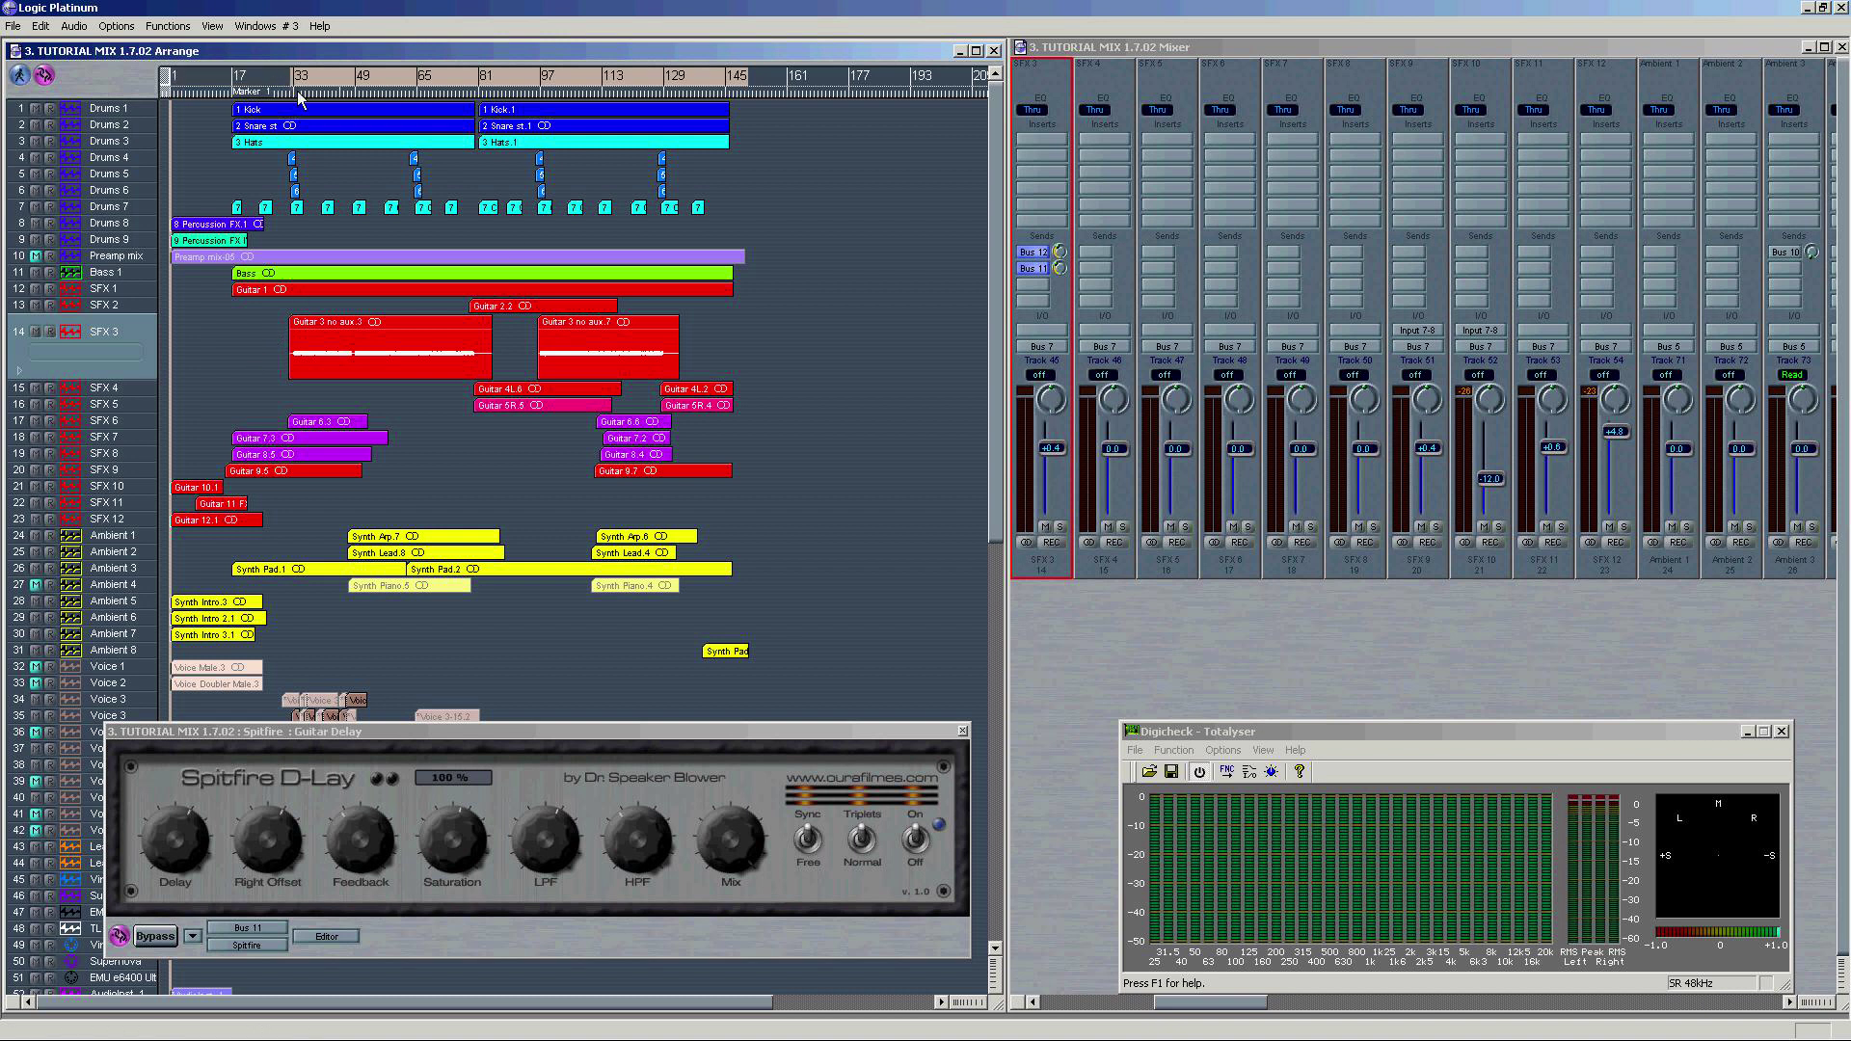
# Step: Solo the SFX 3 guitar track and play from about bar 127 to find where its delay tail ends
pyautogui.click(654, 87)
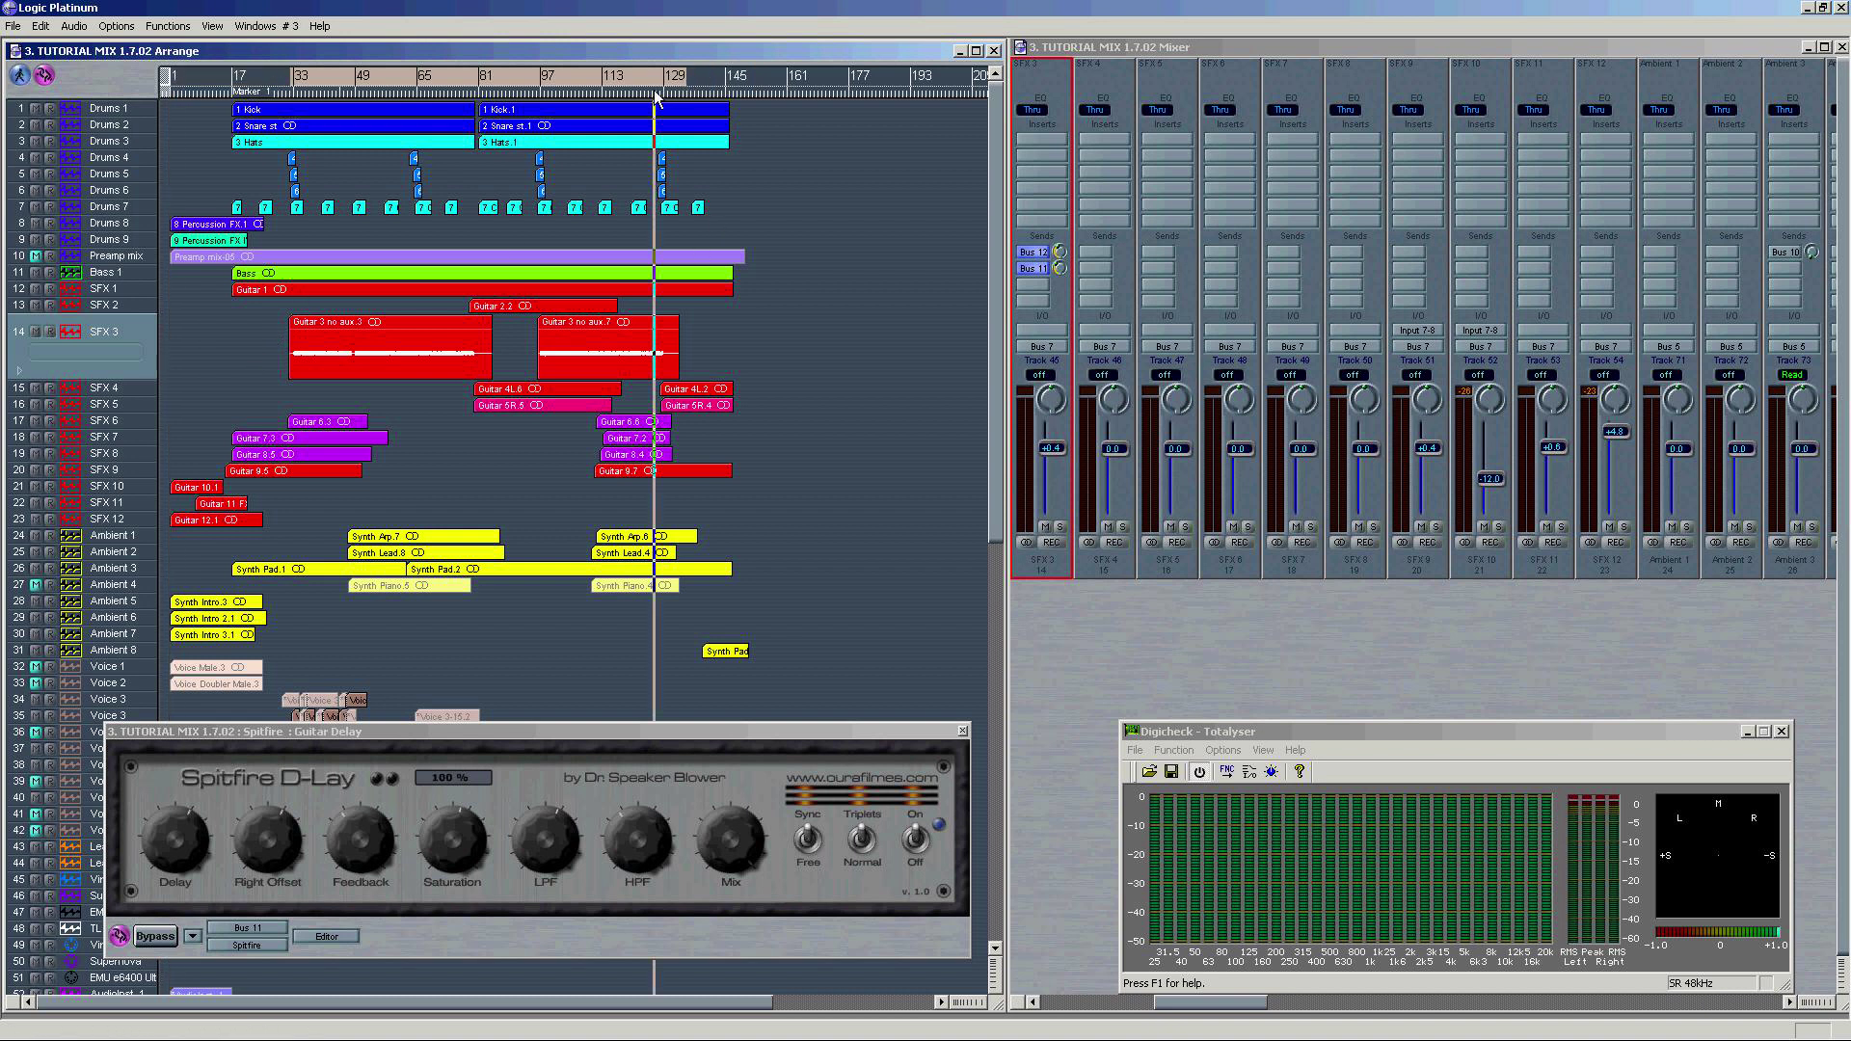
pyautogui.click(1061, 528)
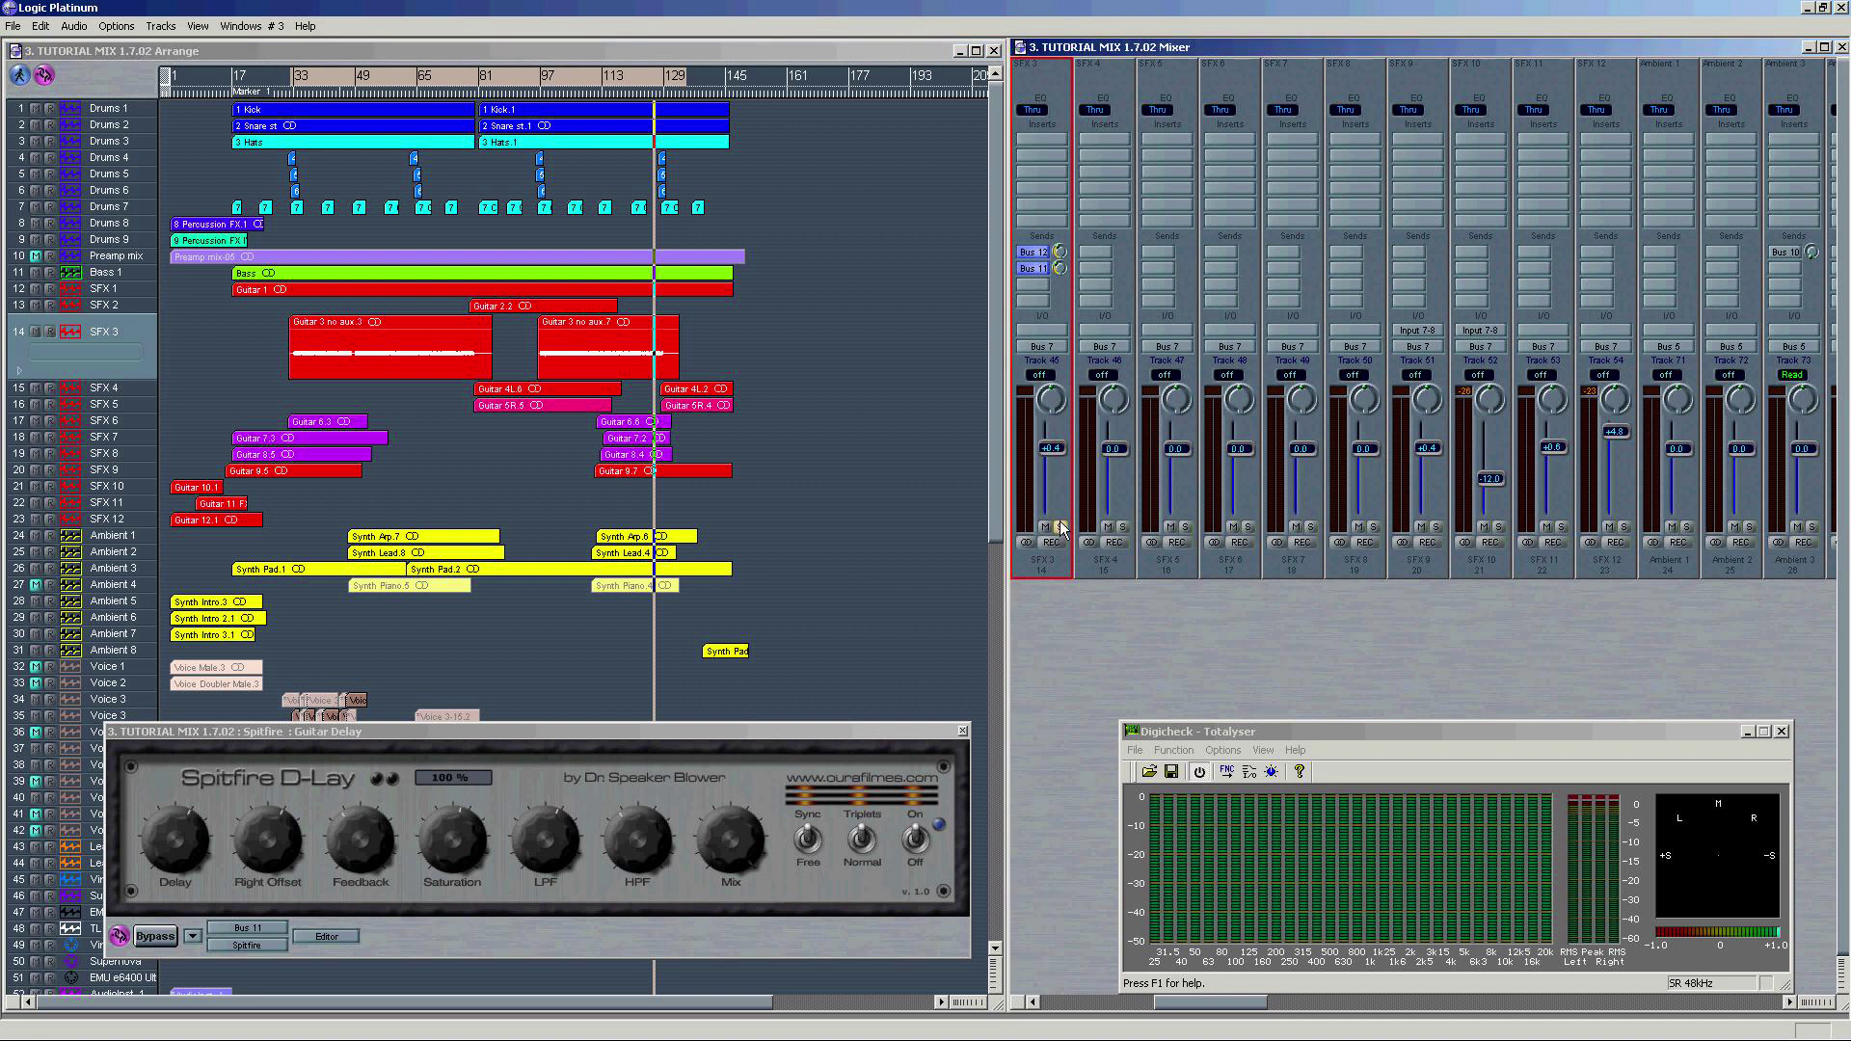
pyautogui.click(663, 79)
pyautogui.press('space')
pyautogui.hotkey('ctrl', 'Right')
pyautogui.hotkey('ctrl', 'Right')
pyautogui.hotkey('ctrl', 'Right')
pyautogui.hotkey('ctrl', 'Right')
pyautogui.hotkey('ctrl', 'Right')
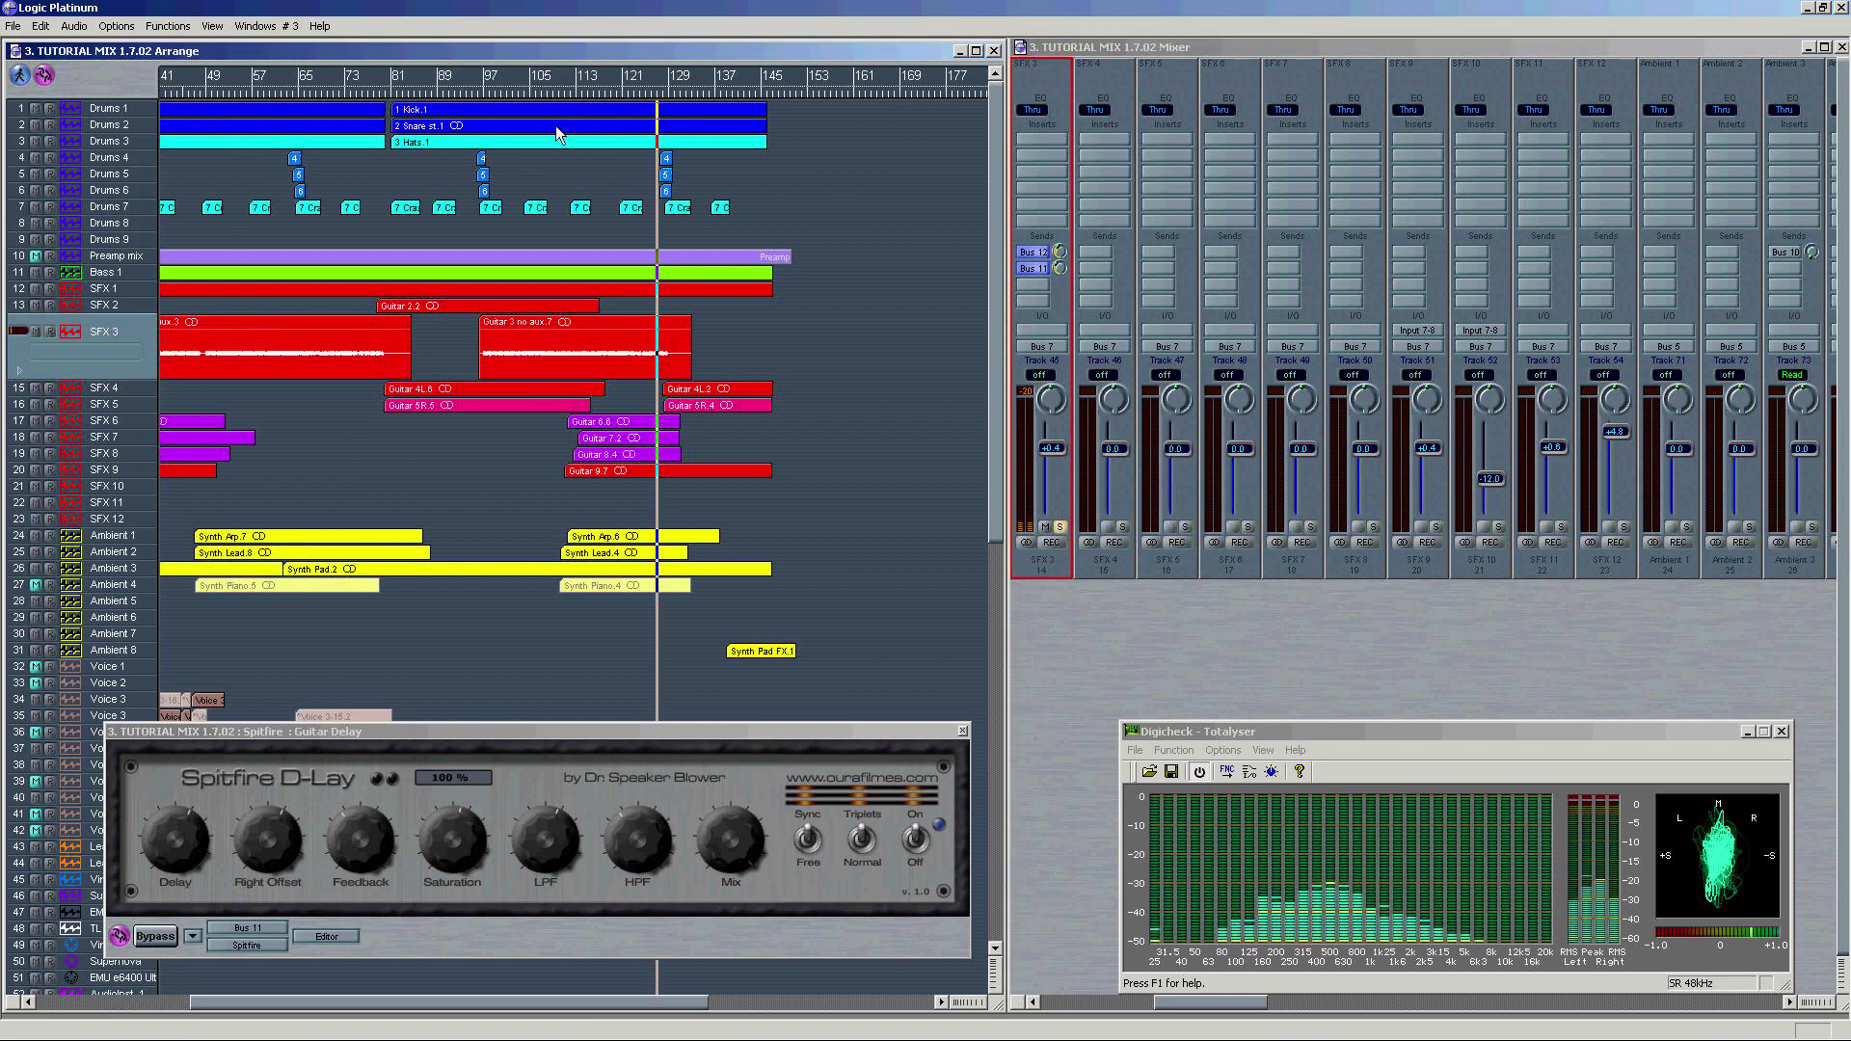
pyautogui.click(726, 69)
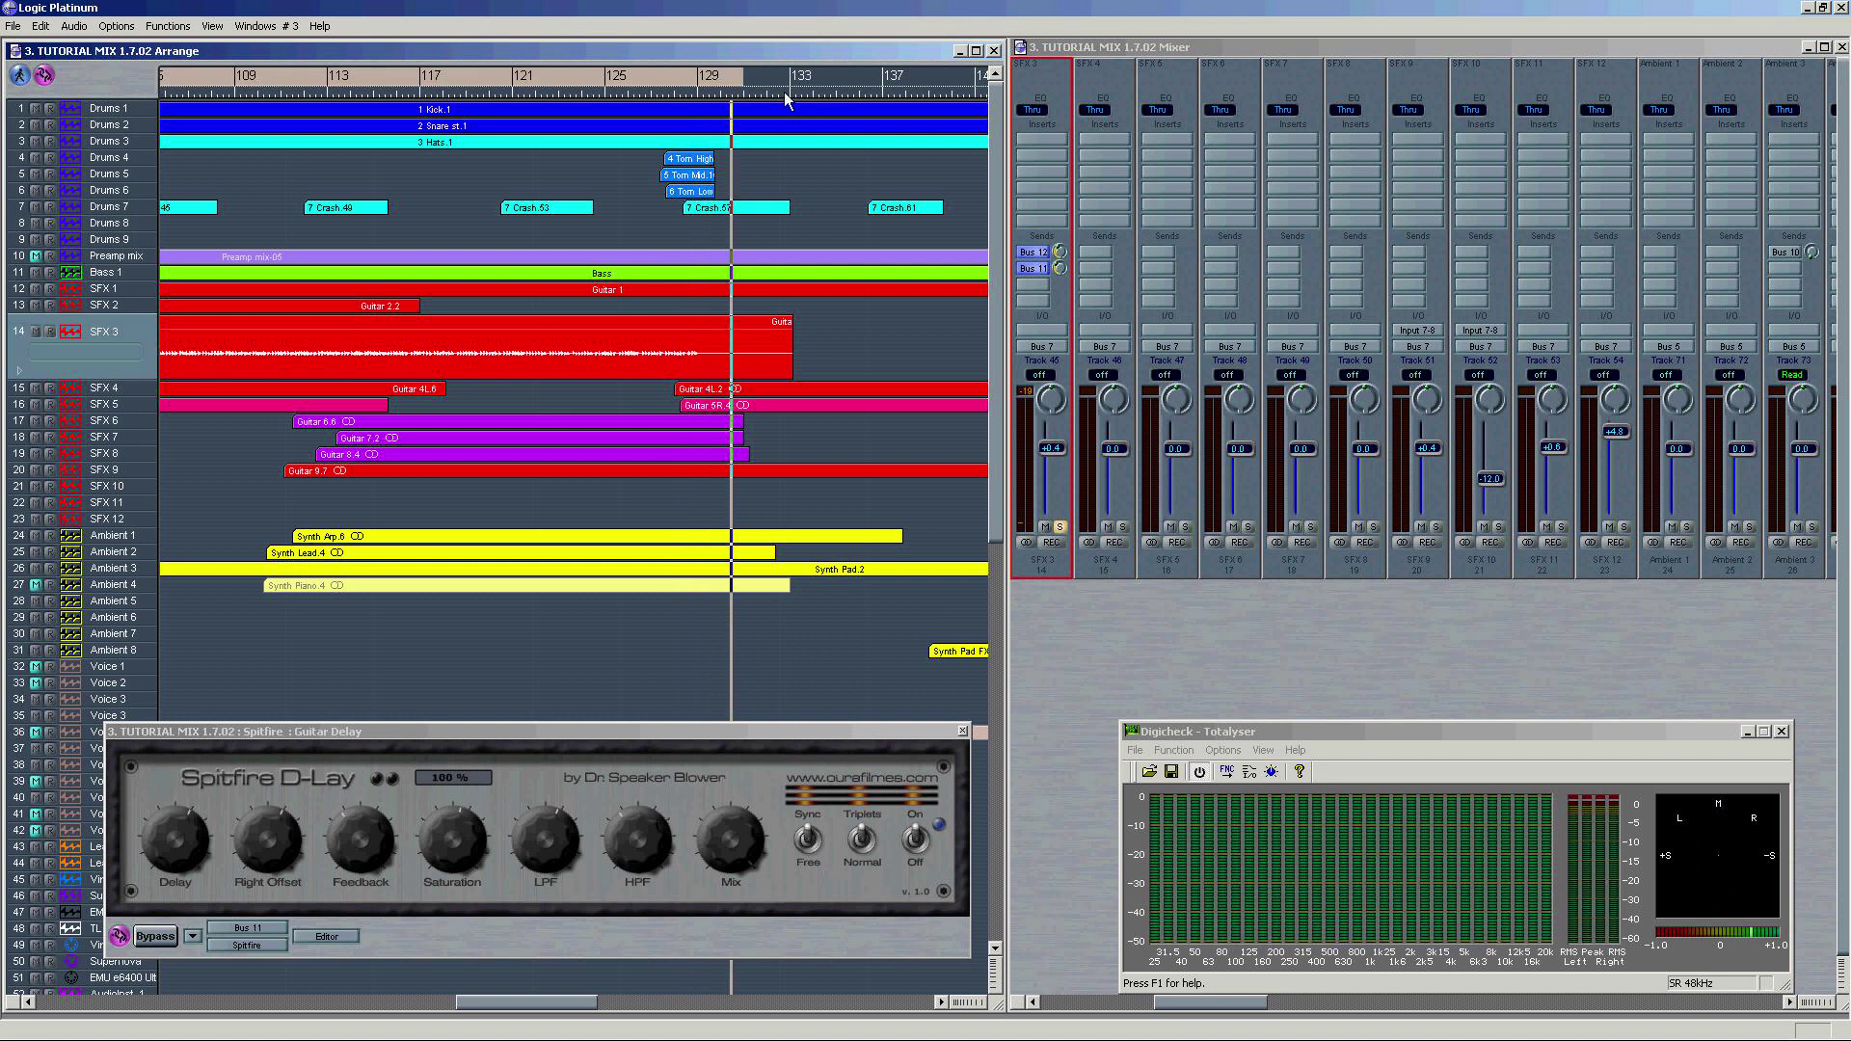
# Step: Bounce Output 1-2 from bar 32 to bar 131 as Guitar 3 FX, a 24 Bit interleaved Wave file without dithering
pyautogui.moveTo(1232, 1010); pyautogui.dragTo(1697, 1010)
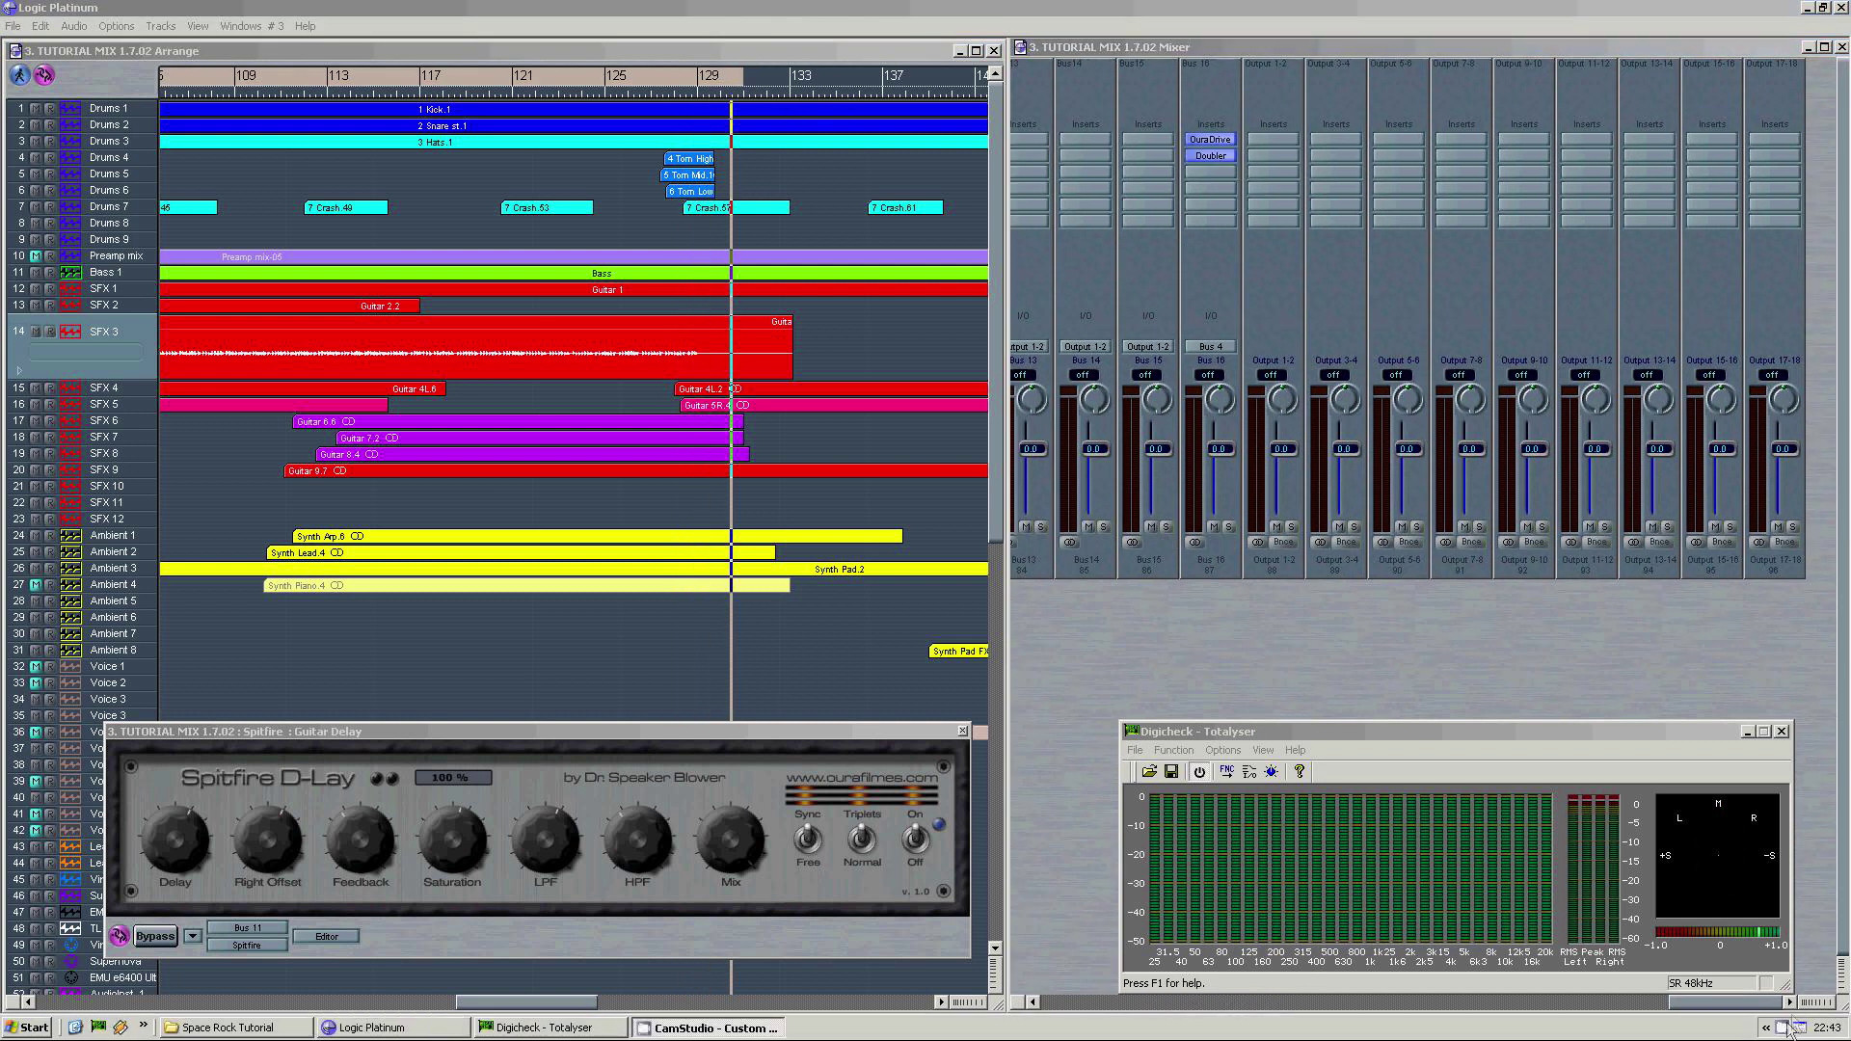
pyautogui.click(1284, 542)
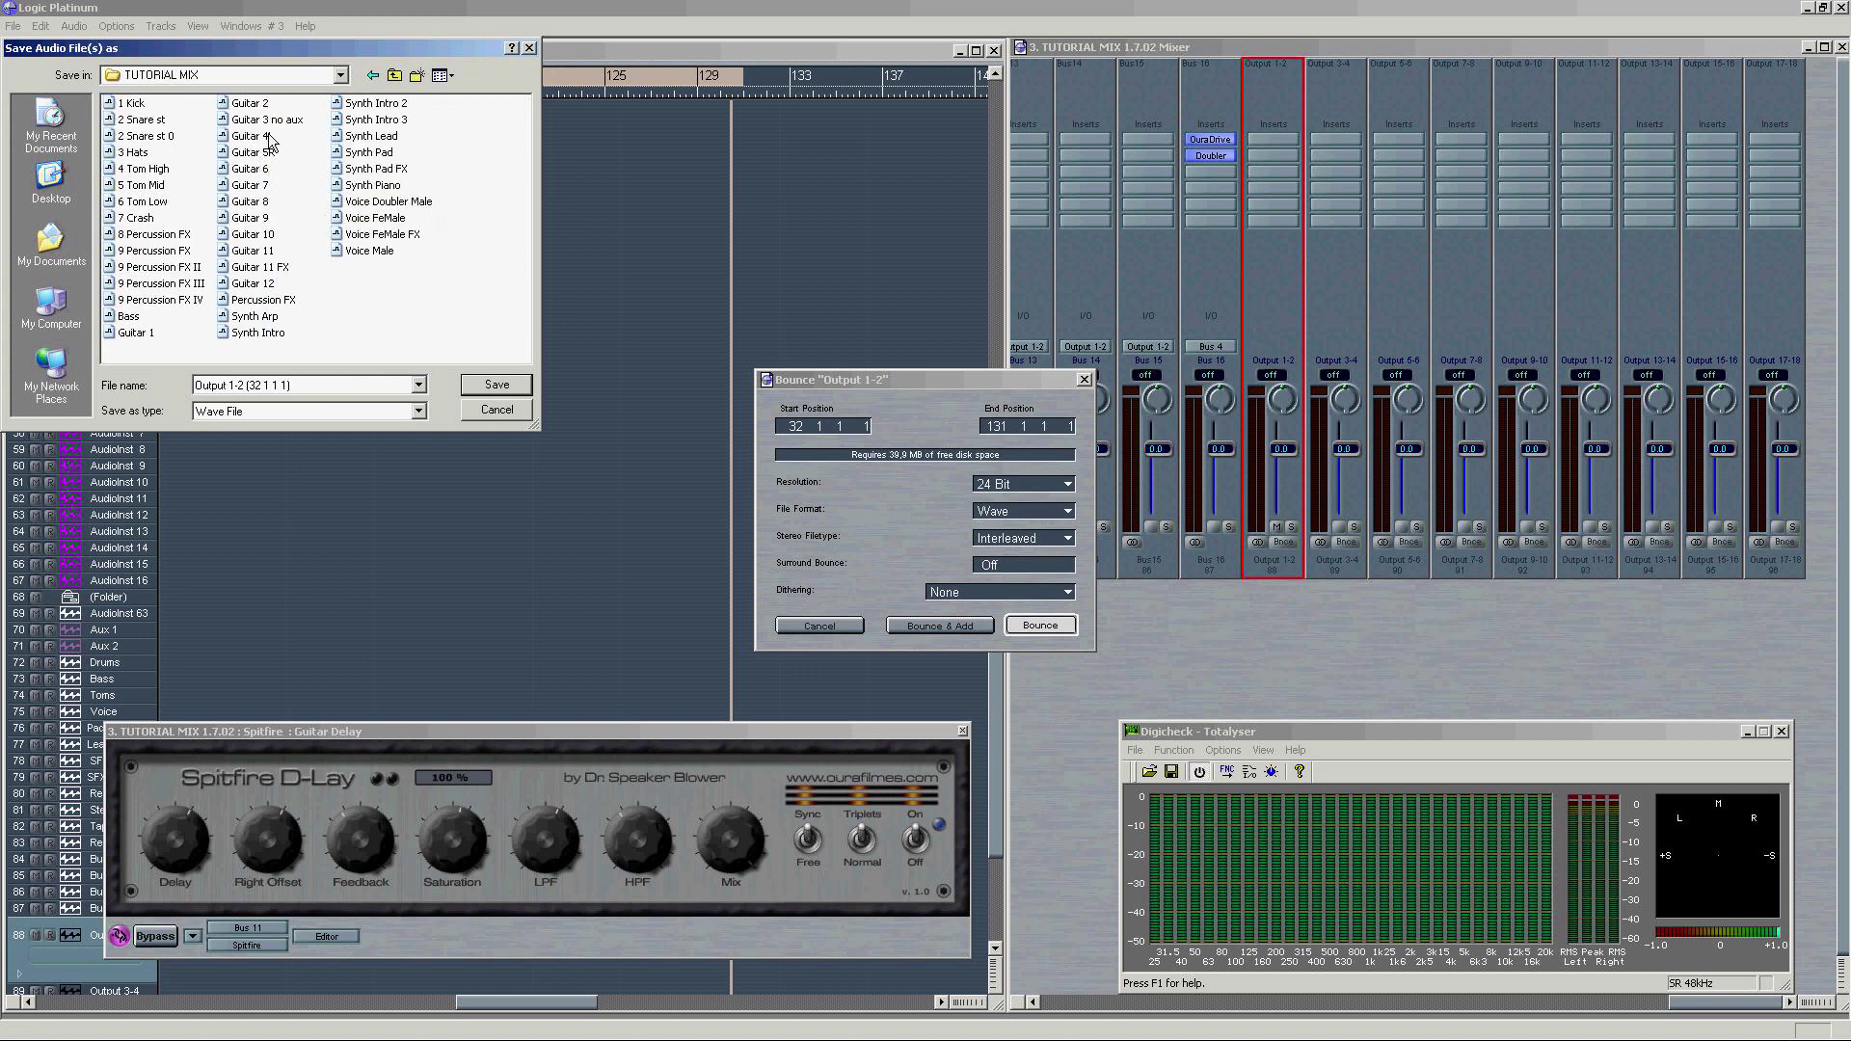
pyautogui.press('Return')
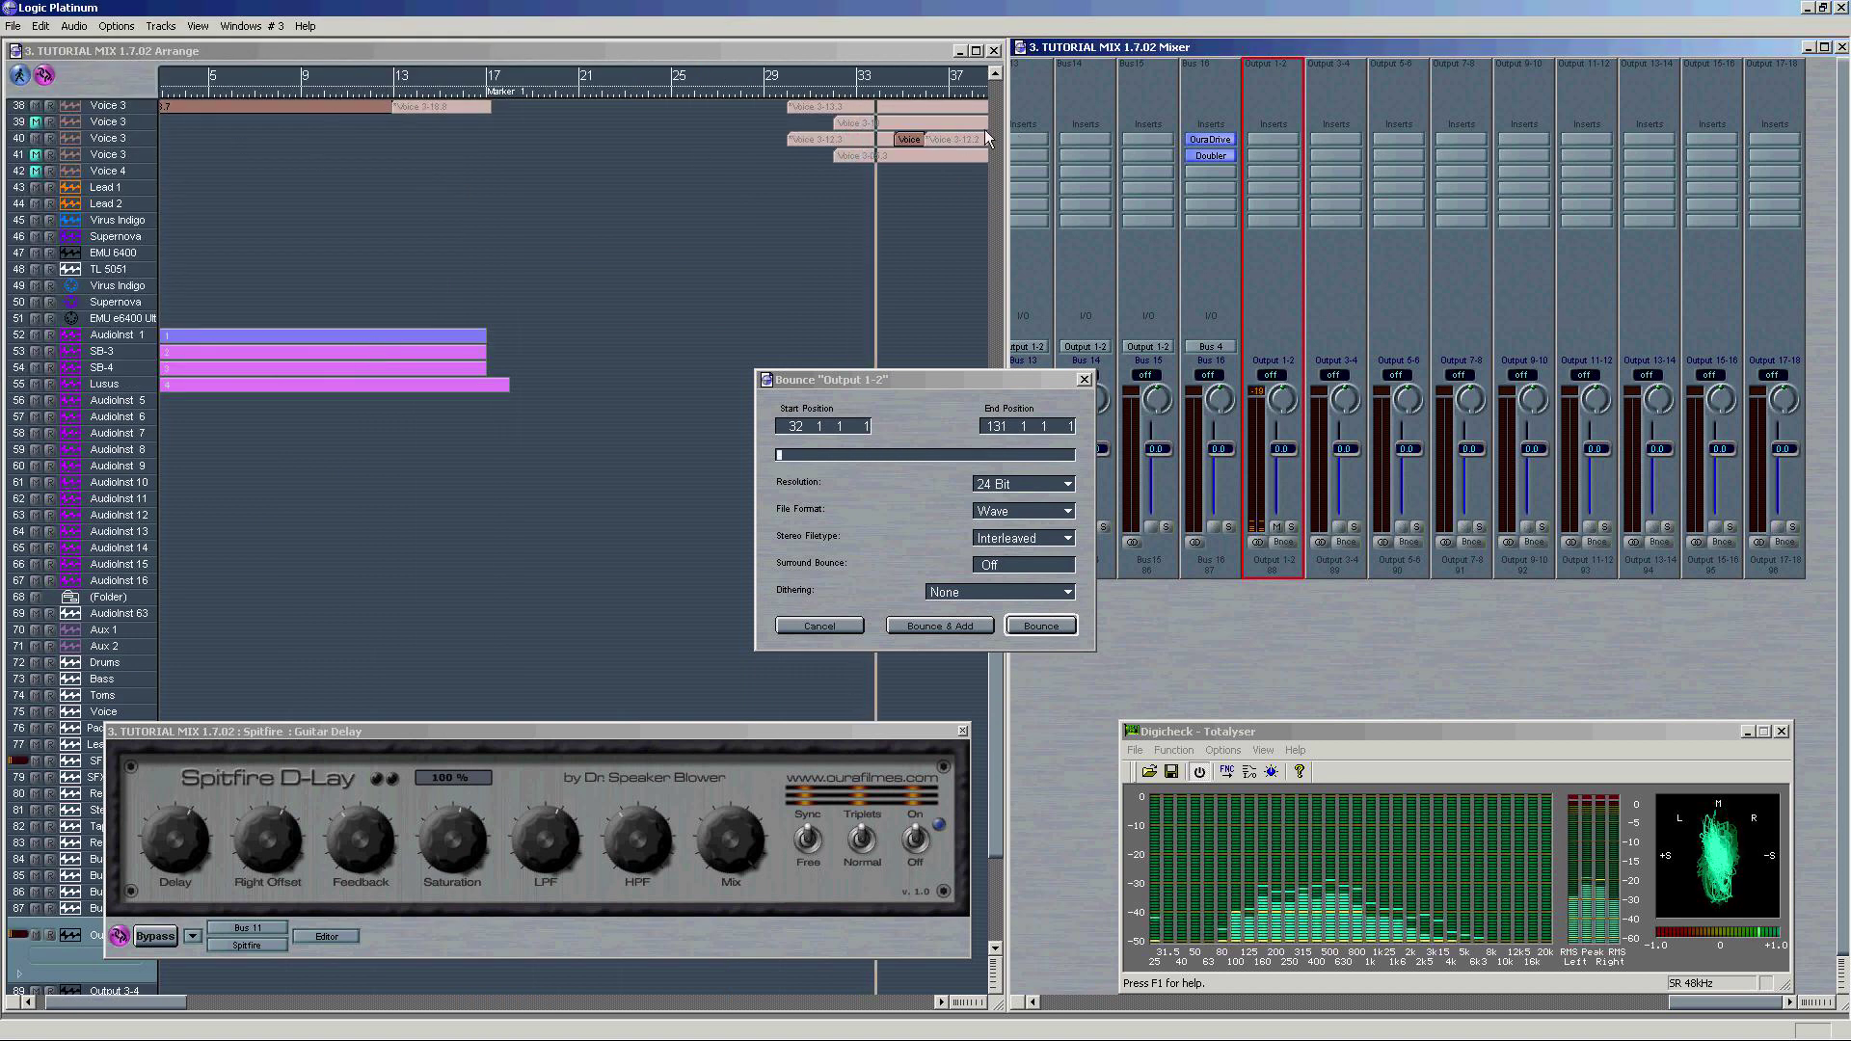
pyautogui.click(998, 130)
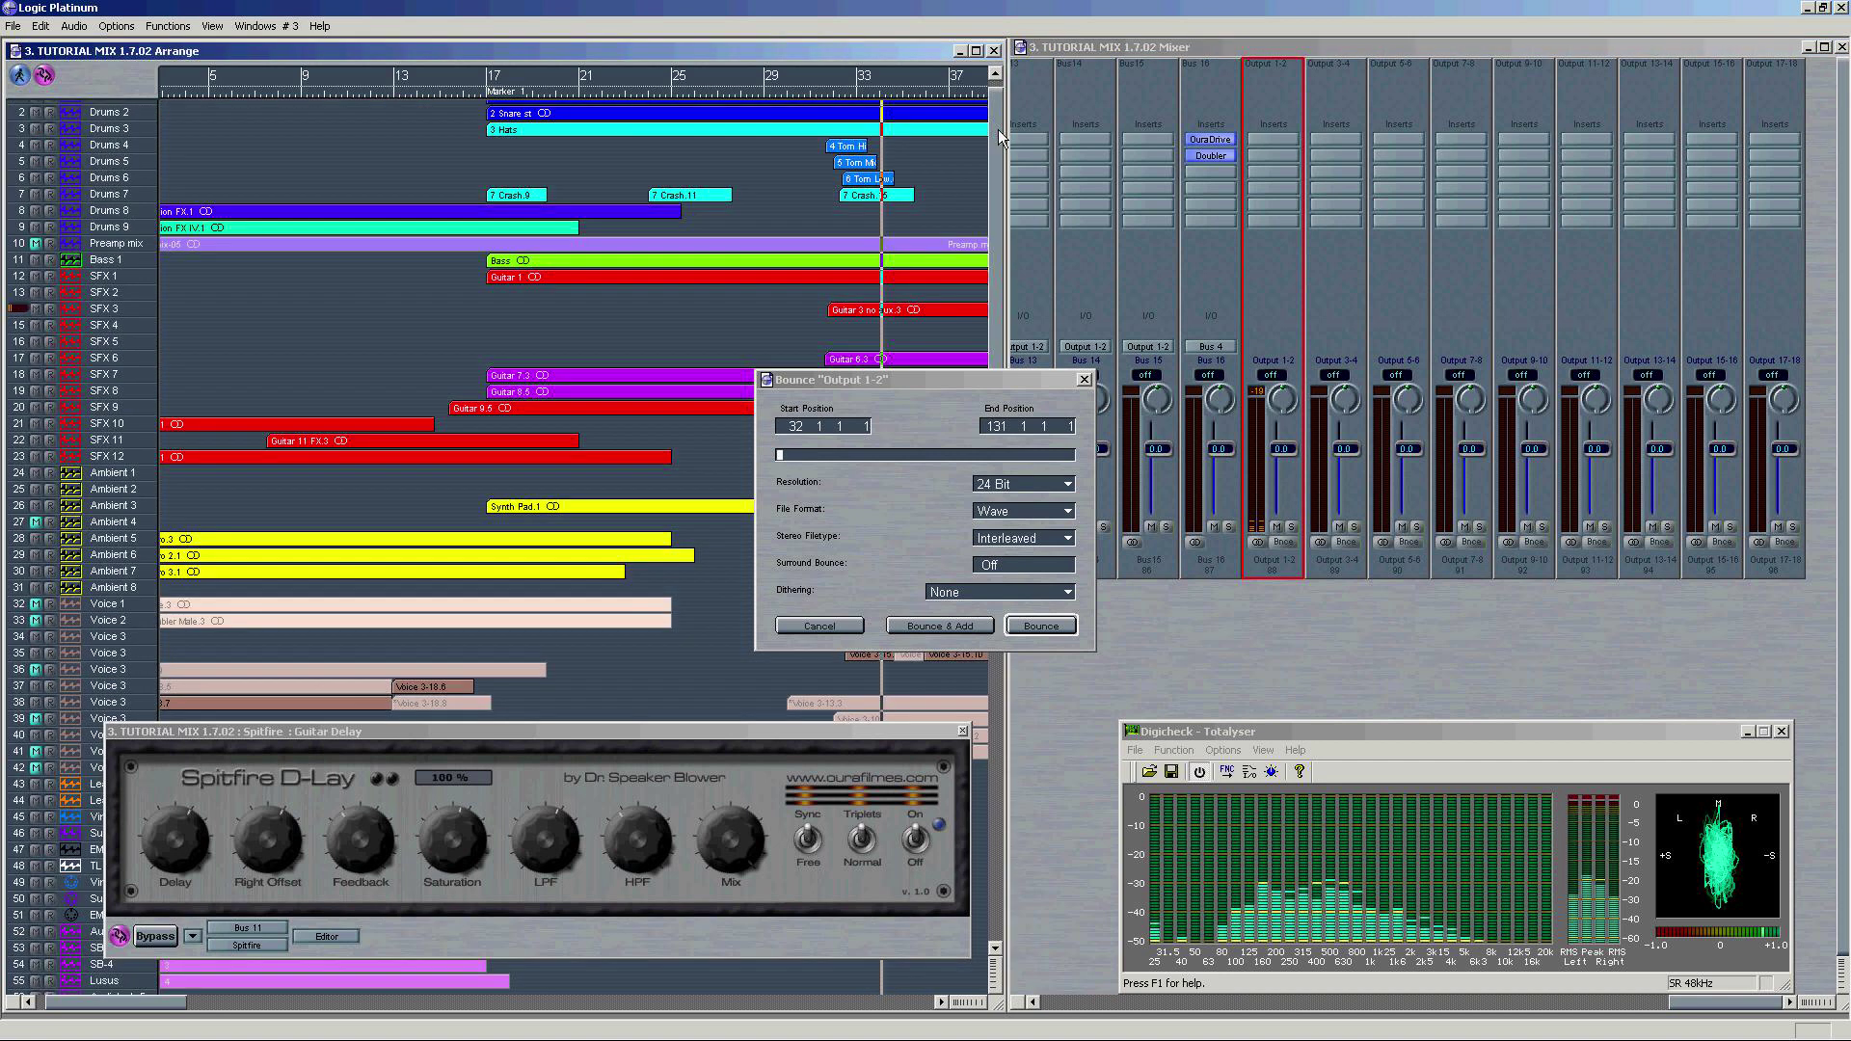
# Step: Insert the bounced Guitar 3 FX audio file on the SFX 3 track from bar 32 and colour its region red
pyautogui.click(114, 313)
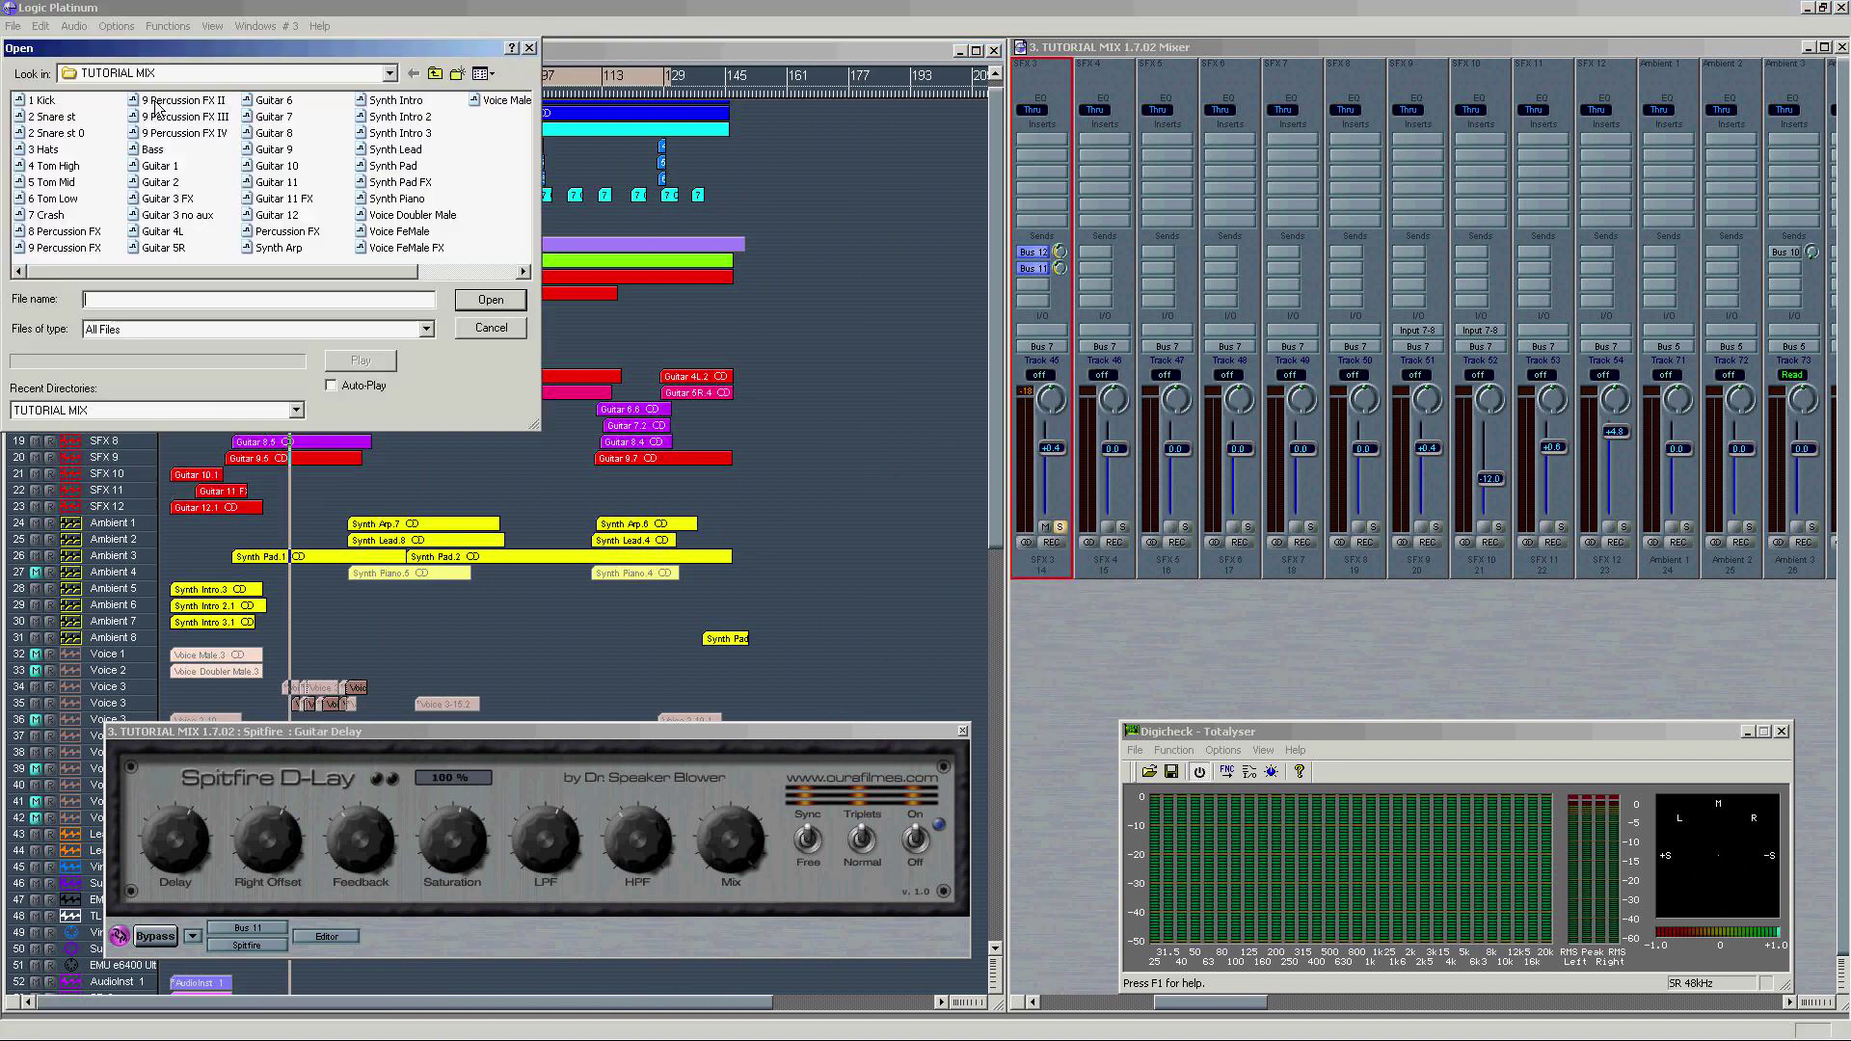
pyautogui.doubleClick(166, 198)
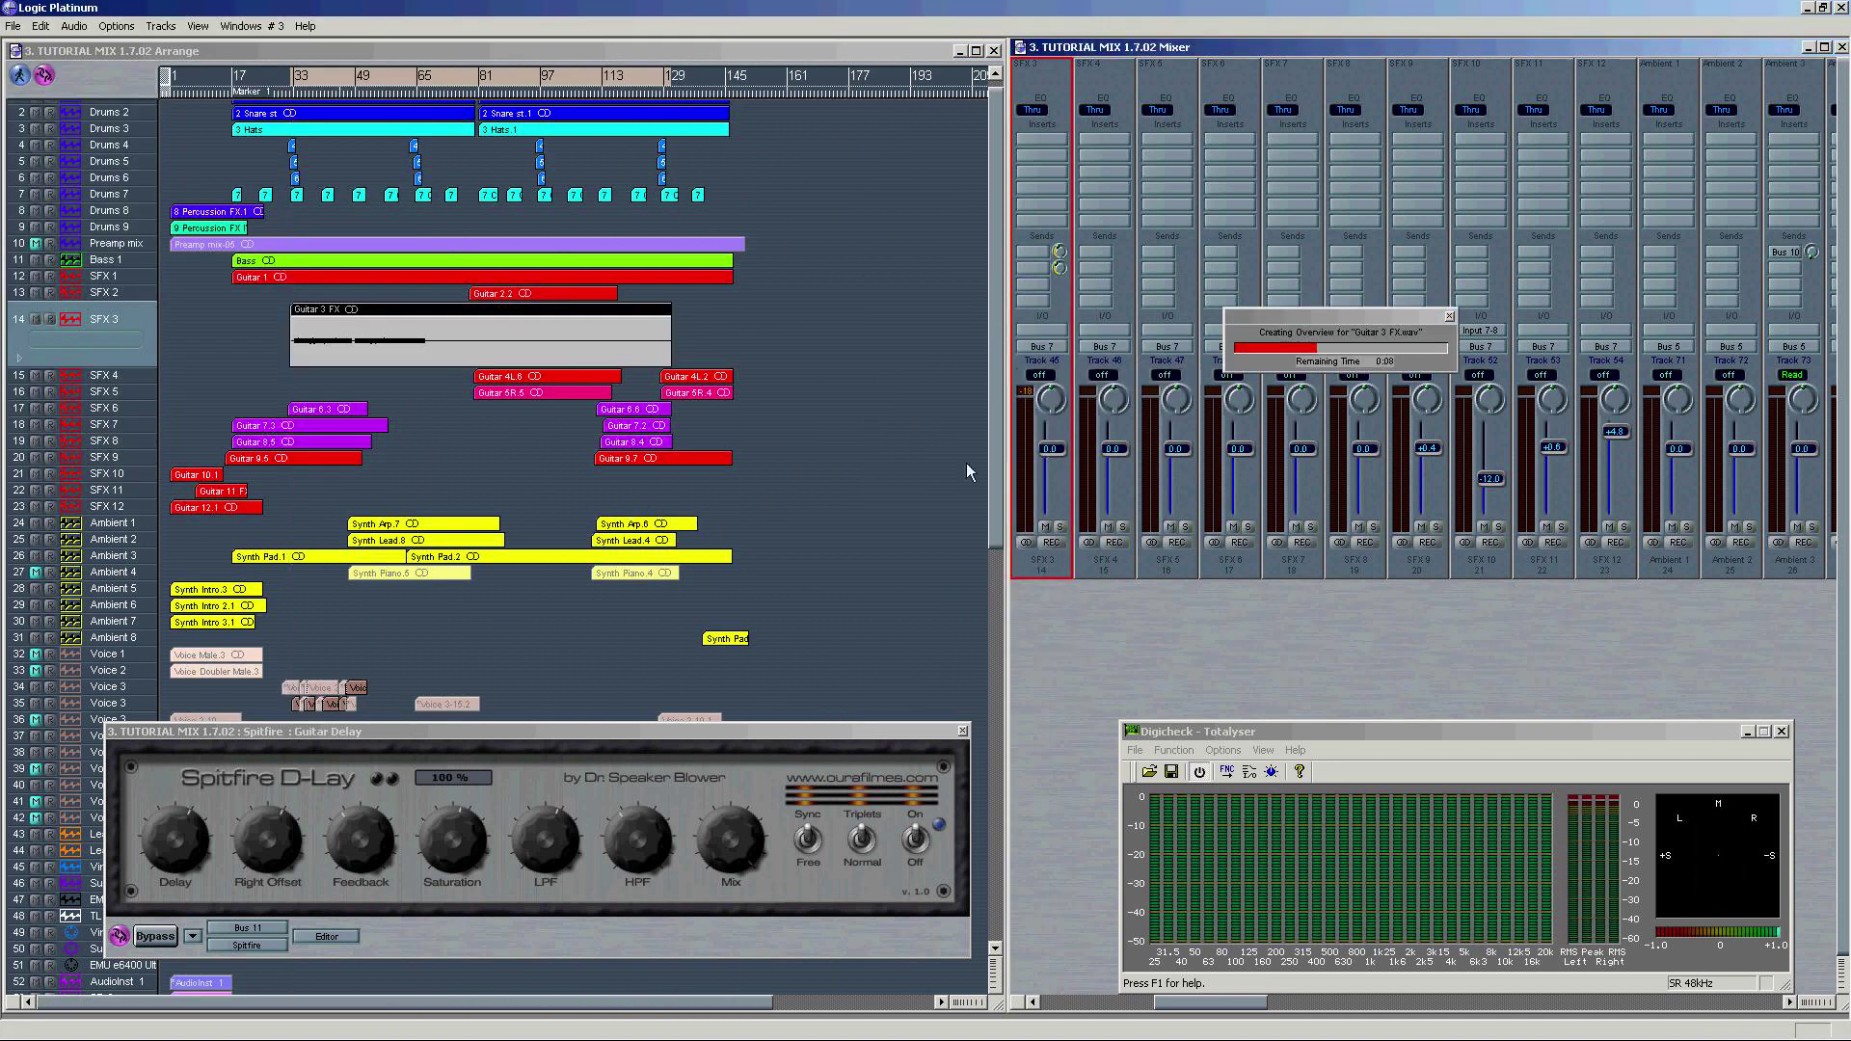
pyautogui.hotkey('alt', 'c')
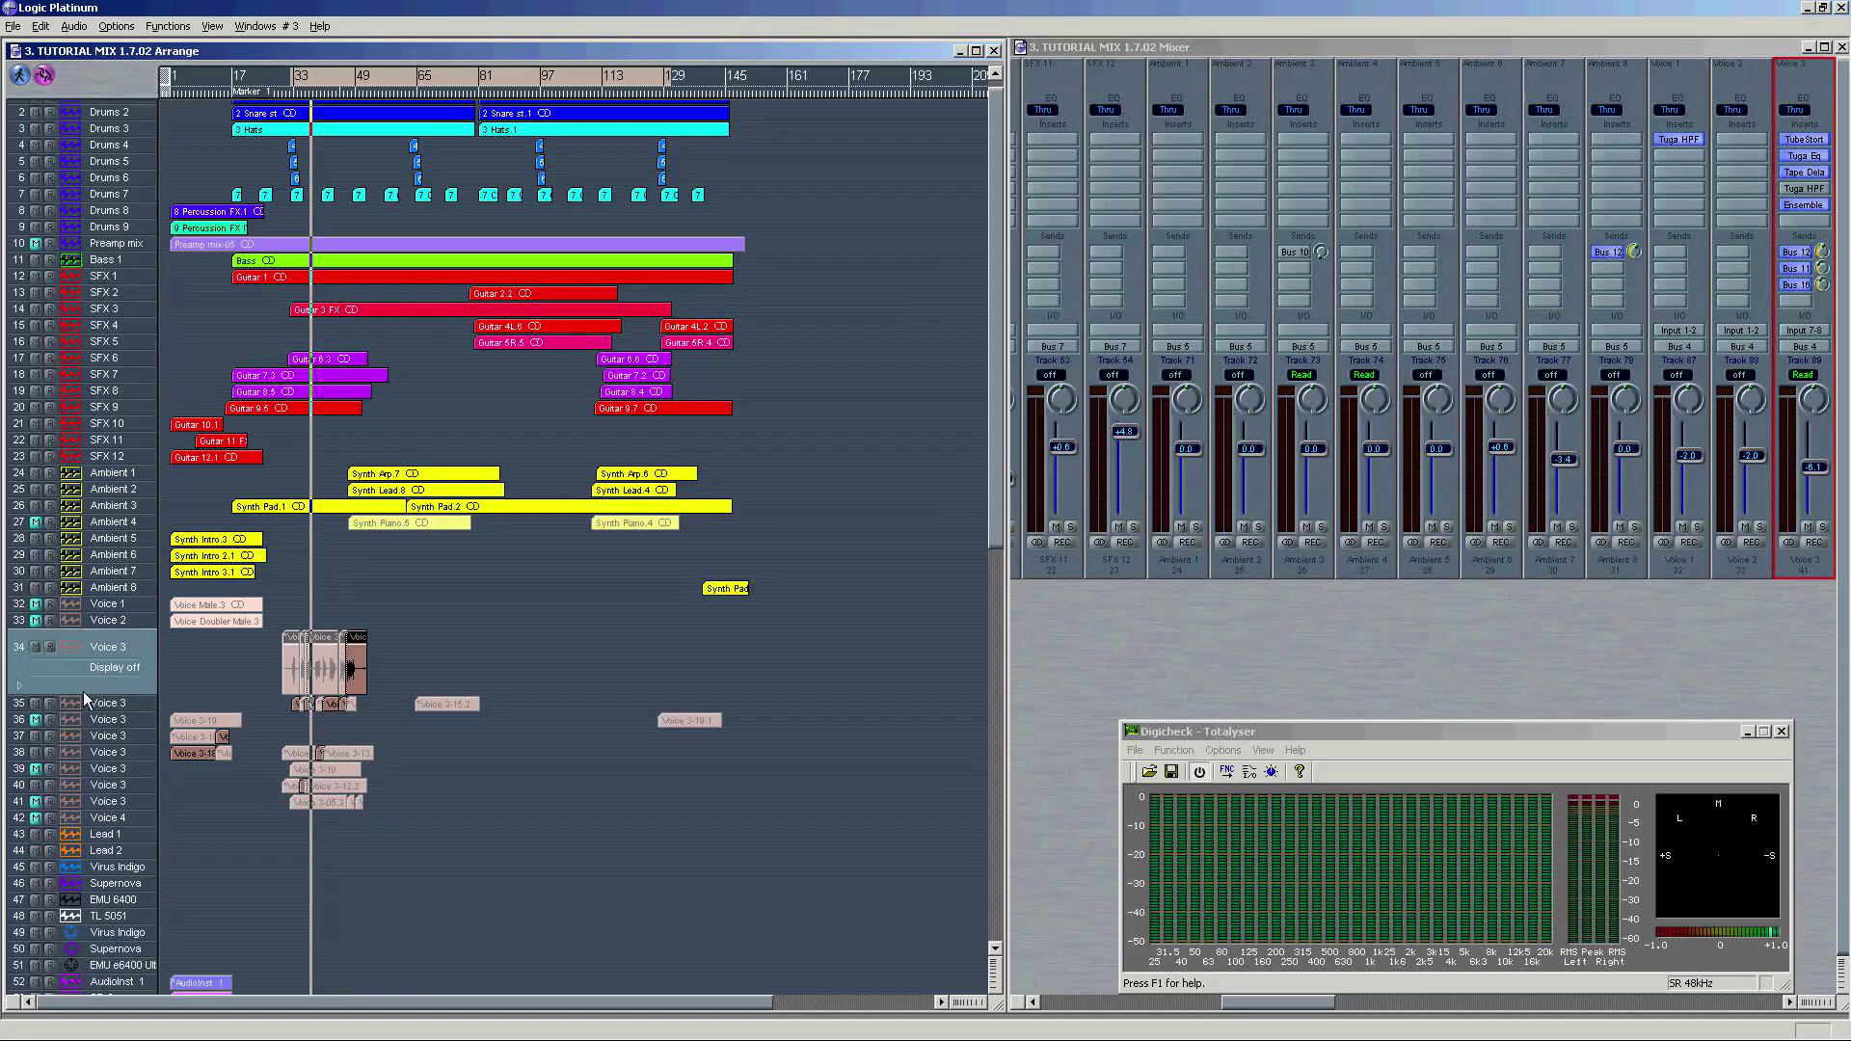
# Step: Delete the two stray muted vocal regions around bars 65 and 129 on Voice 3 tracks 35 and 36
pyautogui.hotkey('ctrl', 'Right')
pyautogui.hotkey('ctrl', 'Right')
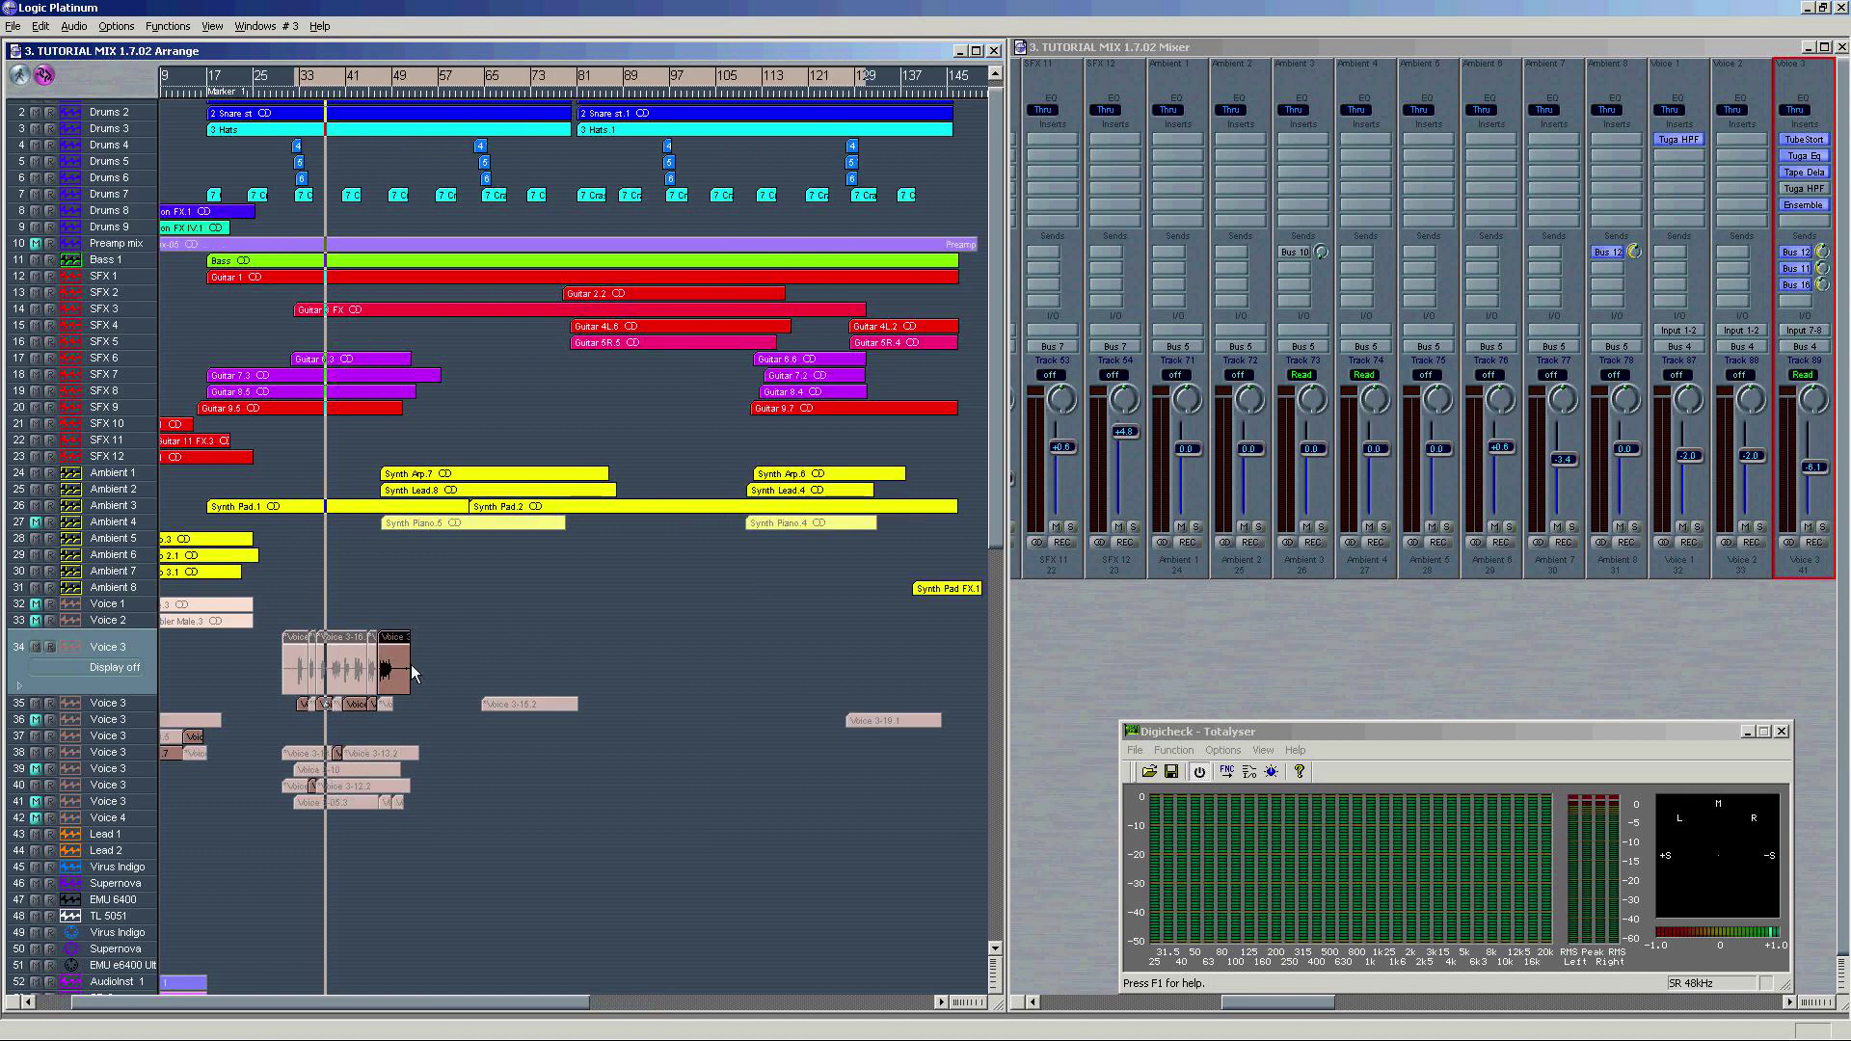
pyautogui.hotkey('ctrl', 'Left')
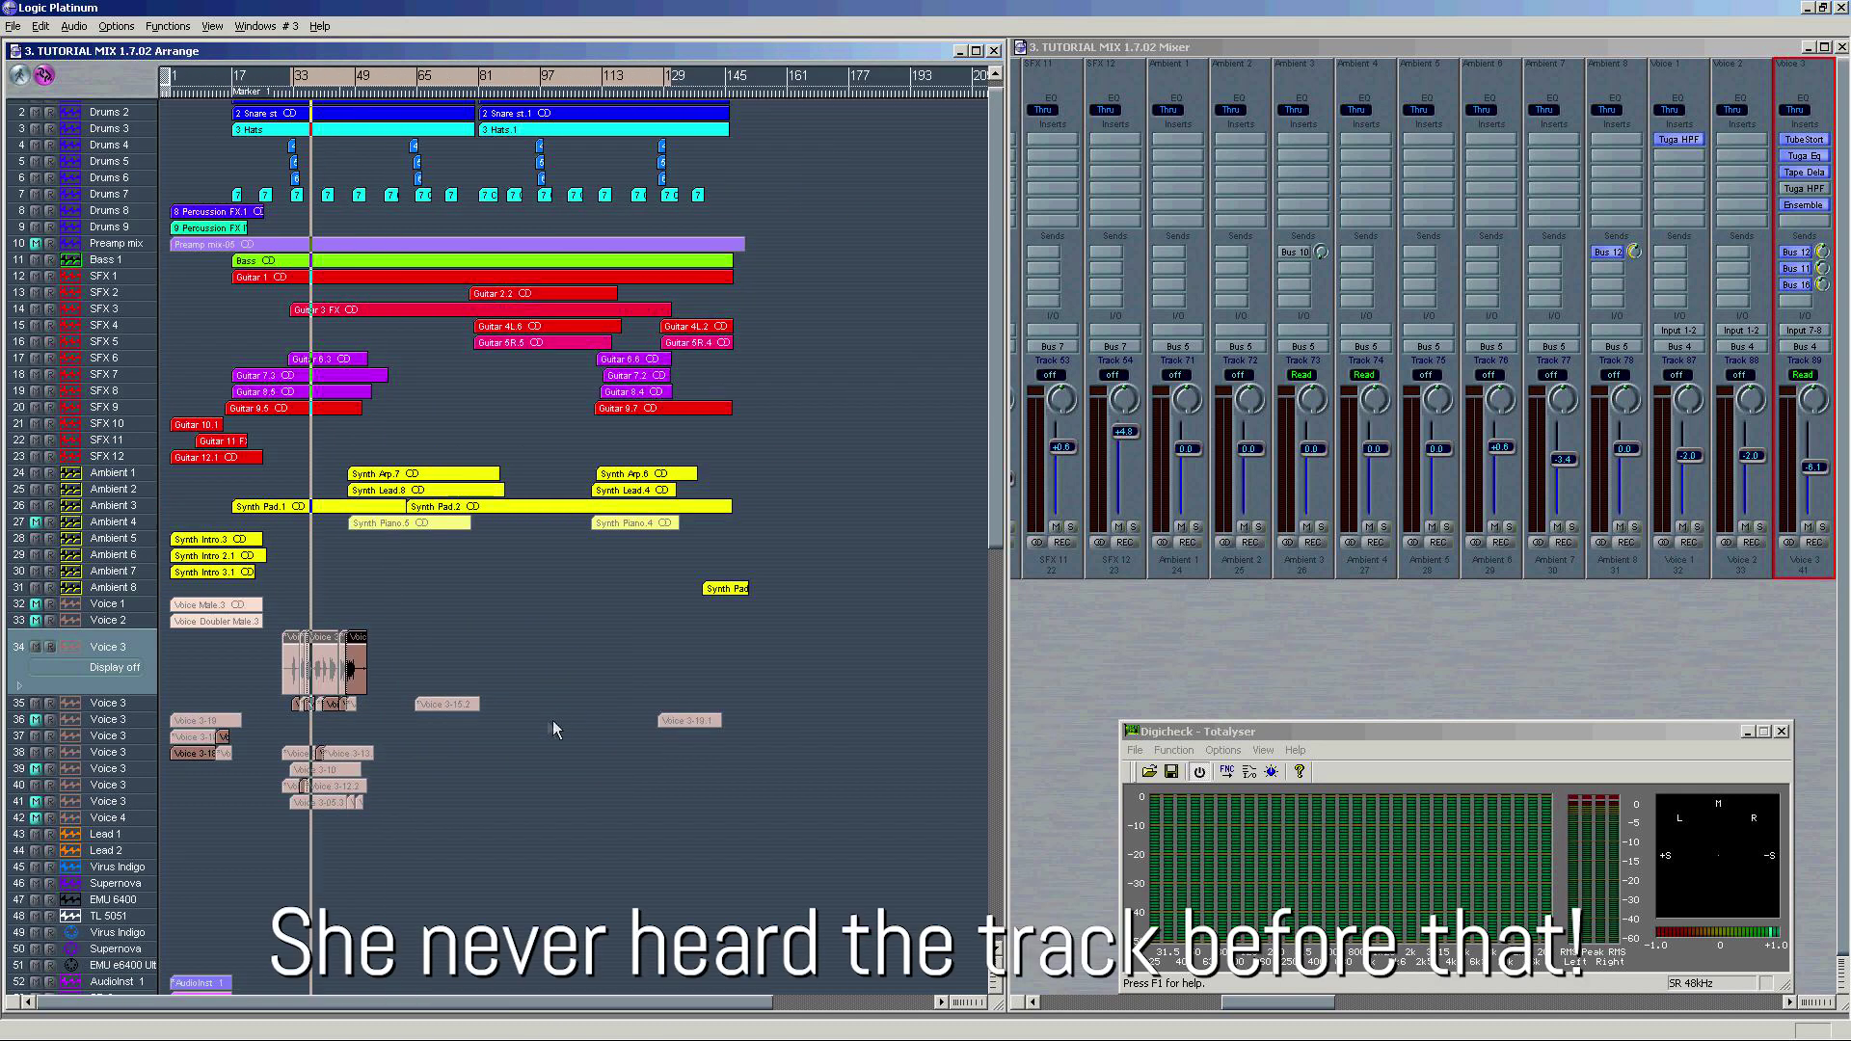
pyautogui.moveTo(499, 709); pyautogui.dragTo(454, 685)
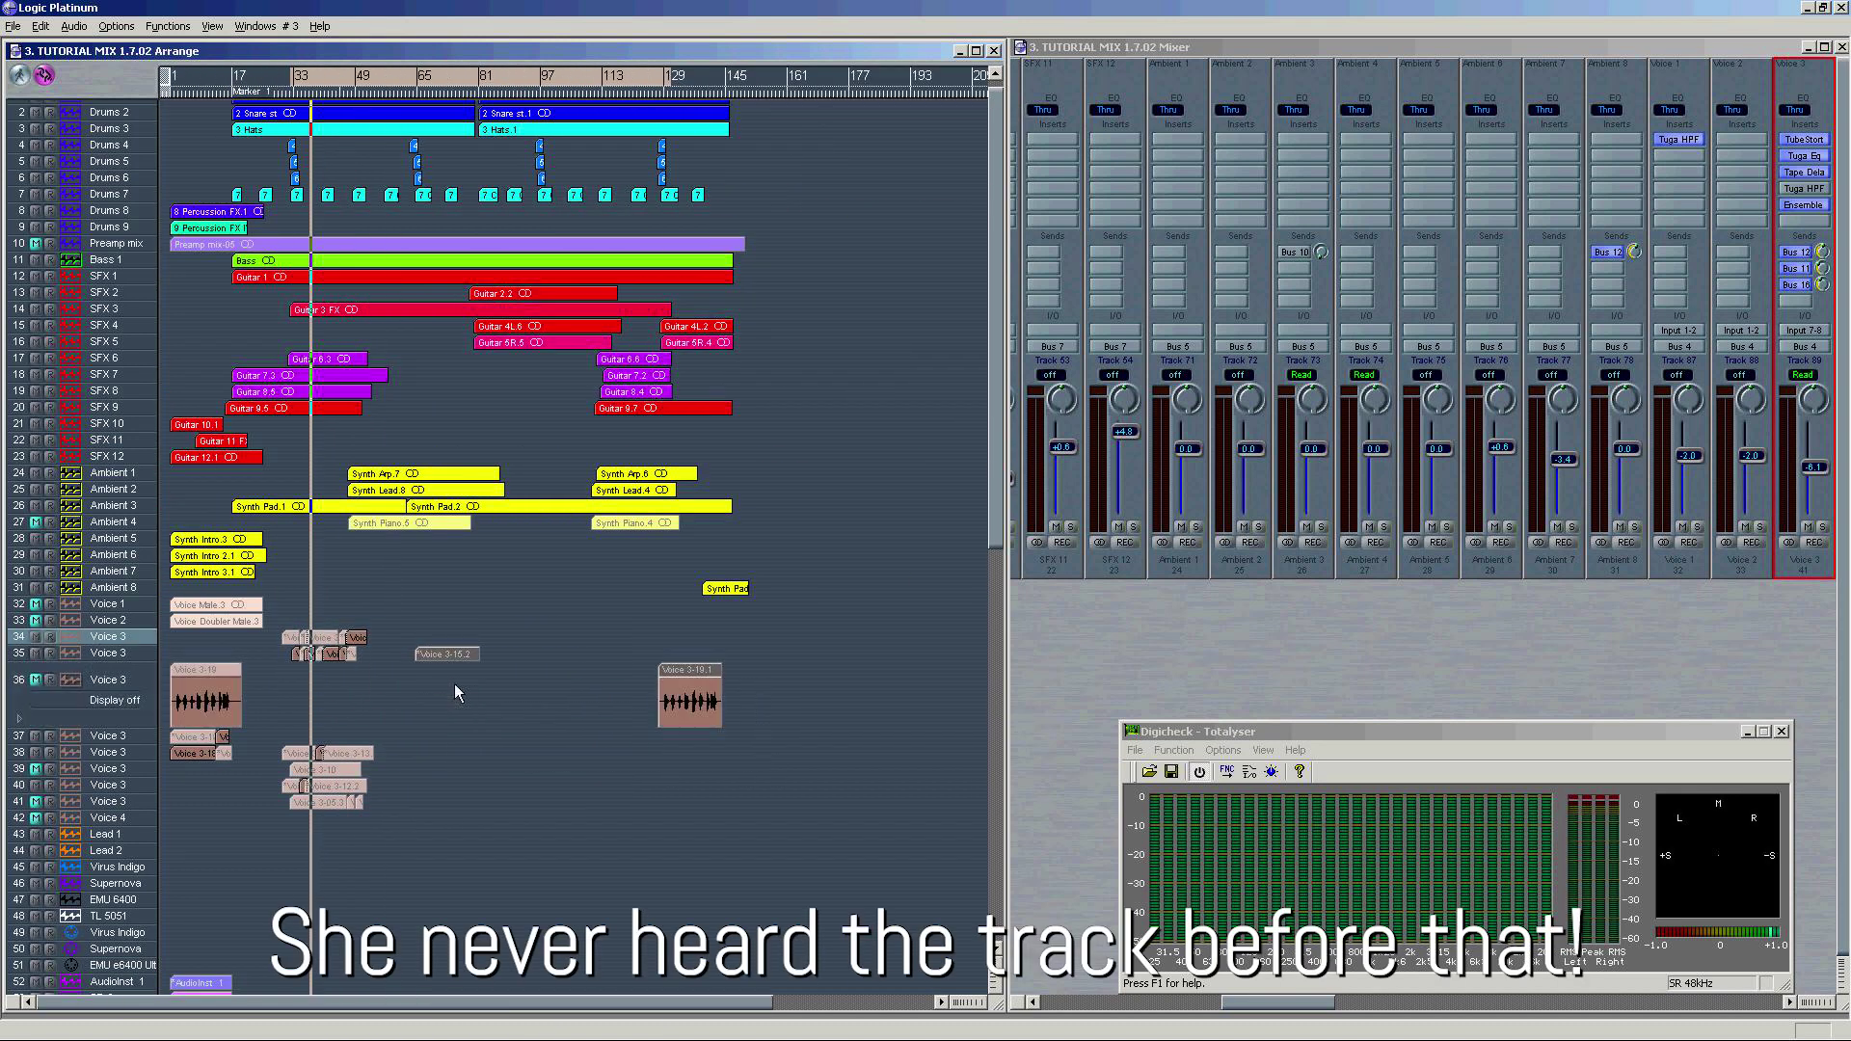
pyautogui.press('Delete')
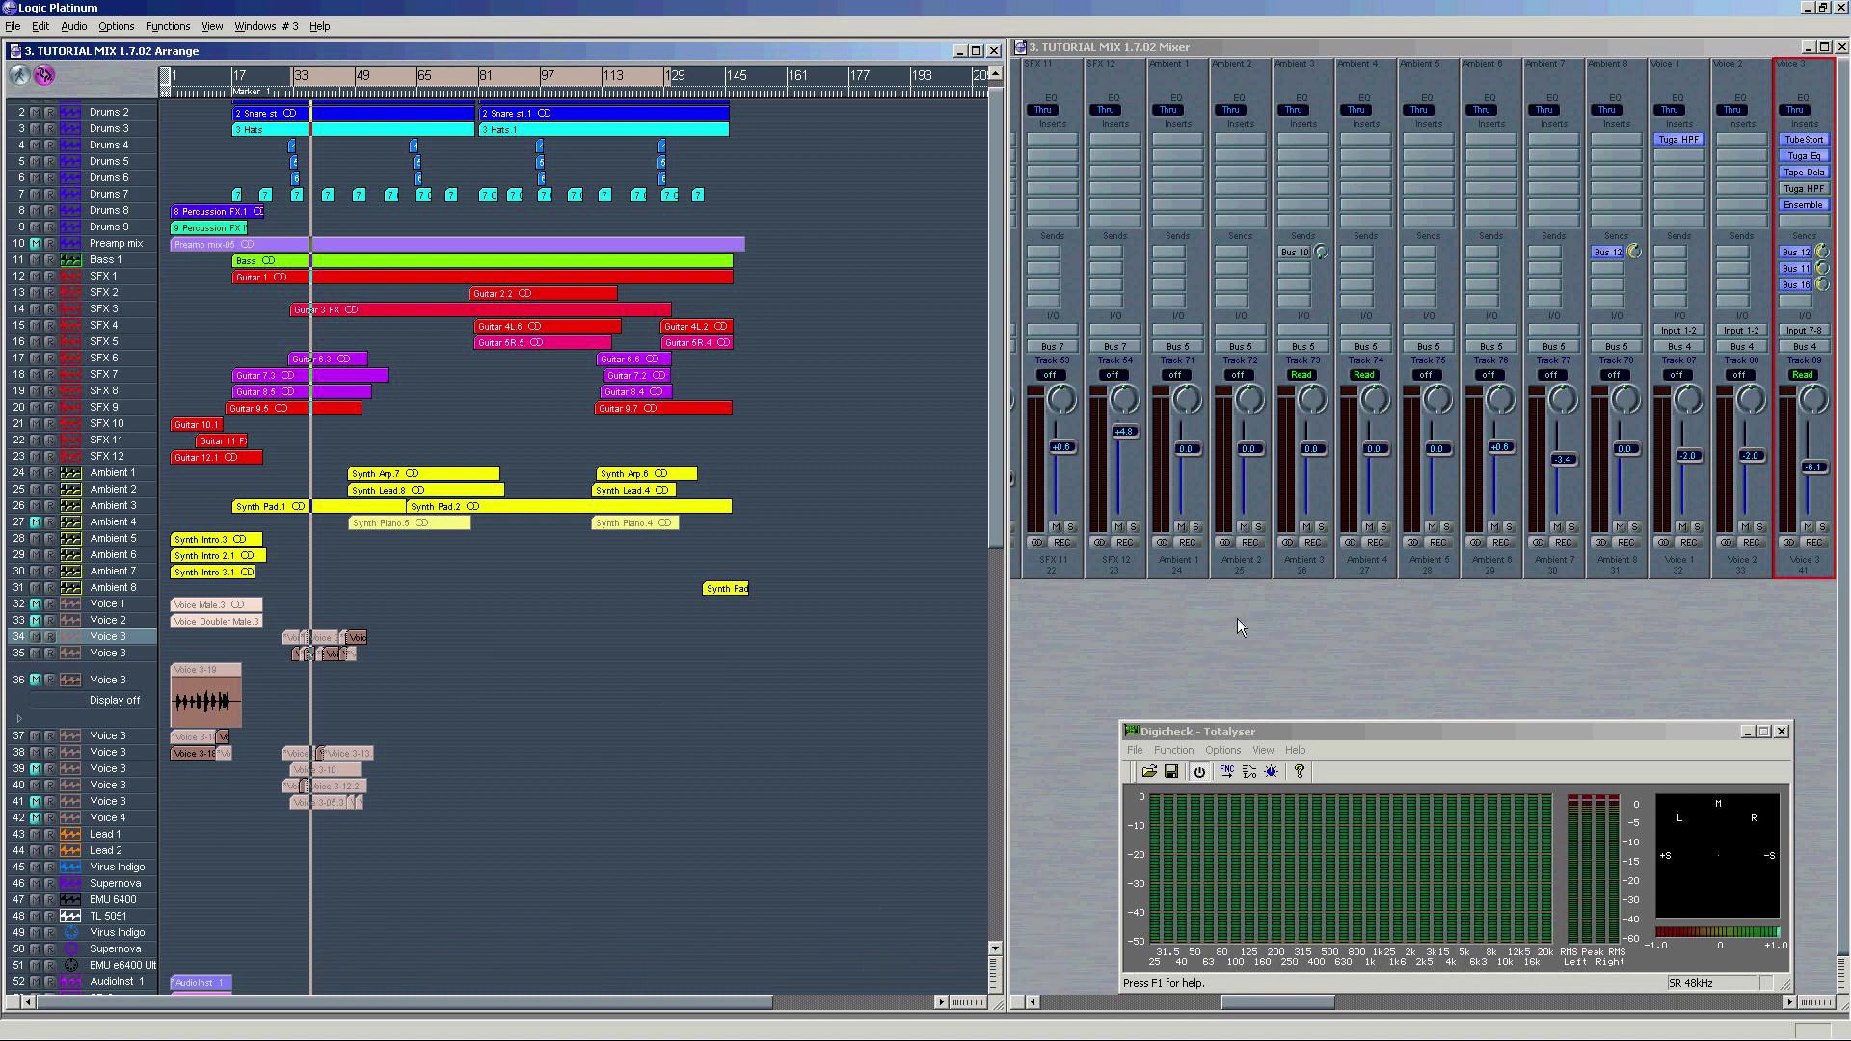
# Step: Review all Voice 3 takes, selecting the intro group and the group between about bars 29 and 53, and clear the selection
pyautogui.hotkey('ctrl', 'Right')
pyautogui.hotkey('ctrl', 'Right')
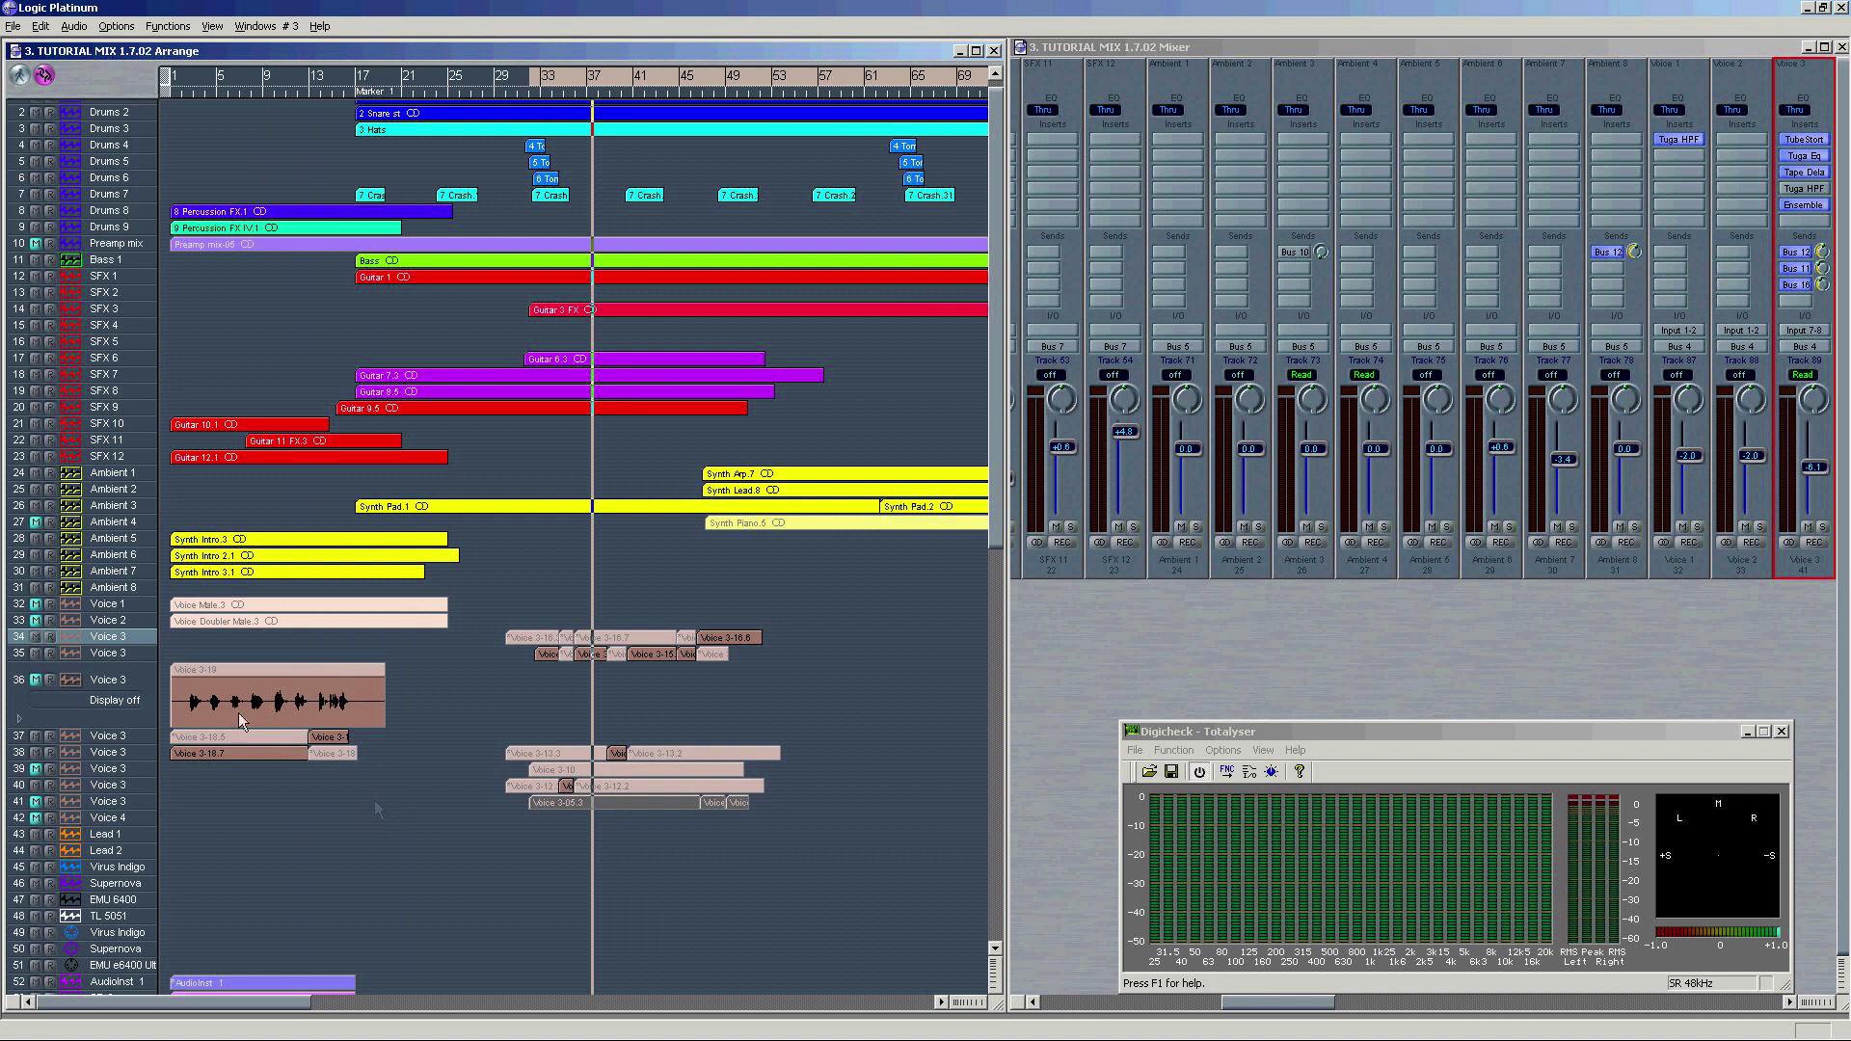
pyautogui.moveTo(381, 806); pyautogui.dragTo(267, 672)
pyautogui.moveTo(757, 834); pyautogui.dragTo(571, 634)
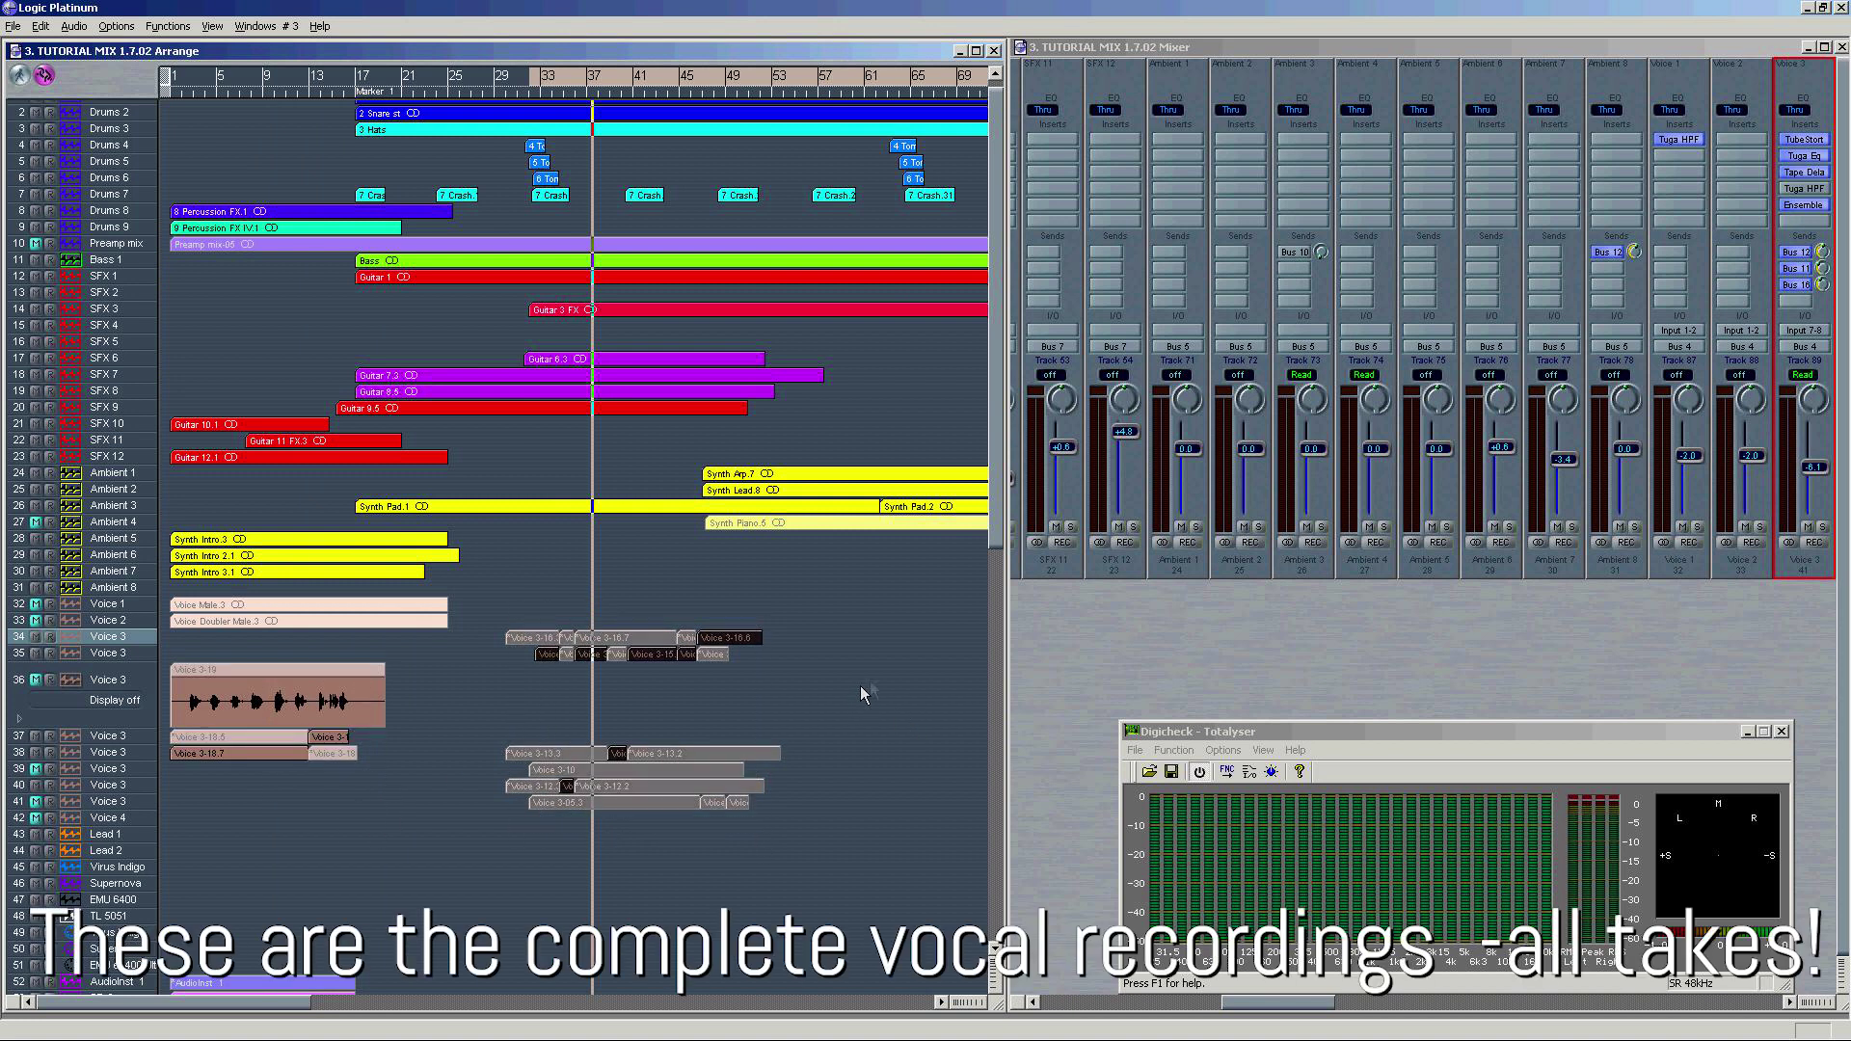
pyautogui.click(749, 671)
pyautogui.moveTo(642, 83); pyautogui.dragTo(291, 77)
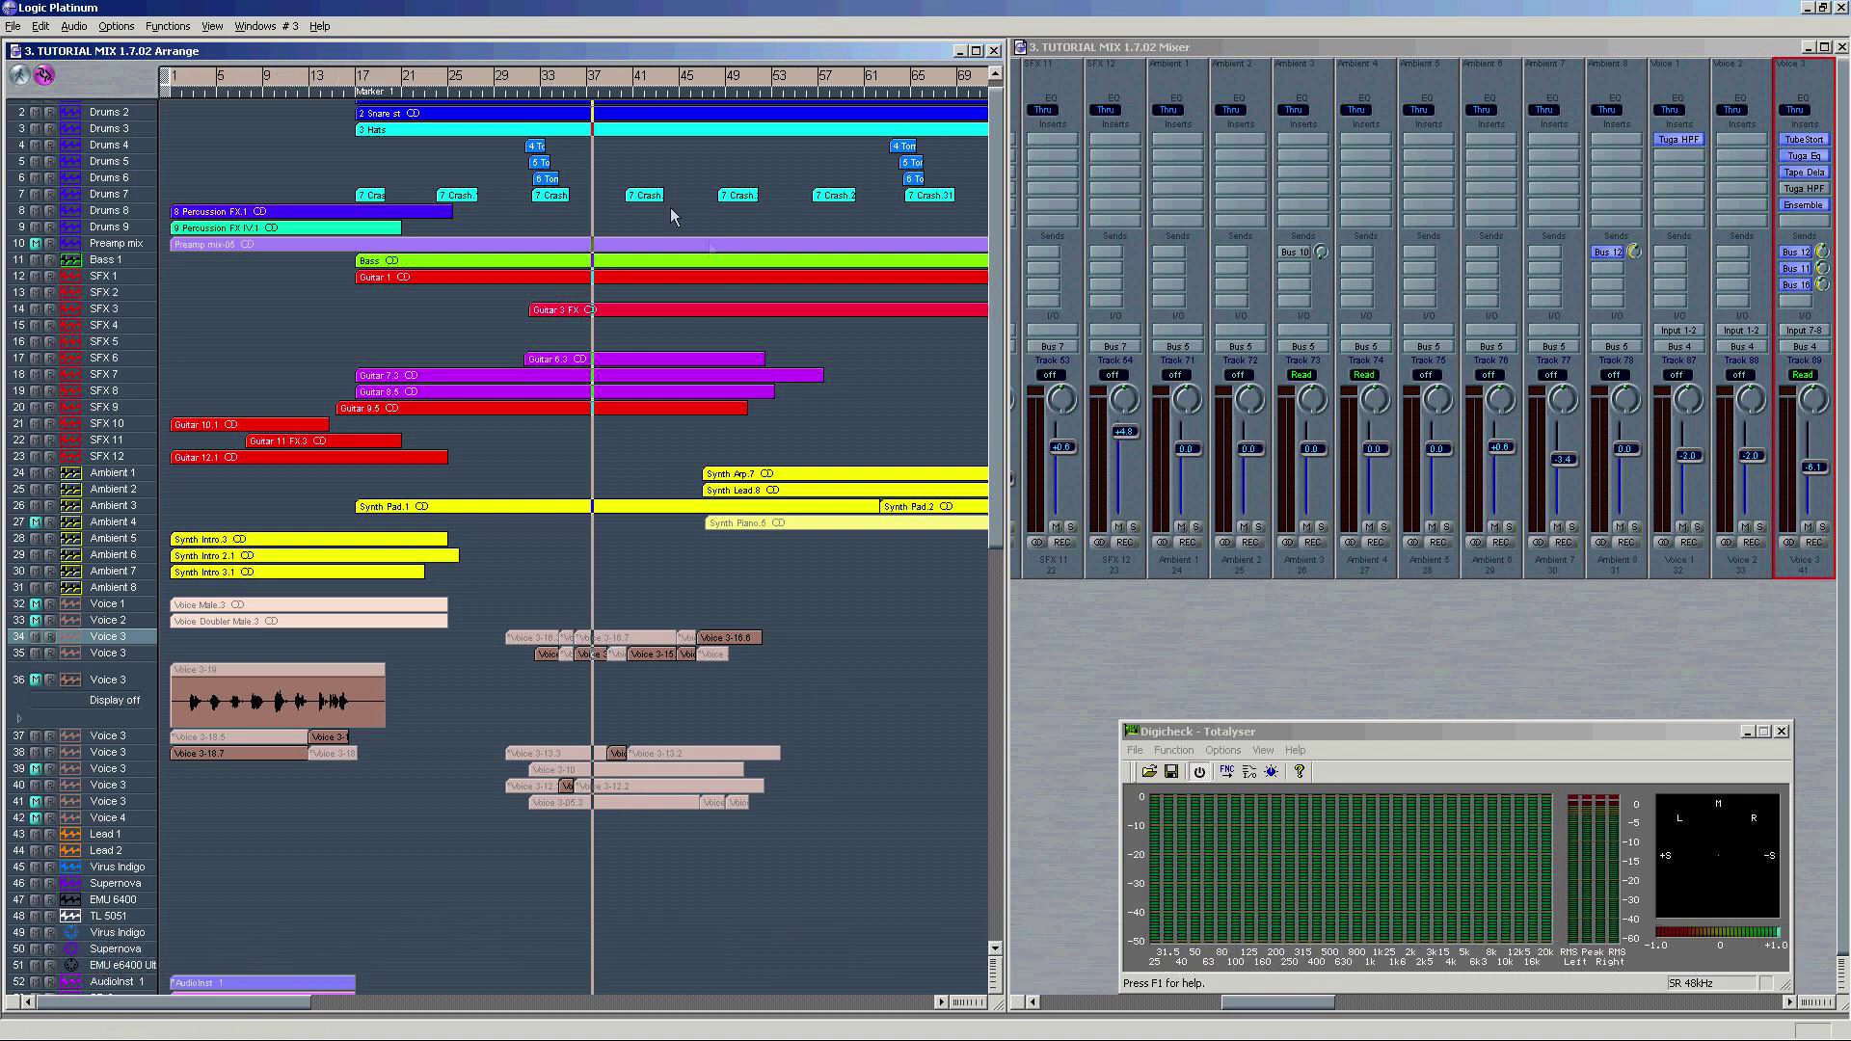
# Step: Select Voice 3 track 38 and play its vocal take through the intro, continuing from around bar 31
pyautogui.click(109, 753)
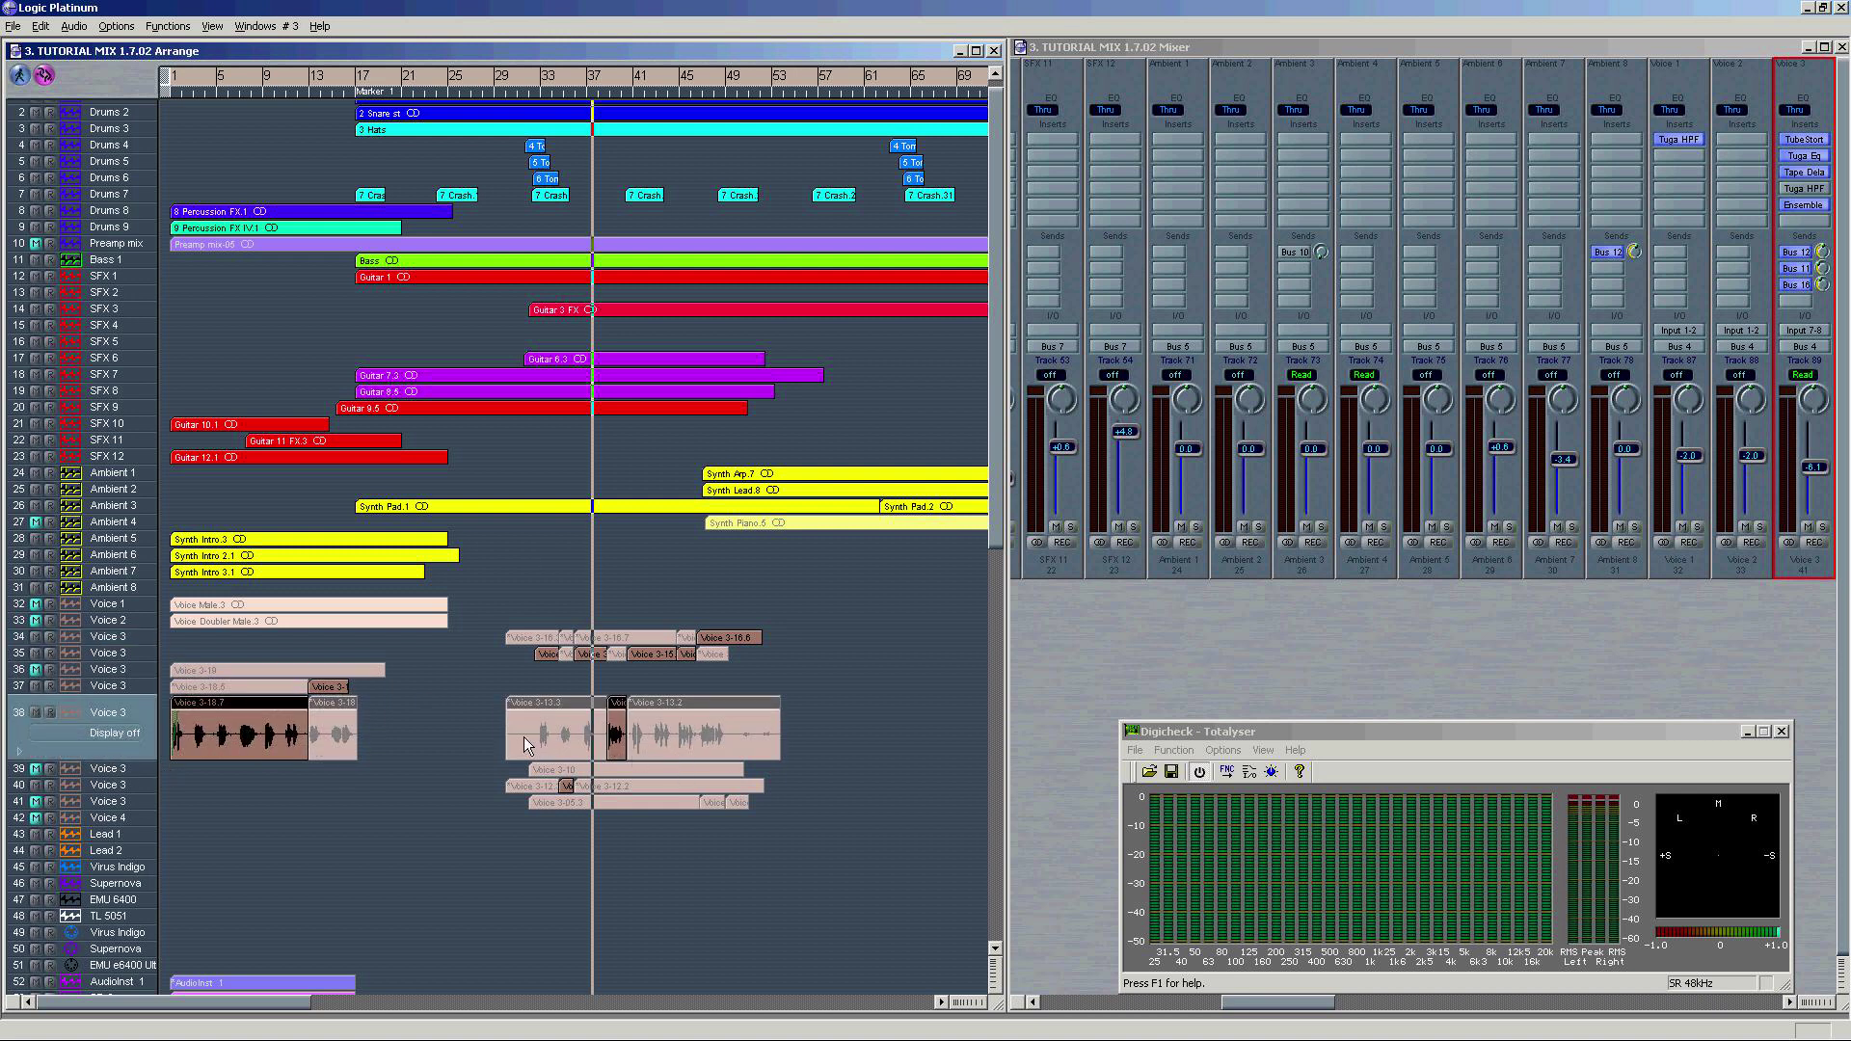
pyautogui.press('space')
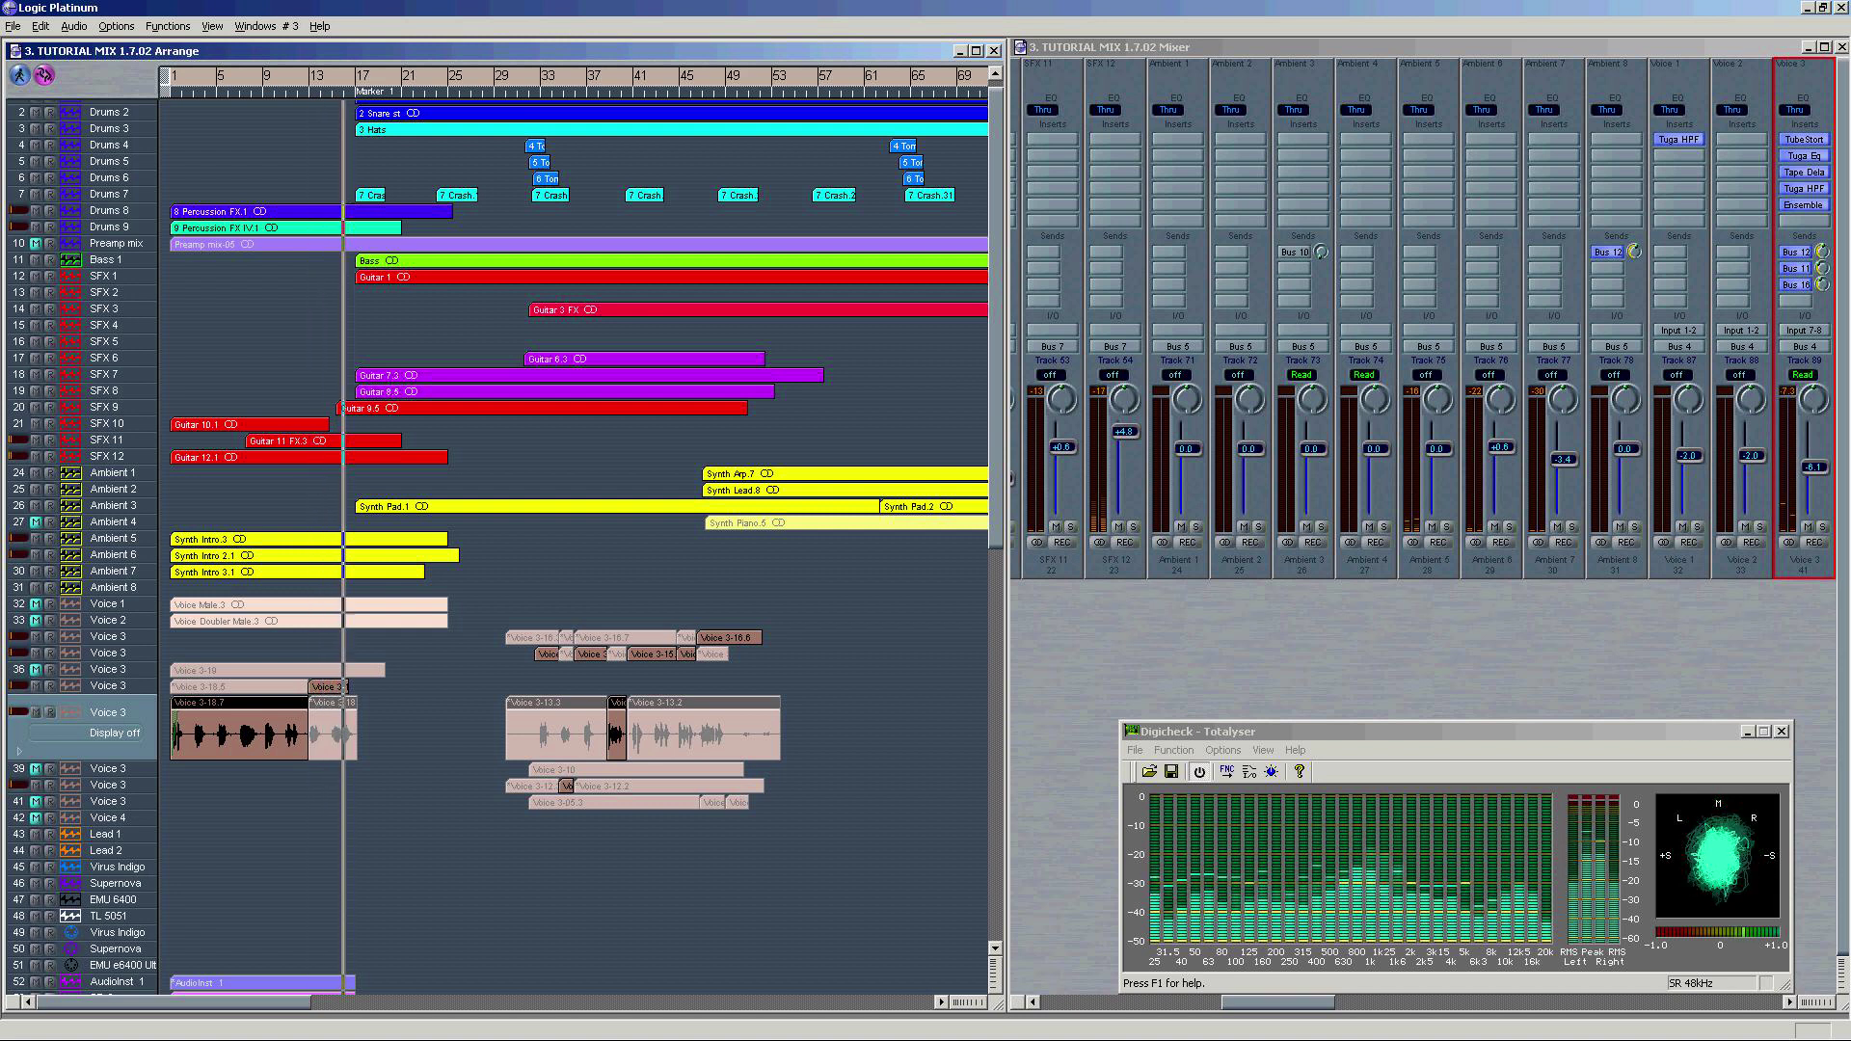
pyautogui.click(531, 94)
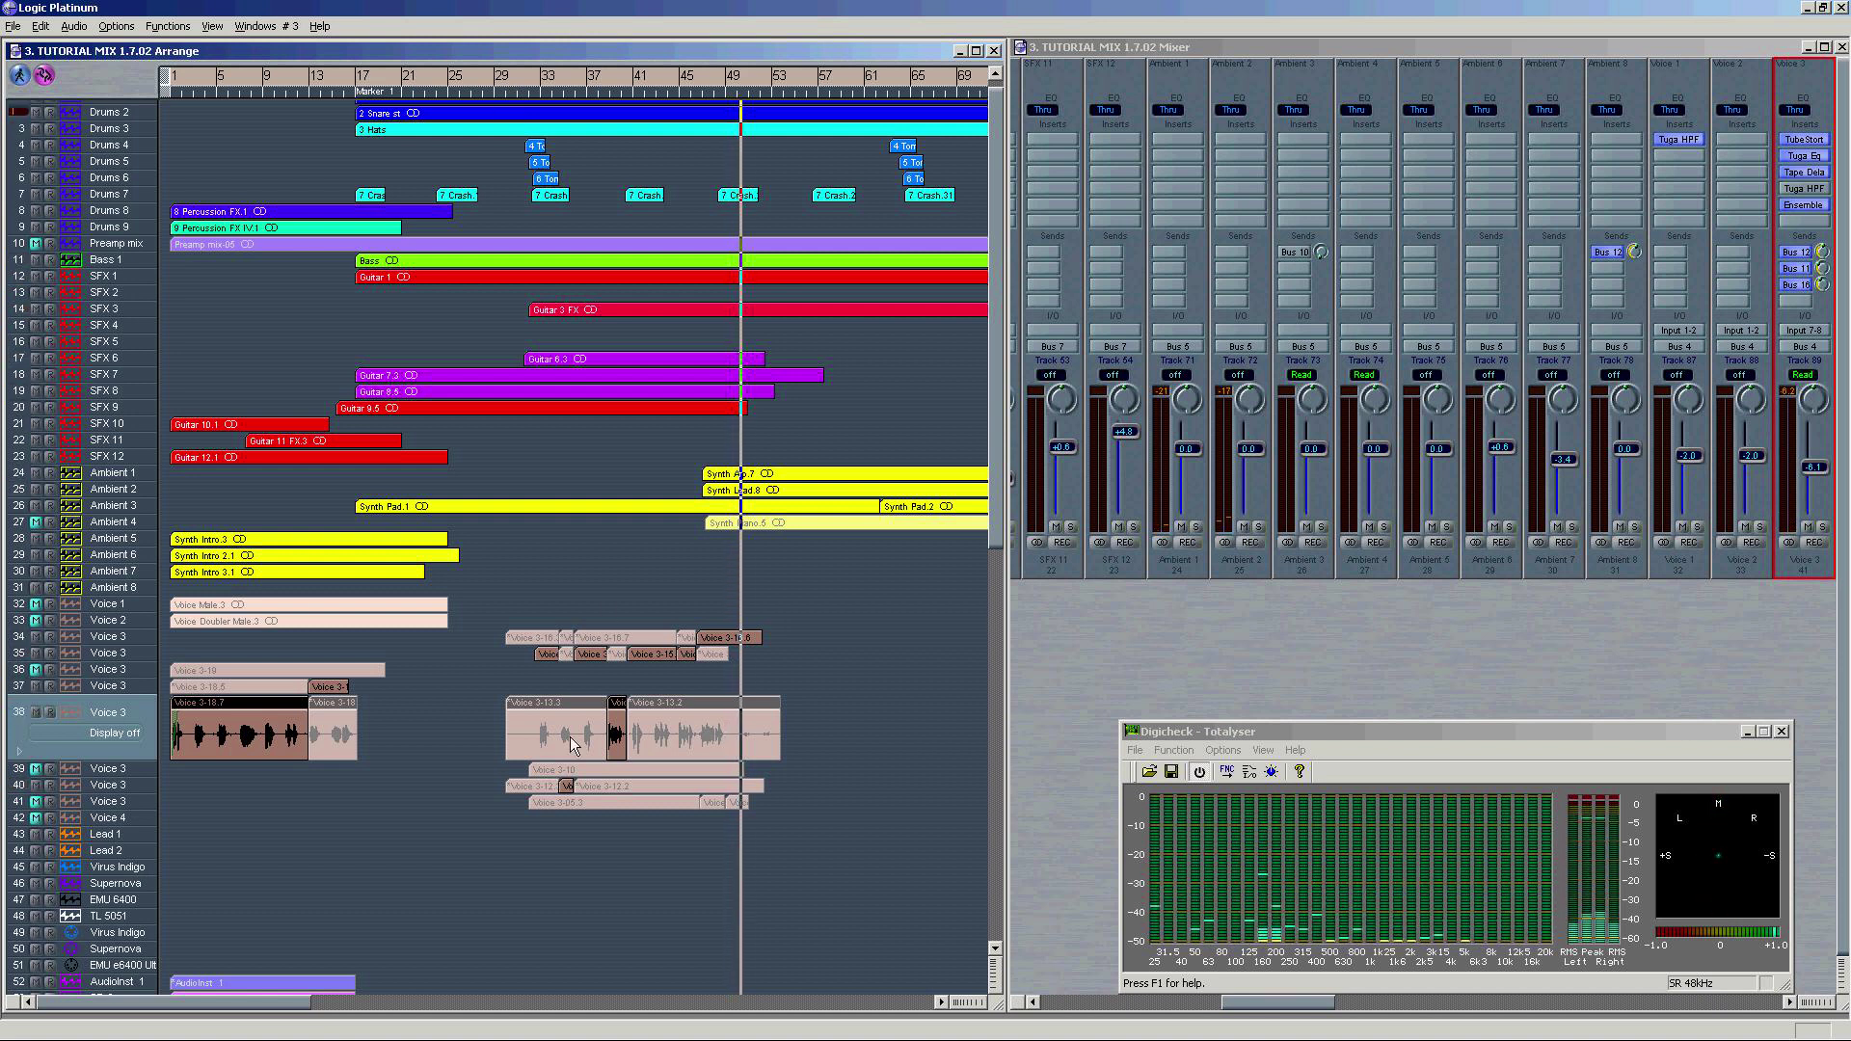
# Step: Unmute the intro take on Voice 3 track 36, mute tracks 37 and 38, and play it from the start, briefly soloing the voice
pyautogui.click(278, 670)
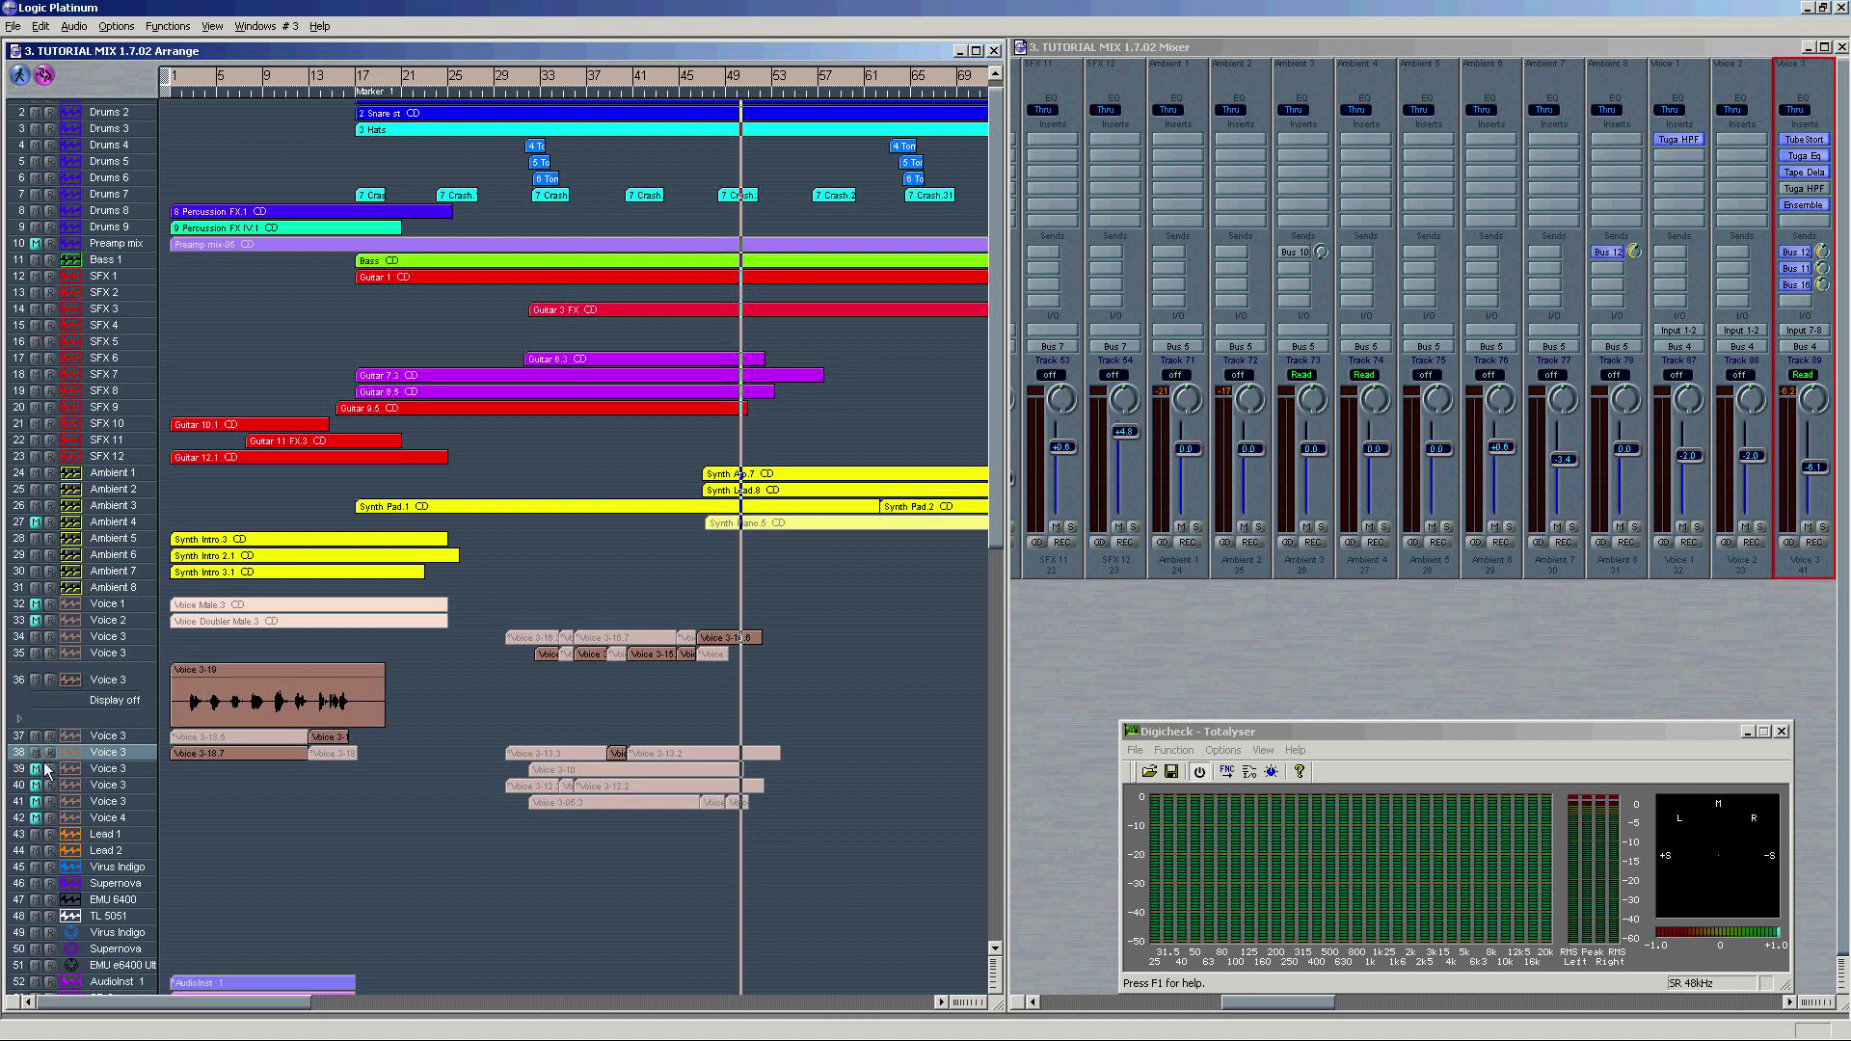
pyautogui.moveTo(36, 753); pyautogui.dragTo(36, 737)
pyautogui.press('Return')
pyautogui.press('space')
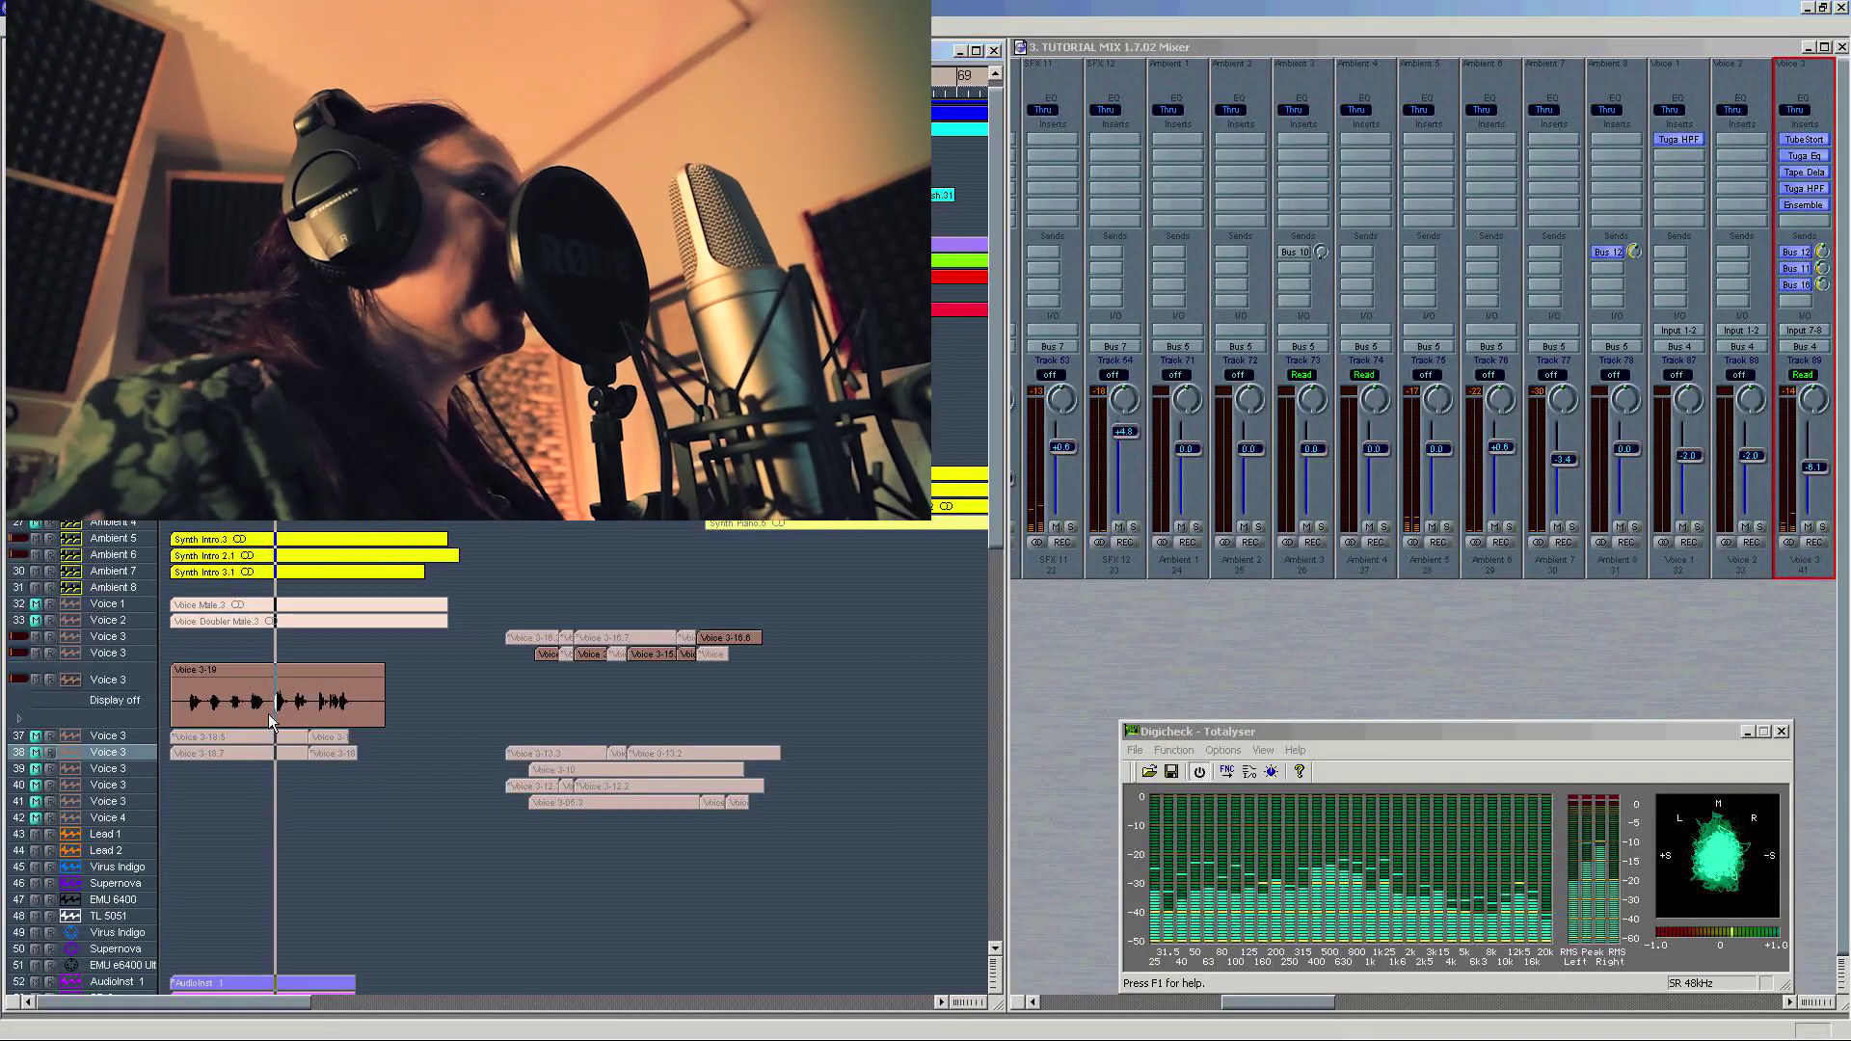
pyautogui.click(1822, 526)
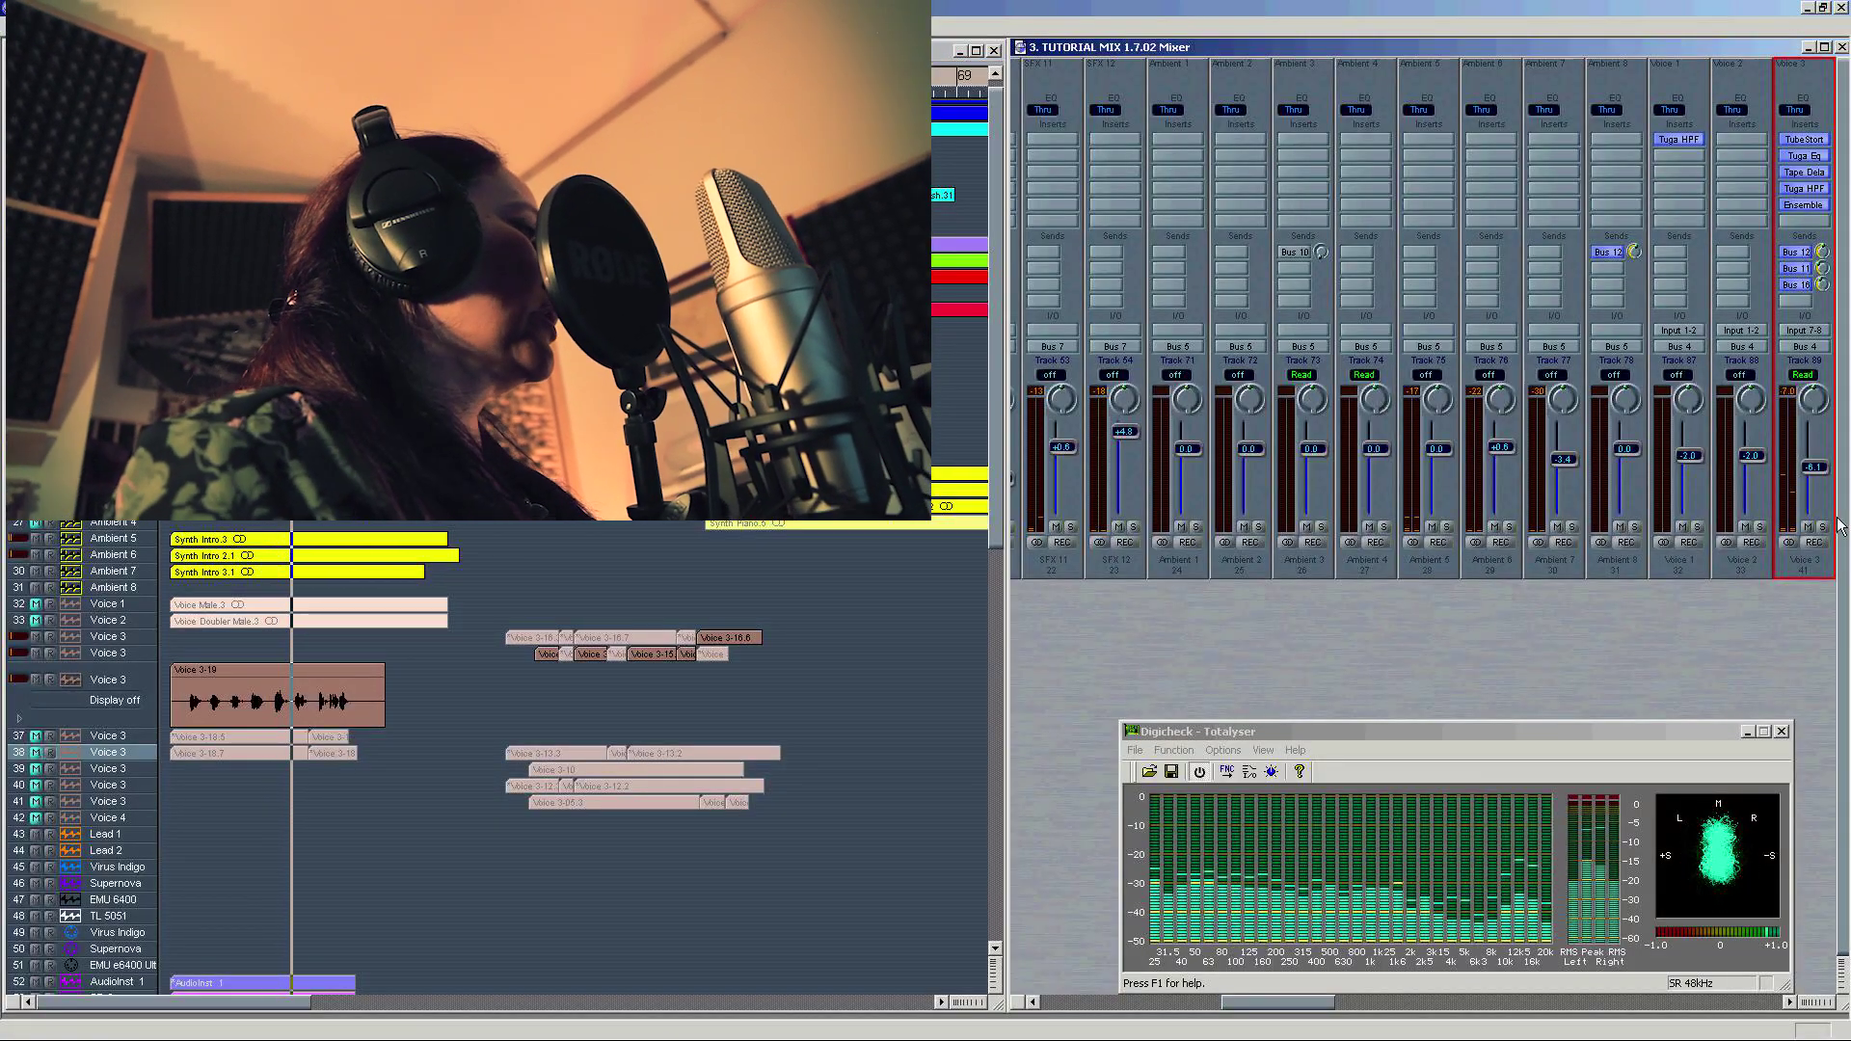
pyautogui.click(1822, 527)
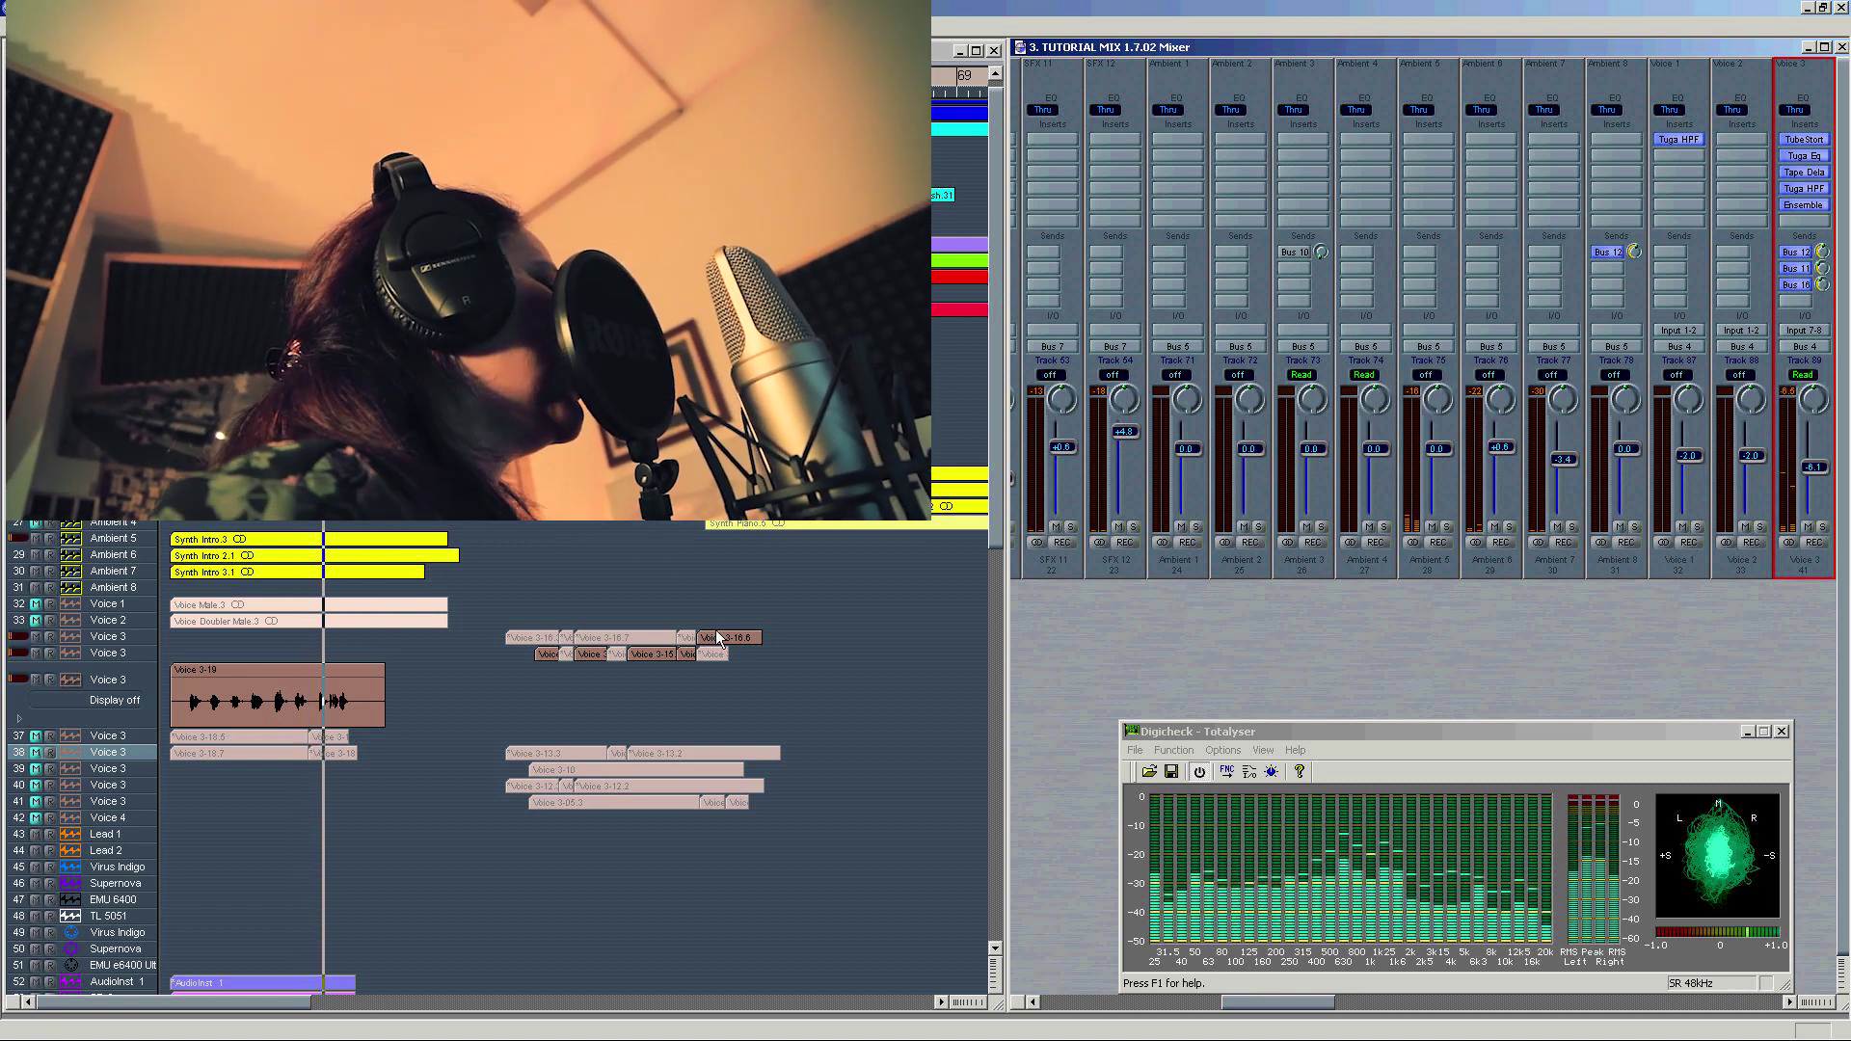
# Step: Compare the intro takes on Voice 3 tracks 38 and 36, and delete the take on track 36
pyautogui.click(261, 737)
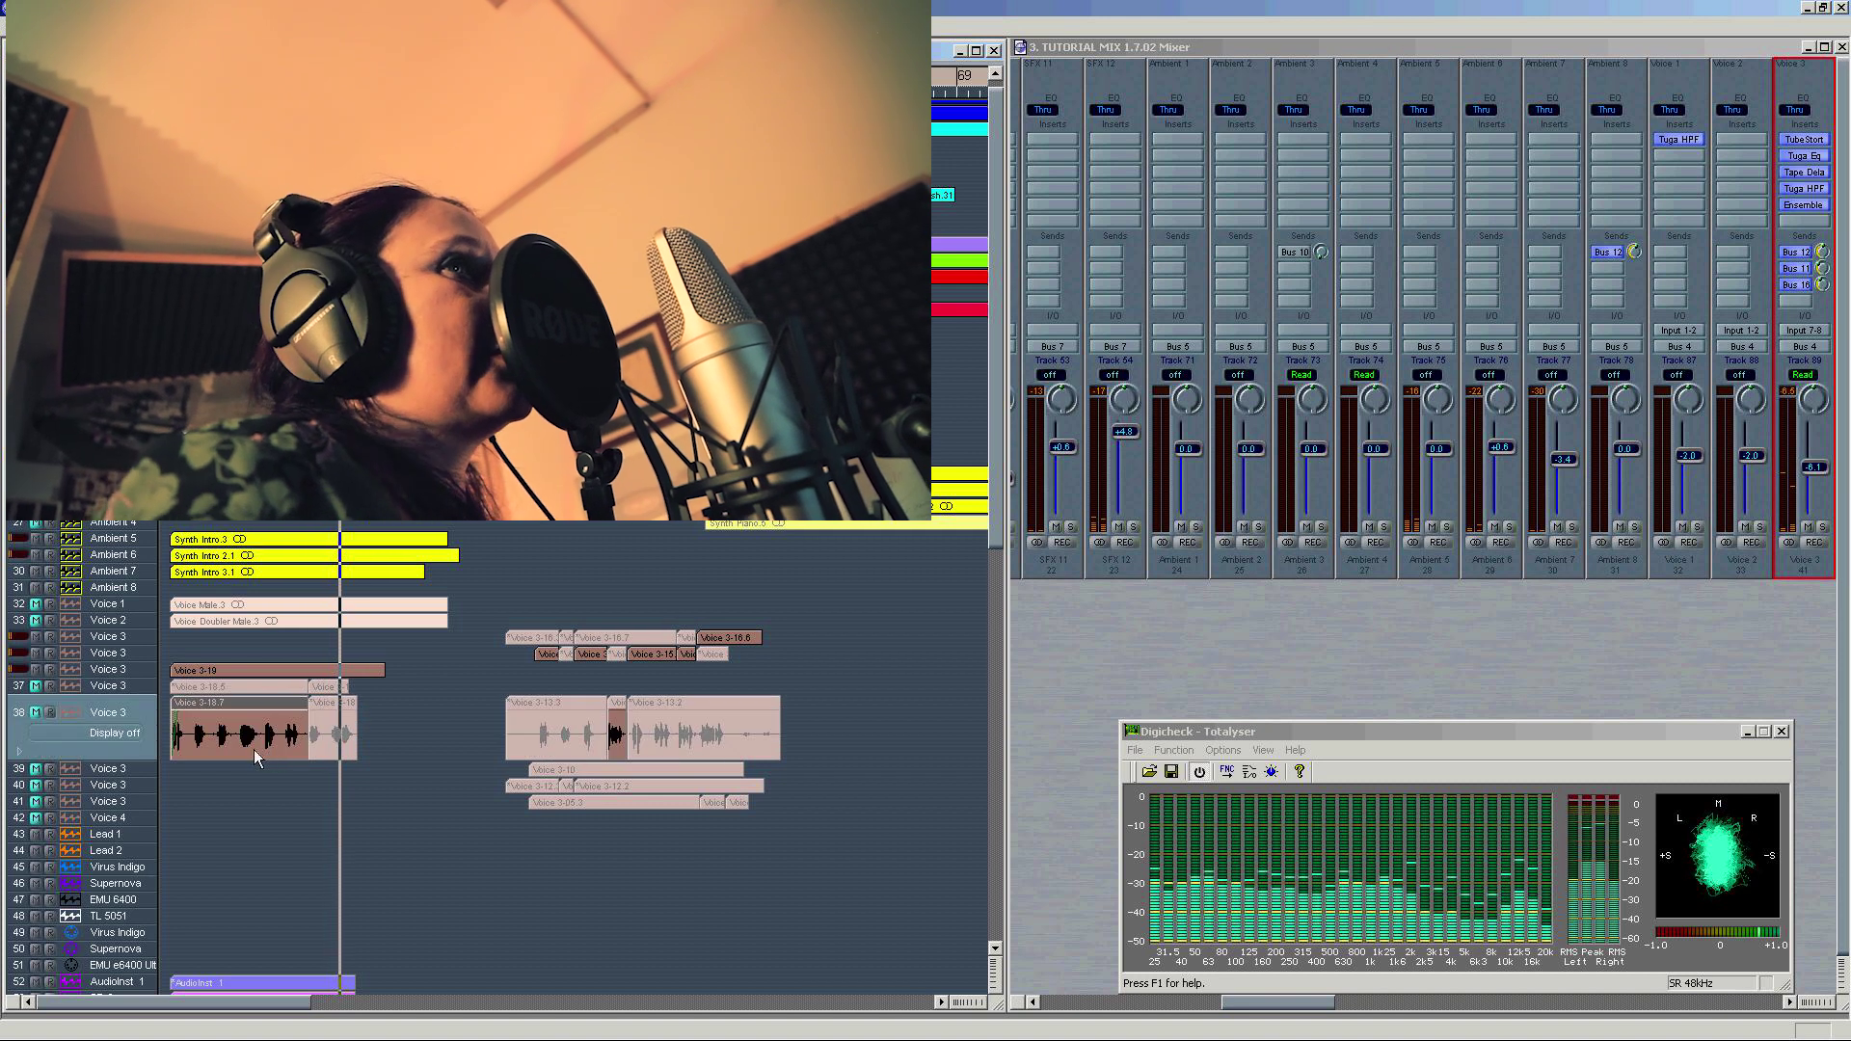
pyautogui.click(264, 670)
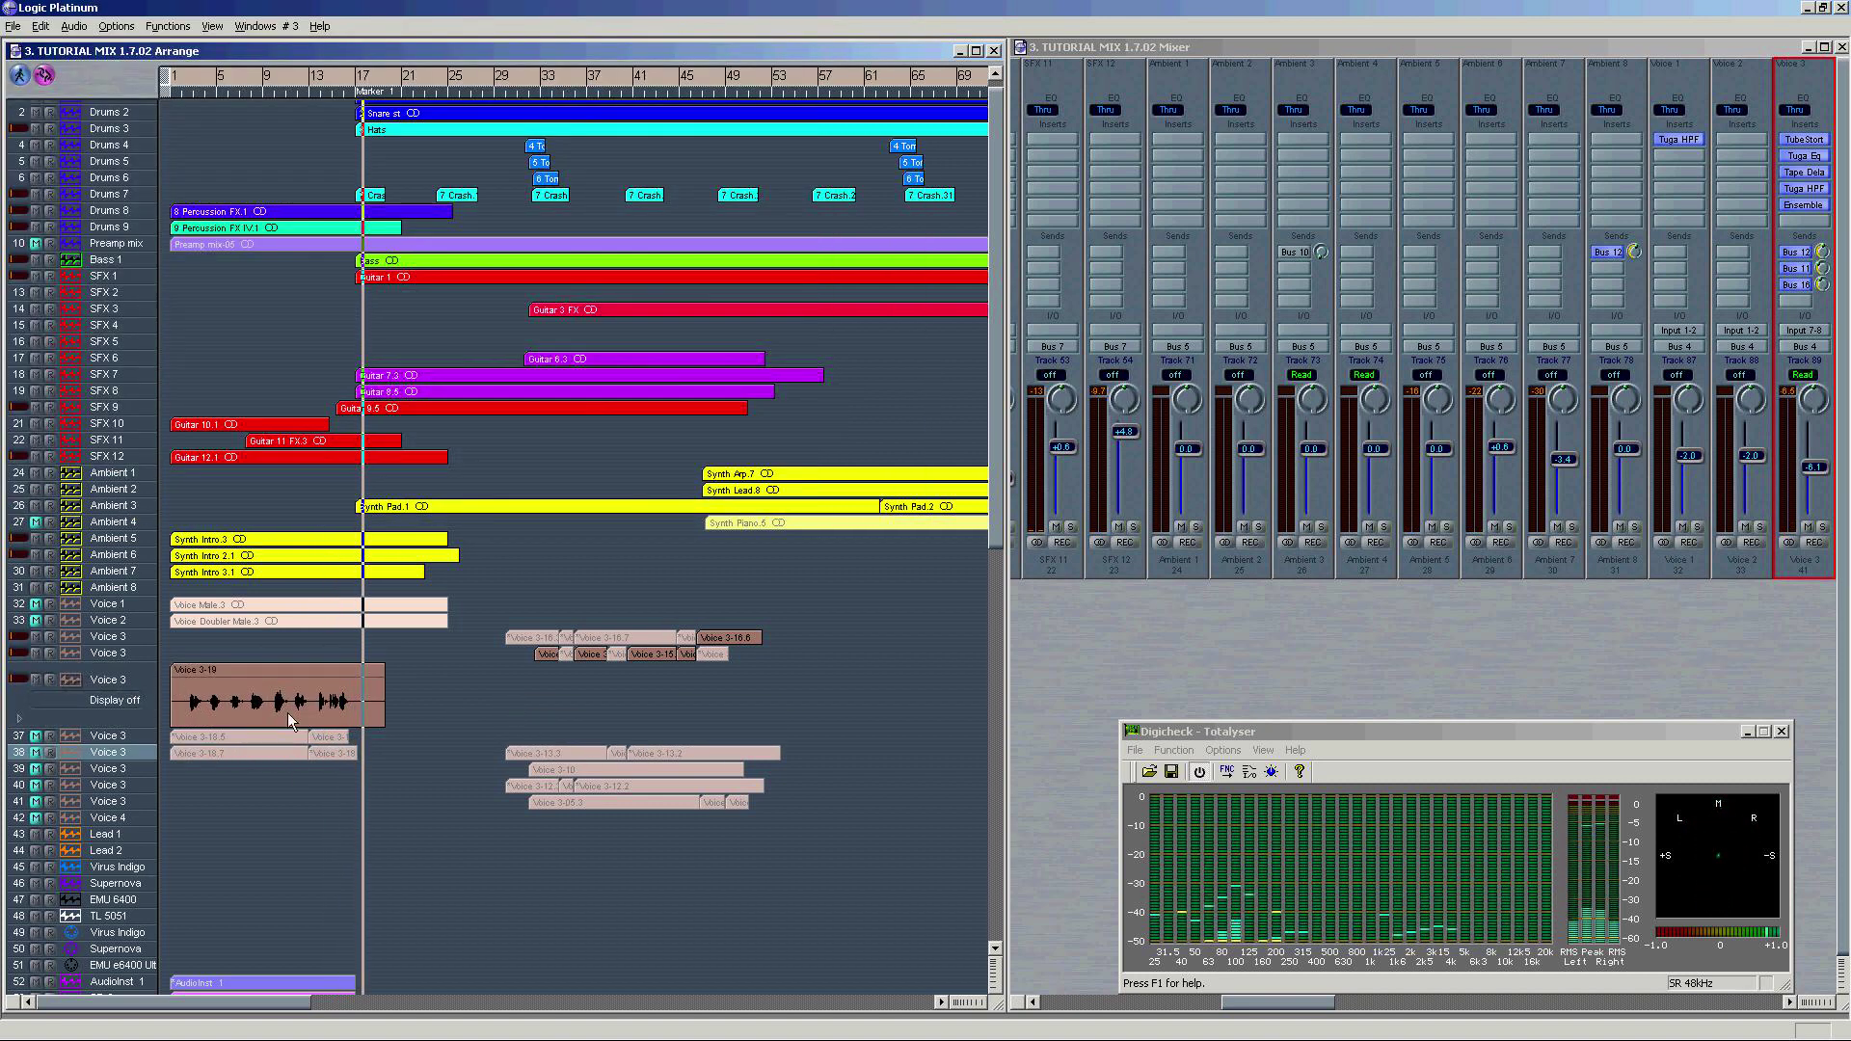
pyautogui.press('Delete')
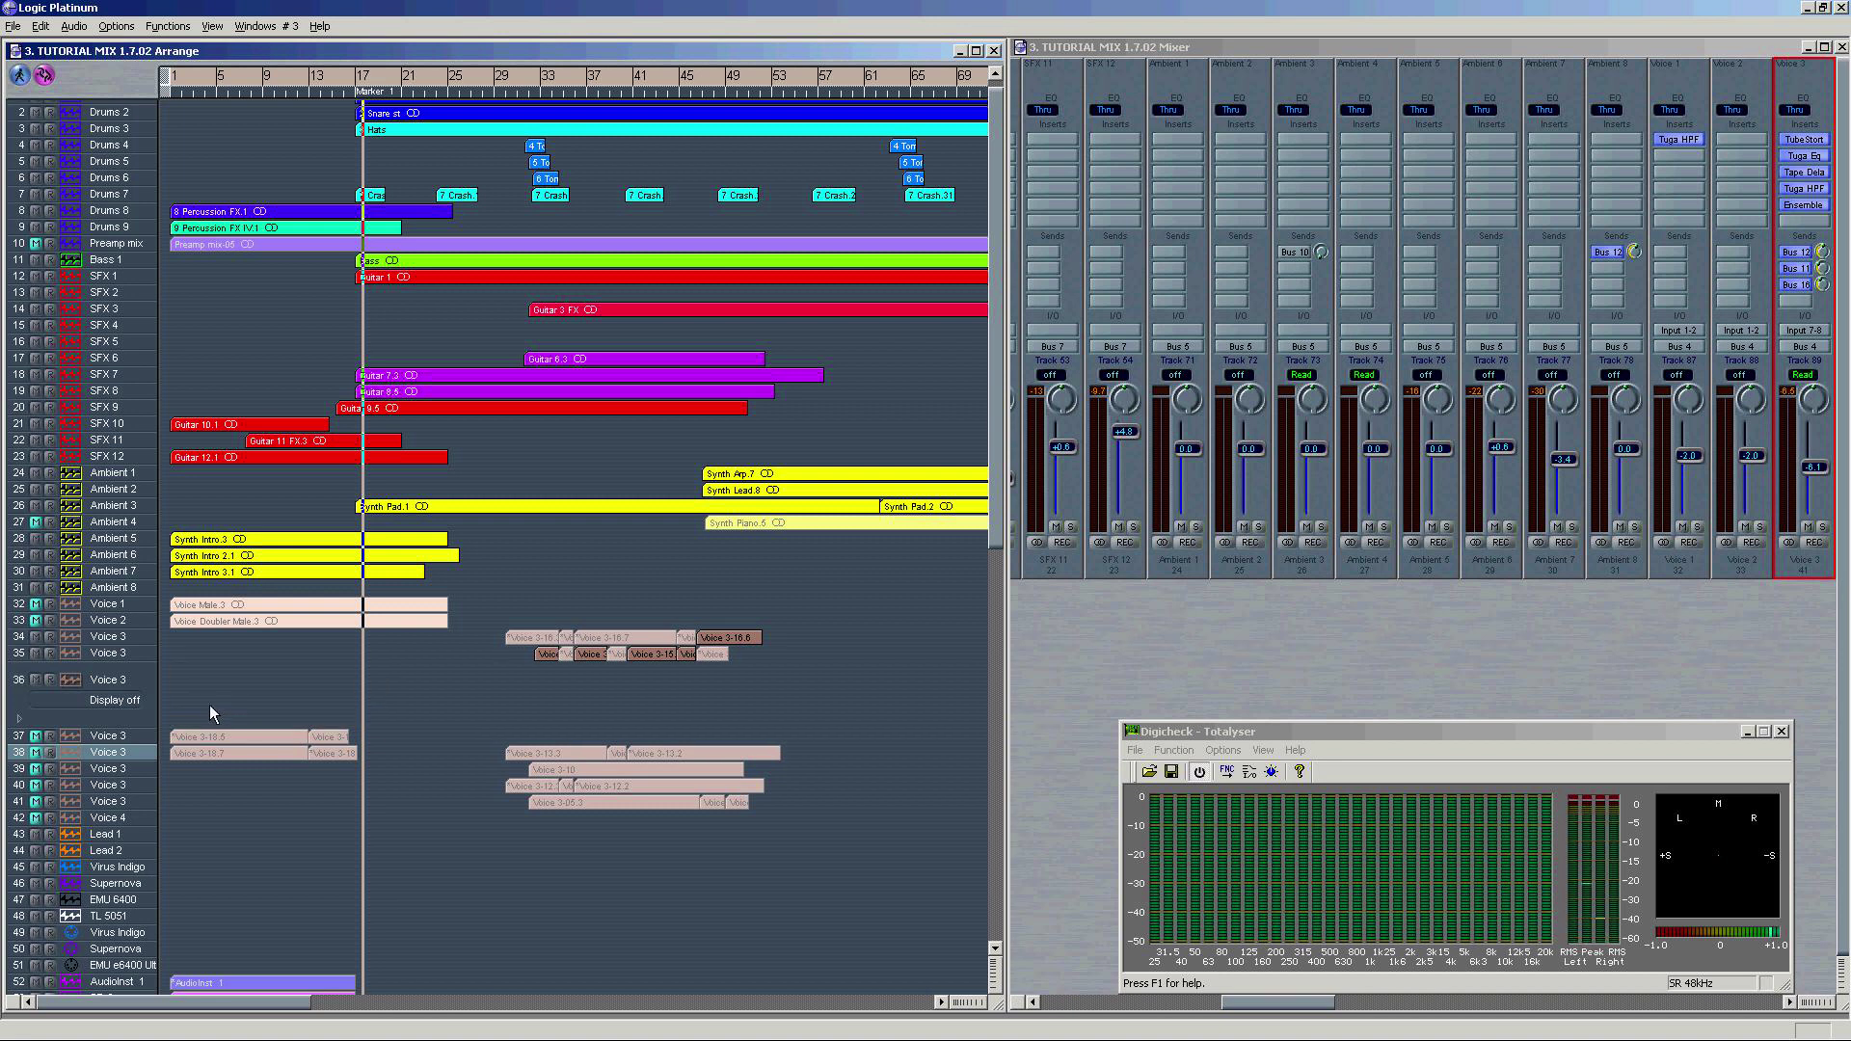
# Step: Unmute Voice 3 track 37, activate both intro regions on track 38, and play the track 38 intro take from the start
pyautogui.click(30, 740)
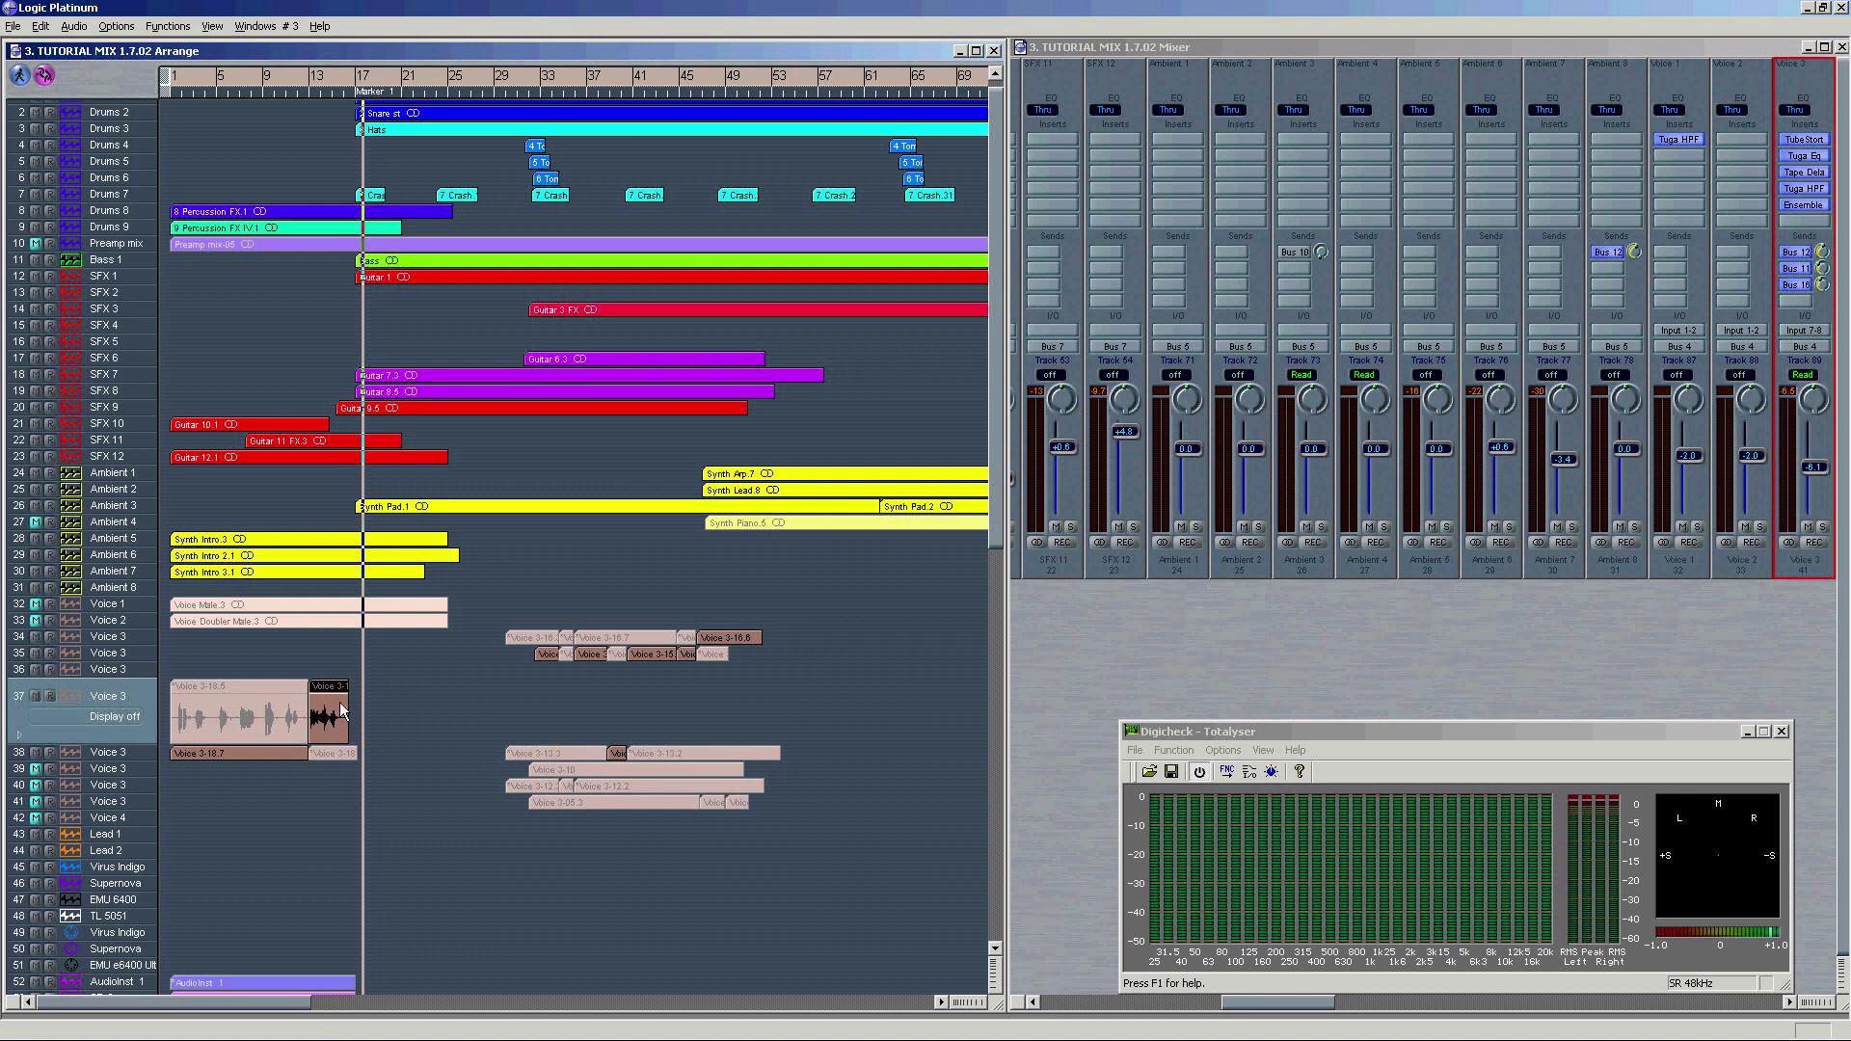
pyautogui.click(354, 751)
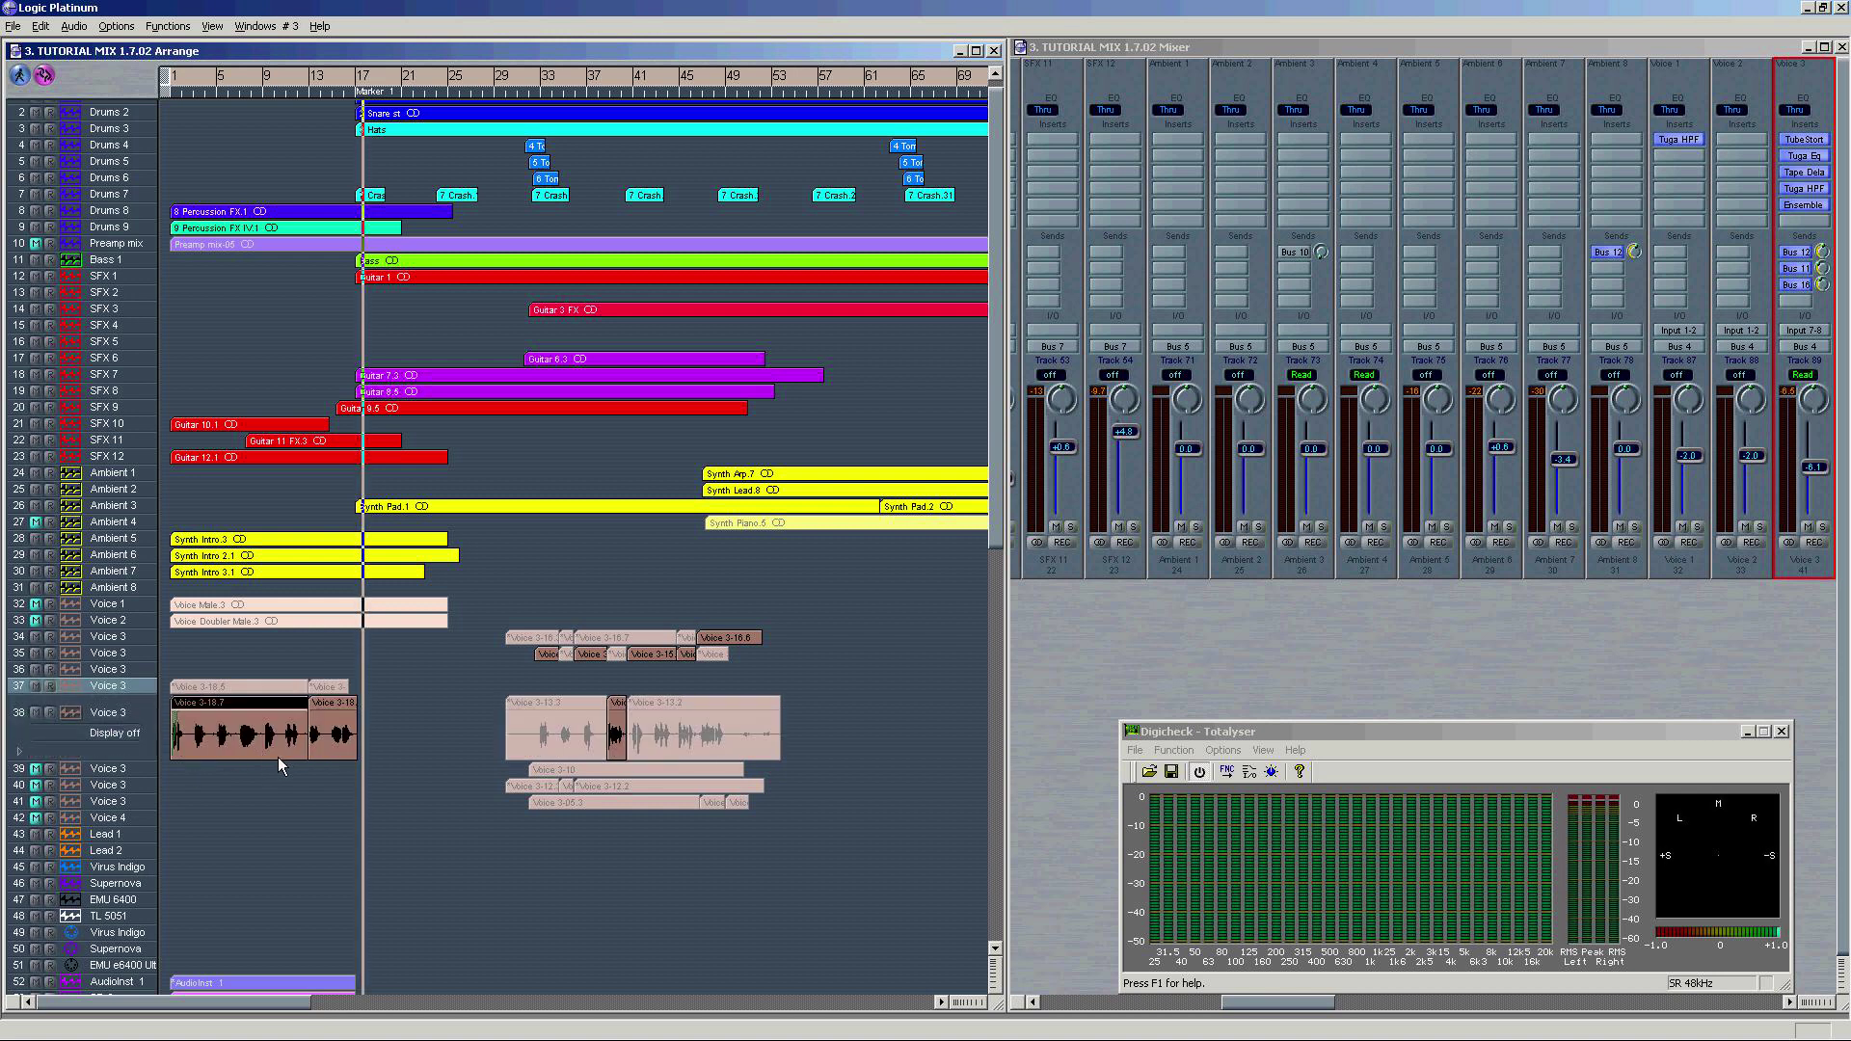
pyautogui.press('KP_0')
pyautogui.press('KP_Enter')
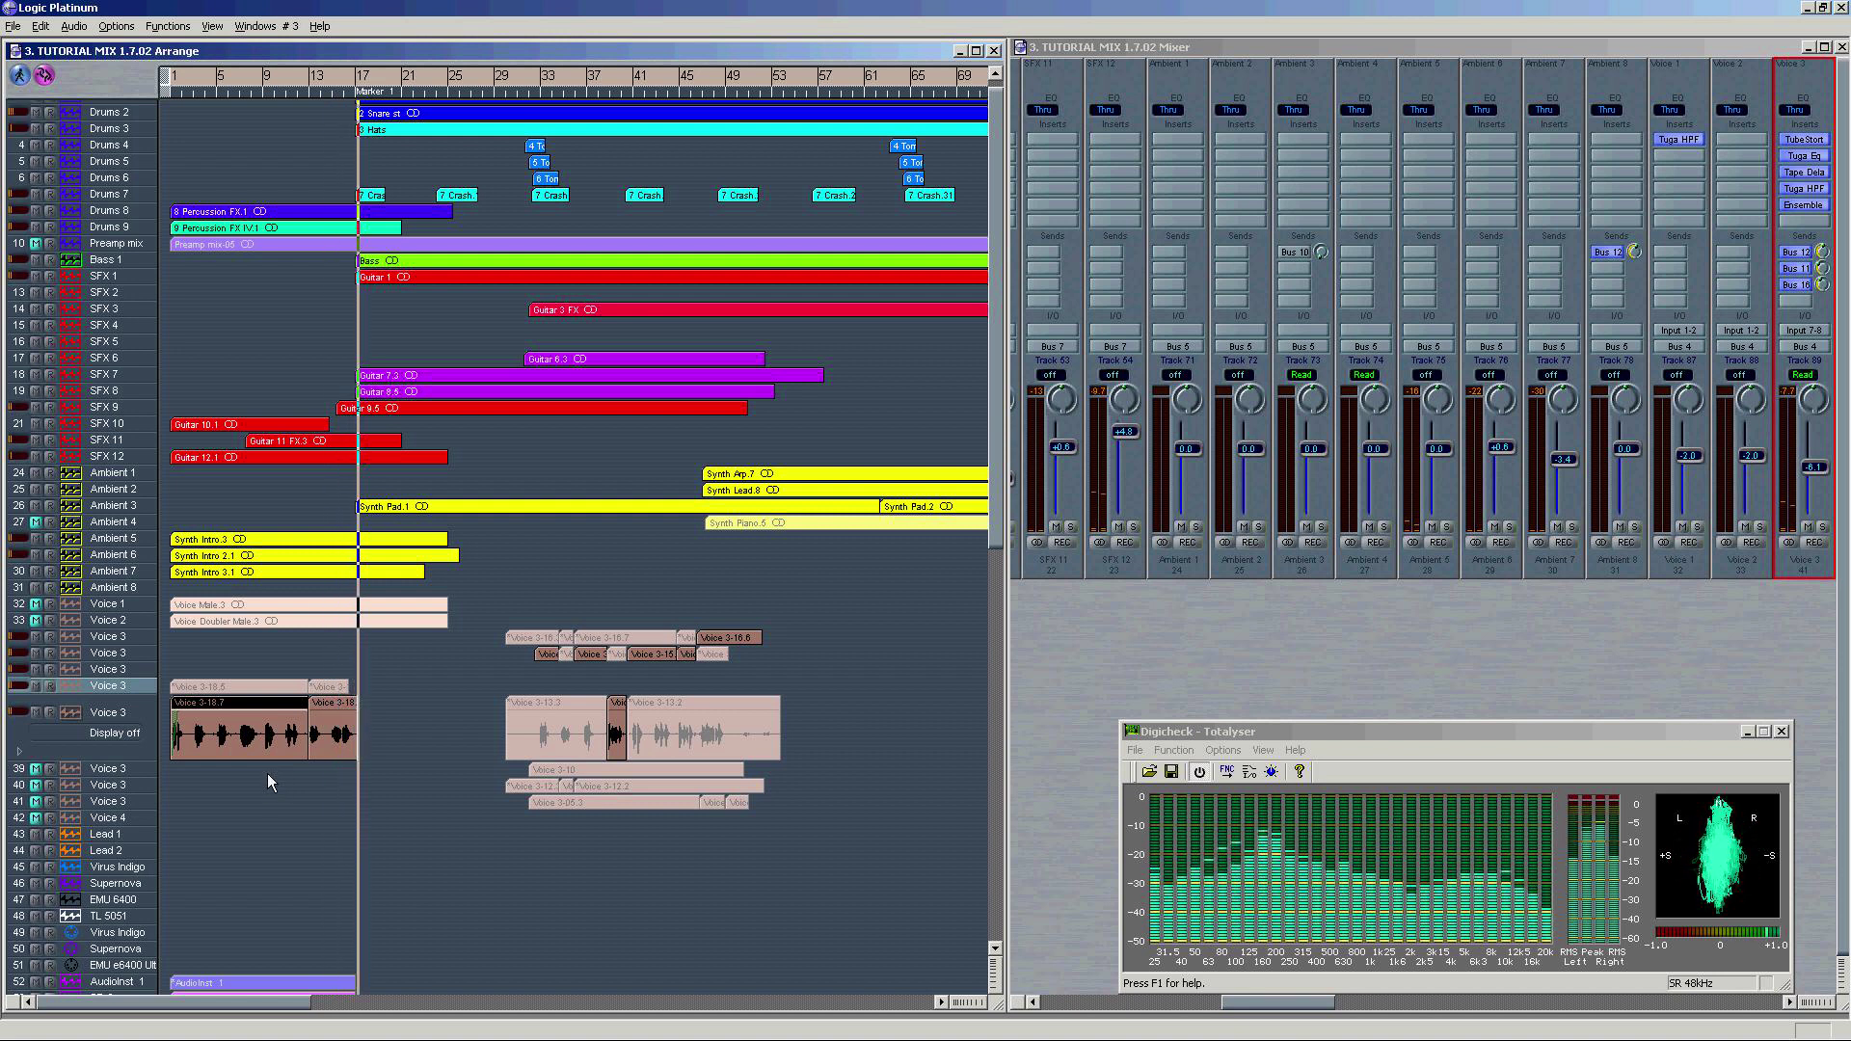
pyautogui.click(311, 784)
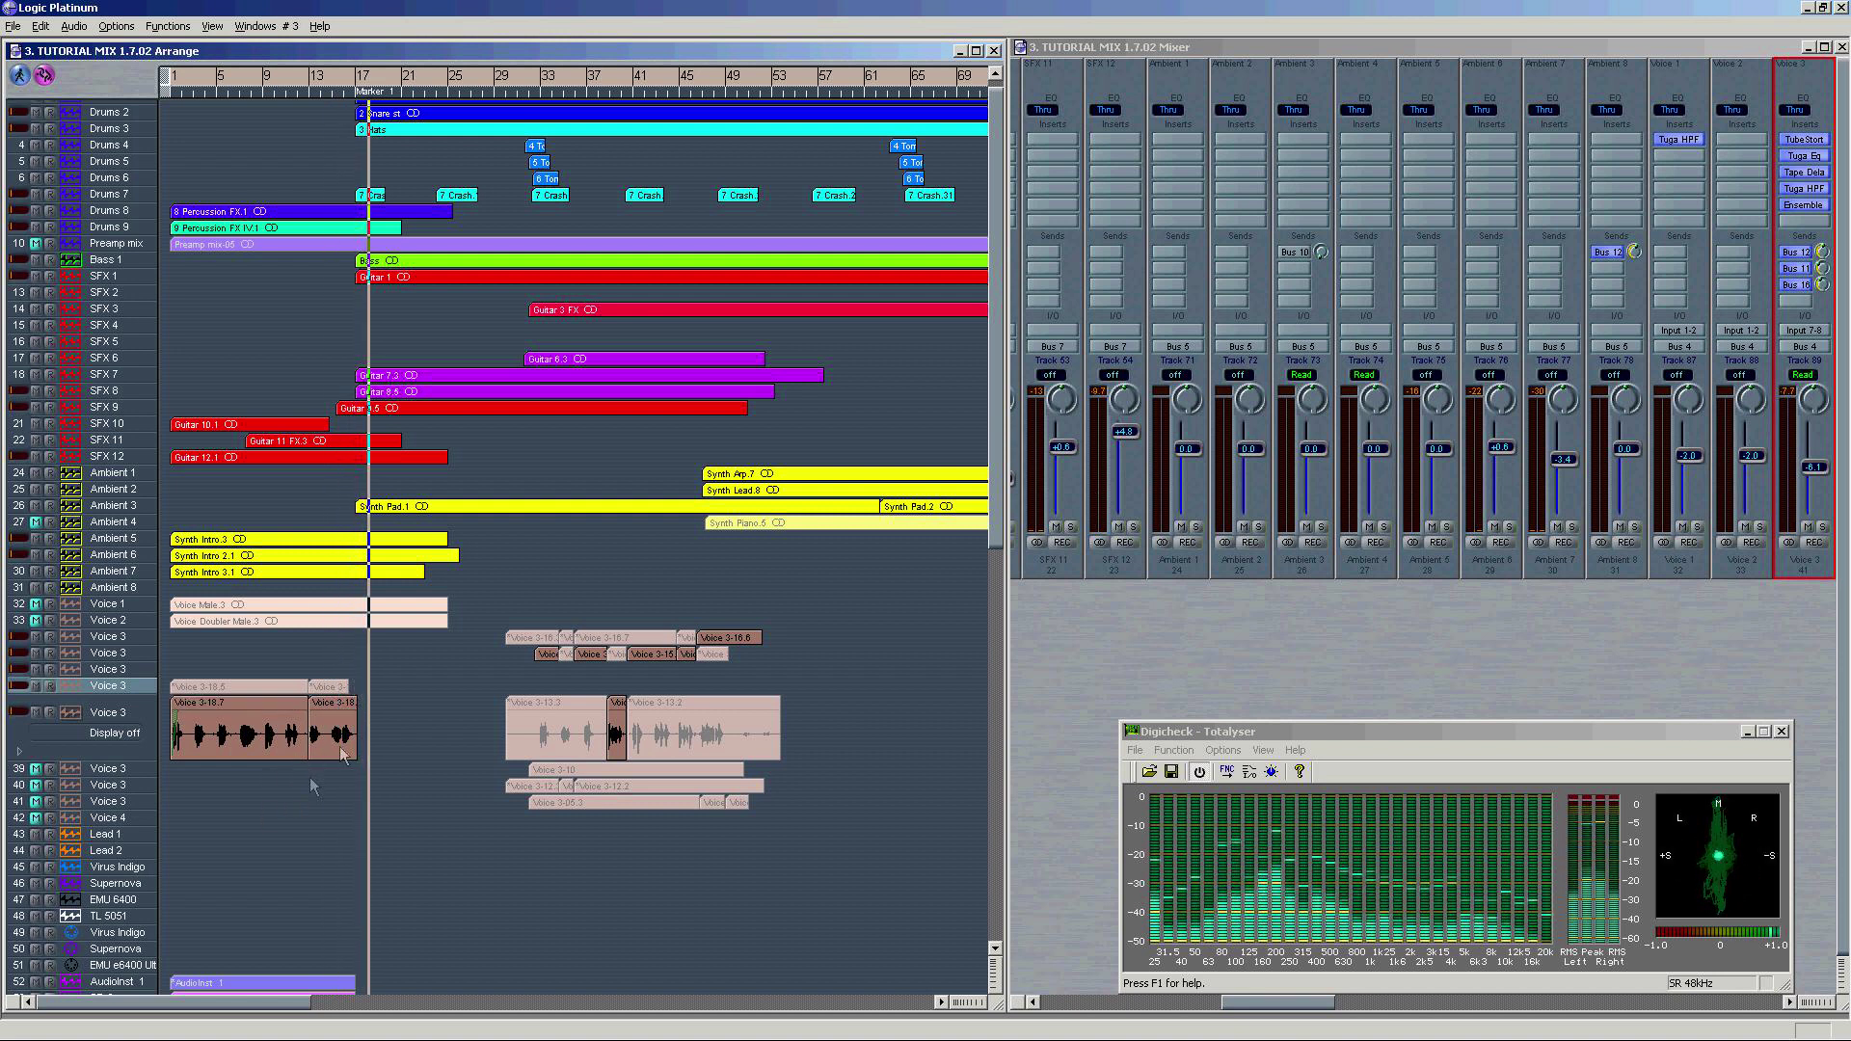
# Step: Mute the intro regions on Voice 3 track 38, activate those on track 37, and play the track 37 intro take
pyautogui.click(330, 748)
pyautogui.press('m')
pyautogui.click(269, 755)
pyautogui.press('m')
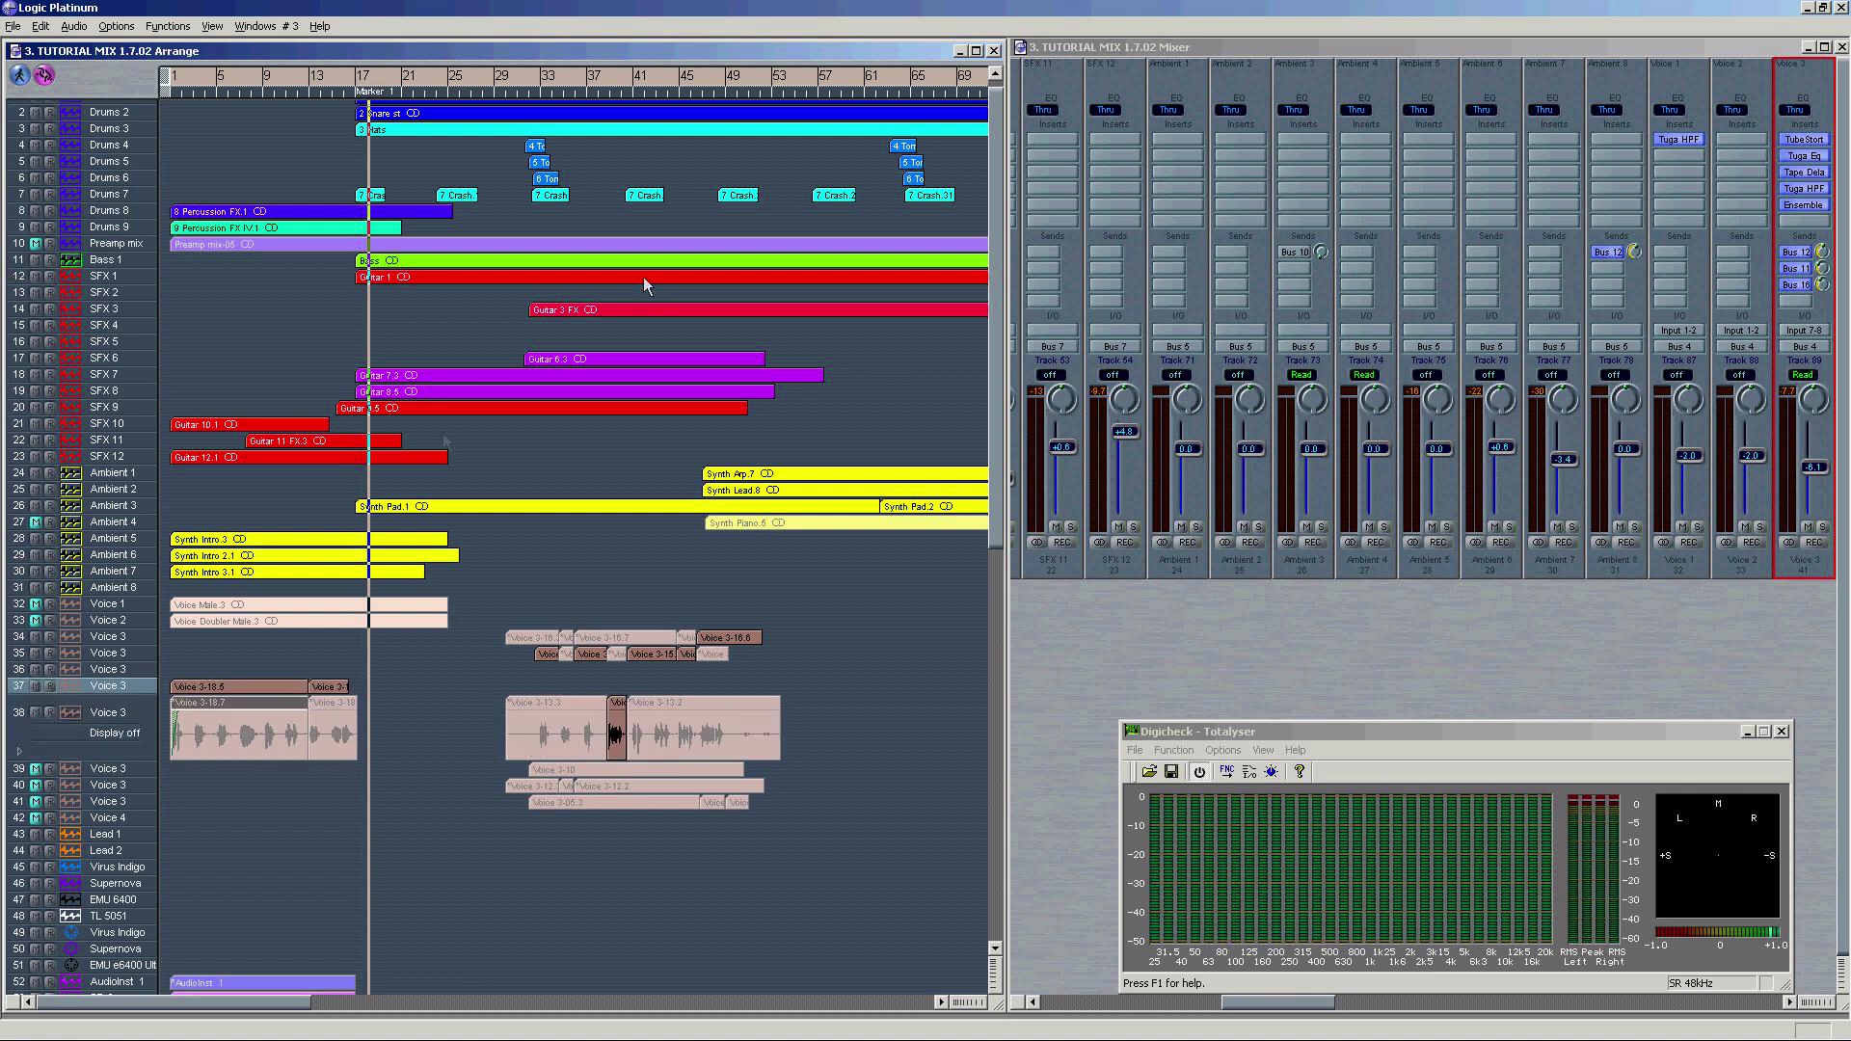
pyautogui.click(131, 686)
pyautogui.click(453, 680)
pyautogui.press('space')
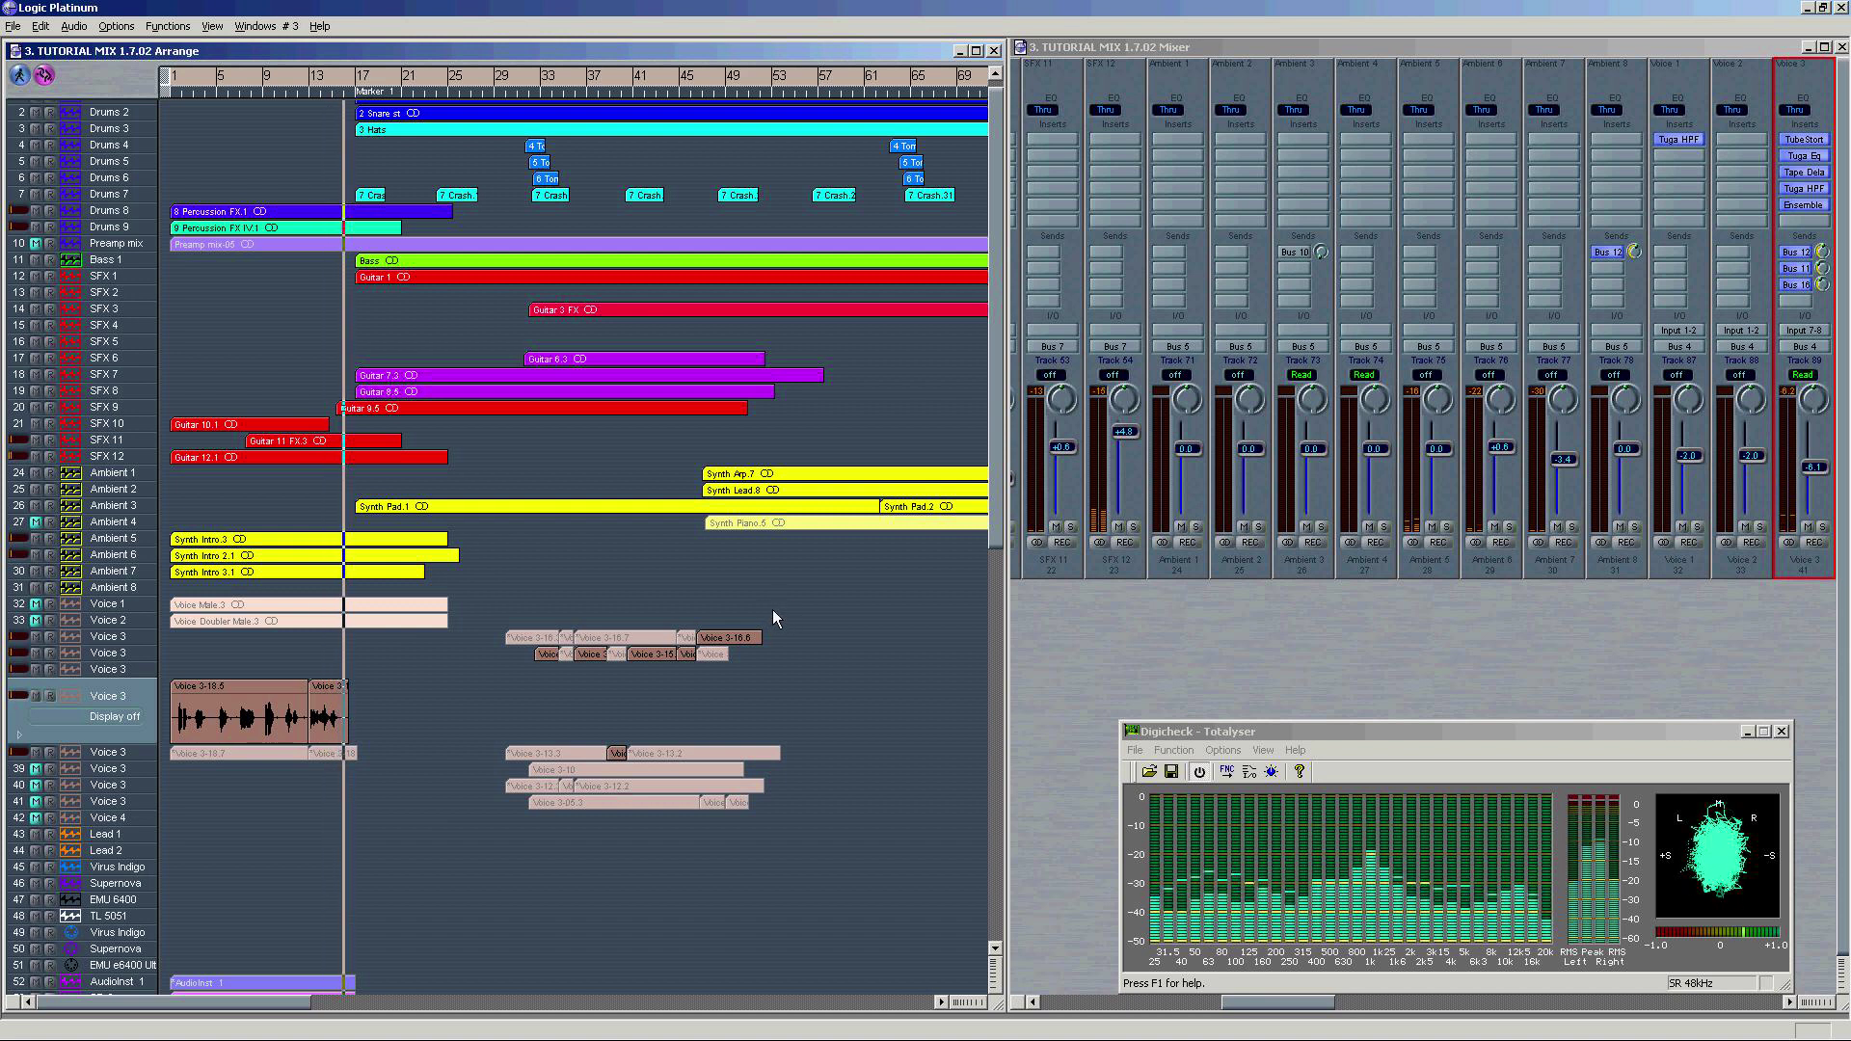
pyautogui.press('space')
# Step: Combine the intro takes by activating track 38's first region and track 37's last region, muting their counterparts
pyautogui.click(263, 750)
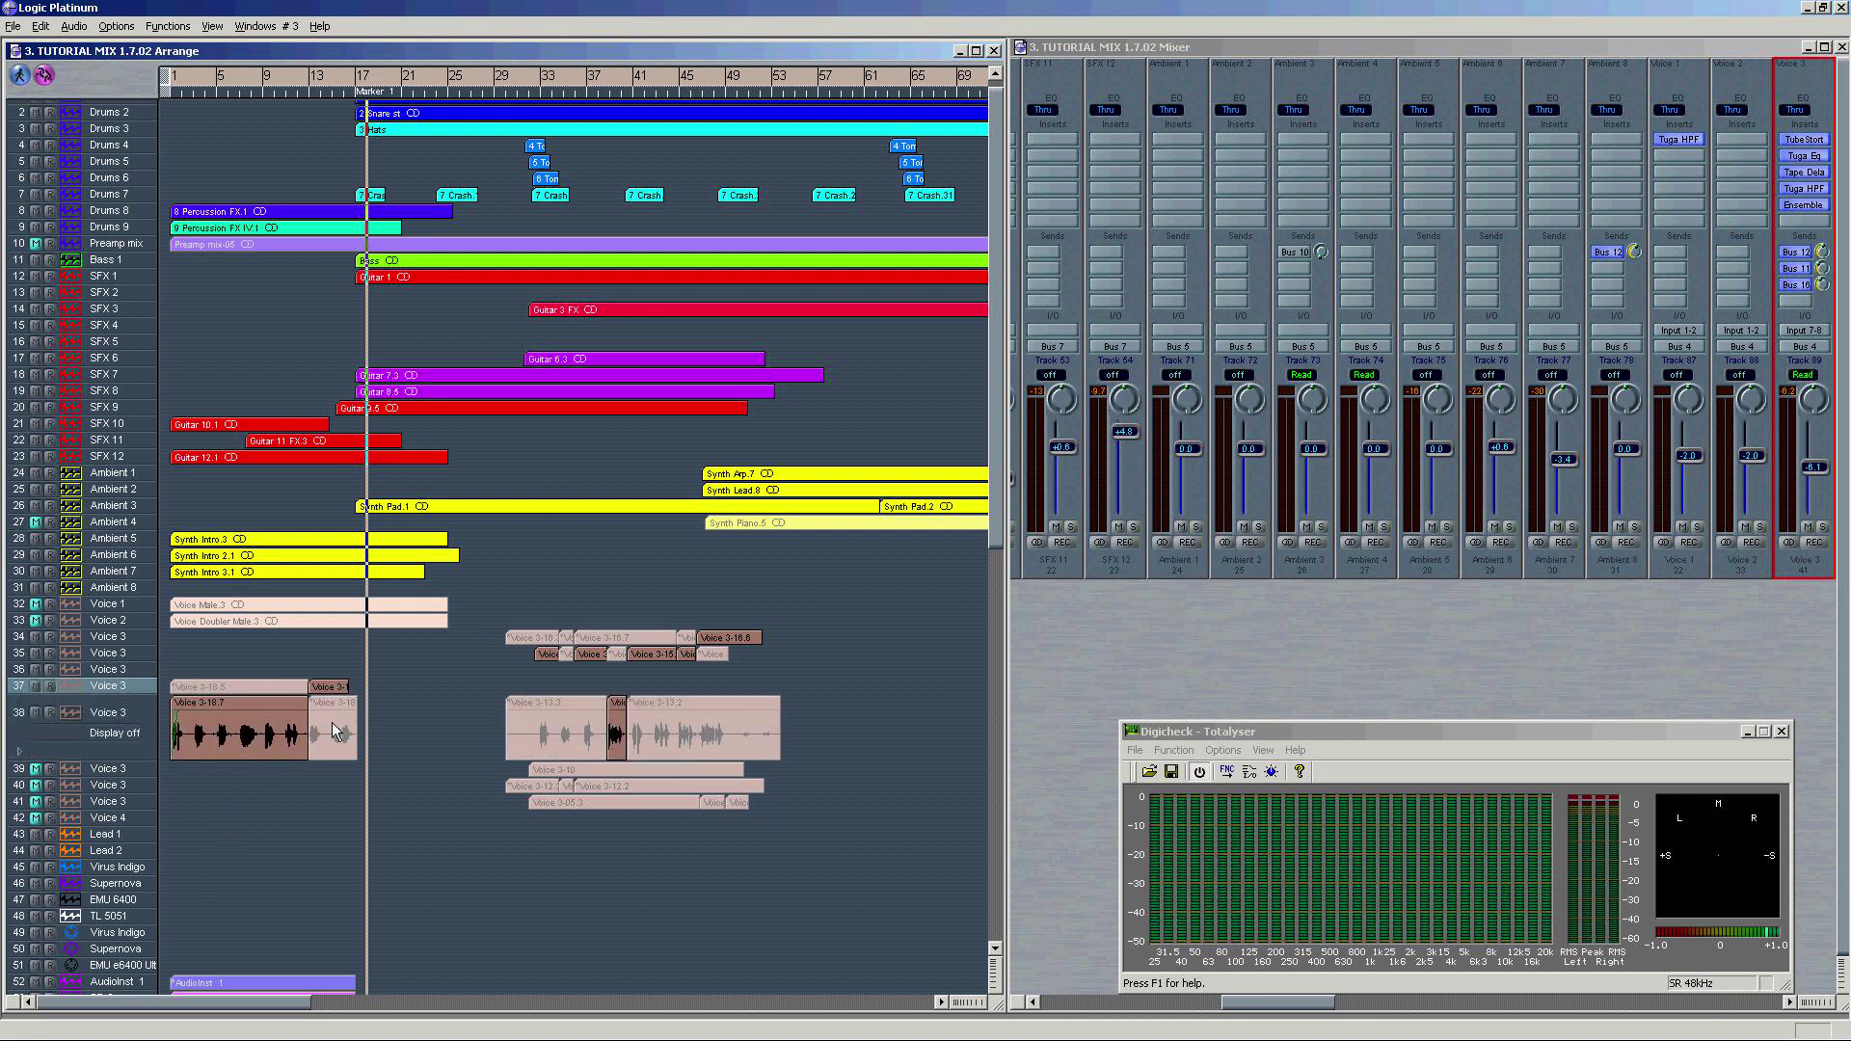
pyautogui.click(216, 685)
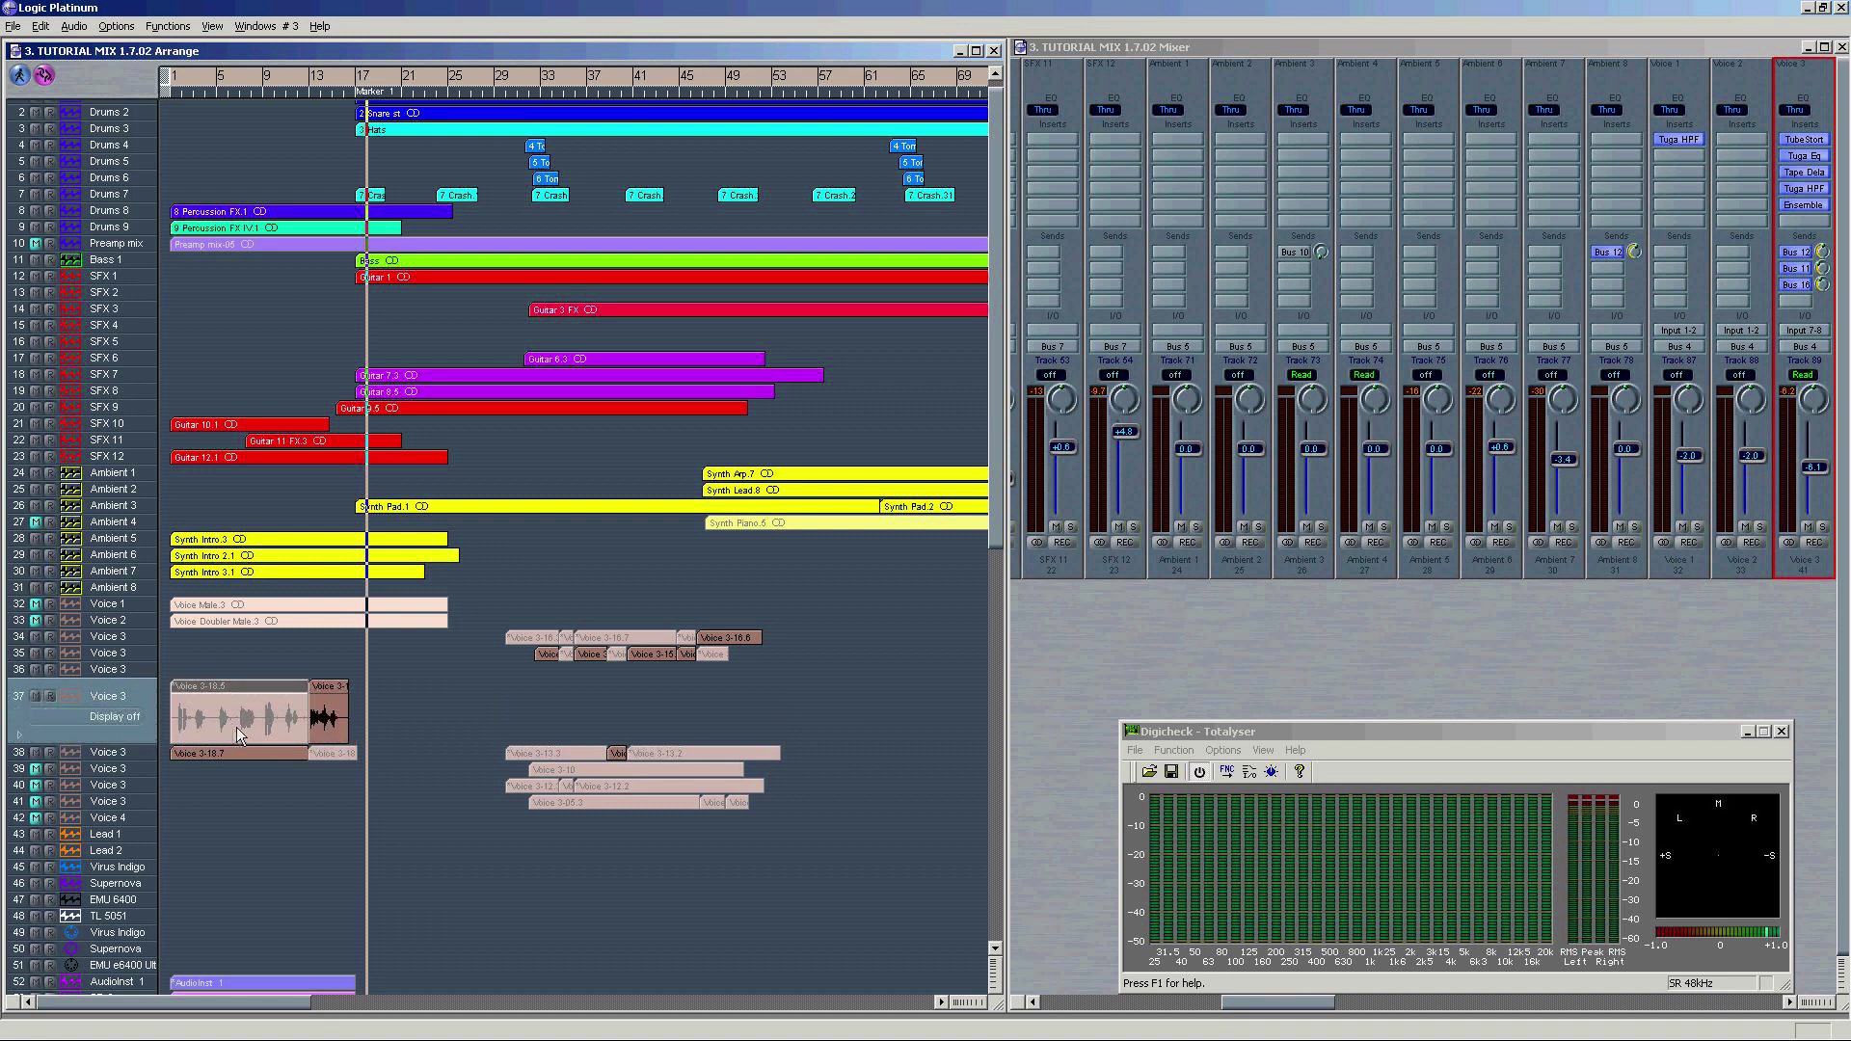
pyautogui.hotkey('ctrl', 'Left')
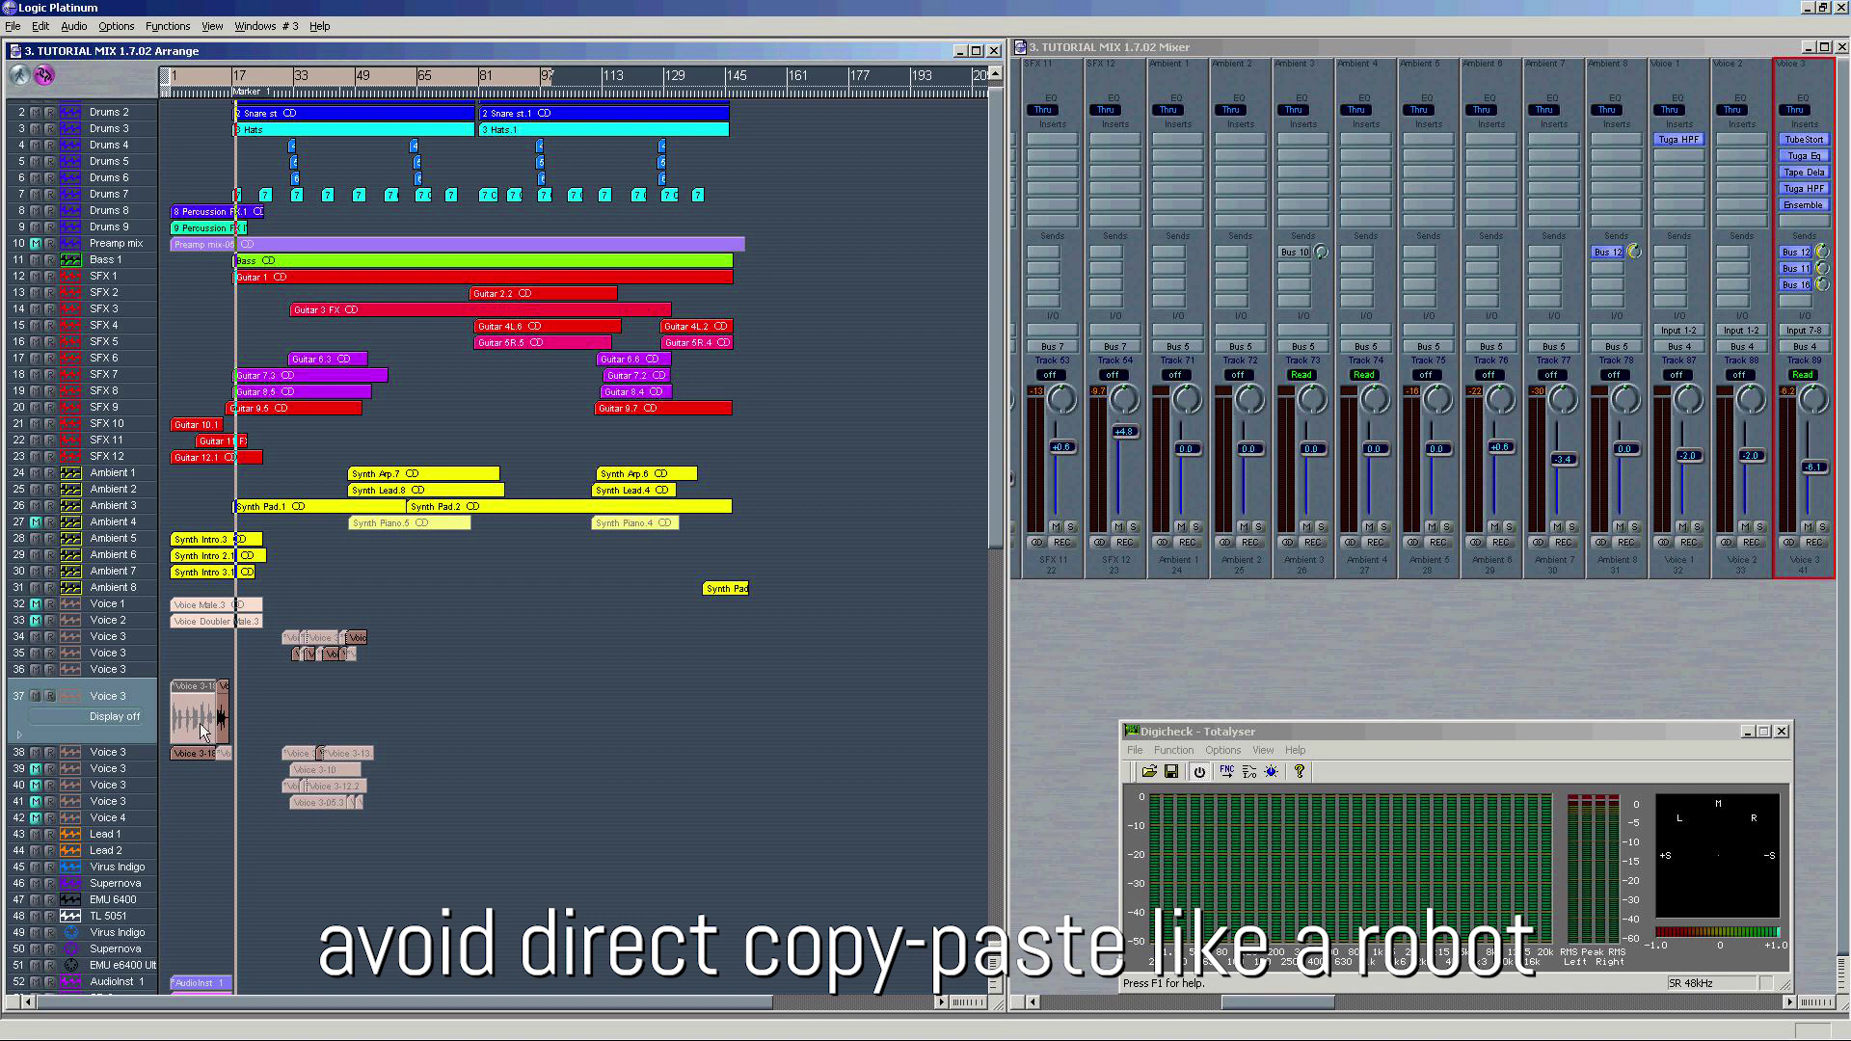
# Step: Examine the Voice 3 takes between about bars 30 and 53 close up, viewing the waveforms on tracks 35, 41 and 39
pyautogui.click(385, 675)
pyautogui.hotkey('ctrl', 'Right')
pyautogui.hotkey('ctrl', 'Right')
pyautogui.hotkey('ctrl', 'Right')
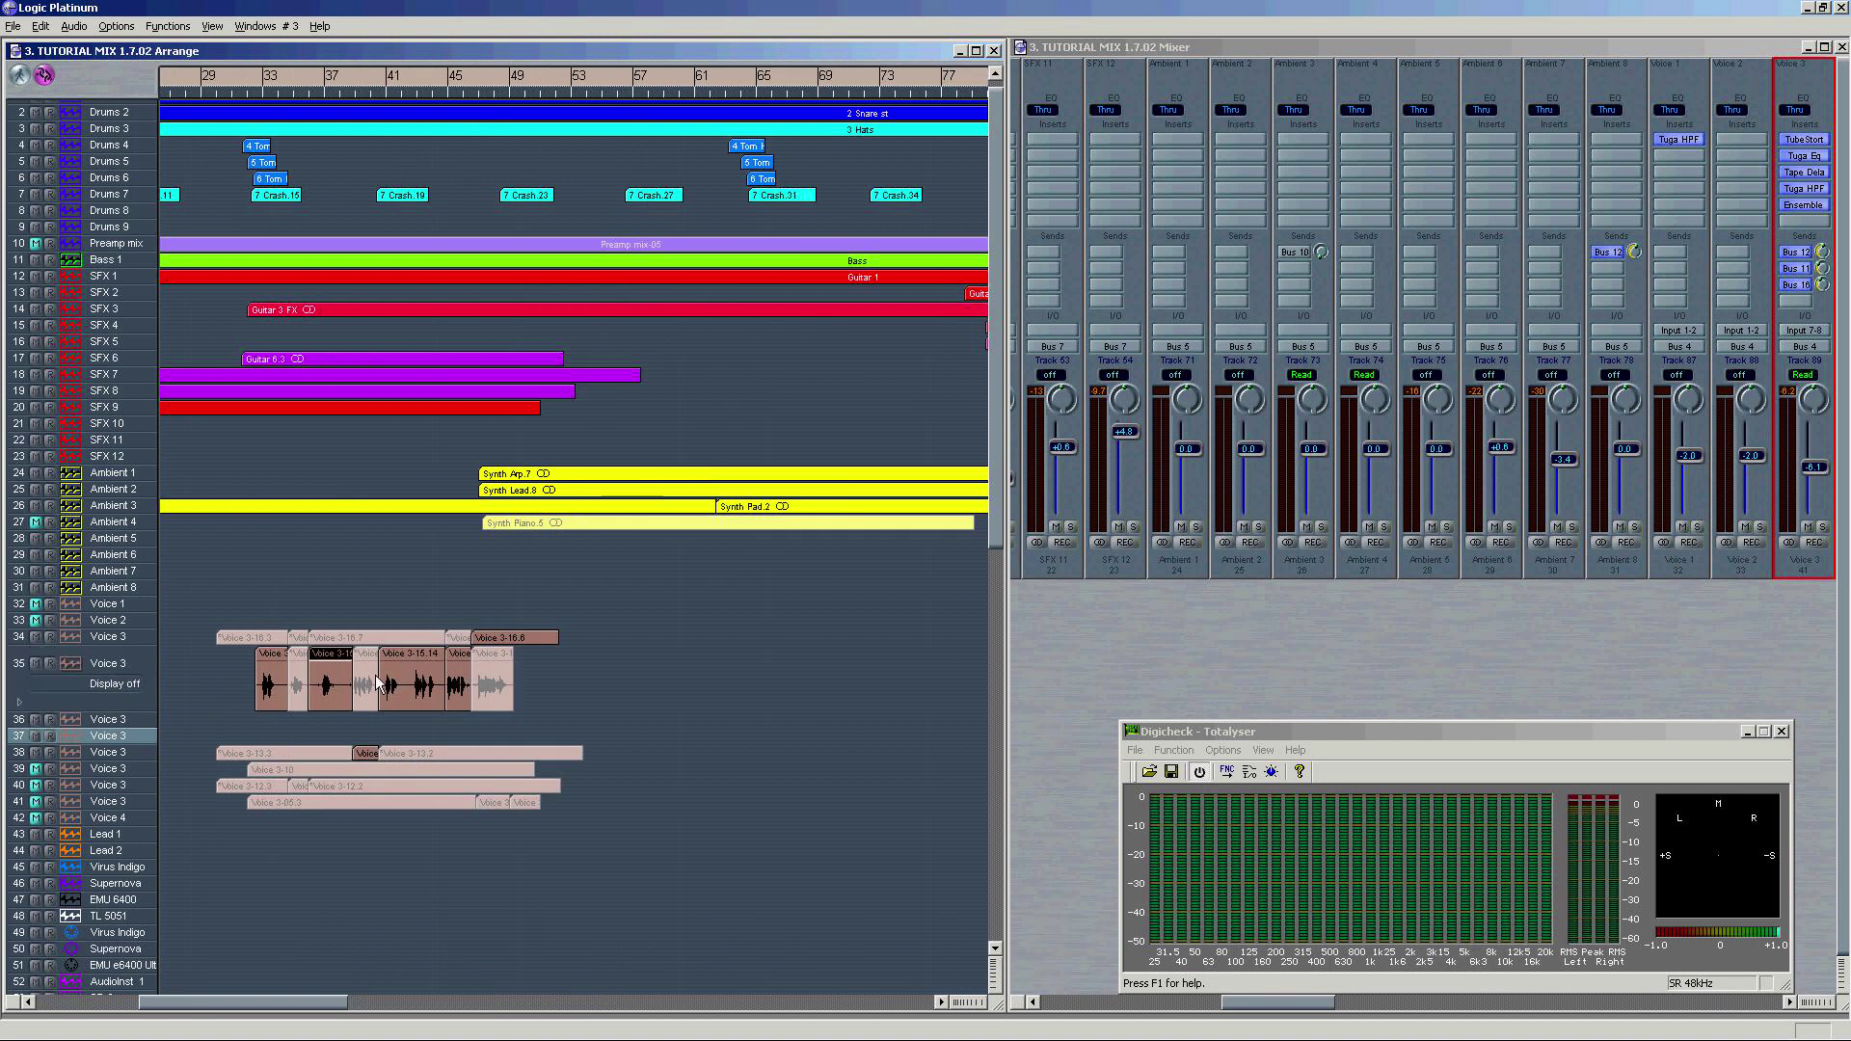
pyautogui.click(424, 852)
pyautogui.hscroll(-2, 395, 843)
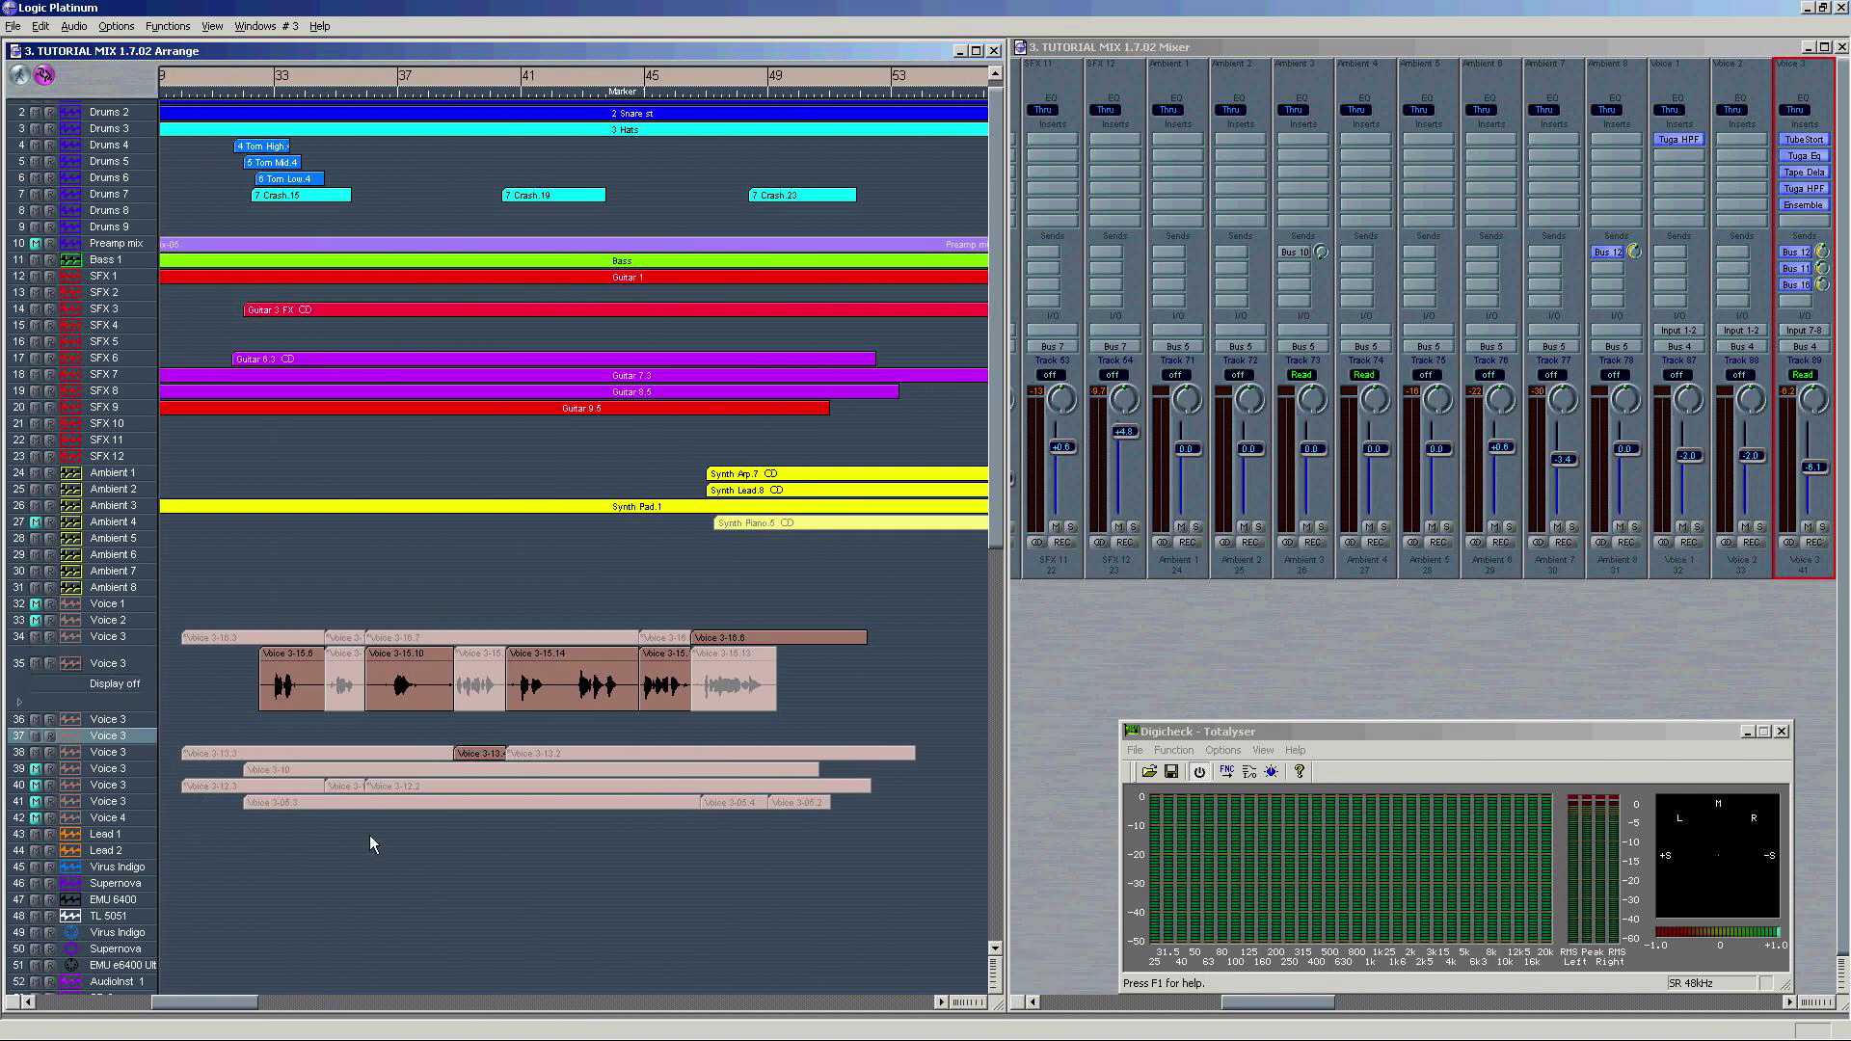
pyautogui.click(143, 801)
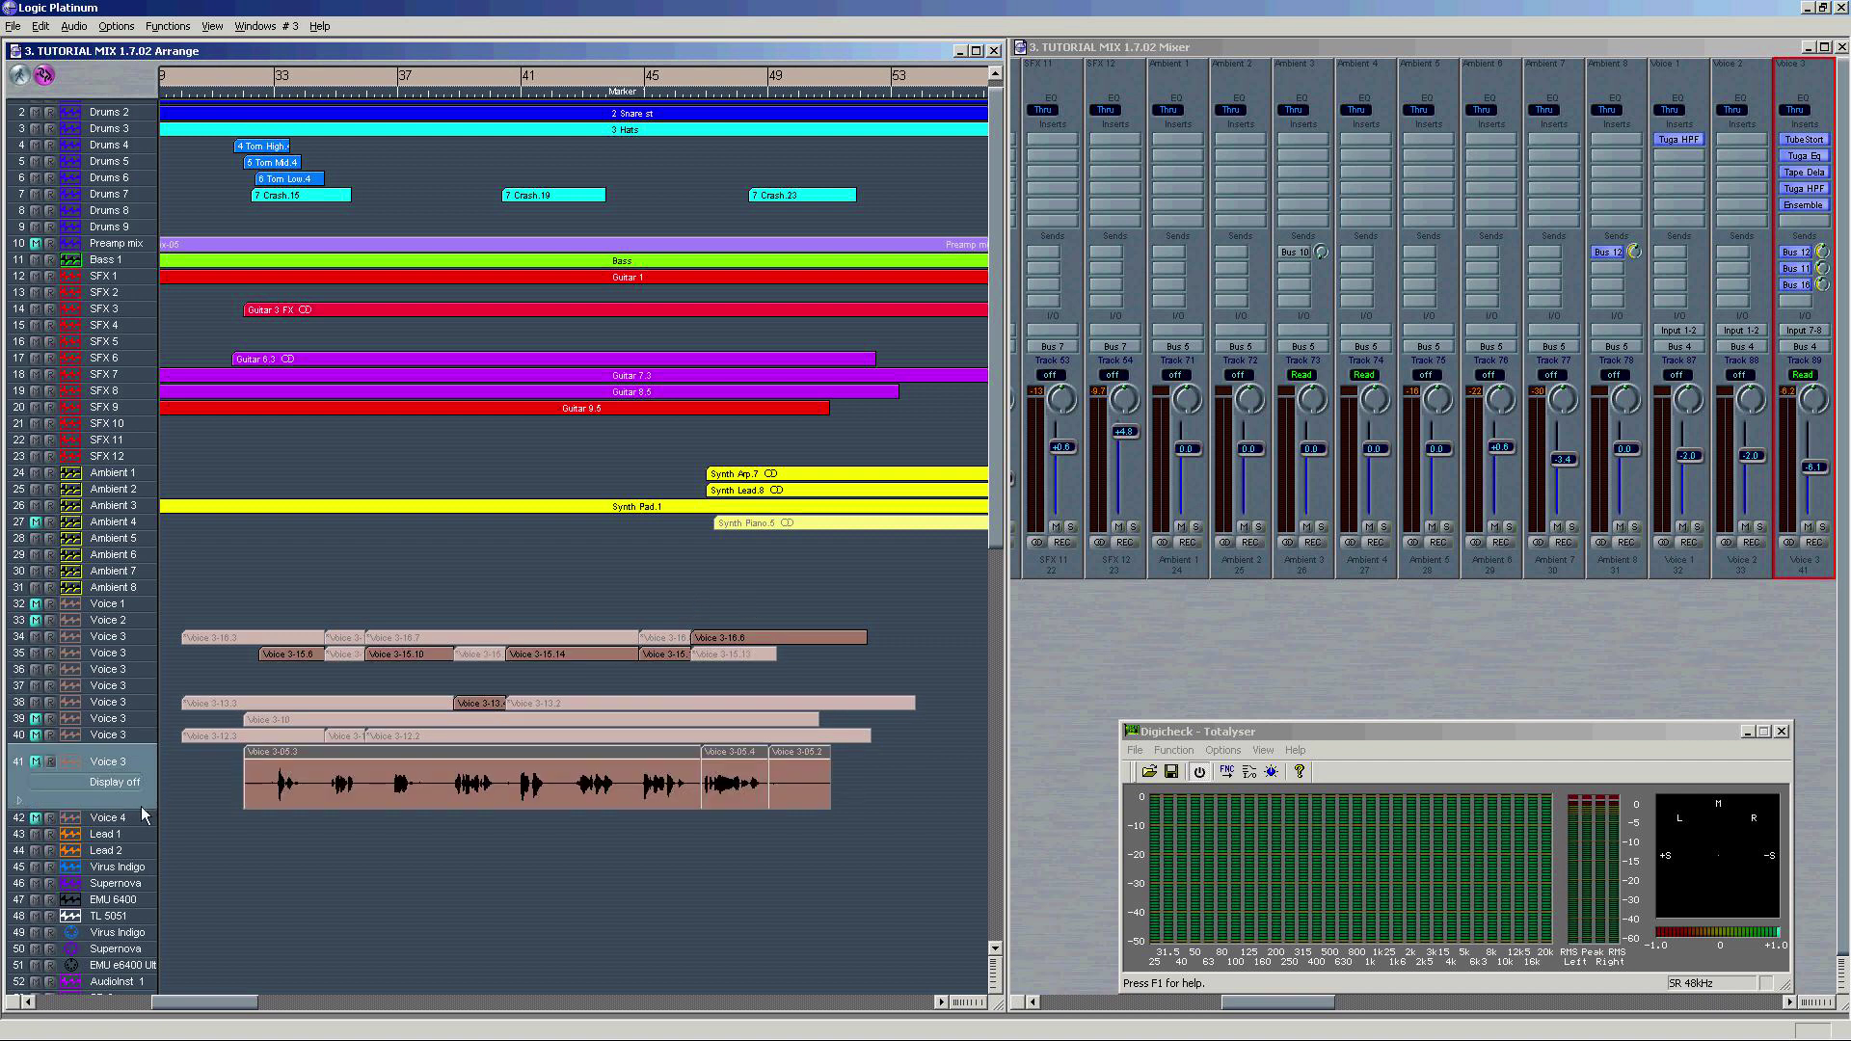
pyautogui.click(123, 720)
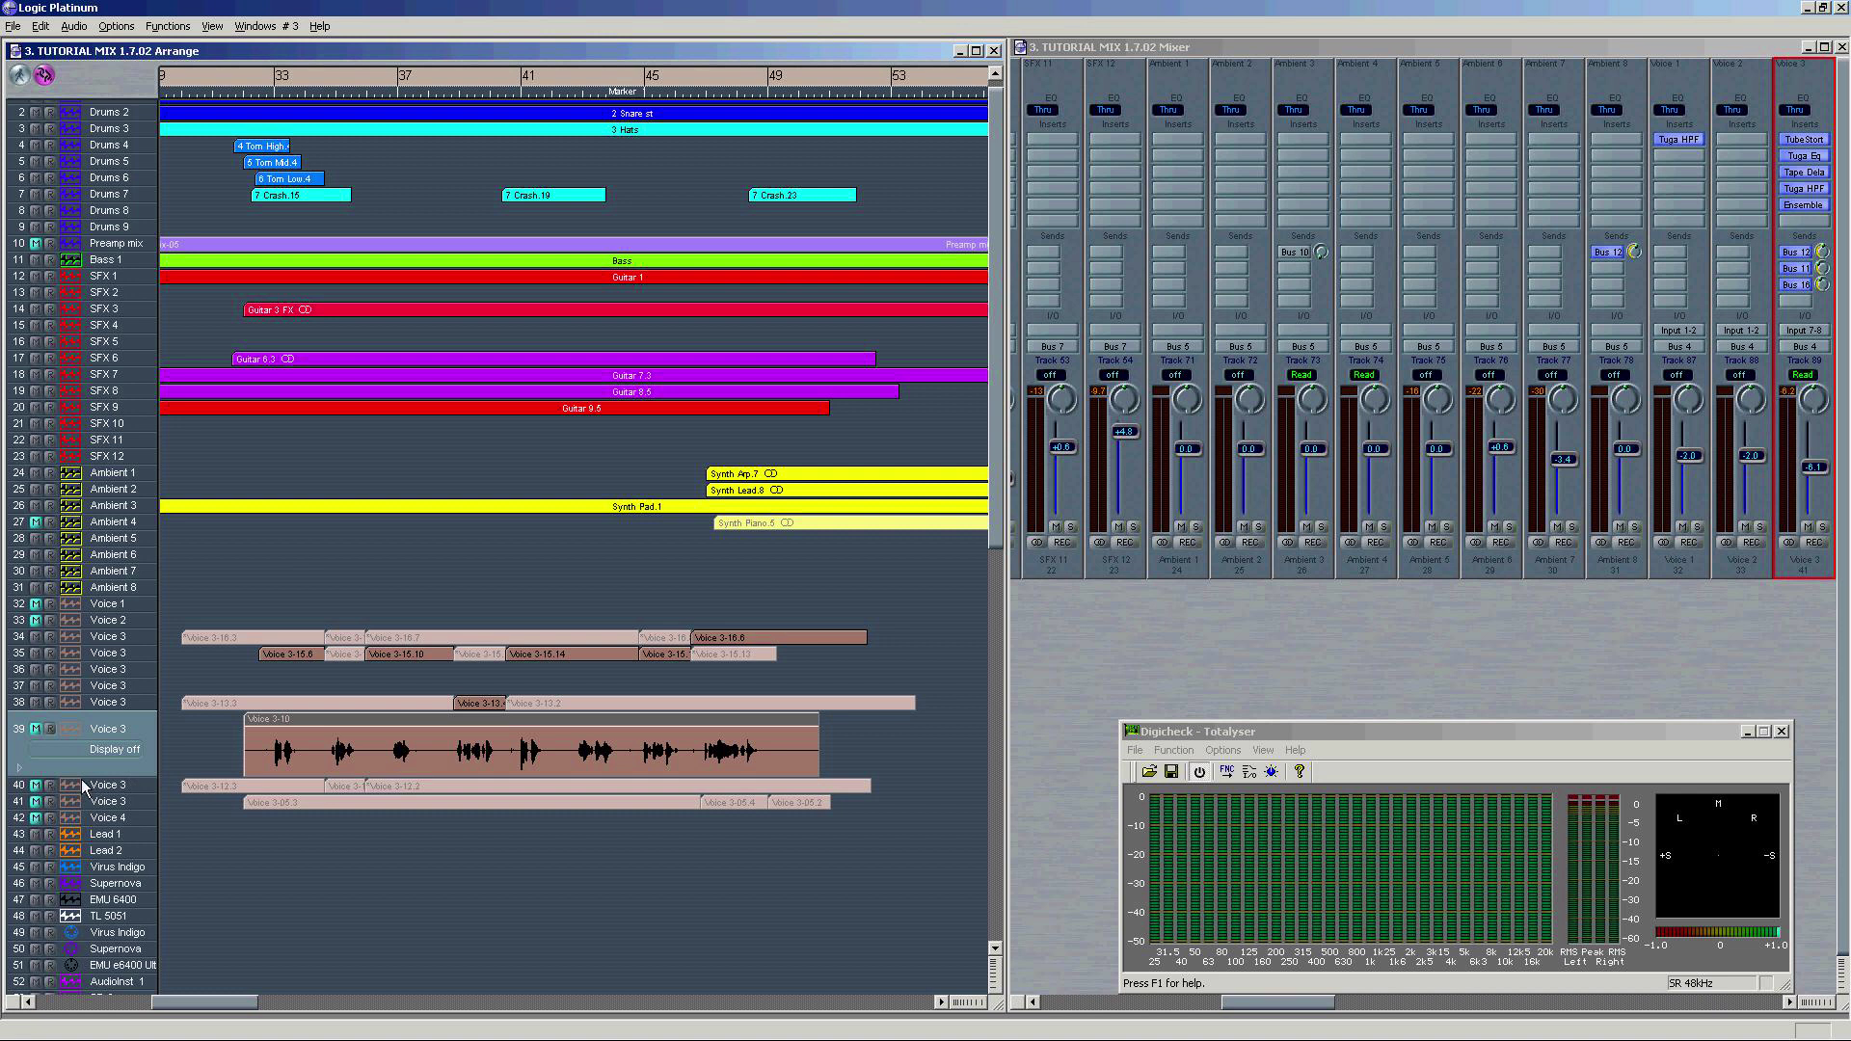
# Step: Audition the Voice 3 take on track 39 from about bar 32 with tracks 34, 35 and 38 muted, and delete it
pyautogui.click(34, 653)
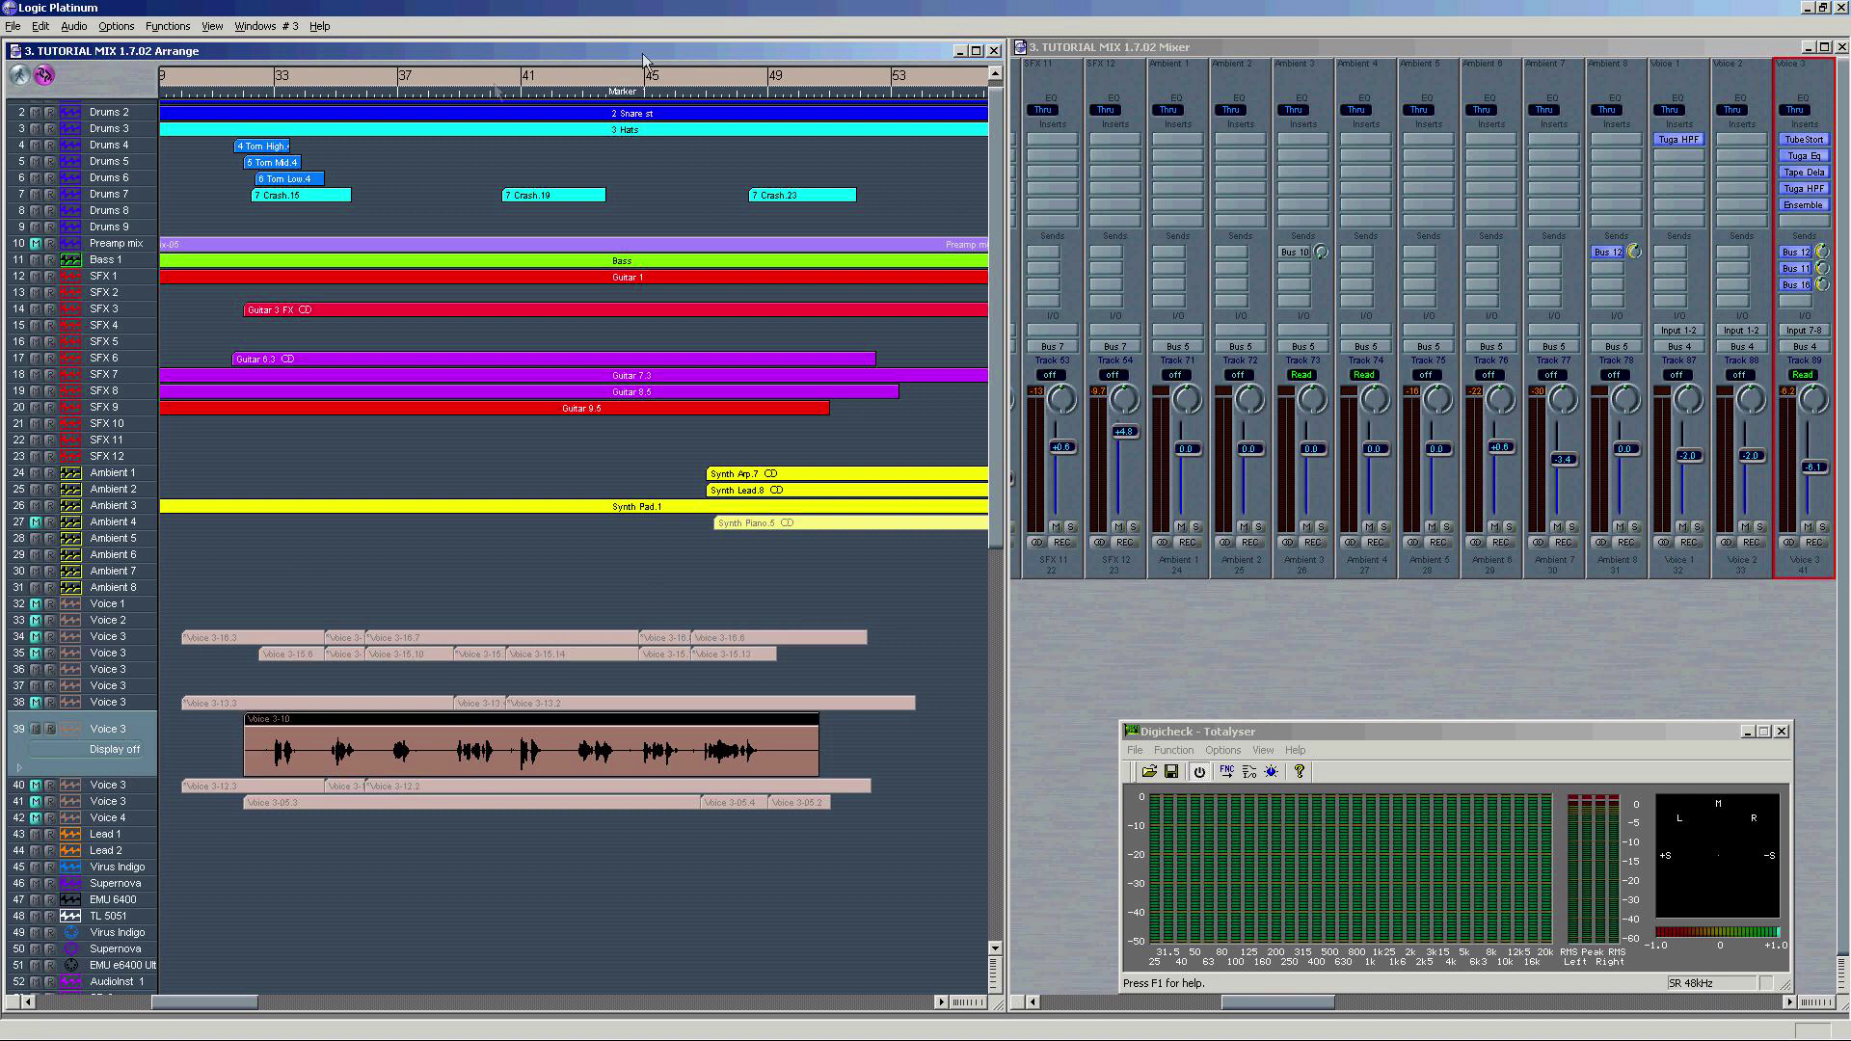
pyautogui.click(251, 98)
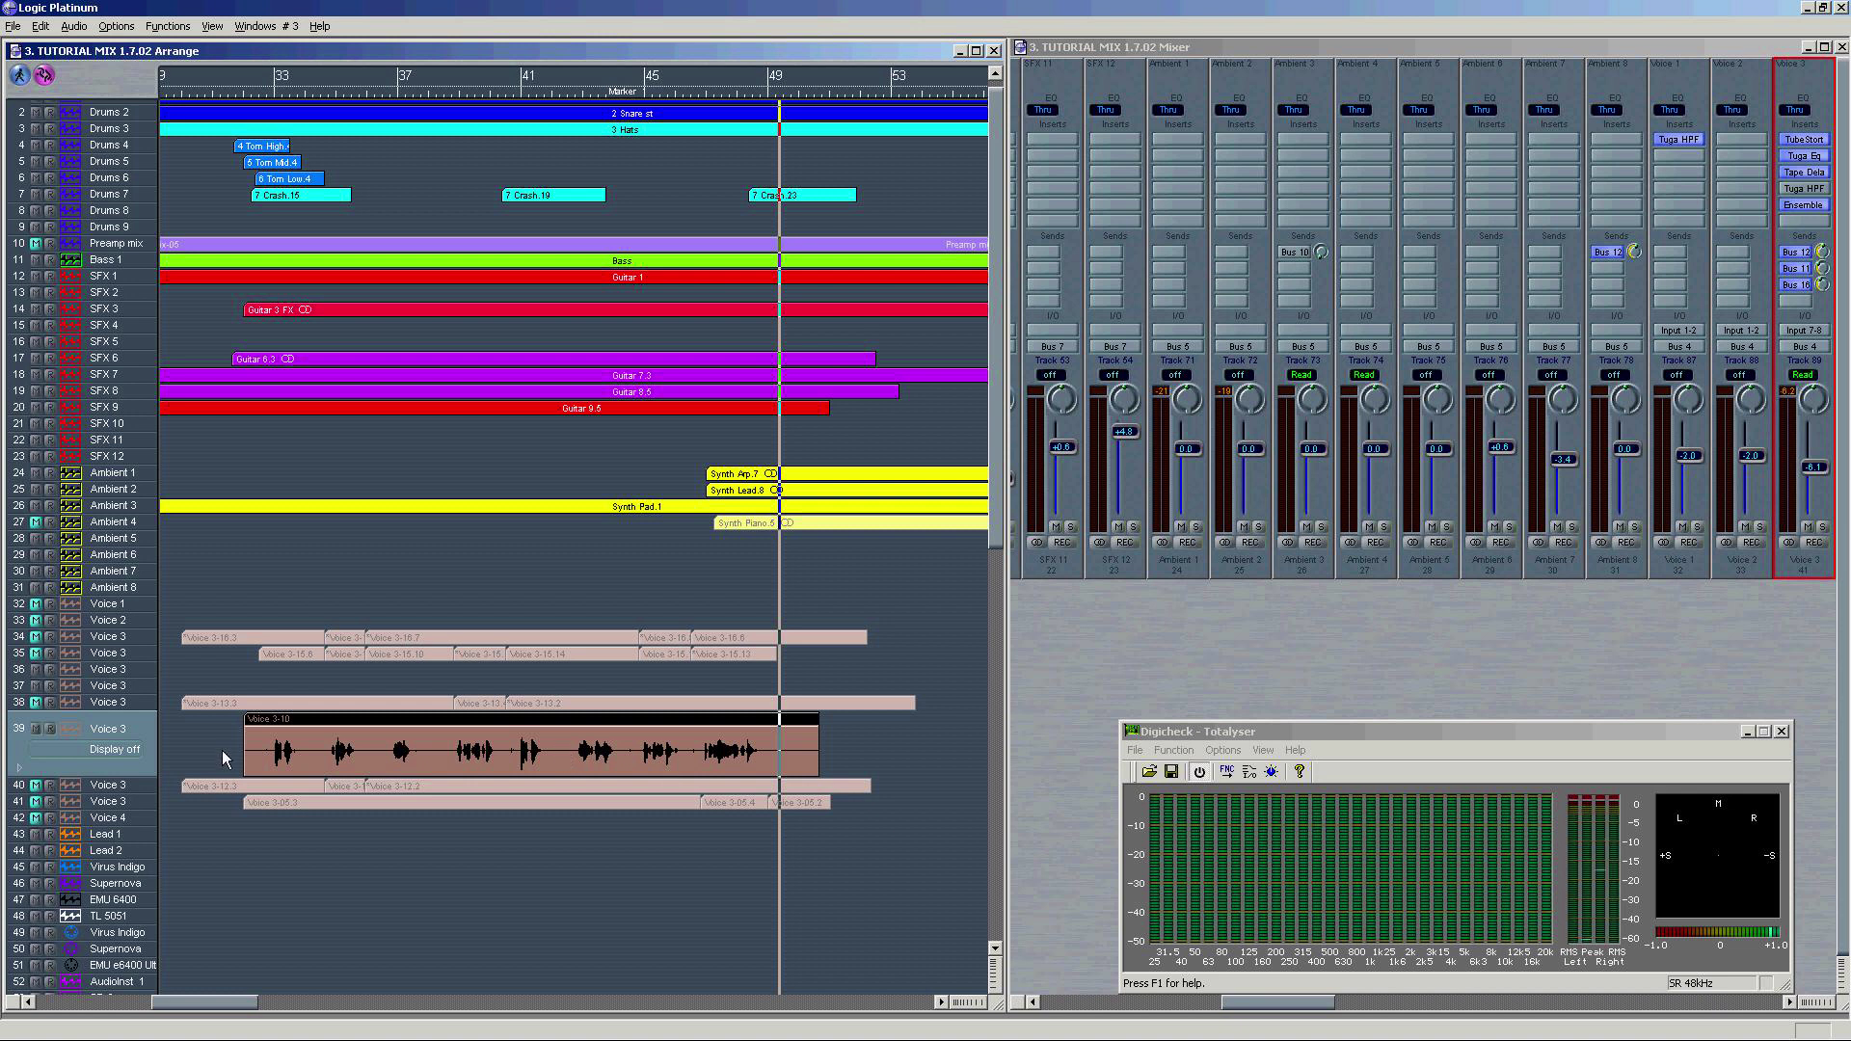
pyautogui.press('Delete')
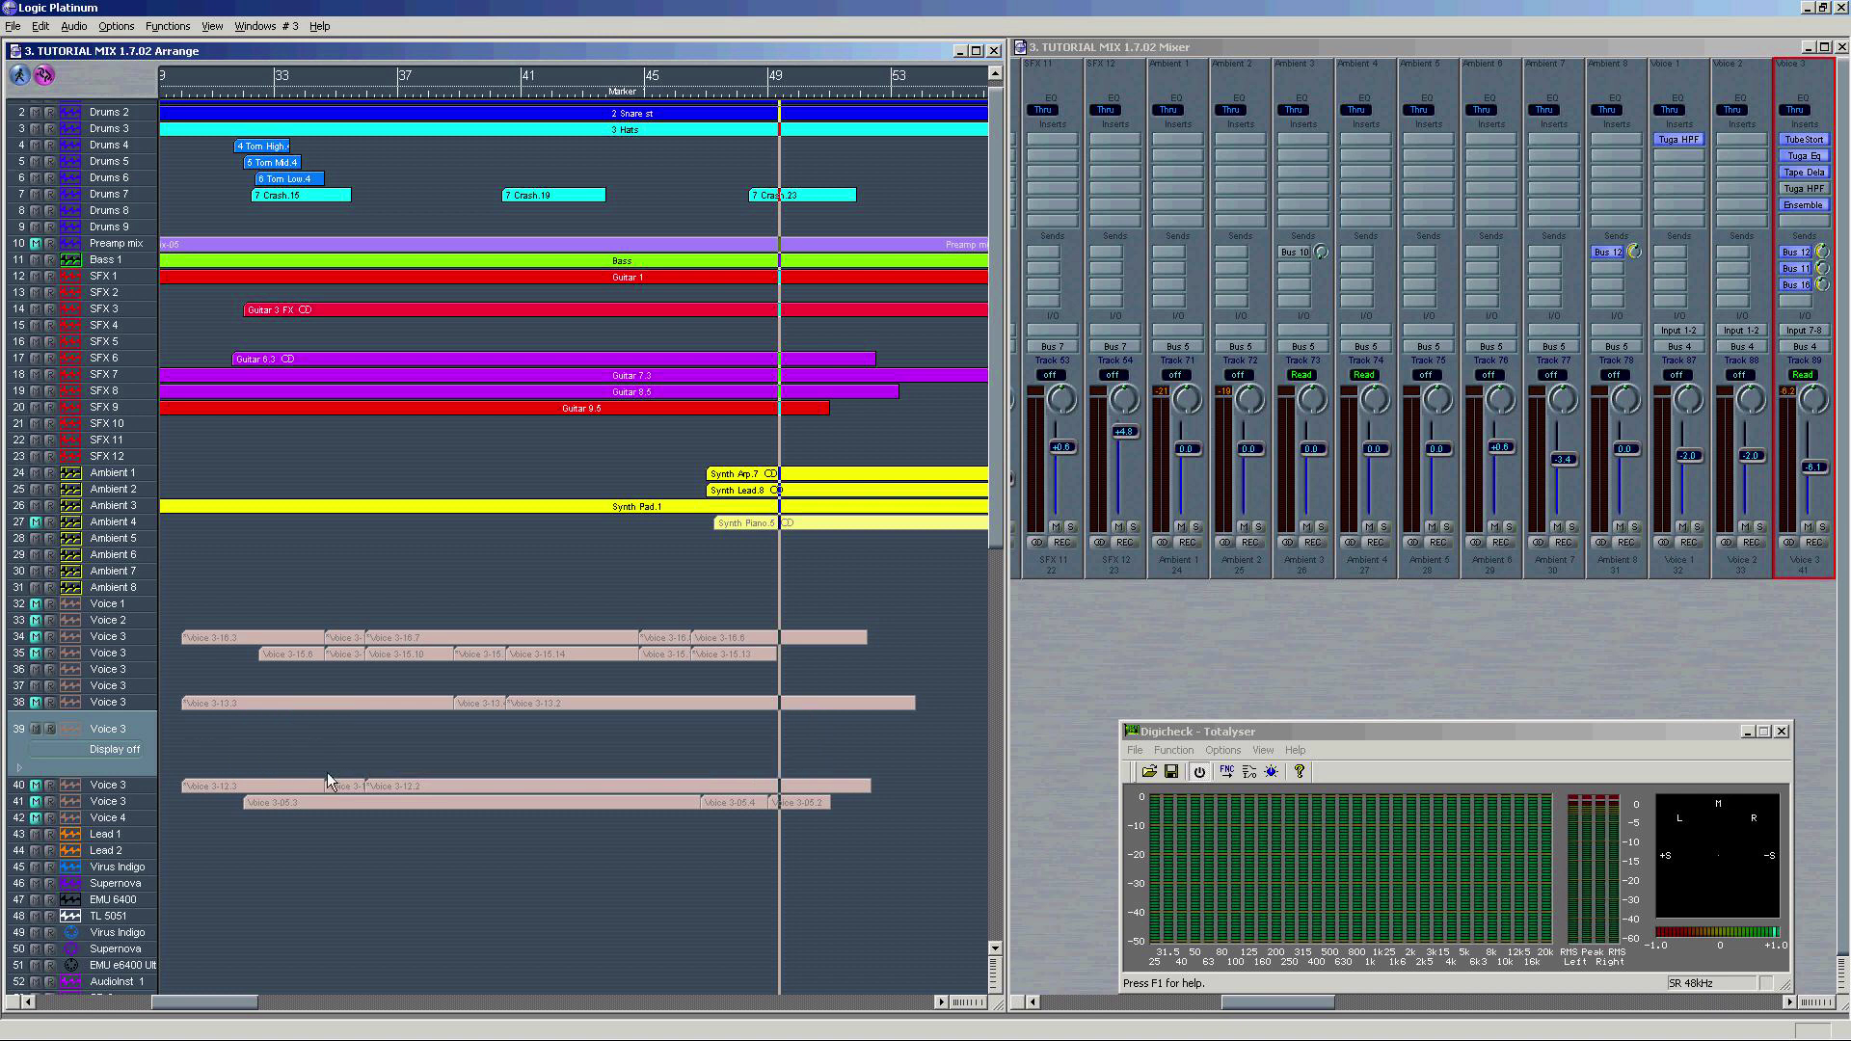
# Step: Audition the unmuted take on Voice 3 track 41, and delete its first and last regions, keeping only the phrase around bar 47
pyautogui.click(46, 799)
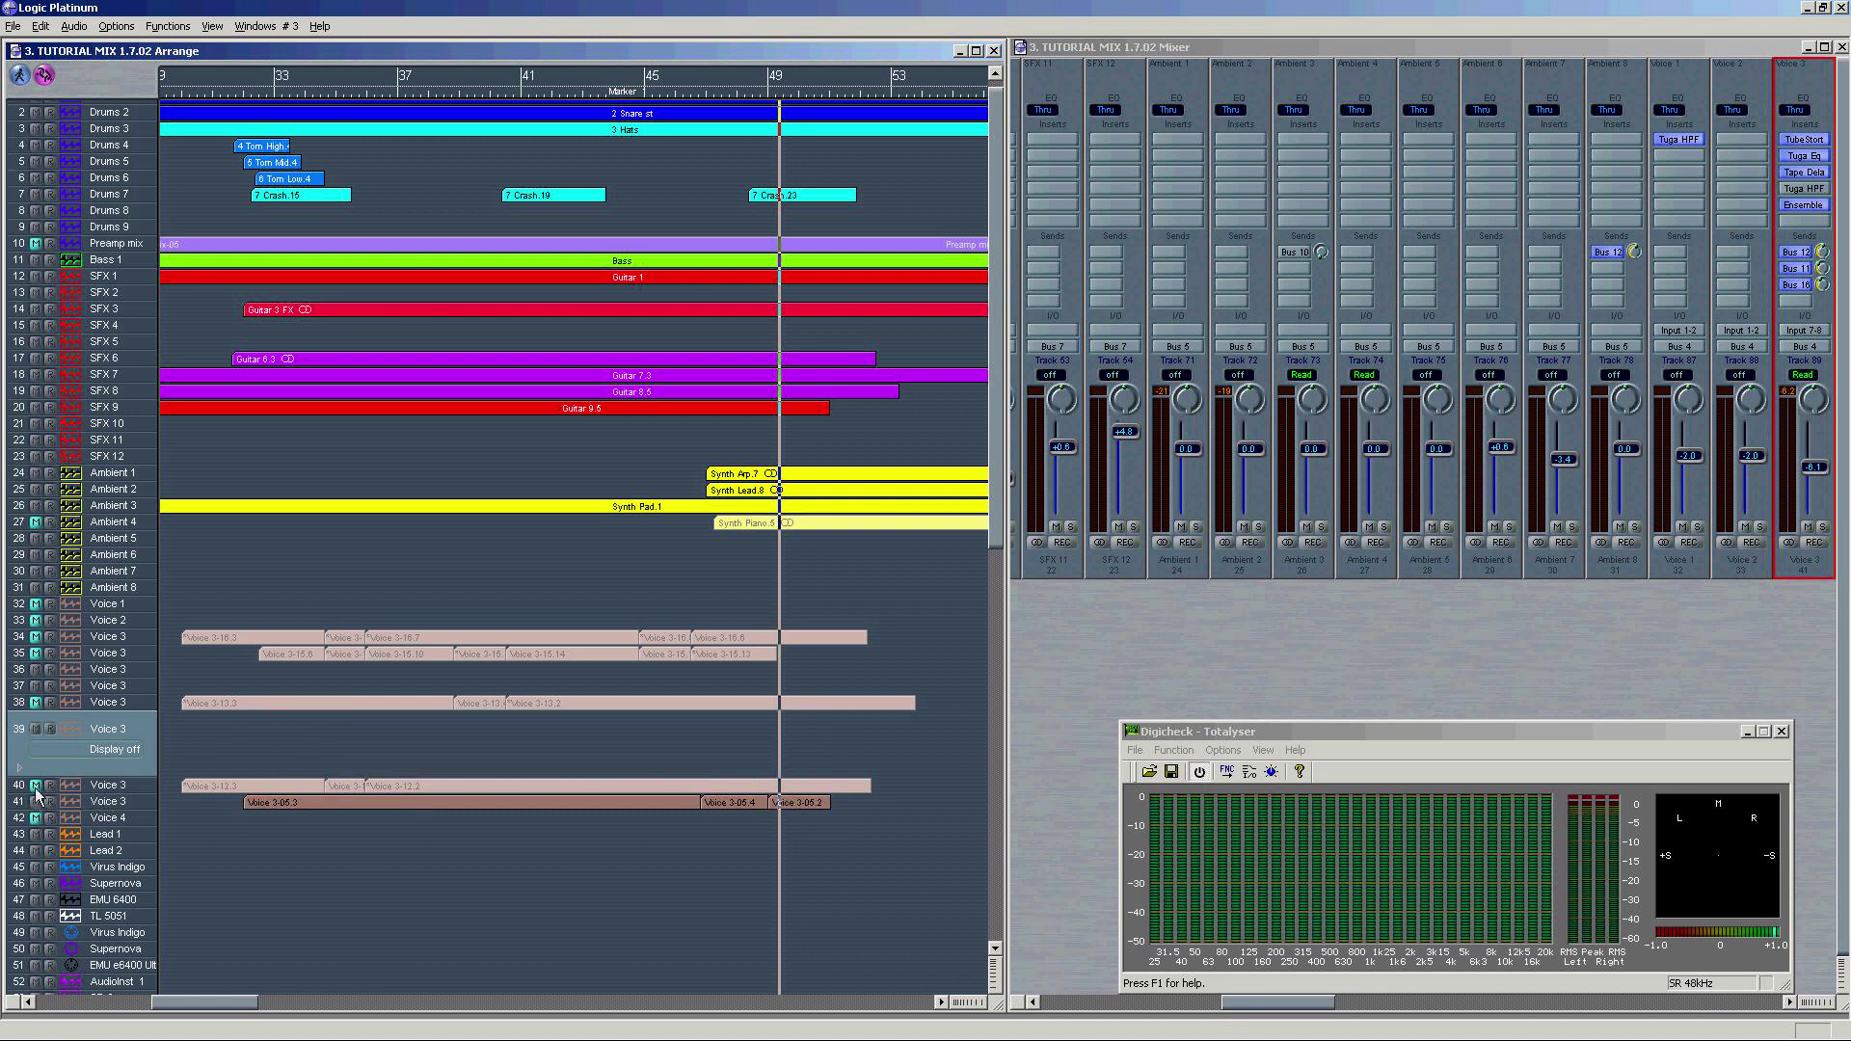
pyautogui.click(154, 798)
pyautogui.doubleClick(272, 85)
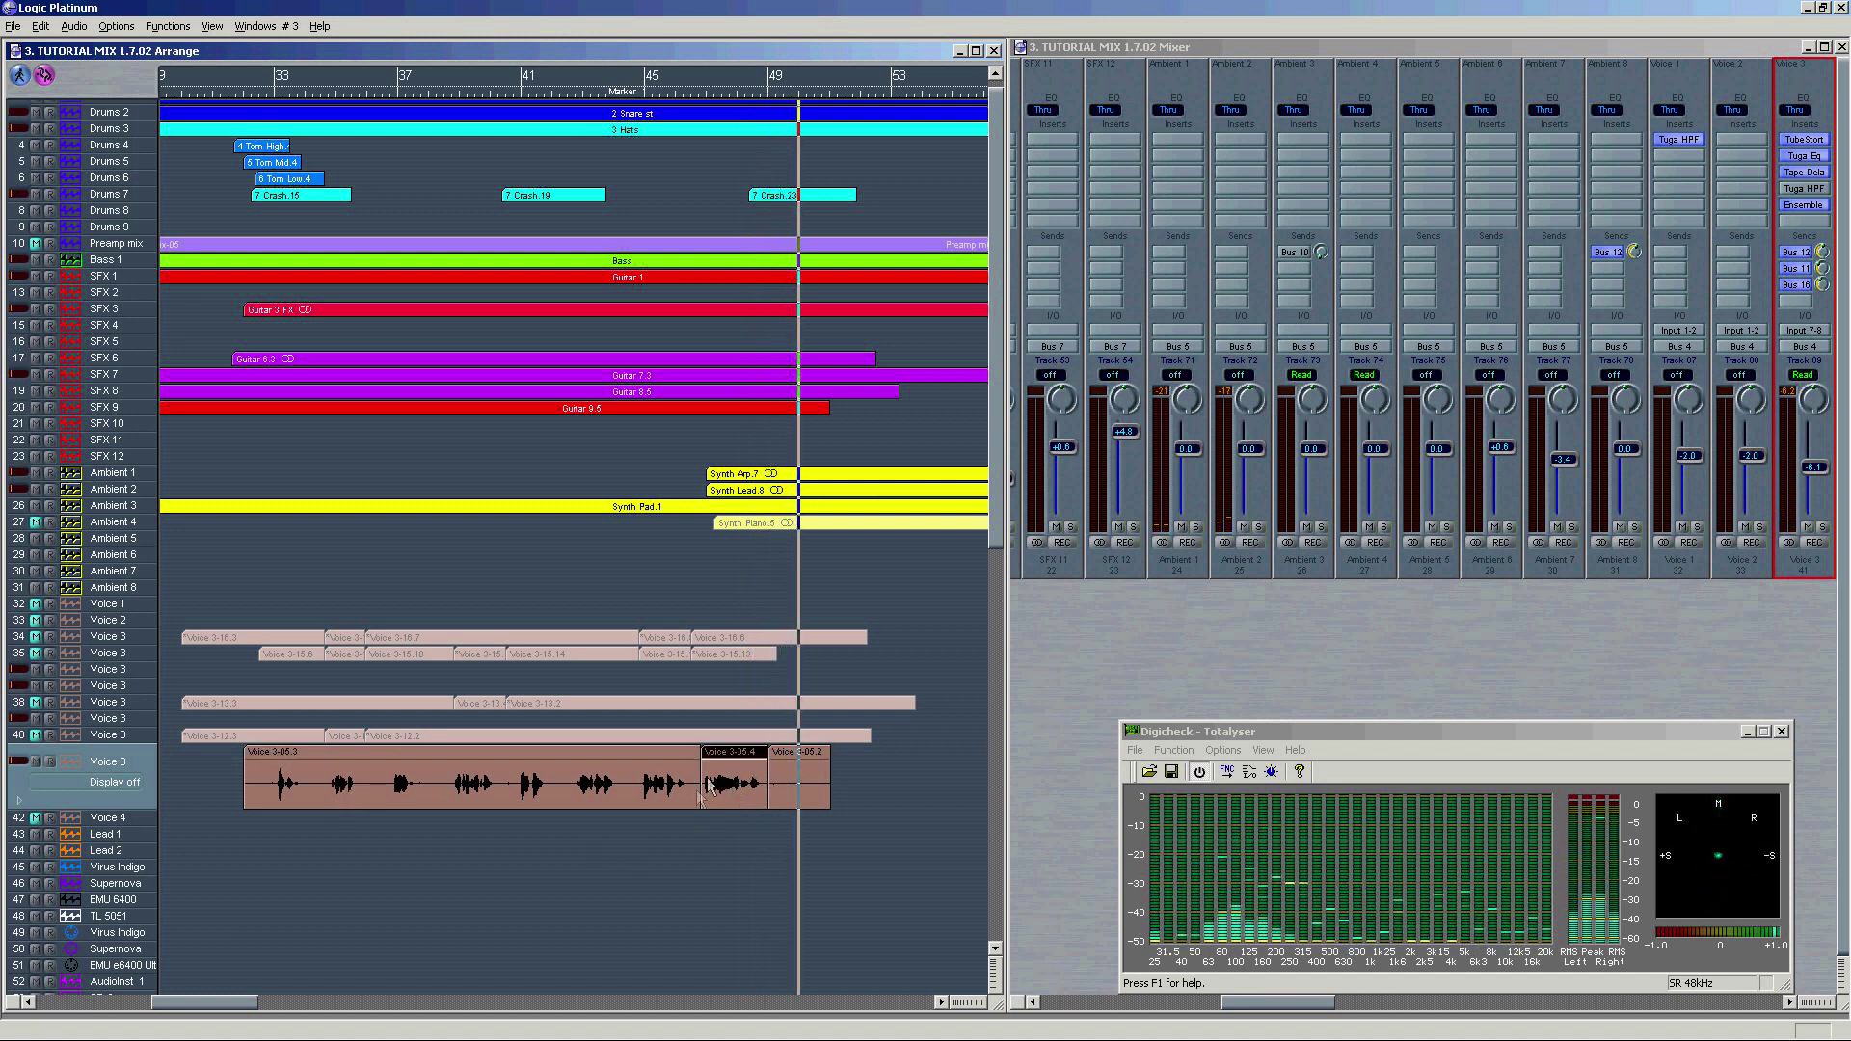
pyautogui.click(789, 779)
pyautogui.keyDown('shift'); pyautogui.click(543, 795); pyautogui.keyUp('shift')
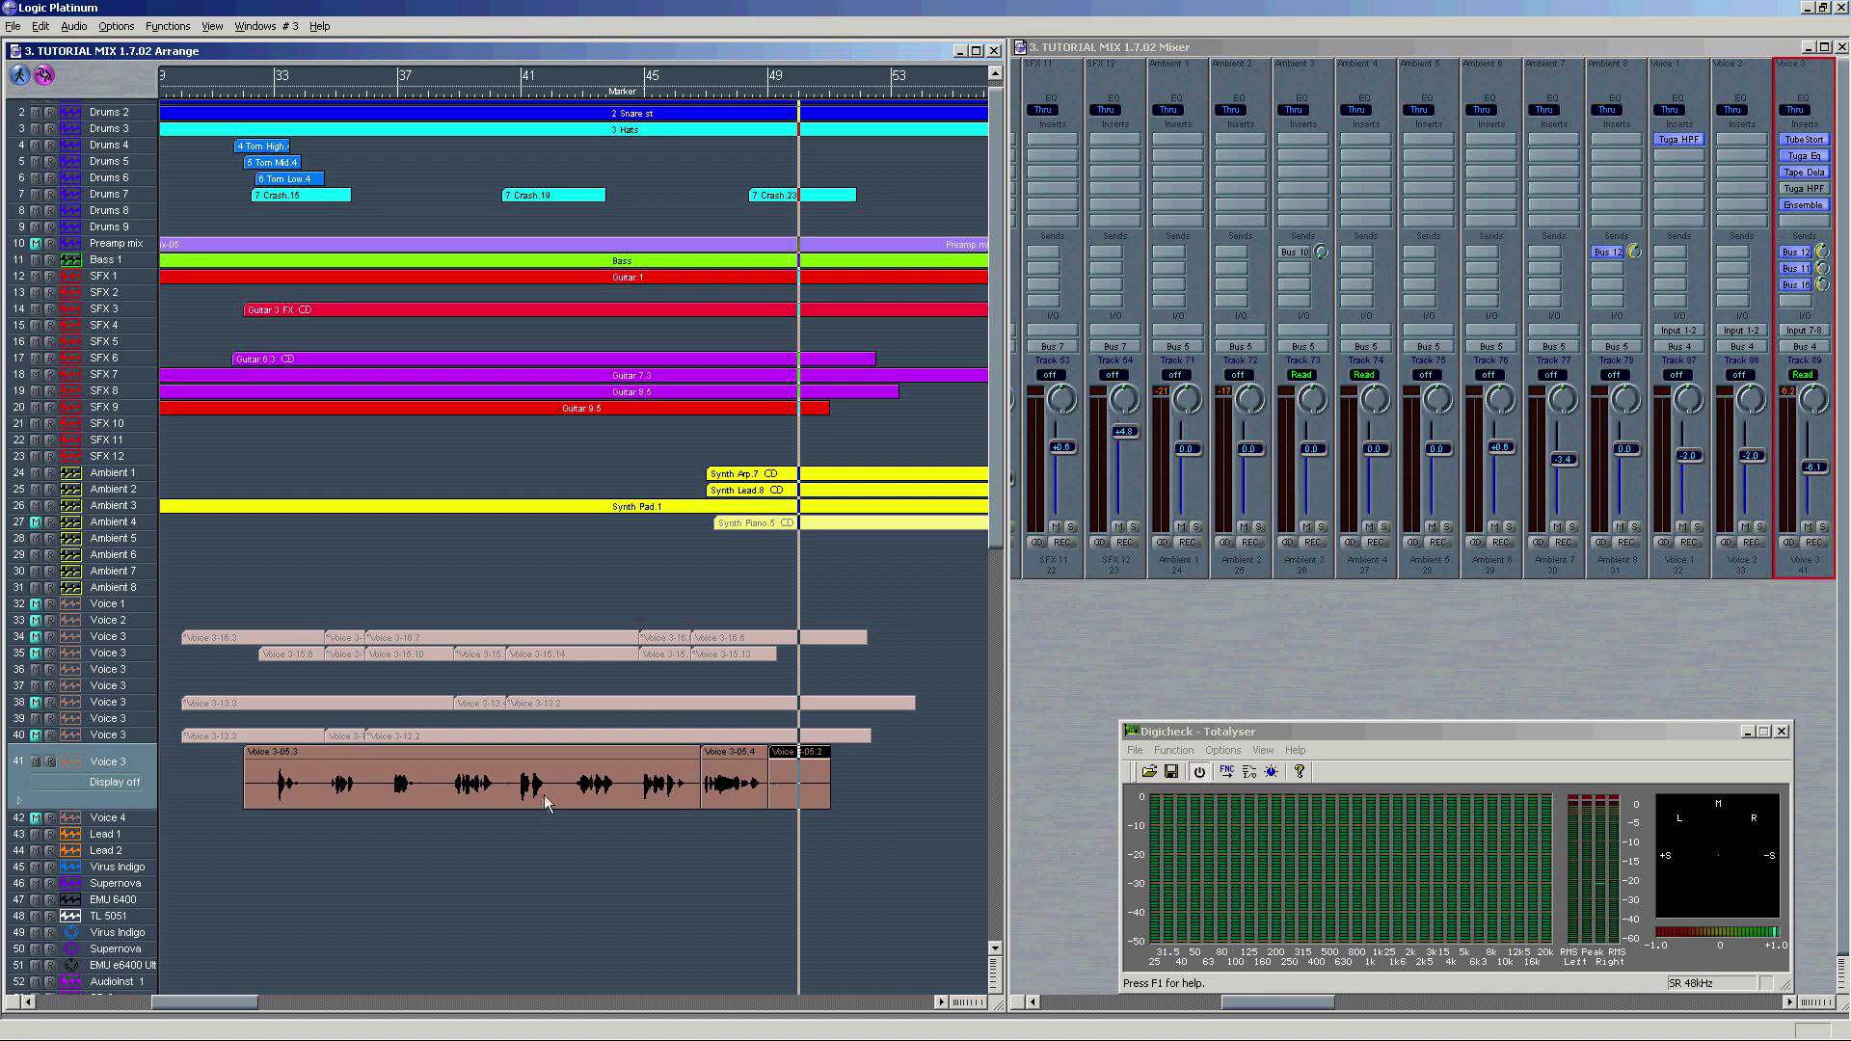
pyautogui.press('Delete')
# Step: Audition the Voice 3 take on track 40 with track 41 muted, and delete all but its short region around bar 35
pyautogui.click(106, 737)
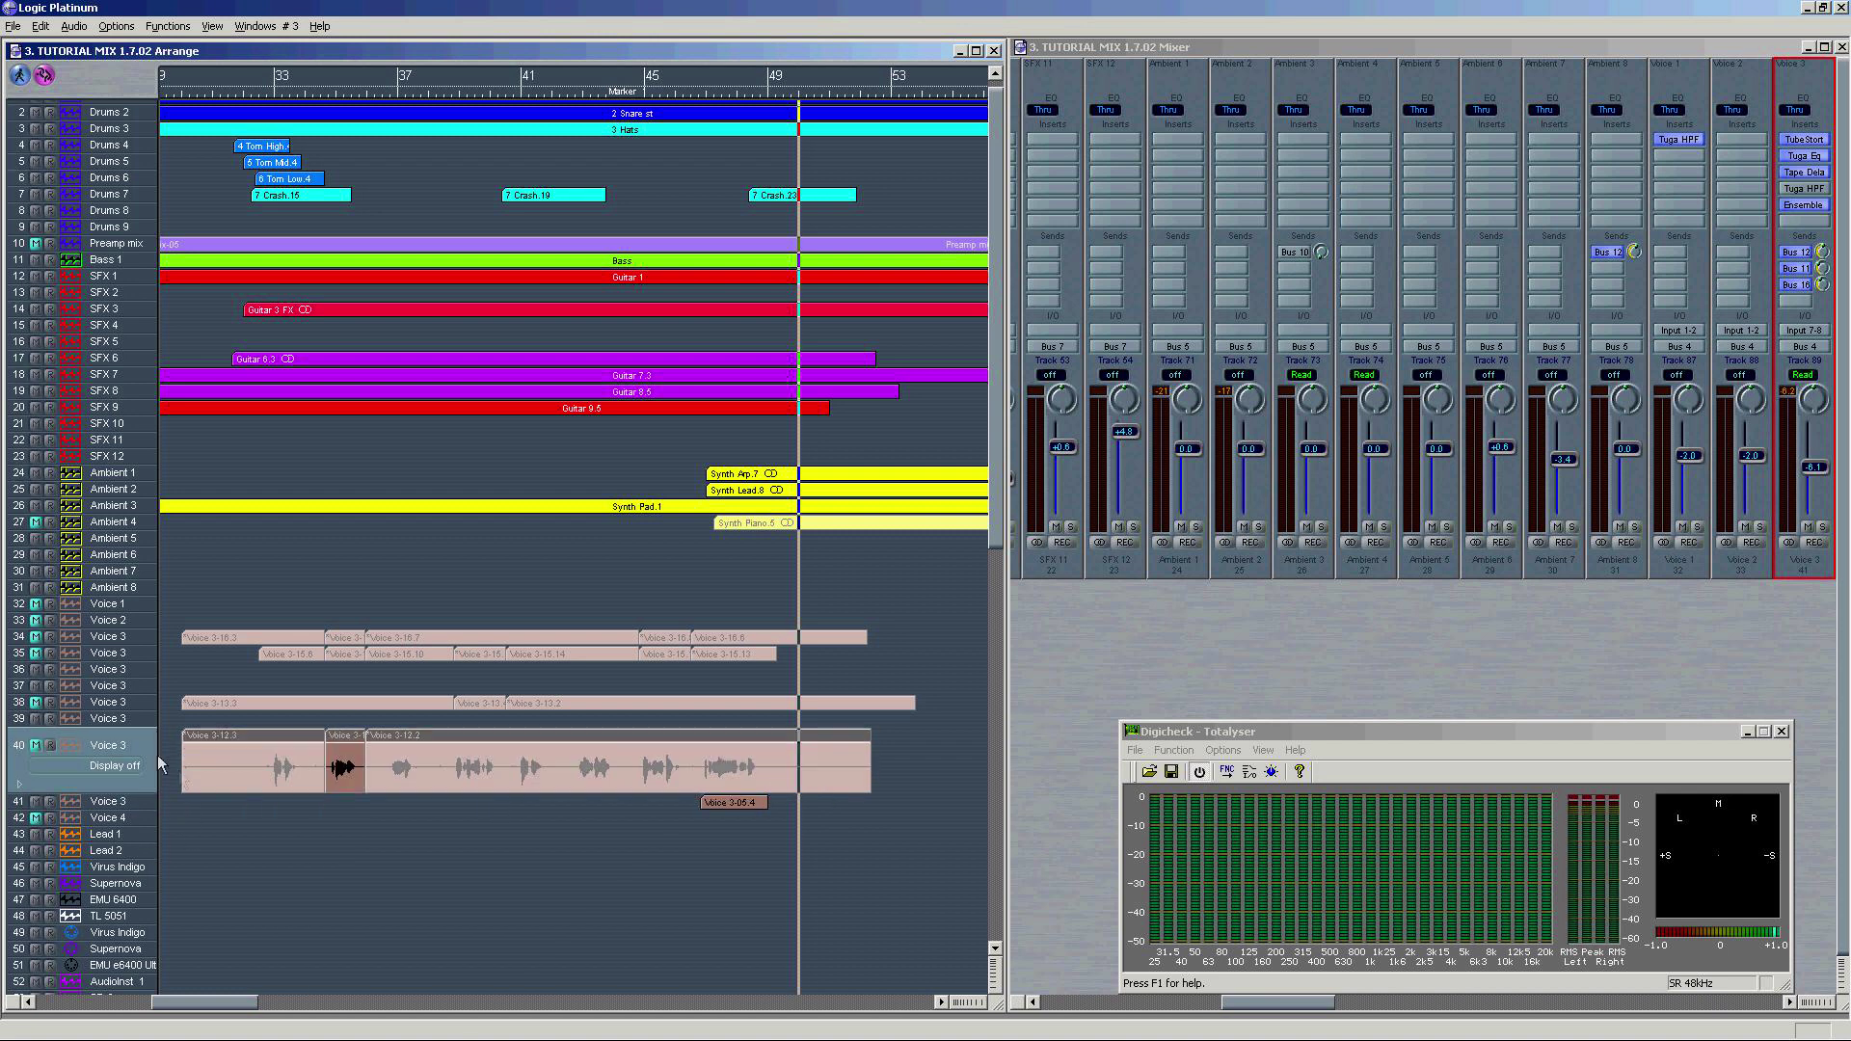
pyautogui.click(248, 831)
pyautogui.click(36, 745)
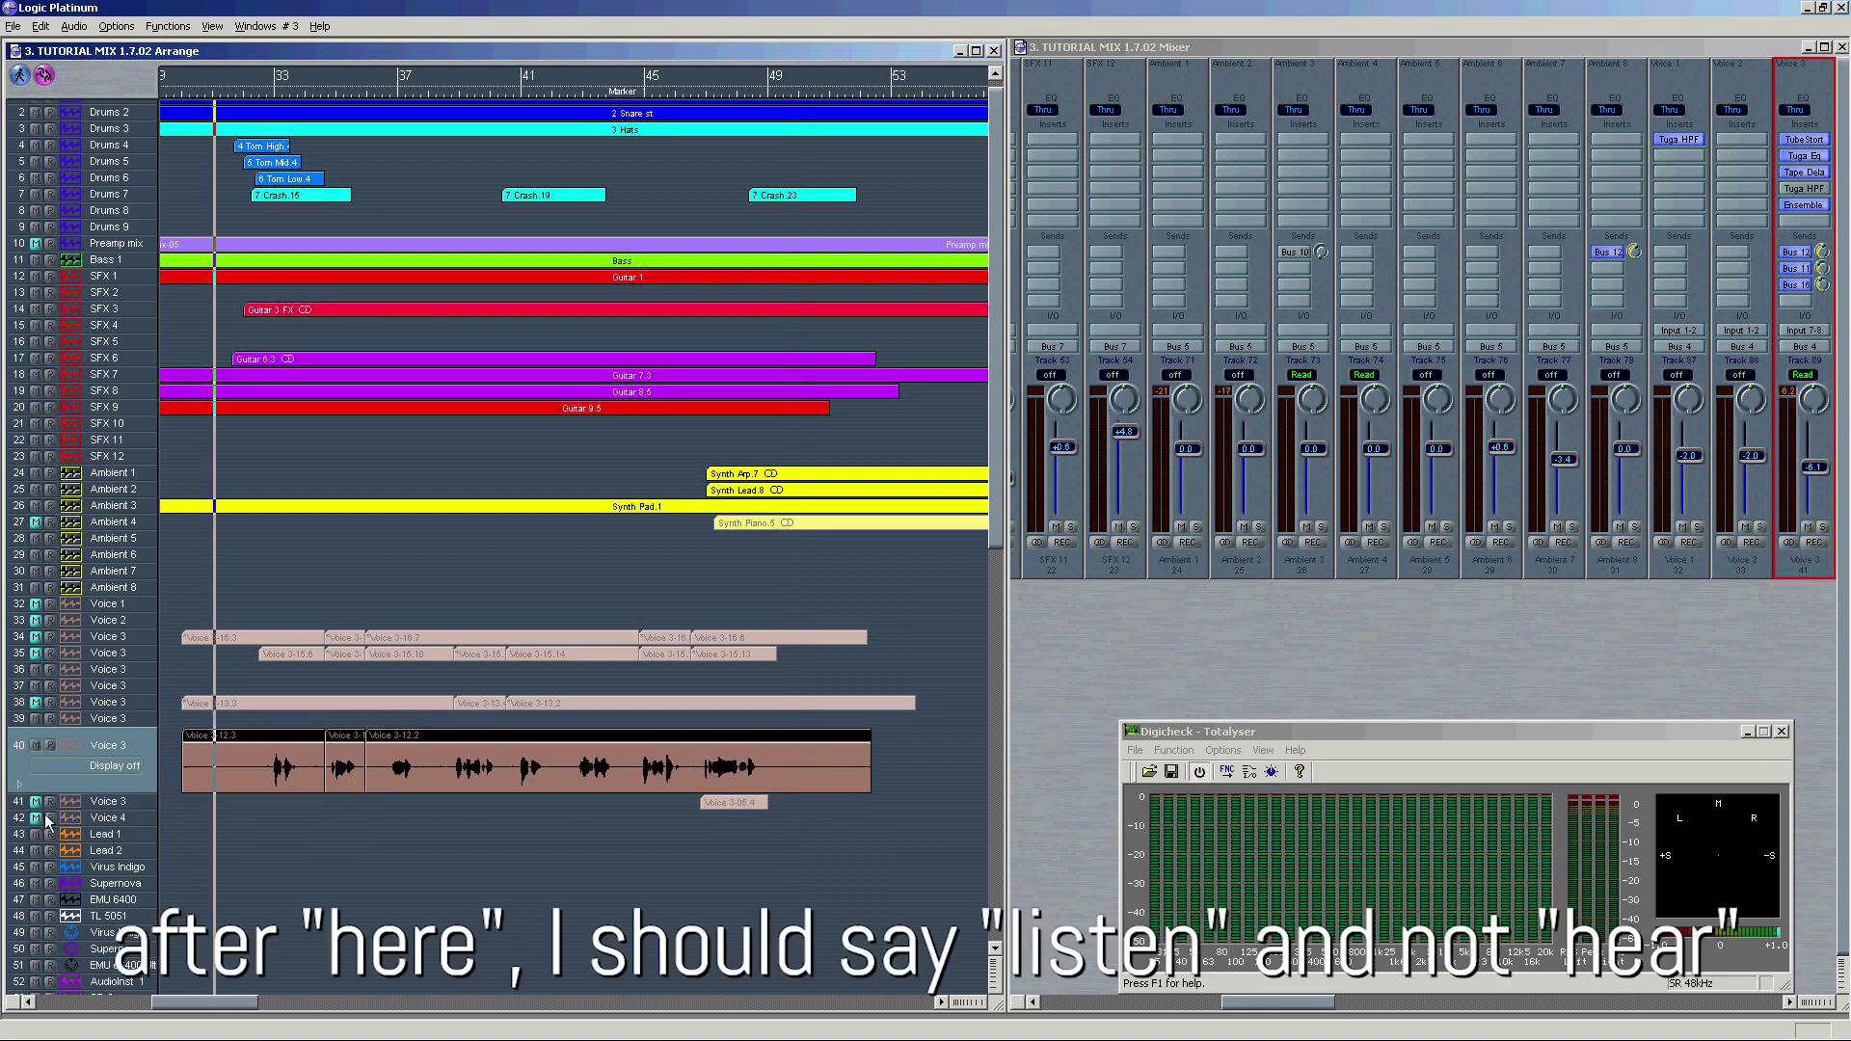
pyautogui.press('space')
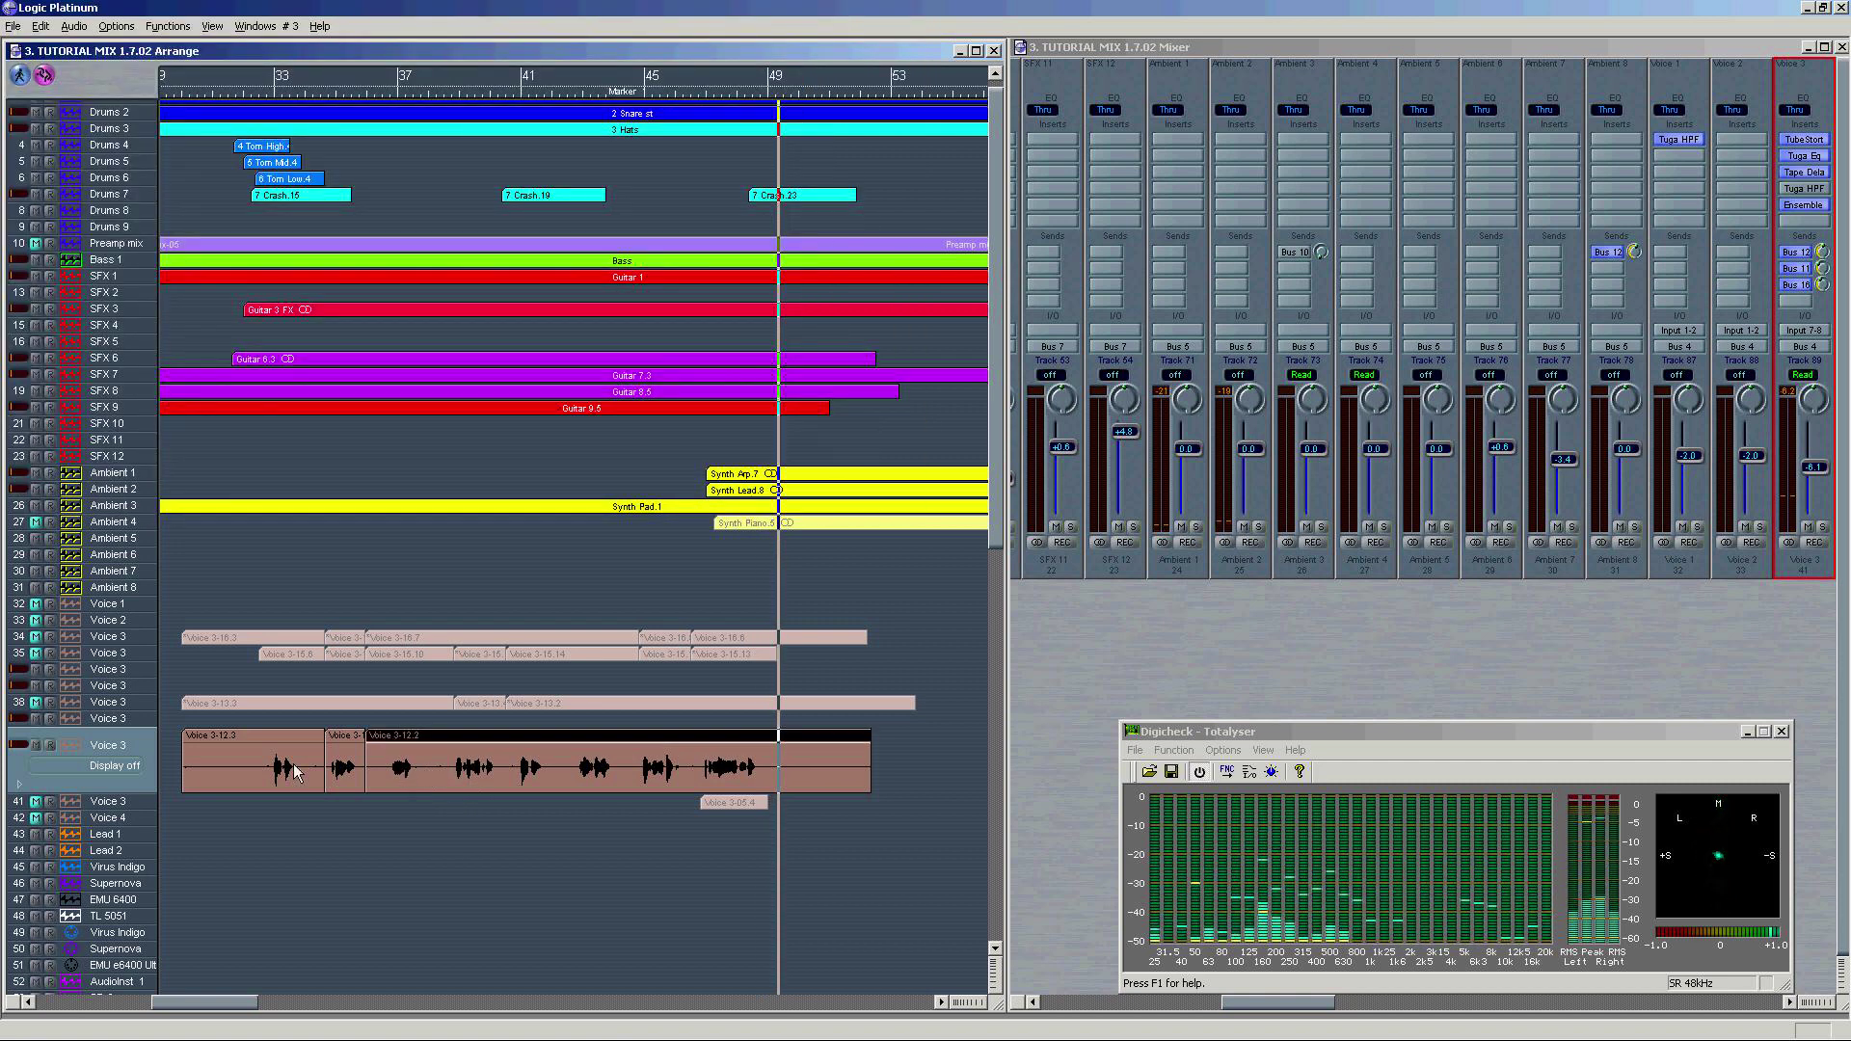
pyautogui.press('Delete')
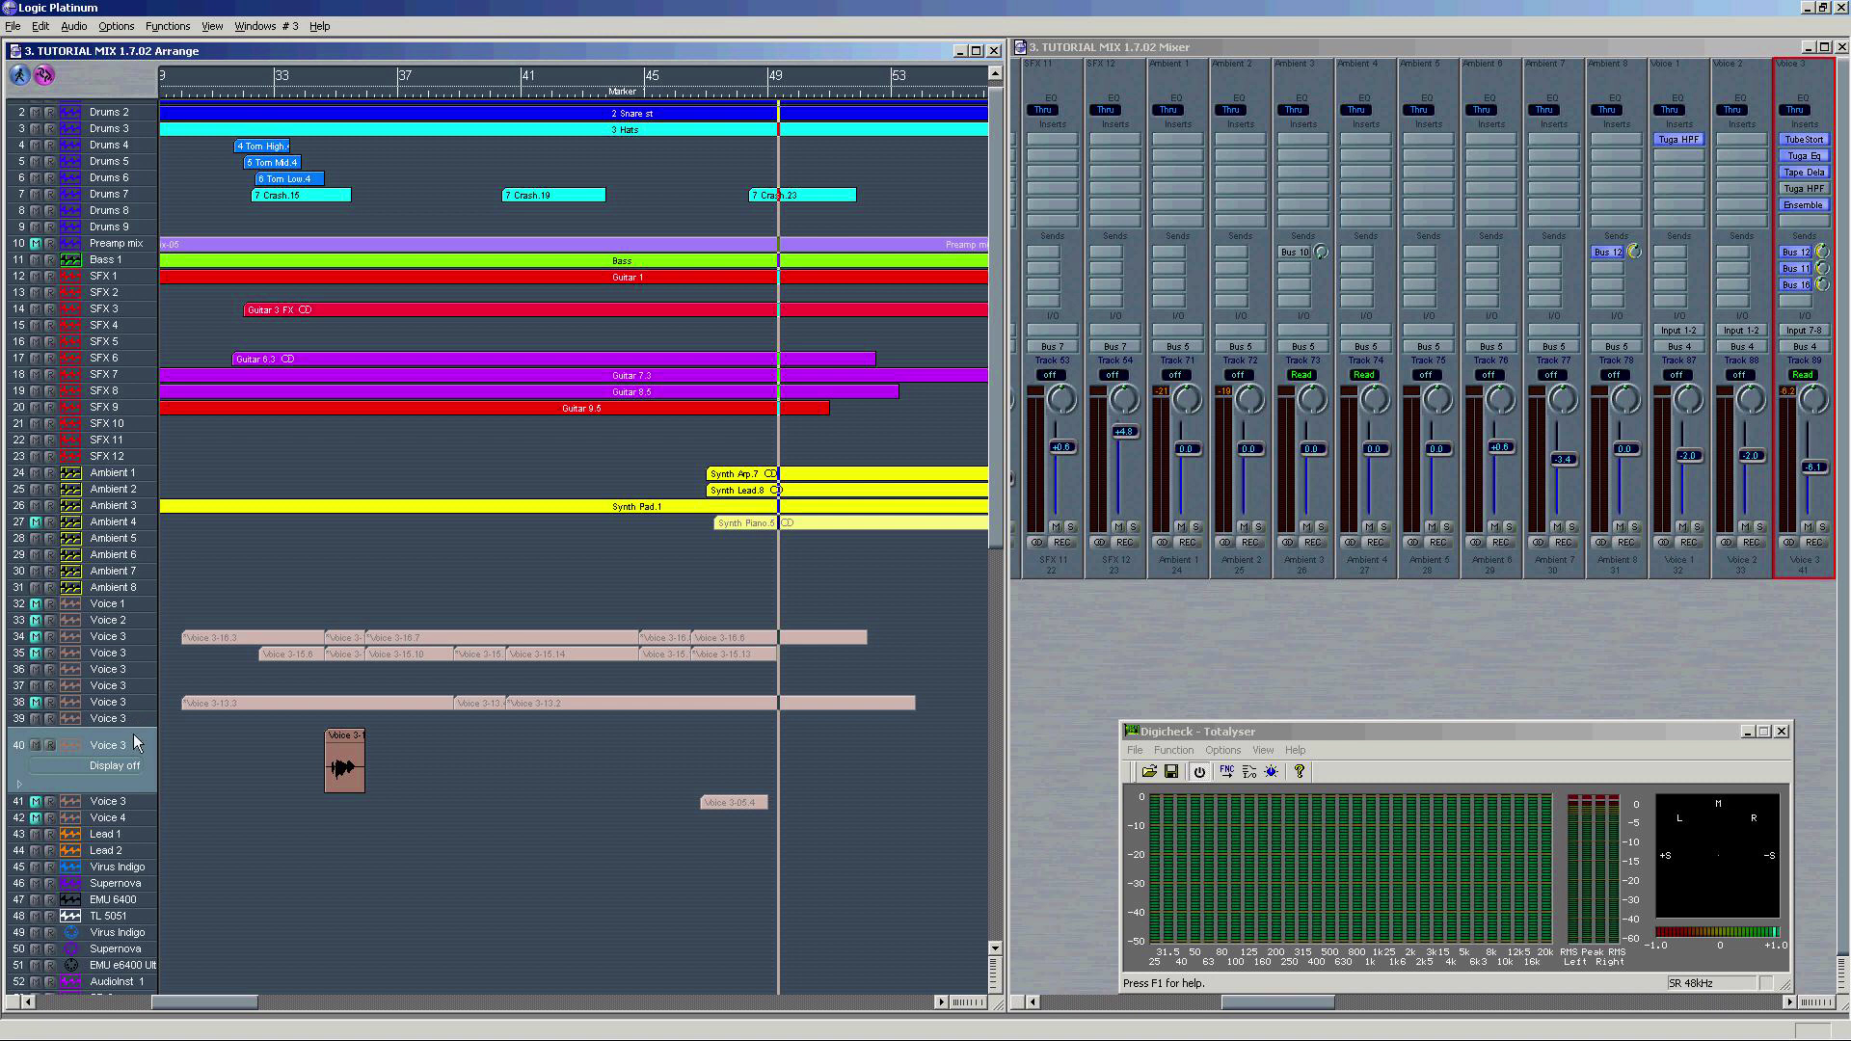
# Step: Unmute the full take on Voice 3 track 38, mute track 40, and play it from about bar 31
pyautogui.click(114, 705)
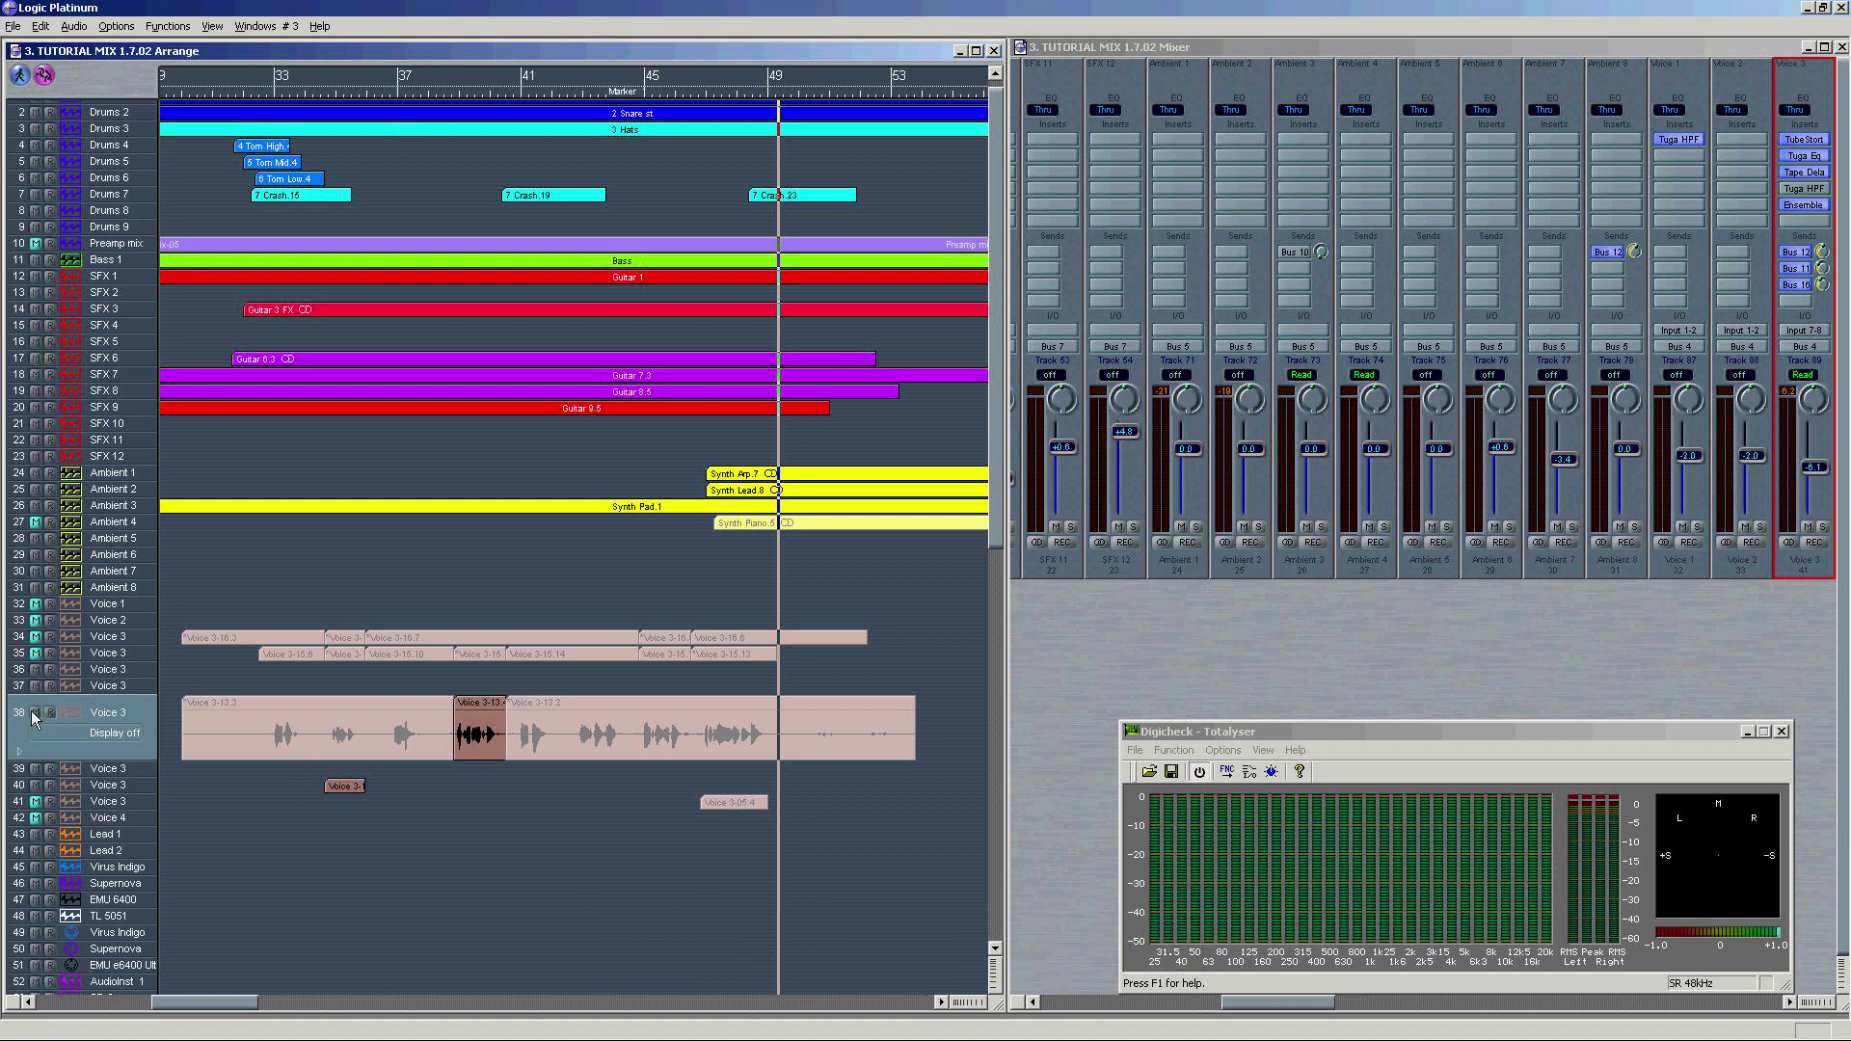
pyautogui.press('KP_Multiply')
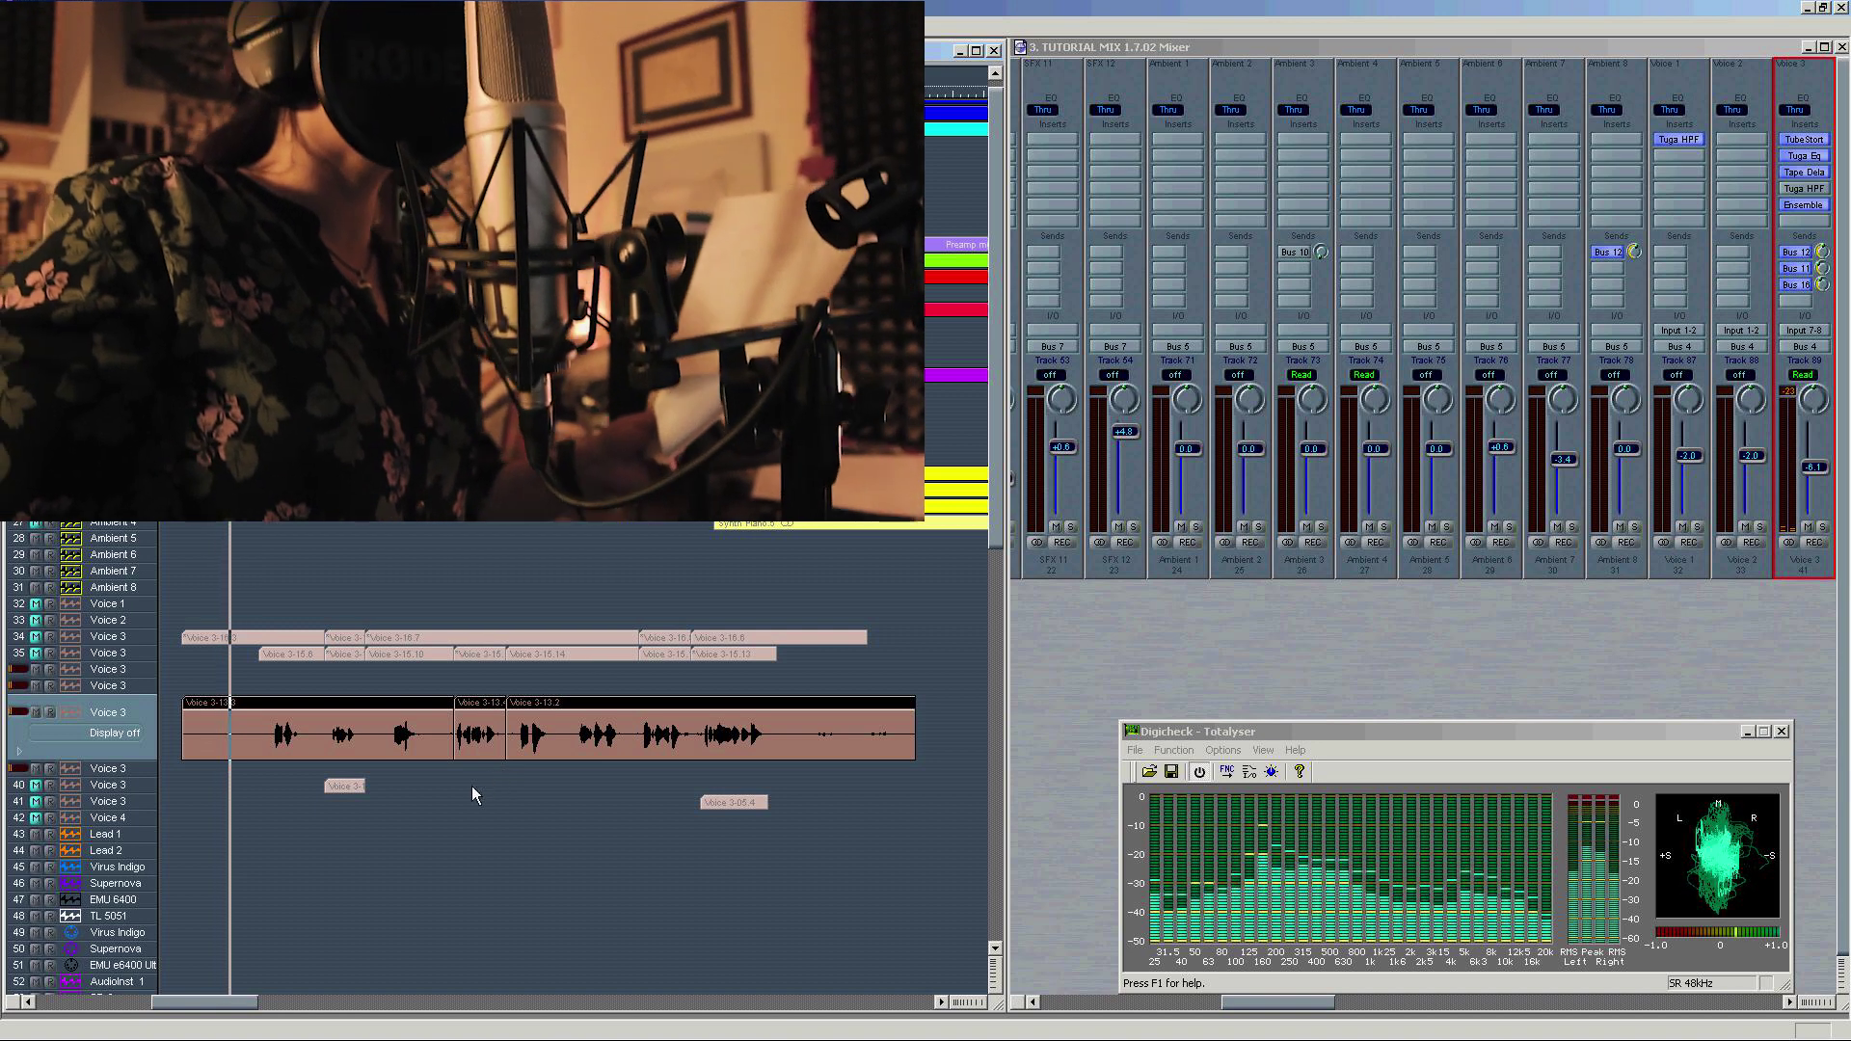
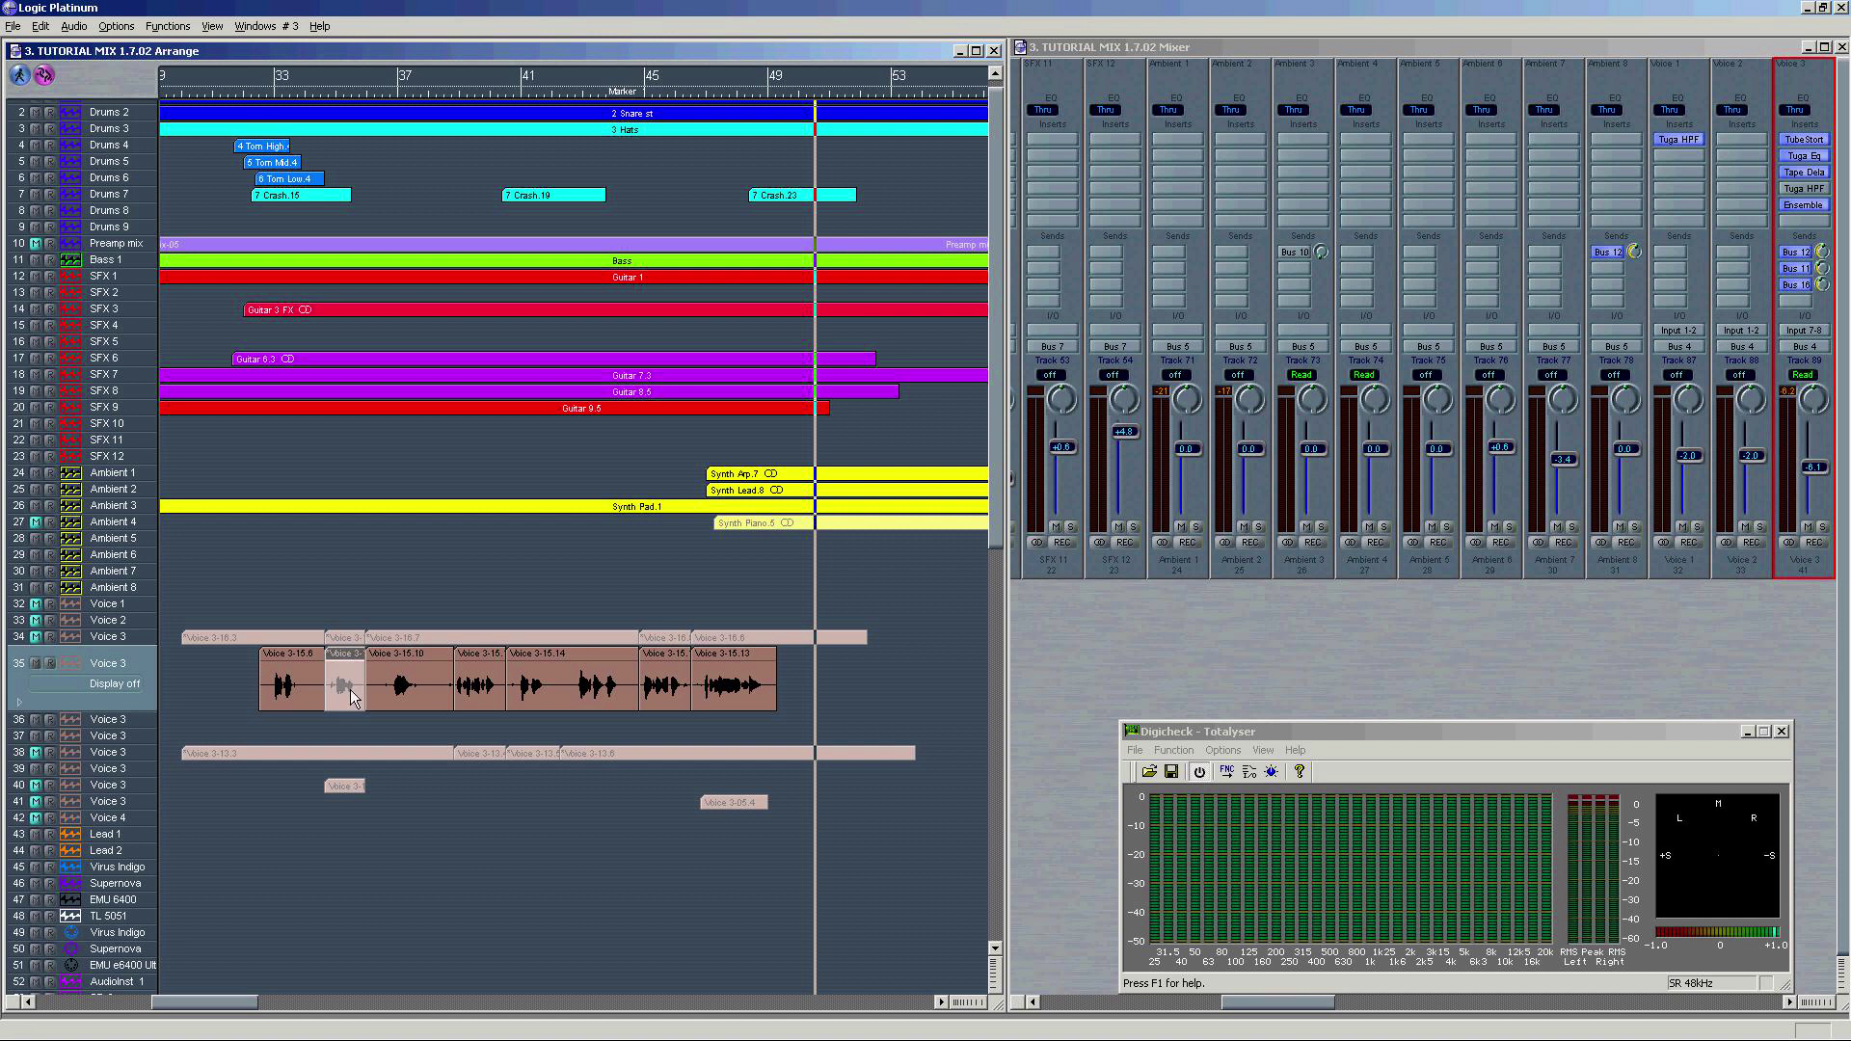
# Step: Play the track 35 phrase around bar 39, mute that region, and activate the matching region on track 38
pyautogui.click(476, 692)
pyautogui.click(460, 93)
pyautogui.press('space')
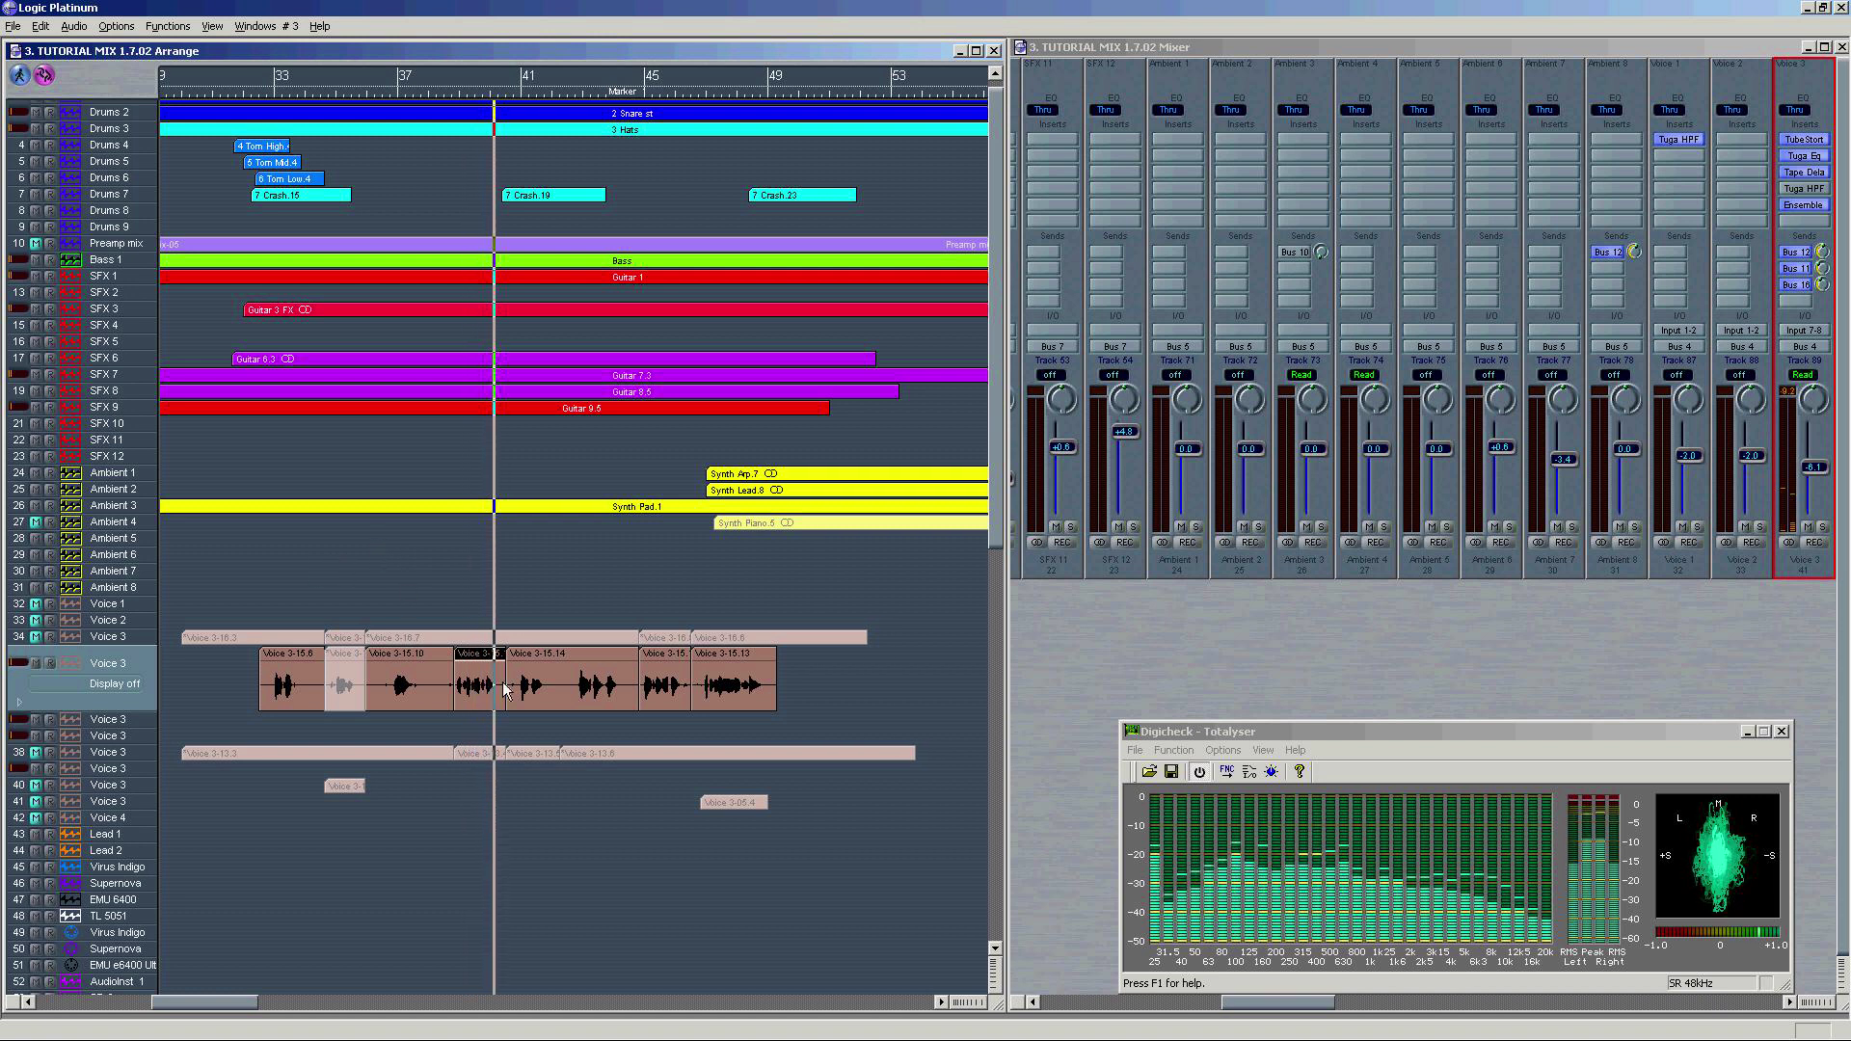
pyautogui.press('space')
pyautogui.click(463, 720)
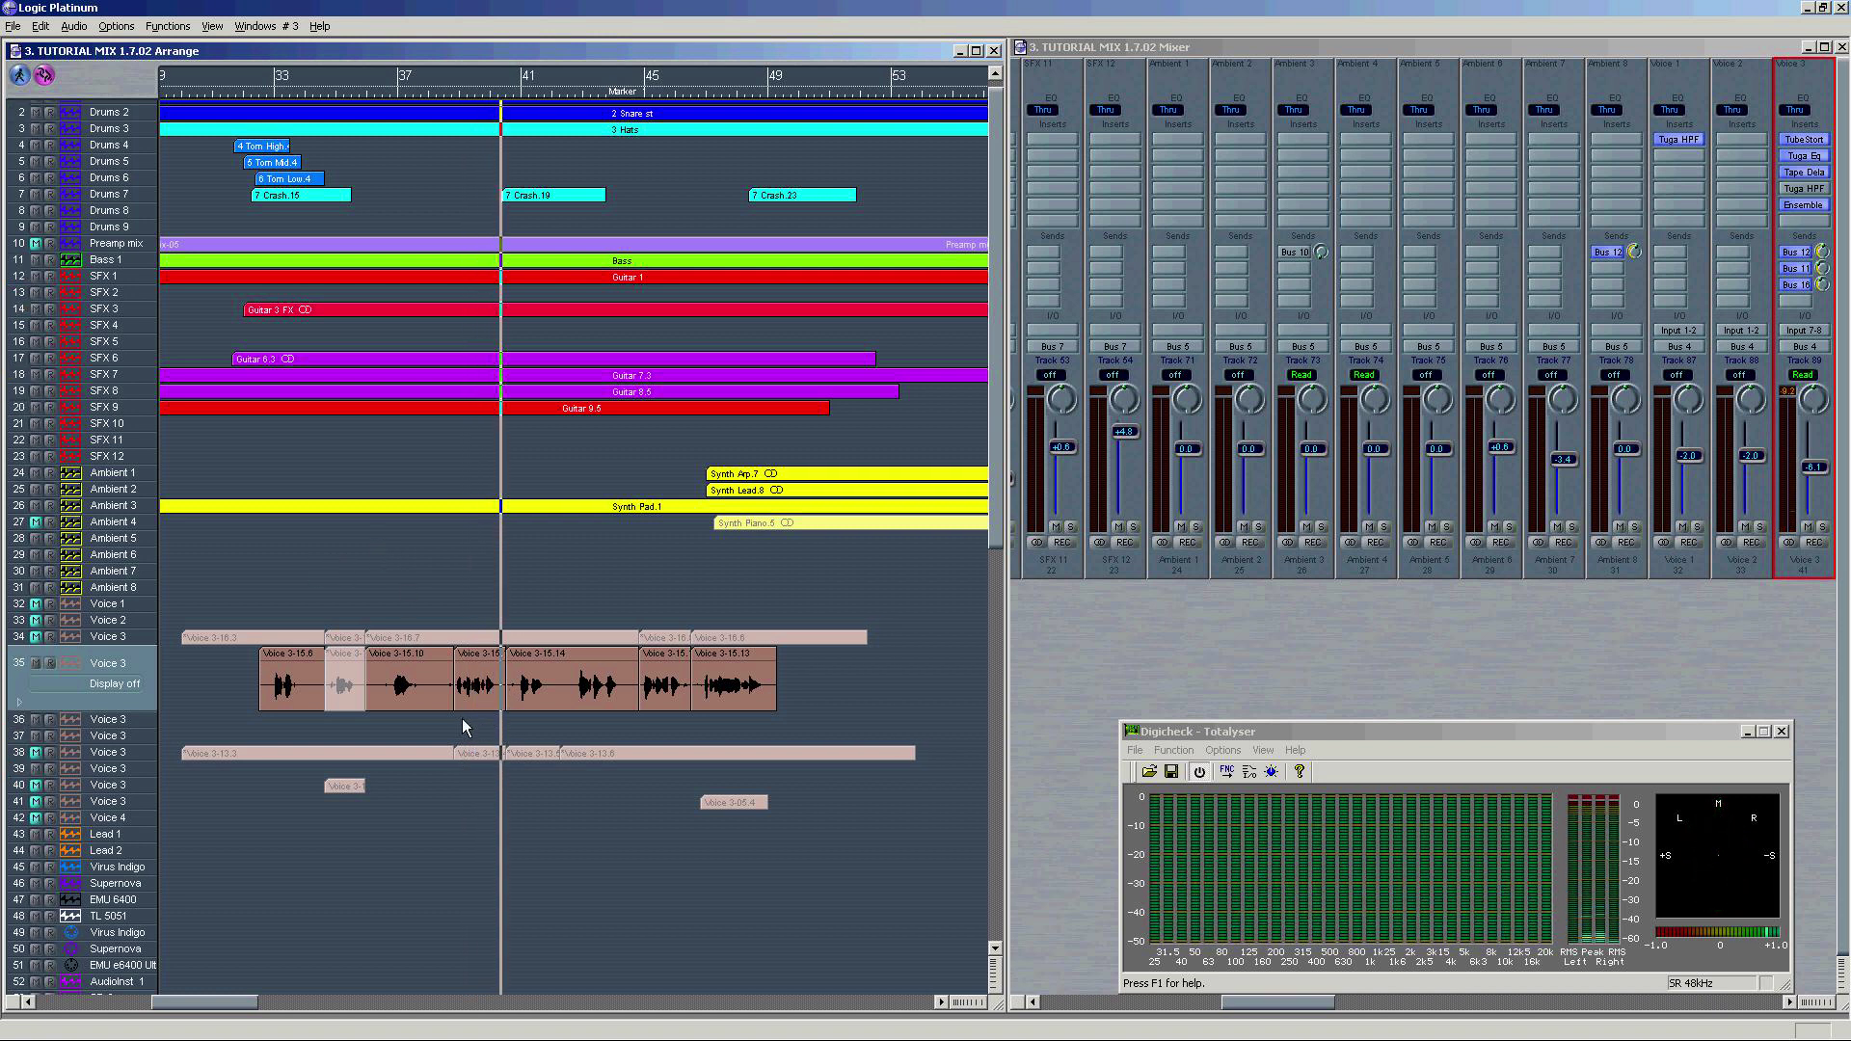
pyautogui.click(476, 754)
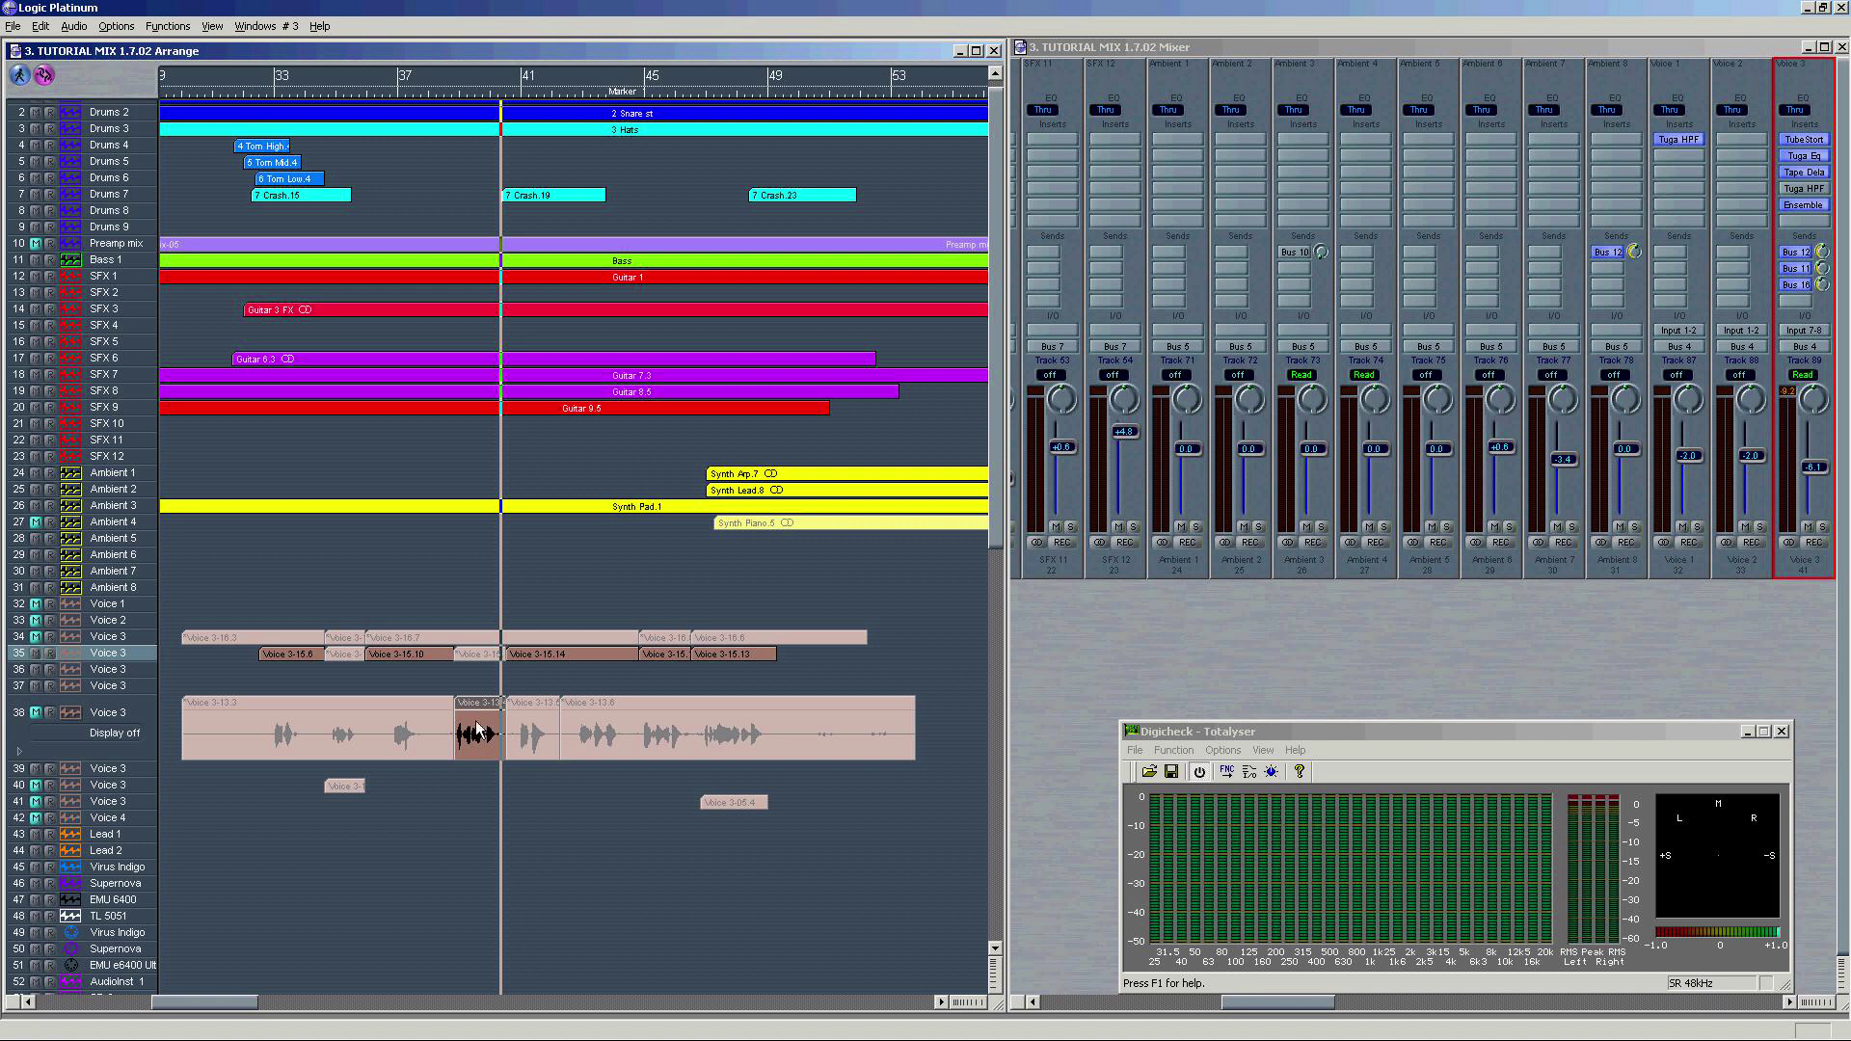
# Step: Play the remaining regions of the Voice 3 take on track 35 through about bar 49
pyautogui.click(555, 661)
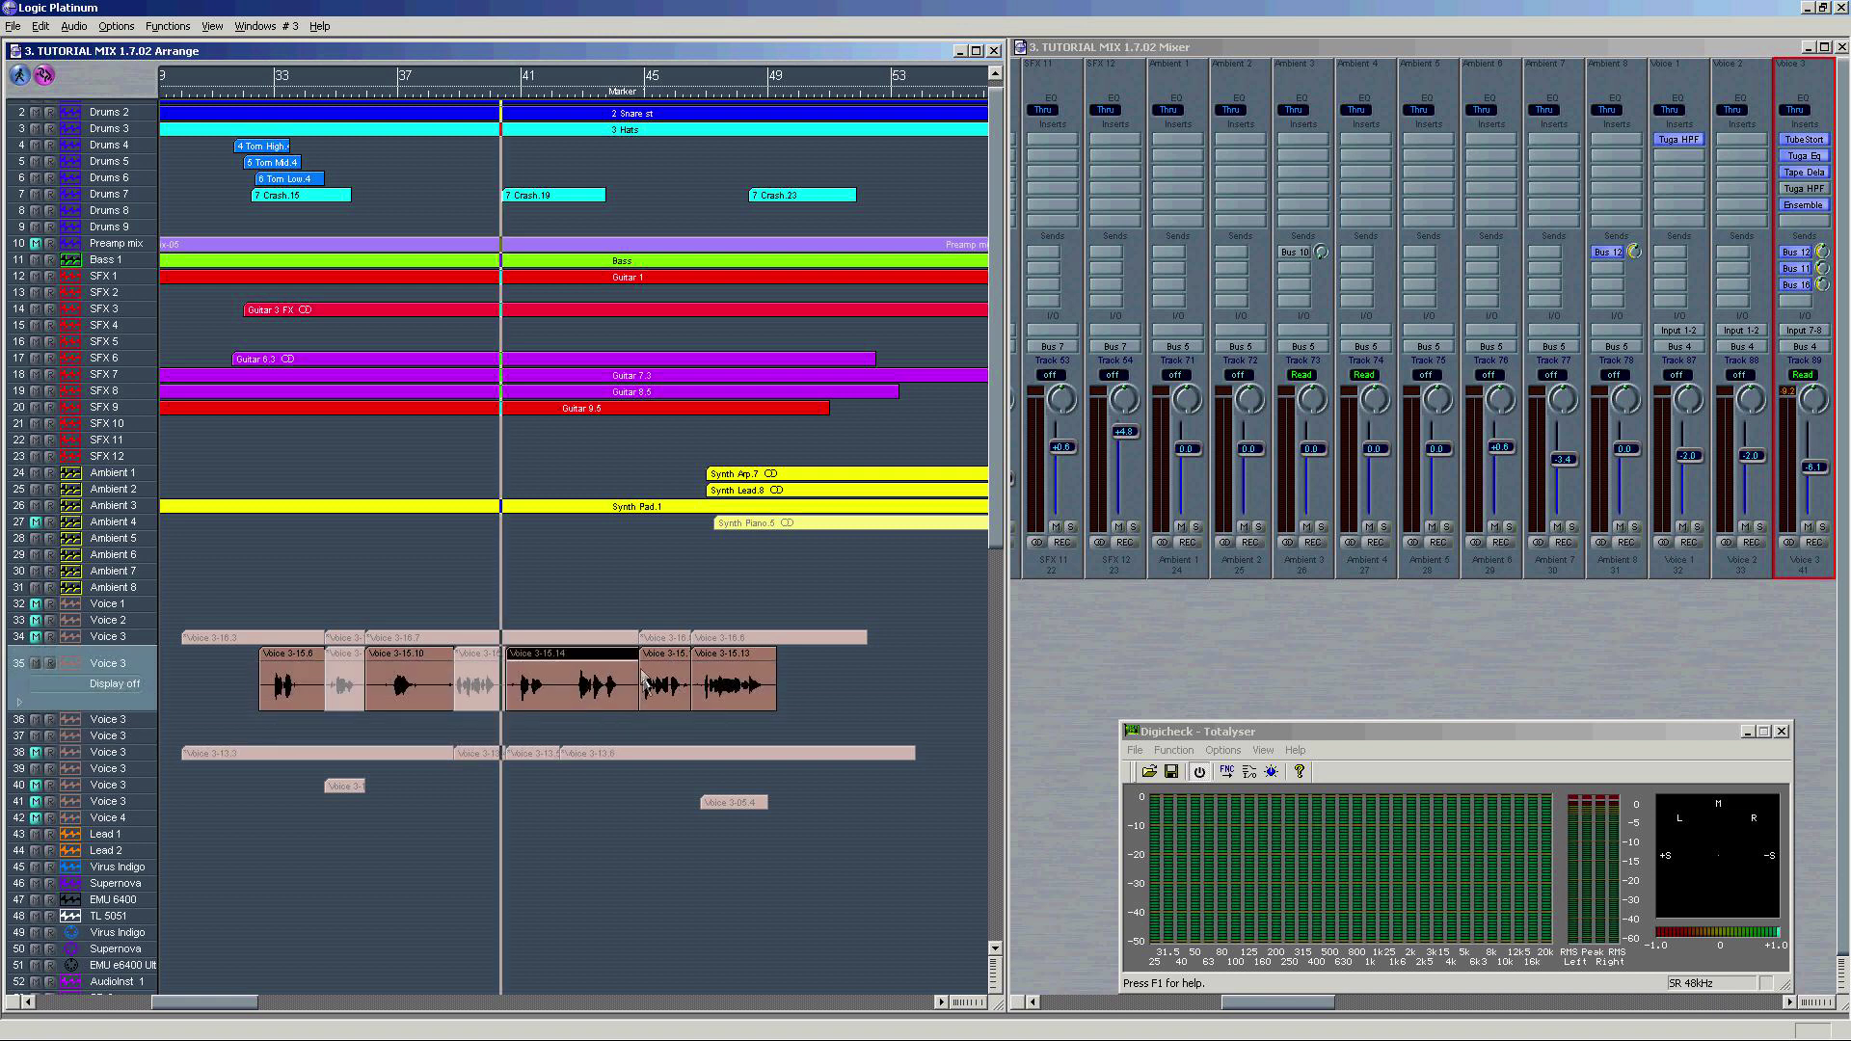
pyautogui.press('space')
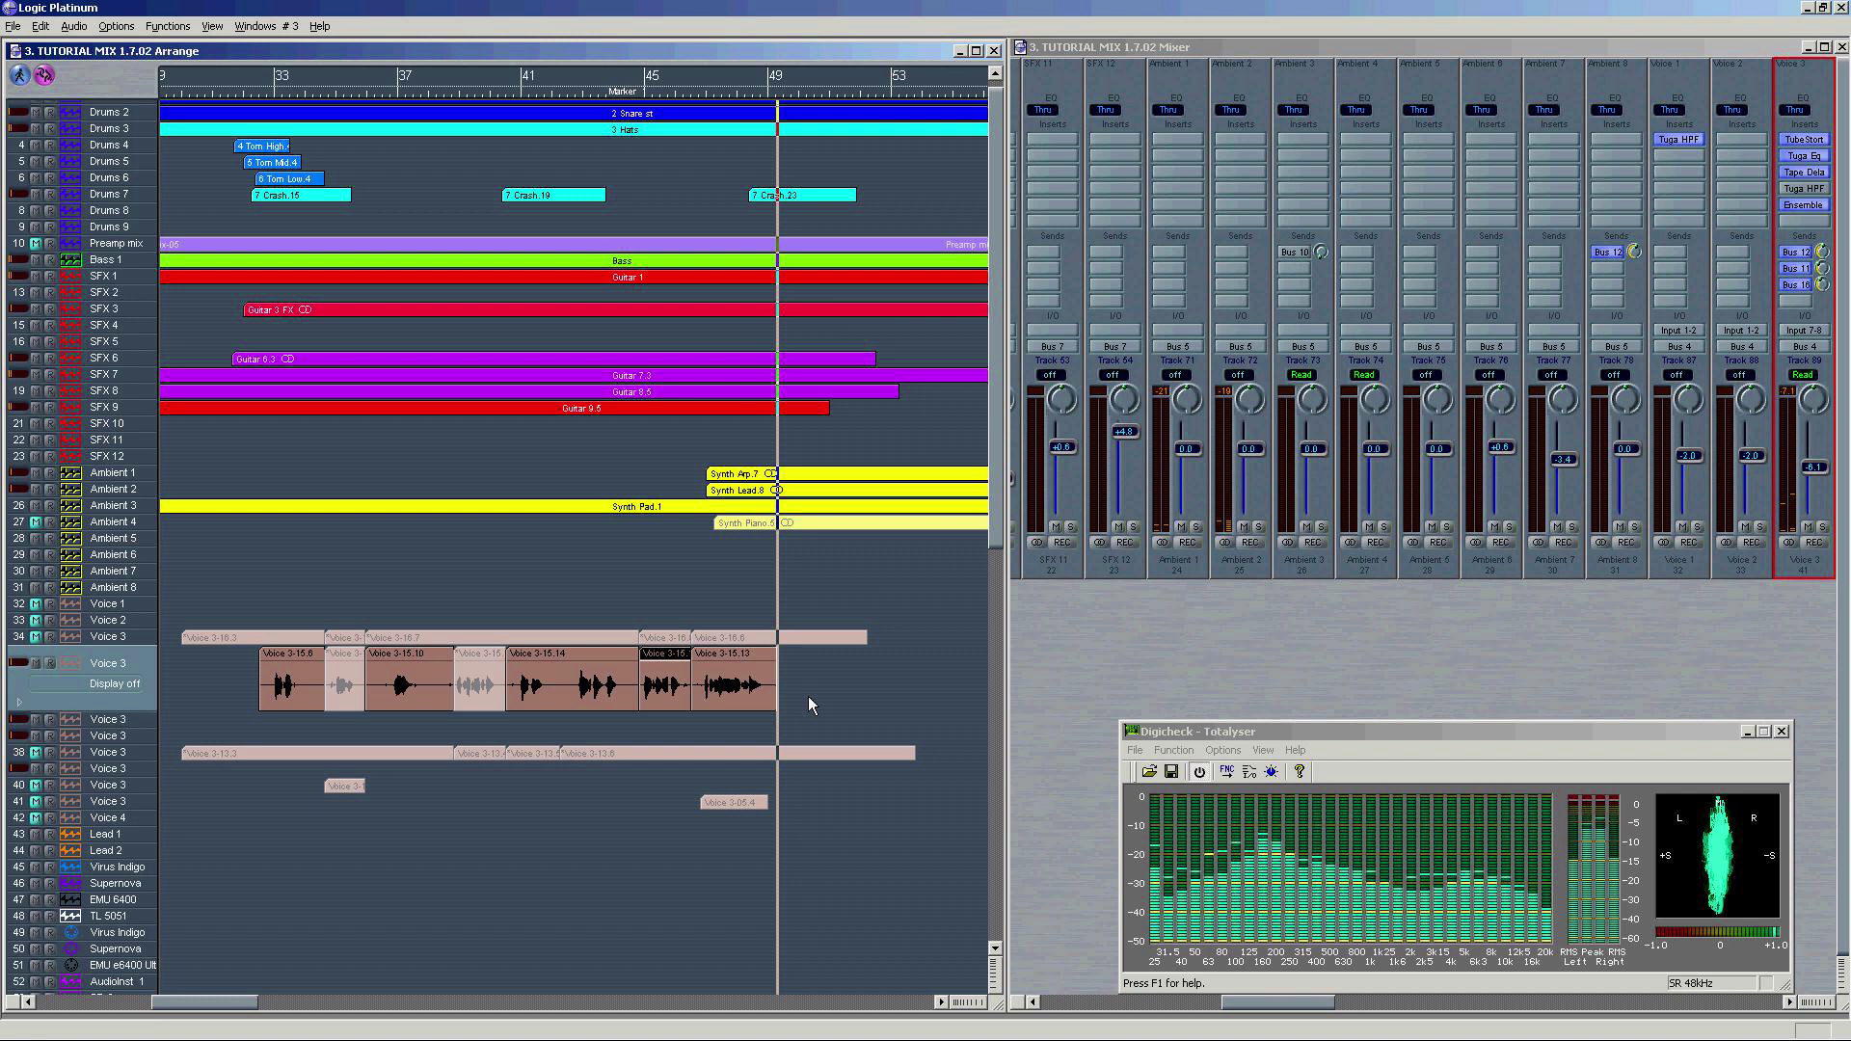
pyautogui.press('space')
# Step: Audition the Voice 3 take on track 34 with track 35 muted, and mute its regions before about bar 45
pyautogui.click(116, 643)
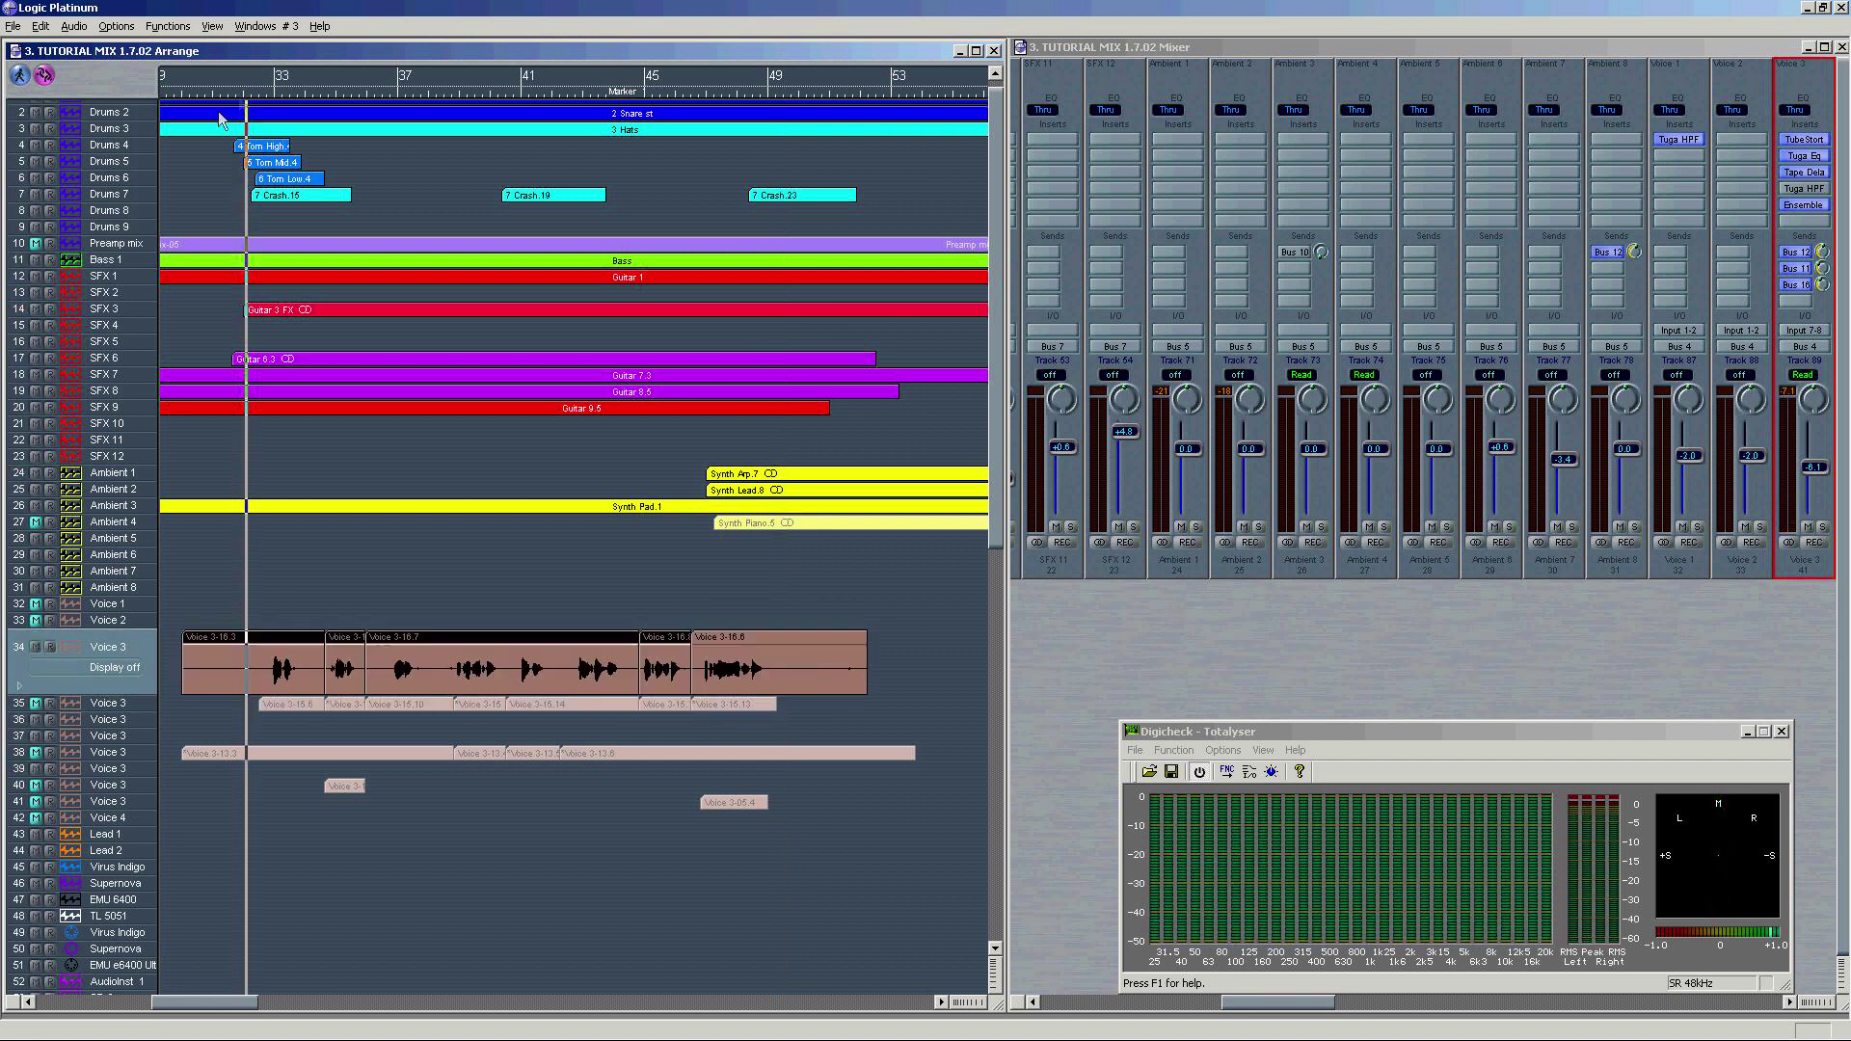
pyautogui.press('space')
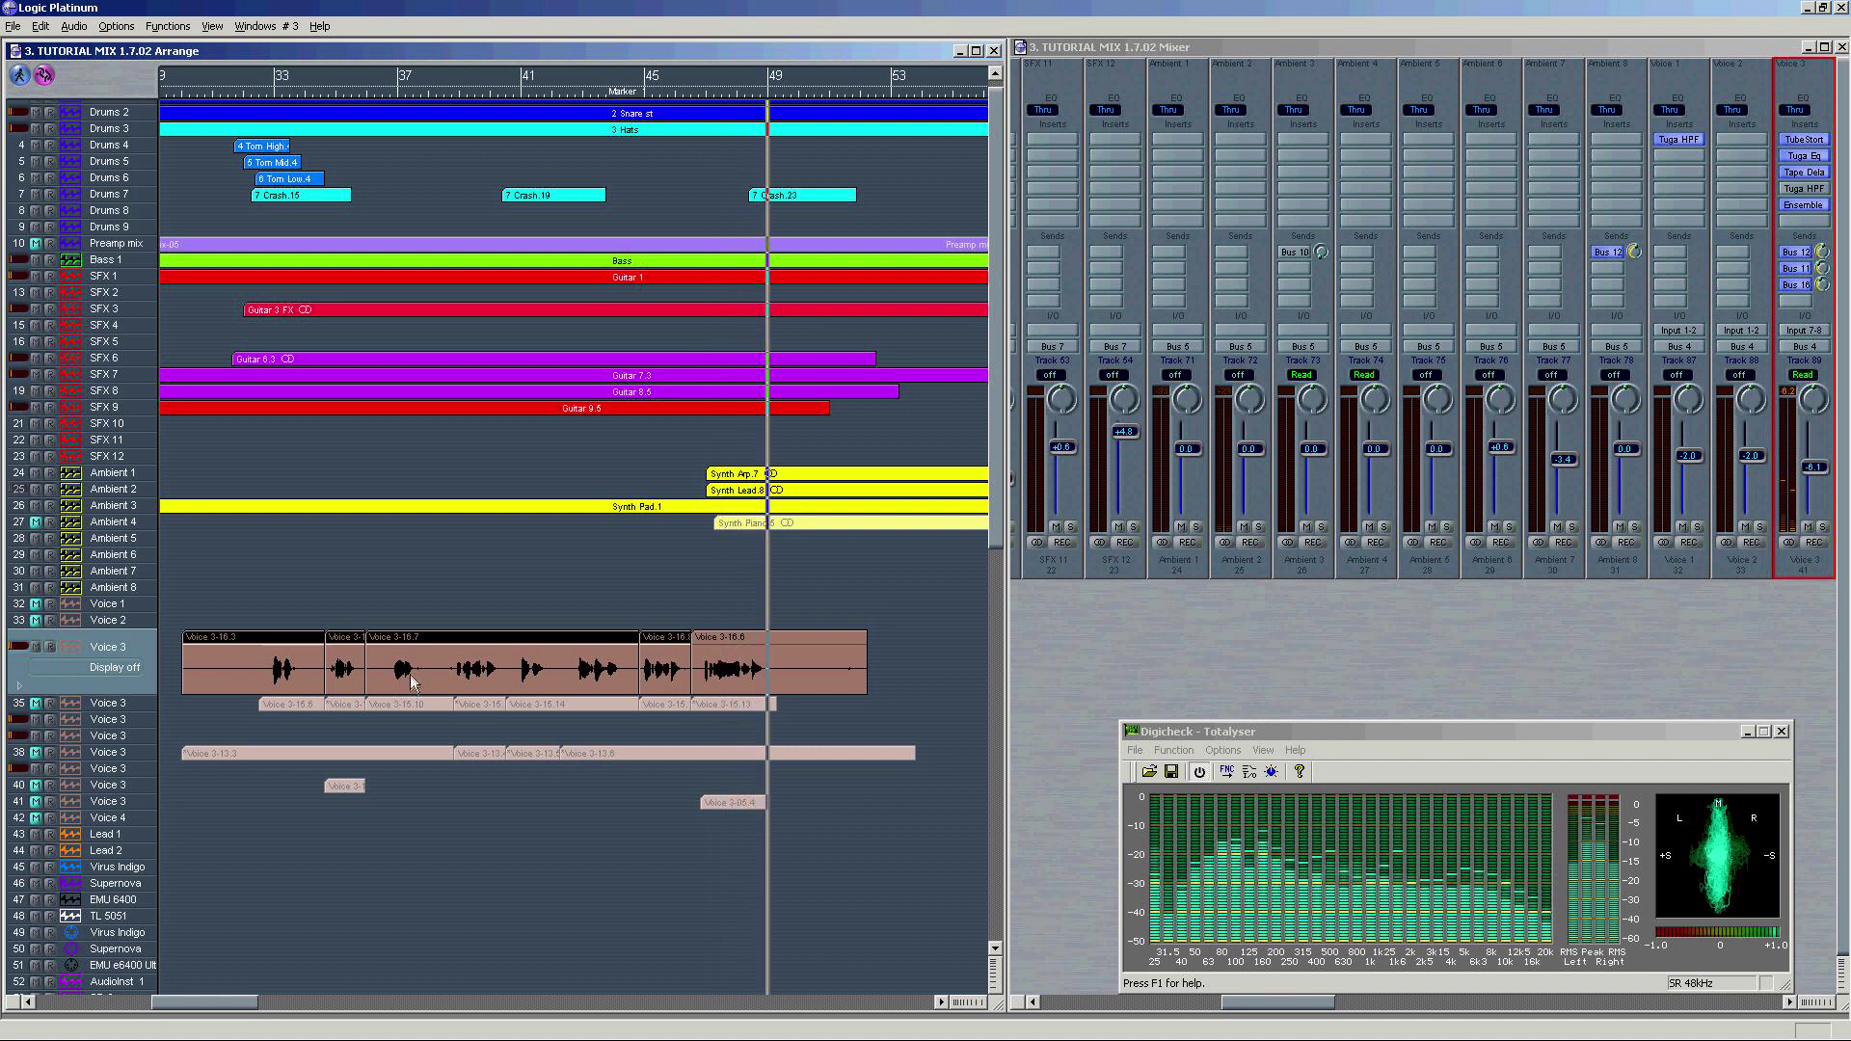
pyautogui.click(538, 555)
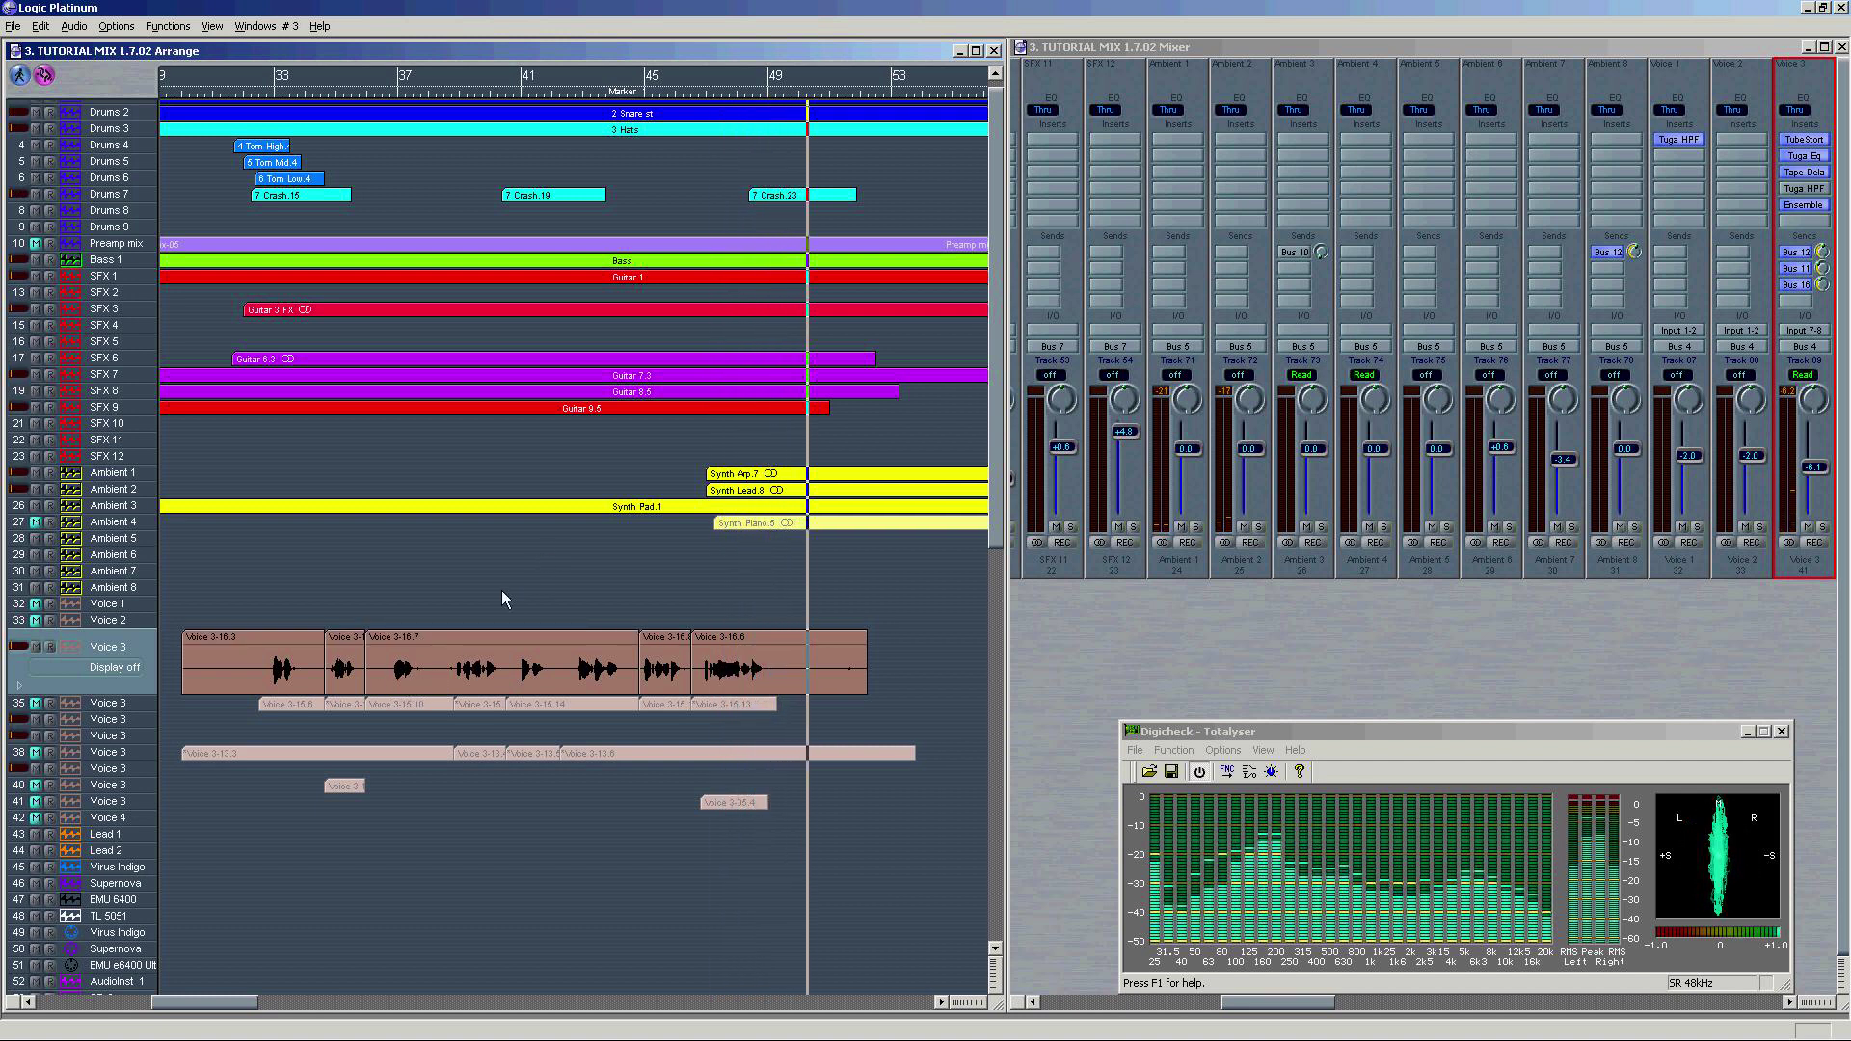
pyautogui.moveTo(256, 575); pyautogui.dragTo(578, 652)
pyautogui.press('m')
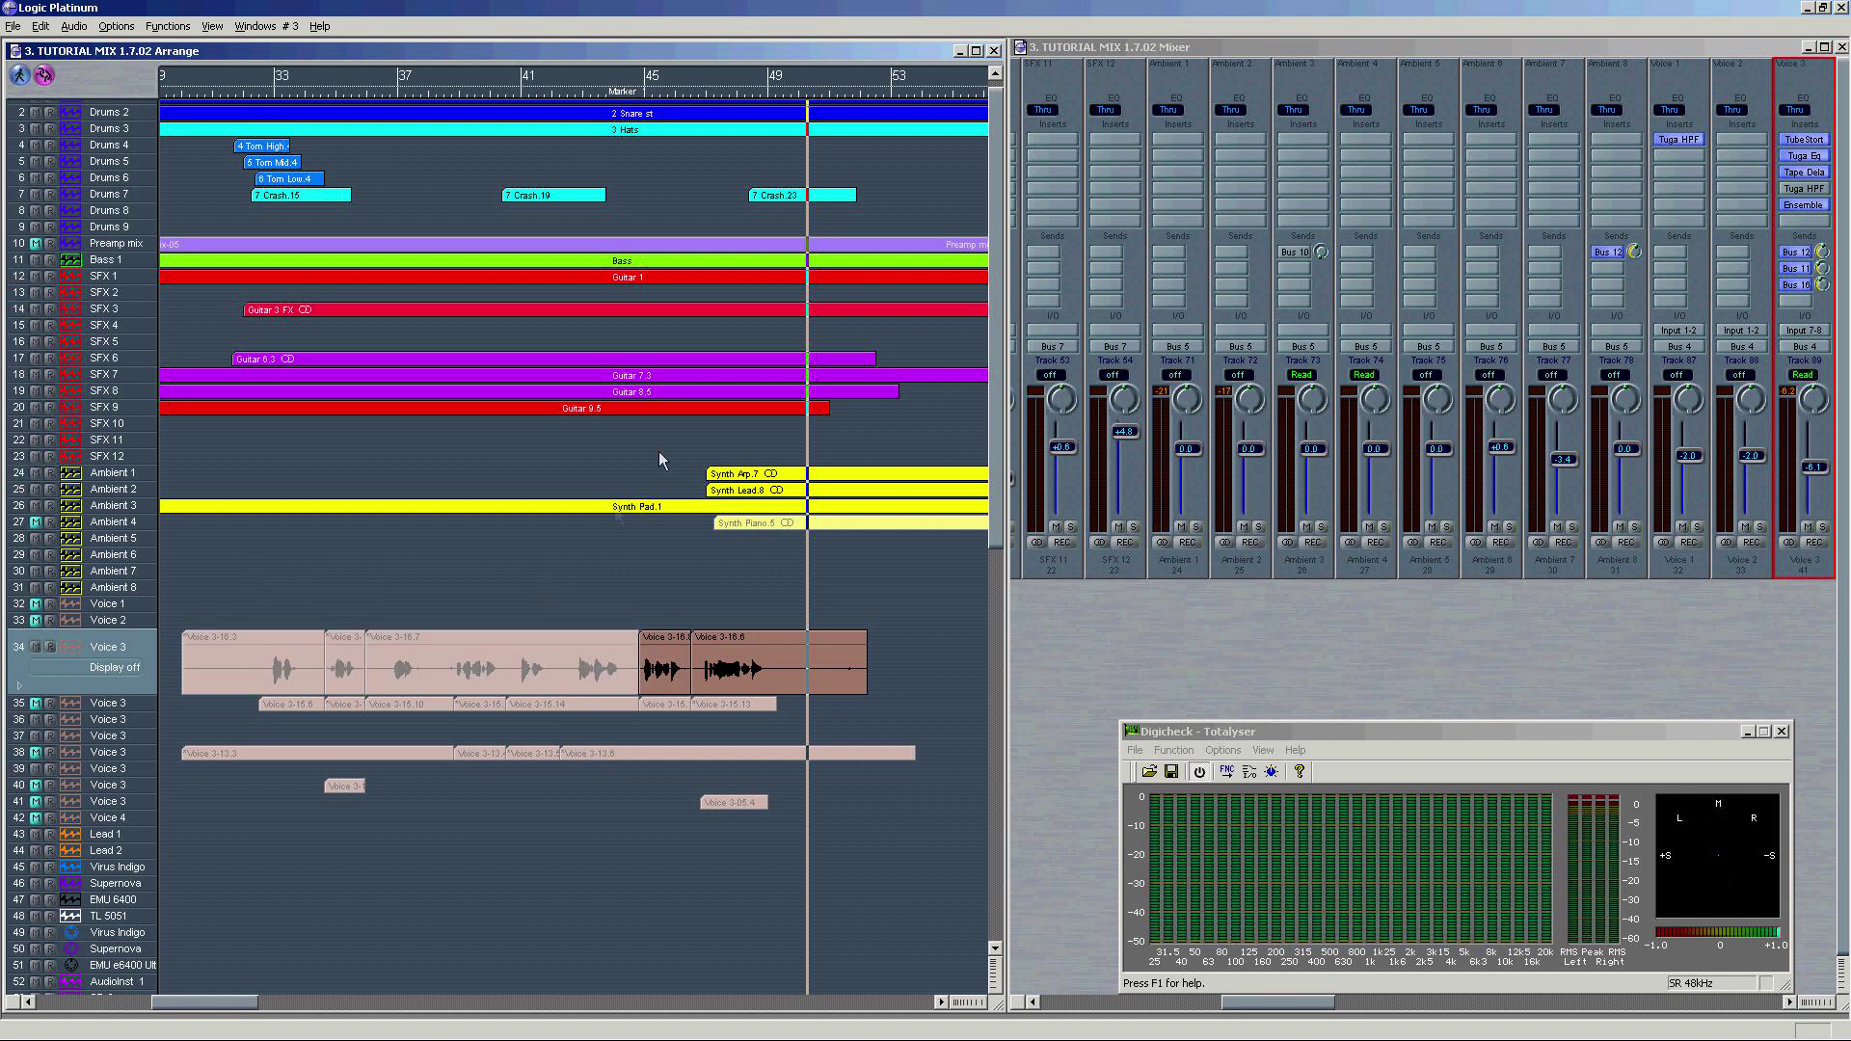
# Step: Unmute the comped Voice 3 take on track 35, mute the track 34 region at bar 45, and play from there
pyautogui.press('space')
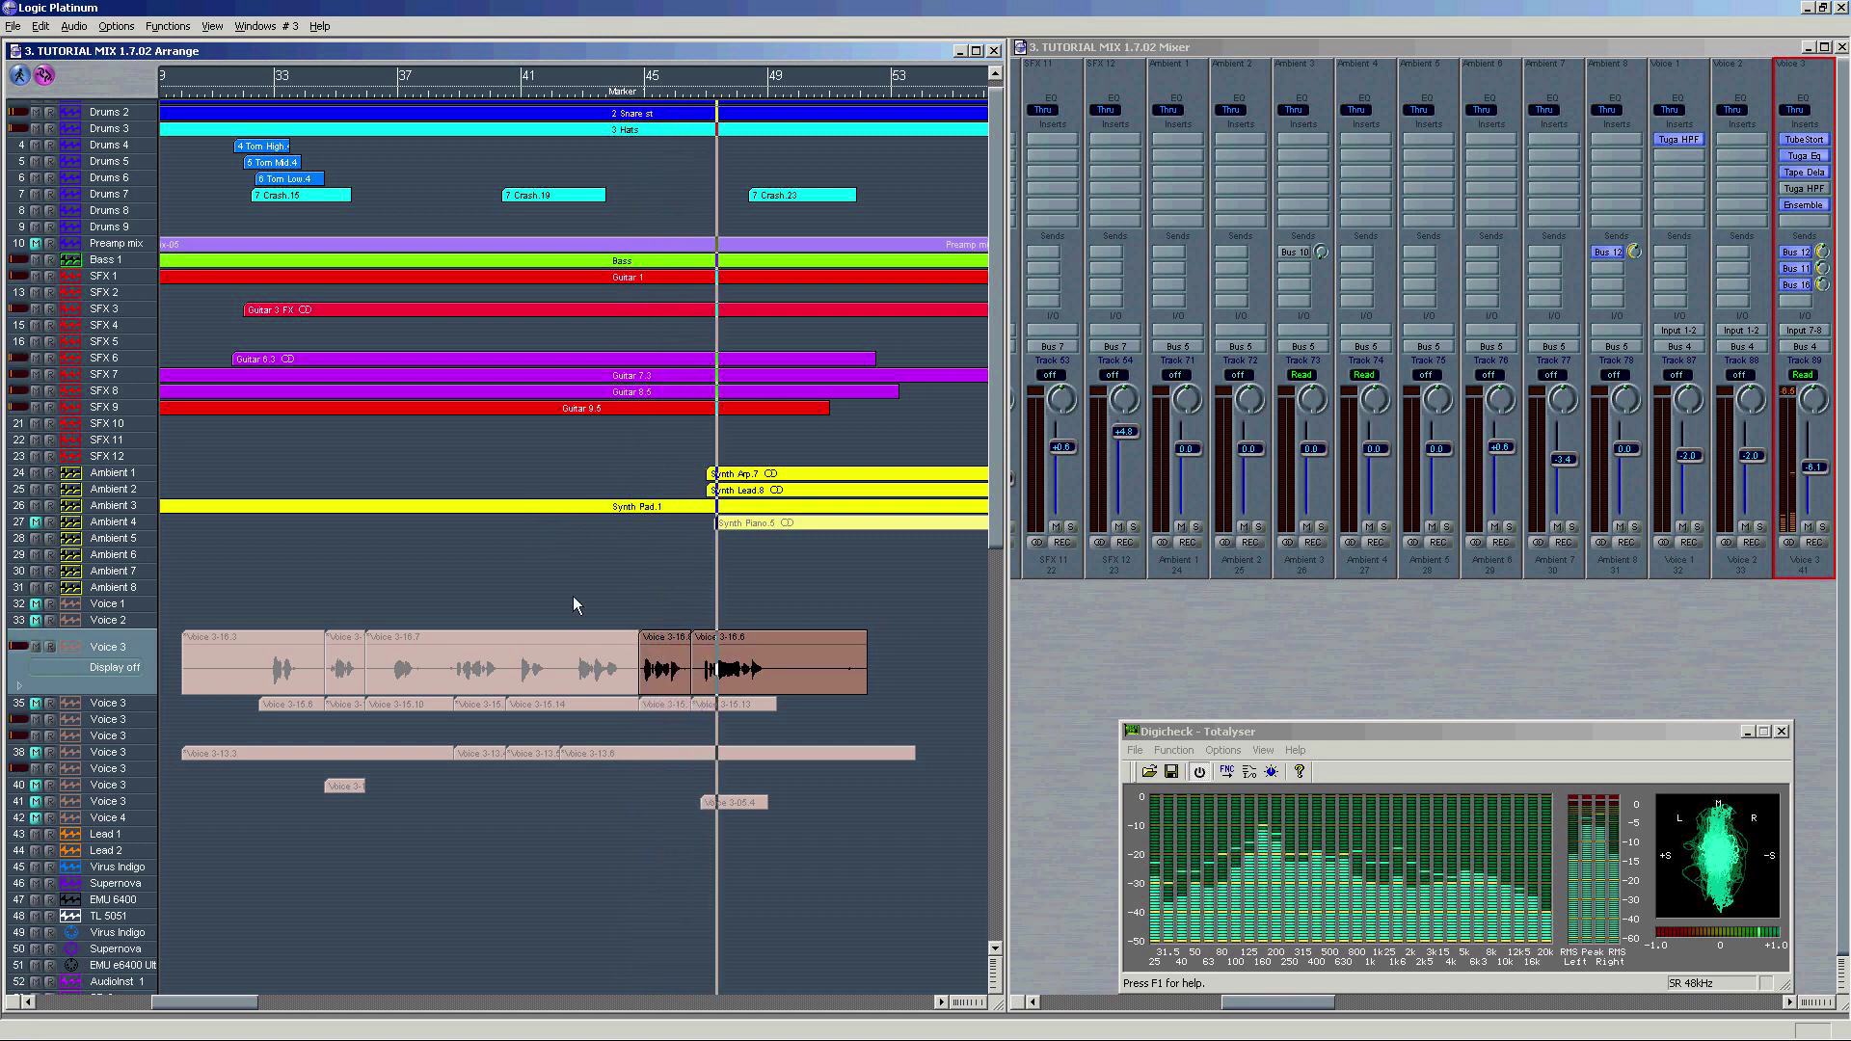
pyautogui.click(37, 703)
pyautogui.click(661, 703)
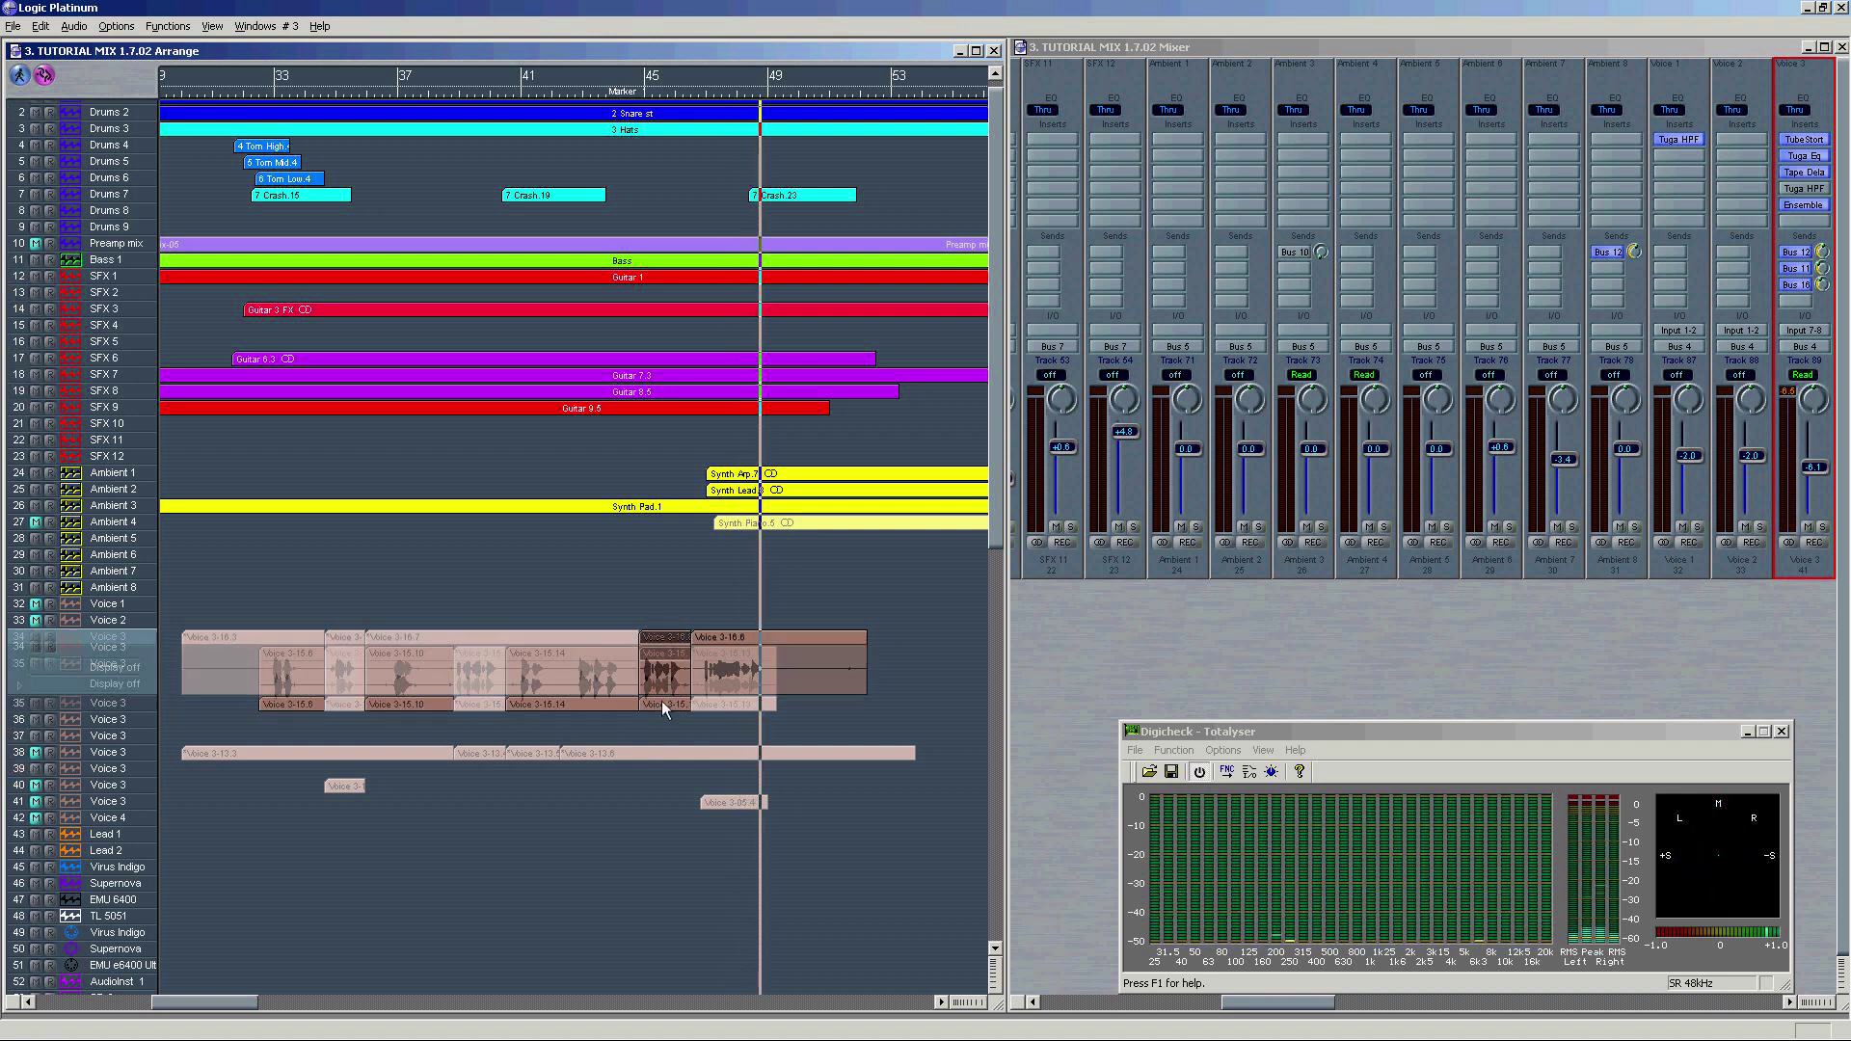
pyautogui.click(661, 642)
pyautogui.click(643, 96)
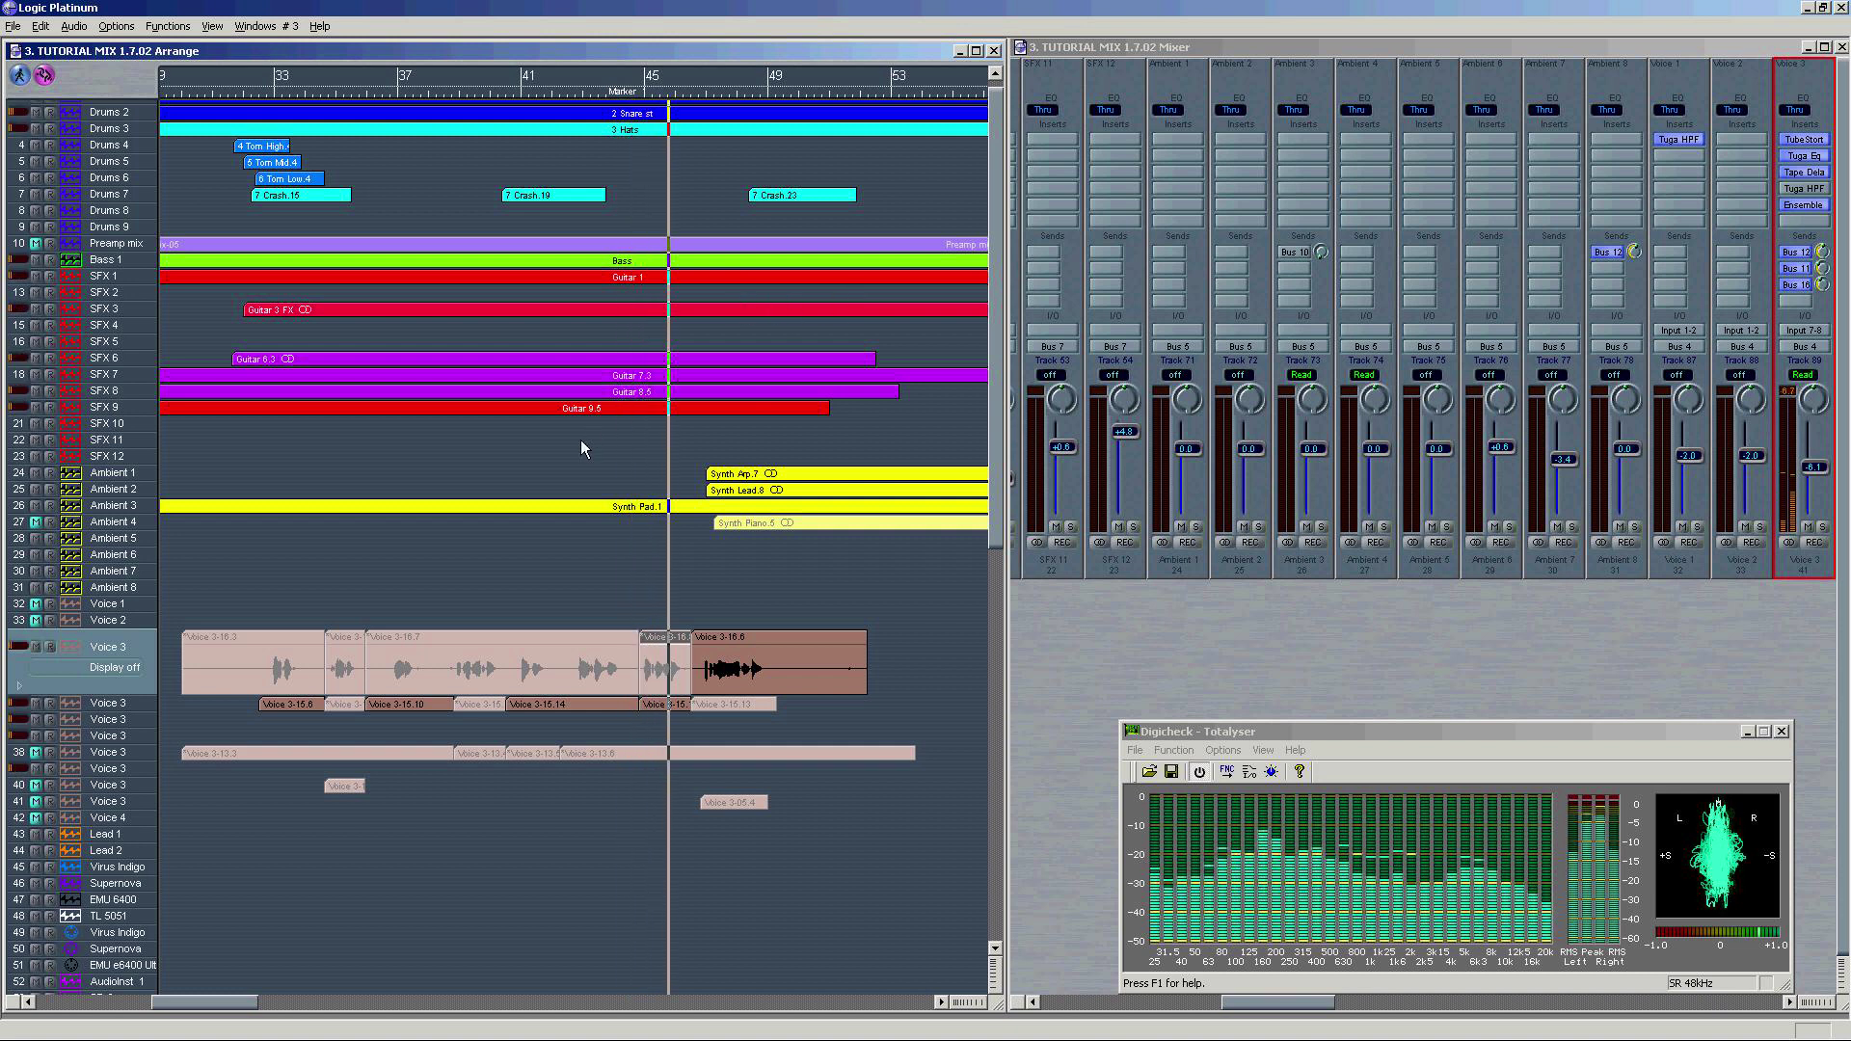
pyautogui.press('space')
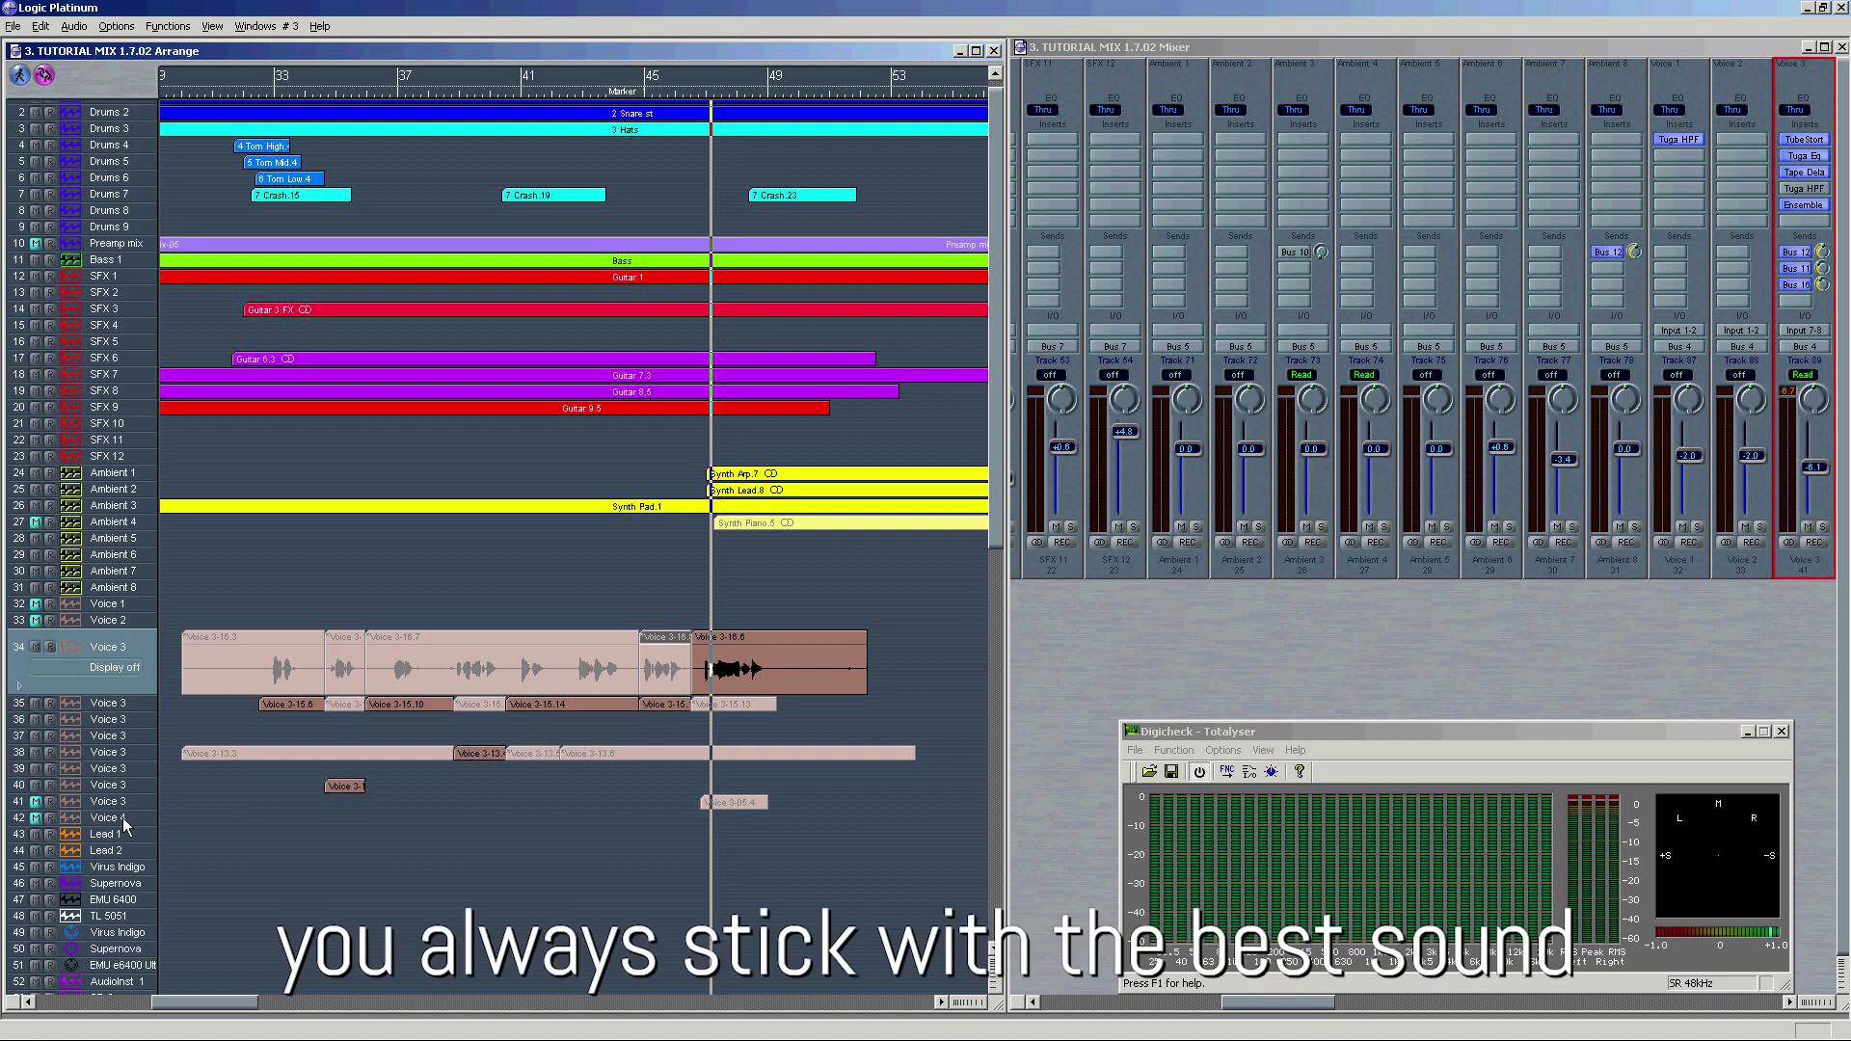
pyautogui.click(739, 802)
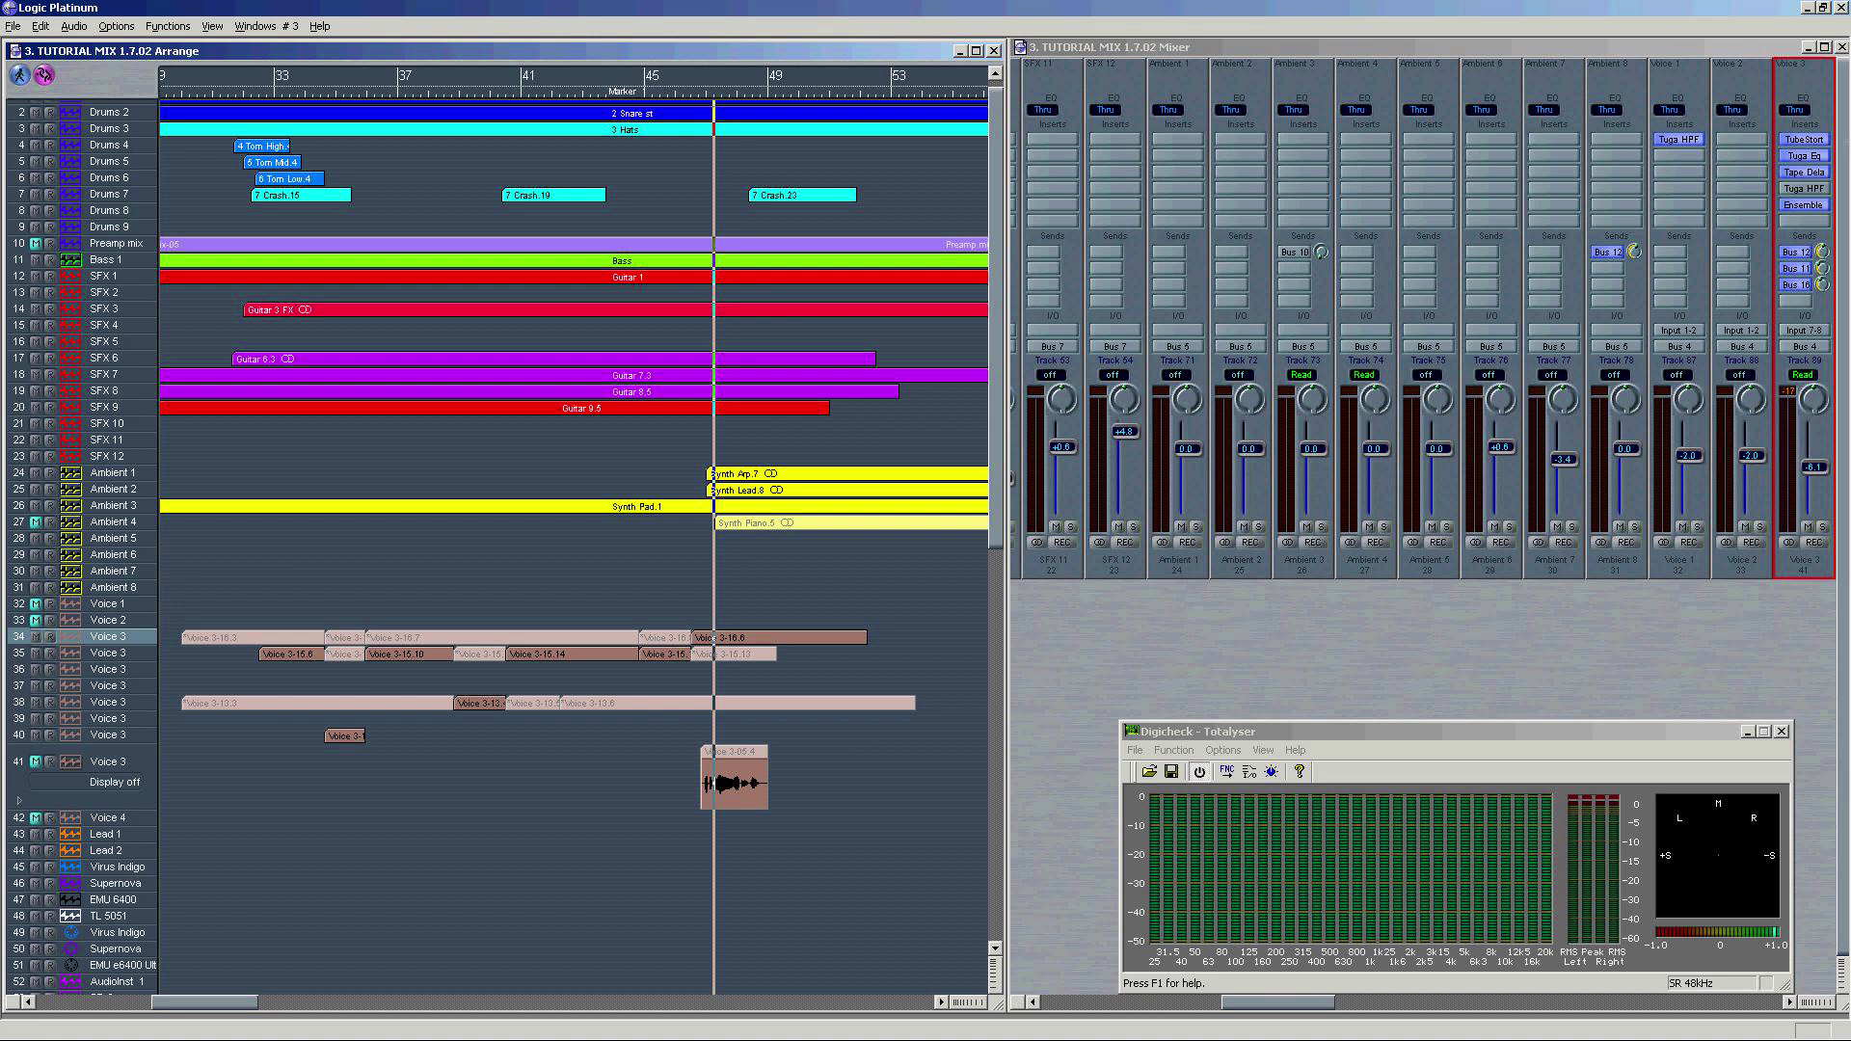
# Step: Open TubeStortion on Voice 3, cycle bars 33 to about 53, bypass the channel's inserts and sends, and play it soloed
pyautogui.doubleClick(1795, 142)
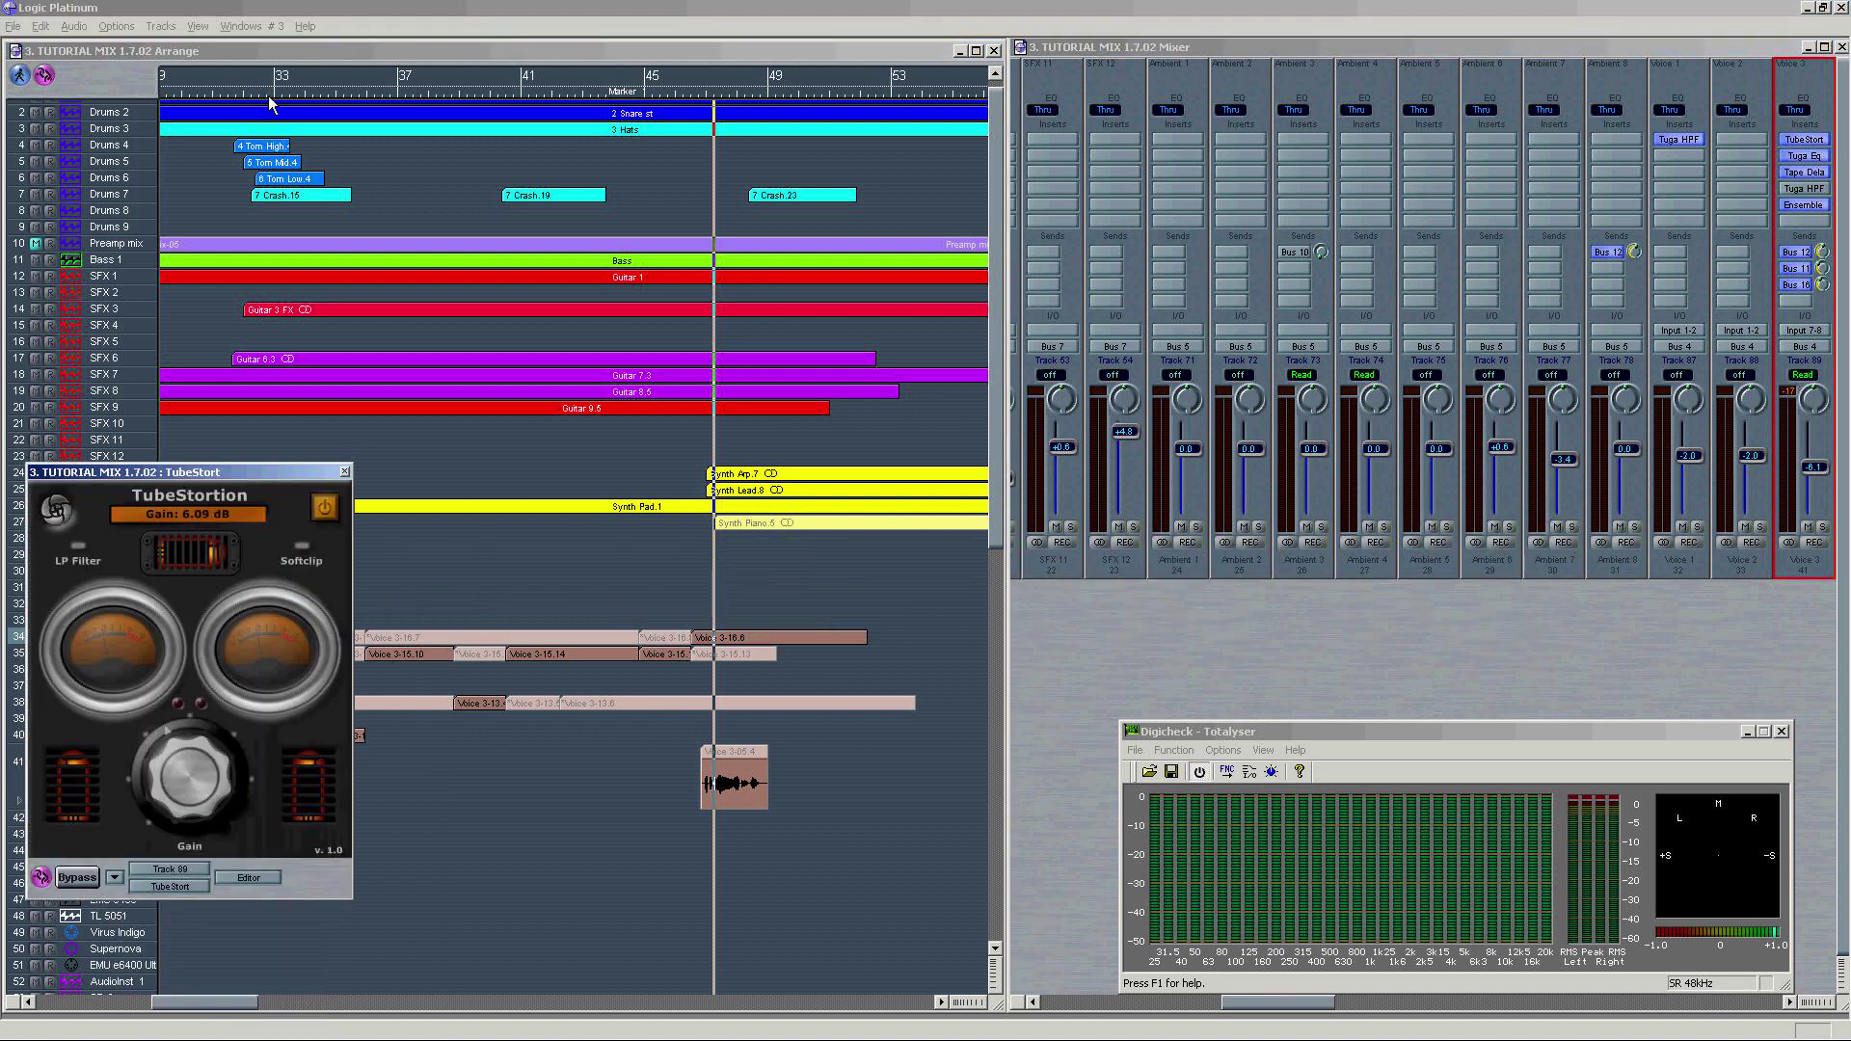
pyautogui.moveTo(270, 72); pyautogui.dragTo(538, 98)
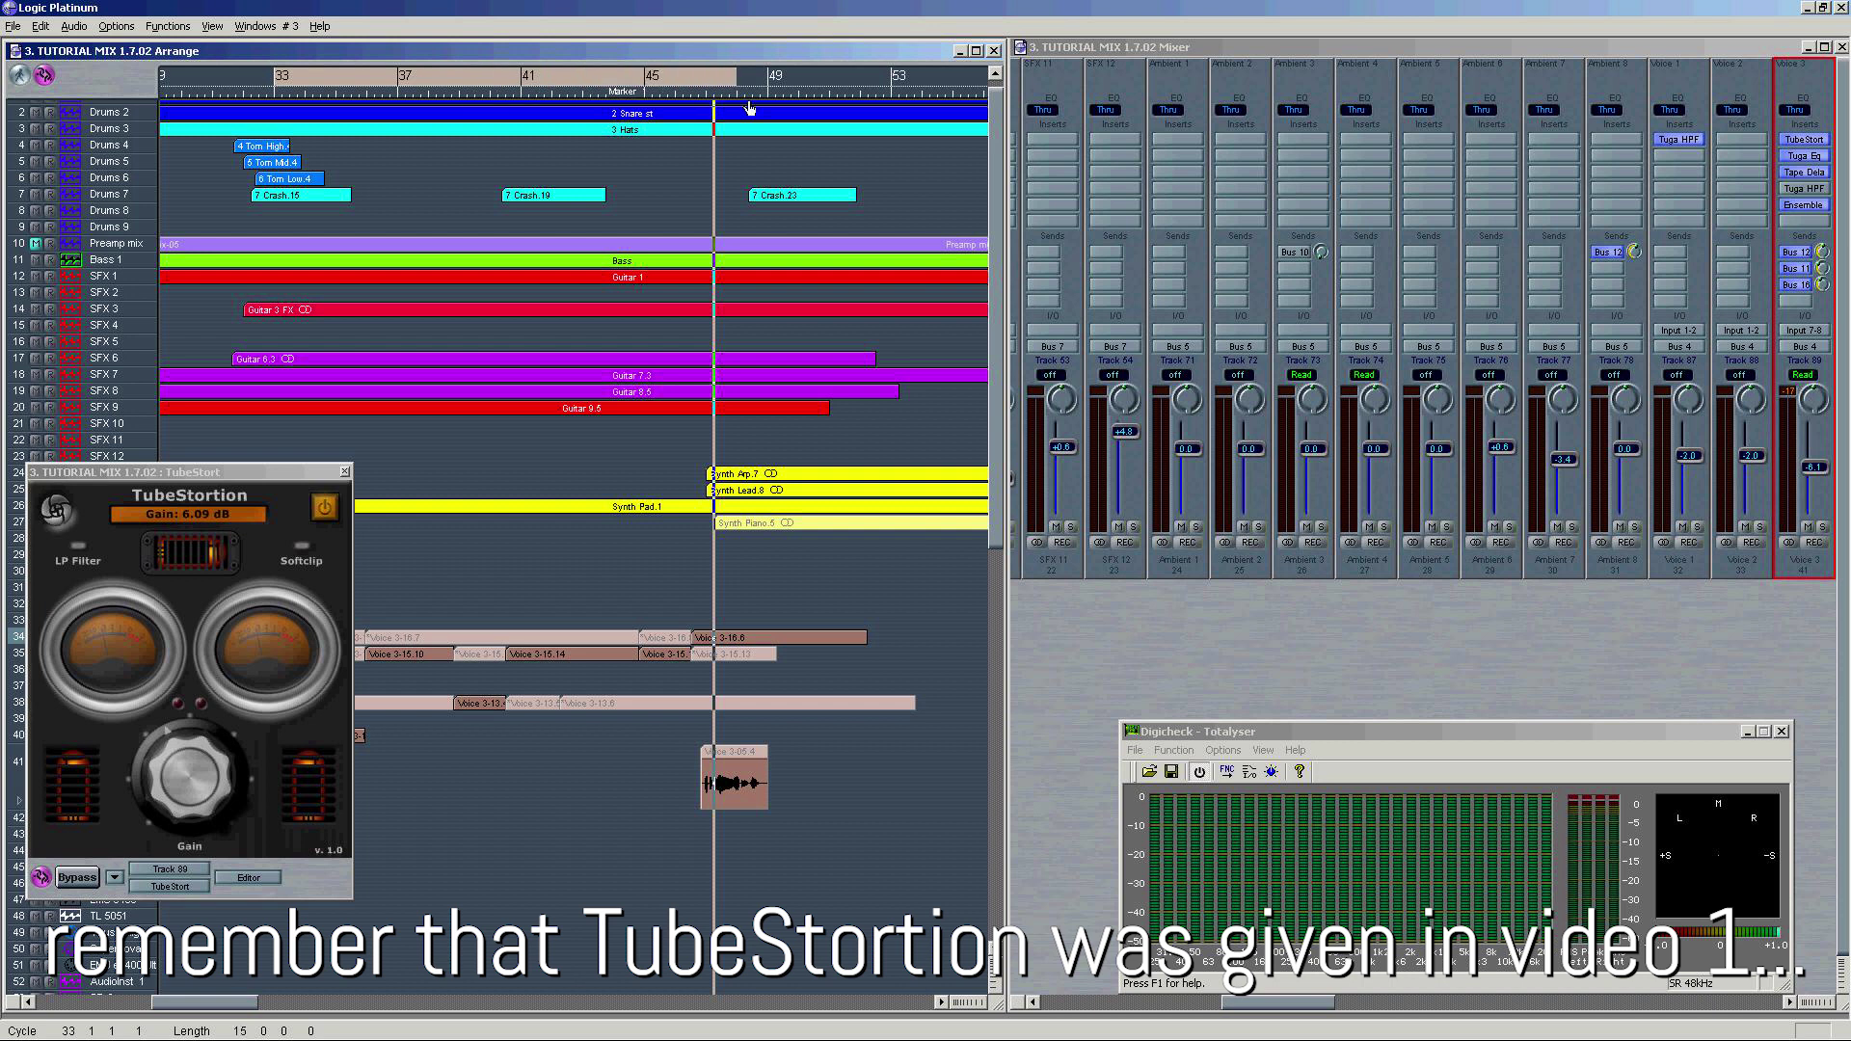
pyautogui.moveTo(861, 114); pyautogui.dragTo(891, 114)
pyautogui.click(1814, 204)
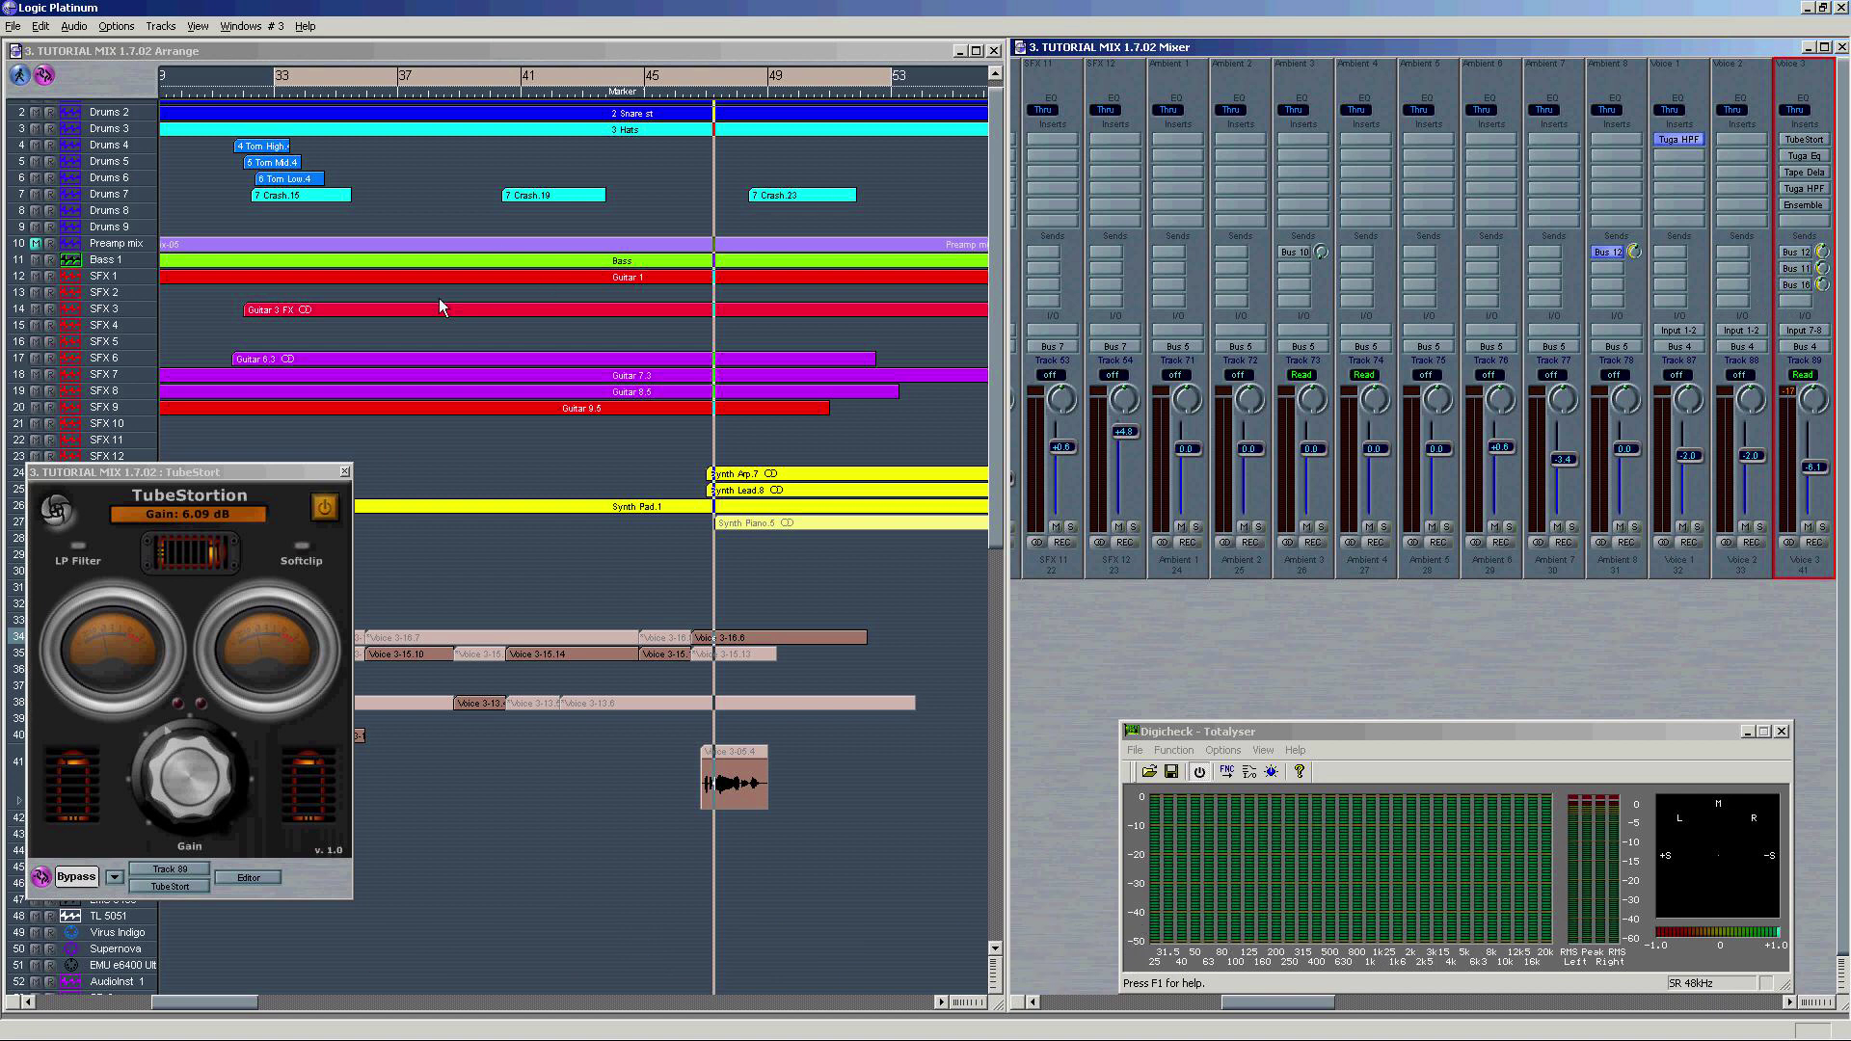
pyautogui.press('space')
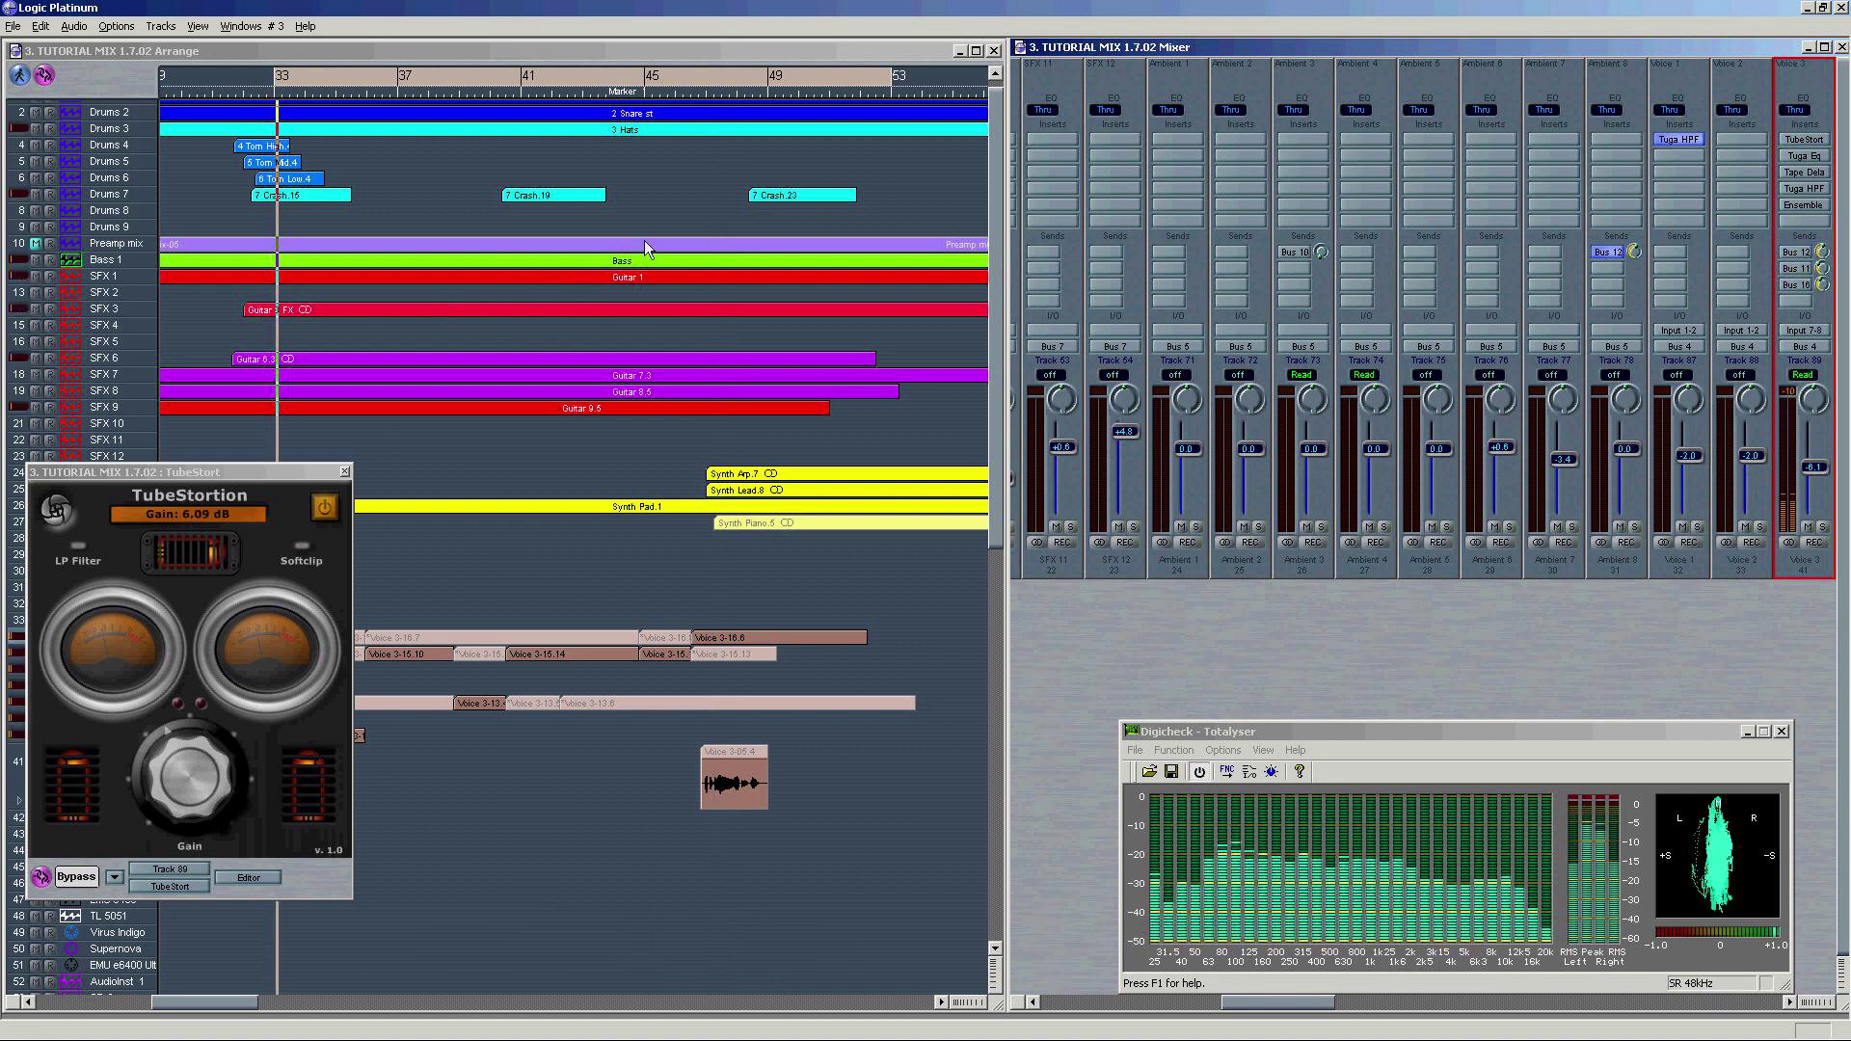
pyautogui.click(1822, 526)
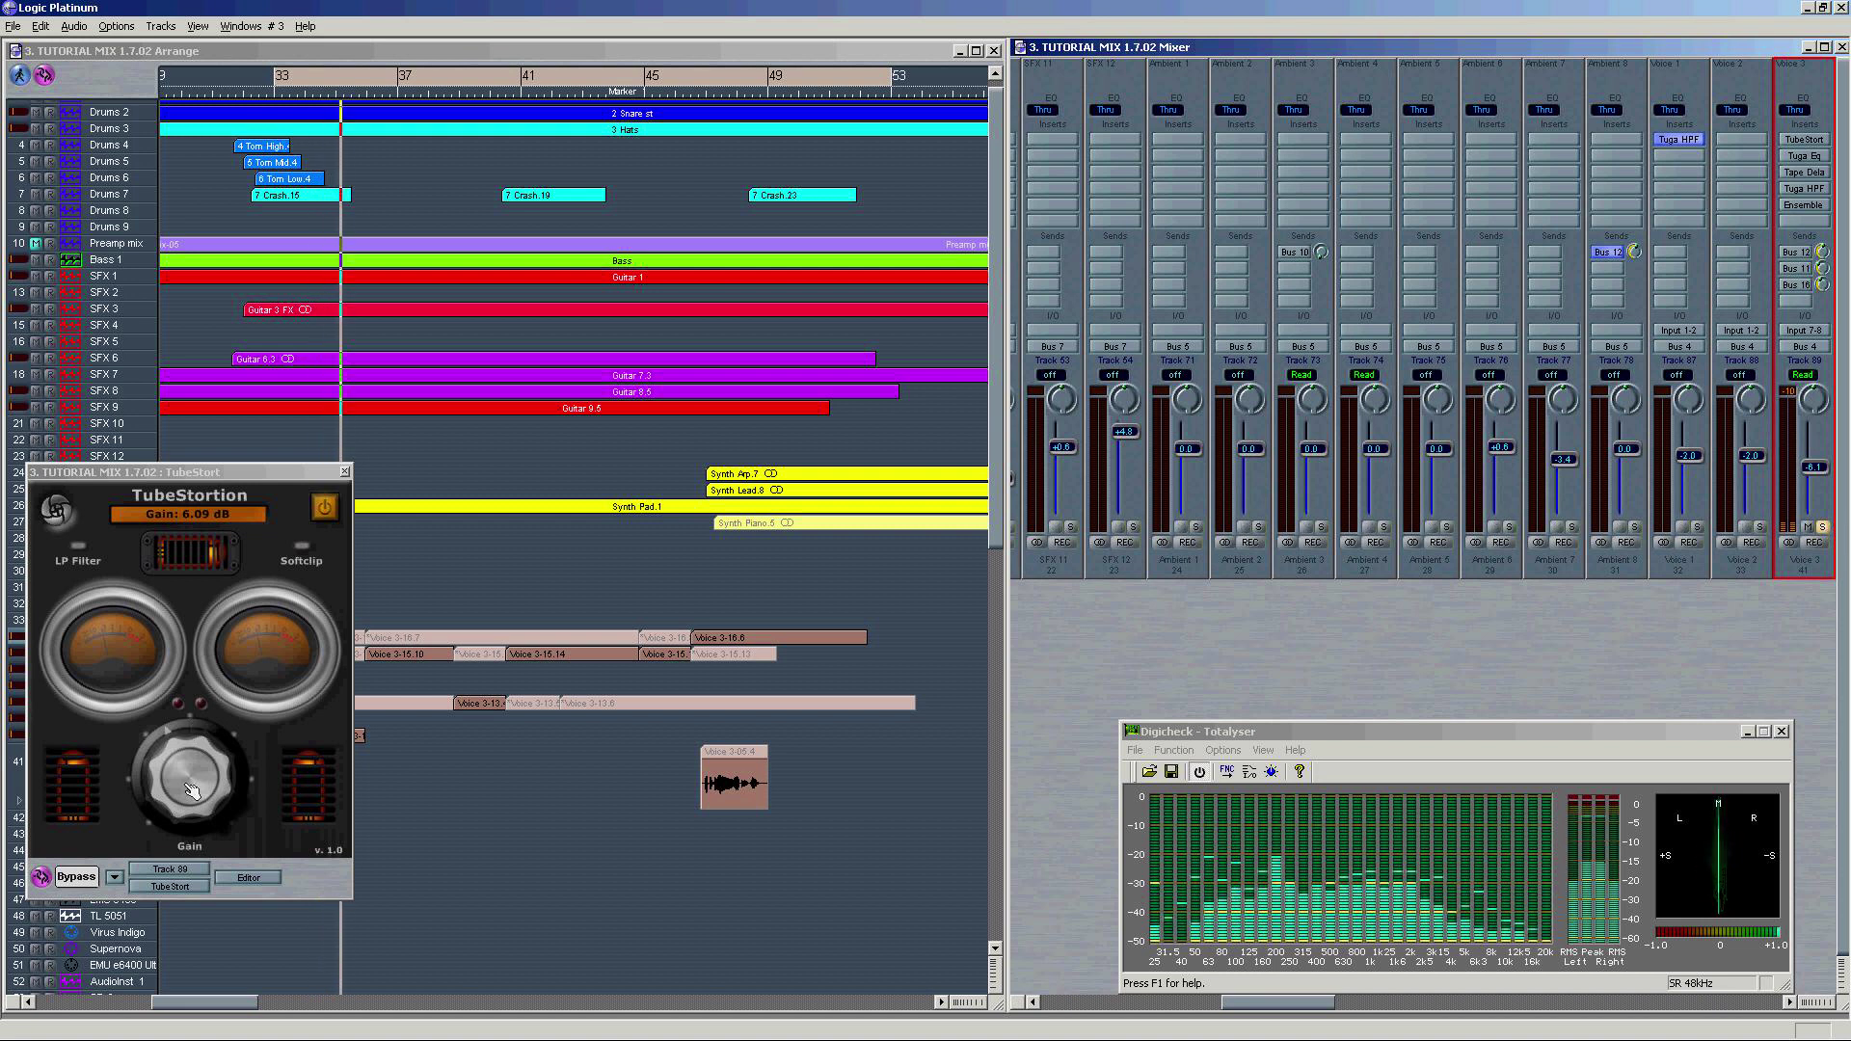
# Step: Re-enable TubeStortion on the soloed Voice 3 channel and unlink its window so it stays open
pyautogui.click(77, 879)
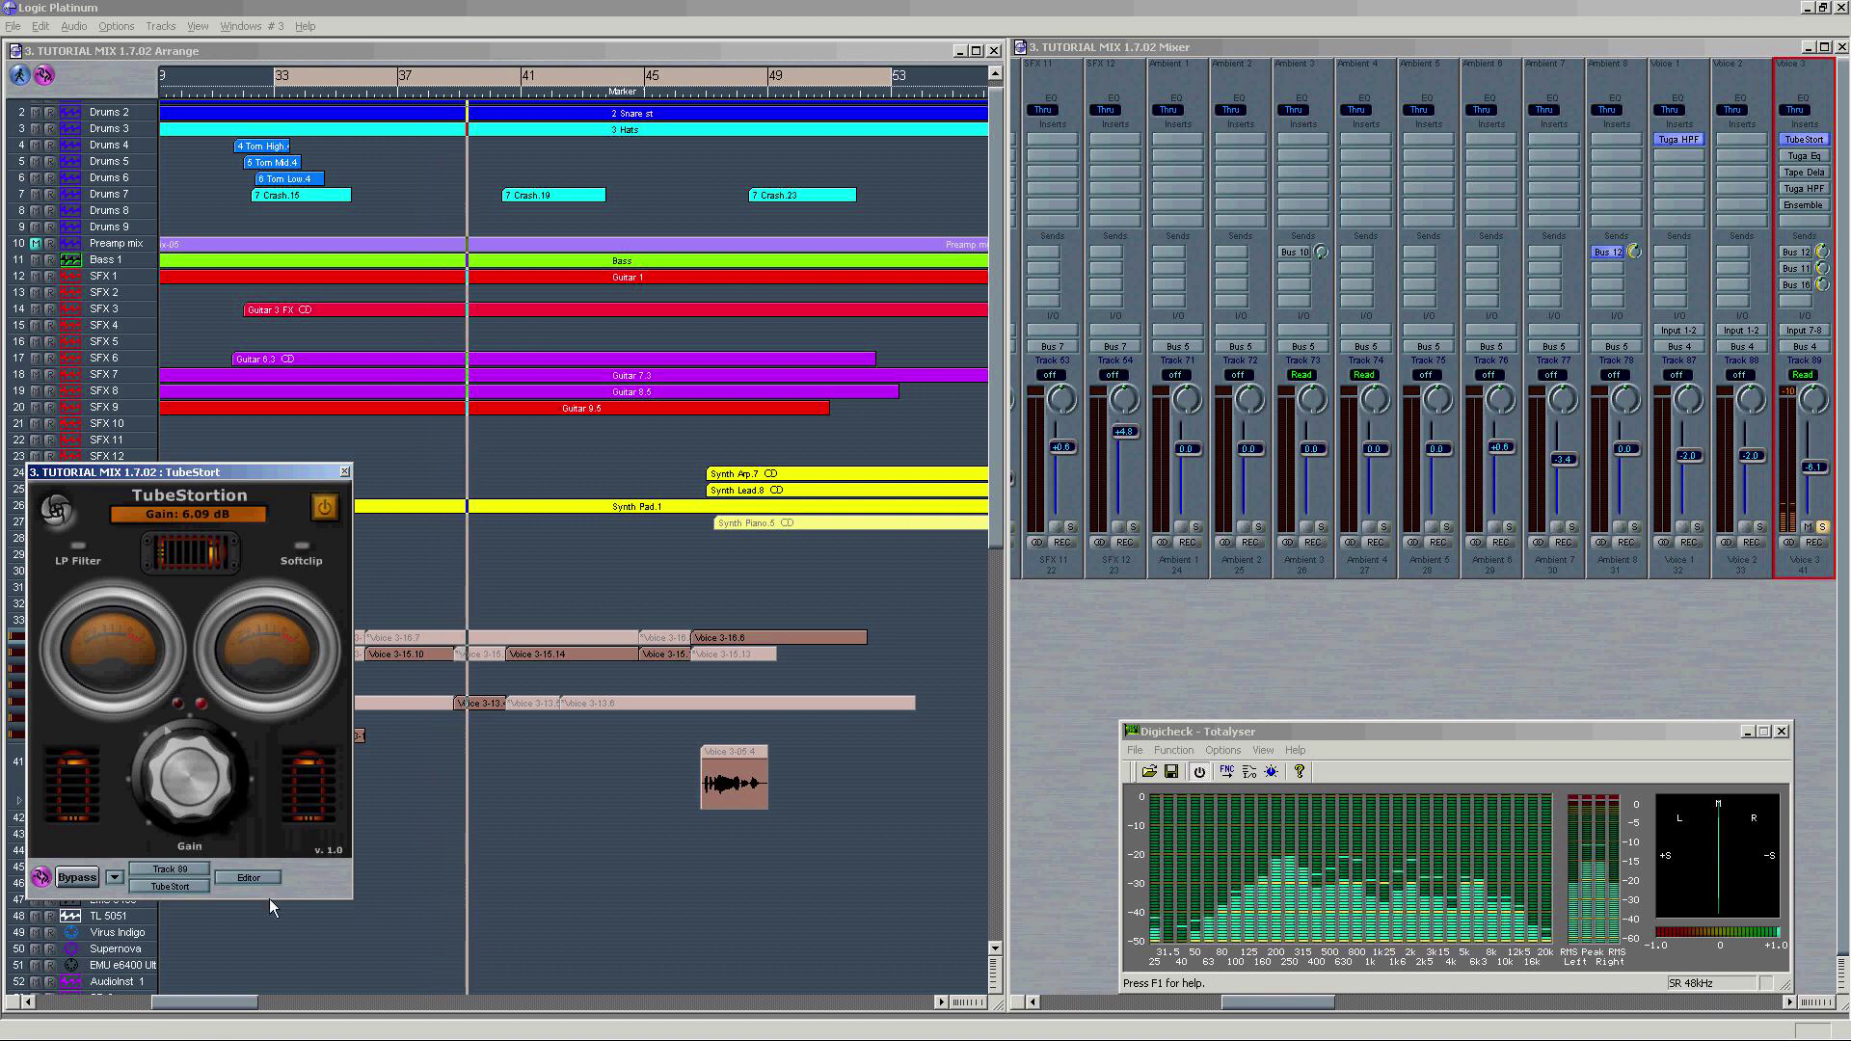
pyautogui.click(40, 880)
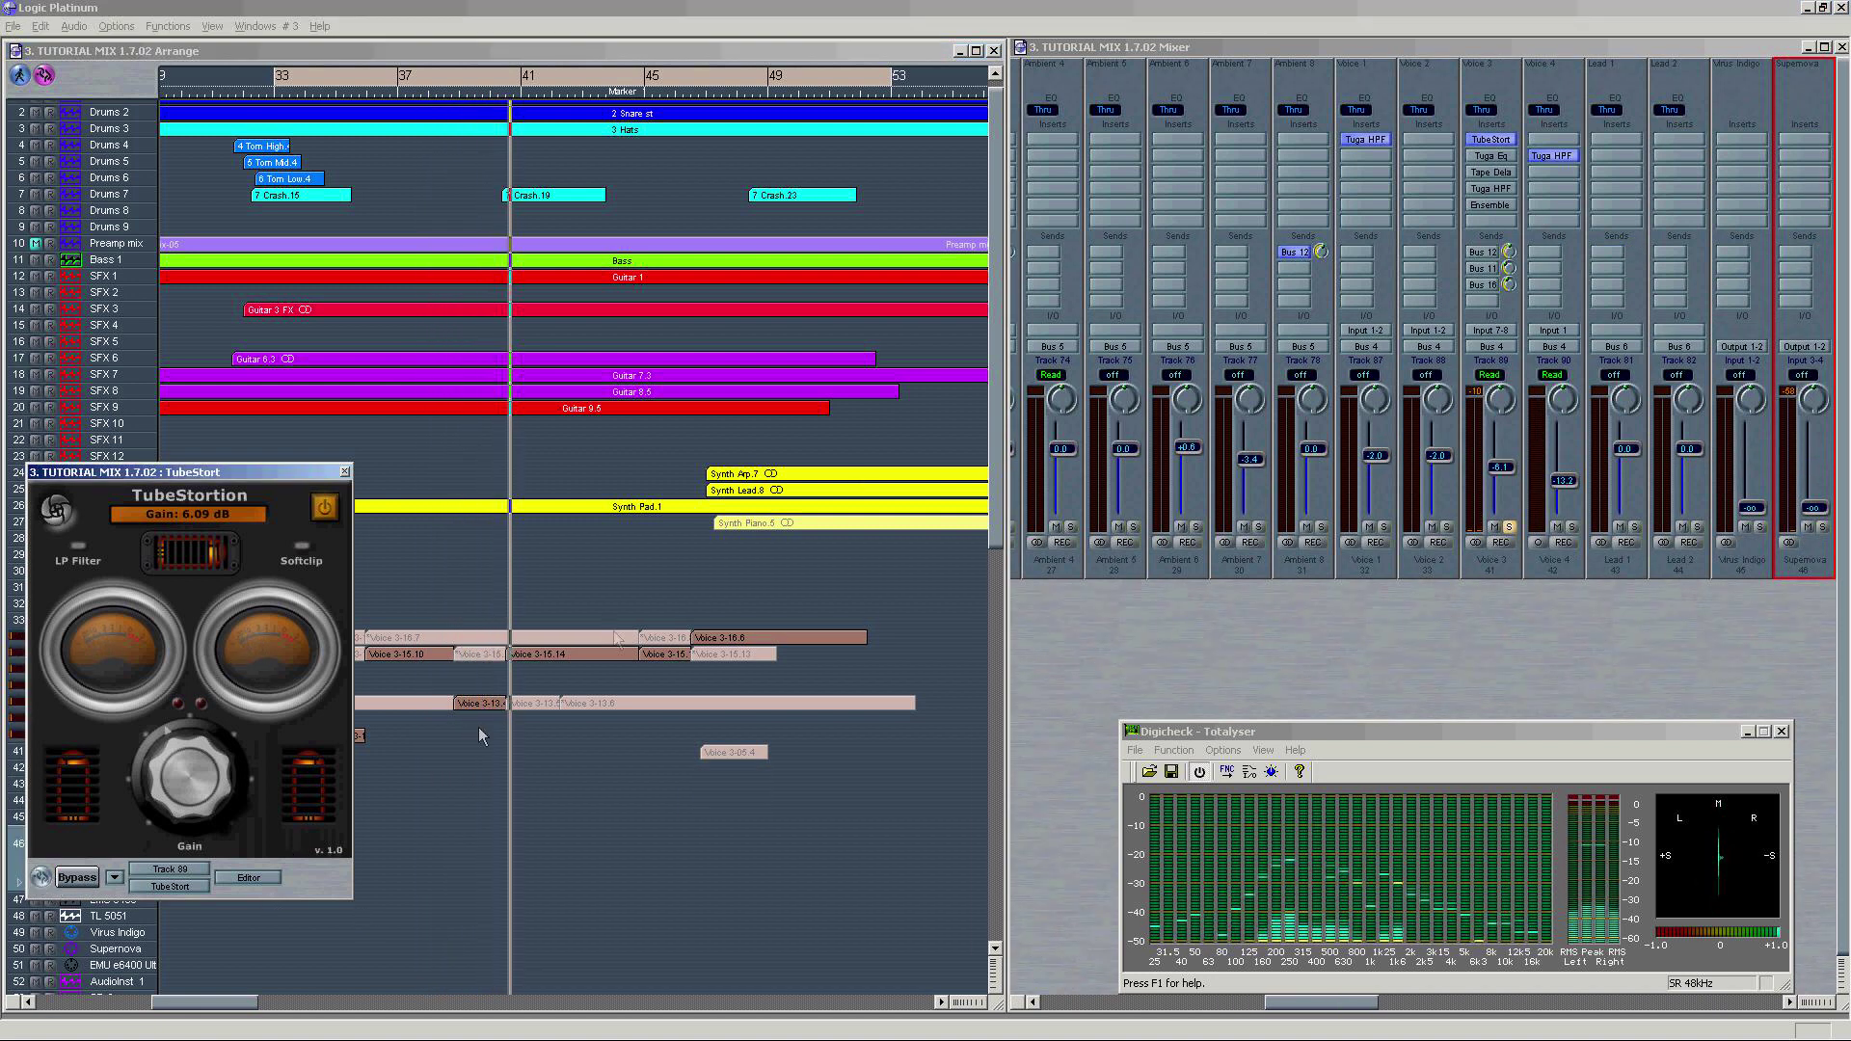
pyautogui.click(604, 640)
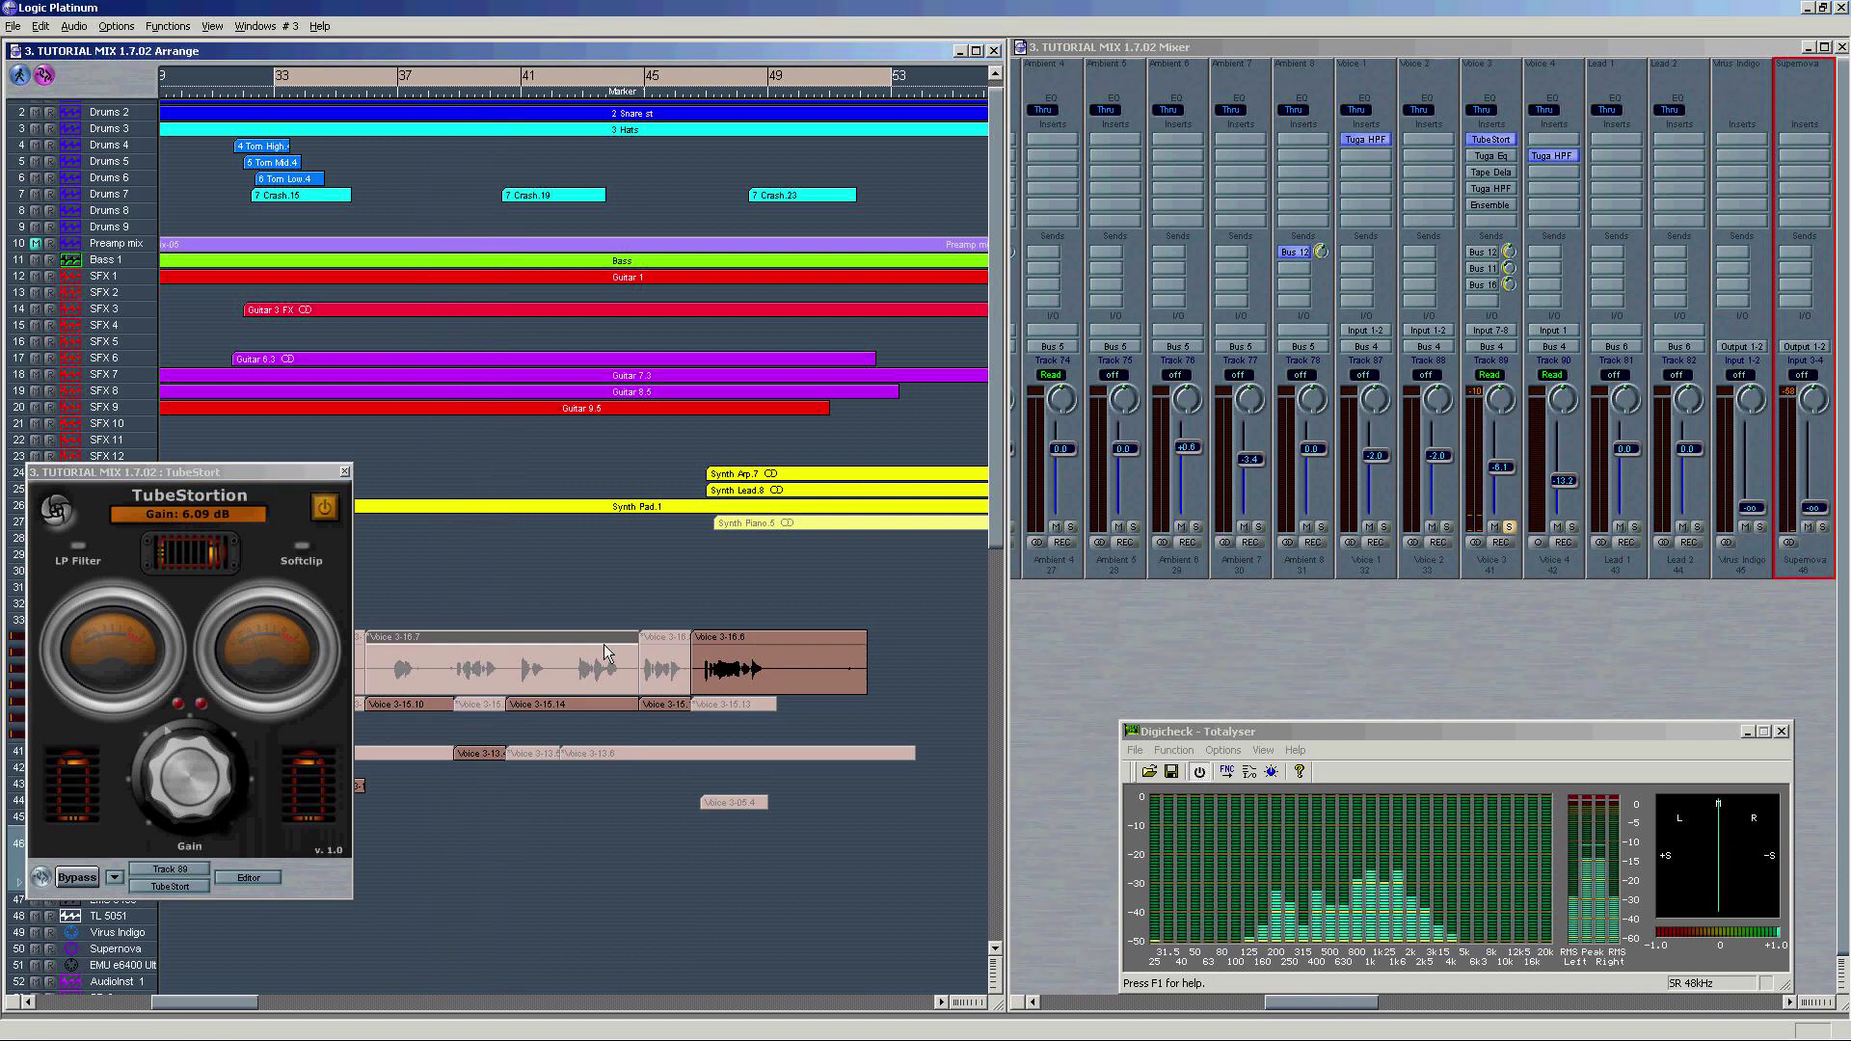
# Step: Open the Tuga Eq insert on Voice 3, place its window clear of the screen edge, and re-enable the plug-in
pyautogui.click(1504, 164)
pyautogui.doubleClick(1504, 162)
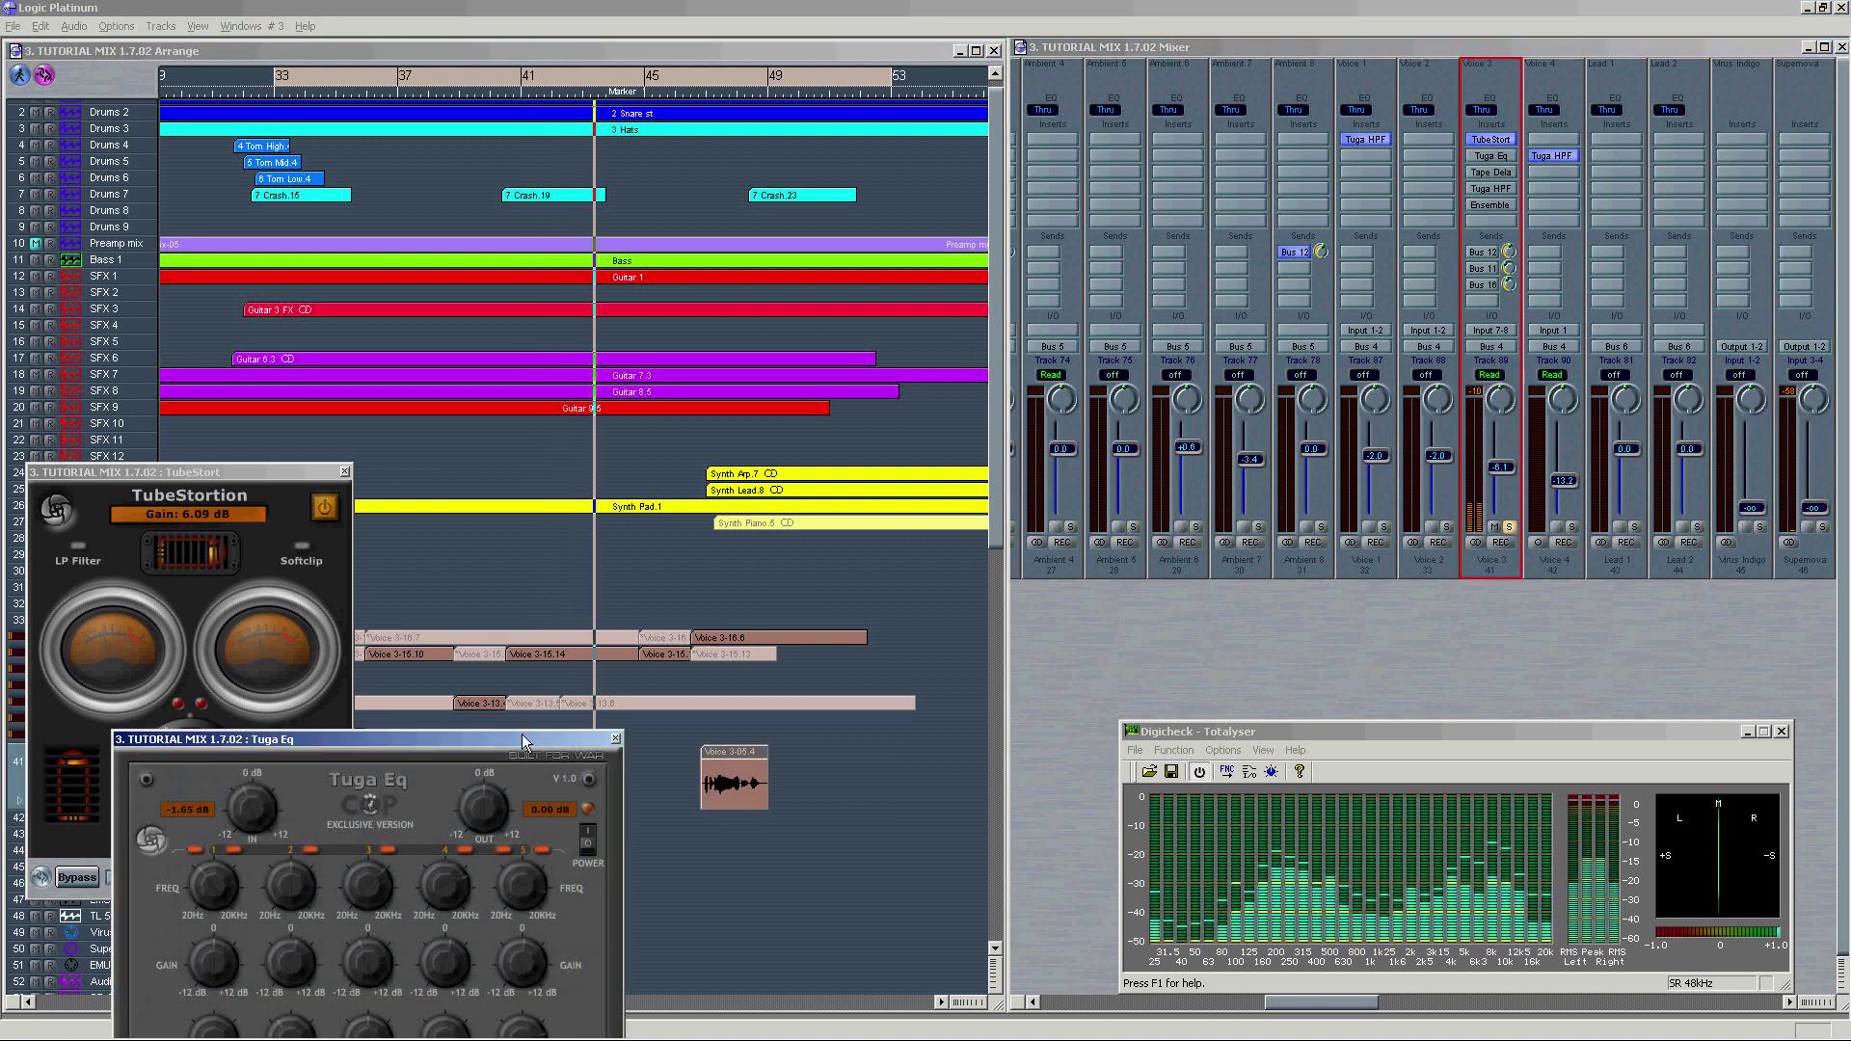
pyautogui.moveTo(471, 744); pyautogui.dragTo(516, 421)
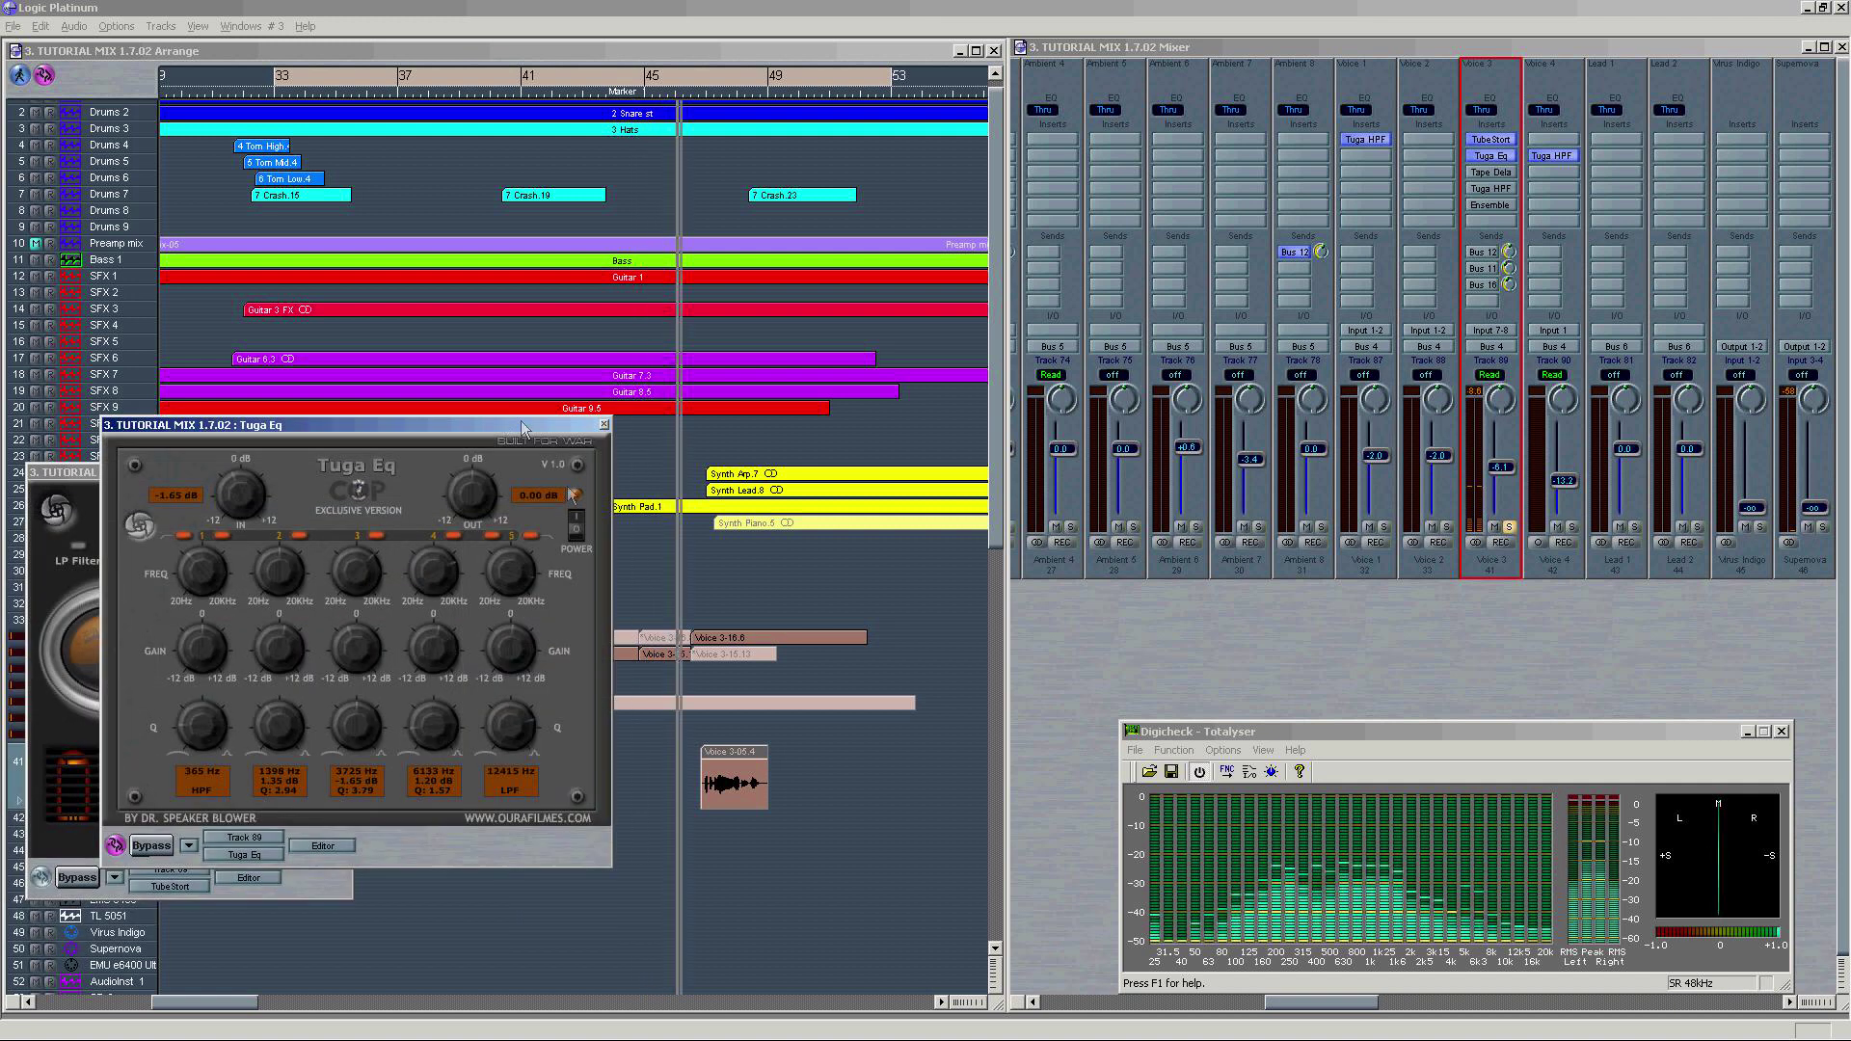
pyautogui.click(1490, 183)
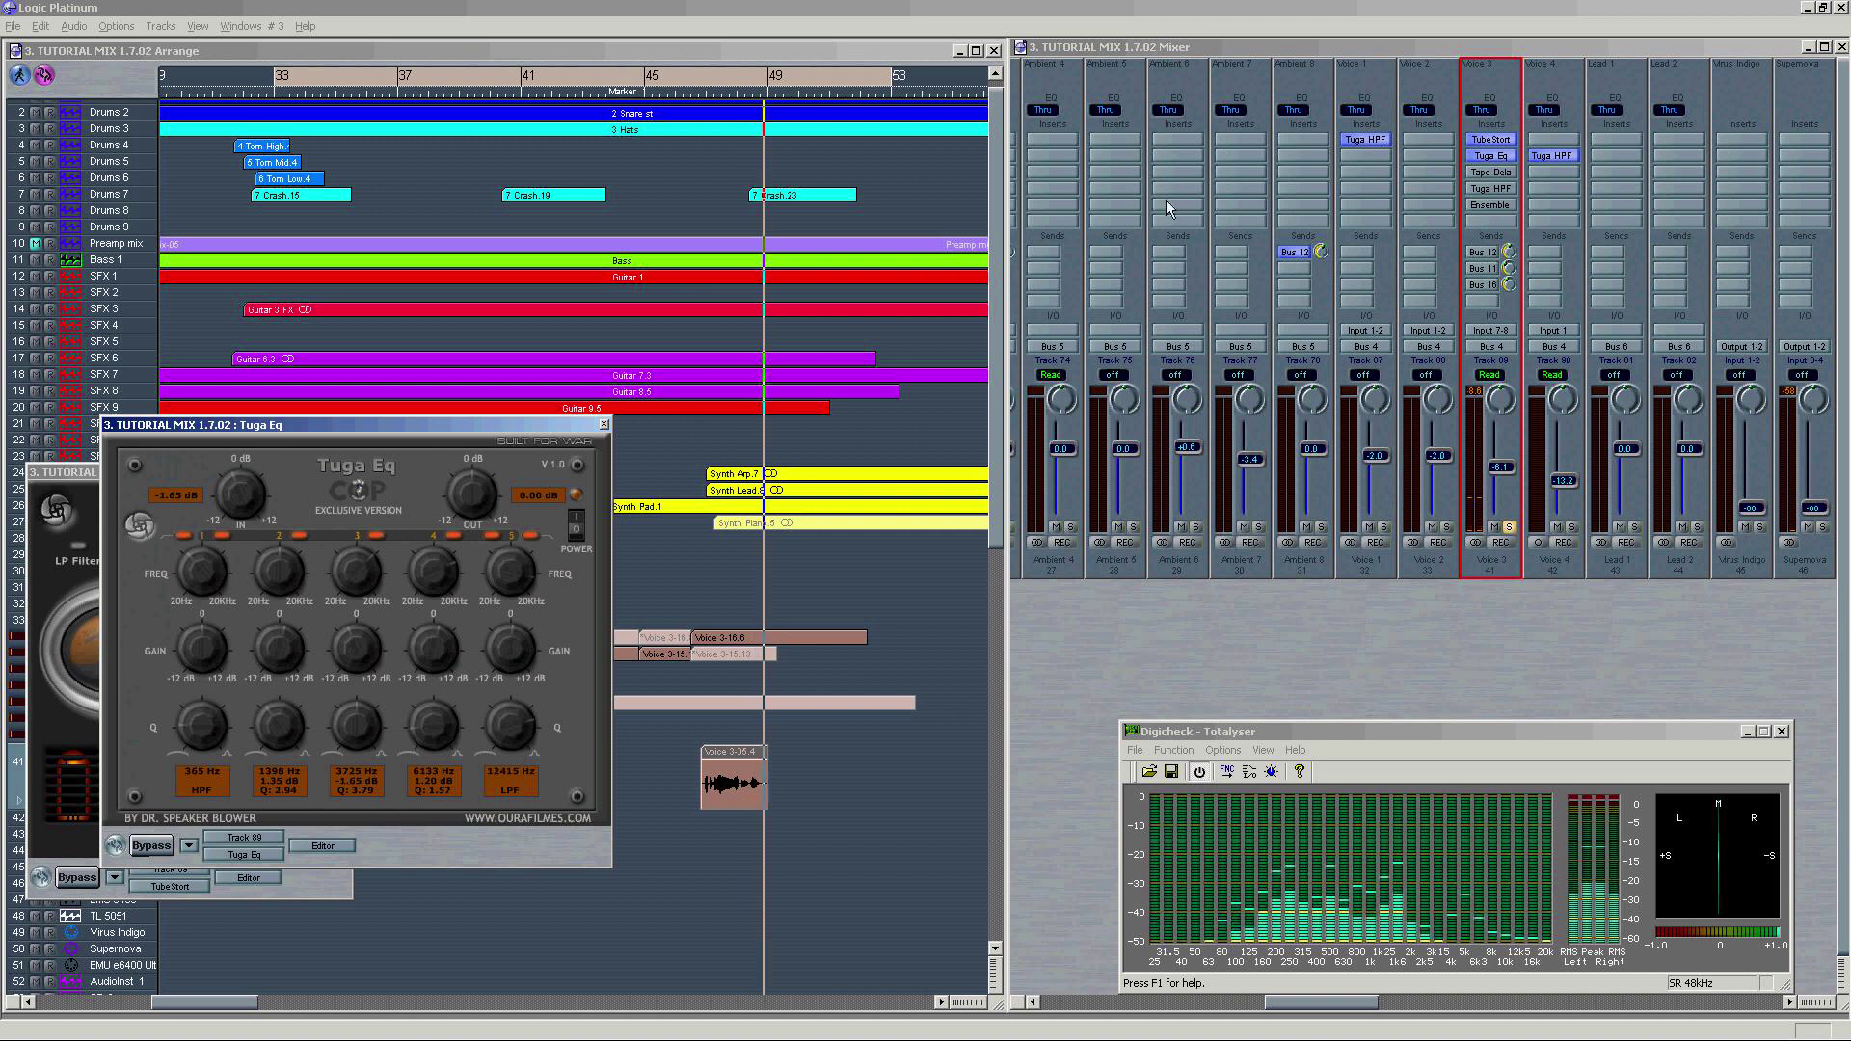
# Step: Re-enable the Tape Delay insert on Voice 3 and keep its window open as an unlinked window
pyautogui.doubleClick(1495, 170)
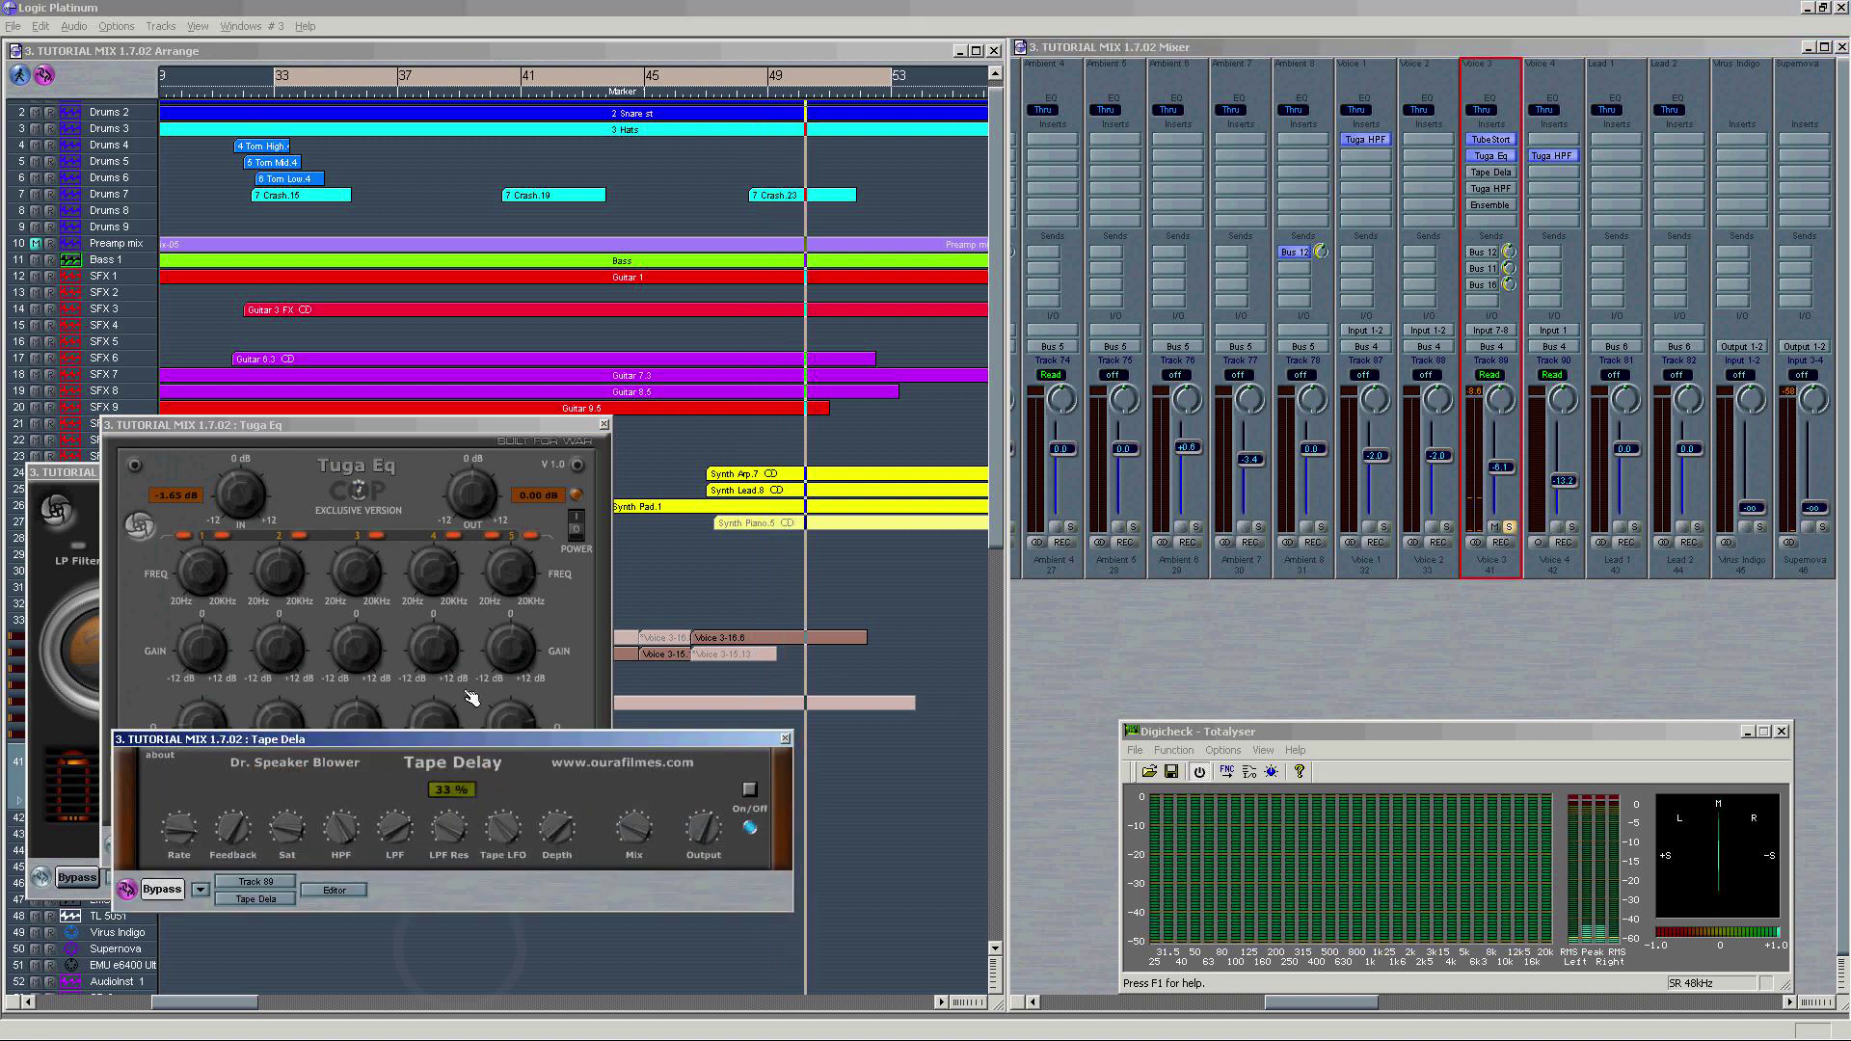
pyautogui.click(162, 887)
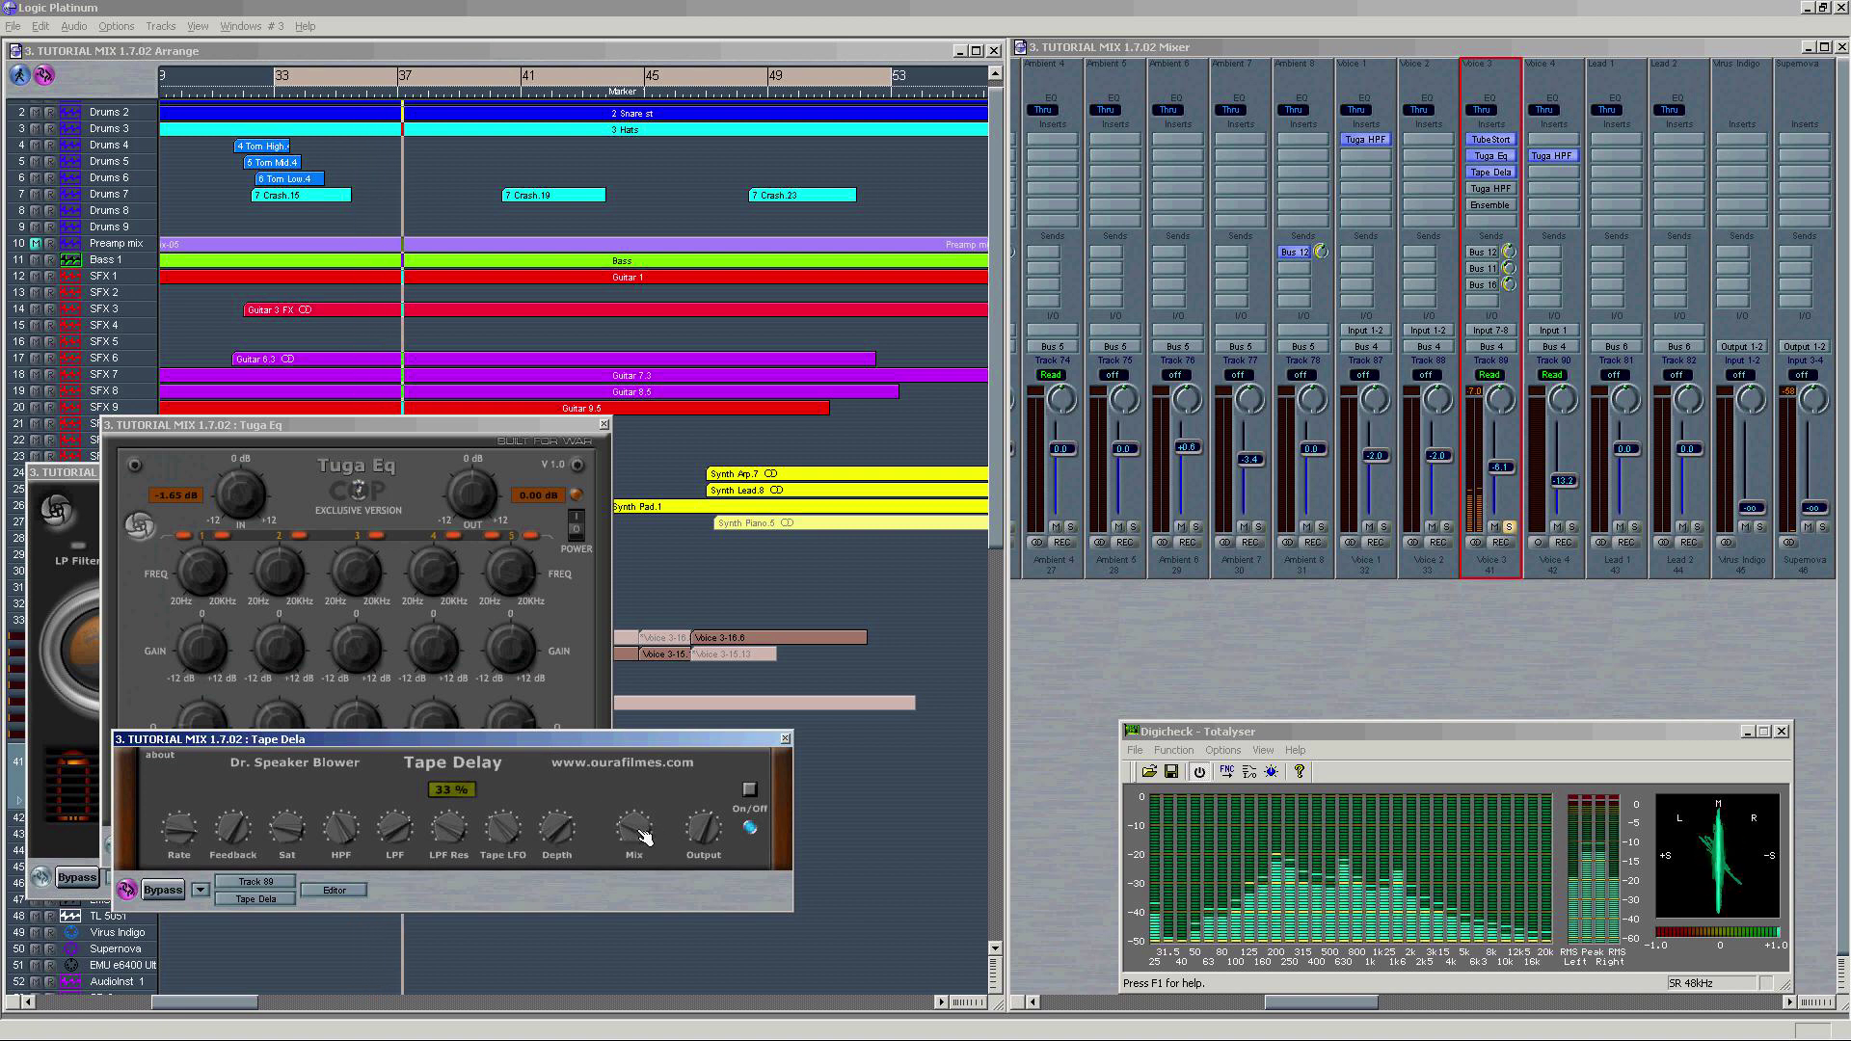
pyautogui.doubleClick(1492, 190)
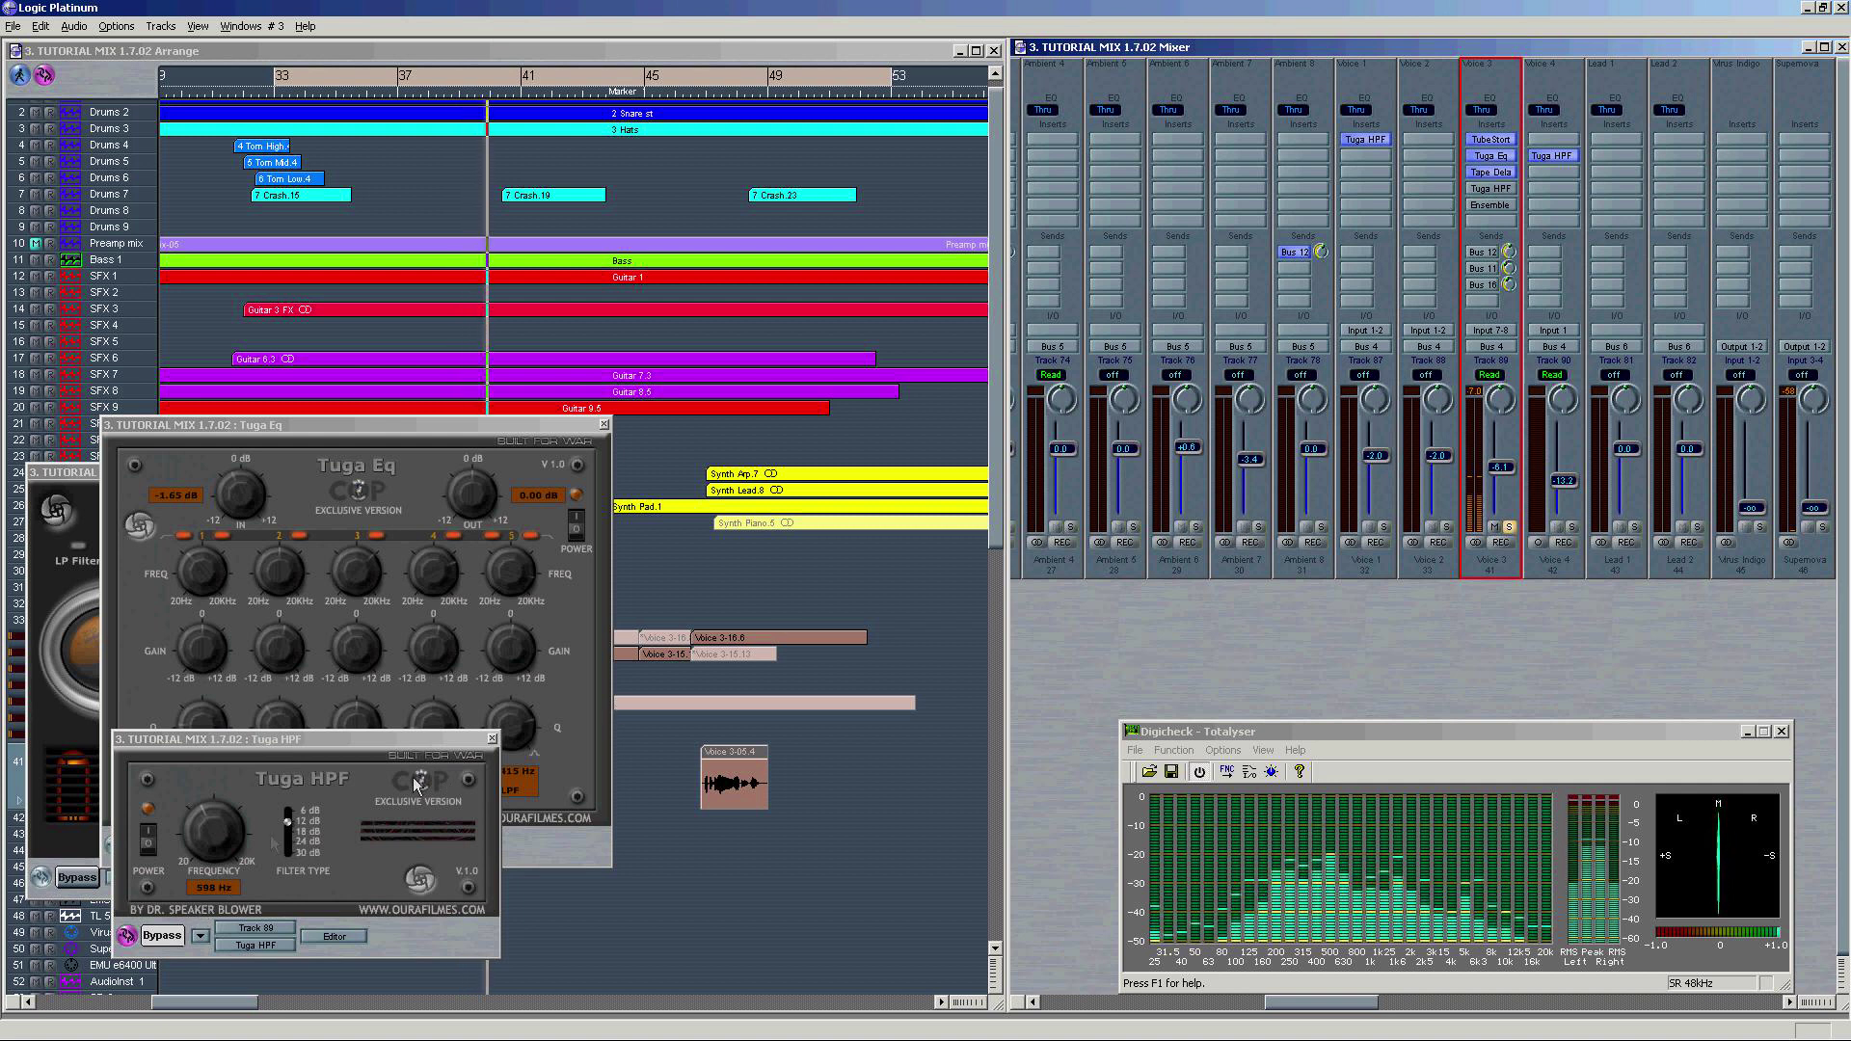
pyautogui.click(492, 738)
pyautogui.doubleClick(1494, 171)
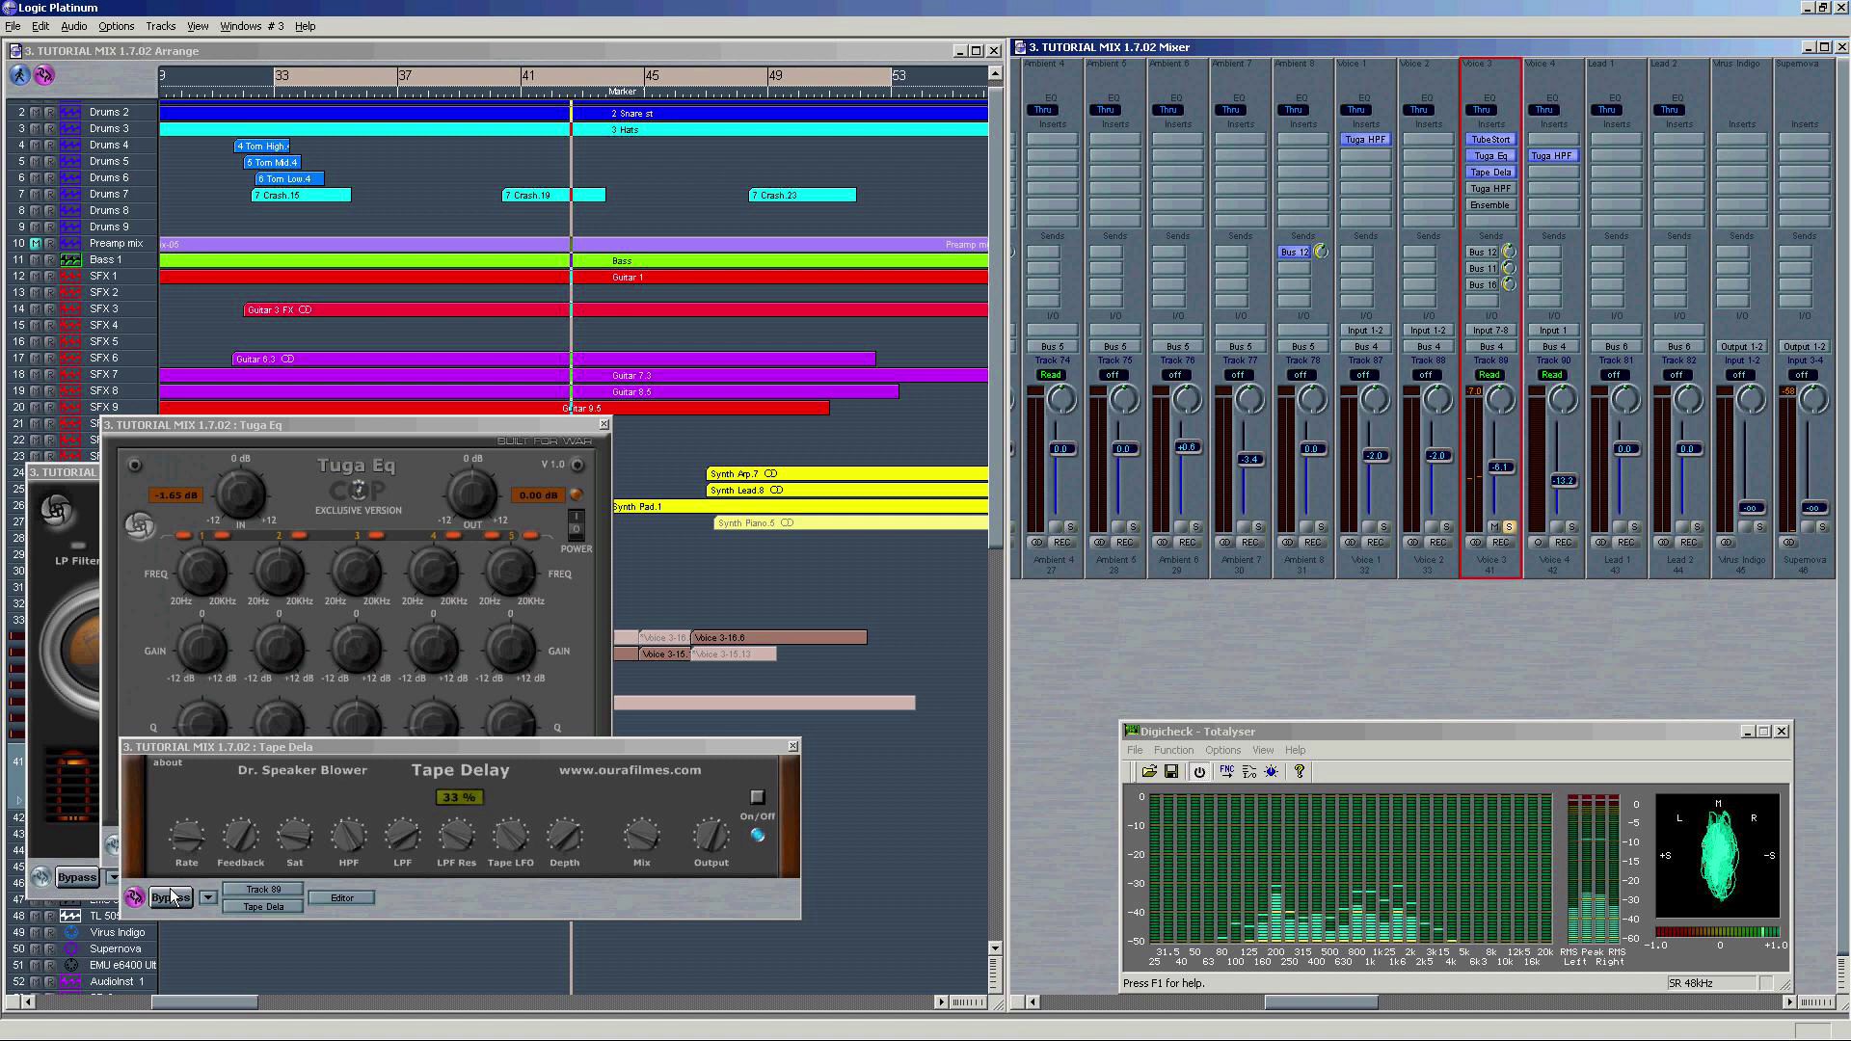
pyautogui.click(170, 897)
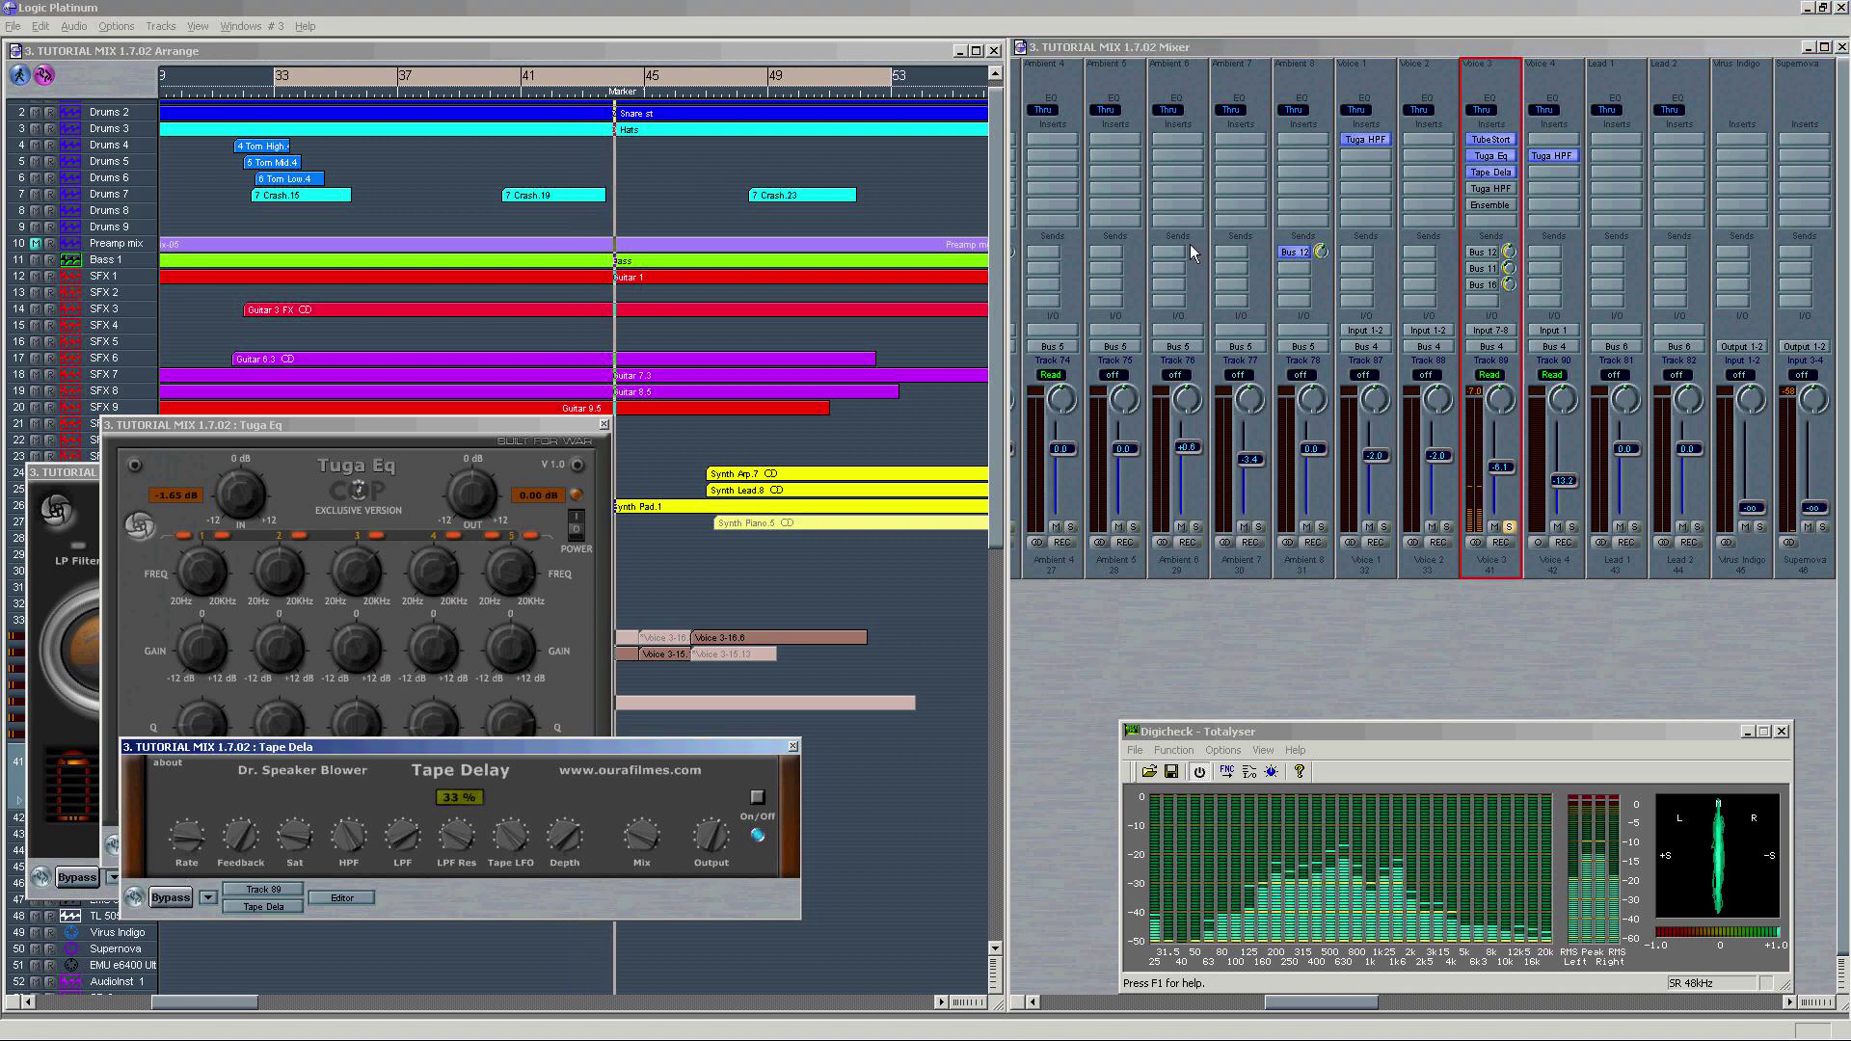
# Step: Open Tuga HPF on Voice 3 in its own spot, turn the cycle off, and play from the song start
pyautogui.doubleClick(1492, 188)
pyautogui.moveTo(437, 764); pyautogui.dragTo(1034, 626)
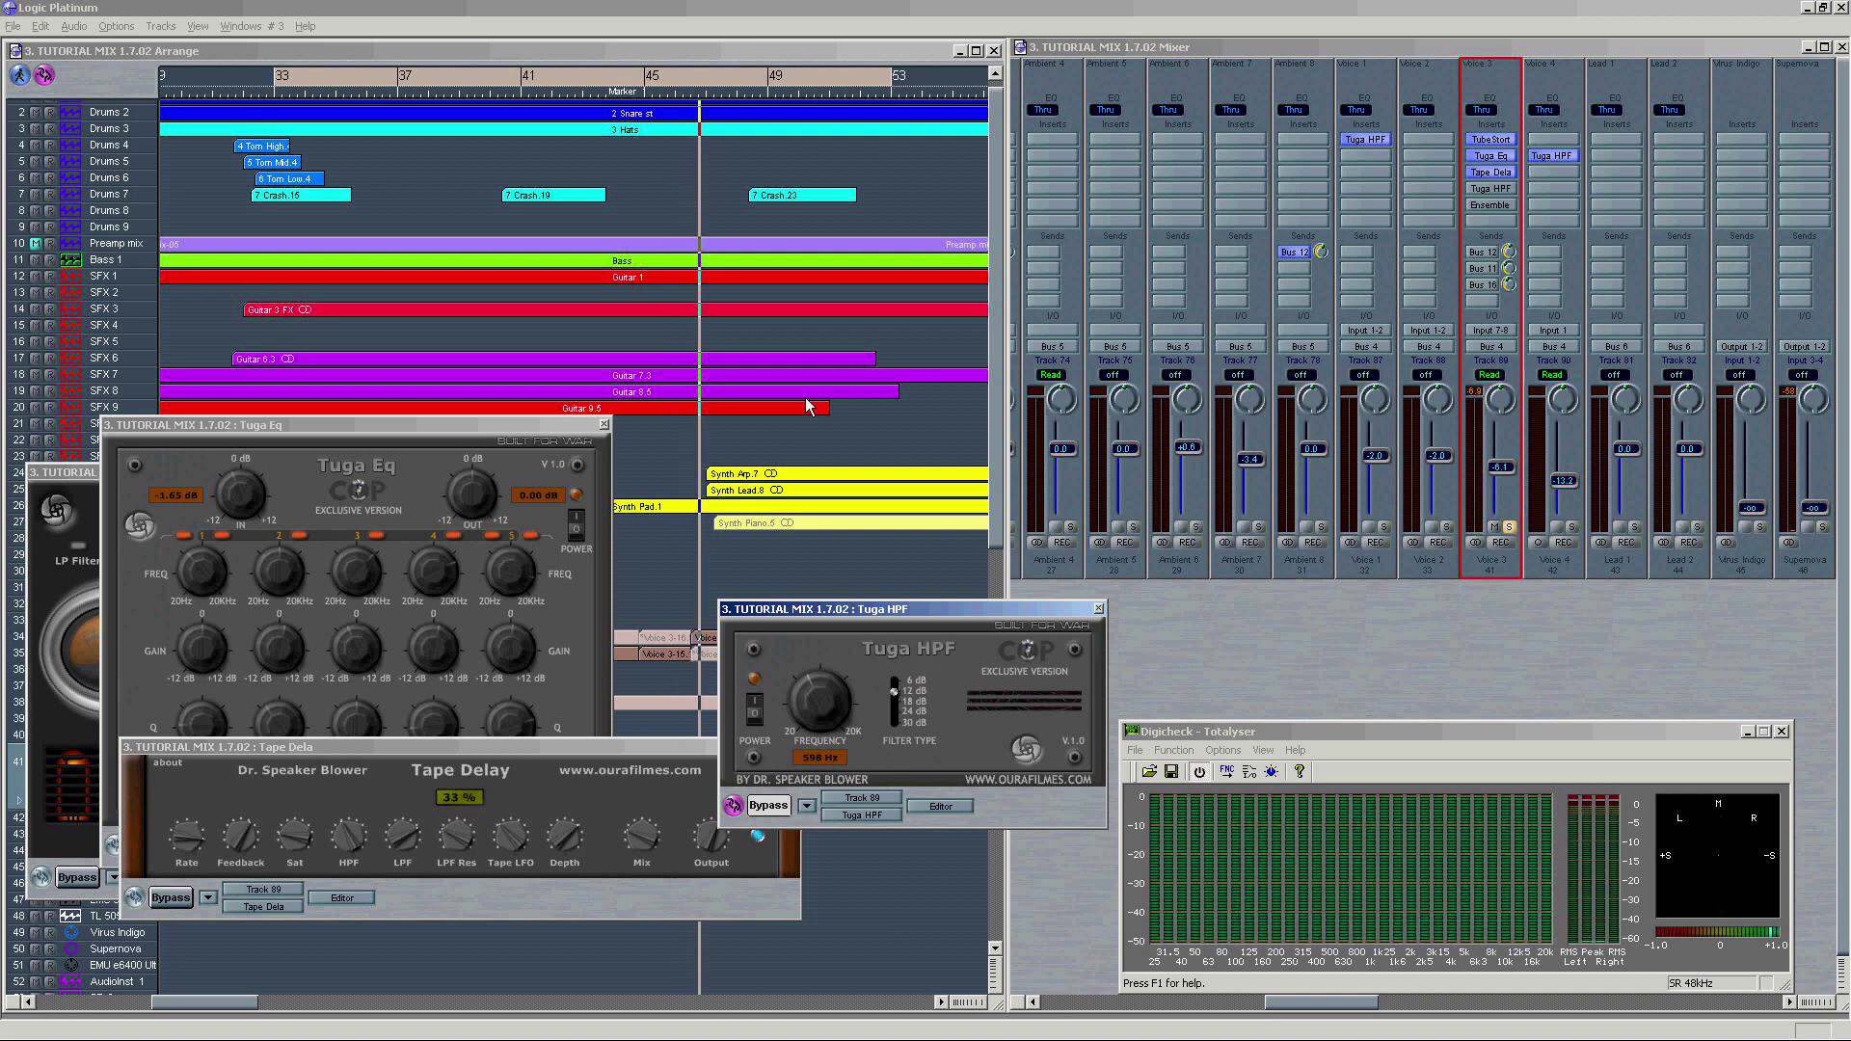
pyautogui.click(535, 76)
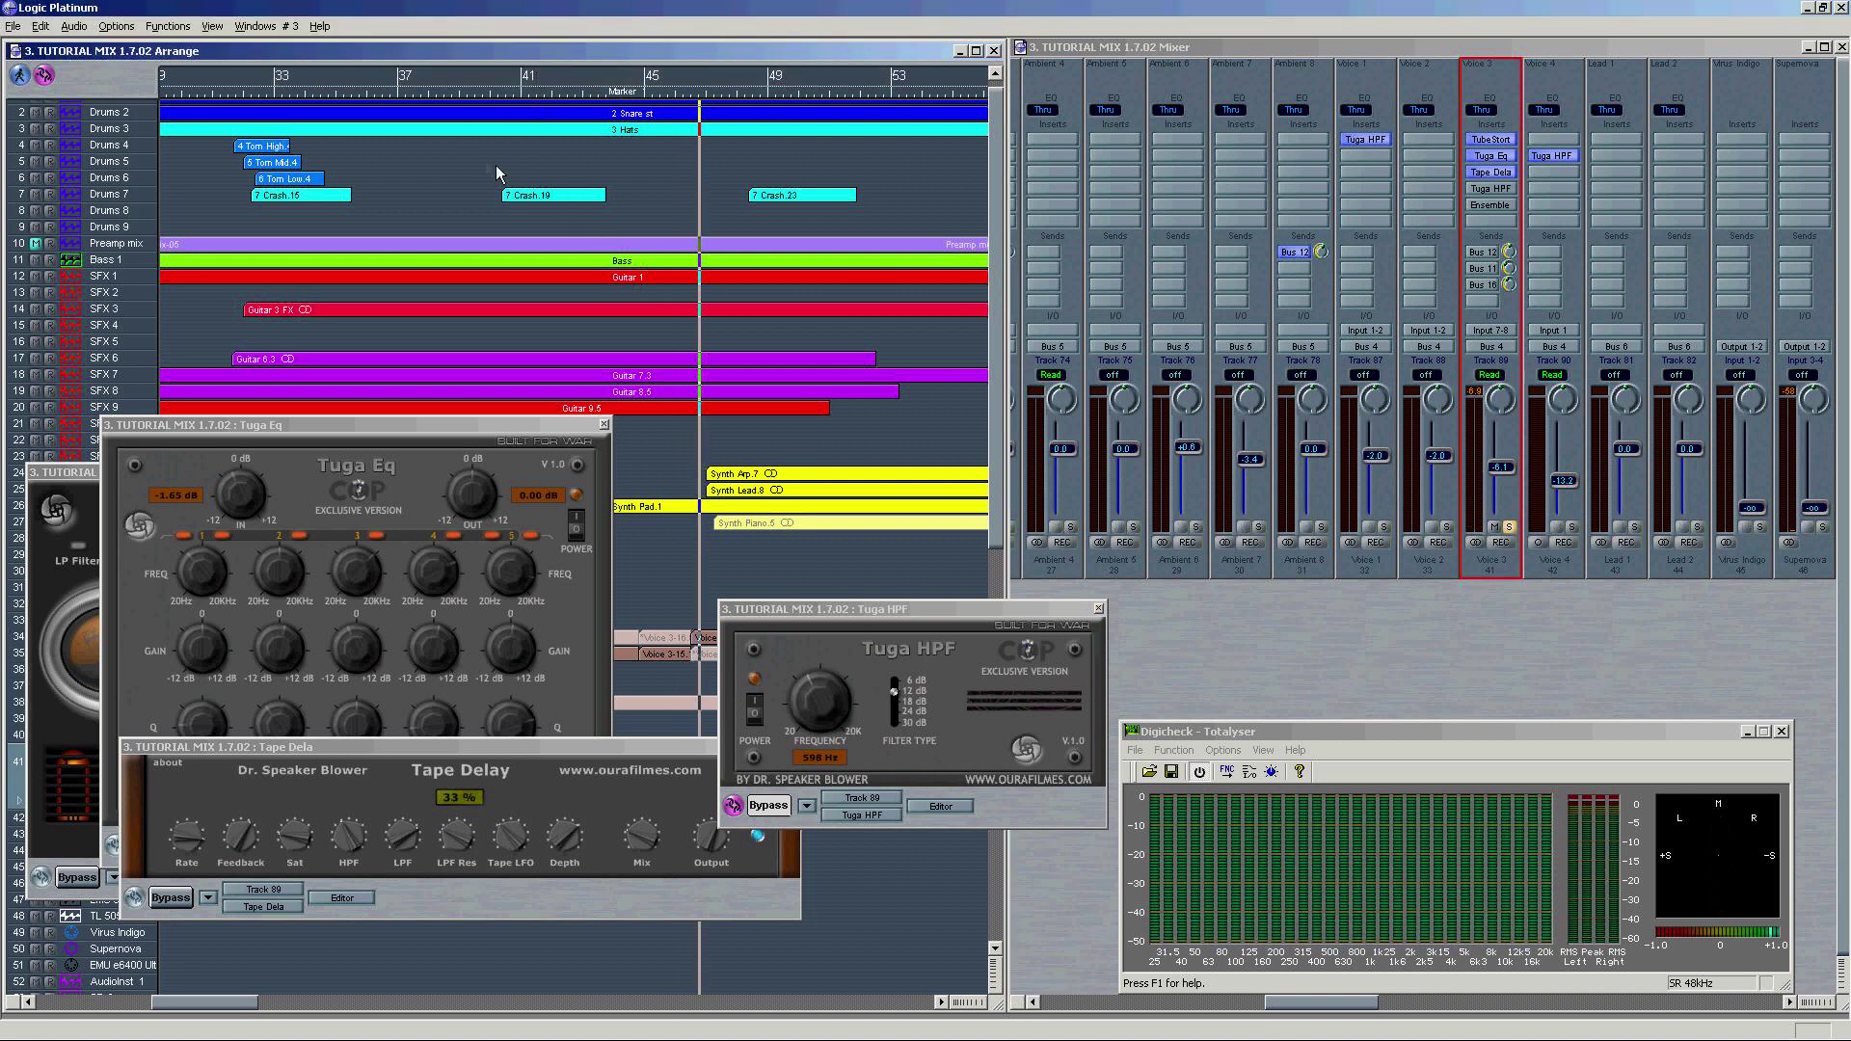
pyautogui.press('Return')
pyautogui.press('space')
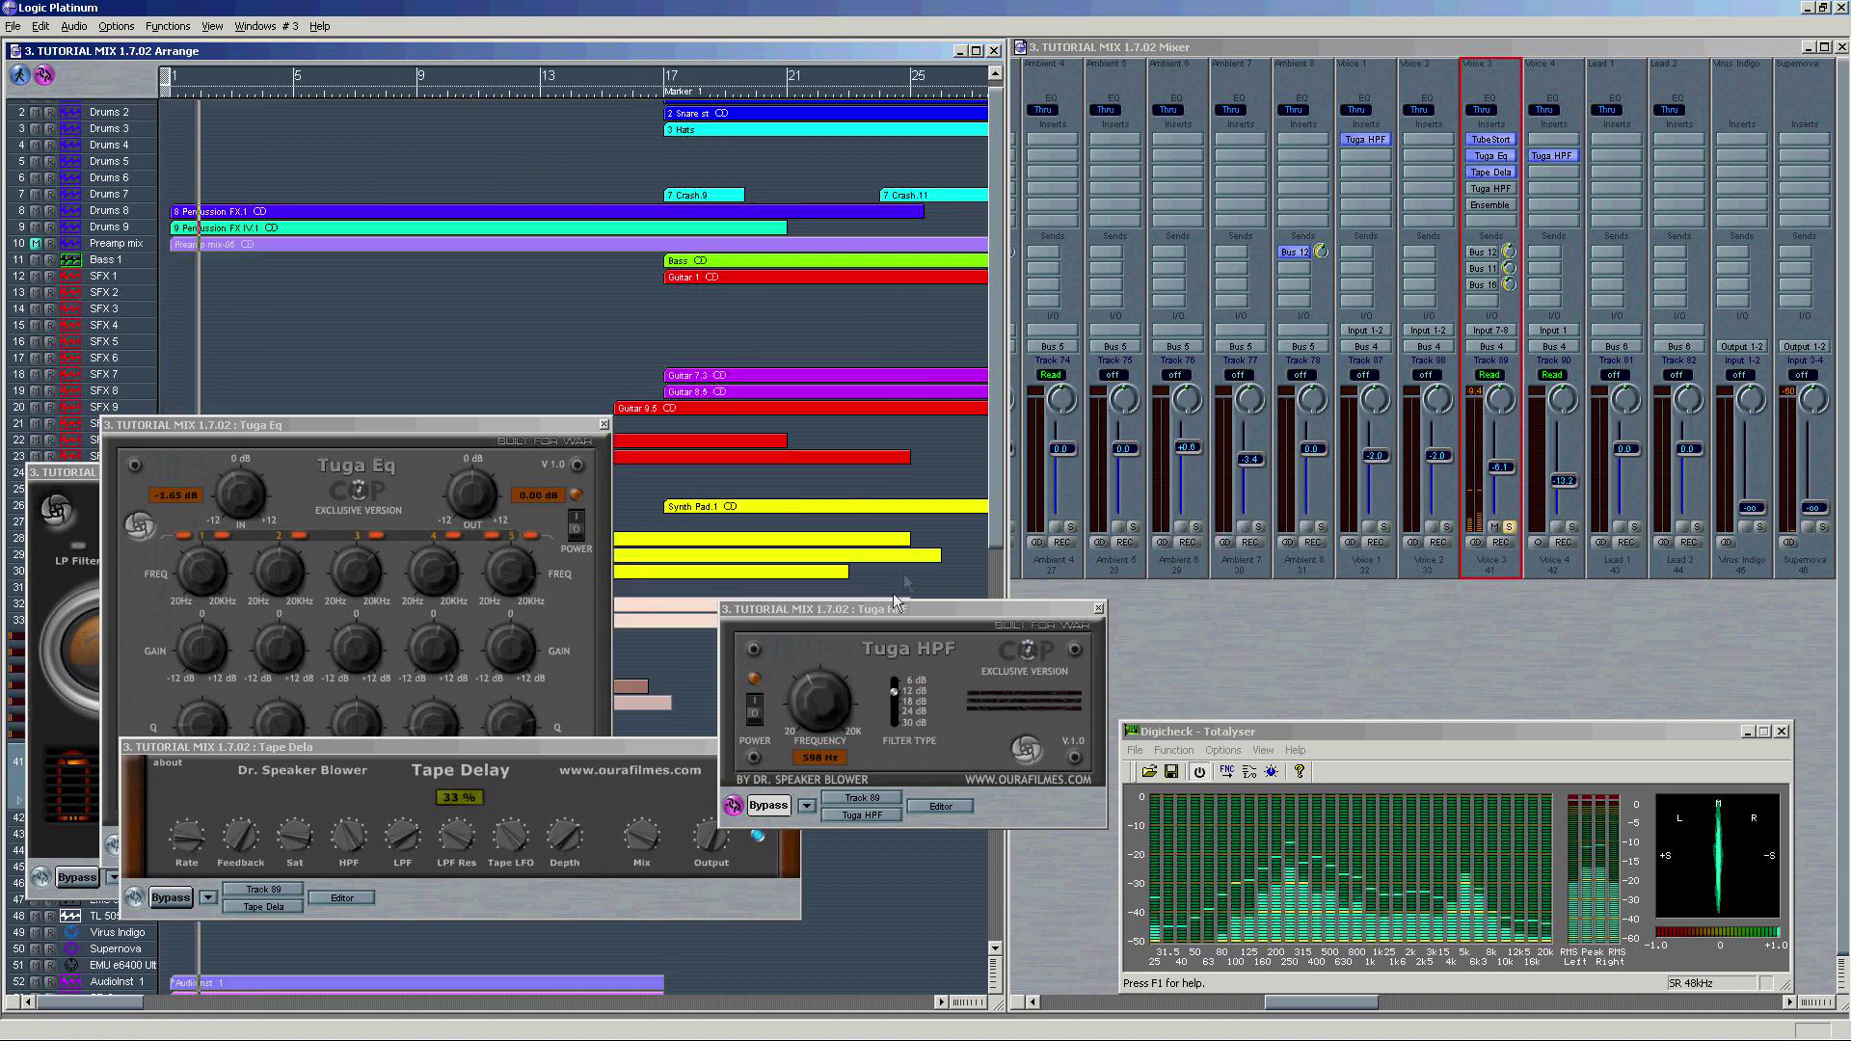
# Step: Compare Voice 3 with and without Tuga HPF during playback, leaving the filter active and its window unlinked
pyautogui.click(769, 815)
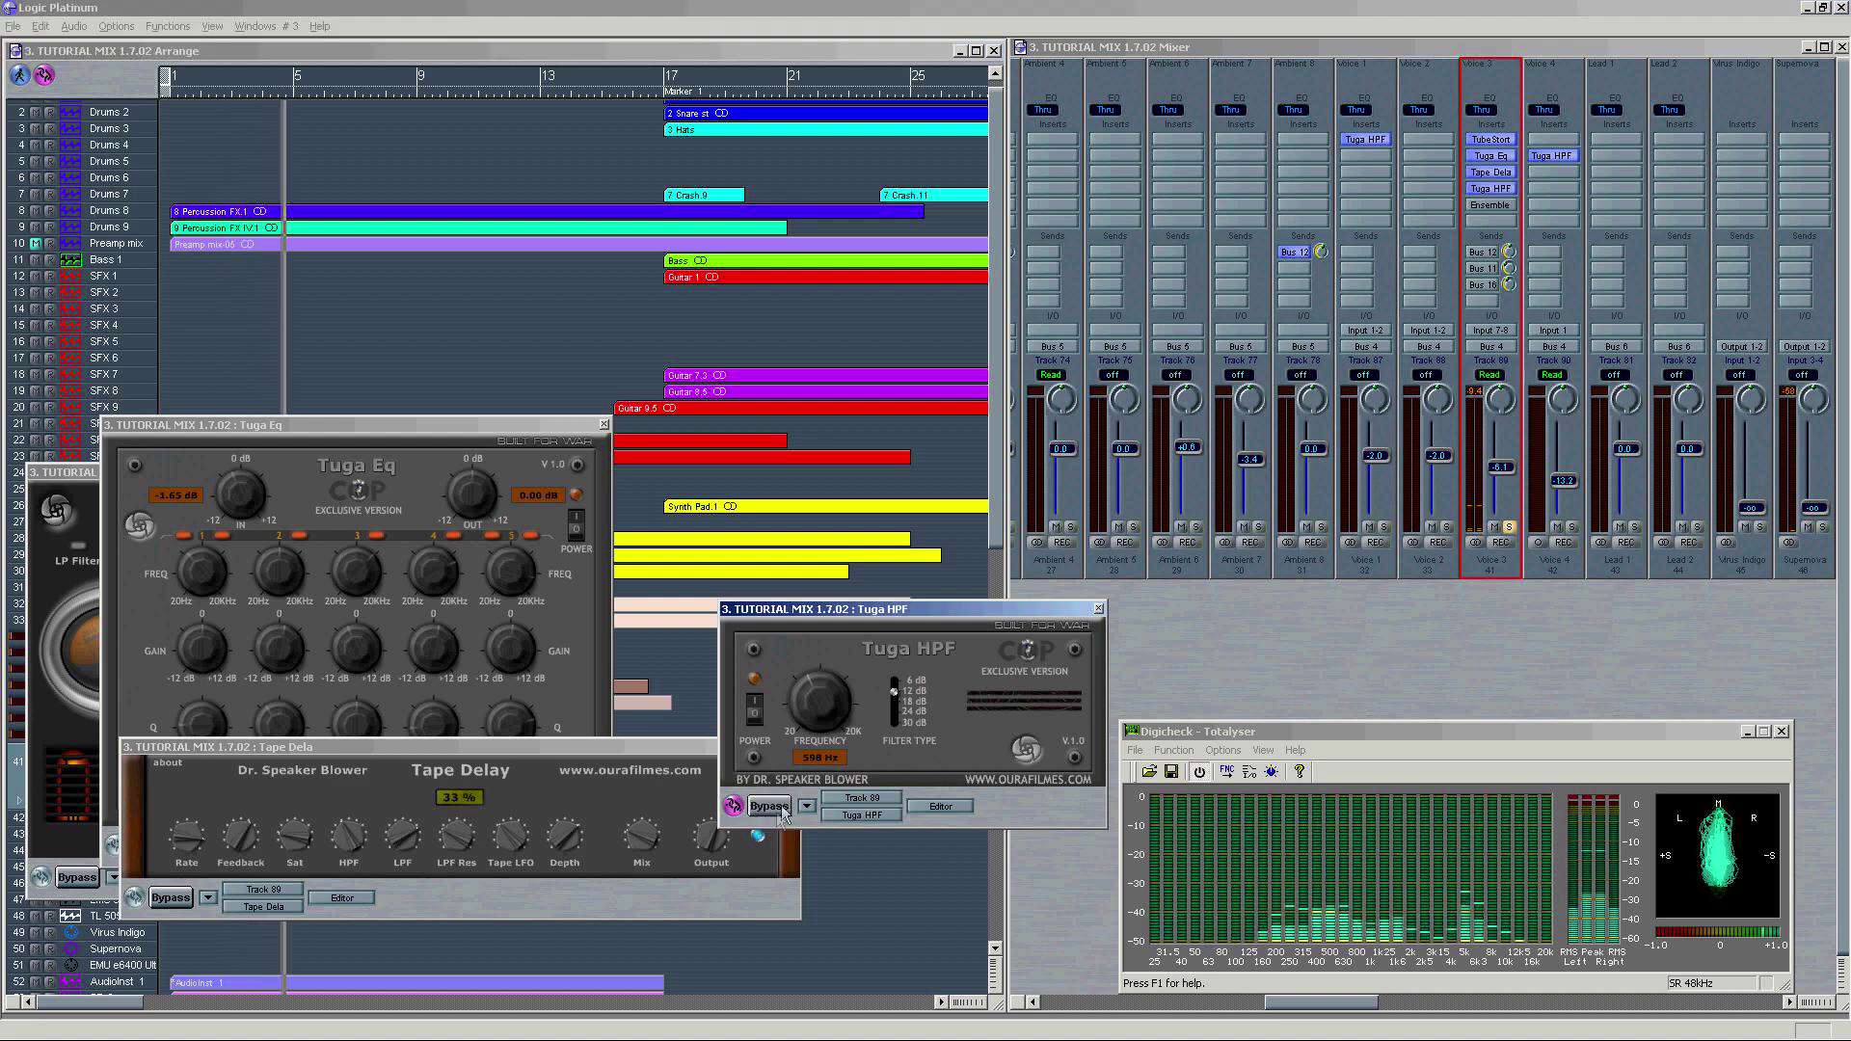
pyautogui.click(769, 815)
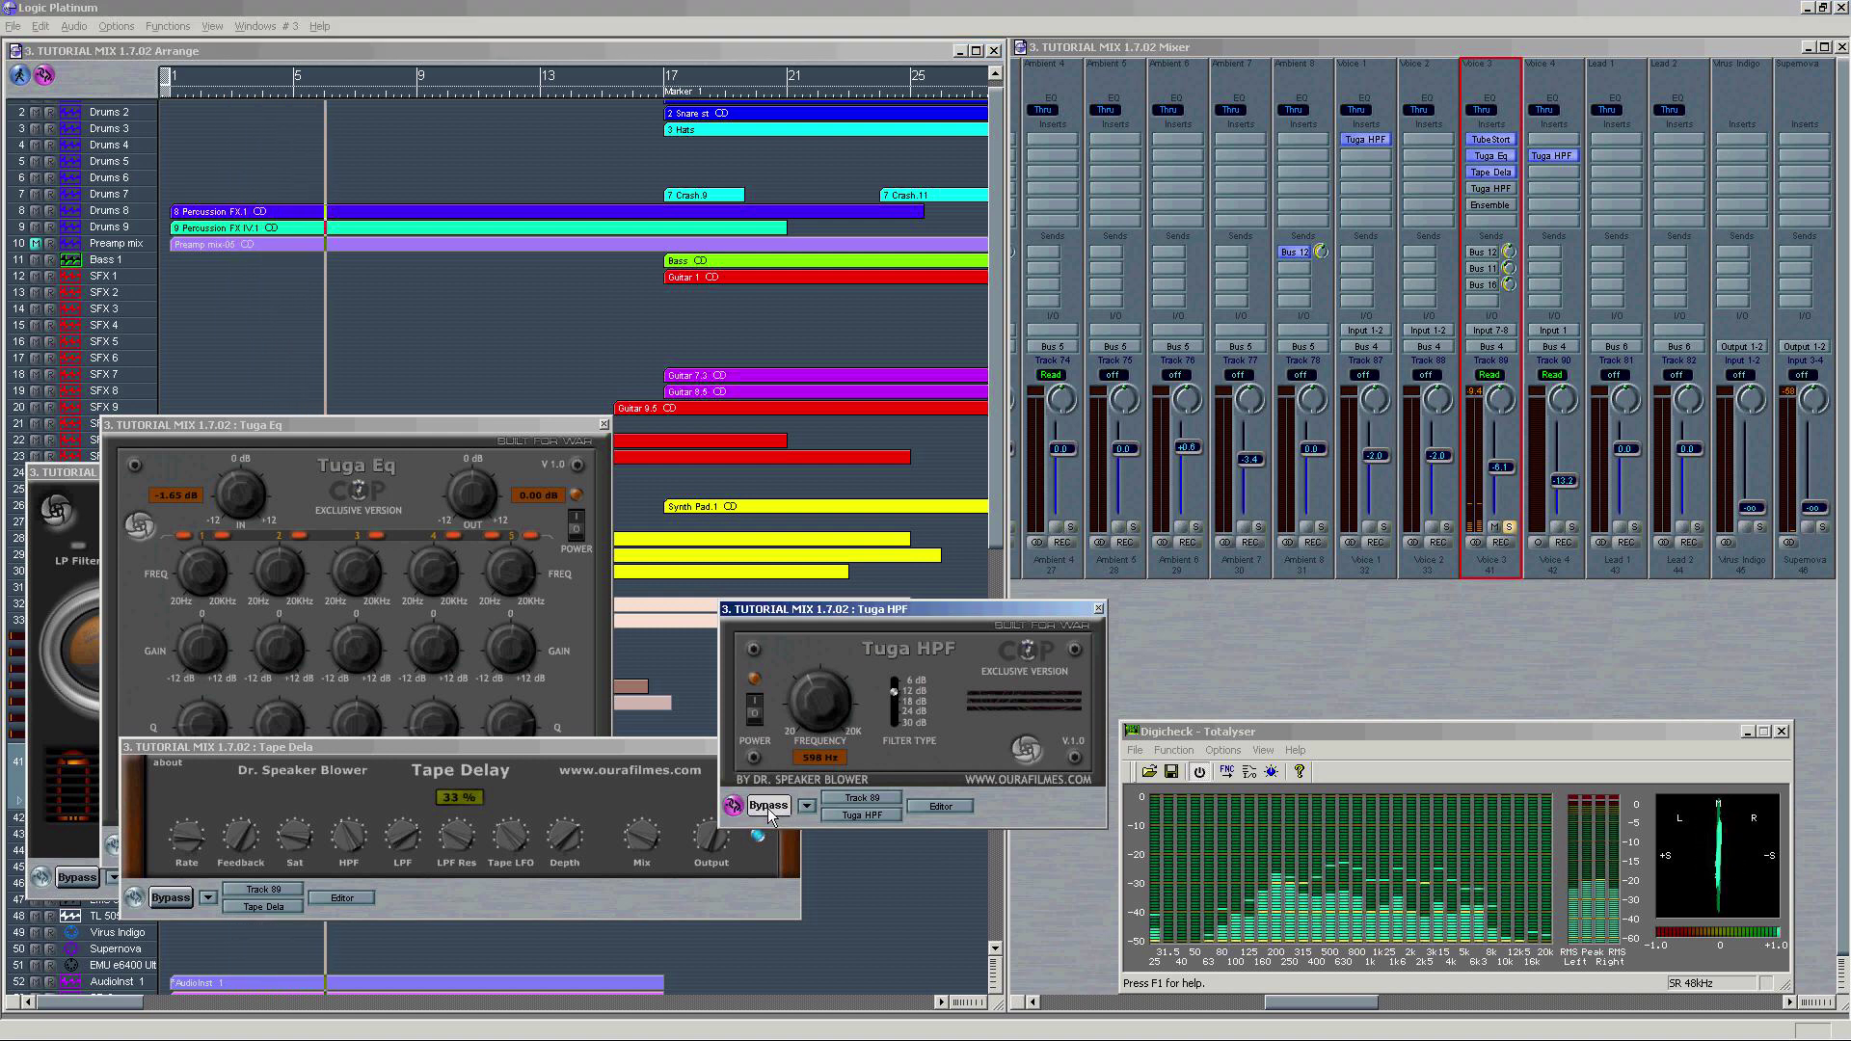
pyautogui.click(1543, 254)
pyautogui.click(734, 810)
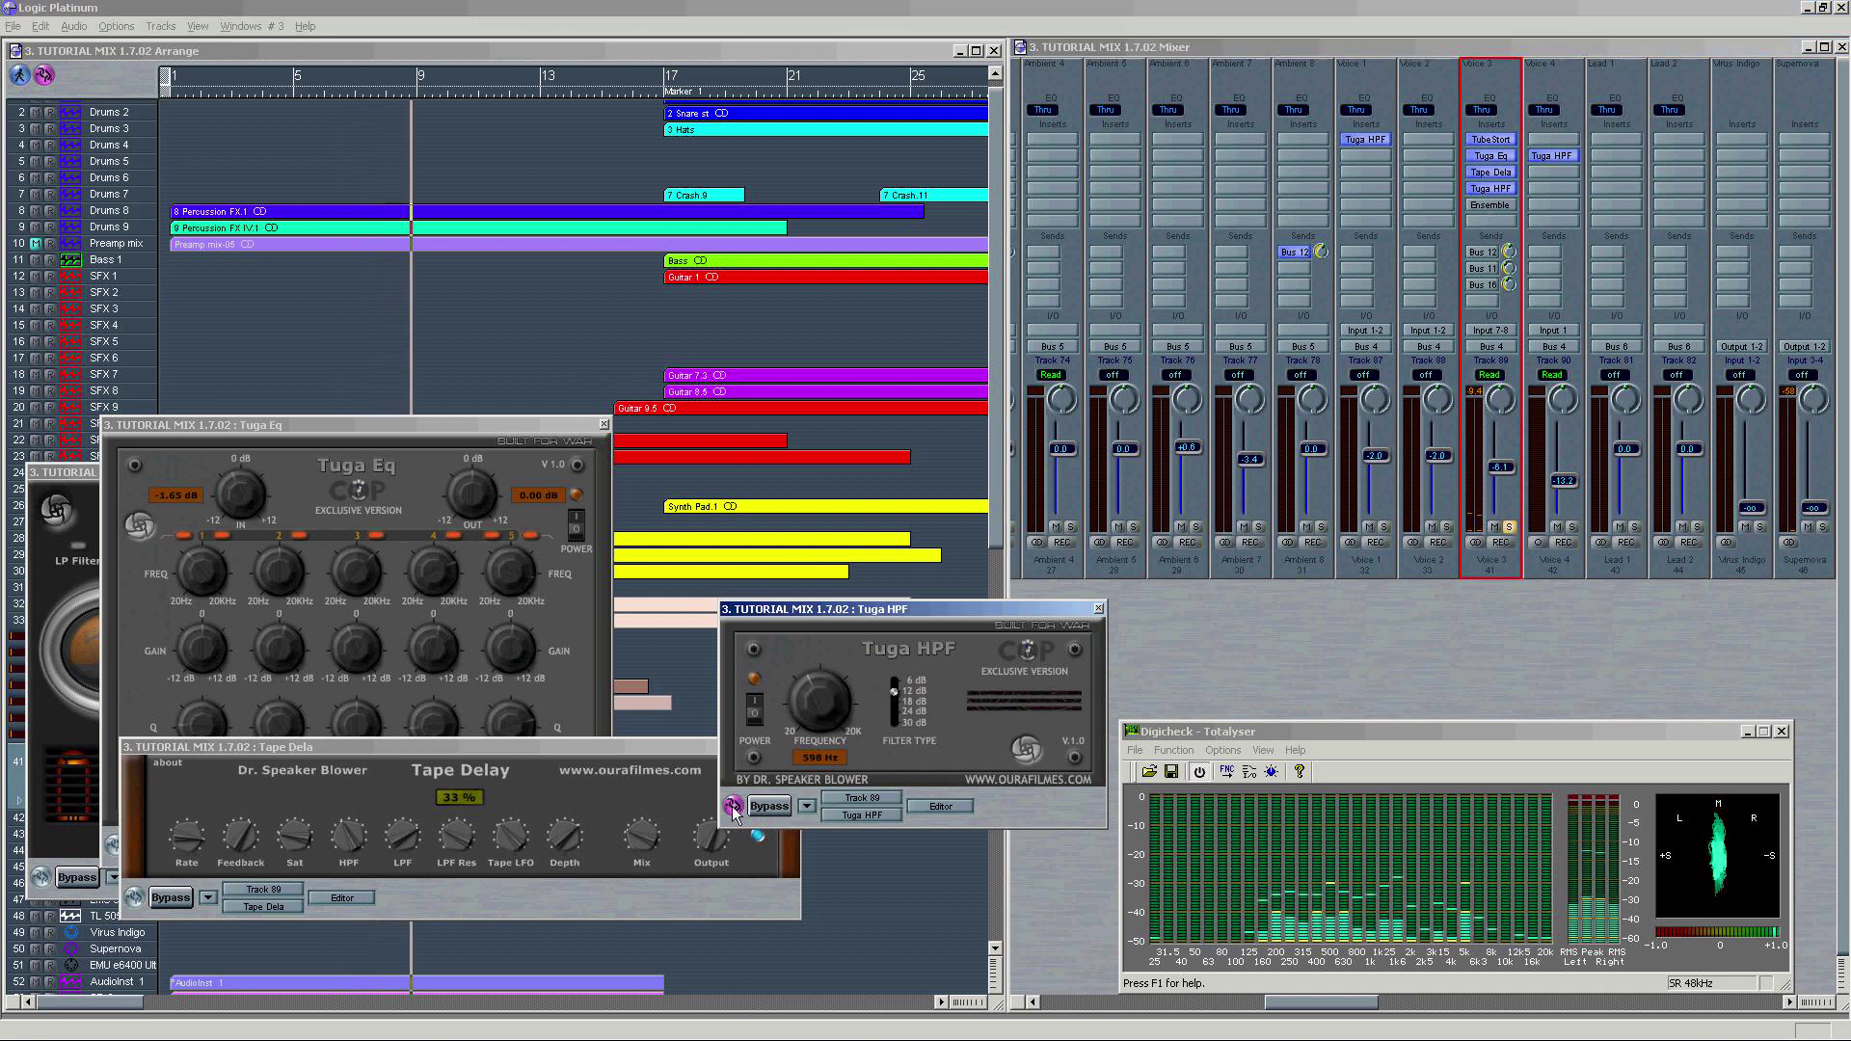
# Step: Open and re-enable the Ensemble Chorus on Voice 3, and skip playback forward to about bar 33
pyautogui.doubleClick(1494, 206)
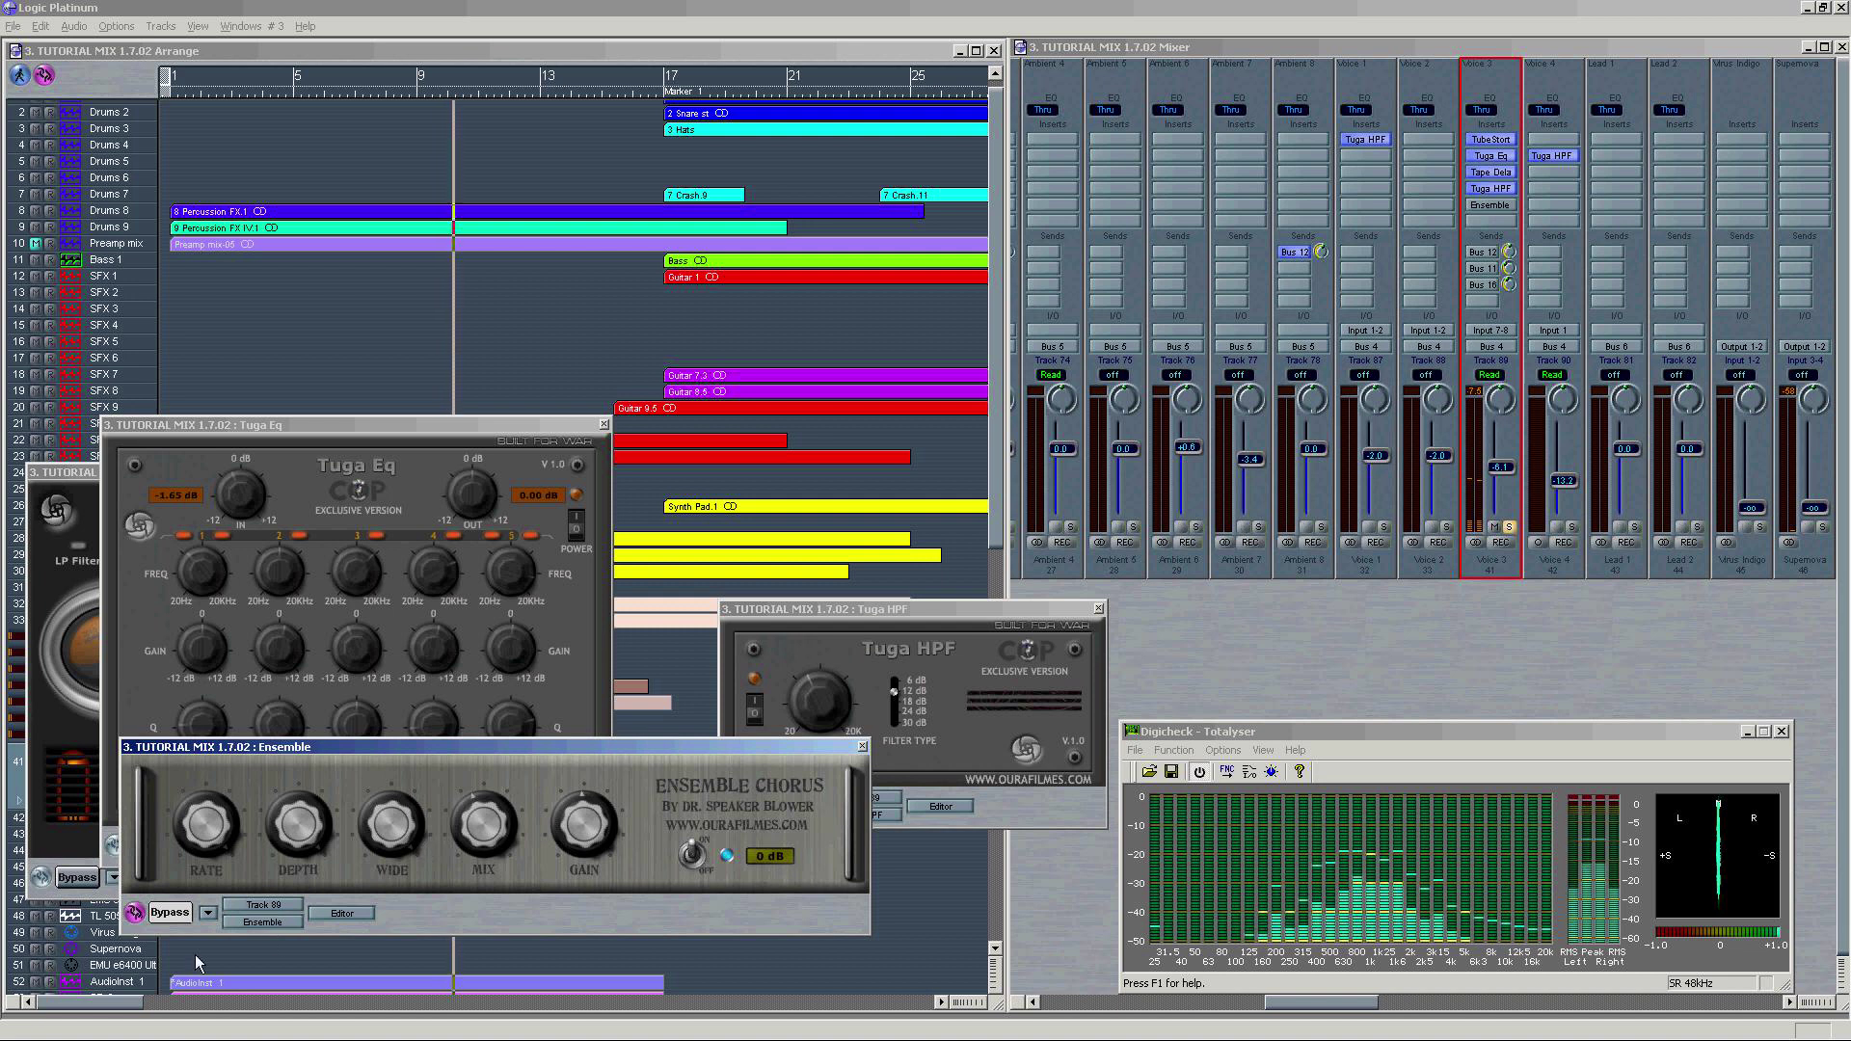
pyautogui.click(179, 914)
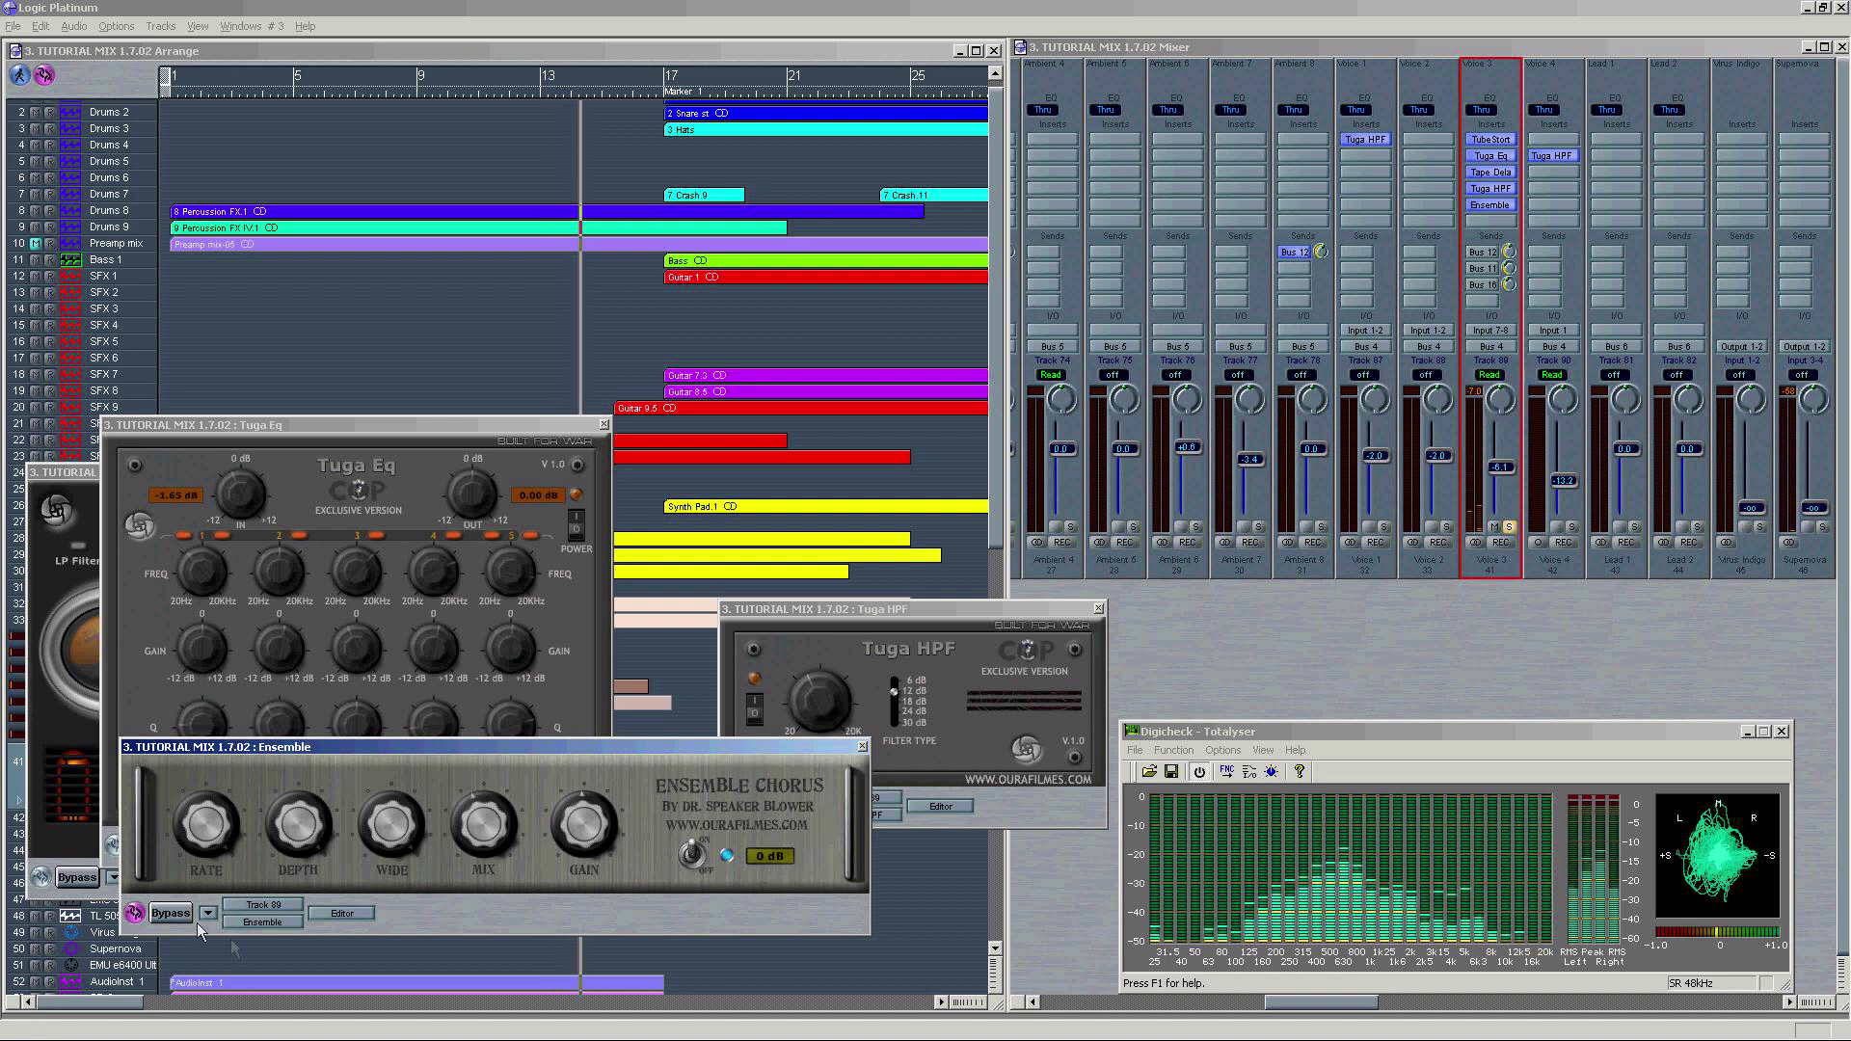
pyautogui.click(166, 922)
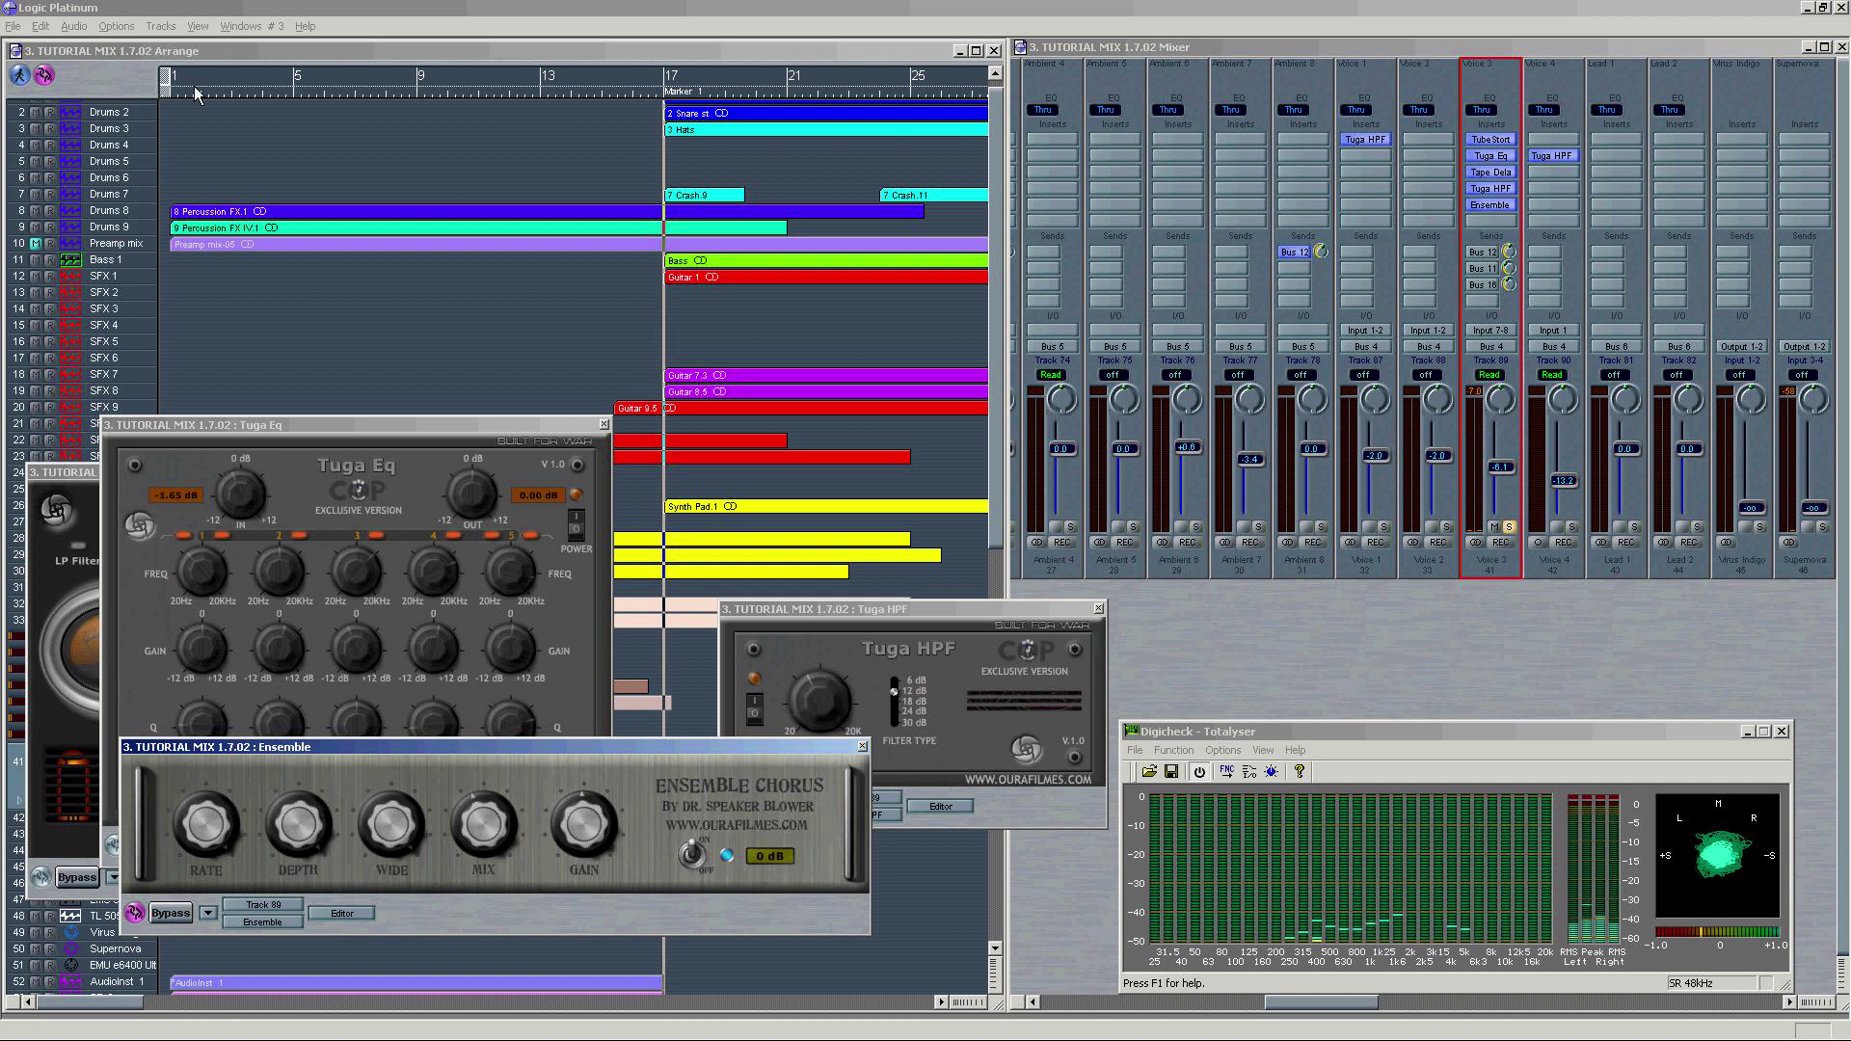
pyautogui.moveTo(675, 82); pyautogui.dragTo(737, 82)
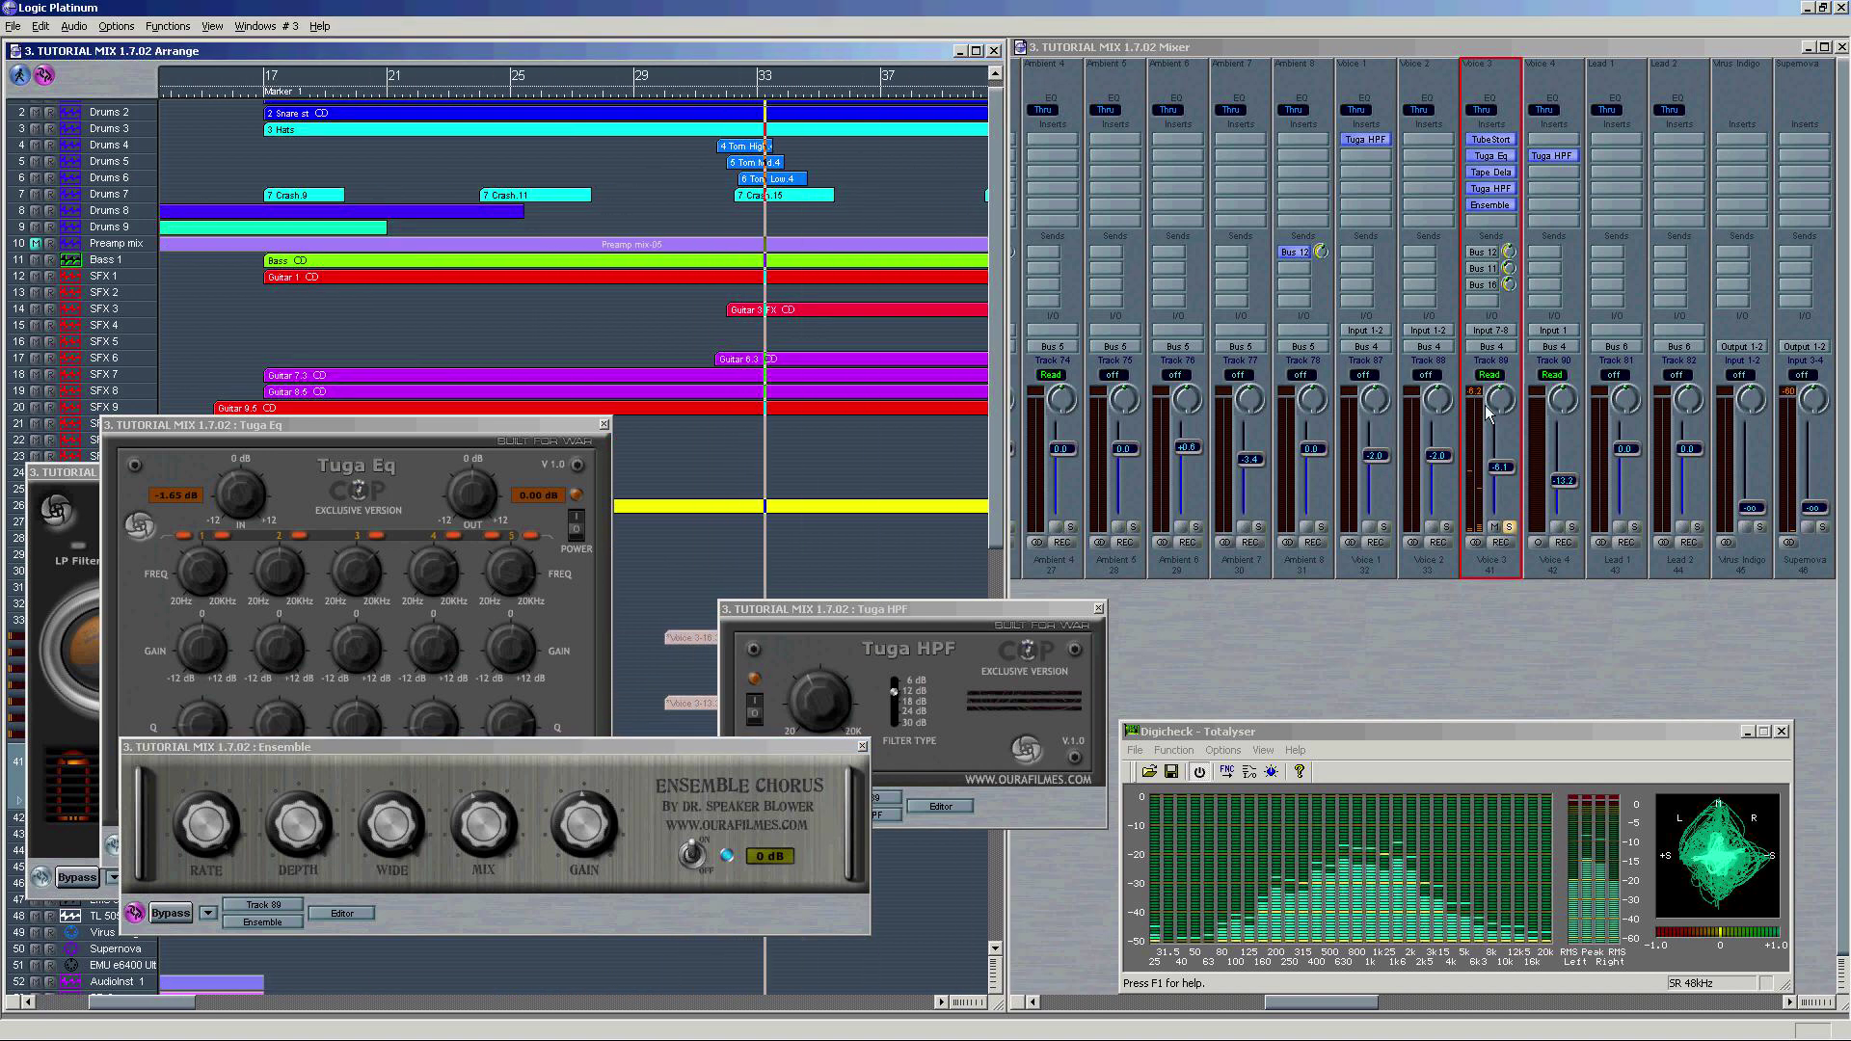
# Step: Reactivate the Voice 3 sends to Bus 12 and Bus 11, and open the OuraDrive and Doubler inserts on Bus 16
pyautogui.click(1492, 270)
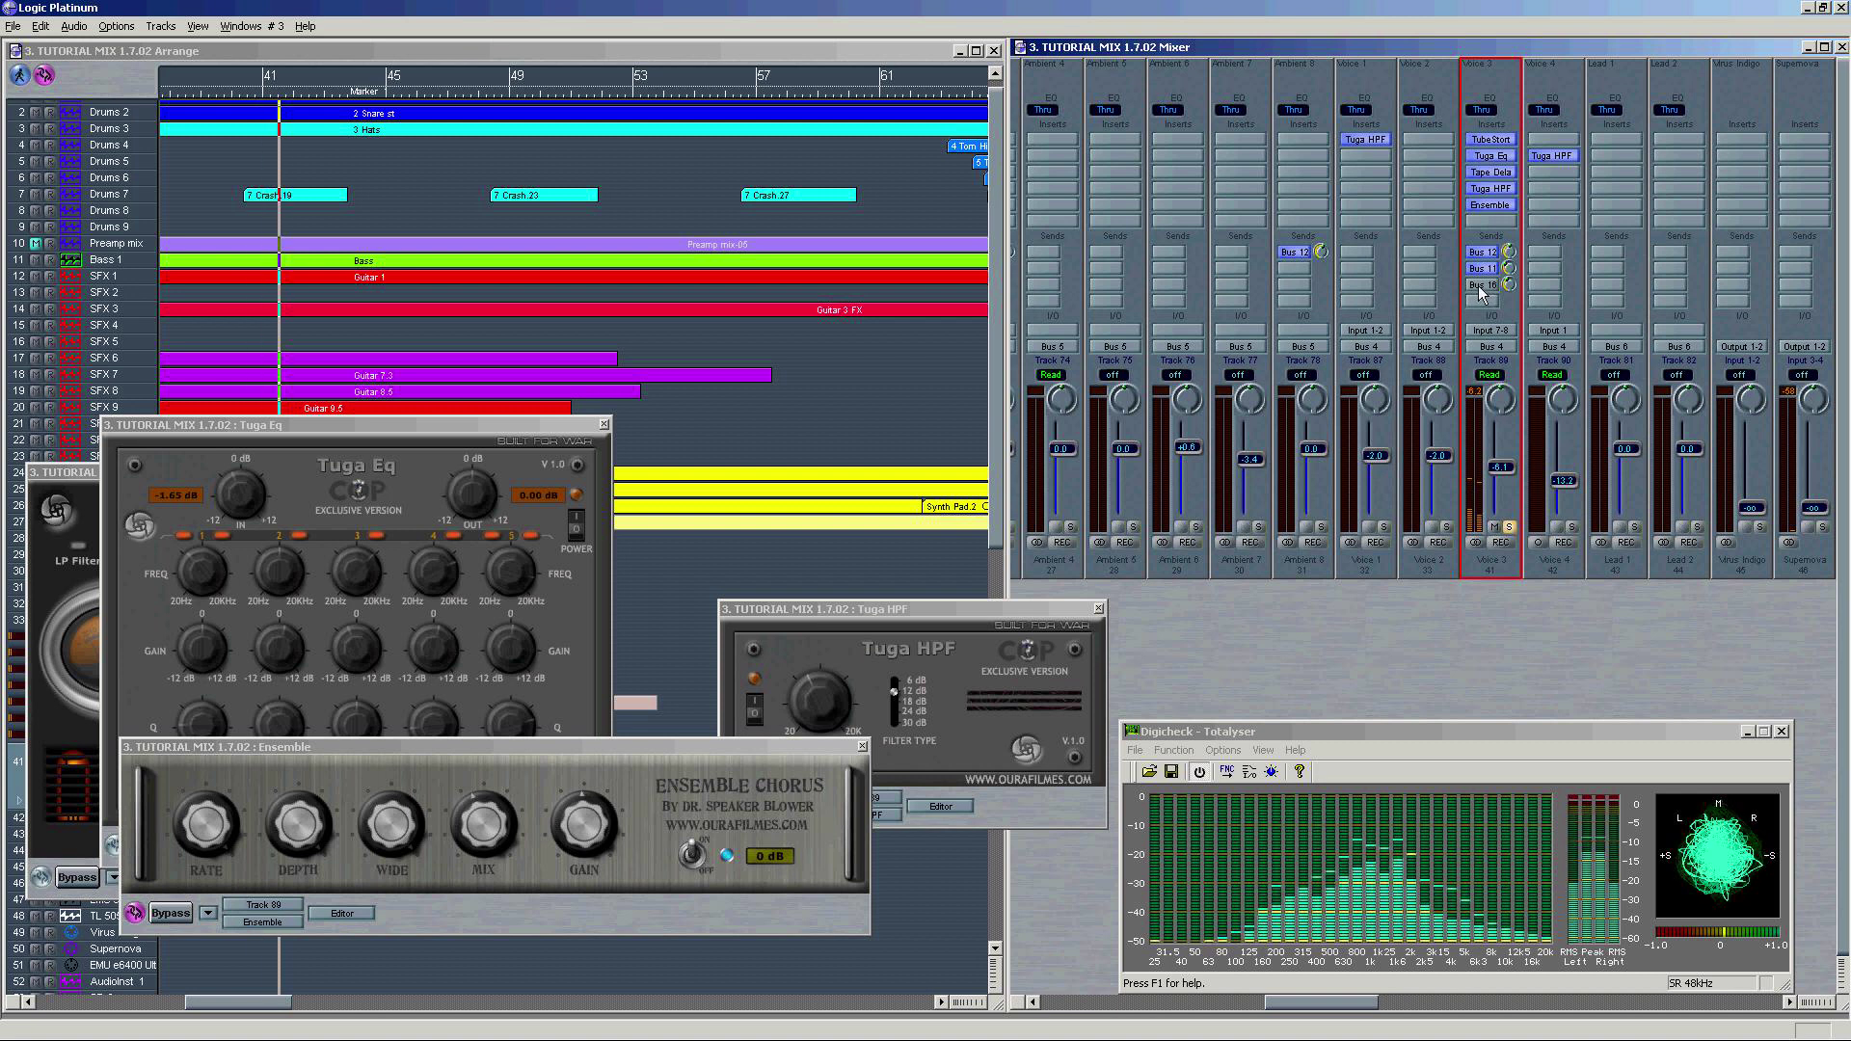
pyautogui.doubleClick(1482, 286)
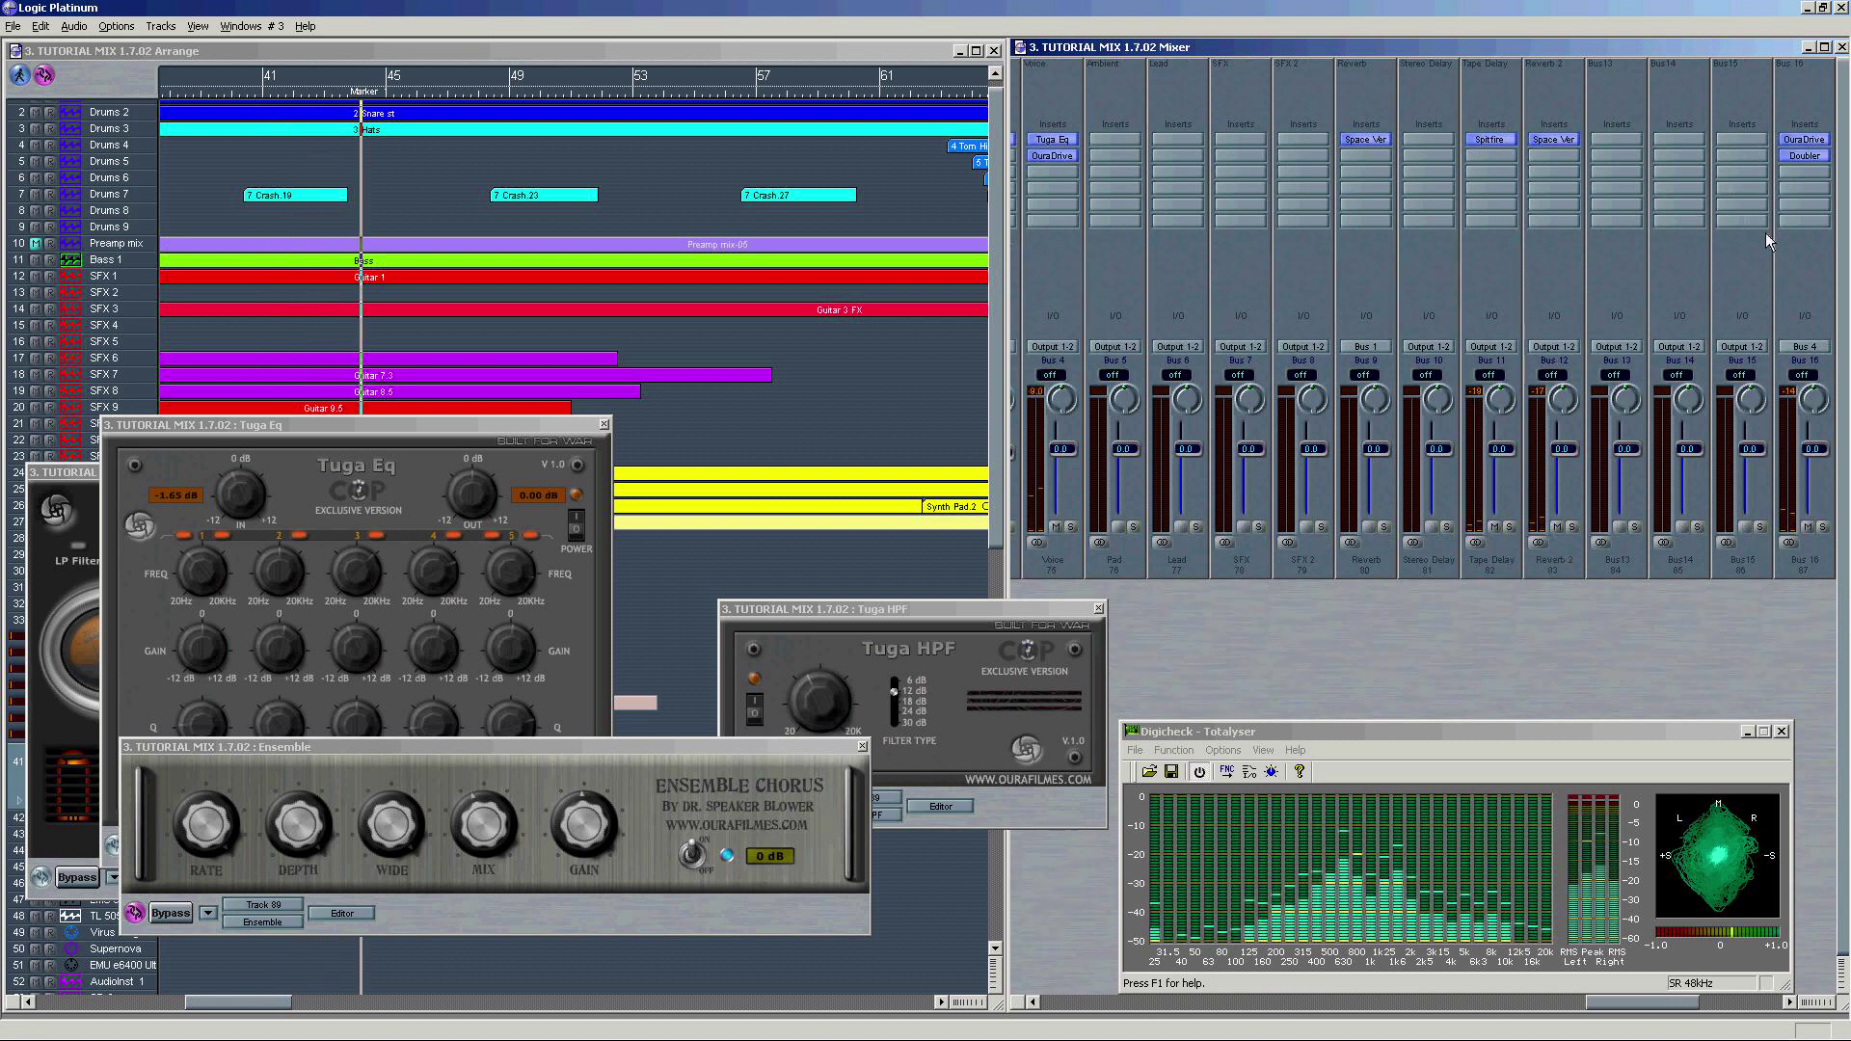
pyautogui.click(1804, 150)
pyautogui.doubleClick(1803, 141)
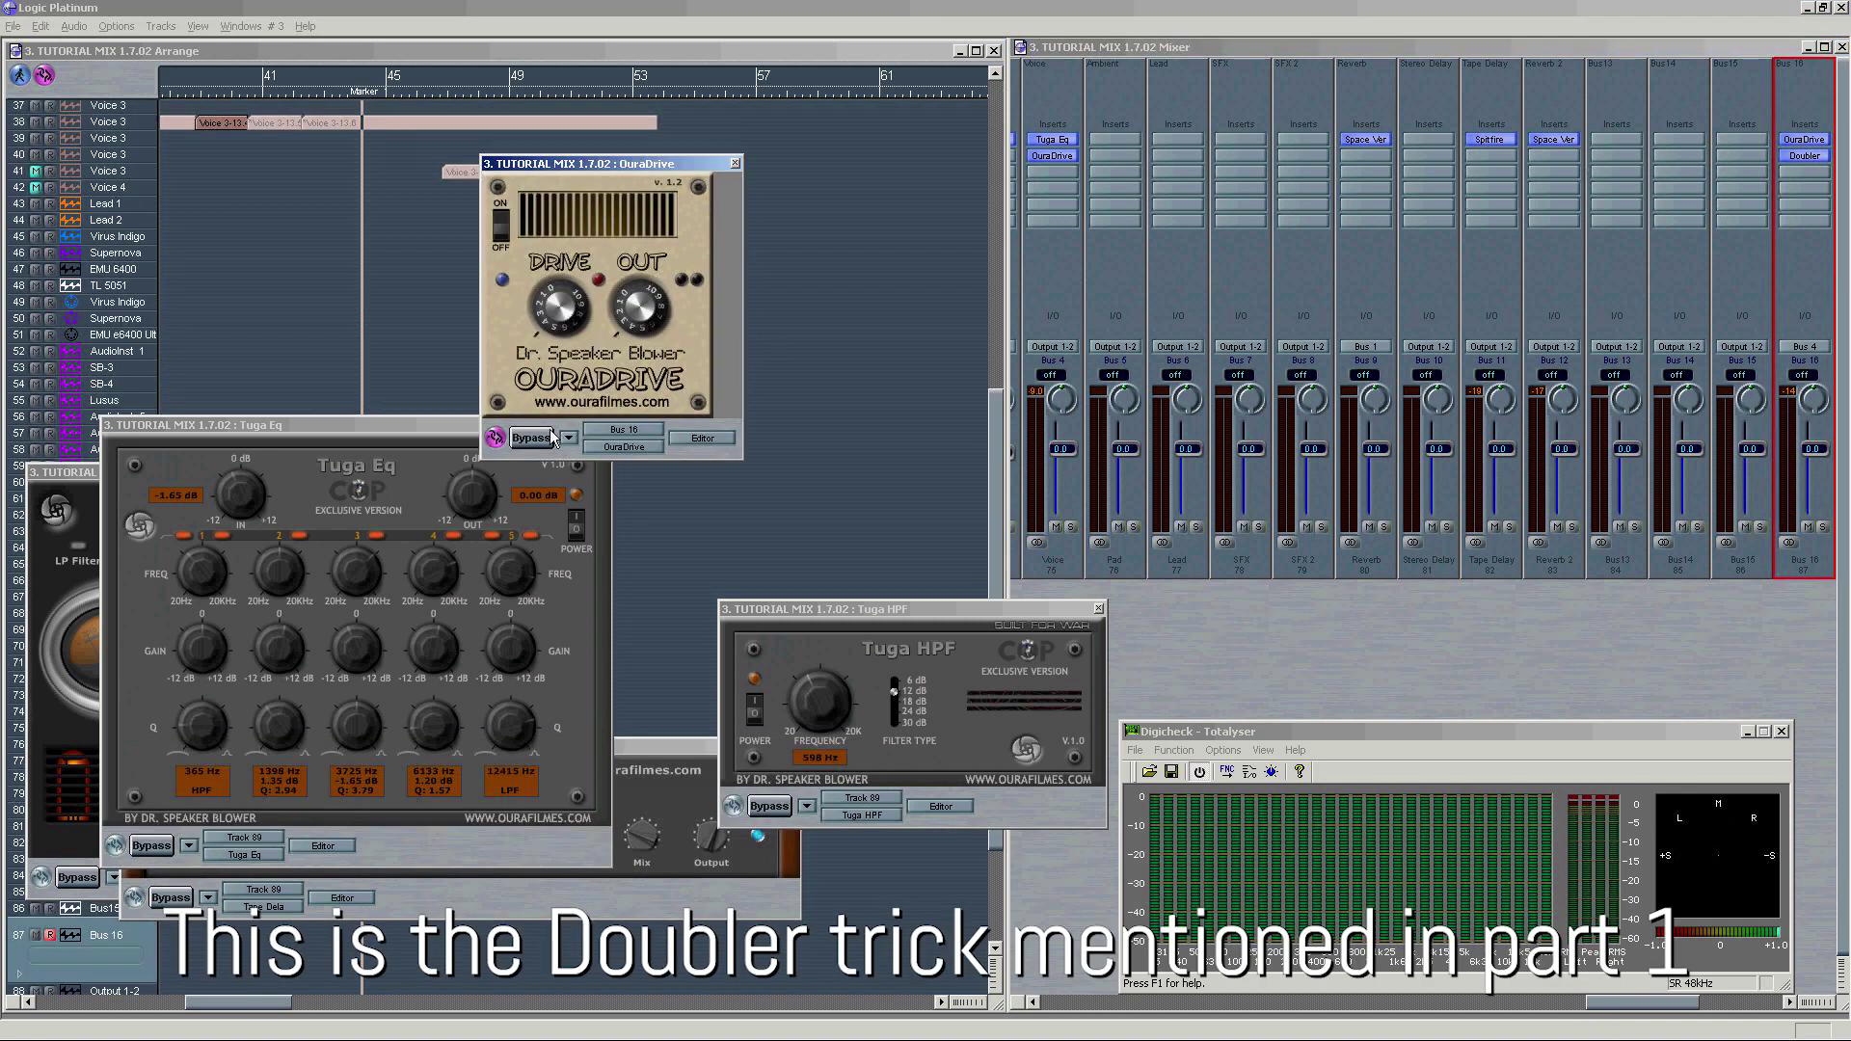
pyautogui.doubleClick(1803, 156)
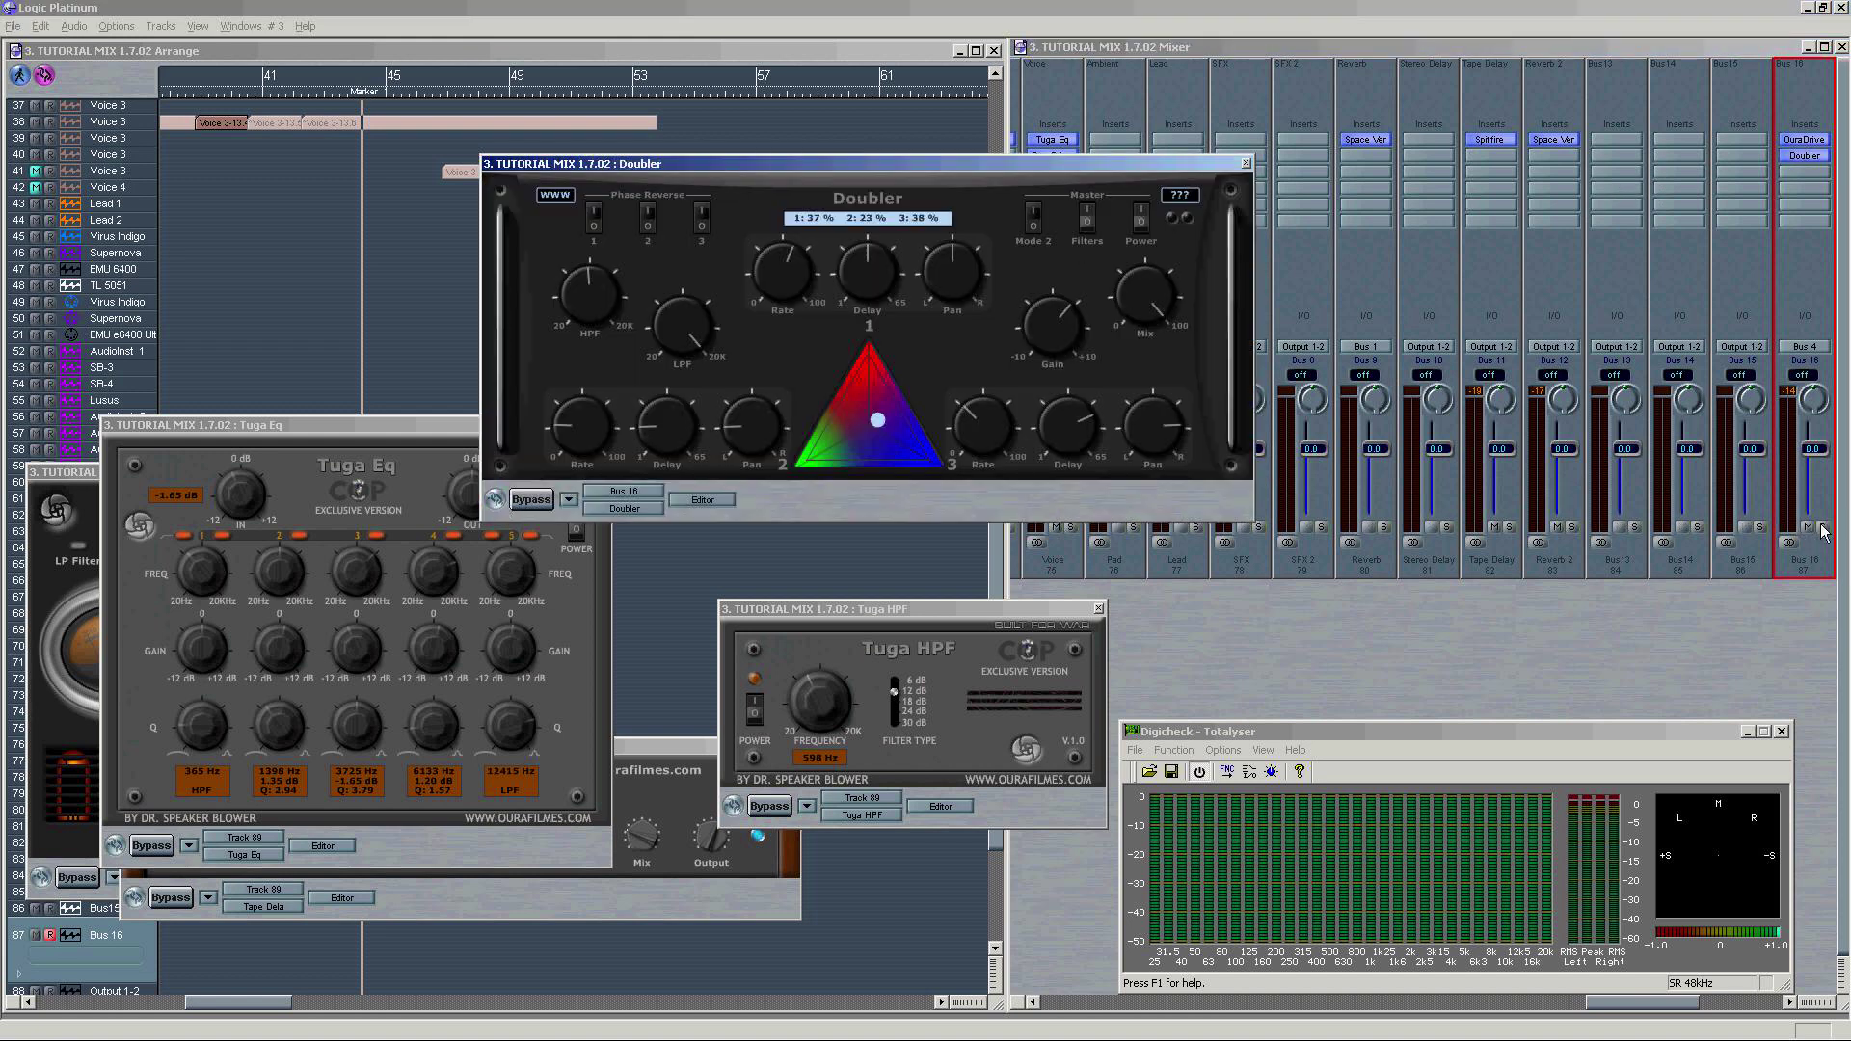
# Step: Audition Bus 16 in the cycled section and rebalance its Doubler voices to 30 %, 33 % and 35 %
pyautogui.press('space')
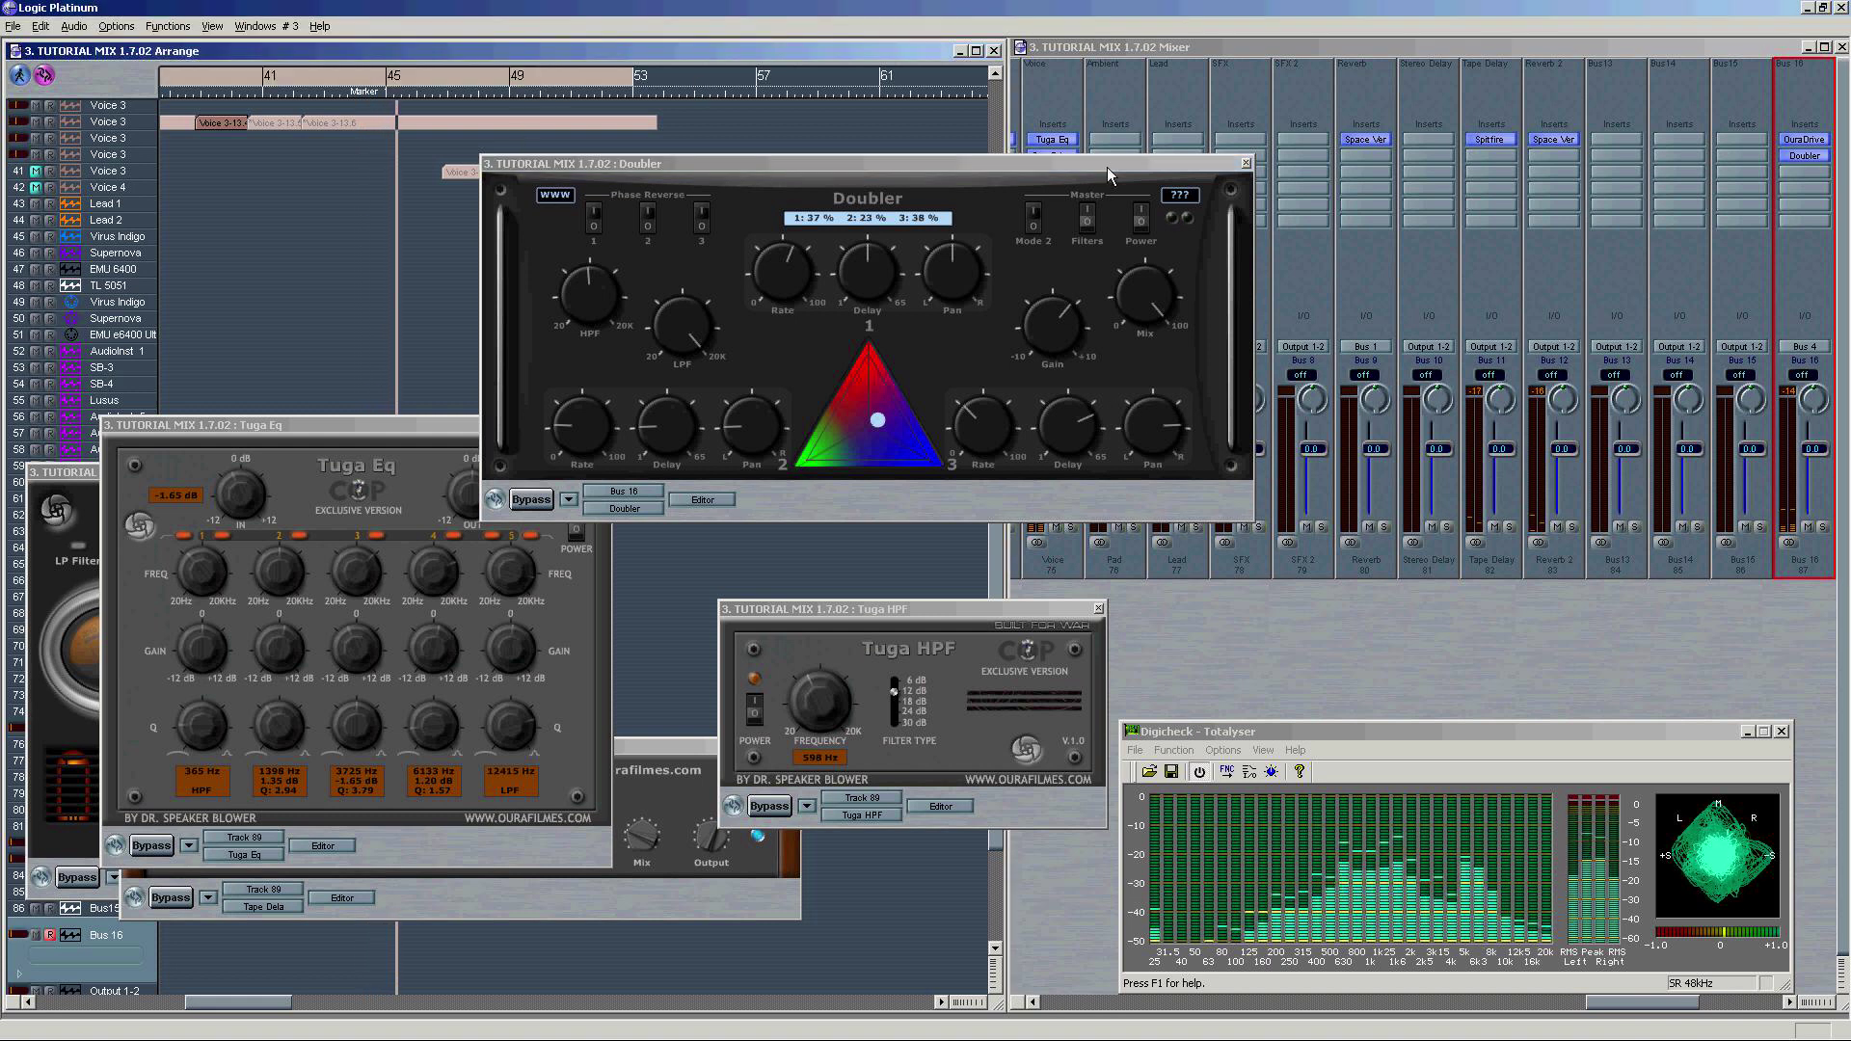
pyautogui.click(1822, 528)
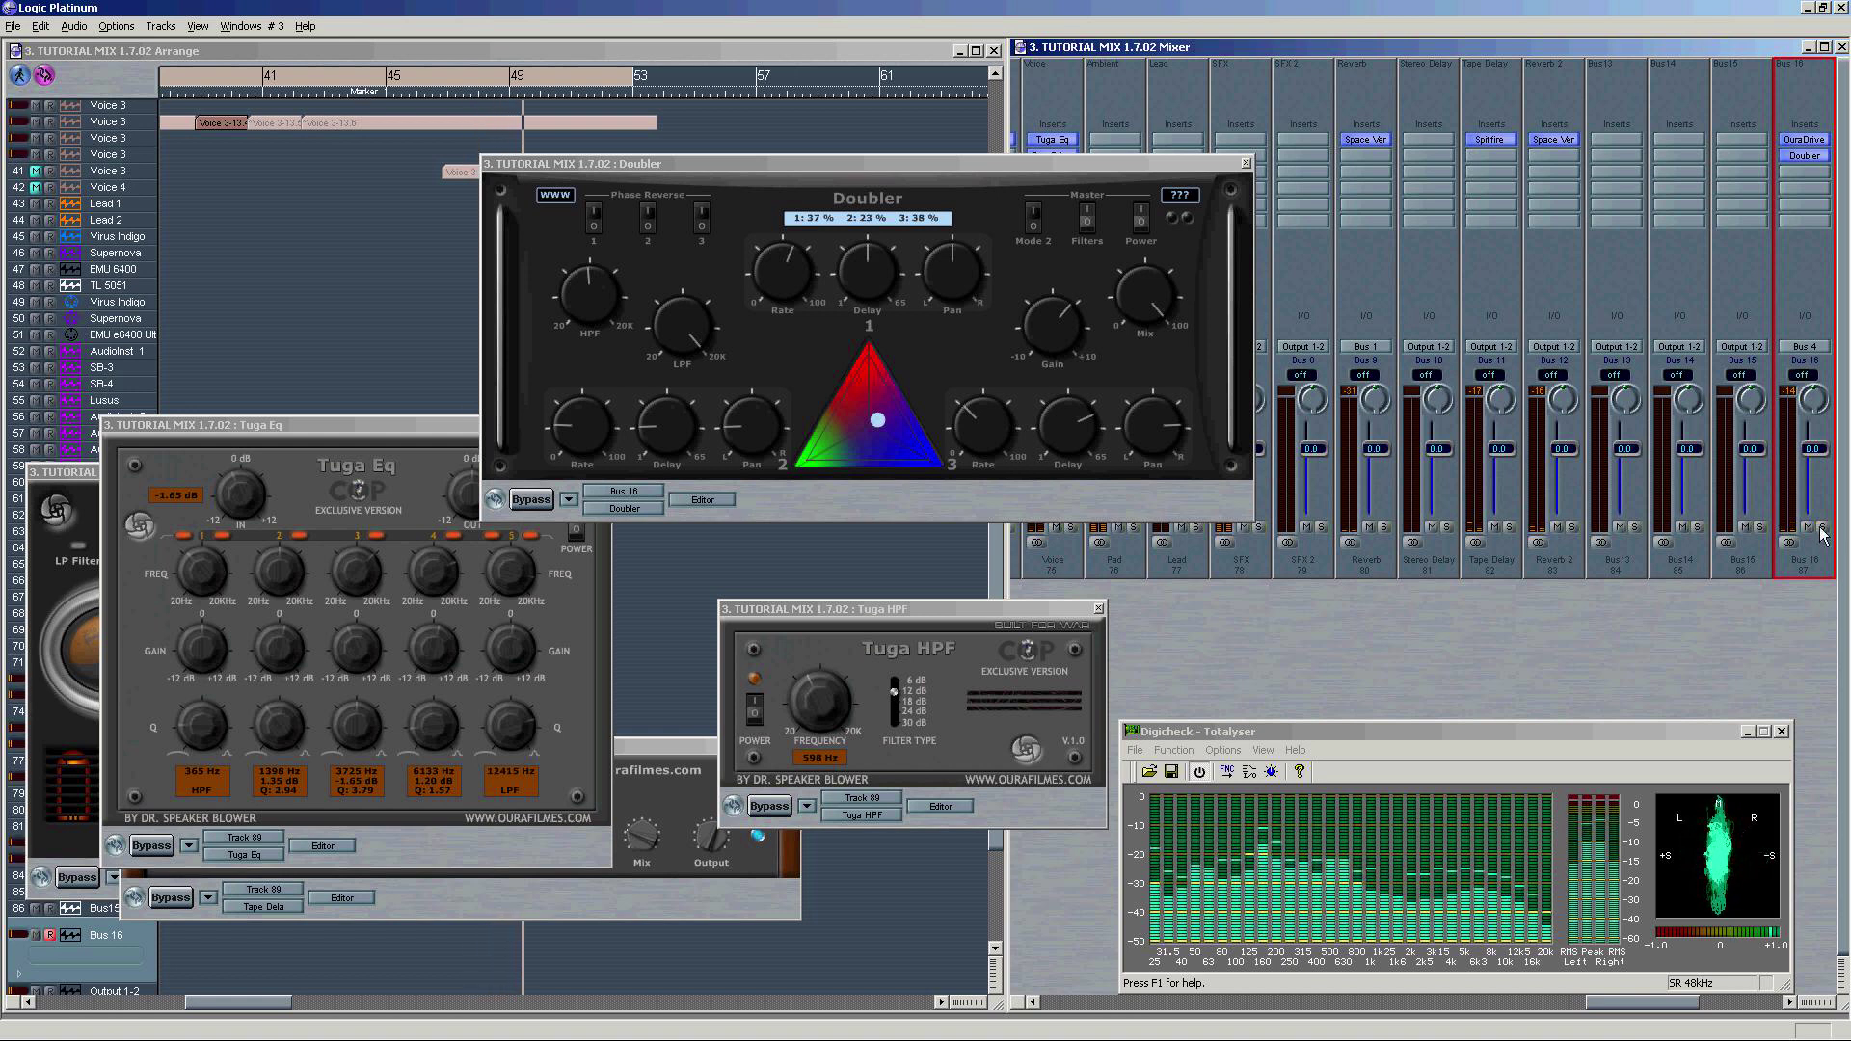
pyautogui.press('space')
pyautogui.press('space')
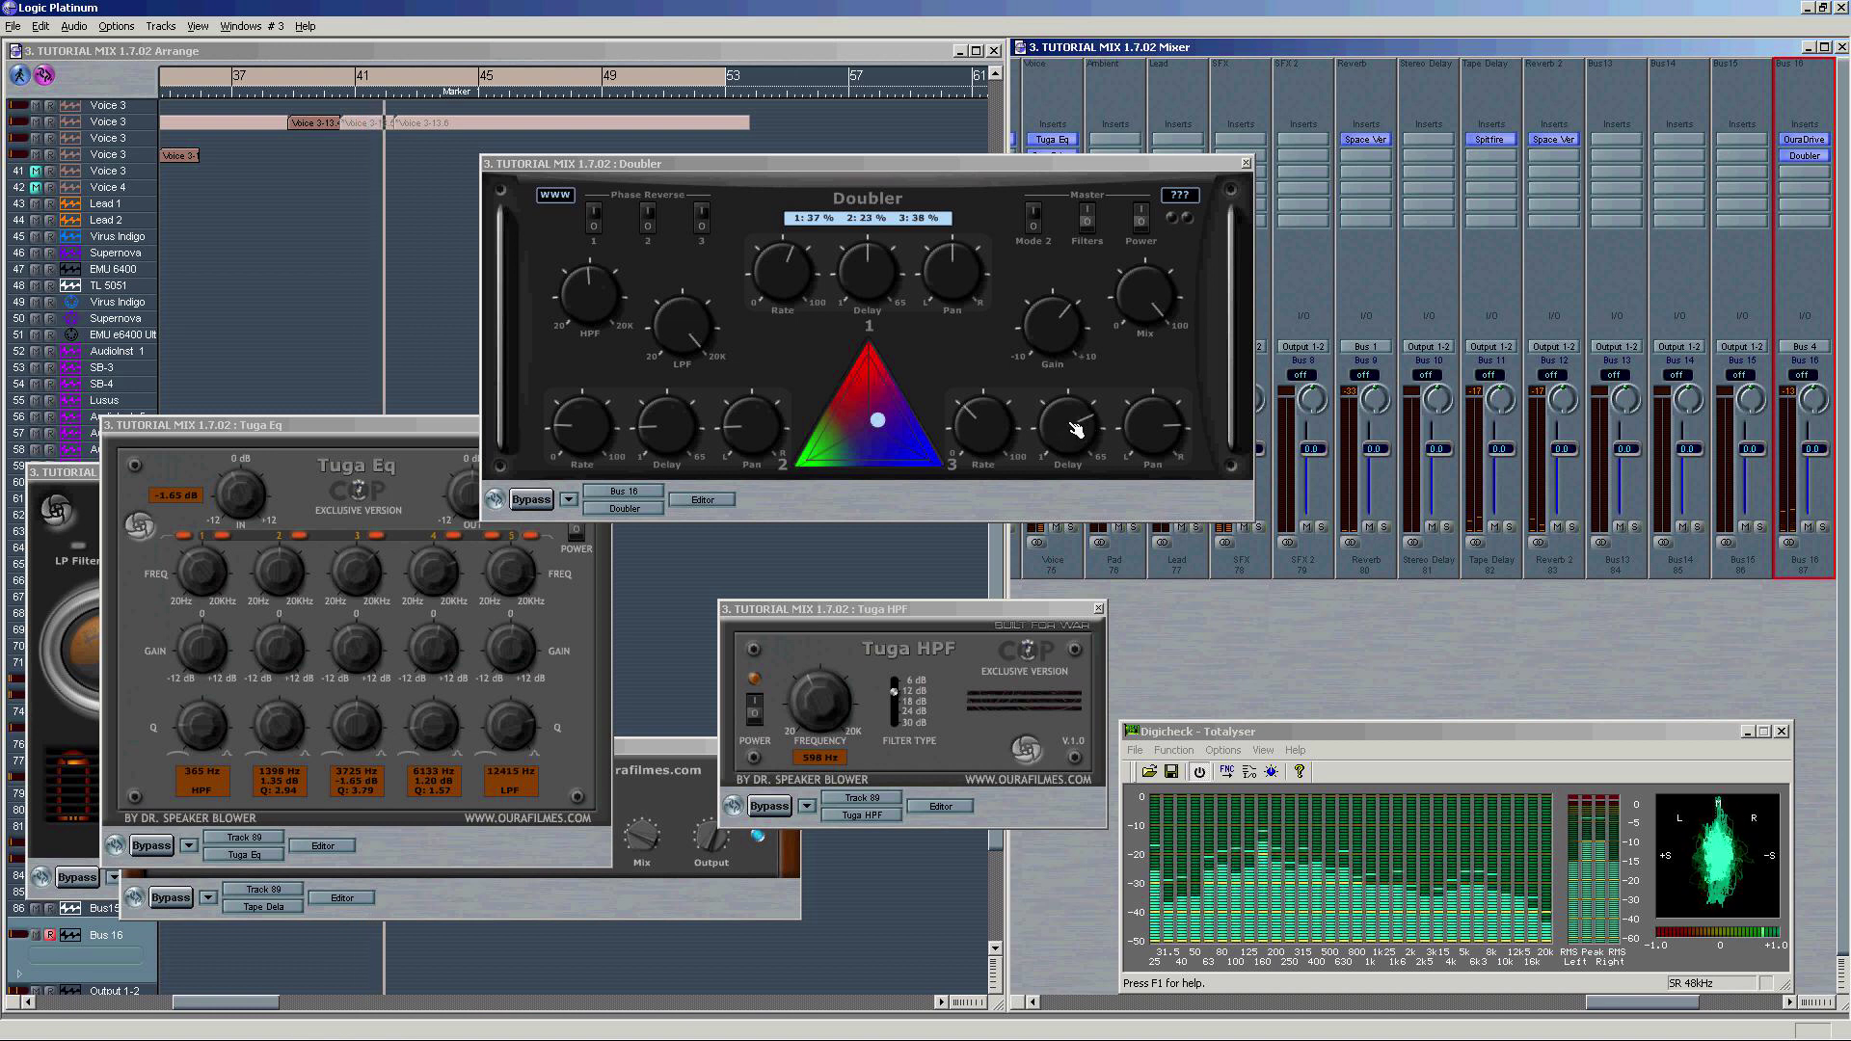
pyautogui.moveTo(878, 420)
pyautogui.mouseDown()
pyautogui.moveTo(827, 448)
pyautogui.moveTo(869, 371)
pyautogui.moveTo(887, 425)
pyautogui.moveTo(873, 433)
pyautogui.mouseUp()
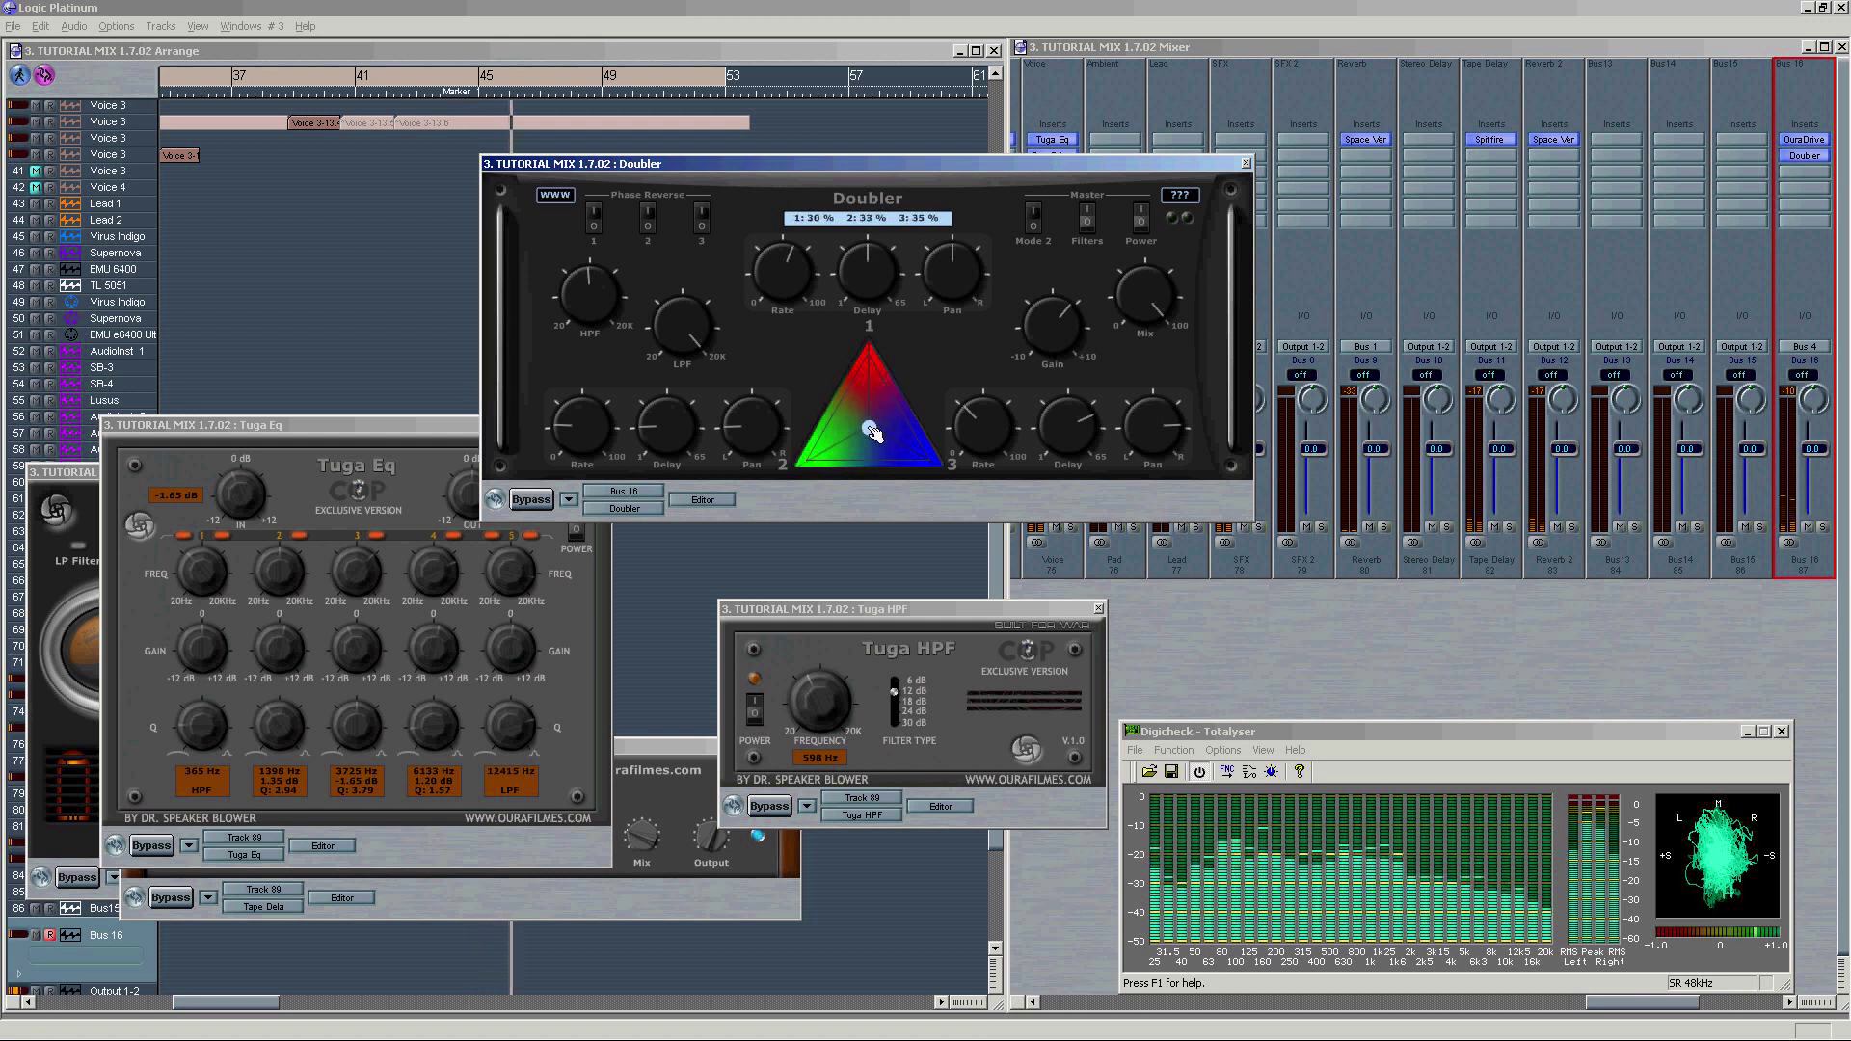
pyautogui.click(1808, 528)
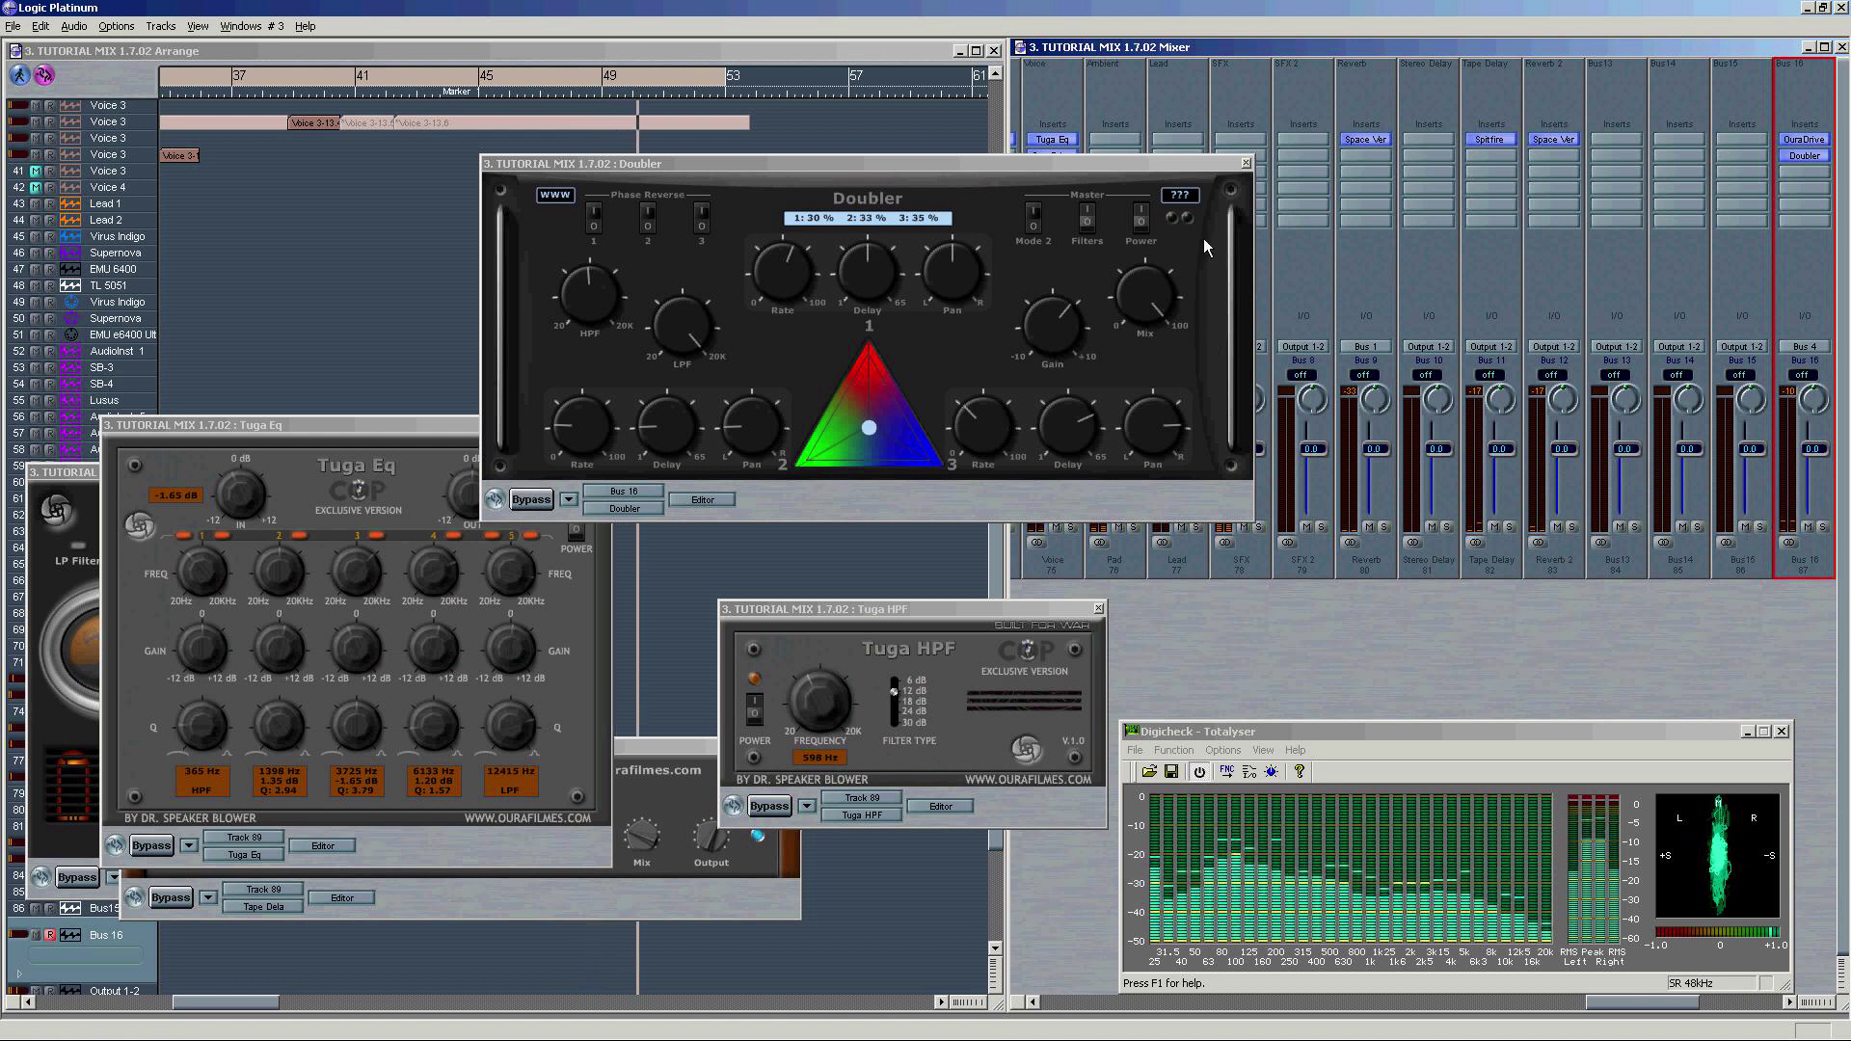
# Step: Close the Doubler, OuraDrive, Tuga HPF and Tuga Eq plug-in windows
pyautogui.click(1247, 164)
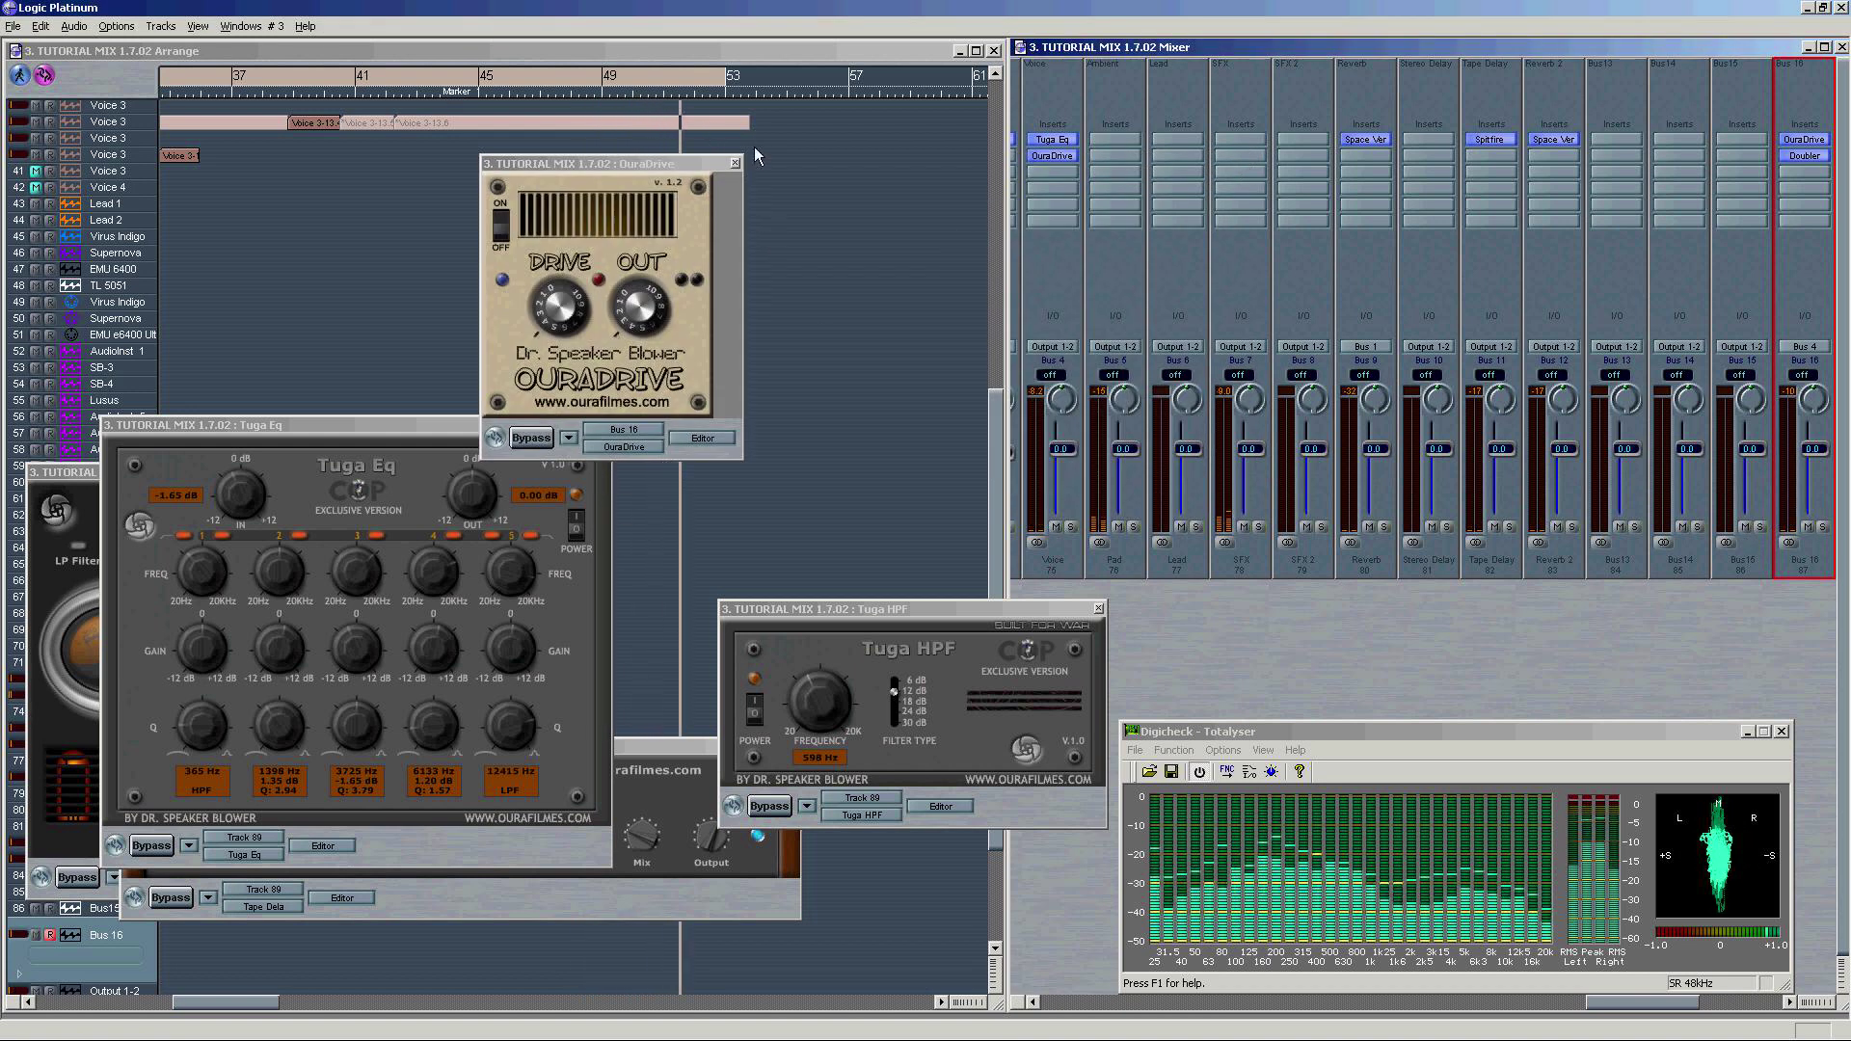
pyautogui.click(735, 163)
pyautogui.click(1099, 609)
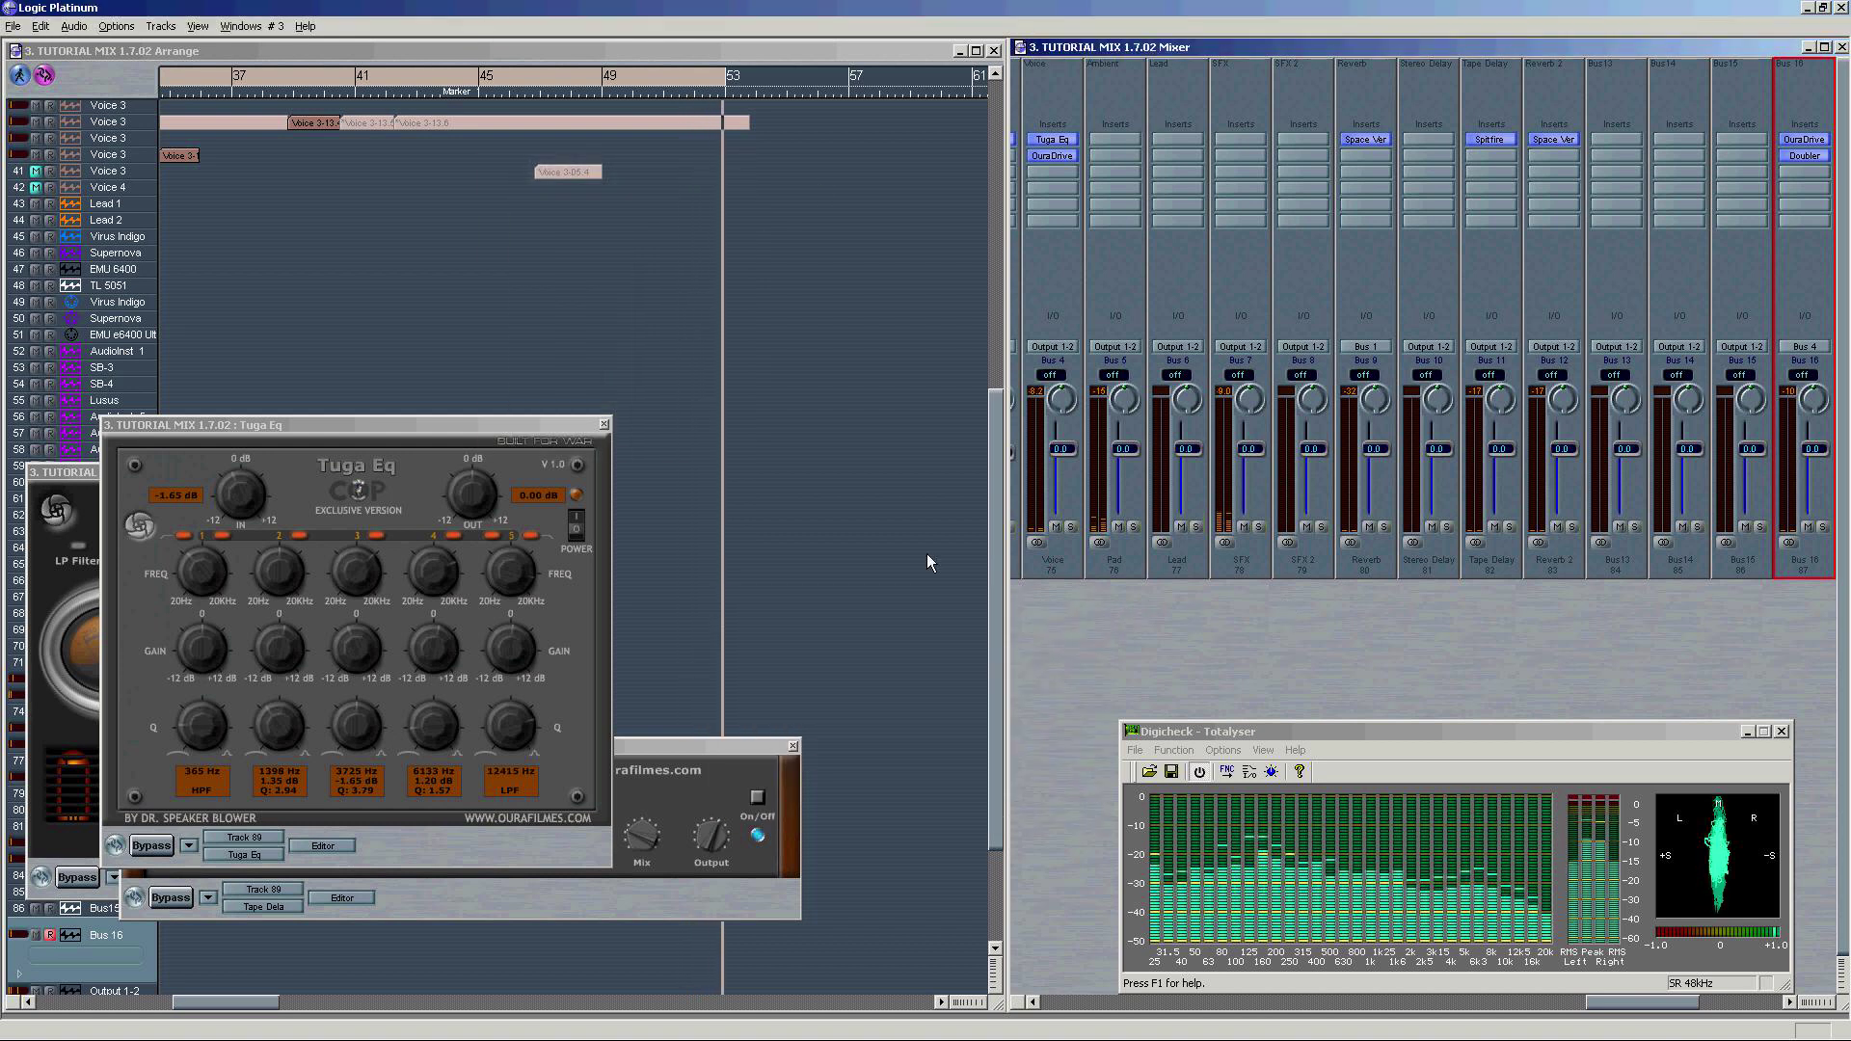
pyautogui.click(604, 424)
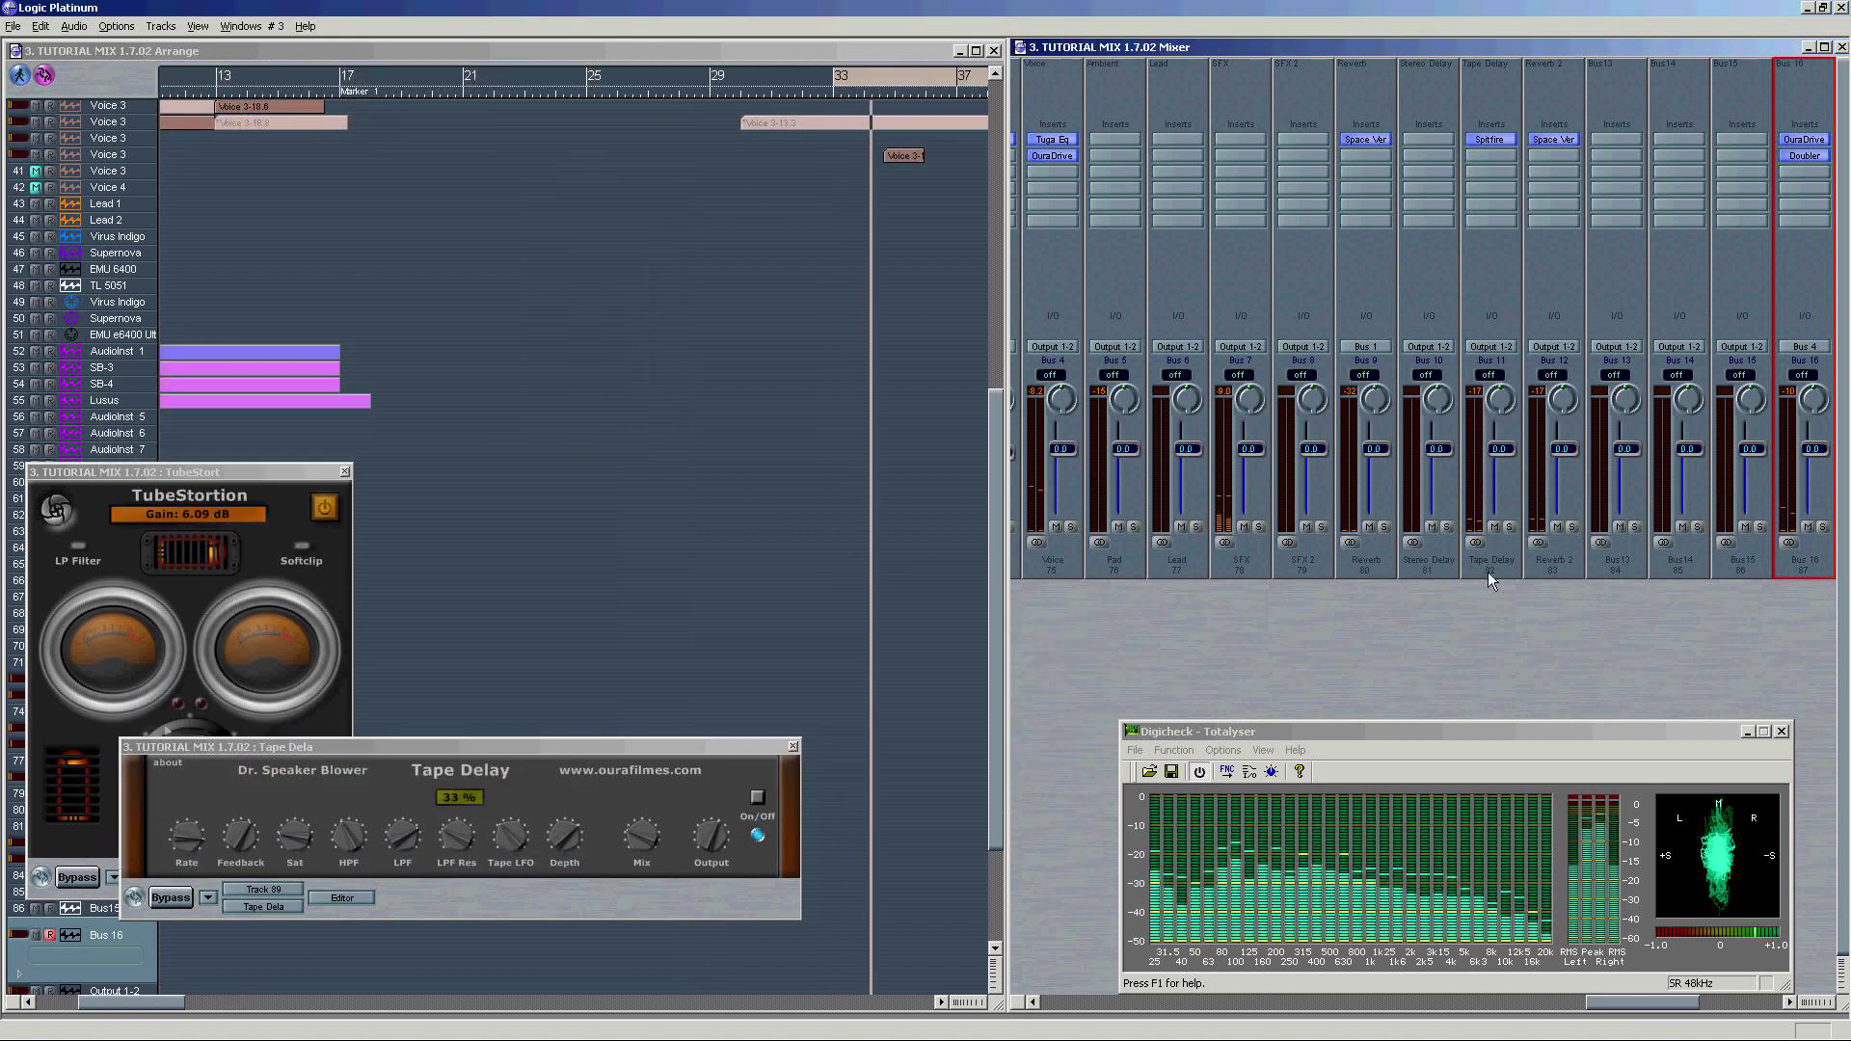
# Step: Open the Tuga Eq on the Voice bus (Bus 4), move its window clear and check its bypass
pyautogui.click(1064, 571)
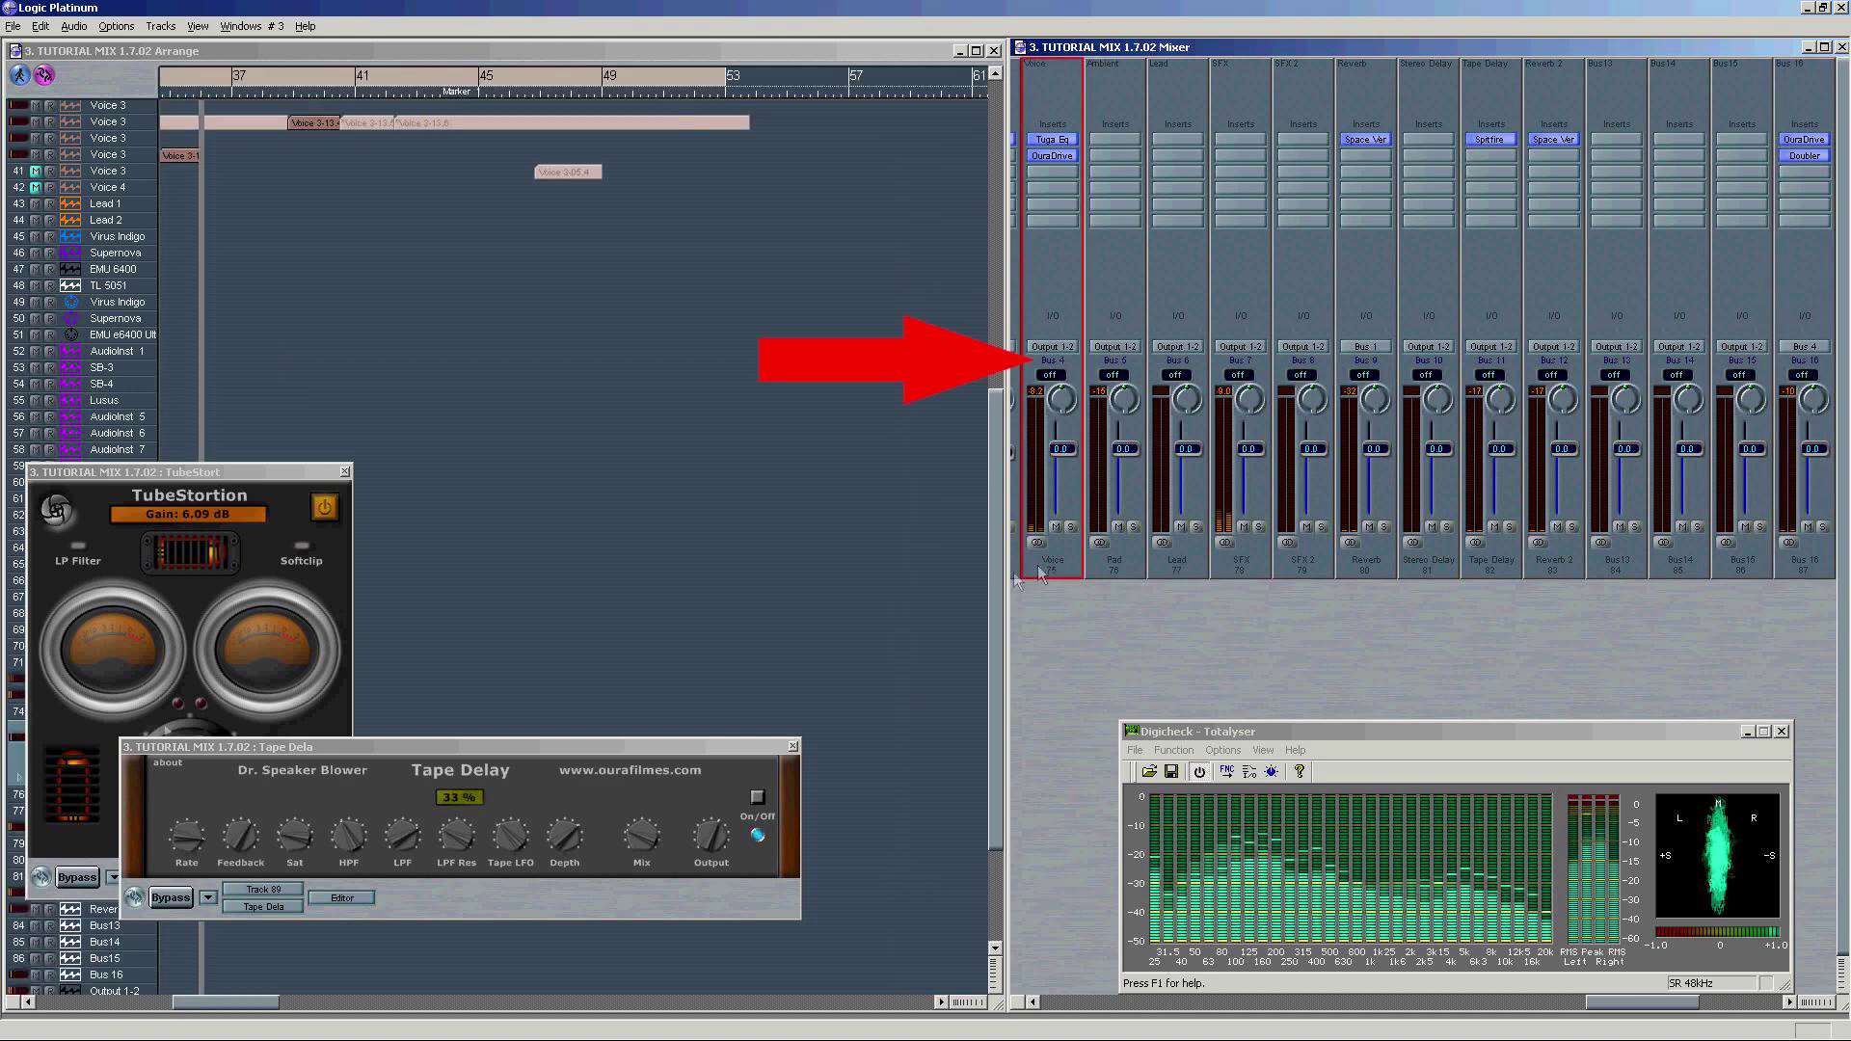
pyautogui.doubleClick(1049, 140)
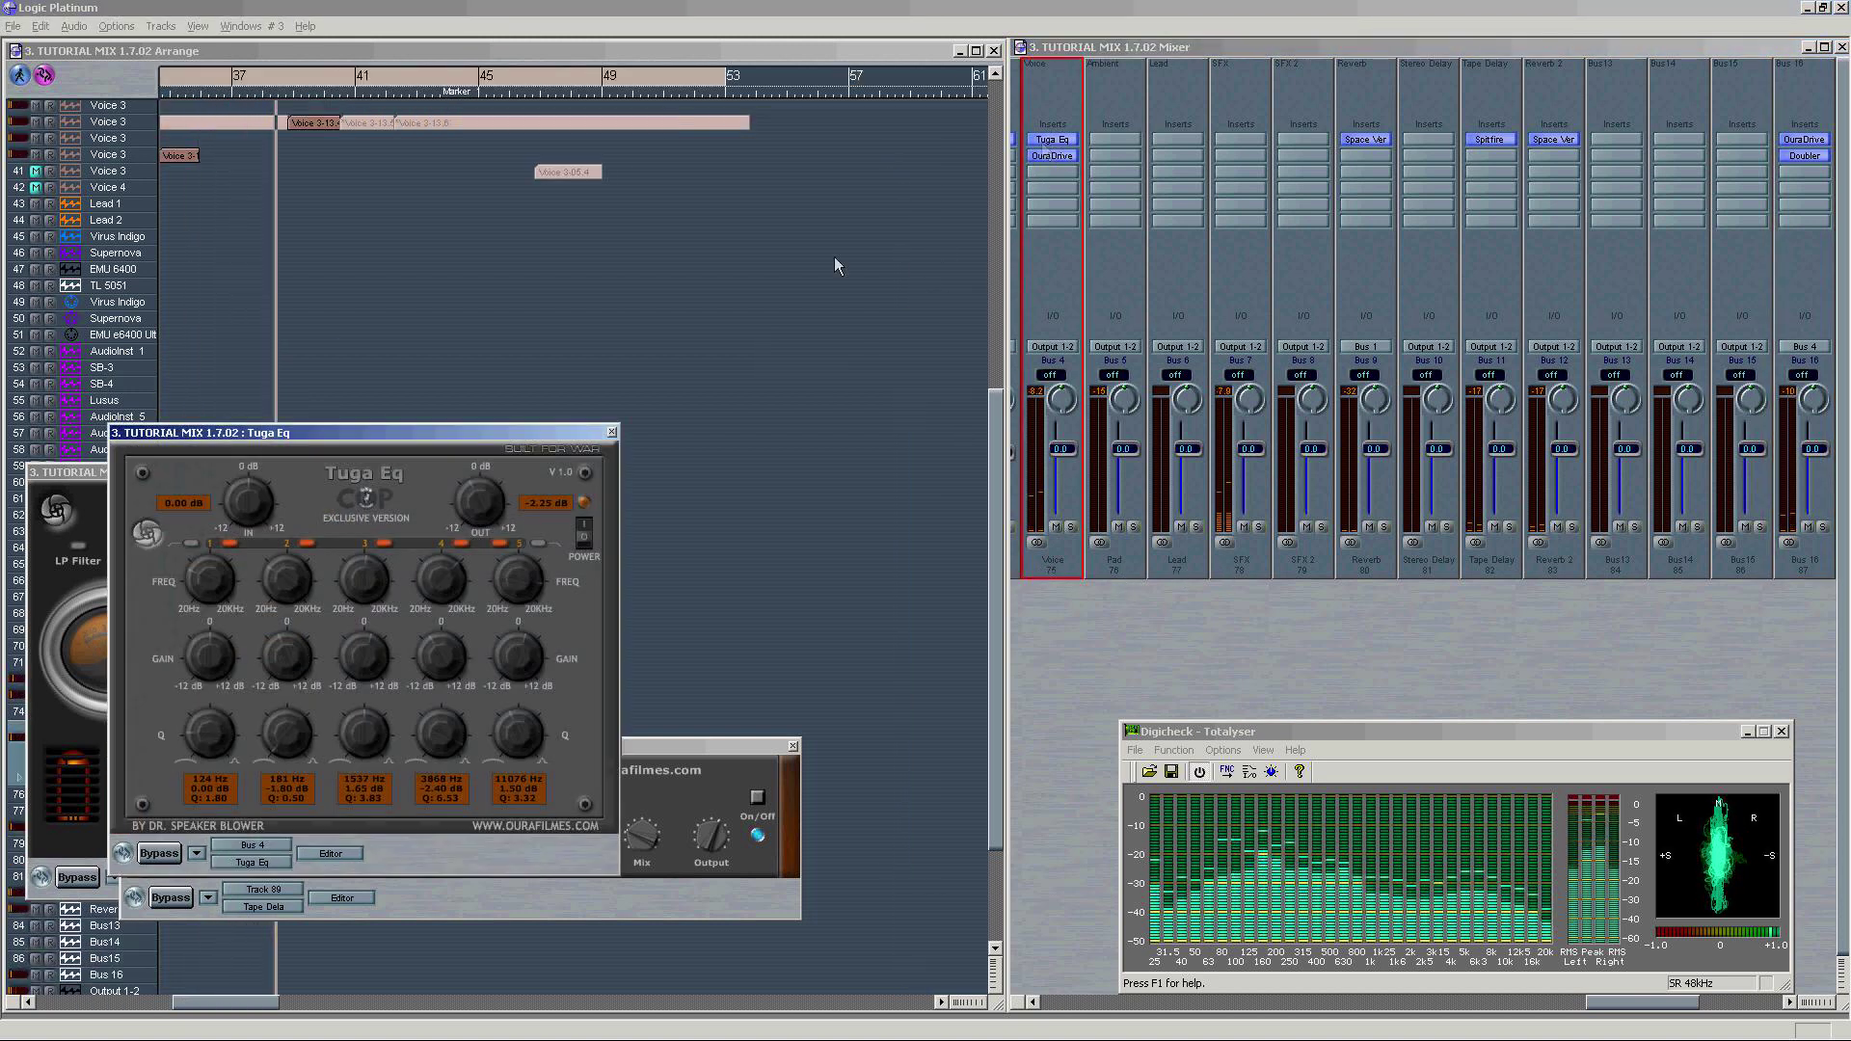
pyautogui.moveTo(585, 431); pyautogui.dragTo(839, 252)
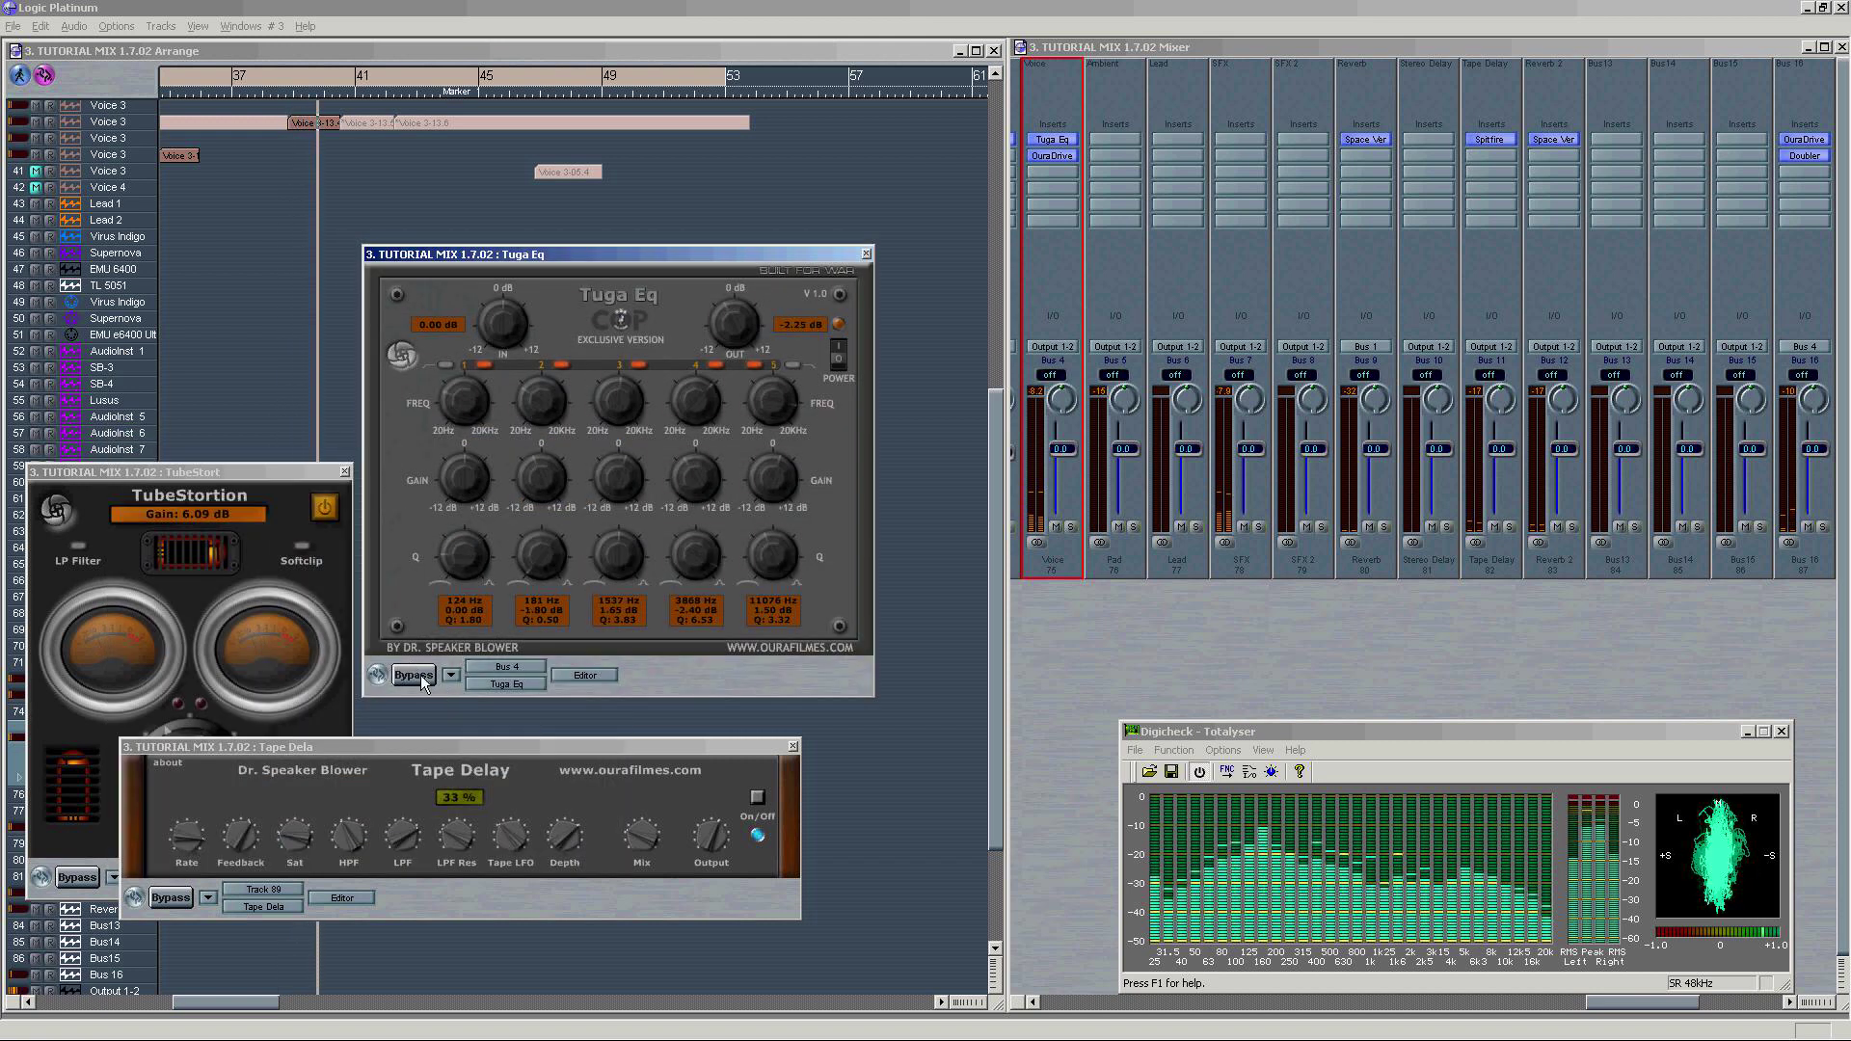
pyautogui.click(426, 675)
# Step: Open the OuraDrive plug-in on the Voice bus to examine its settings, and close it
pyautogui.click(1065, 162)
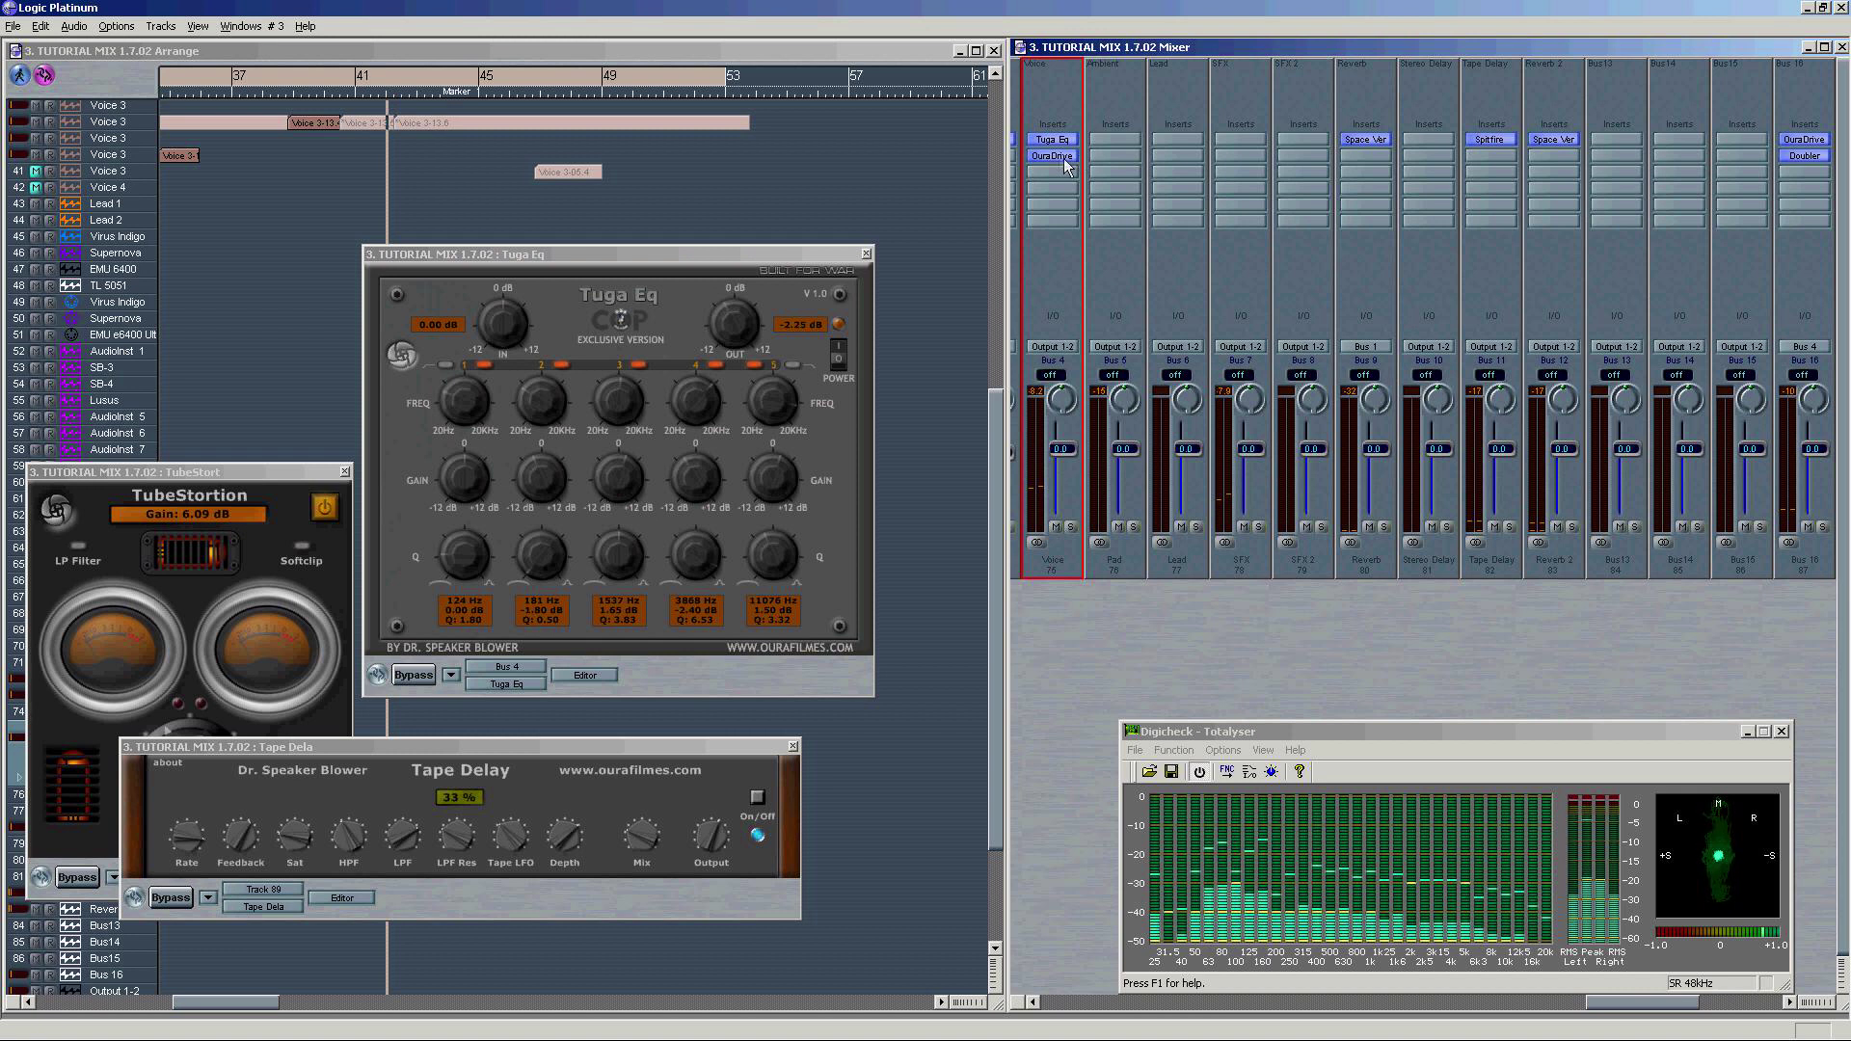
pyautogui.doubleClick(1059, 162)
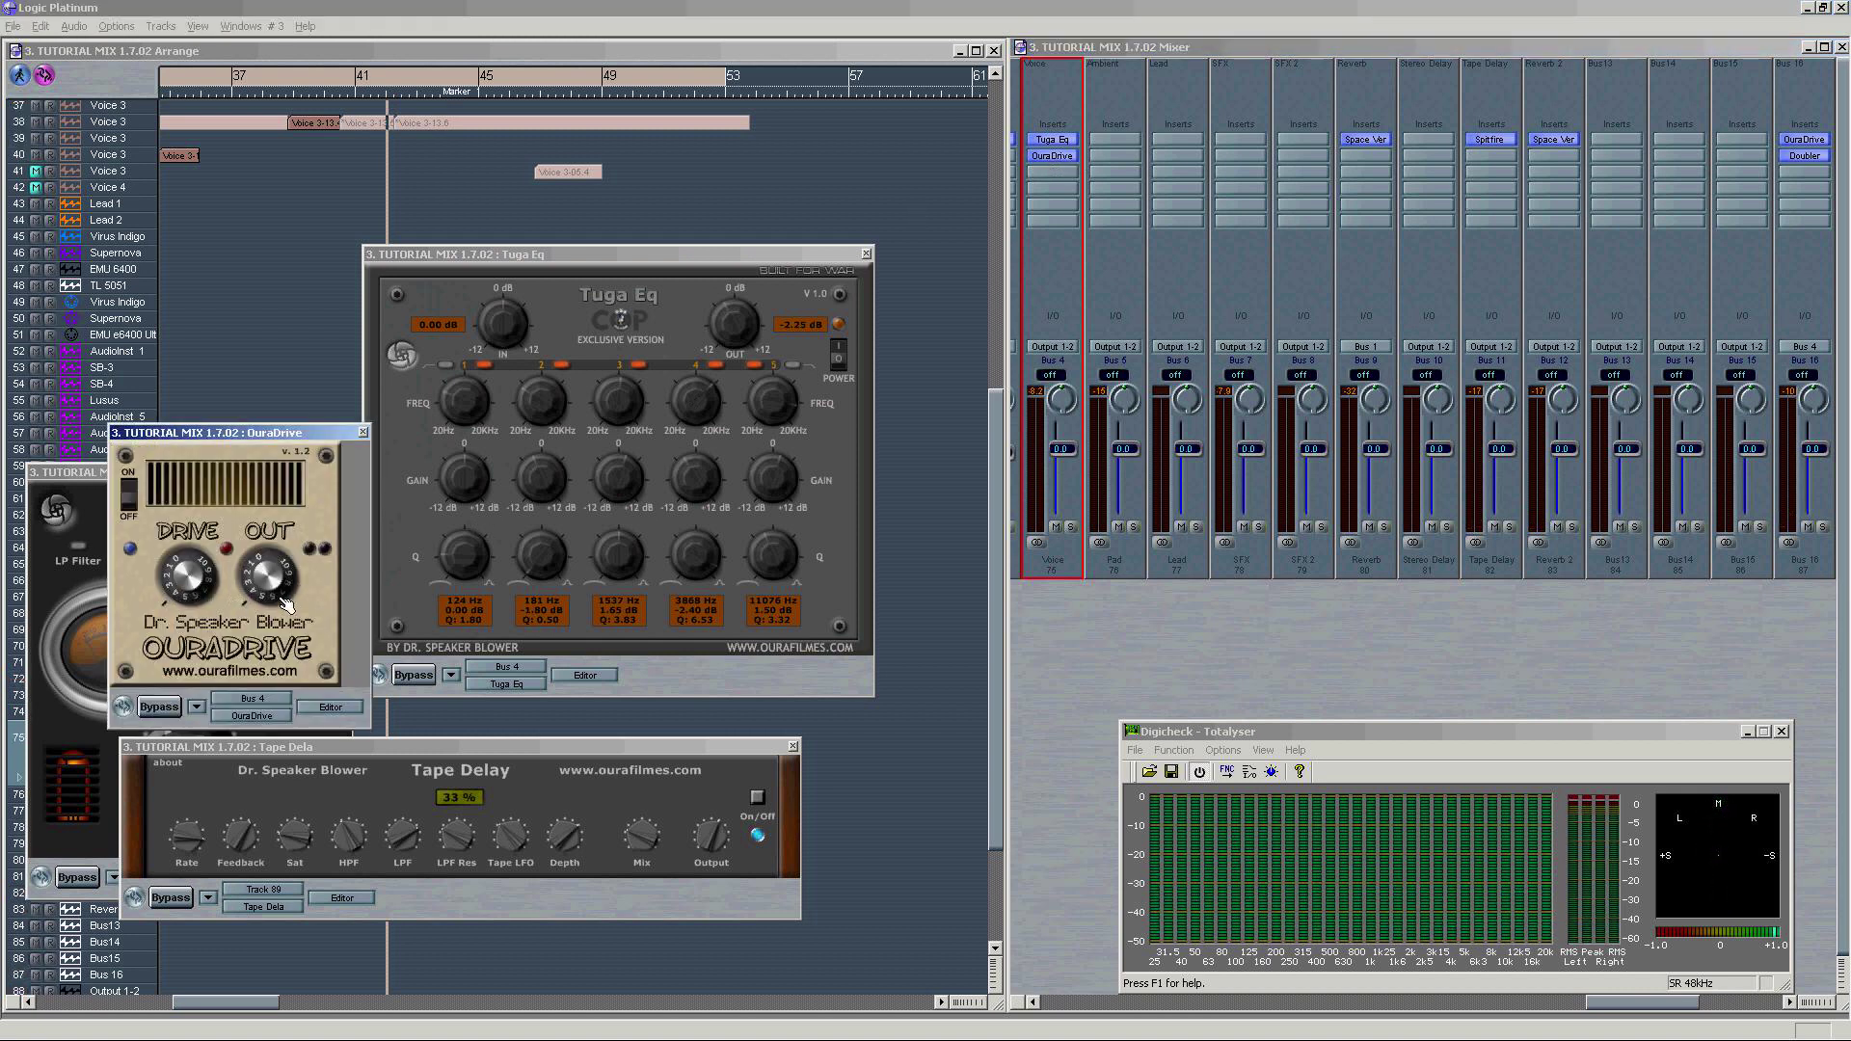
pyautogui.click(362, 432)
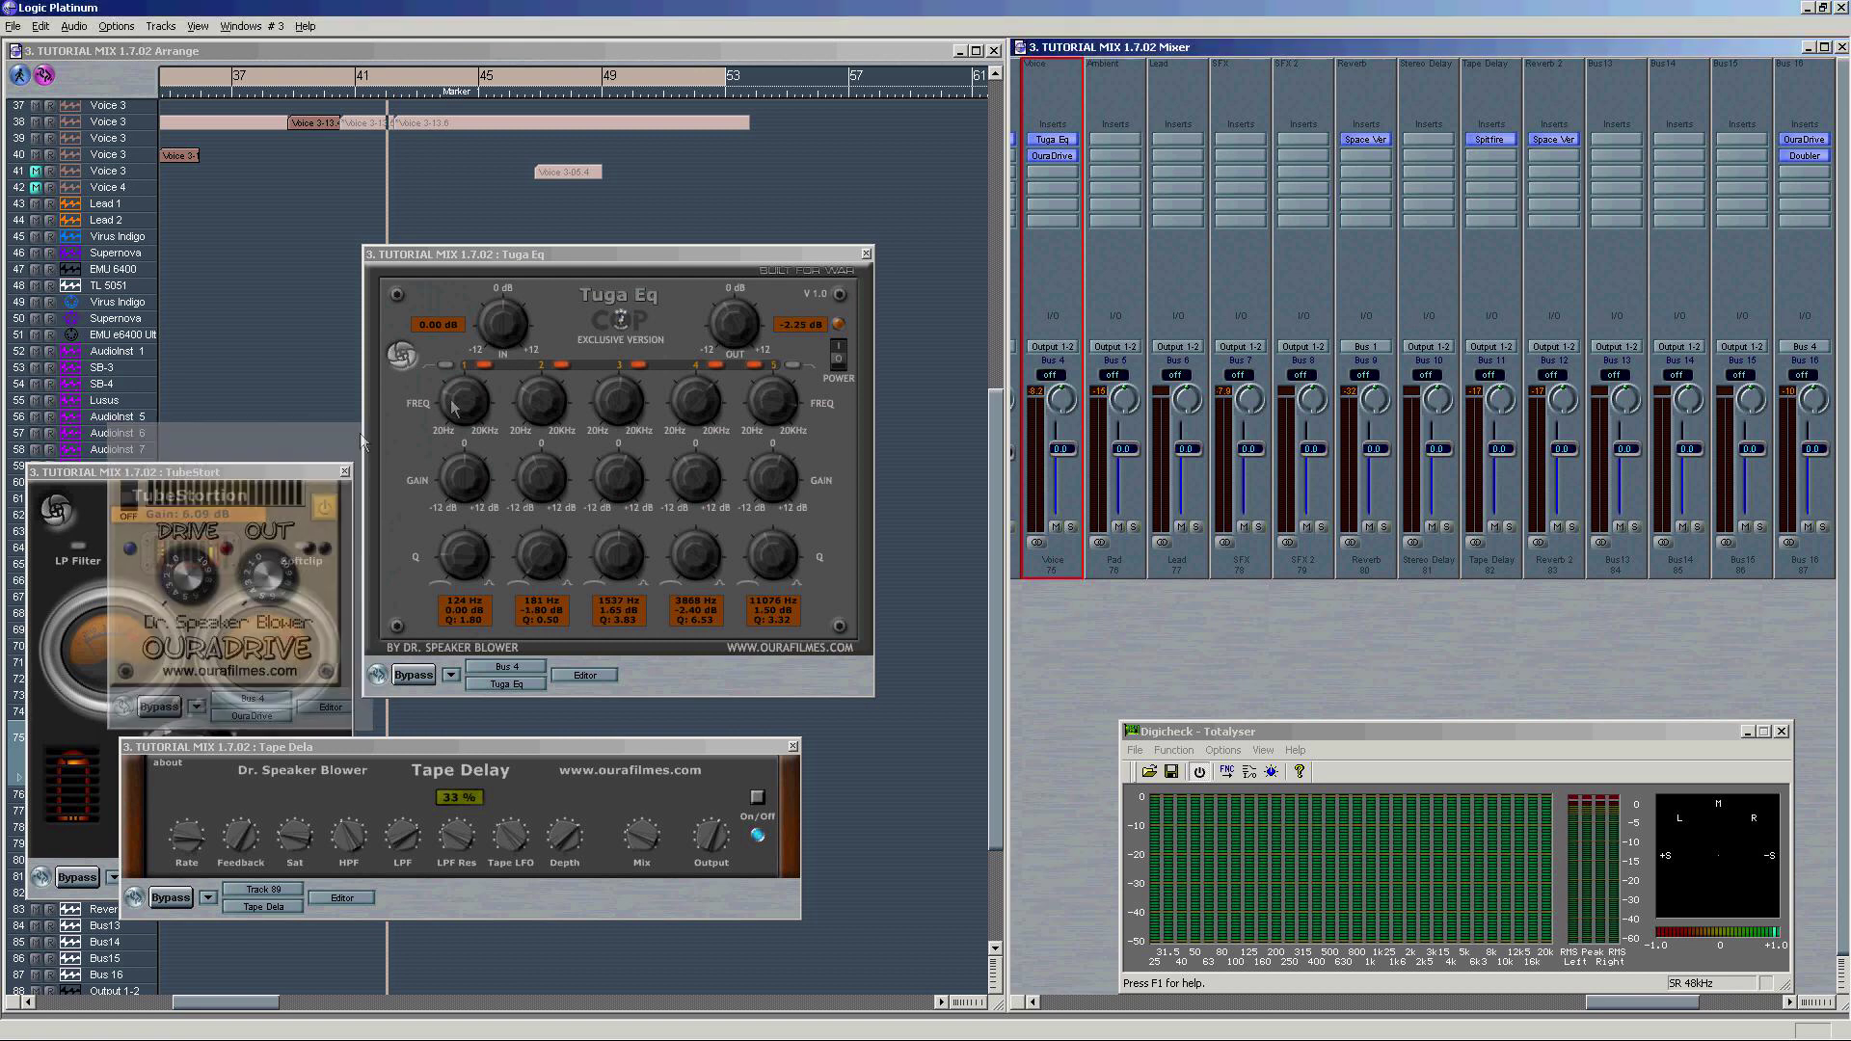
# Step: Compare the mix with the Voice bus OuraDrive and Tuga Eq bypassed and active, and close the Tuga Eq window
pyautogui.click(876, 261)
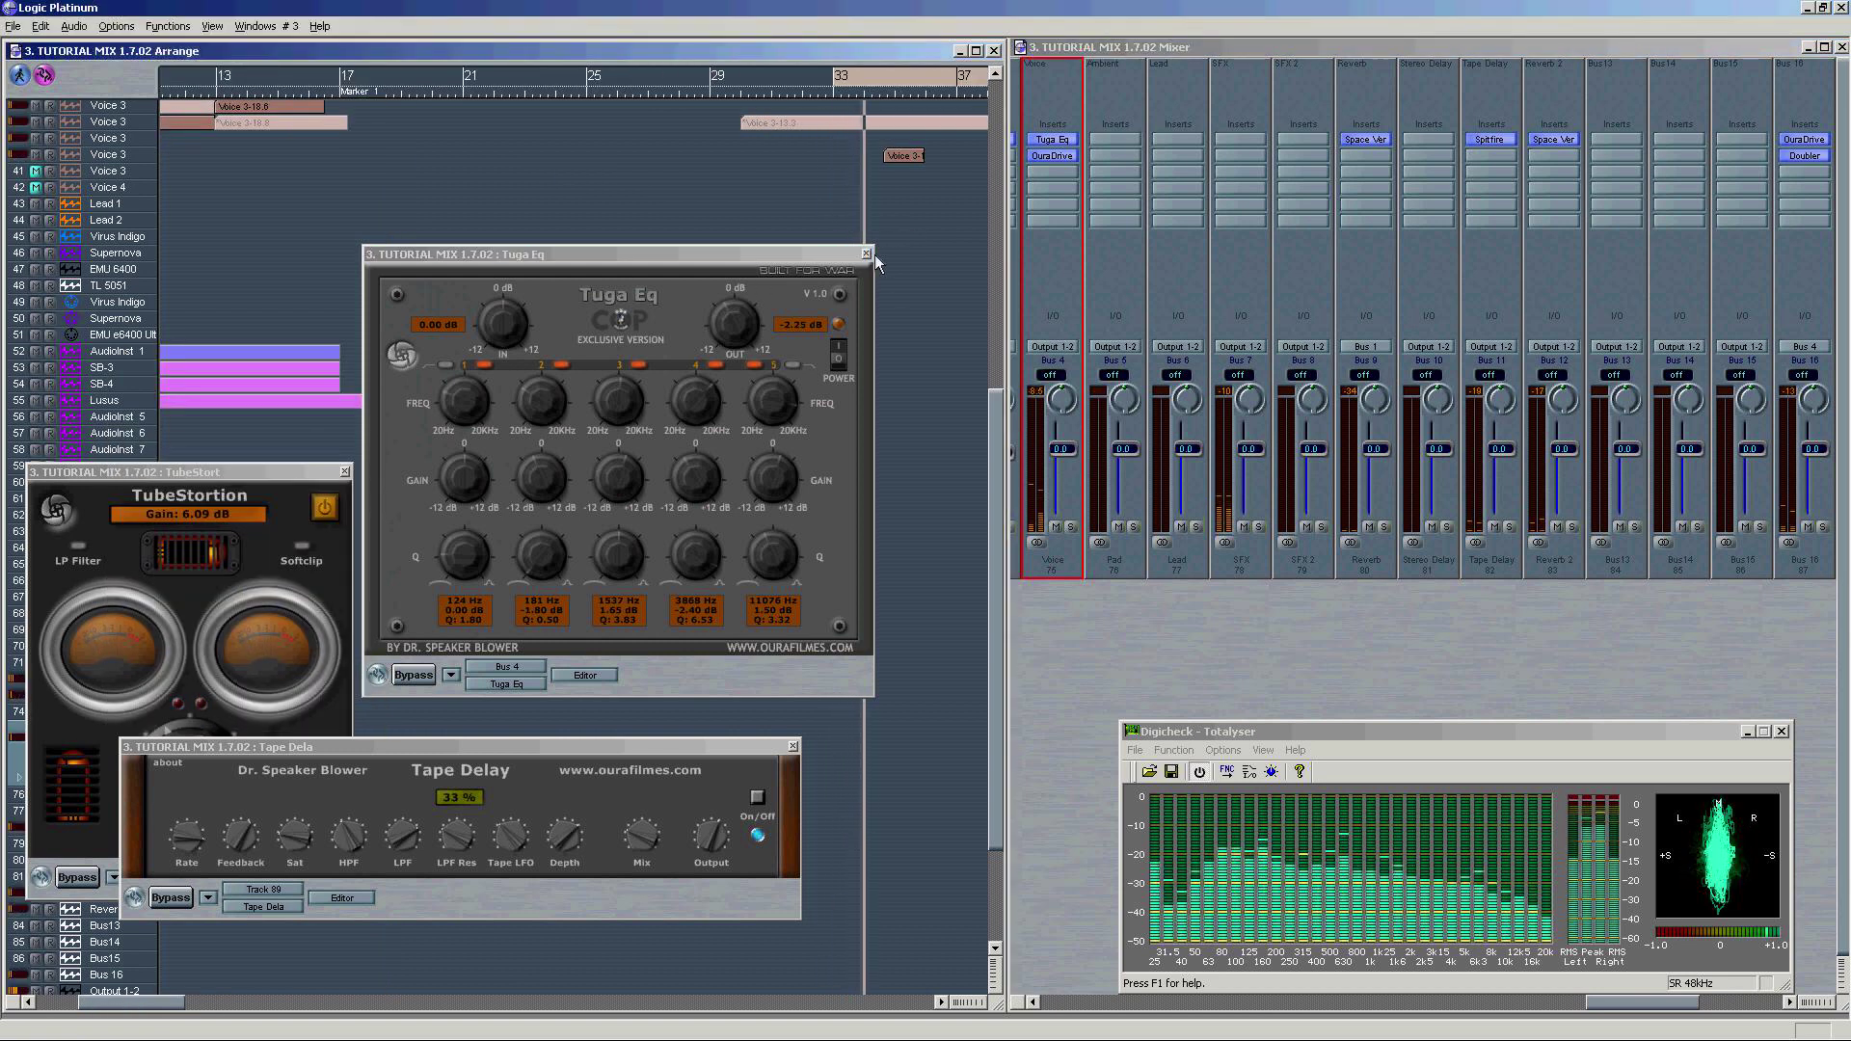
pyautogui.click(1026, 164)
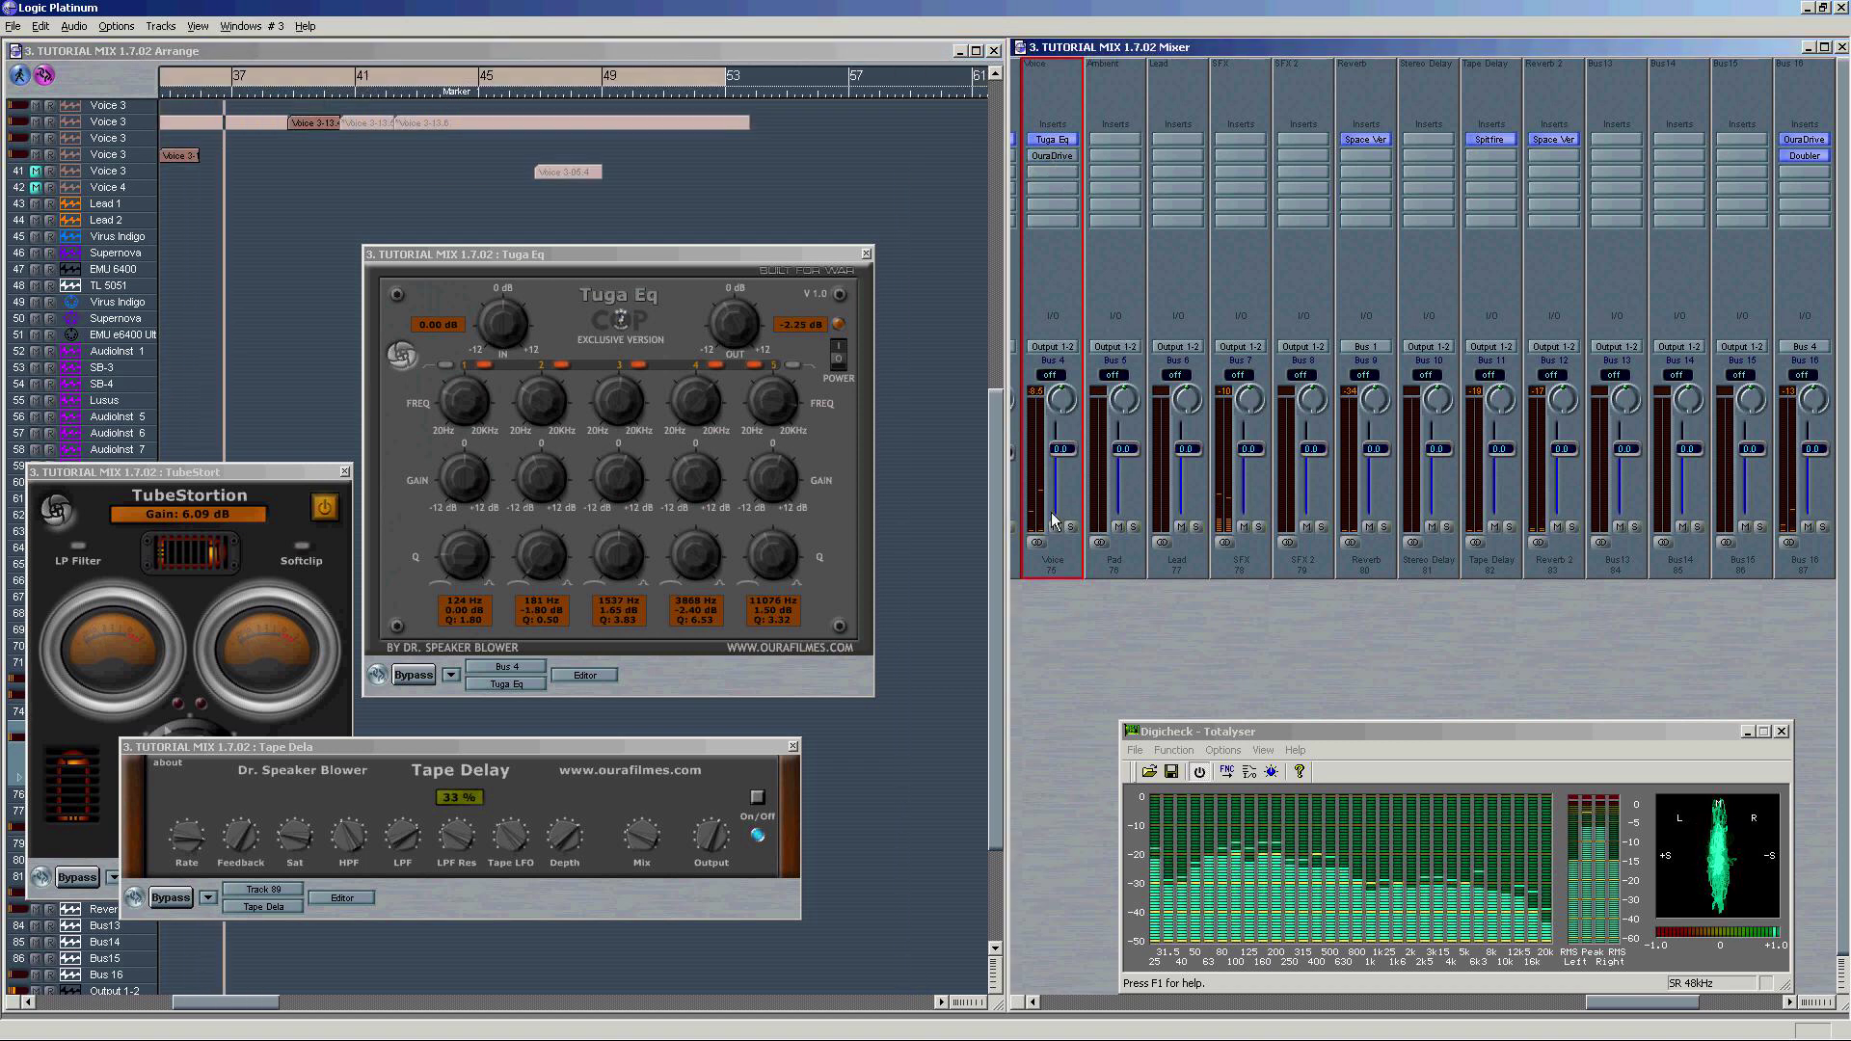
pyautogui.keyDown('alt'); pyautogui.click(1044, 137); pyautogui.keyUp('alt')
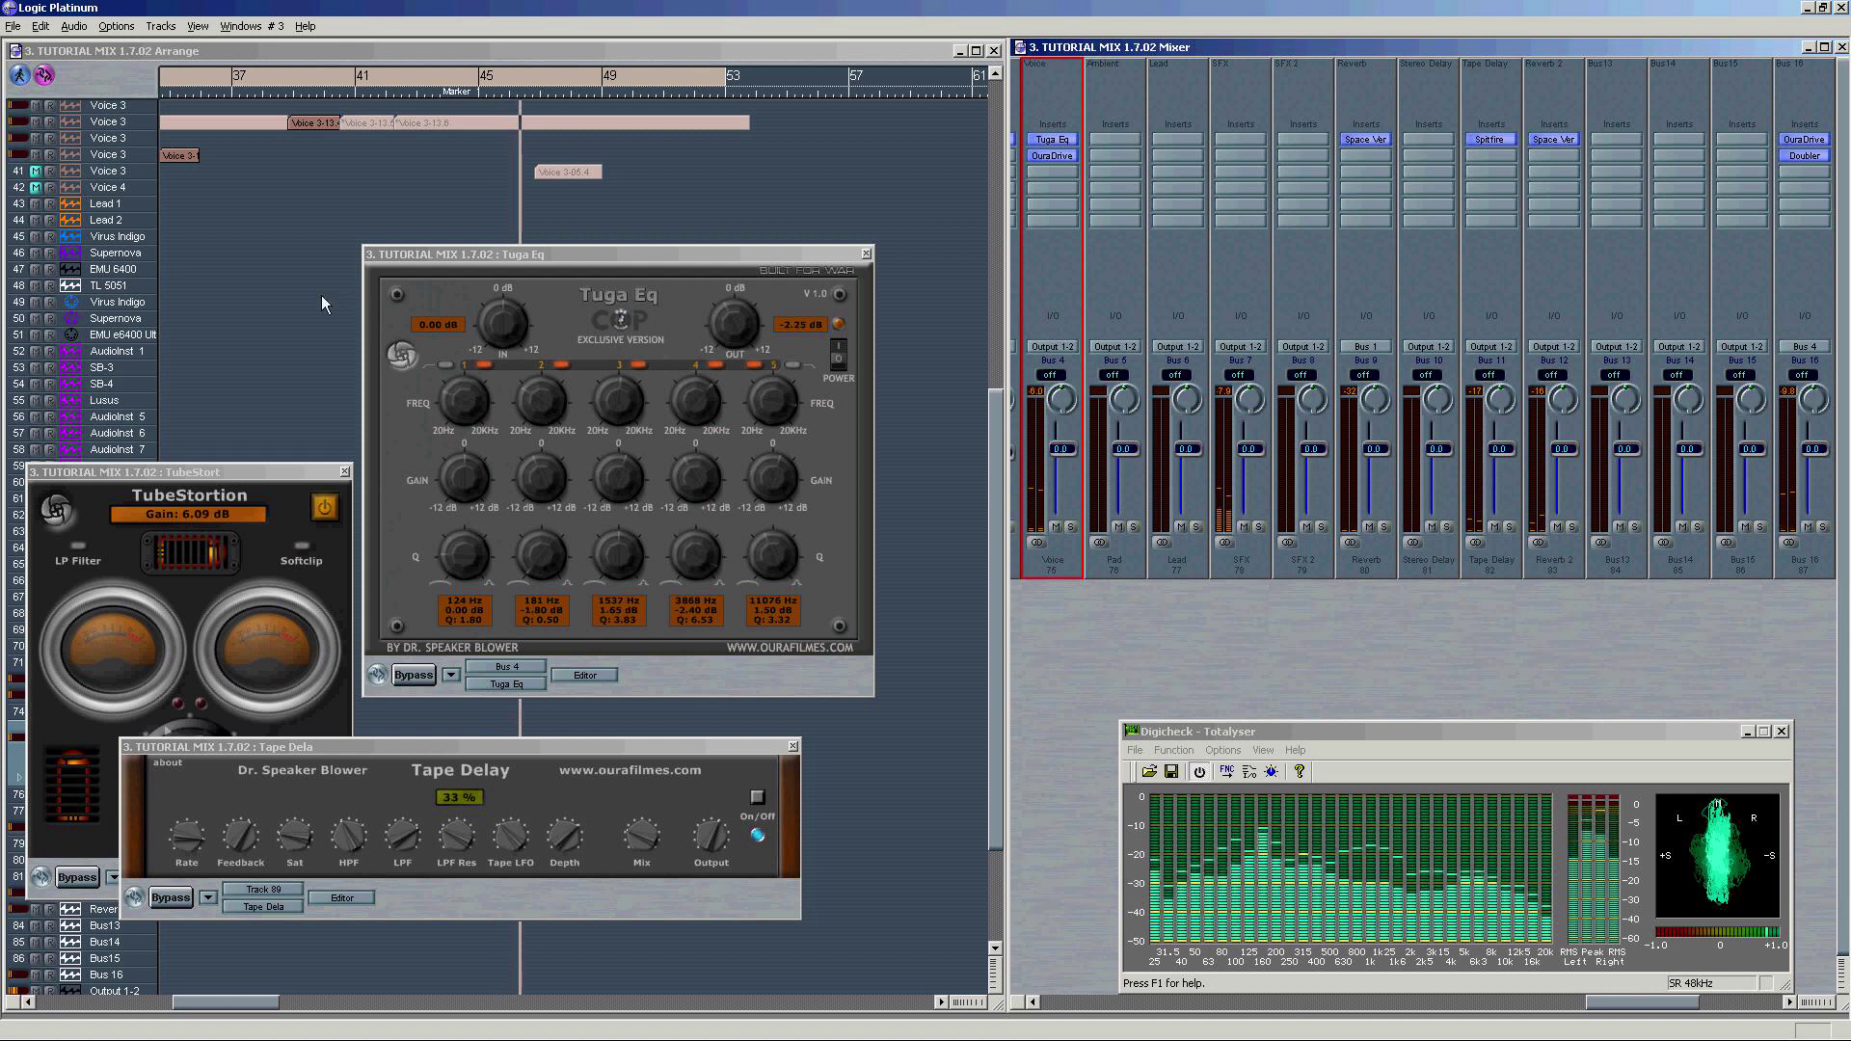
pyautogui.hotkey('ctrl', 'w')
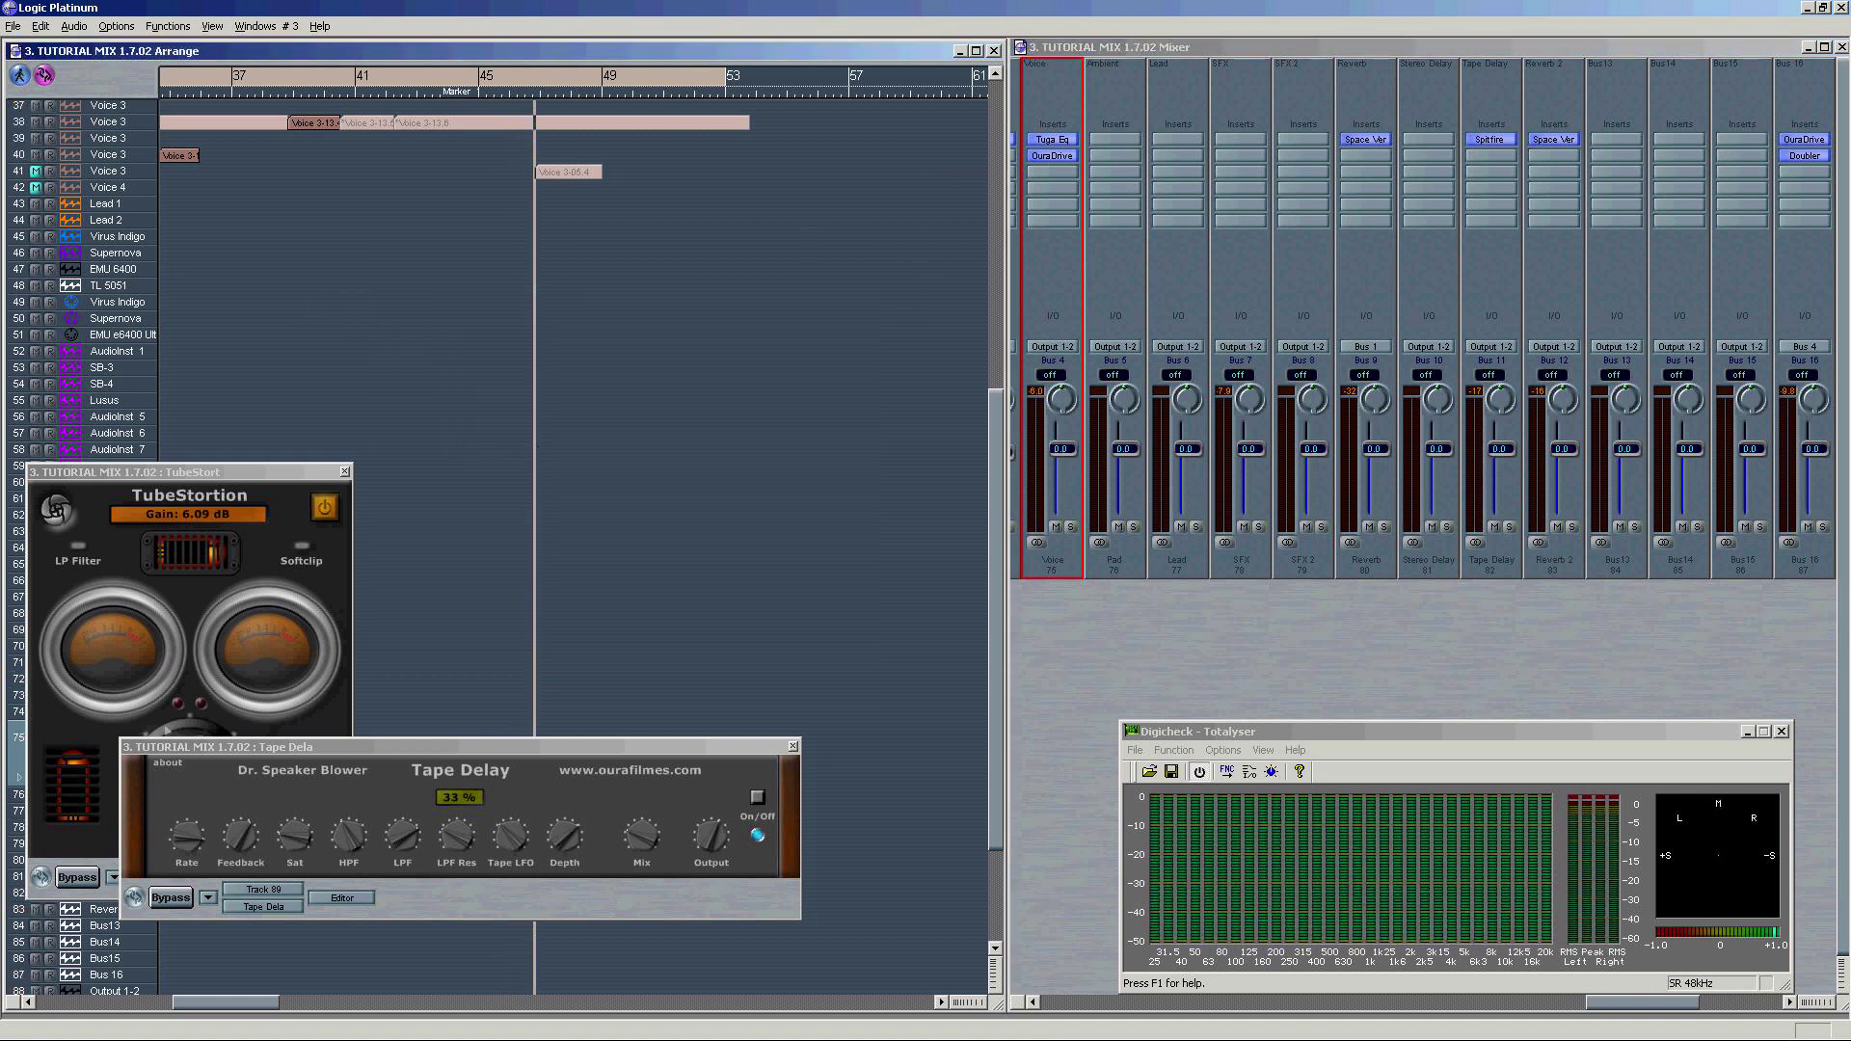
# Step: Bring the vocal tracks into view in the arrangement and close the TubeStortion and Tape Delay windows
pyautogui.hotkey('ctrl', 'Left')
pyautogui.hotkey('ctrl', 'Left')
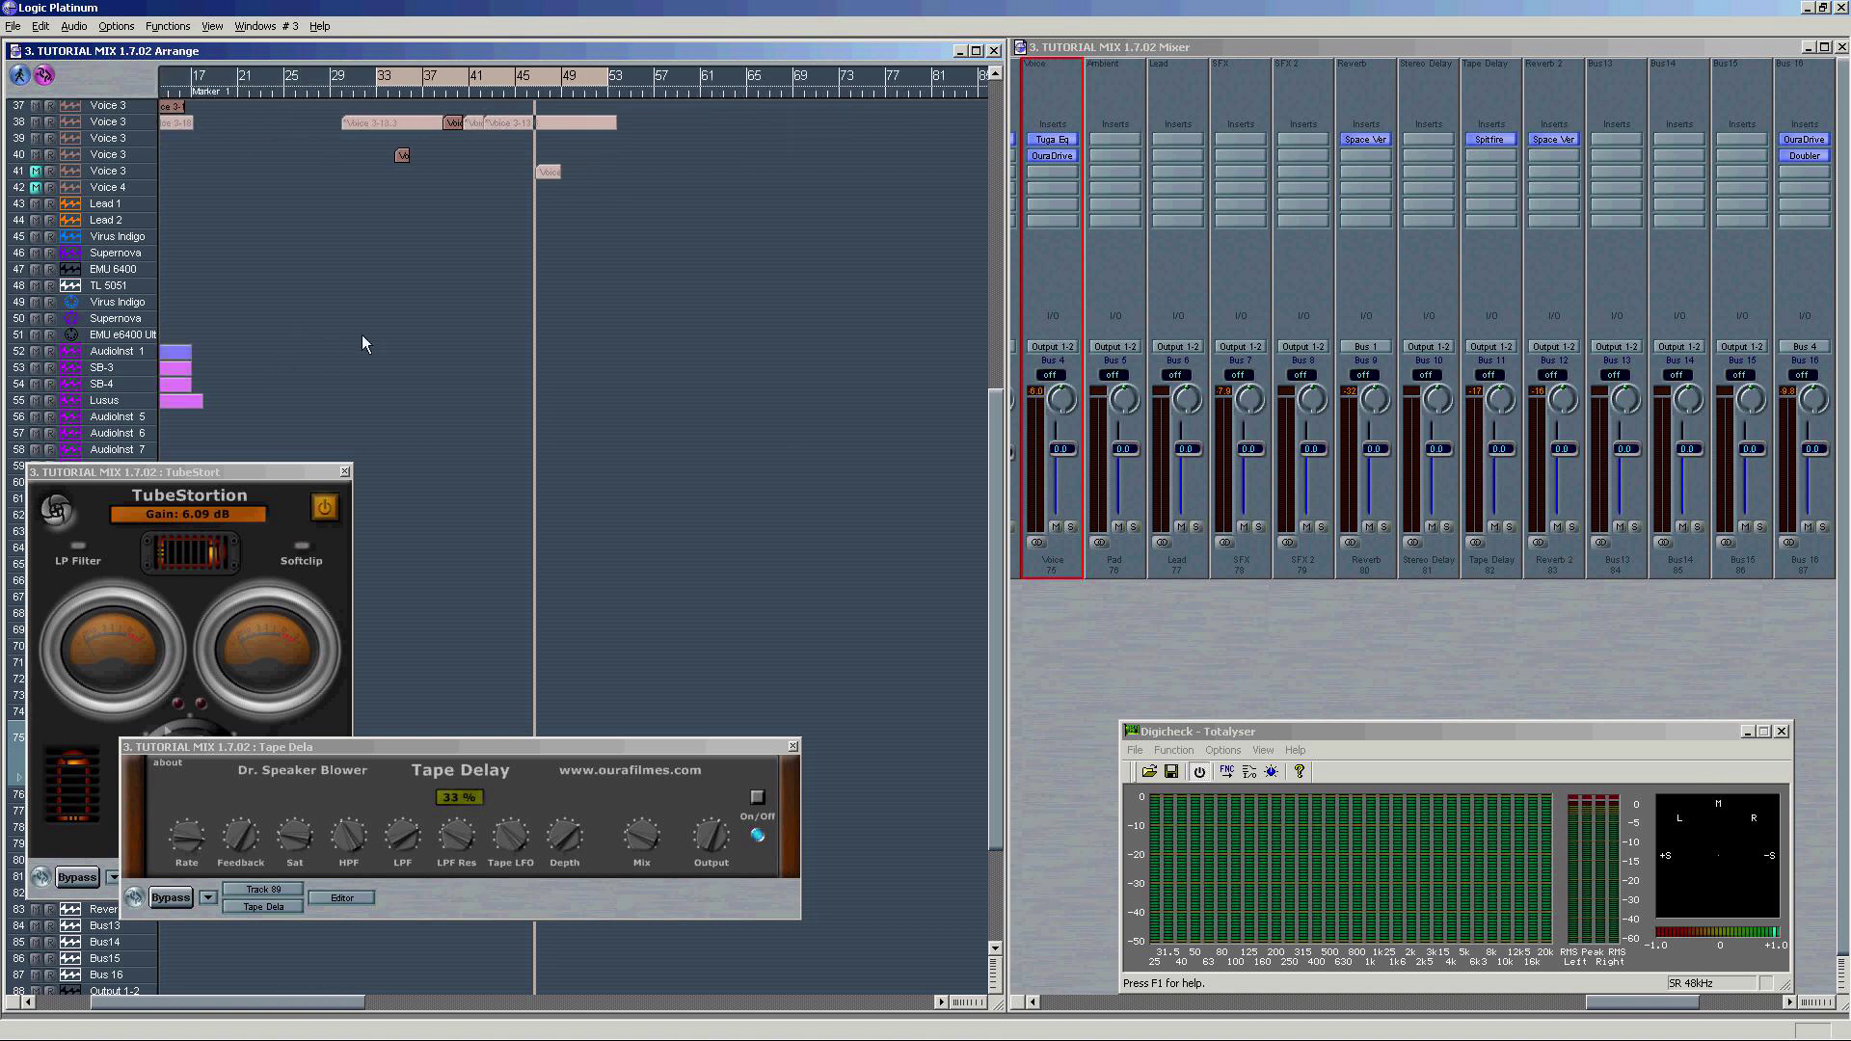
pyautogui.scroll(6, 745, 212)
pyautogui.click(675, 361)
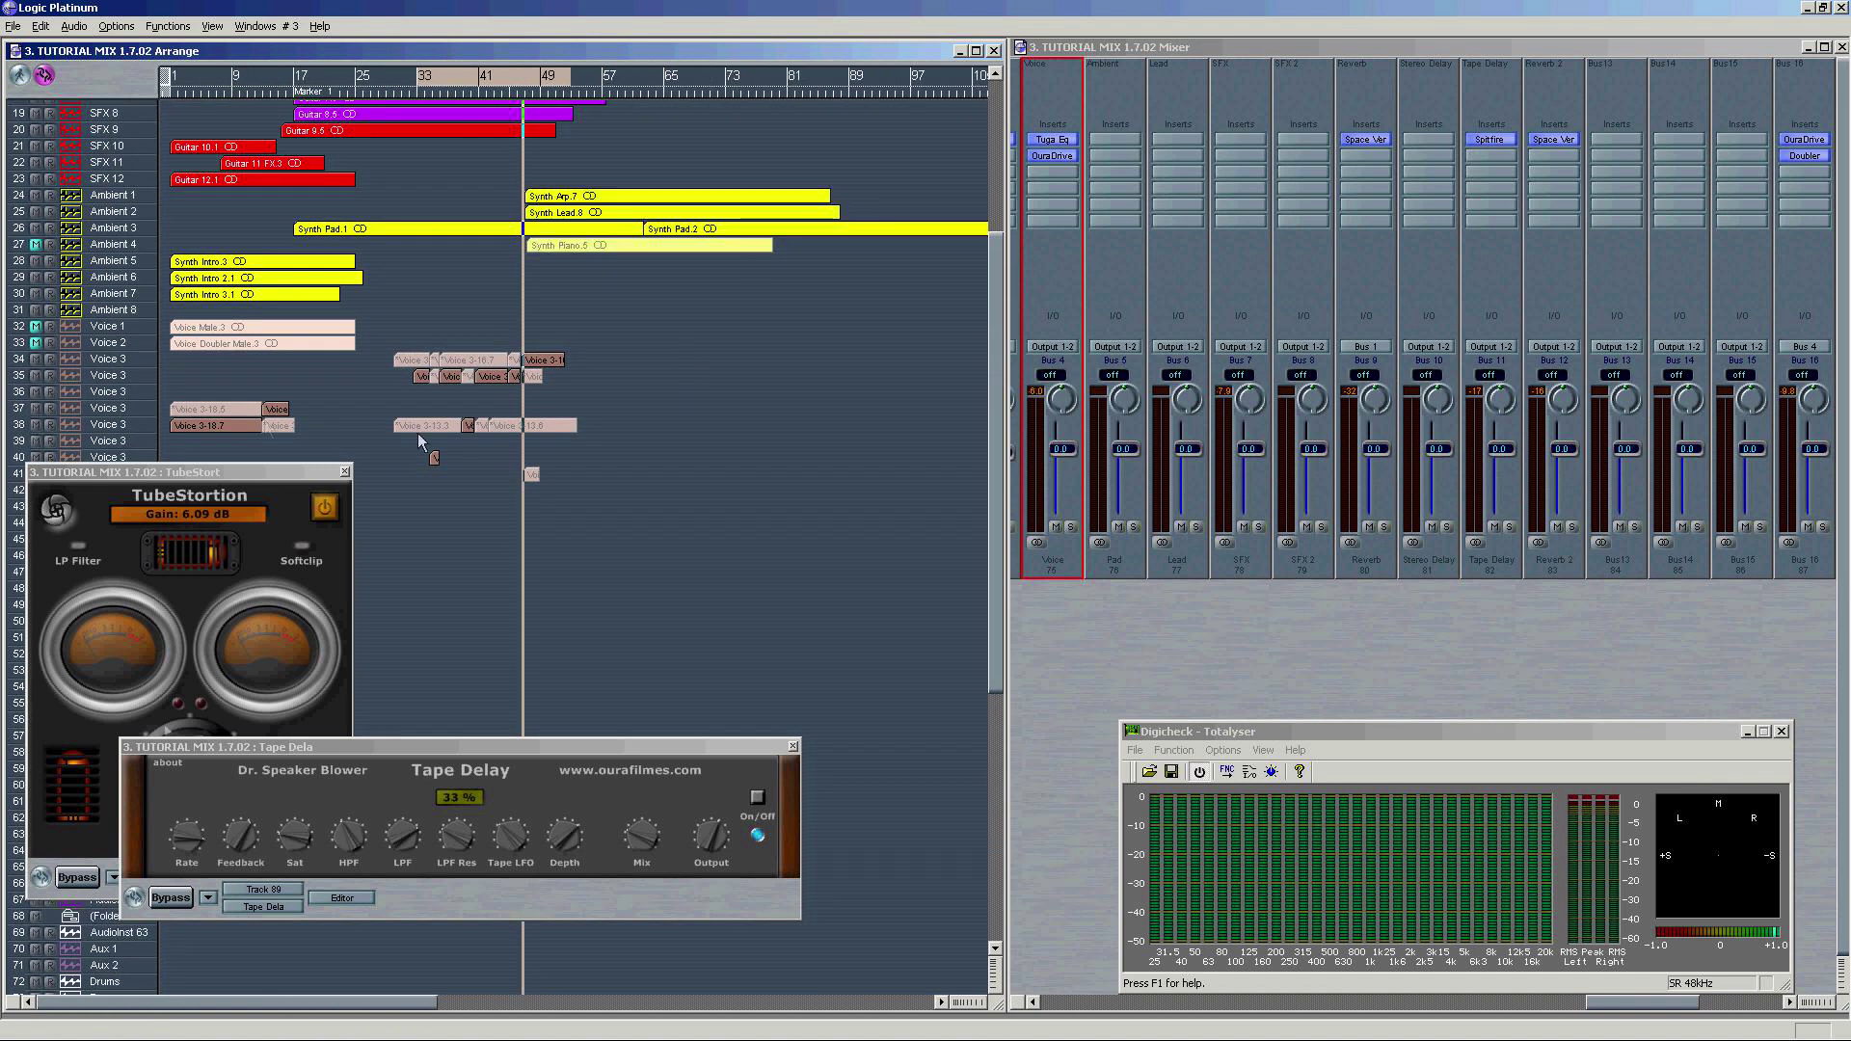
pyautogui.hotkey('ctrl', 'Right')
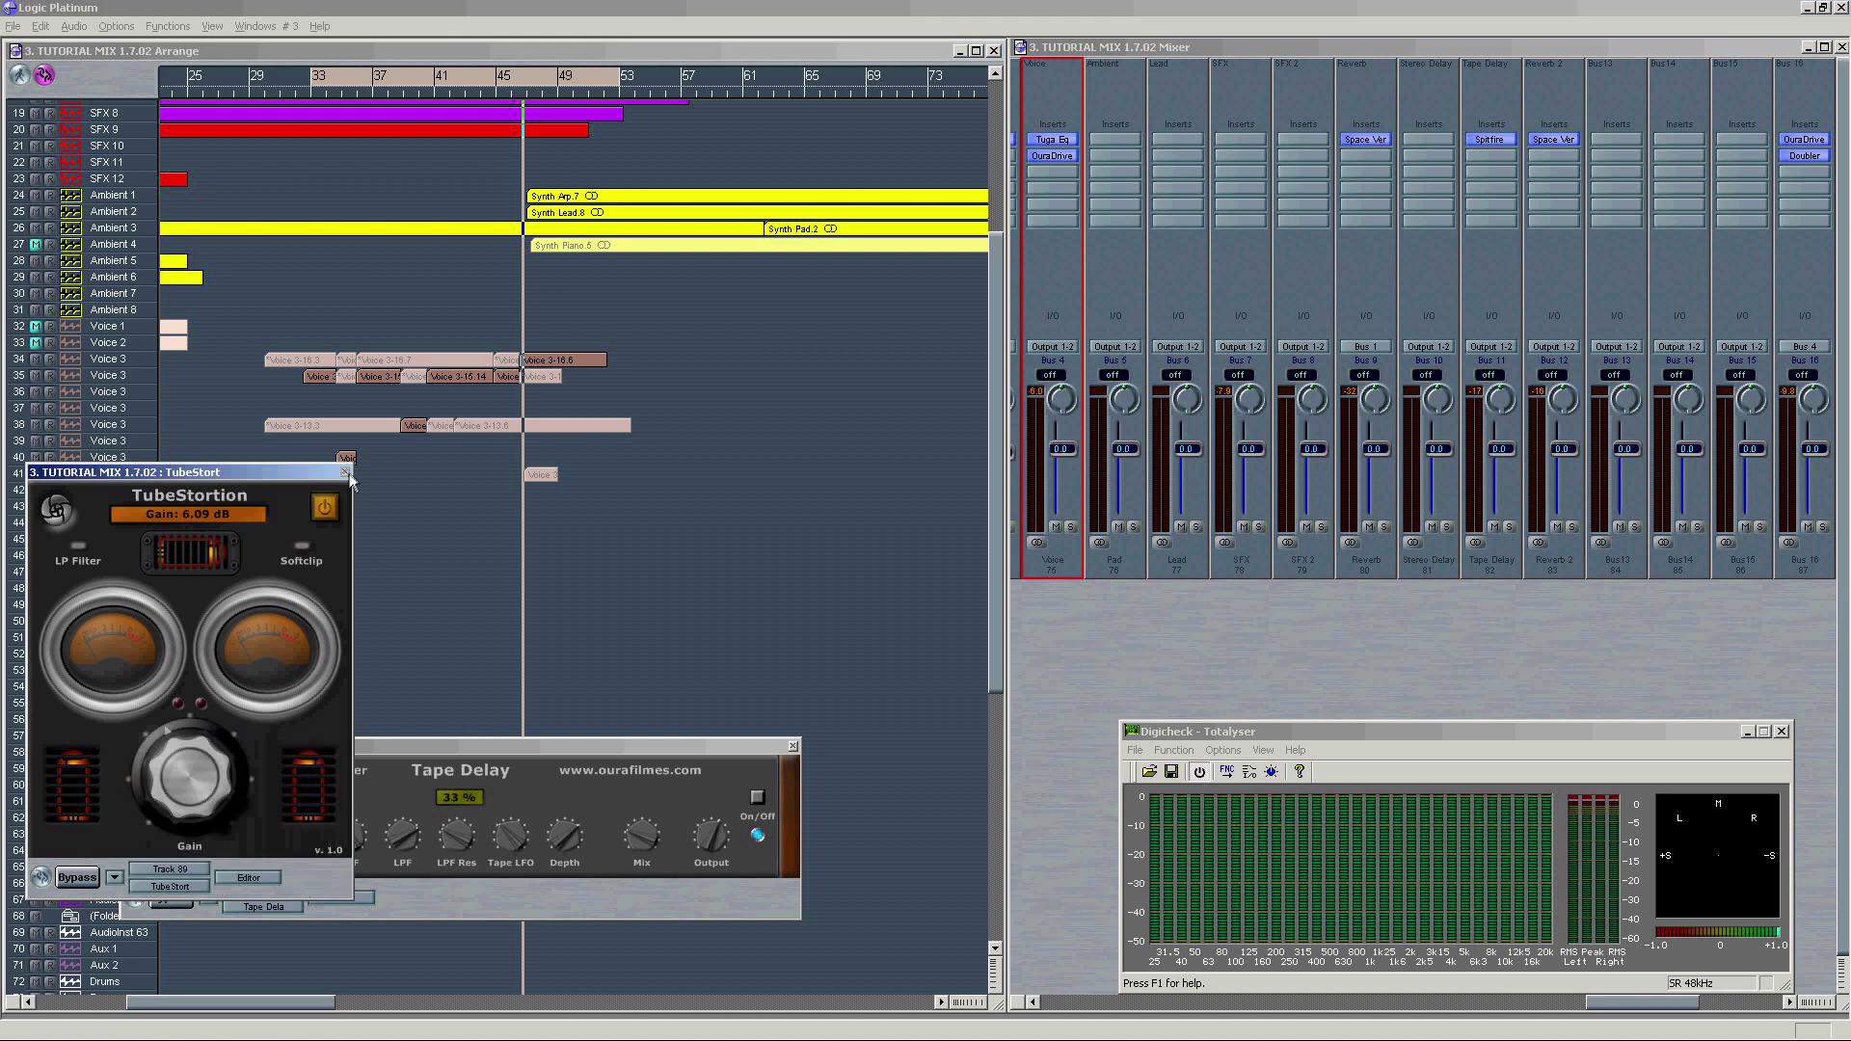
pyautogui.click(346, 473)
pyautogui.click(792, 746)
# Step: Move the empty Voice 3 track 39 up to position 34, directly below Voice 2
pyautogui.click(138, 463)
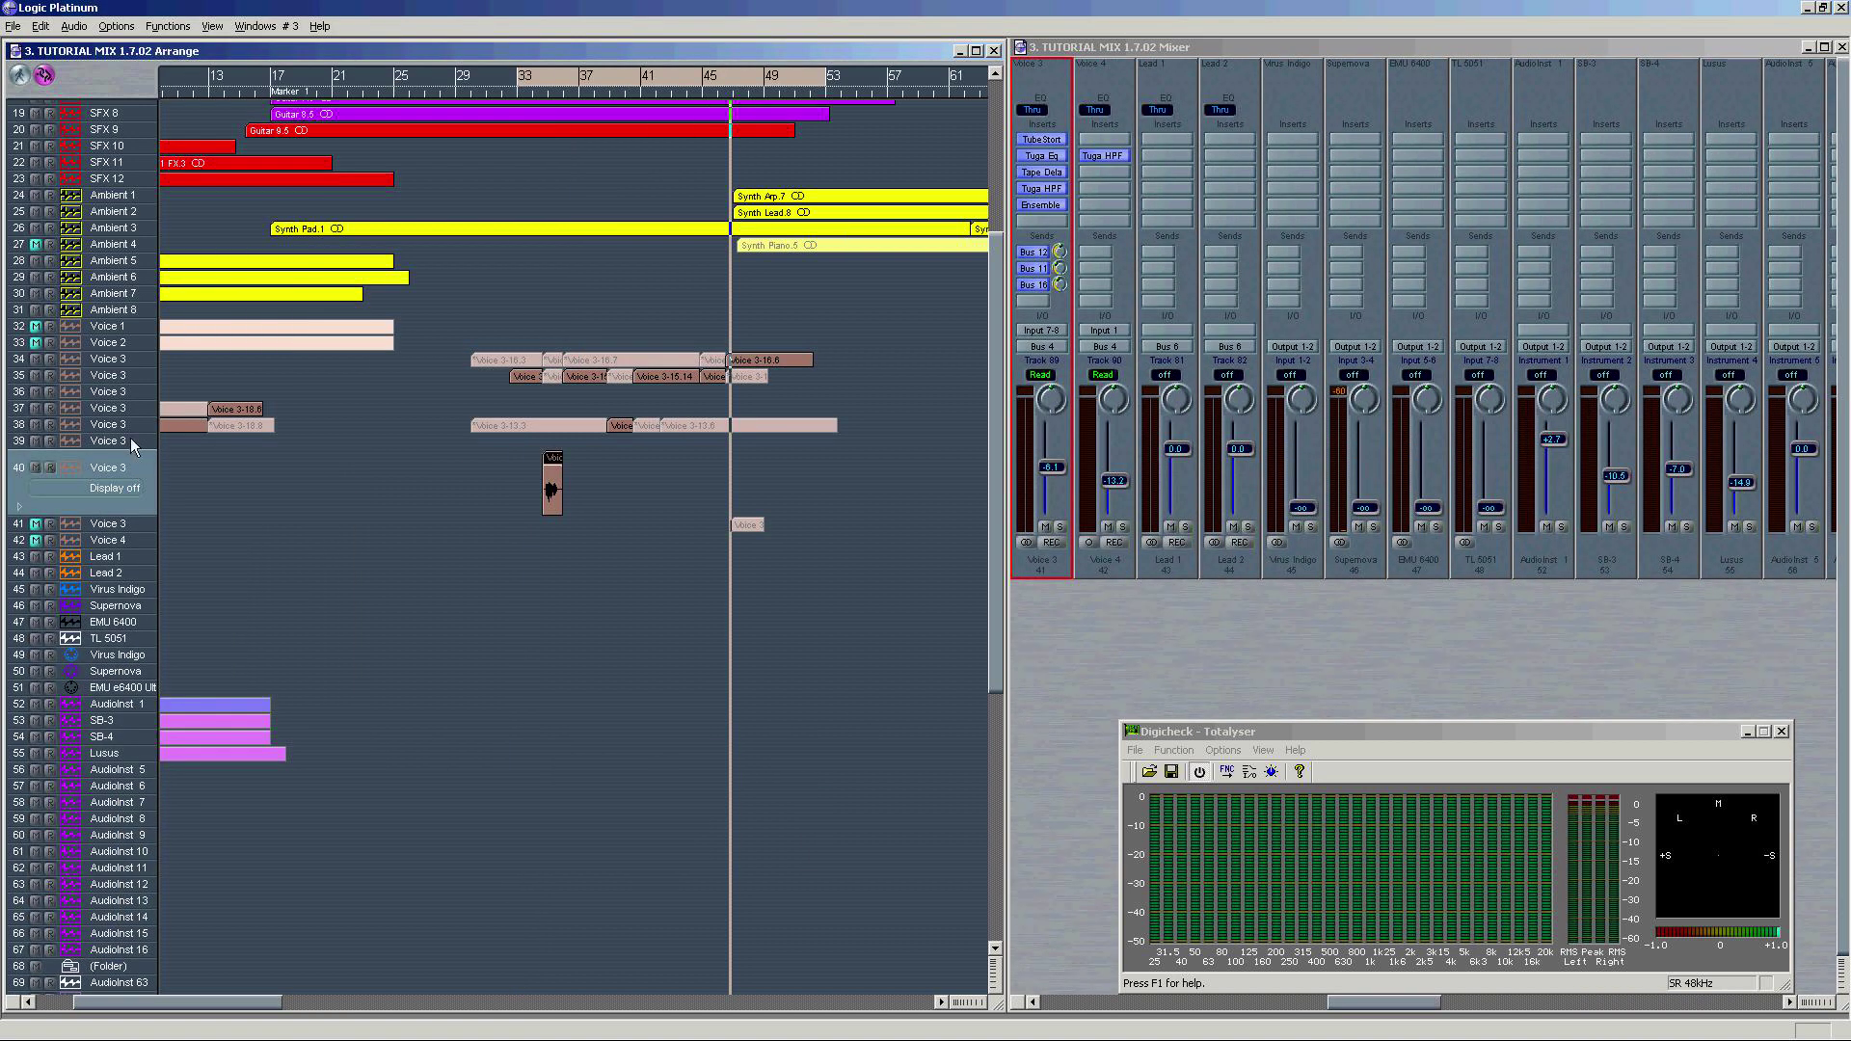
pyautogui.click(132, 441)
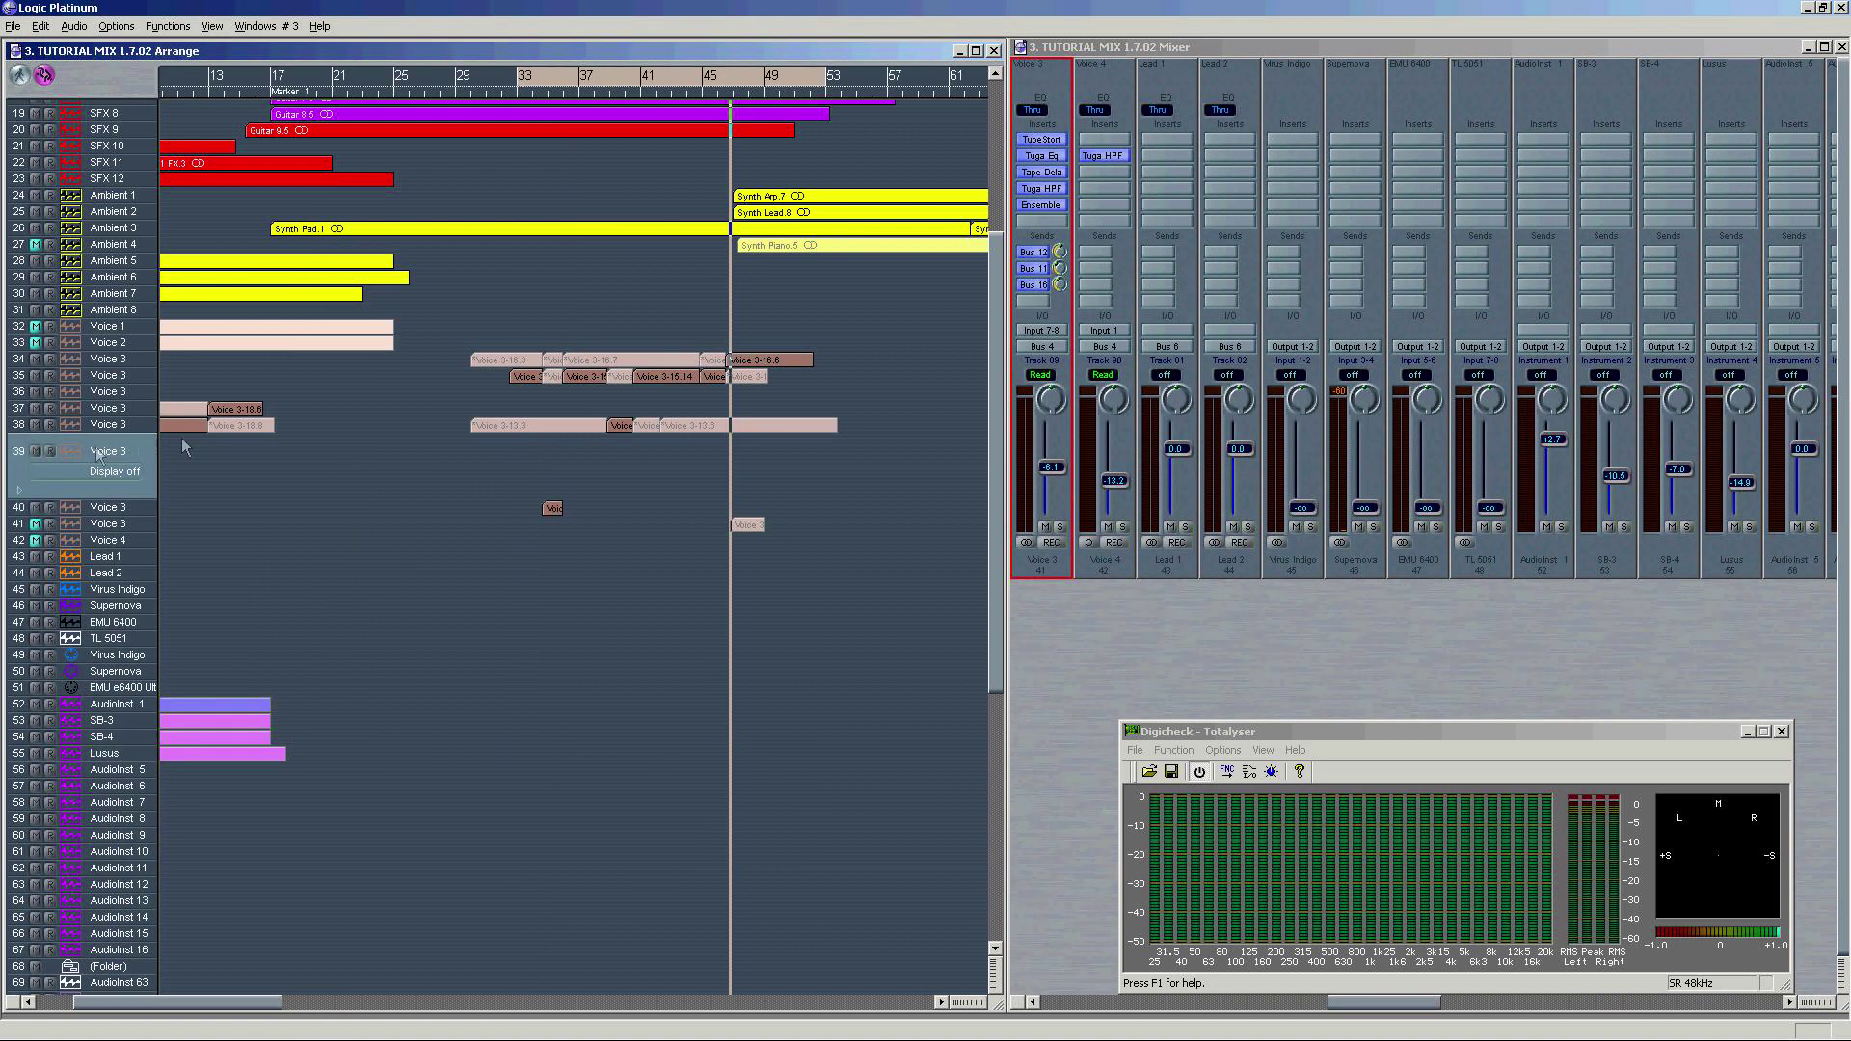
pyautogui.click(60, 363)
# Step: Copy the Voice 3-18.7 region and the short active region at bar 13 onto Voice 3 track 34
pyautogui.hscroll(-3, 323, 428)
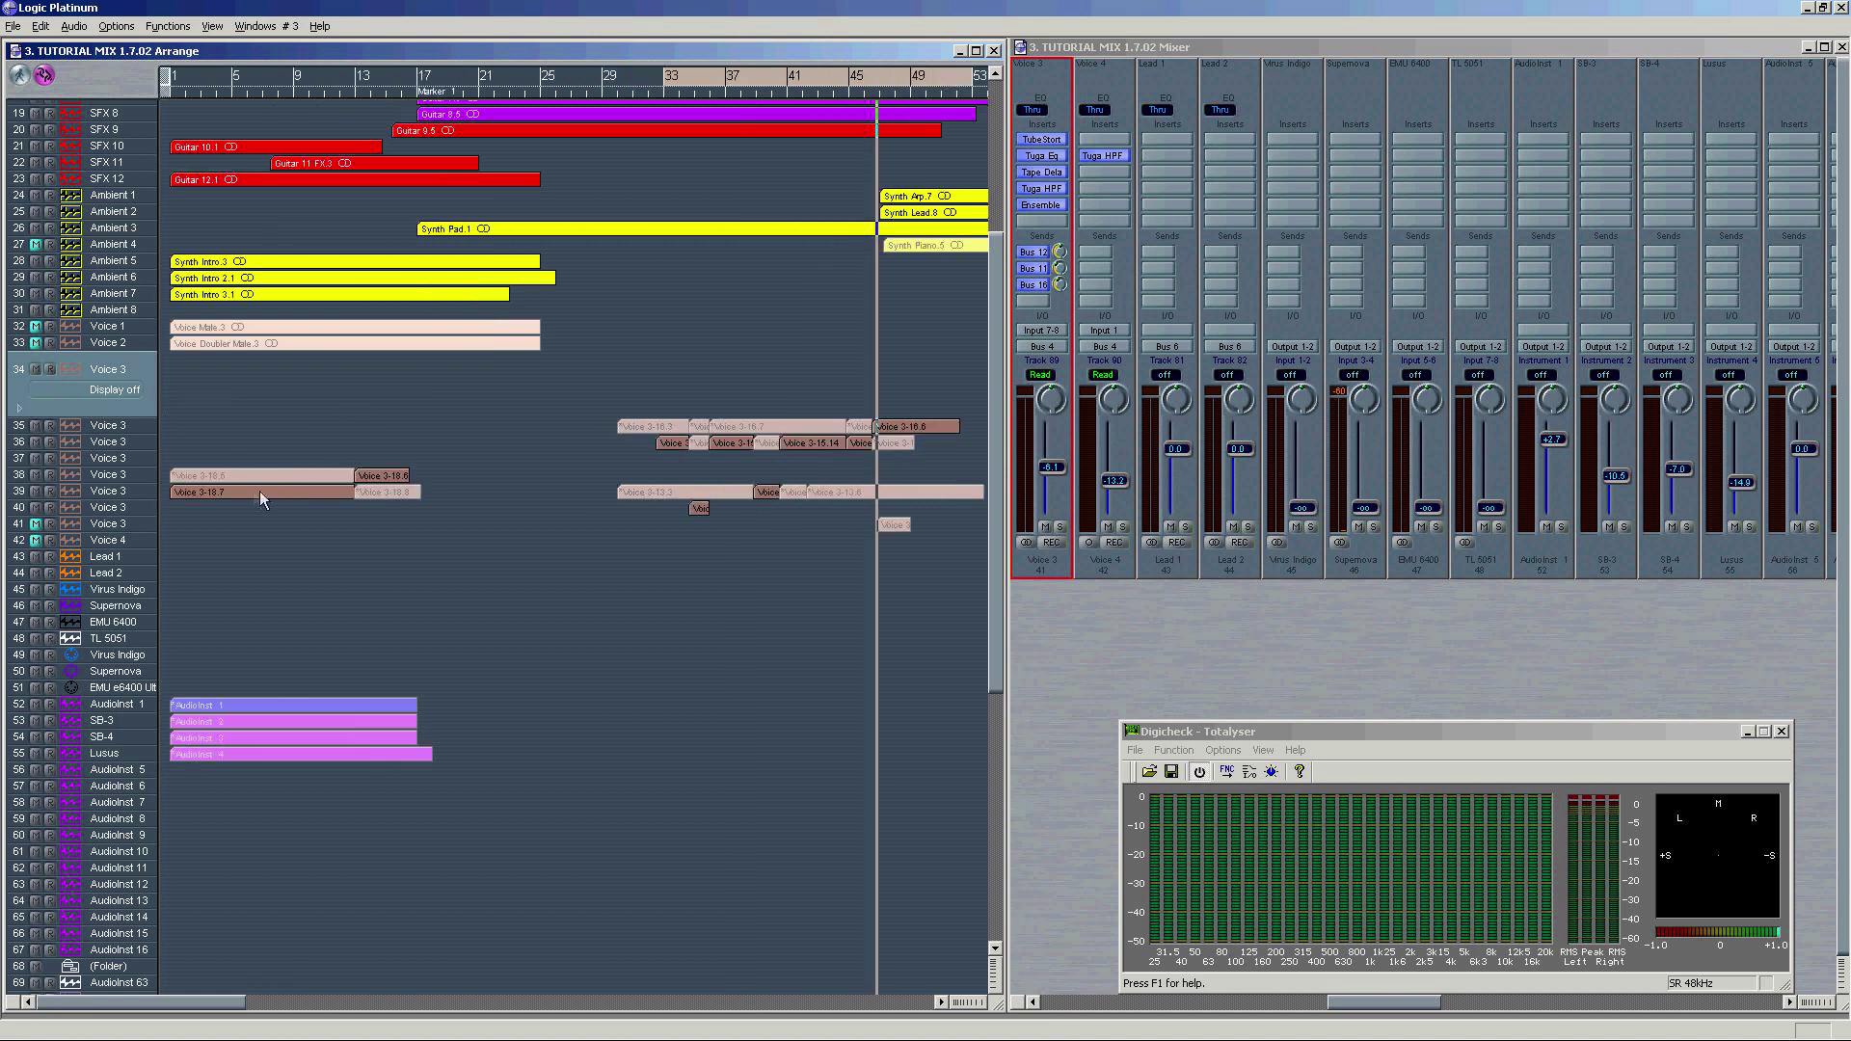
pyautogui.click(255, 490)
pyautogui.moveTo(247, 441); pyautogui.dragTo(262, 377)
pyautogui.moveTo(379, 478); pyautogui.dragTo(381, 386)
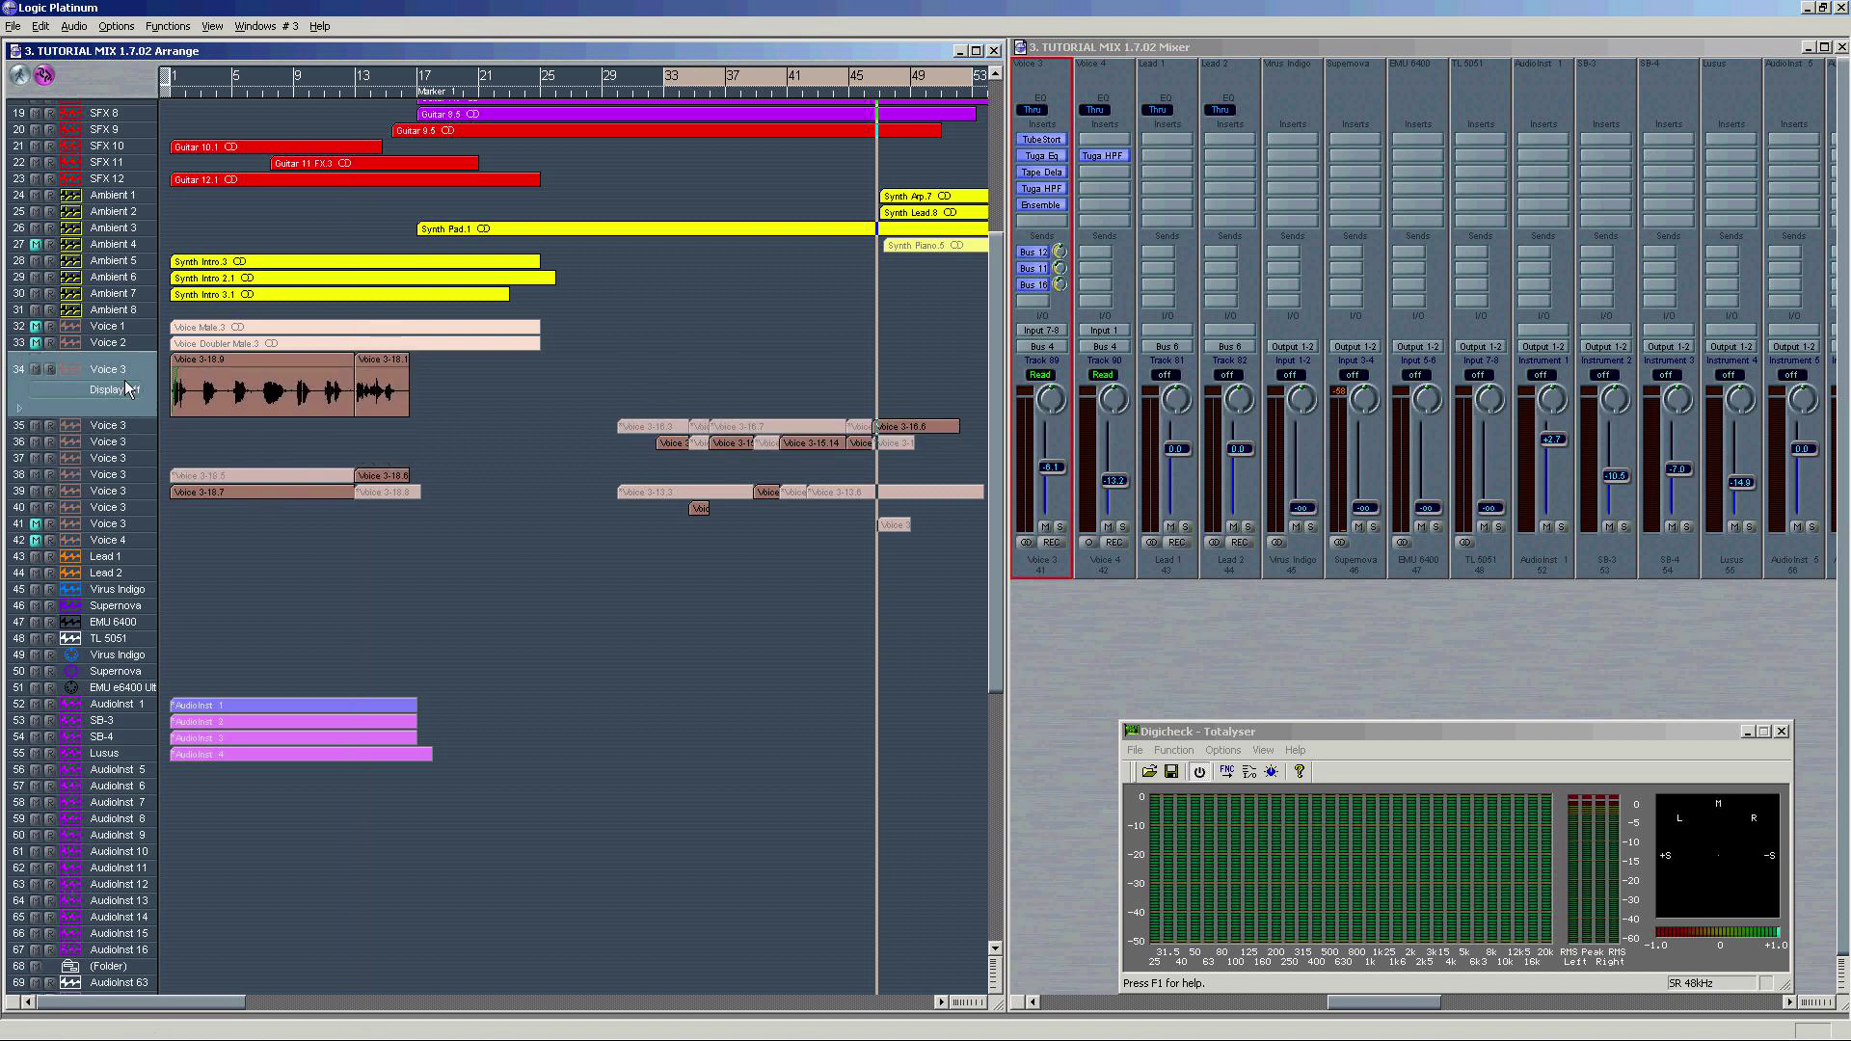
# Step: Create a Voice 4 track below track 34 and copy the two intro regions from track 40 onto it
pyautogui.hotkey('ctrl', 'Return')
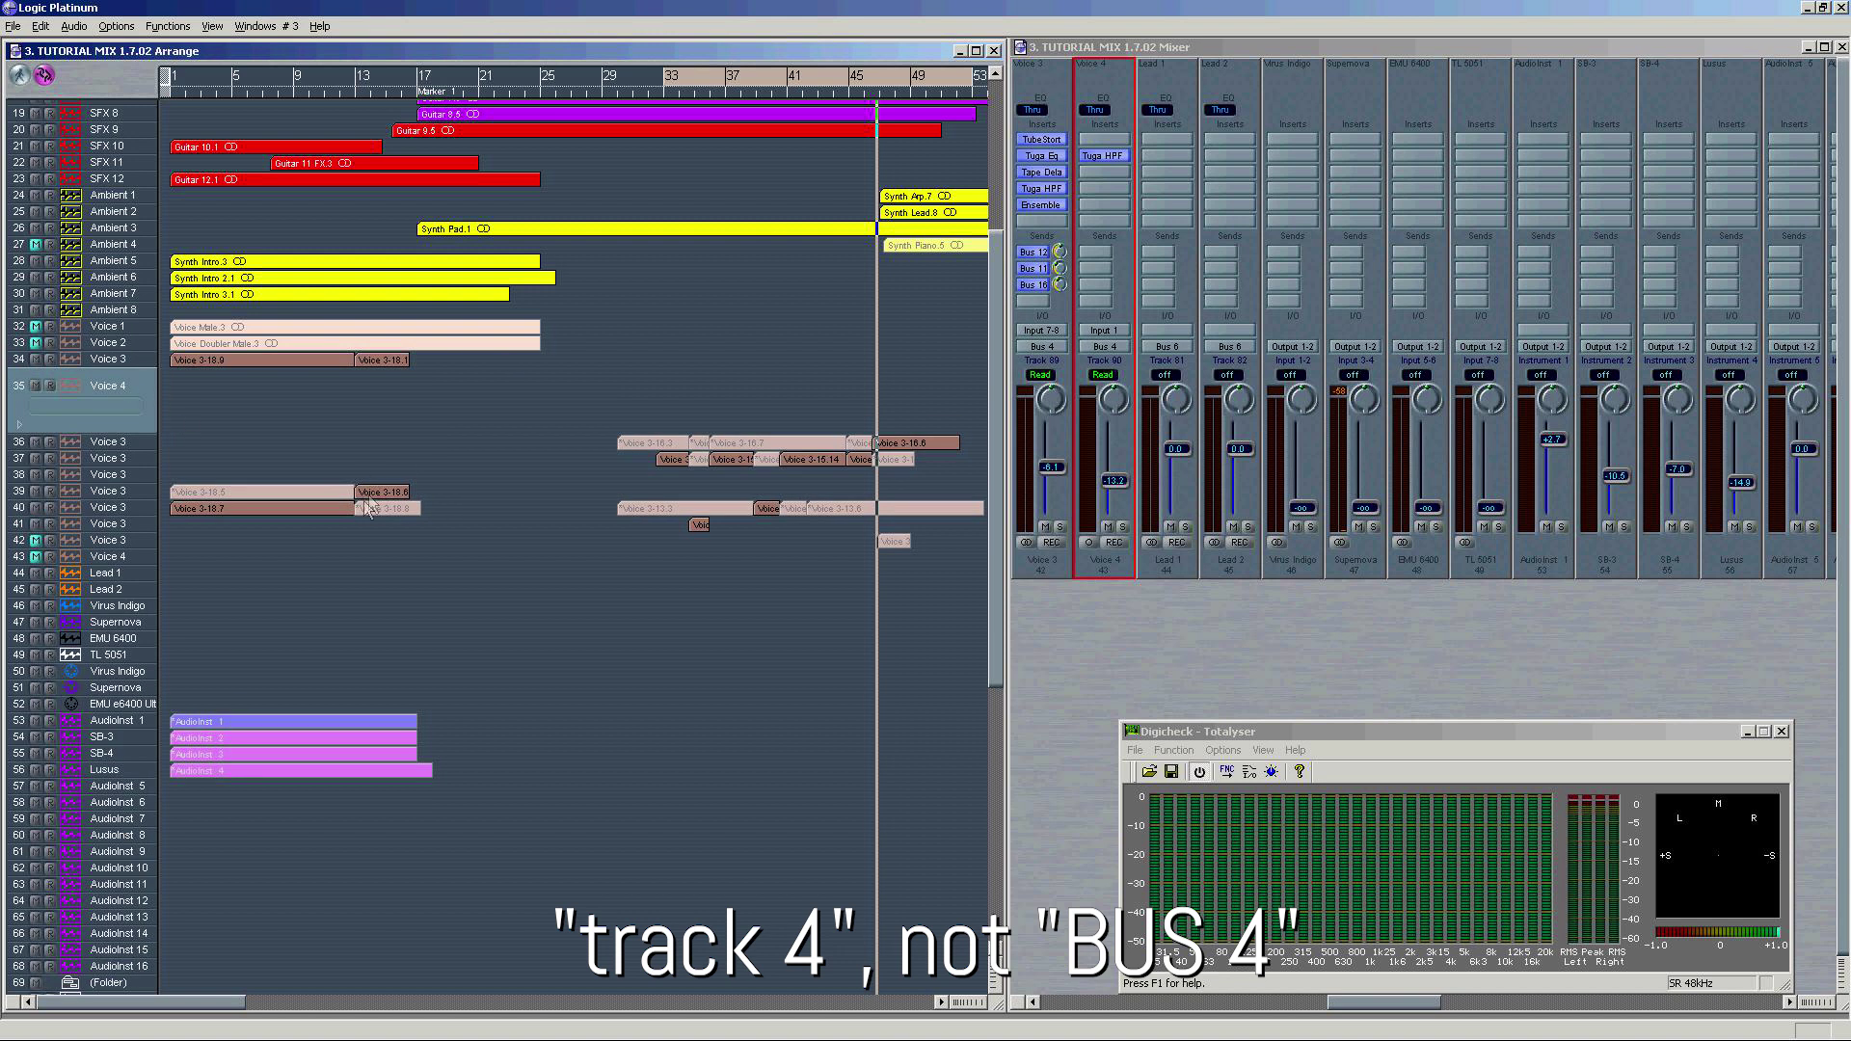
pyautogui.click(268, 511)
pyautogui.moveTo(253, 460); pyautogui.dragTo(253, 385)
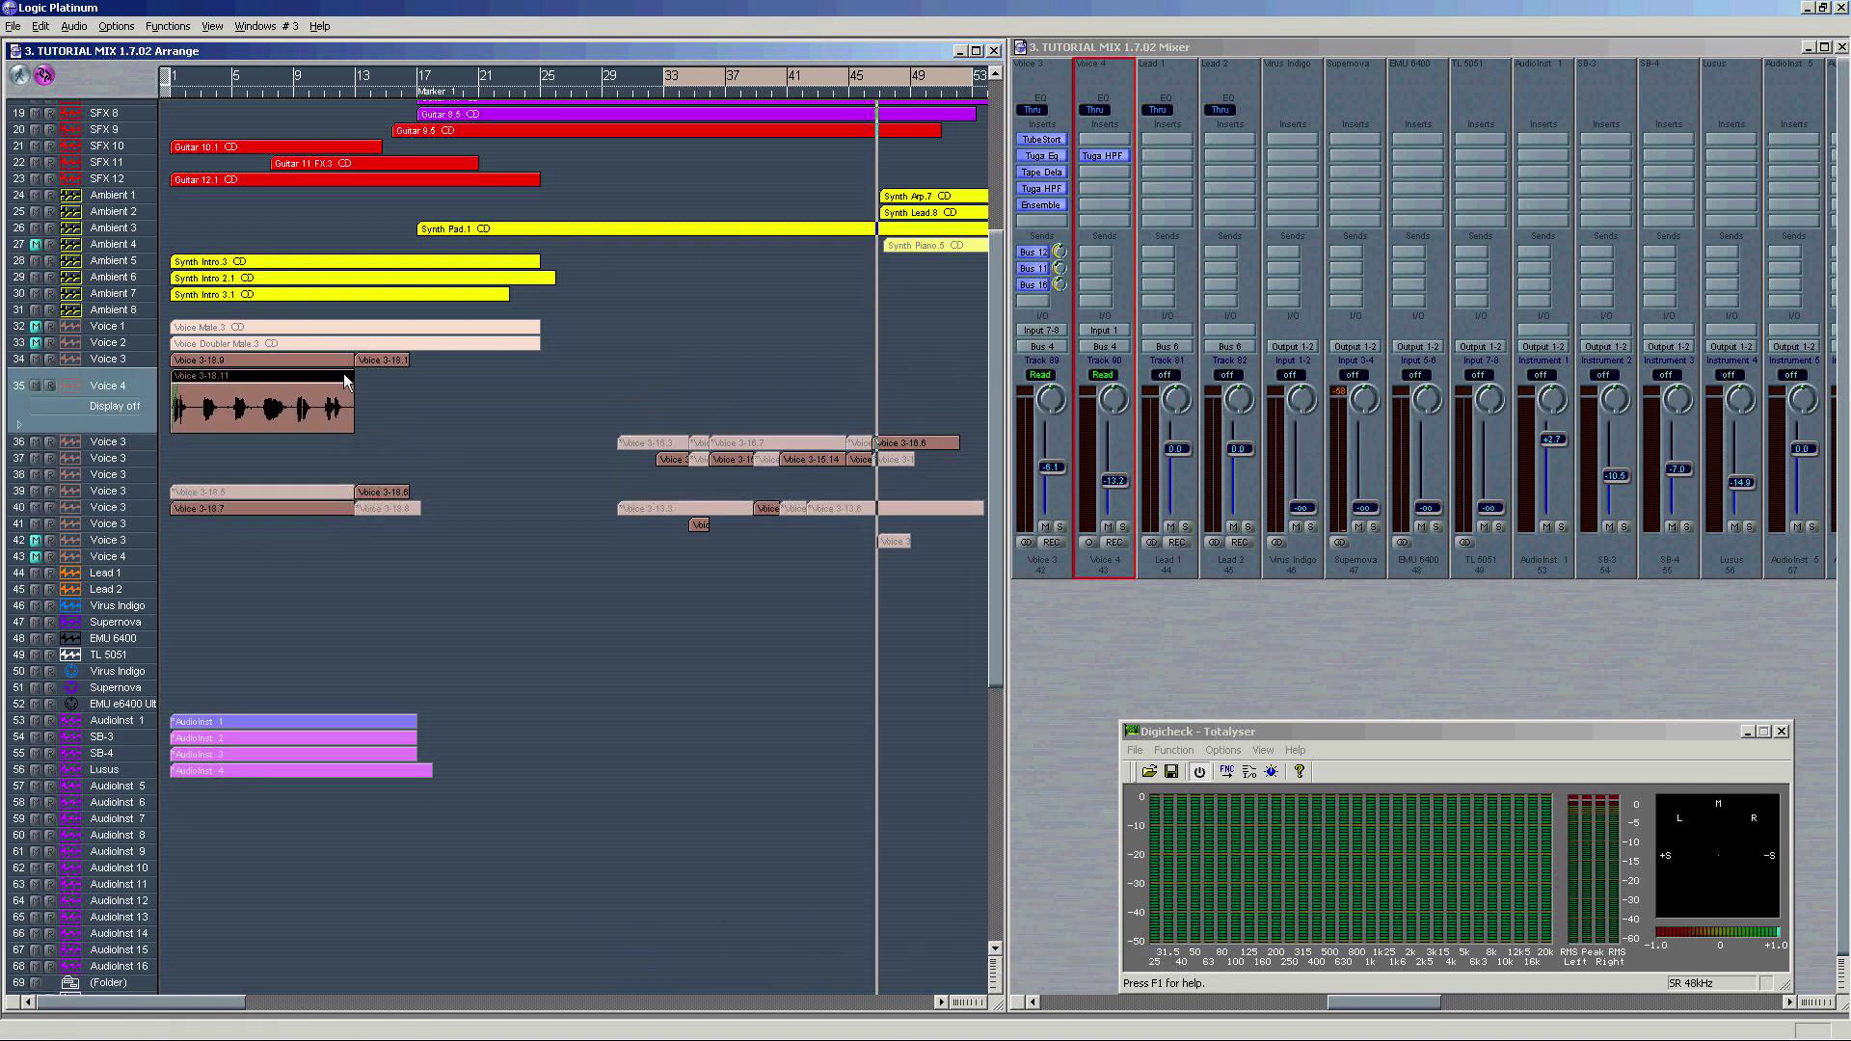
pyautogui.click(392, 508)
pyautogui.moveTo(387, 467); pyautogui.dragTo(392, 382)
# Step: Copy the active regions of Voice 3 track 37 and the Voice 3-16.6 region onto Voice 3 track 34
pyautogui.hotkey('ctrl', 'Left')
pyautogui.click(544, 459)
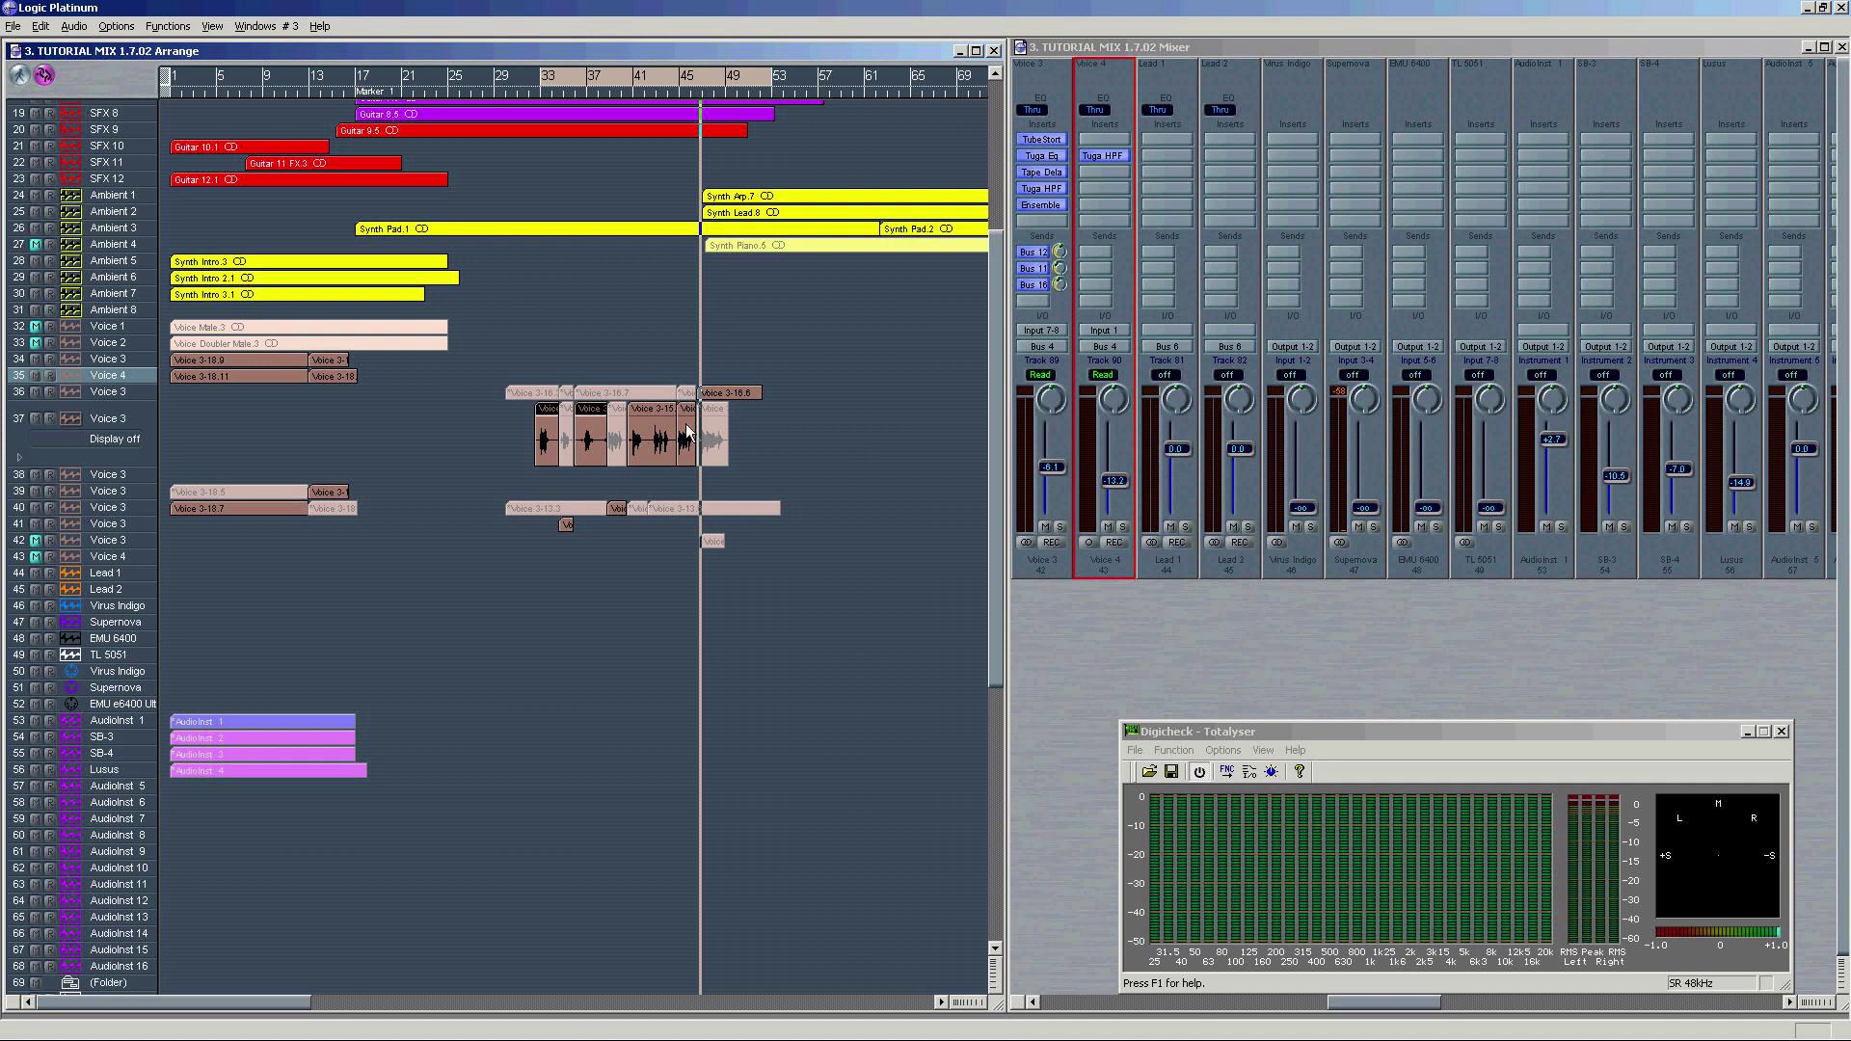
pyautogui.moveTo(551, 413); pyautogui.dragTo(552, 358)
pyautogui.click(725, 445)
pyautogui.moveTo(717, 388); pyautogui.dragTo(714, 359)
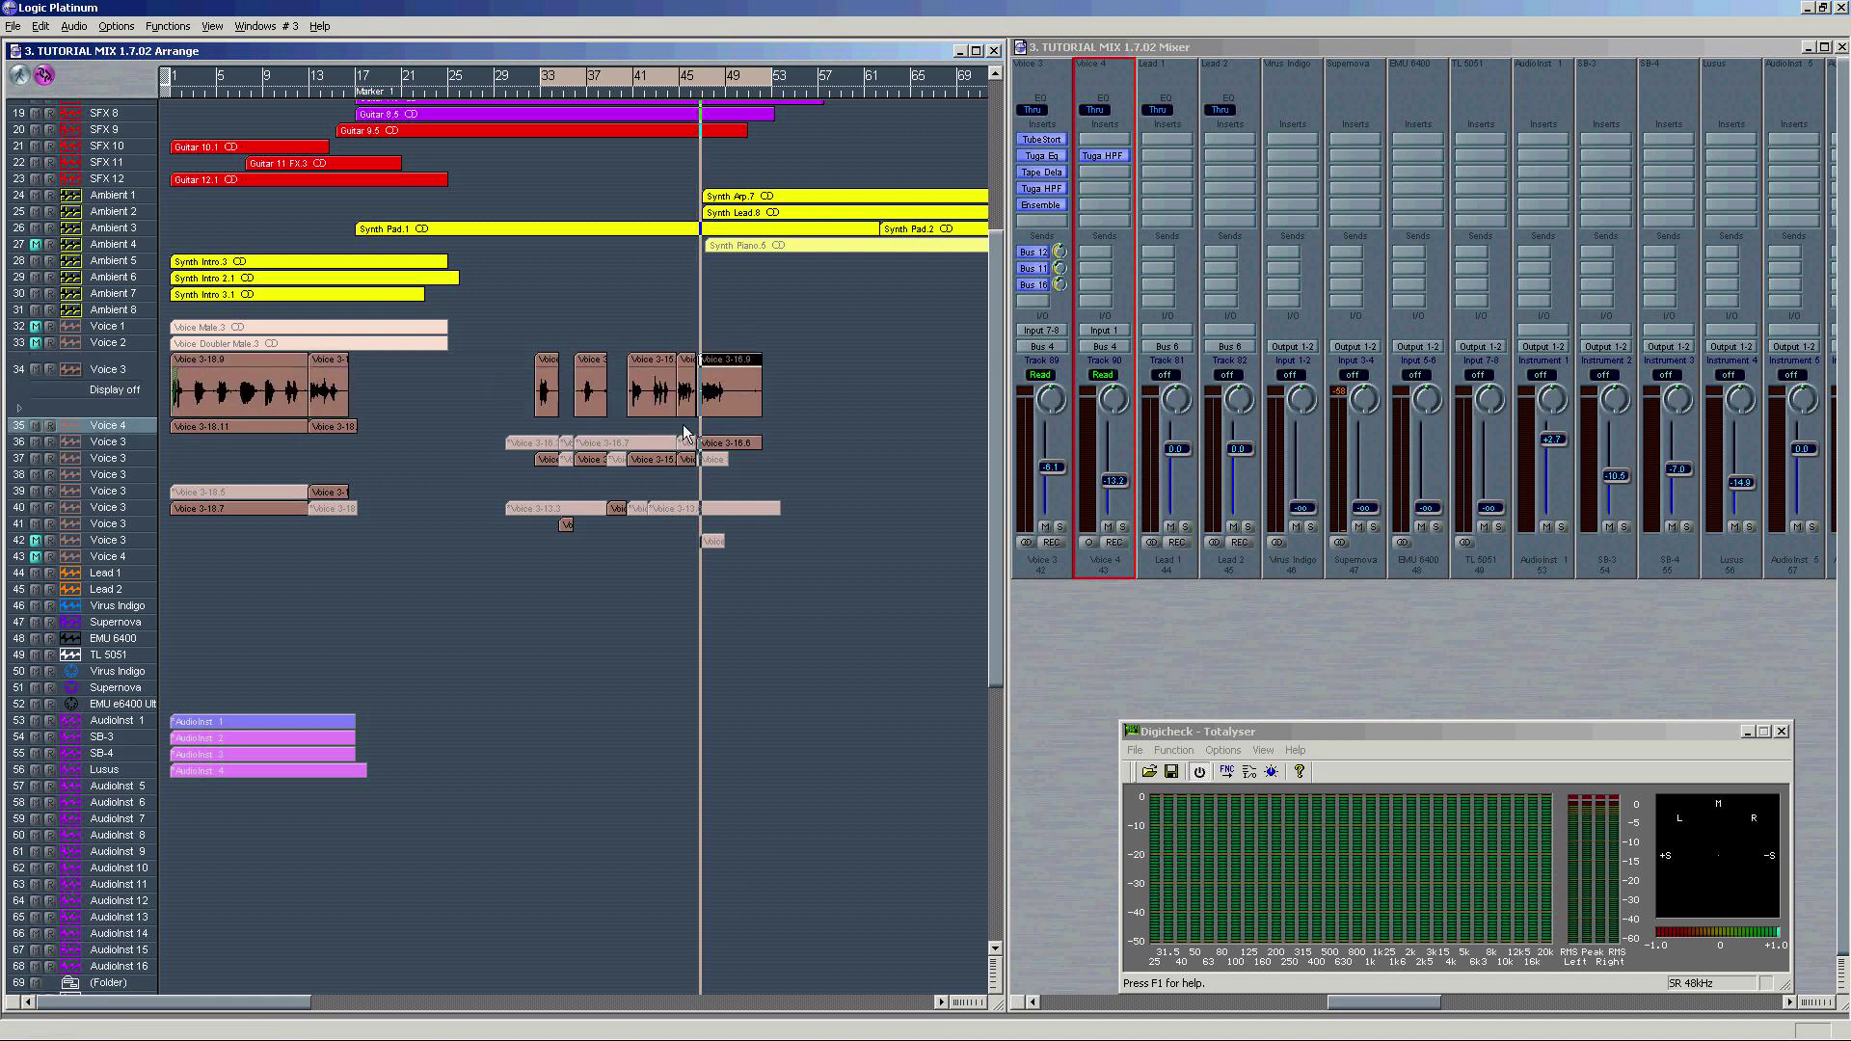
# Step: Fill the gaps in Voice 3 track 34 with copies of the active regions from tracks 40 and 41
pyautogui.hotkey('ctrl', 'Right')
pyautogui.click(483, 506)
pyautogui.moveTo(483, 506); pyautogui.dragTo(461, 457)
pyautogui.click(361, 524)
pyautogui.moveTo(349, 494); pyautogui.dragTo(349, 365)
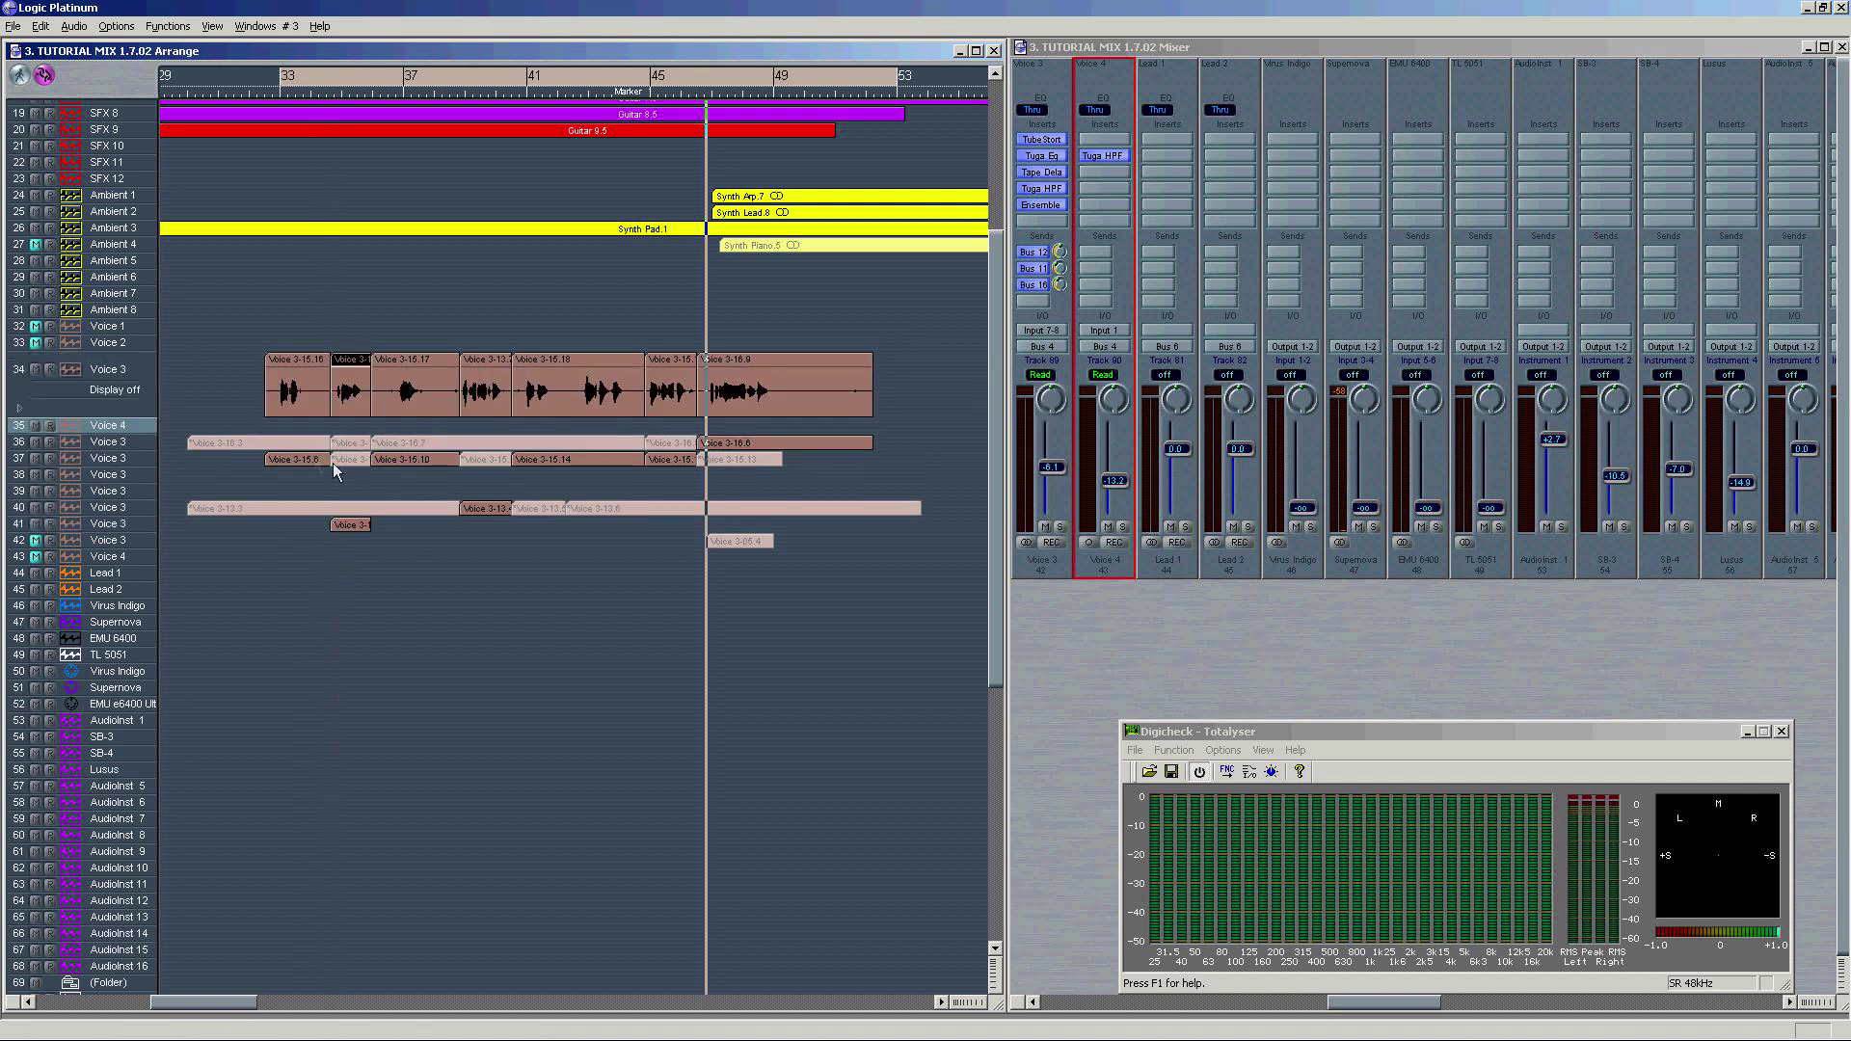
# Step: Copy the short muted regions near bars 35 and 45 from Voice 3 track 36 onto Voice 4 track 35
pyautogui.click(287, 457)
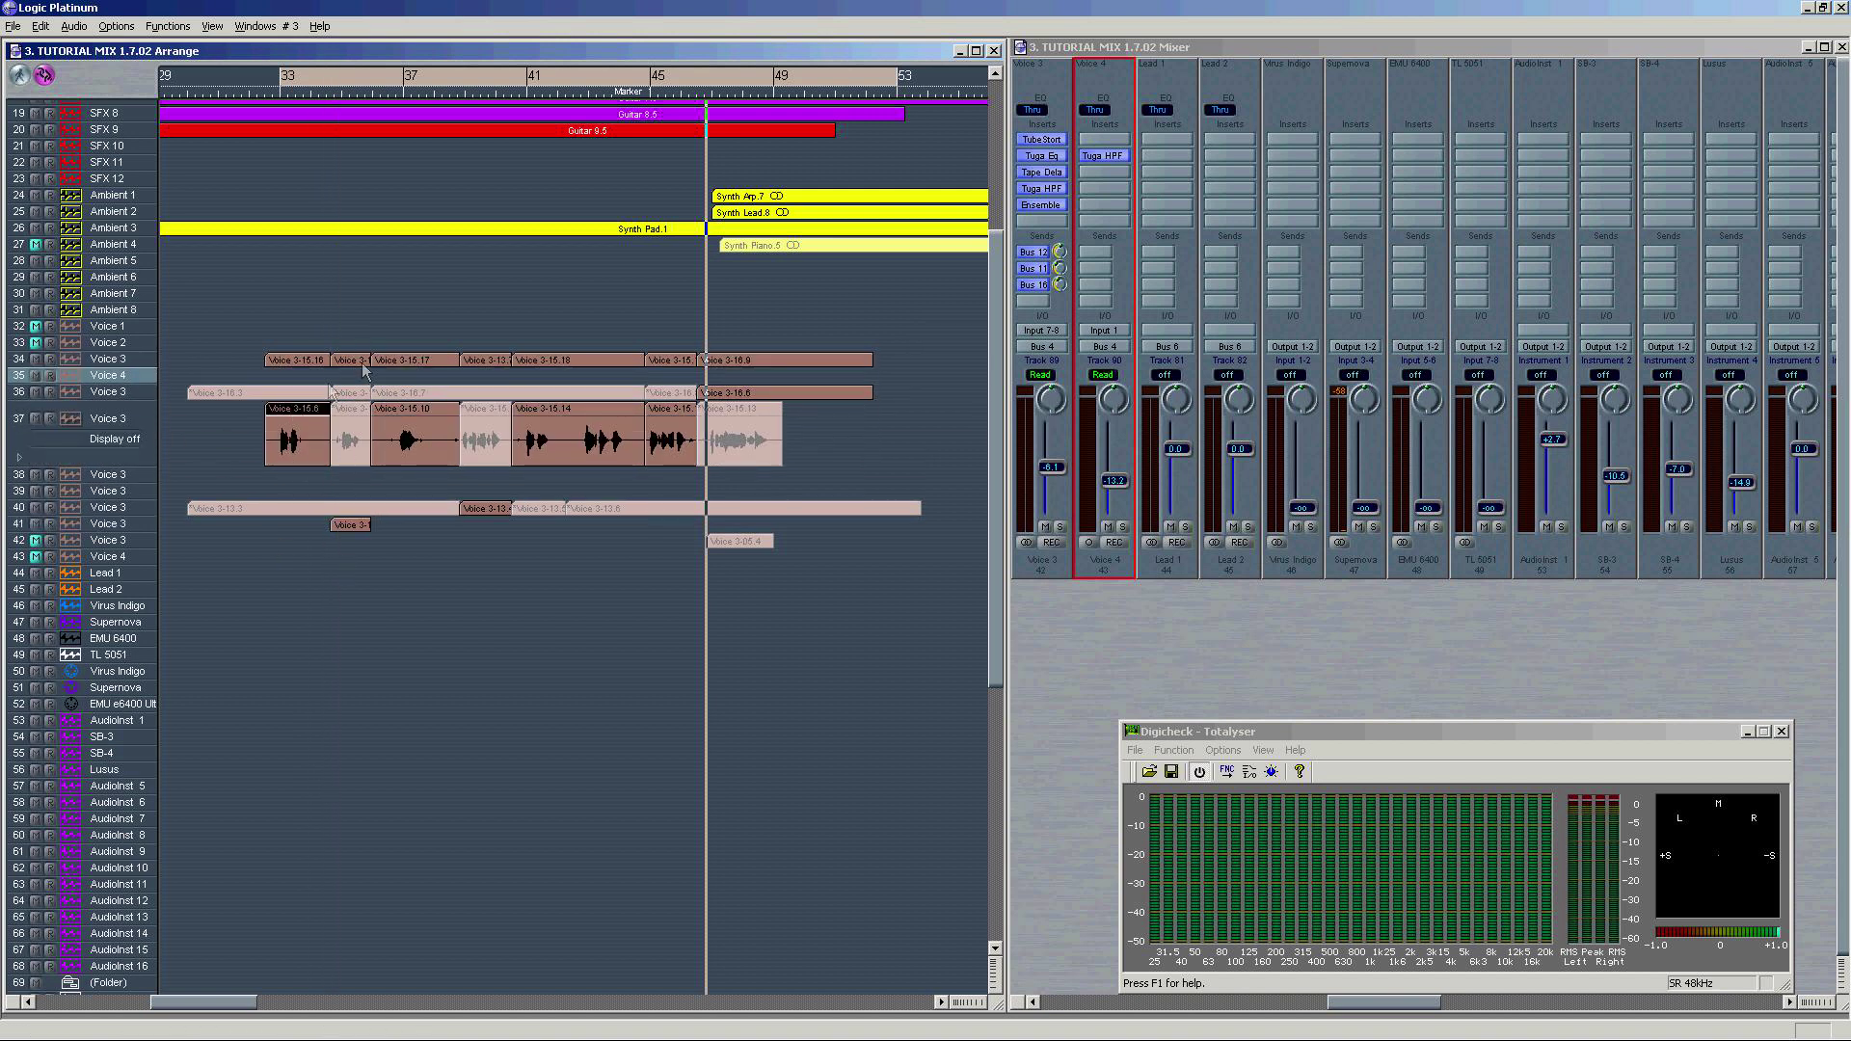
pyautogui.click(350, 394)
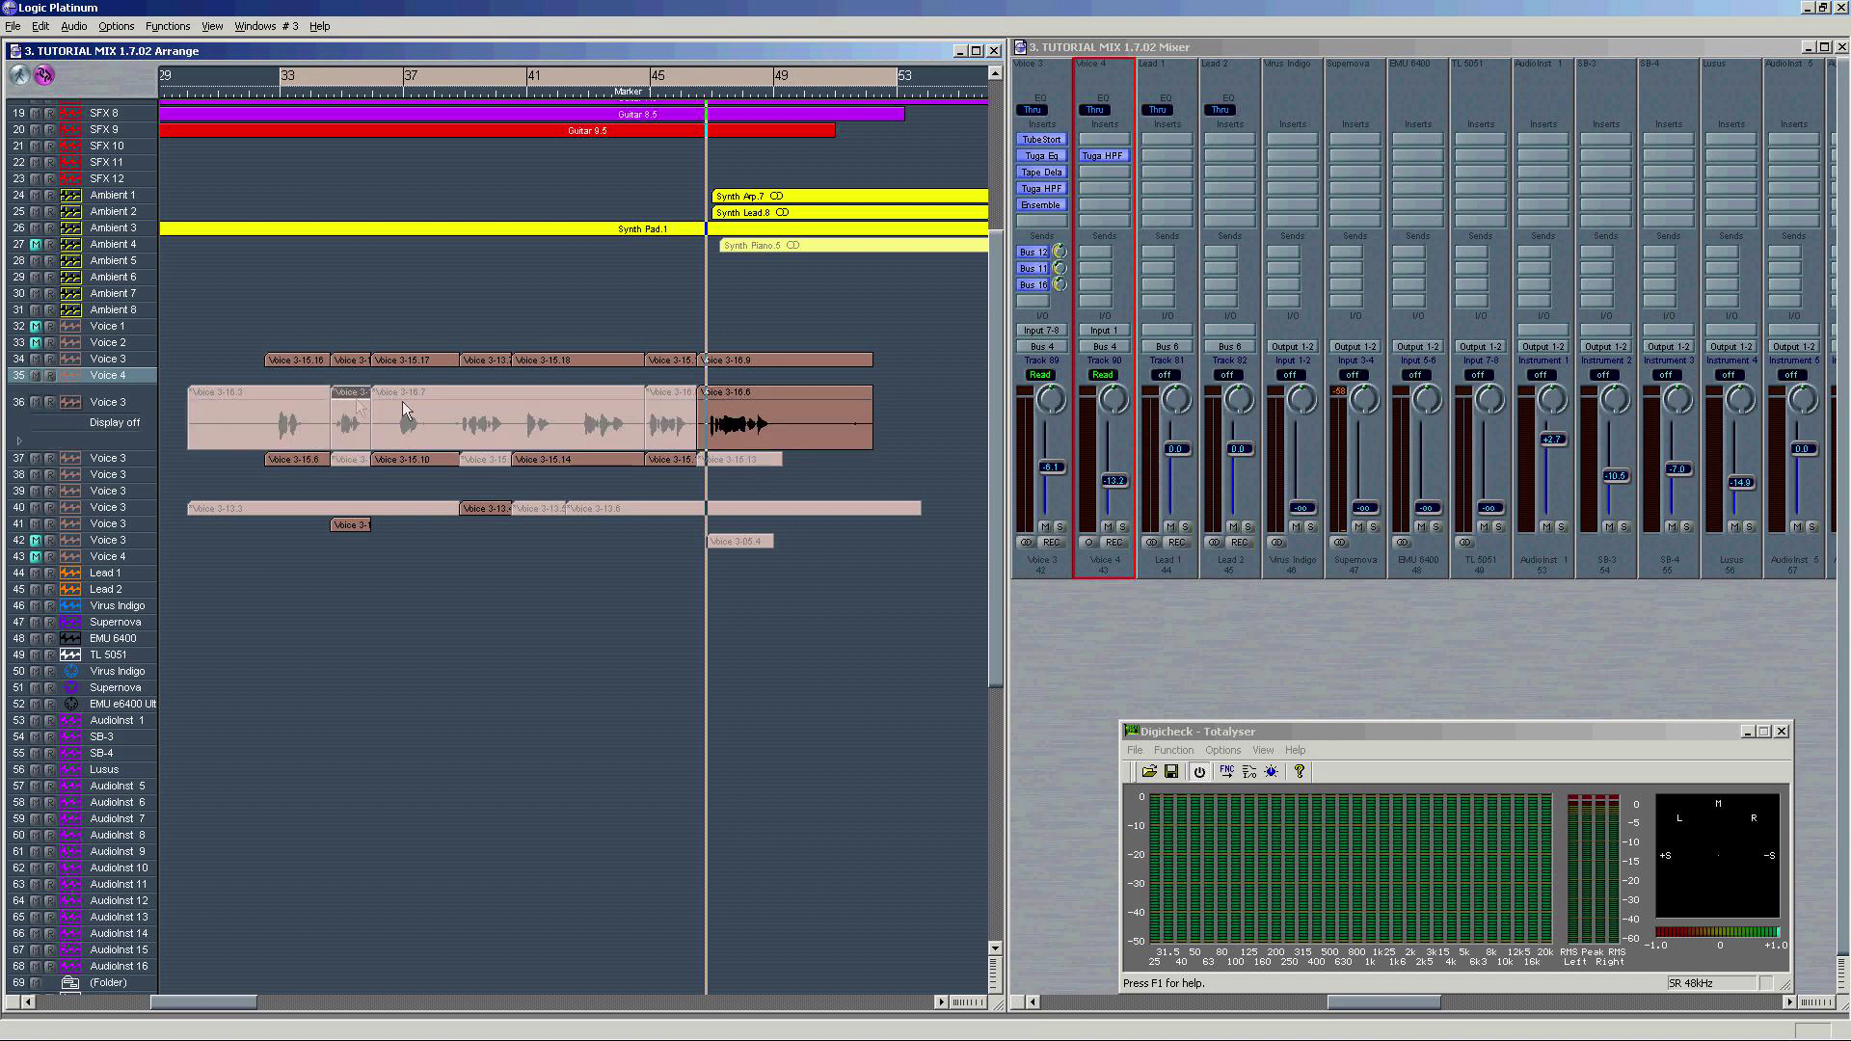
pyautogui.moveTo(355, 386); pyautogui.dragTo(351, 377)
pyautogui.click(681, 431)
pyautogui.moveTo(670, 388); pyautogui.dragTo(667, 376)
# Step: Copy the Voice 3-15.6 region from track 37 onto Voice 4 track 35
pyautogui.click(489, 463)
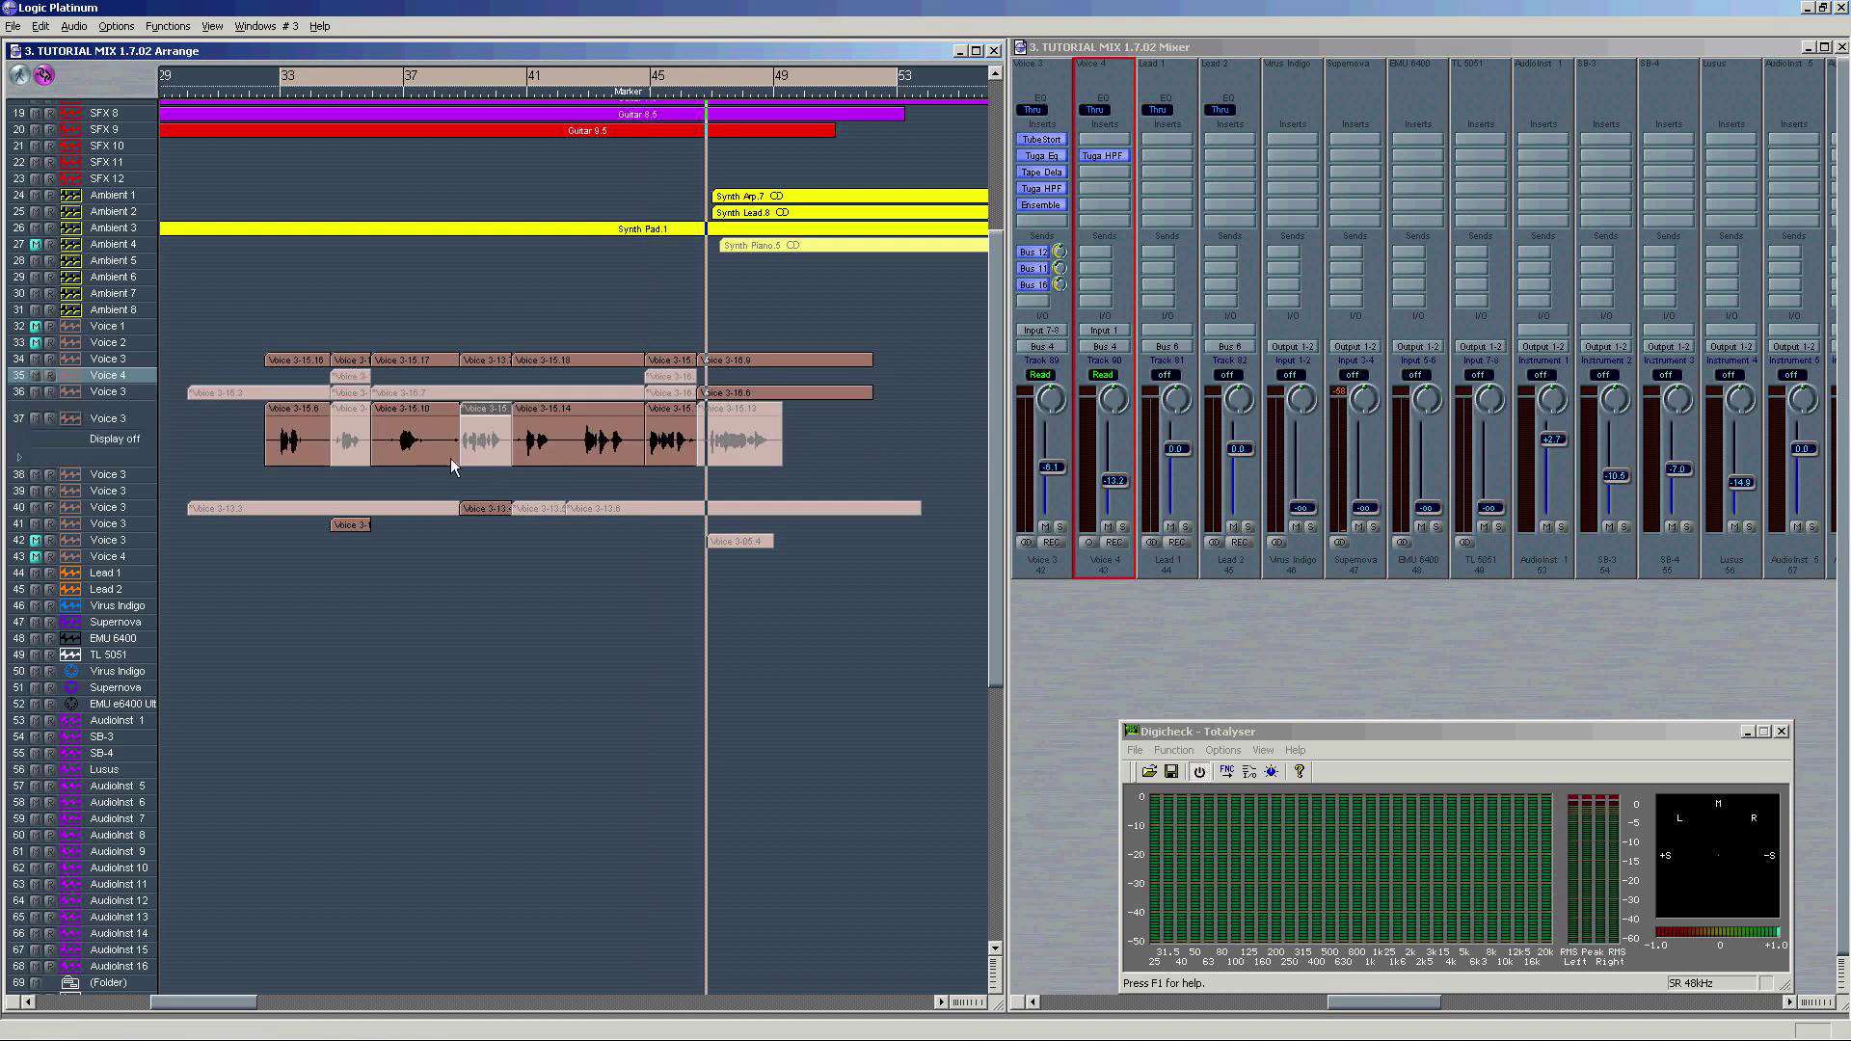
pyautogui.click(302, 366)
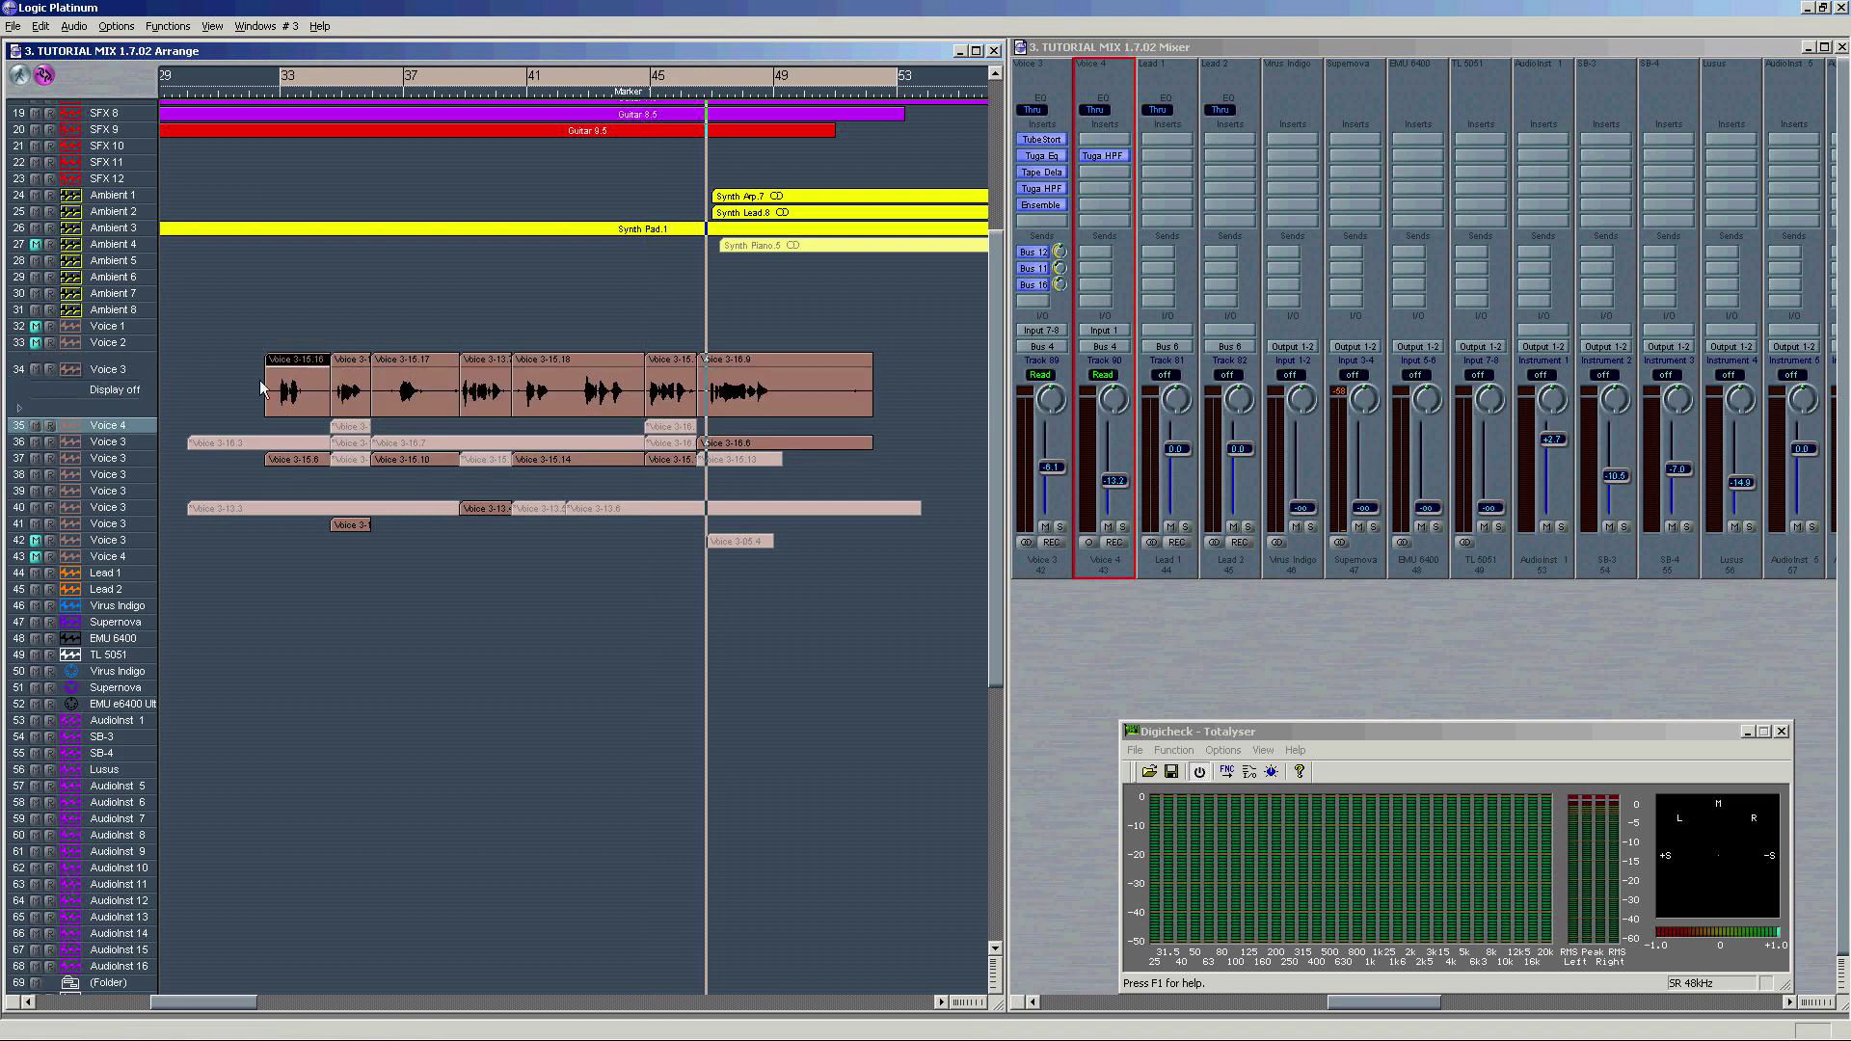
pyautogui.click(295, 459)
pyautogui.moveTo(299, 410); pyautogui.dragTo(278, 386)
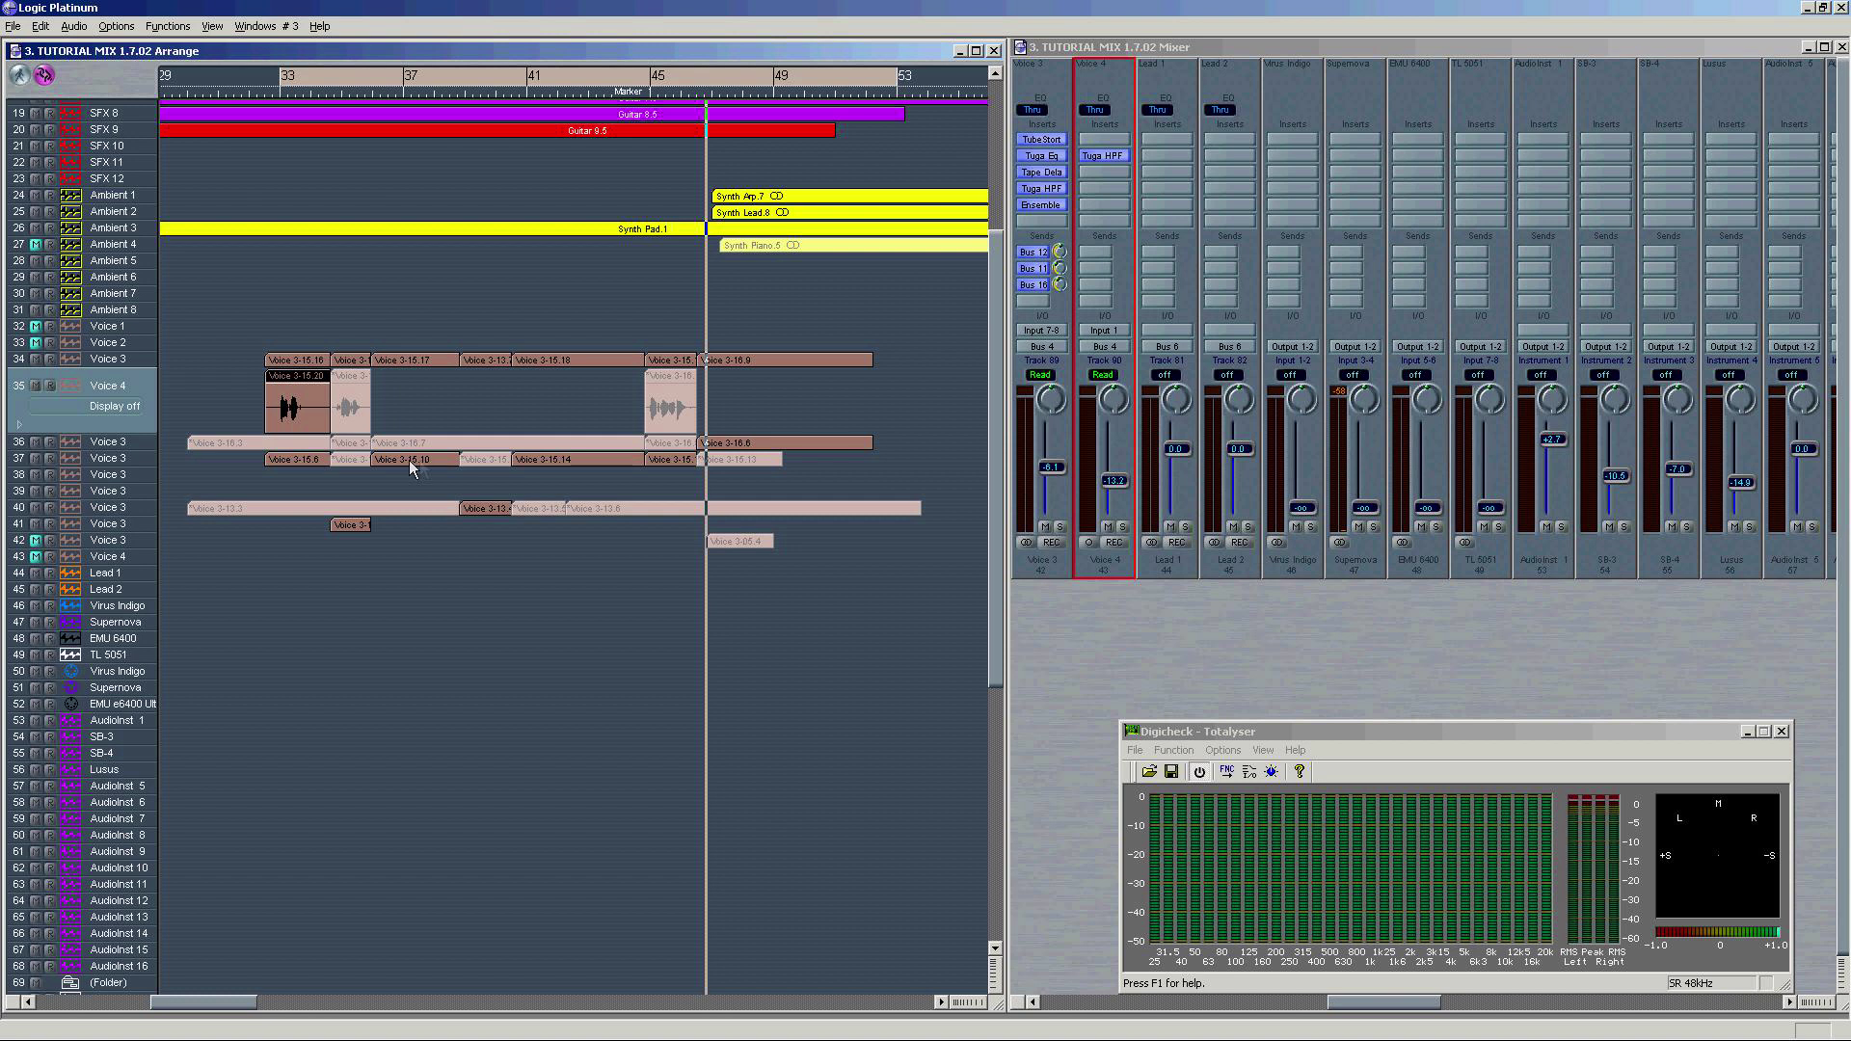
# Step: Unmute the Voice 3-16.7 region and mute Voice 3 tracks 34, 37 and 40 for playback
pyautogui.click(411, 362)
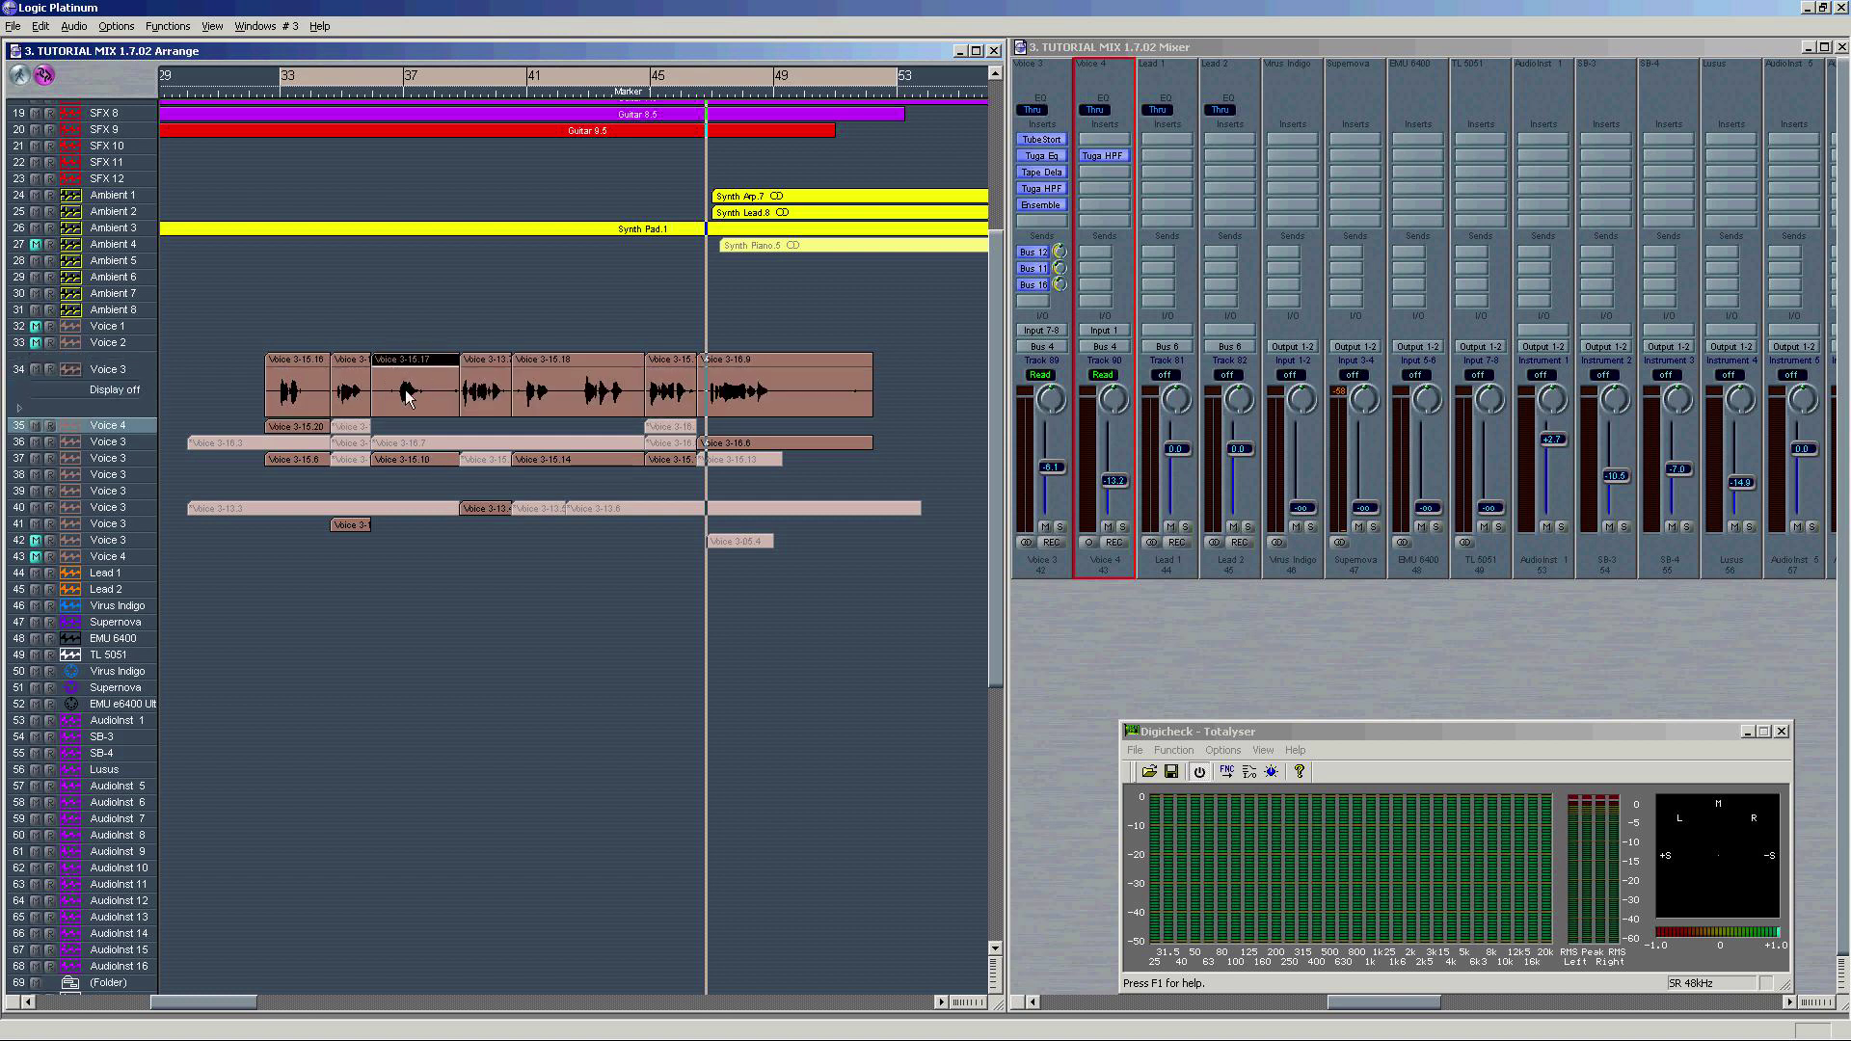
pyautogui.click(414, 443)
pyautogui.click(35, 358)
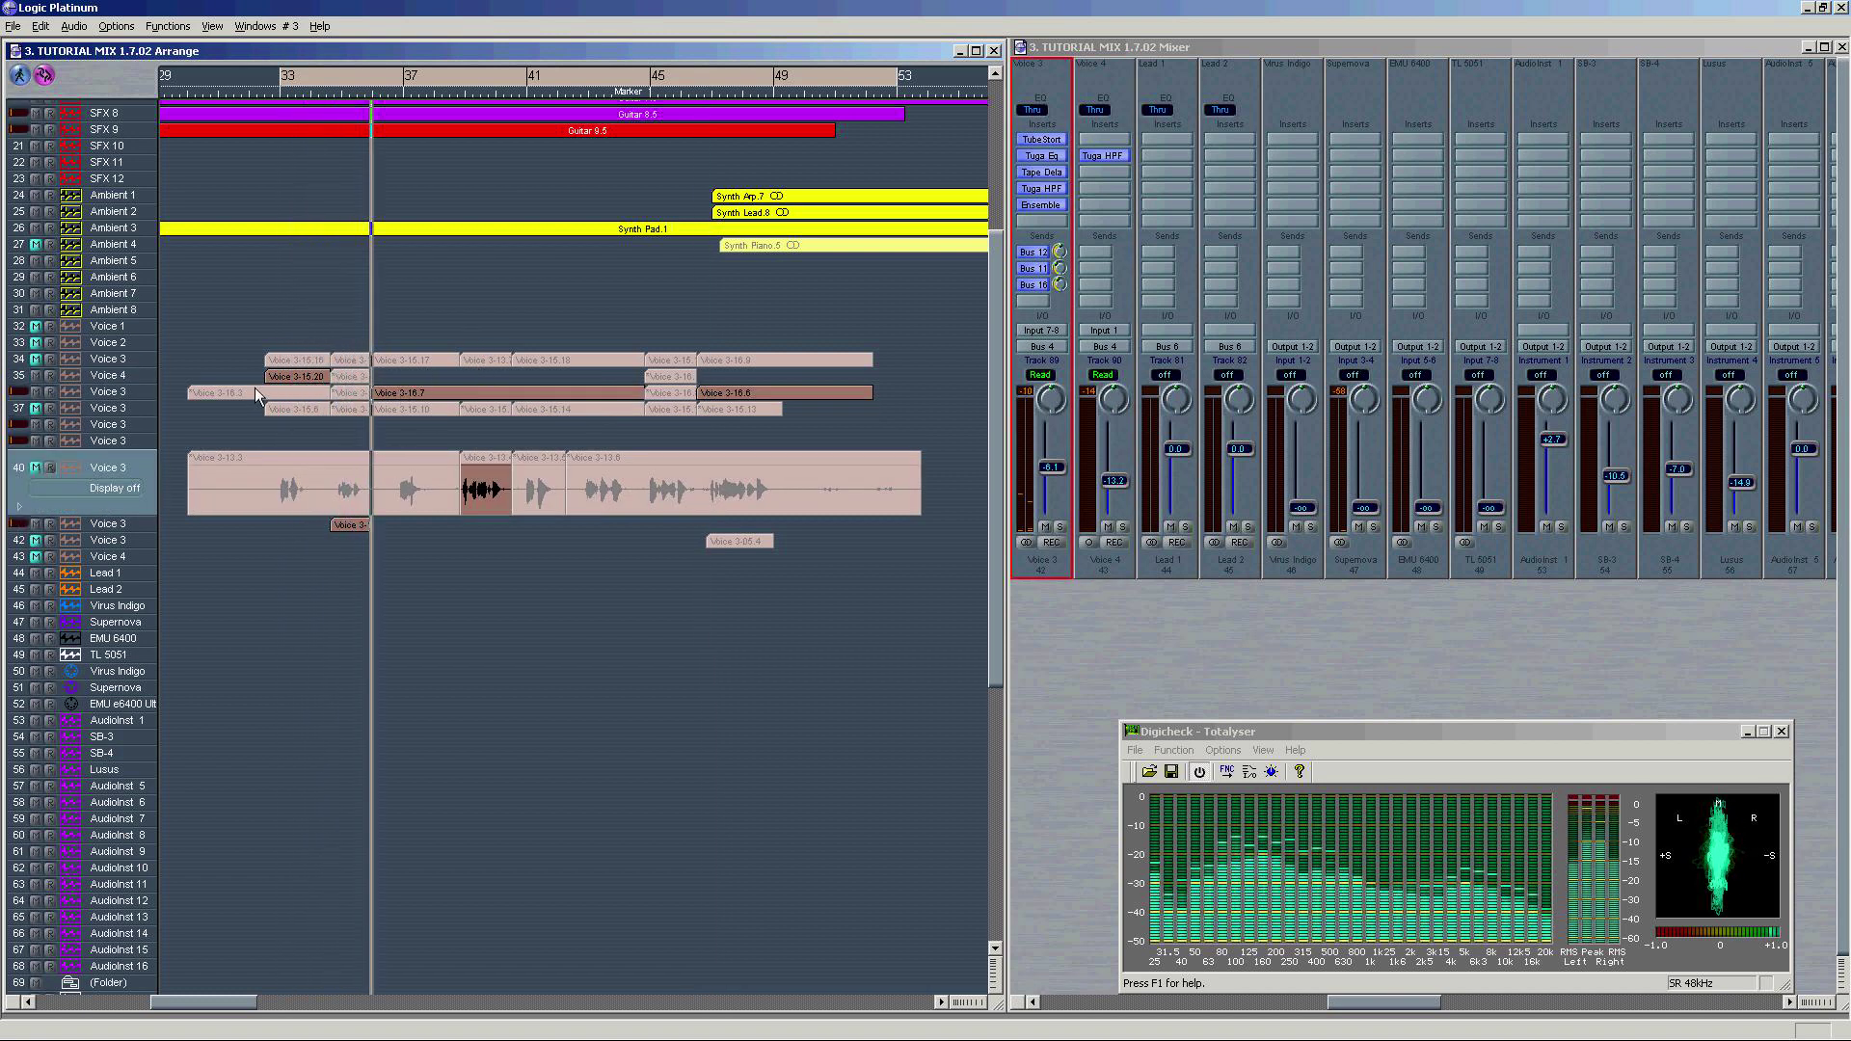
# Step: Set the cycle range to bars 41 to 42 and copy the Voice 3-16.7 region onto Voice 4 track 35
pyautogui.click(435, 393)
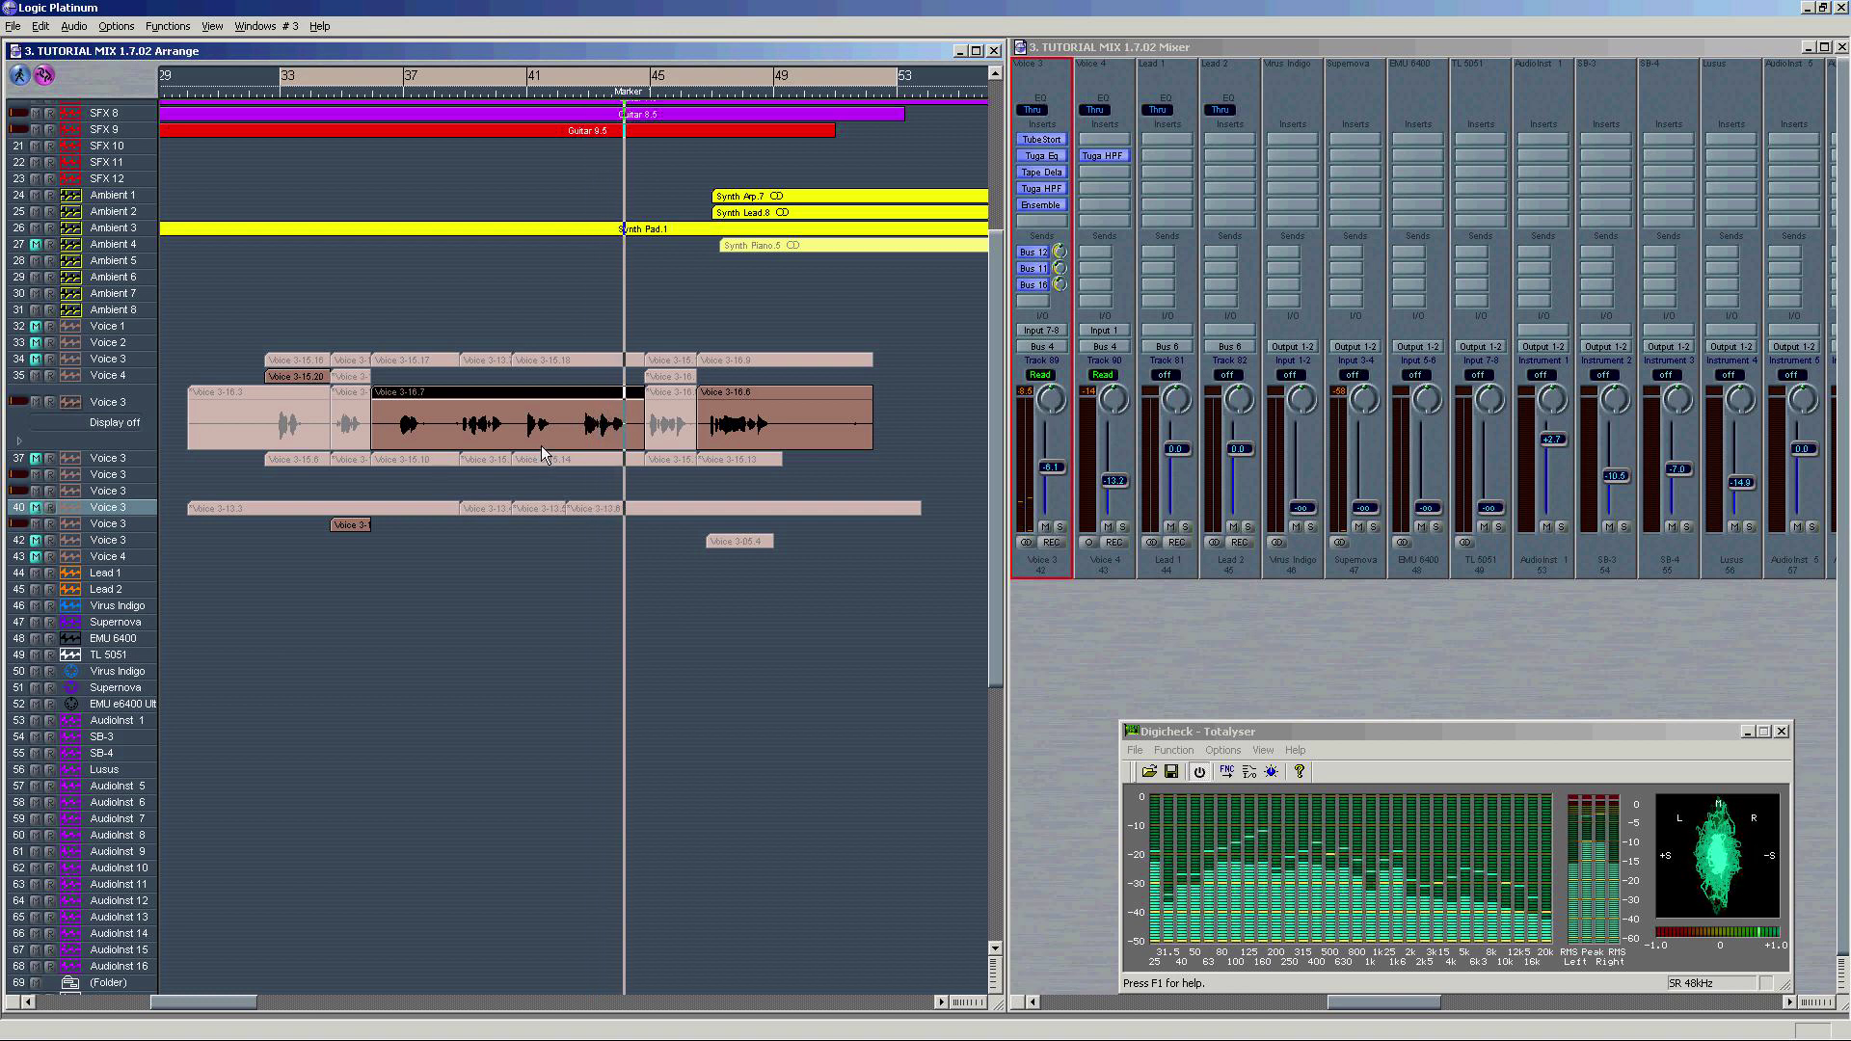
pyautogui.moveTo(529, 79); pyautogui.dragTo(584, 85)
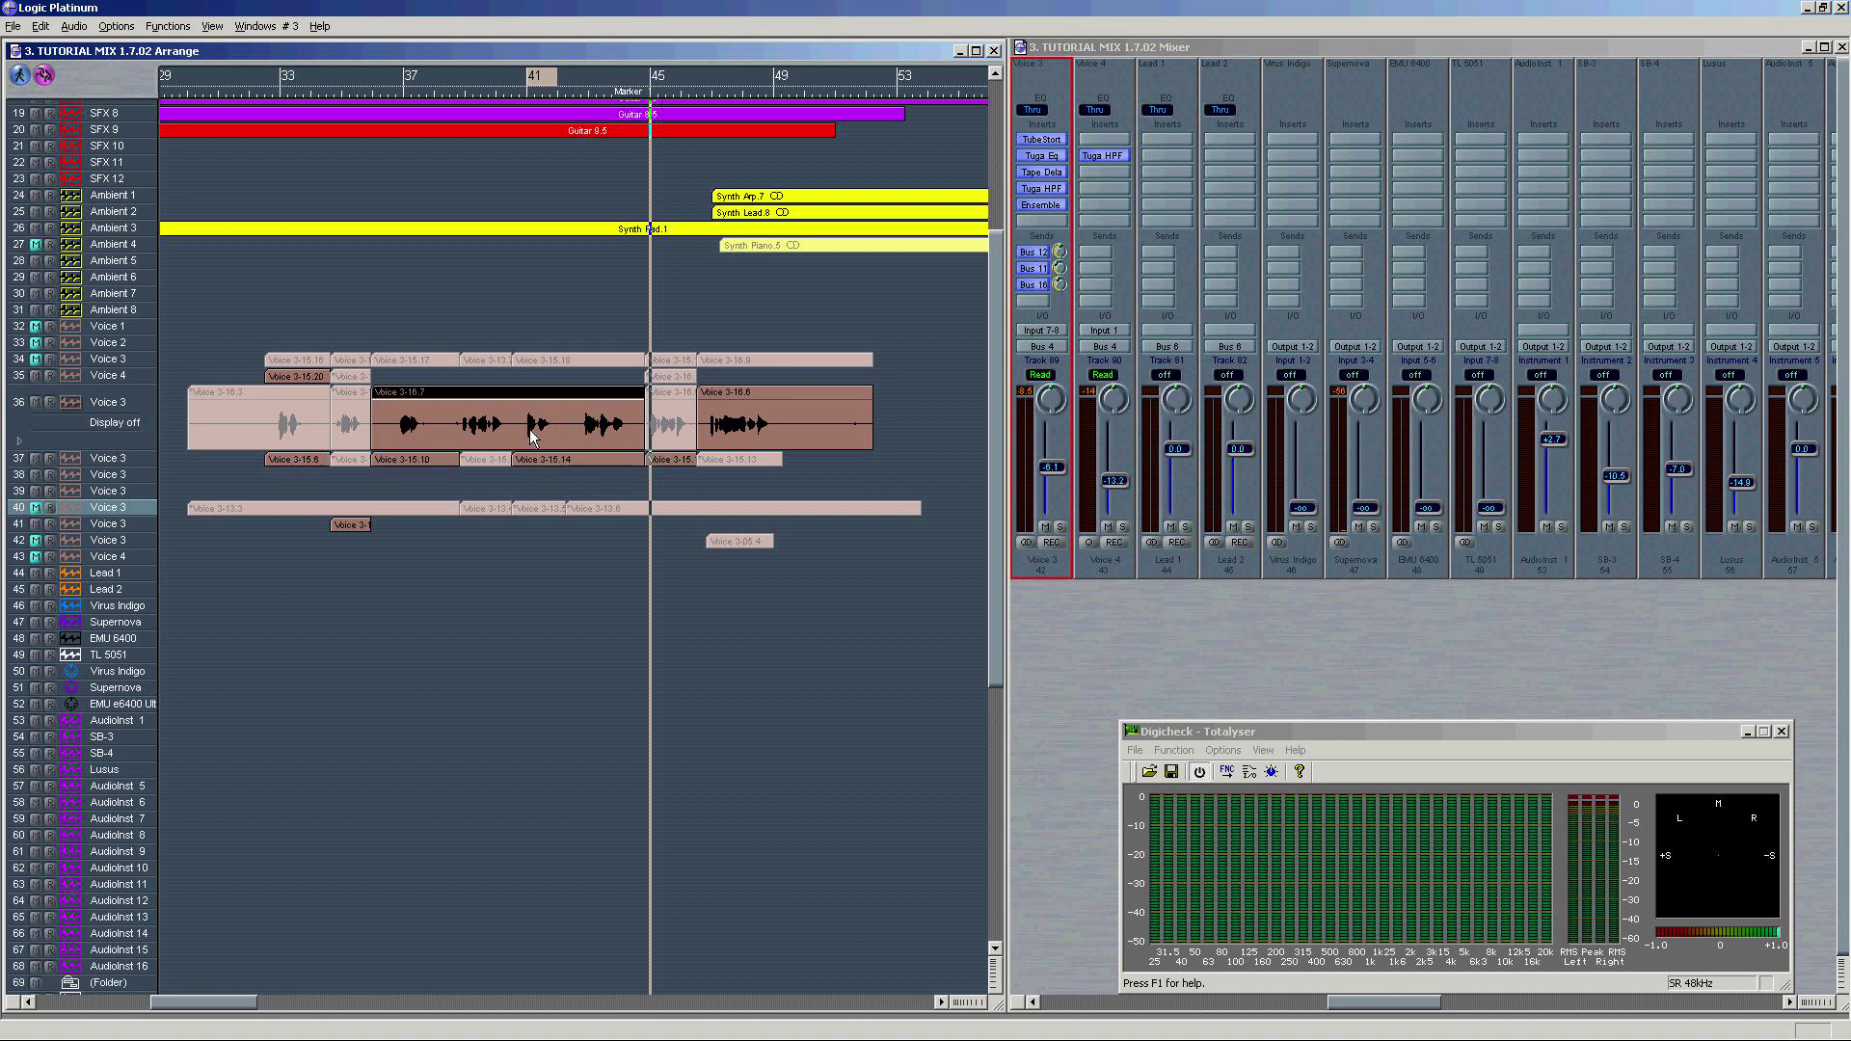
pyautogui.moveTo(466, 391); pyautogui.dragTo(466, 378)
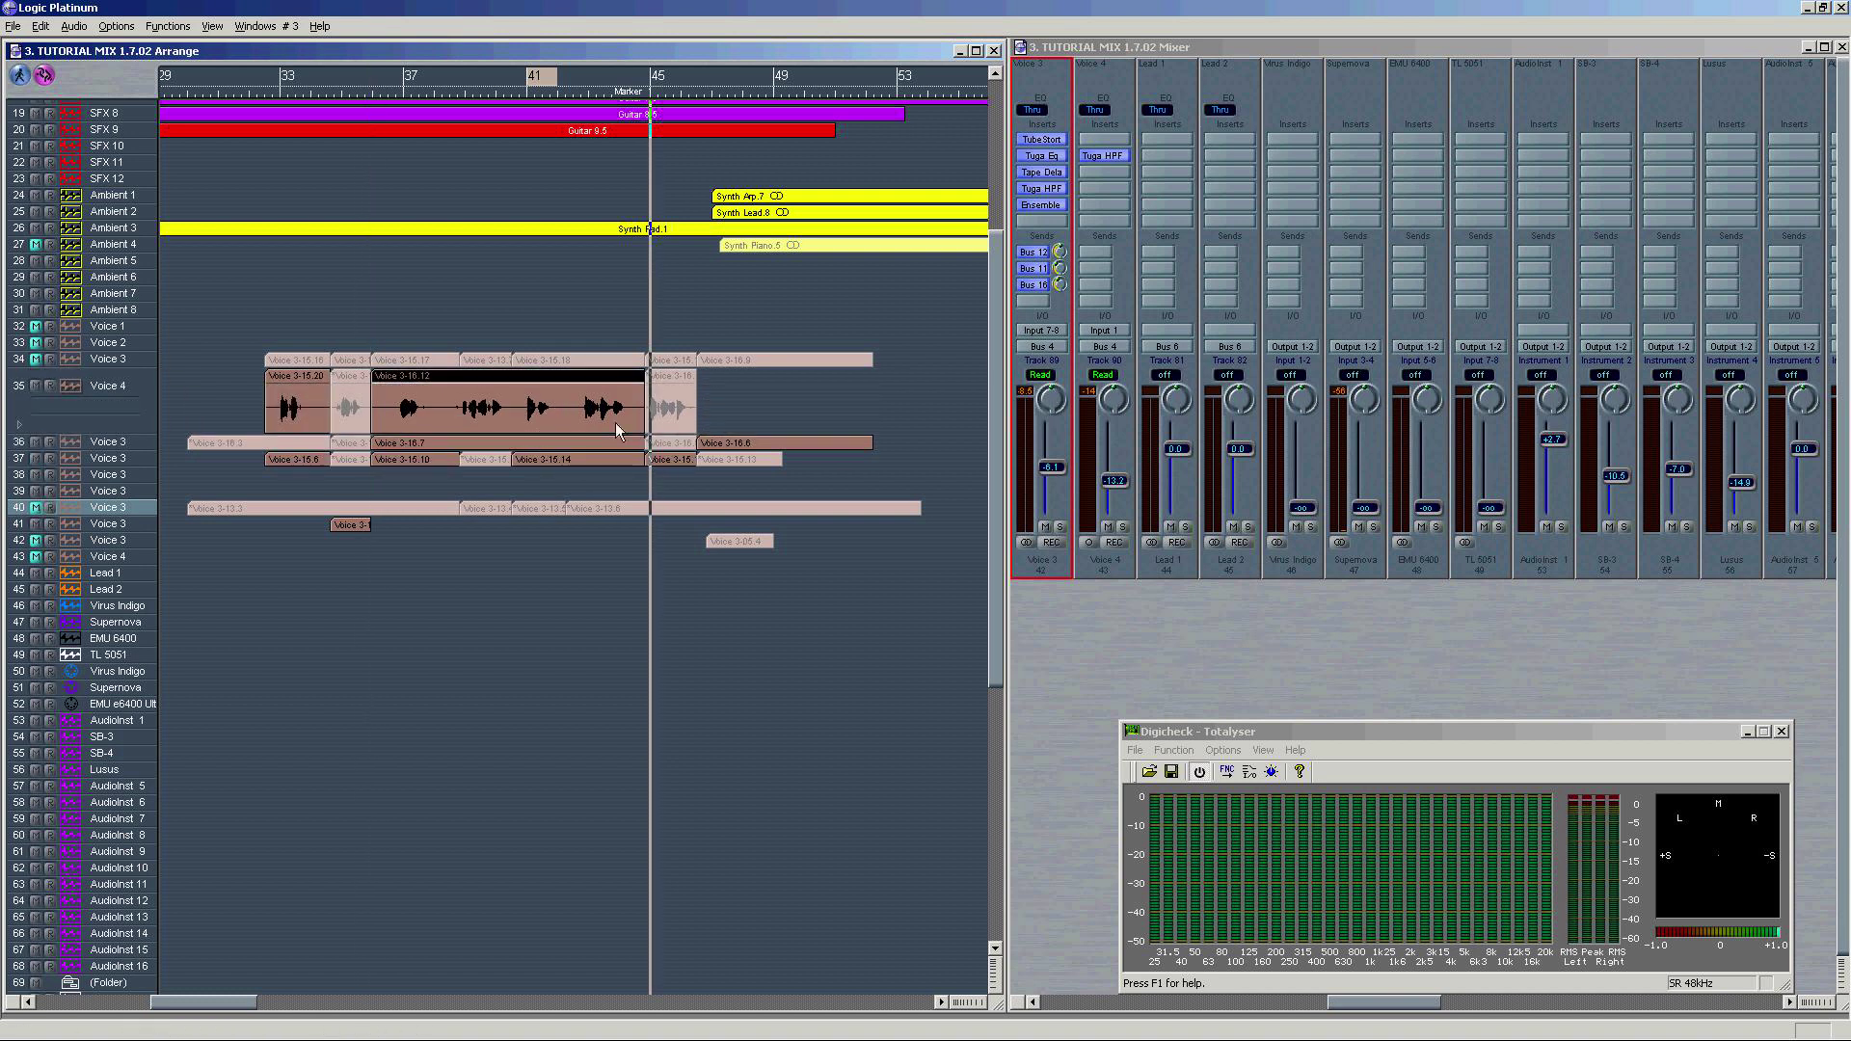
# Step: Shorten Voice 3-16.12 on Voice 4 track 35 to about bar 40.5 and copy Voice 3-15.14 from track 37 after it
pyautogui.moveTo(635, 427); pyautogui.dragTo(541, 390)
pyautogui.press('5')
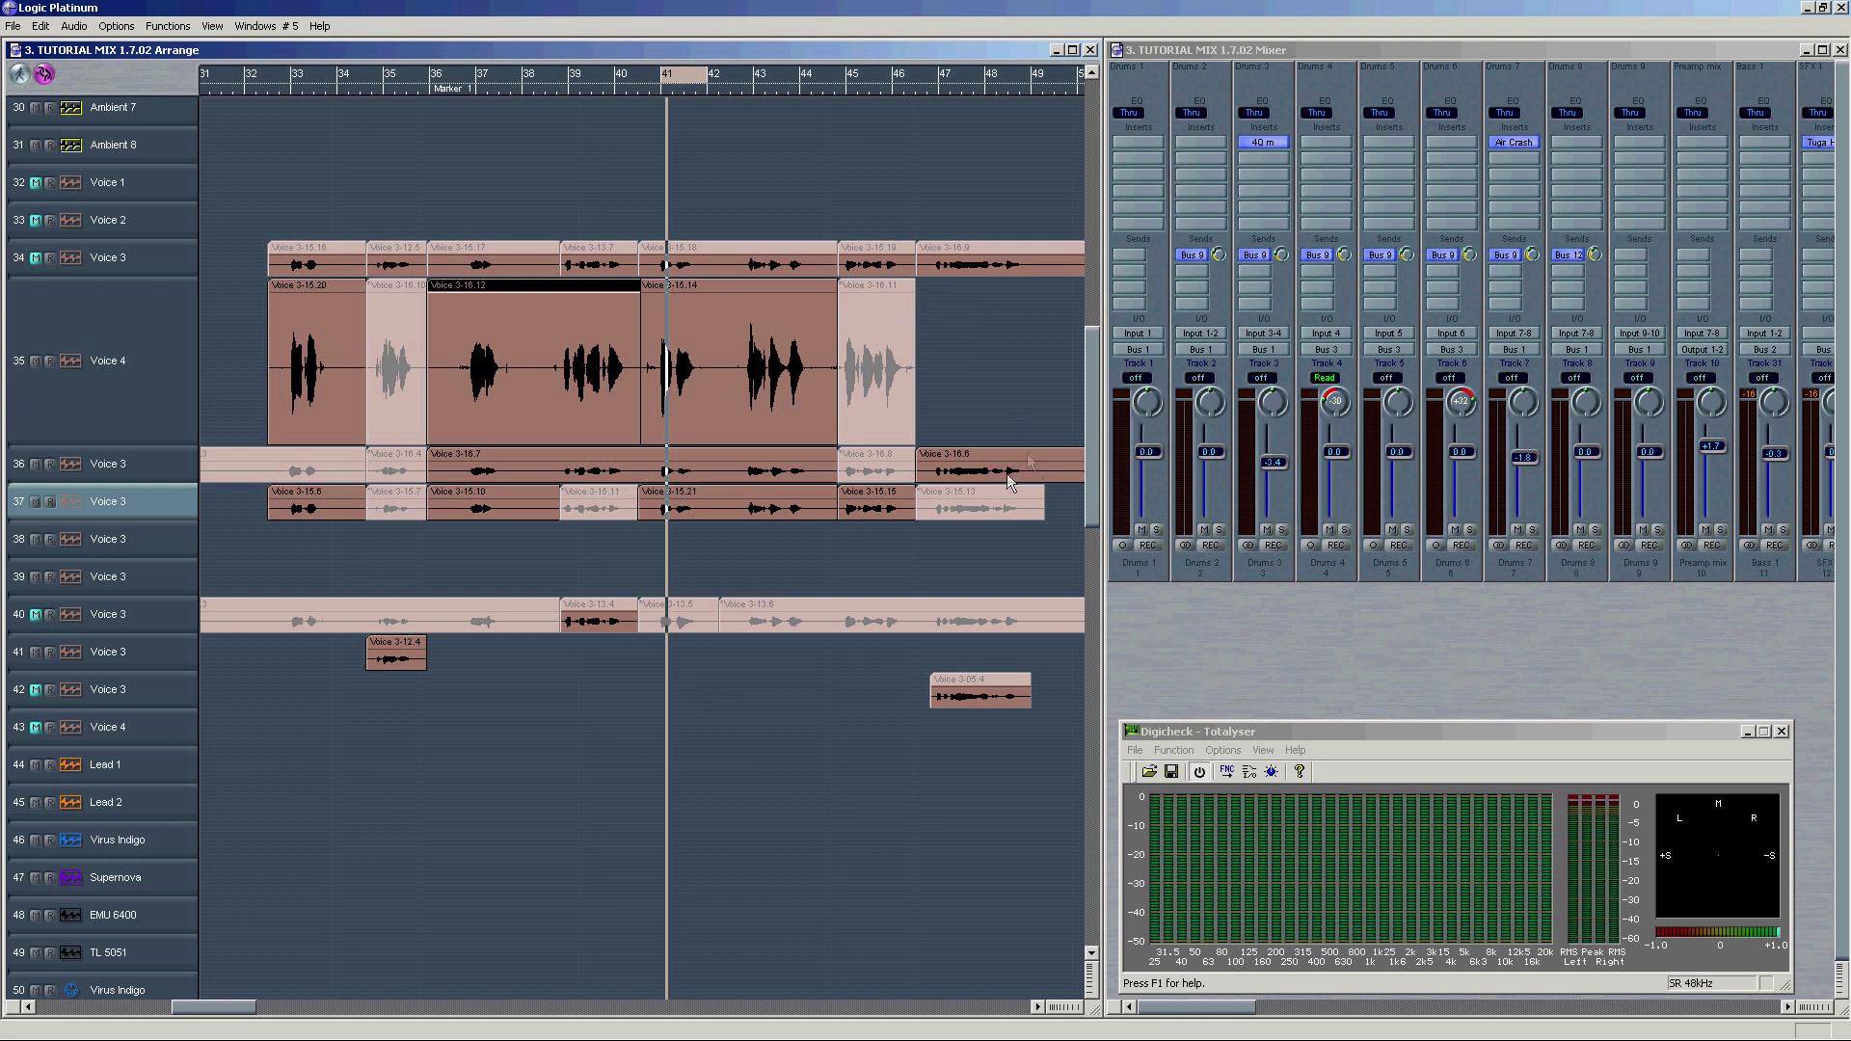
# Step: Copy Voice 3-05.4 from track 42 onto Voice 4 track 35 and extend its start to meet the preceding region near bar 46.5
pyautogui.moveTo(981, 694); pyautogui.dragTo(998, 433)
pyautogui.moveTo(904, 416); pyautogui.dragTo(926, 439)
pyautogui.hotkey('ctrl', 'Right')
pyautogui.hotkey('ctrl', 'Right')
pyautogui.hotkey('ctrl', 'Right')
pyautogui.hotkey('ctrl', 'Right')
pyautogui.hotkey('ctrl', 'Right')
pyautogui.hotkey('ctrl', 'Down')
pyautogui.click(1033, 589)
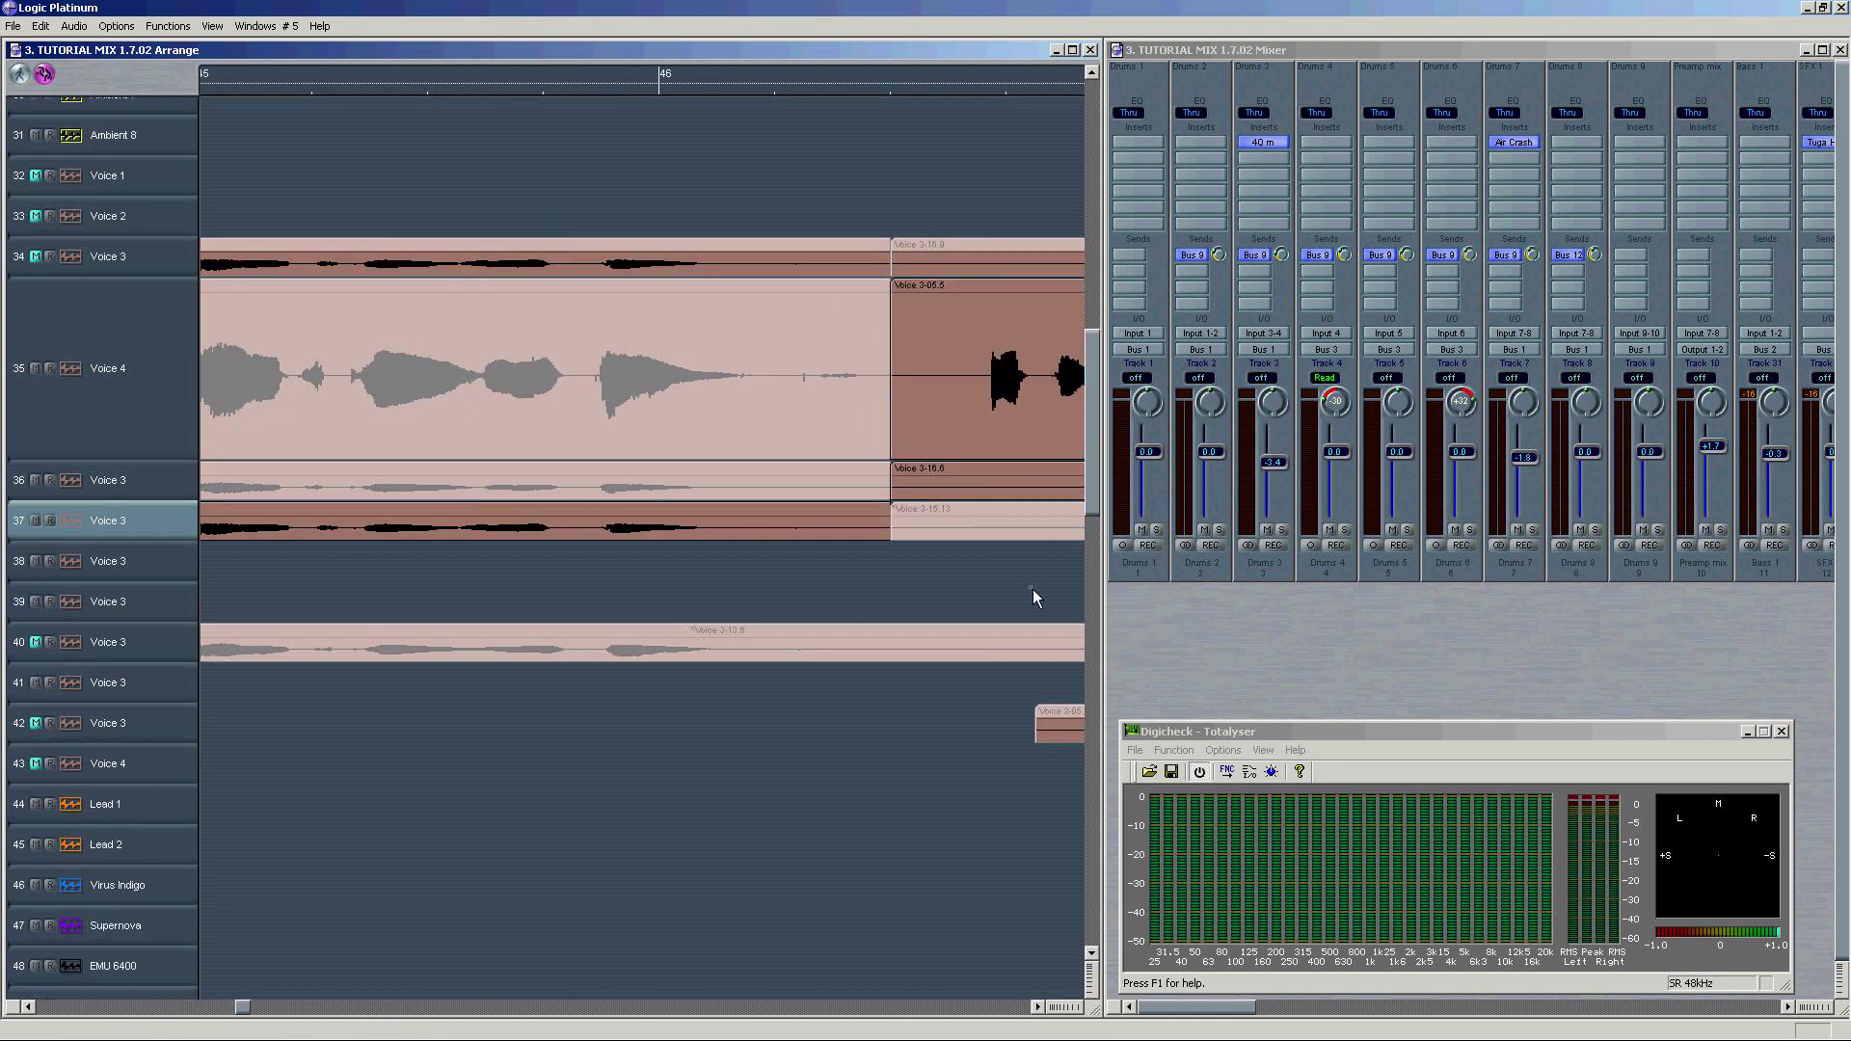
# Step: Unmute the two muted regions on Voice 4 track 35 and play the assembled track from just before bar 33
pyautogui.click(1037, 1007)
pyautogui.moveTo(625, 419); pyautogui.dragTo(740, 418)
pyautogui.moveTo(567, 449); pyautogui.dragTo(453, 453)
pyautogui.hotkey('ctrl', 'Left')
pyautogui.hotkey('ctrl', 'Left')
pyautogui.hotkey('ctrl', 'Left')
pyautogui.hotkey('ctrl', 'Left')
pyautogui.hotkey('ctrl', 'Left')
pyautogui.press('Home')
pyautogui.hotkey('ctrl', 'Left')
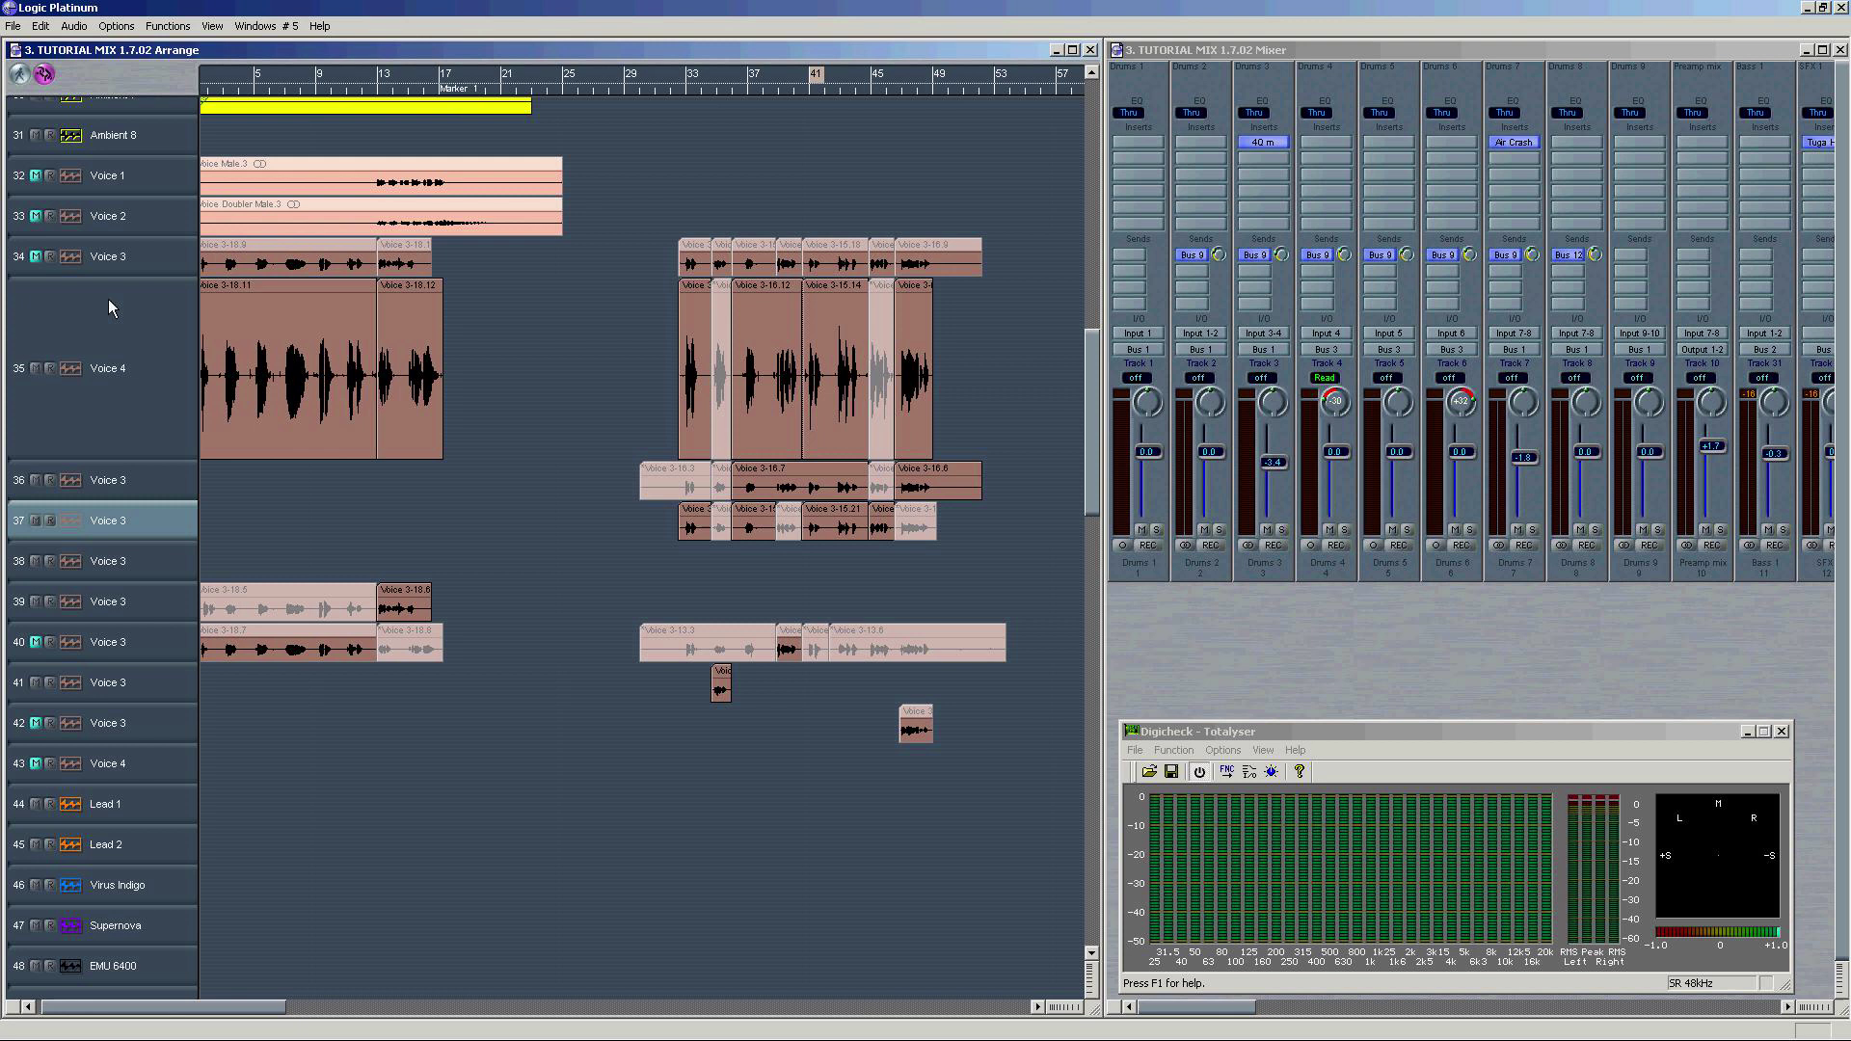
pyautogui.click(108, 303)
pyautogui.doubleClick(666, 91)
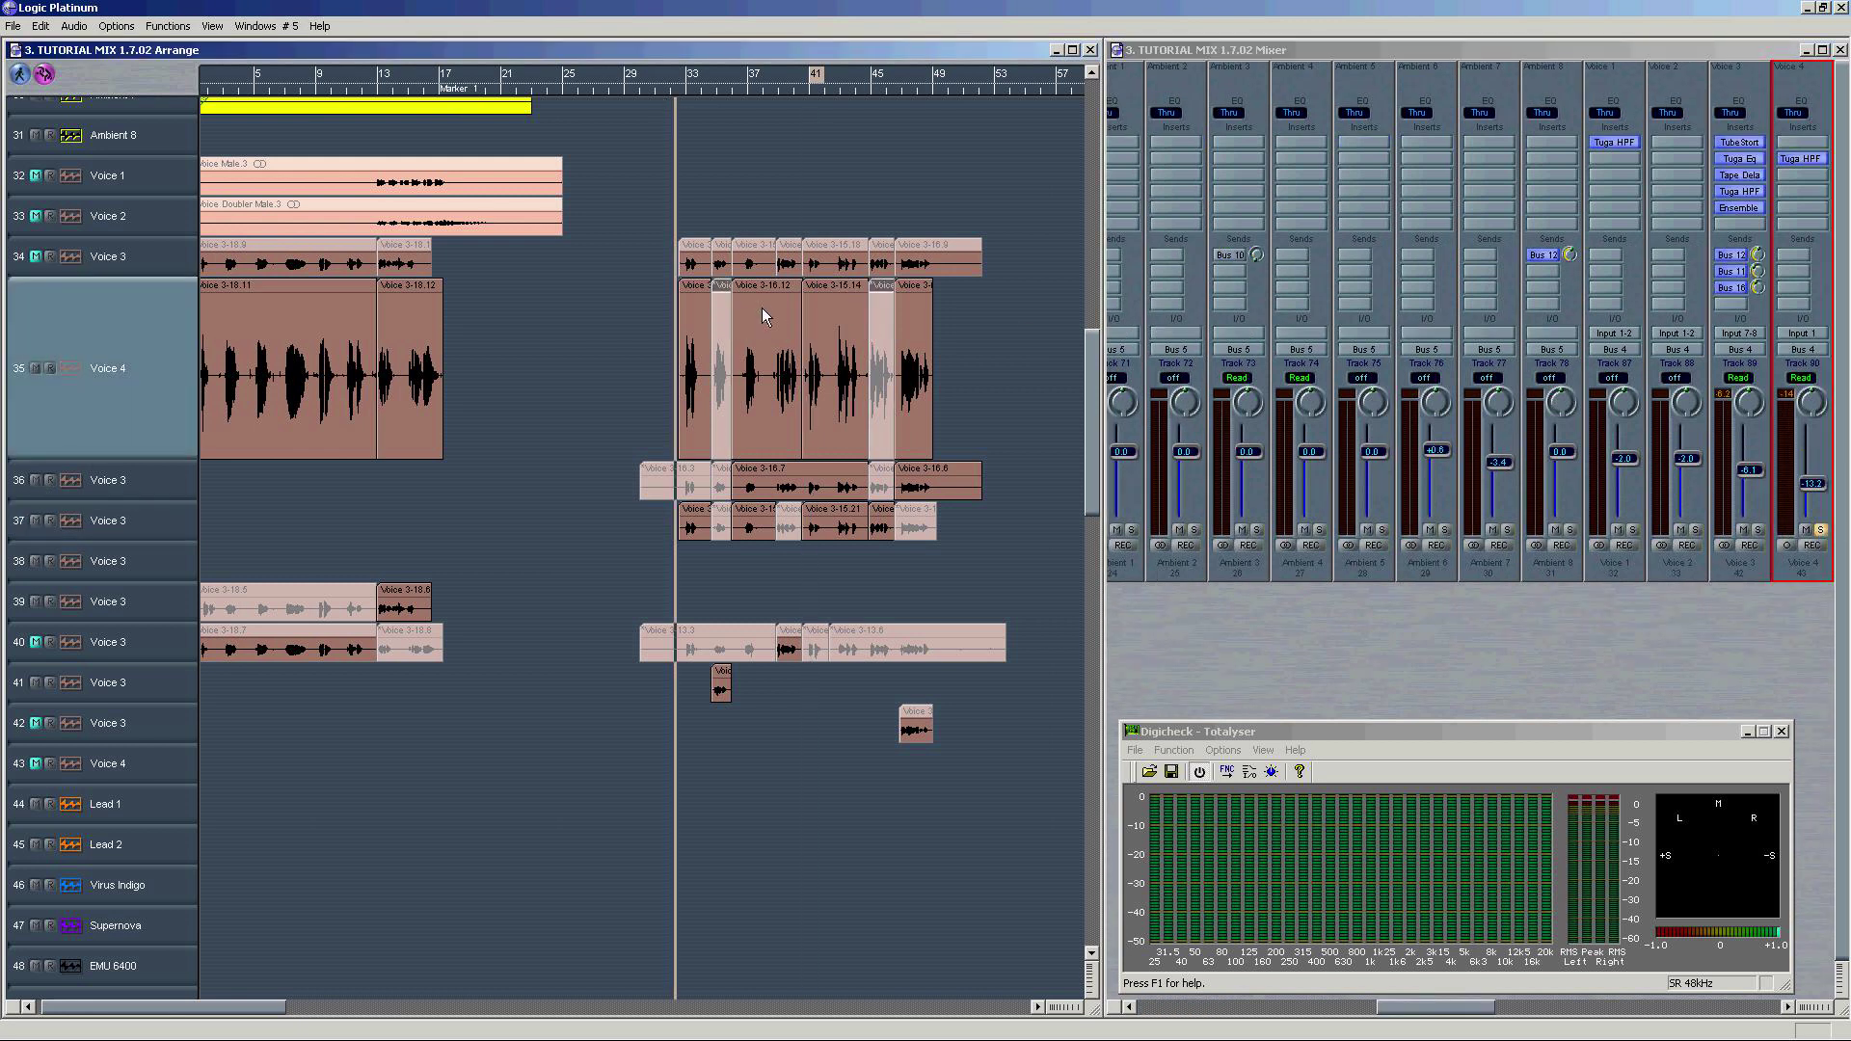
pyautogui.press('m')
pyautogui.press('space')
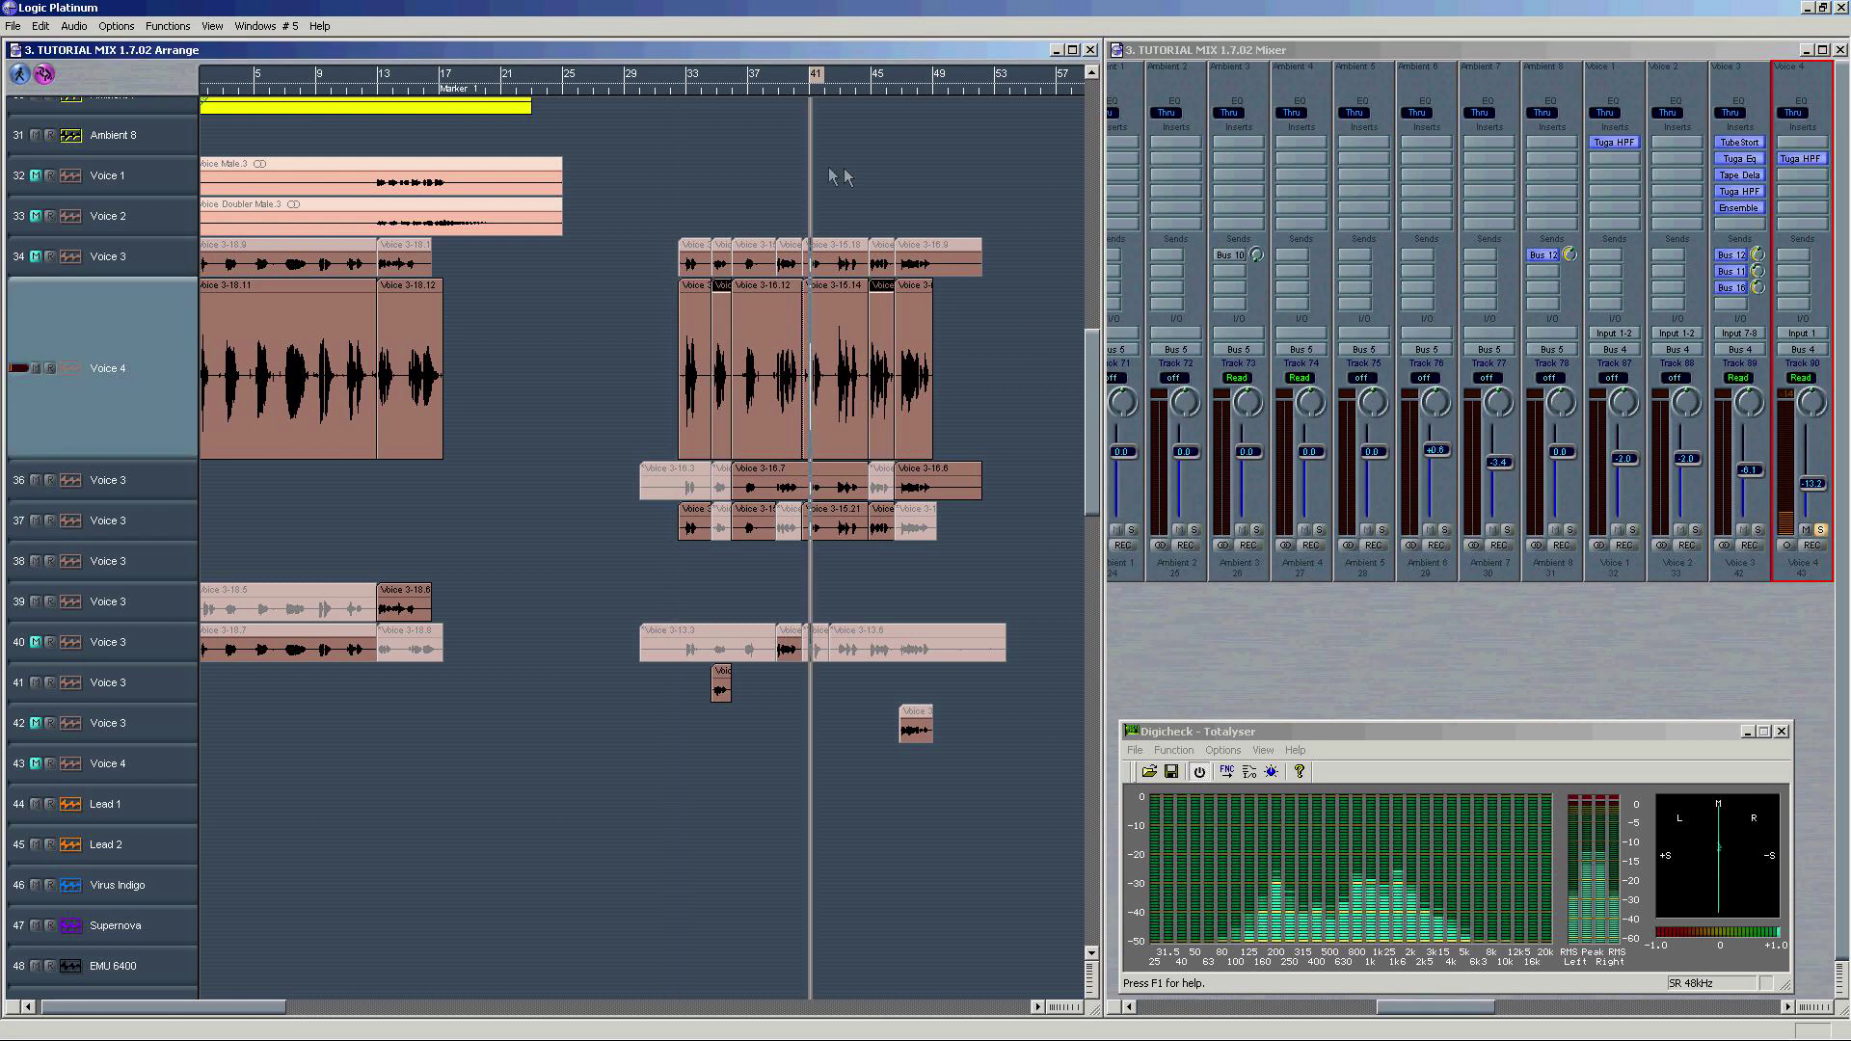
pyautogui.click(666, 90)
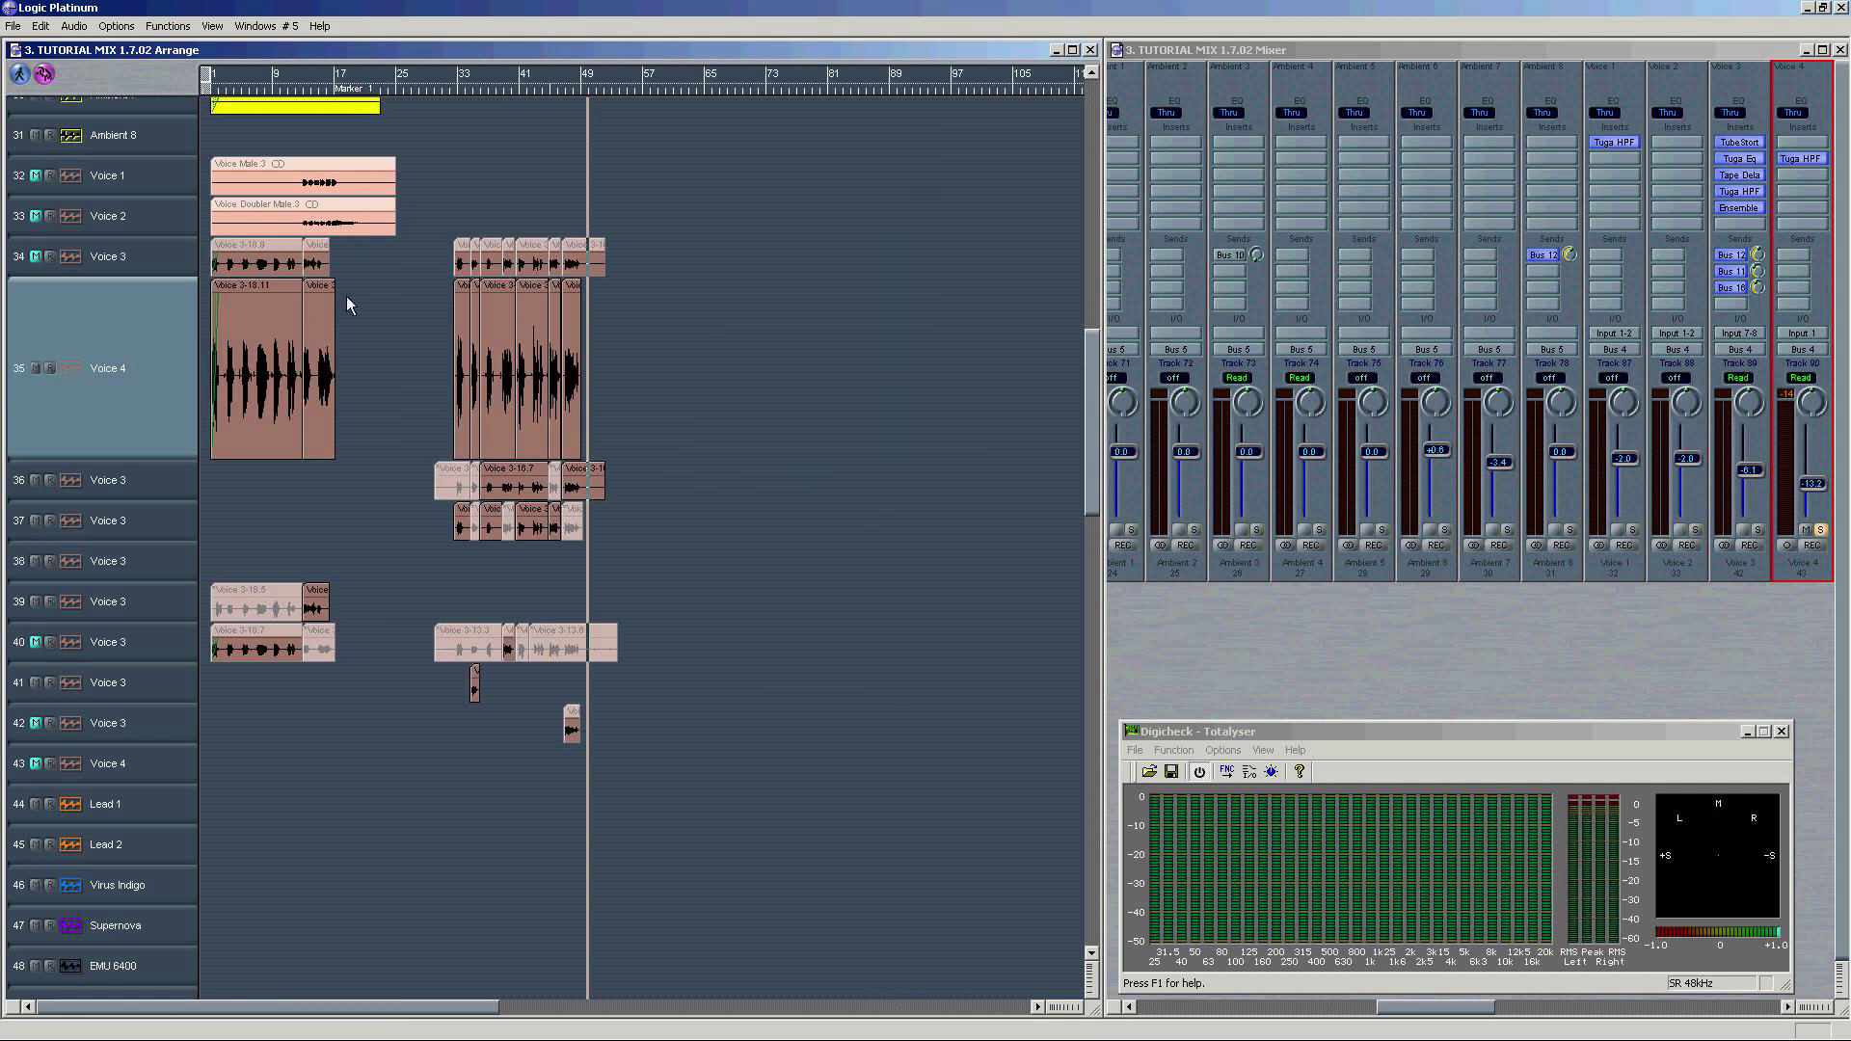
# Step: Set the cycle range from bar 1 to bar 50 to span all the assembled Voice 4 regions
pyautogui.hotkey('ctrl', '8')
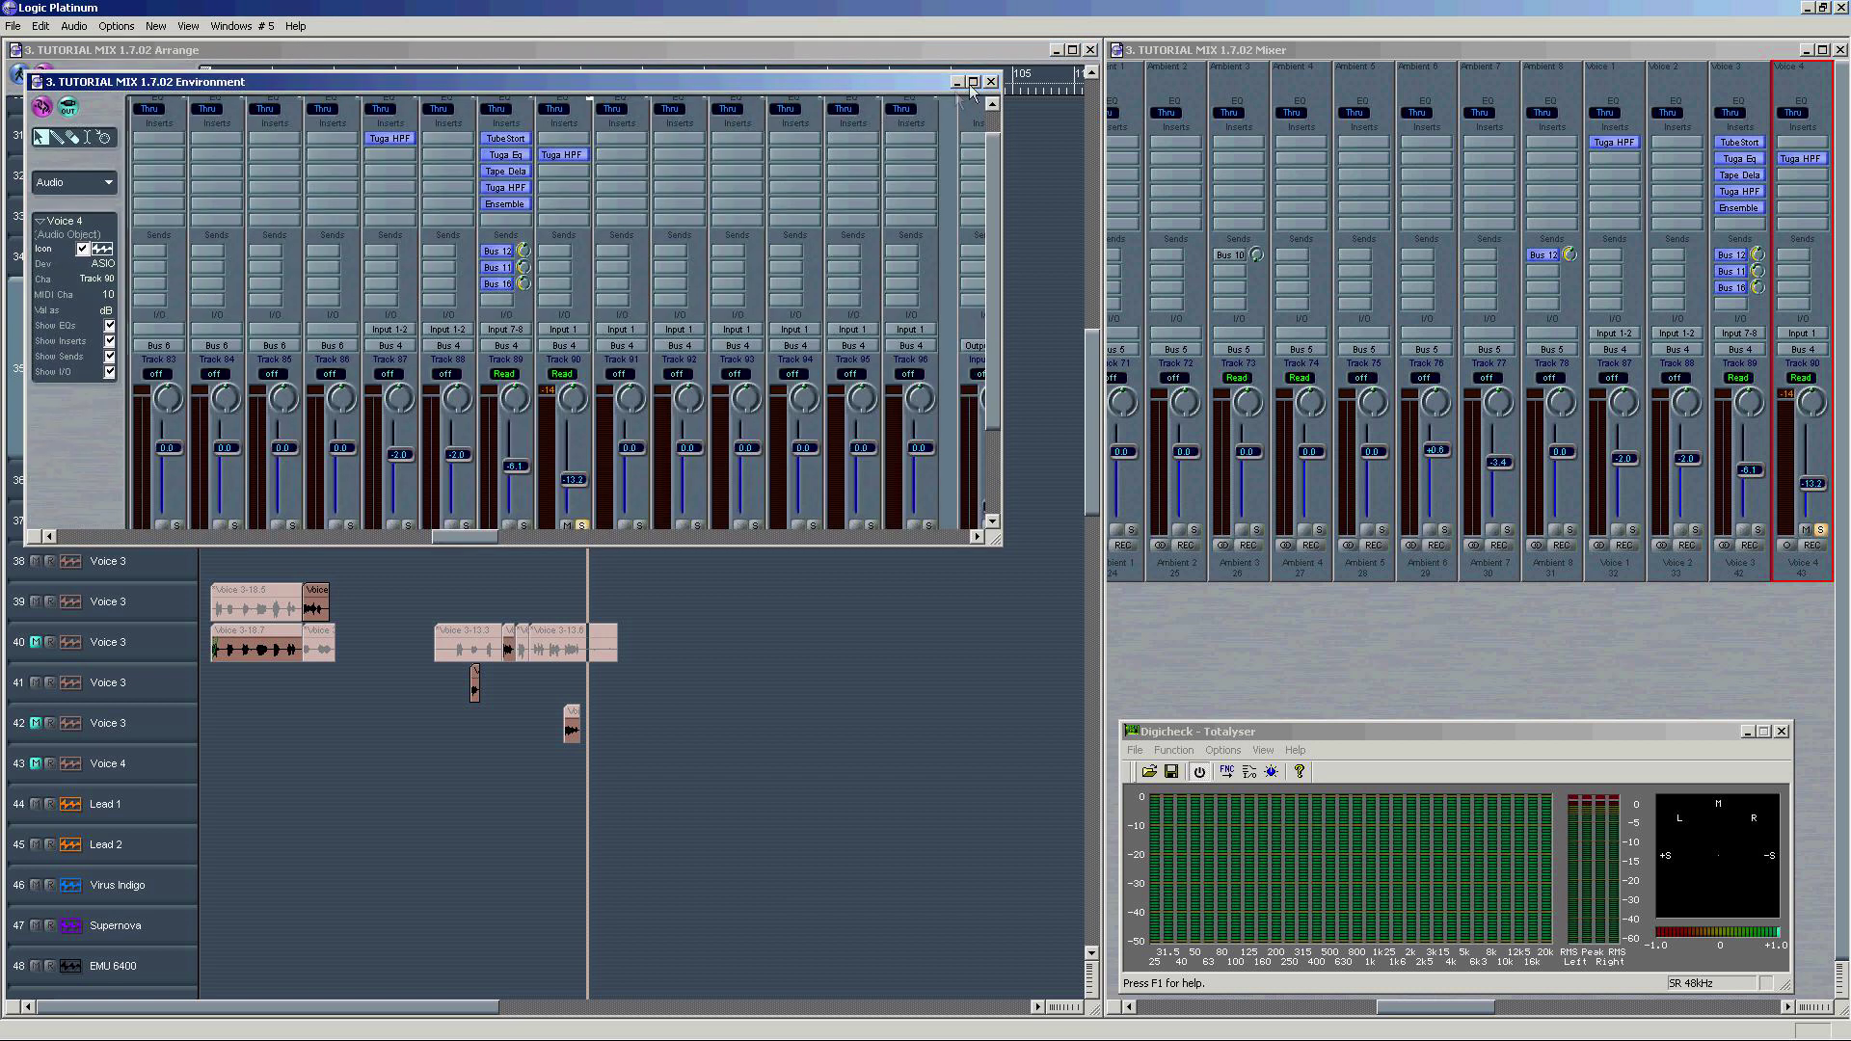
pyautogui.click(989, 84)
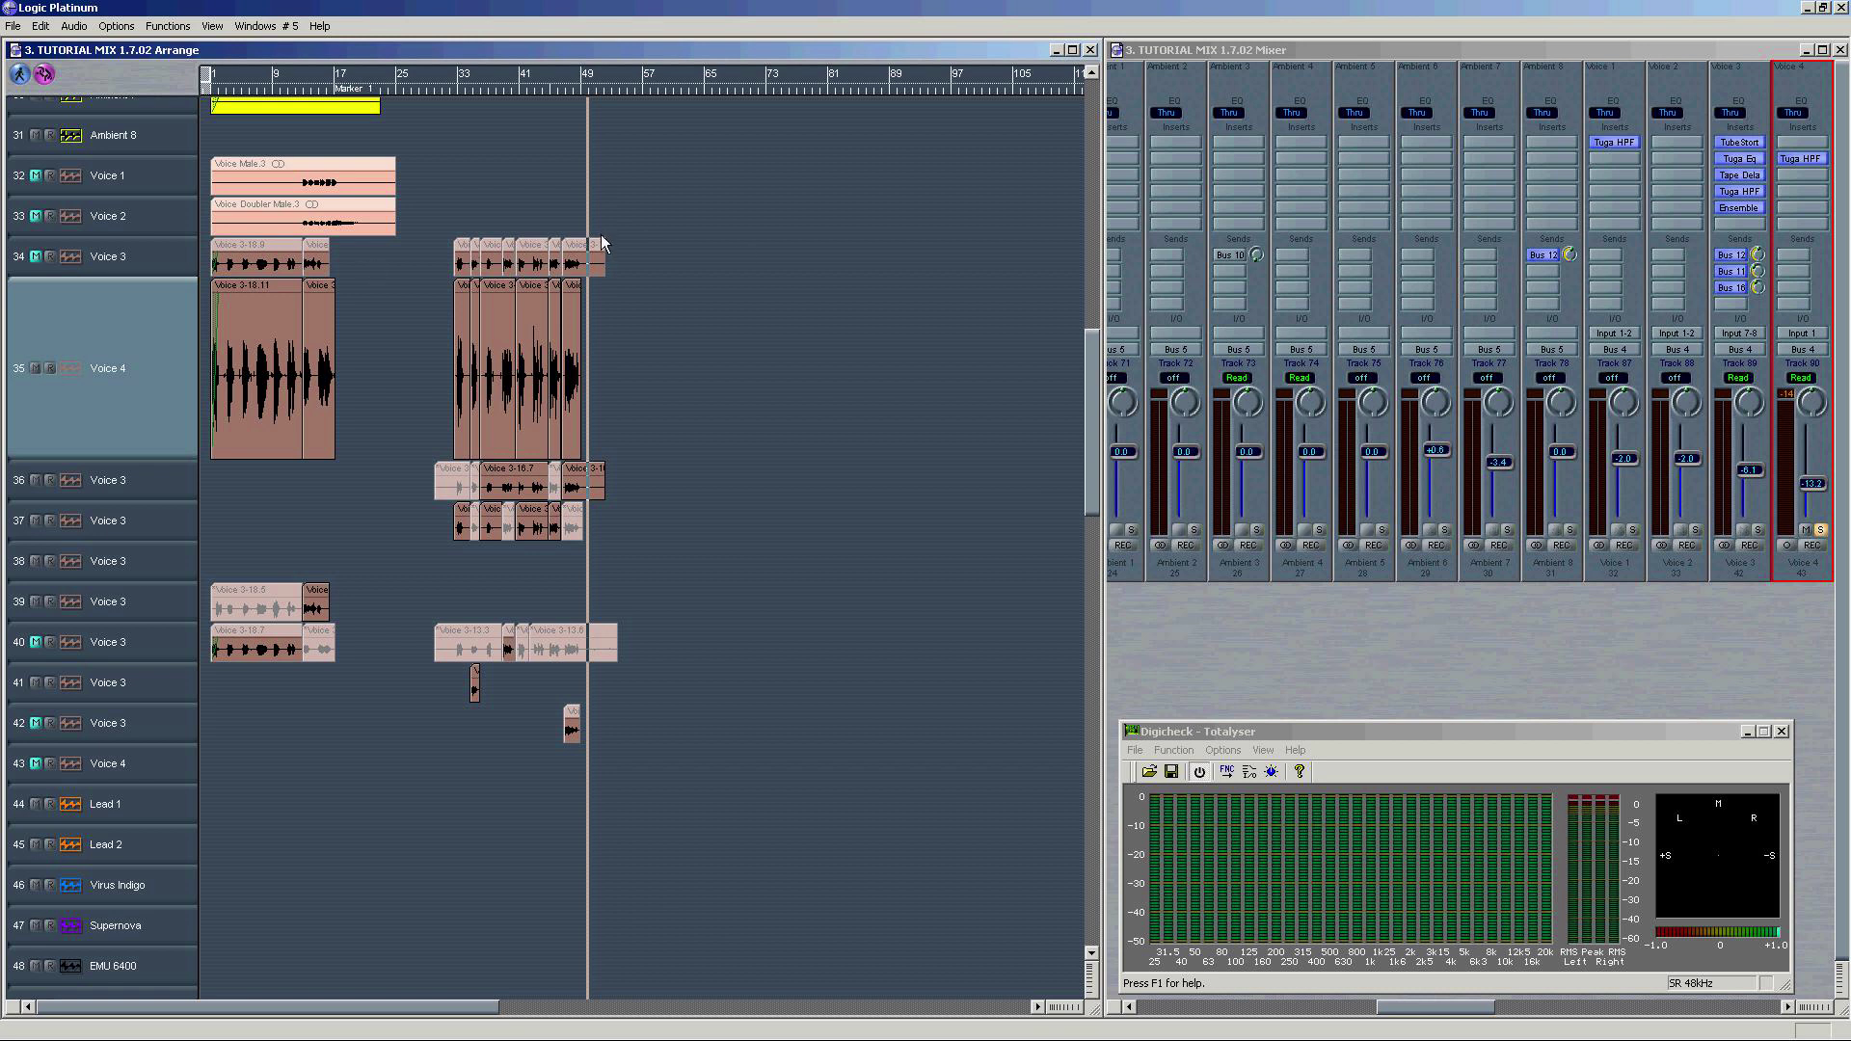
pyautogui.moveTo(686, 368); pyautogui.dragTo(196, 376)
pyautogui.click(665, 370)
pyautogui.hotkey('ctrl', 'Right')
pyautogui.hotkey('ctrl', 'Right')
pyautogui.hotkey('ctrl', 'Right')
pyautogui.hotkey('ctrl', 'Right')
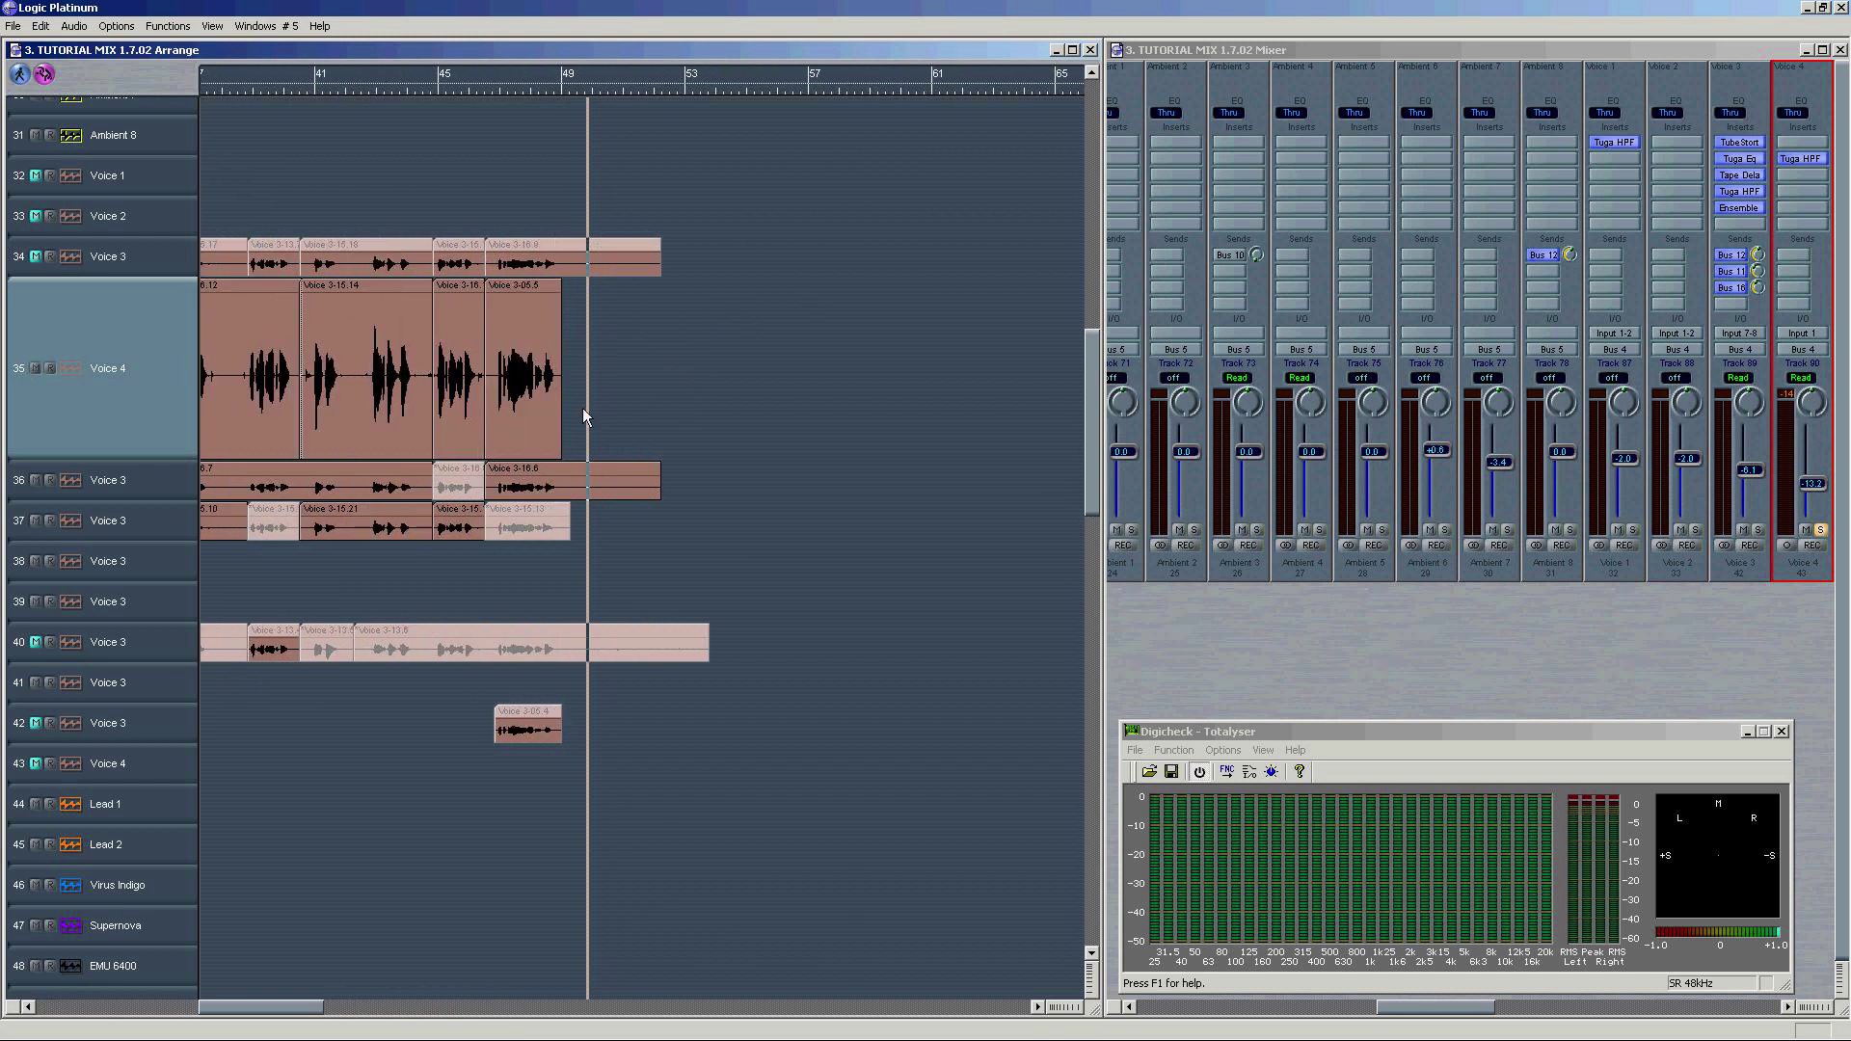
pyautogui.hotkey('ctrl', 'Left')
pyautogui.hotkey('ctrl', 'Left')
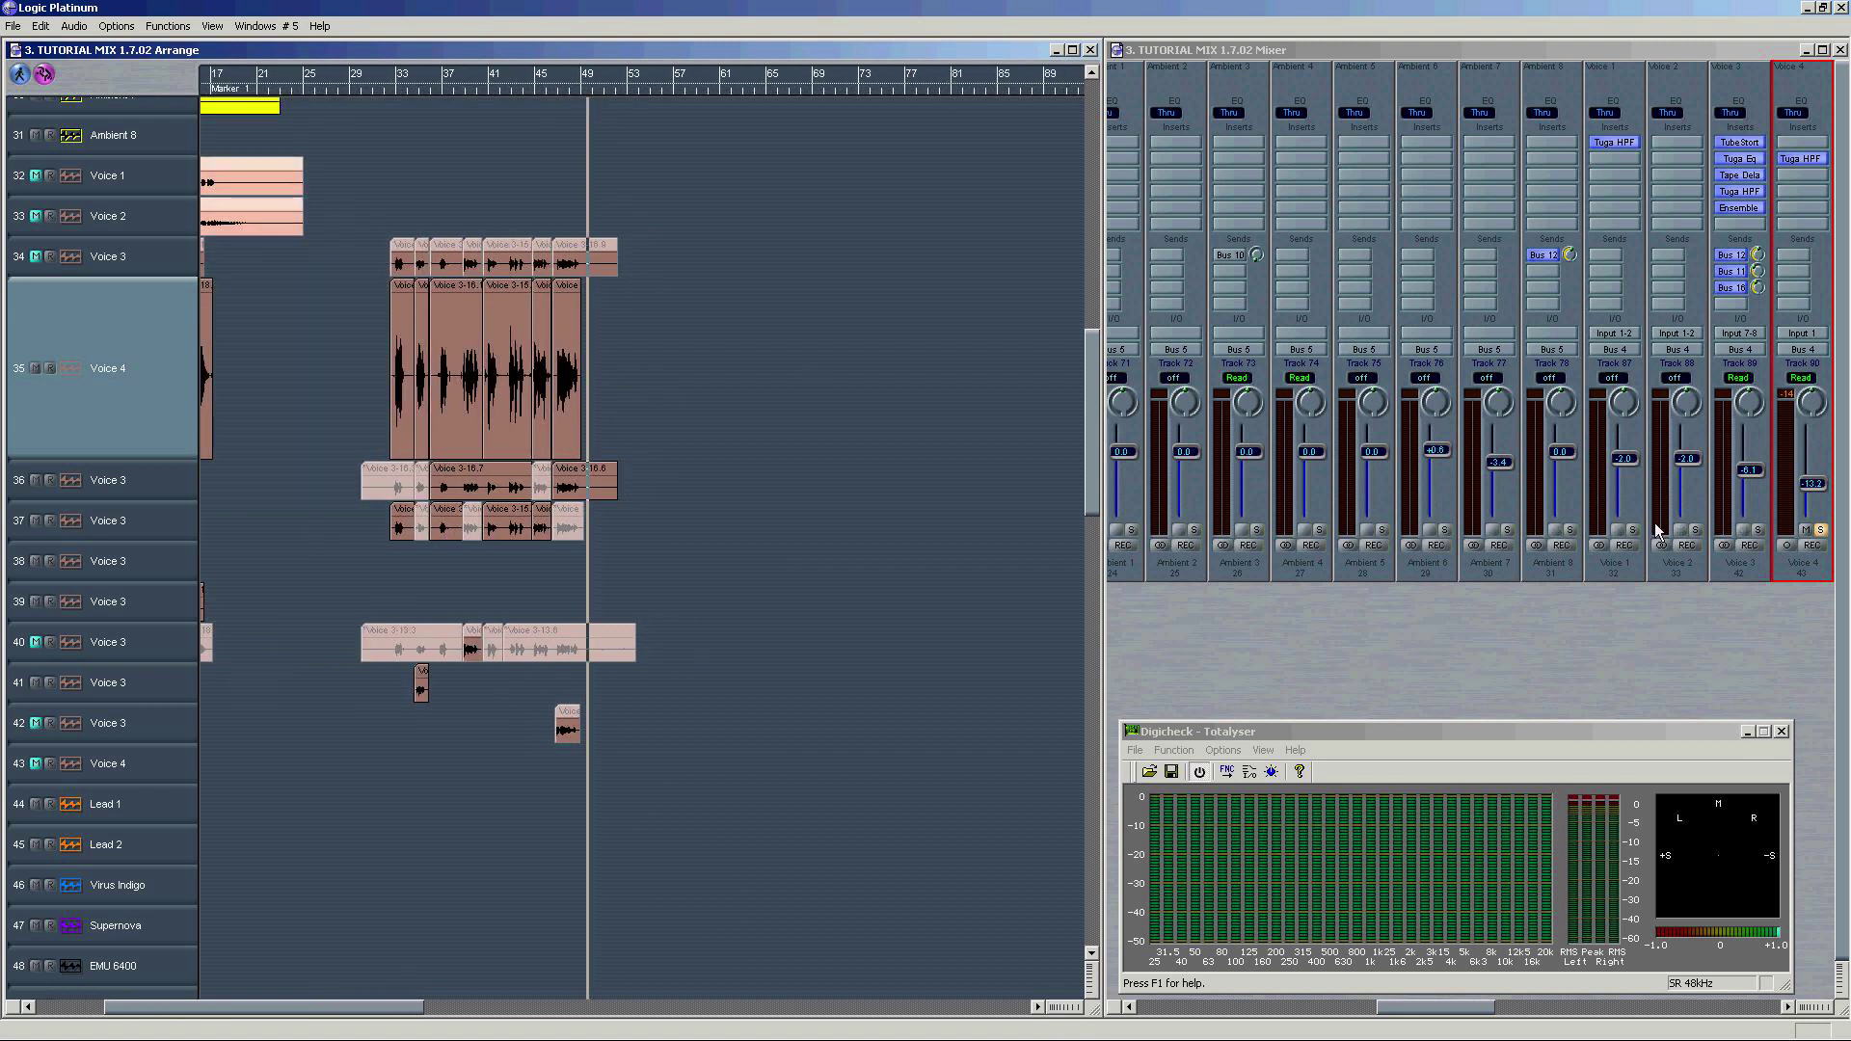
pyautogui.moveTo(581, 75); pyautogui.dragTo(224, 88)
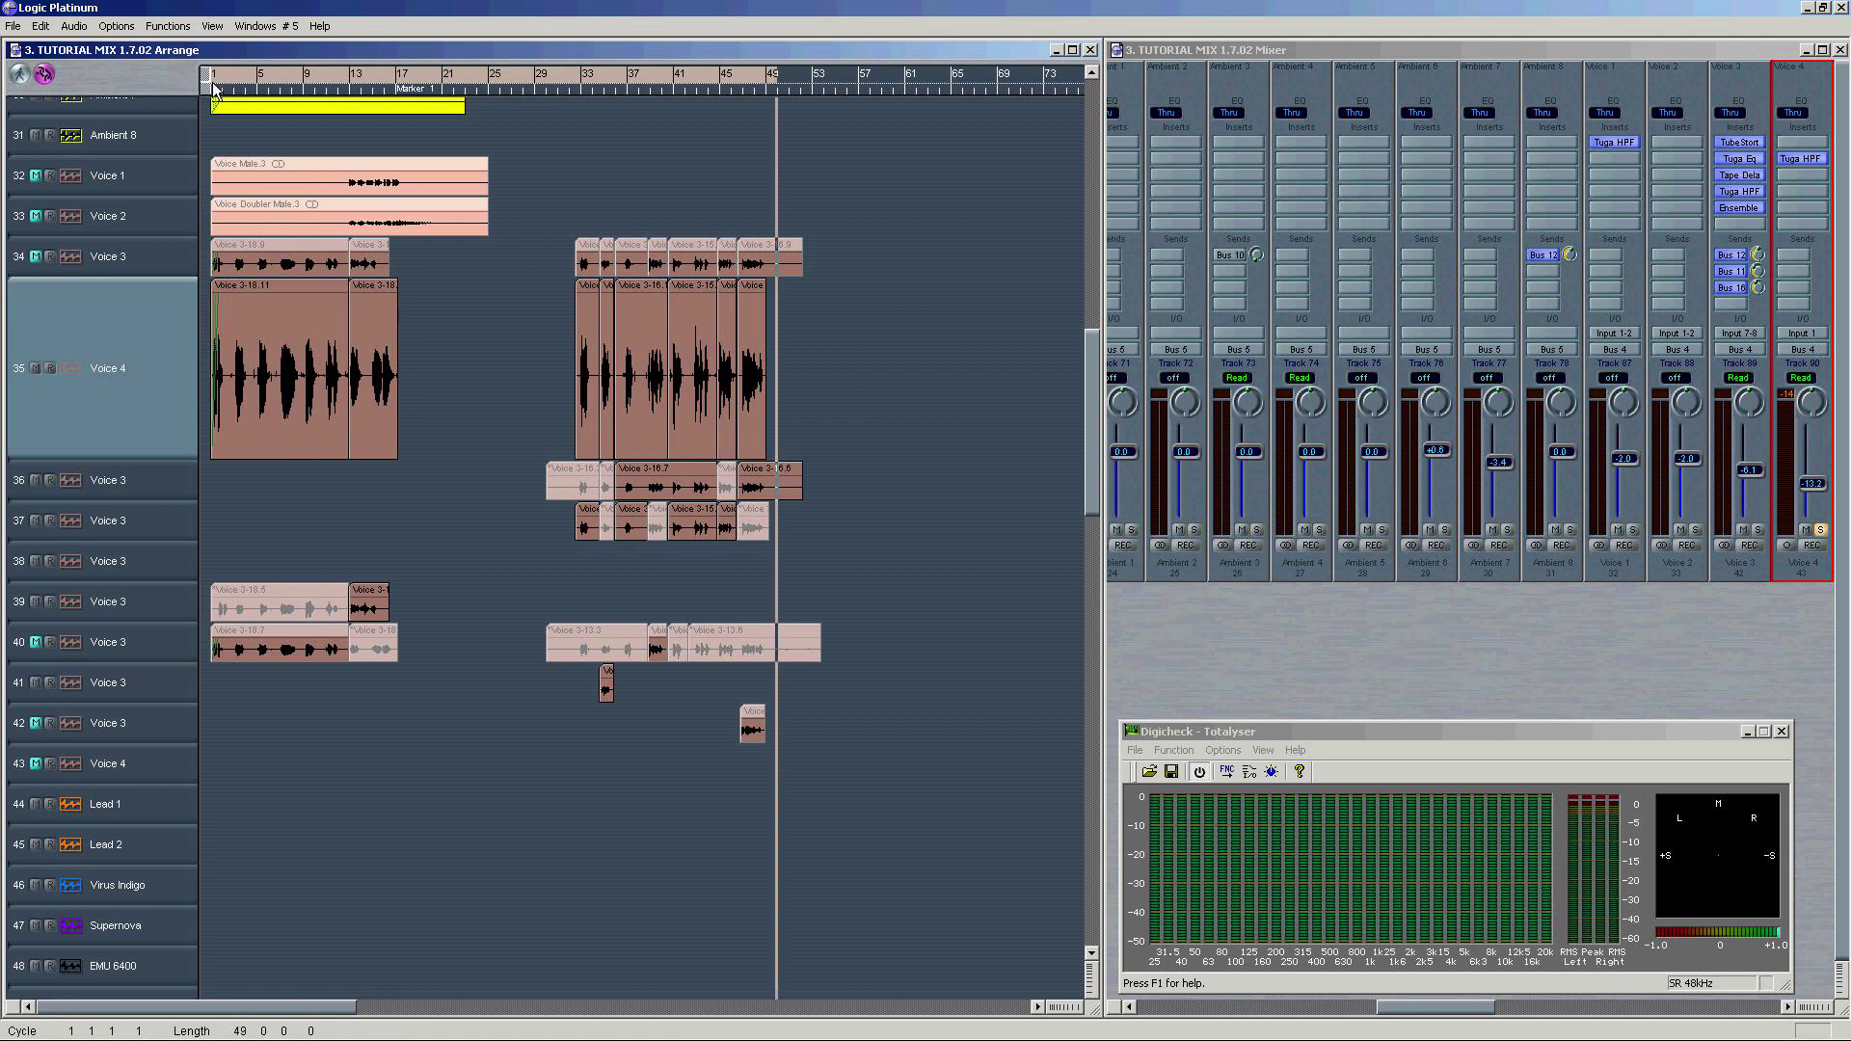
# Step: Bypass the Tuga HPF insert on Voice 4 and the Tuga Eq and DuraDrive inserts on the Voice bus
pyautogui.click(1831, 171)
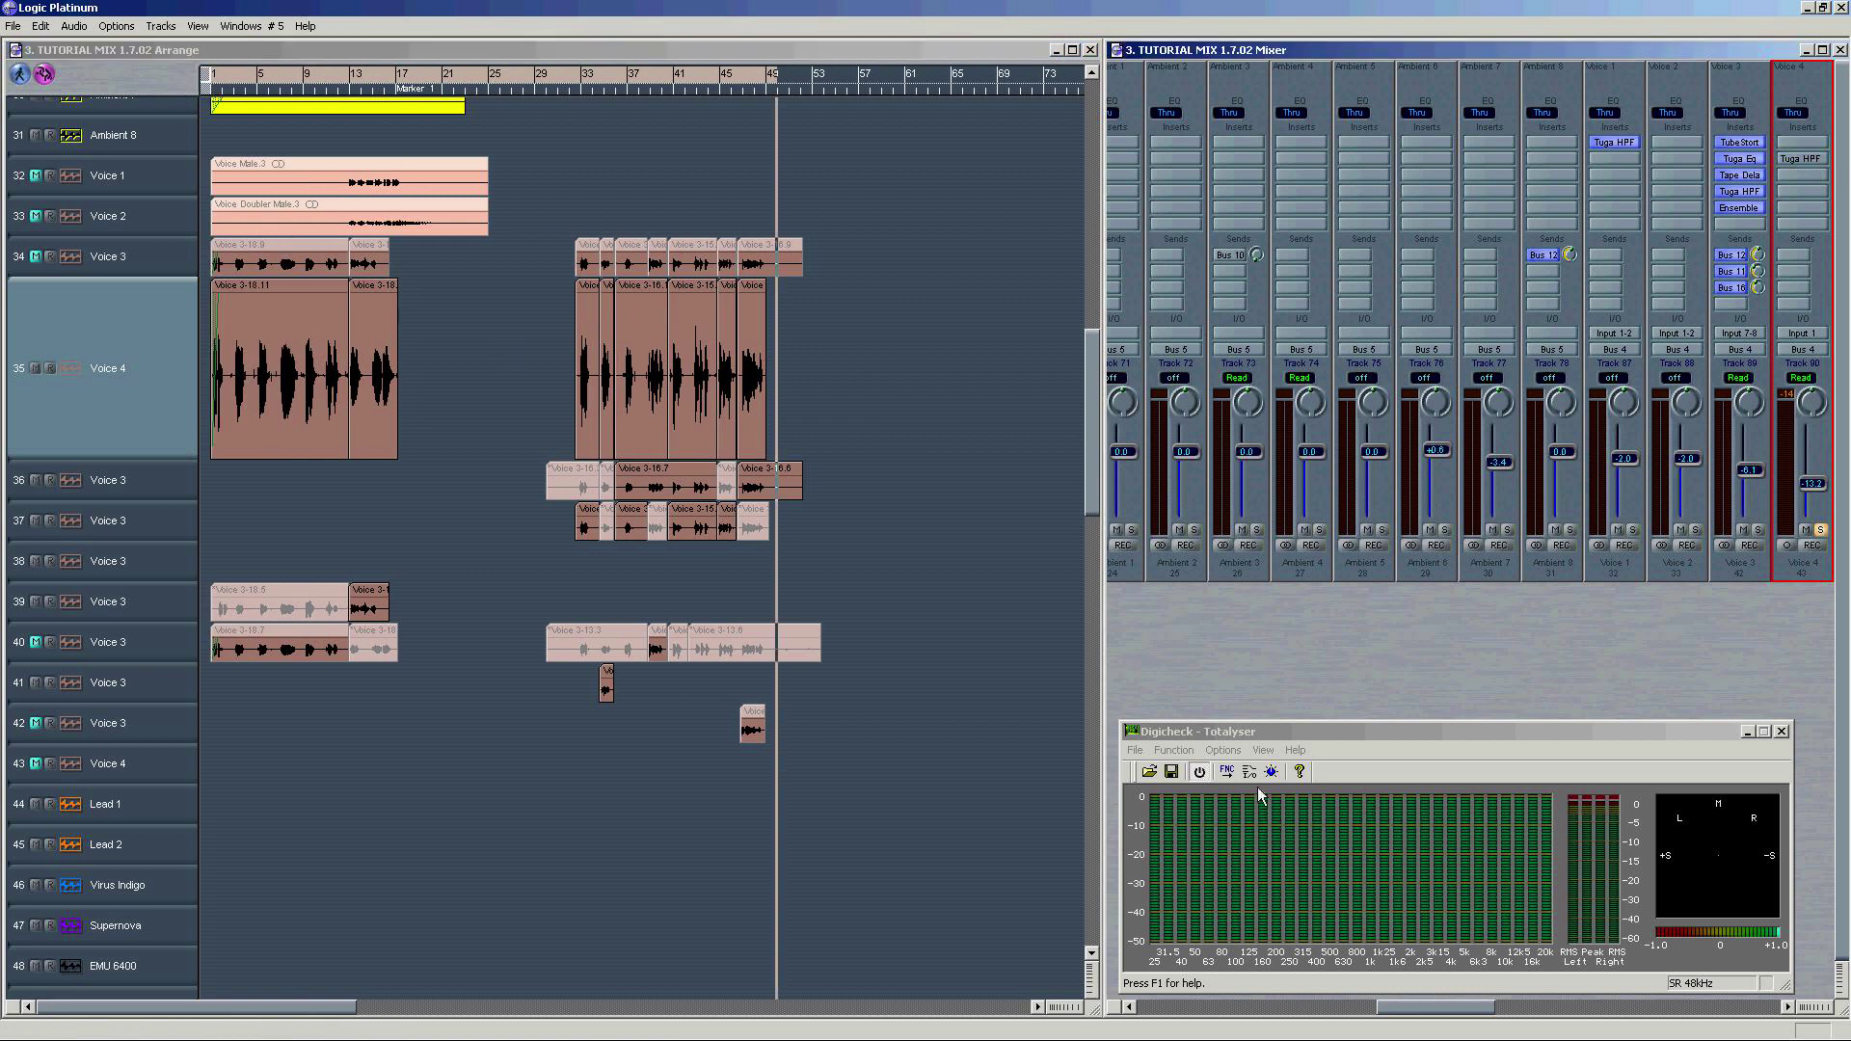
pyautogui.moveTo(1427, 1014); pyautogui.dragTo(1596, 1012)
pyautogui.click(1157, 571)
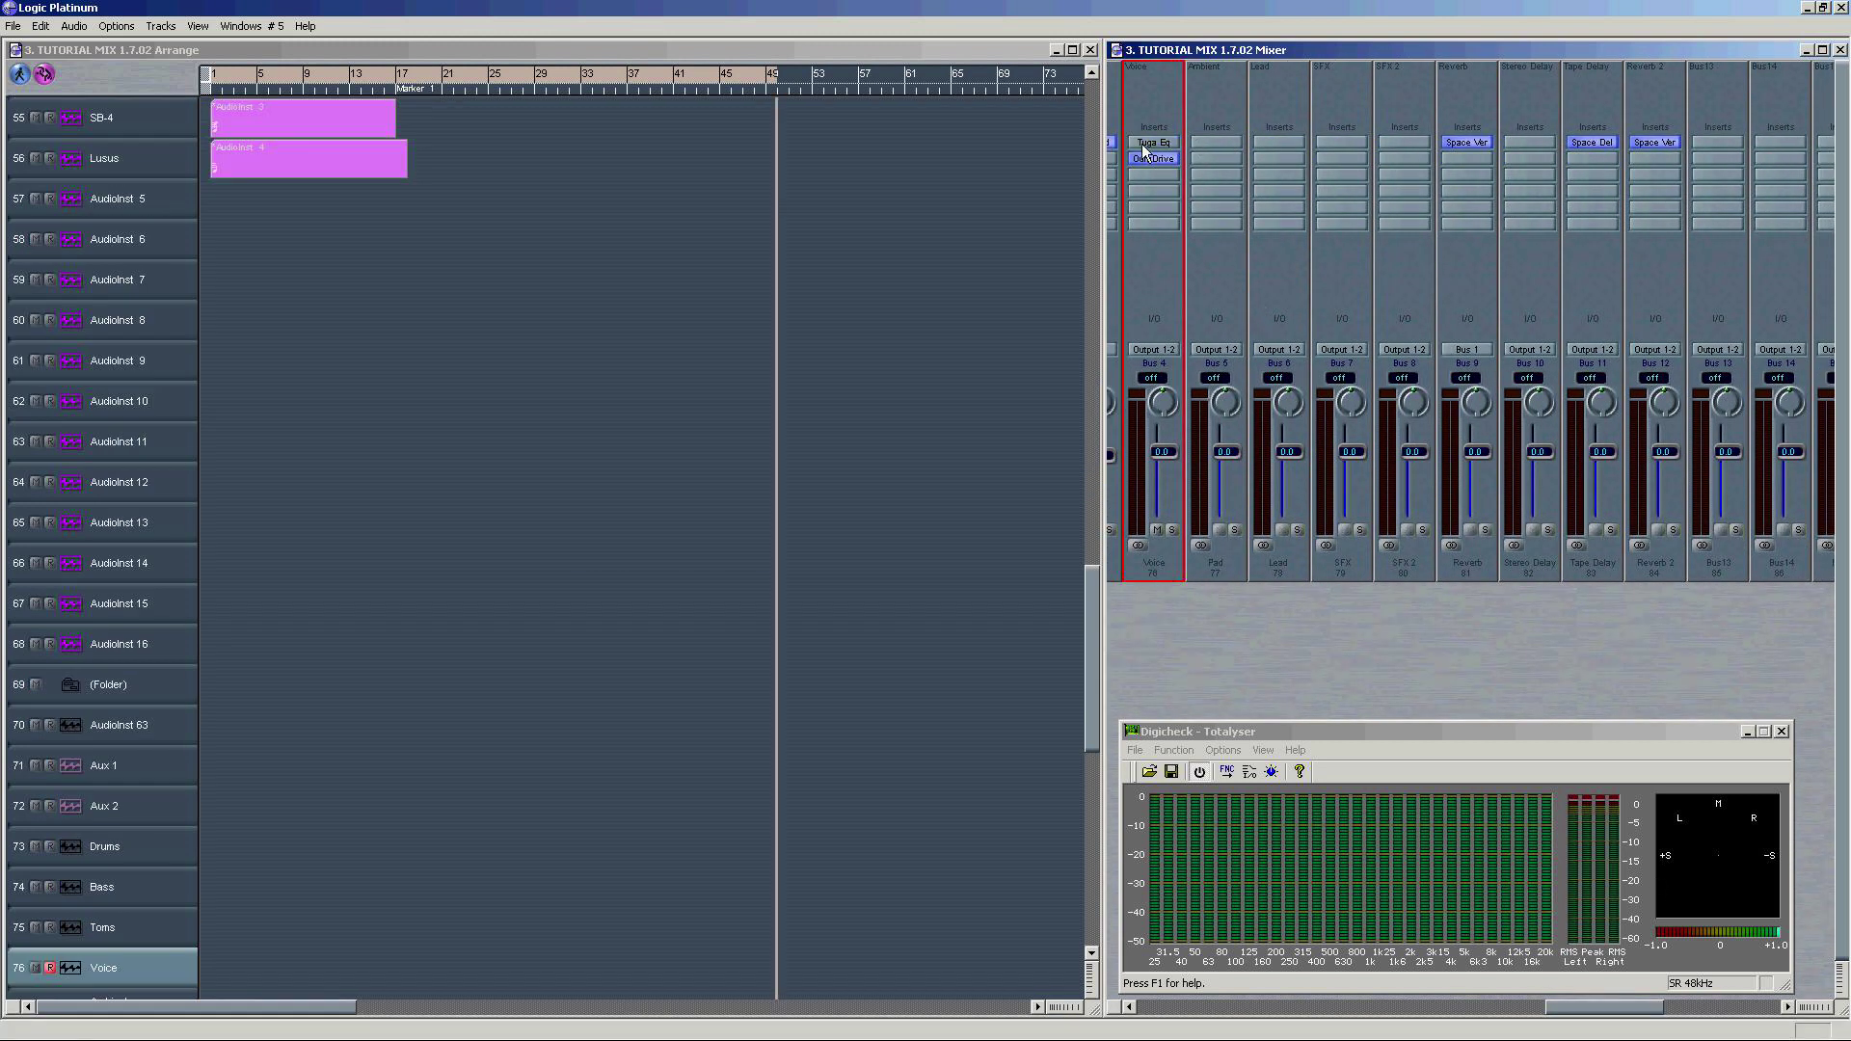
# Step: Set Output 1-2 to mono and bounce bars 1 to 50 as a 24-bit Wave file named Voice female
pyautogui.moveTo(1581, 1006); pyautogui.dragTo(1702, 1007)
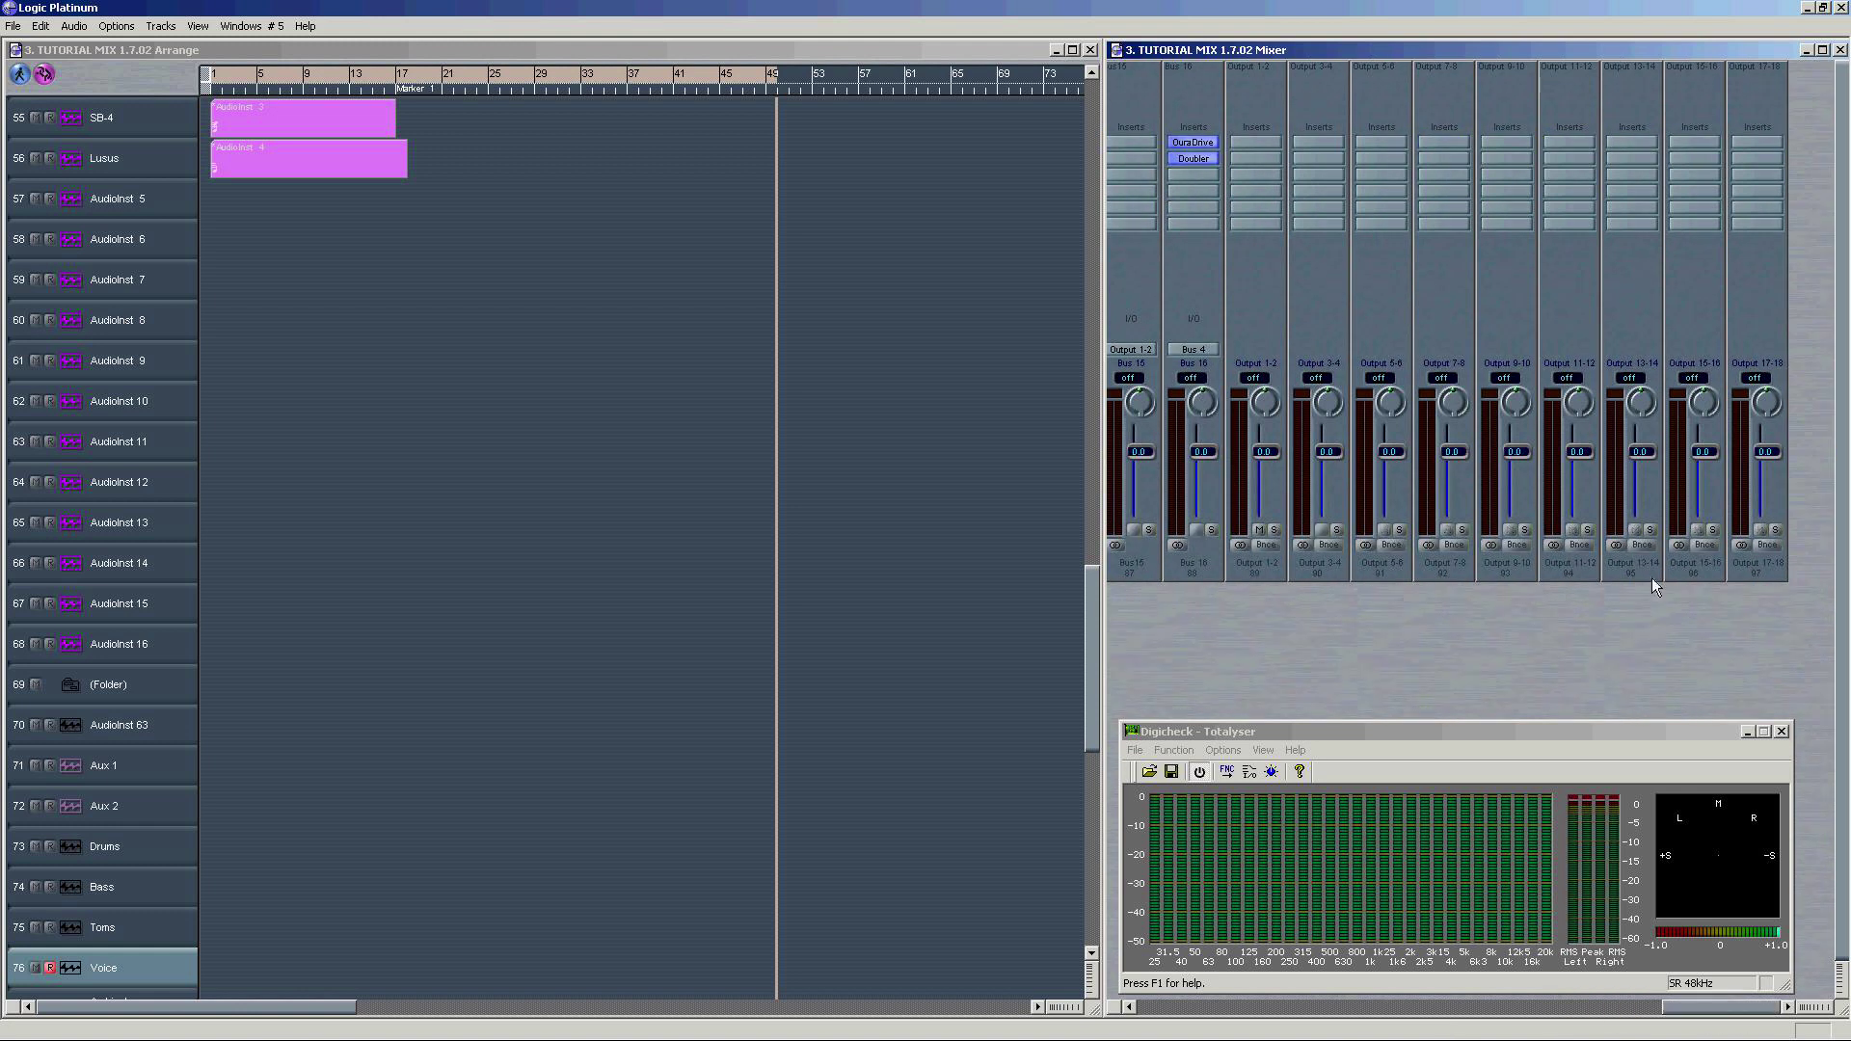
pyautogui.click(1265, 543)
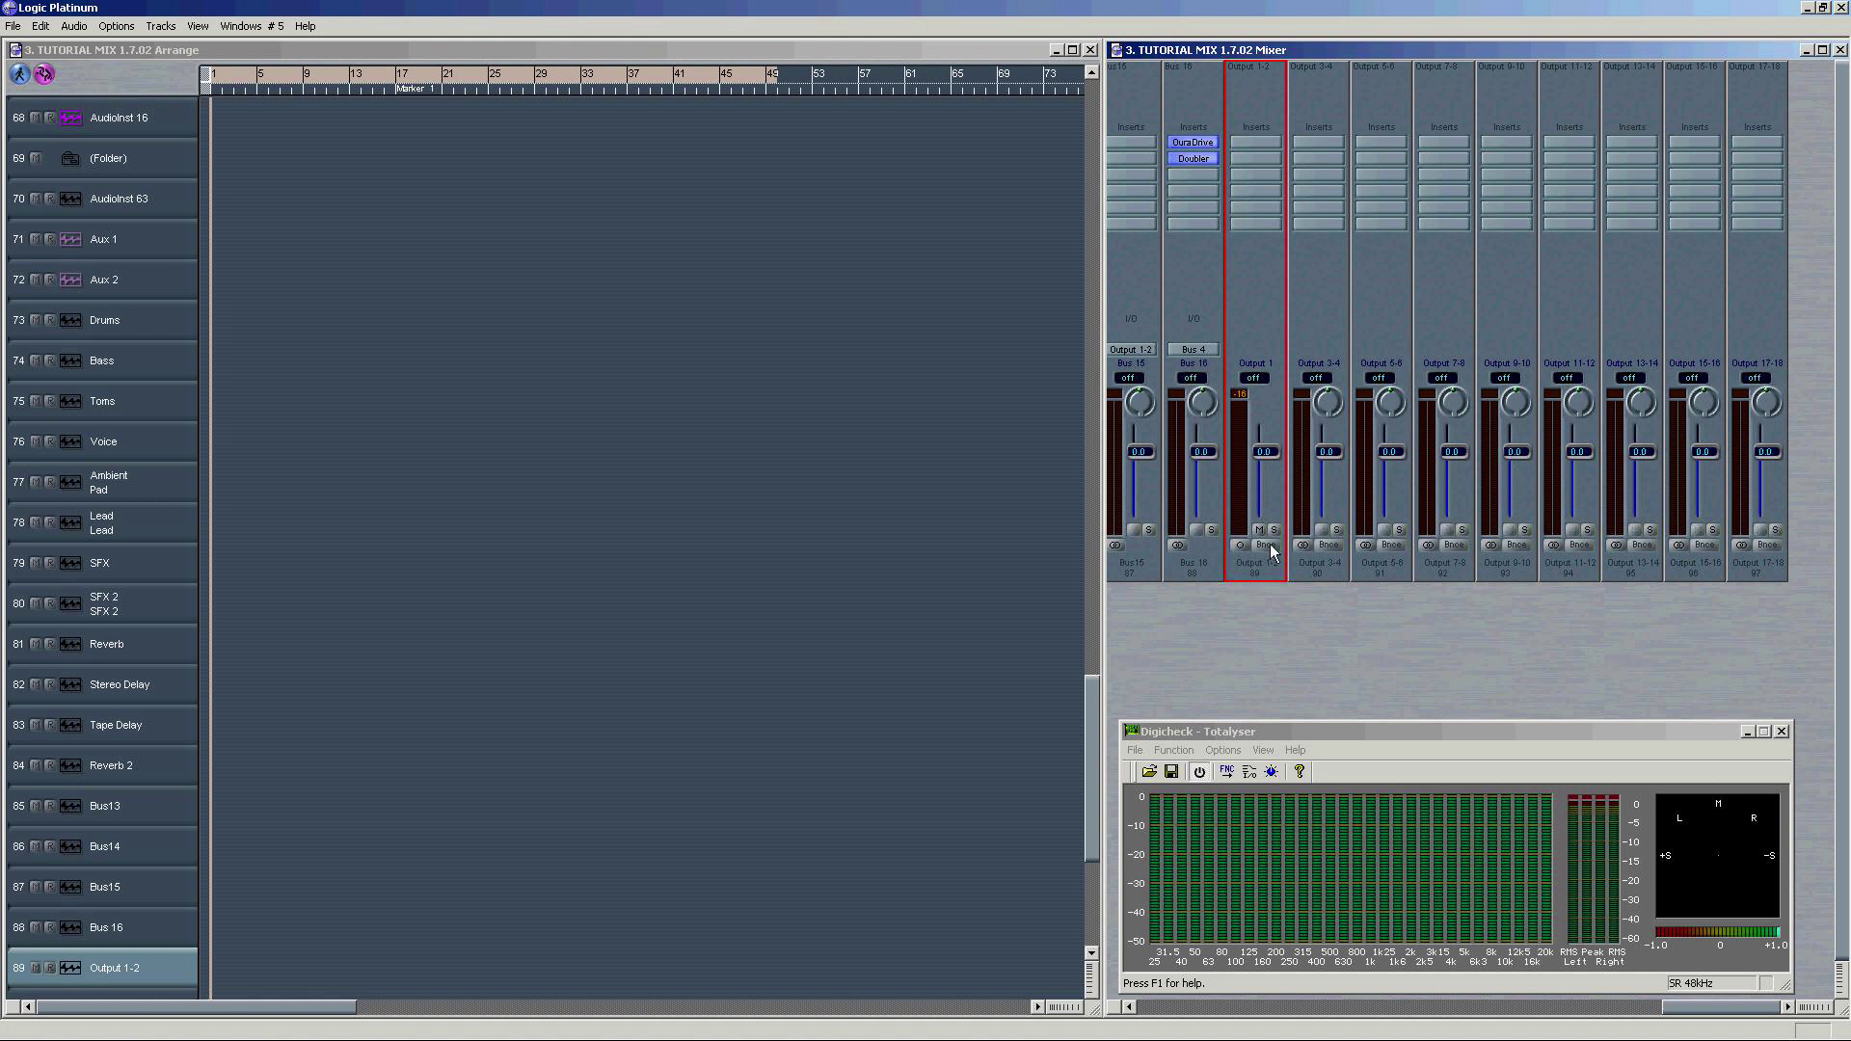
pyautogui.click(1268, 545)
pyautogui.click(1041, 599)
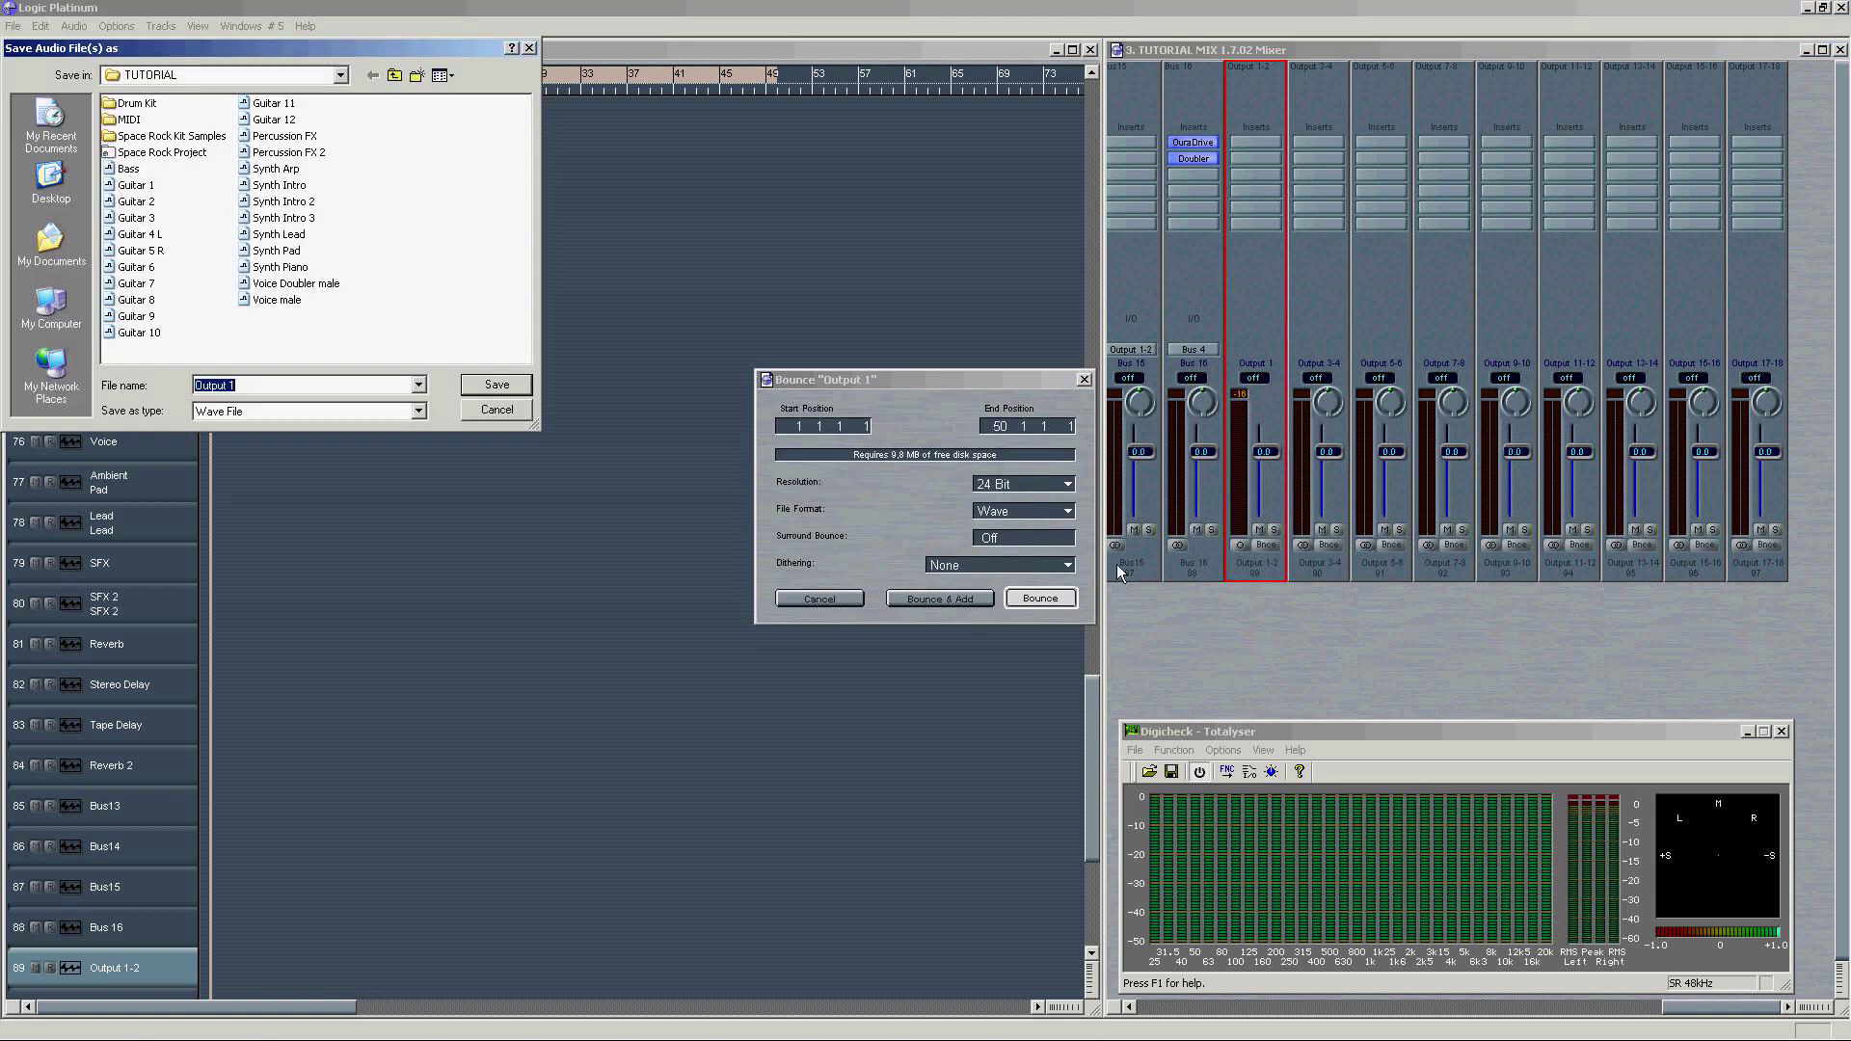
pyautogui.click(278, 305)
pyautogui.press('Return')
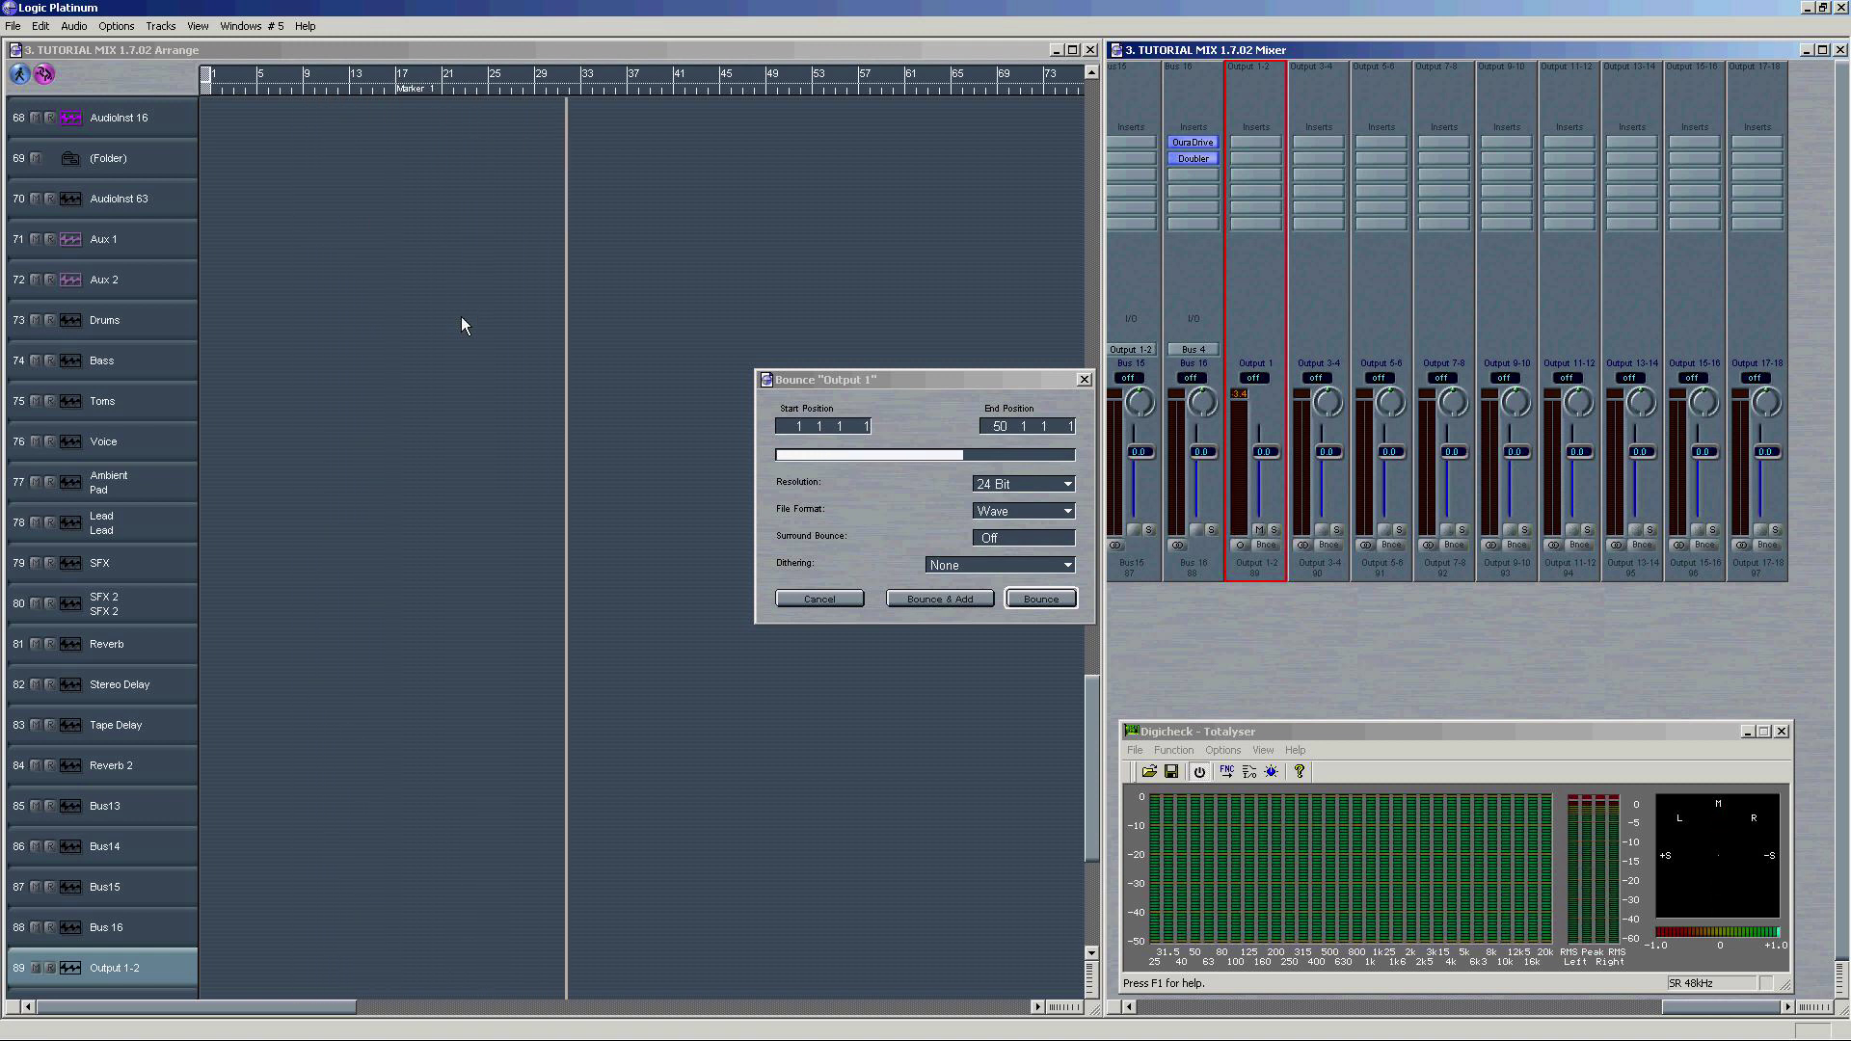
# Step: Add a second Voice 4 track directly below Voice 4 track 35
pyautogui.scroll(5, 494, 204)
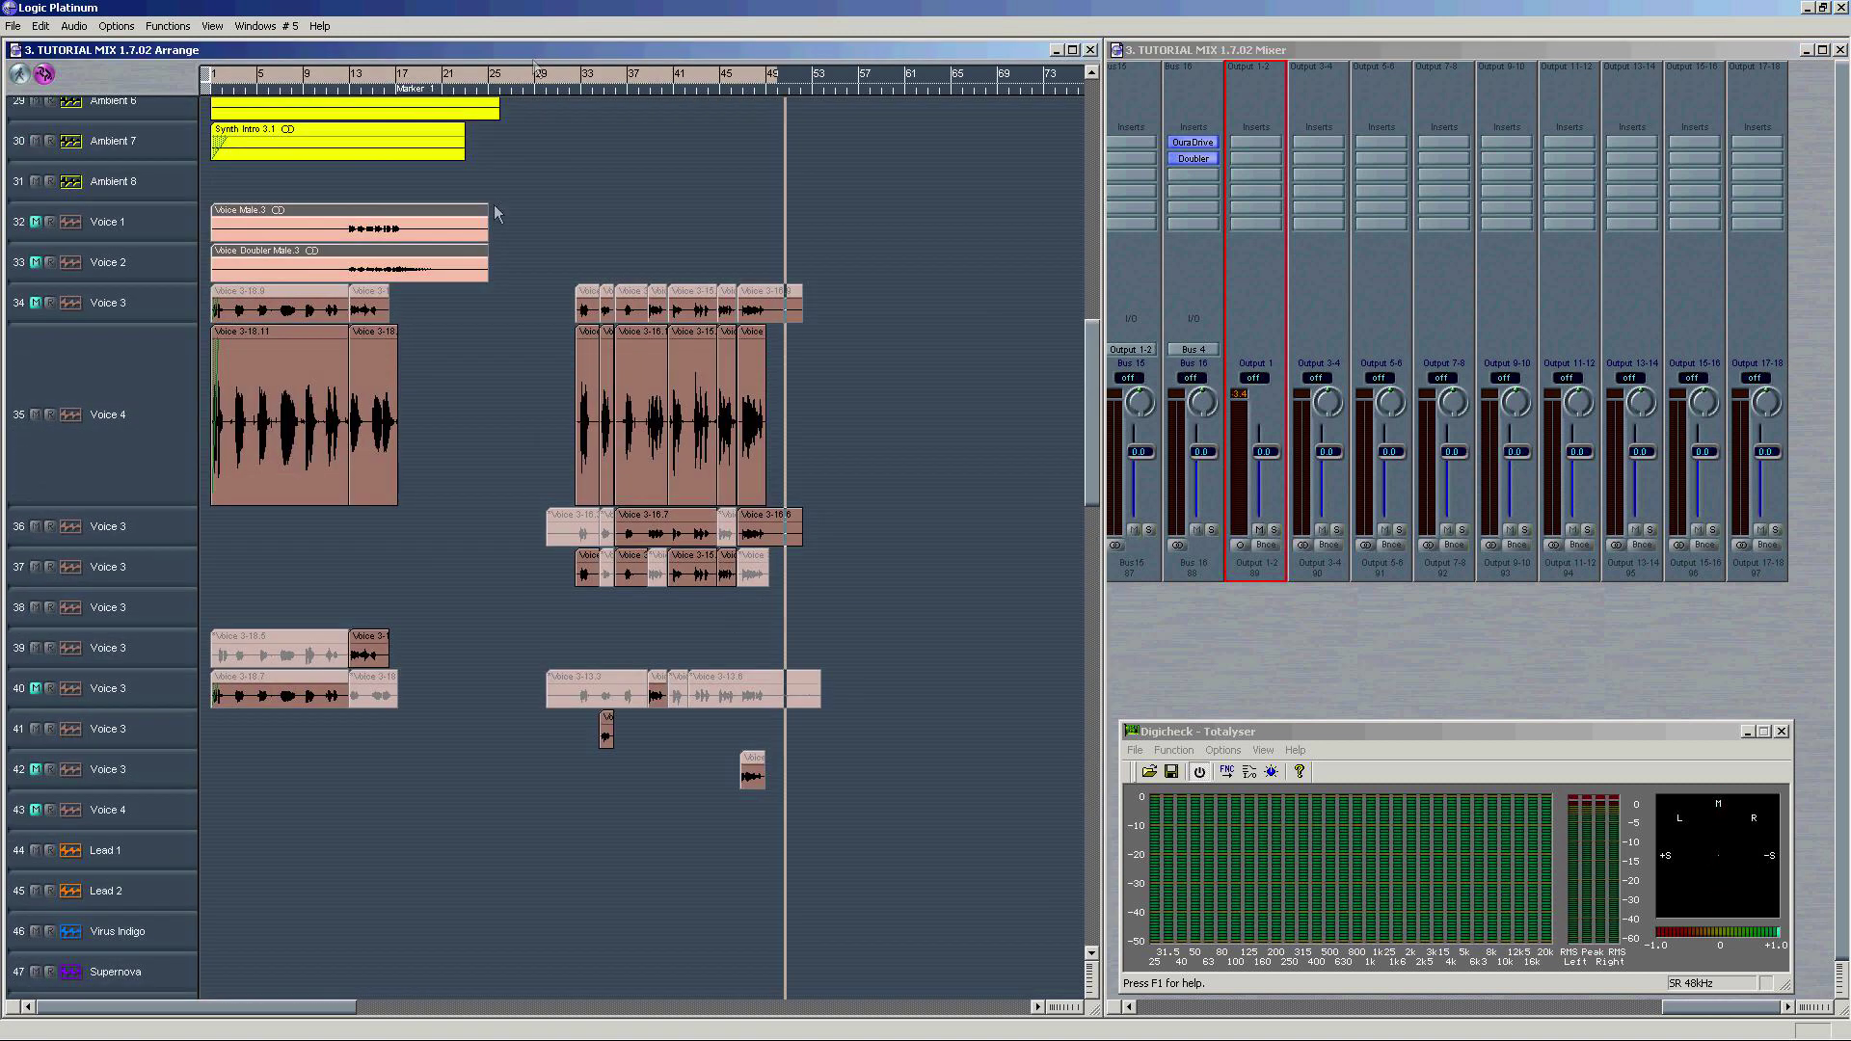
pyautogui.click(269, 410)
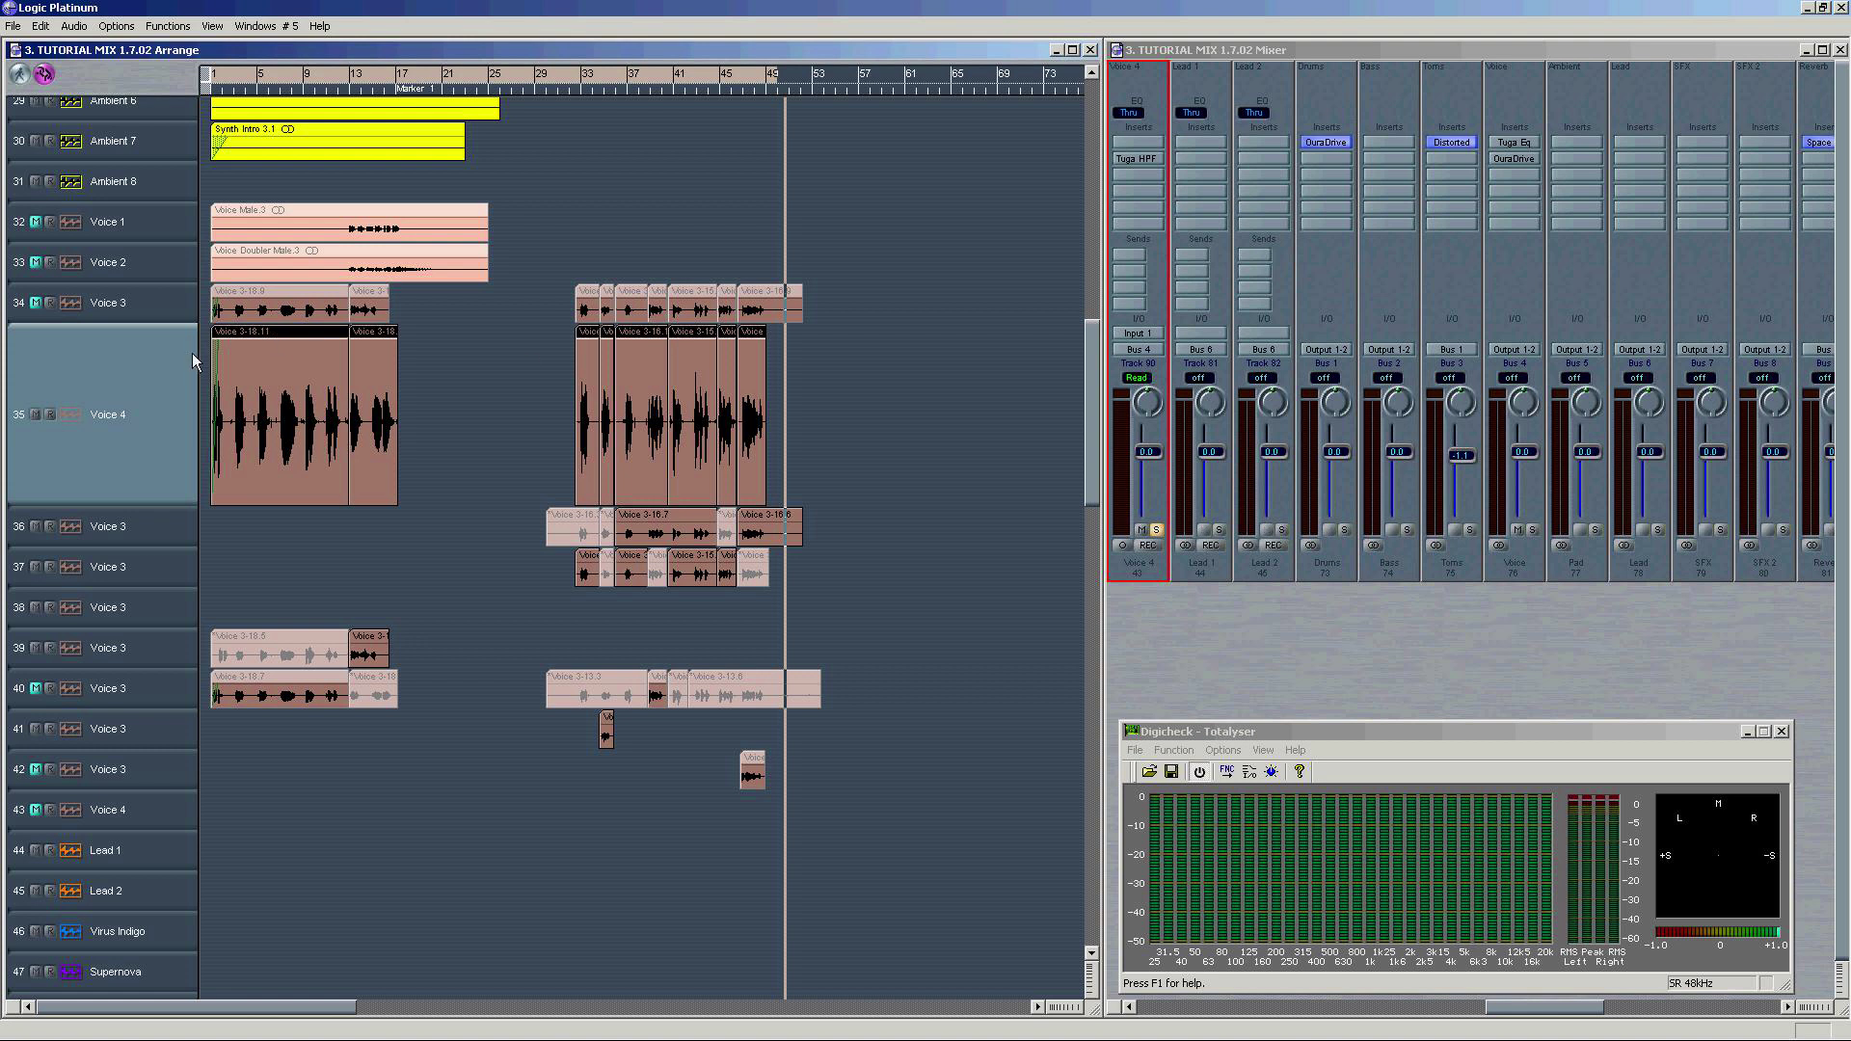
pyautogui.hotkey('ctrl', 'd')
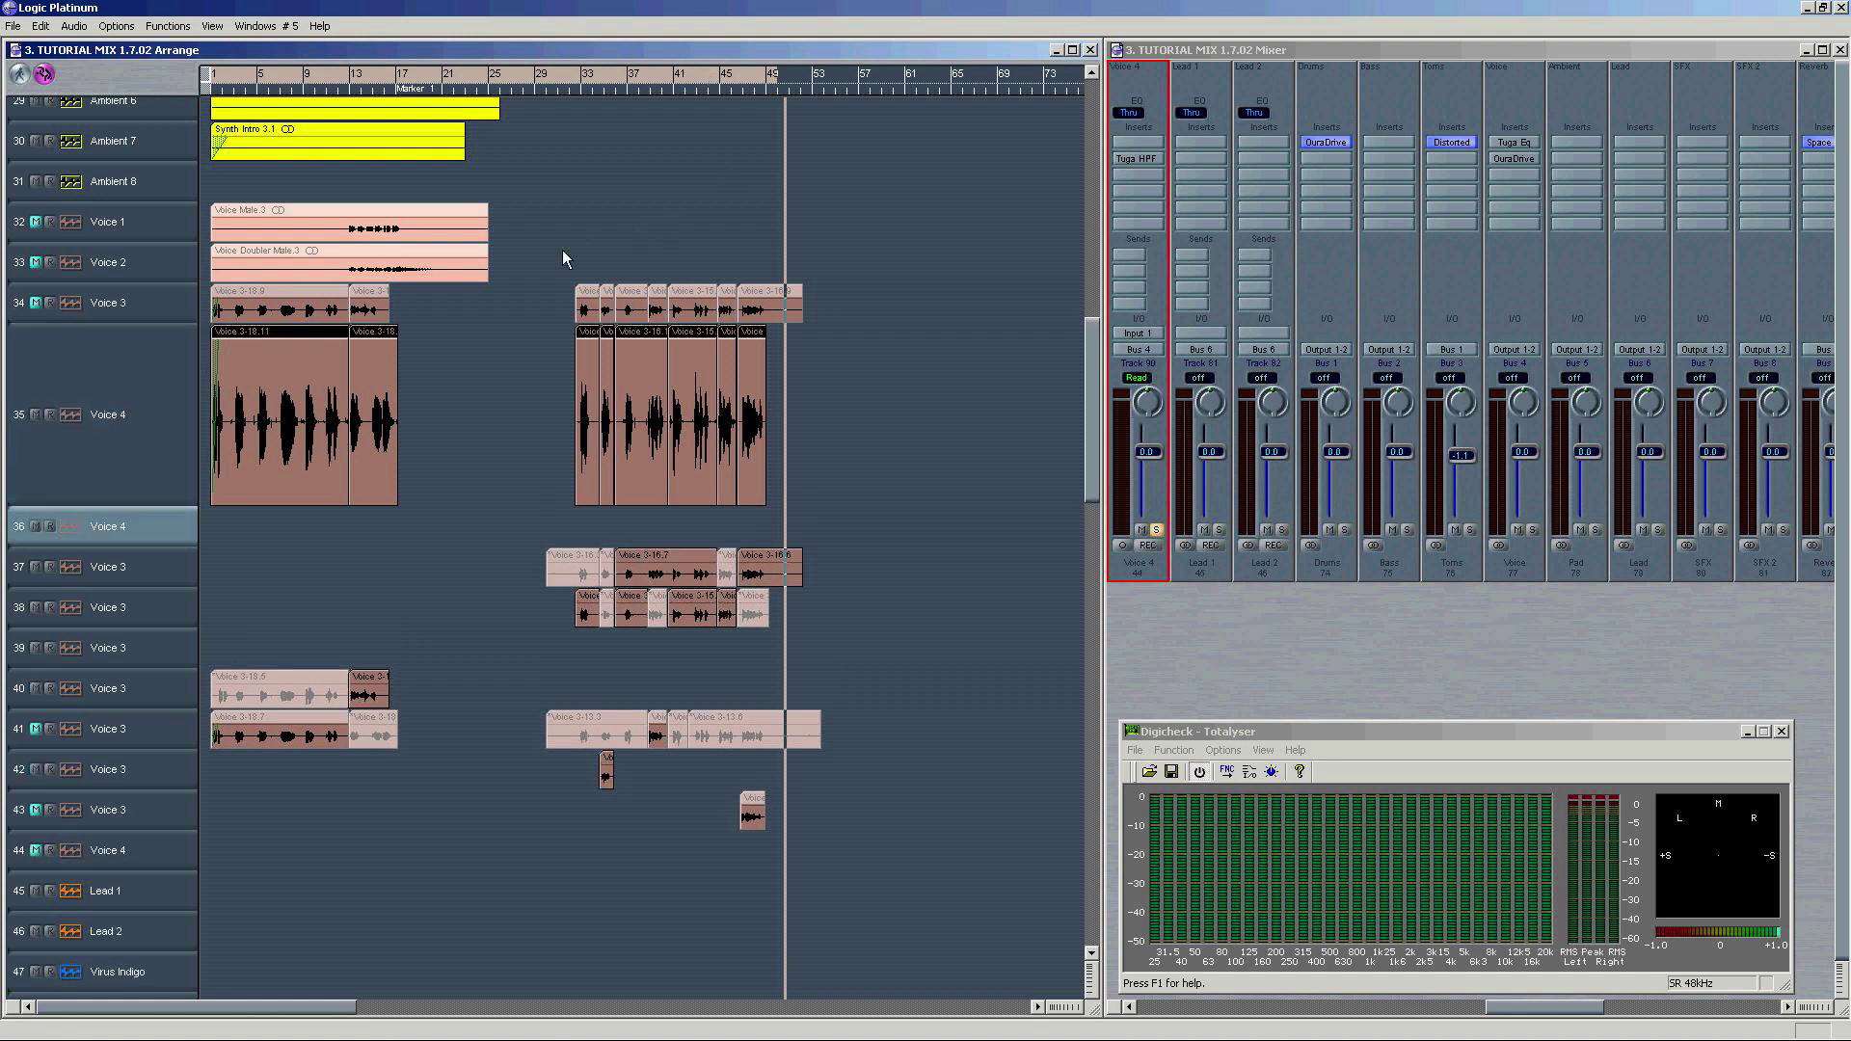
# Step: Copy all regions from Voice 3 track 34 onto the new Voice 4 track 36 and mute Voice 4 track 35
pyautogui.moveTo(895, 303); pyautogui.dragTo(197, 524)
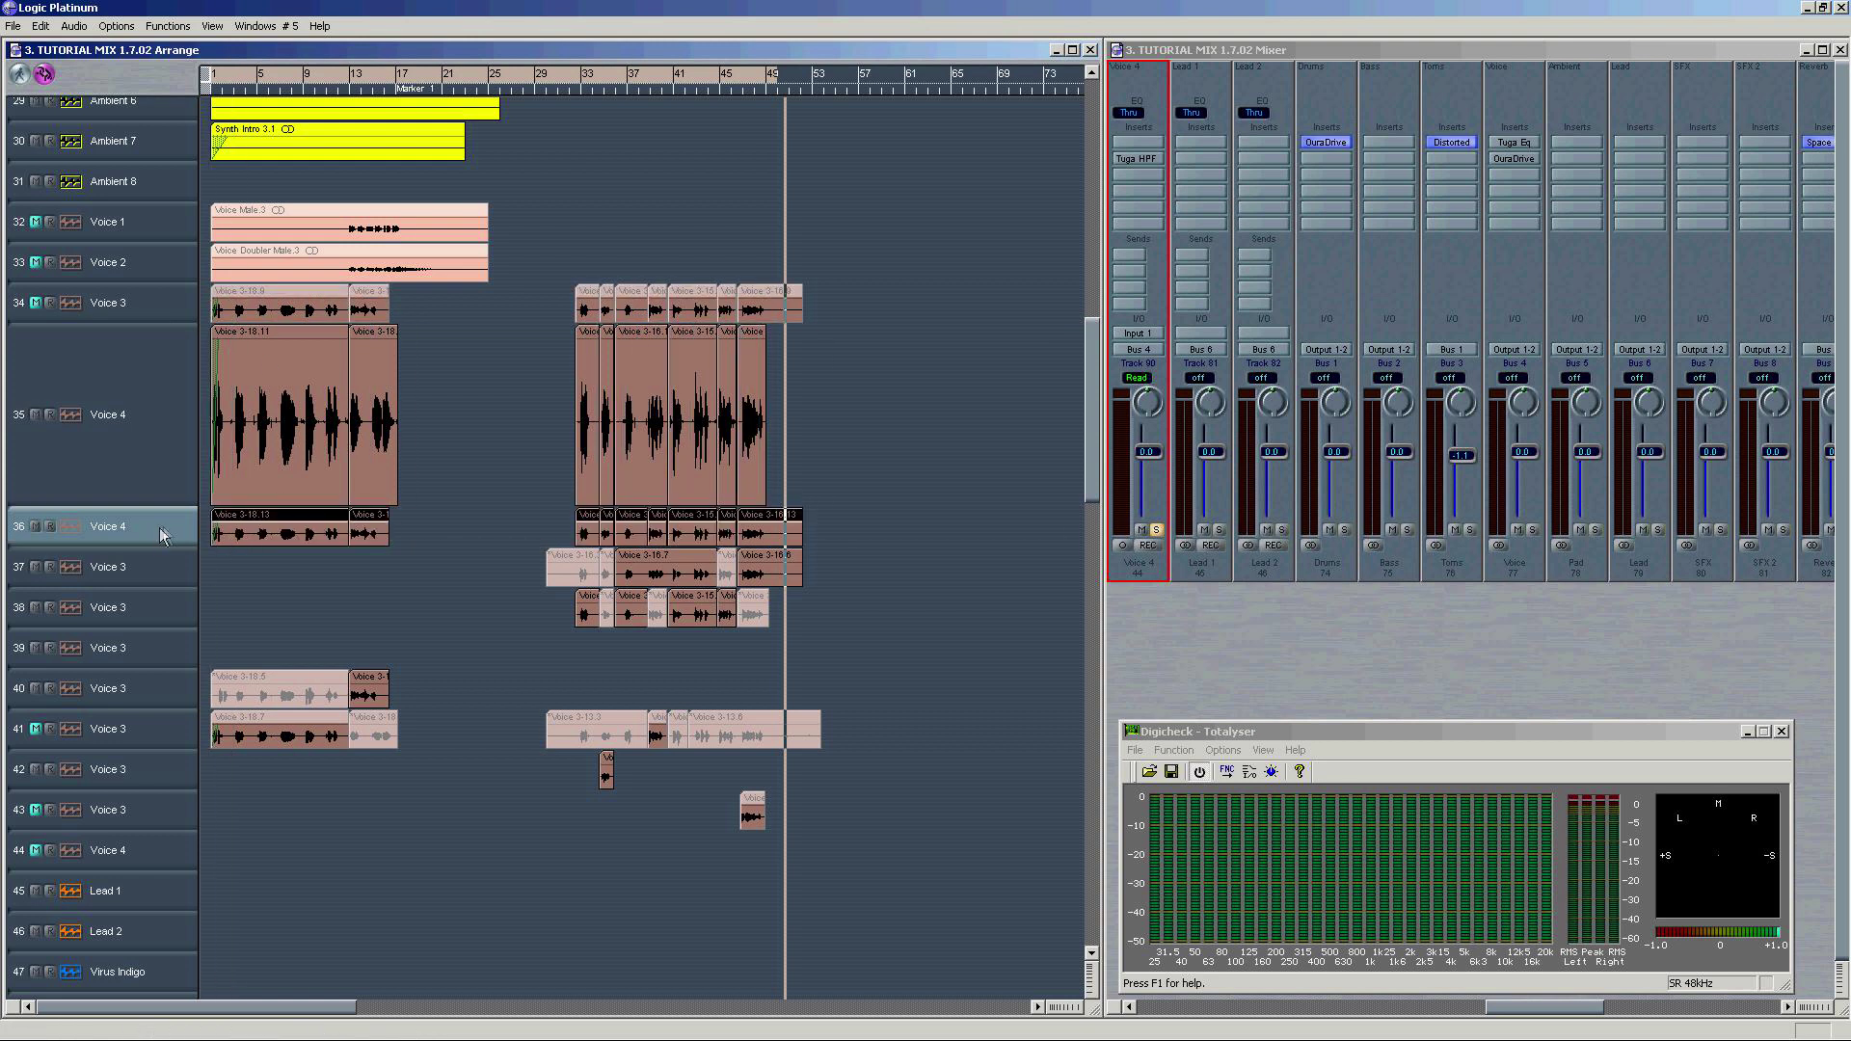
pyautogui.click(35, 414)
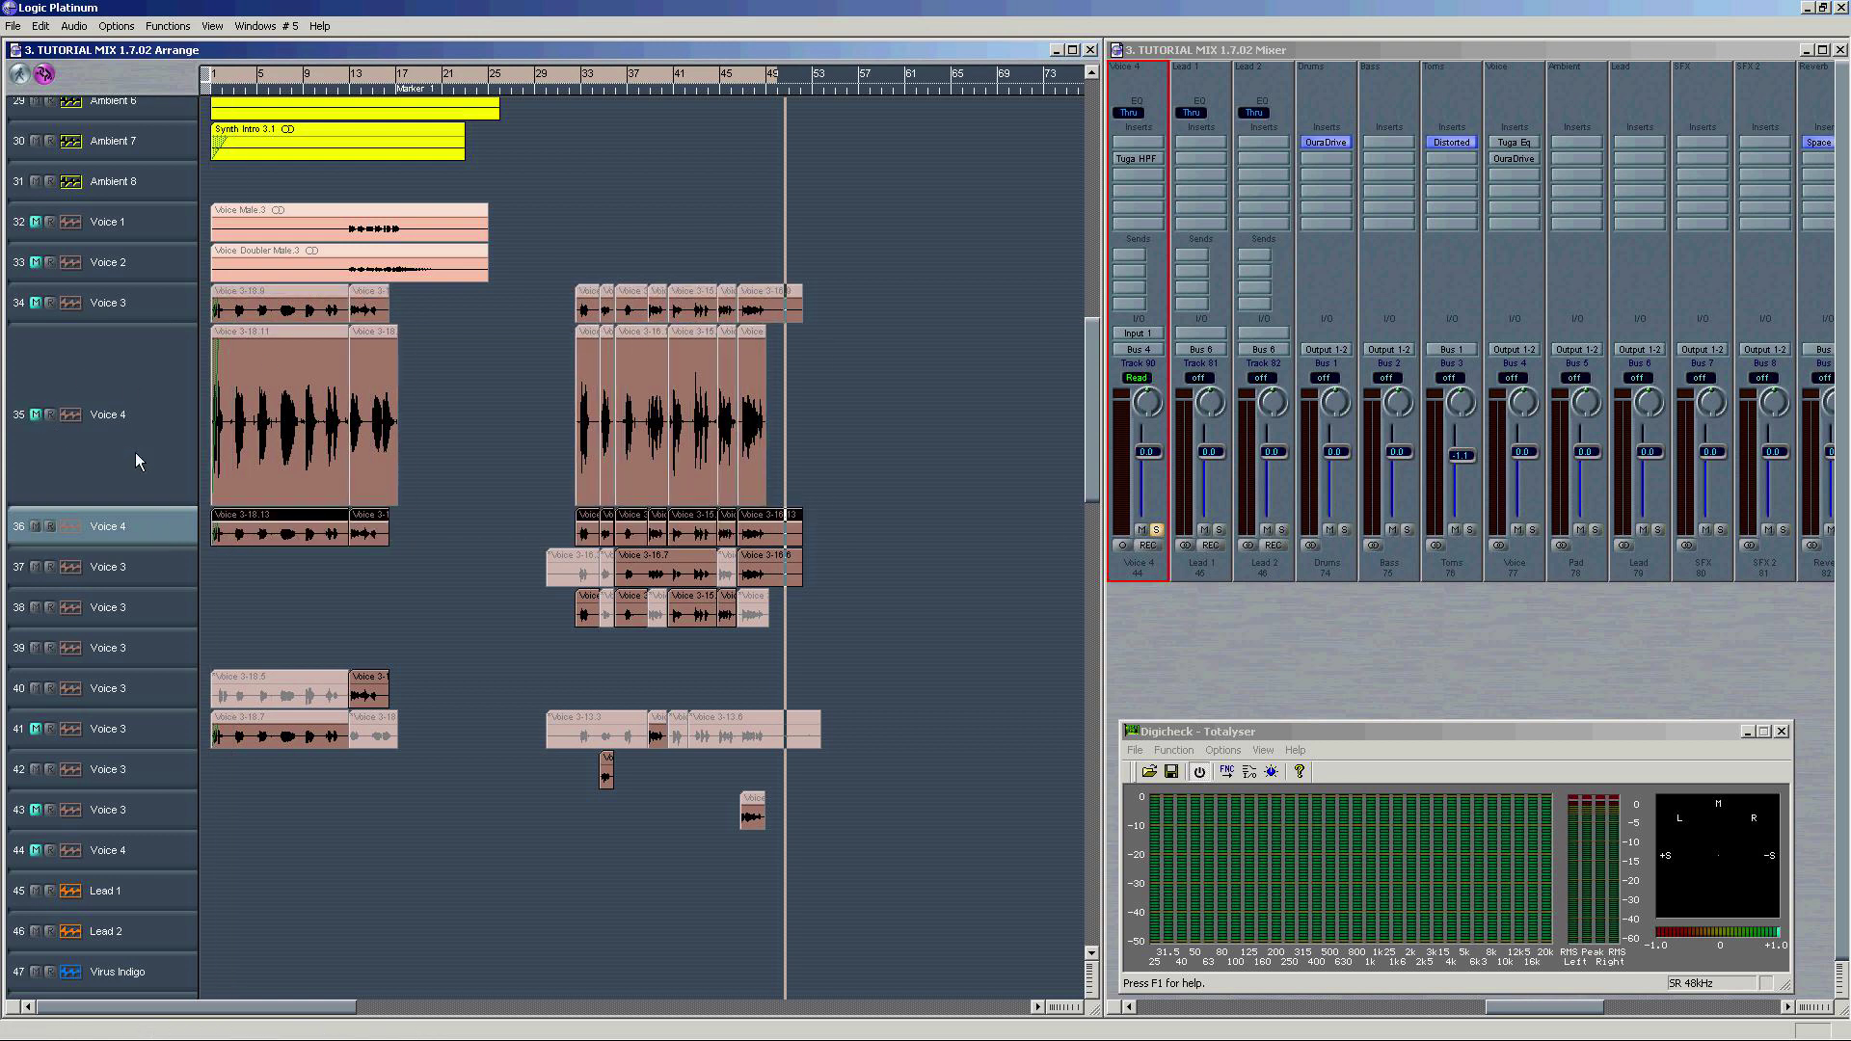
# Step: Bounce the copied regions on Voice 4 track 36 through Output 1 as a 24-bit Wave file from bar 1 to 50
pyautogui.click(1526, 1011)
pyautogui.moveTo(1518, 1012); pyautogui.dragTo(1521, 1011)
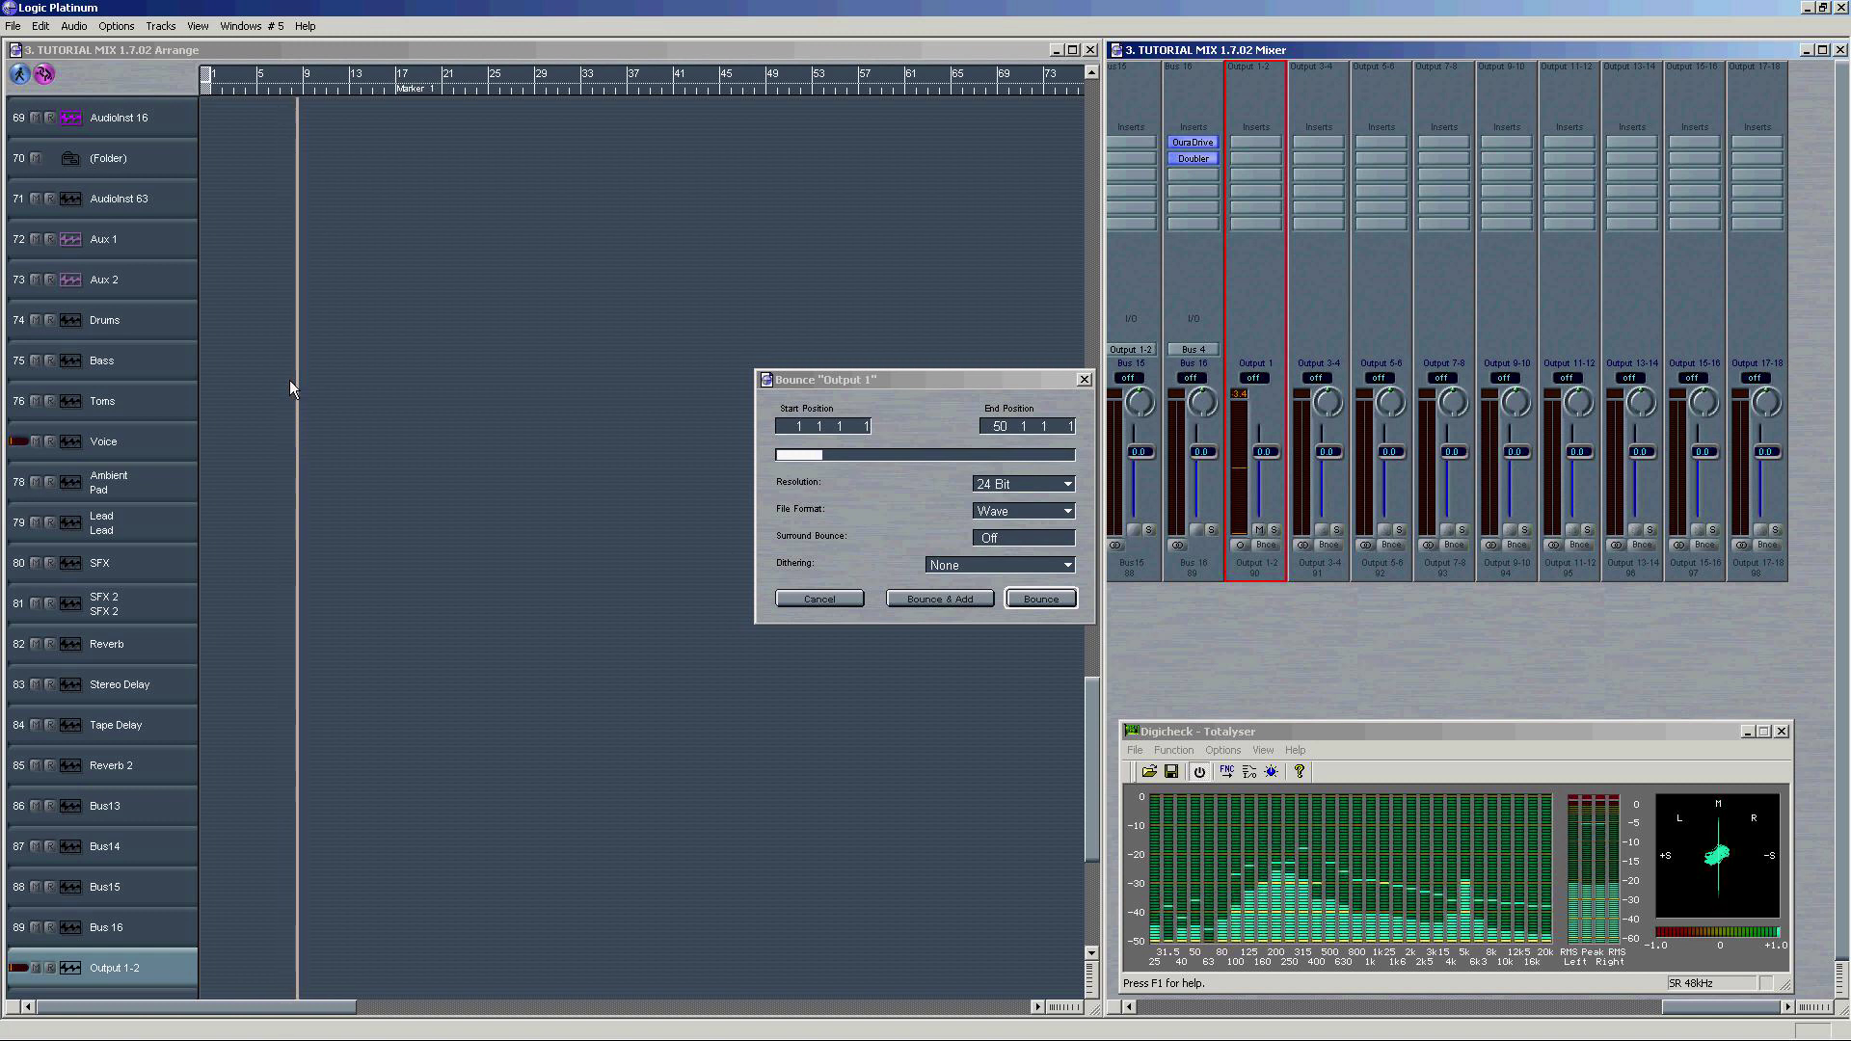
pyautogui.moveTo(1092, 769); pyautogui.dragTo(1092, 397)
pyautogui.moveTo(865, 376); pyautogui.dragTo(816, 103)
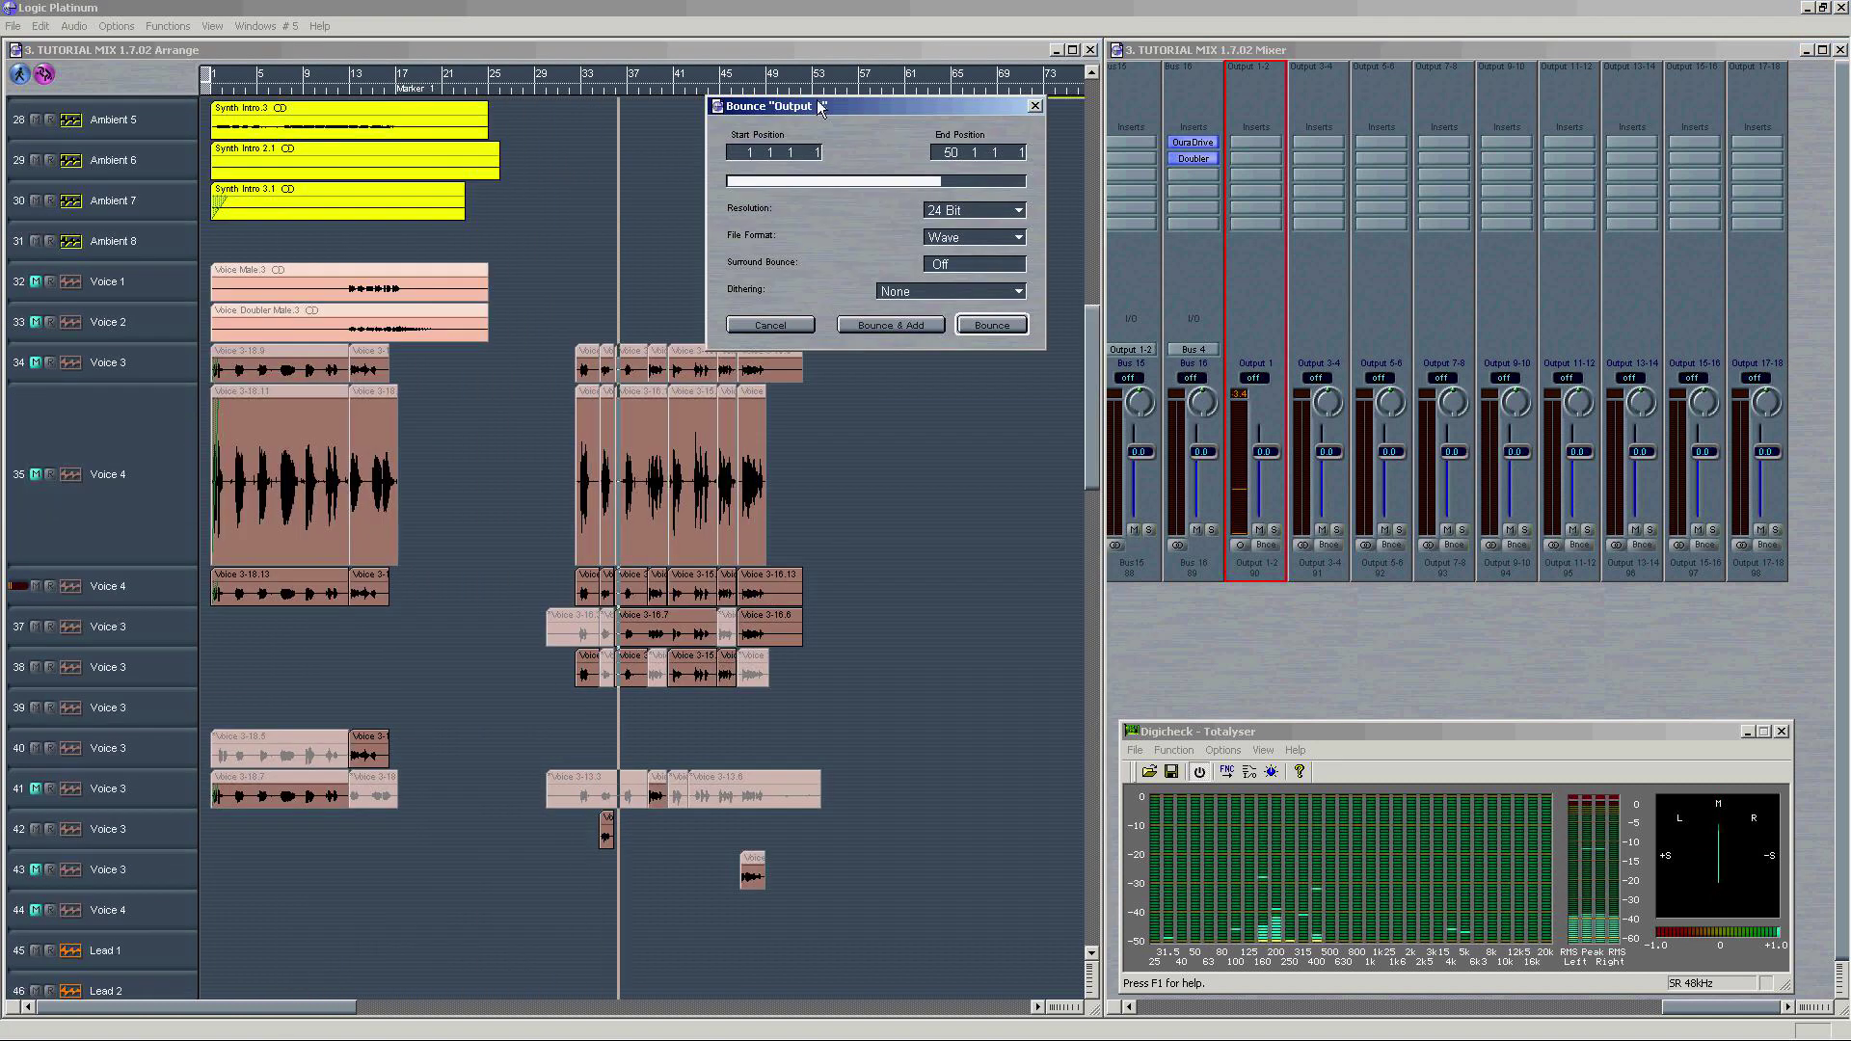
# Step: Delete the extra Voice 4 track 36 together with its copied regions
pyautogui.hotkey('ctrl', 'Left')
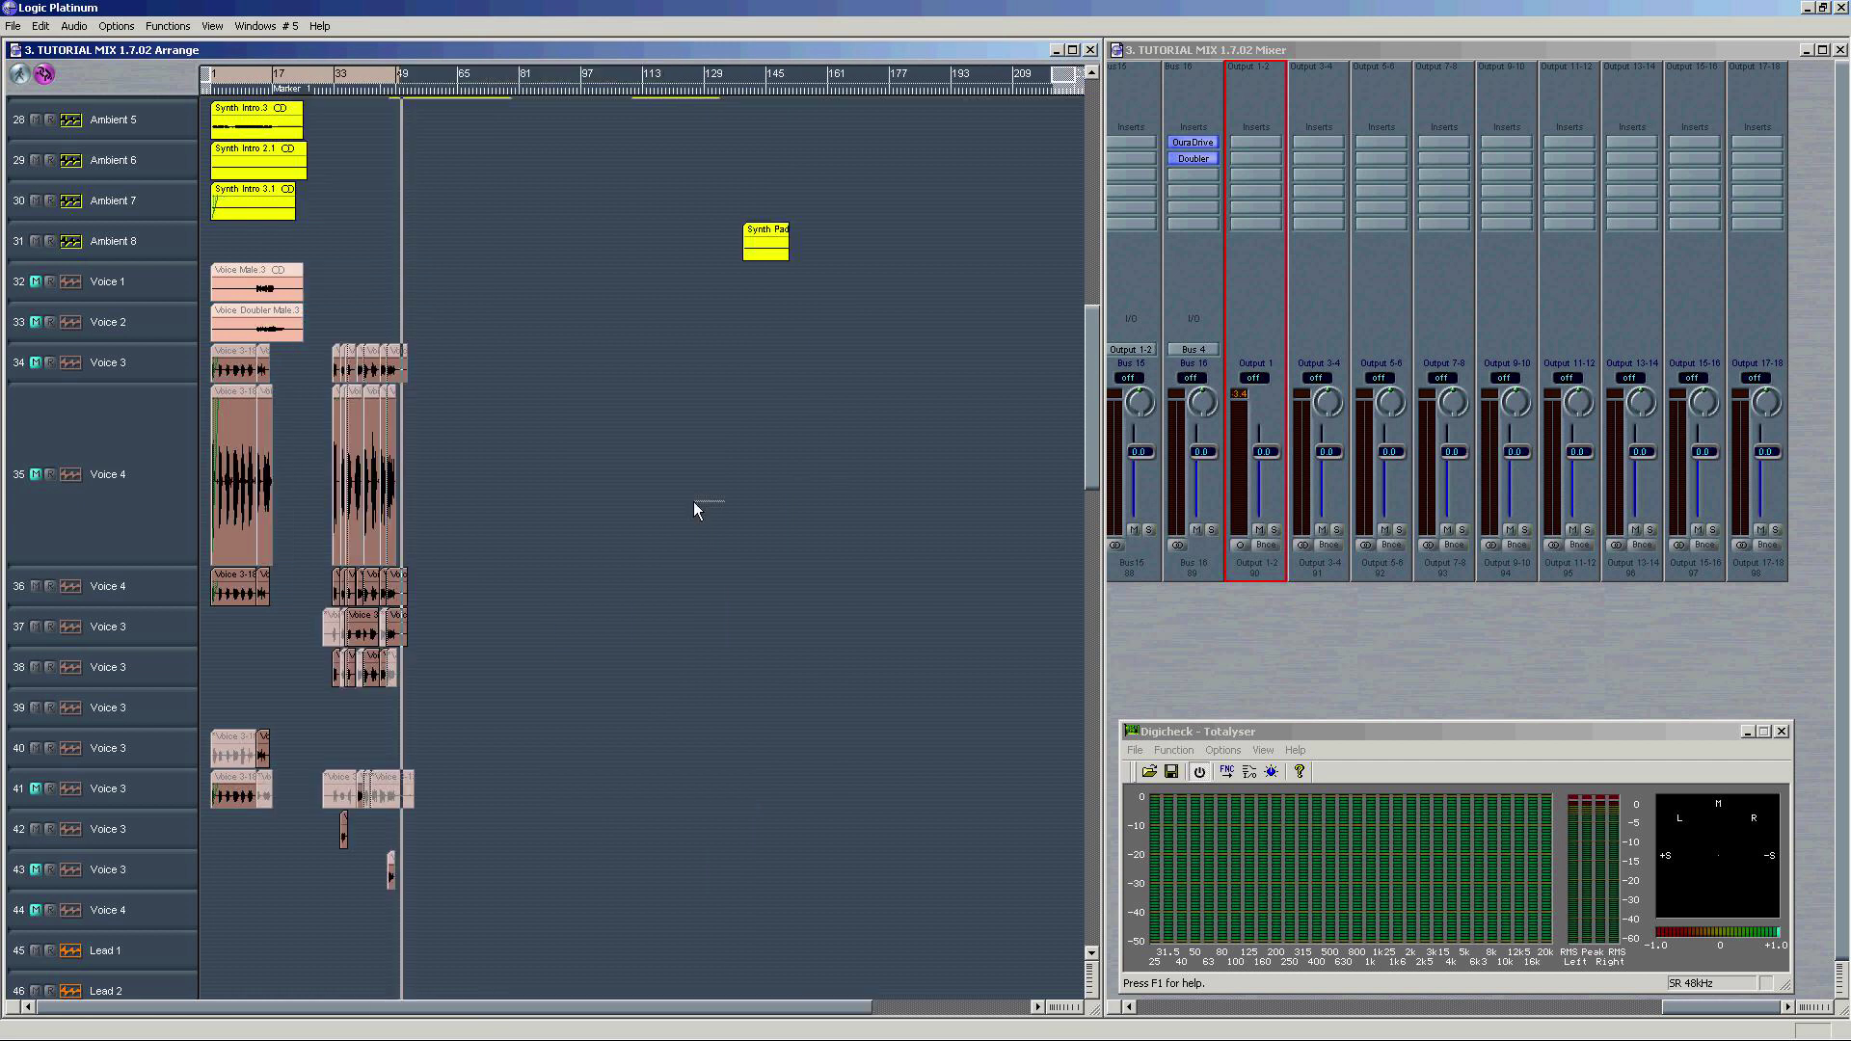
pyautogui.click(195, 583)
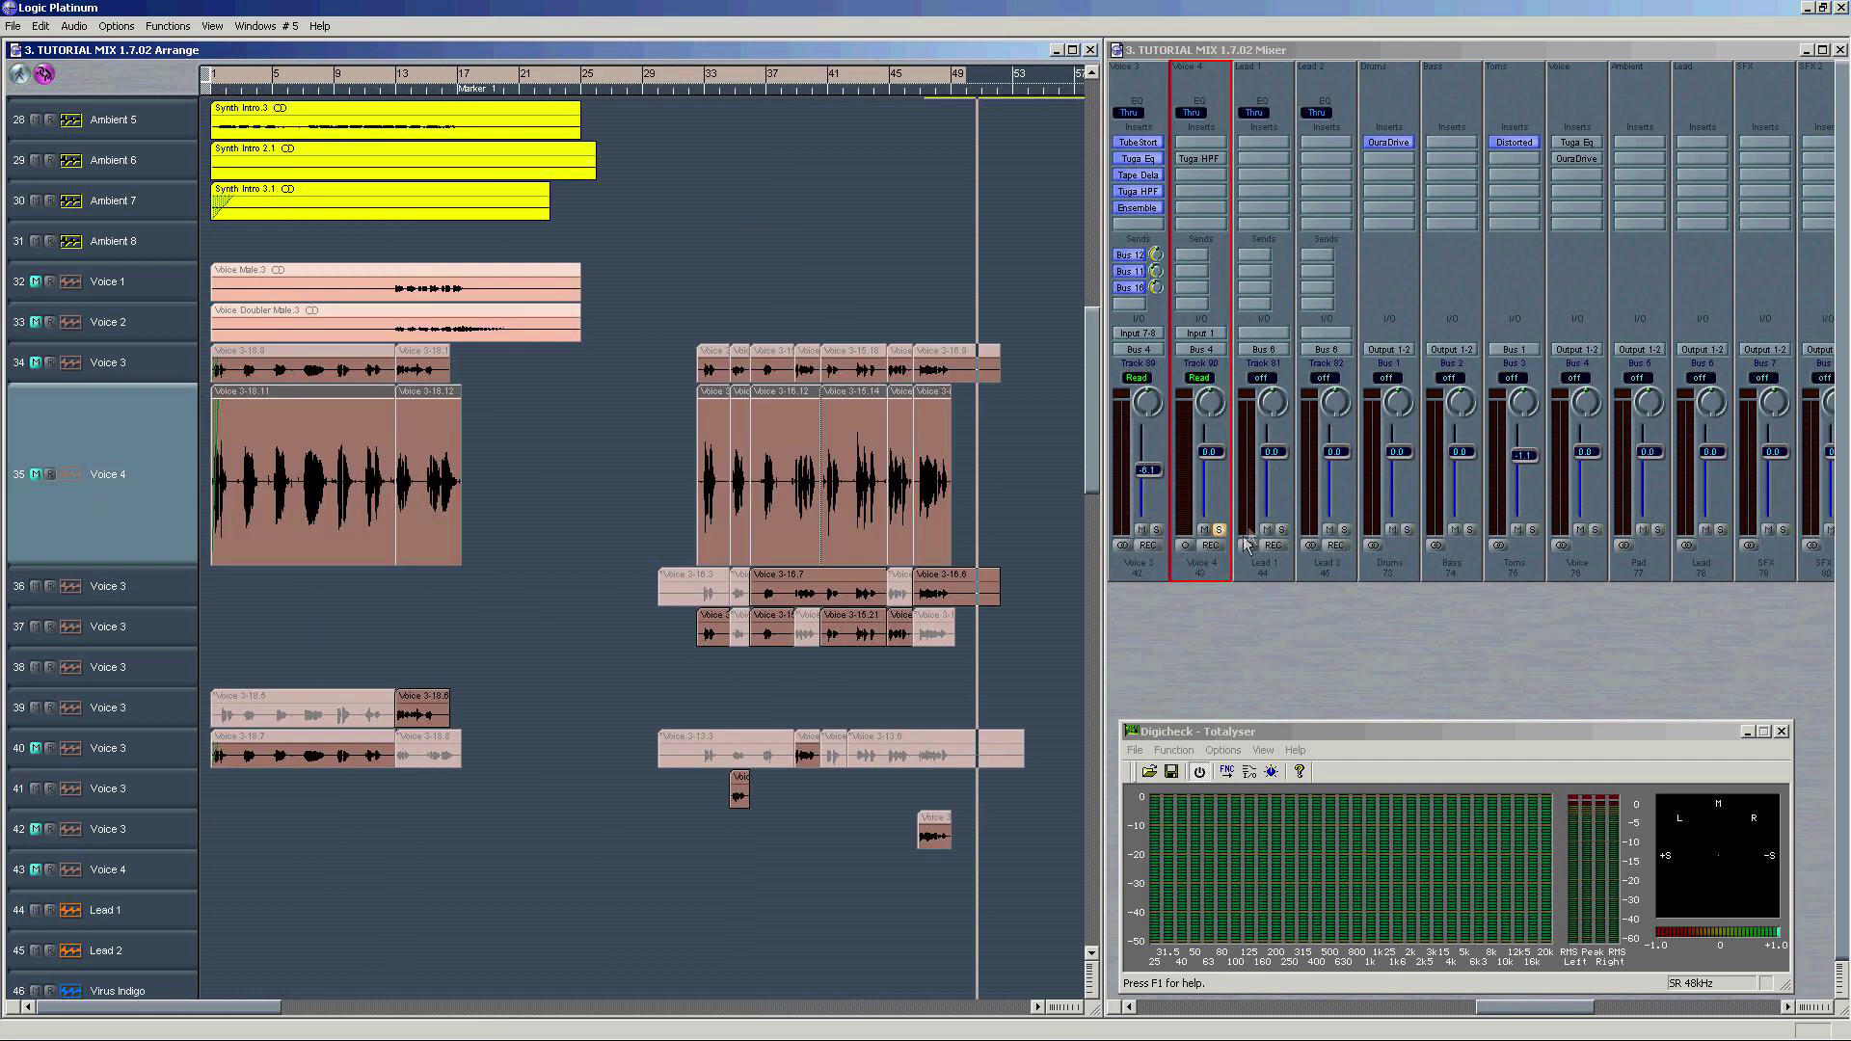
pyautogui.click(1140, 558)
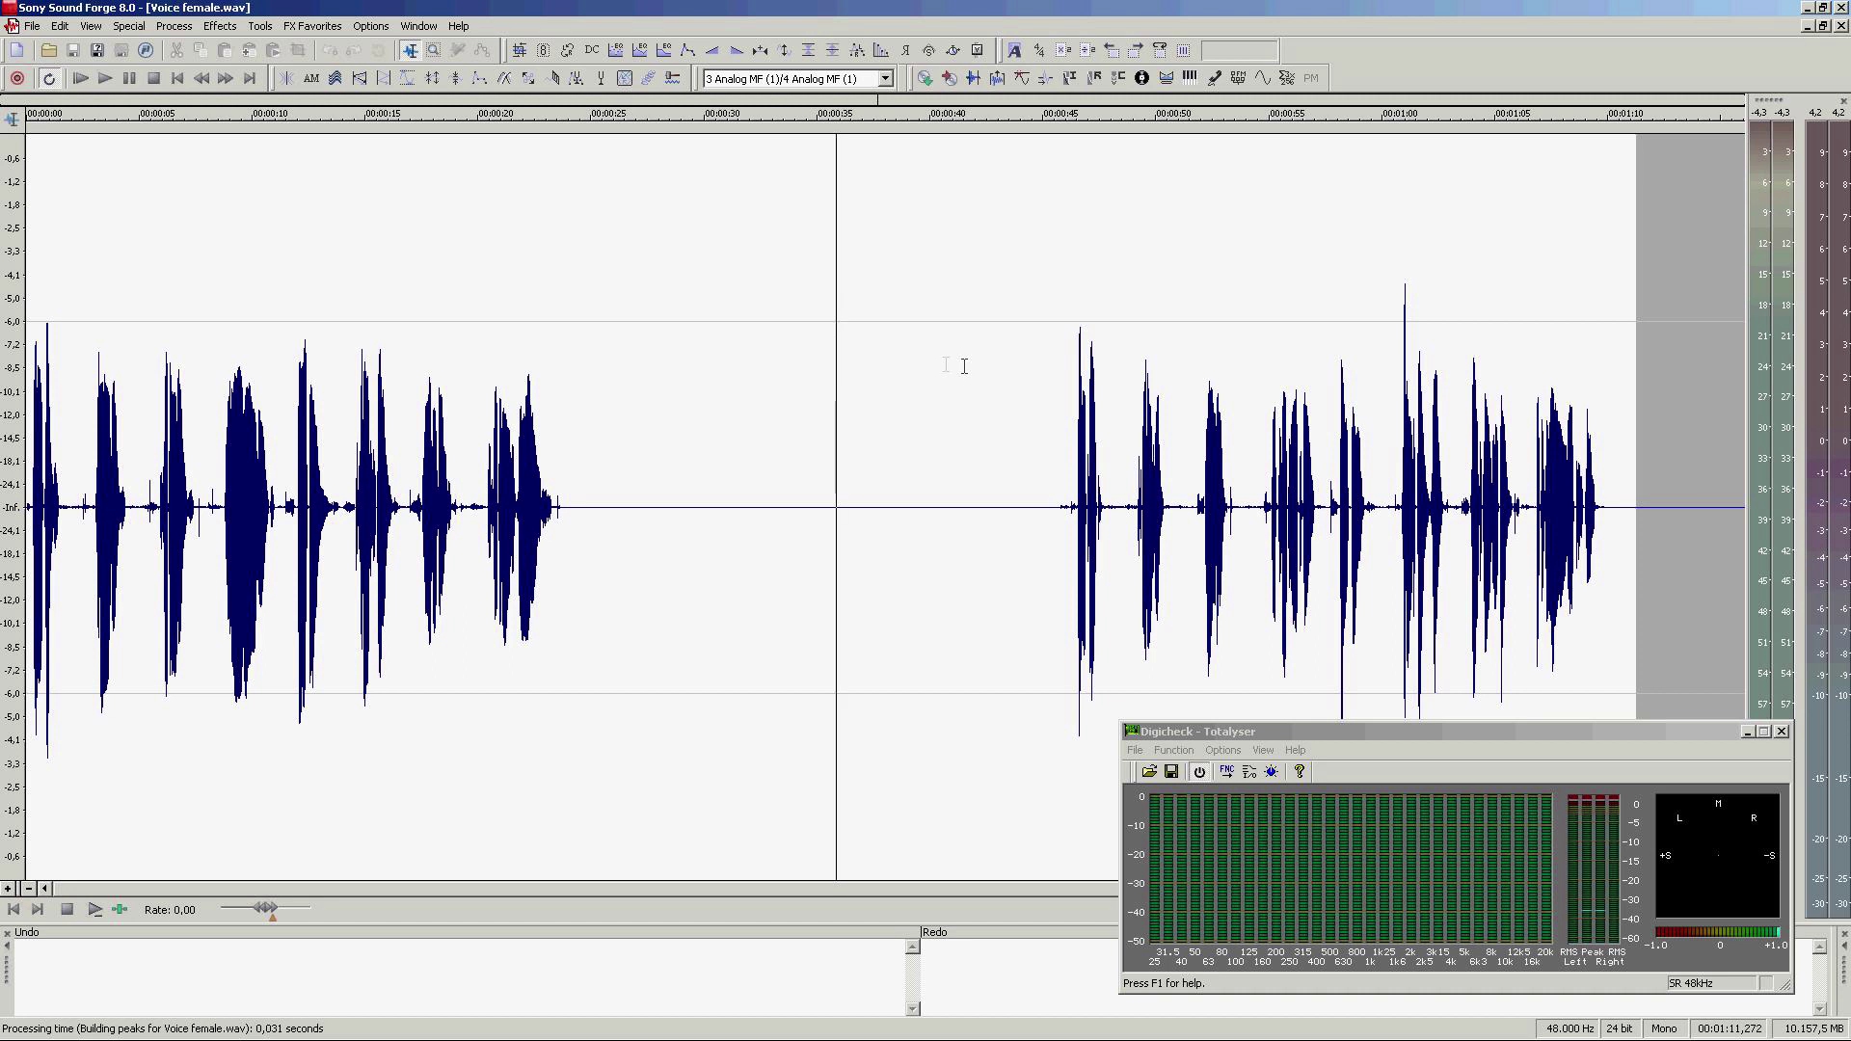
# Step: In Sound Forge, move the Totalyser window clear of the later waveform and audition the gap after the first phrase of Voice female.wav
pyautogui.moveTo(1528, 741); pyautogui.dragTo(1061, 781)
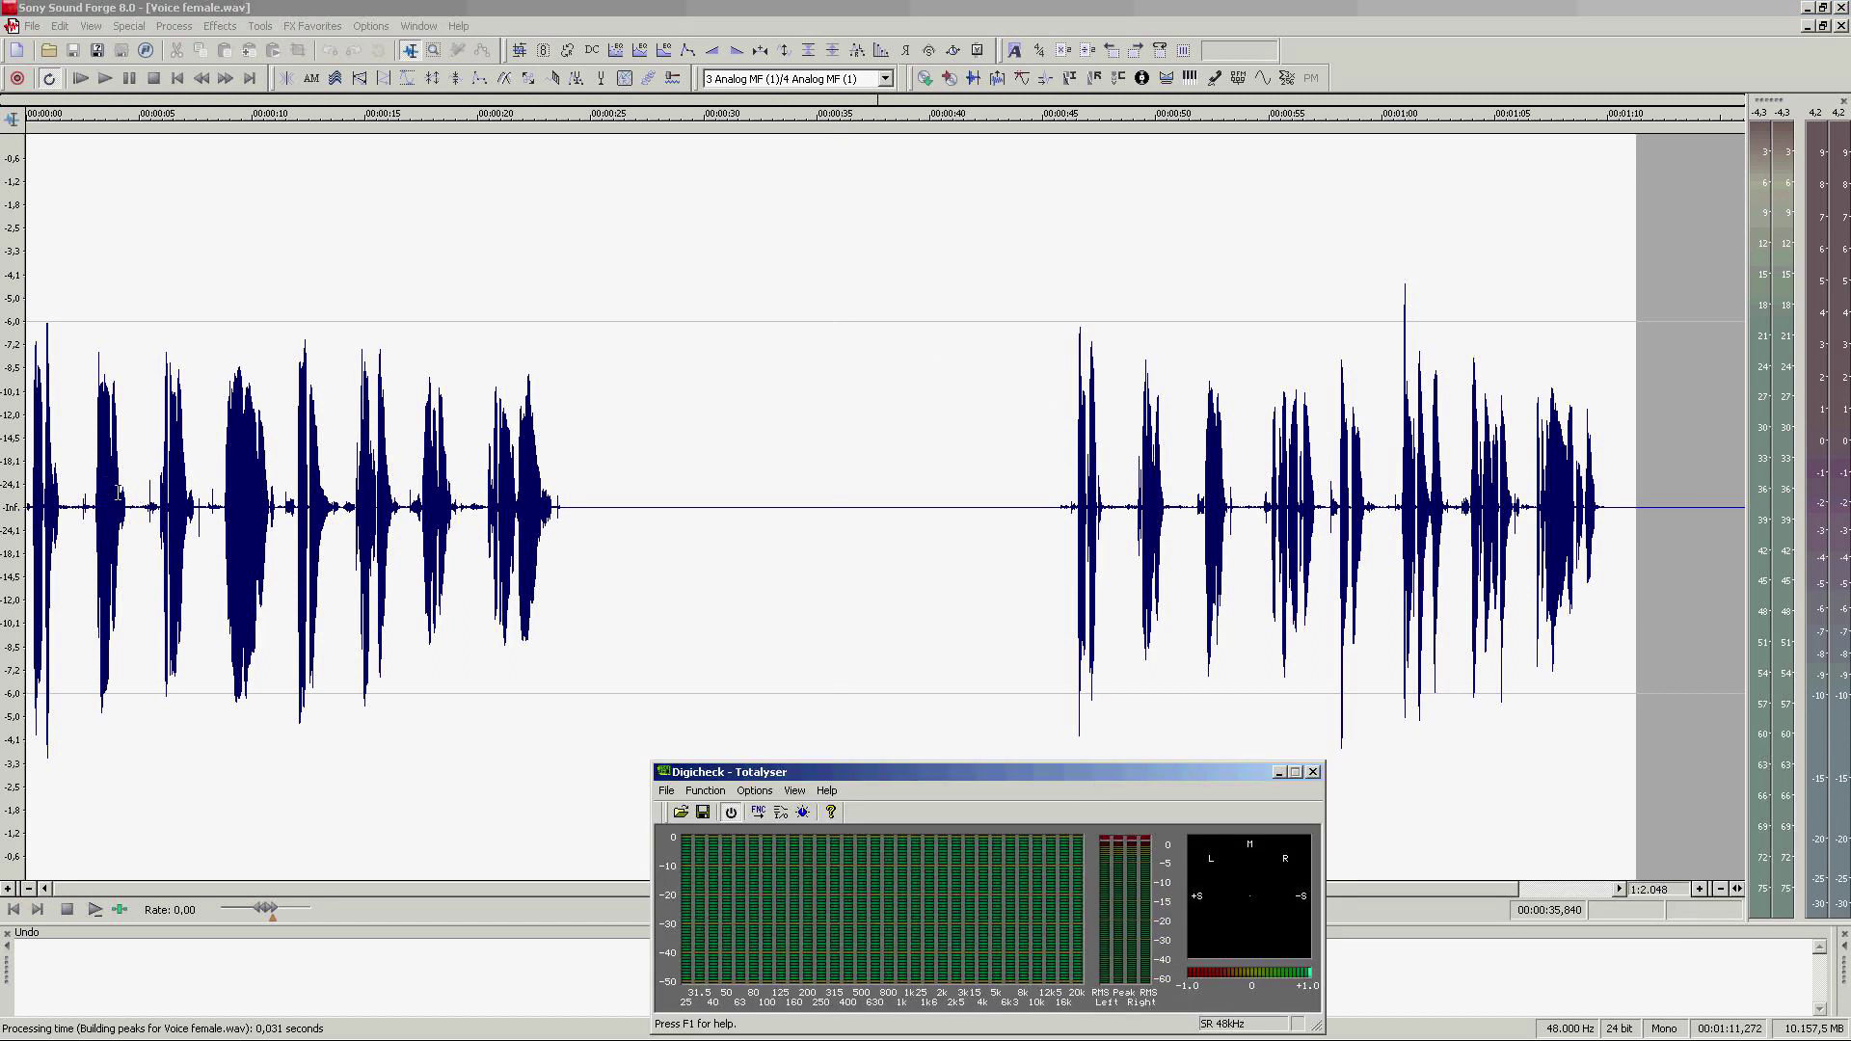
pyautogui.click(120, 493)
pyautogui.scroll(4, 493, 499)
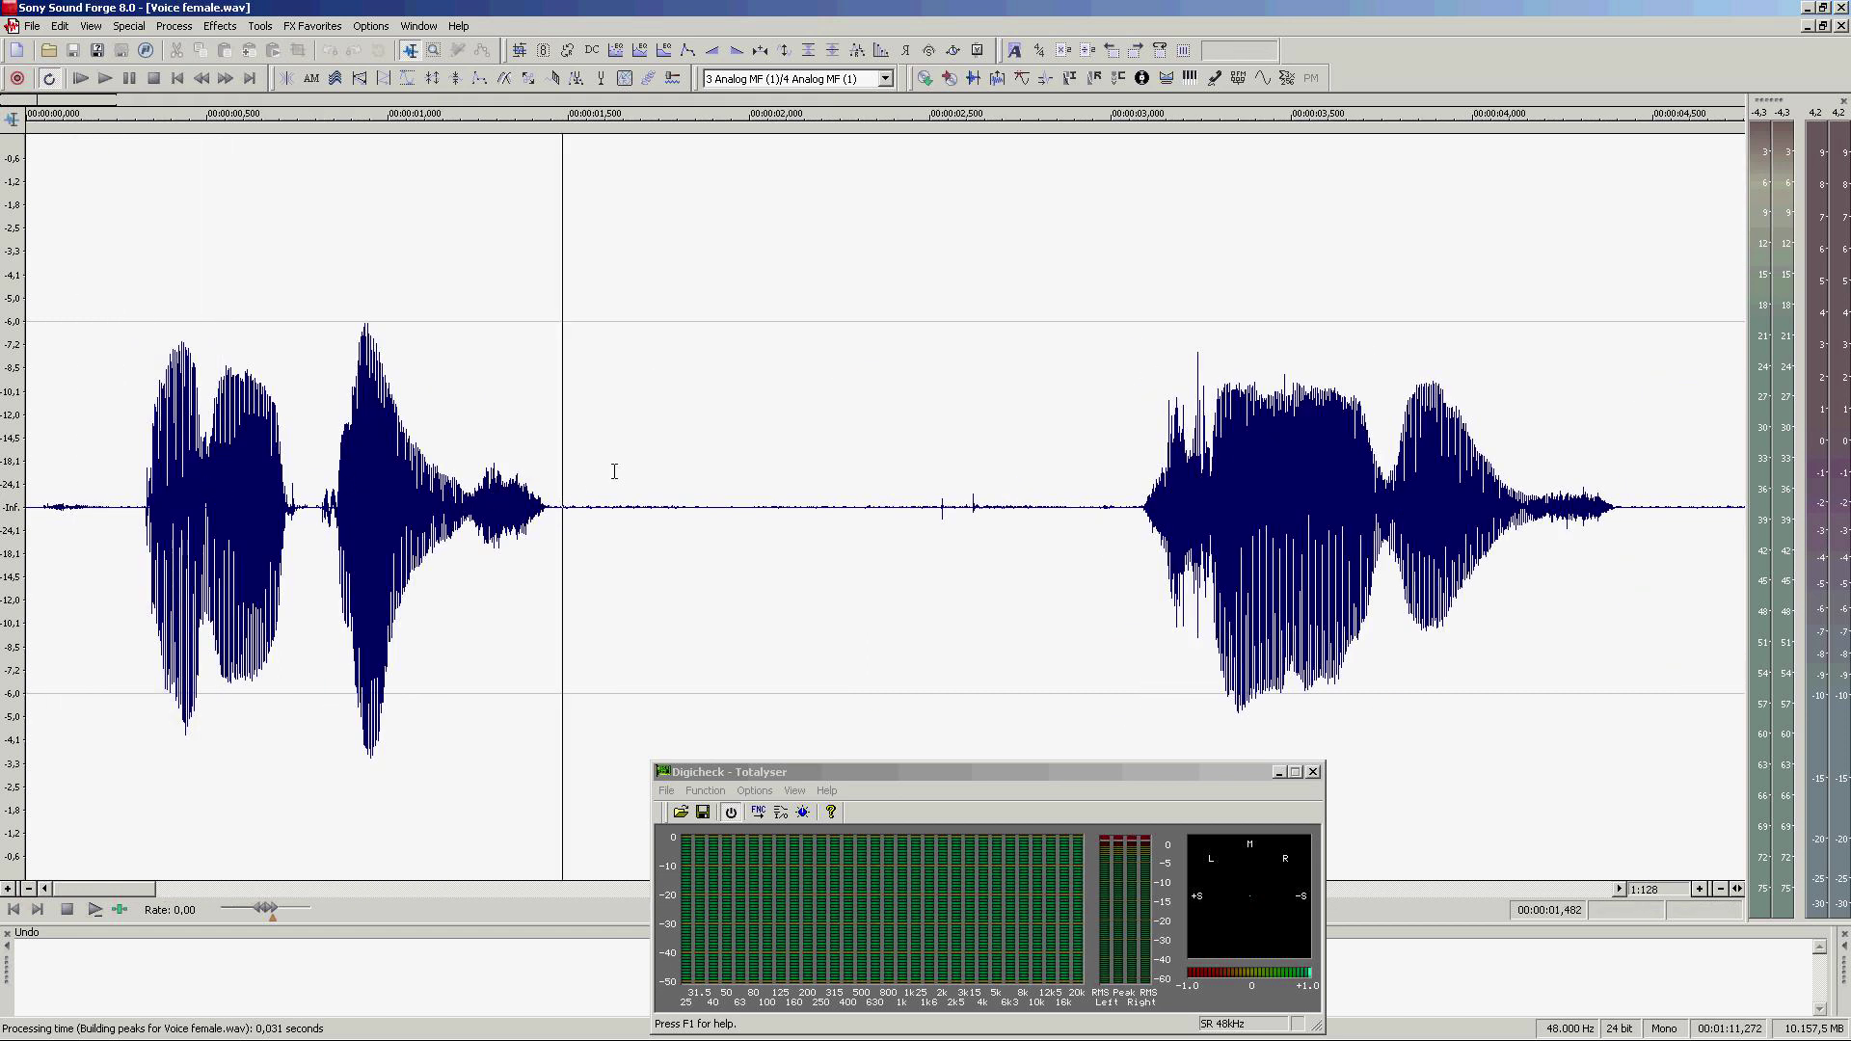
pyautogui.press('space')
pyautogui.press('space')
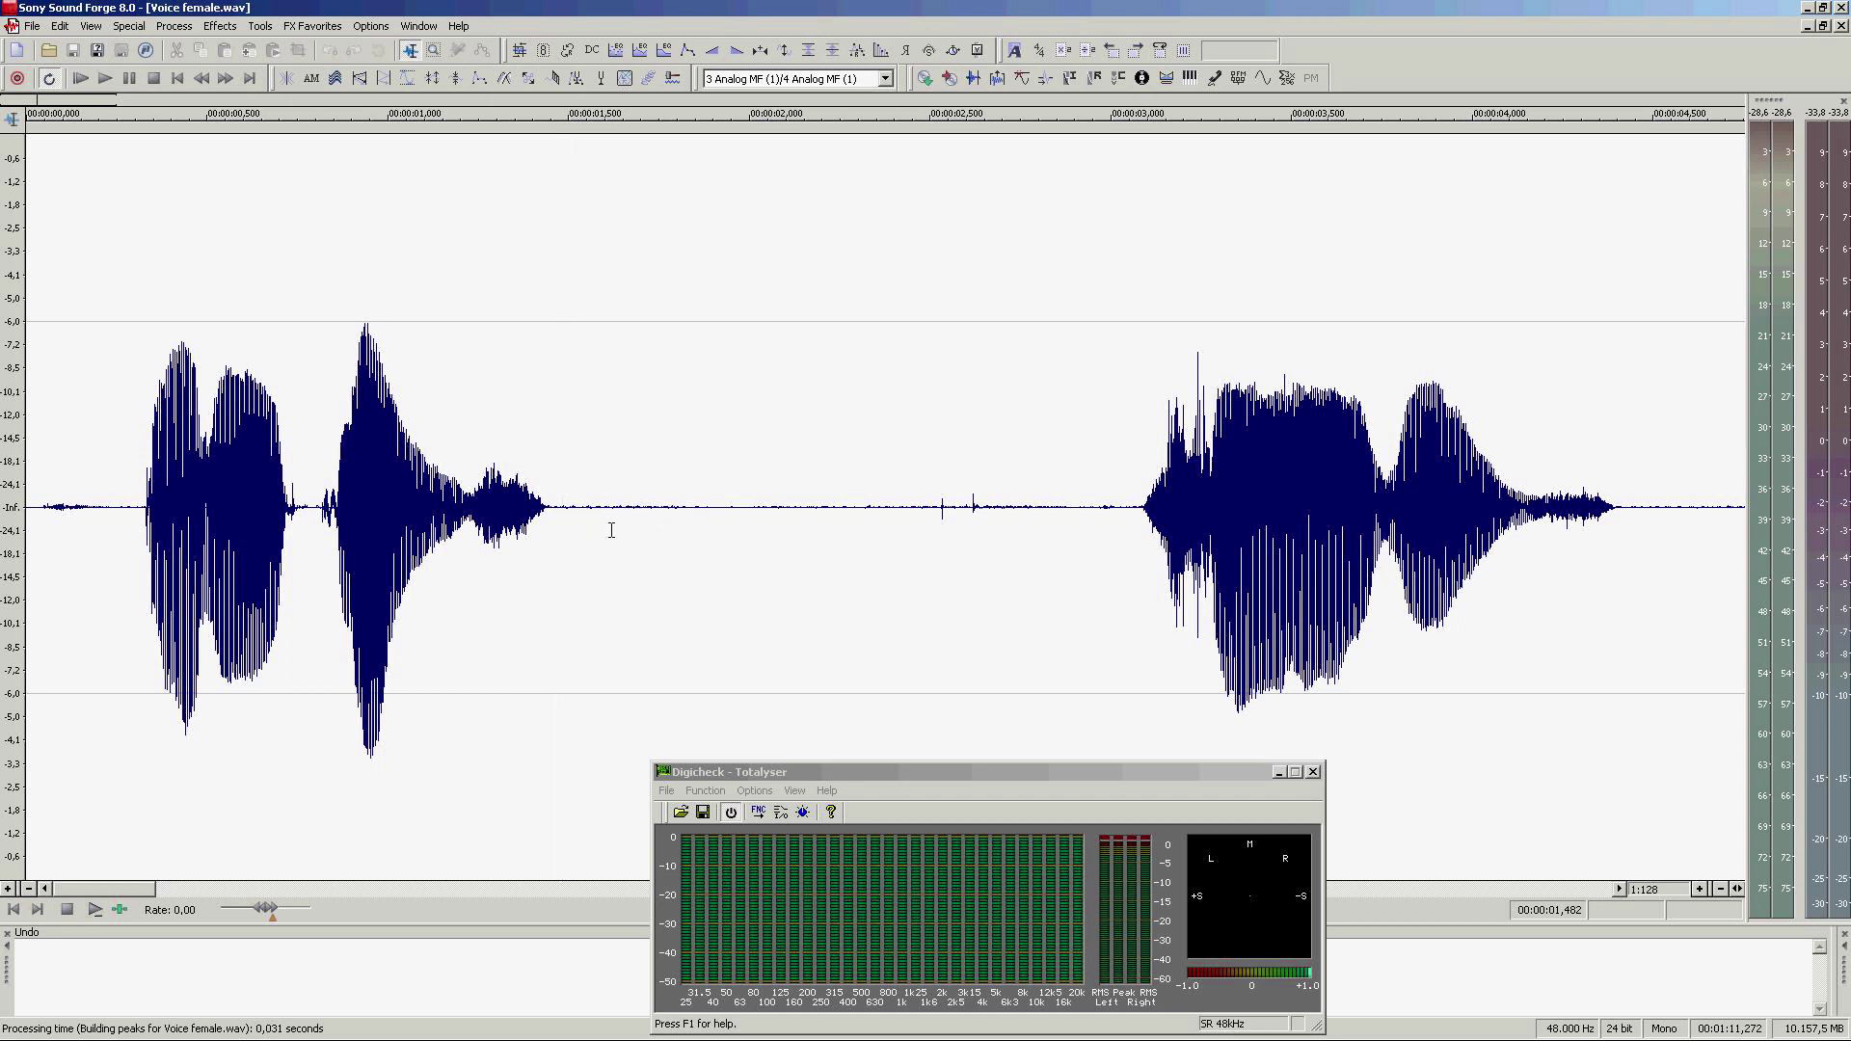
# Step: Inspect the gap between the first two phrases by selecting about 1.5 seconds of it, then clear the selection
pyautogui.moveTo(593, 508); pyautogui.dragTo(1134, 547)
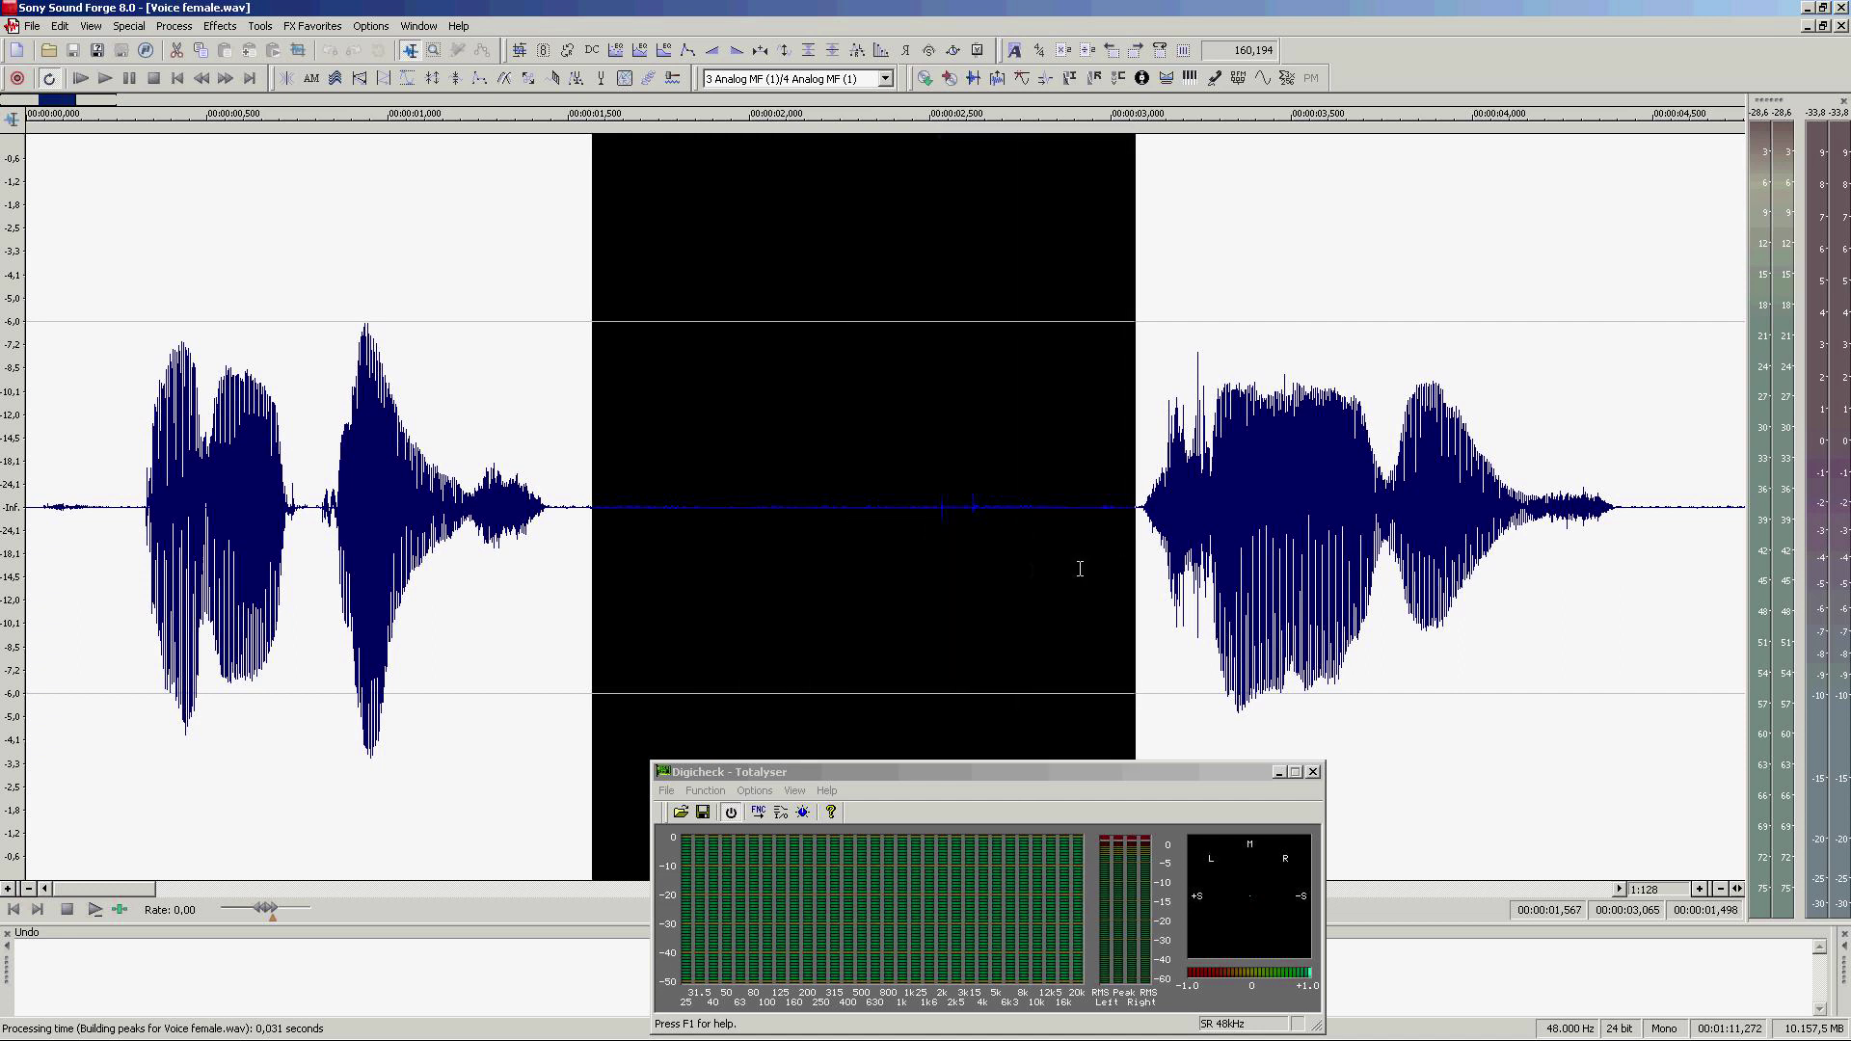
pyautogui.click(1029, 549)
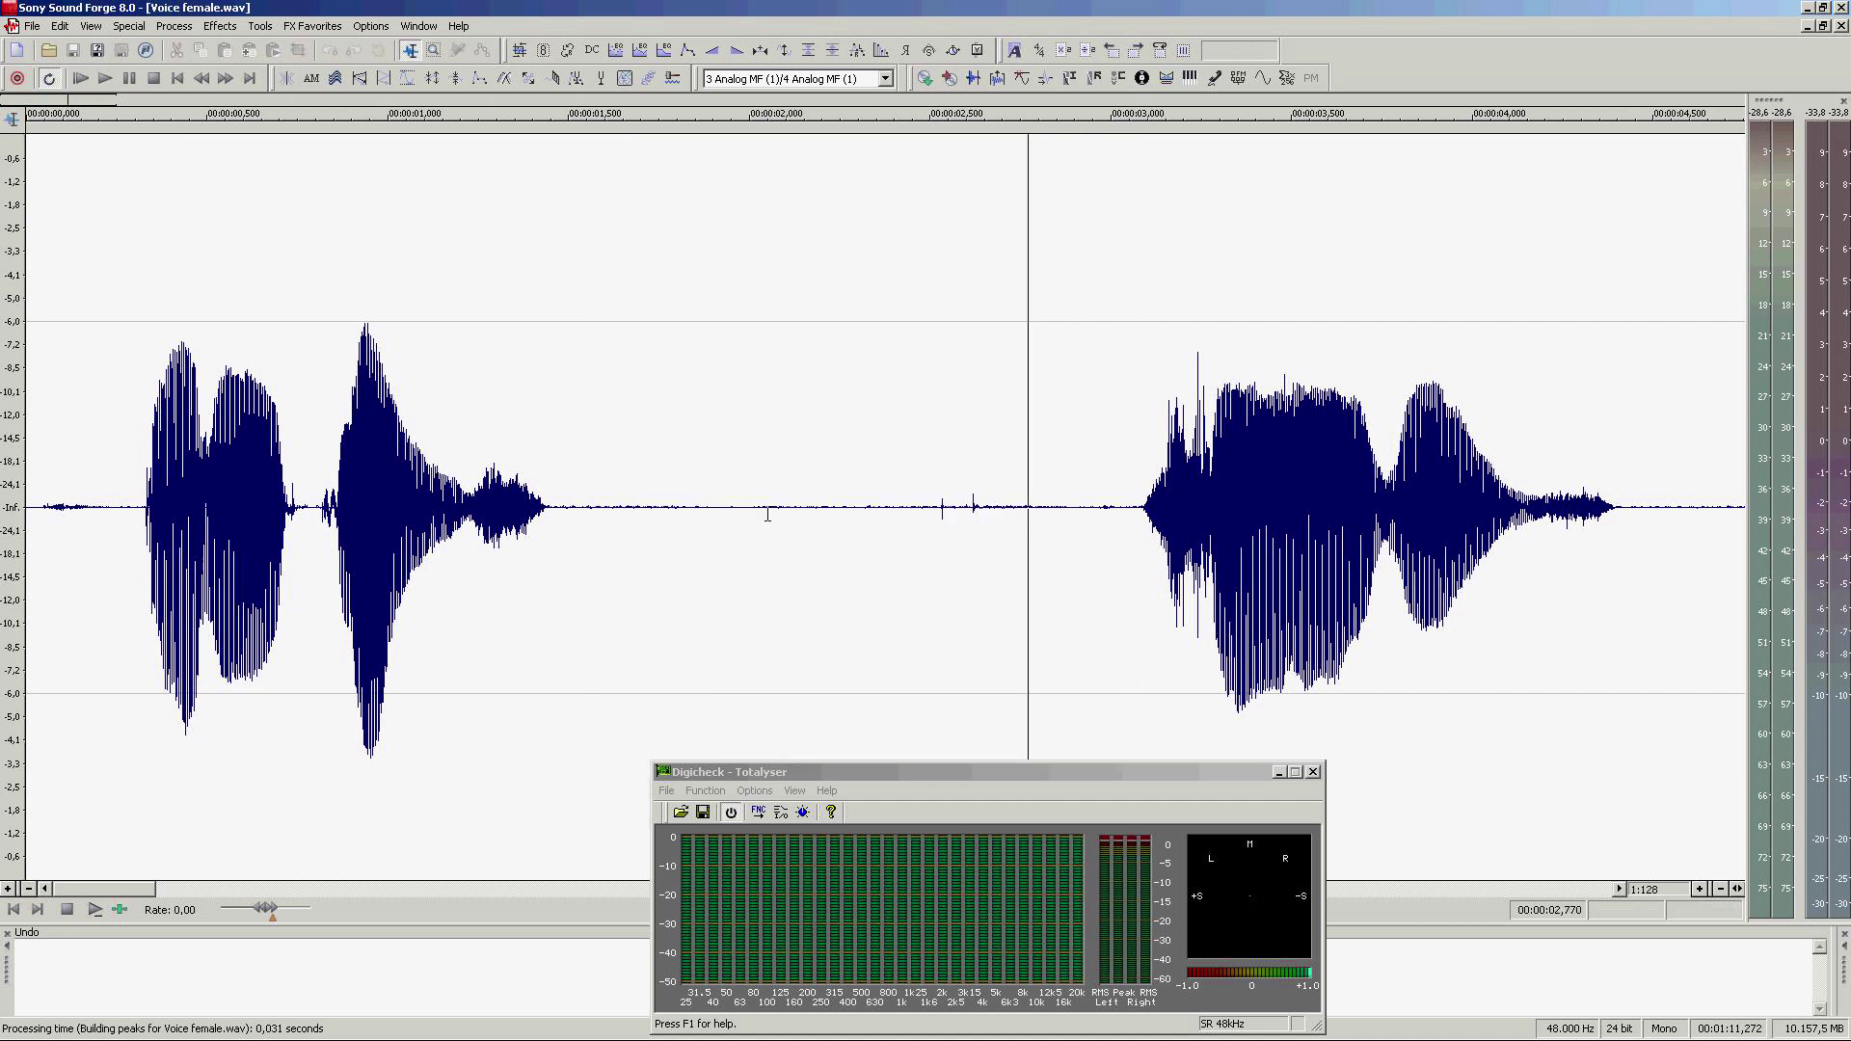
pyautogui.scroll(-4, 768, 514)
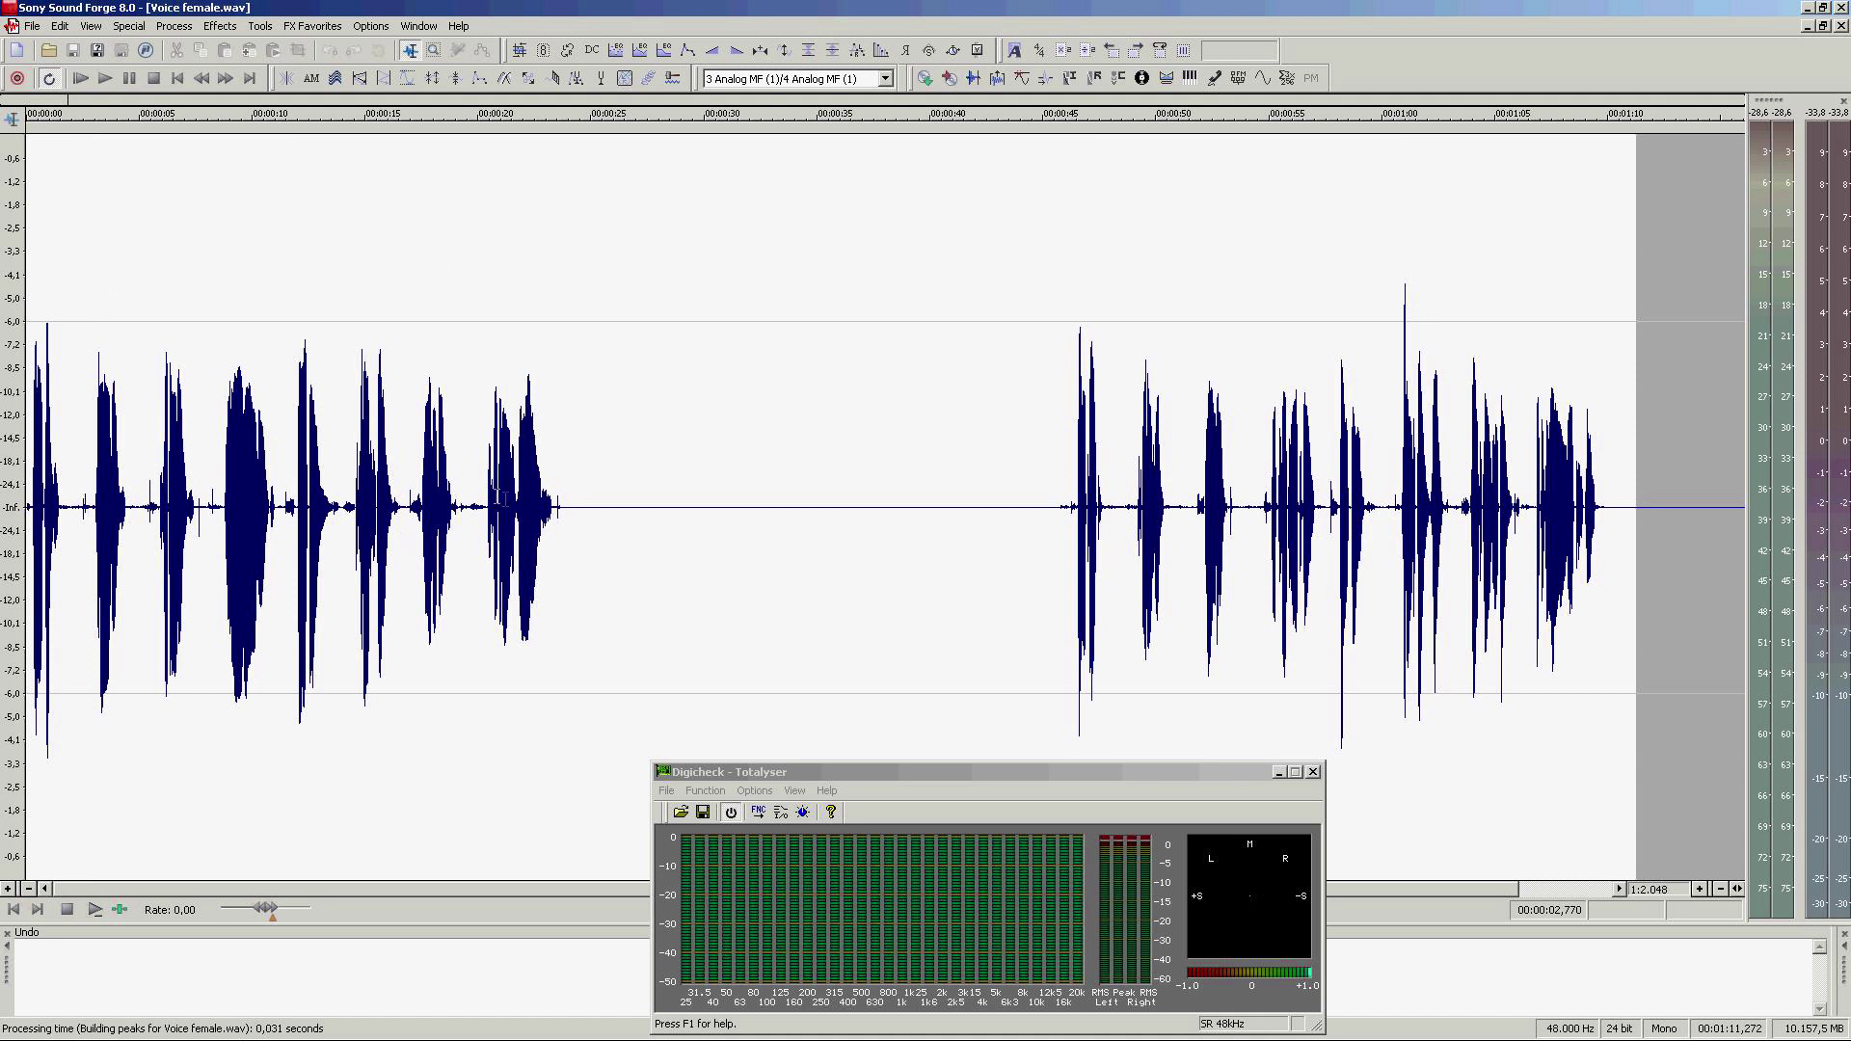
# Step: Play a selection of about 0.4 seconds within the first gap, then audition the gap from an earlier position
pyautogui.scroll(3, 329, 544)
pyautogui.moveTo(391, 541); pyautogui.dragTo(466, 541)
pyautogui.press('space')
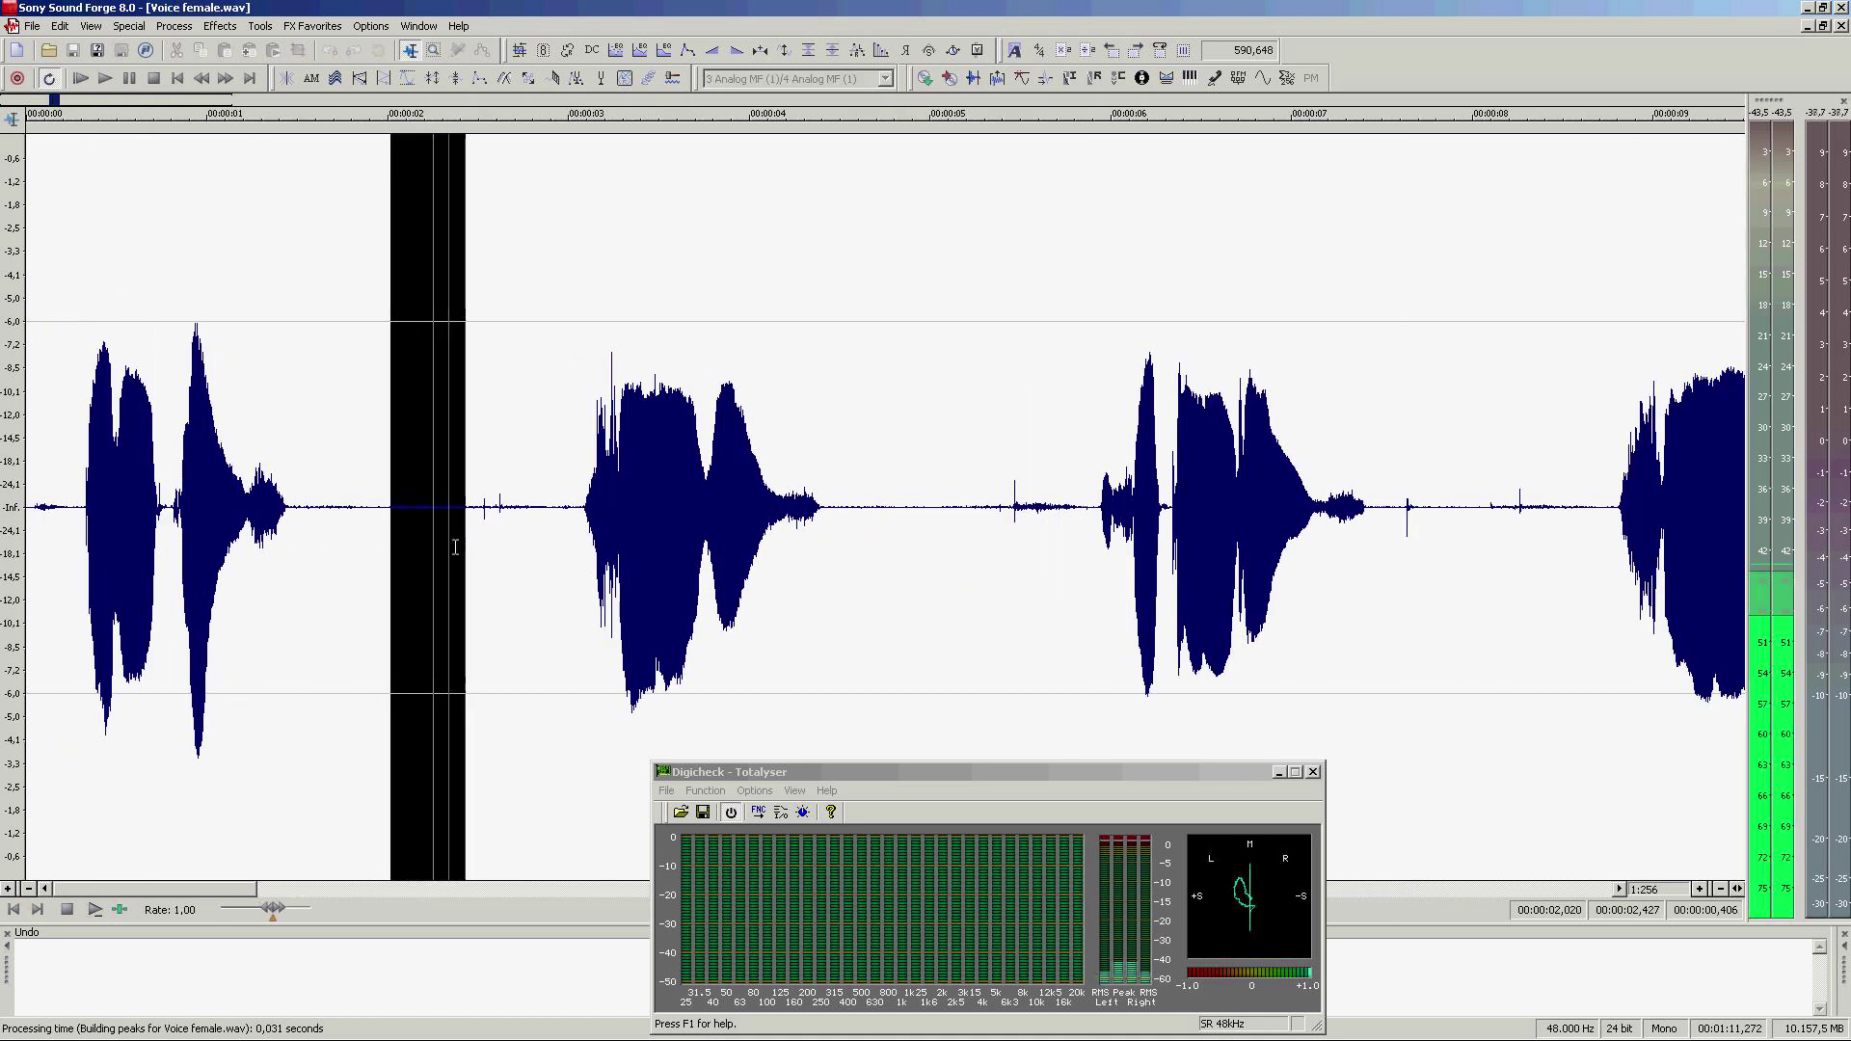
pyautogui.click(359, 549)
pyautogui.click(316, 549)
pyautogui.press('space')
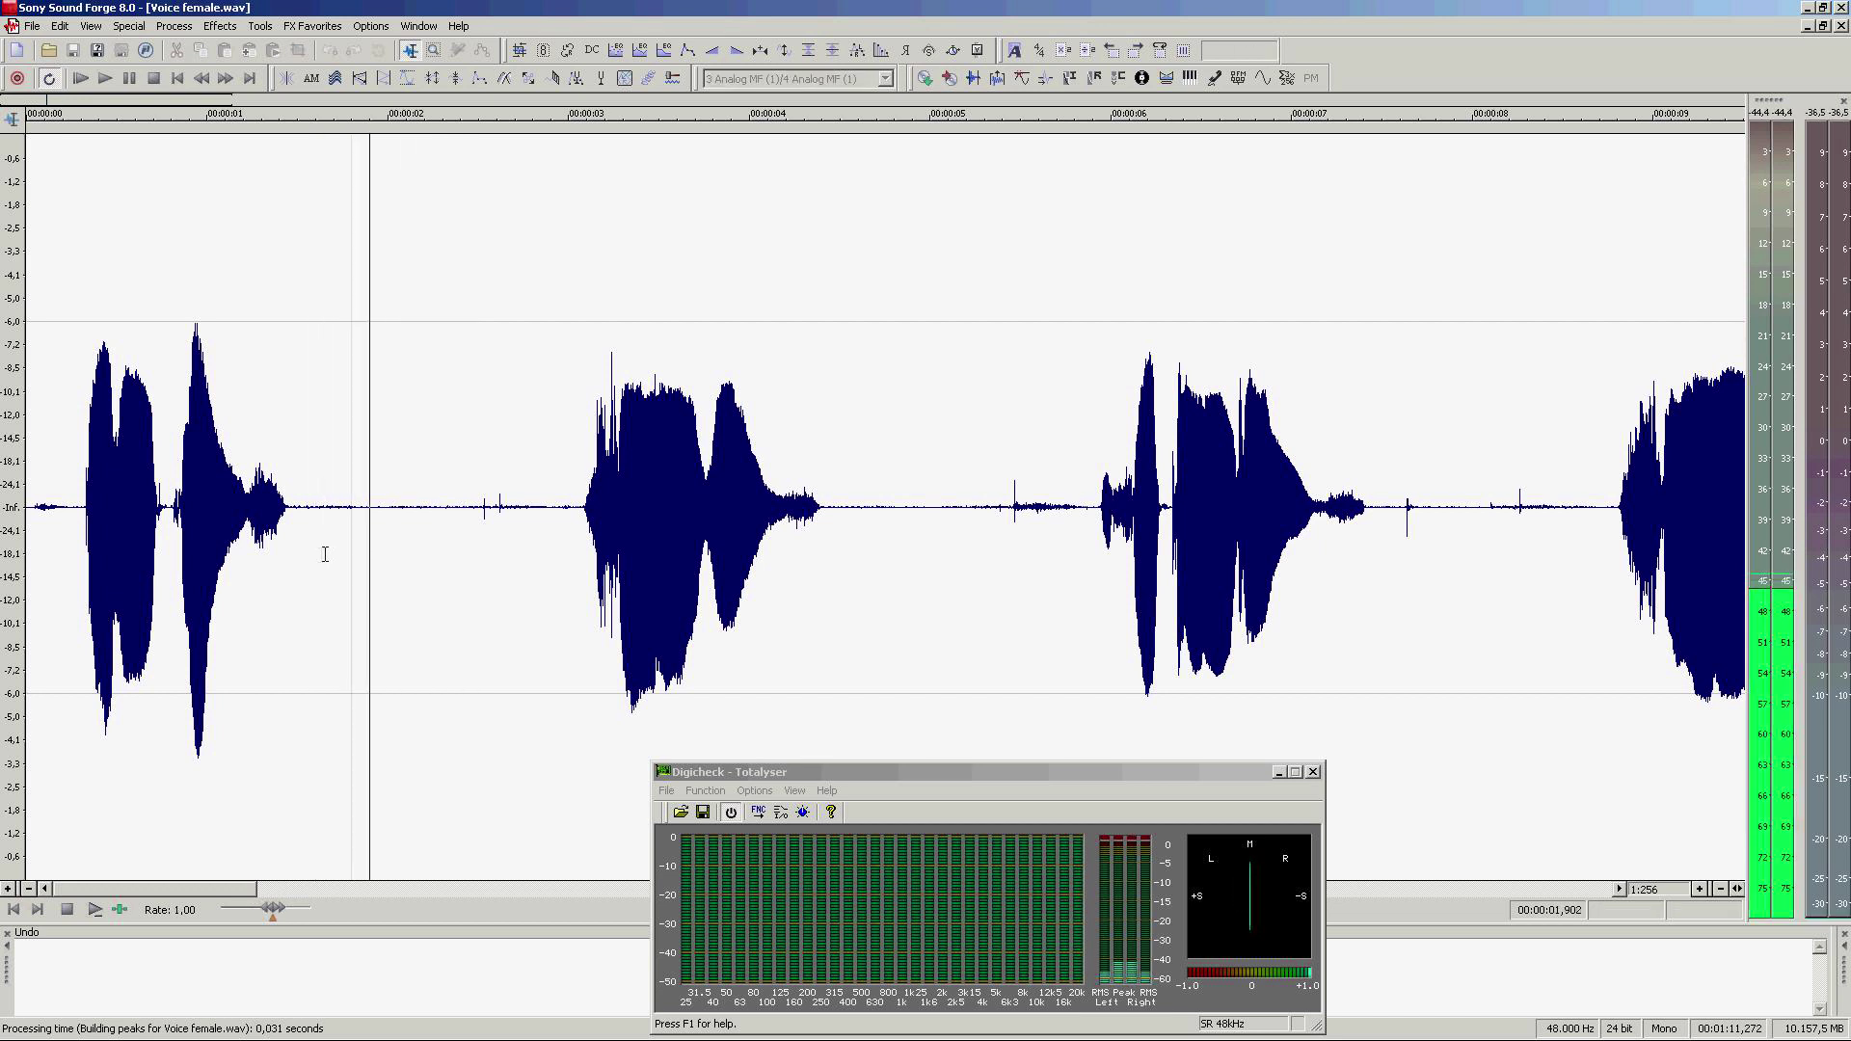
# Step: Select about 0.25 seconds of the gap after the first phrase and play it
pyautogui.press('space')
pyautogui.moveTo(383, 545); pyautogui.dragTo(417, 545)
pyautogui.press('space')
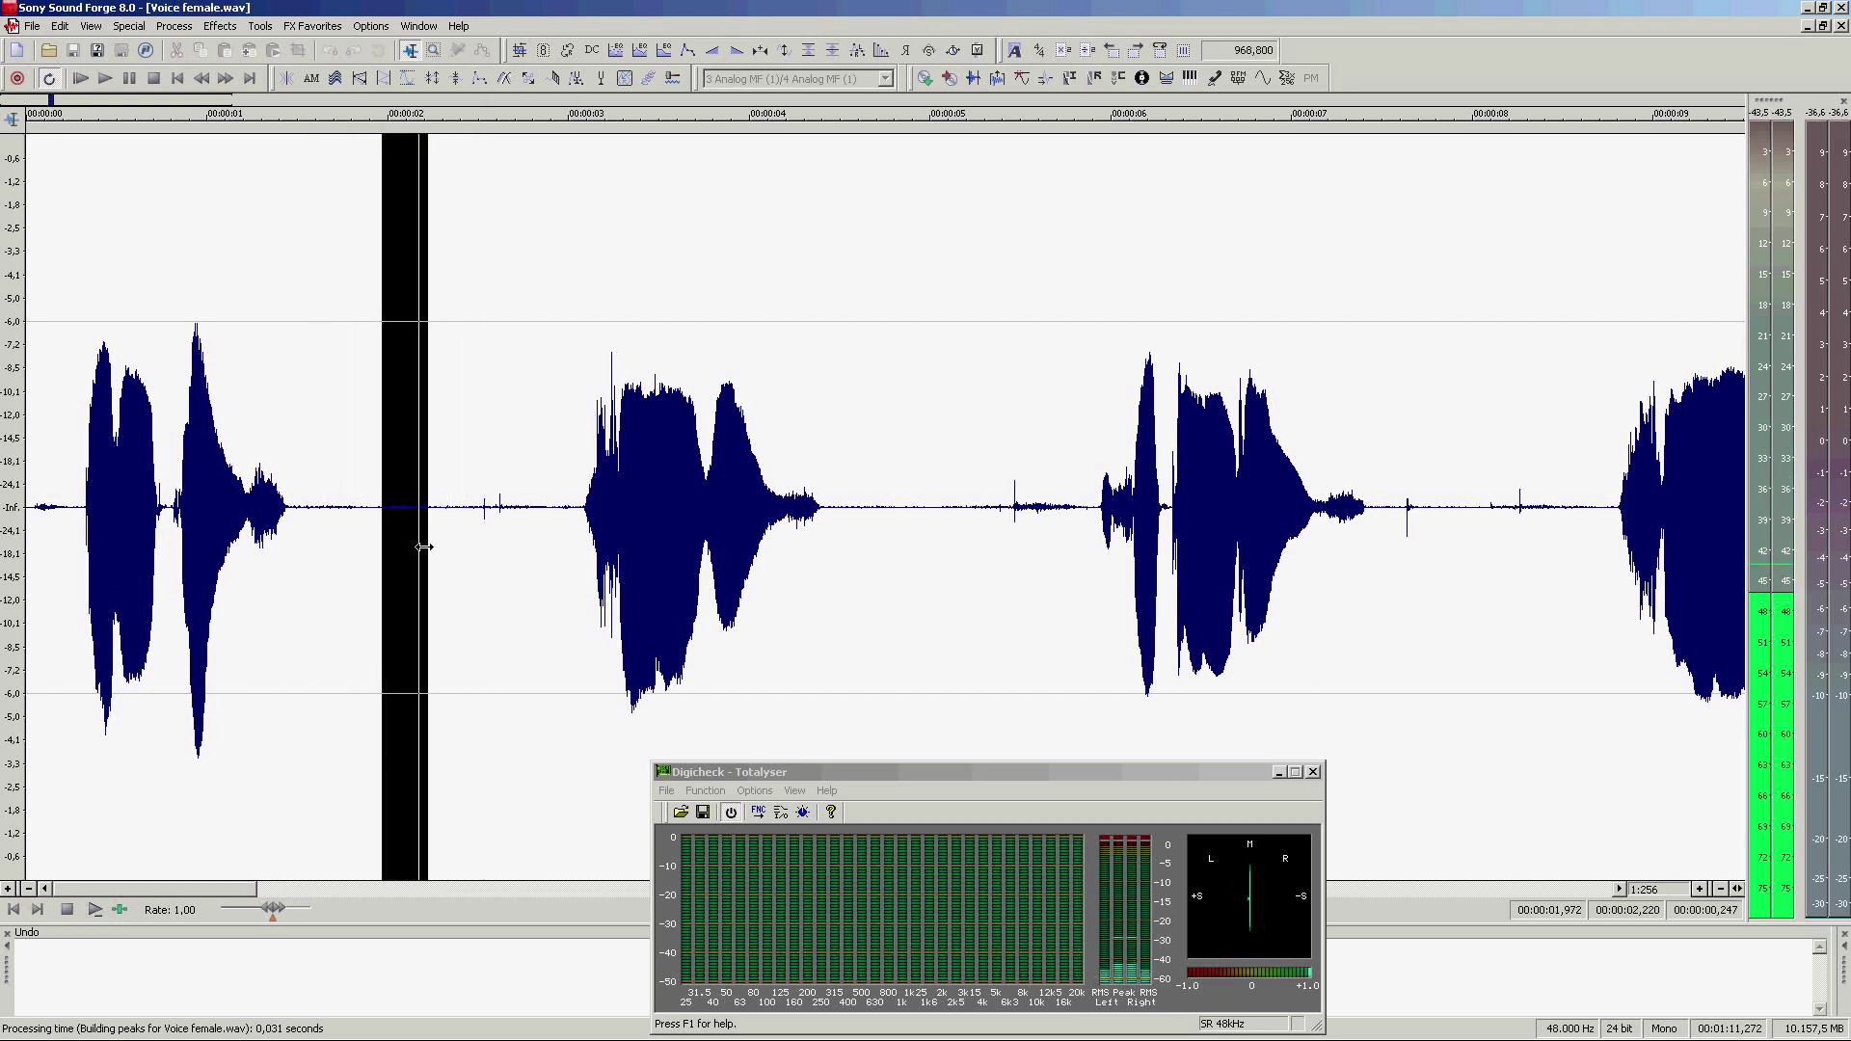
# Step: Audition the background noise in the gaps after the second and third phrases
pyautogui.click(899, 550)
pyautogui.press('space')
pyautogui.press('space')
pyautogui.click(878, 549)
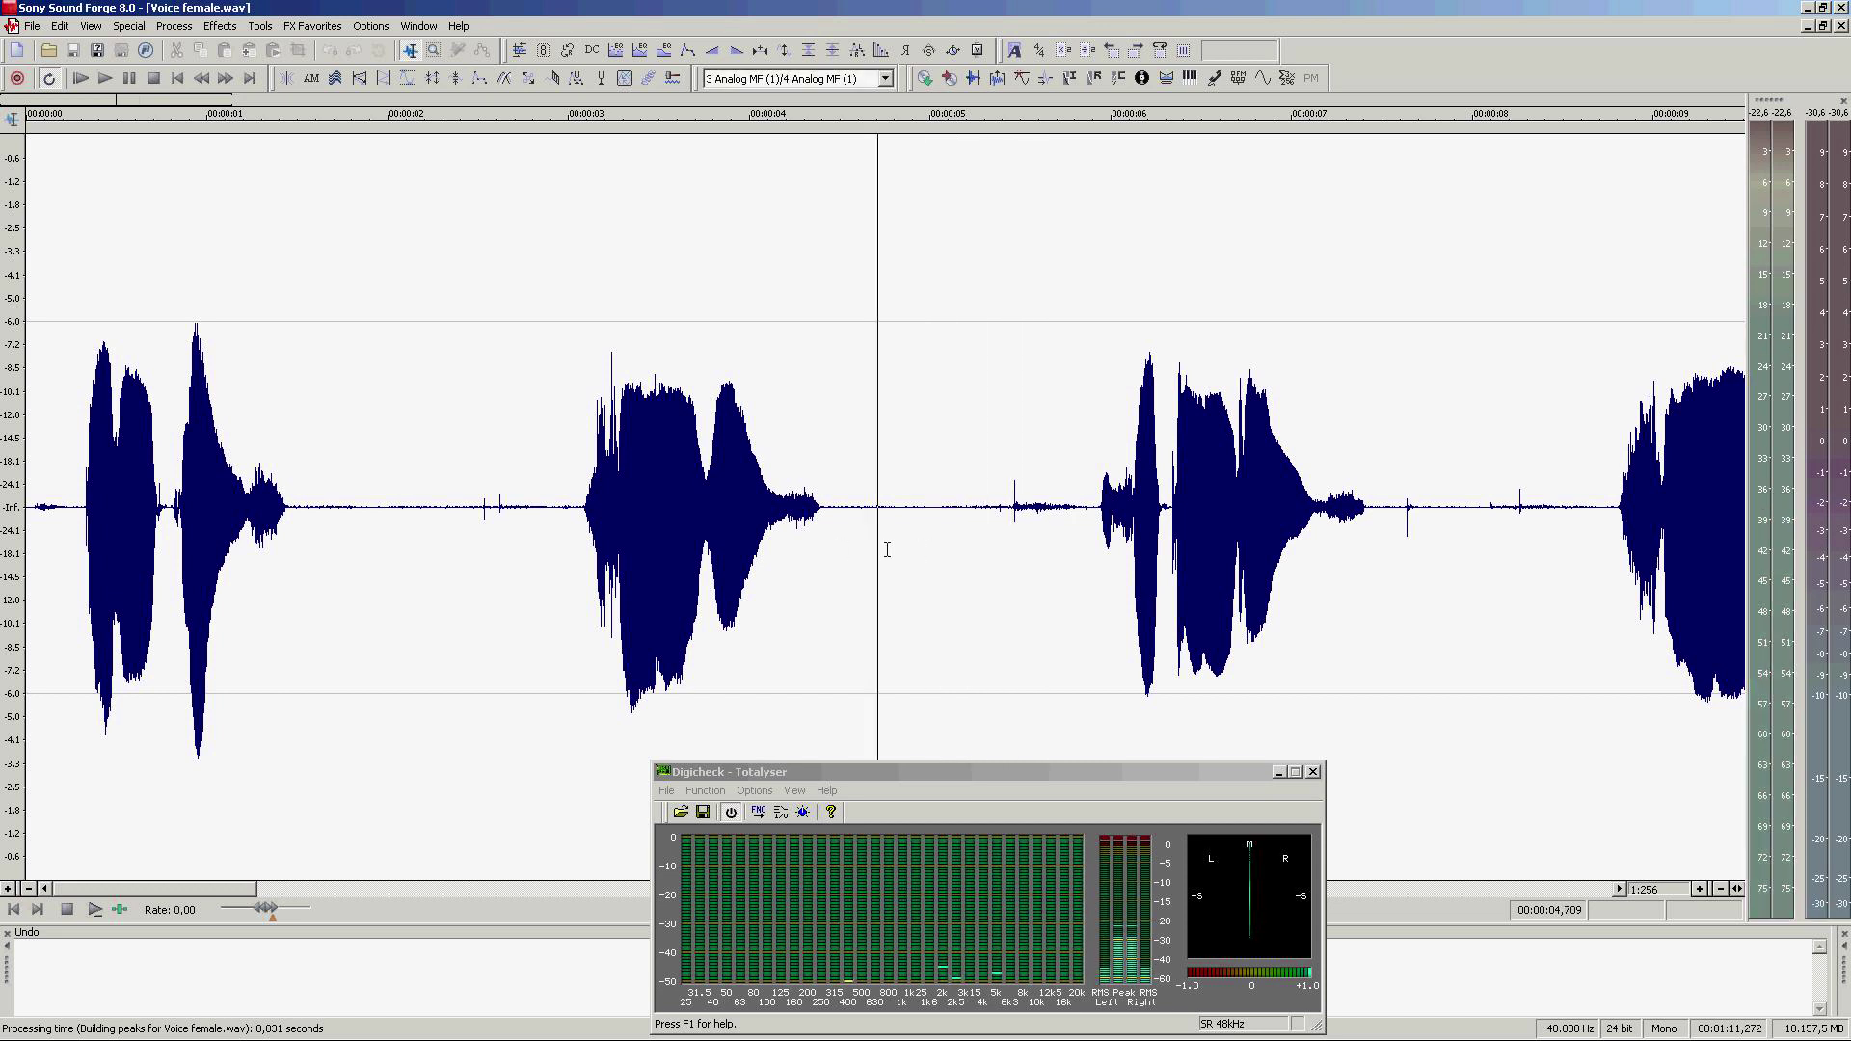
pyautogui.click(1390, 526)
pyautogui.press('space')
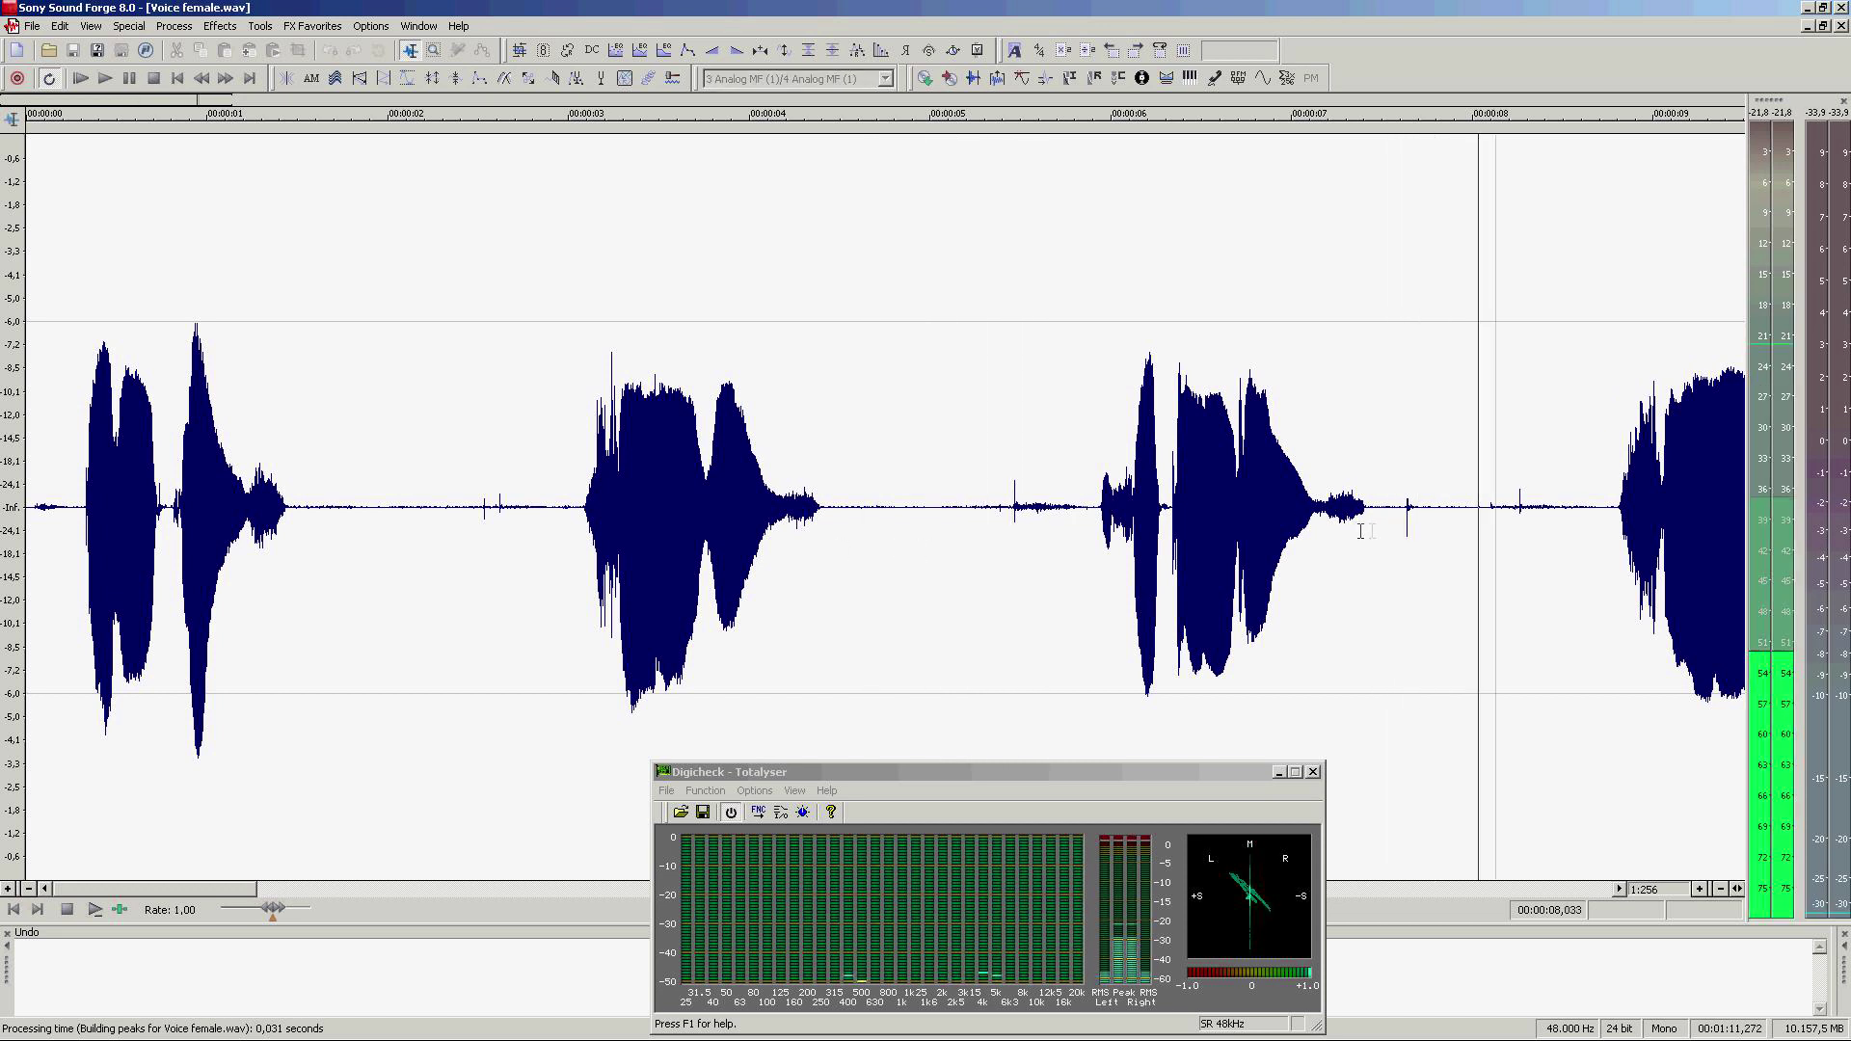
# Step: Play from the first phrase into its following gap, then select and play about 0.4 seconds of that gap
pyautogui.click(166, 551)
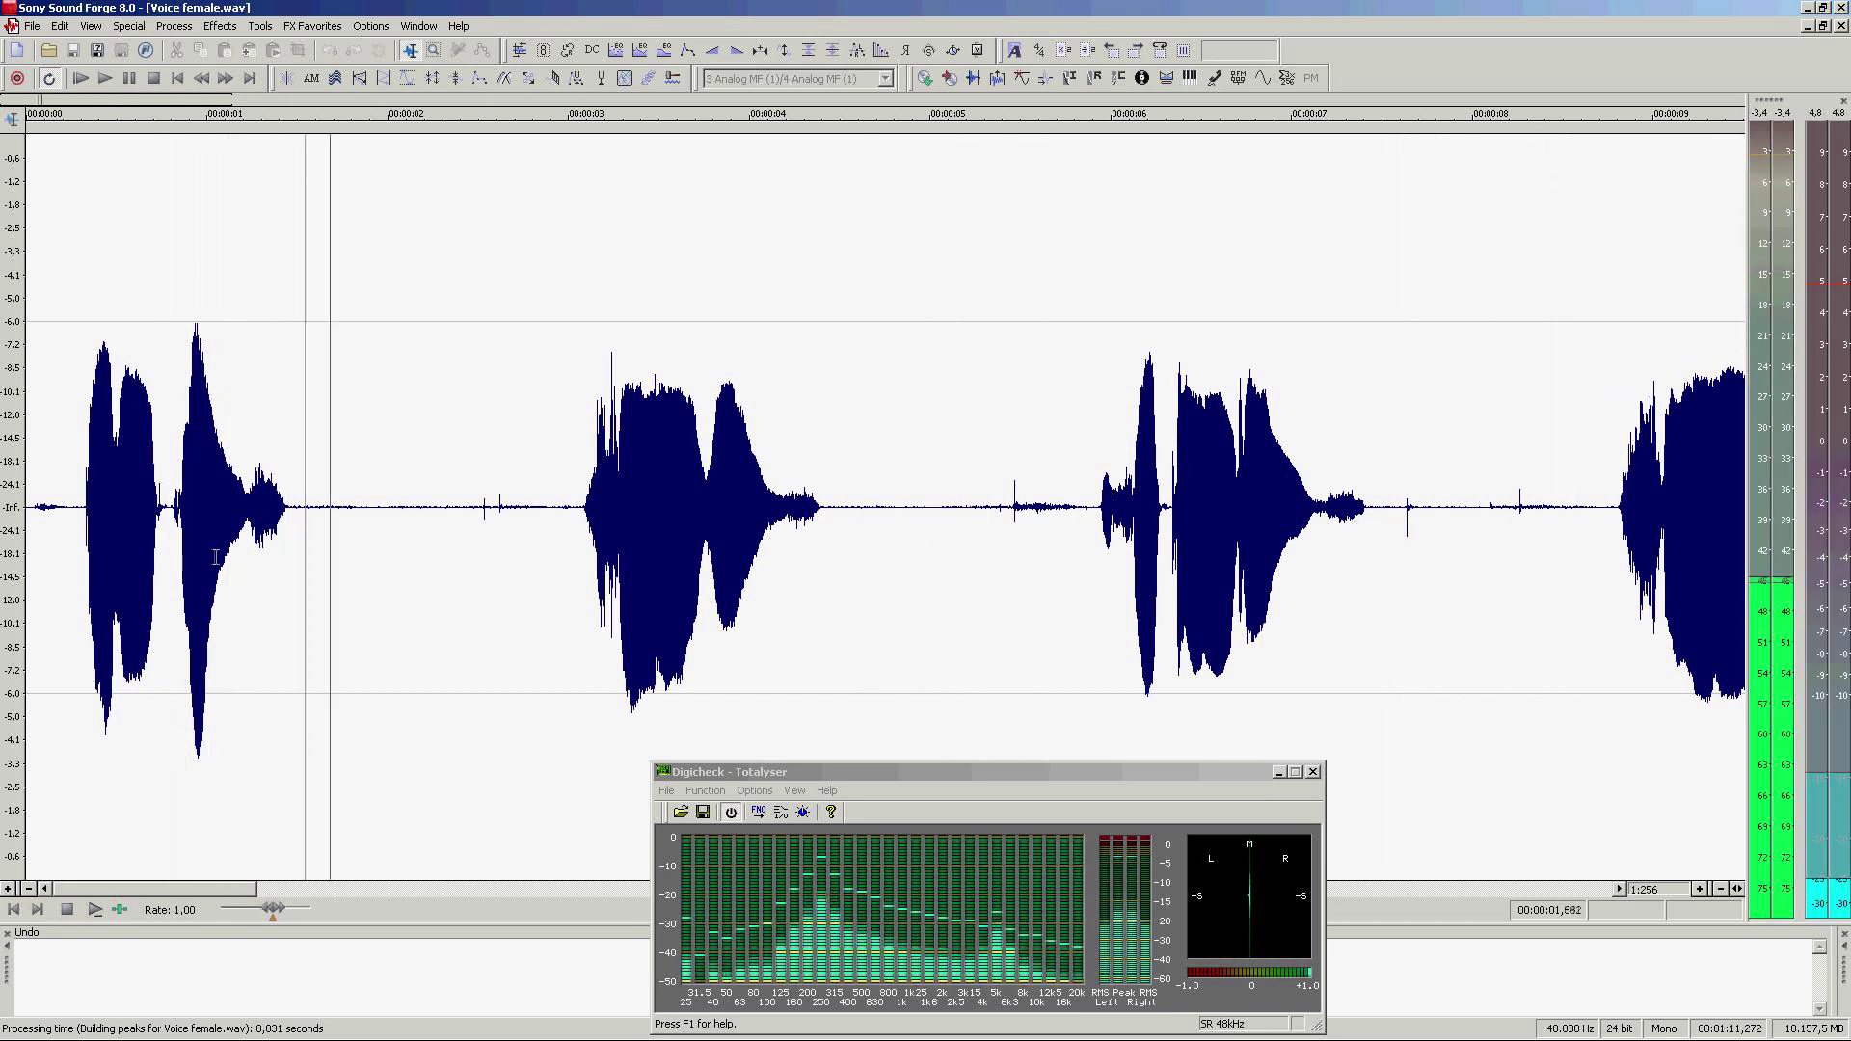
pyautogui.press('space')
pyautogui.moveTo(405, 535); pyautogui.dragTo(363, 540)
pyautogui.click(382, 536)
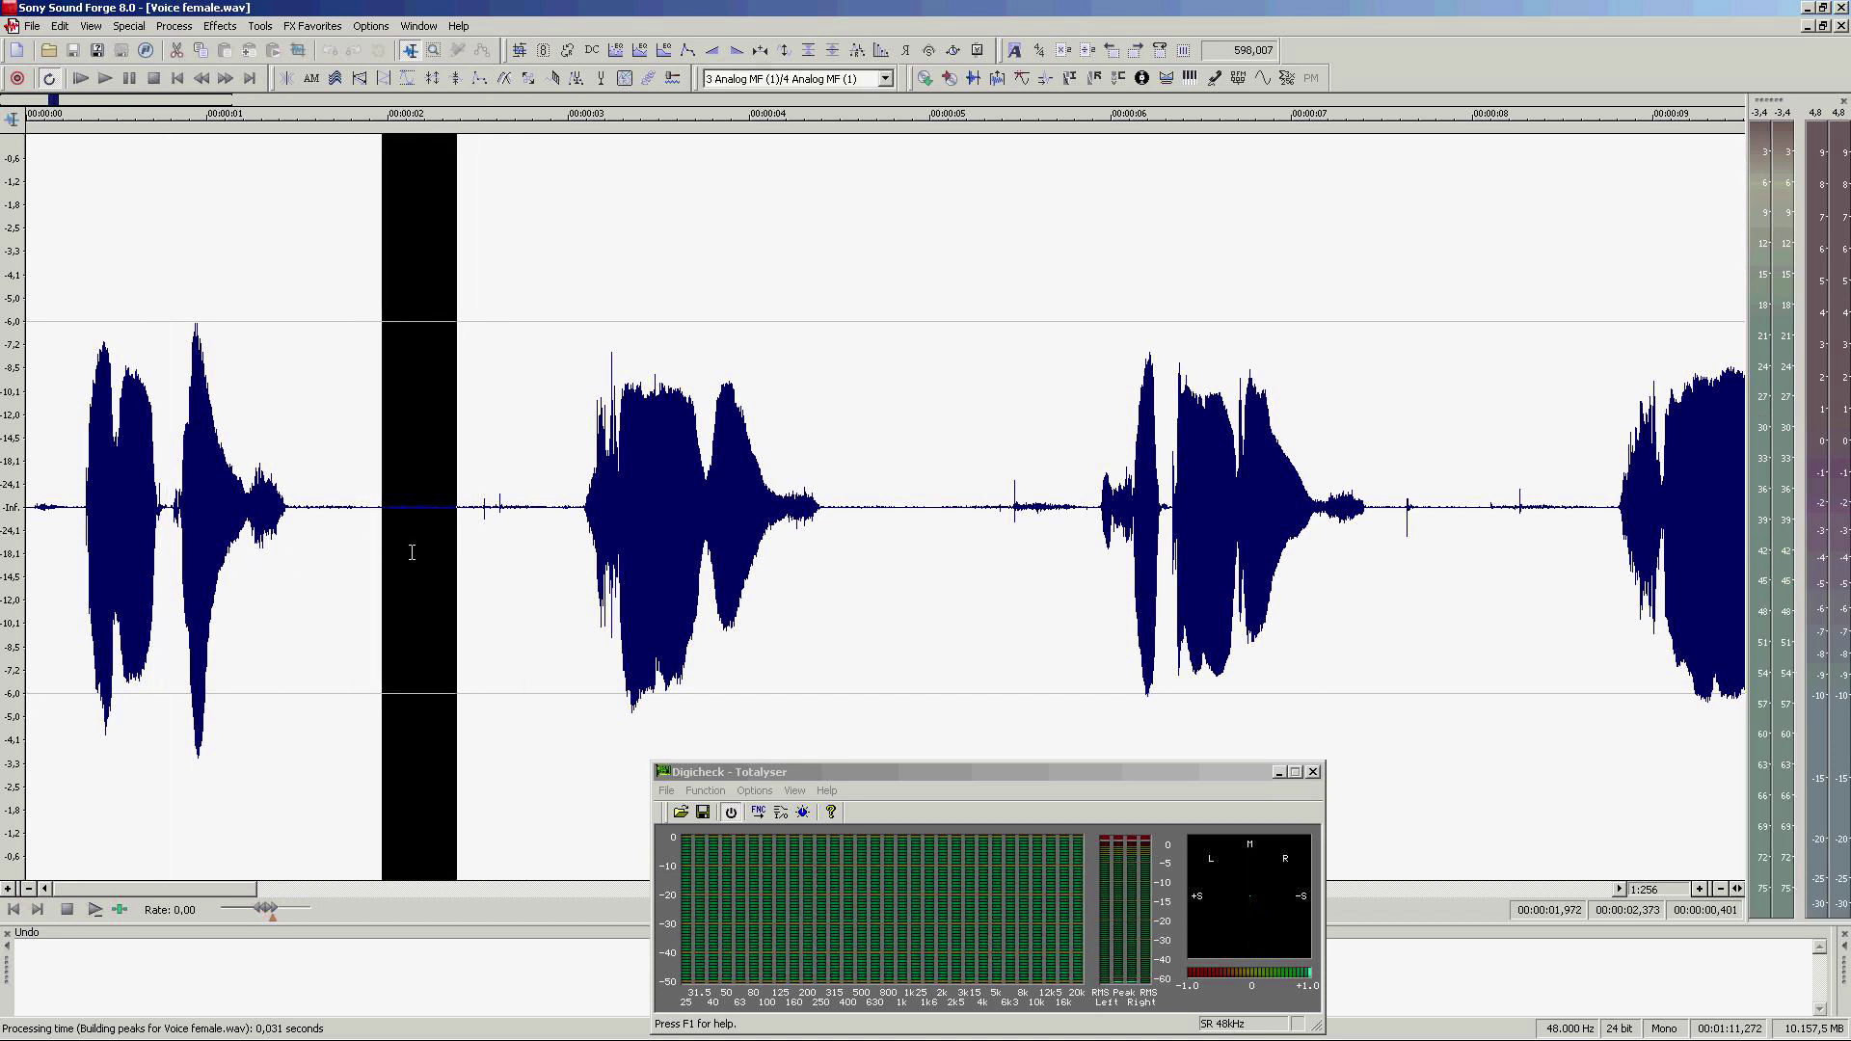
pyautogui.press('space')
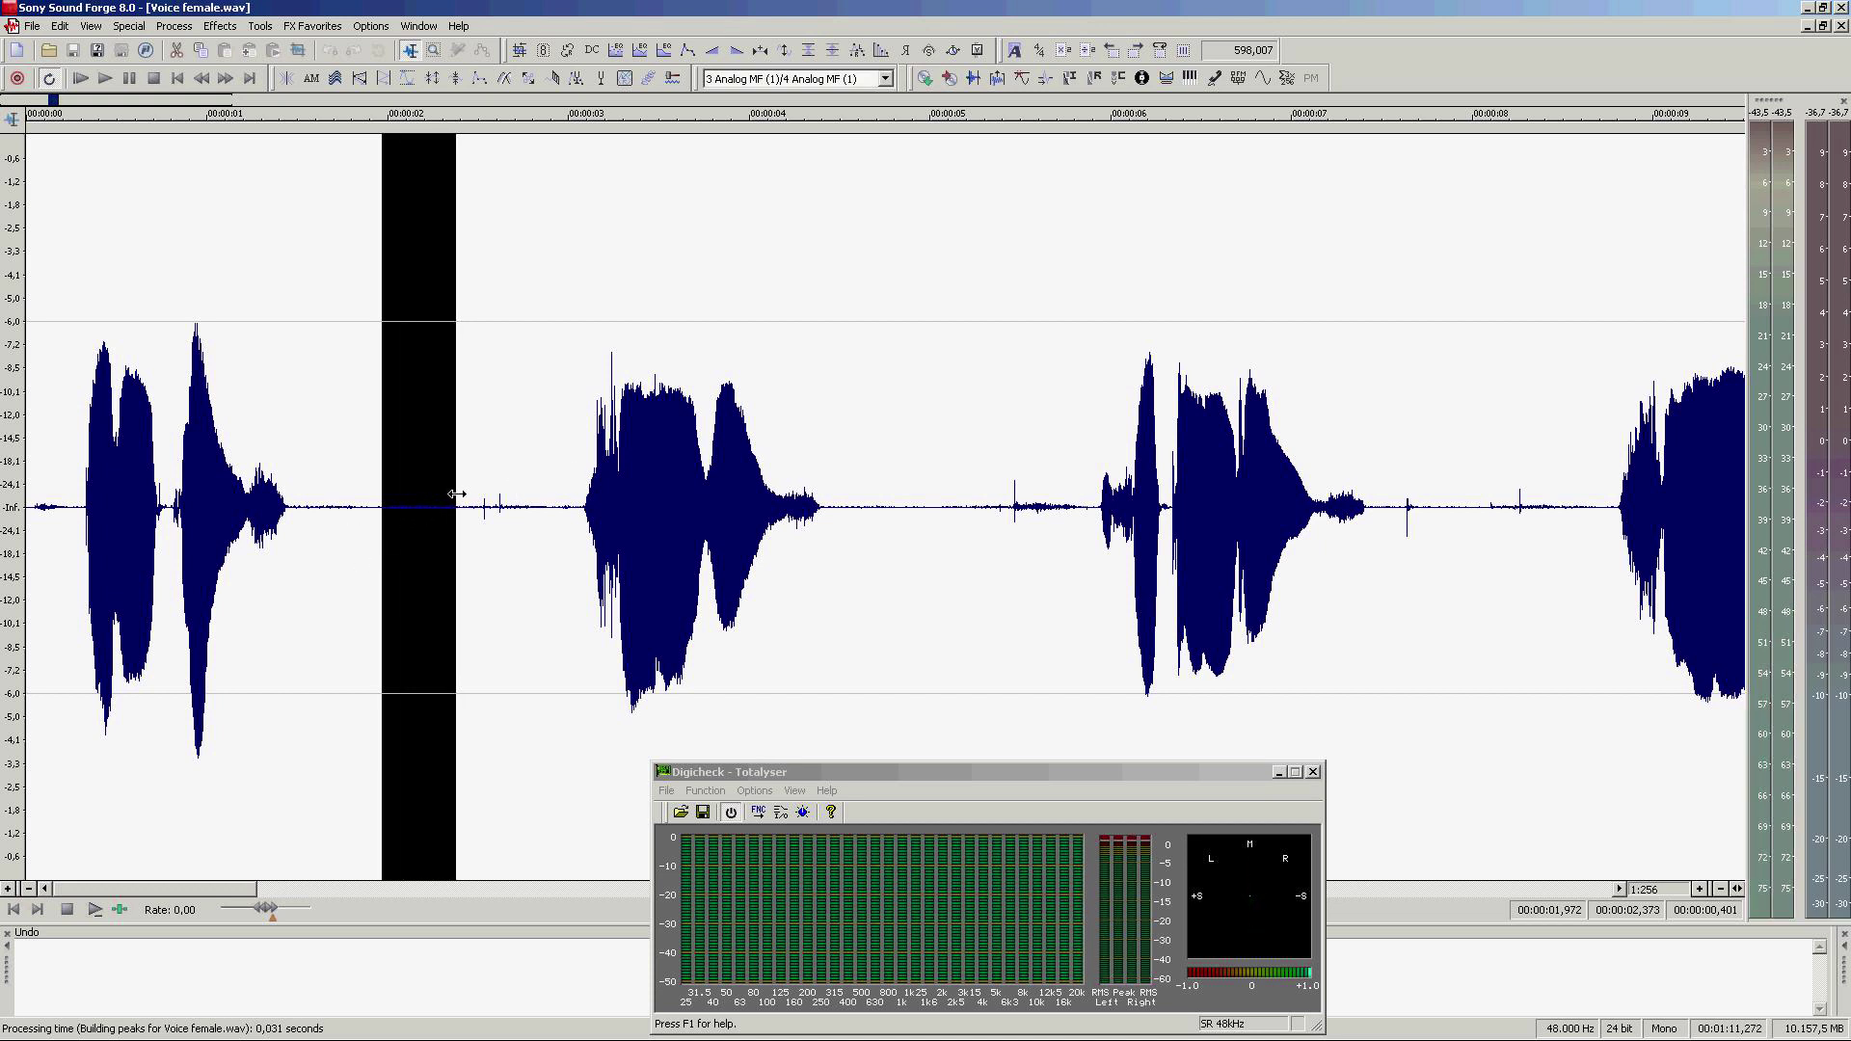
# Step: Try Waves C1 gate Mono on the whole file, previewing it before applying and auditioning, then undo the gate processing
pyautogui.click(328, 530)
pyautogui.click(312, 29)
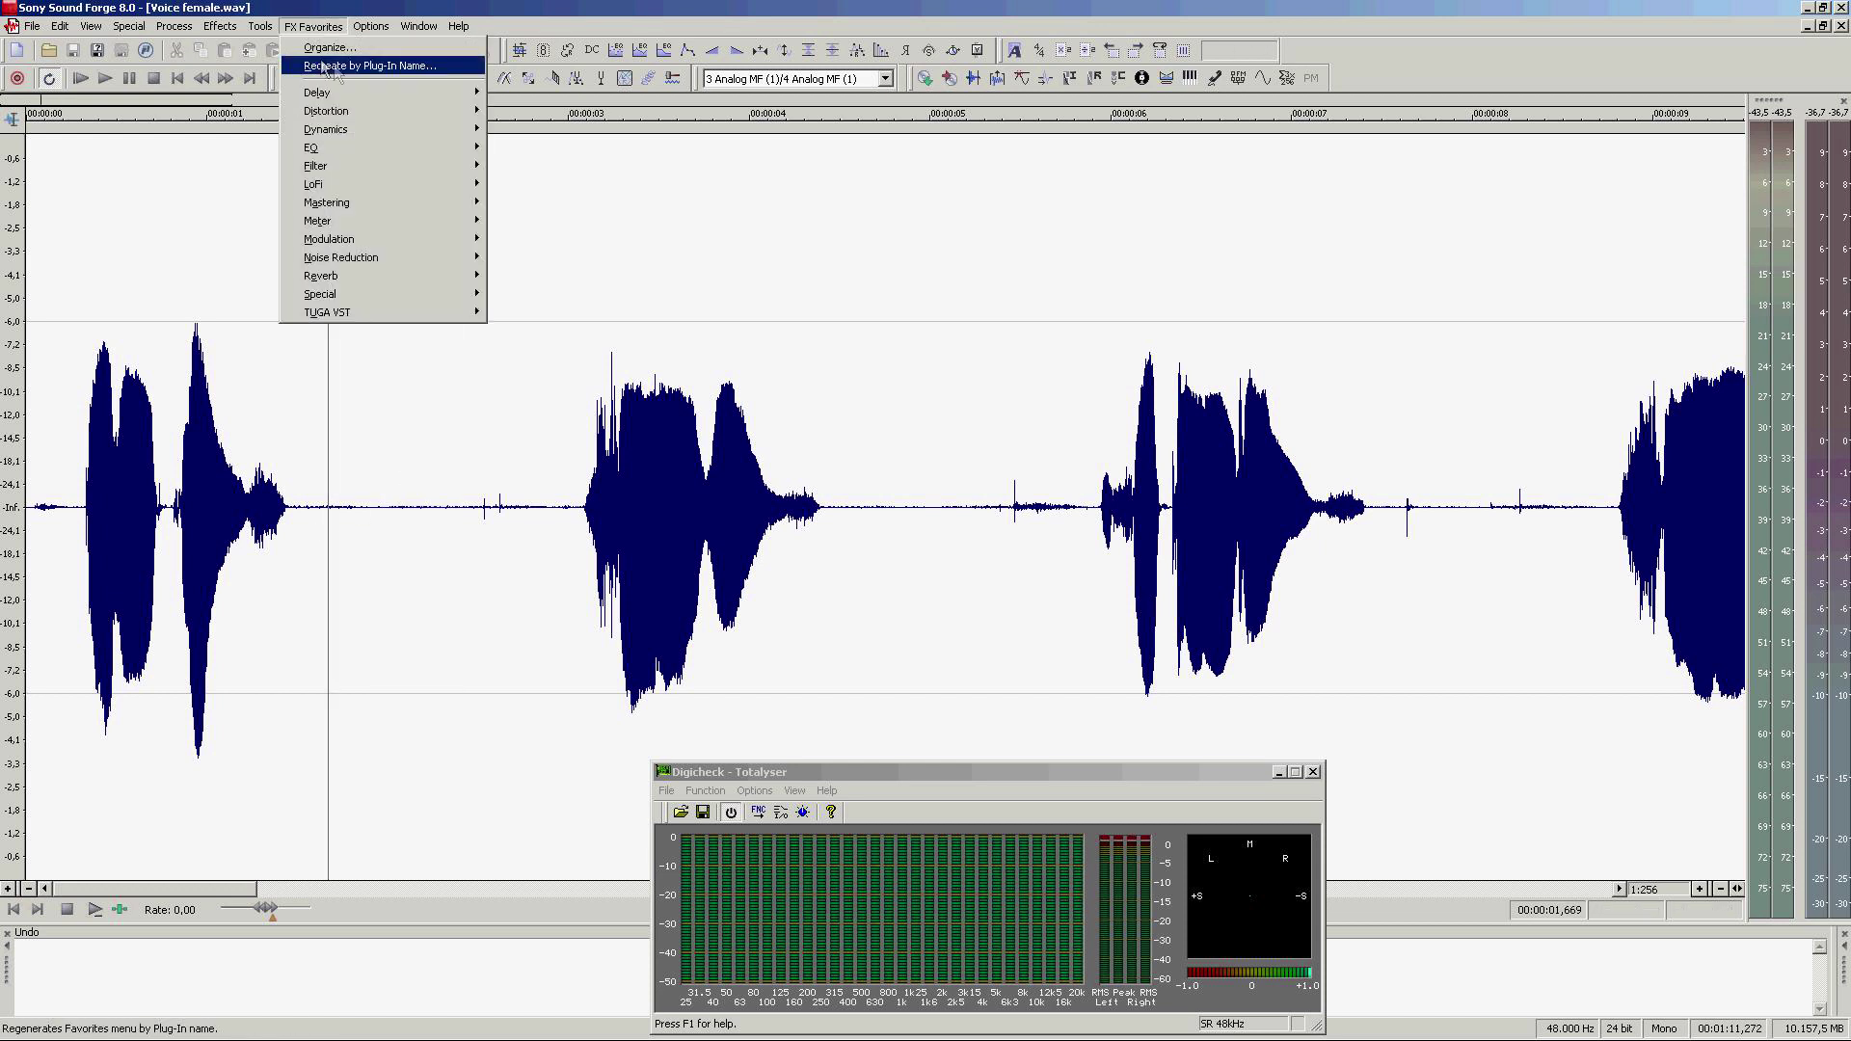
pyautogui.moveTo(416, 135)
pyautogui.moveTo(623, 135)
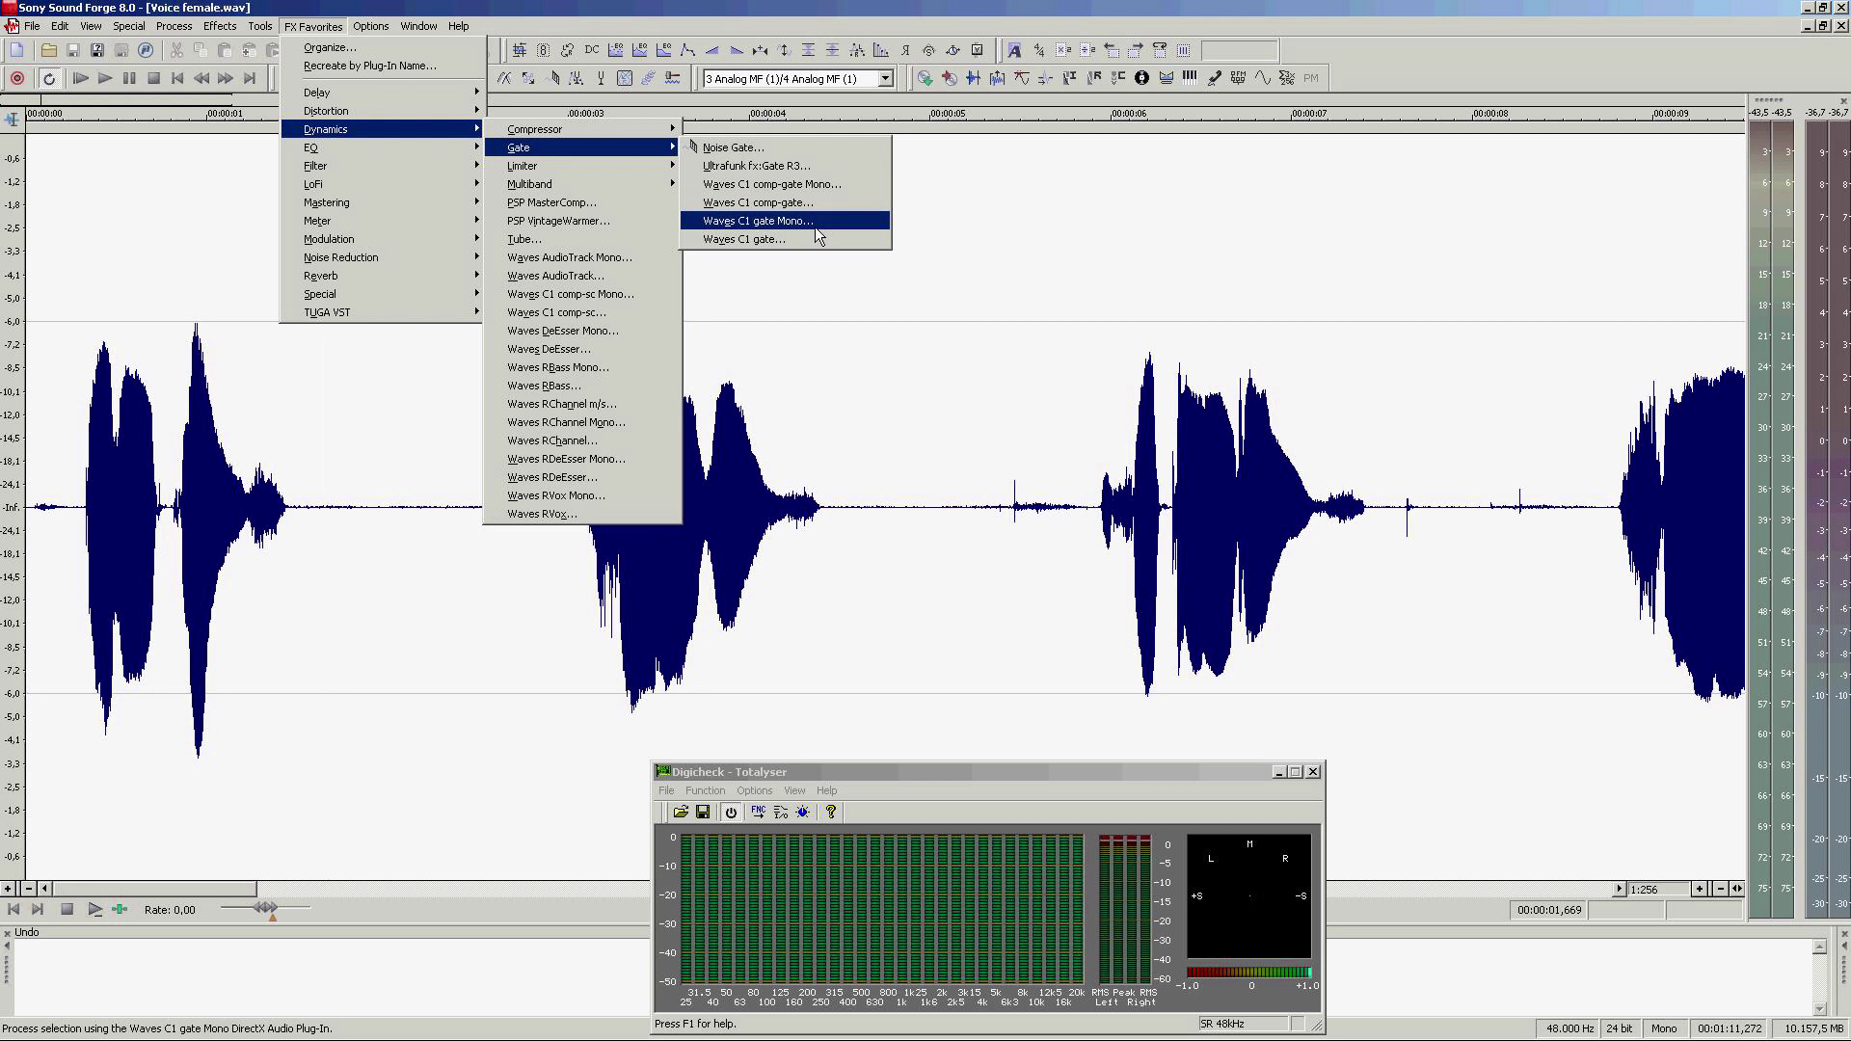
pyautogui.click(816, 224)
pyautogui.click(1205, 416)
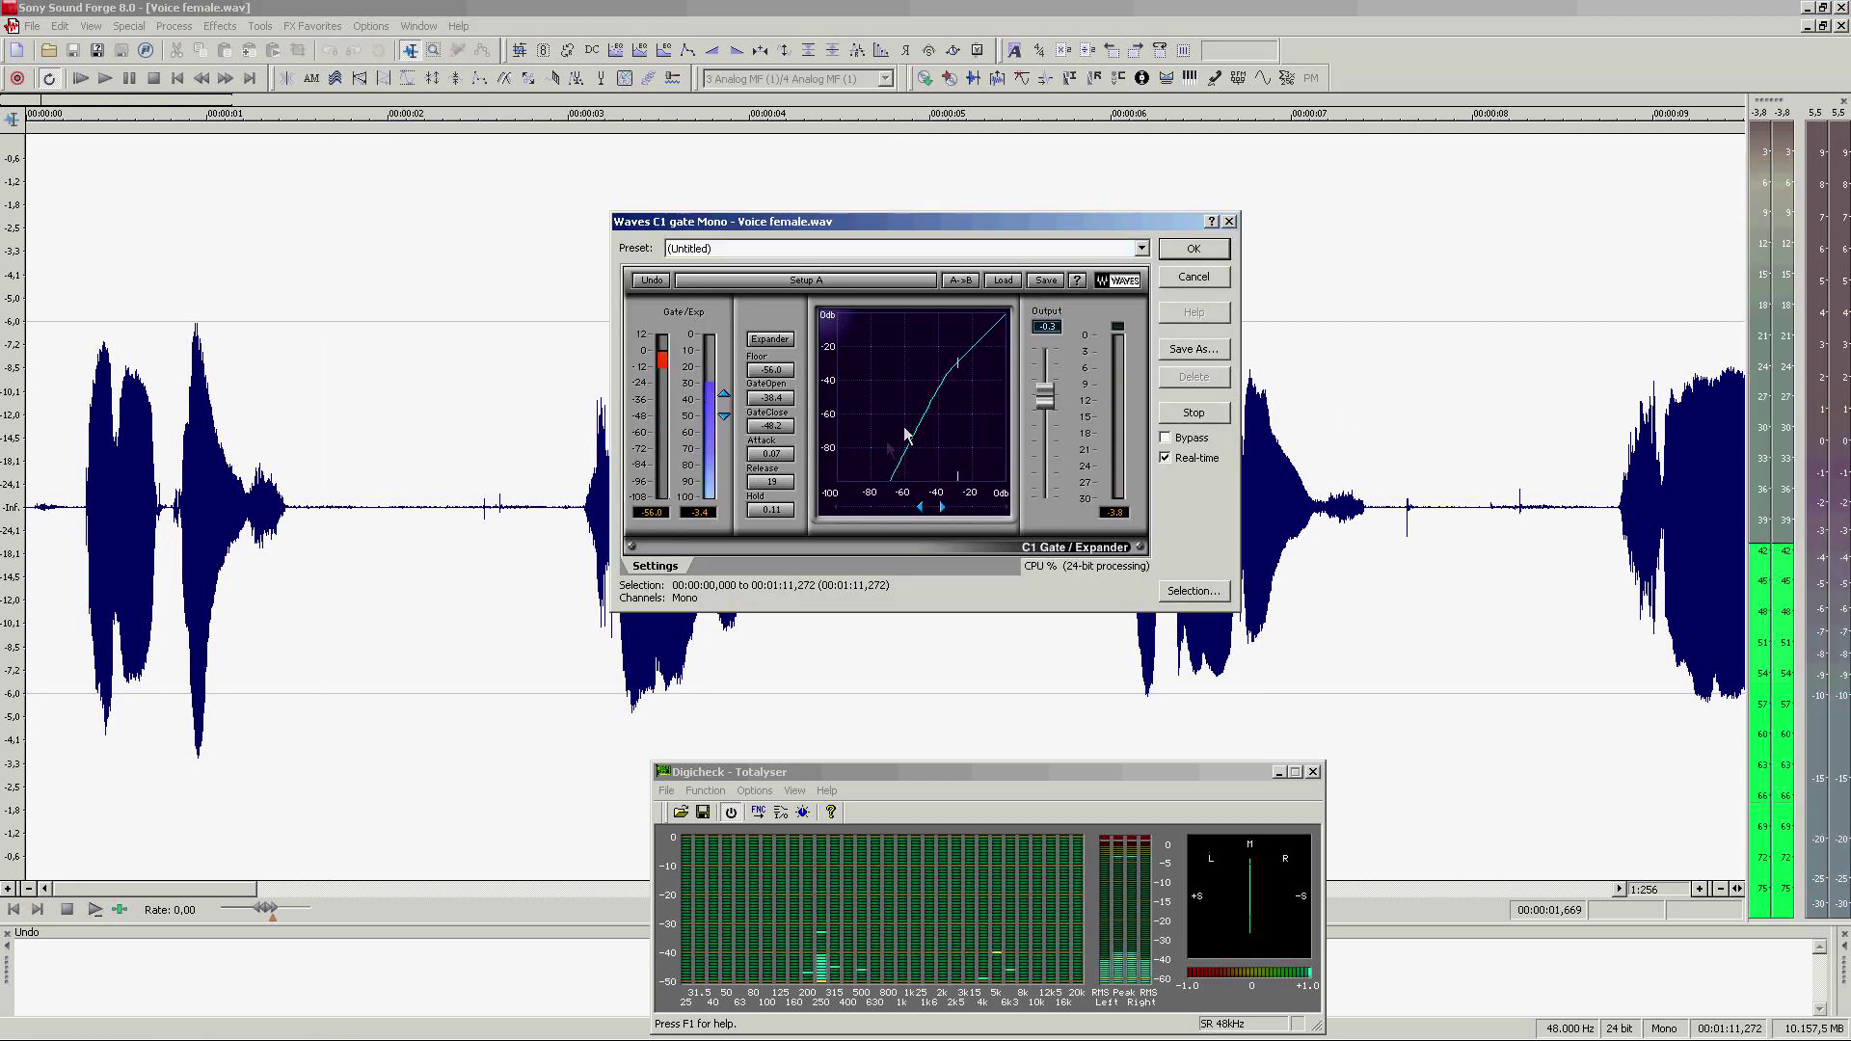
pyautogui.click(1177, 442)
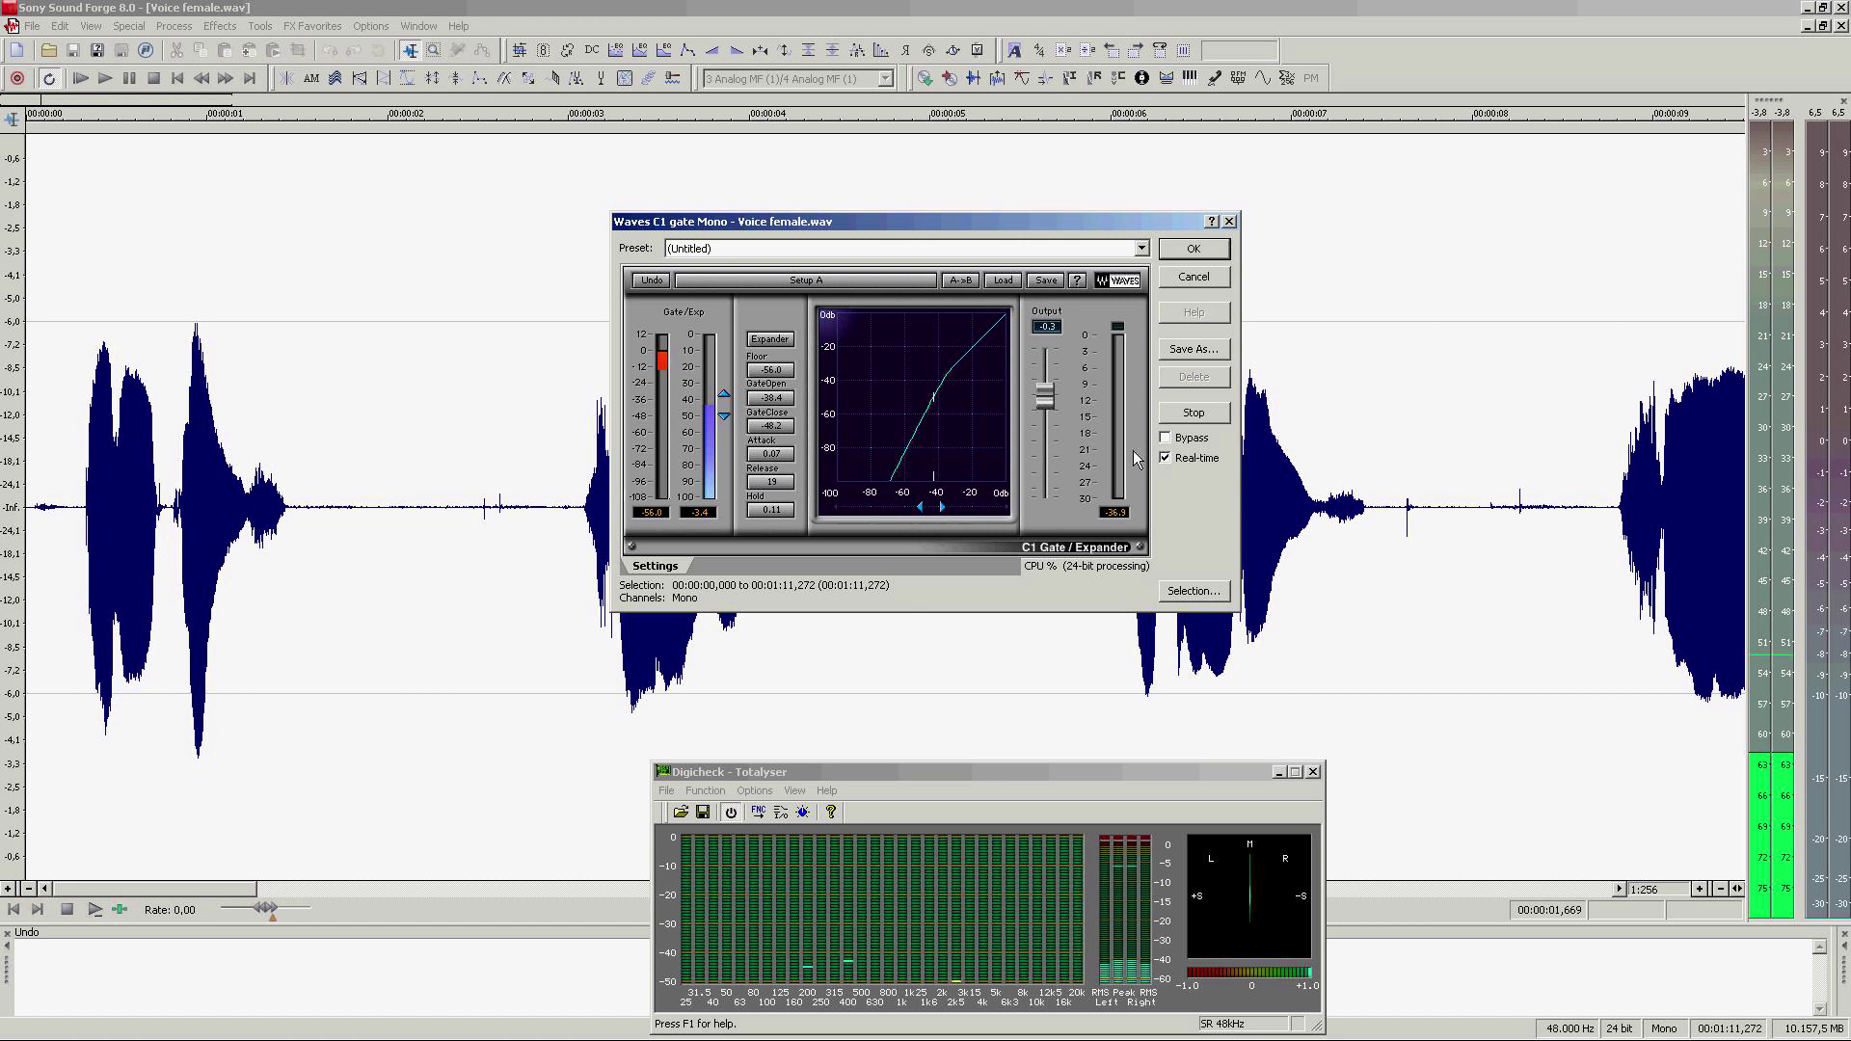
pyautogui.click(1193, 249)
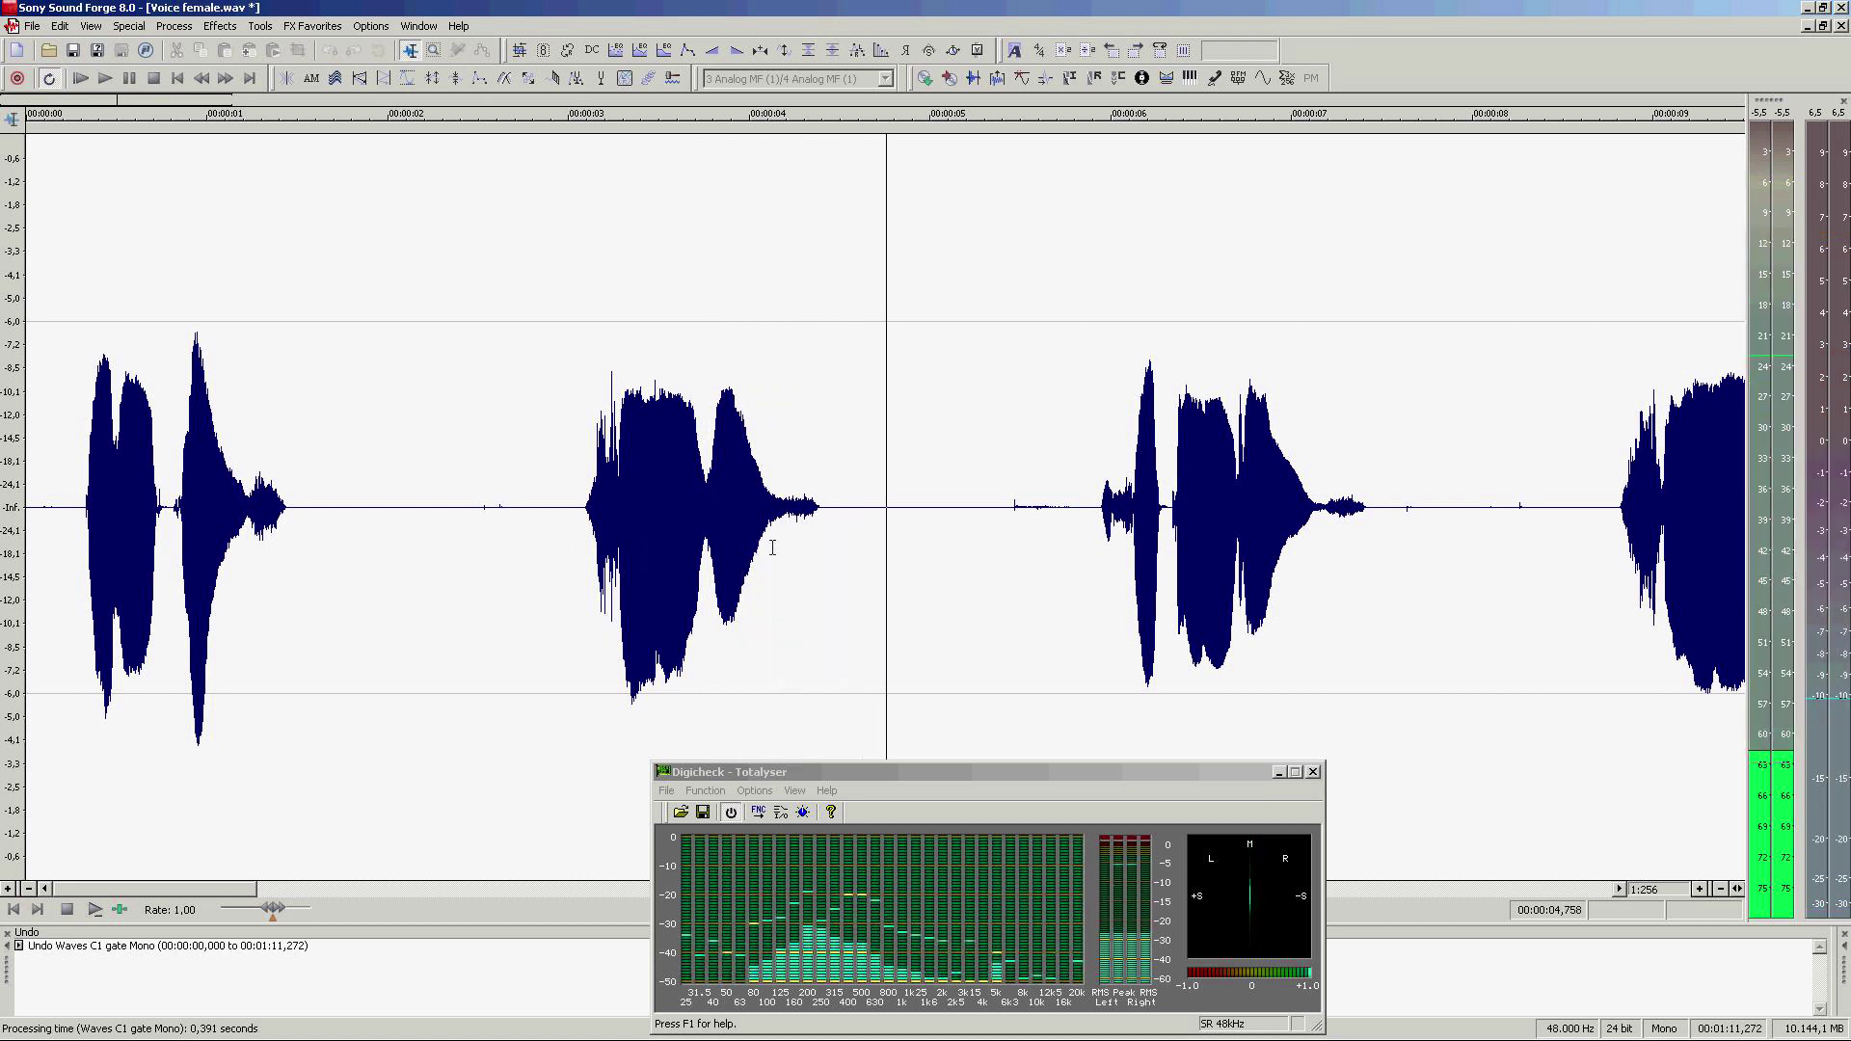
pyautogui.press('space')
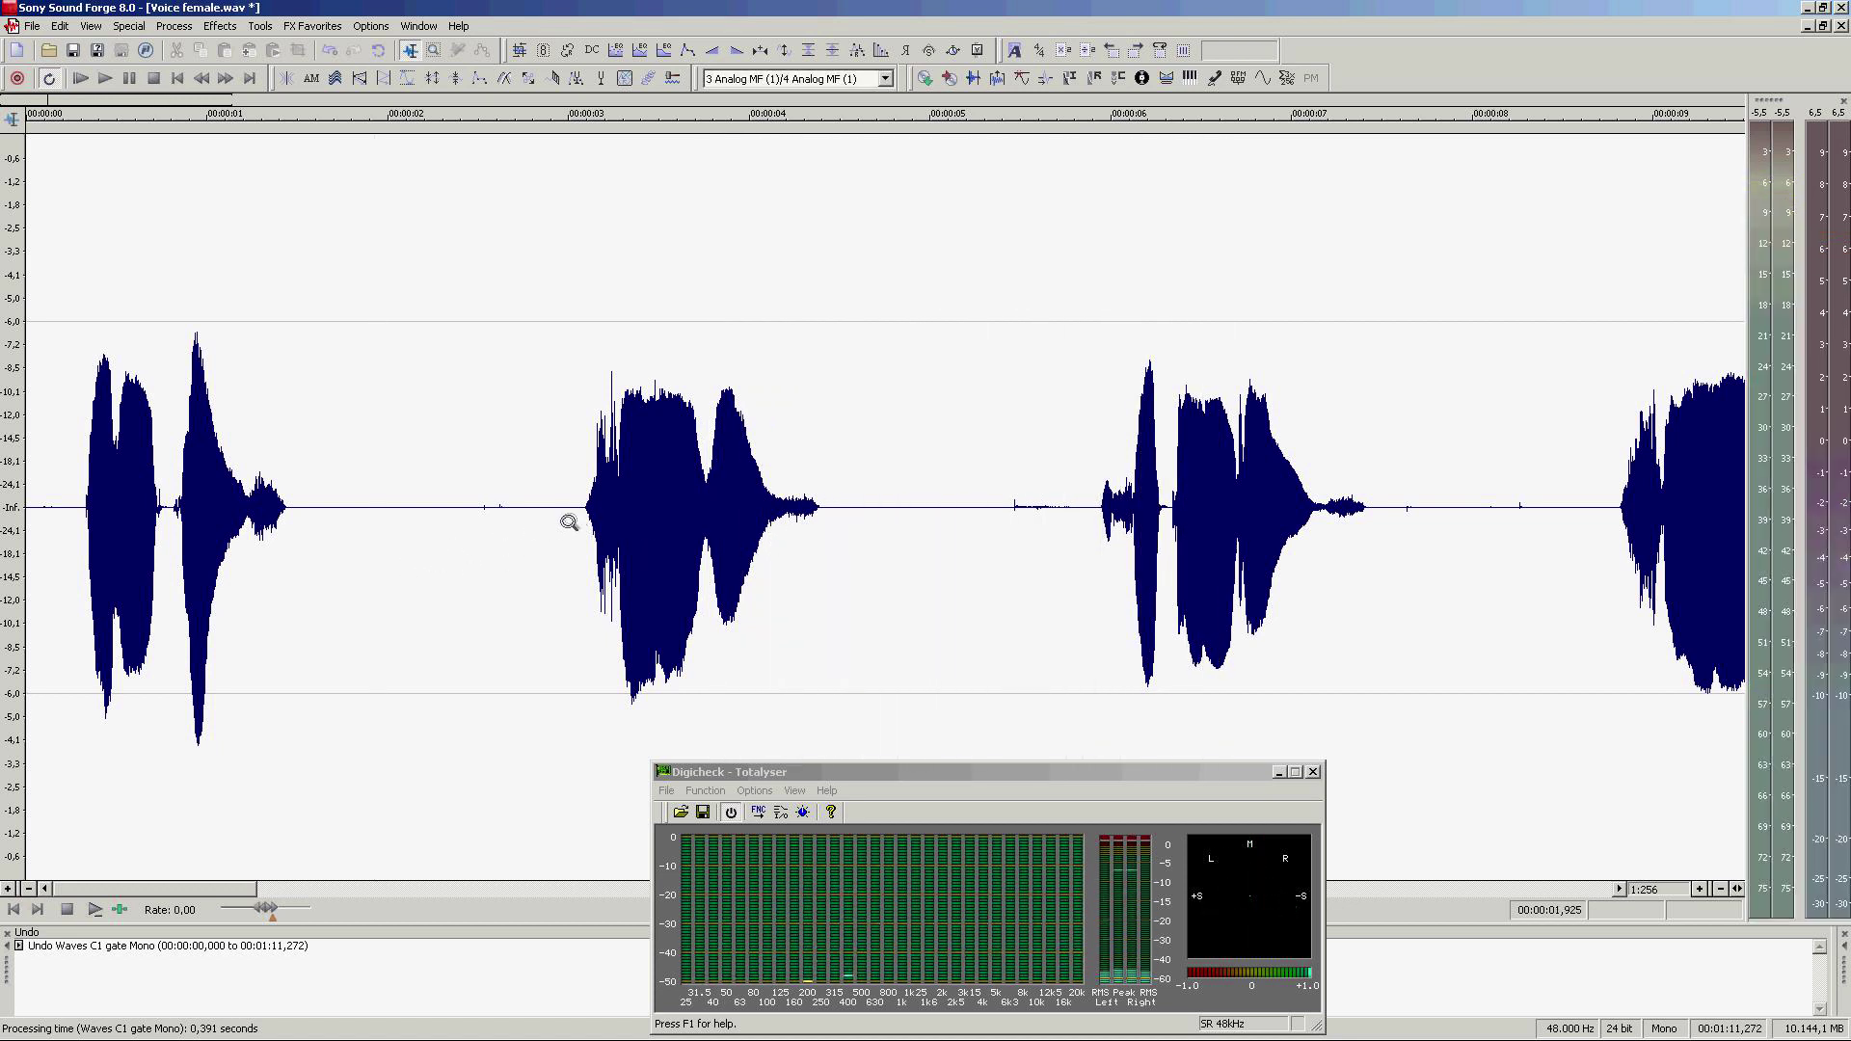
pyautogui.hotkey('ctrl', 'z')
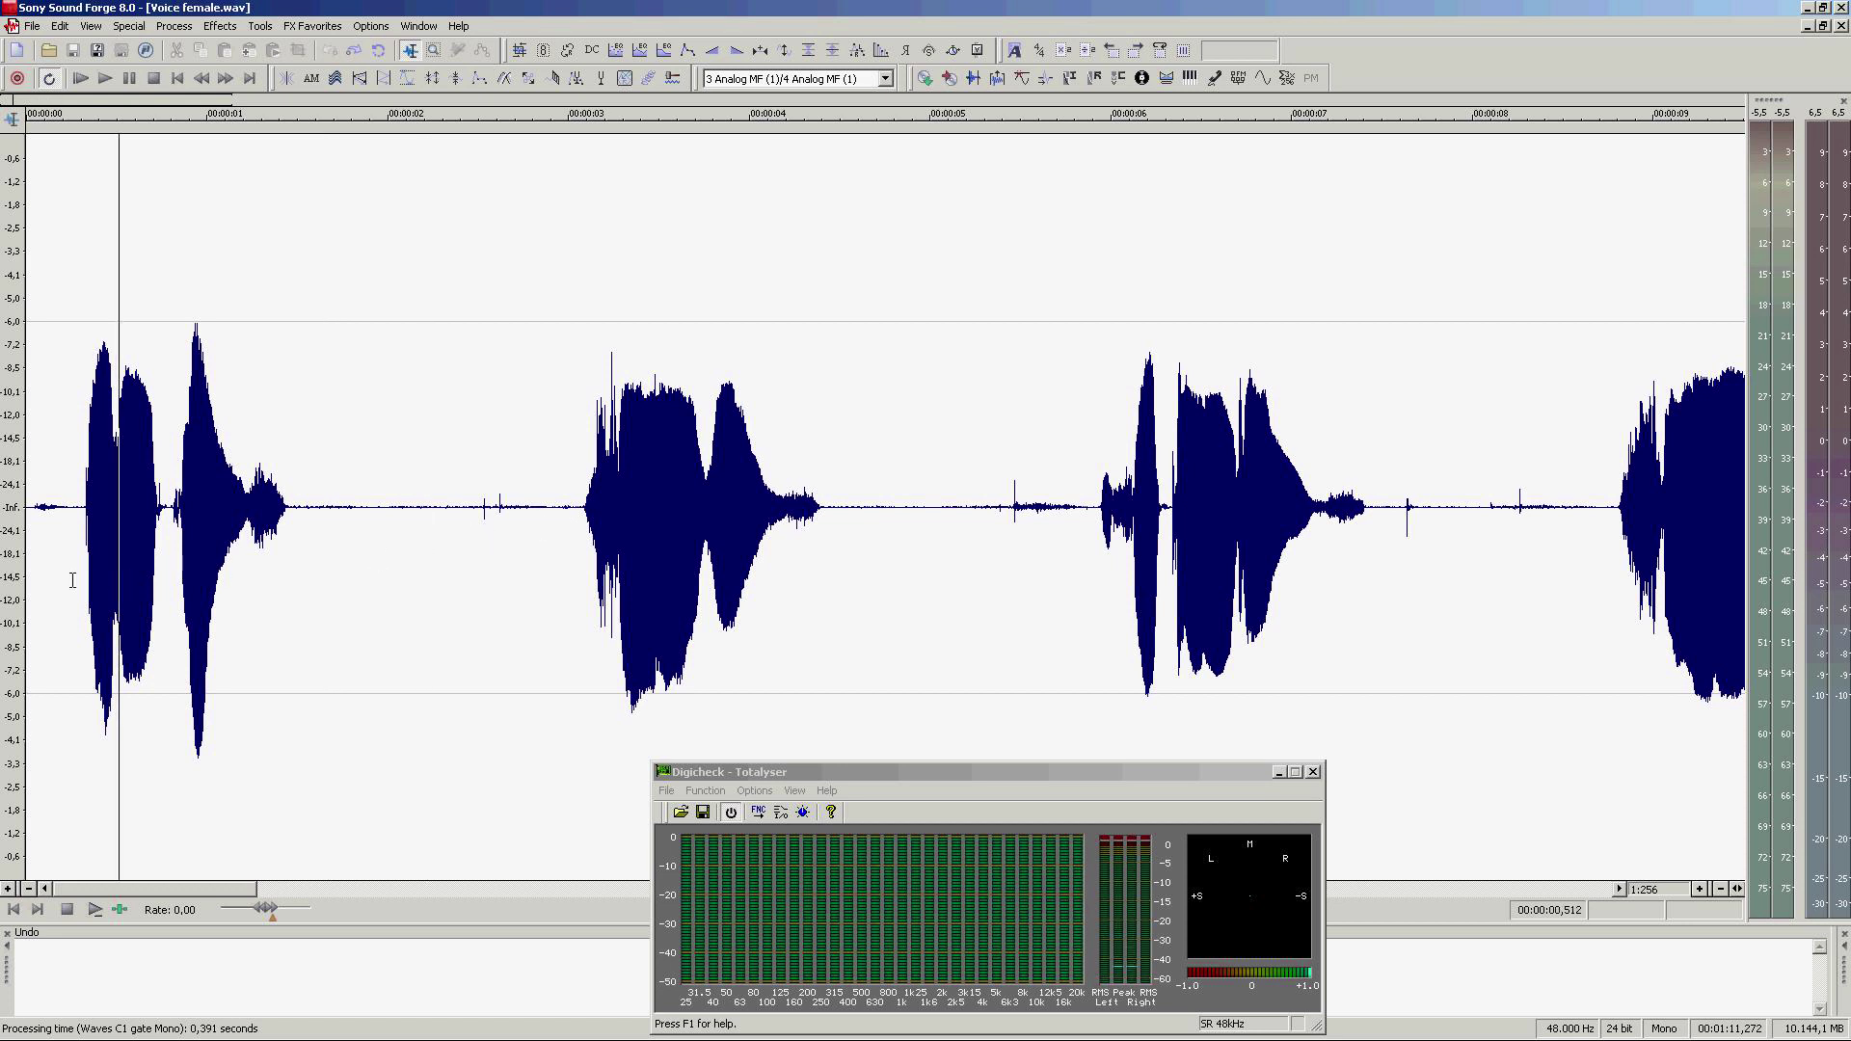
# Step: Lower the volume of the lead-in before the first phrase, about 0.325 seconds long, by about 29 dB and audition it
pyautogui.scroll(2, 81, 579)
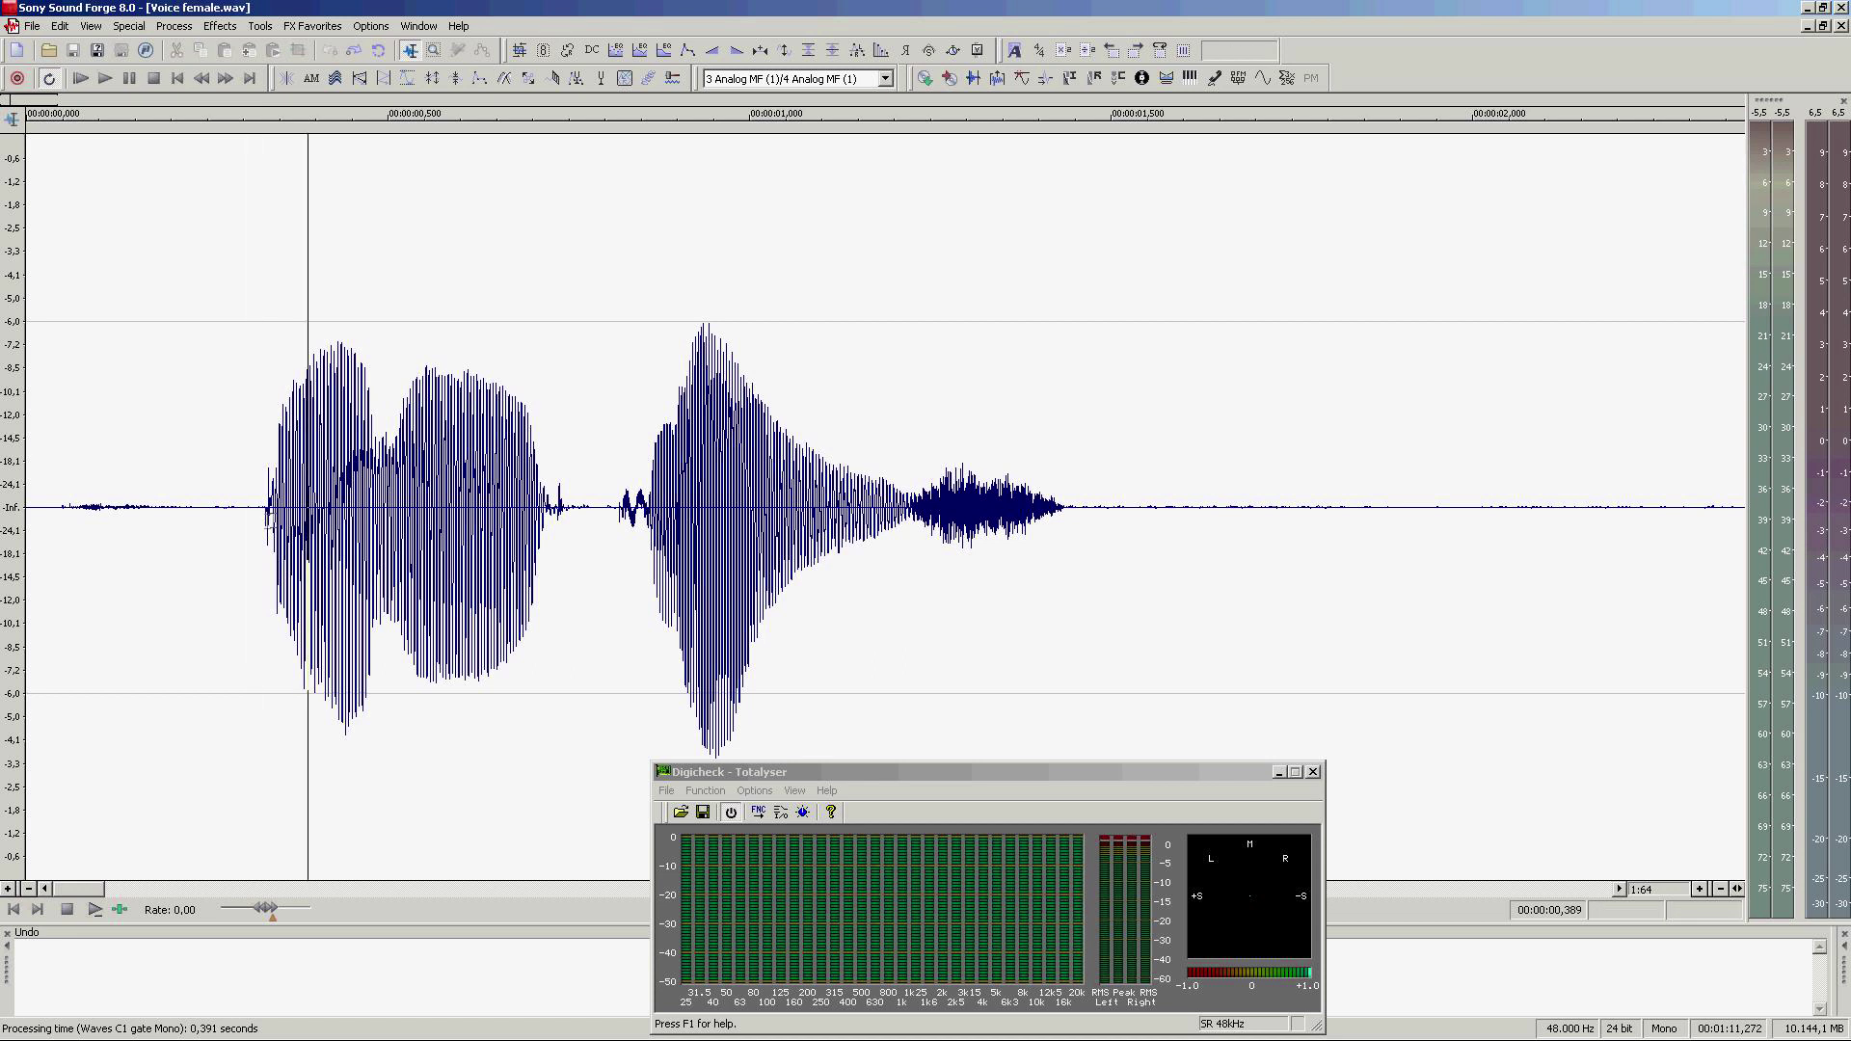
pyautogui.moveTo(259, 521); pyautogui.dragTo(26, 545)
pyautogui.press('space')
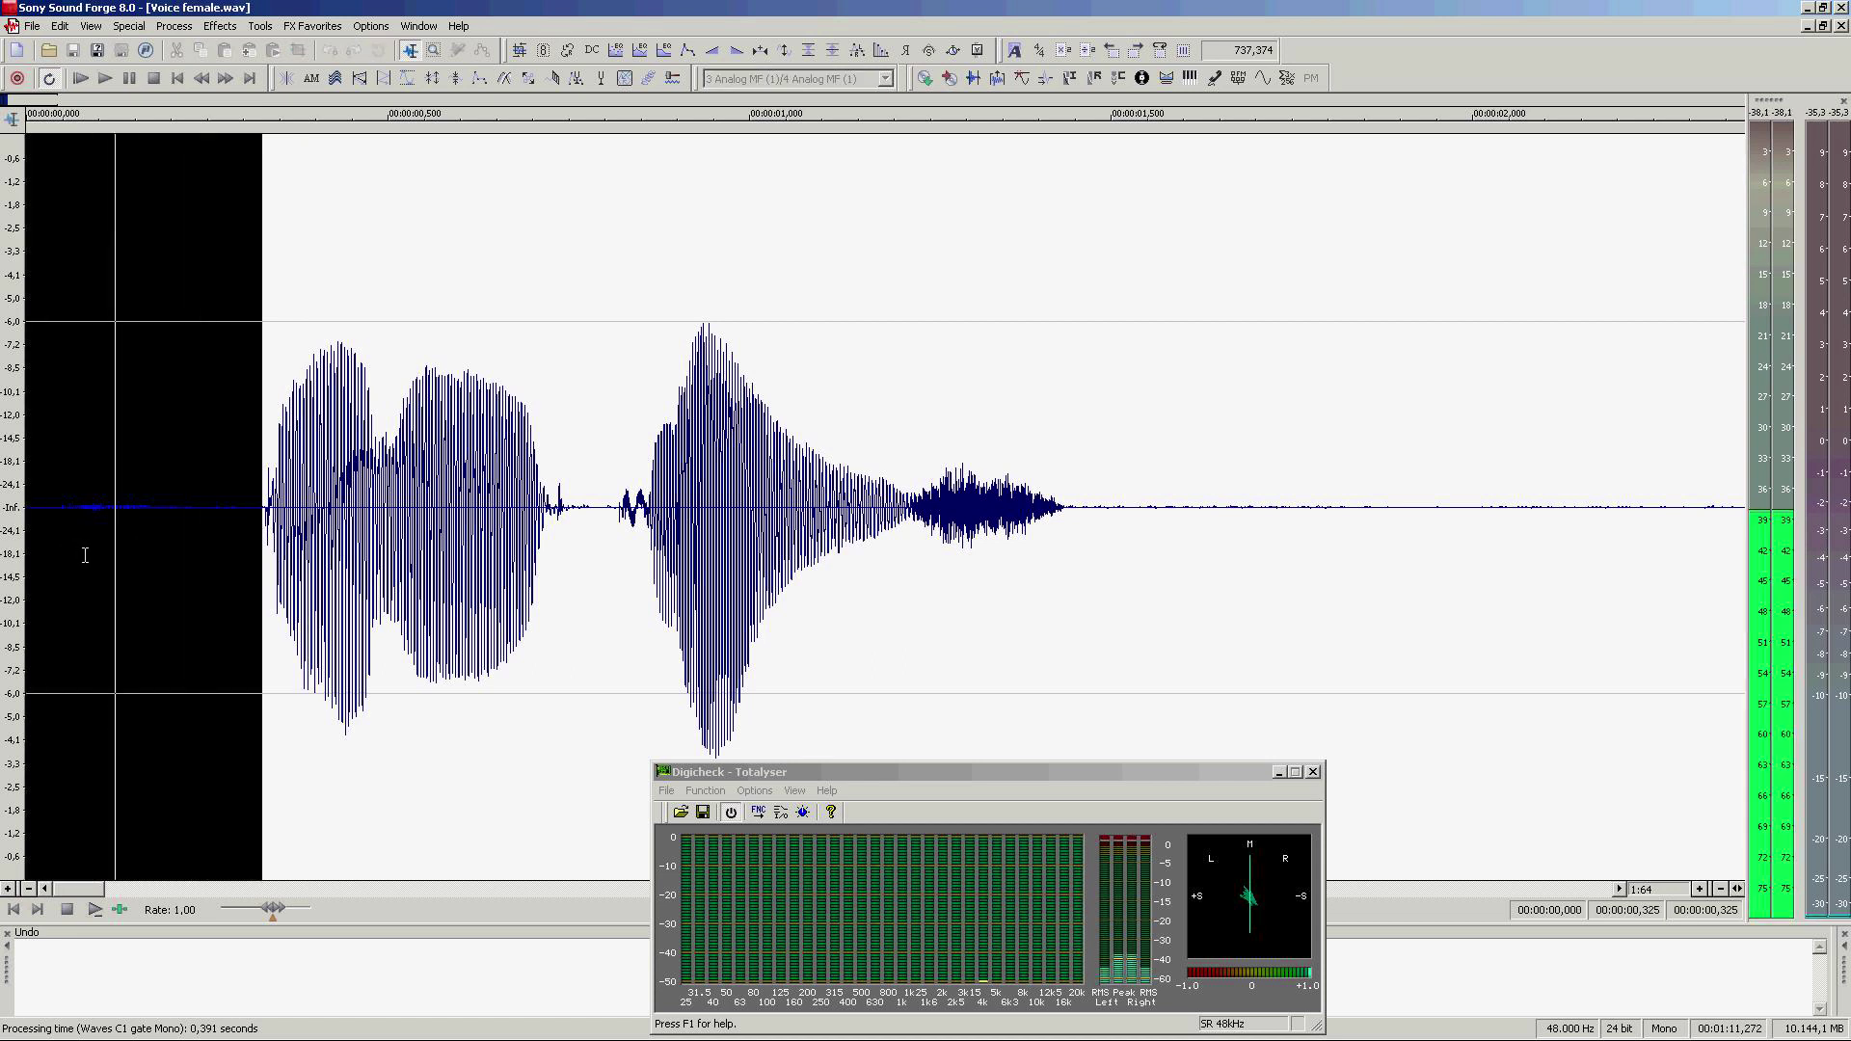
pyautogui.click(978, 50)
pyautogui.click(882, 404)
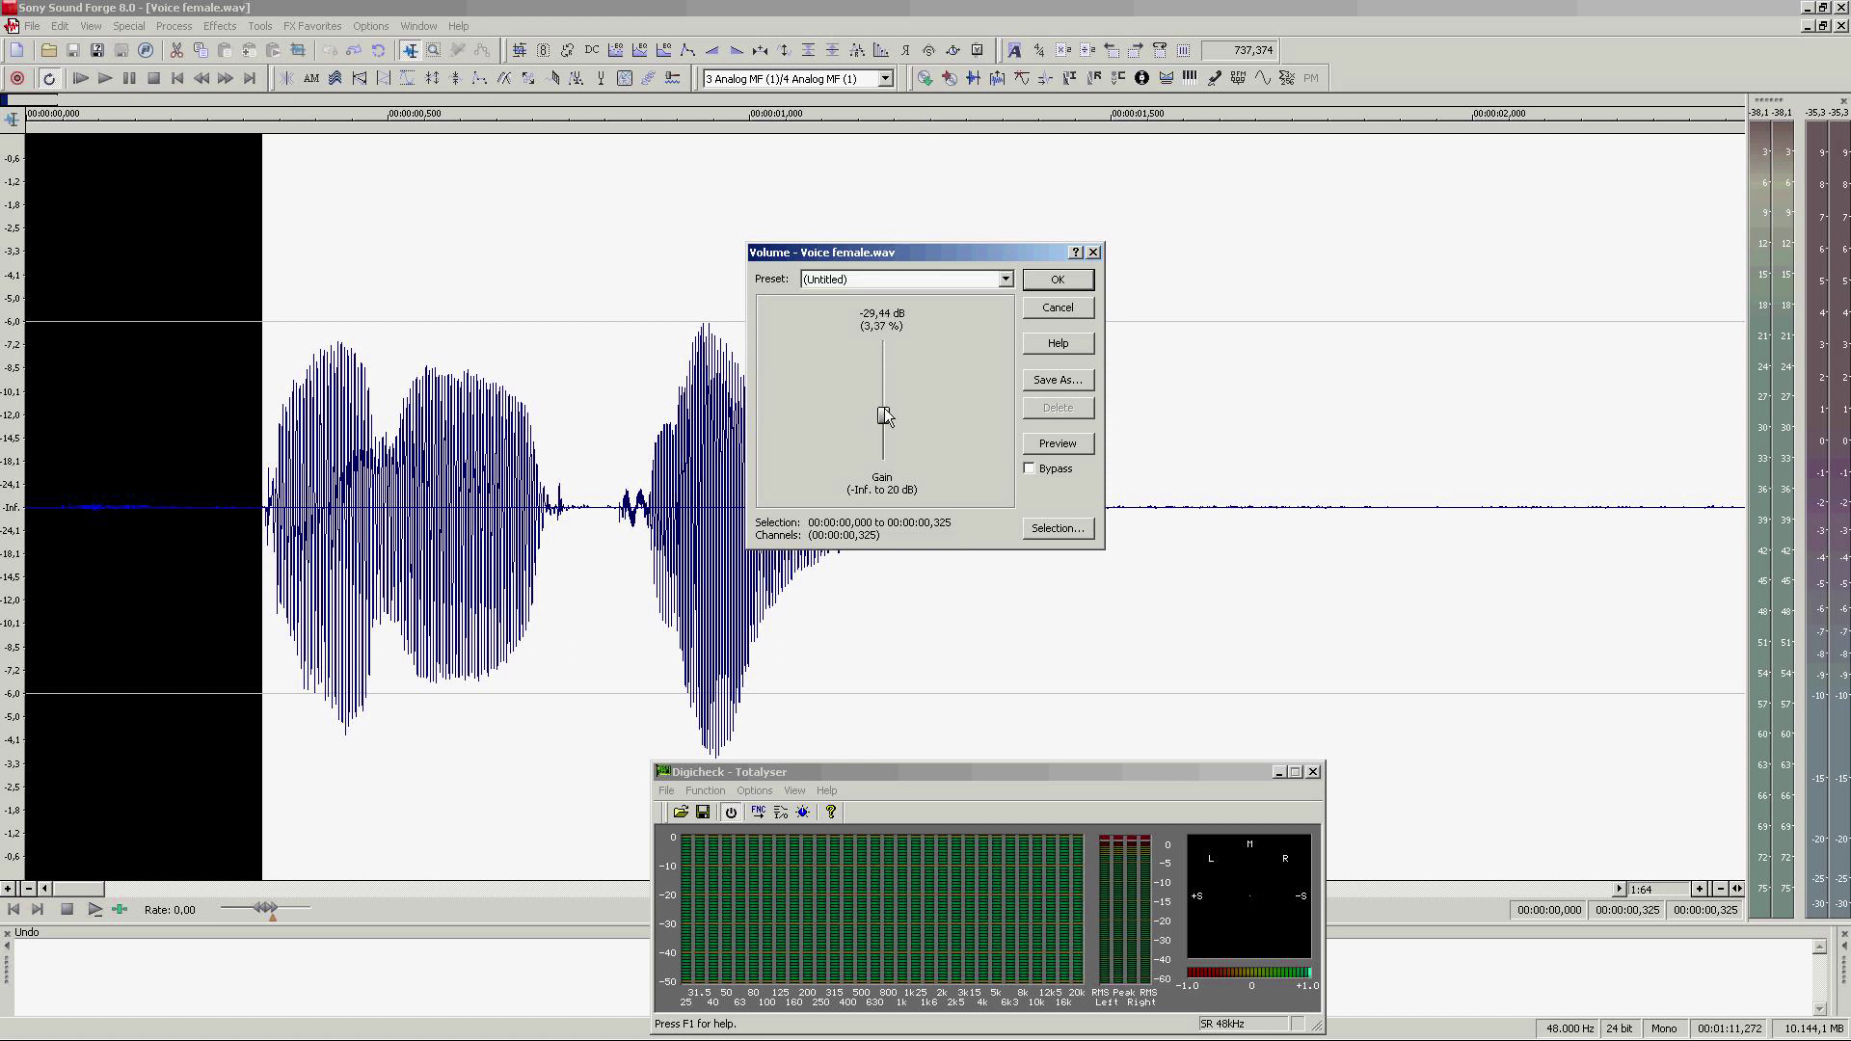
pyautogui.click(1058, 279)
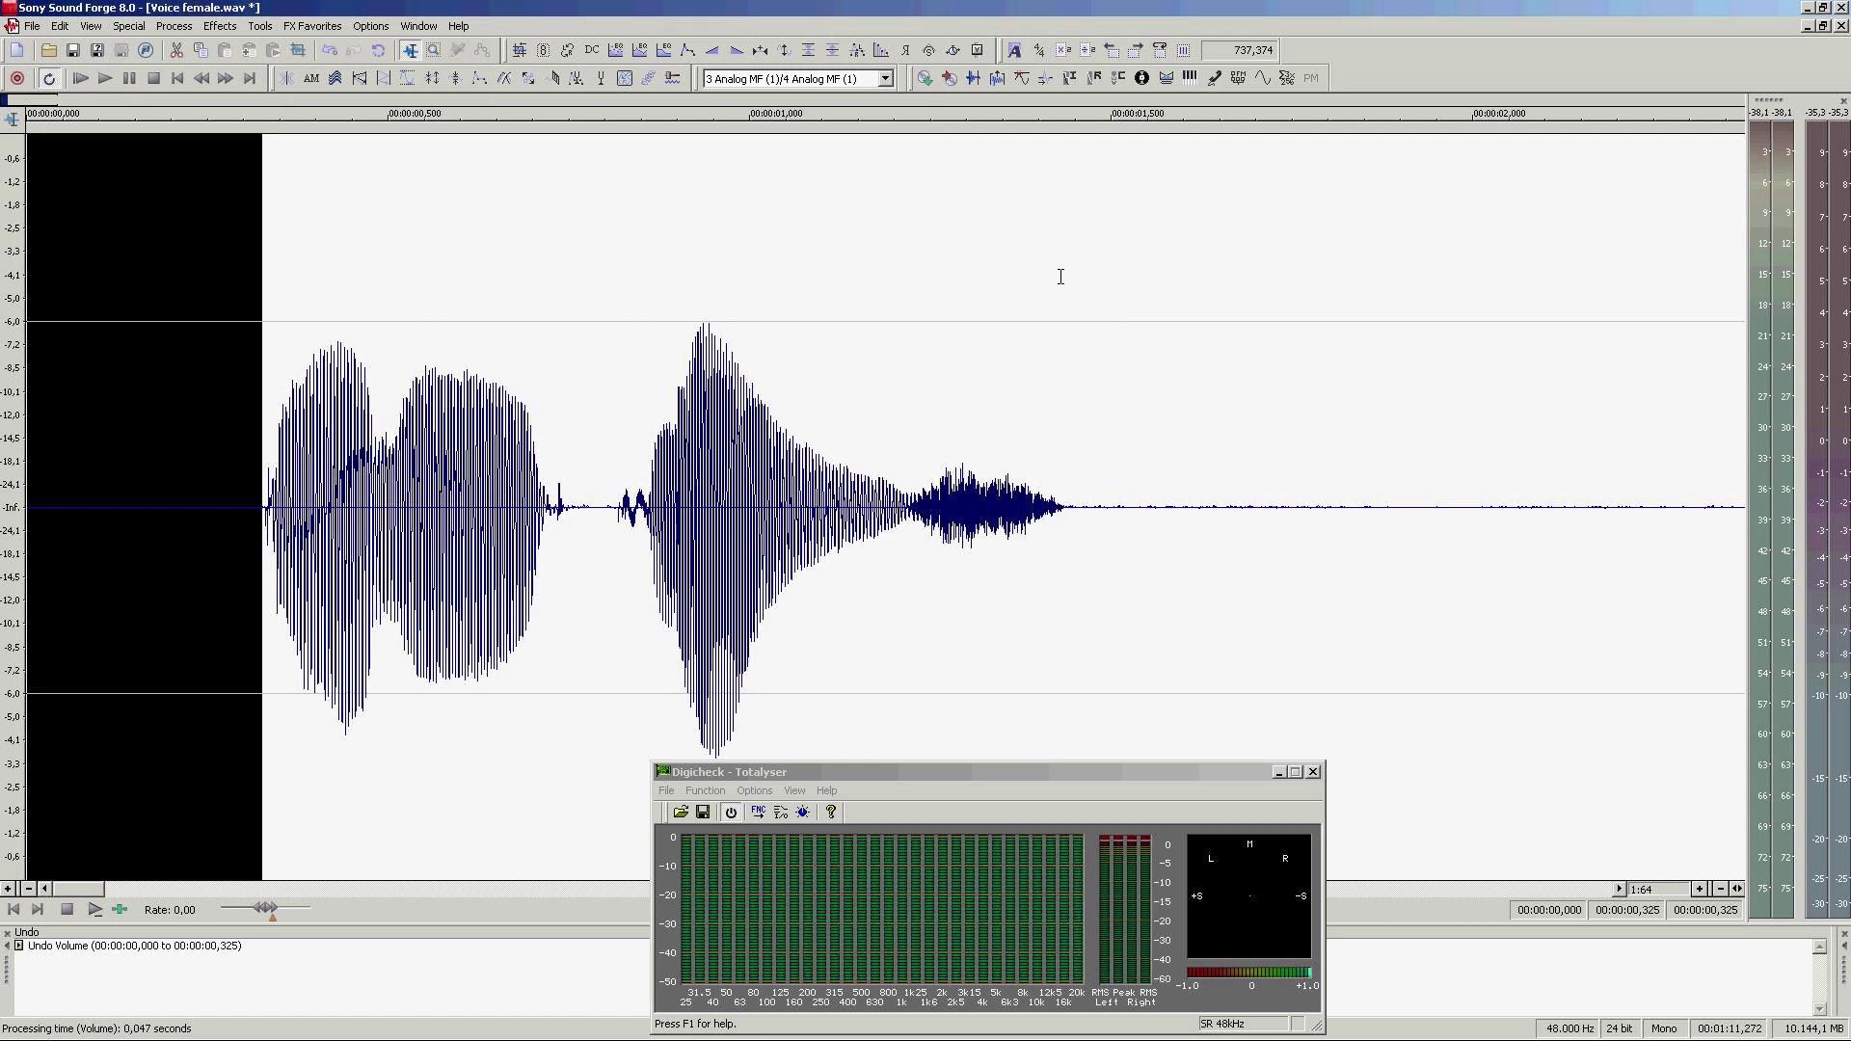
pyautogui.click(148, 556)
pyautogui.press('space')
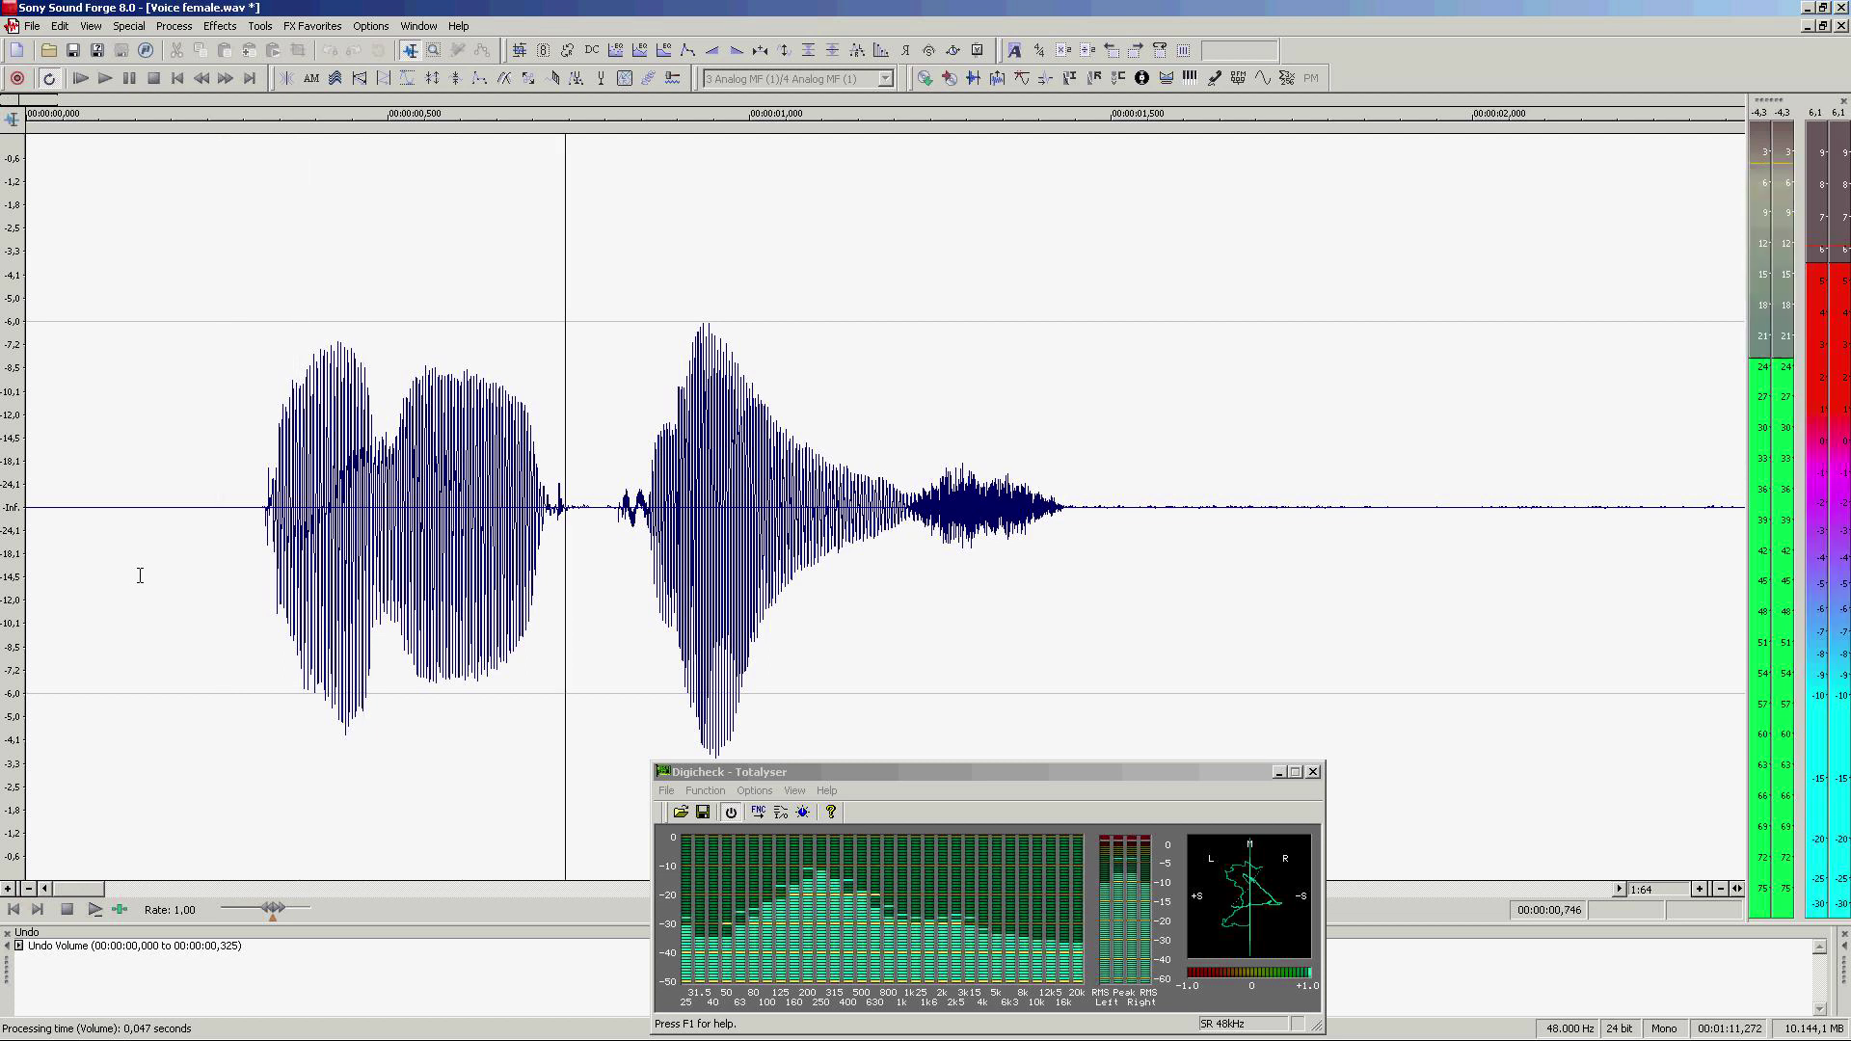
# Step: Apply the same volume reduction to the gap between the first two phrases, from about 1.45 to 3.08 seconds, and audition it
pyautogui.click(1074, 553)
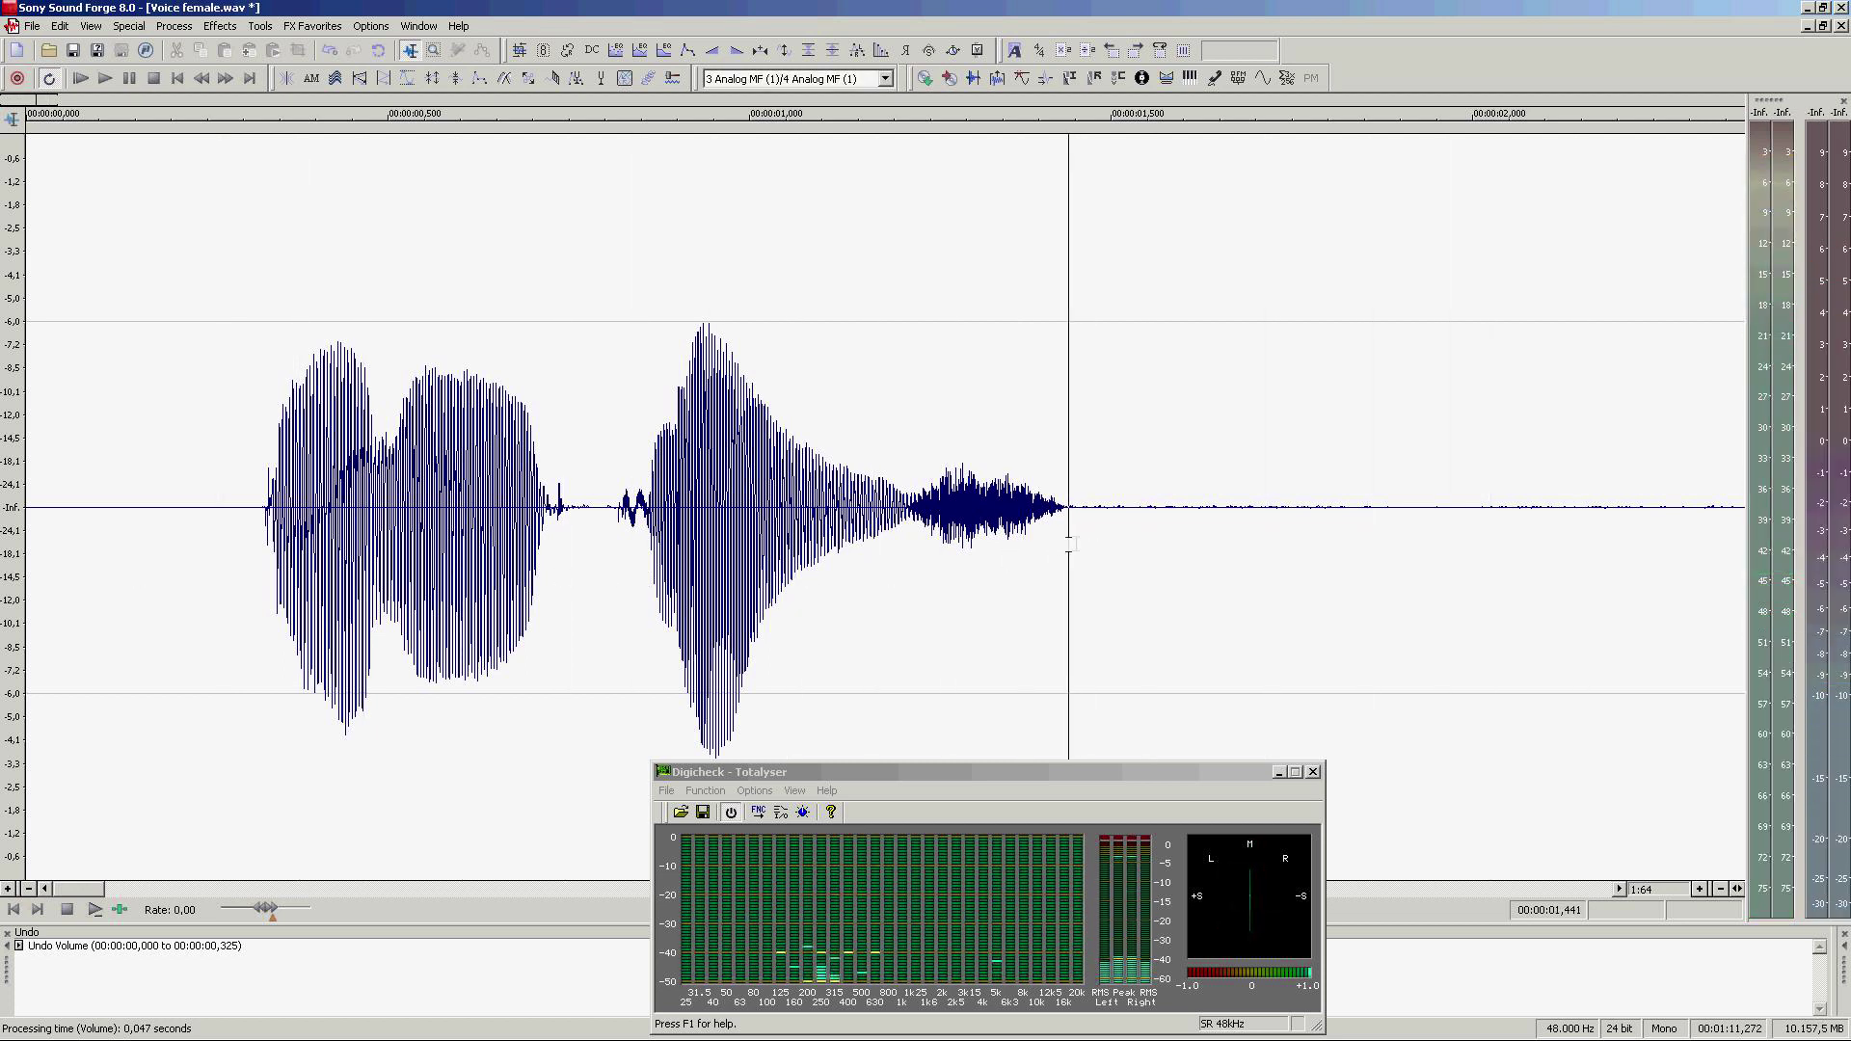
pyautogui.press('space')
pyautogui.scroll(-1, 1058, 551)
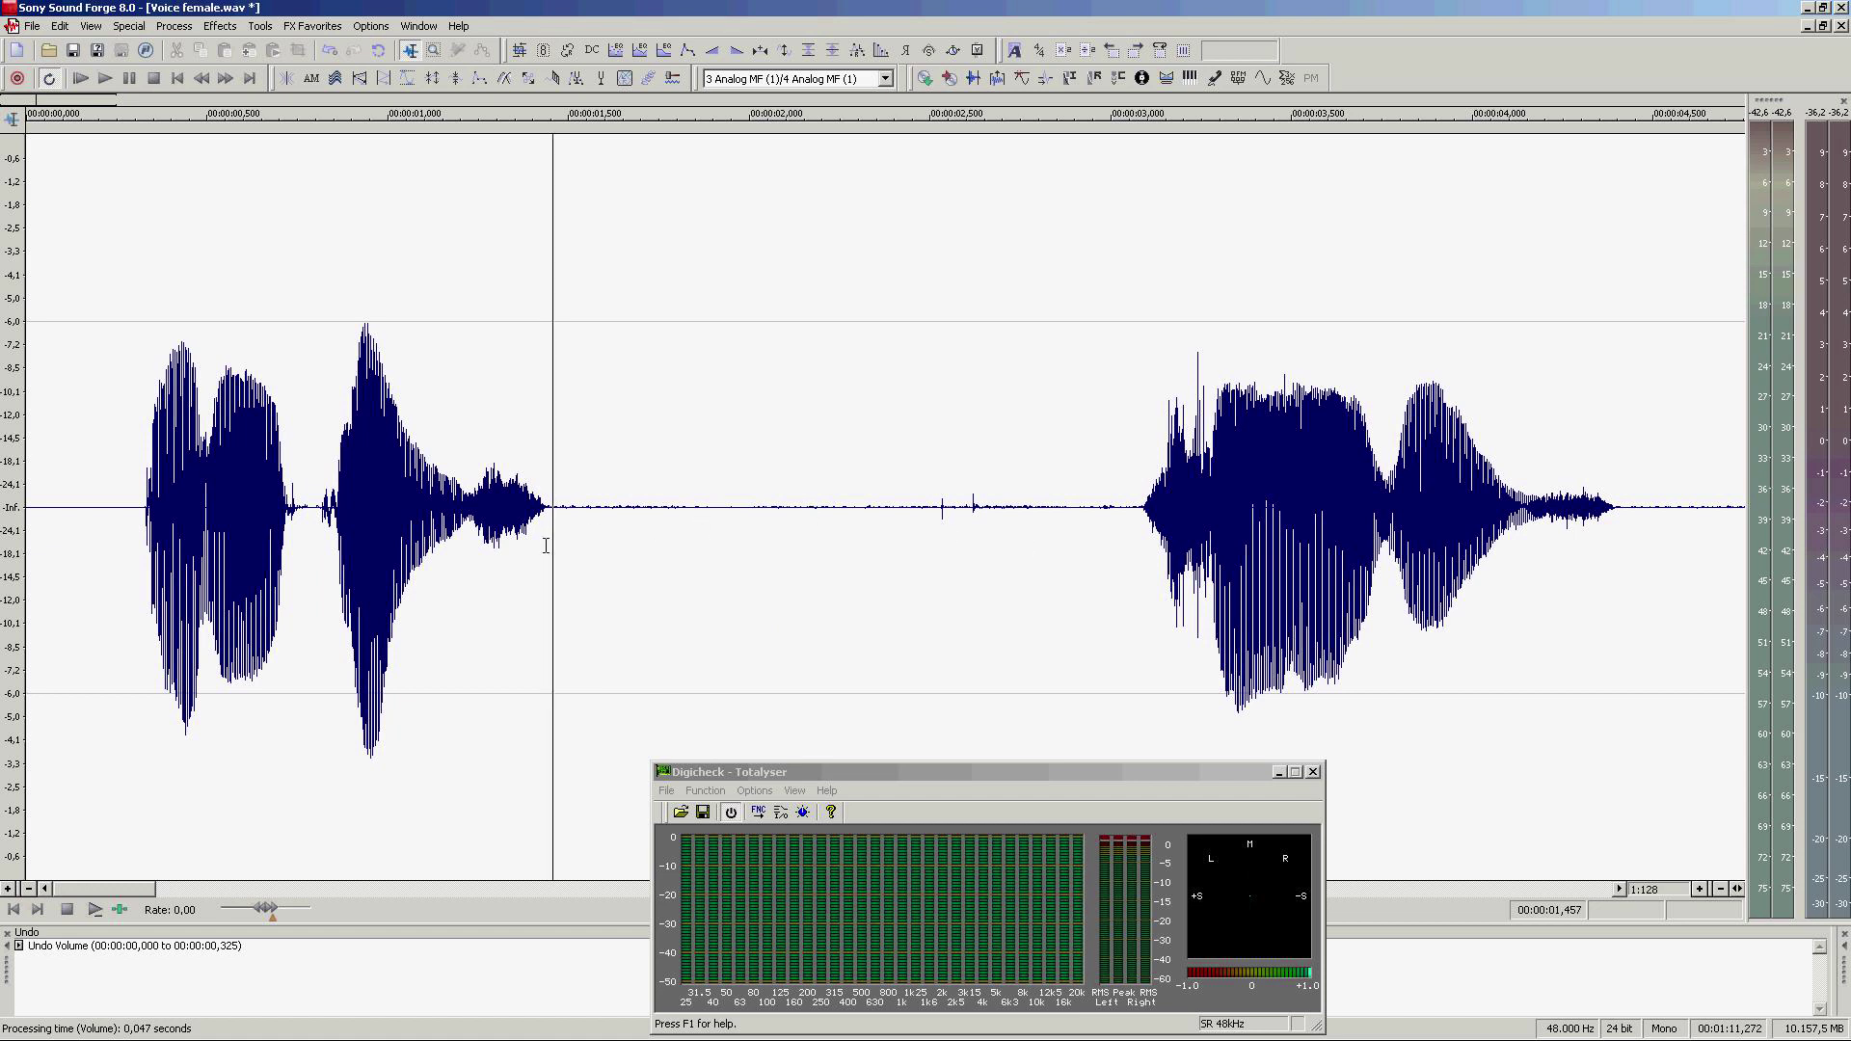
pyautogui.moveTo(548, 546); pyautogui.dragTo(1137, 539)
pyautogui.press('space')
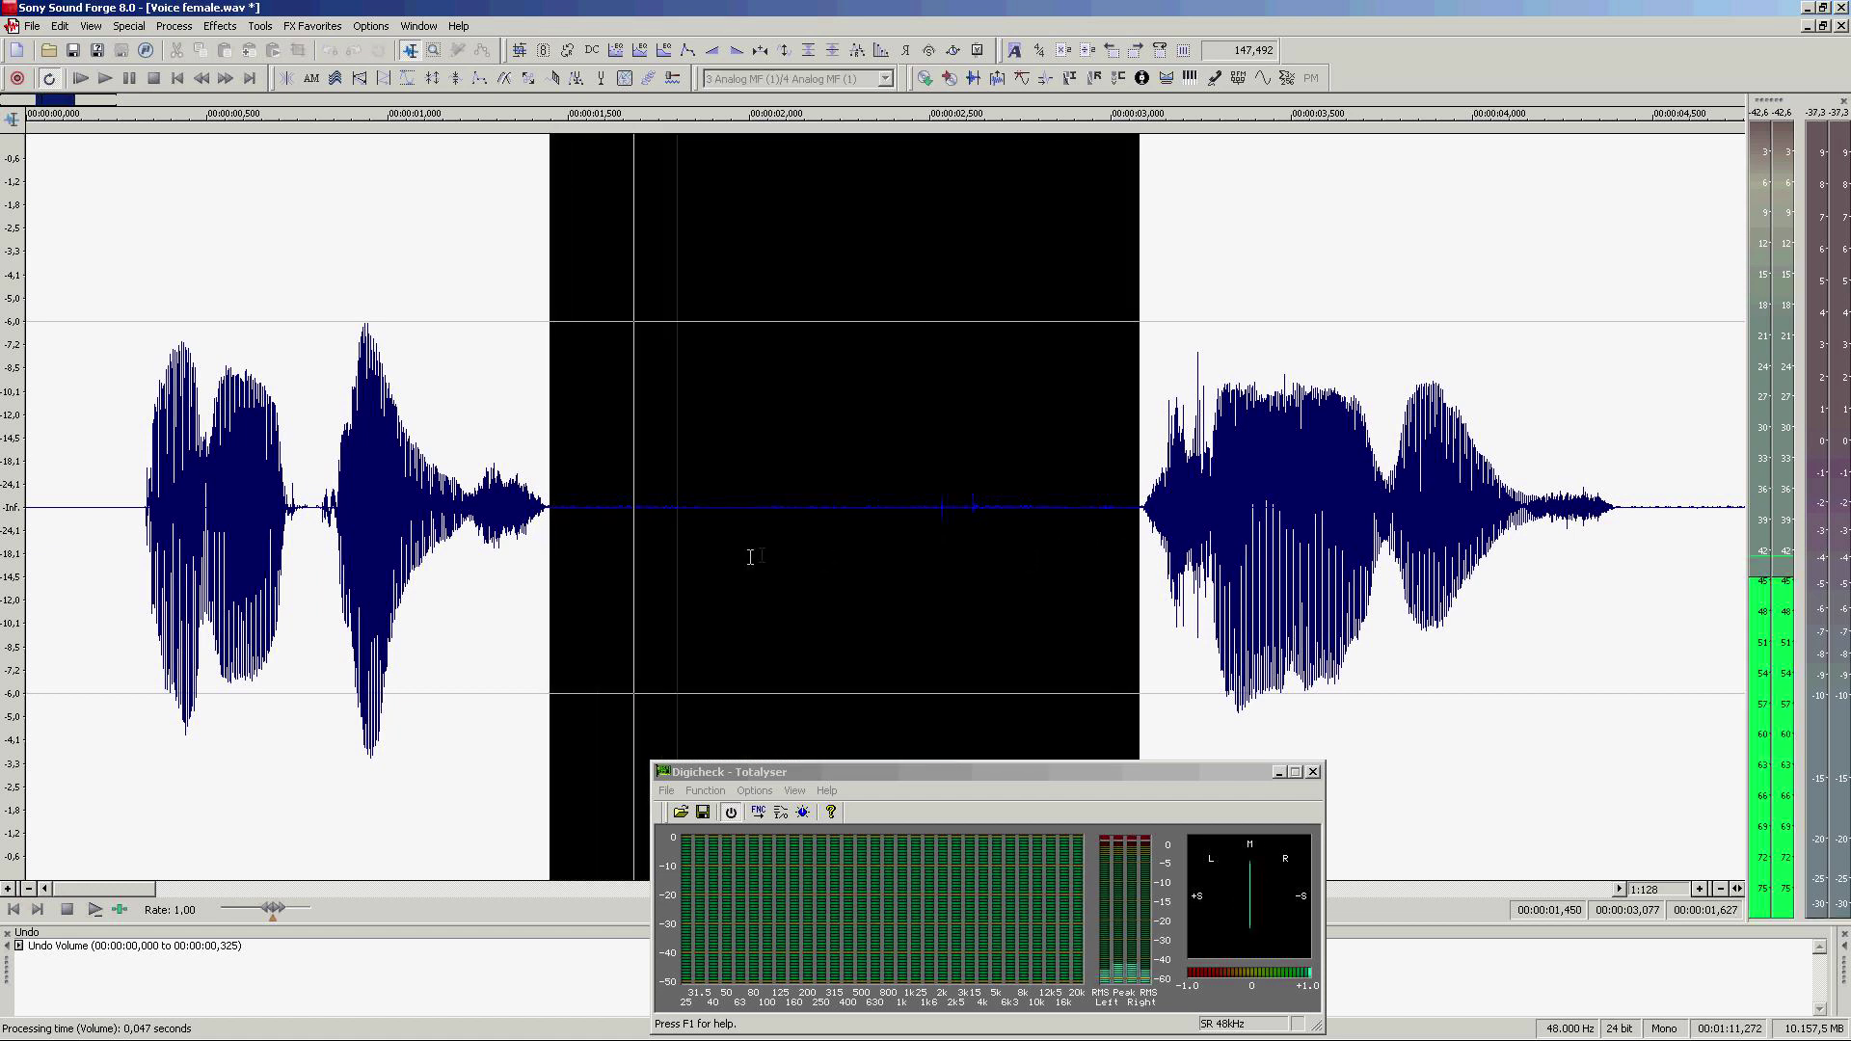
pyautogui.press('space')
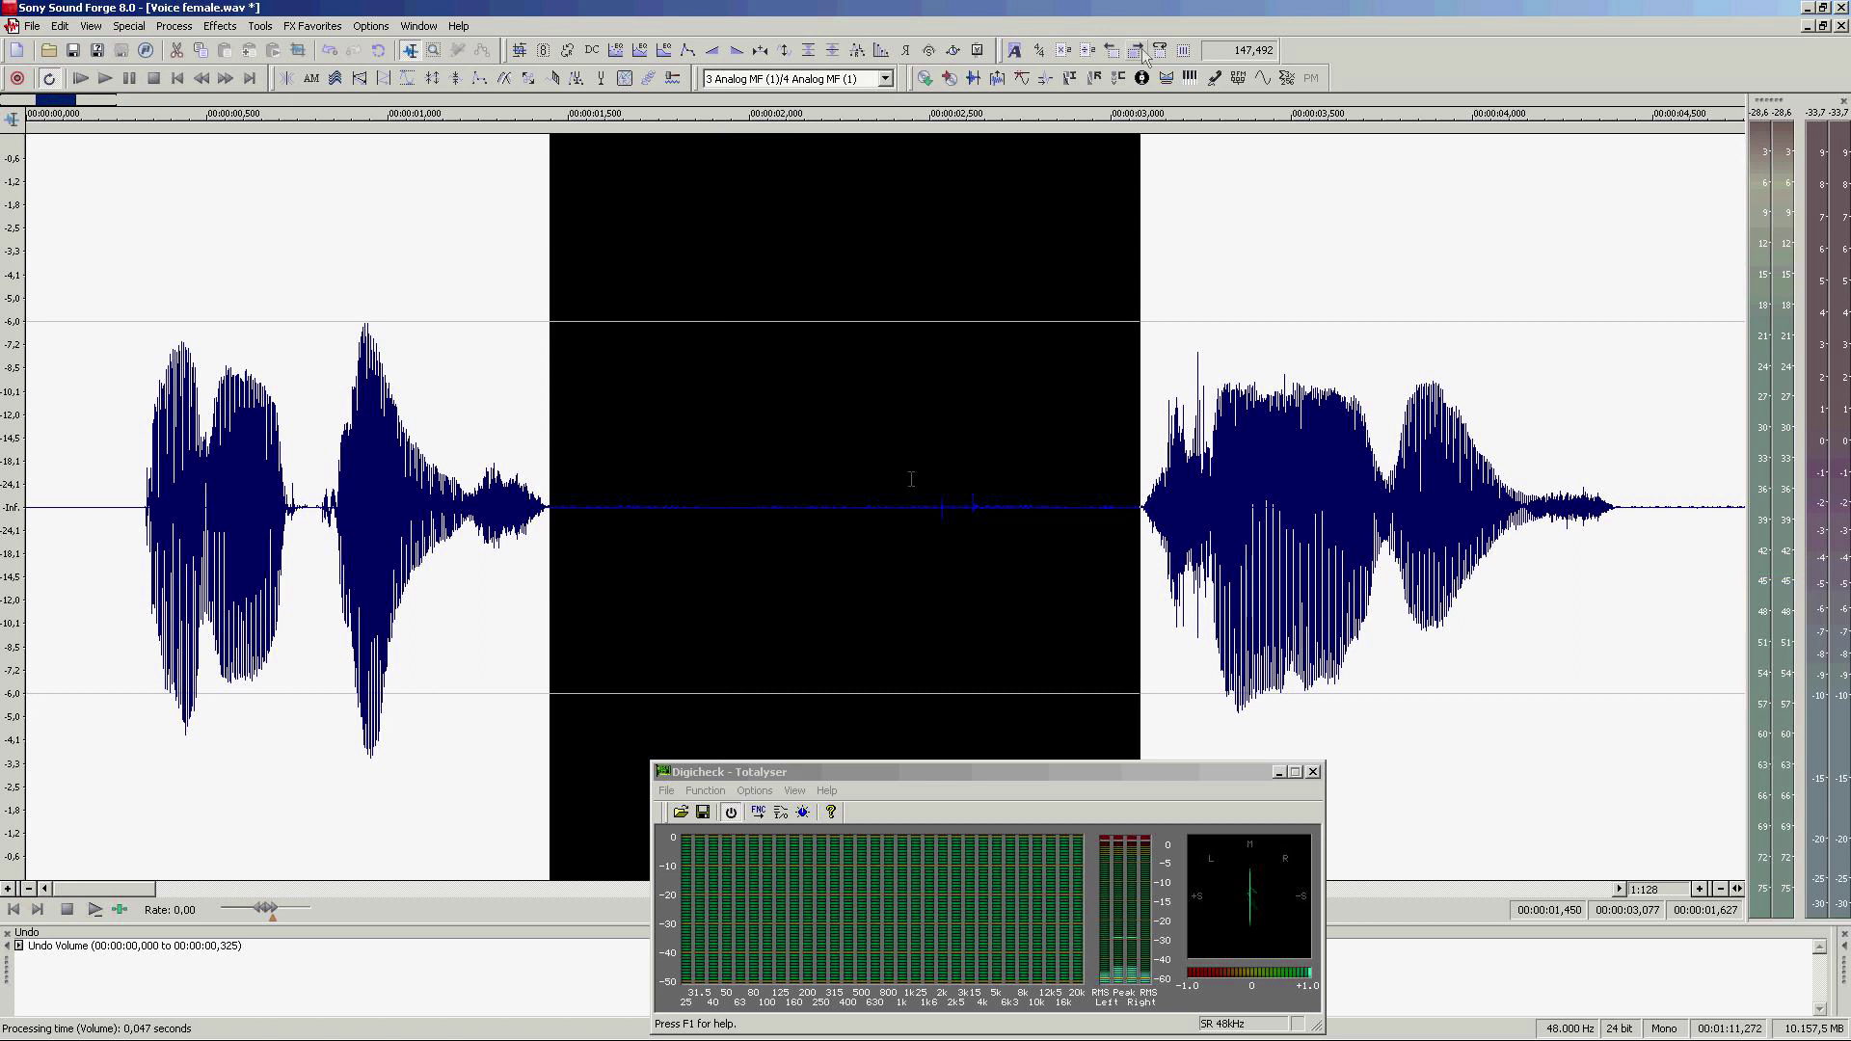
pyautogui.click(979, 52)
pyautogui.press('Return')
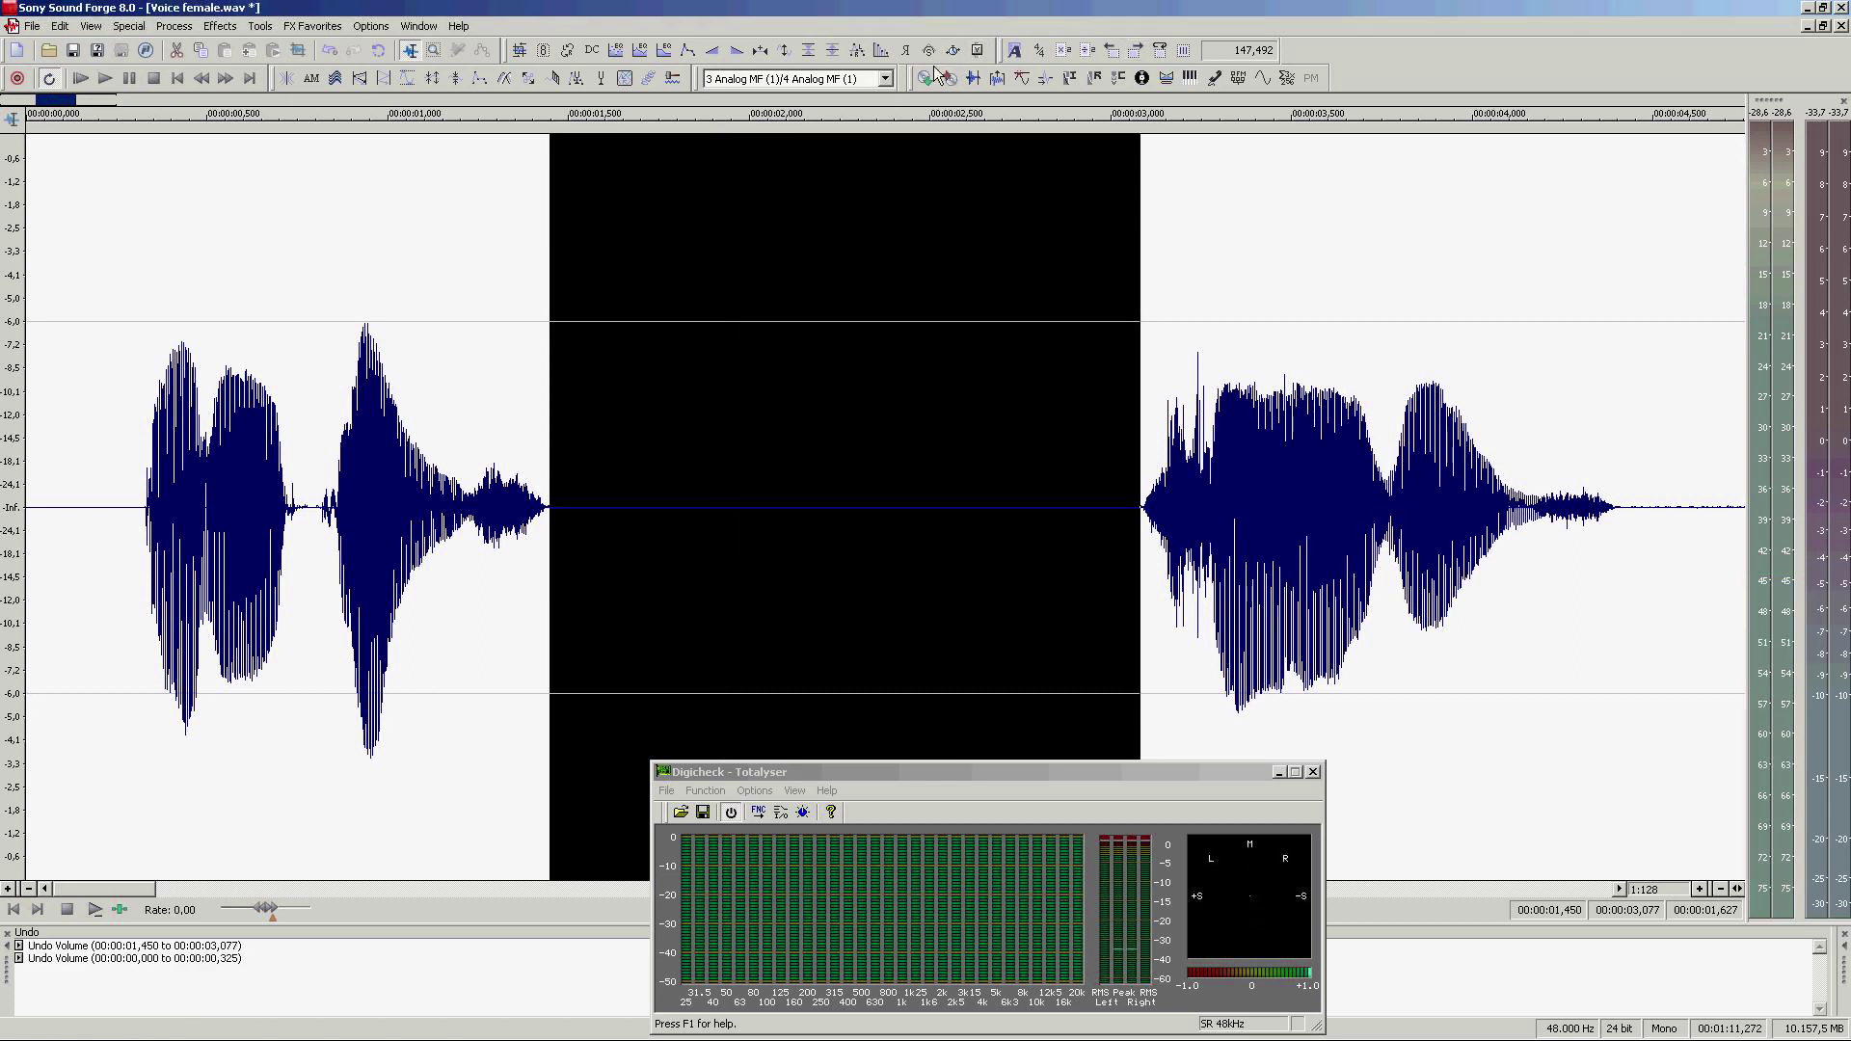
pyautogui.click(463, 571)
pyautogui.press('space')
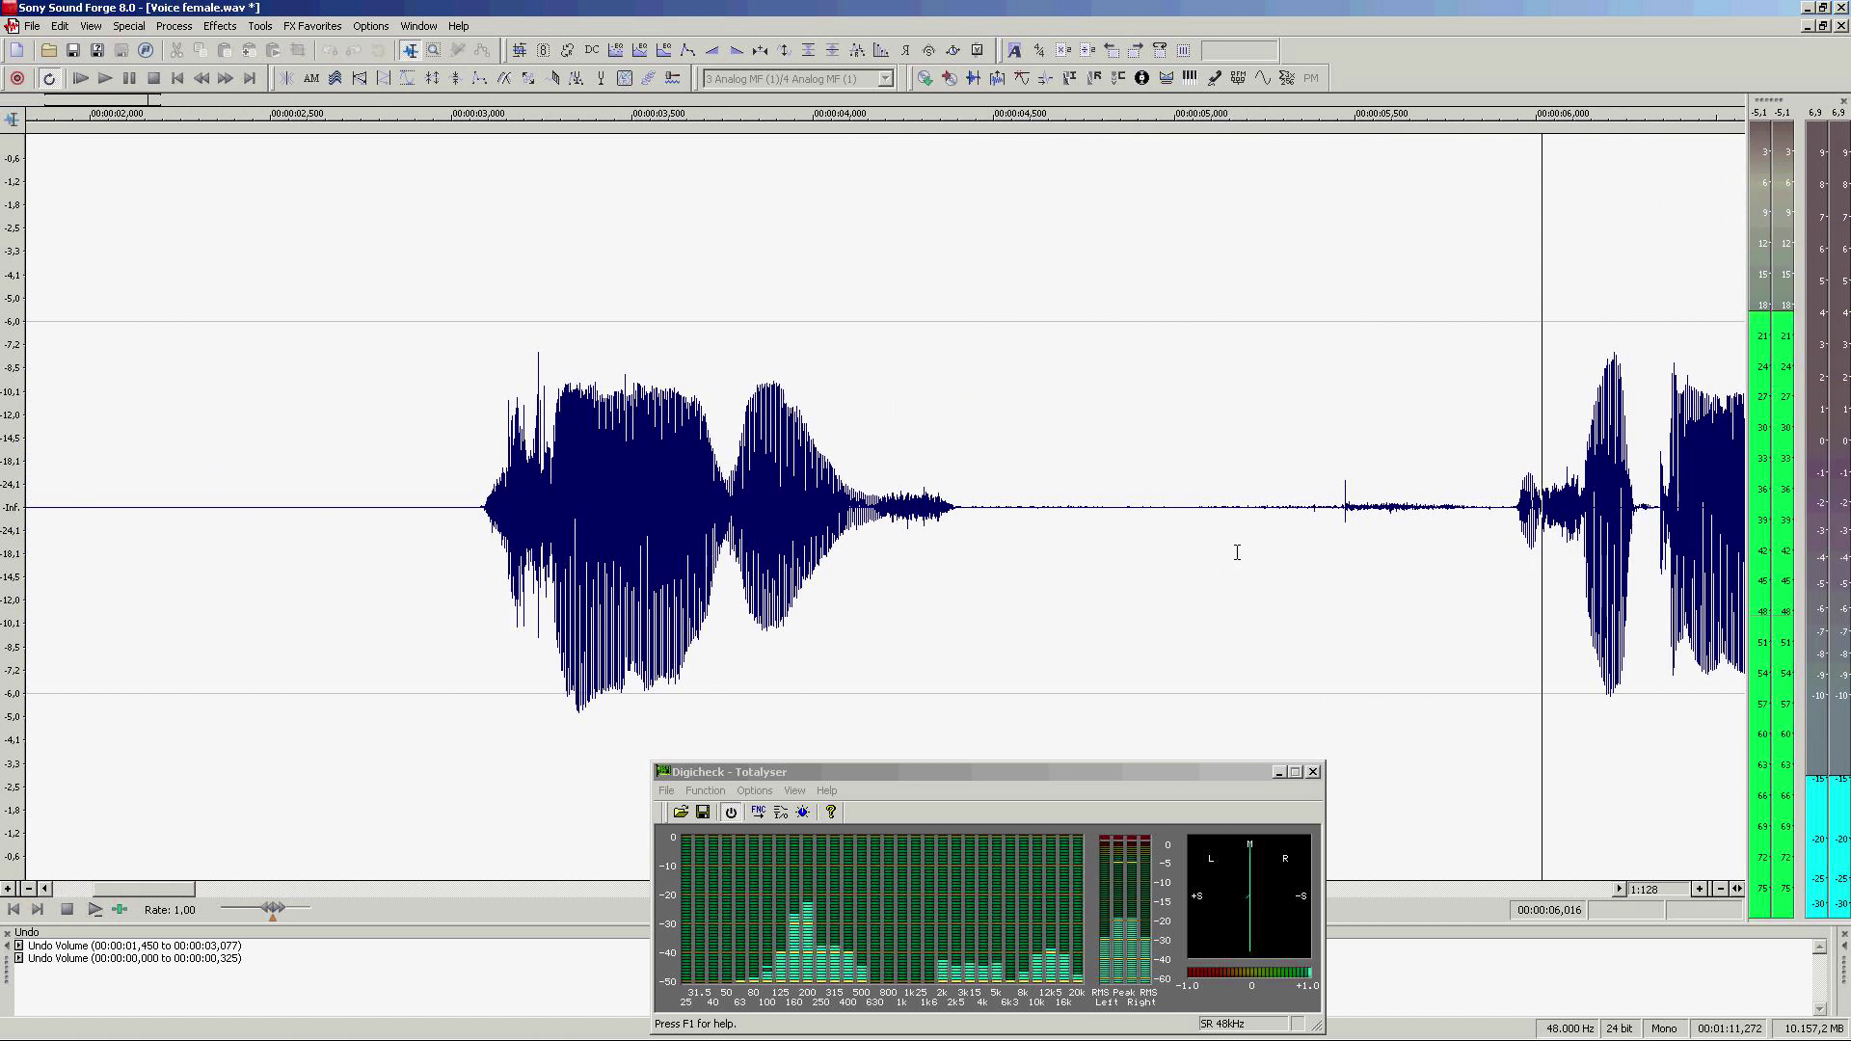
# Step: Apply the same volume reduction to the gap between the second and third phrases, from about 4.43 to 5.93 seconds, and audition it
pyautogui.press('space')
pyautogui.moveTo(1453, 569); pyautogui.dragTo(909, 569)
pyautogui.press('space')
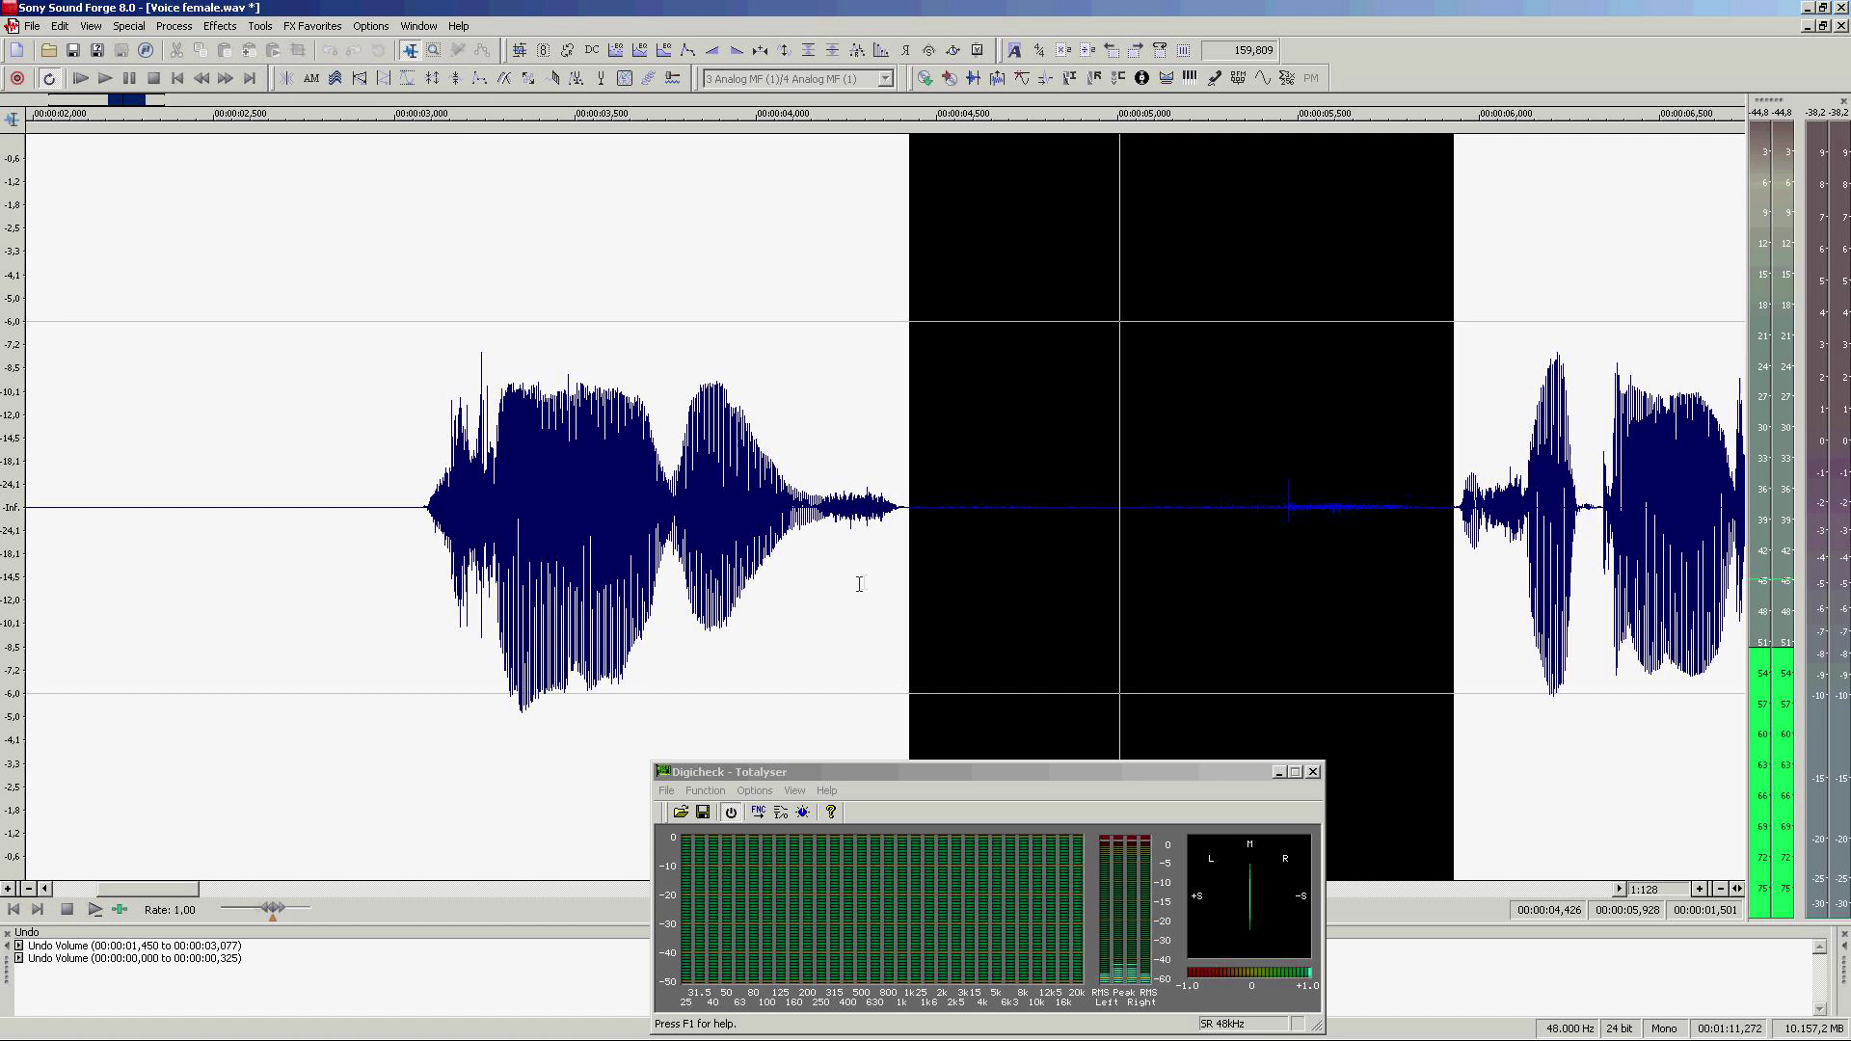
pyautogui.press('space')
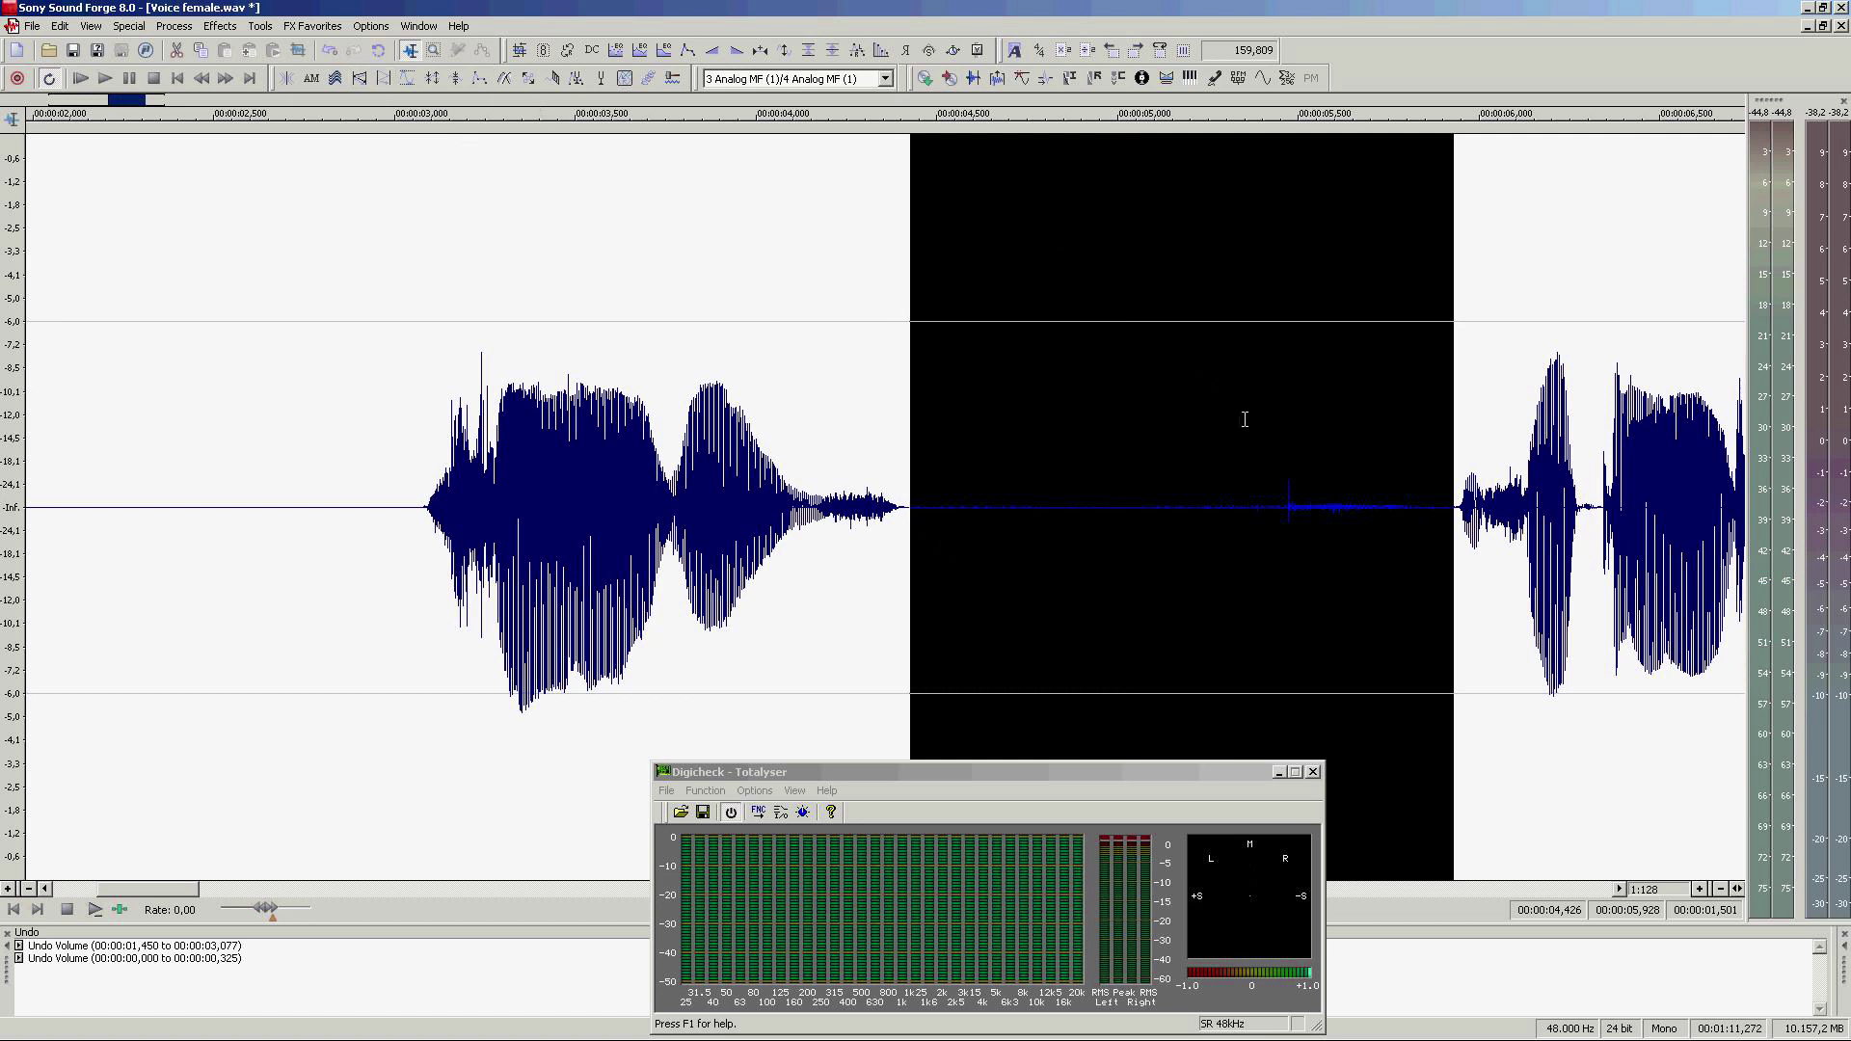
pyautogui.hotkey('ctrl', 'y')
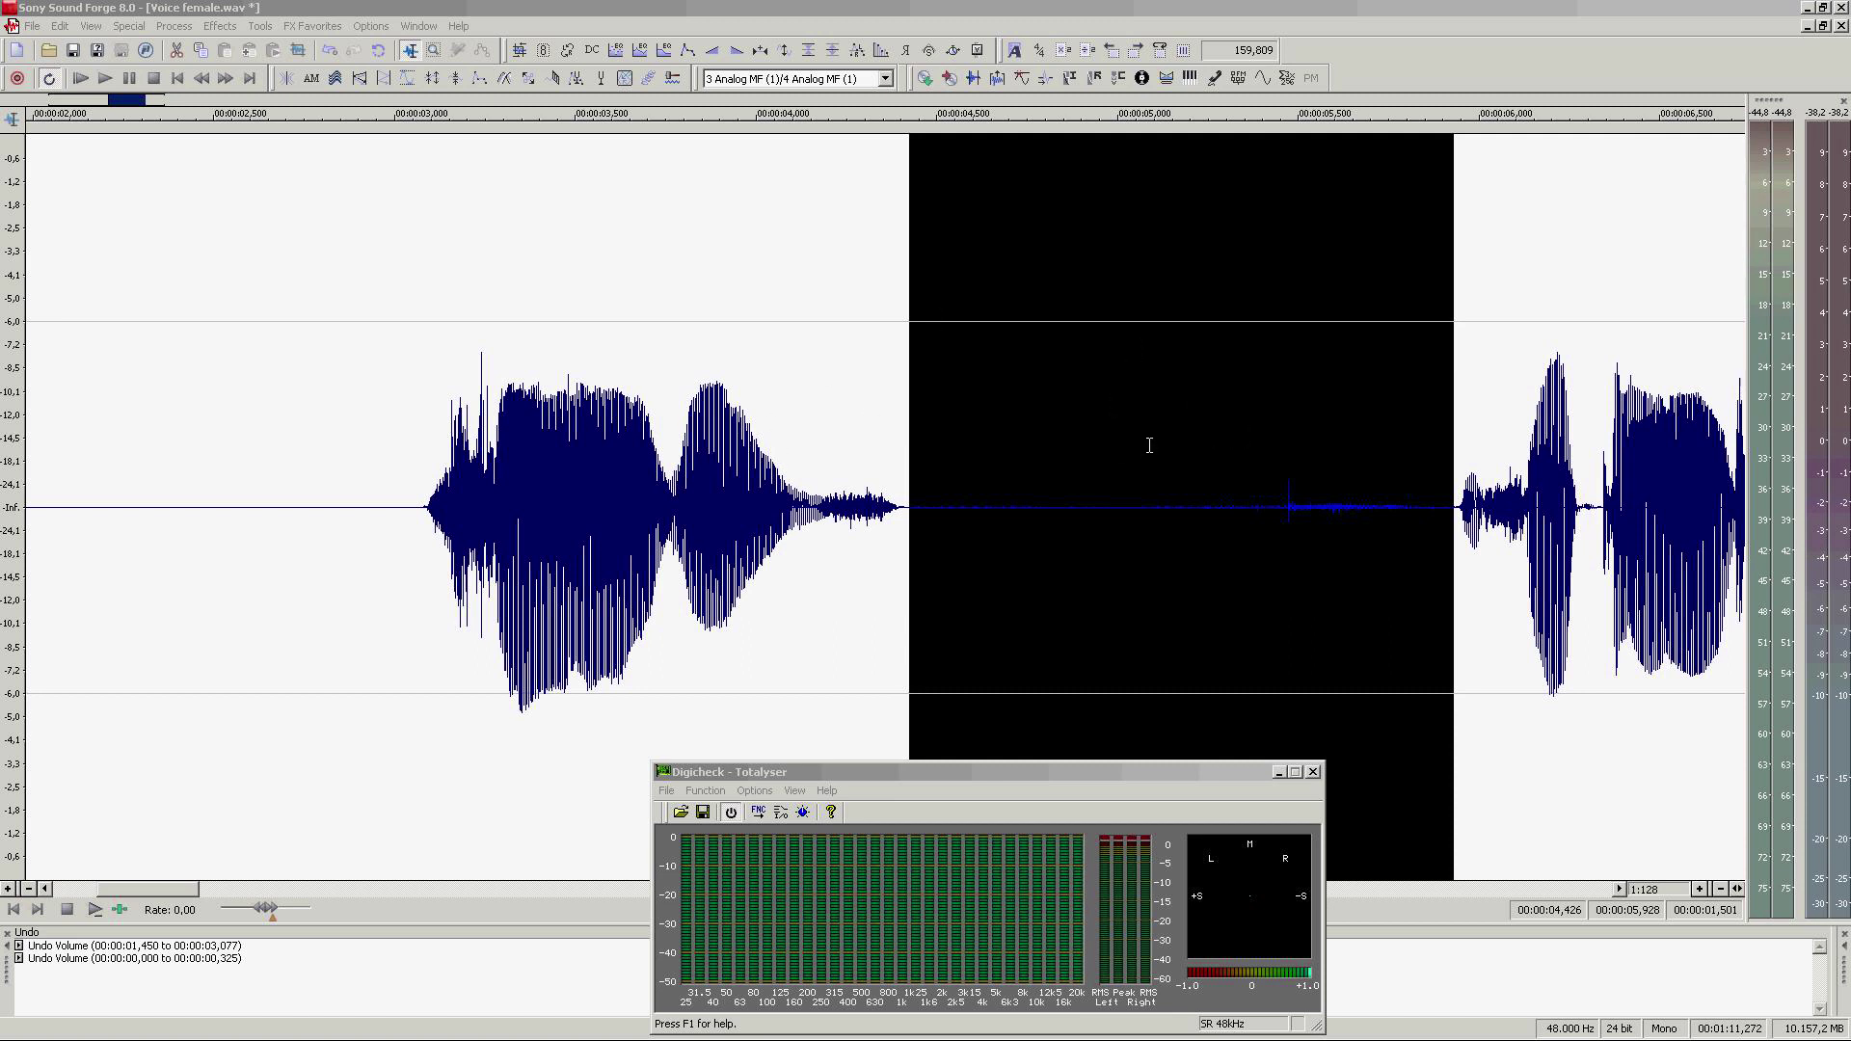
pyautogui.press('Return')
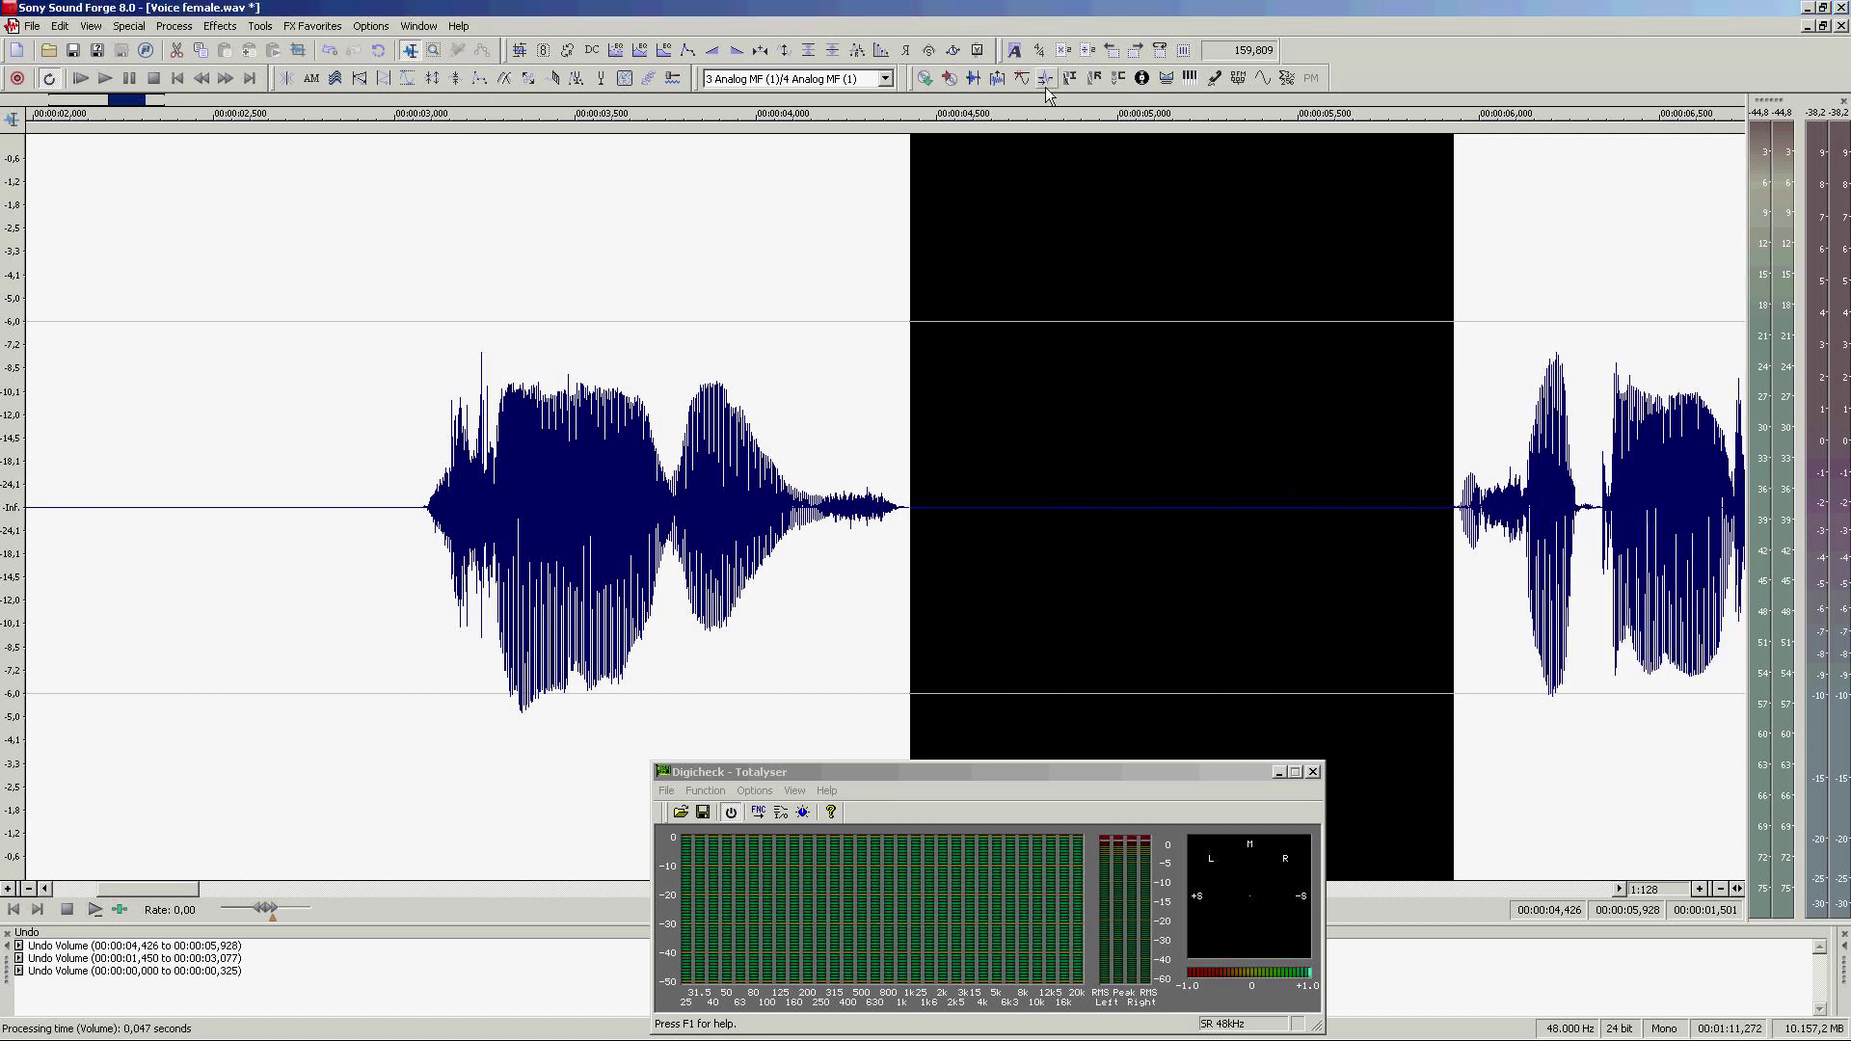
pyautogui.click(597, 492)
pyautogui.press('space')
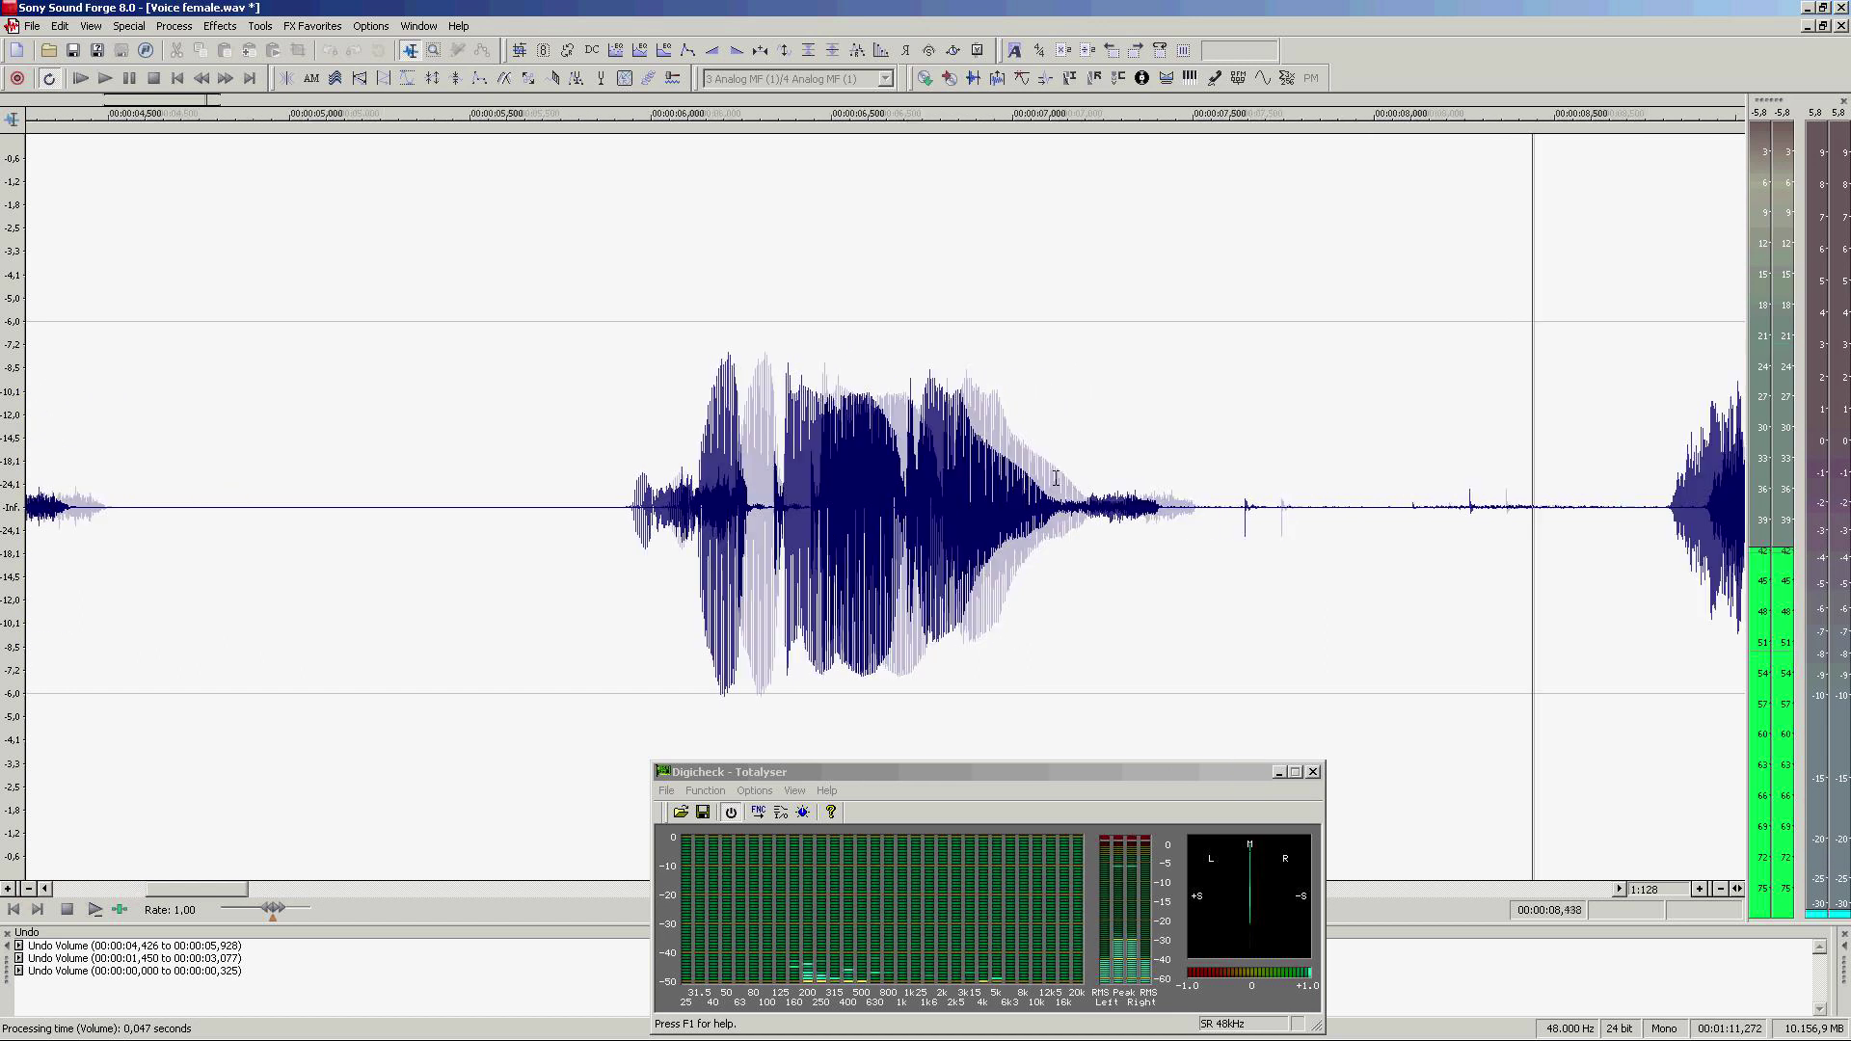
# Step: Repeat the volume reduction on the noise before the fourth phrase, from about 7.74 to 8.77 seconds, and audition the transition
pyautogui.press('space')
pyautogui.moveTo(1018, 478); pyautogui.dragTo(1392, 477)
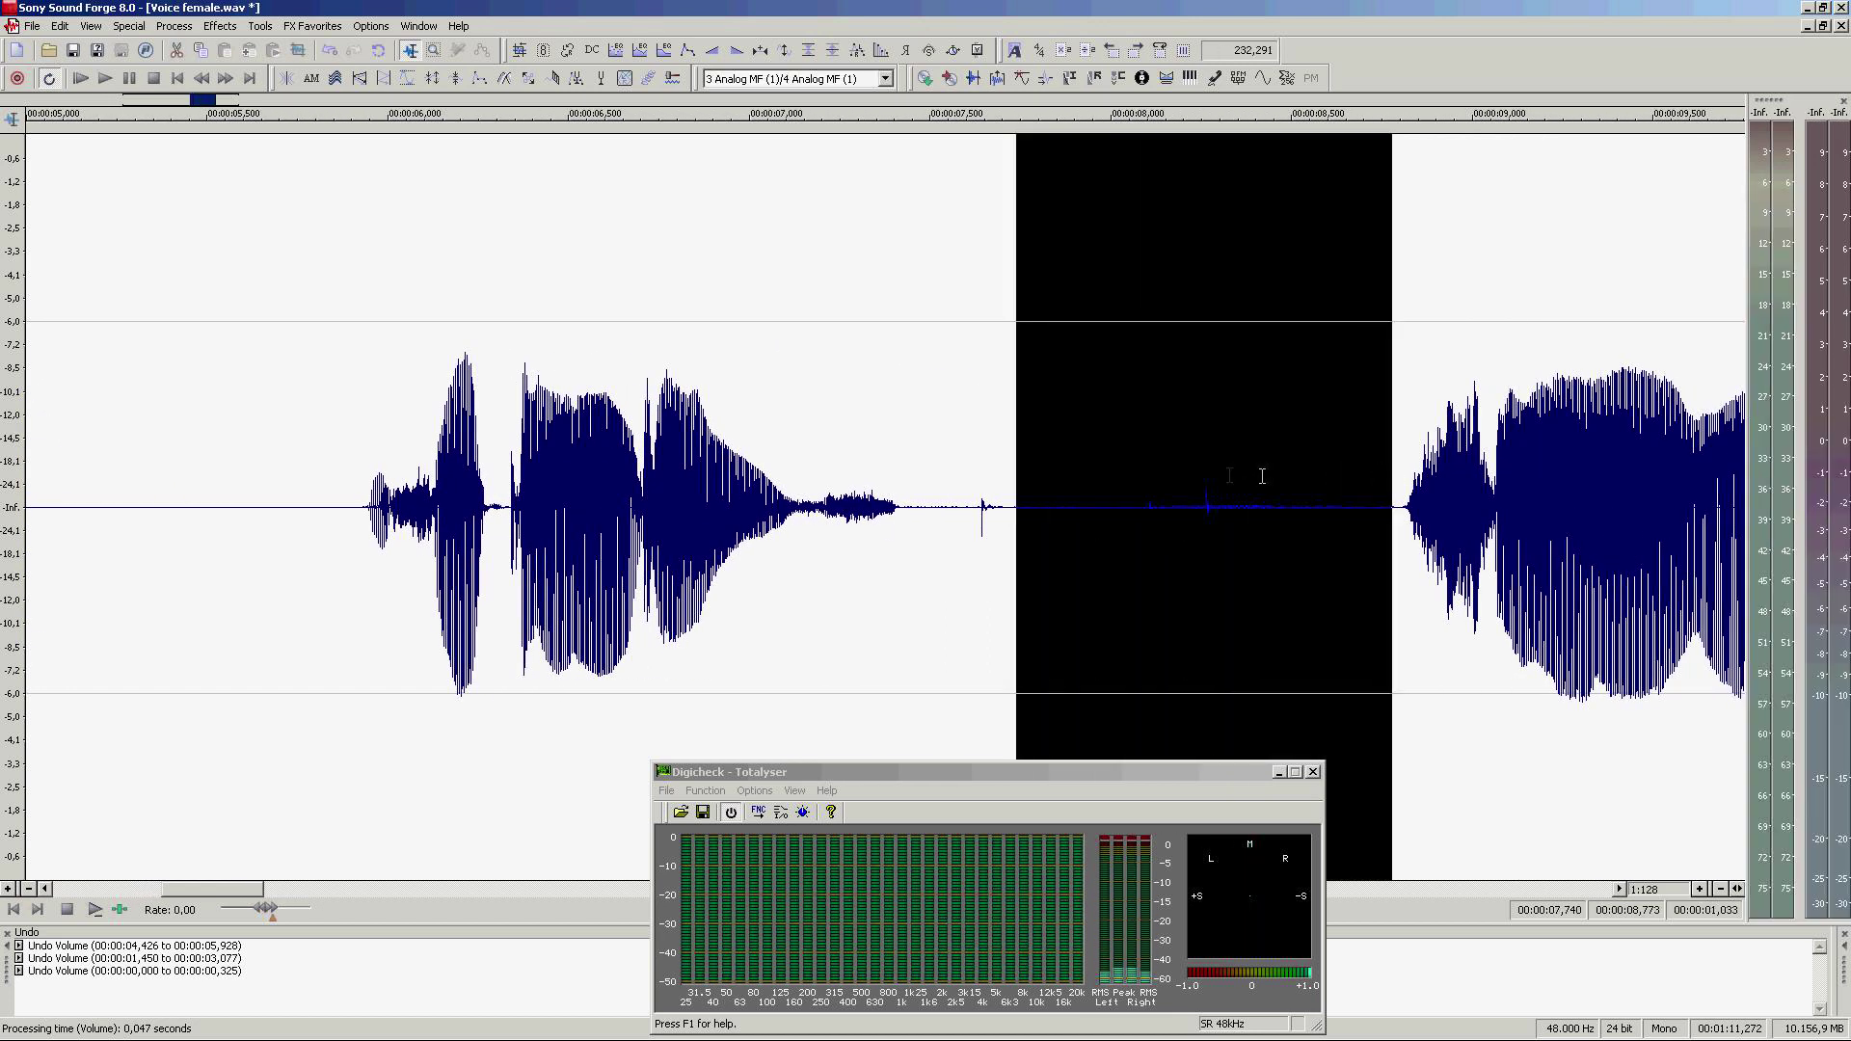
pyautogui.hotkey('ctrl', 'y')
pyautogui.click(694, 482)
pyautogui.press('space')
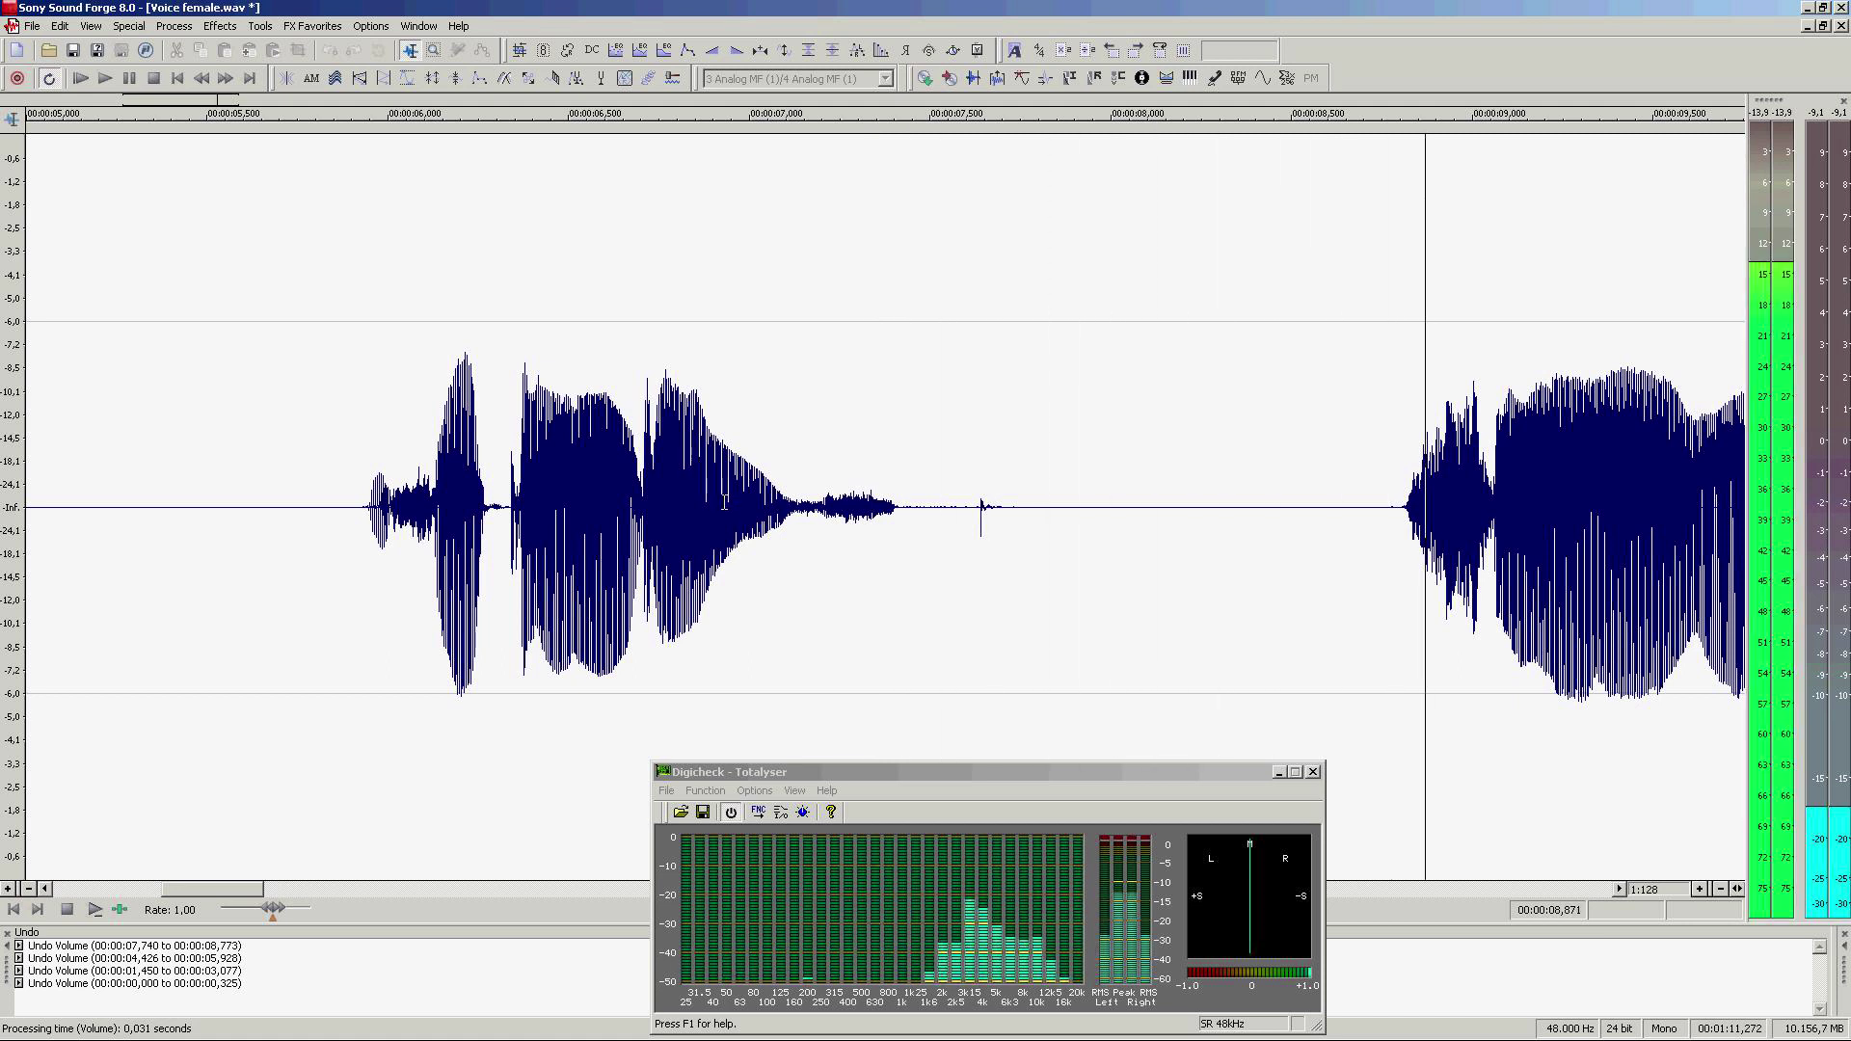
pyautogui.press('space')
pyautogui.press('space')
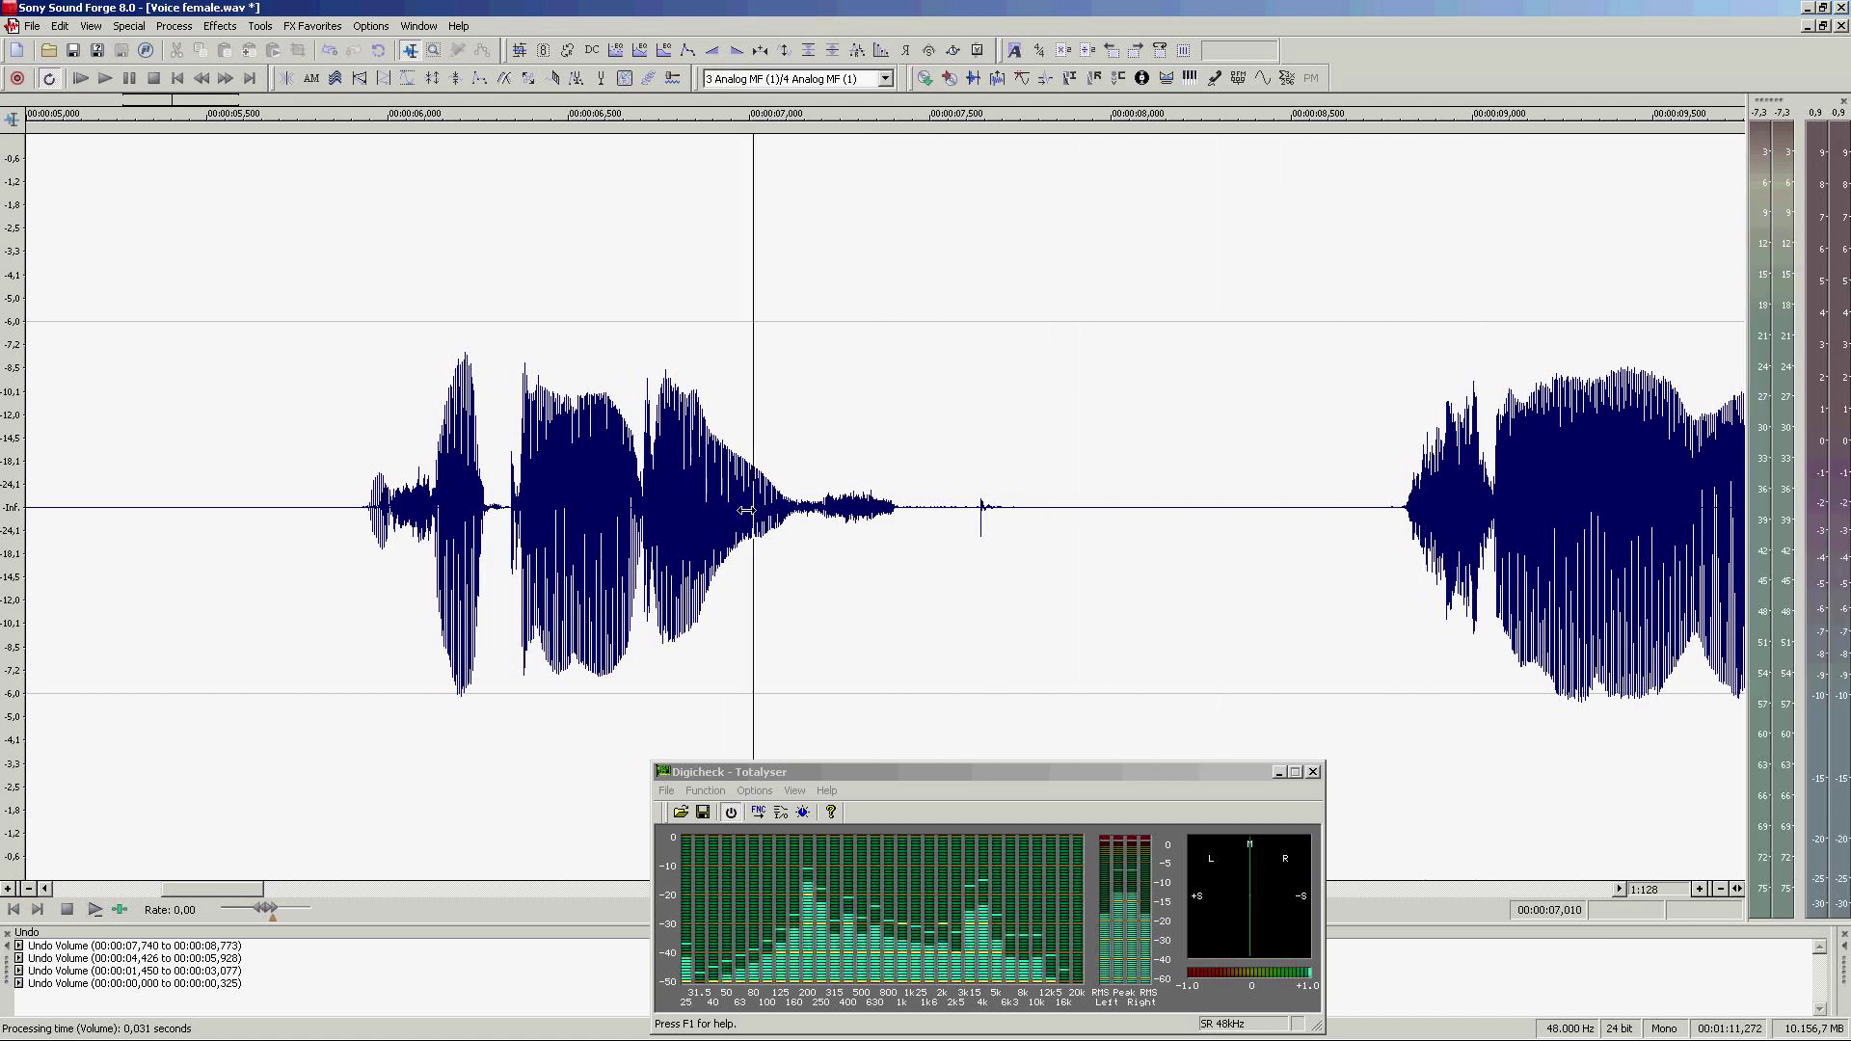
# Step: Mark the short stretch just after the third phrase, clear the selection, and play on through the fourth phrase
pyautogui.moveTo(906, 533); pyautogui.dragTo(976, 537)
pyautogui.click(893, 541)
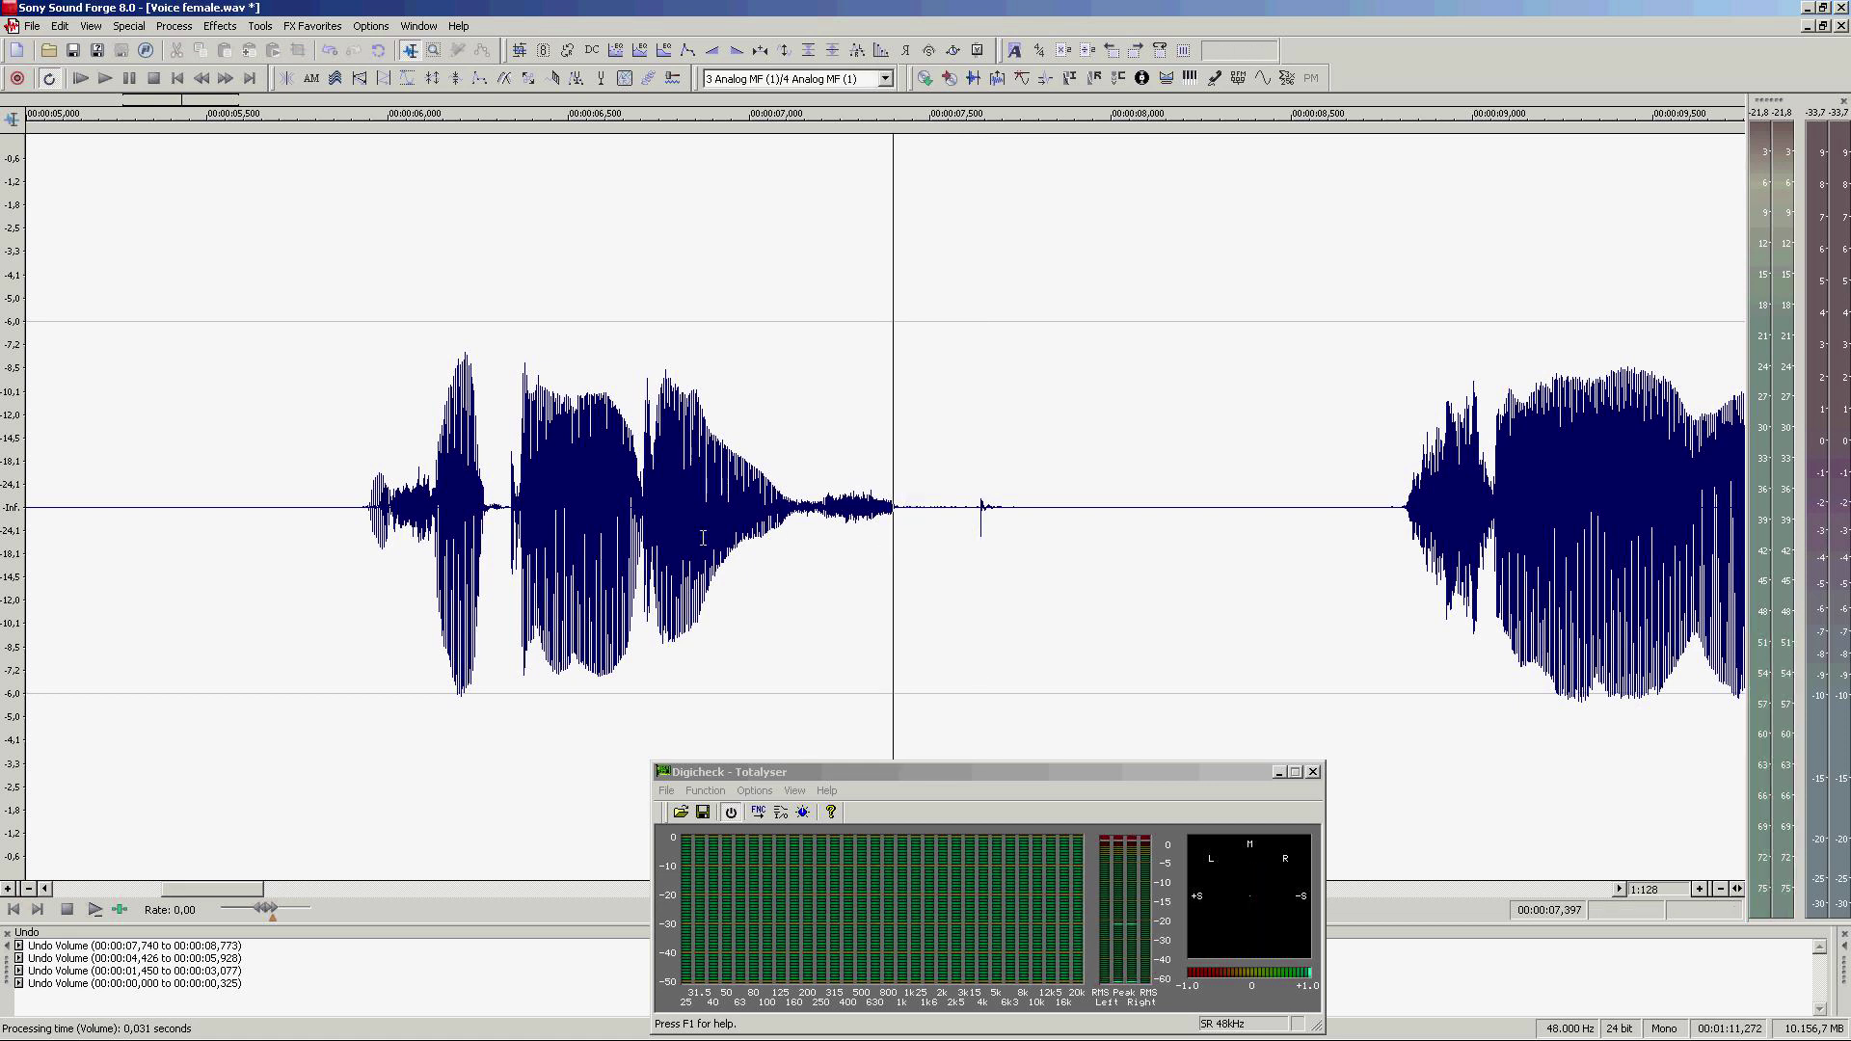
pyautogui.press('space')
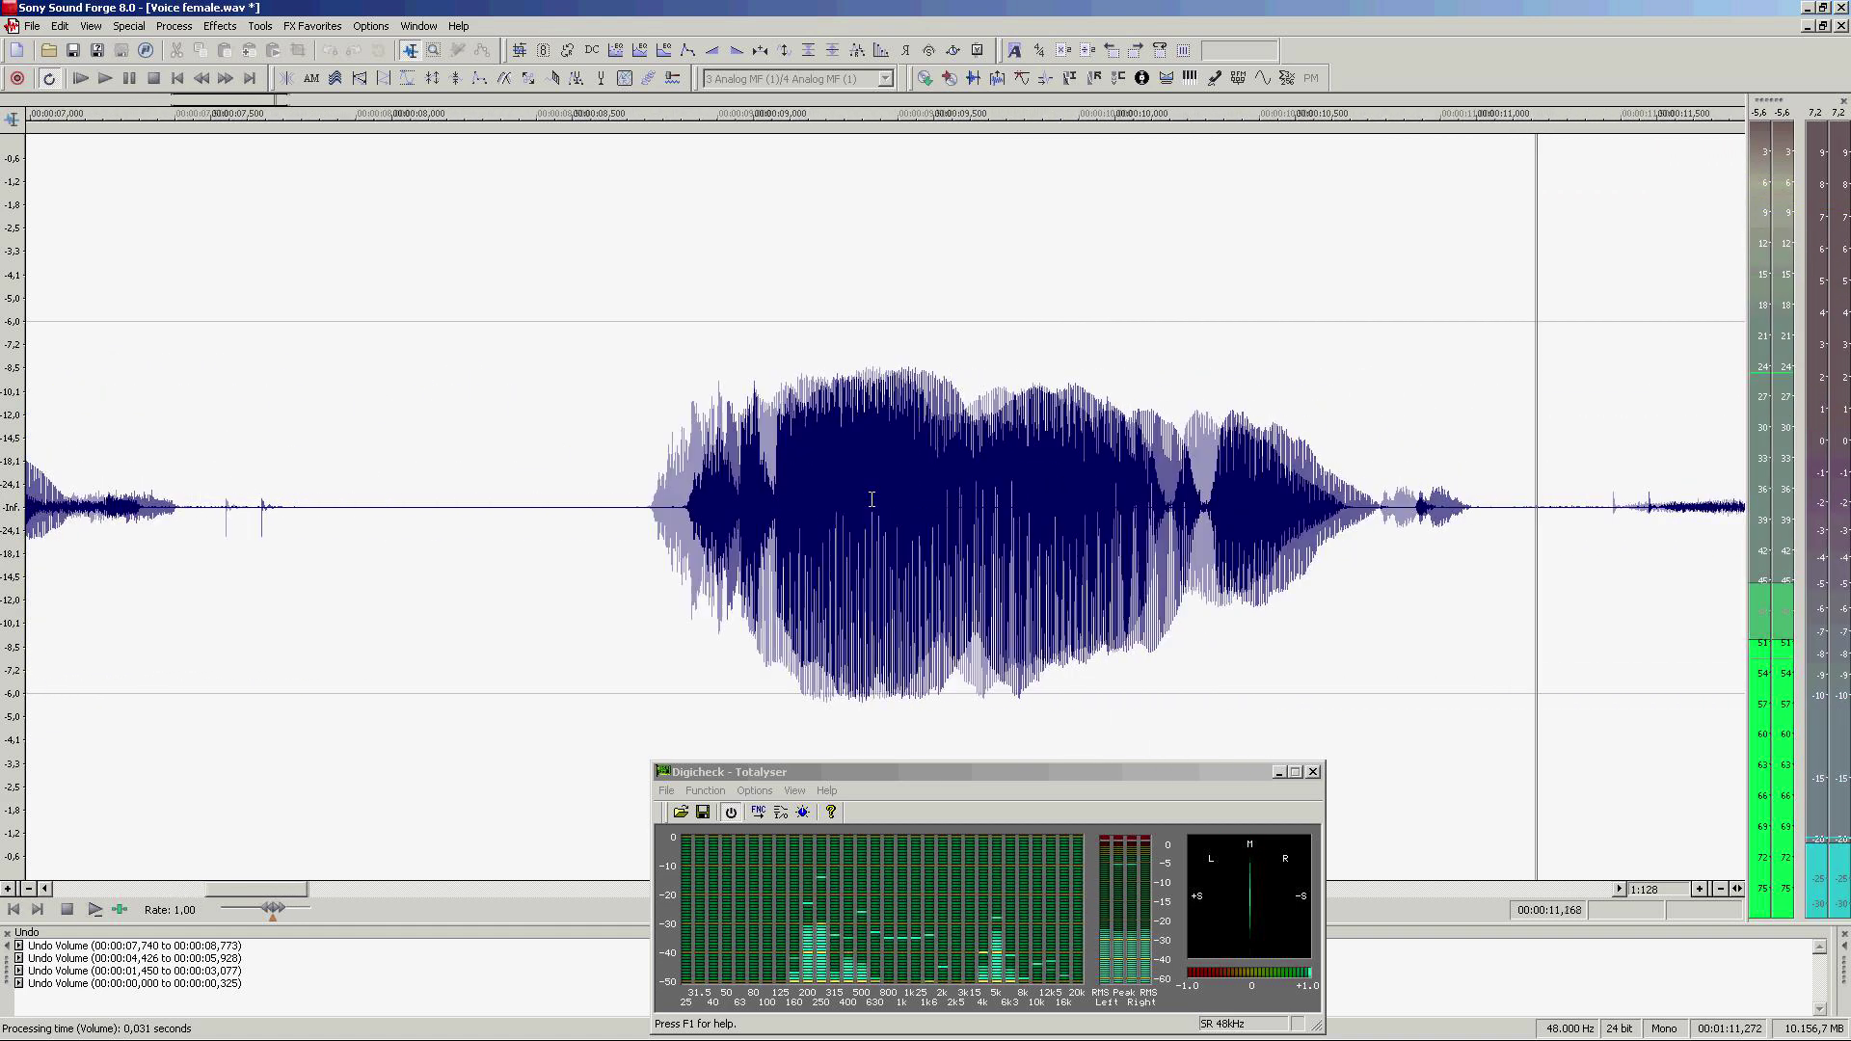
# Step: Repeat the volume reduction on the gap between the fourth and fifth phrases, from about 11.03 to 12.02 seconds
pyautogui.press('space')
pyautogui.moveTo(1009, 521); pyautogui.dragTo(1370, 535)
pyautogui.hotkey('ctrl', 'y')
pyautogui.click(795, 549)
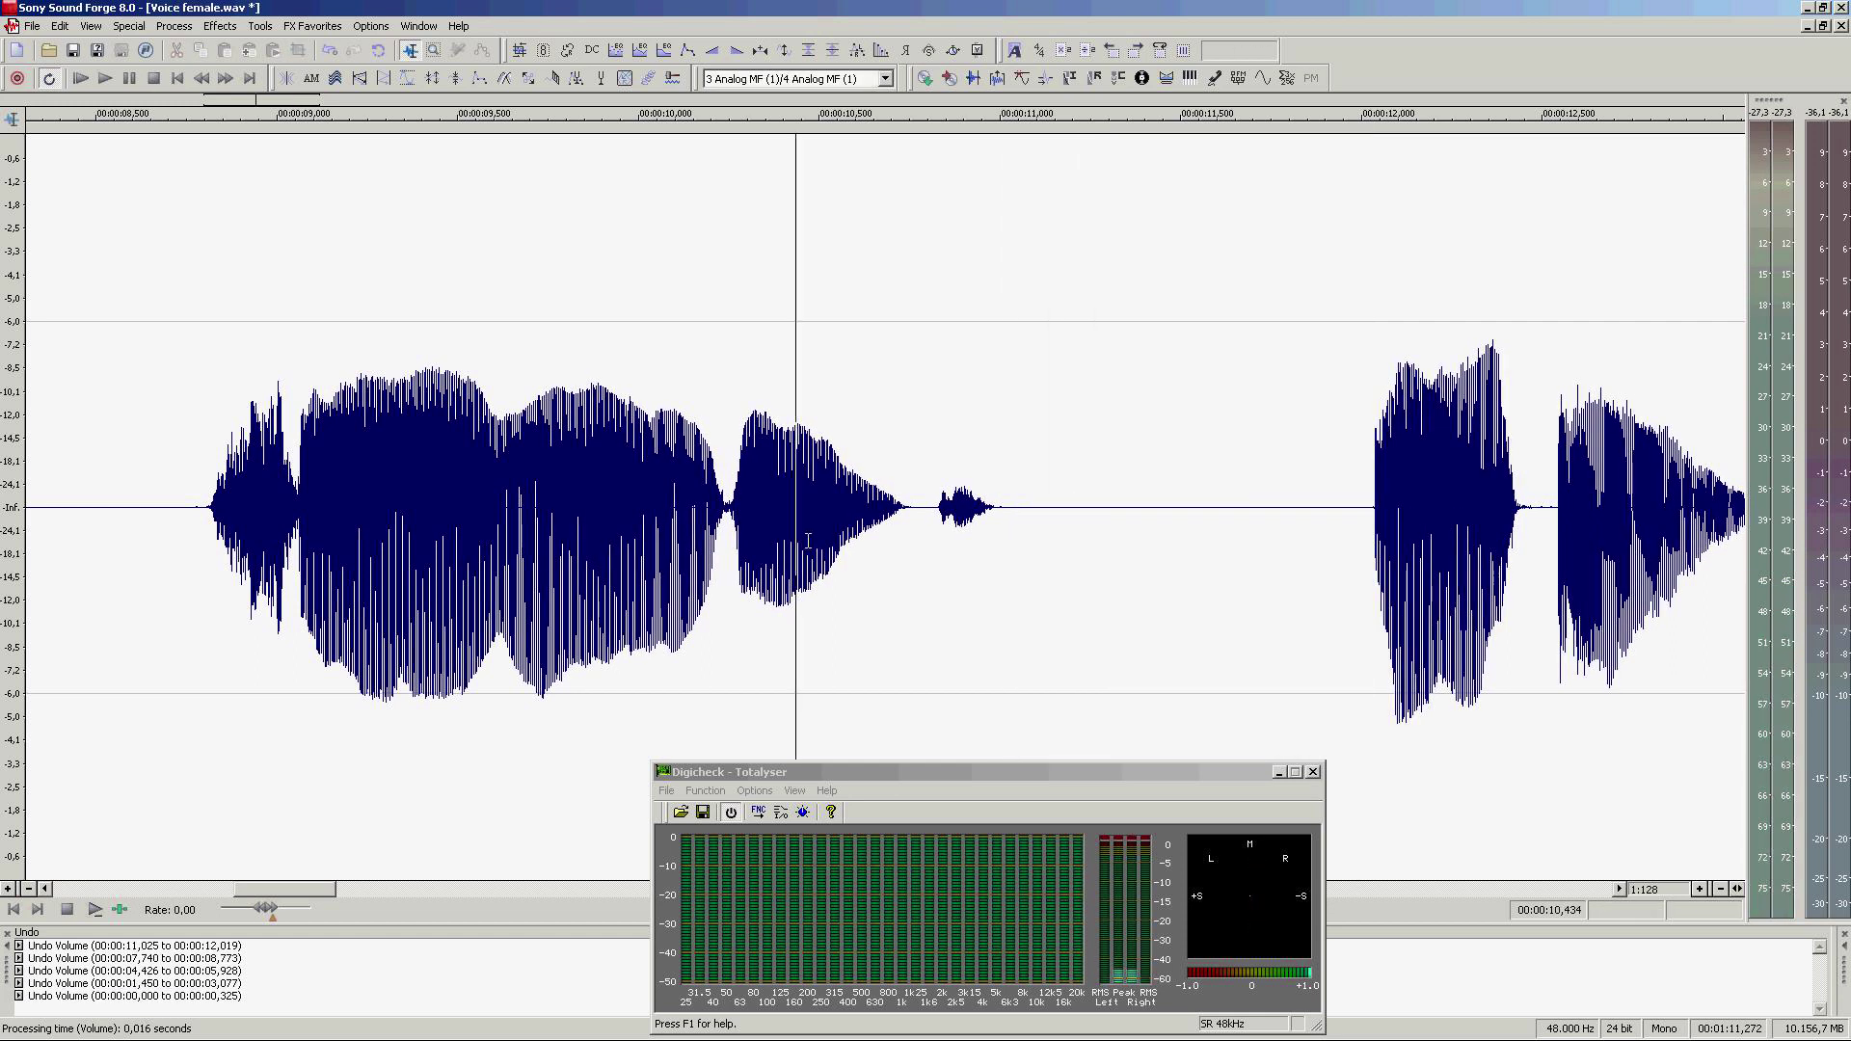
# Step: Repeat the volume reduction on the noise before the sixth phrase, from about 13.93 to 14.60 seconds, and audition the transition
pyautogui.press('space')
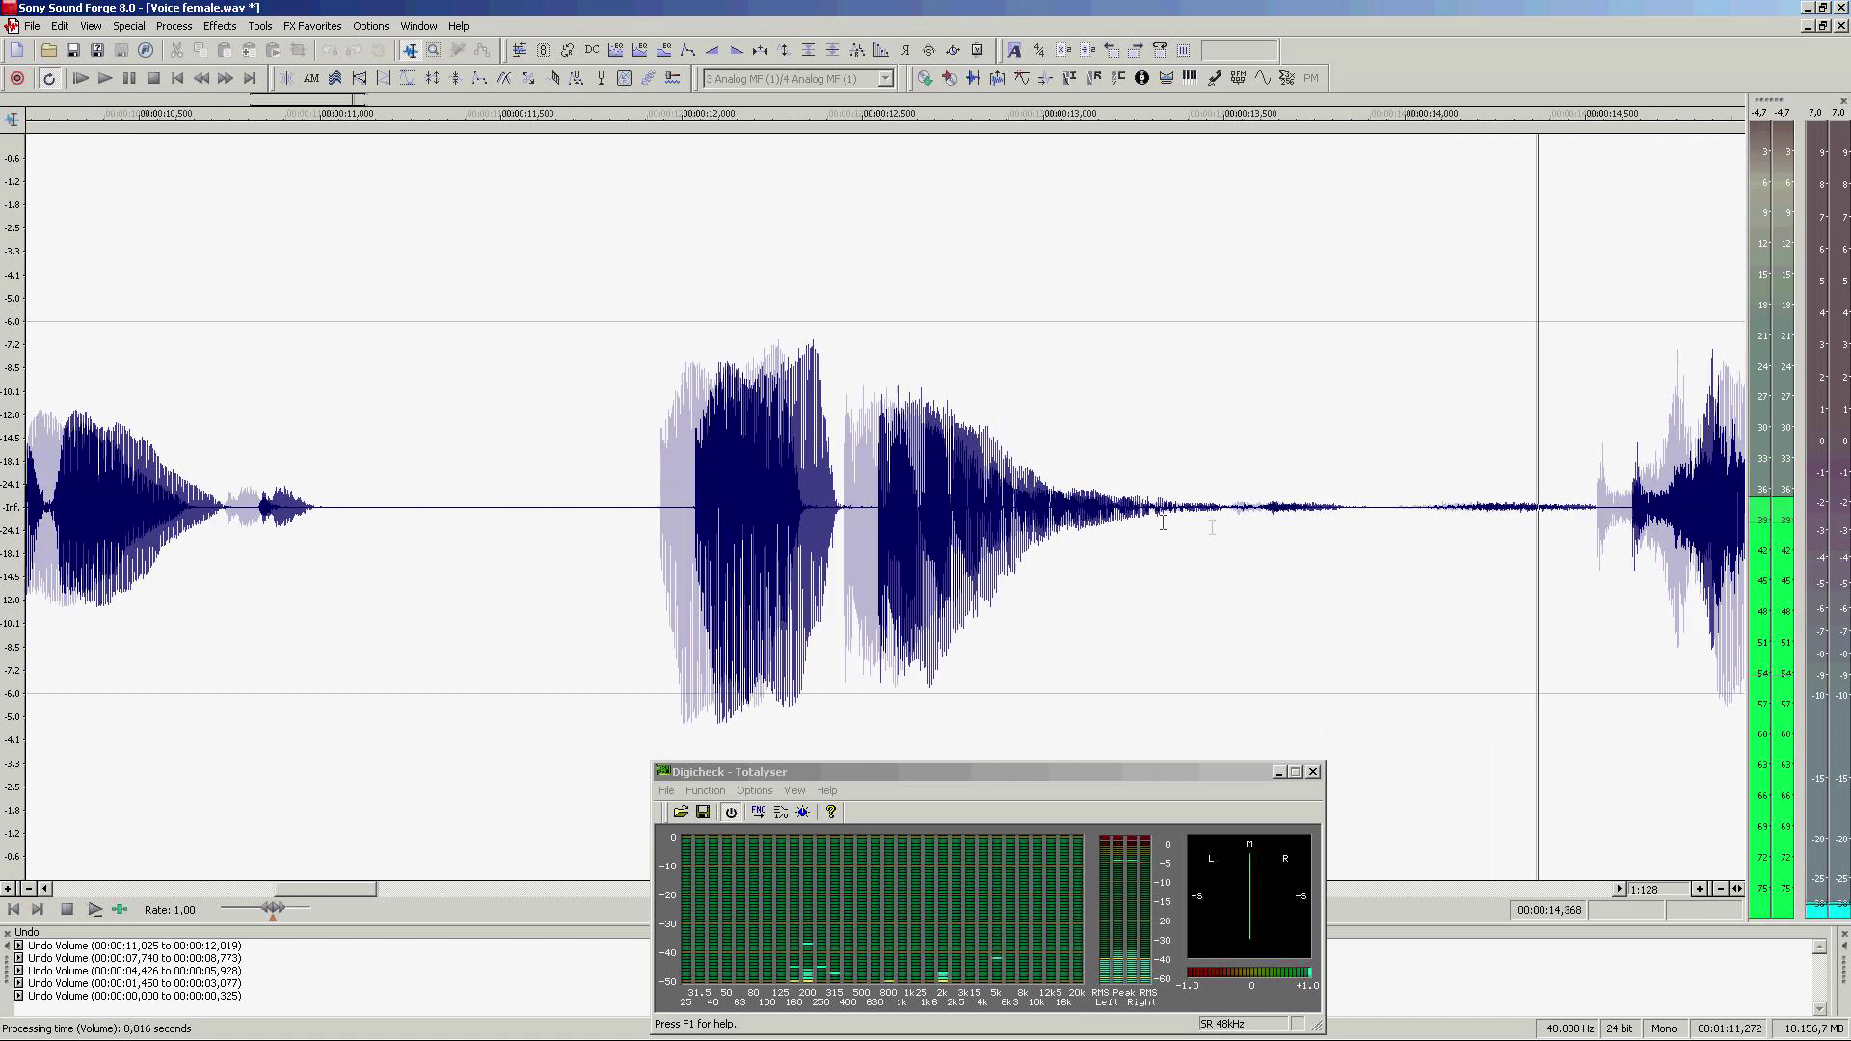
pyautogui.press('space')
pyautogui.moveTo(1406, 532); pyautogui.dragTo(1181, 562)
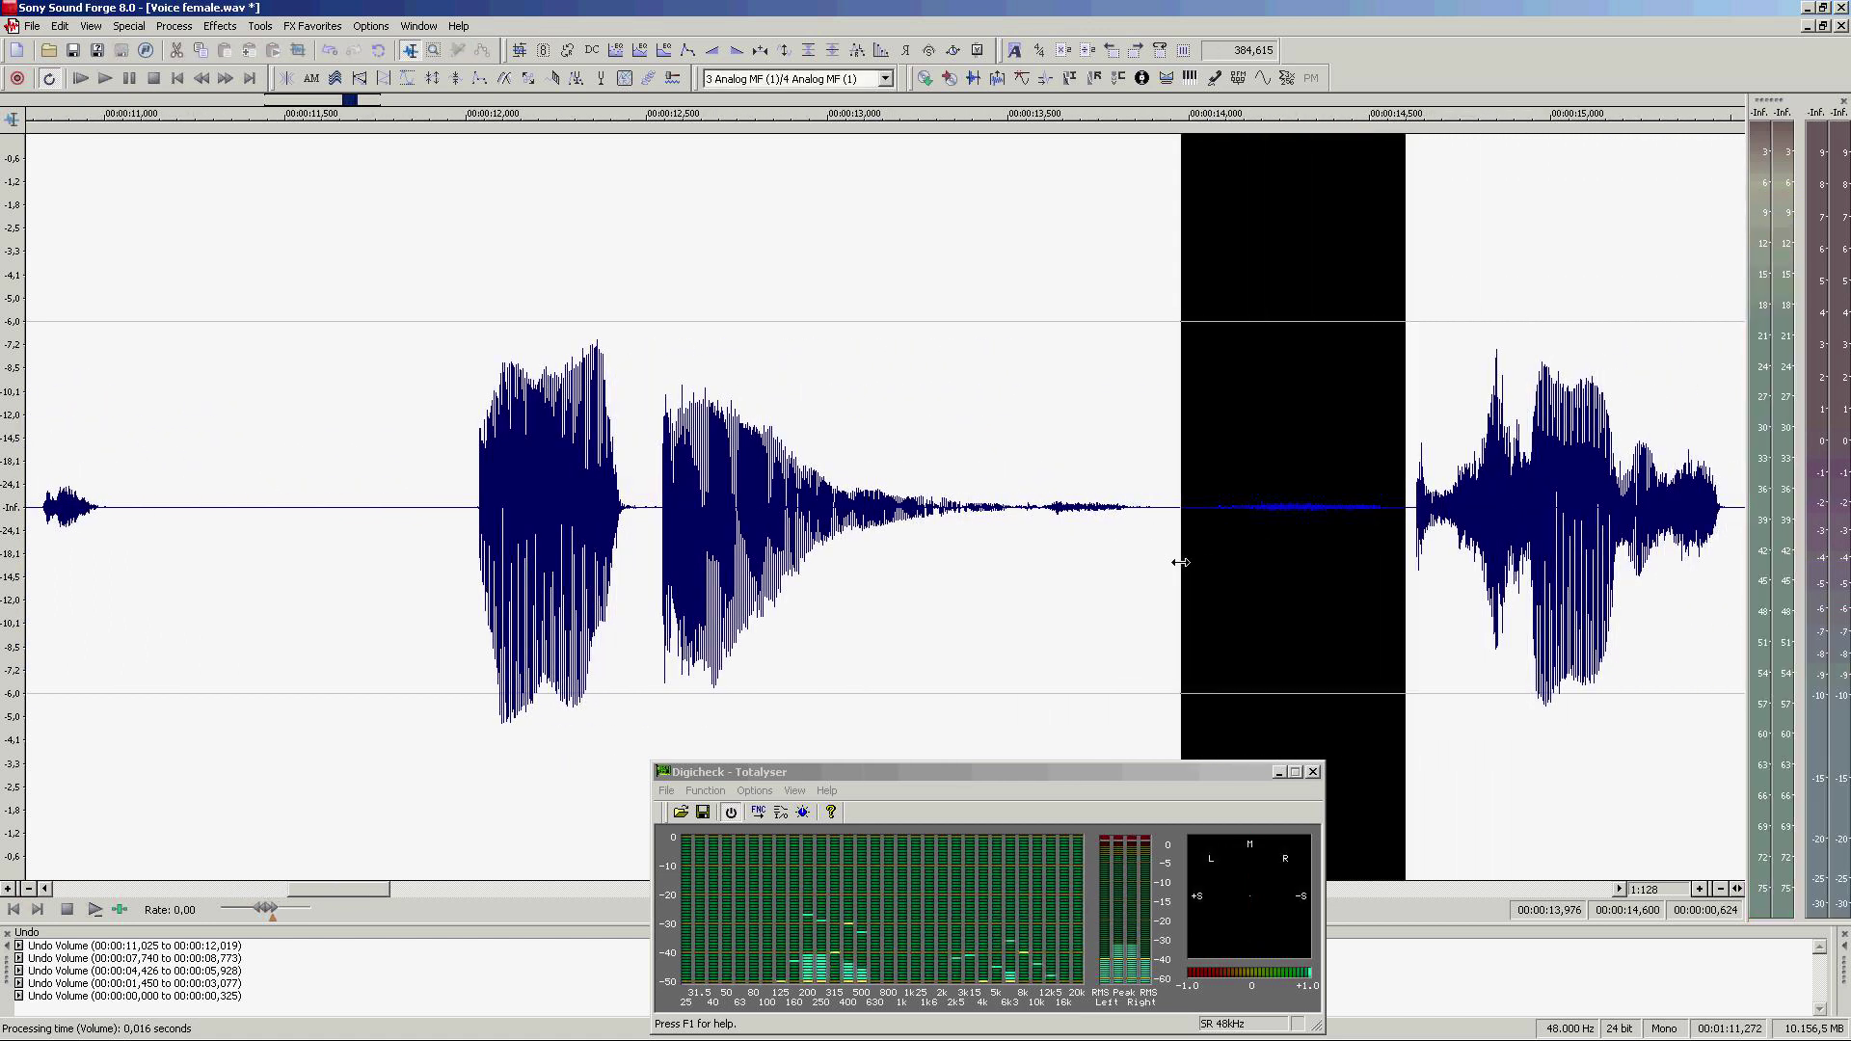
pyautogui.hotkey('ctrl', 'y')
pyautogui.click(901, 537)
pyautogui.press('space')
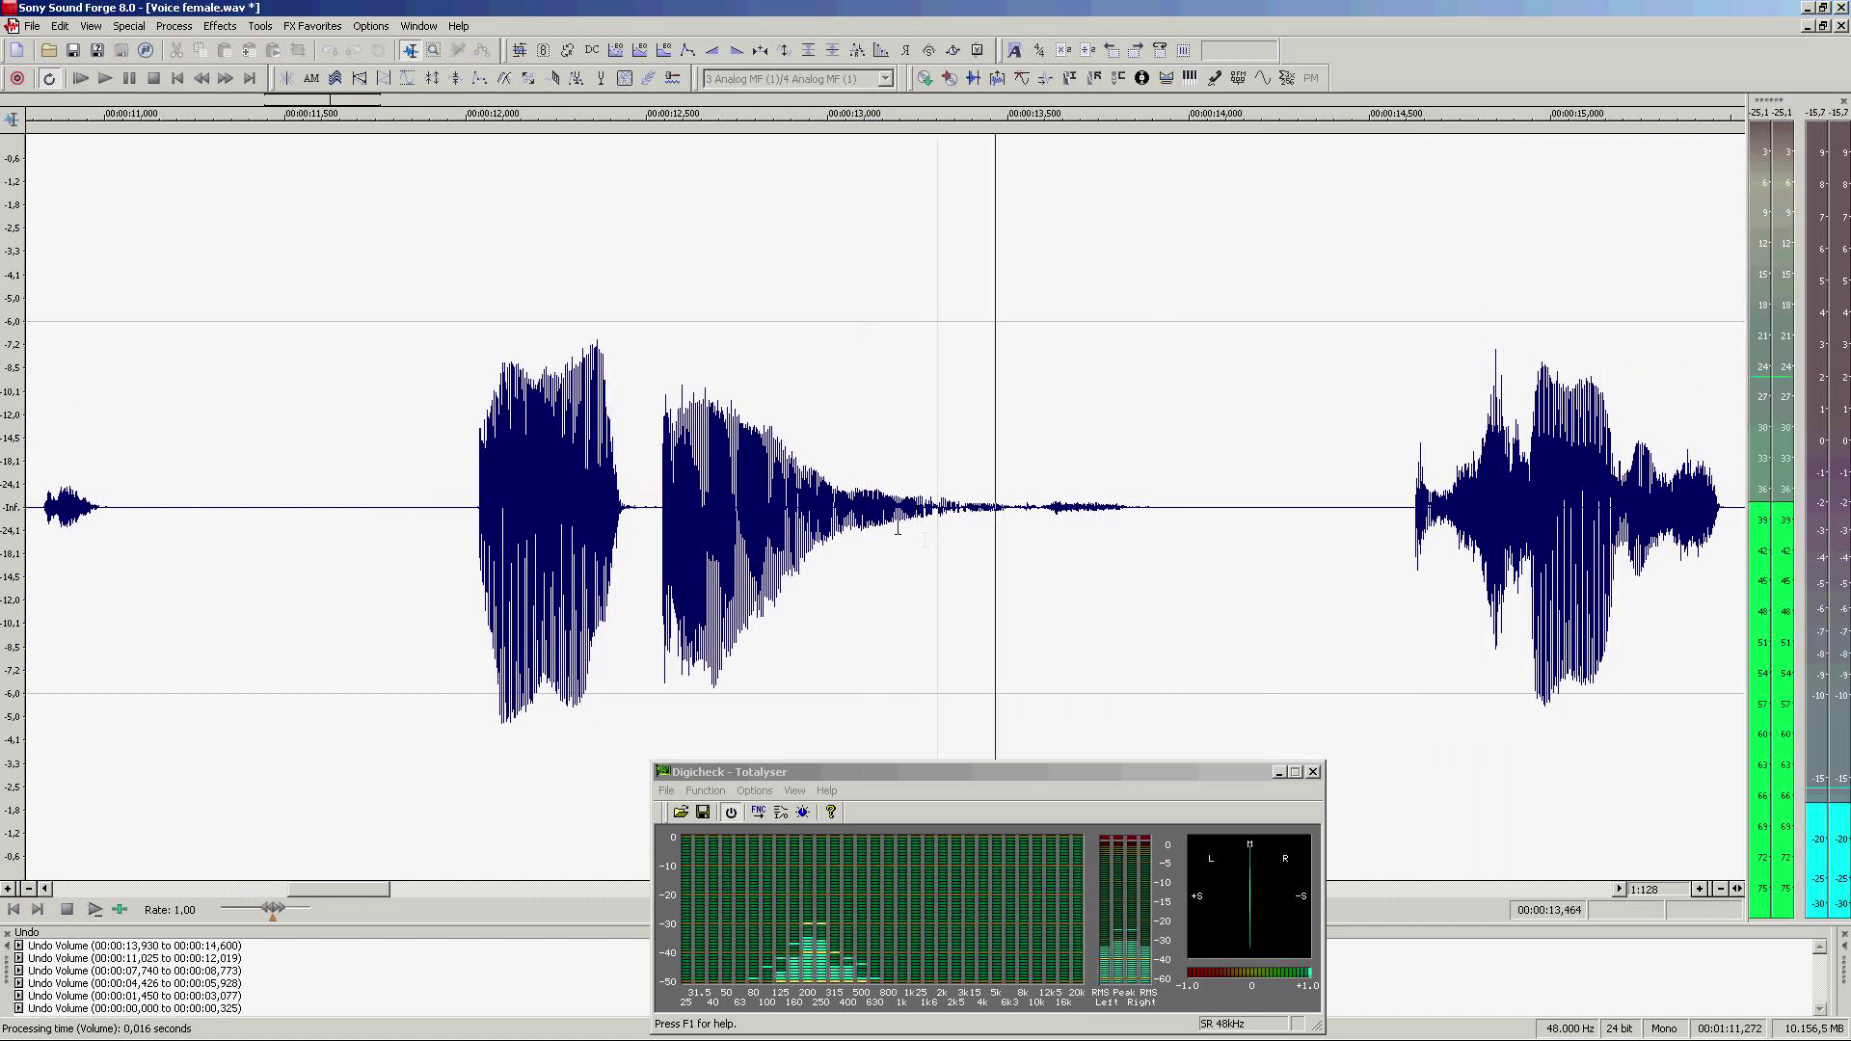
pyautogui.click(913, 540)
pyautogui.press('space')
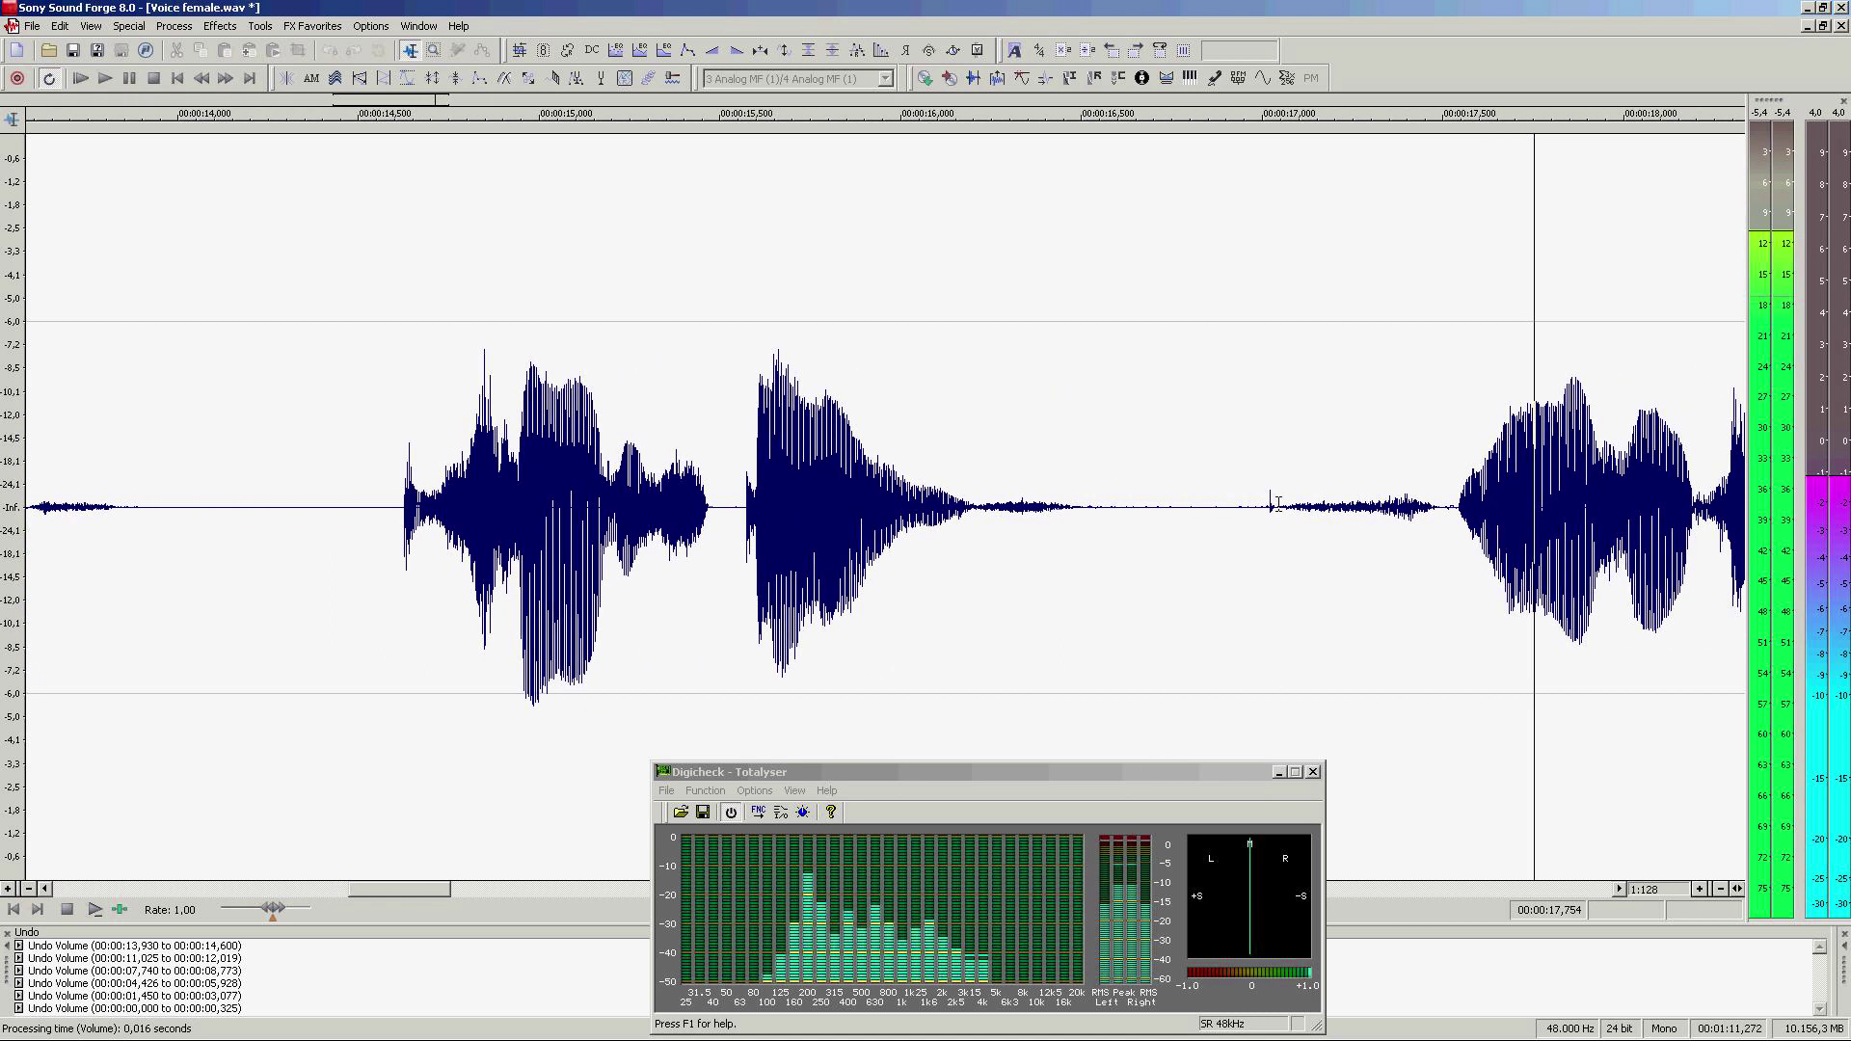
# Step: Repeat the volume reduction on the following gap, from about 16.61 to 17.54 seconds, and audition it
pyautogui.moveTo(1418, 540); pyautogui.dragTo(1083, 555)
pyautogui.hotkey('ctrl', 'y')
pyautogui.click(694, 554)
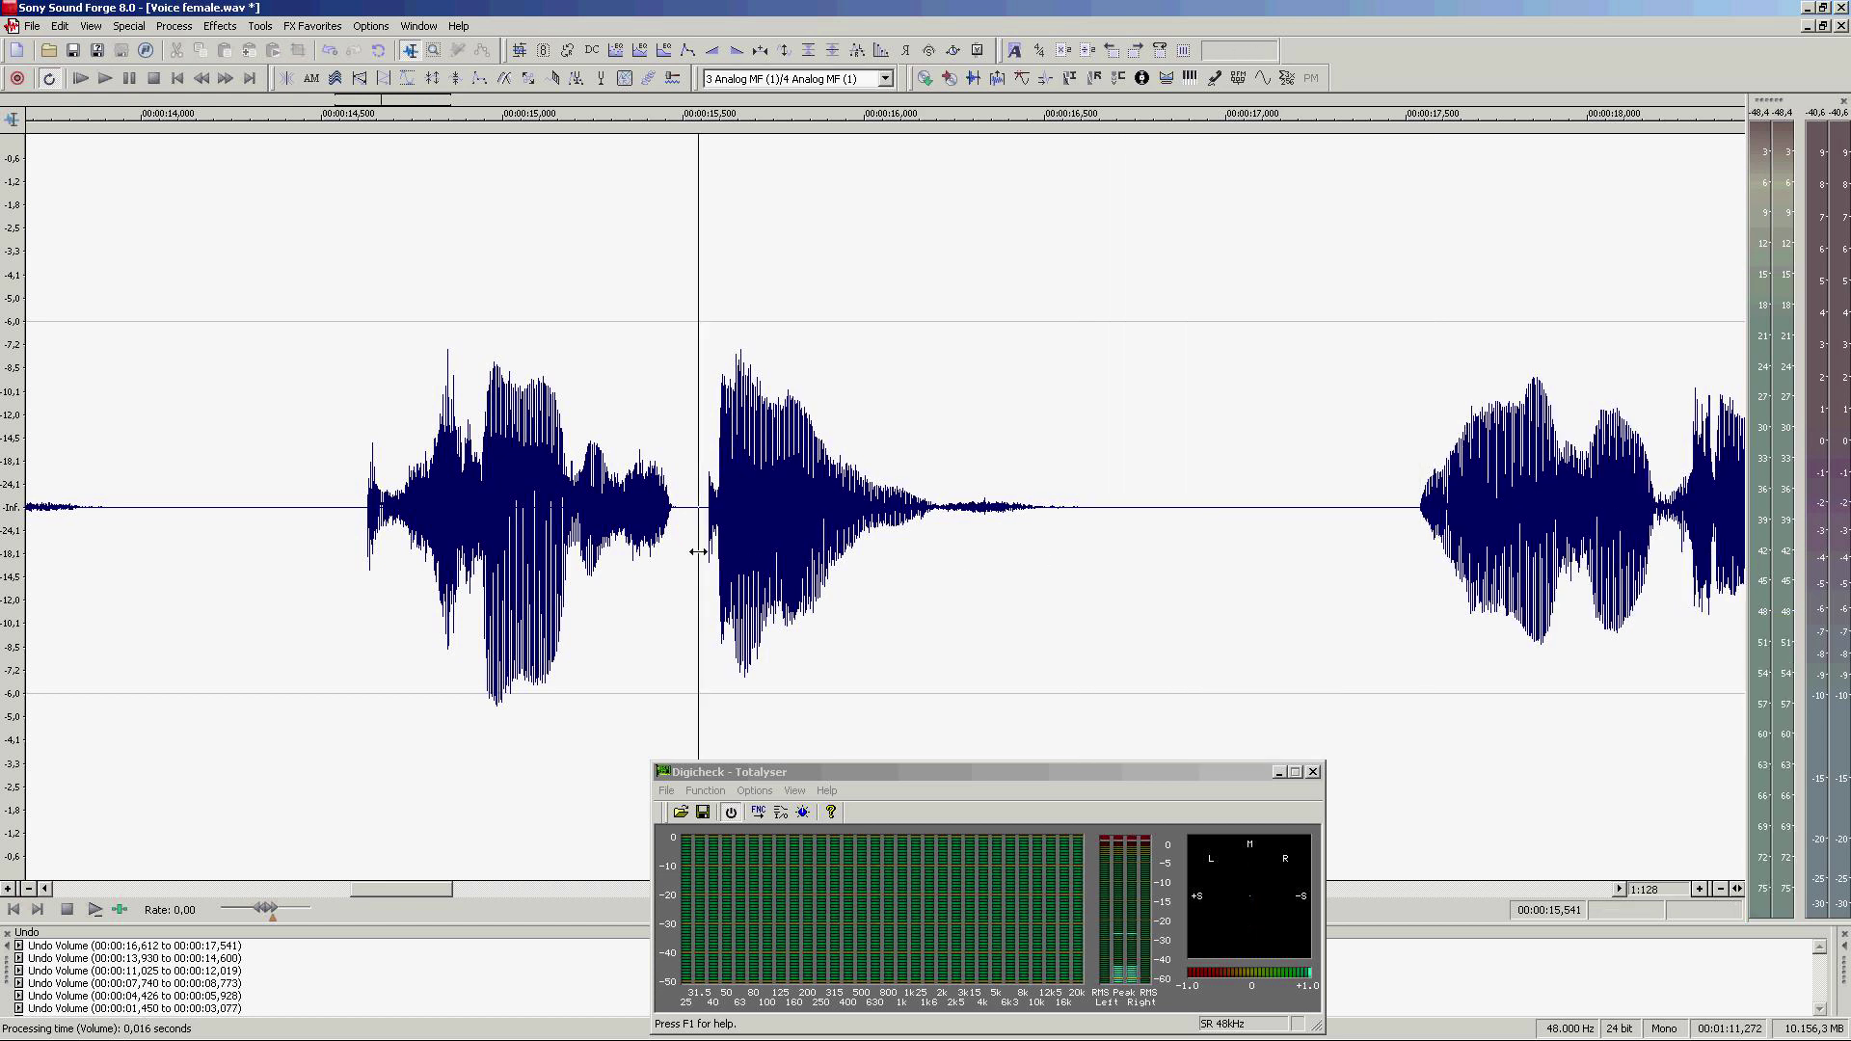
pyautogui.press('space')
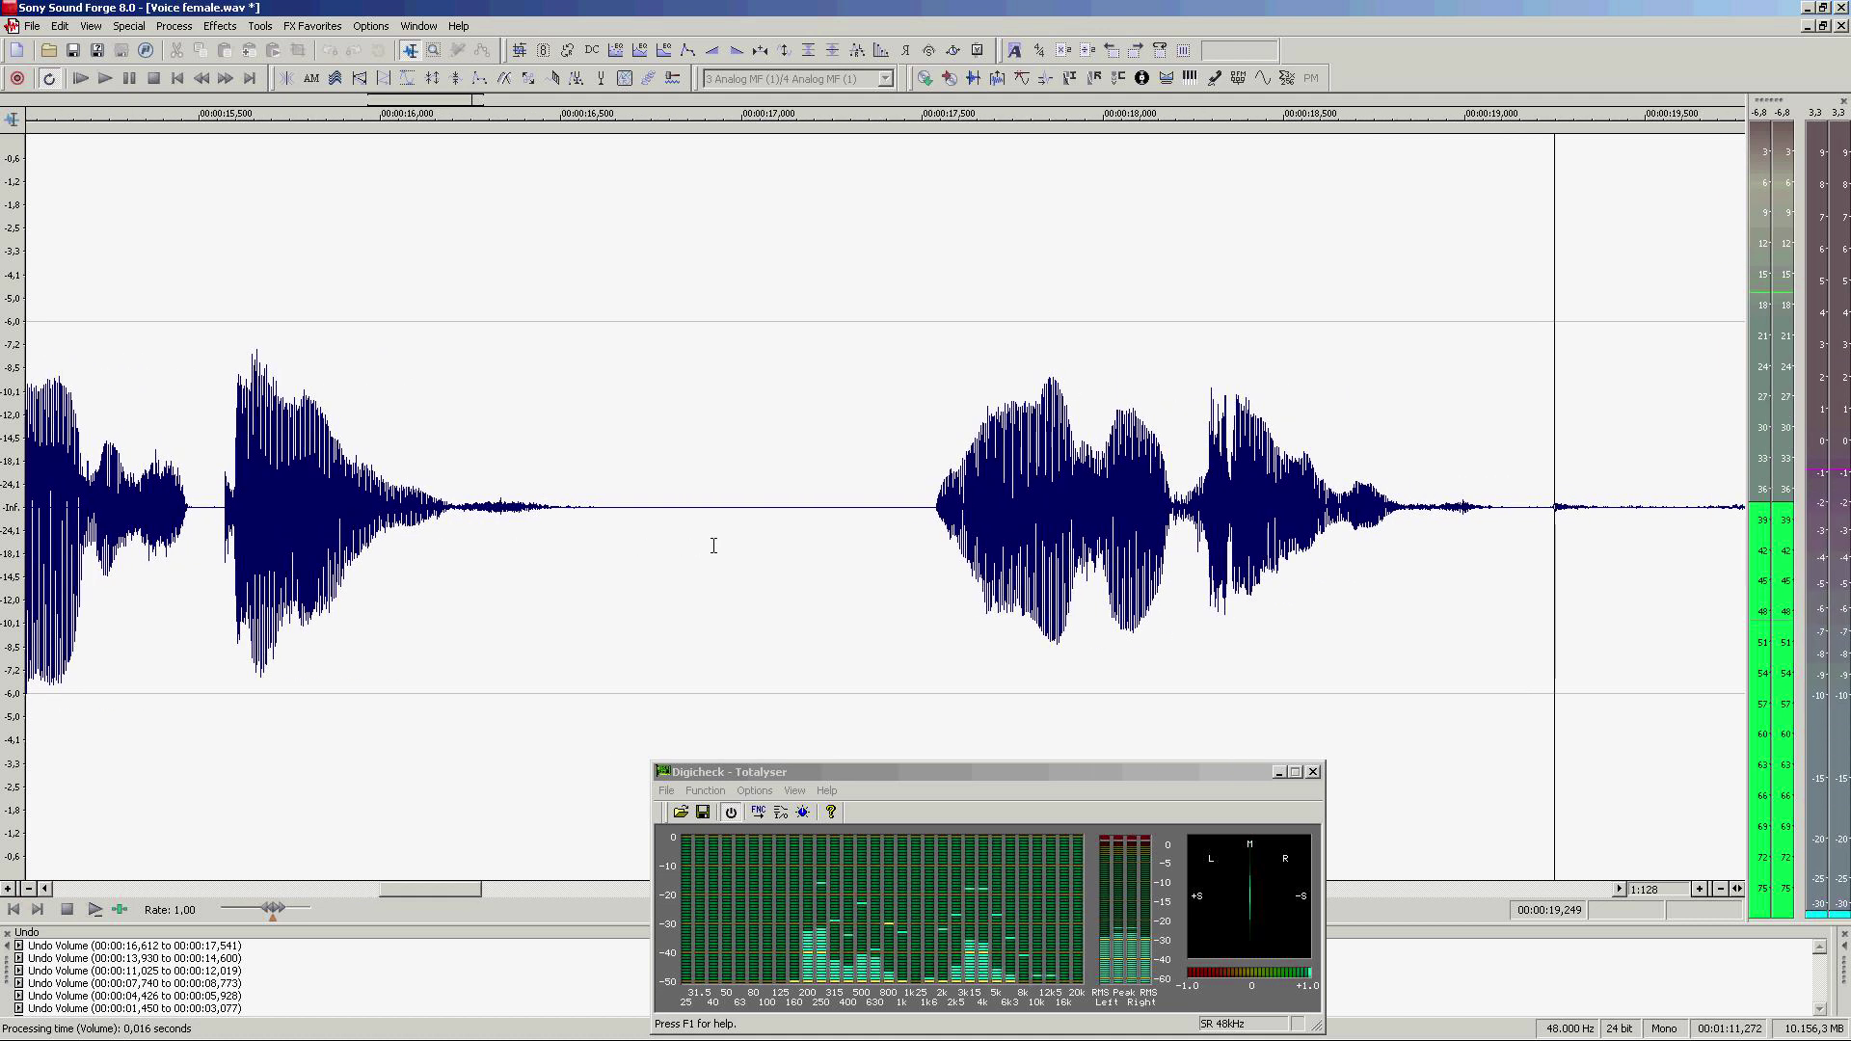
# Step: Apply the same volume reduction to the gap from about 19.40 to 20.45 seconds and play through the phrase that follows
pyautogui.press('space')
pyautogui.moveTo(1049, 524); pyautogui.dragTo(1429, 555)
pyautogui.hotkey('ctrl', 'y')
pyautogui.click(811, 556)
pyautogui.press('space')
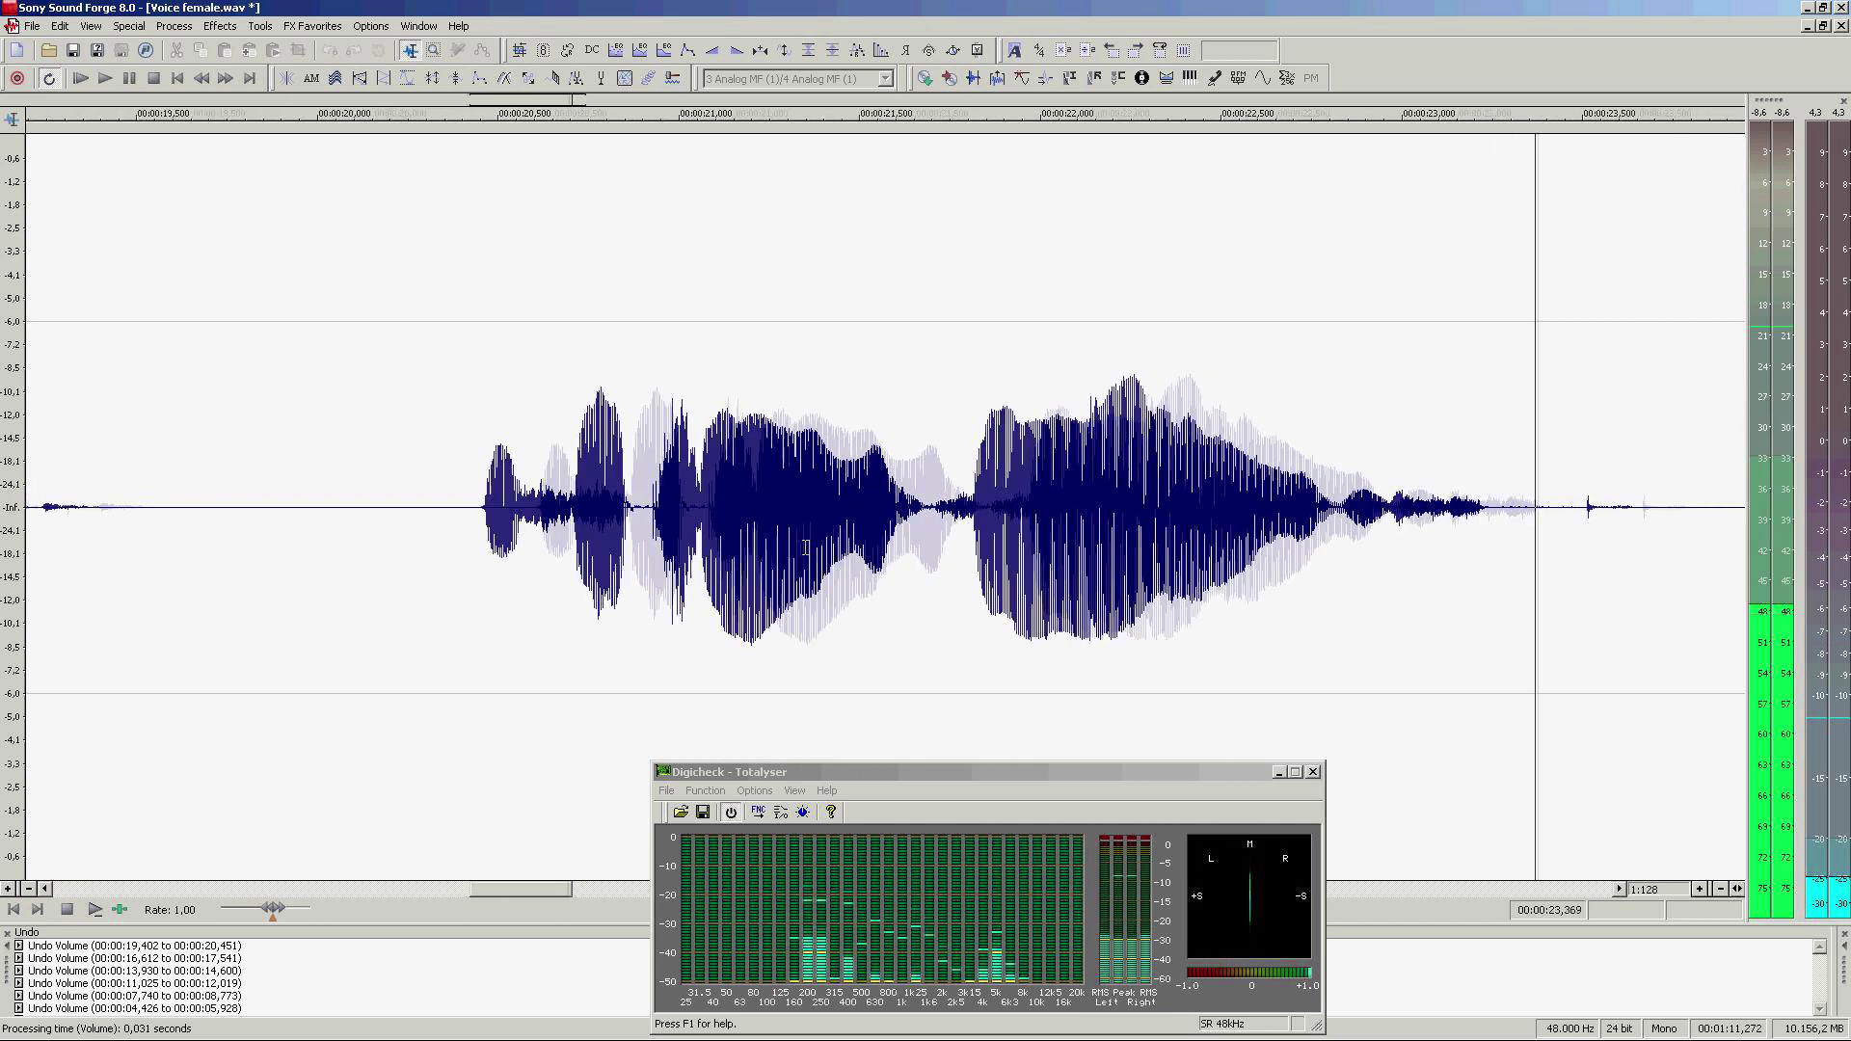
# Step: Repeat the volume reduction on the long pause from about 23.27 to 46.55 seconds, and play the phrase that follows it
pyautogui.press('space')
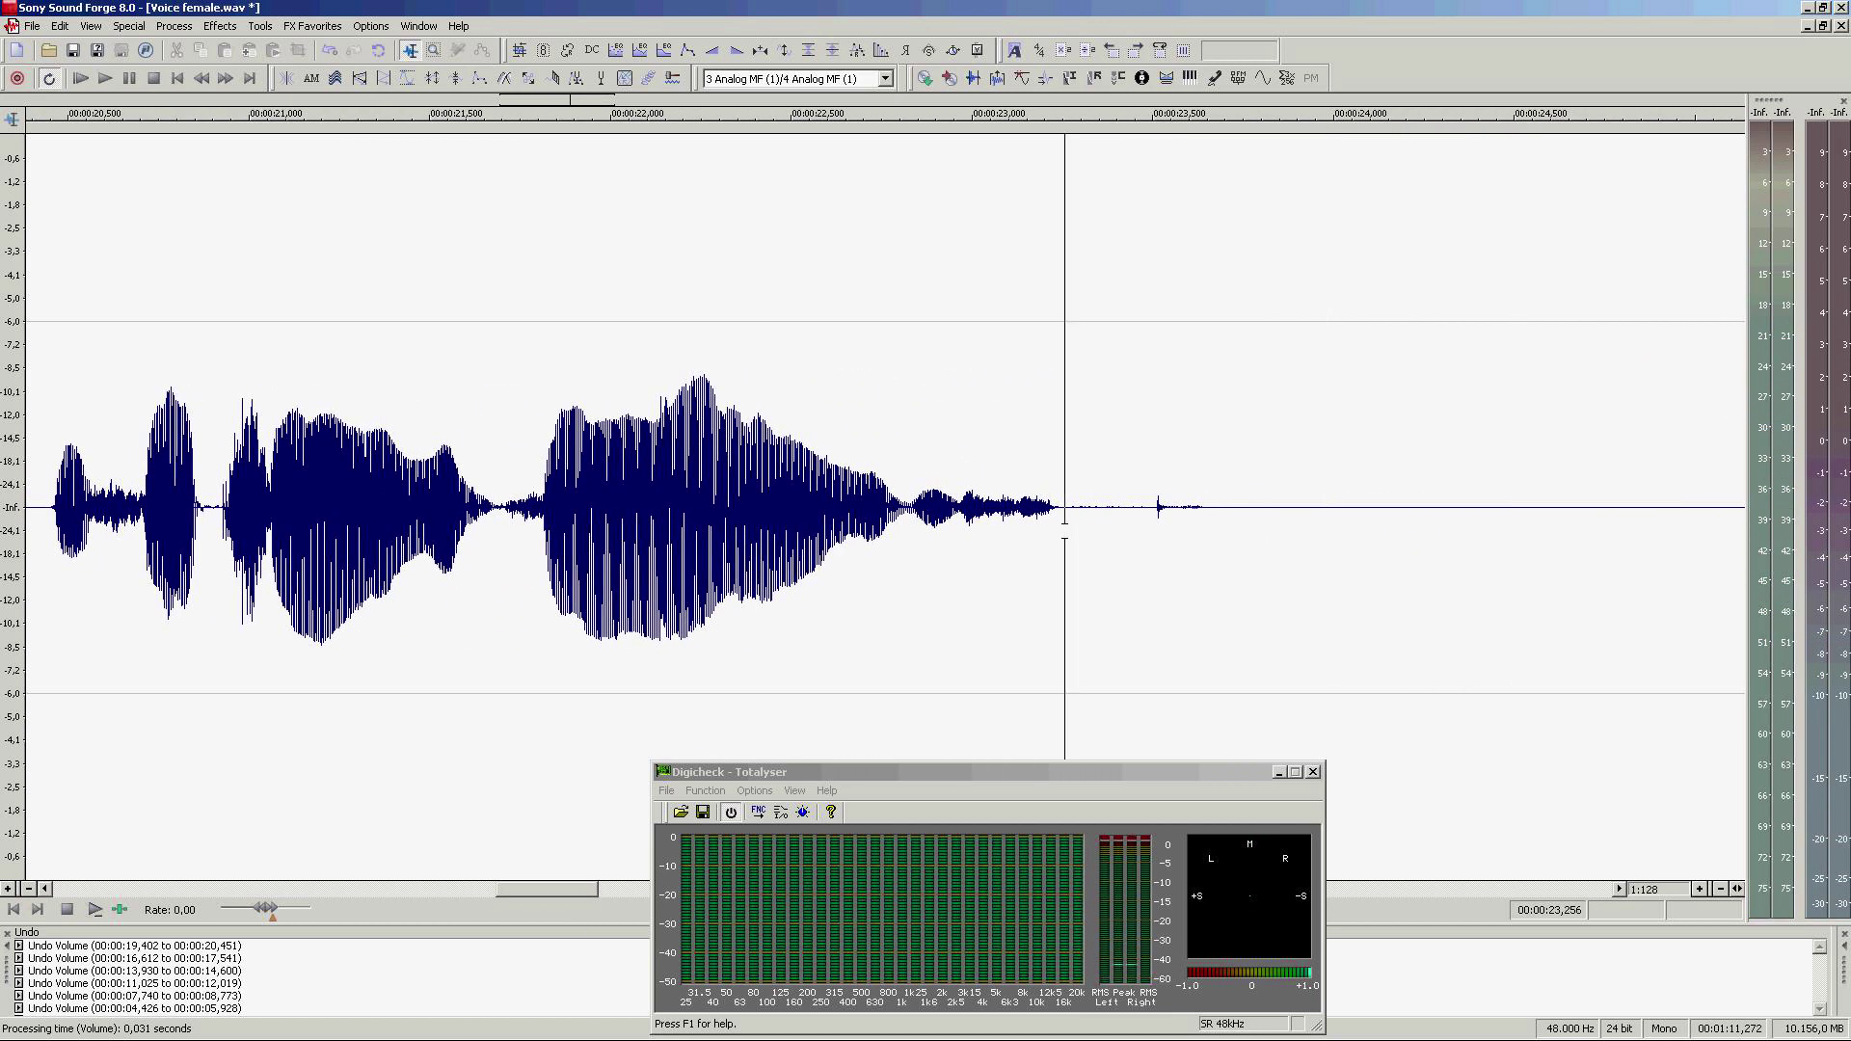
pyautogui.moveTo(1065, 530); pyautogui.dragTo(1254, 585)
pyautogui.hotkey('ctrl', 'y')
pyautogui.scroll(-4, 1074, 522)
pyautogui.click(1078, 525)
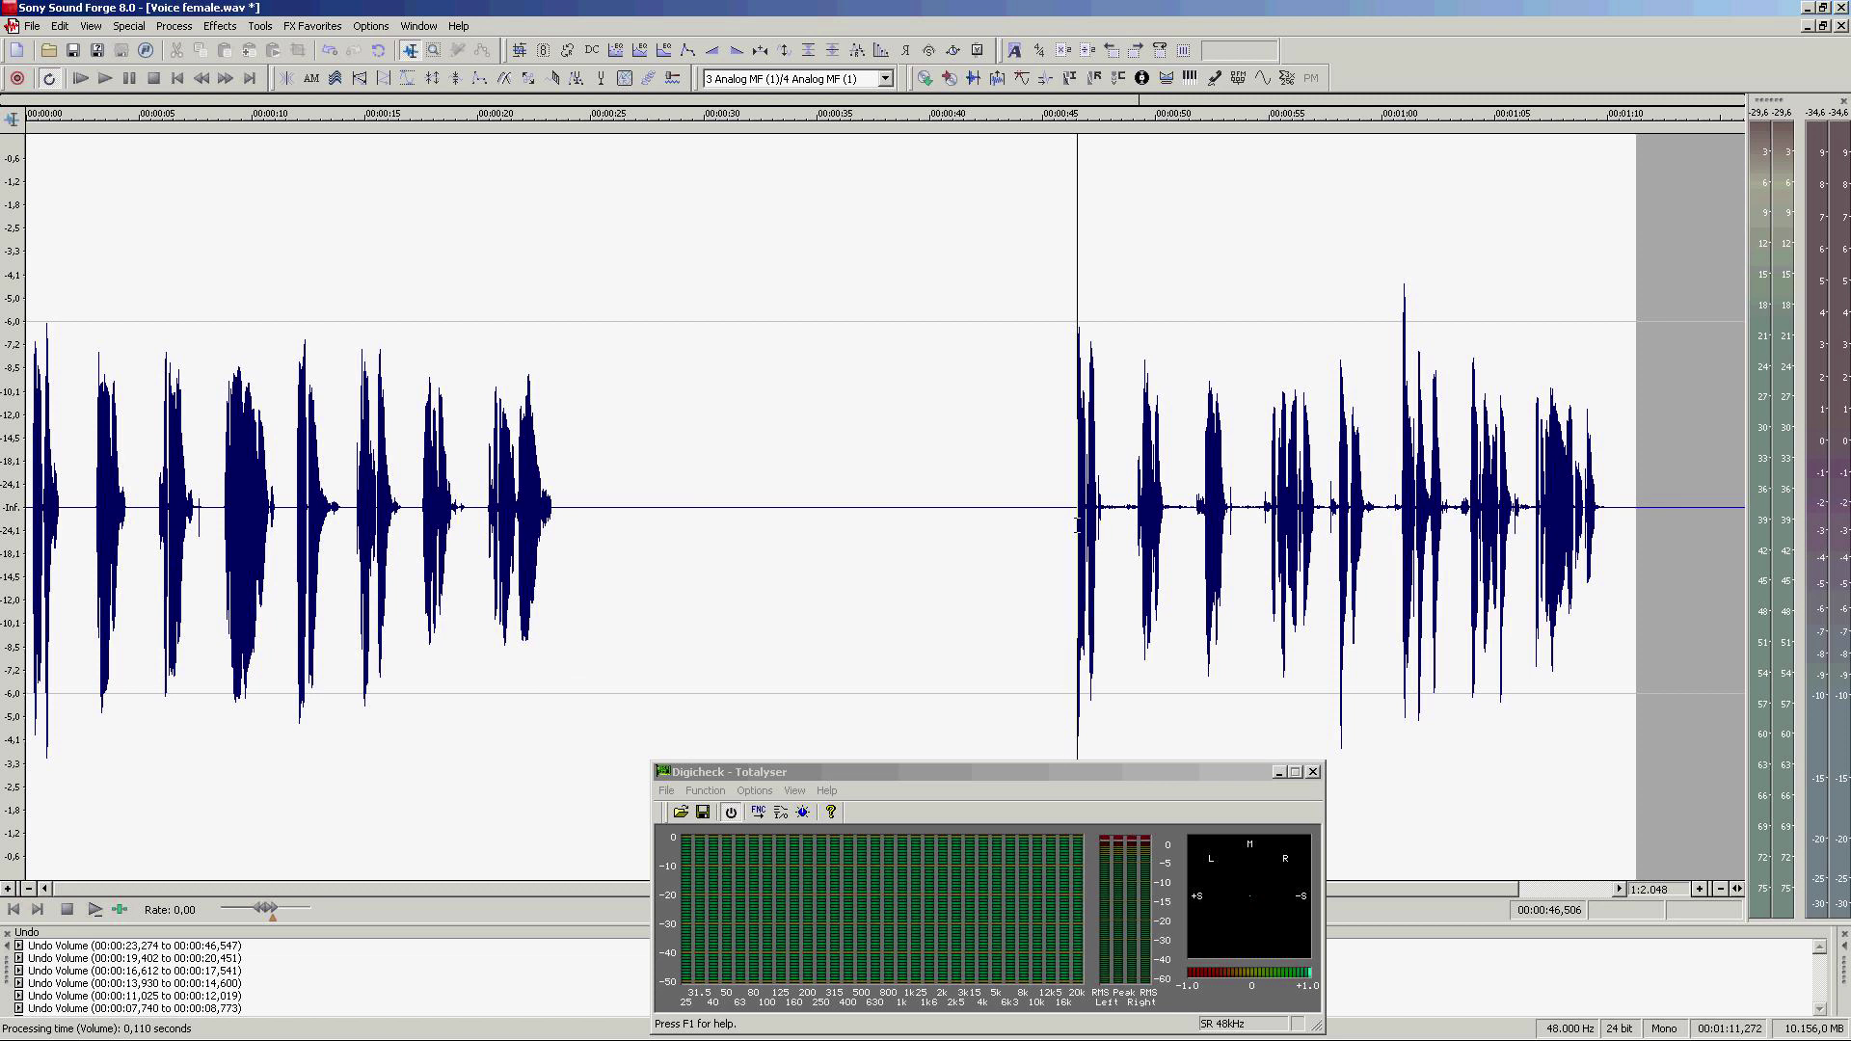
pyautogui.scroll(4, 1074, 529)
pyautogui.press('space')
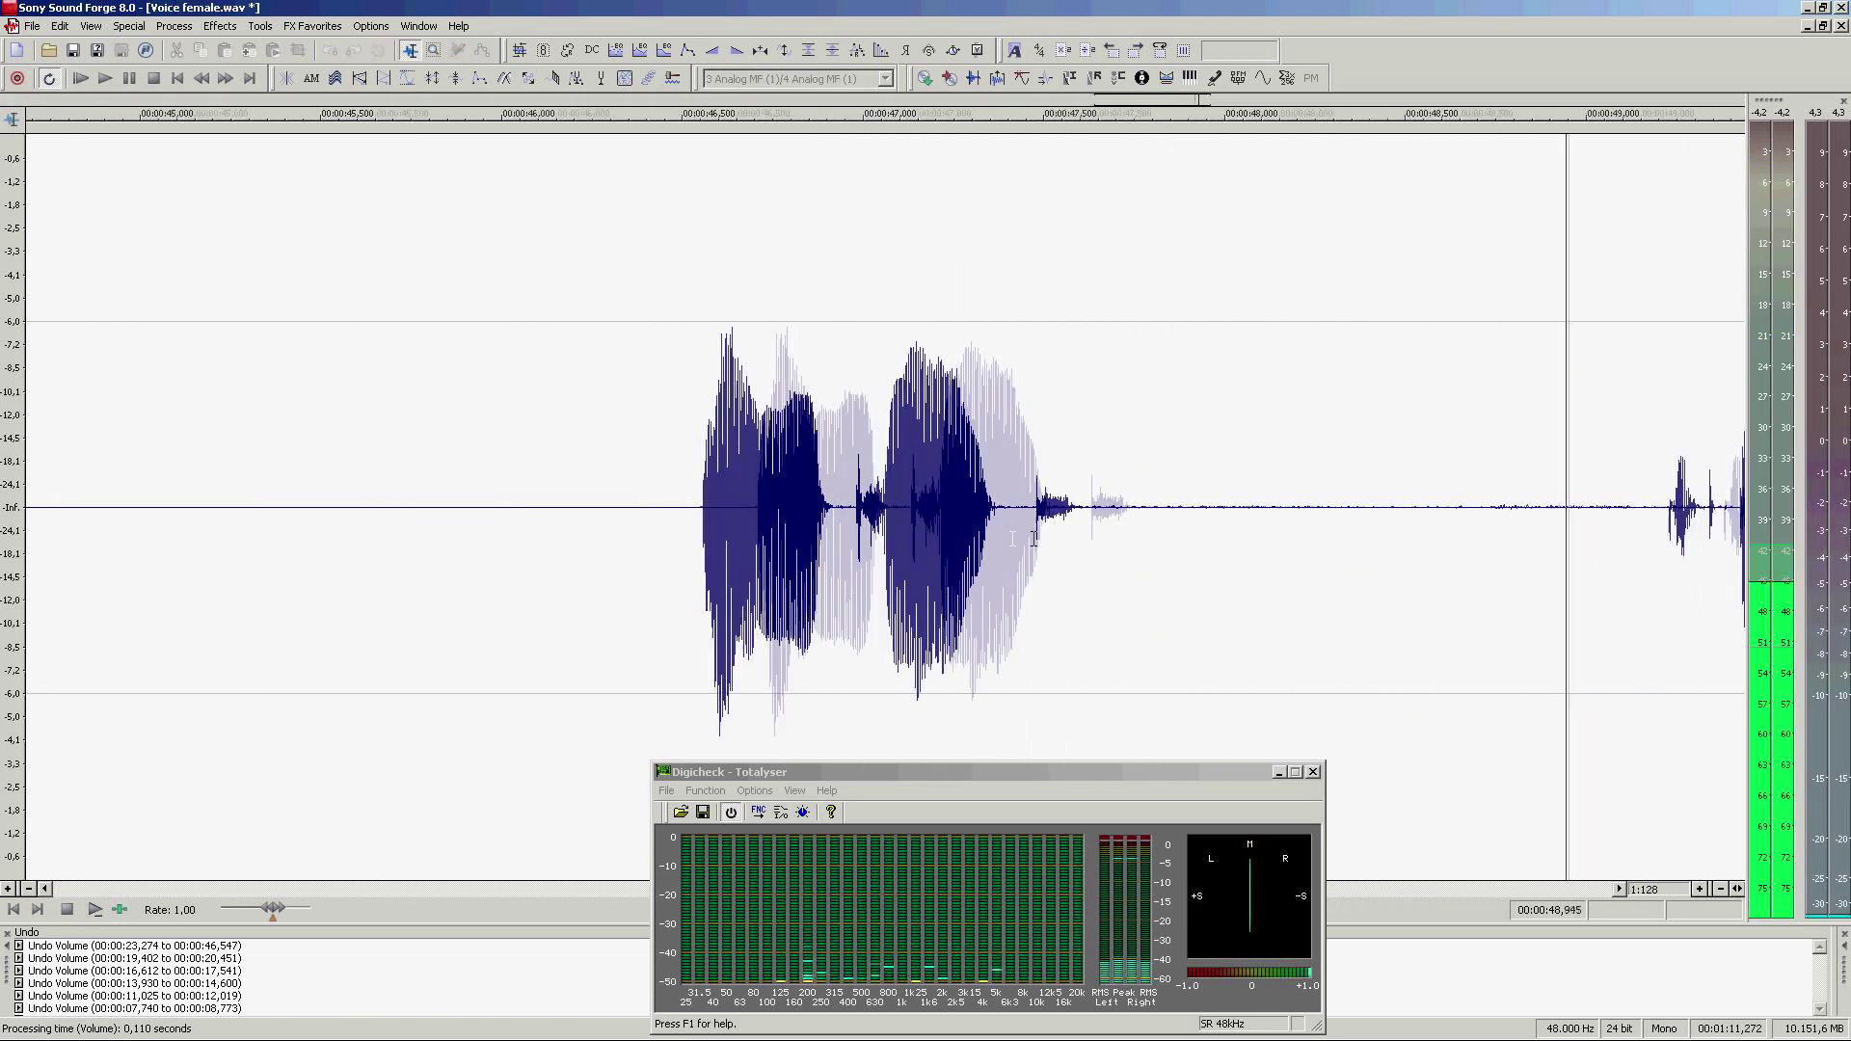
# Step: Repeat the volume reduction on the gap from about 47.62 to 49.21 seconds and audition the result
pyautogui.moveTo(824, 540); pyautogui.dragTo(1401, 551)
pyautogui.press('space')
pyautogui.hotkey('ctrl', 'y')
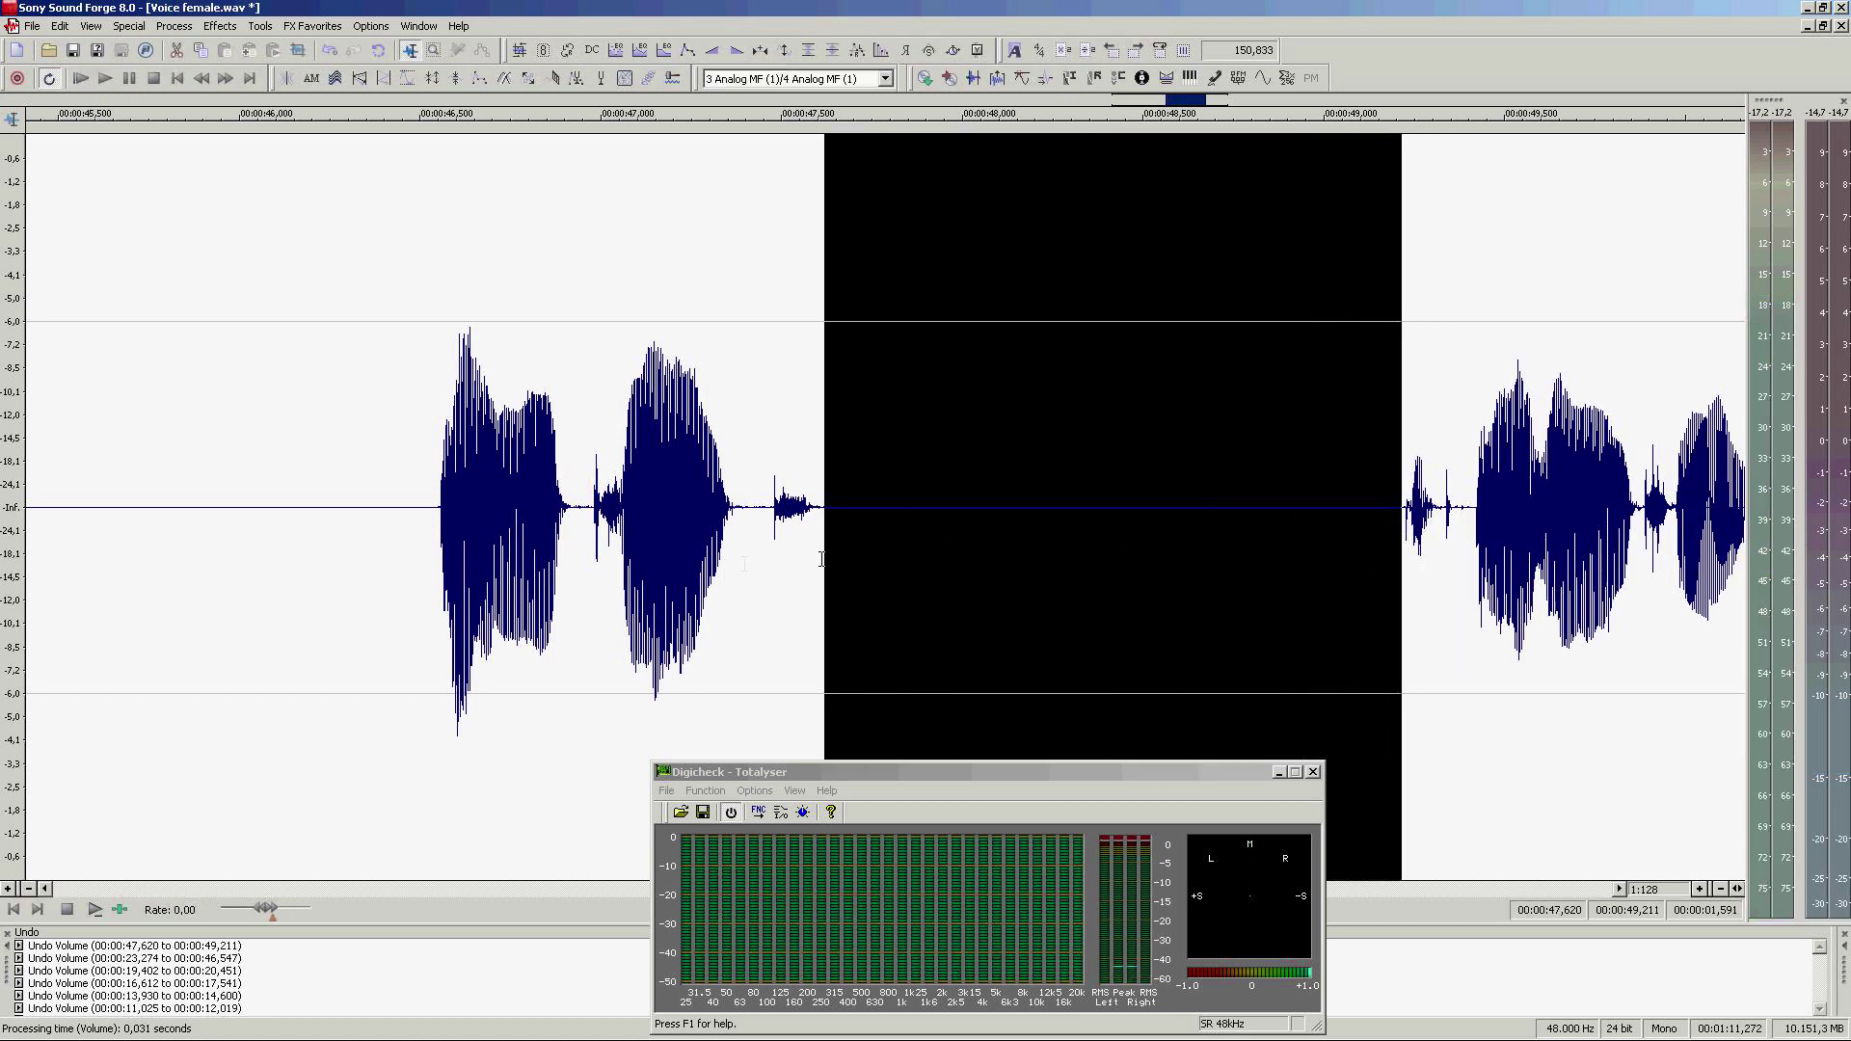
pyautogui.click(688, 564)
pyautogui.press('space')
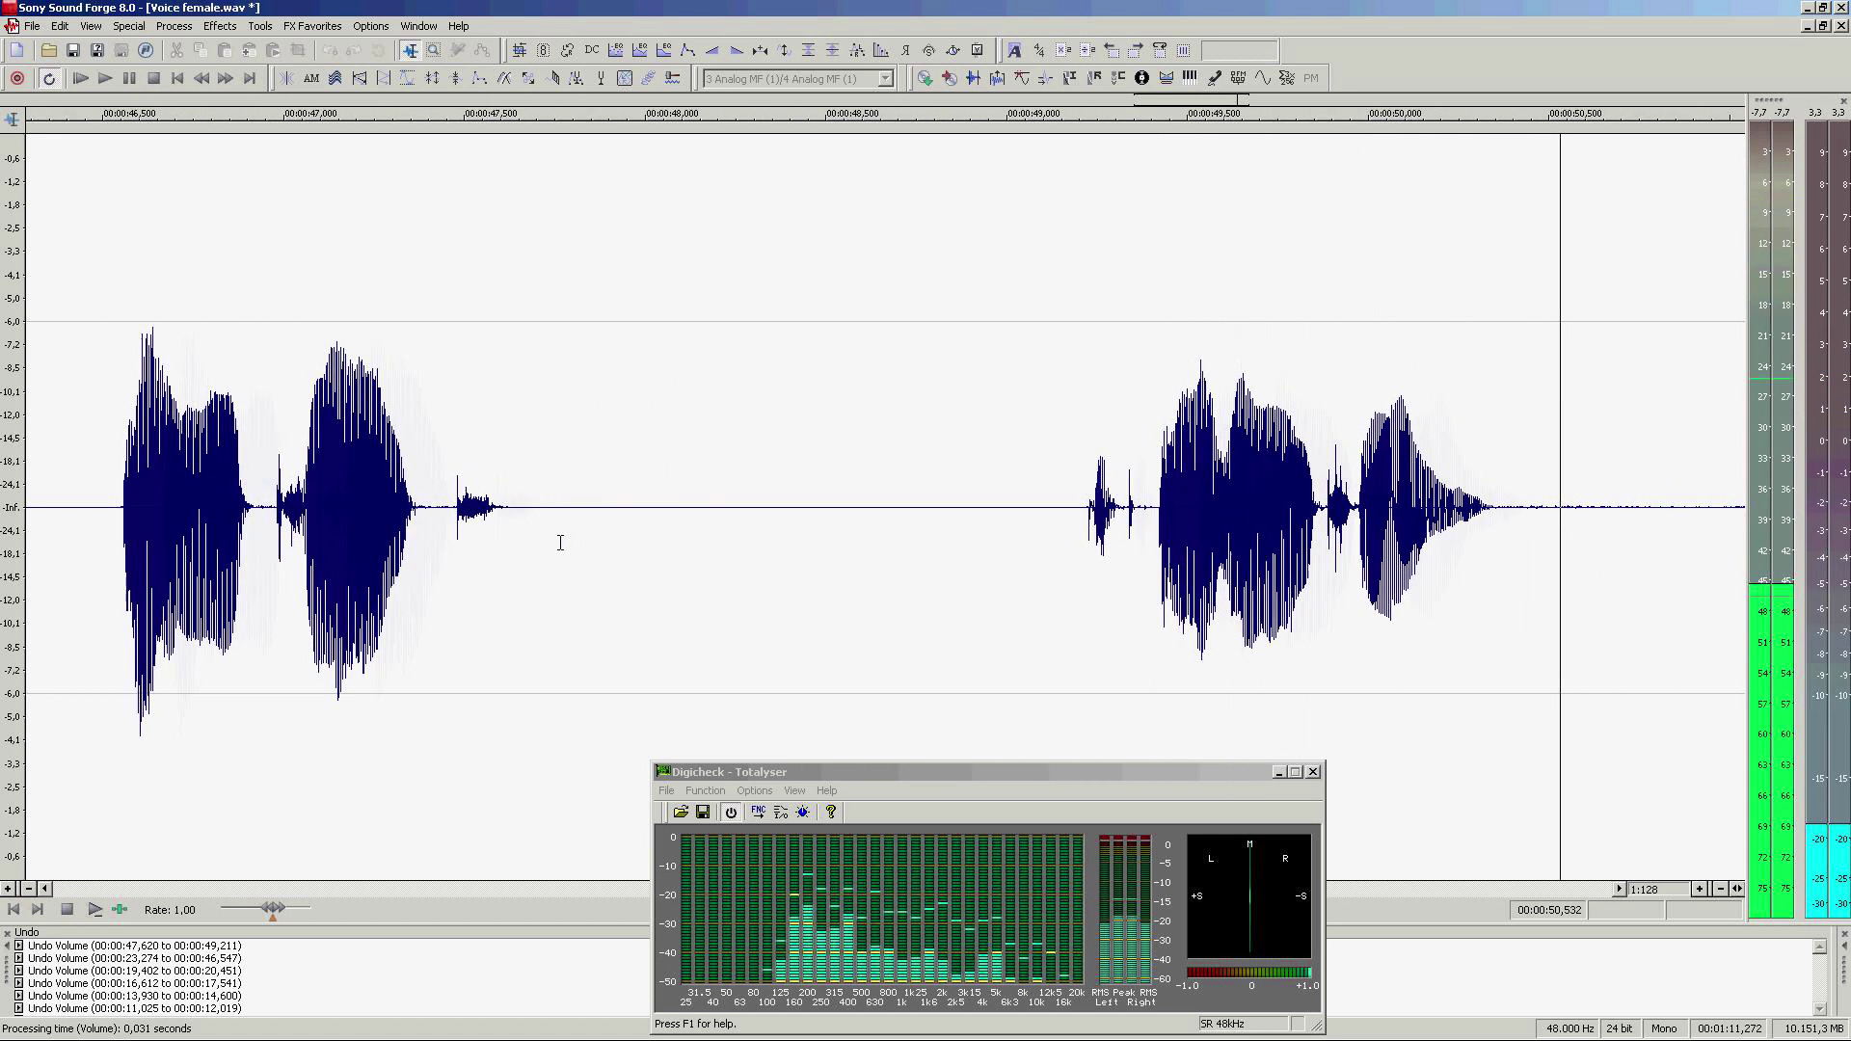
# Step: Find the end of the phrase near 50.36 seconds, repeat the volume reduction from there to about 52.19 seconds, and audition it
pyautogui.click(796, 561)
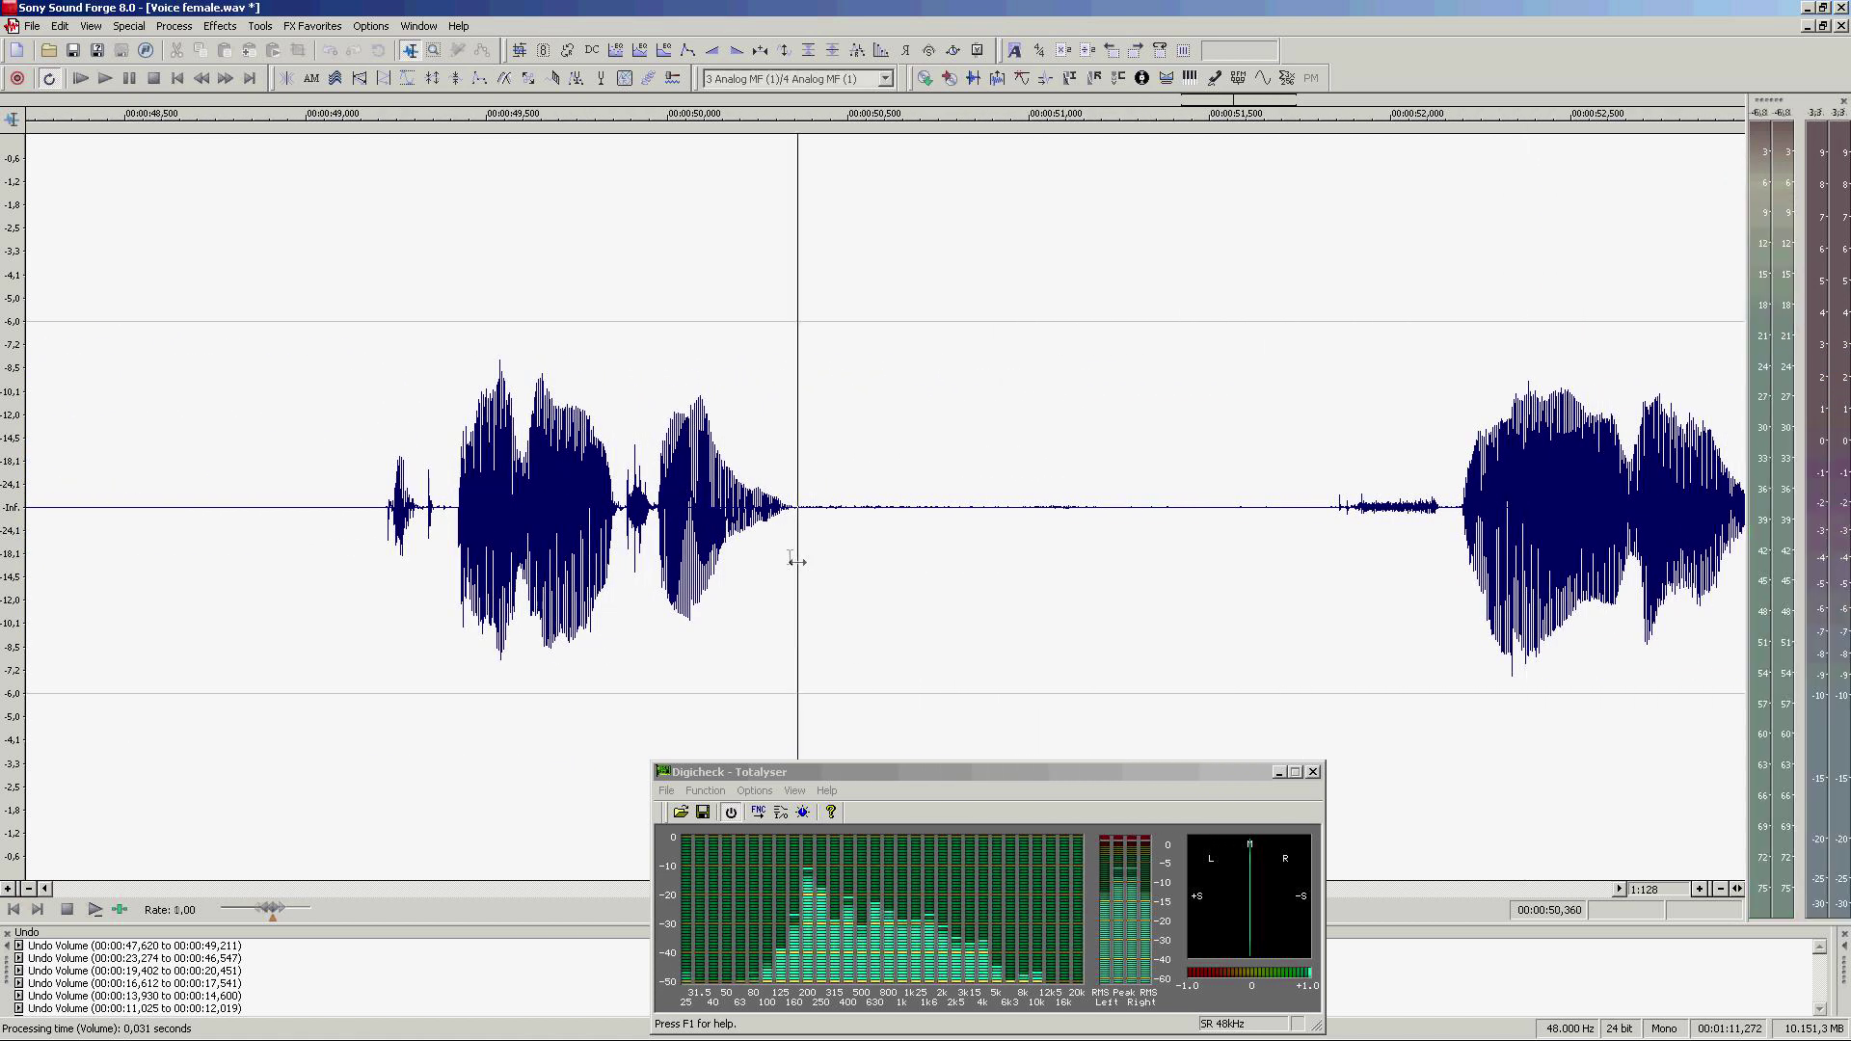
pyautogui.click(802, 552)
pyautogui.click(794, 552)
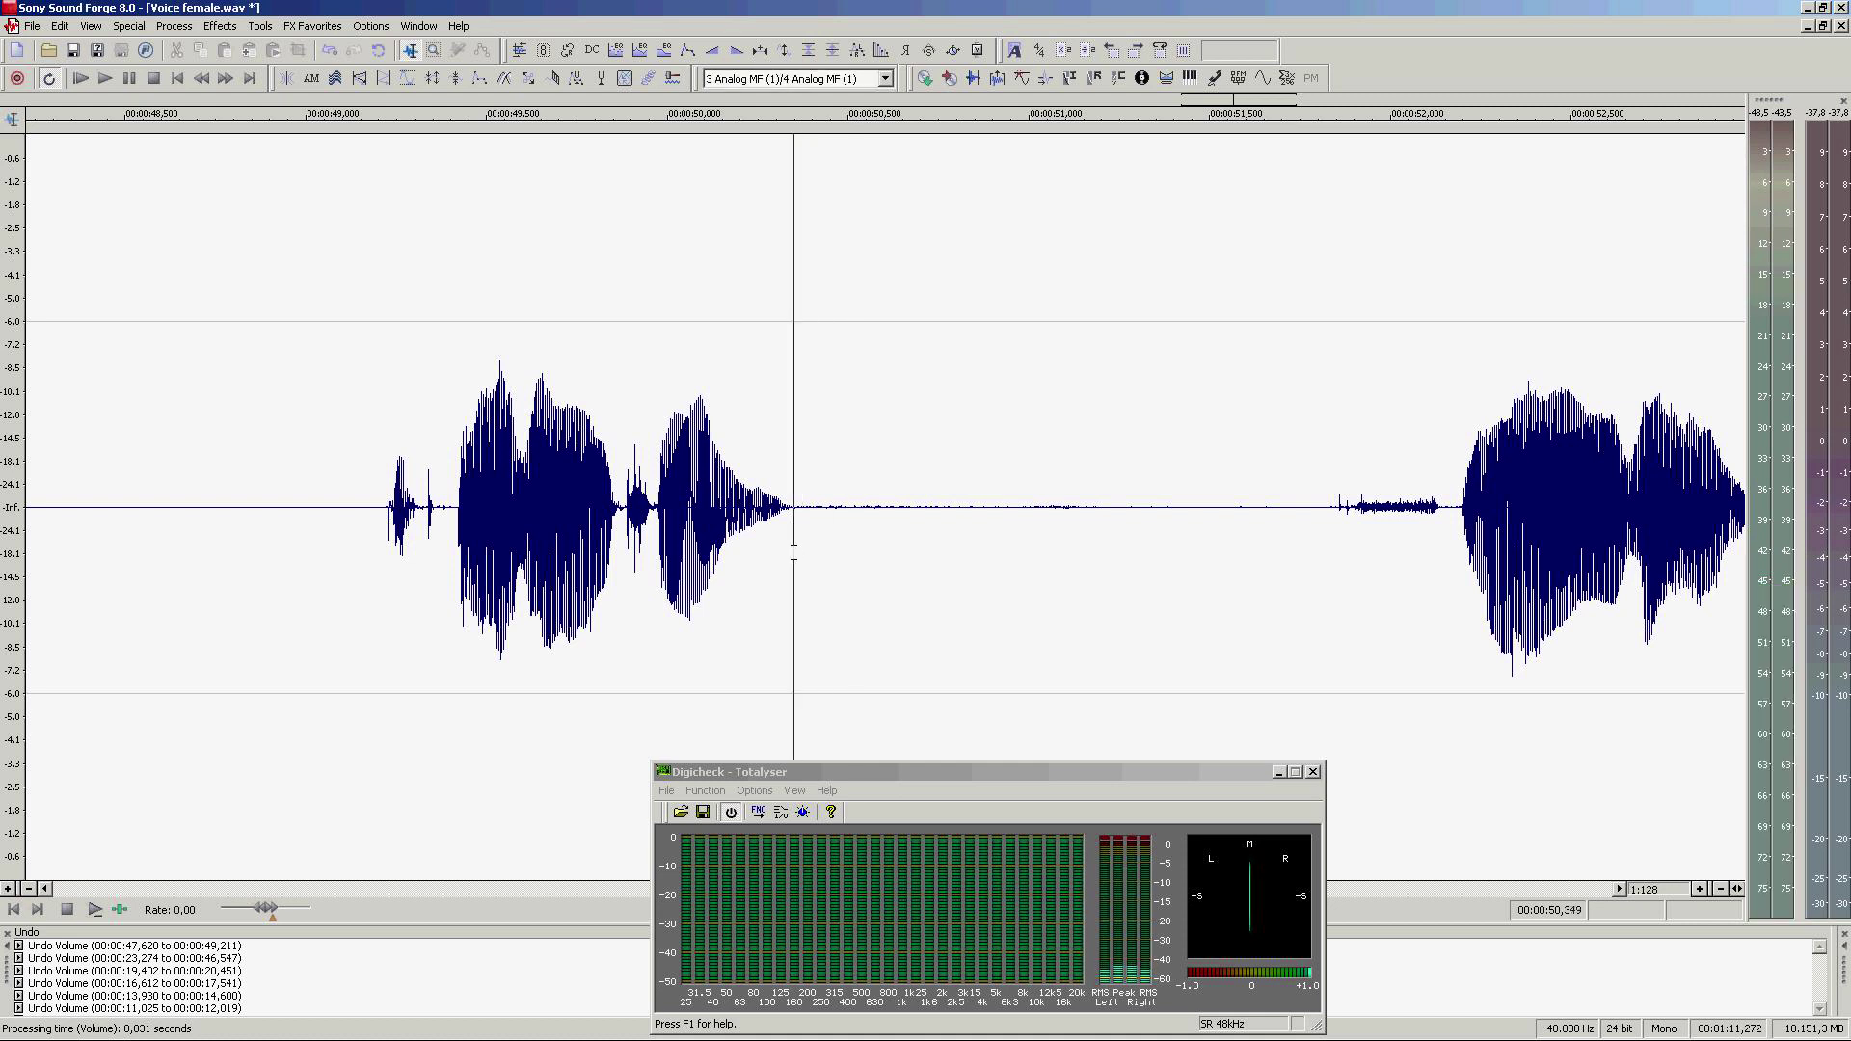
pyautogui.click(794, 551)
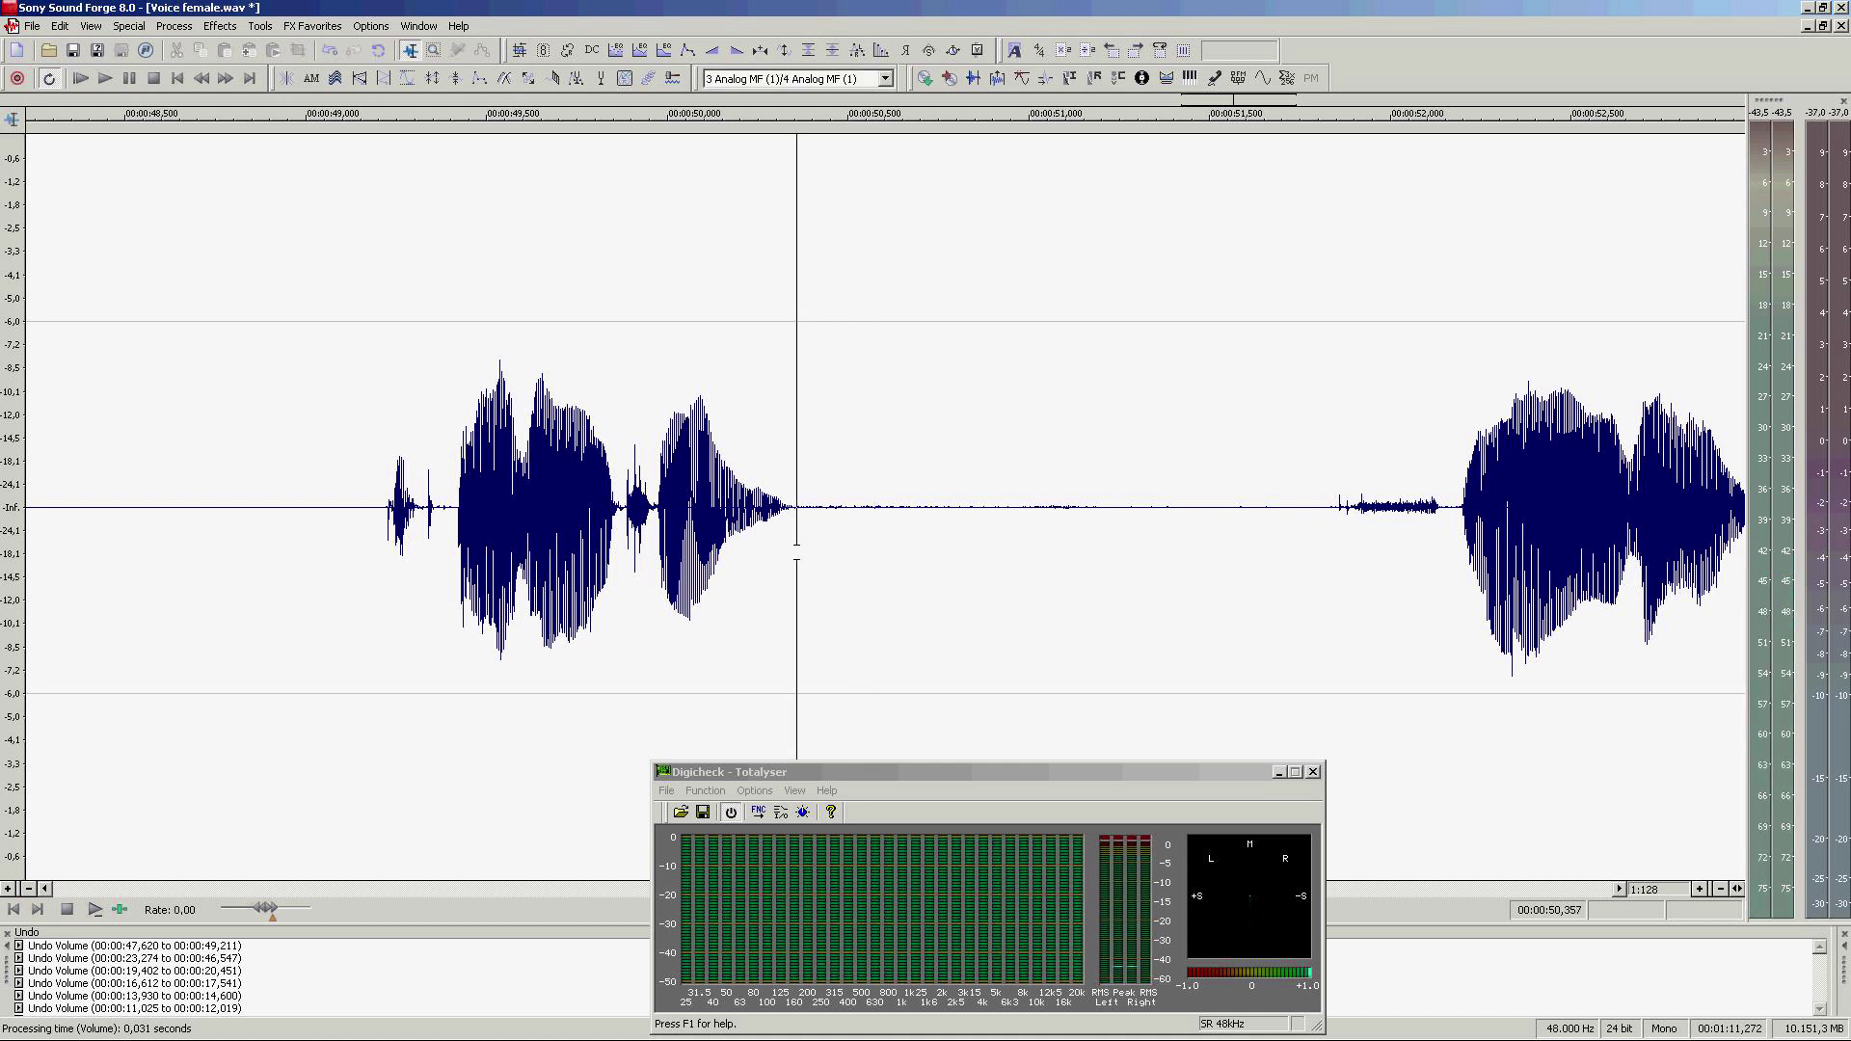
pyautogui.moveTo(797, 553); pyautogui.dragTo(1459, 608)
pyautogui.hotkey('ctrl', 'y')
pyautogui.click(573, 592)
pyautogui.press('space')
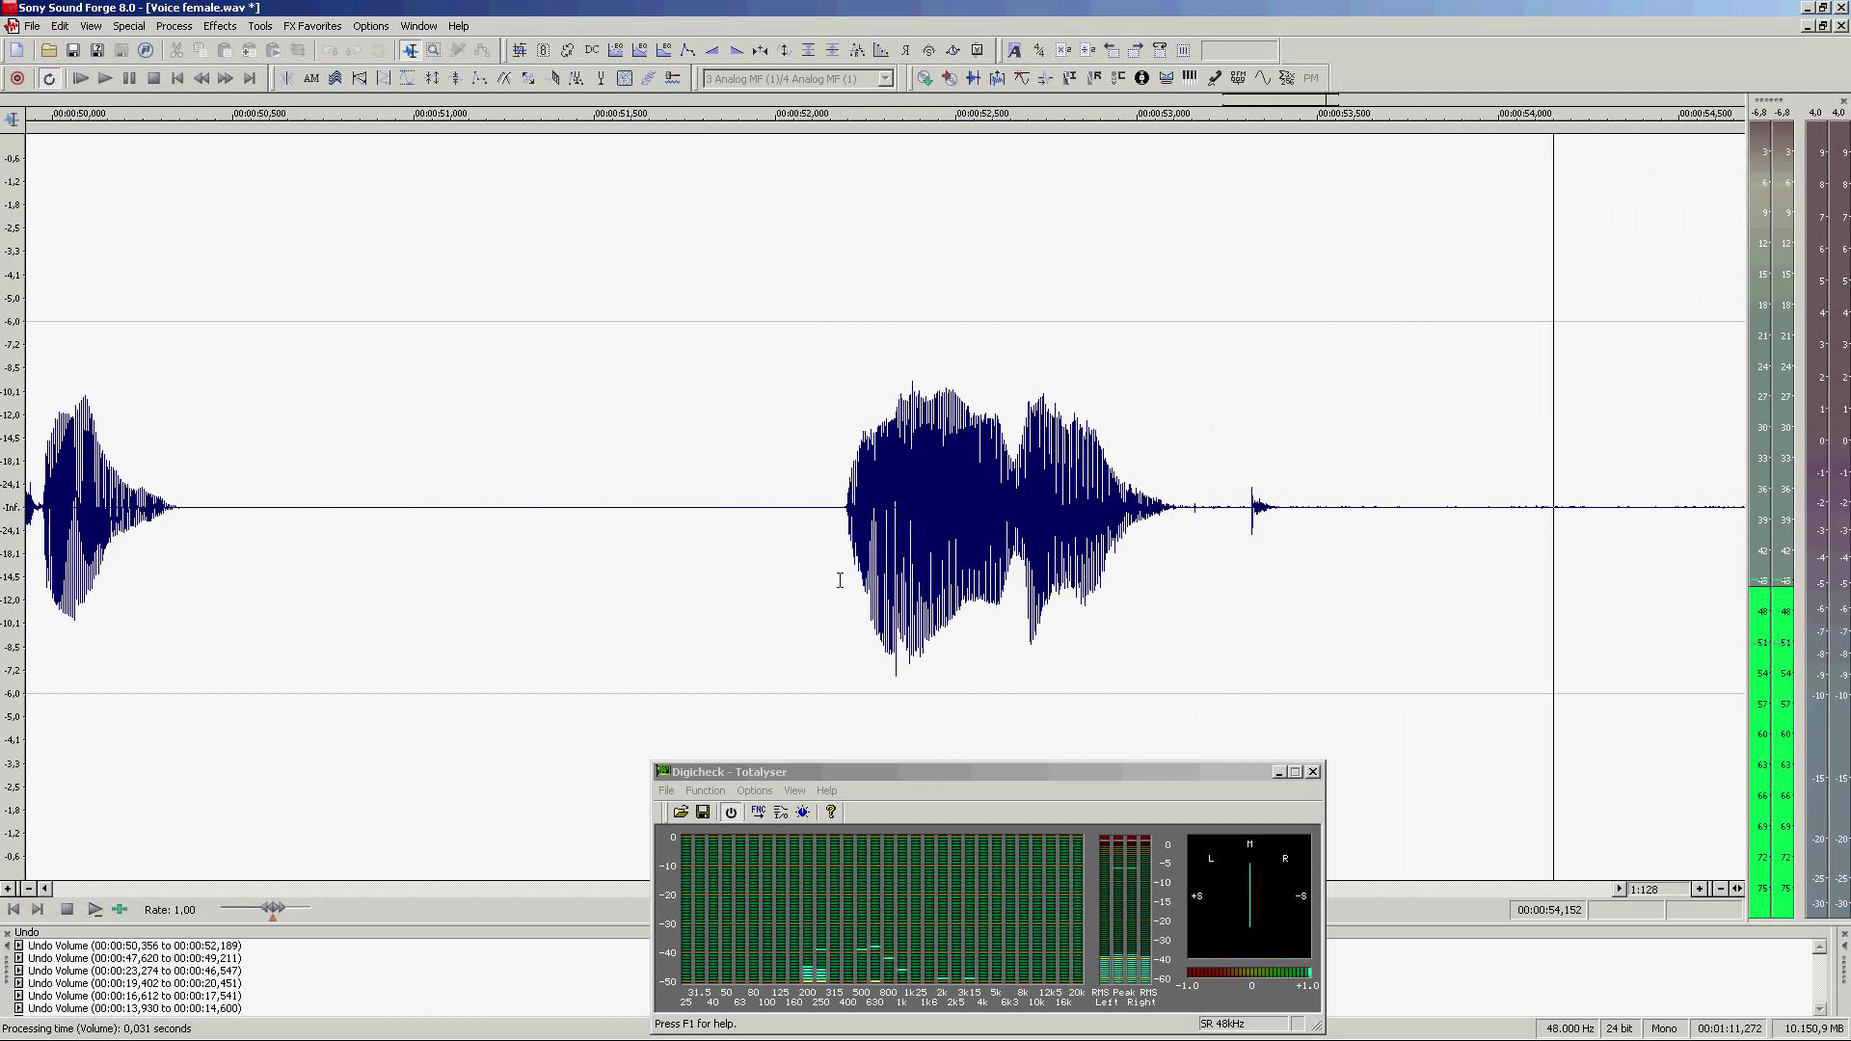
# Step: Apply the same volume reduction to the noise from about 53.42 to 55.14 seconds and play on
pyautogui.press('space')
pyautogui.moveTo(865, 558); pyautogui.dragTo(1478, 601)
pyautogui.hotkey('ctrl', 'y')
pyautogui.press('space')
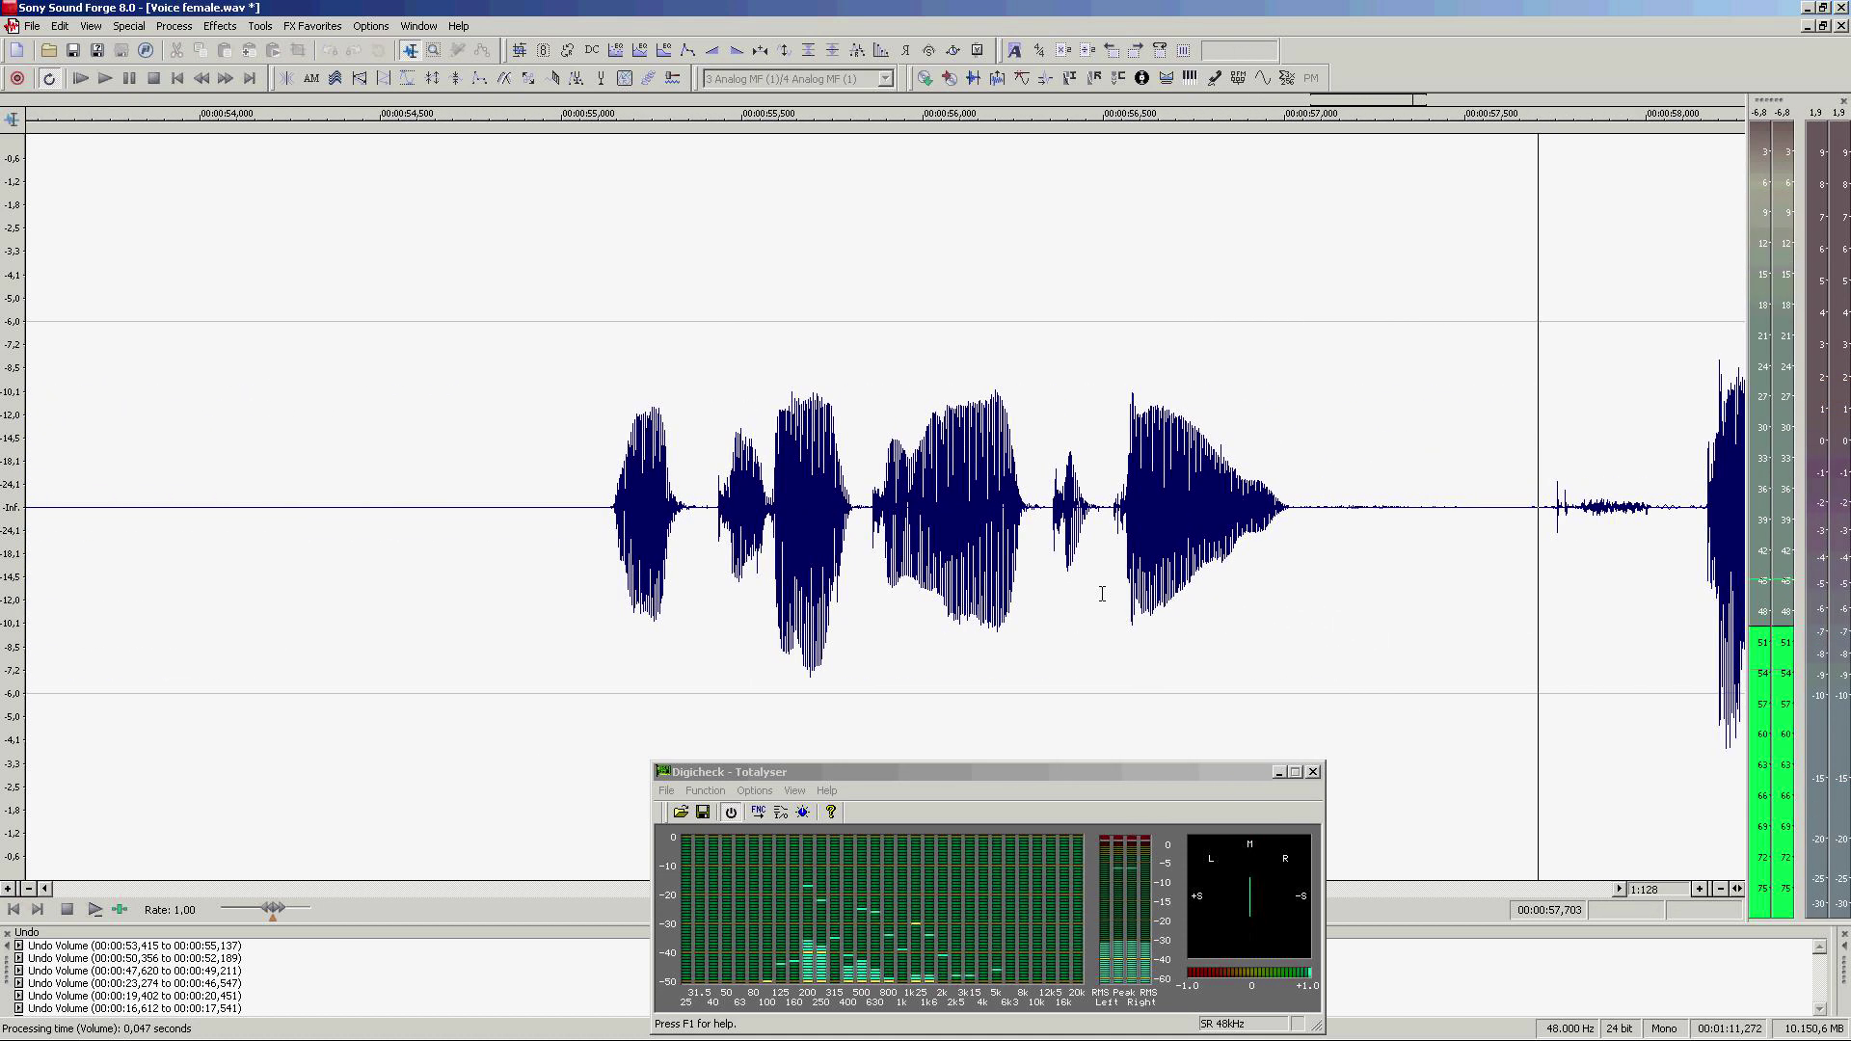
# Step: Repeat the volume reduction on the gap from about 57.05 to 58.15 seconds and audition the transition
pyautogui.press('space')
pyautogui.moveTo(1059, 569); pyautogui.dragTo(1462, 590)
pyautogui.hotkey('ctrl', 'y')
pyautogui.click(847, 590)
pyautogui.press('space')
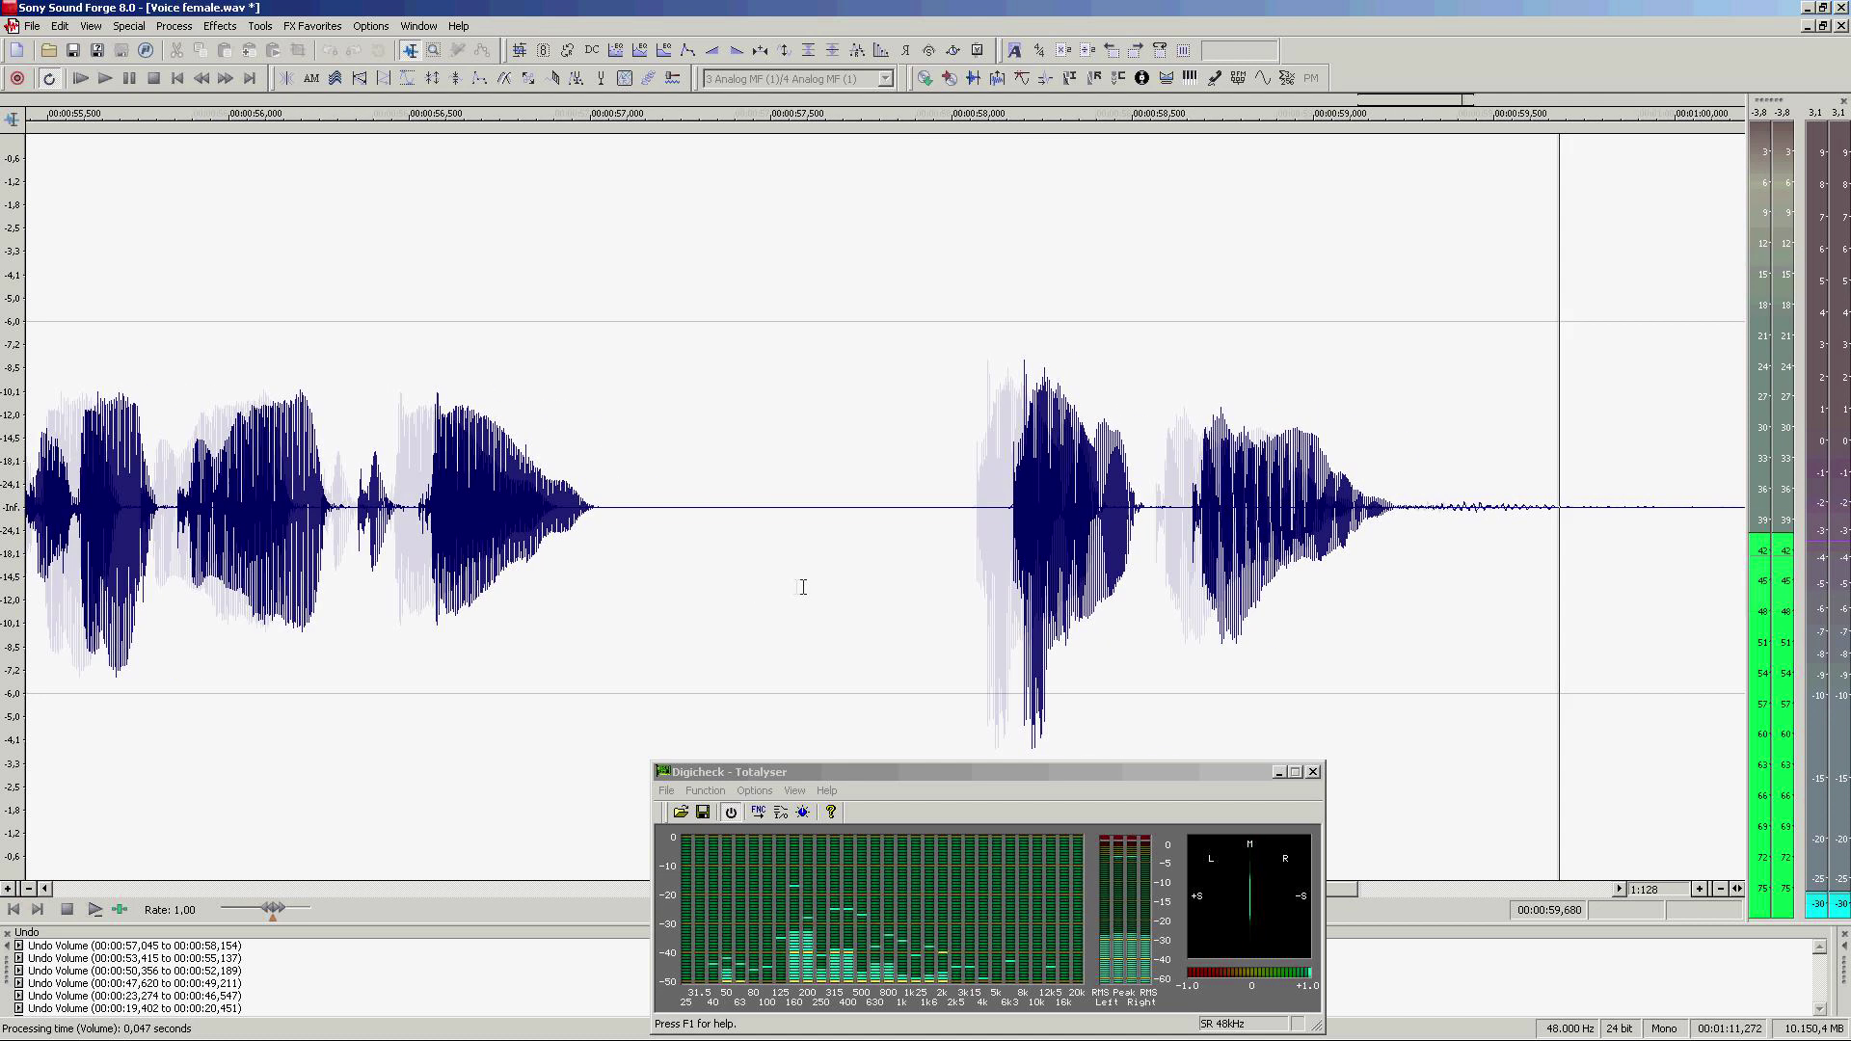
# Step: Try the volume reduction on the whole gap from about 59.27 seconds to 1:00.90, audition it, and undo it
pyautogui.press('space')
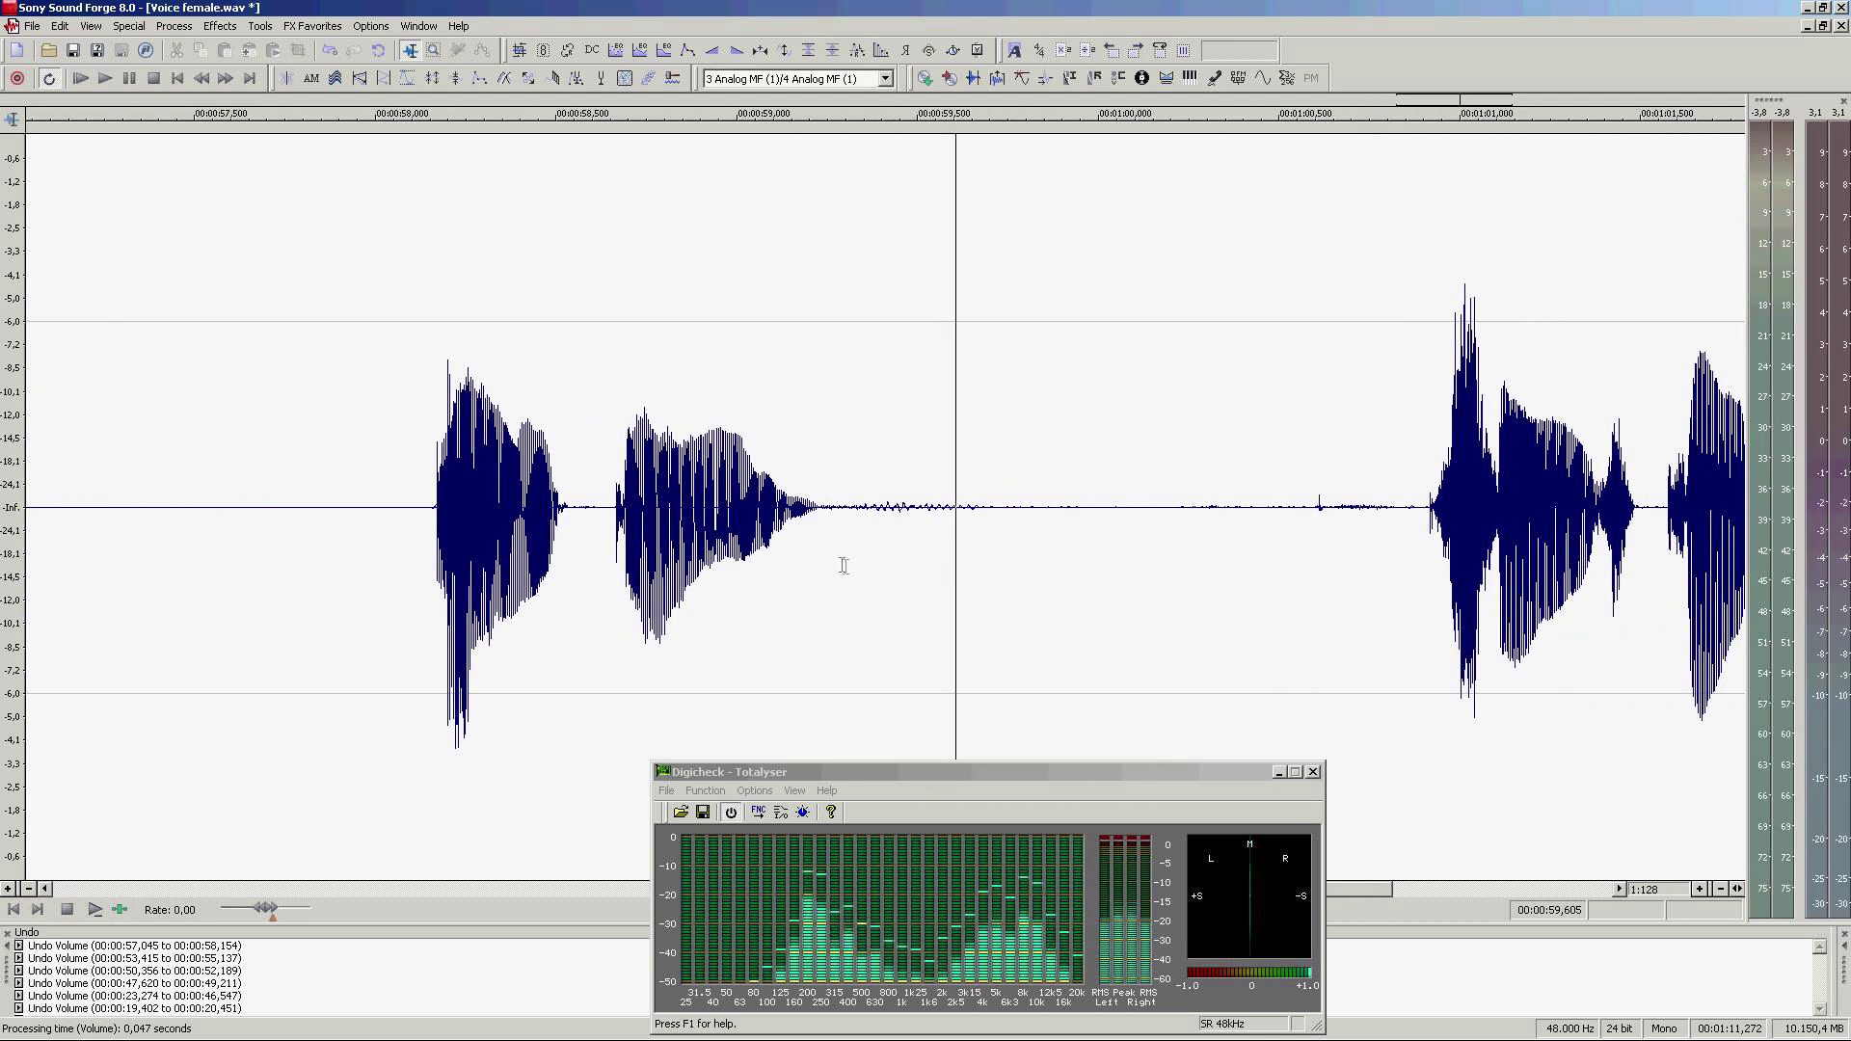
pyautogui.moveTo(833, 566); pyautogui.dragTo(1423, 590)
pyautogui.hotkey('ctrl', 'y')
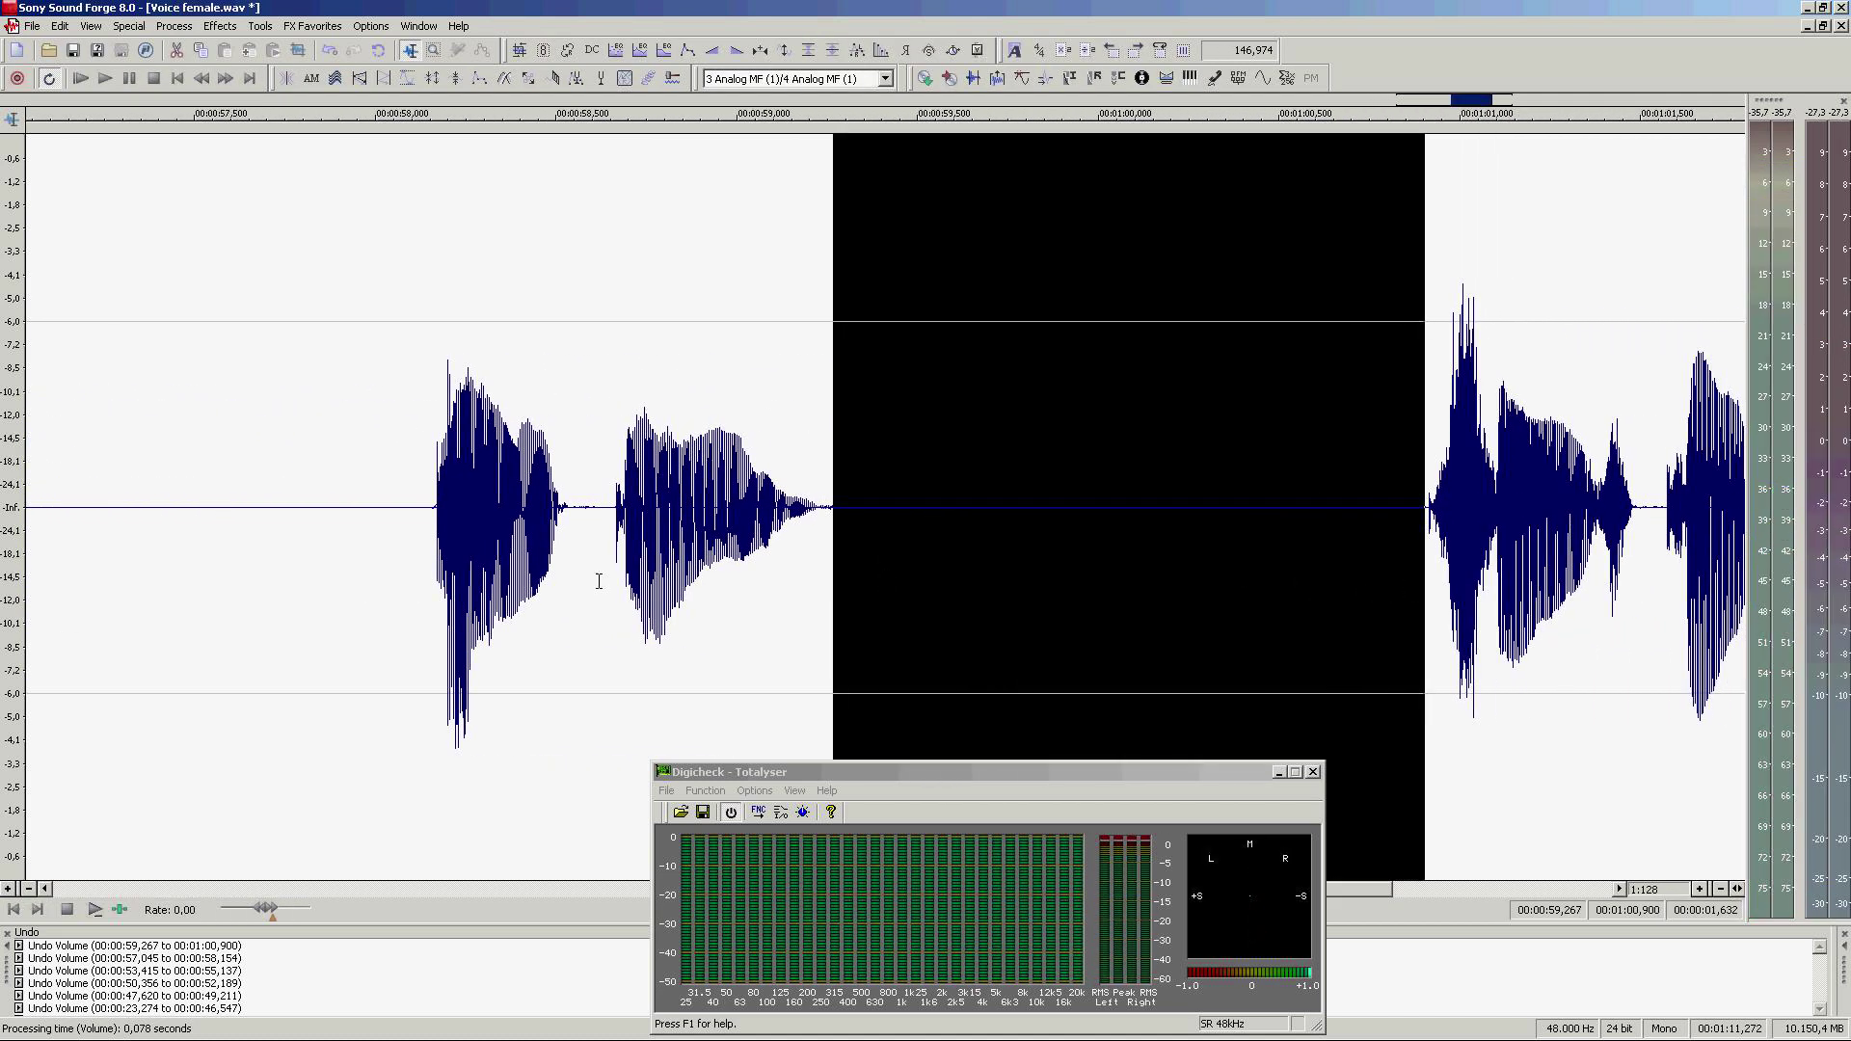
pyautogui.click(599, 581)
pyautogui.press('space')
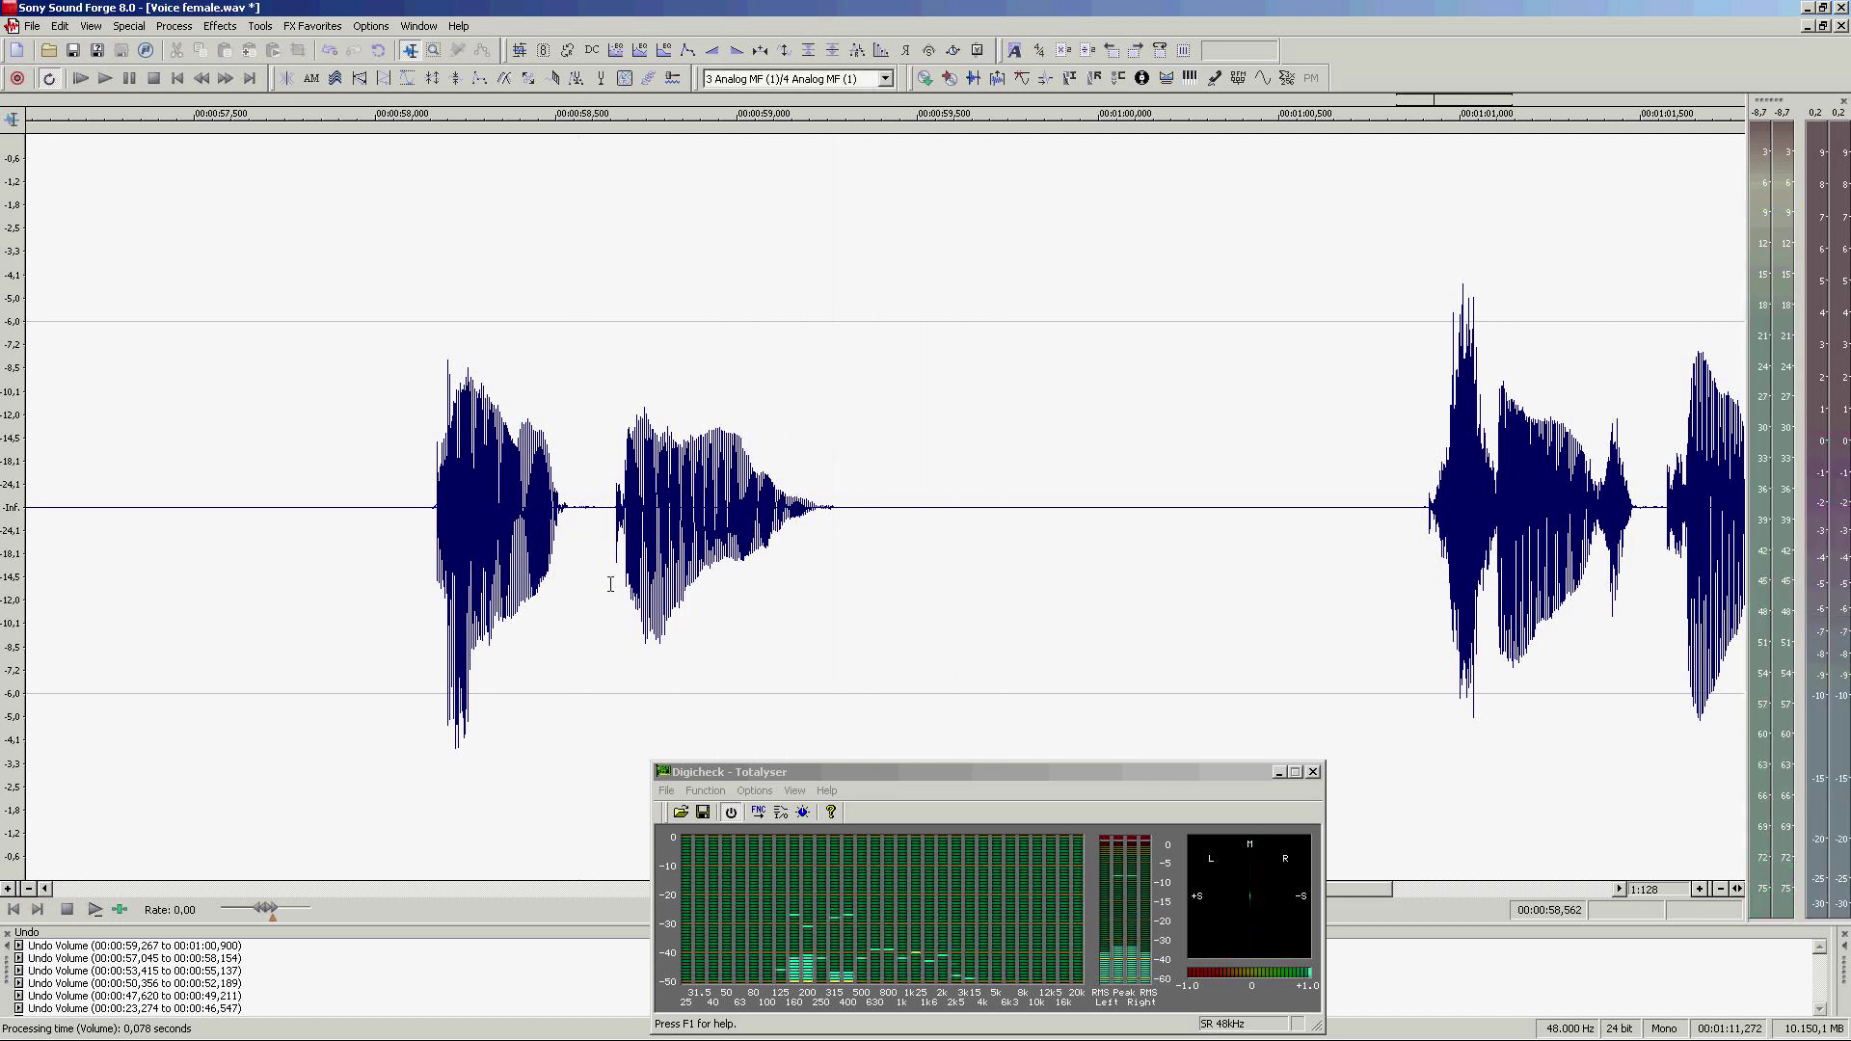
pyautogui.hotkey('ctrl', 'z')
# Step: Play the phrase ending again and repeat the volume reduction only from about 59.73 seconds to 1:00.89
pyautogui.press('space')
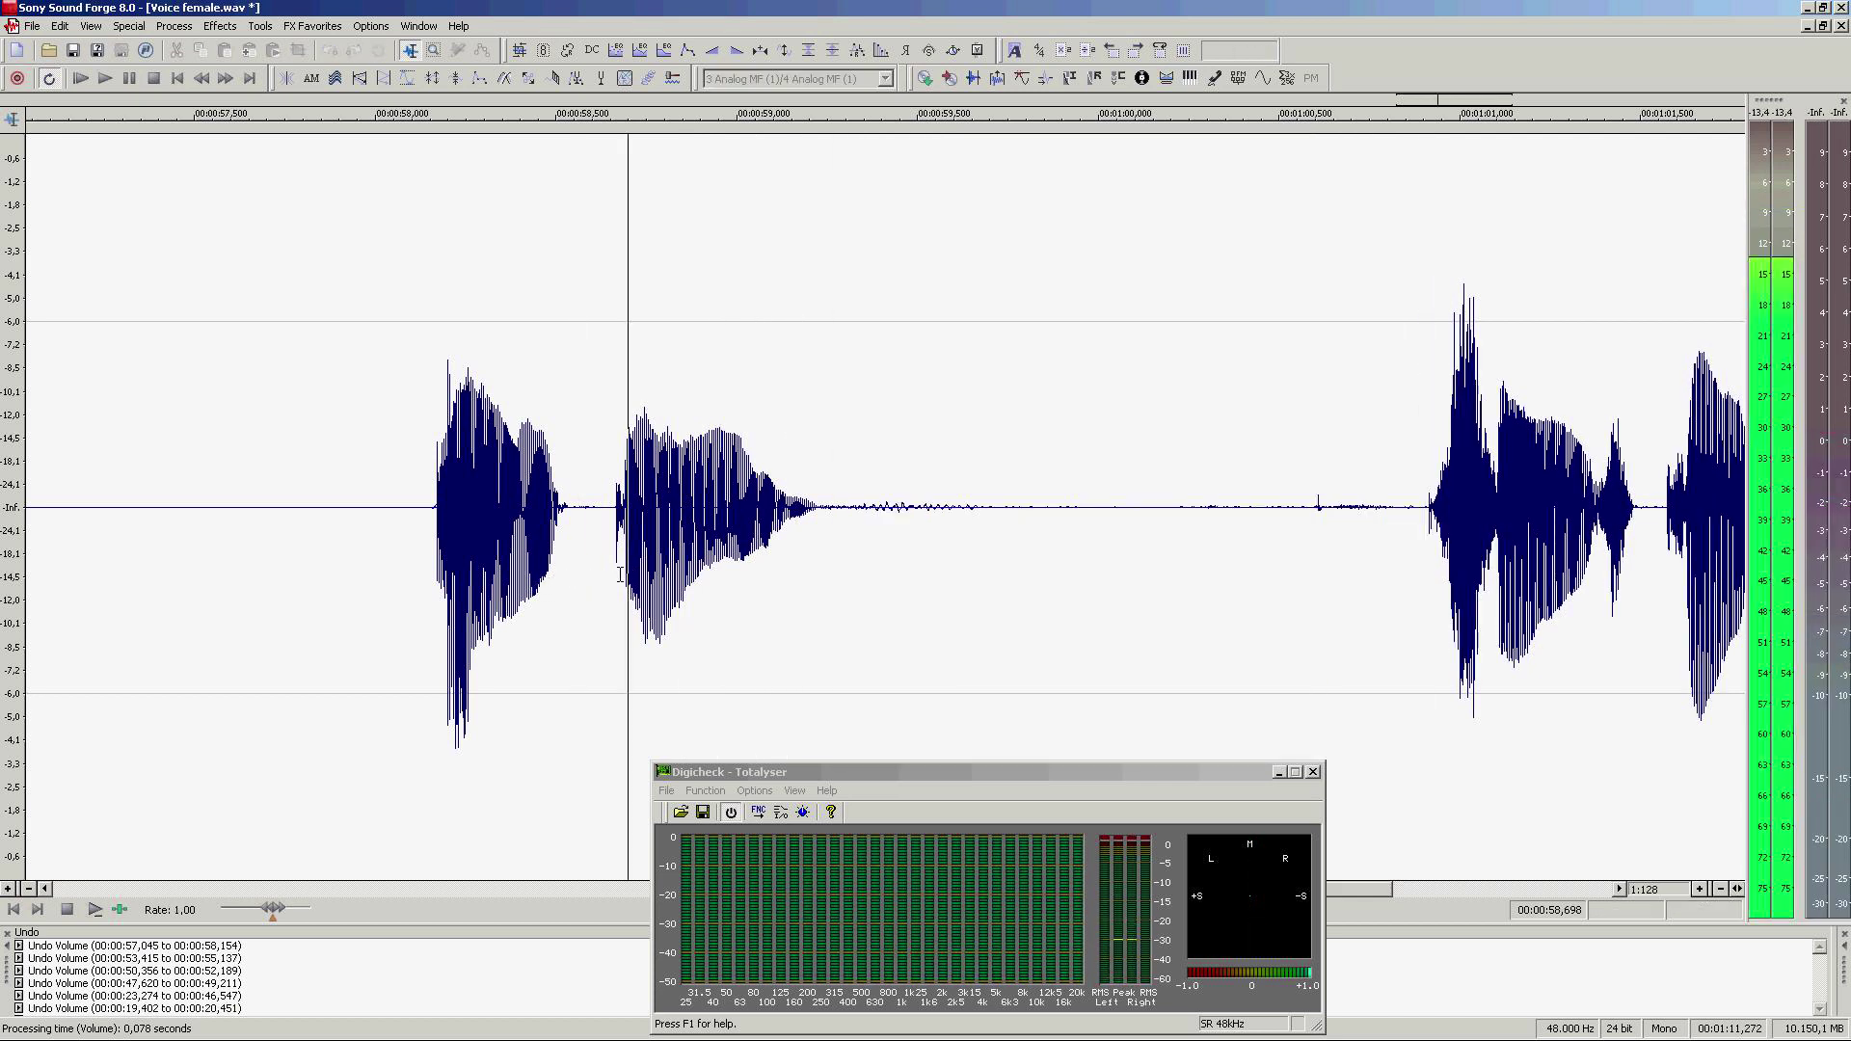
pyautogui.press('space')
pyautogui.moveTo(1003, 552); pyautogui.dragTo(1424, 593)
pyautogui.hotkey('ctrl', 'y')
# Step: Apply a Graphic Fade with the existing fade-out curve to the phrase tail from about 59.19 to 59.73 seconds, and audition it
pyautogui.moveTo(1415, 550); pyautogui.dragTo(815, 566)
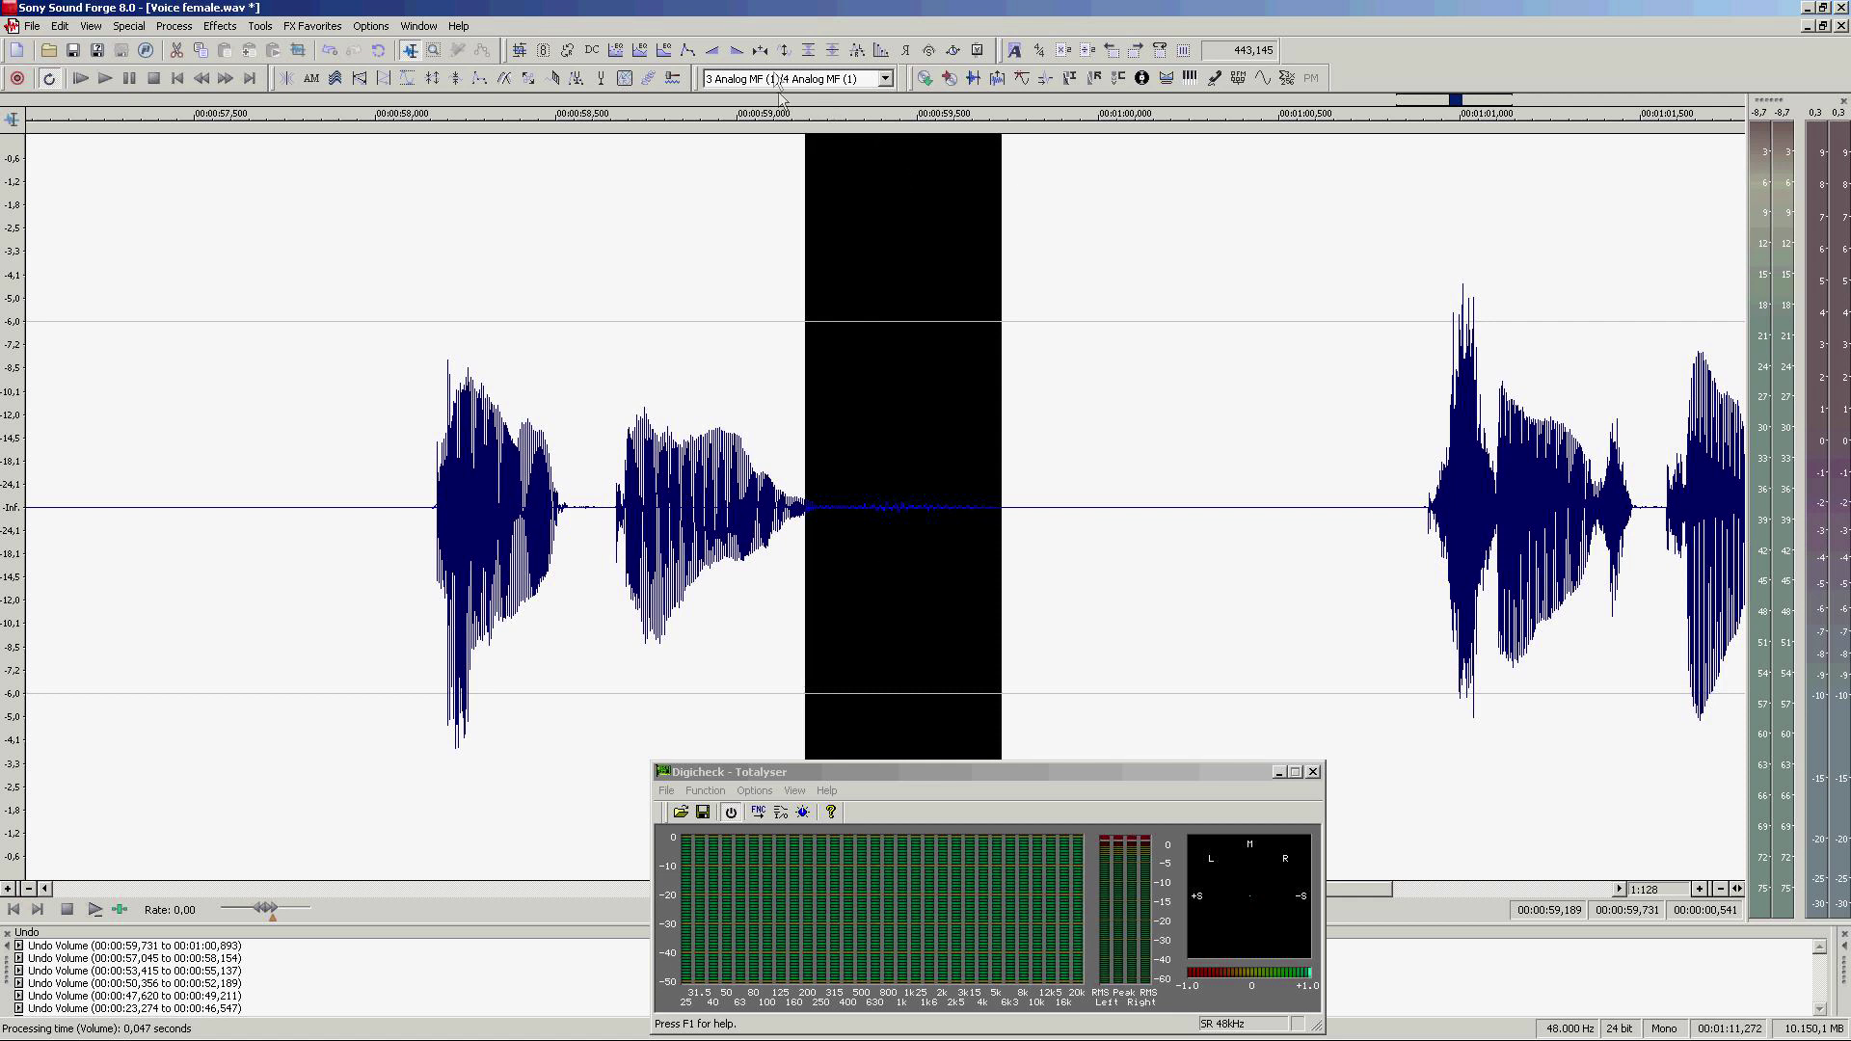
pyautogui.click(689, 51)
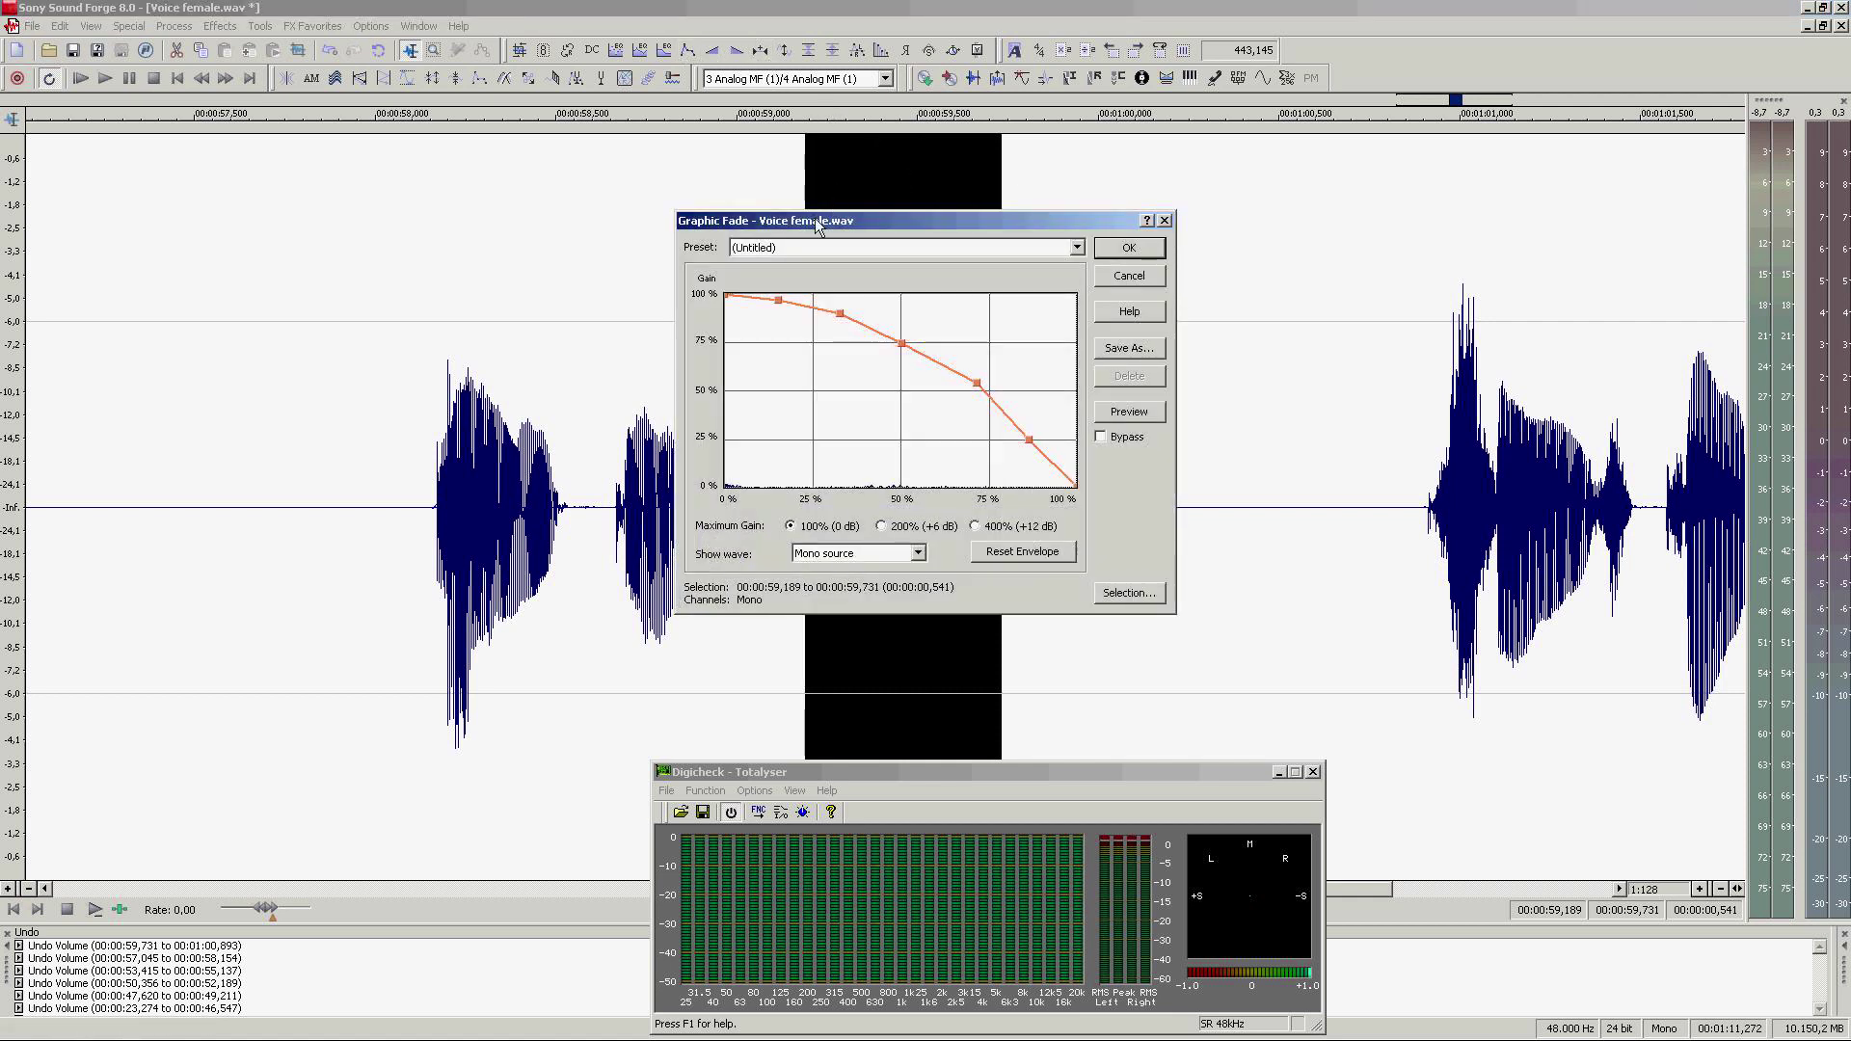
pyautogui.press('Return')
pyautogui.click(641, 347)
pyautogui.press('space')
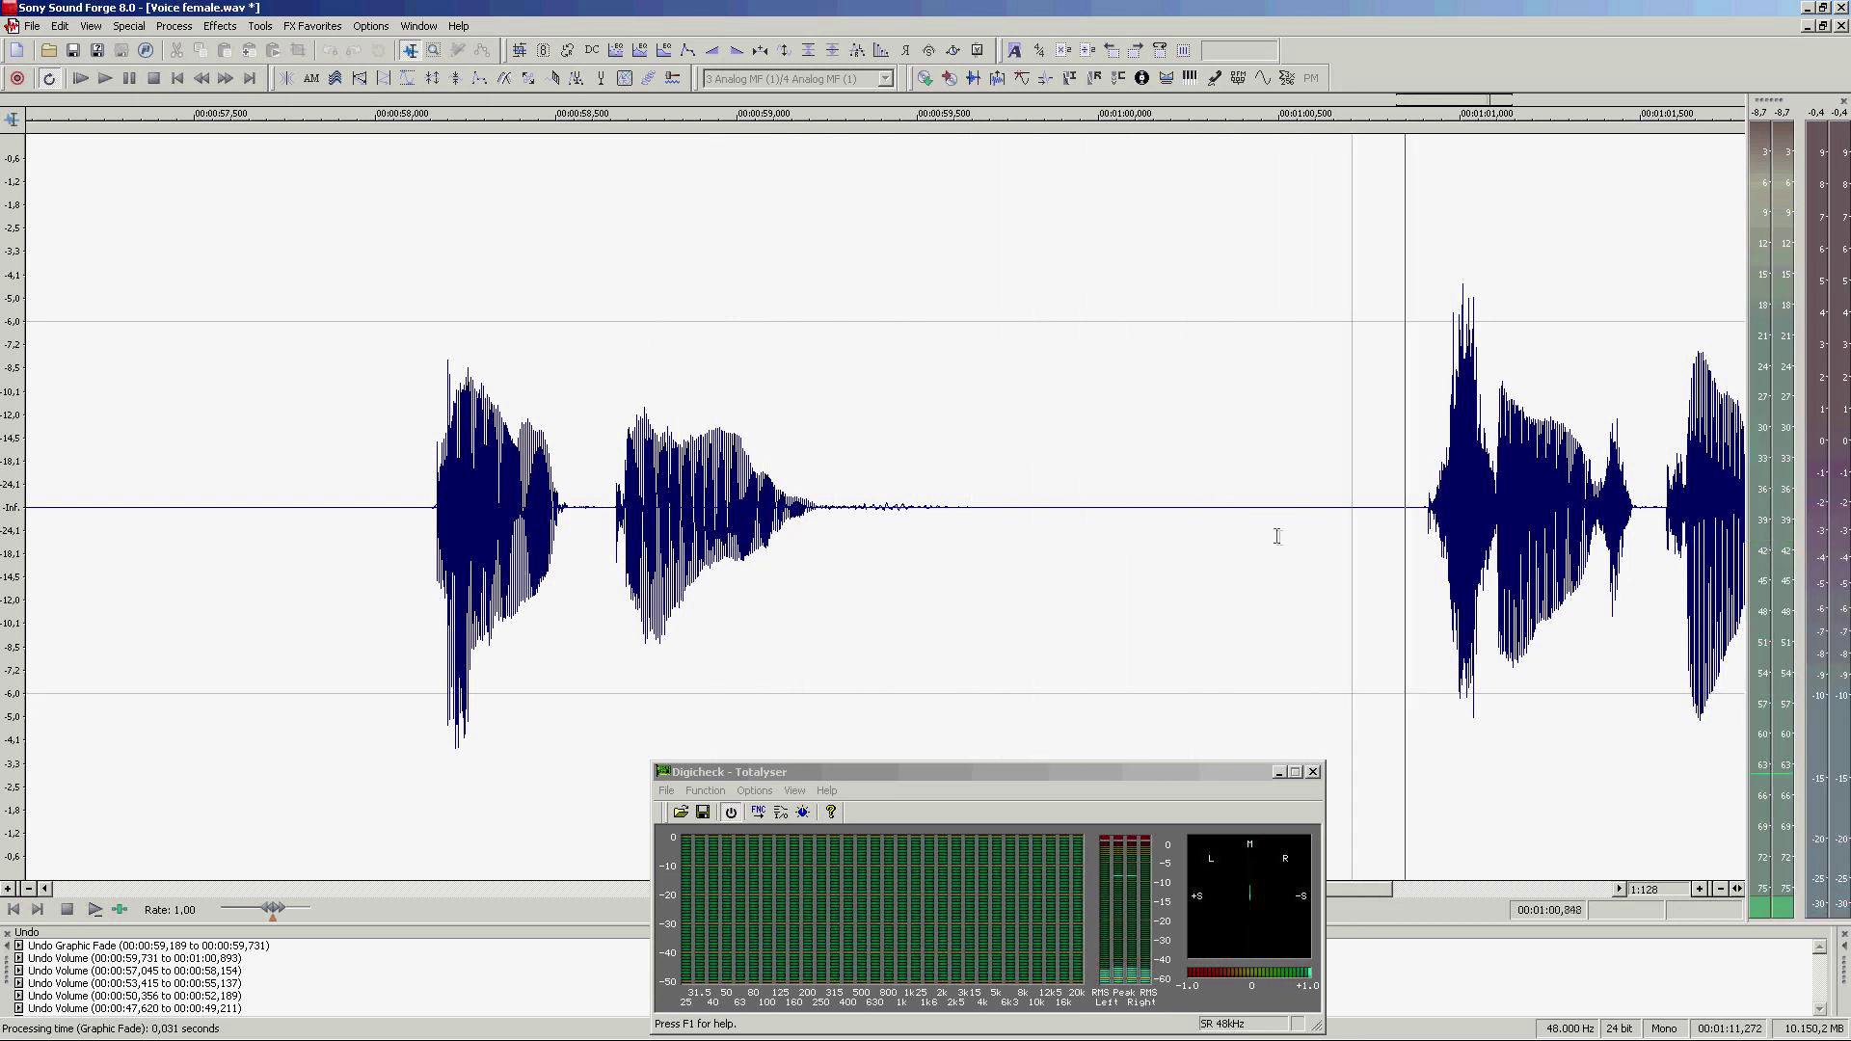
pyautogui.press('space')
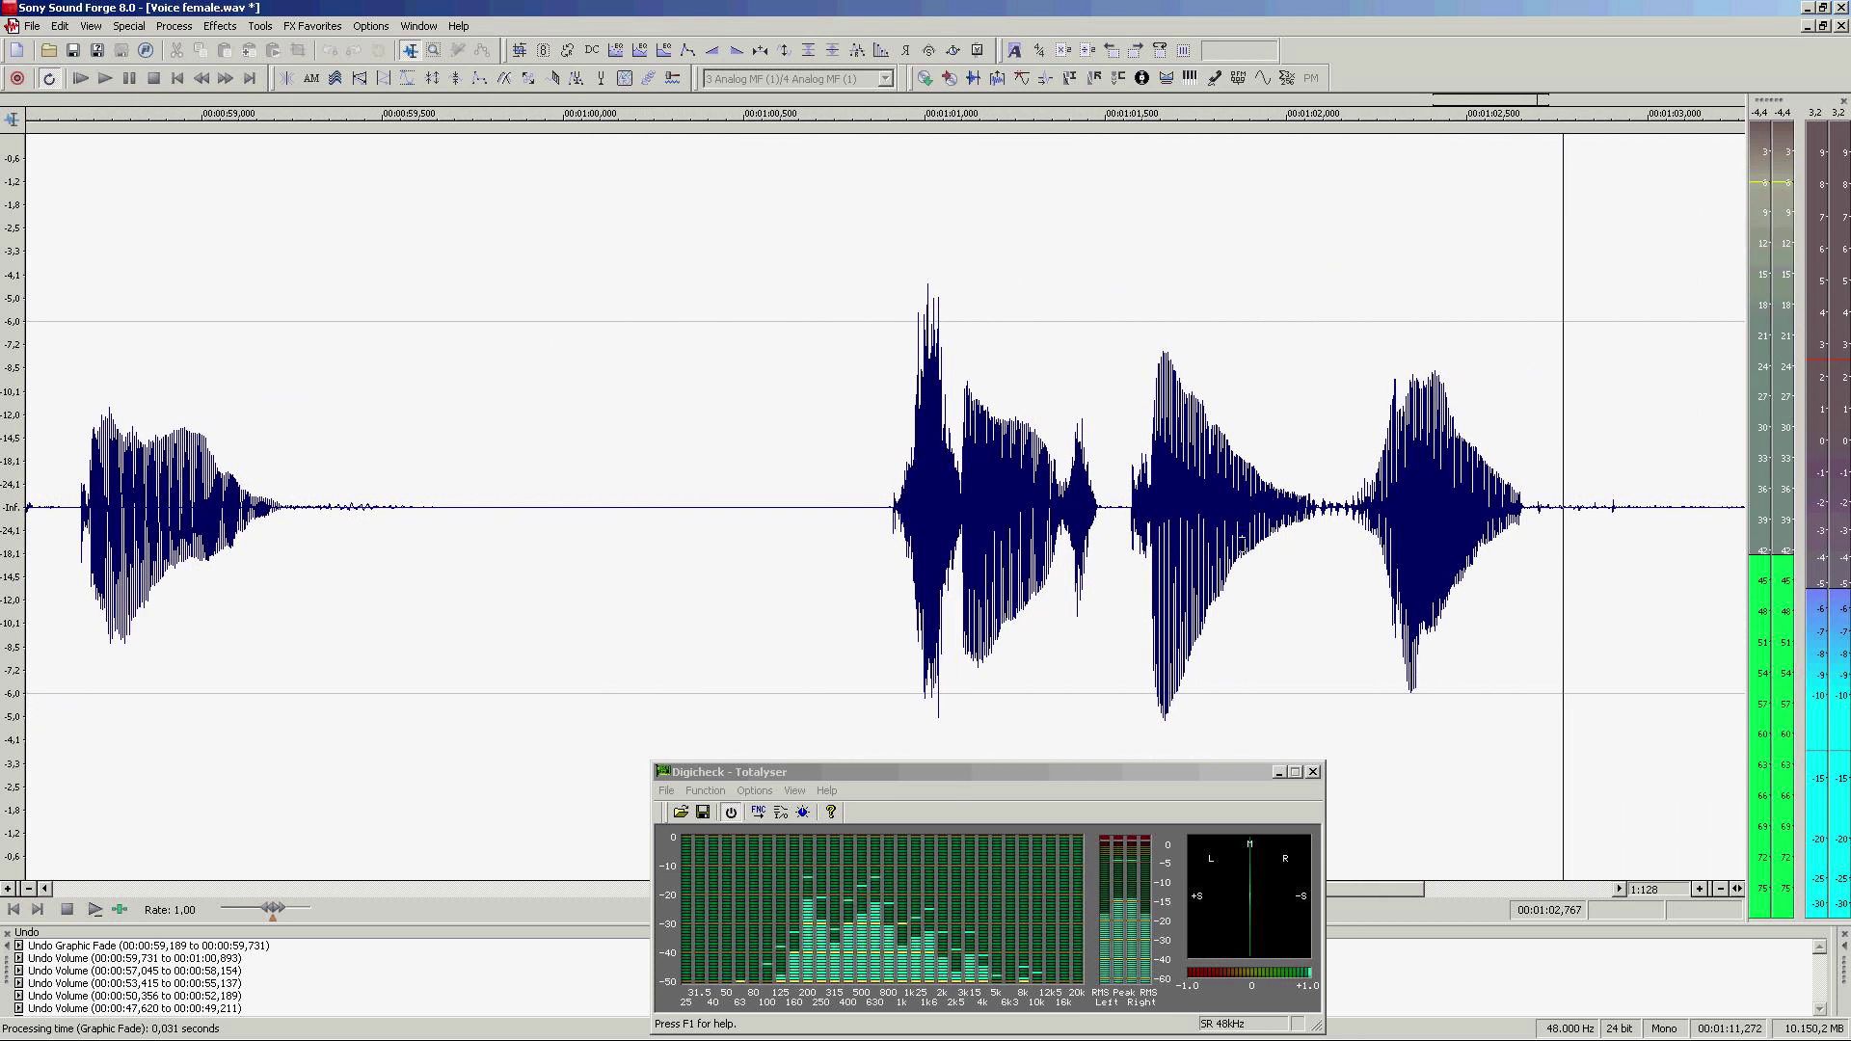
# Step: Apply a Volume change of -34.64 dB to the gap from about 1:02.68 to 1:03.94, and audition the transition
pyautogui.press('space')
pyautogui.moveTo(1475, 540); pyautogui.dragTo(1025, 567)
pyautogui.press('space')
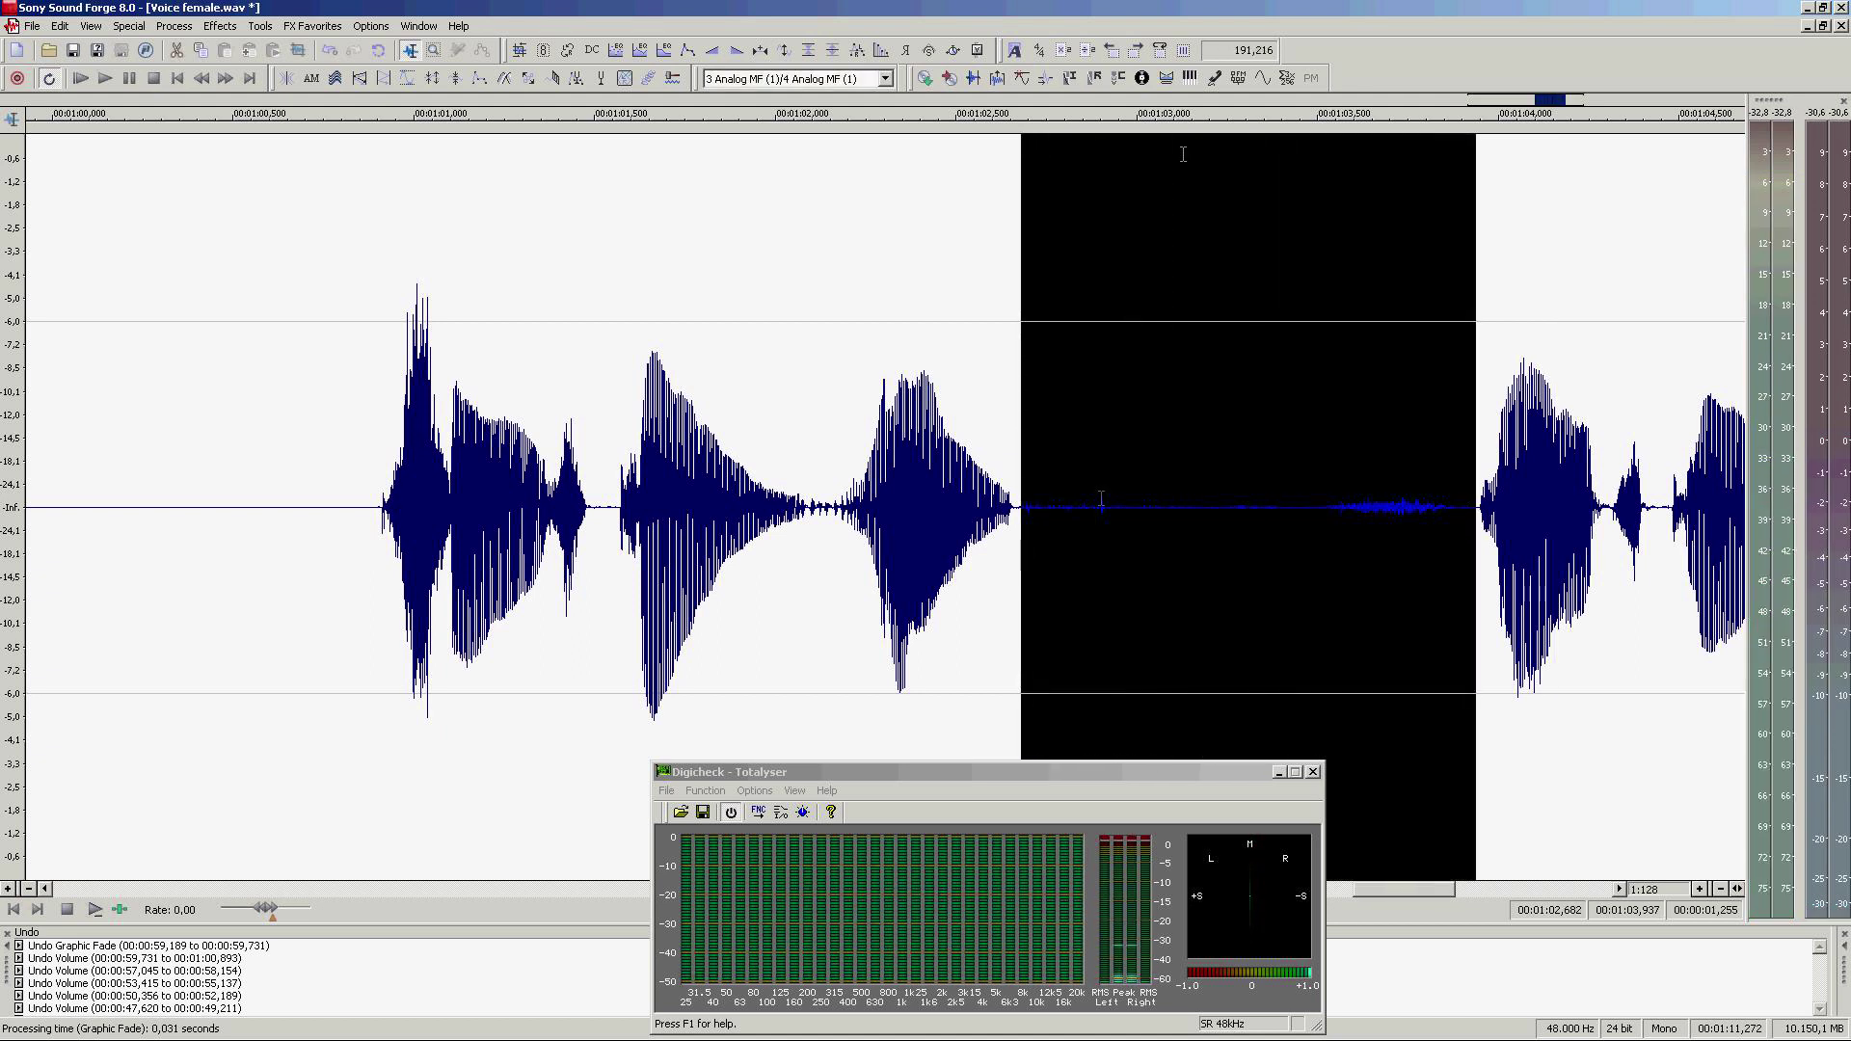
pyautogui.click(976, 50)
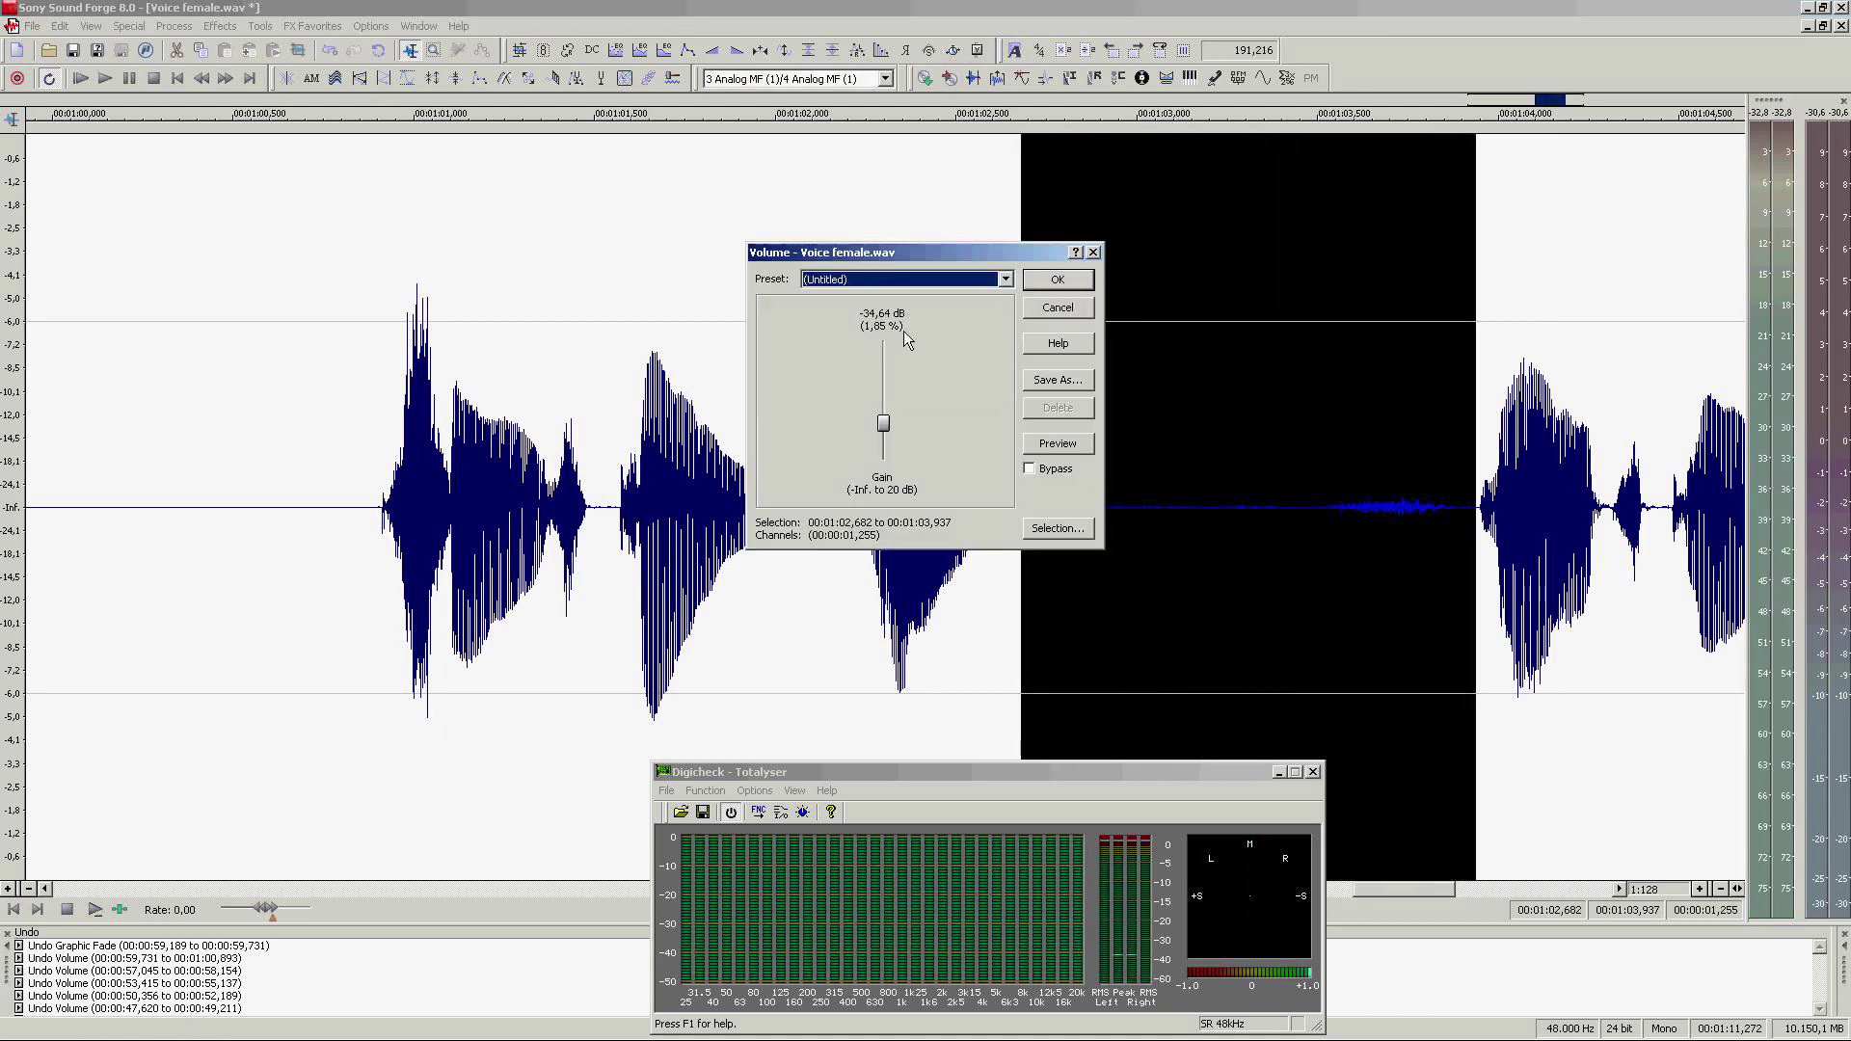
pyautogui.press('Return')
pyautogui.click(844, 453)
pyautogui.press('space')
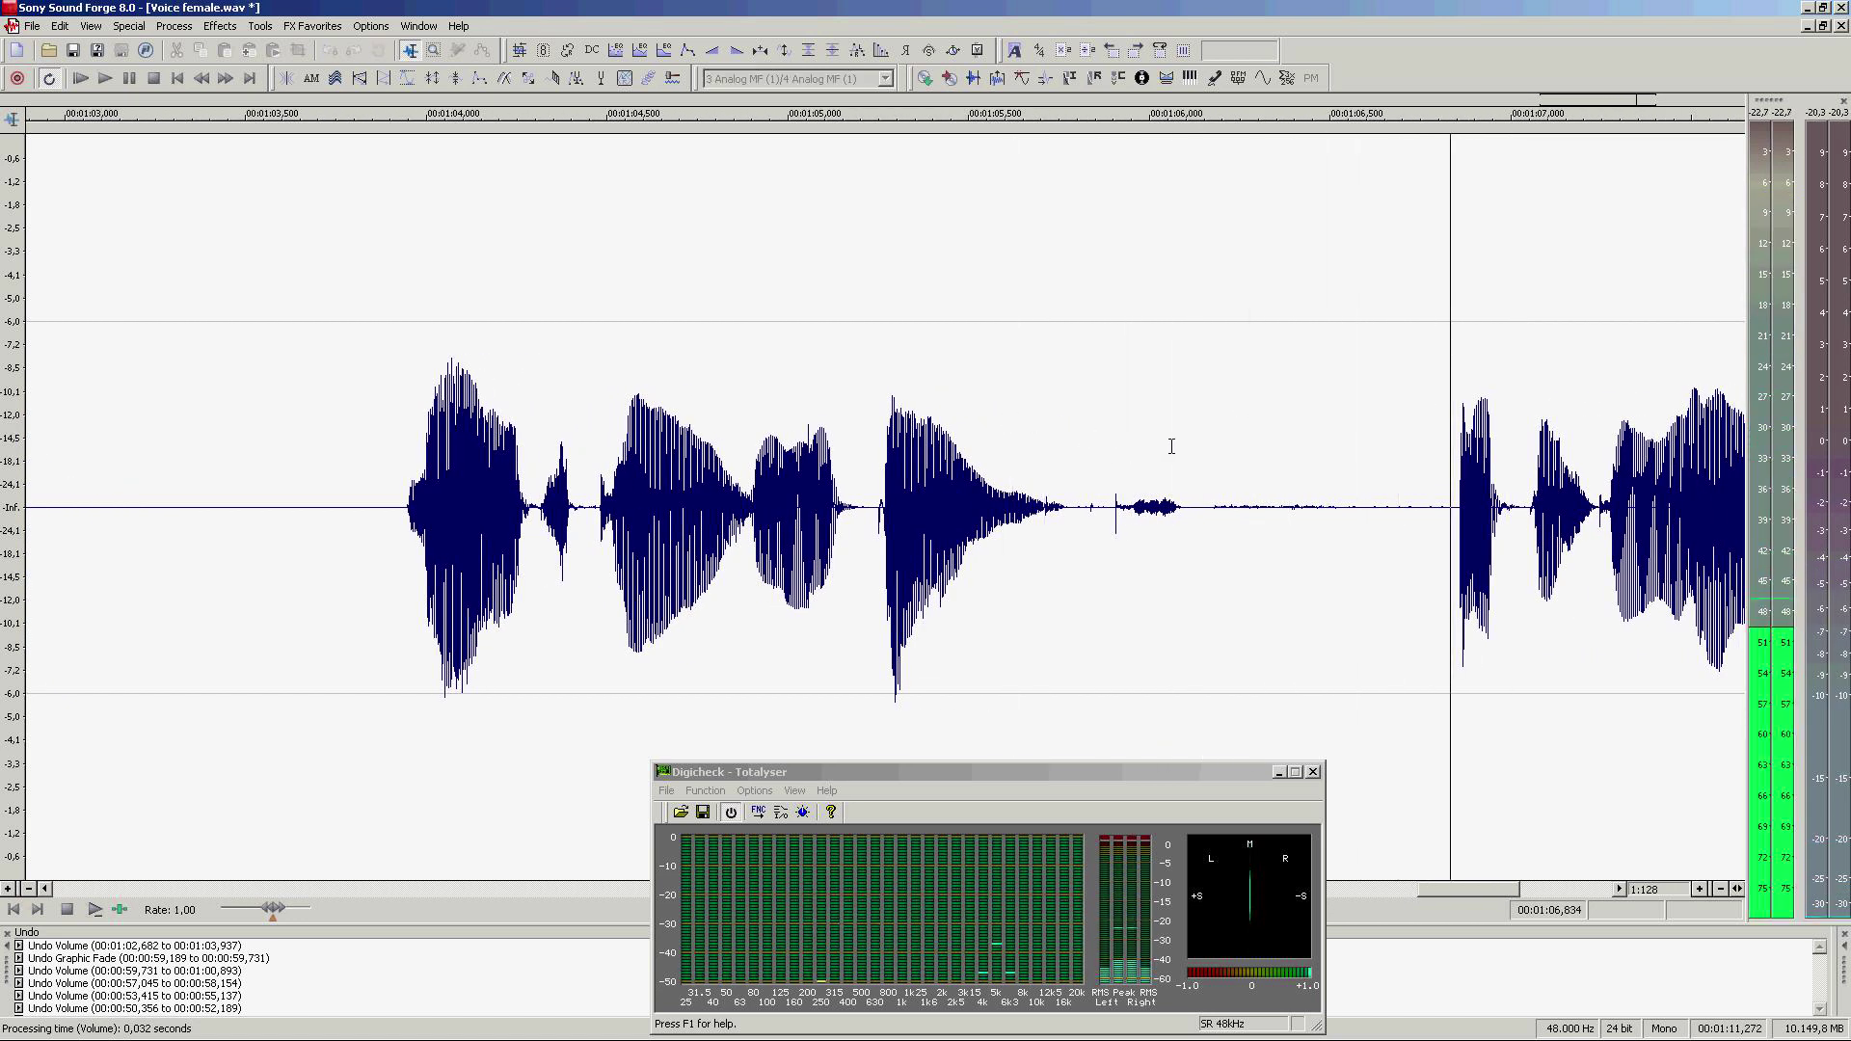
# Step: Repeat the volume reduction on the noise from about 1:06.13 to 1:06.84 and play through the following phrase
pyautogui.click(1174, 449)
pyautogui.press('space')
pyautogui.doubleClick(1173, 456)
pyautogui.moveTo(1174, 456); pyautogui.dragTo(1432, 448)
pyautogui.hotkey('ctrl', 'y')
pyautogui.click(1004, 454)
pyautogui.press('space')
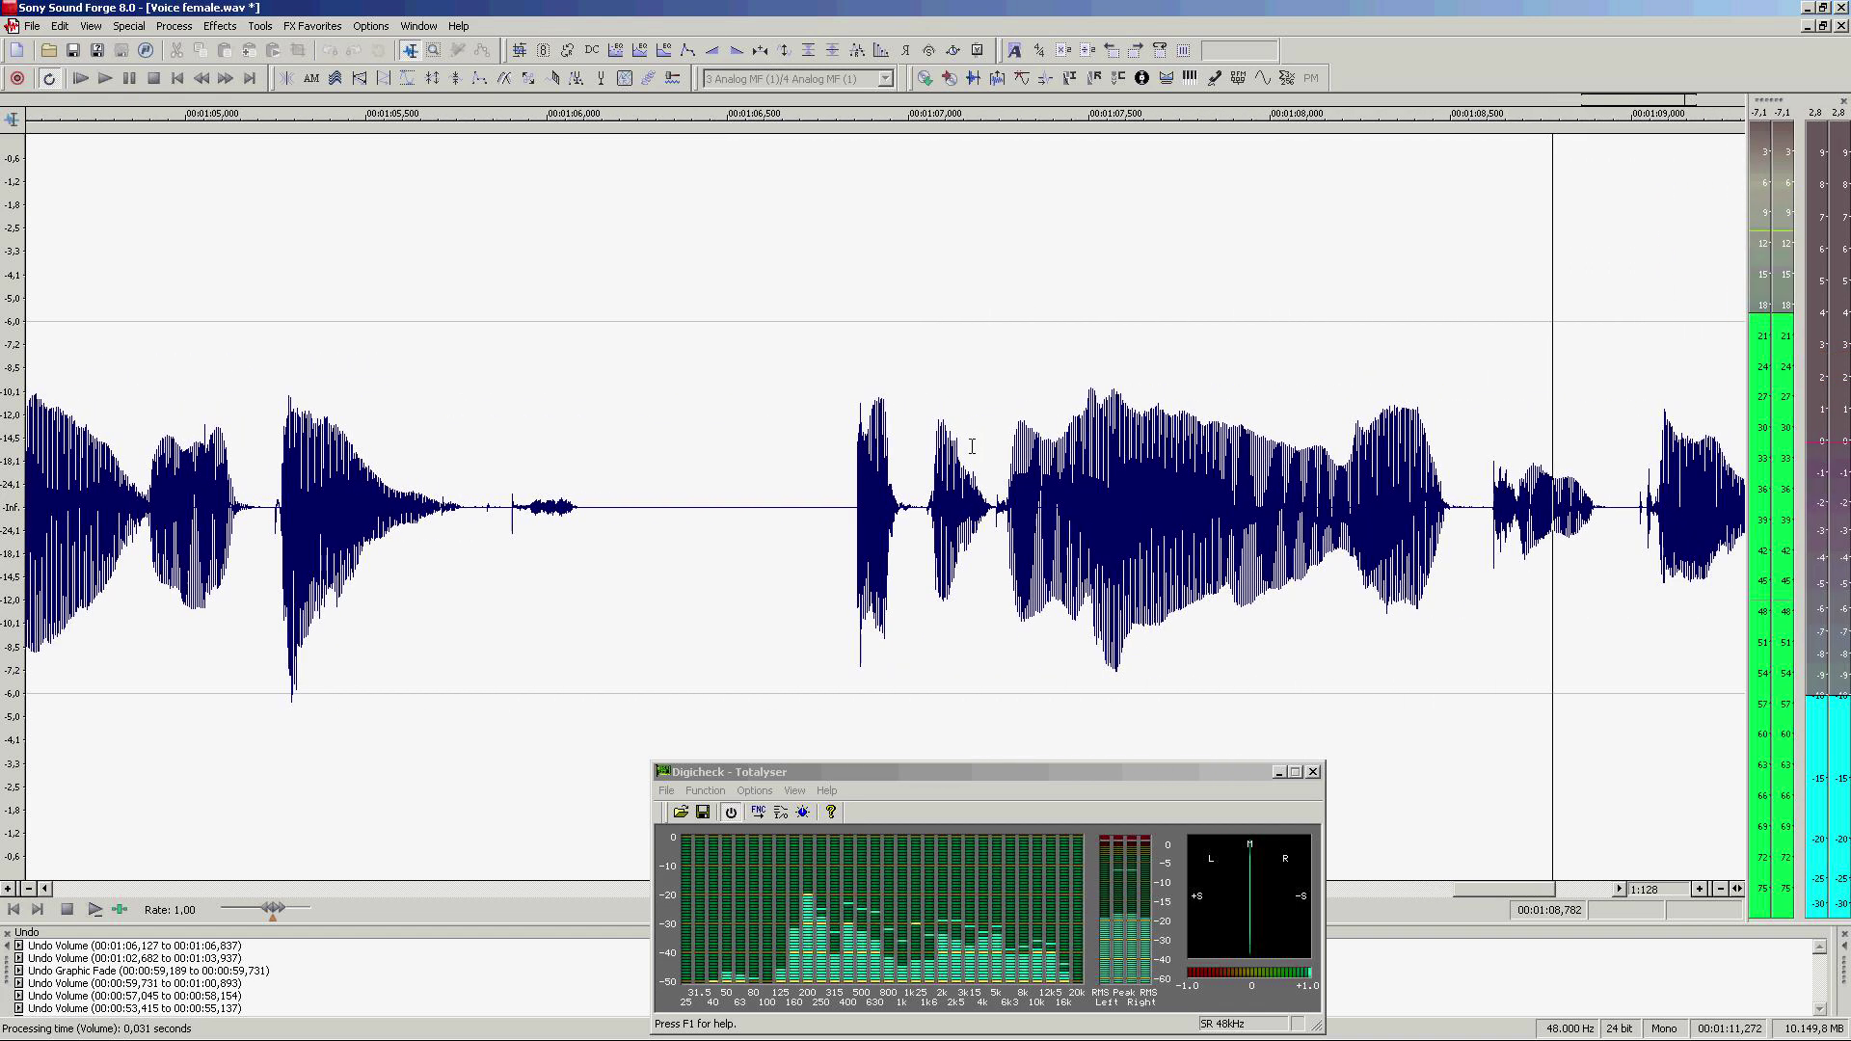
# Step: Audition the end of the last phrase and repeat the volume reduction from about 1:09.71 to the end of the file
pyautogui.press('space')
pyautogui.click(1158, 406)
pyautogui.press('space')
pyautogui.click(1147, 406)
pyautogui.click(1135, 407)
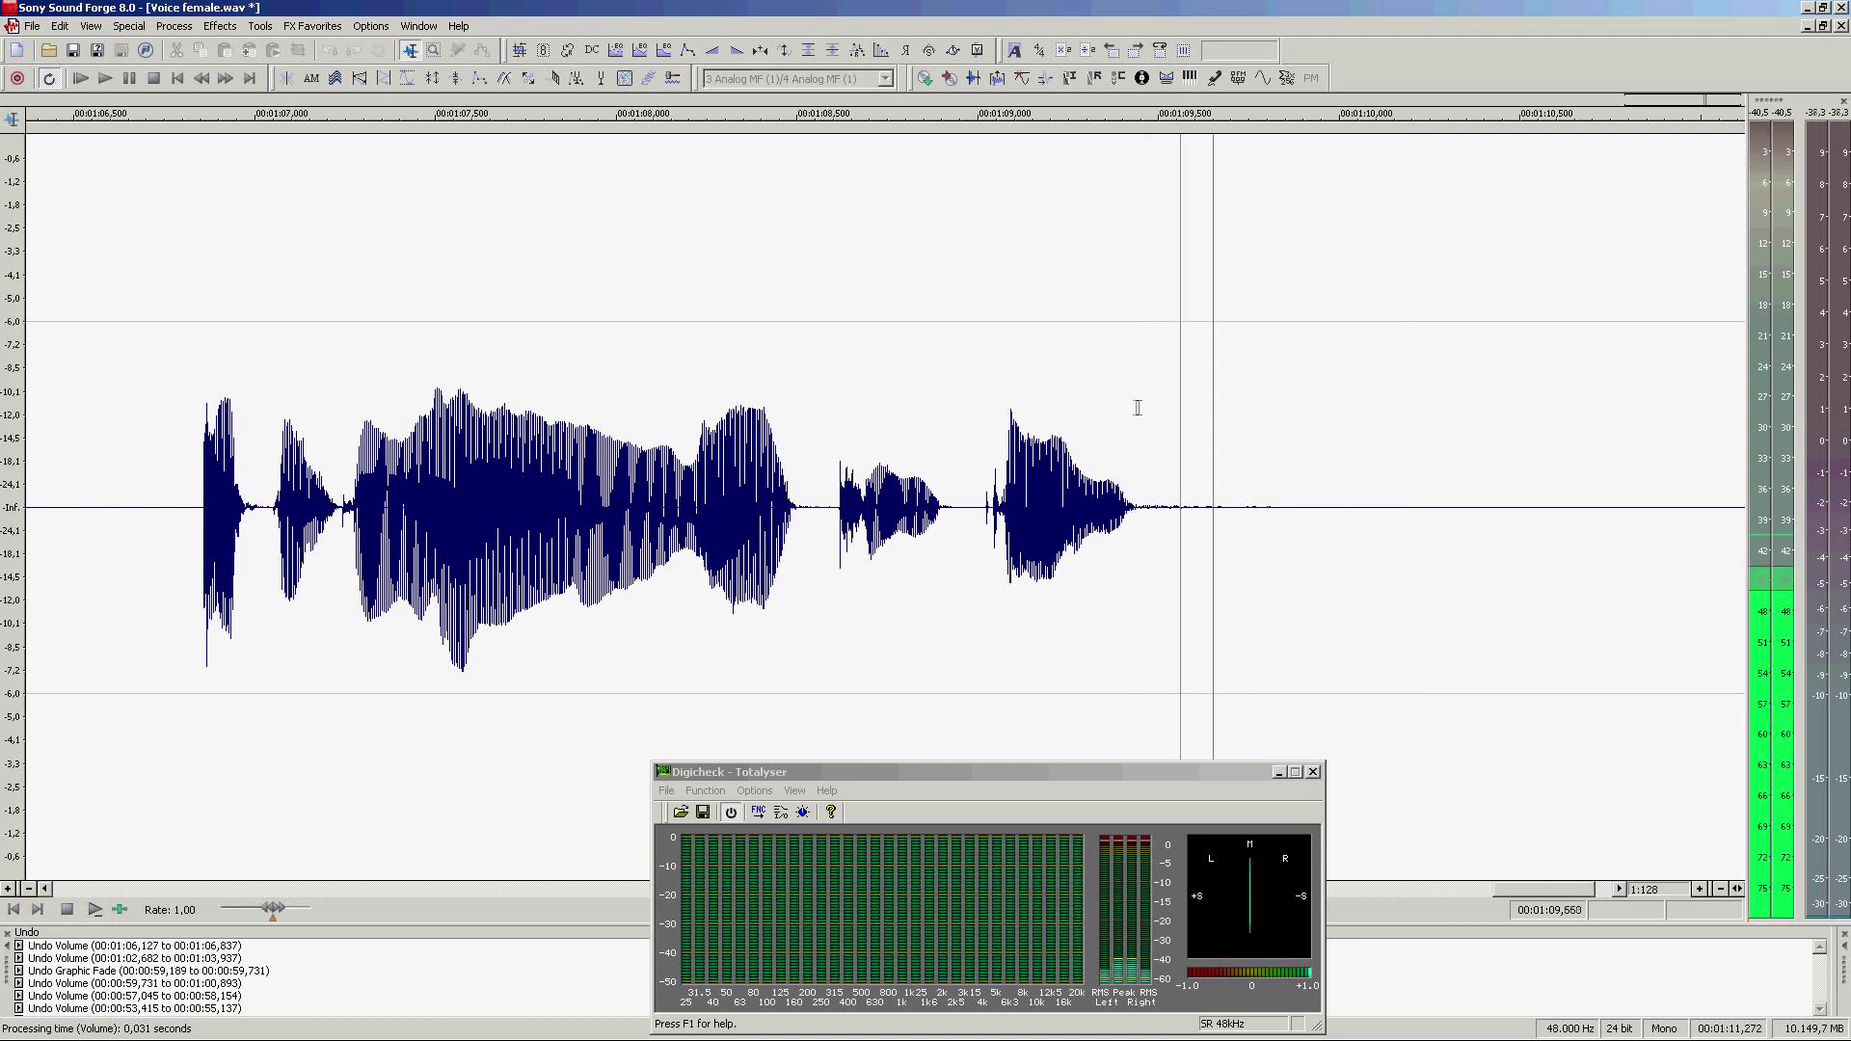
pyautogui.press('space')
pyautogui.click(1233, 409)
pyautogui.hotkey('ctrl', 'shift', 'End')
pyautogui.hotkey('ctrl', 'y')
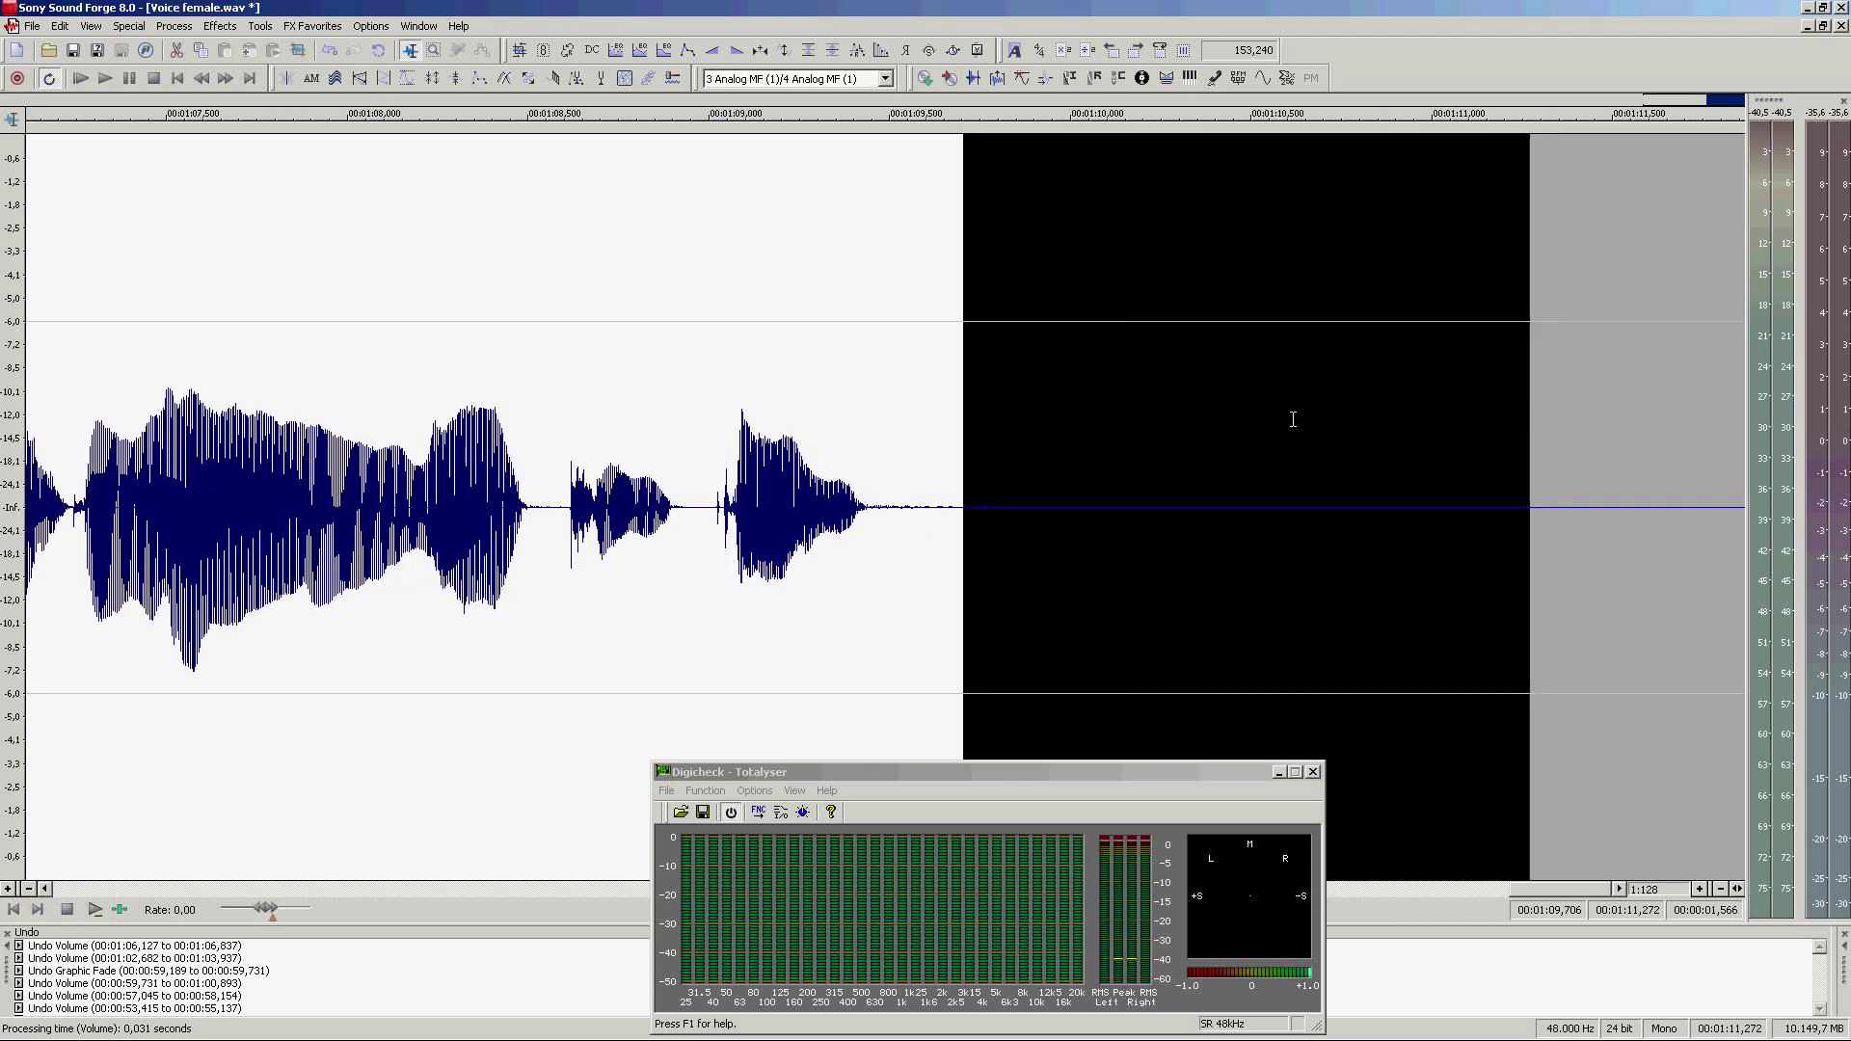
# Step: Apply the same Graphic Fade to the last phrase's tail, from about 1:09.32 to 1:09.71, and audition it
pyautogui.moveTo(1538, 416); pyautogui.dragTo(829, 426)
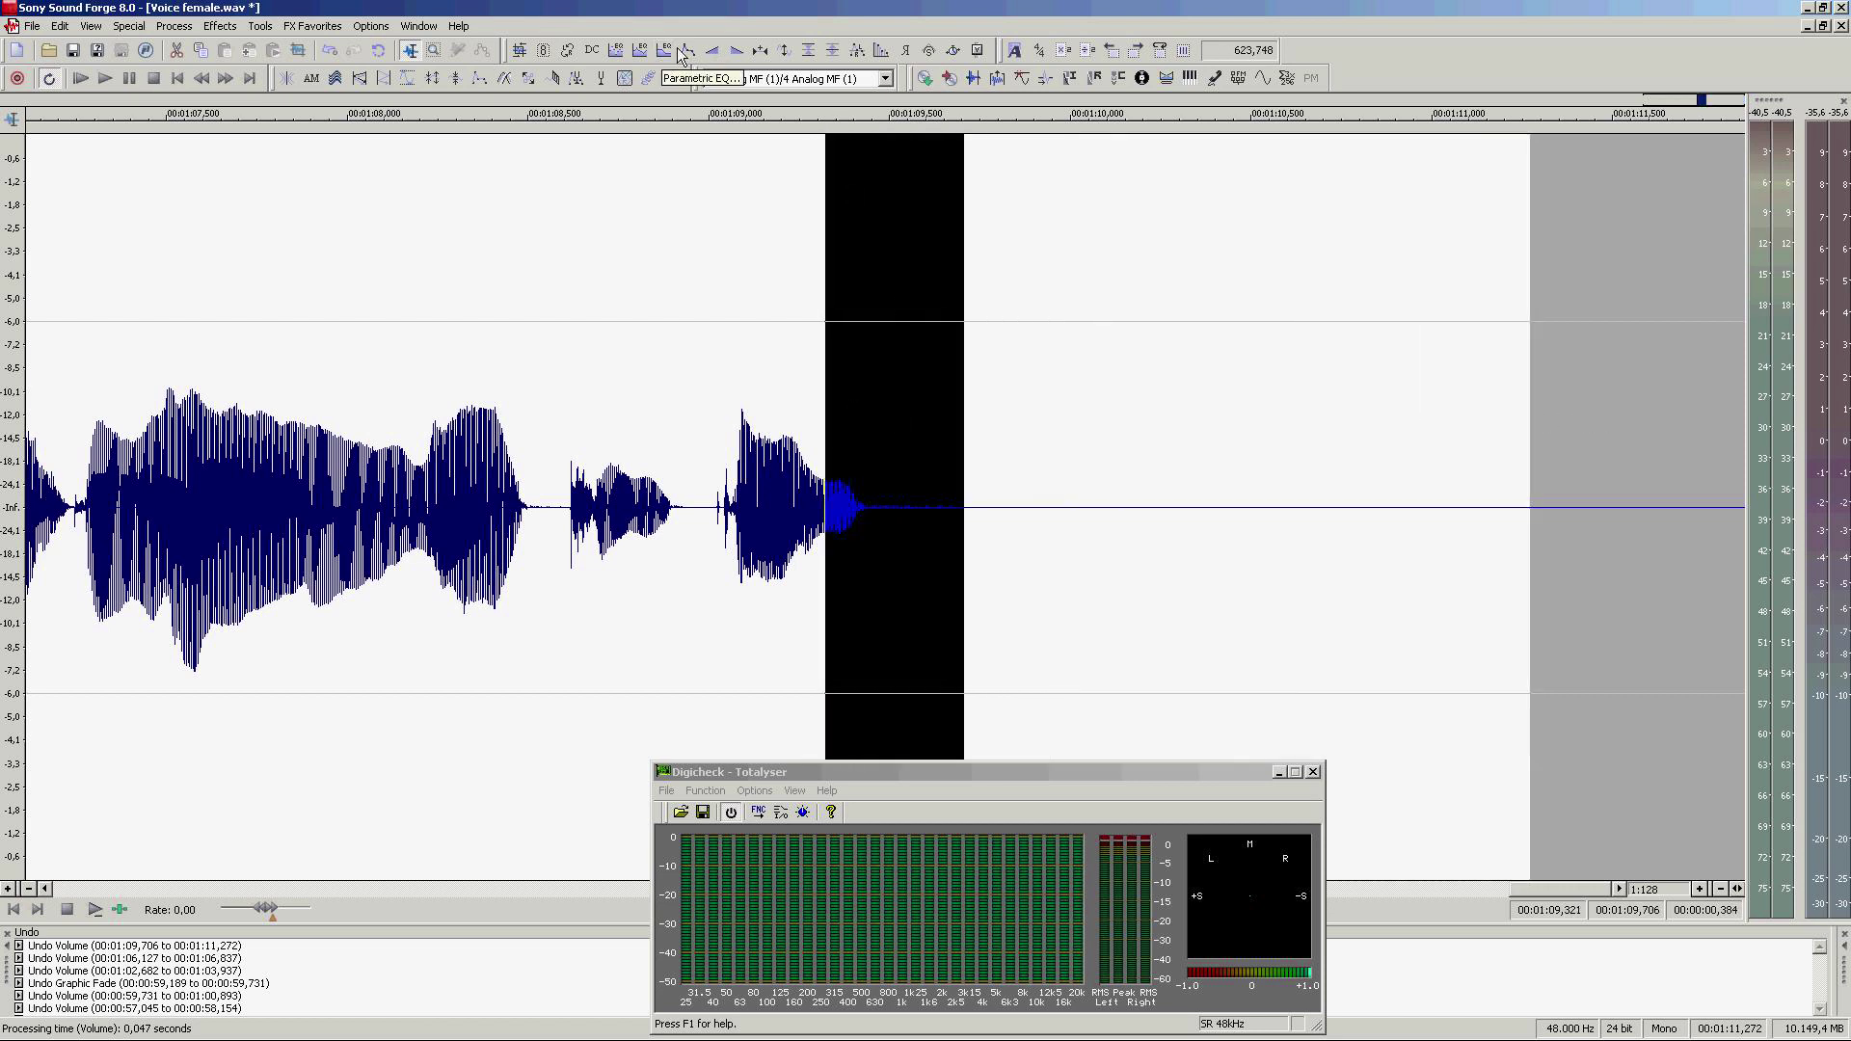
pyautogui.click(685, 50)
pyautogui.press('Return')
pyautogui.press('space')
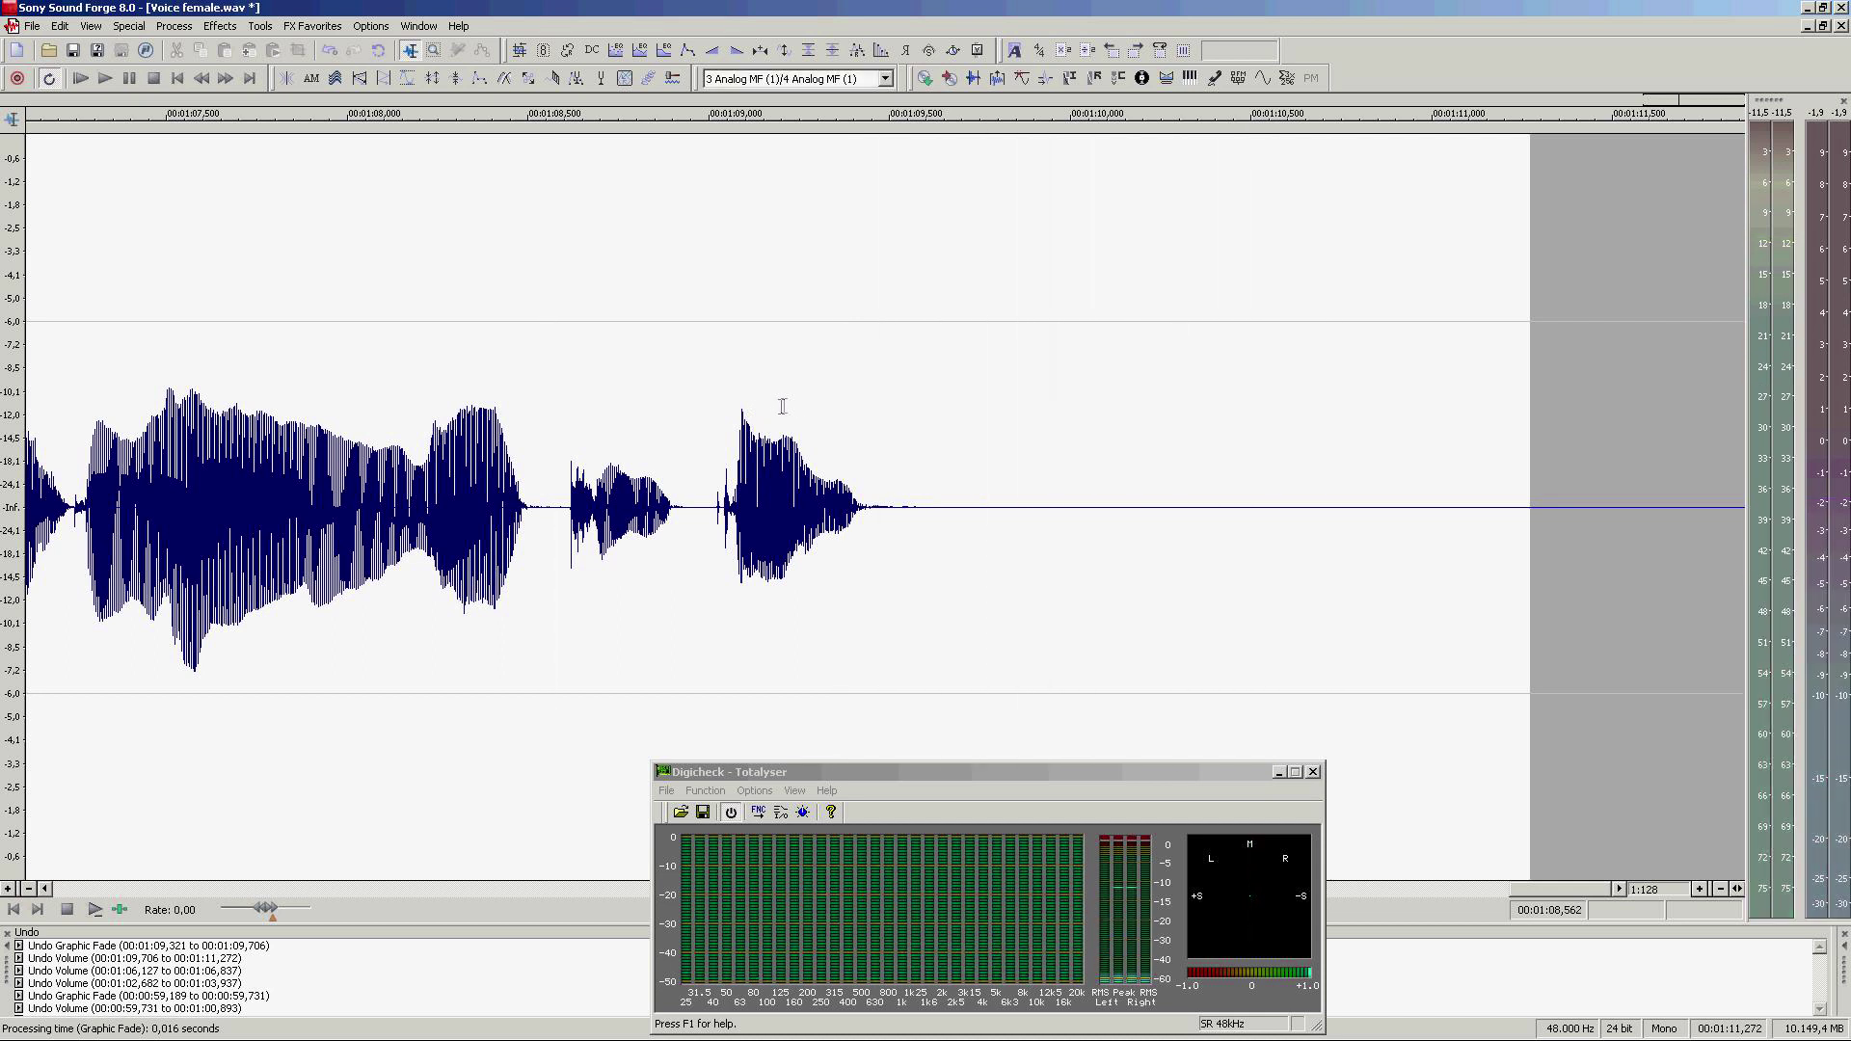
# Step: Save the cleaned main voice as Voice FeMale, a 48,000 Hz 24-bit mono Wave file, in the TUTORIAL MIX folder
pyautogui.click(97, 53)
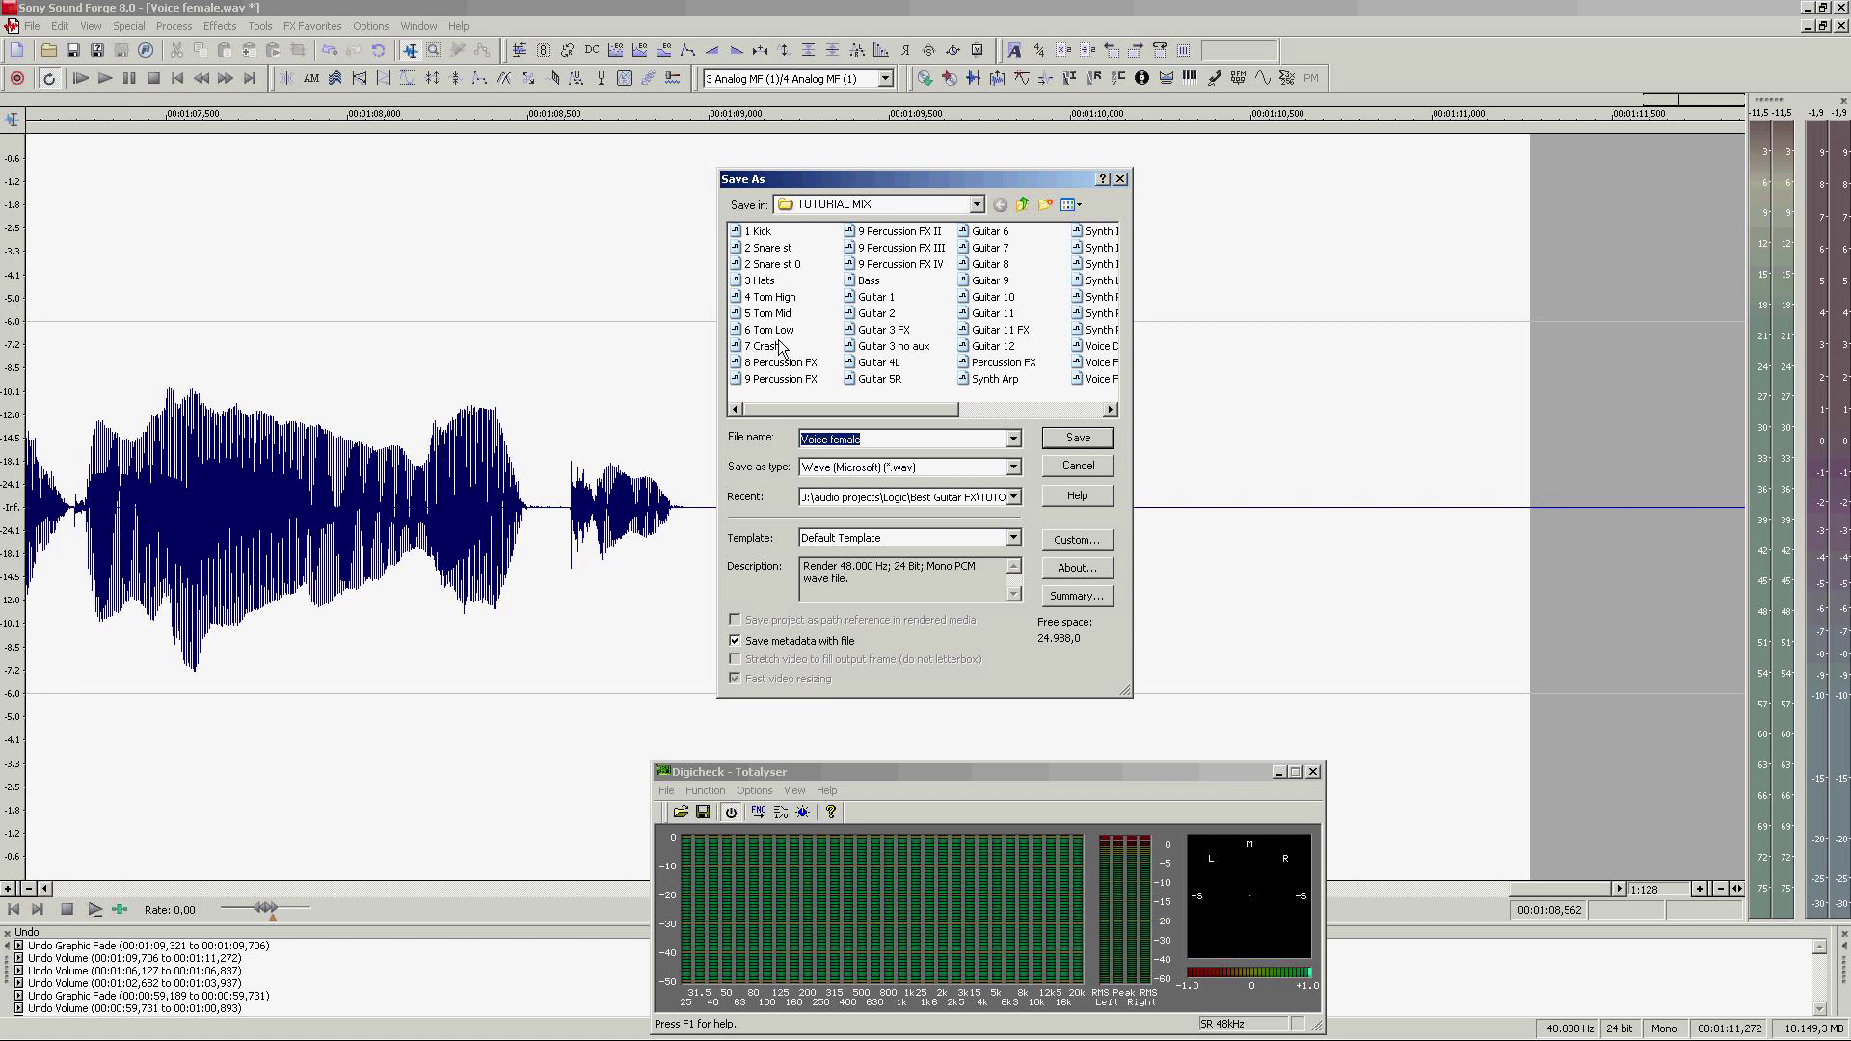
pyautogui.moveTo(935, 413); pyautogui.dragTo(1049, 416)
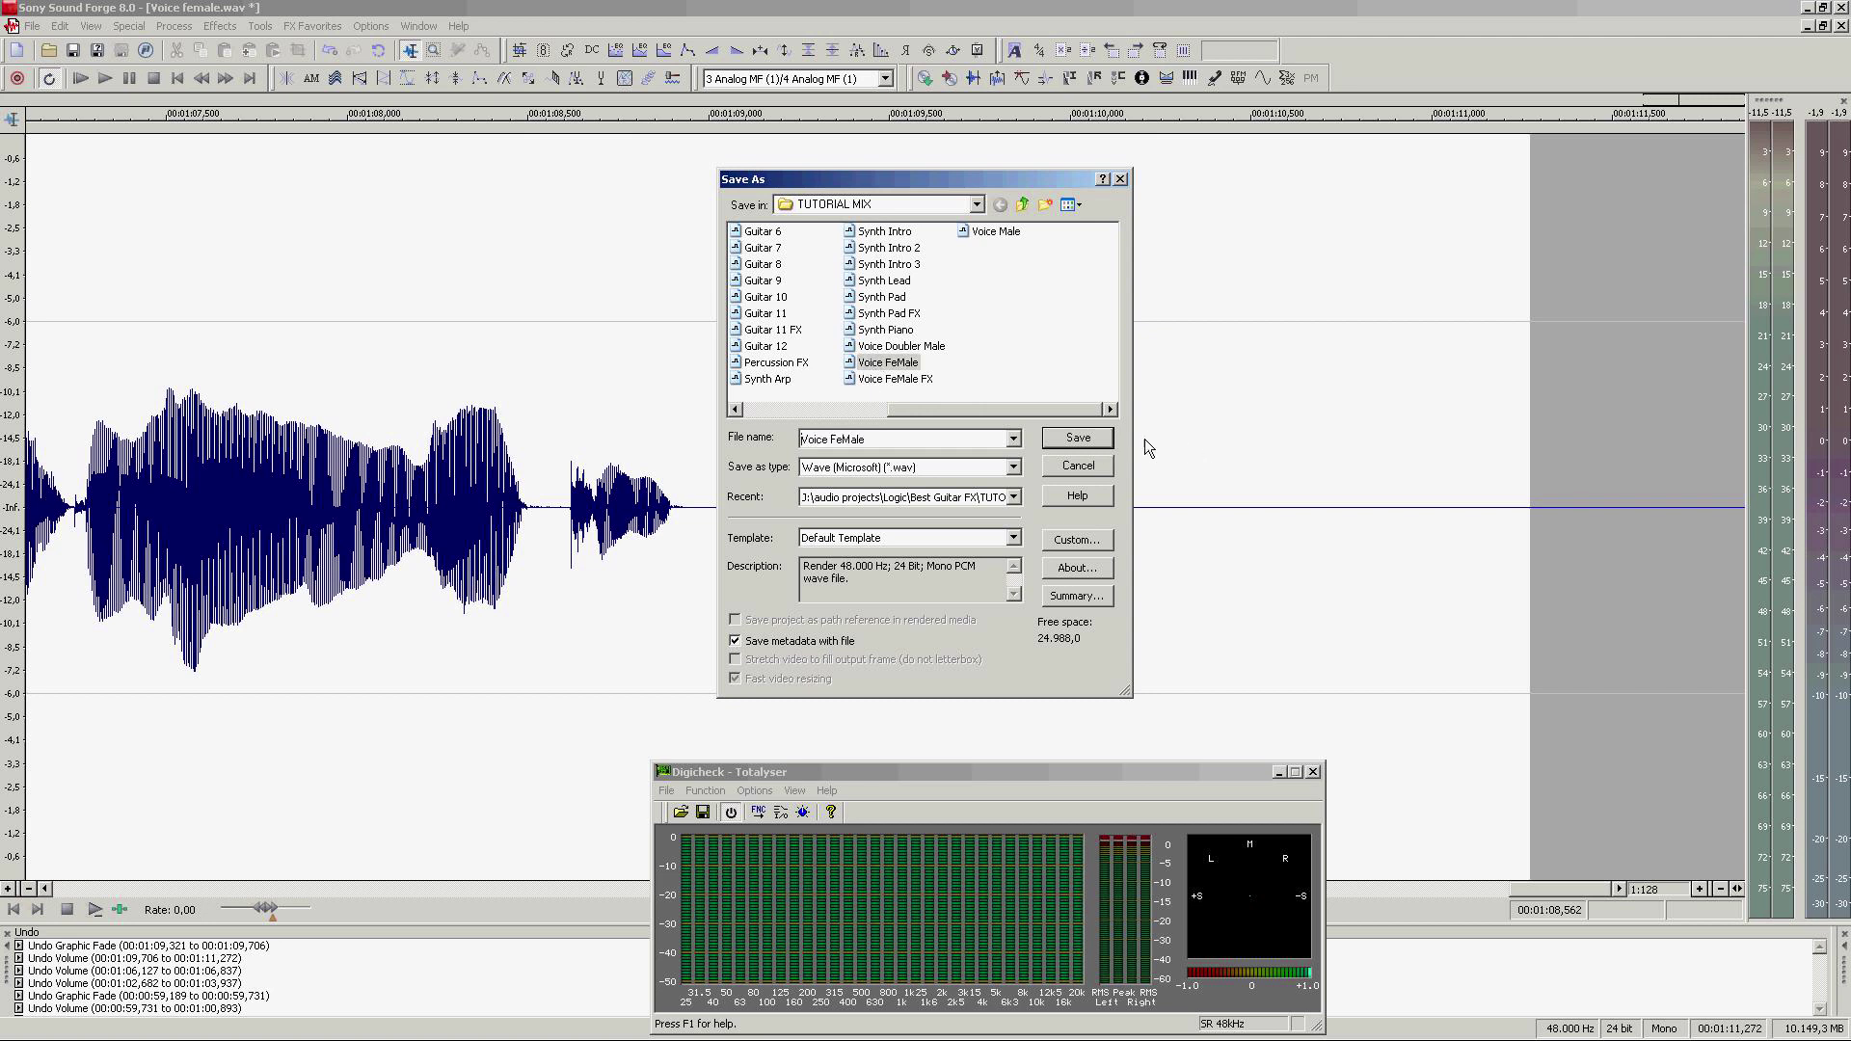
pyautogui.click(1107, 442)
pyautogui.click(867, 571)
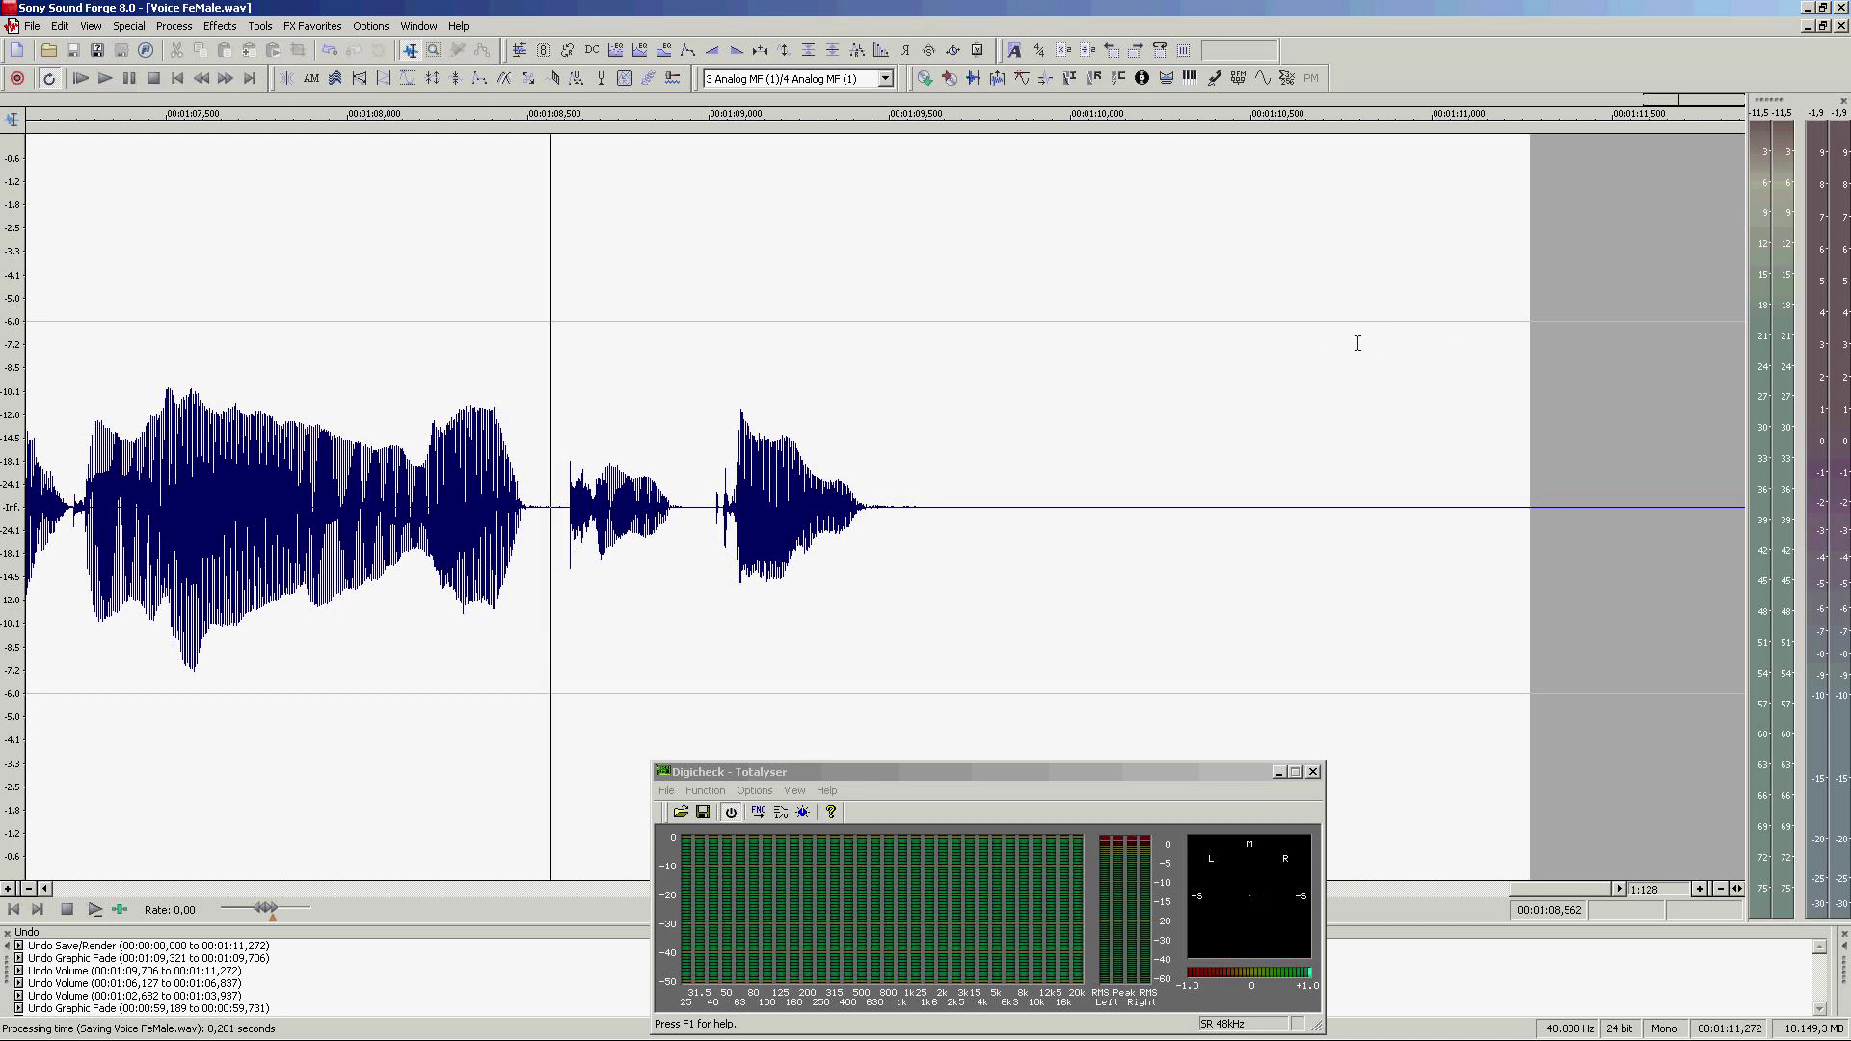
# Step: Open Voice female 2.wav and reduce the volume of the gaps between phrases up to about 0:14.61, fading the tail from 0:13.83 to 0:14.05
pyautogui.click(49, 50)
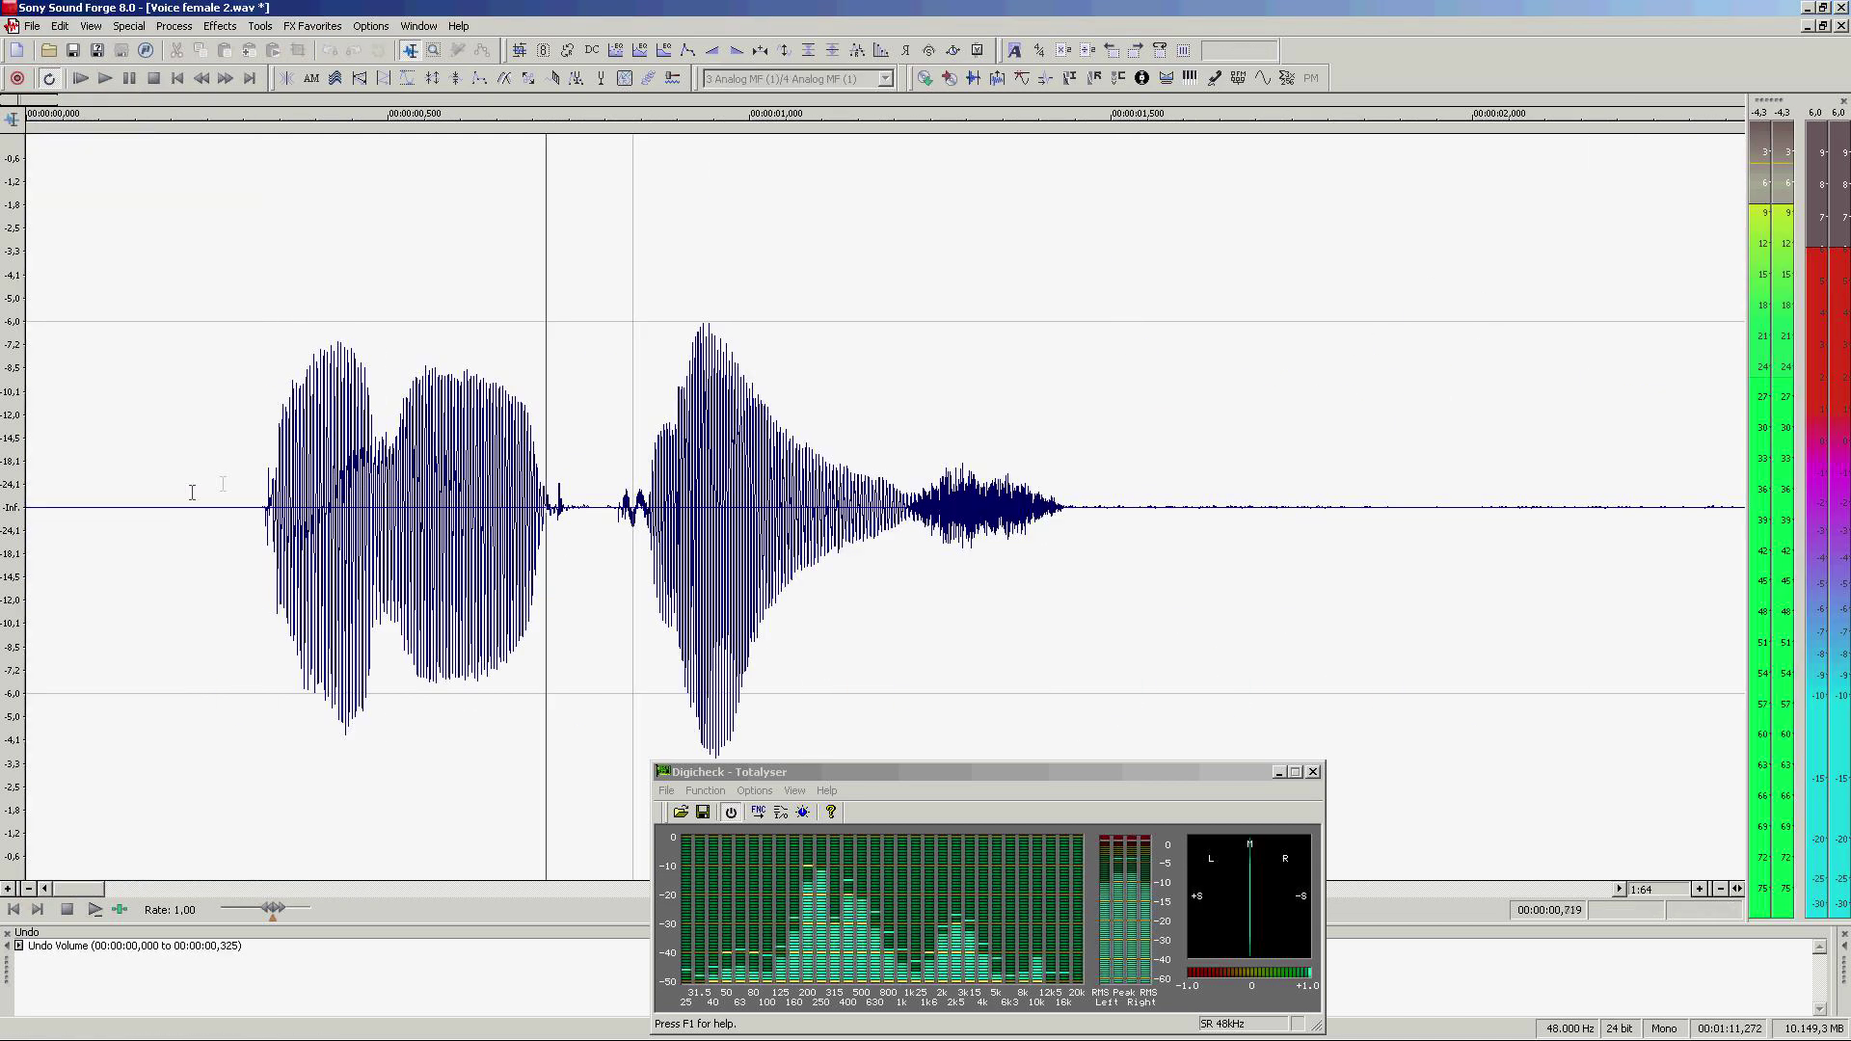
pyautogui.moveTo(265, 431); pyautogui.dragTo(1437, 431)
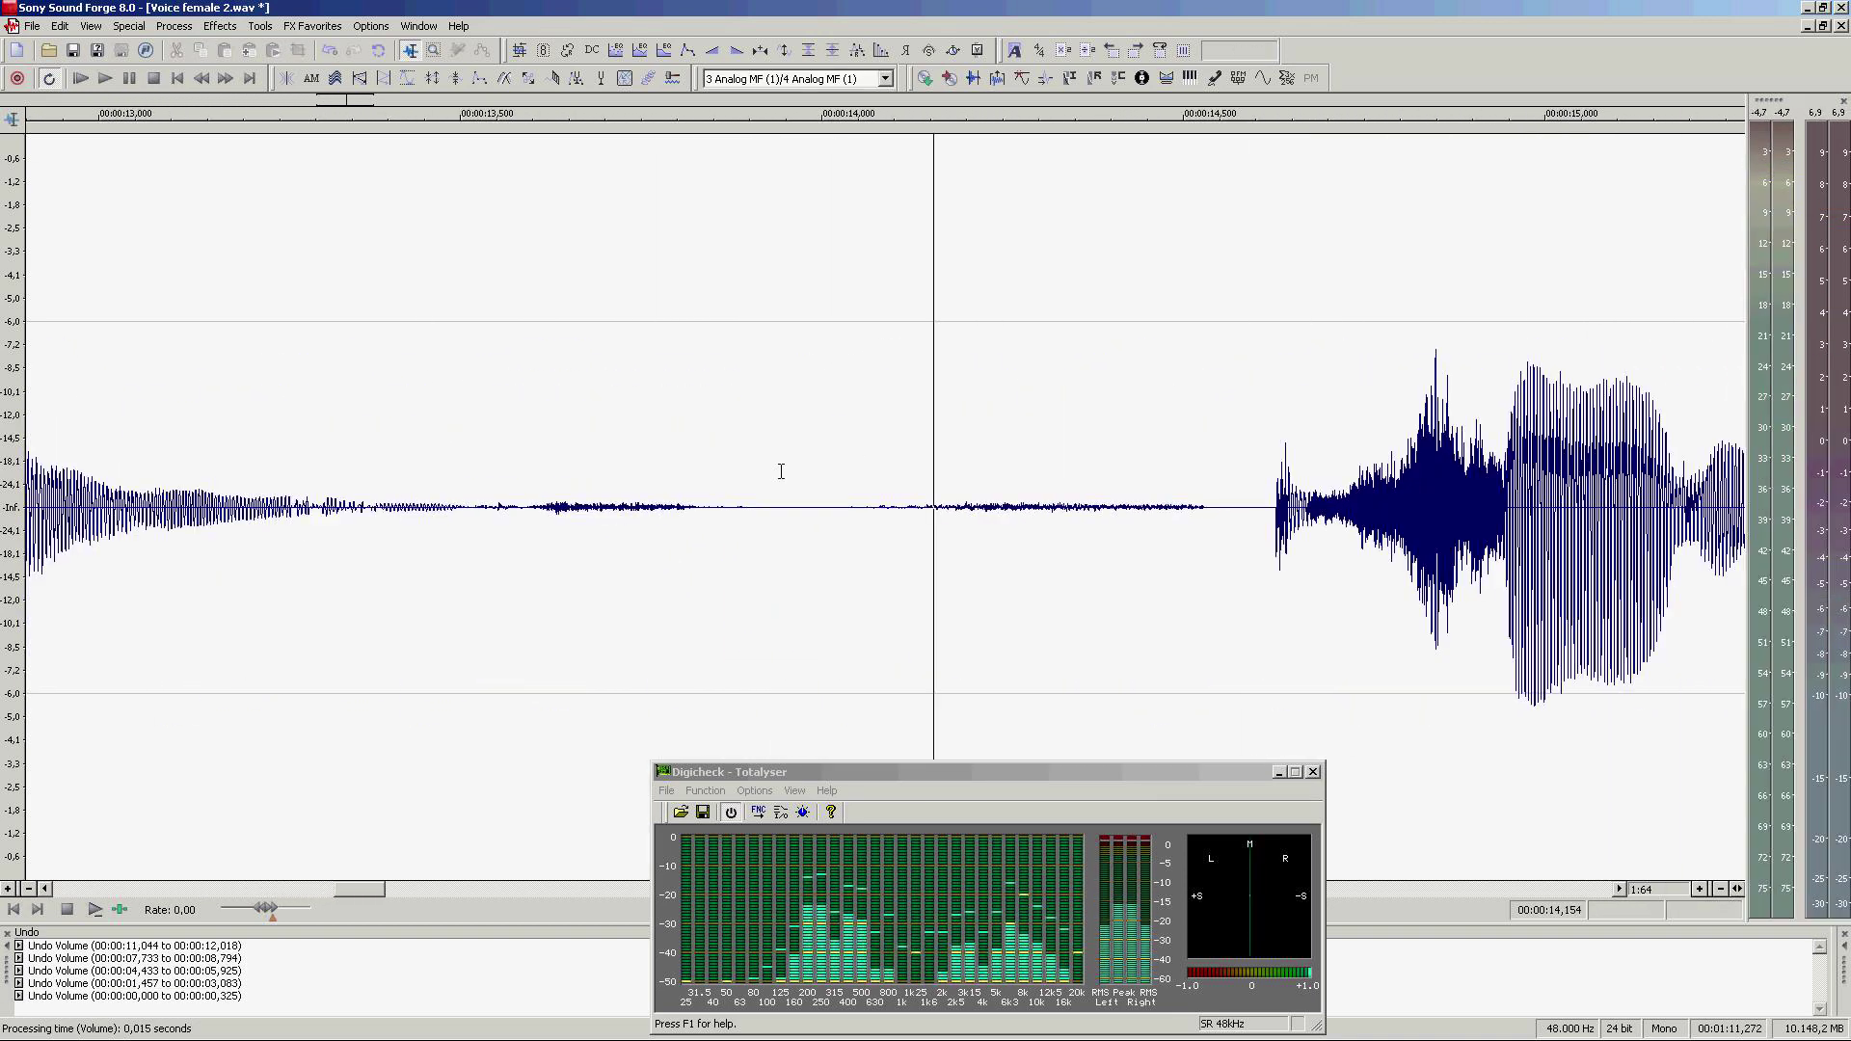
pyautogui.moveTo(803, 471); pyautogui.dragTo(1275, 472)
pyautogui.moveTo(698, 475); pyautogui.dragTo(858, 475)
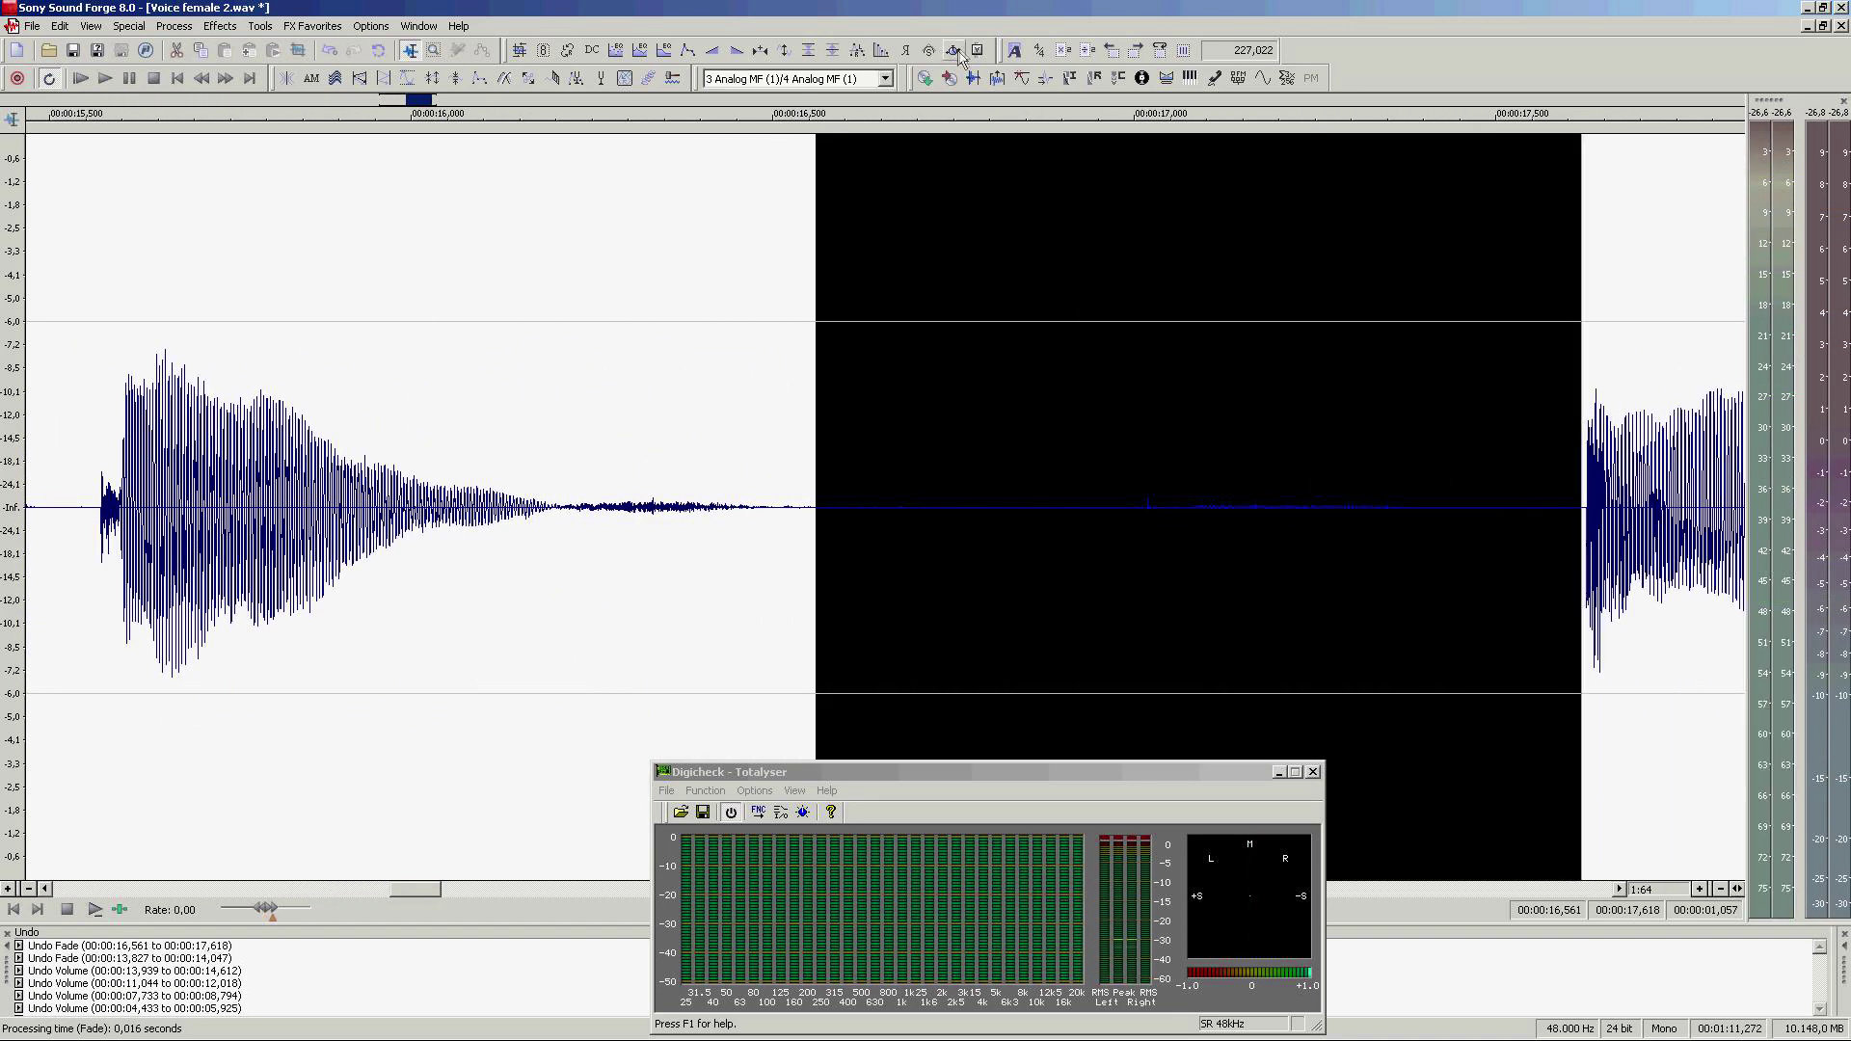
# Step: Replace the fade from about 0:16.56 to 0:17.62 with a volume reduction and repeat it from about 0:21.33 to 0:46.55
pyautogui.click(958, 50)
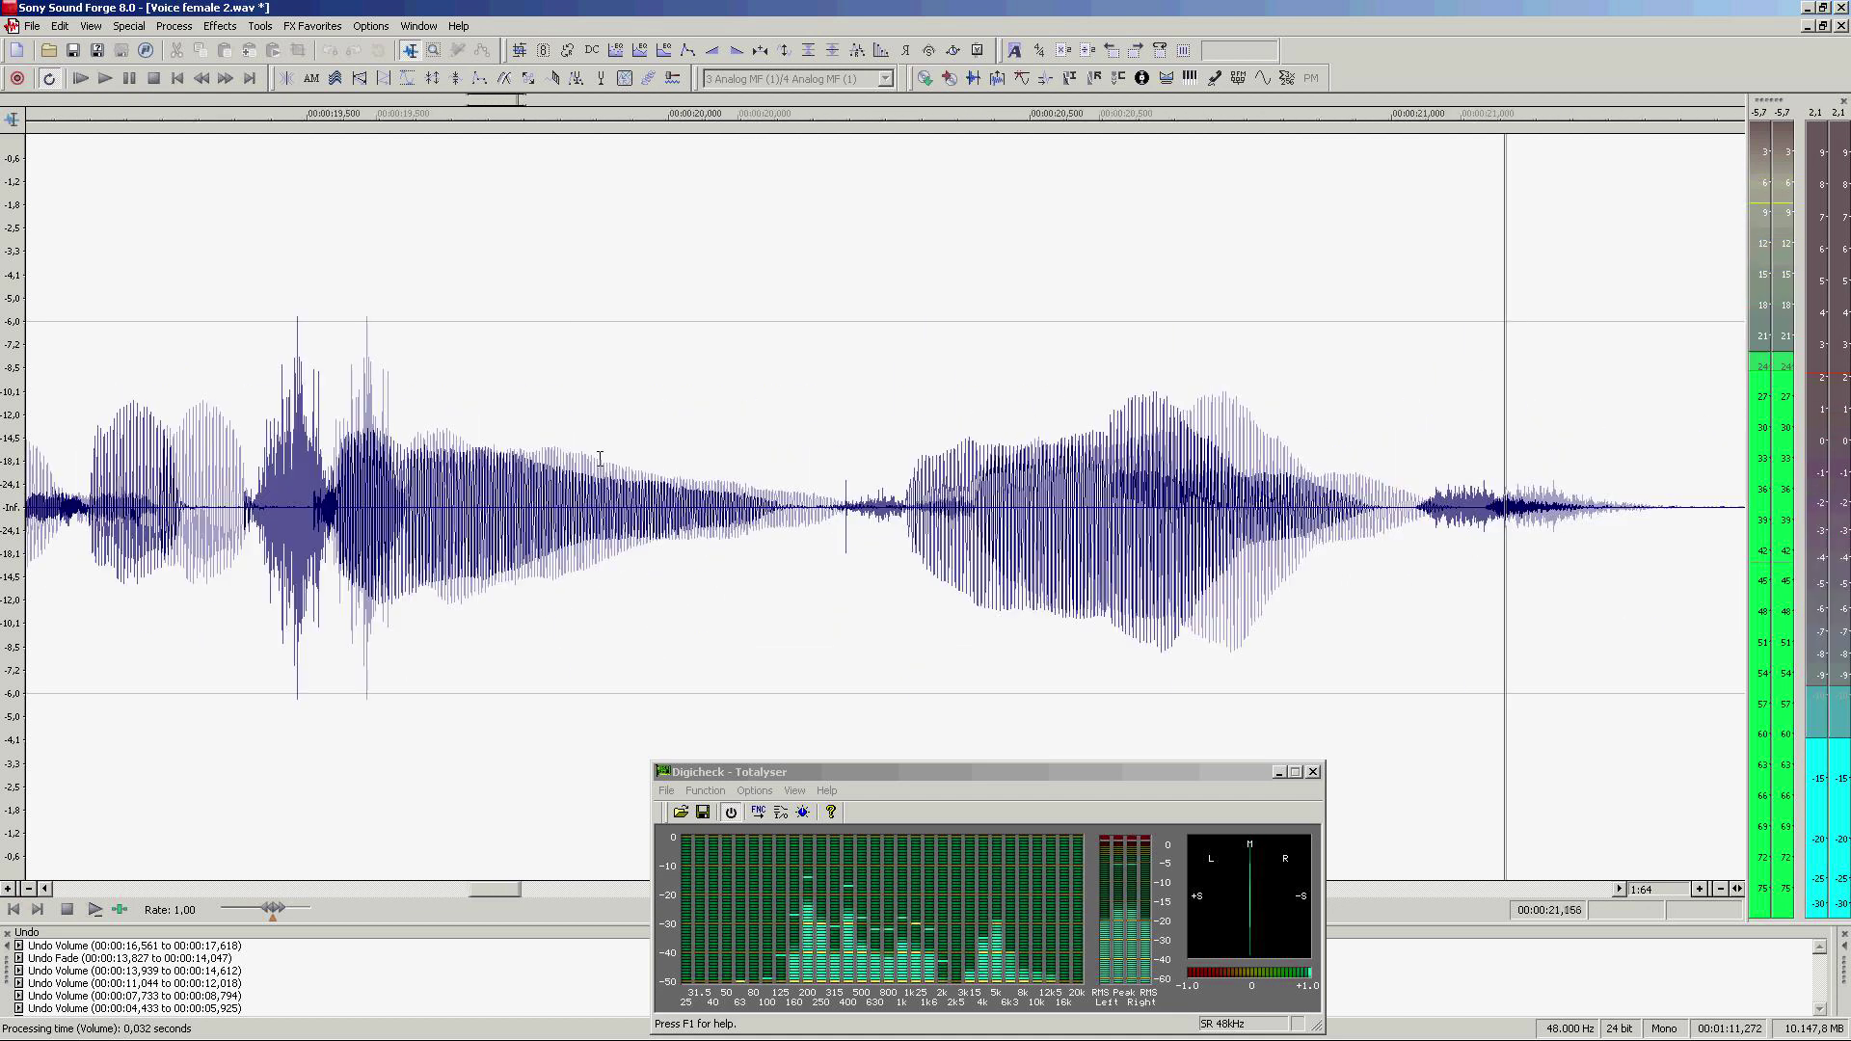
pyautogui.moveTo(1605, 482); pyautogui.dragTo(878, 482)
pyautogui.press('space')
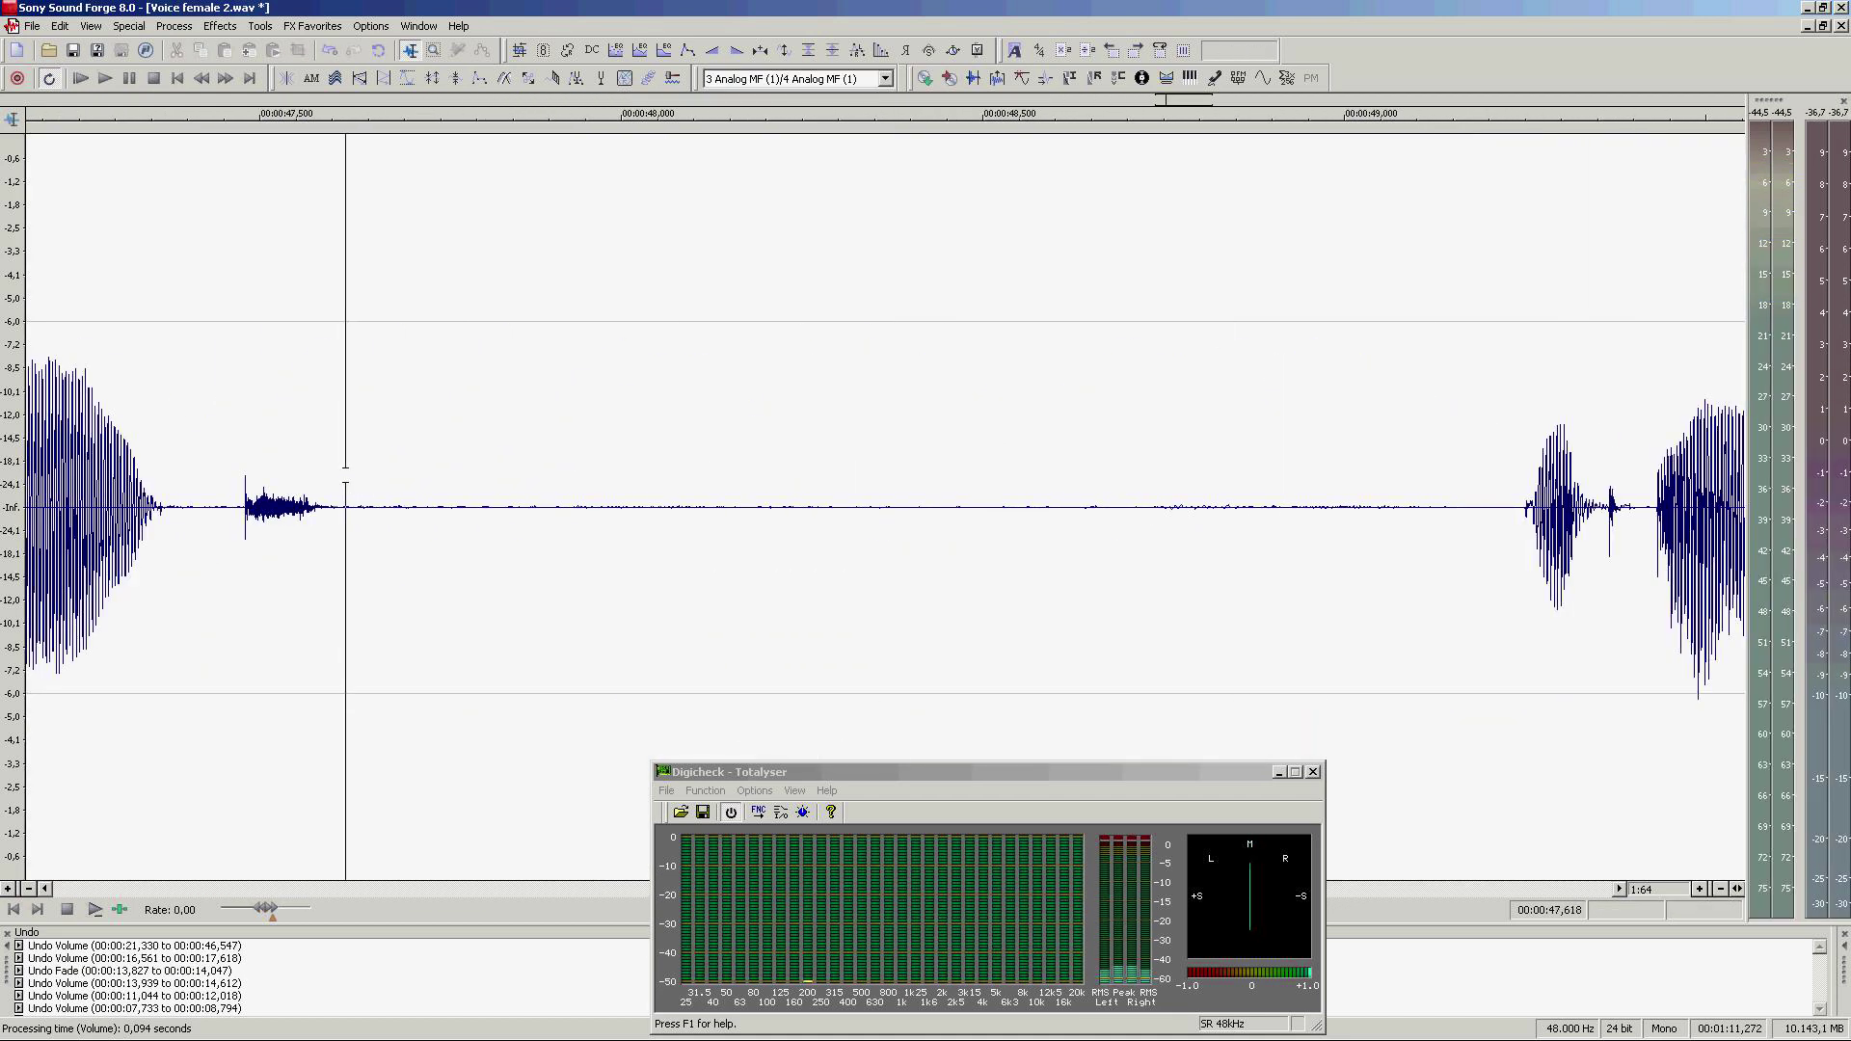
# Step: Reduce the volume of the gaps from about 0:47.62 to the file's end, with Graphic Fades on the tails at about 0:56.90–0:57.08 and 0:59.12–0:59.77
pyautogui.moveTo(385, 462); pyautogui.dragTo(1686, 462)
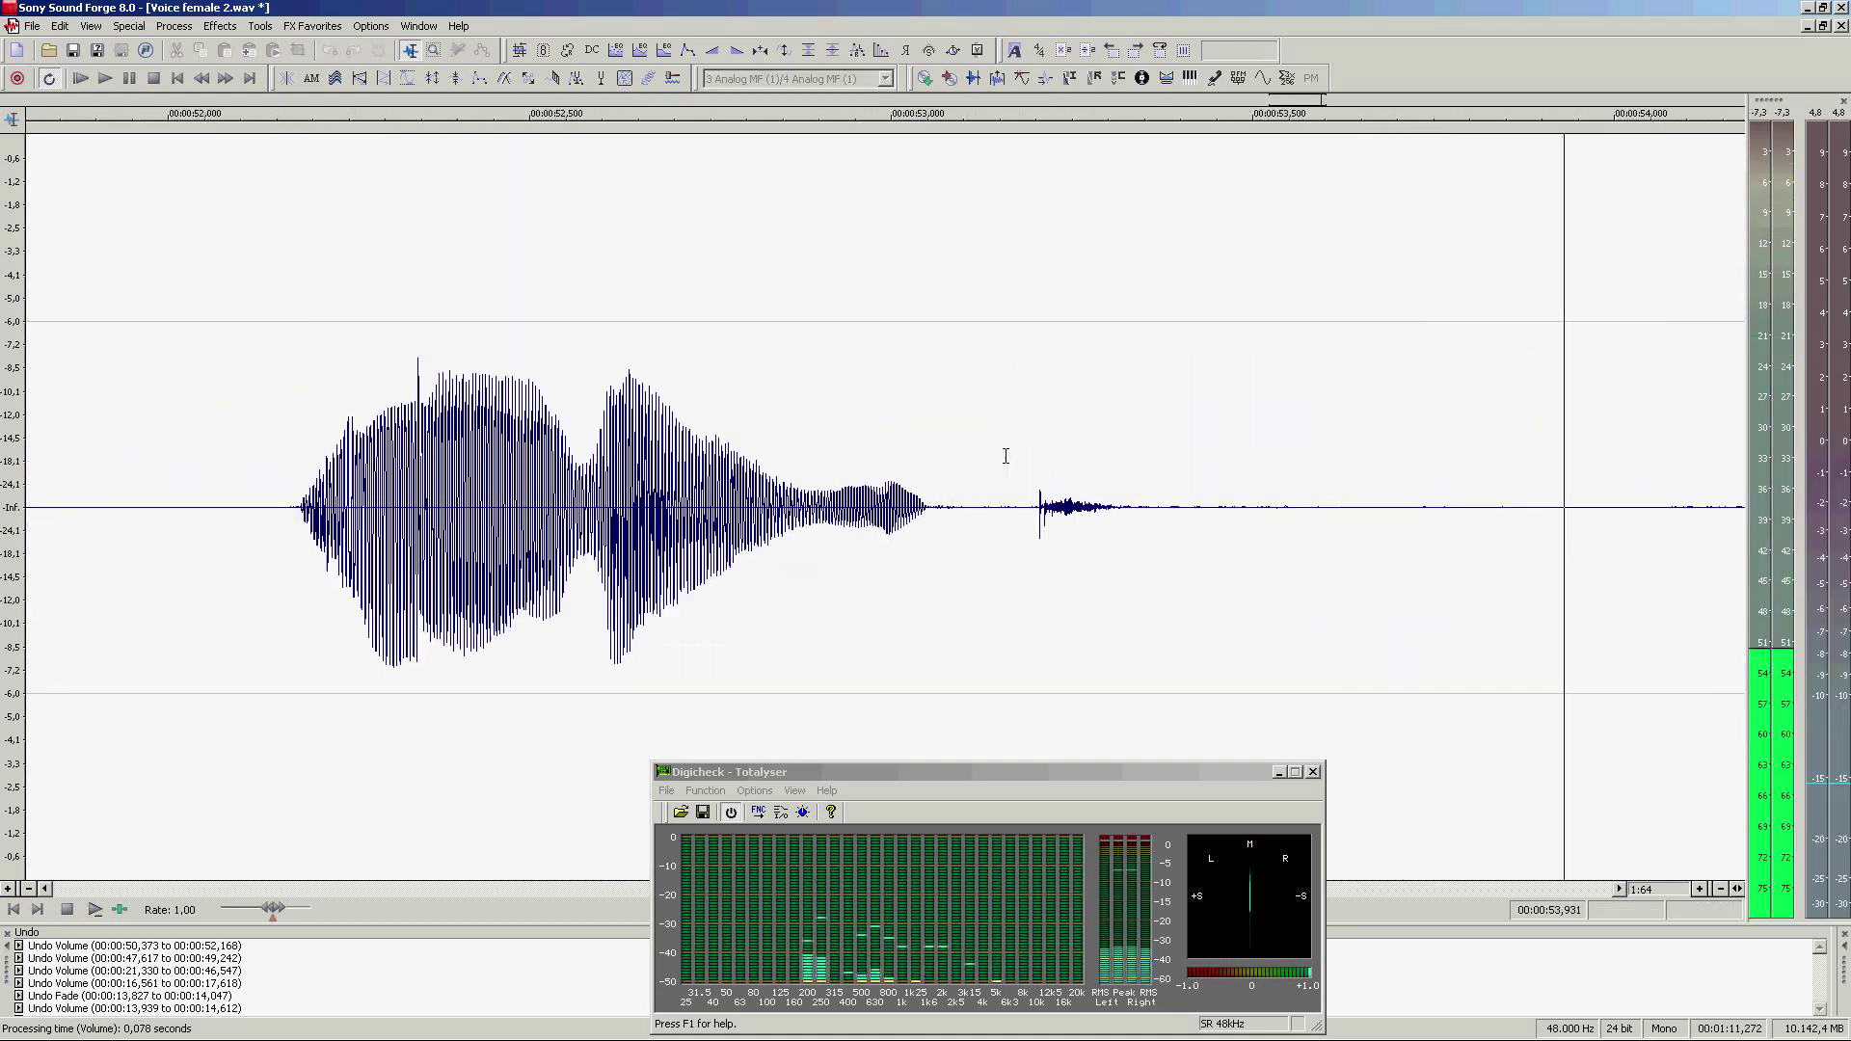
pyautogui.moveTo(333, 453); pyautogui.dragTo(1620, 453)
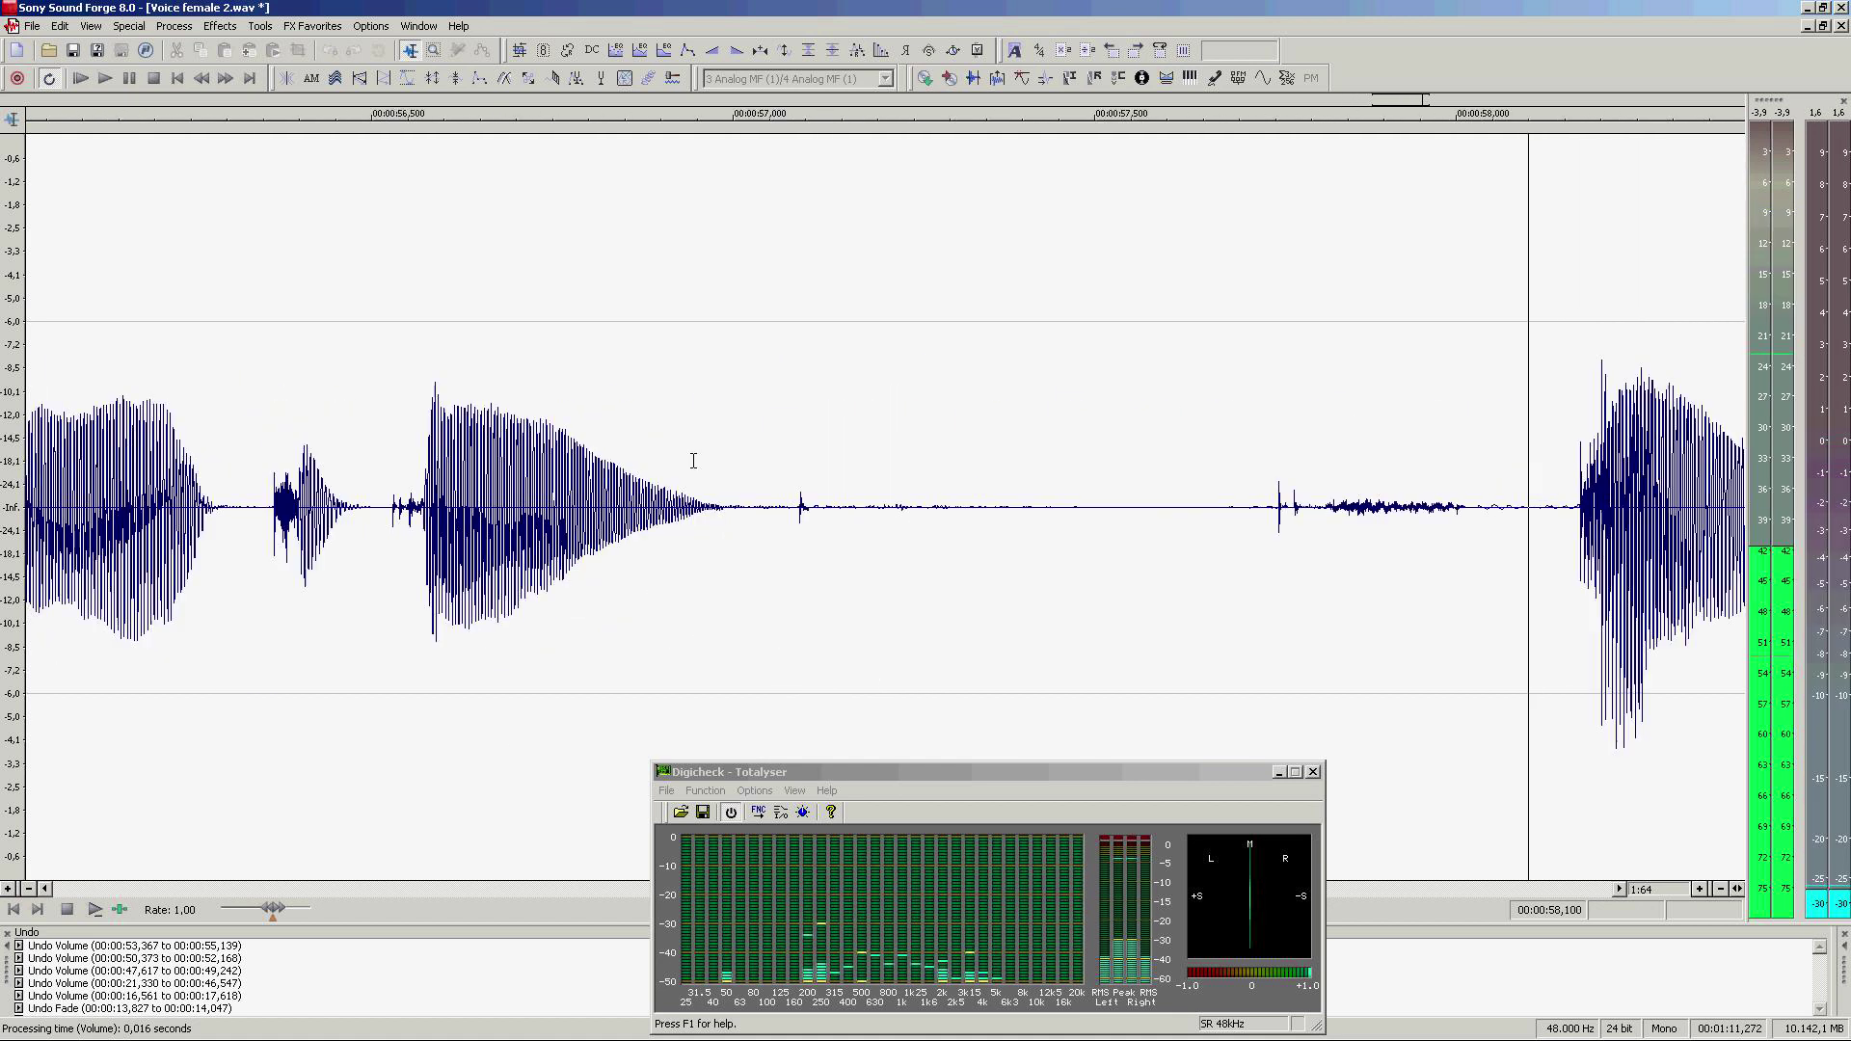
pyautogui.moveTo(693, 461); pyautogui.dragTo(1473, 442)
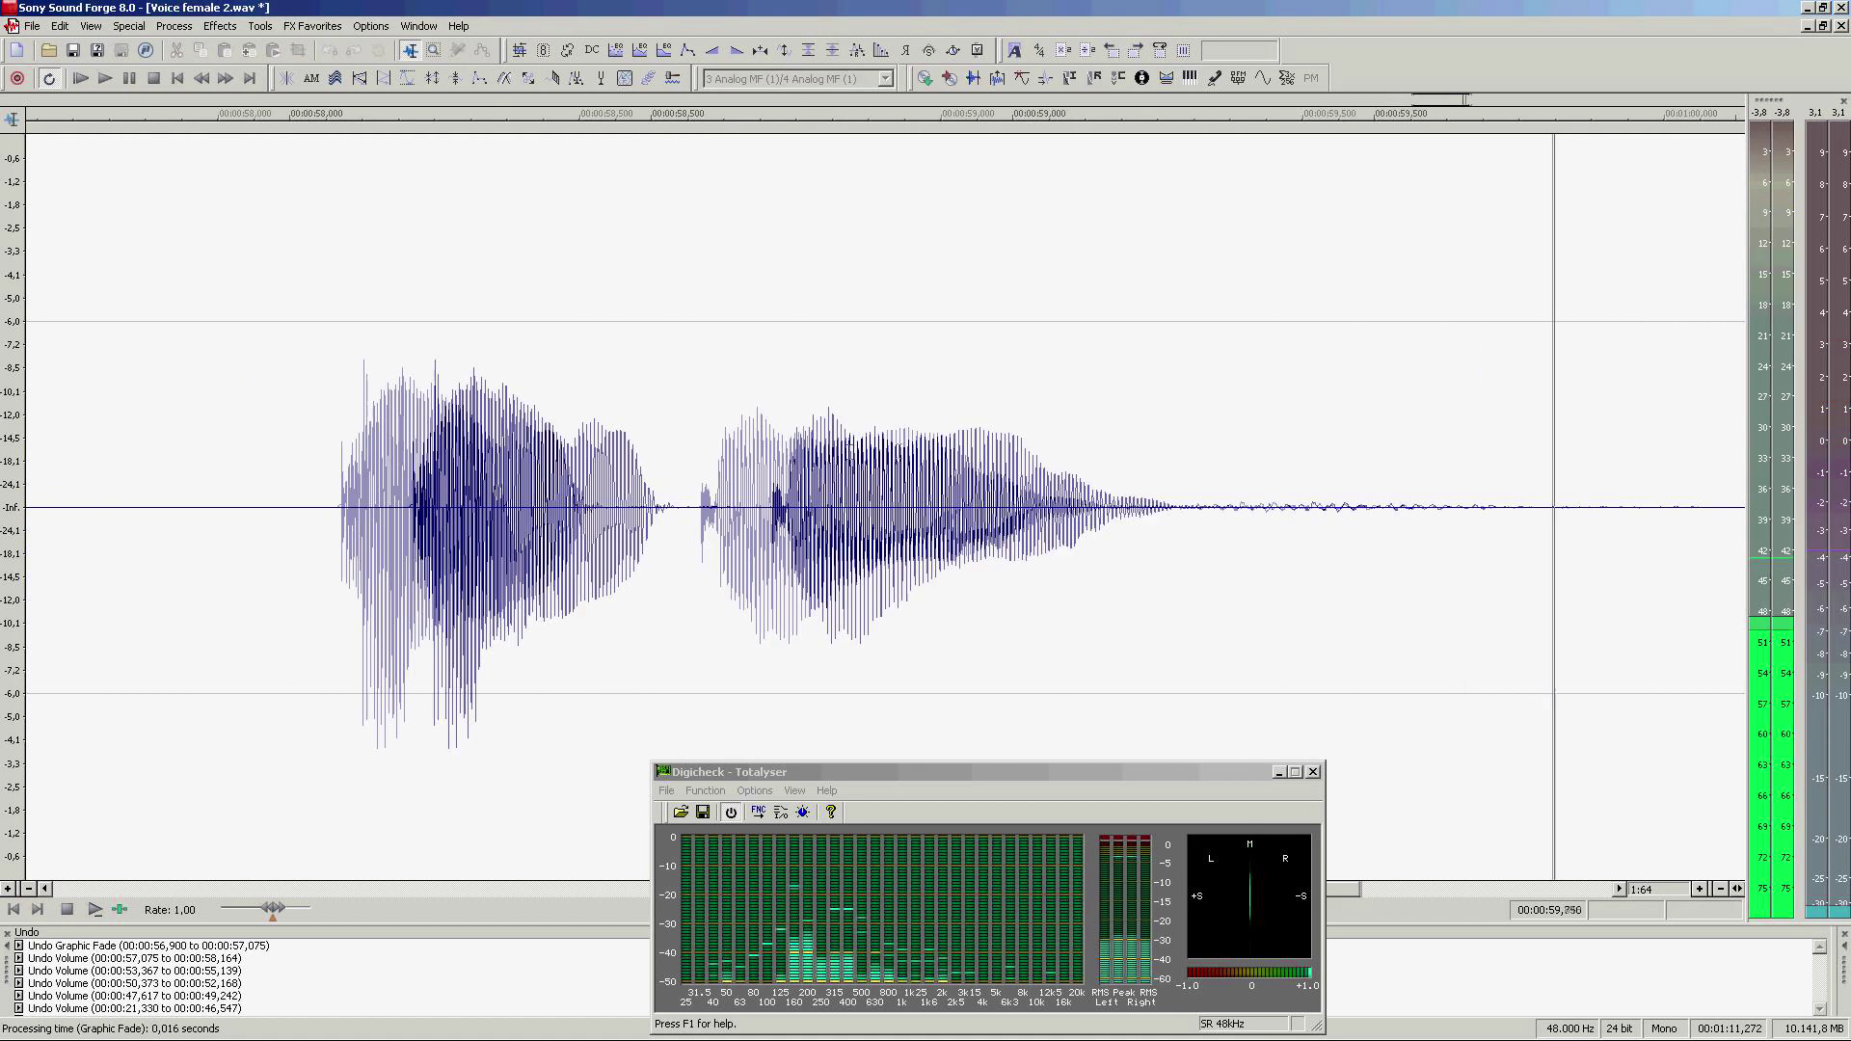
pyautogui.moveTo(889, 457); pyautogui.dragTo(1660, 458)
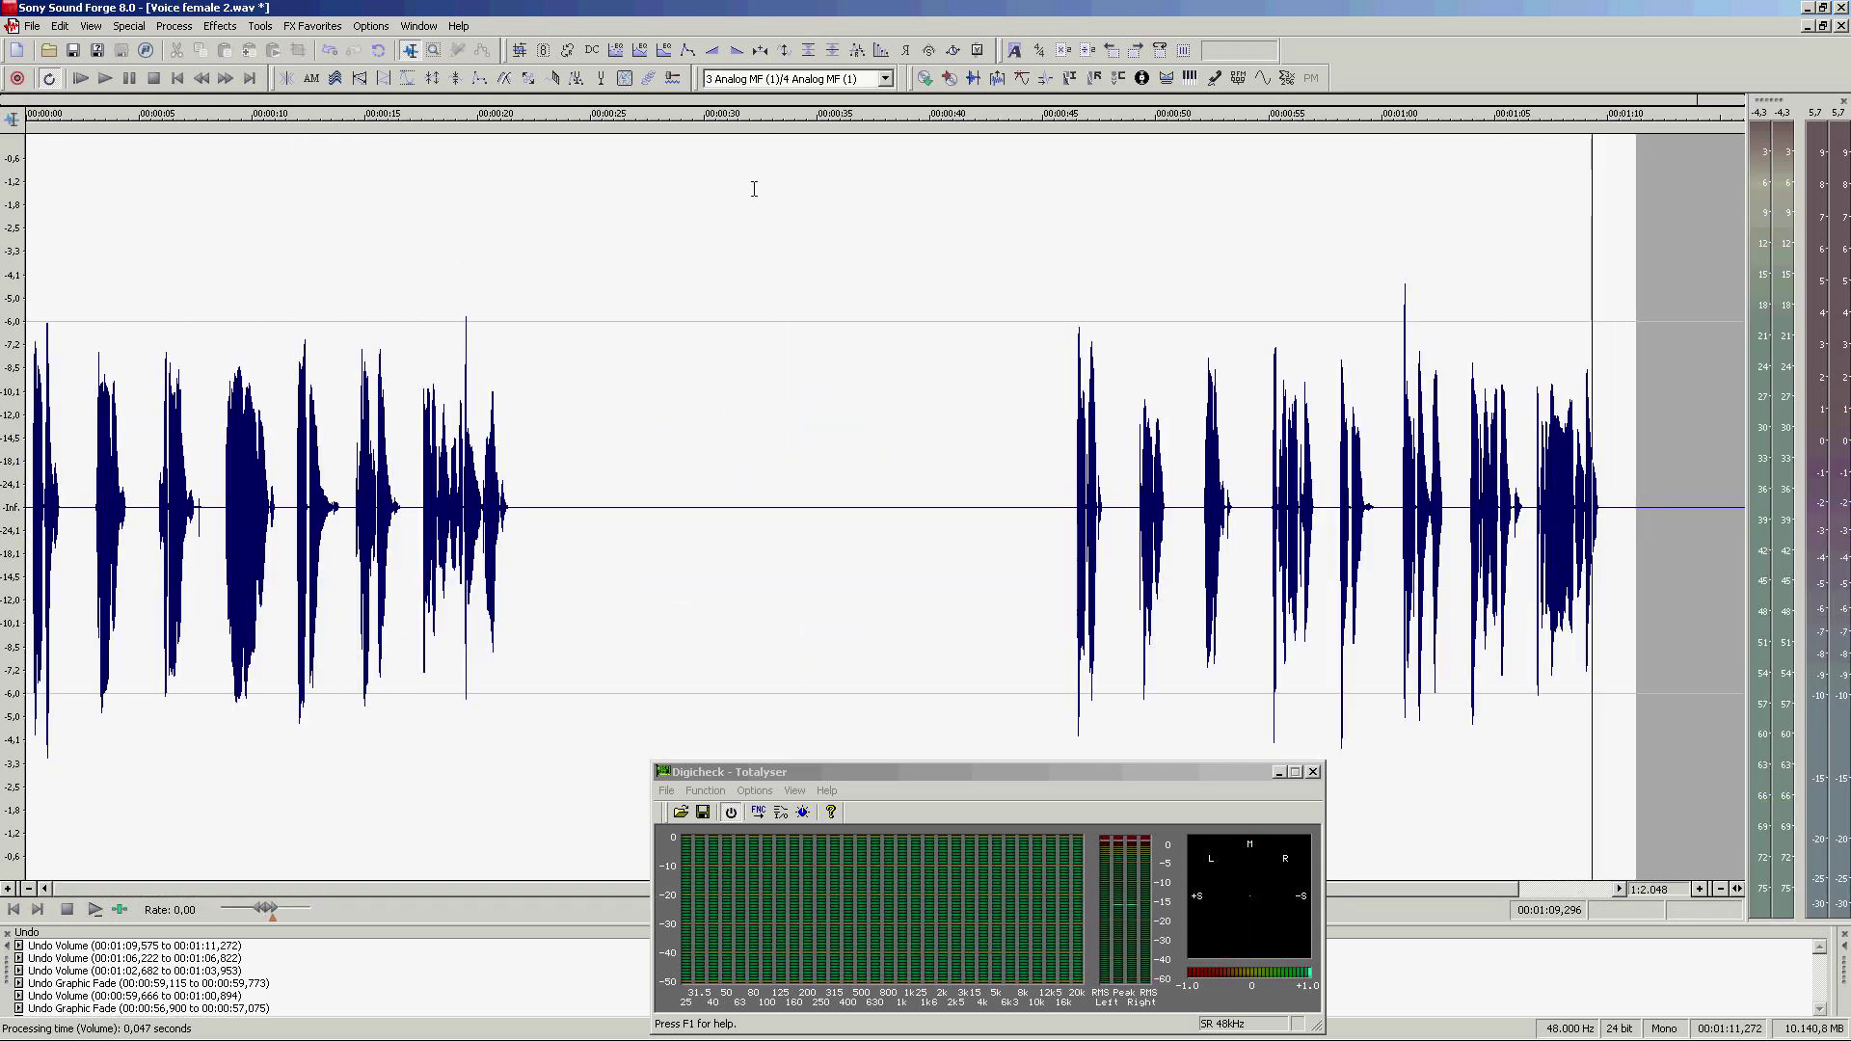
# Step: Save the cleaned doubling part as Voice FeMale 2 in the TUTORIAL MIX folder
pyautogui.click(33, 26)
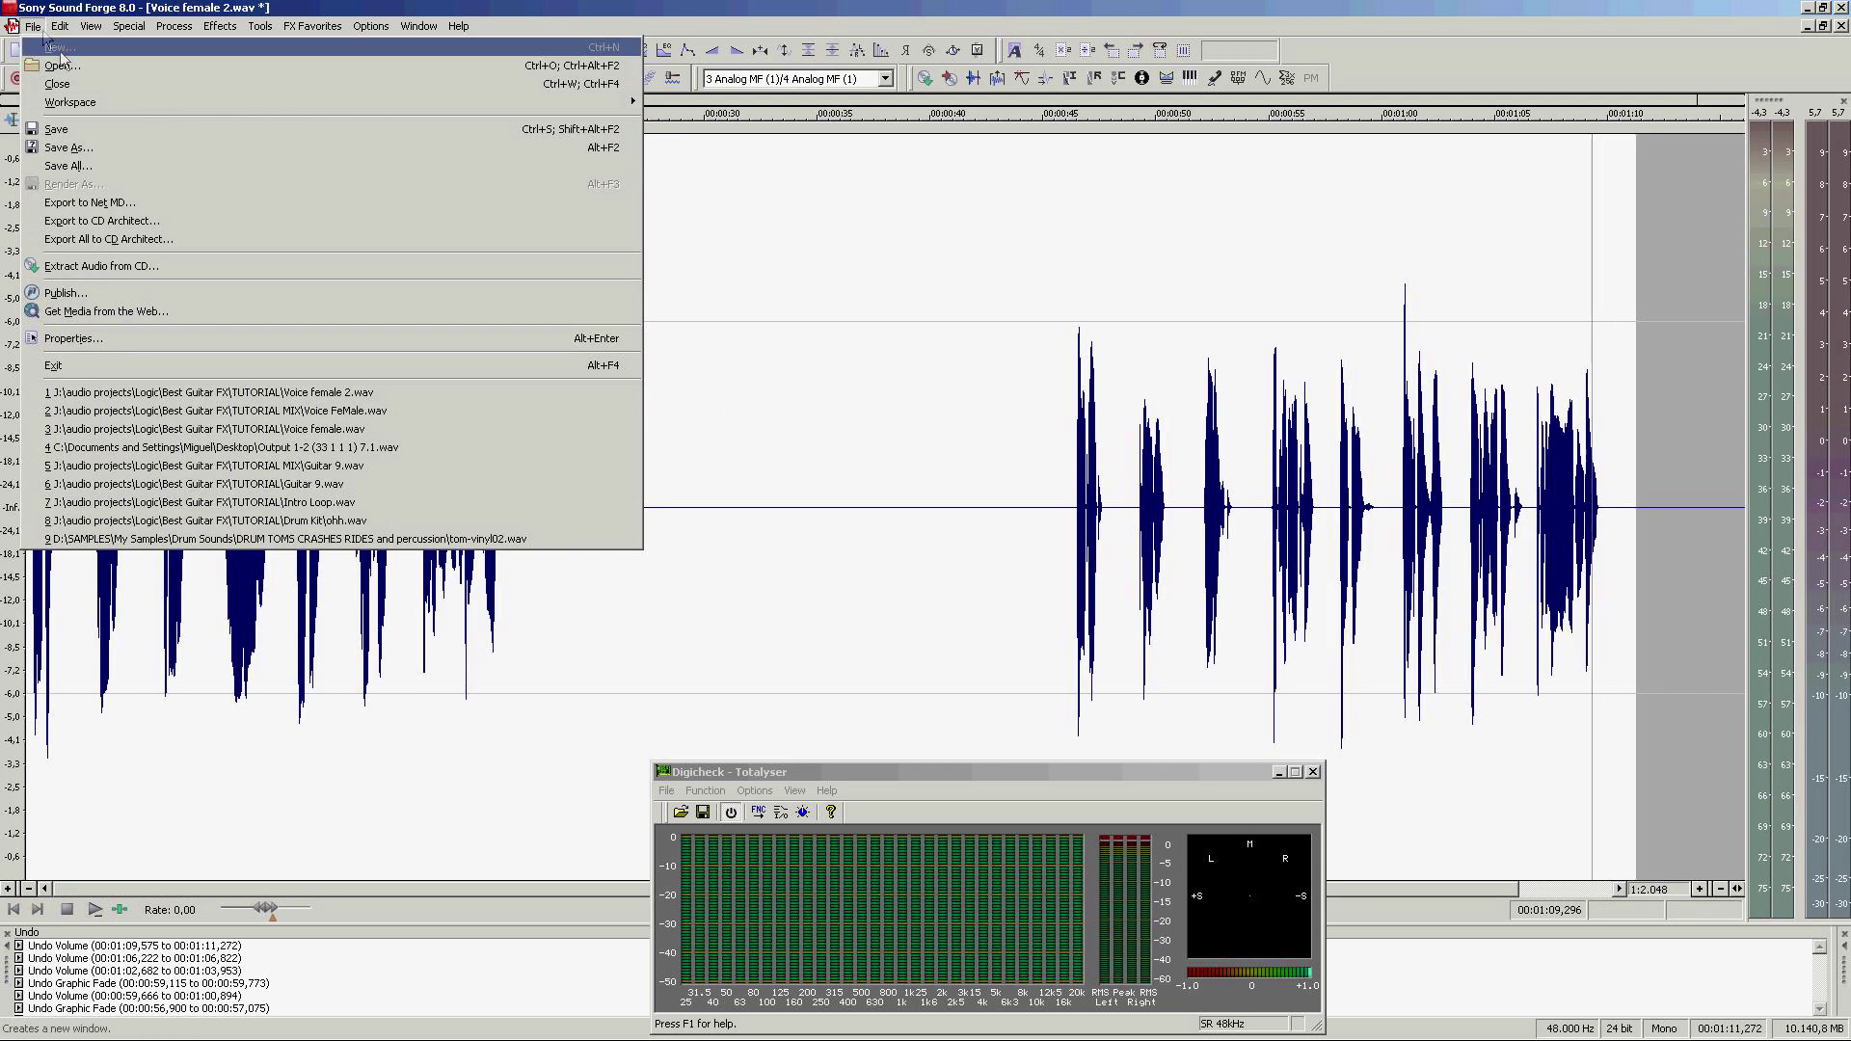
pyautogui.click(58, 147)
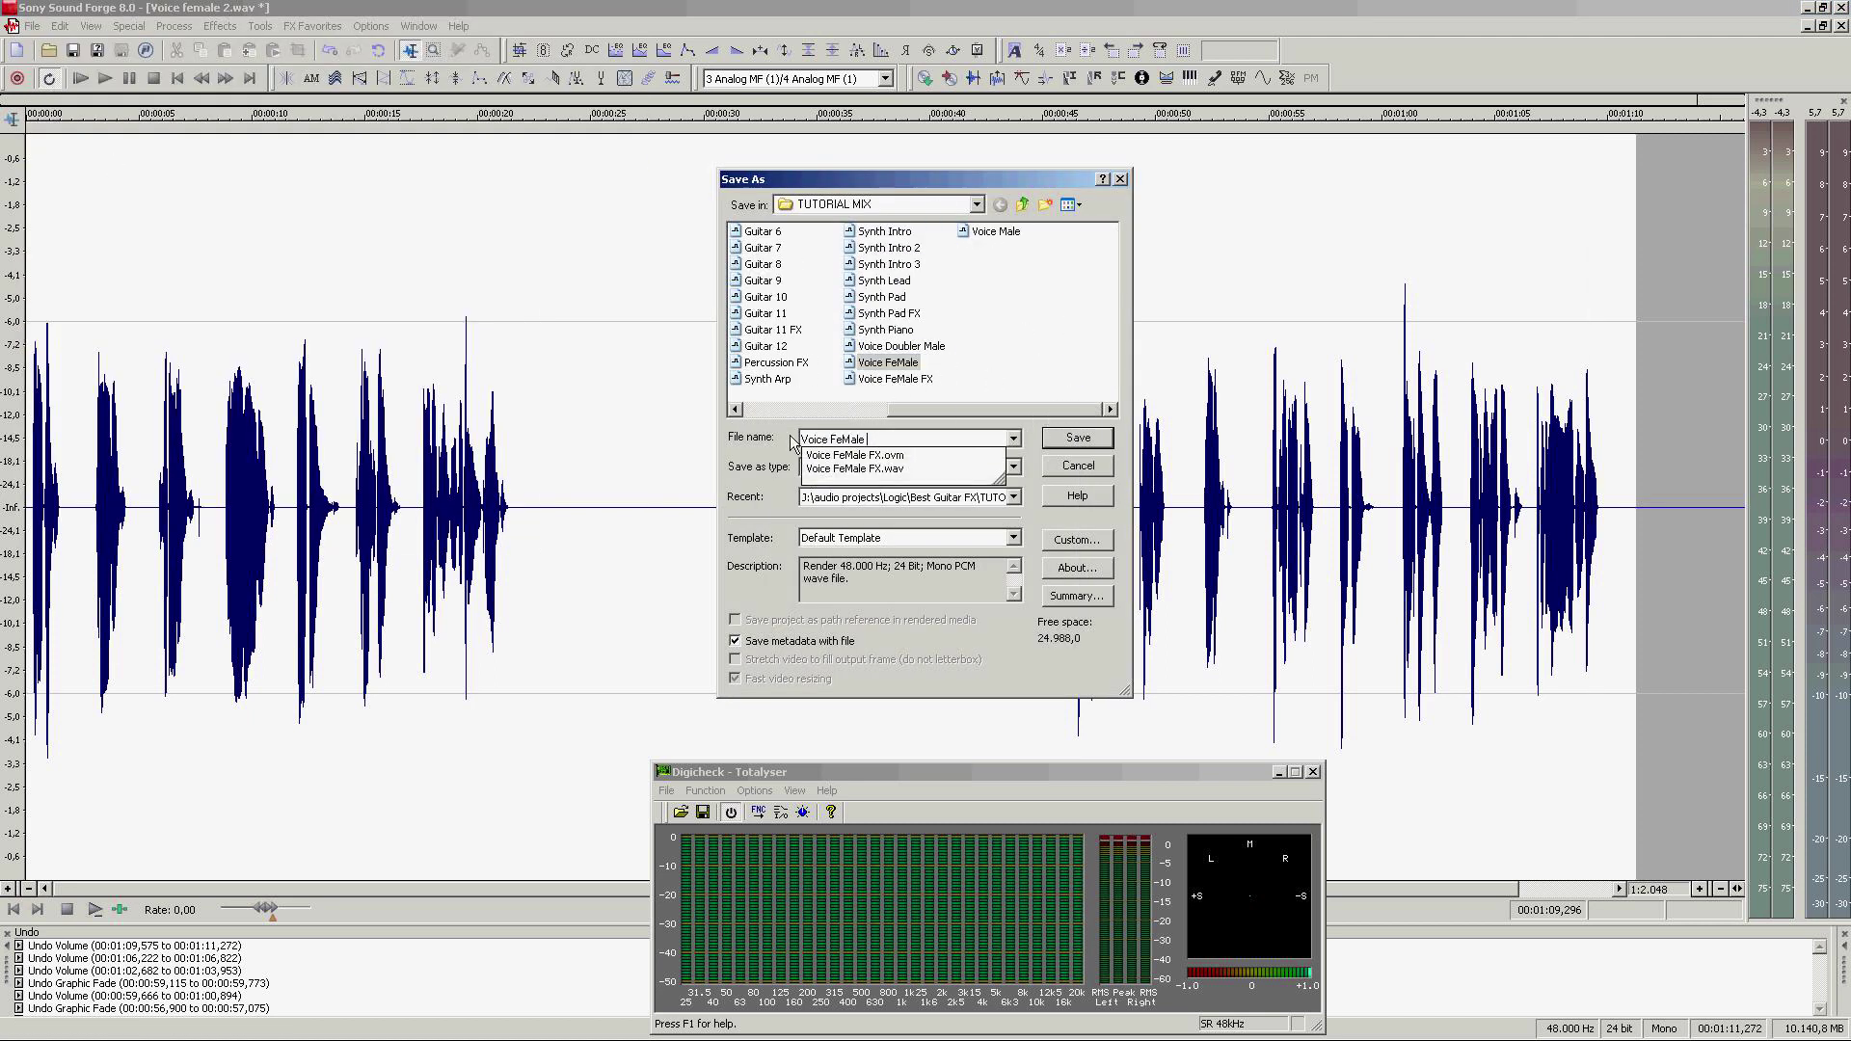
pyautogui.press('Return')
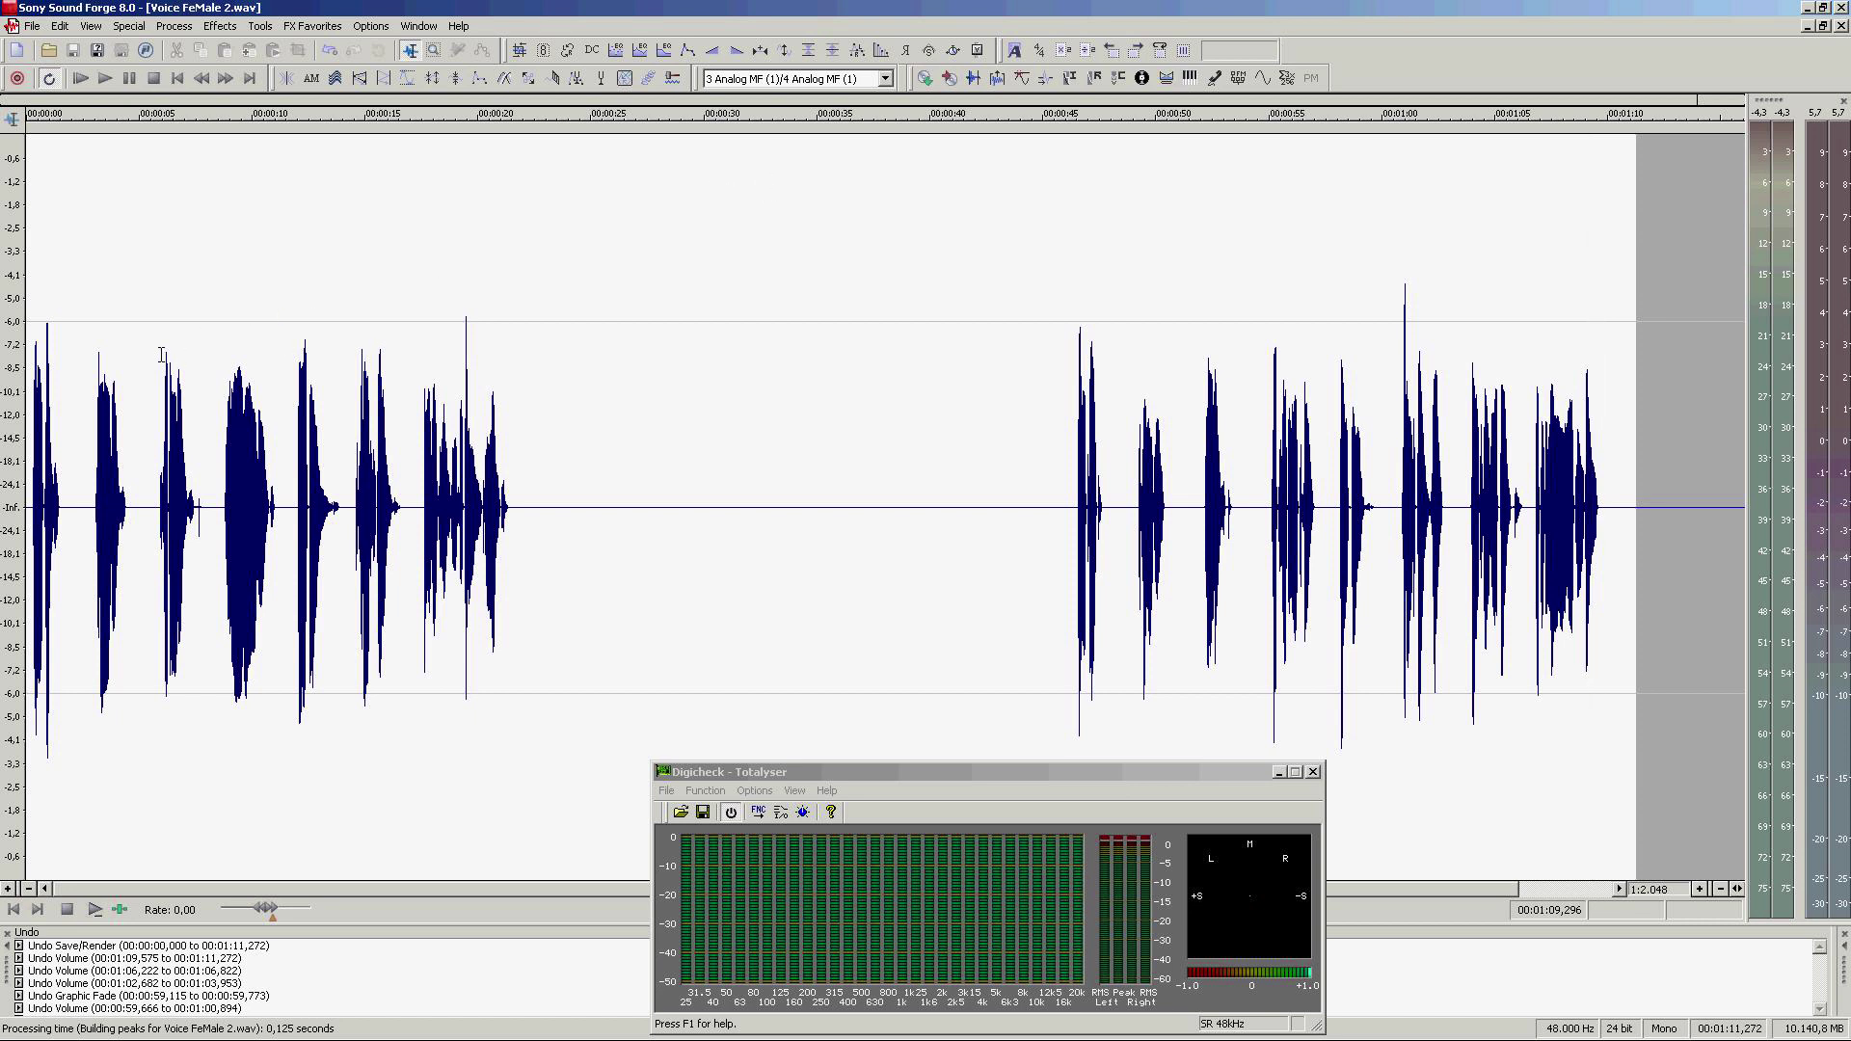
# Step: Play the opening phrases and add a Volume envelope swell over the phrase tail from about 0:06.87 to 0:08.0
pyautogui.press('Up')
pyautogui.press('Up')
pyautogui.press('Up')
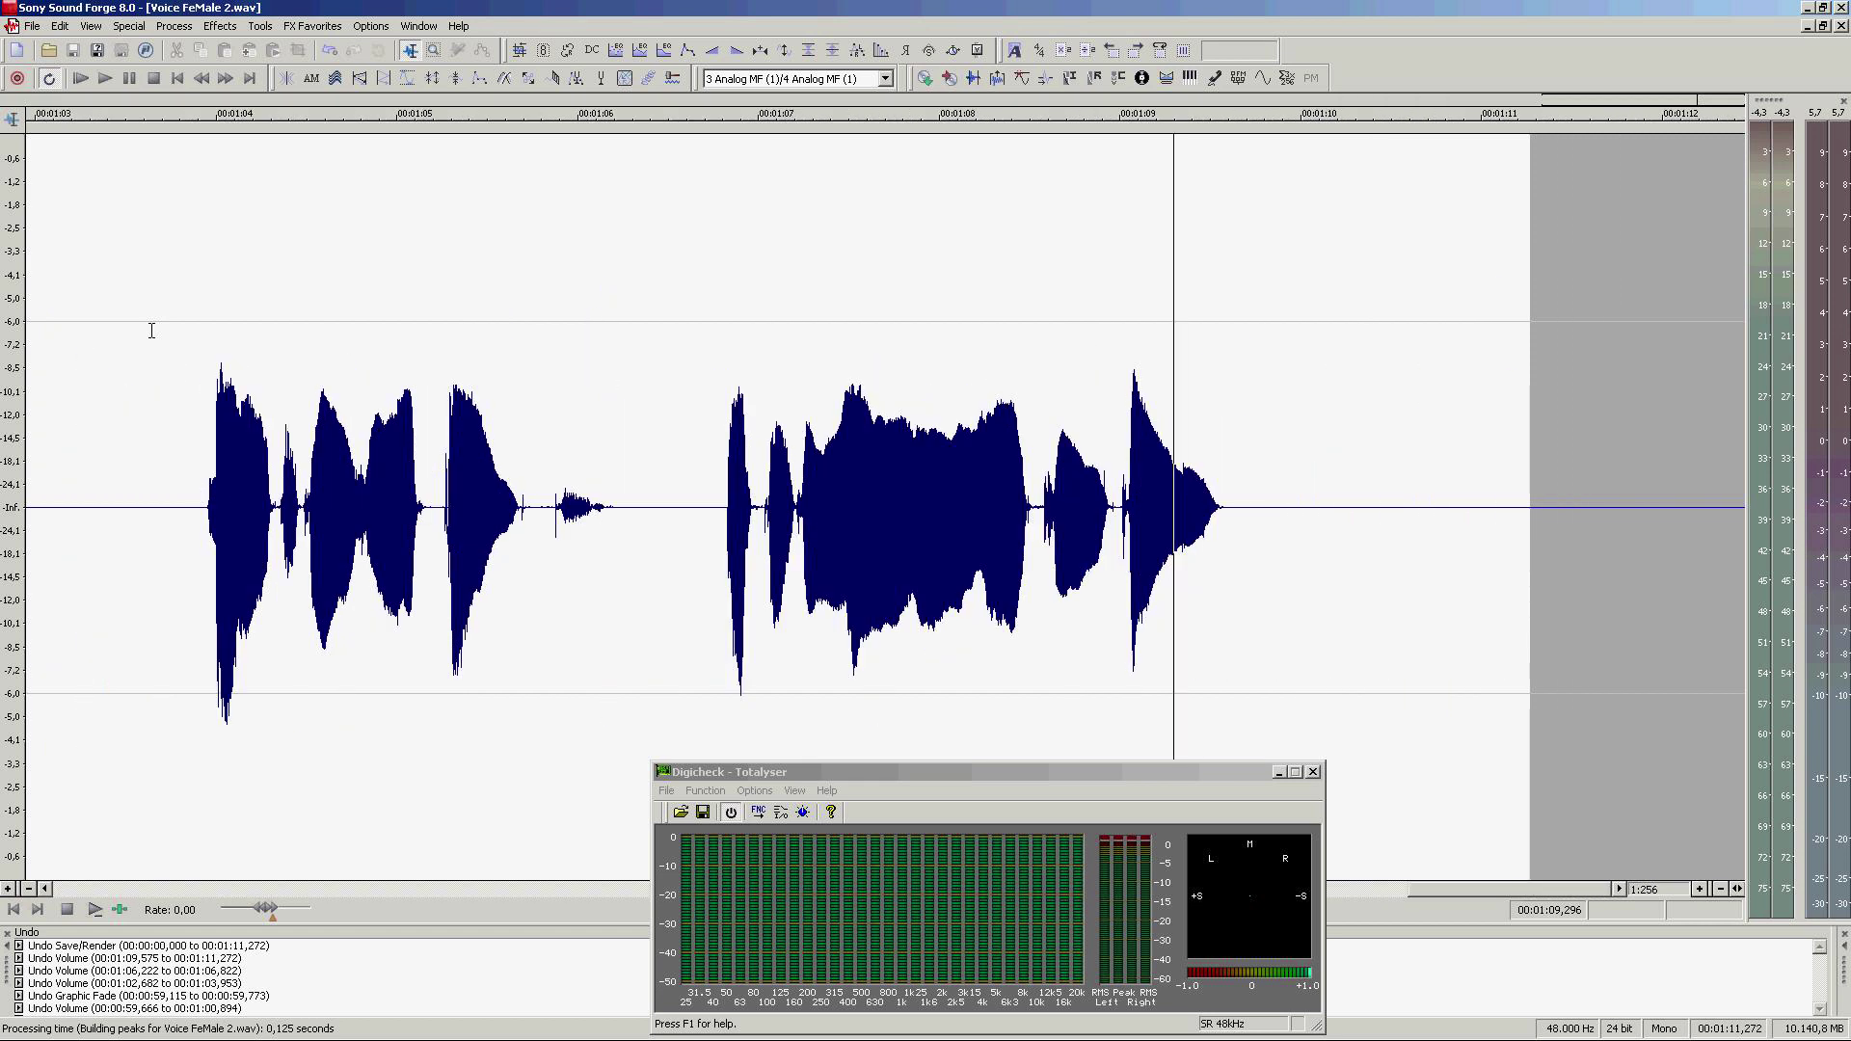
pyautogui.press('space')
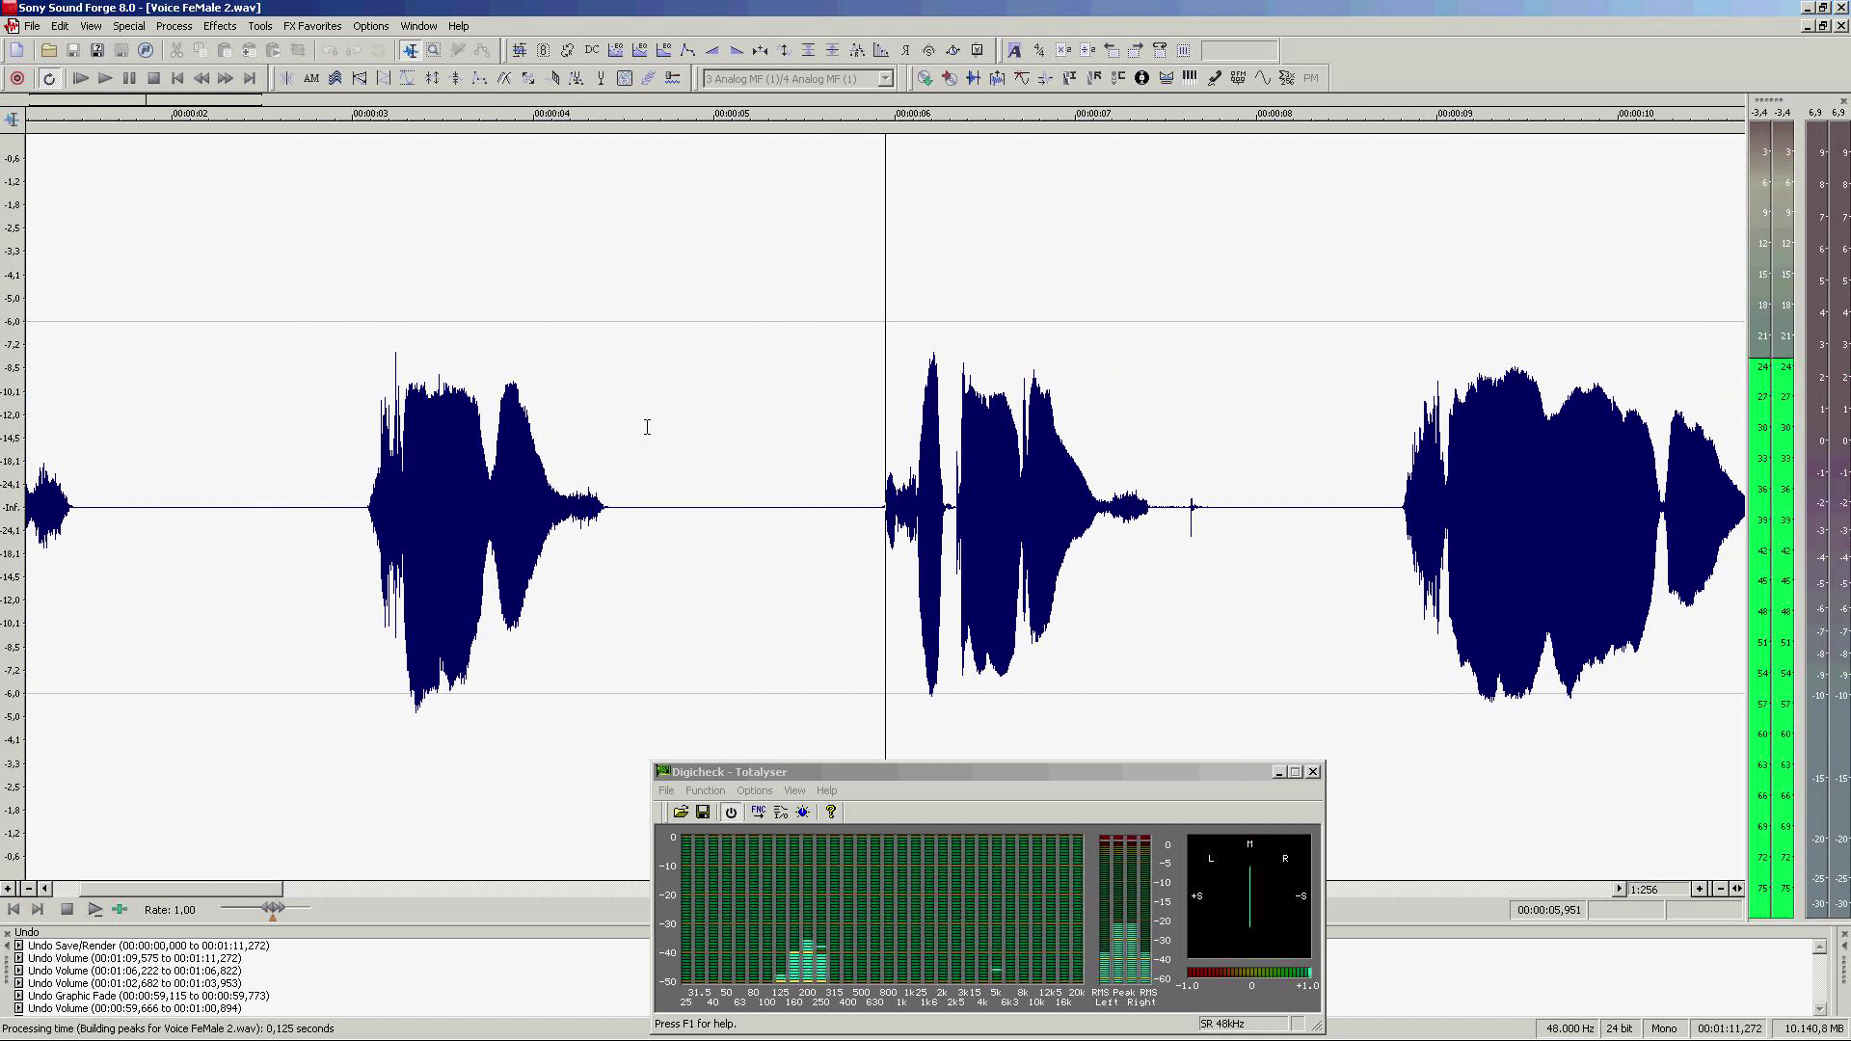
pyautogui.moveTo(727, 429); pyautogui.dragTo(617, 433)
pyautogui.click(600, 433)
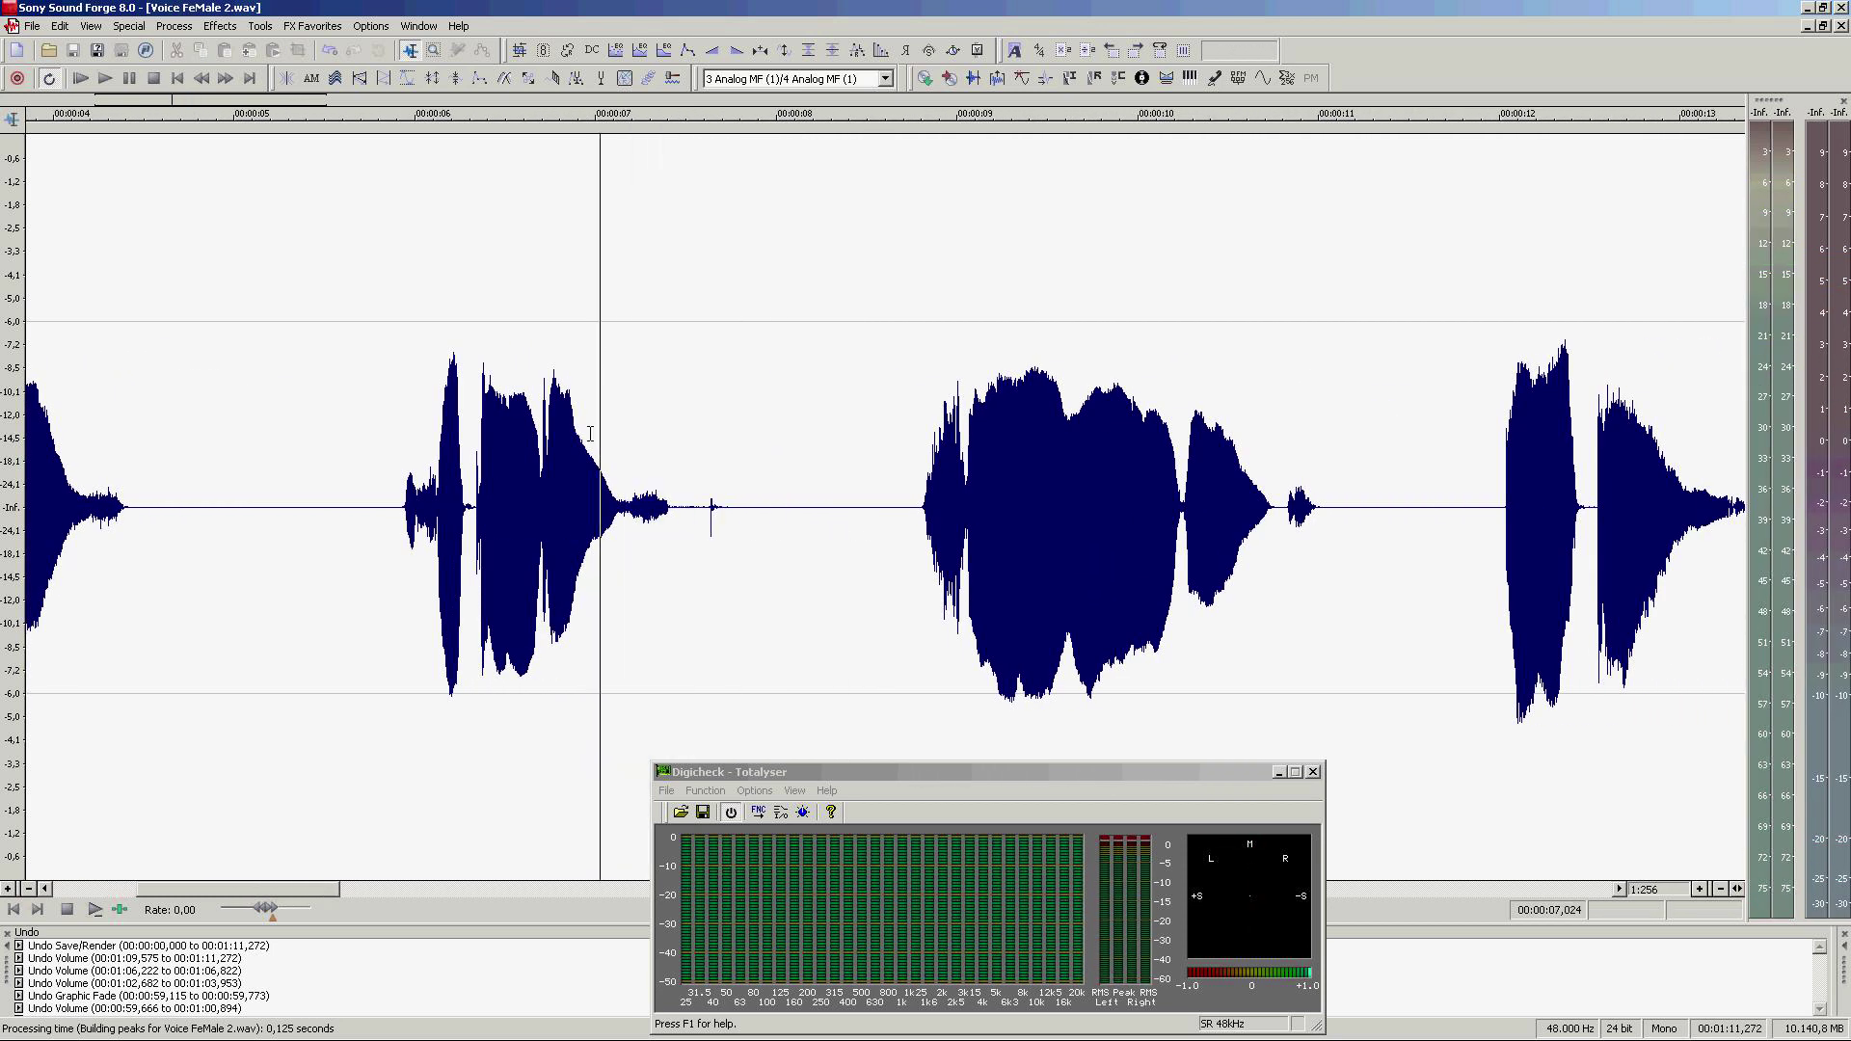
pyautogui.hotkey('ctrl', 'alt', '9')
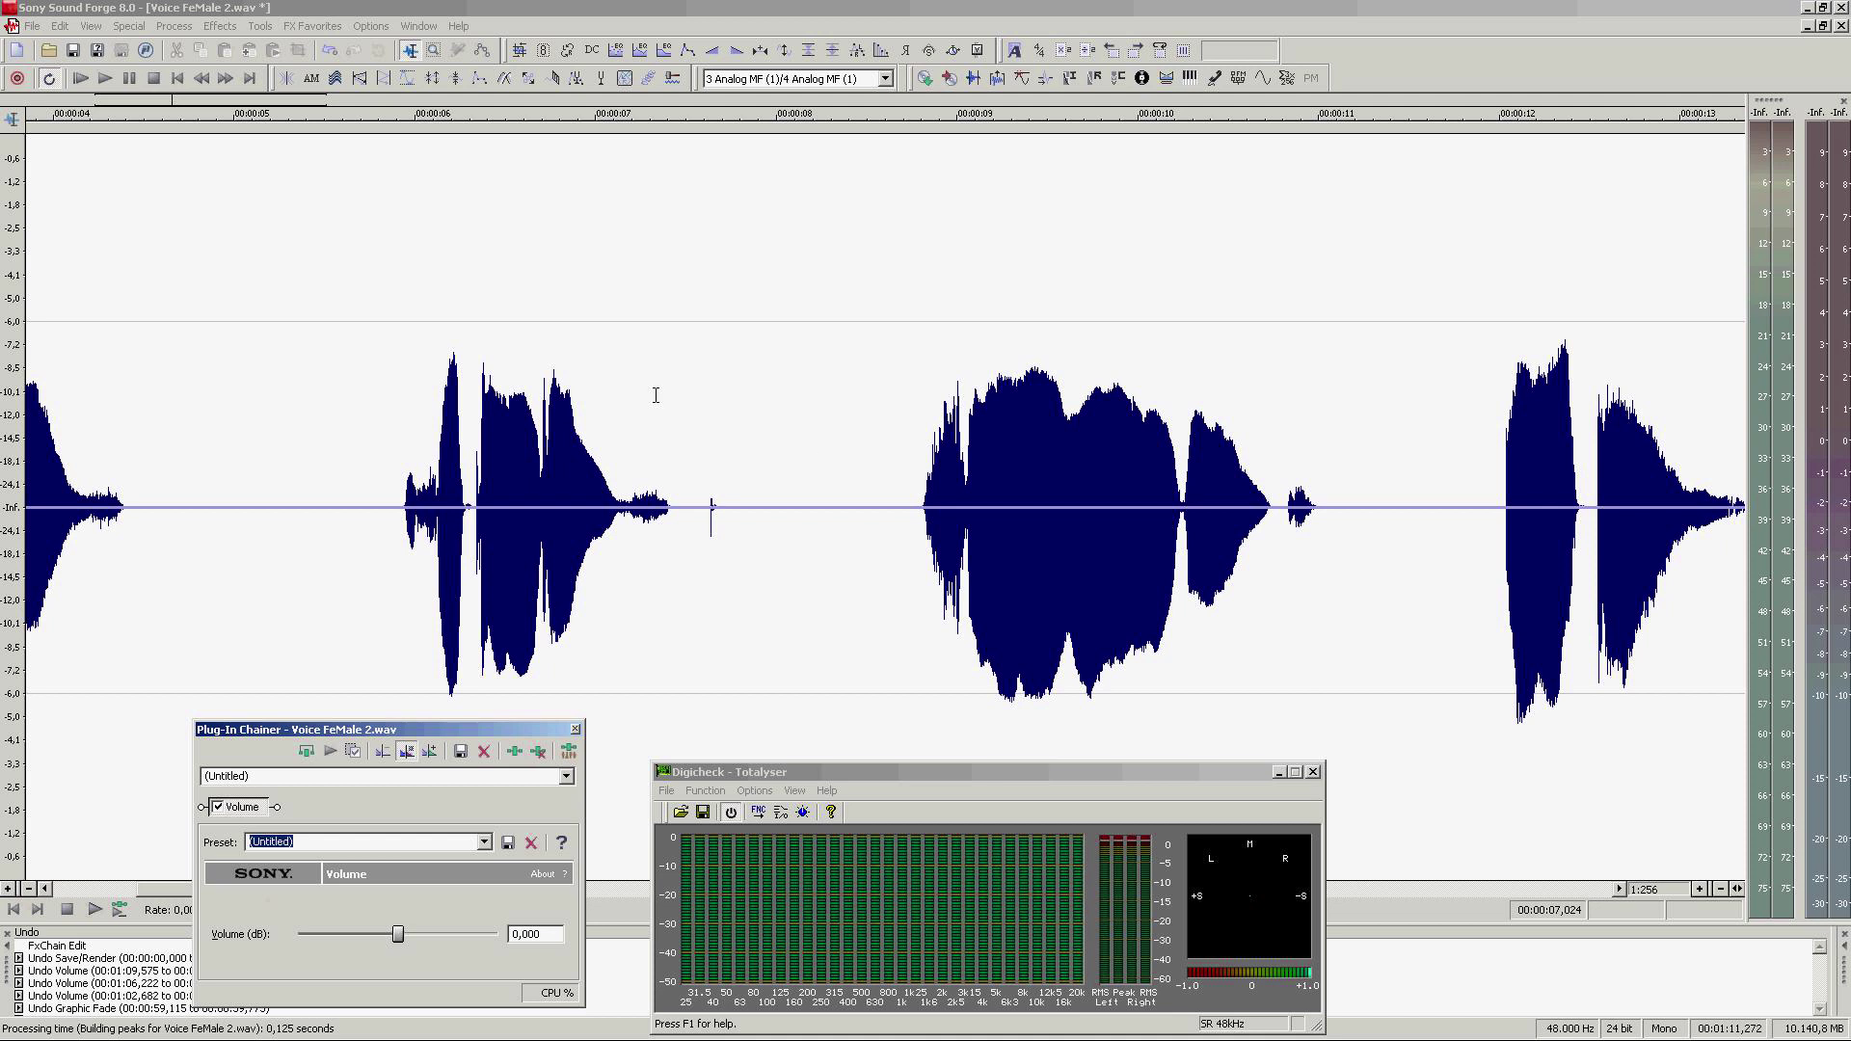
pyautogui.moveTo(755, 508); pyautogui.dragTo(727, 472)
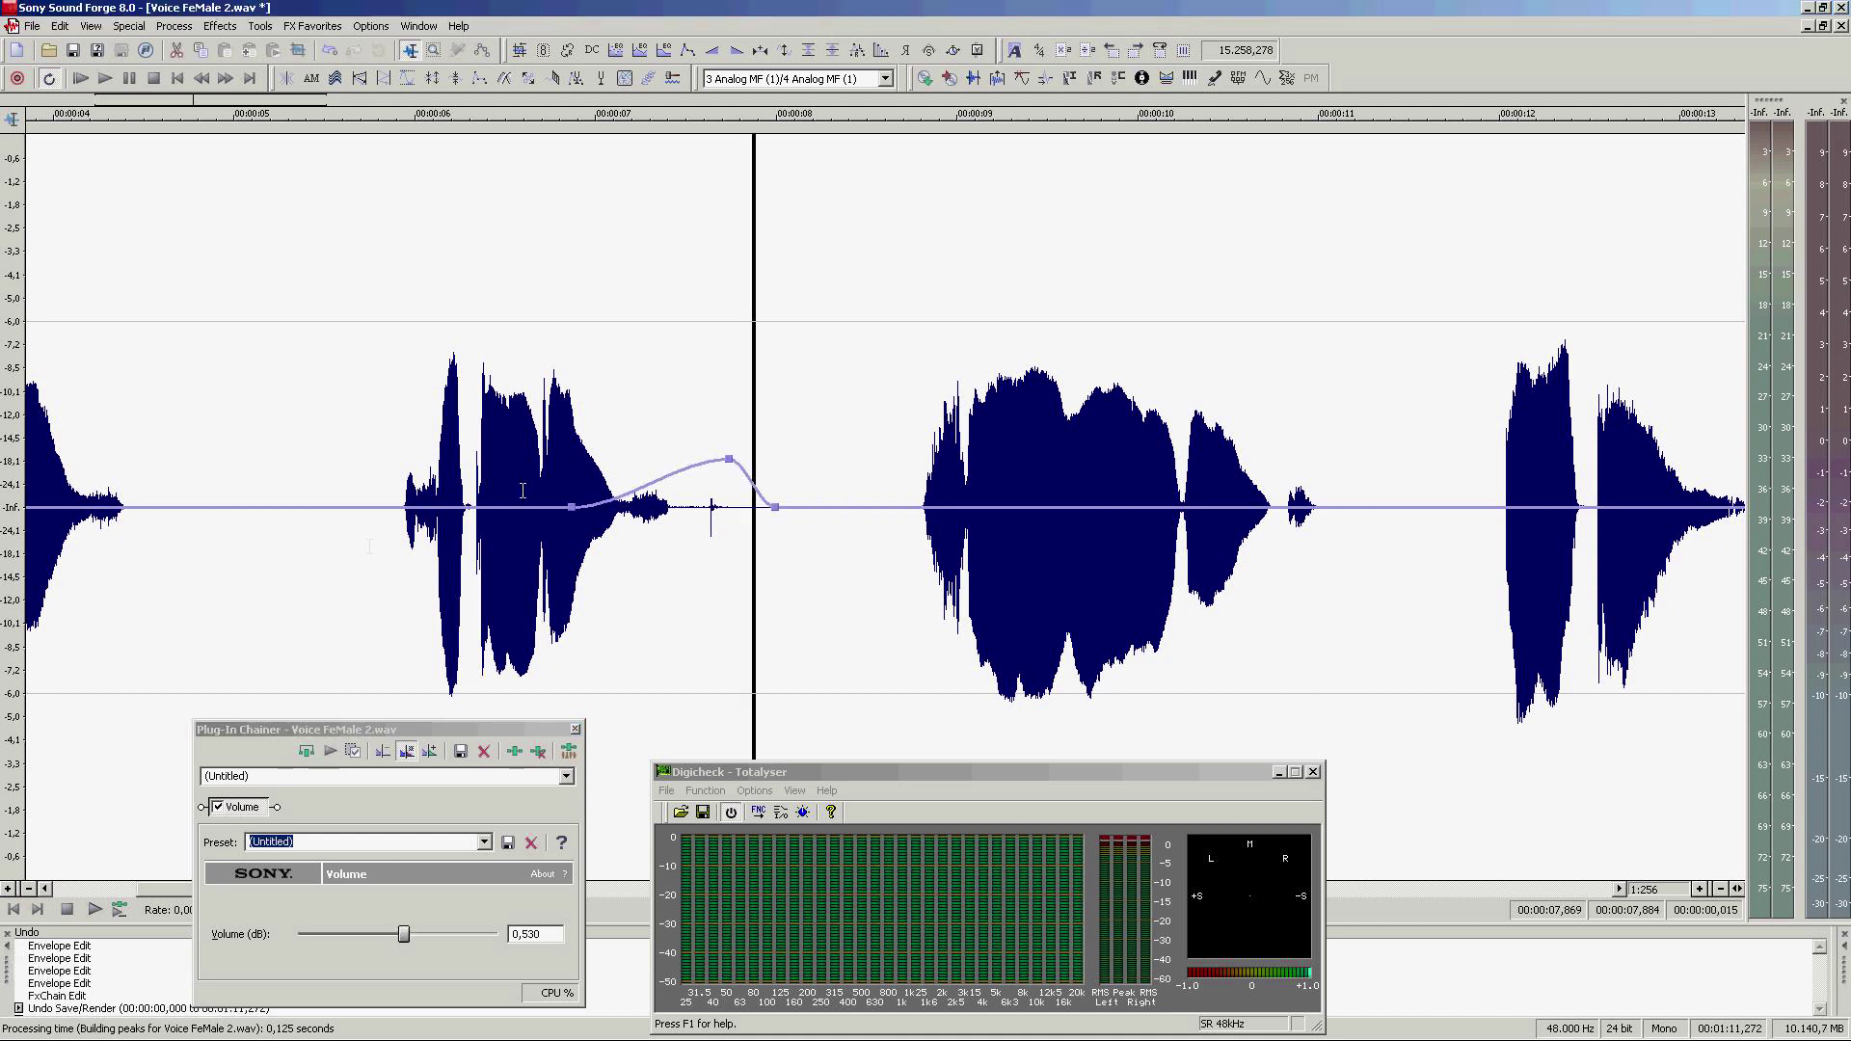
# Step: Audition the envelope swell, lower its peak slightly to about 0:07.7, and play the passage again
pyautogui.press('space')
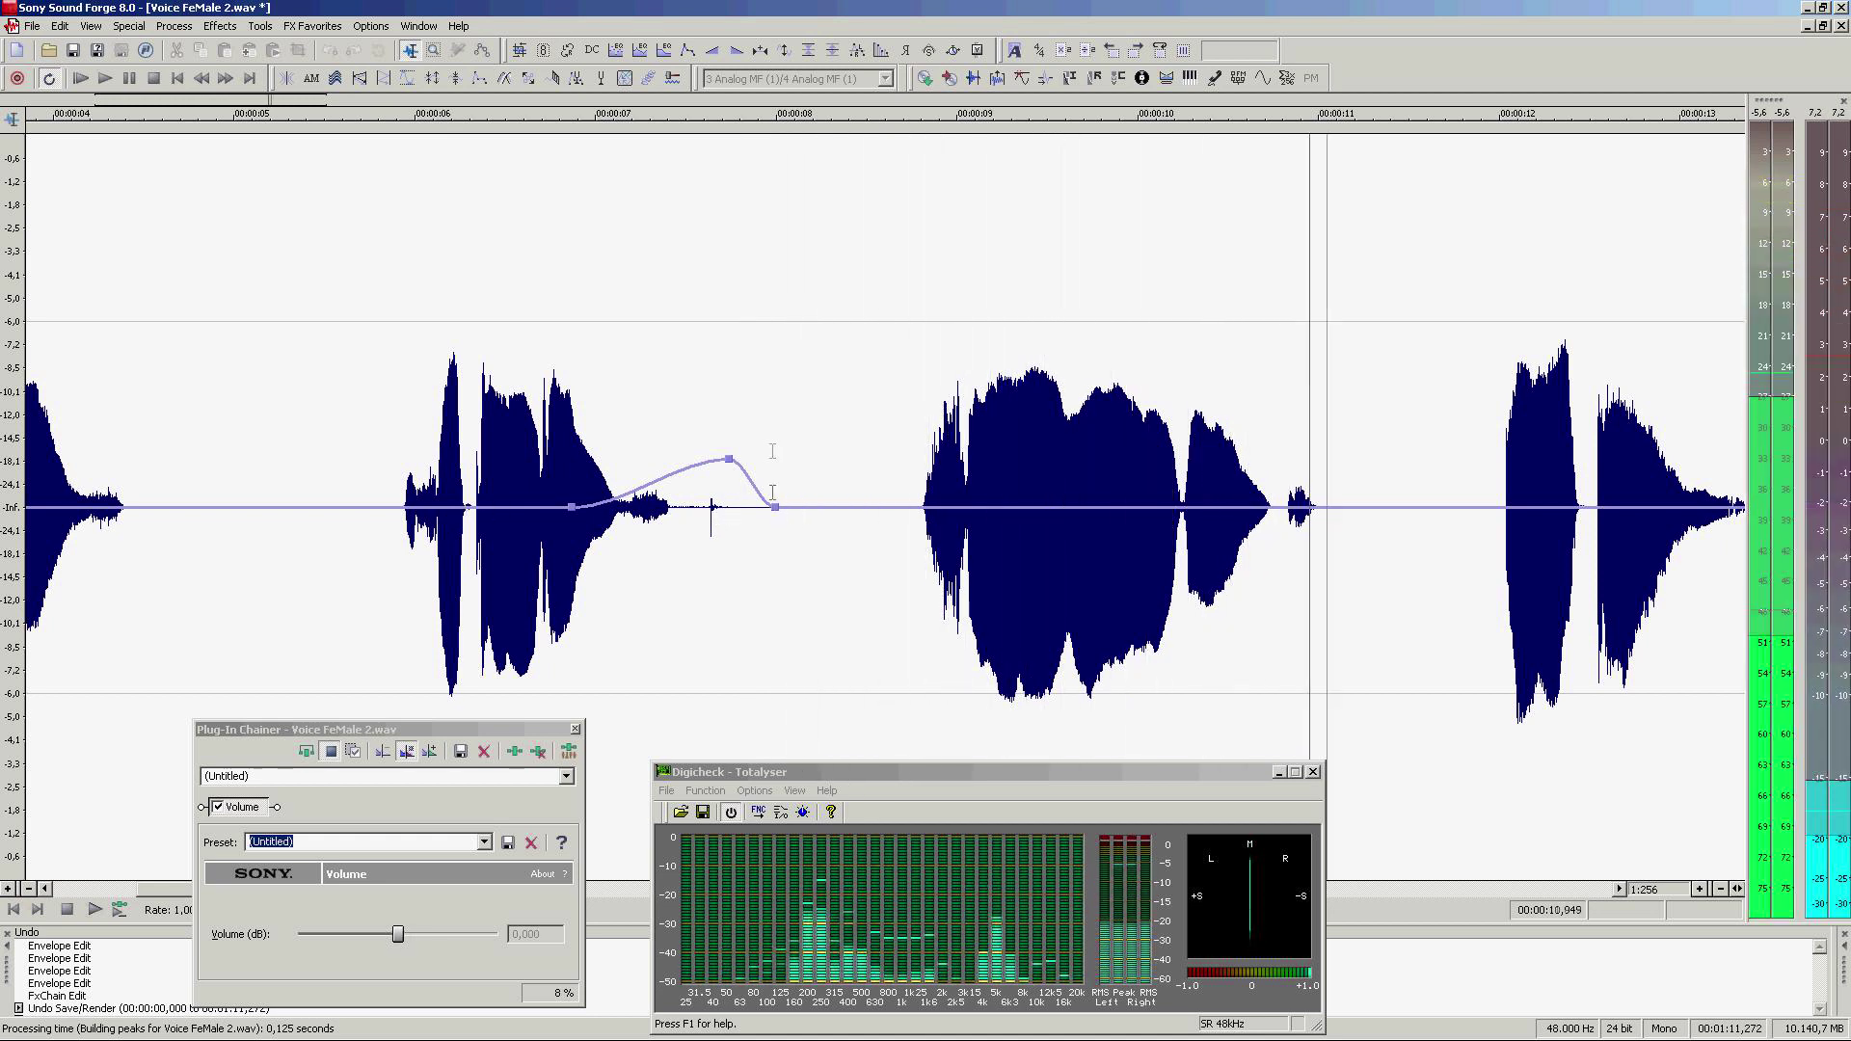
pyautogui.press('space')
pyautogui.moveTo(717, 482); pyautogui.dragTo(720, 485)
pyautogui.press('space')
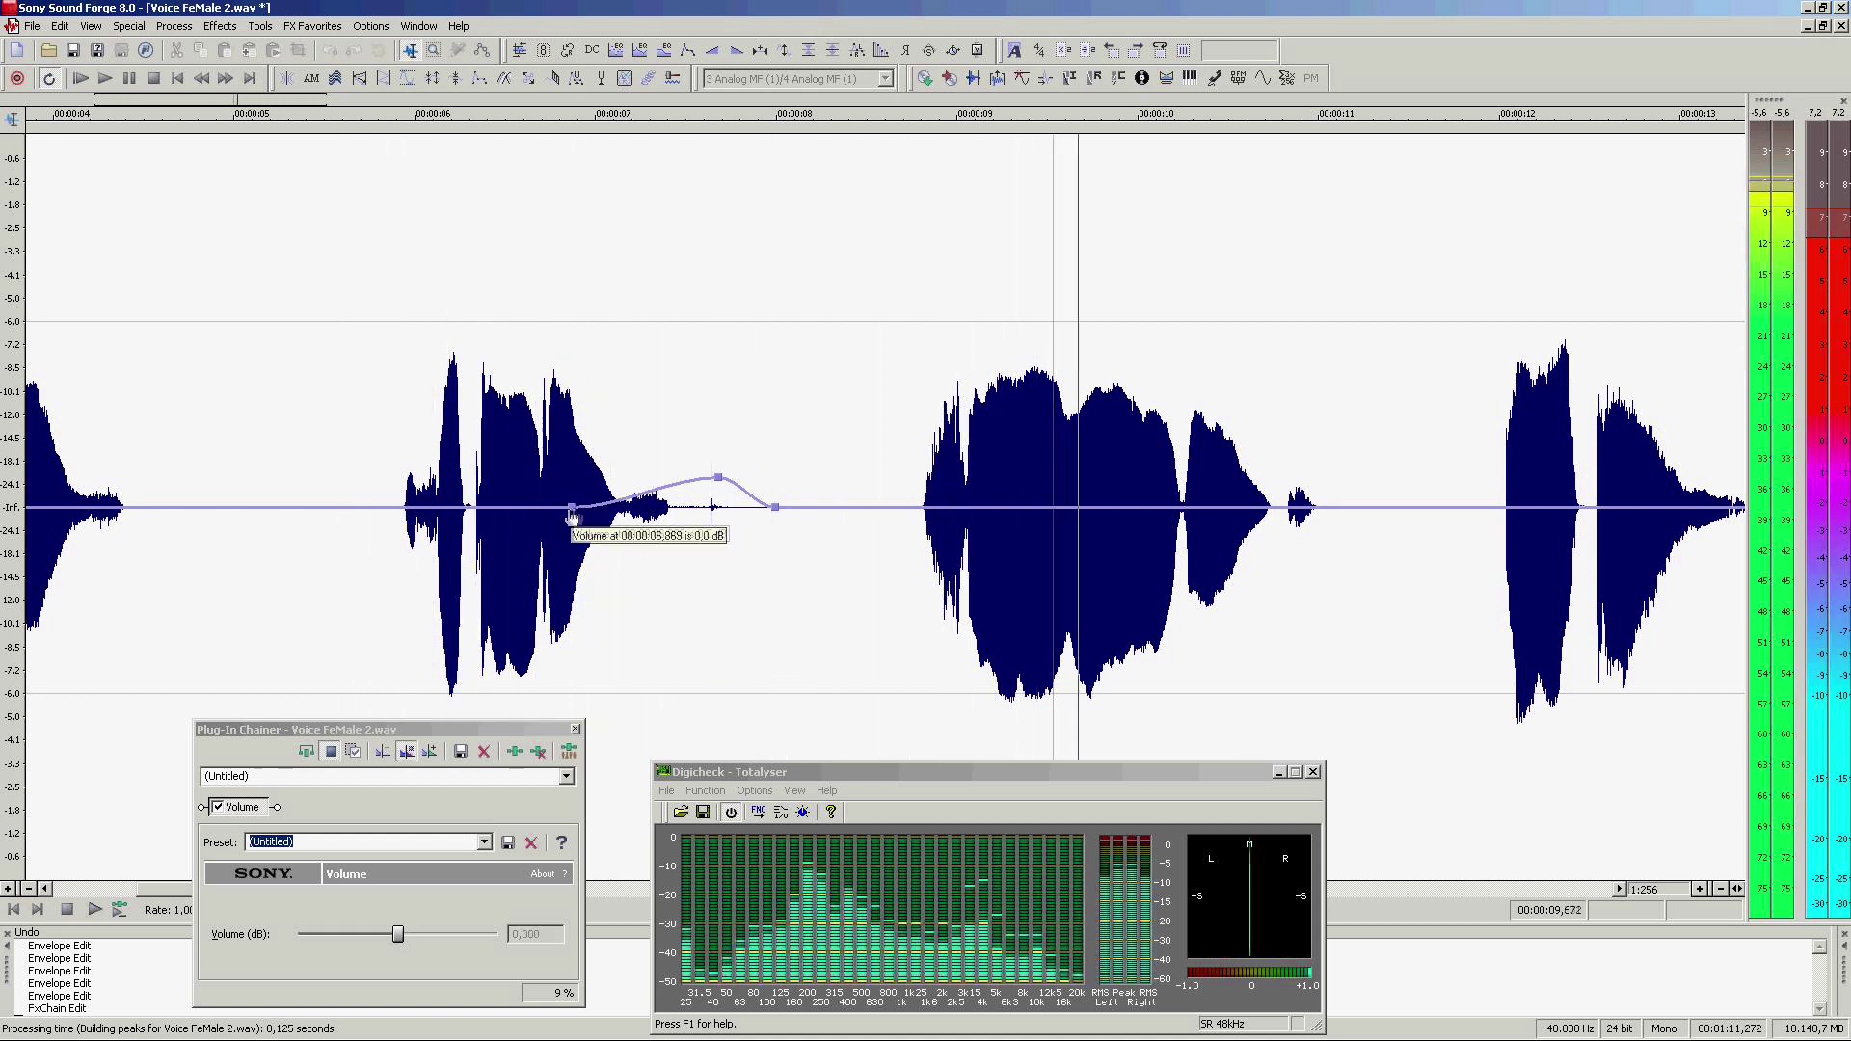
# Step: Add Volume envelope swells over the tails from about 0:10.55 to 0:11.2 and 0:13.0 to 0:14.1, and audition them
pyautogui.doubleClick(1353, 507)
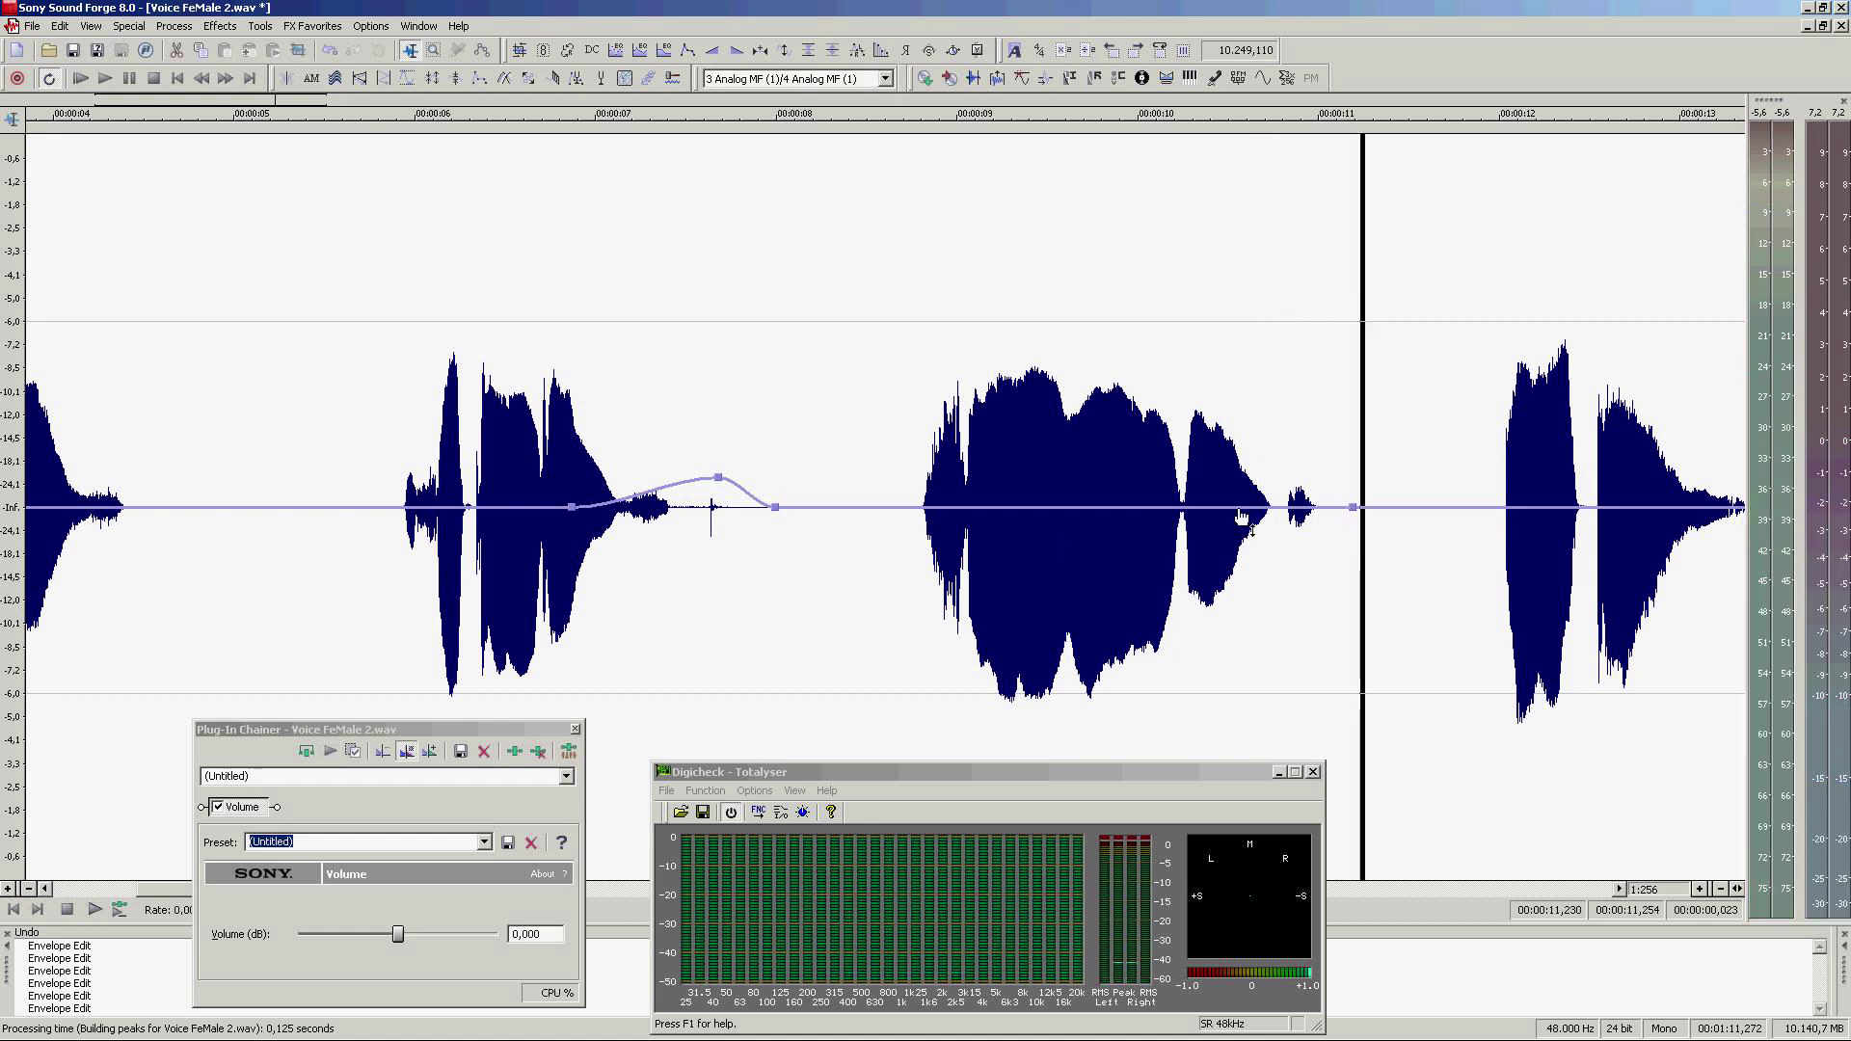
pyautogui.click(1172, 558)
pyautogui.press('space')
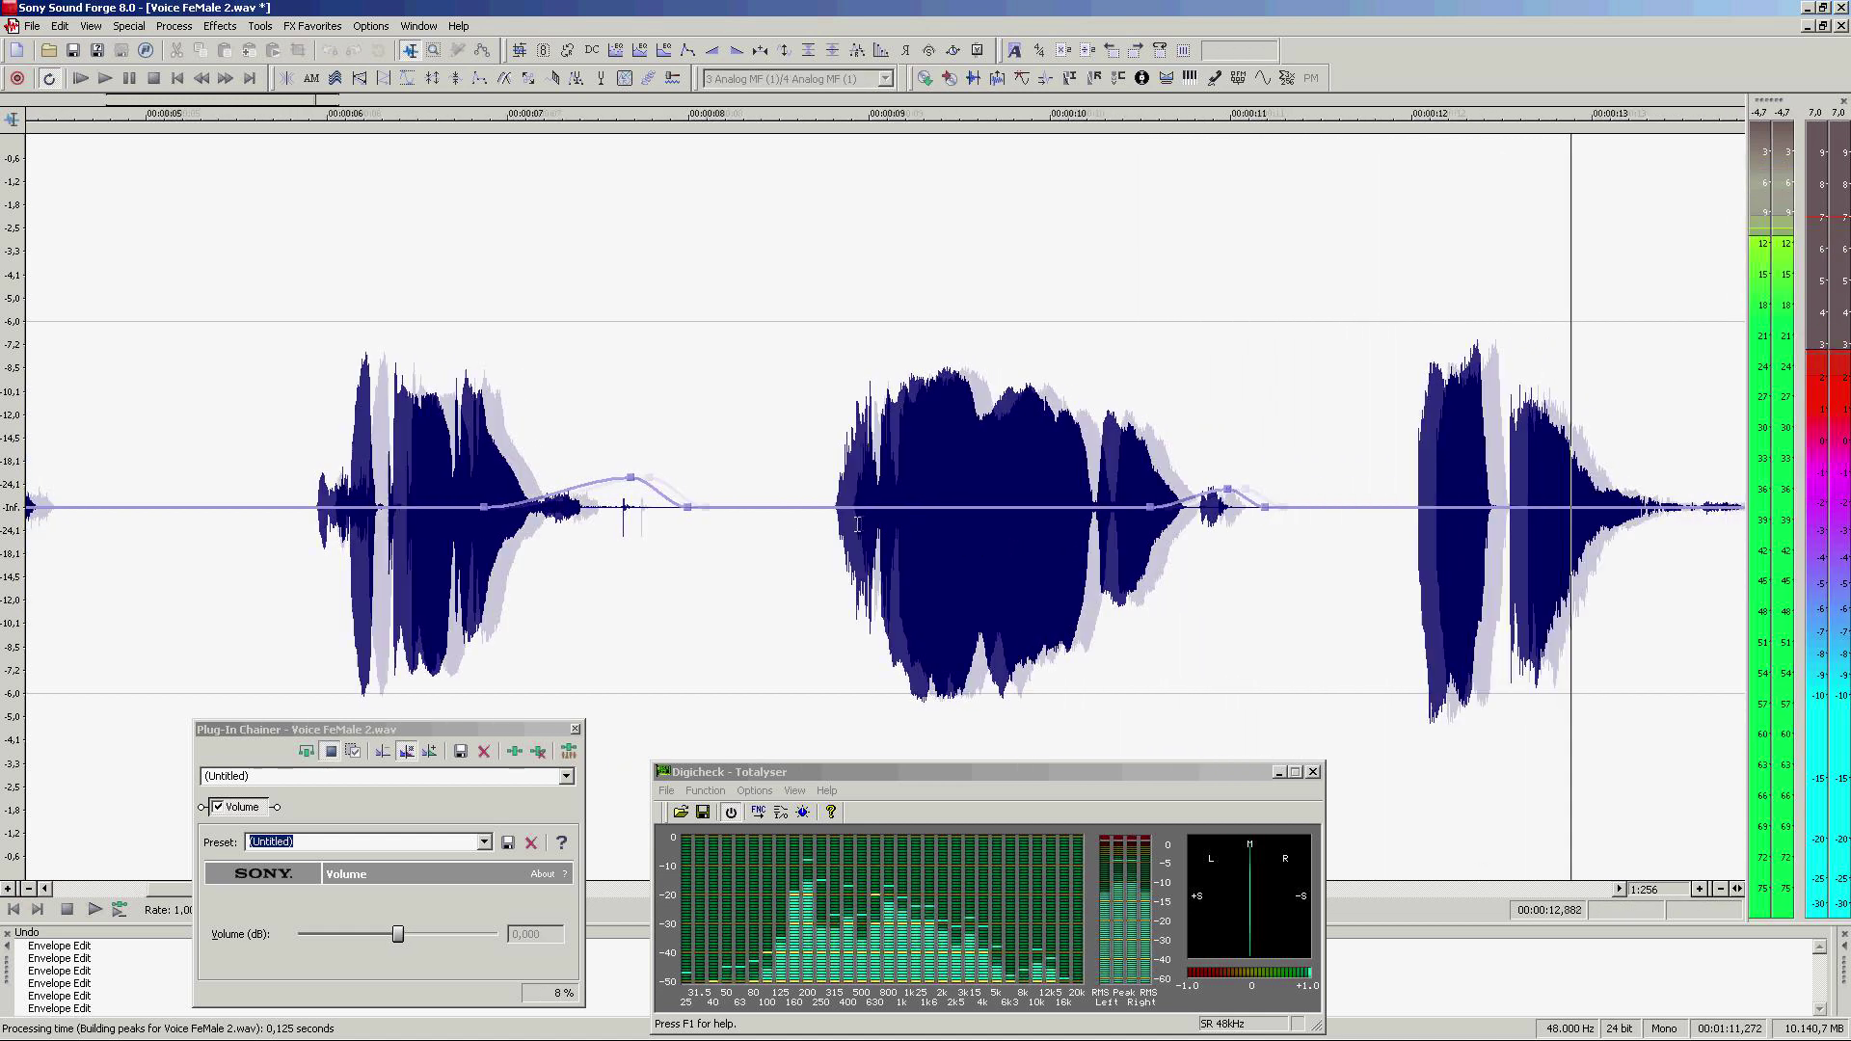
pyautogui.press('space')
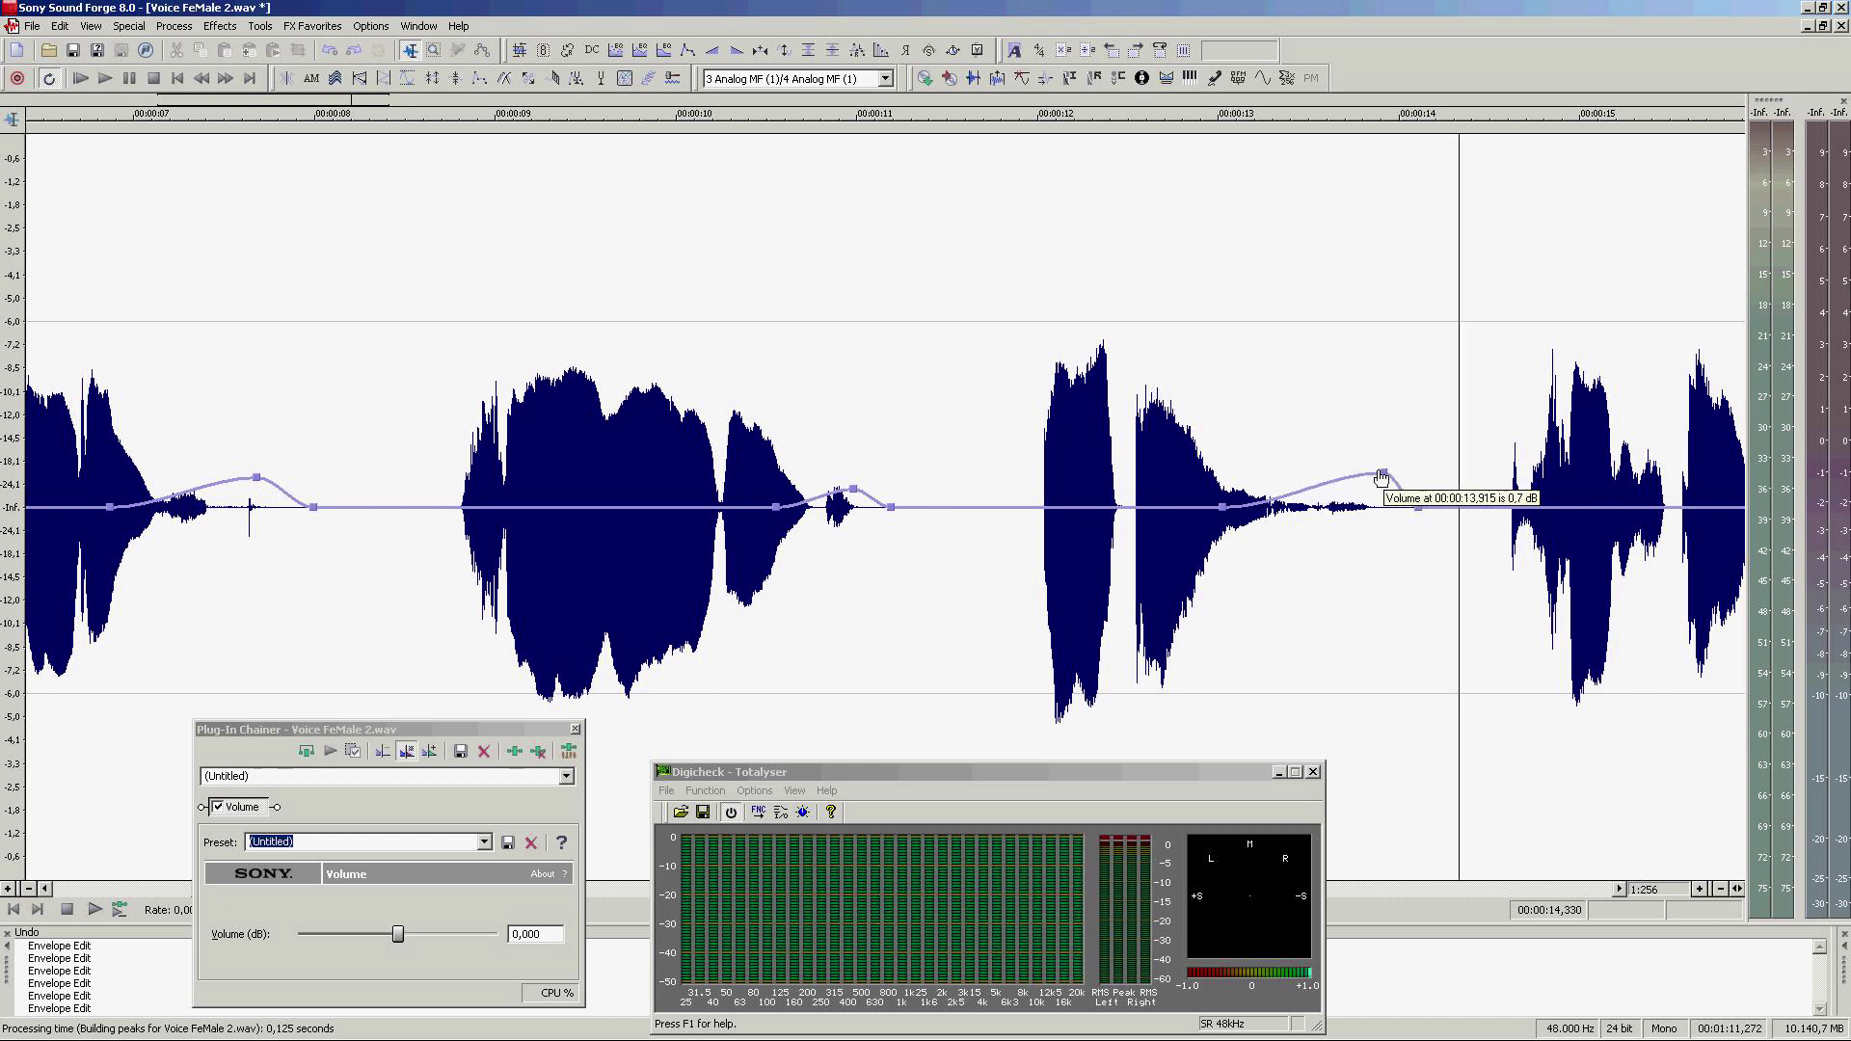
pyautogui.press('space')
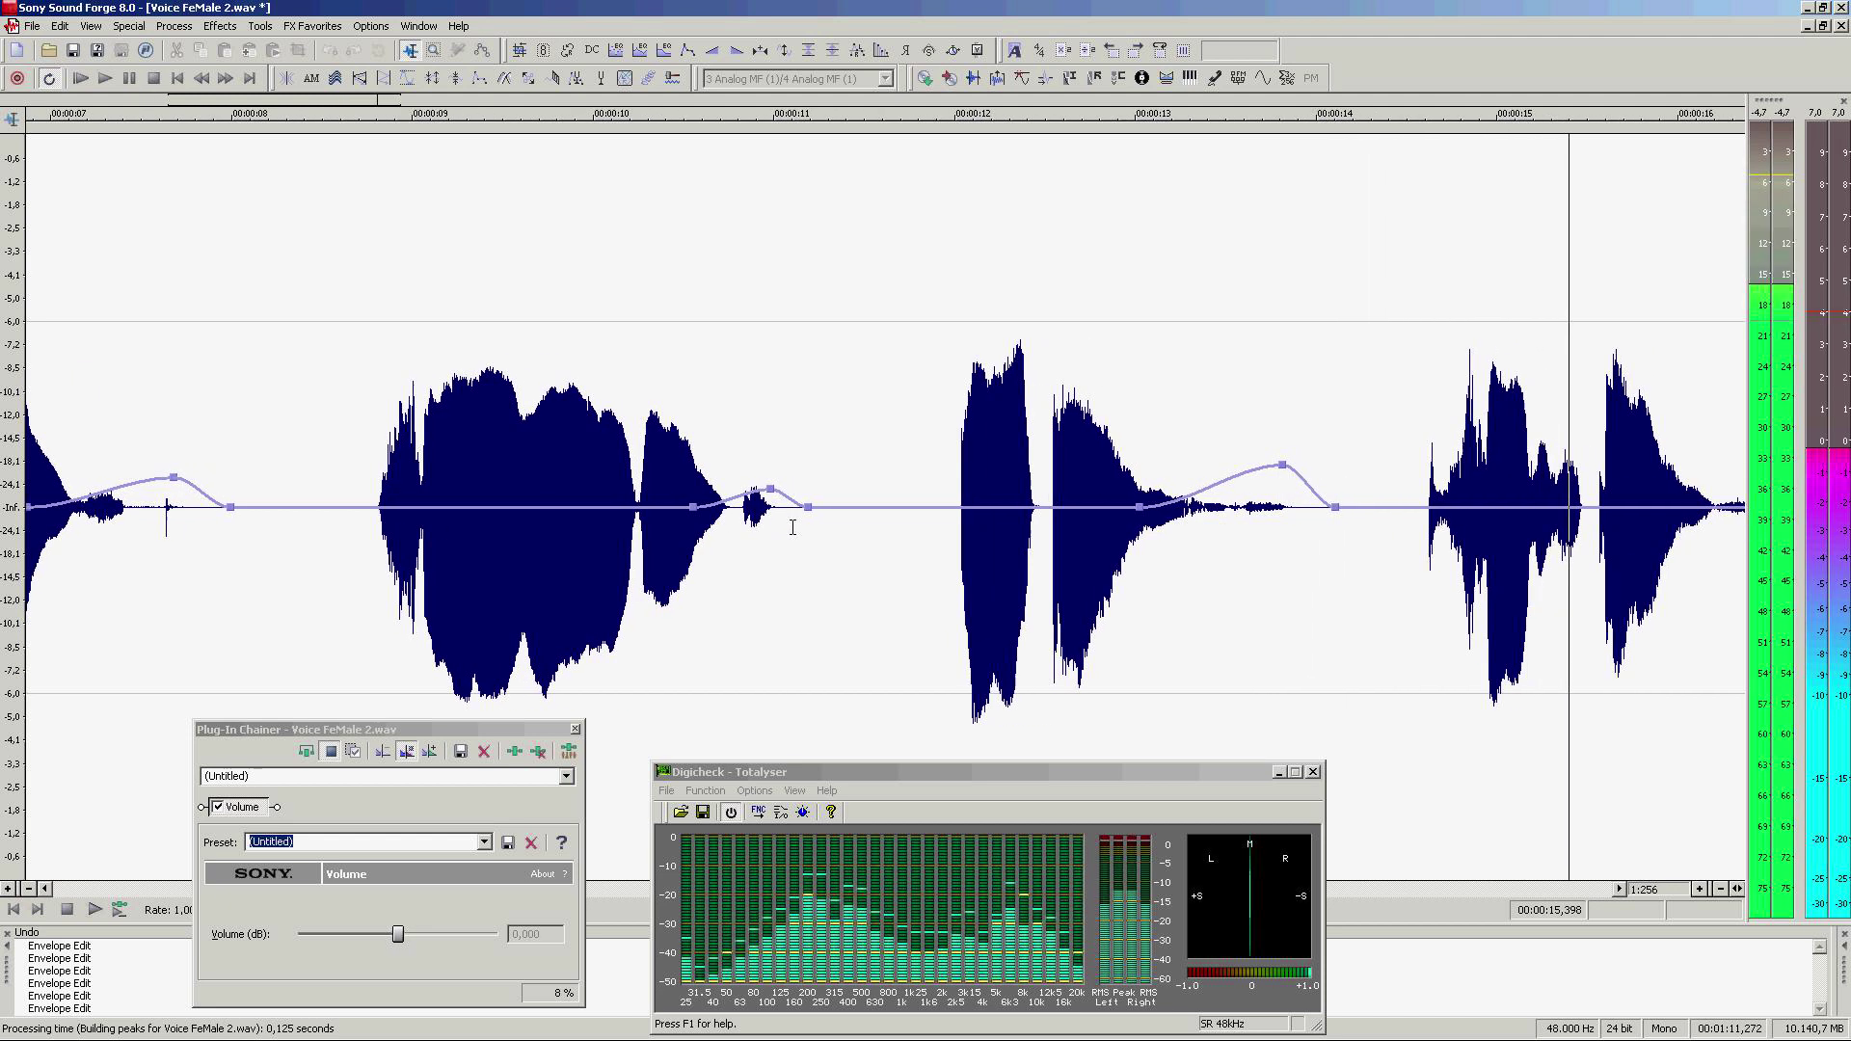
# Step: Add another Volume envelope swell over the phrase tail from about 0:15.9 to 0:16.9 and audition it
pyautogui.press('space')
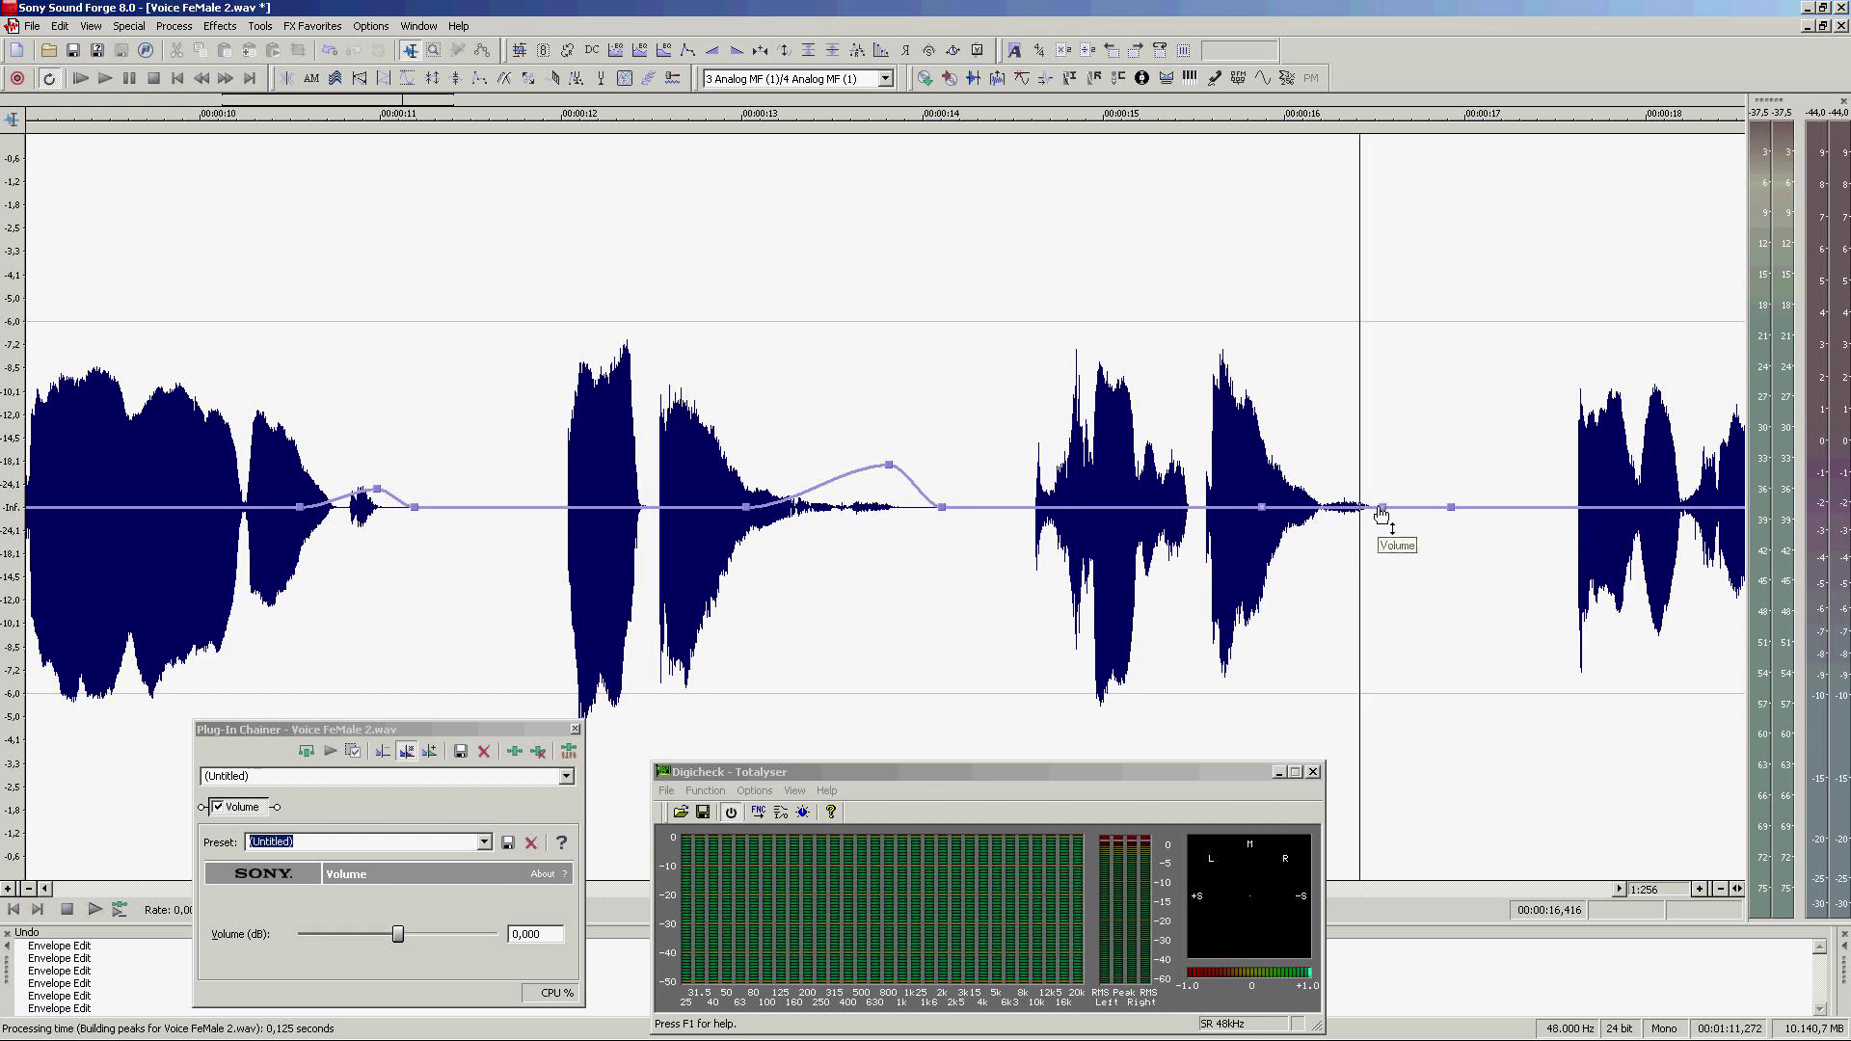
pyautogui.click(1169, 521)
pyautogui.press('space')
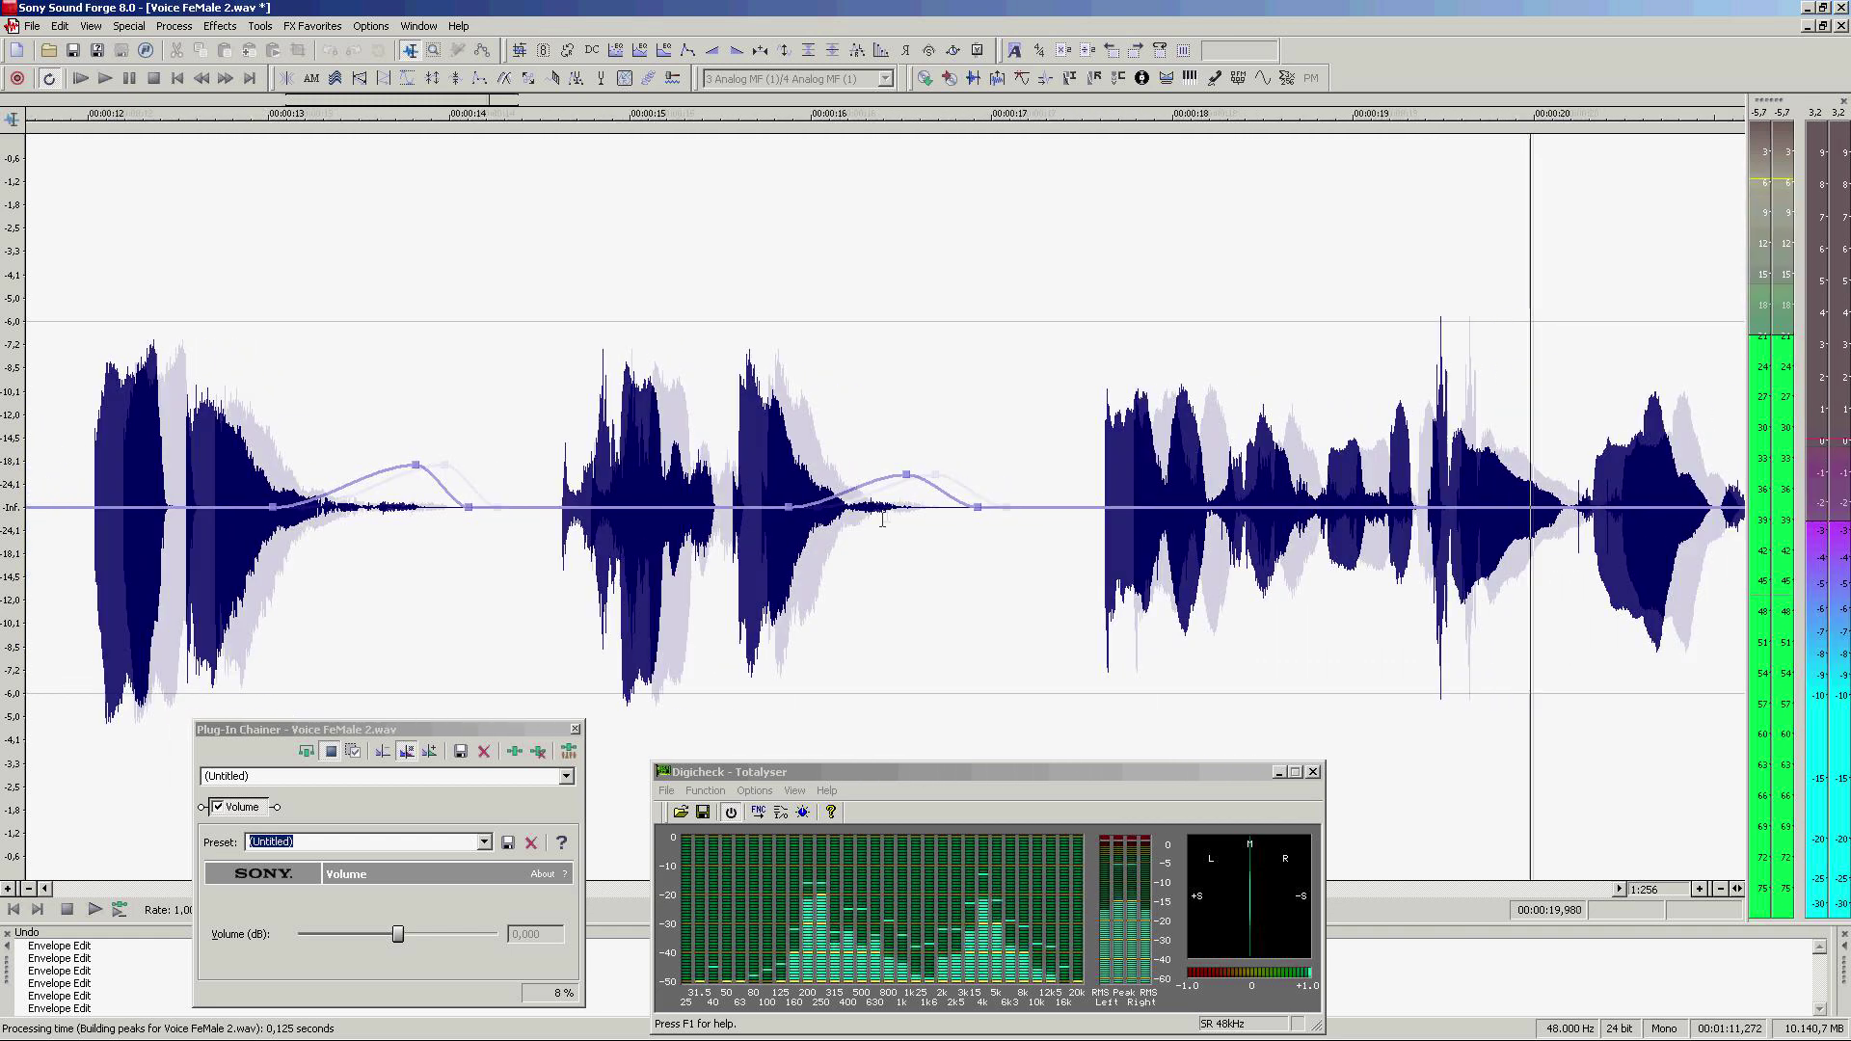
pyautogui.press('space')
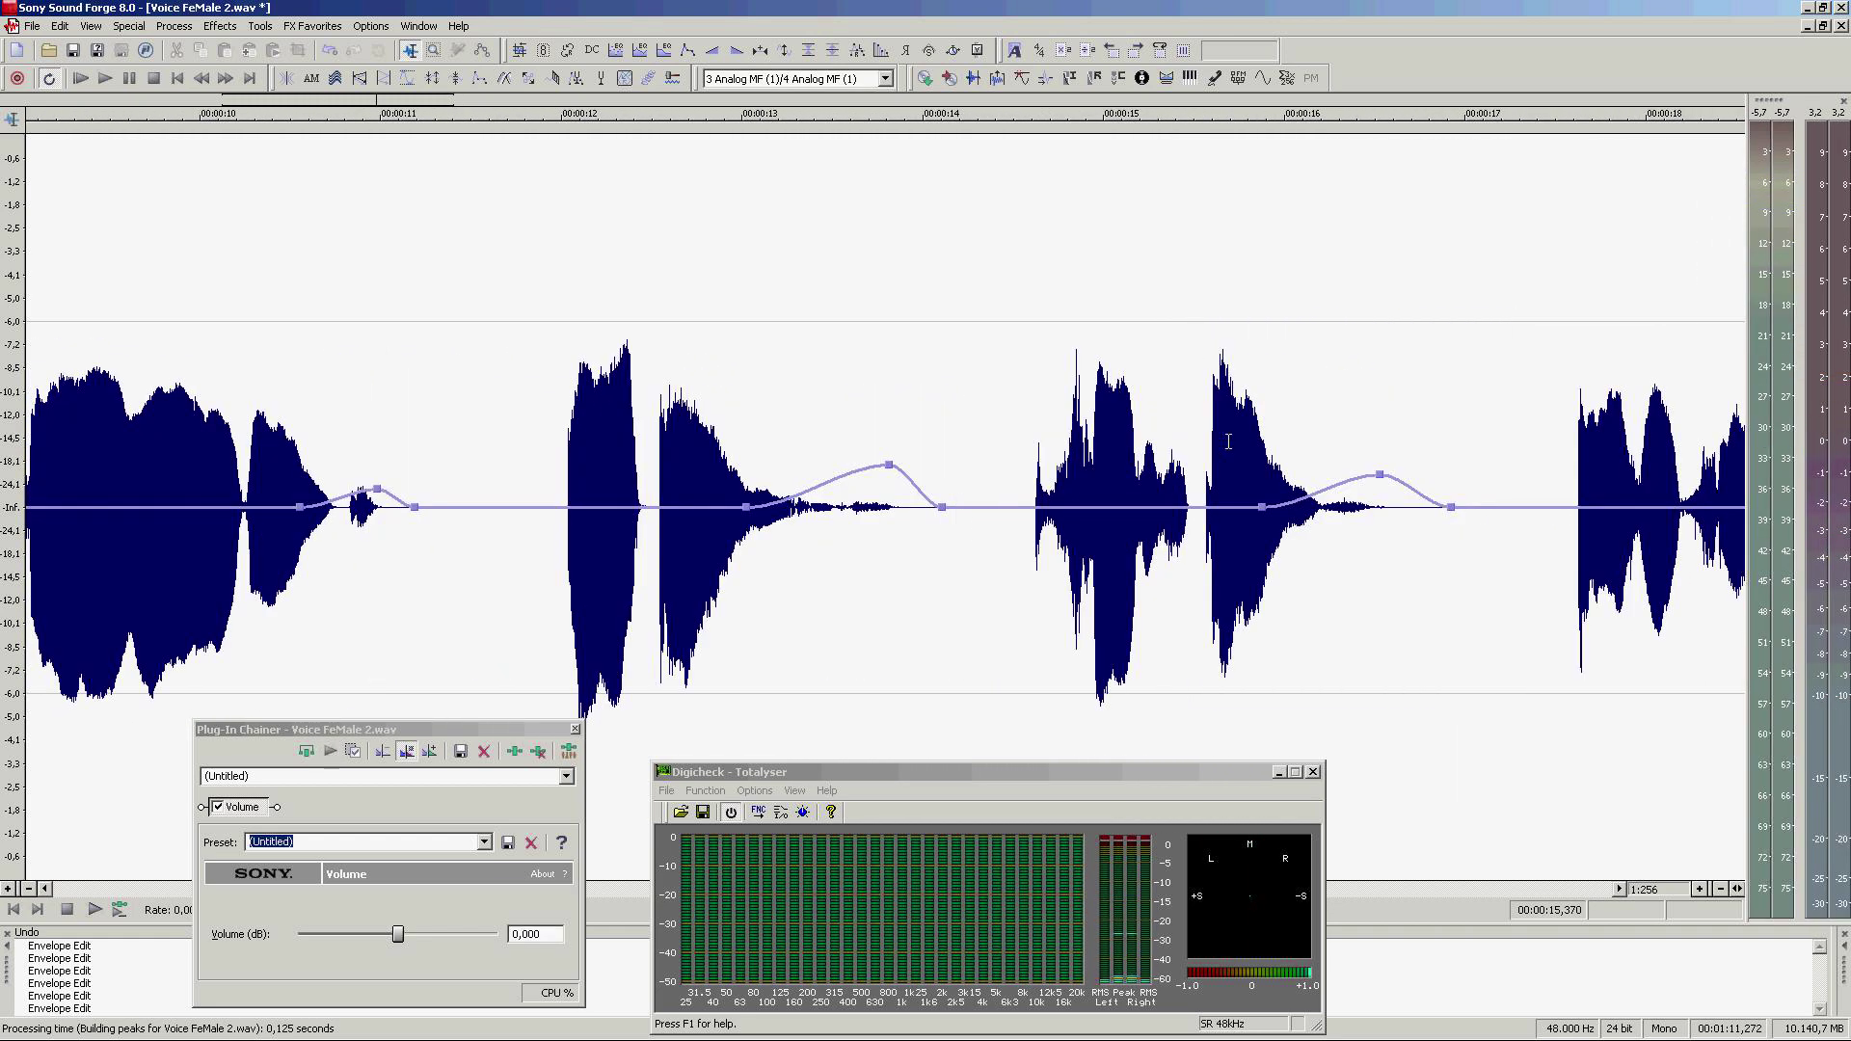
# Step: Apply the Volume effects chain to the doubling part, check the playback, and save the file
pyautogui.click(352, 752)
pyautogui.click(161, 603)
pyautogui.press('space')
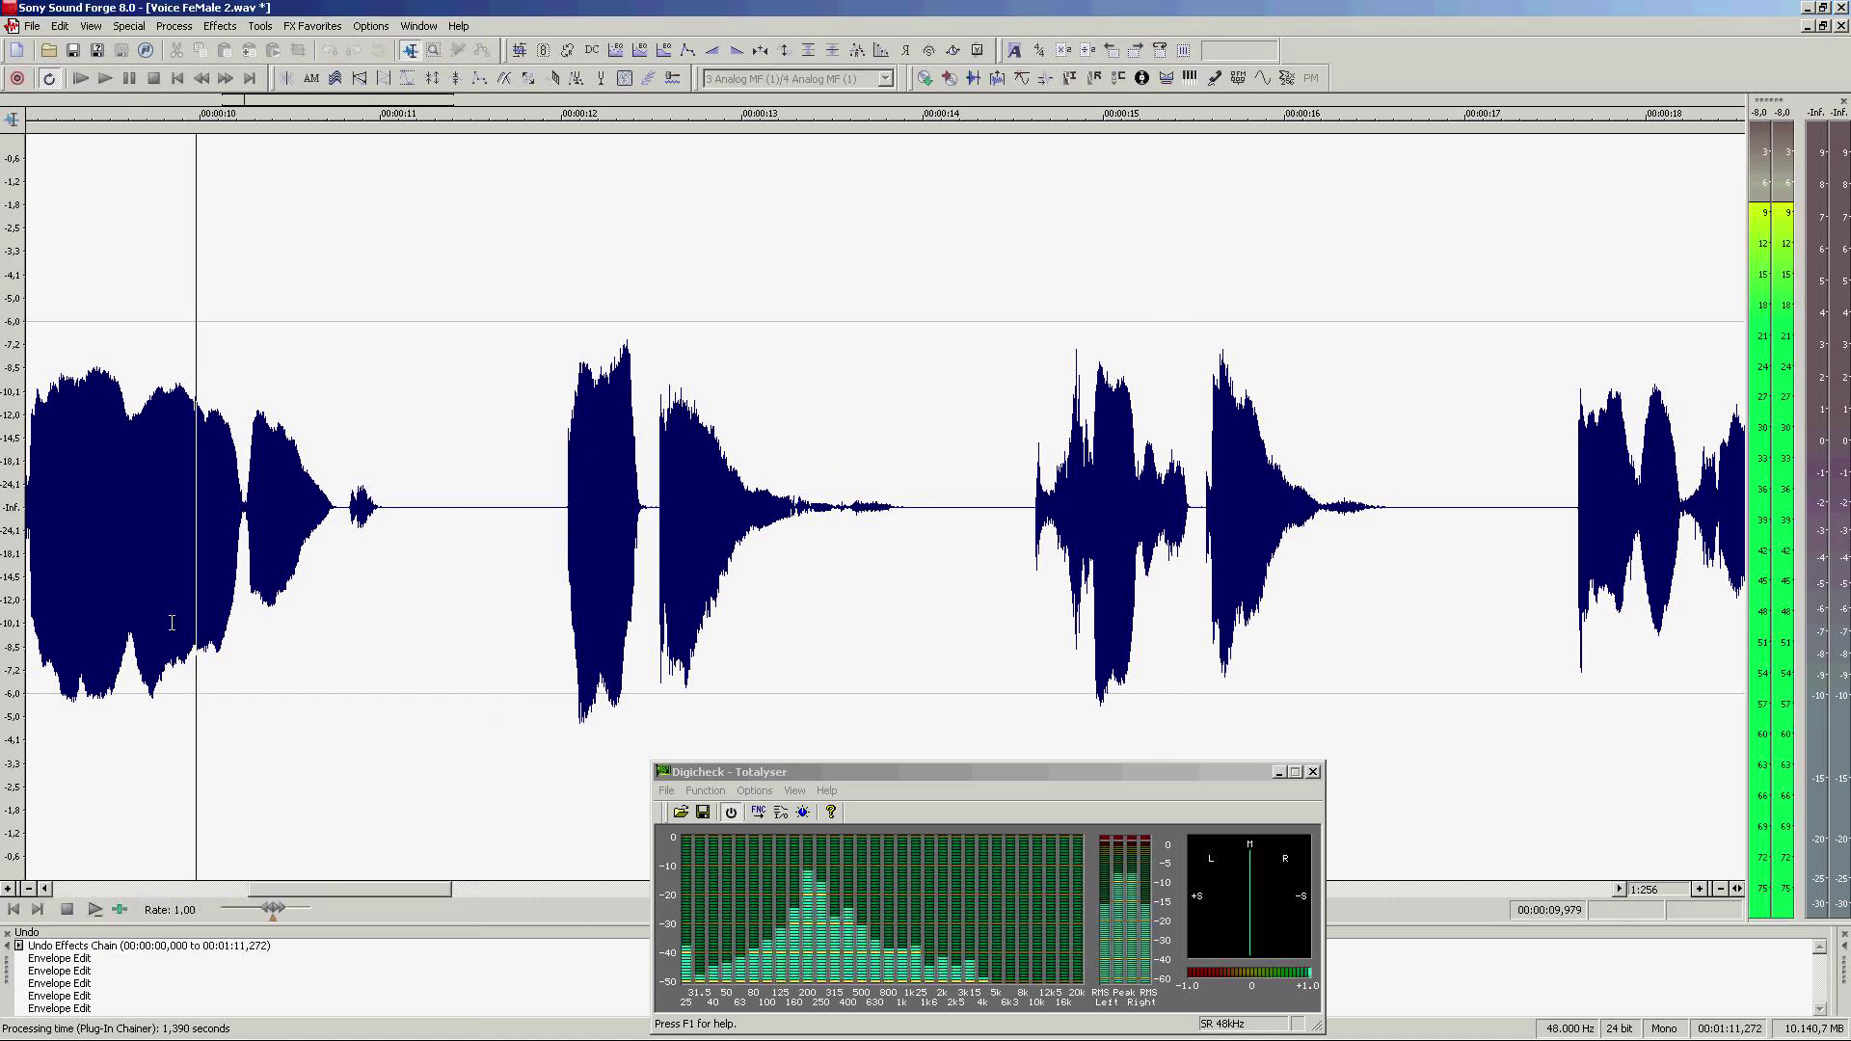
pyautogui.click(77, 55)
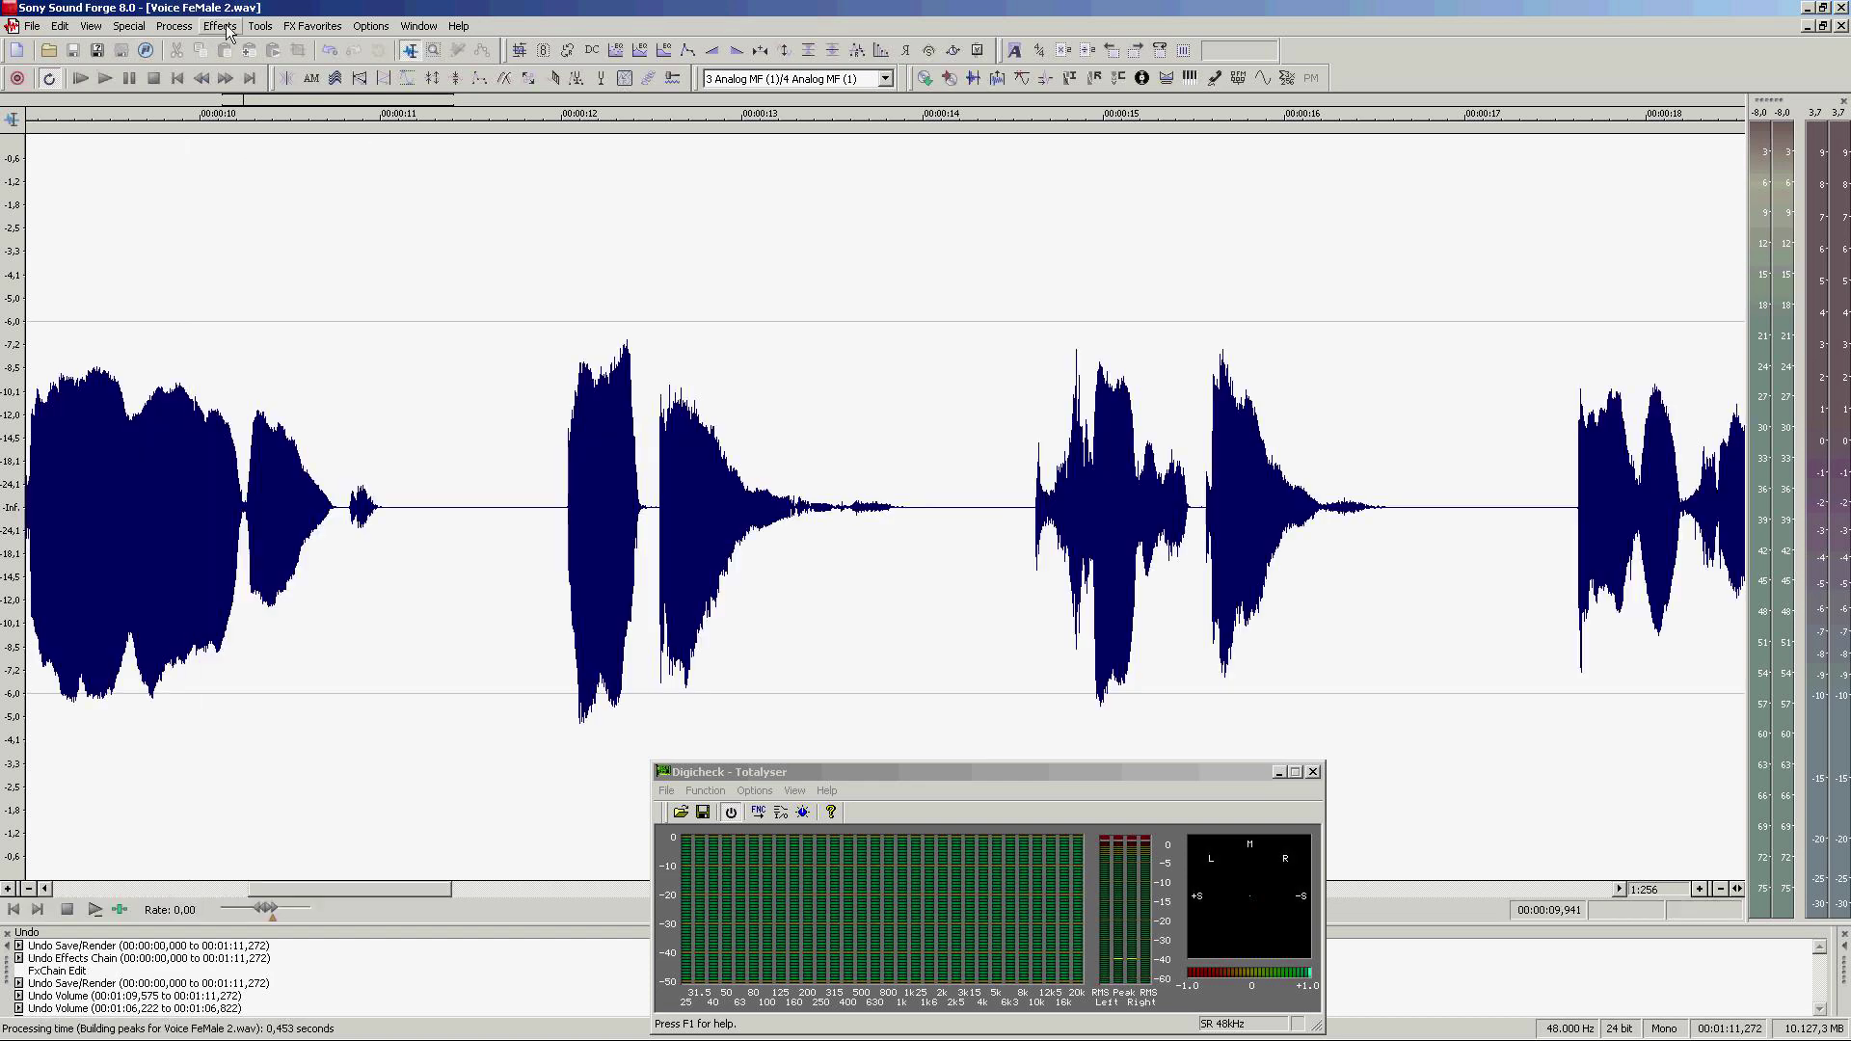
# Step: Close Voice FeMale 2.wav and play Voice FeMale.wav from the beginning
pyautogui.click(1842, 27)
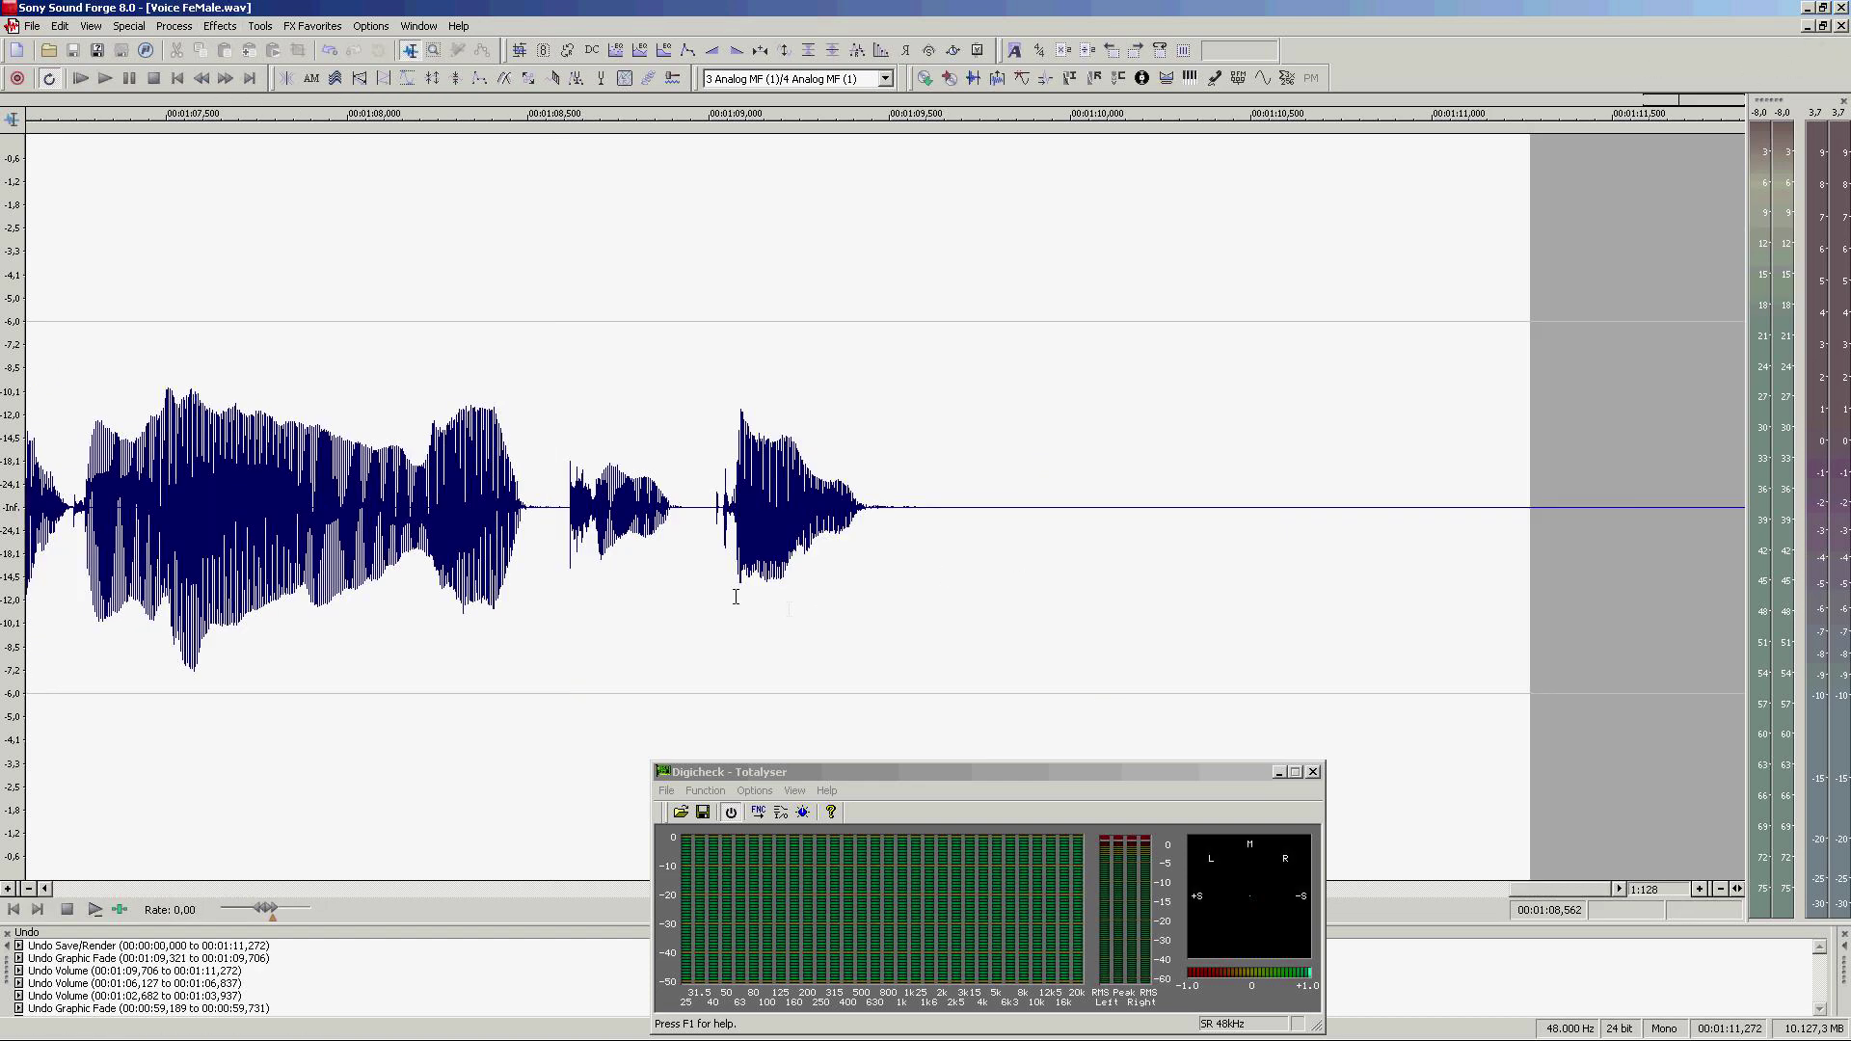
pyautogui.hotkey('ctrl', 'Home')
pyautogui.click(1133, 463)
pyautogui.press('space')
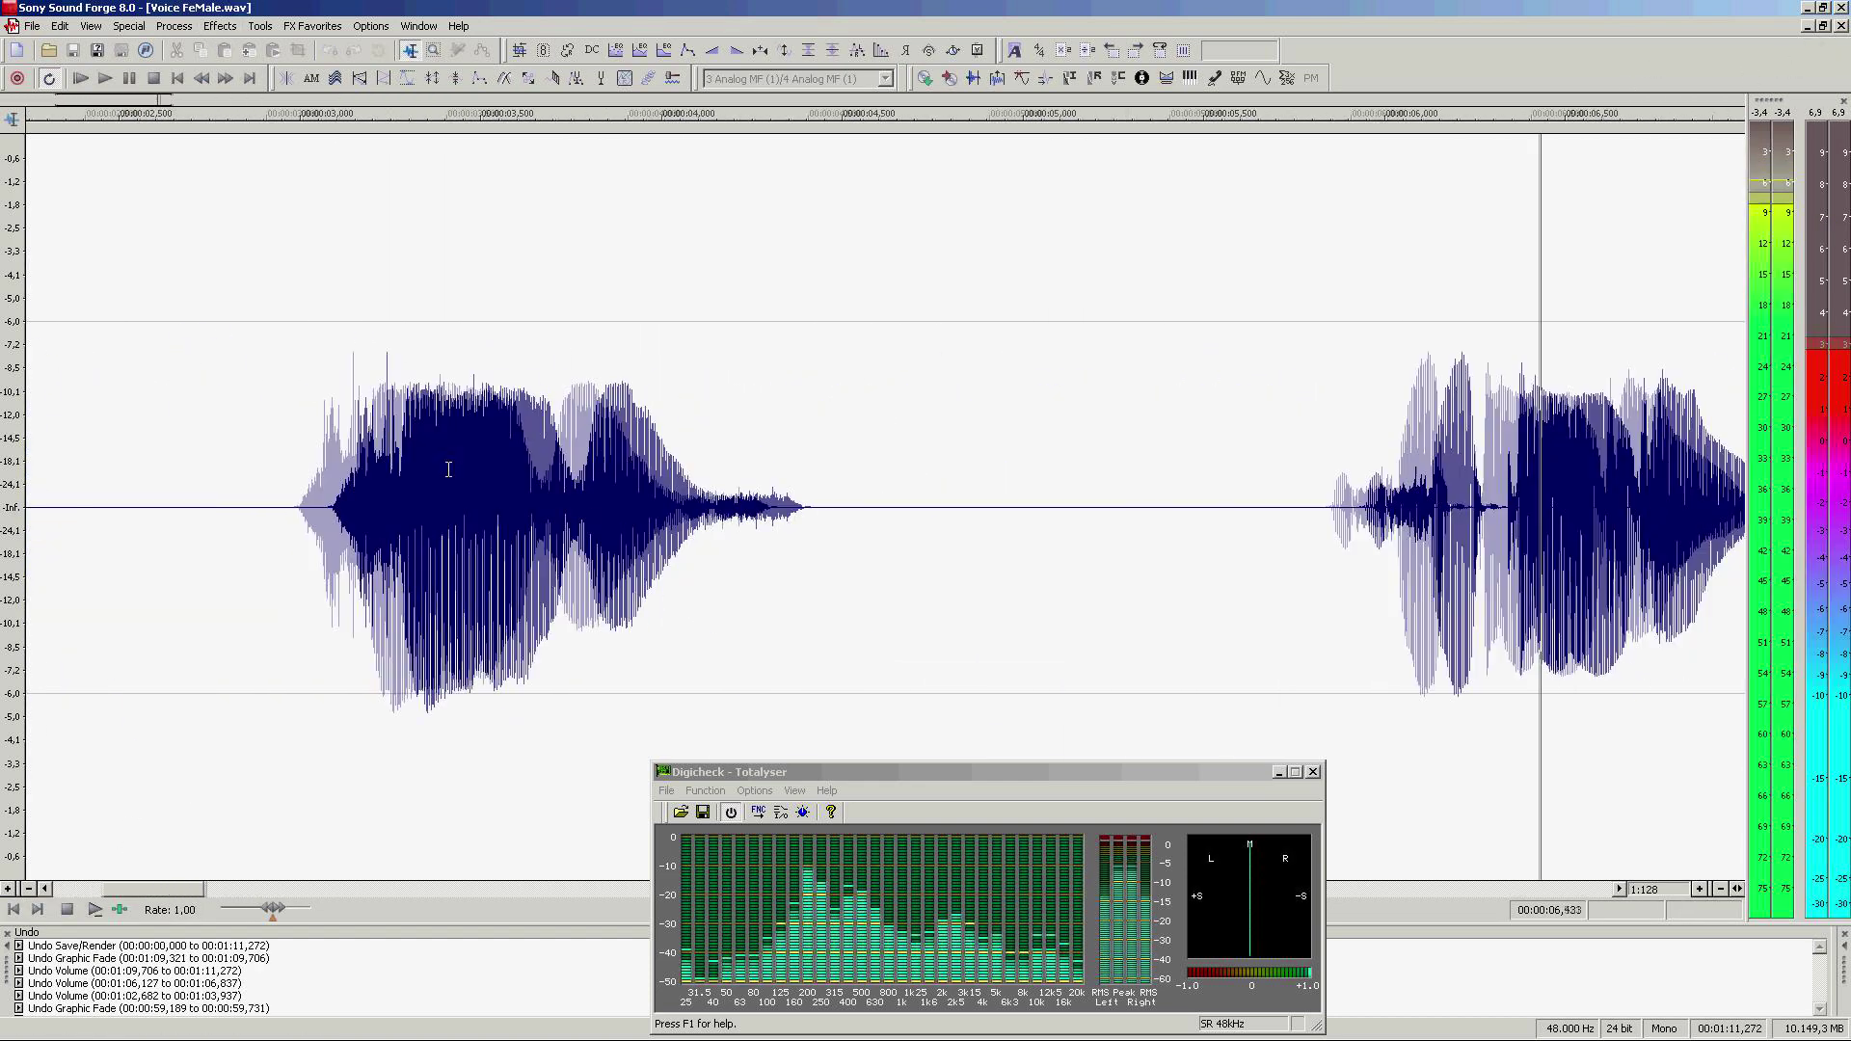
# Step: Add Volume envelope swells over the phrase tails of Voice FeMale.wav up to about 0:19.55
pyautogui.hotkey('shift', 'v')
pyautogui.moveTo(1109, 507); pyautogui.dragTo(1099, 465)
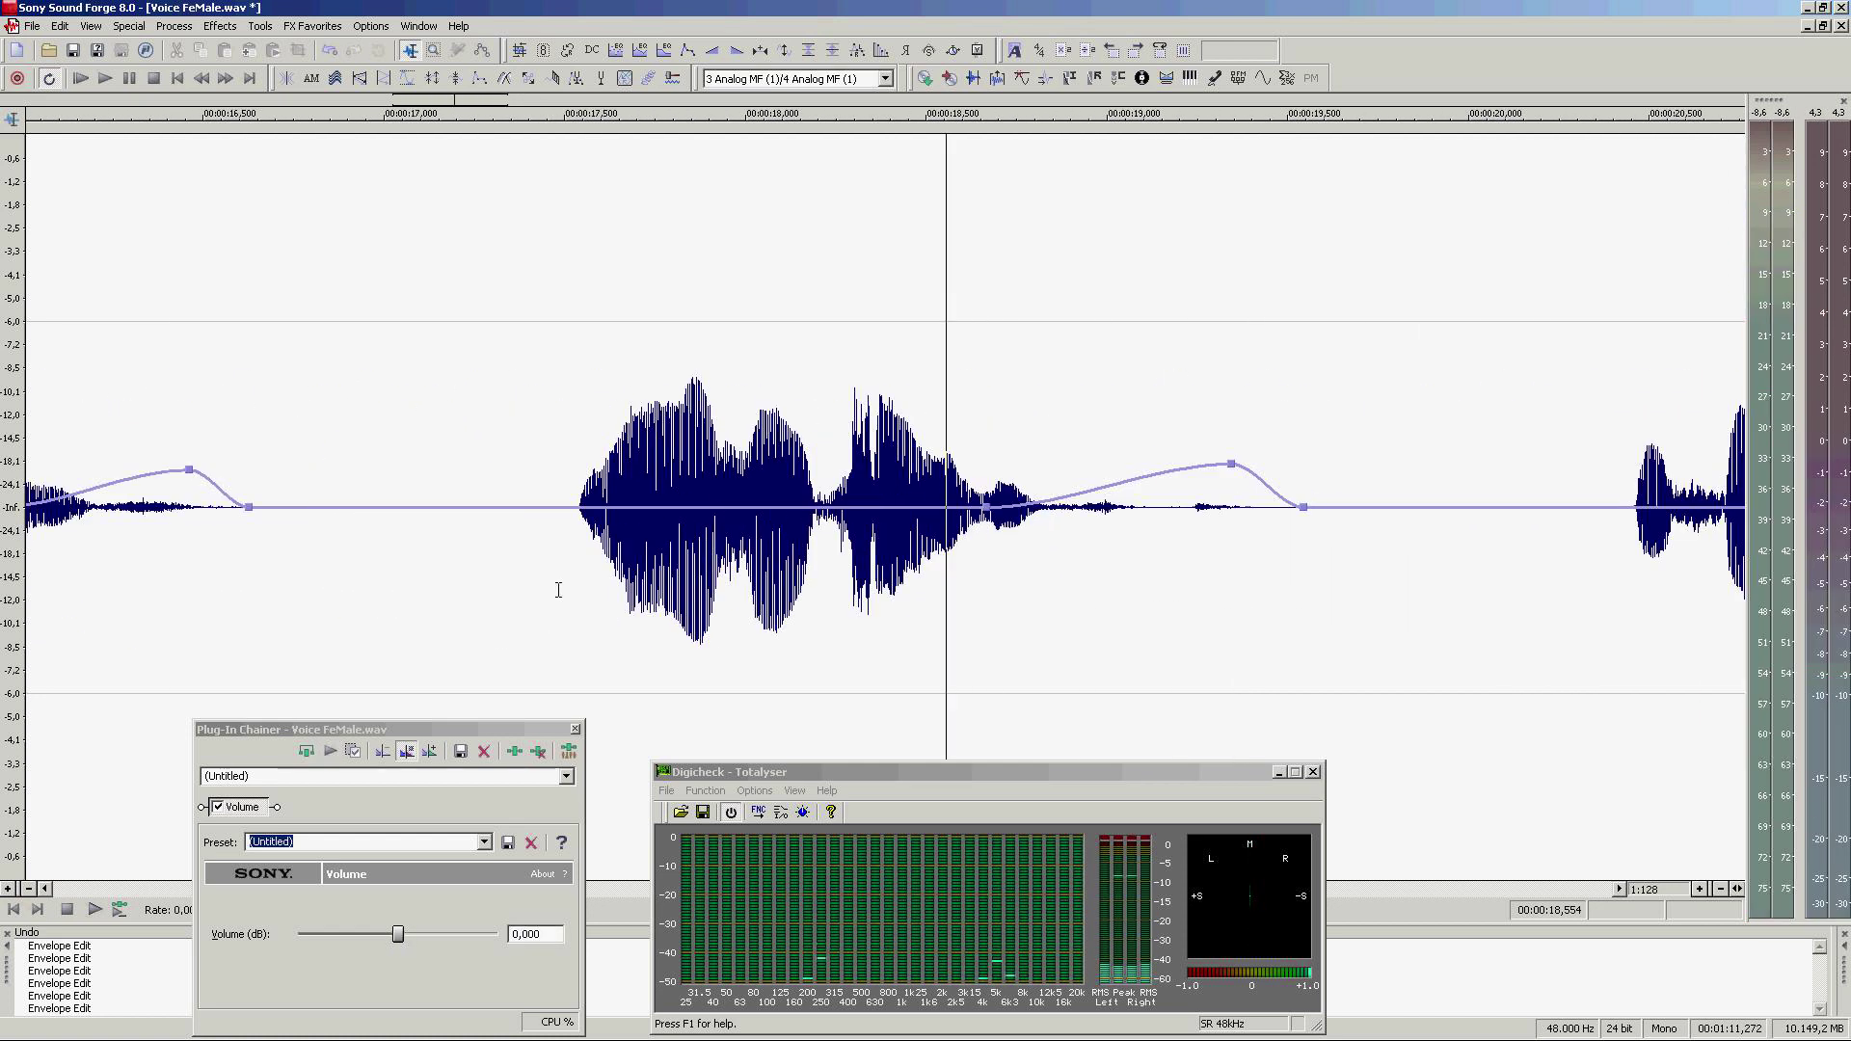
pyautogui.click(569, 751)
# Step: Switch to Logic, create empty Voice 3 and Voice 4 tracks, and place them above the old female voice tracks
pyautogui.scroll(-4, 559, 617)
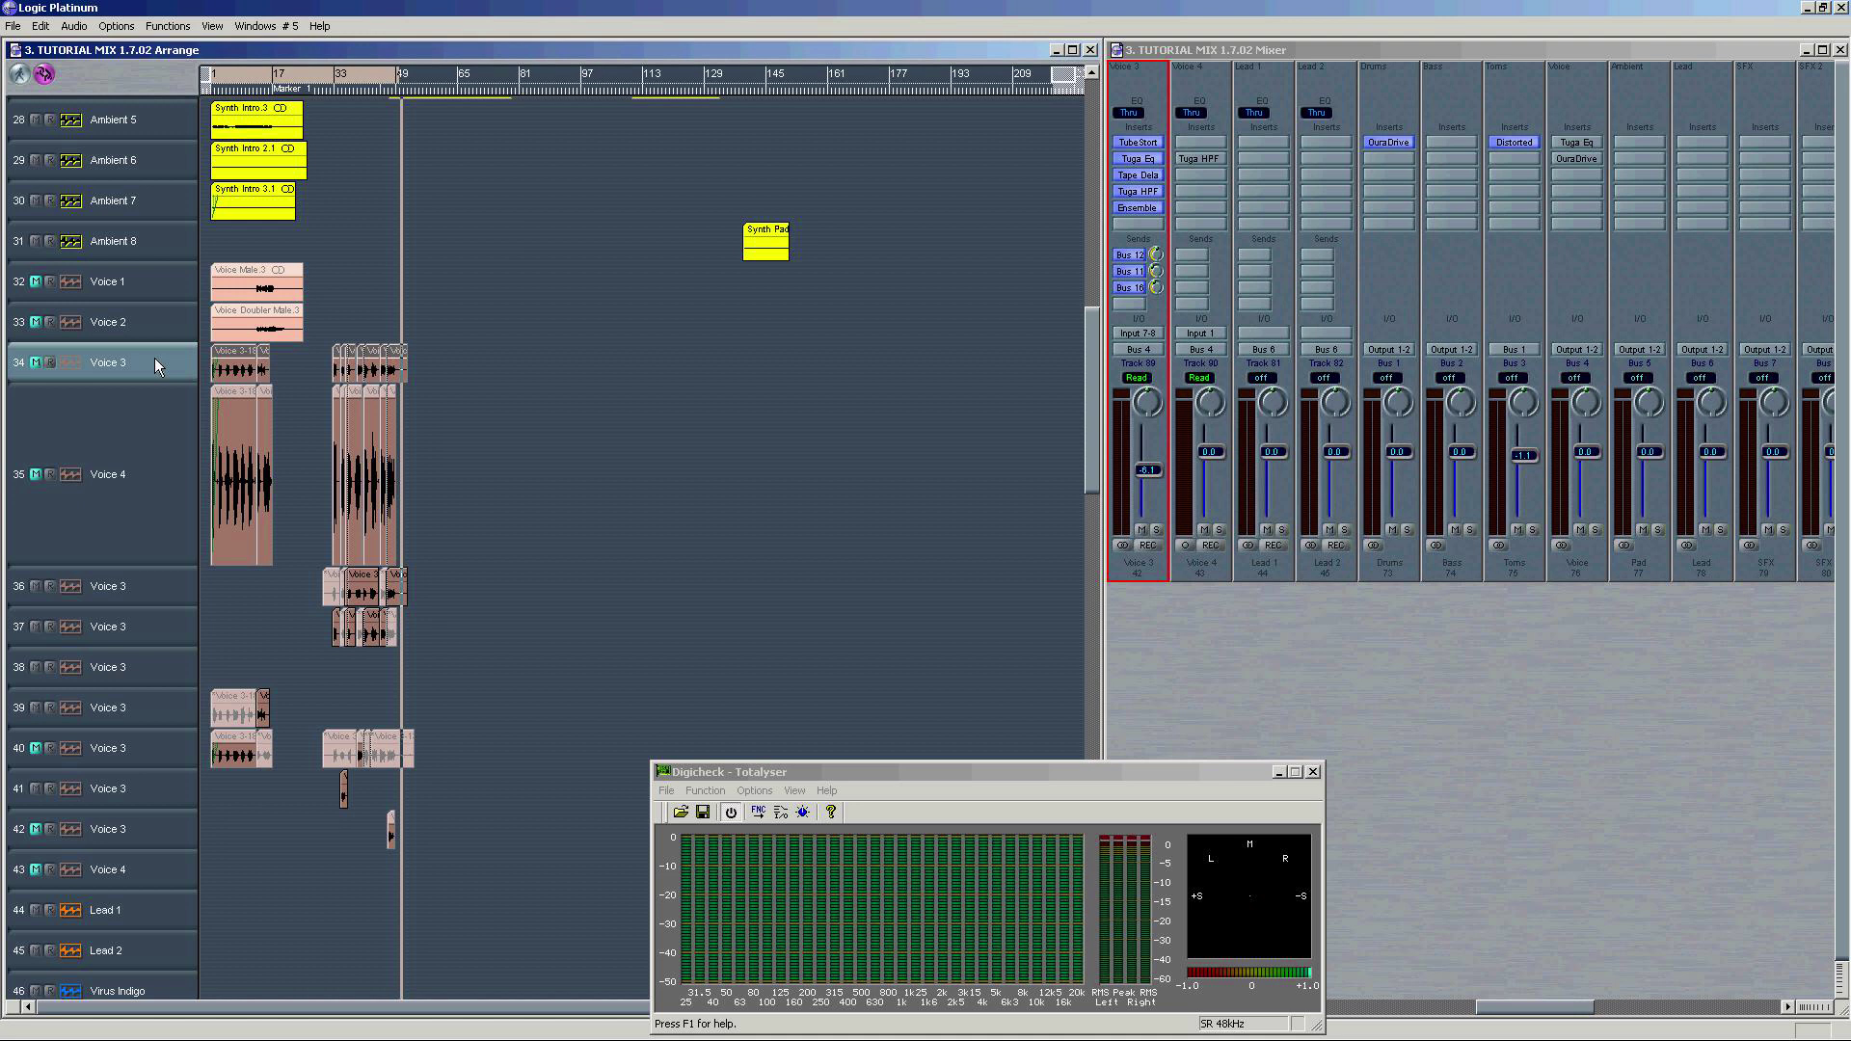
pyautogui.hotkey('ctrl', 'Return')
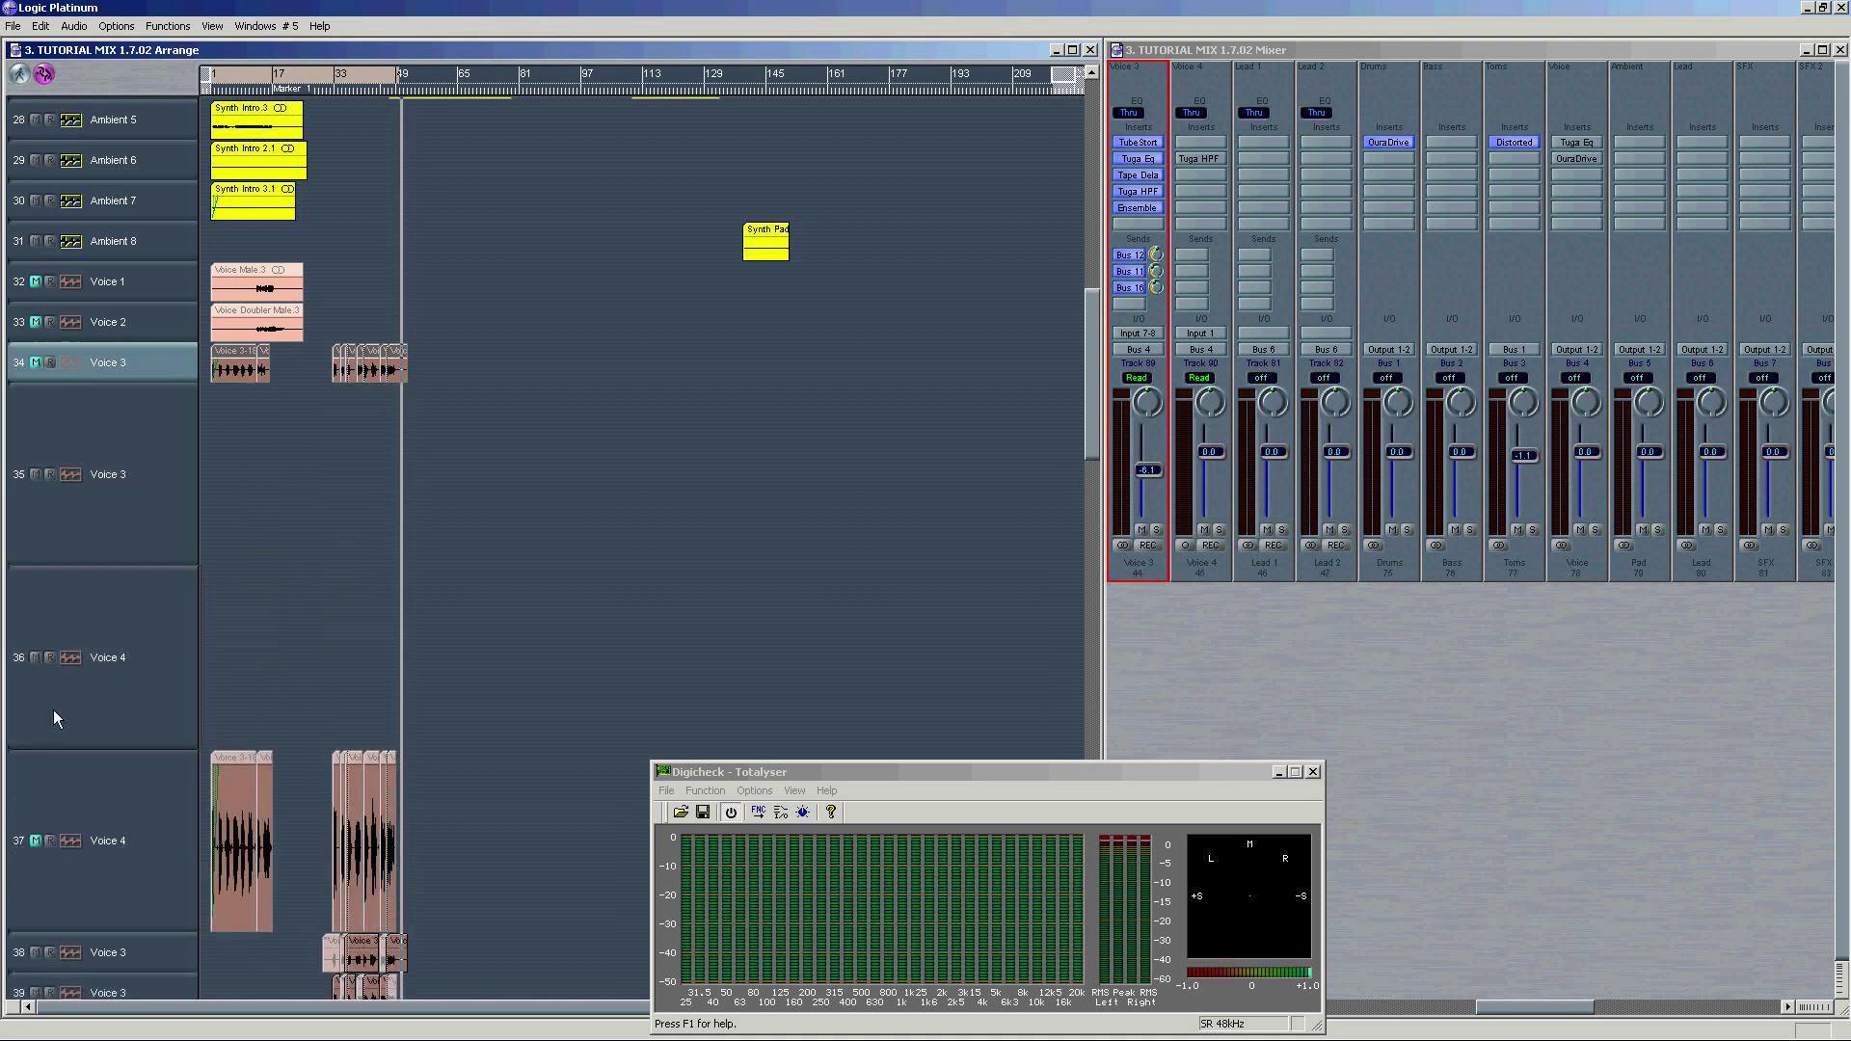
pyautogui.click(54, 719)
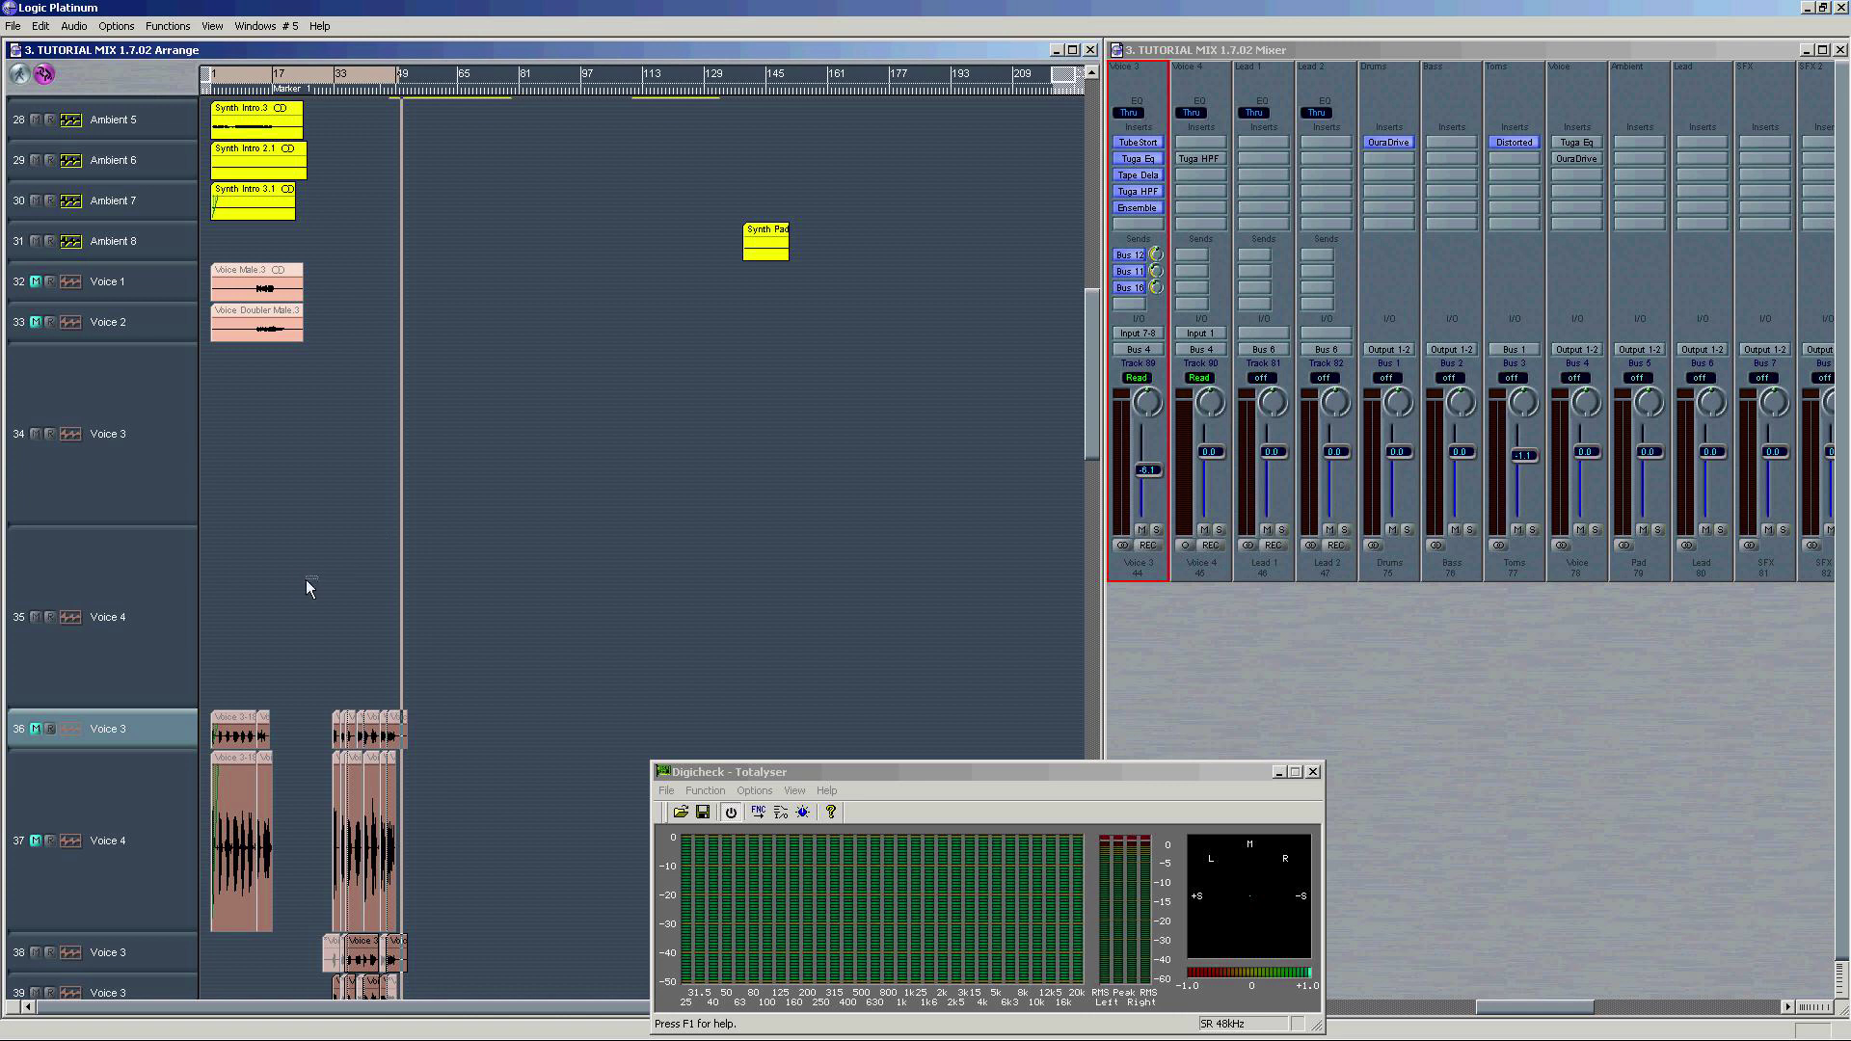
pyautogui.hotkey('ctrl', 'Left')
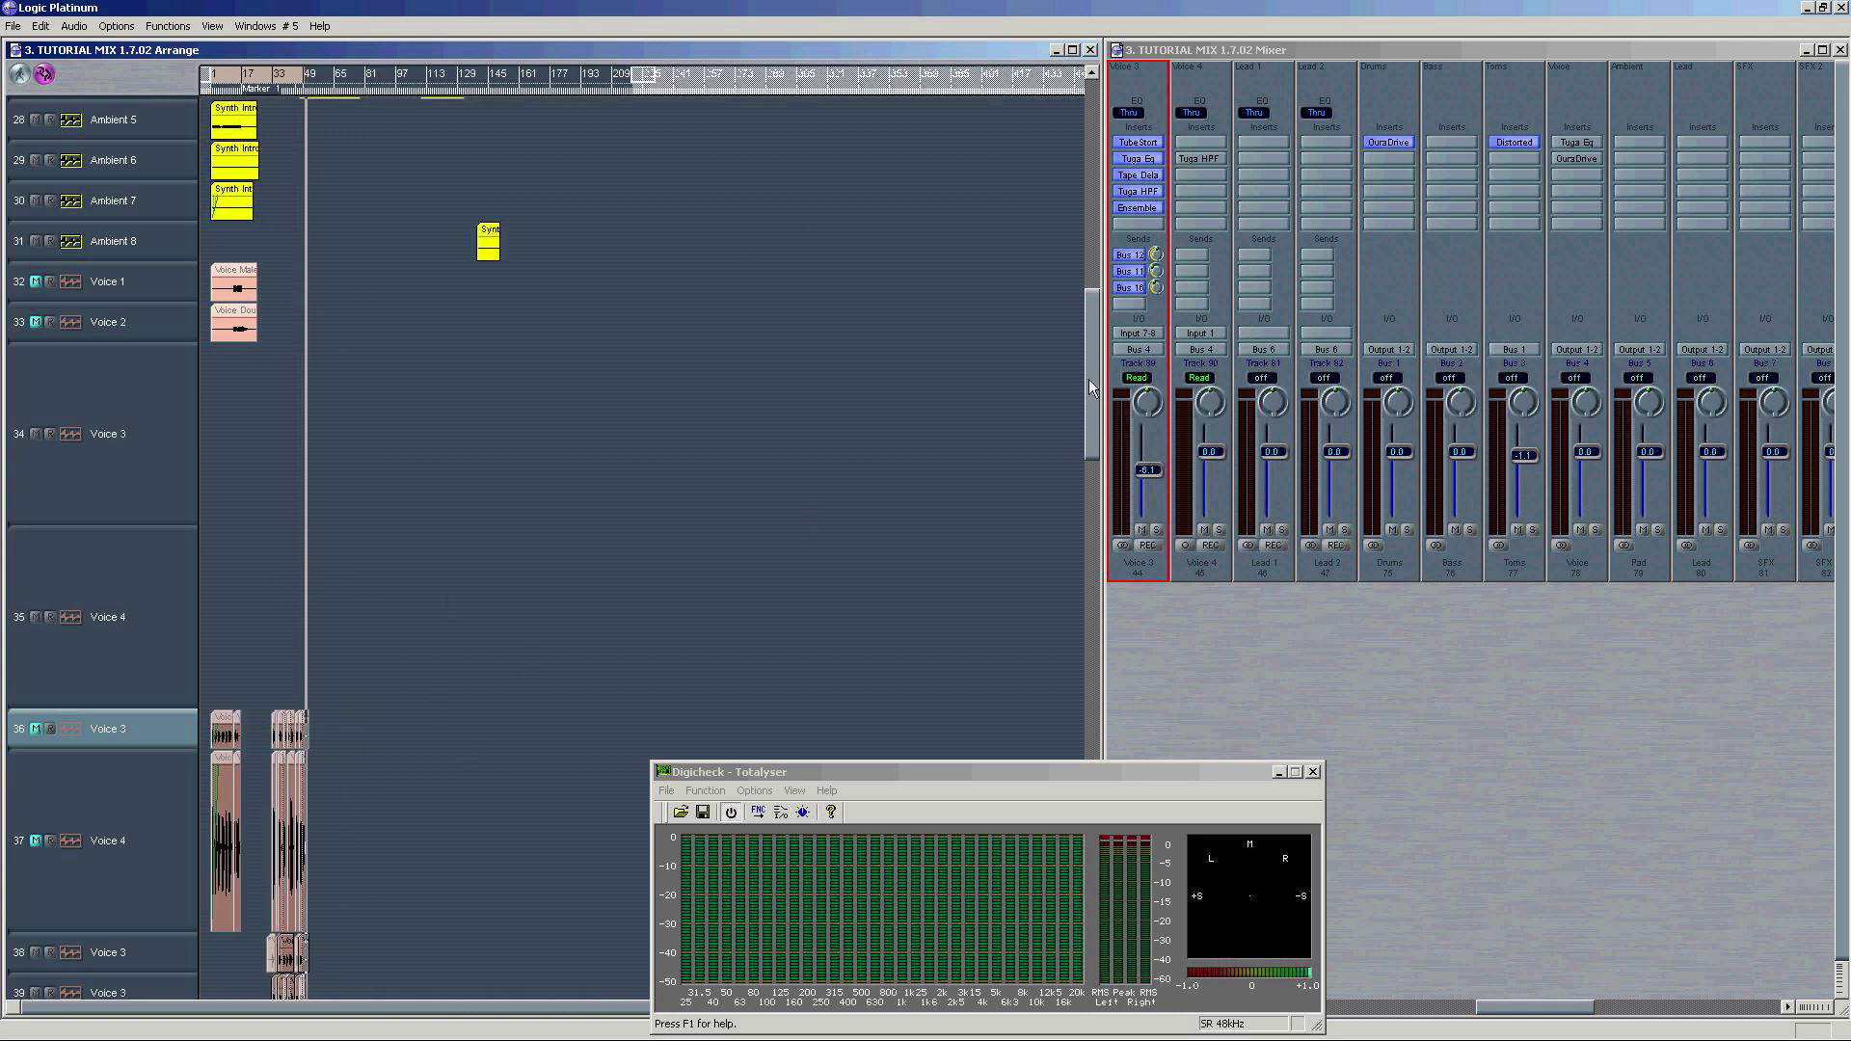
# Step: Select all the old Voice 3 and Voice 4 regions and pack them into a folder
pyautogui.click(161, 314)
pyautogui.click(212, 26)
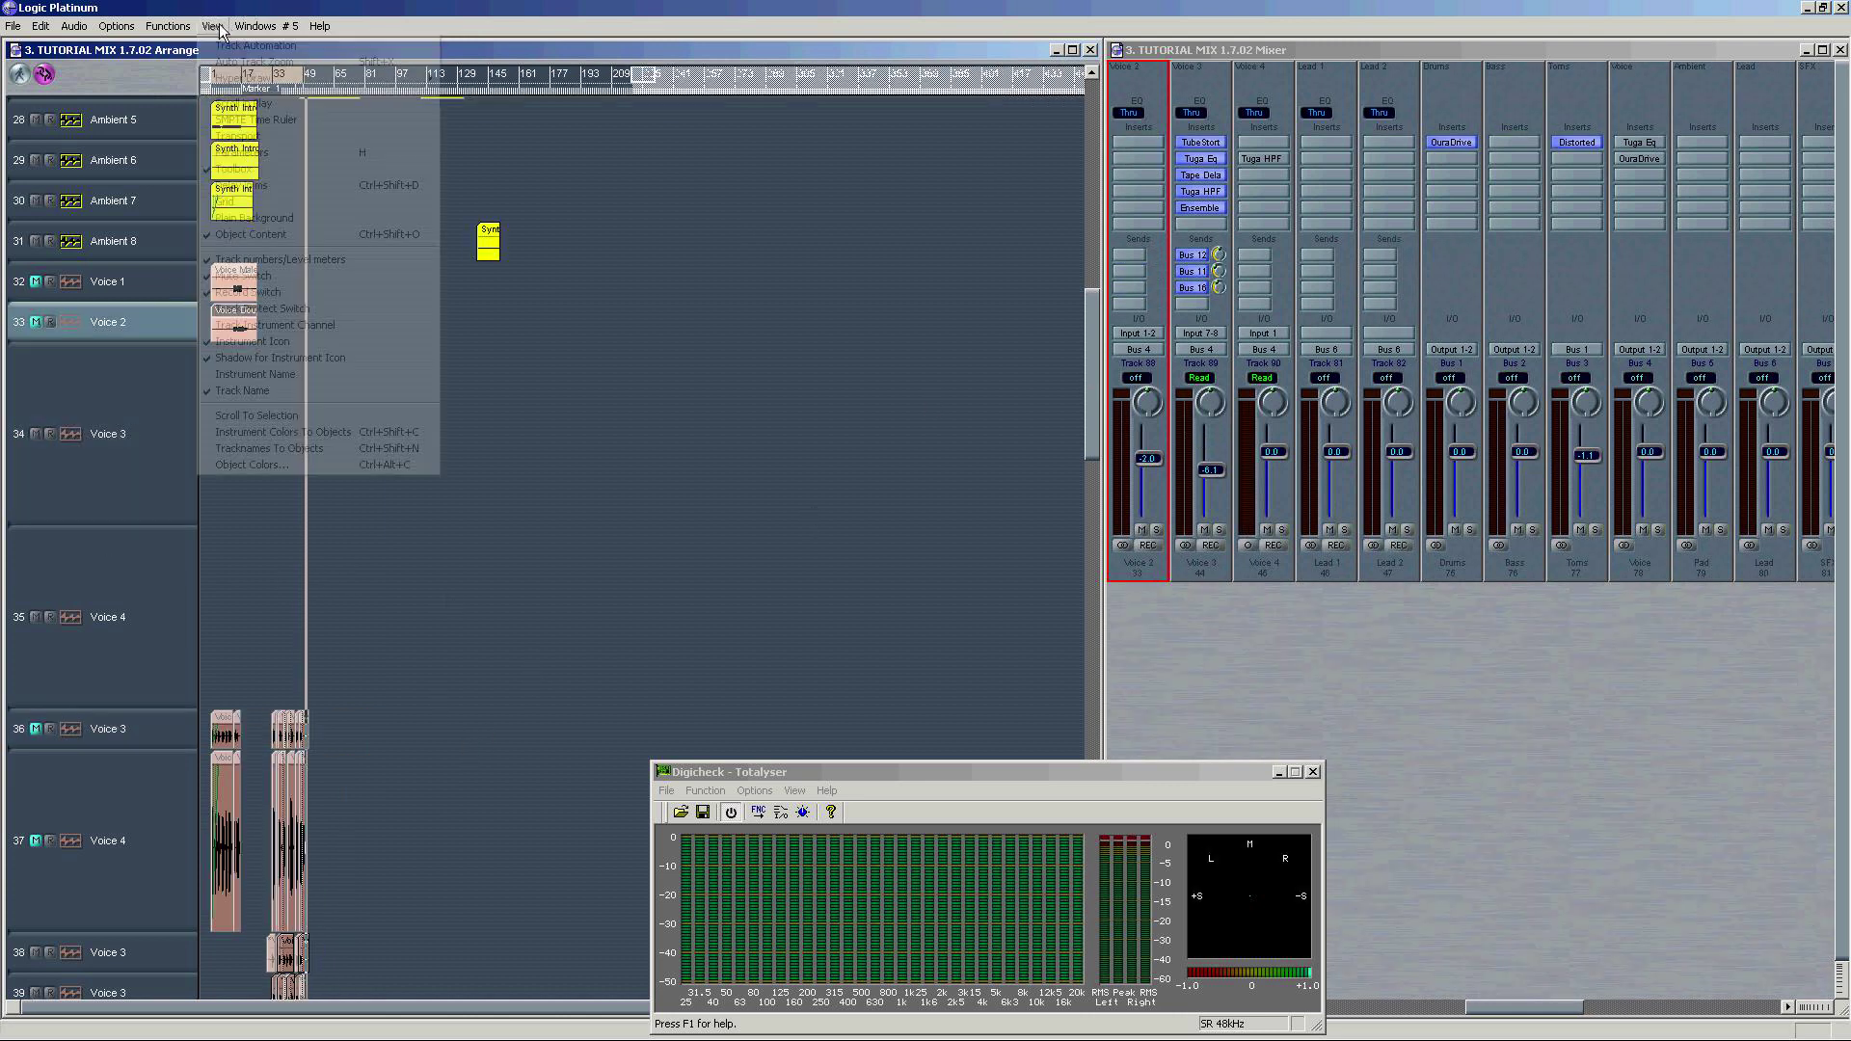
pyautogui.click(253, 390)
pyautogui.click(127, 536)
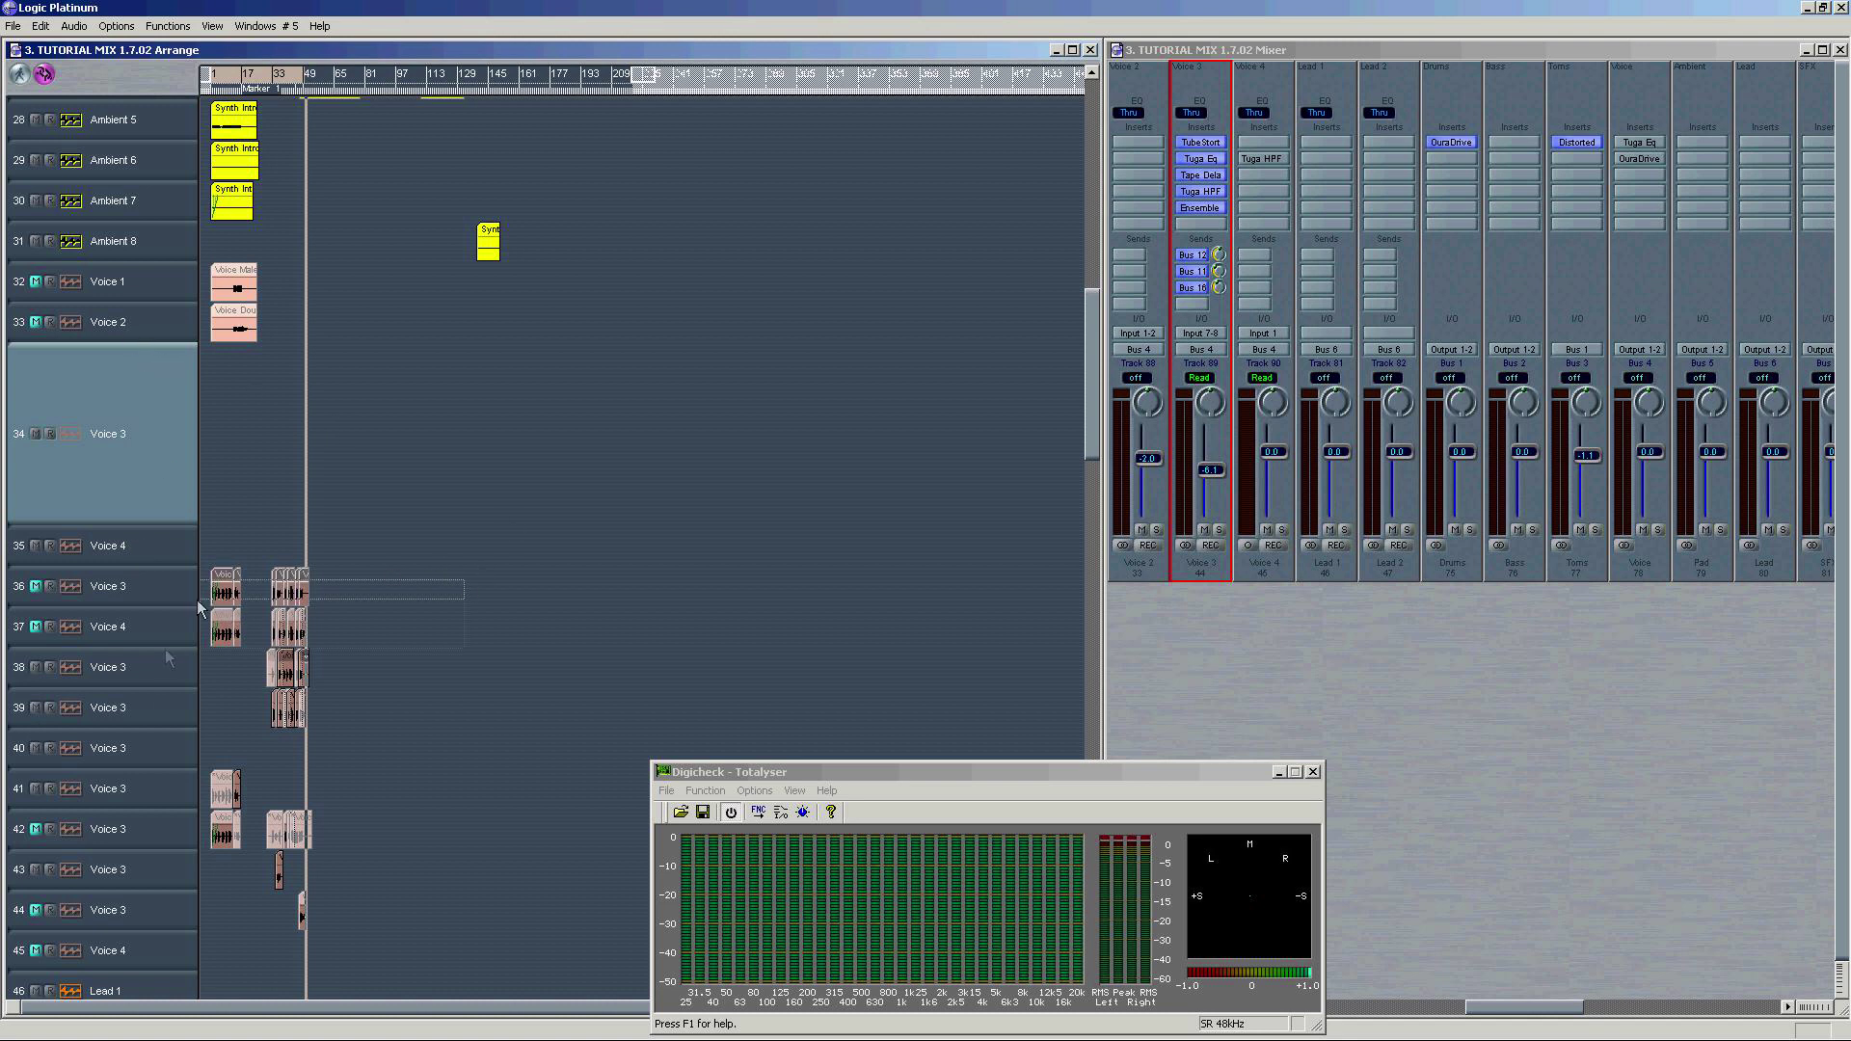
pyautogui.click(168, 26)
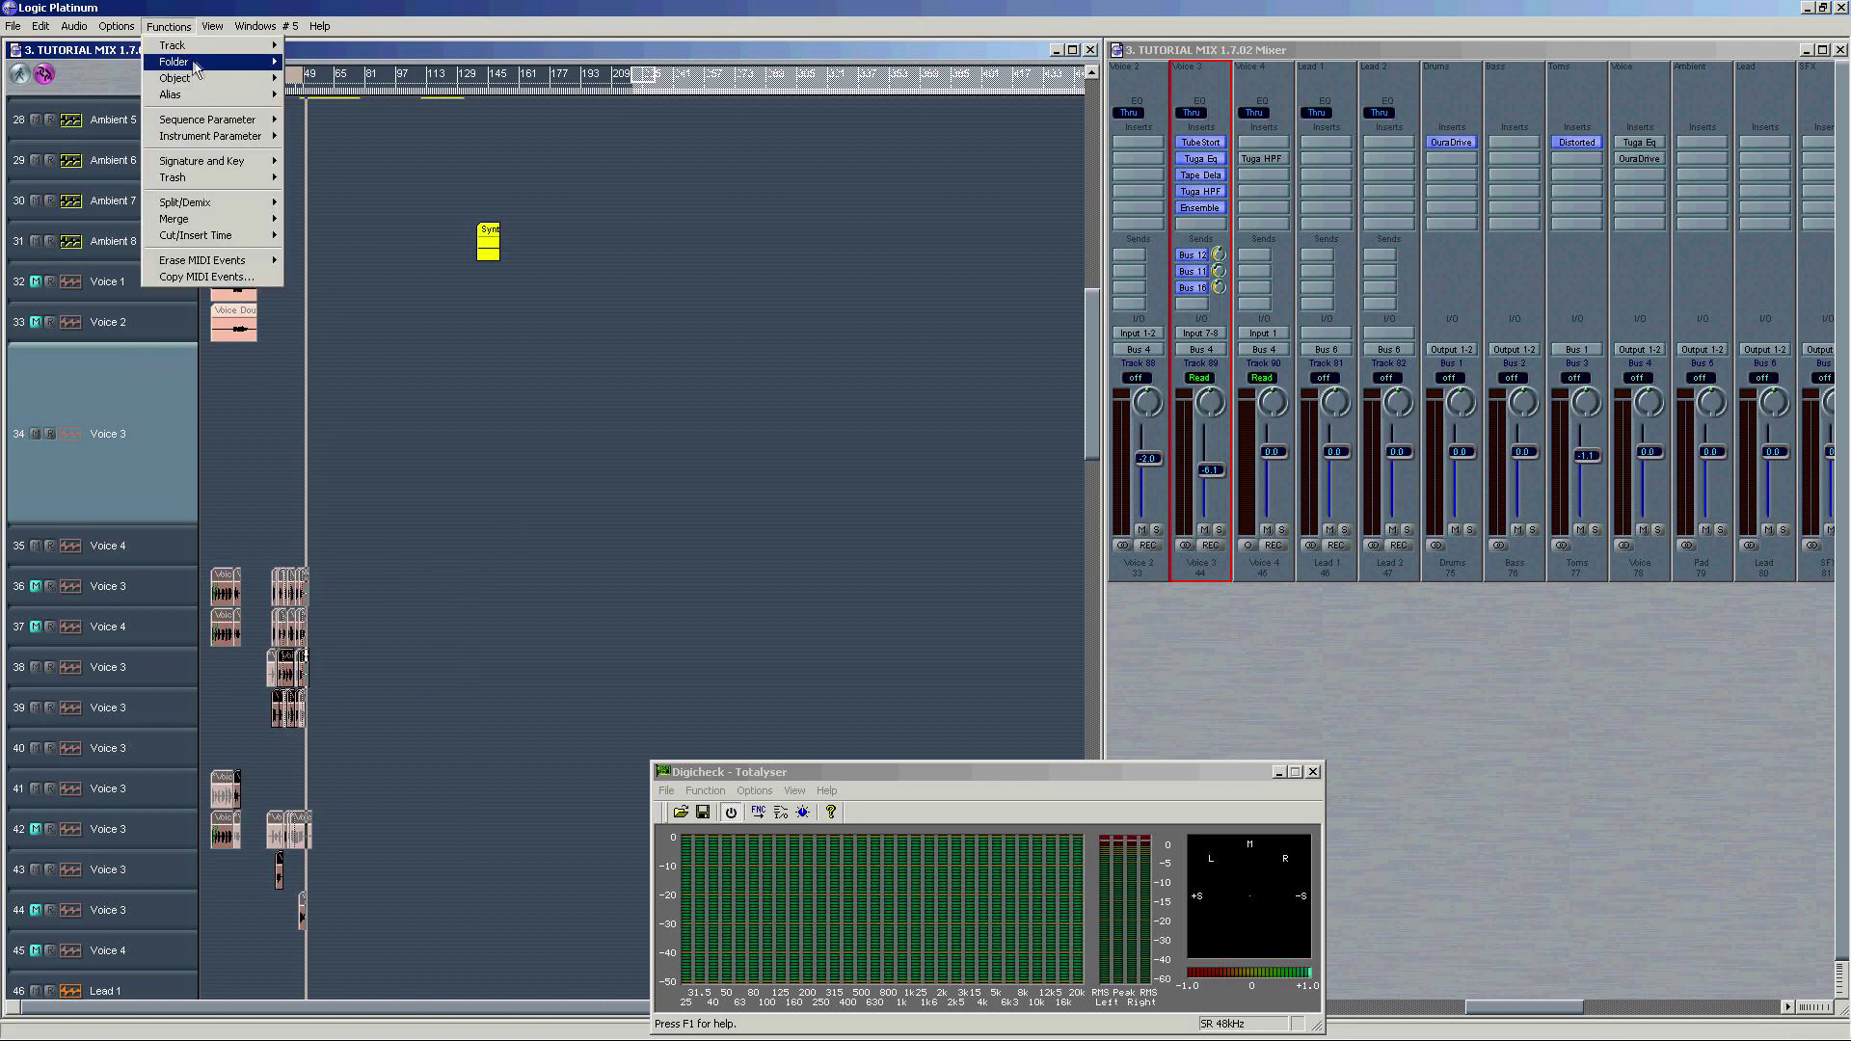
pyautogui.click(318, 62)
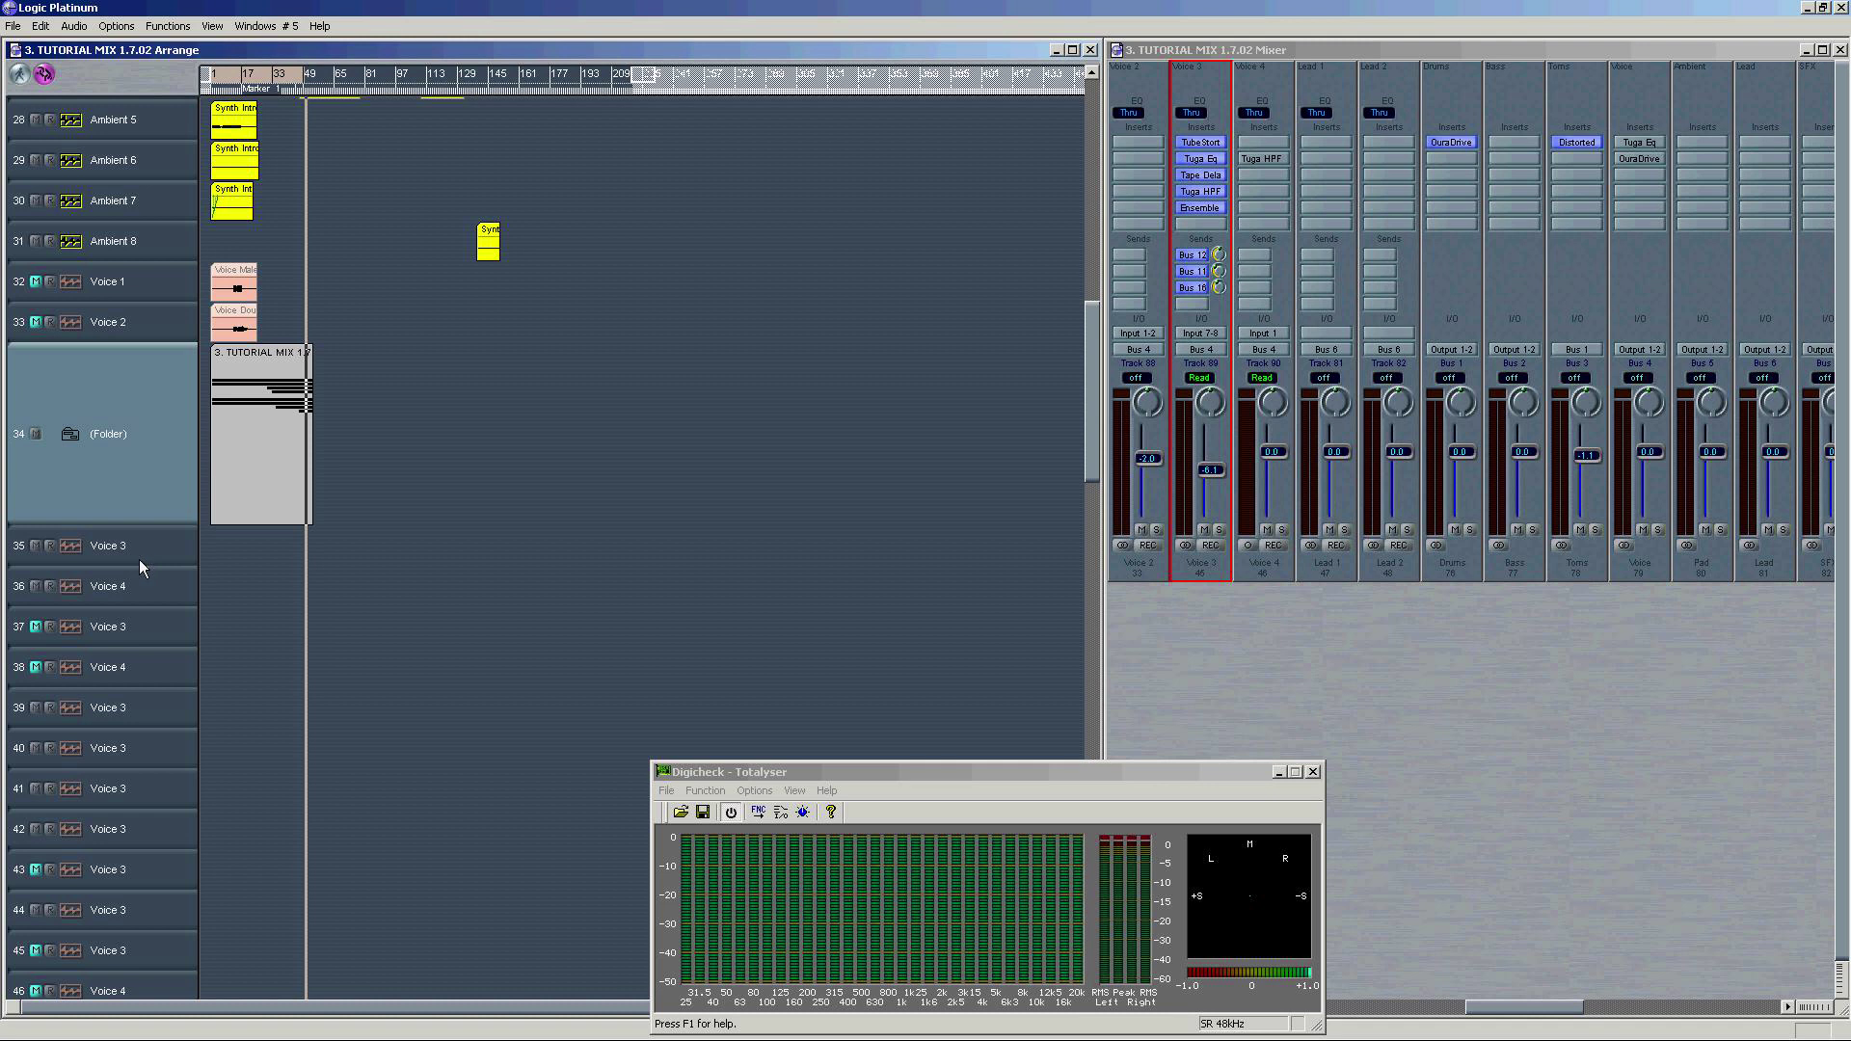
# Step: Move the folder track below the empty Voice 3 and Voice 4 tracks and delete the emptied voice tracks beneath it
pyautogui.moveTo(146, 501); pyautogui.dragTo(141, 594)
pyautogui.moveTo(178, 465); pyautogui.dragTo(152, 488)
pyautogui.click(152, 487)
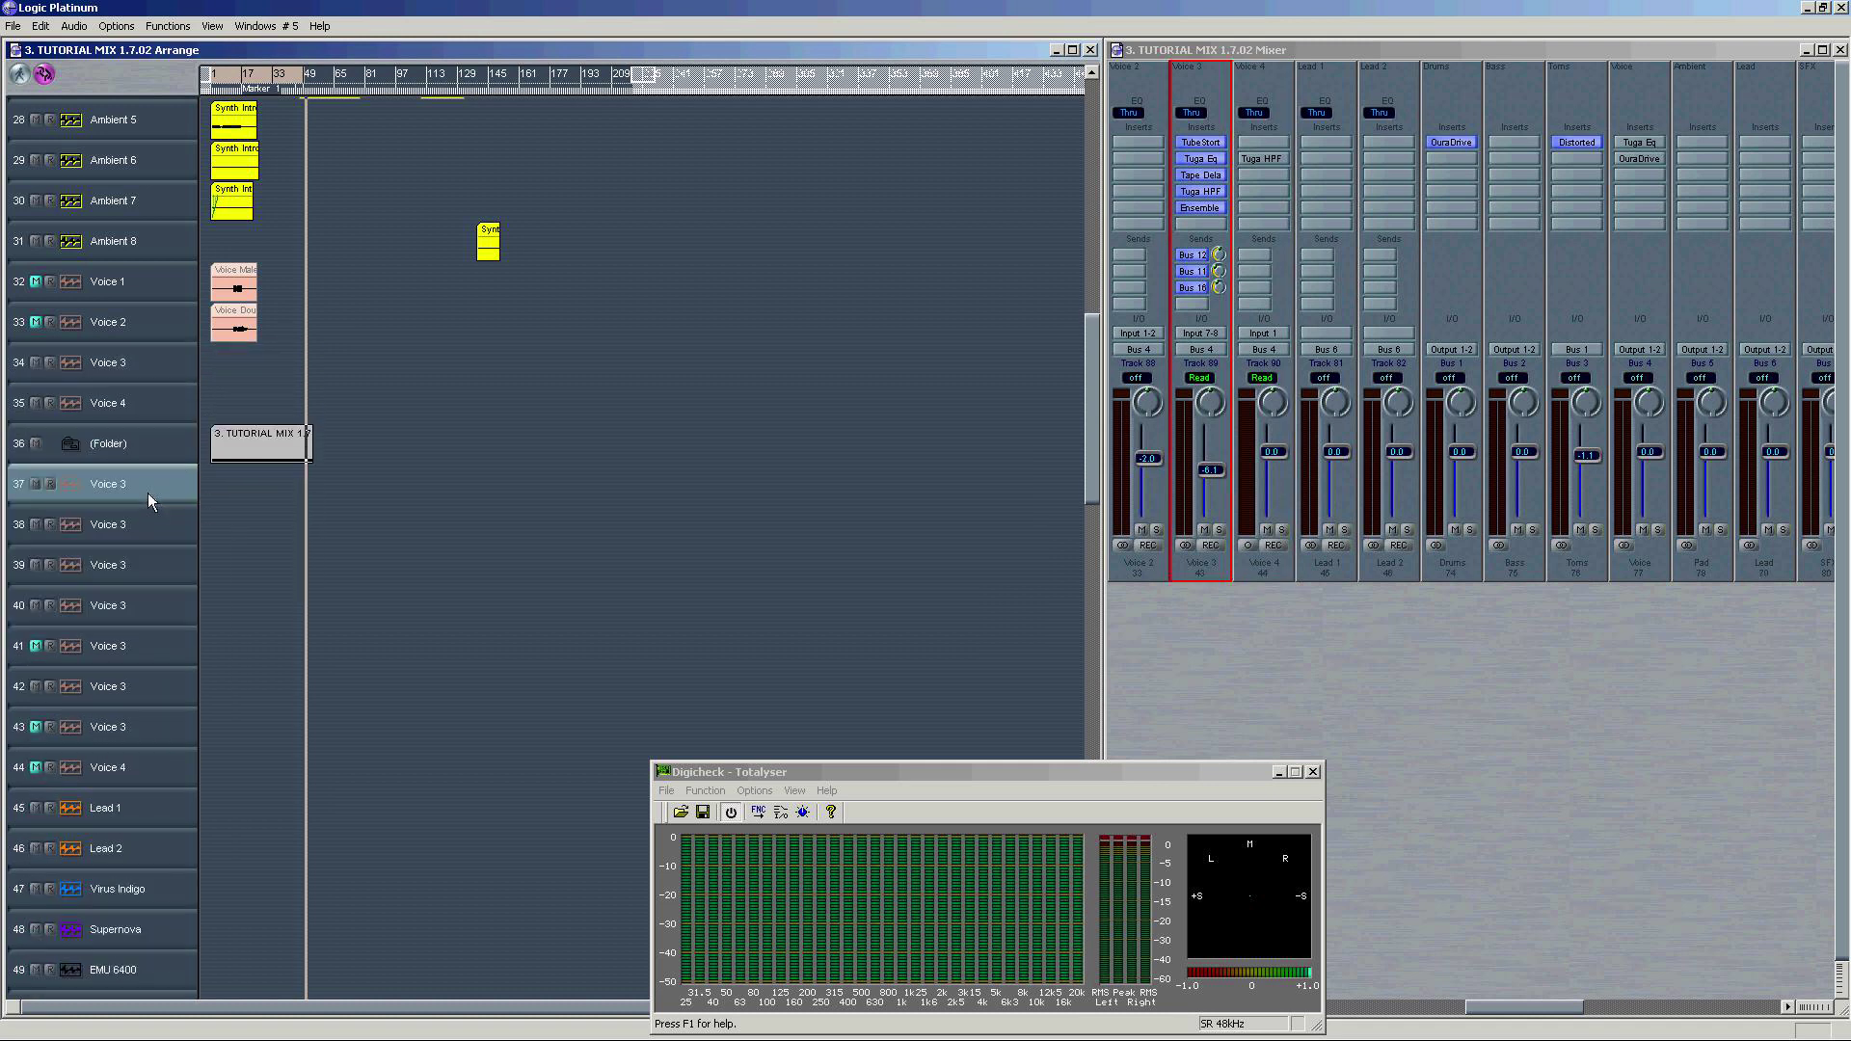
pyautogui.press('Delete')
pyautogui.press('Delete')
pyautogui.press('Delete')
pyautogui.press('Delete')
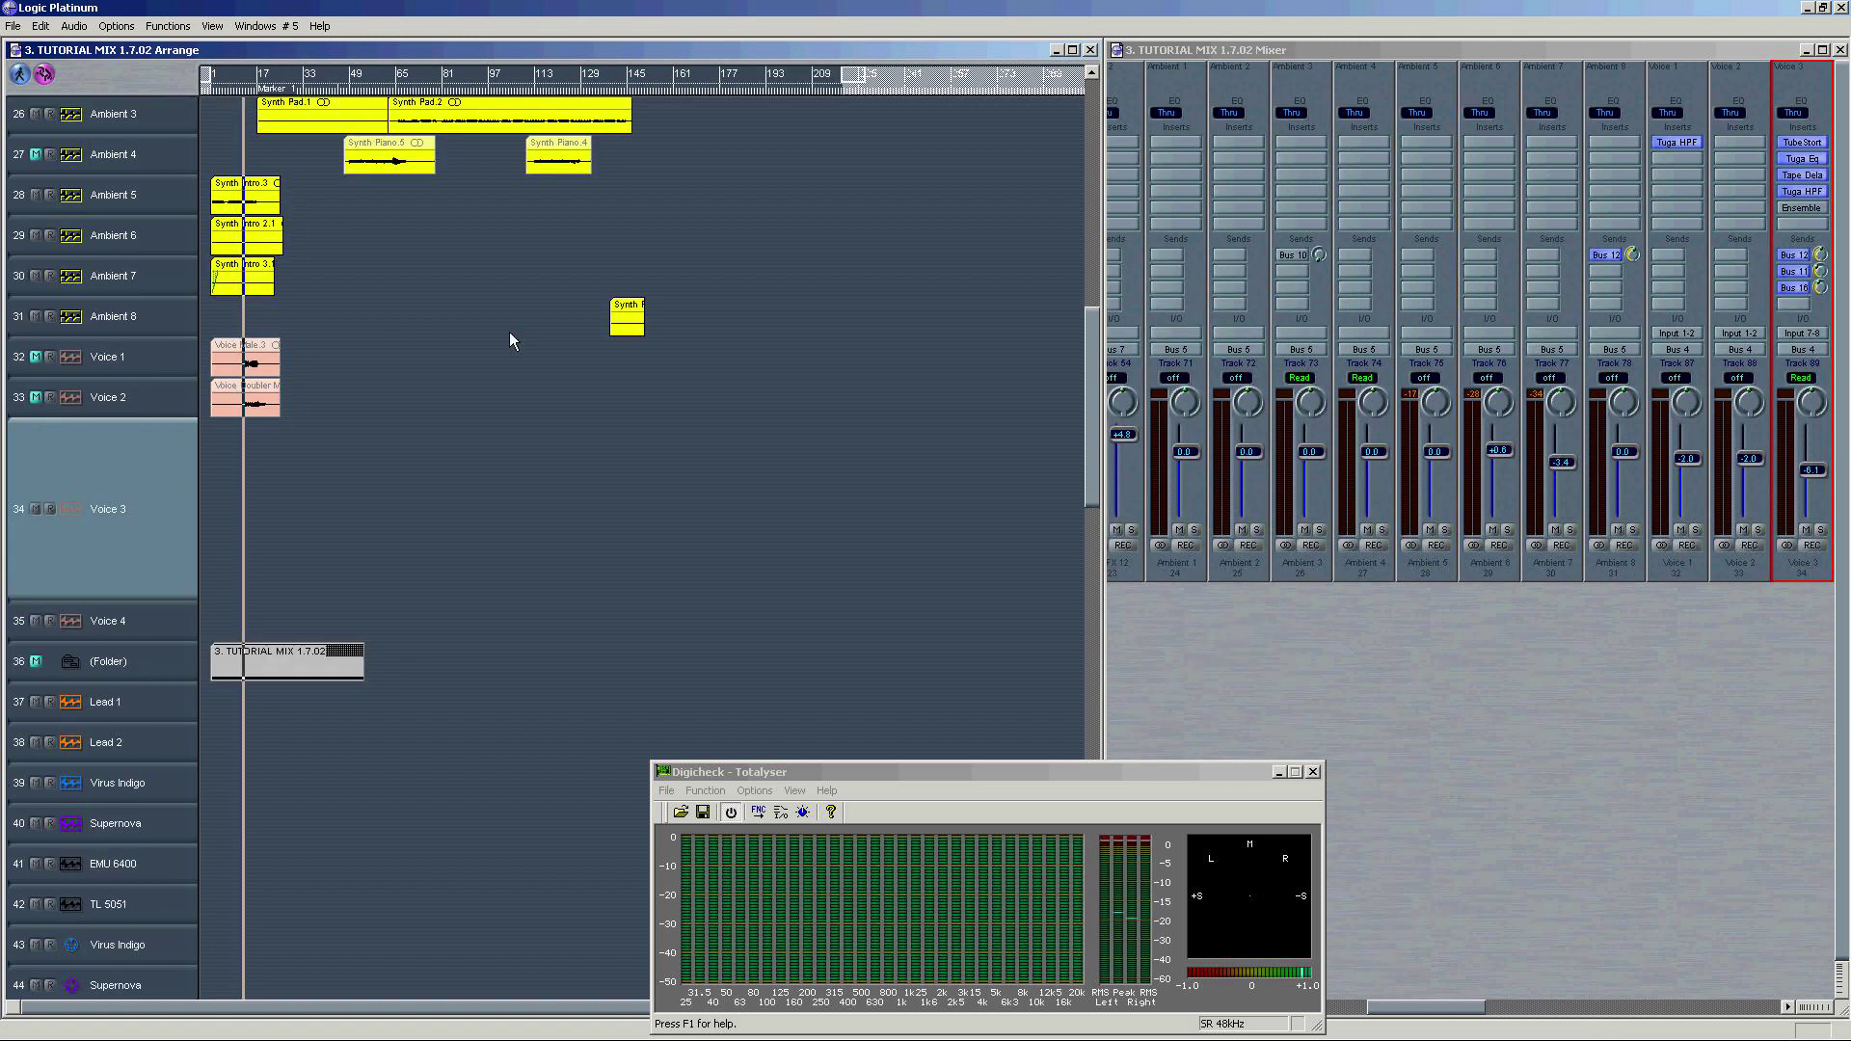
# Step: Import the audio file Voice FeMale 2 onto the Voice 3 track at the start of the song
pyautogui.press('KP_0')
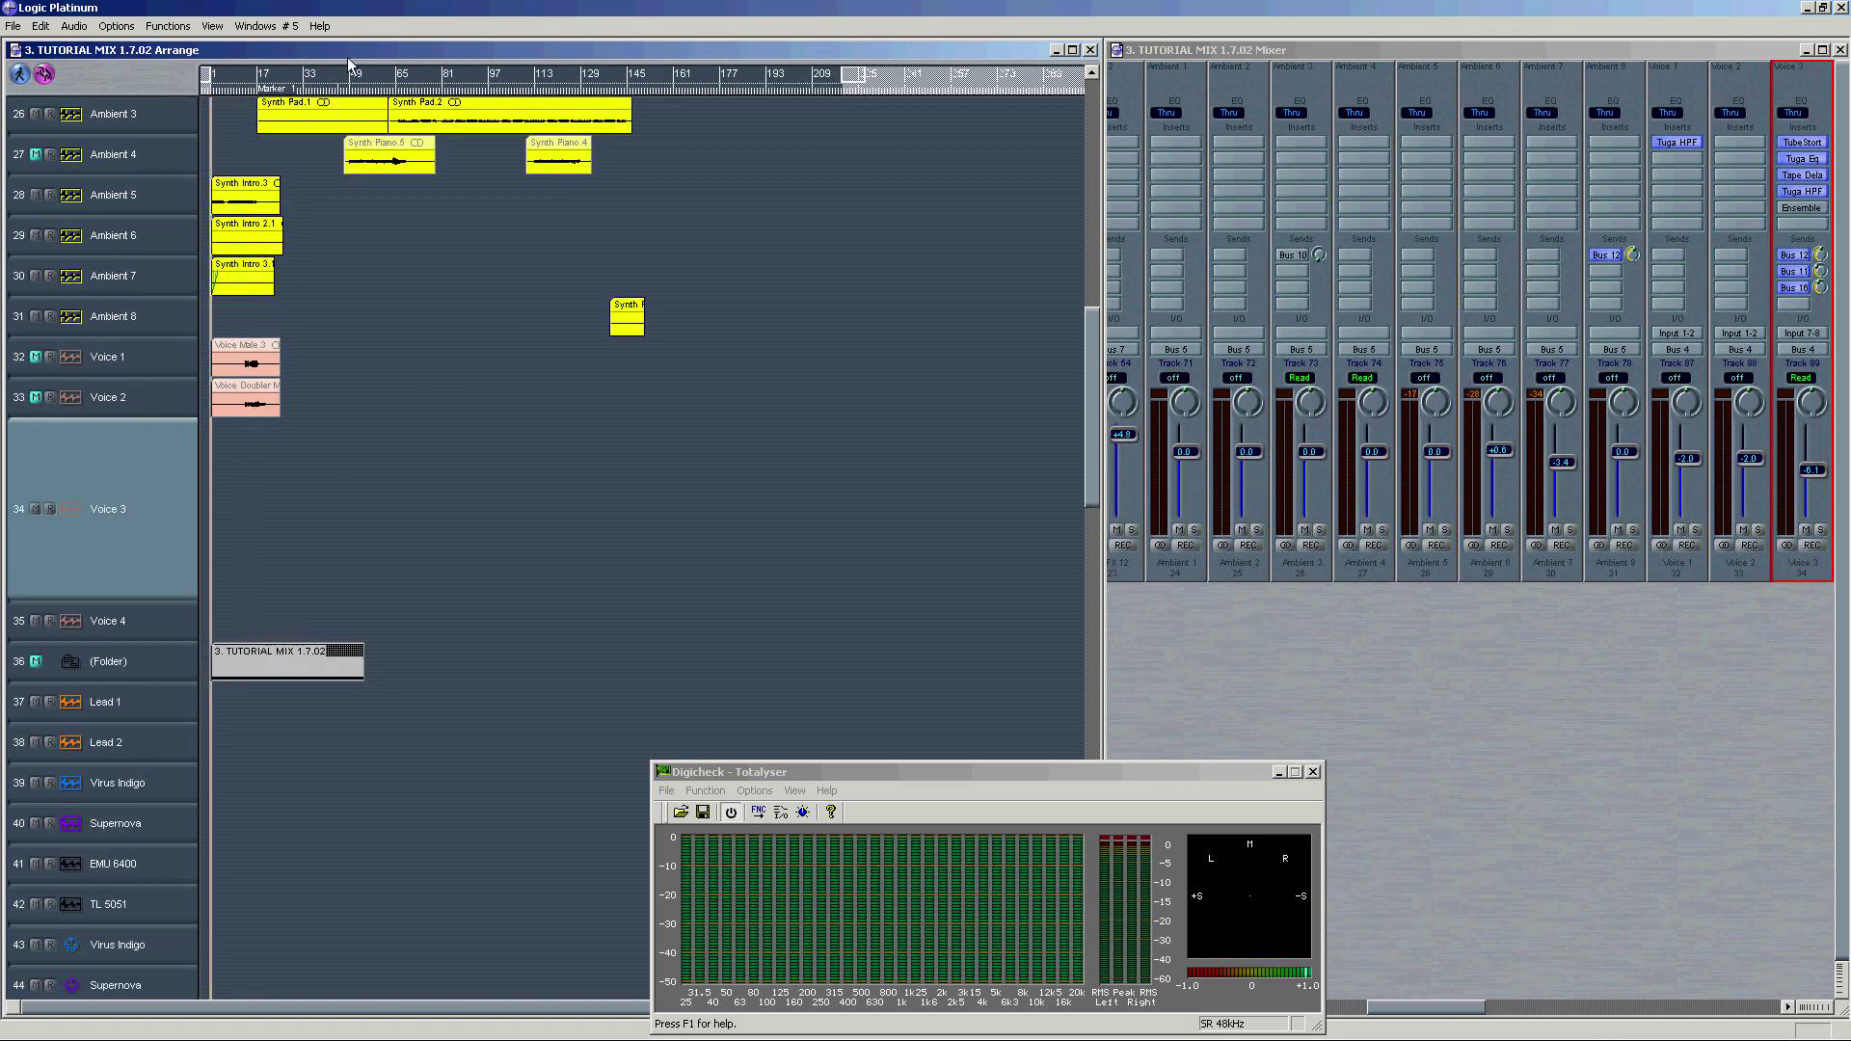
pyautogui.click(74, 26)
pyautogui.click(83, 103)
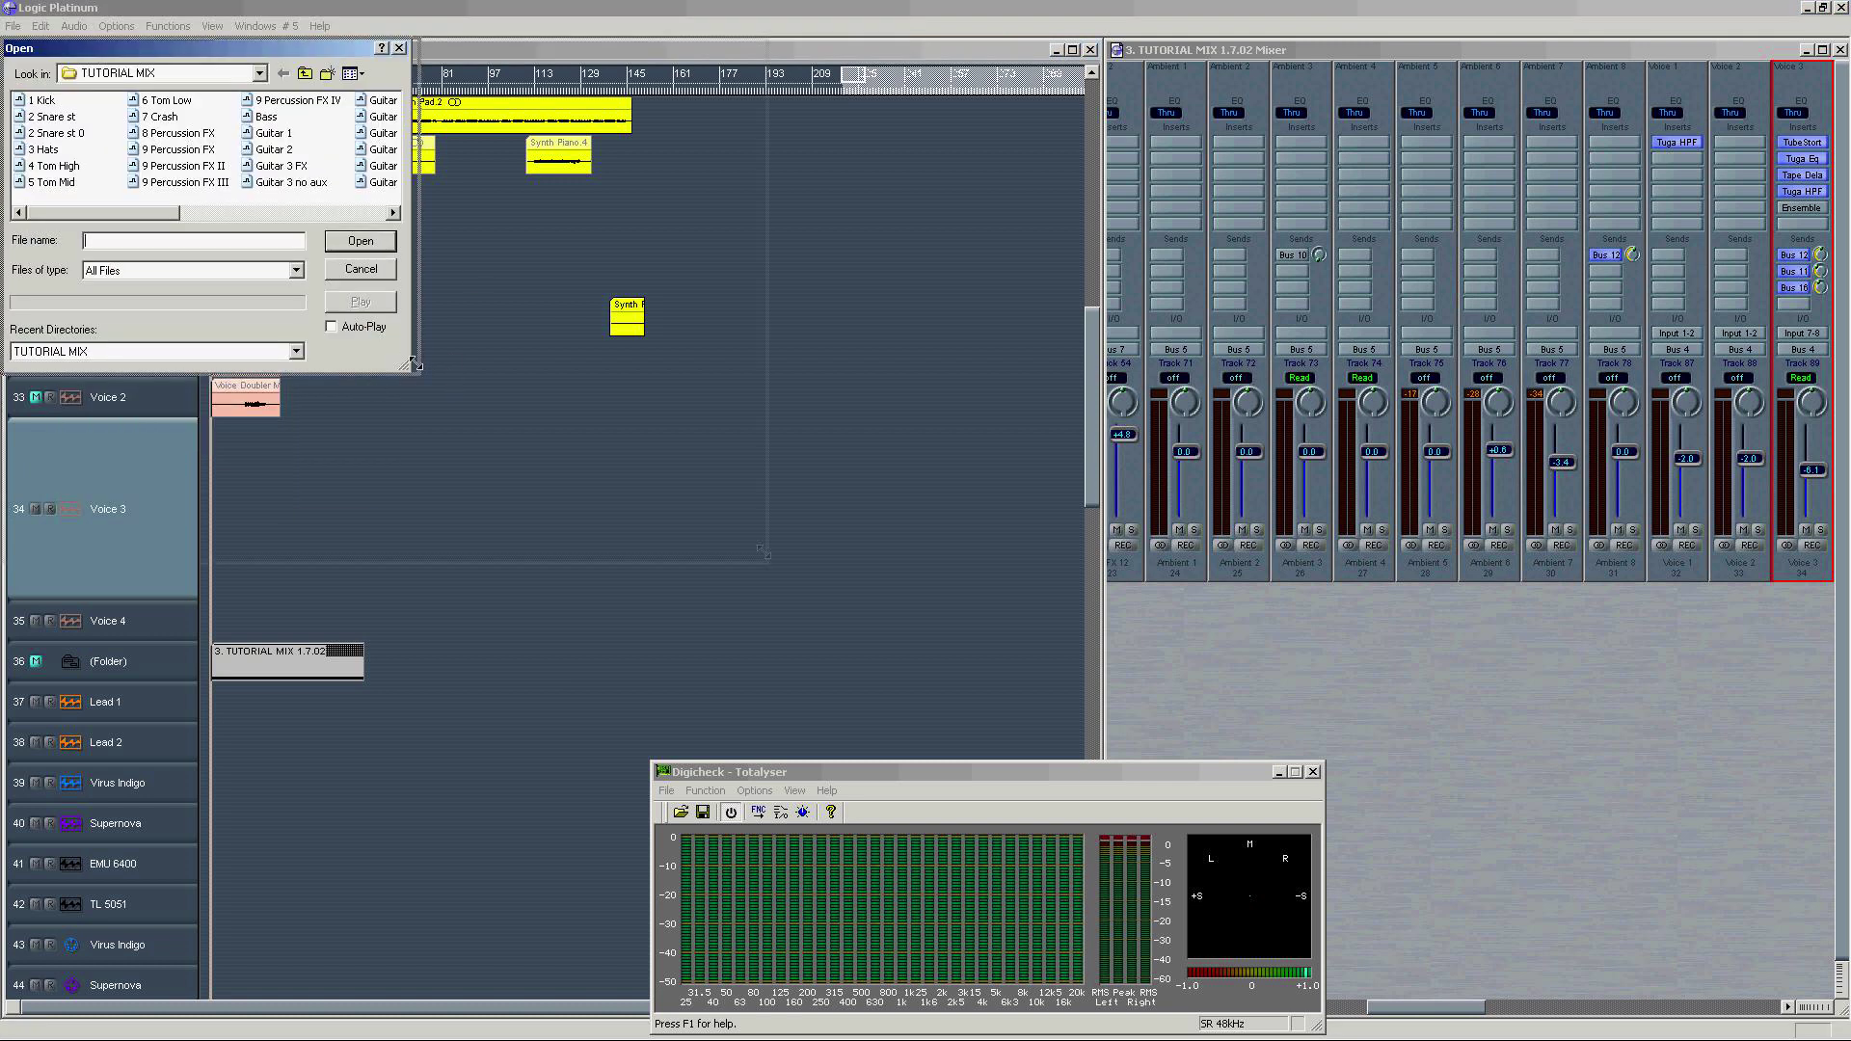
pyautogui.doubleClick(303, 119)
# Step: Import Voice FeMale onto the Voice 3 track at bar 65 and colour both female voice regions light salmon pink
pyautogui.click(409, 89)
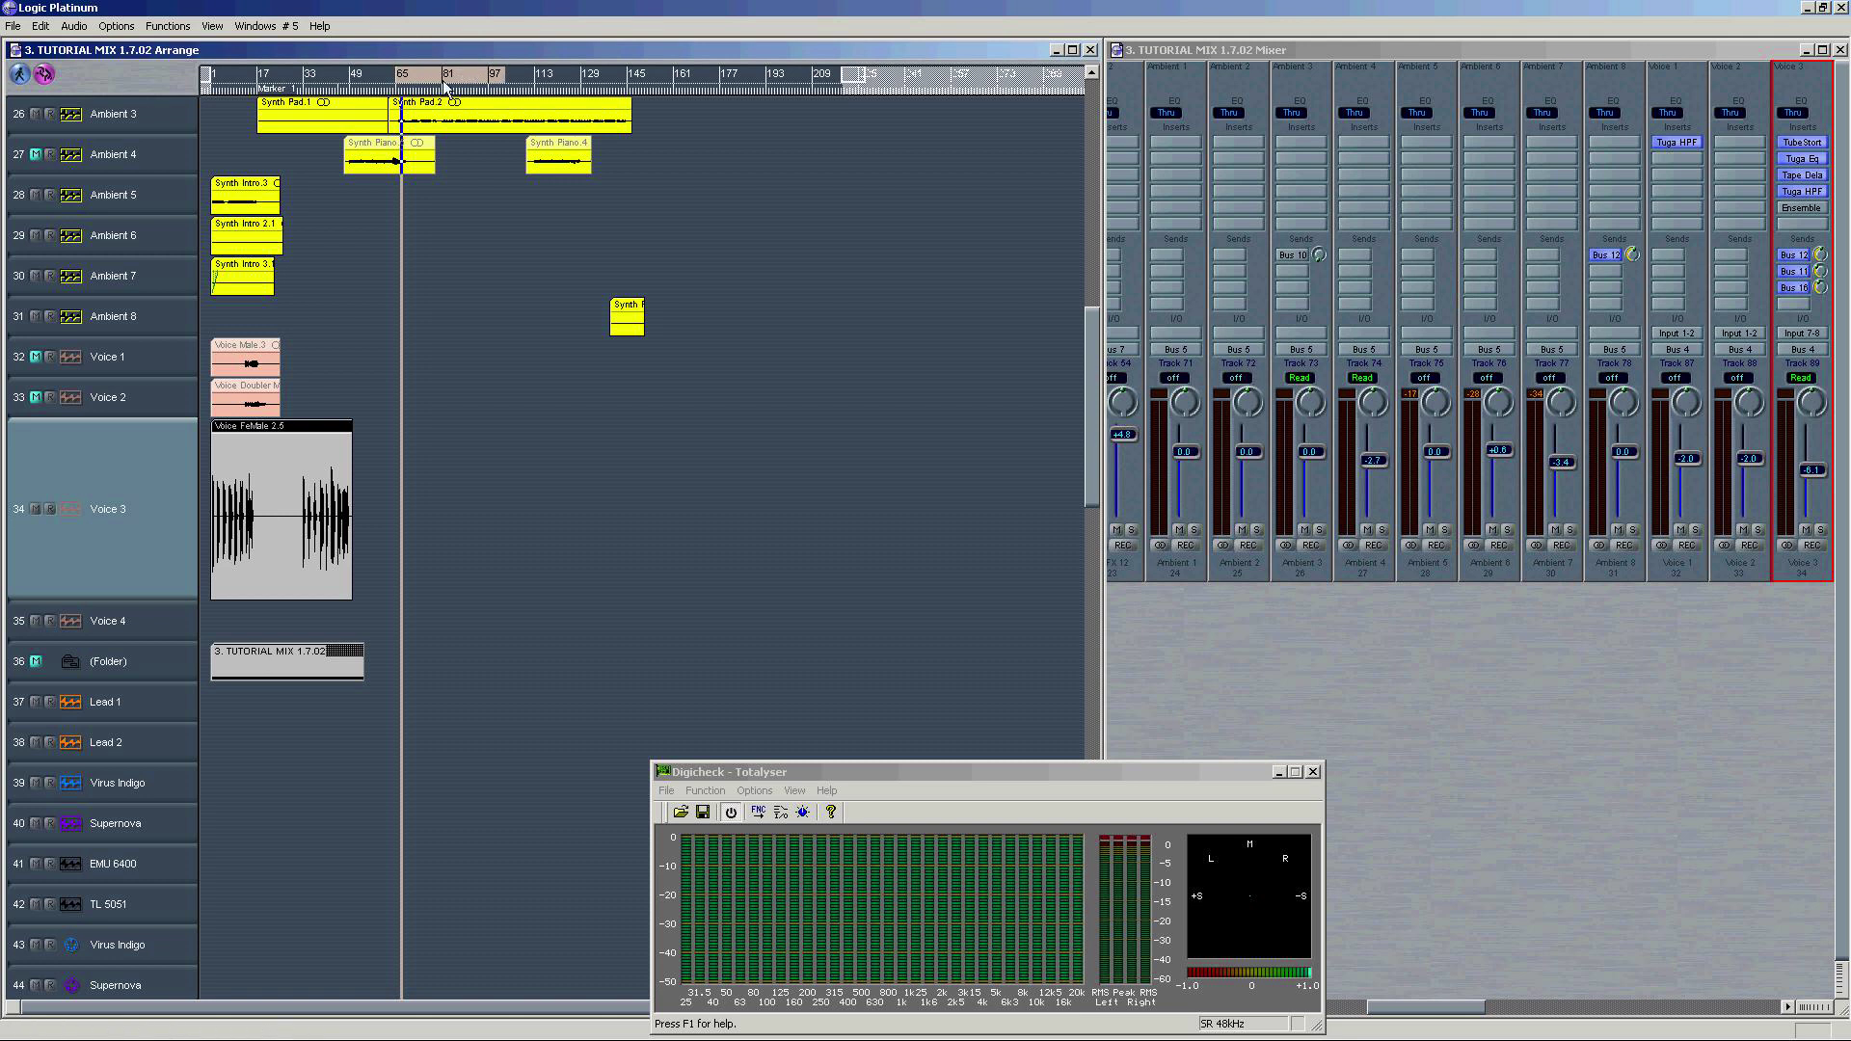
pyautogui.click(70, 26)
pyautogui.click(106, 71)
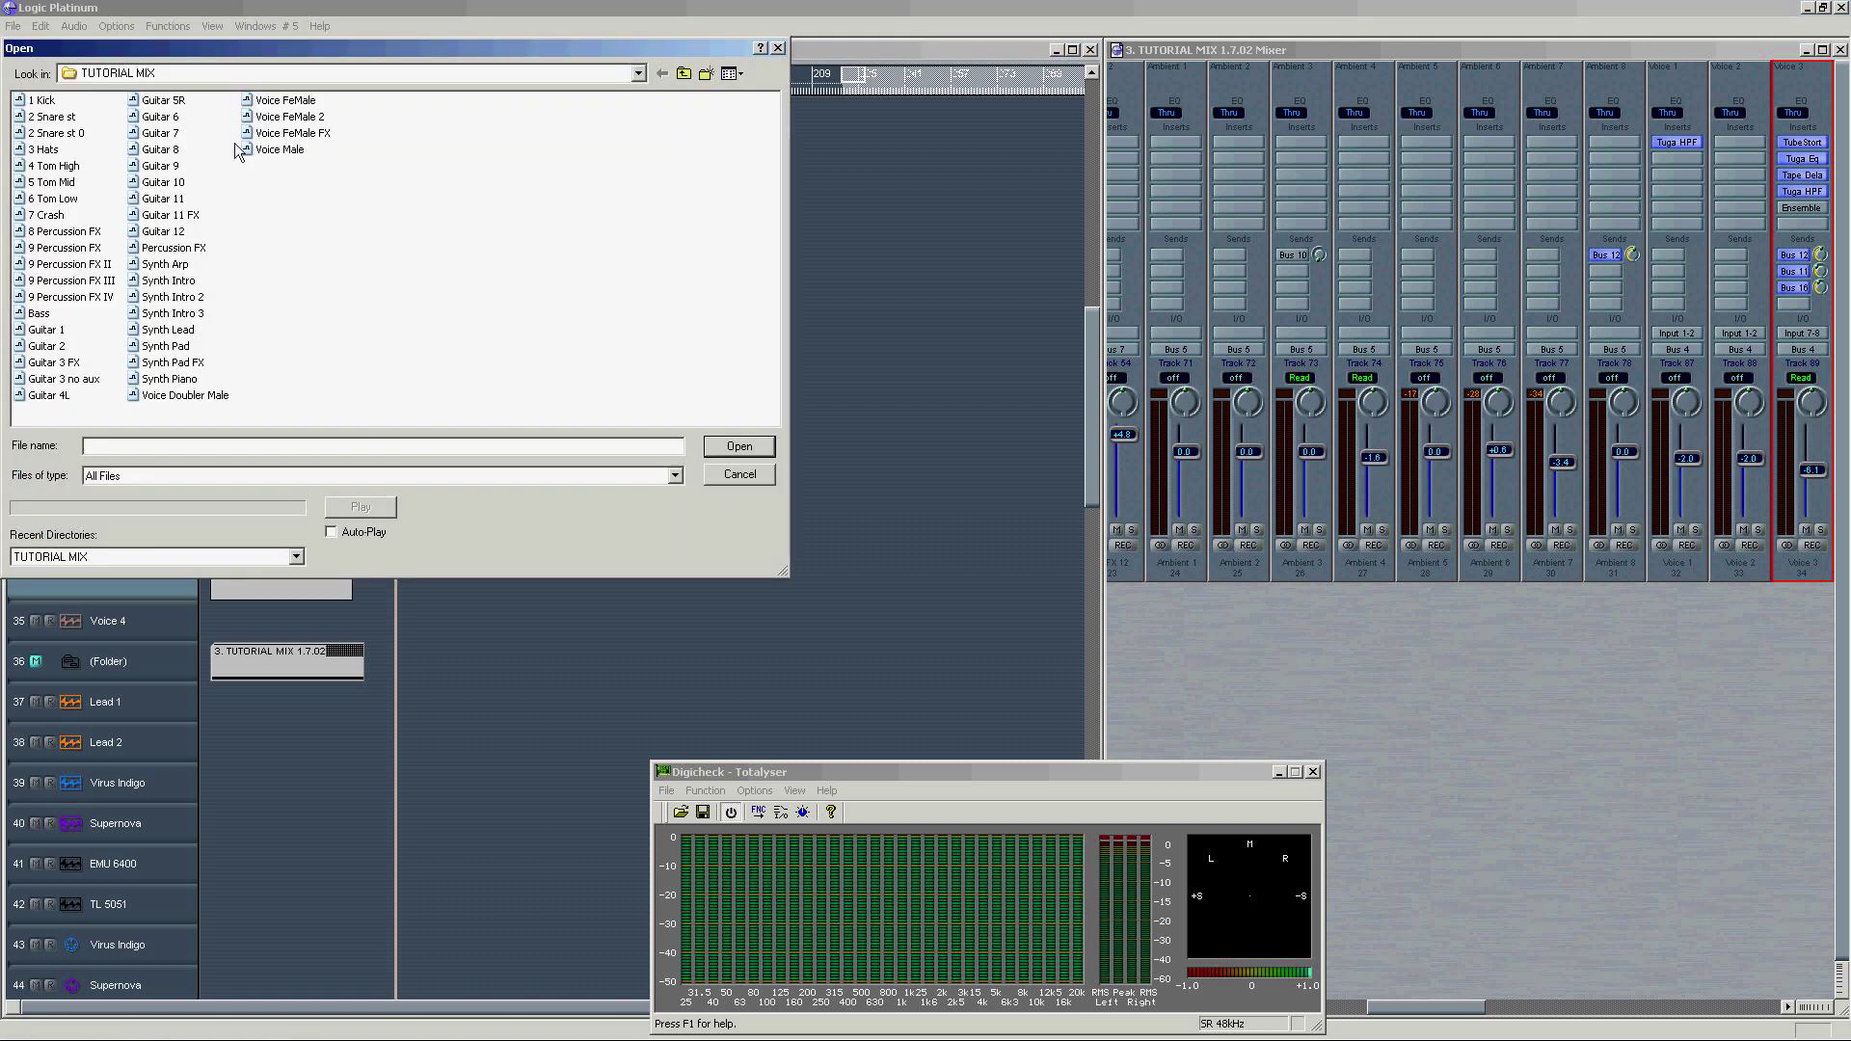
pyautogui.doubleClick(340, 97)
pyautogui.hotkey('alt', 'c')
pyautogui.click(1192, 512)
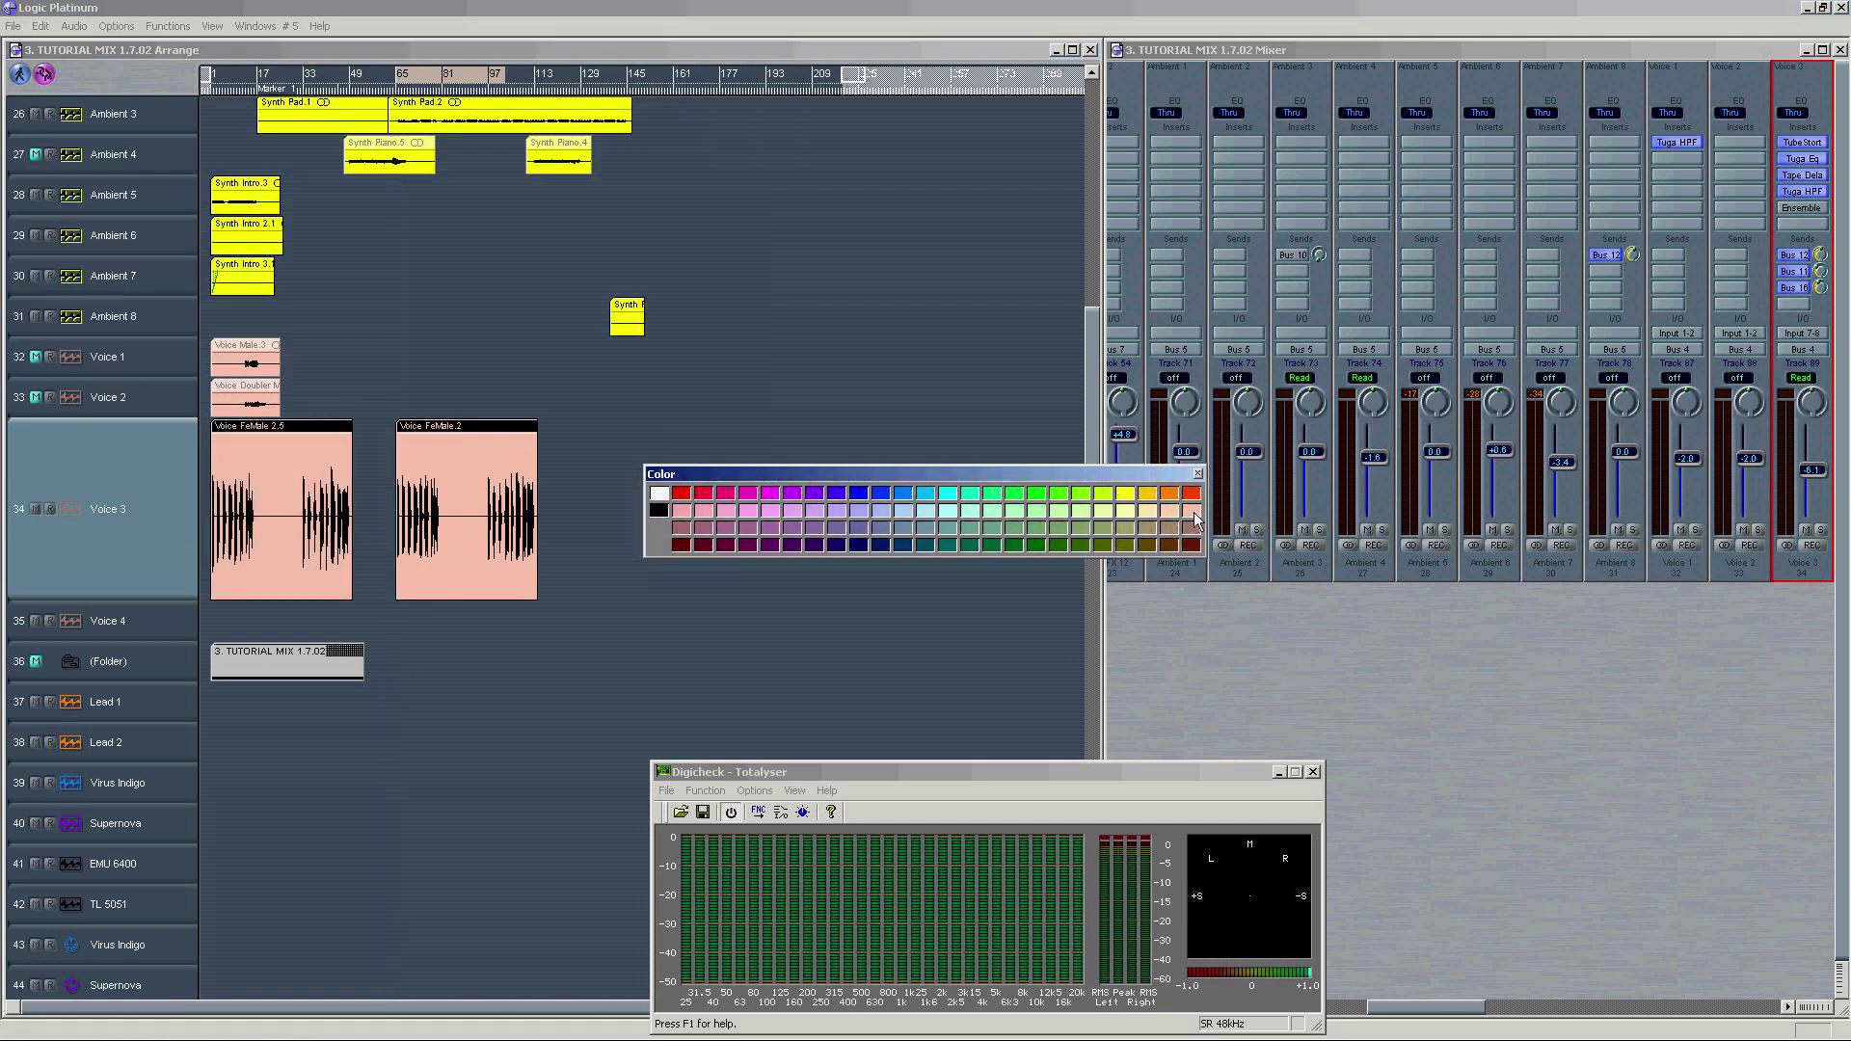
pyautogui.click(1198, 473)
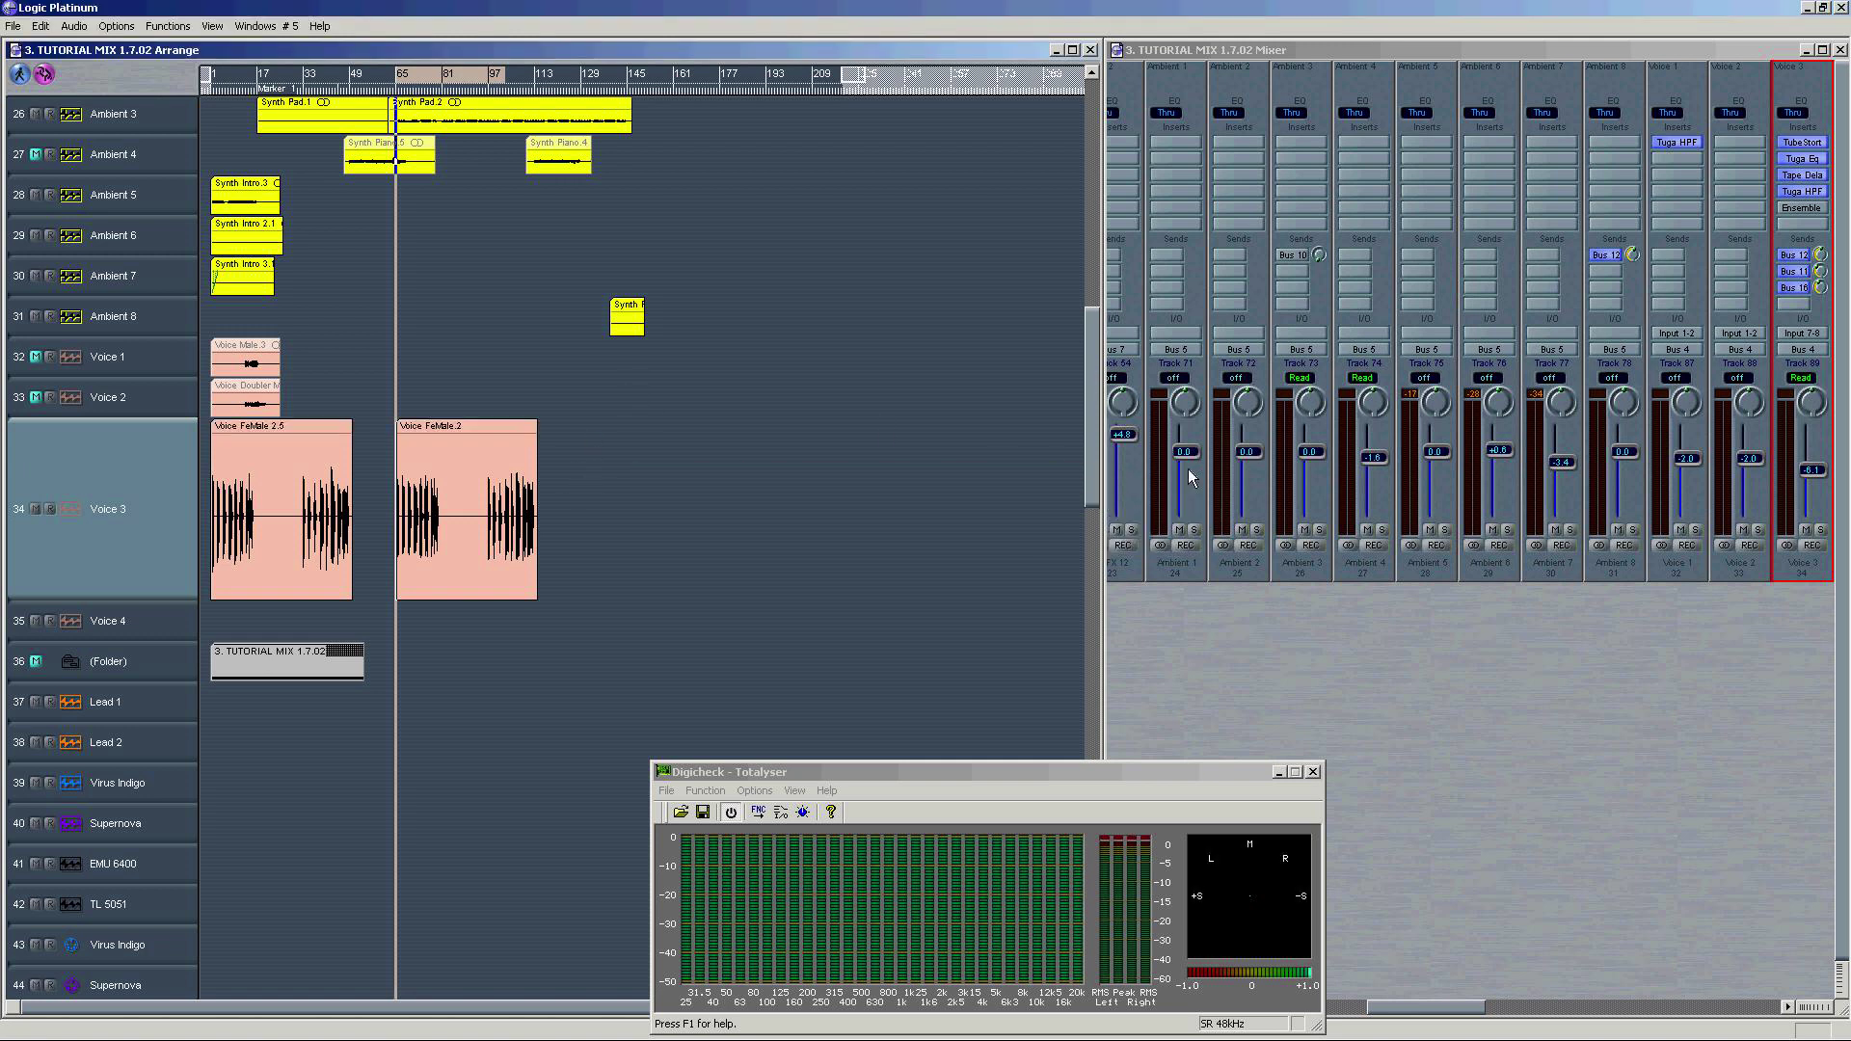
# Step: Split the Voice FeMale region at bar 97, trim the first part's silent end, and move the parts to start at bars 129 and 65
pyautogui.hotkey('ctrl', 'Right')
pyautogui.click(455, 648)
pyautogui.click(509, 436)
pyautogui.press('space')
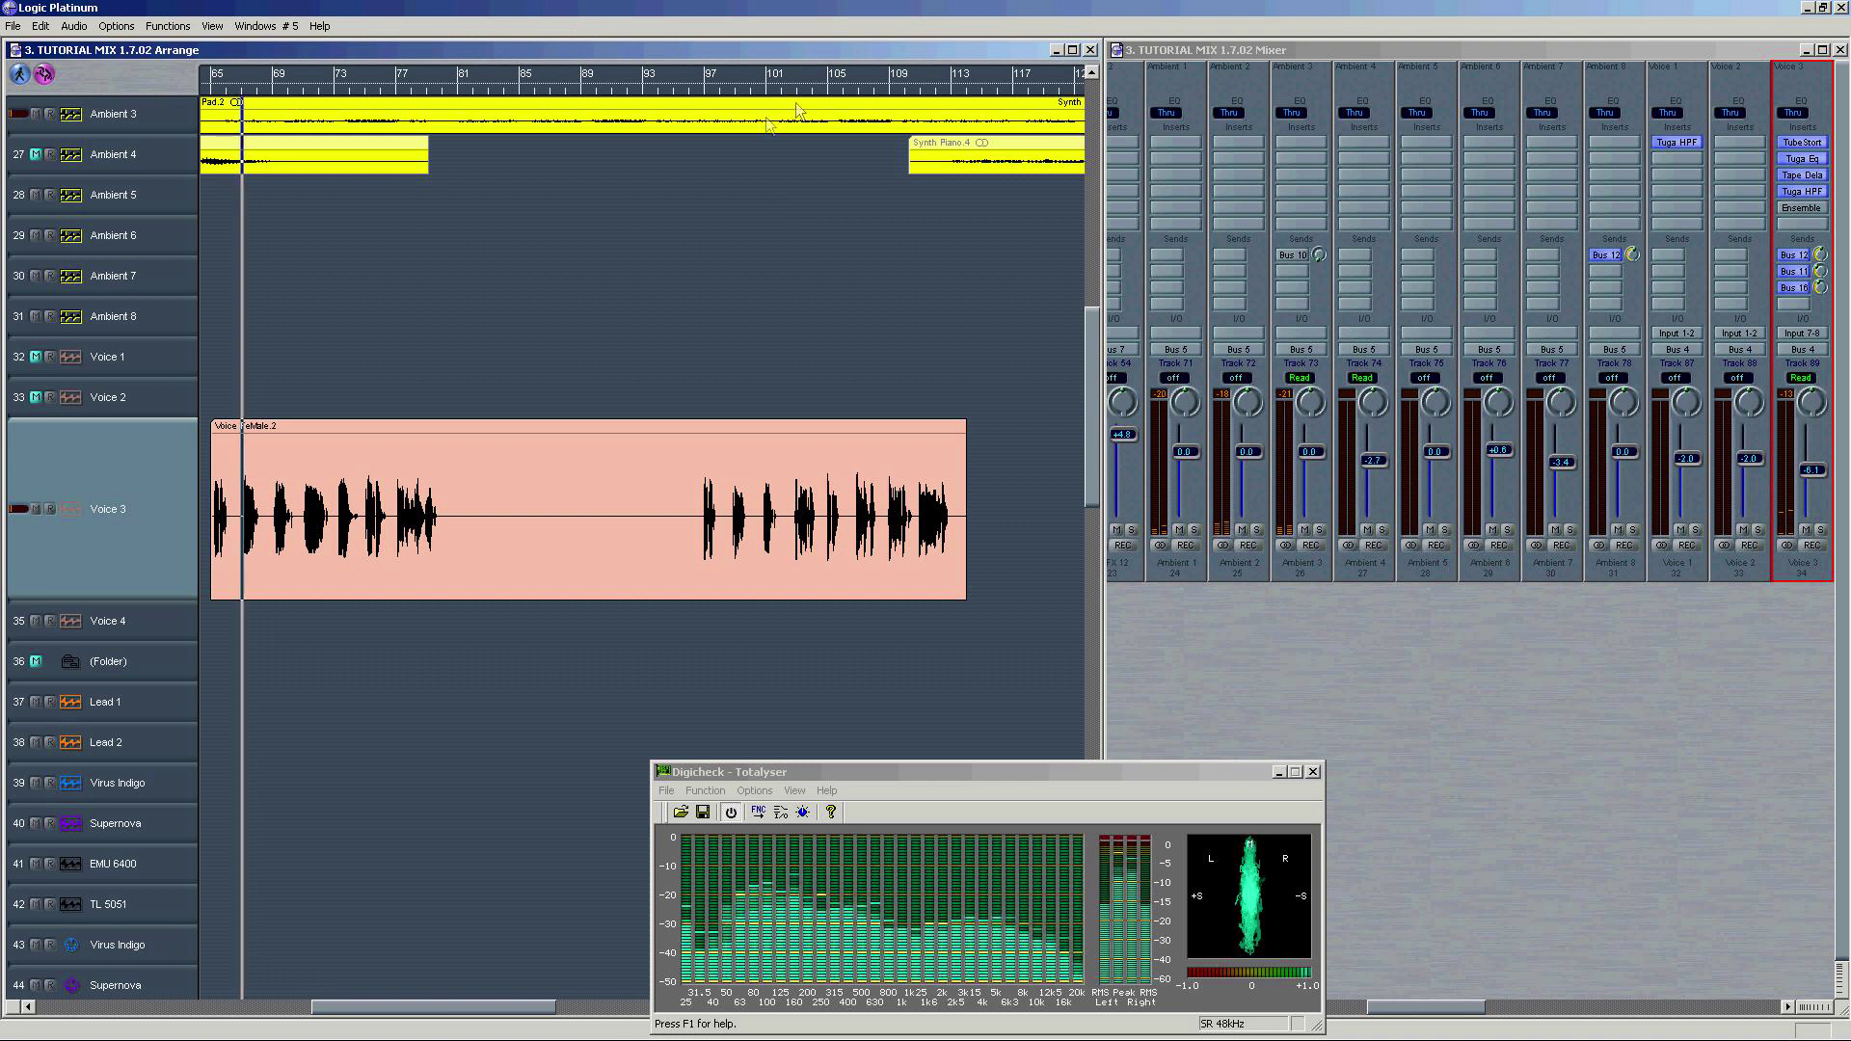
pyautogui.moveTo(707, 92); pyautogui.dragTo(1019, 114)
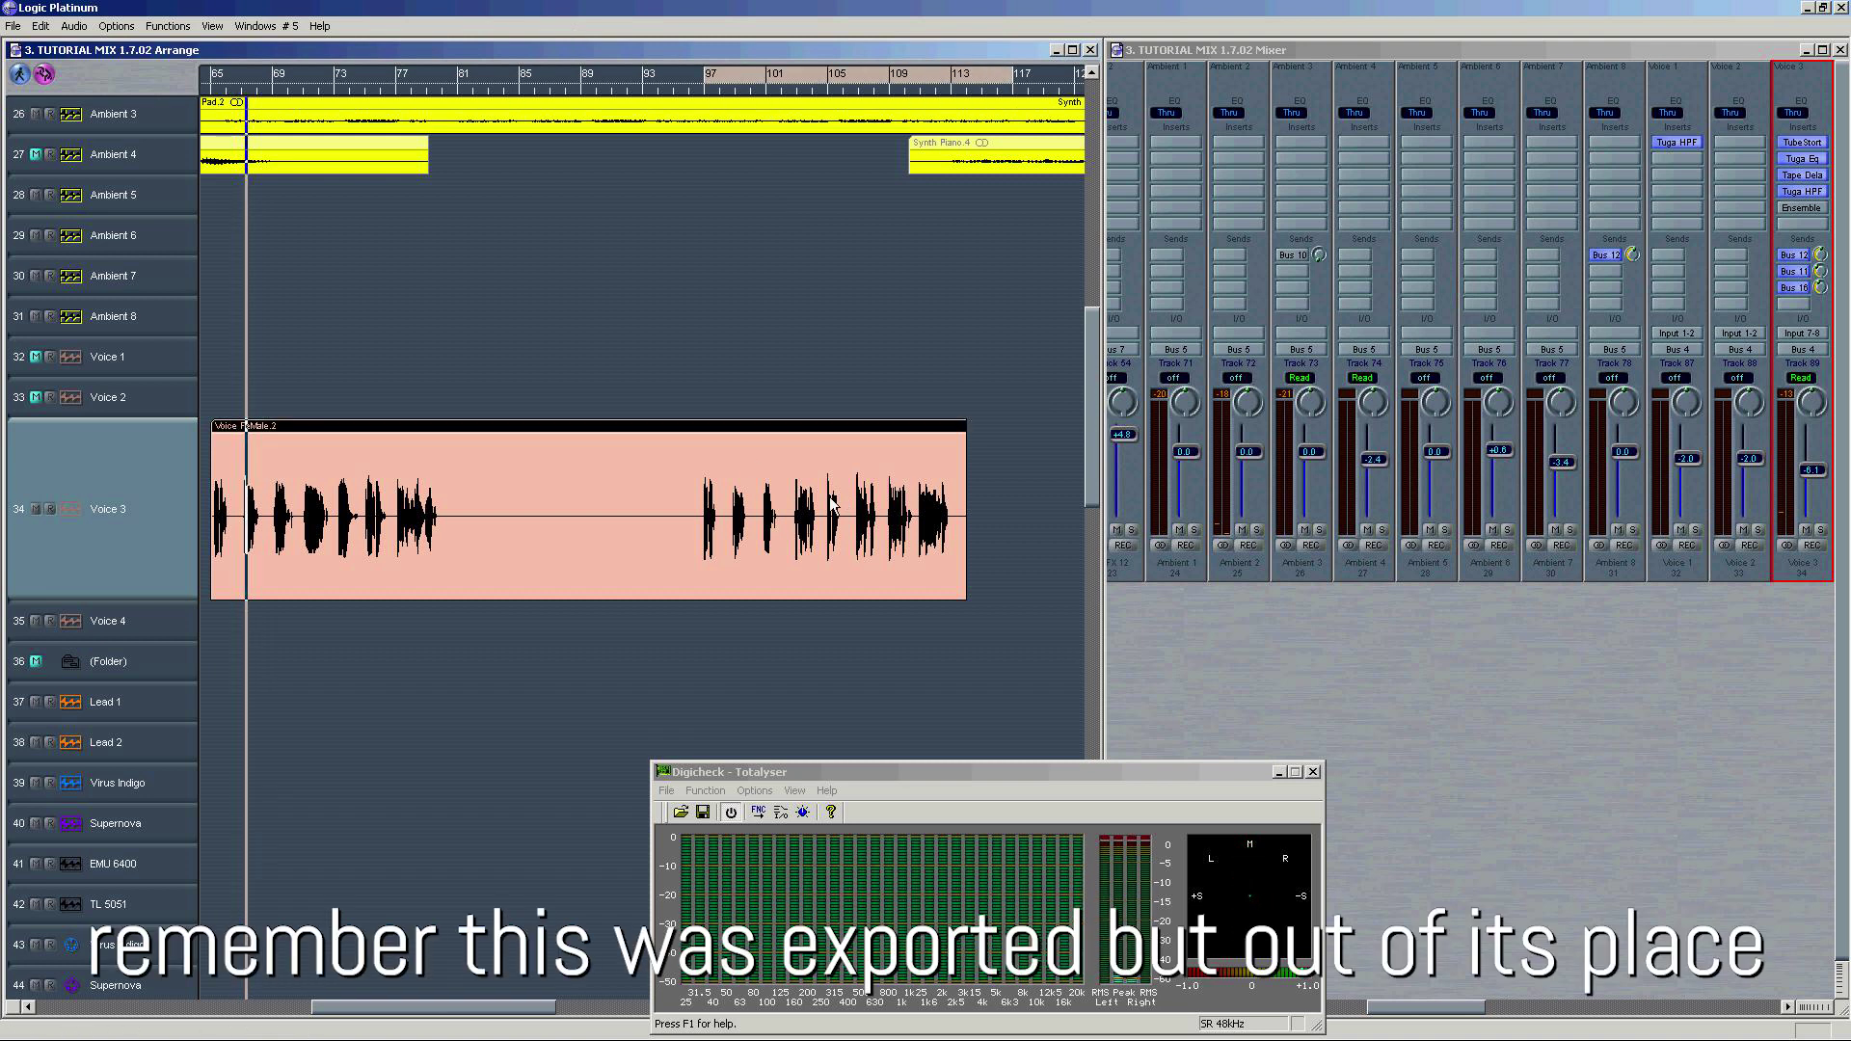
pyautogui.hotkey('ctrl', 'Left')
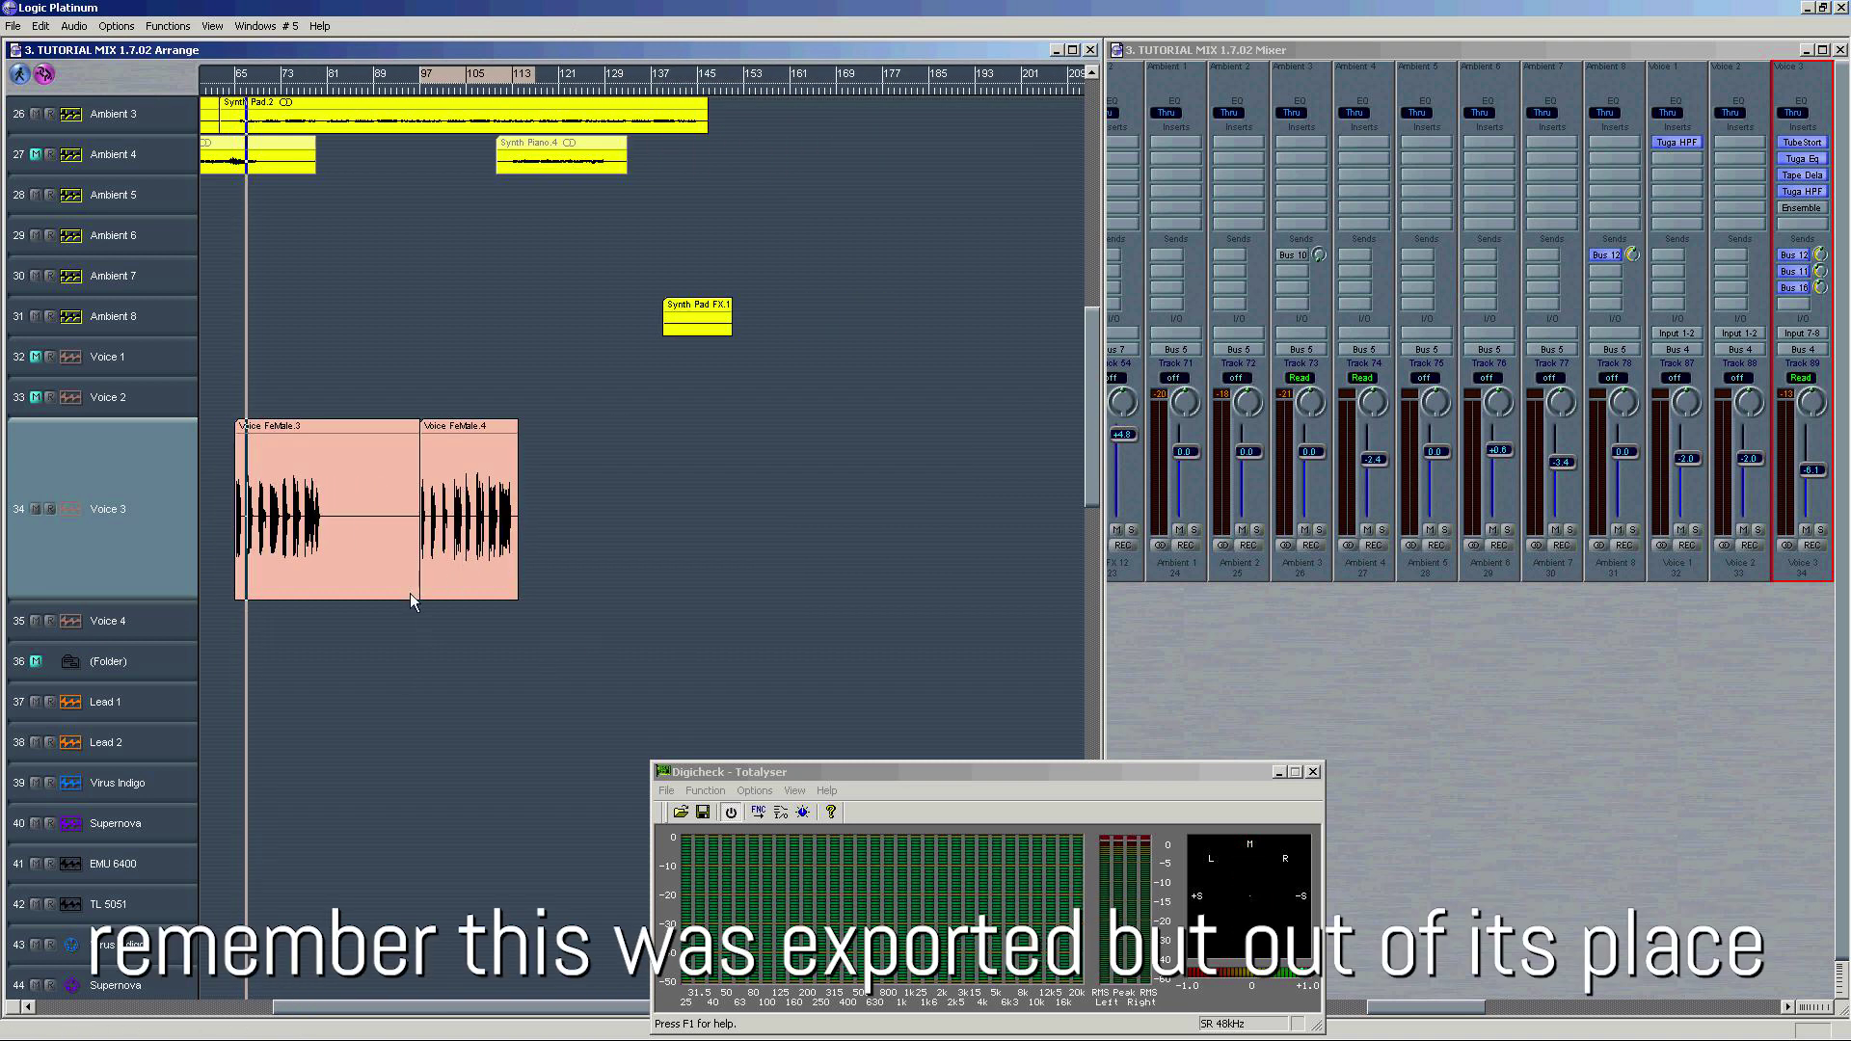
pyautogui.moveTo(412, 599); pyautogui.dragTo(334, 598)
pyautogui.moveTo(282, 512); pyautogui.dragTo(660, 517)
# Step: Audition the rearranged female voice parts and activate the Ensemble insert on the Voice 3 channel
pyautogui.press('space')
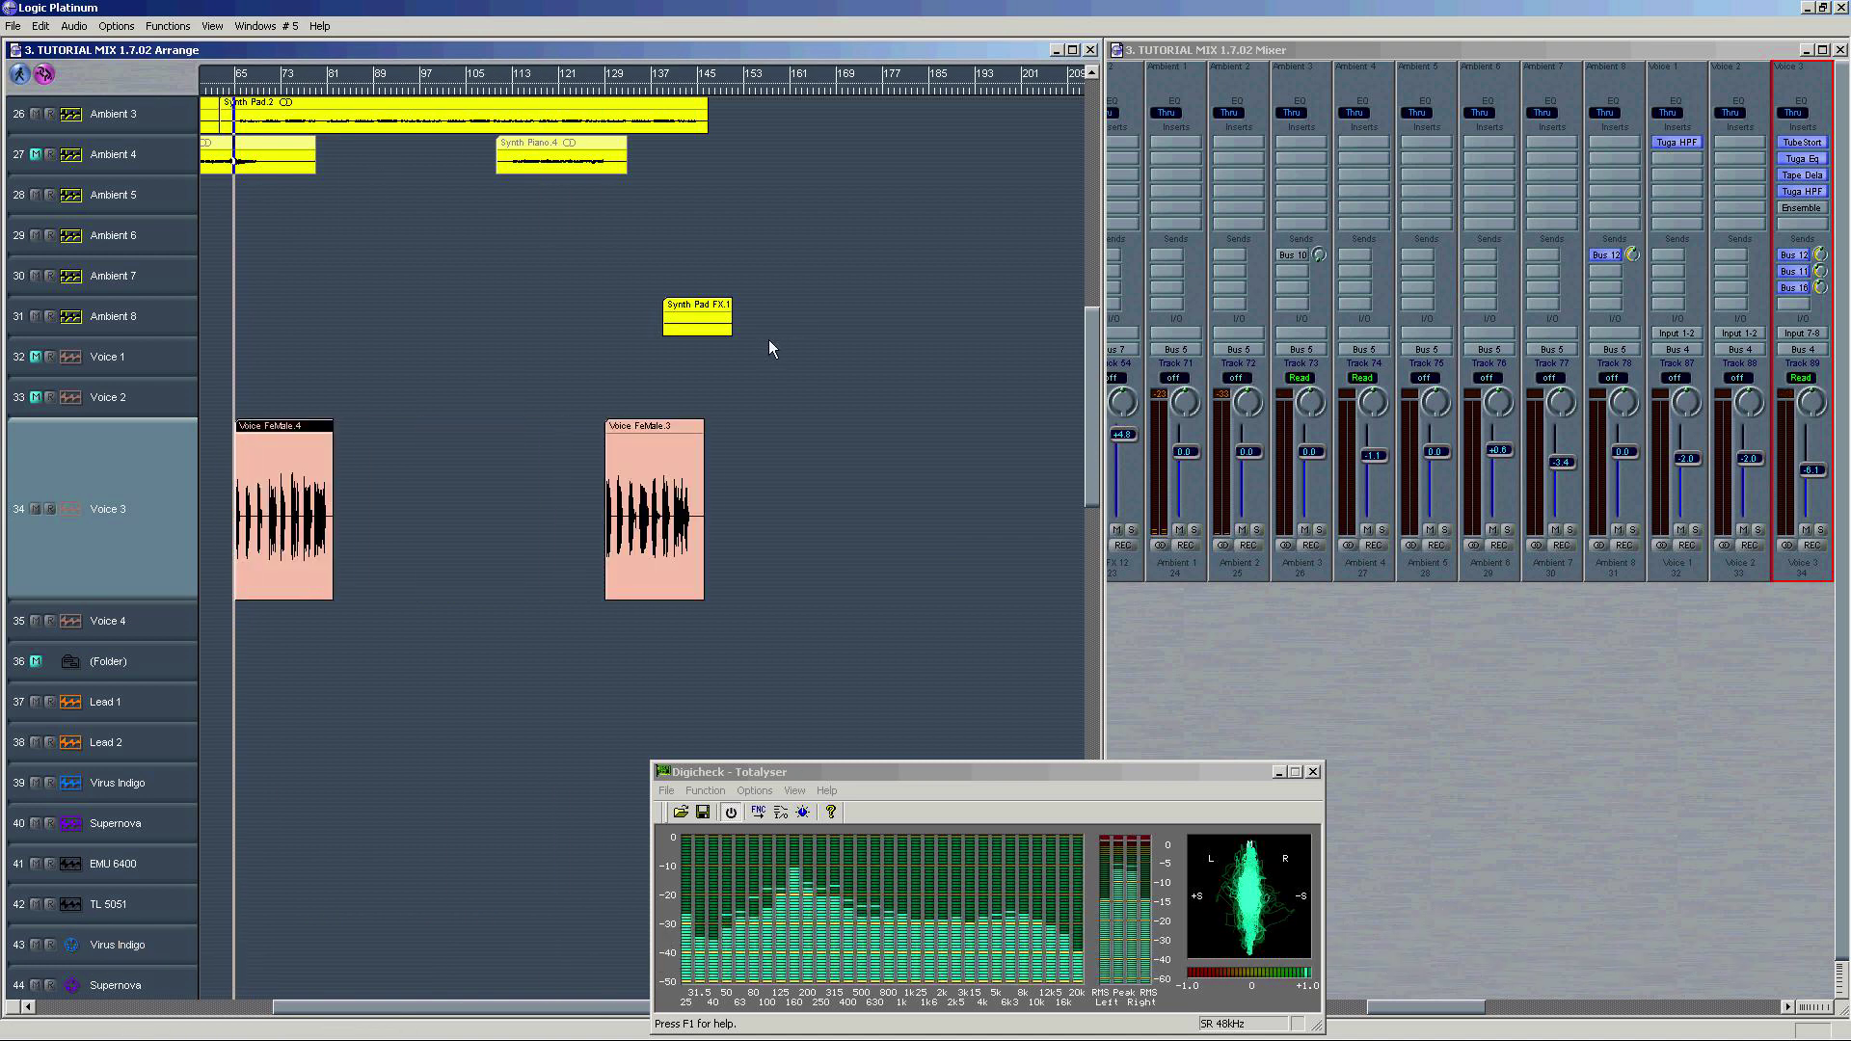
pyautogui.click(305, 88)
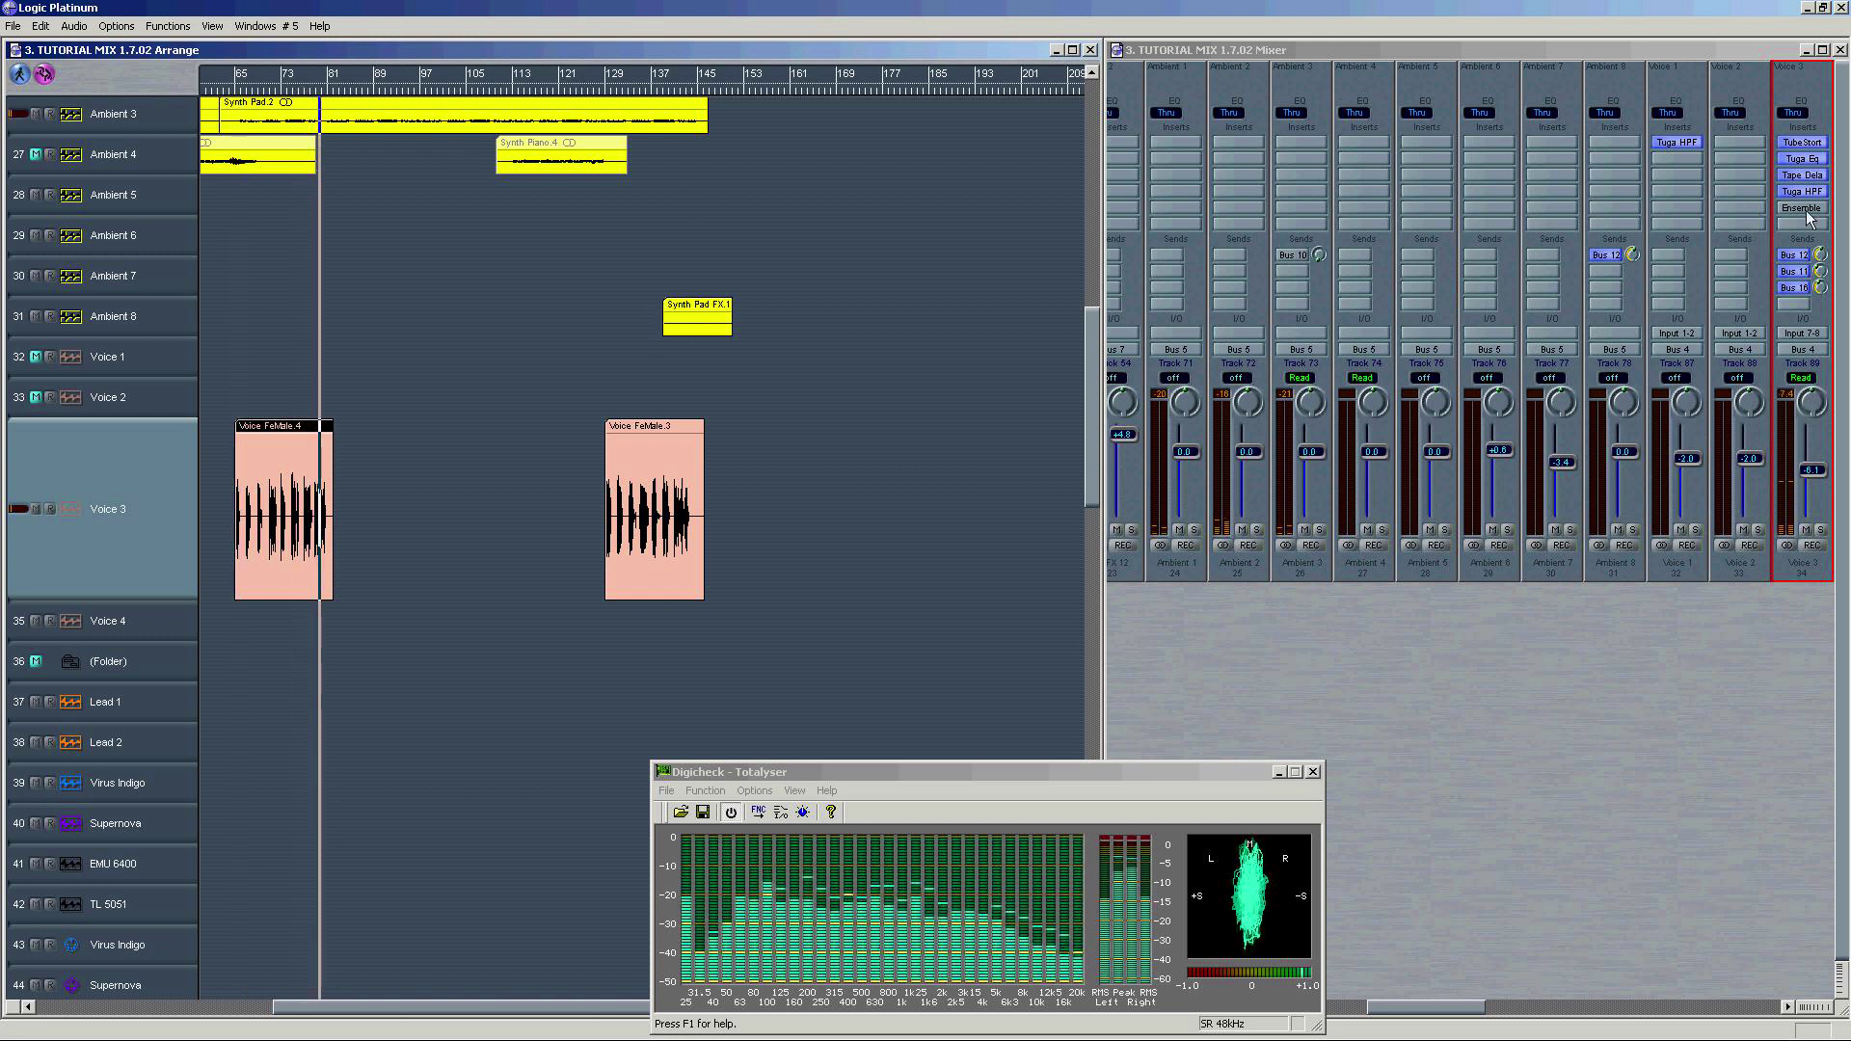
pyautogui.keyDown('alt'); pyautogui.click(1805, 209); pyautogui.keyUp('alt')
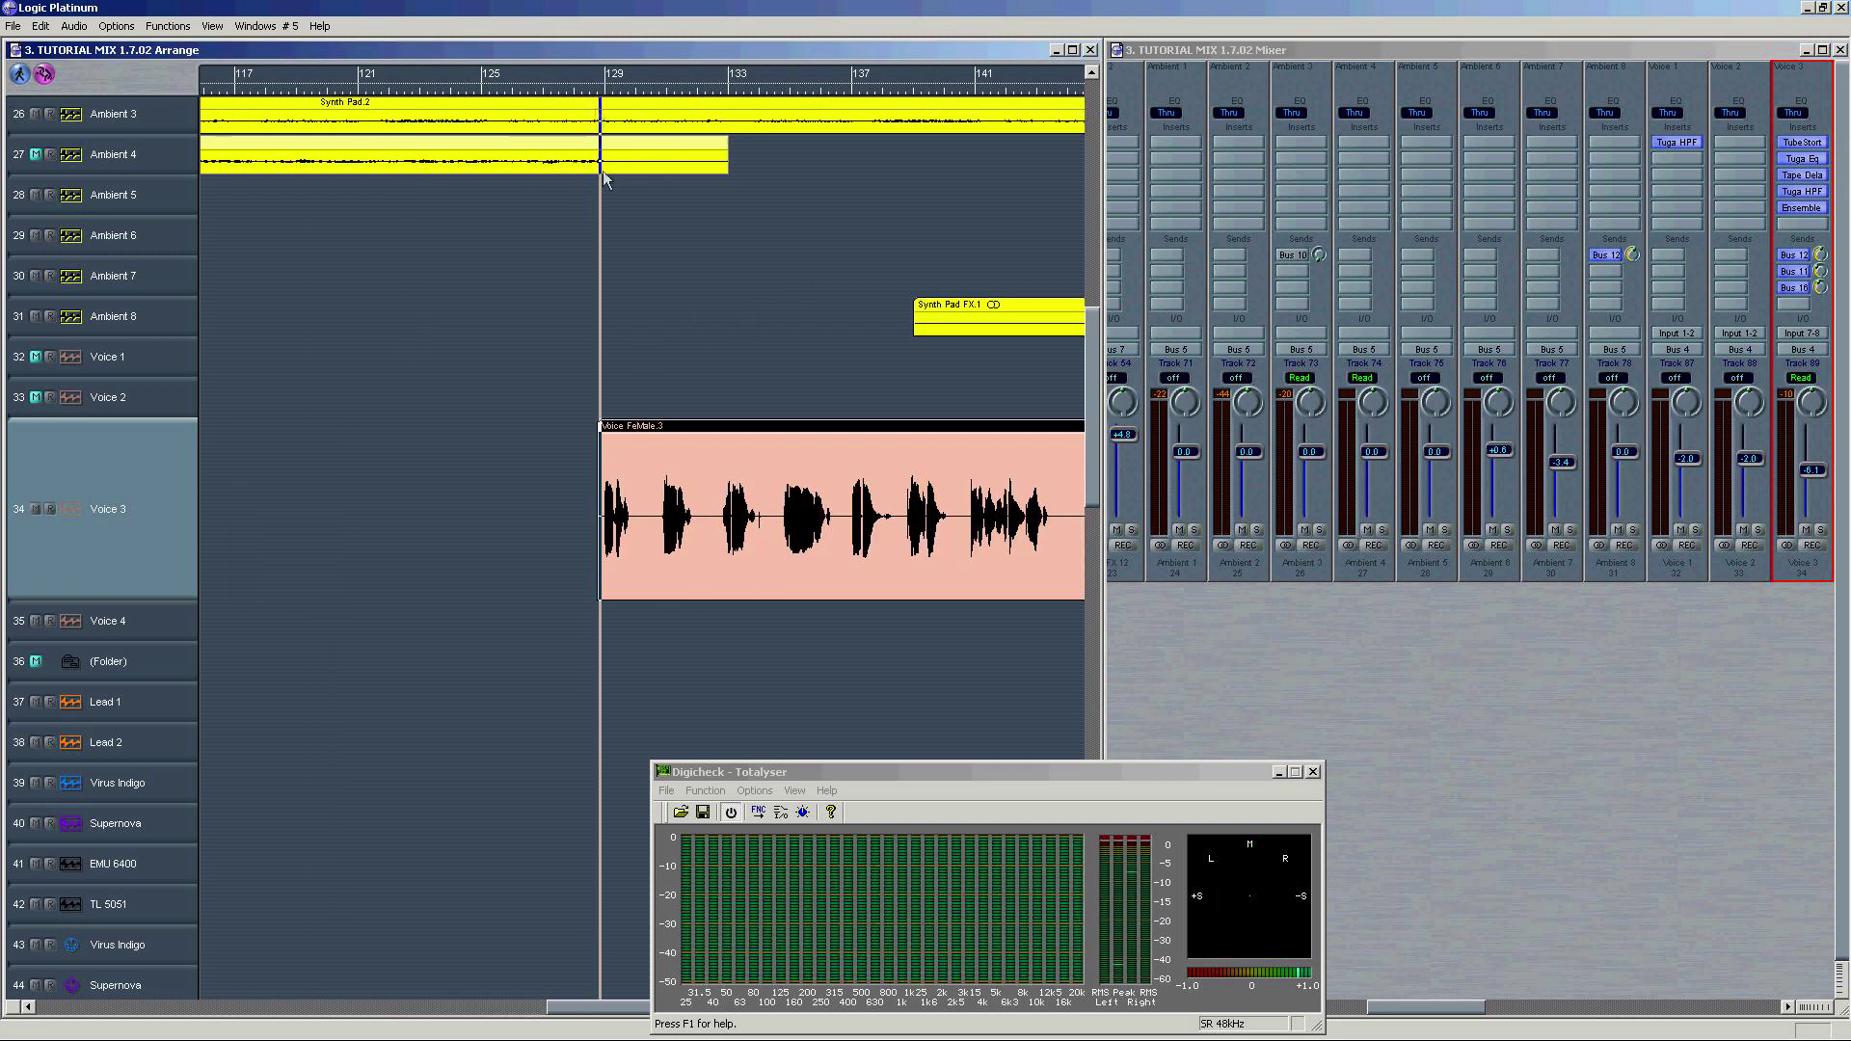
pyautogui.press('space')
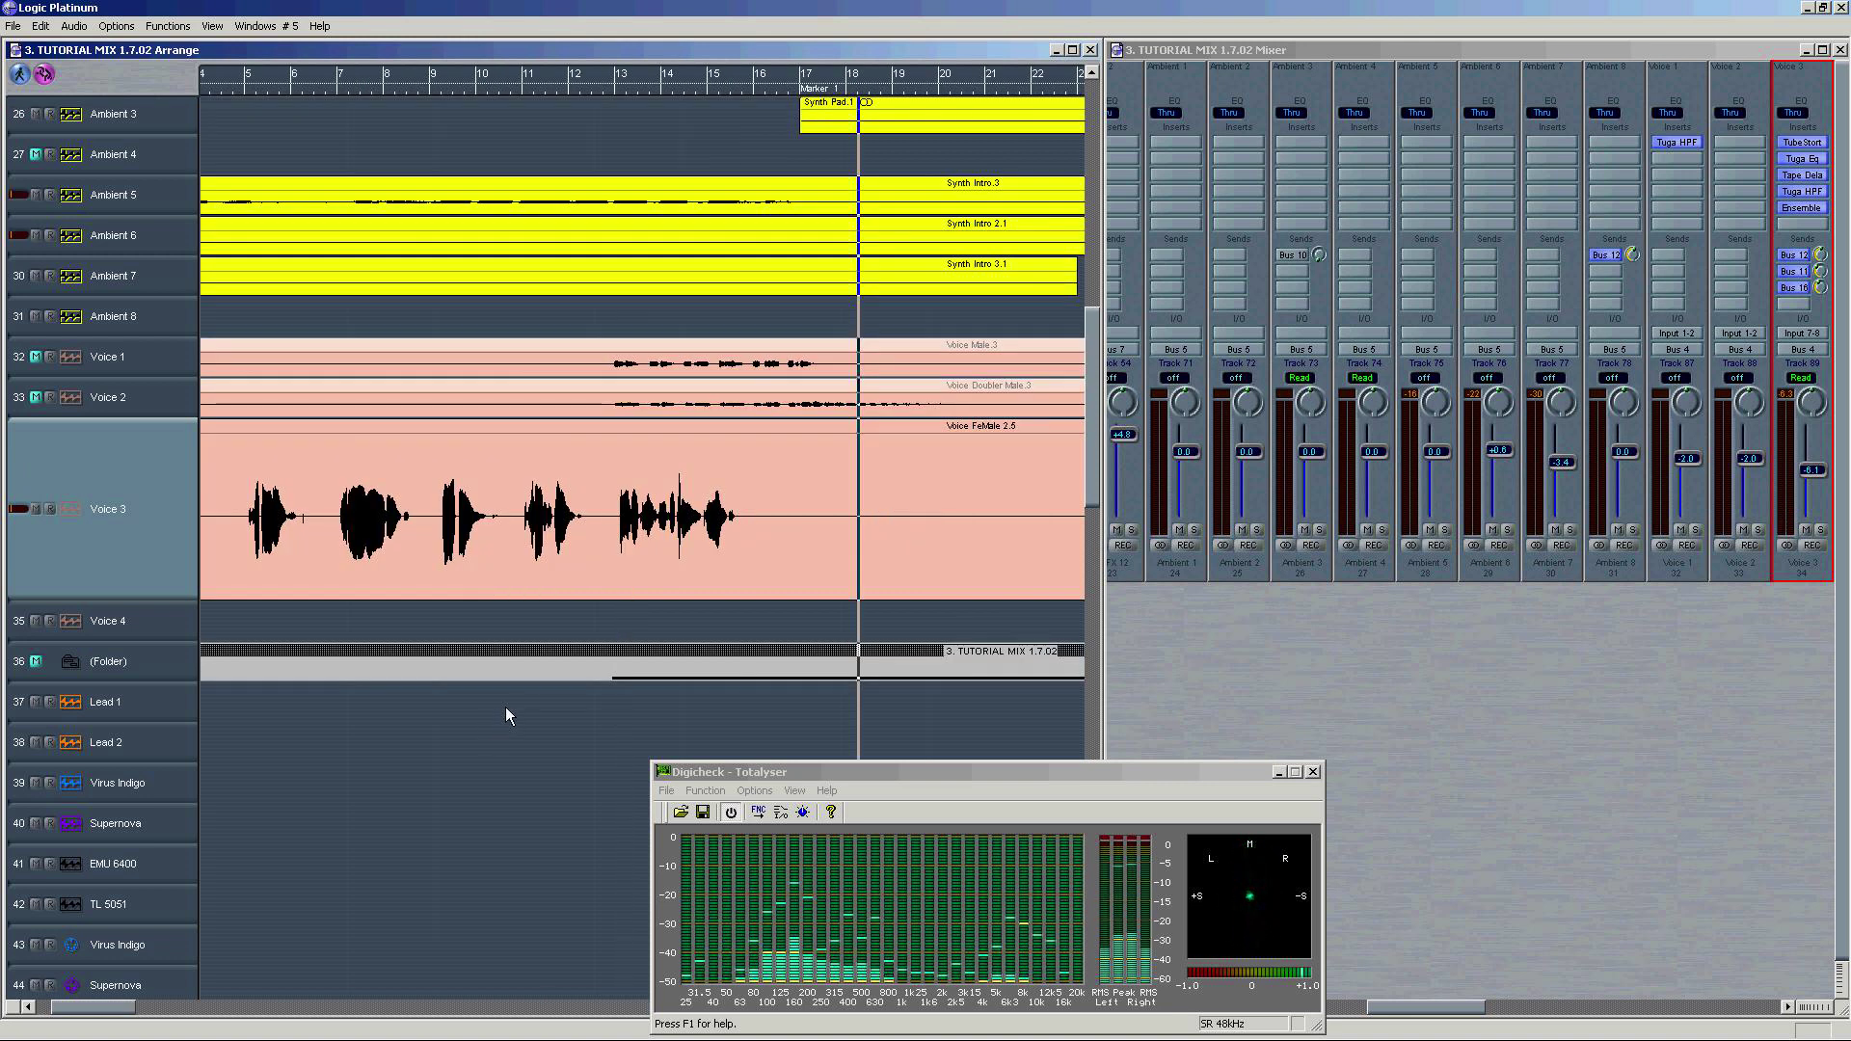
# Step: Copy the three Voice FeMale regions from the Voice 3 track to the Voice 4 track at the same positions
pyautogui.hotkey('ctrl', 'Left')
pyautogui.hotkey('ctrl', 'Left')
pyautogui.hotkey('ctrl', 'Left')
pyautogui.hotkey('ctrl', 'Left')
pyautogui.hotkey('ctrl', 'Left')
pyautogui.hotkey('ctrl', 'Left')
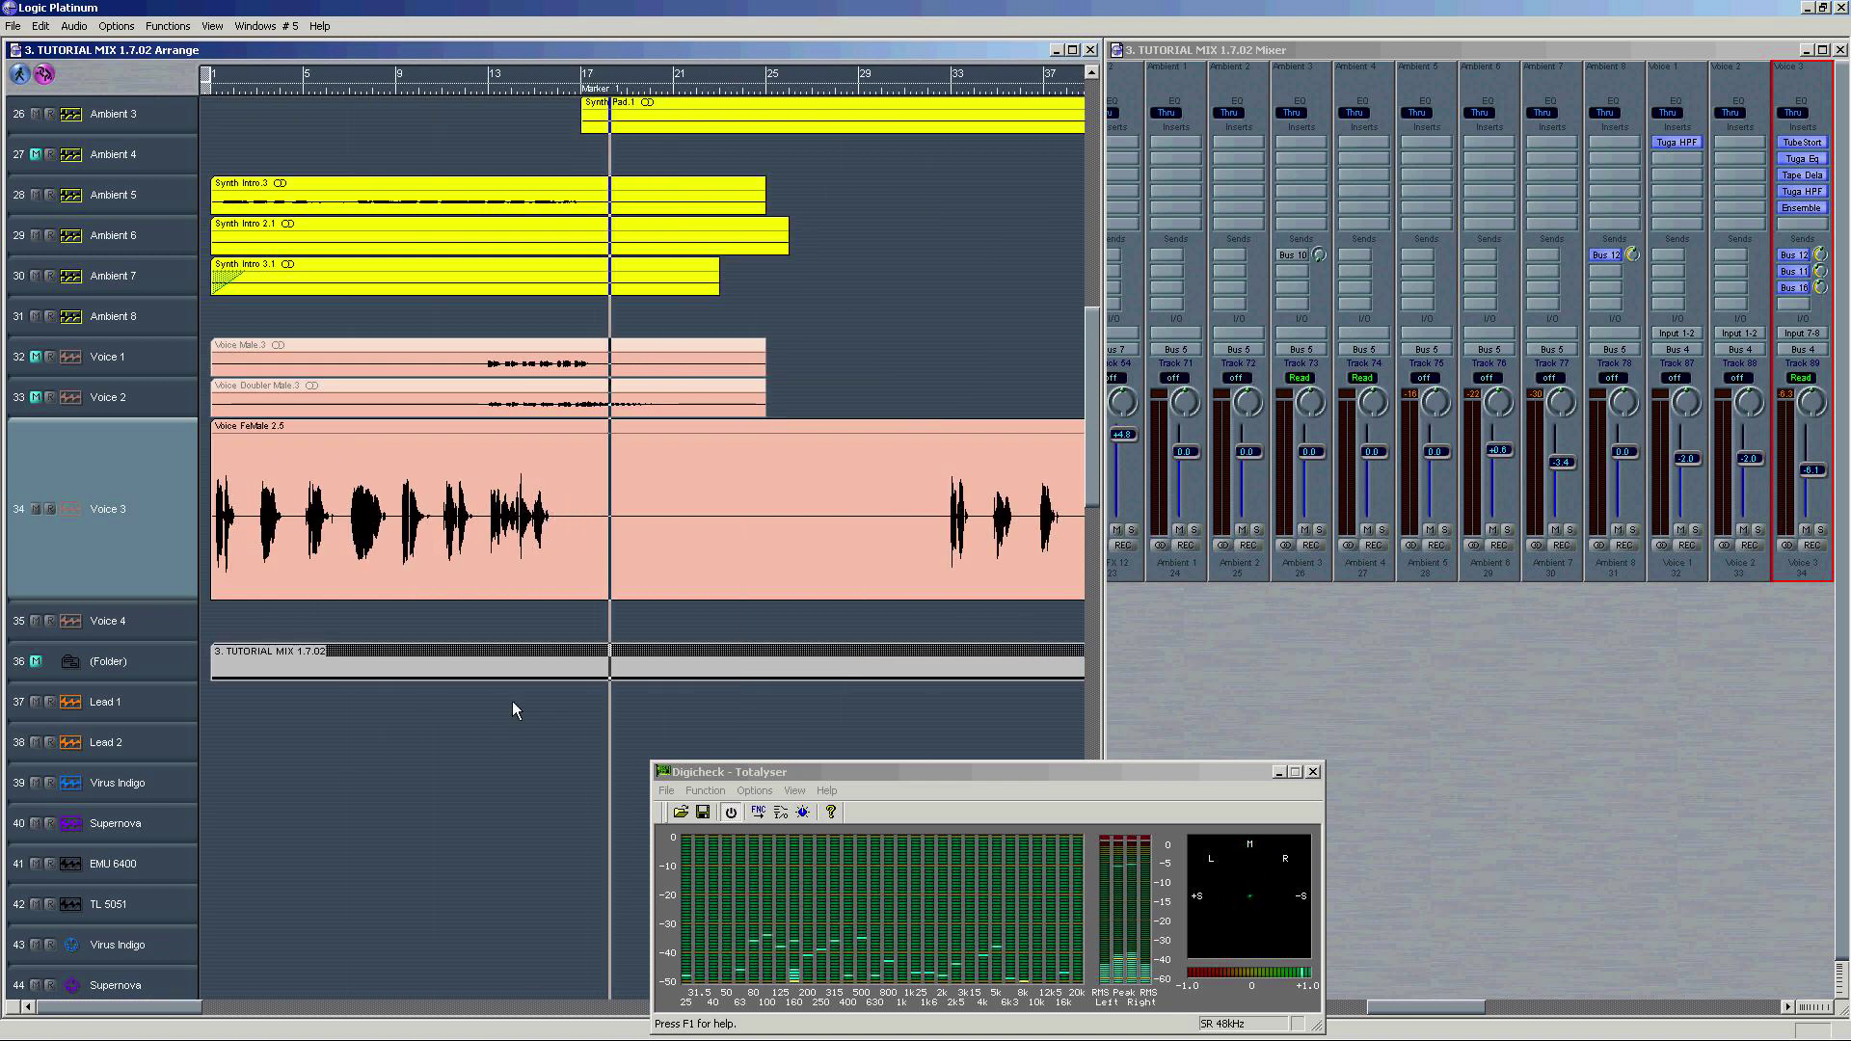
pyautogui.hotkey('ctrl', 'Left')
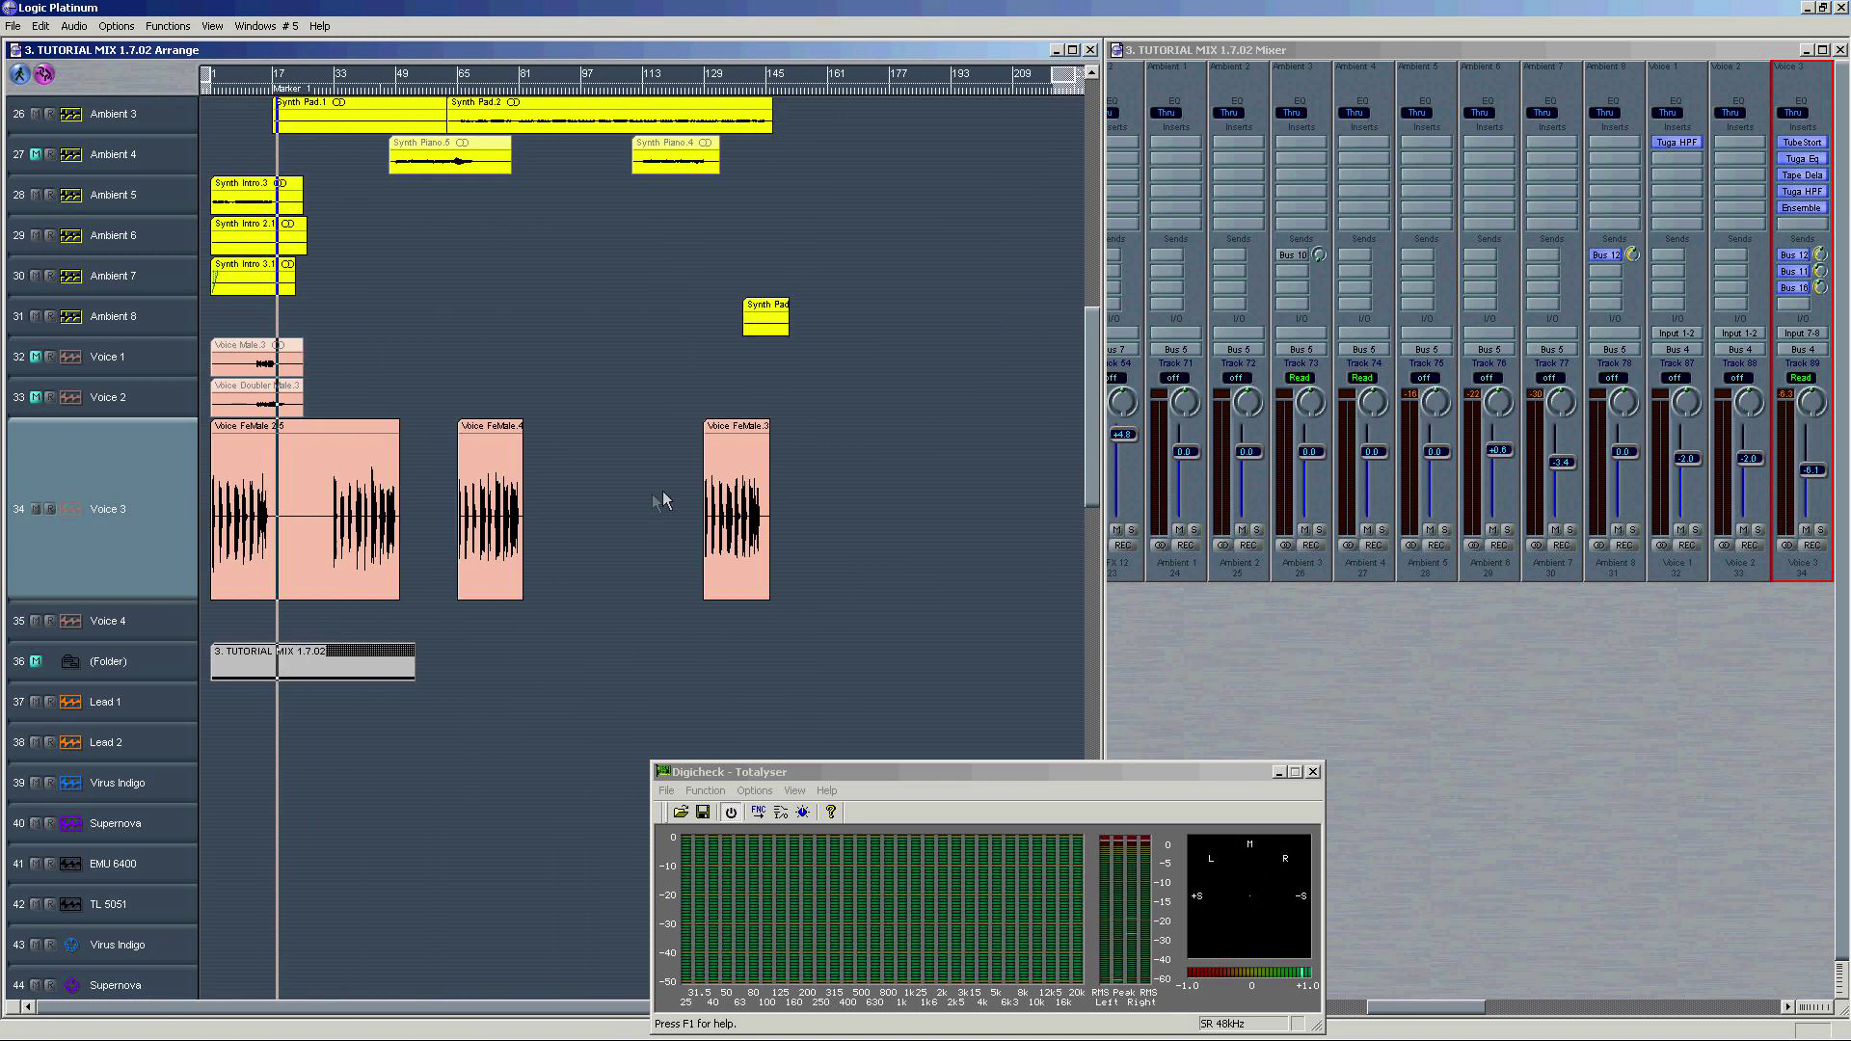
pyautogui.click(185, 546)
pyautogui.hotkey('ctrl', 'Right')
pyautogui.hotkey('ctrl', 'Right')
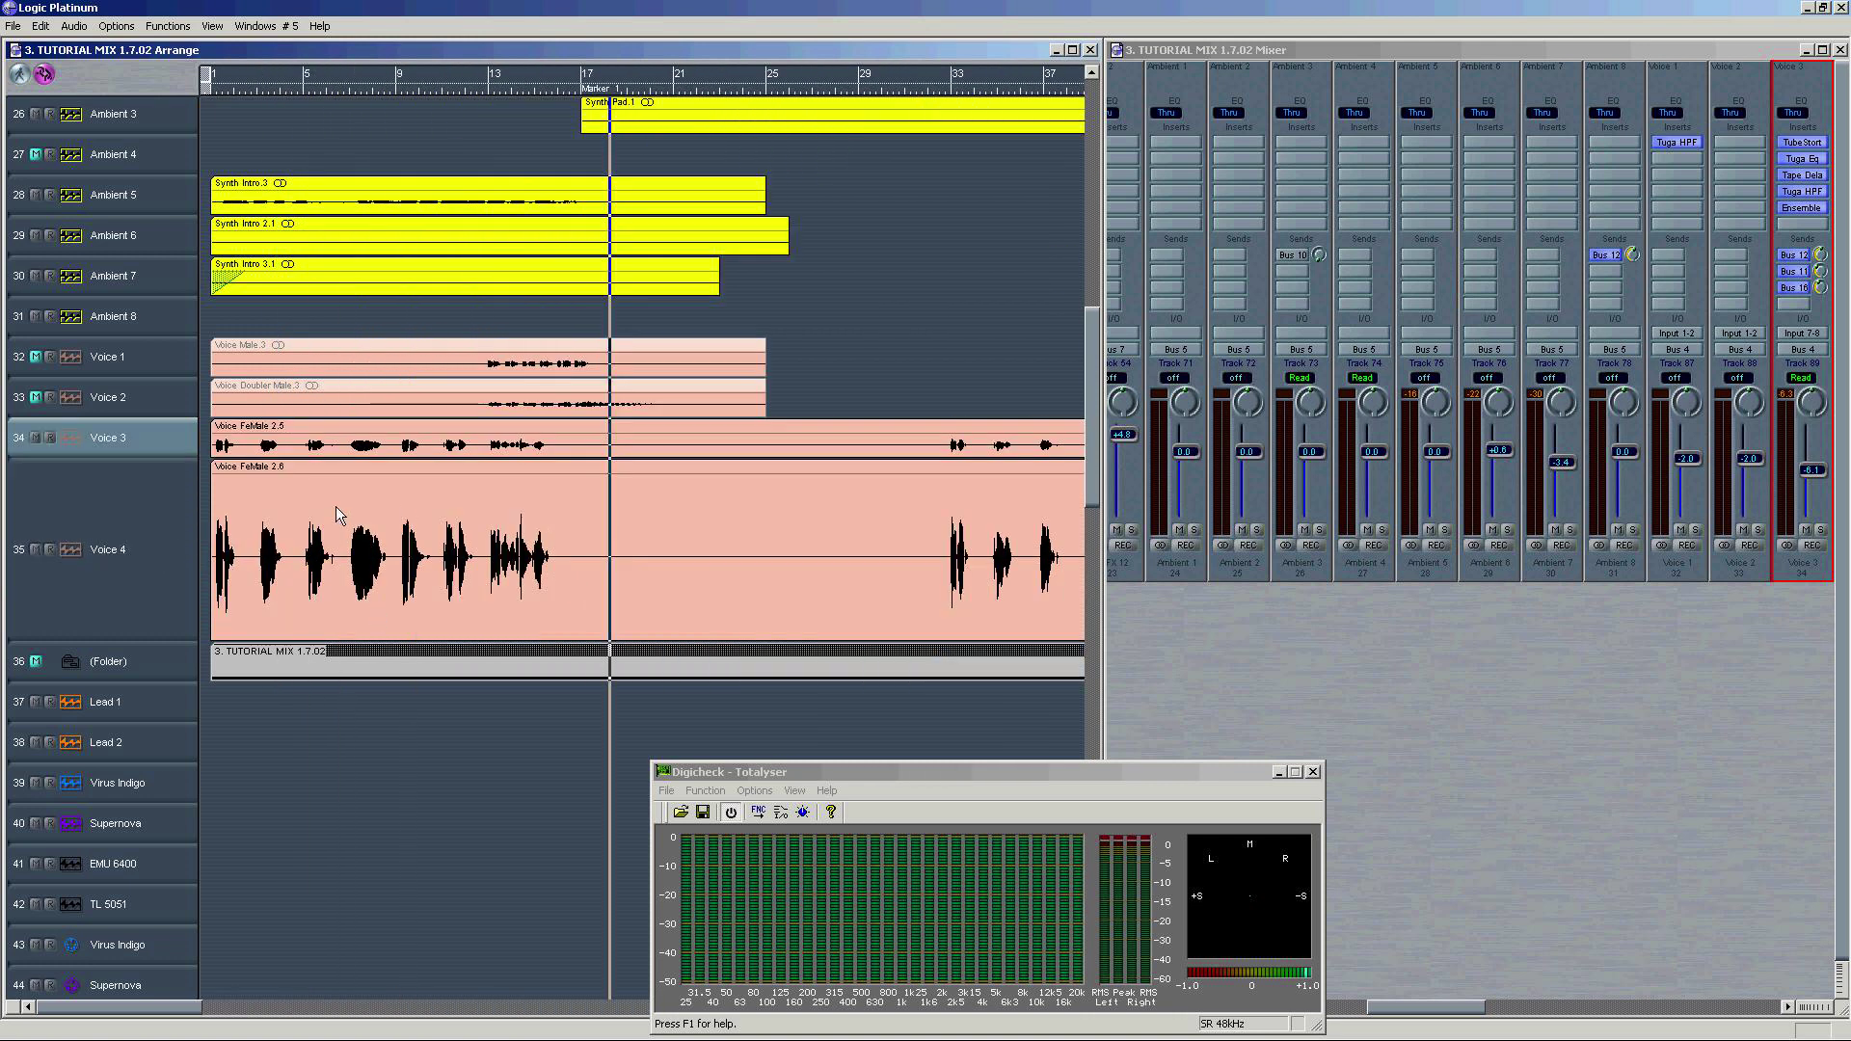
# Step: Compare the regions on the Voice 3 and Voice 4 tracks across the whole song
pyautogui.click(104, 446)
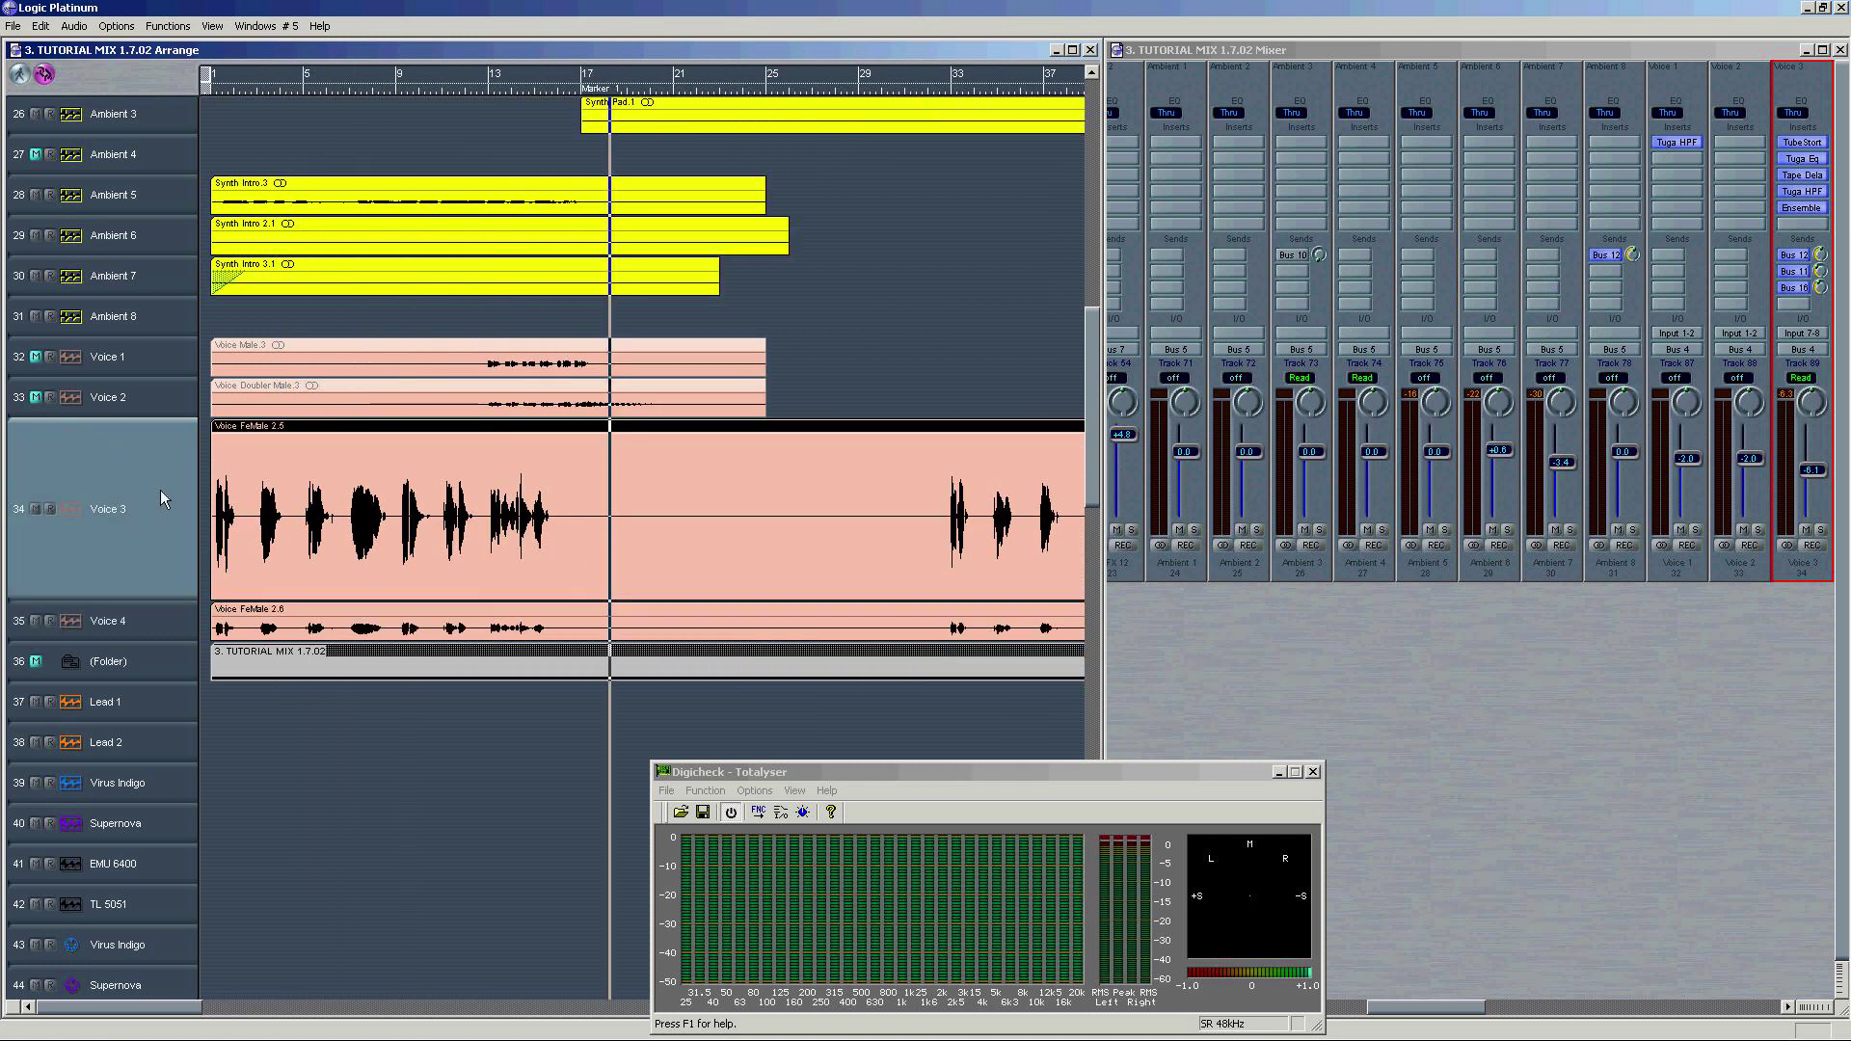
pyautogui.click(147, 614)
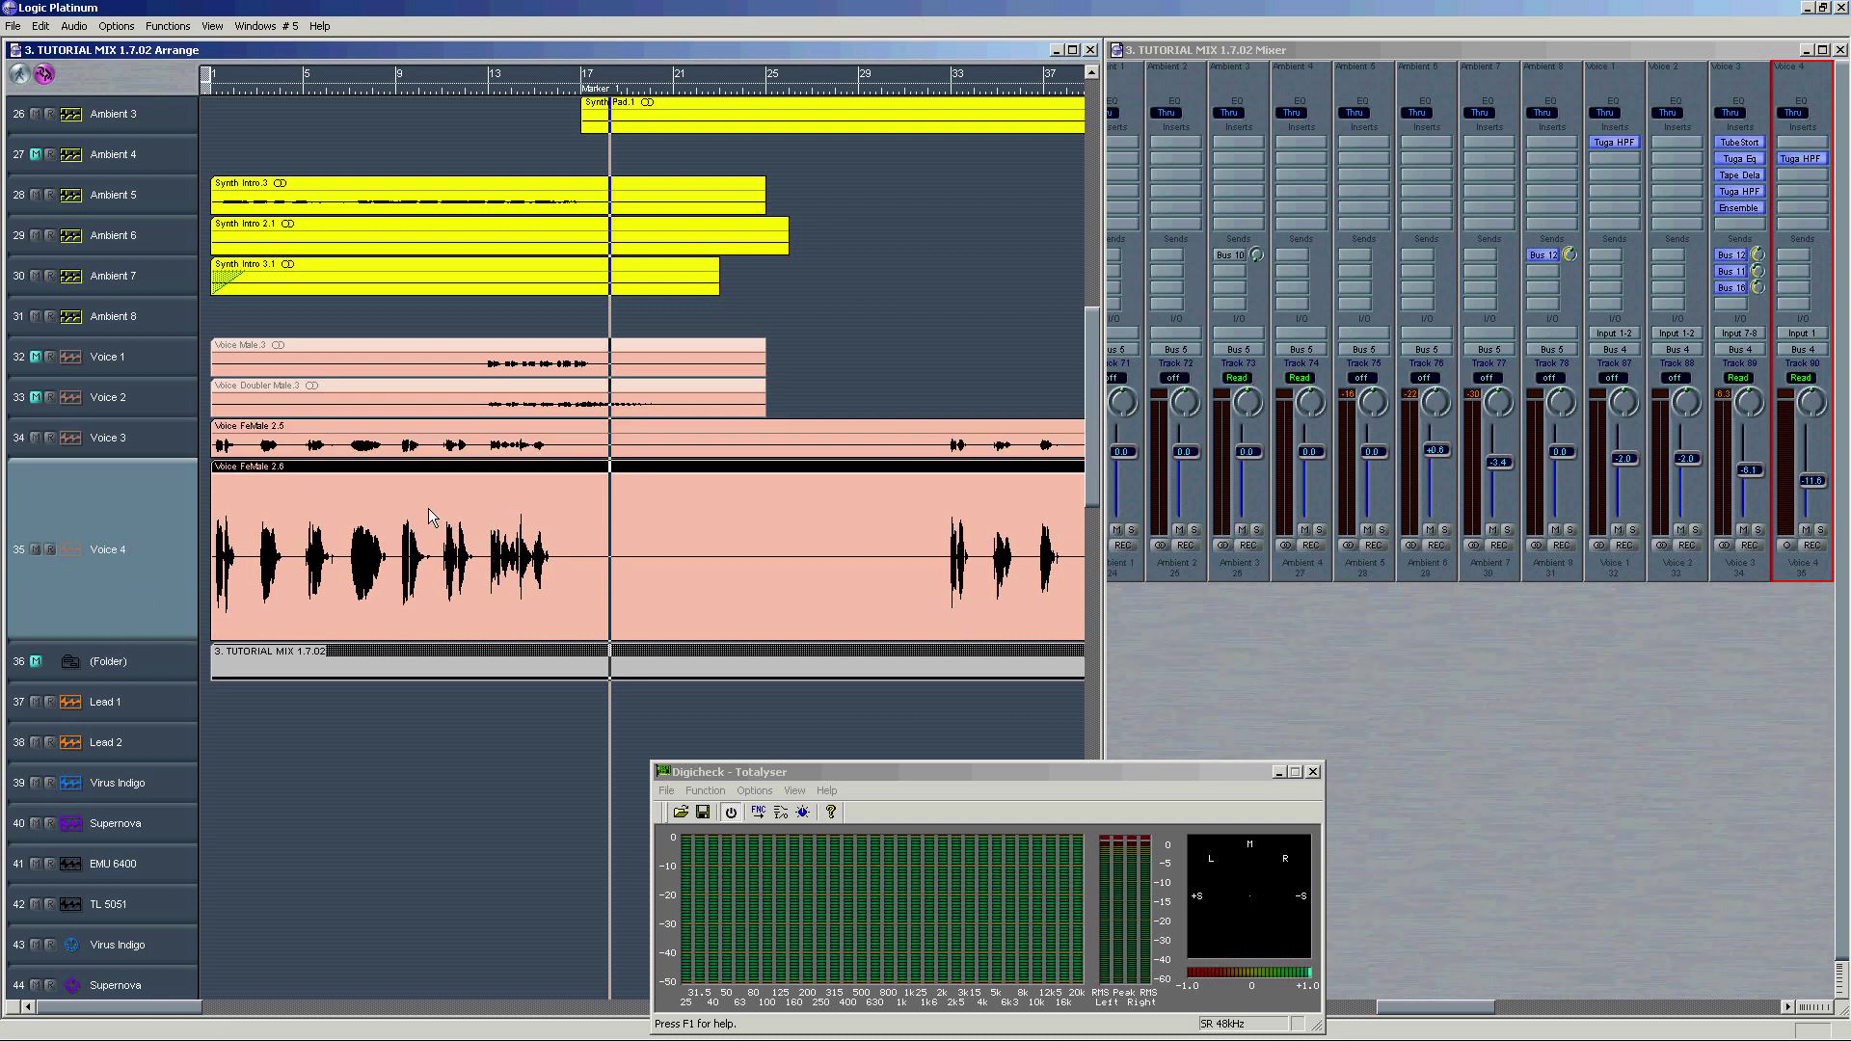
pyautogui.hotkey('ctrl', 'Left')
pyautogui.hotkey('ctrl', 'Left')
pyautogui.hotkey('ctrl', 'Left')
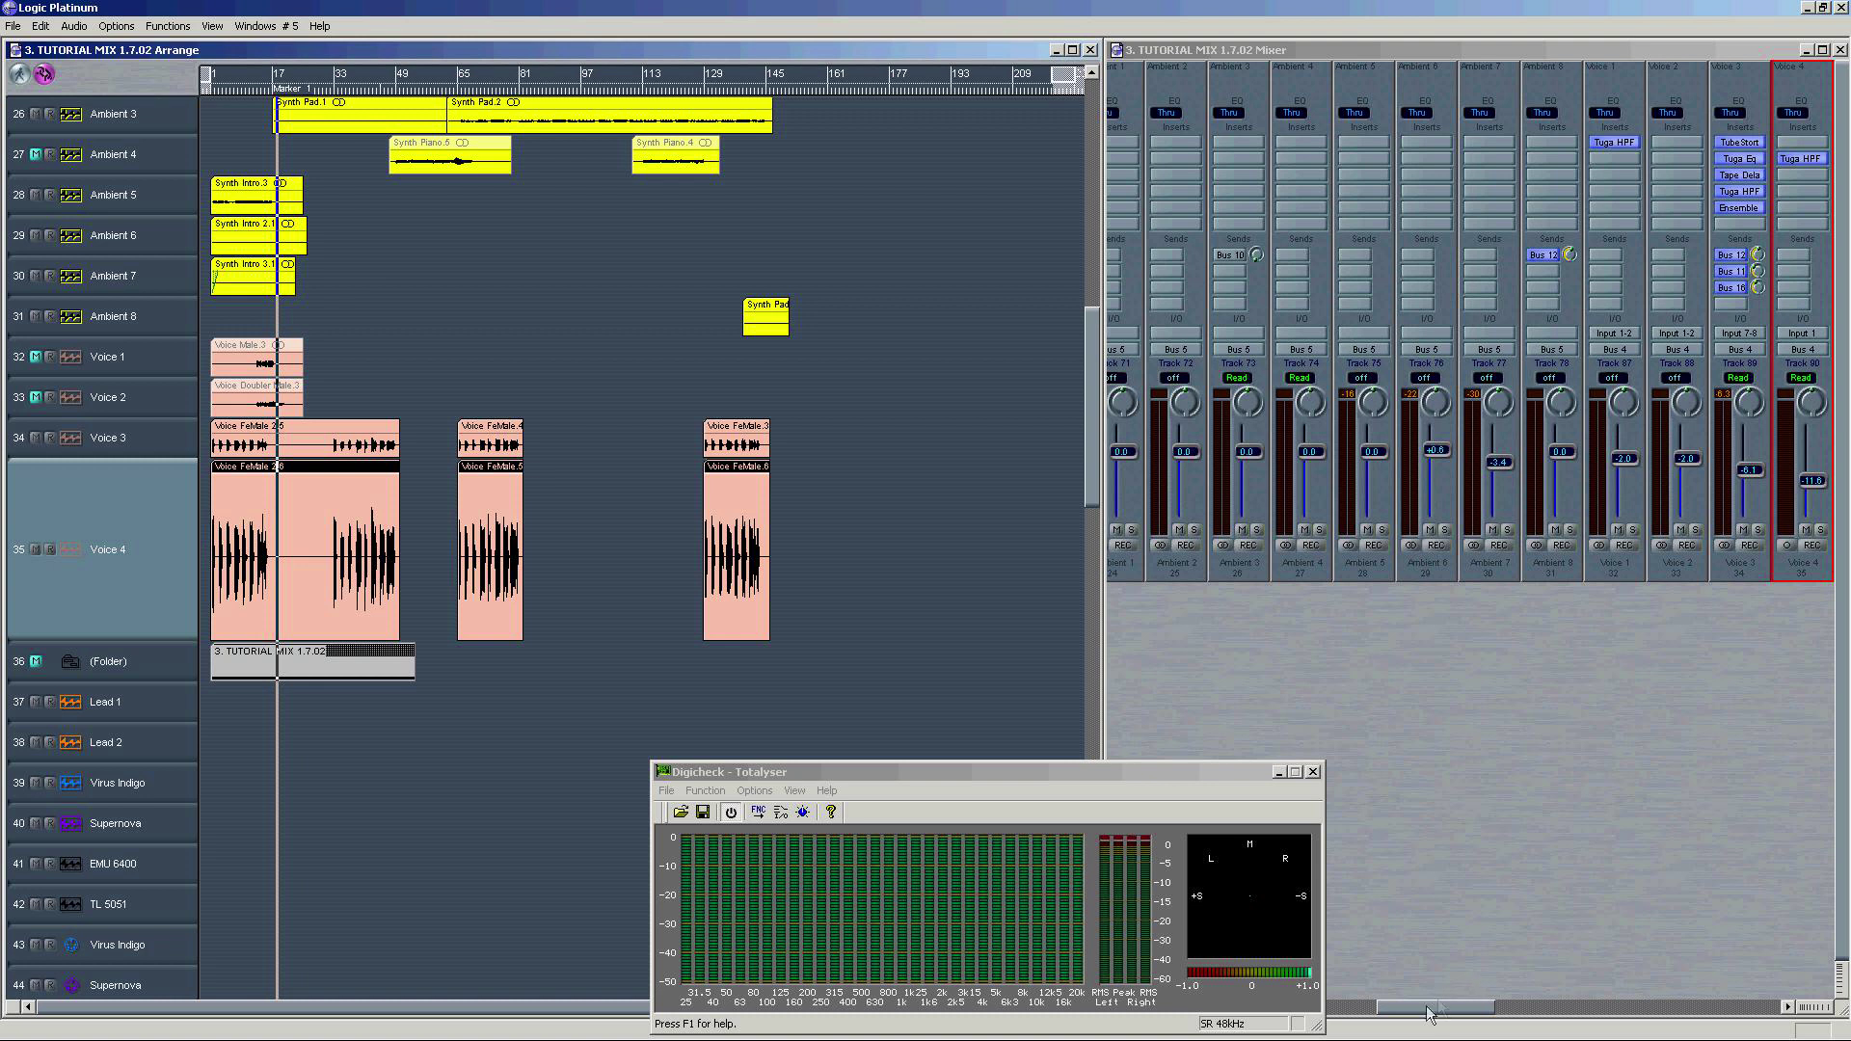
# Step: Open the Stereo to Mono plug-in on the Output 1-2 channel and place its window over the arrange area
pyautogui.moveTo(1428, 1013); pyautogui.dragTo(1767, 983)
pyautogui.doubleClick(1256, 158)
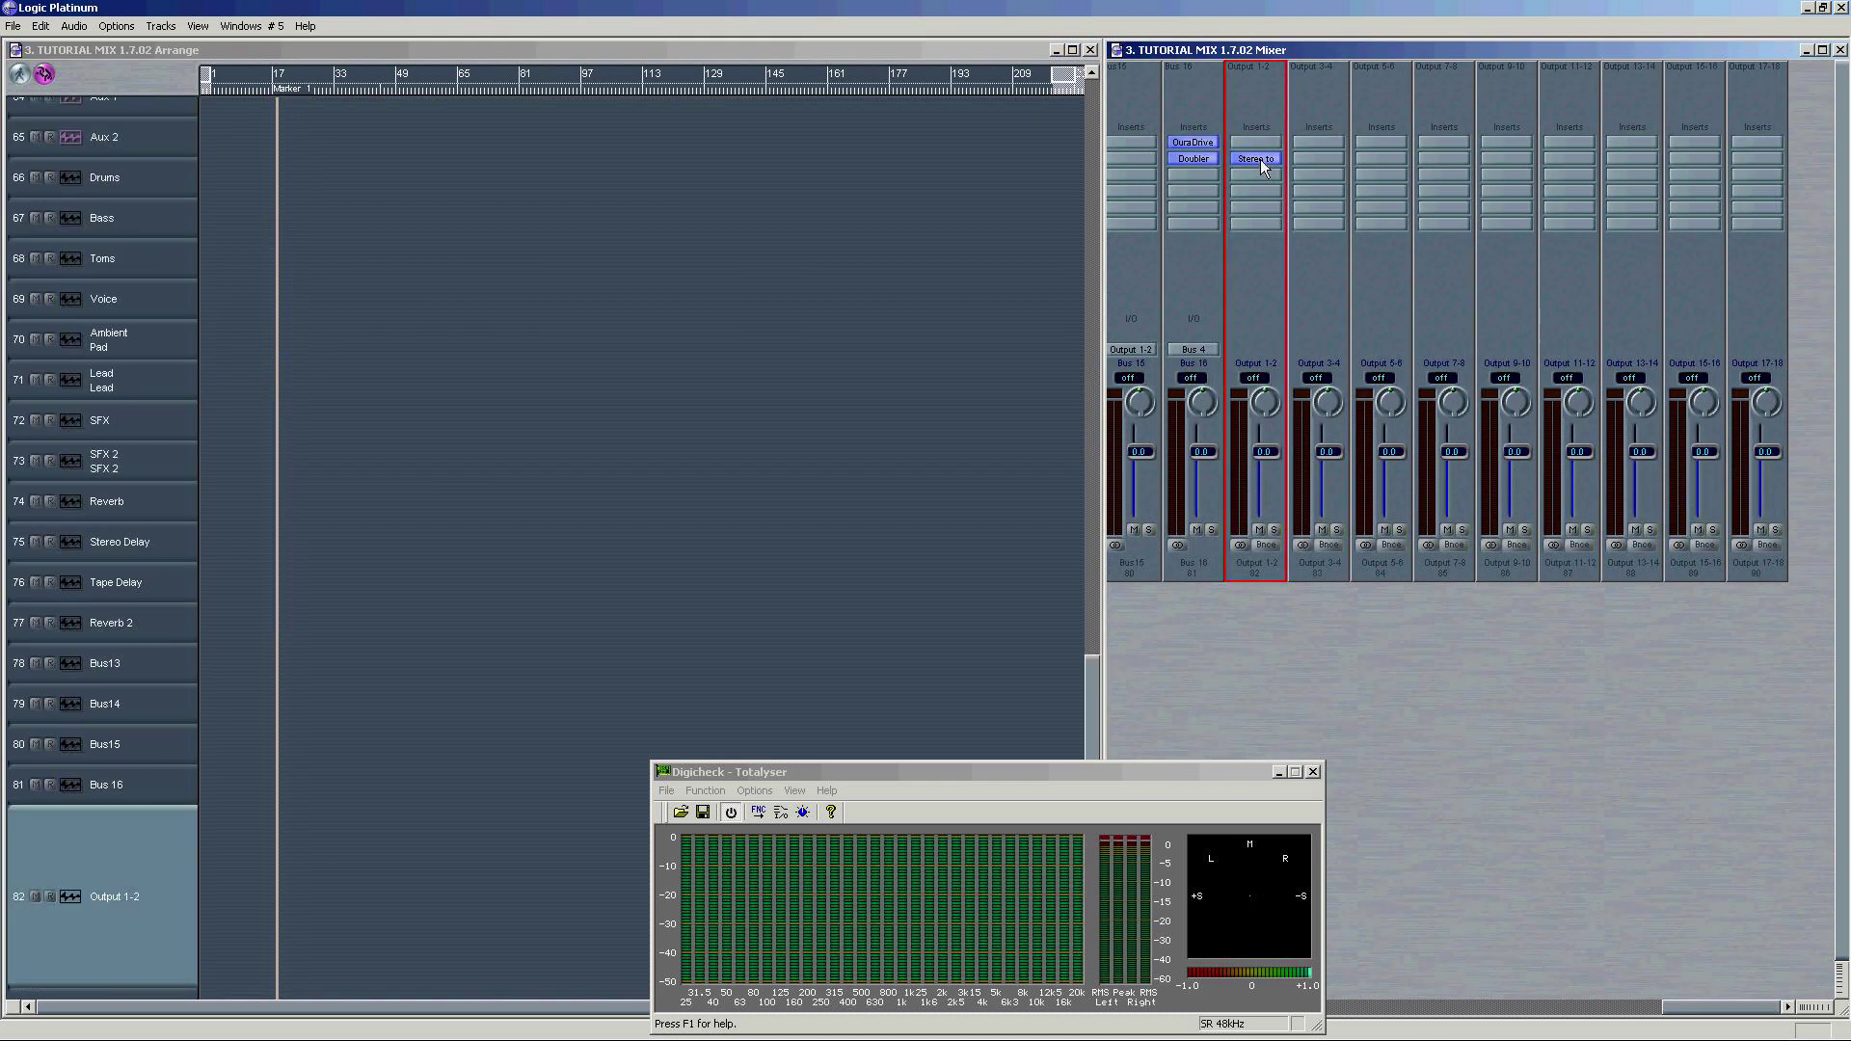
pyautogui.moveTo(275, 78); pyautogui.dragTo(680, 291)
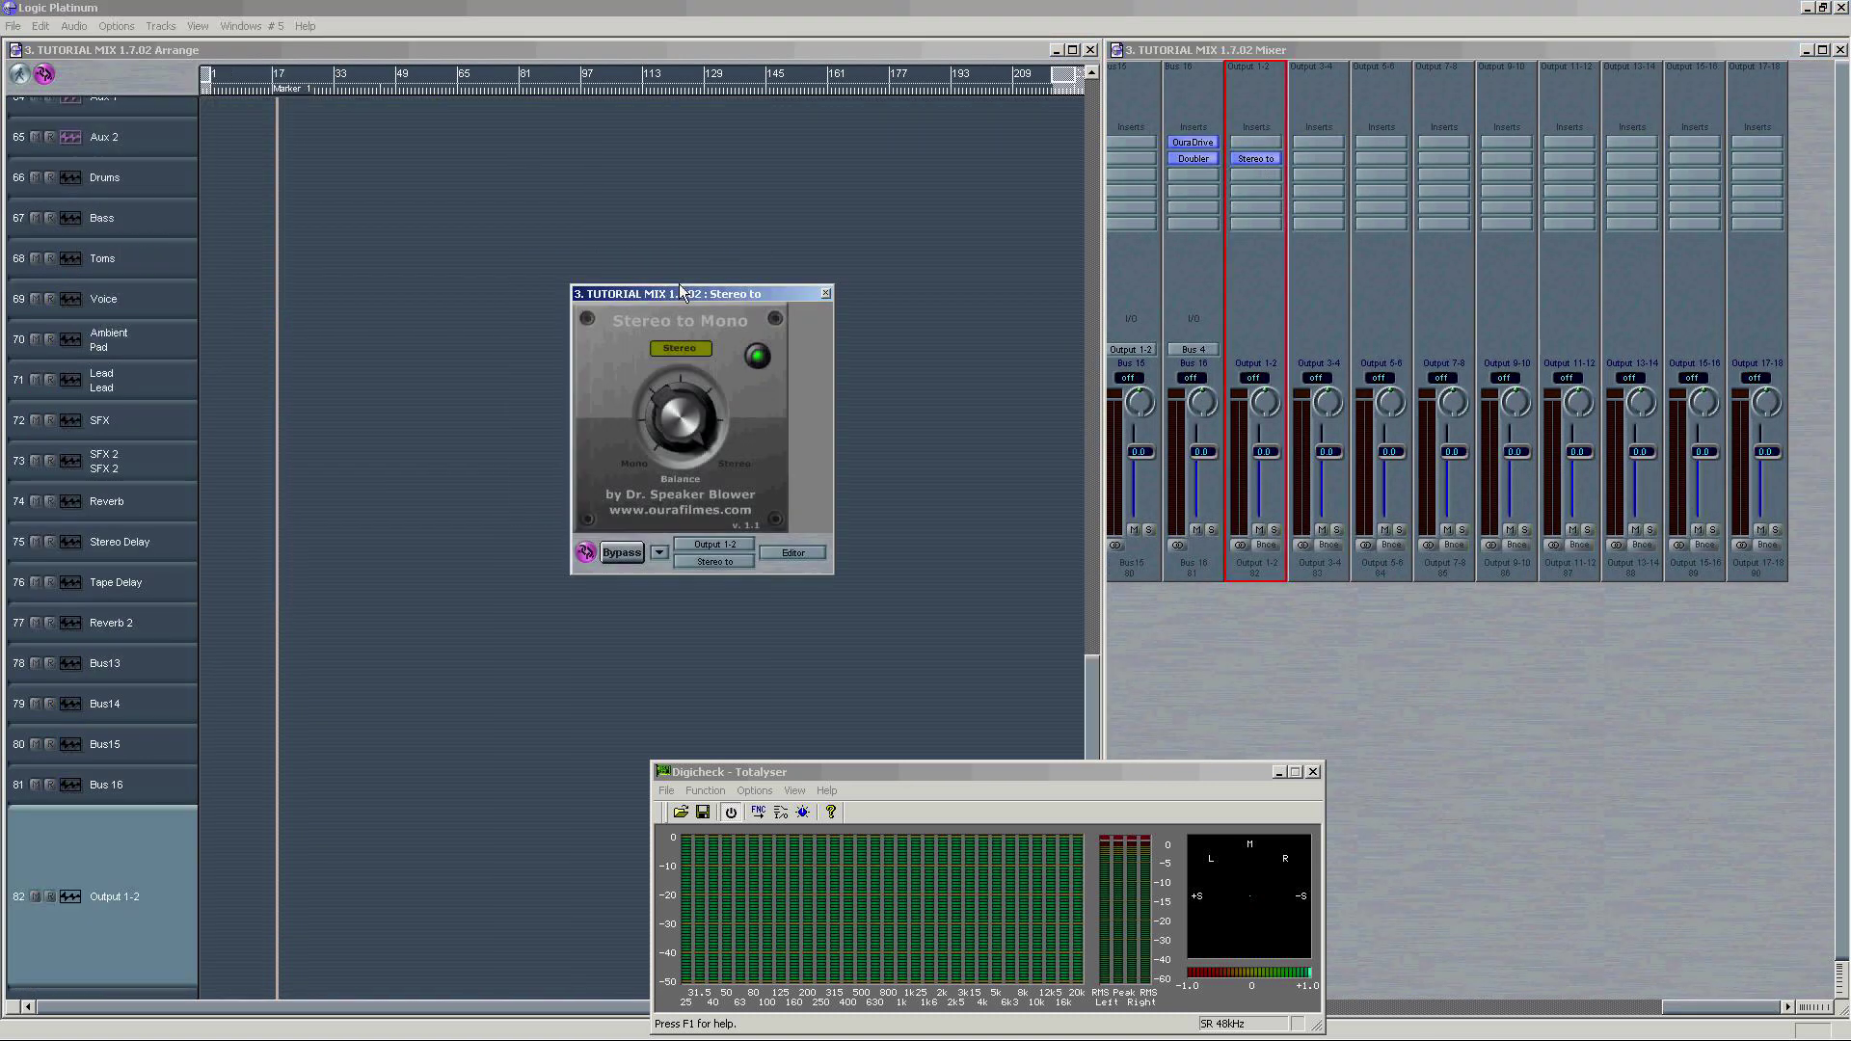
# Step: Play the song with Voice 3 soloed and compare its sound with Stereo to Mono set to Mono and to Stereo
pyautogui.moveTo(1728, 1008); pyautogui.dragTo(1472, 1006)
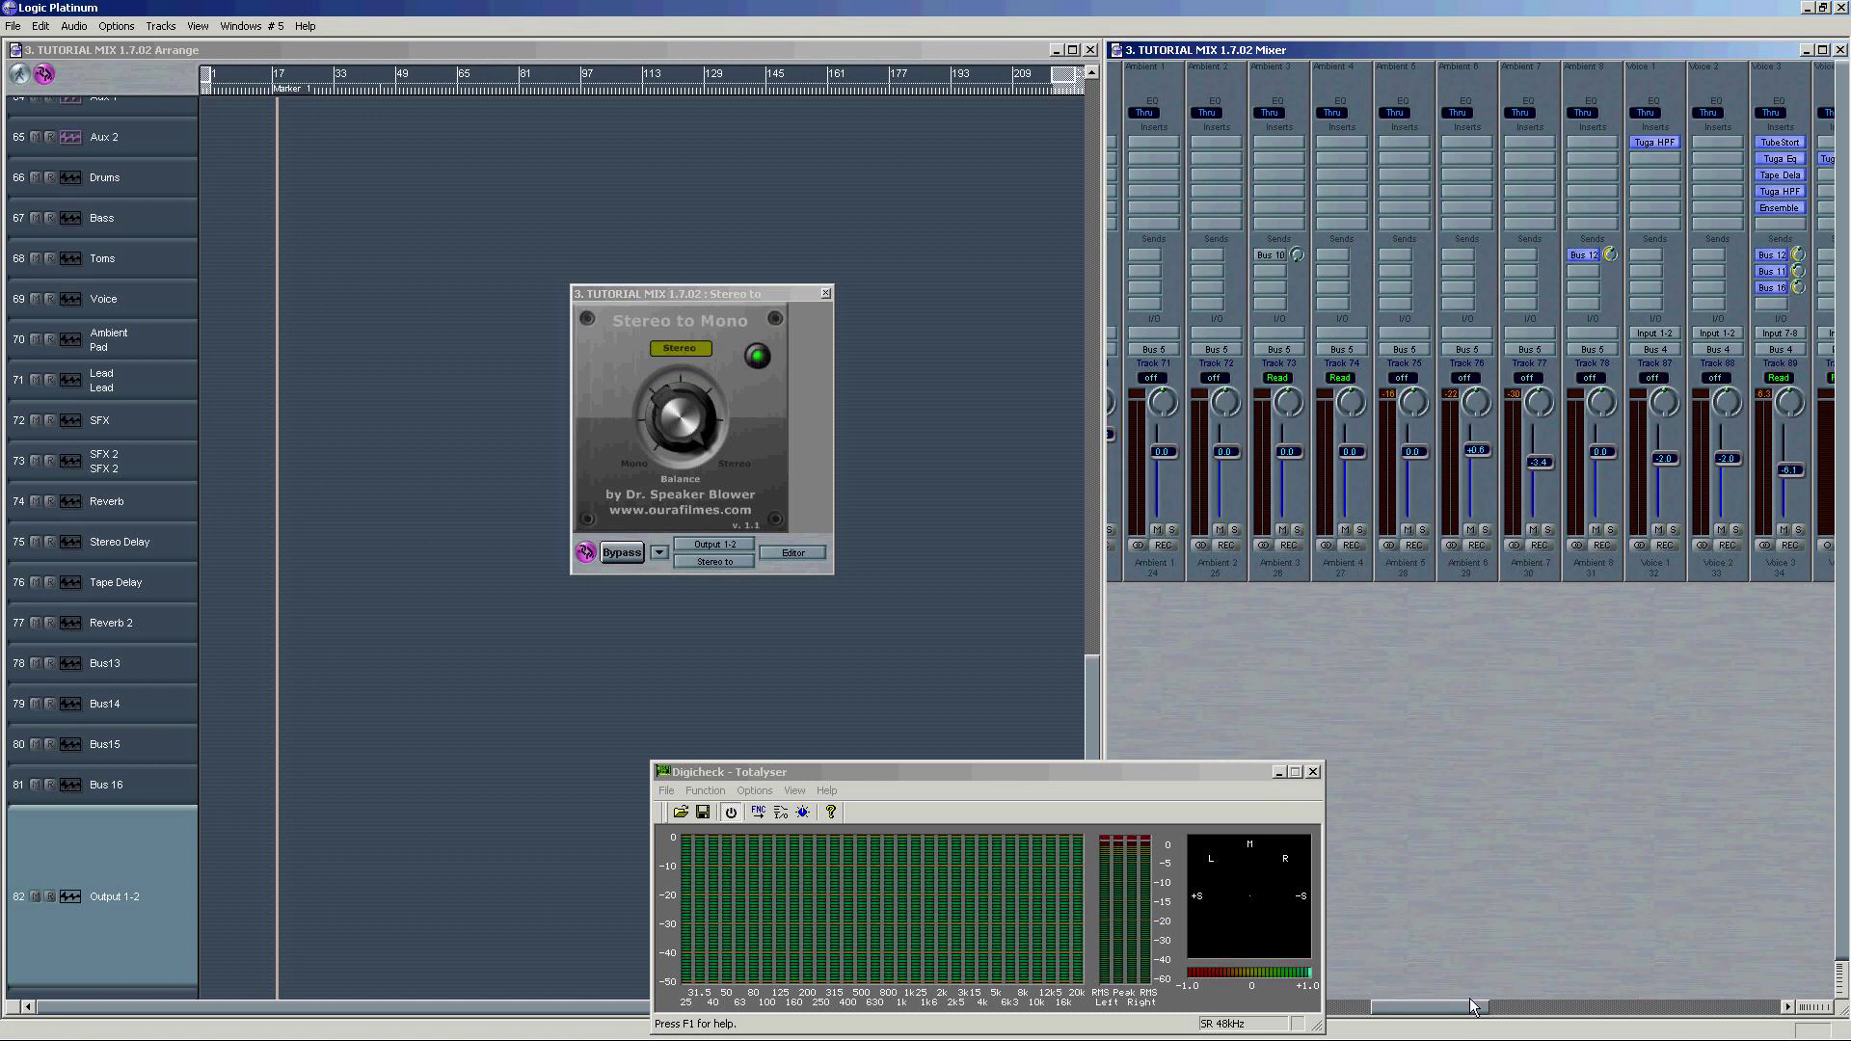
pyautogui.press('space')
pyautogui.moveTo(665, 410); pyautogui.dragTo(649, 591)
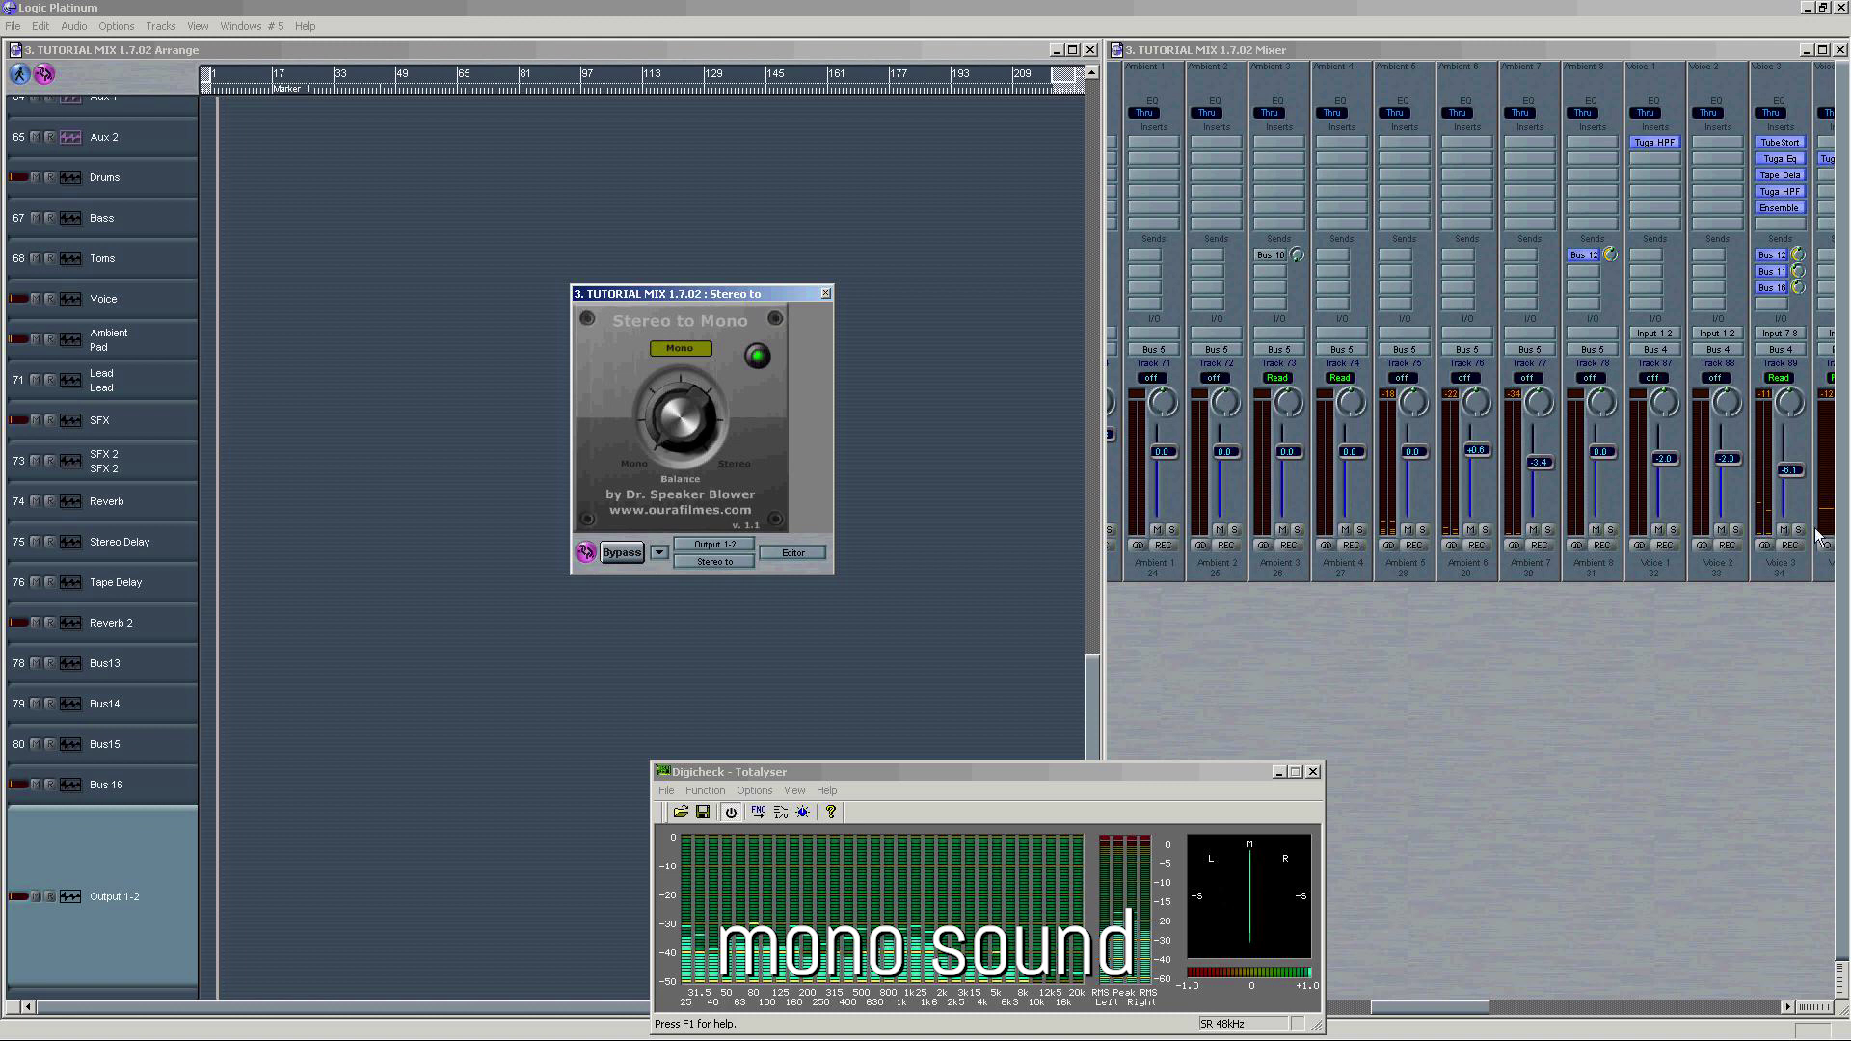
pyautogui.click(1795, 546)
pyautogui.click(1798, 530)
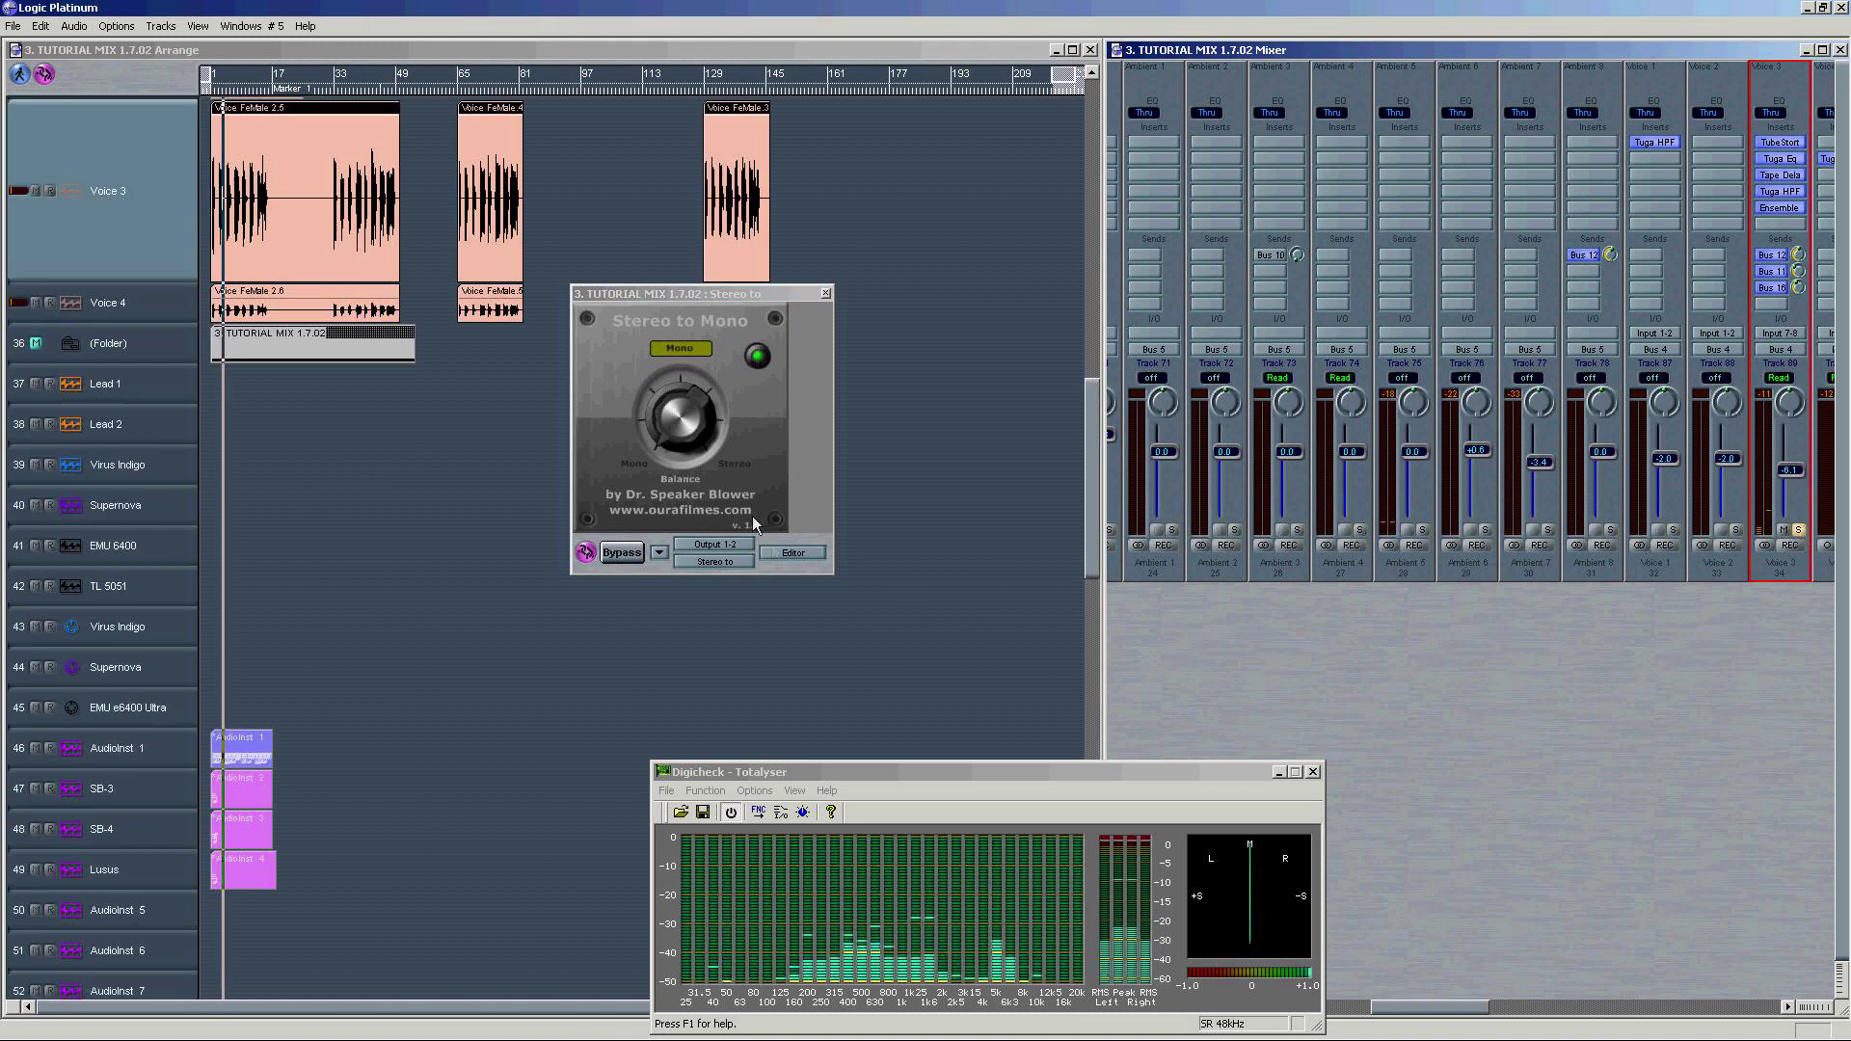
pyautogui.moveTo(688, 444); pyautogui.dragTo(742, 280)
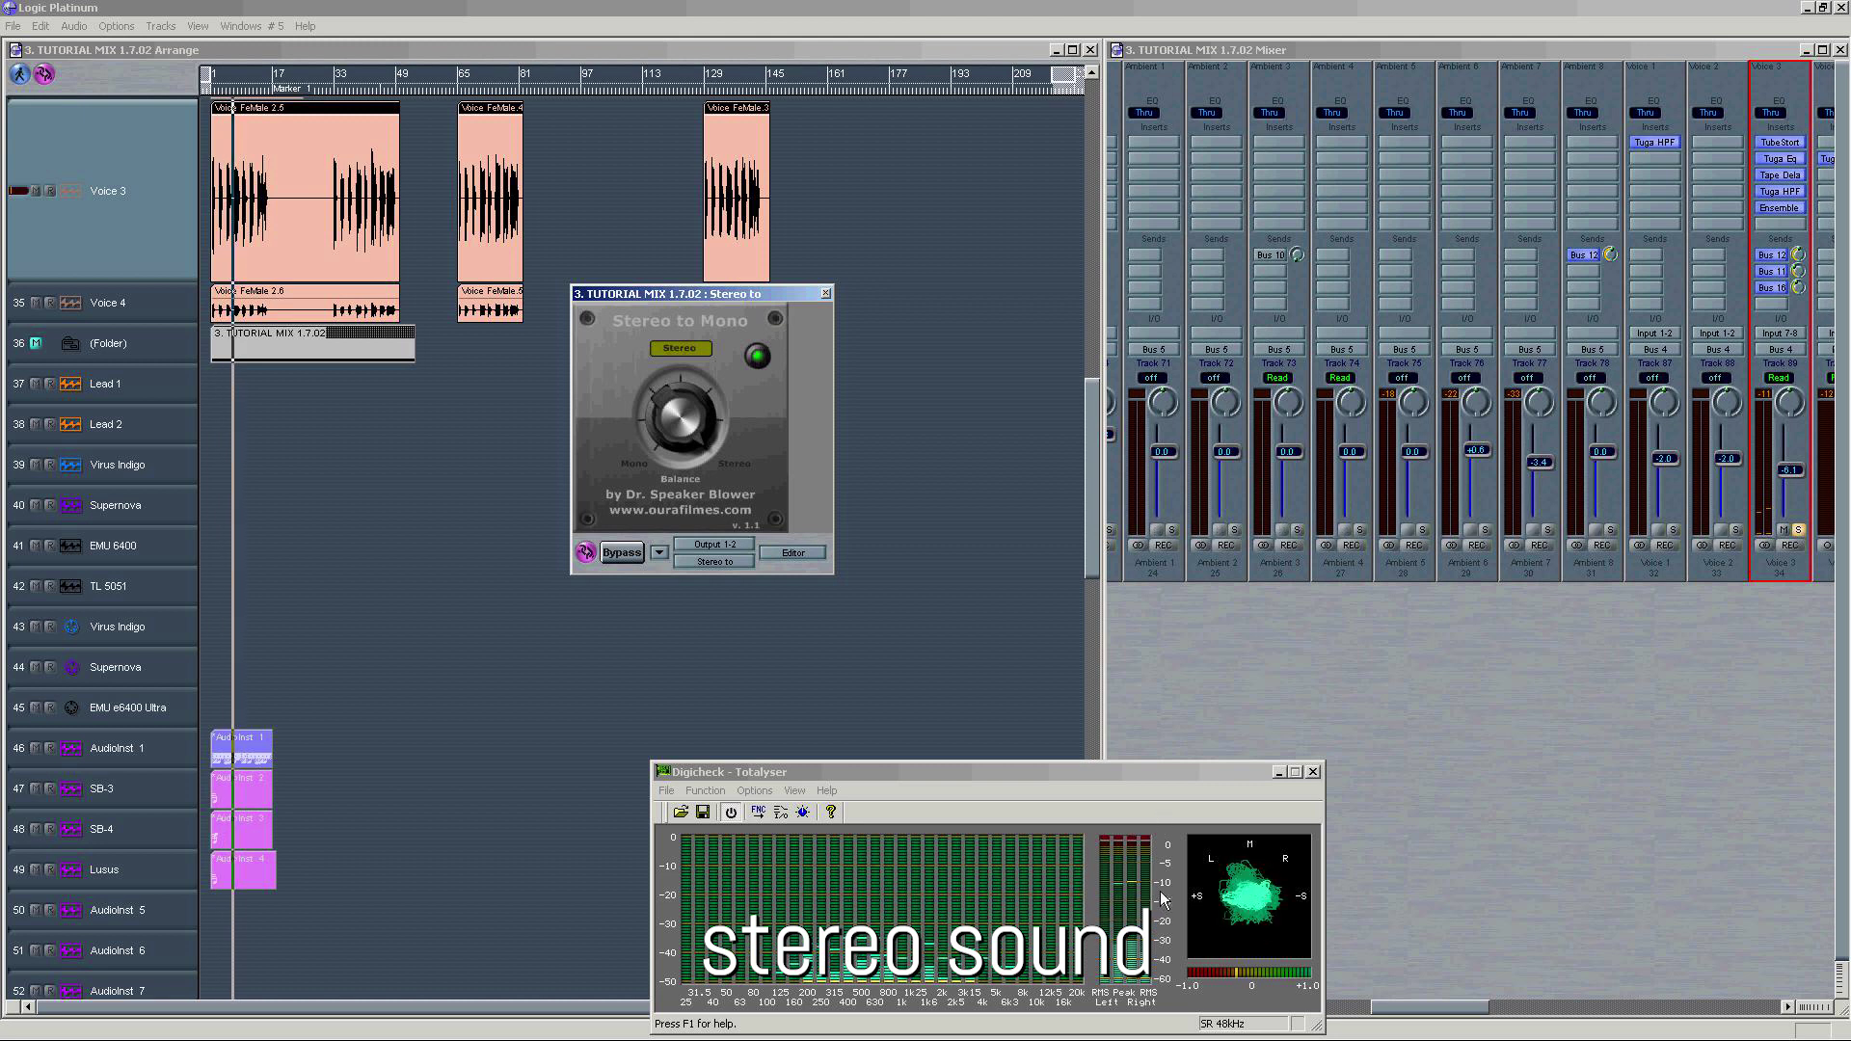
# Step: Solo Voice 4 alongside Voice 3 and play both with Stereo to Mono set to Mono, including from about bar 33
pyautogui.click(660, 553)
pyautogui.click(660, 623)
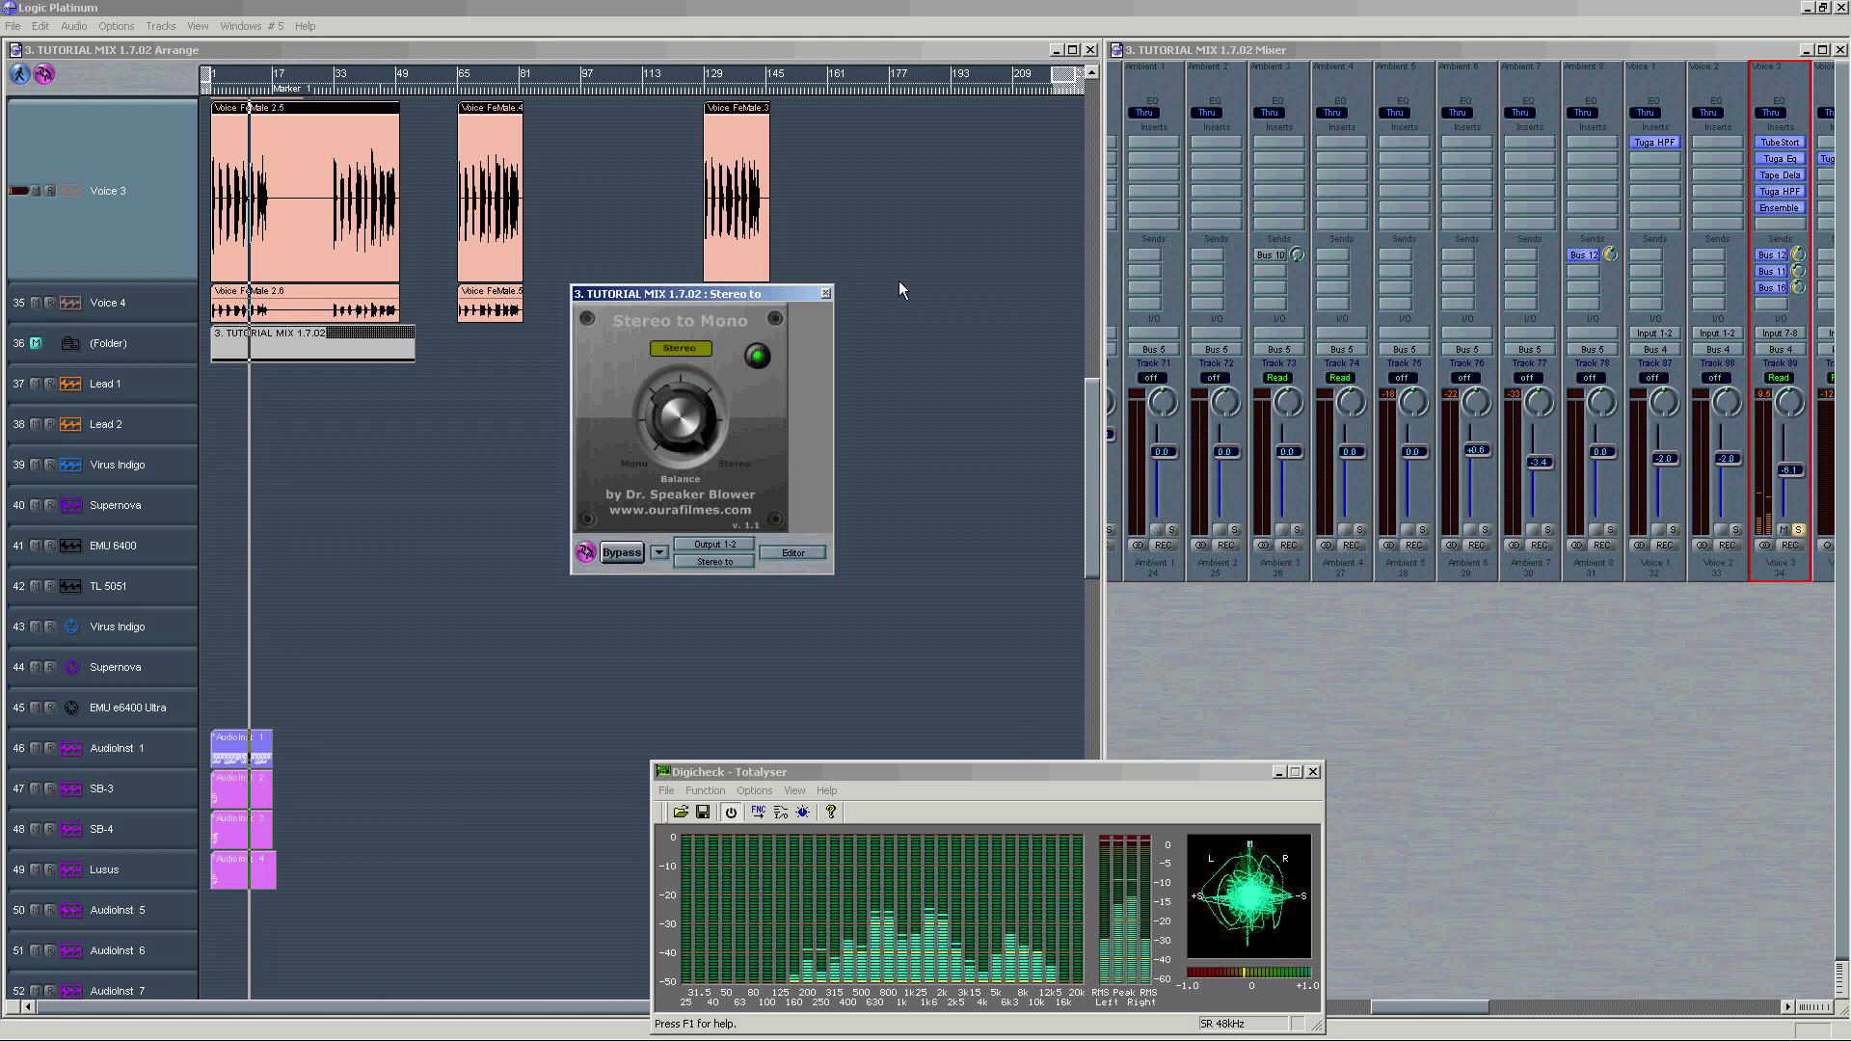
pyautogui.click(1777, 540)
pyautogui.hscroll(1, 1778, 540)
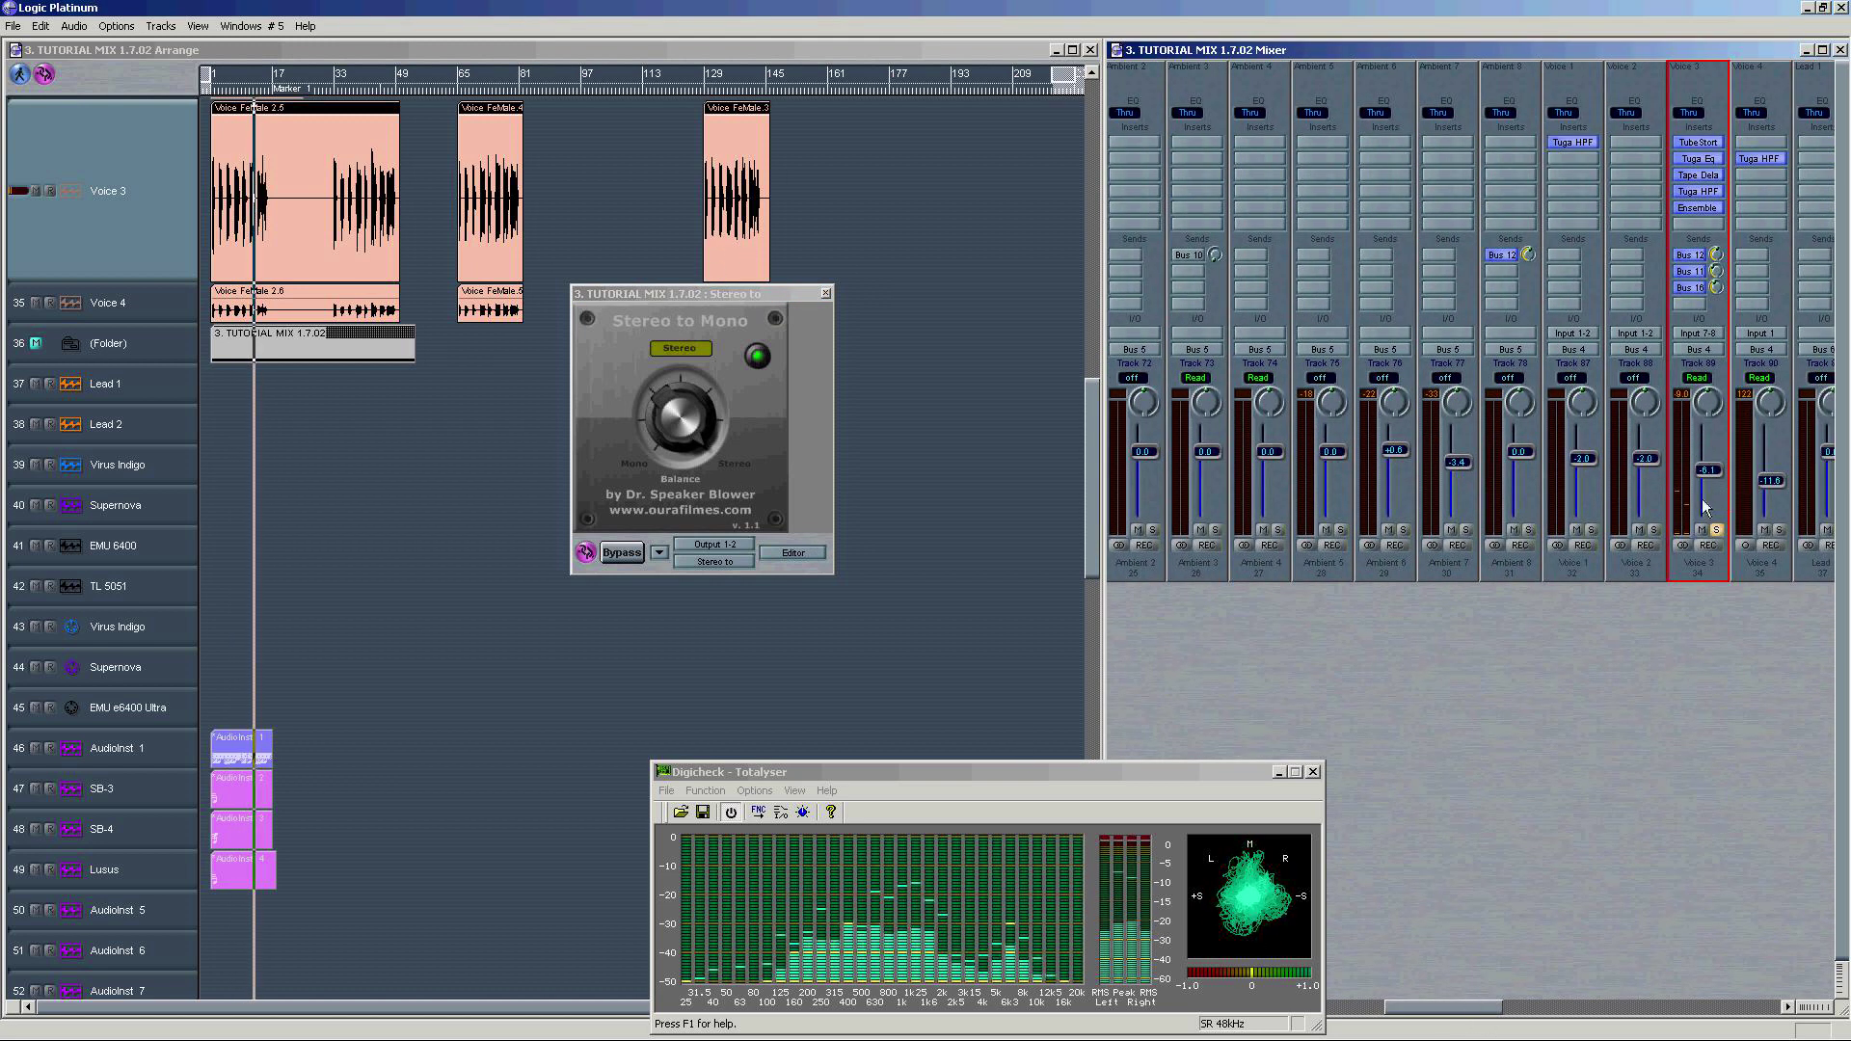
pyautogui.click(1777, 540)
pyautogui.click(625, 559)
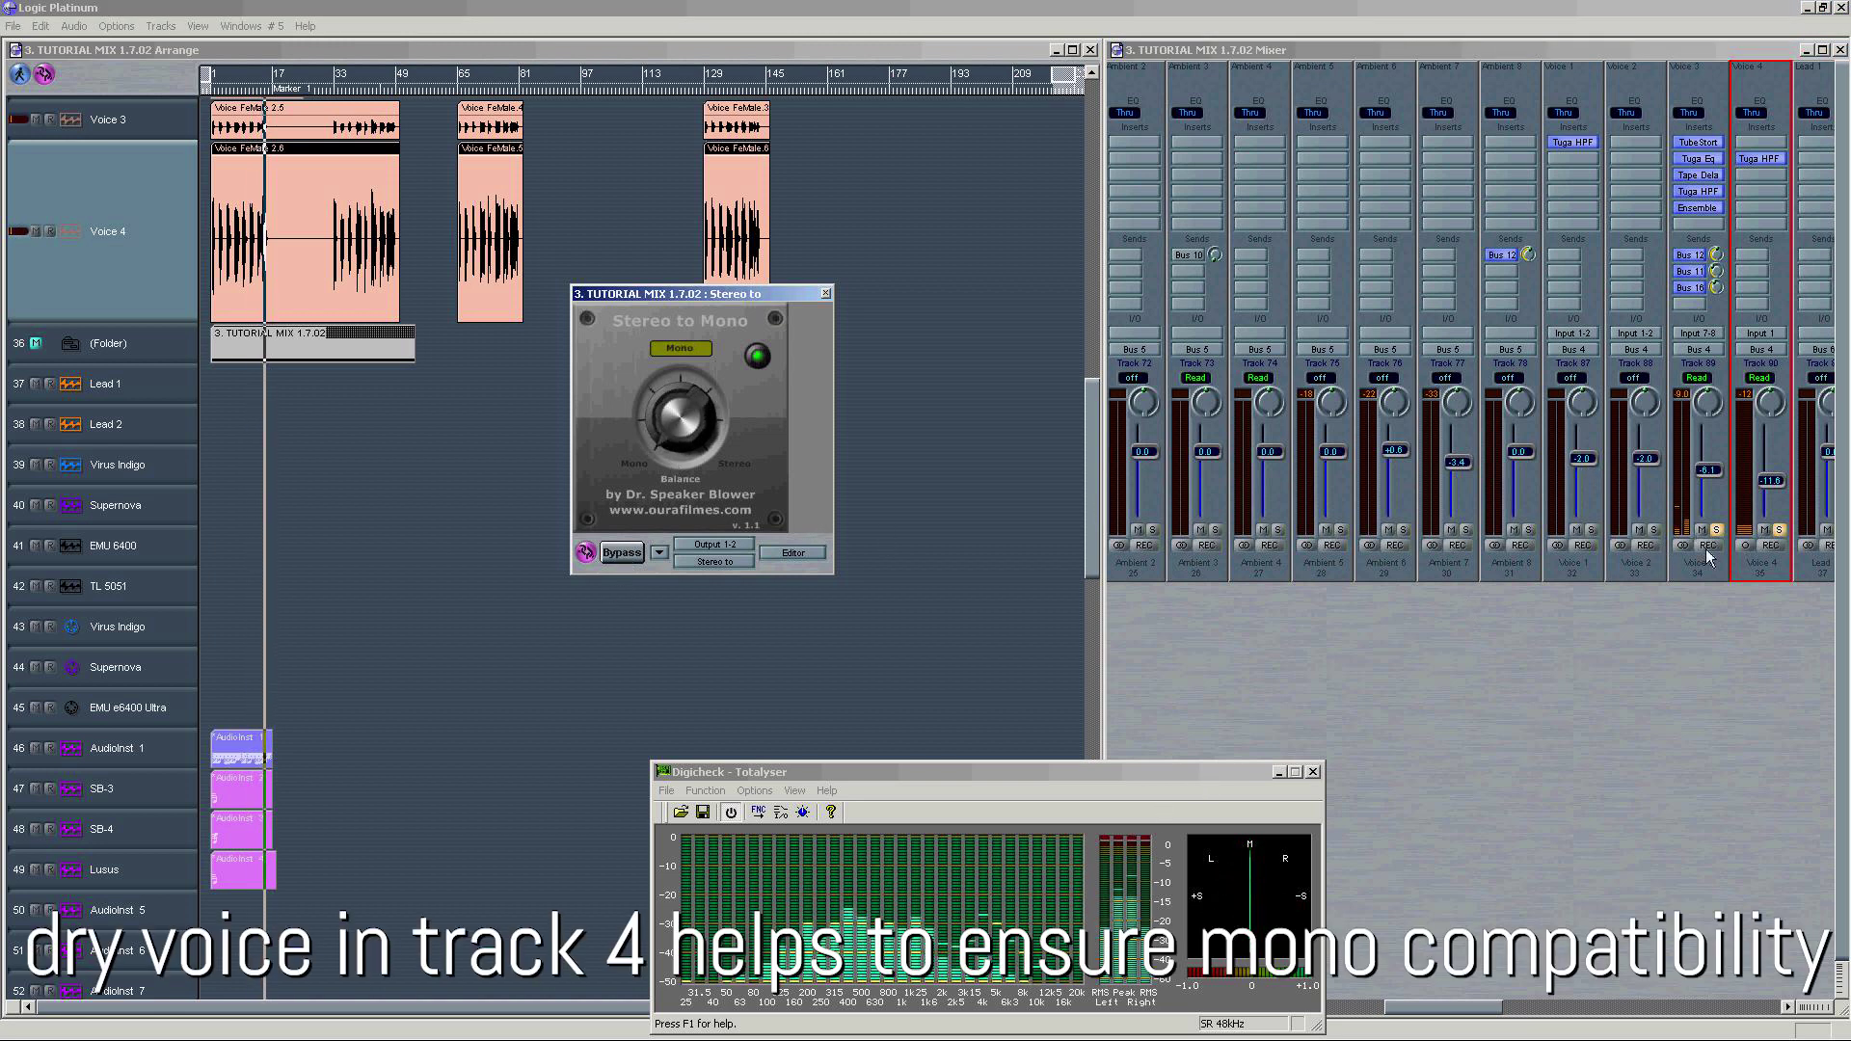
pyautogui.click(331, 91)
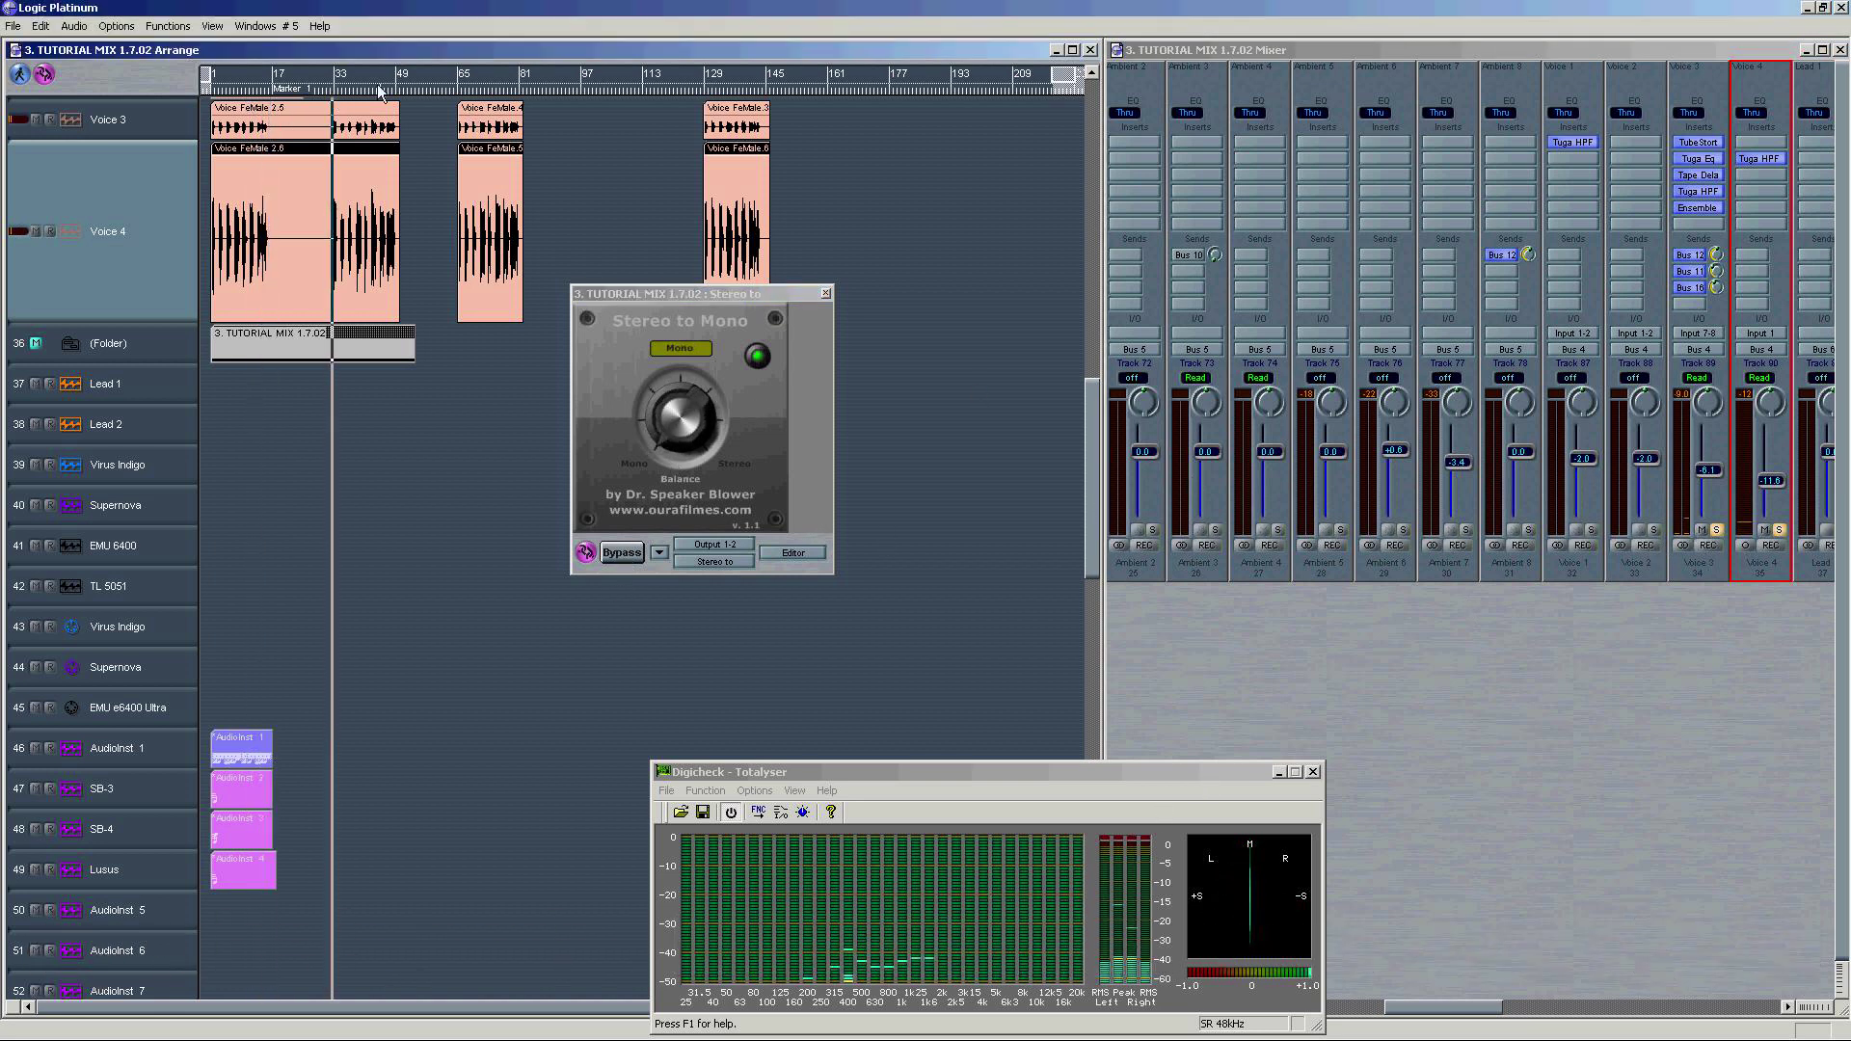
# Step: Remove the folder region and its (Folder) track below Voice 4
pyautogui.click(380, 351)
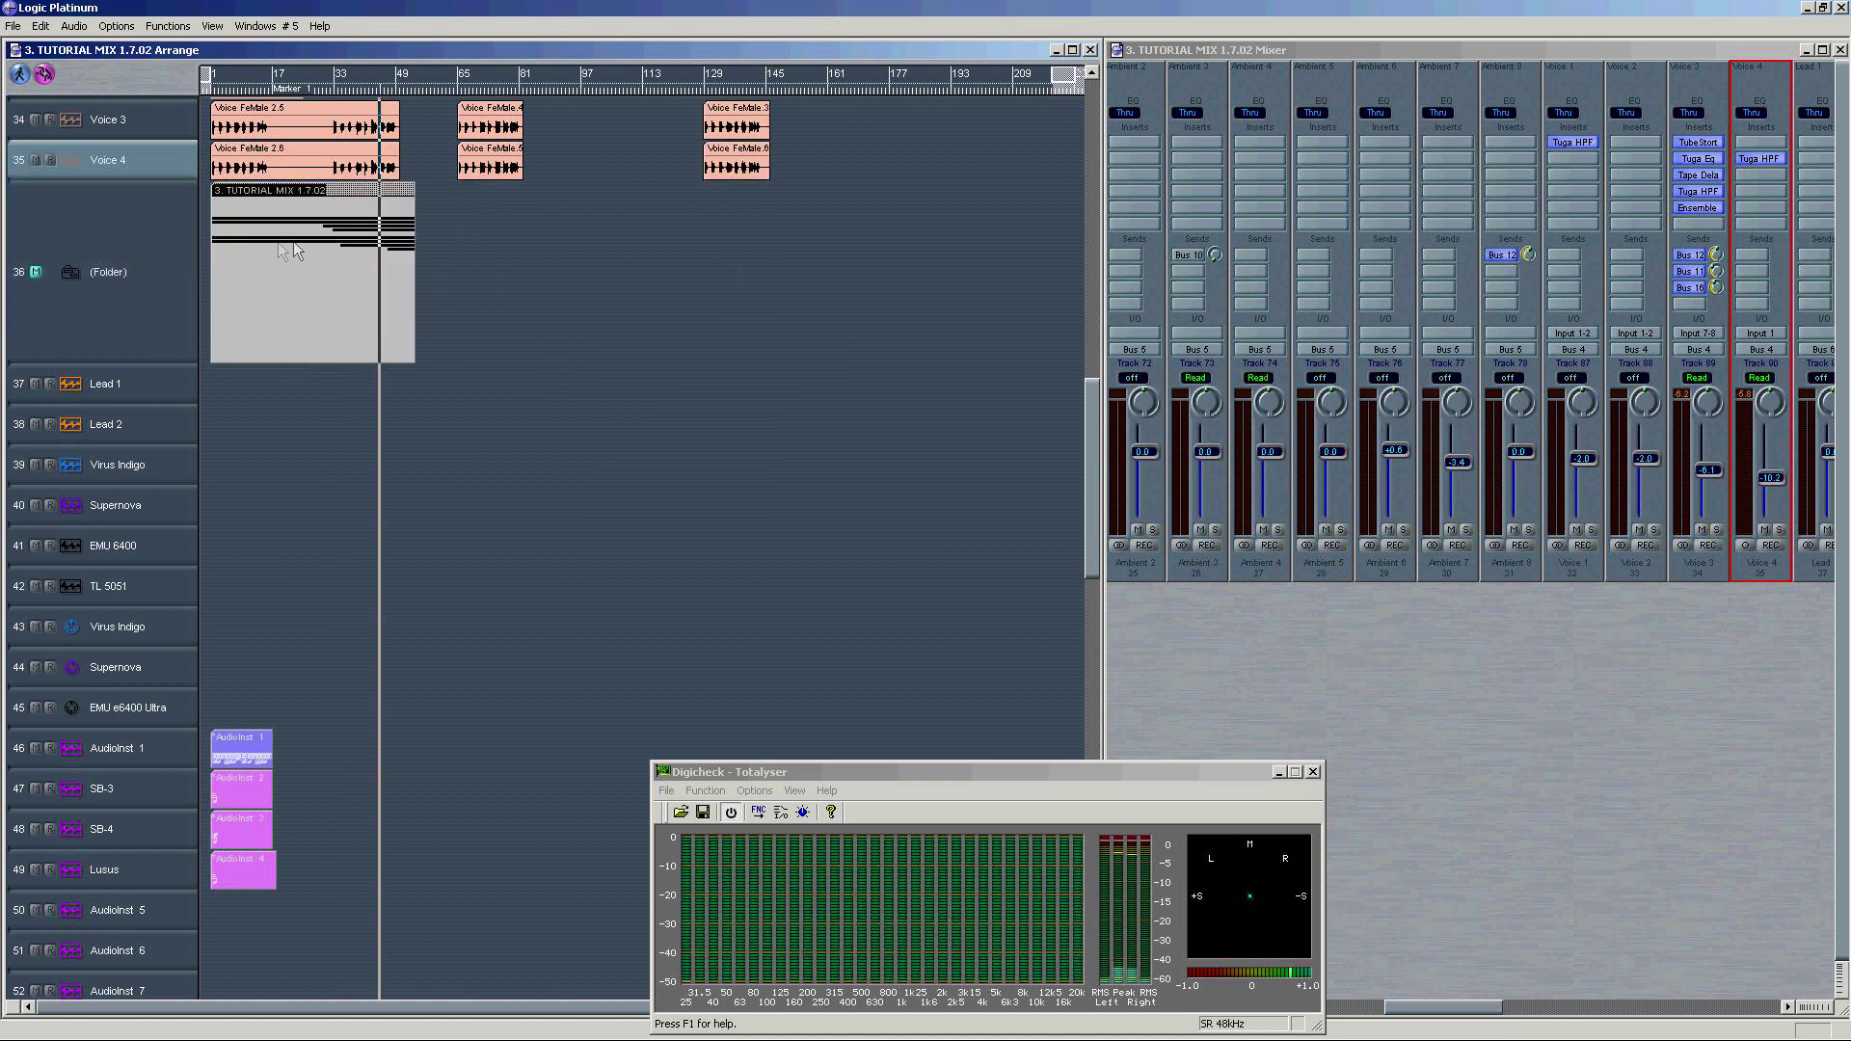
pyautogui.click(106, 245)
pyautogui.doubleClick(183, 292)
# Step: Turn off Auto Track Zoom and delete the region on the Preamp mix track
pyautogui.click(213, 26)
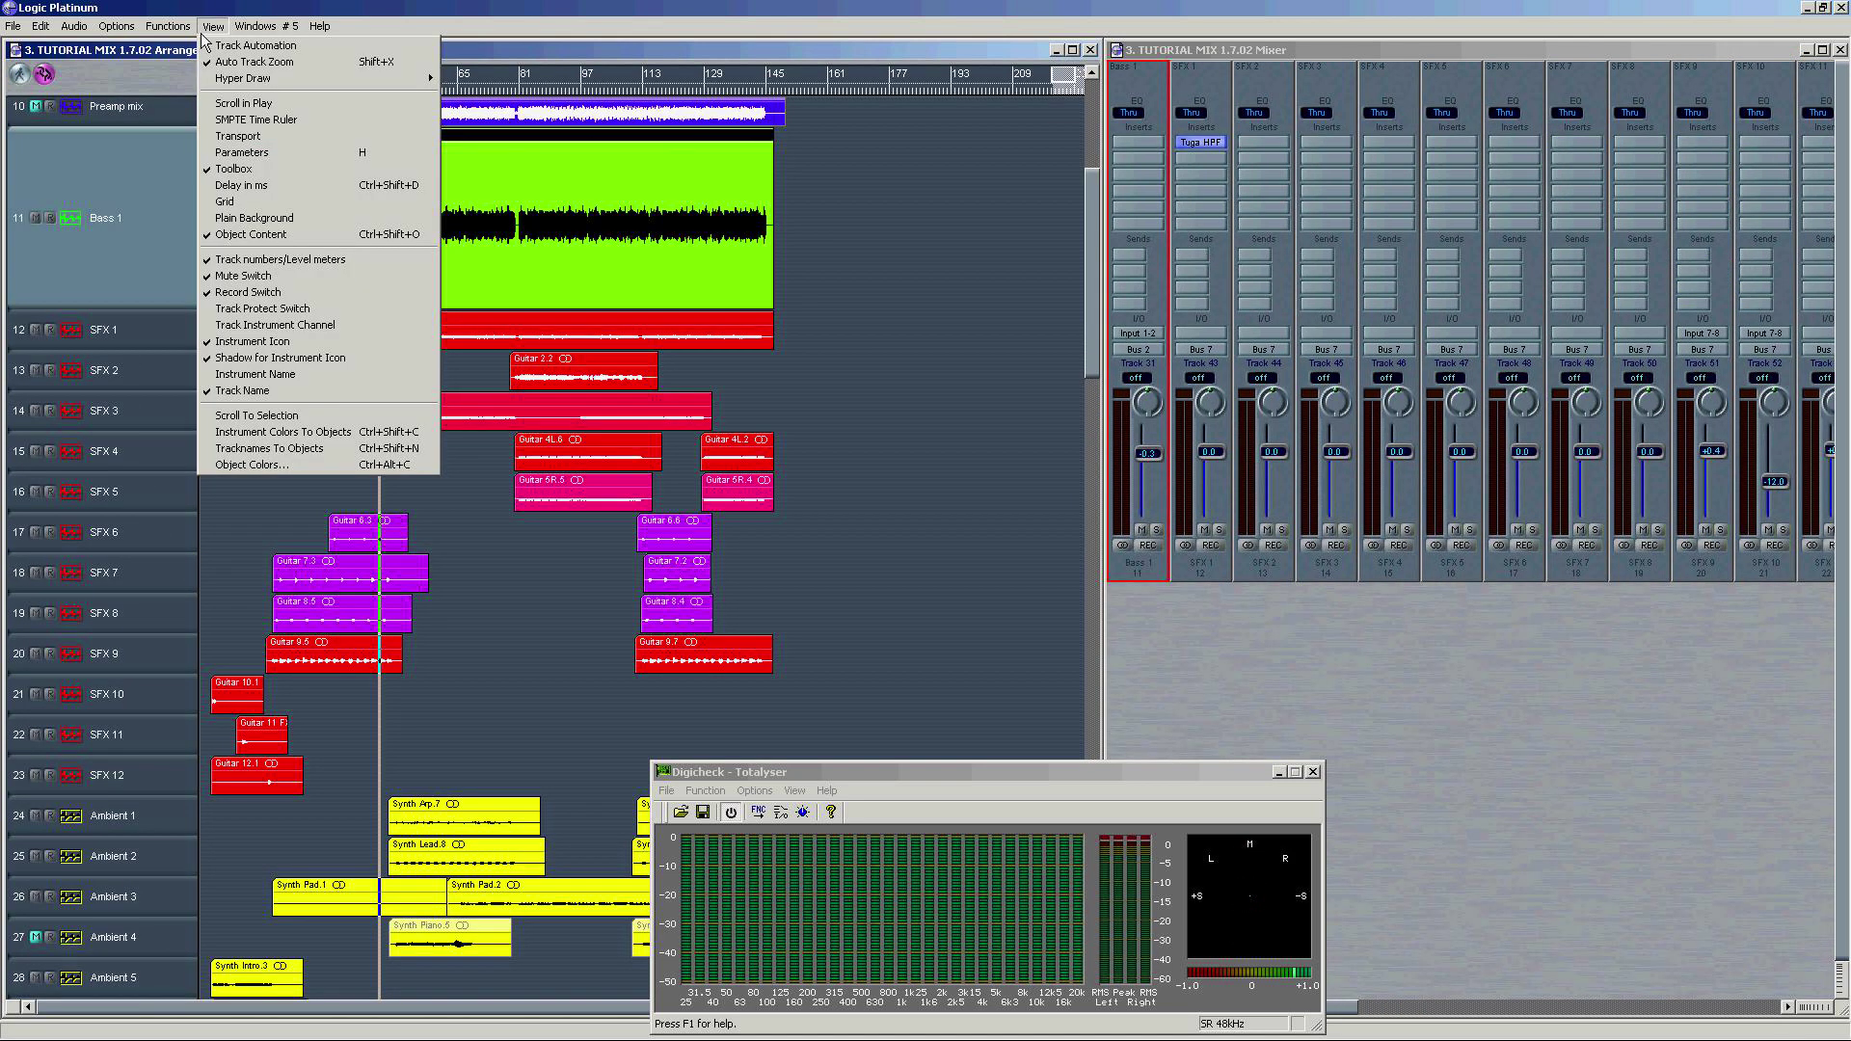
pyautogui.click(254, 62)
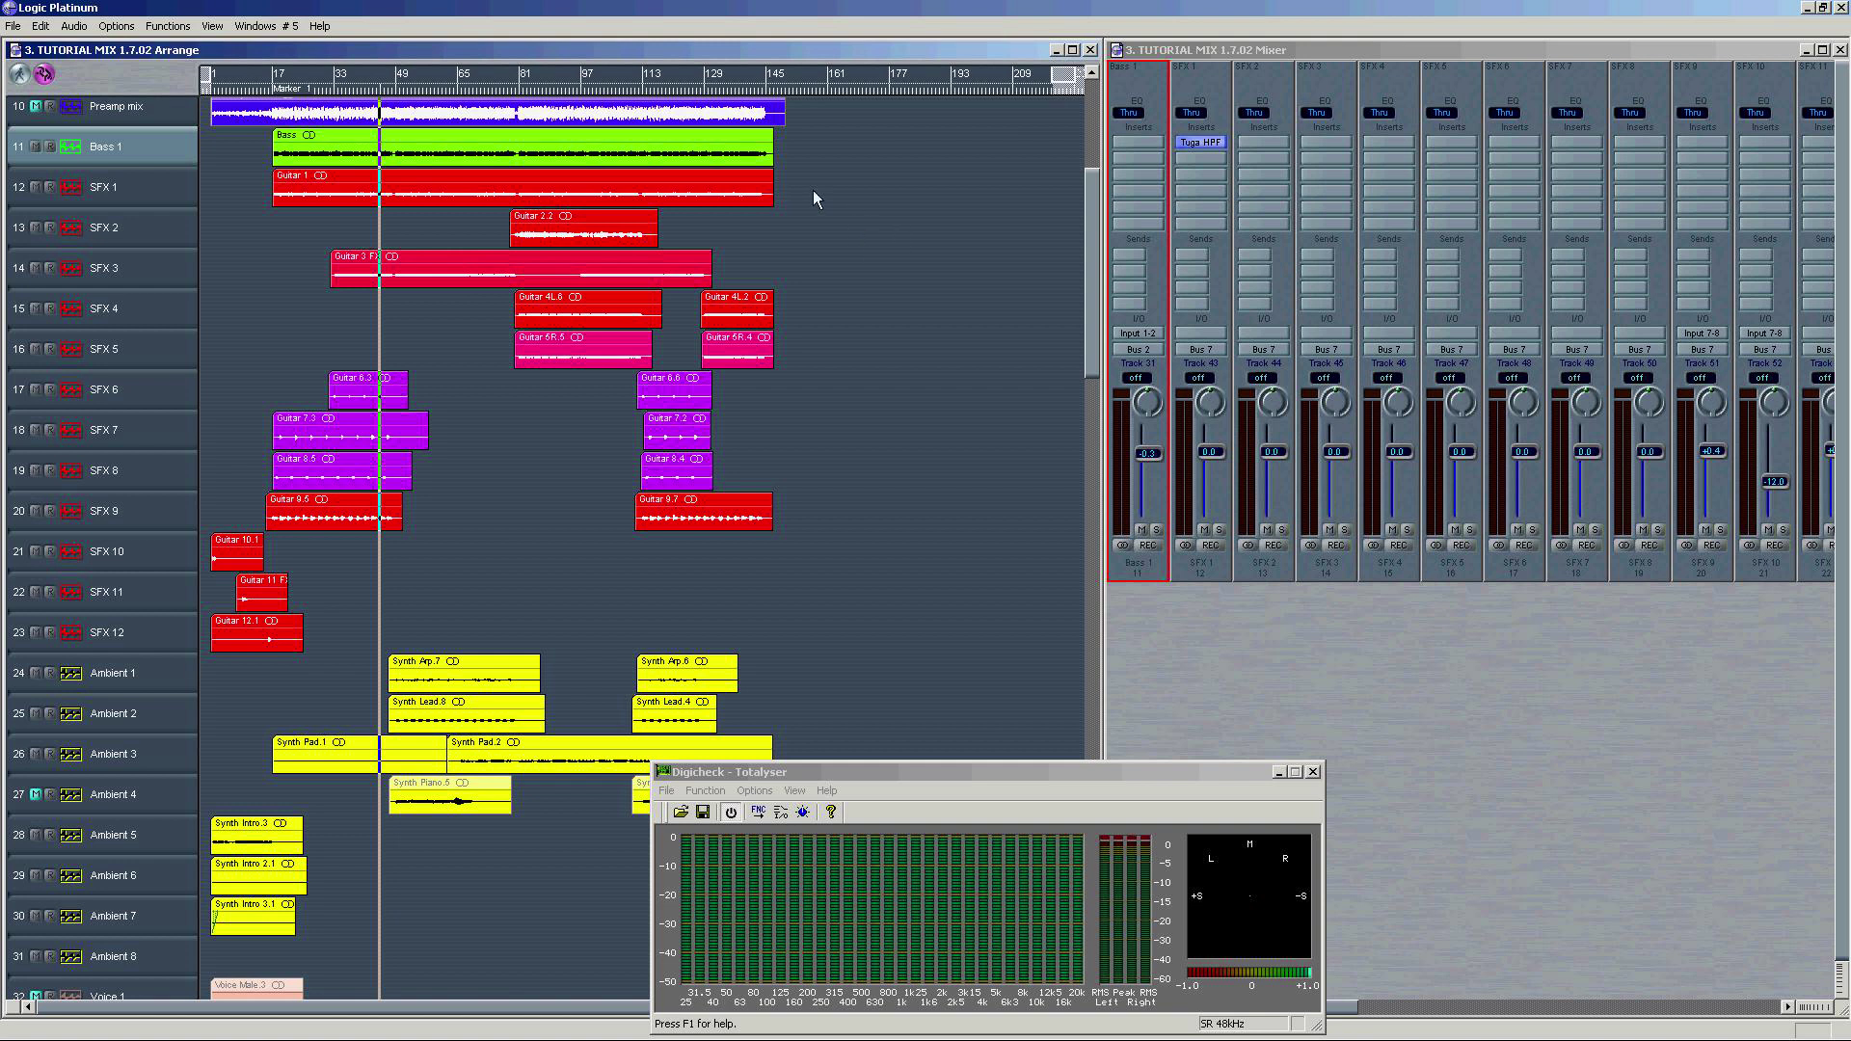
pyautogui.scroll(5, 932, 125)
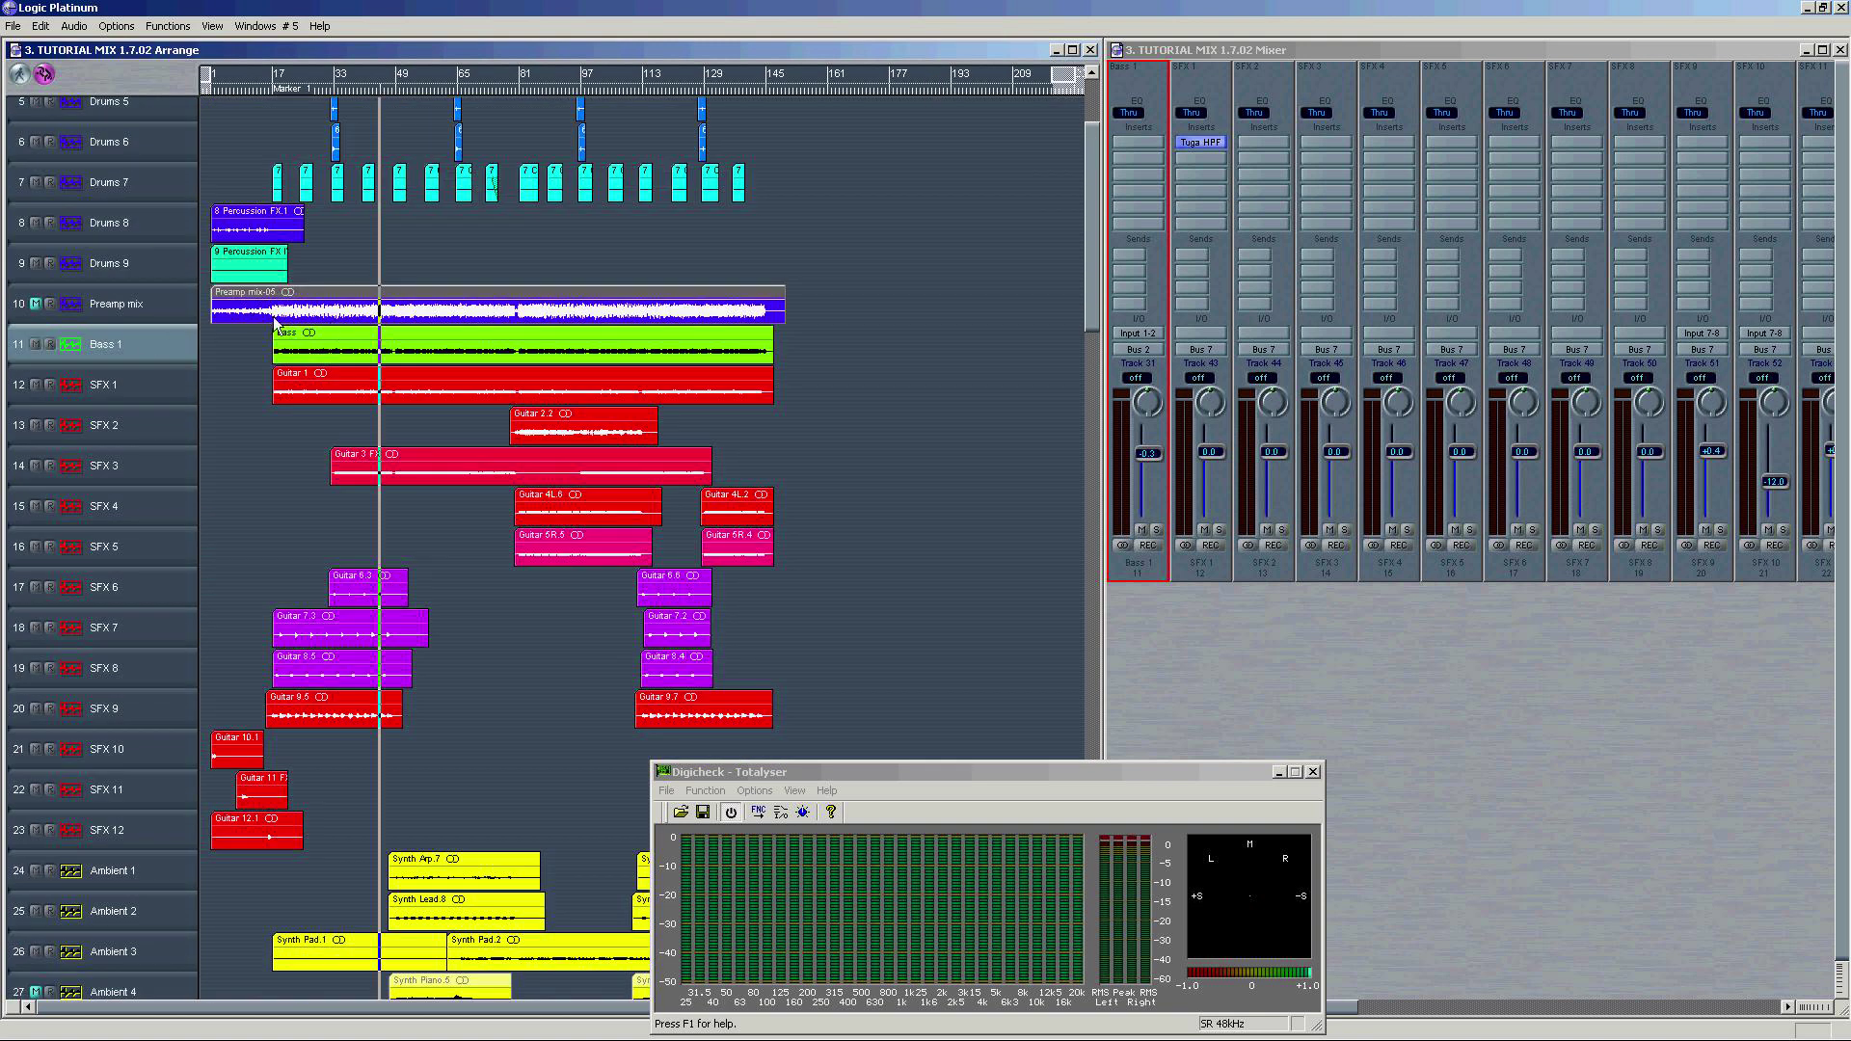
pyautogui.press('Delete')
pyautogui.click(149, 315)
# Step: Play the full mix from the start and turn off Auto Track Zoom again
pyautogui.scroll(-15, 794, 214)
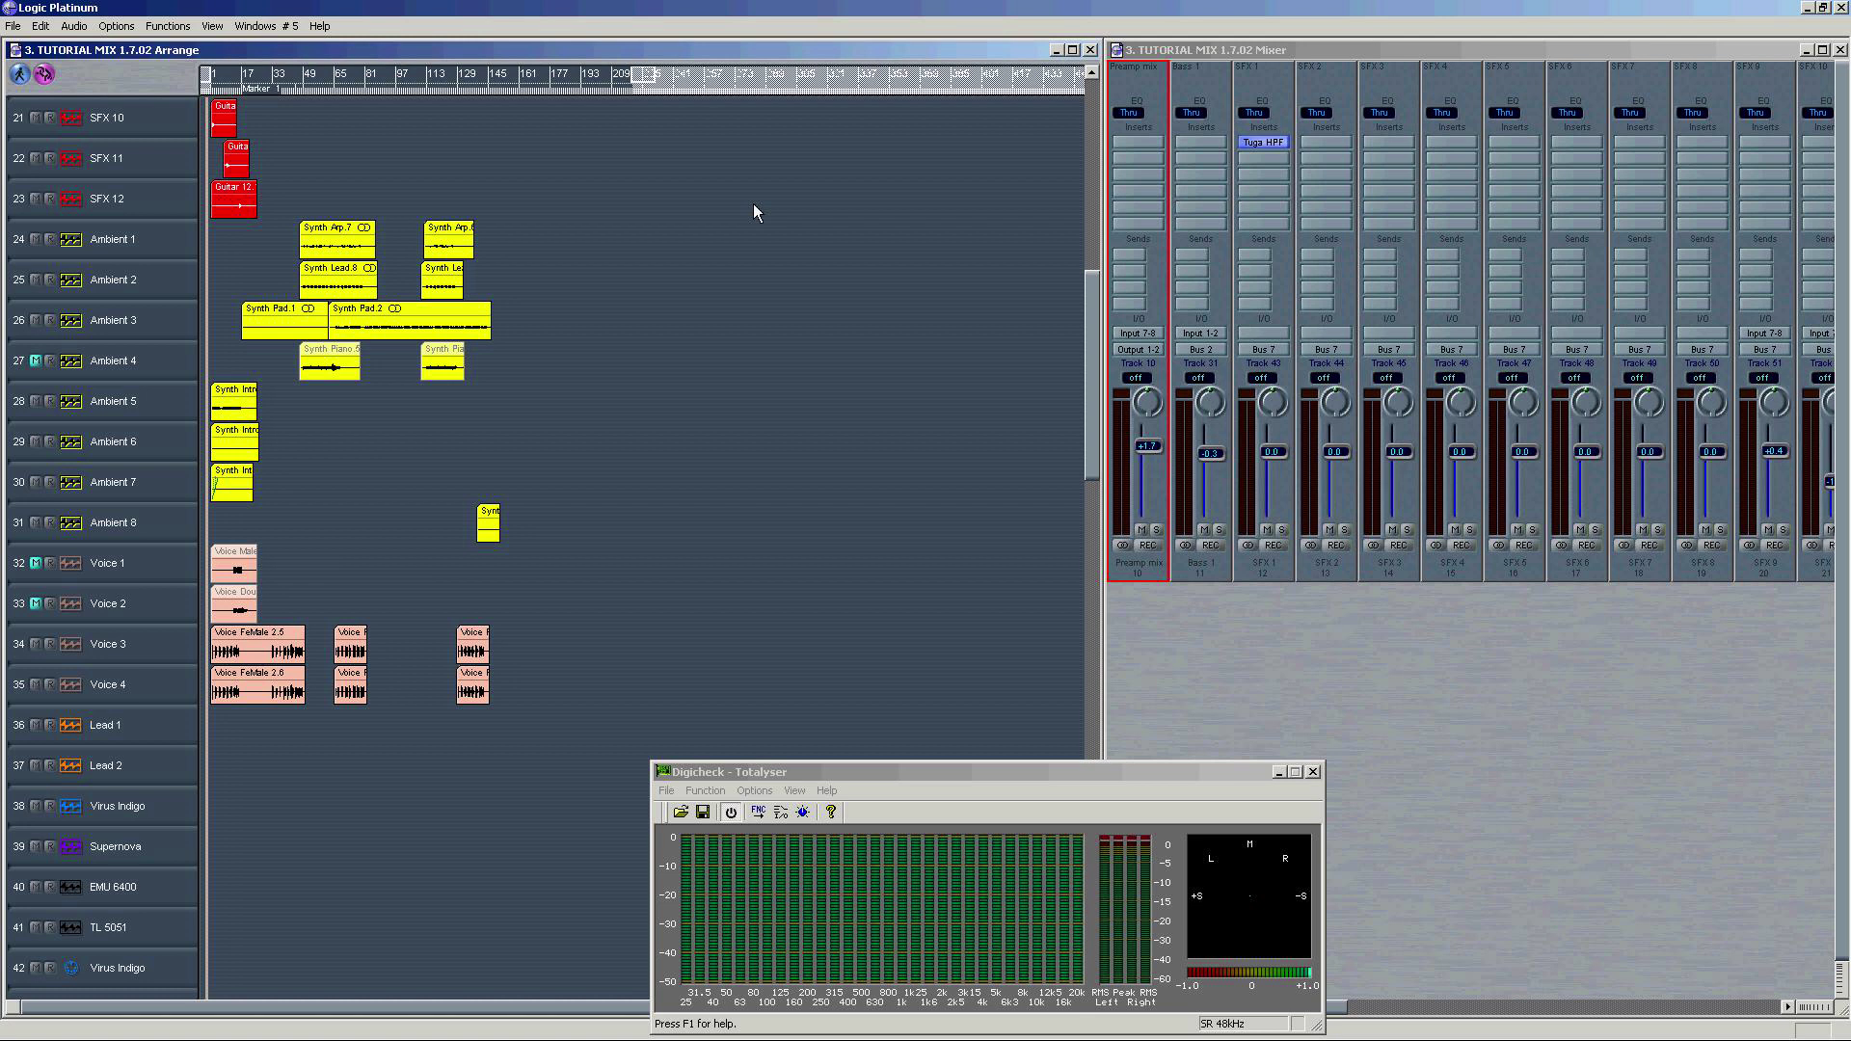
pyautogui.hotkey('ctrl', 'Right')
pyautogui.press('space')
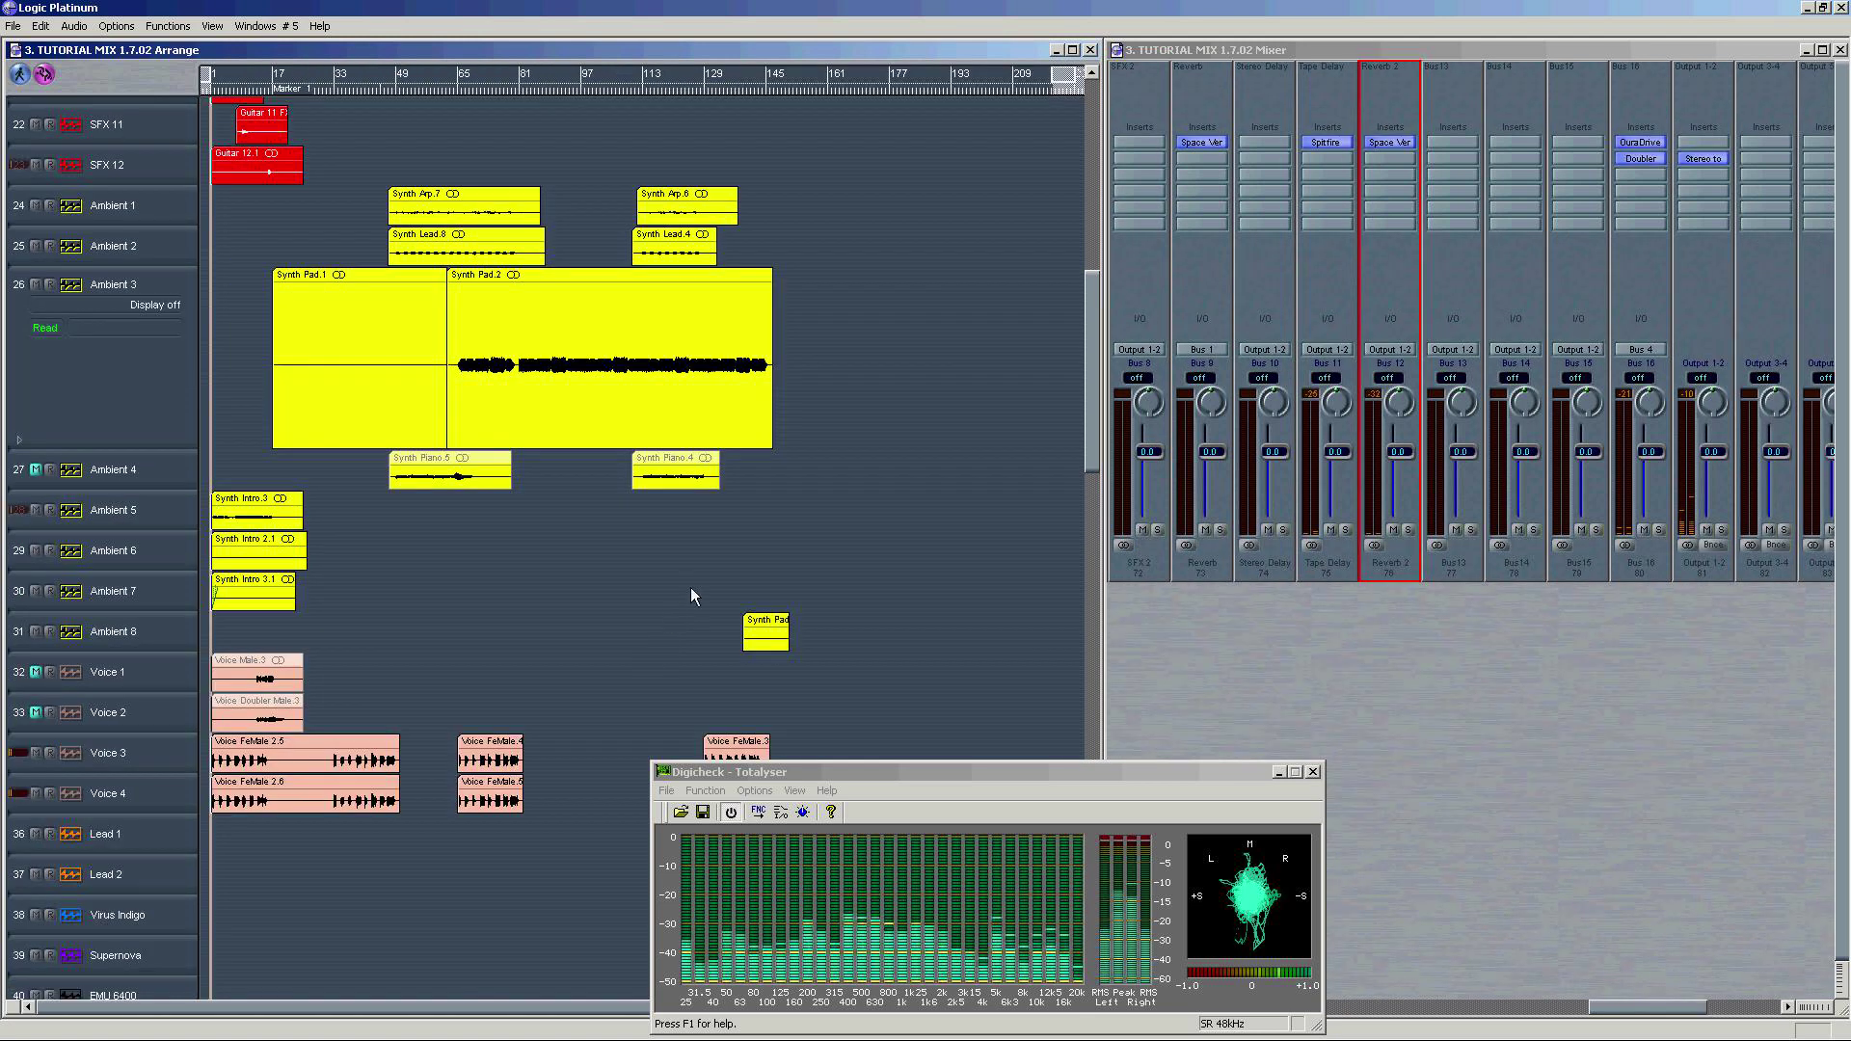
pyautogui.scroll(20, 861, 224)
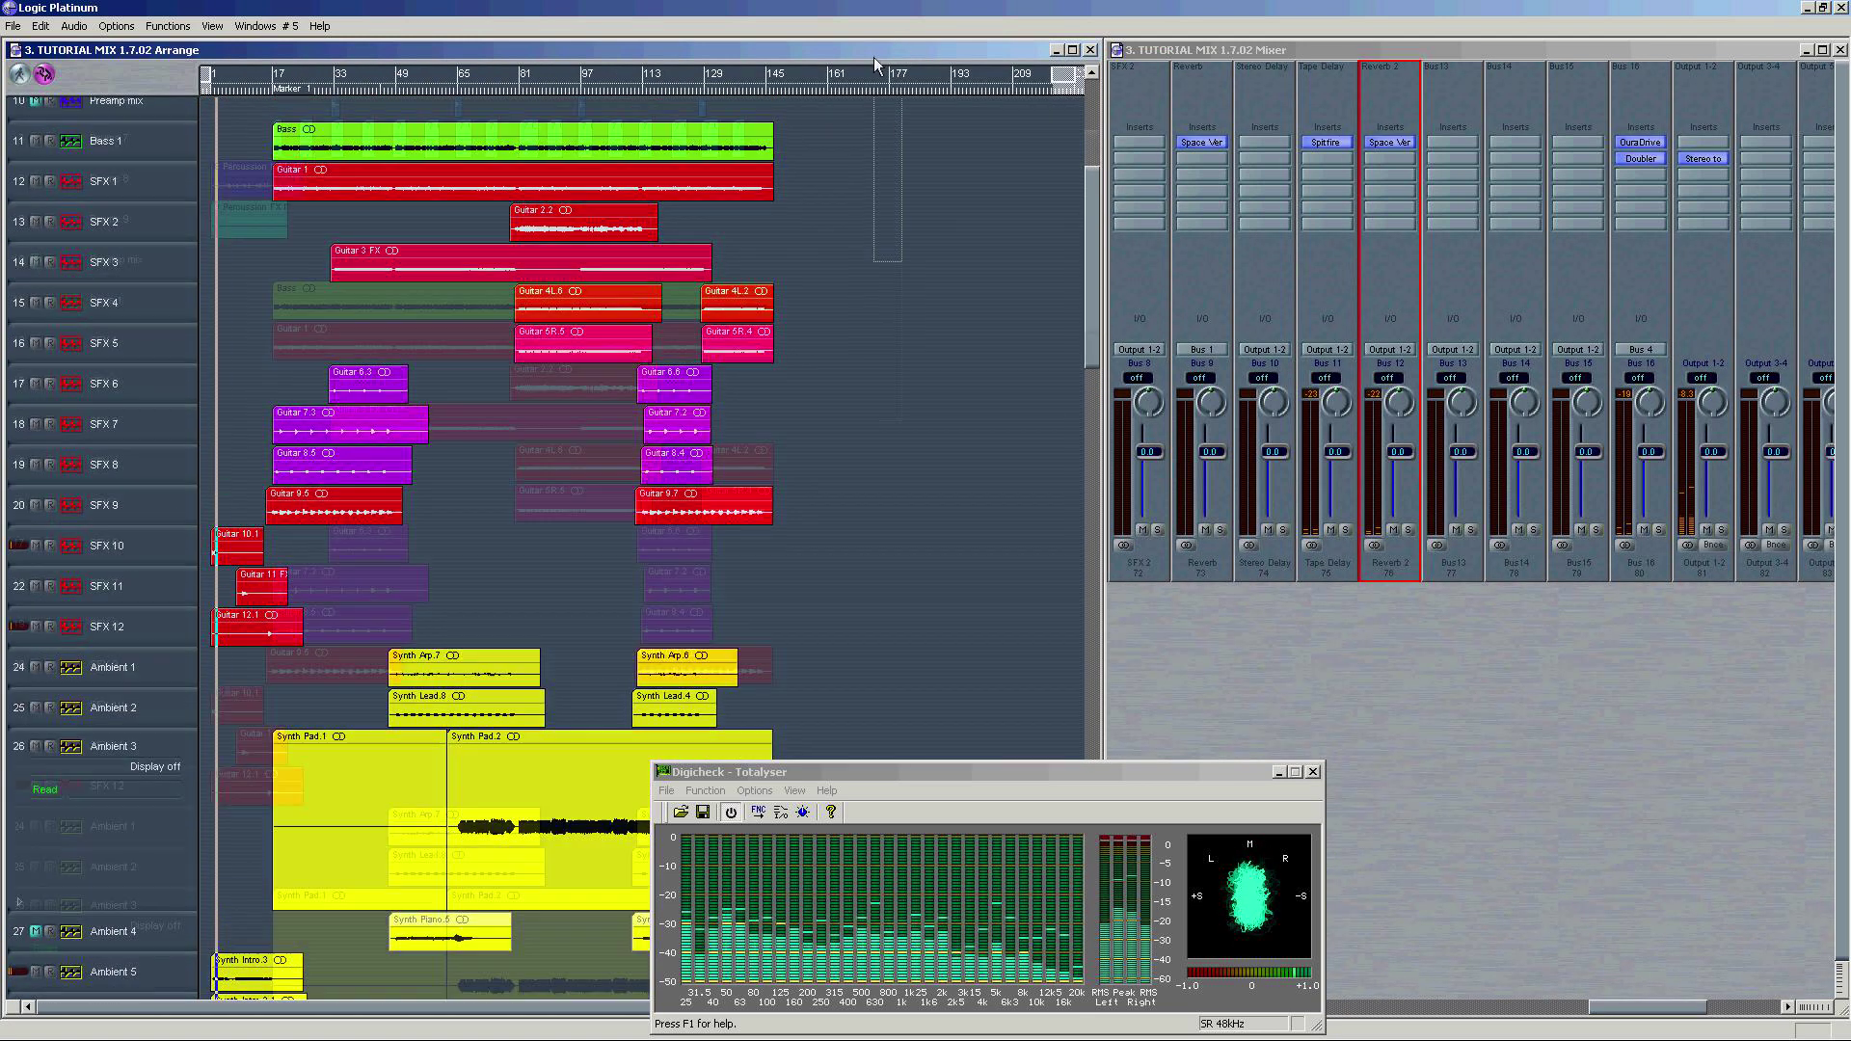
pyautogui.click(140, 264)
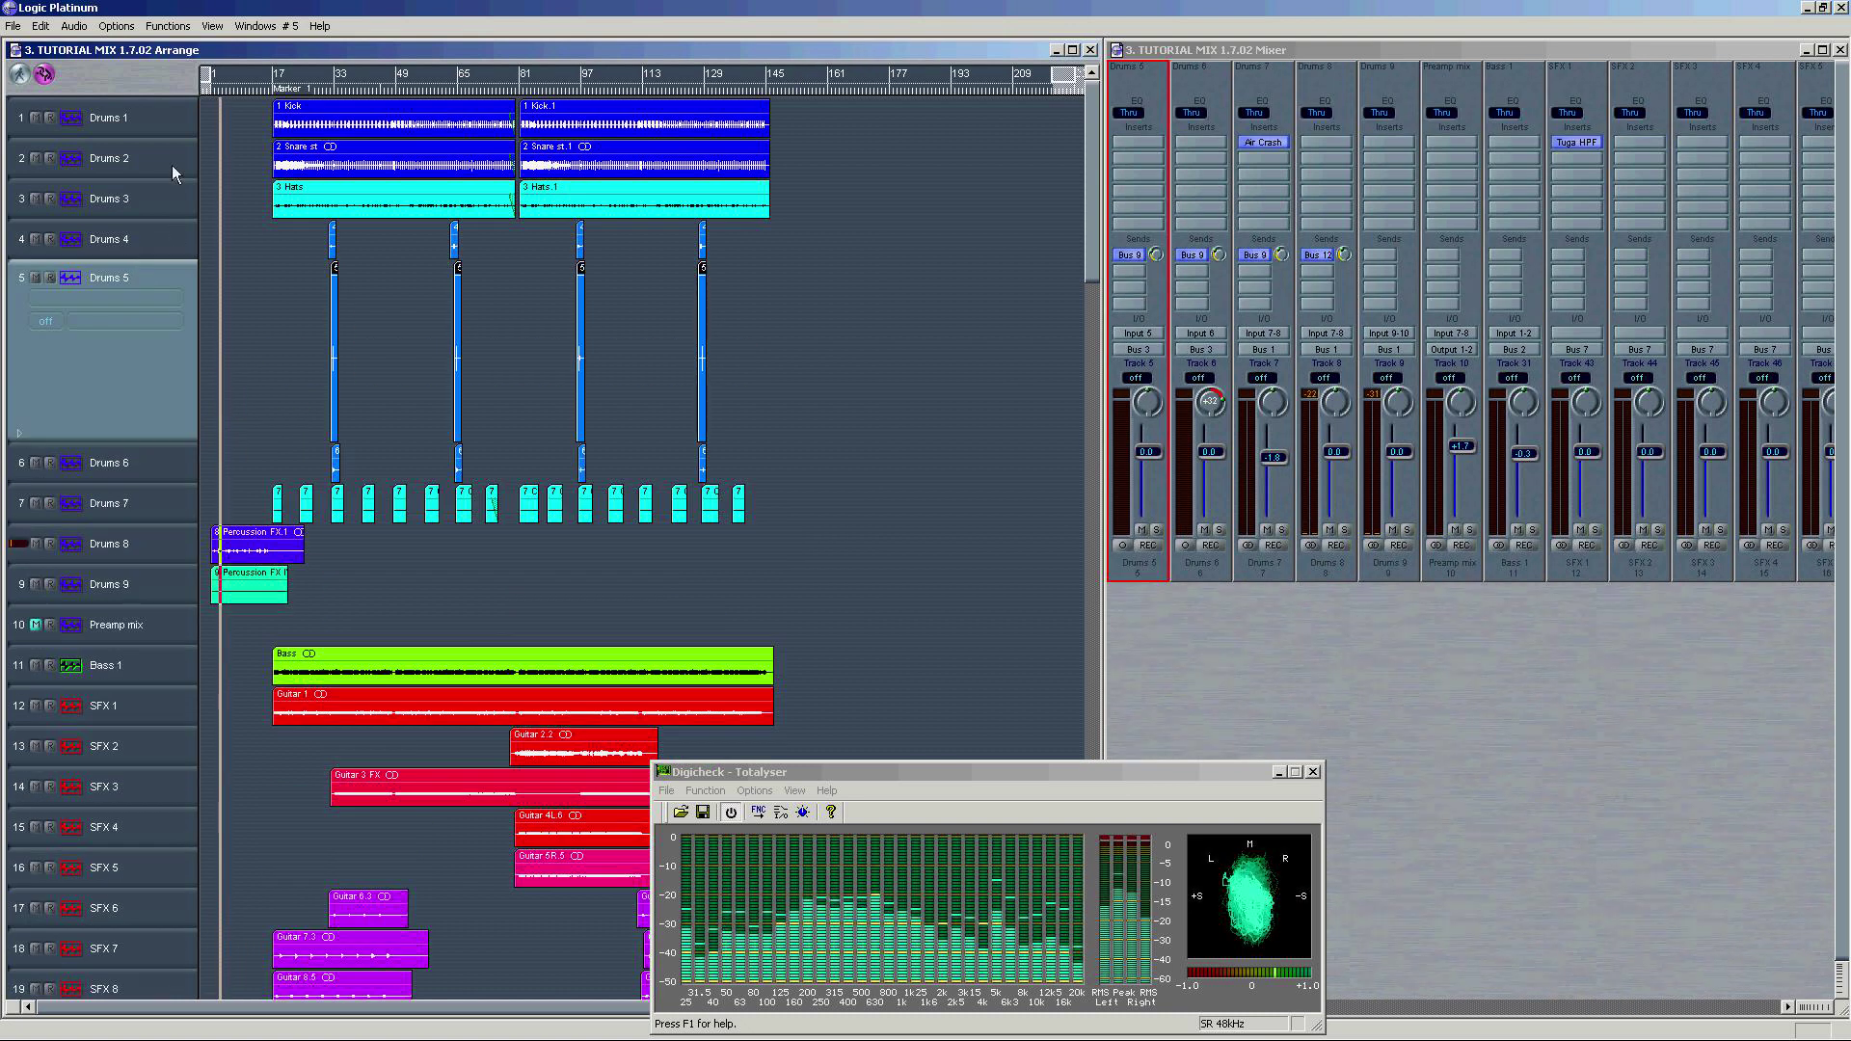
pyautogui.click(214, 27)
pyautogui.click(254, 61)
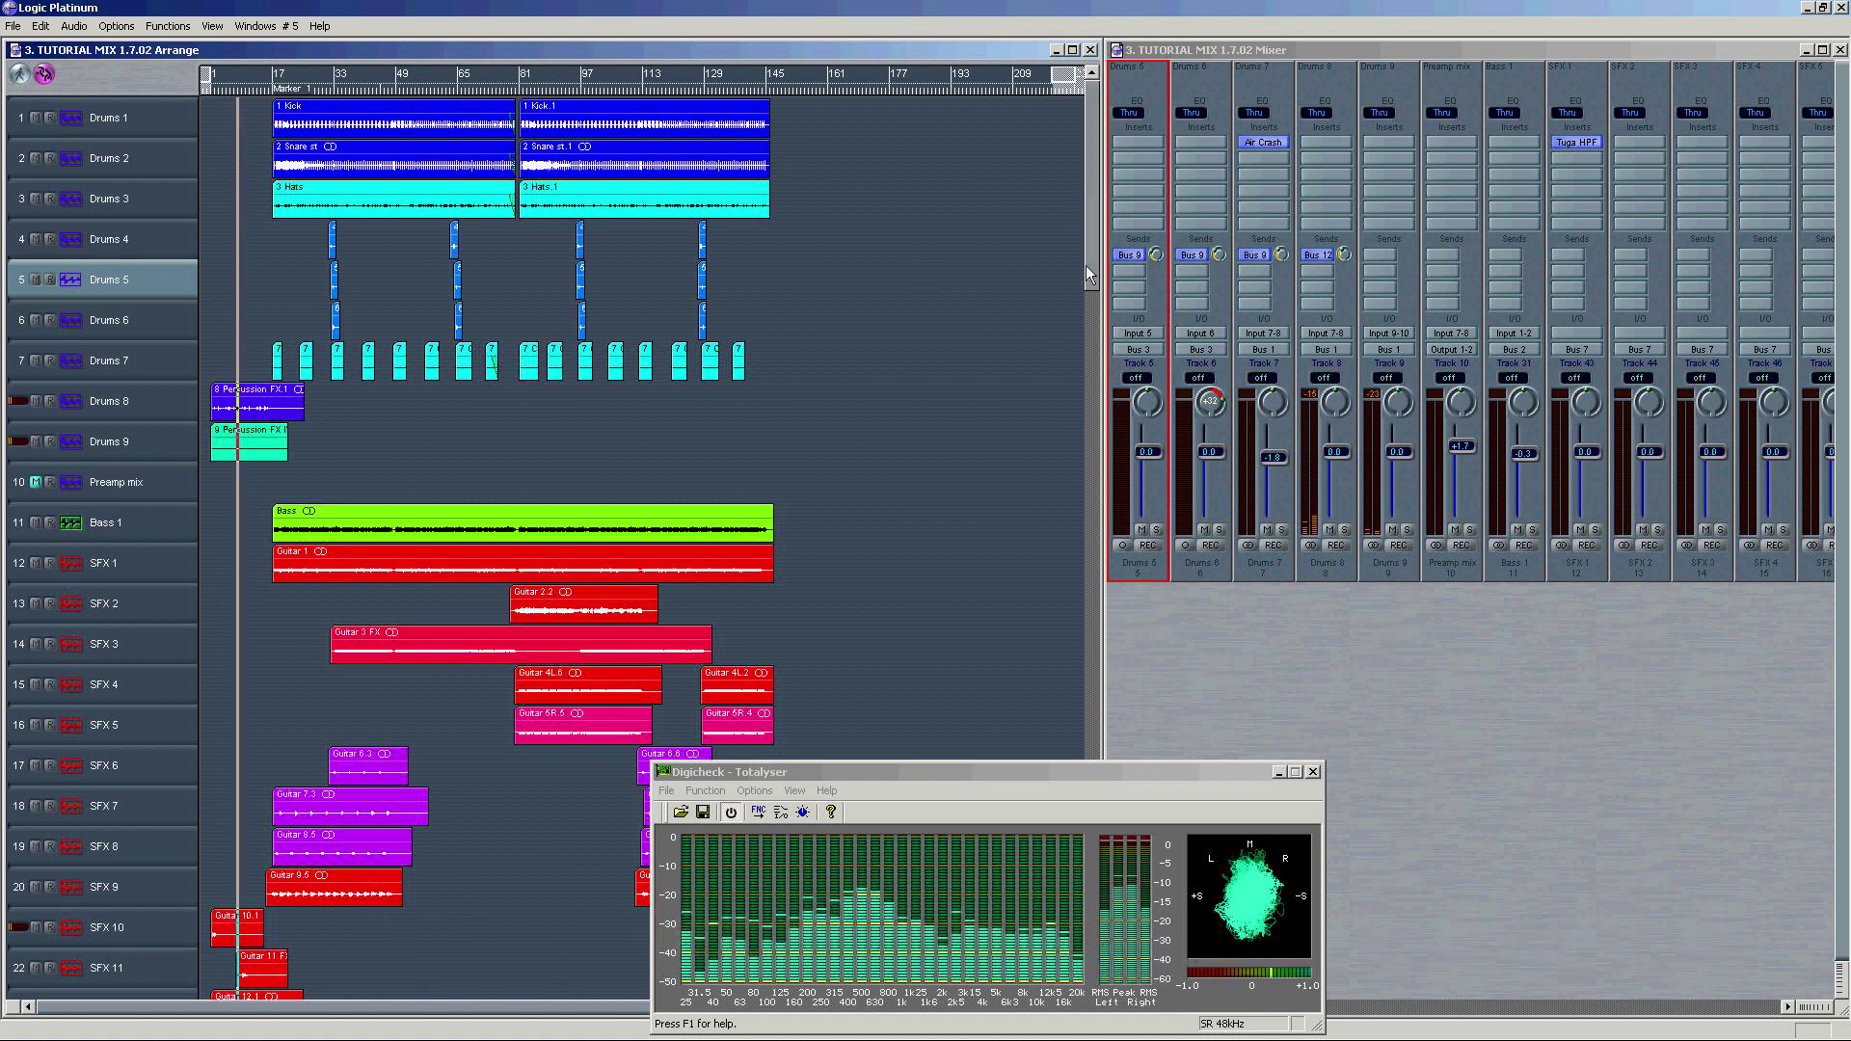
# Step: Fit the song and the tracks from Drums 1 through Voice 4 in the arrange window and place the Totalyser window below the mixer channels
pyautogui.moveTo(1092, 266); pyautogui.dragTo(1084, 315)
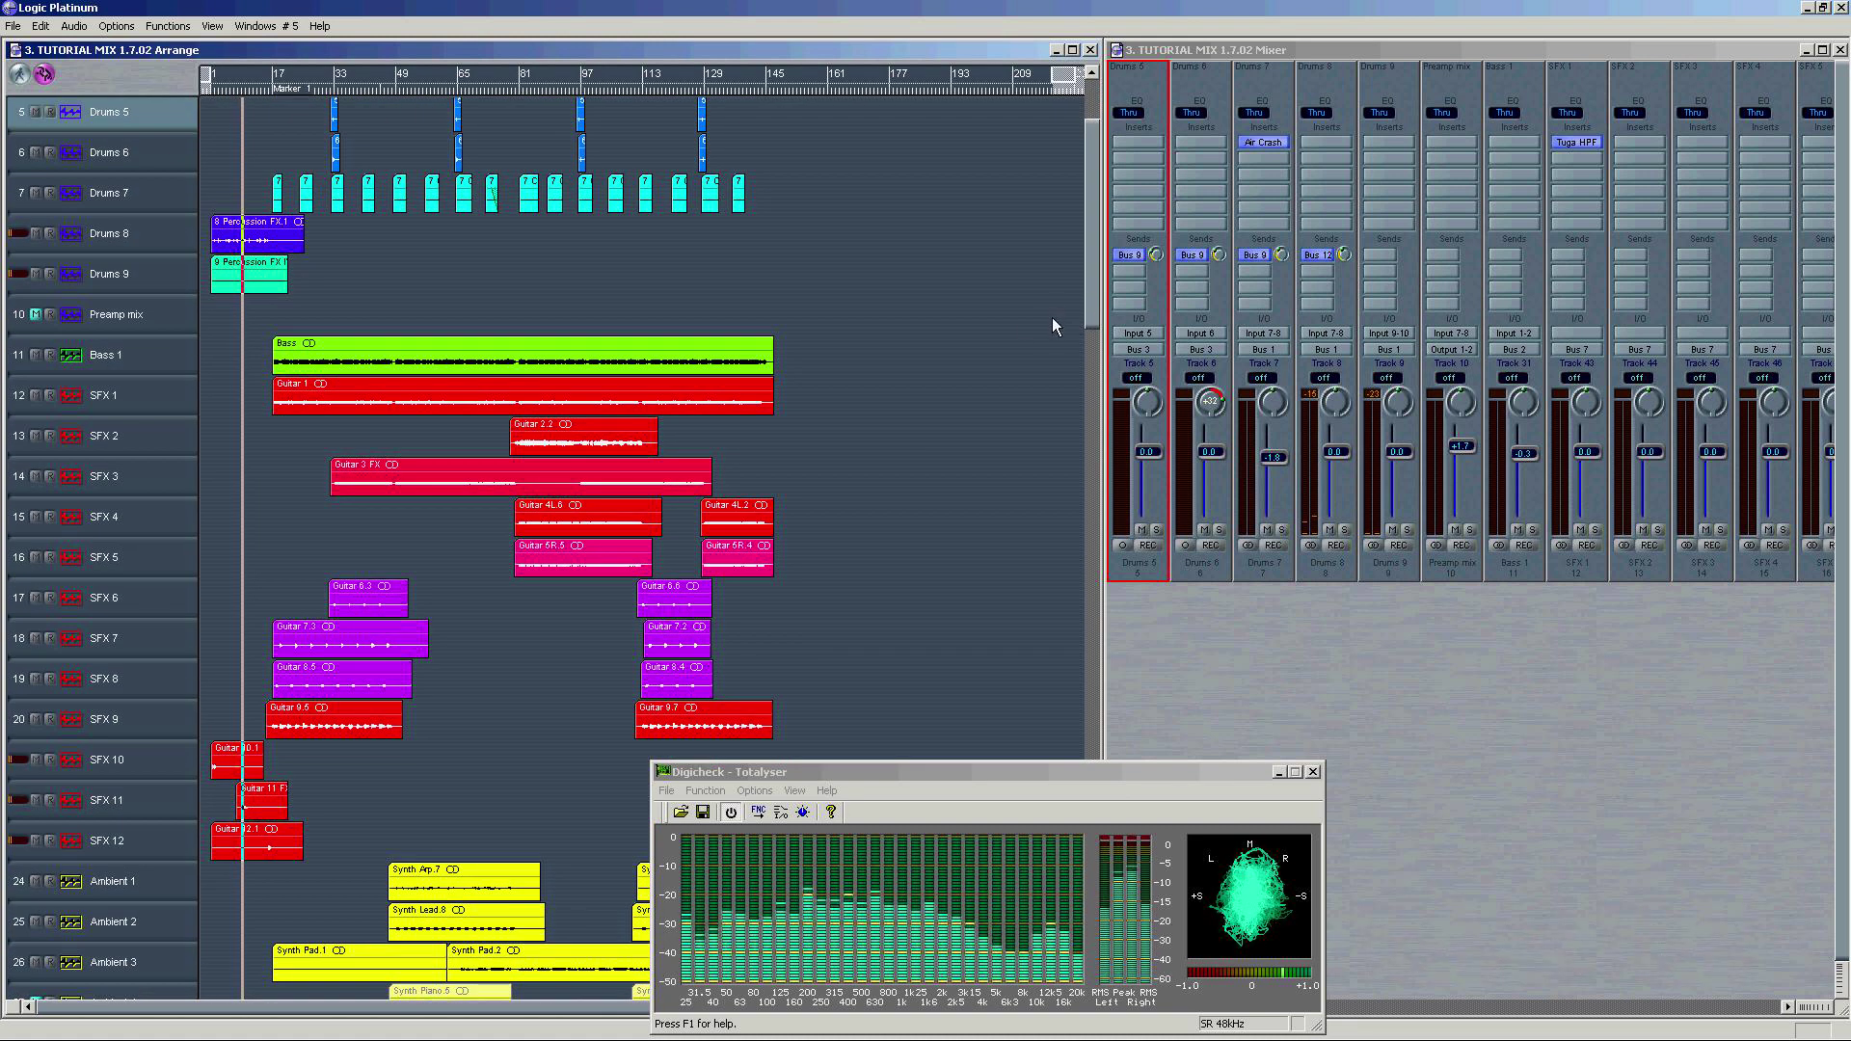
pyautogui.hotkey('ctrl', 'Up')
pyautogui.hotkey('ctrl', 'Up')
pyautogui.hotkey('ctrl', 'Up')
pyautogui.hotkey('ctrl', 'Up')
pyautogui.hotkey('ctrl', 'Up')
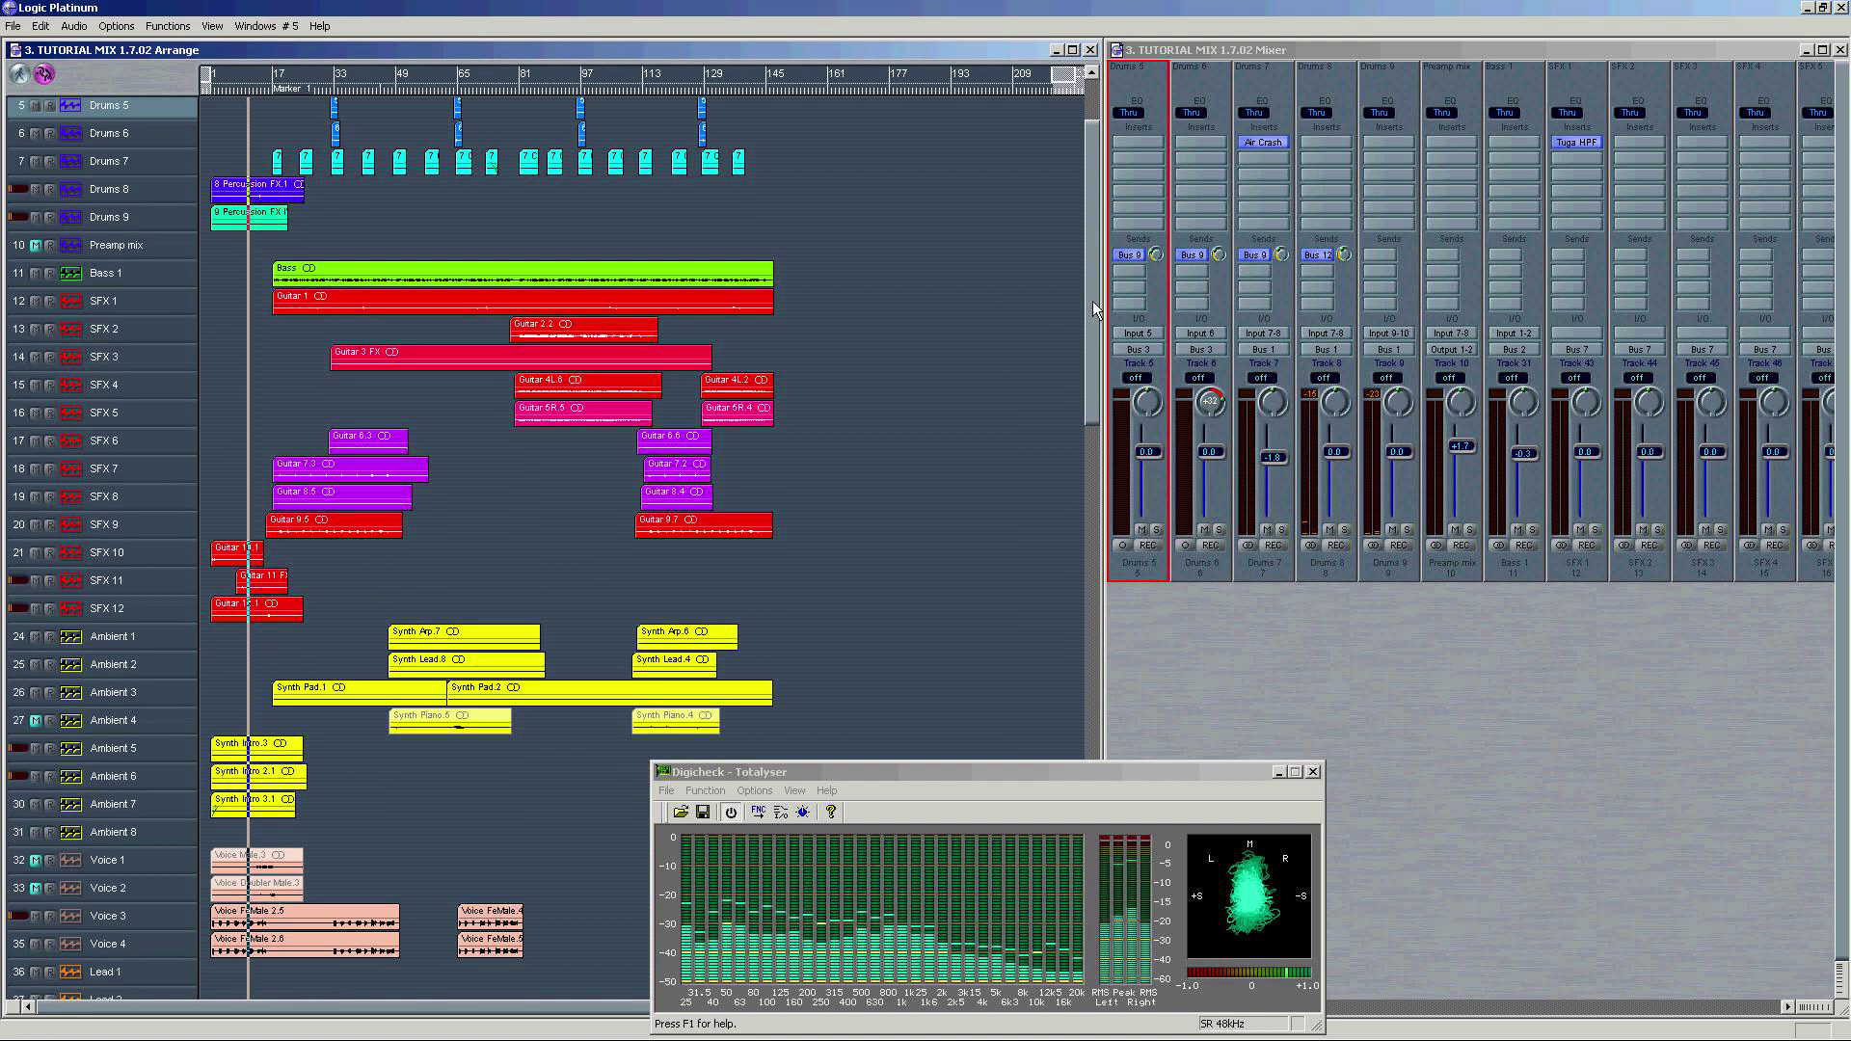
pyautogui.scroll(2, 1090, 303)
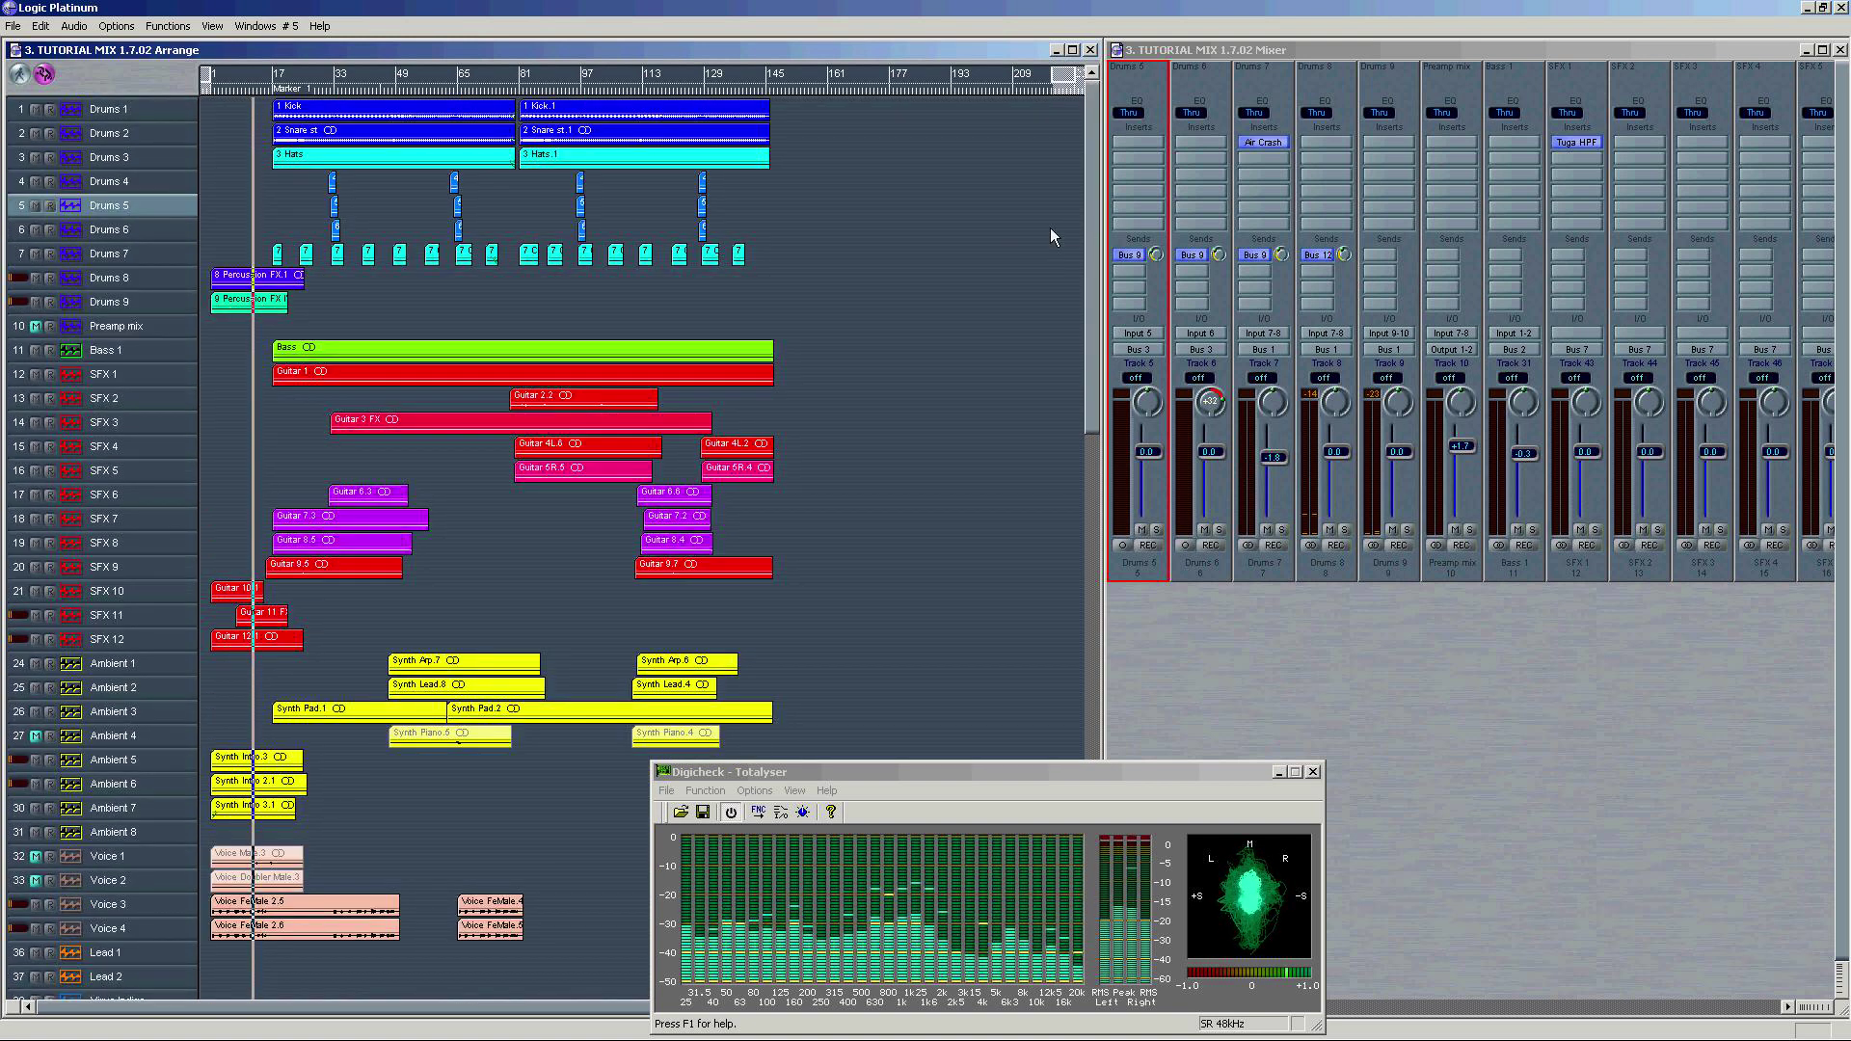
pyautogui.hotkey('ctrl', 'Right')
pyautogui.moveTo(1292, 771); pyautogui.dragTo(1702, 646)
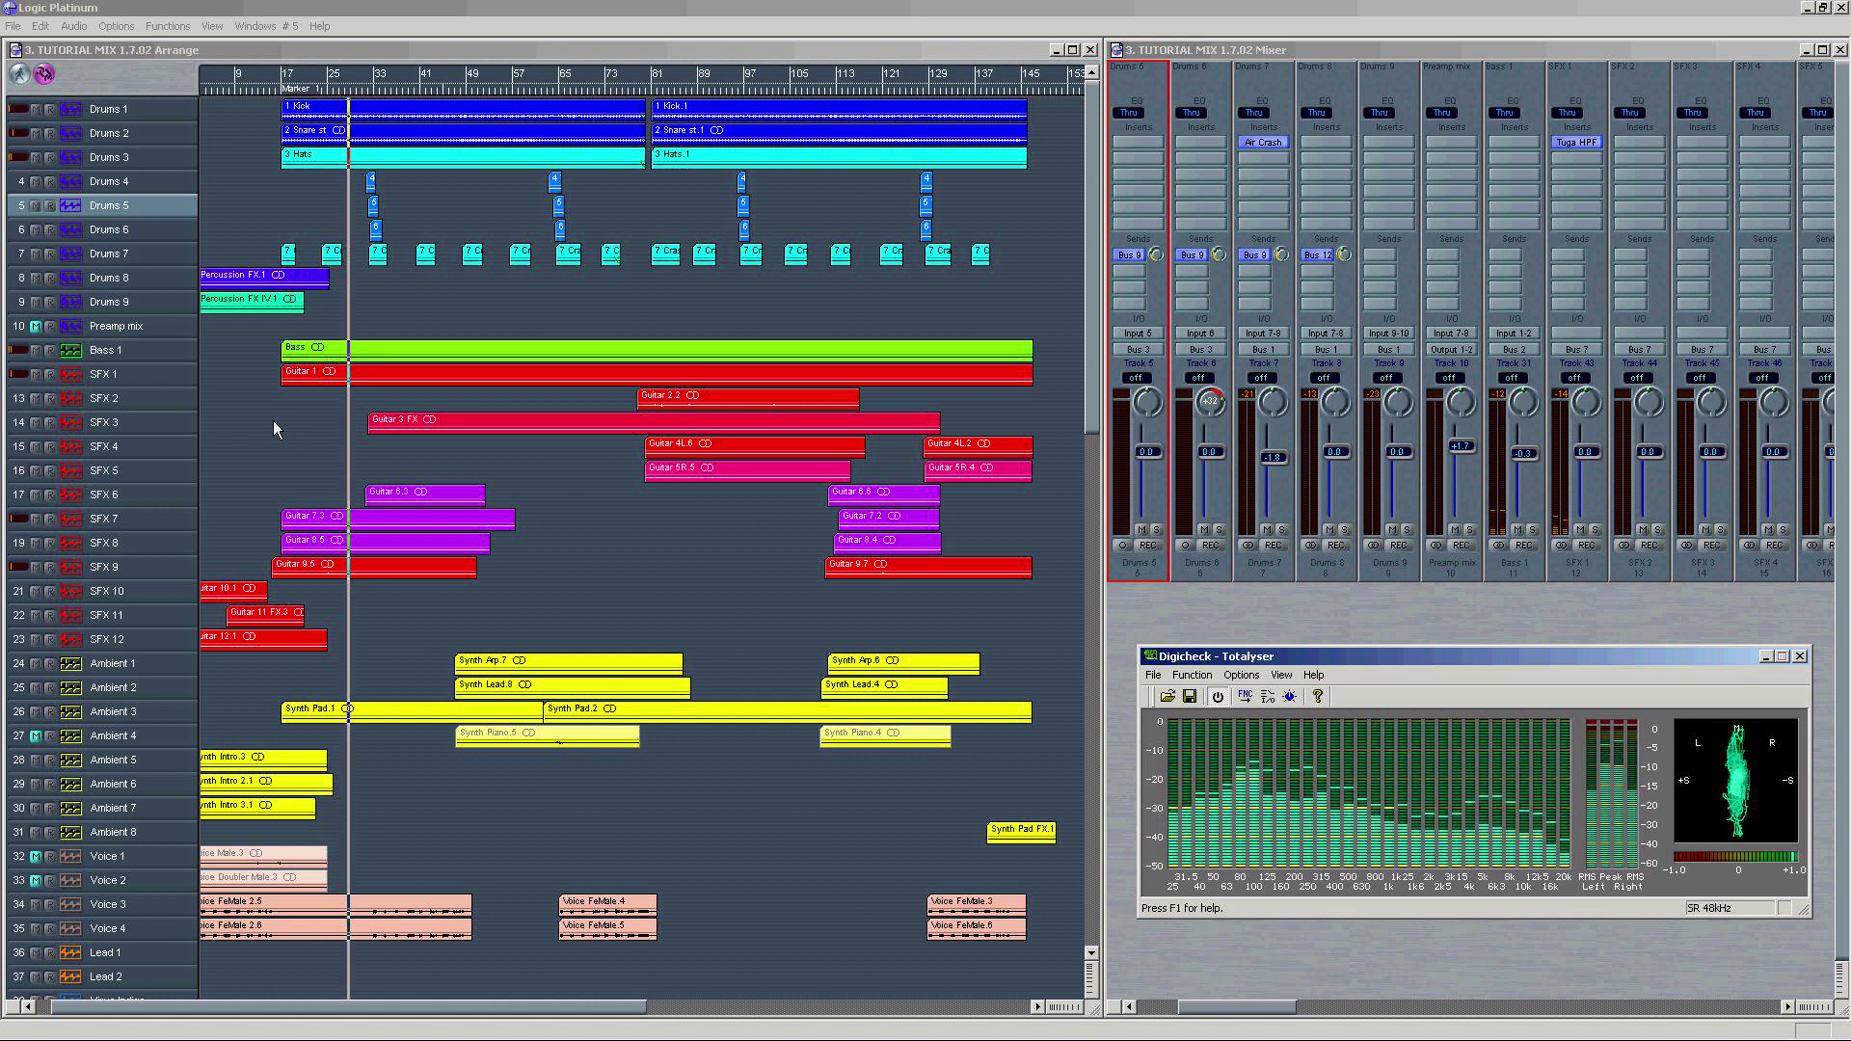
# Step: Select the Voice 3 track and audition its second and third vocal entries in the full mix, from about bars 63 and 127
pyautogui.click(146, 910)
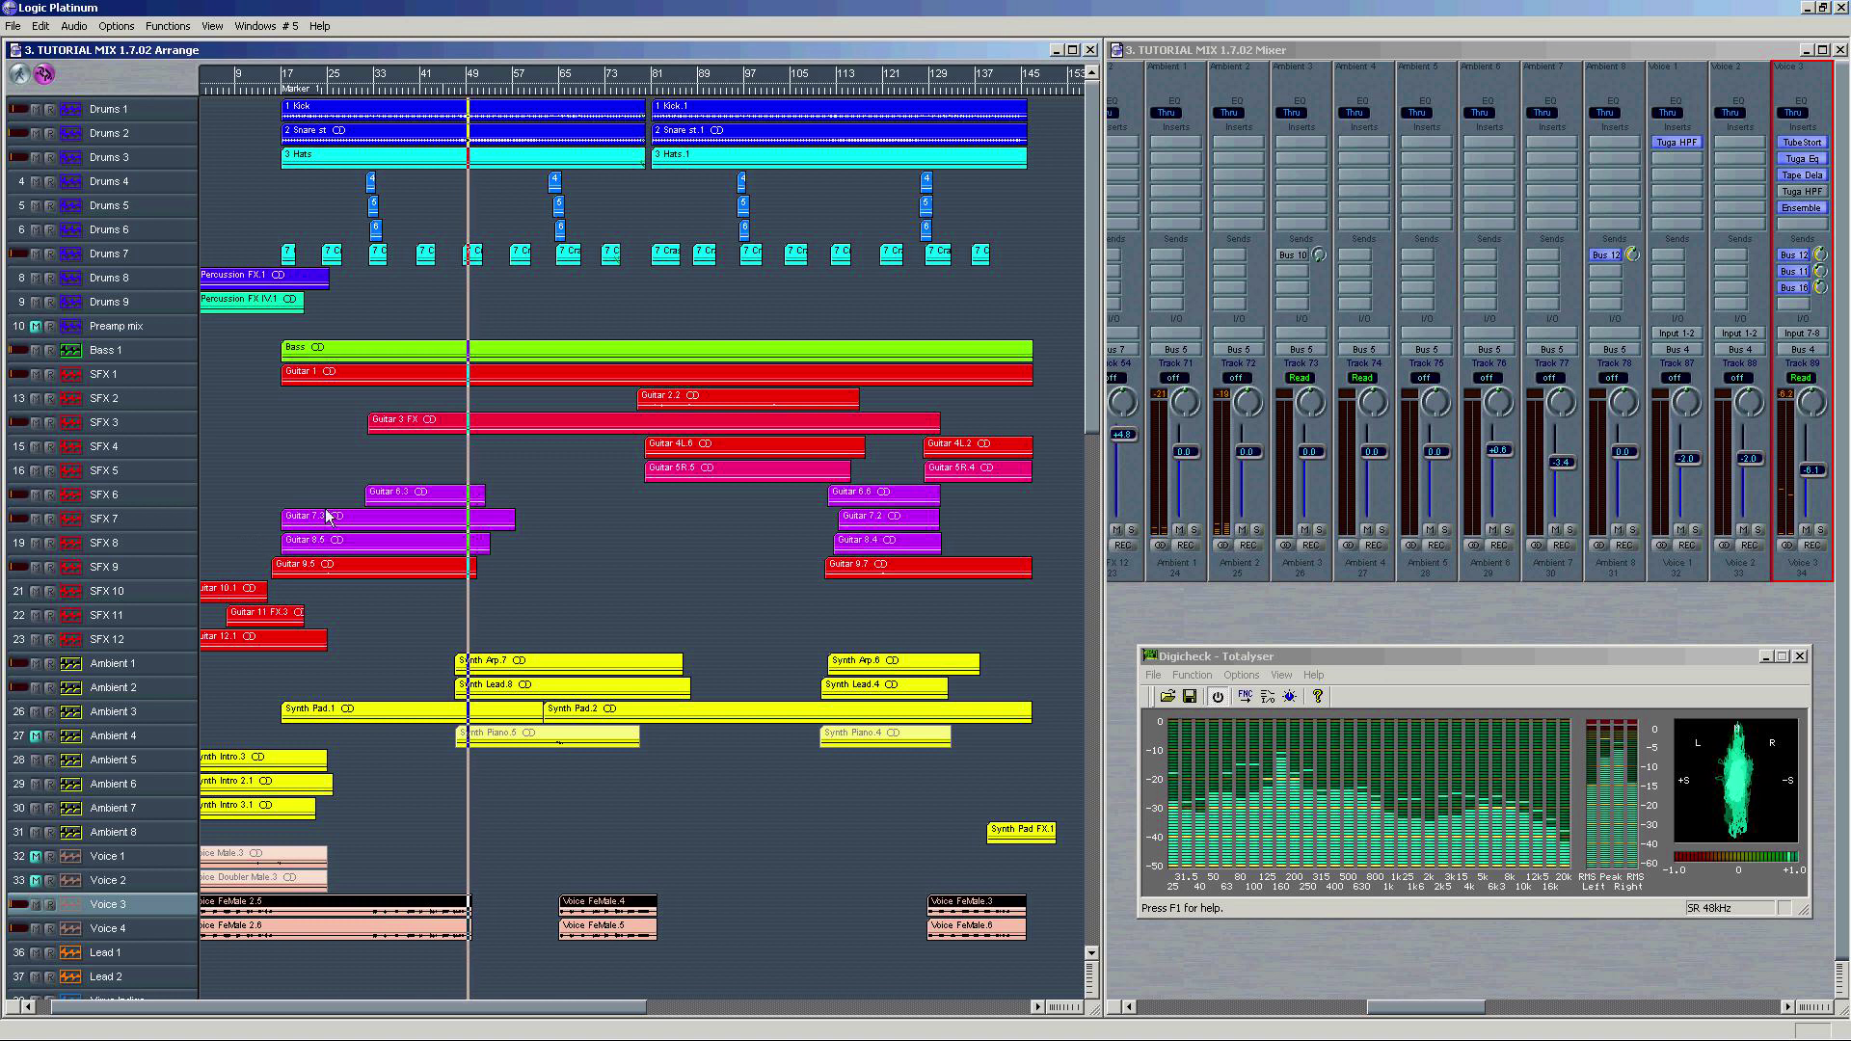
pyautogui.click(548, 91)
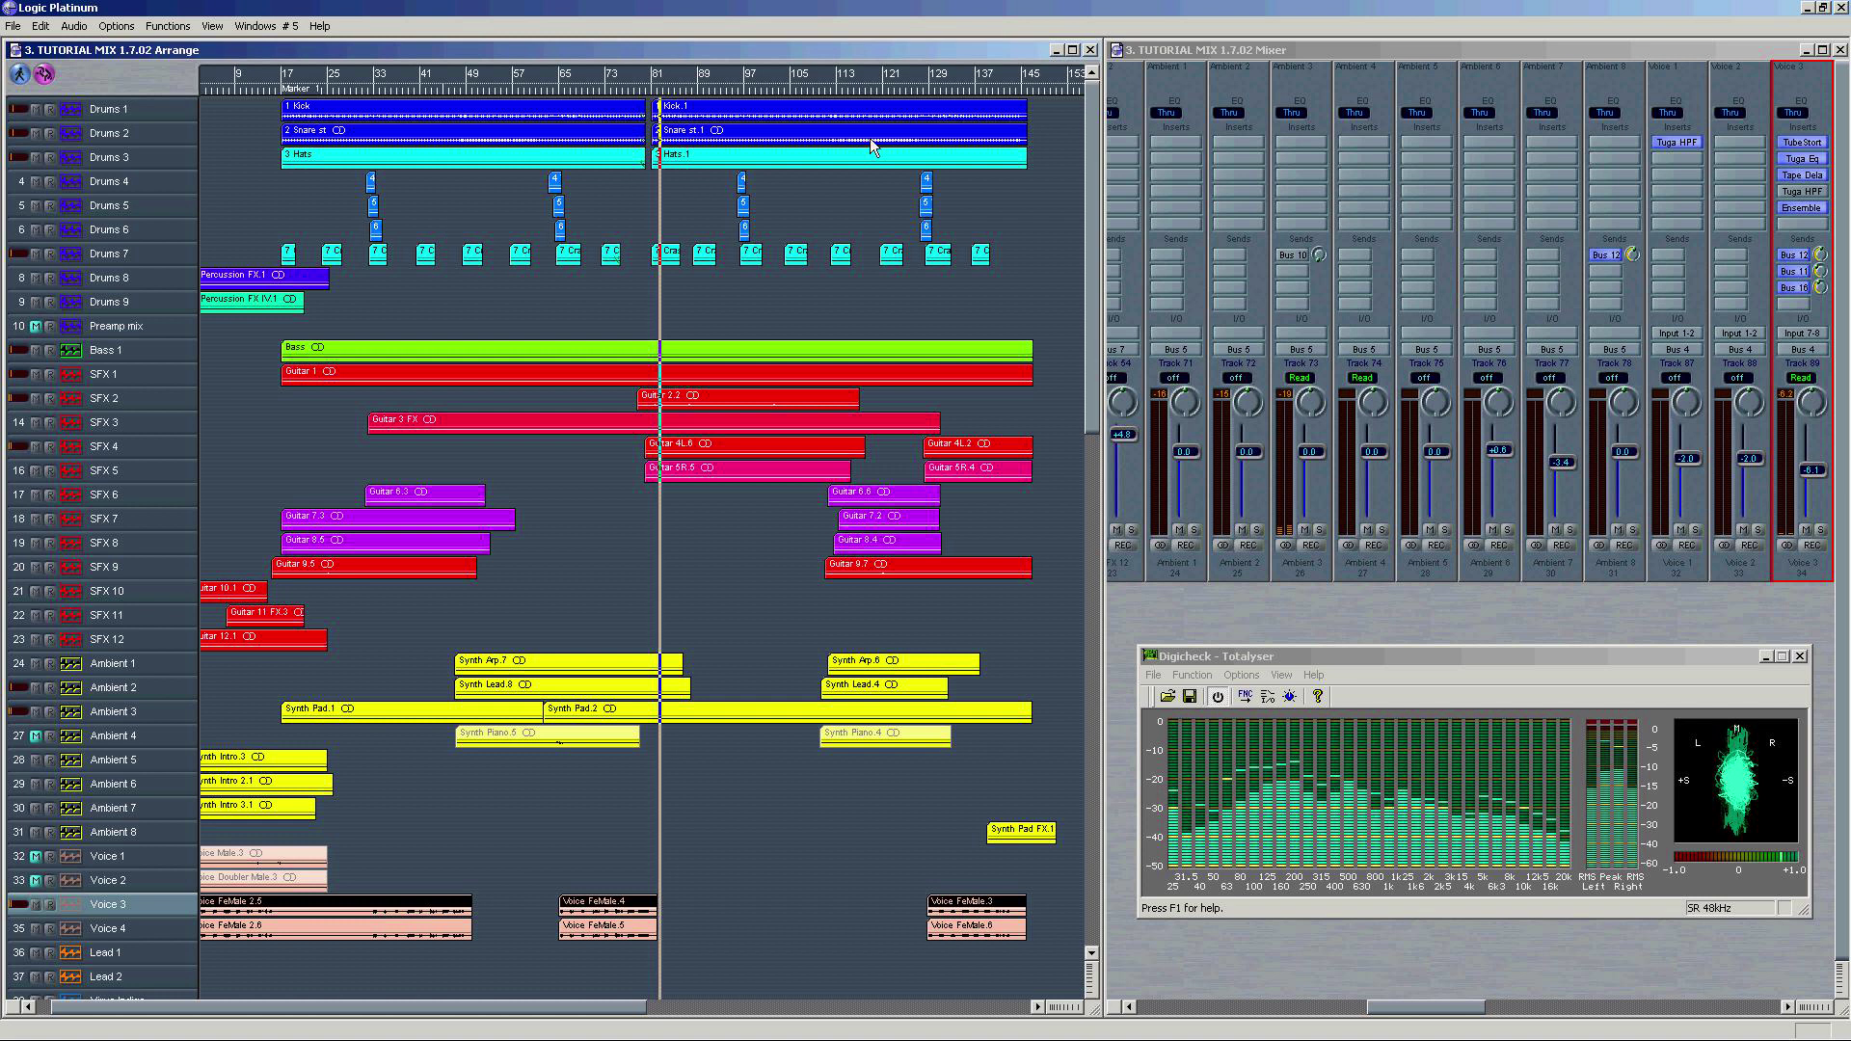
pyautogui.click(936, 91)
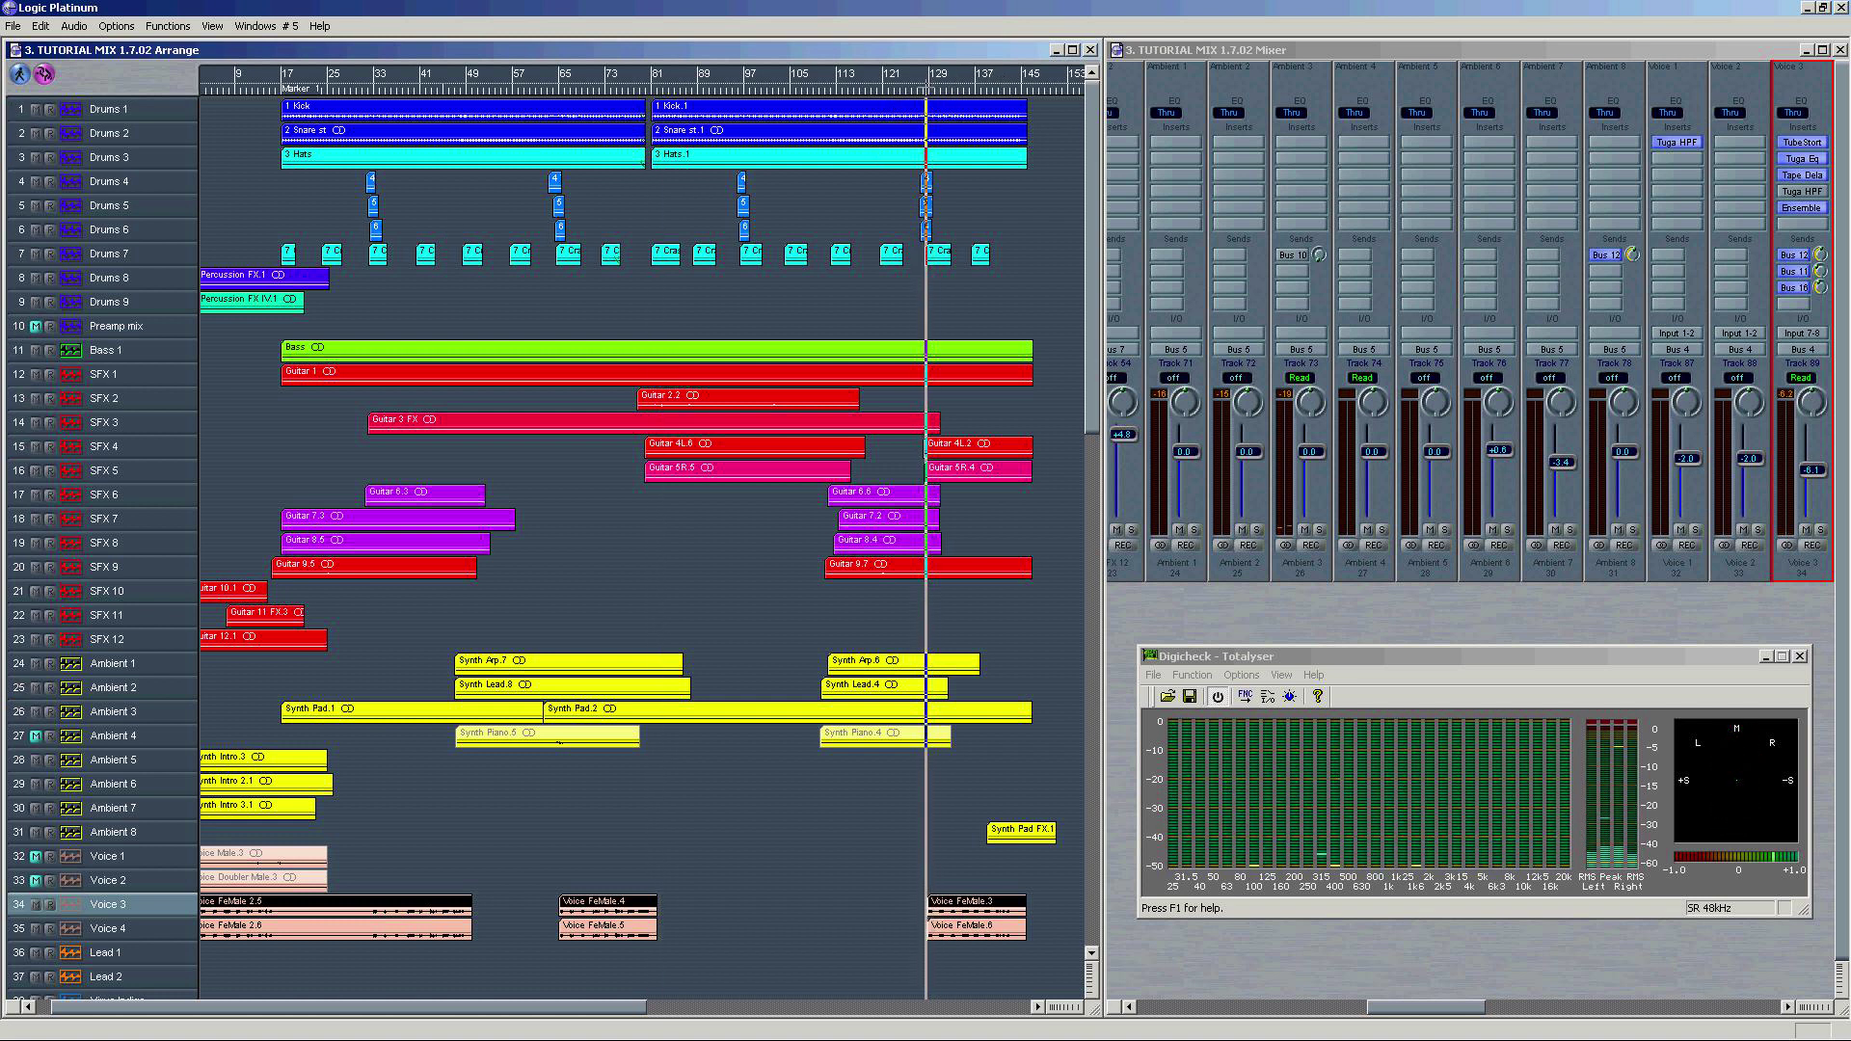
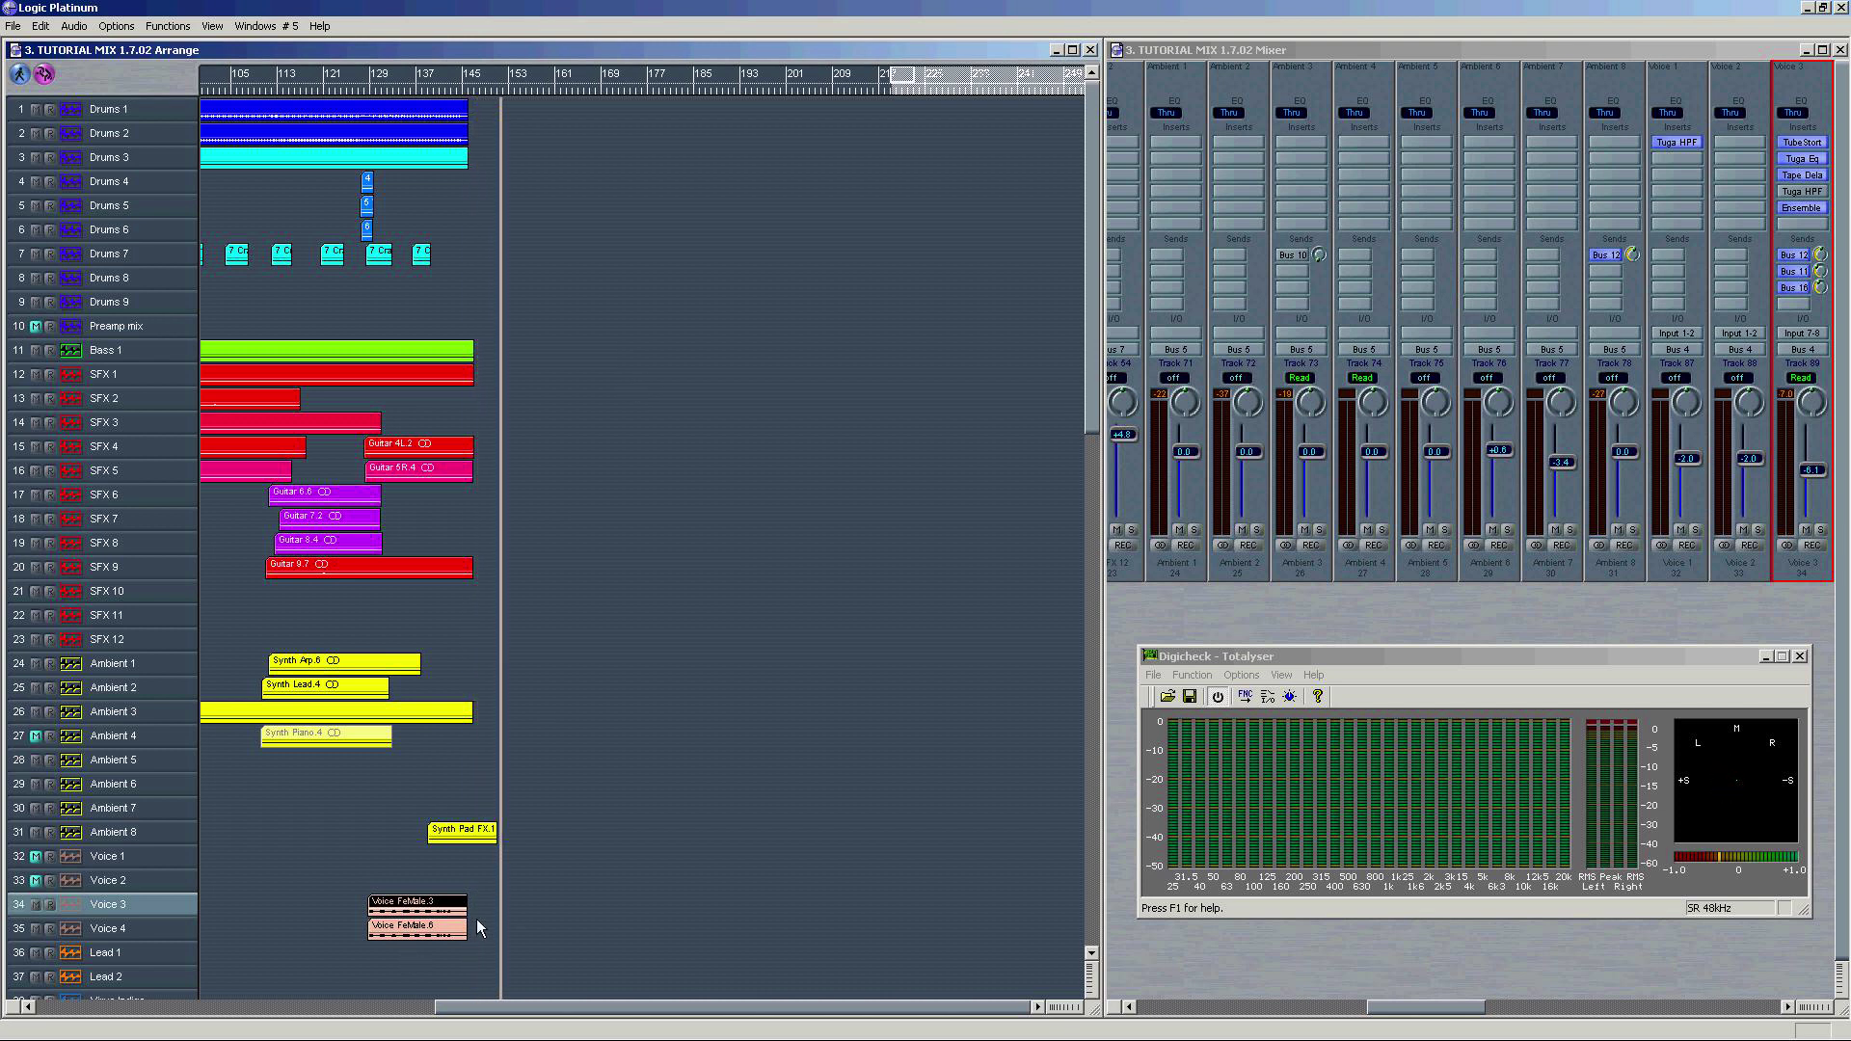
# Step: Audition the Tape Delay feedback automation at the end of Voice 3 around bar 145, soloed and with the full mix
pyautogui.click(468, 840)
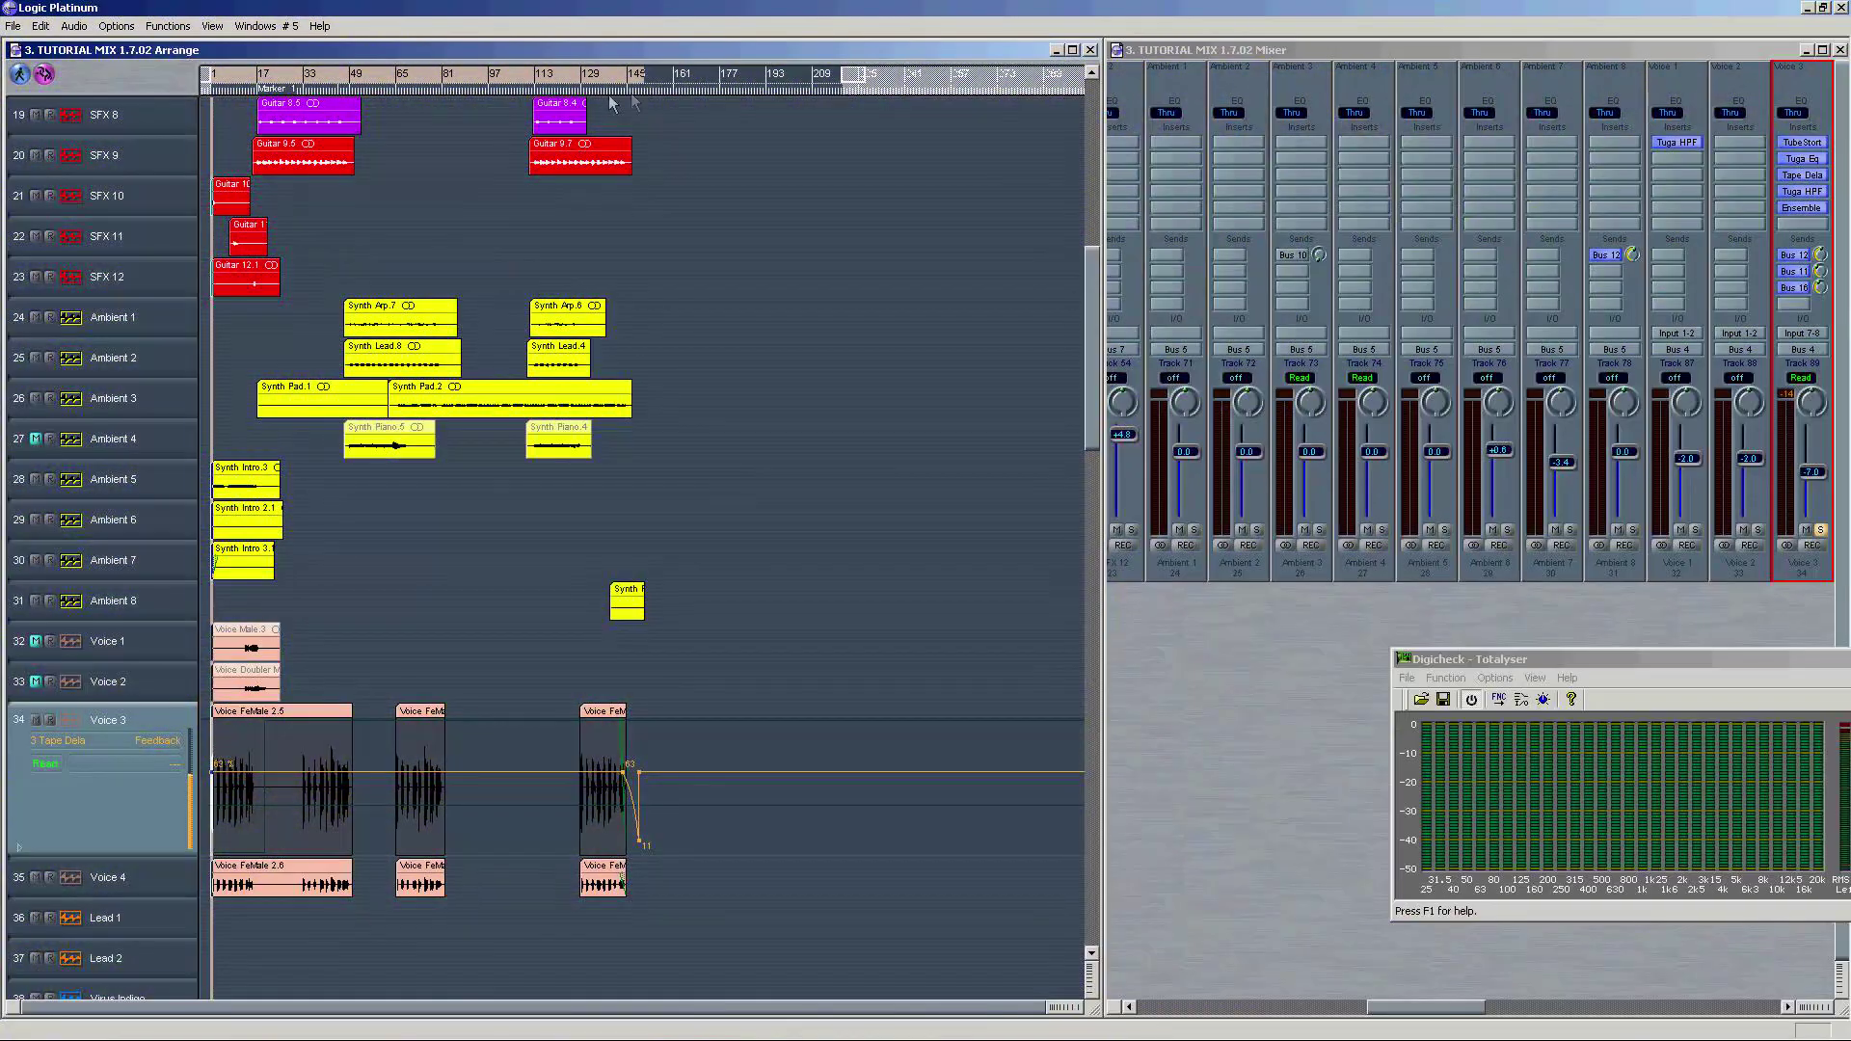
pyautogui.click(639, 96)
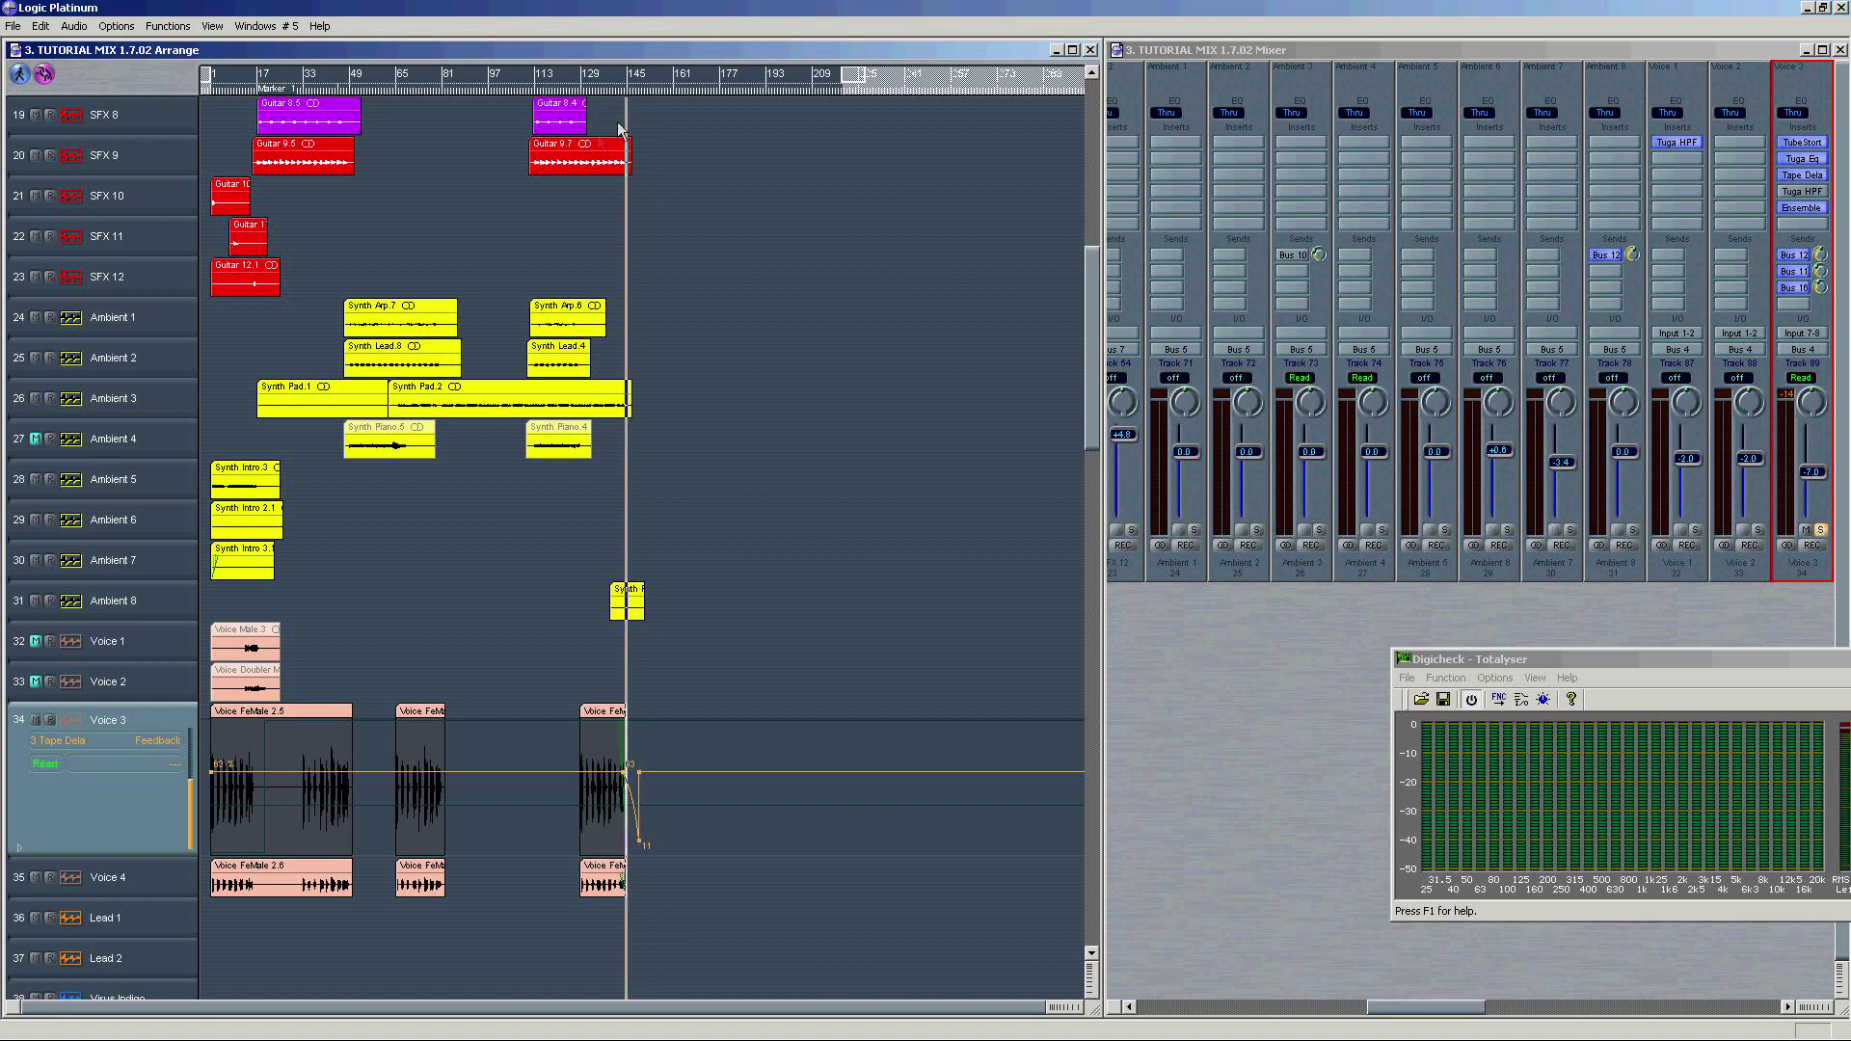
pyautogui.hotkey('ctrl', 'Right')
pyautogui.hotkey('ctrl', 'Right')
pyautogui.hotkey('ctrl', 'Right')
pyautogui.hotkey('ctrl', 'Right')
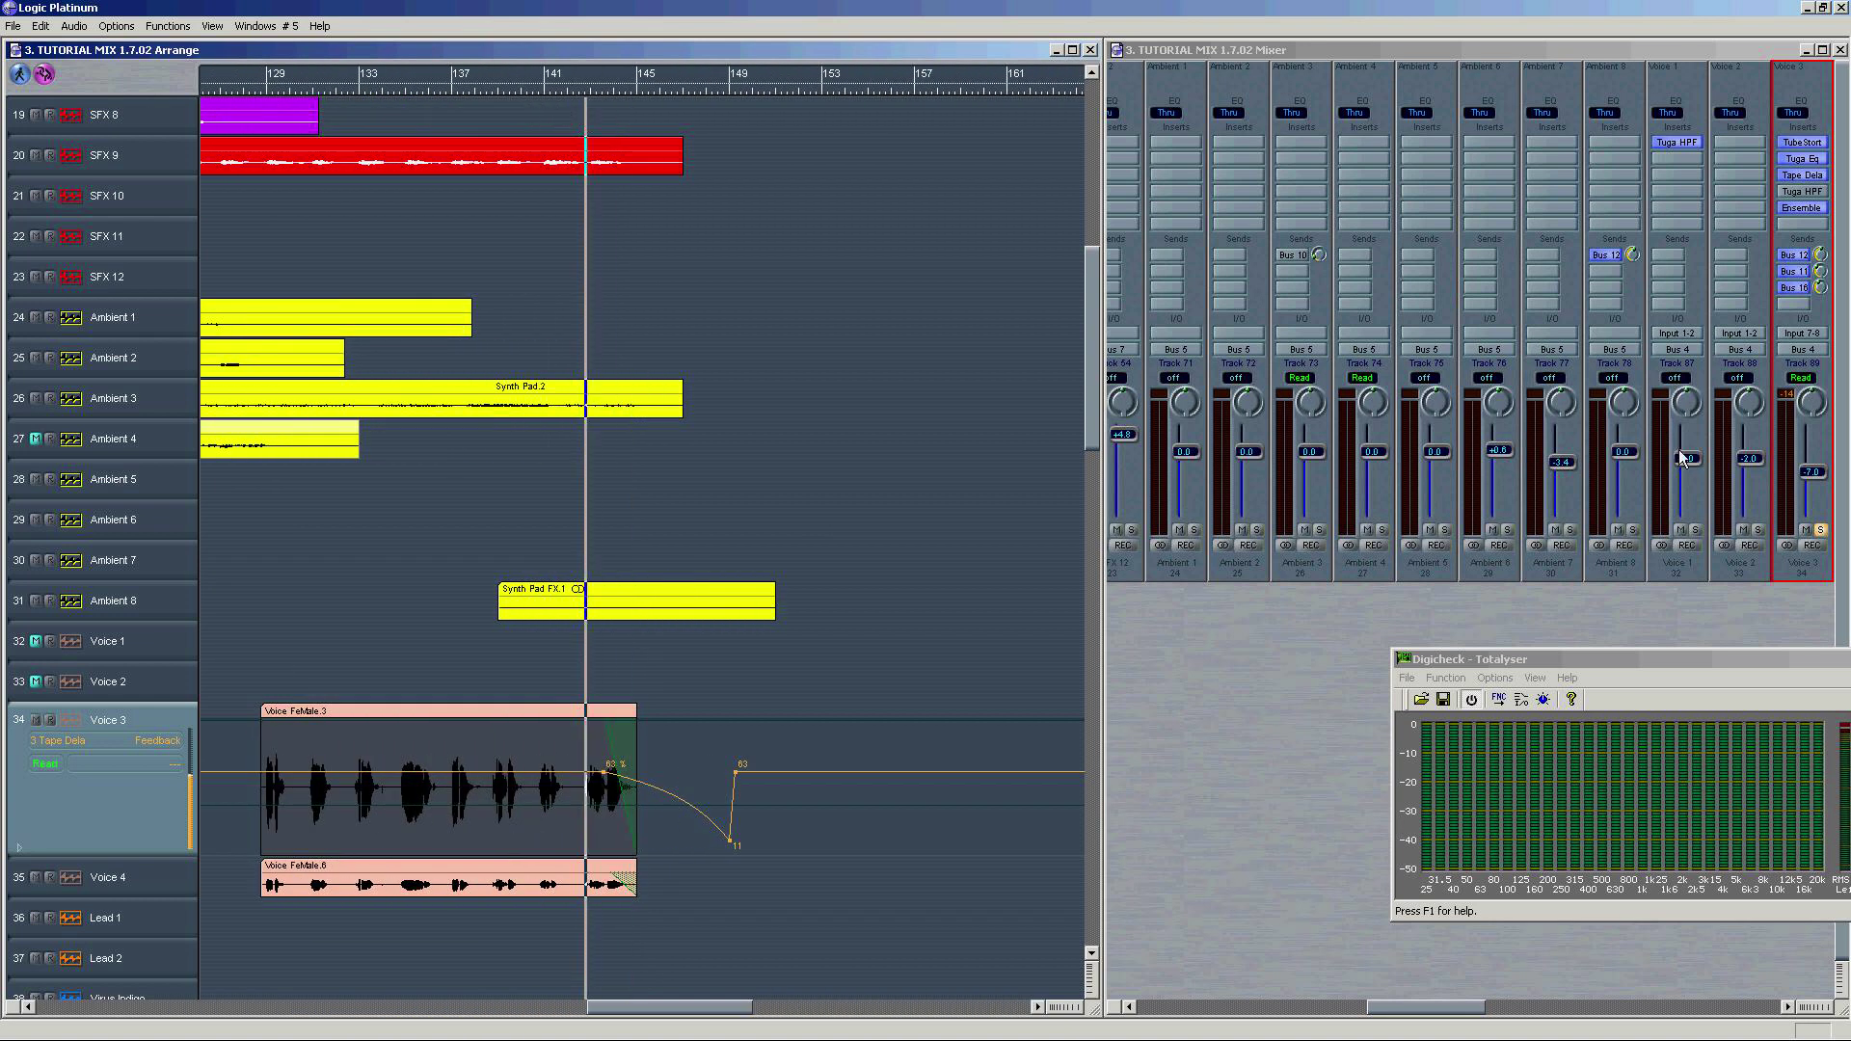
pyautogui.click(1823, 532)
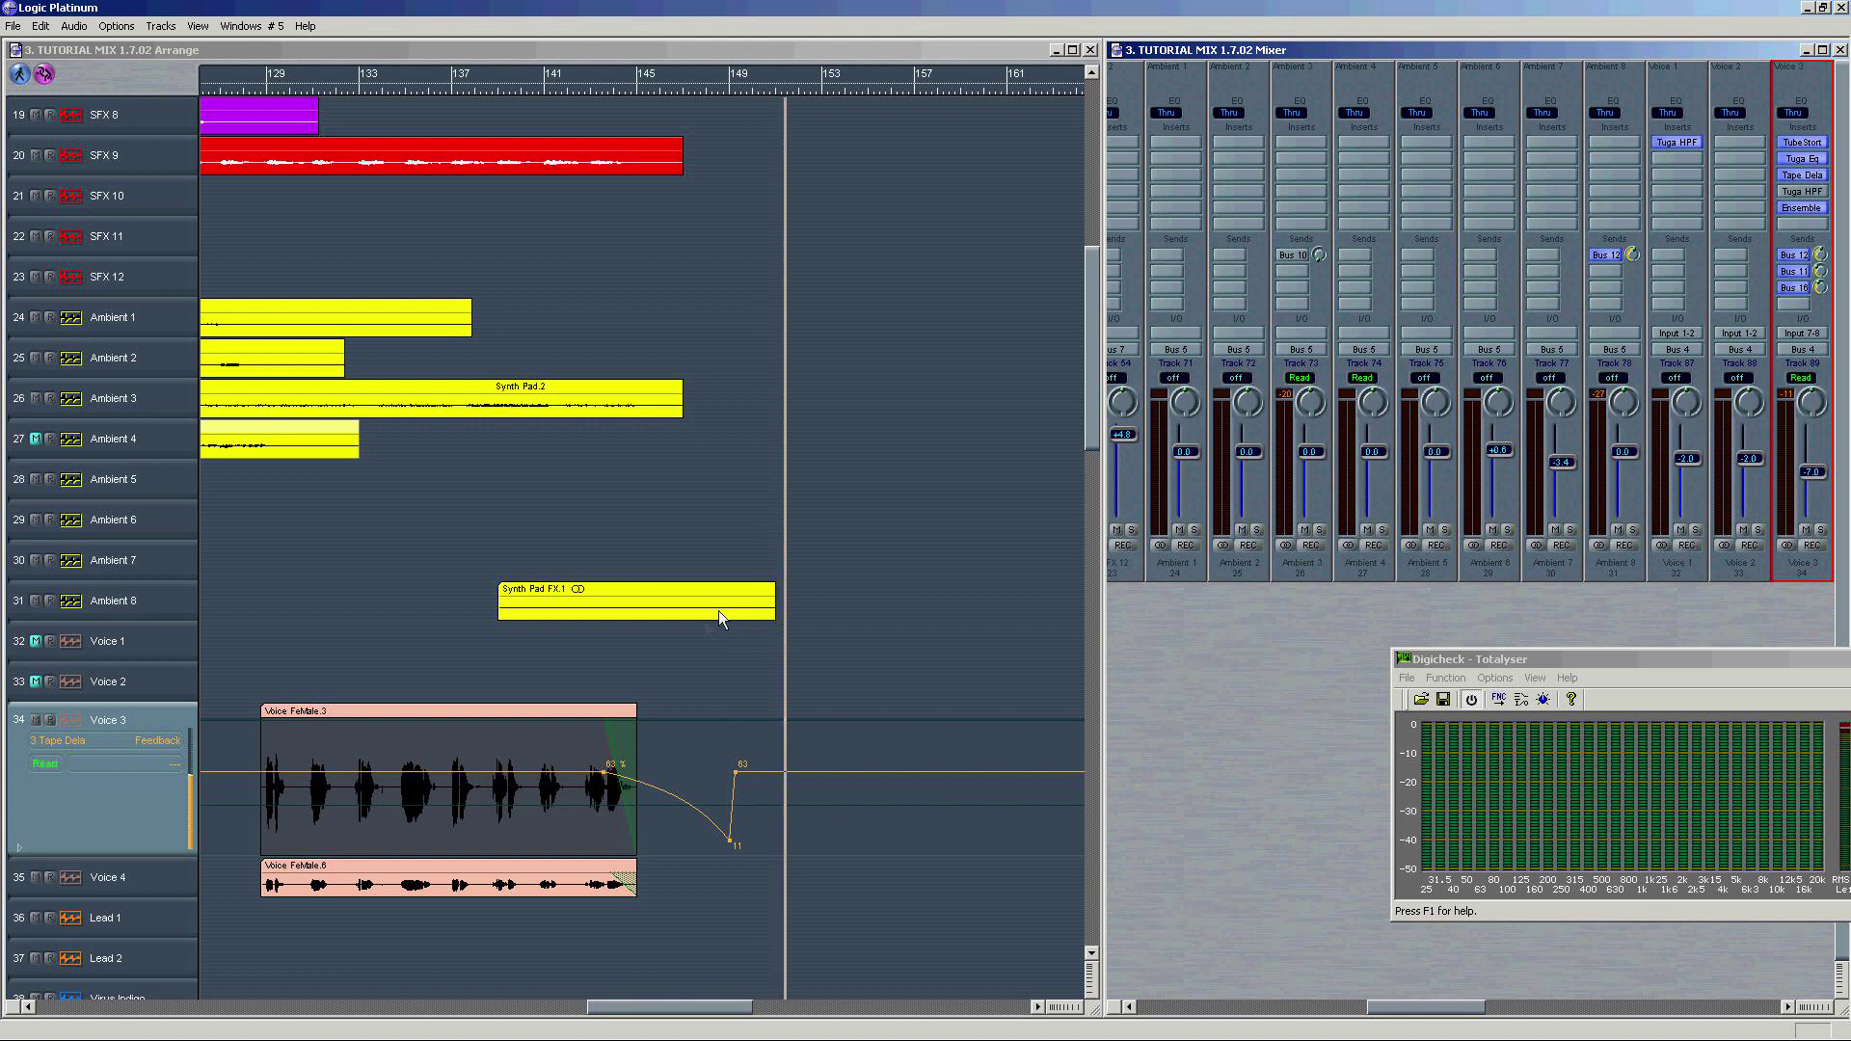
# Step: Display Voice 3's Insert#4 bypass automation in a second lane and its Send 2 automation in the main lane
pyautogui.click(663, 605)
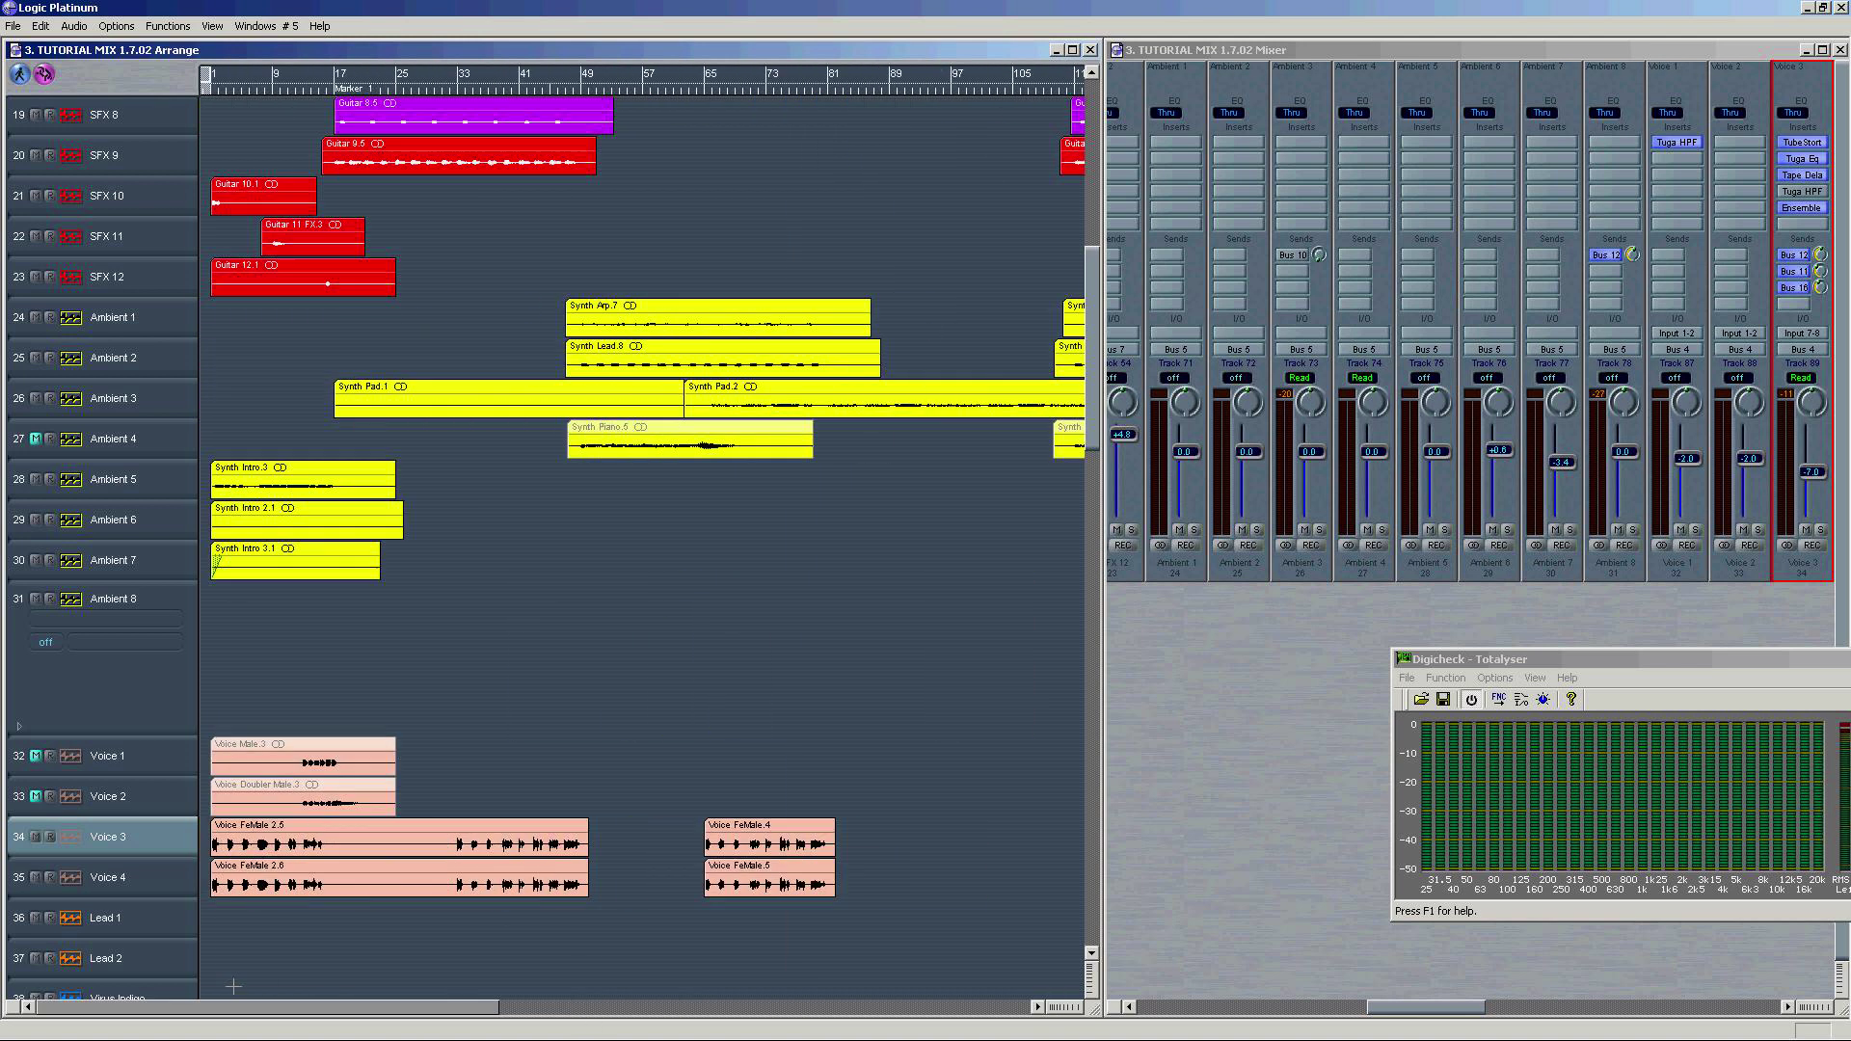
pyautogui.click(126, 831)
pyautogui.hotkey('ctrl', 'Left')
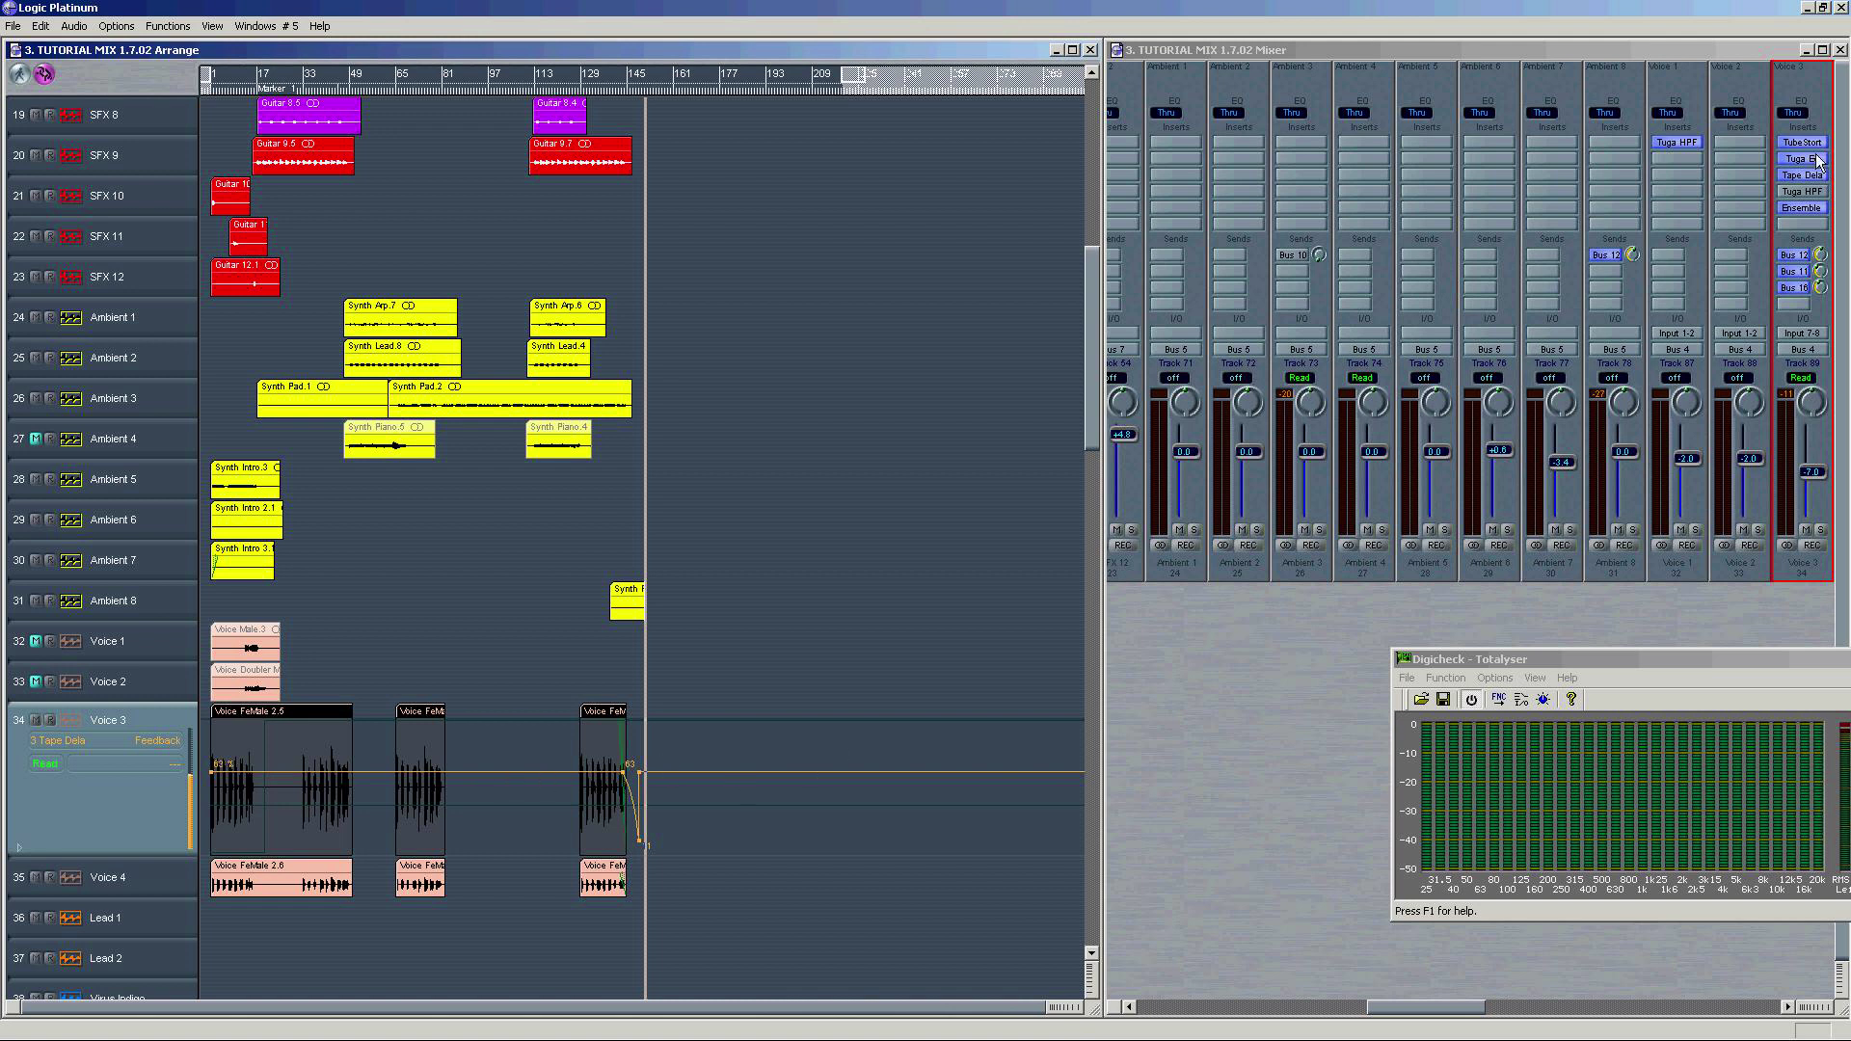
pyautogui.click(21, 848)
pyautogui.click(146, 882)
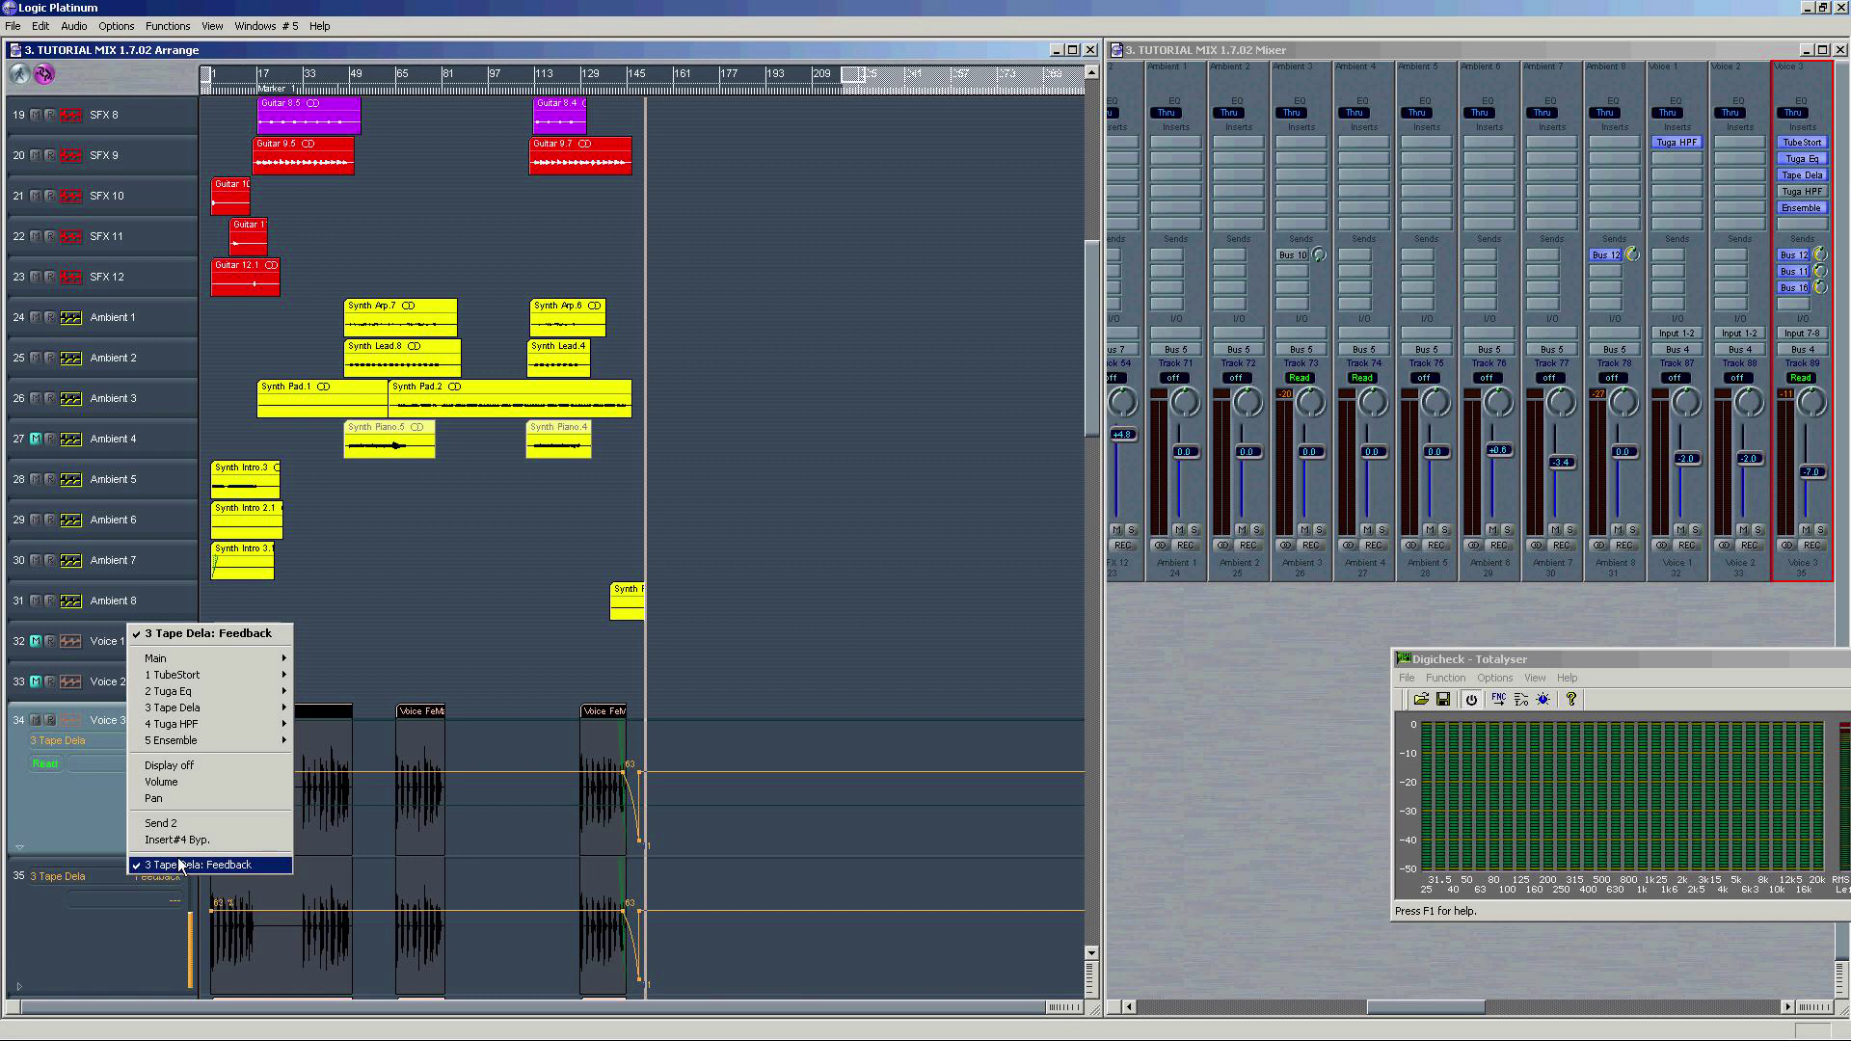
pyautogui.click(203, 827)
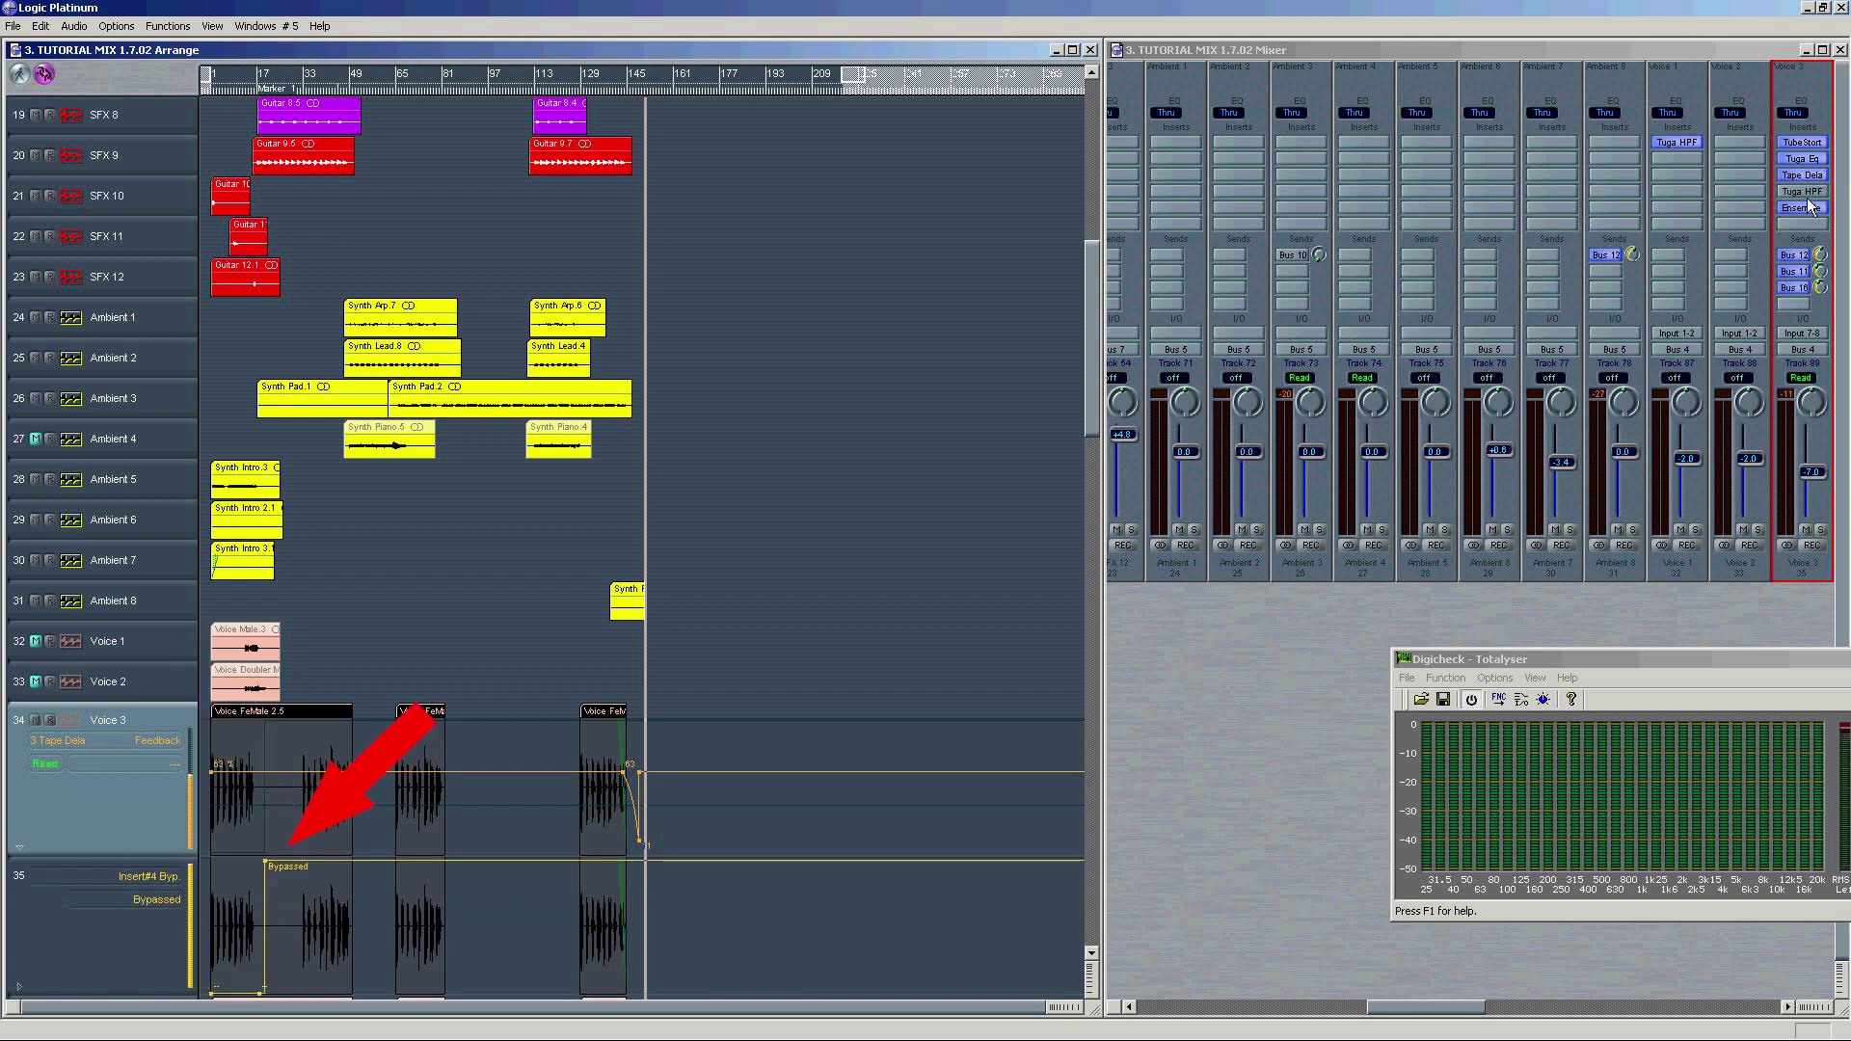
pyautogui.click(157, 747)
pyautogui.click(195, 941)
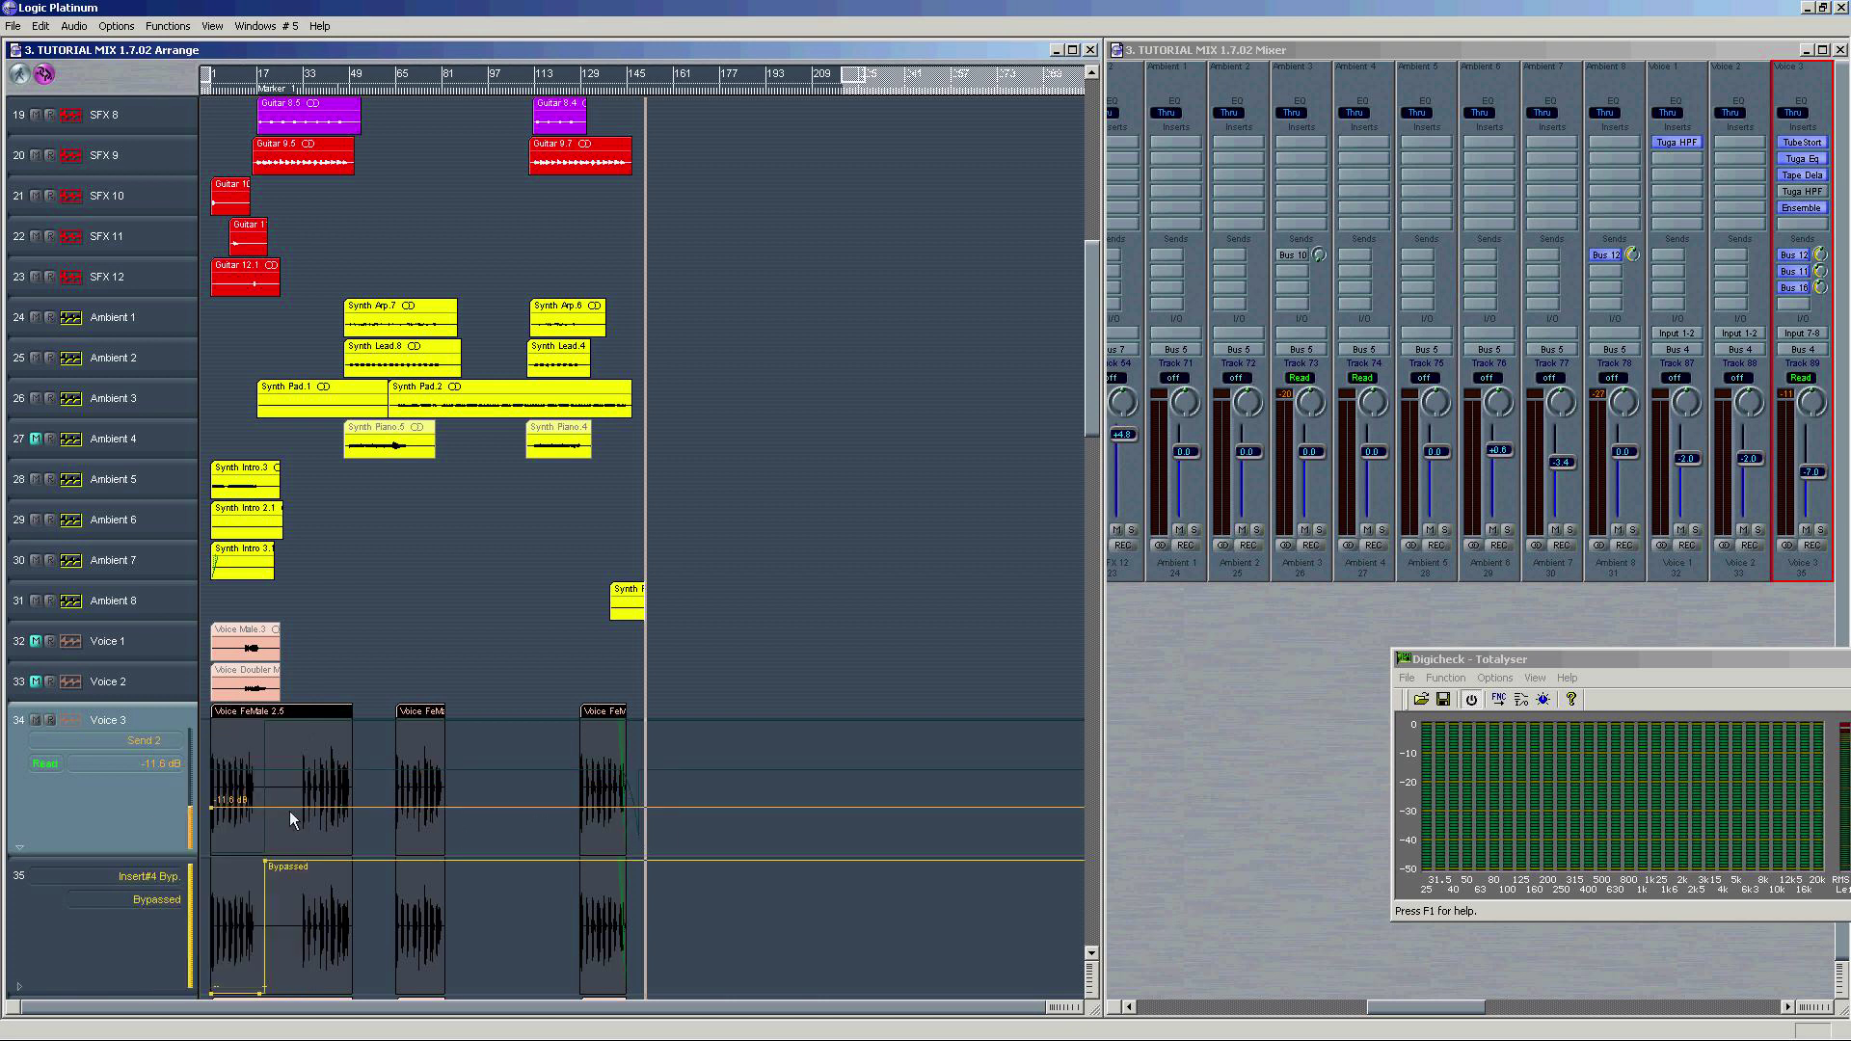
# Step: Collapse Voice 3's extra automation lane and show the 3 Tape Dela: Feedback automation on the track again
pyautogui.click(19, 847)
pyautogui.click(145, 740)
pyautogui.click(168, 972)
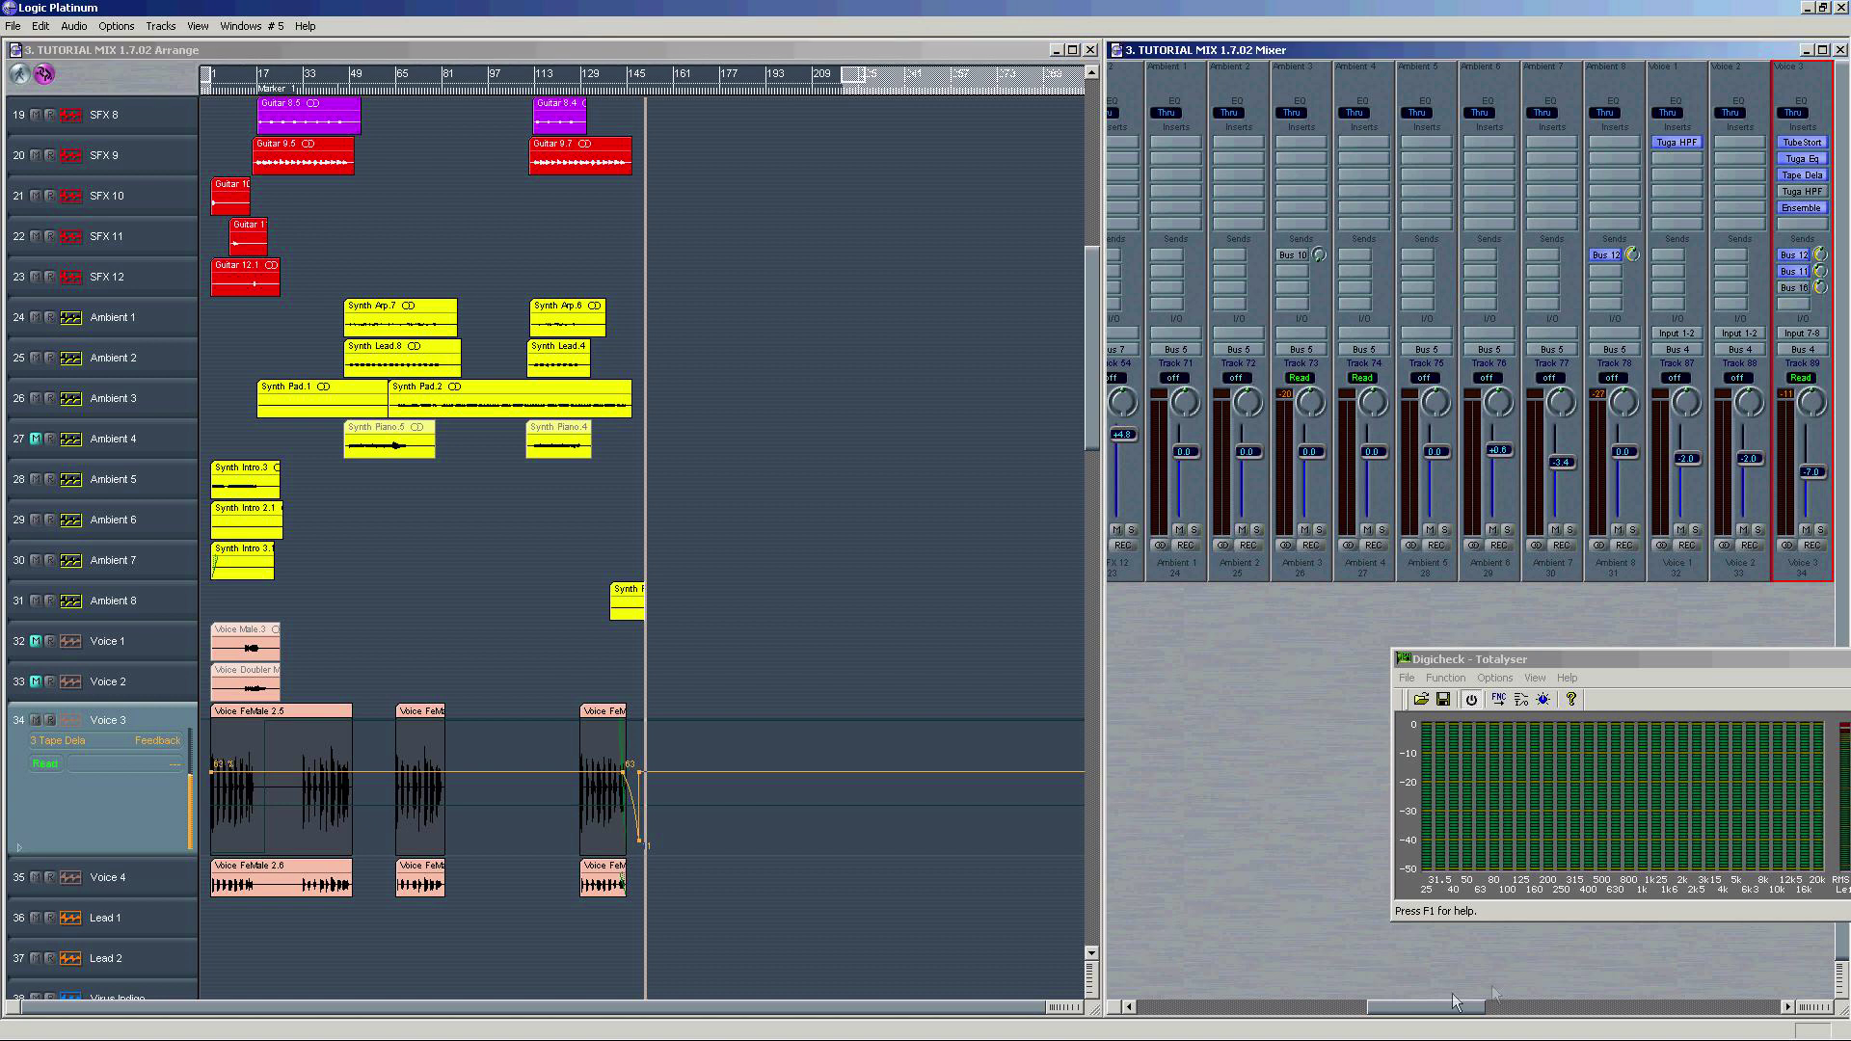
# Step: Bypass Tuga Eq and OuraDrive on the Voice bus channel
pyautogui.moveTo(1389, 1009); pyautogui.dragTo(1522, 998)
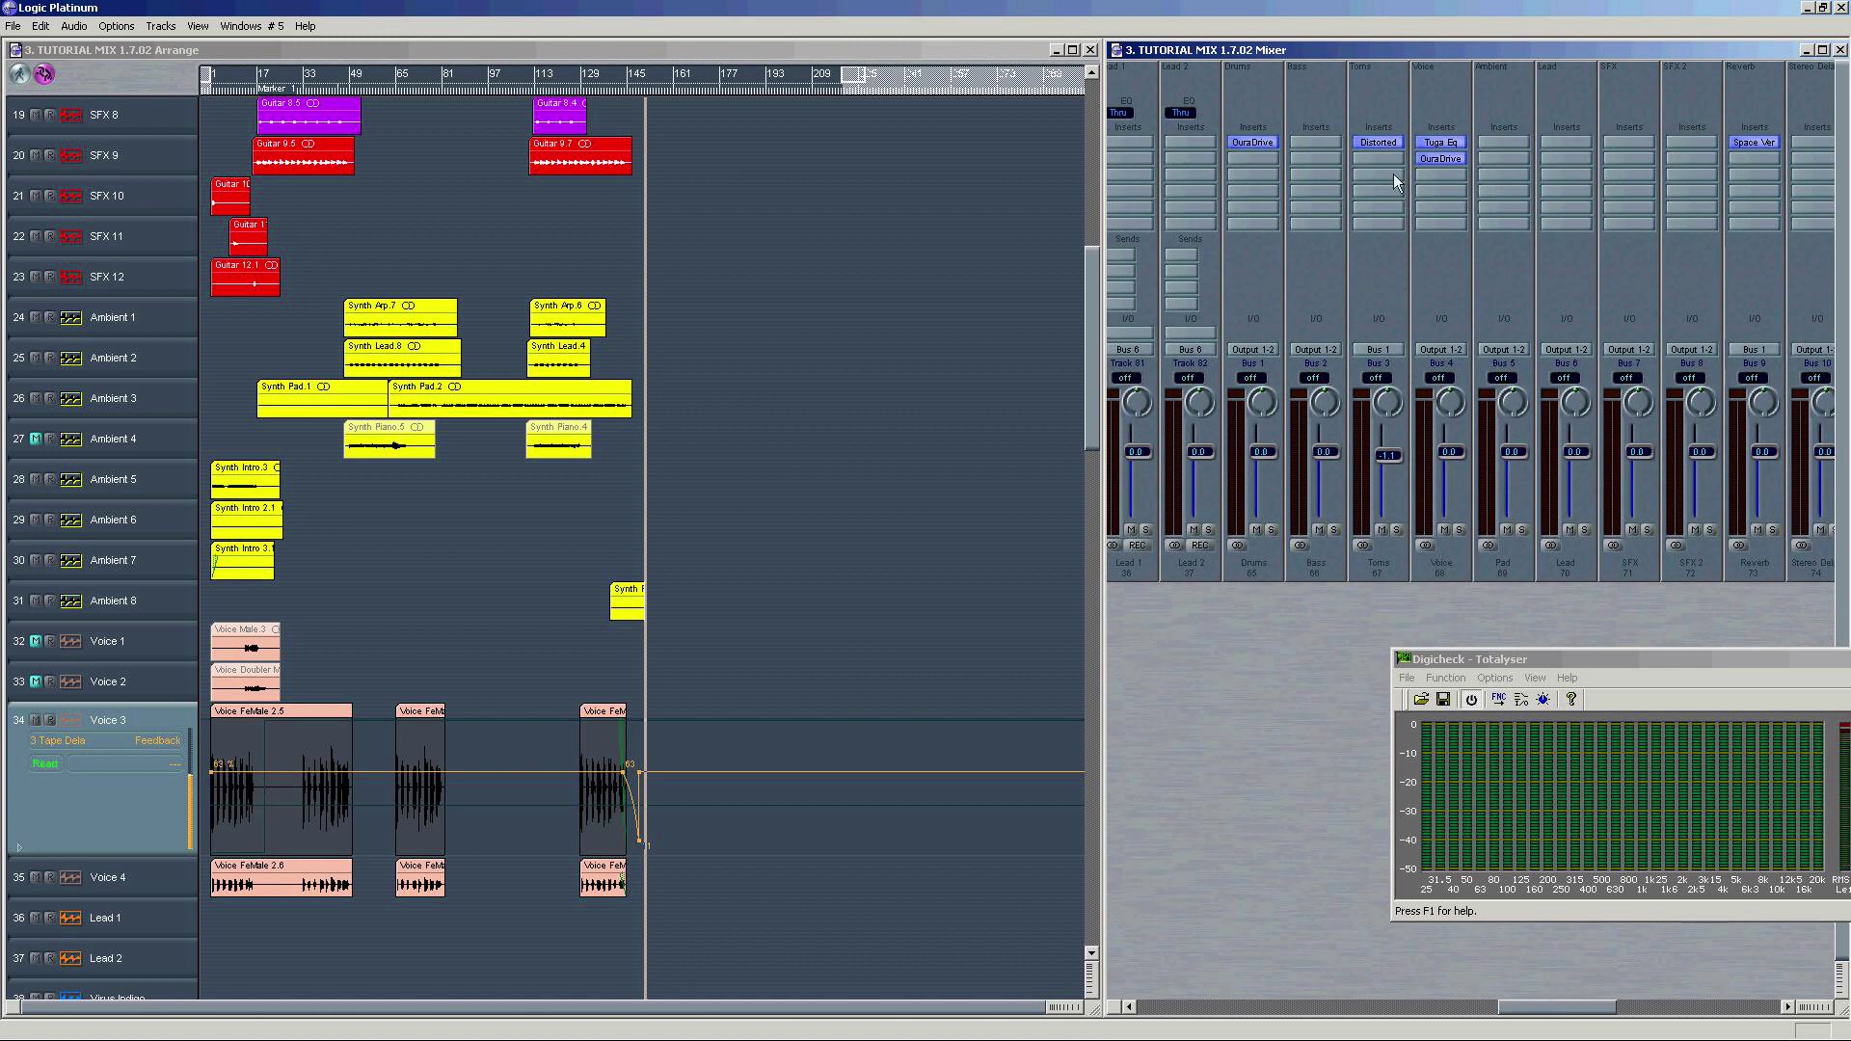
pyautogui.click(1435, 158)
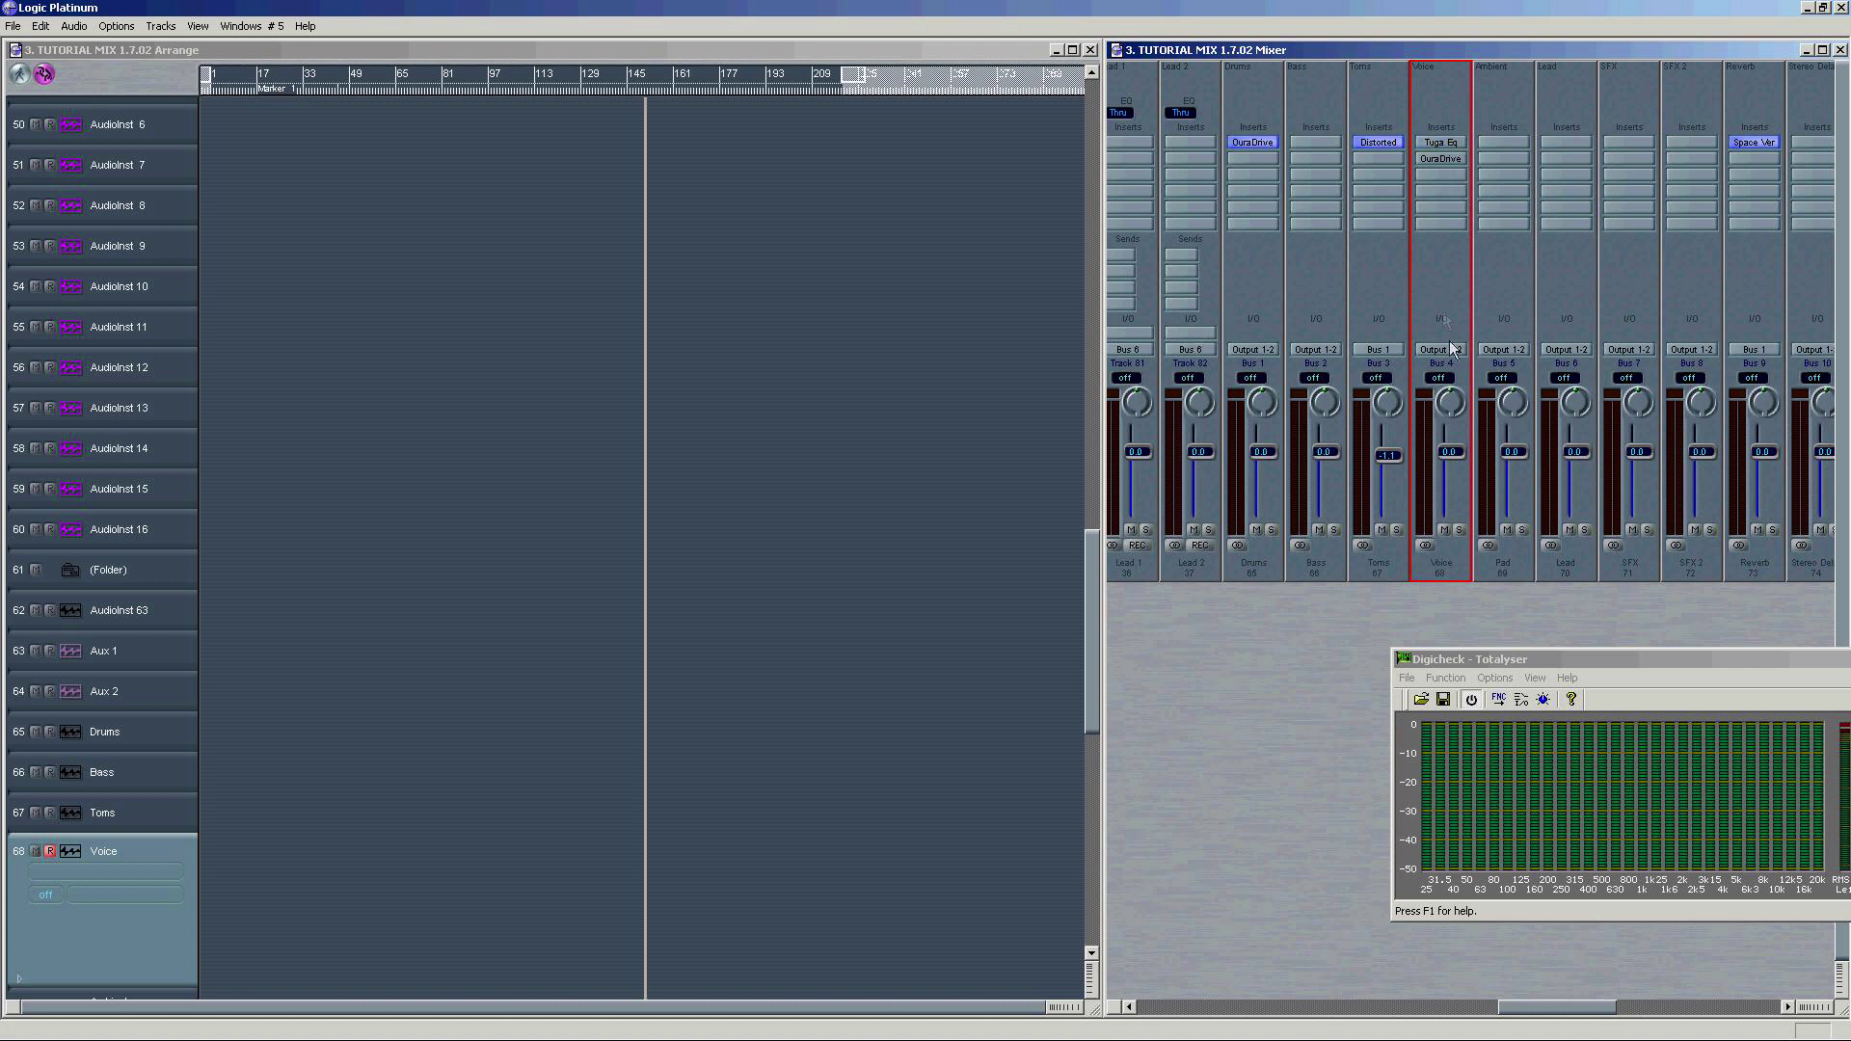
# Step: Bounce Output 1-2 for bars 1 to 151 as the 24-bit Wave file Voice Female SFX in the TUTORIAL MIX folder
pyautogui.moveTo(1562, 1014); pyautogui.dragTo(1703, 986)
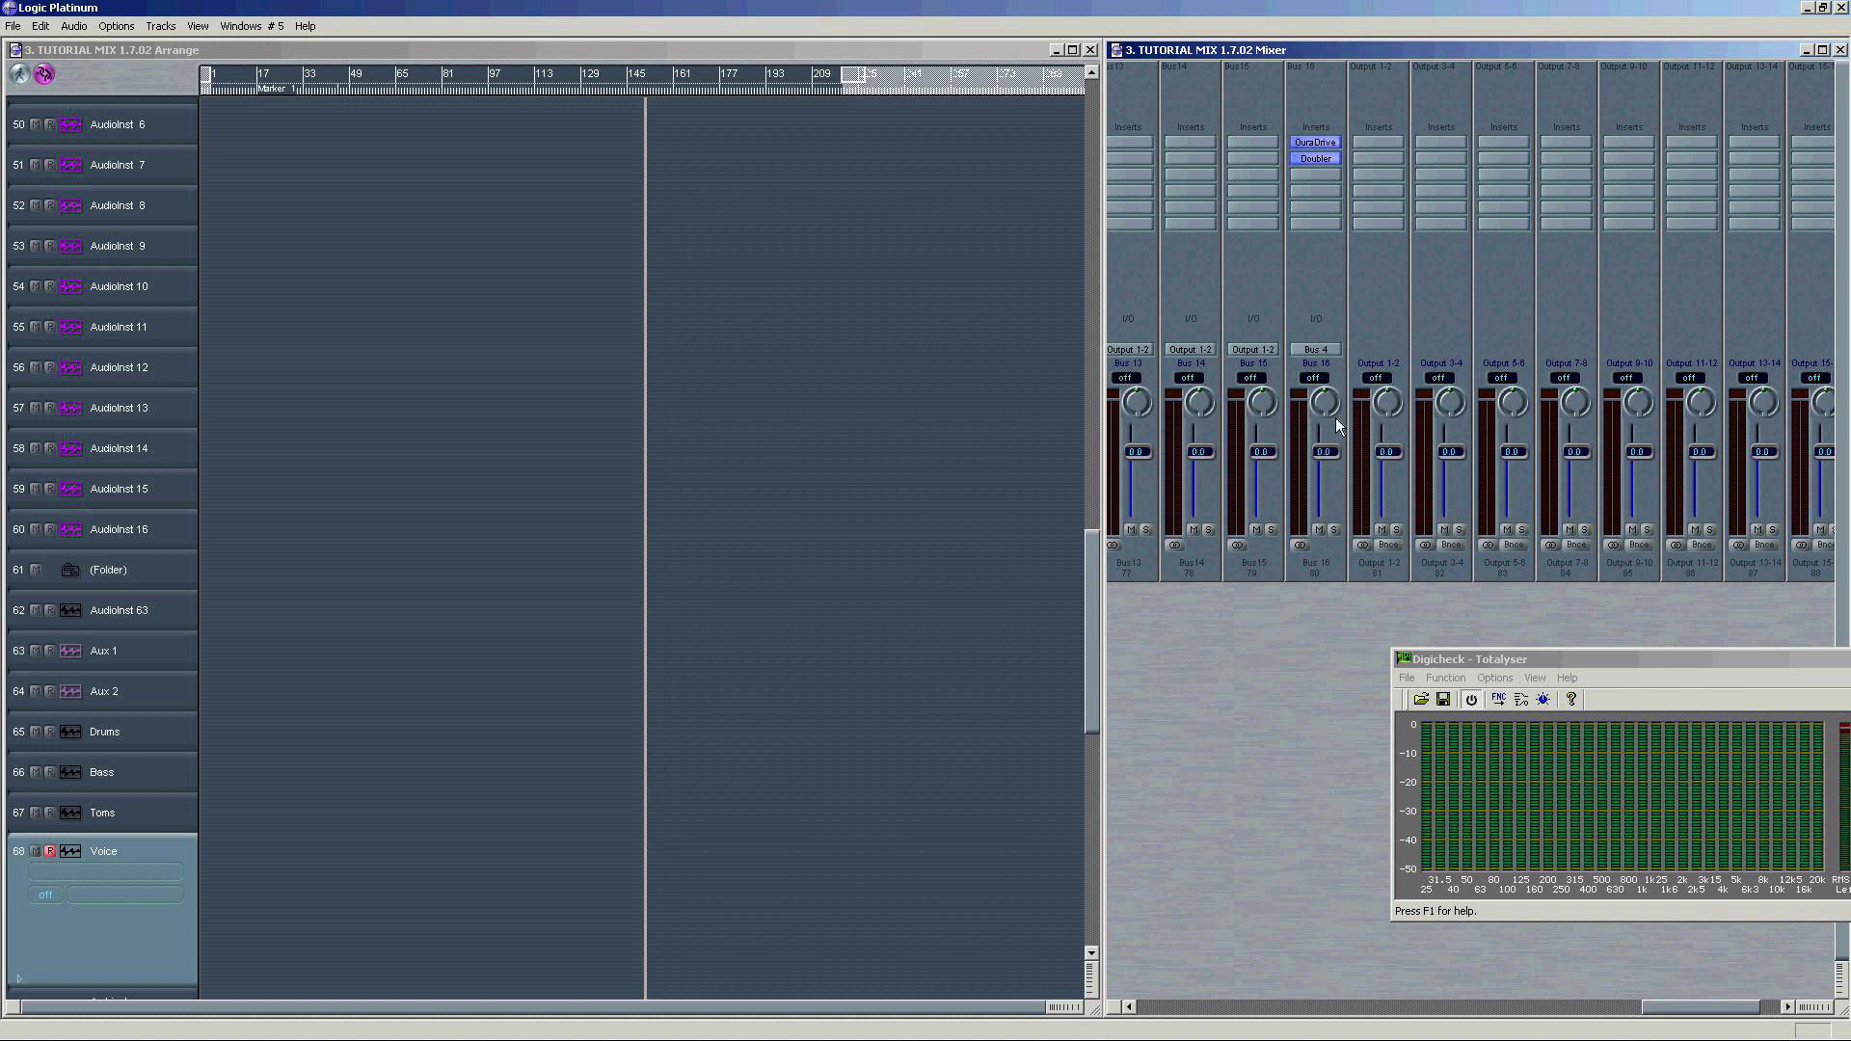
pyautogui.click(1388, 546)
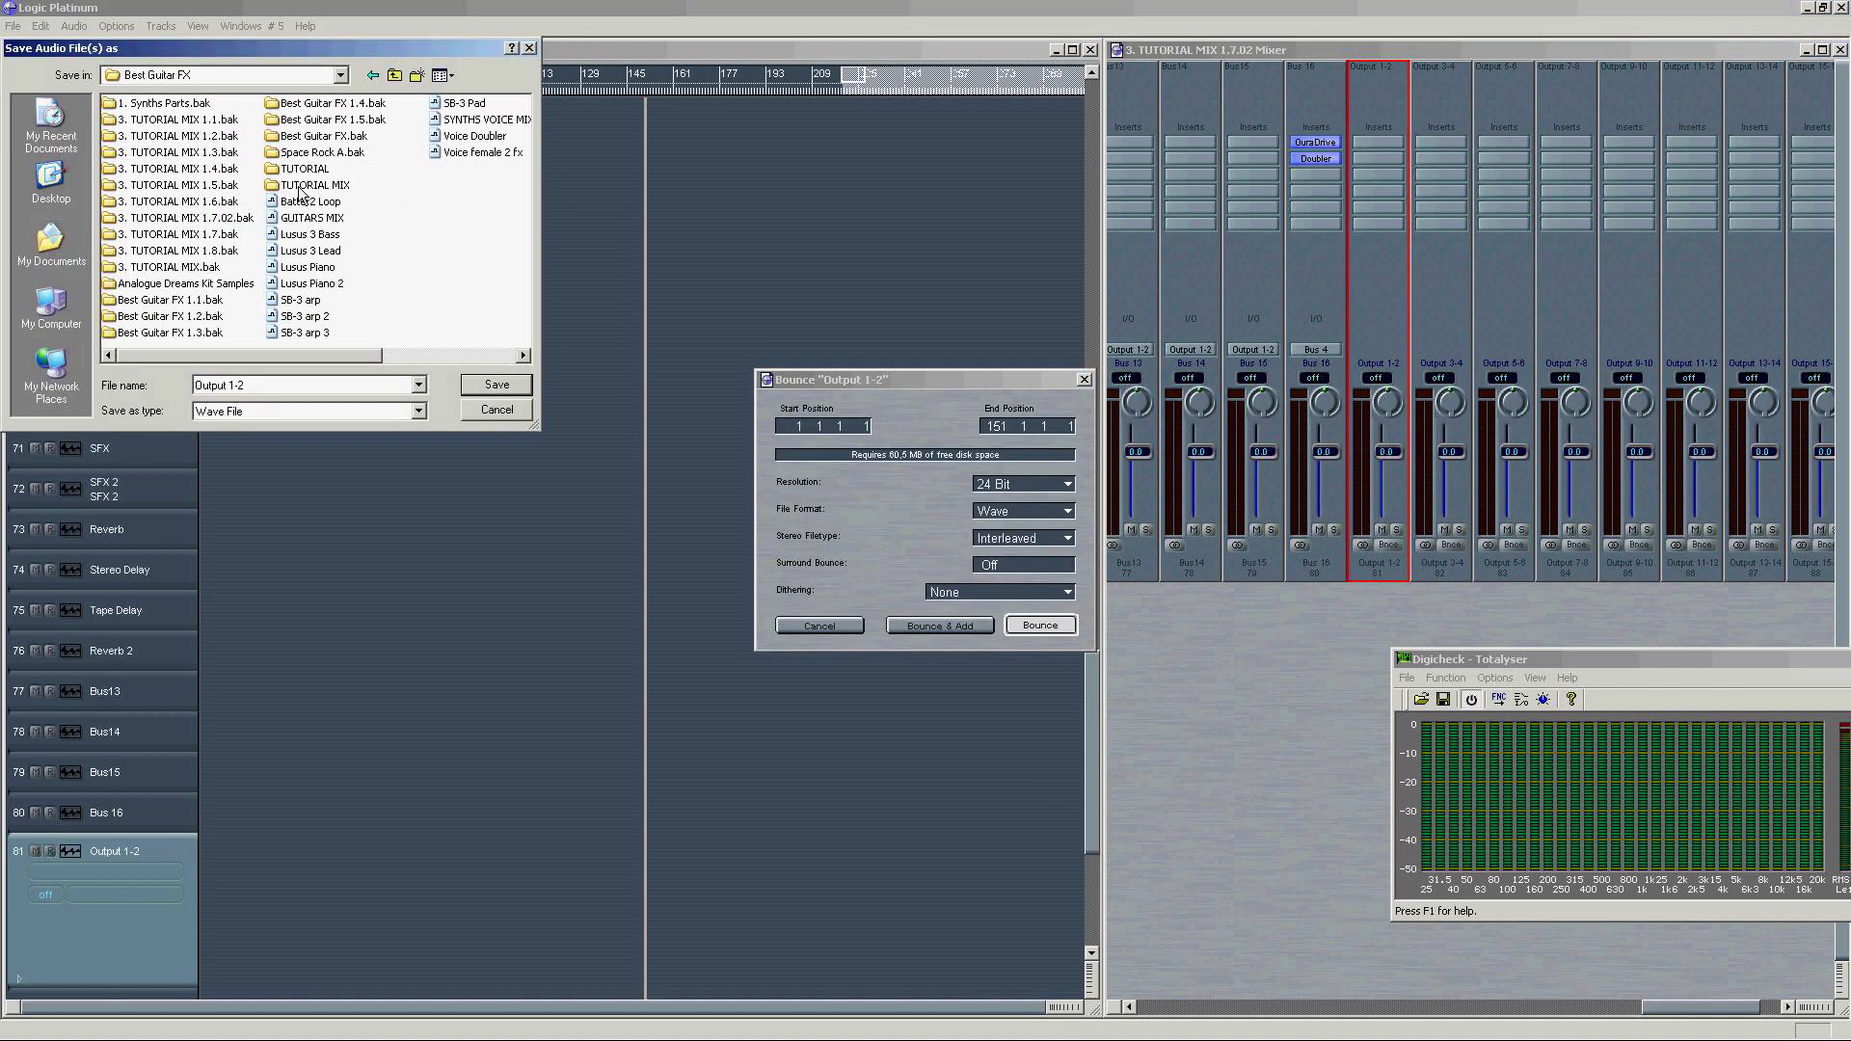
pyautogui.doubleClick(300, 190)
pyautogui.press('Return')
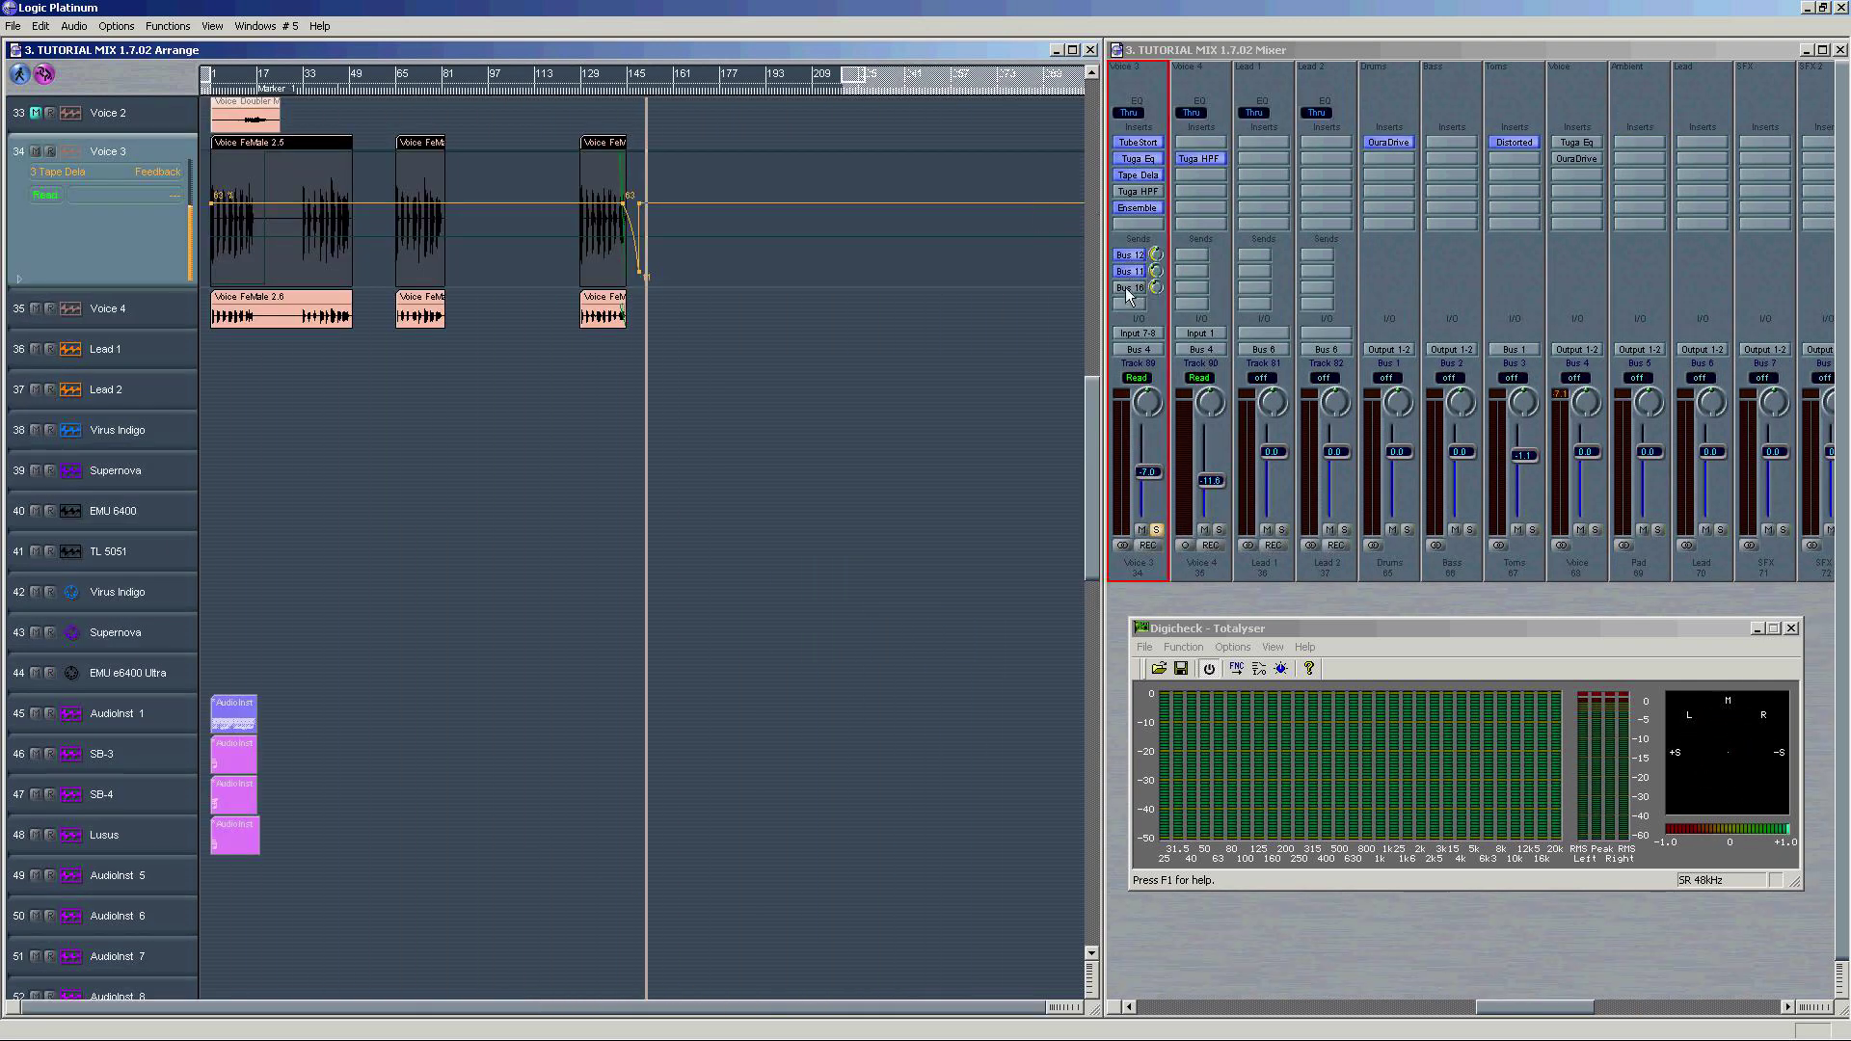
# Step: Enable Voice 3's Bus 16 send and bounce the soloed Bus 16 doubler signal through Output 1-2 as Voice Female Doubler
pyautogui.click(1131, 295)
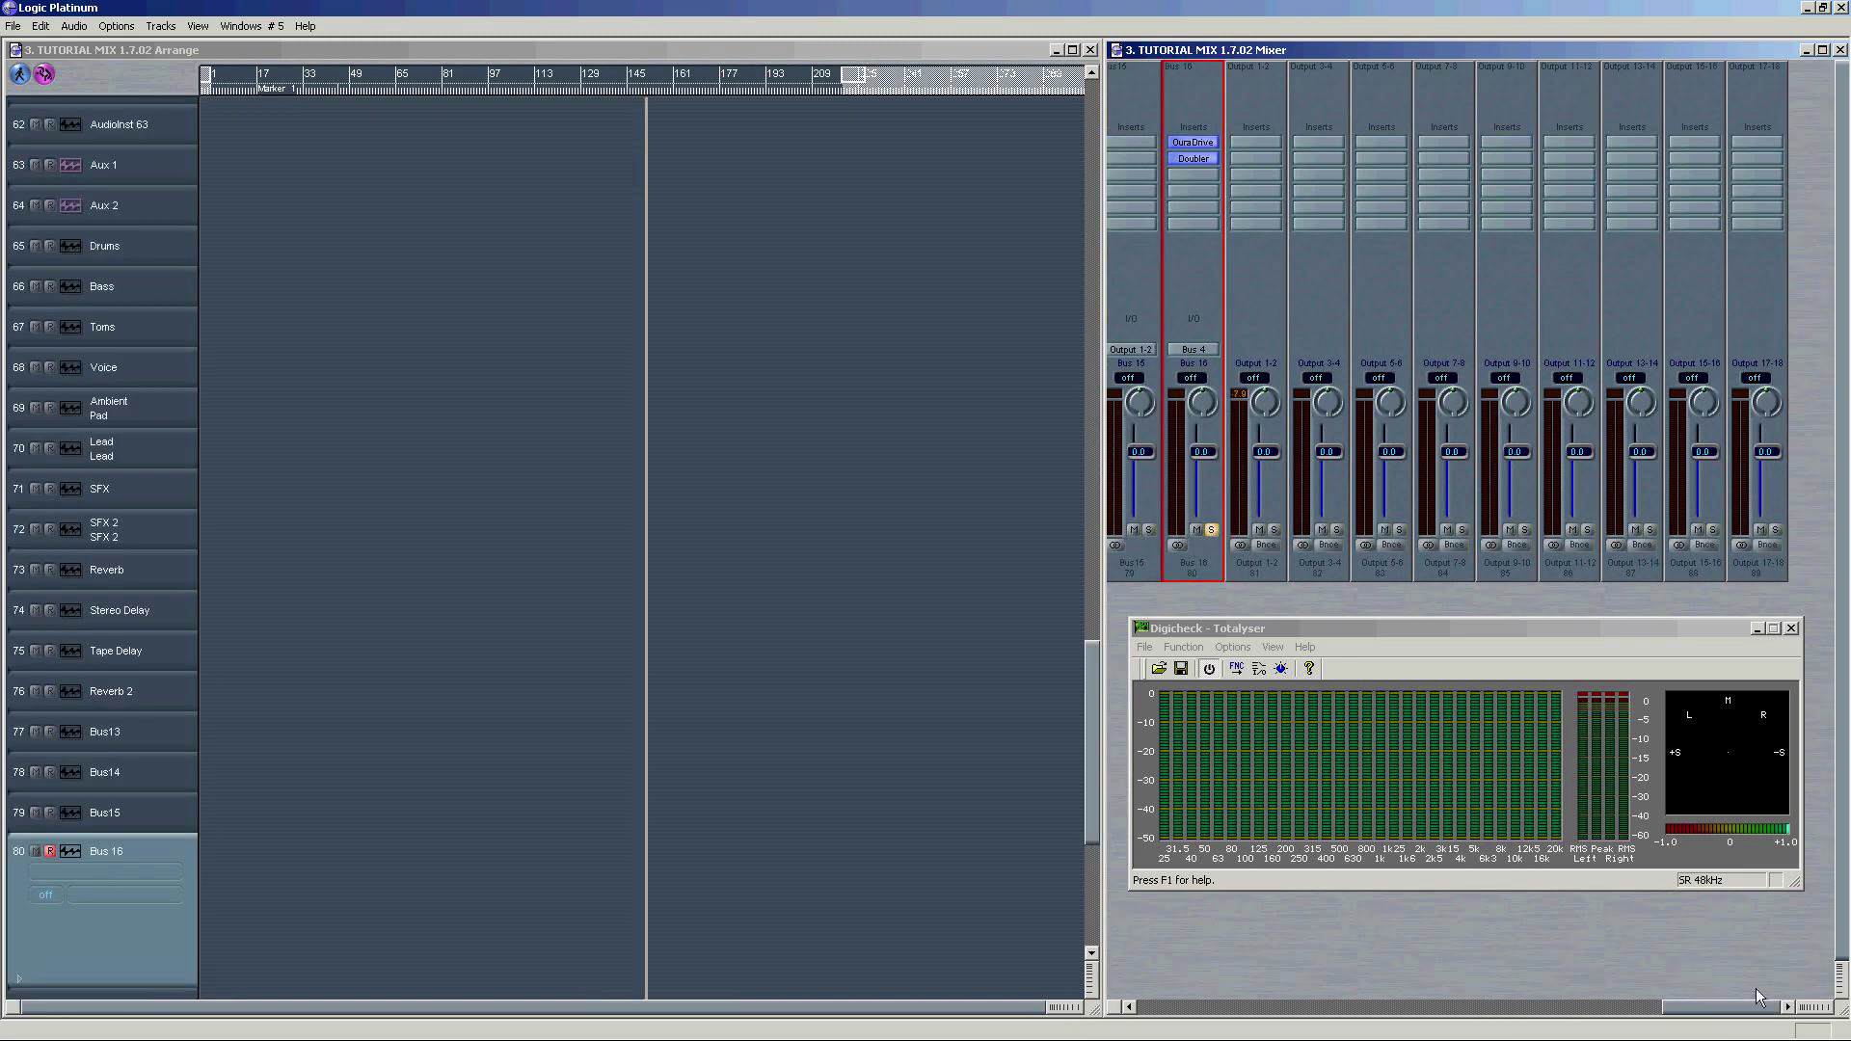
pyautogui.click(1524, 545)
pyautogui.press('Return')
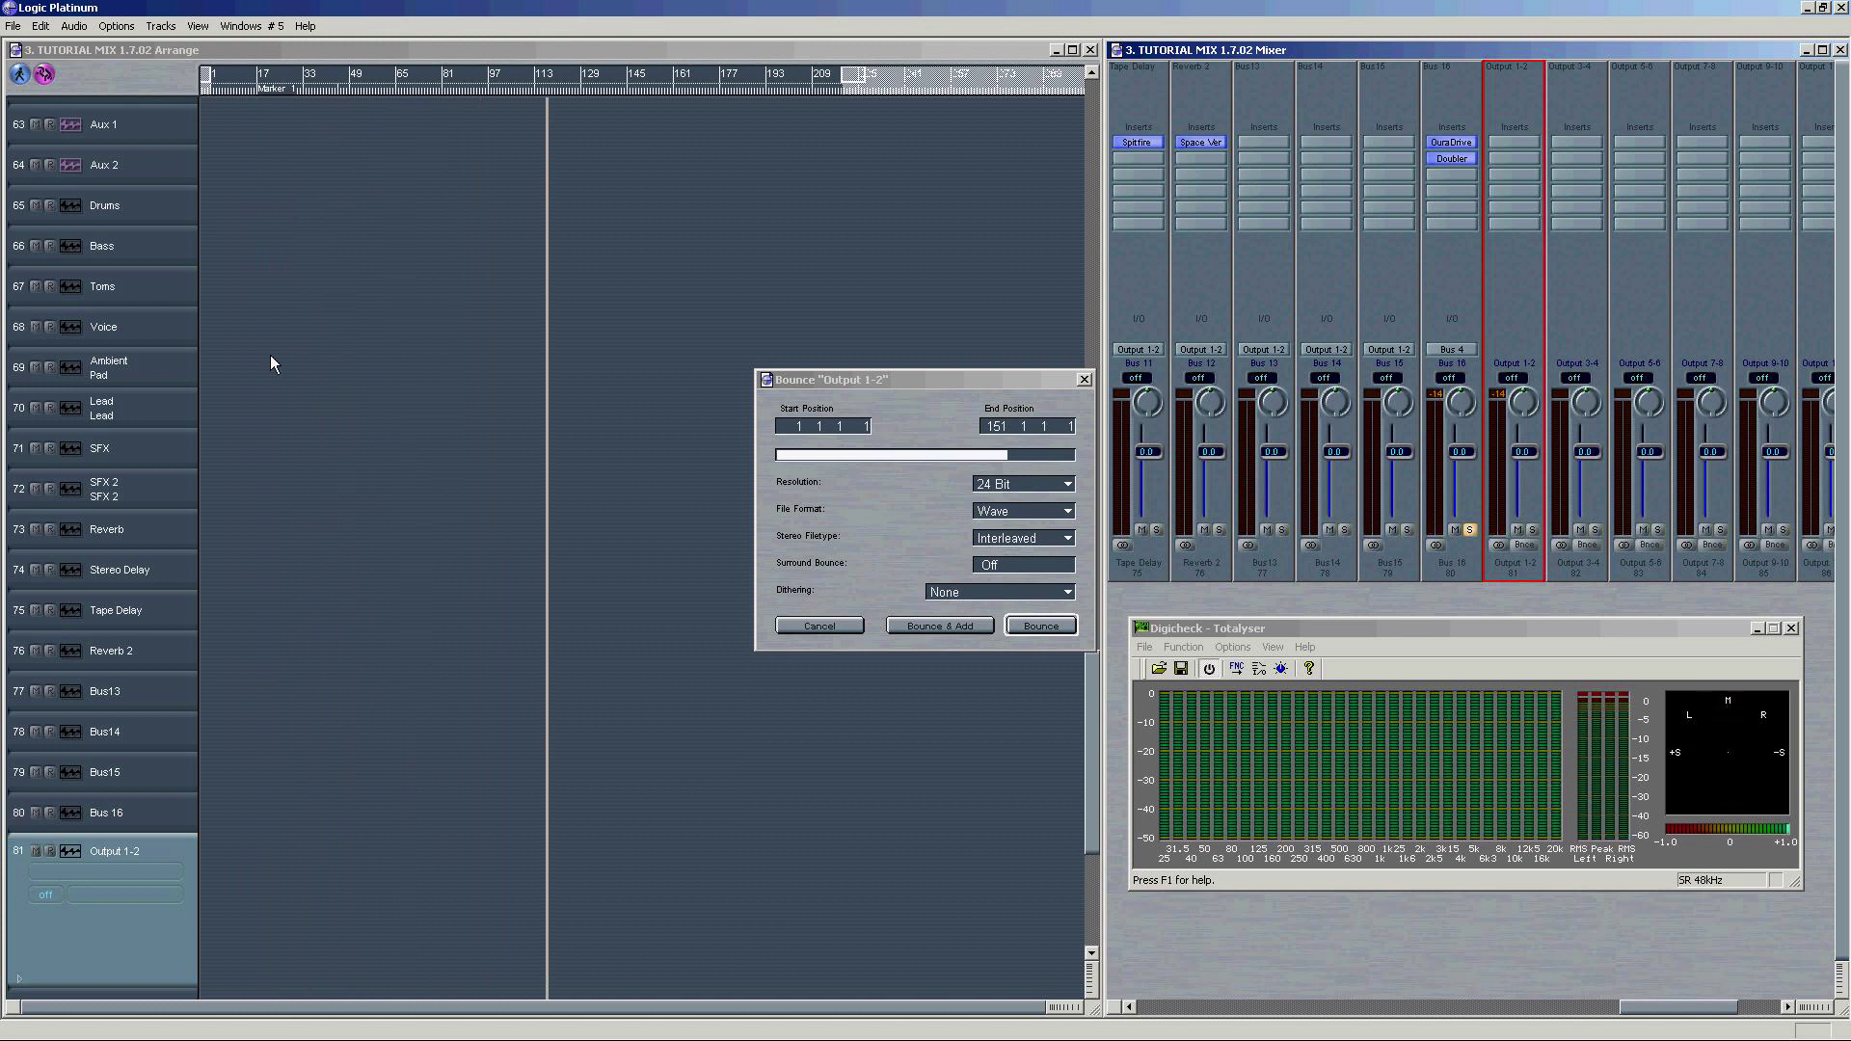
# Step: Clear Voice 3's insert effects and sends, and replace its old regions with Voice Female SFX, with Voice Female Doubler on Voice 5
pyautogui.moveTo(294, 217); pyautogui.dragTo(307, 112)
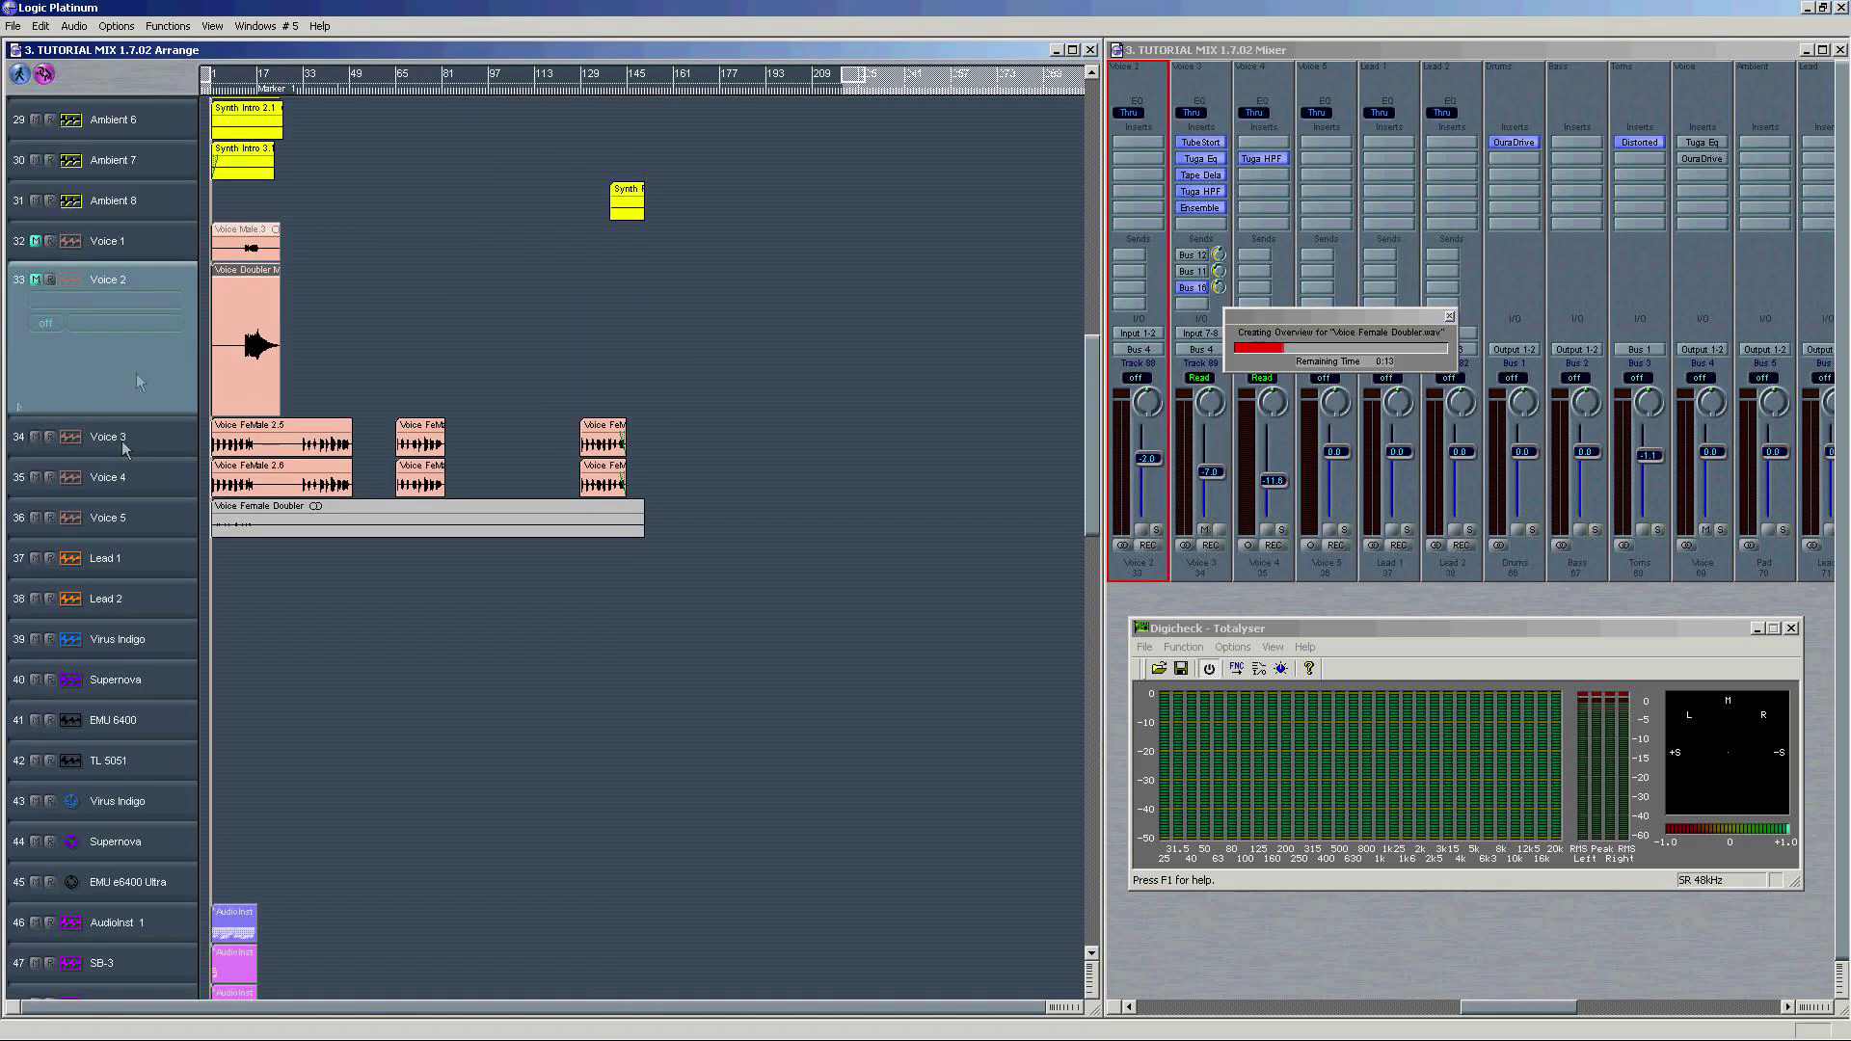
pyautogui.click(123, 447)
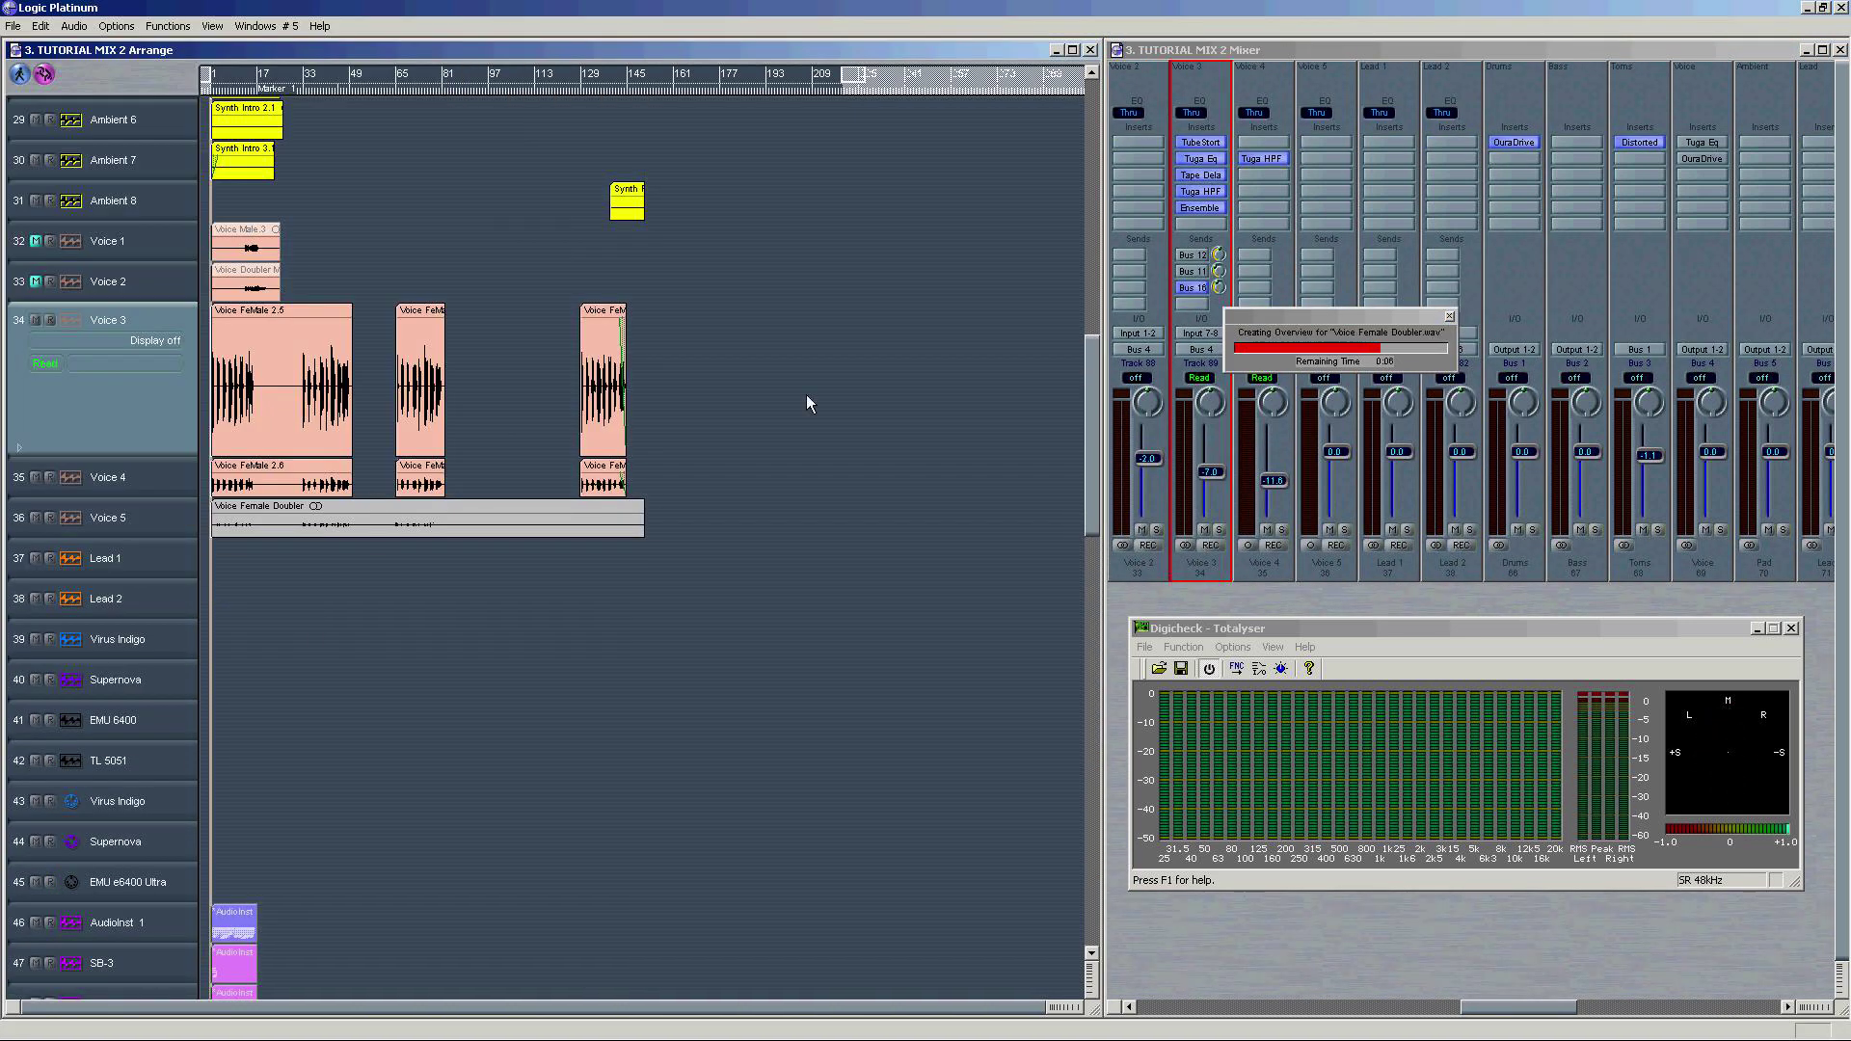
pyautogui.click(1201, 179)
pyautogui.click(1202, 206)
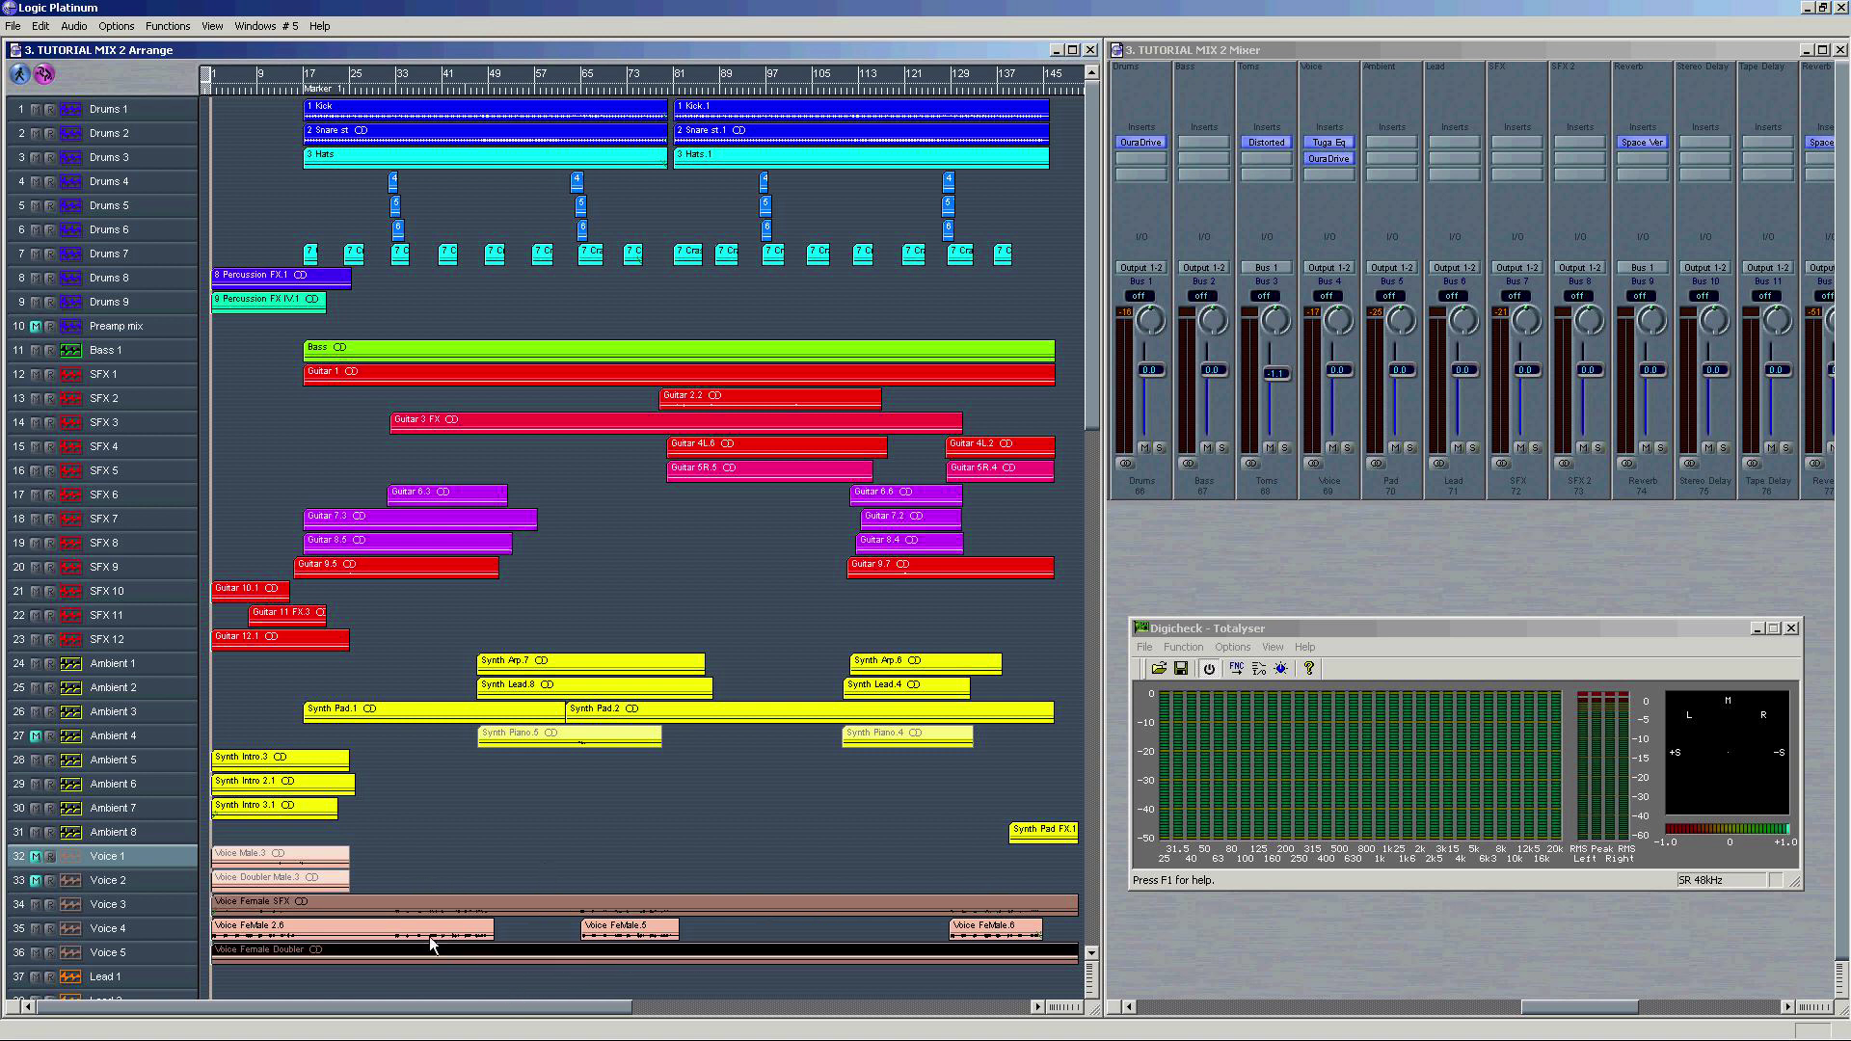
pyautogui.click(333, 934)
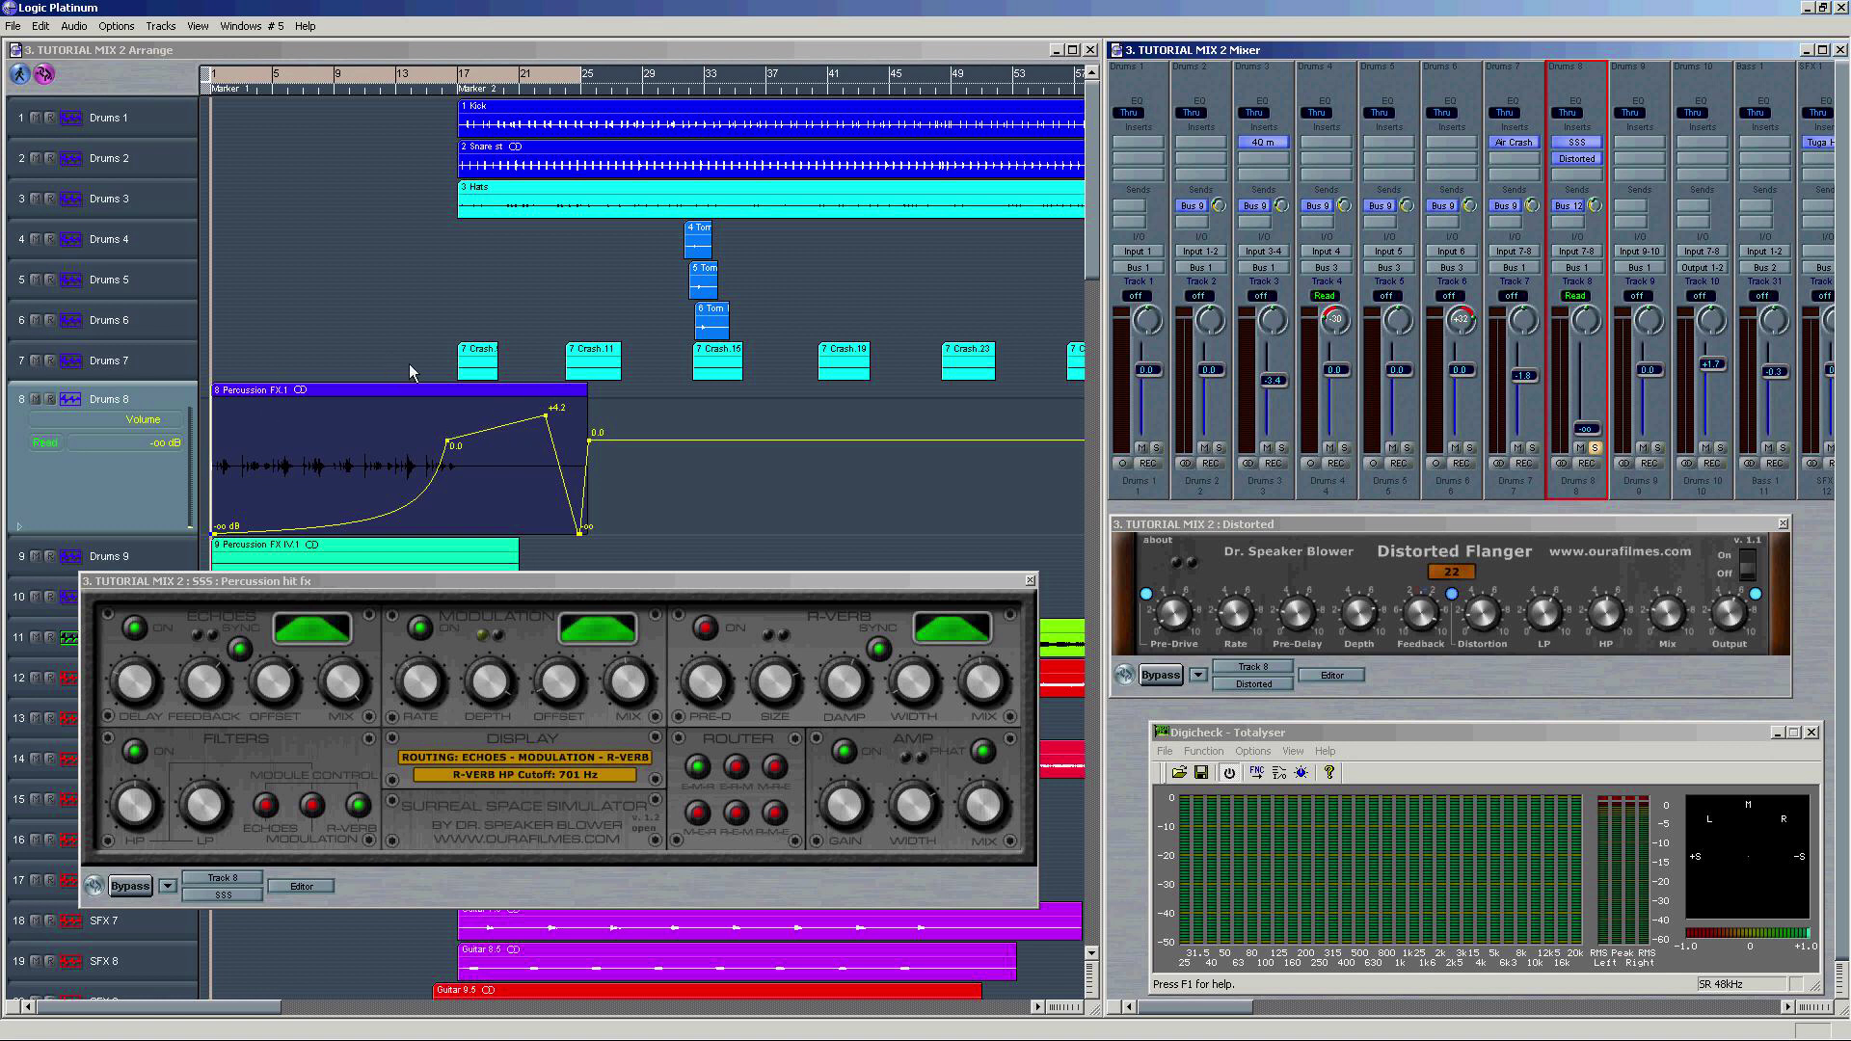
# Step: Audition Drums 8's volume automation with SSS and Distorted Flanger, soloed and in the full mix, and close both plugin windows
pyautogui.moveTo(312, 359); pyautogui.dragTo(325, 450)
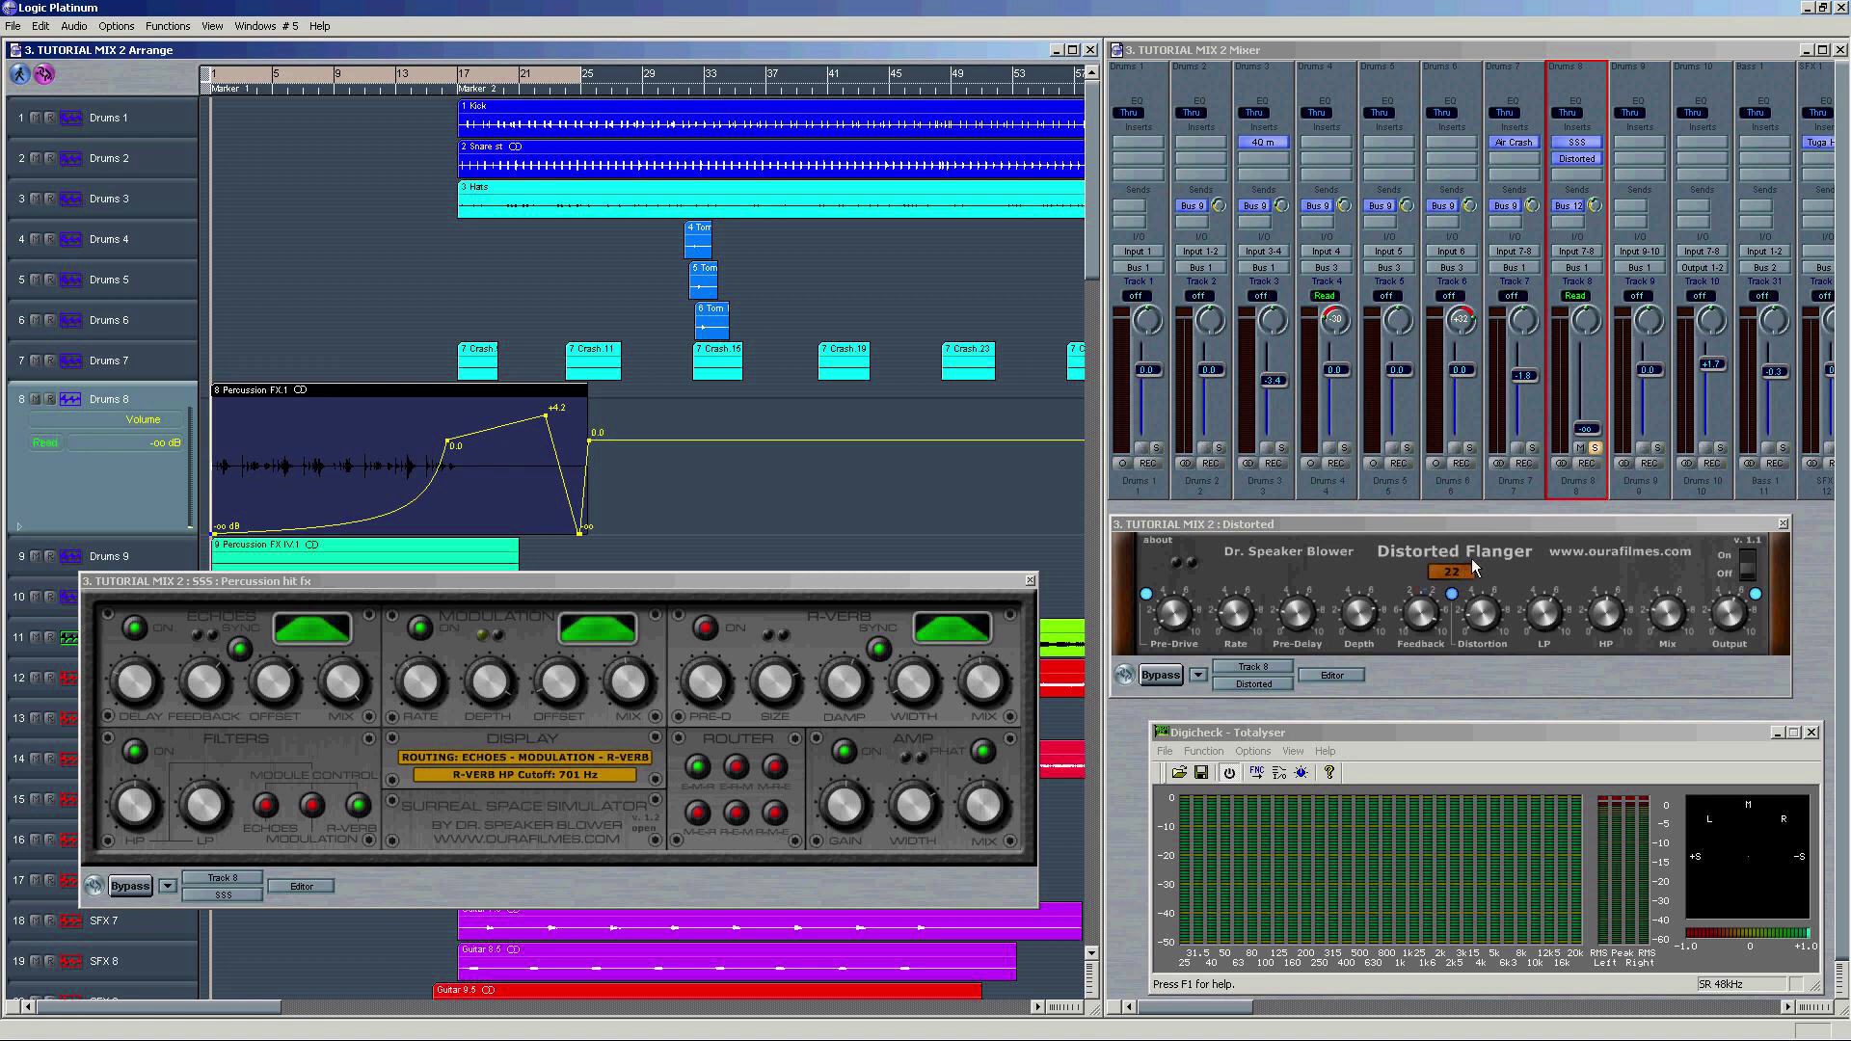
pyautogui.click(369, 75)
pyautogui.moveTo(349, 89); pyautogui.dragTo(408, 90)
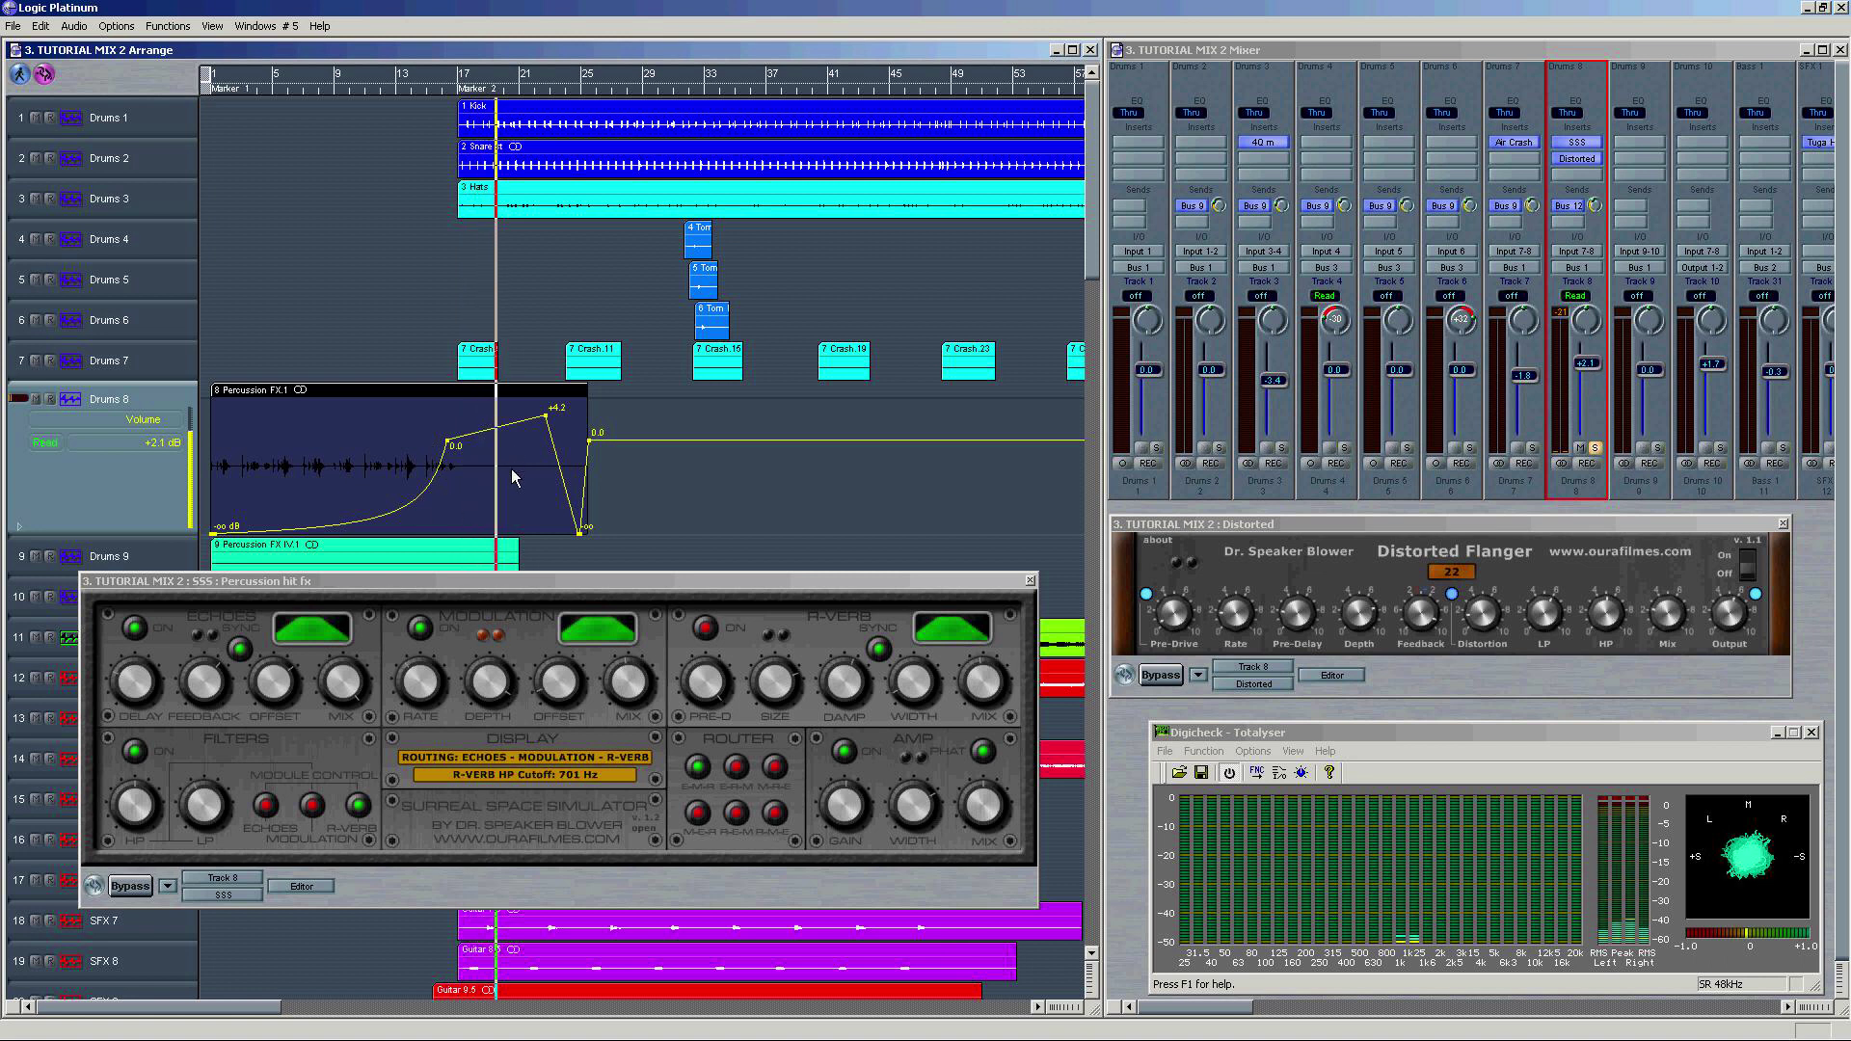
pyautogui.click(617, 453)
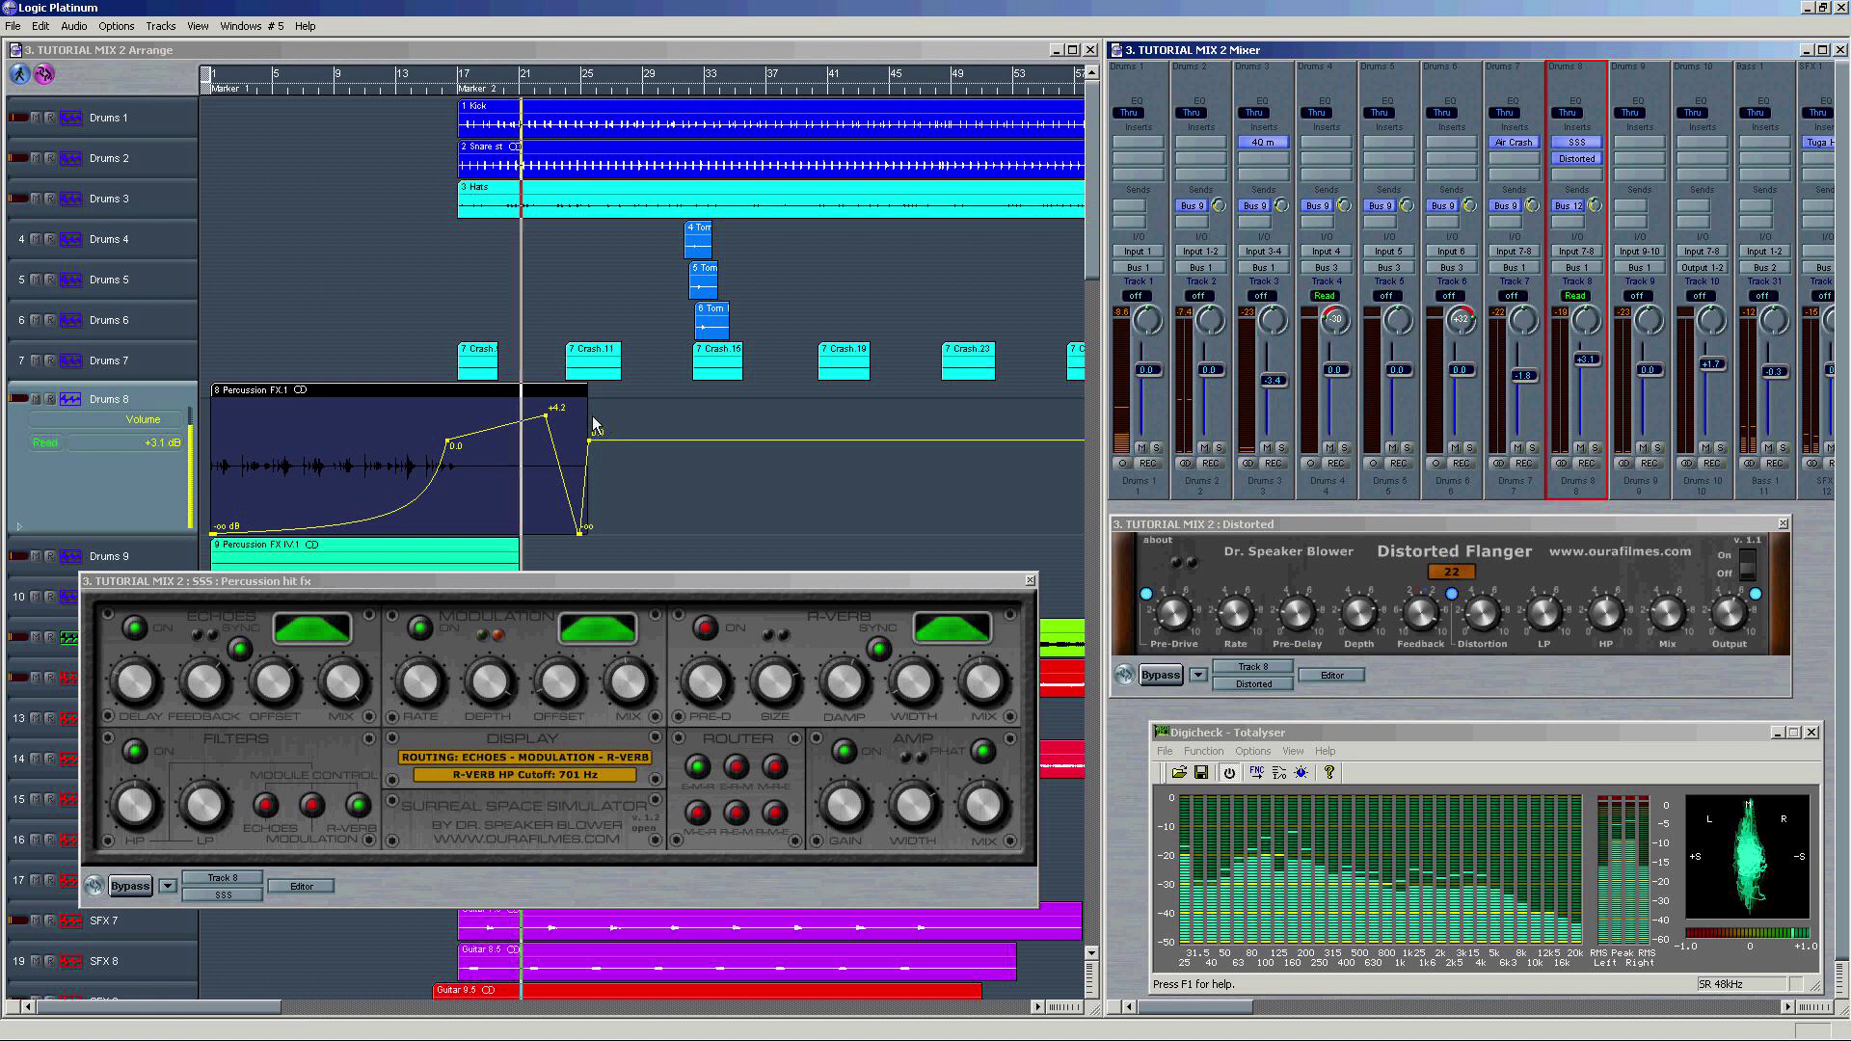
pyautogui.click(1030, 579)
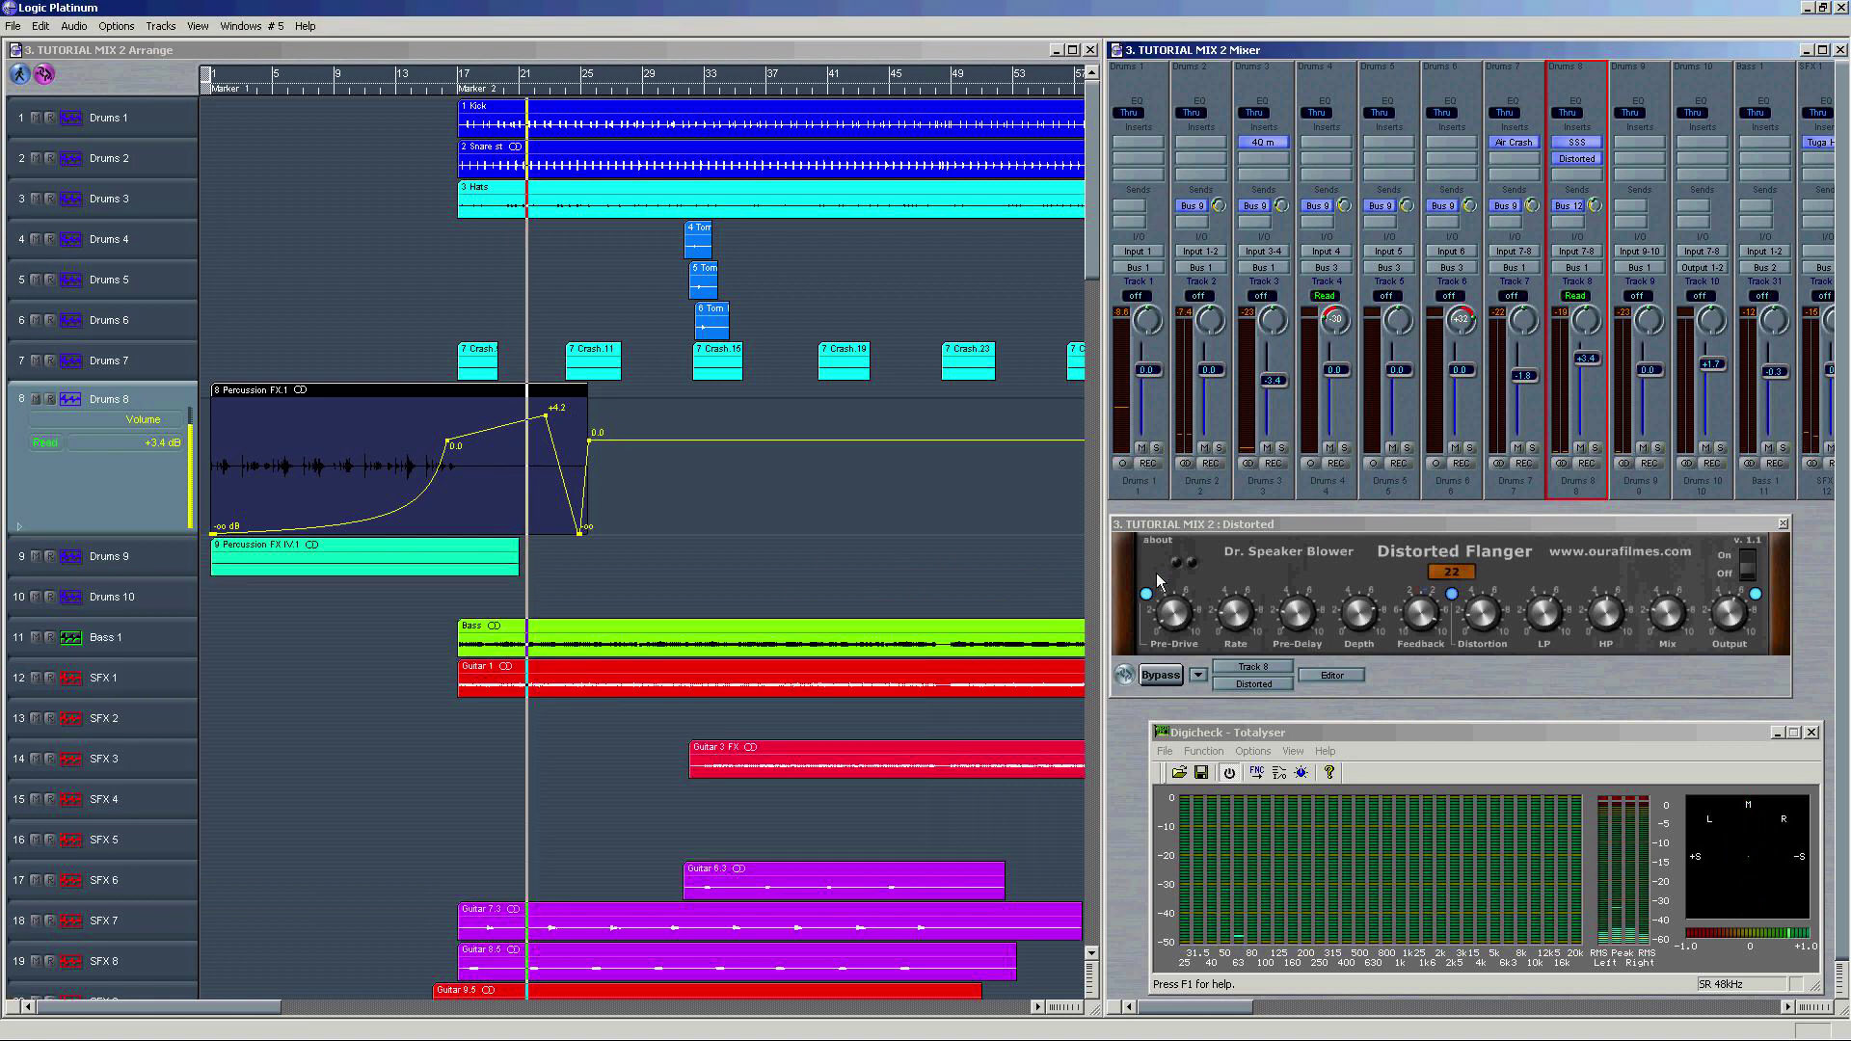
pyautogui.click(1780, 524)
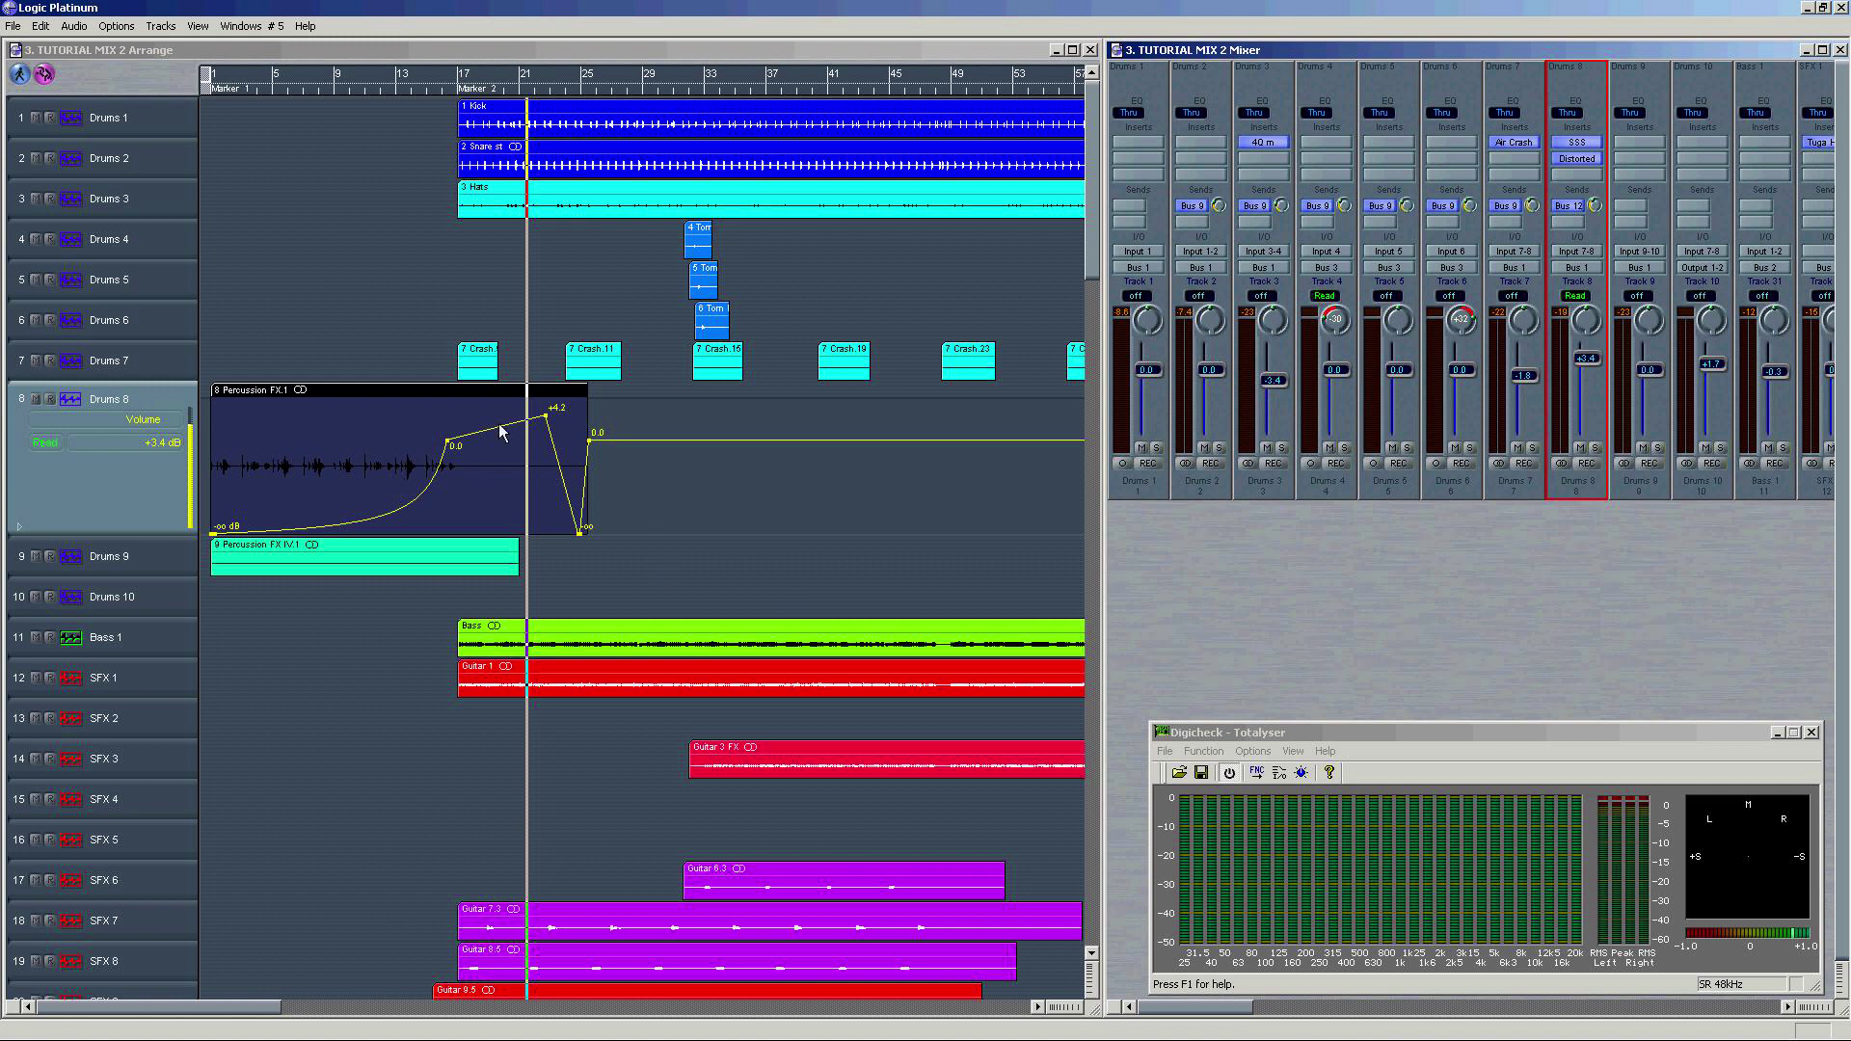
# Step: Play the song around bar 57 to check the voice tracks with the bounced female vocal files
pyautogui.moveTo(1219, 1008); pyautogui.dragTo(1489, 1005)
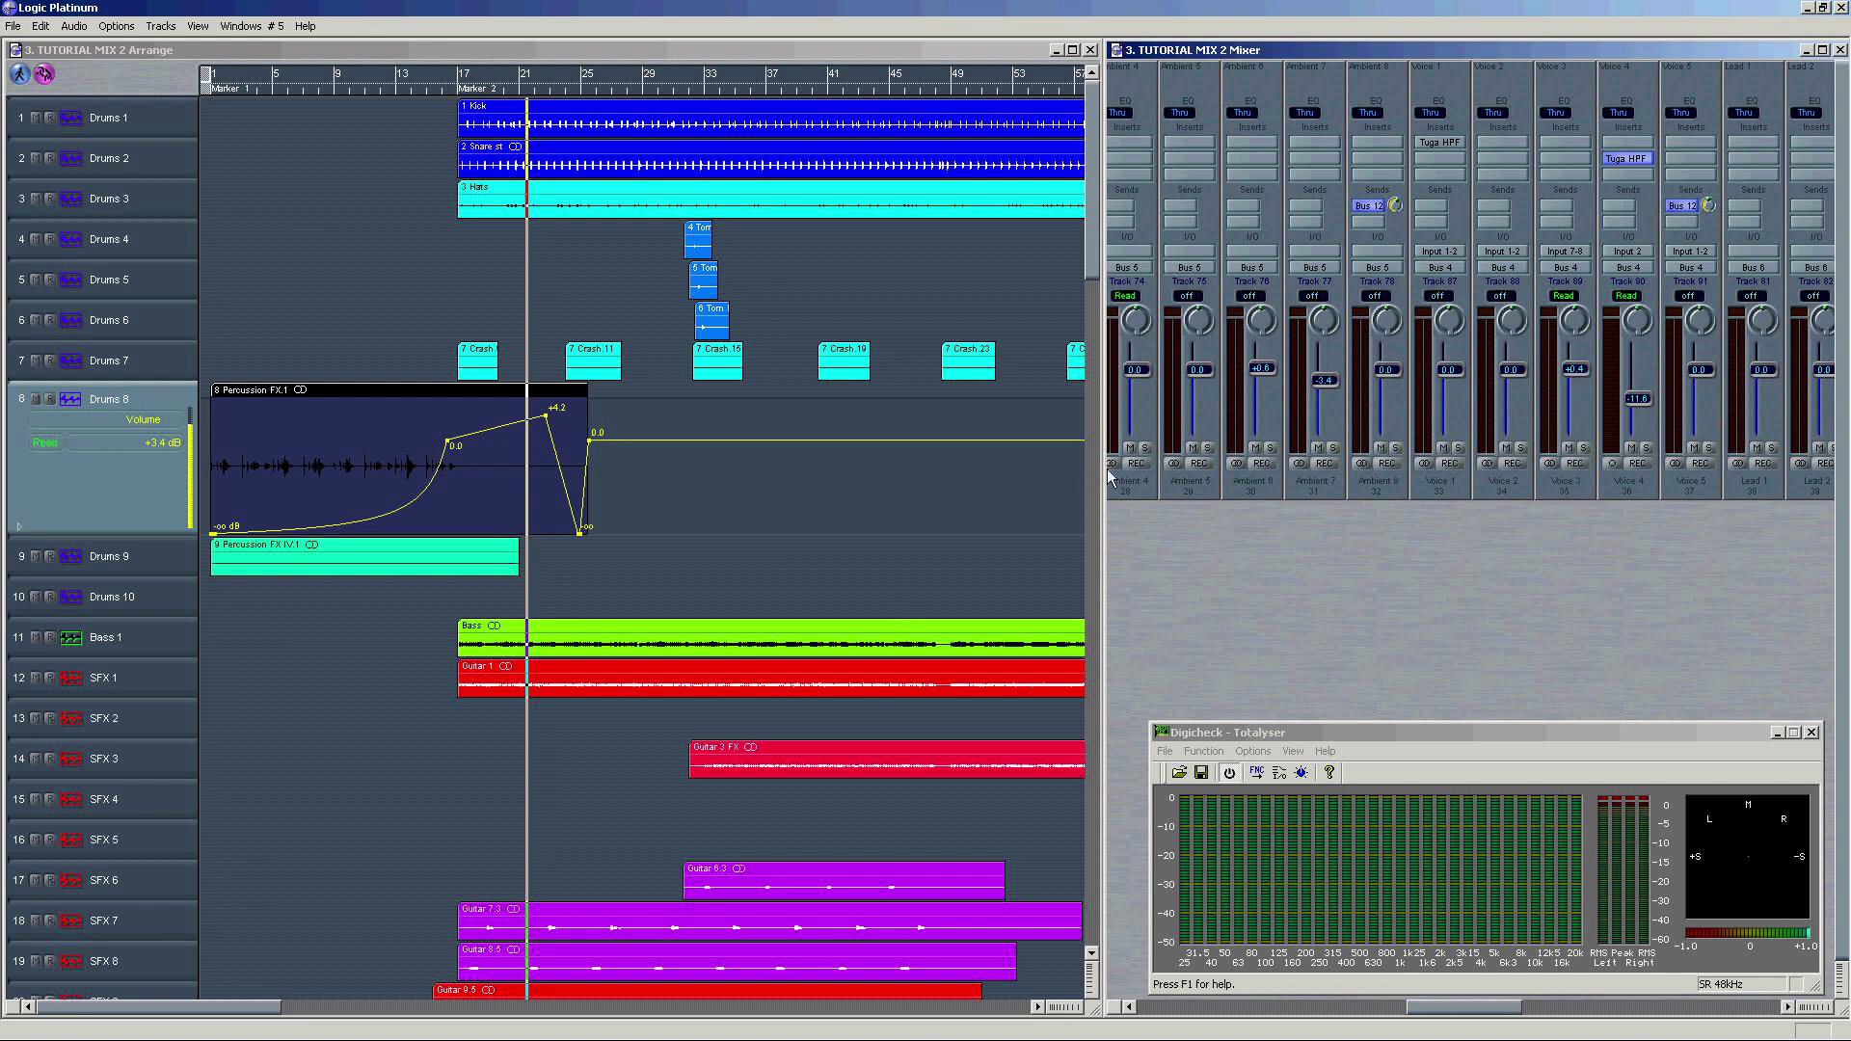
pyautogui.hscroll(10, 943, 629)
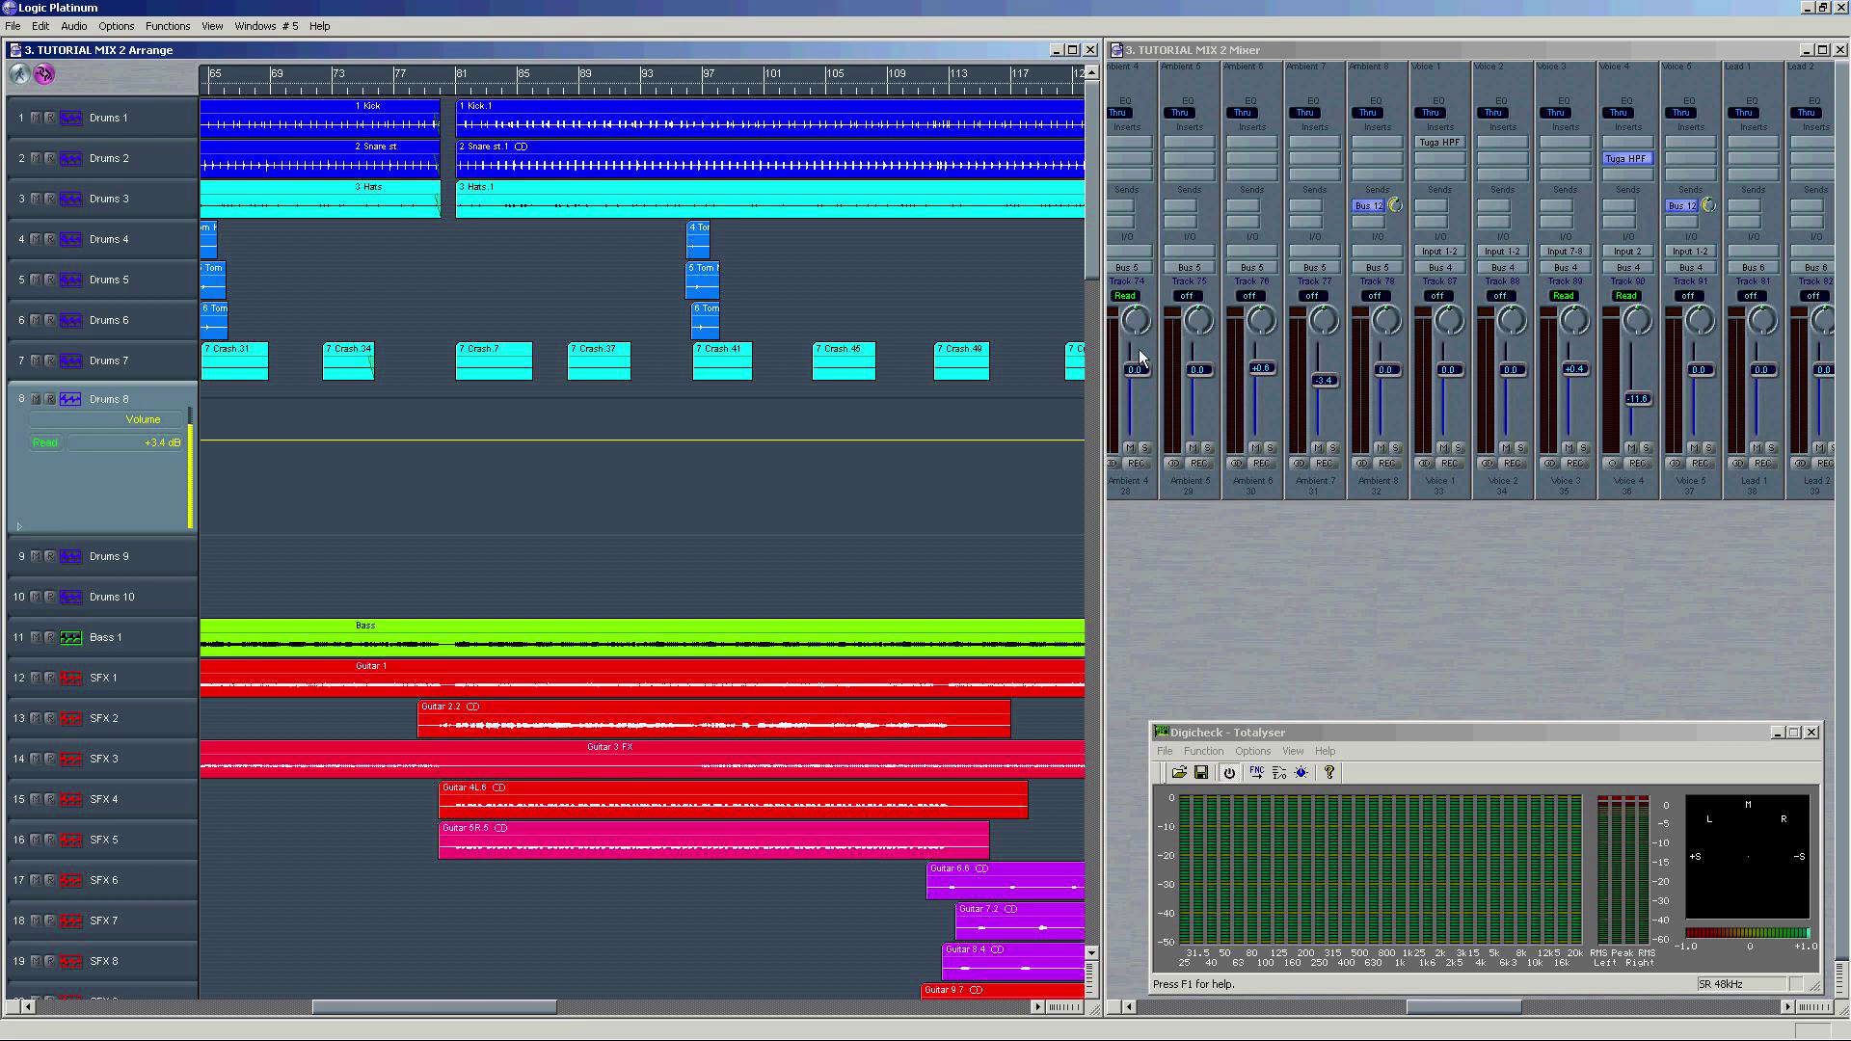
pyautogui.scroll(-15, 1091, 168)
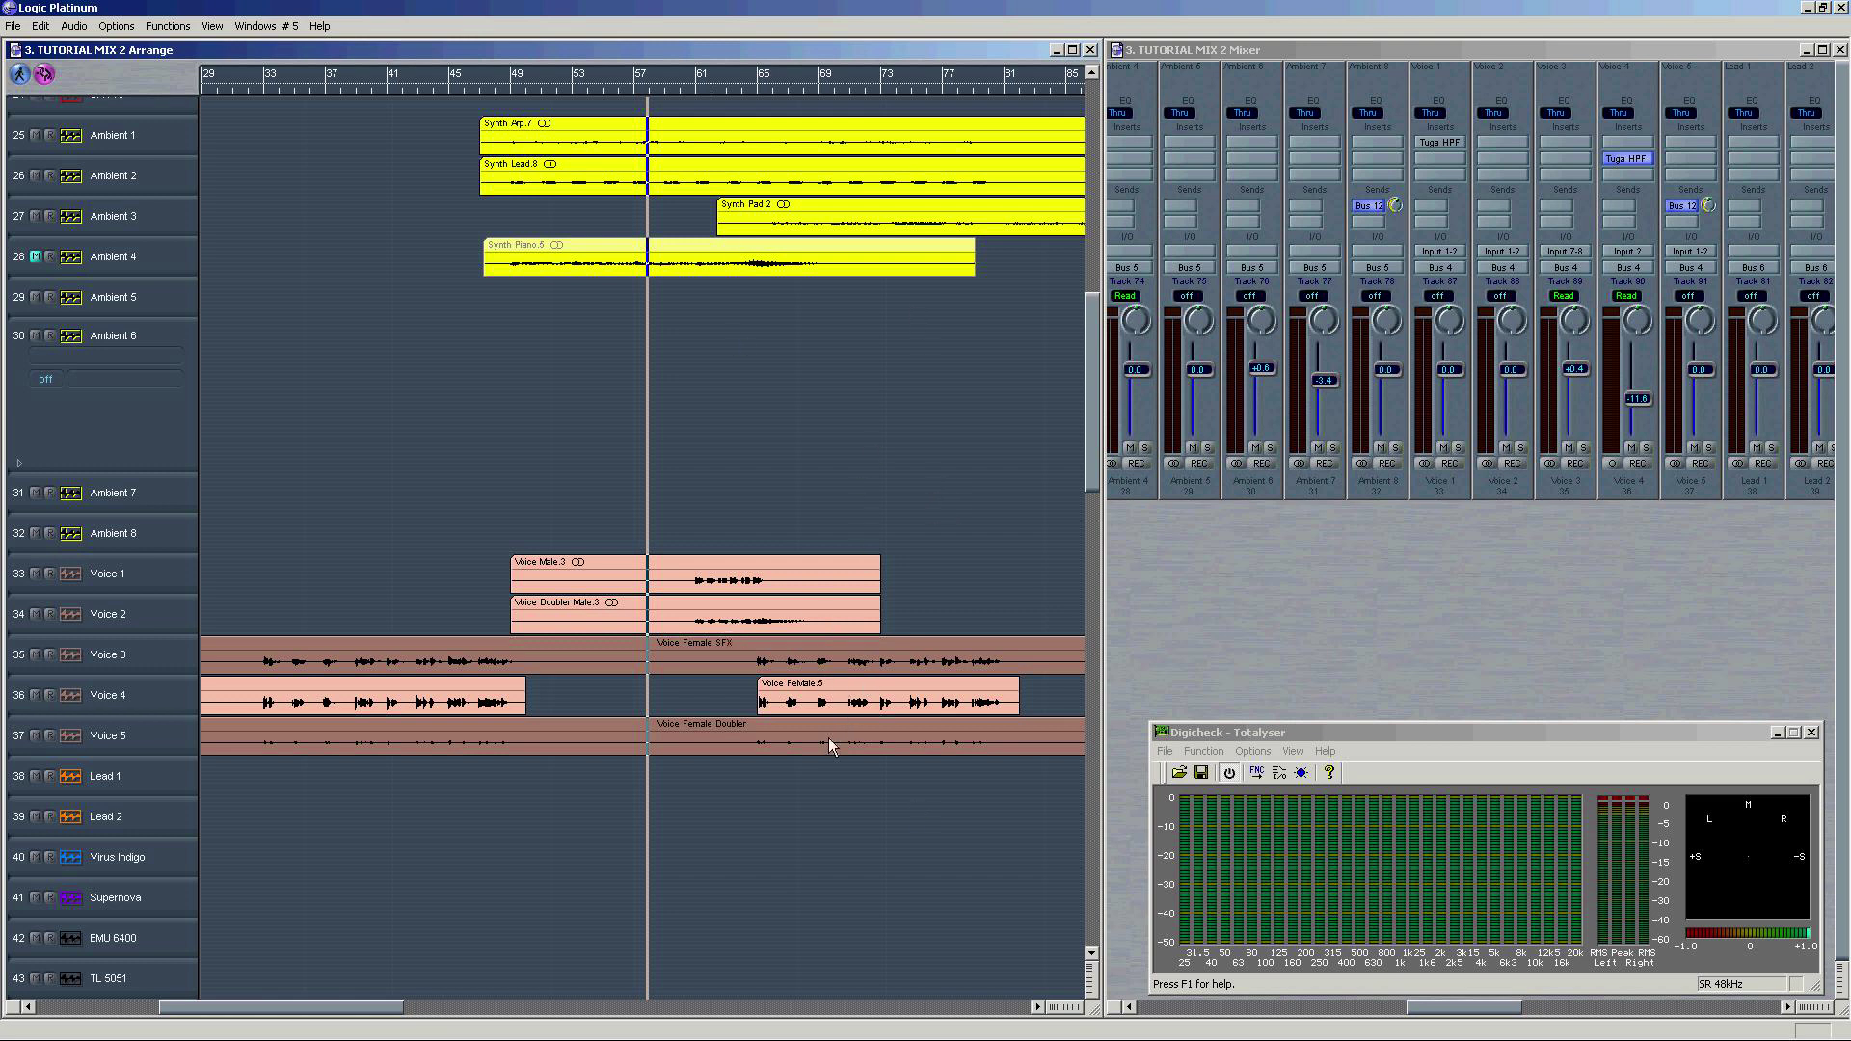
pyautogui.press('space')
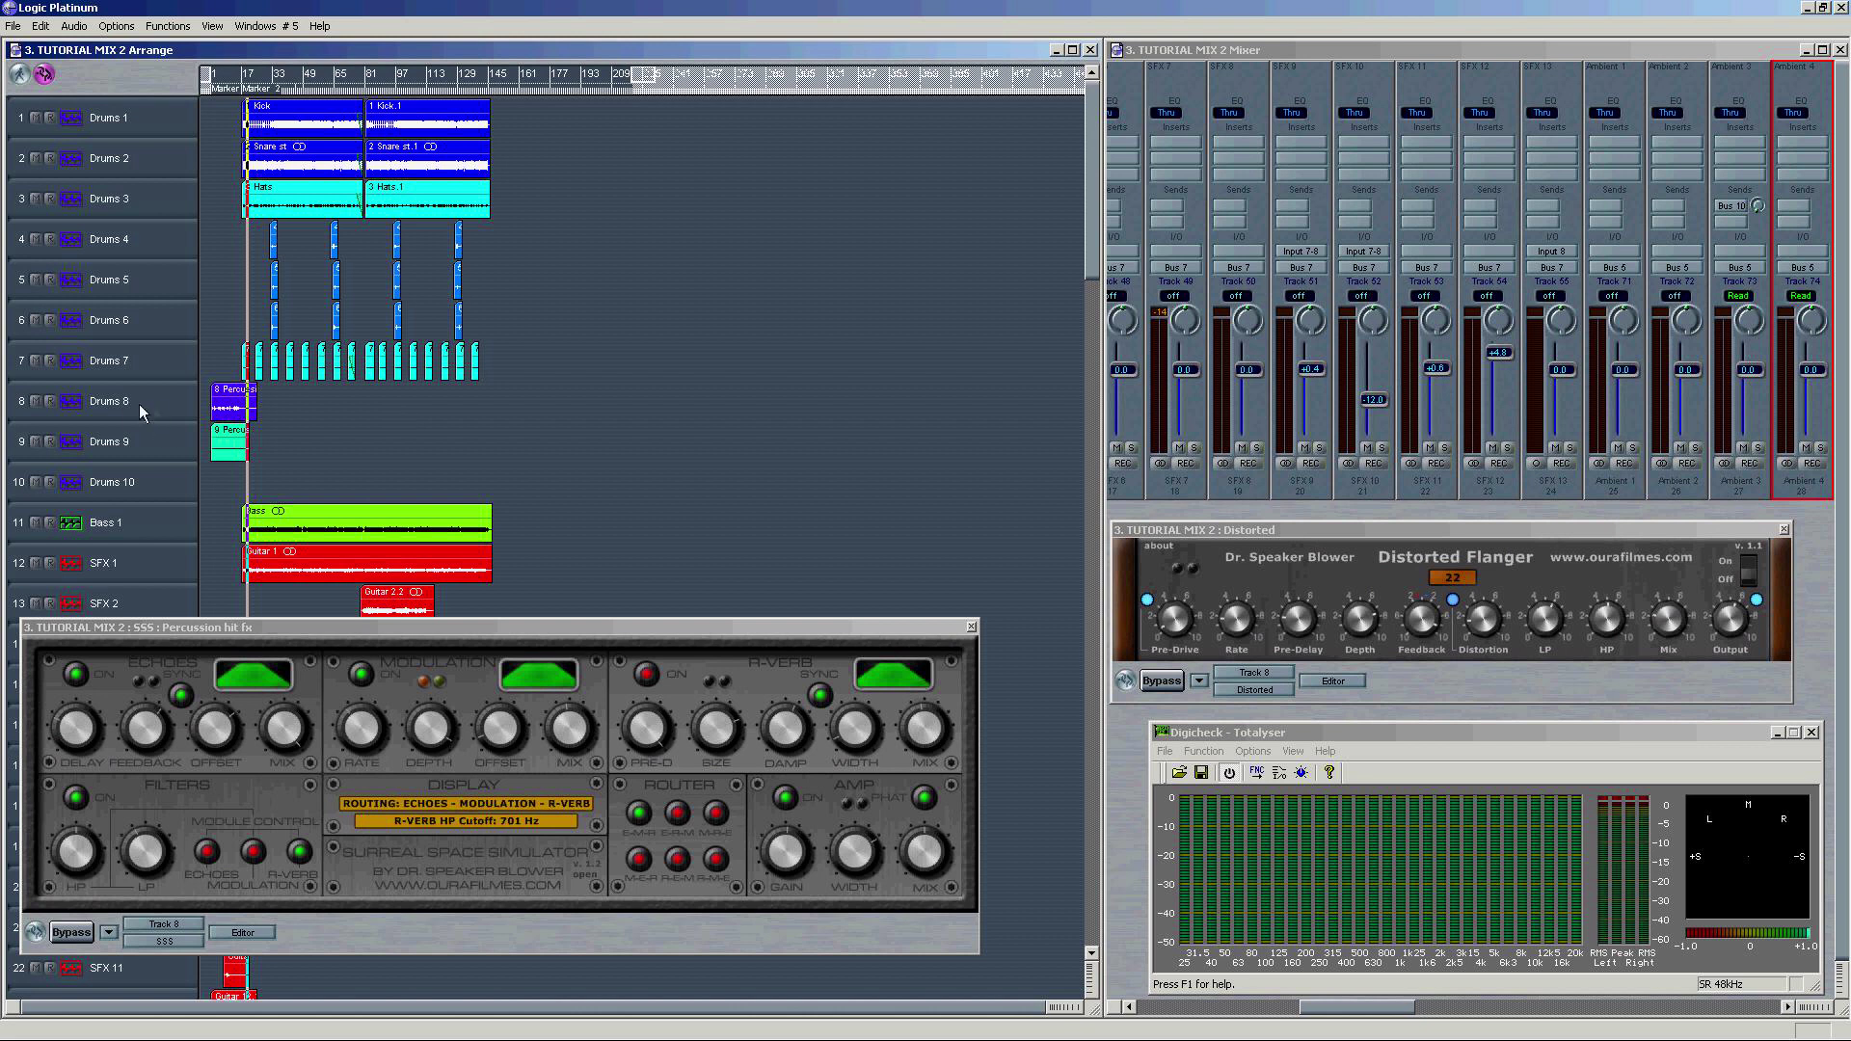
# Step: Bounce the soloed Drums 8 track for bars 1 to 25 as the 24-bit Wave file 8 Percussion FX II
pyautogui.click(140, 411)
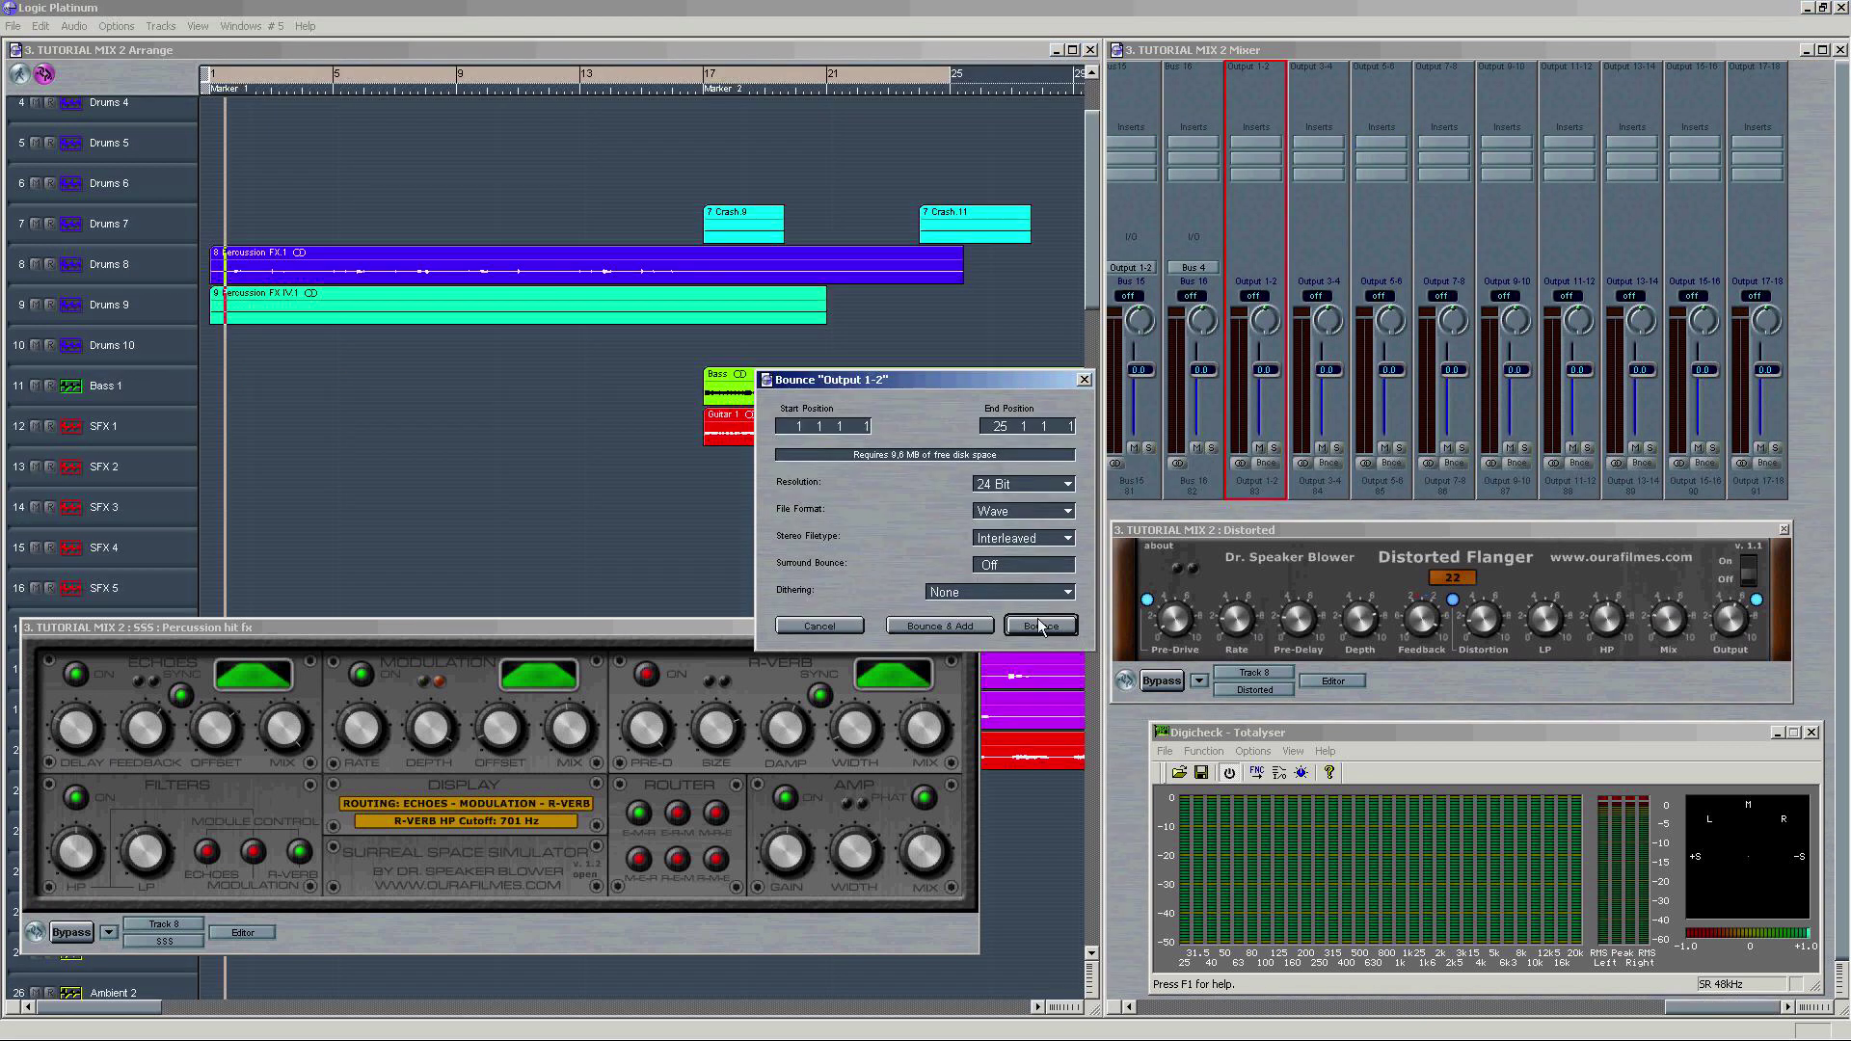
pyautogui.click(1041, 625)
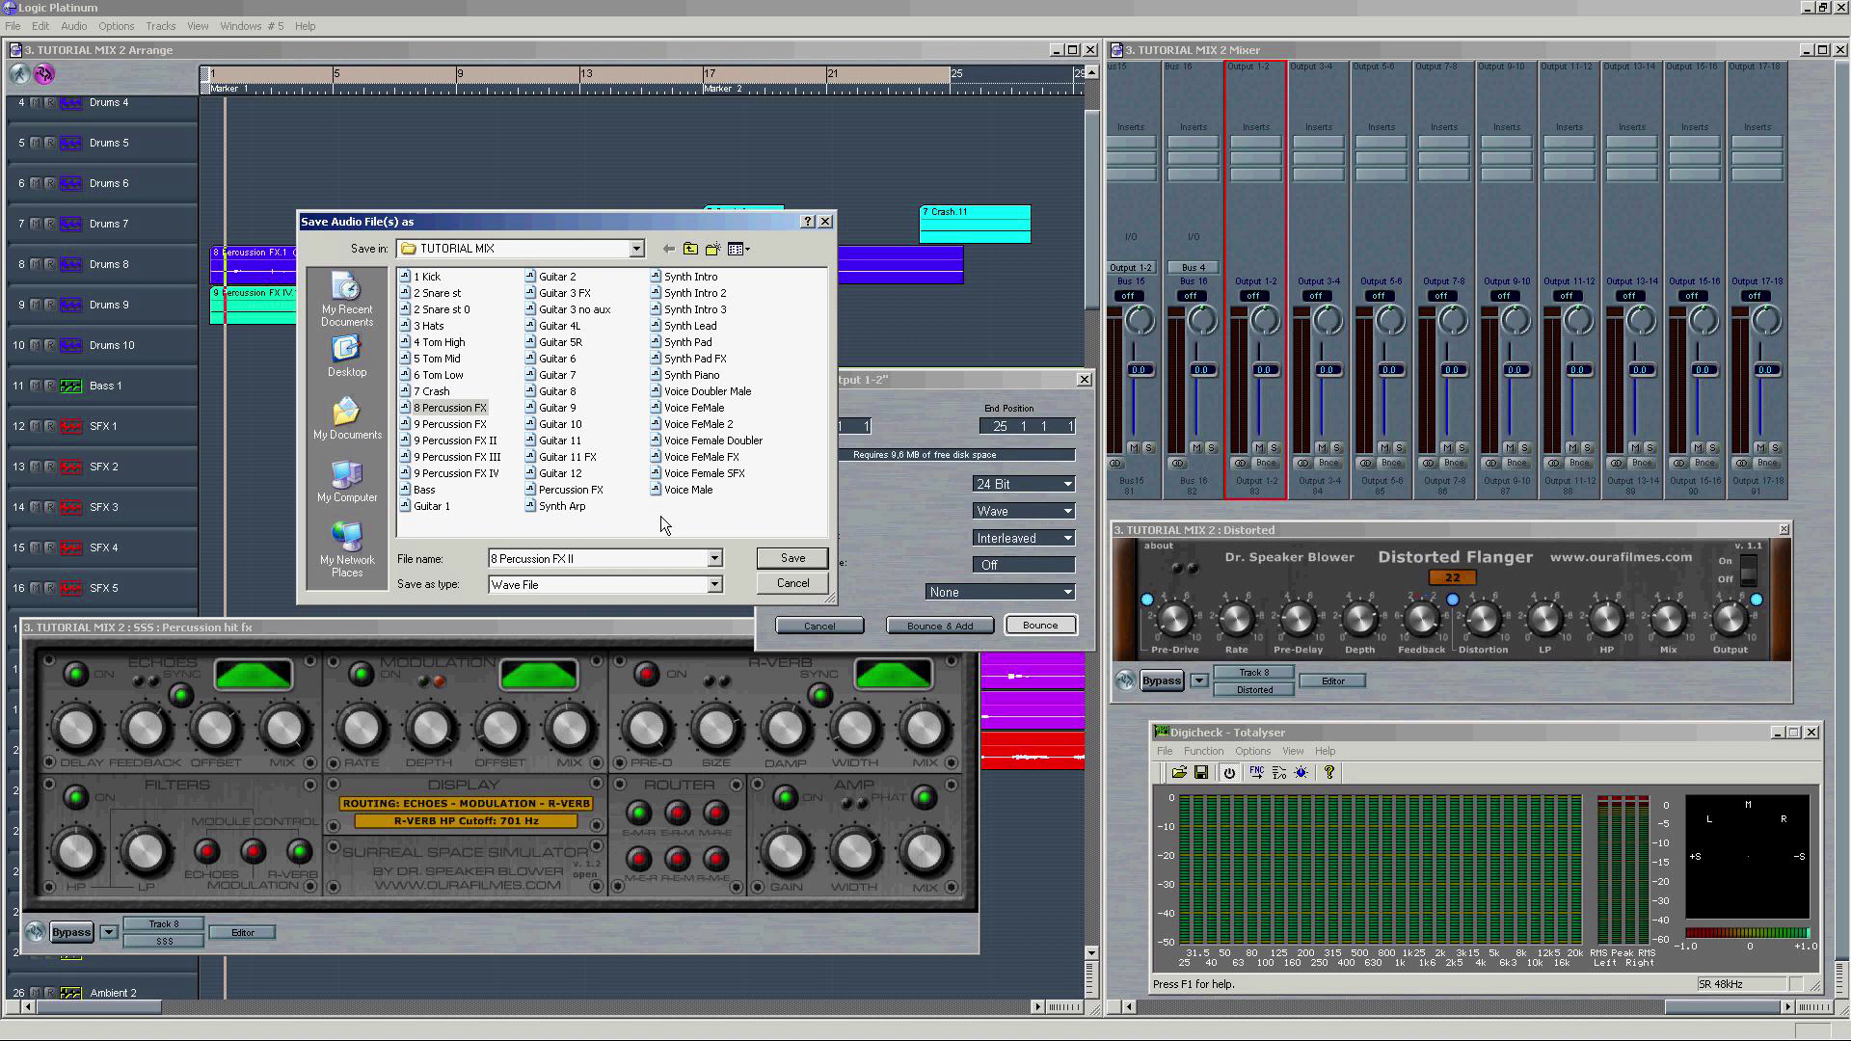
pyautogui.press('Return')
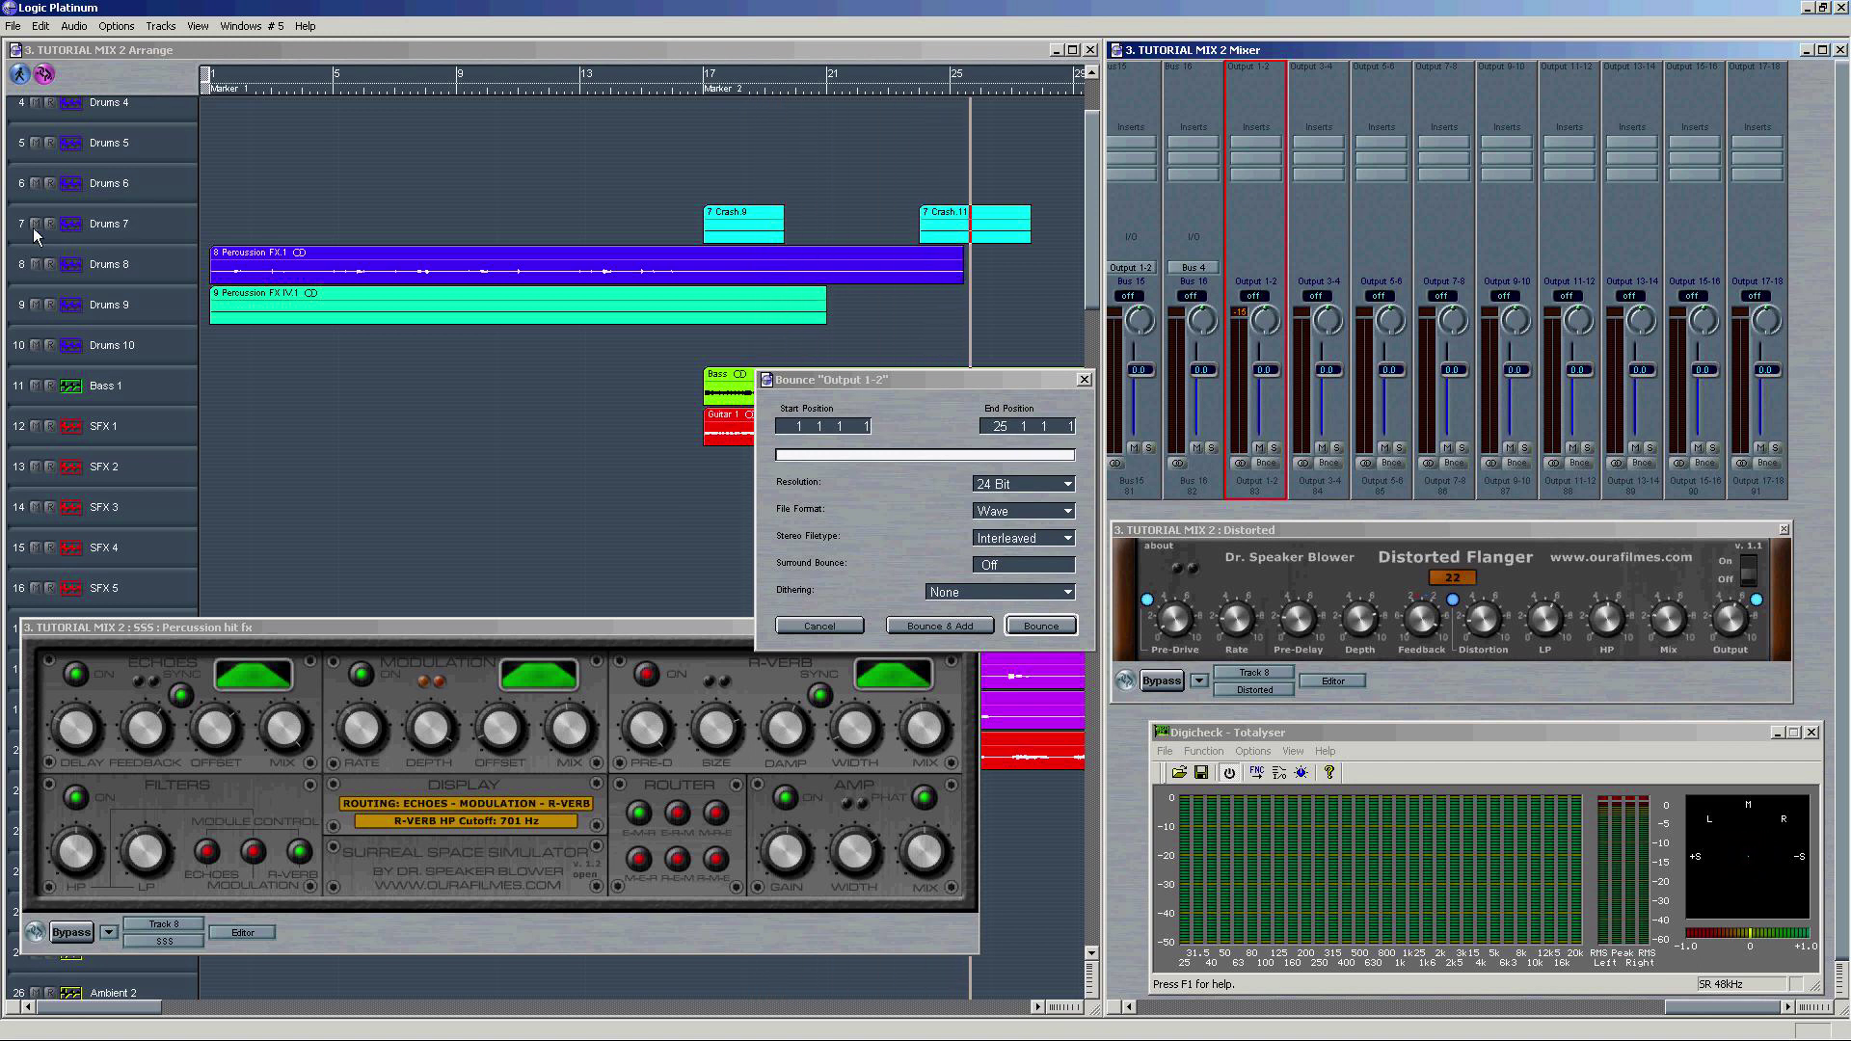
# Step: Delete Drums 8's volume automation curve and its old Percussion FX region
pyautogui.click(106, 268)
pyautogui.click(391, 191)
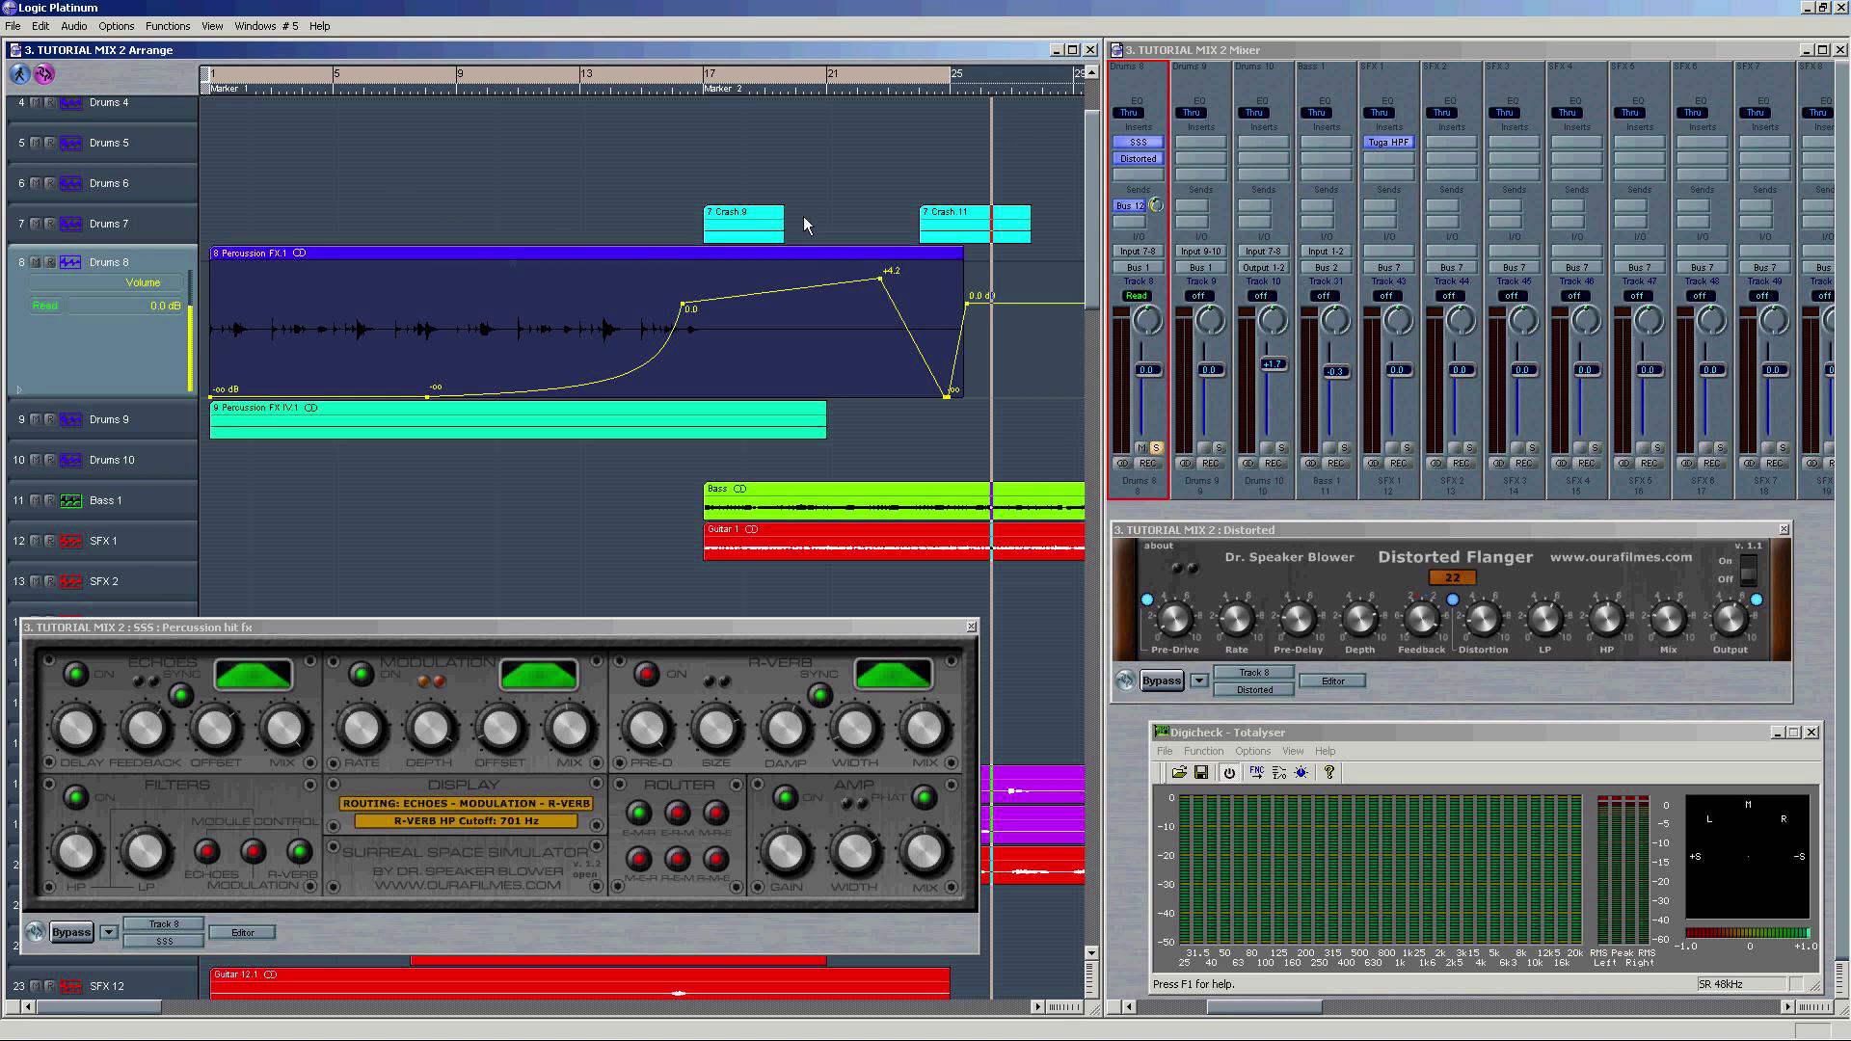
pyautogui.moveTo(536, 303); pyautogui.dragTo(236, 304)
pyautogui.click(354, 267)
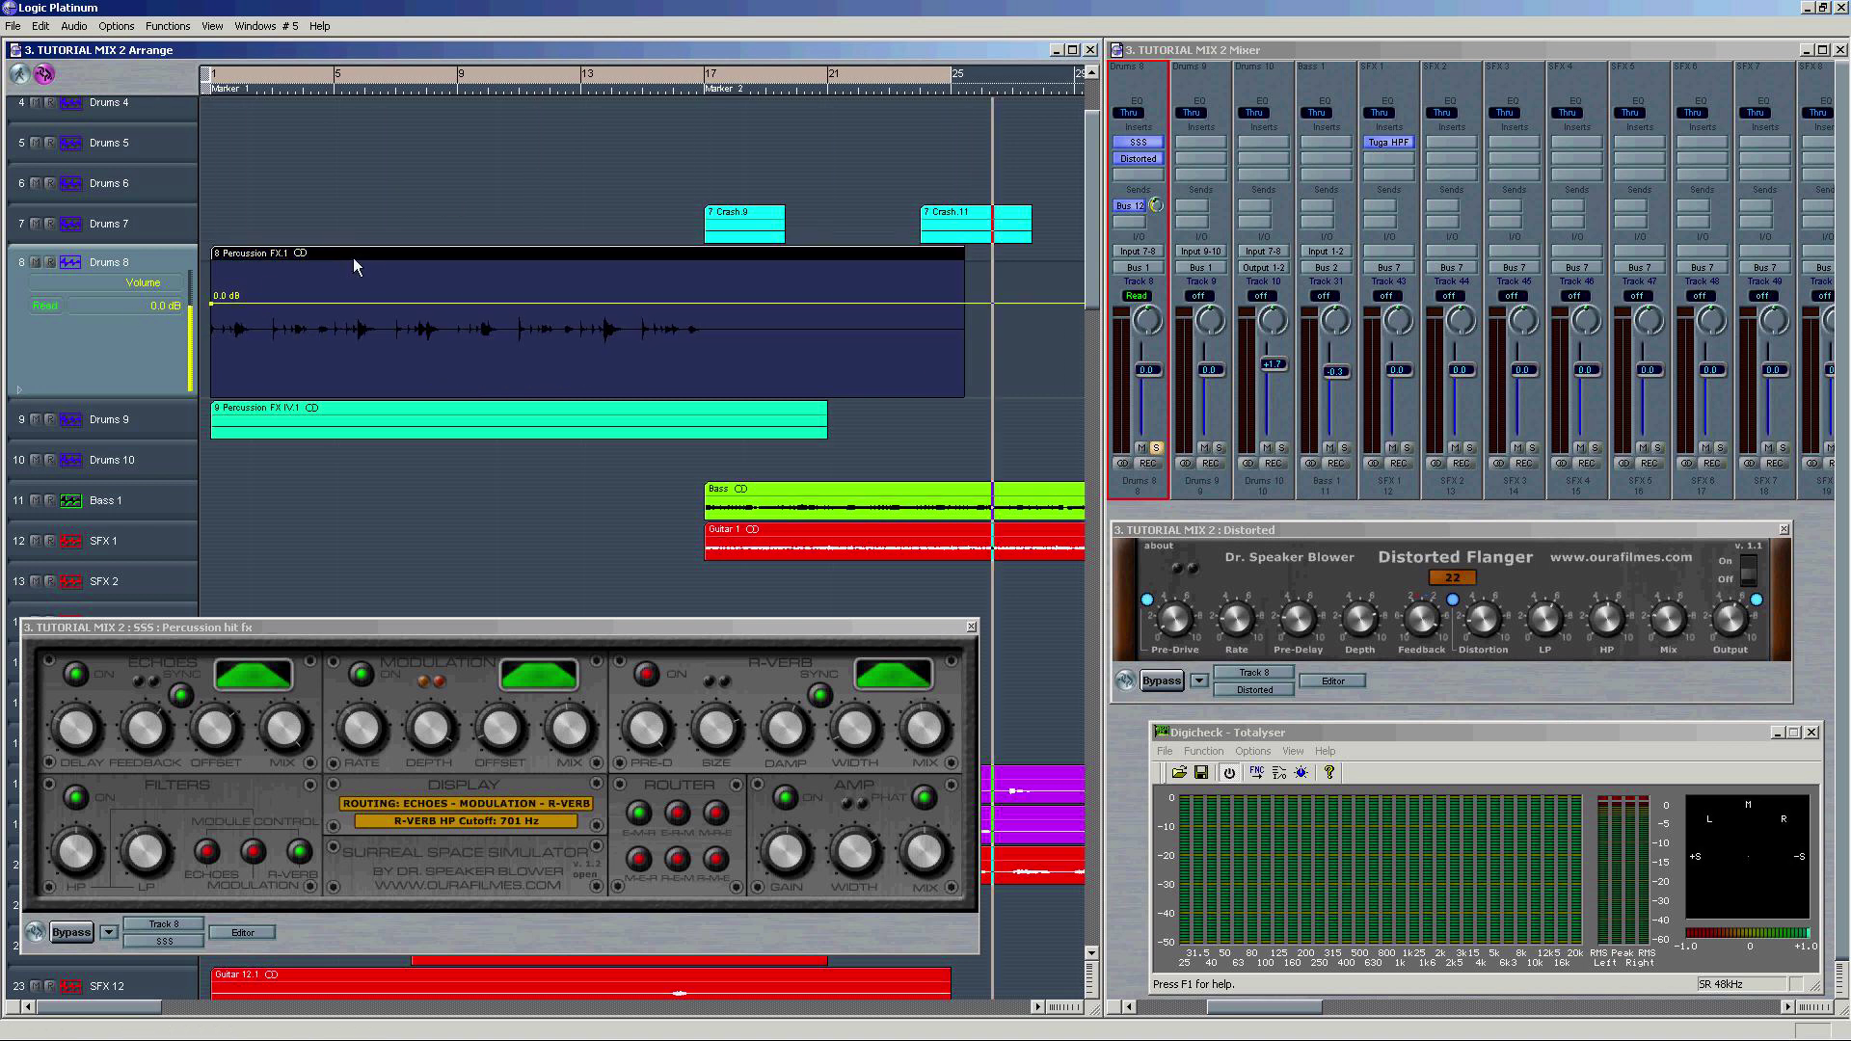
pyautogui.press('Delete')
# Step: Remove the SSS and Distorted Flanger inserts and the Bus 12 send from the Drums 8 channel
pyautogui.click(1139, 143)
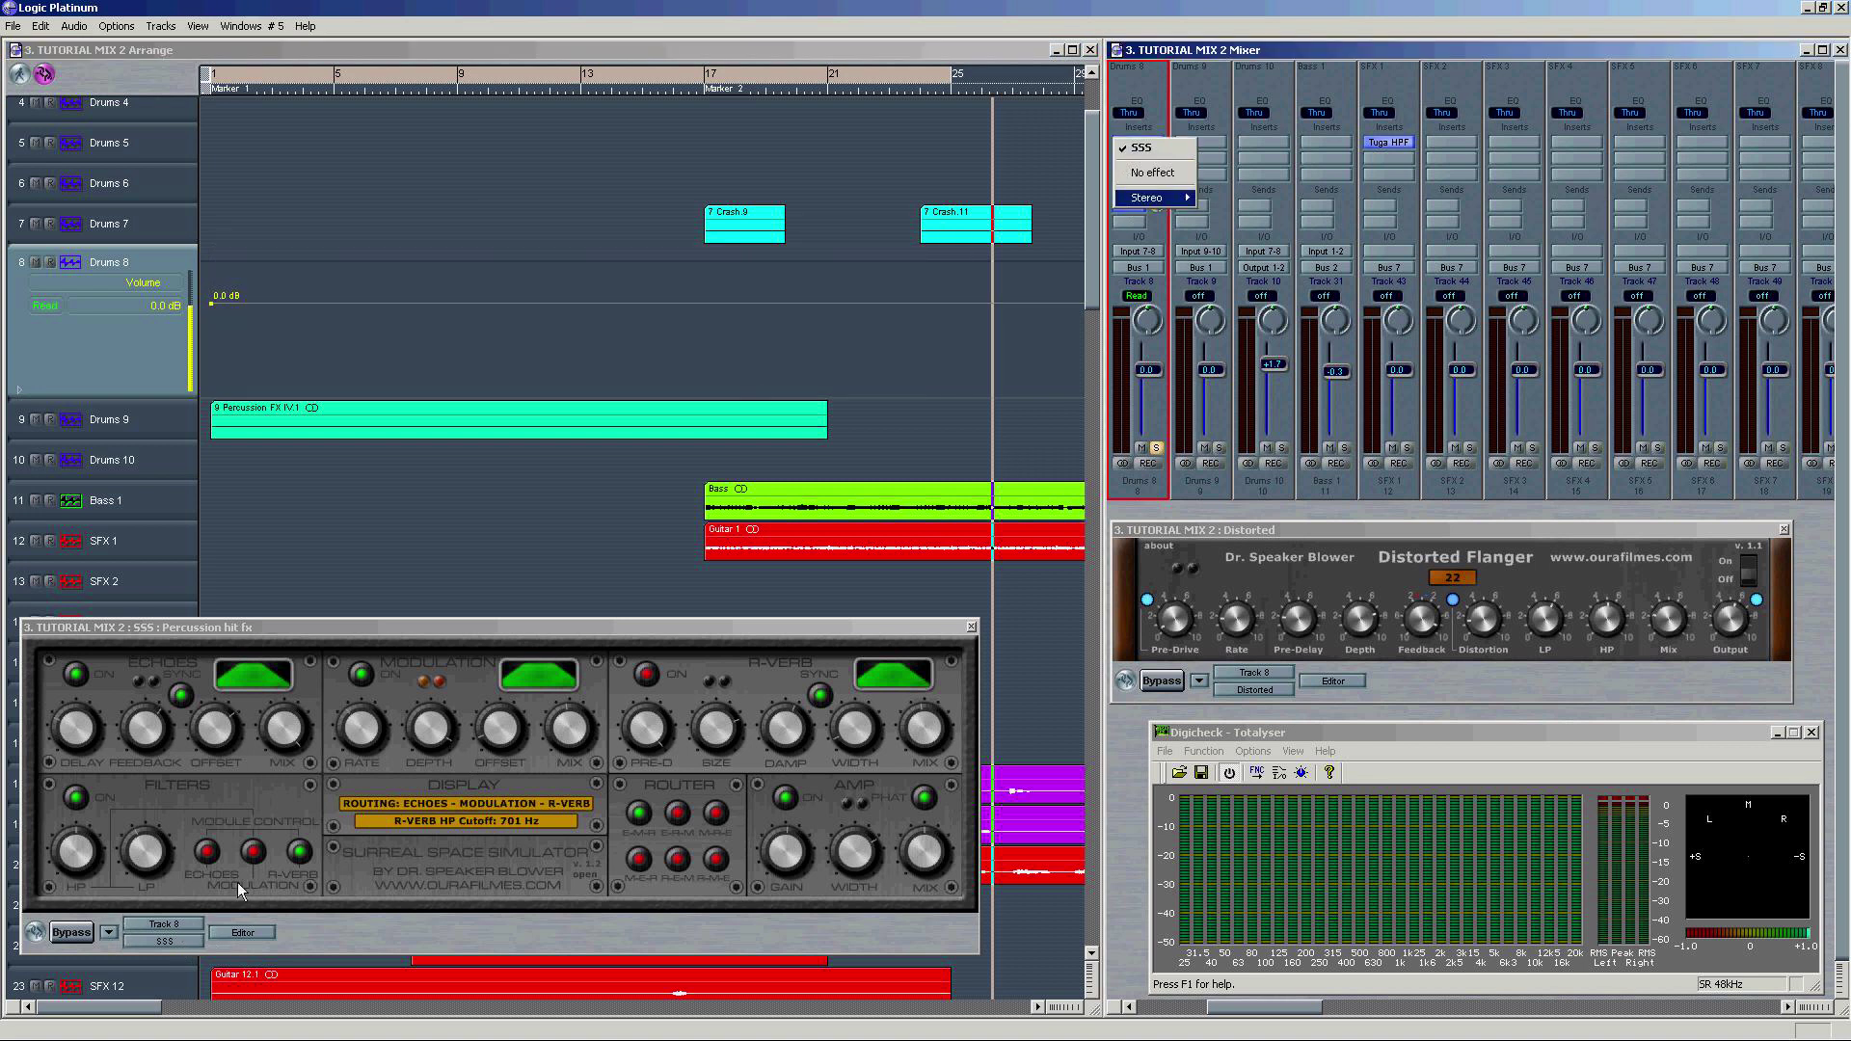
pyautogui.click(1156, 172)
pyautogui.click(1140, 160)
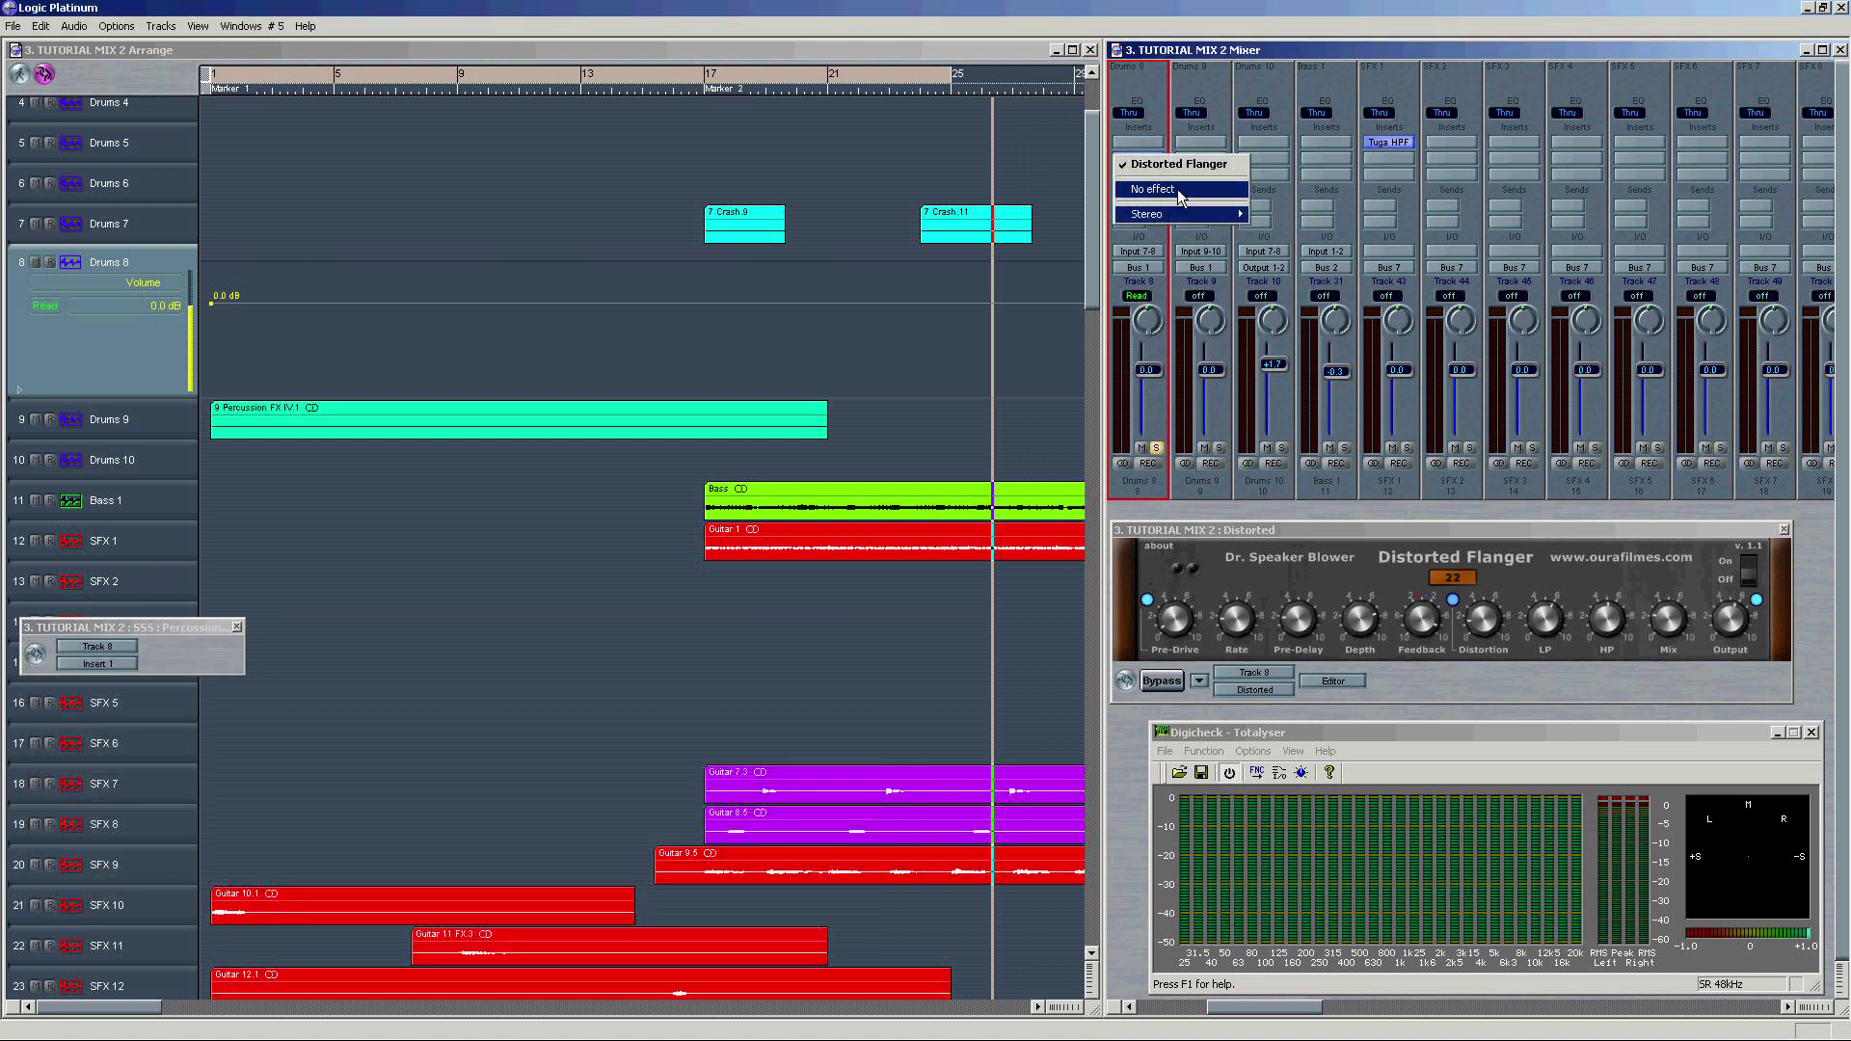
pyautogui.click(1180, 191)
pyautogui.click(1133, 210)
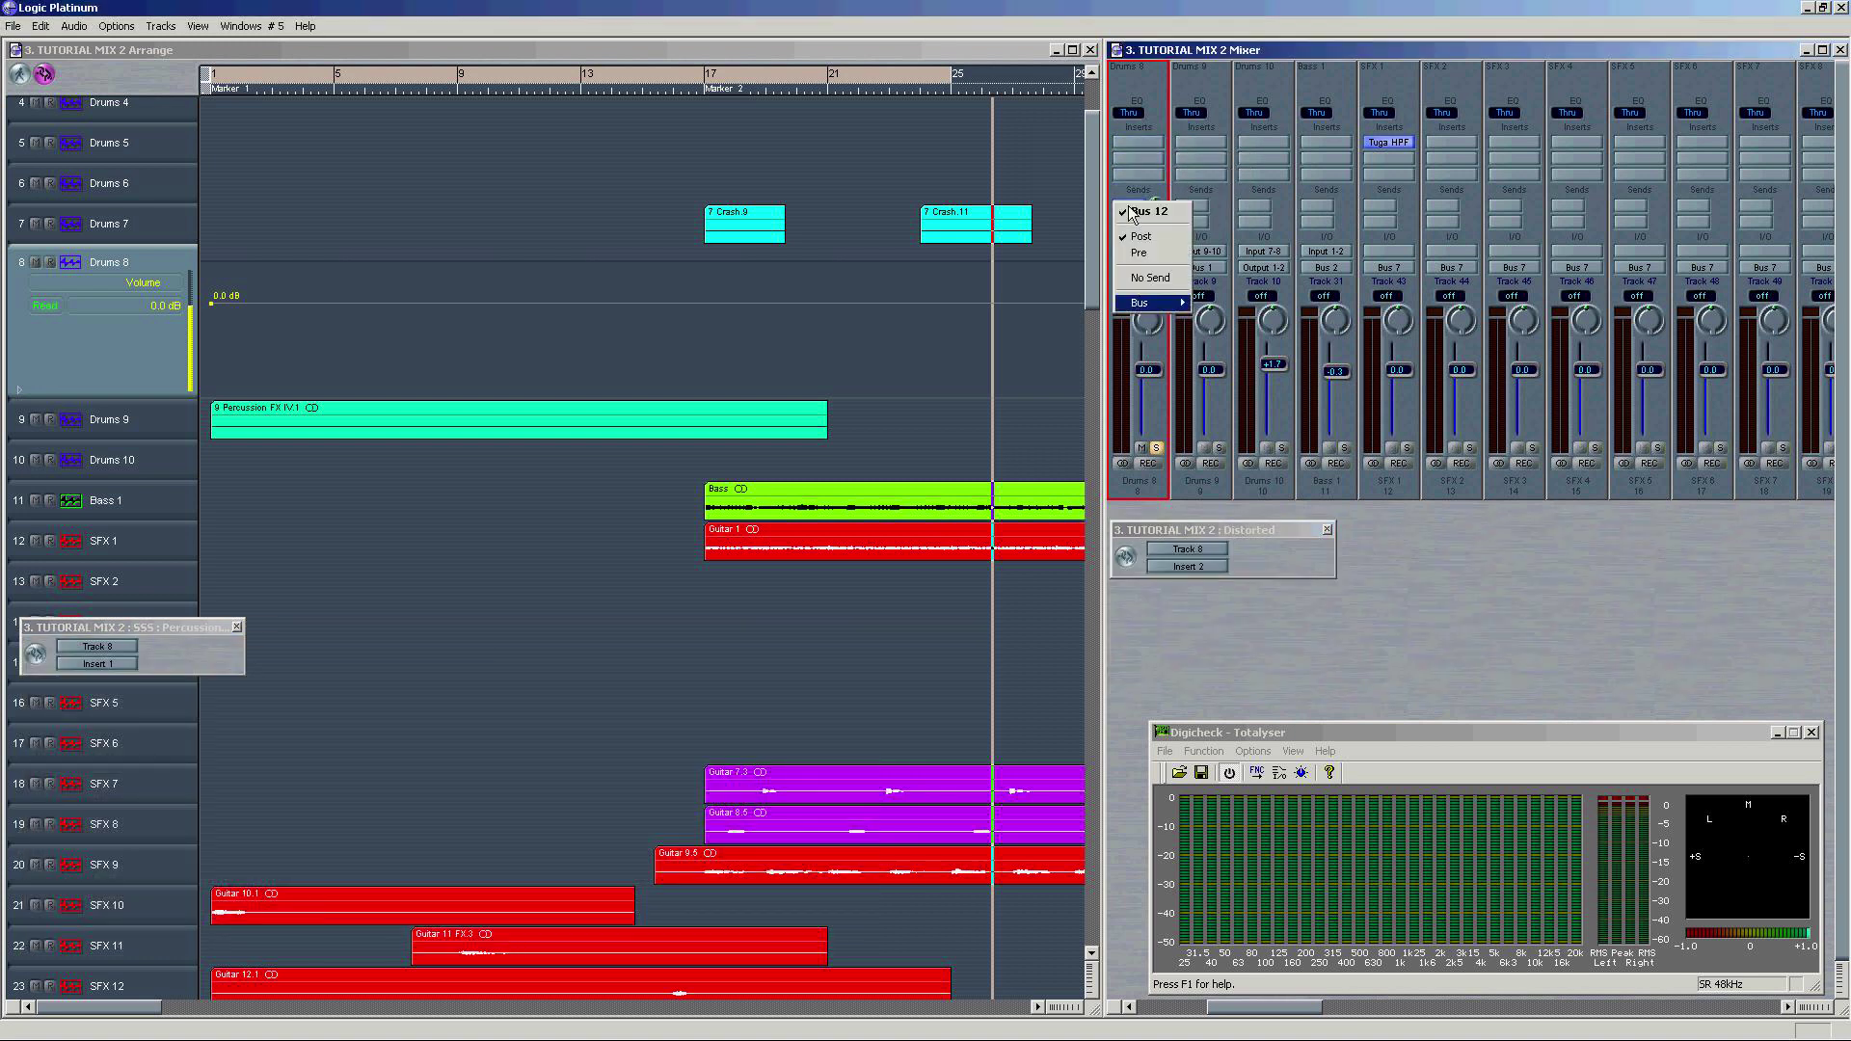
pyautogui.click(1162, 278)
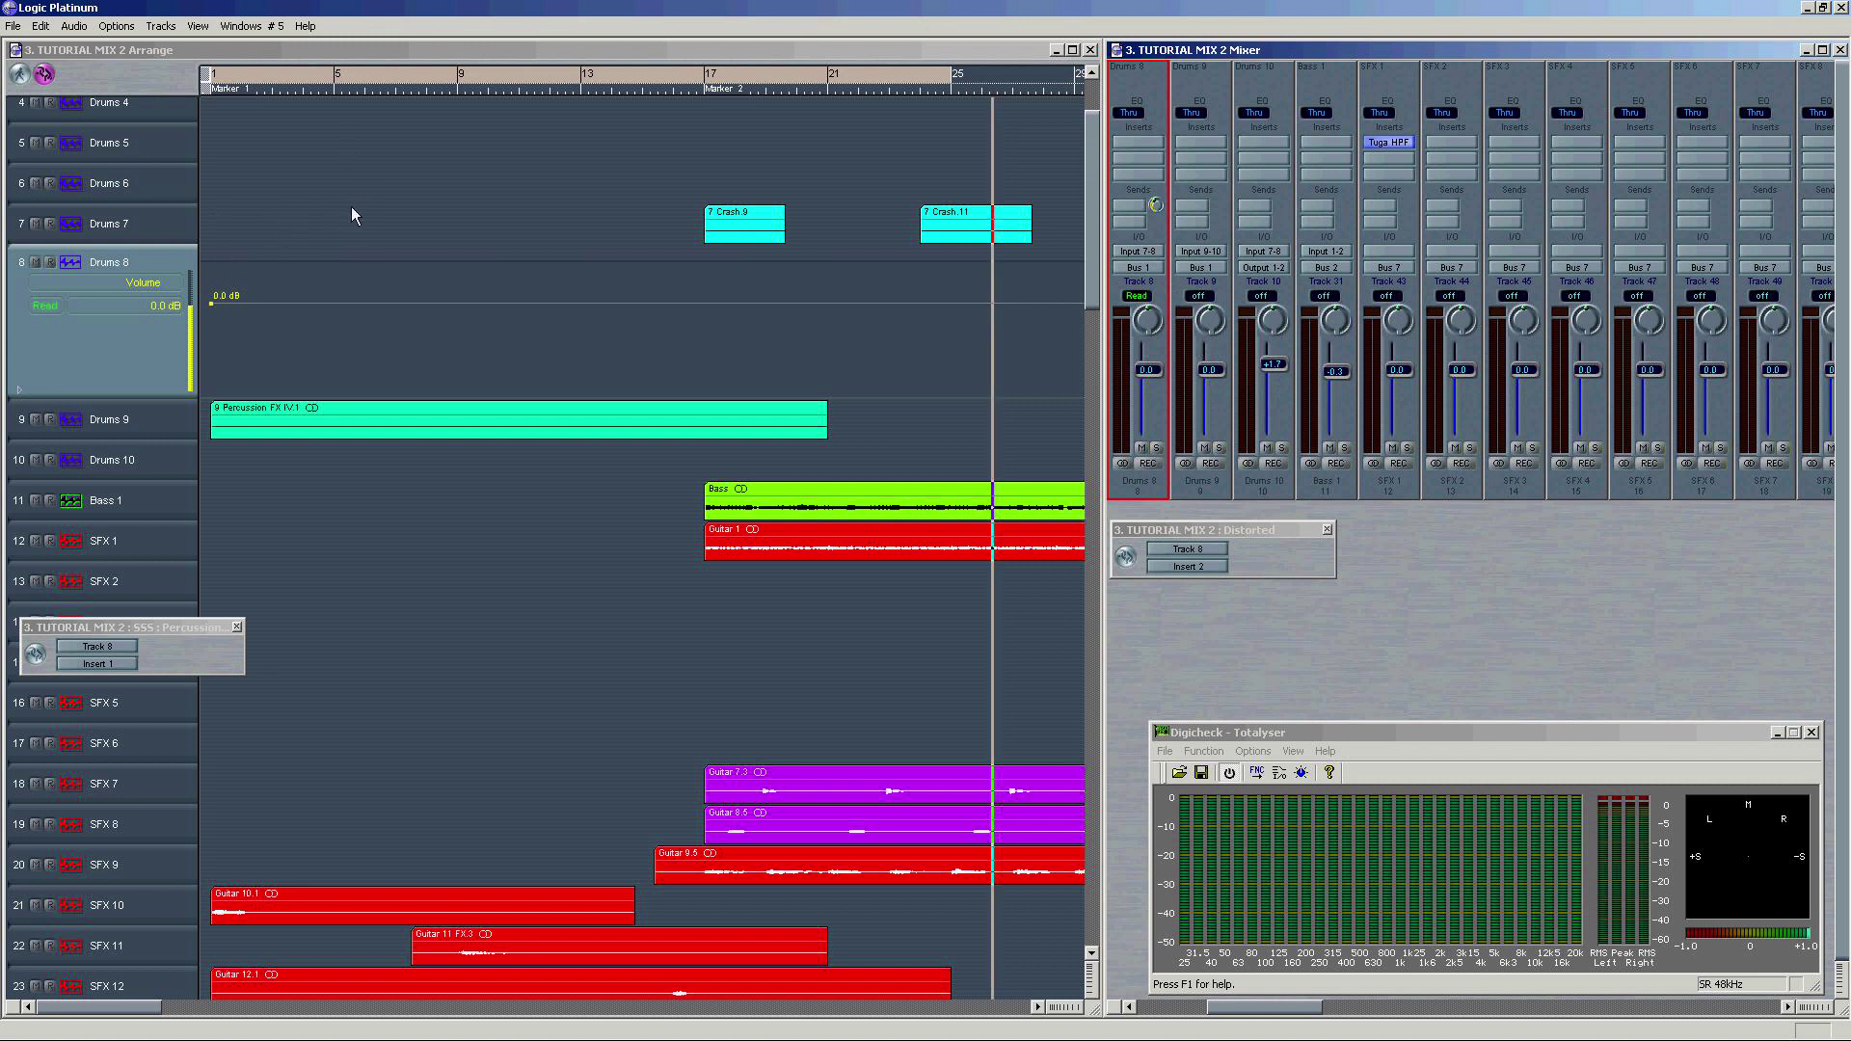
# Step: Import the audio file 8 Percussion FX II onto the Drums 8 track at bar 1
pyautogui.click(74, 26)
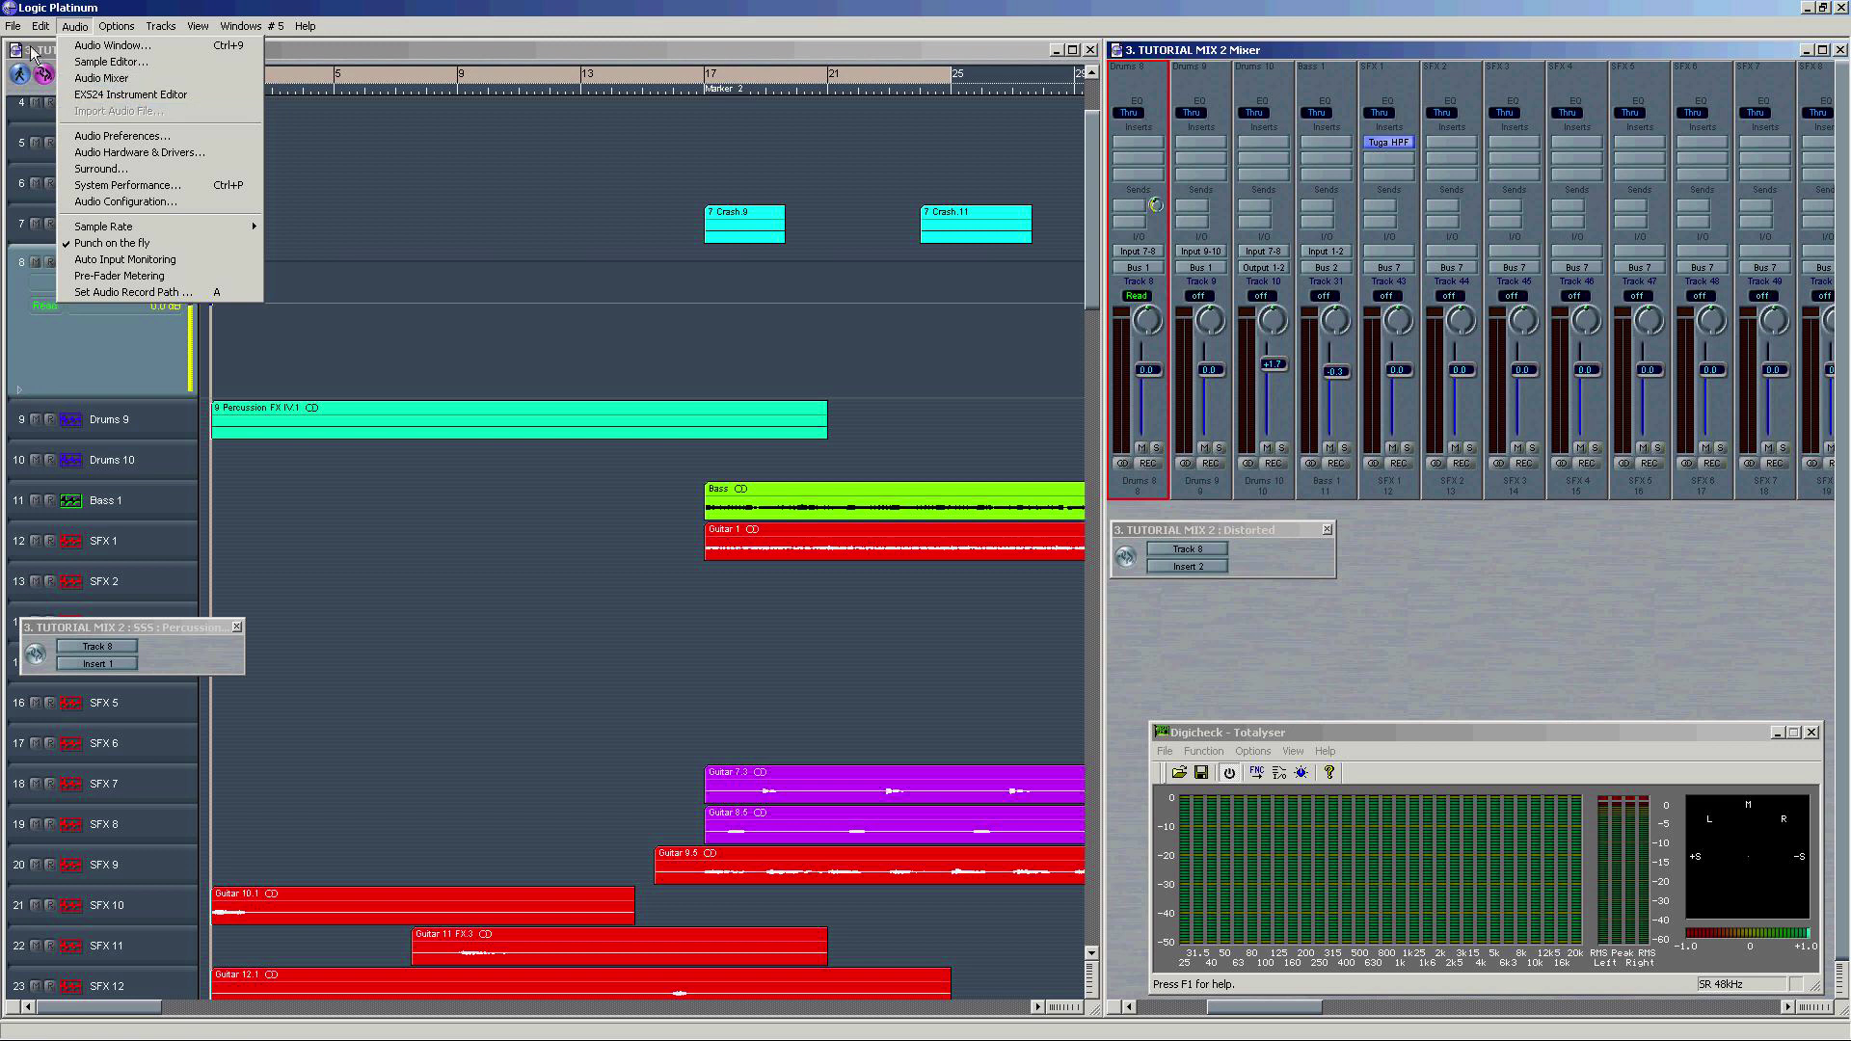
pyautogui.click(34, 53)
pyautogui.click(75, 26)
pyautogui.click(117, 111)
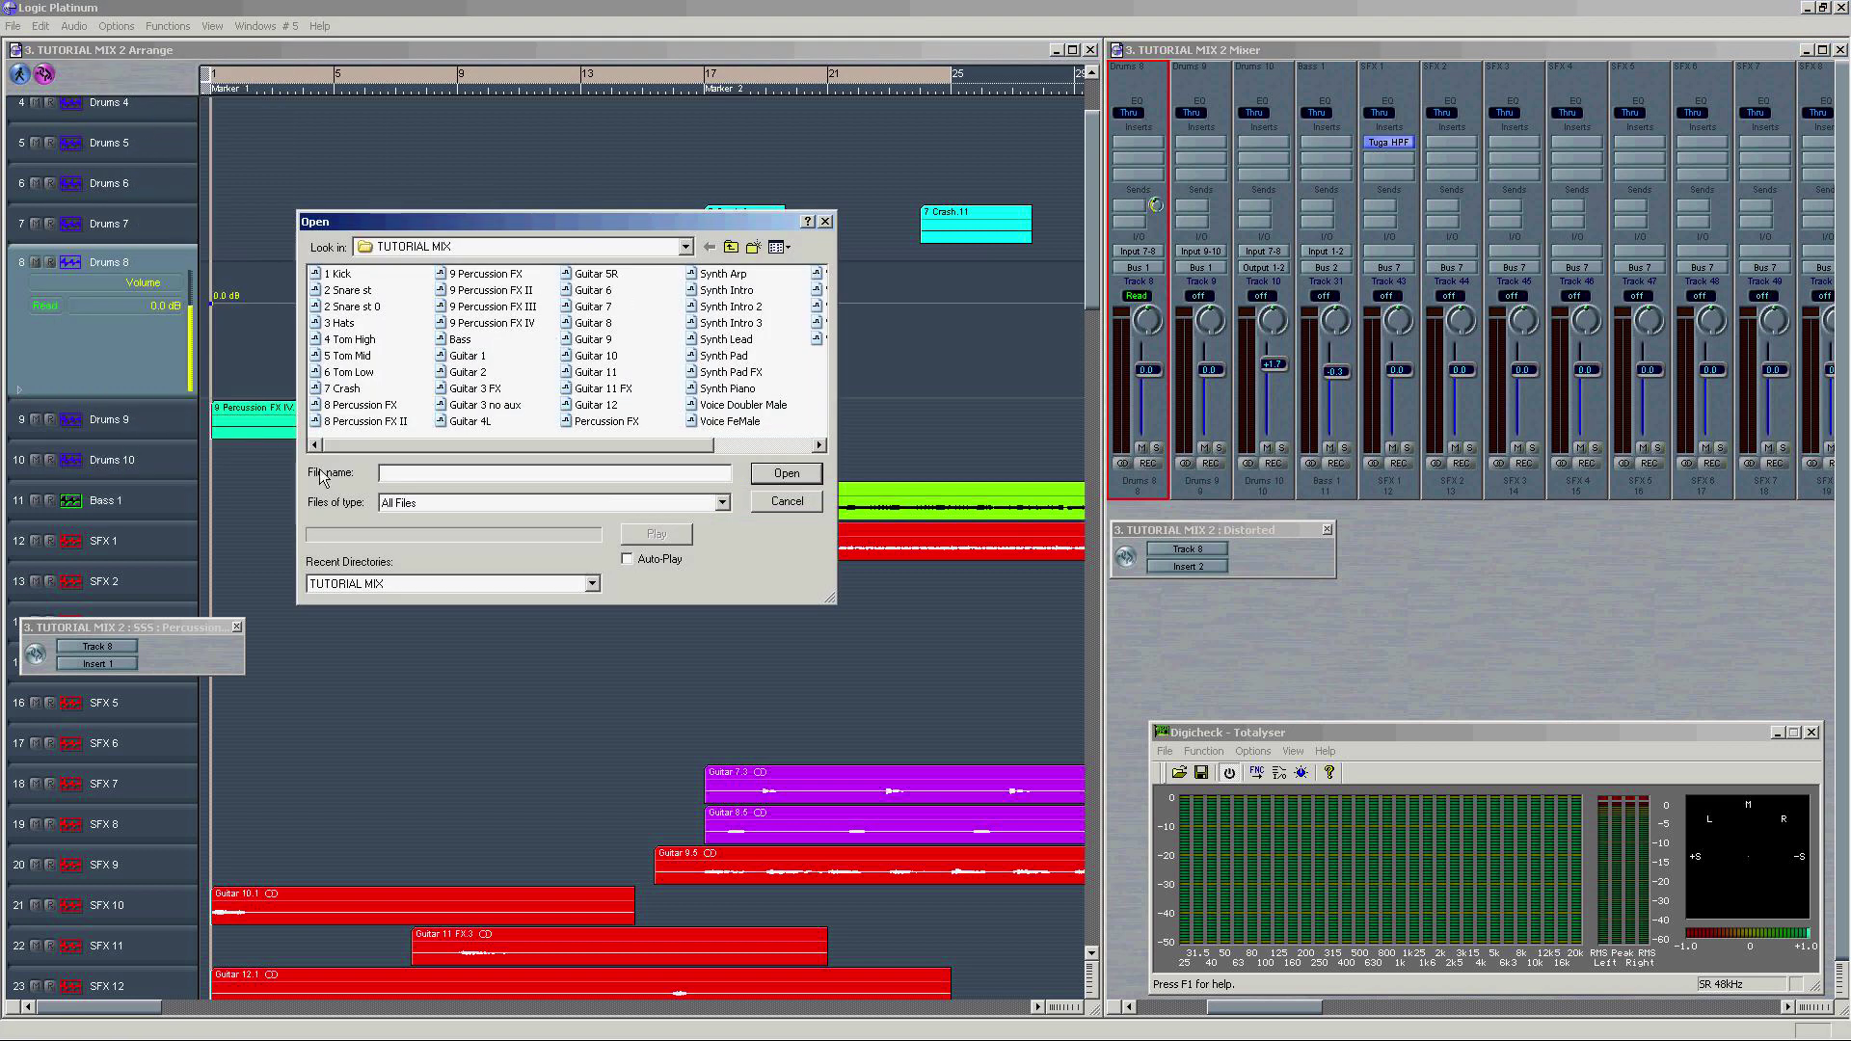
pyautogui.doubleClick(365, 422)
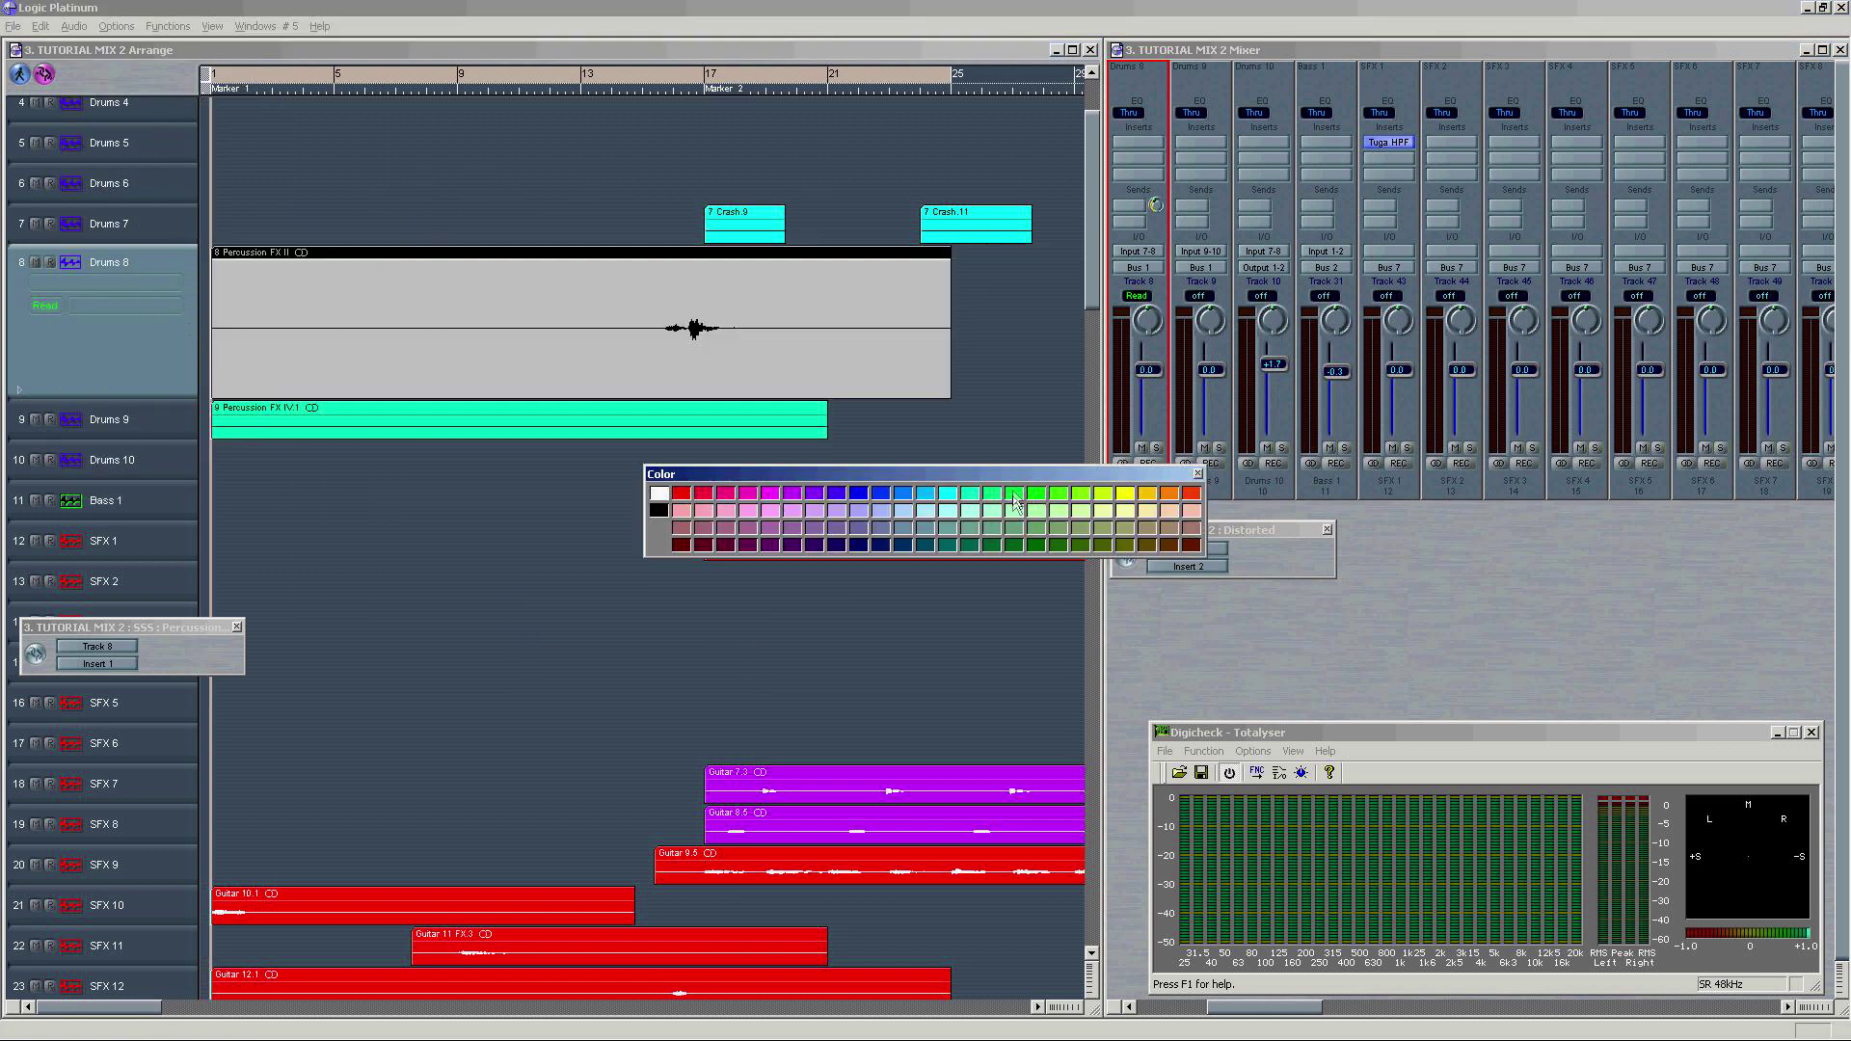
# Step: Colour the imported Drums 8 region turquoise to match the Percussion FX IV region on Drums 9
pyautogui.click(964, 495)
pyautogui.click(1036, 500)
pyautogui.click(1037, 500)
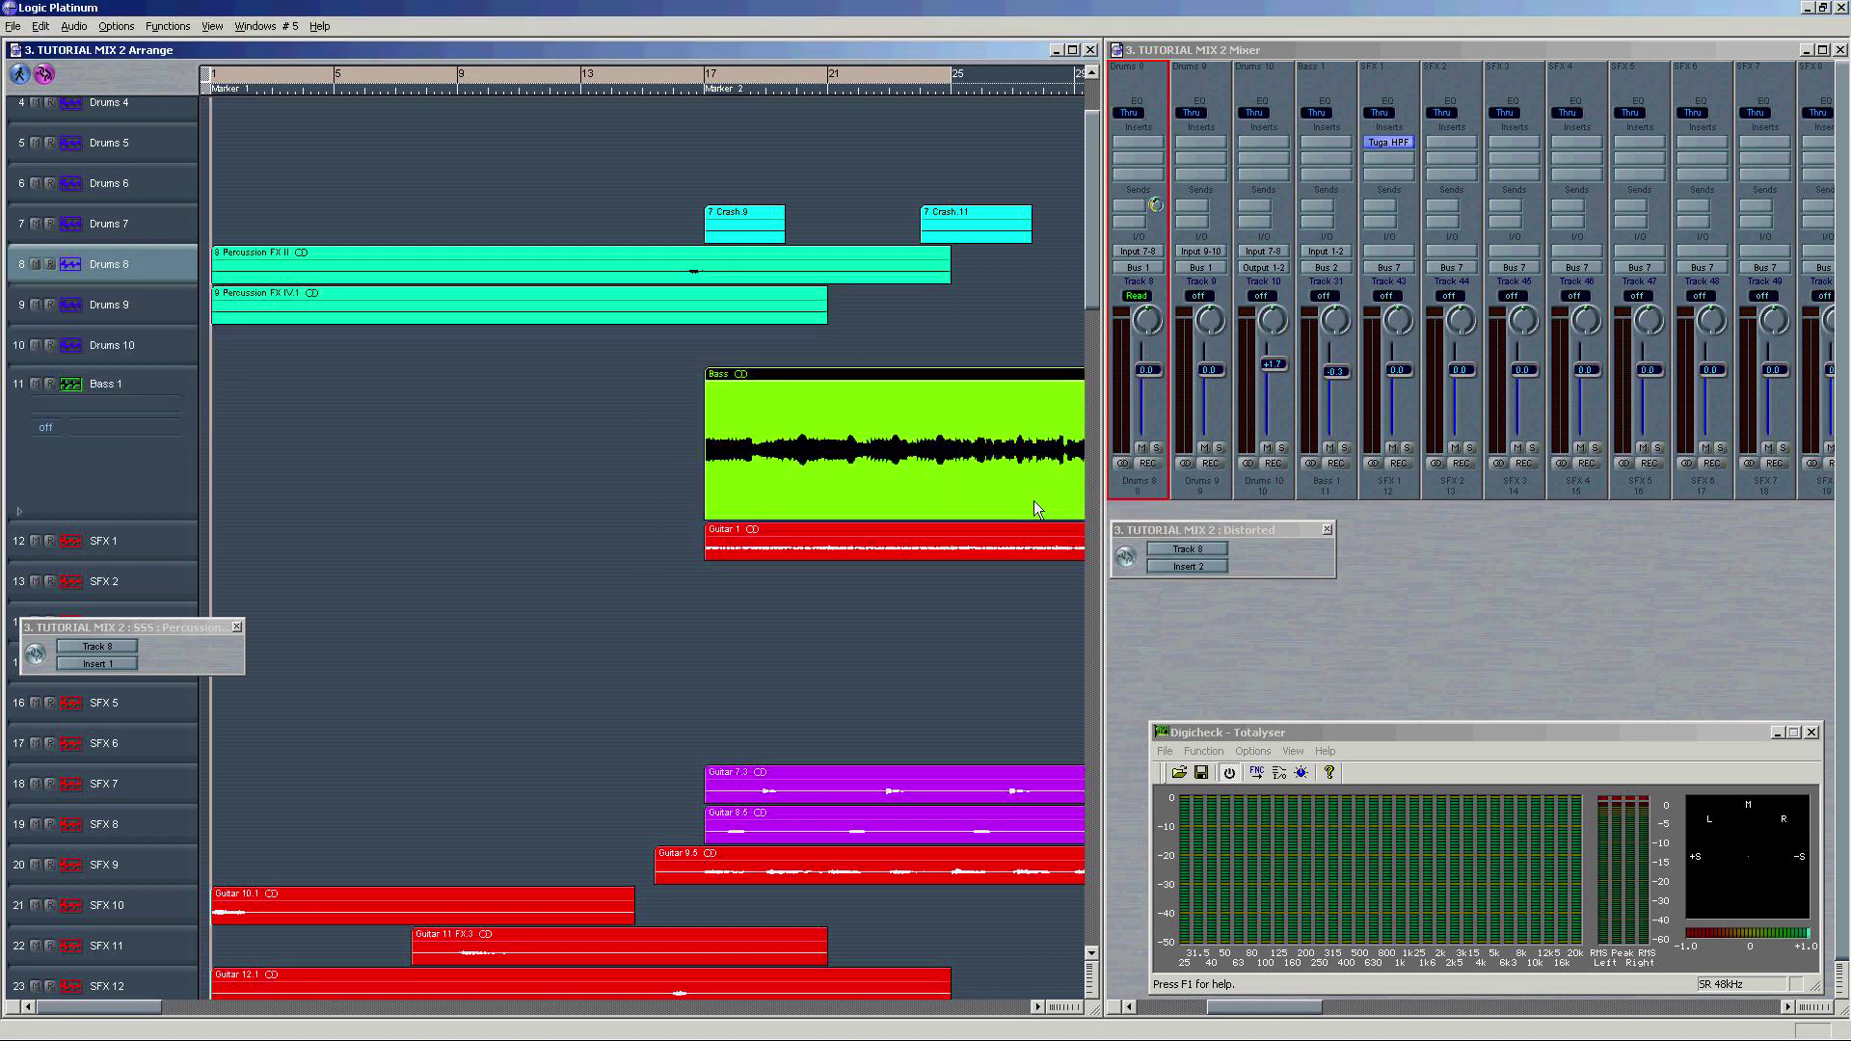
# Step: Audition the new Drums 8 percussion around bar 17 in the full mix and soloed, setting its level to -4.1 dB
pyautogui.doubleClick(629, 89)
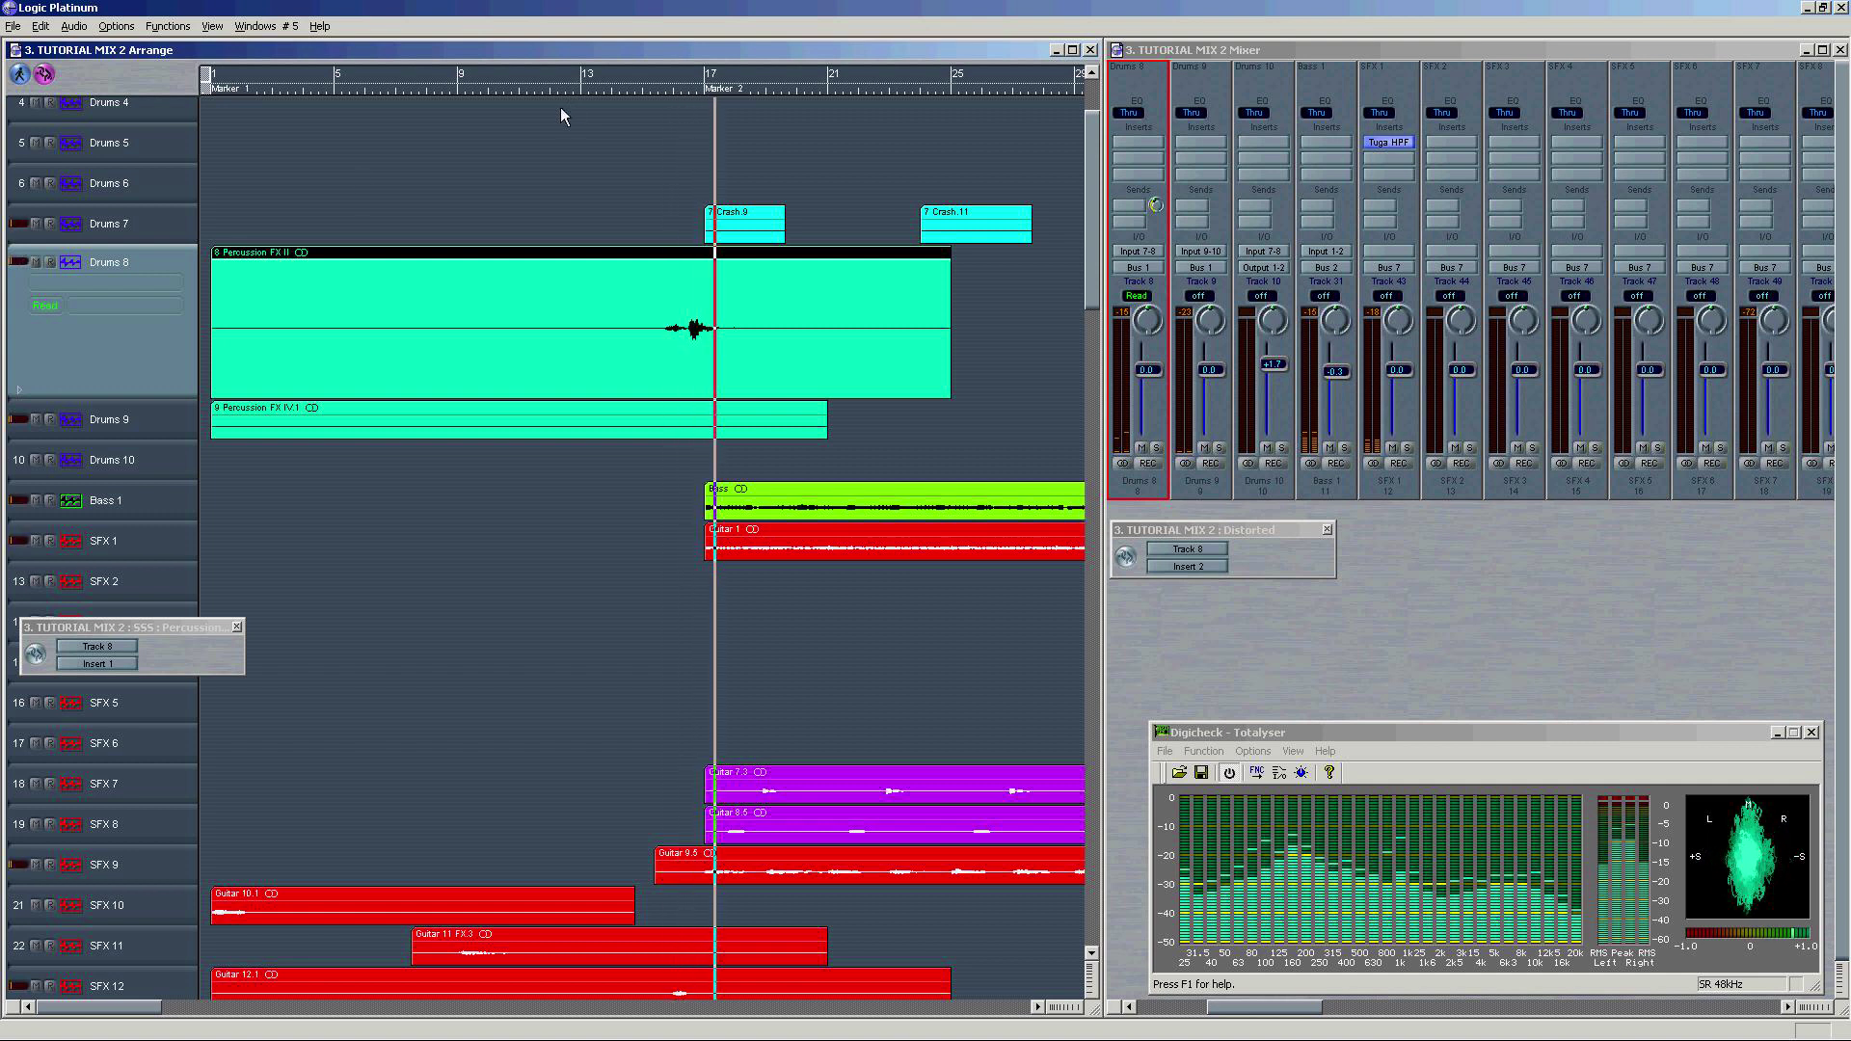
pyautogui.press('Return')
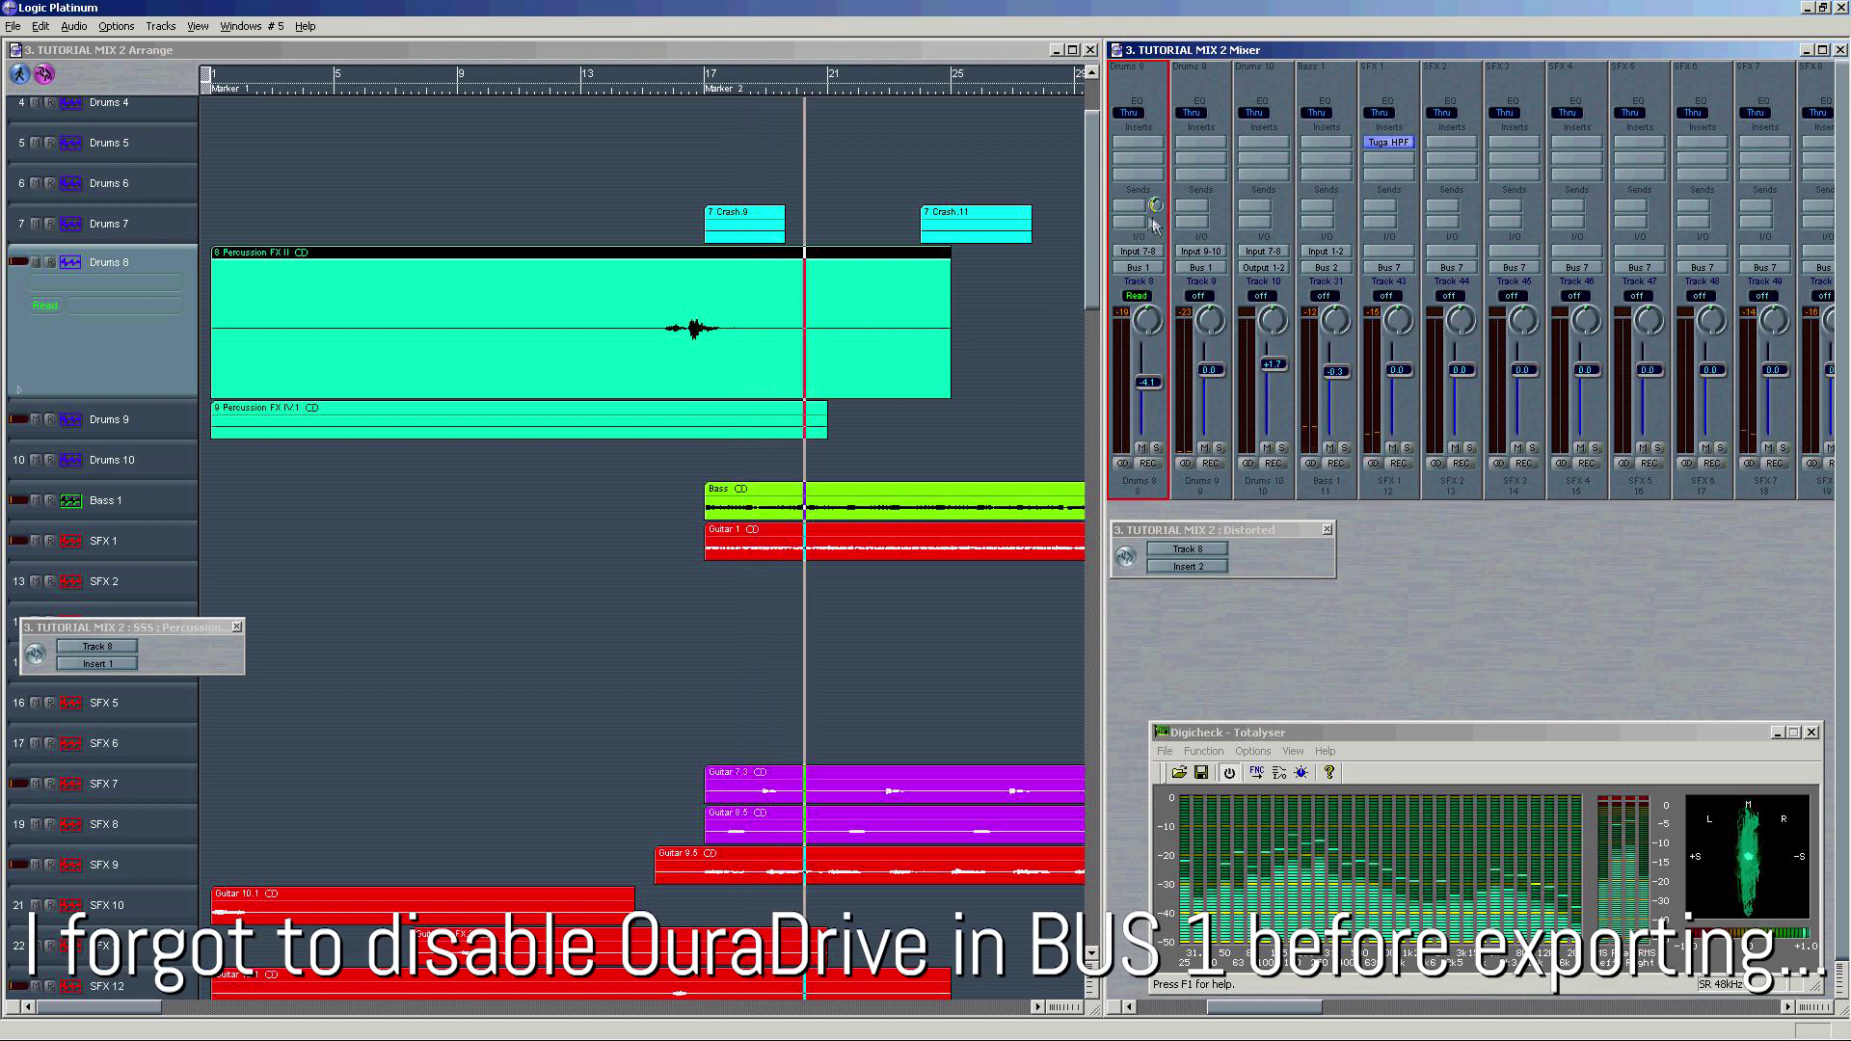
pyautogui.press('space')
pyautogui.press('s')
pyautogui.click(656, 93)
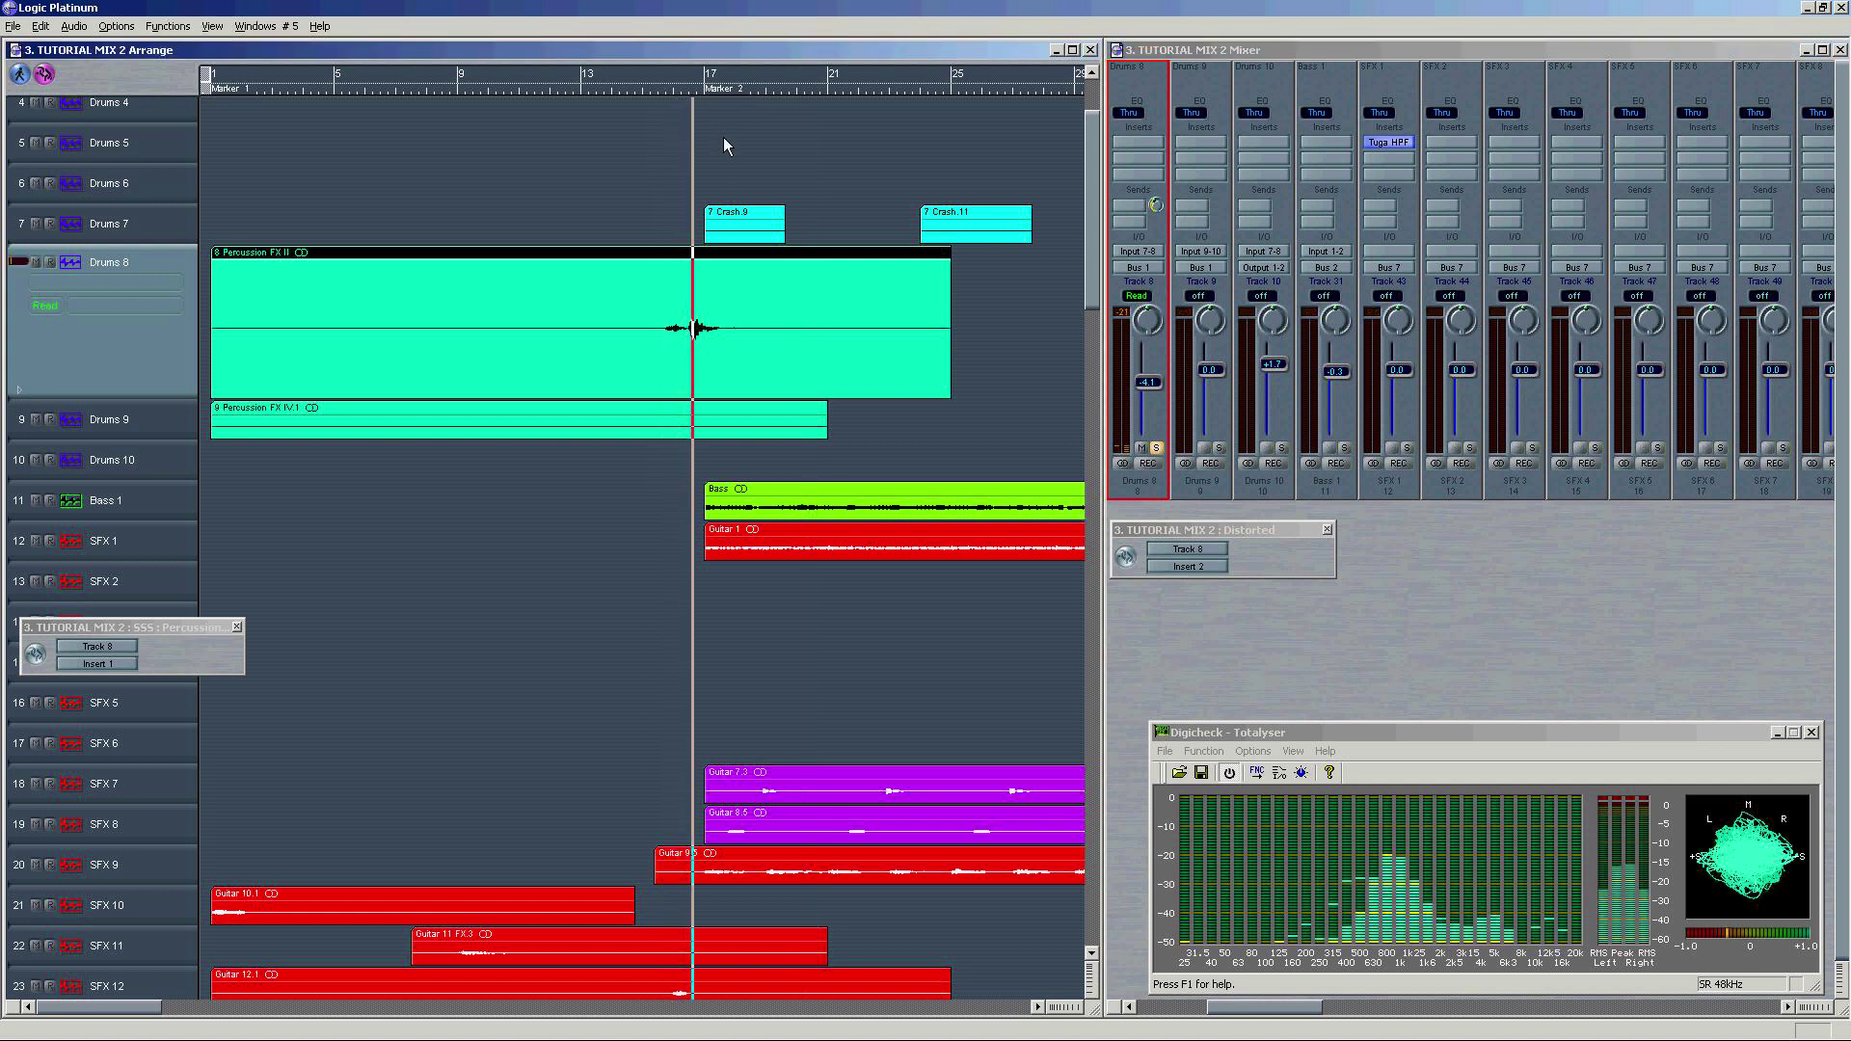
pyautogui.click(686, 139)
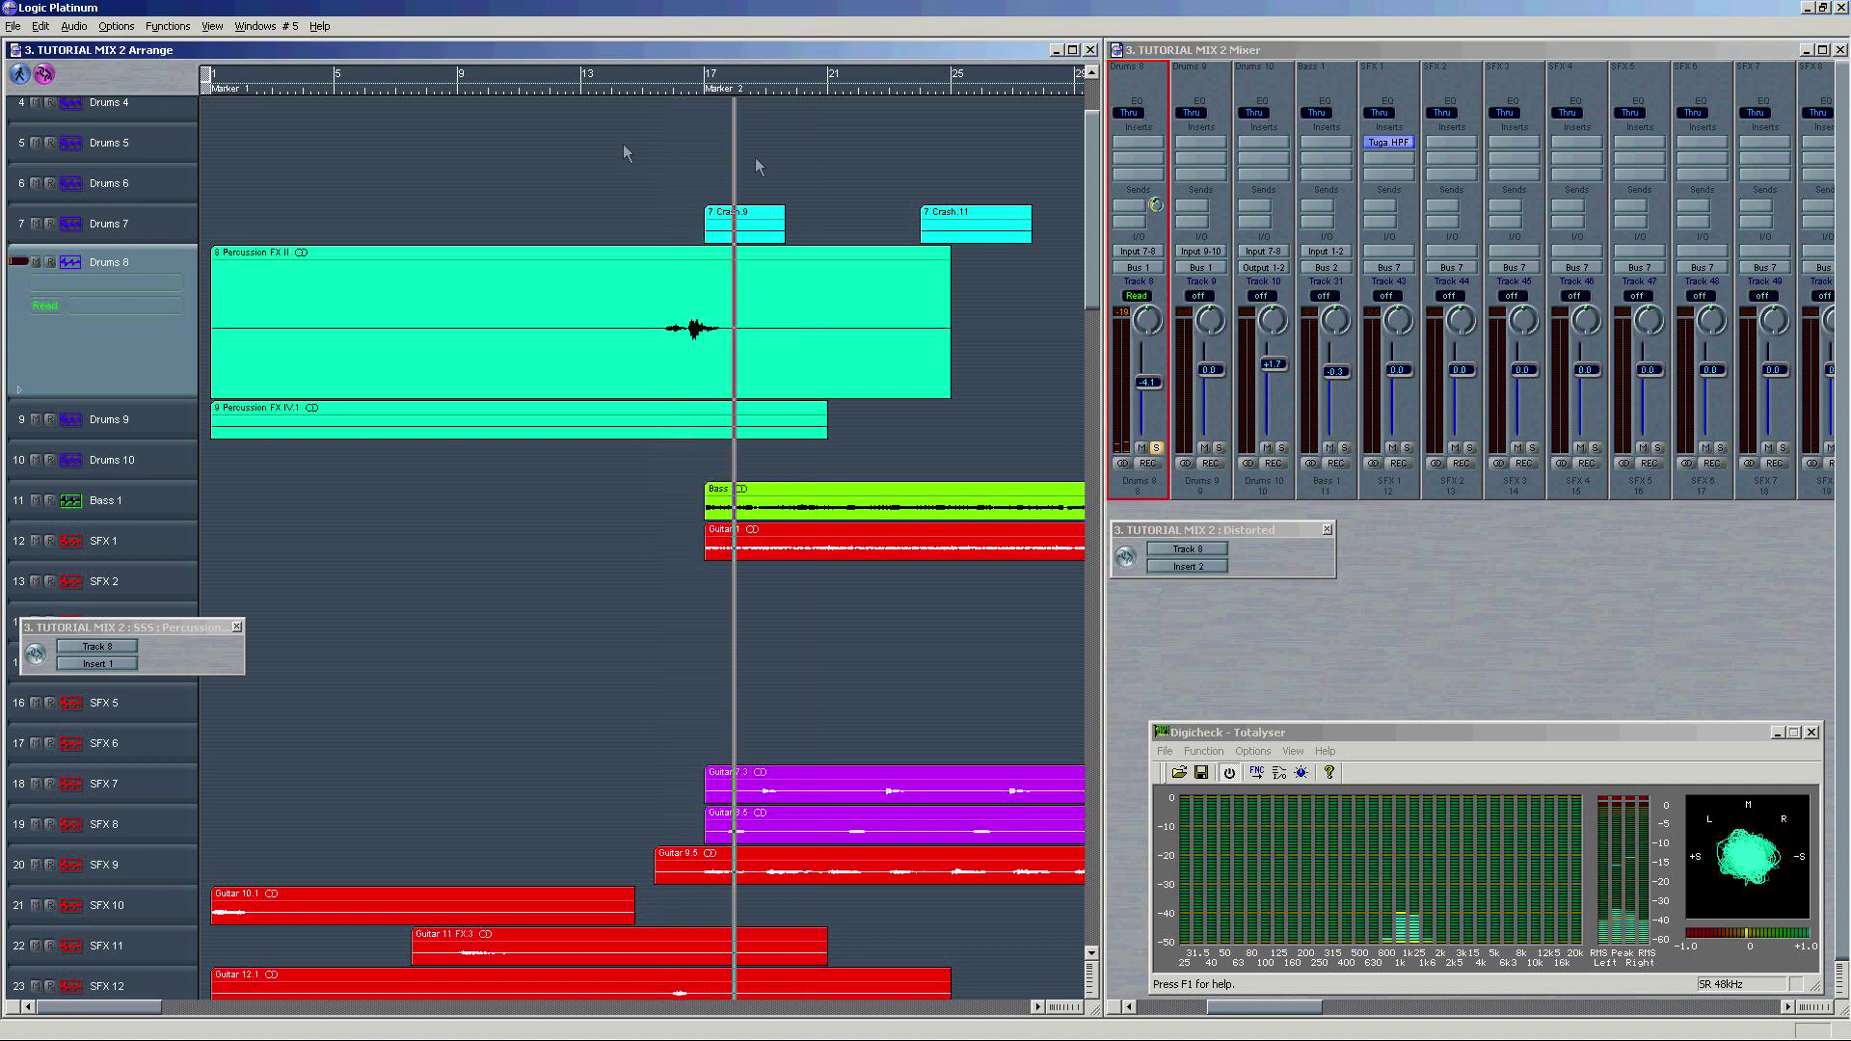
# Step: Add a Bus 12 send to the Drums 8 channel and raise its send level to about +4.3 dB during soloed playback
pyautogui.click(1126, 207)
pyautogui.moveTo(1160, 305)
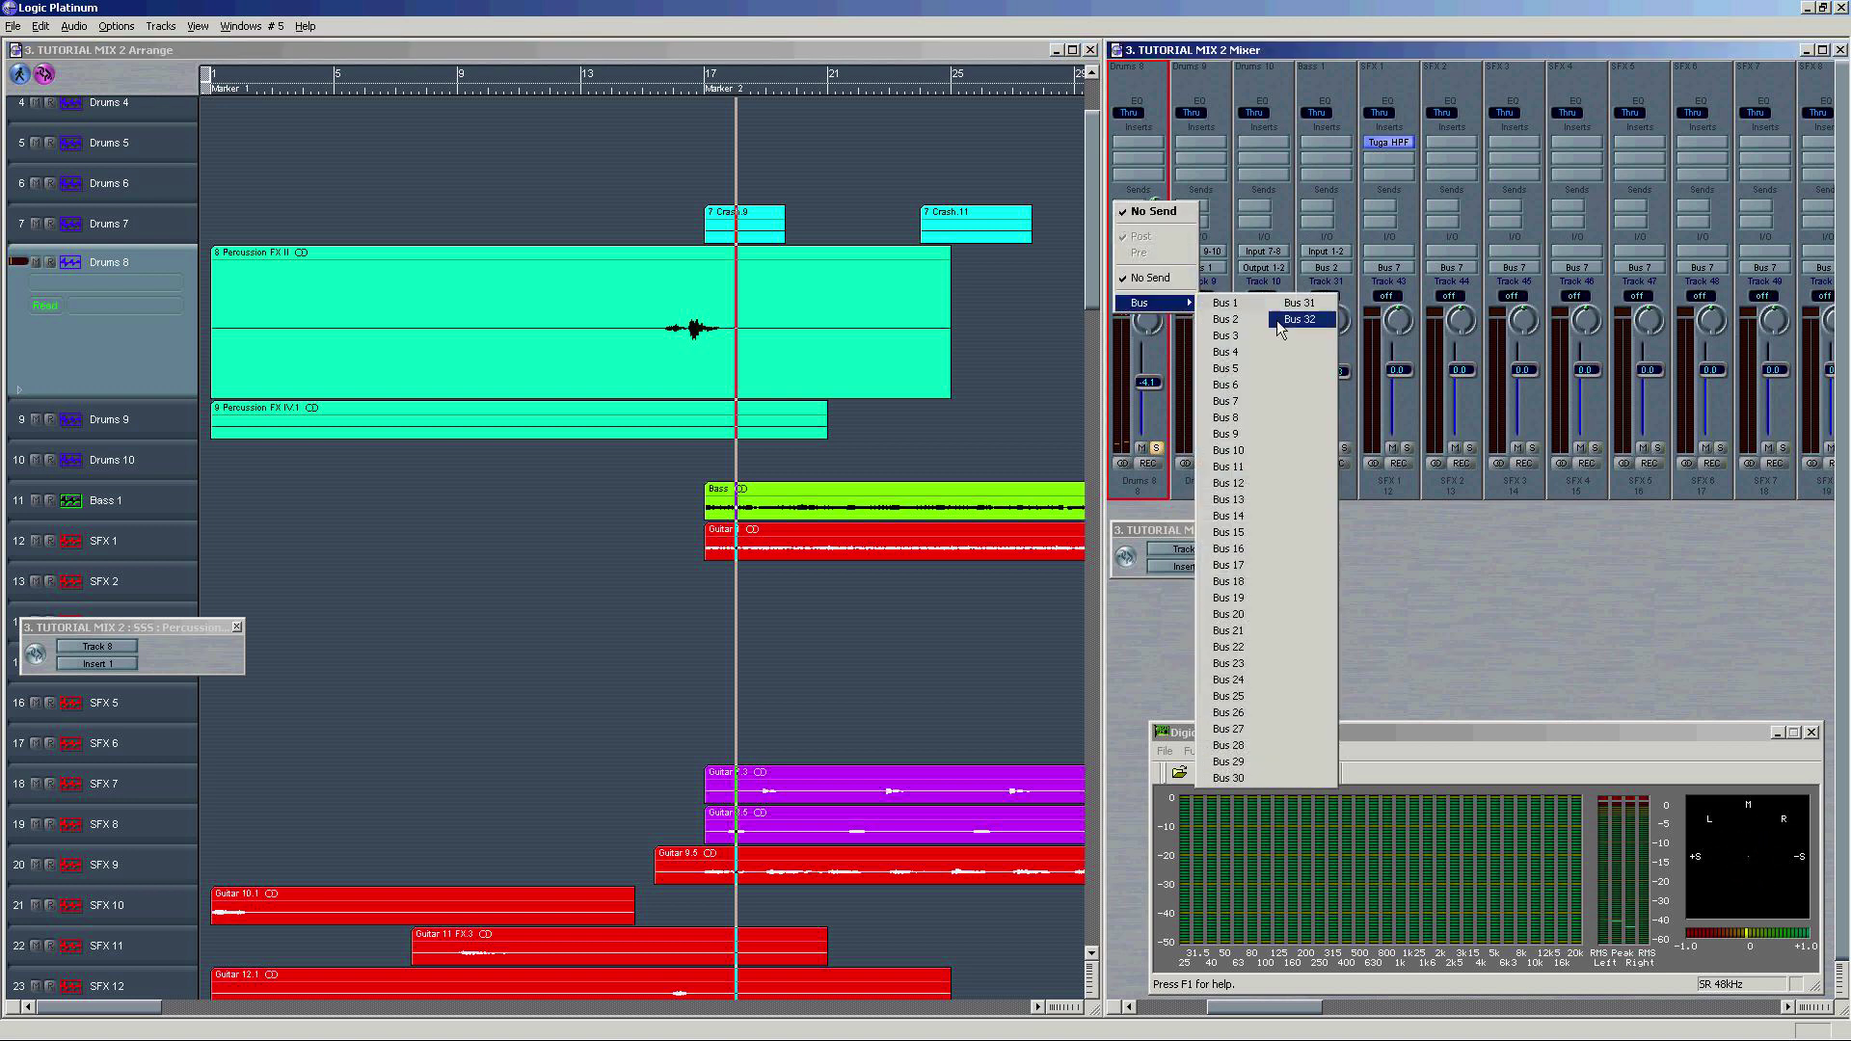
pyautogui.click(1225, 483)
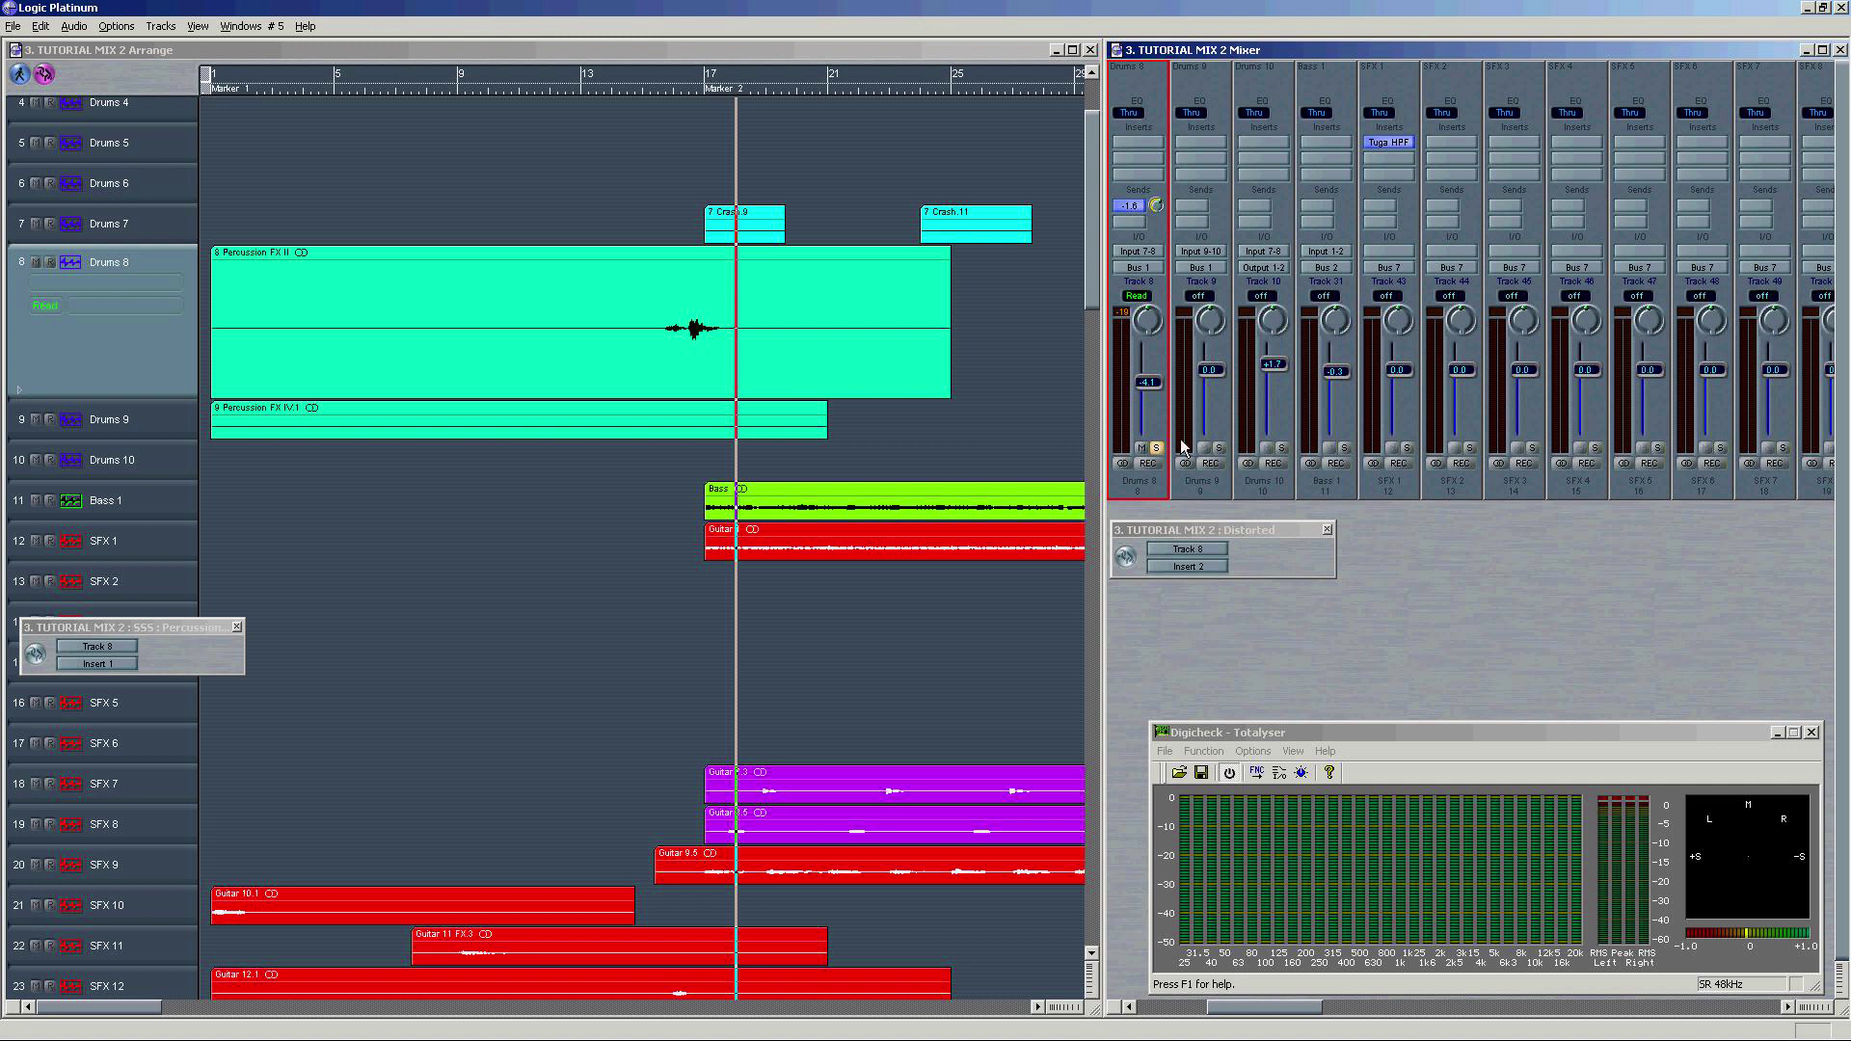
pyautogui.doubleClick(644, 89)
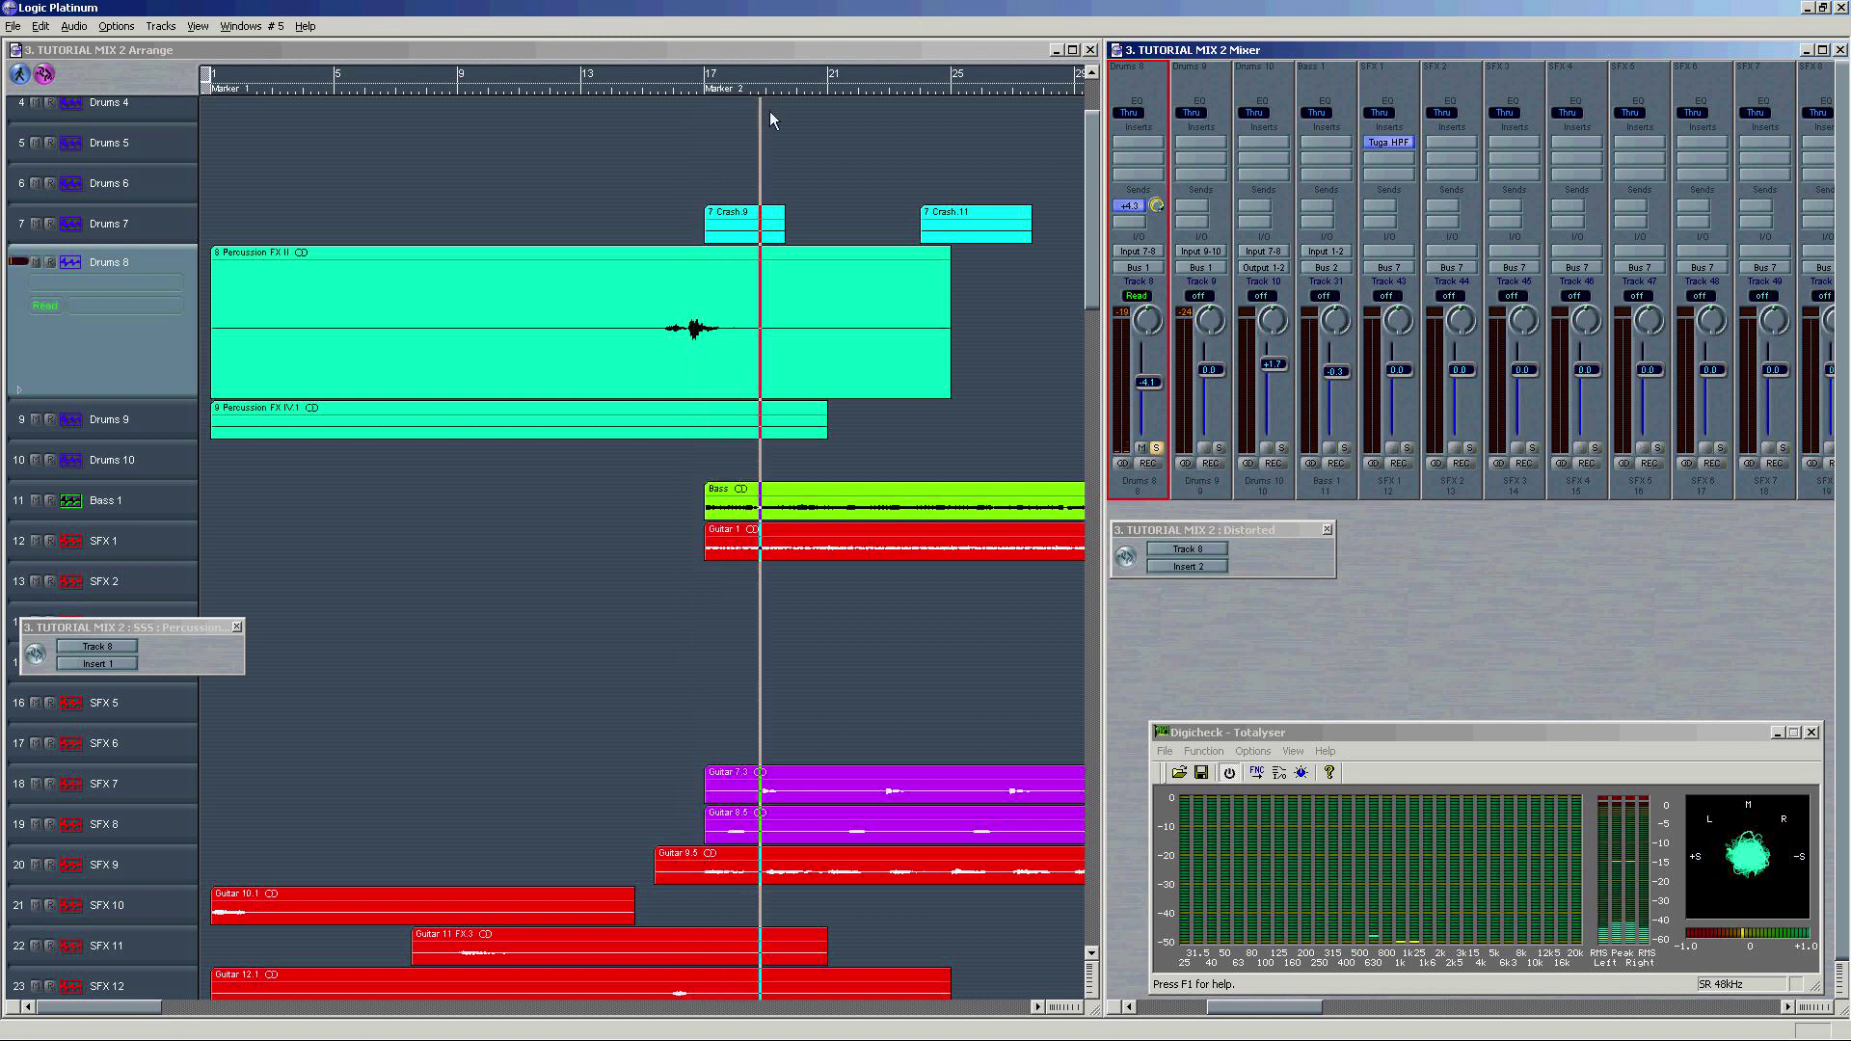
# Step: Replay the Drums 8 percussion from around bar 16, soloed and in the full mix, lowering its channel level to about -6.1 dB
pyautogui.click(663, 85)
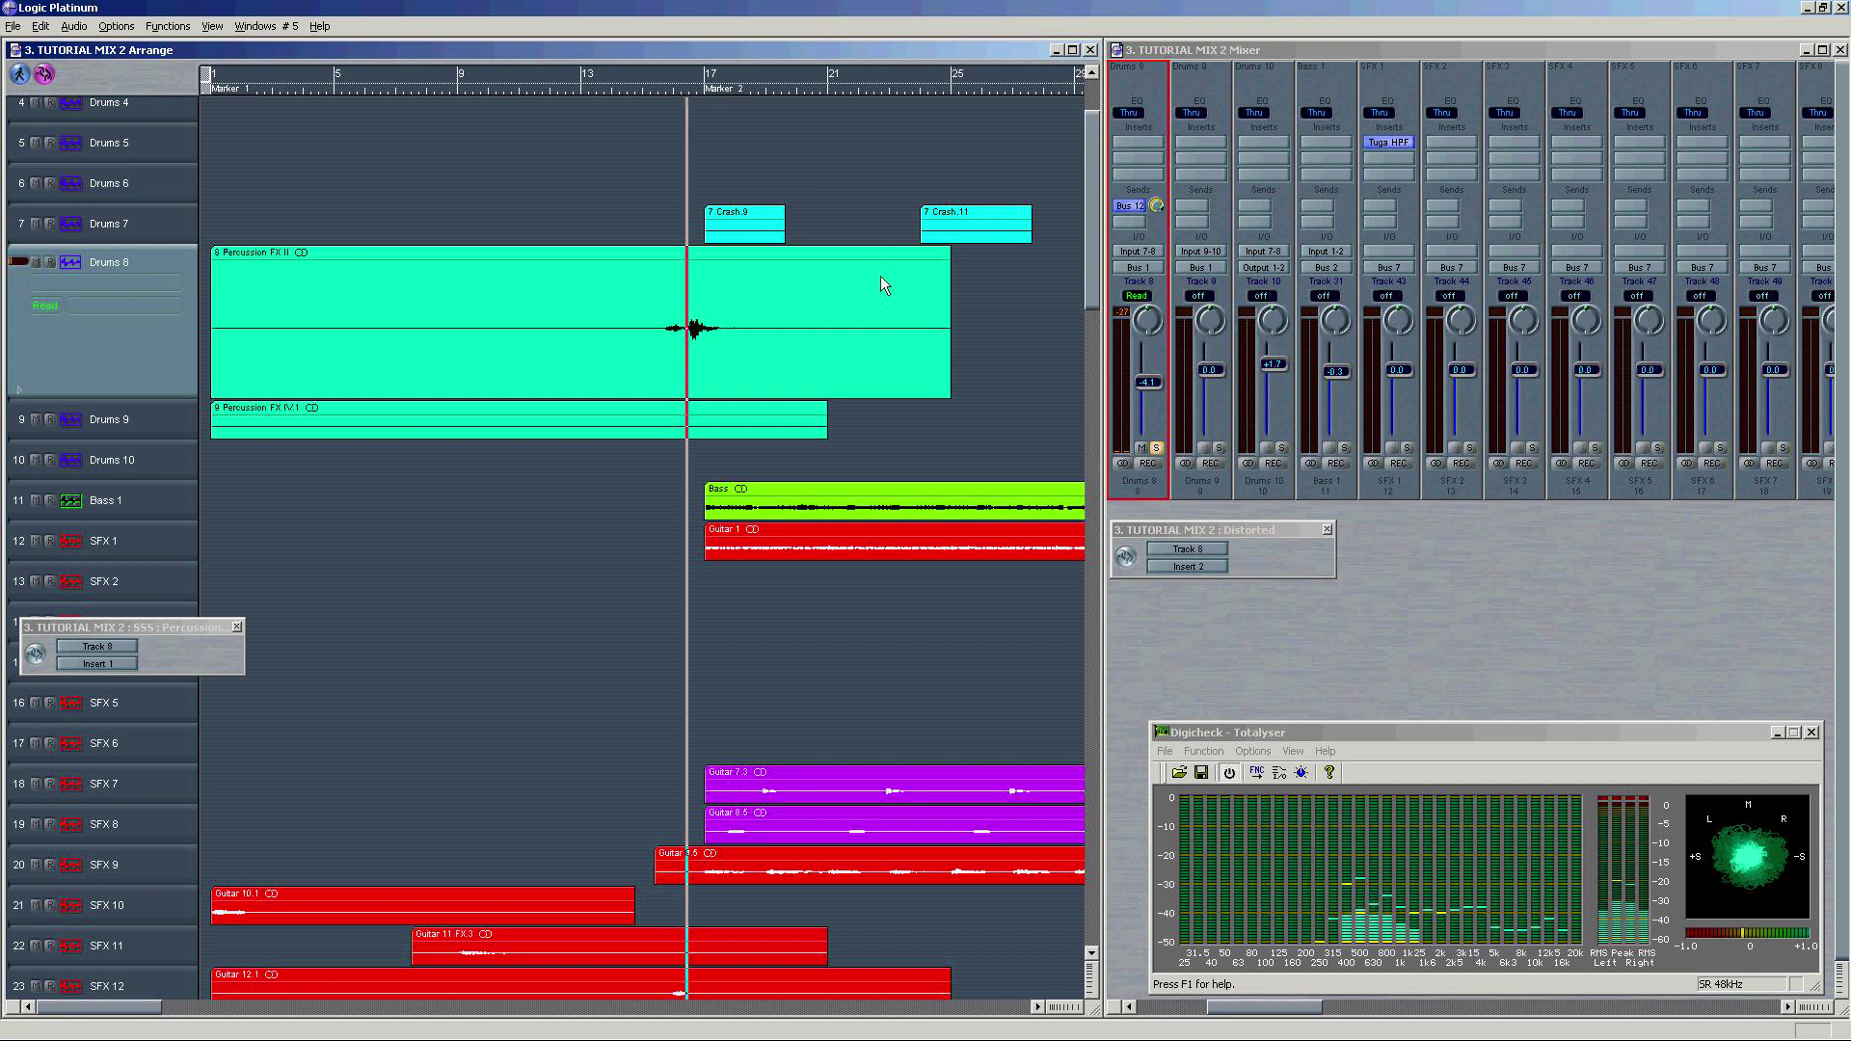
pyautogui.click(1192, 398)
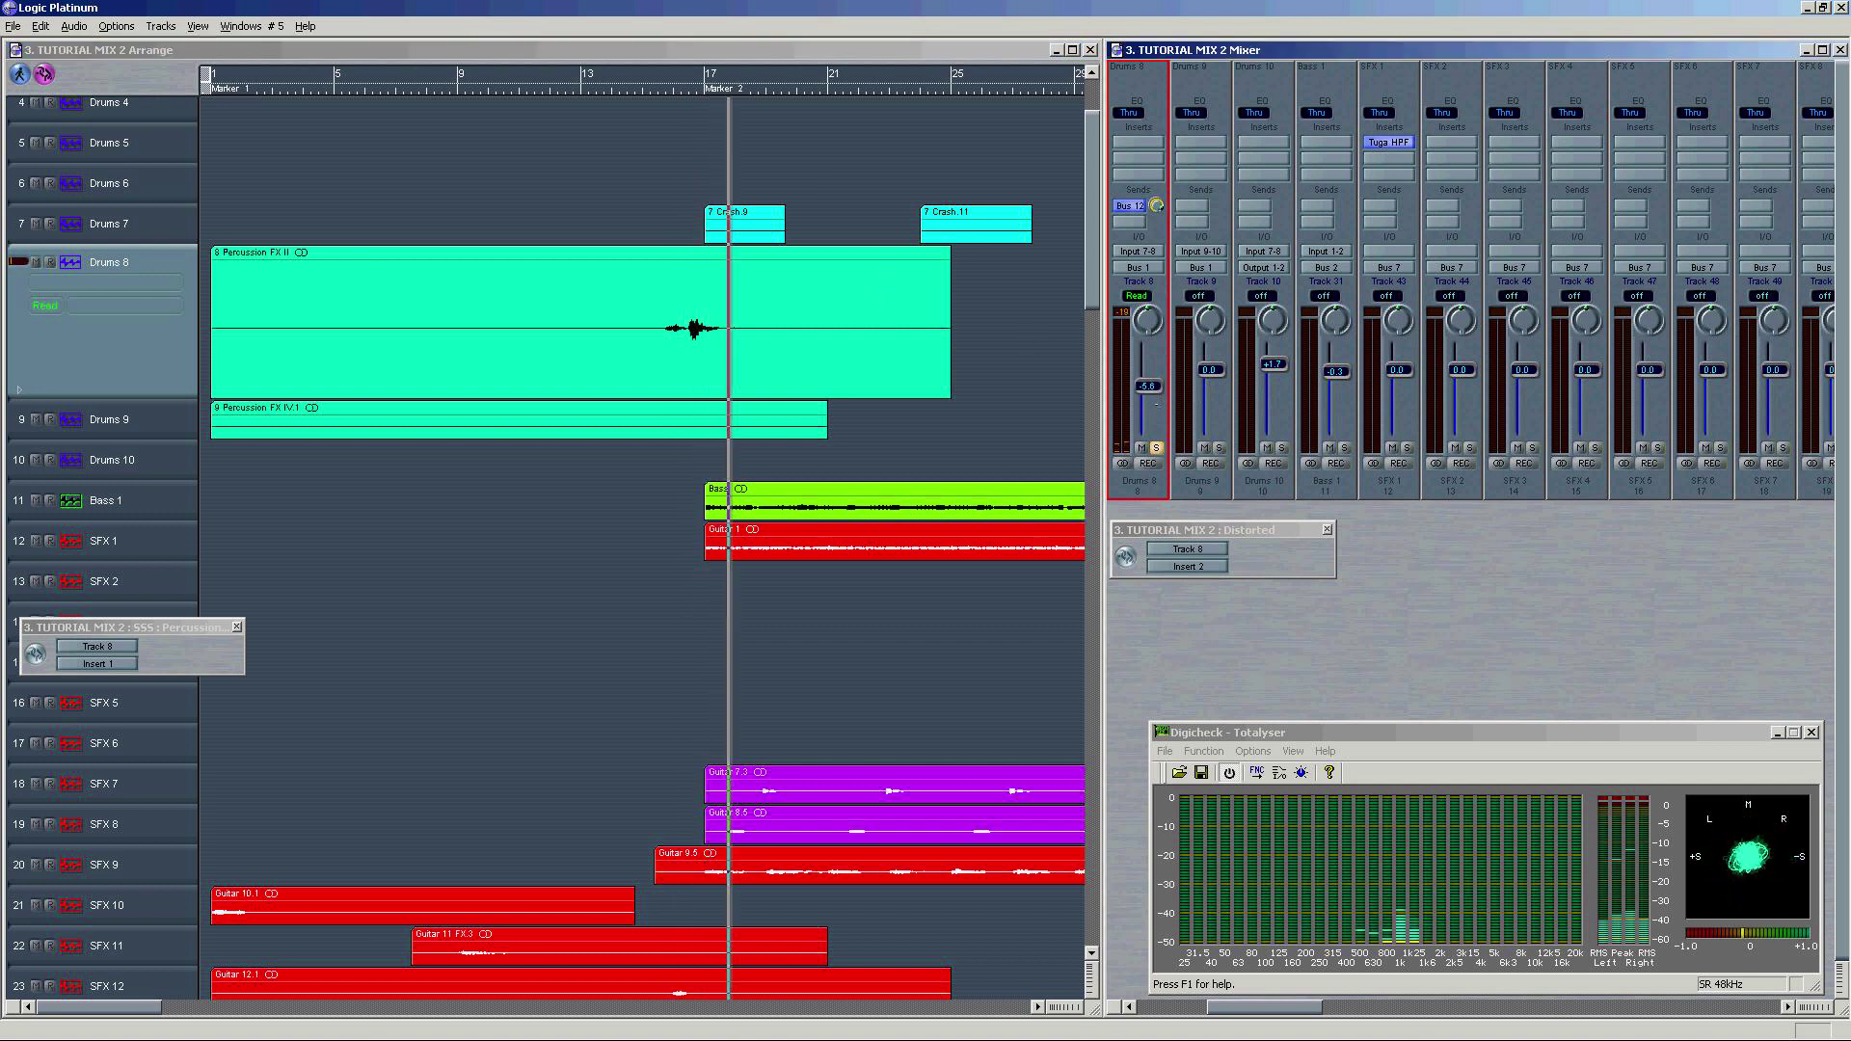
pyautogui.click(681, 85)
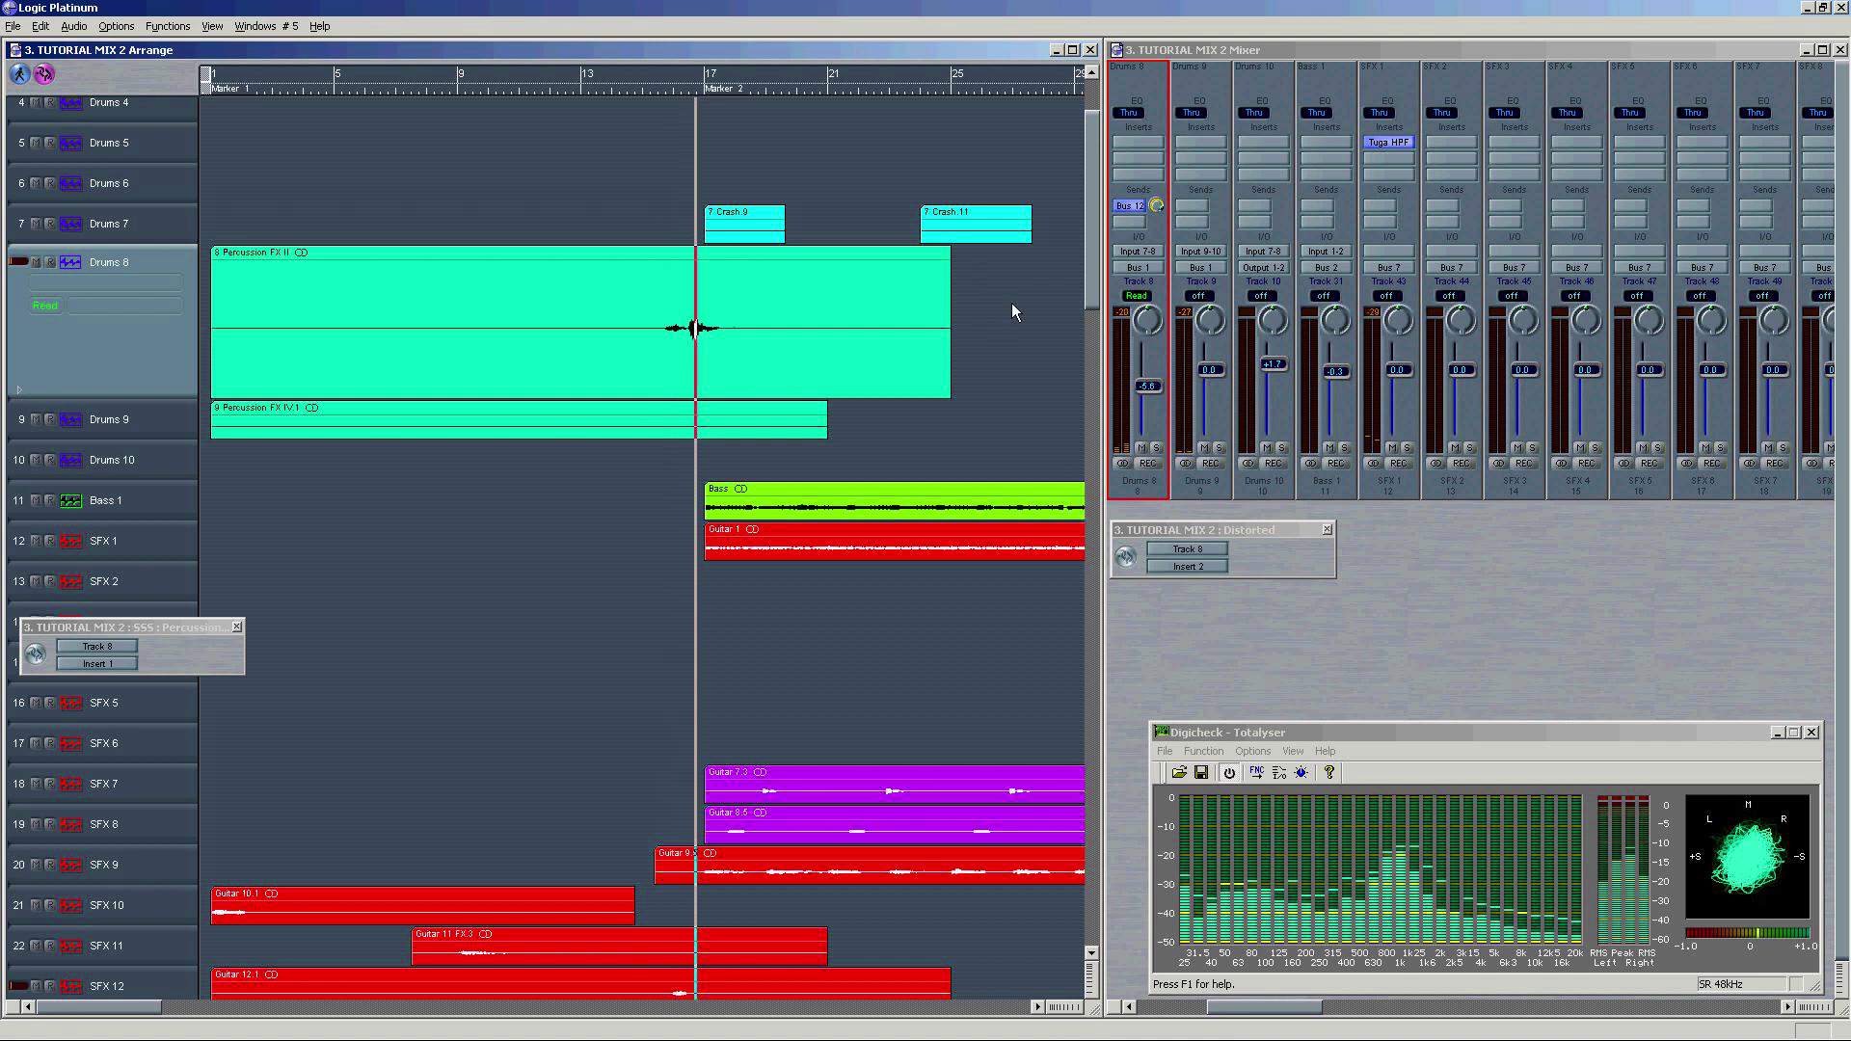
pyautogui.moveTo(1148, 397); pyautogui.dragTo(1150, 403)
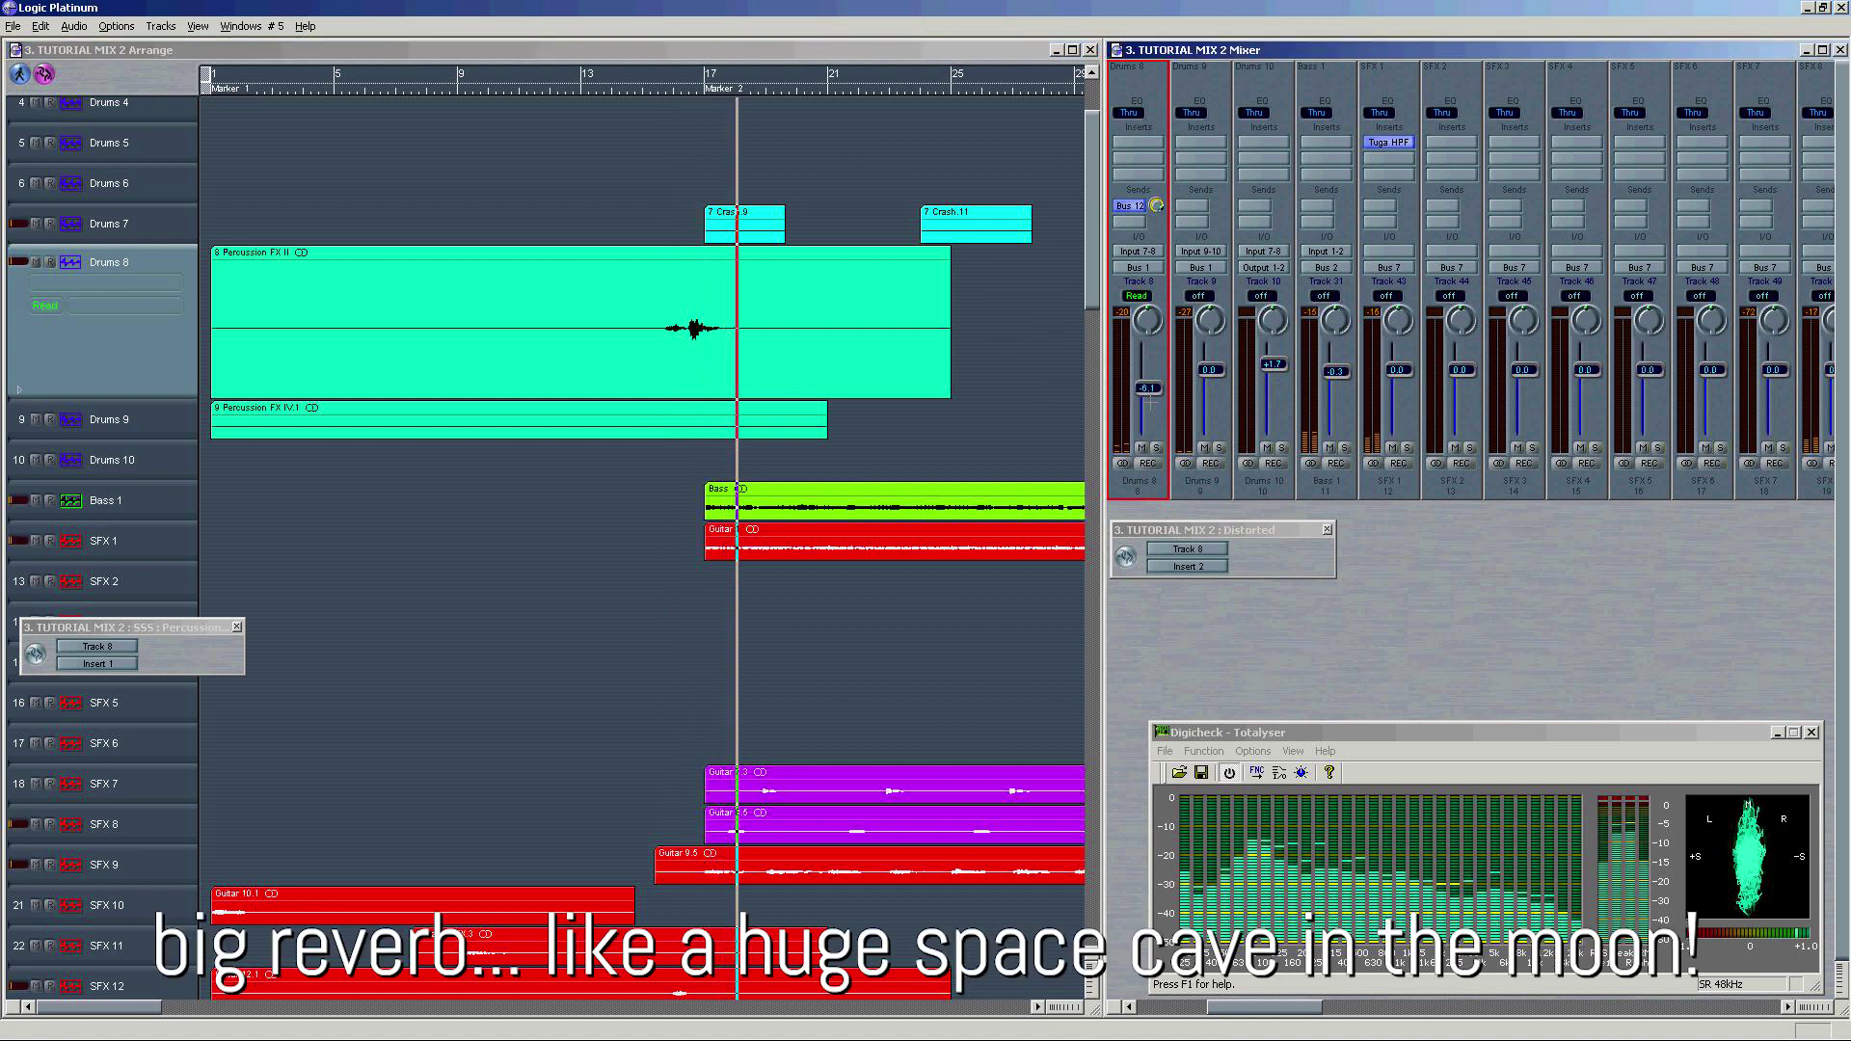
# Step: Audition the Percussion FX part on Drums 8 from about bar 15
pyautogui.click(634, 88)
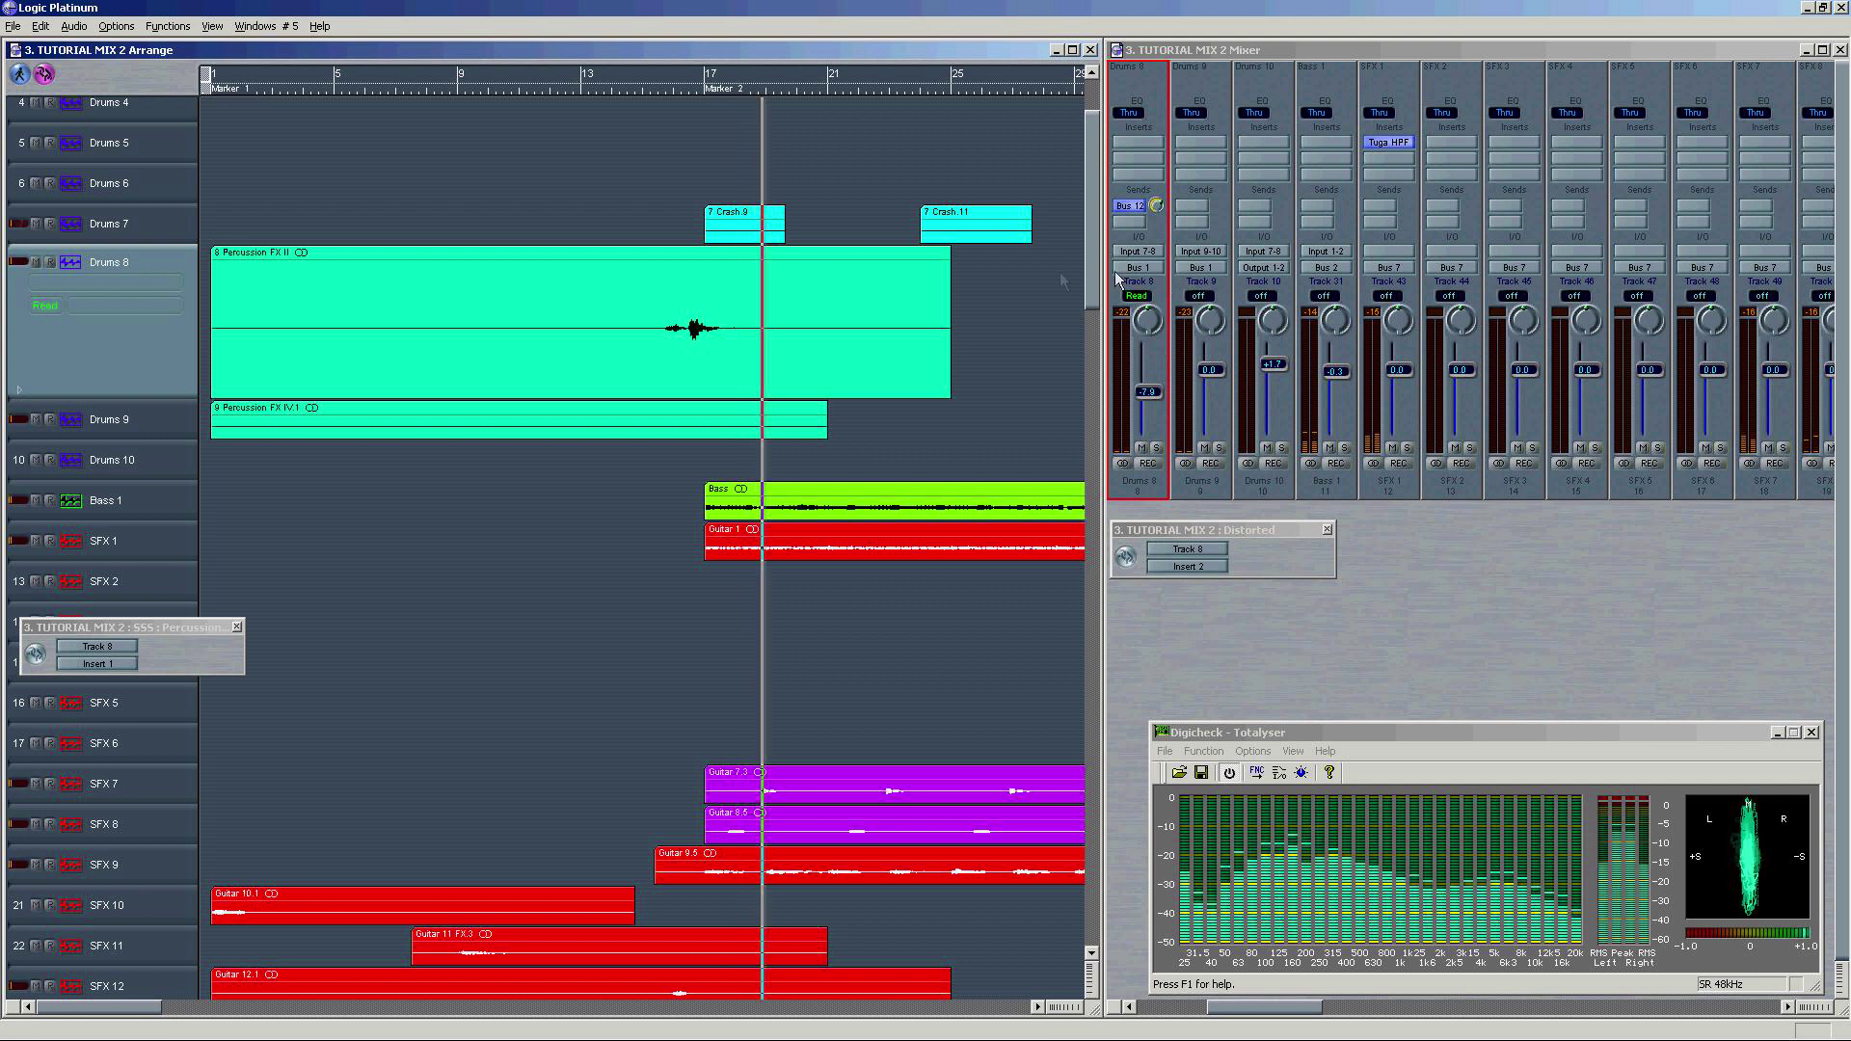
pyautogui.press('space')
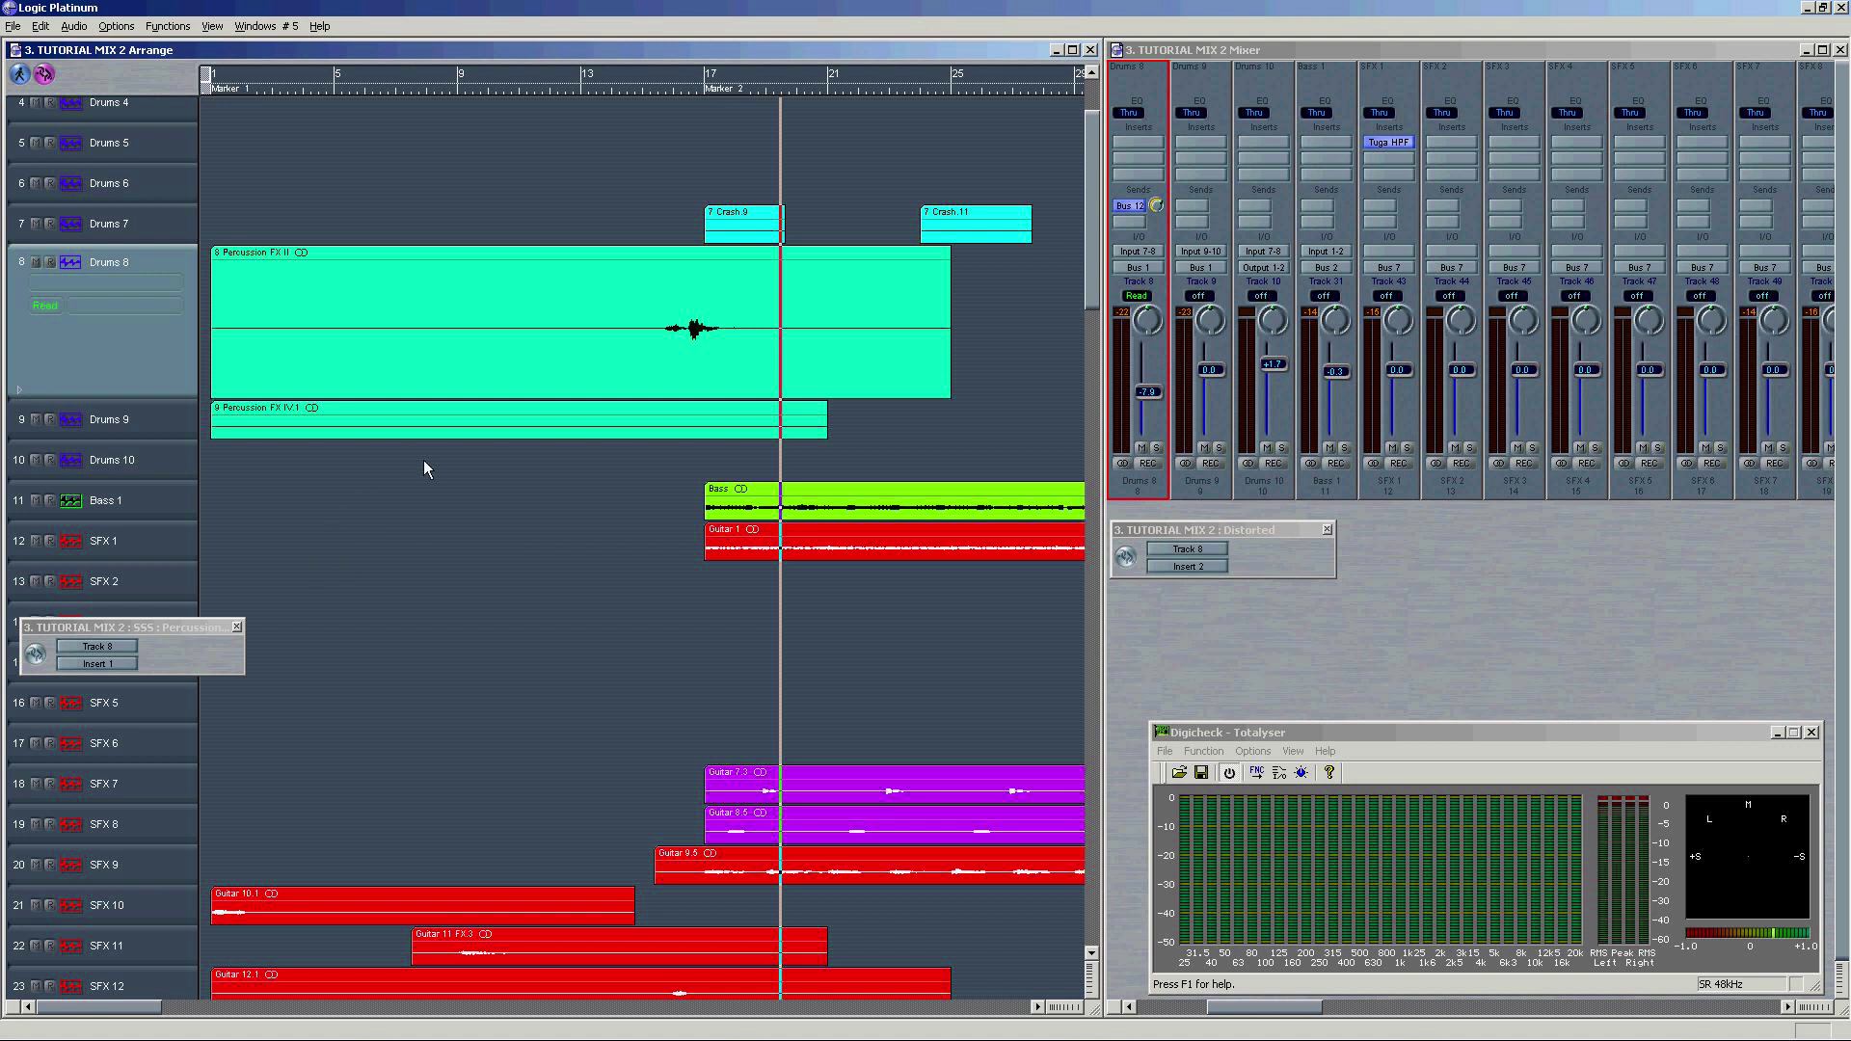
# Step: Close the two floating plug-in windows for Track 8, the percussion one and the Distorted one
pyautogui.hotkey('ctrl', 'Left')
pyautogui.hotkey('ctrl', 'Left')
pyautogui.hotkey('ctrl', 'Left')
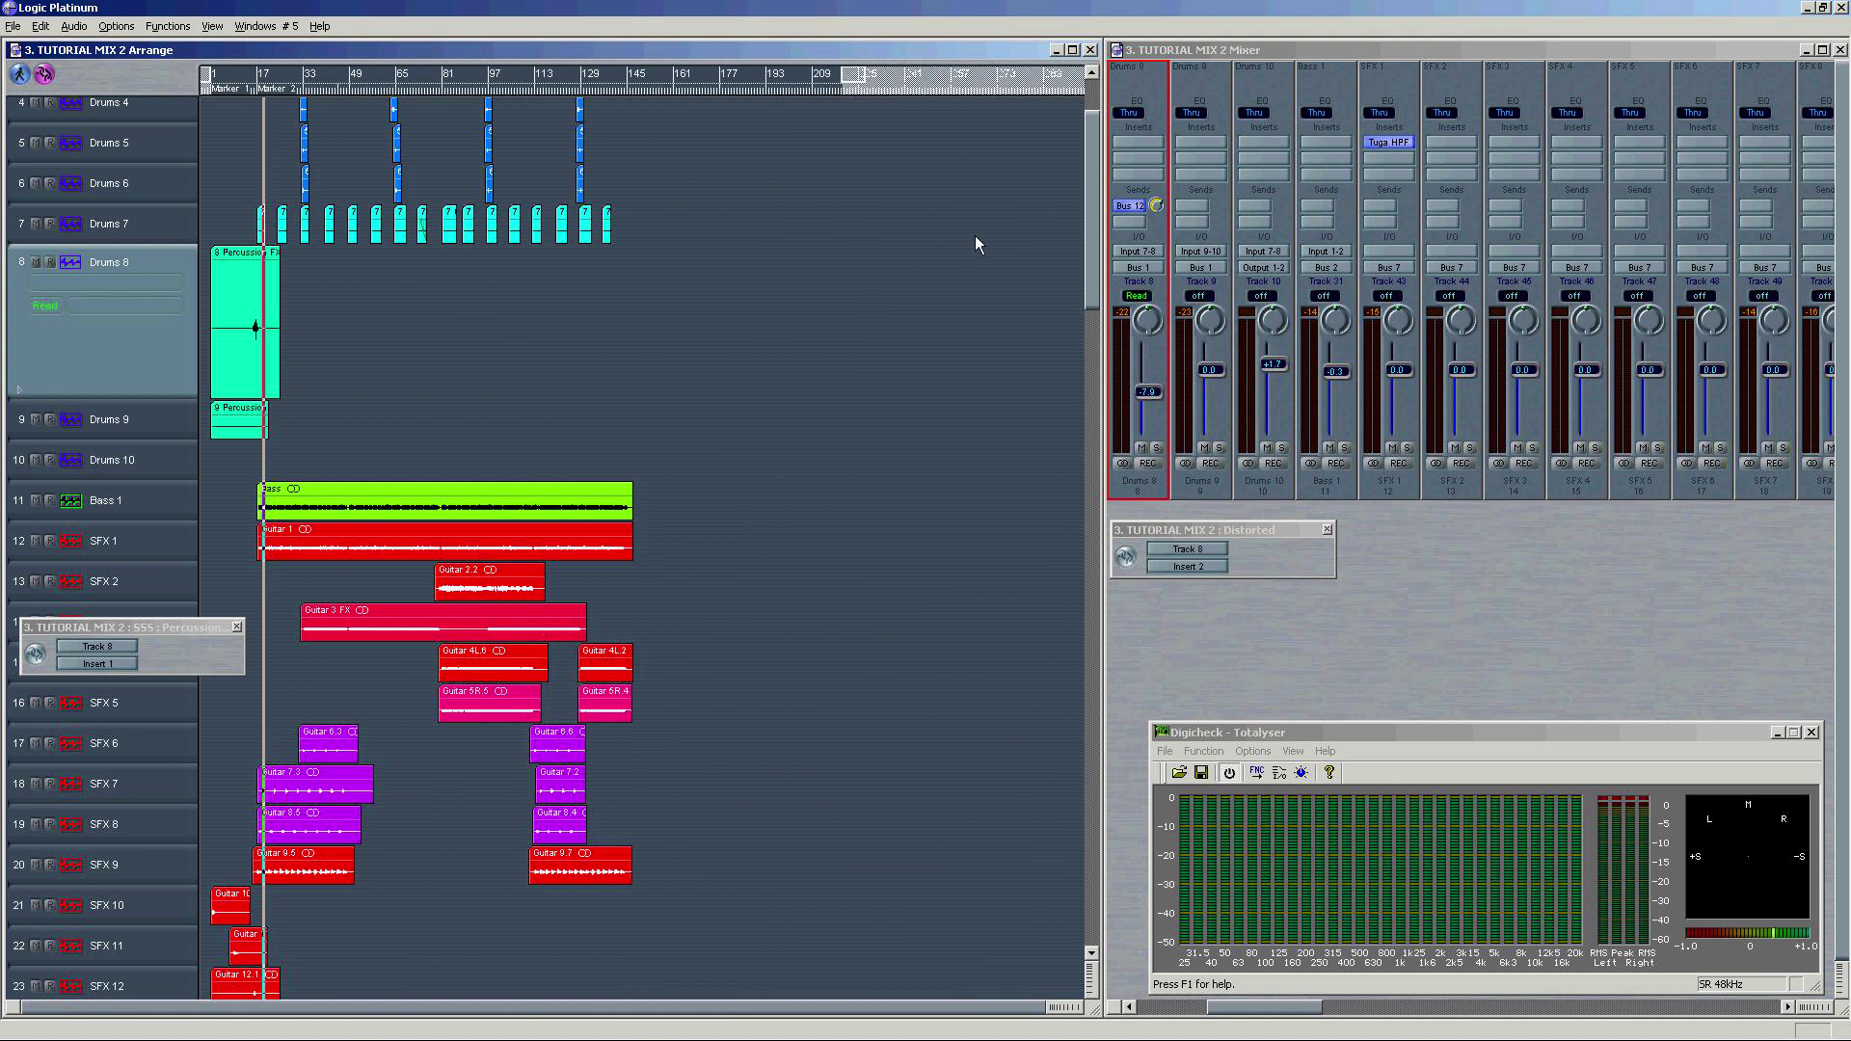
pyautogui.click(237, 627)
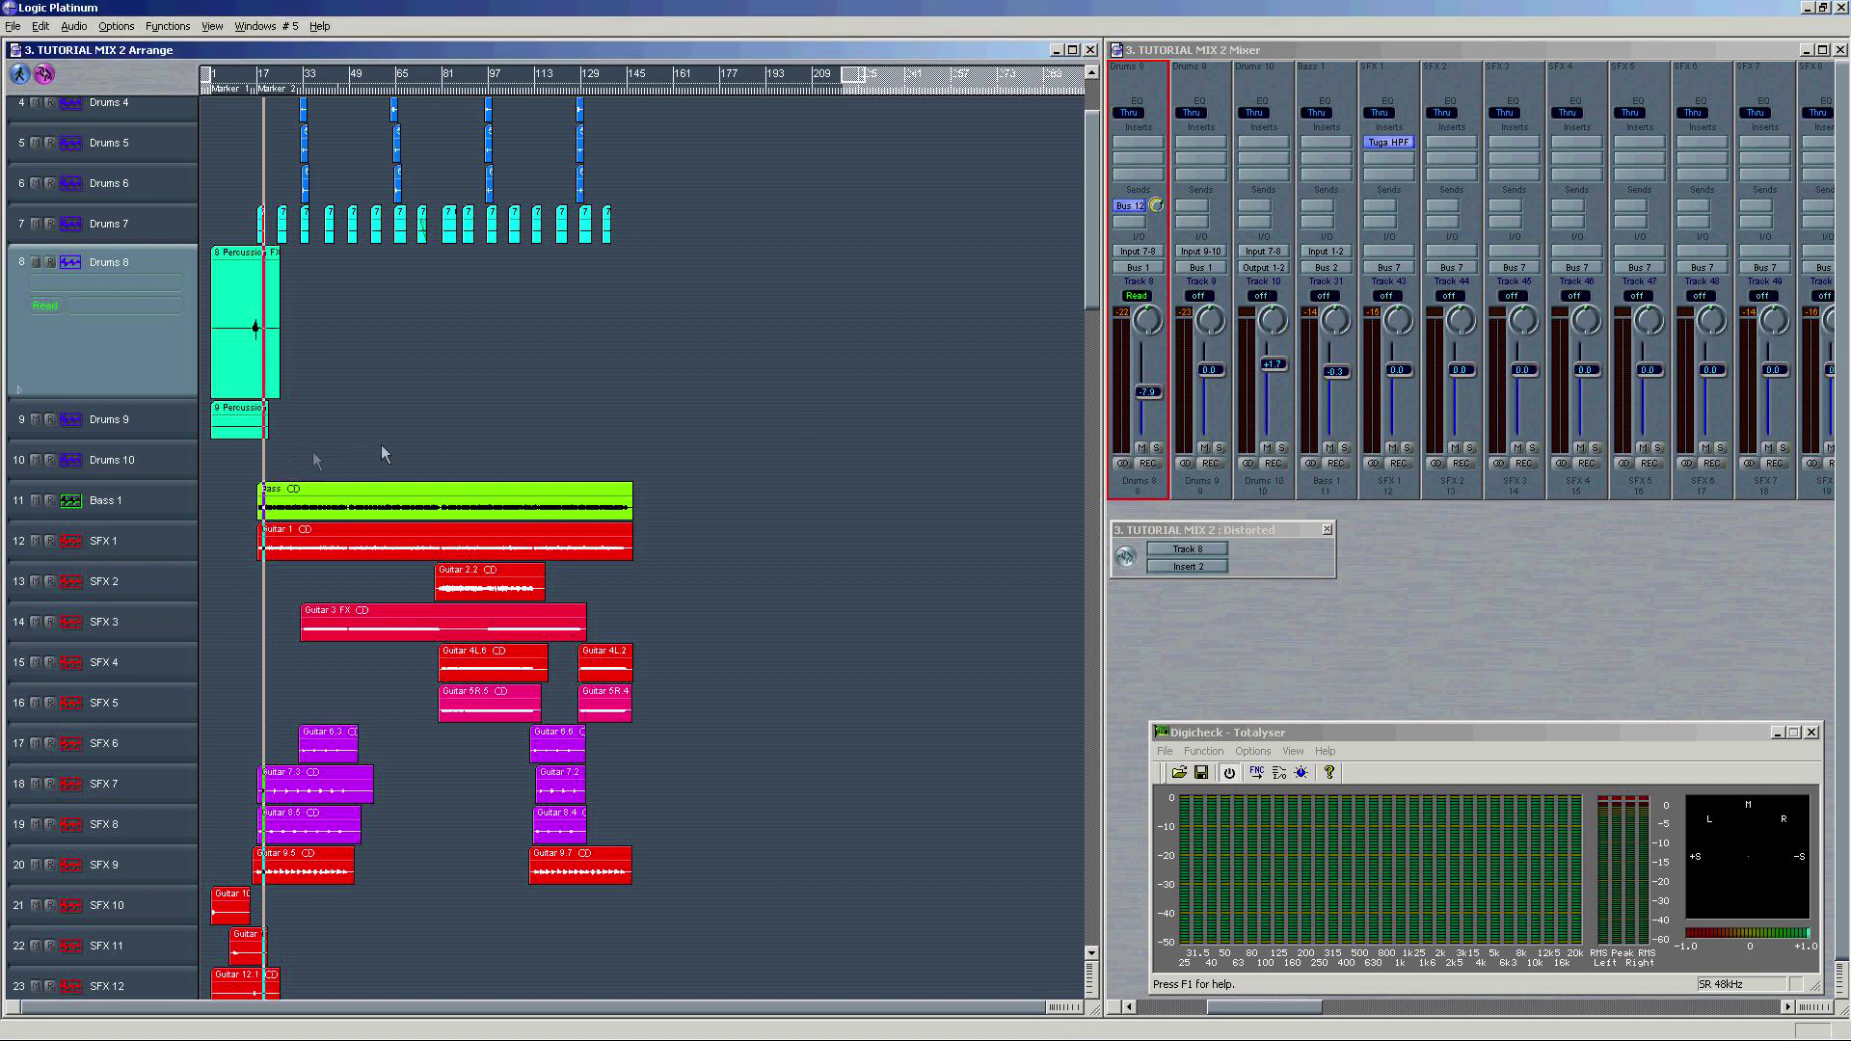
pyautogui.scroll(-5, 1100, 239)
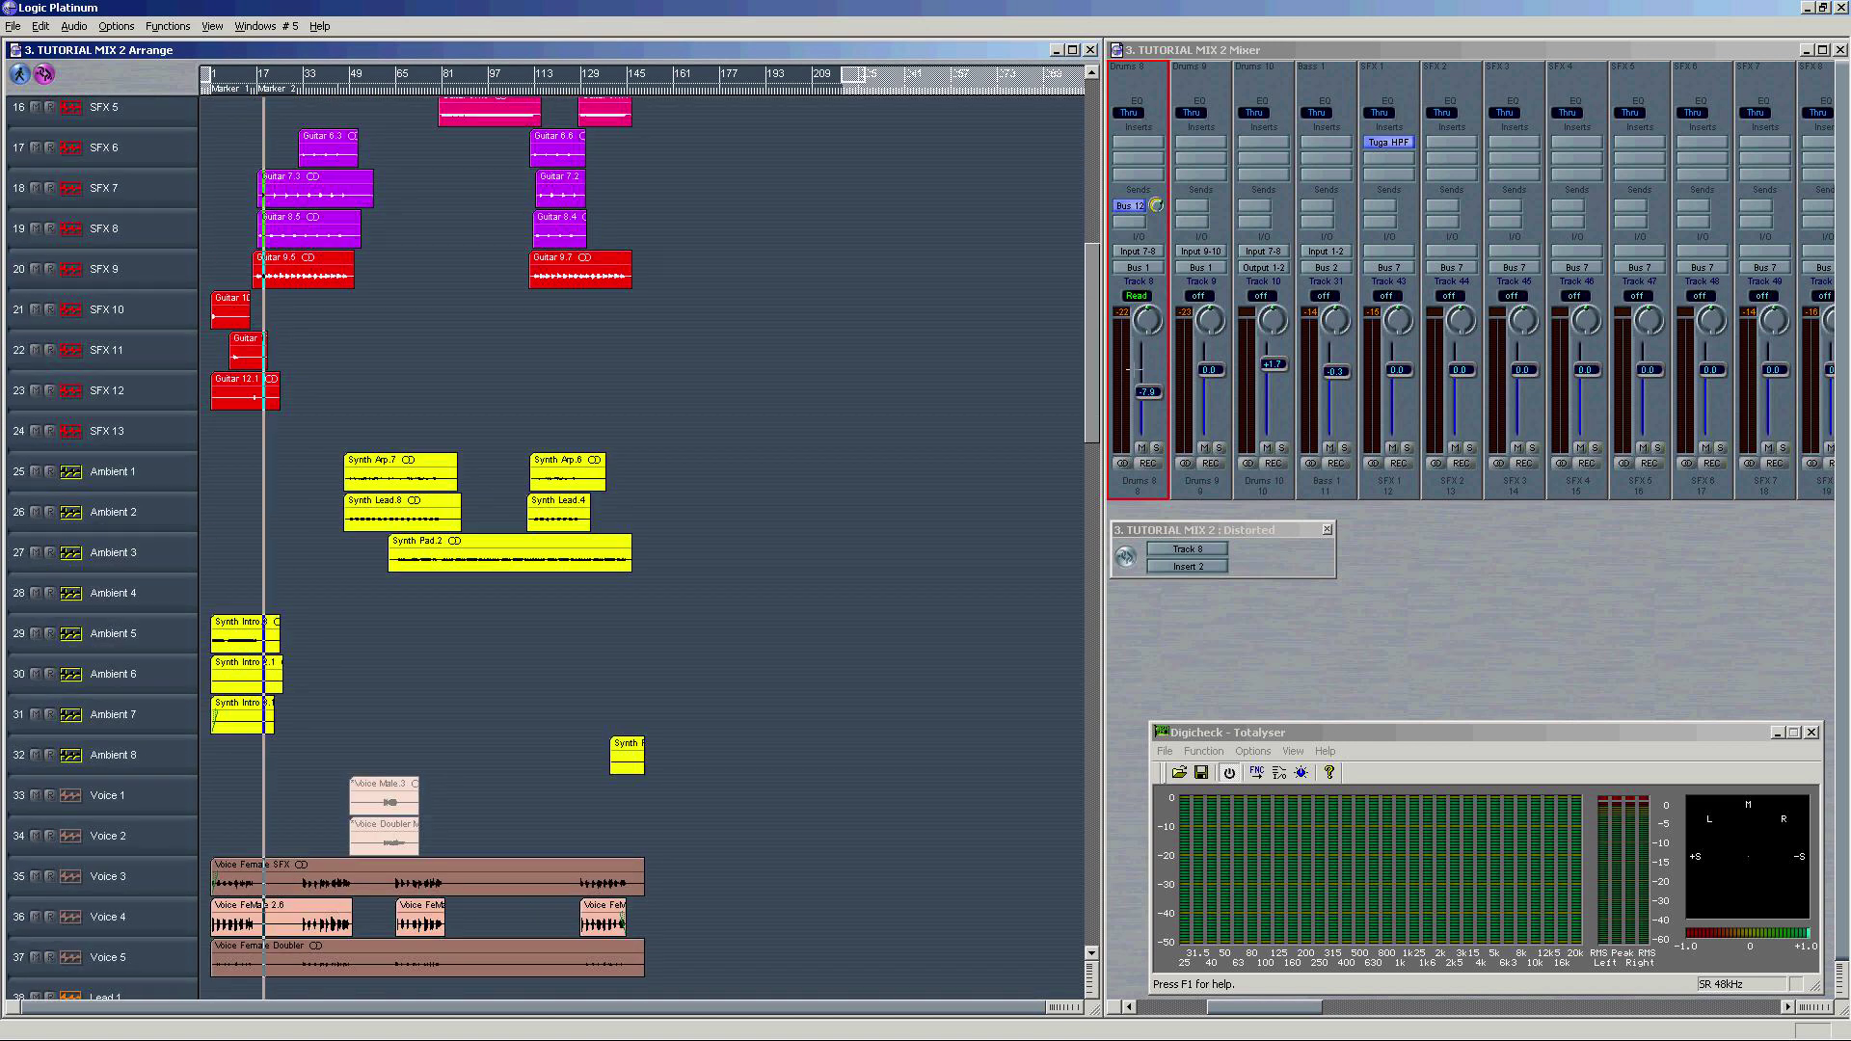
pyautogui.scroll(6, 1077, 164)
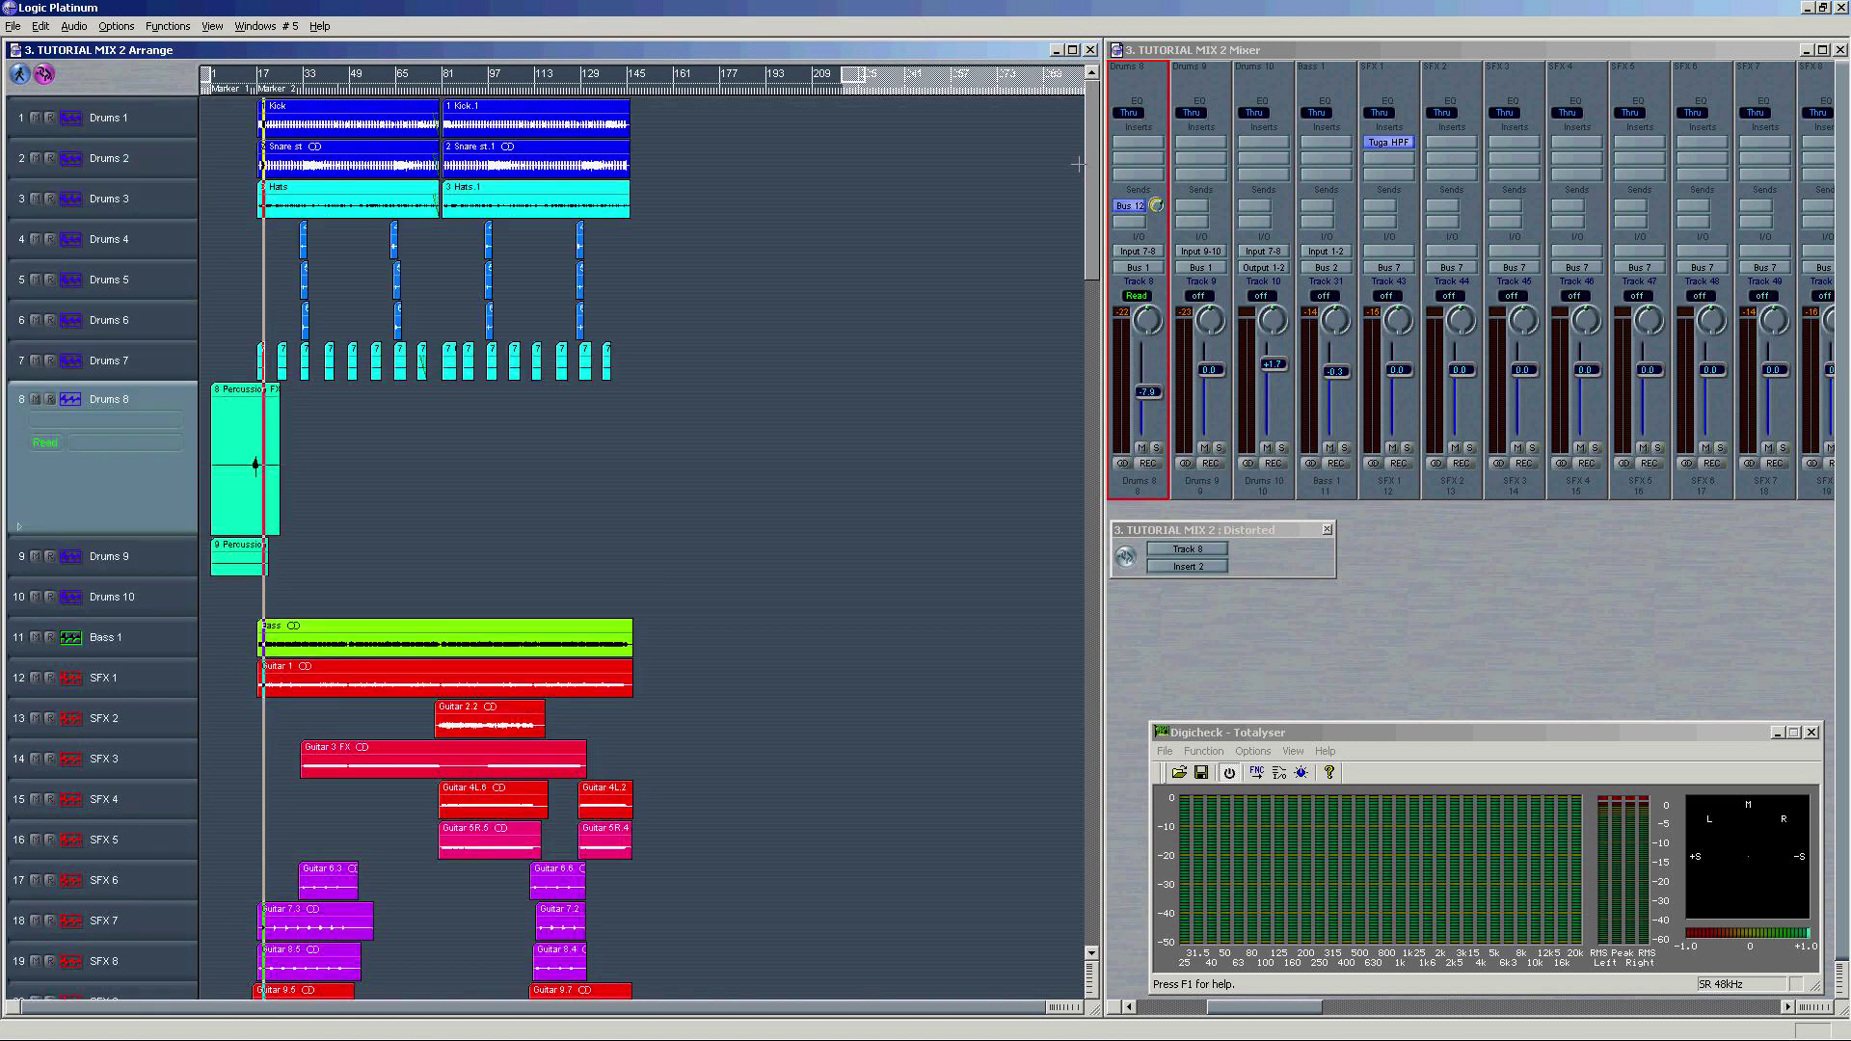
pyautogui.scroll(-1, 1080, 164)
pyautogui.scroll(1, 1080, 164)
pyautogui.click(1327, 530)
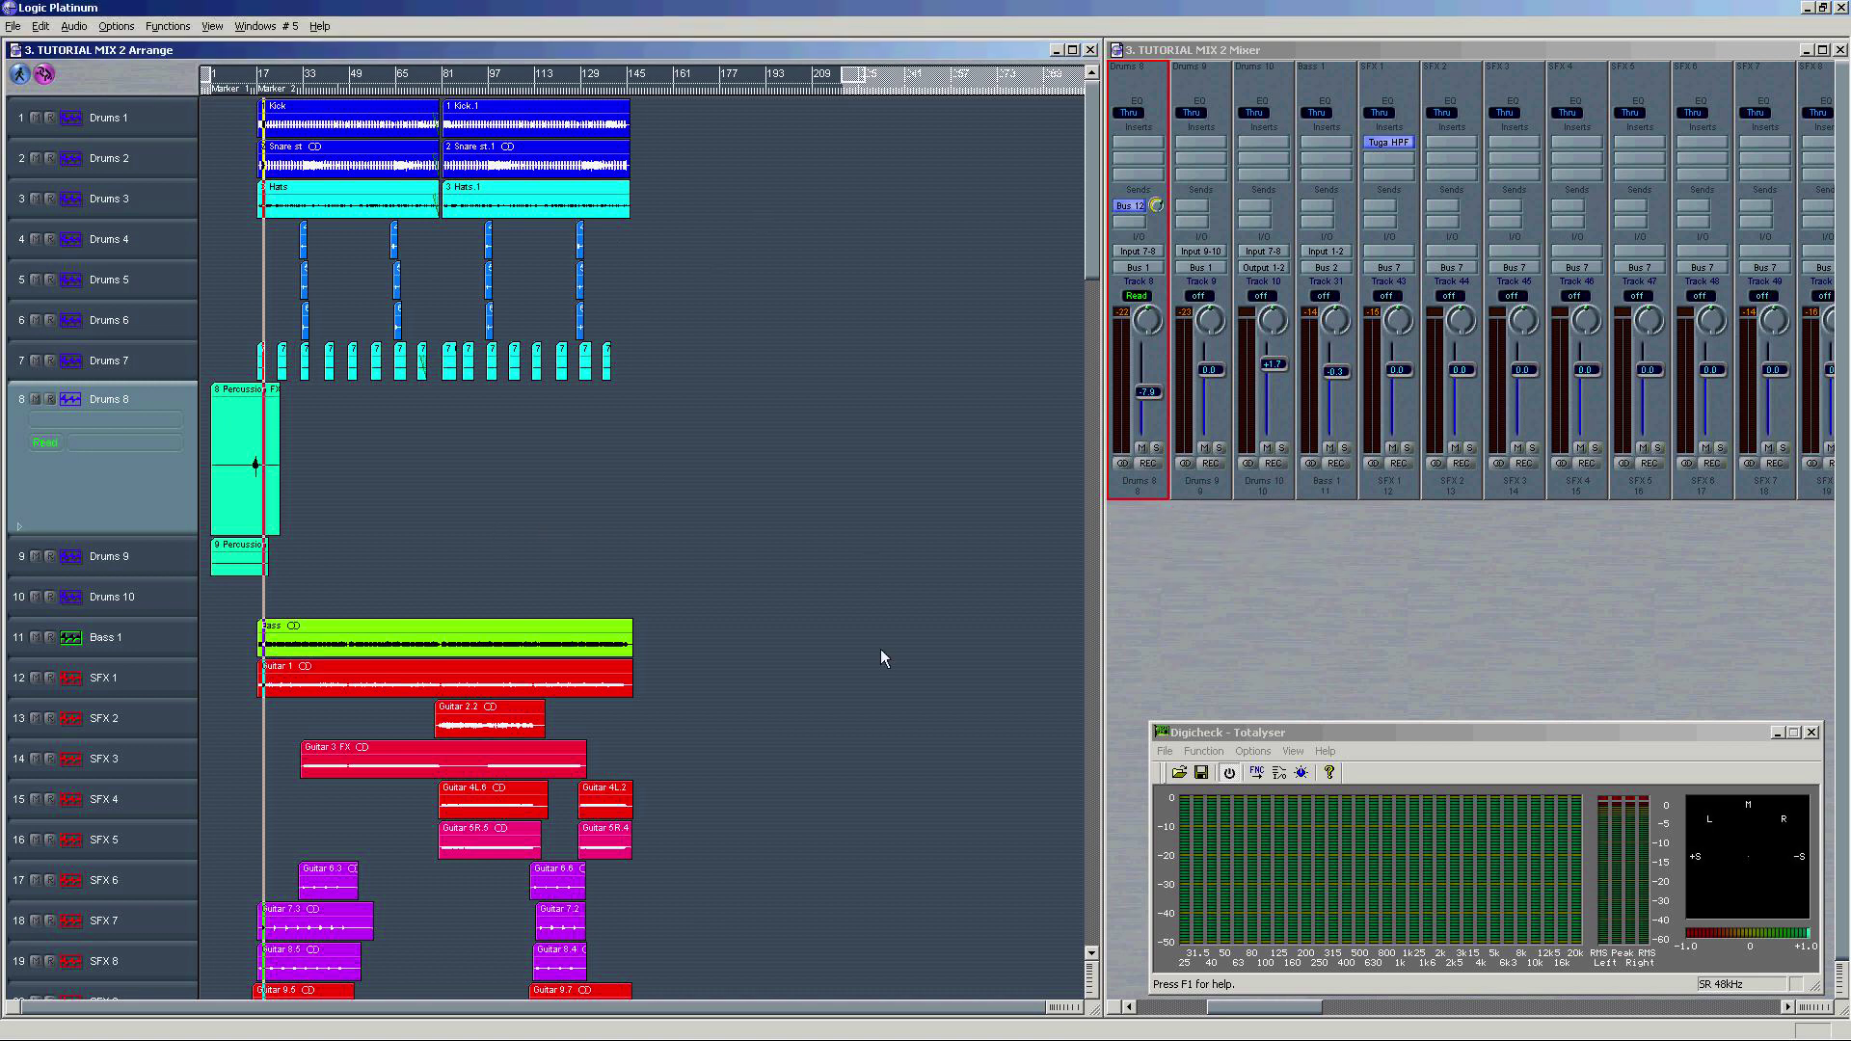
# Step: Review how the bass, guitar, synth and voice regions are laid out across the arrangement
pyautogui.scroll(-10, 1085, 264)
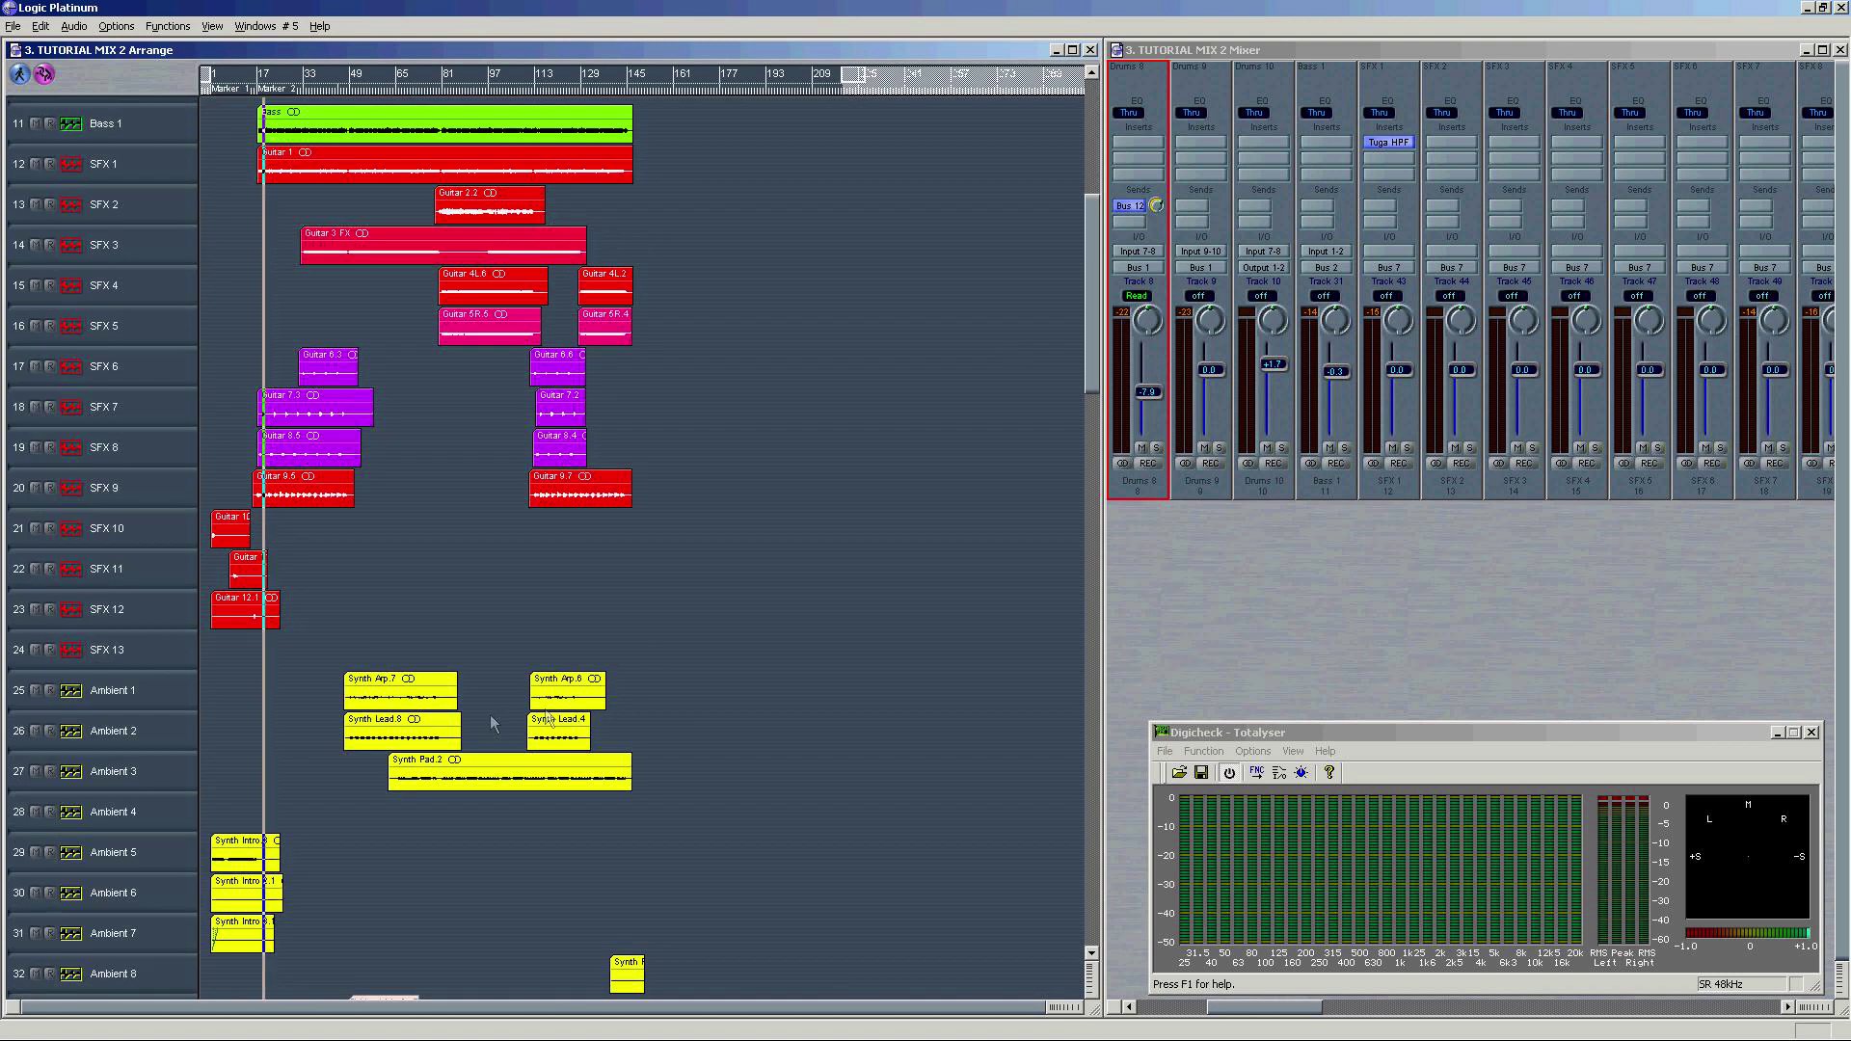
pyautogui.scroll(-13, 1090, 289)
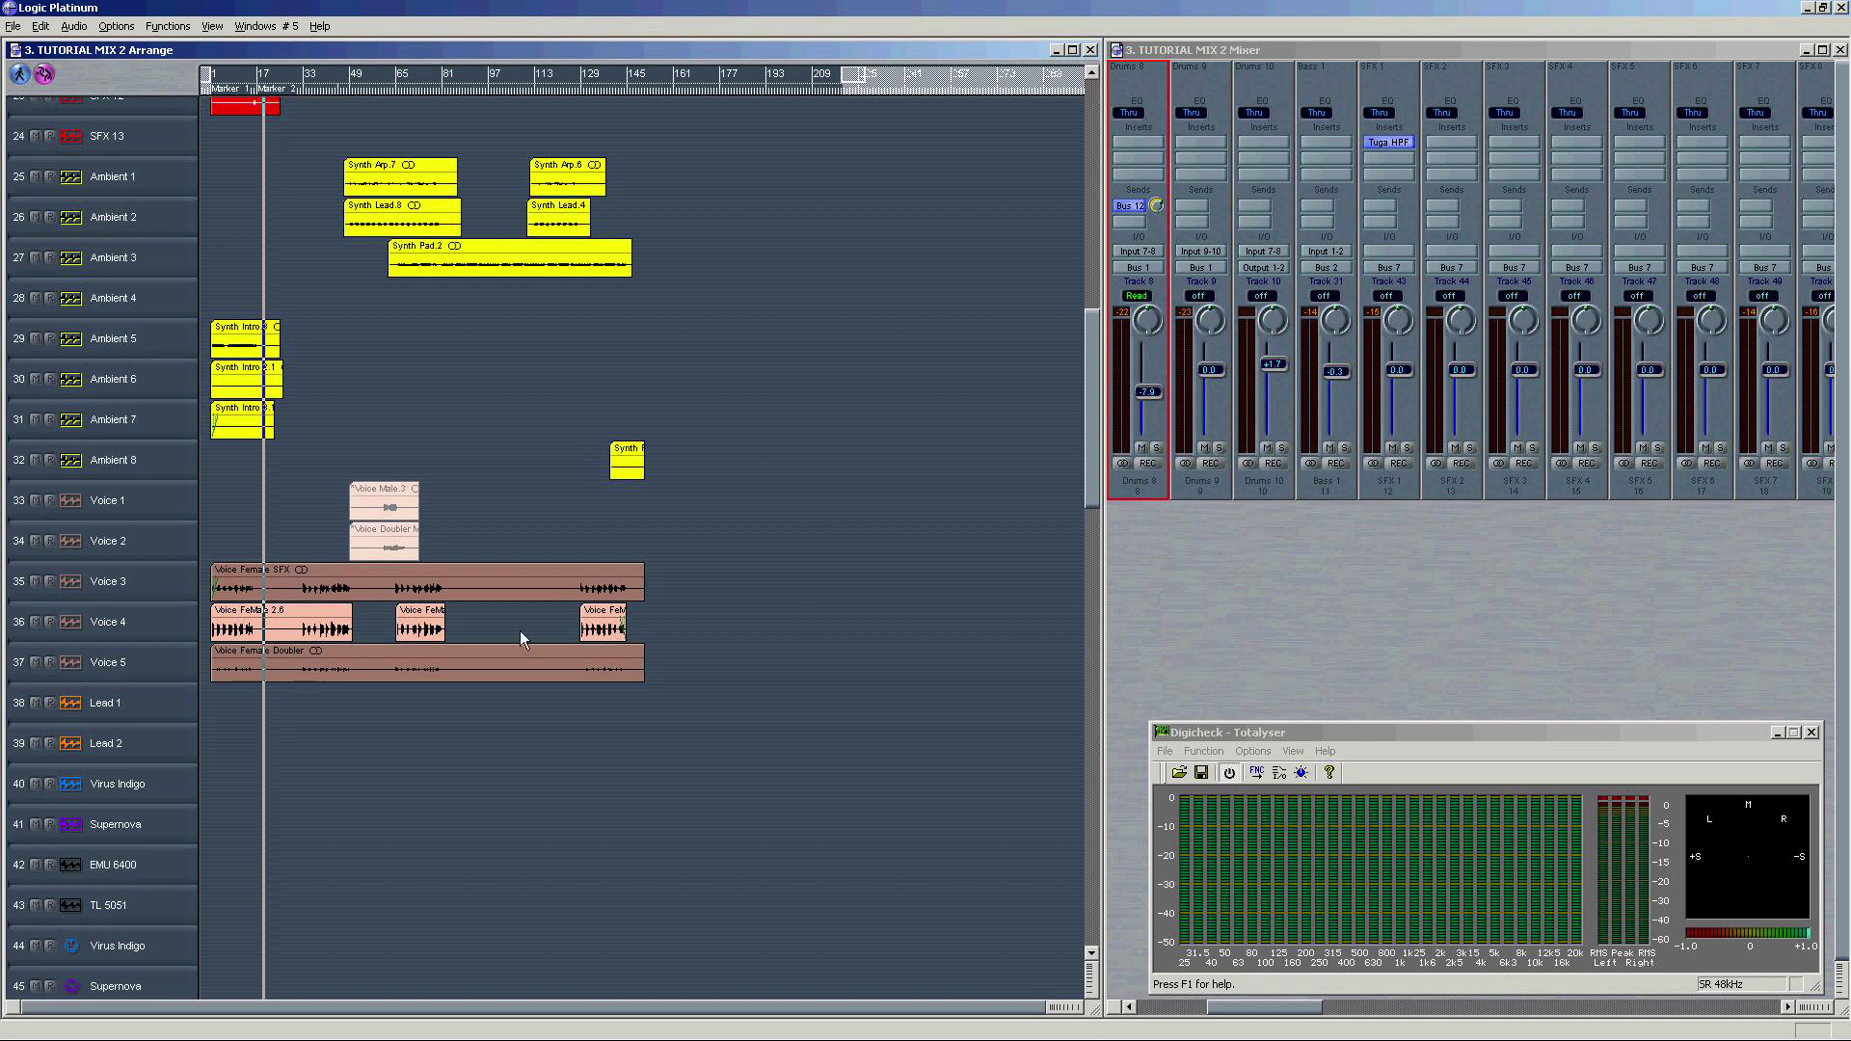
pyautogui.moveTo(1095, 492); pyautogui.dragTo(1095, 396)
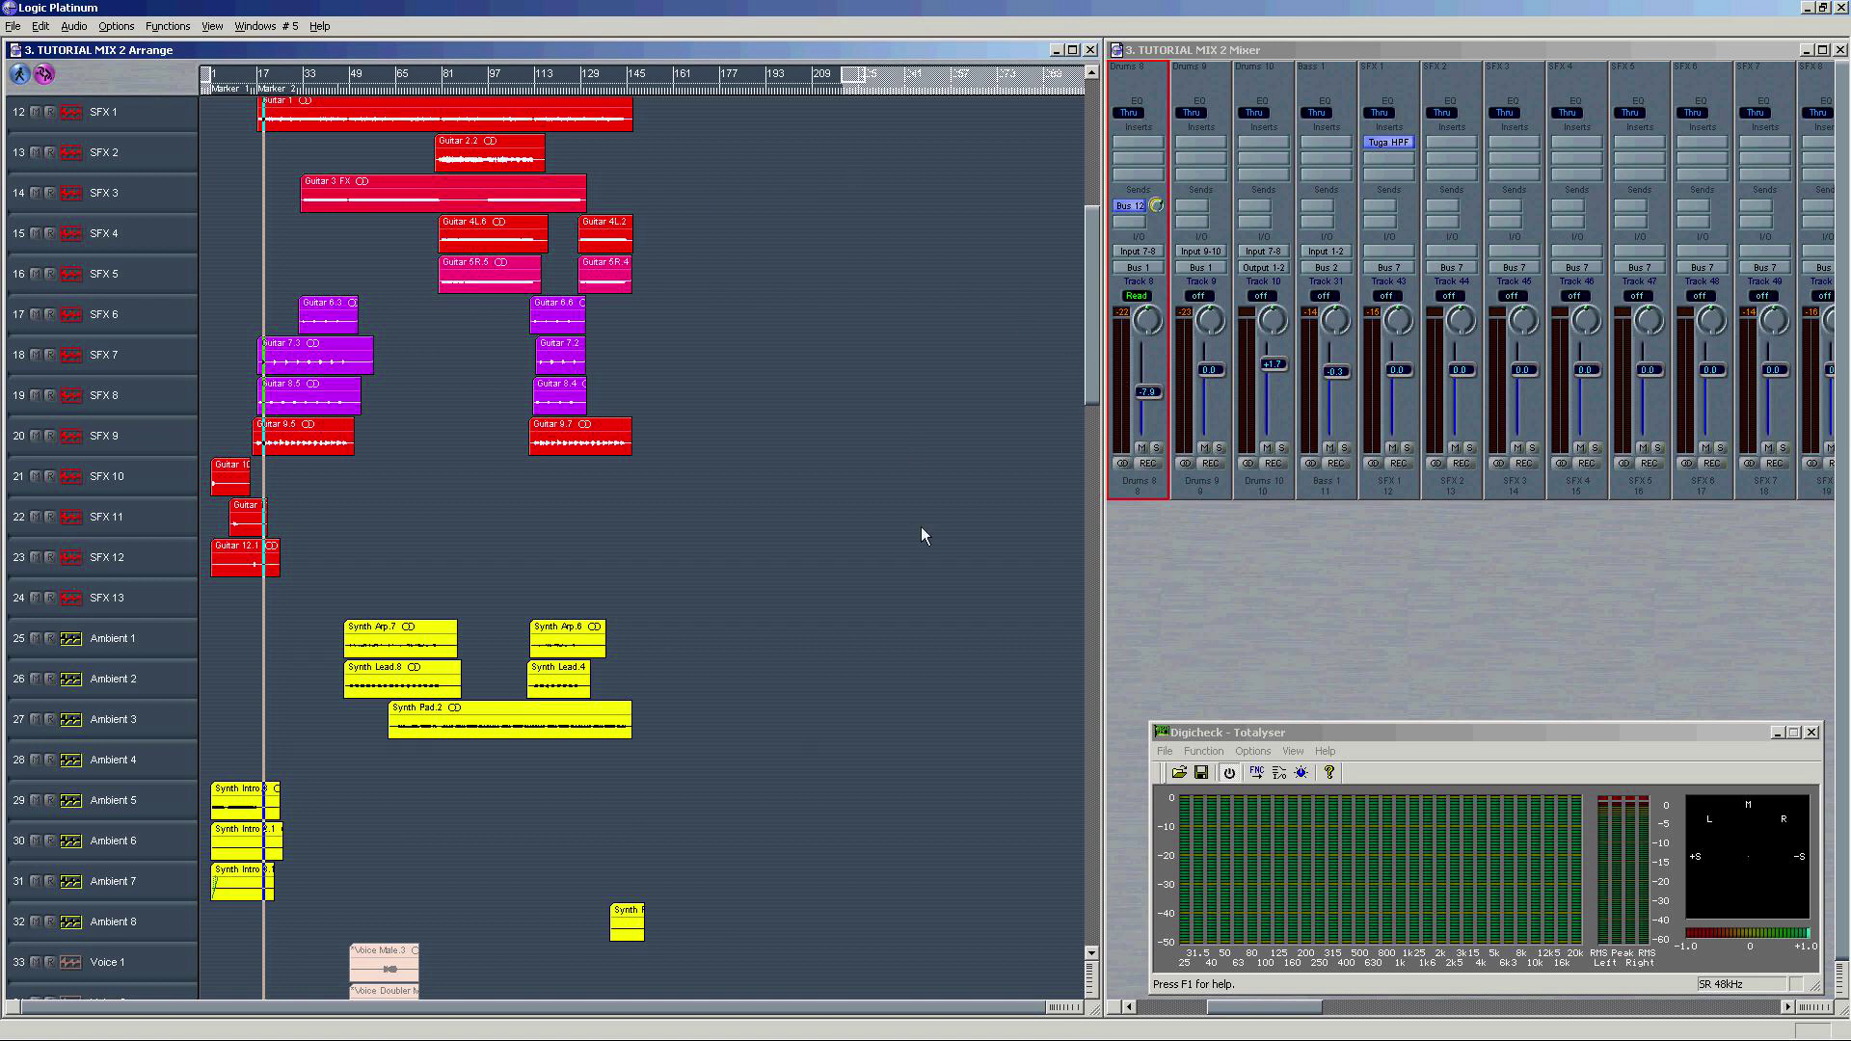
pyautogui.moveTo(1093, 385); pyautogui.dragTo(1093, 411)
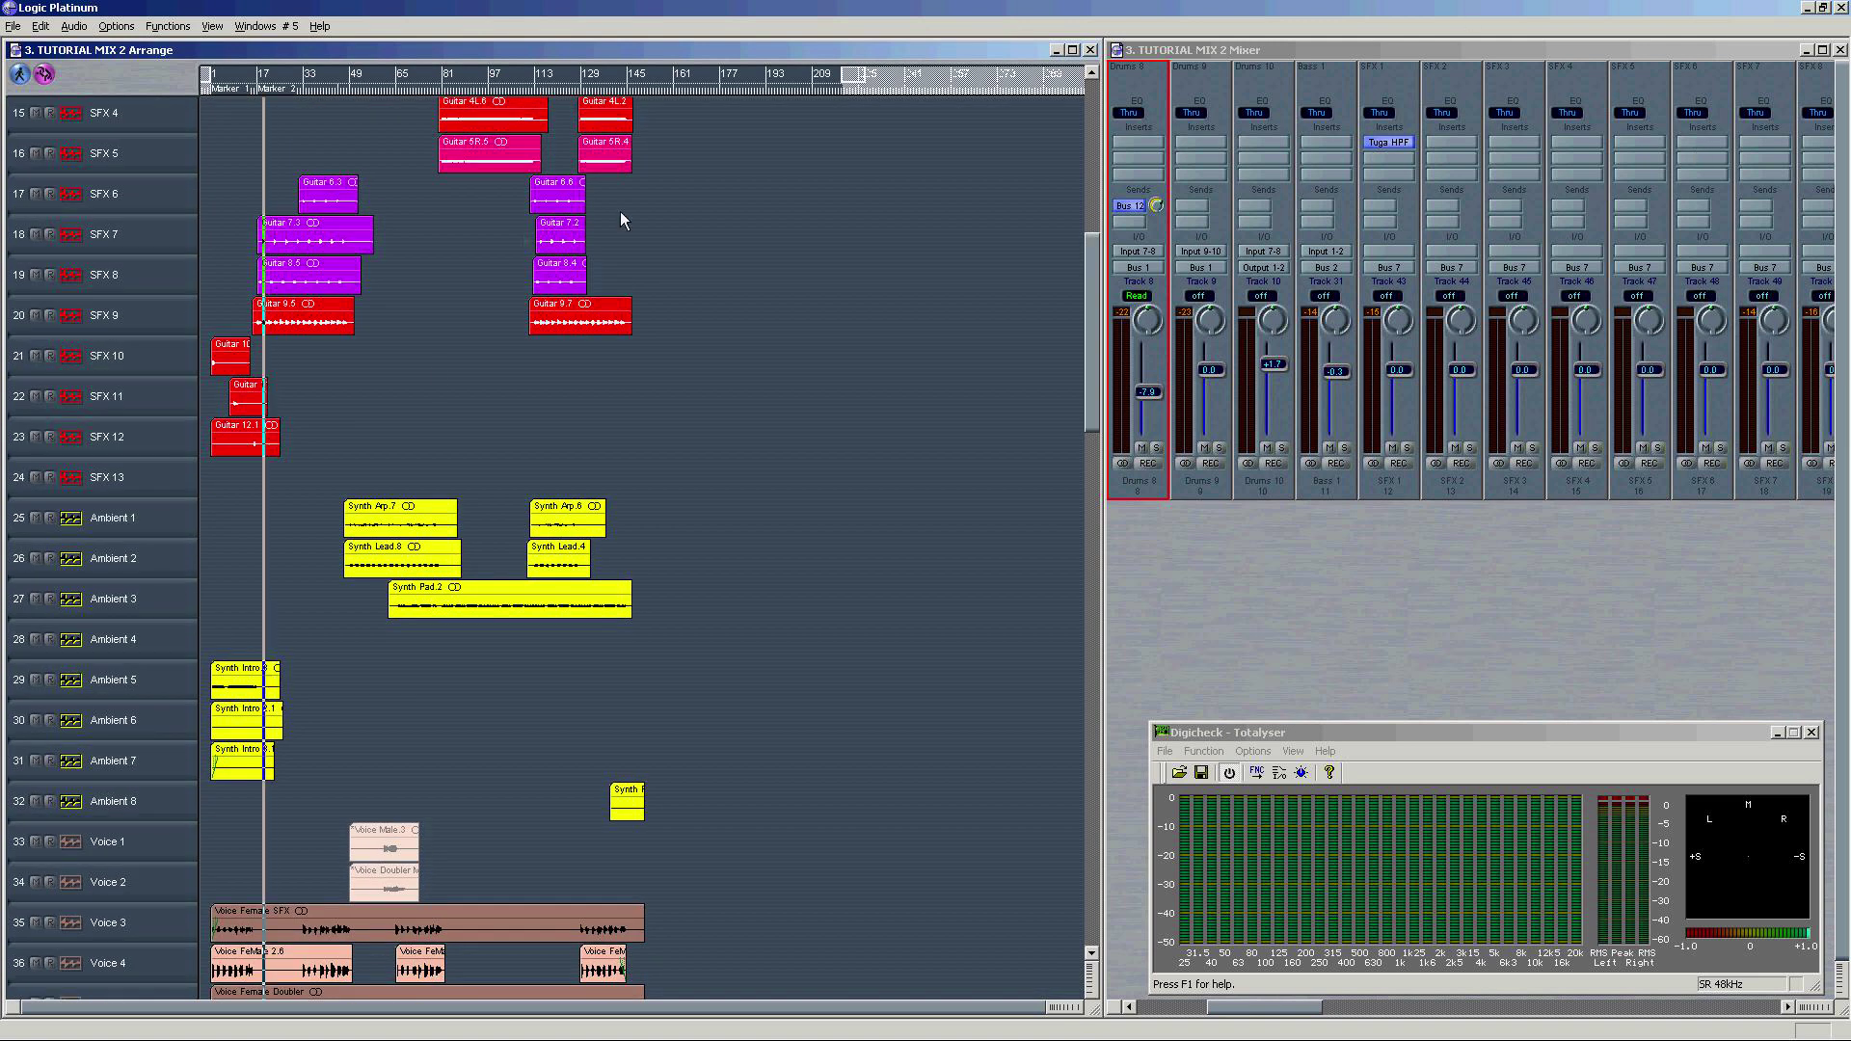
pyautogui.moveTo(1097, 276); pyautogui.dragTo(1008, 186)
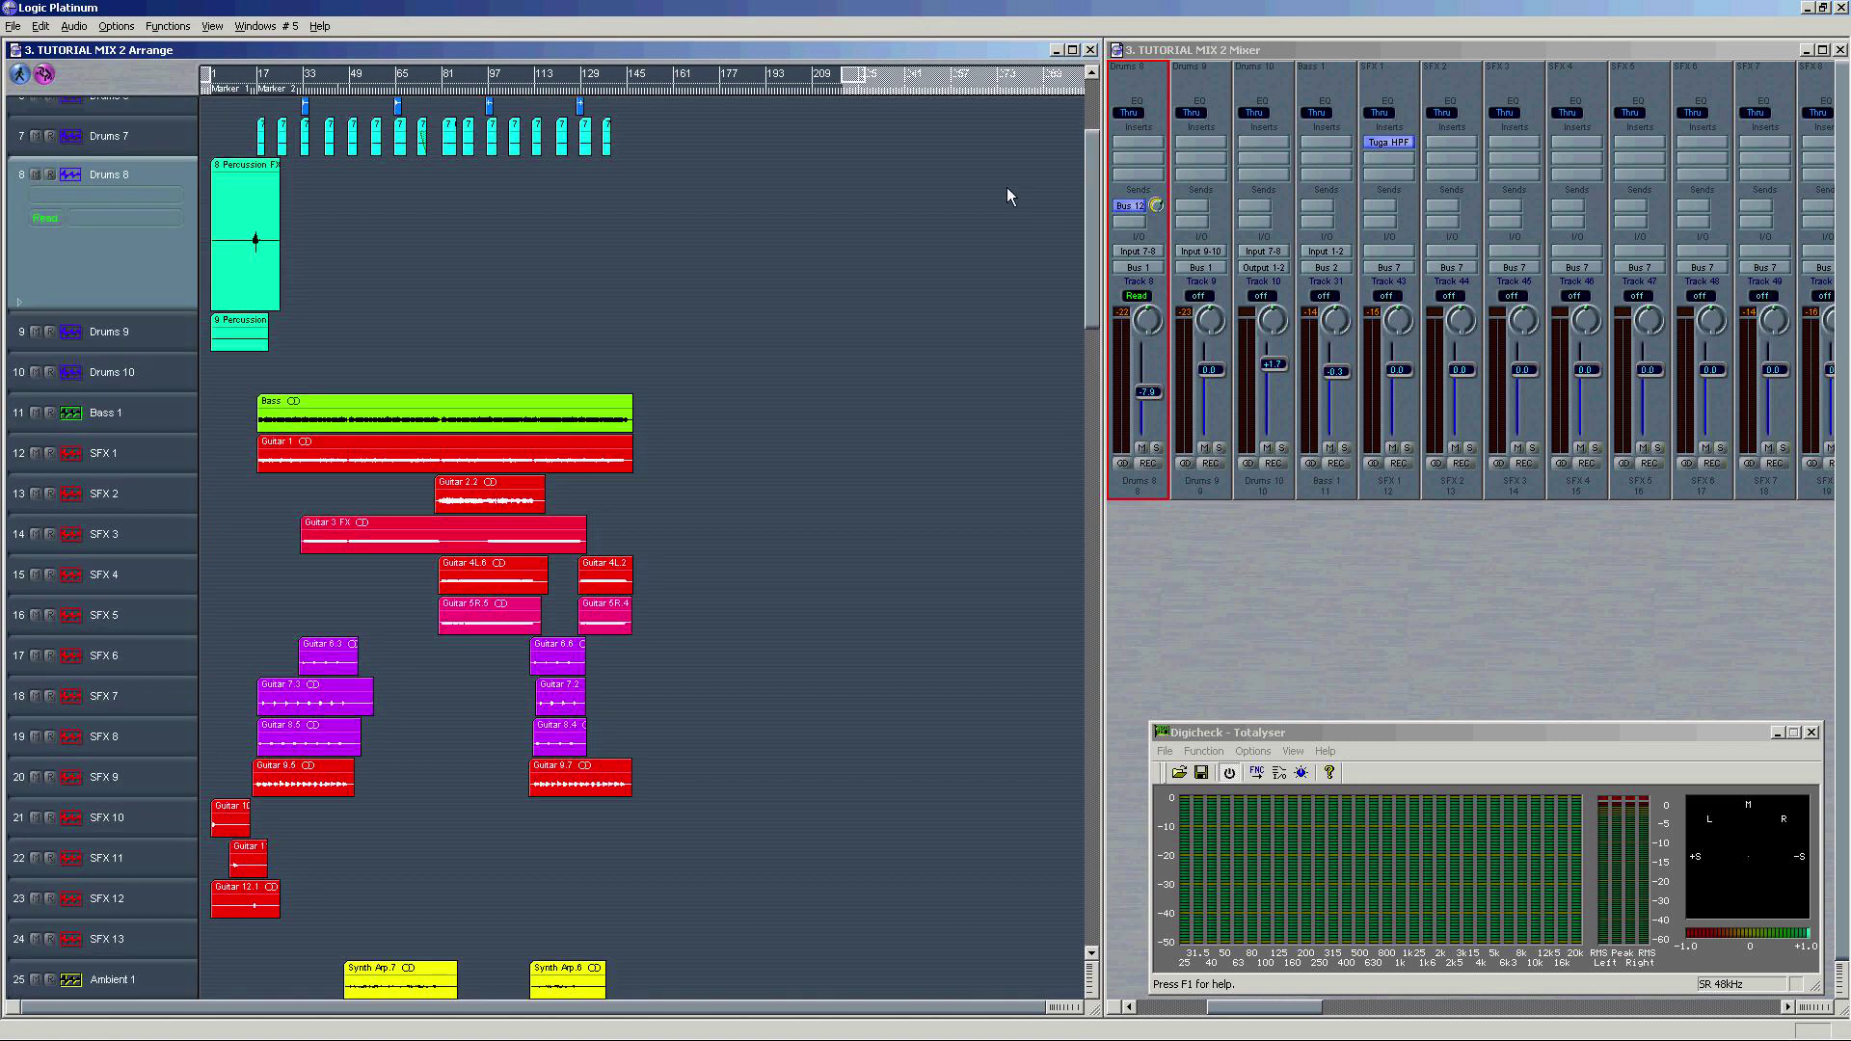
pyautogui.click(509, 416)
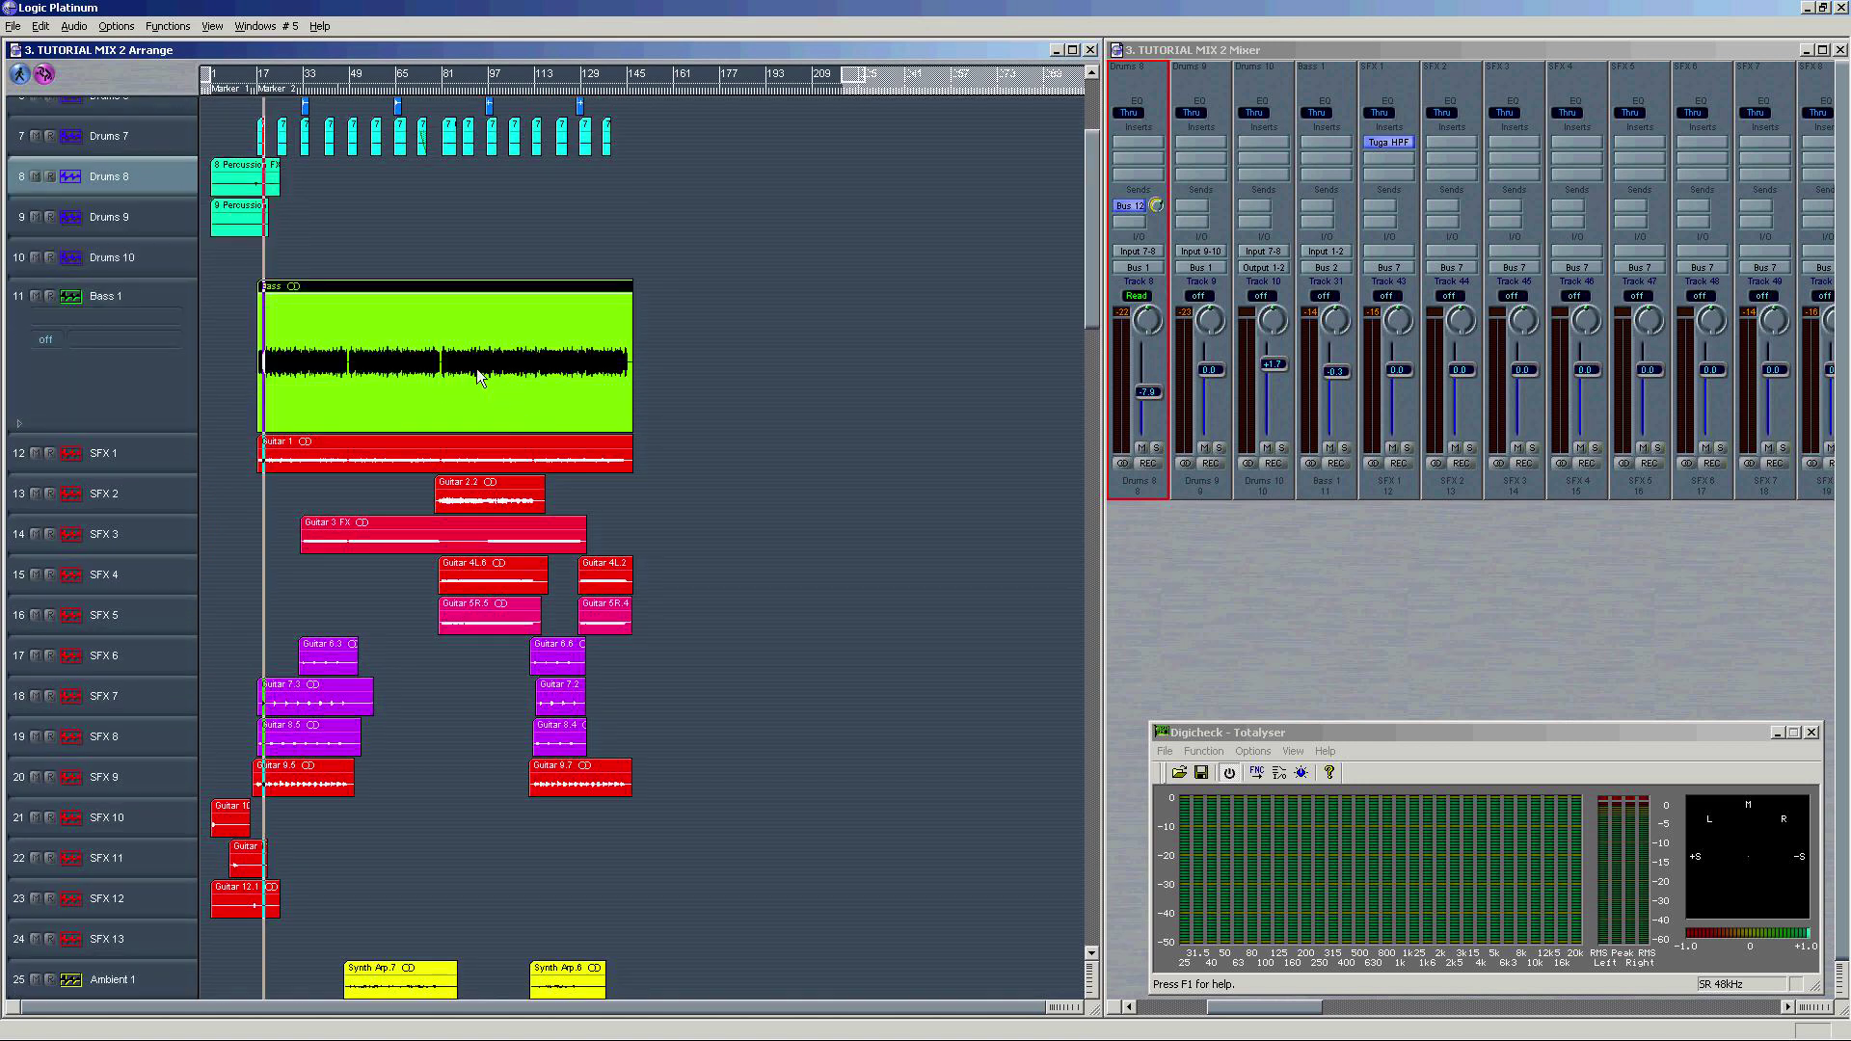
pyautogui.moveTo(1098, 272); pyautogui.dragTo(1097, 410)
# Step: Solo the Ambient 5 synth intro track and play it from about bar 6
pyautogui.click(246, 493)
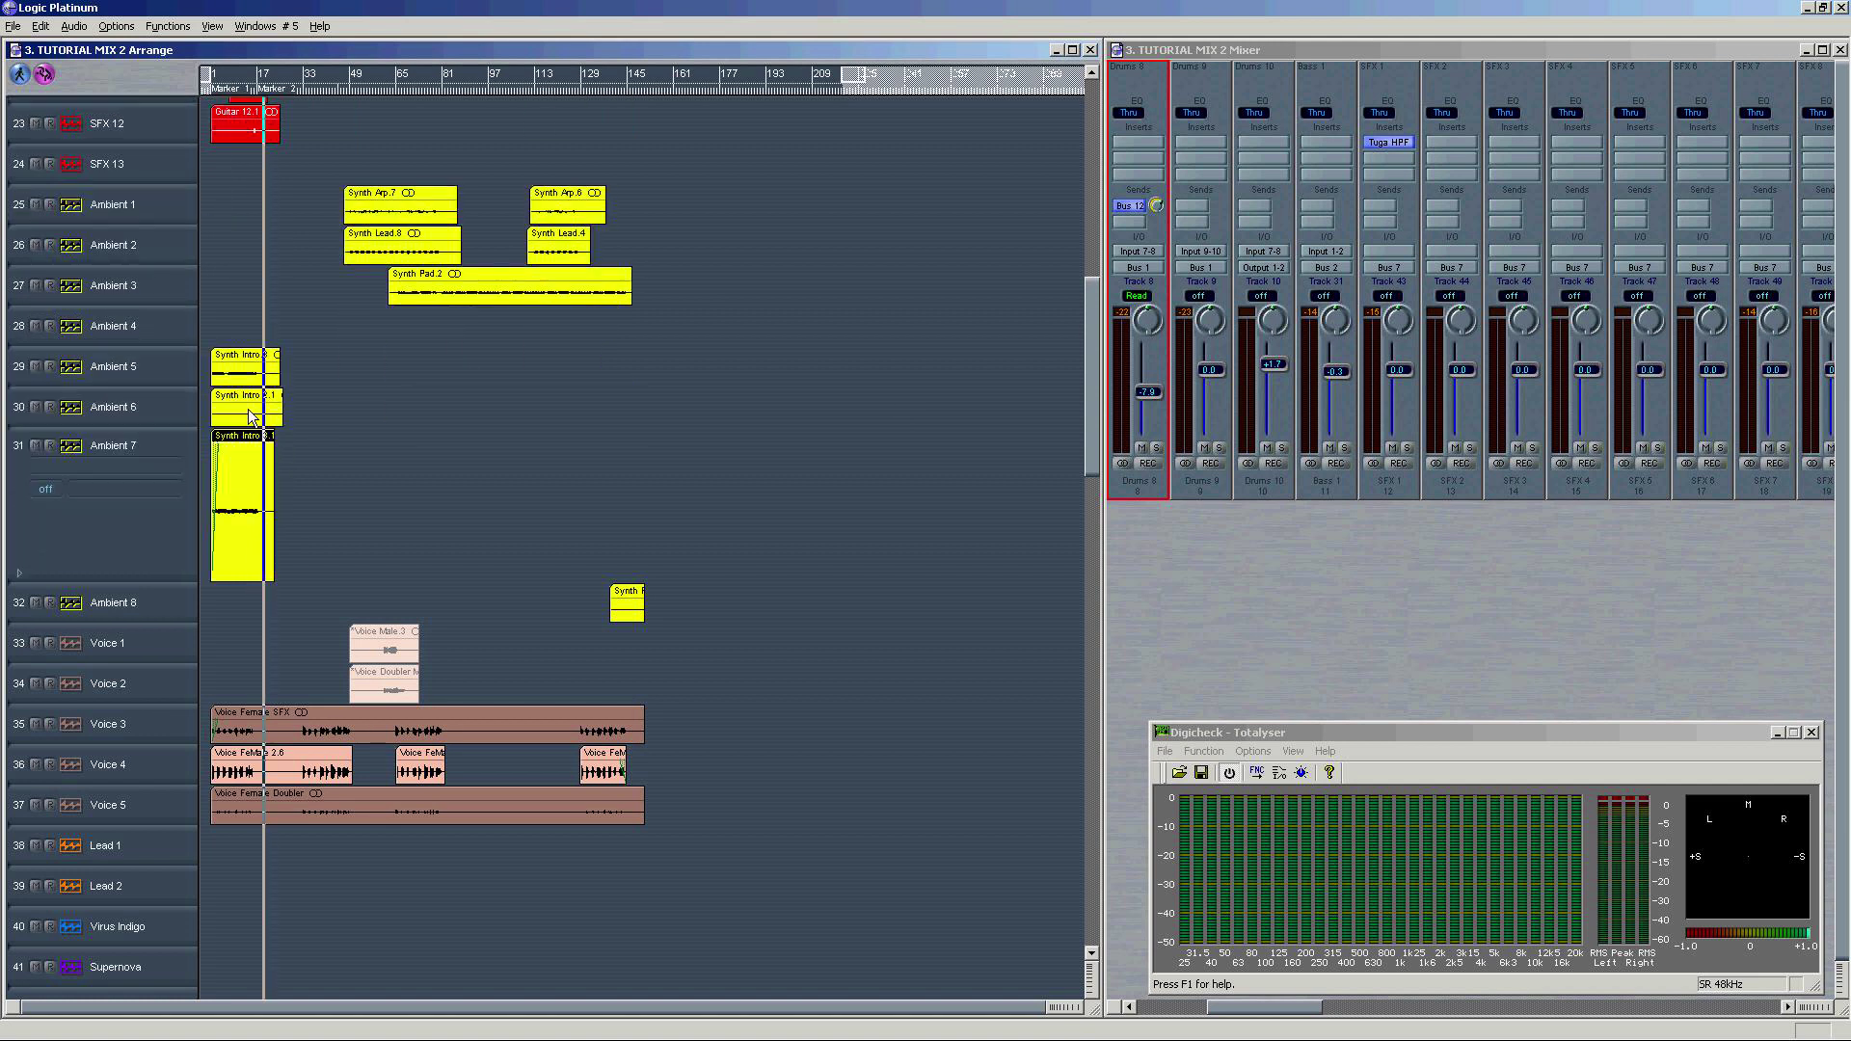
pyautogui.click(229, 379)
pyautogui.click(198, 359)
pyautogui.moveTo(255, 90); pyautogui.dragTo(227, 91)
pyautogui.click(1615, 381)
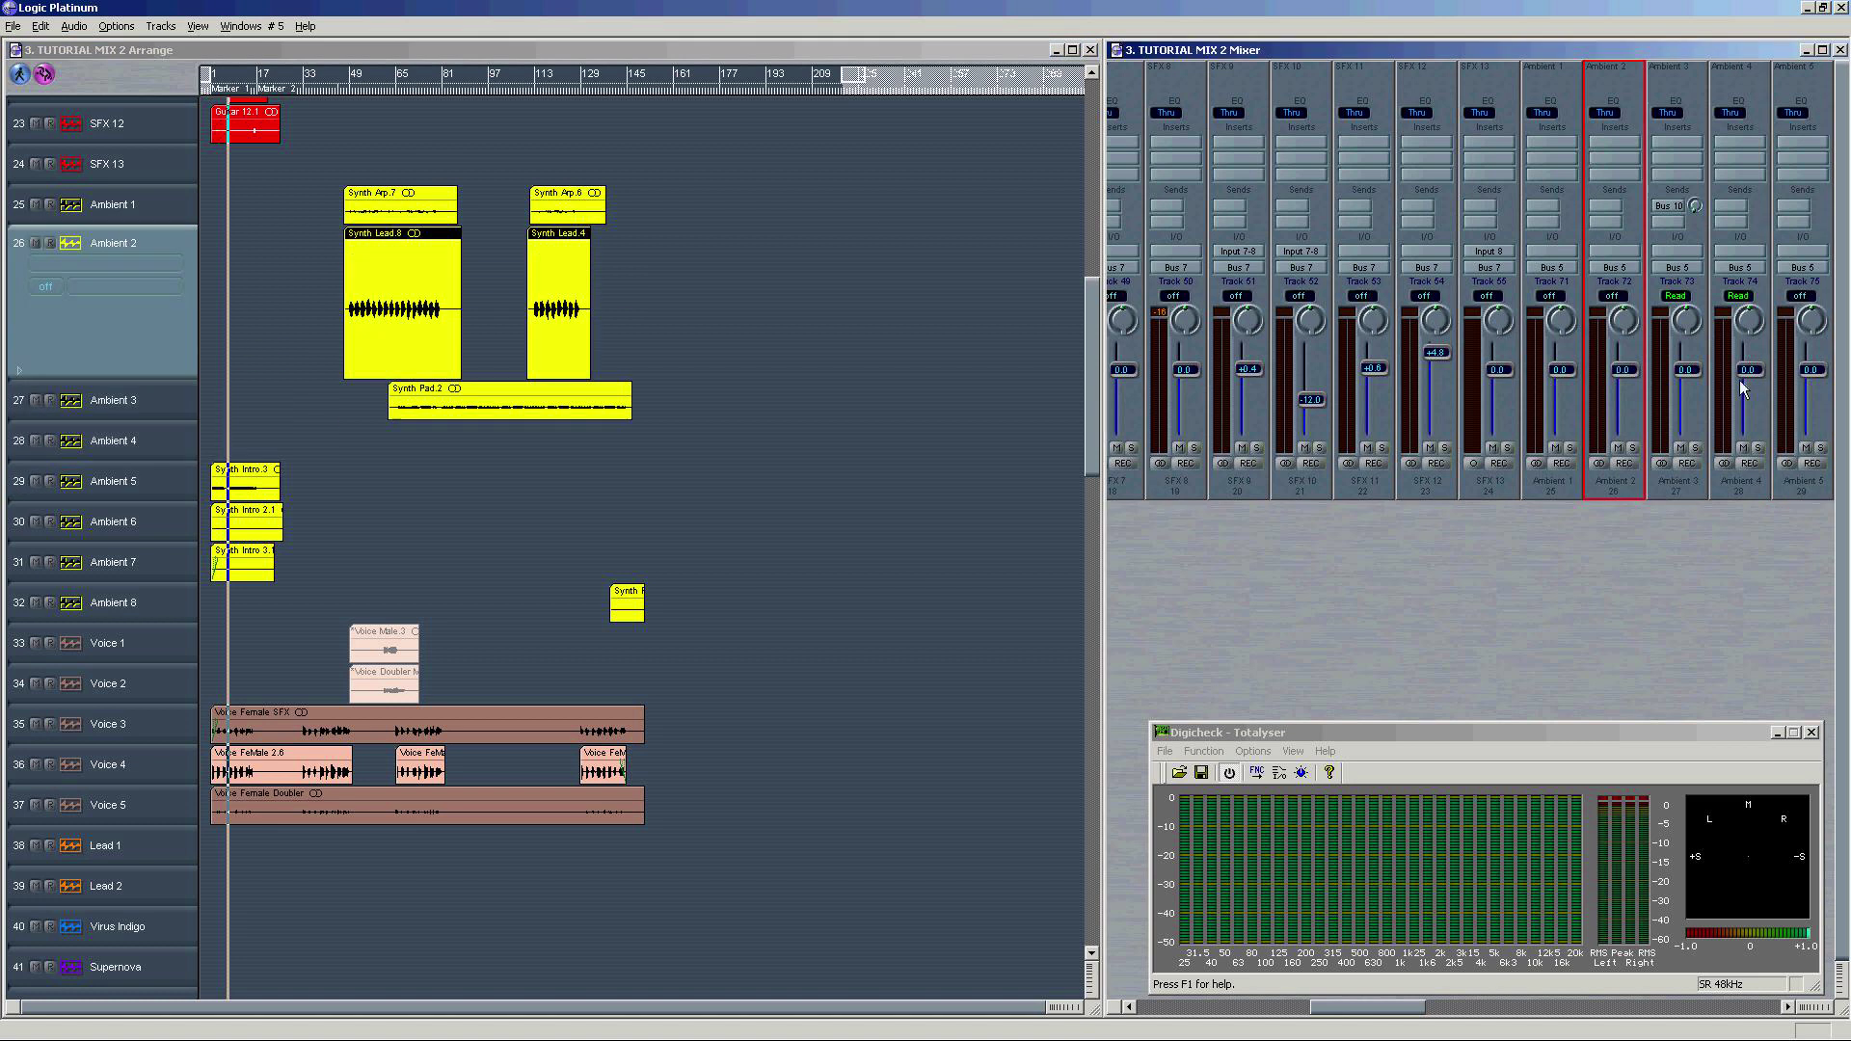
pyautogui.click(1820, 448)
pyautogui.press('space')
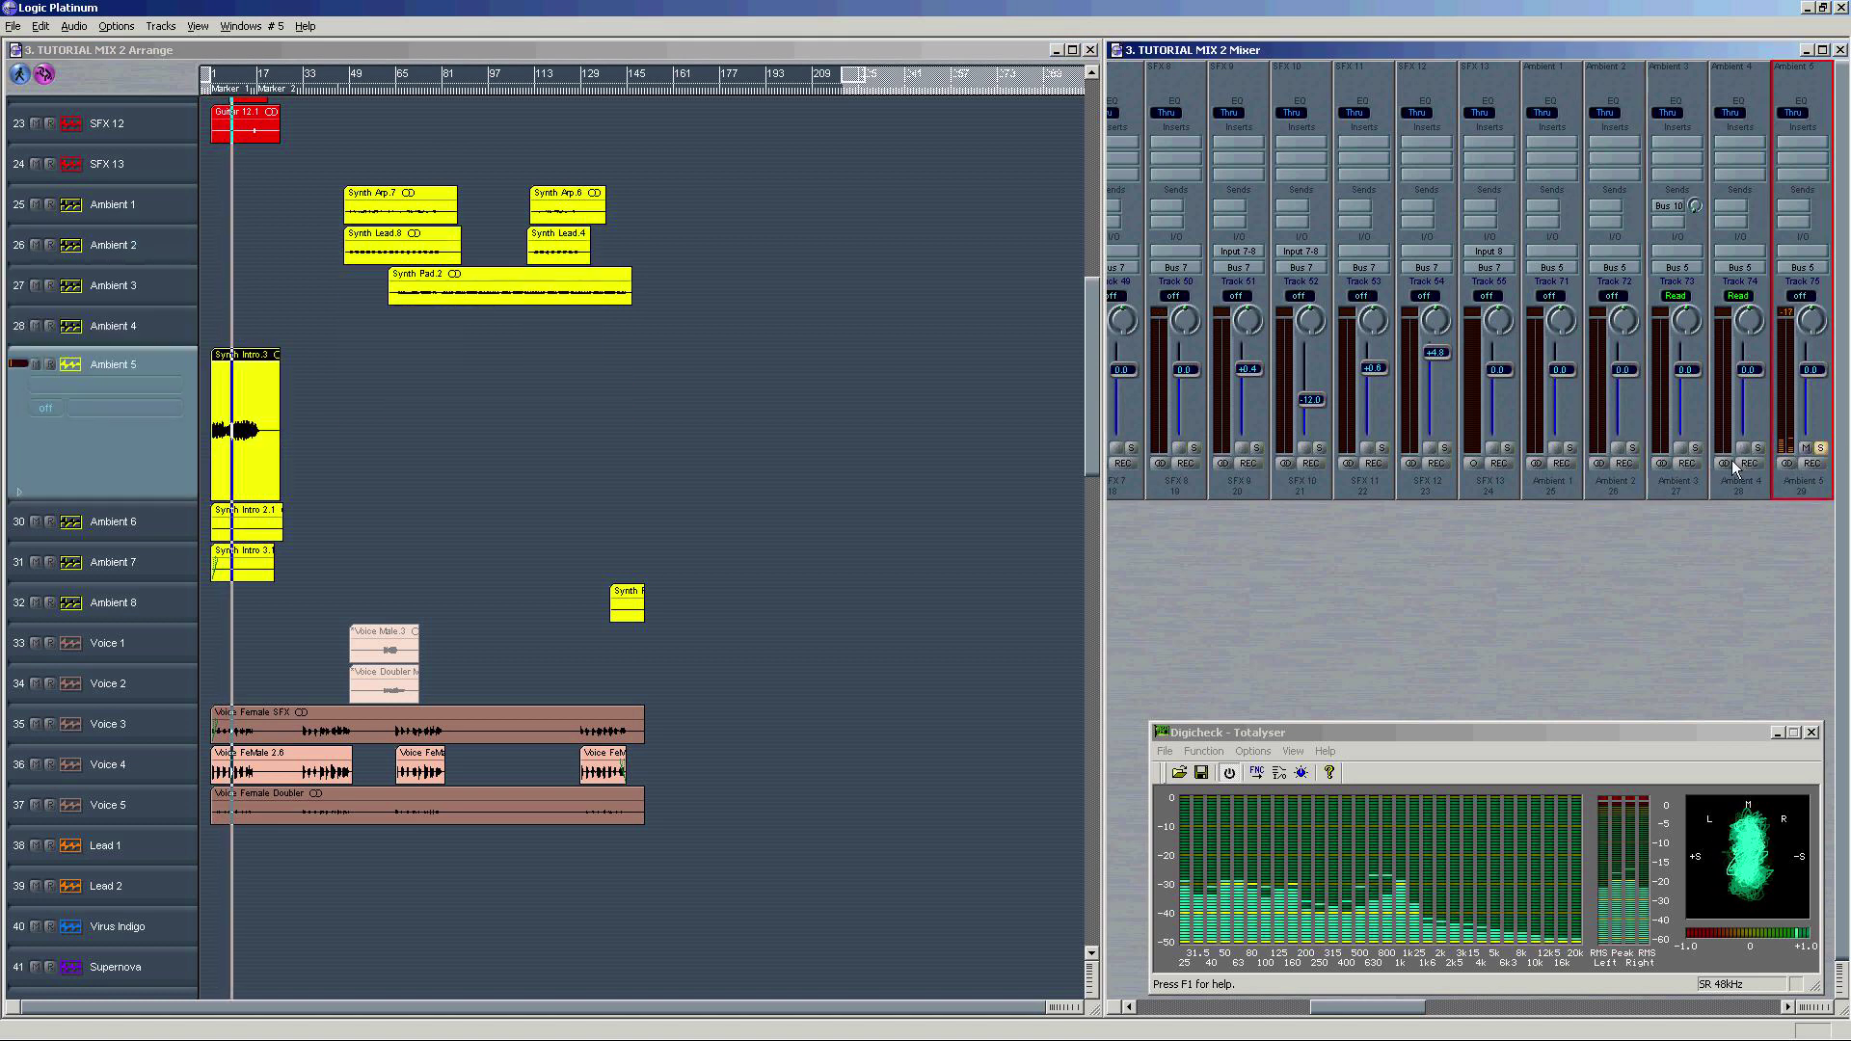
# Step: Audition Bass 1 in solo from about bar 28, remove the solo and stop playback
pyautogui.moveTo(1089, 382); pyautogui.dragTo(246, 245)
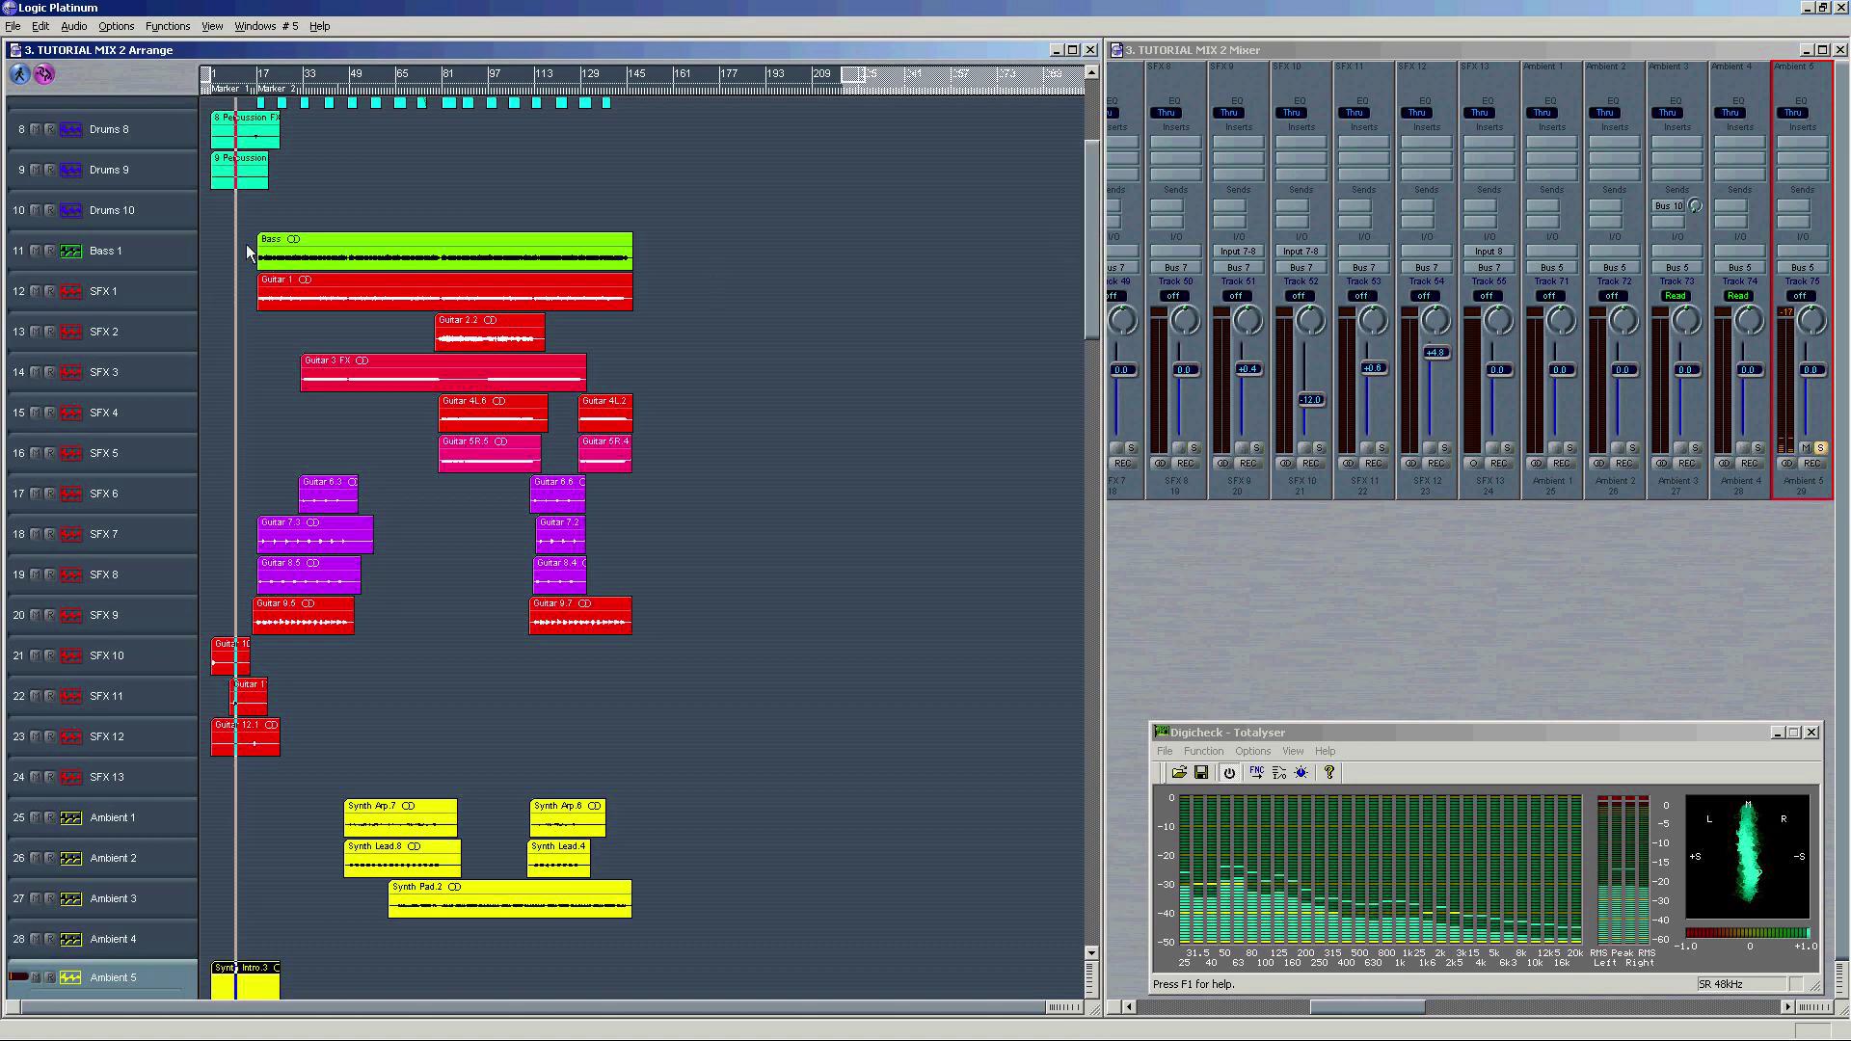
pyautogui.click(246, 244)
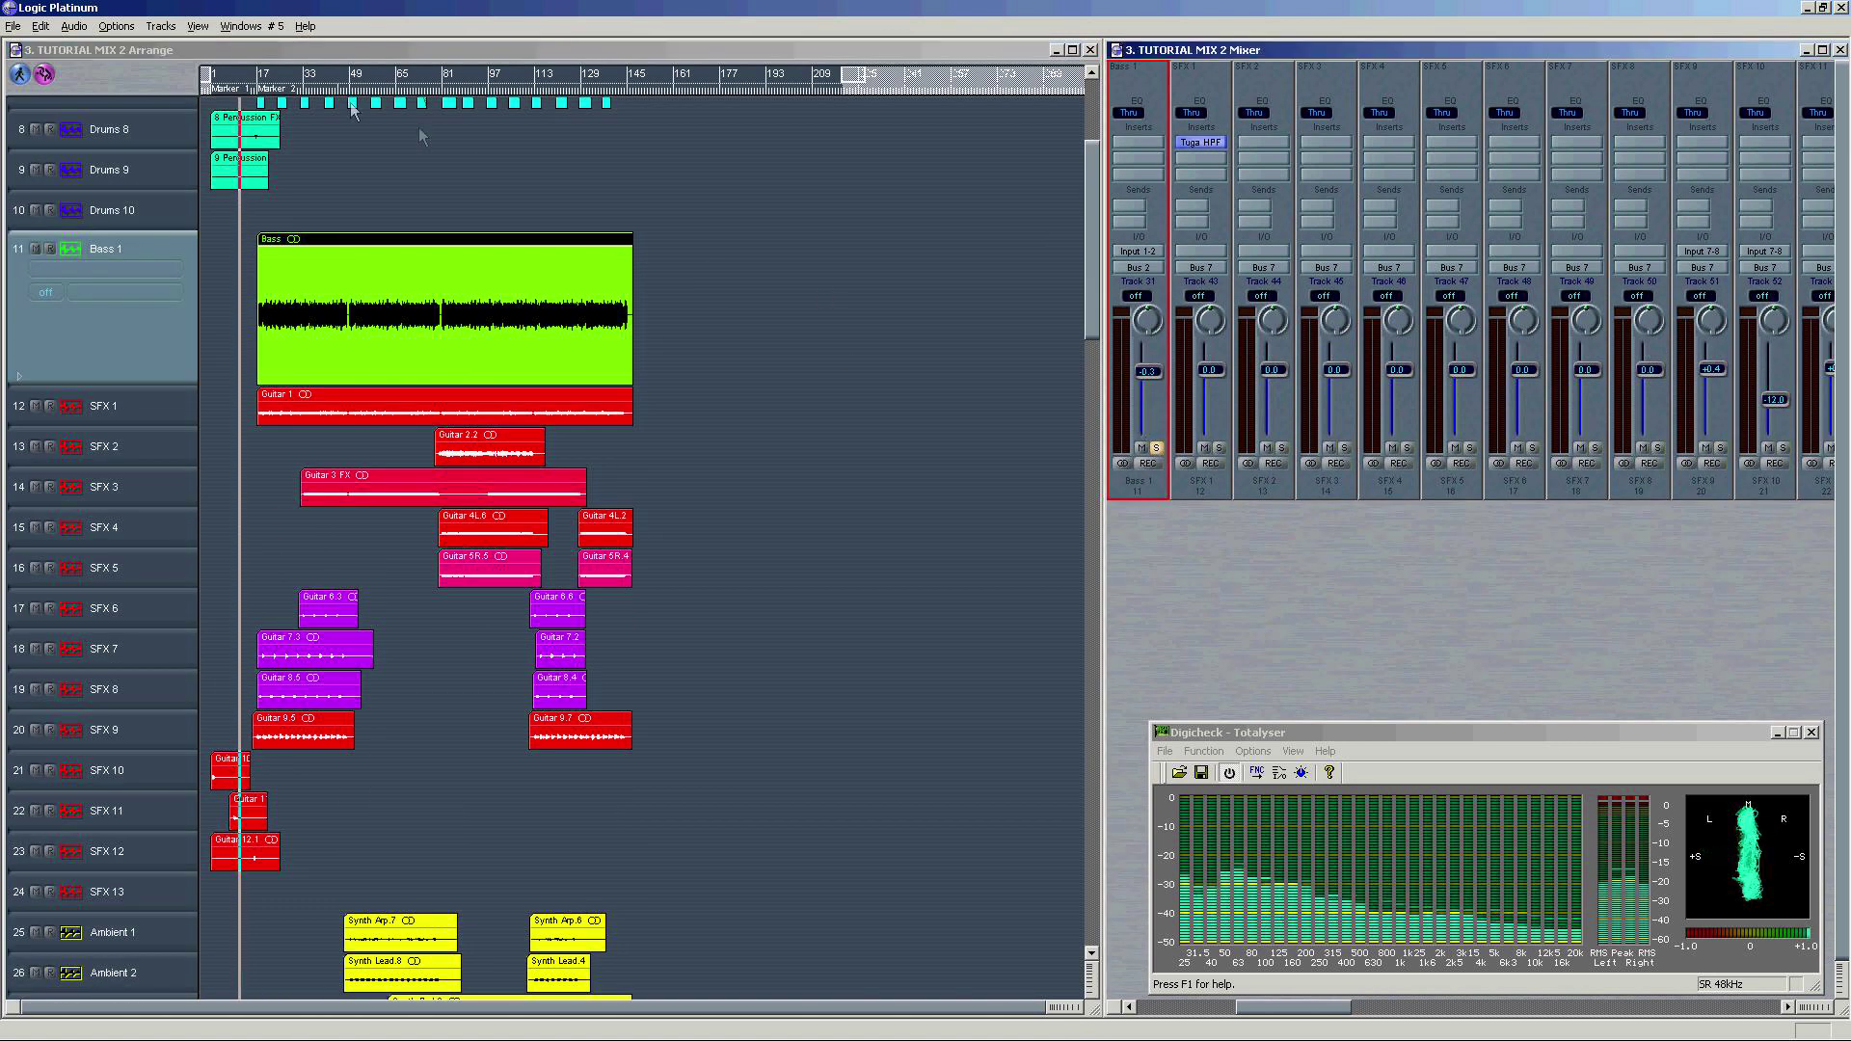
pyautogui.click(294, 78)
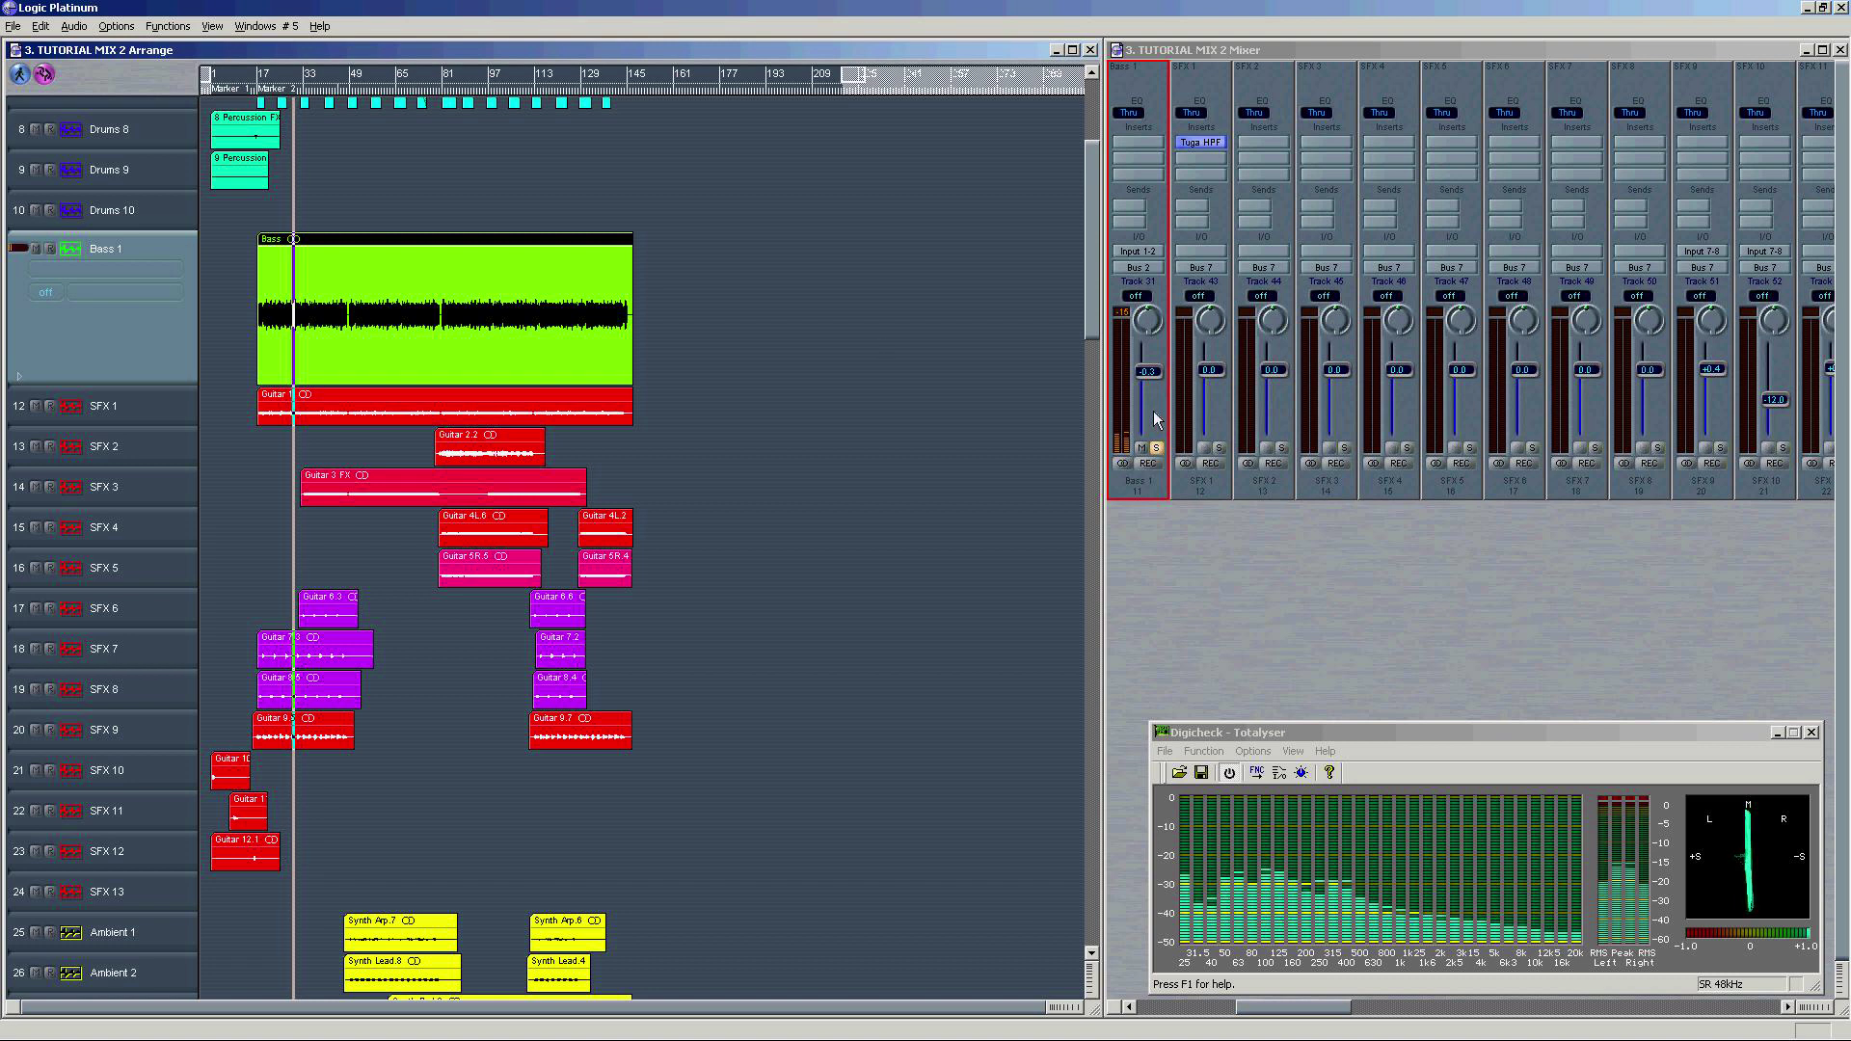
pyautogui.click(1156, 447)
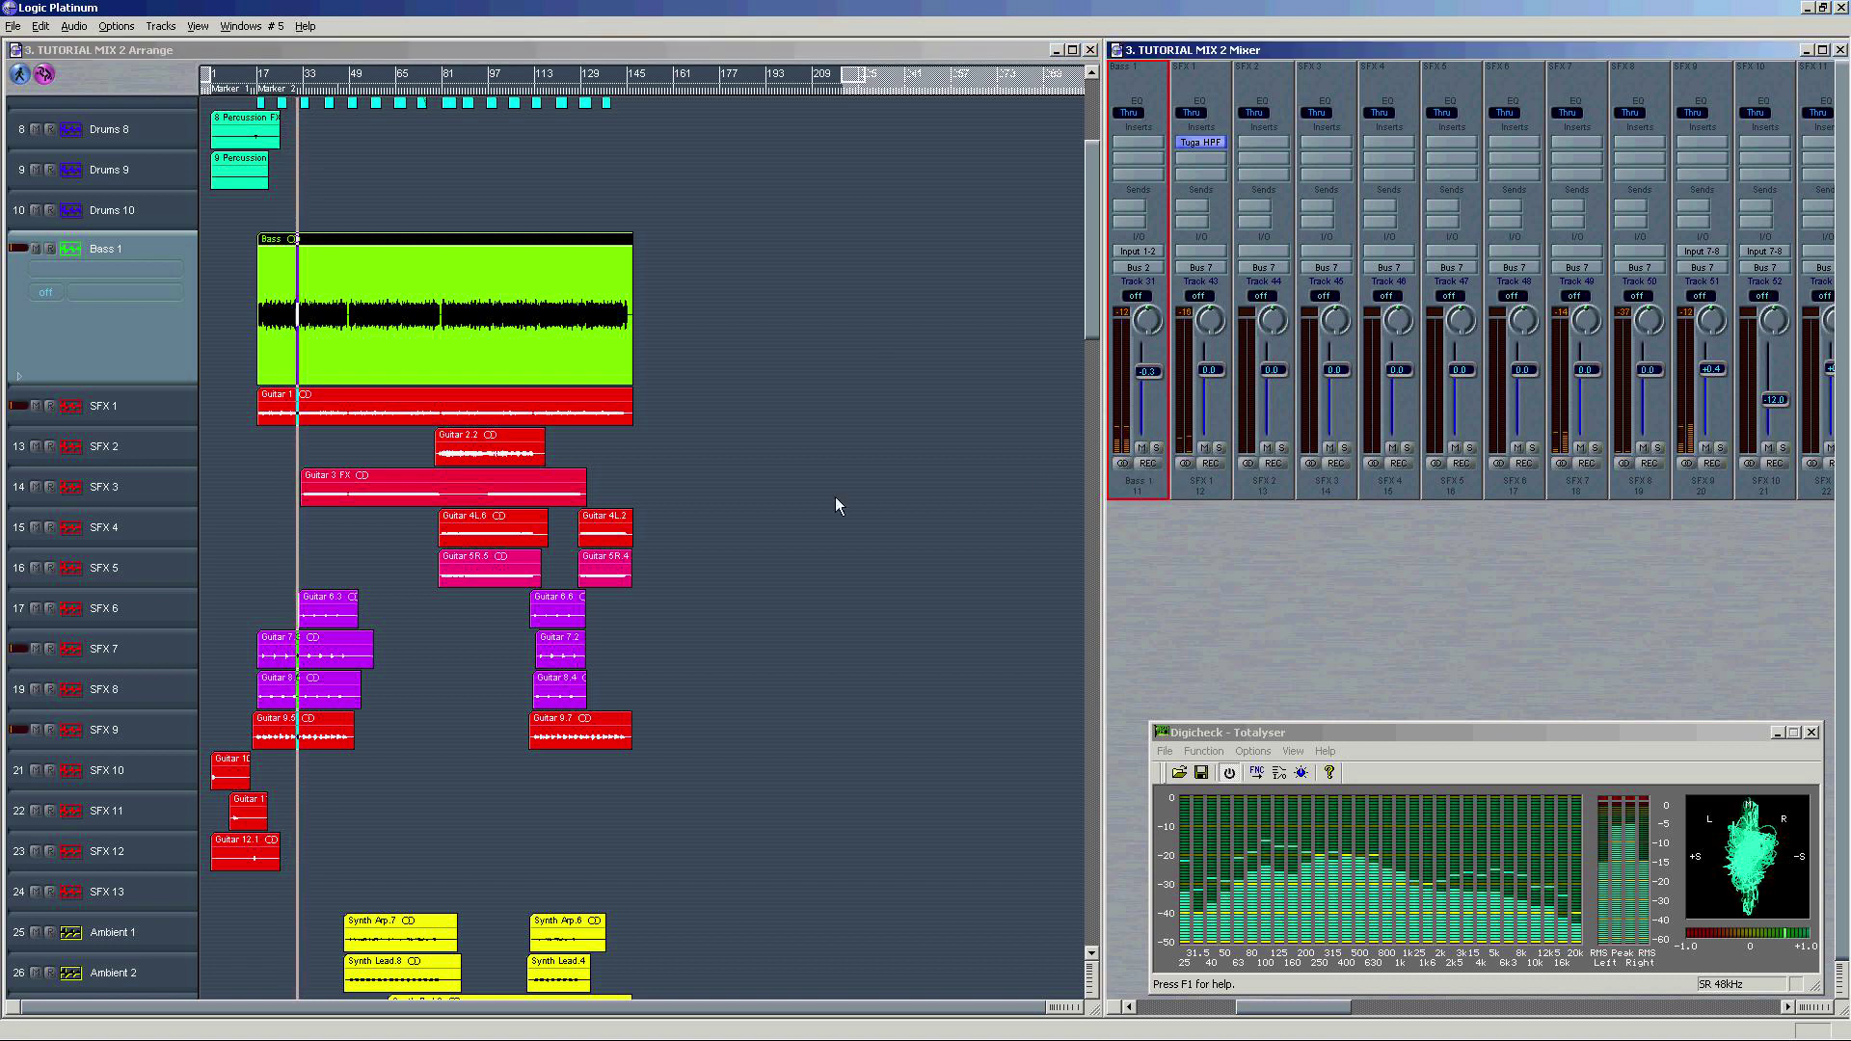
pyautogui.press('space')
pyautogui.click(784, 650)
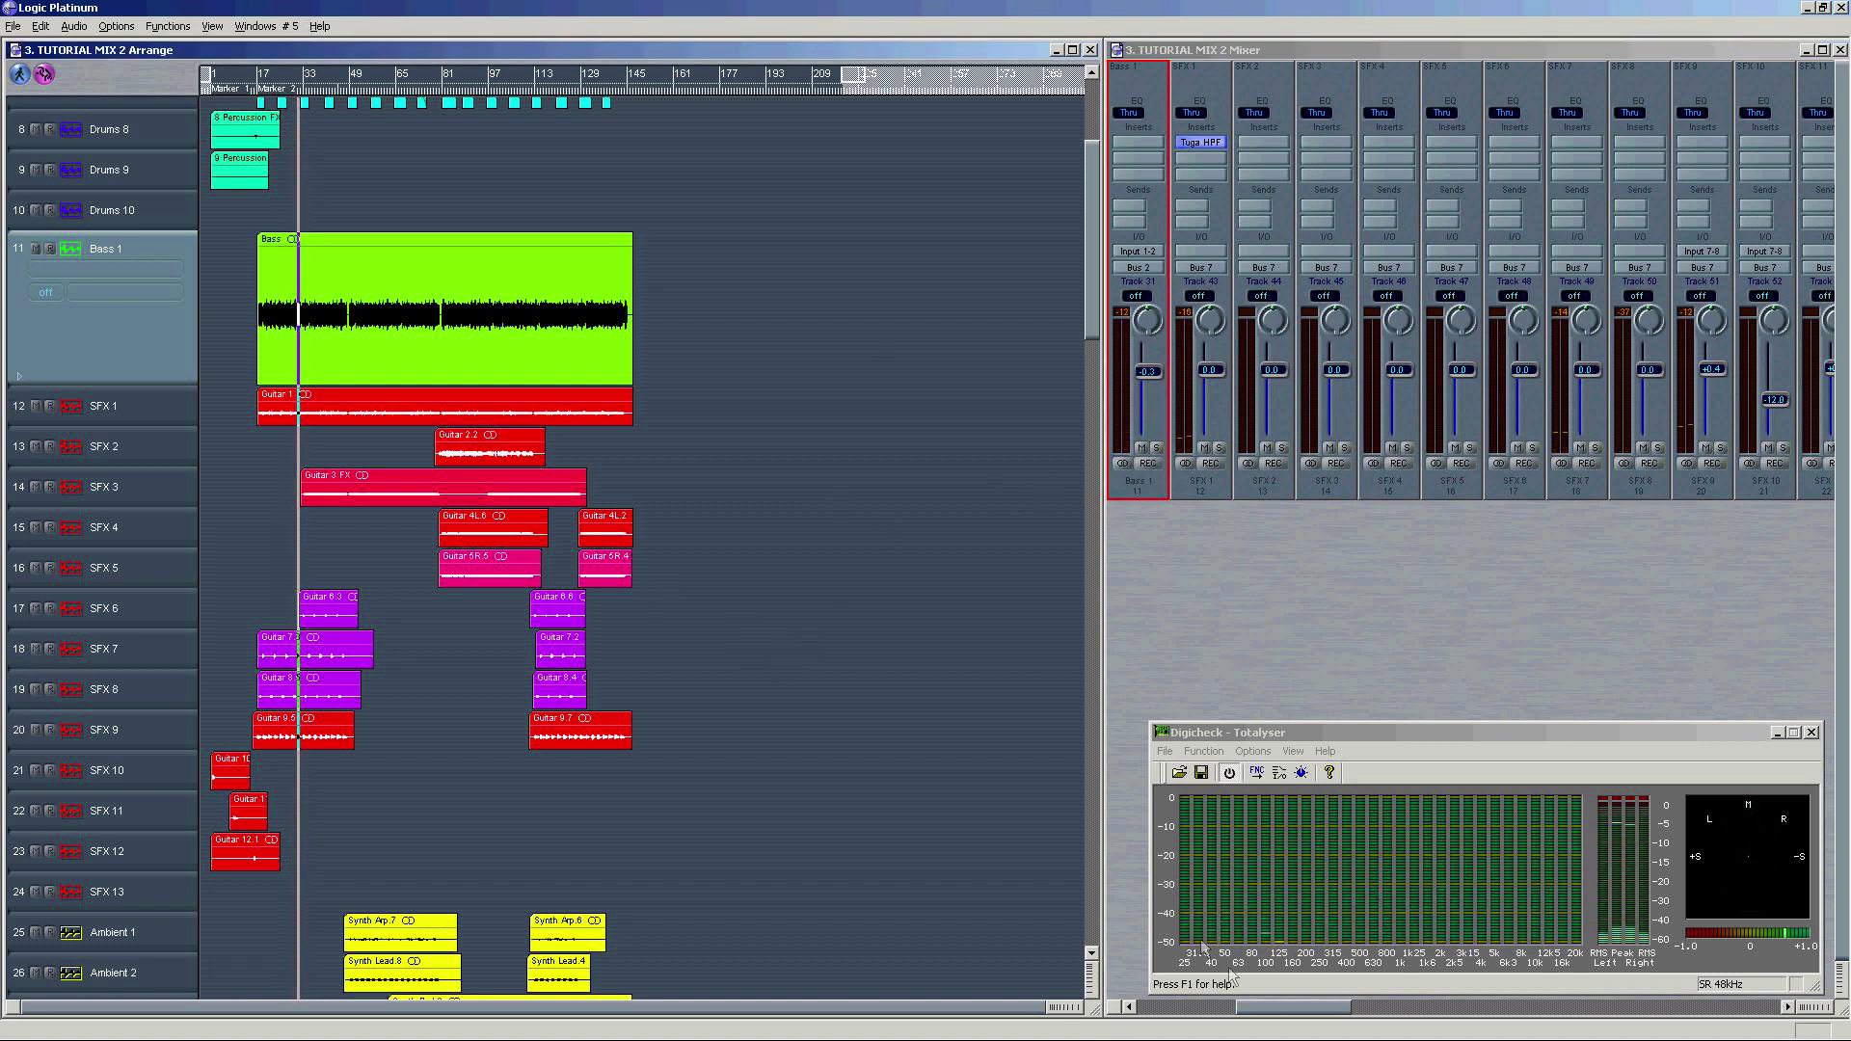
# Step: Route the output of the Bass bus channel to Bus 5
pyautogui.moveTo(1292, 1007); pyautogui.dragTo(1546, 1002)
pyautogui.click(1618, 490)
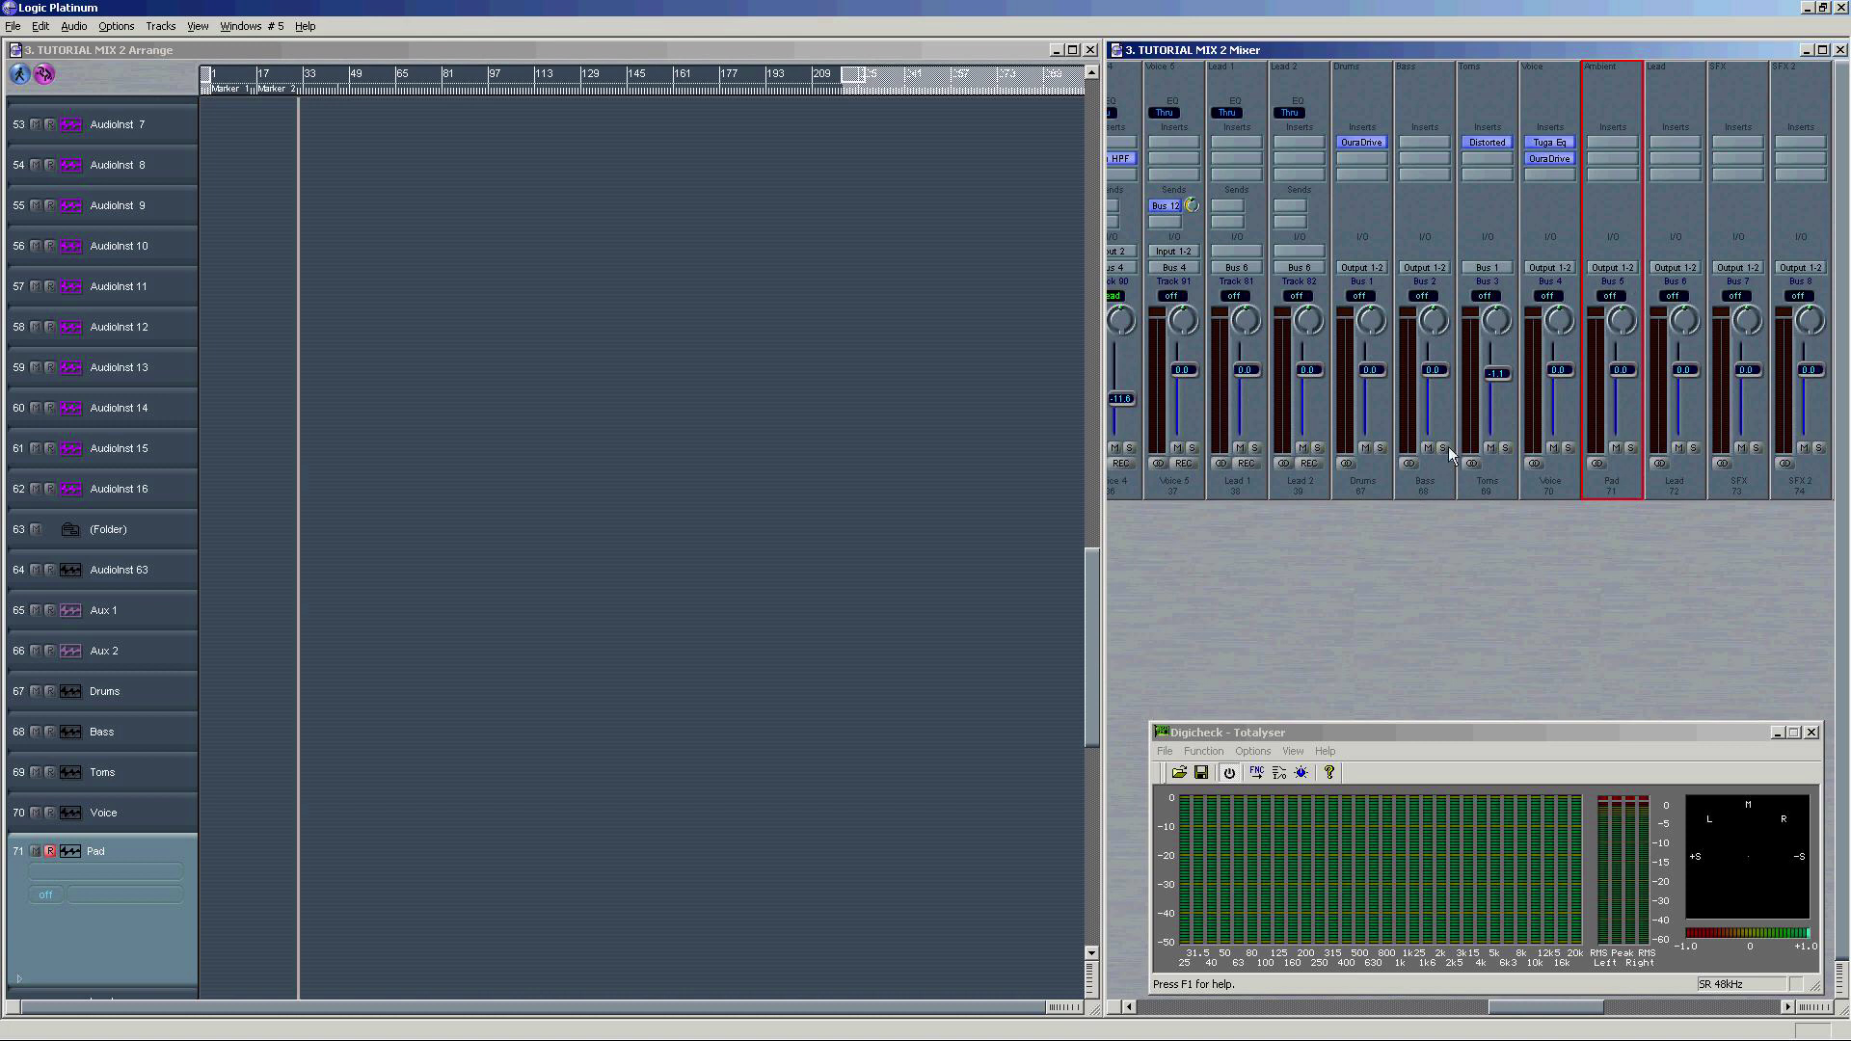
pyautogui.click(1443, 274)
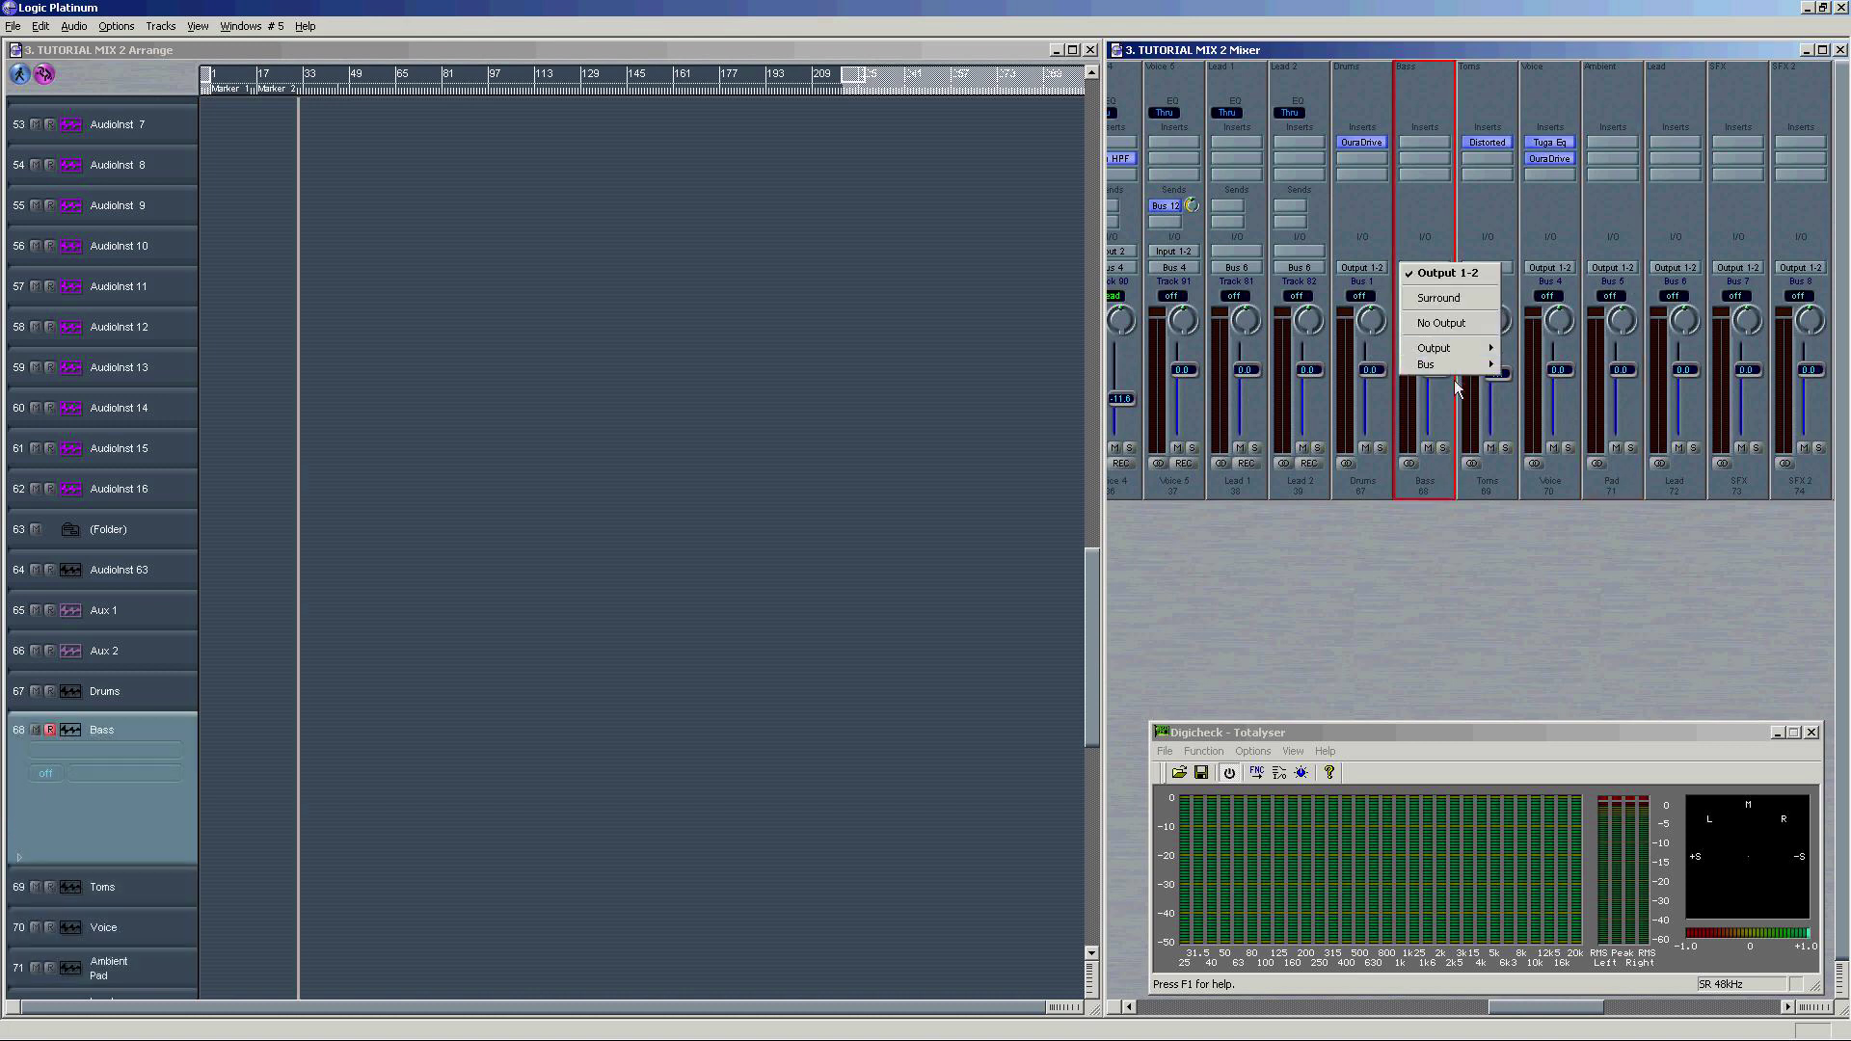
pyautogui.moveTo(1459, 374)
pyautogui.click(1559, 430)
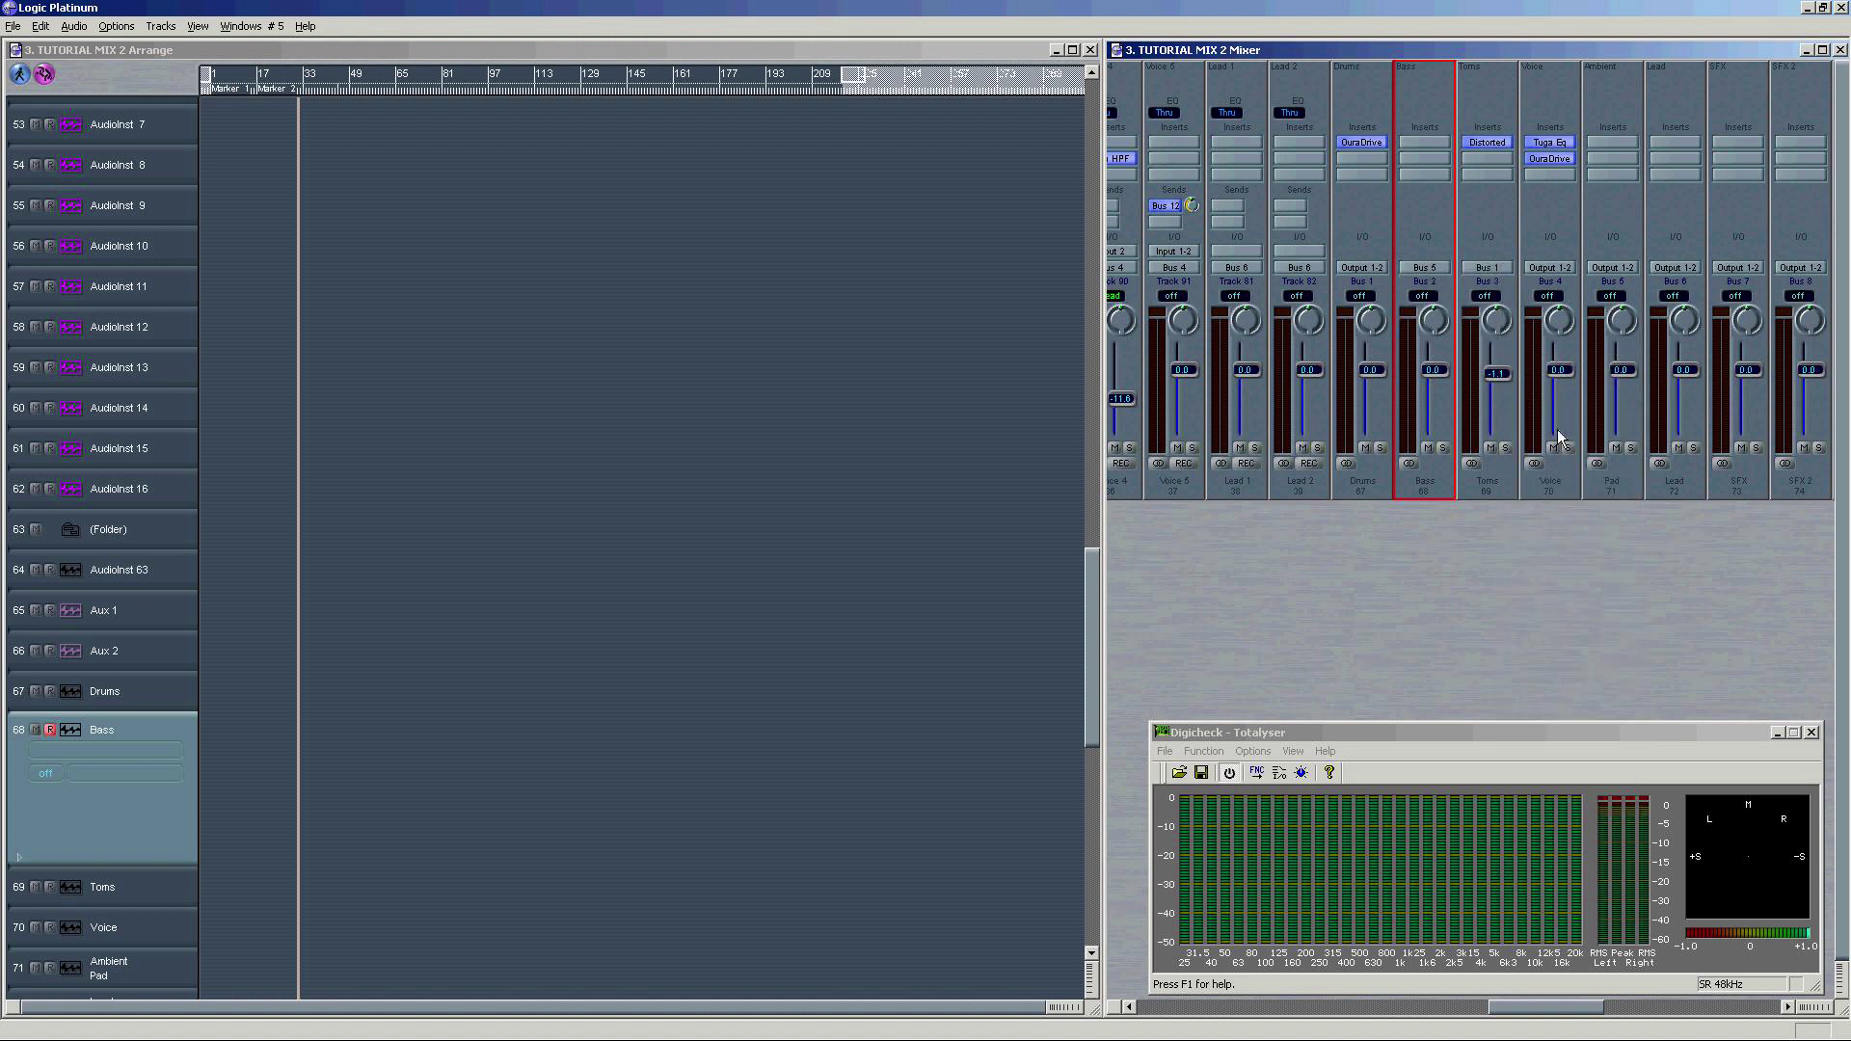
# Step: Play the song from about bar 54 and check the SFX and Pad buses using solo
pyautogui.click(480, 141)
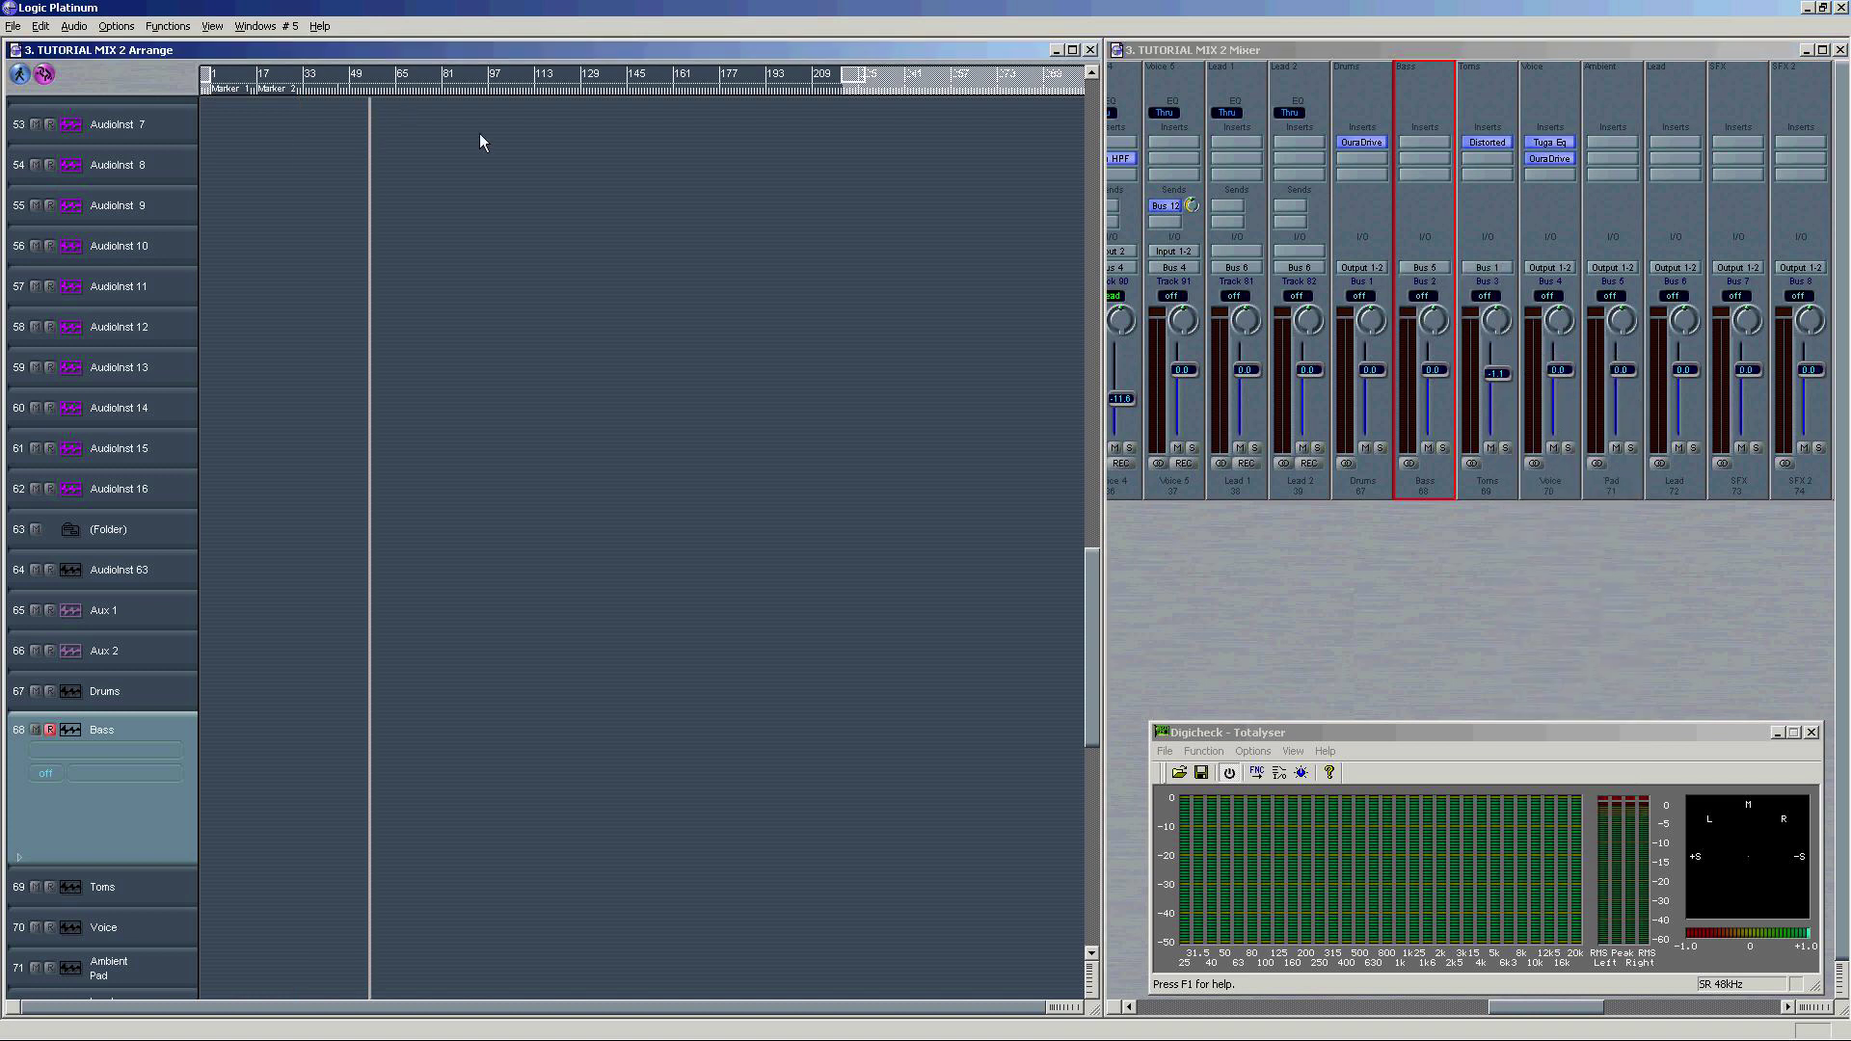
pyautogui.click(1757, 448)
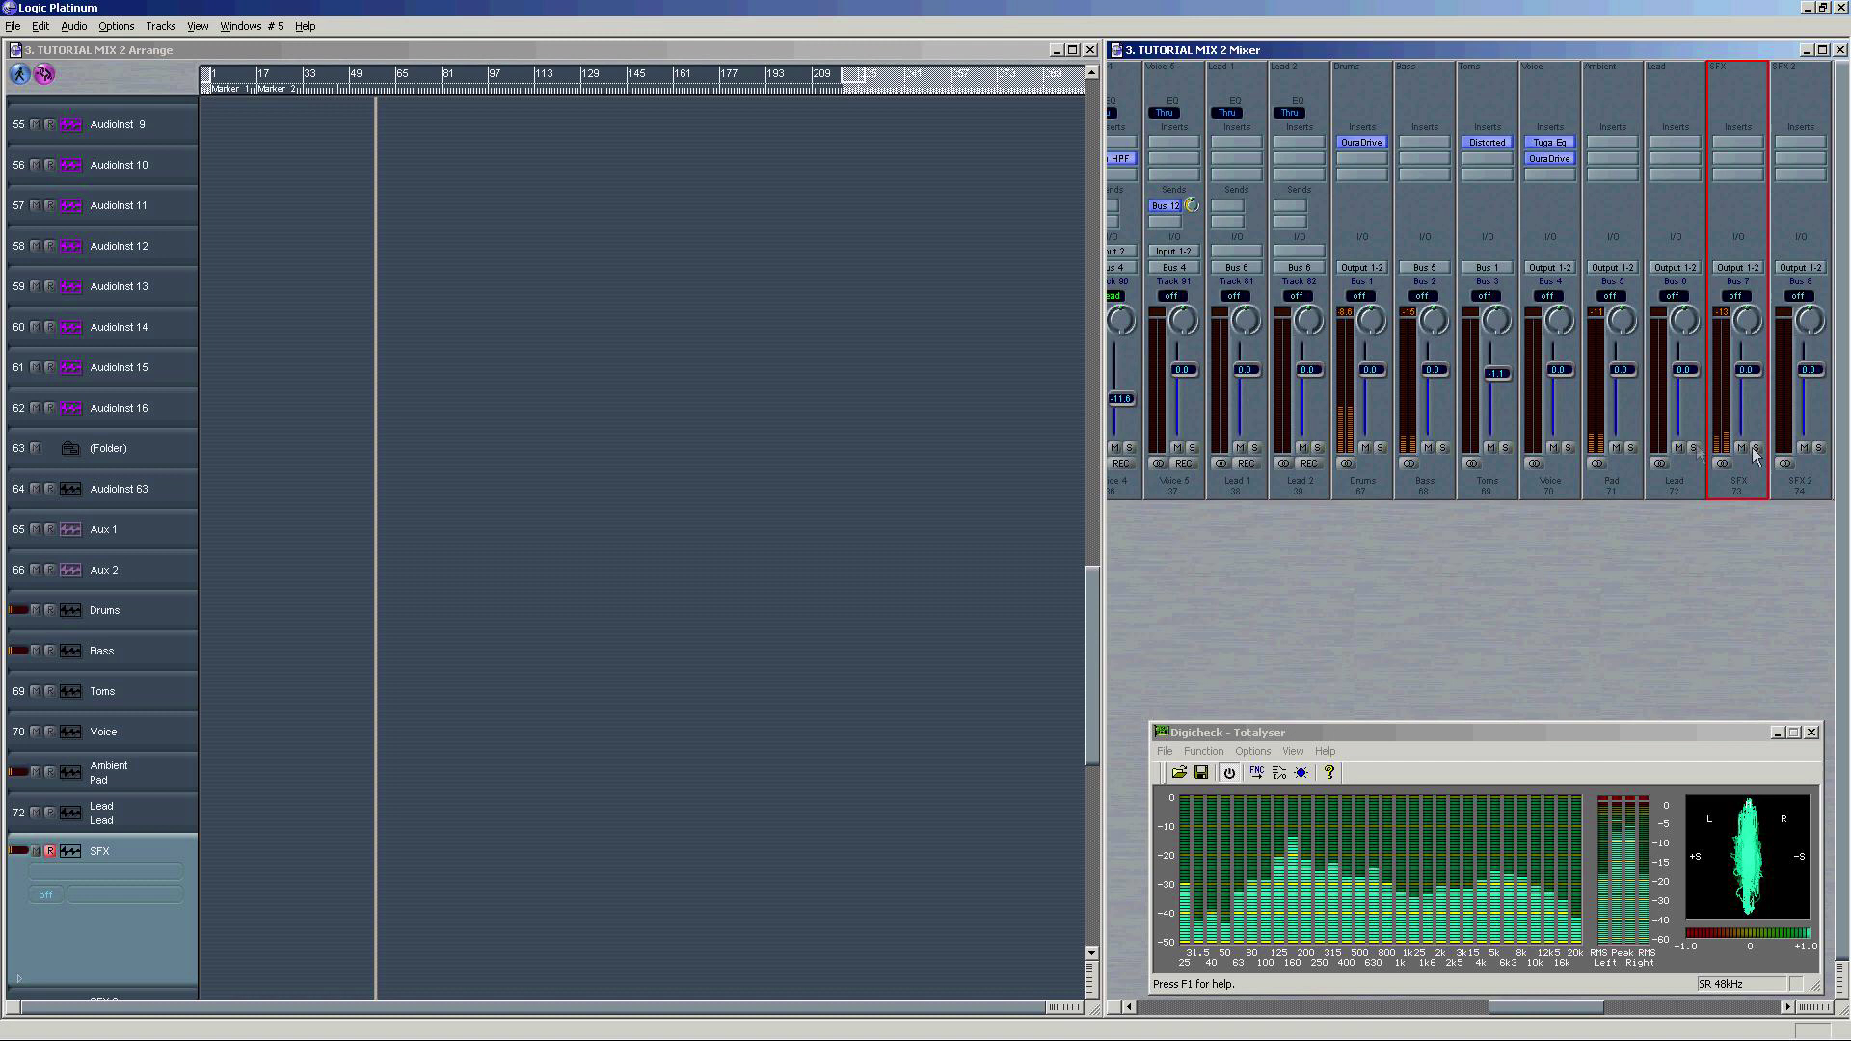
pyautogui.click(1632, 449)
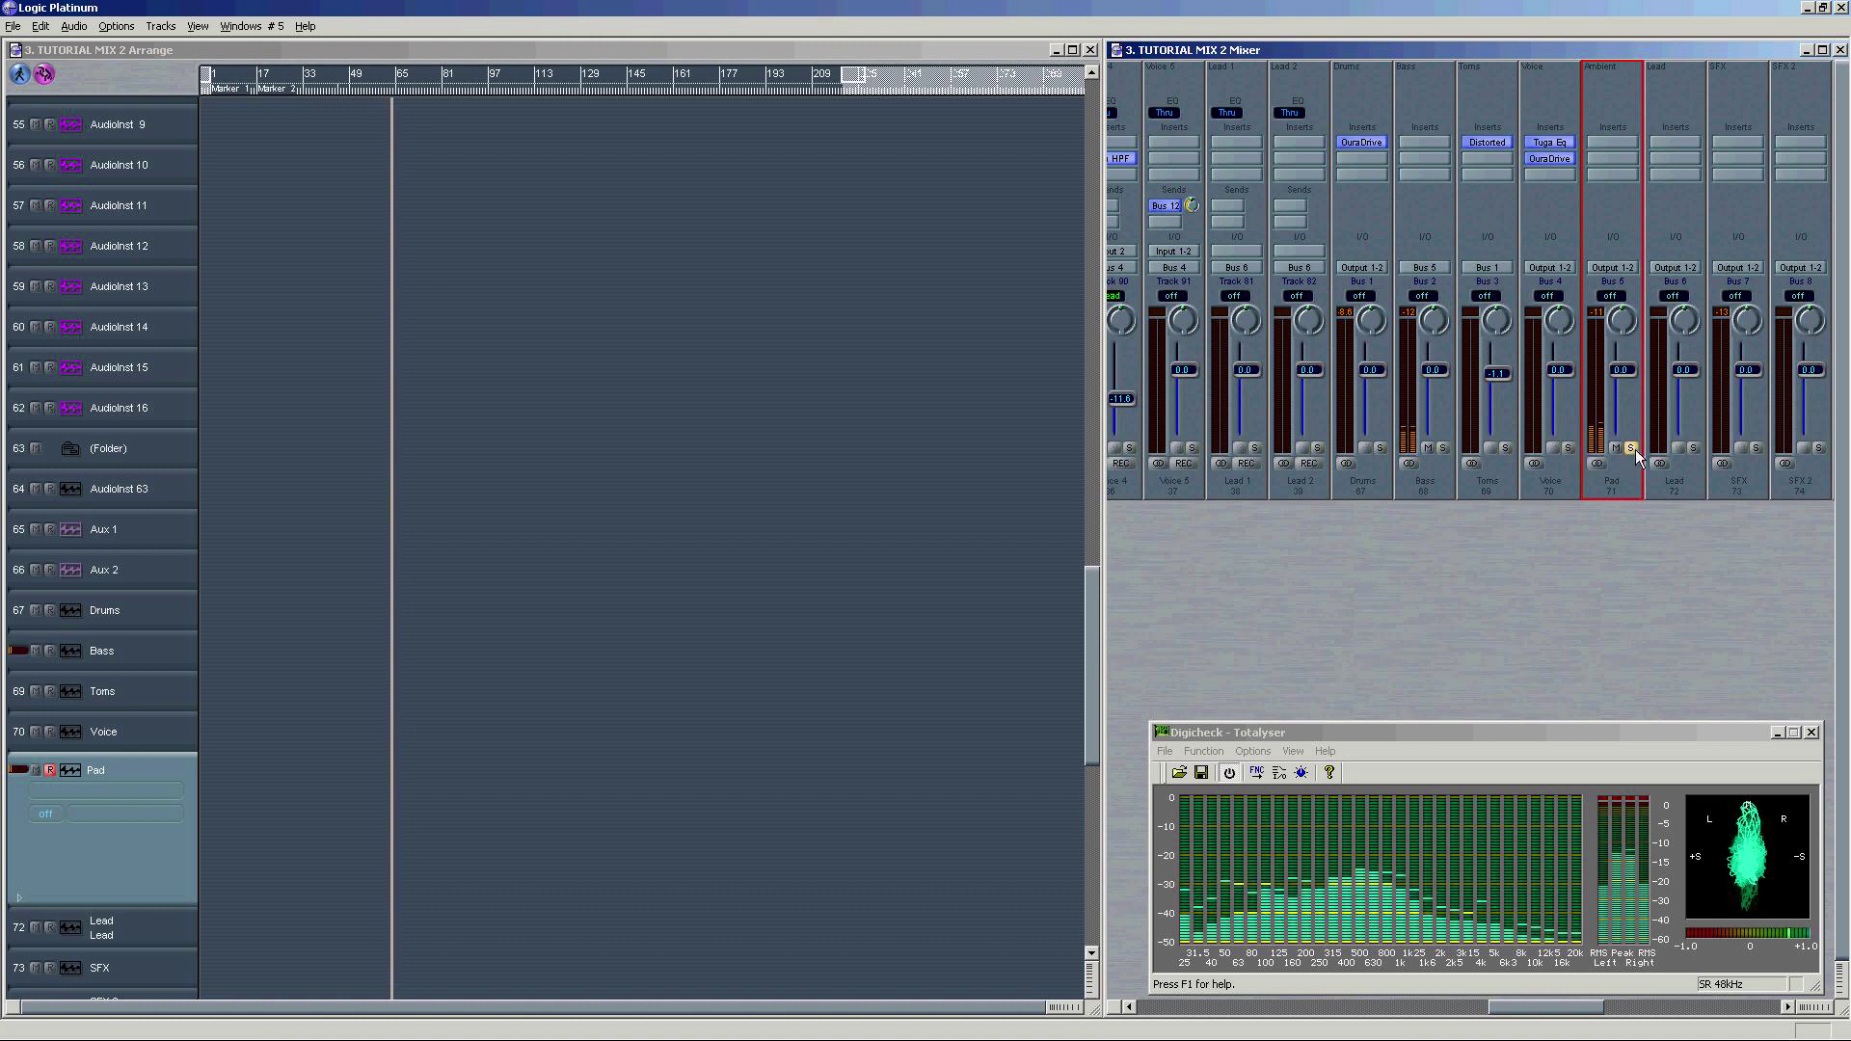
pyautogui.press('space')
# Step: Rename the Ambient Pad bus track as Synths and resume playback
pyautogui.doubleClick(95, 771)
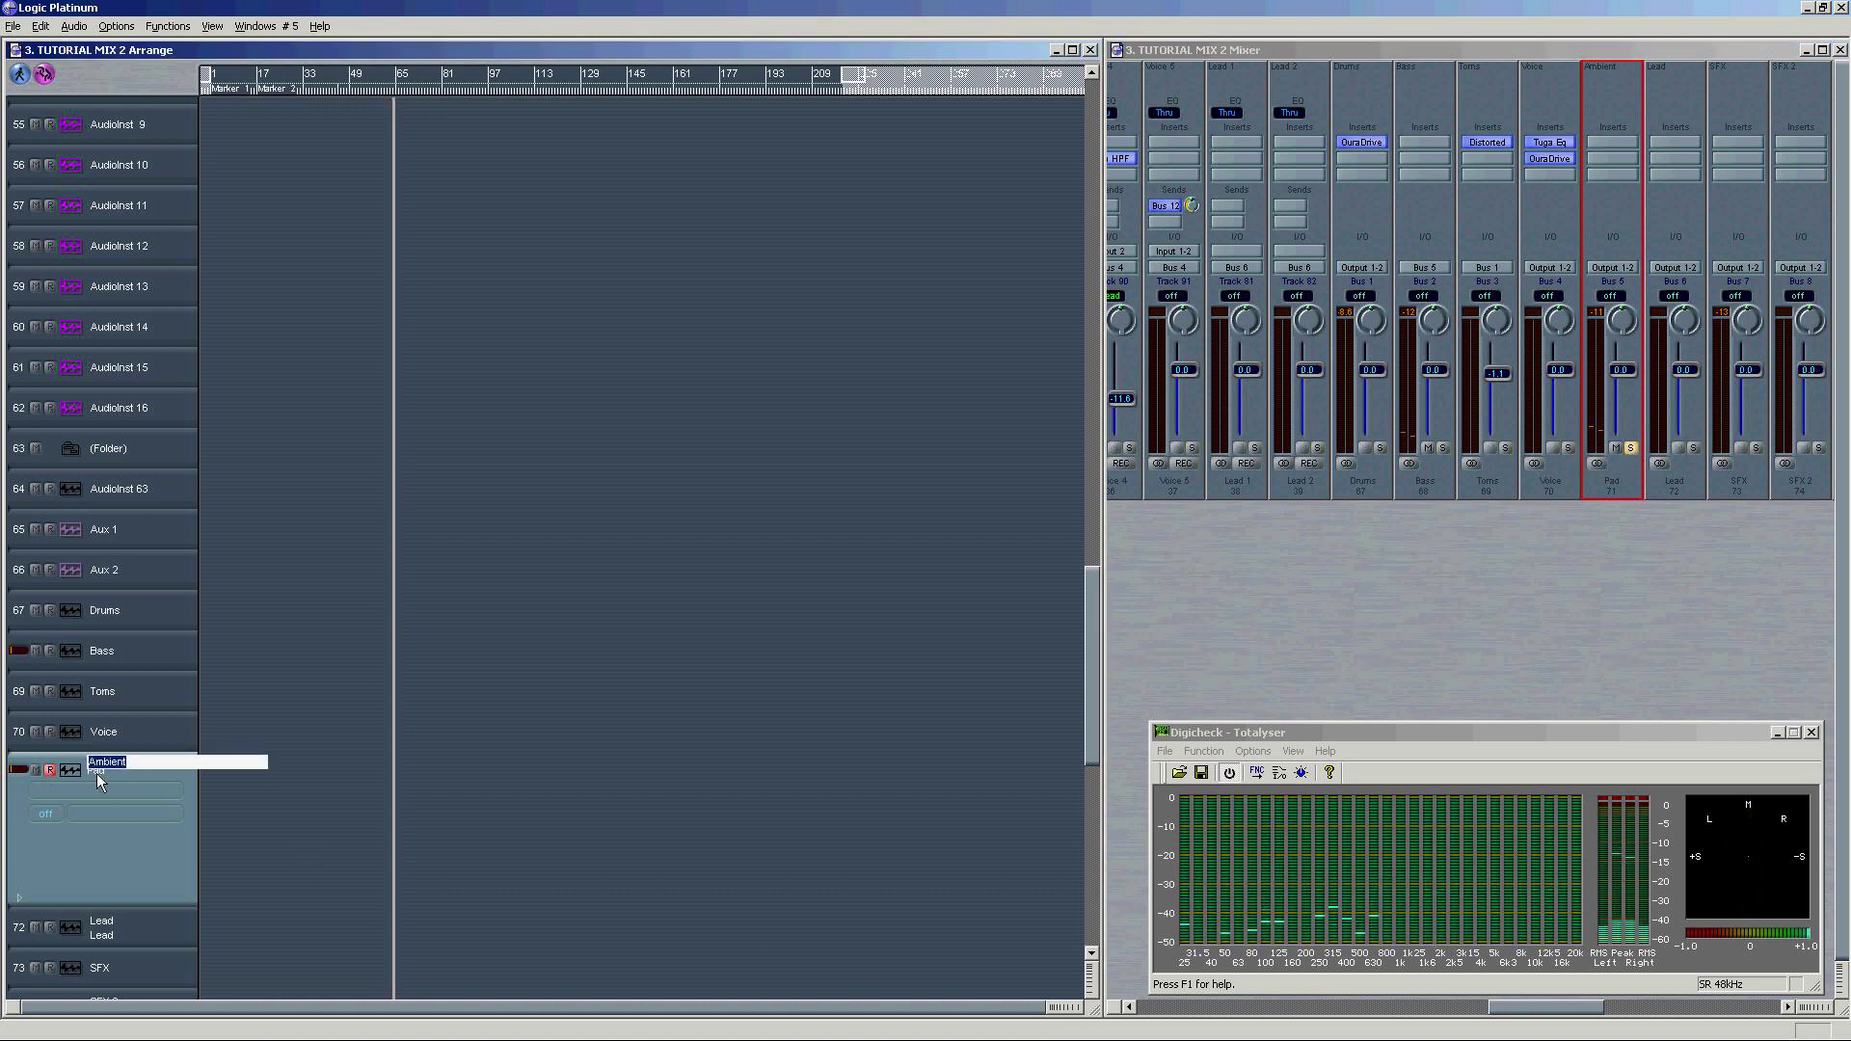
pyautogui.write('Synths')
pyautogui.press('Return')
pyautogui.press('space')
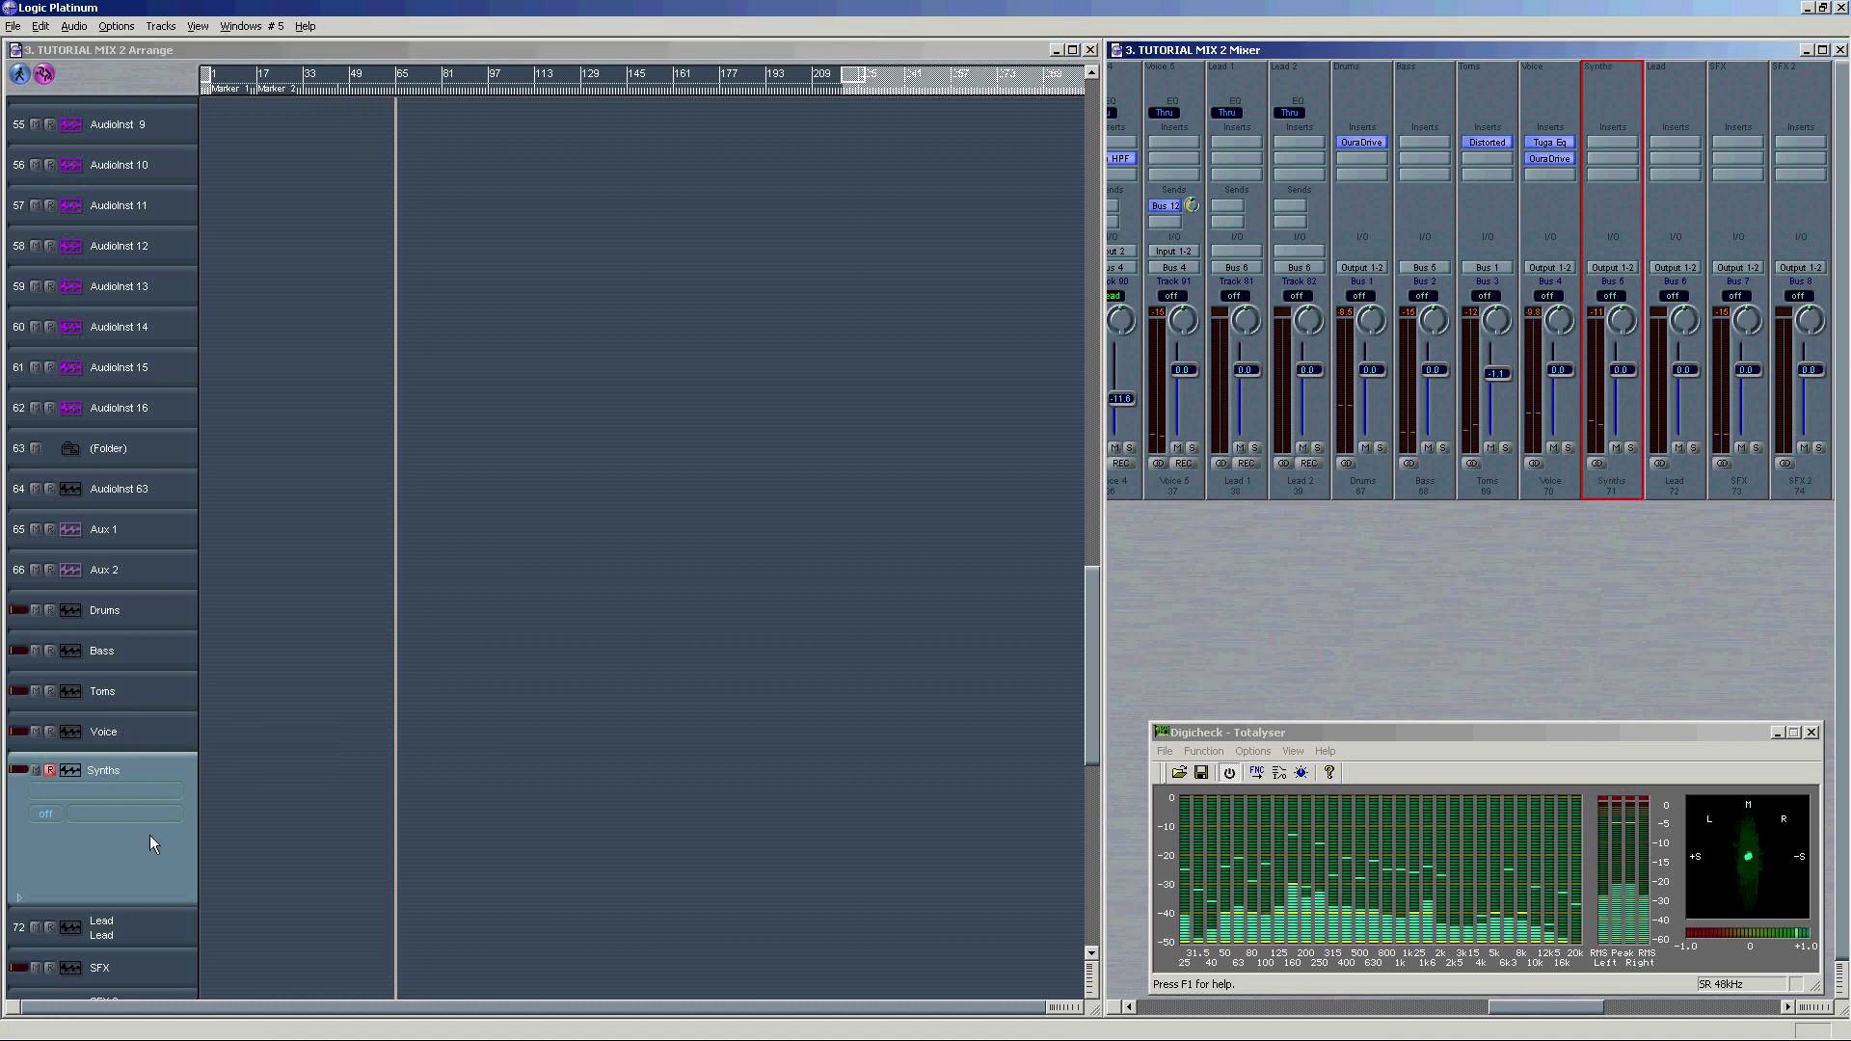
# Step: Rename the SFX bus track as Guitar and stop playback
pyautogui.click(149, 960)
pyautogui.doubleClick(143, 841)
pyautogui.write('Guitar')
pyautogui.press('Return')
pyautogui.click(149, 796)
pyautogui.press('space')
# Step: Examine the Drums, Voice, Synths and Guitar bus channels and the instrument tracks that make up those groups
pyautogui.click(1363, 484)
pyautogui.click(1562, 492)
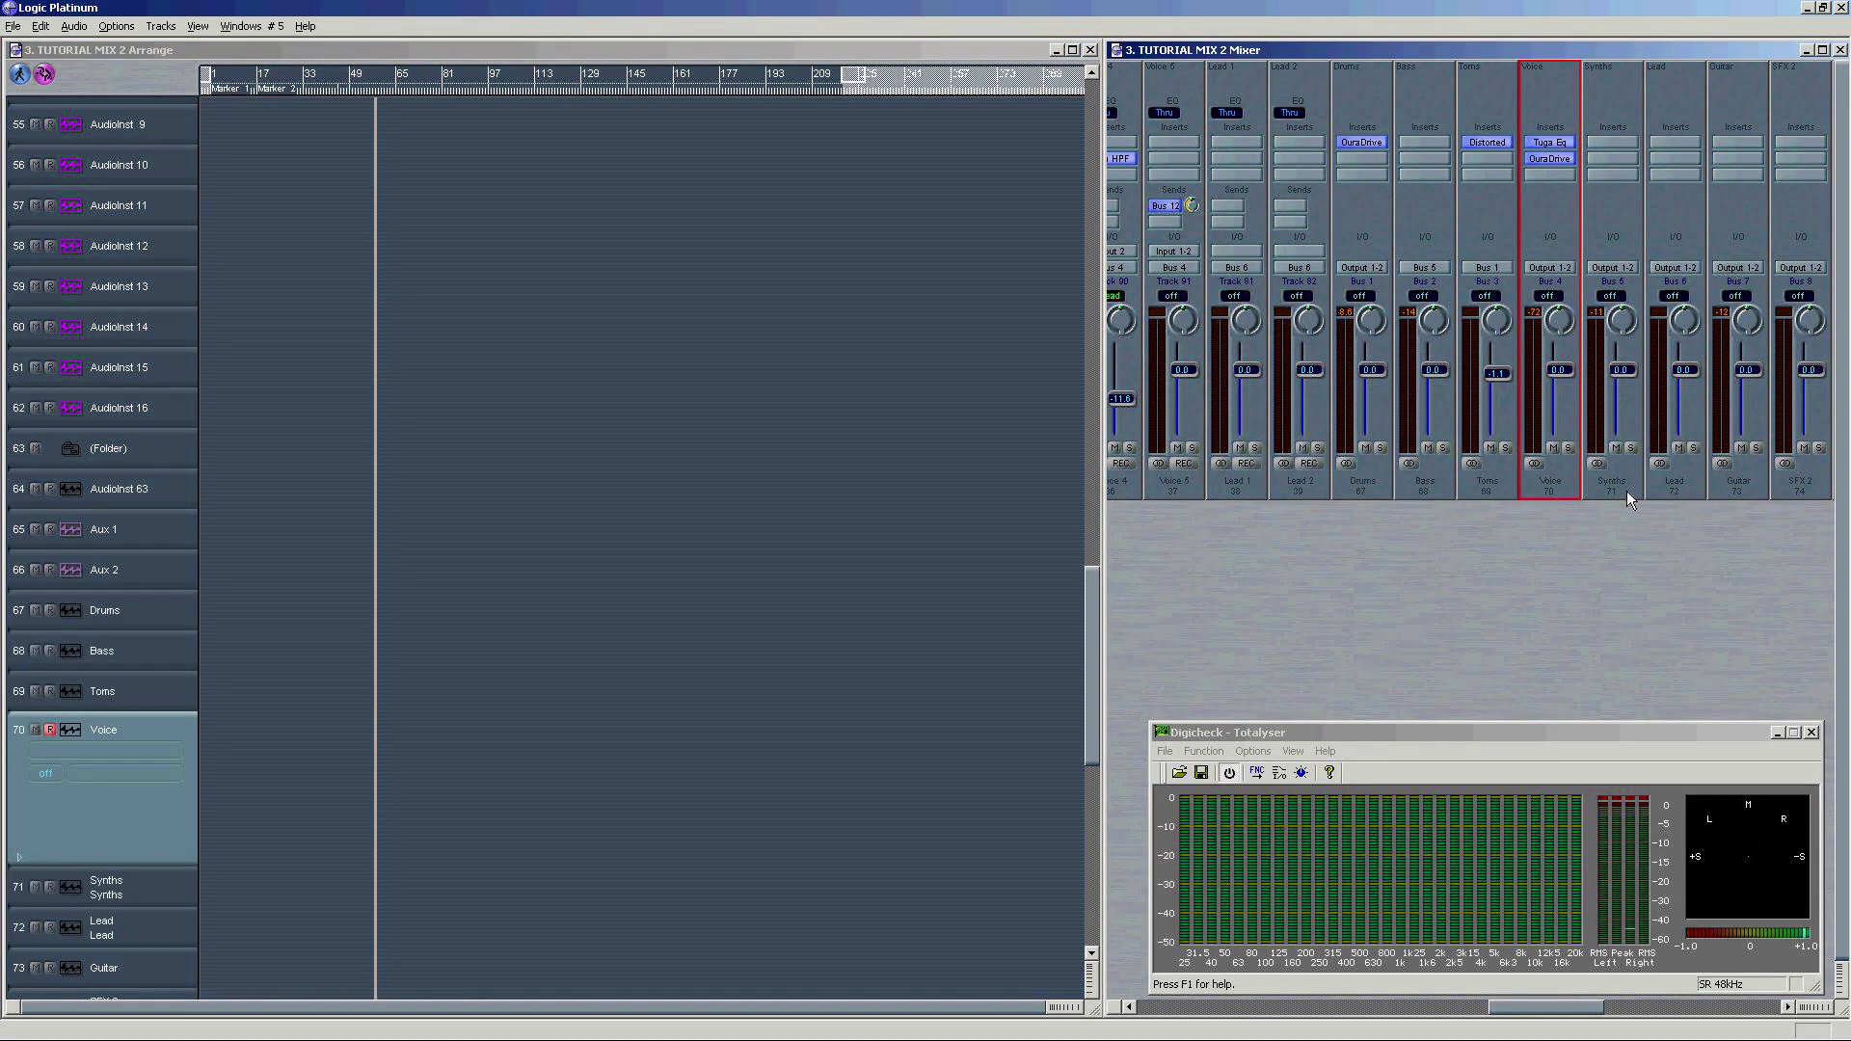
pyautogui.click(1628, 494)
pyautogui.click(1750, 494)
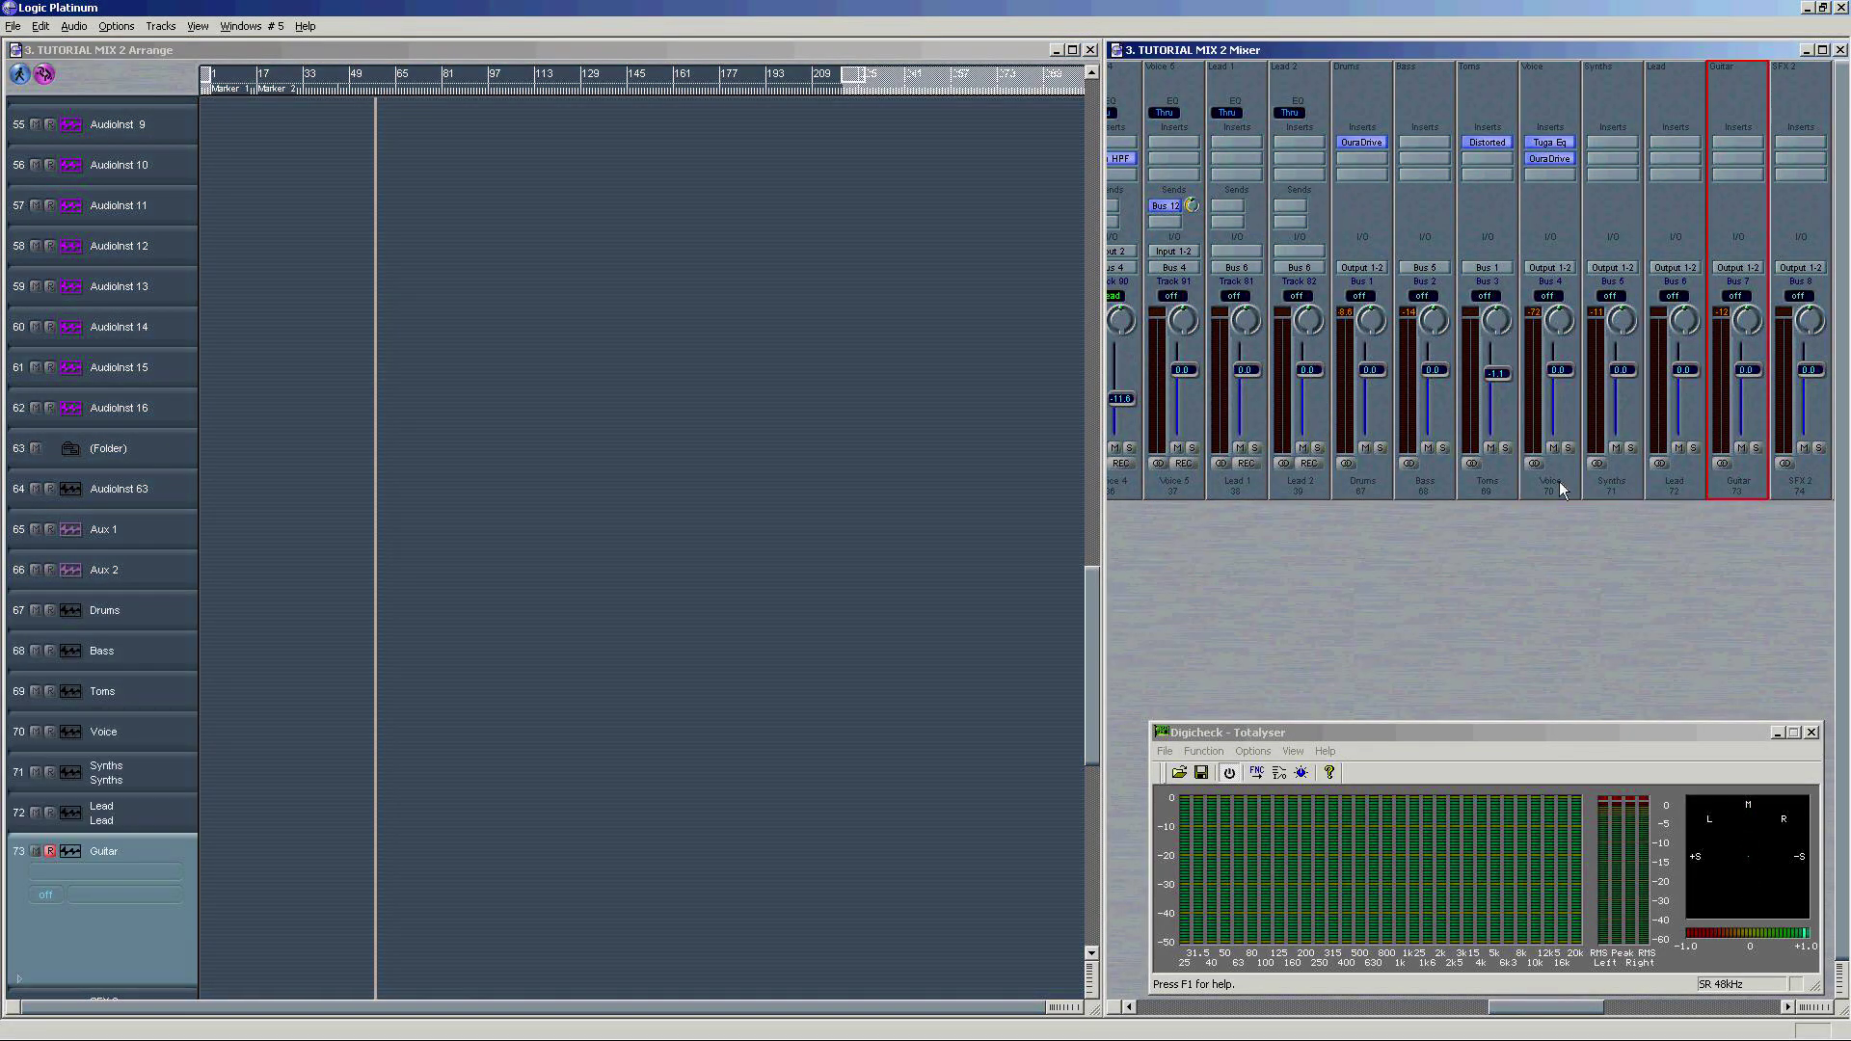
pyautogui.click(1084, 585)
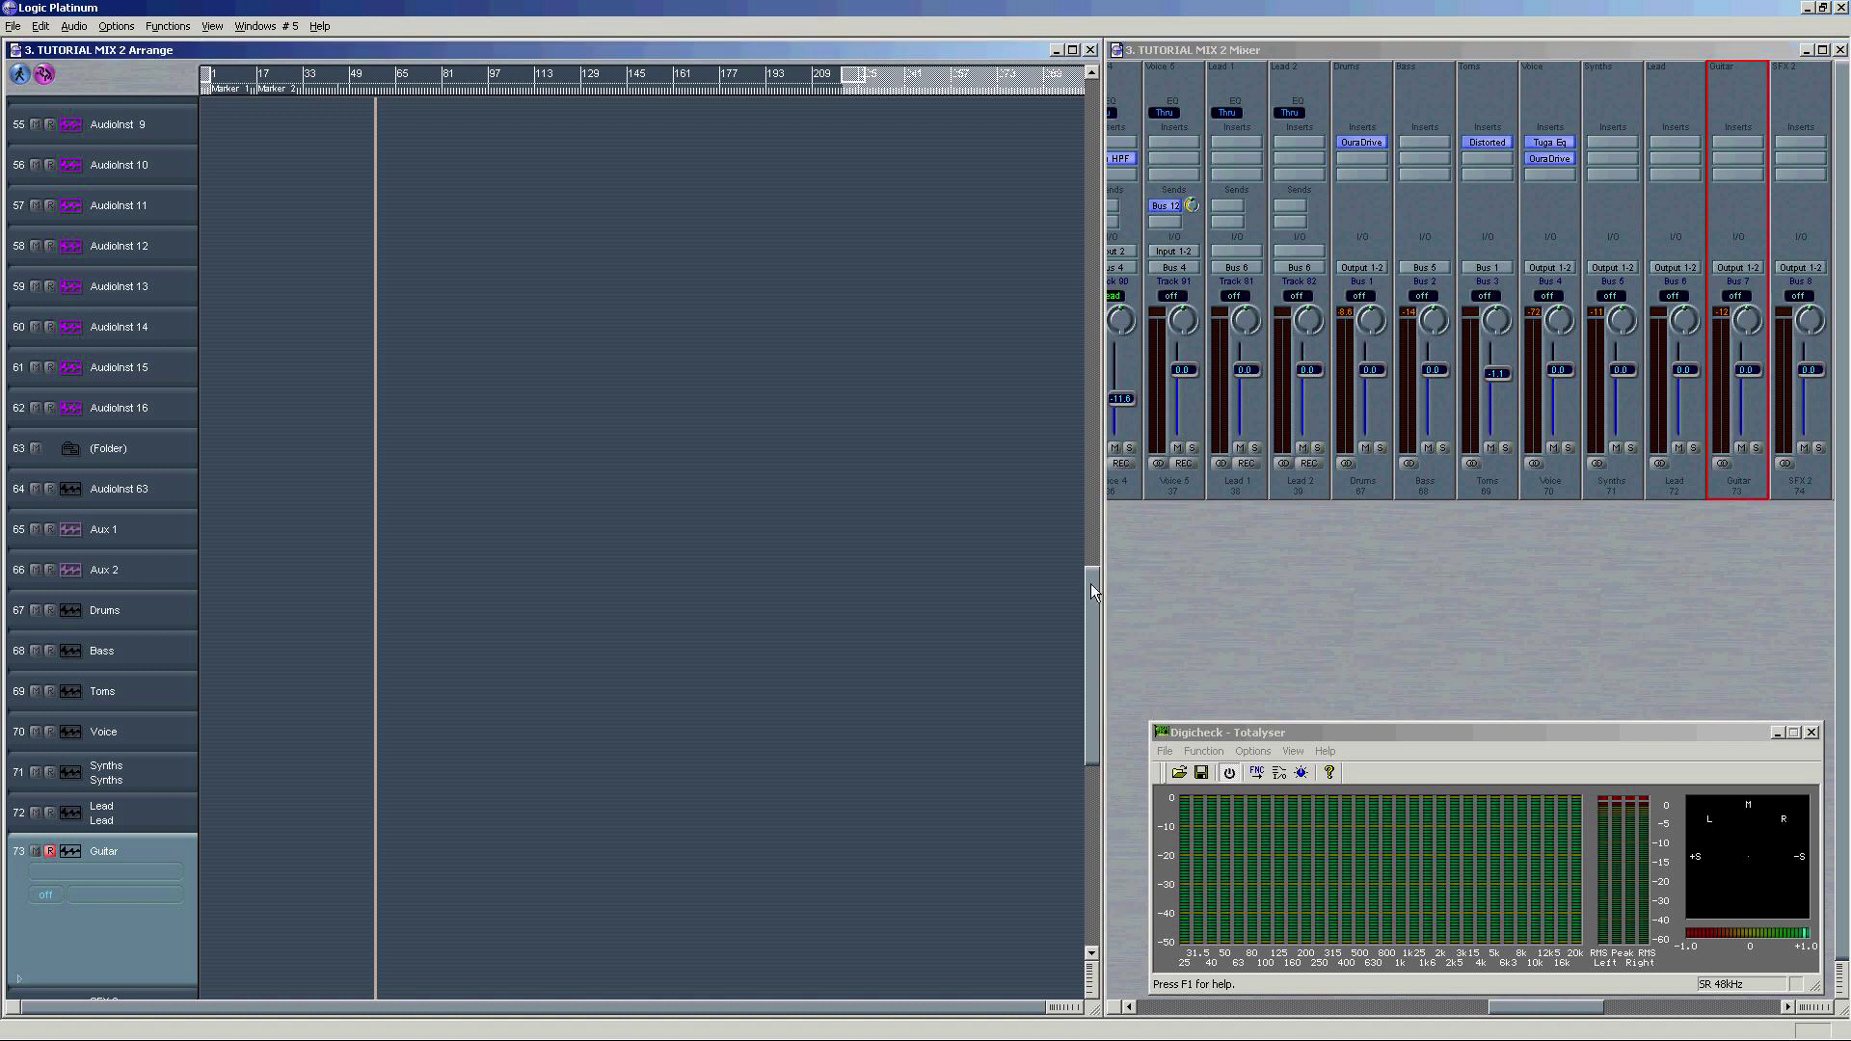
pyautogui.moveTo(1090, 582); pyautogui.dragTo(1091, 106)
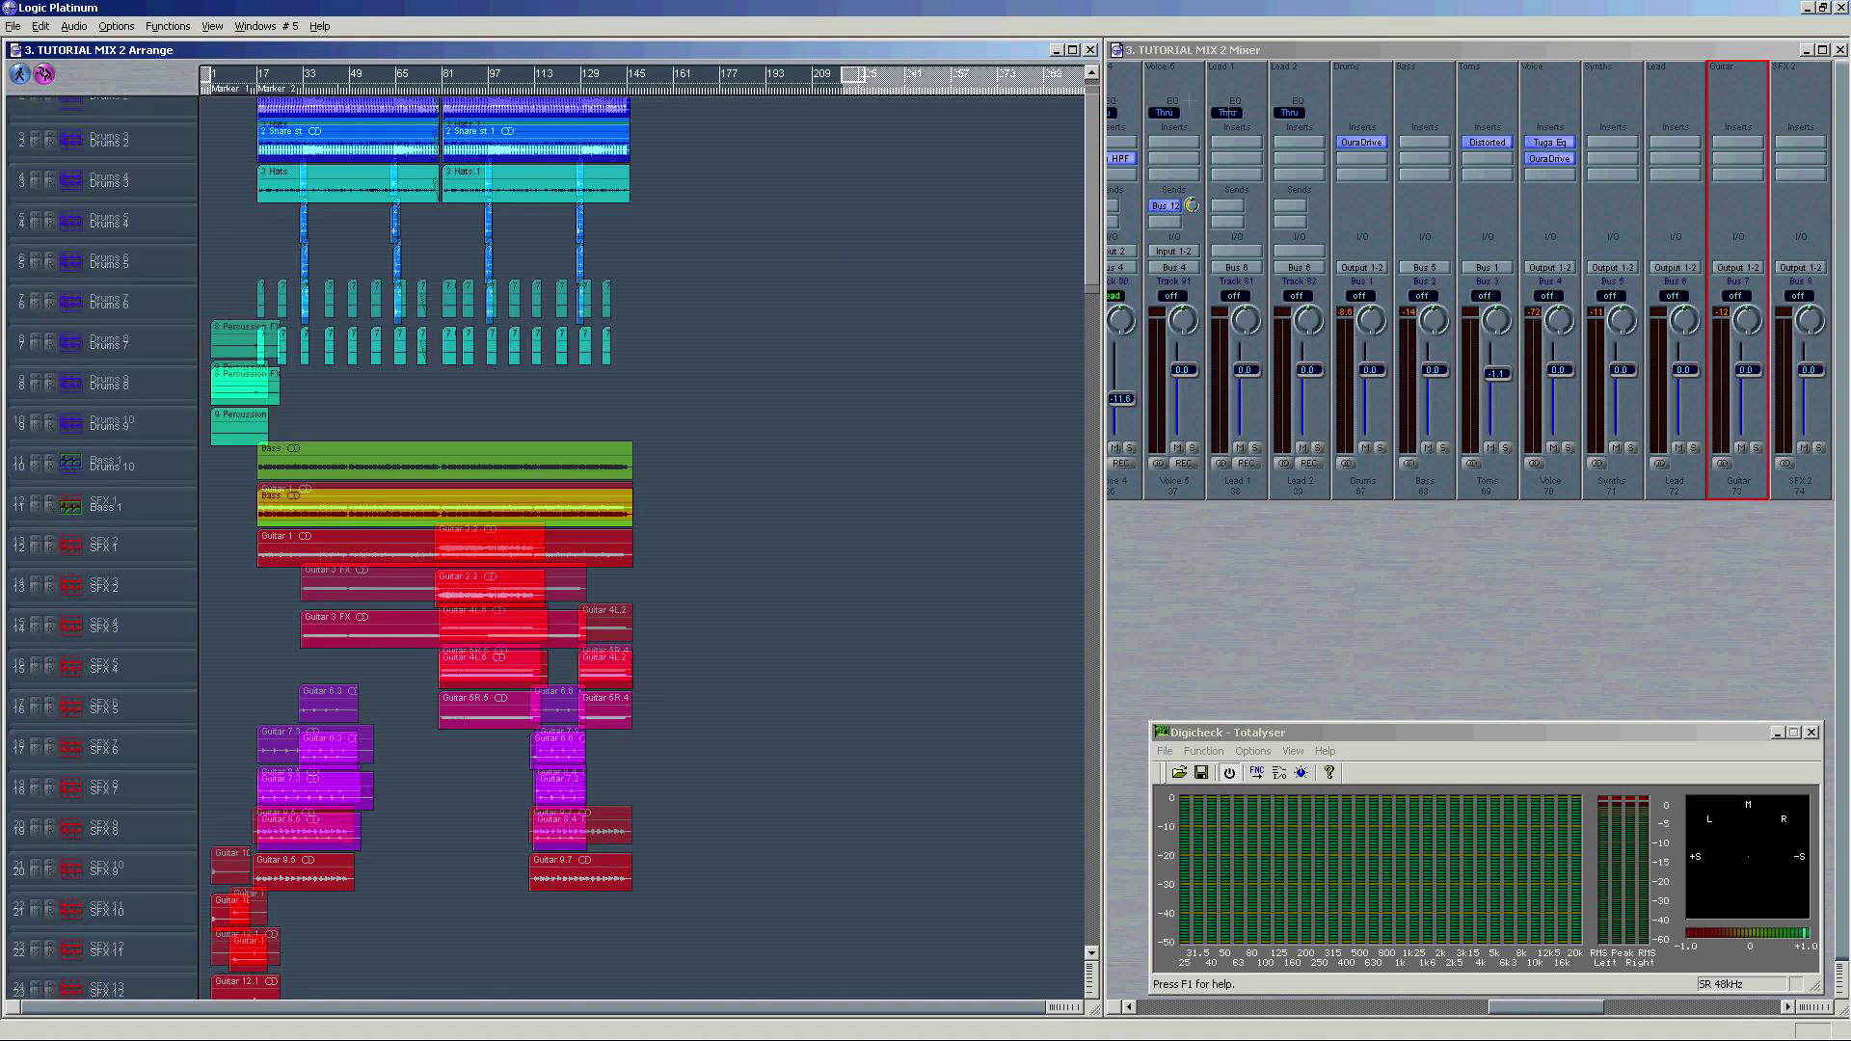
pyautogui.hotkey('ctrl', 'Left')
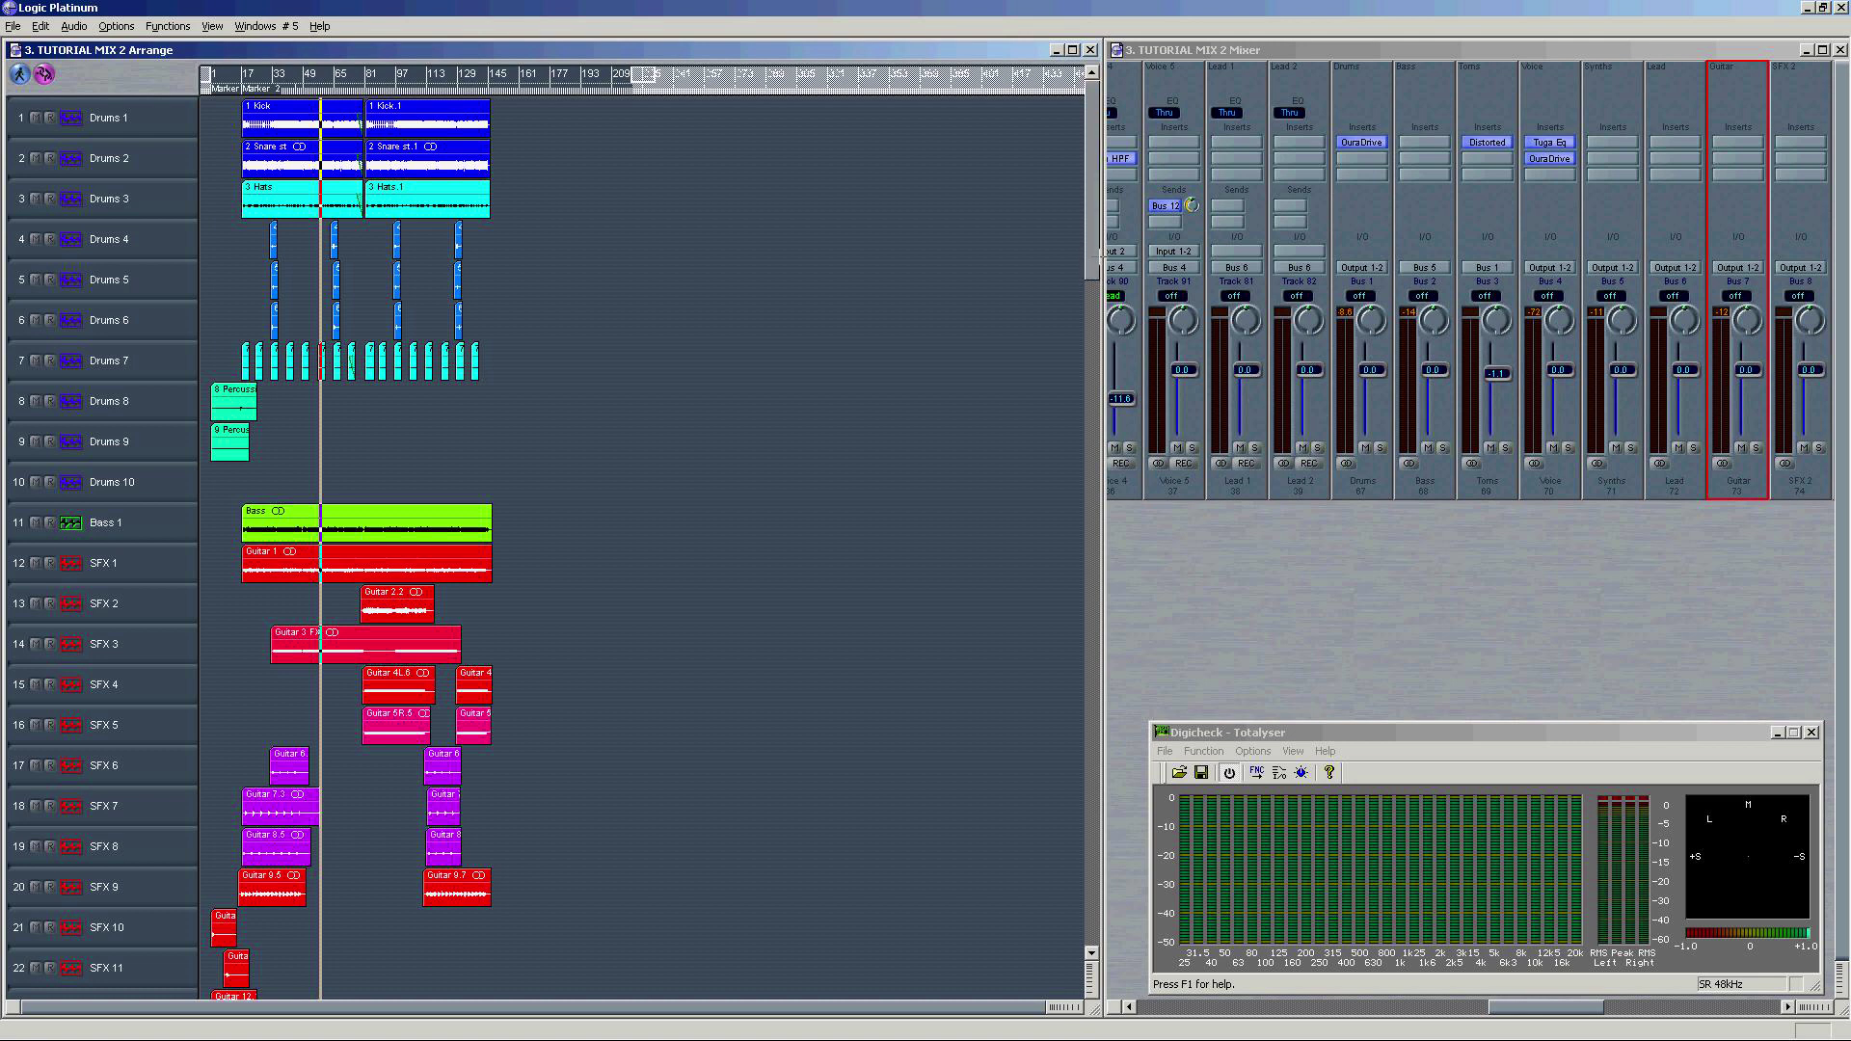
pyautogui.scroll(-5, 1114, 398)
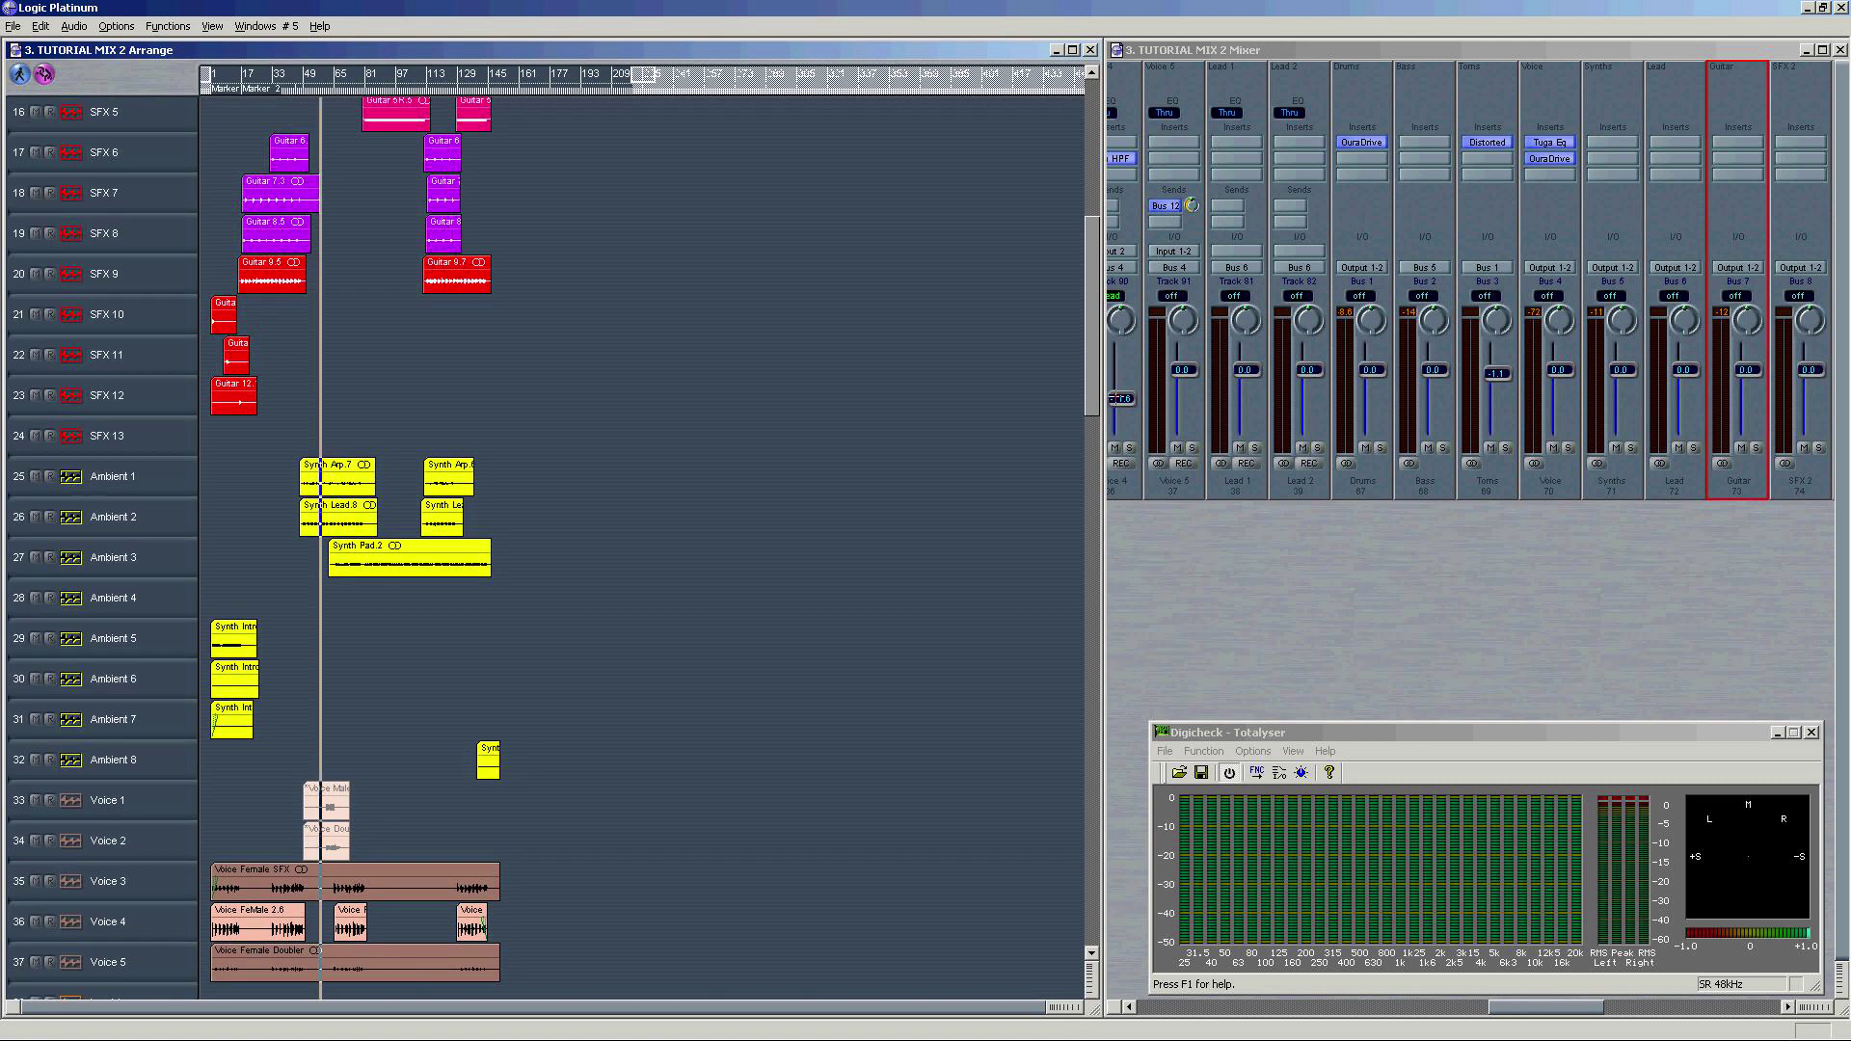
pyautogui.scroll(5, 598, 116)
pyautogui.moveTo(599, 111); pyautogui.dragTo(108, 489)
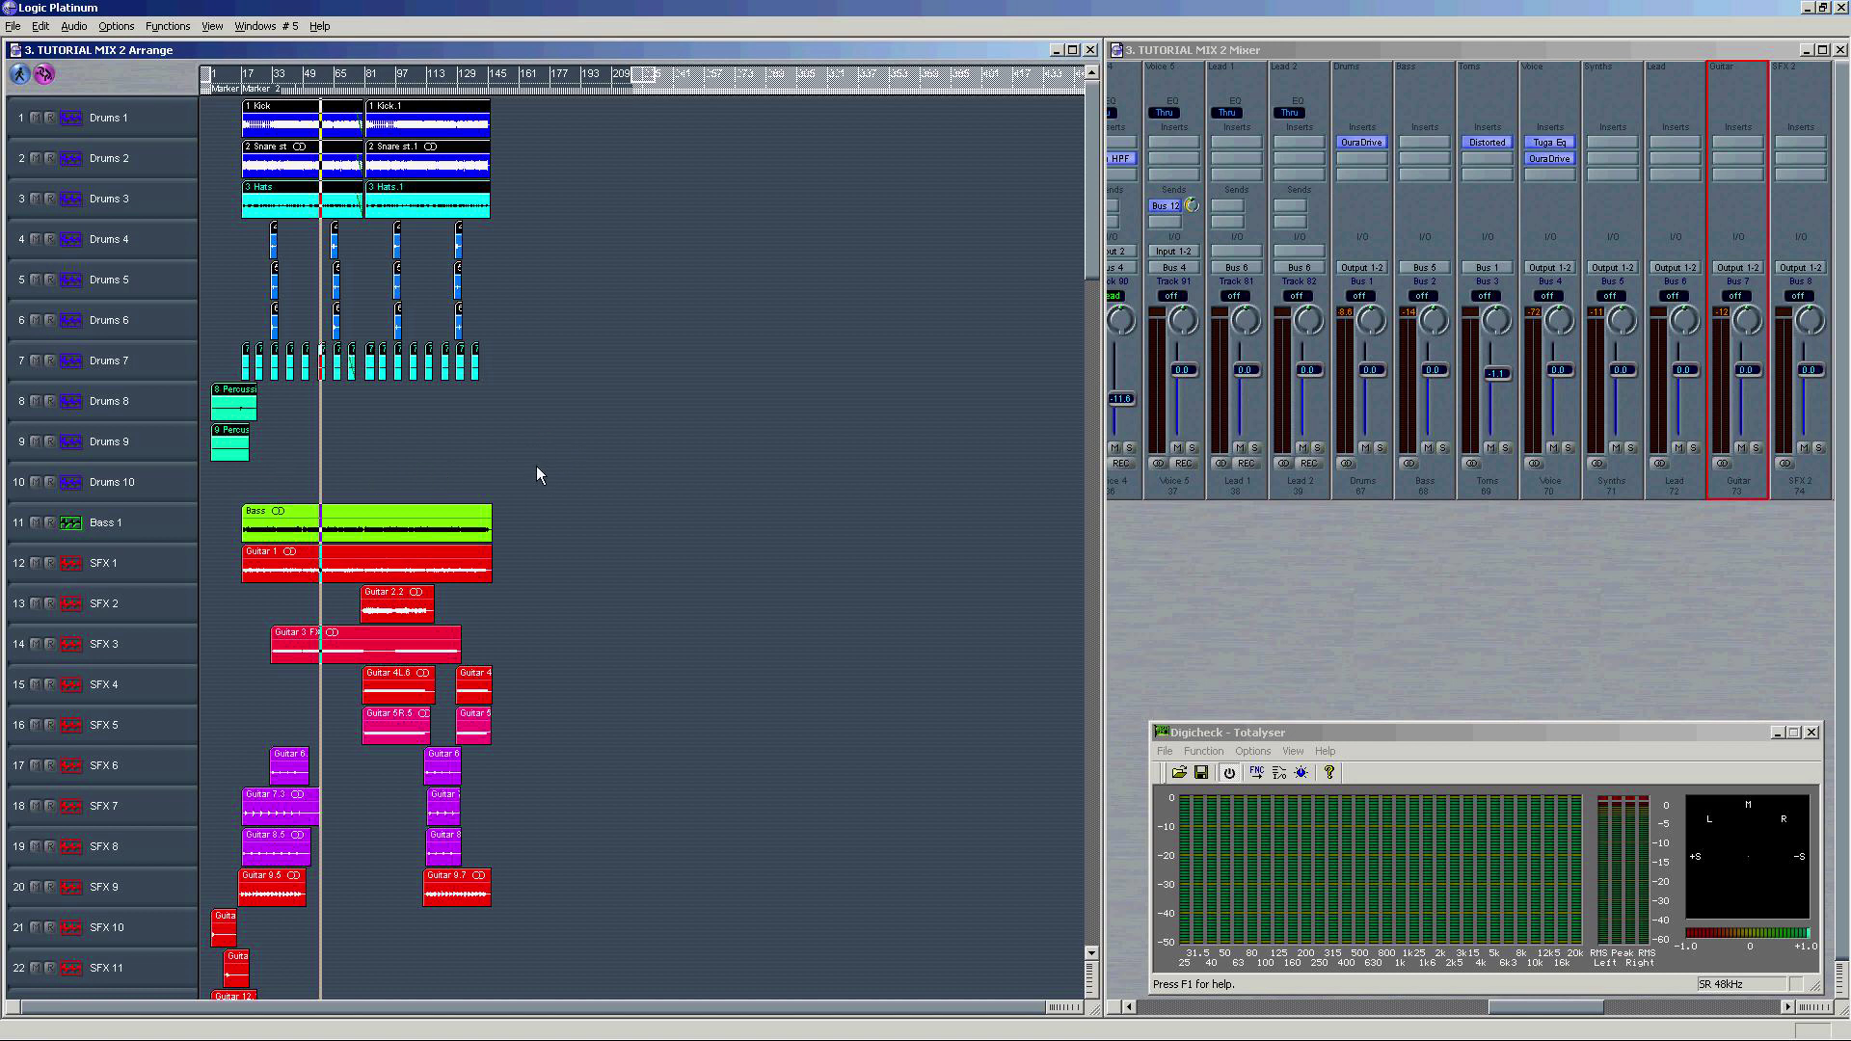
pyautogui.click(619, 476)
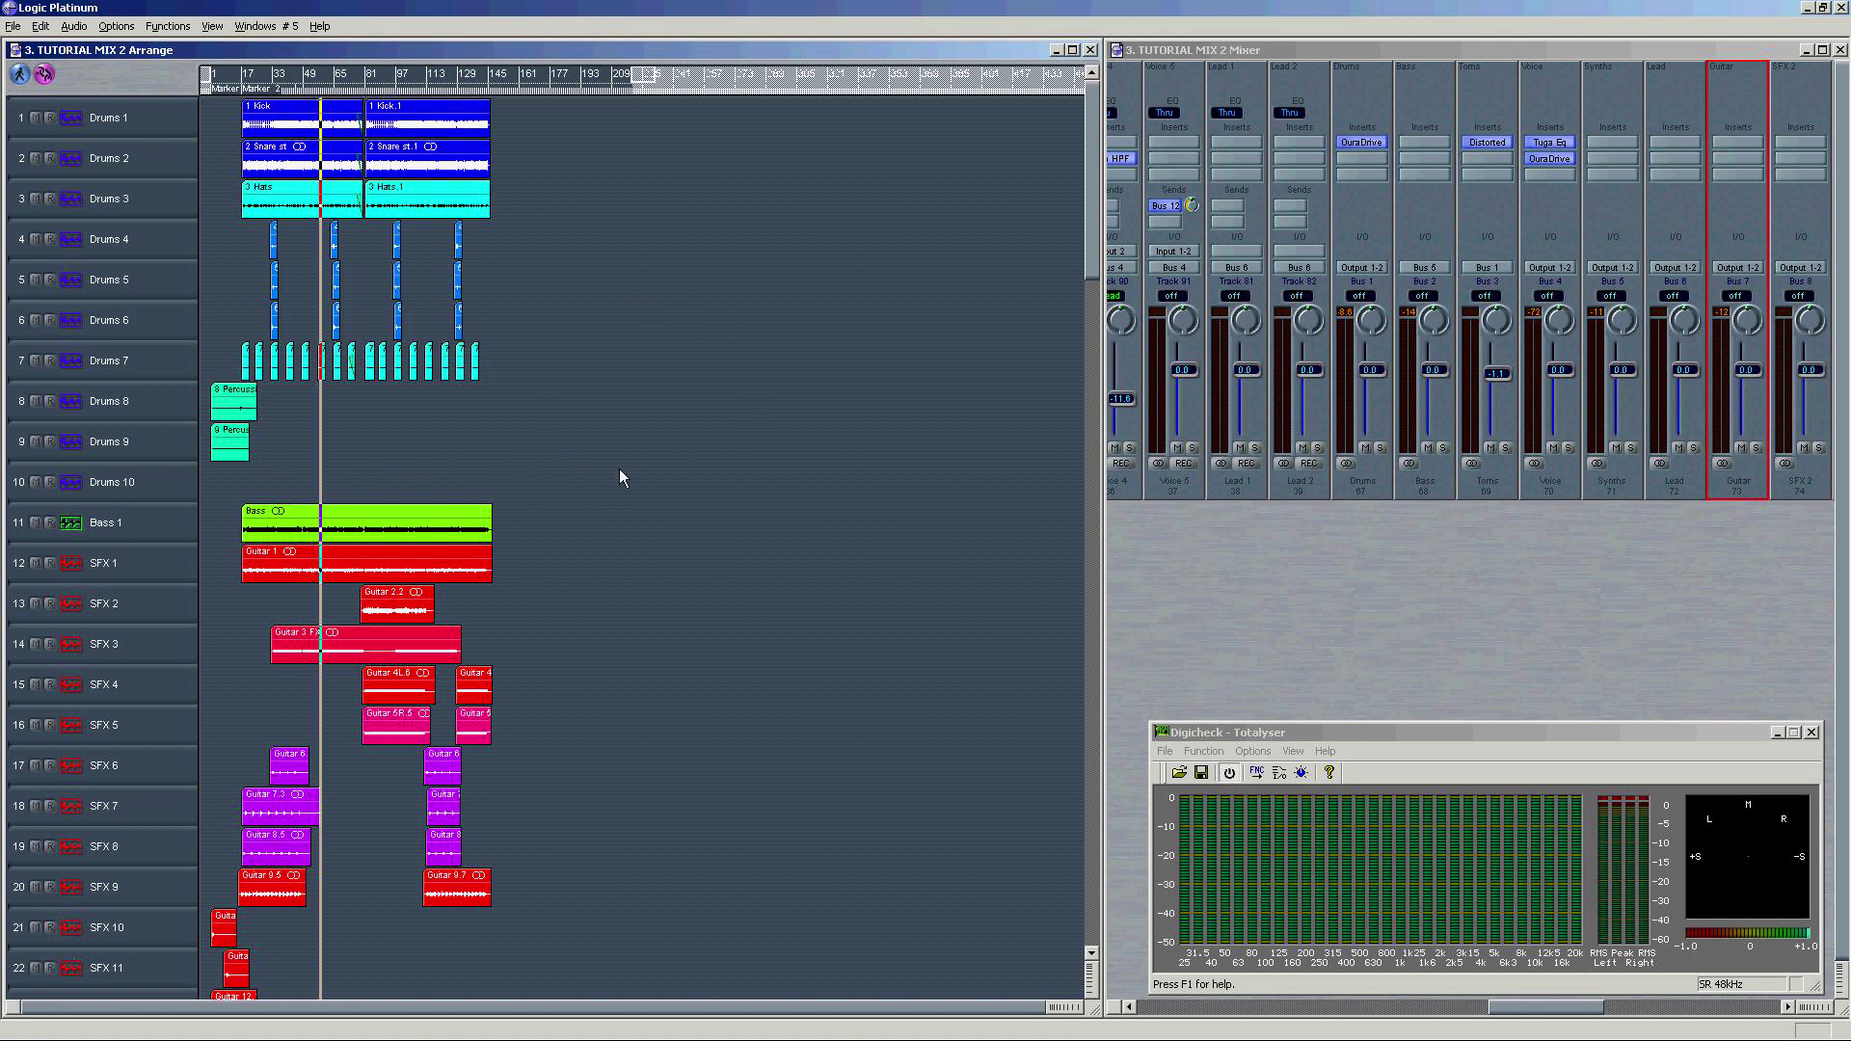
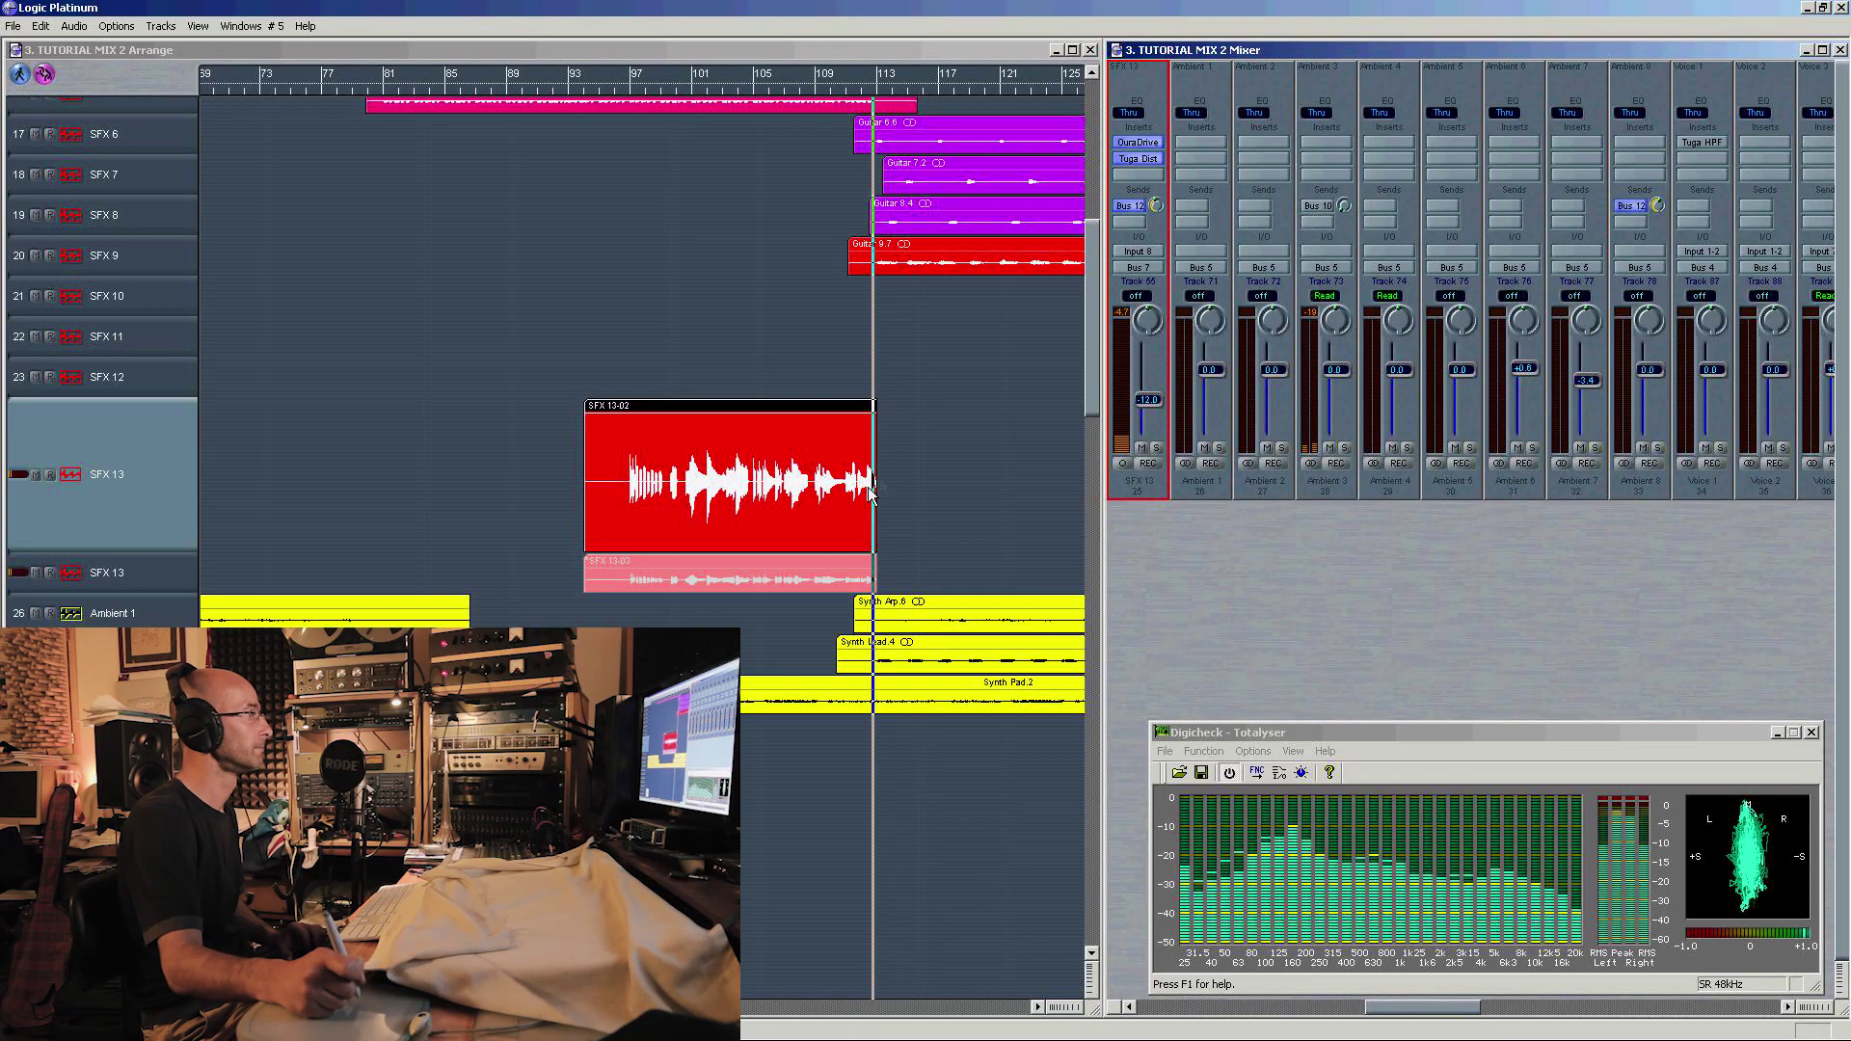
# Step: Stop playback, mute the SFX 13-02 take and audition the SFX 13-03 take from about bar 95
pyautogui.press('space')
pyautogui.click(962, 467)
pyautogui.click(748, 559)
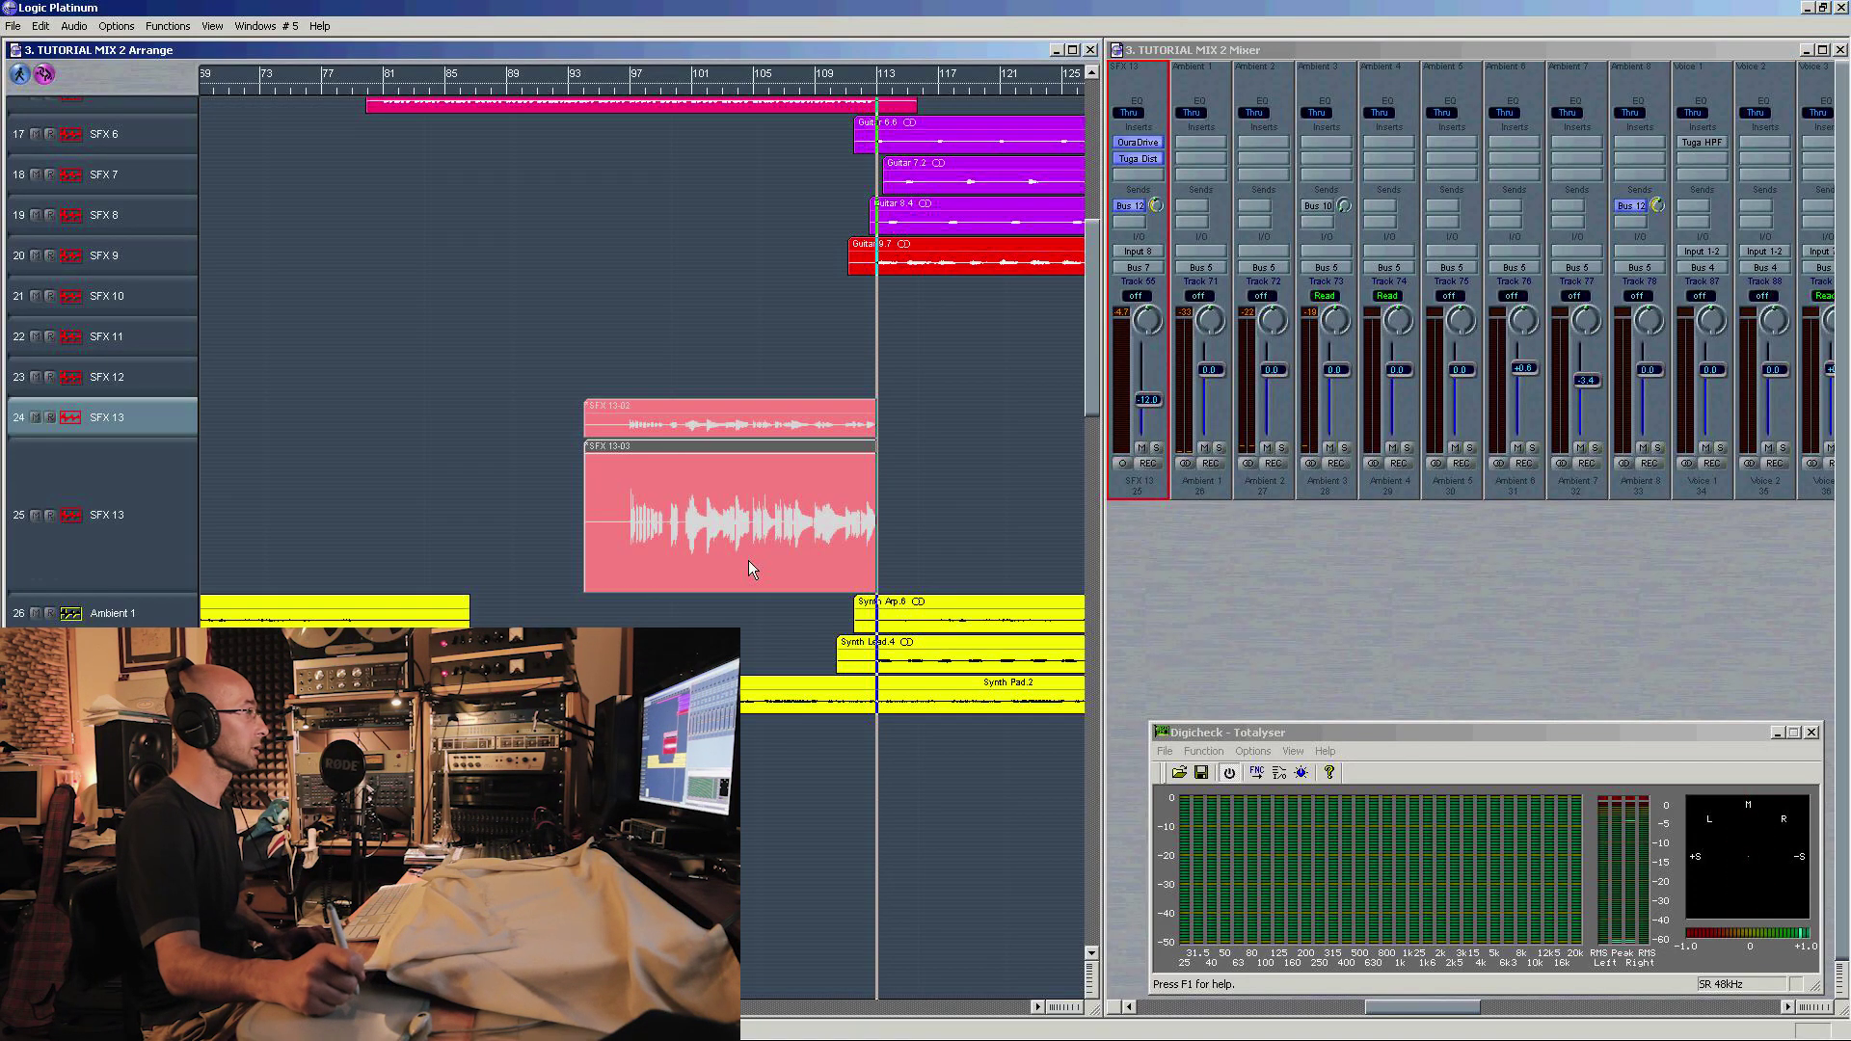
pyautogui.doubleClick(613, 96)
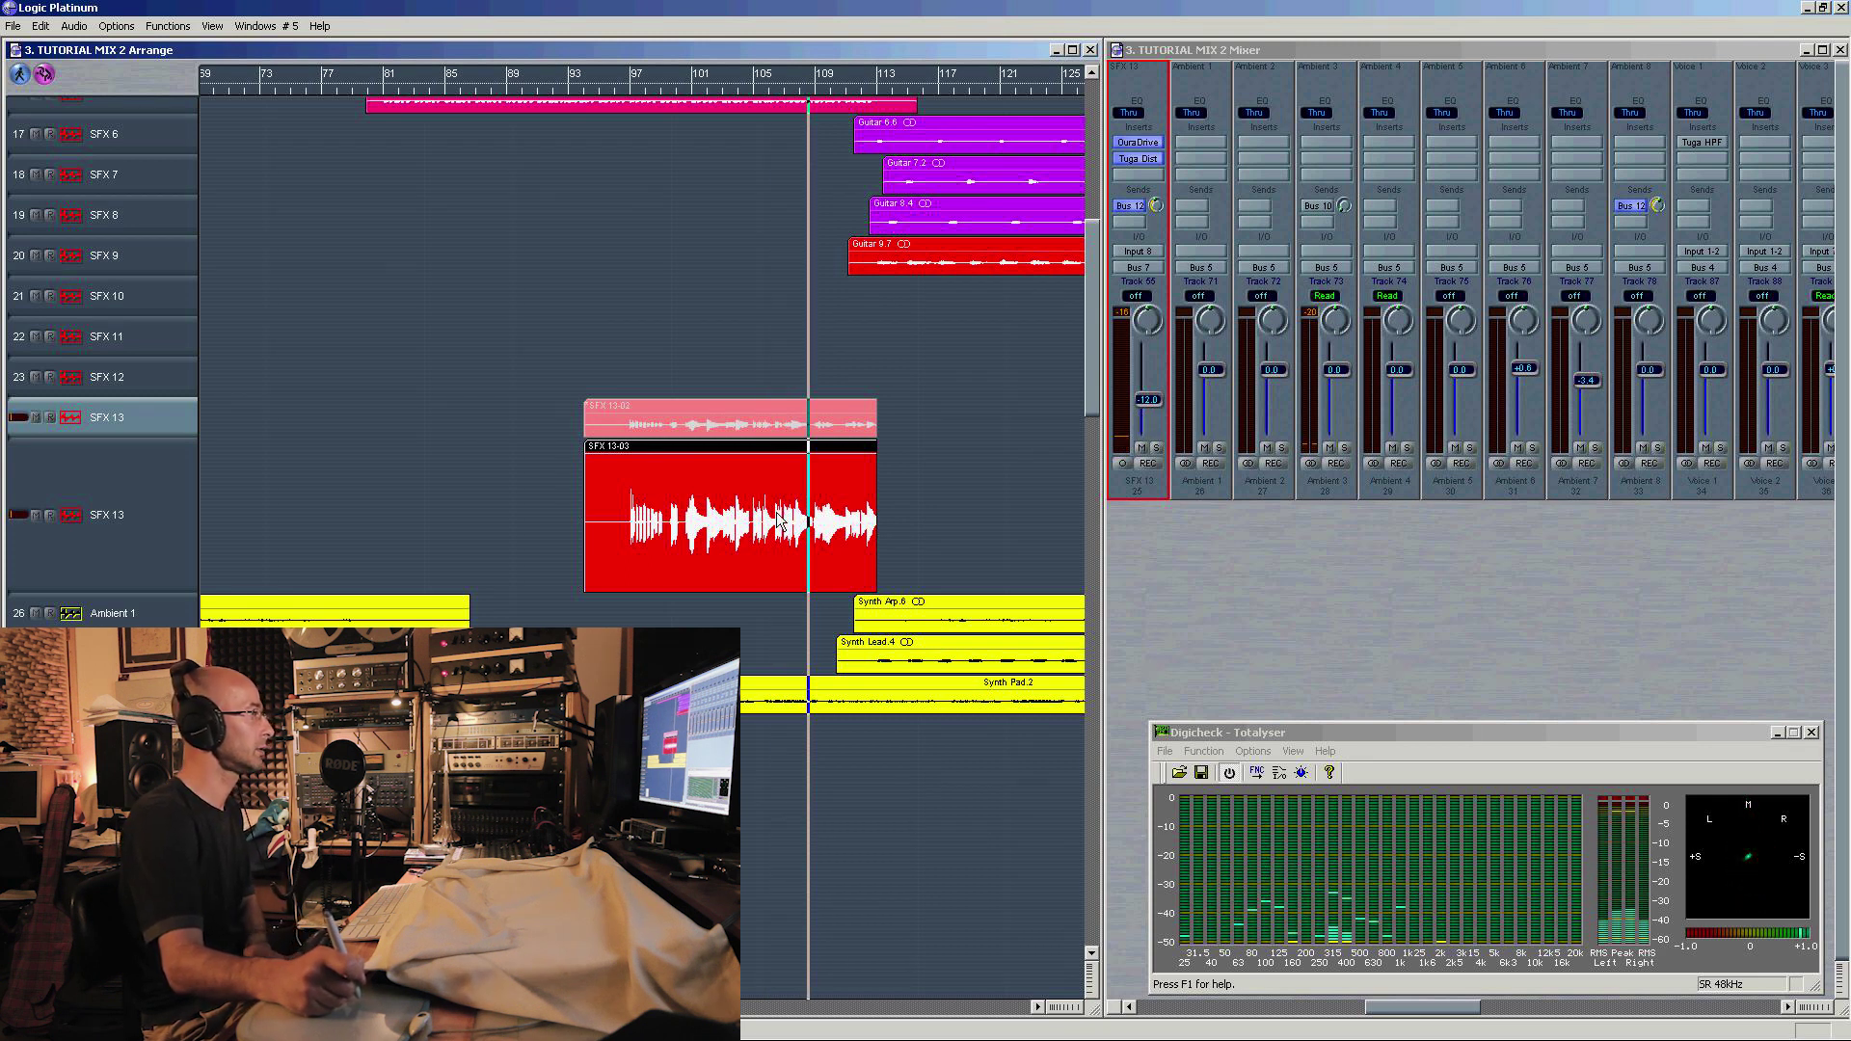
# Step: Replay the SFX 13-03 take from just before bar 106 to check the phrase leading up to bar 108
pyautogui.hotkey('ctrl', 'Right')
pyautogui.hotkey('ctrl', 'Right')
pyautogui.hotkey('ctrl', 'Right')
pyautogui.hotkey('ctrl', 'Right')
pyautogui.moveTo(1003, 314); pyautogui.dragTo(1114, 315)
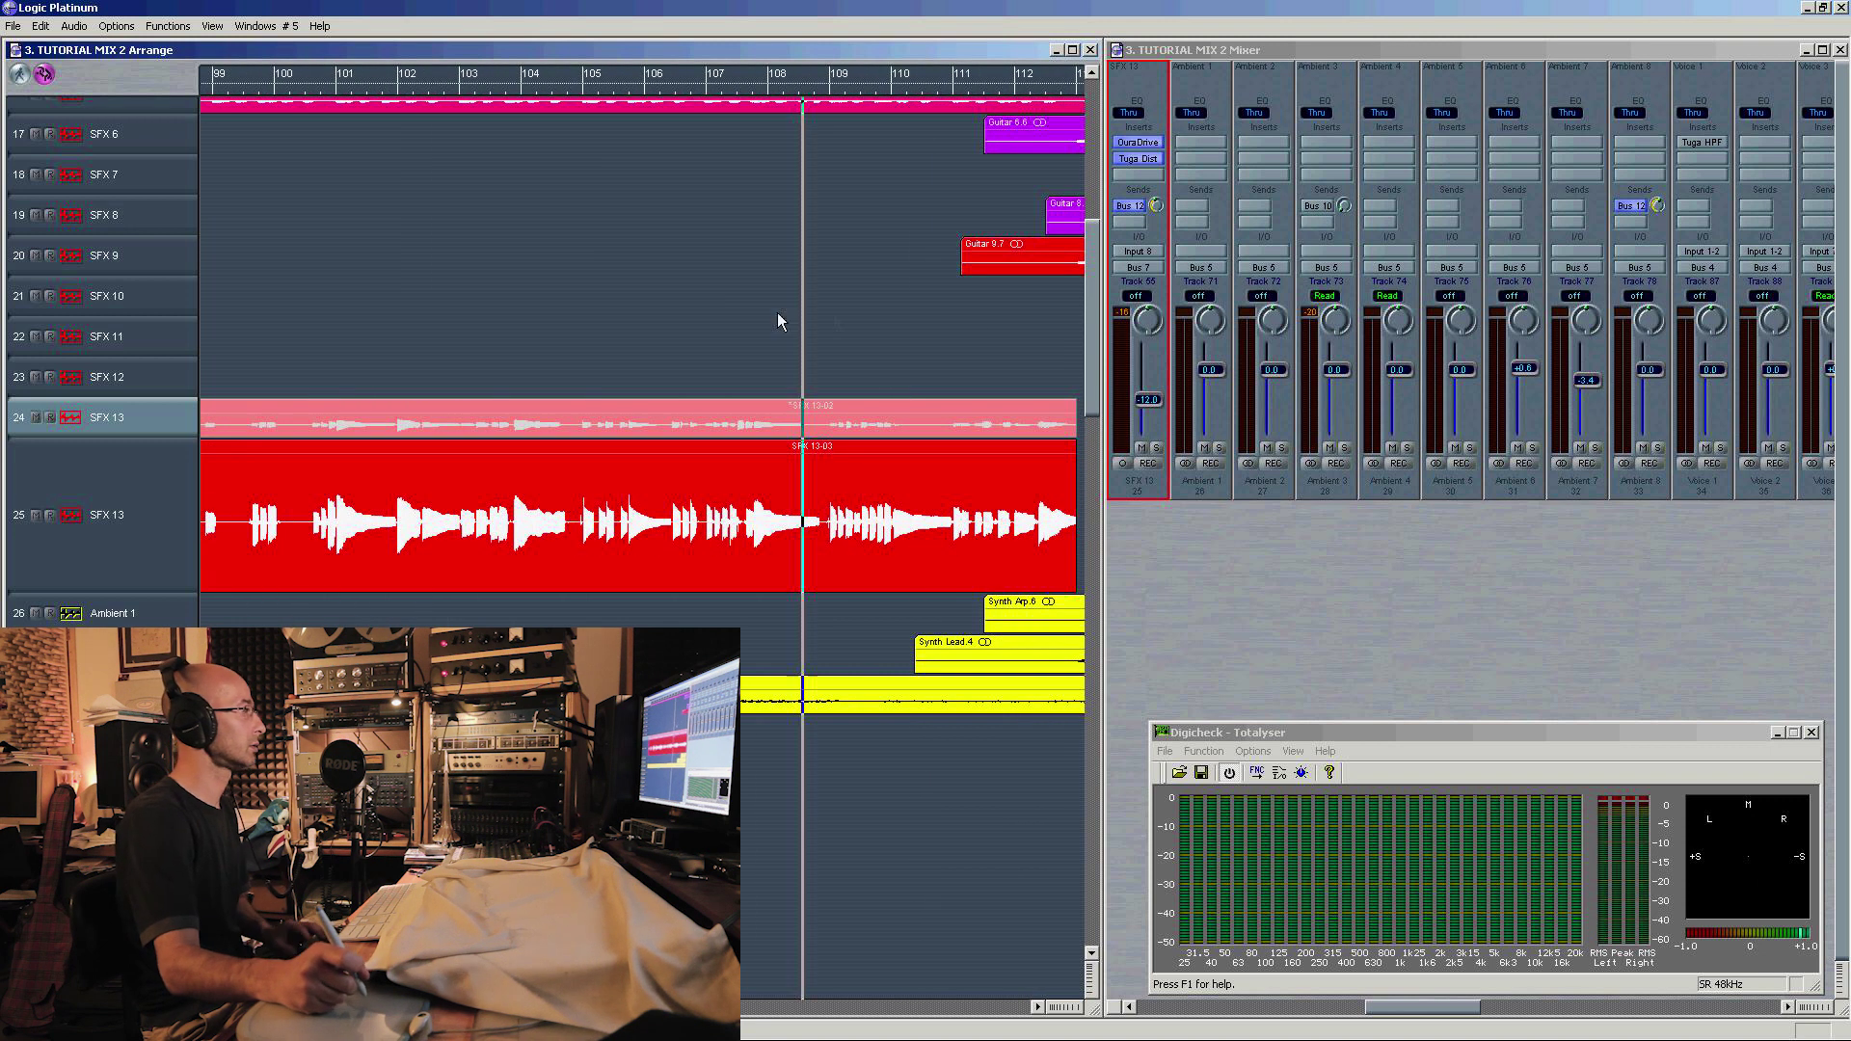
pyautogui.click(636, 97)
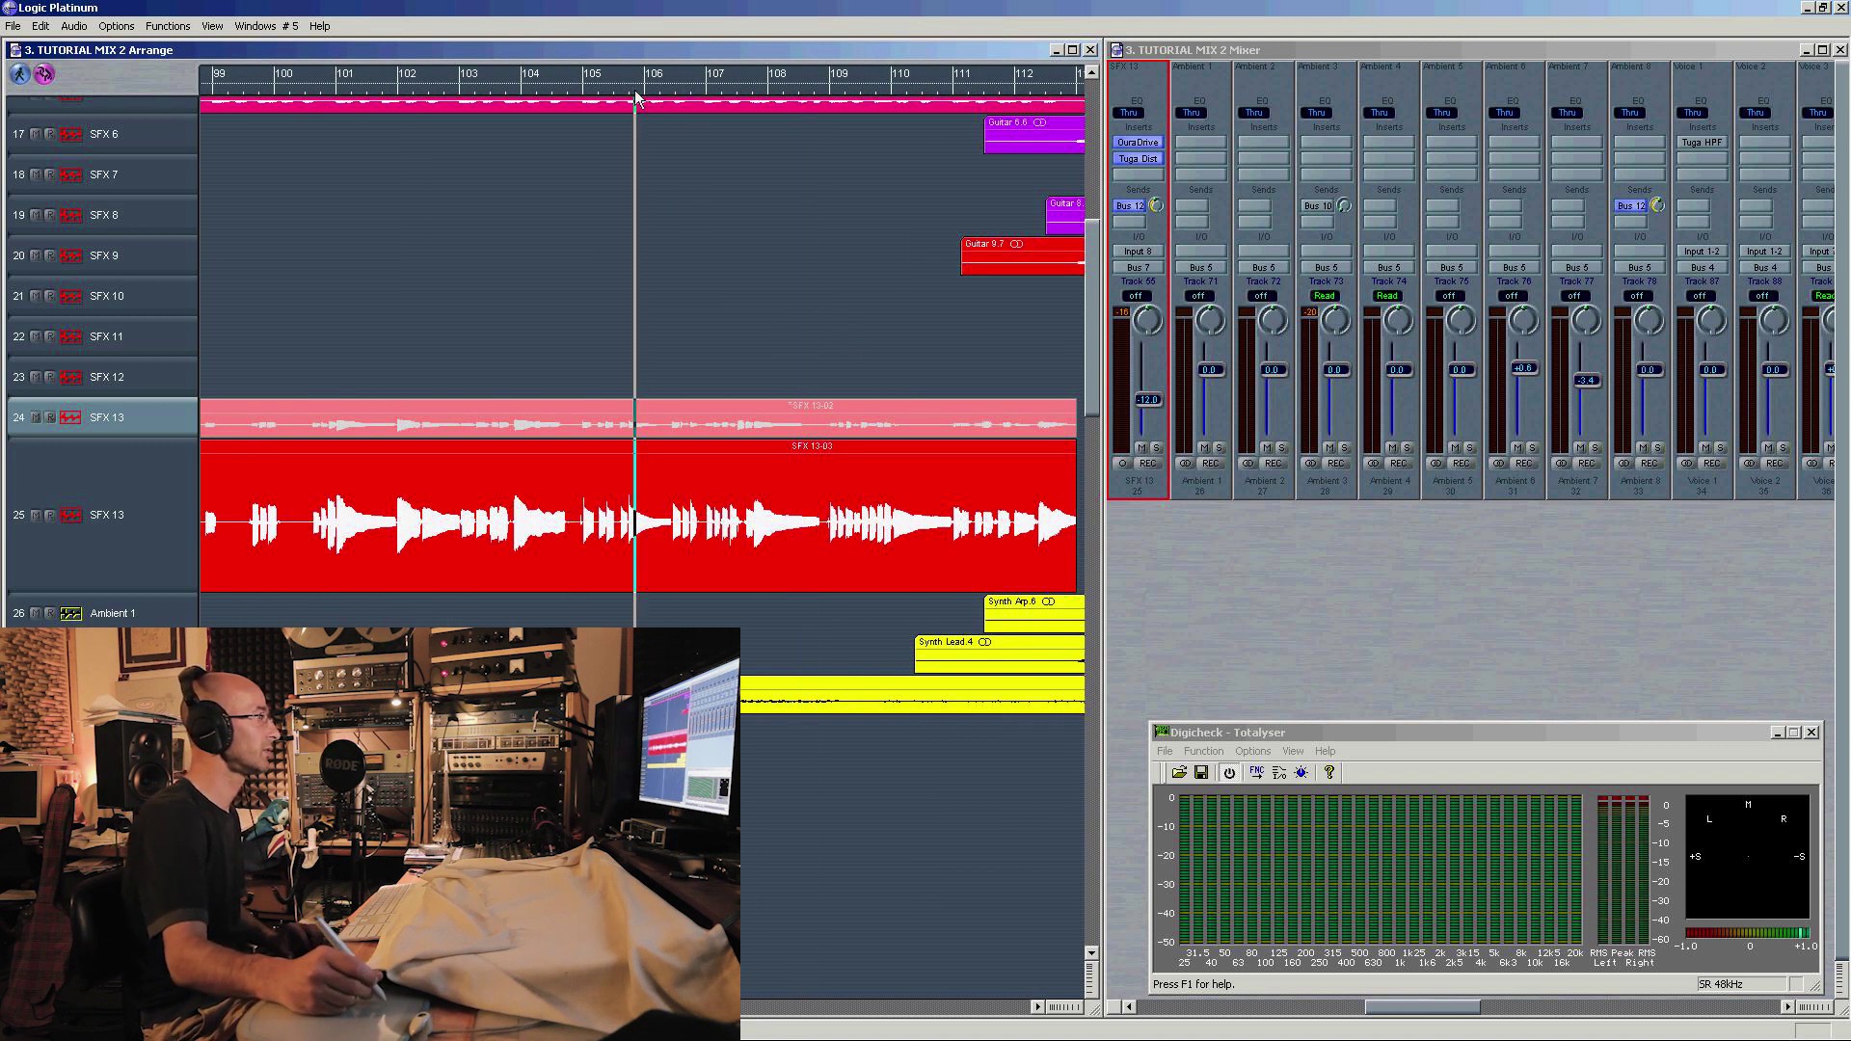
pyautogui.press('space')
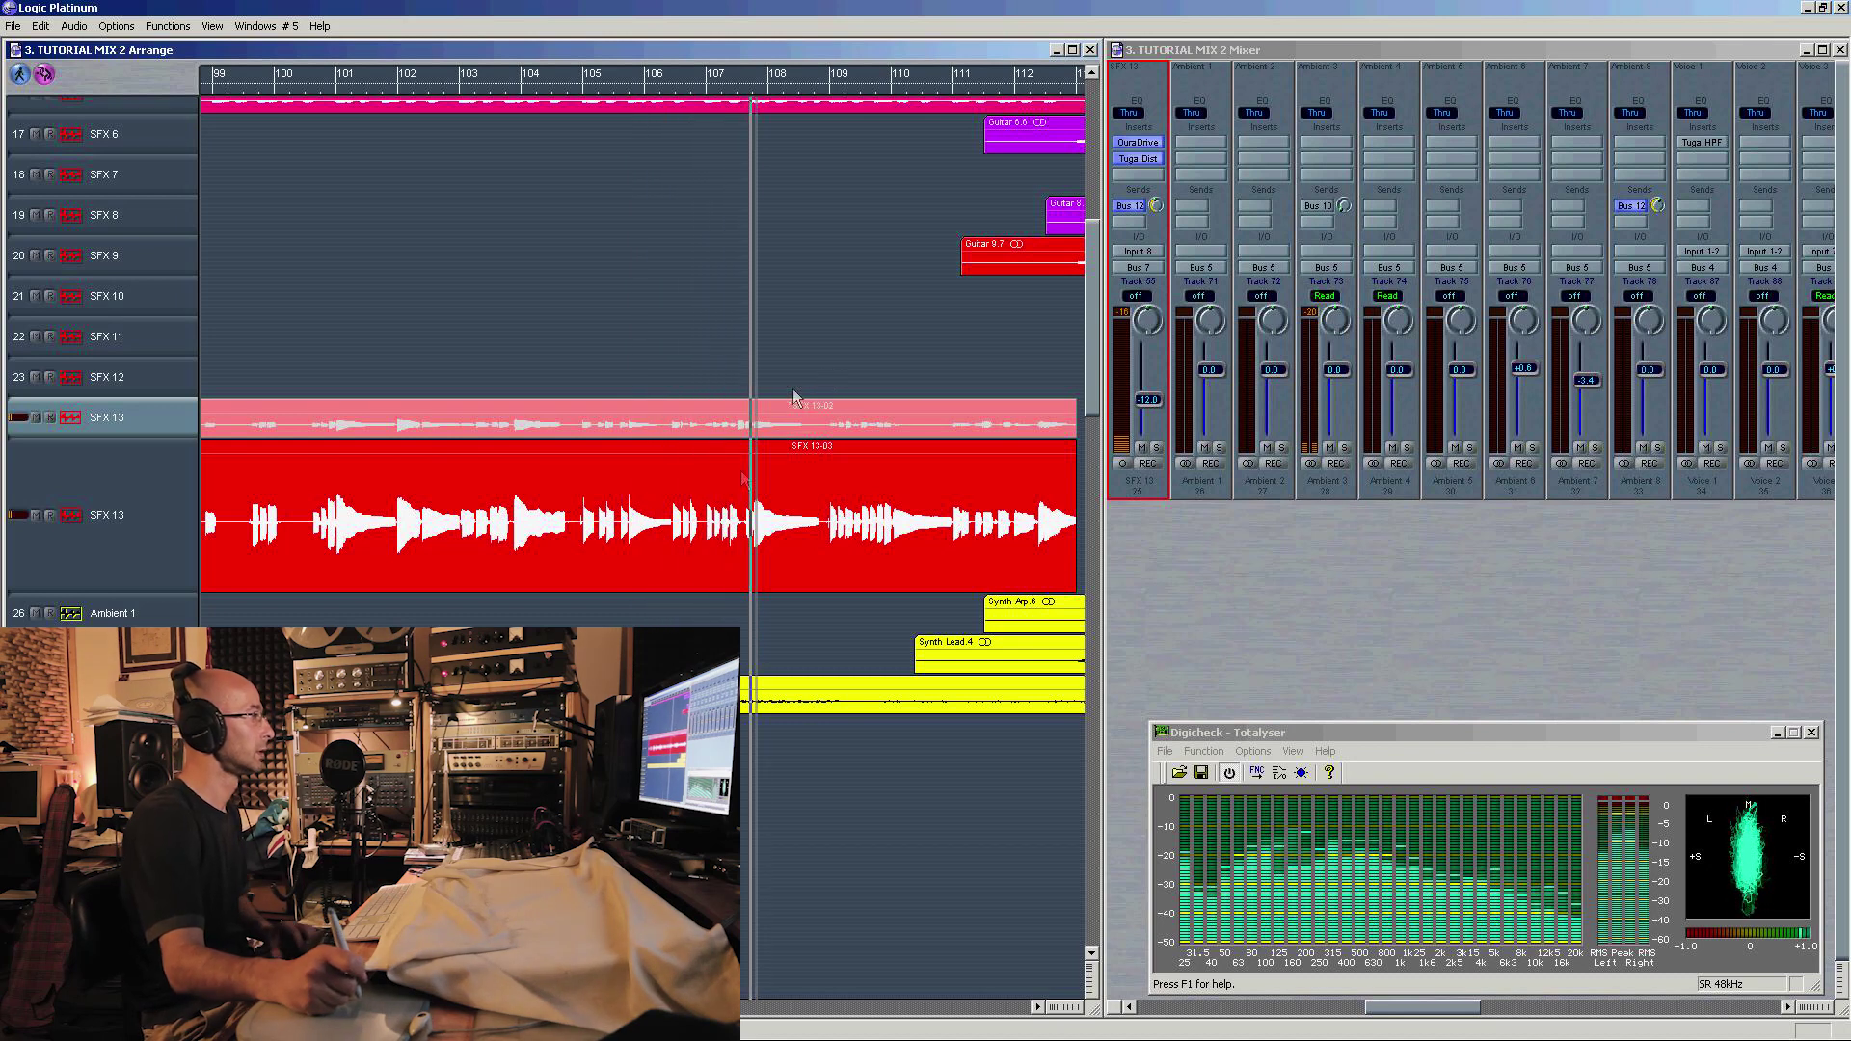
pyautogui.press('space')
# Step: Split both SFX 13 takes around the short range near bar 107.5 and move the SFX 13-02 piece onto the SFX 13-03 track
pyautogui.click(759, 495)
pyautogui.hotkey('ctrl', 'Right')
pyautogui.hotkey('ctrl', 'Right')
pyautogui.click(252, 164)
pyautogui.hotkey('ctrl', 'Right')
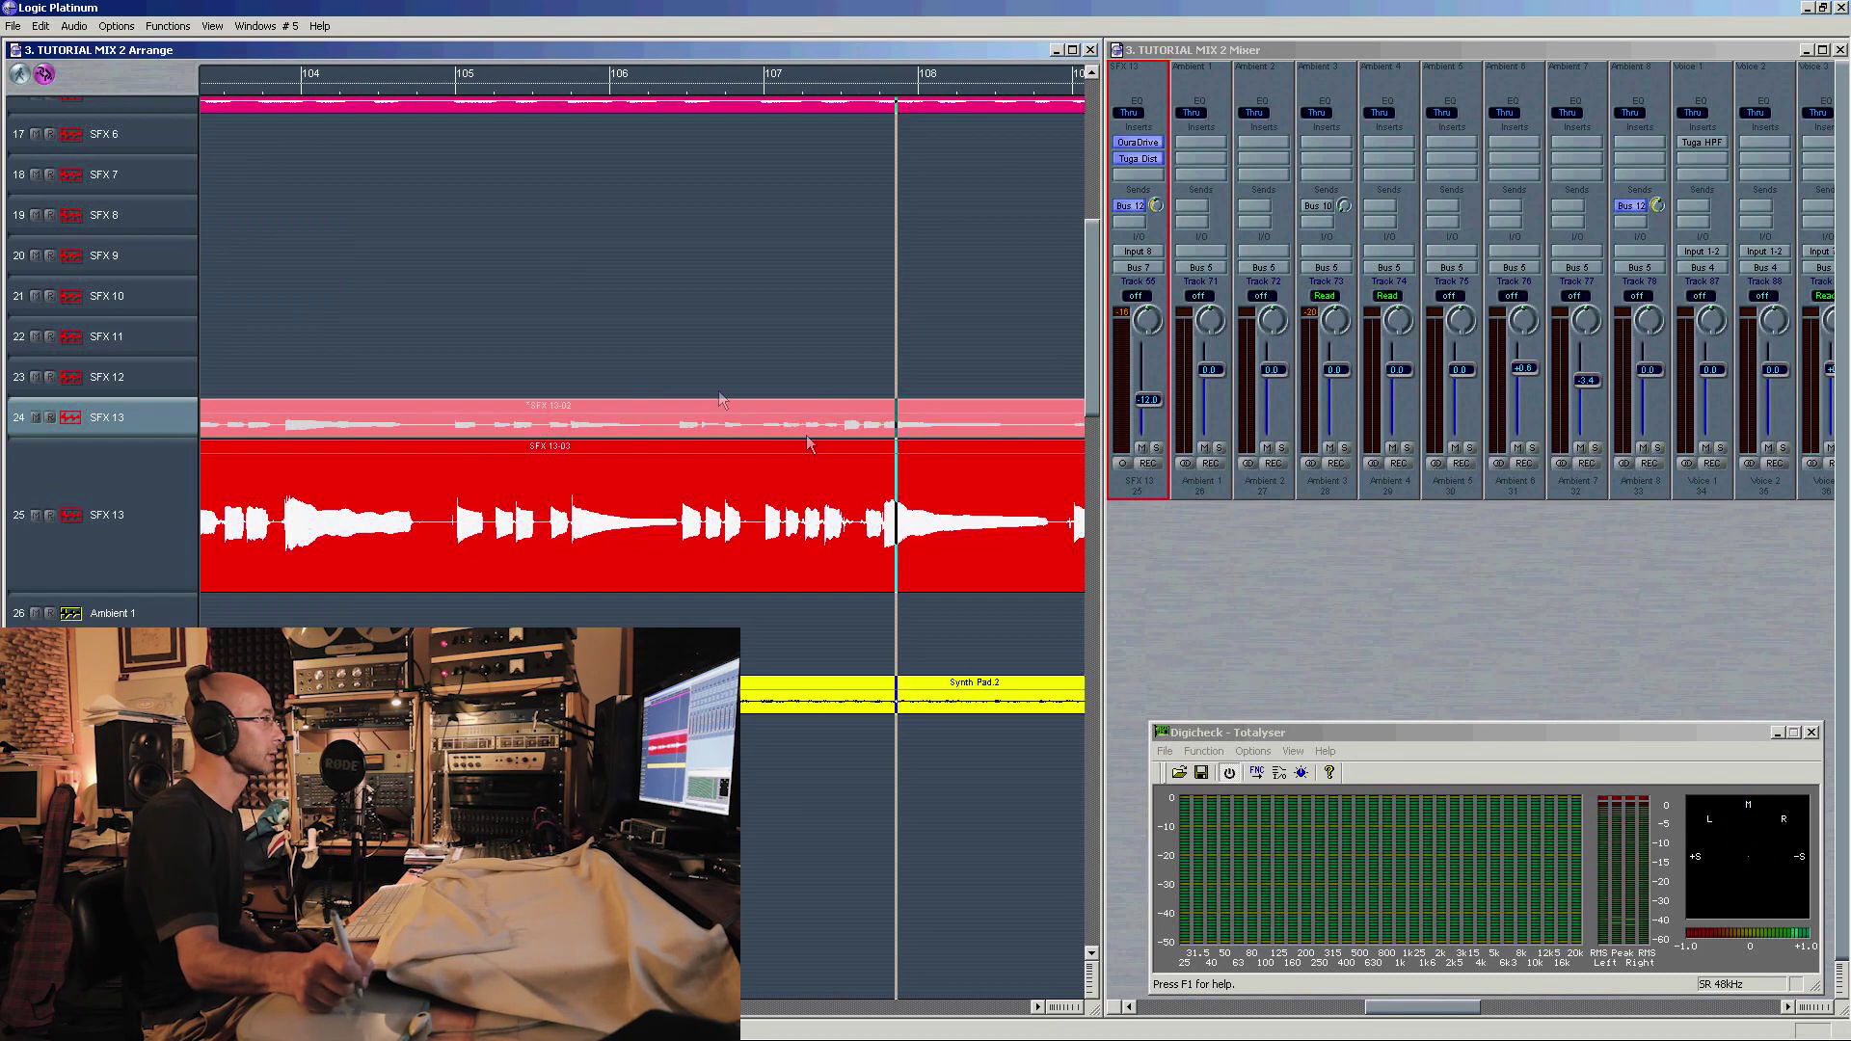
pyautogui.click(865, 433)
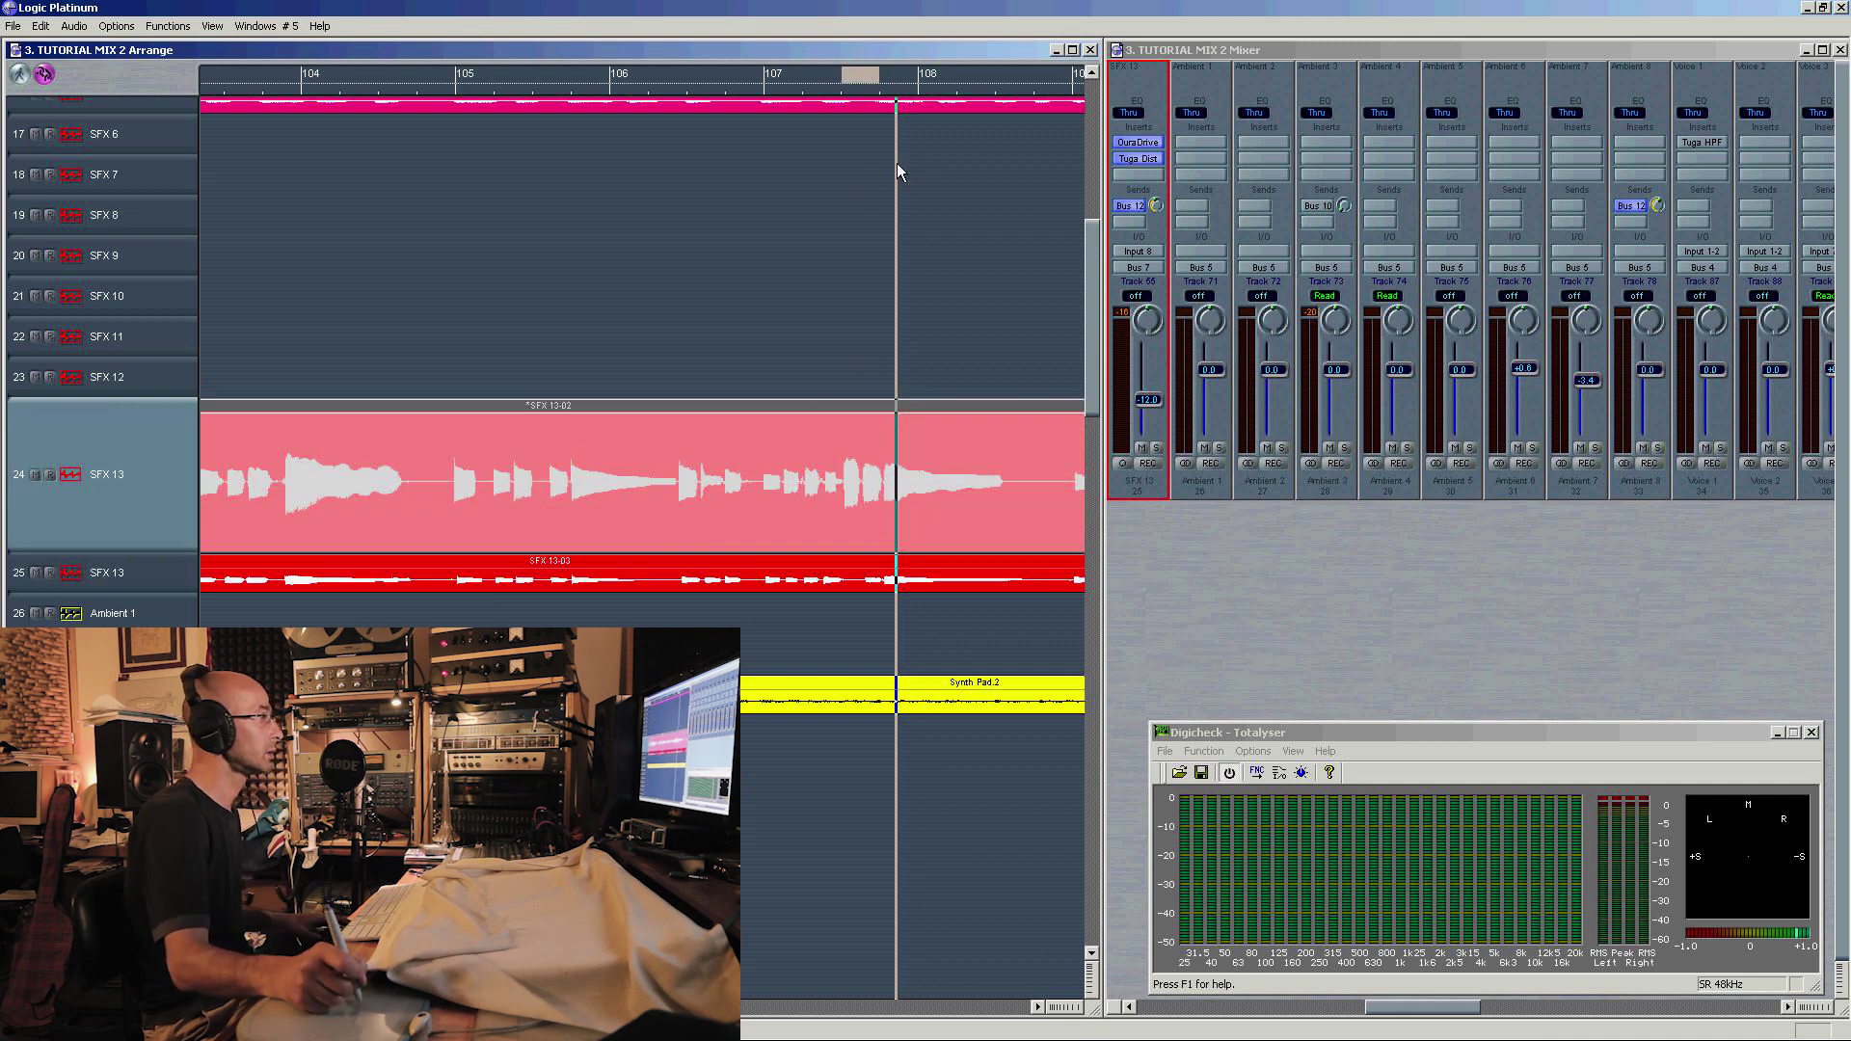
pyautogui.hotkey('ctrl', '\\')
pyautogui.click(873, 583)
pyautogui.hotkey('ctrl', '\\')
pyautogui.moveTo(856, 431); pyautogui.dragTo(842, 590)
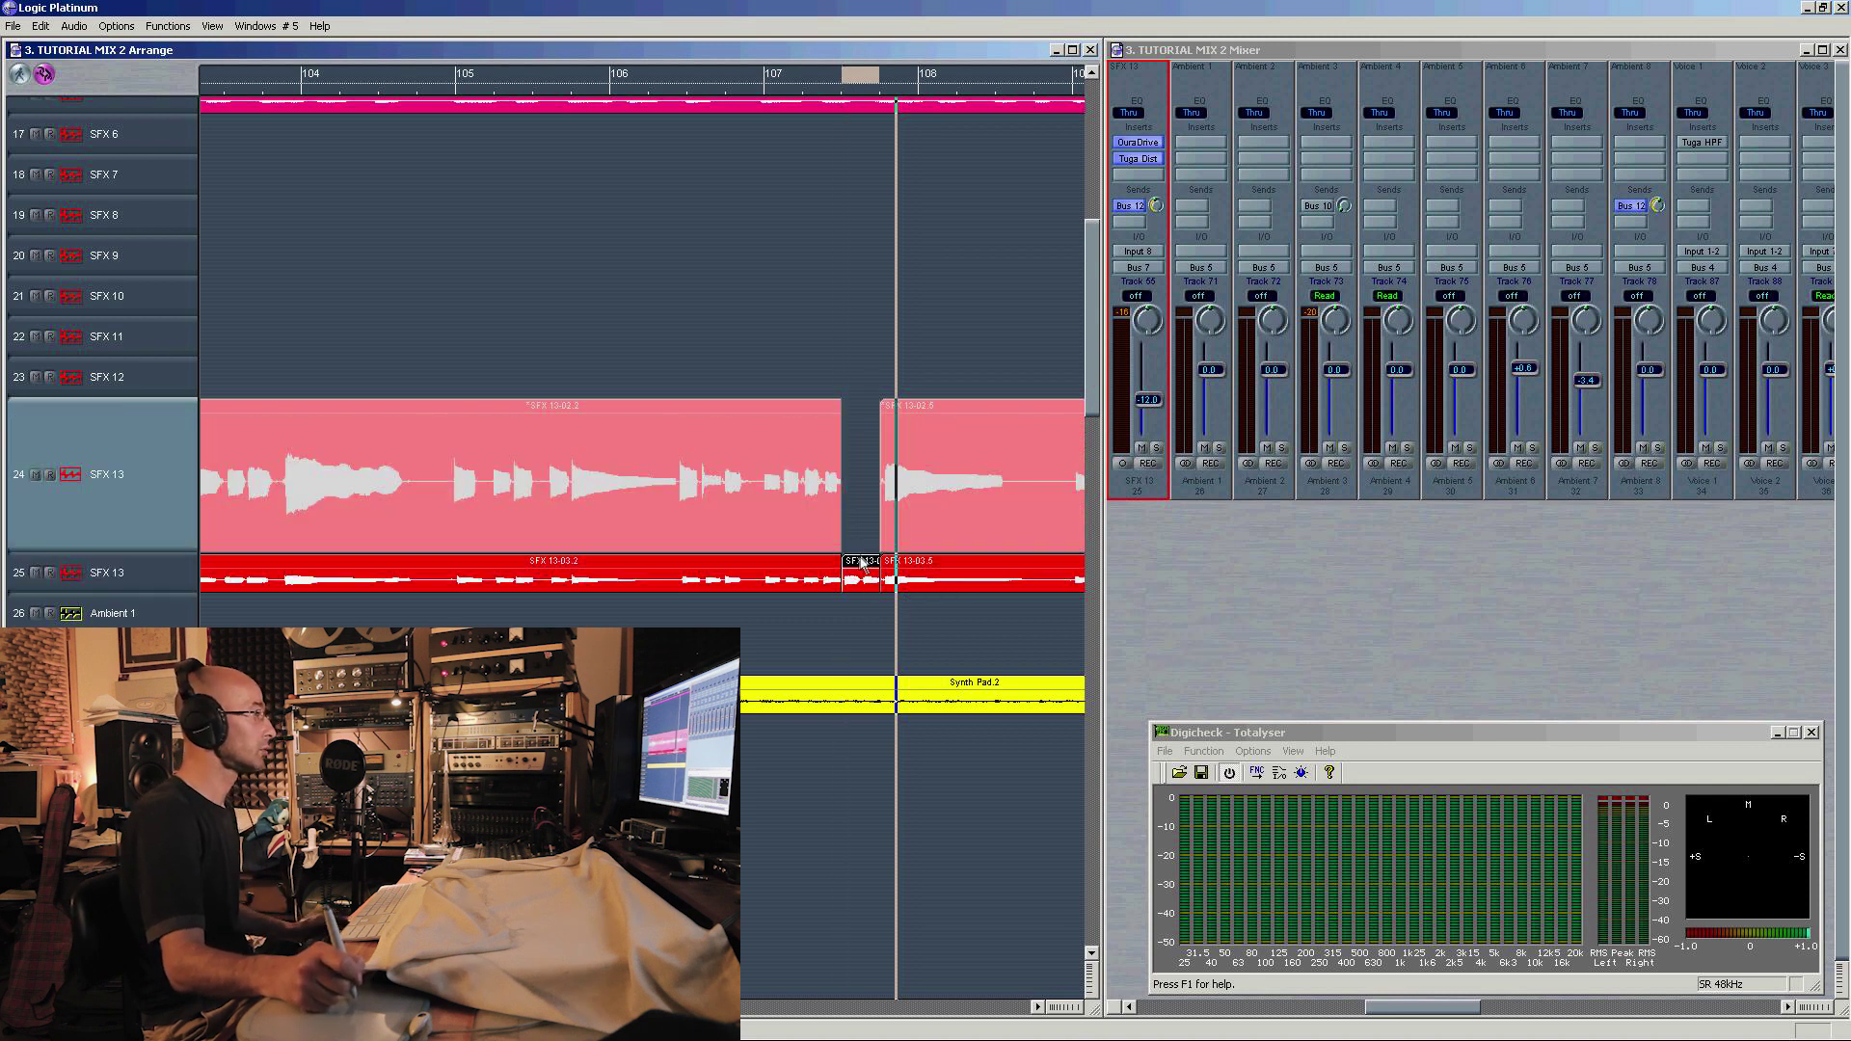
pyautogui.click(914, 567)
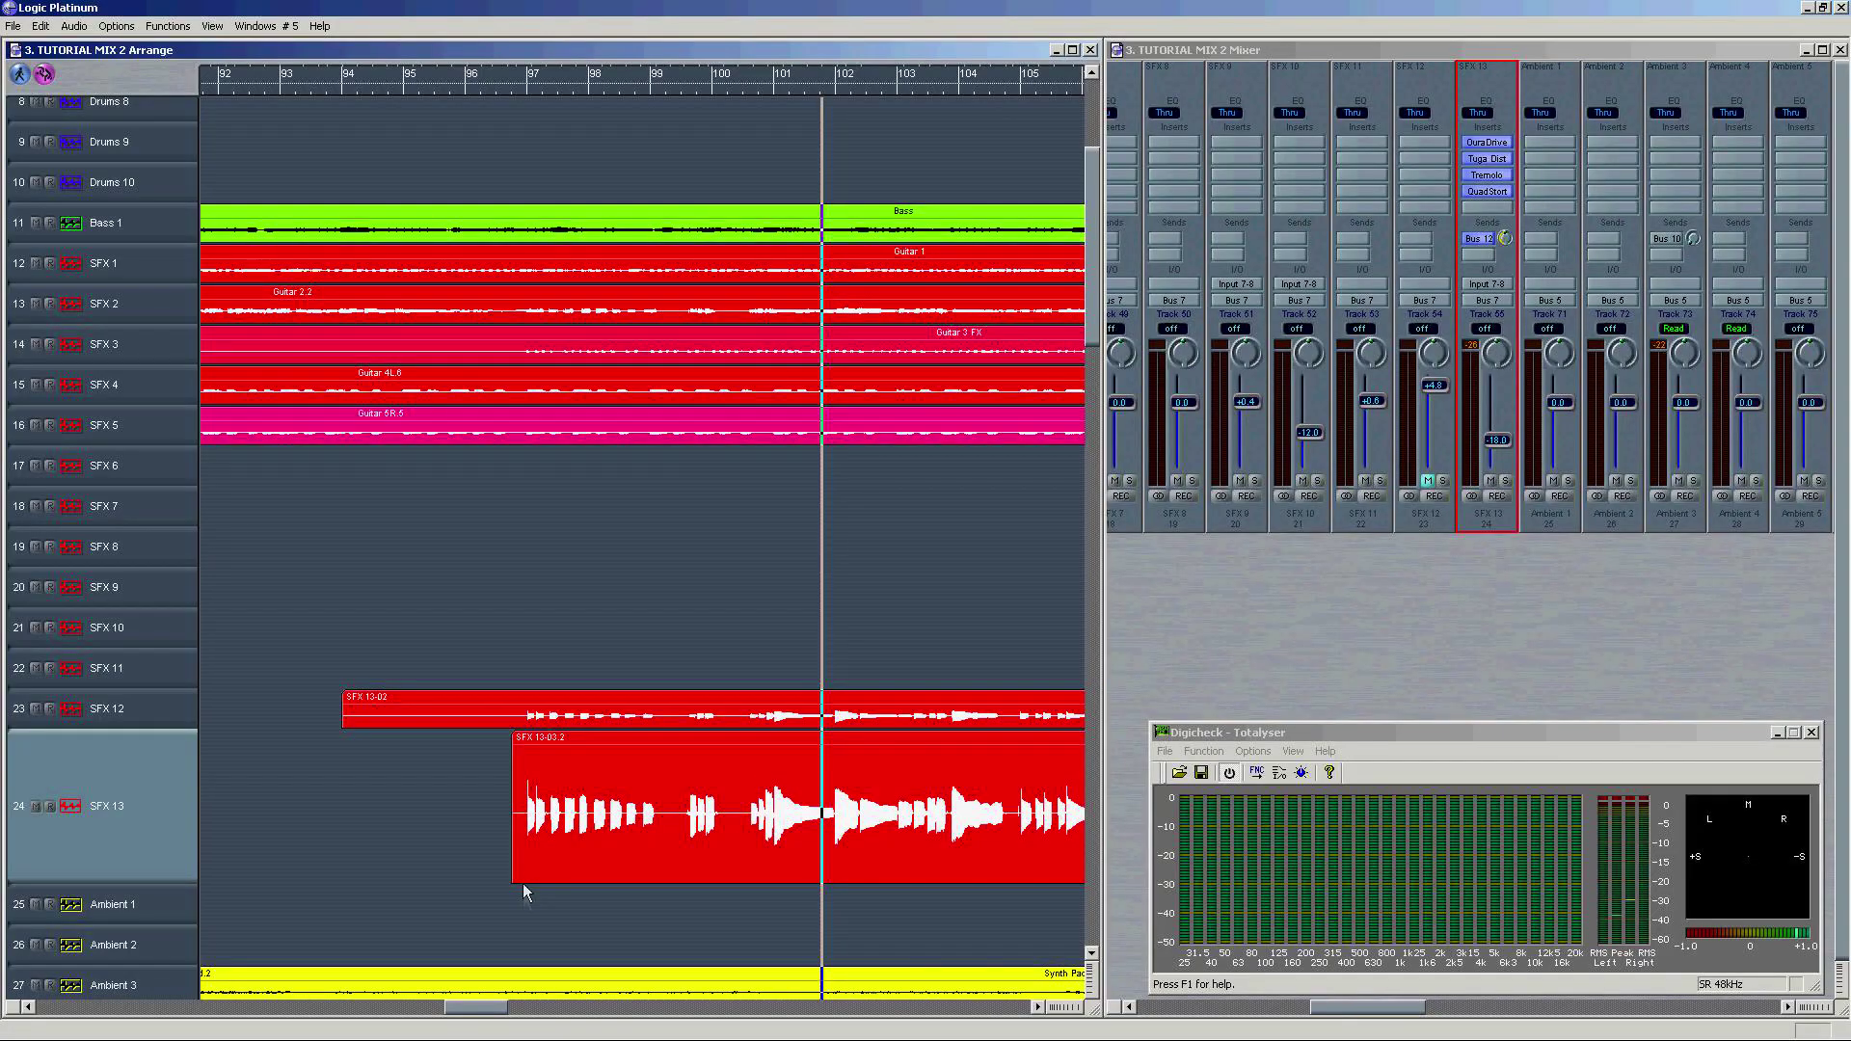
# Step: Trim the start of SFX 13-03.2 to about bar 99 and fill bars 97 to 99 with the matching piece split from SFX 13-02
pyautogui.moveTo(518, 875); pyautogui.dragTo(669, 878)
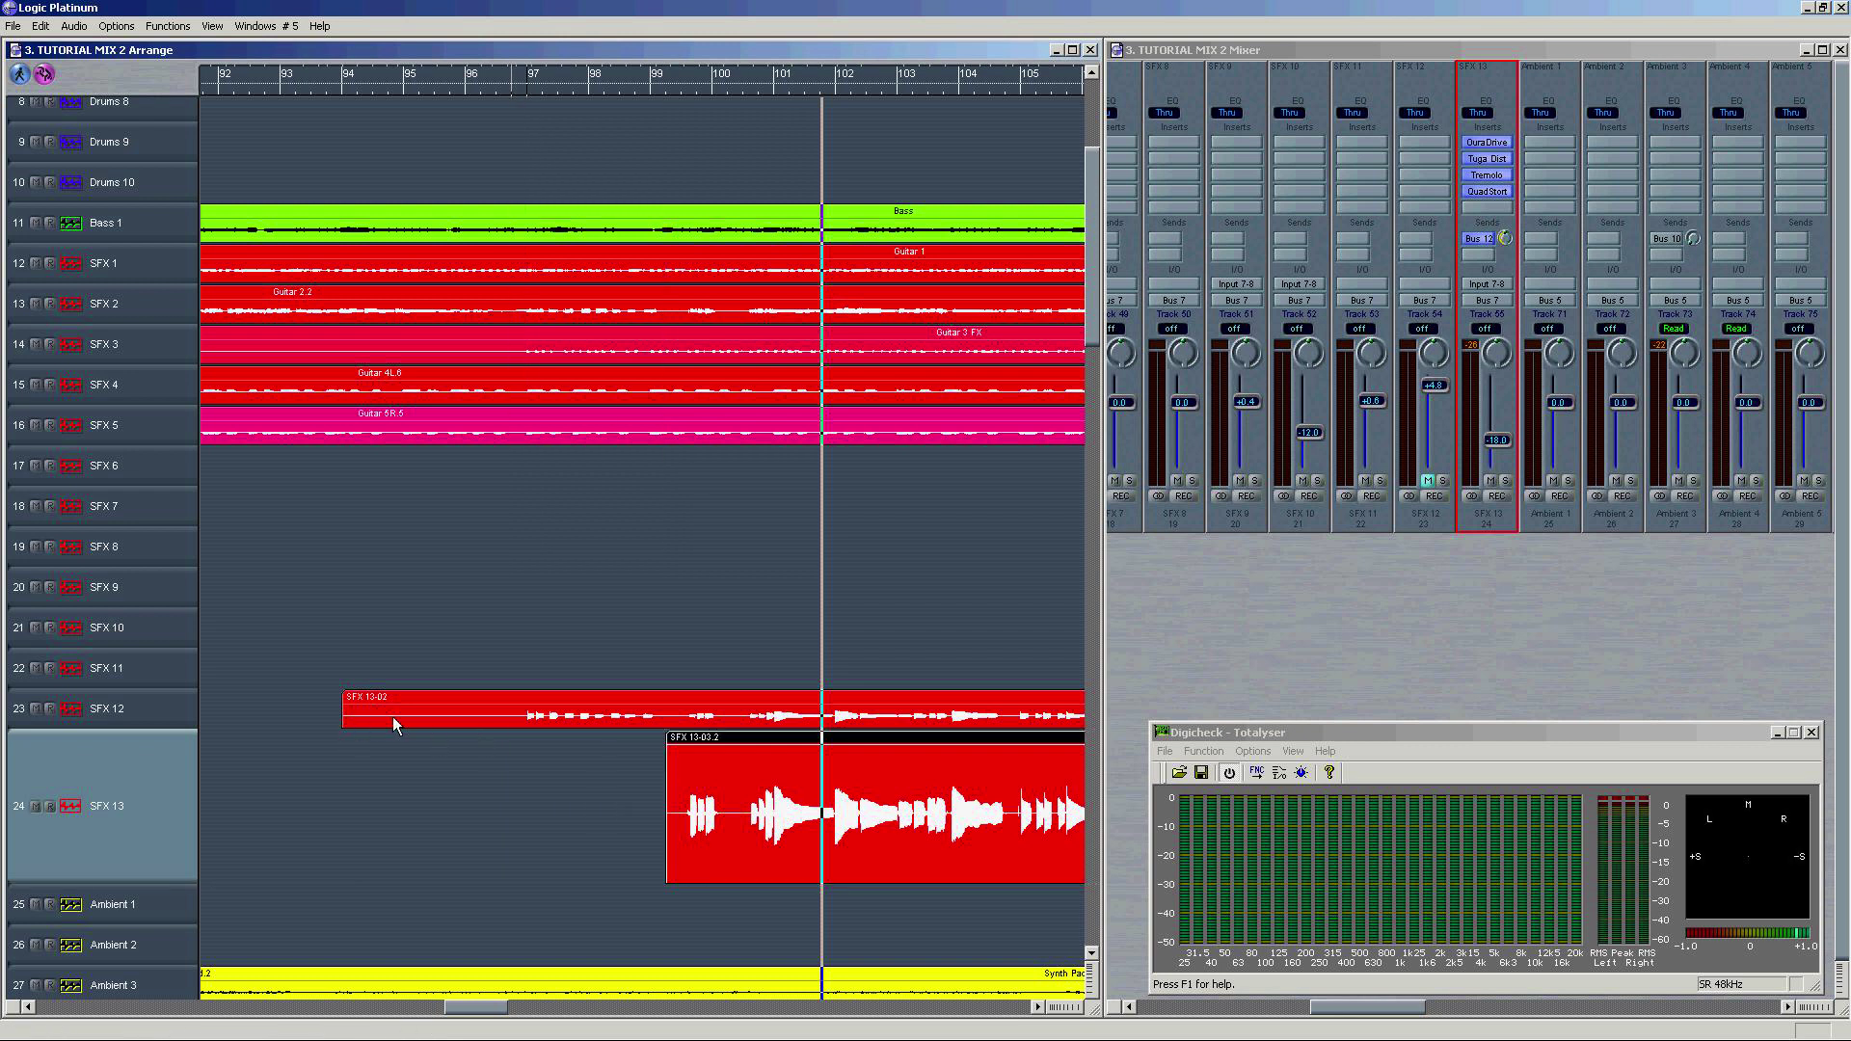
pyautogui.moveTo(665, 73); pyautogui.dragTo(526, 74)
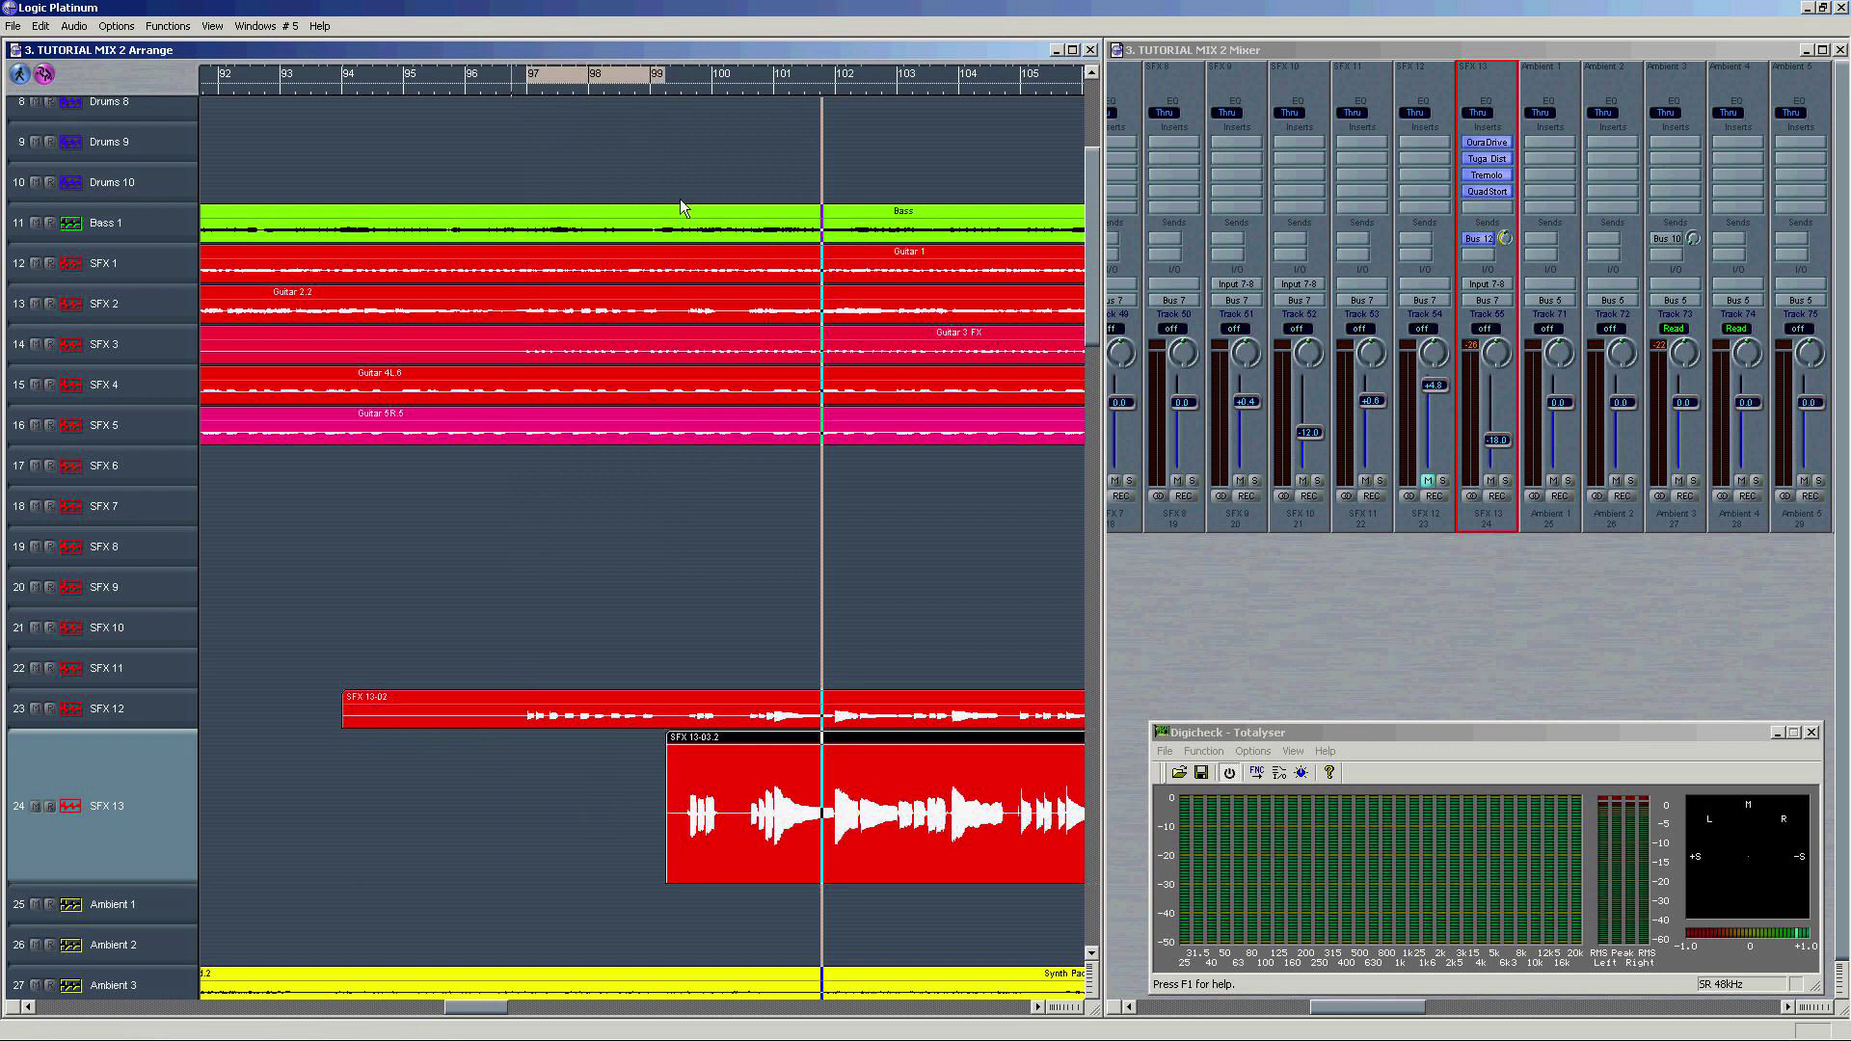
pyautogui.click(547, 687)
pyautogui.click(449, 789)
pyautogui.press('Delete')
pyautogui.moveTo(579, 761); pyautogui.dragTo(567, 879)
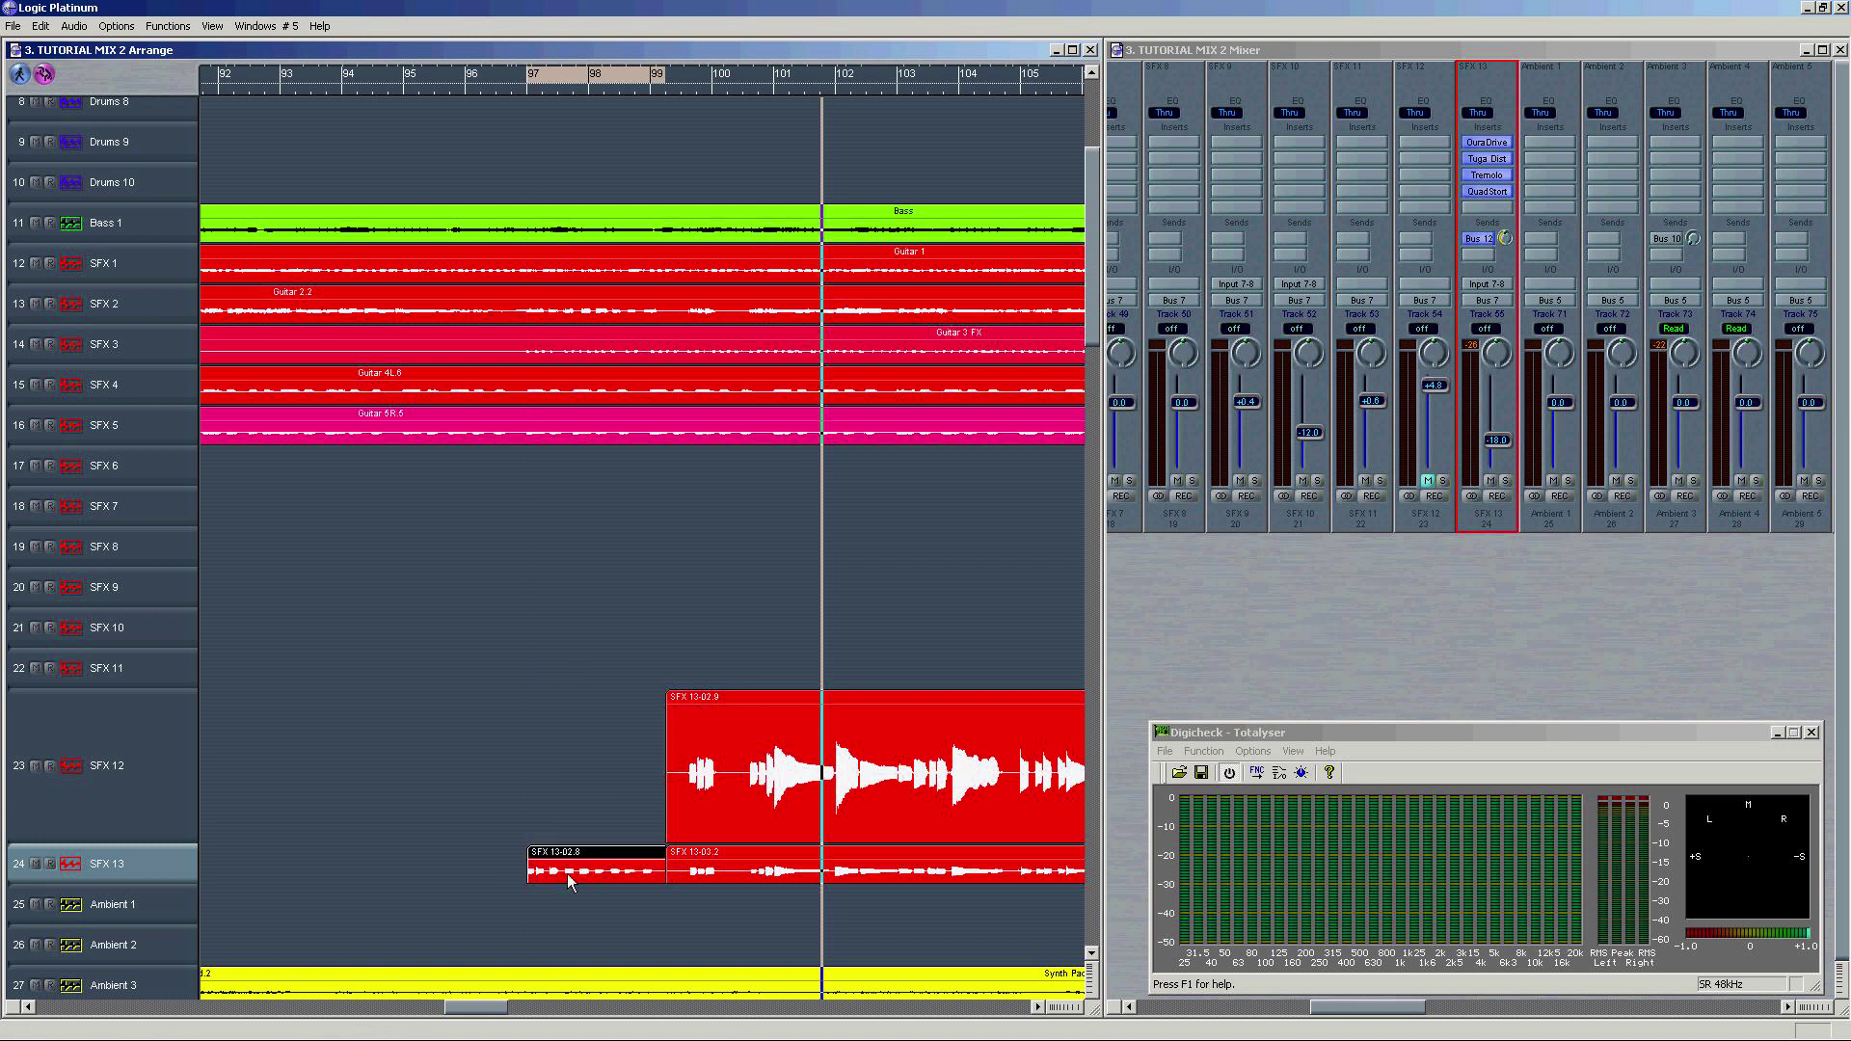
# Step: Delete the leftover part of the SFX 13-02 take from the SFX 12 track
pyautogui.hotkey('ctrl', 'z')
pyautogui.hotkey('ctrl', 'shift', 'z')
pyautogui.click(704, 711)
pyautogui.press('Delete')
pyautogui.hotkey('ctrl', 'shift', 'Down')
pyautogui.hotkey('ctrl', 'Left')
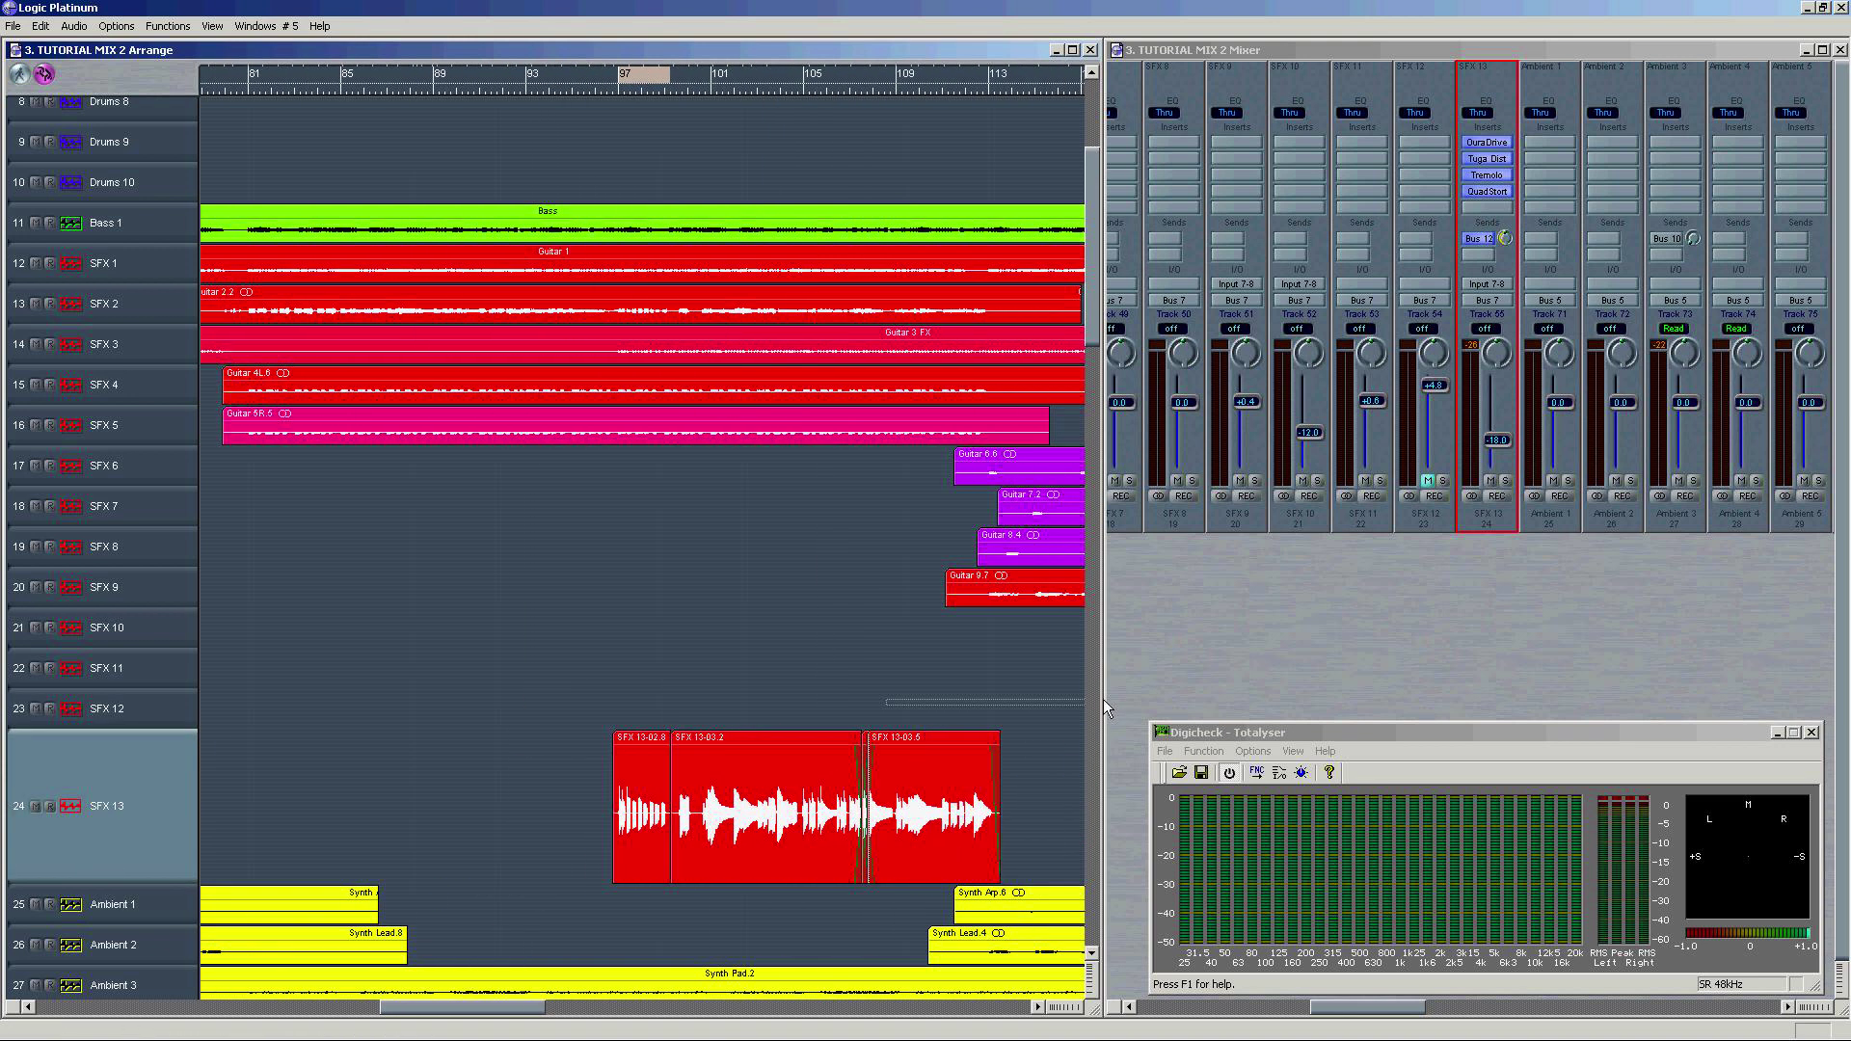
# Step: Play the comped SFX 13 part from just before bar 96 and unmute the SFX 12 channel
pyautogui.click(540, 86)
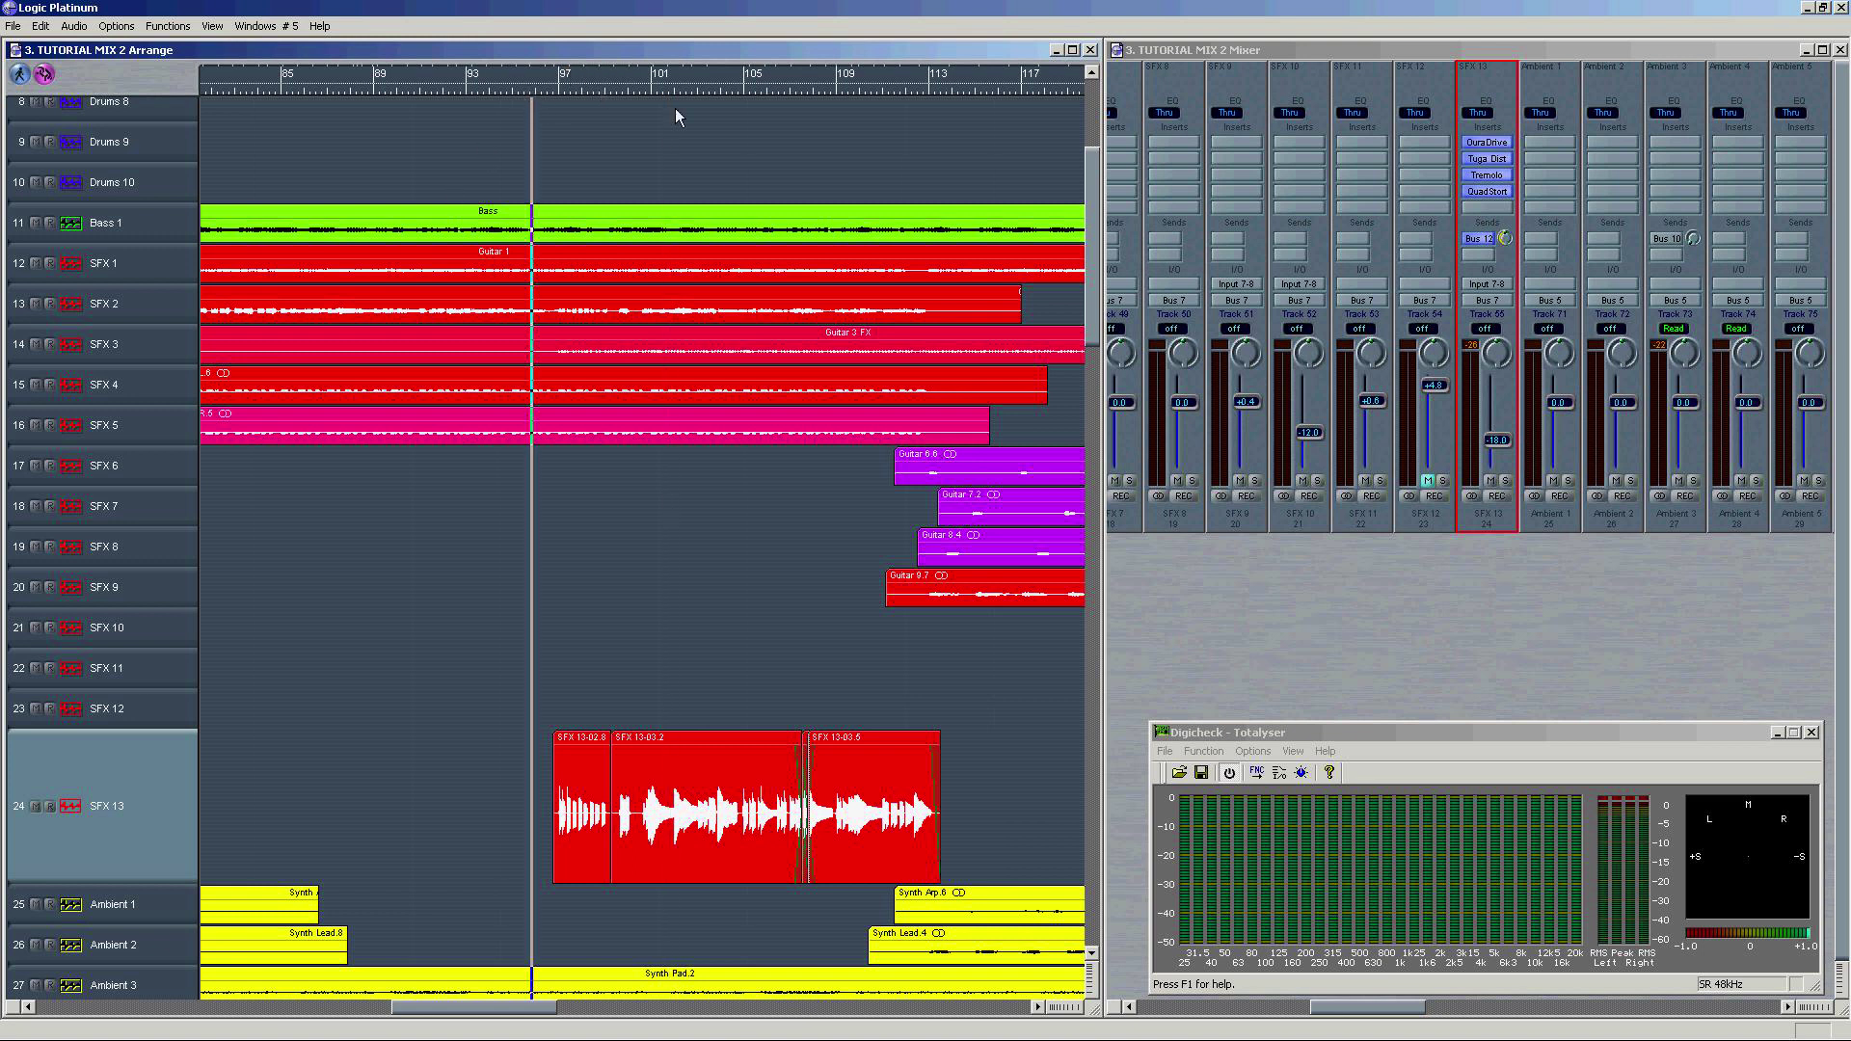
pyautogui.press('space')
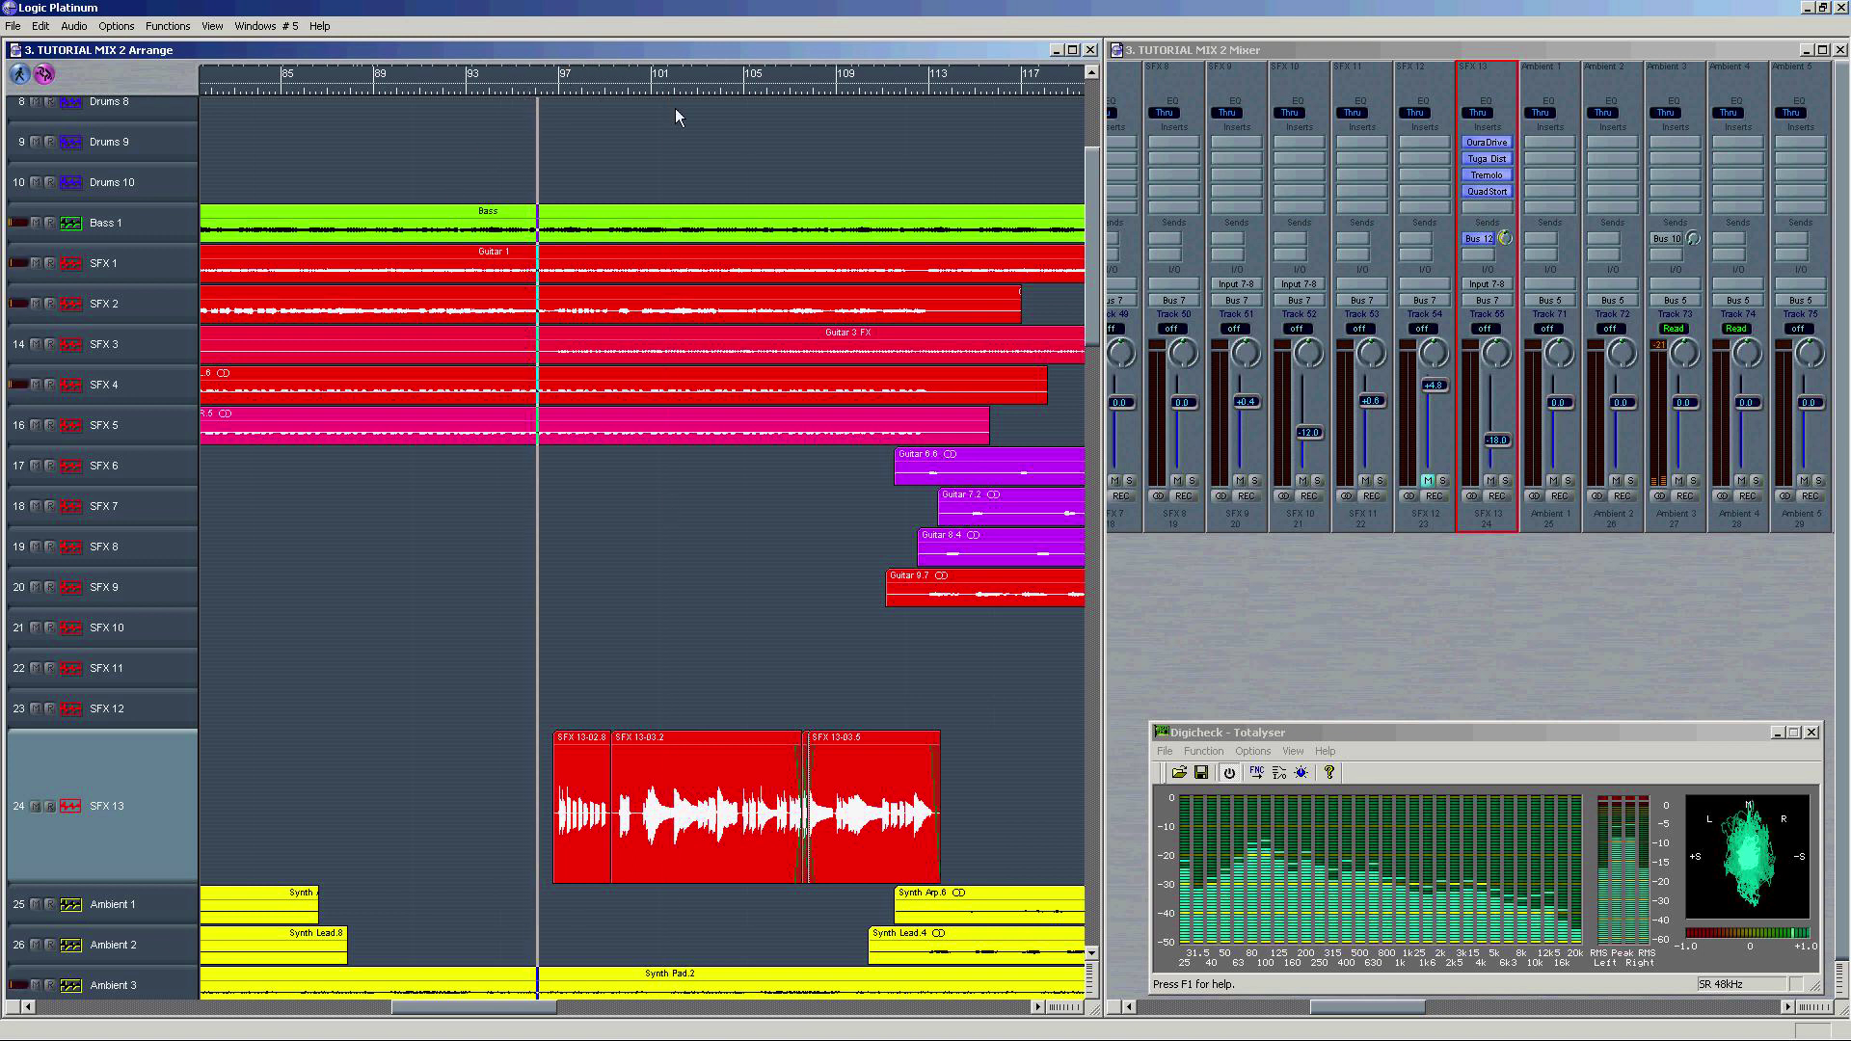
pyautogui.click(1486, 458)
pyautogui.click(1497, 463)
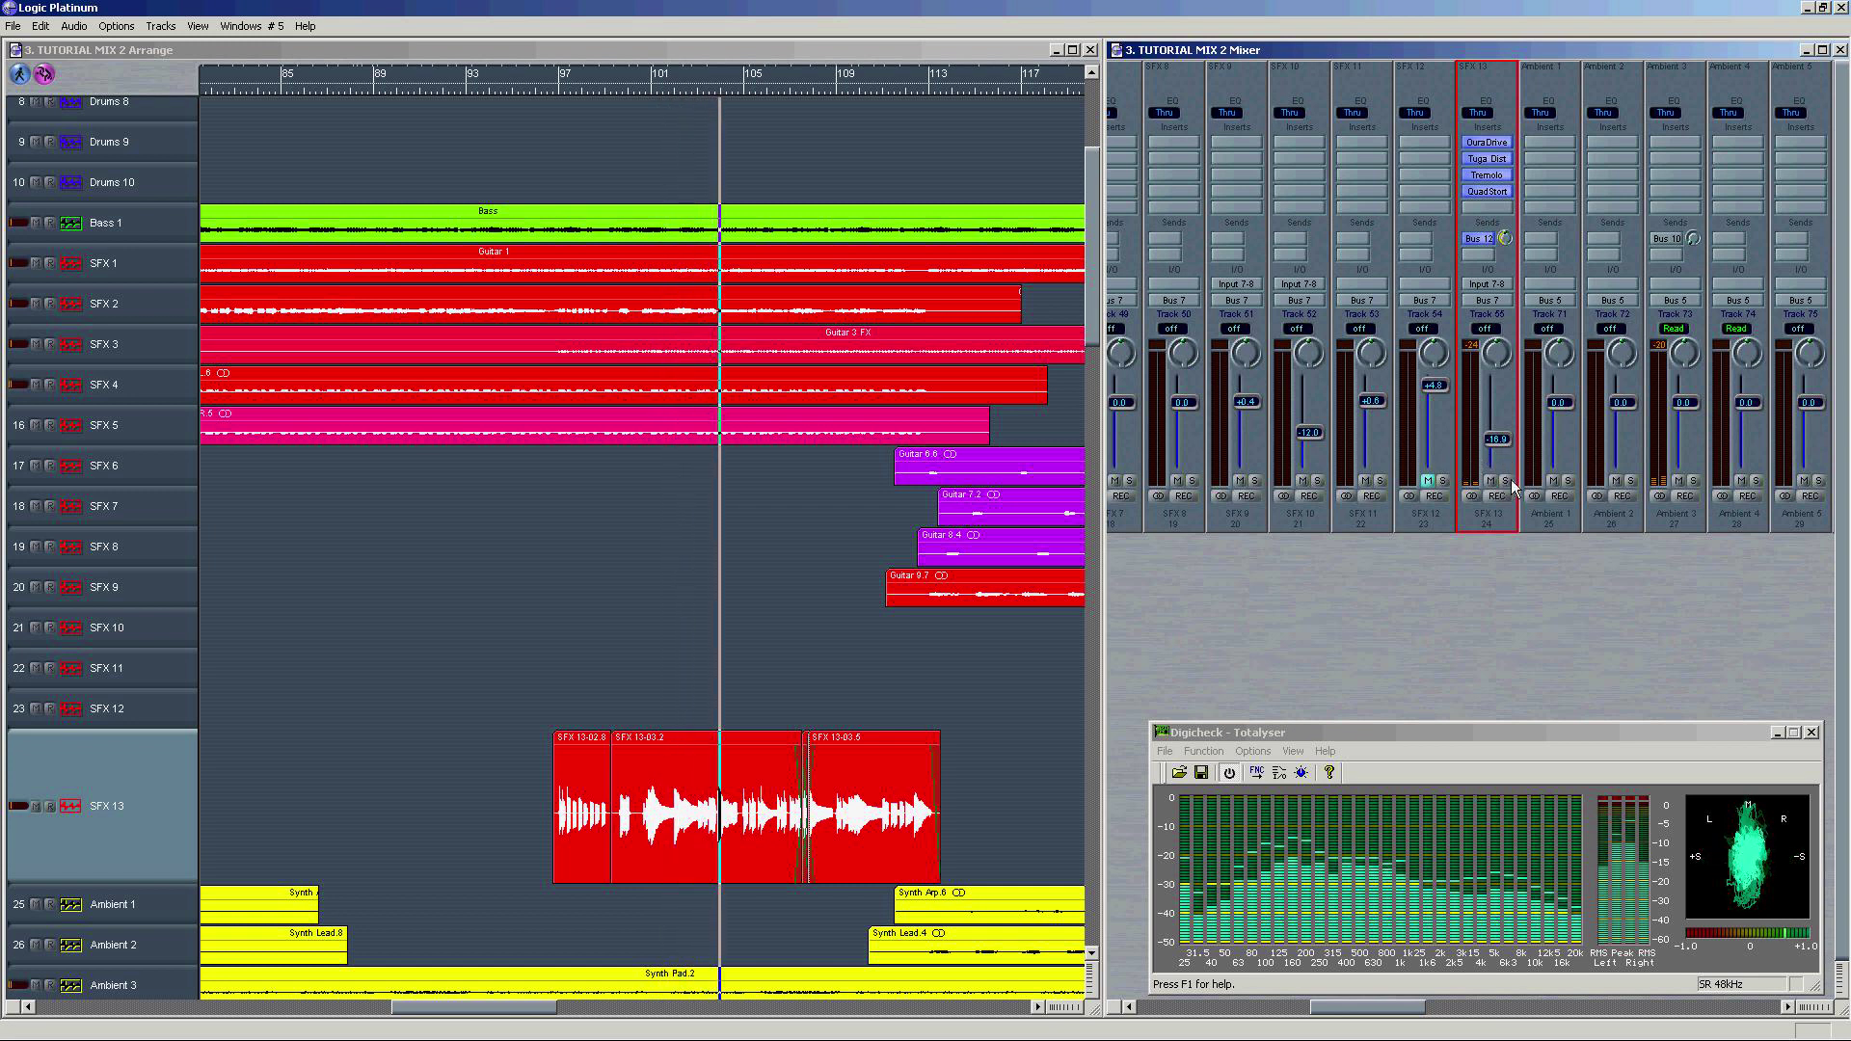
pyautogui.click(1430, 493)
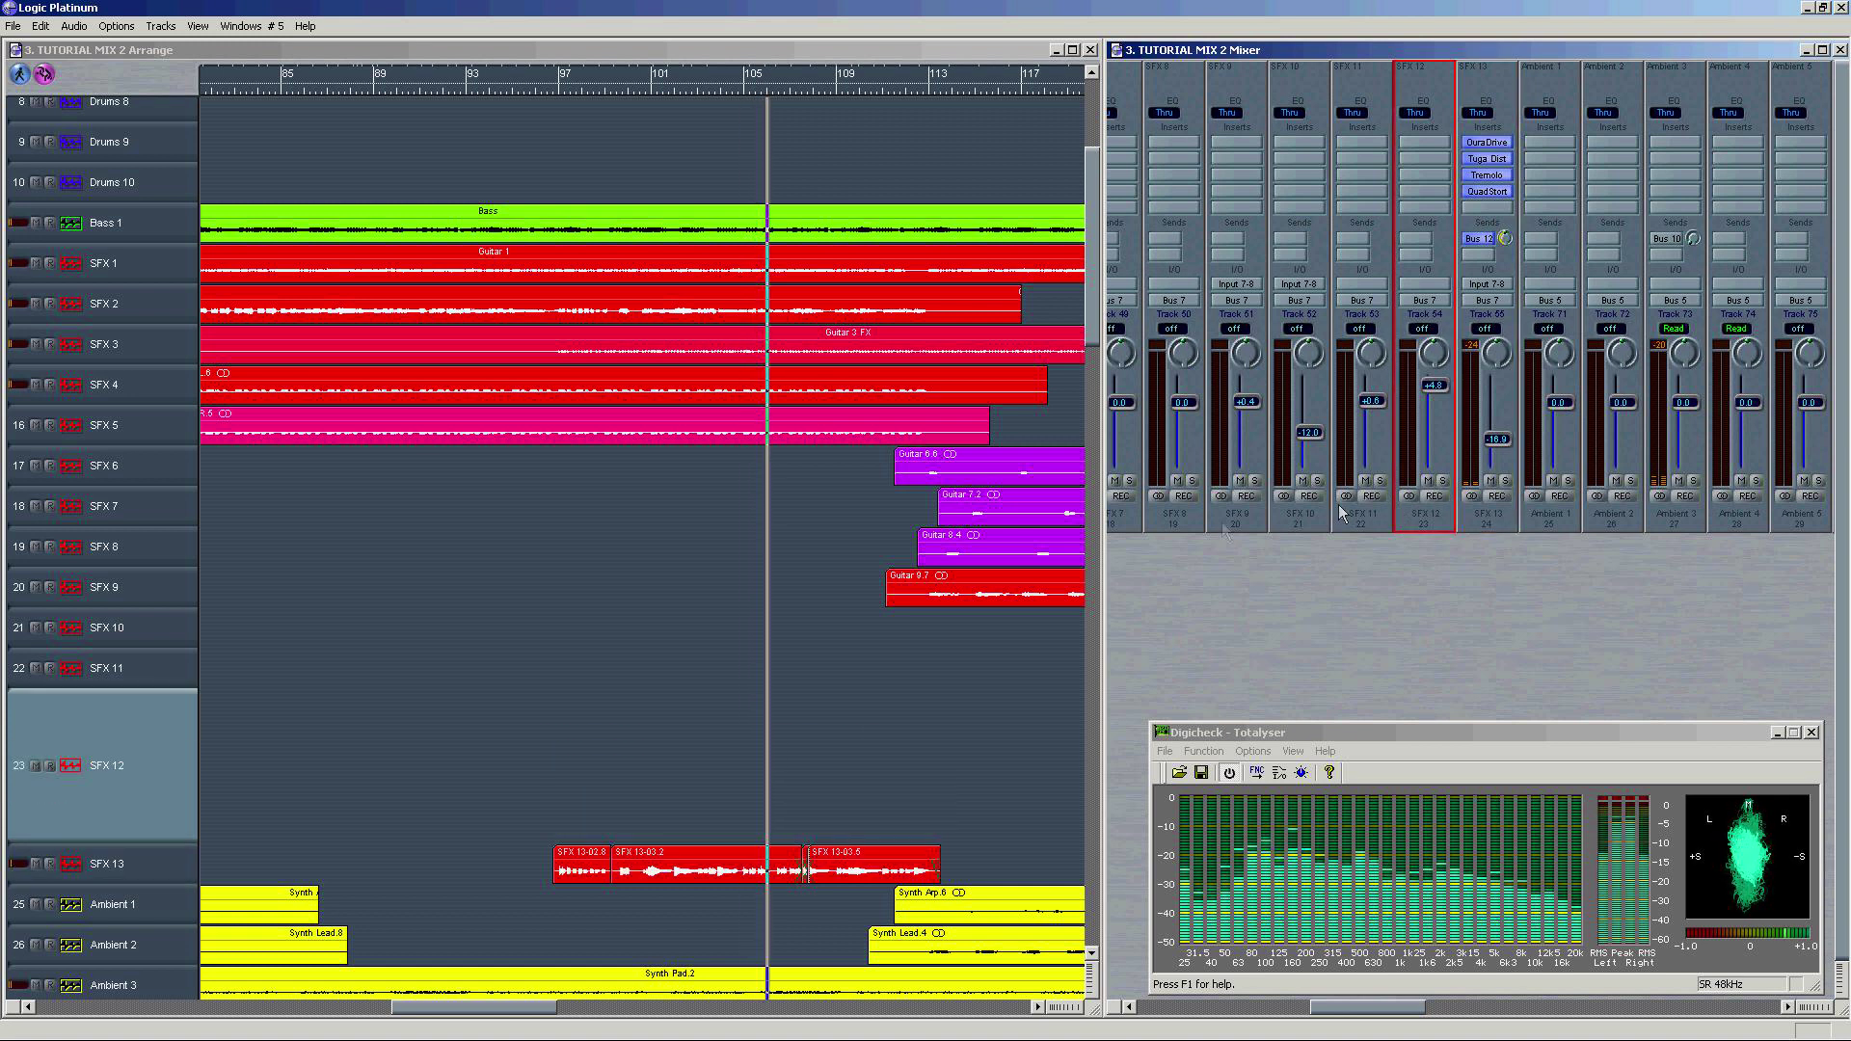
# Step: Solo the SFX 2 and SFX 13 tracks and set the playback range to about bars 97 to 113
pyautogui.click(180, 848)
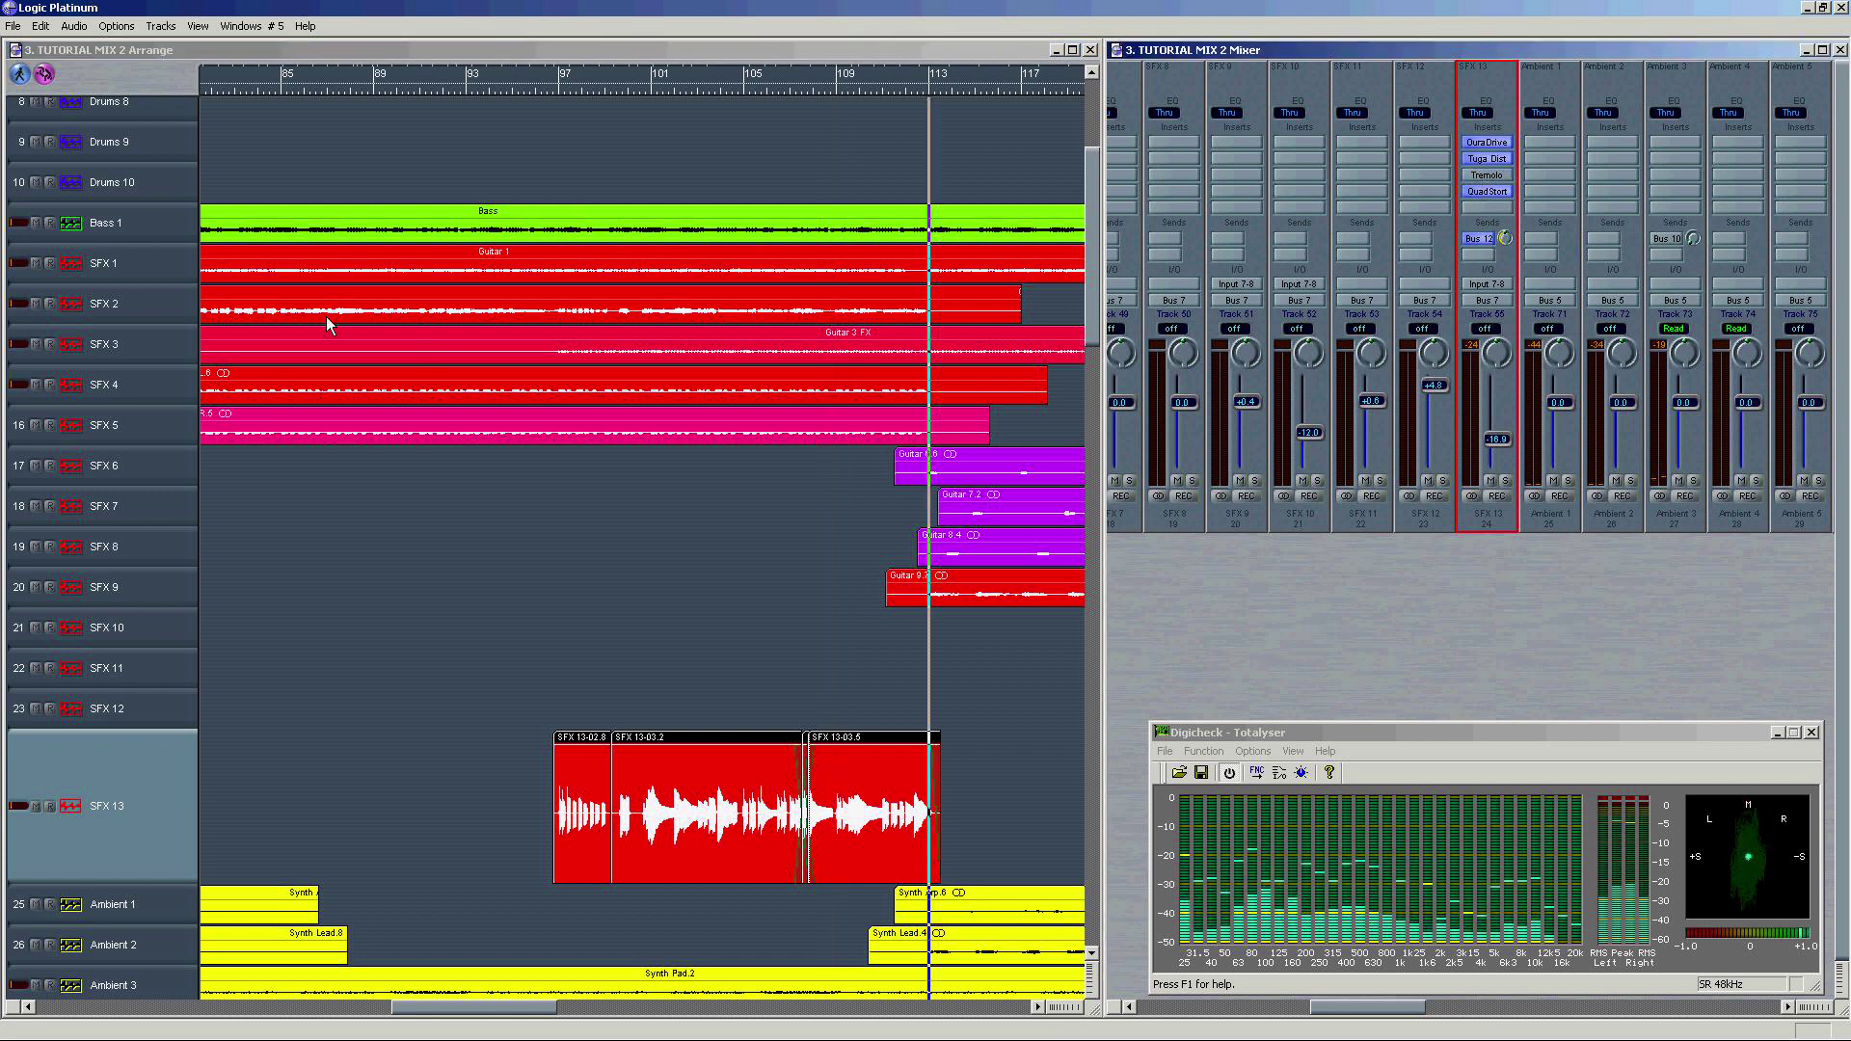
pyautogui.click(155, 301)
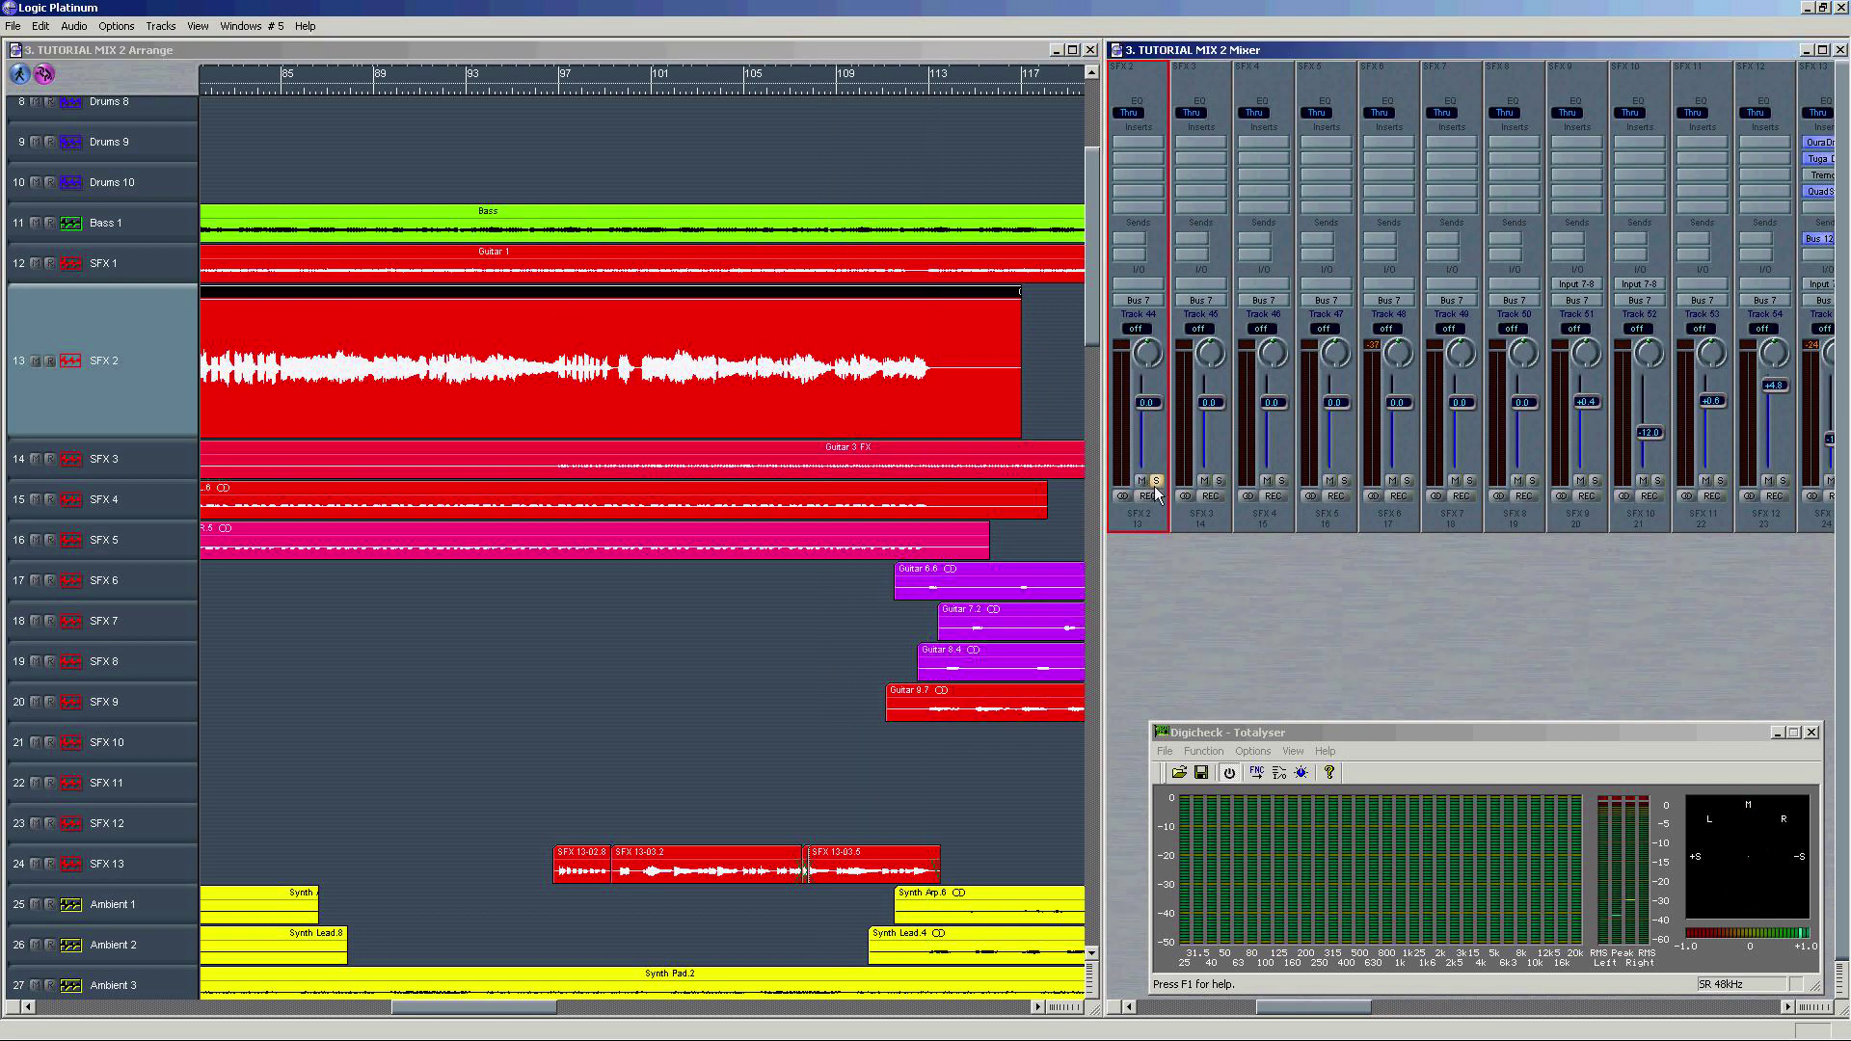
pyautogui.click(135, 861)
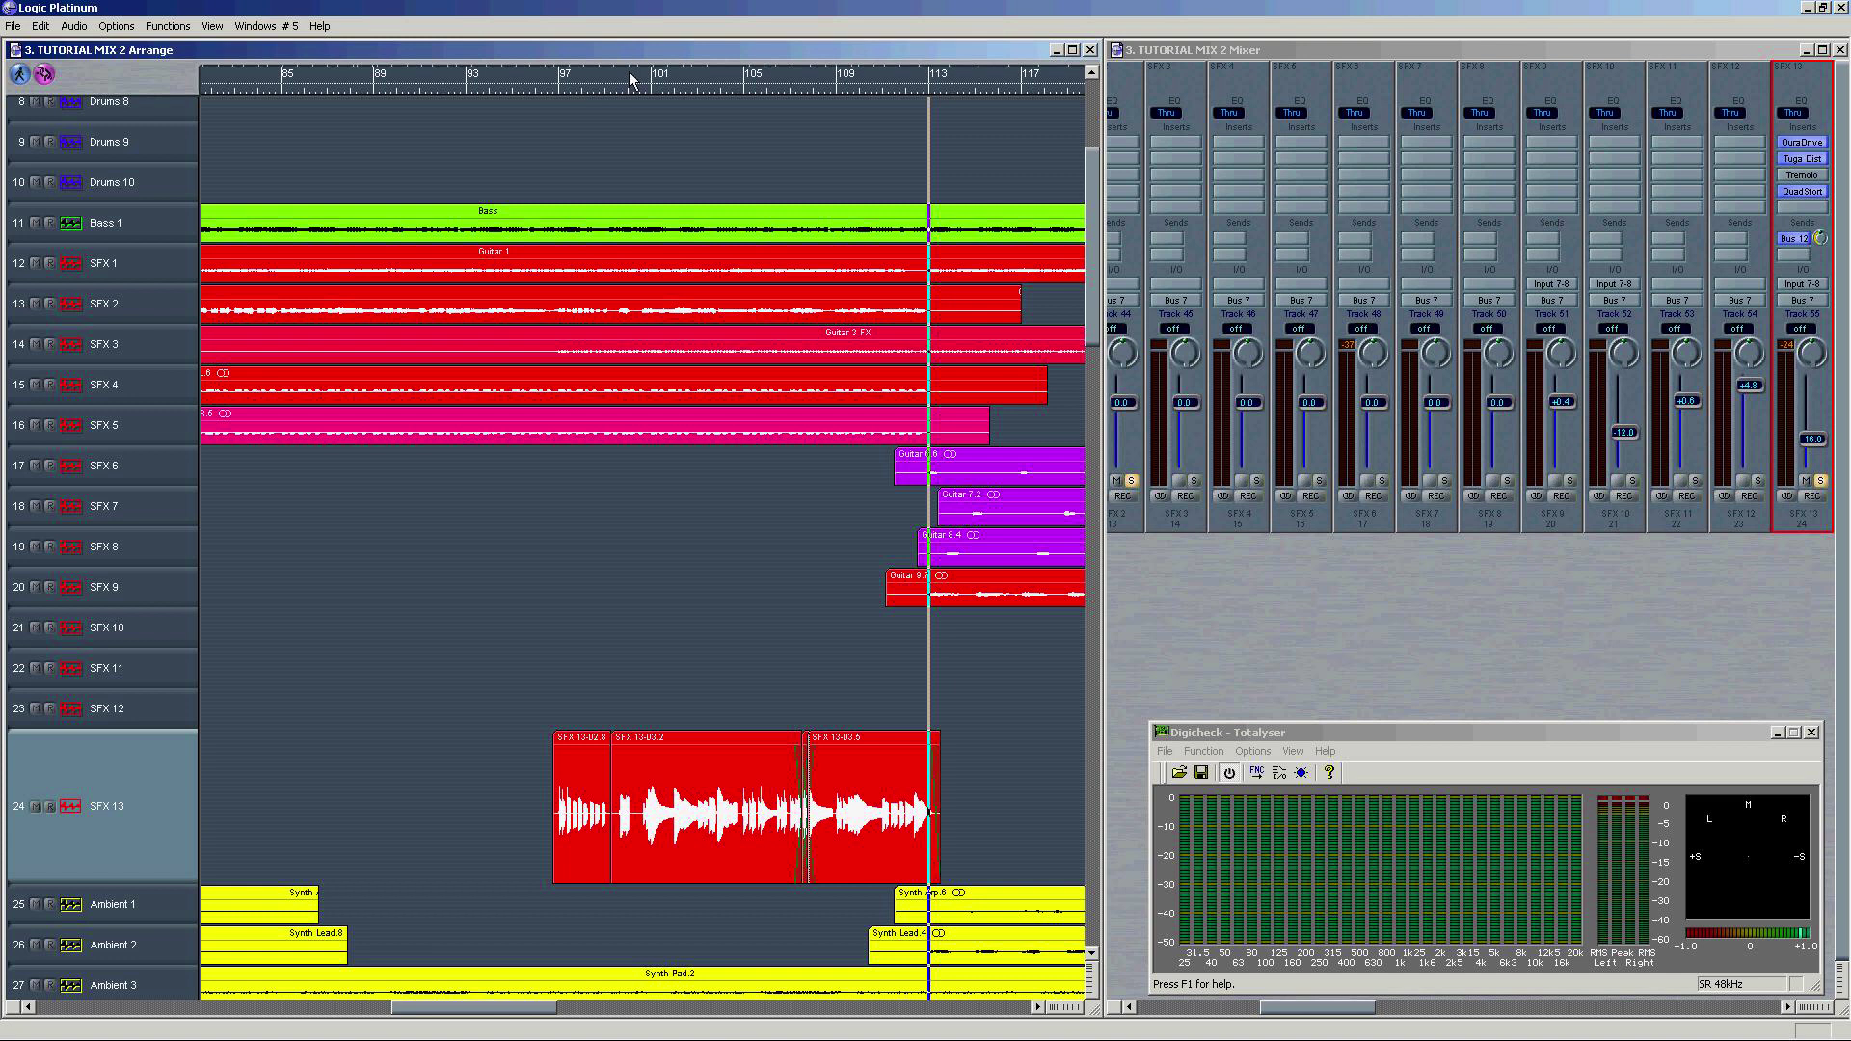
pyautogui.moveTo(629, 72); pyautogui.dragTo(933, 82)
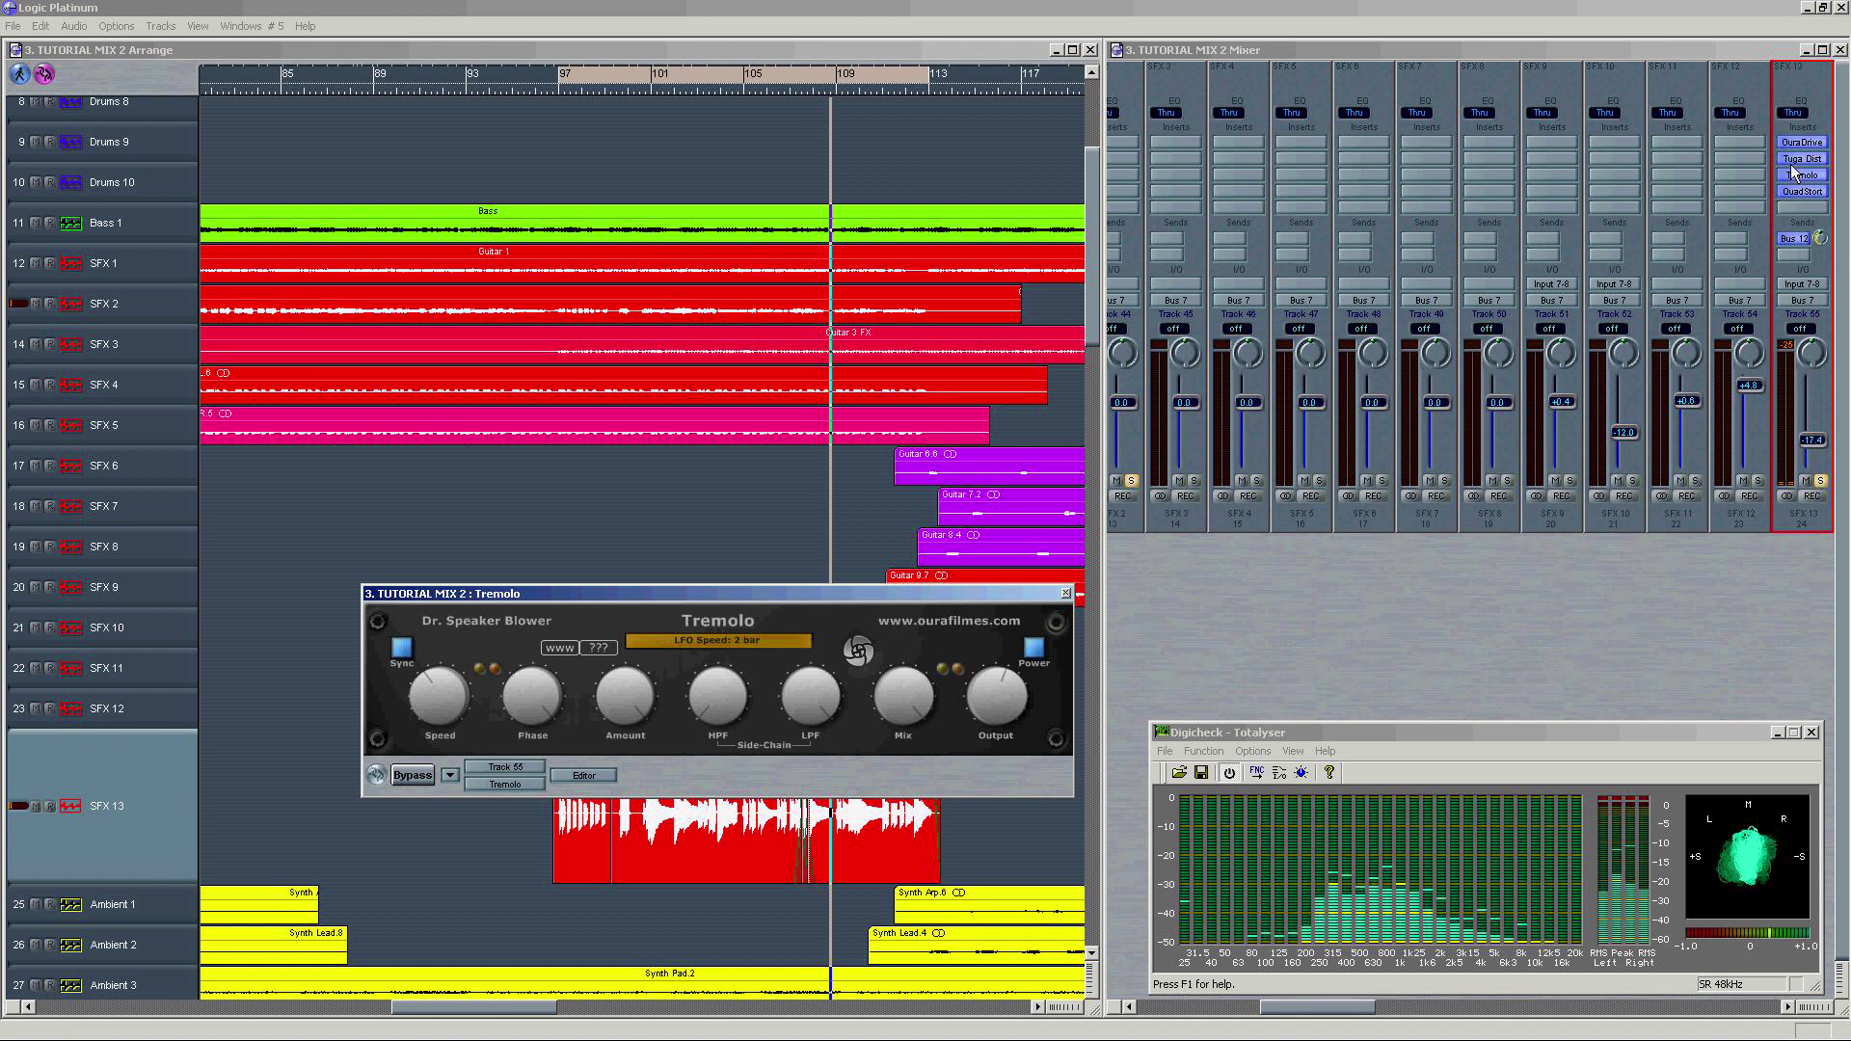
# Step: Replace the Tuga Distortion insert on SFX 13 with TubeStortion and set its gain to 11.63 dB while playing the range
pyautogui.click(1138, 162)
pyautogui.click(1812, 164)
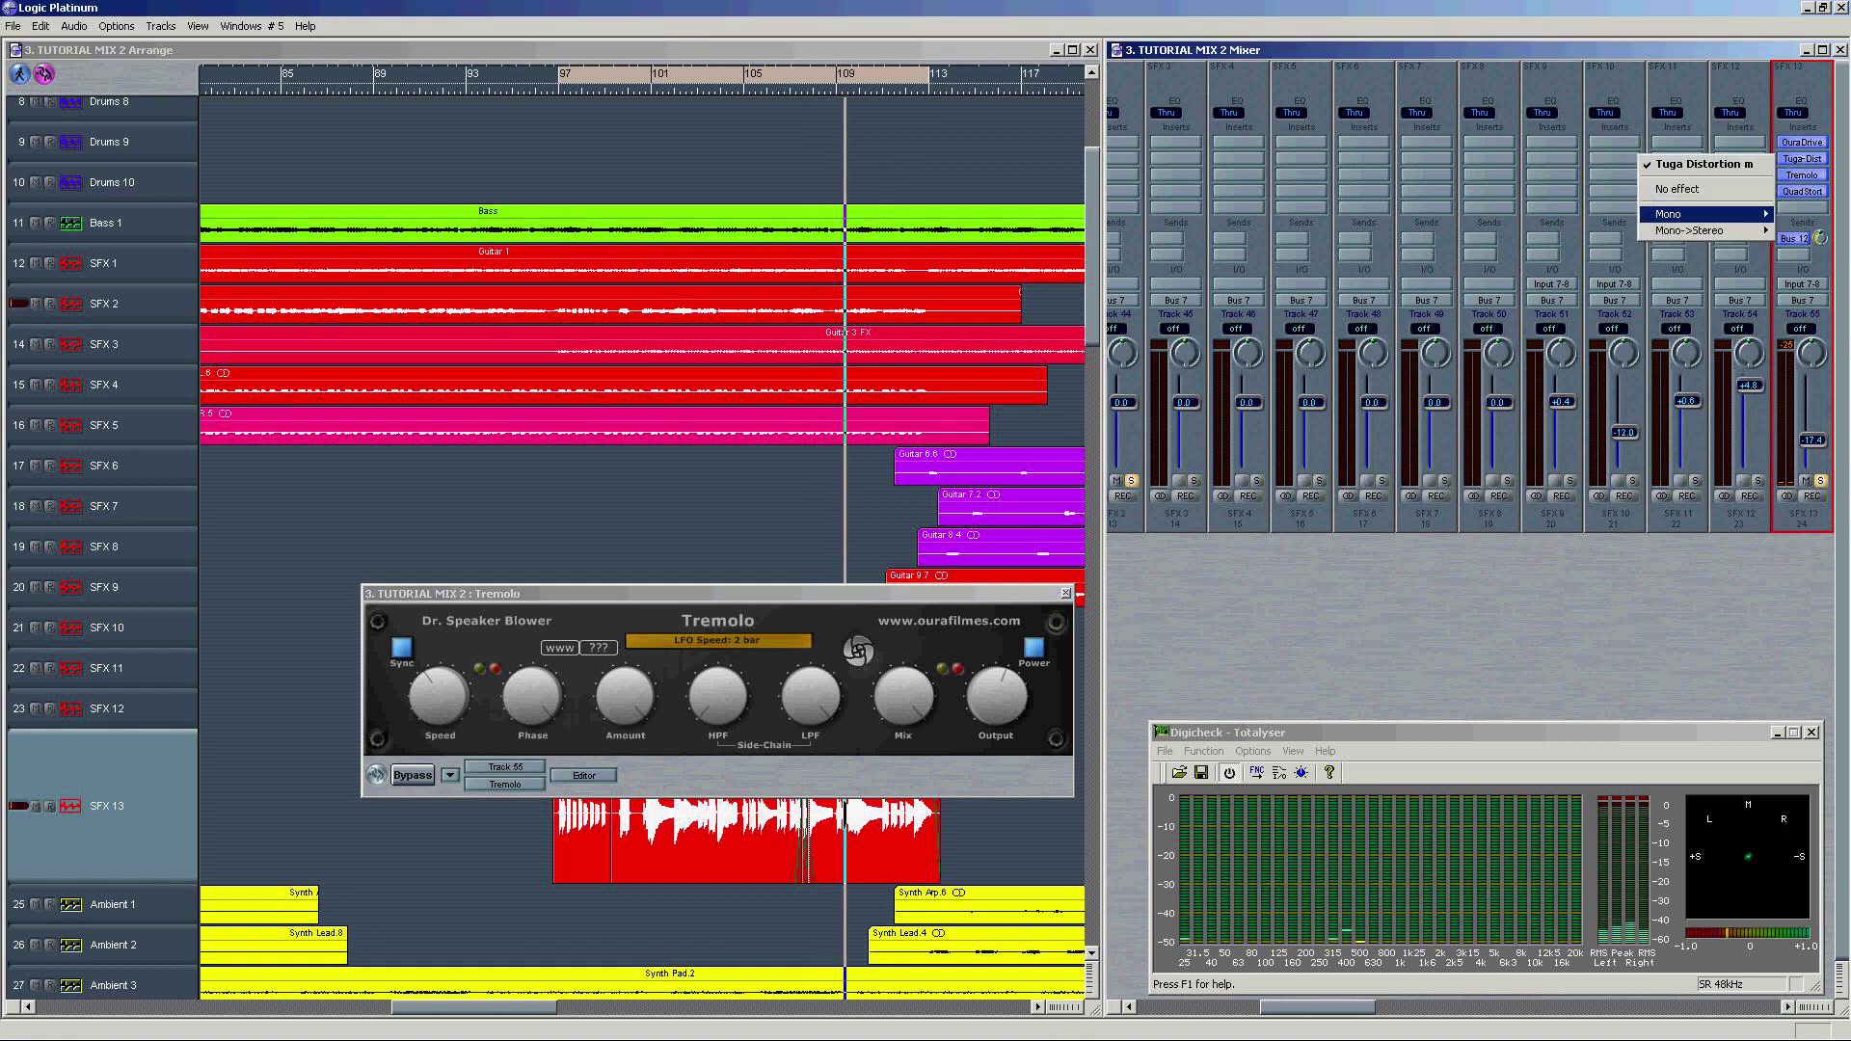
pyautogui.moveTo(1731, 207)
pyautogui.click(1626, 246)
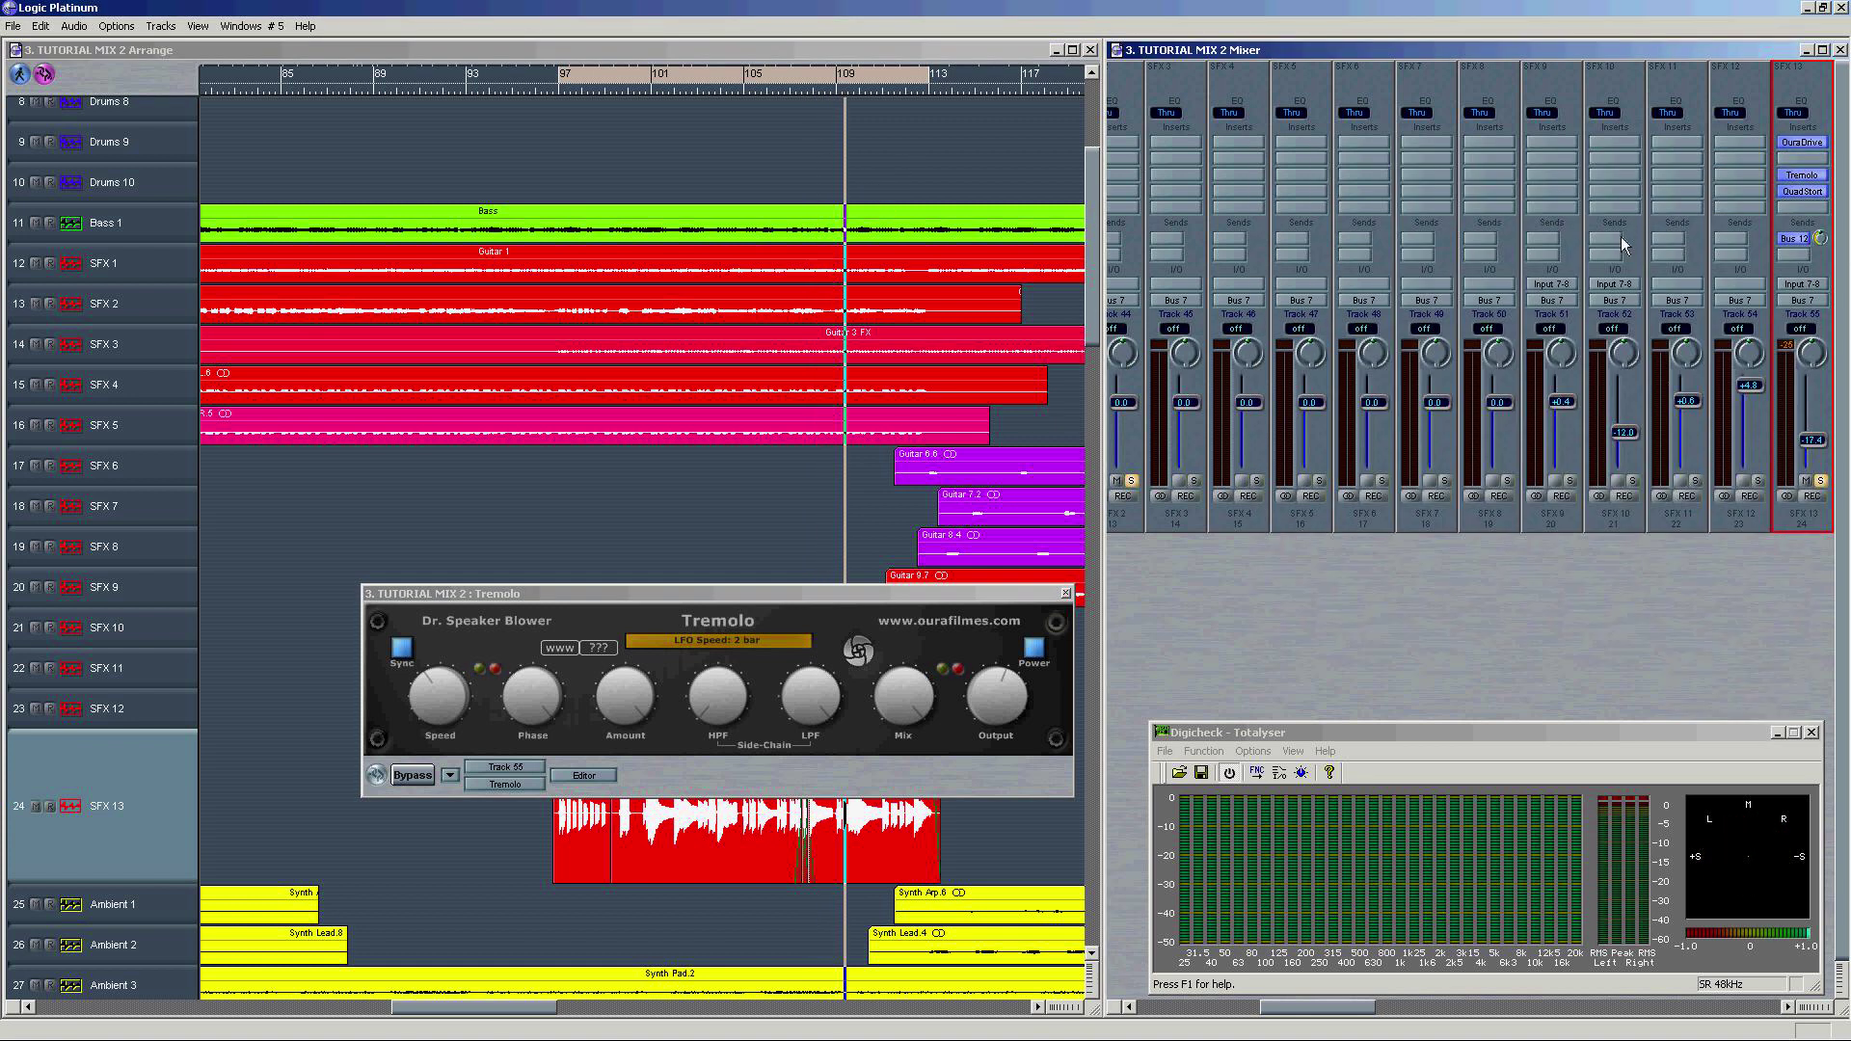
pyautogui.moveTo(761, 827); pyautogui.dragTo(532, 187)
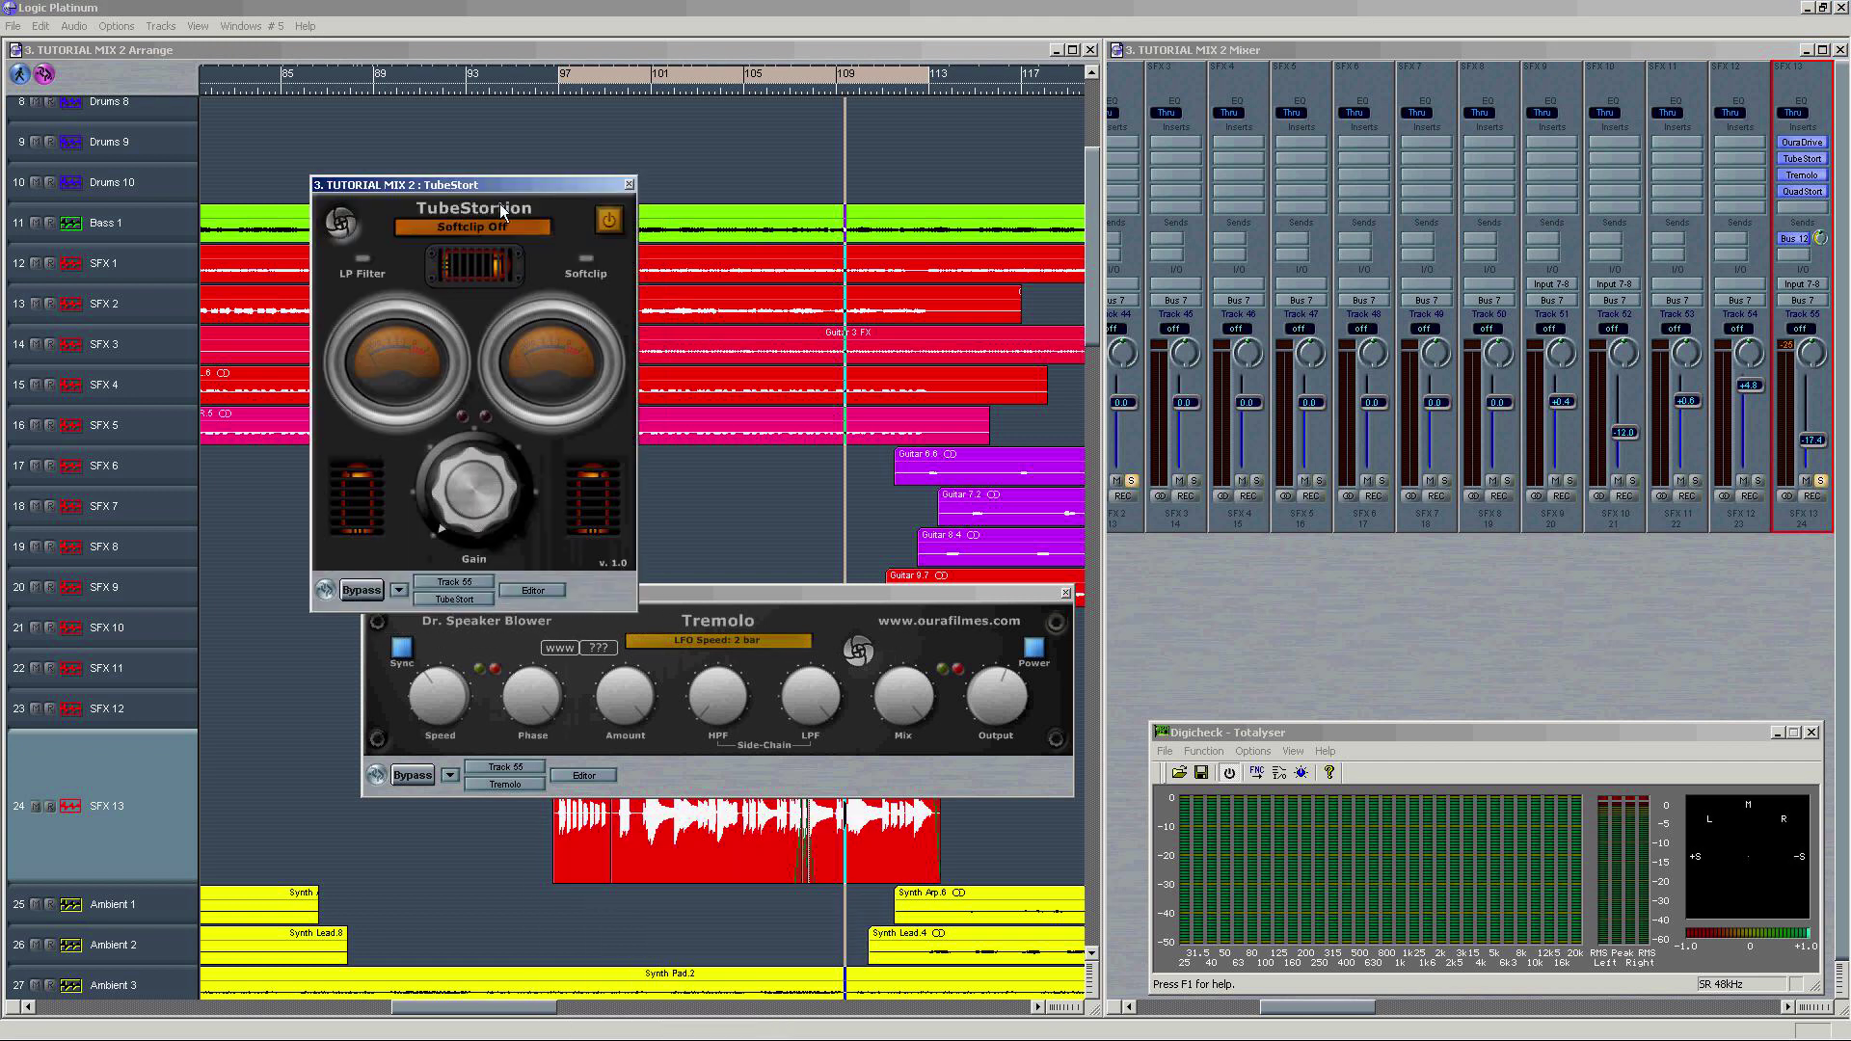
pyautogui.click(247, 501)
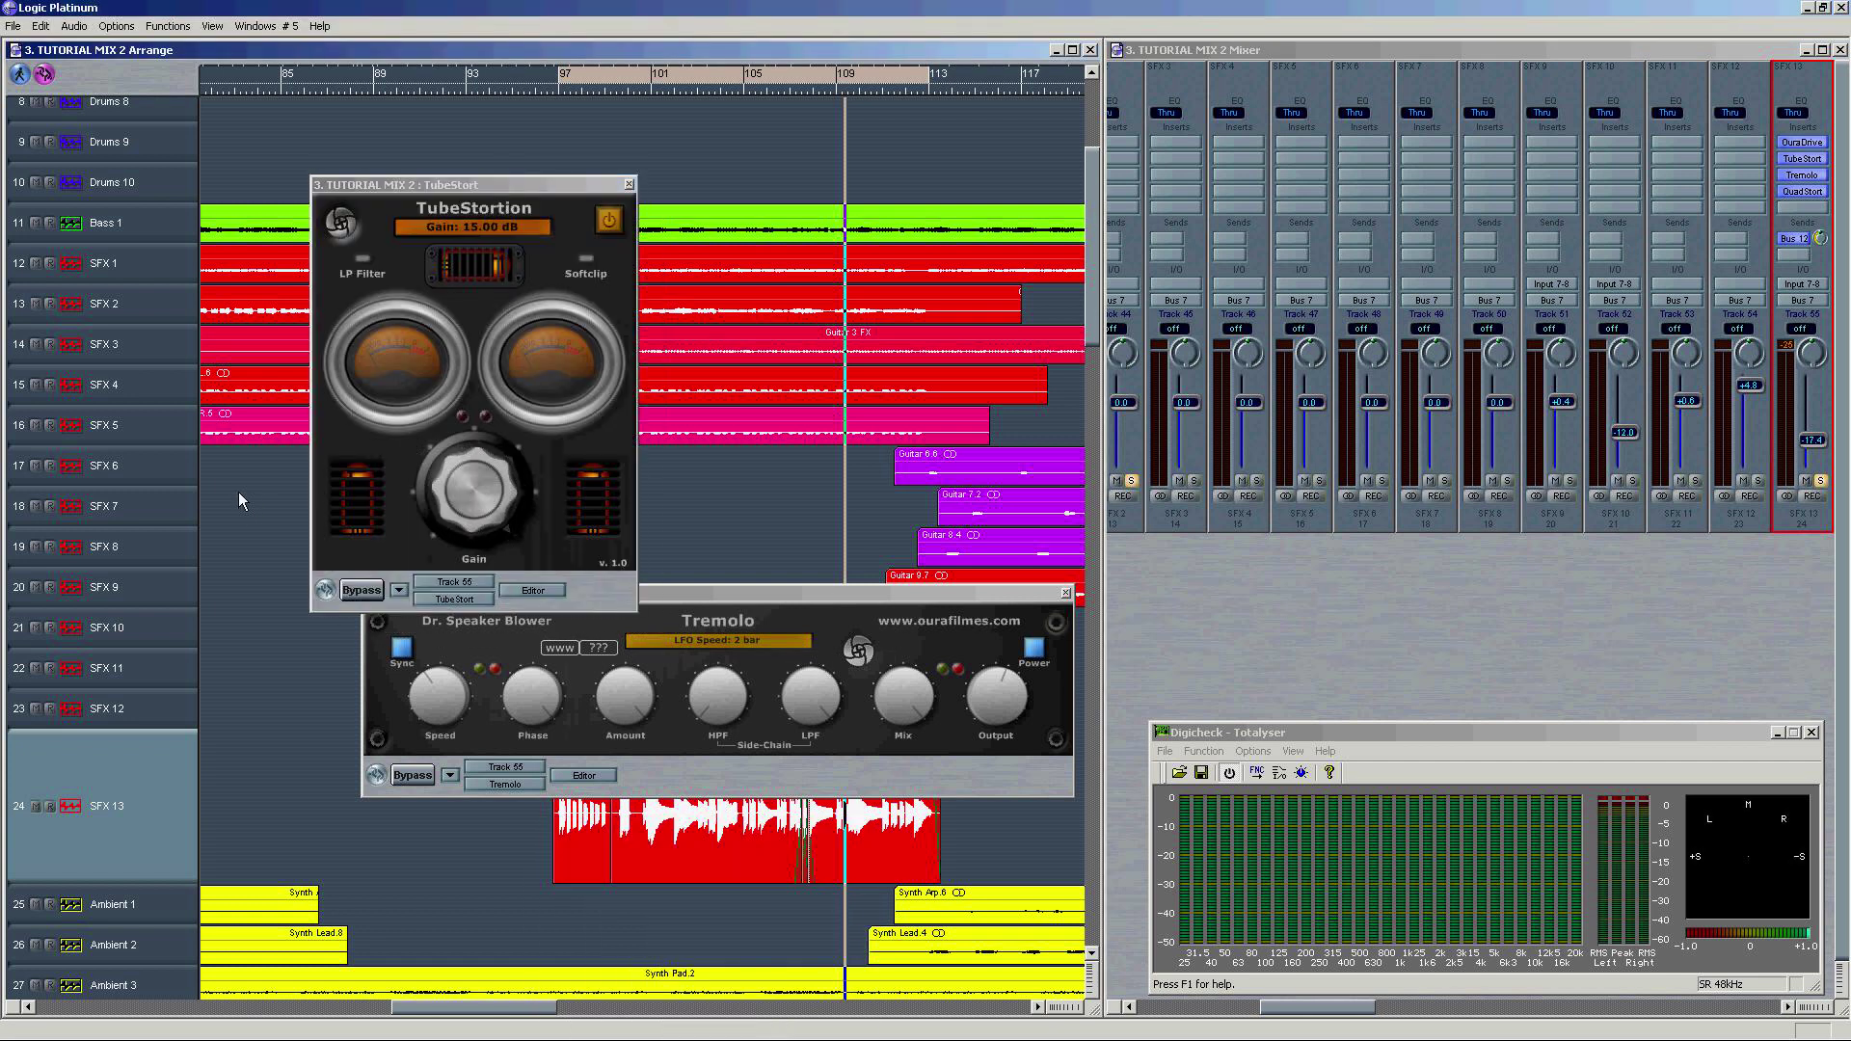
pyautogui.press('space')
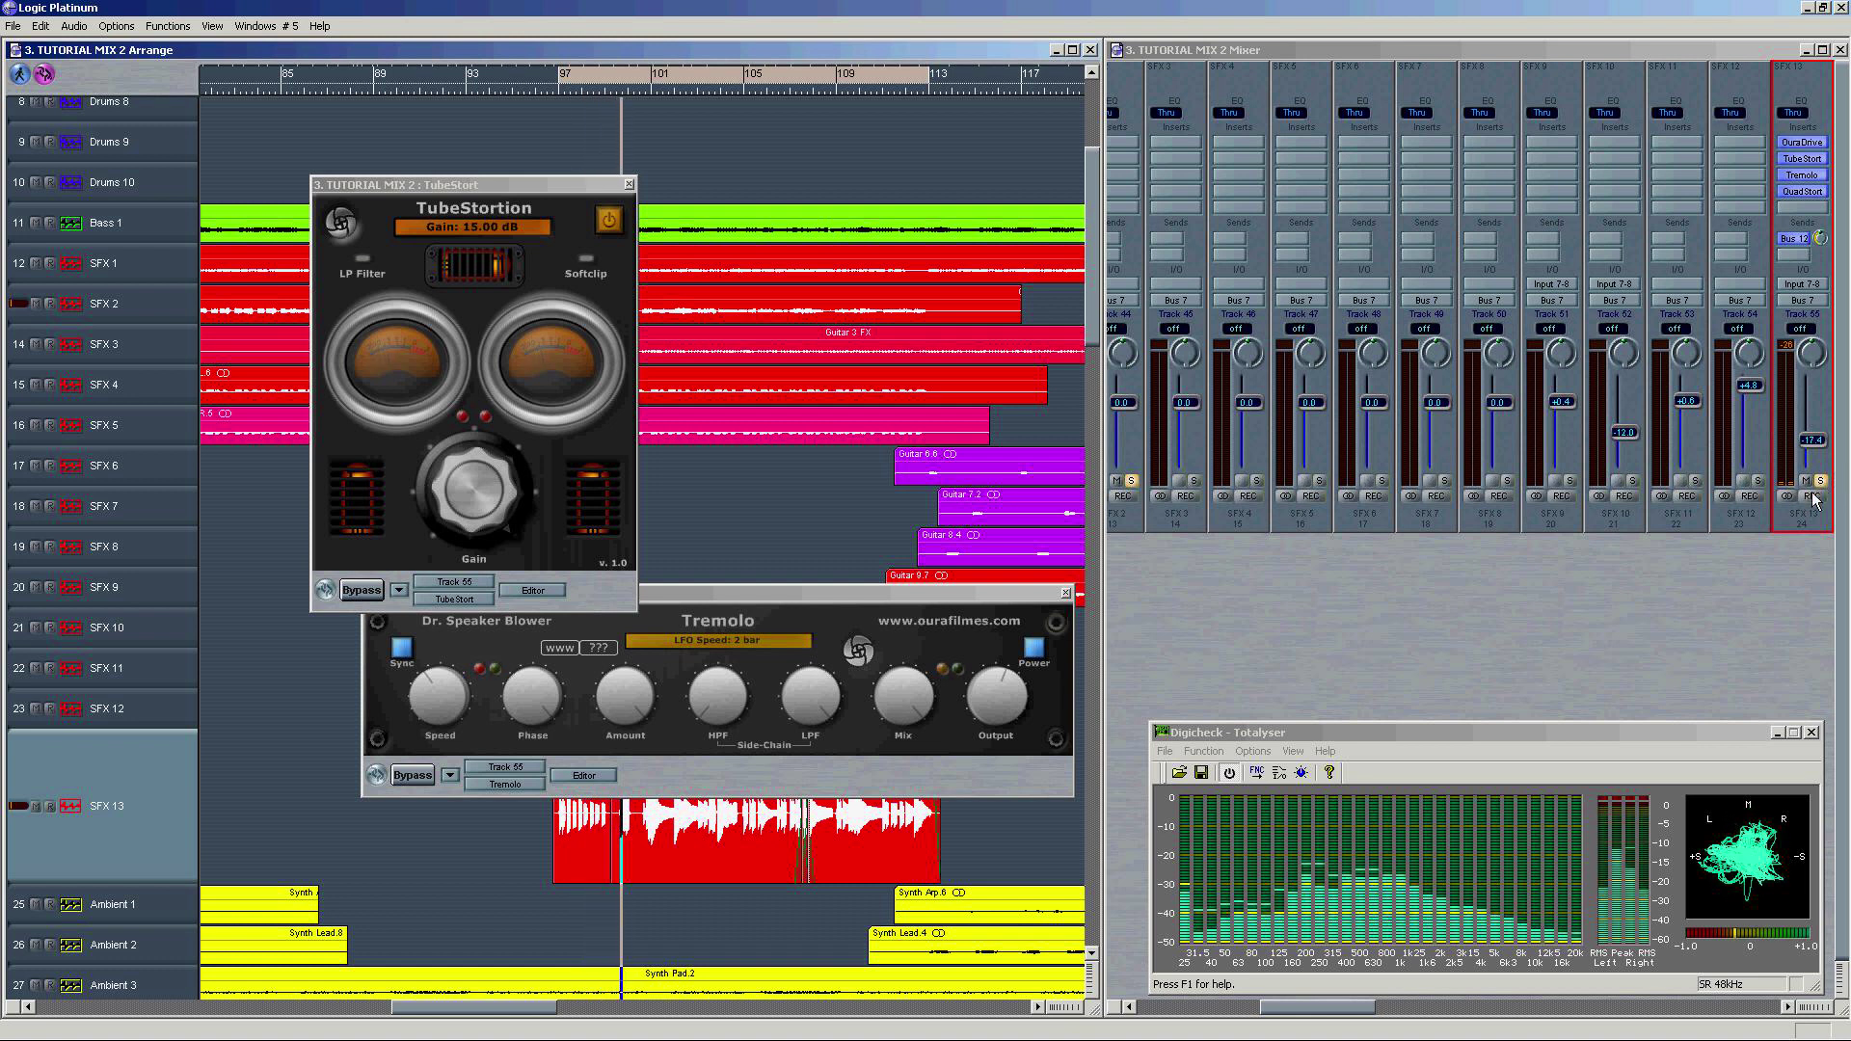
pyautogui.moveTo(515, 526); pyautogui.dragTo(480, 531)
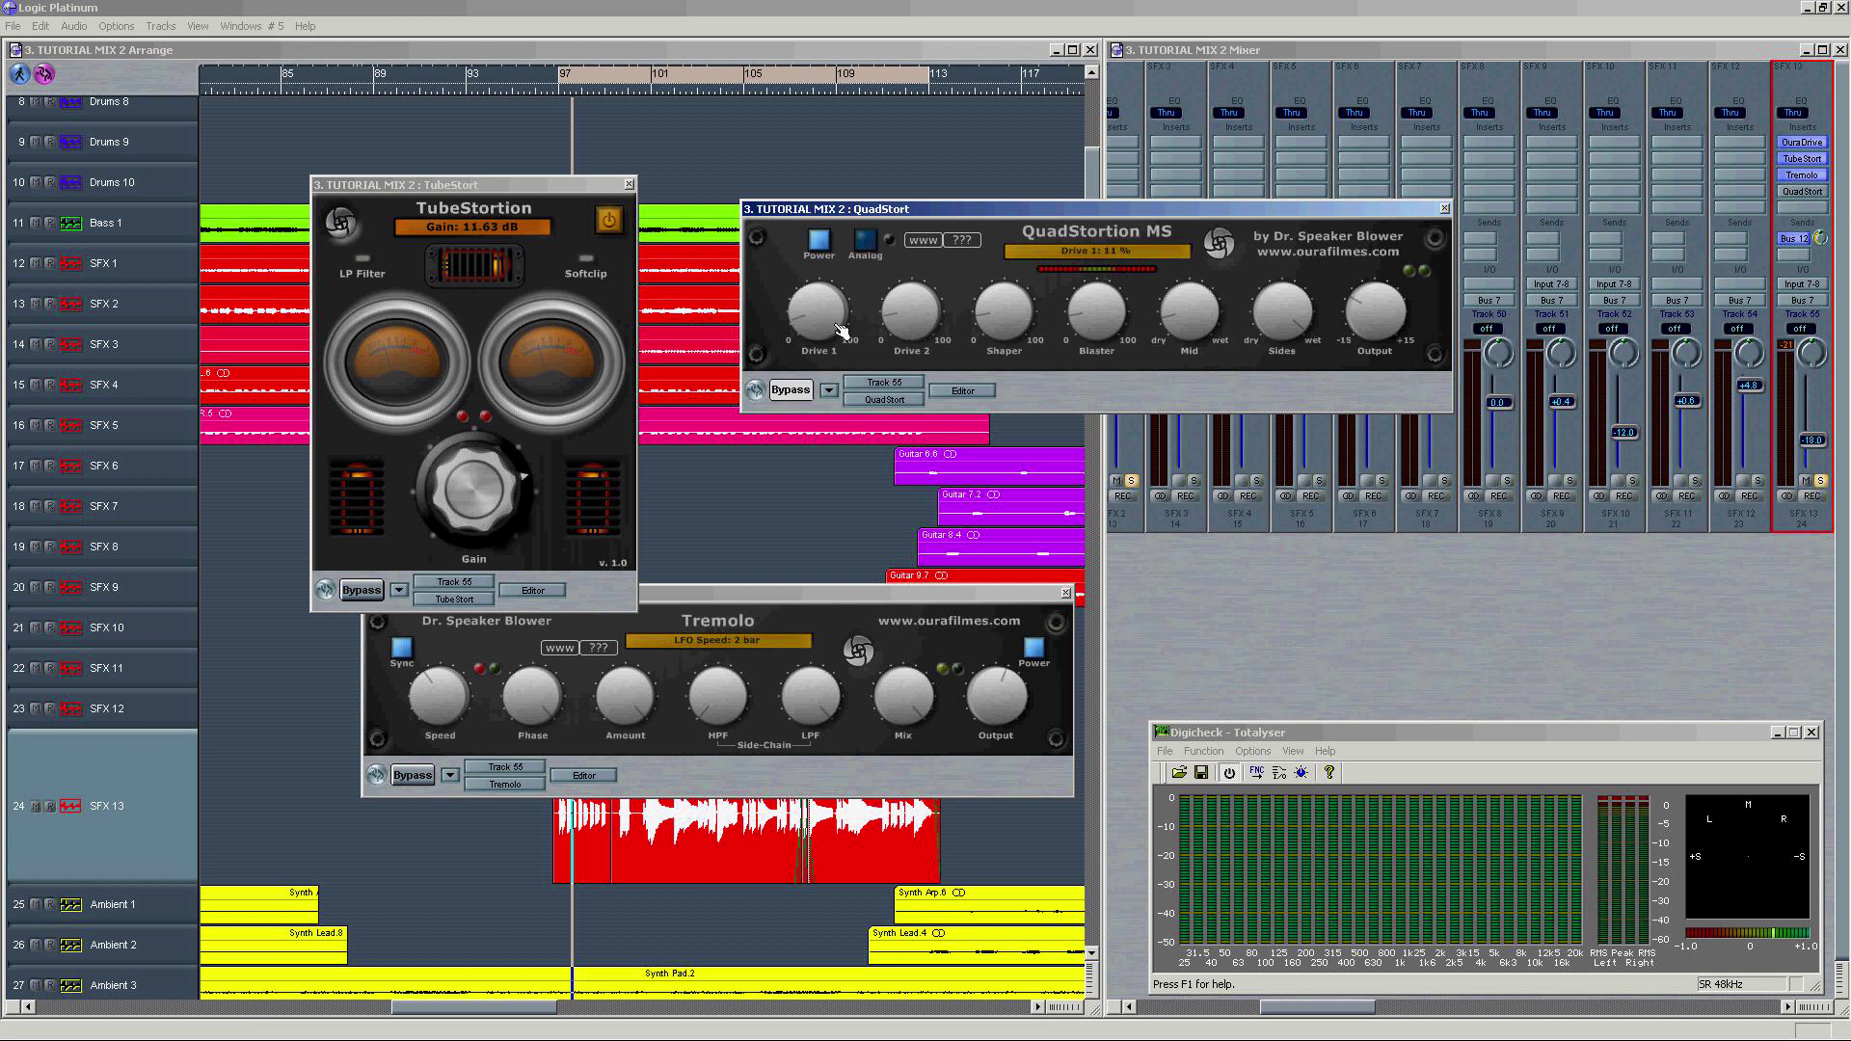
# Step: Adjust QuadStortion MS on SFX 13, setting Shaper to about 6 % and output gain to about -5 dB
pyautogui.click(787, 517)
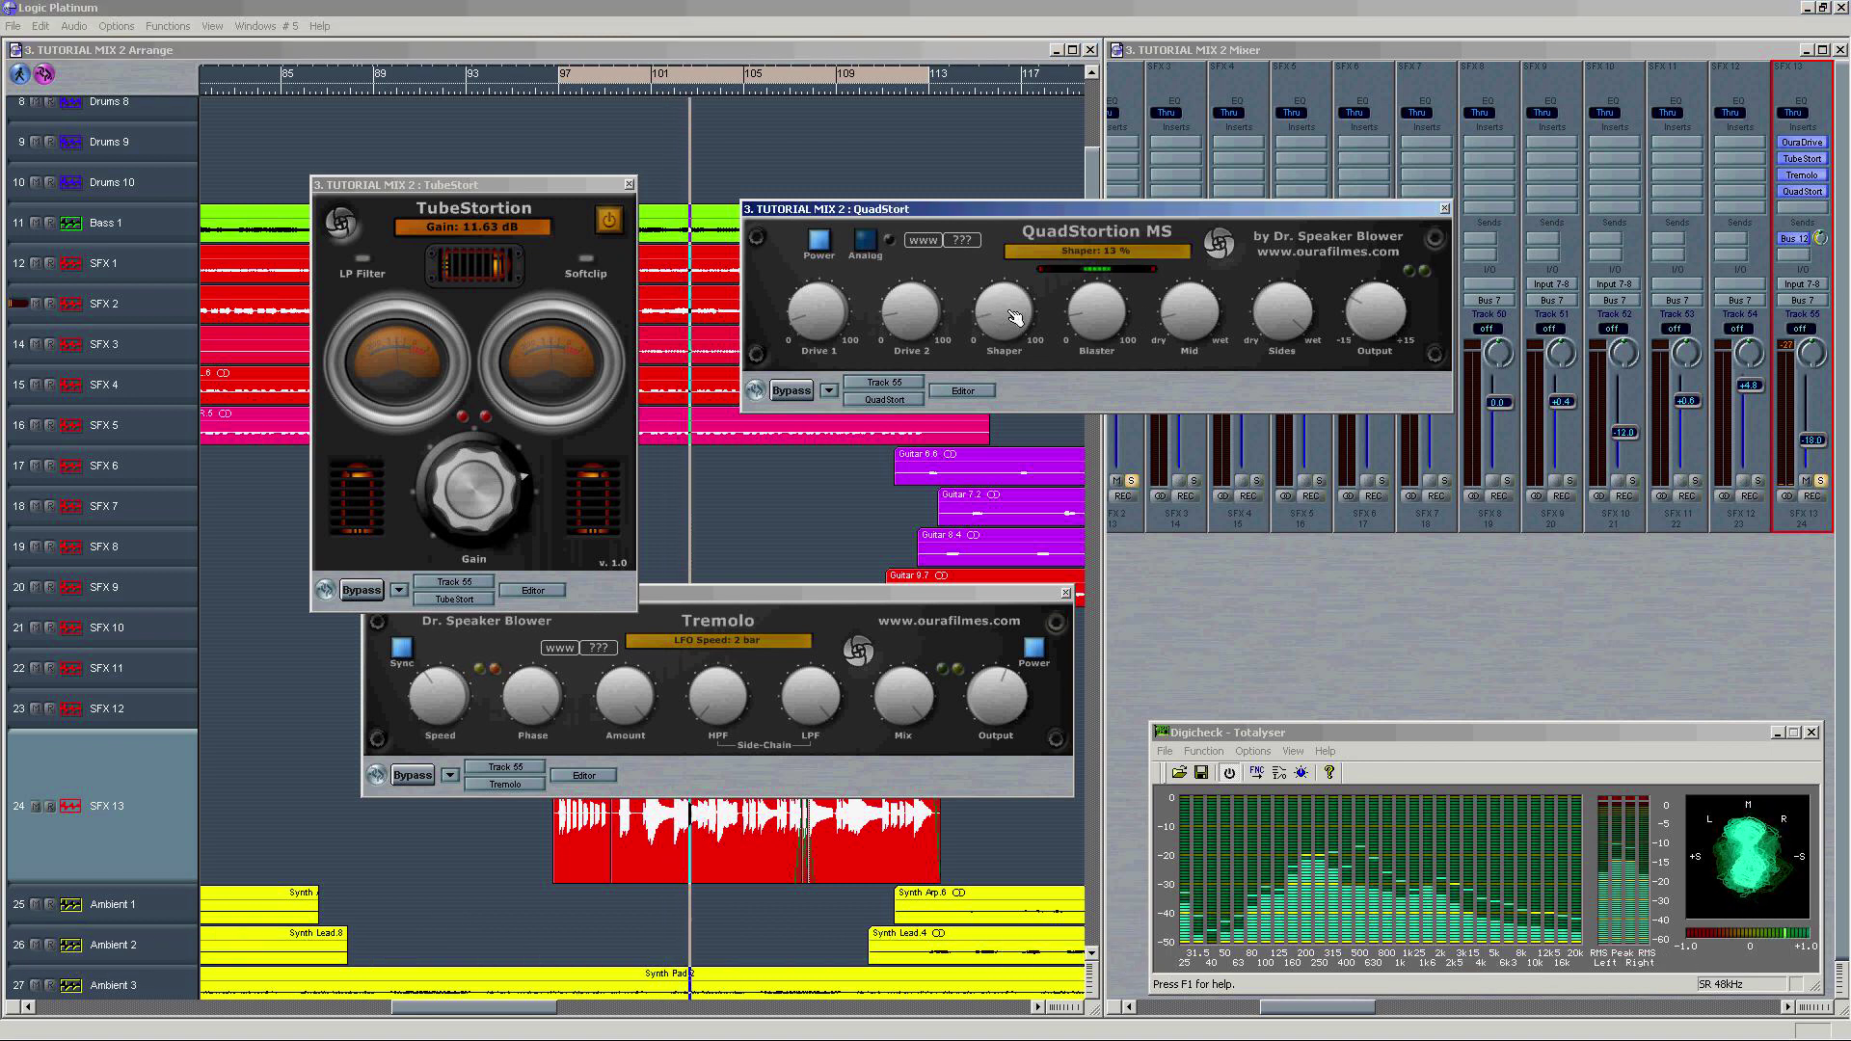
pyautogui.click(1120, 323)
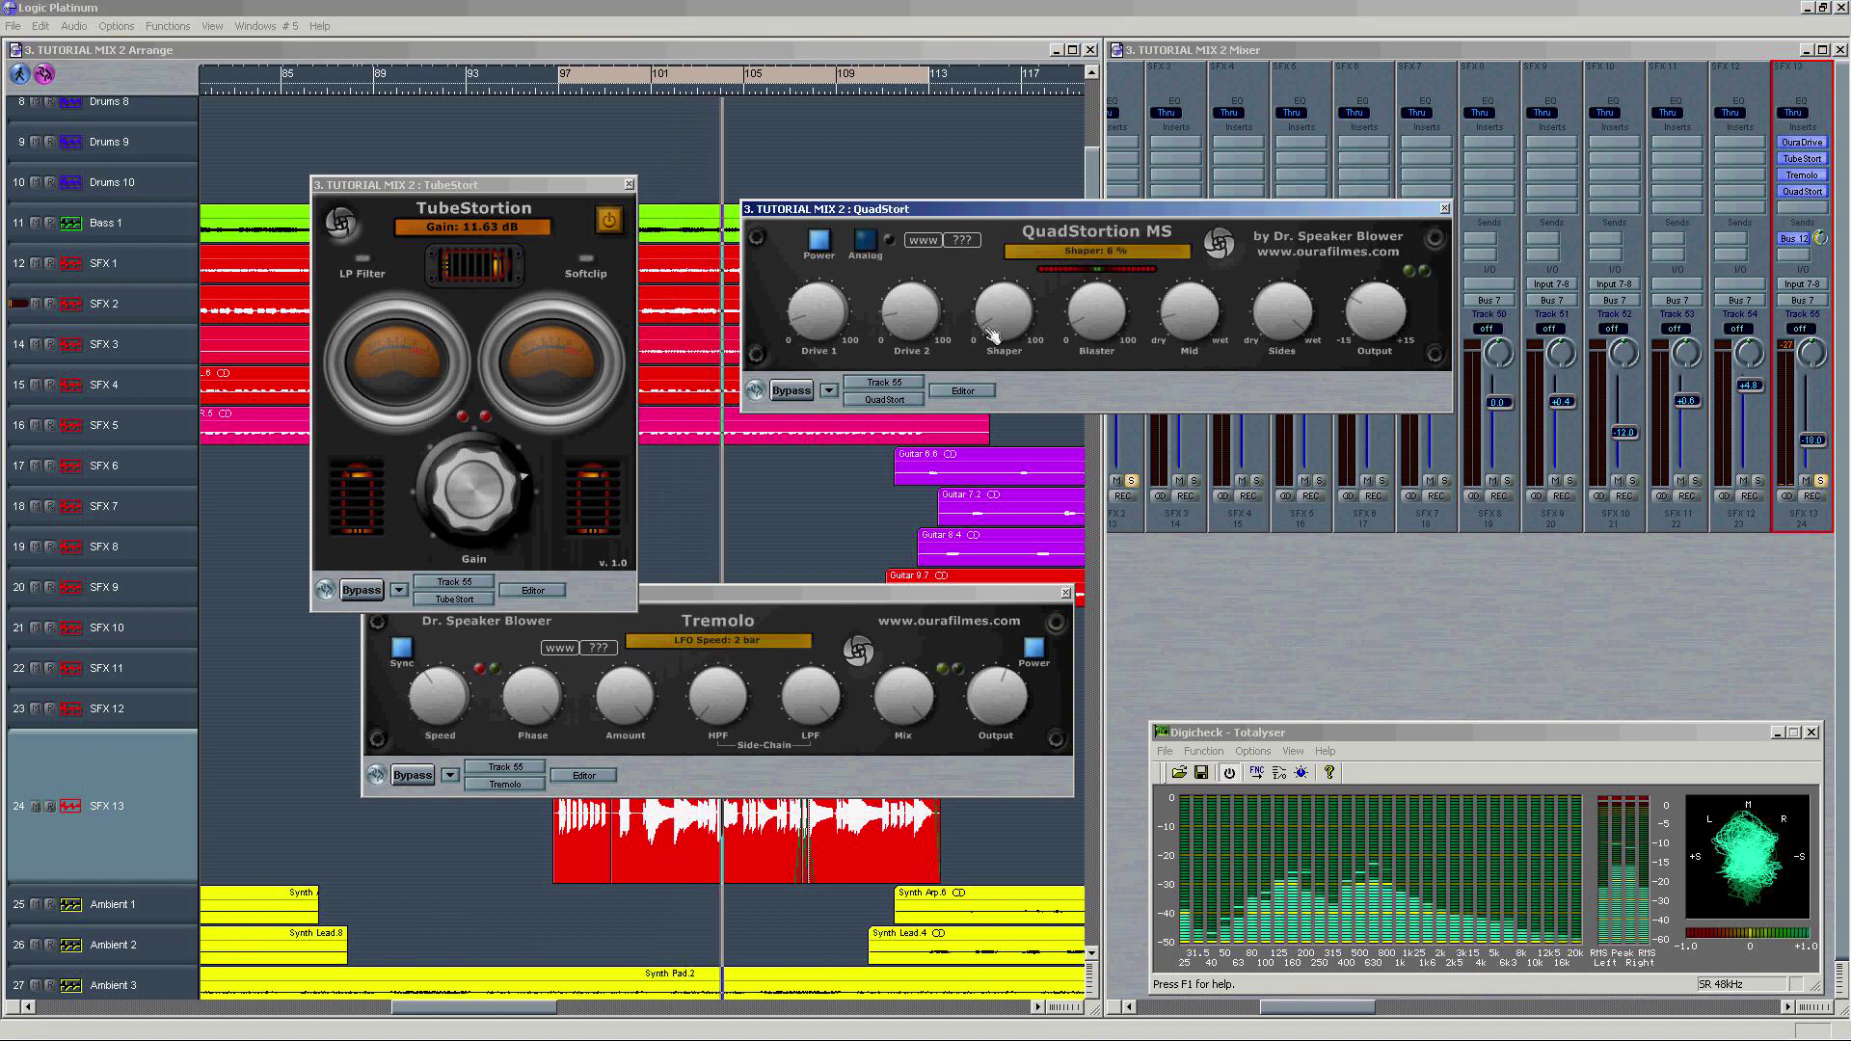
pyautogui.click(1041, 338)
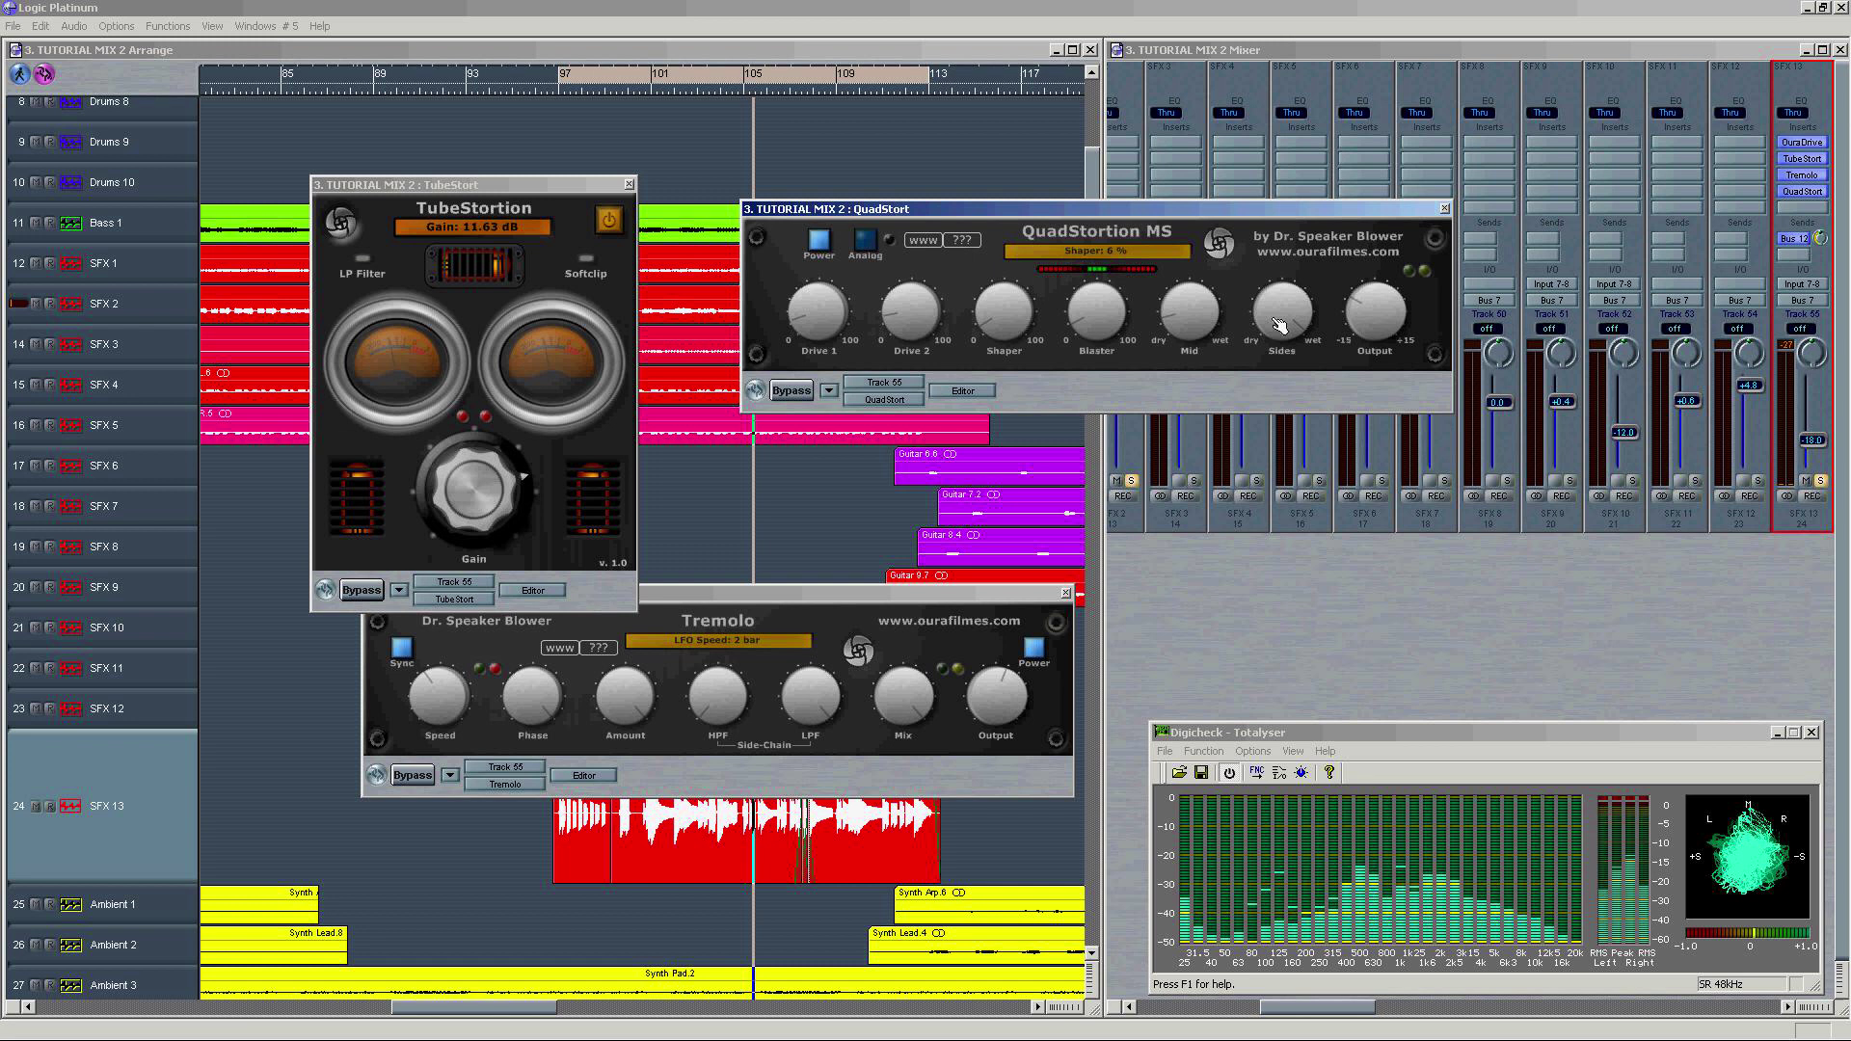
pyautogui.click(1389, 314)
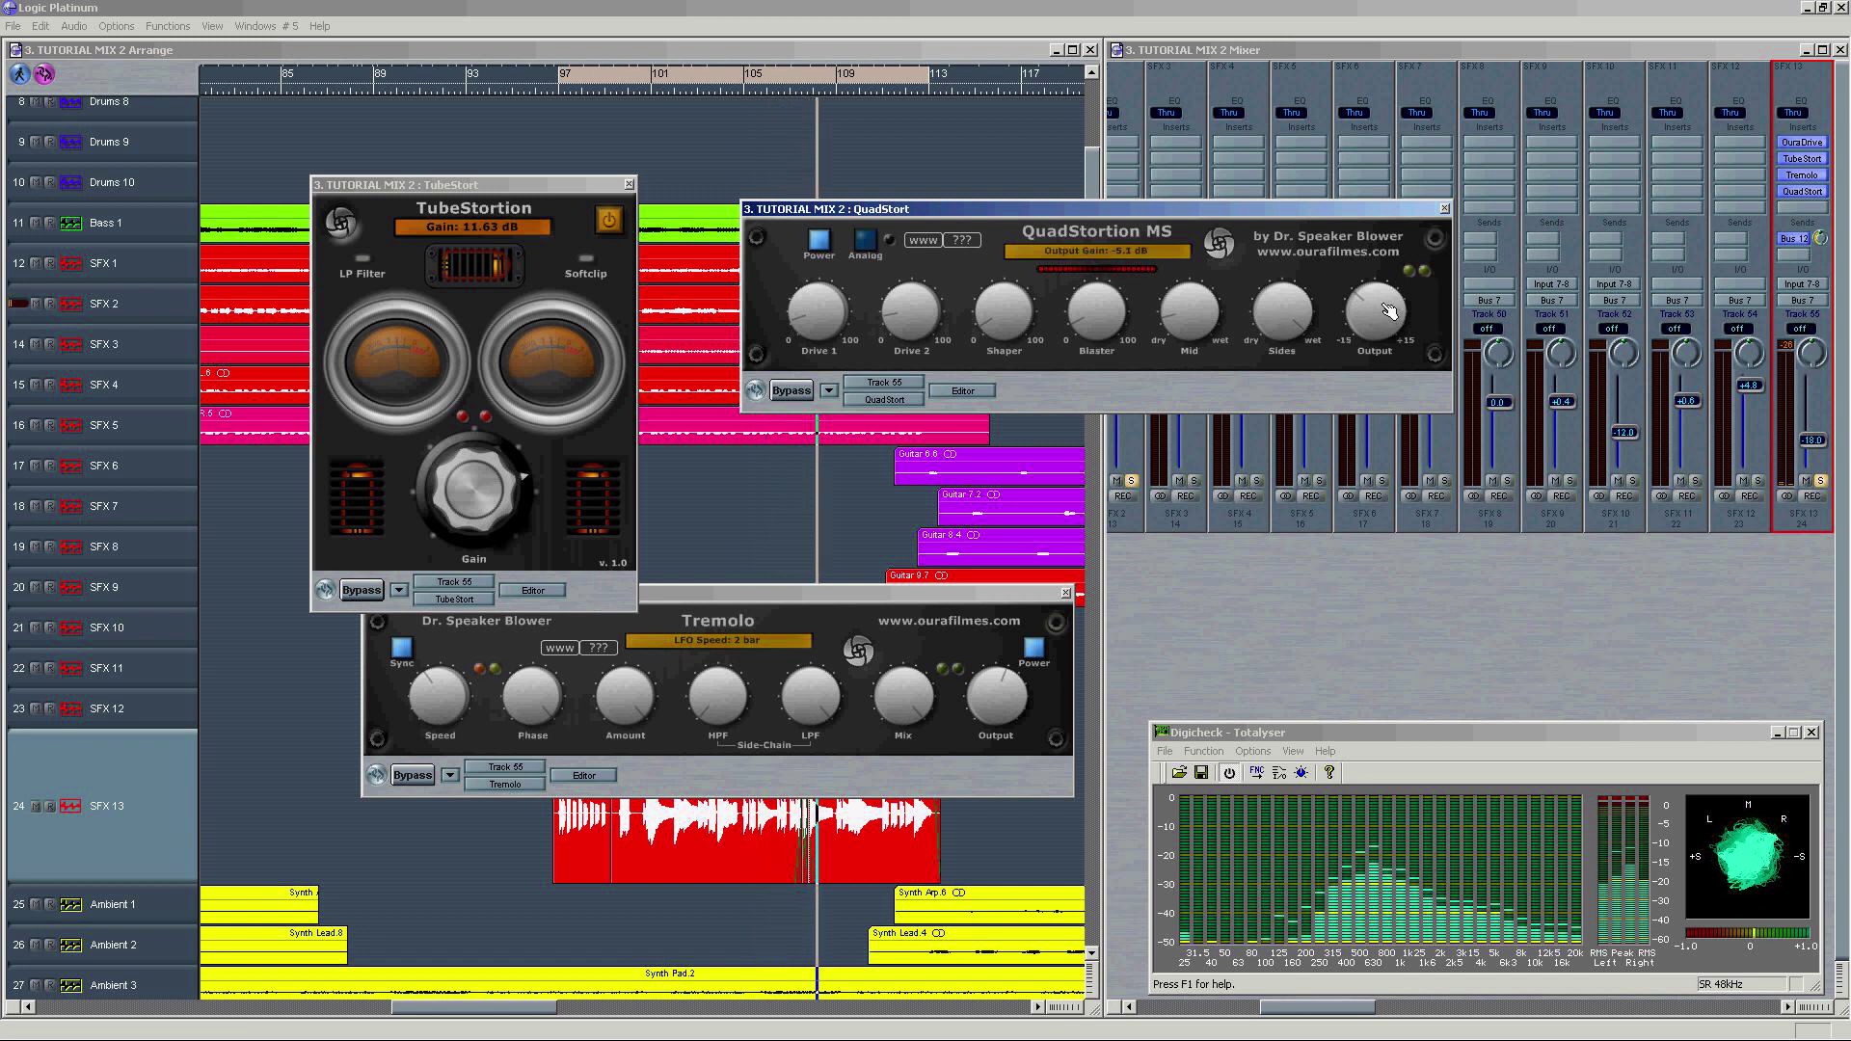
pyautogui.moveTo(1389, 312); pyautogui.dragTo(1387, 316)
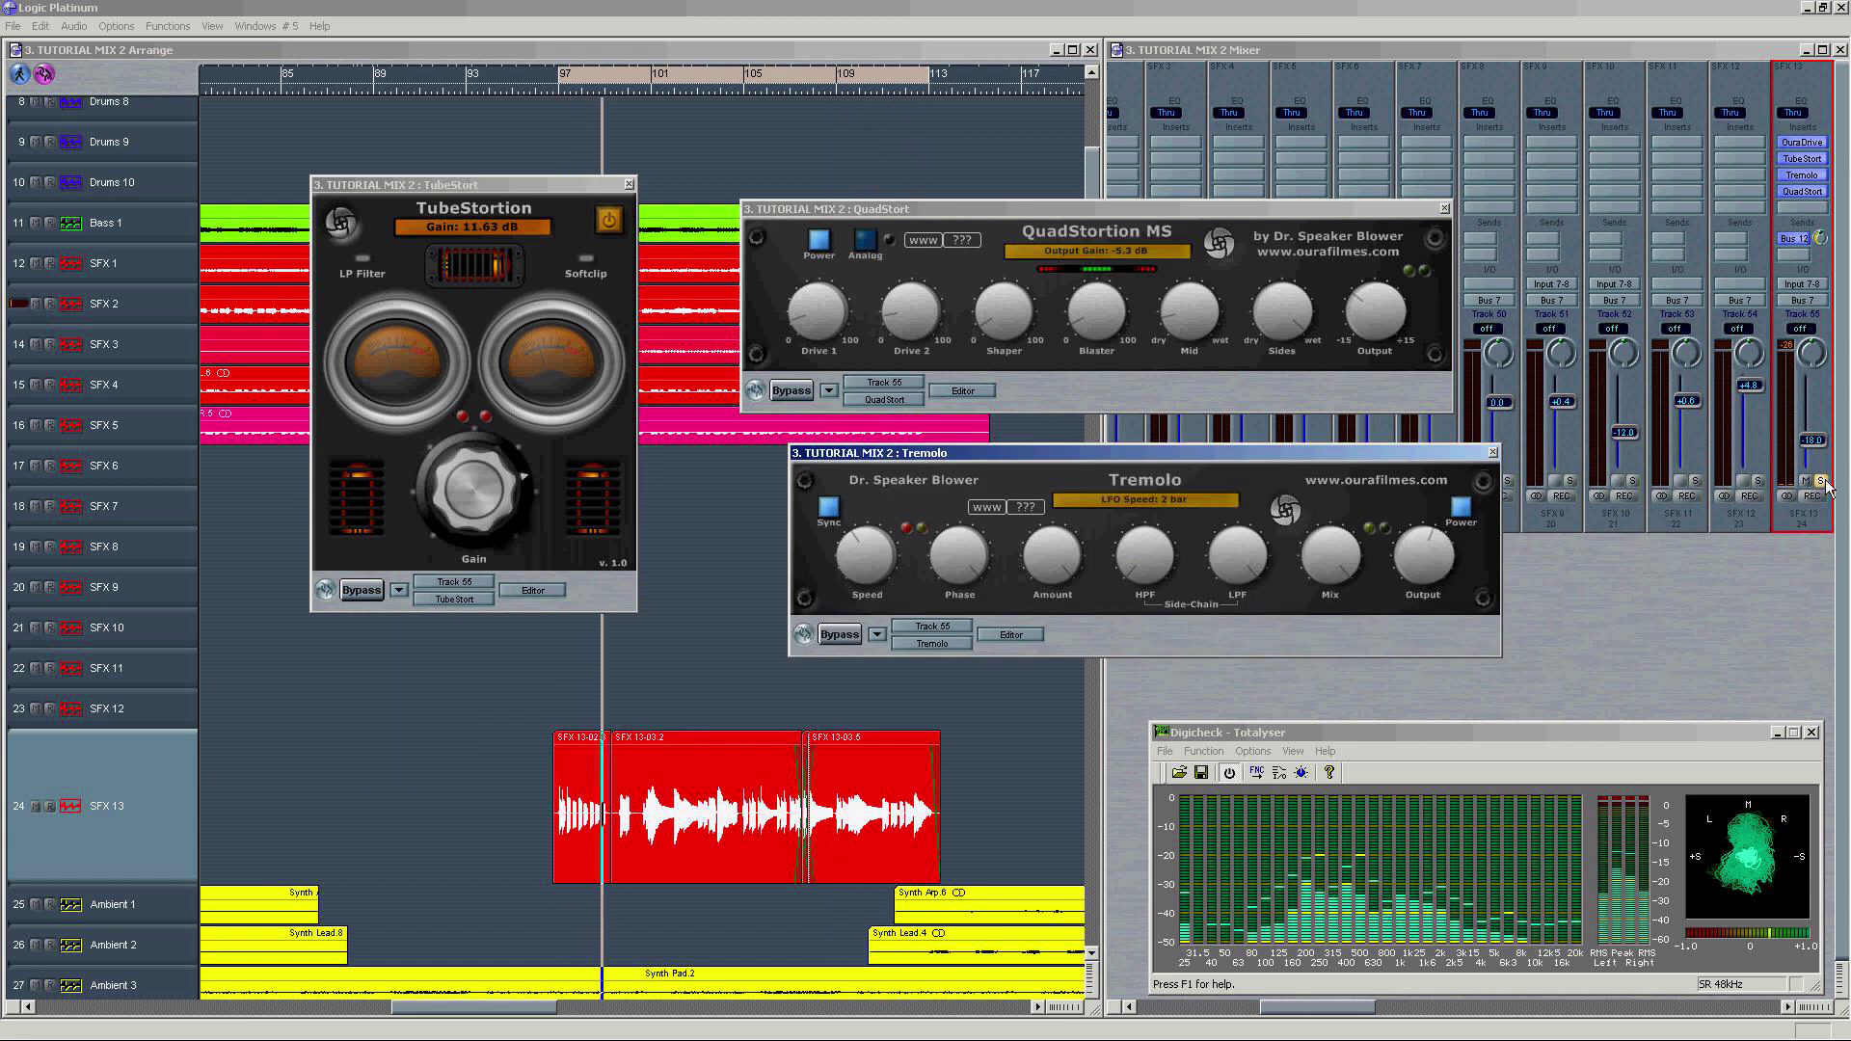
# Step: Compare SFX 13 with SFX 2 in solo, move the Tremolo window aside, and release solo to hear the full mix
pyautogui.click(1767, 489)
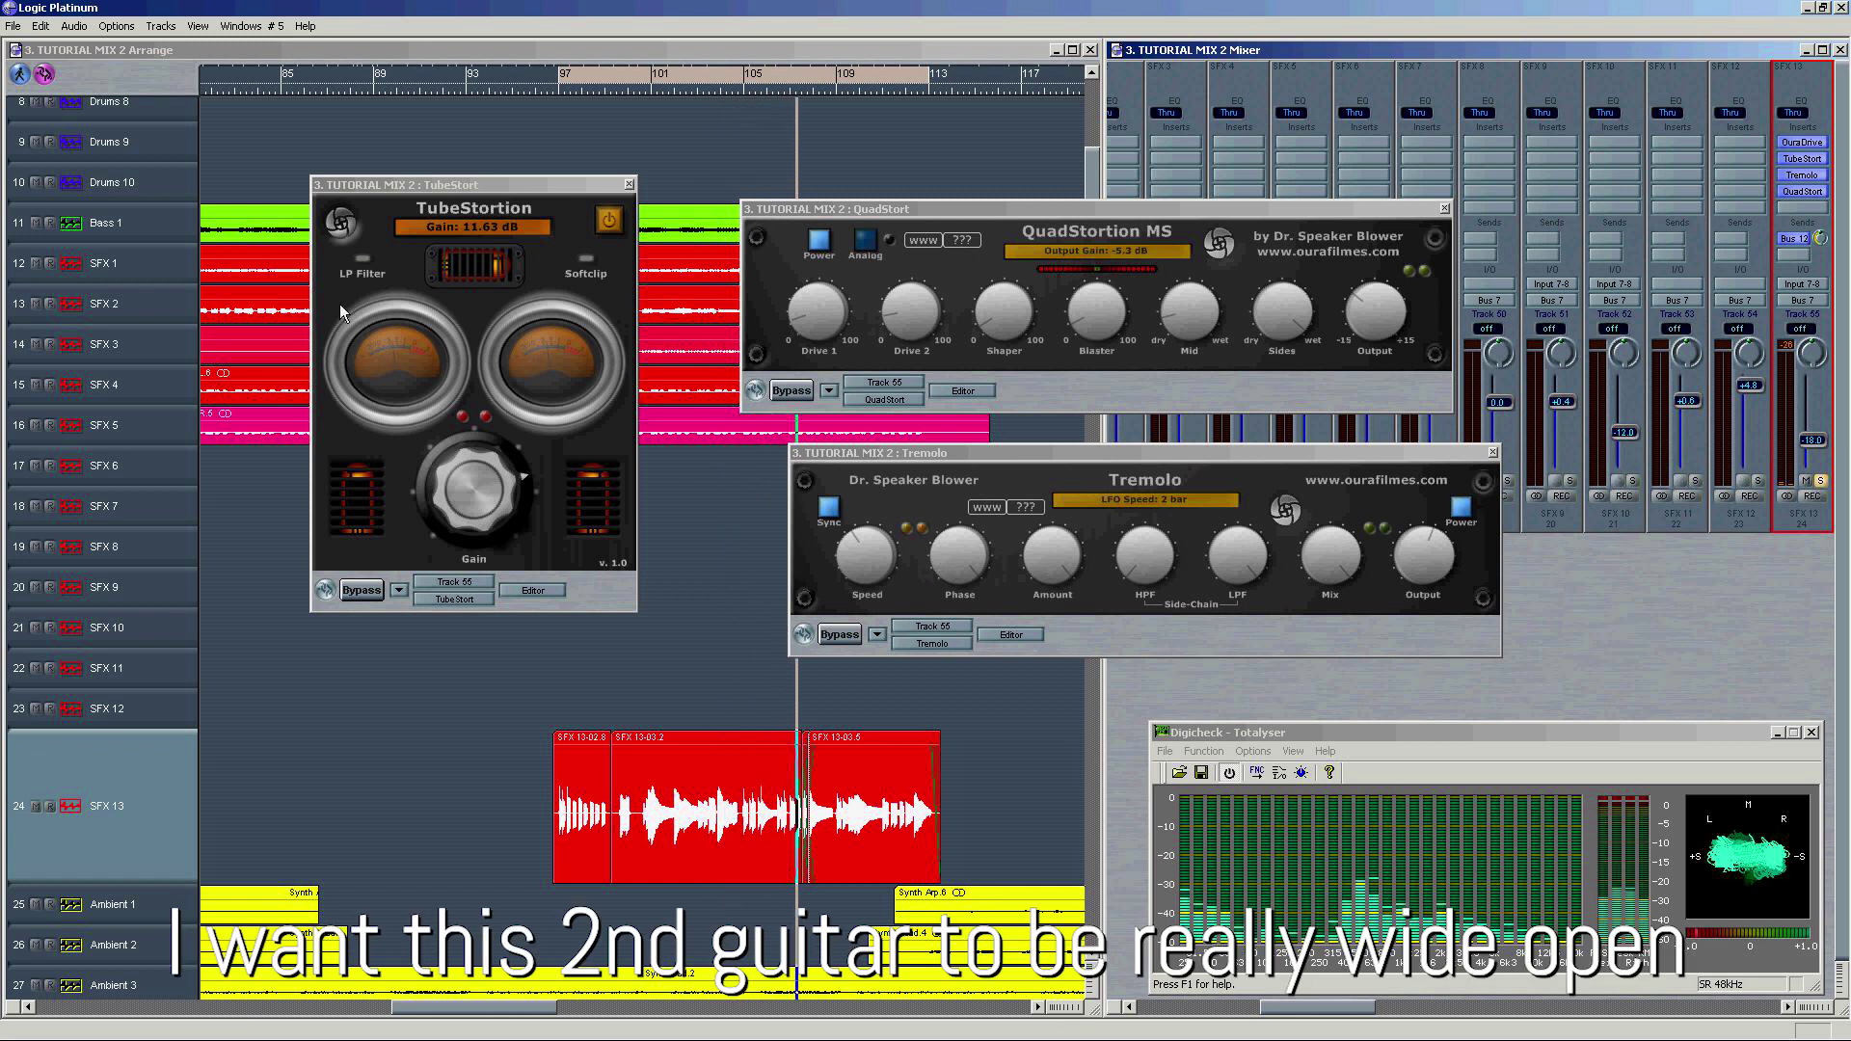
pyautogui.click(103, 303)
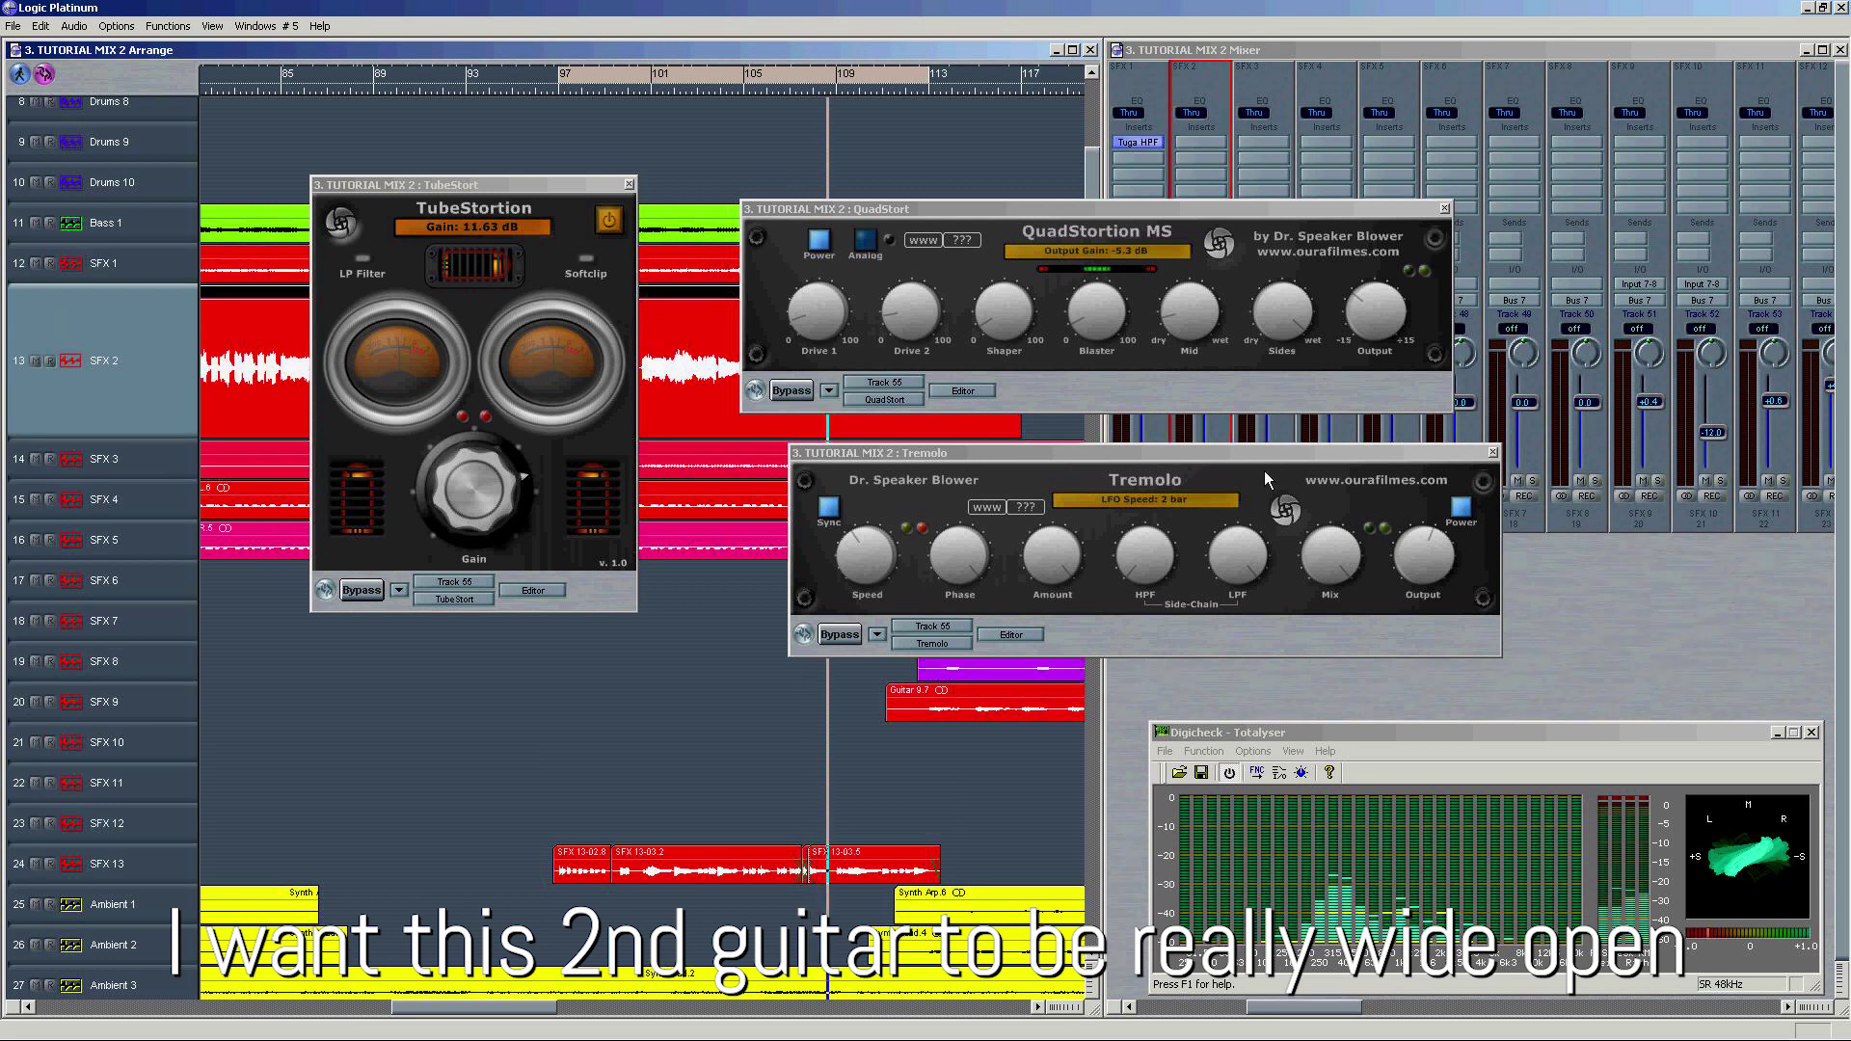
pyautogui.moveTo(1254, 454); pyautogui.dragTo(1108, 591)
pyautogui.click(1196, 491)
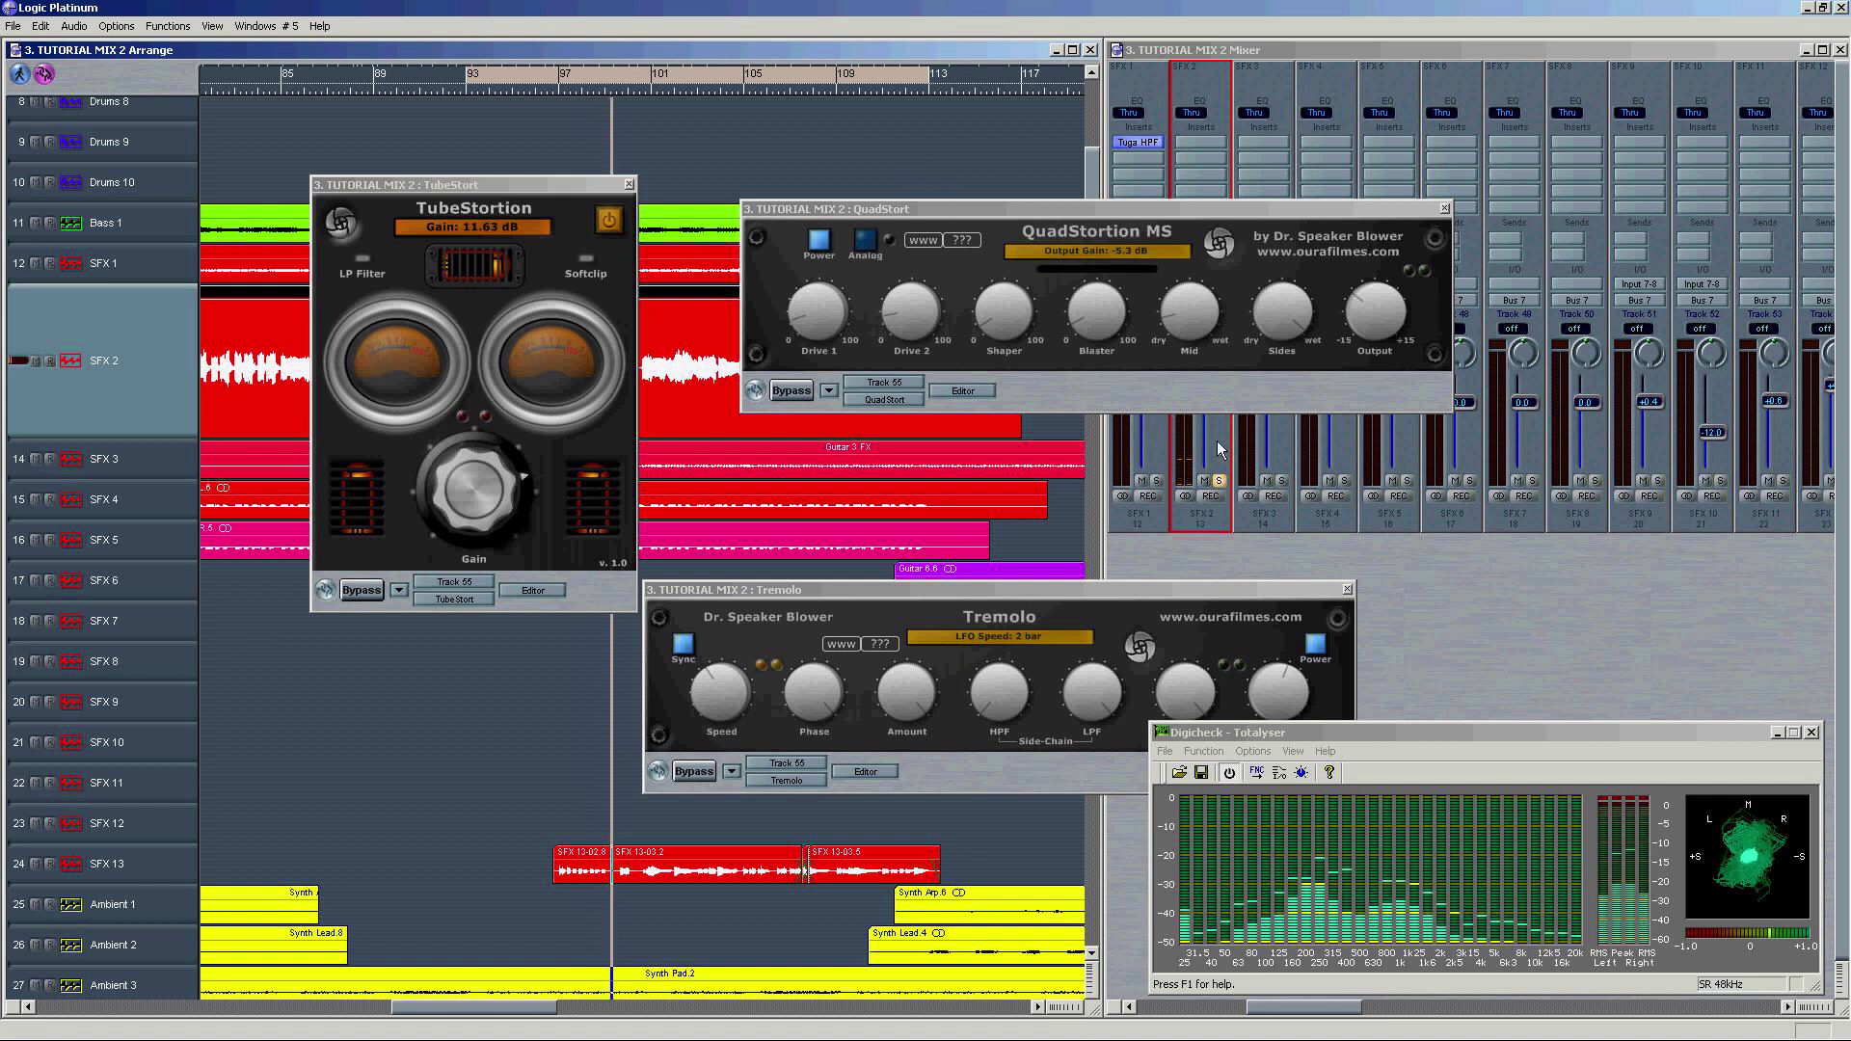
pyautogui.click(1219, 480)
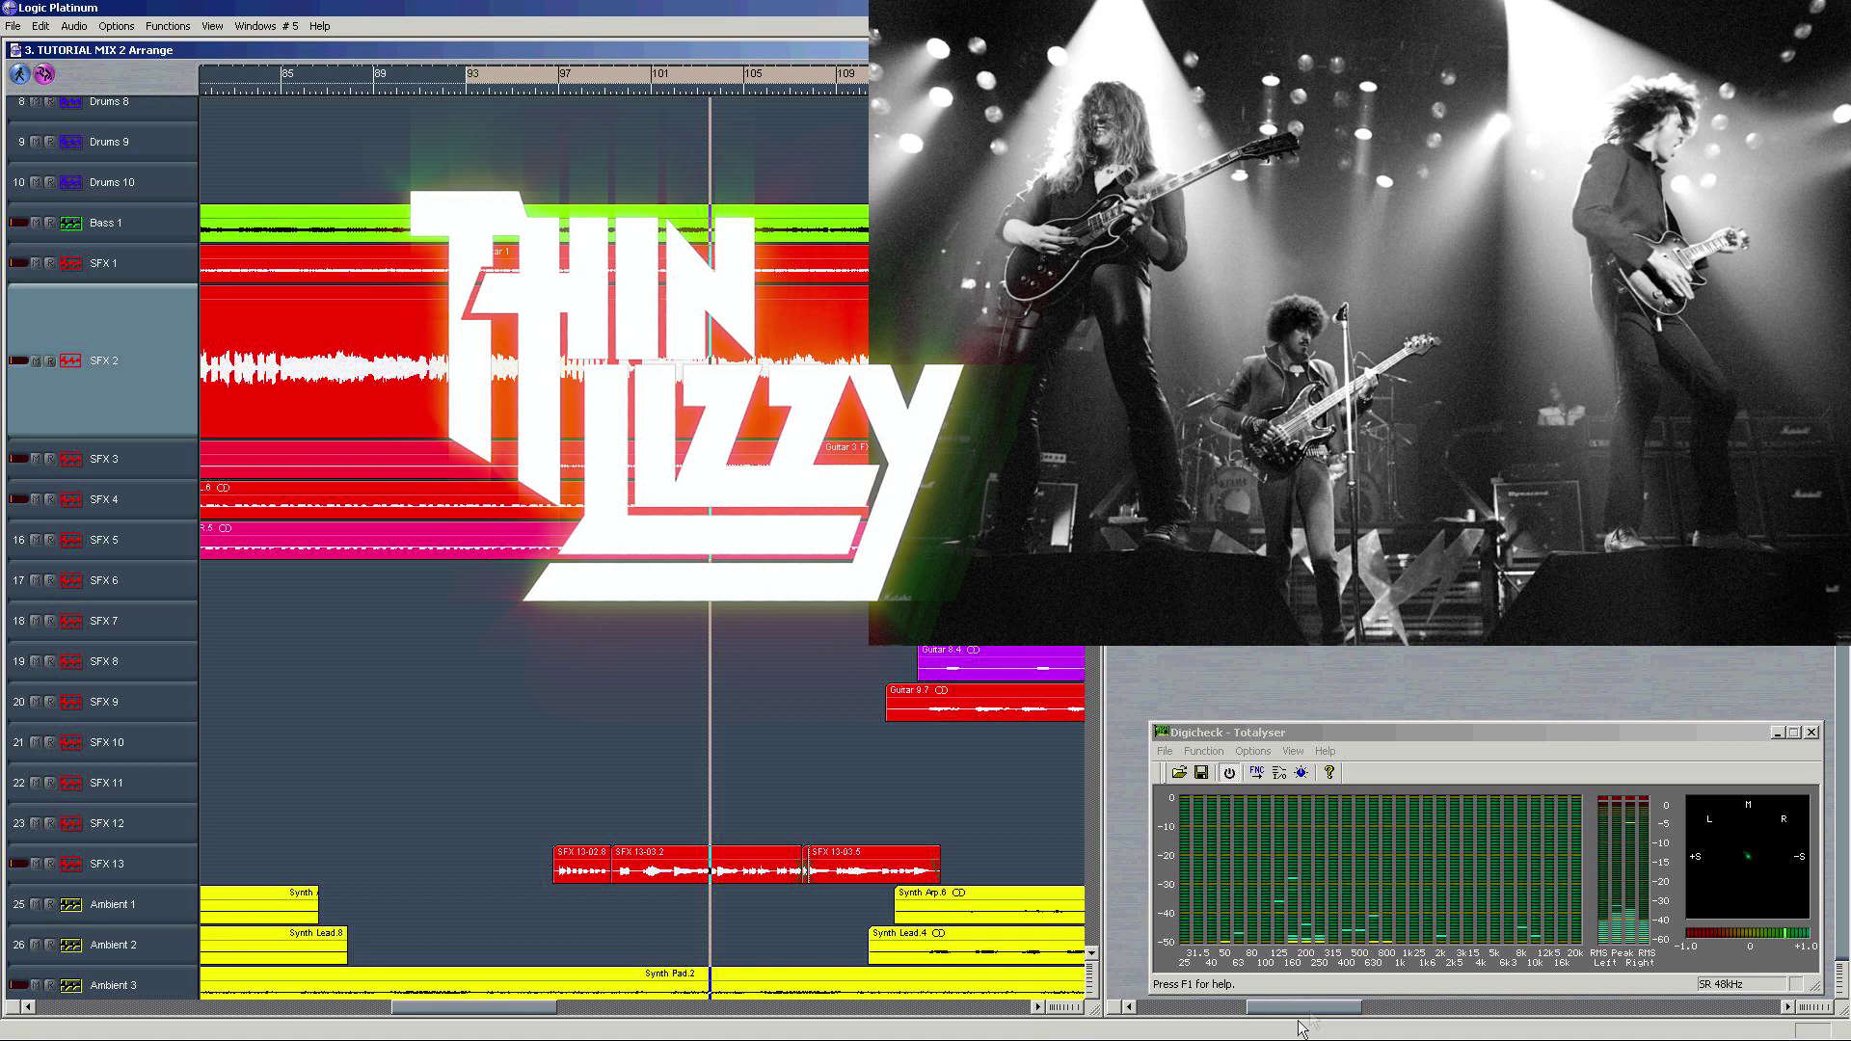
# Step: Insert Distorted Chorus 2 on Bus 15 and load its Bass Chorus Send FX preset
pyautogui.moveTo(1301, 1008); pyautogui.dragTo(1374, 1007)
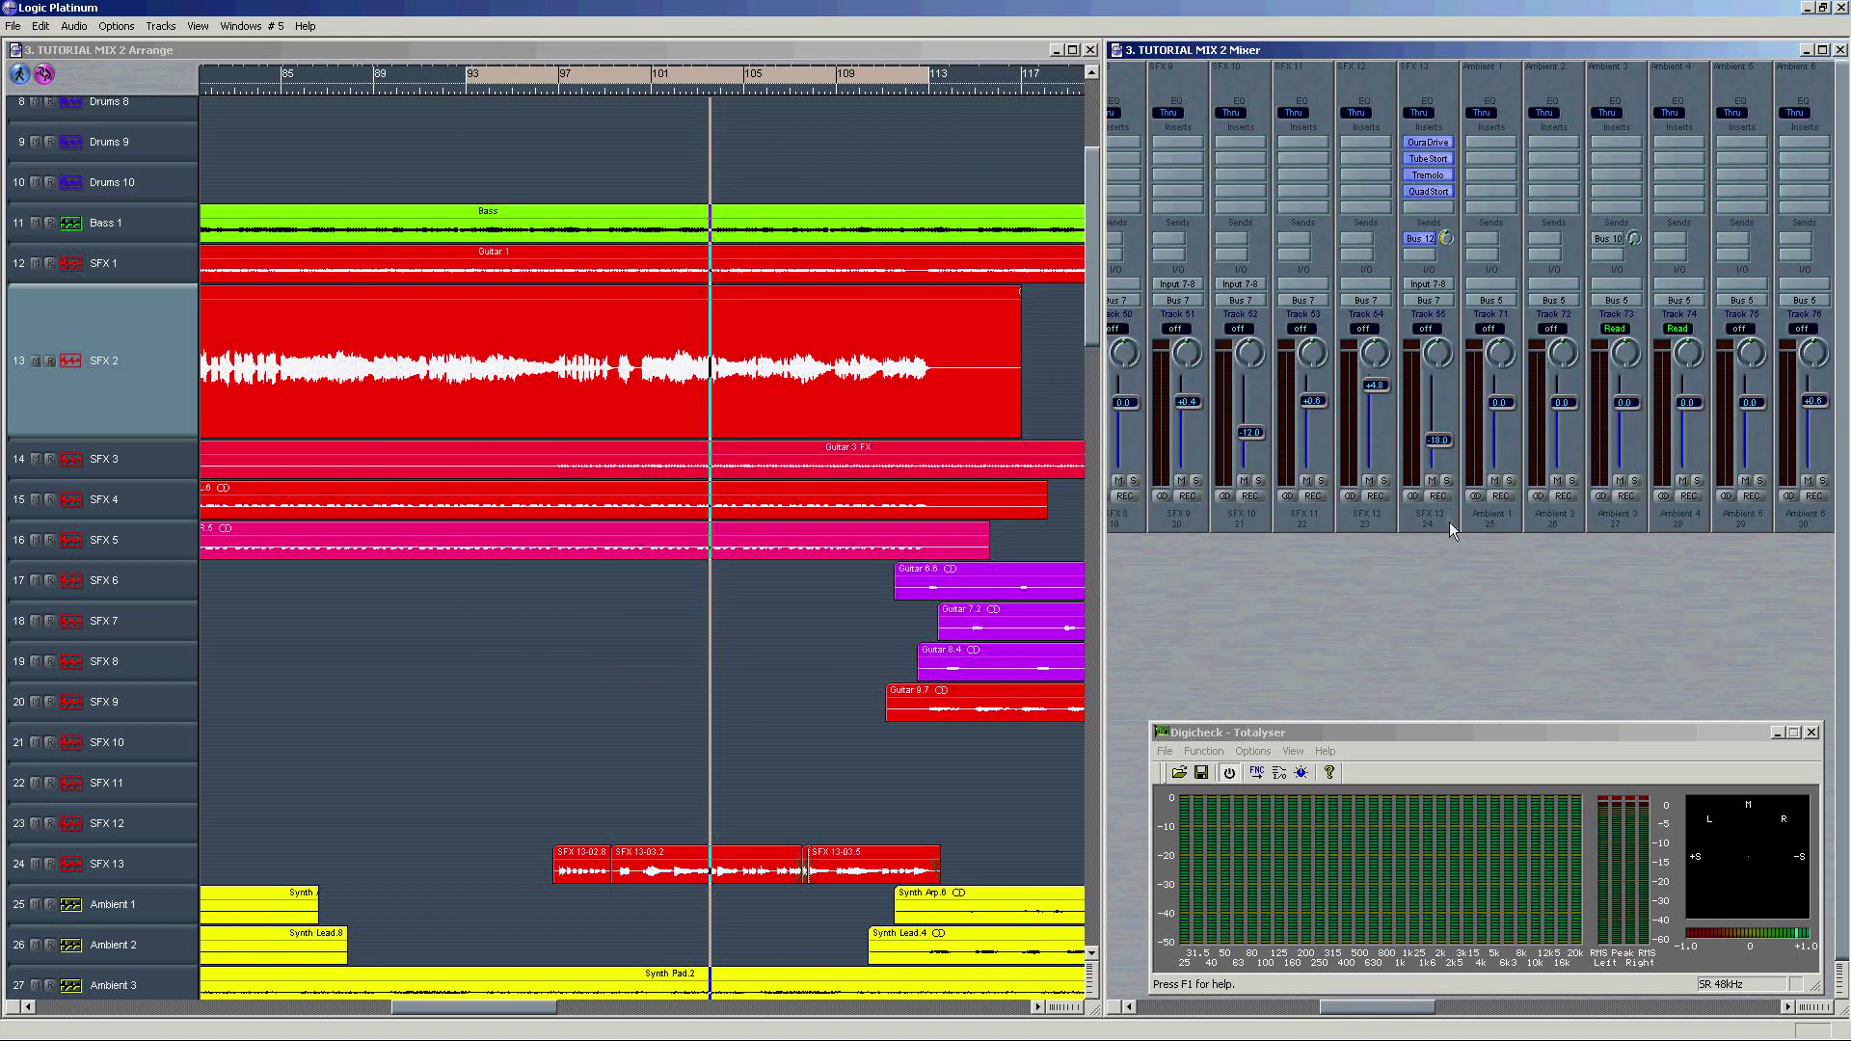
pyautogui.moveTo(1364, 1015); pyautogui.dragTo(1684, 1008)
pyautogui.click(1294, 516)
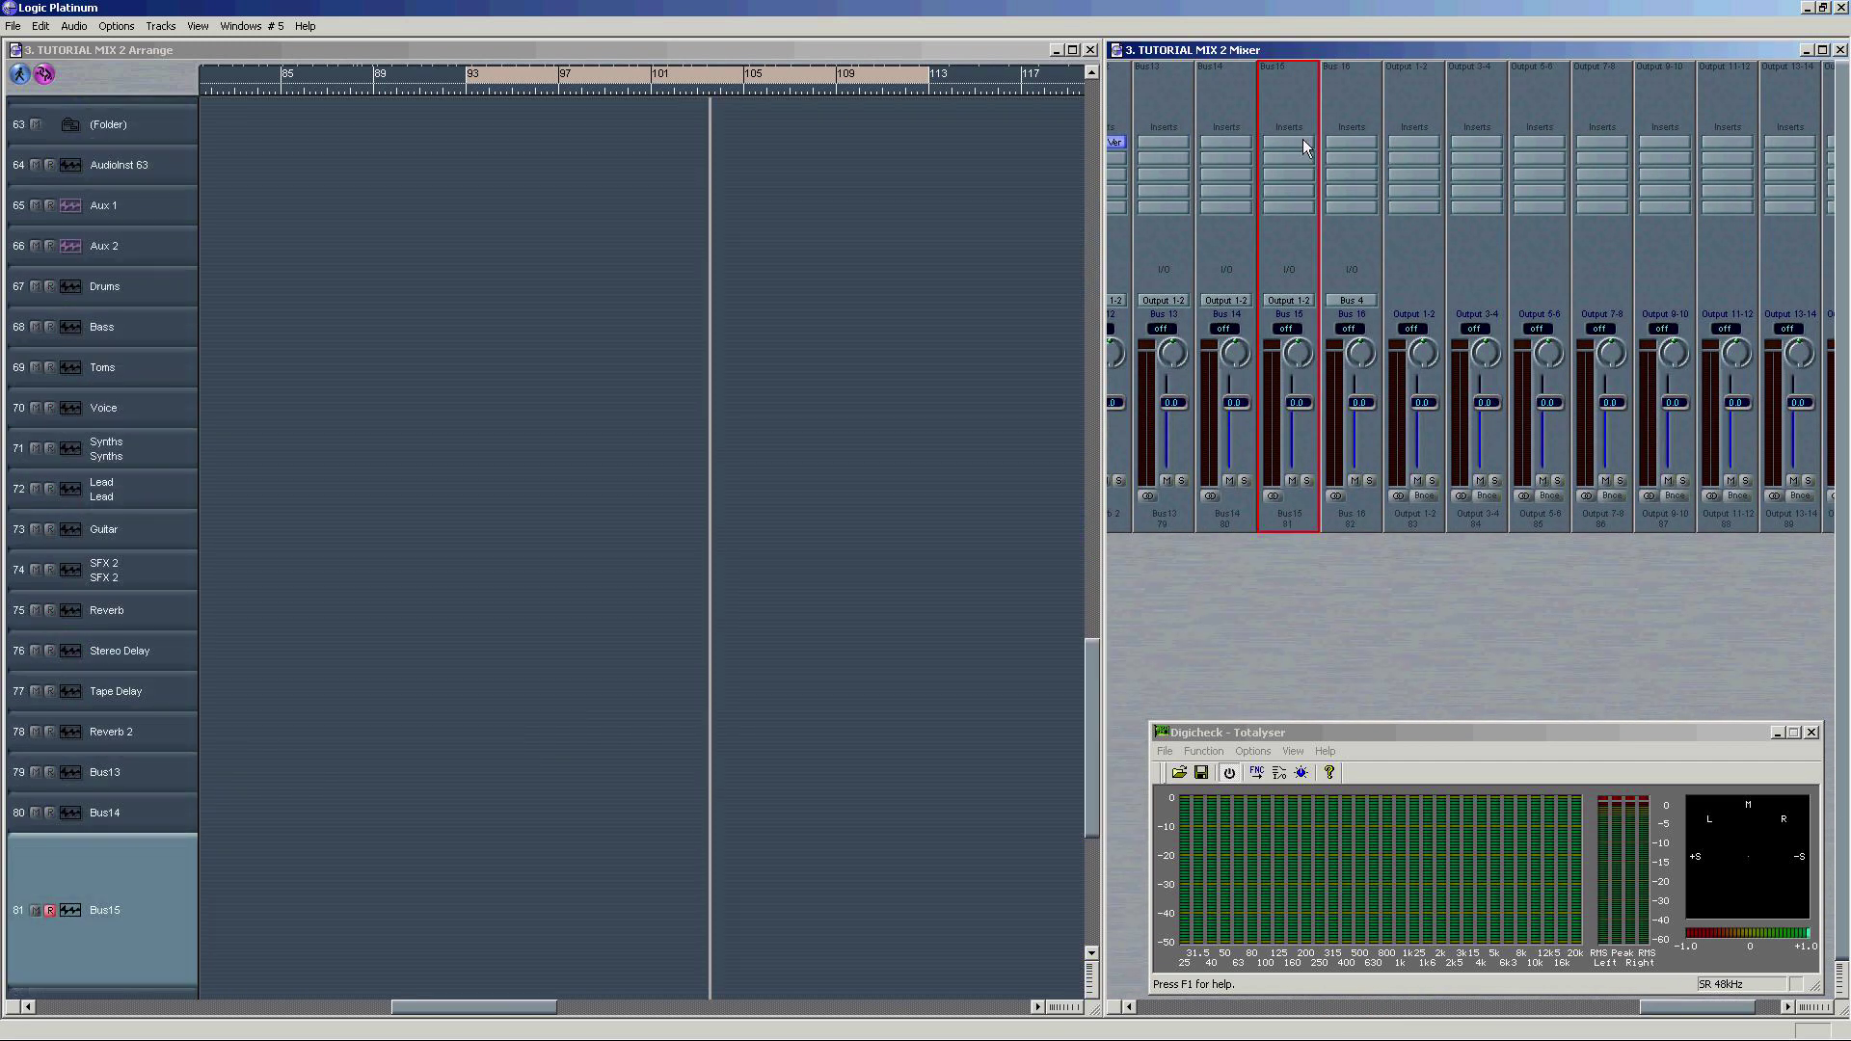
pyautogui.moveTo(1408, 204)
pyautogui.moveTo(1514, 590)
pyautogui.click(1071, 413)
pyautogui.moveTo(876, 601); pyautogui.dragTo(528, 313)
pyautogui.click(391, 722)
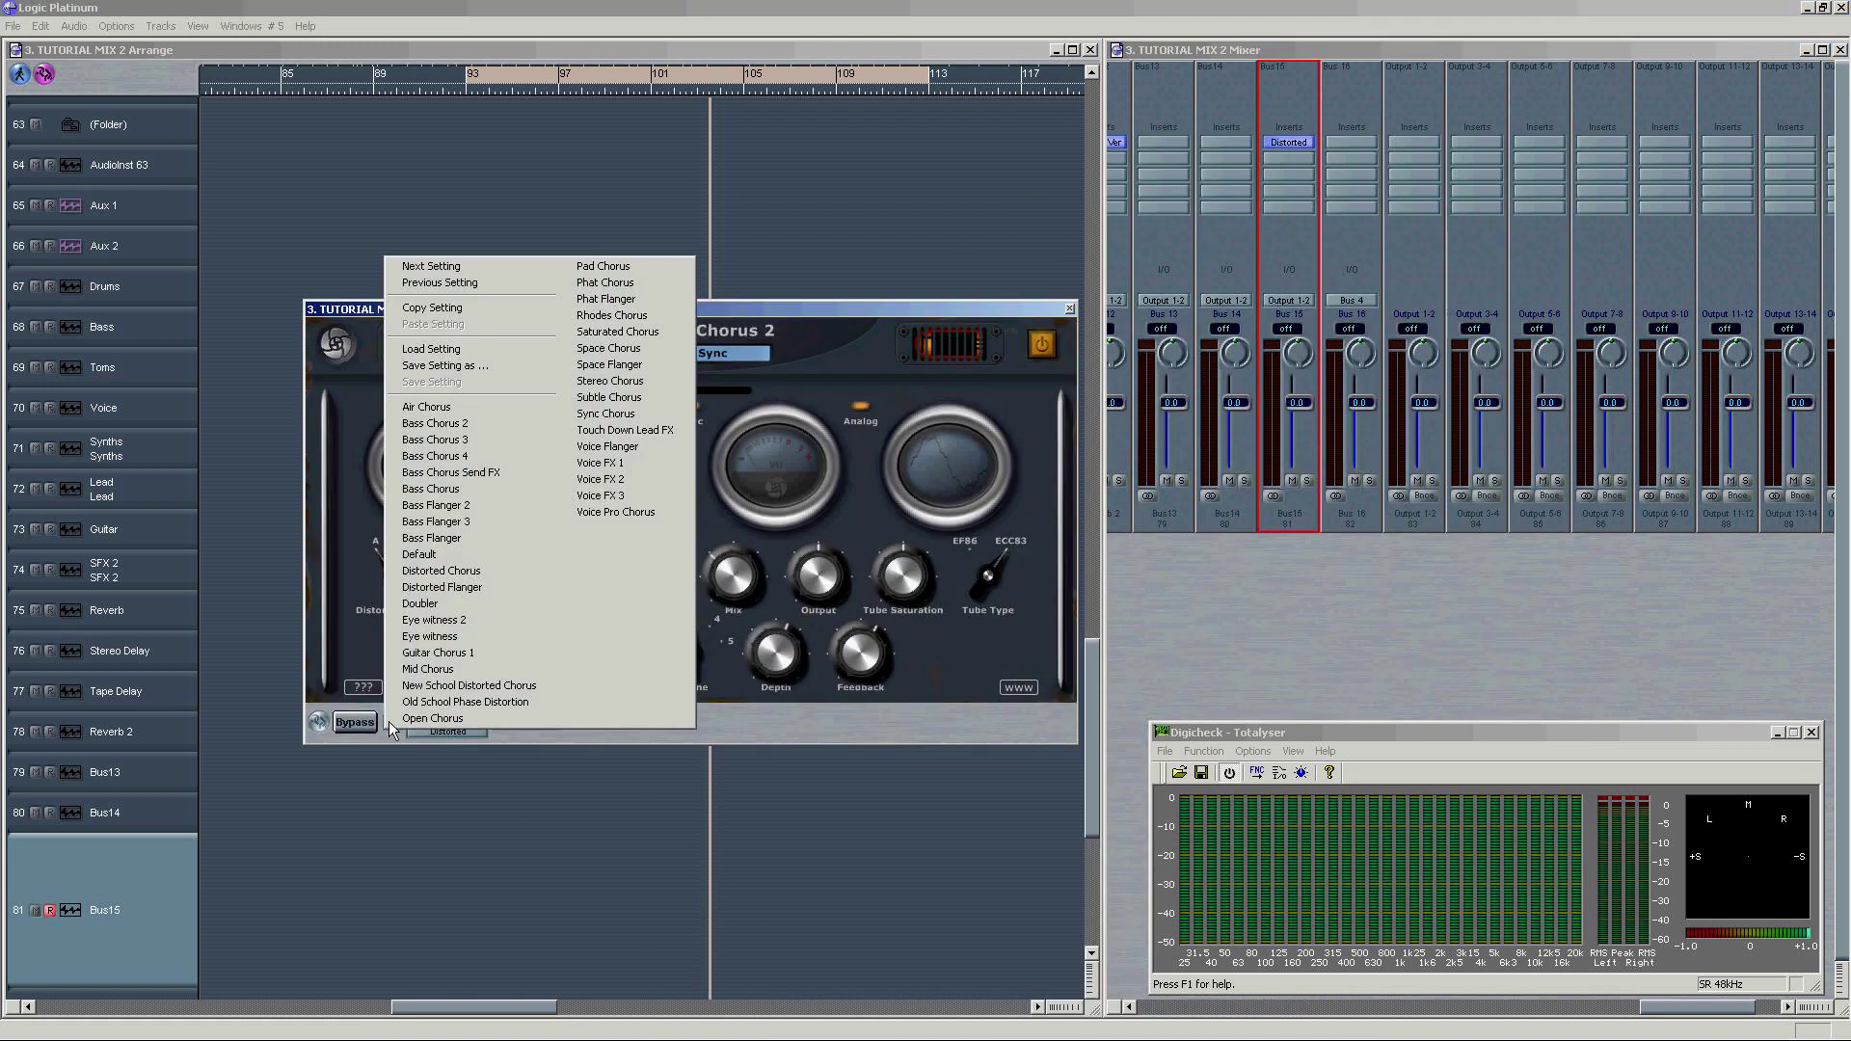
pyautogui.click(513, 474)
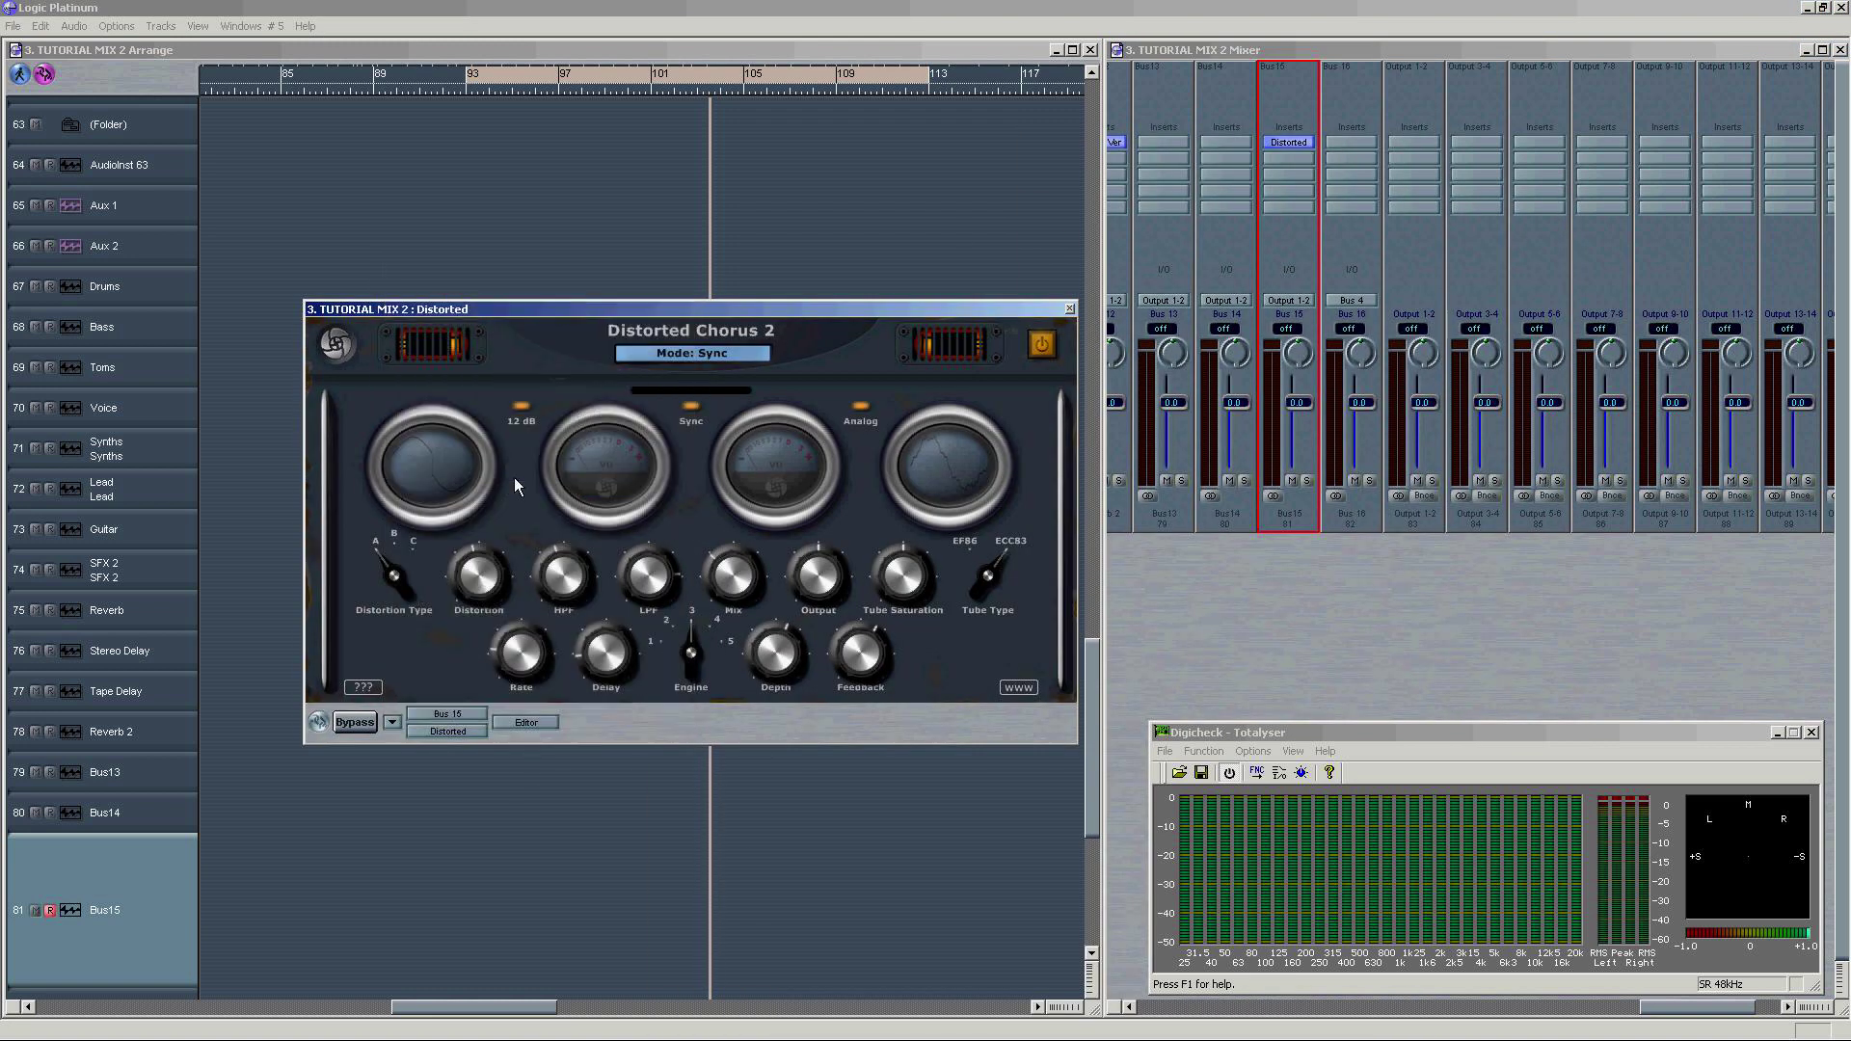
# Step: Select the SFX 13 track and add a second send on its channel routed to Bus 15
pyautogui.scroll(15, 482, 159)
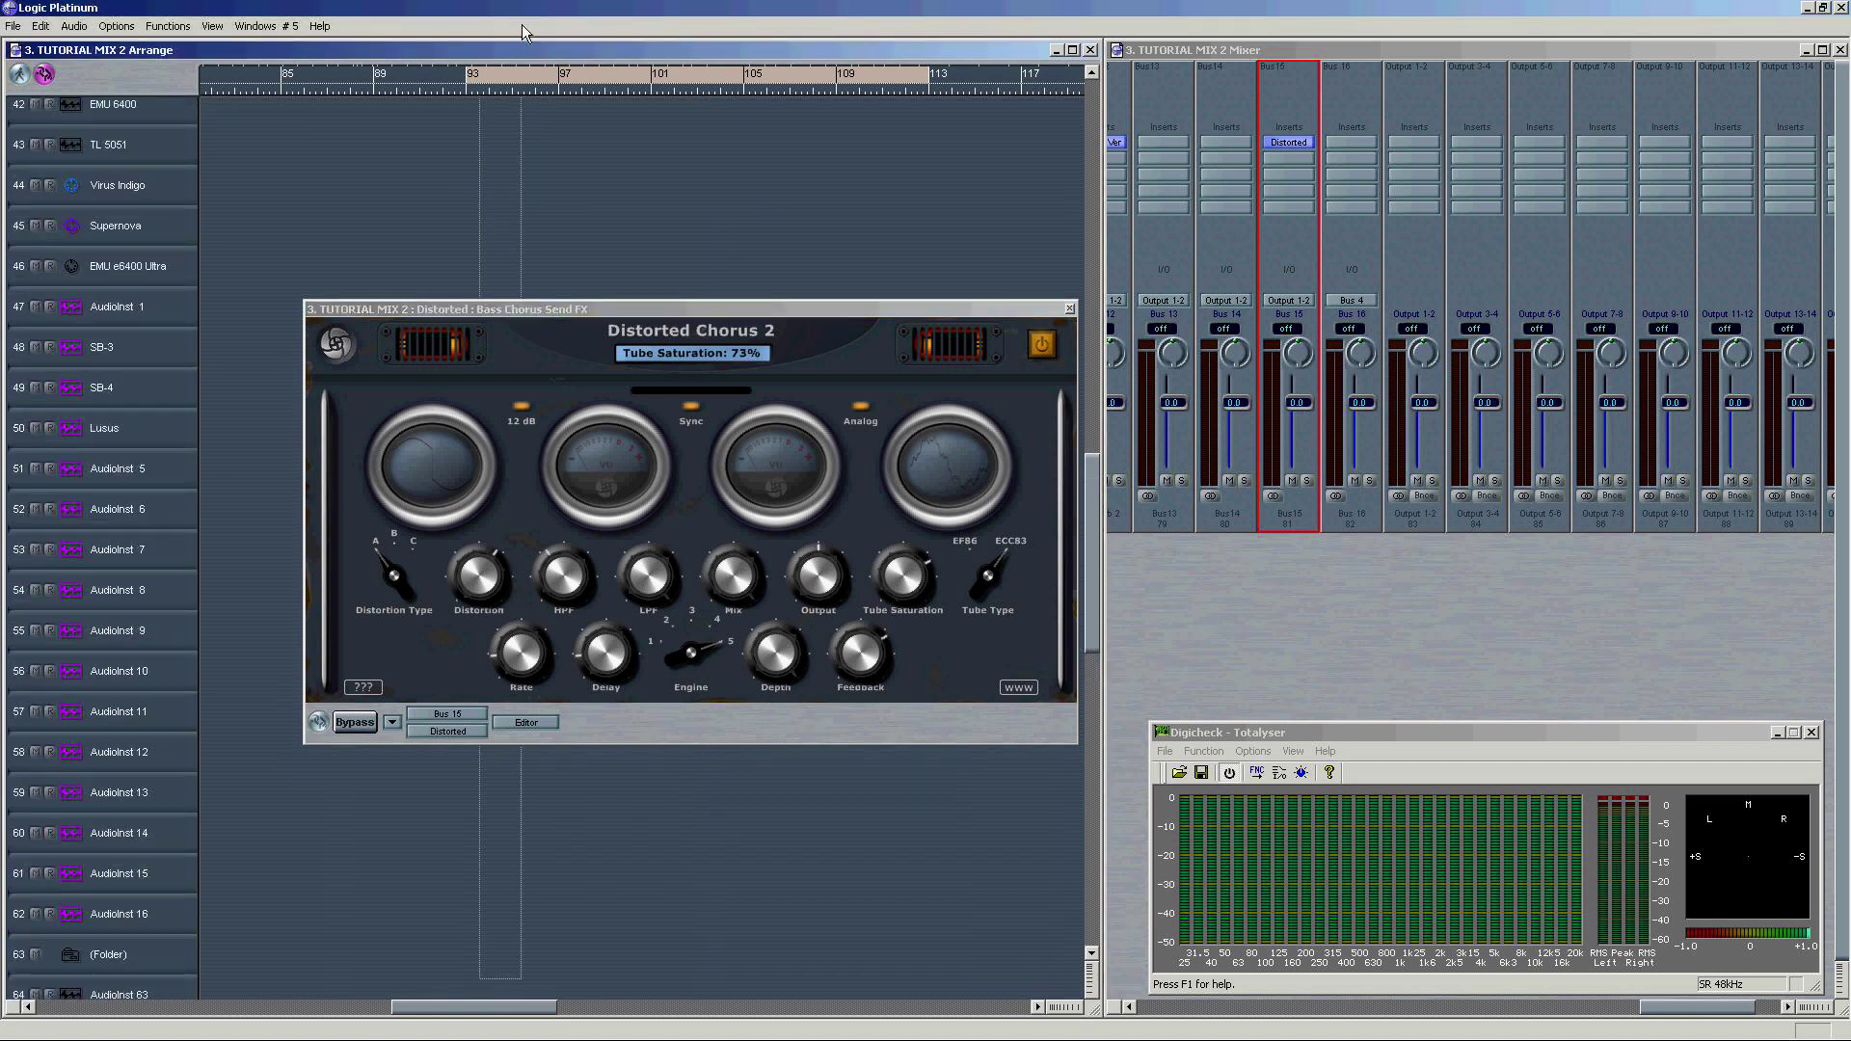
pyautogui.scroll(3, 1121, 223)
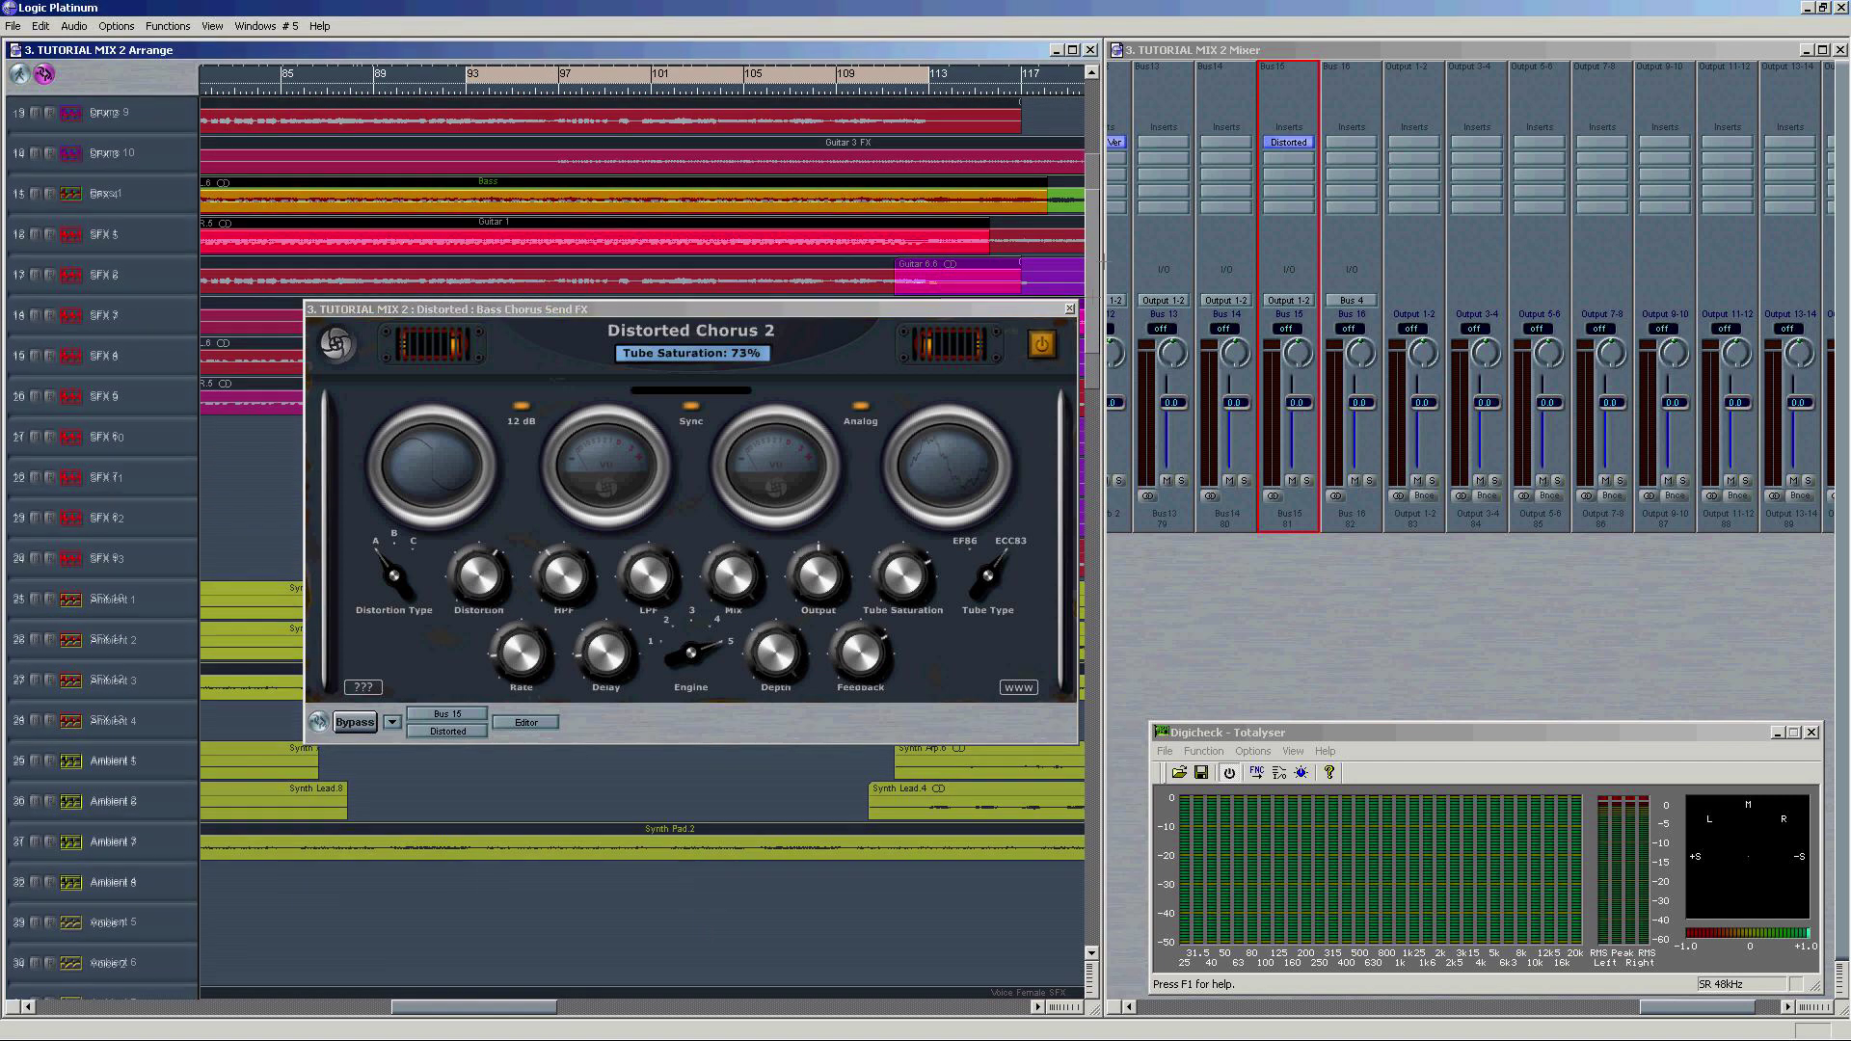
pyautogui.click(148, 887)
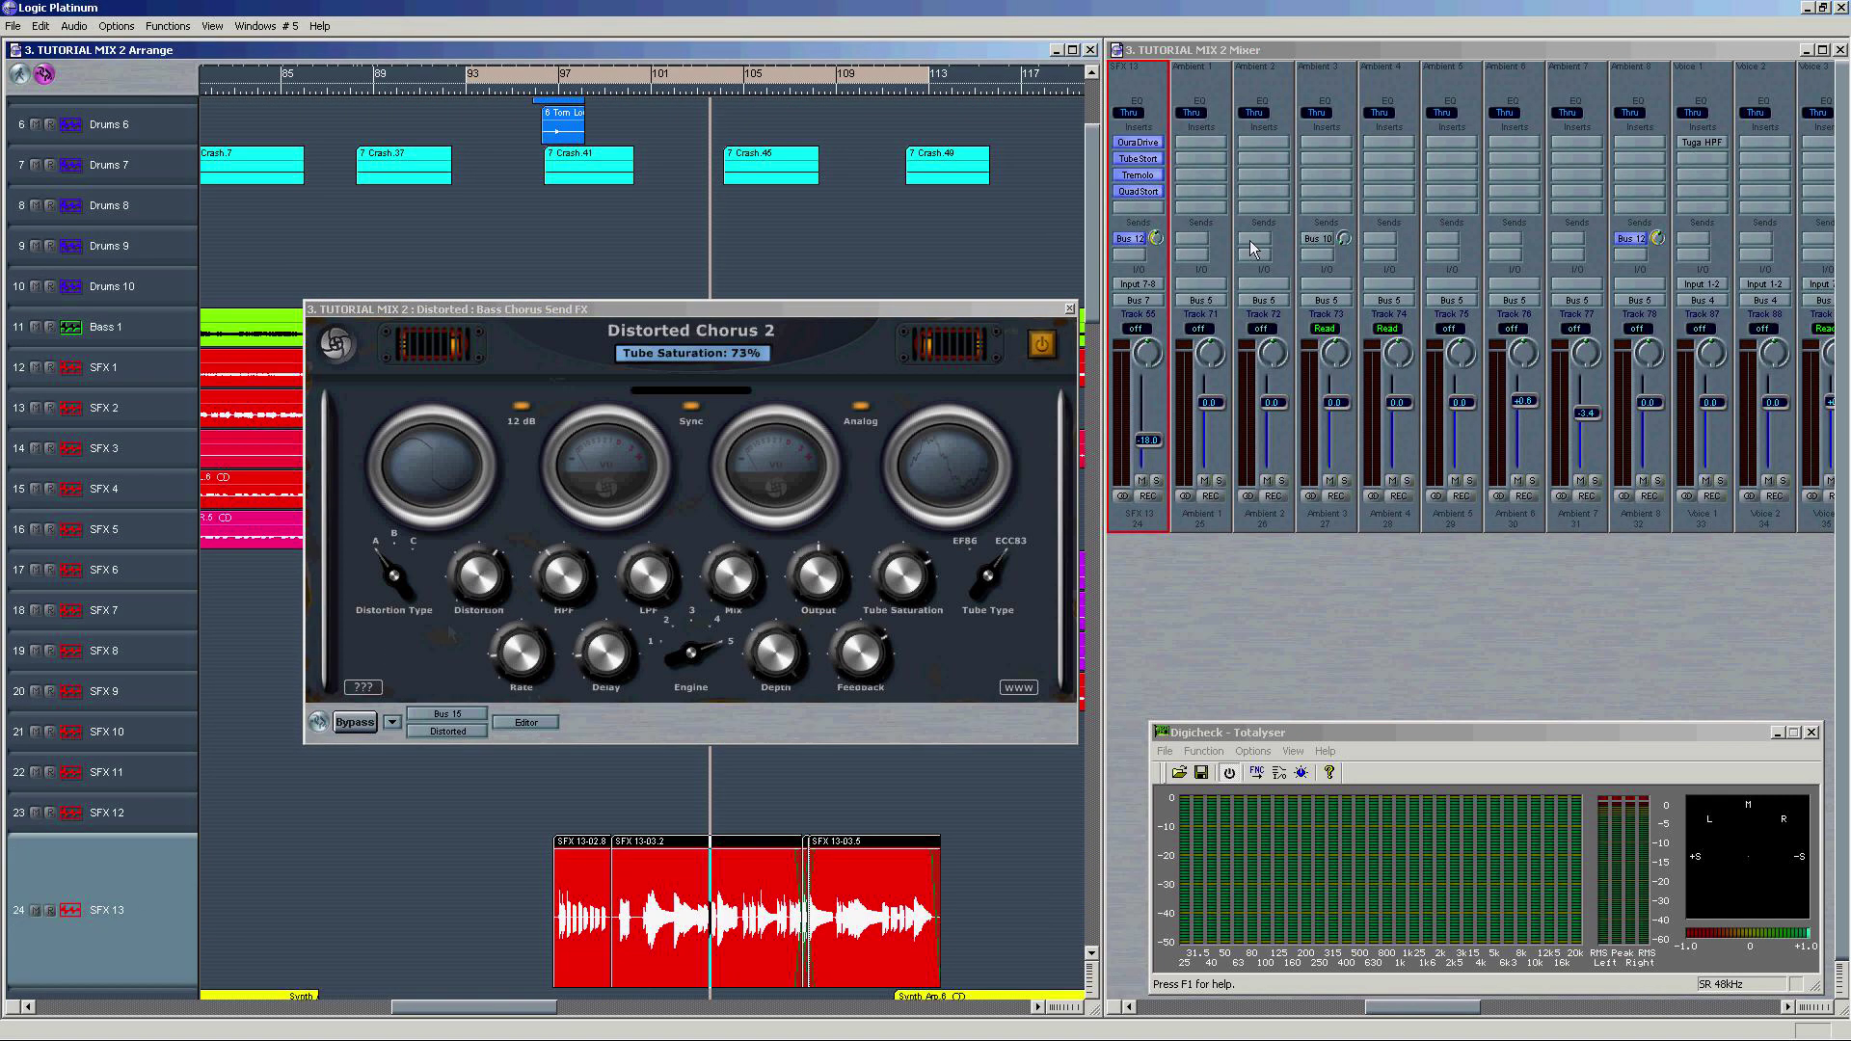
pyautogui.click(1128, 238)
pyautogui.moveTo(1152, 352)
pyautogui.click(1229, 582)
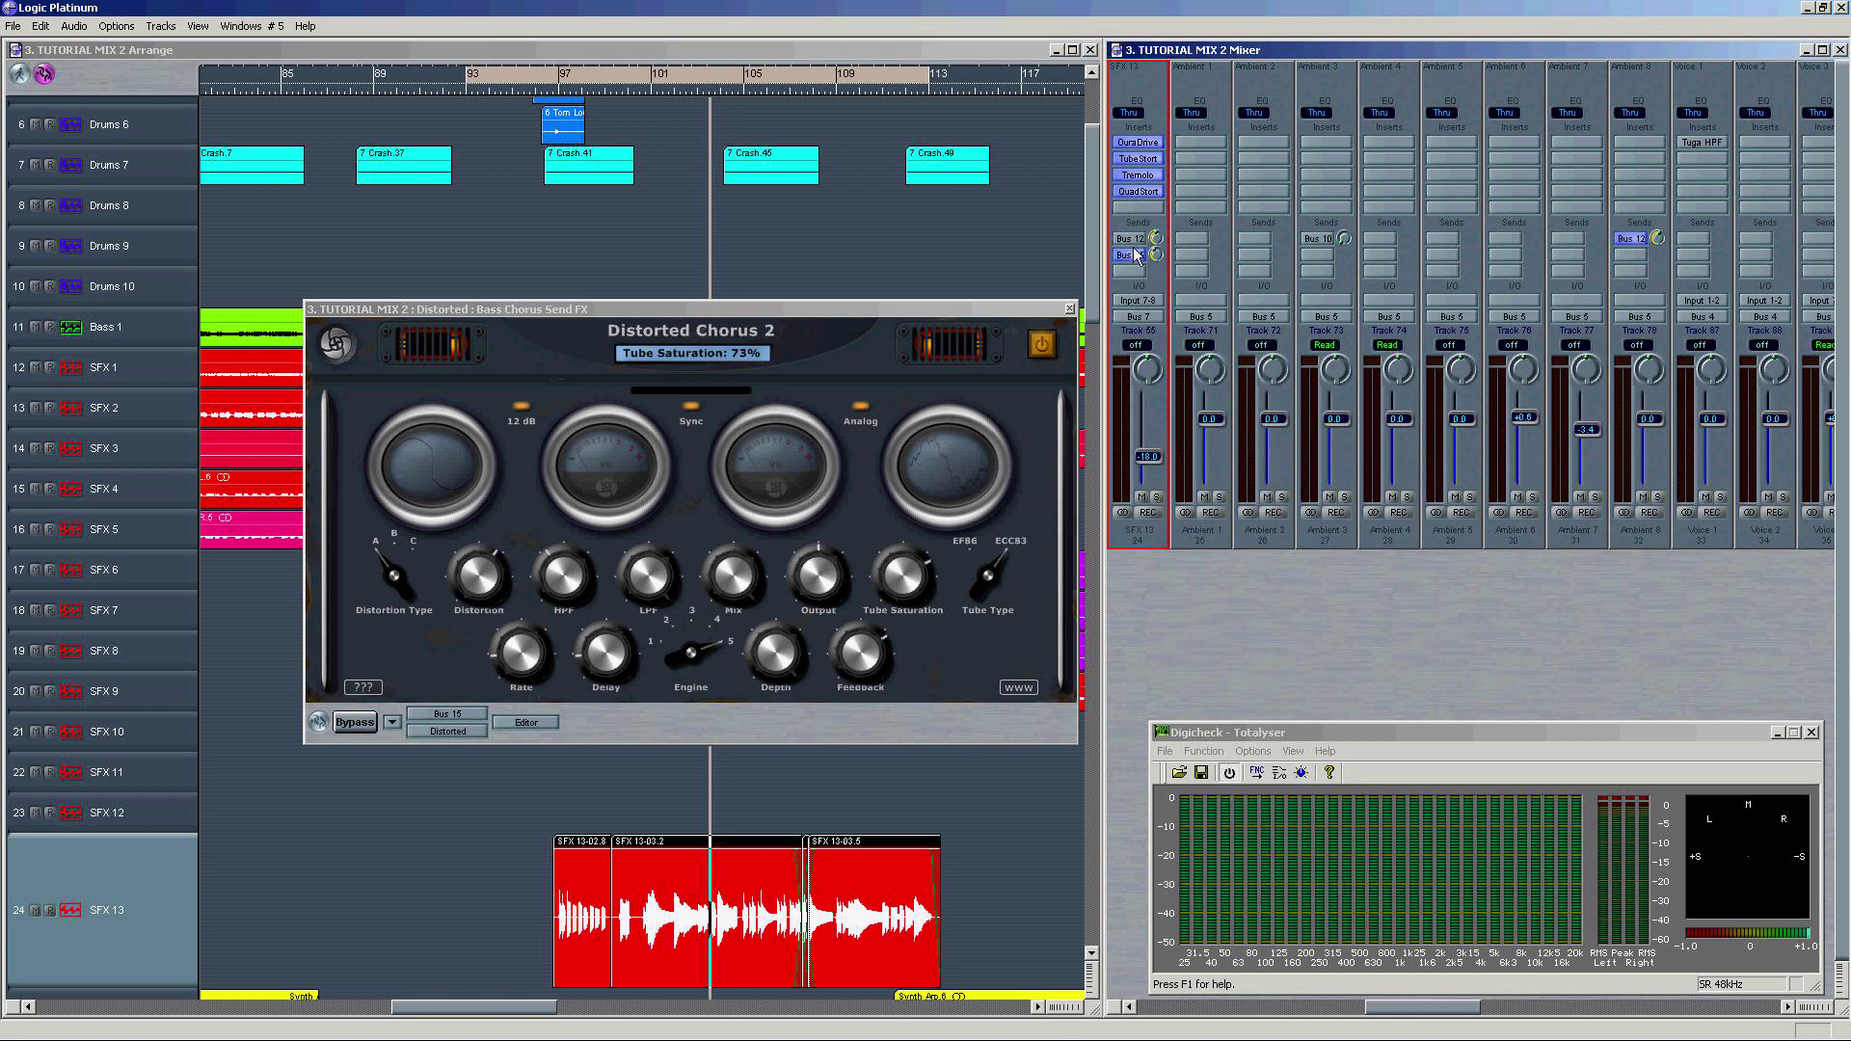
# Step: Solo SFX 13 during playback from about bar 96 and balance its Bus 12 and Bus 15 send levels
pyautogui.click(567, 93)
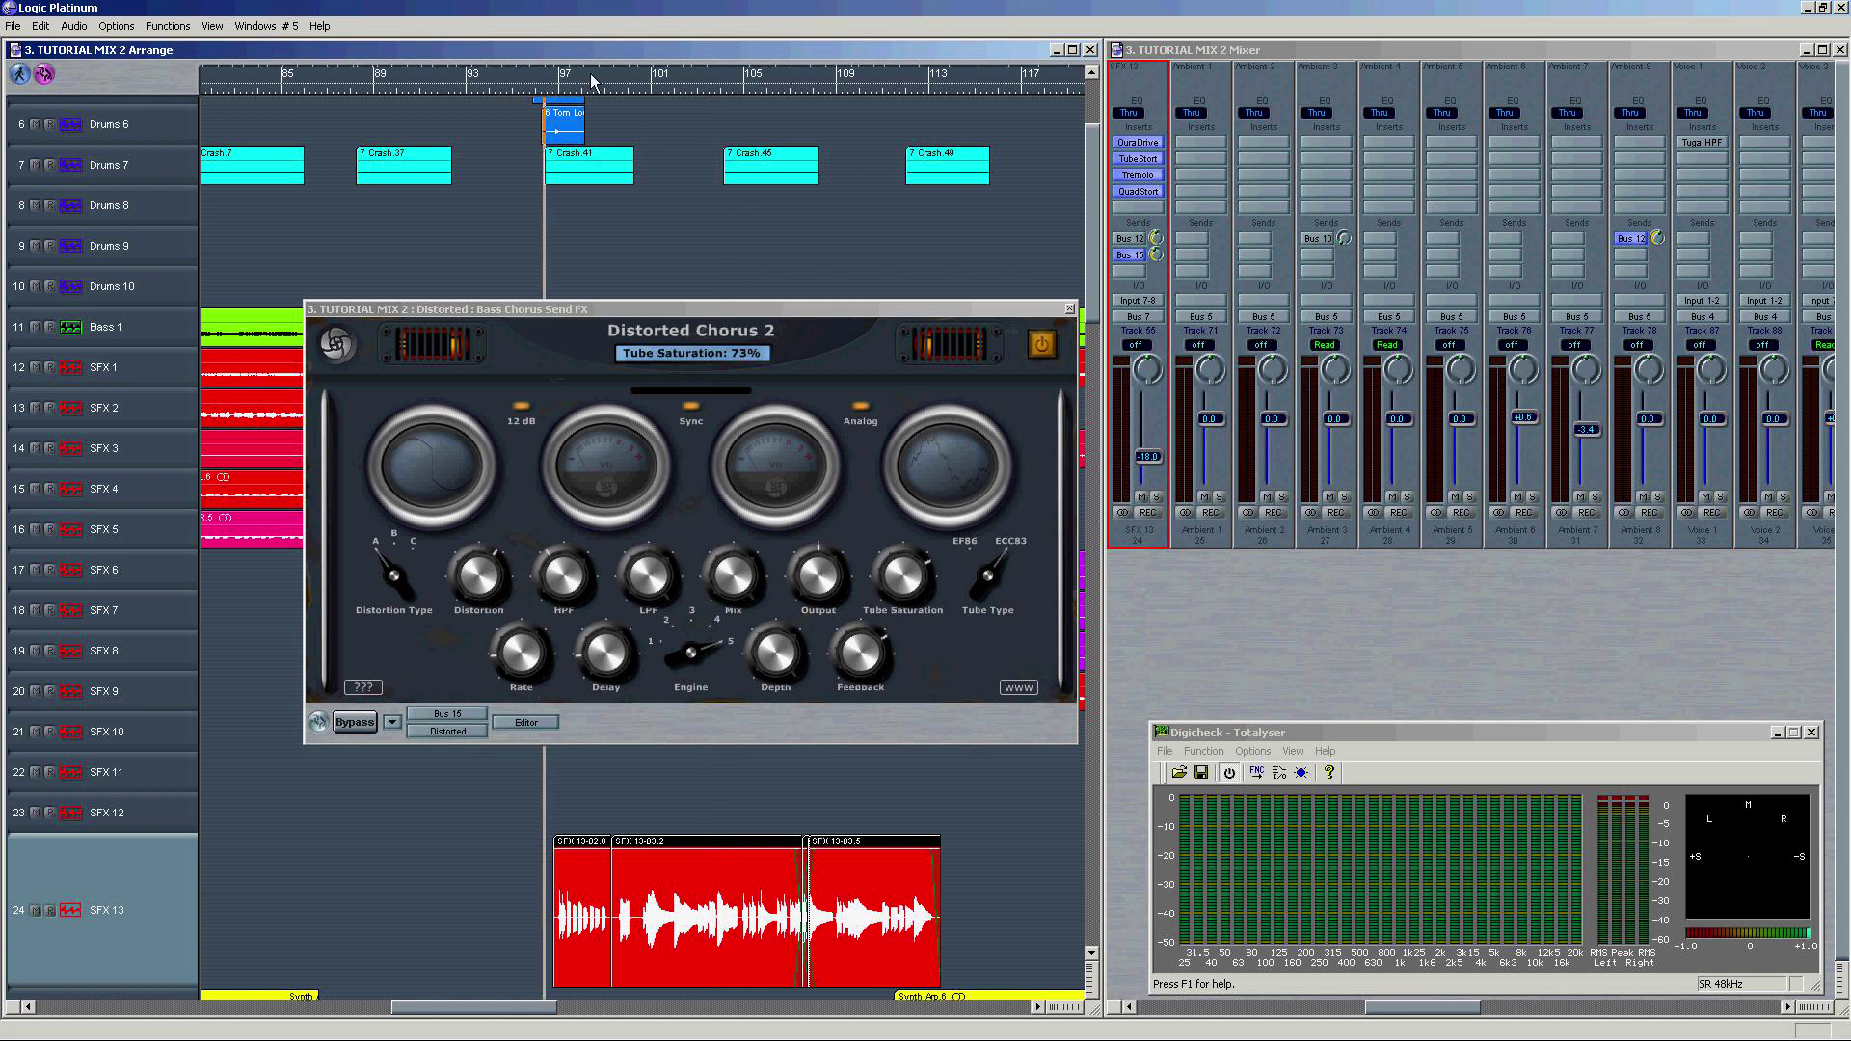
pyautogui.press('space')
pyautogui.click(663, 75)
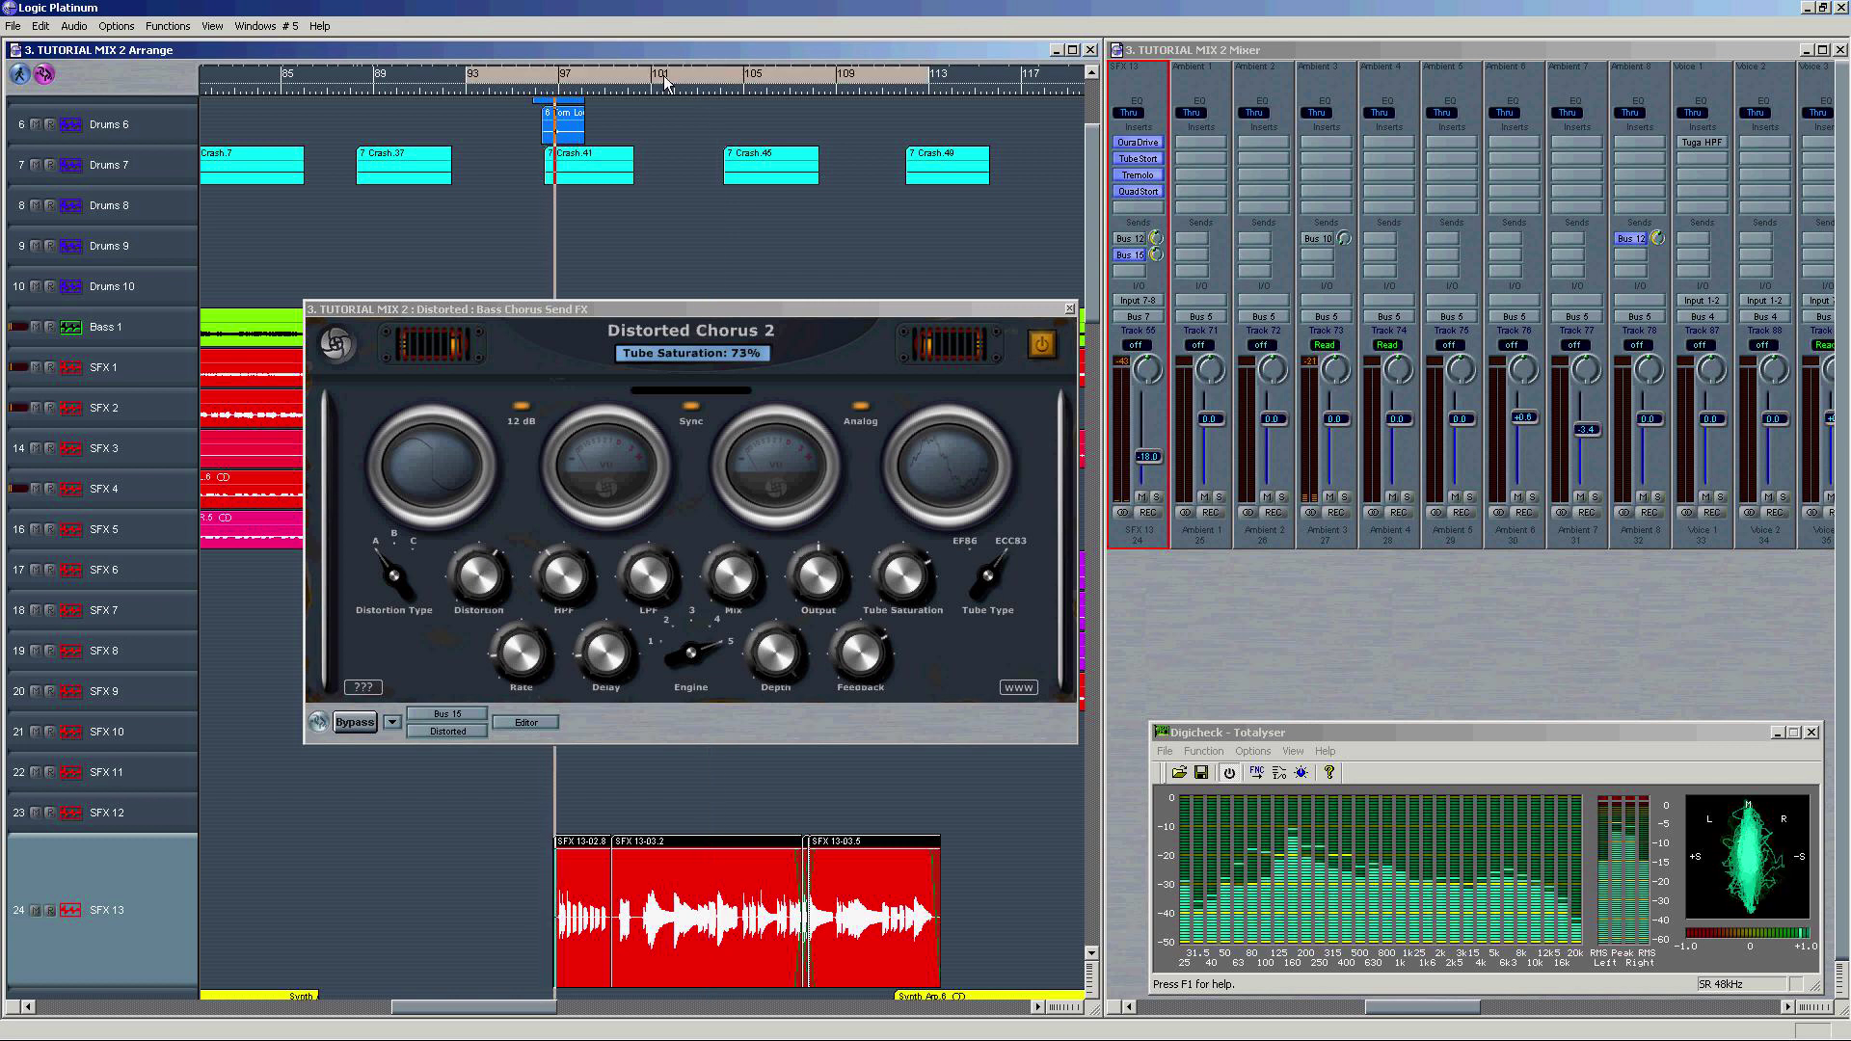
pyautogui.click(1157, 497)
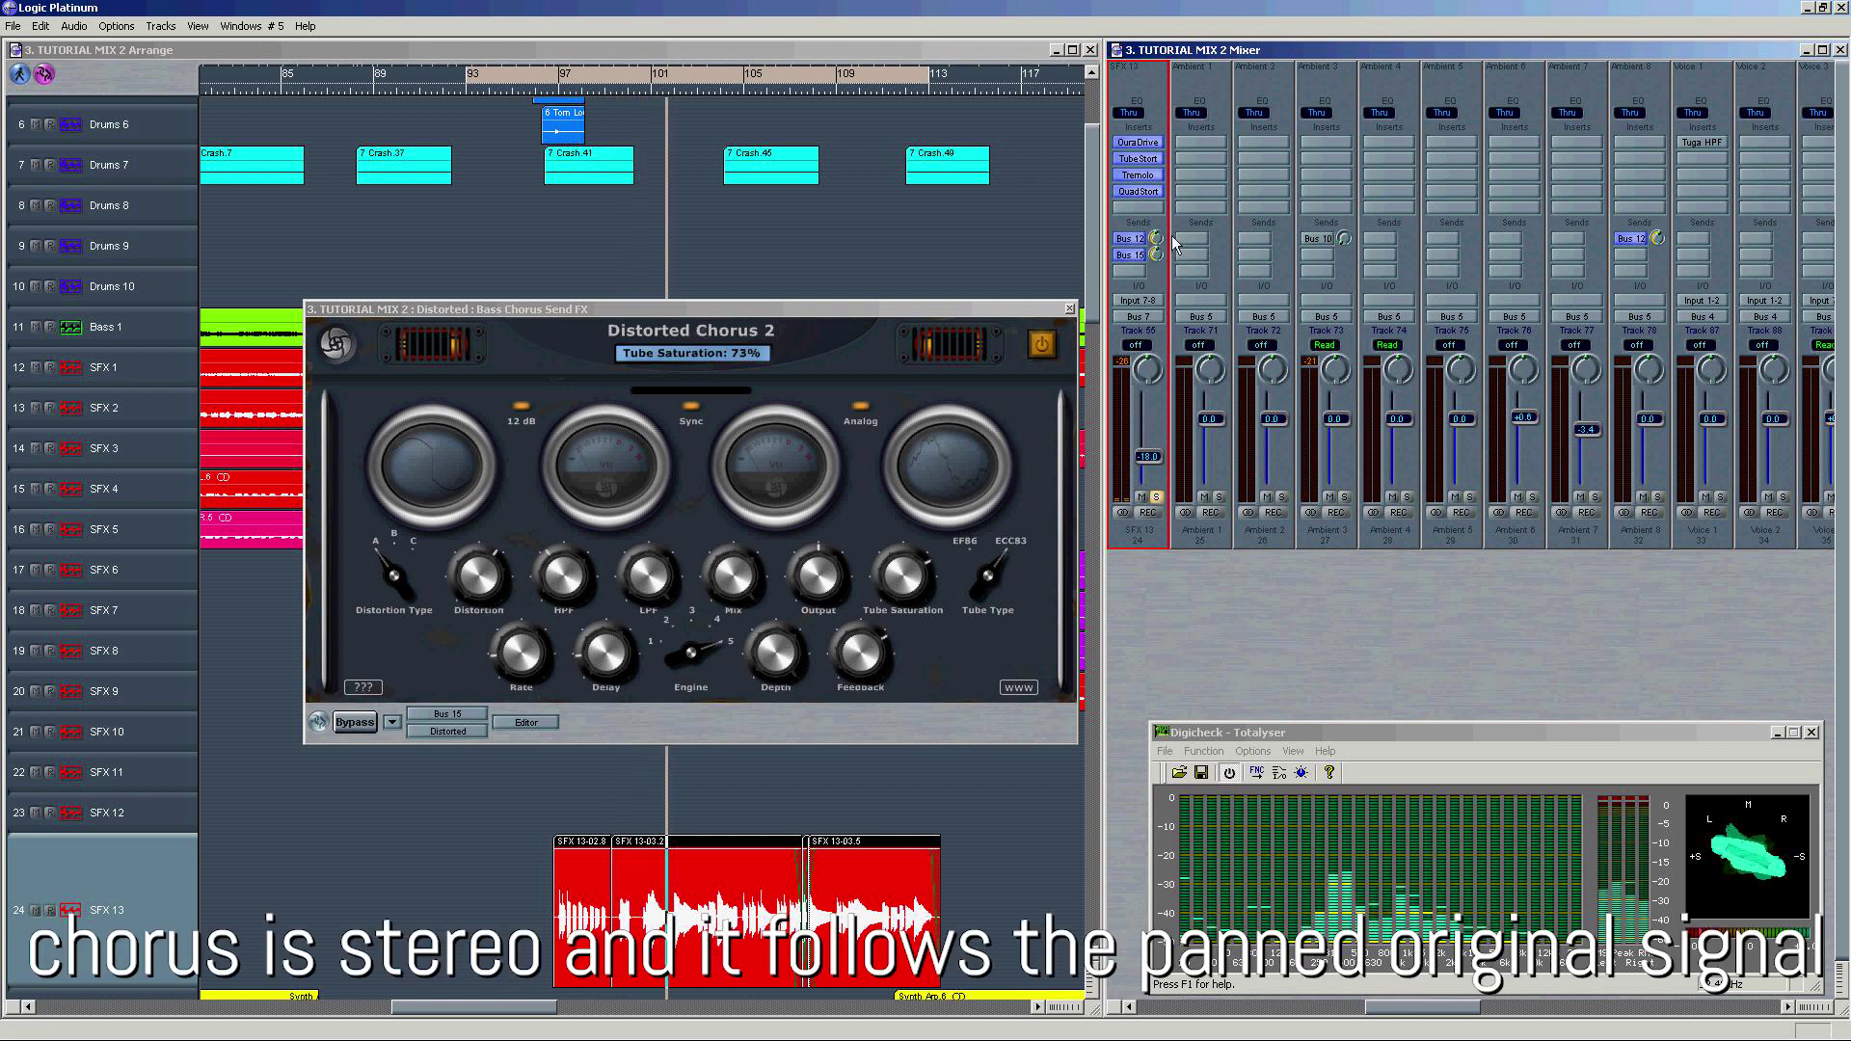
pyautogui.moveTo(1159, 237); pyautogui.dragTo(1162, 232)
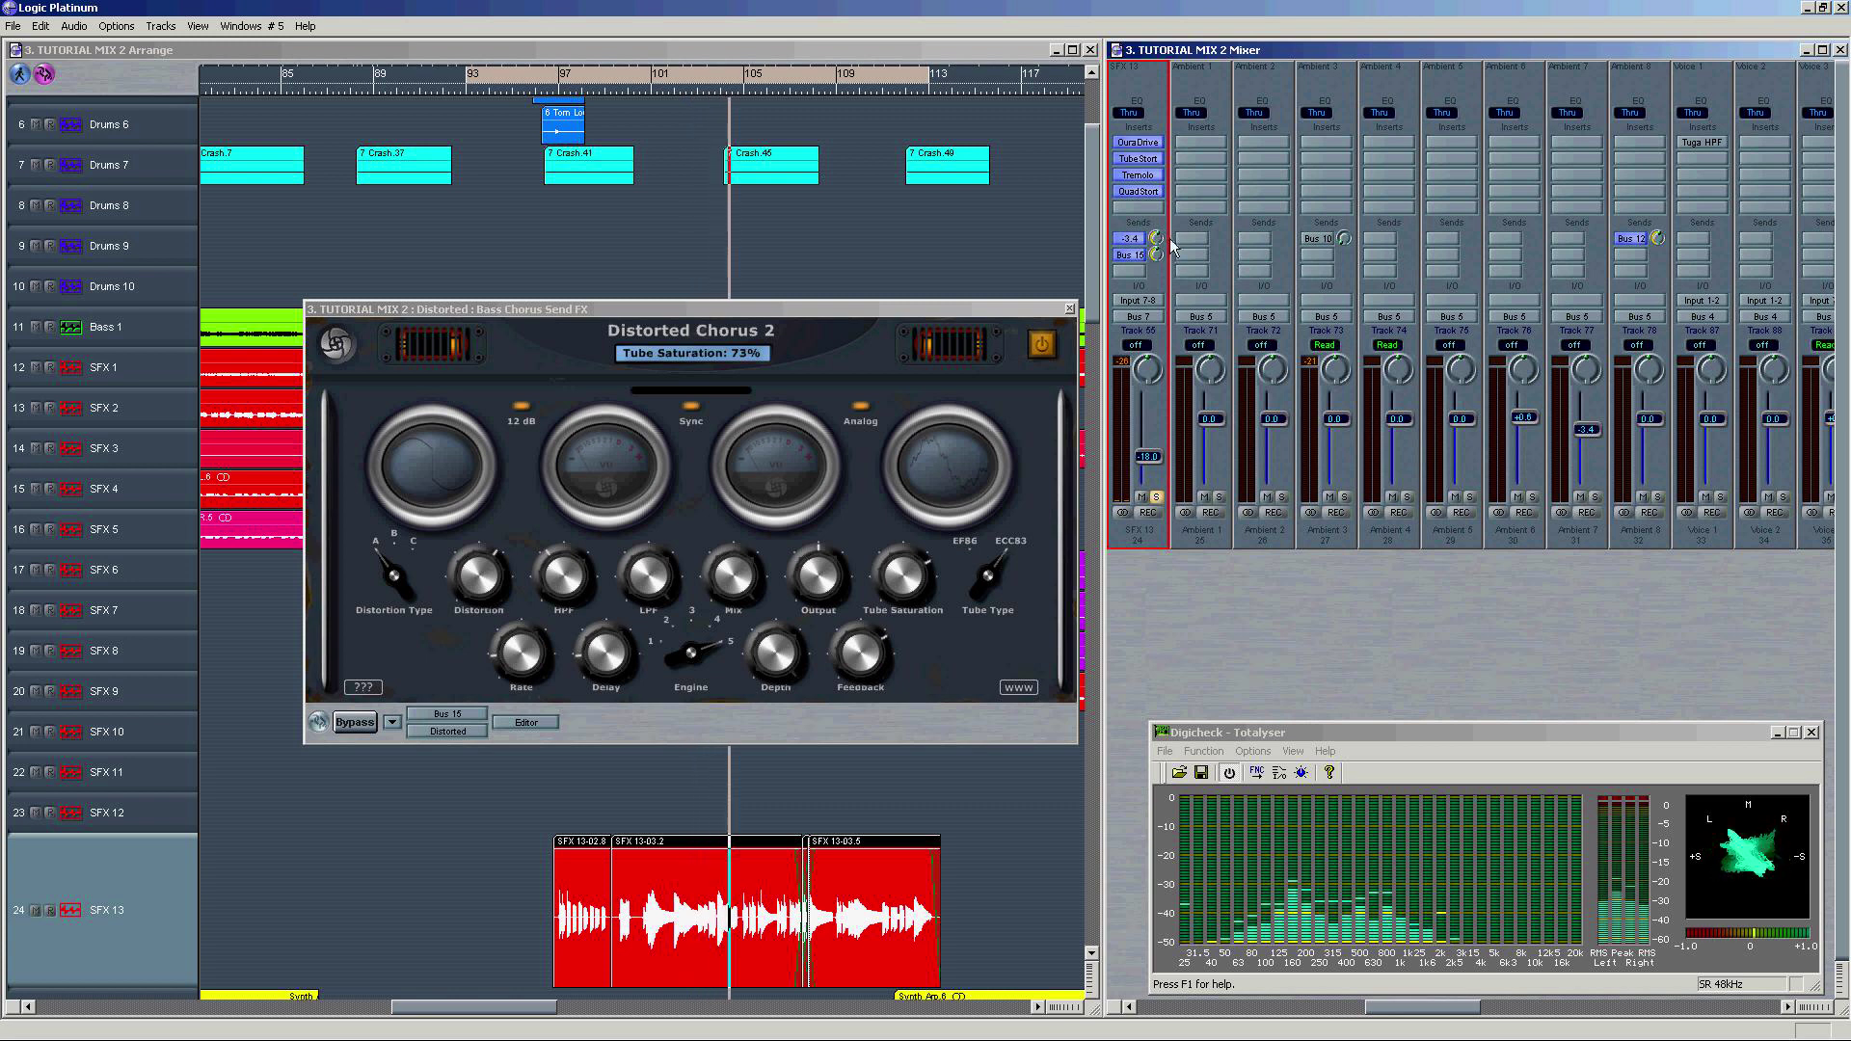
pyautogui.moveTo(1156, 249); pyautogui.dragTo(1150, 256)
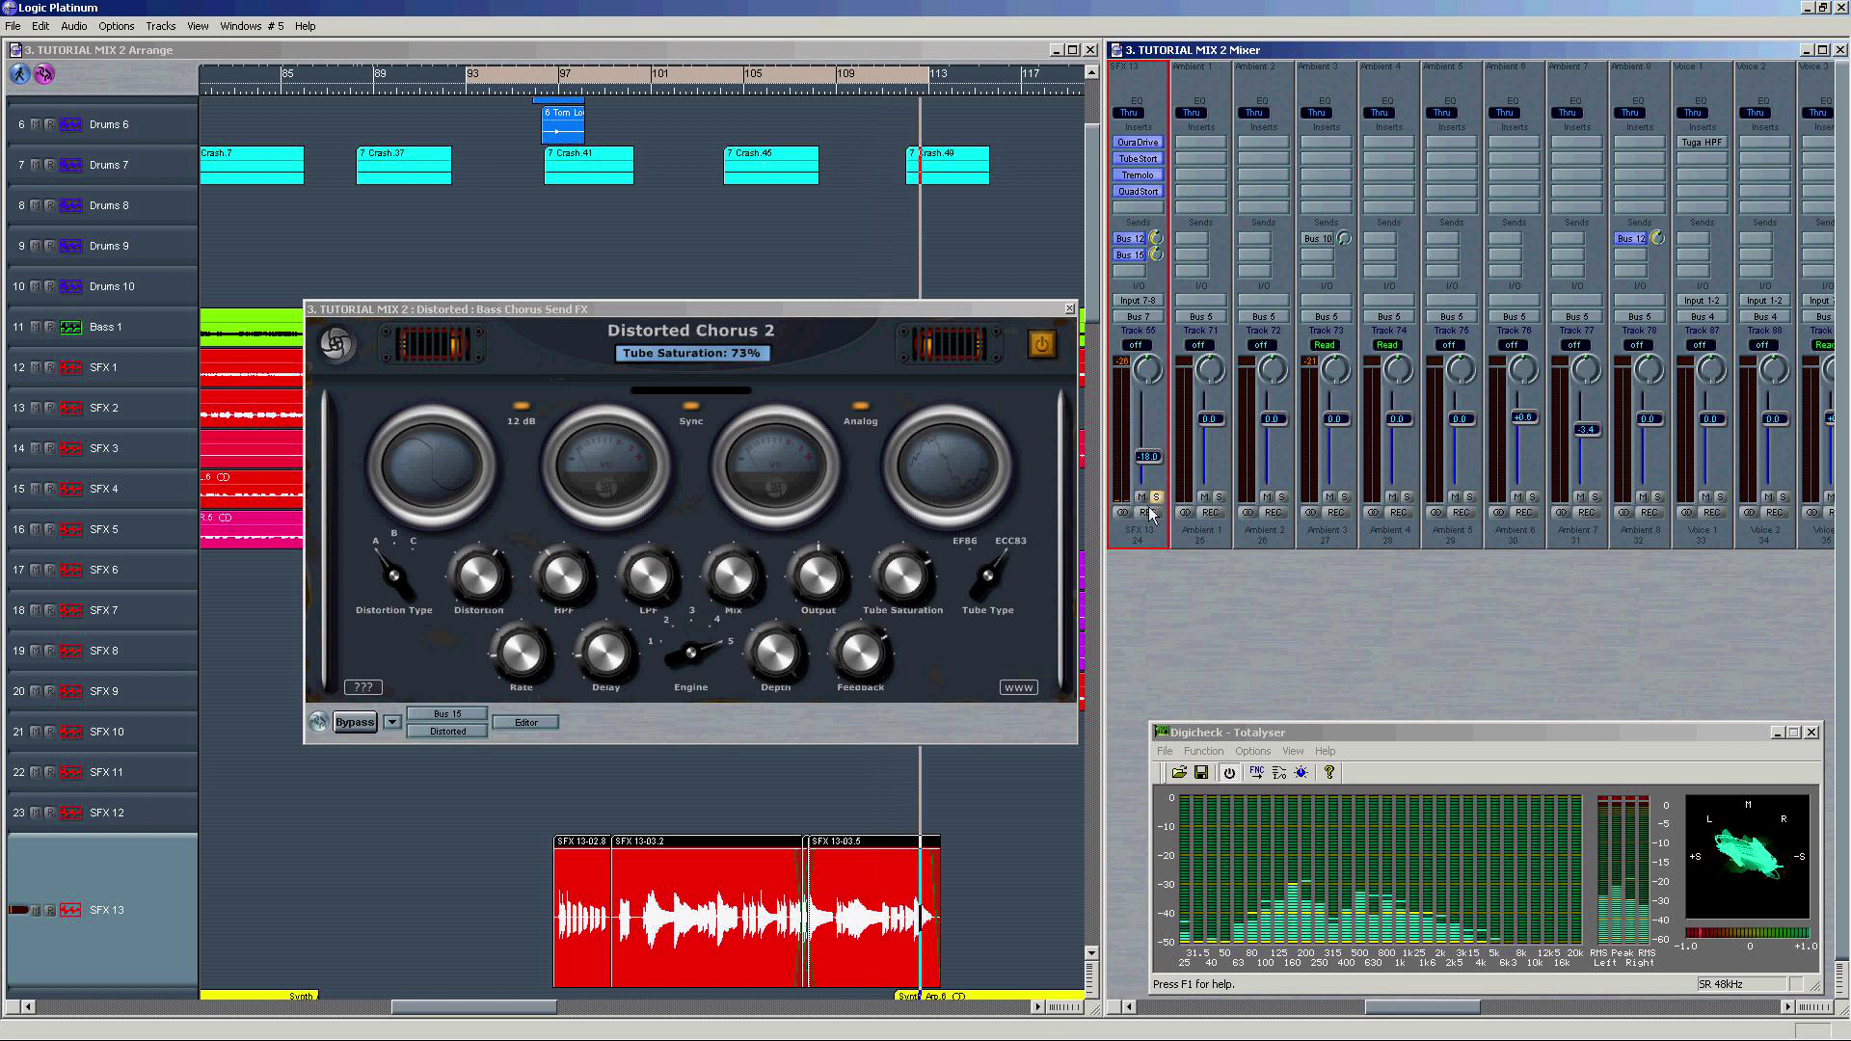
pyautogui.click(553, 89)
pyautogui.keyDown('shift'); pyautogui.click(557, 80); pyautogui.keyUp('shift')
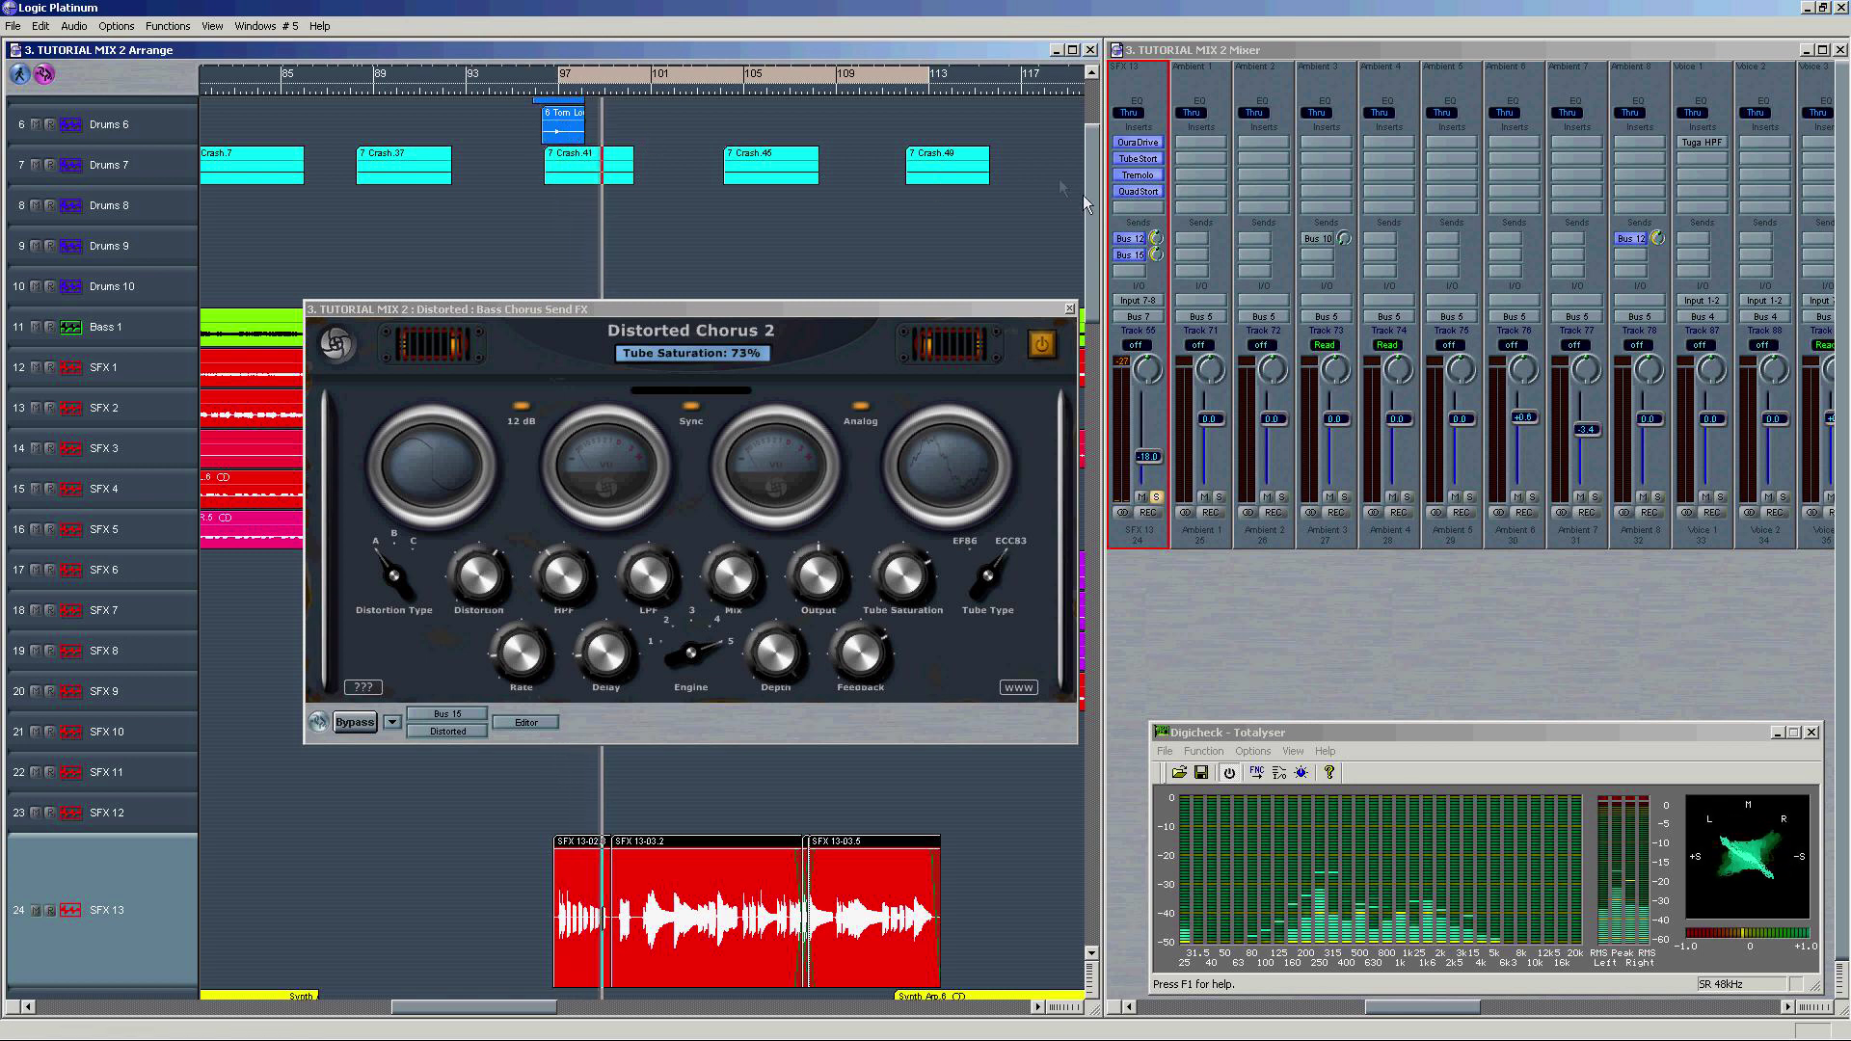
# Step: Insert Tuga HPF in the fifth slot of SFX 13 at about 310 Hz and resume playback
pyautogui.click(1140, 207)
pyautogui.moveTo(1192, 239)
pyautogui.click(1363, 426)
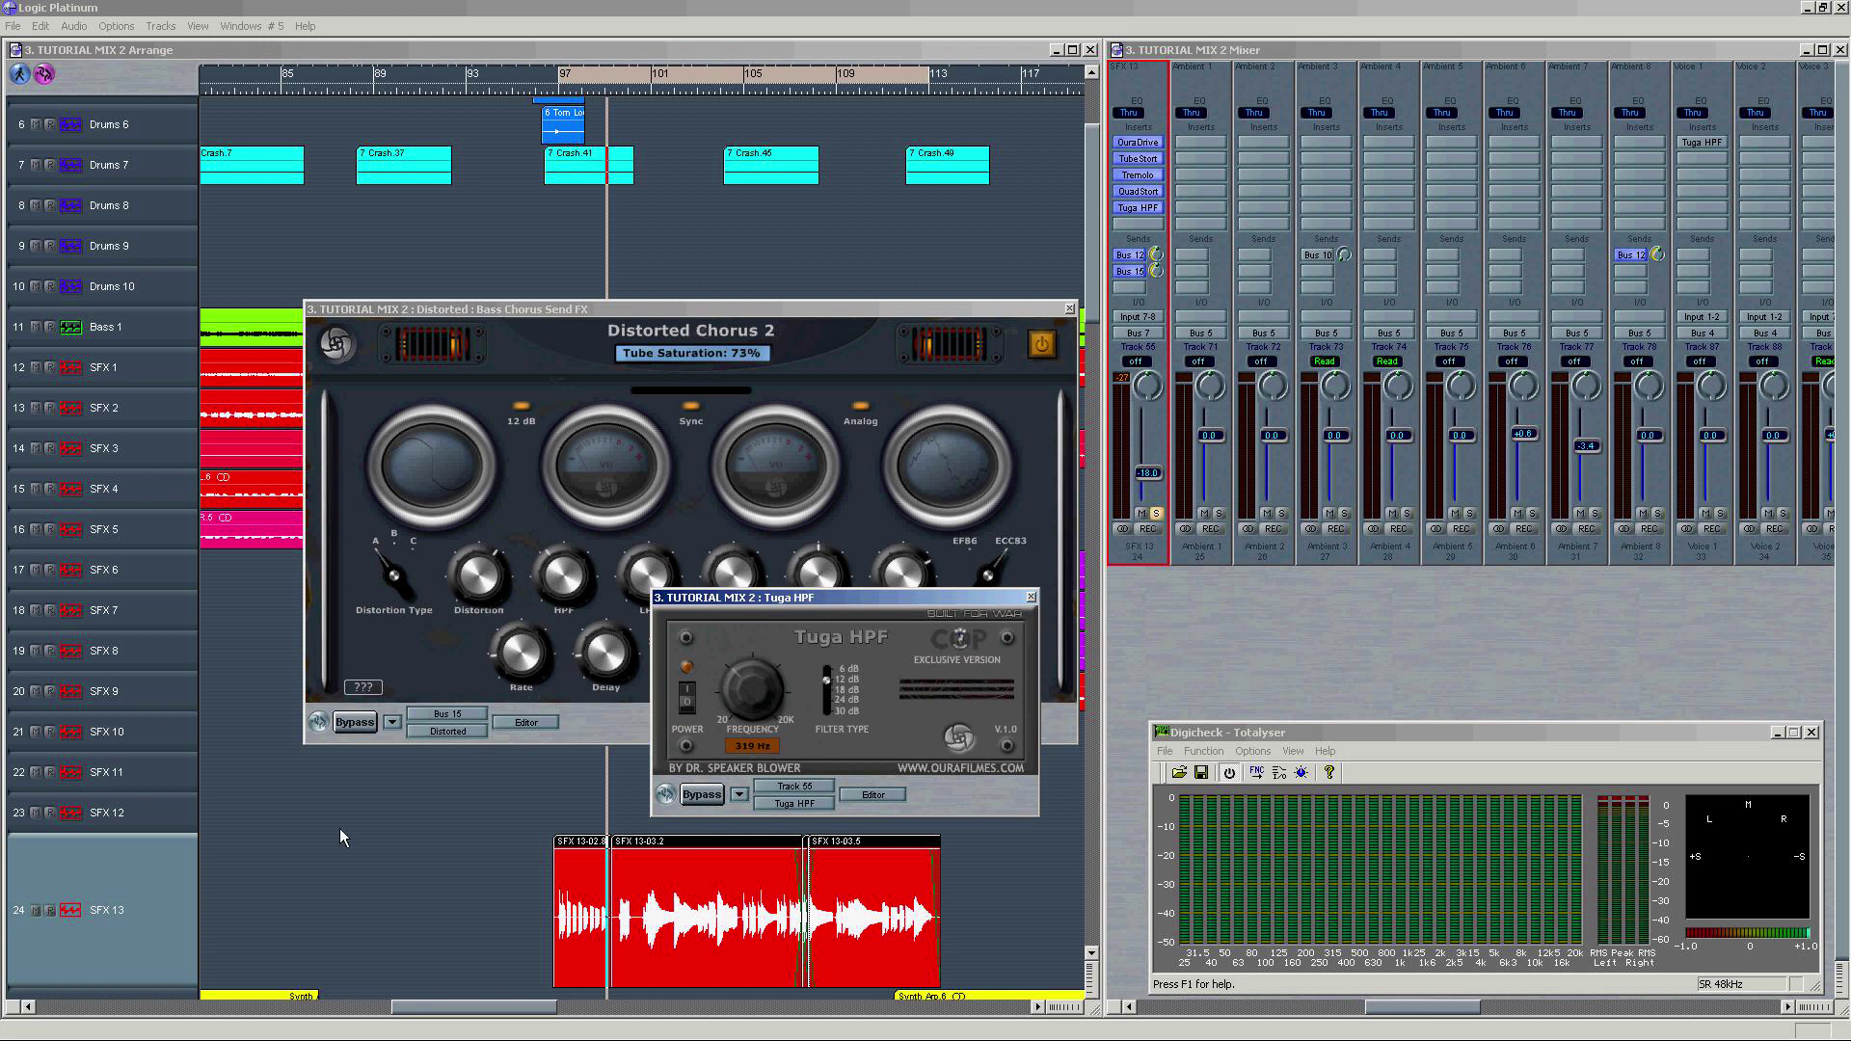
pyautogui.click(405, 817)
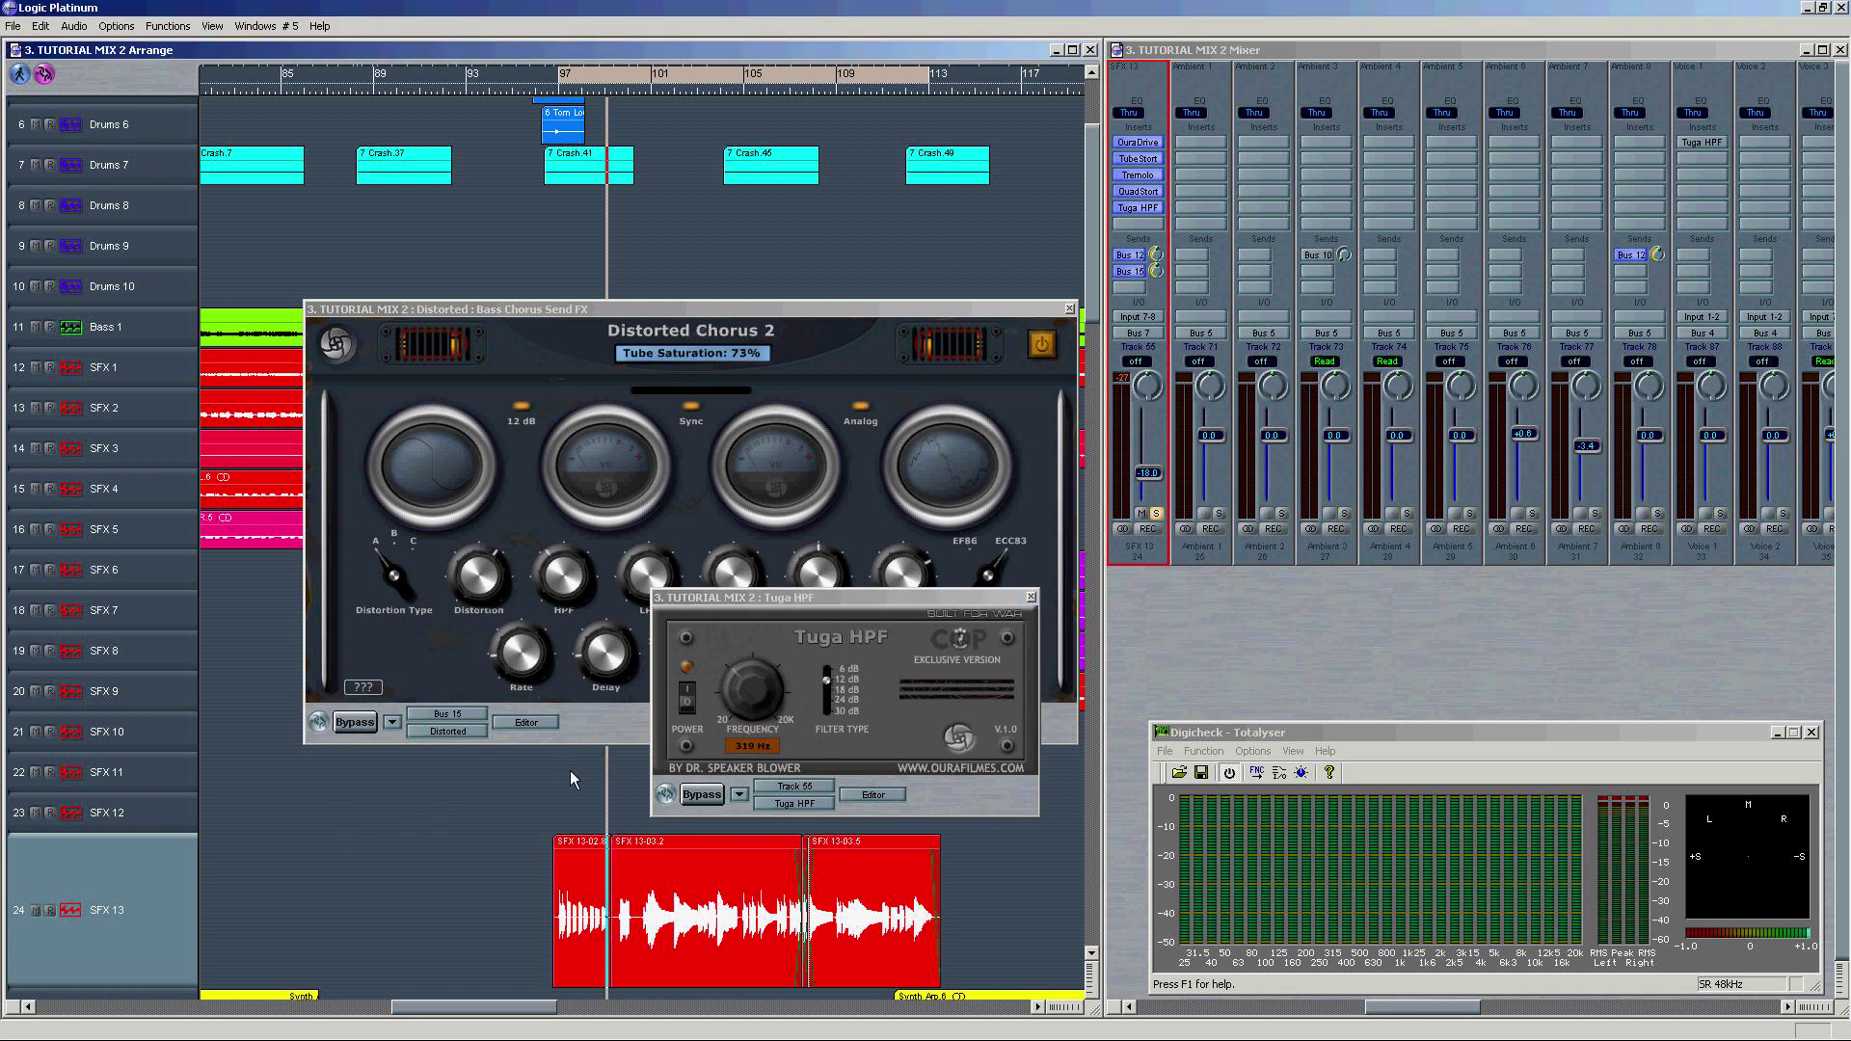
pyautogui.press('space')
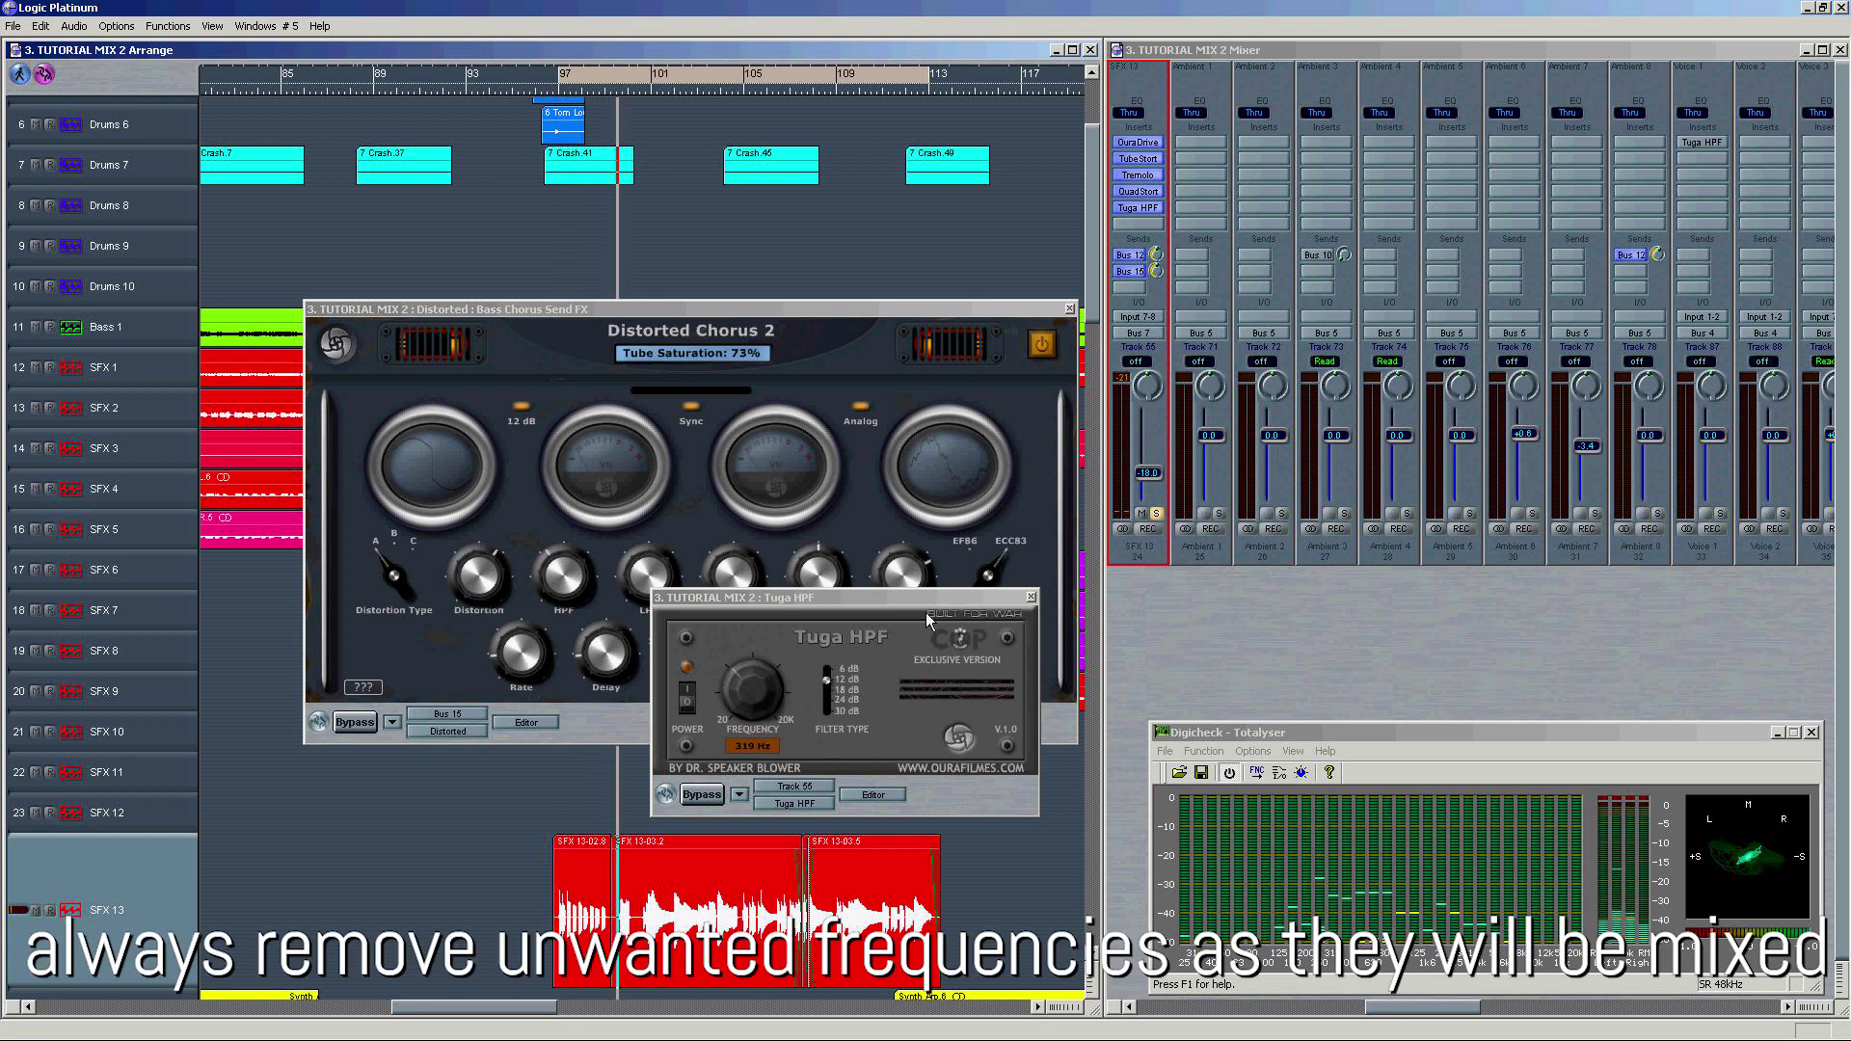
# Step: Return SFX 13 from solo to the full mix and close the Distorted Chorus 2 window
pyautogui.click(1124, 530)
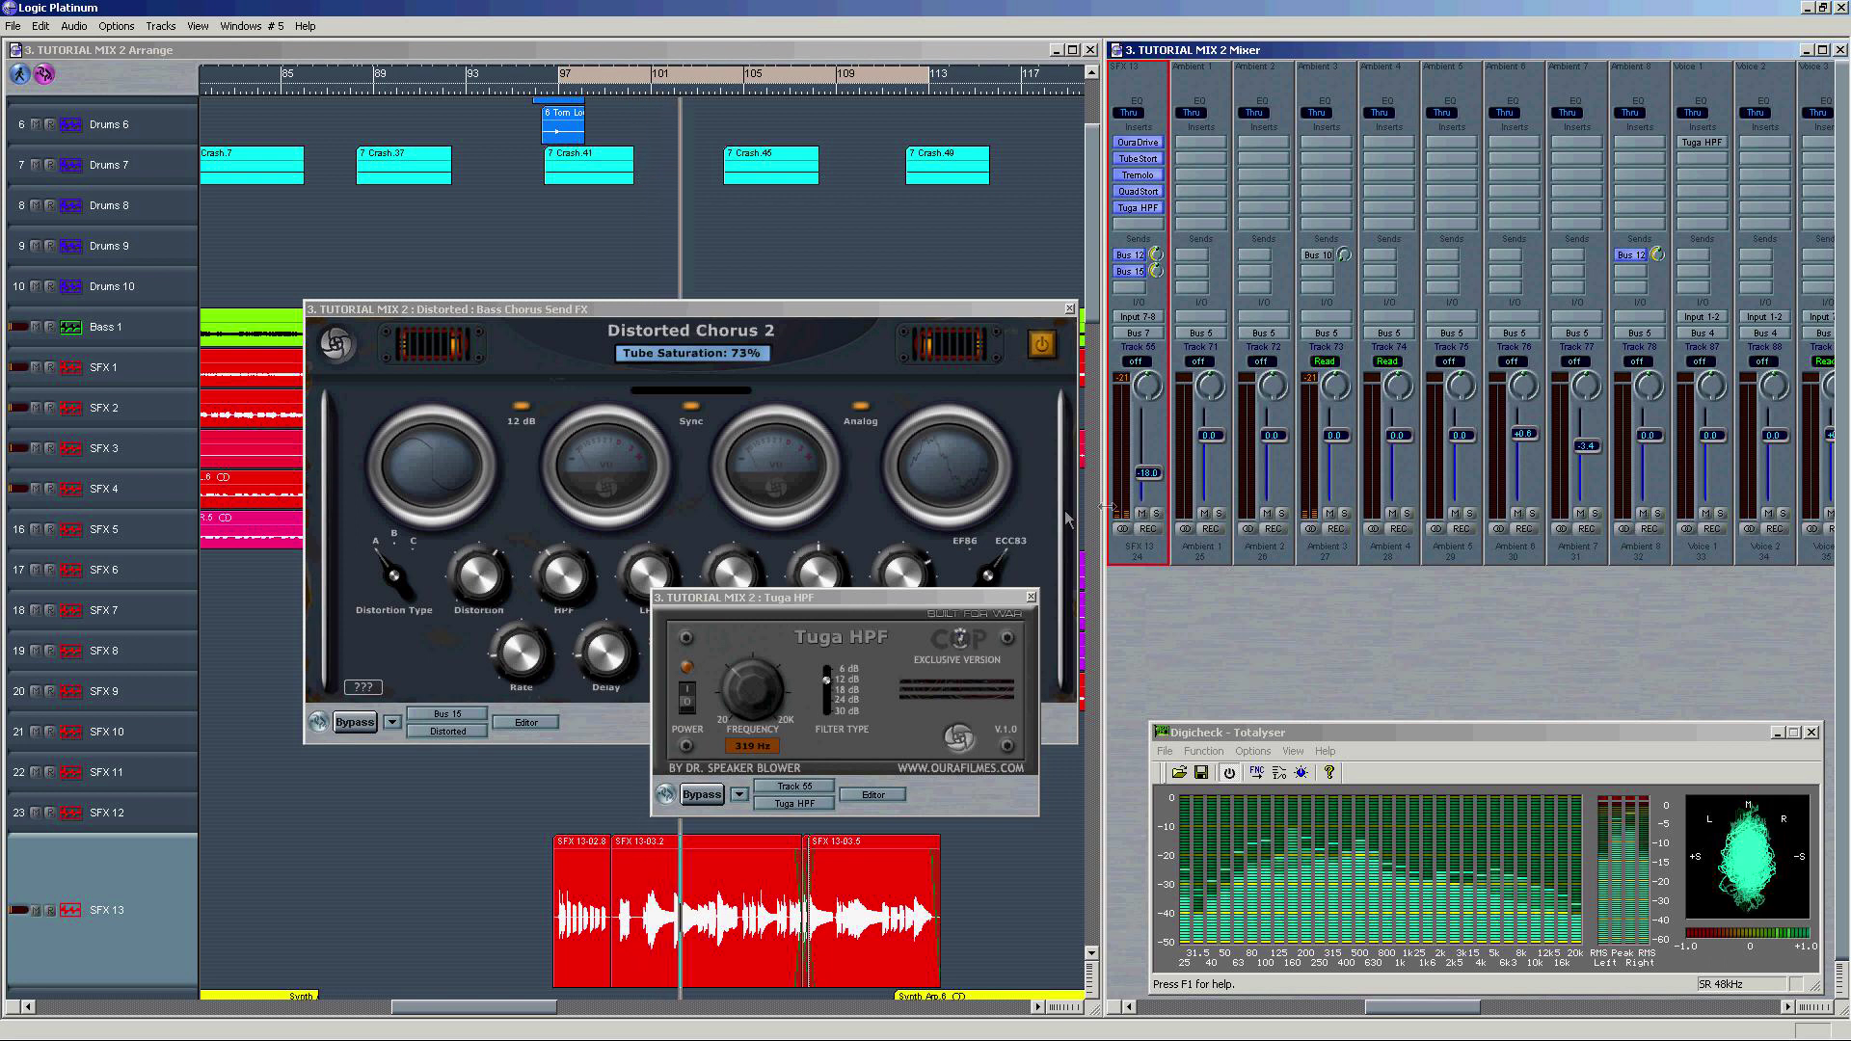
pyautogui.click(1069, 309)
pyautogui.click(1070, 309)
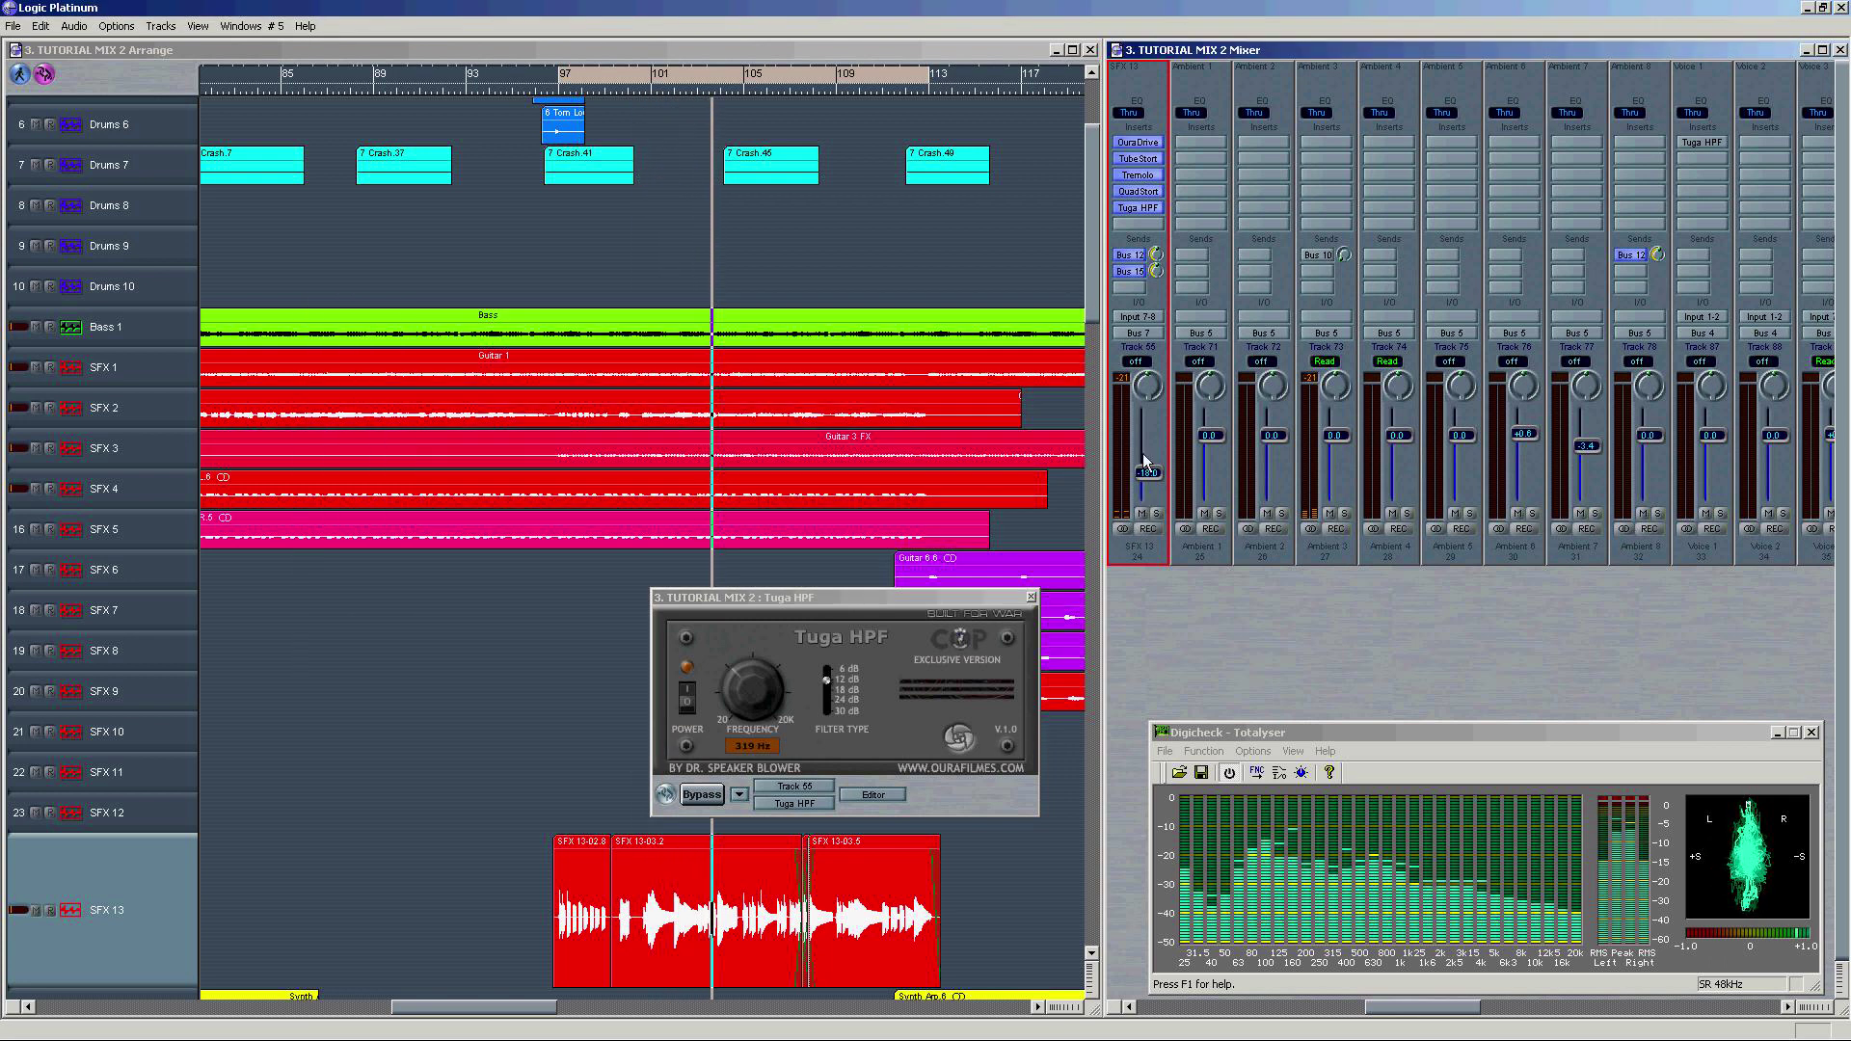
# Step: Pan the SFX 2 channel to about -20 and select the SFX 13 channel
pyautogui.click(1157, 513)
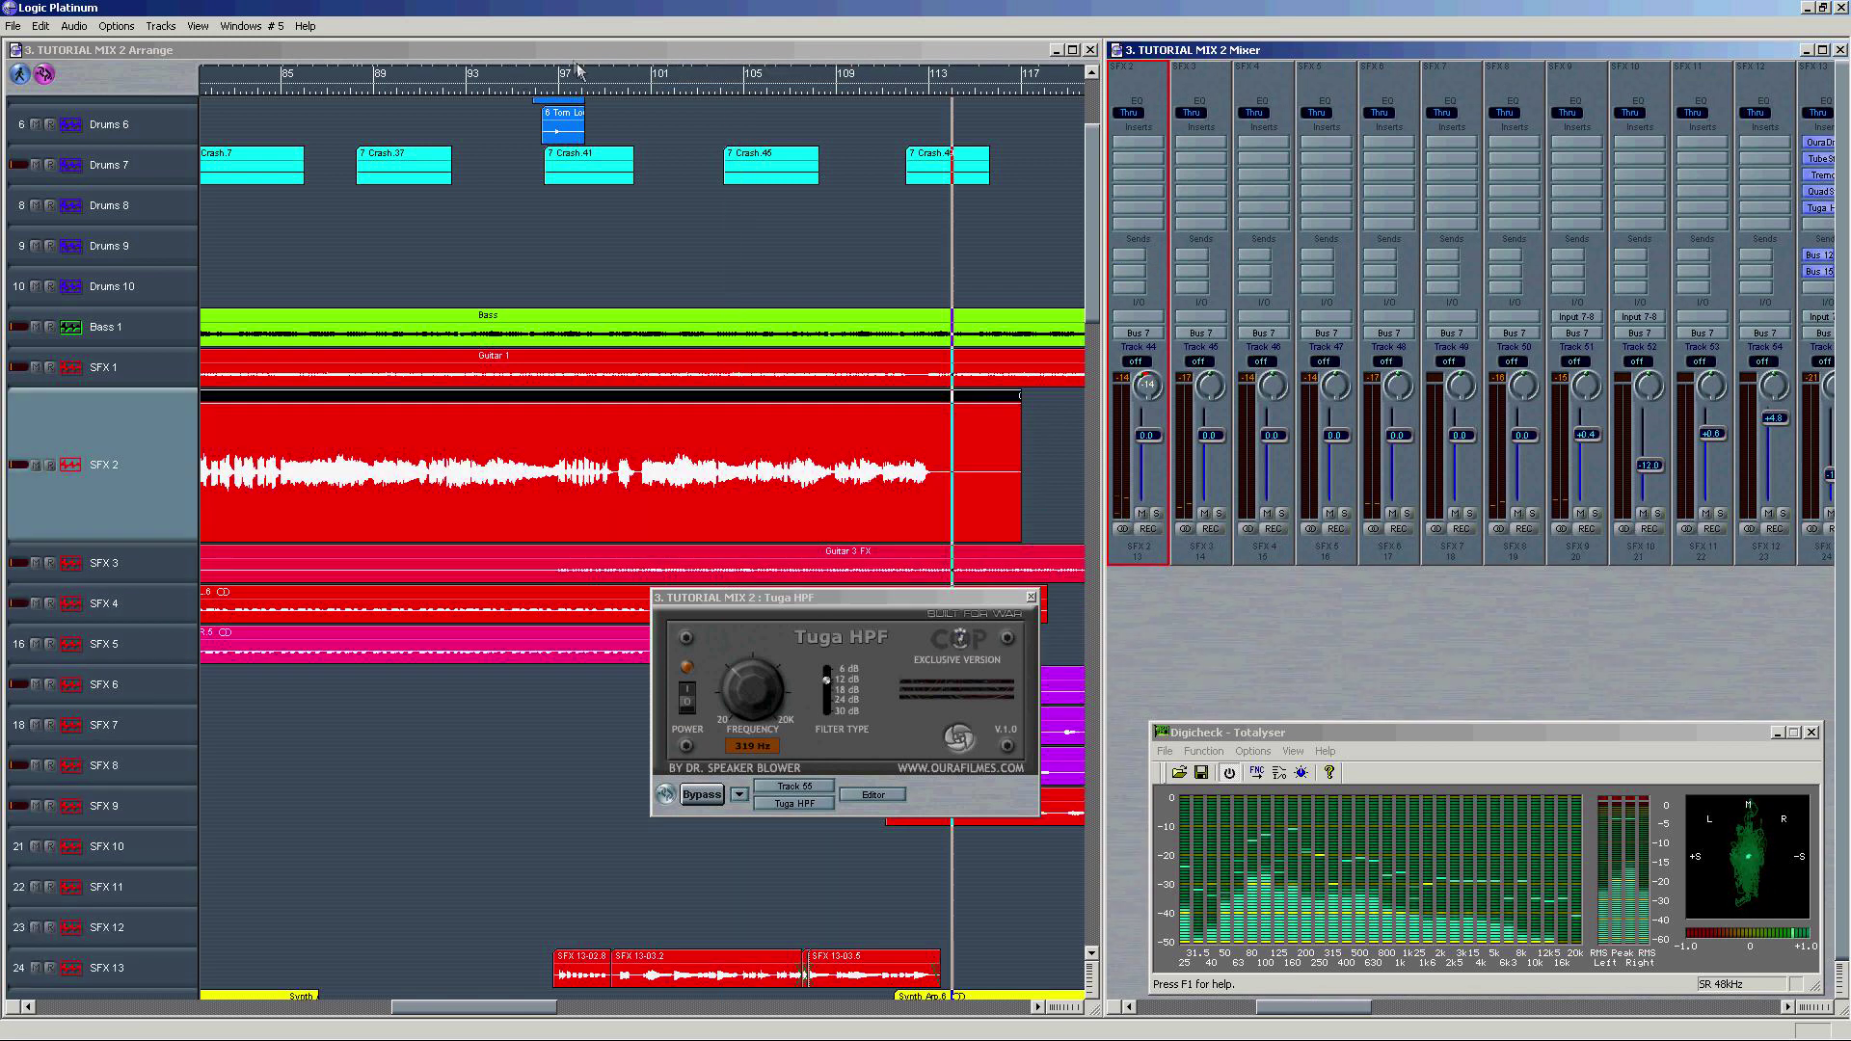
pyautogui.moveTo(1165, 385); pyautogui.dragTo(1164, 391)
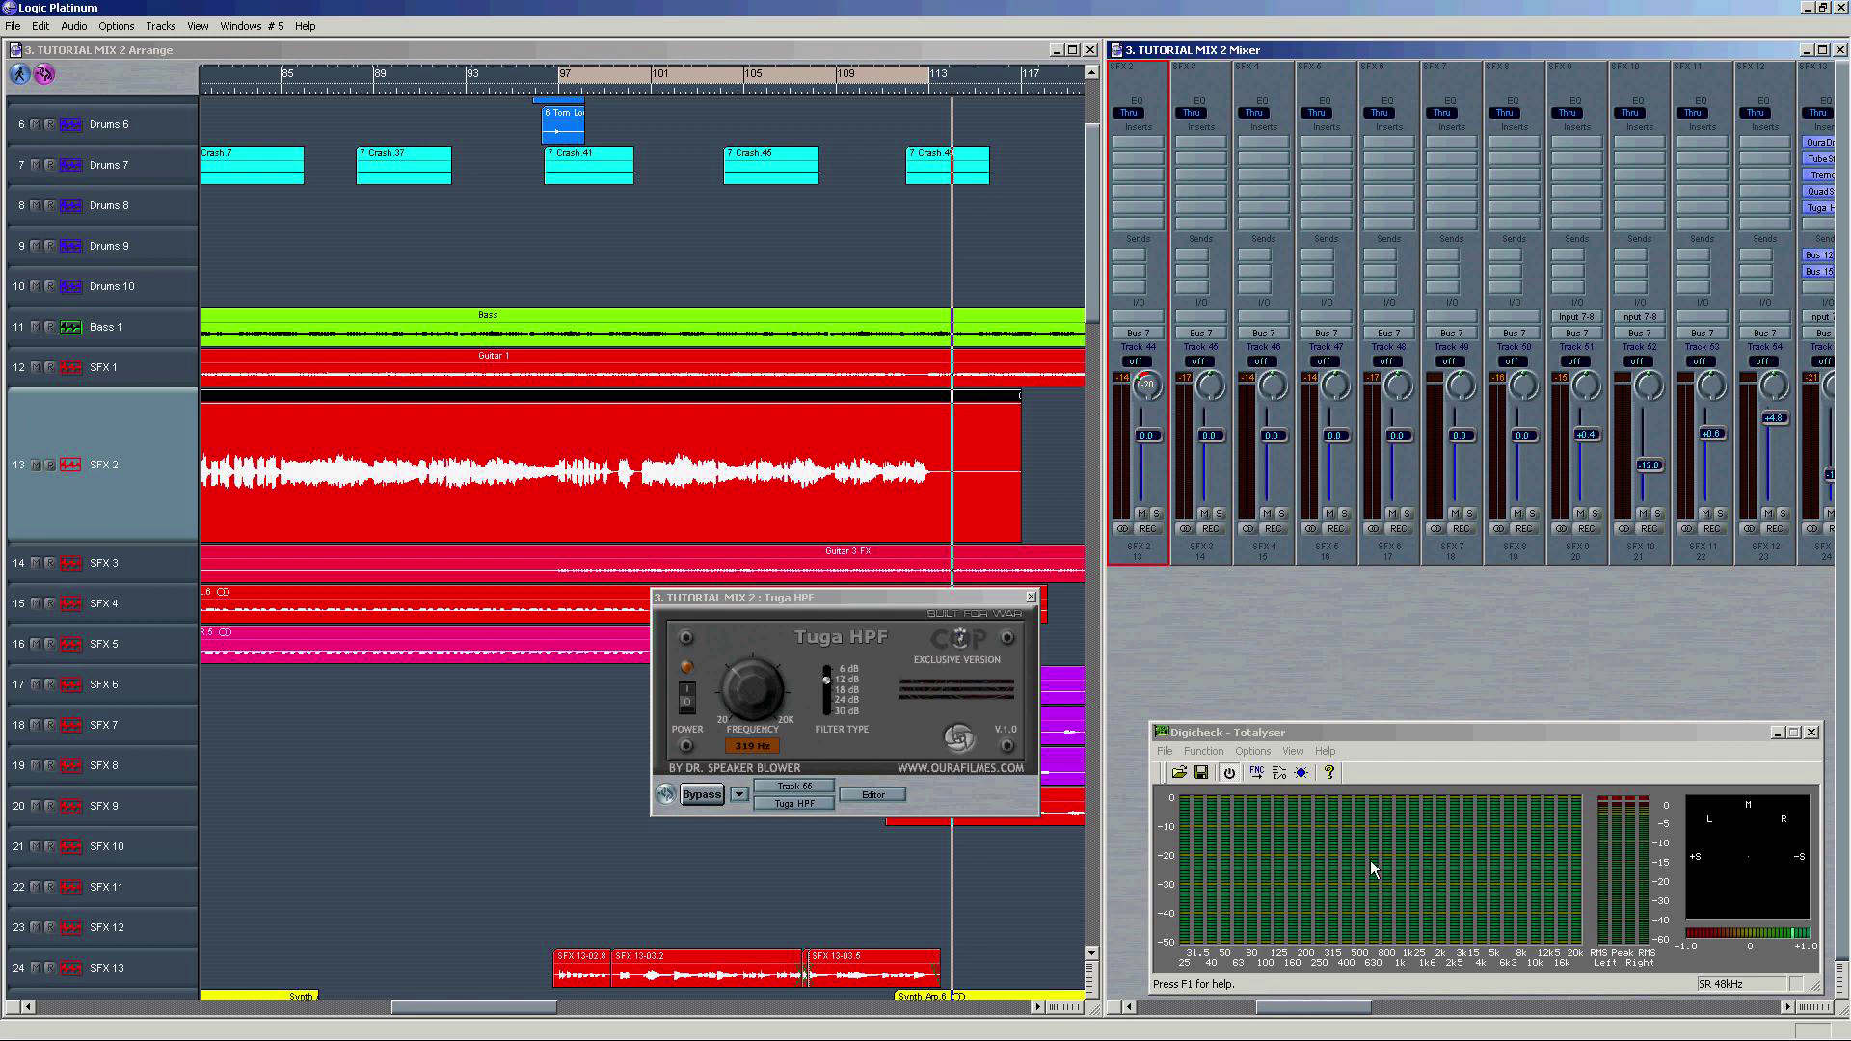
pyautogui.click(1809, 403)
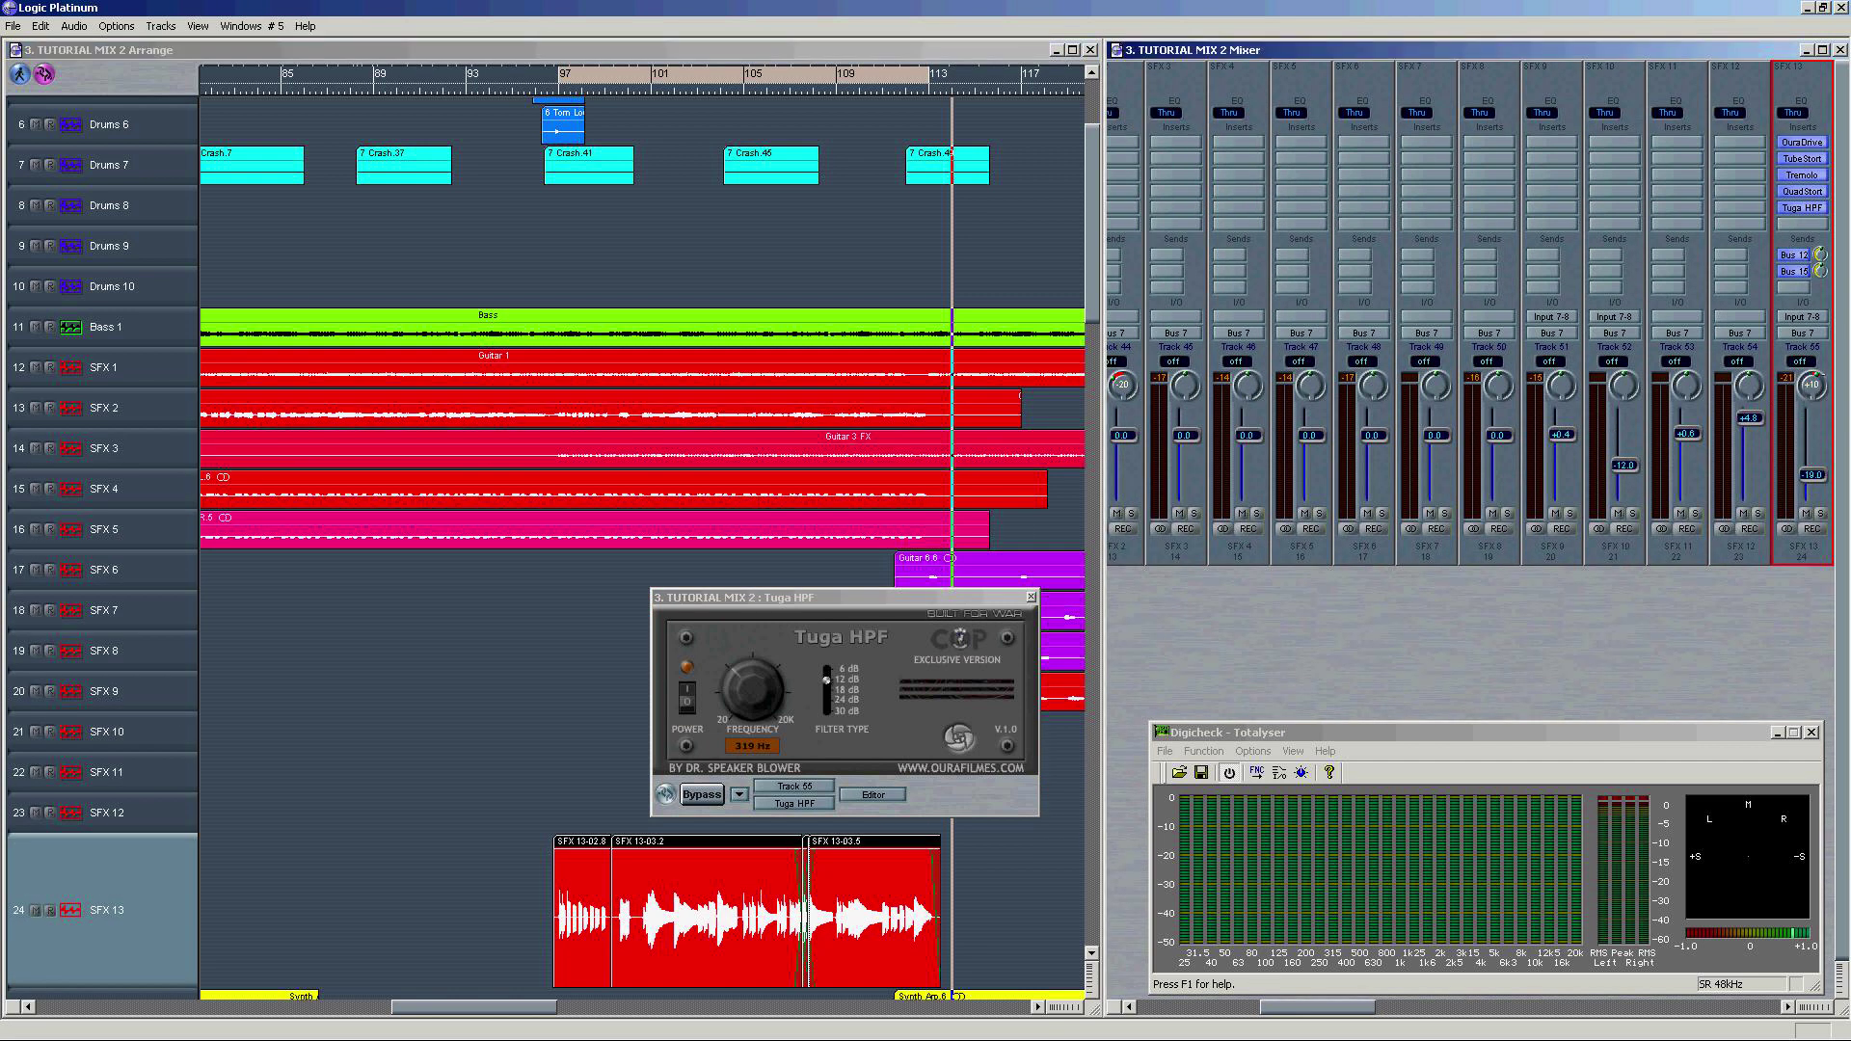
# Step: Play the looped section with the full mix and inspect the Drums 6 channel and region
pyautogui.press('space')
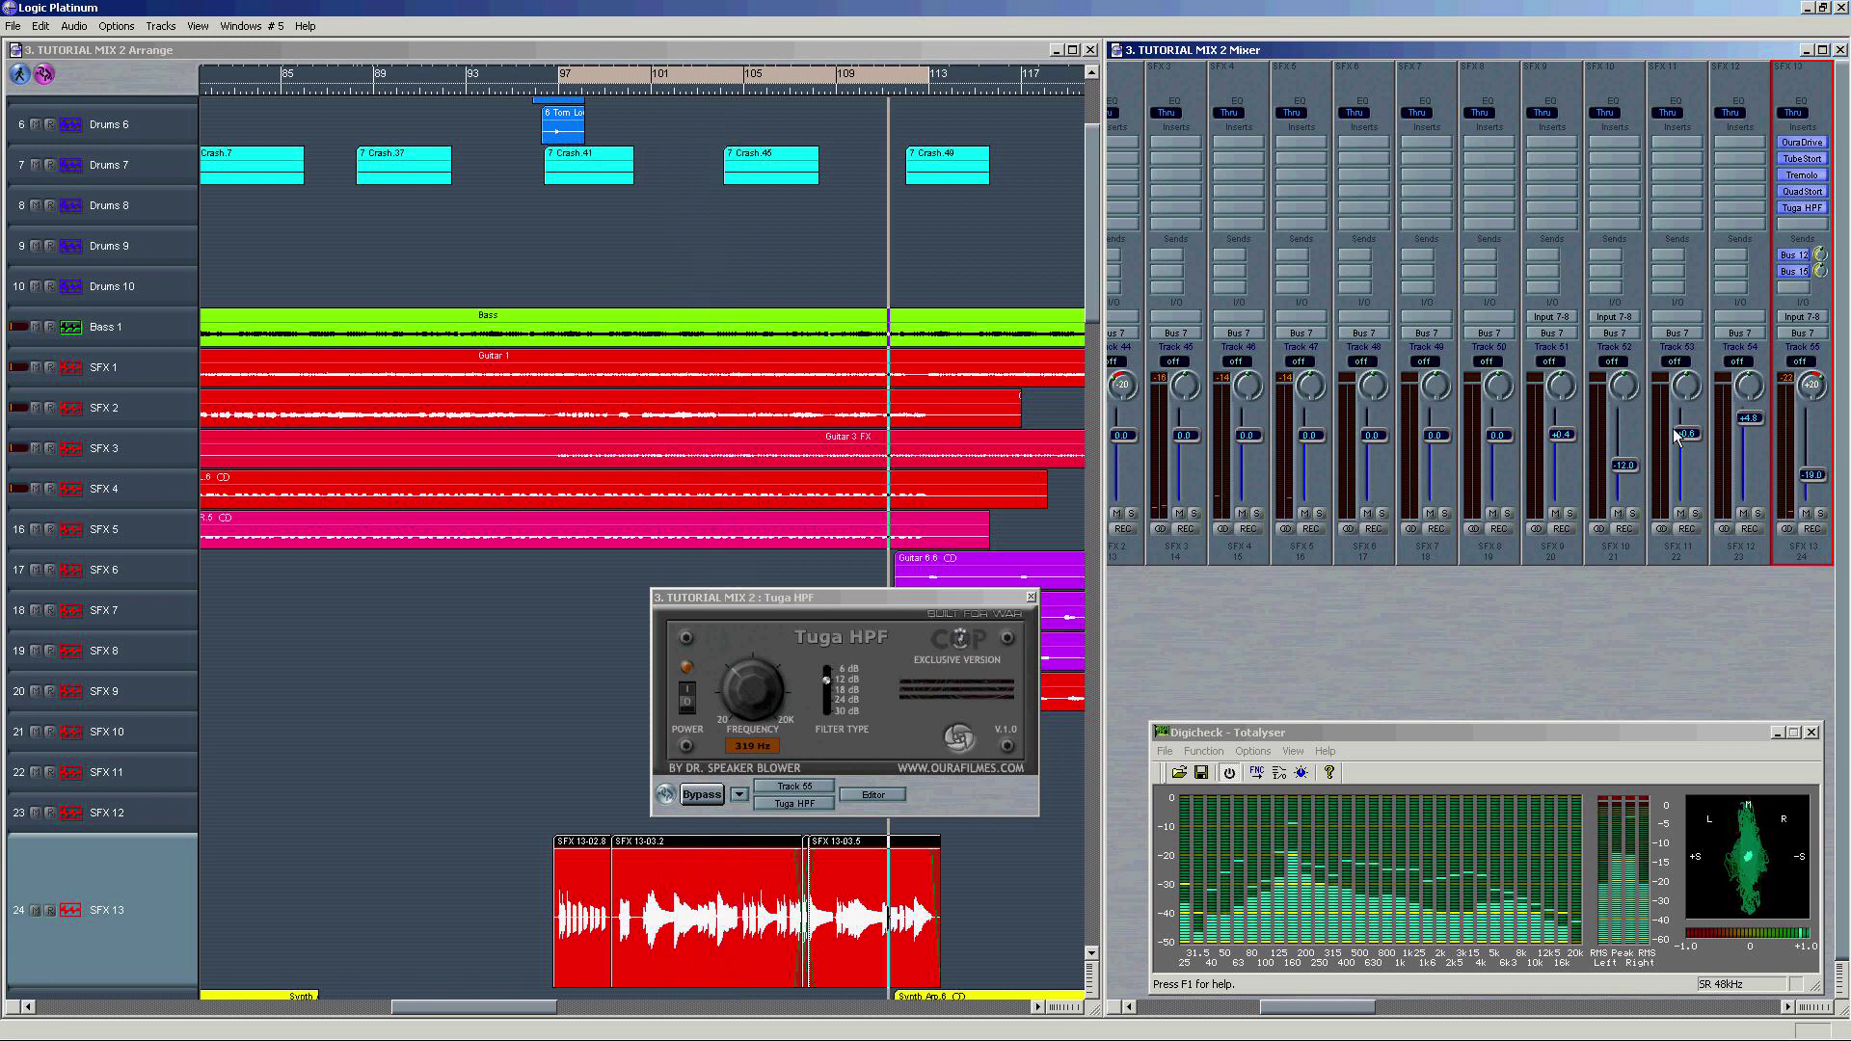
pyautogui.press('space')
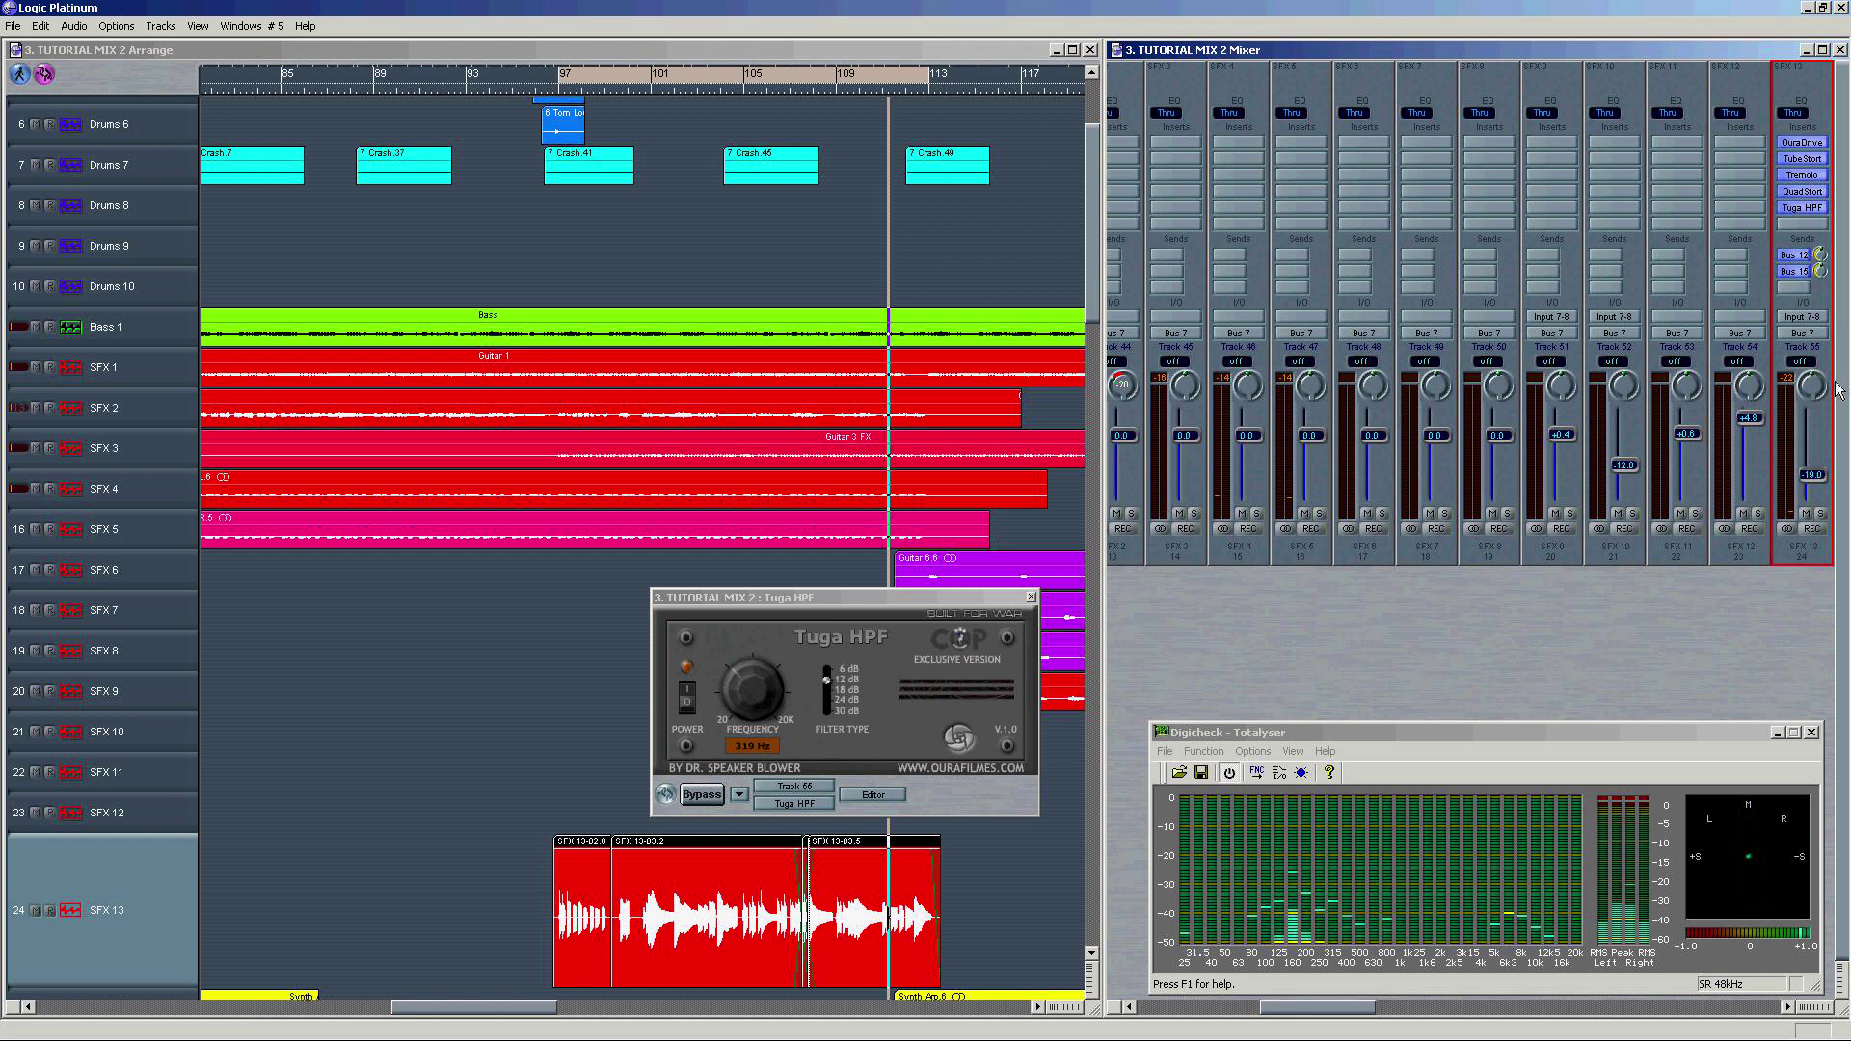
pyautogui.moveTo(1319, 1015); pyautogui.dragTo(1230, 1011)
pyautogui.click(1217, 431)
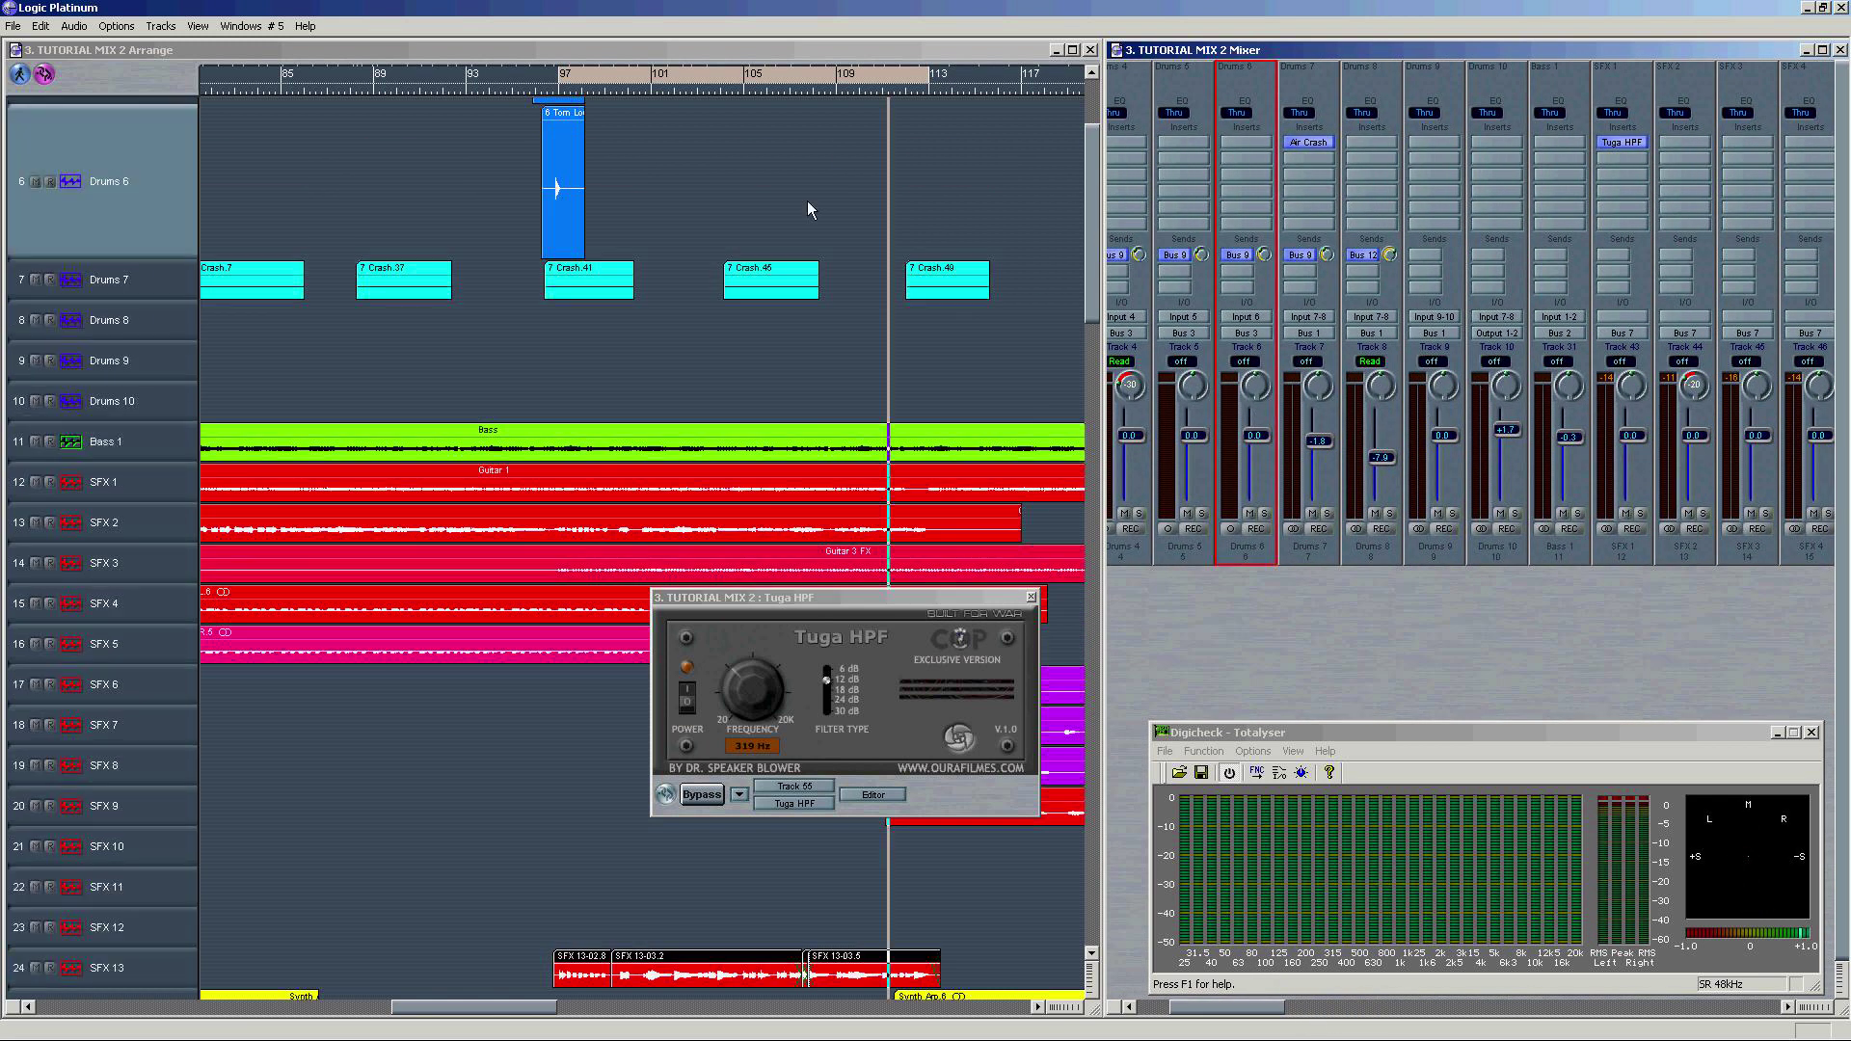
pyautogui.click(774, 186)
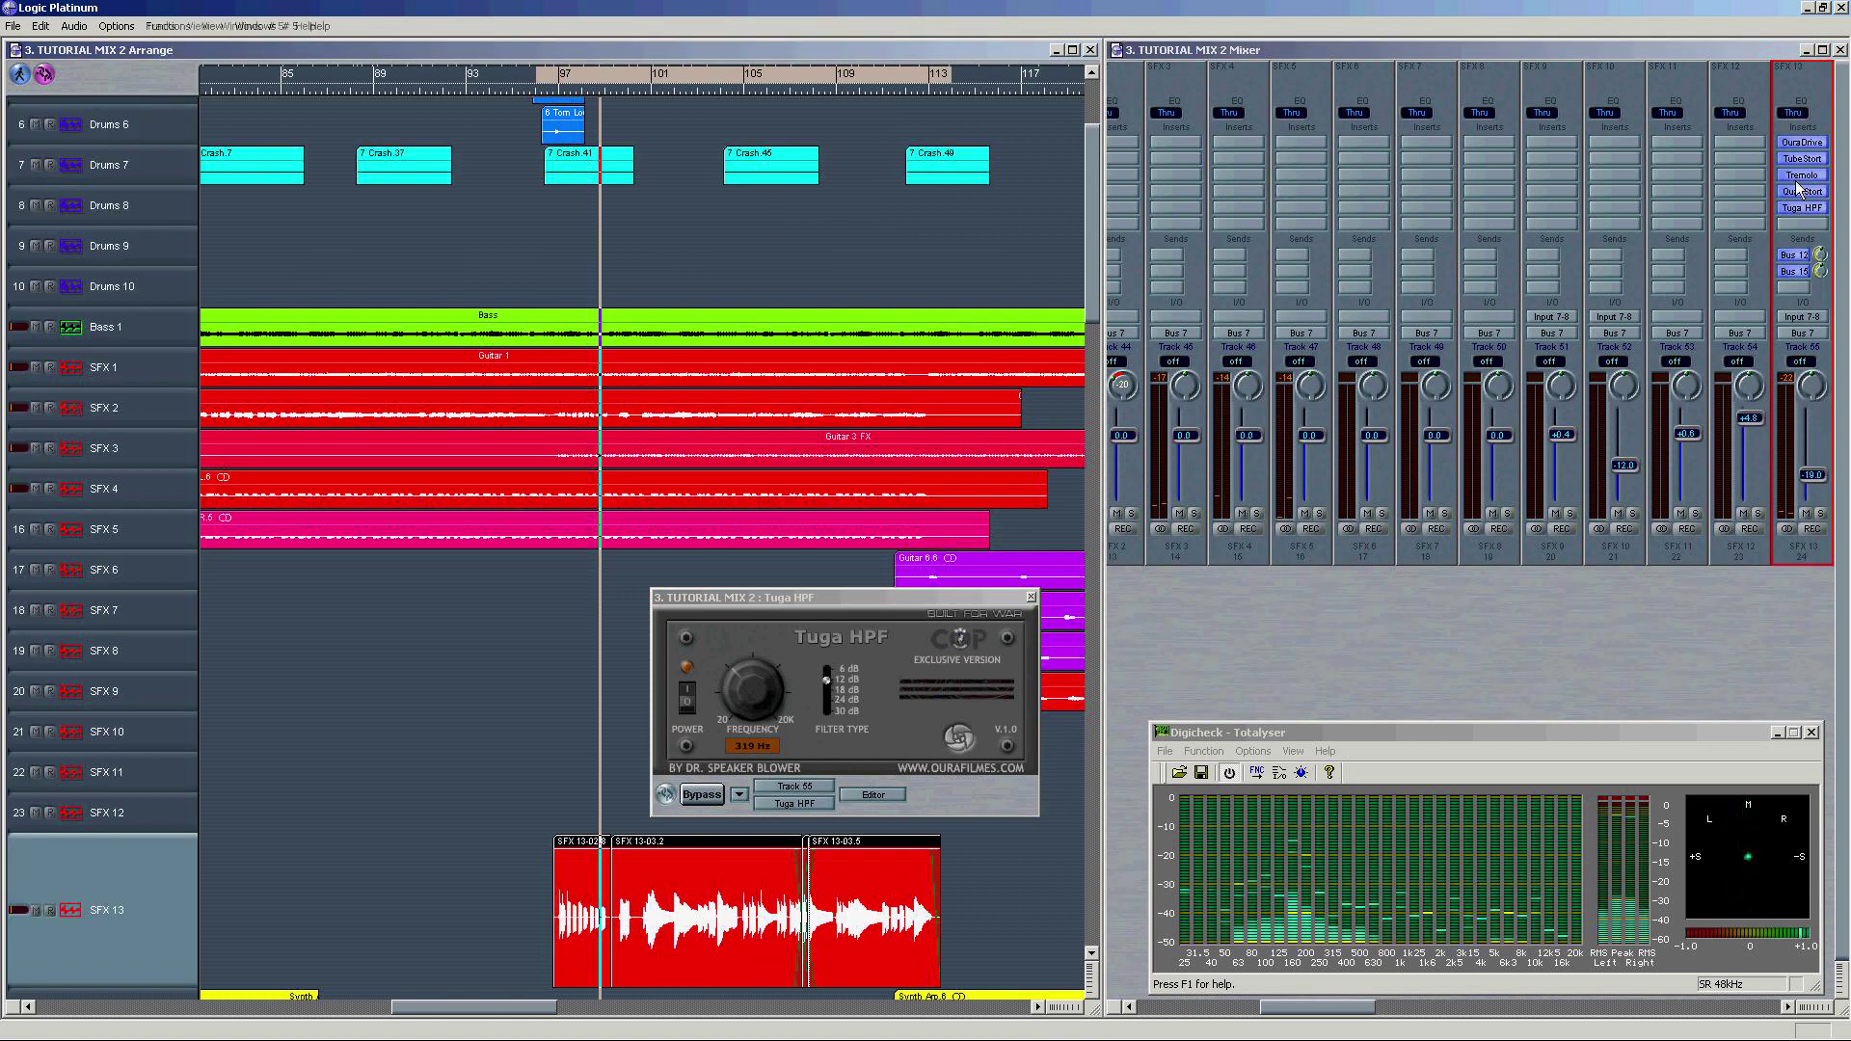
# Step: Open the Tremolo insert on SFX 13 and audition the section, turning off the loop to play past bar 113
pyautogui.doubleClick(1801, 174)
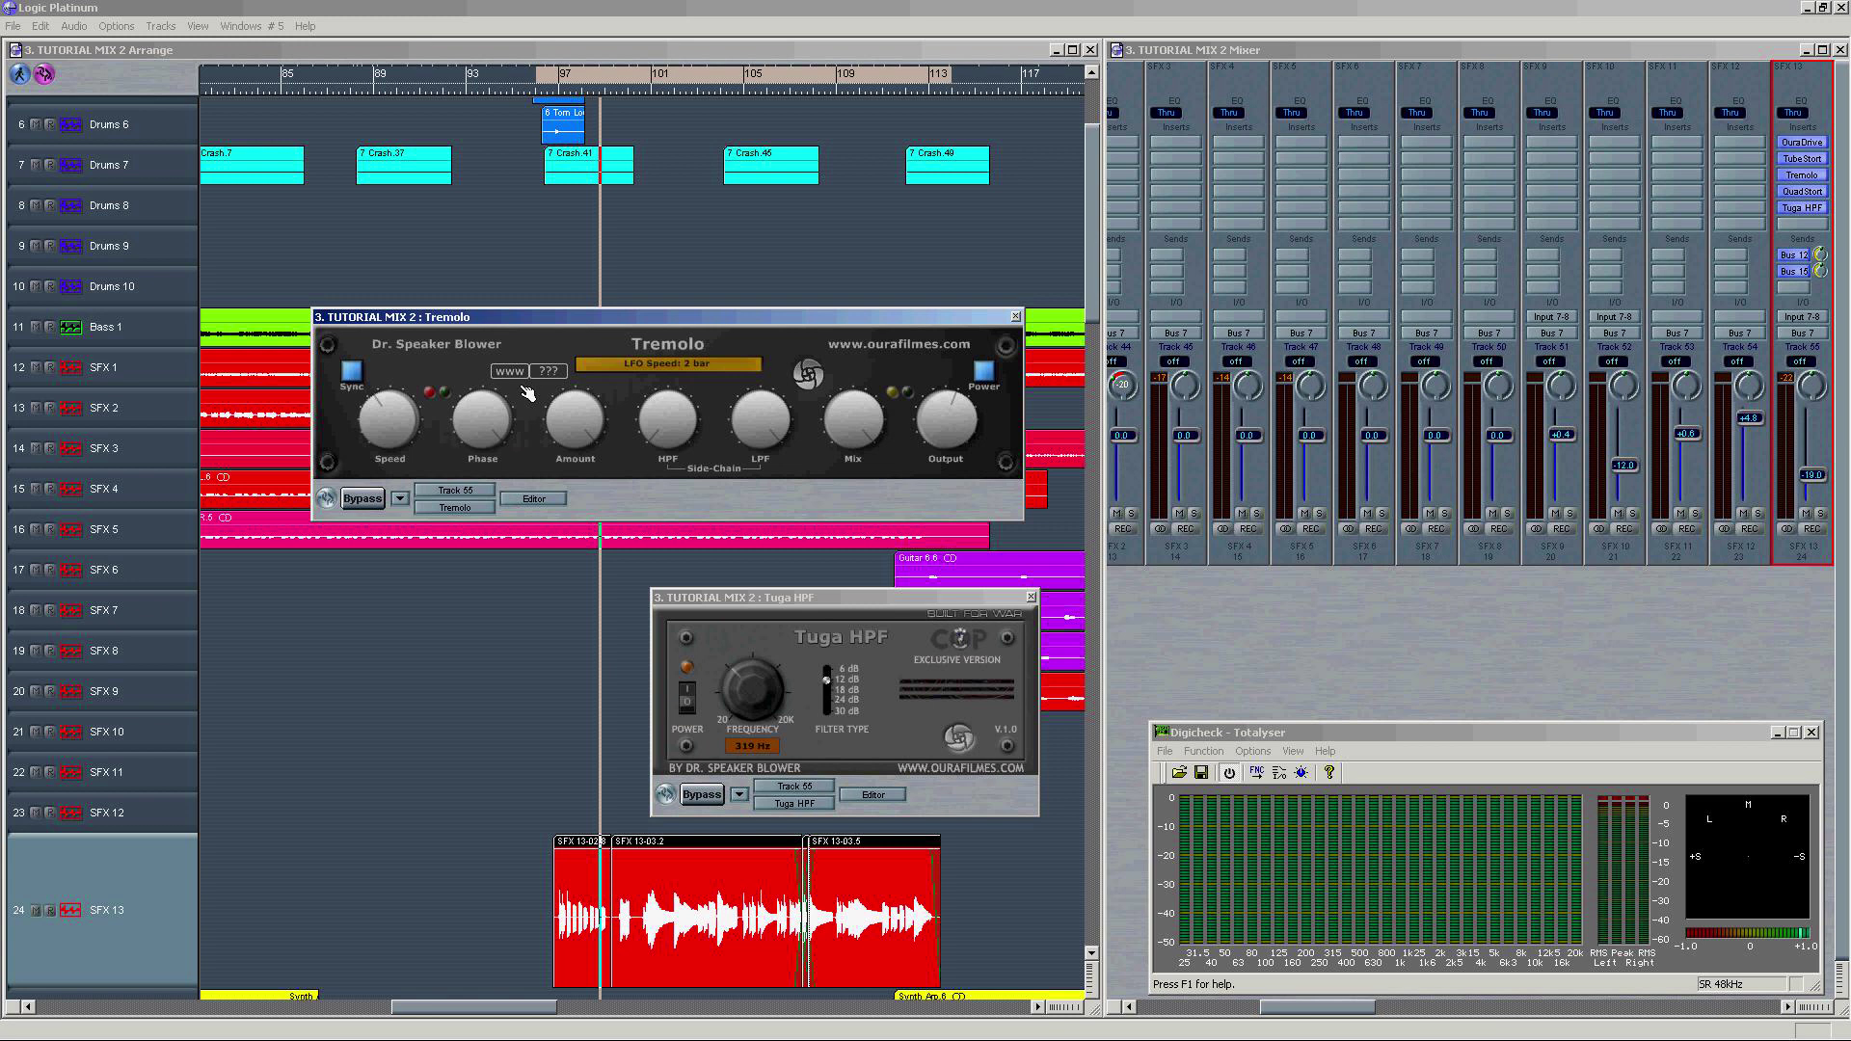
pyautogui.click(765, 283)
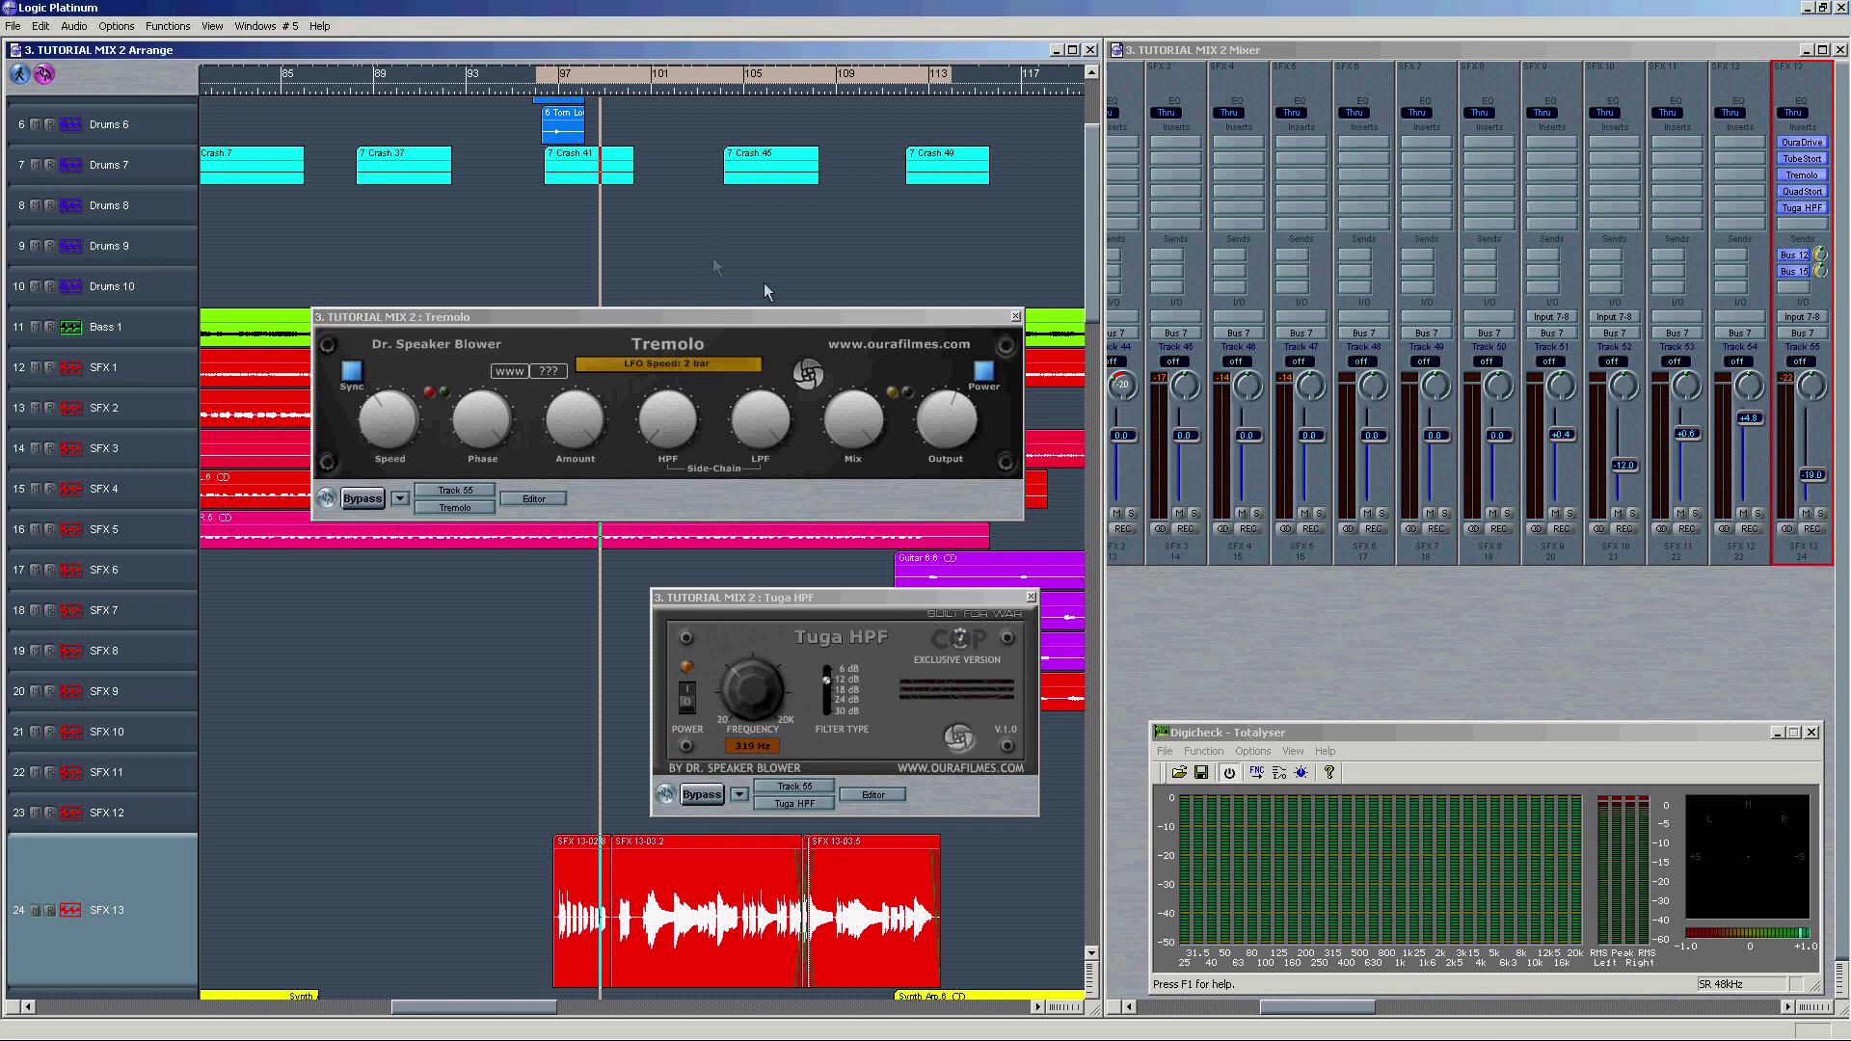
pyautogui.press('space')
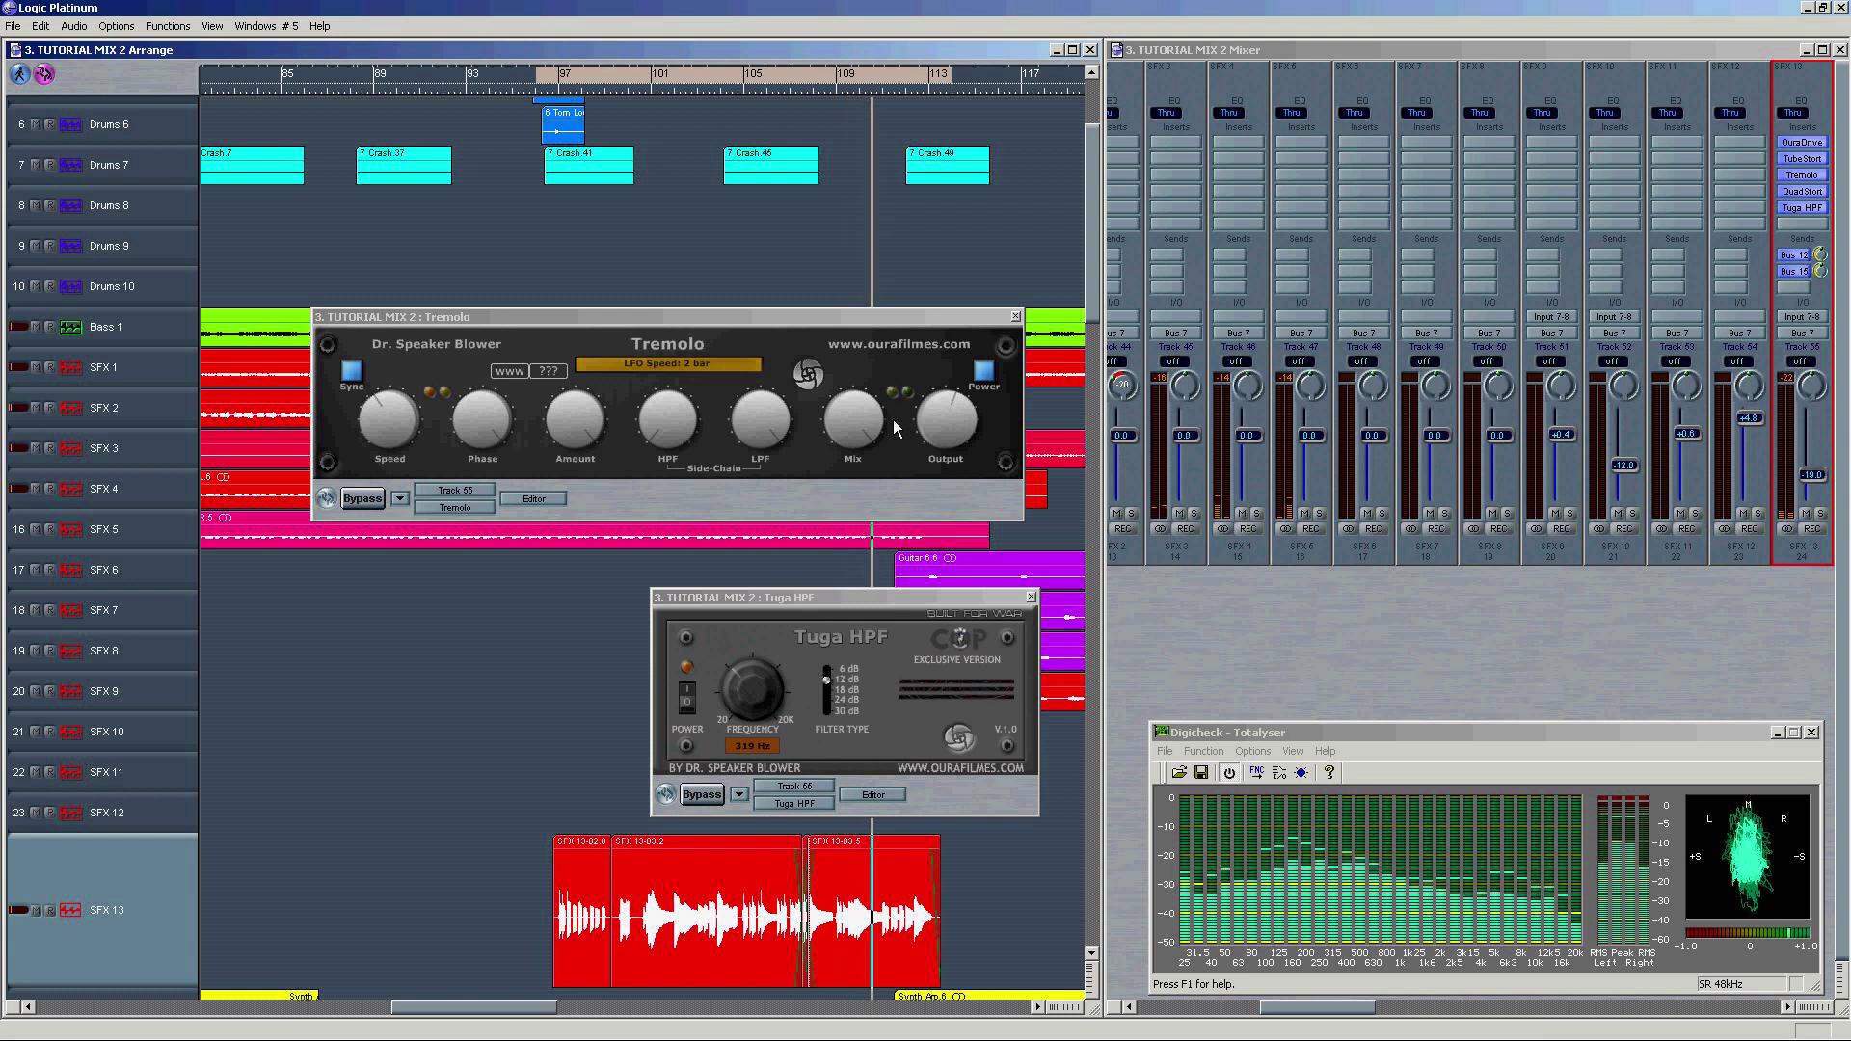
pyautogui.click(909, 73)
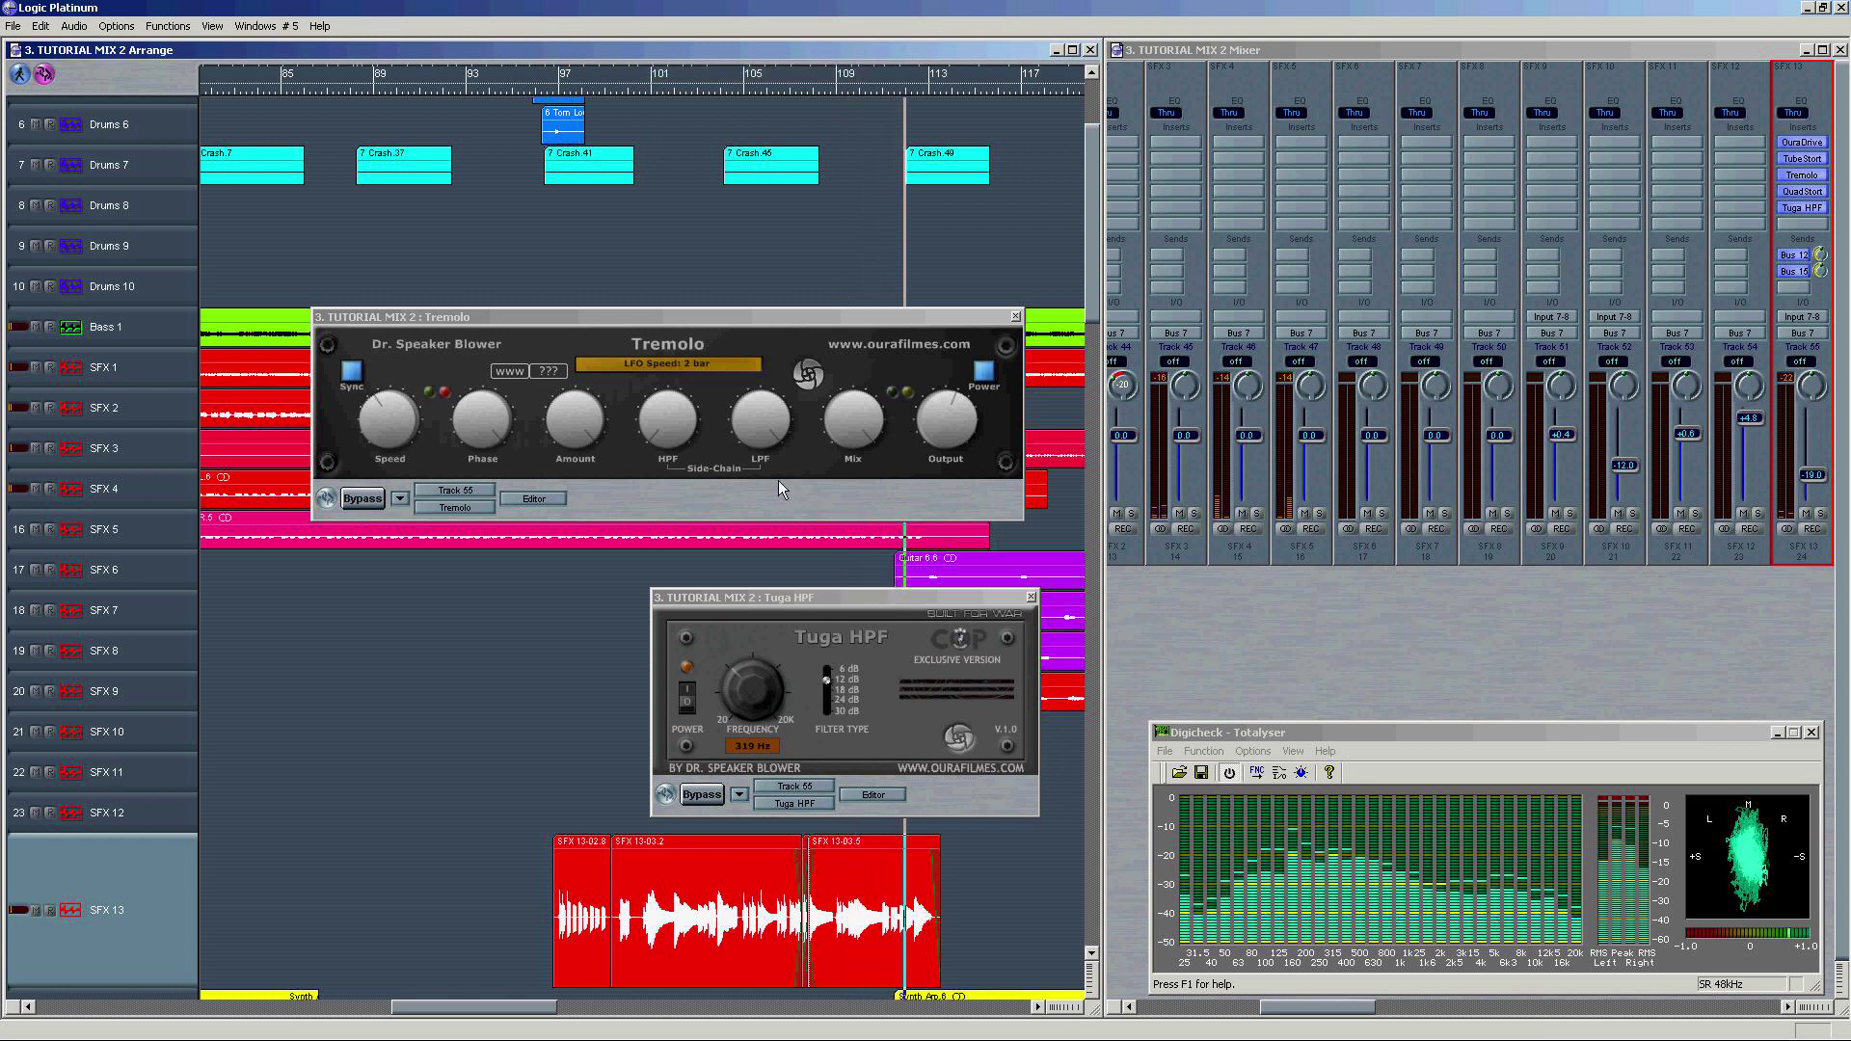
pyautogui.press('space')
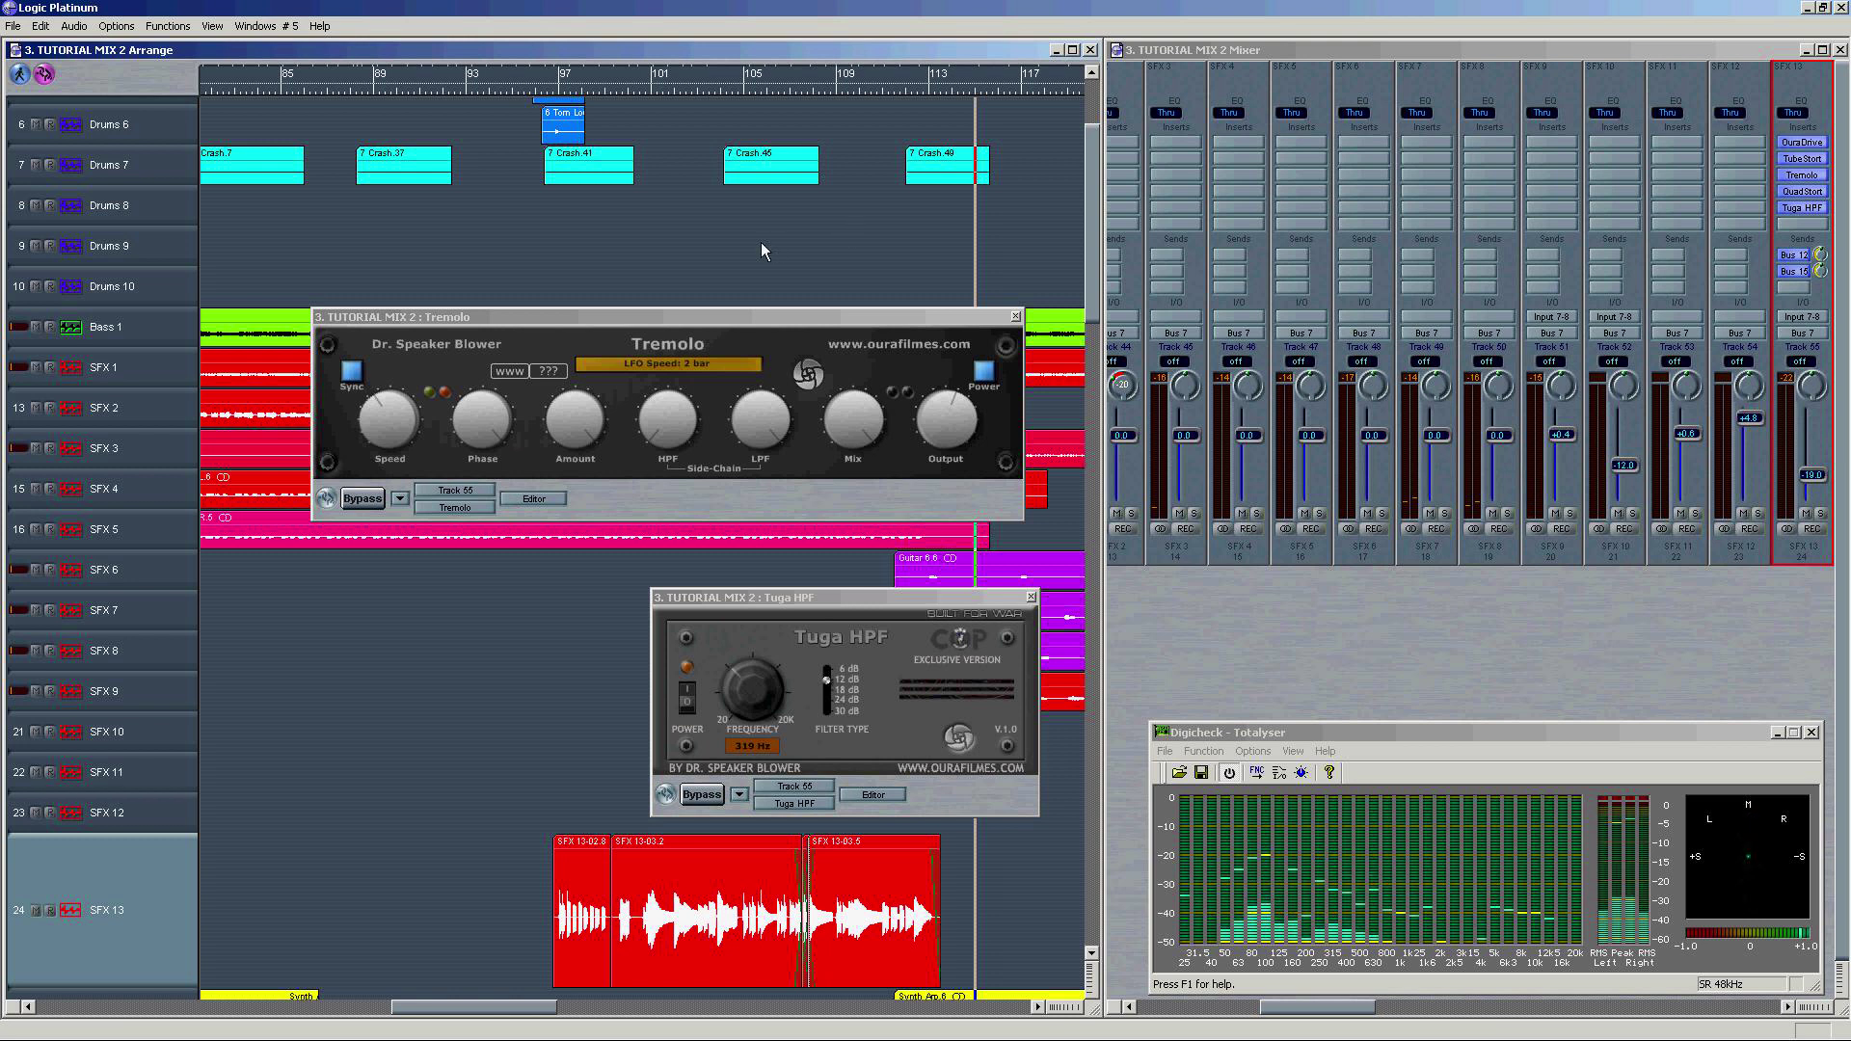
# Step: Zoom the arrangement out horizontally and close the Tremolo and Tuga HPF plug-in windows
pyautogui.hotkey('ctrl', 'Left')
pyautogui.hotkey('ctrl', 'Left')
pyautogui.hotkey('ctrl', 'Left')
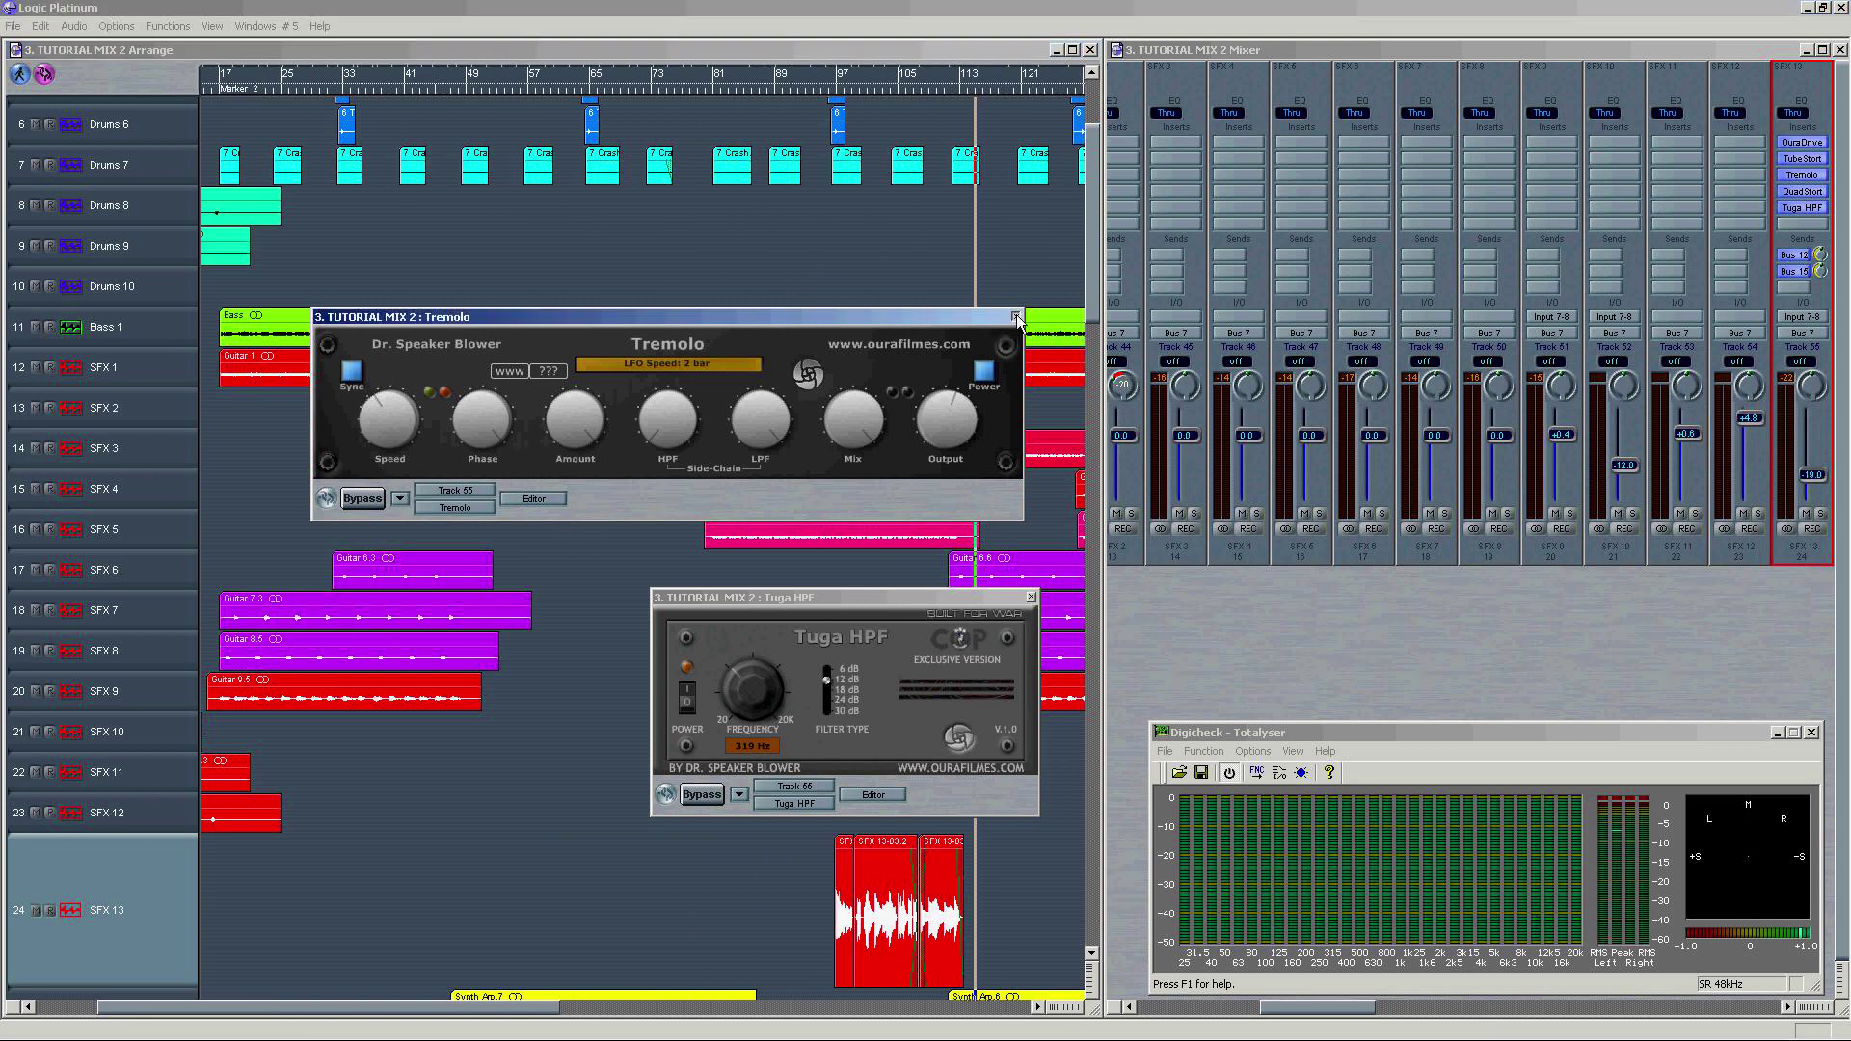
pyautogui.click(1015, 316)
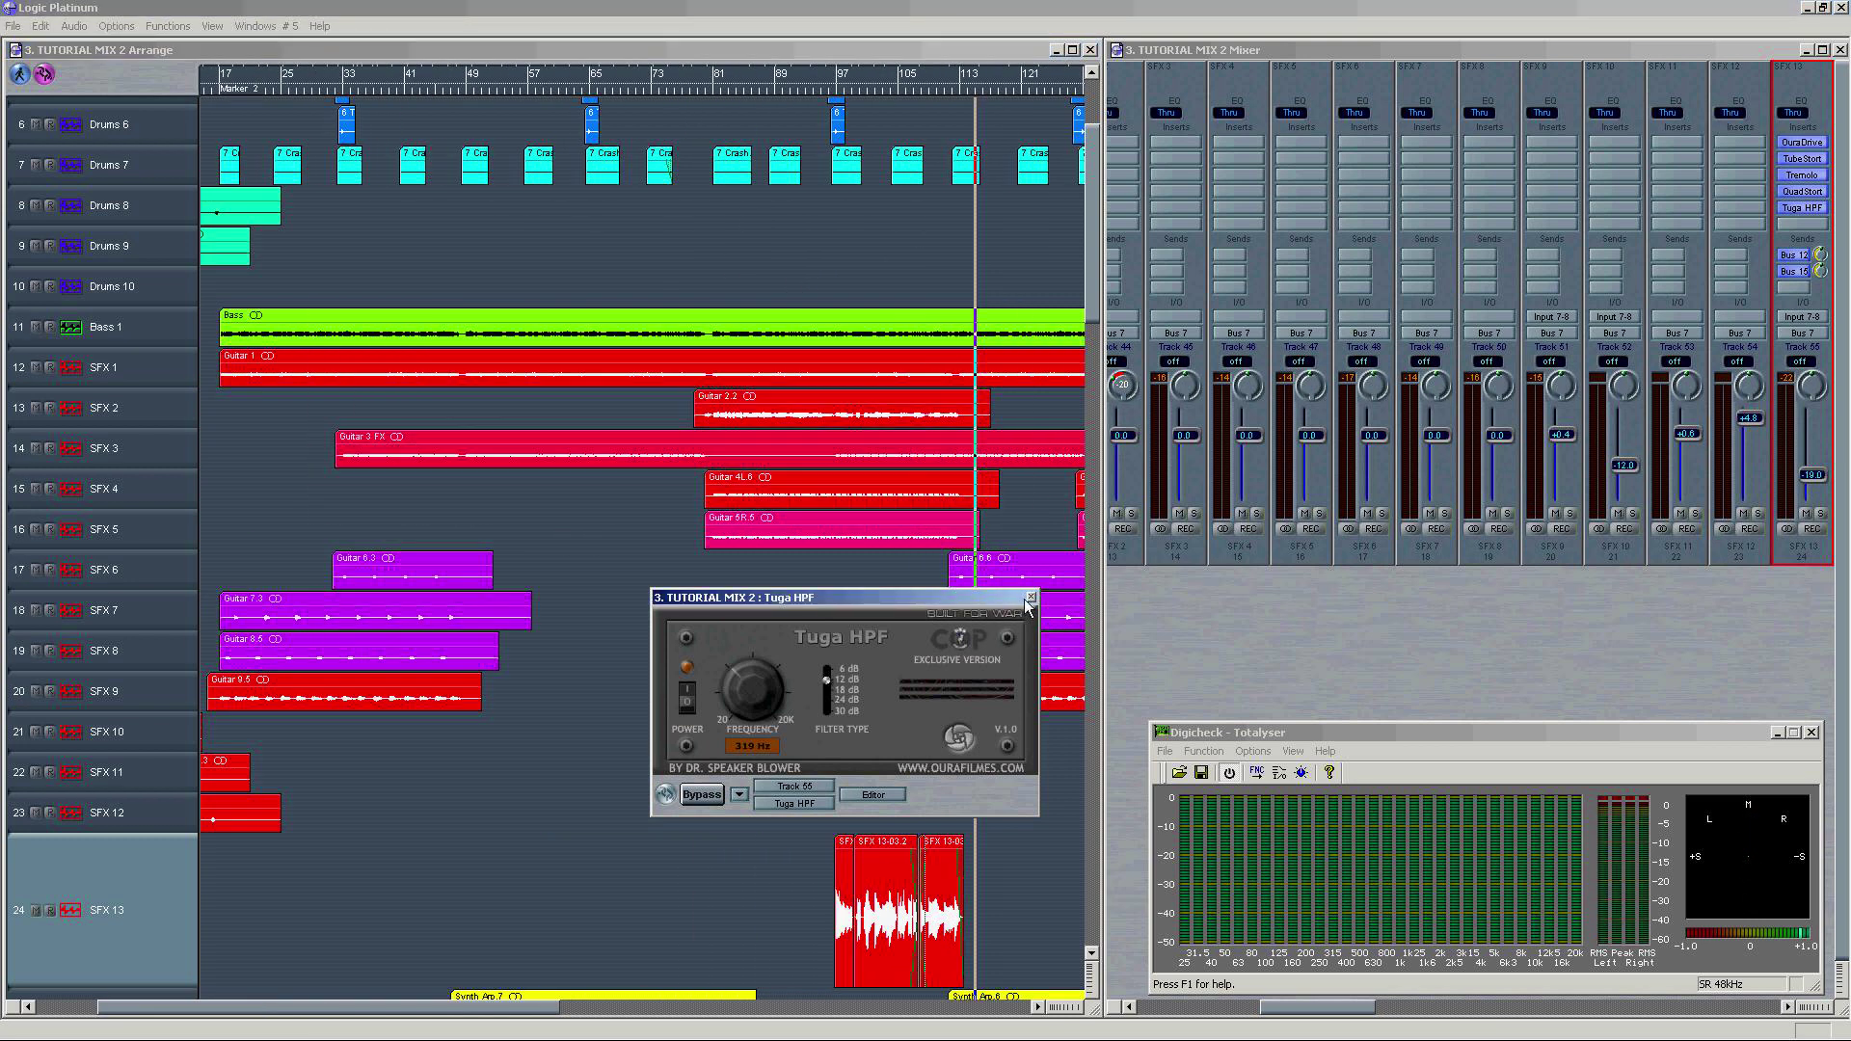
pyautogui.click(1029, 598)
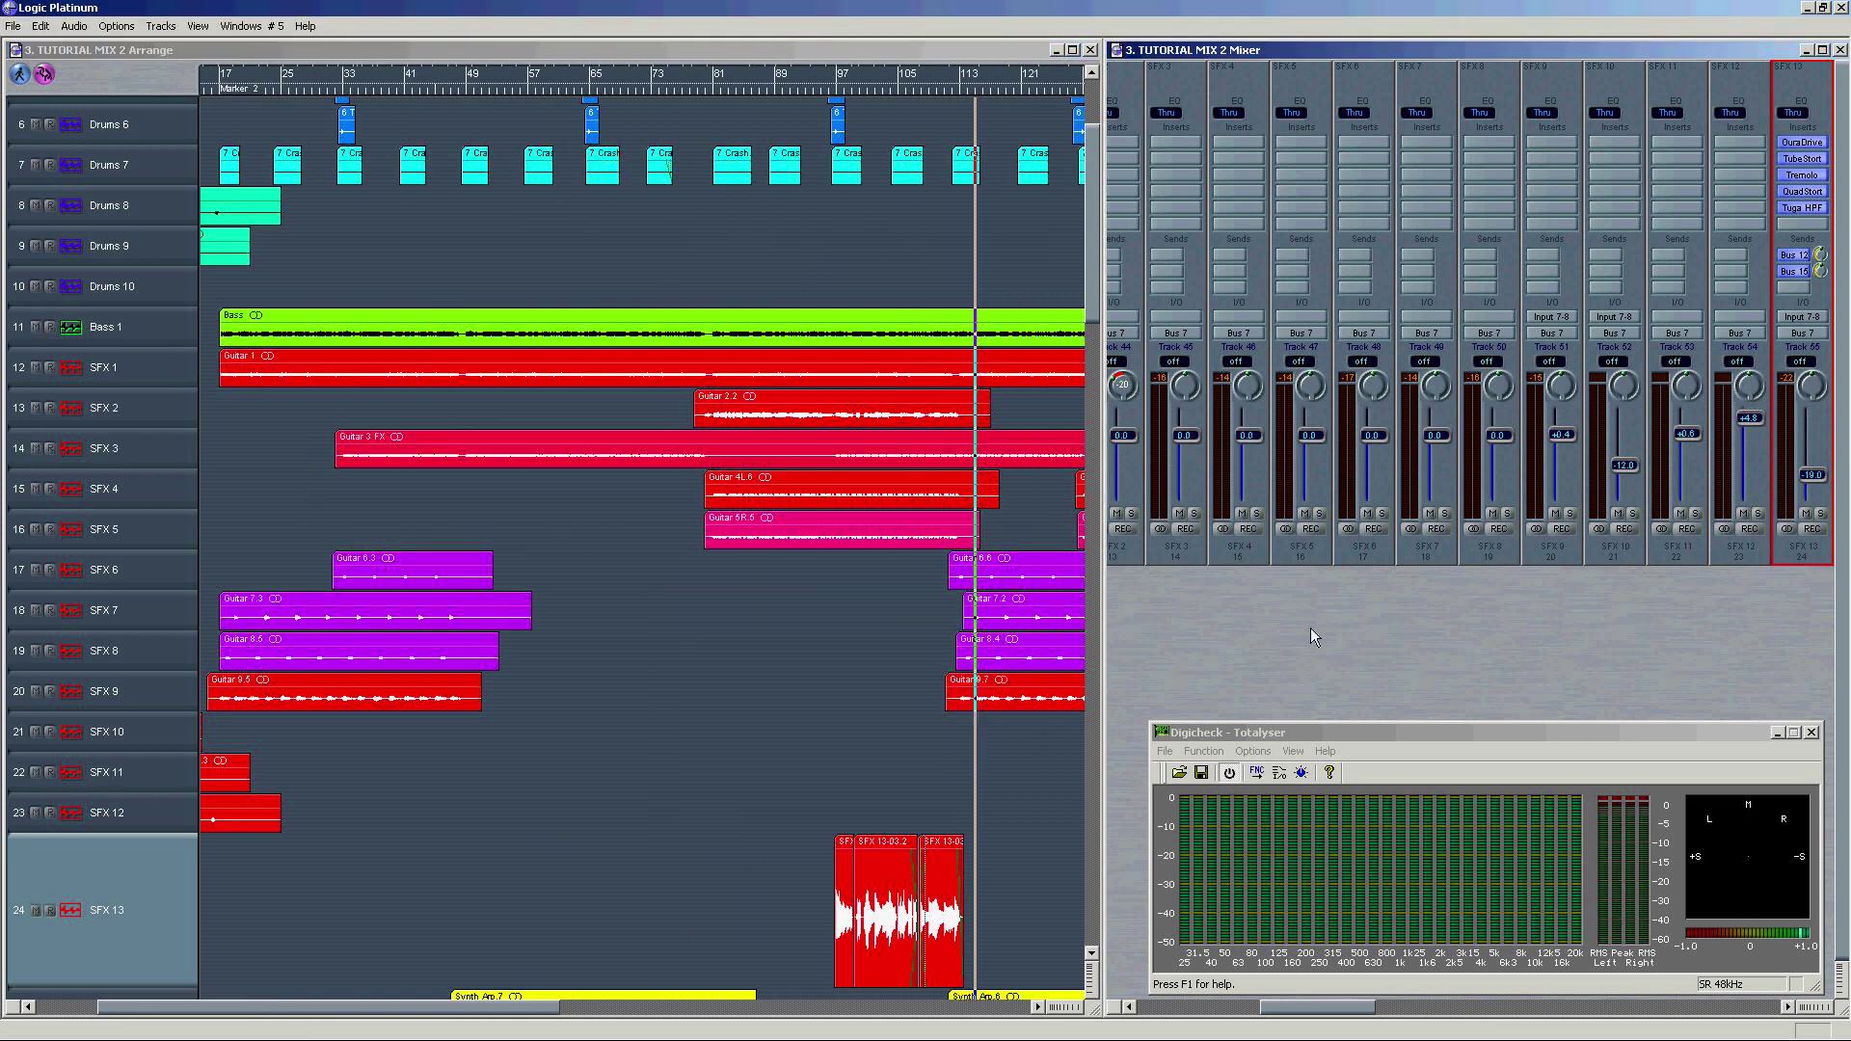
# Step: Insert the stereo s(M)exoscope VST after Tuga HPF on the SFX 13 channel and set its time to 0.000
pyautogui.click(1803, 225)
pyautogui.moveTo(1748, 258)
pyautogui.moveTo(1627, 290)
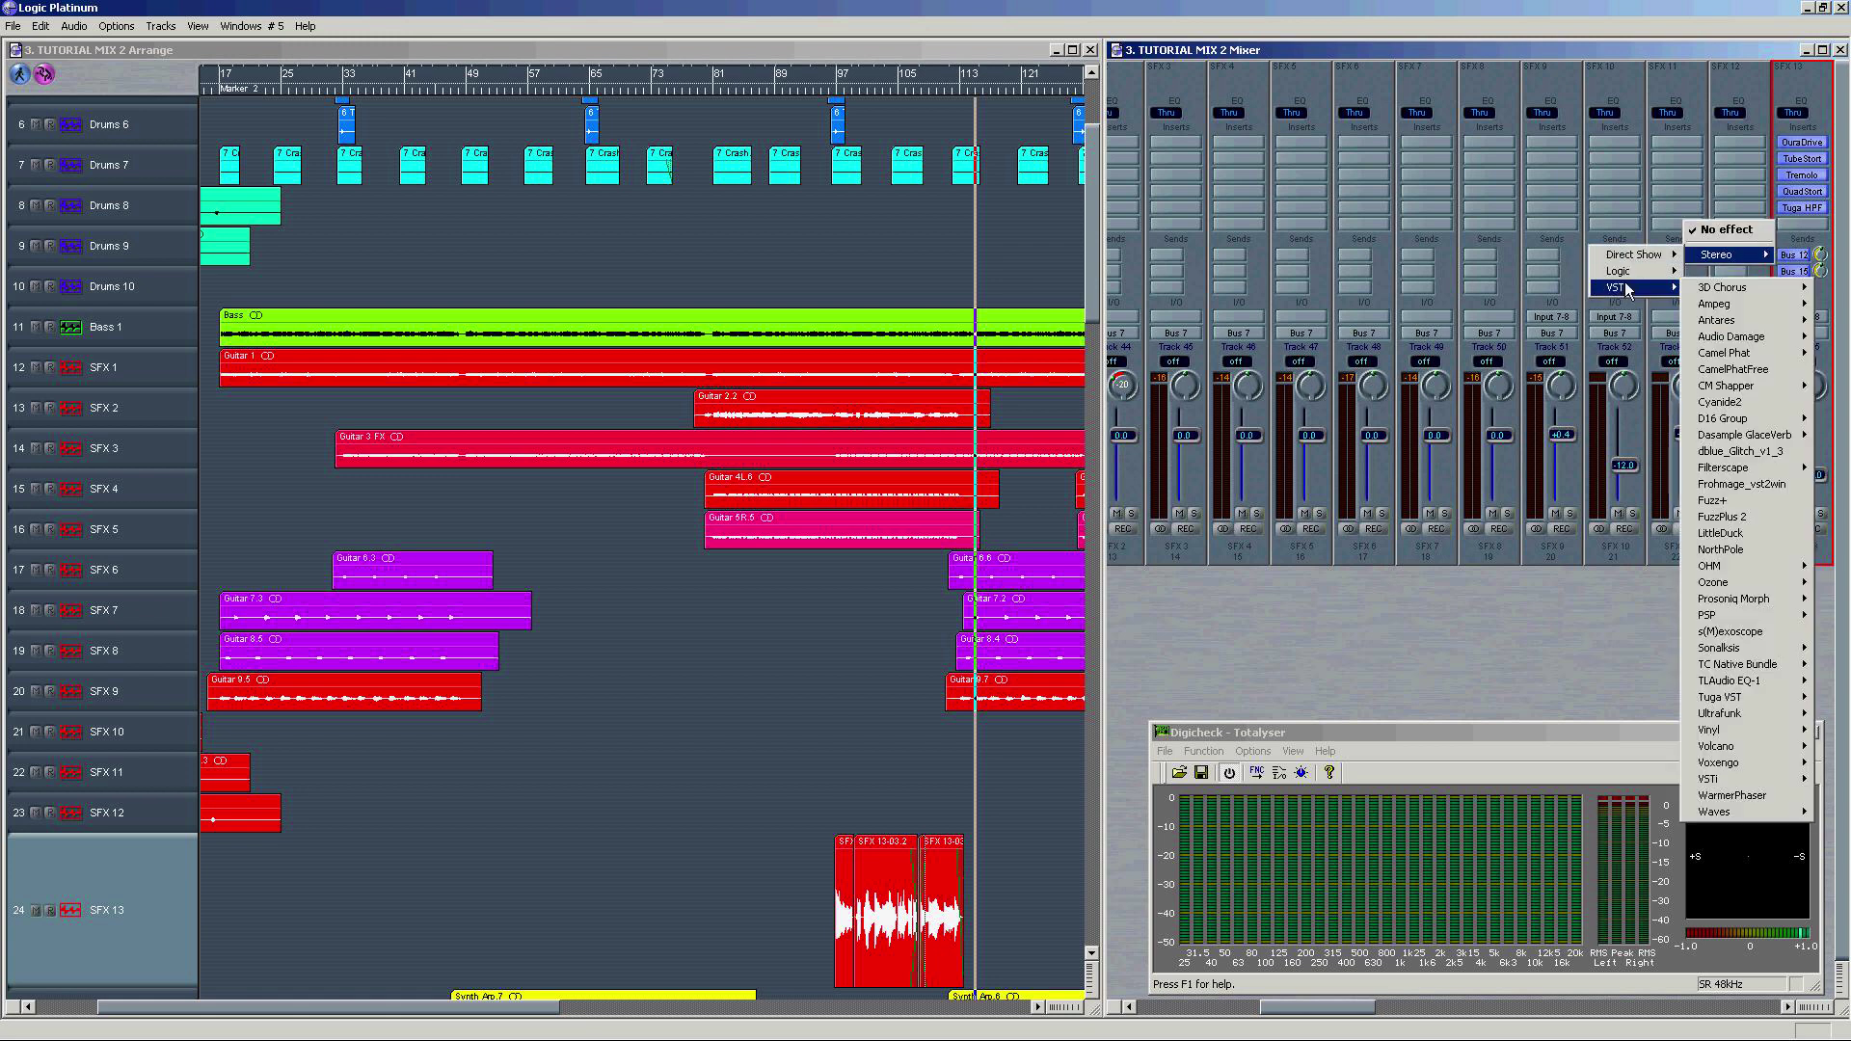
pyautogui.click(1779, 634)
pyautogui.moveTo(946, 610); pyautogui.dragTo(467, 491)
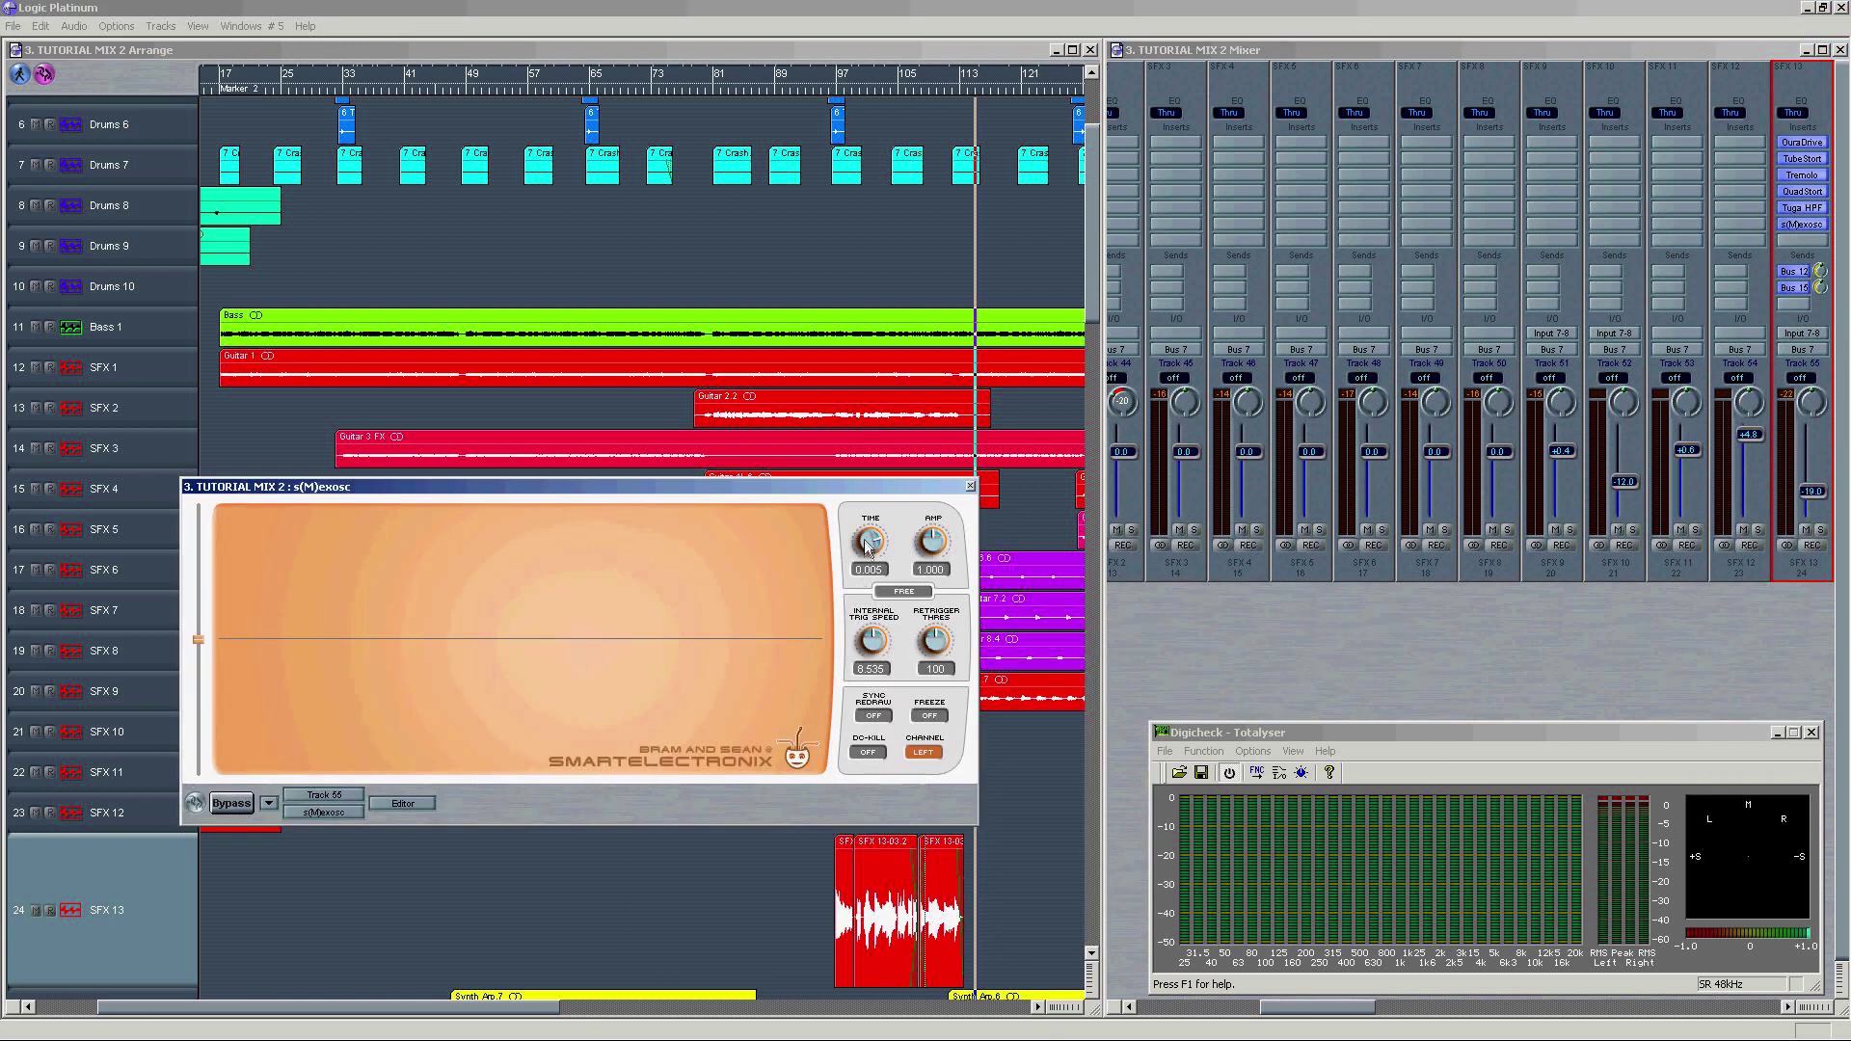
pyautogui.moveTo(868, 544); pyautogui.dragTo(868, 501)
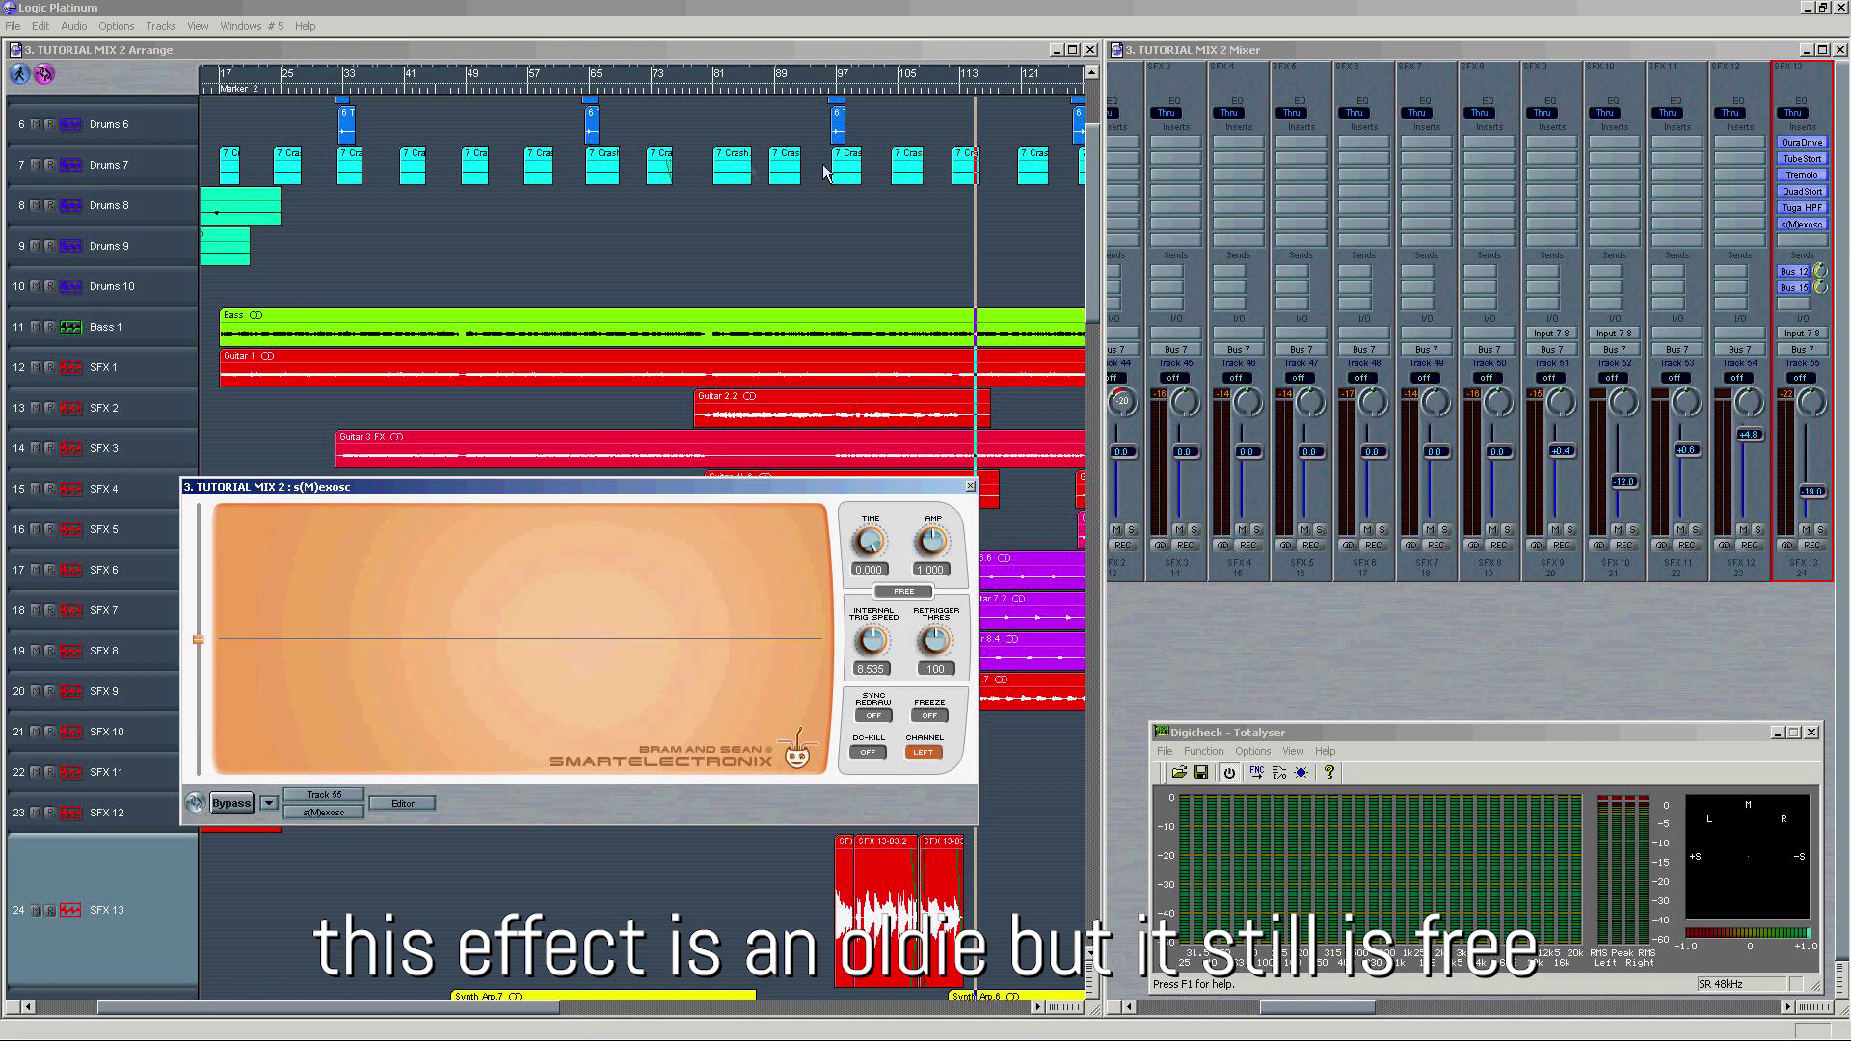
# Step: Play from bar 97, set the oscilloscope's time to 0.001, and compare the SFX 13 waveform in the mix and in solo
pyautogui.click(837, 89)
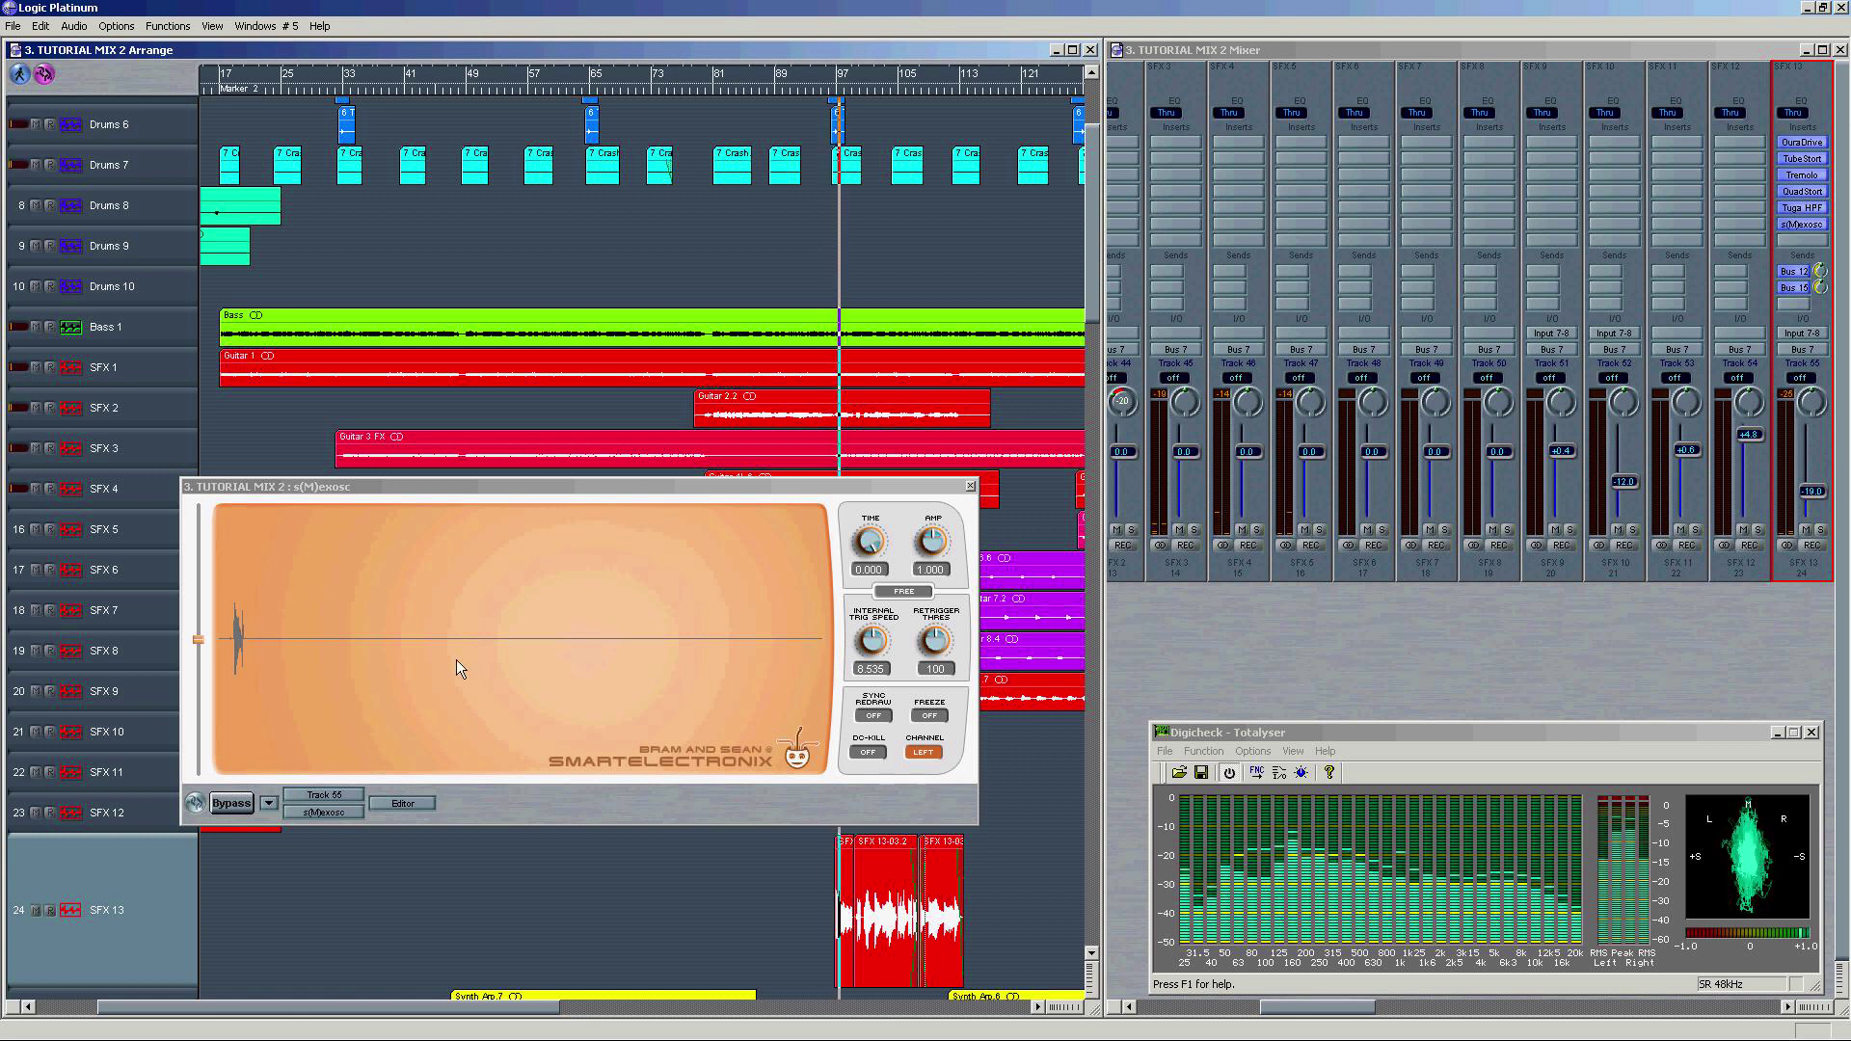
pyautogui.click(873, 546)
pyautogui.moveTo(877, 550); pyautogui.dragTo(843, 567)
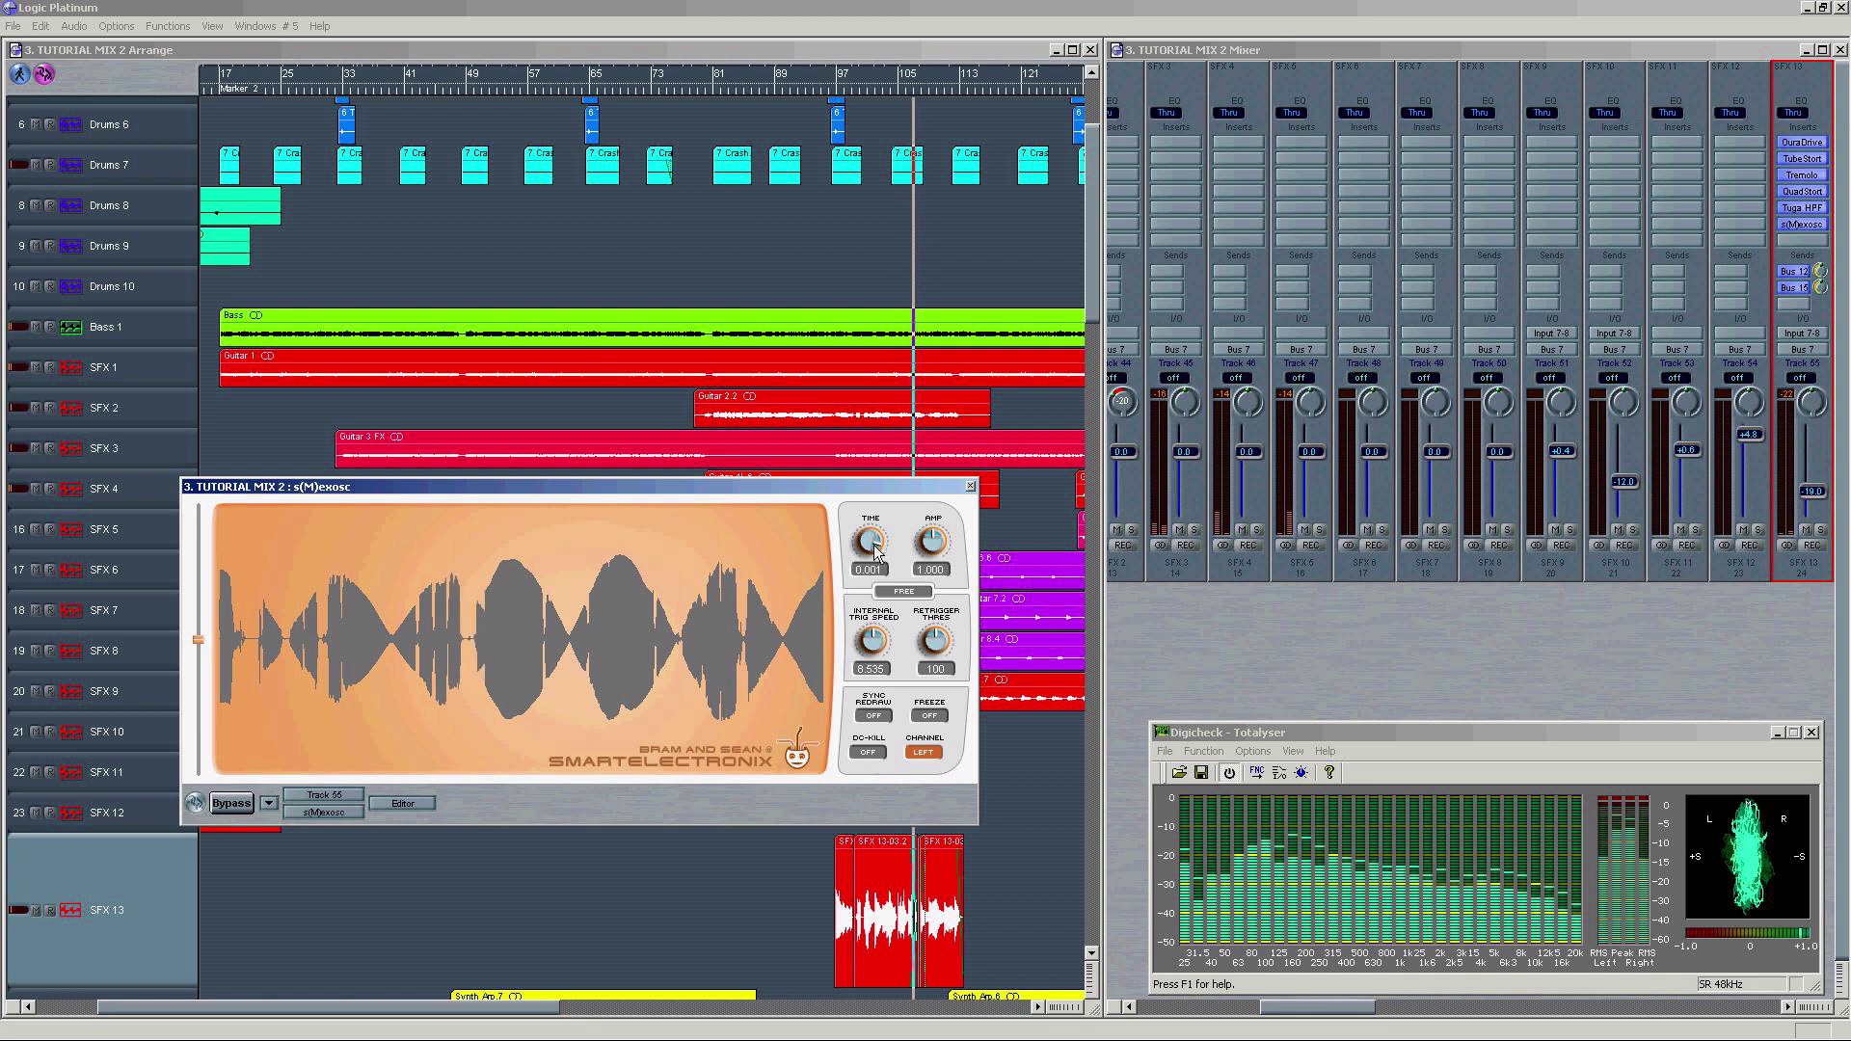
pyautogui.click(1820, 530)
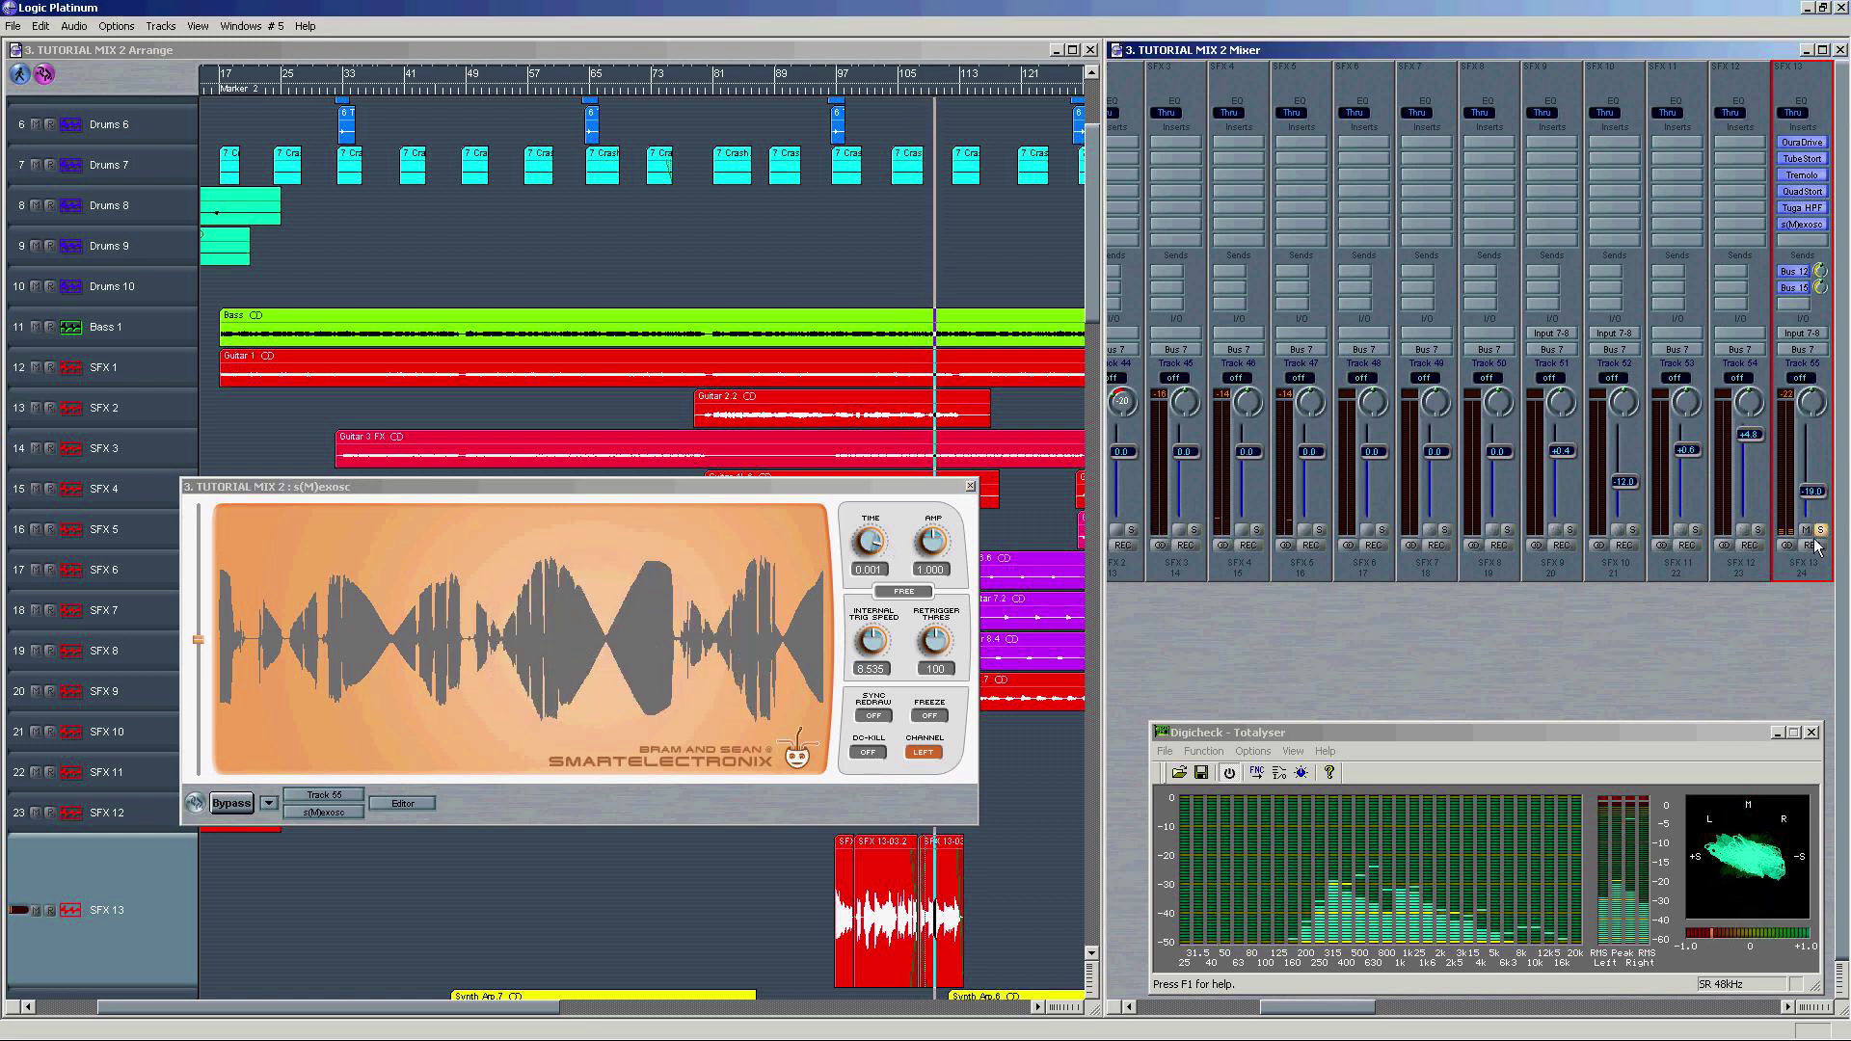
pyautogui.click(1820, 530)
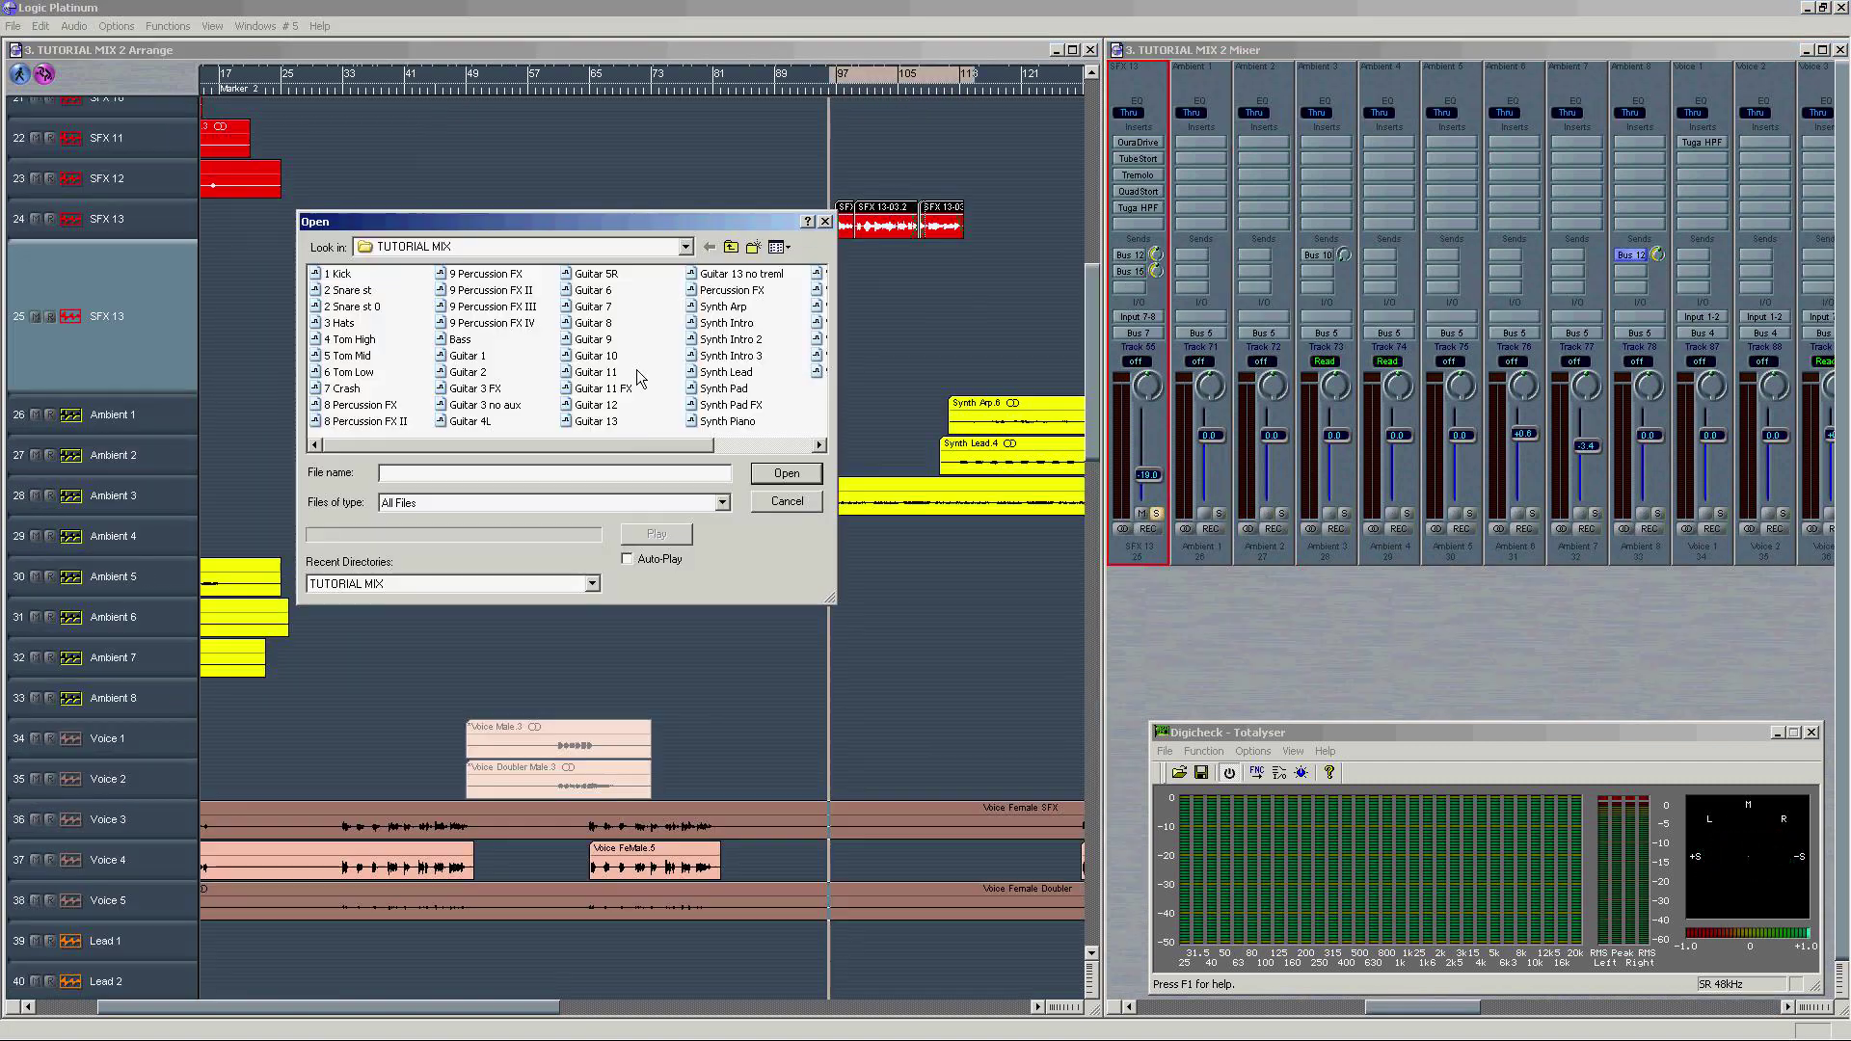
# Step: Import the Guitar 13 audio file, then delete the recorded SFX 13 takes with their audio files and their track
pyautogui.doubleClick(637, 368)
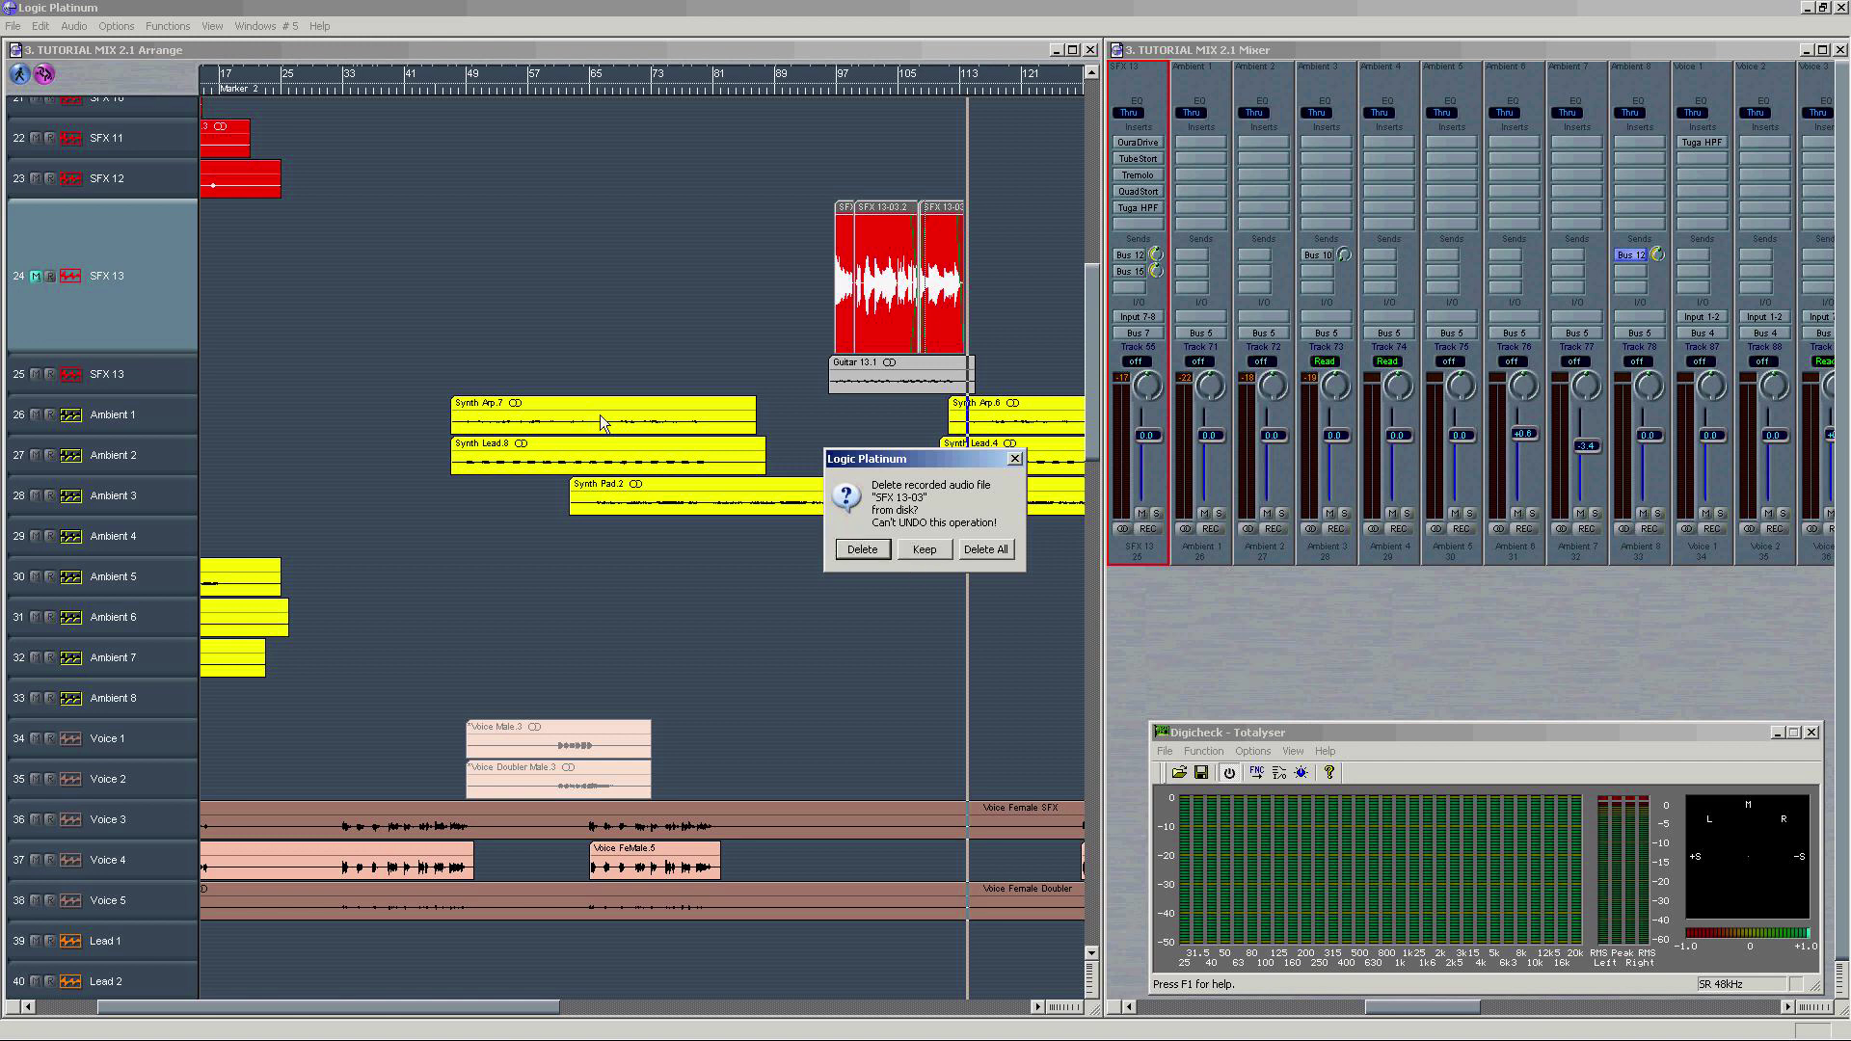
pyautogui.press('Return')
pyautogui.press('Delete')
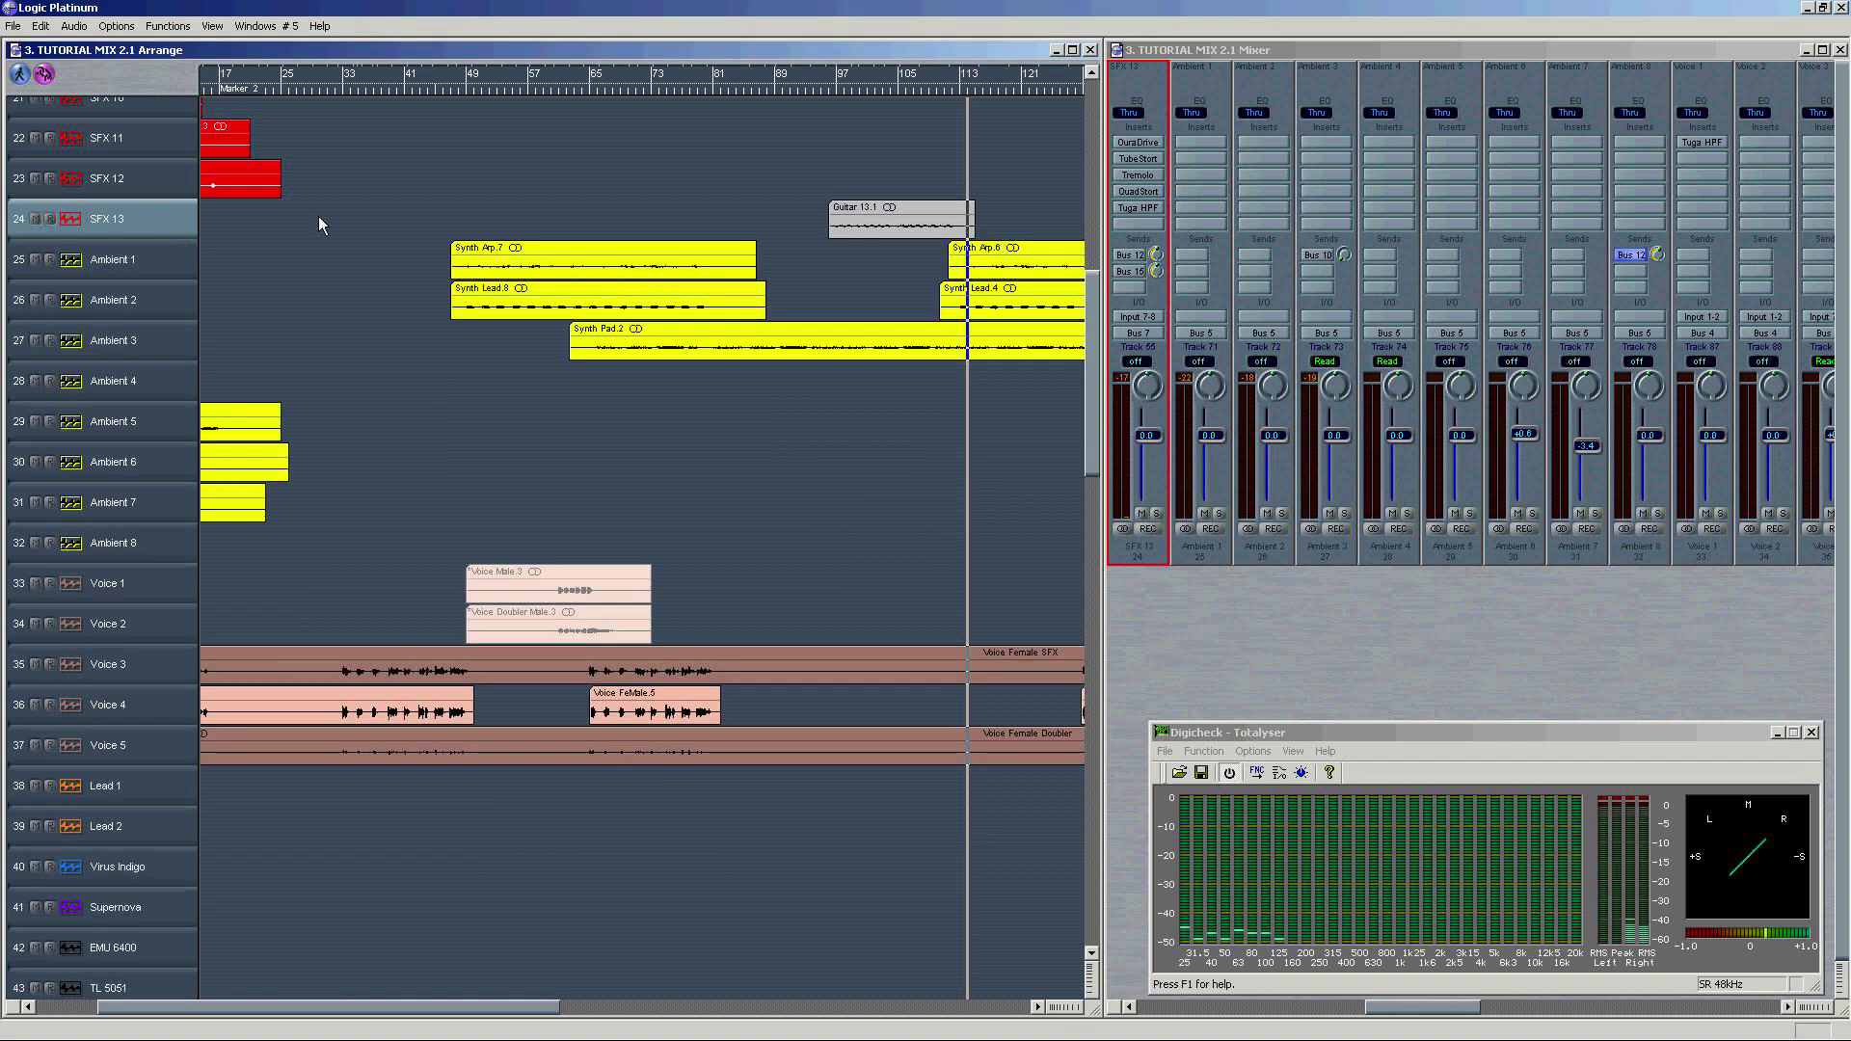
# Step: Colour the imported Guitar 13.1 region on the SFX 13 track red
pyautogui.click(187, 222)
pyautogui.click(948, 253)
pyautogui.hotkey('alt', 'c')
pyautogui.click(685, 493)
# Step: Remove all insert effects and bus sends from the SFX 13 channel
pyautogui.click(1139, 142)
pyautogui.click(1147, 171)
pyautogui.click(1152, 160)
pyautogui.click(1151, 184)
pyautogui.click(1147, 175)
pyautogui.click(1147, 201)
pyautogui.click(1146, 191)
pyautogui.click(1131, 205)
pyautogui.click(1140, 261)
pyautogui.click(1130, 222)
pyautogui.click(1145, 321)
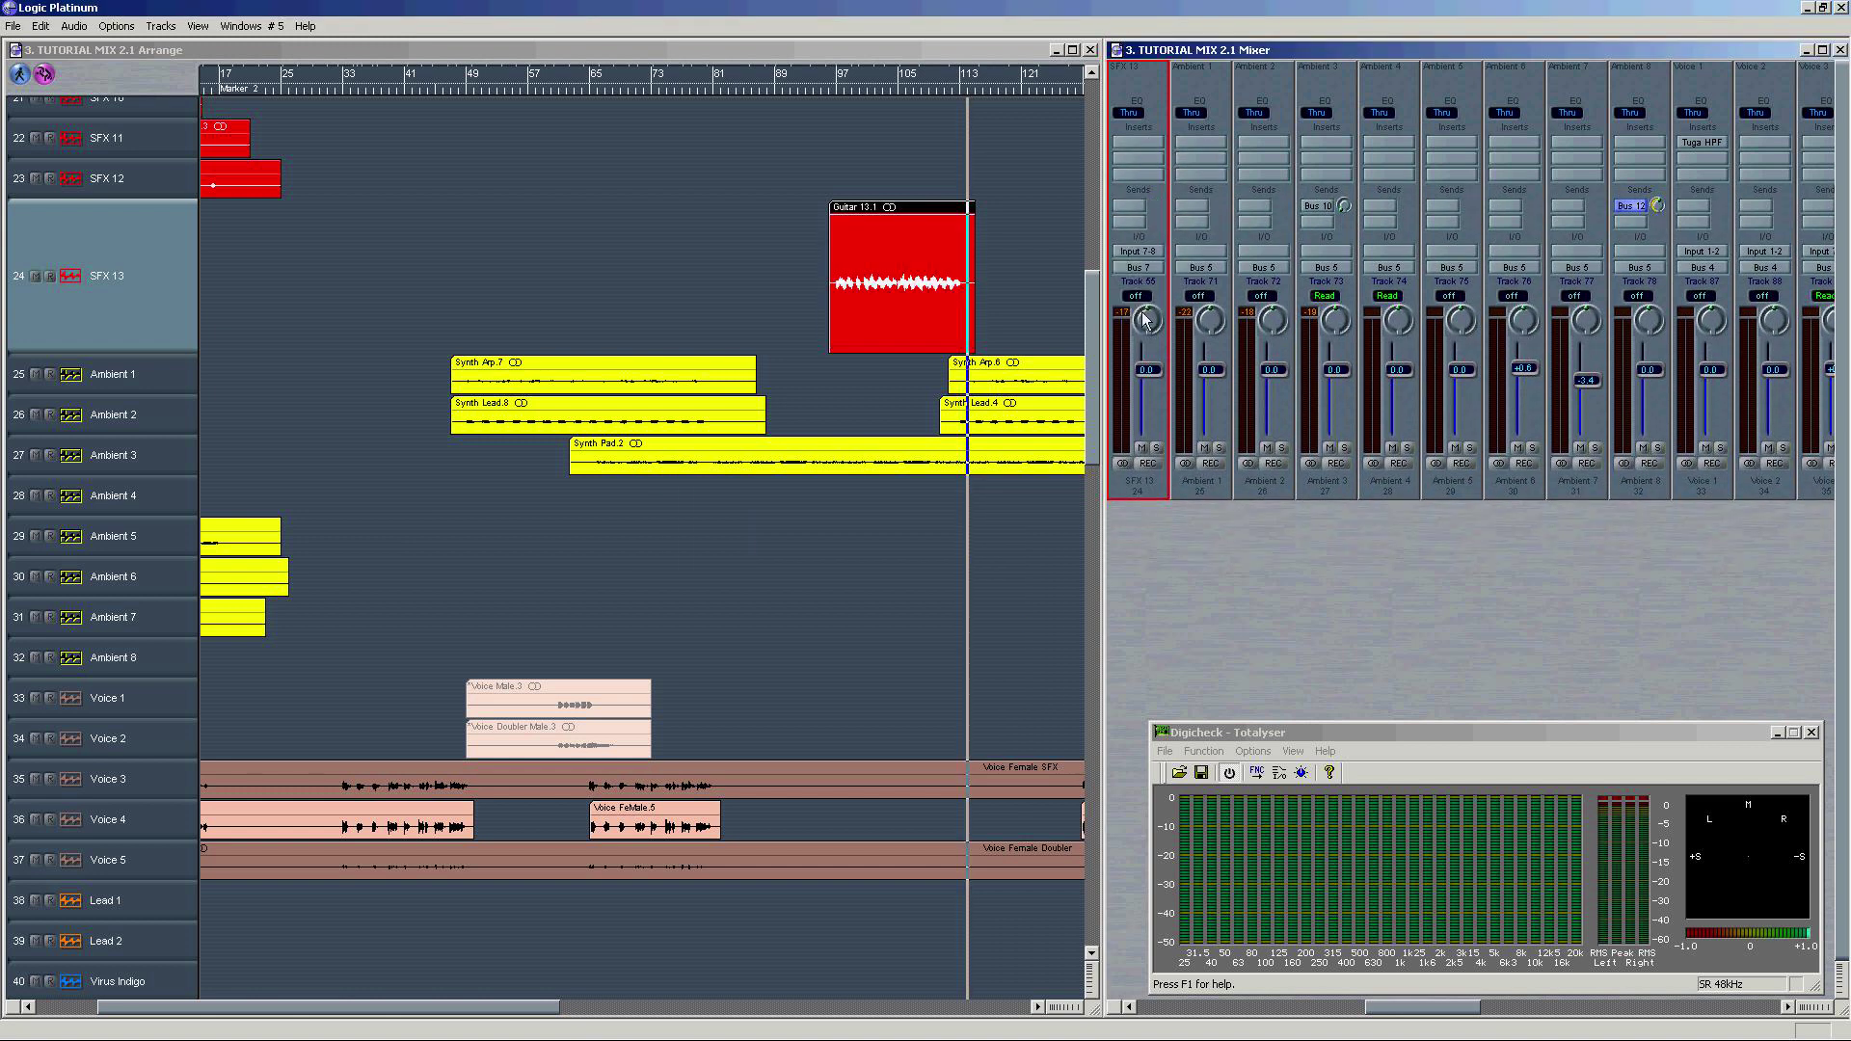
pyautogui.click(797, 322)
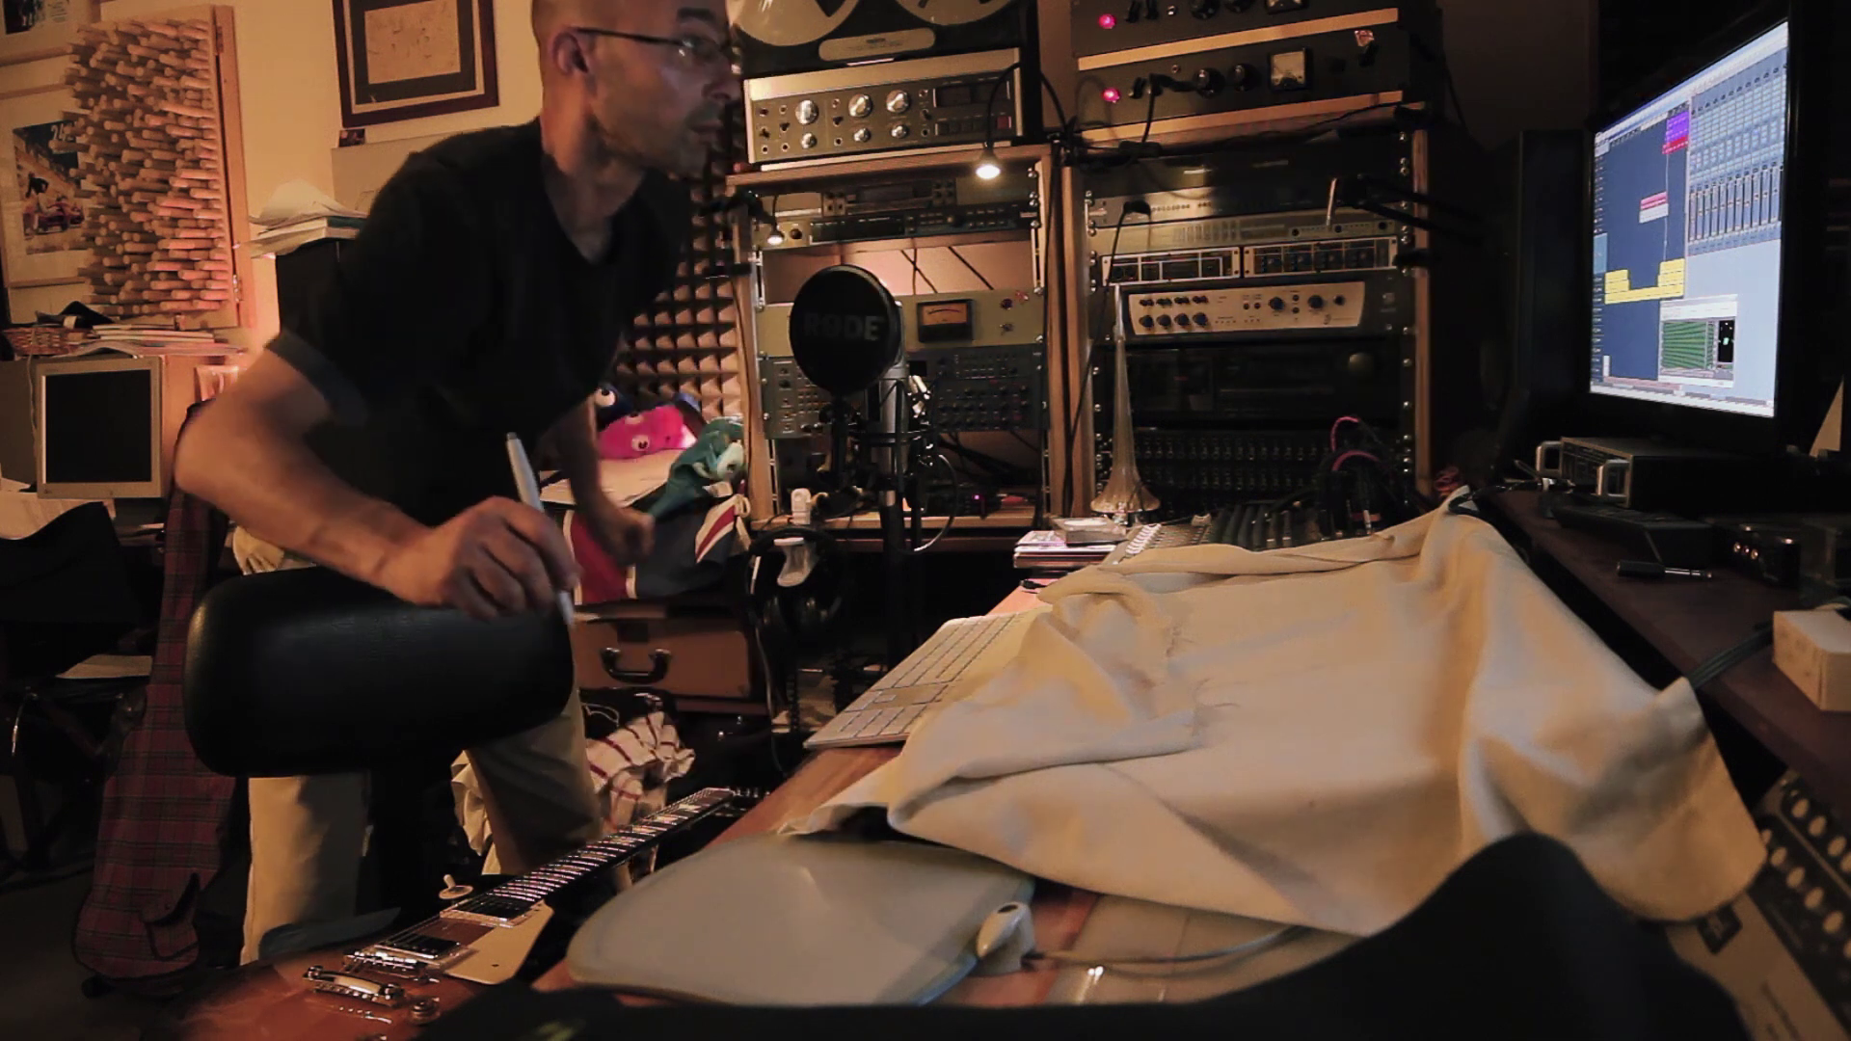
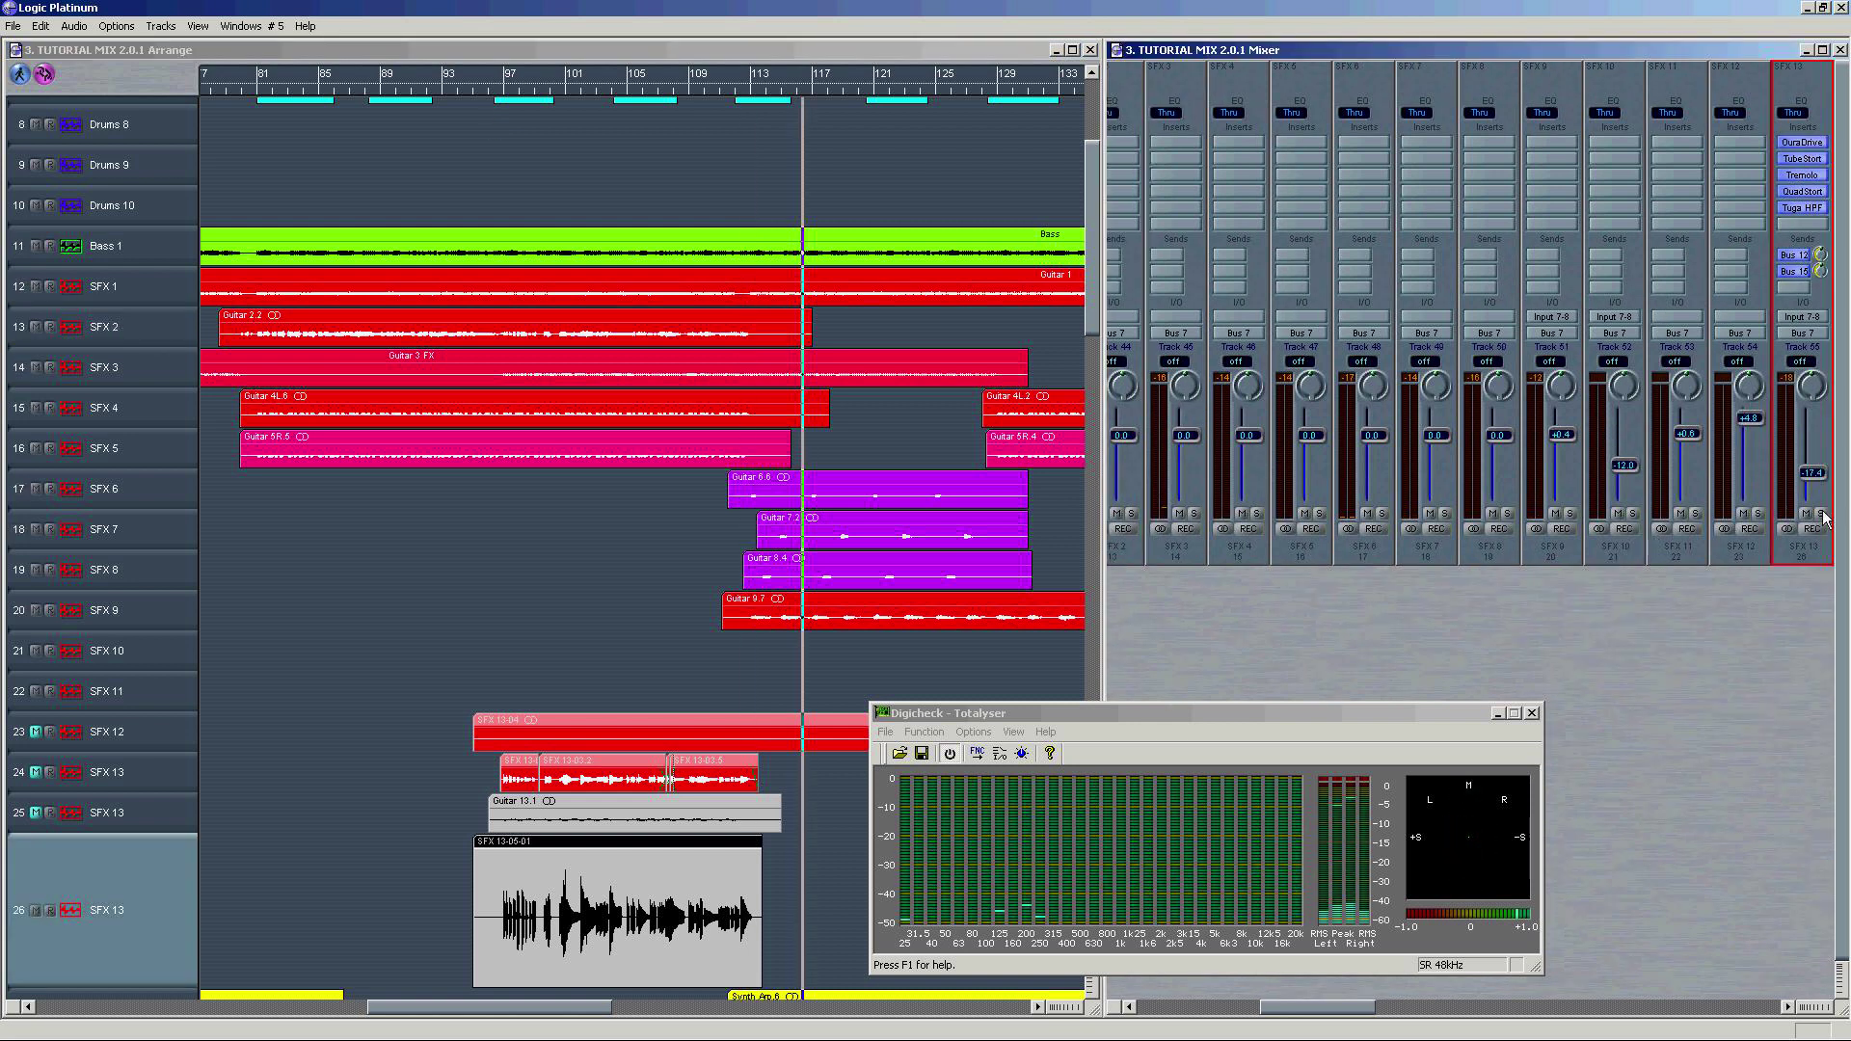
# Step: Solo the SFX 13 channel and mark a loop from about bar 96 to bar 114
pyautogui.click(1821, 514)
pyautogui.moveTo(501, 73); pyautogui.dragTo(777, 73)
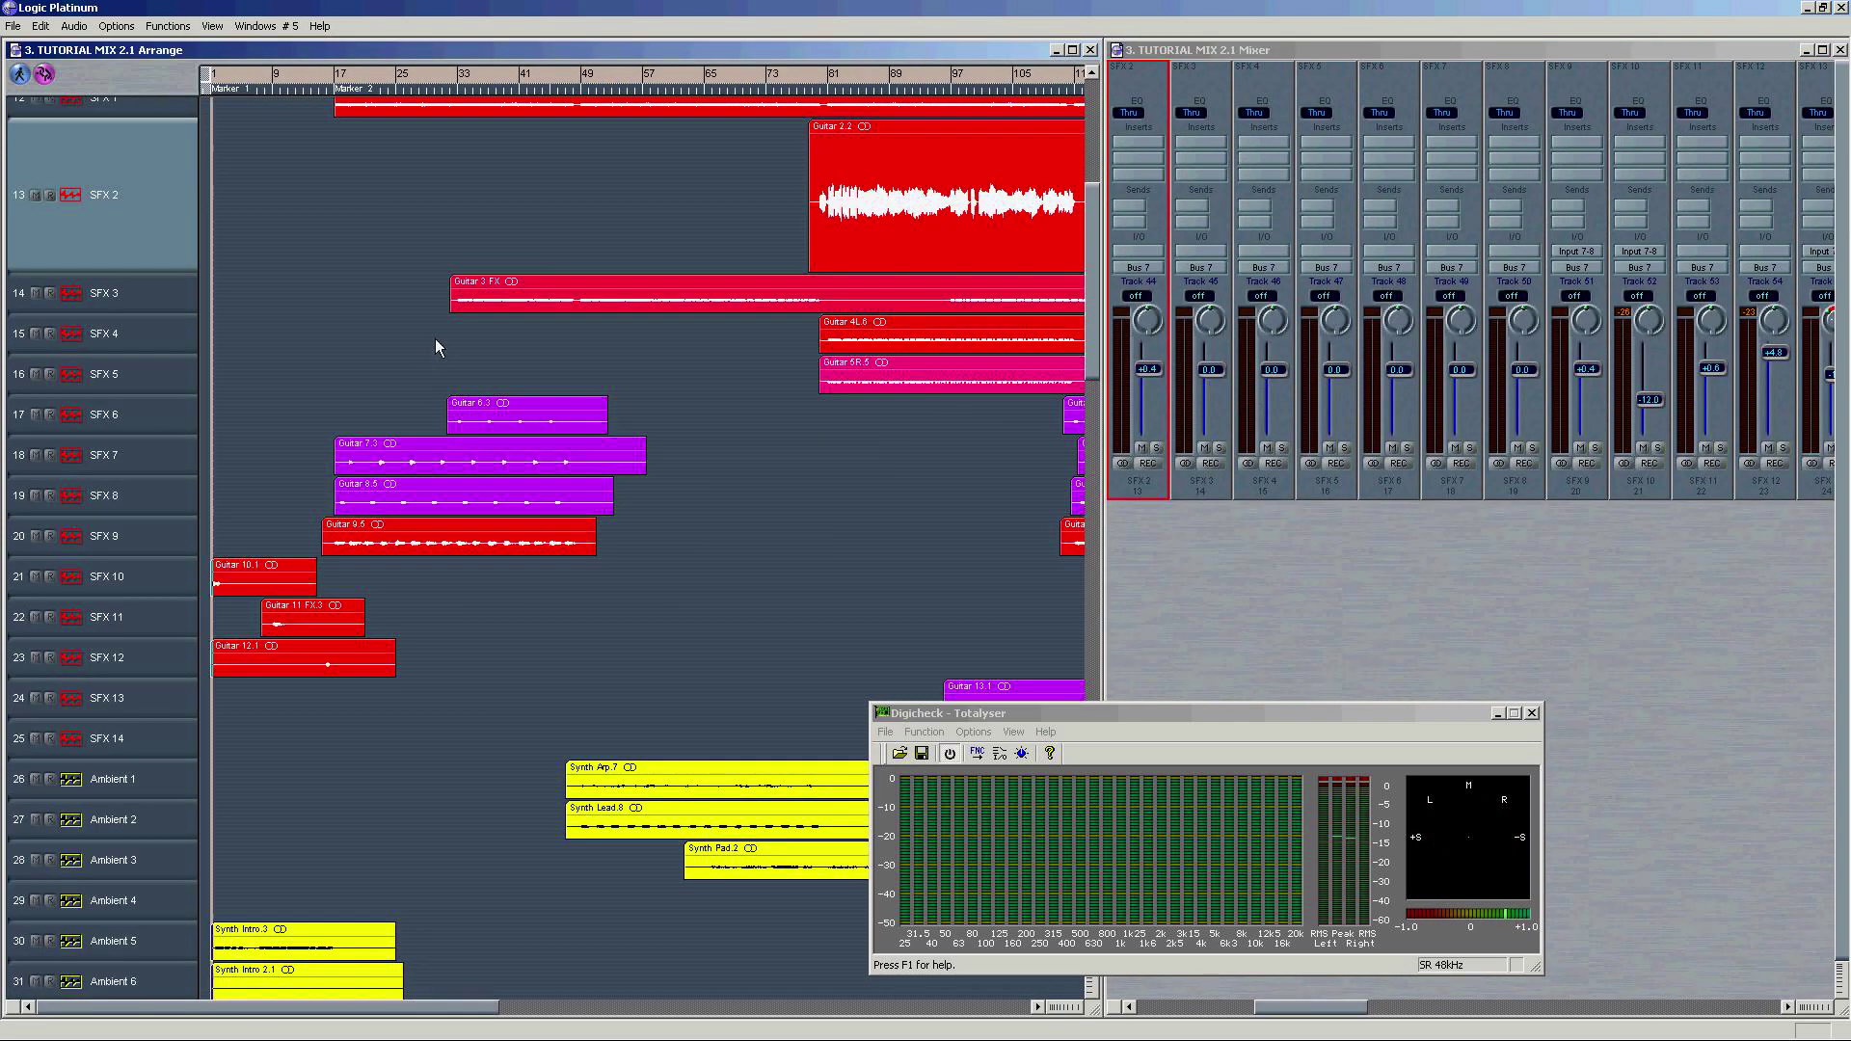
# Step: Select the SFX 14 track, solo its channel and play the Guitar 14 region
pyautogui.hotkey('ctrl', 'Left')
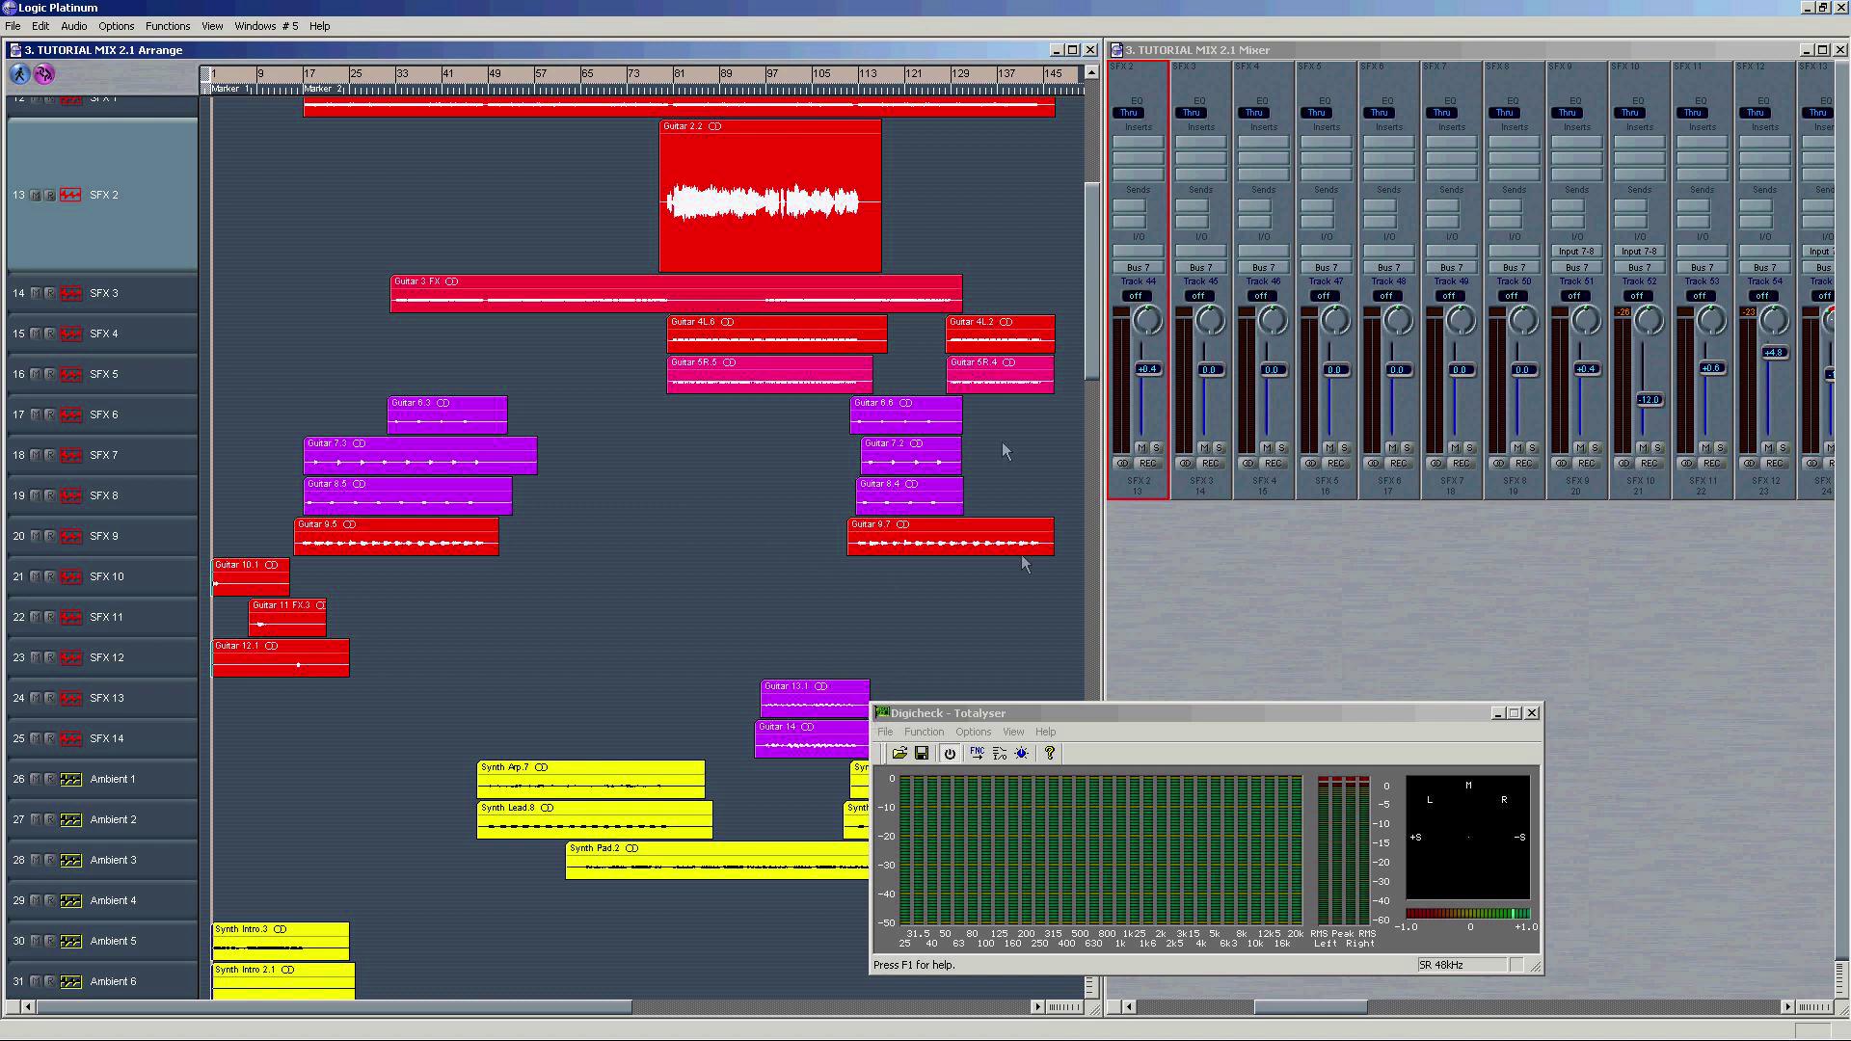
pyautogui.moveTo(1090, 344); pyautogui.dragTo(1089, 404)
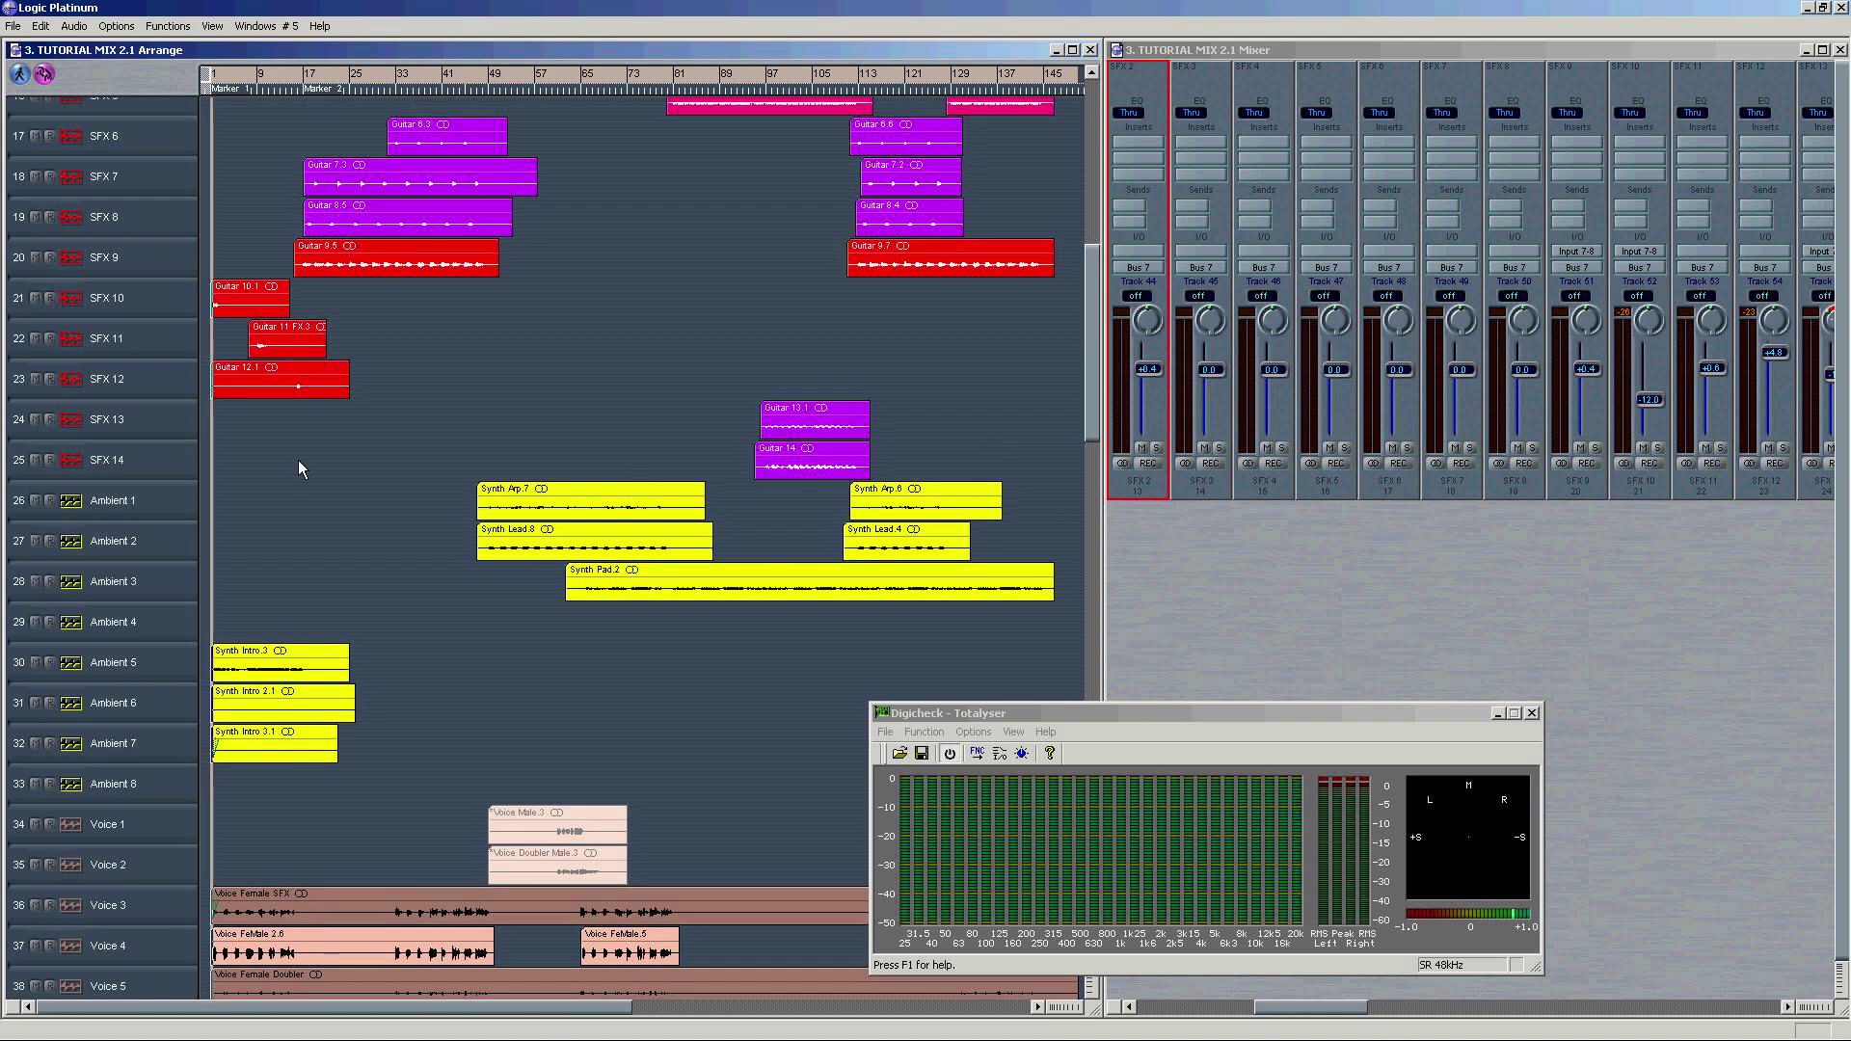
pyautogui.click(144, 428)
pyautogui.click(177, 457)
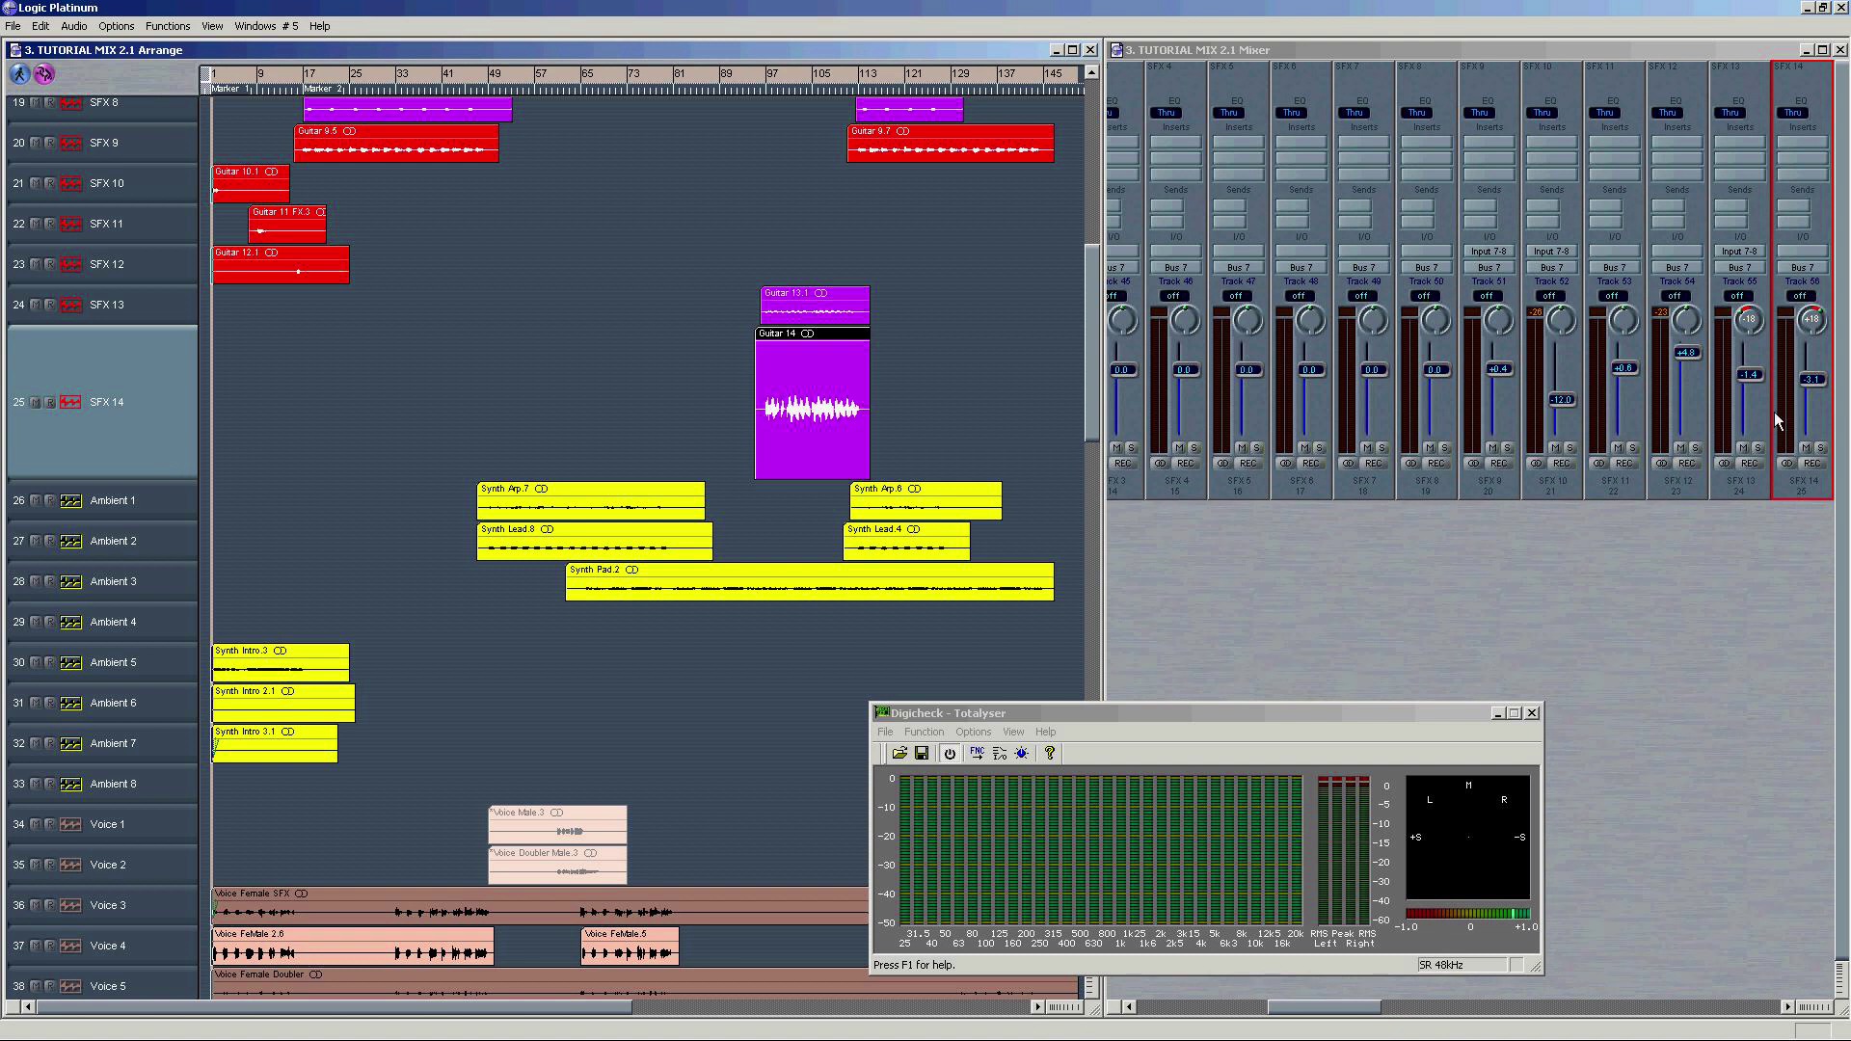
pyautogui.click(1821, 449)
pyautogui.press('space')
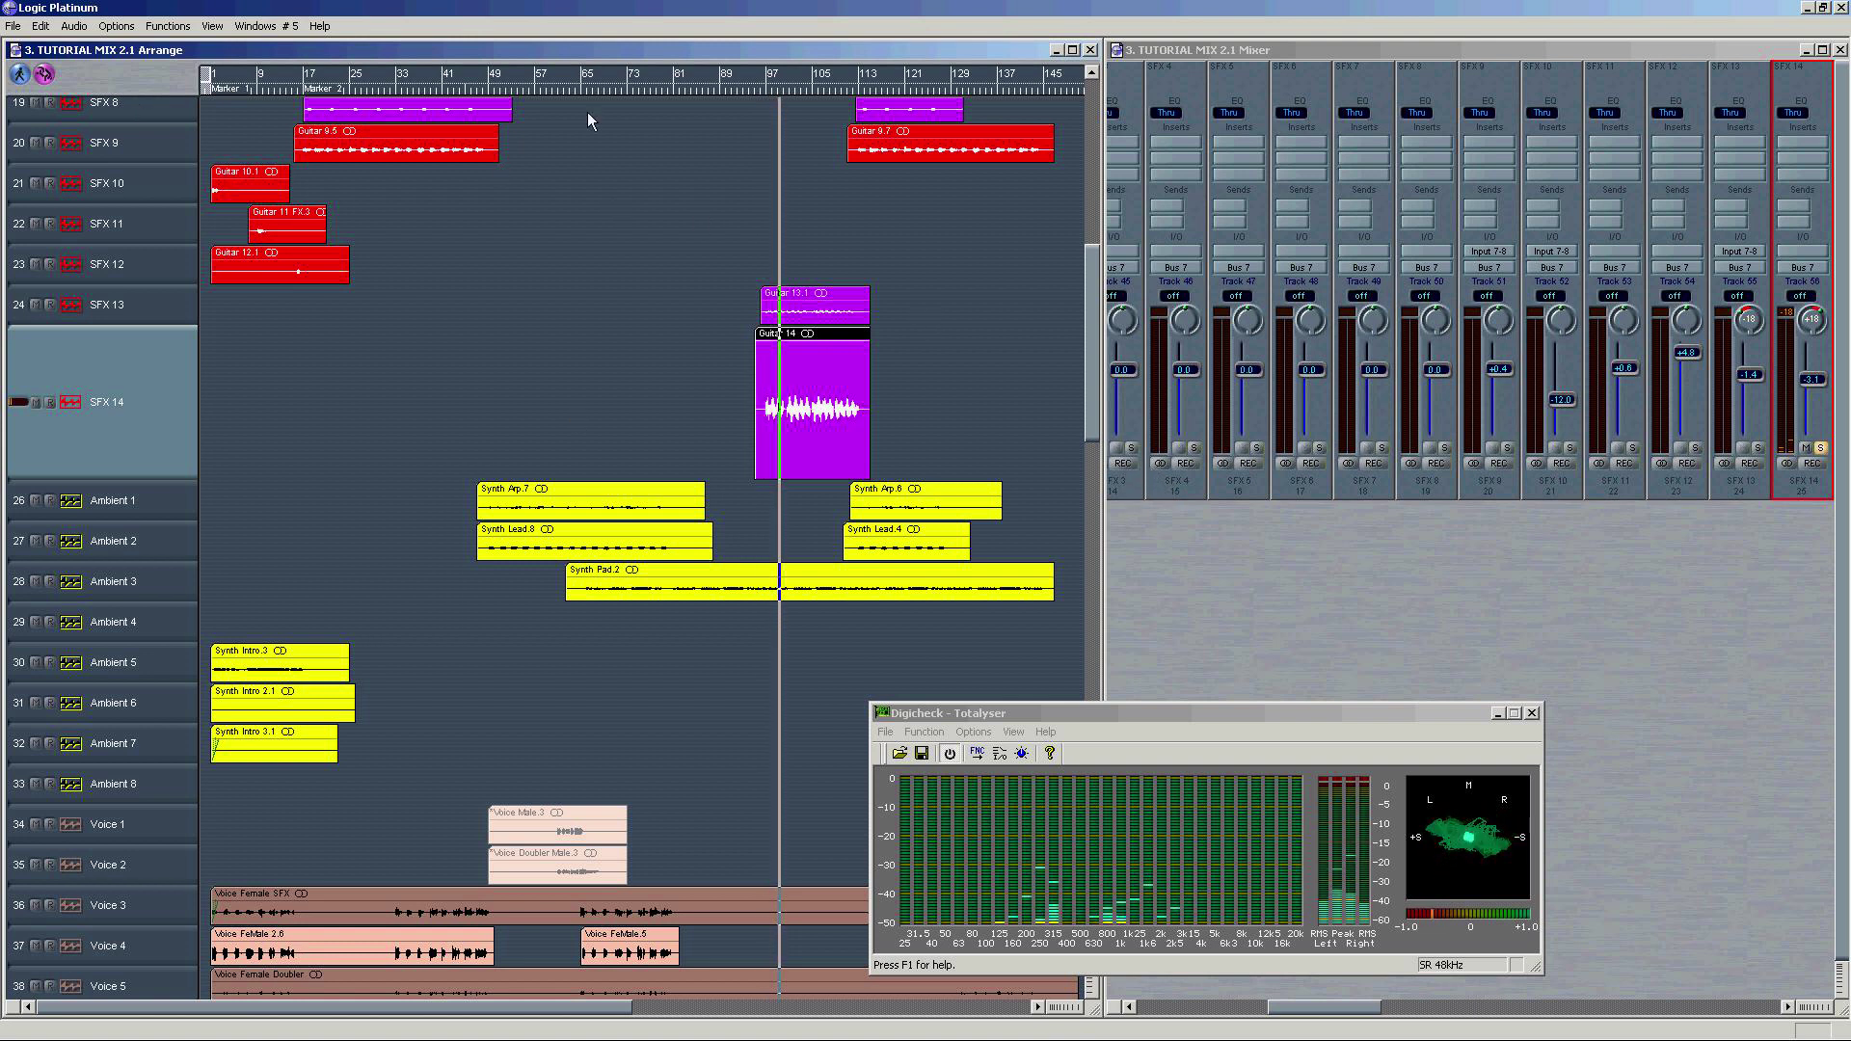
# Step: Solo SFX 2 and SFX 13 alongside SFX 14 during playback to compare the three guitars
pyautogui.scroll(5, 600, 95)
pyautogui.click(126, 240)
pyautogui.click(1156, 449)
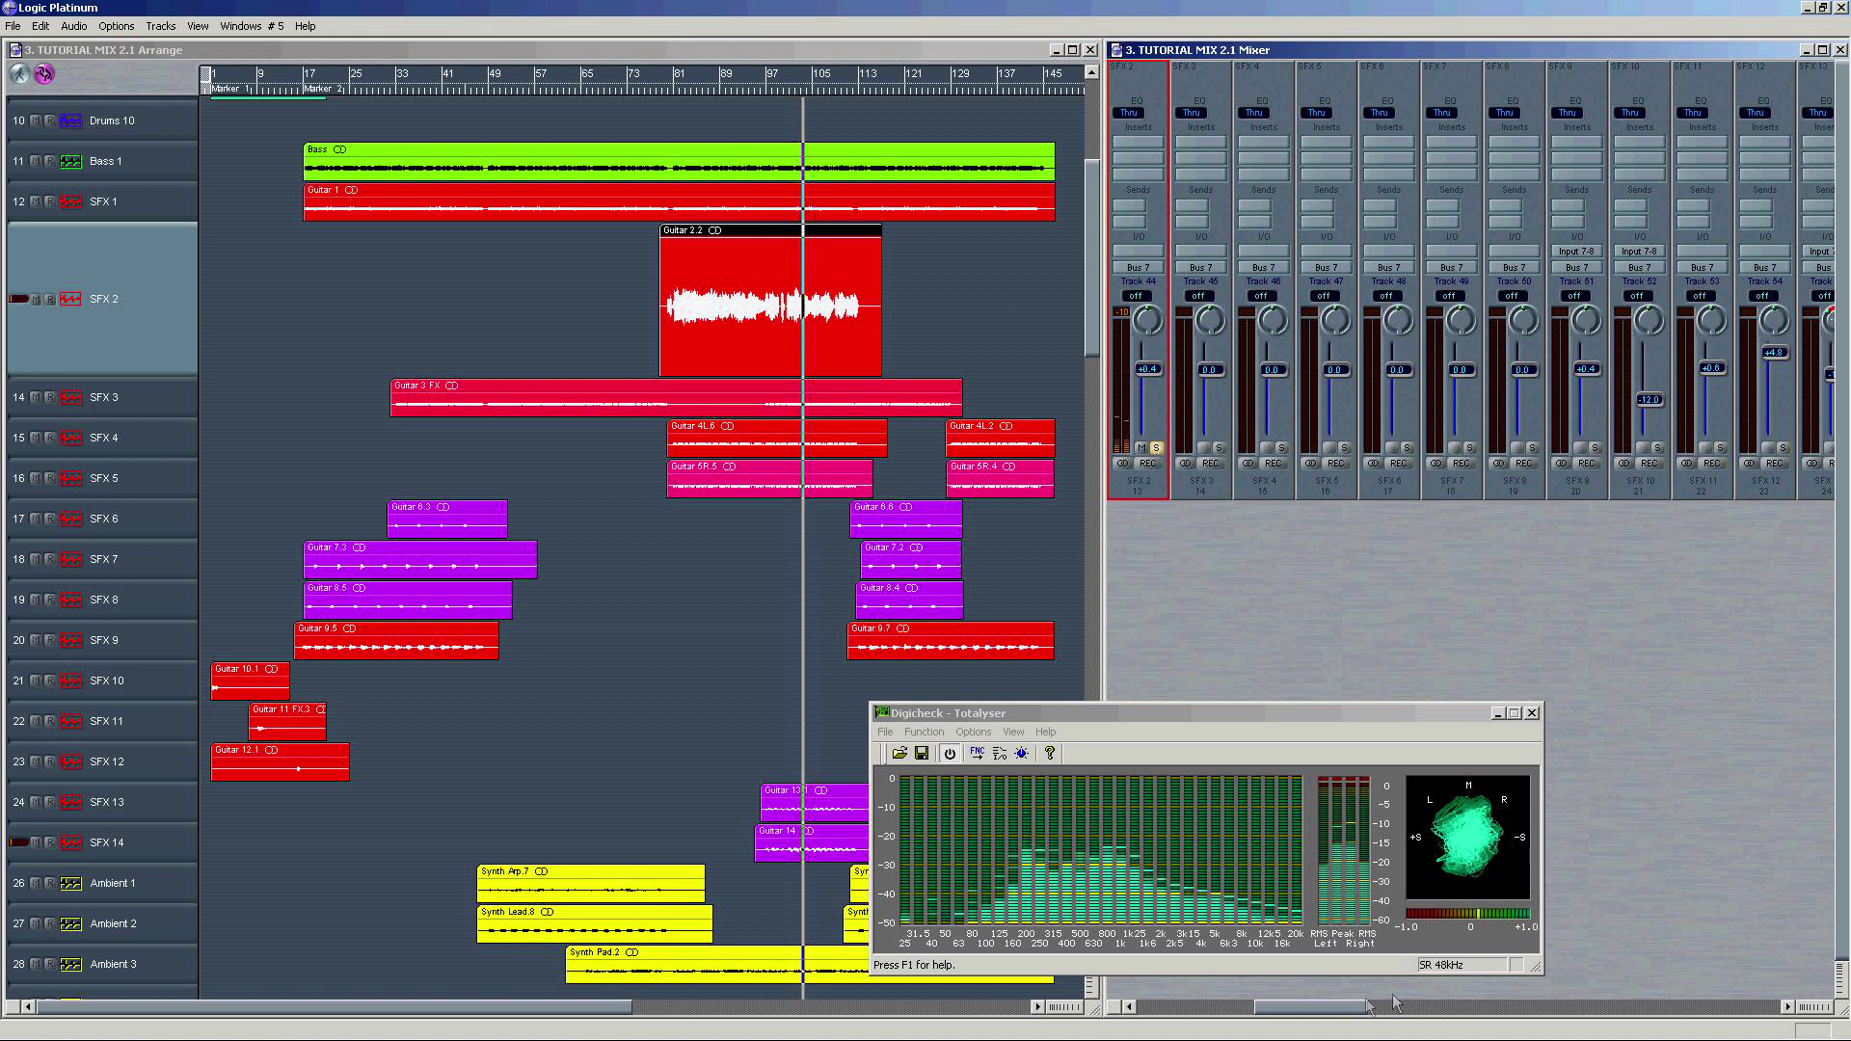
pyautogui.moveTo(1330, 1010); pyautogui.dragTo(1372, 1009)
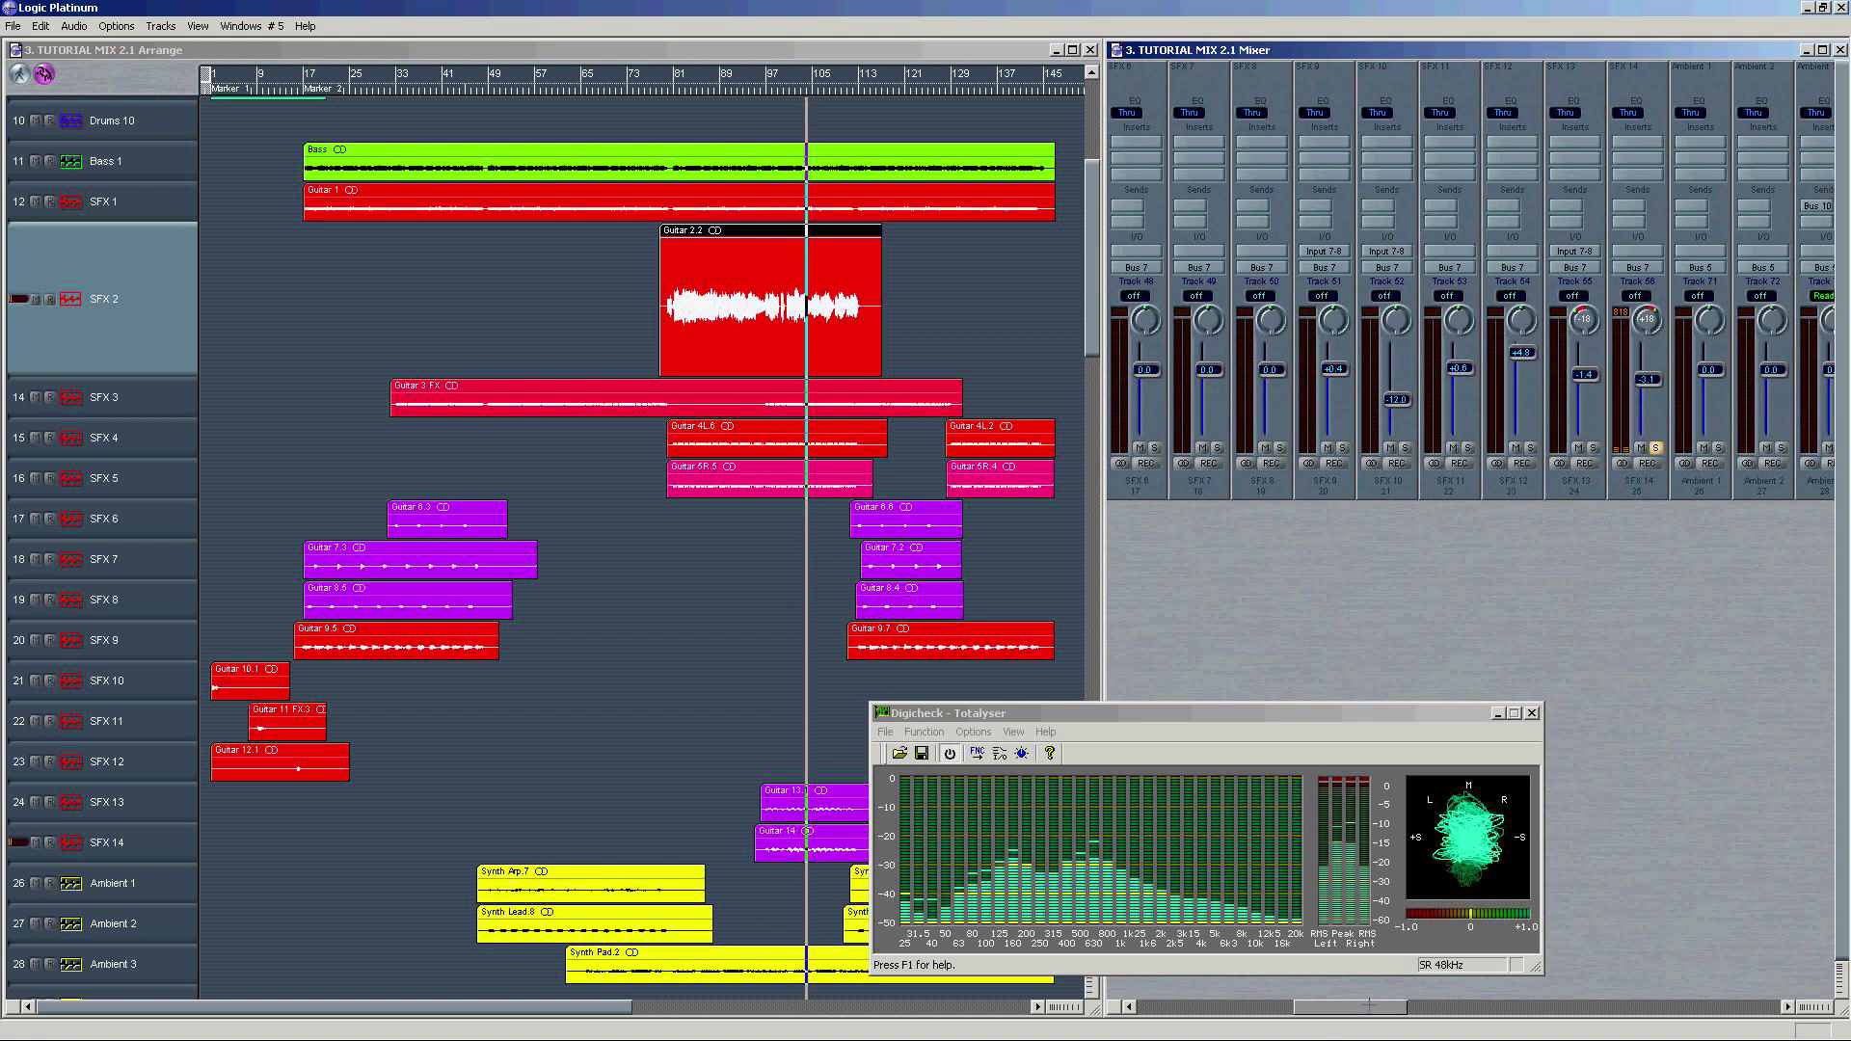
pyautogui.click(1593, 449)
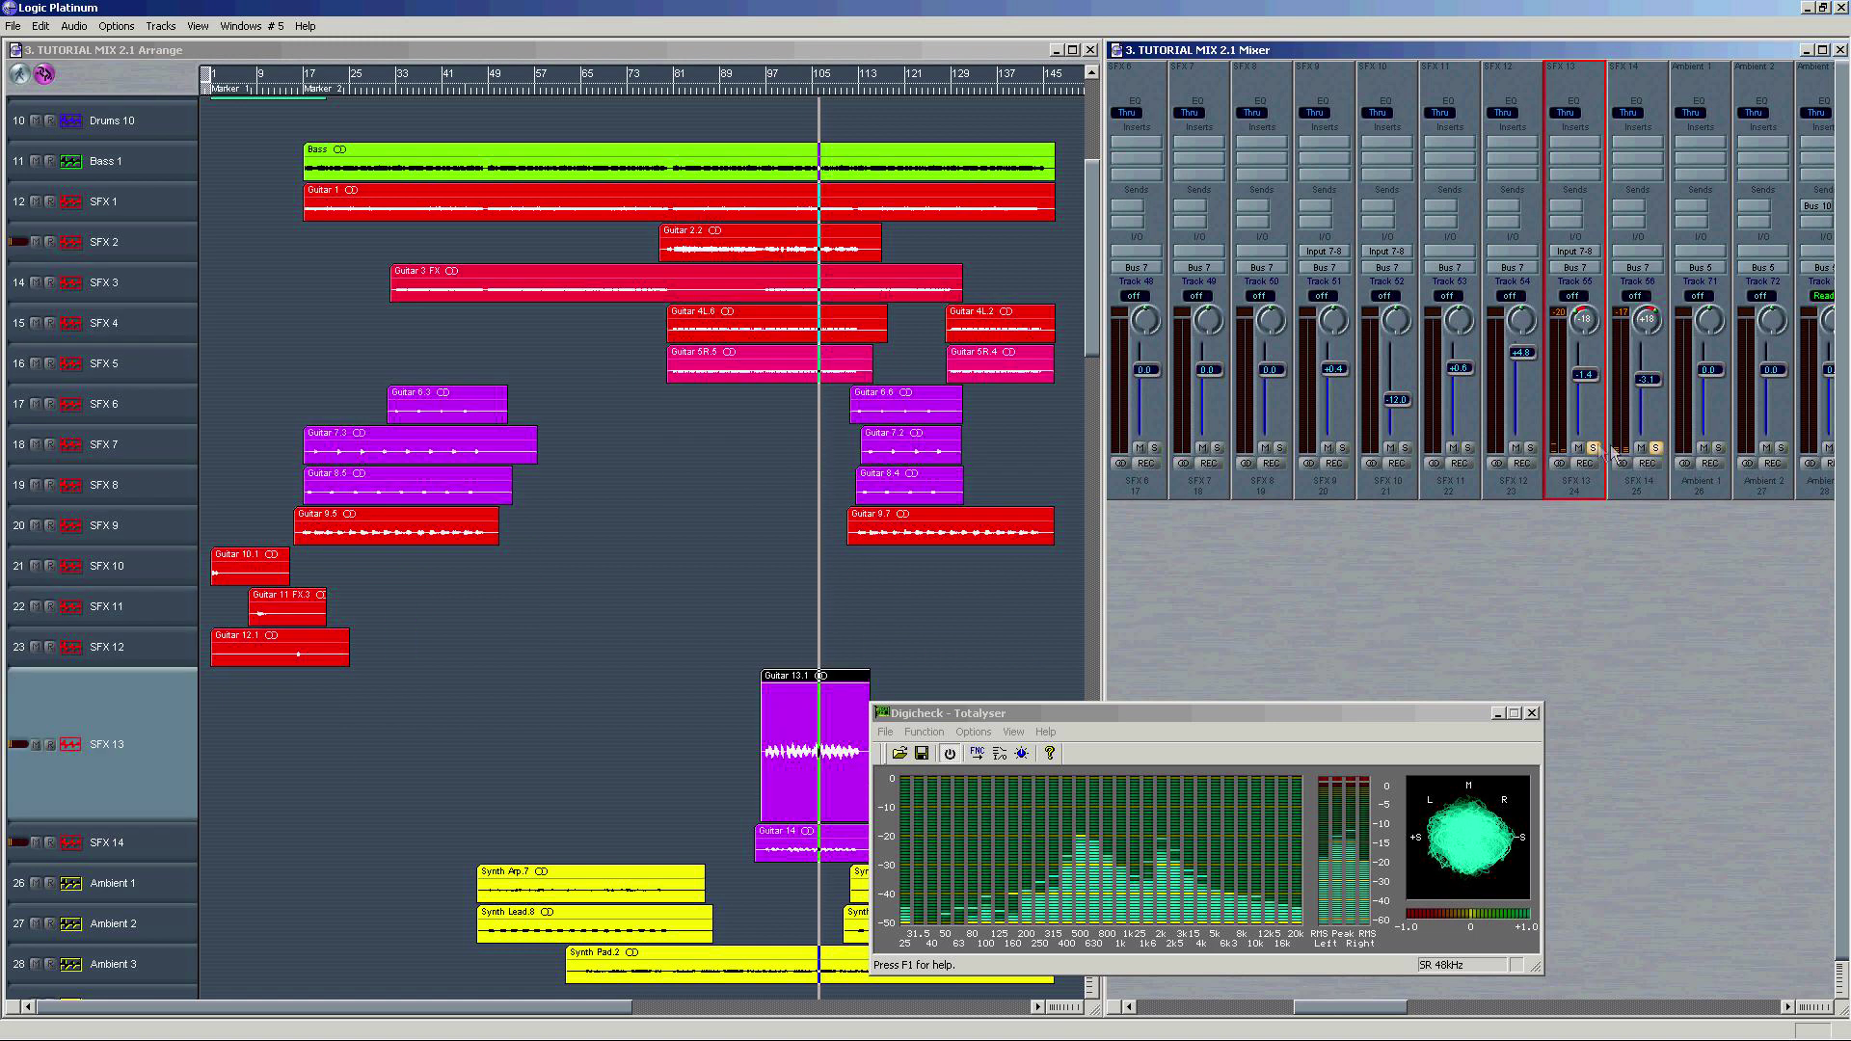
pyautogui.click(1622, 454)
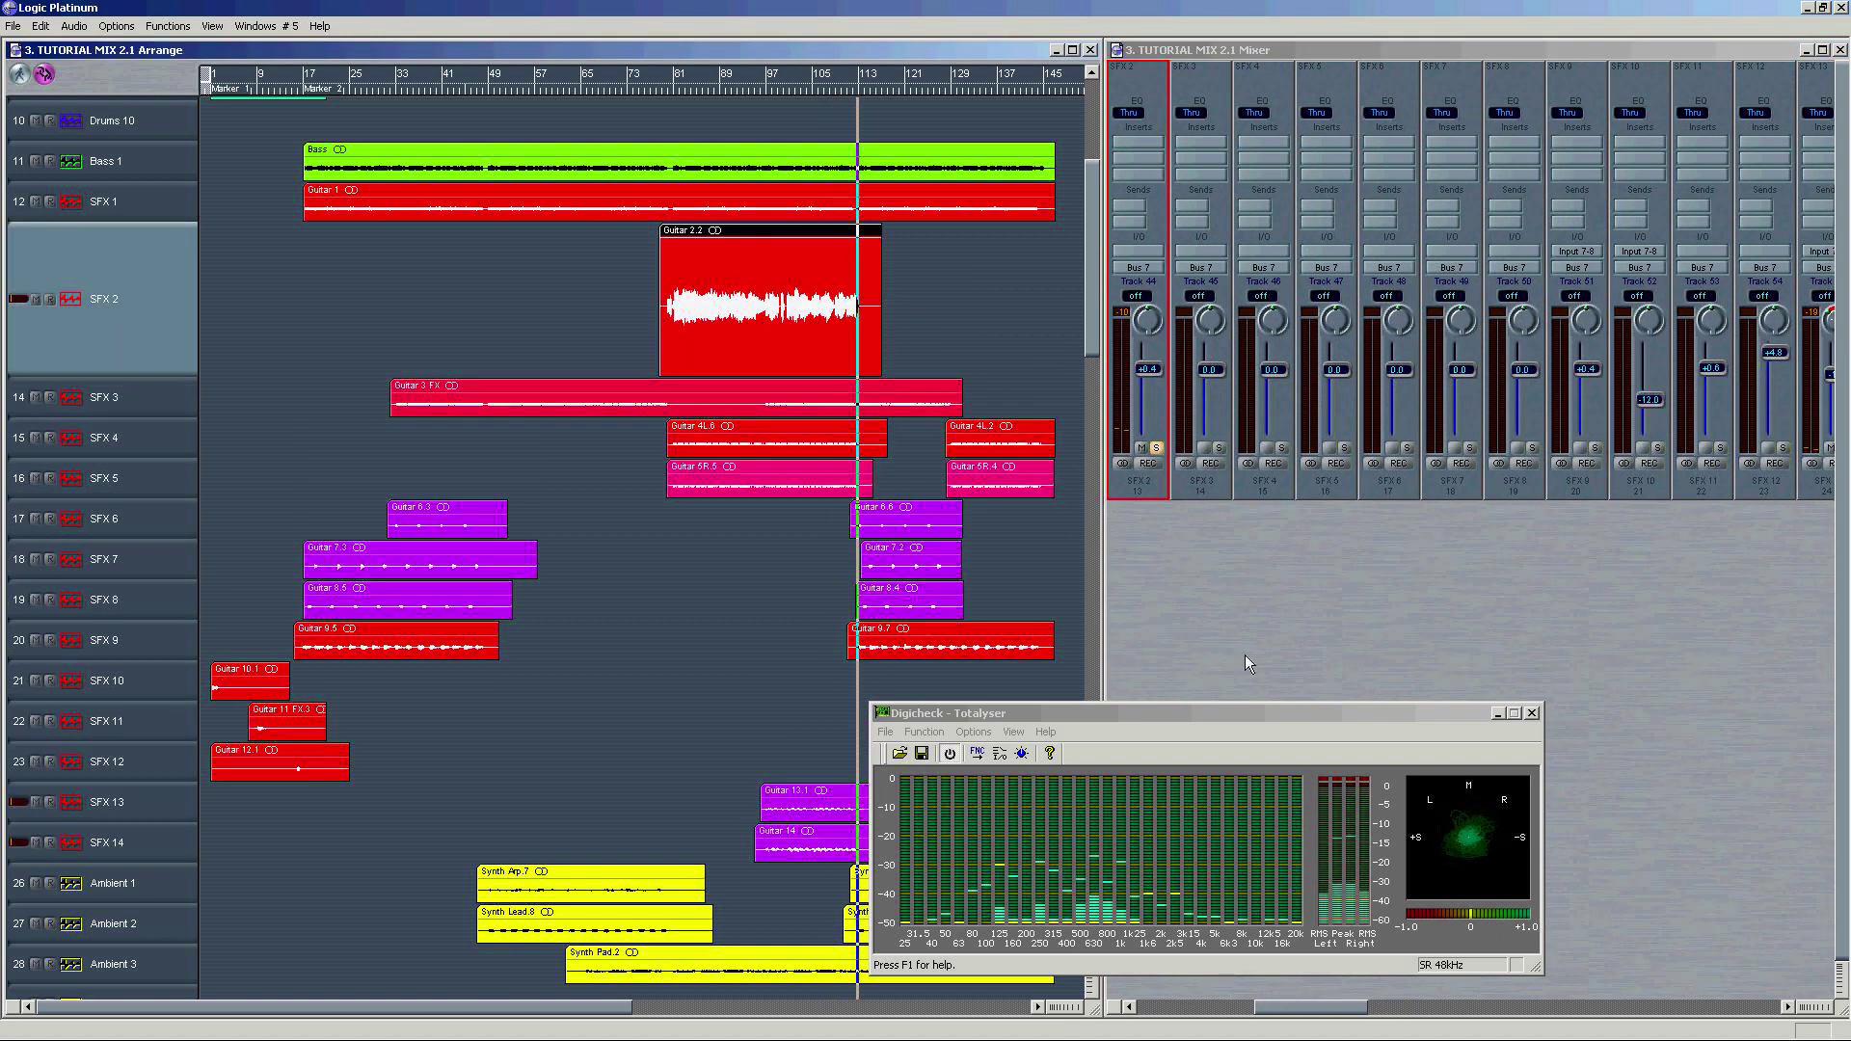
# Step: Turn off the SFX 2 solo and play the full mix from about bar 93
pyautogui.moveTo(1322, 1010); pyautogui.dragTo(1317, 1006)
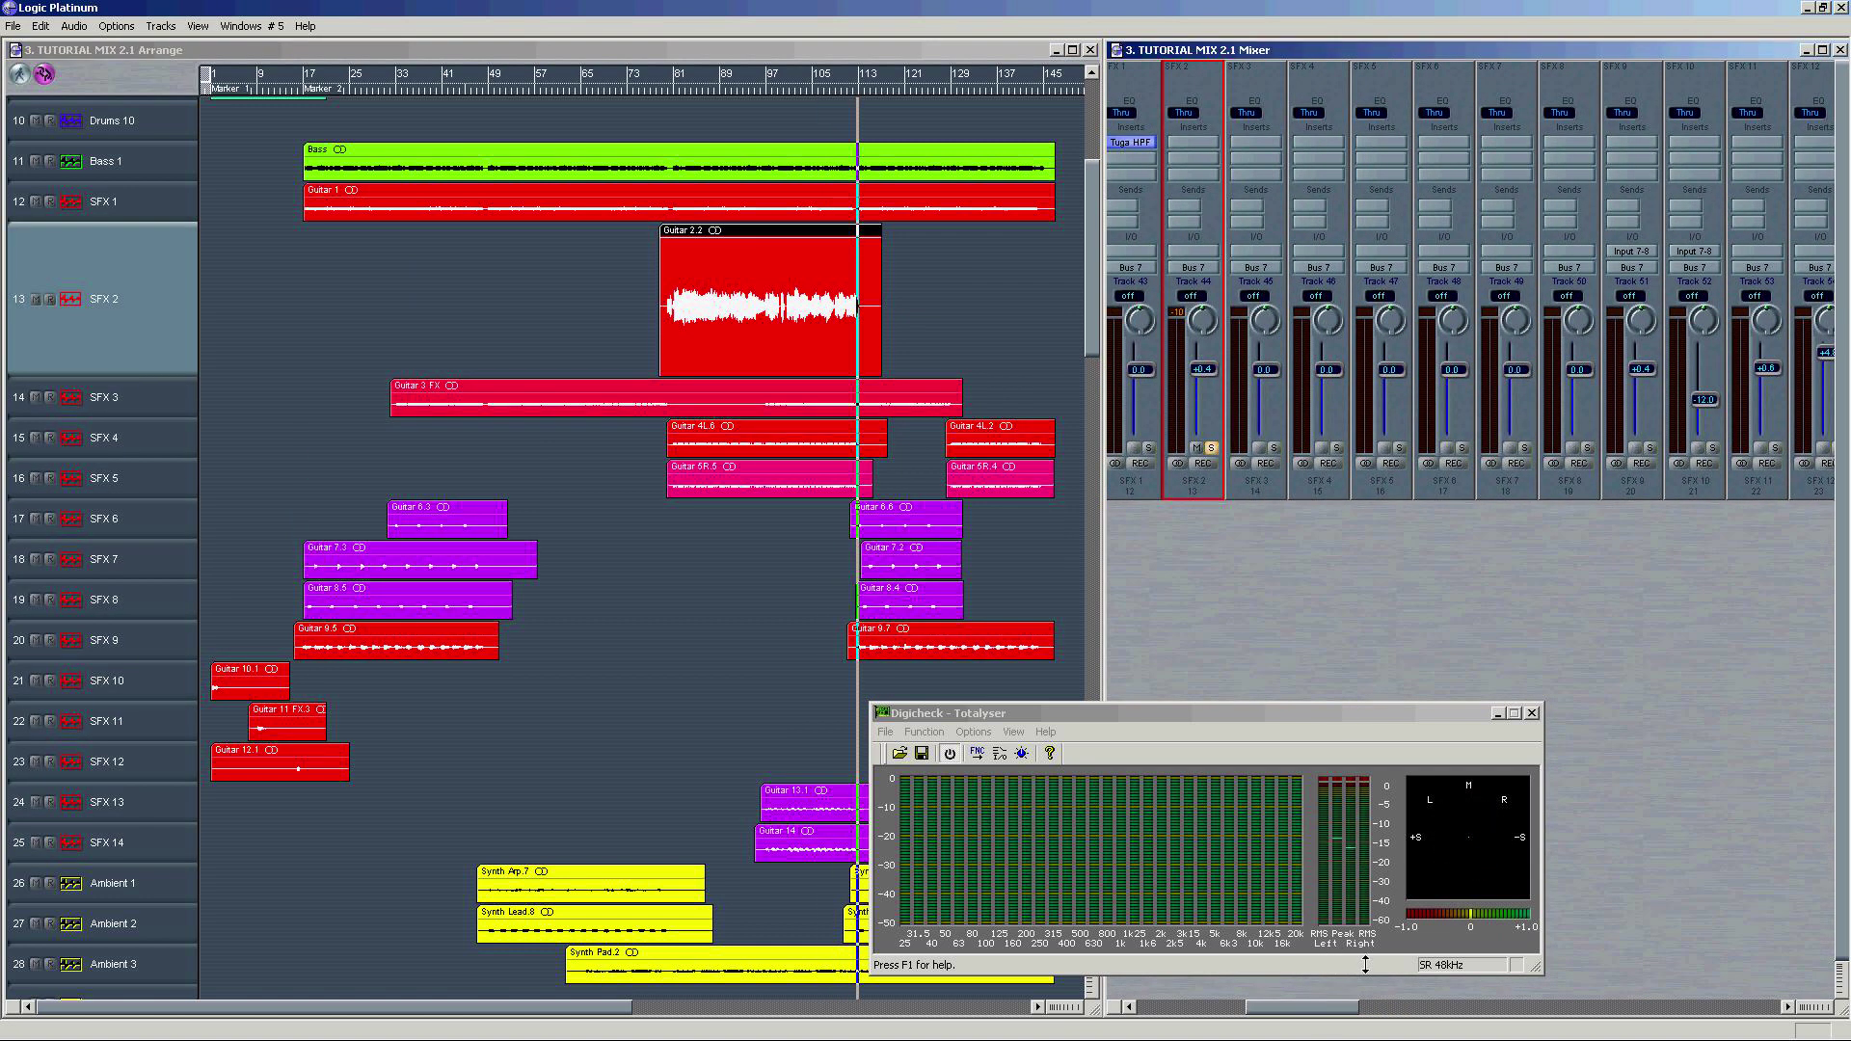
pyautogui.click(750, 90)
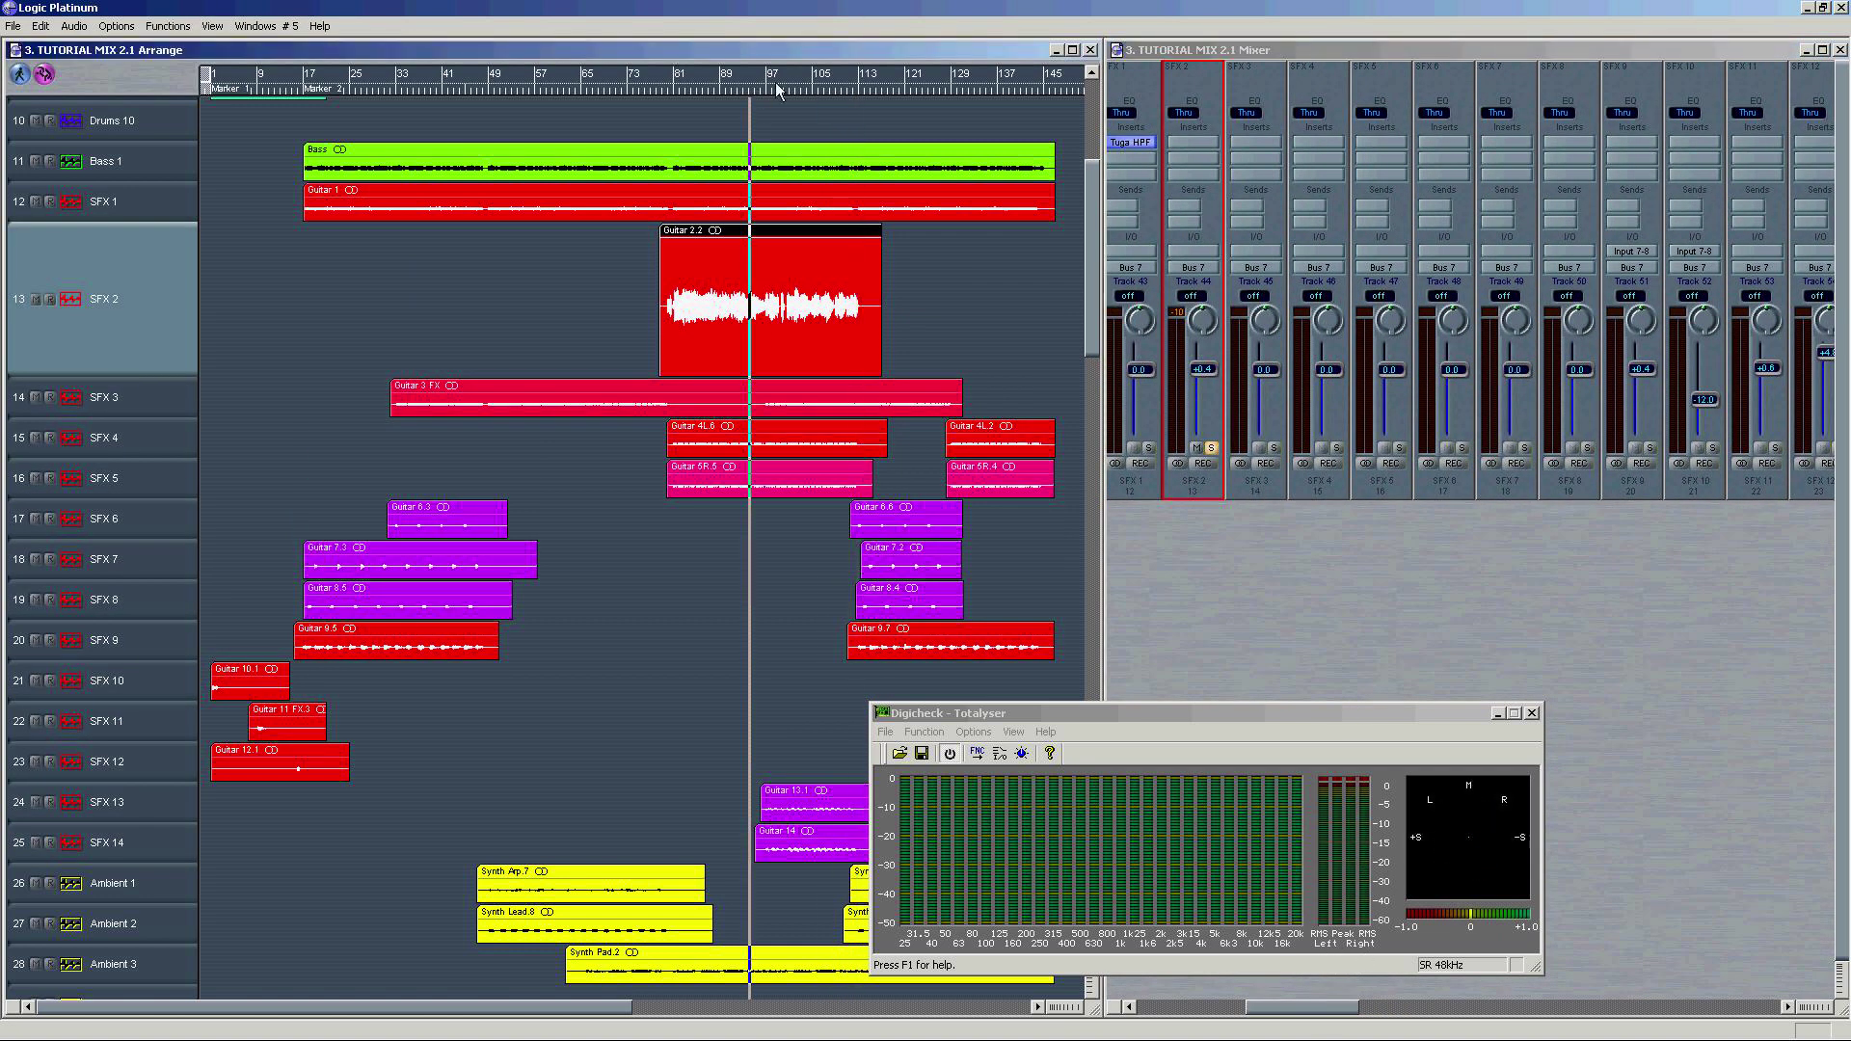
pyautogui.click(1212, 450)
pyautogui.press('space')
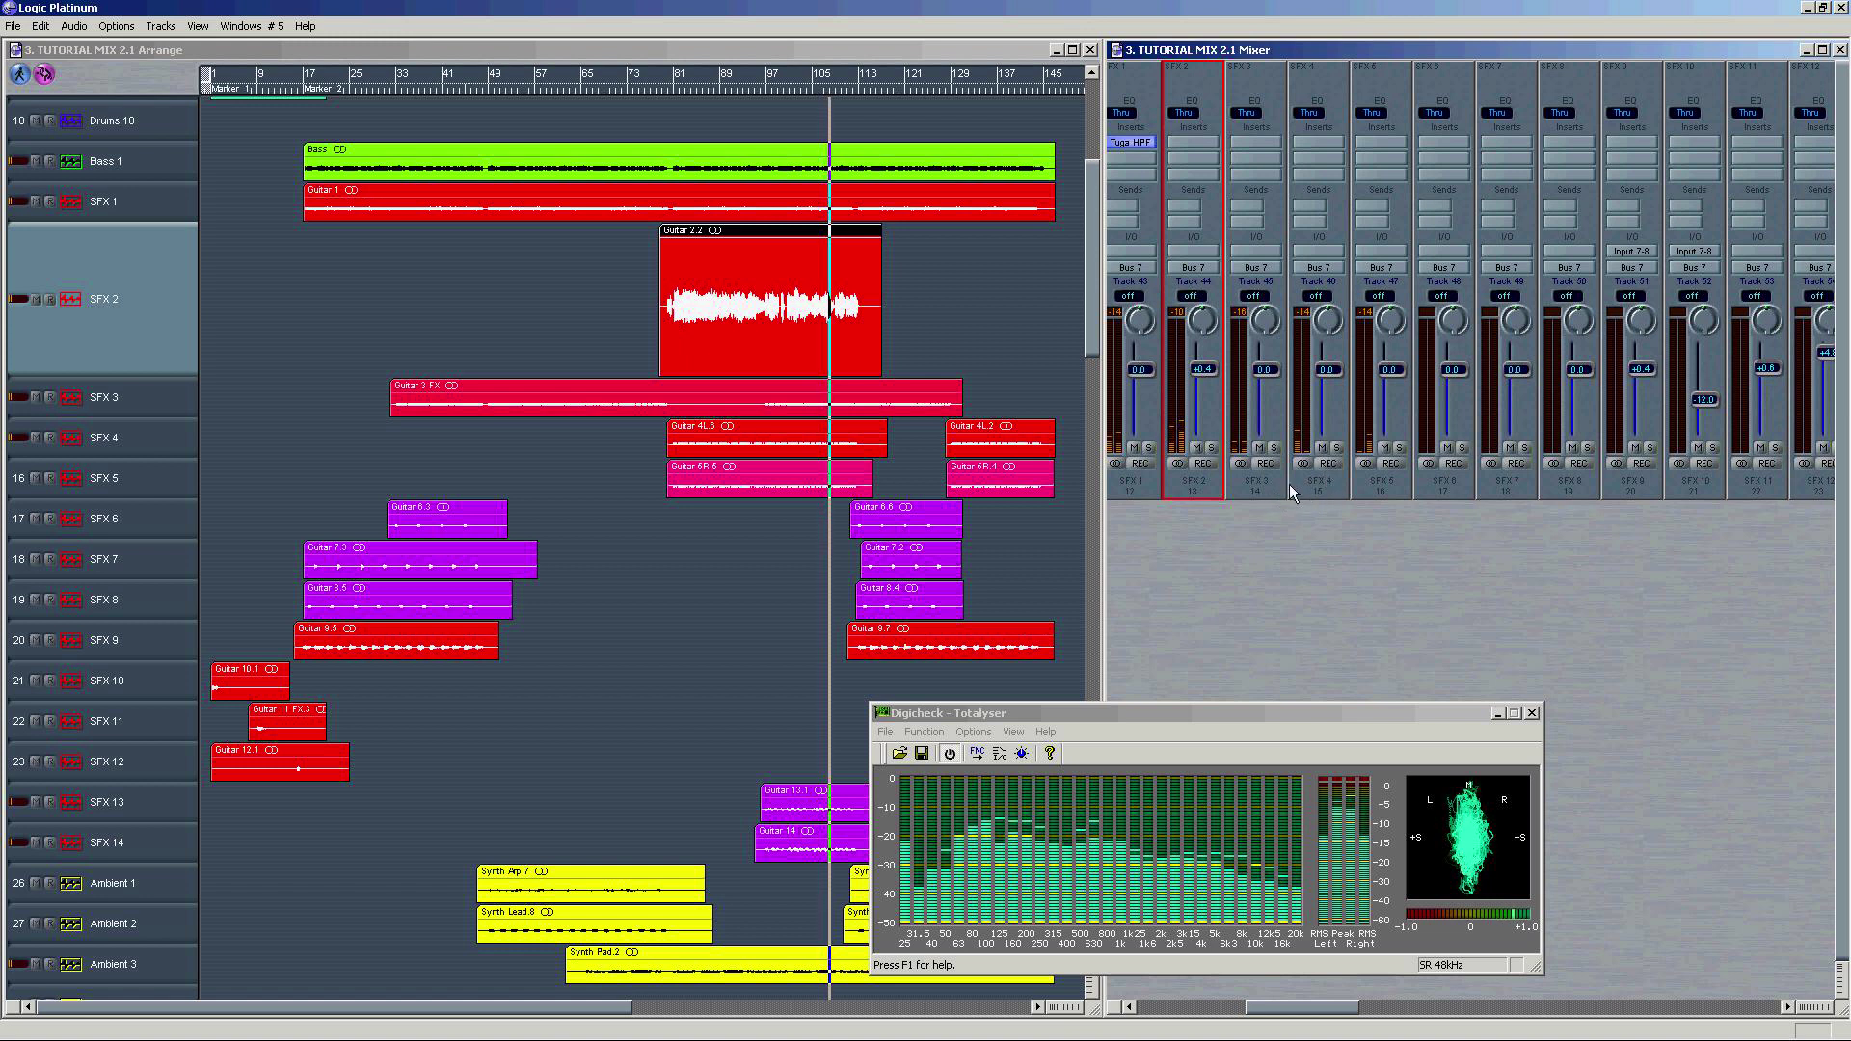
# Step: Centre the pans of SFX 14 and SFX 13, and mute the SFX 13 channel and the Guitar 13.1 region
pyautogui.click(137, 847)
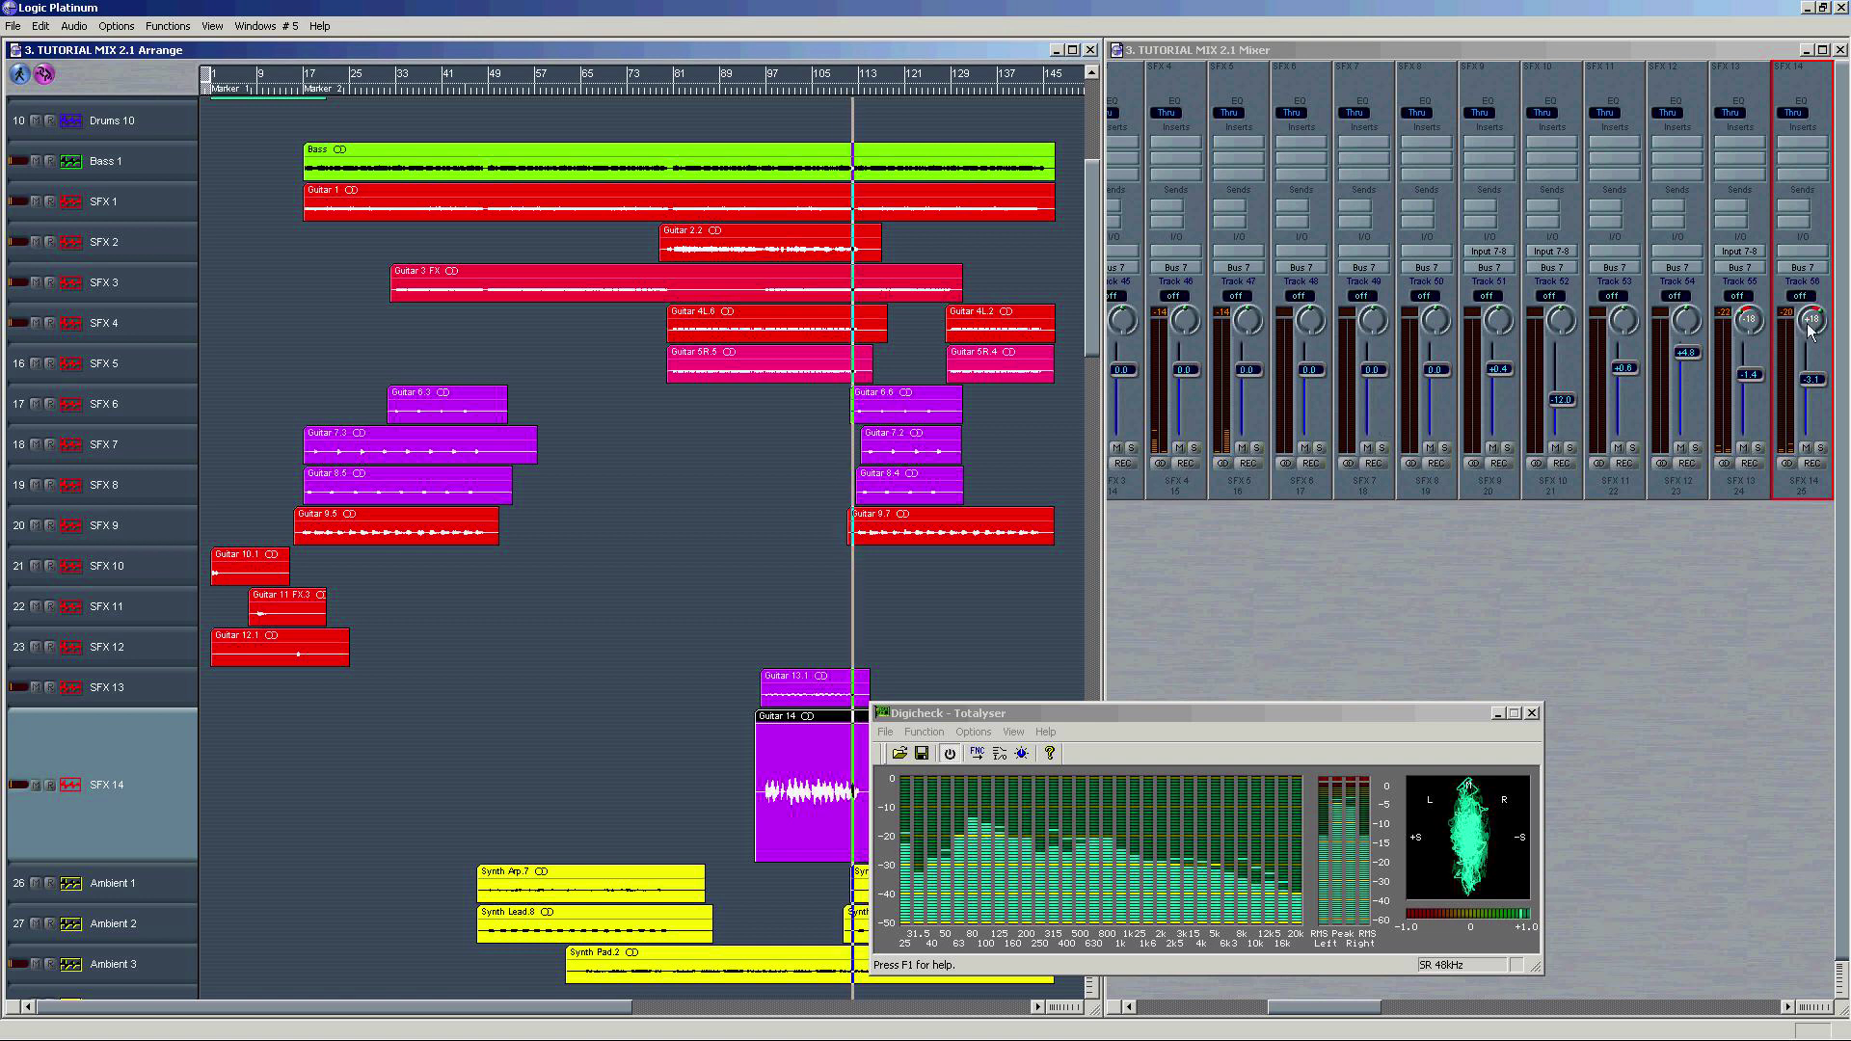
pyautogui.click(802, 687)
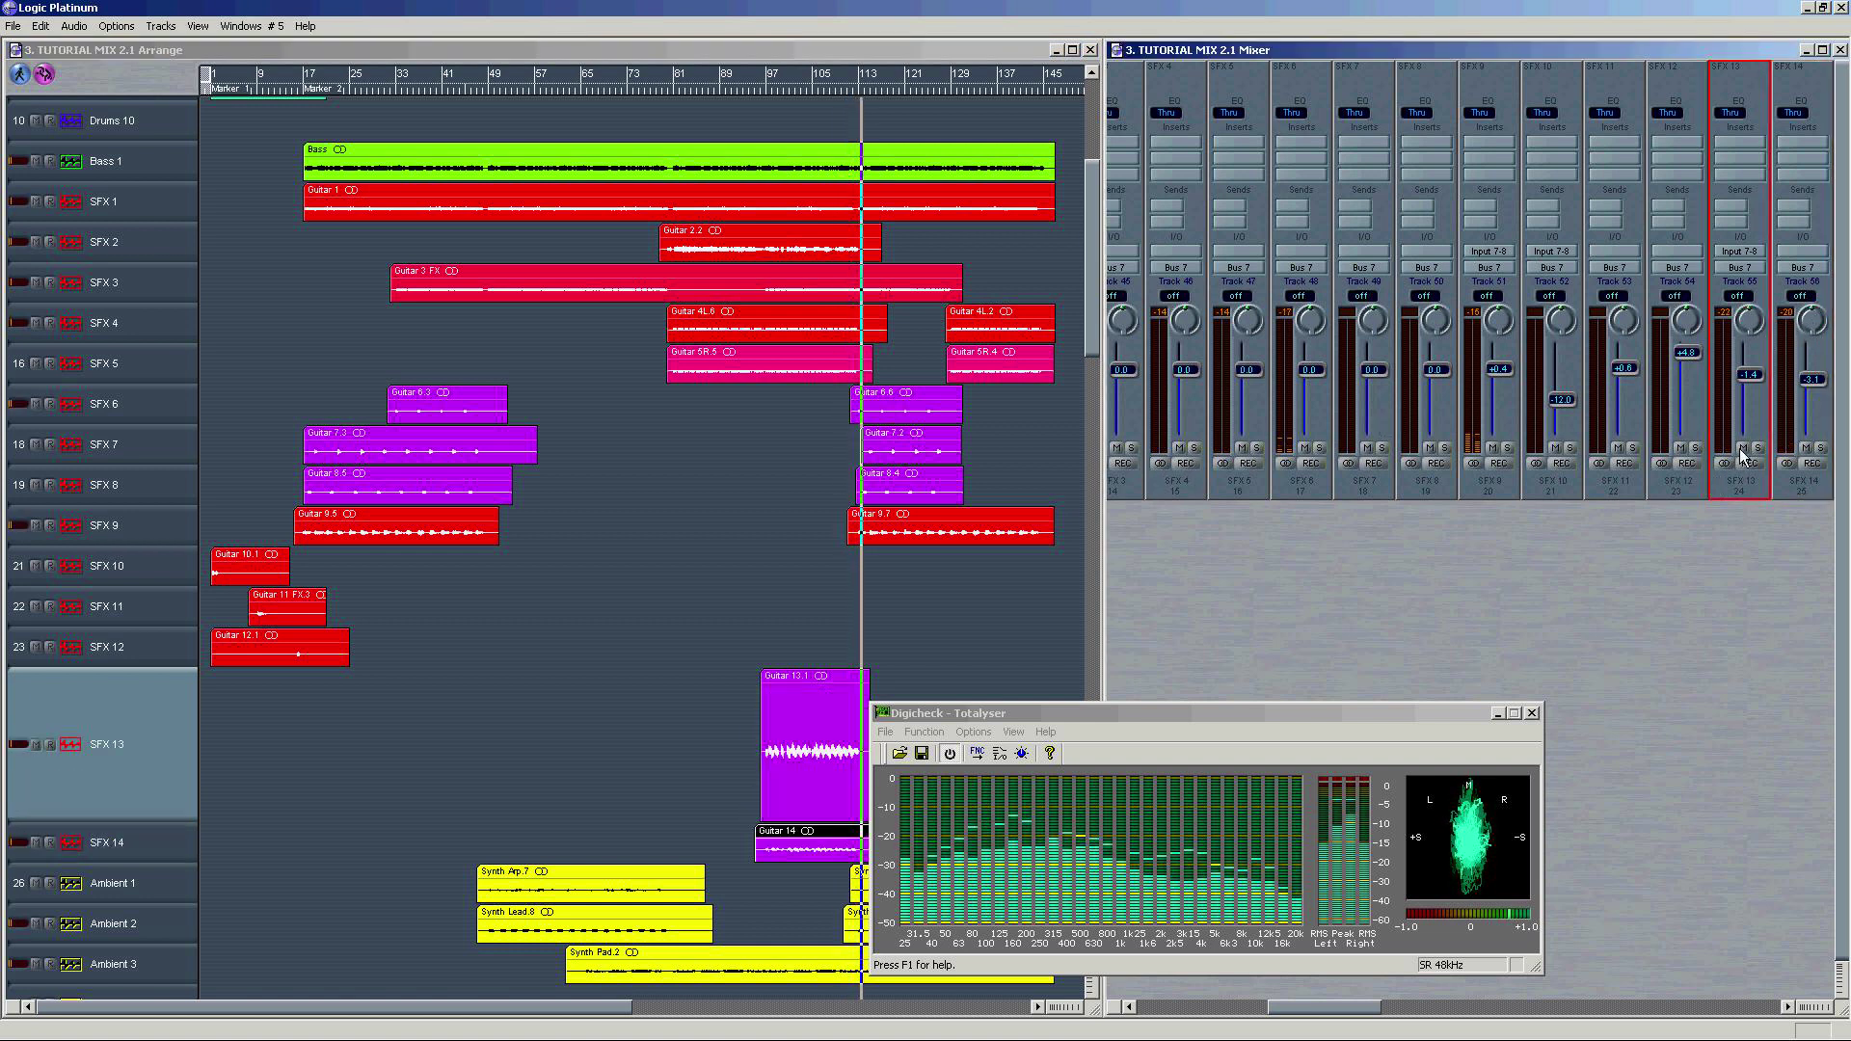
pyautogui.moveTo(688, 702); pyautogui.dragTo(932, 688)
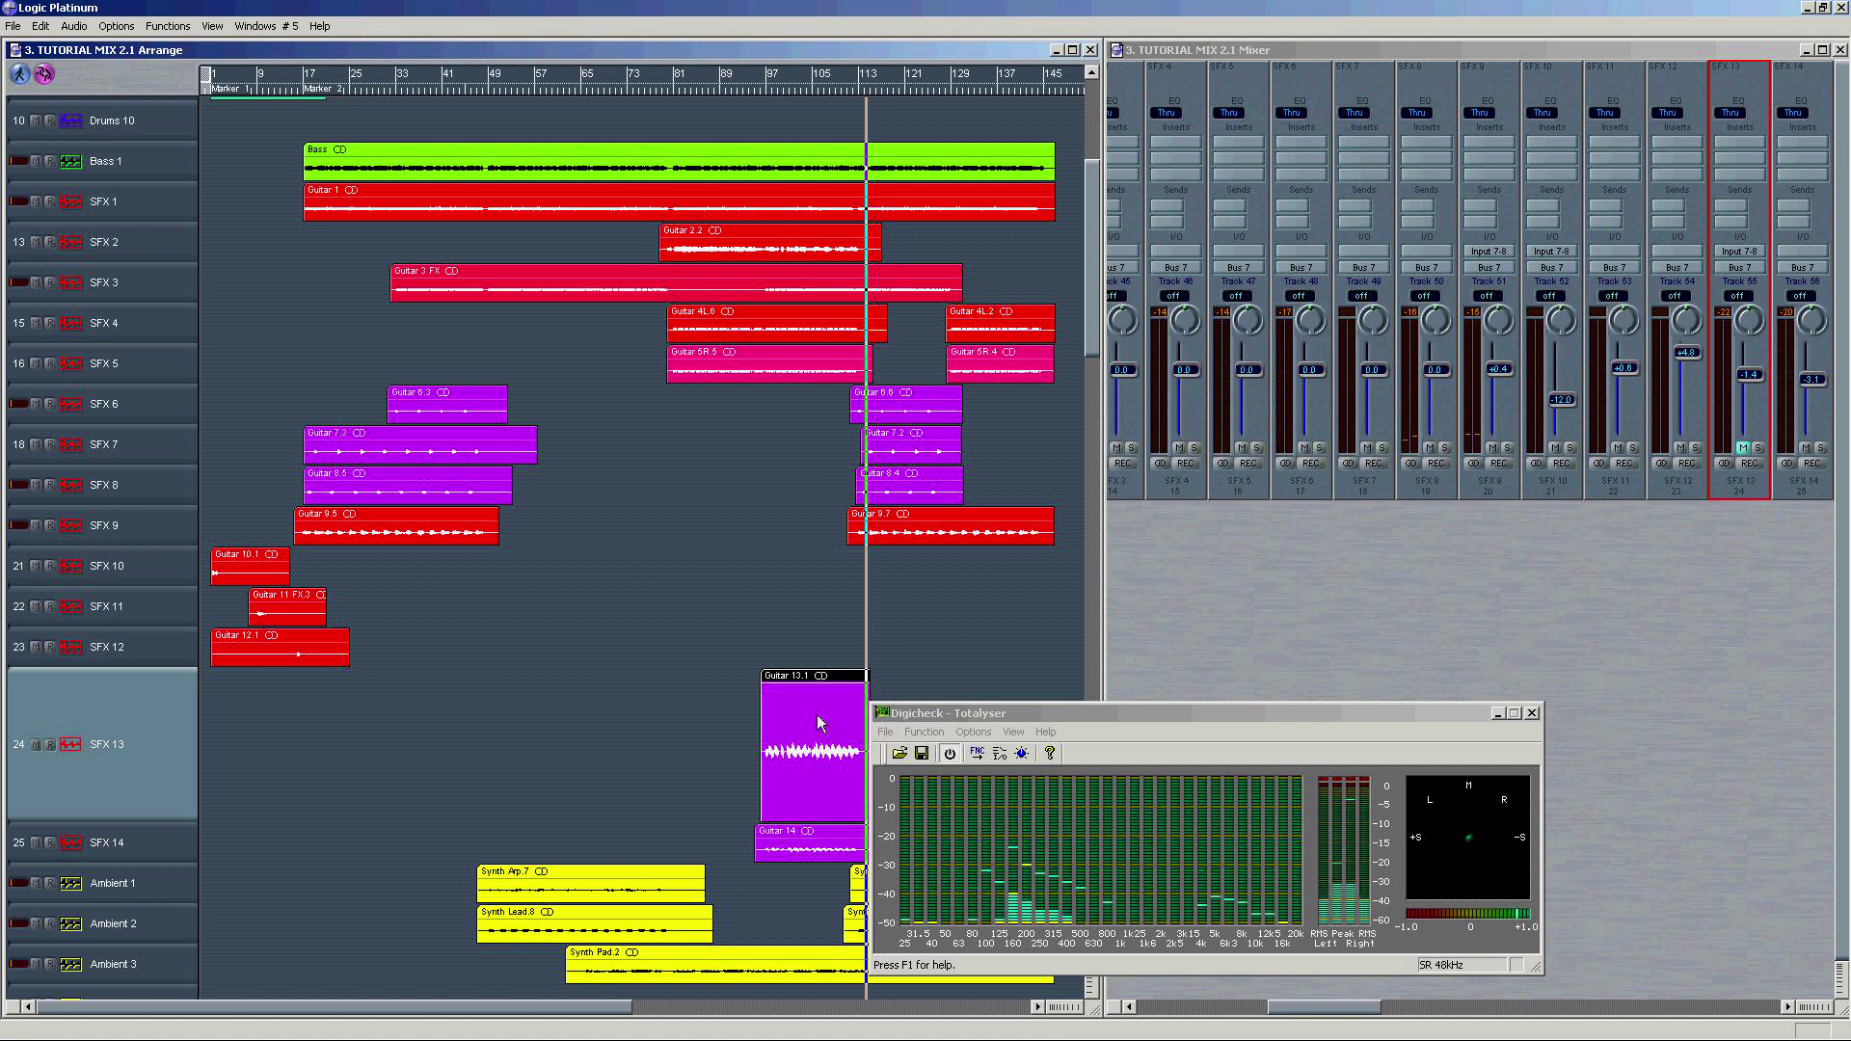
pyautogui.press('m')
# Step: Play the mix from about bar 93 without SFX 13, select the Guitar 14 region and stop playback
pyautogui.click(748, 83)
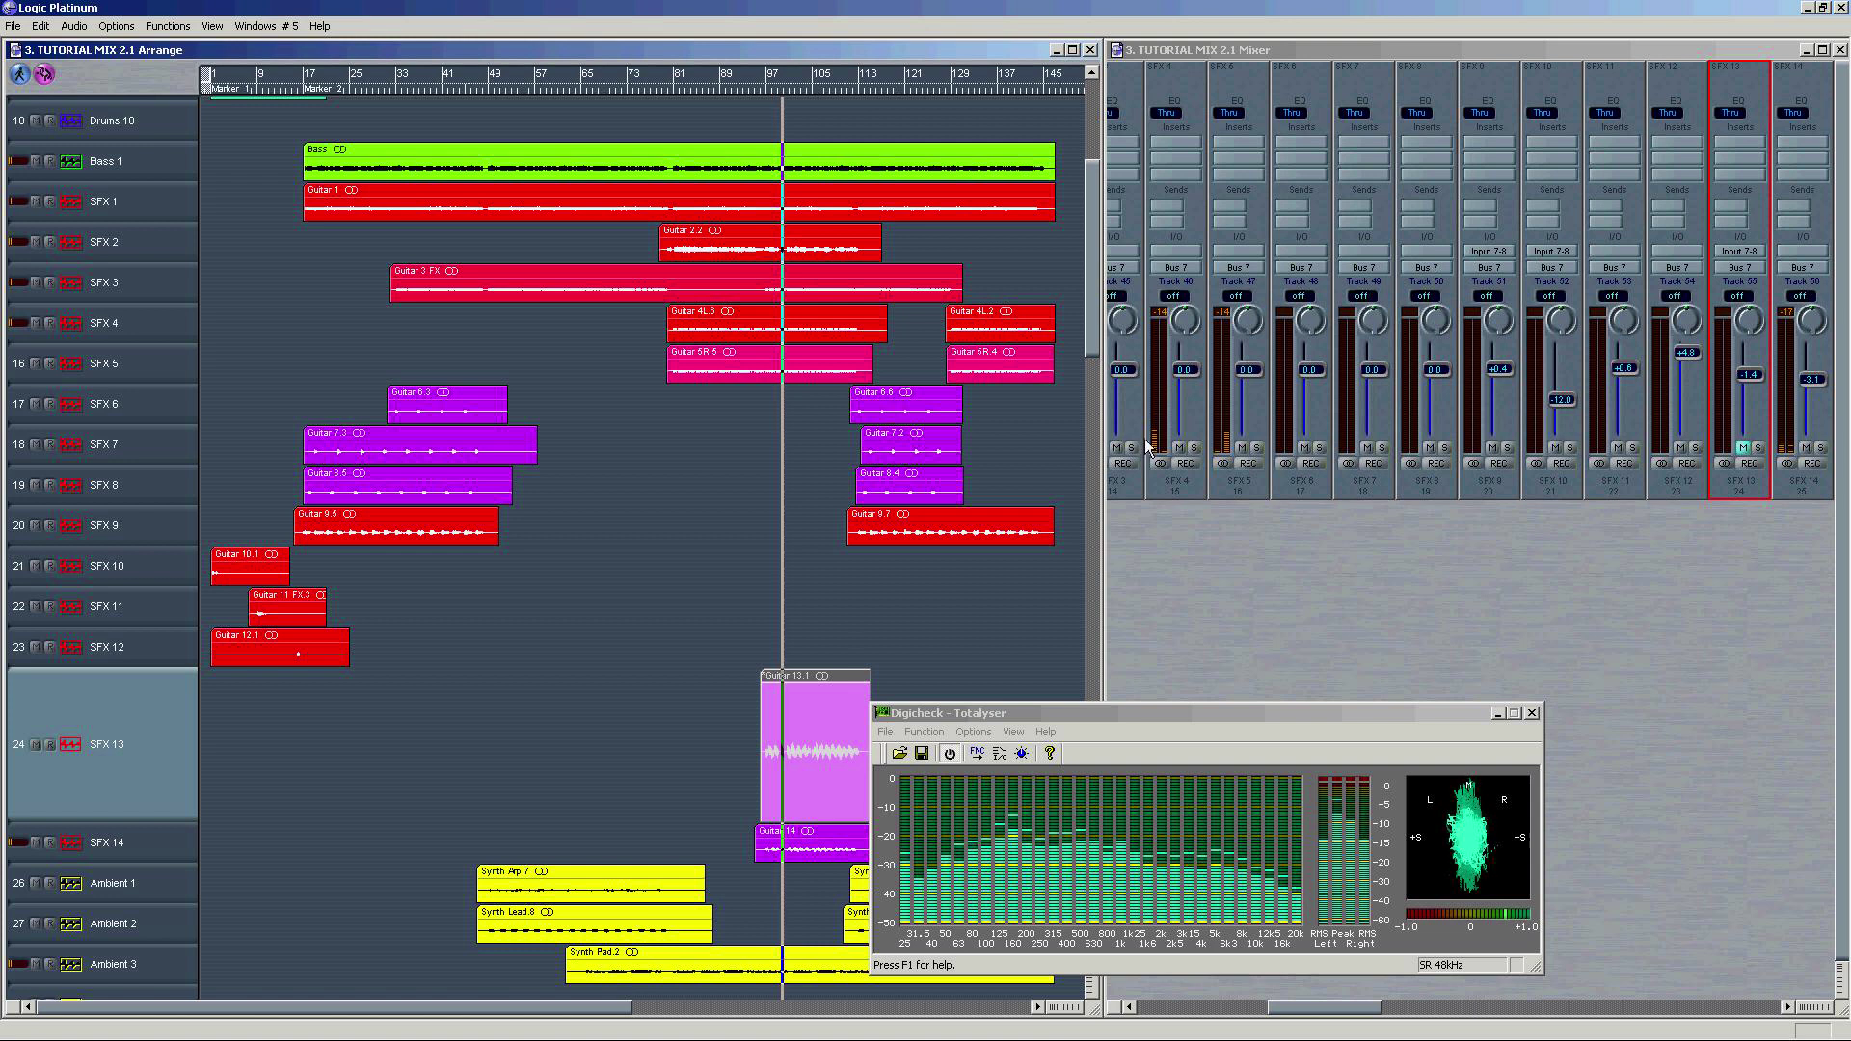
pyautogui.click(835, 851)
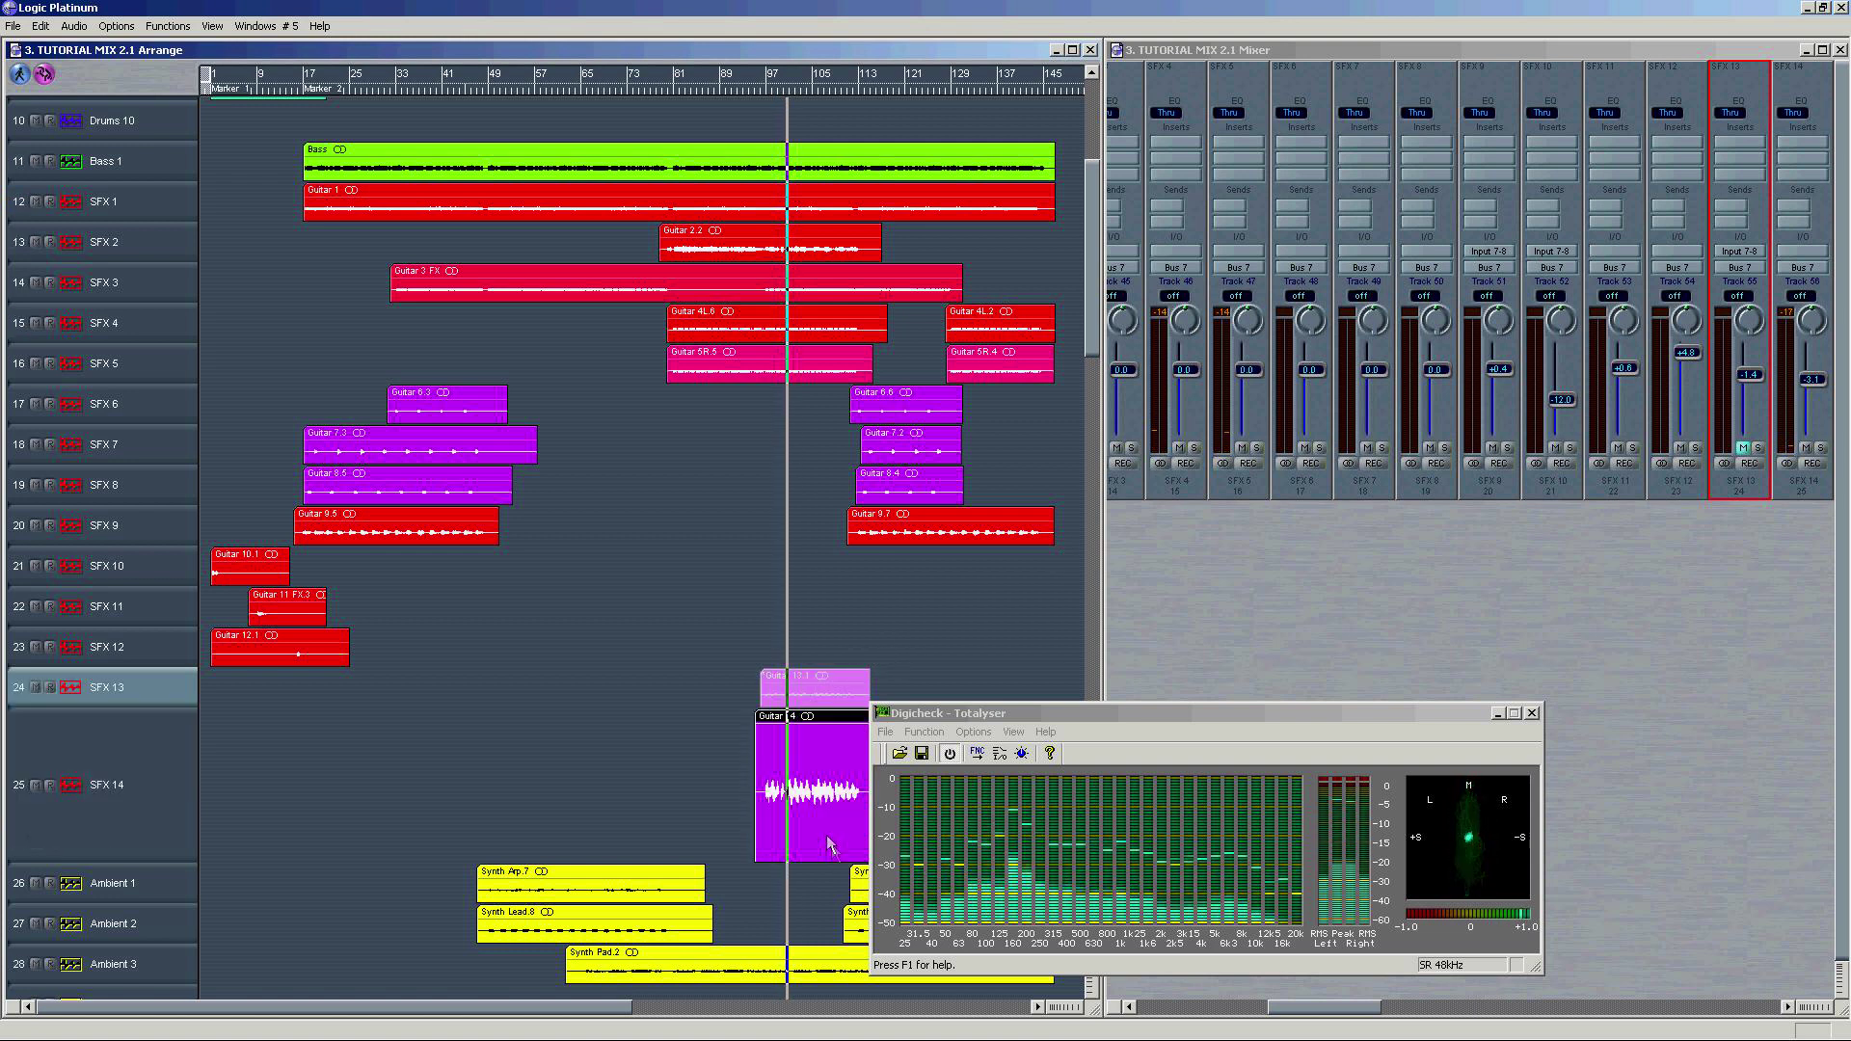
pyautogui.press('space')
# Step: Mute the Guitar 14 region and unmute it again
pyautogui.click(808, 771)
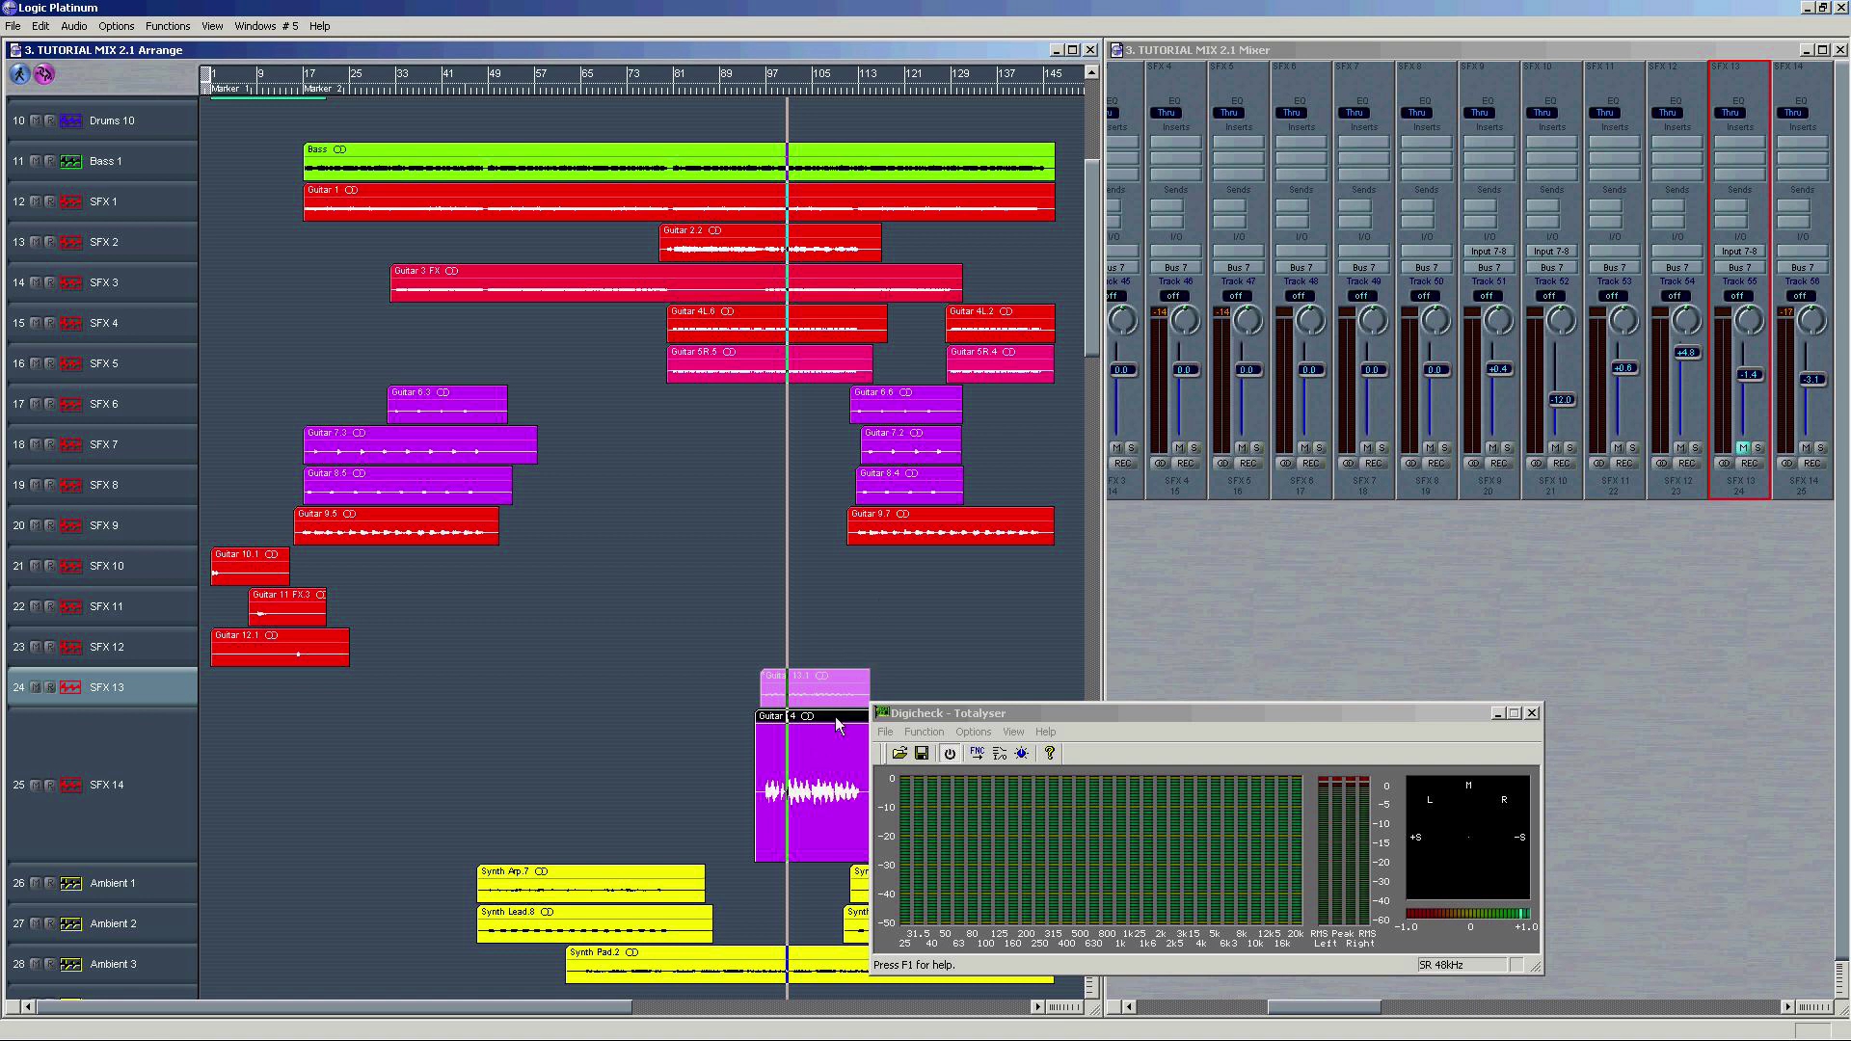
pyautogui.hotkey('ctrl', 'm')
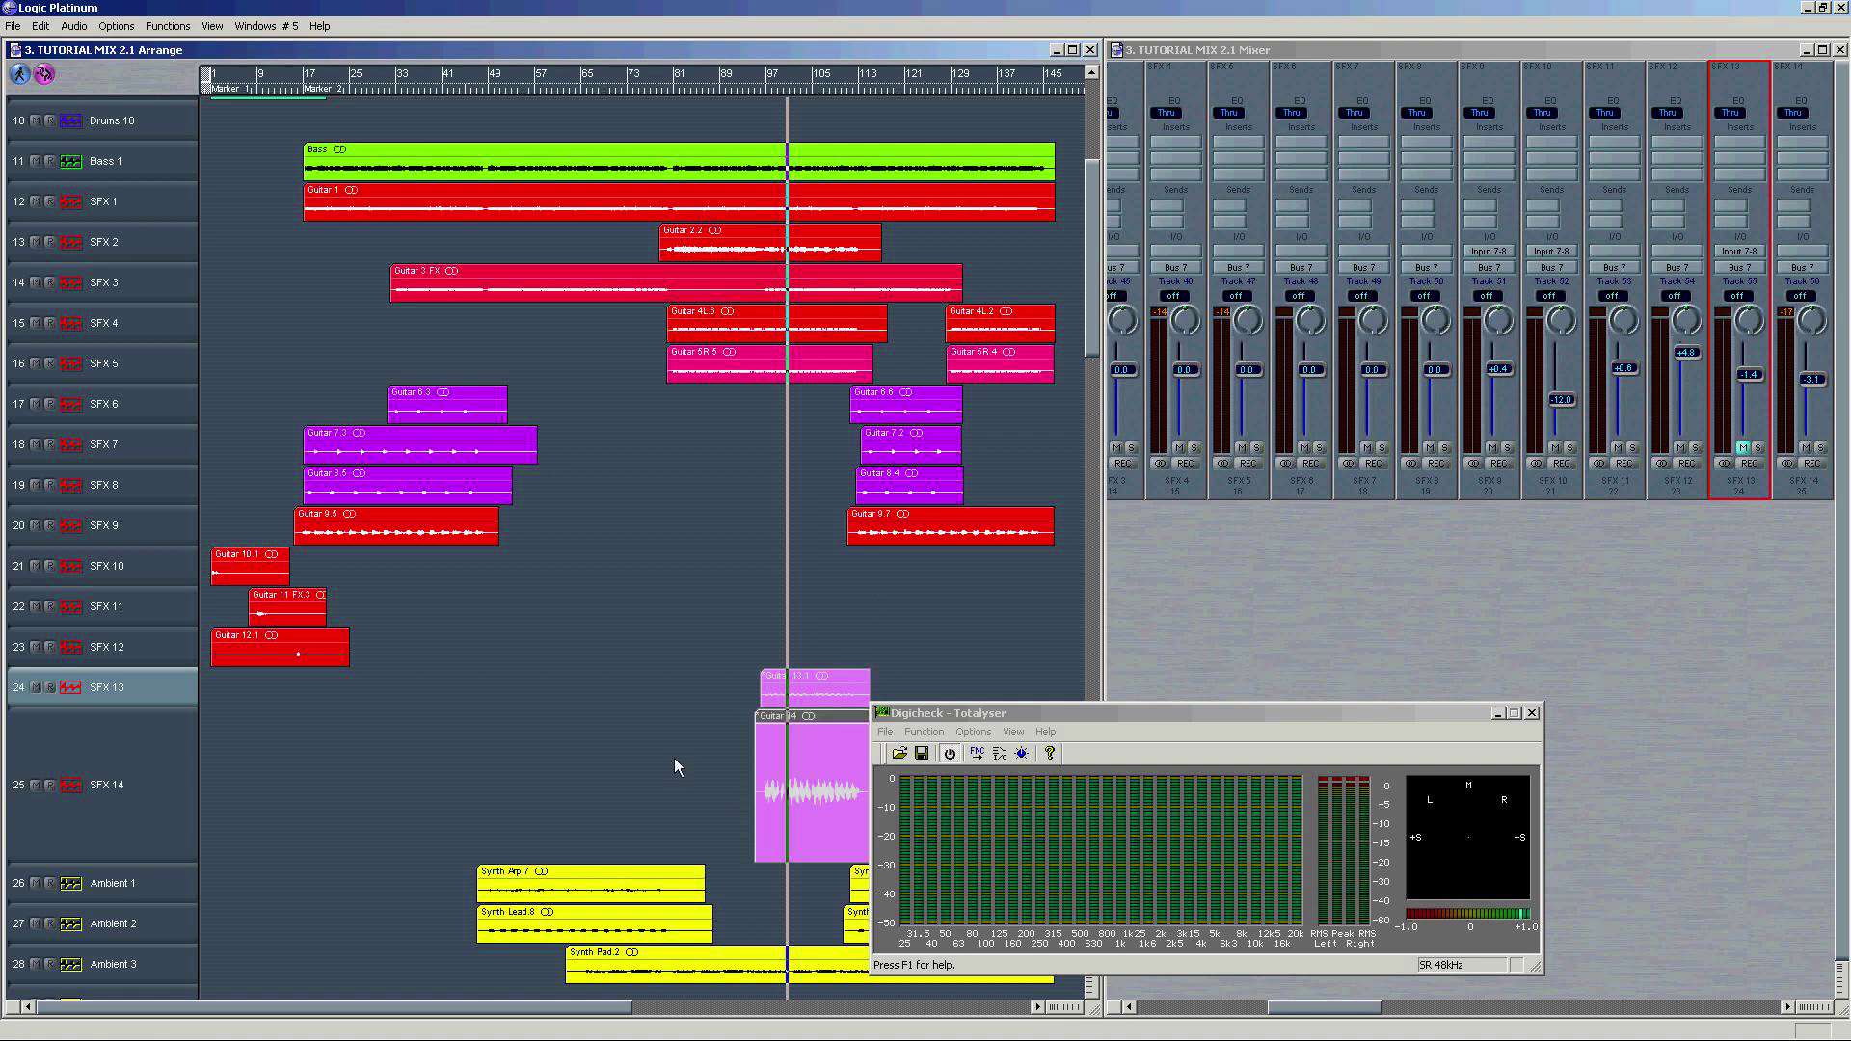
pyautogui.hotkey('ctrl', 'm')
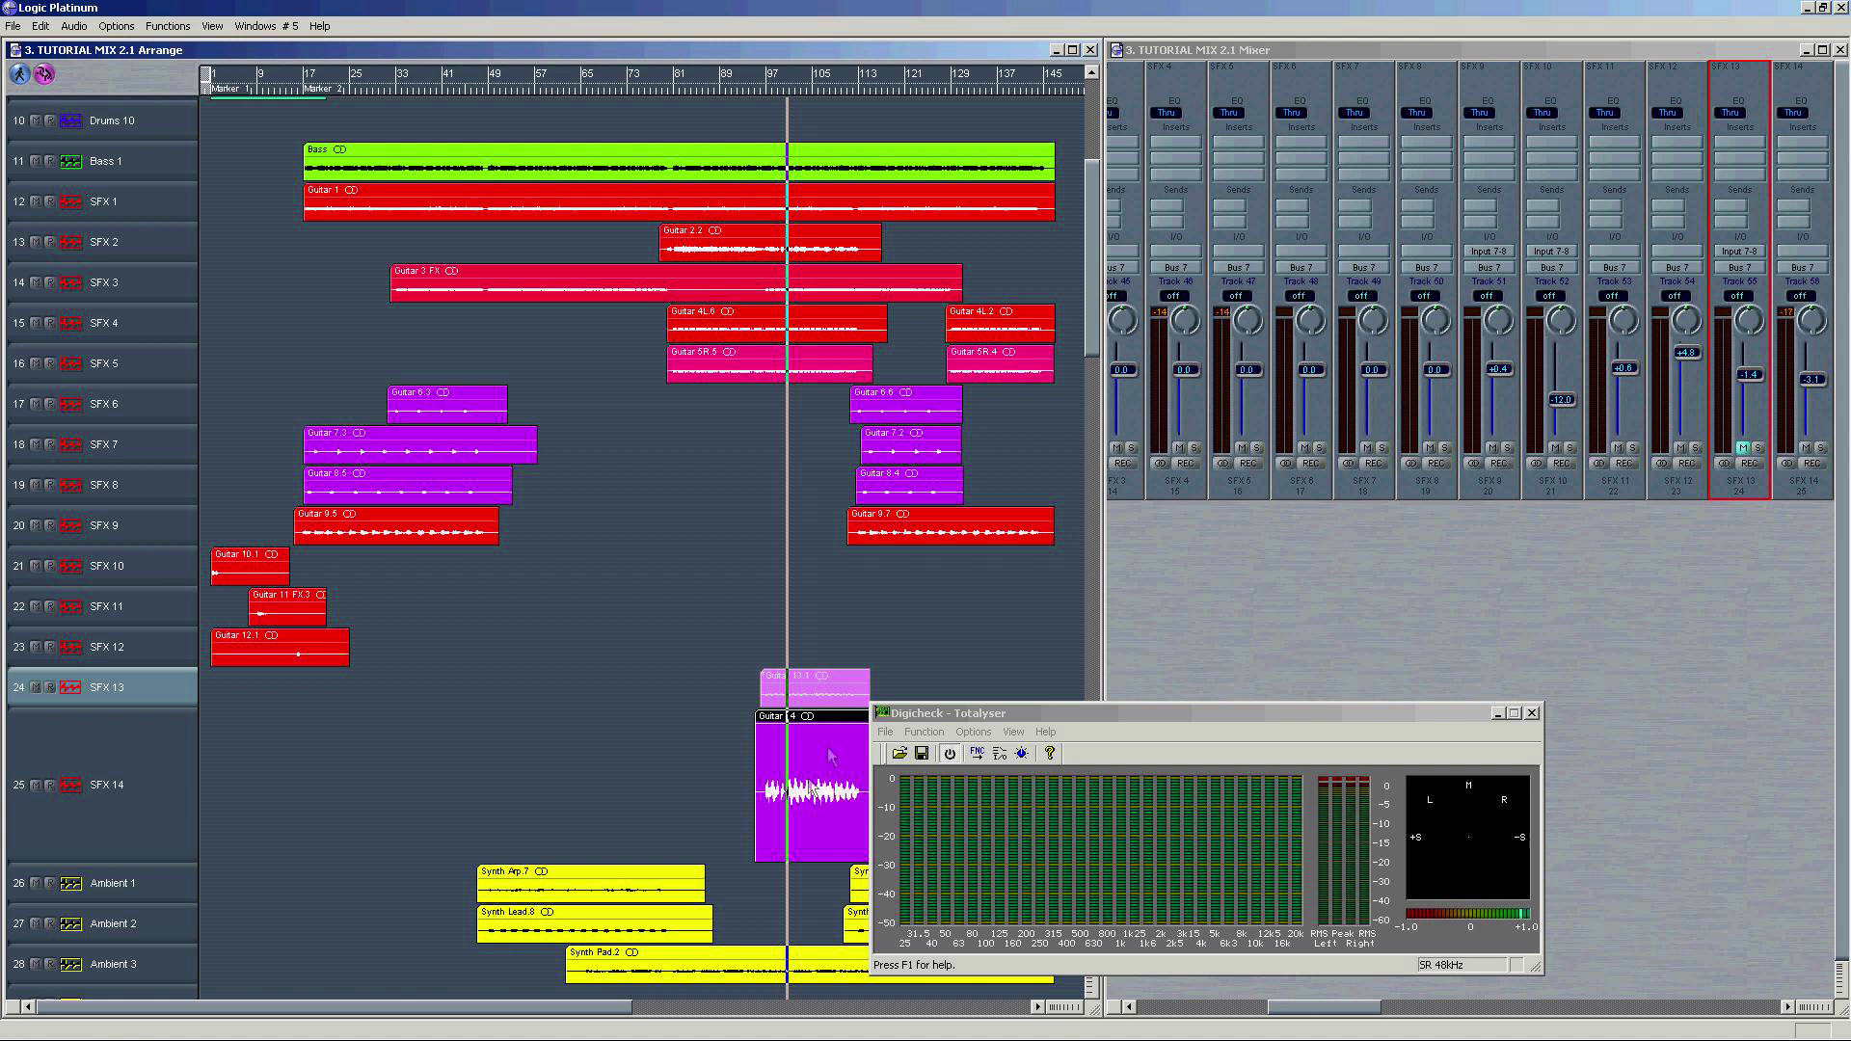
# Step: Select the SFX 14 channel and play the mix from about bar 95 with the Guitar 14 region active
pyautogui.click(1774, 491)
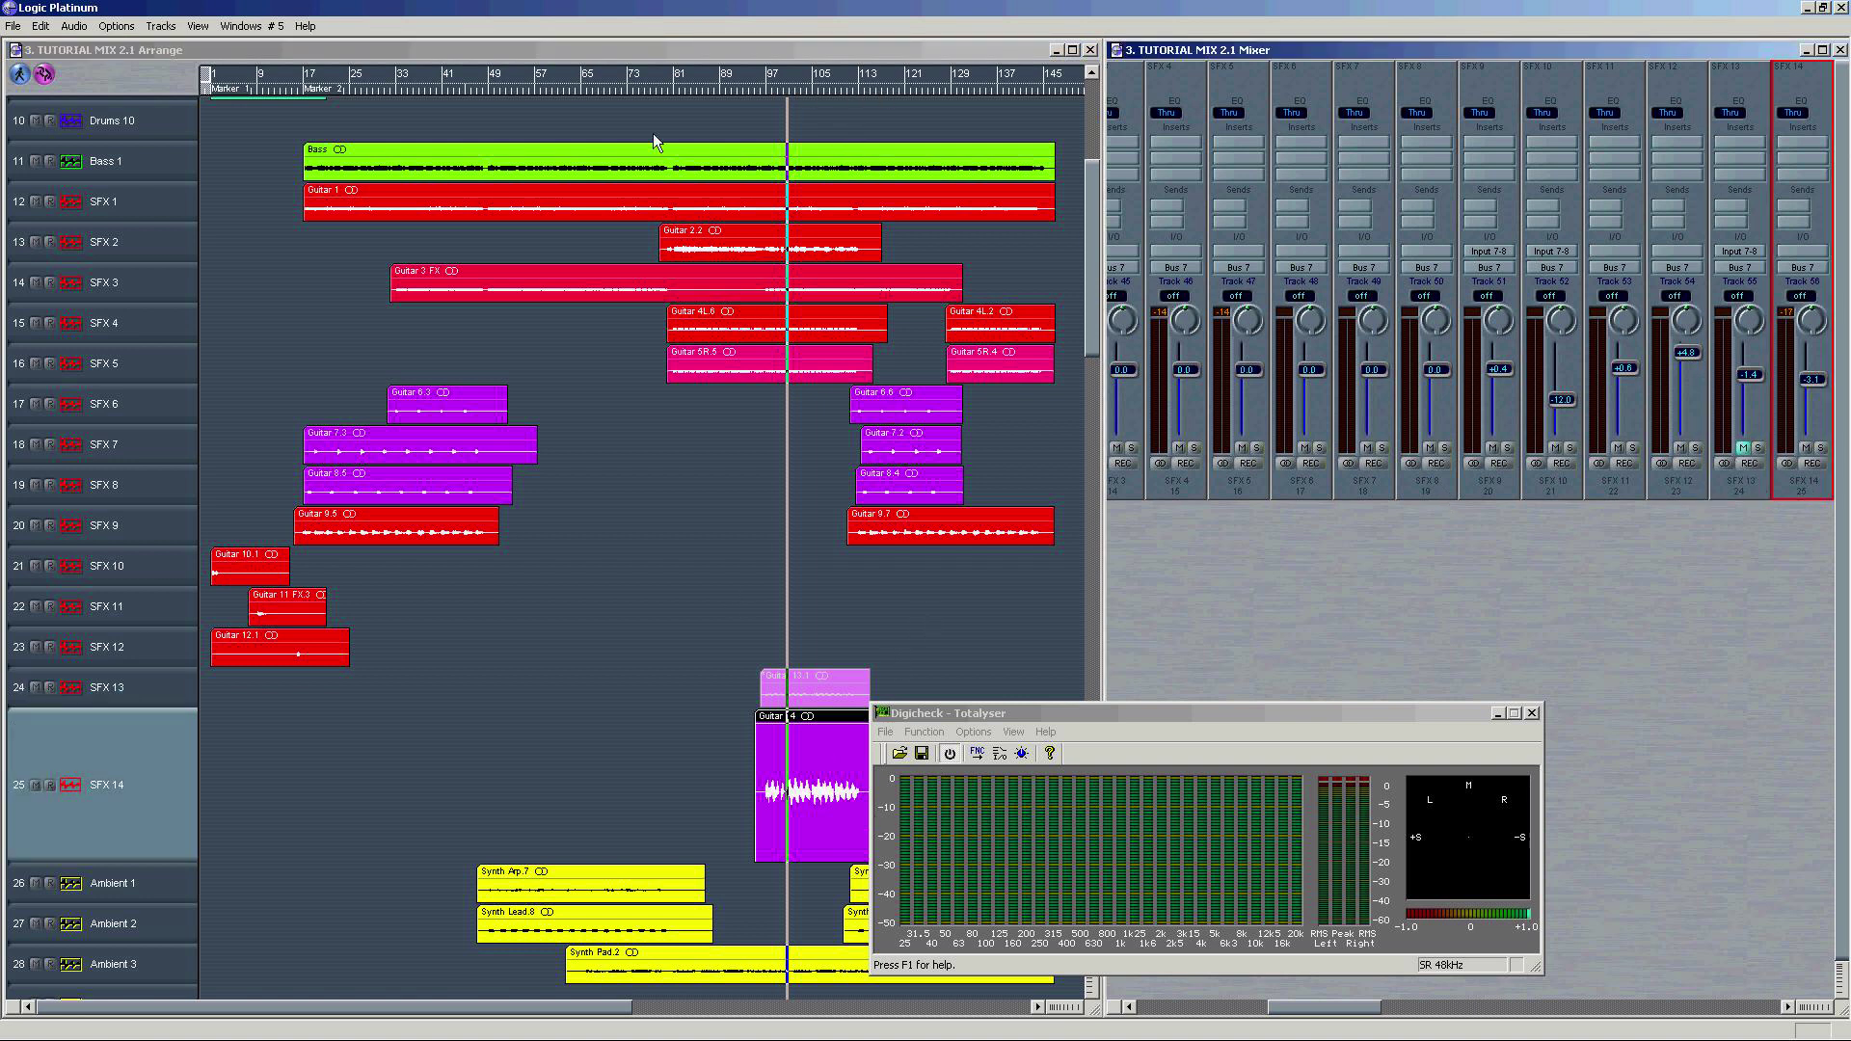
pyautogui.click(769, 90)
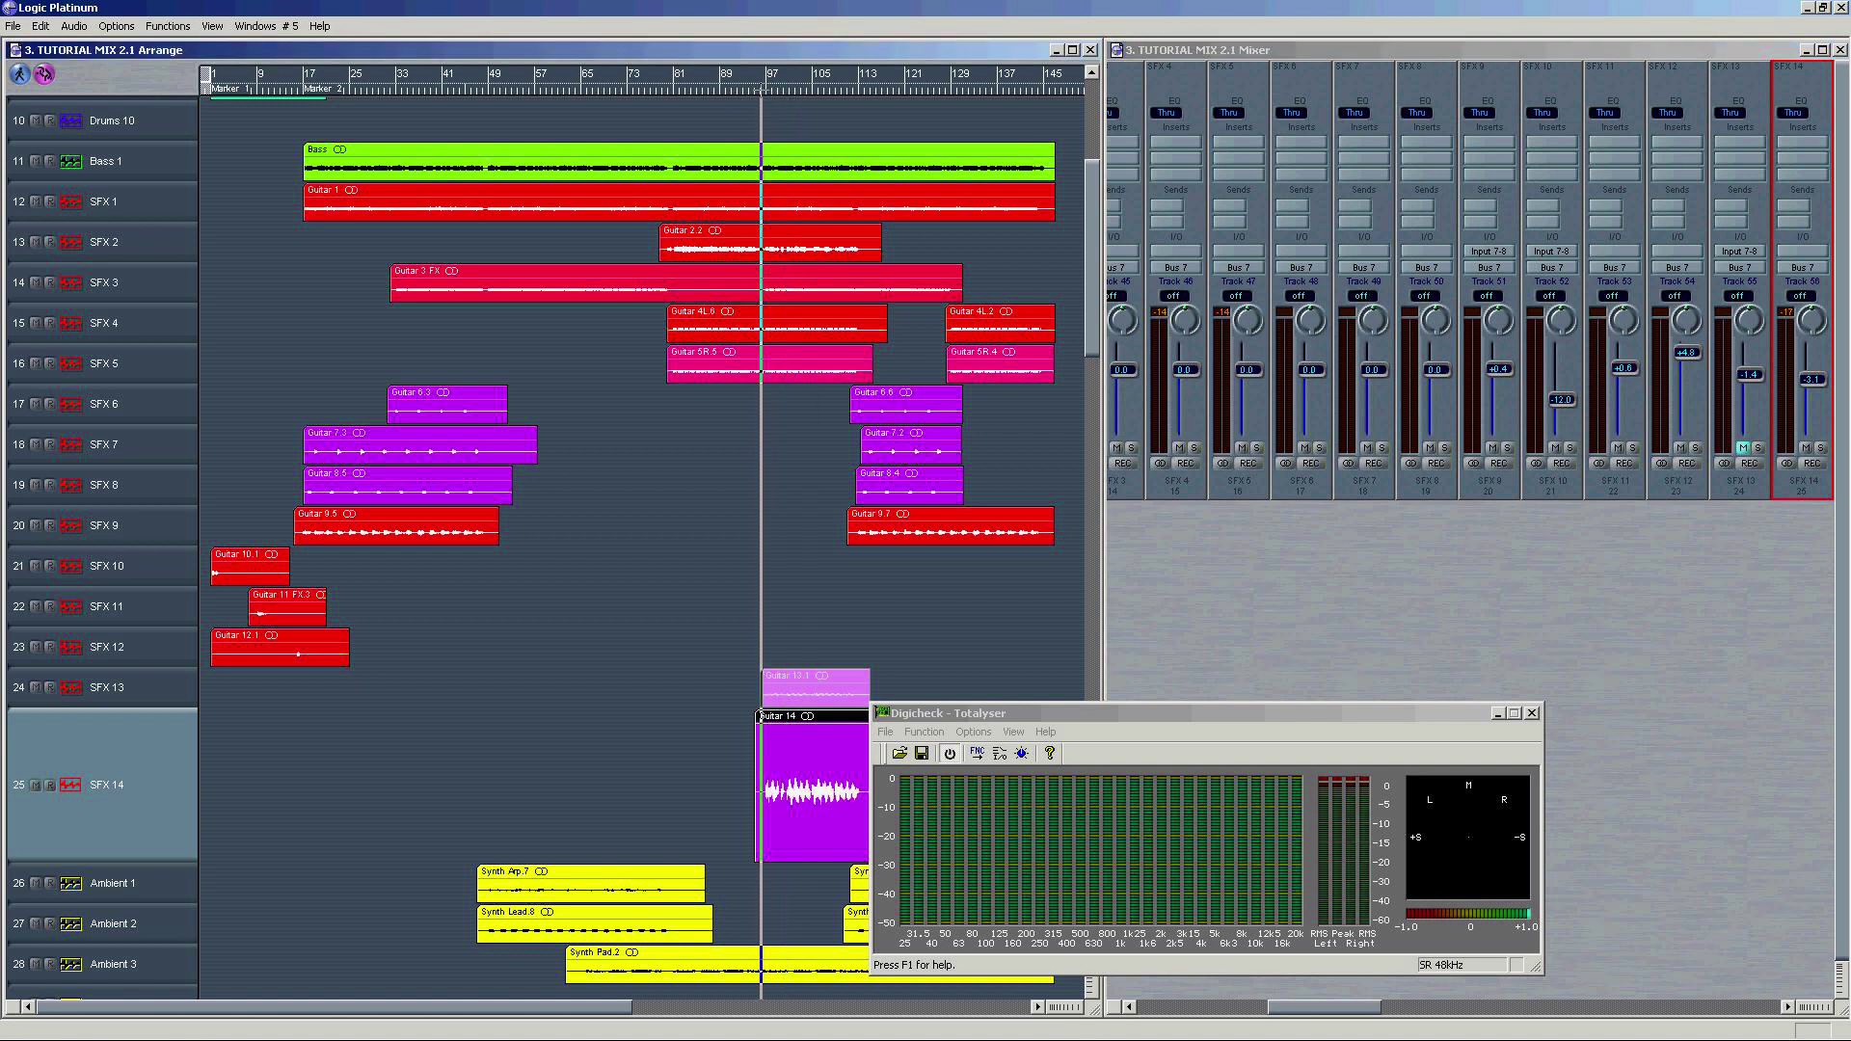
pyautogui.press('space')
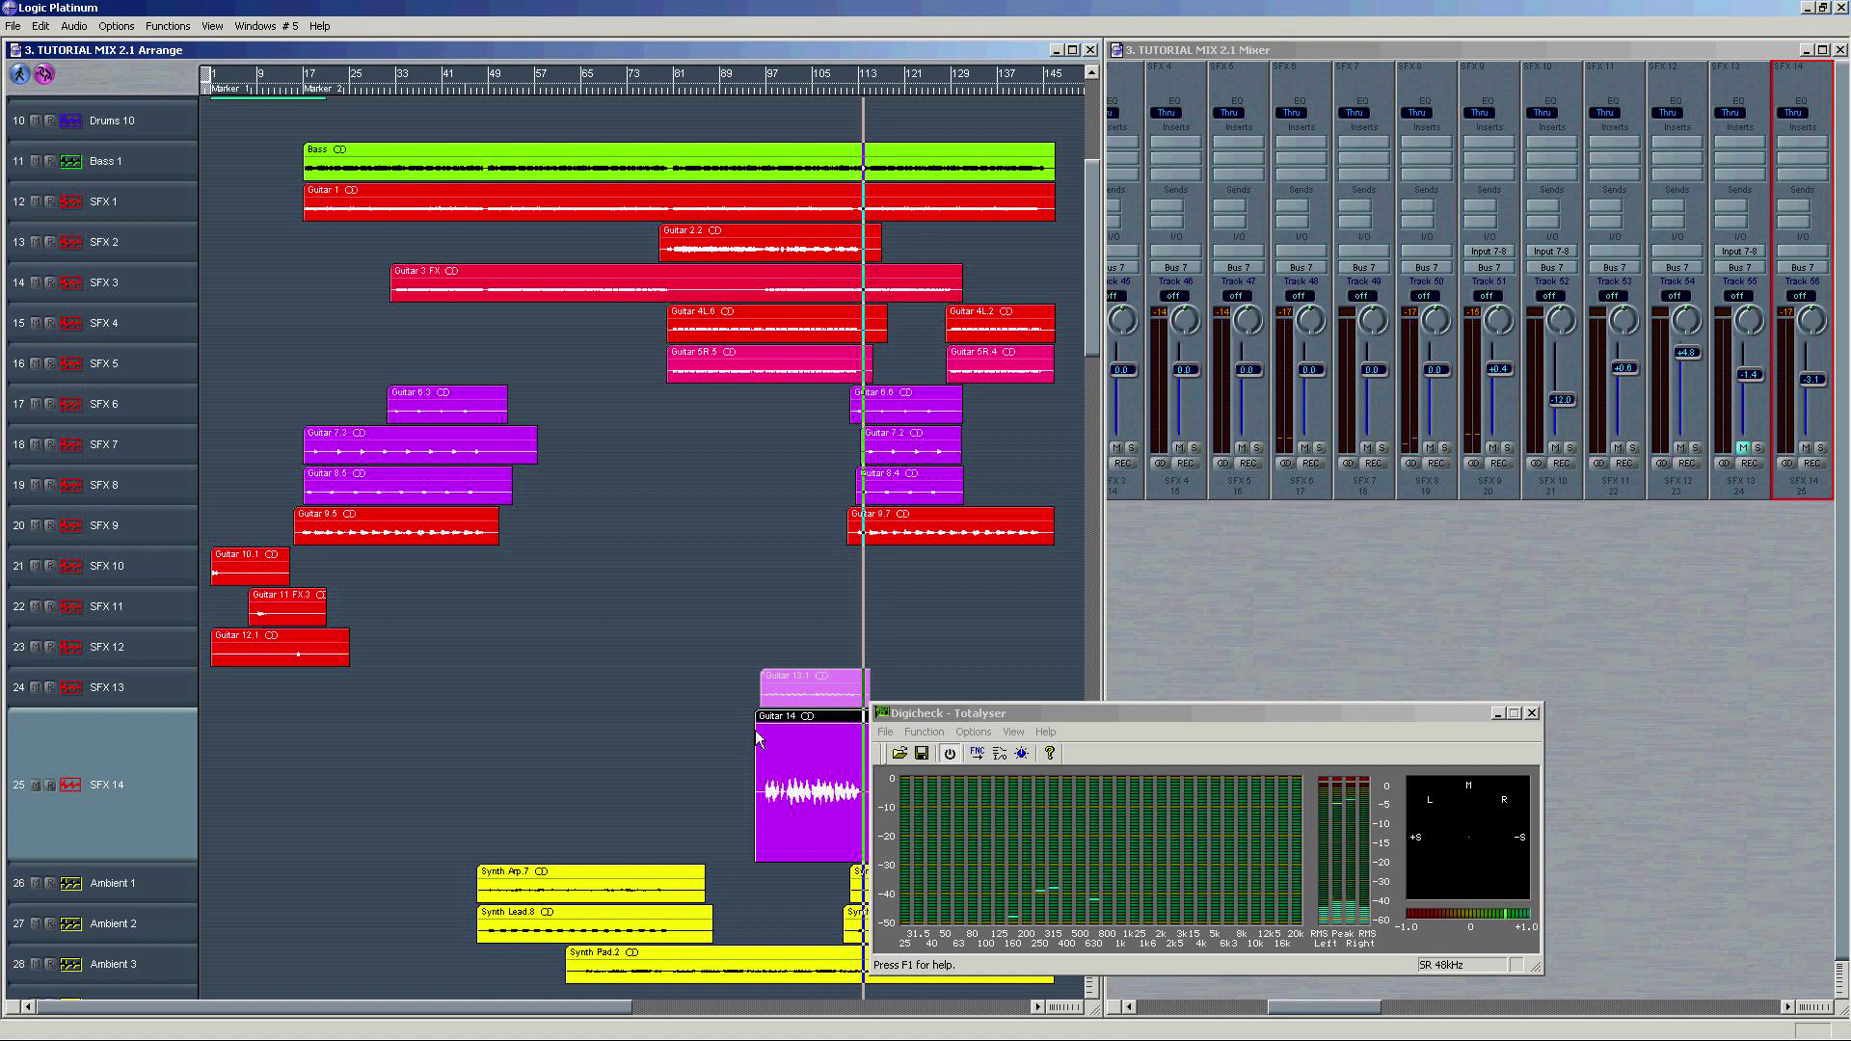
# Step: Mute the Guitar 14 region and select it together with the Guitar 13.1 region
pyautogui.click(746, 644)
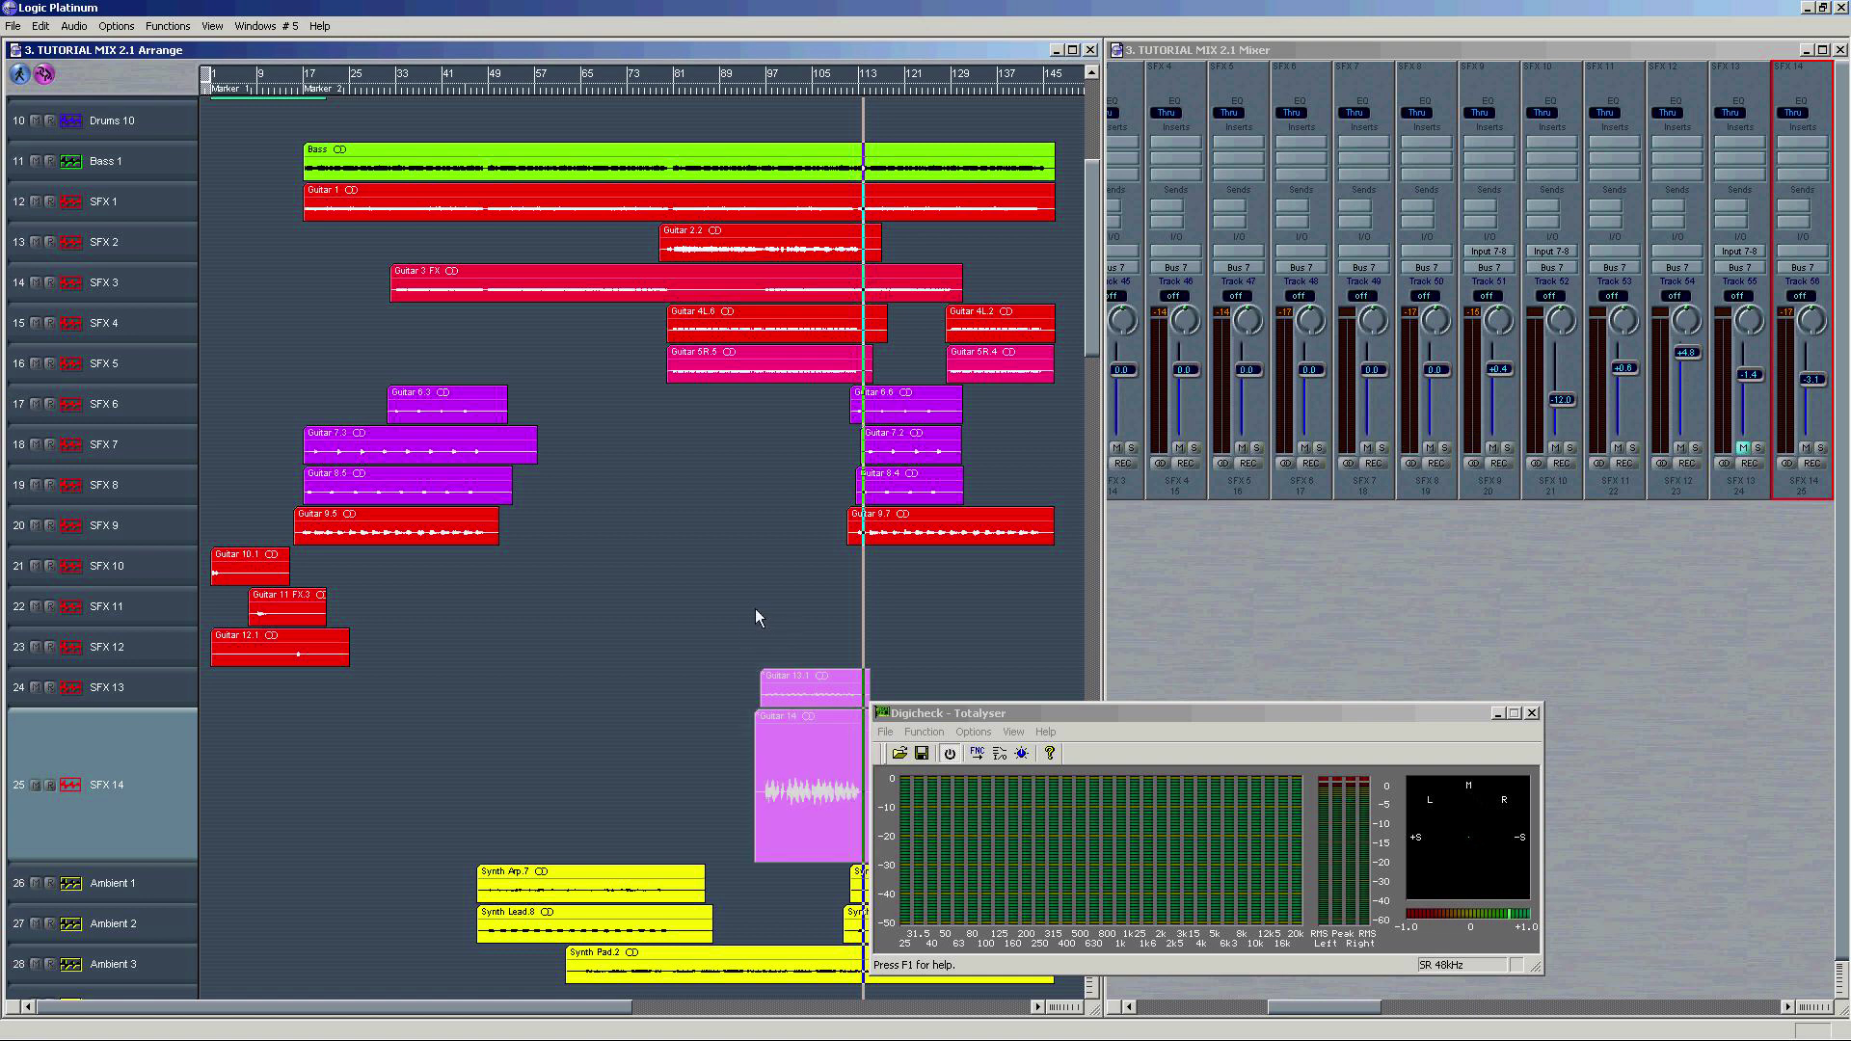
pyautogui.click(800, 691)
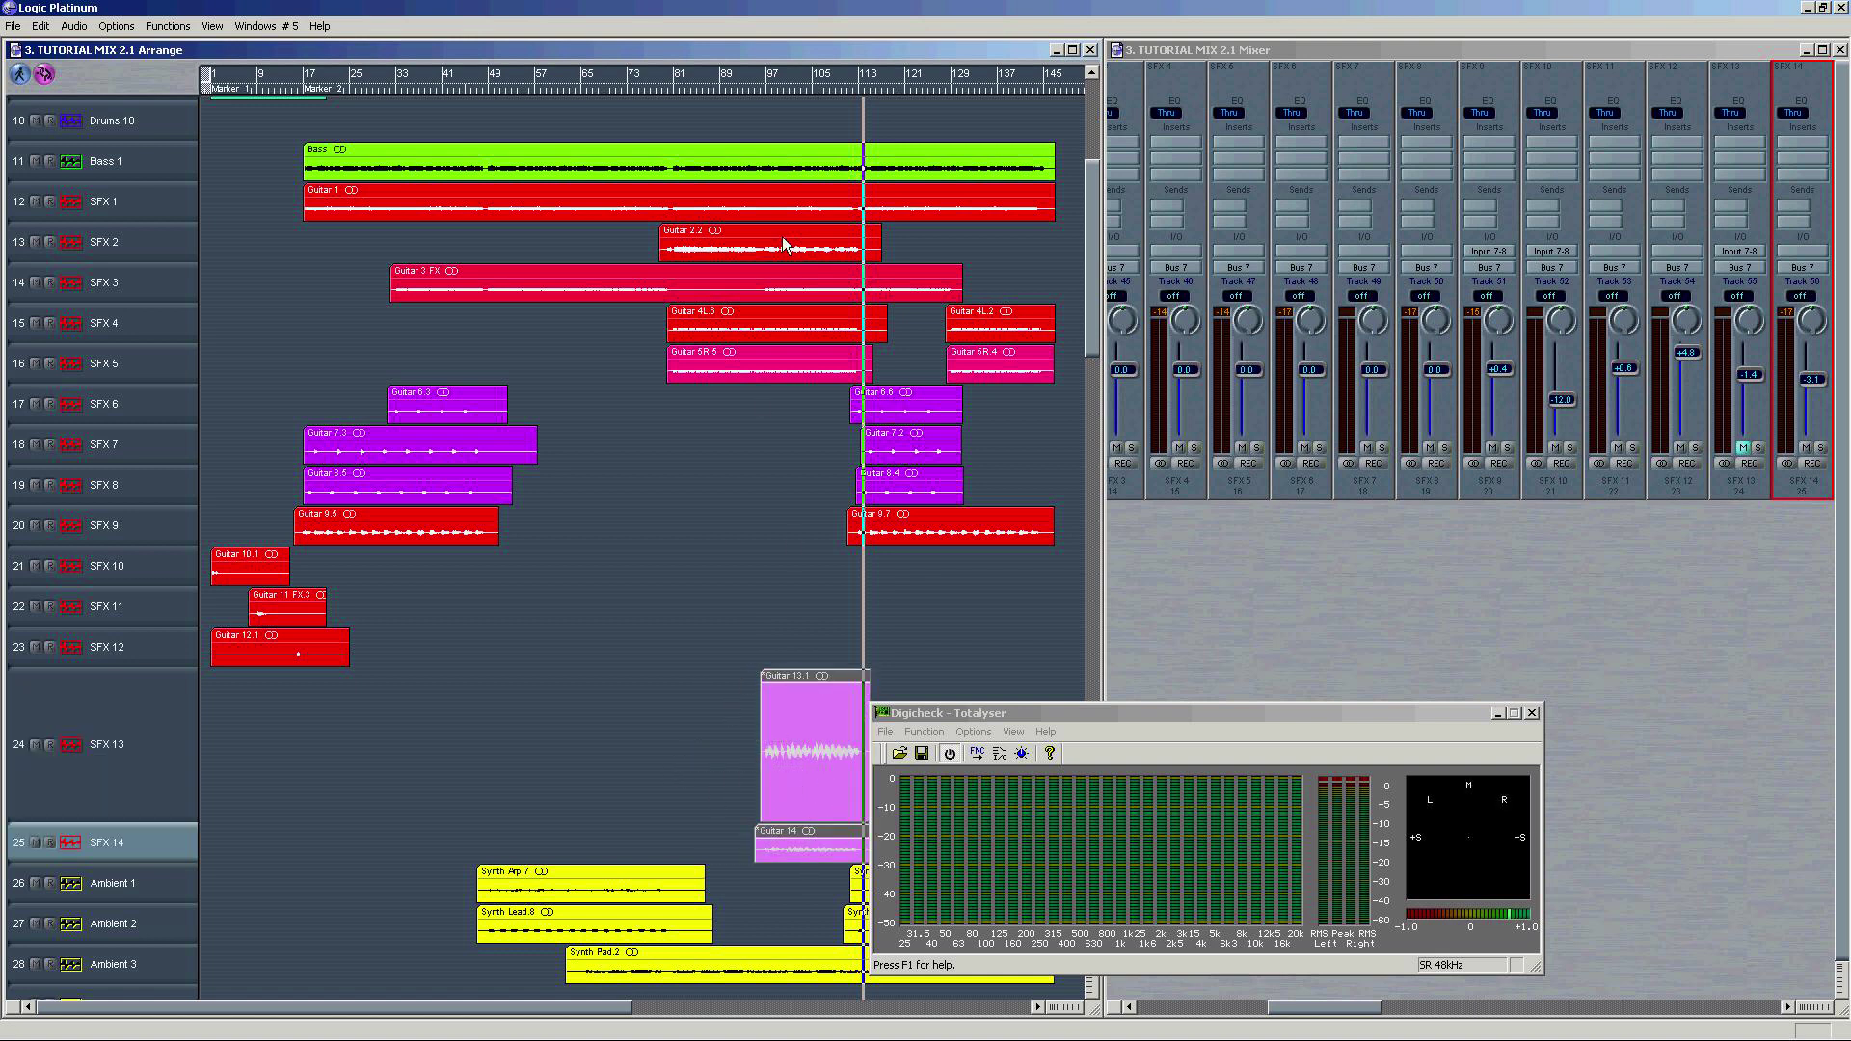
pyautogui.moveTo(739, 691); pyautogui.dragTo(776, 827)
pyautogui.click(707, 688)
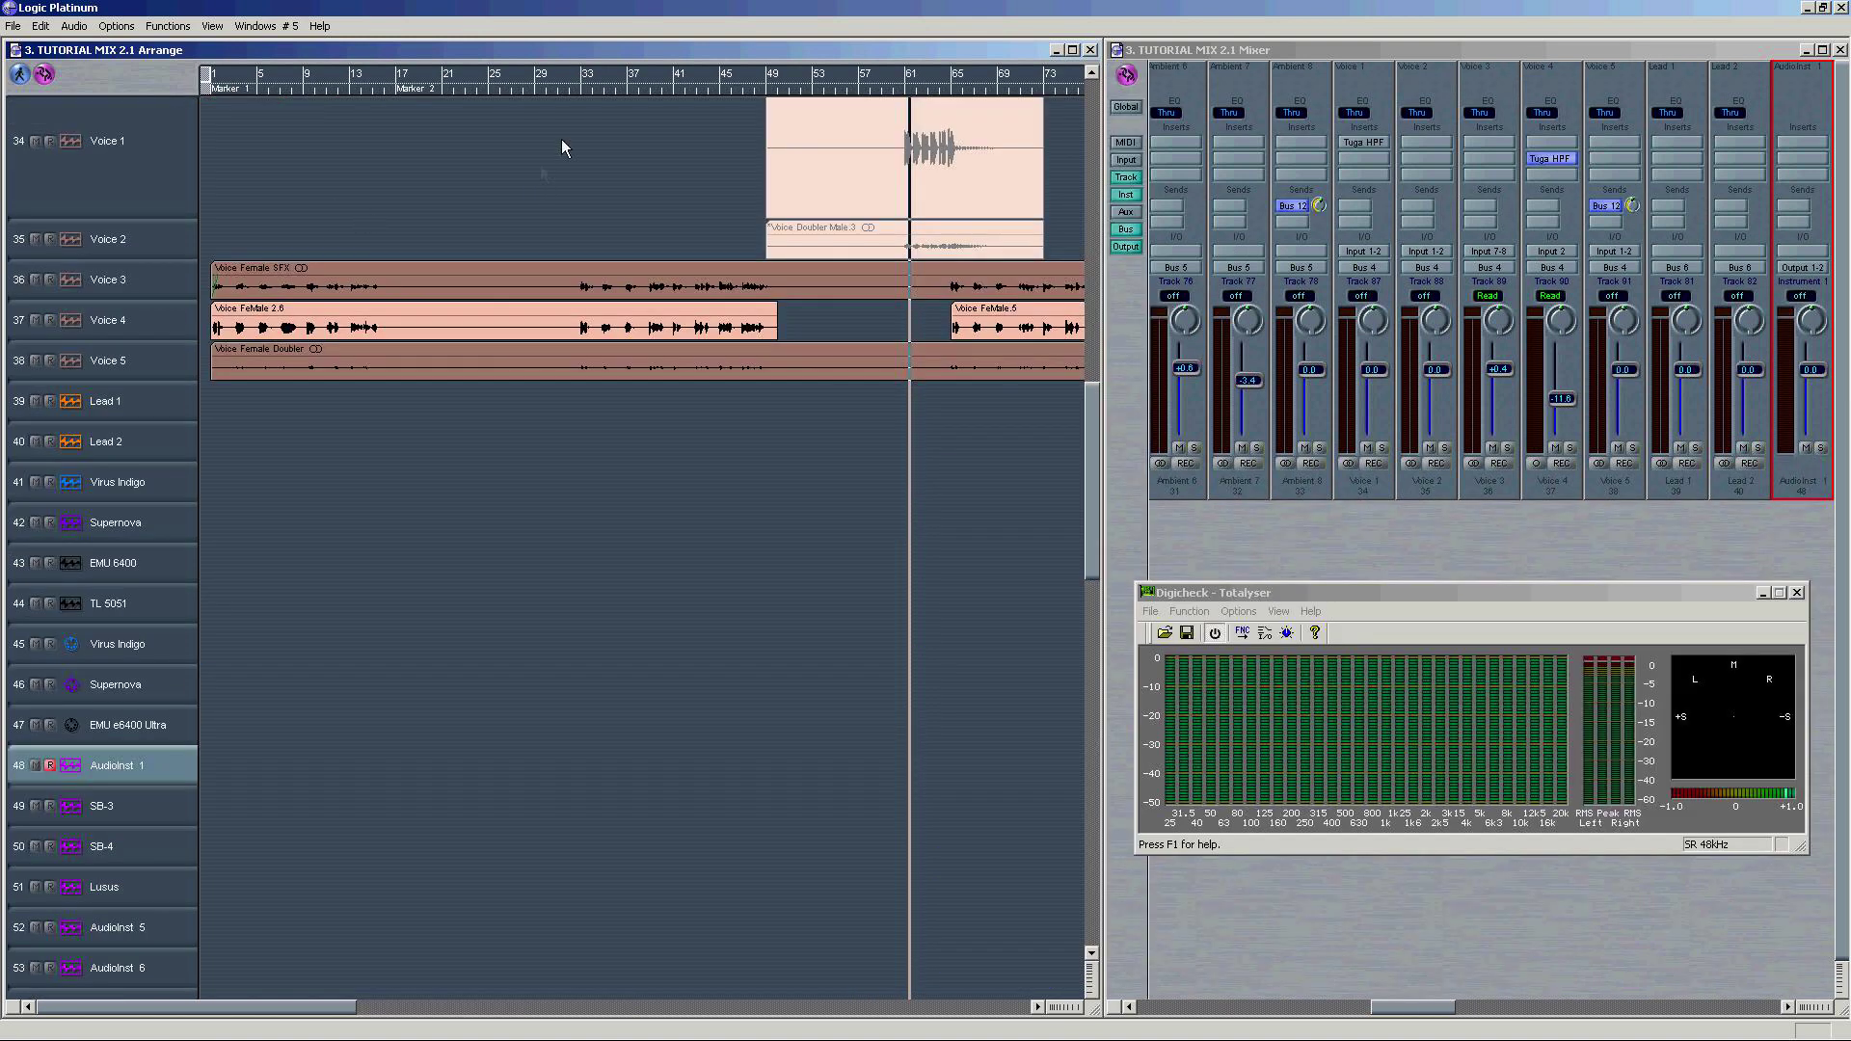
# Step: Add a Drums 11 track directly below the Drums 10 track
pyautogui.scroll(10, 561, 139)
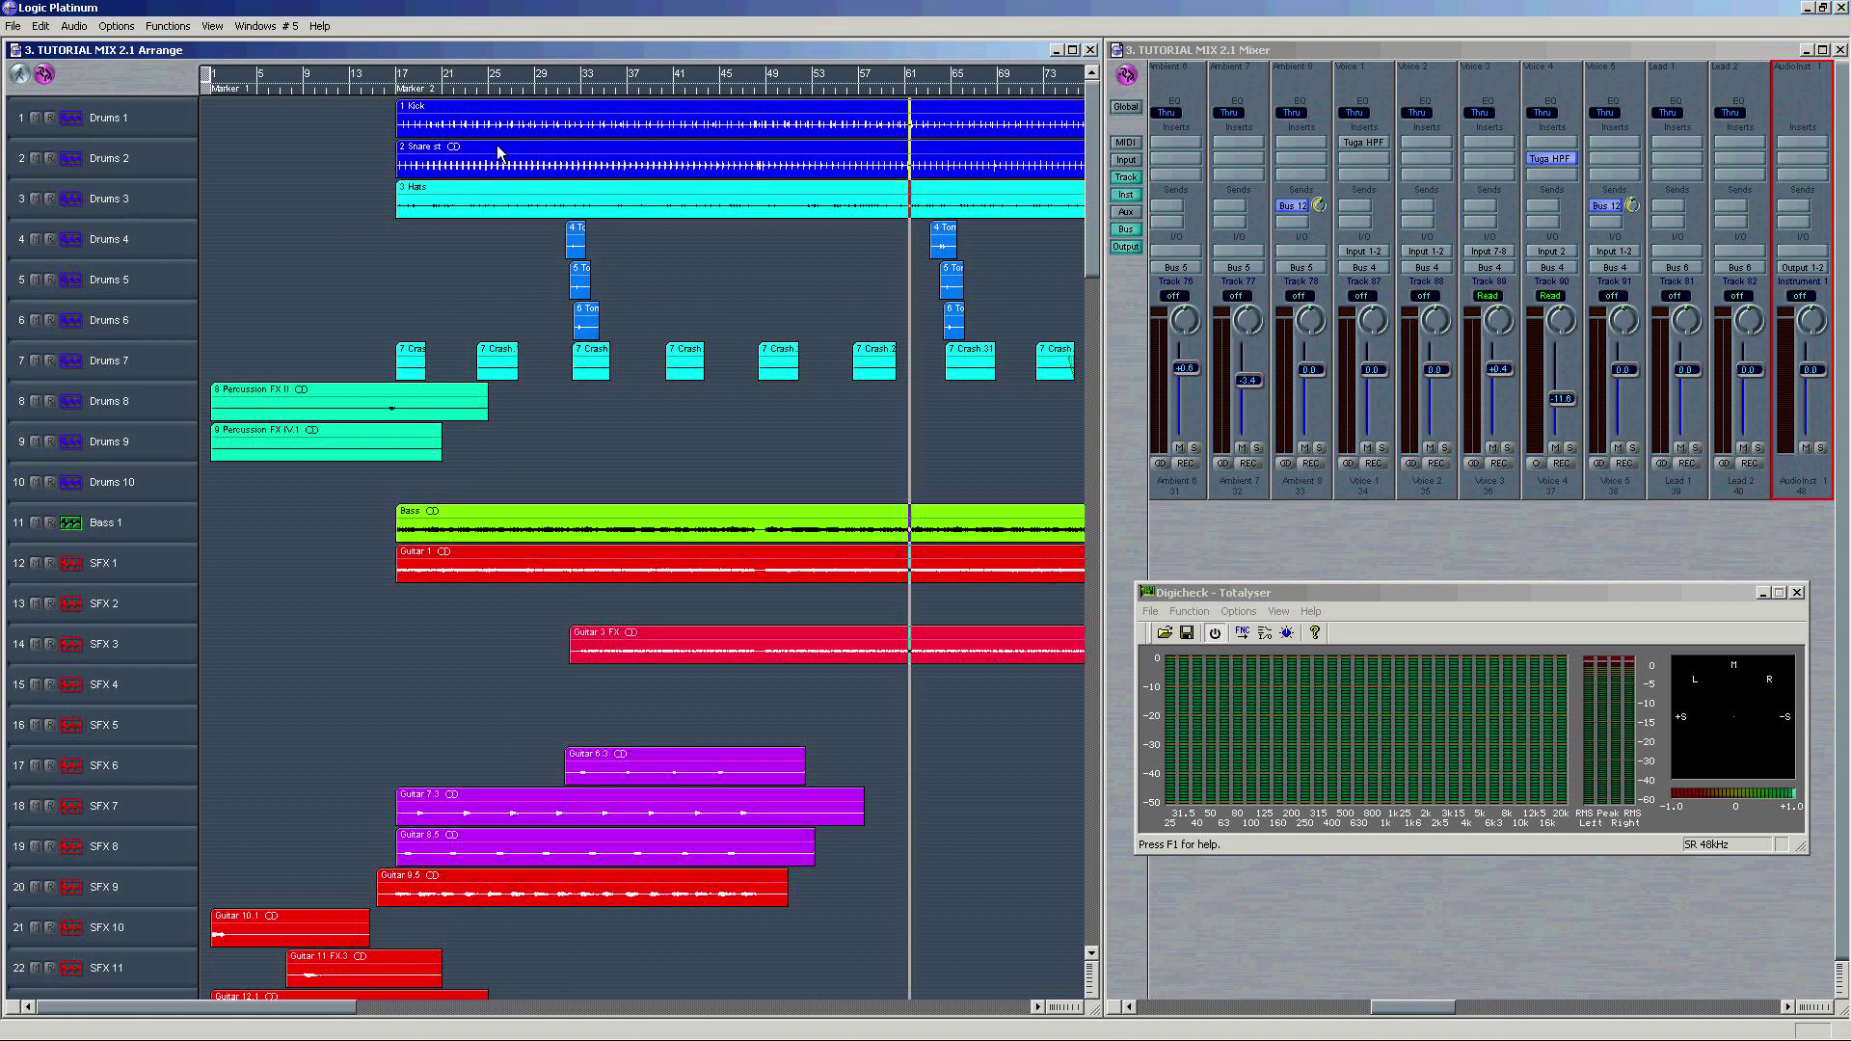
pyautogui.click(125, 495)
pyautogui.doubleClick(145, 473)
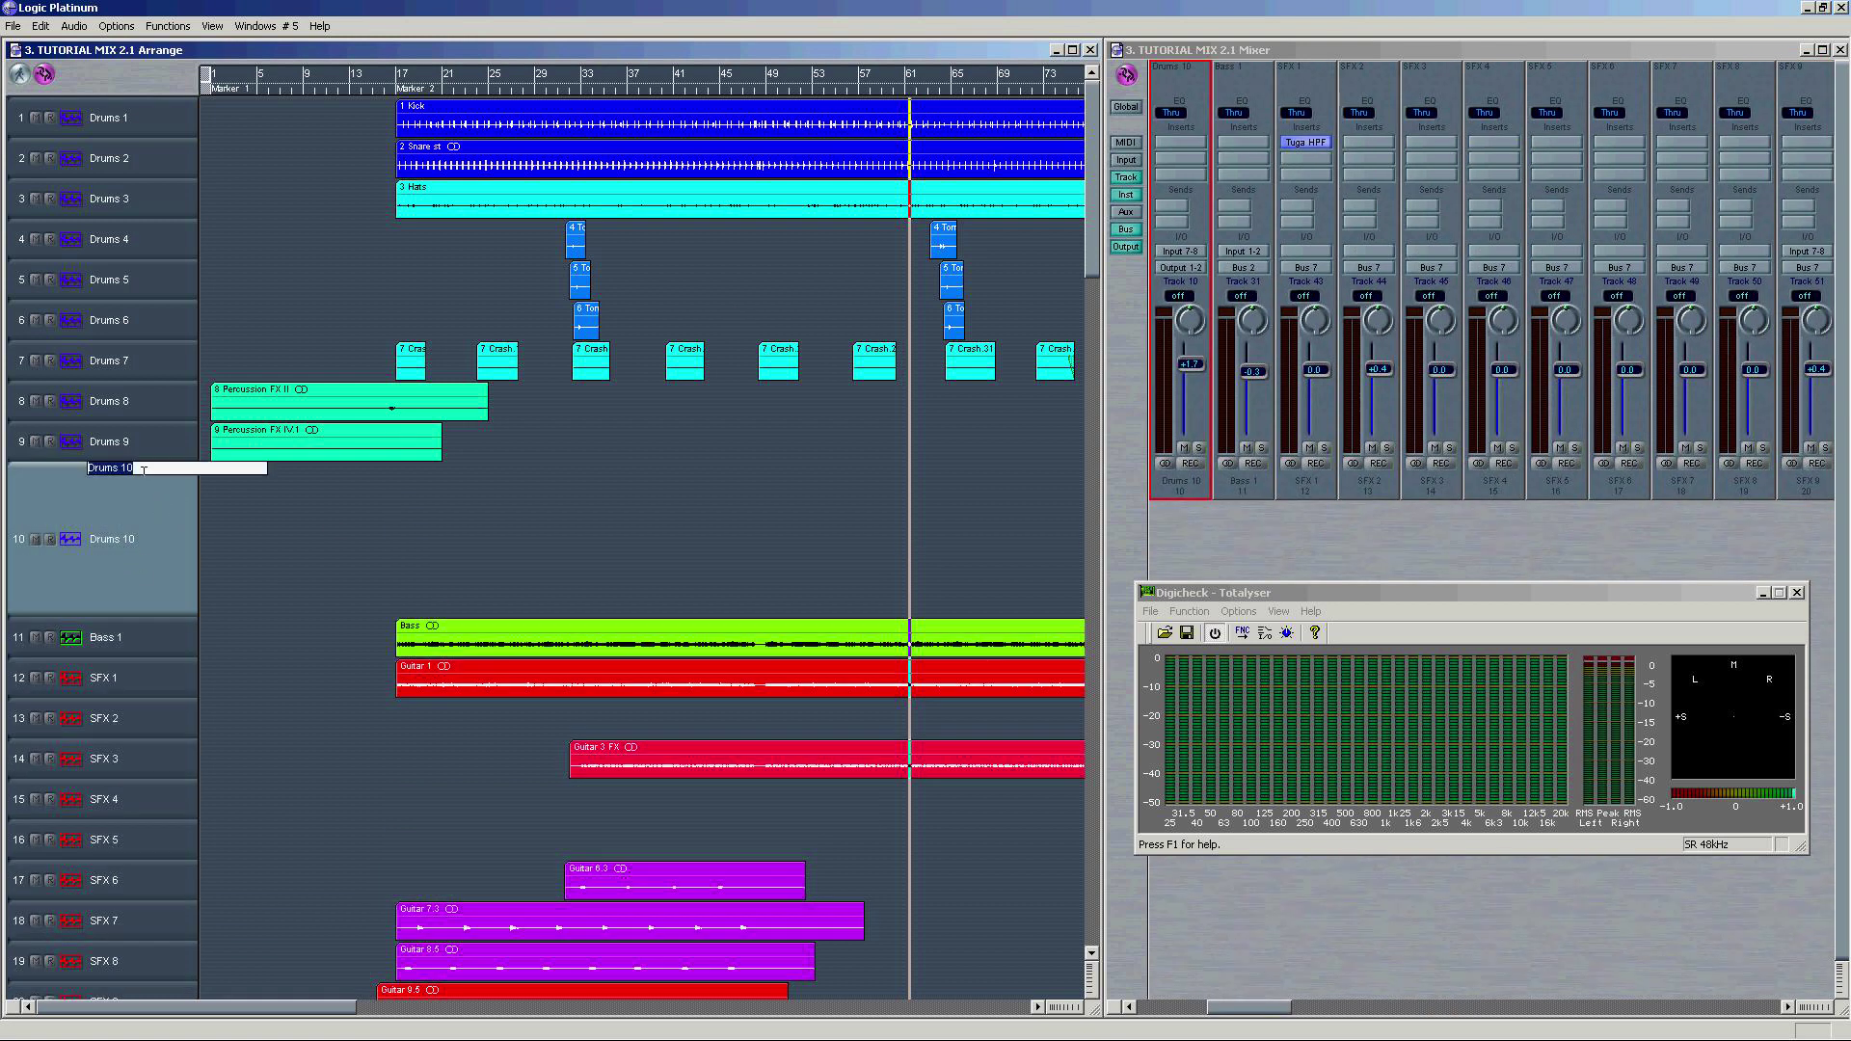
pyautogui.press('Return')
pyautogui.doubleClick(130, 547)
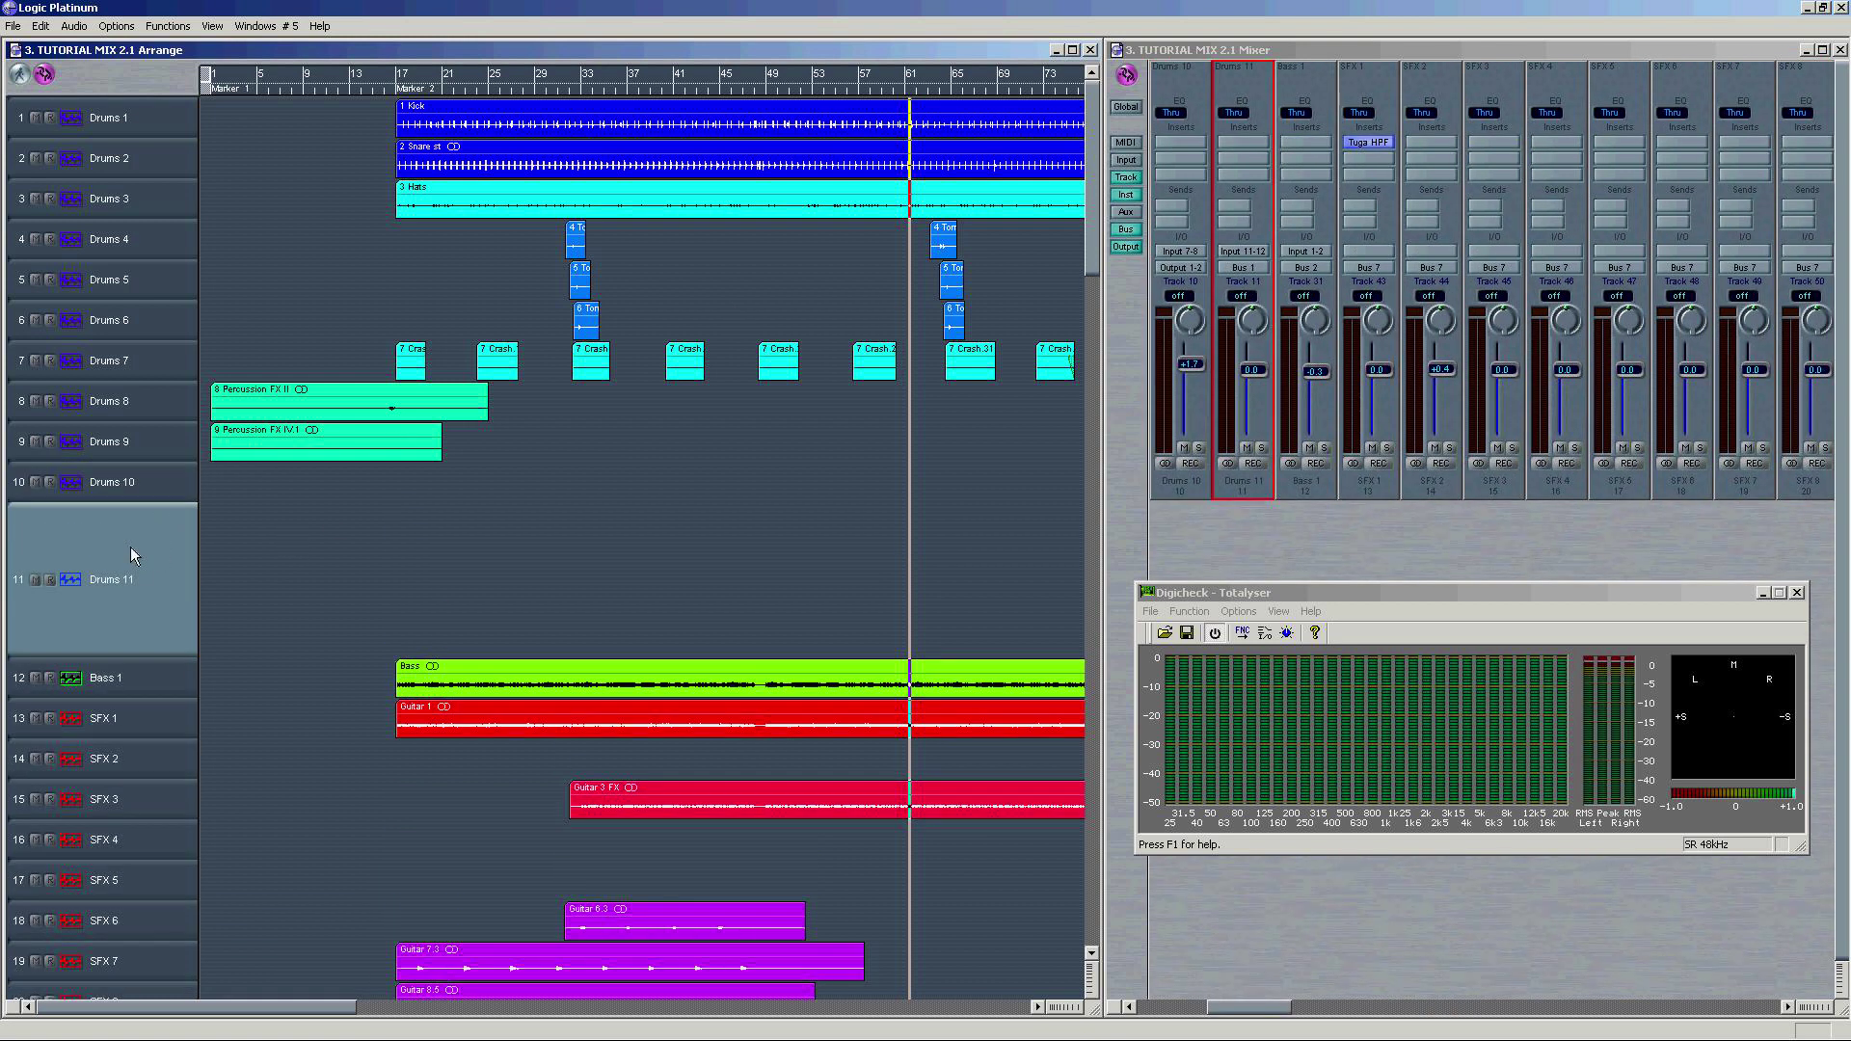
# Step: Rename Drums 10 as Drums BUS PRE and Drums 11 as Drums BUS DAW, and select the Drums BUS PRE channel
pyautogui.click(167, 485)
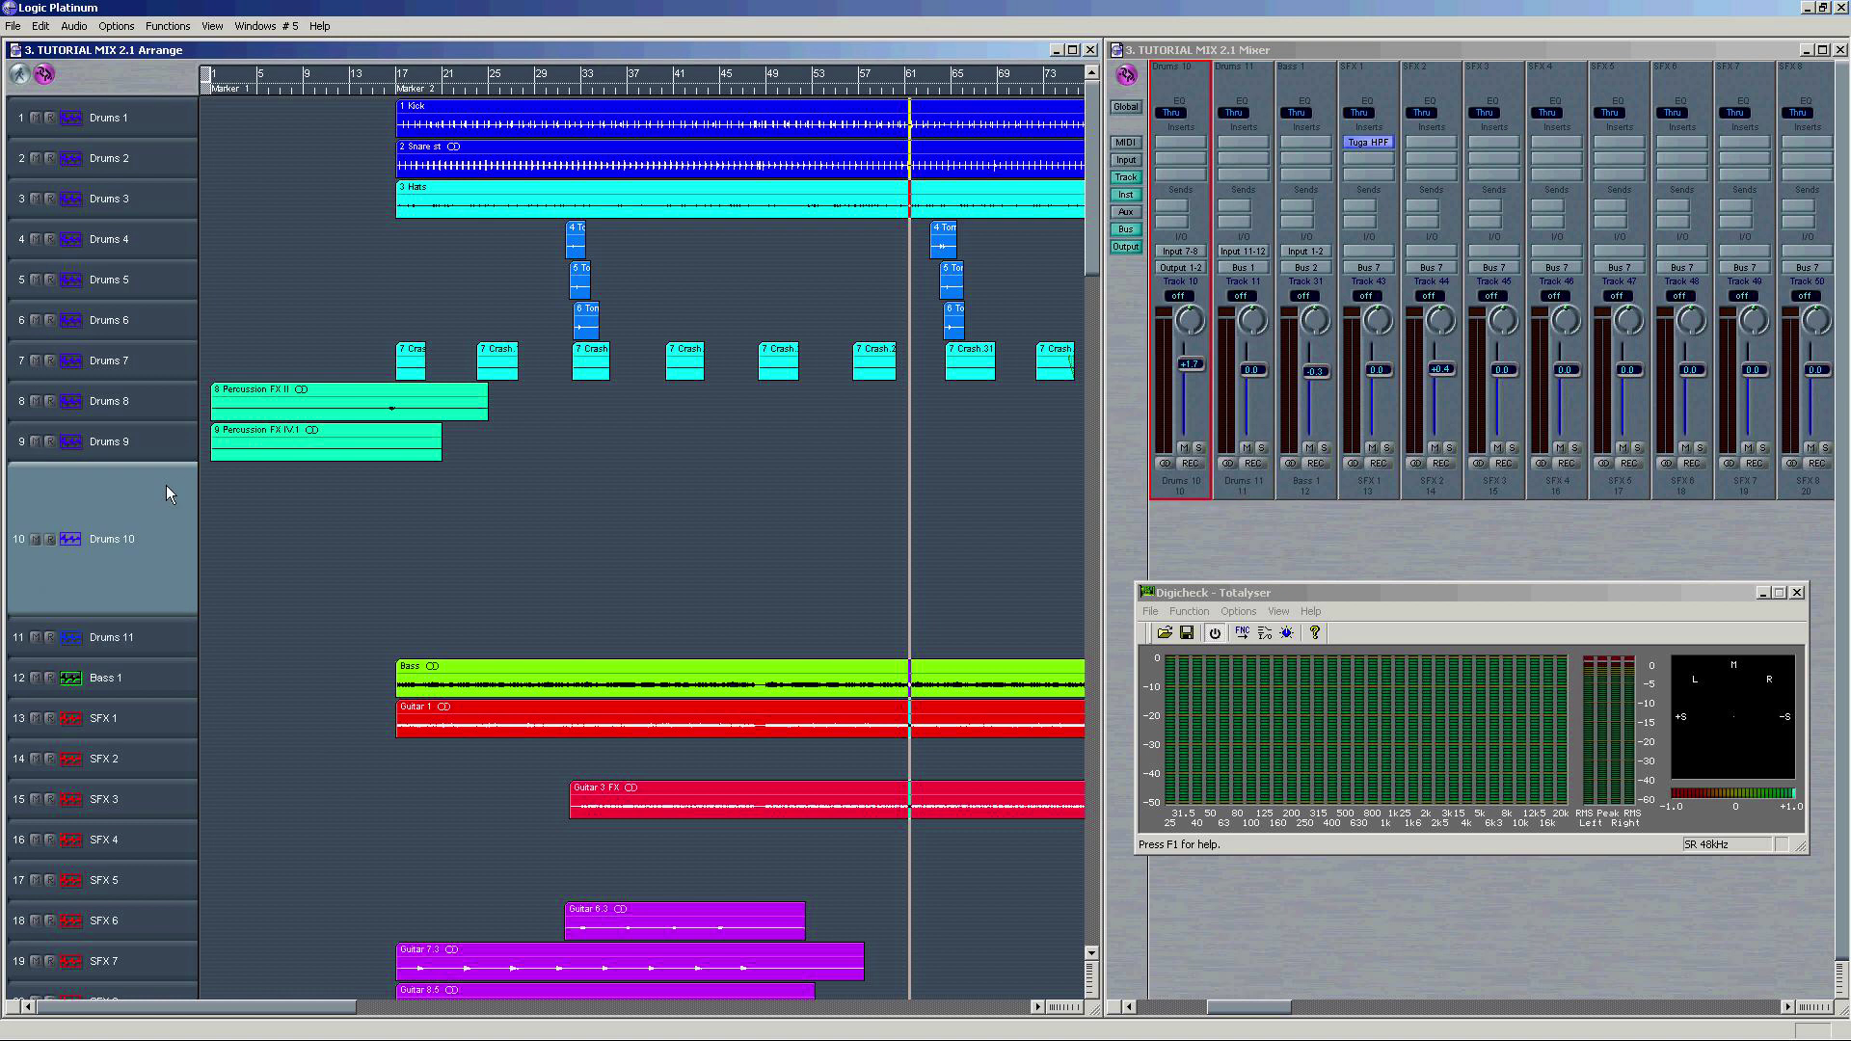
pyautogui.doubleClick(125, 541)
pyautogui.press('Return')
pyautogui.press('Down')
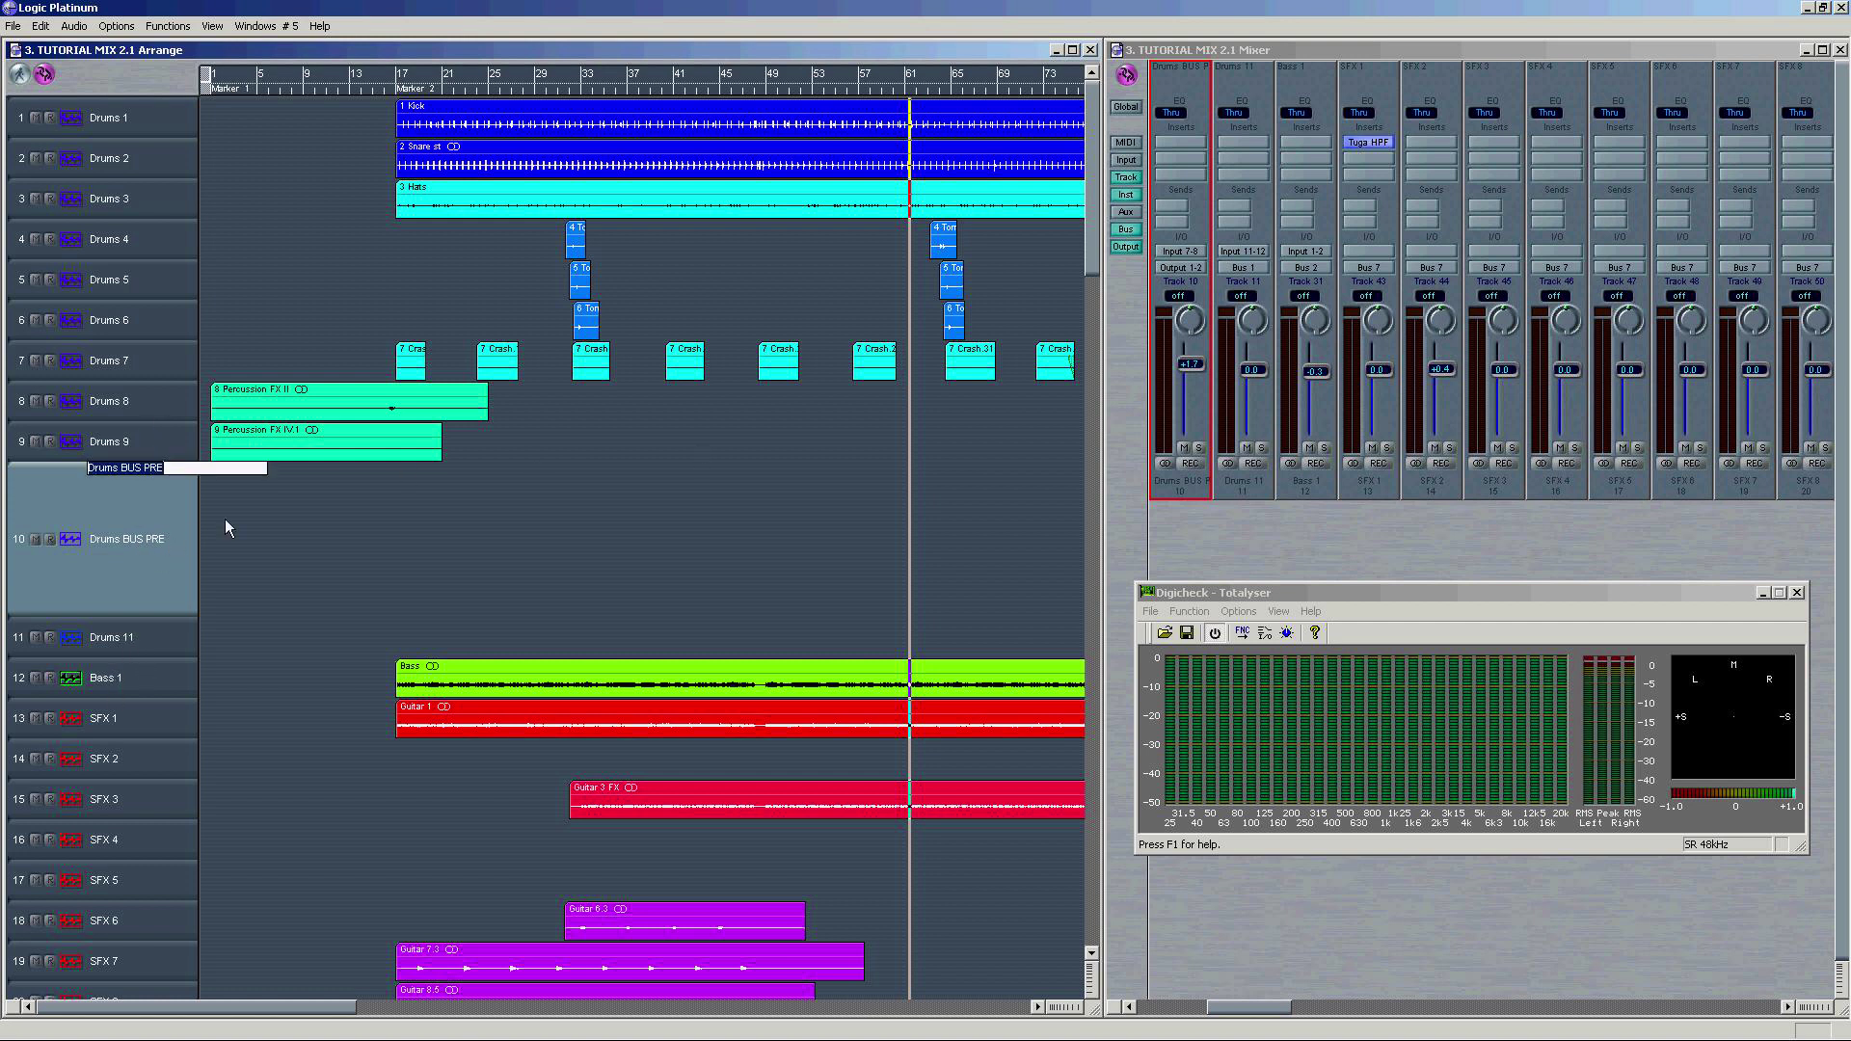
pyautogui.doubleClick(126, 579)
pyautogui.moveTo(145, 509); pyautogui.dragTo(163, 527)
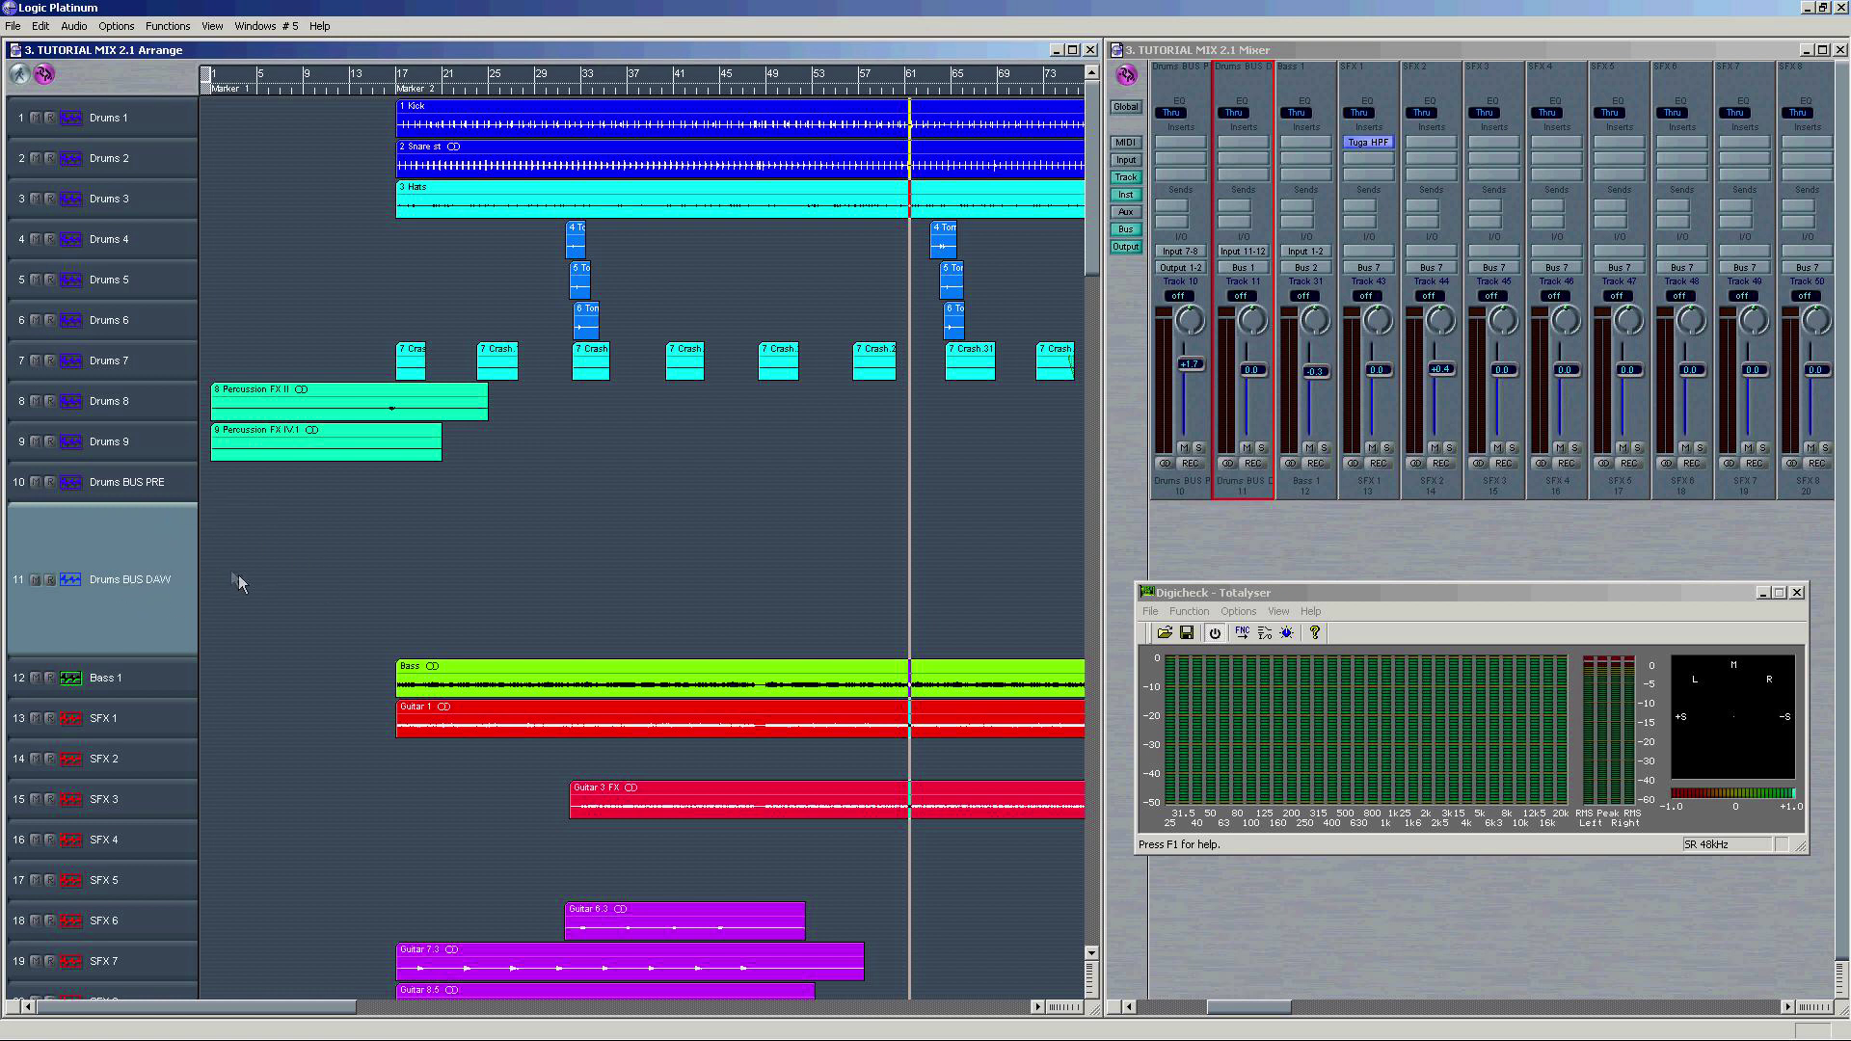
pyautogui.hotkey('ctrl', 'Left')
pyautogui.press('Up')
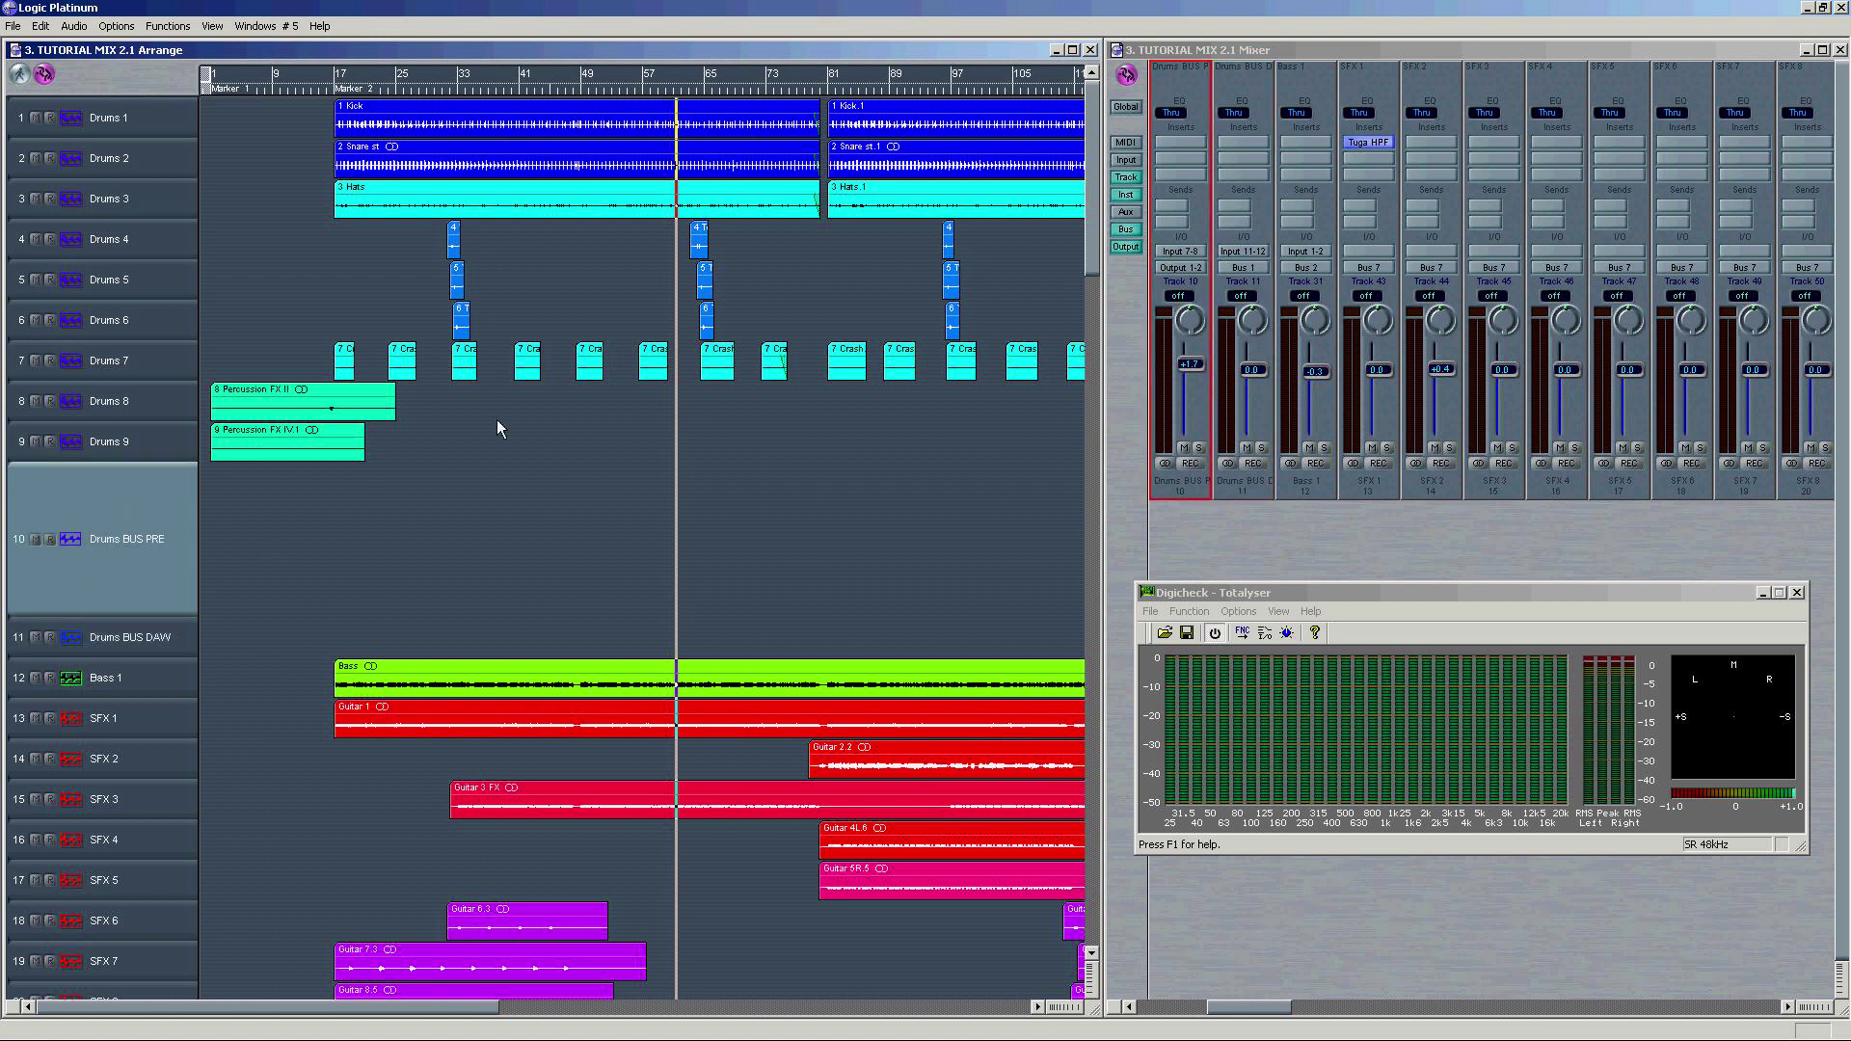
pyautogui.click(1156, 409)
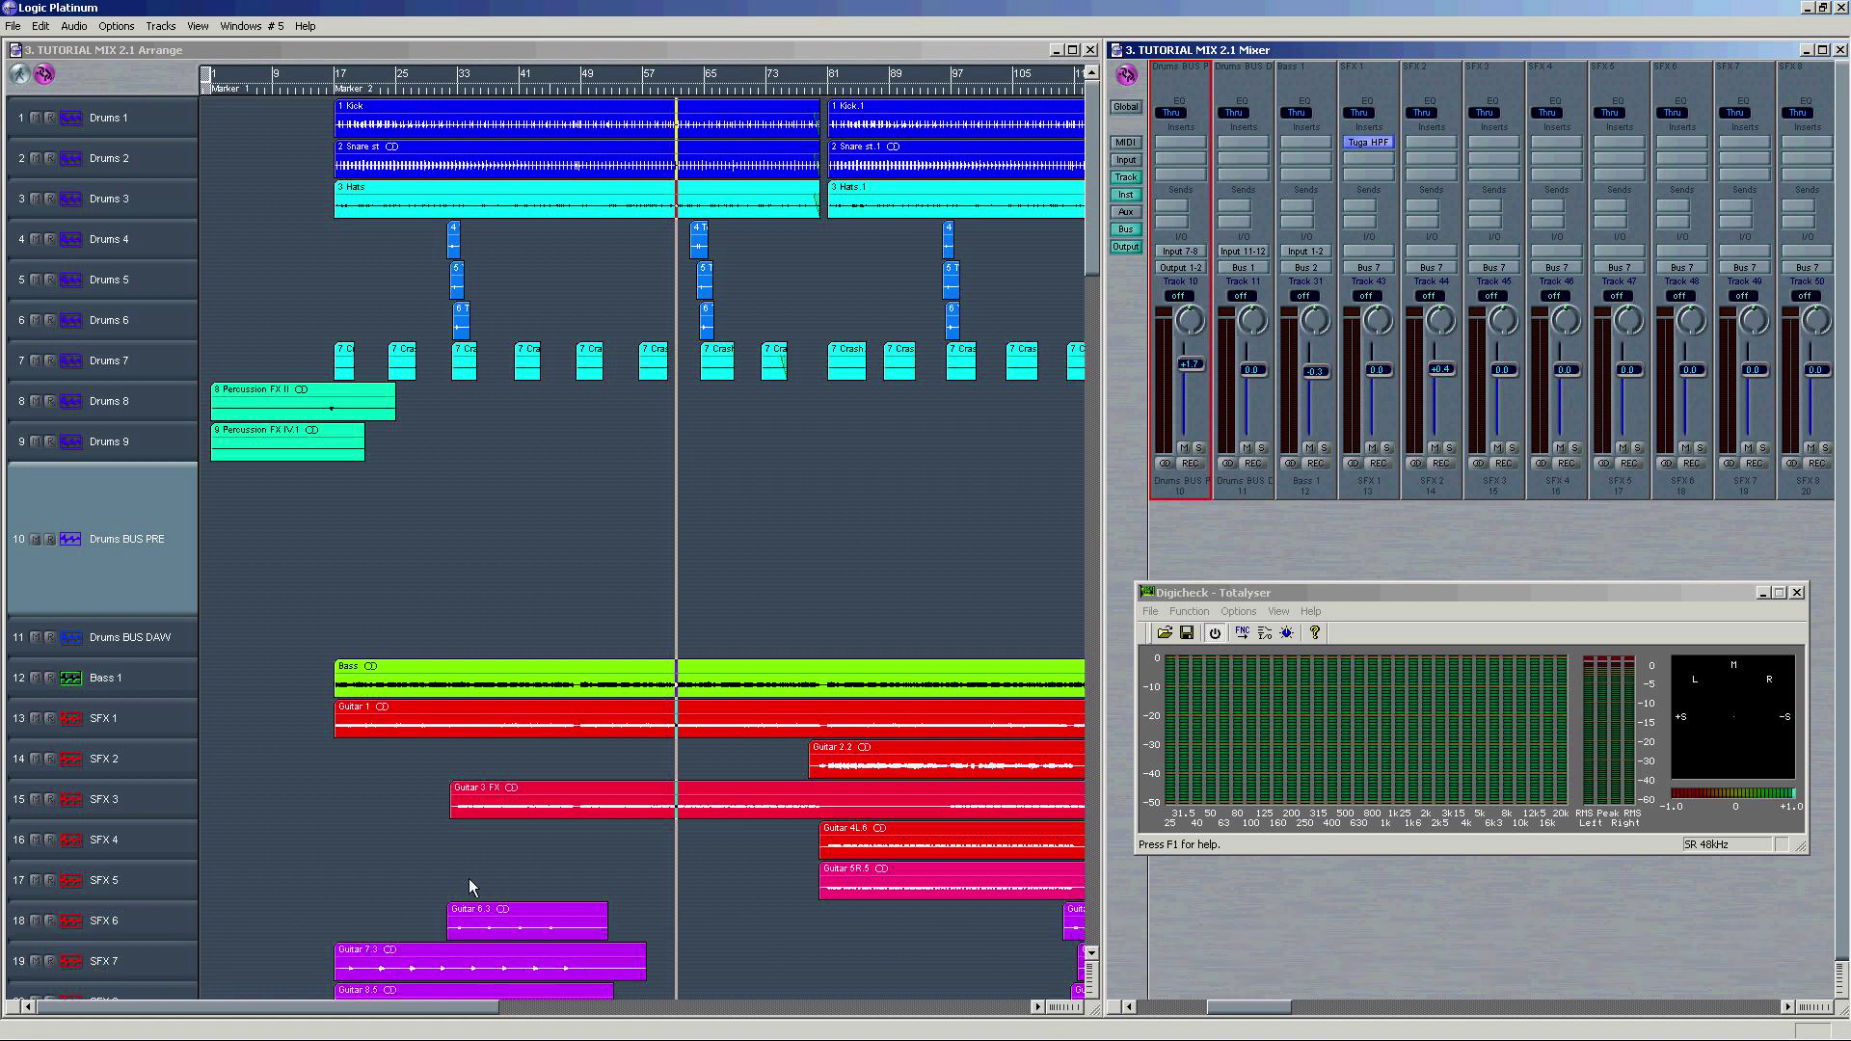
# Step: Load the ES1 instrument on the AudioInst 1 channel
pyautogui.scroll(-10, 349, 871)
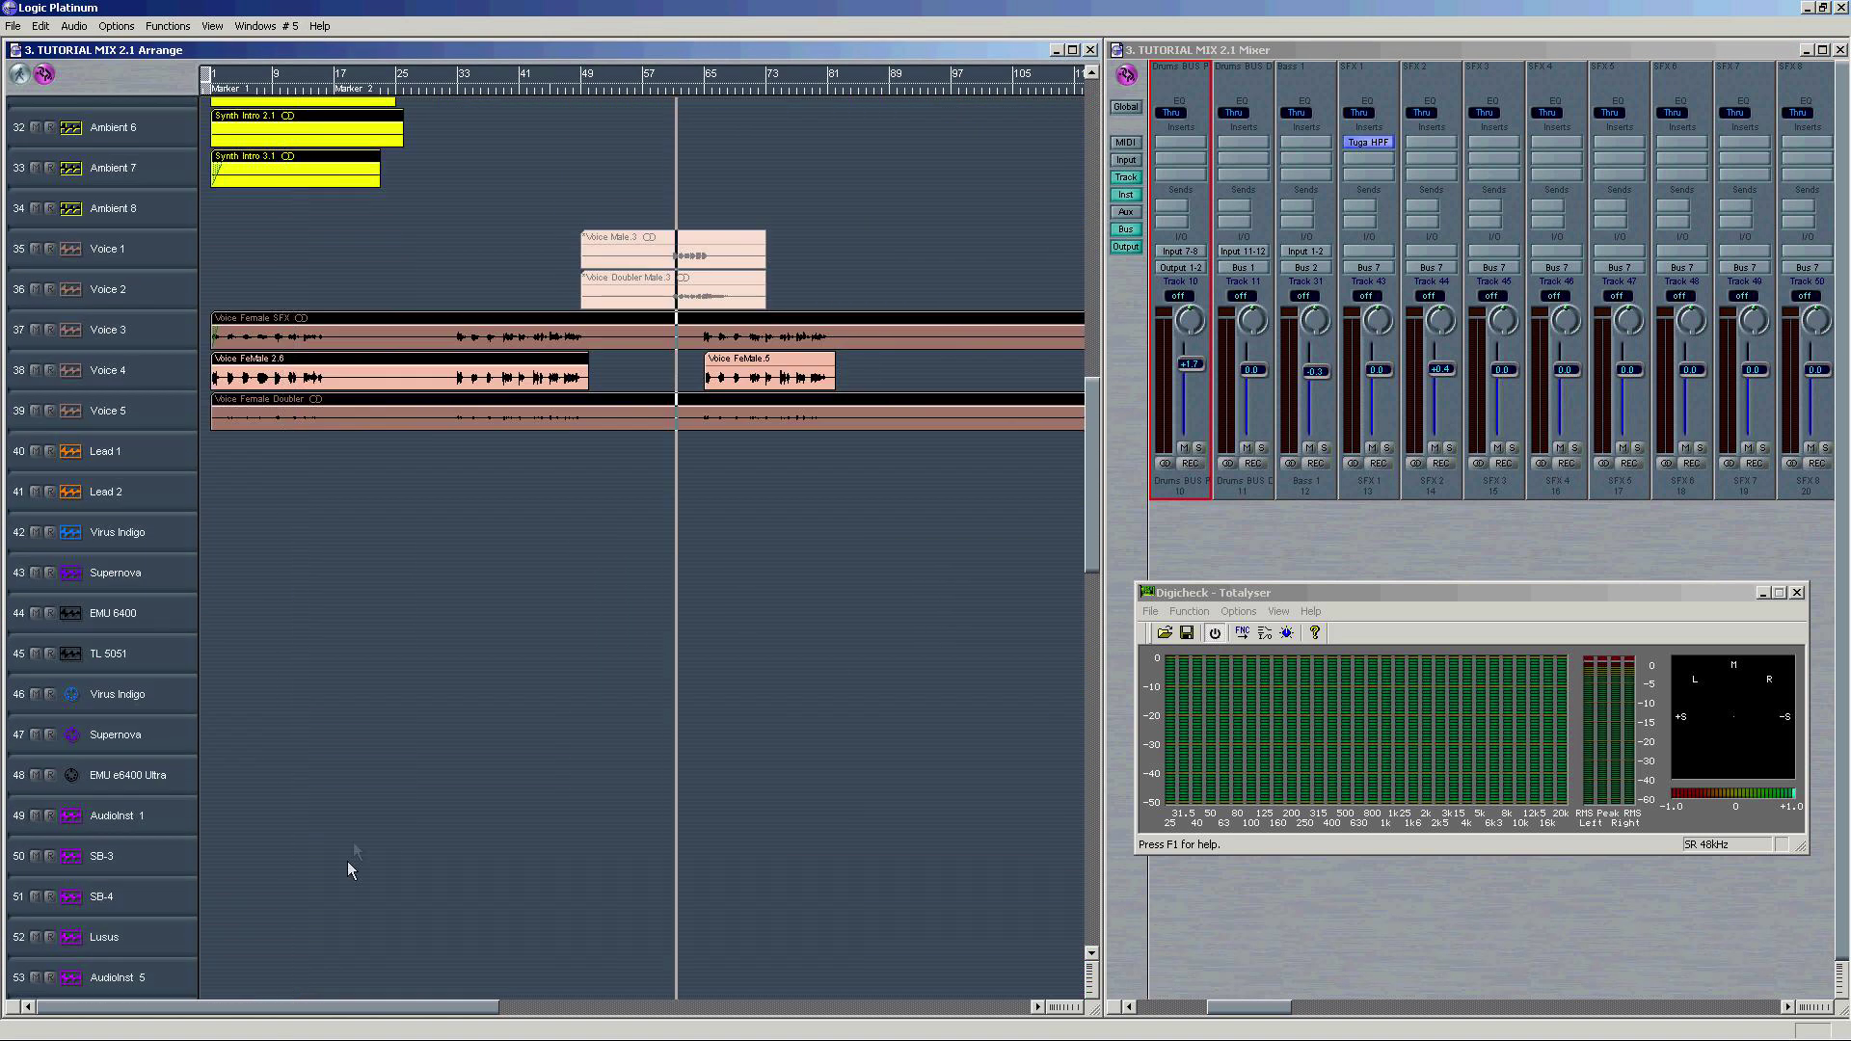
pyautogui.click(166, 819)
pyautogui.click(1807, 256)
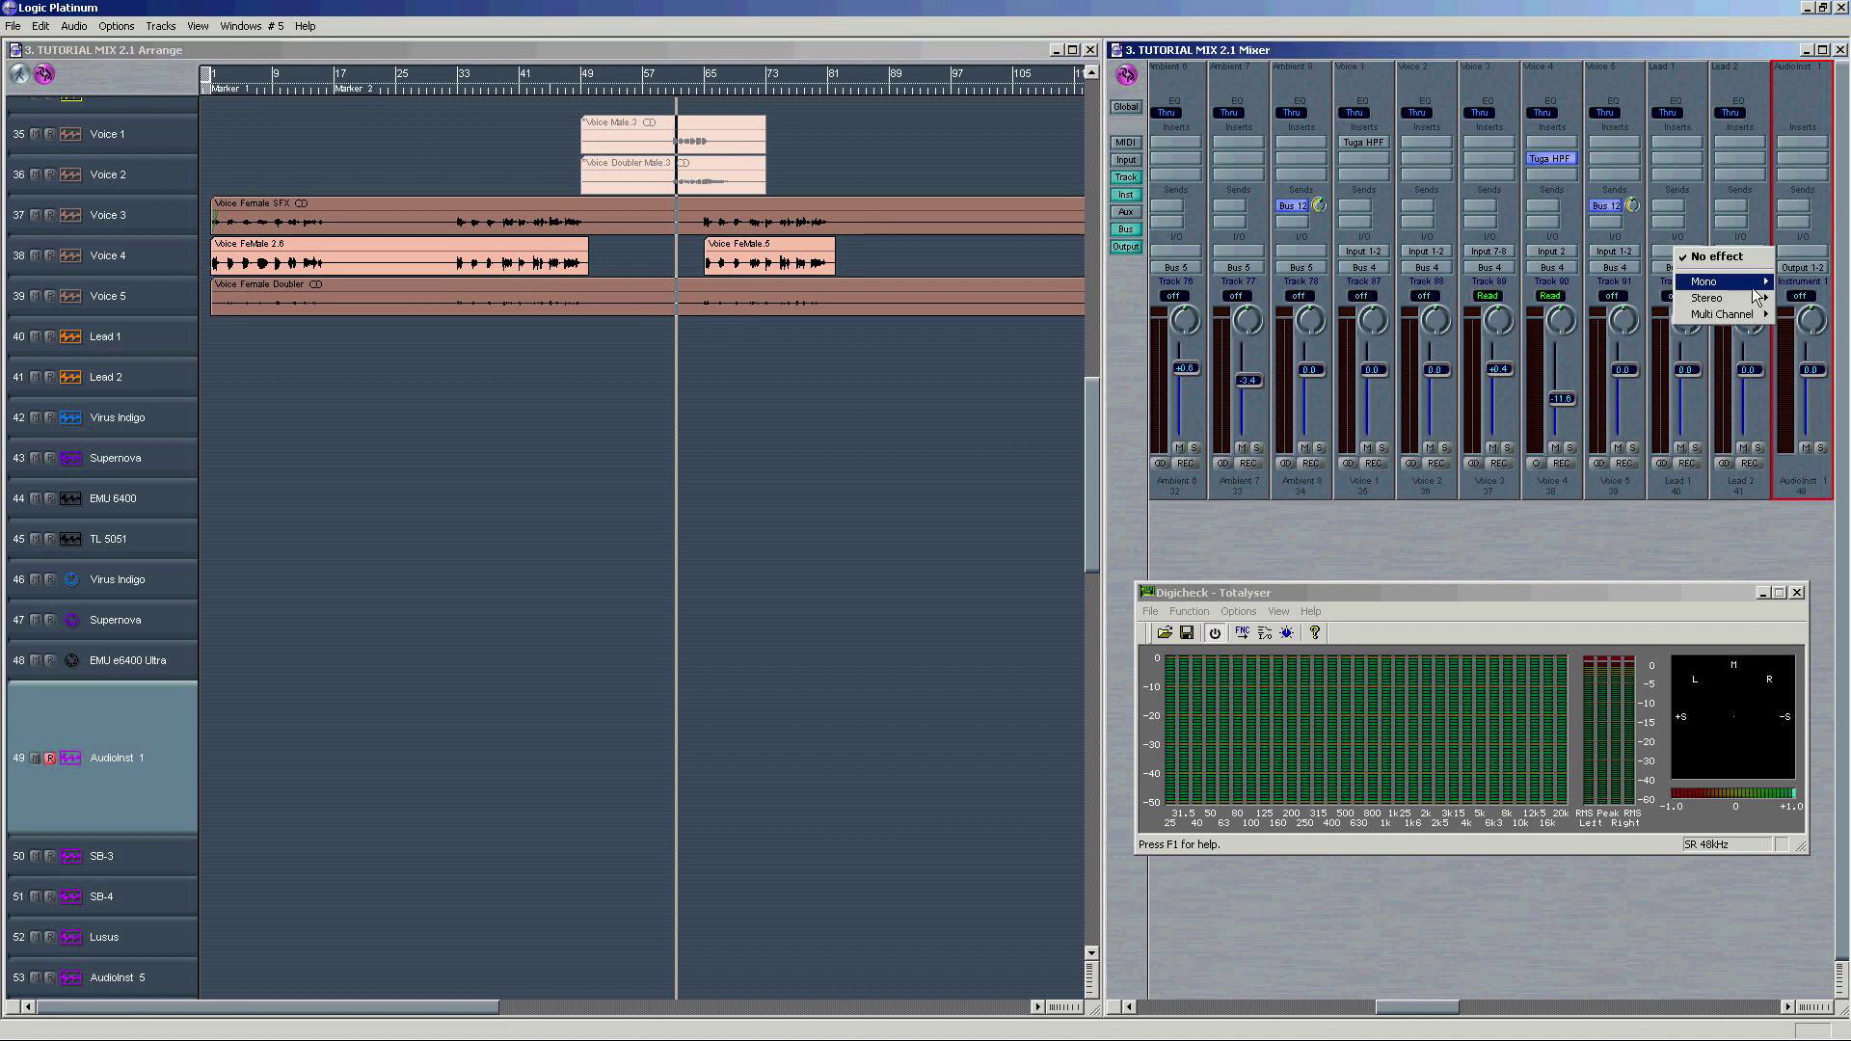
pyautogui.moveTo(1795, 287)
pyautogui.click(1731, 307)
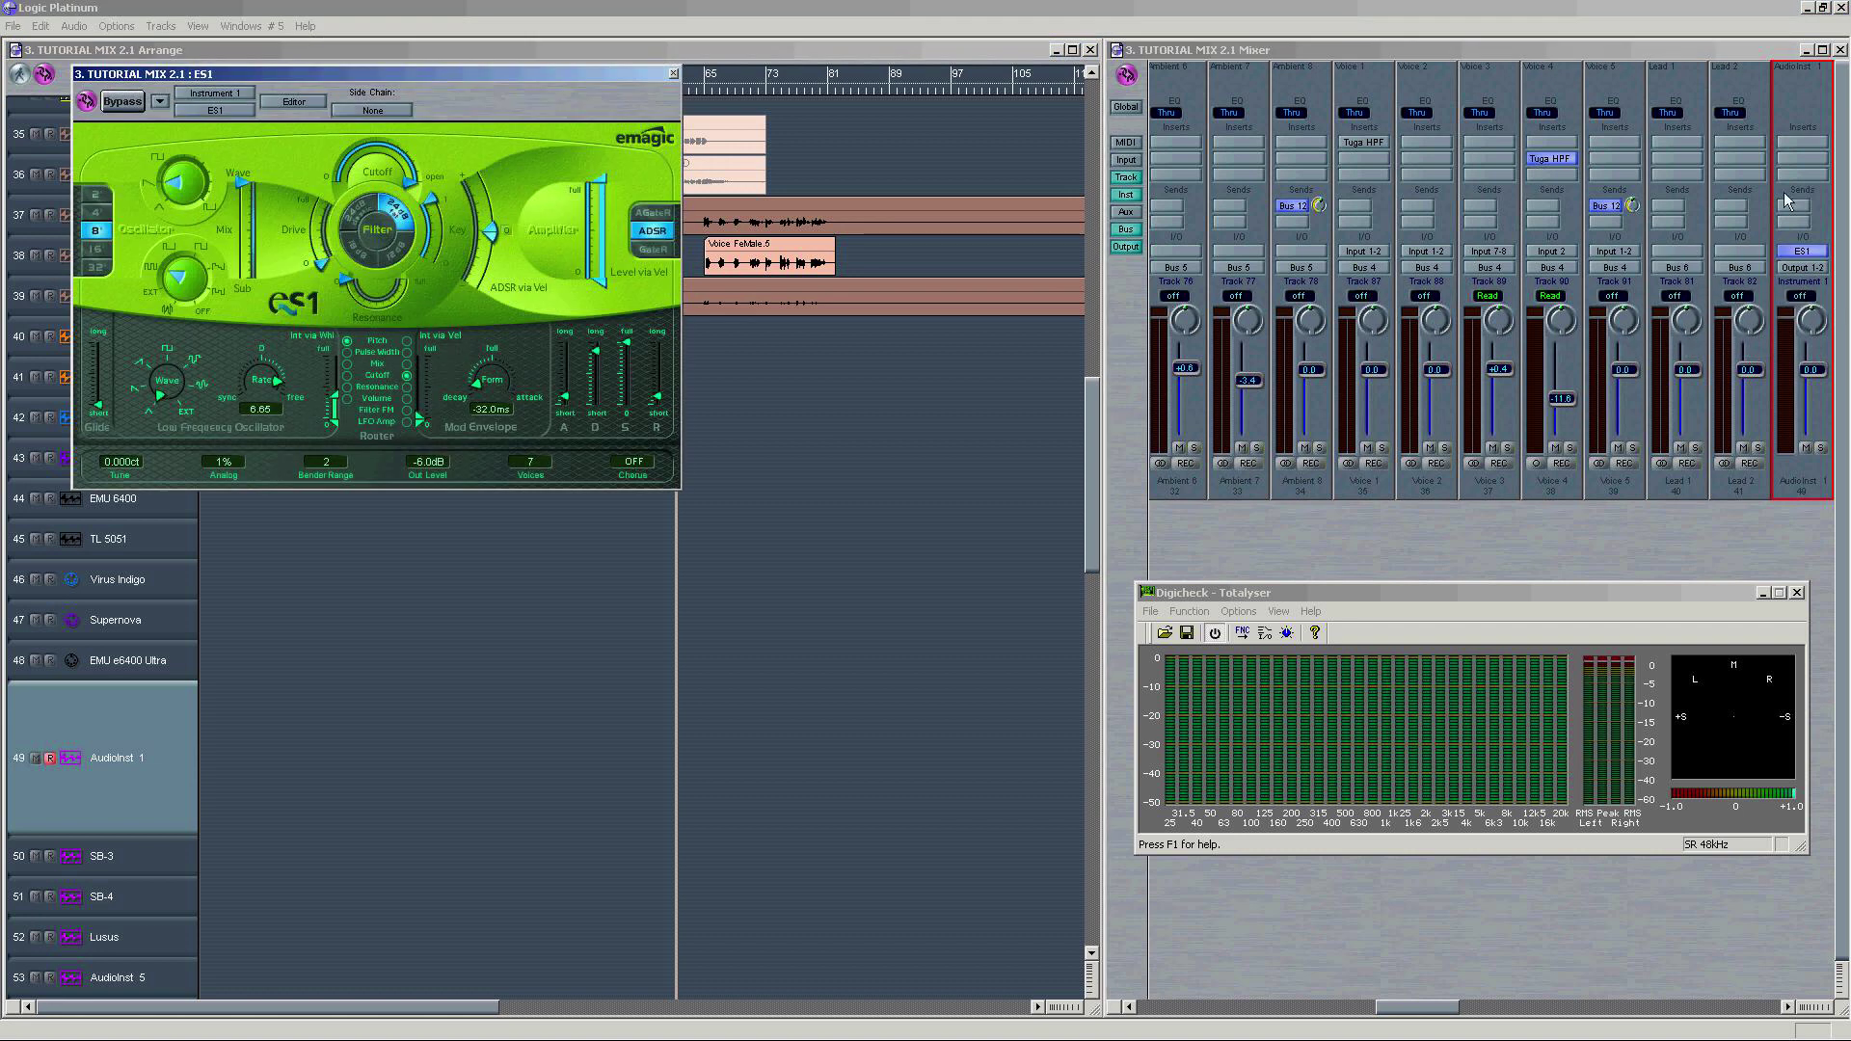
# Step: Create a region on the AudioInst 1 track that starts at bar 1 and extends to bar 6
pyautogui.click(228, 783)
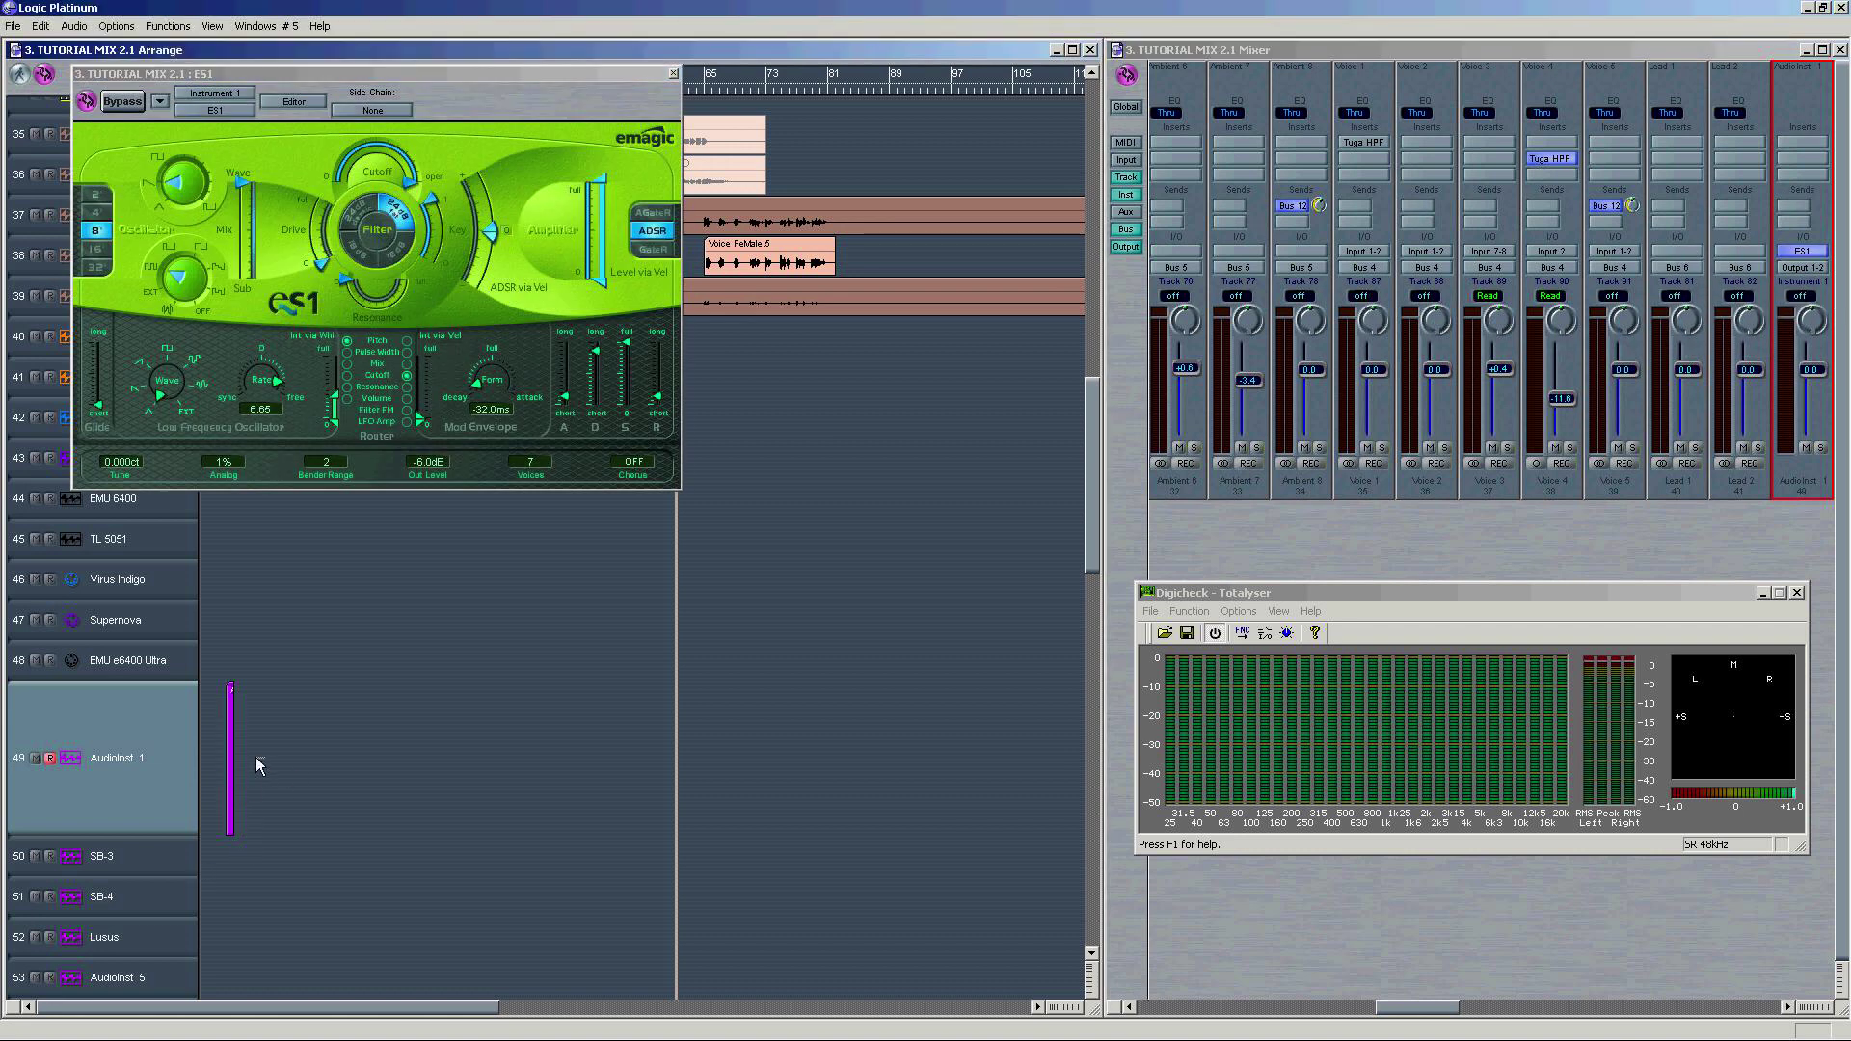
pyautogui.hotkey('ctrl', 'Right')
pyautogui.hotkey('ctrl', 'Right')
pyautogui.hotkey('ctrl', 'Right')
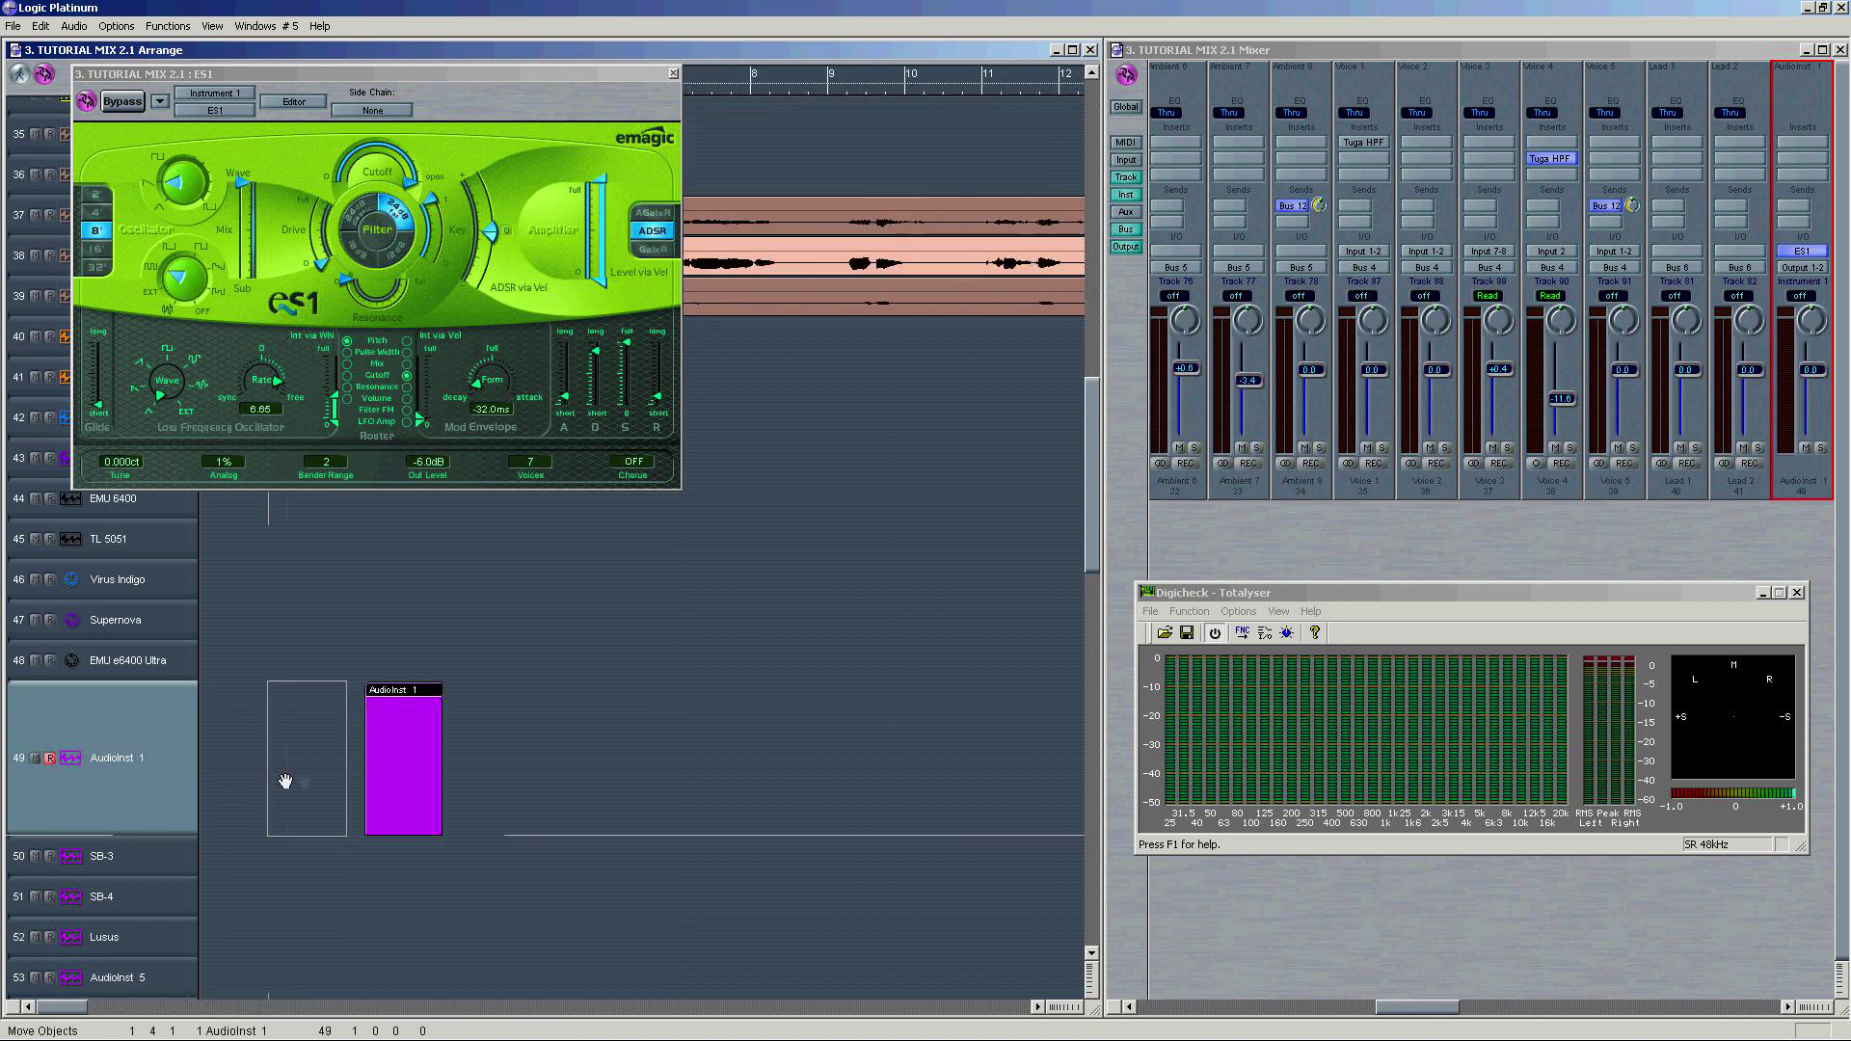
pyautogui.moveTo(623, 79); pyautogui.dragTo(1177, 199)
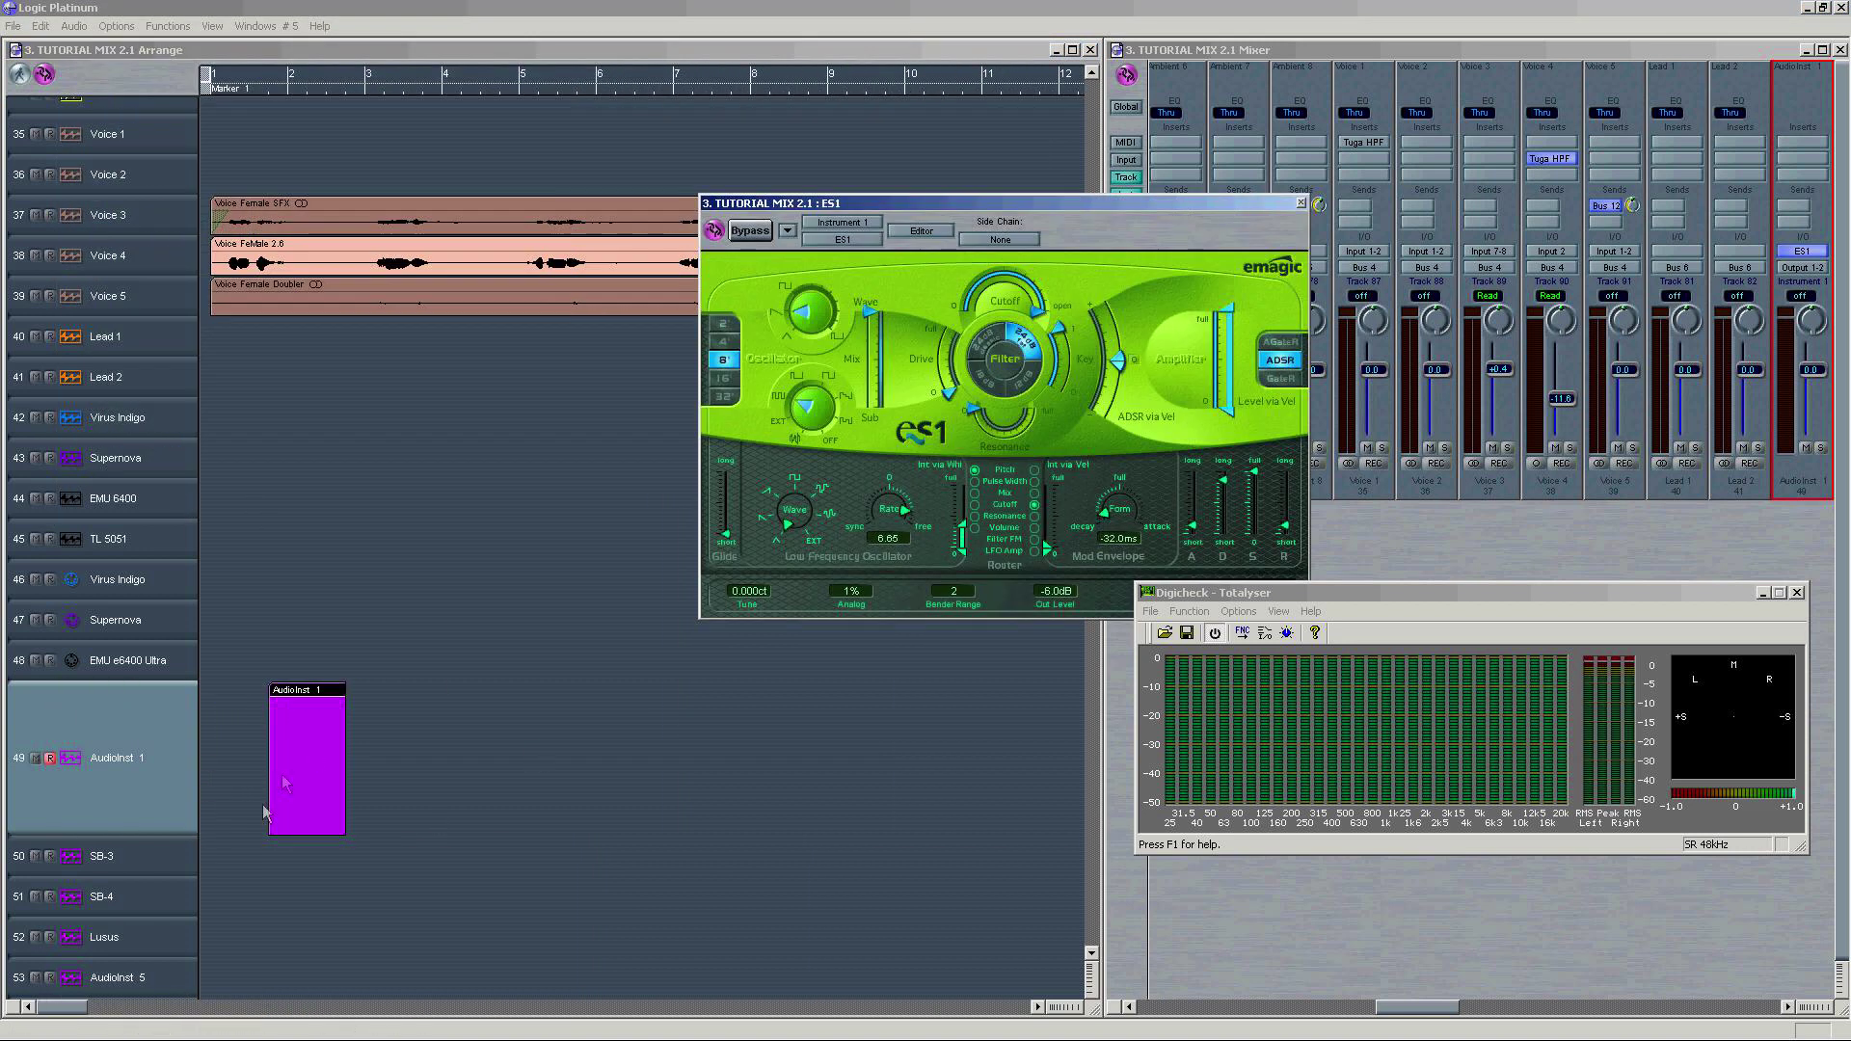
pyautogui.moveTo(273, 768); pyautogui.dragTo(234, 777)
pyautogui.moveTo(485, 831); pyautogui.dragTo(595, 831)
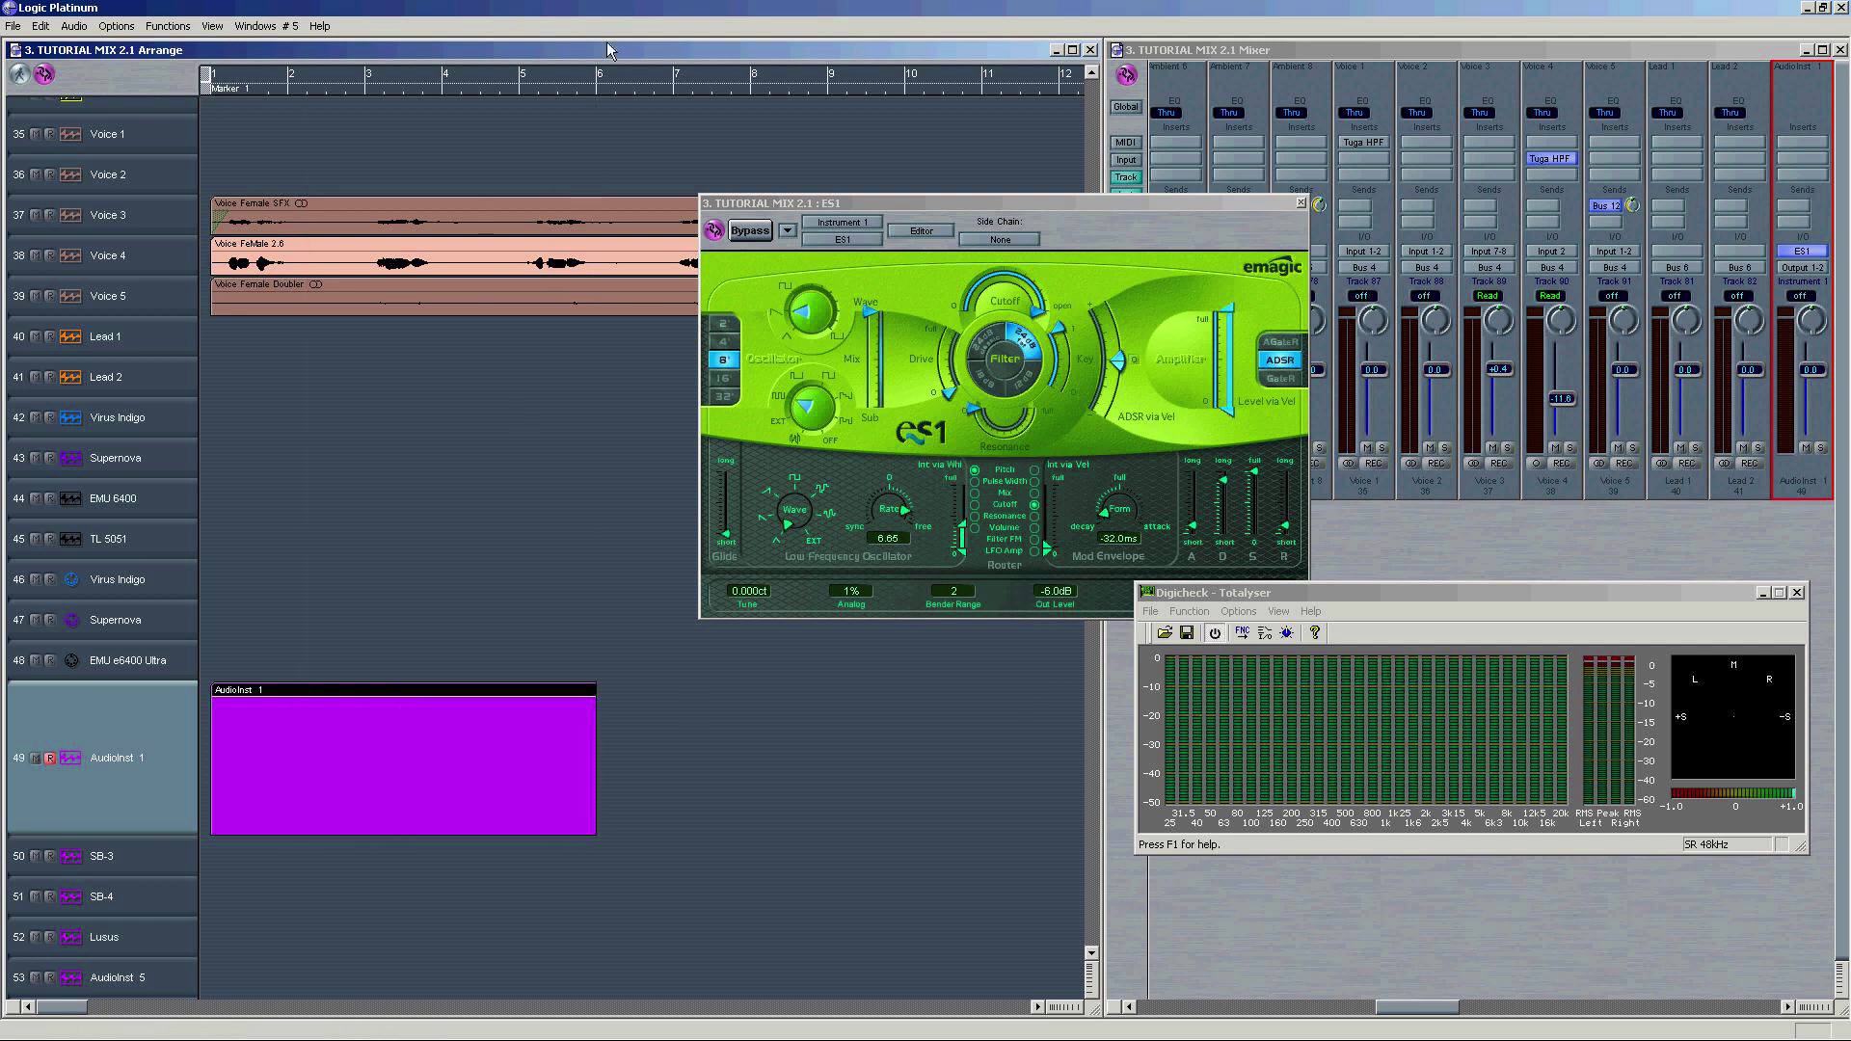
# Step: Set the cycle range from bar 1 to bar 6 and enter one long note in the AudioInst 1 region
pyautogui.moveTo(229, 73); pyautogui.dragTo(609, 73)
pyautogui.doubleClick(340, 780)
pyautogui.rightClick(147, 406)
pyautogui.moveTo(158, 407); pyautogui.dragTo(770, 429)
pyautogui.click(1301, 203)
pyautogui.click(885, 82)
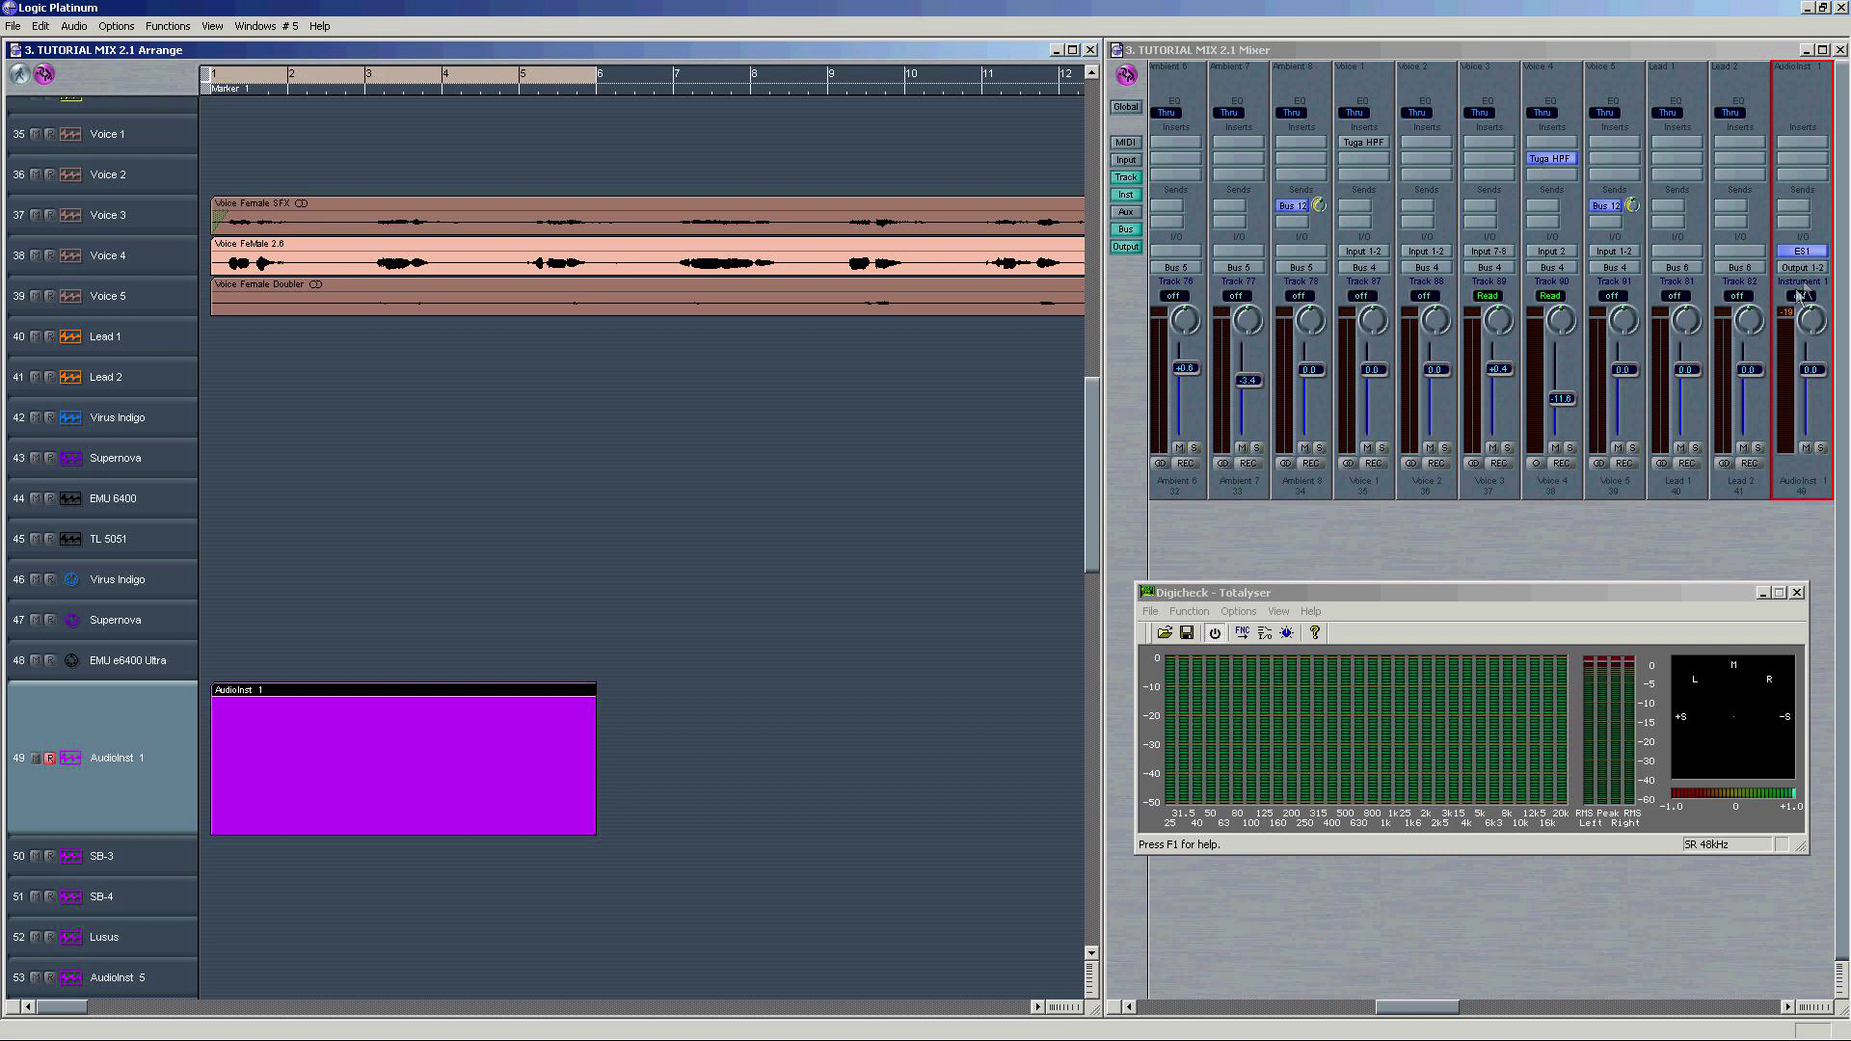
# Step: Solo AudioInst 1, play the test note and raise the ES1 output level to 10.0 dB
pyautogui.click(1821, 448)
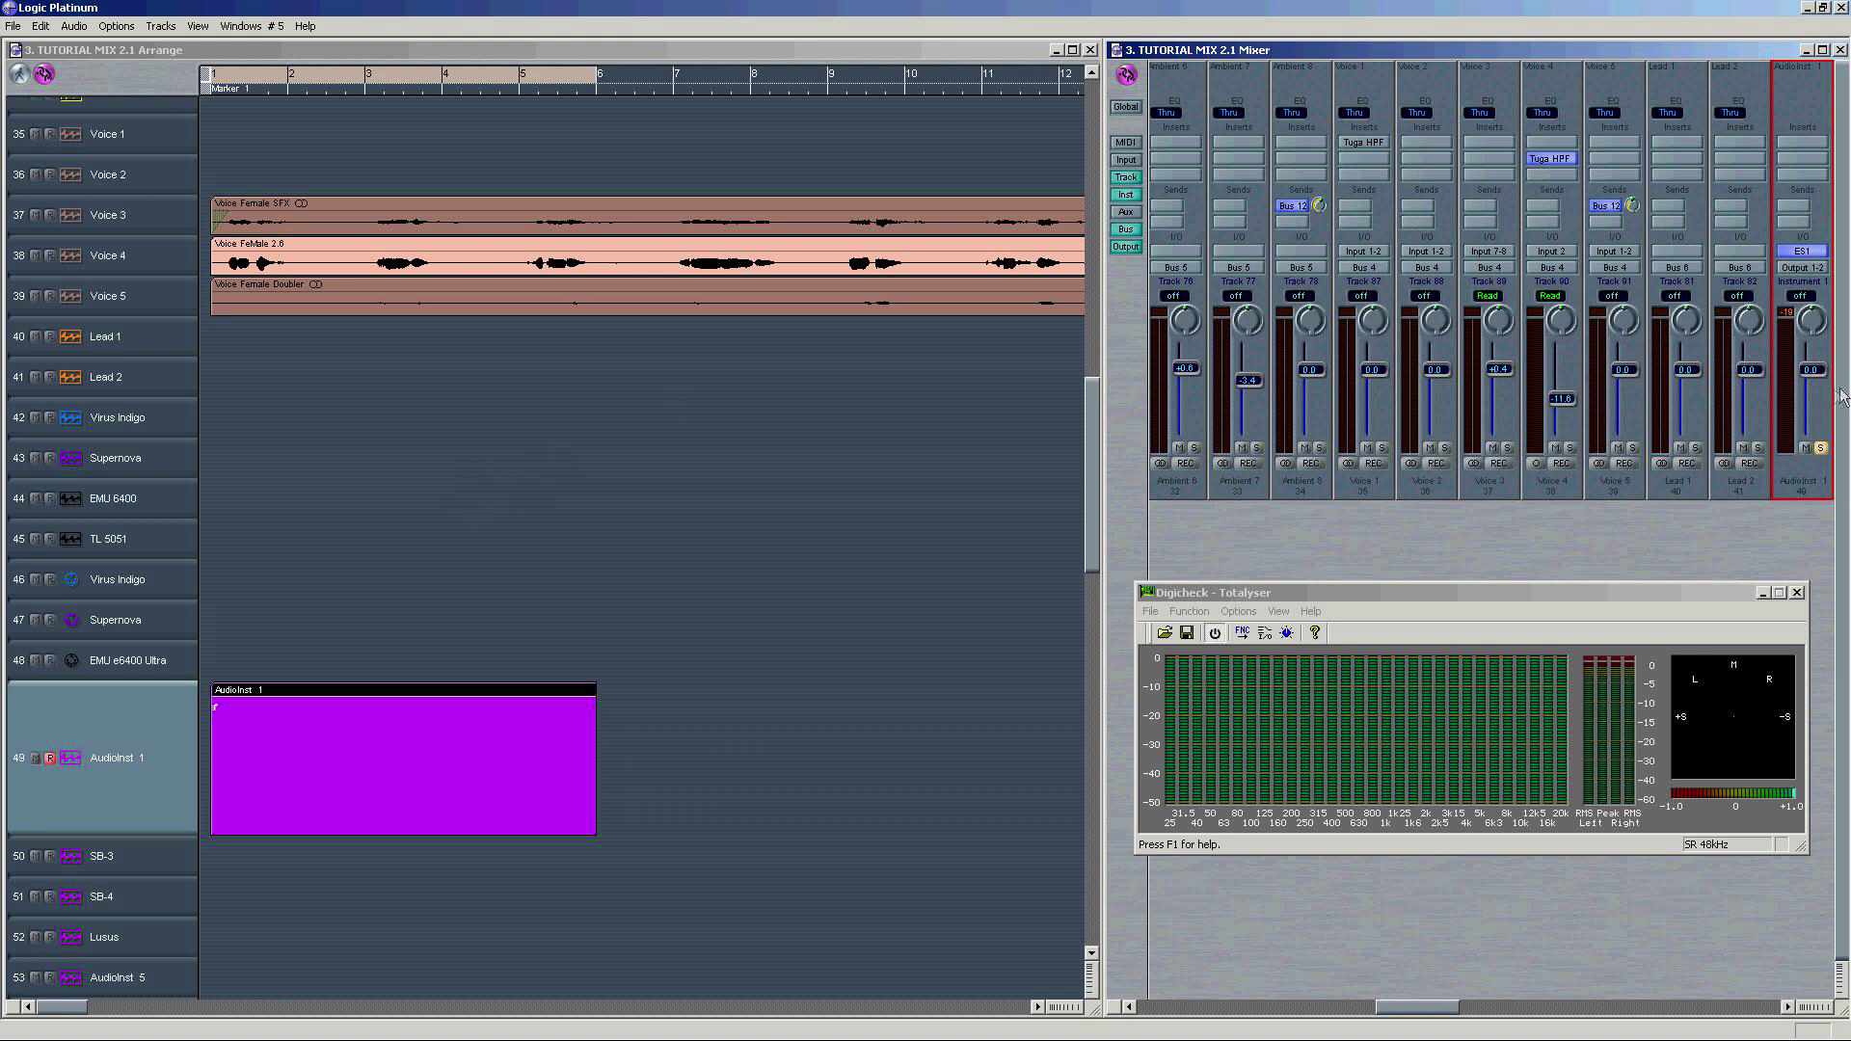
pyautogui.press('space')
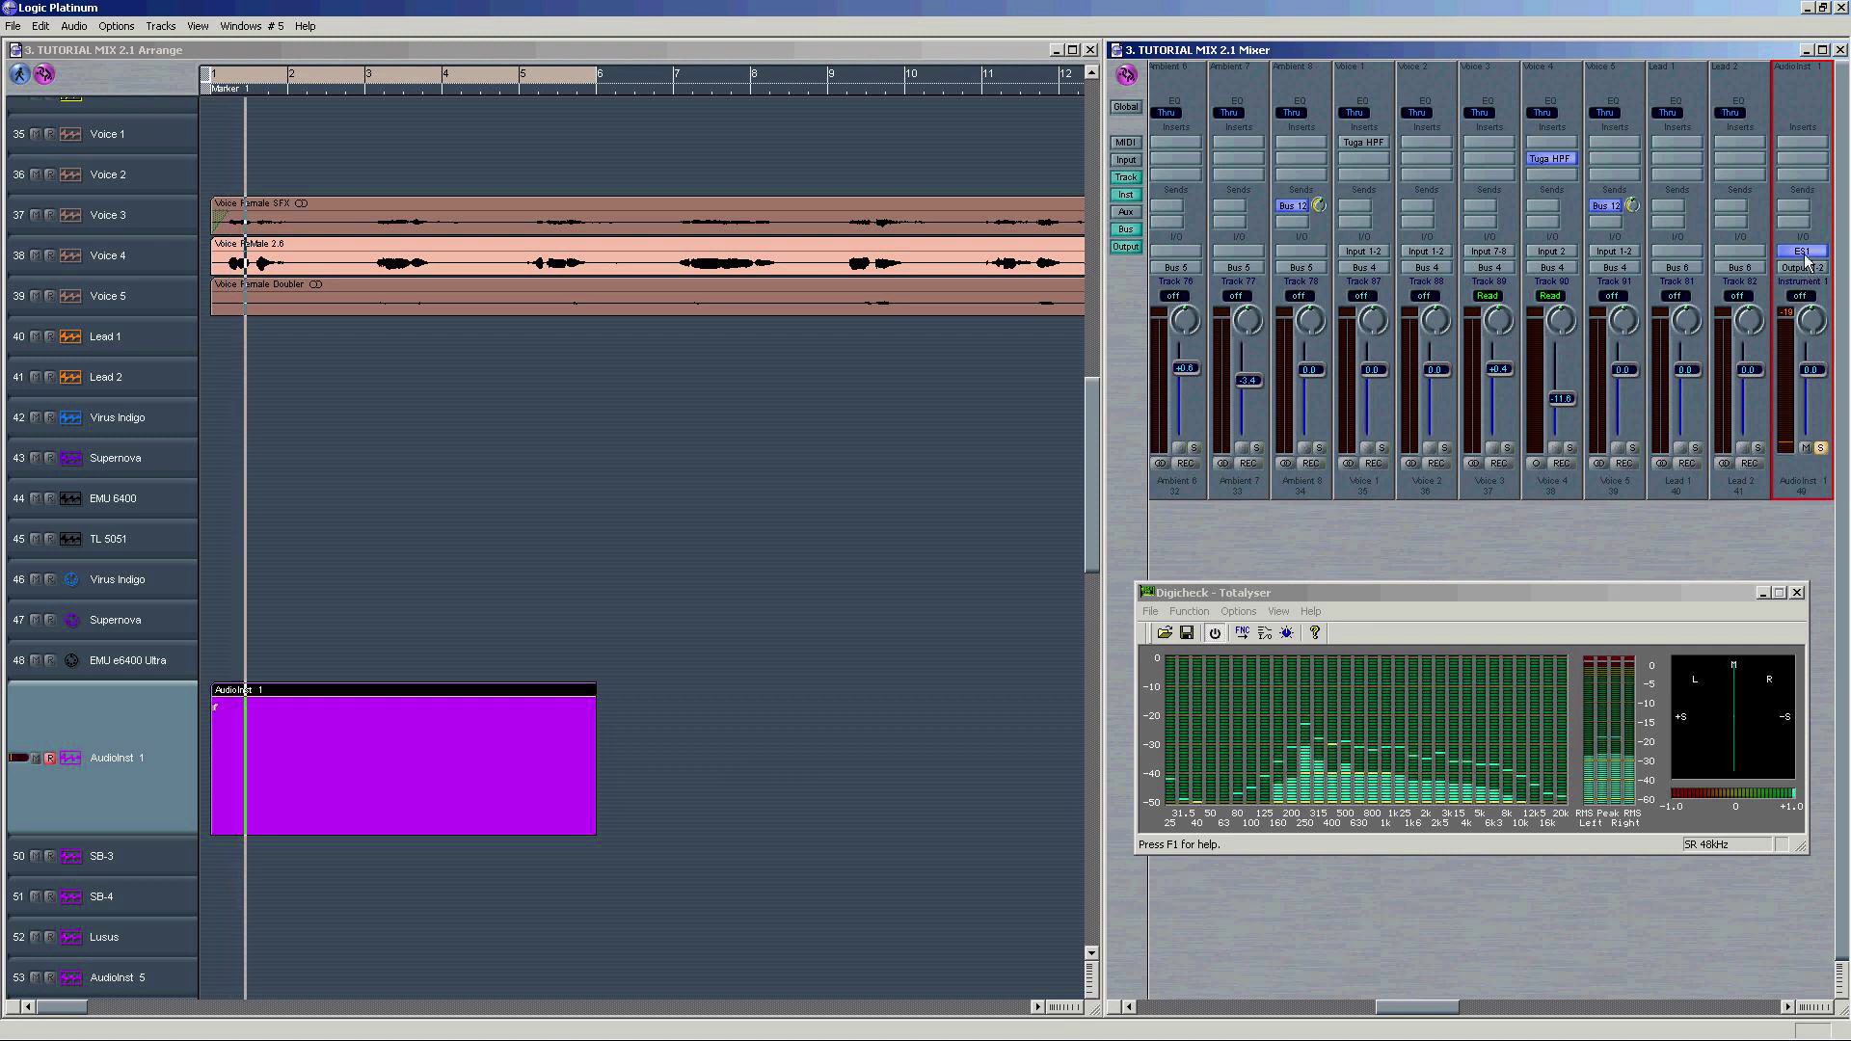
pyautogui.click(1801, 252)
pyautogui.moveTo(1054, 591); pyautogui.dragTo(1055, 526)
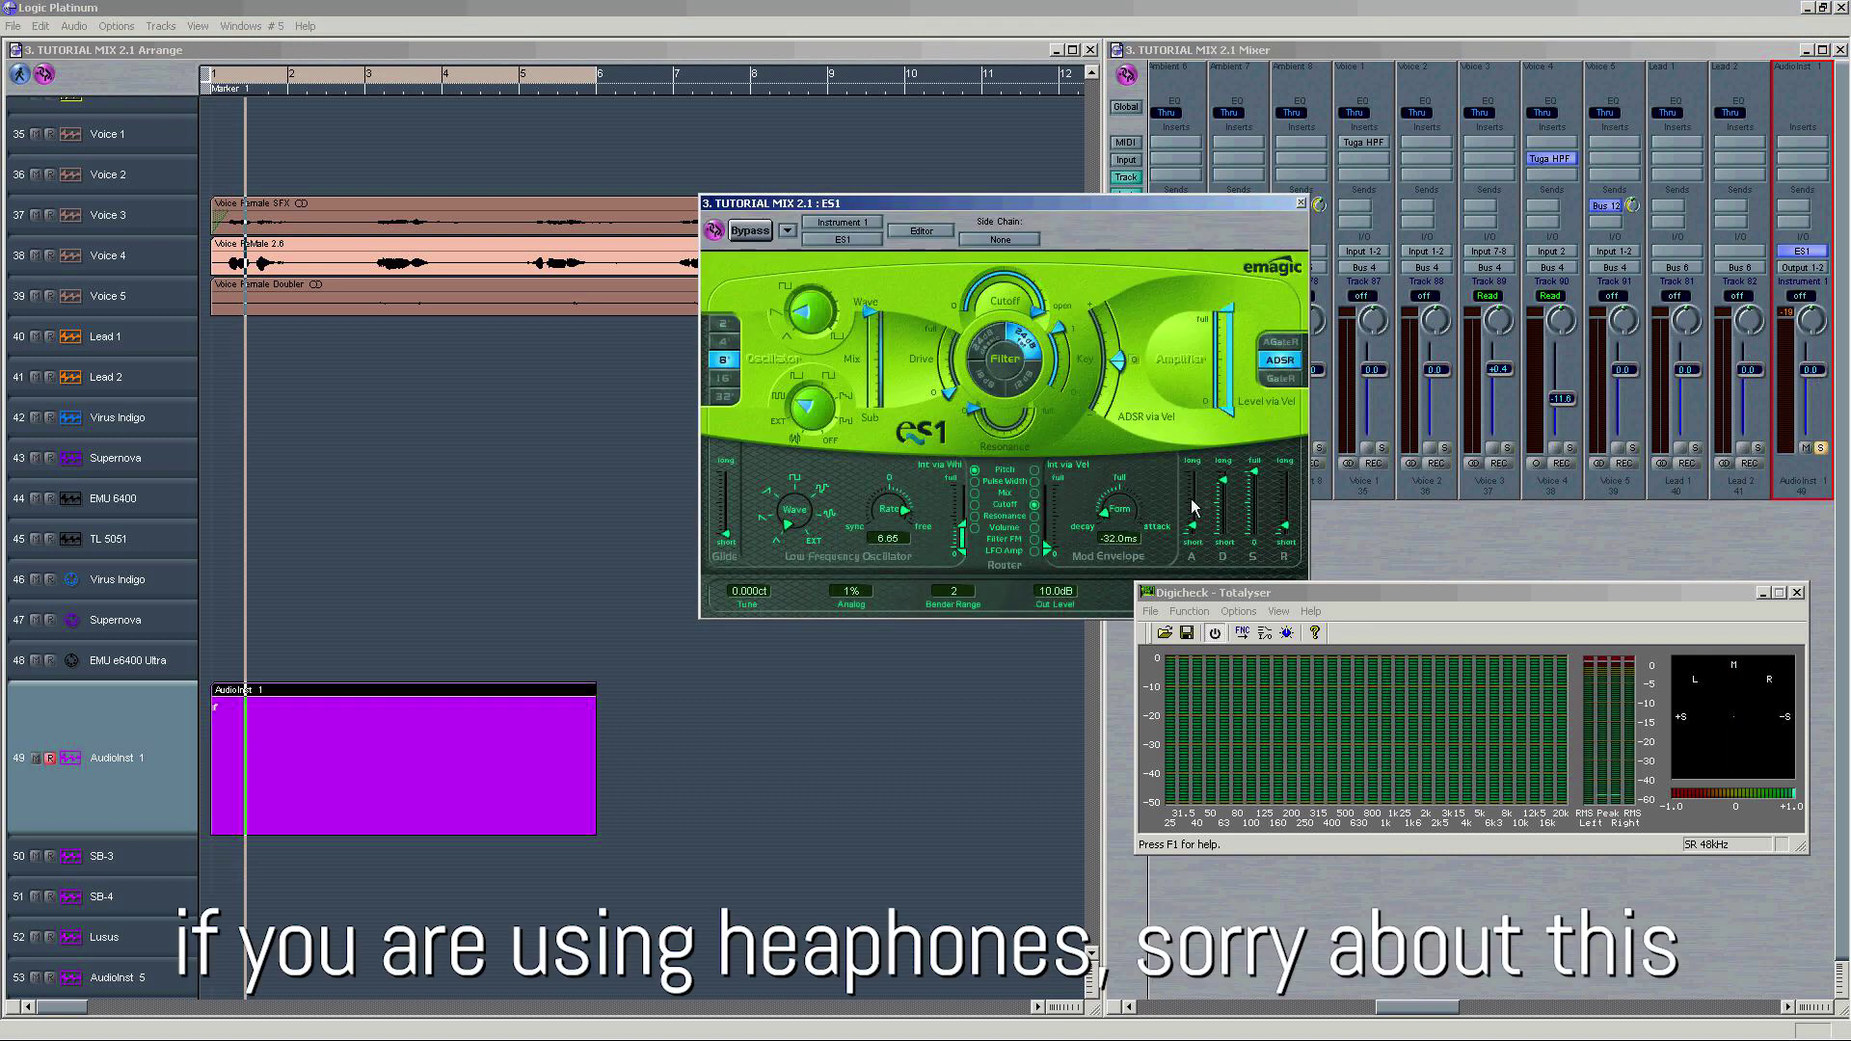
# Step: Clear the AudioInst 1 peak meter, lower its fader to about -1.8 dB during playback, and stop
pyautogui.press('space')
pyautogui.press('space')
pyautogui.click(1789, 313)
pyautogui.press('space')
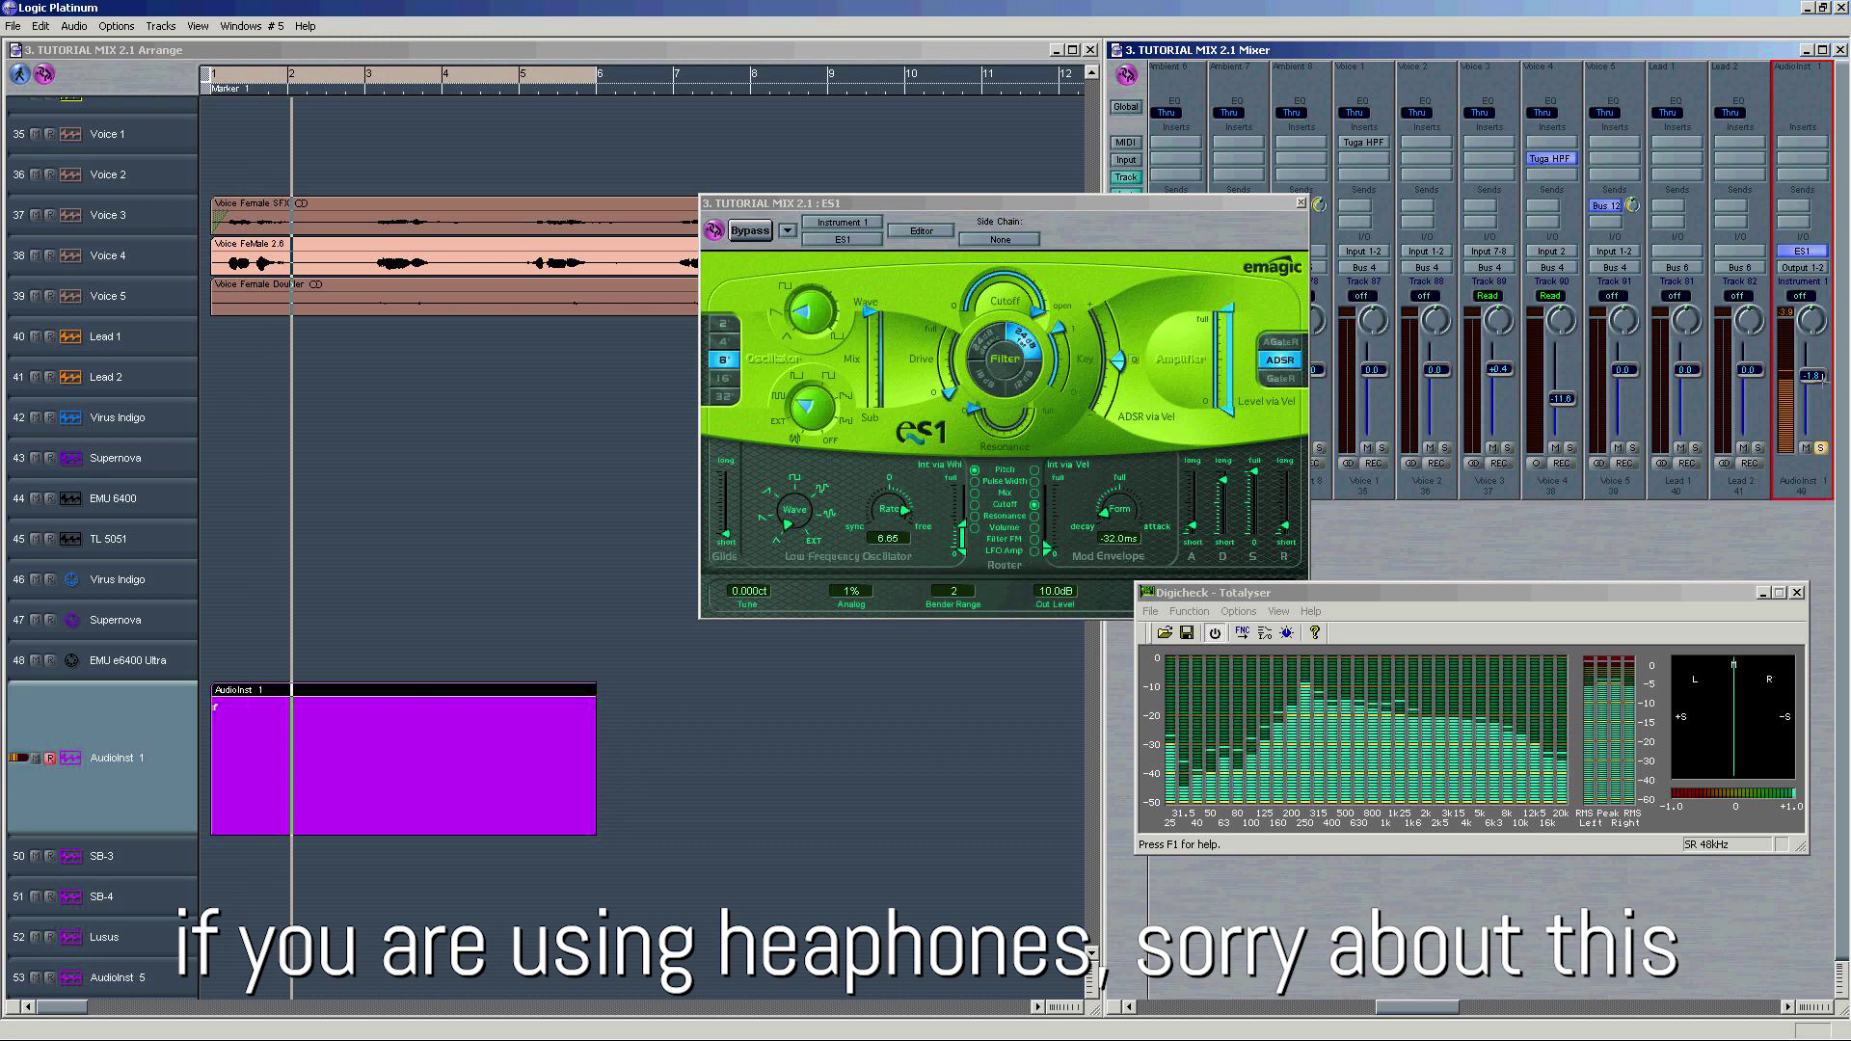
pyautogui.moveTo(1818, 369); pyautogui.dragTo(1821, 376)
pyautogui.press('space')
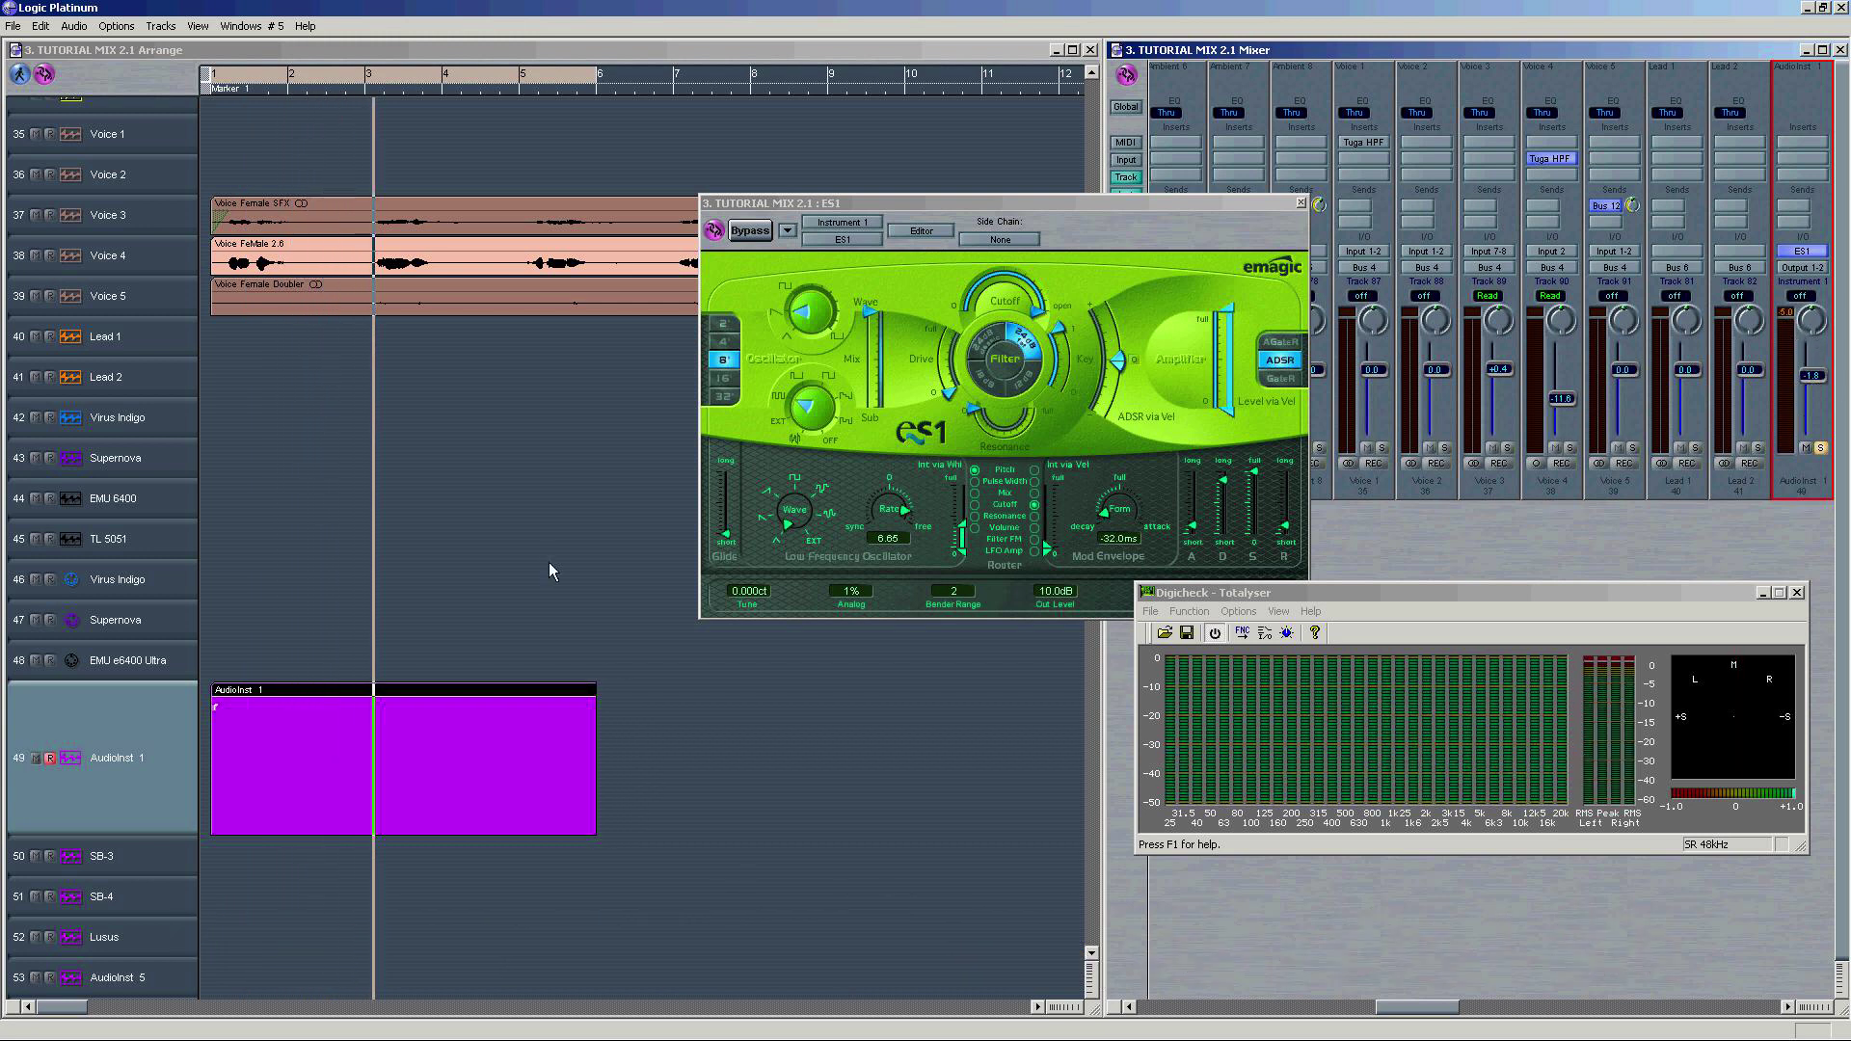
# Step: Reset the Drums BUS PRE fader to 0.0 dB, mute the channel and arm it for recording
pyautogui.scroll(15, 548, 563)
pyautogui.click(340, 53)
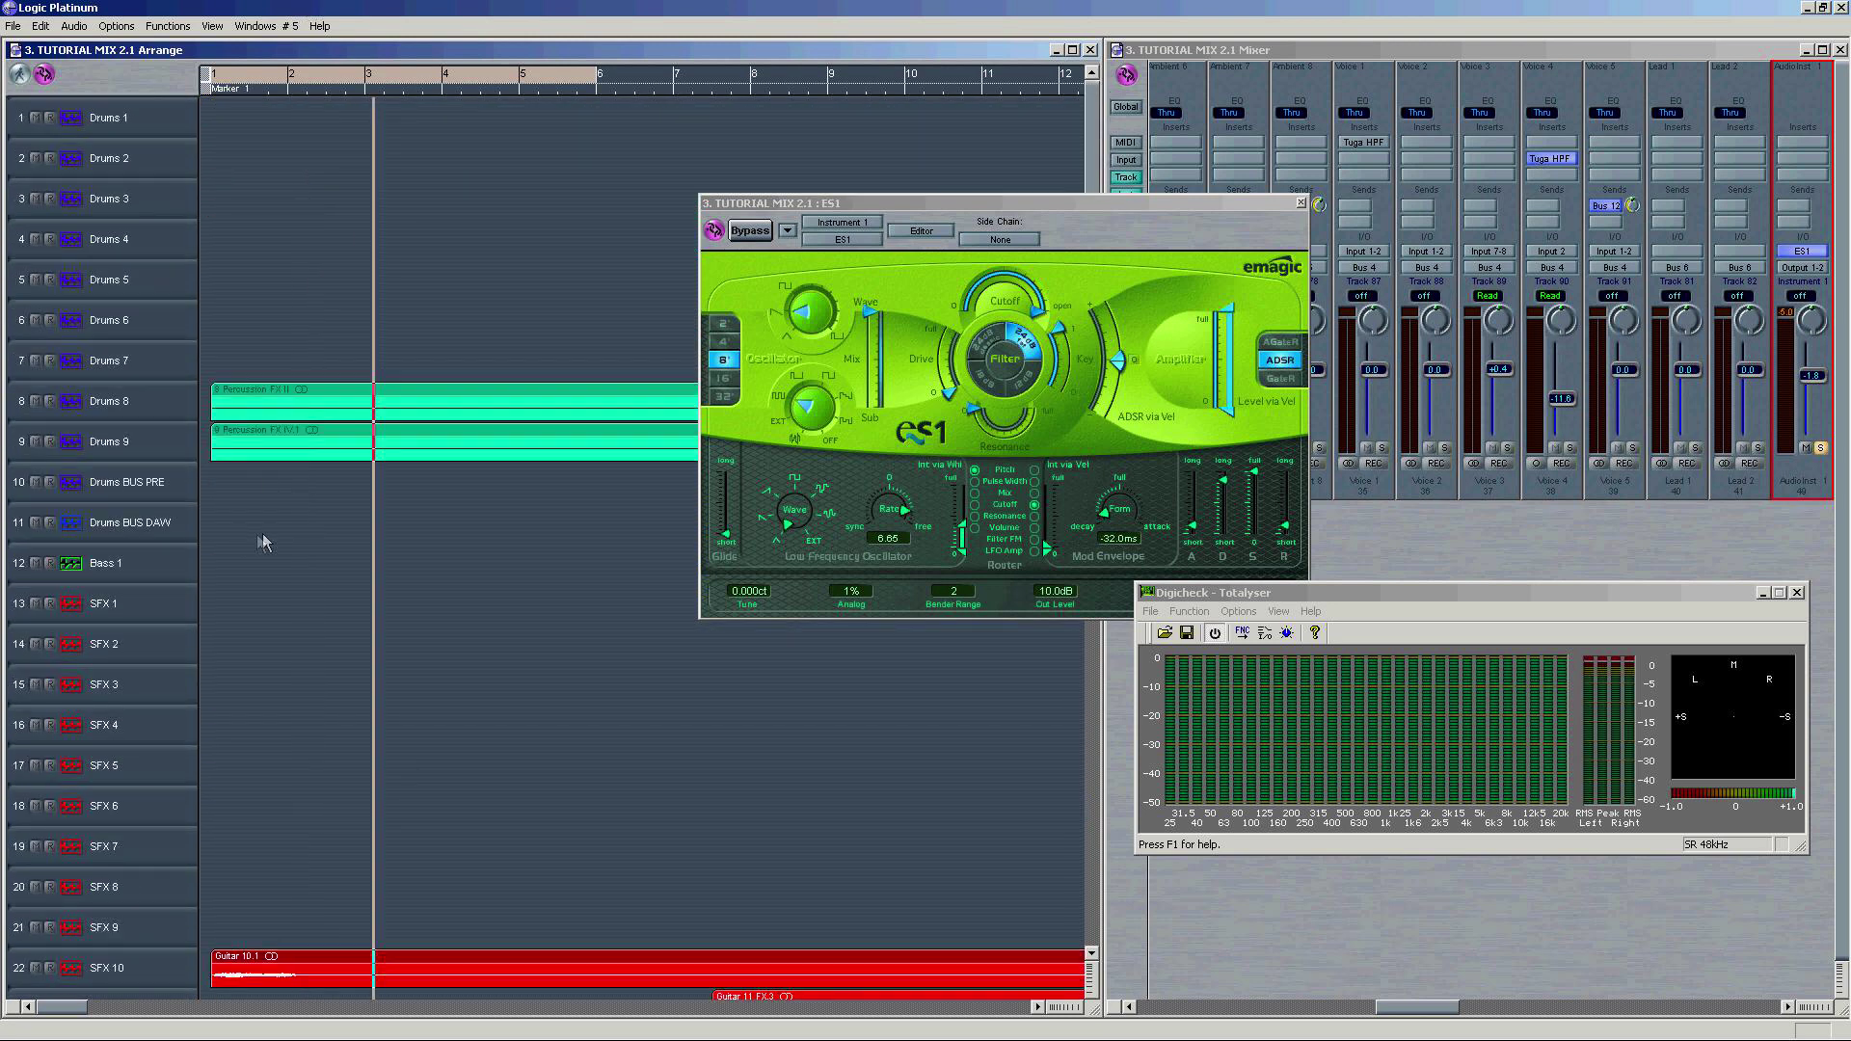
pyautogui.moveTo(1017, 203); pyautogui.dragTo(611, 622)
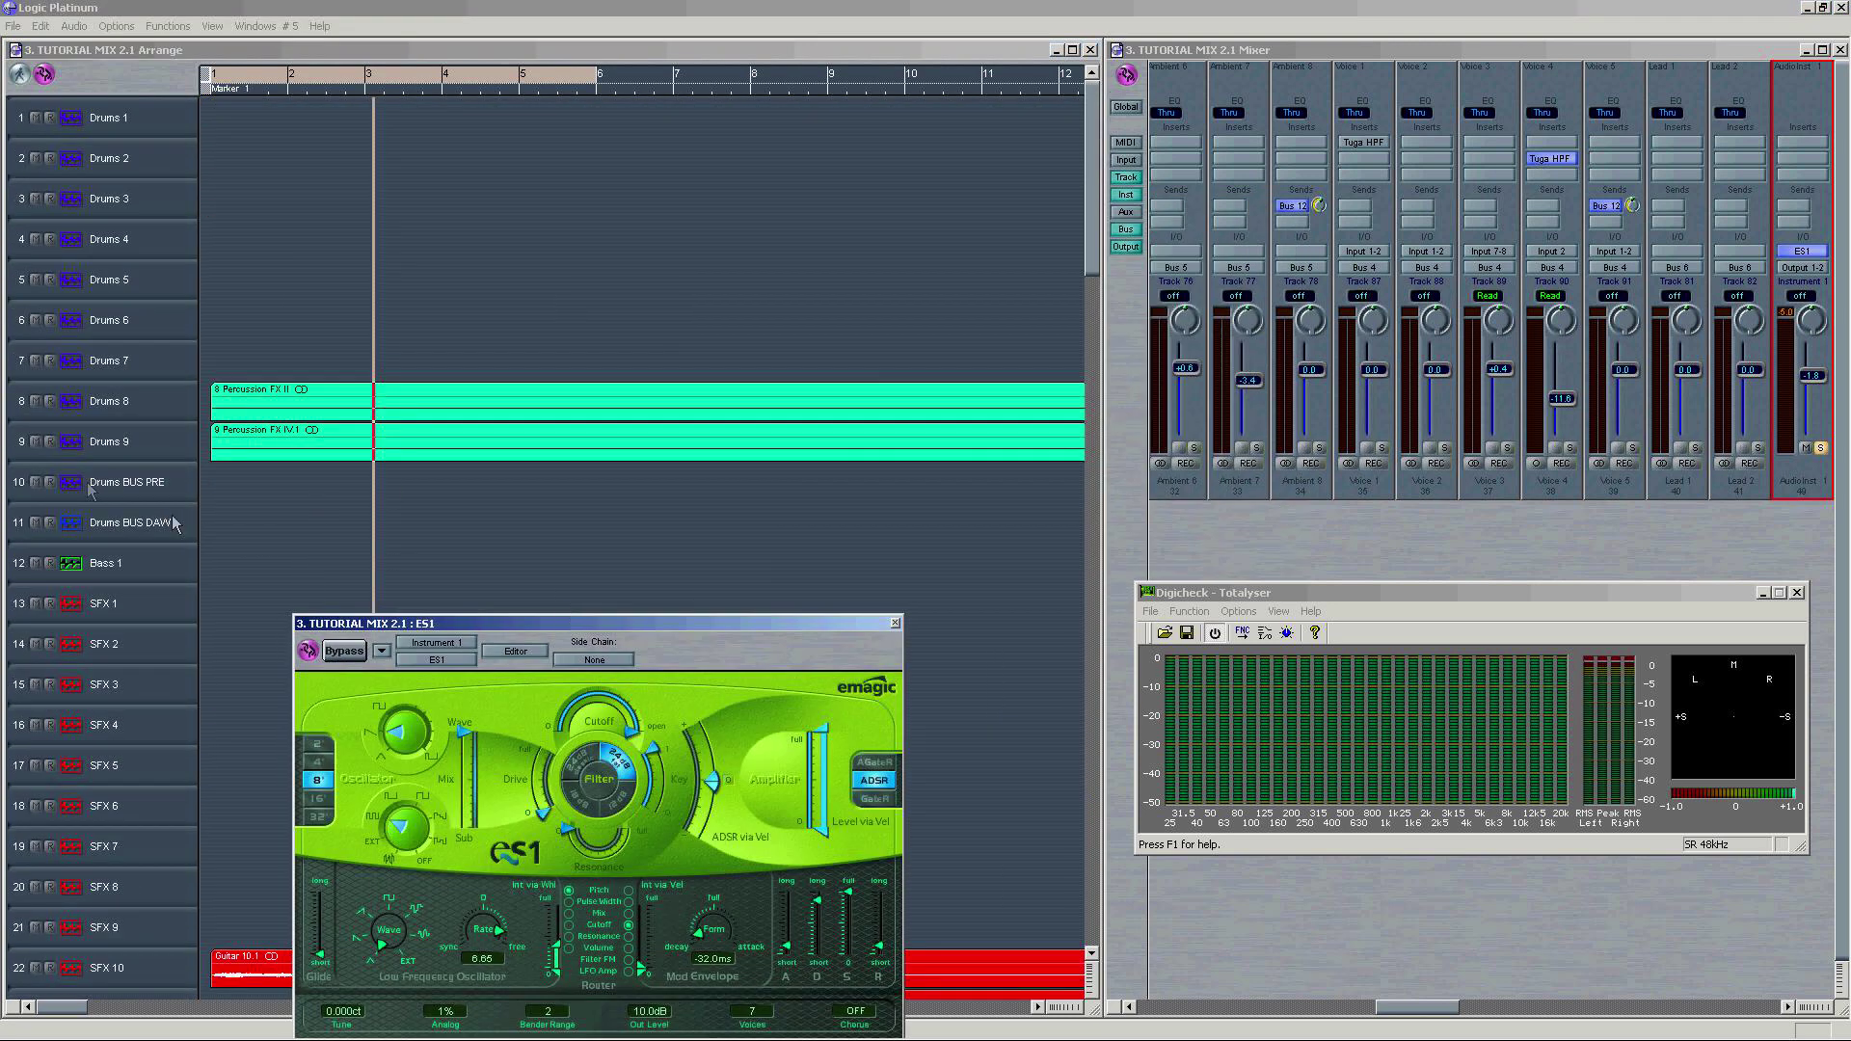
pyautogui.click(136, 488)
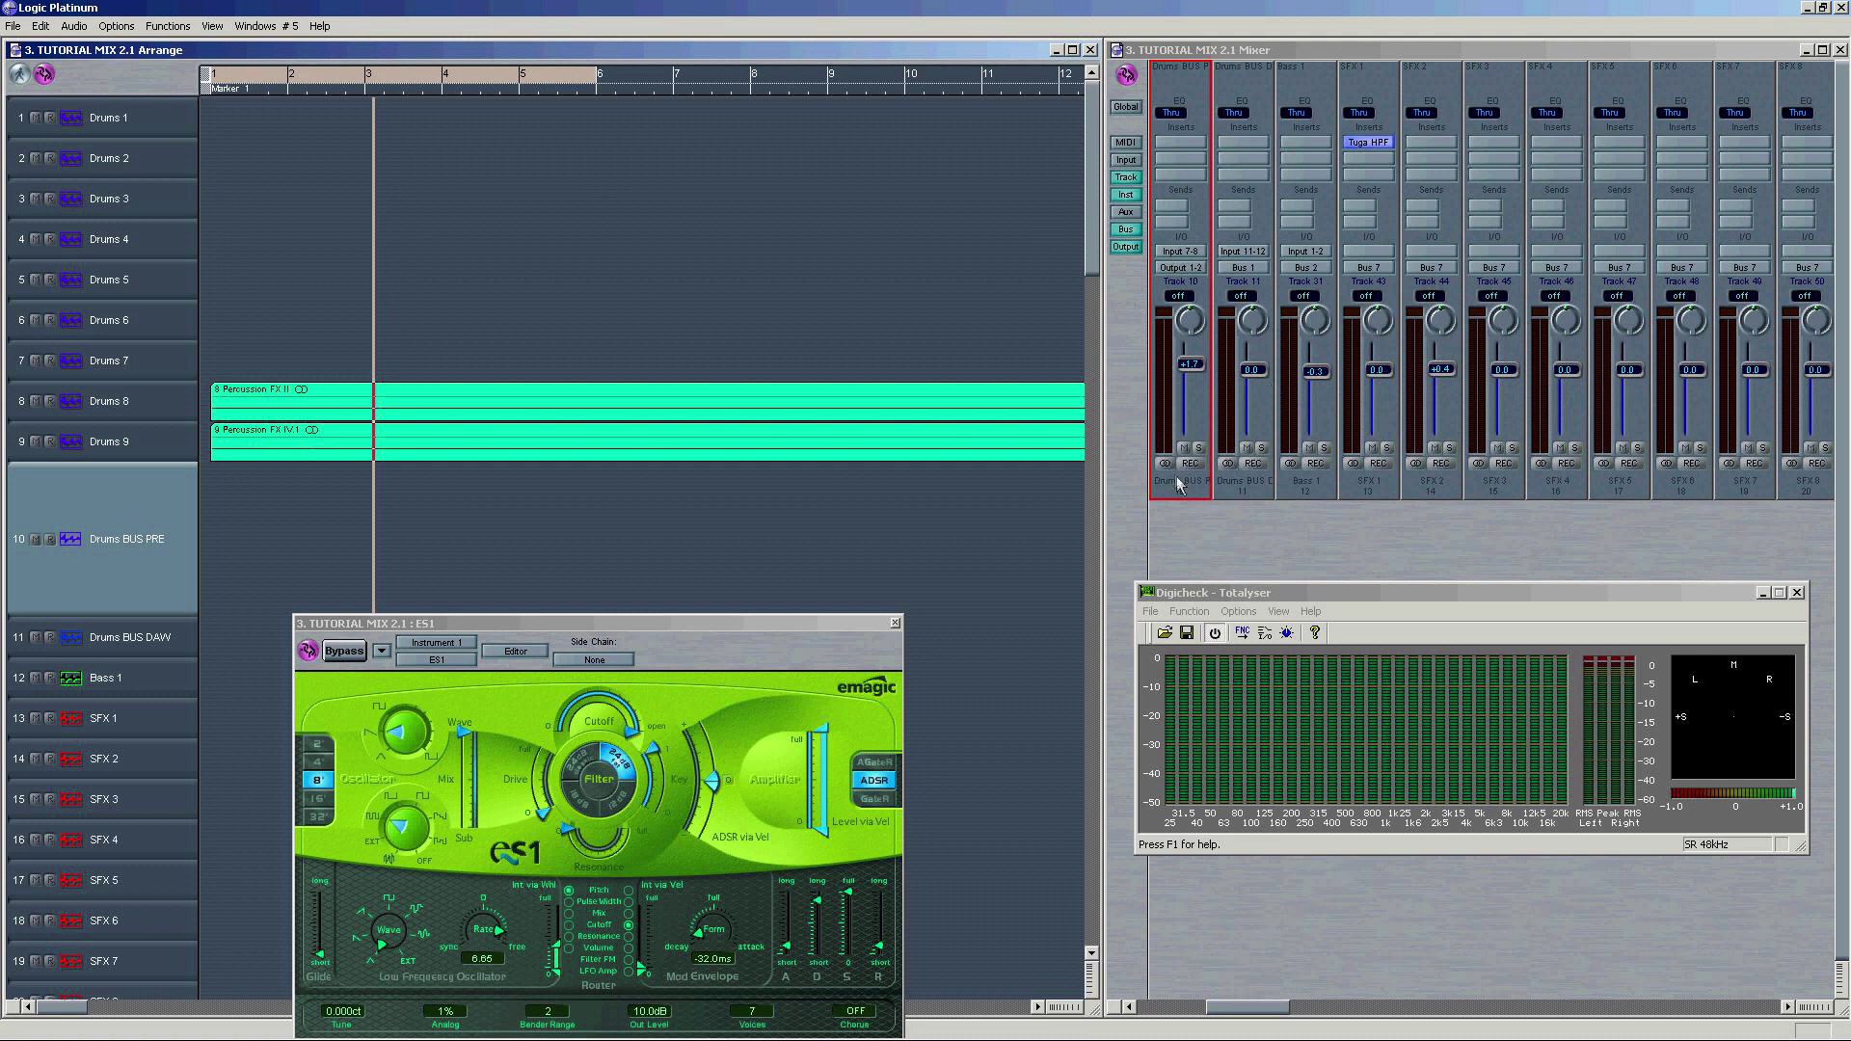
pyautogui.keyDown('ctrl'); pyautogui.click(1191, 367); pyautogui.keyUp('ctrl')
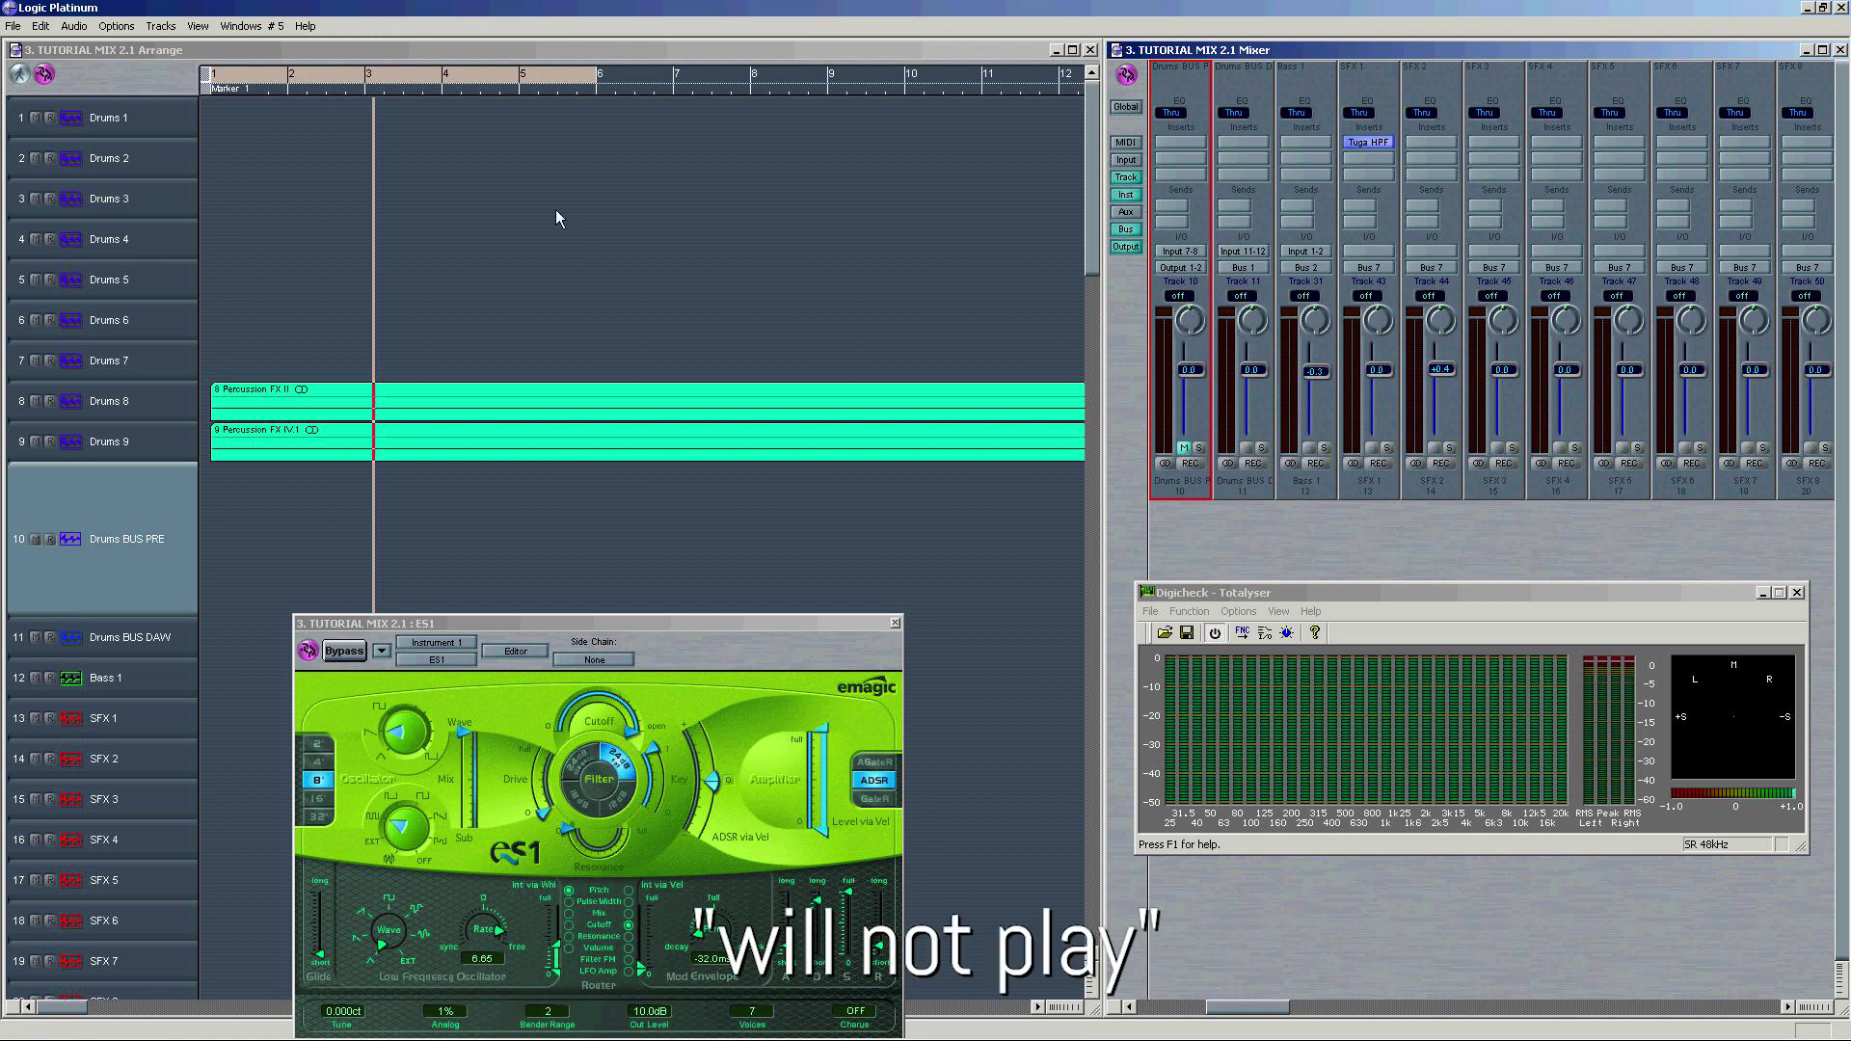
pyautogui.click(1192, 464)
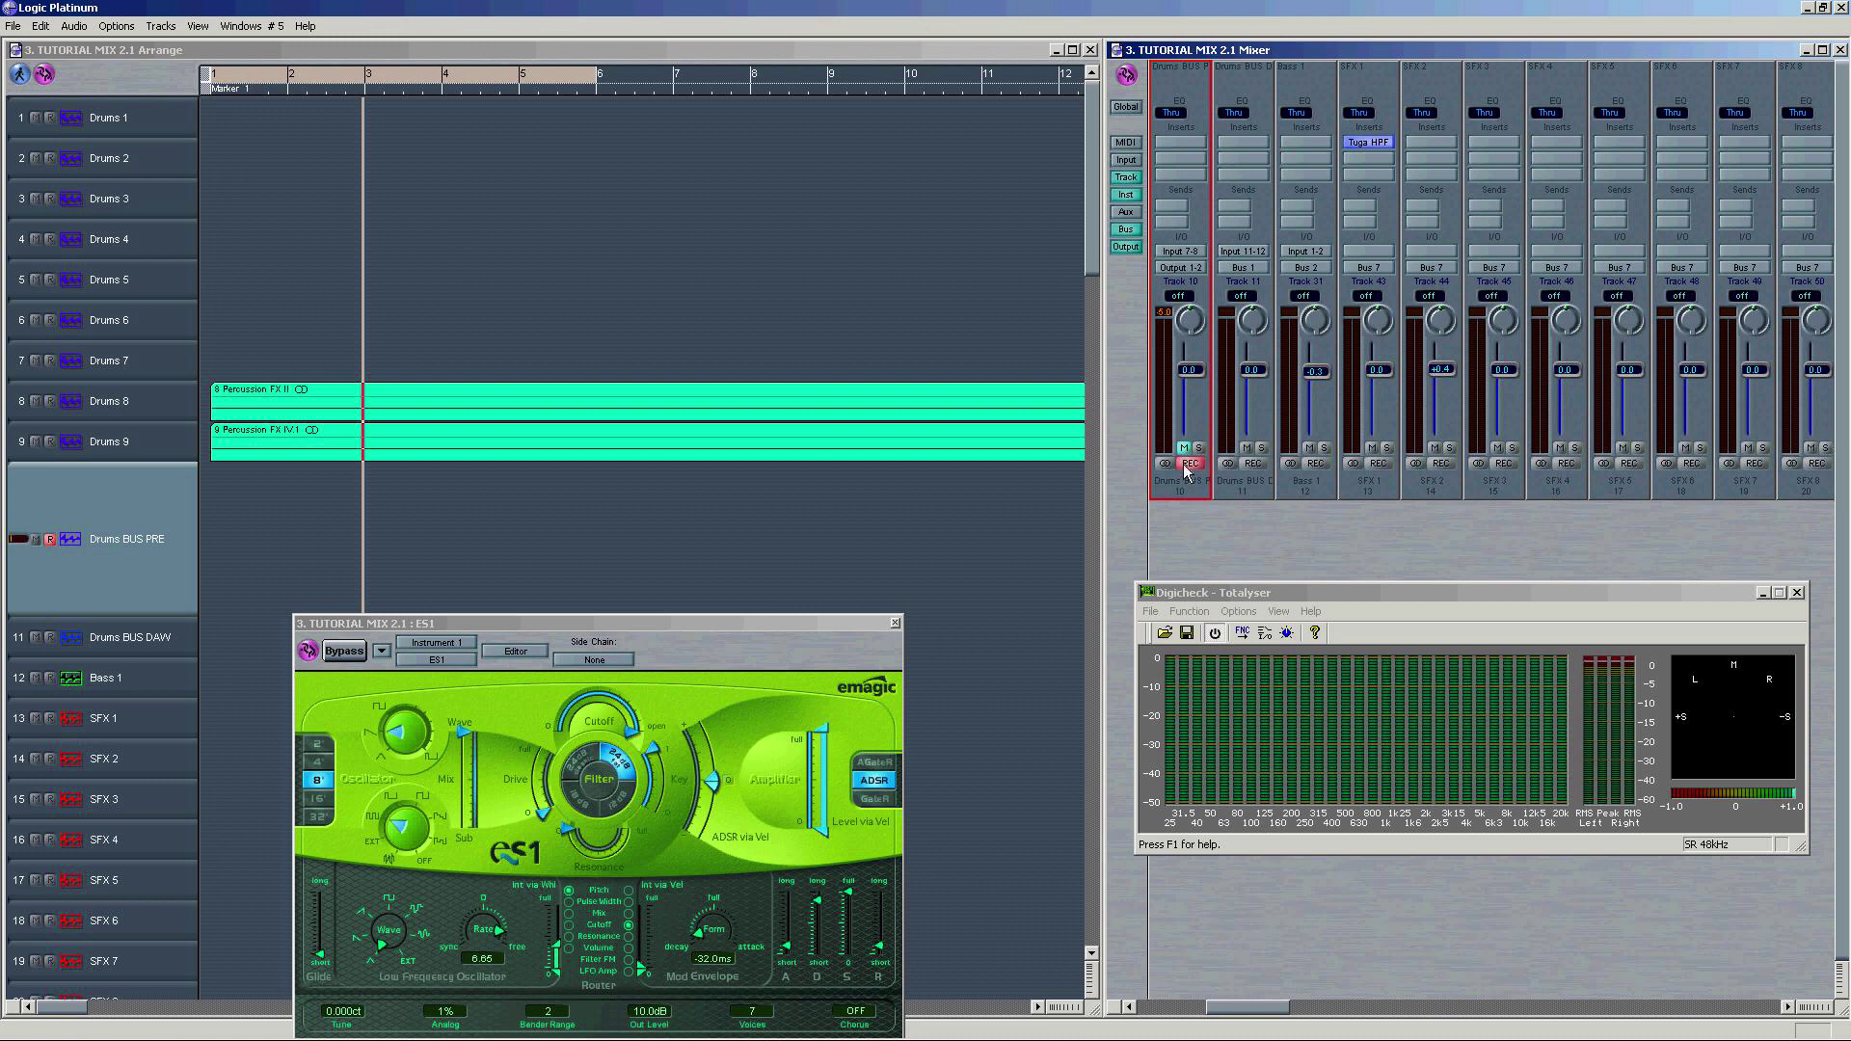
# Step: Turn off the AudioInst 1 solo and remove the ES1 instrument from the channel
pyautogui.moveTo(1274, 1005); pyautogui.dragTo(1502, 1005)
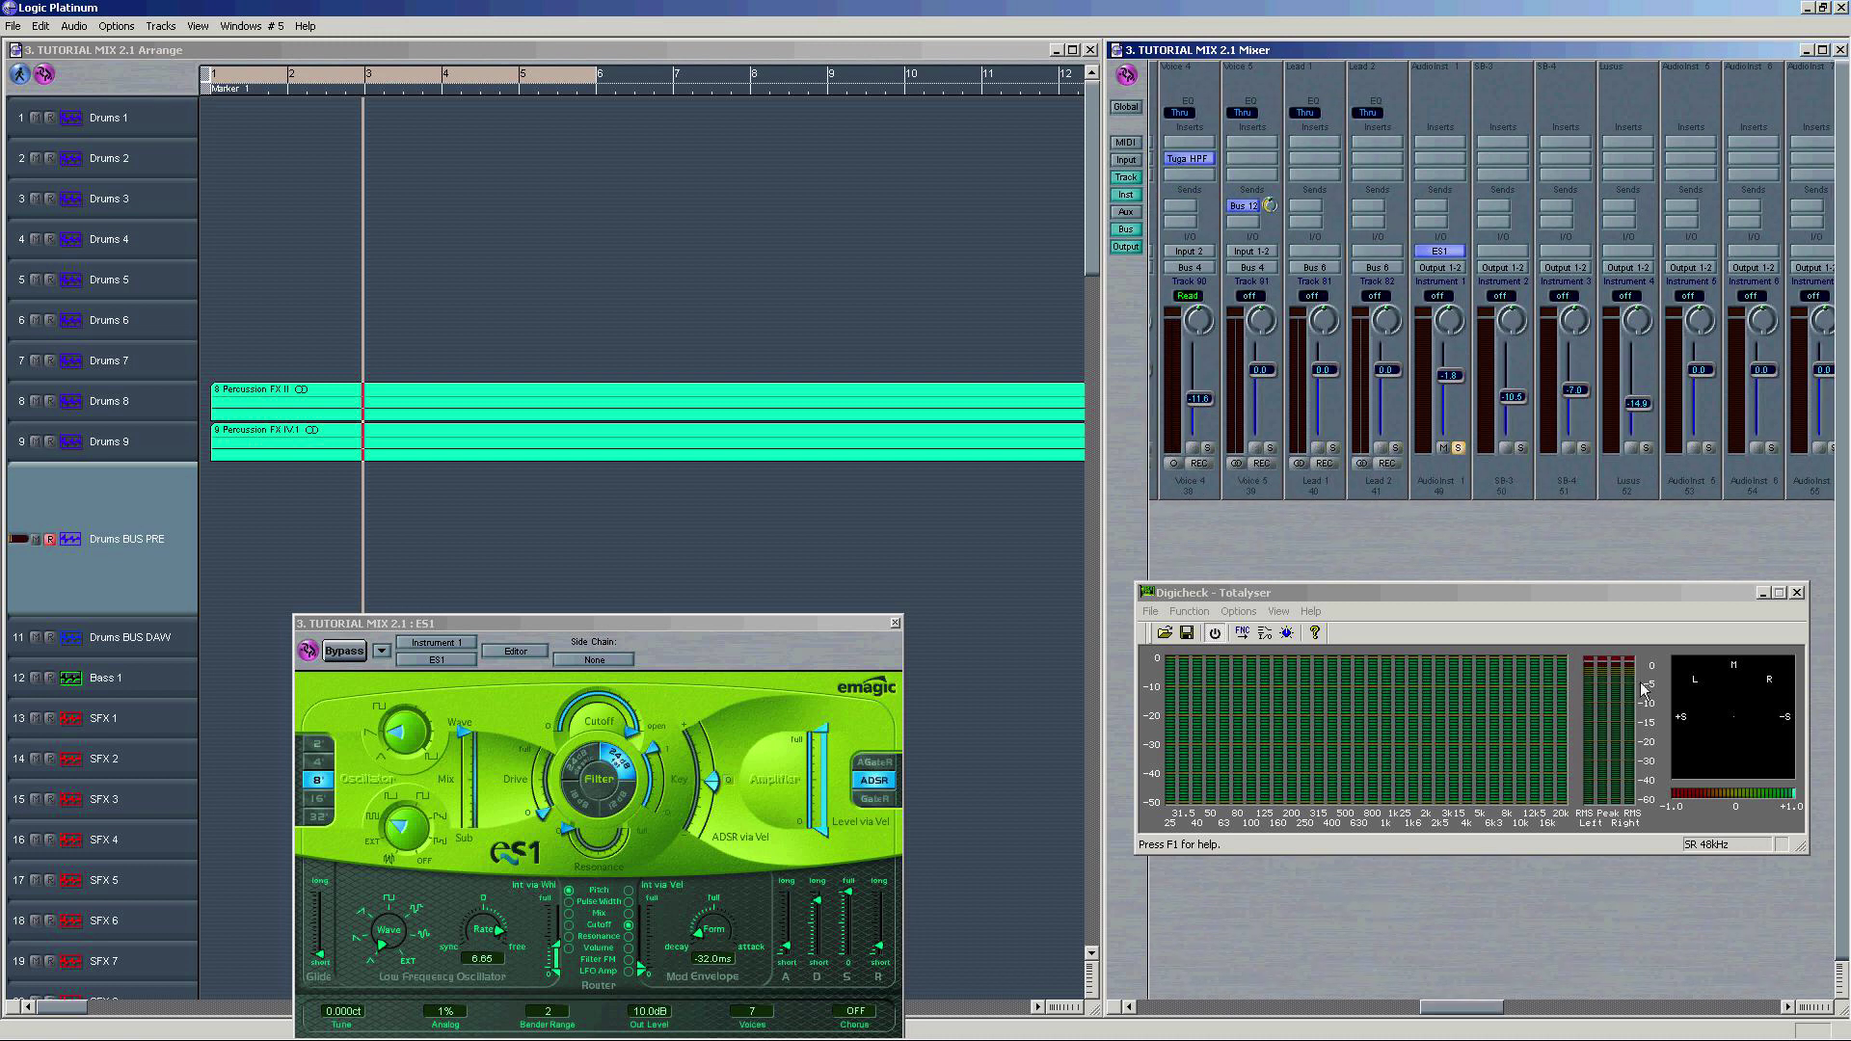
pyautogui.click(1460, 449)
pyautogui.click(1440, 251)
pyautogui.click(1437, 259)
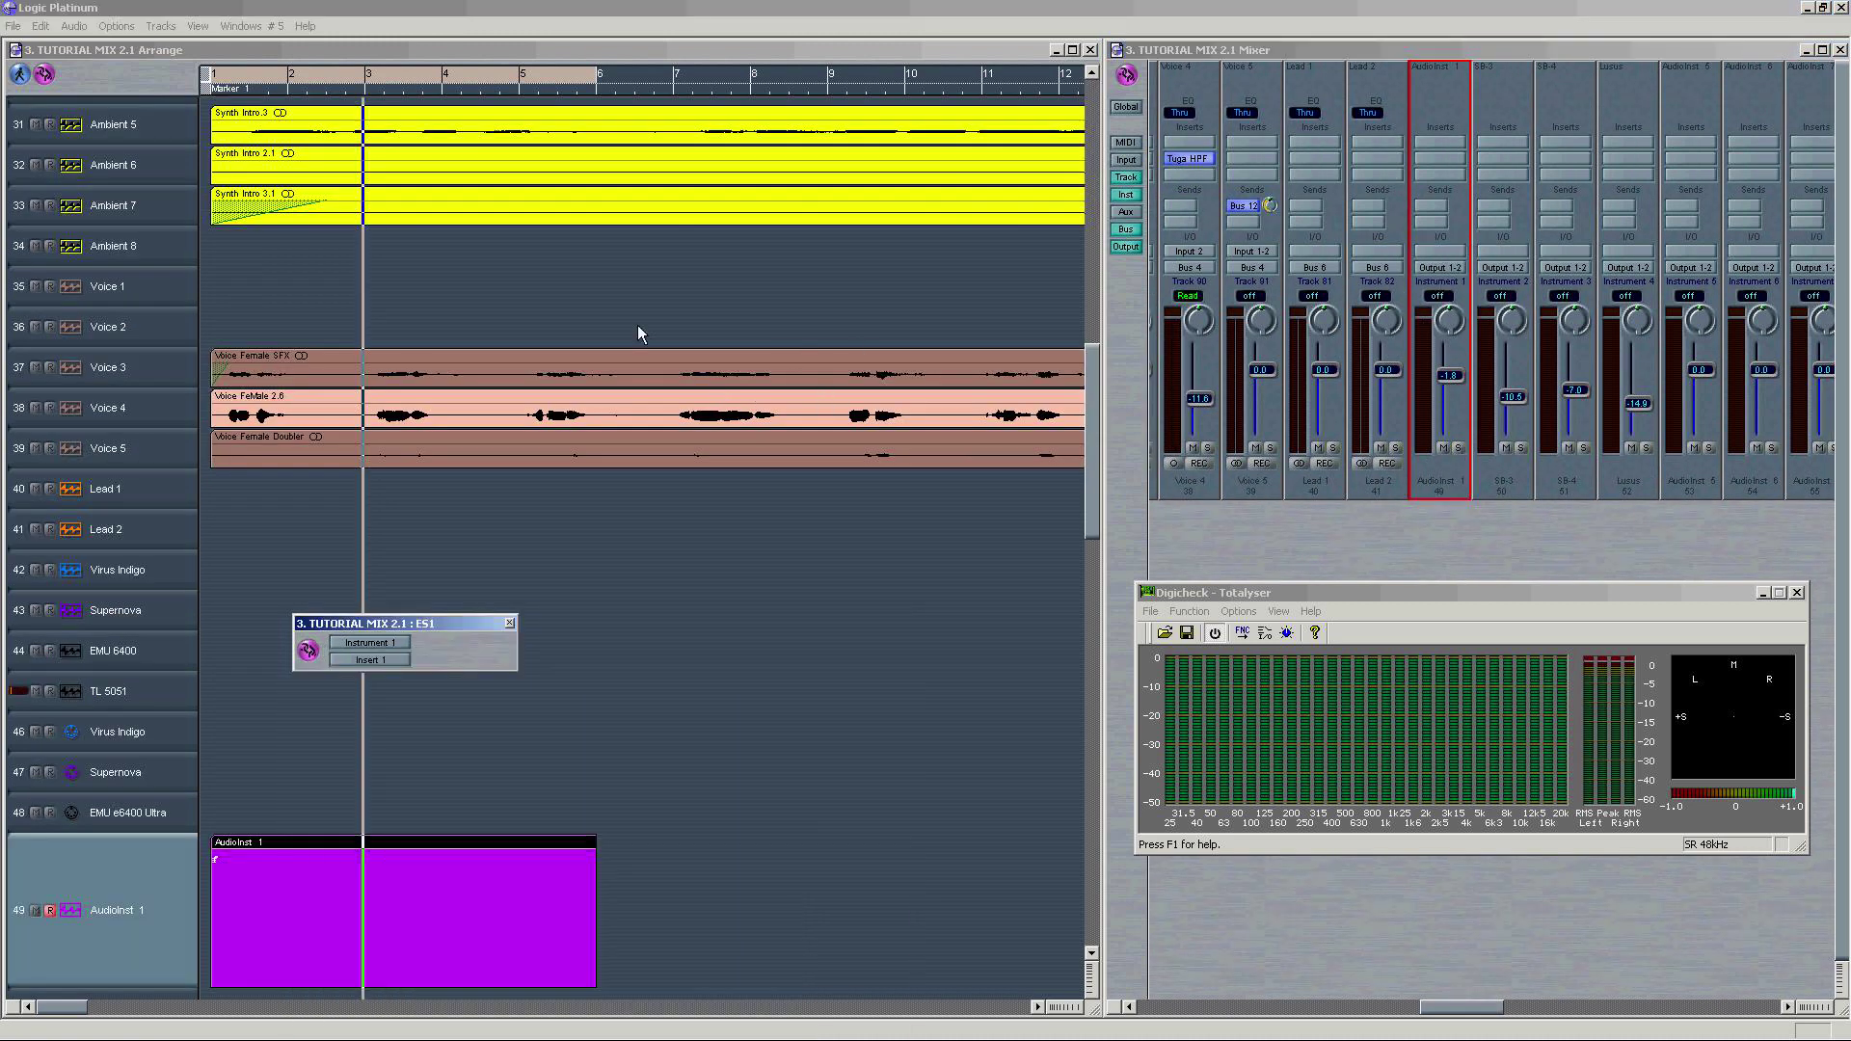
pyautogui.click(511, 70)
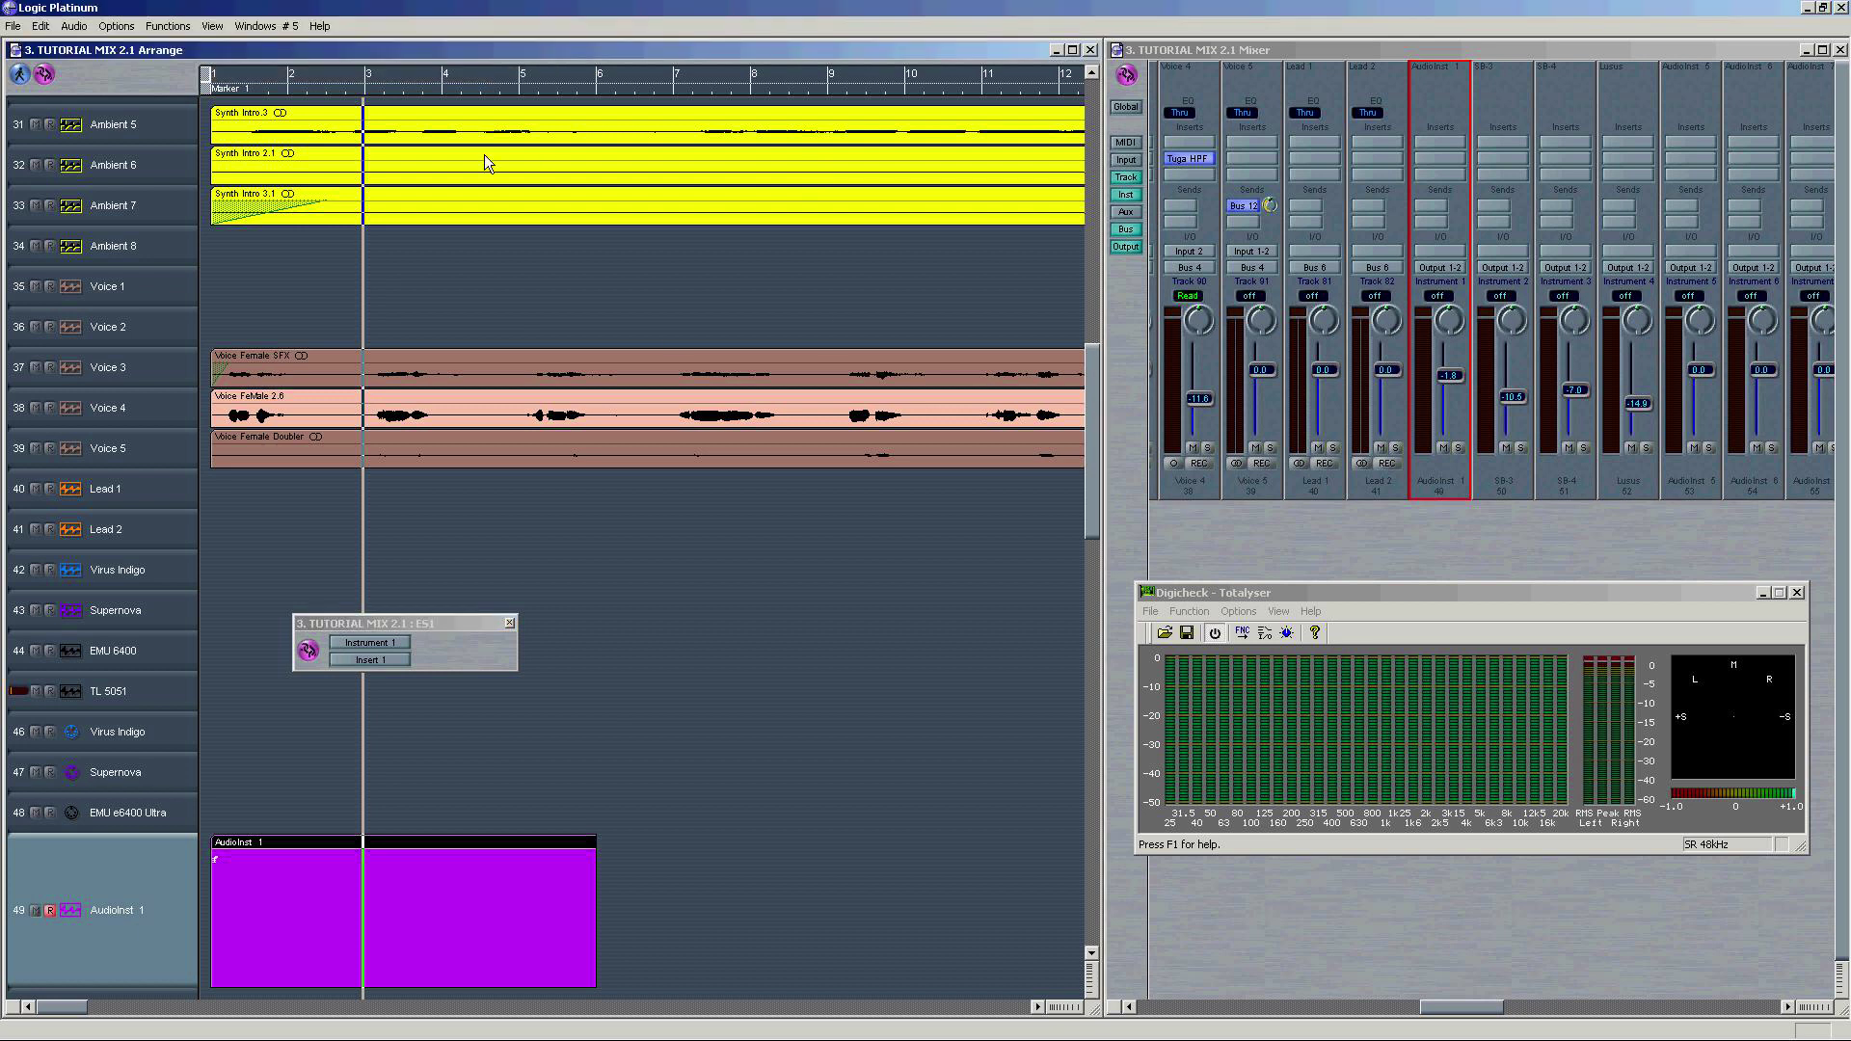
# Step: Solo the drum channels Drums 1 to Drums 9 in the mixer
pyautogui.scroll(10, 586, 262)
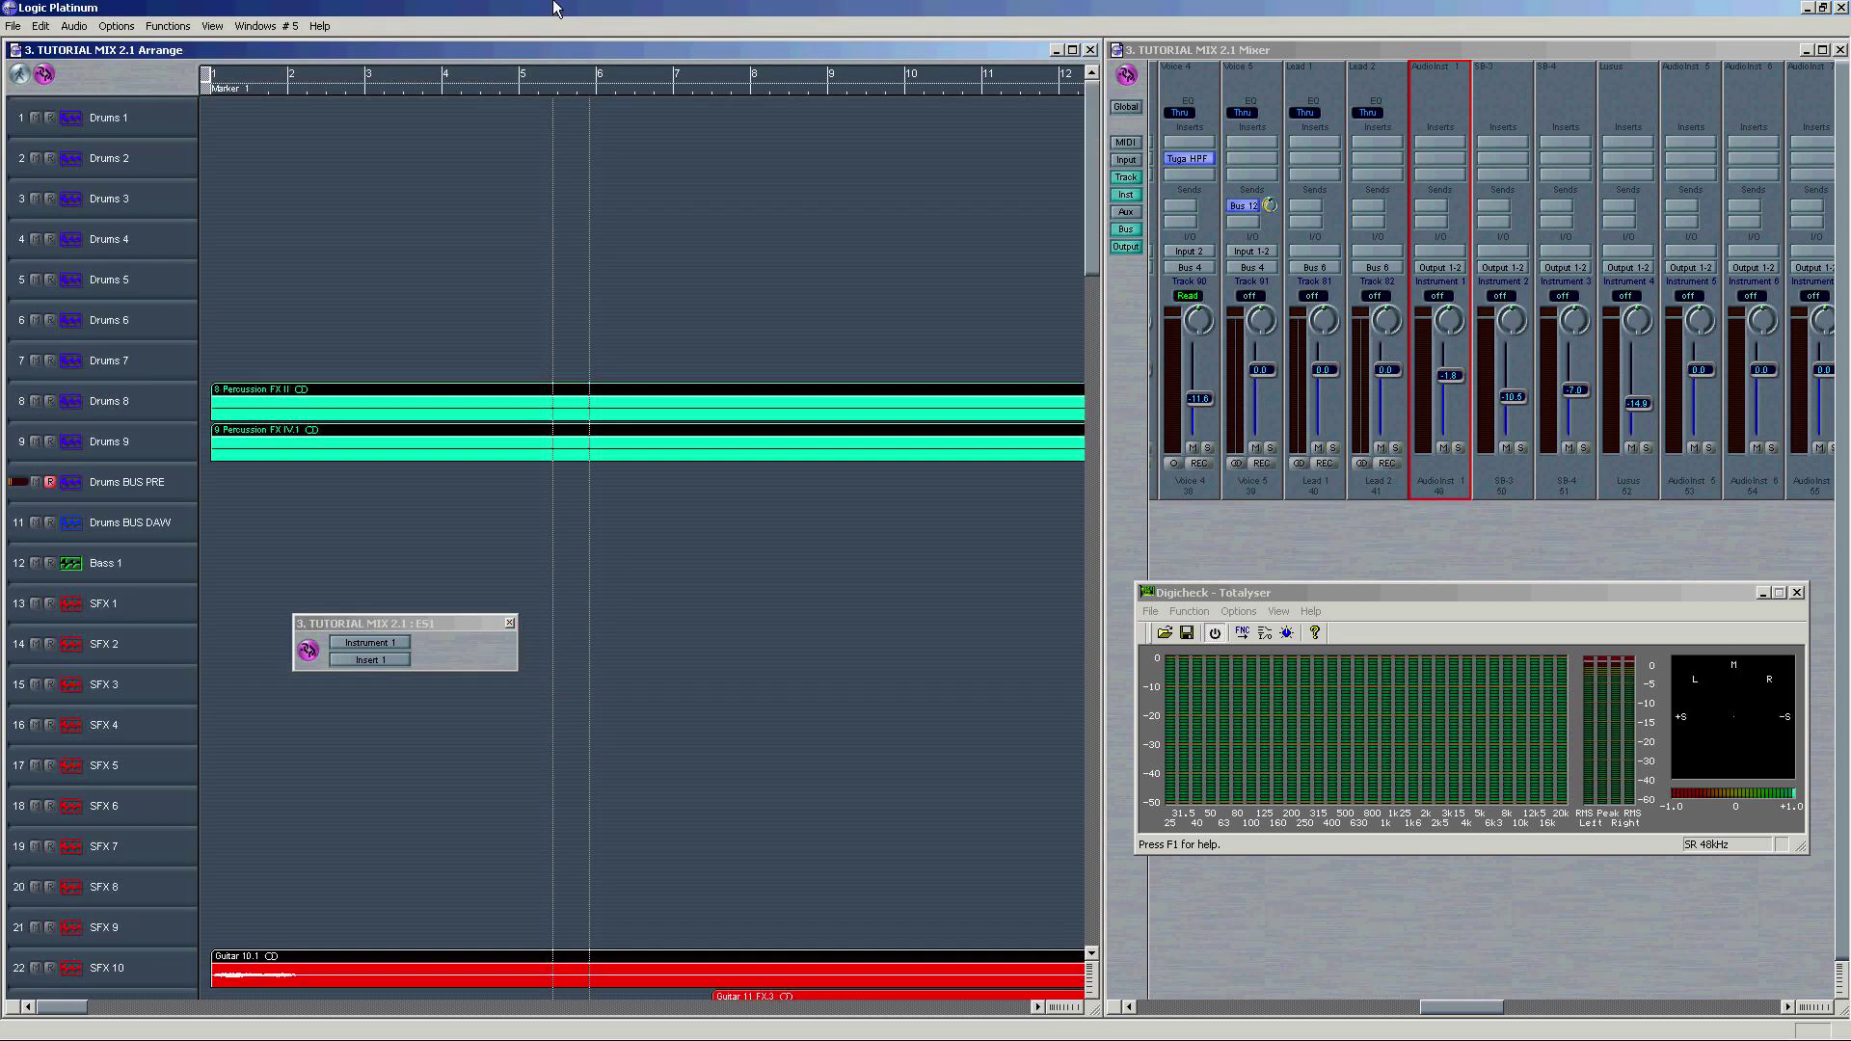
pyautogui.click(151, 135)
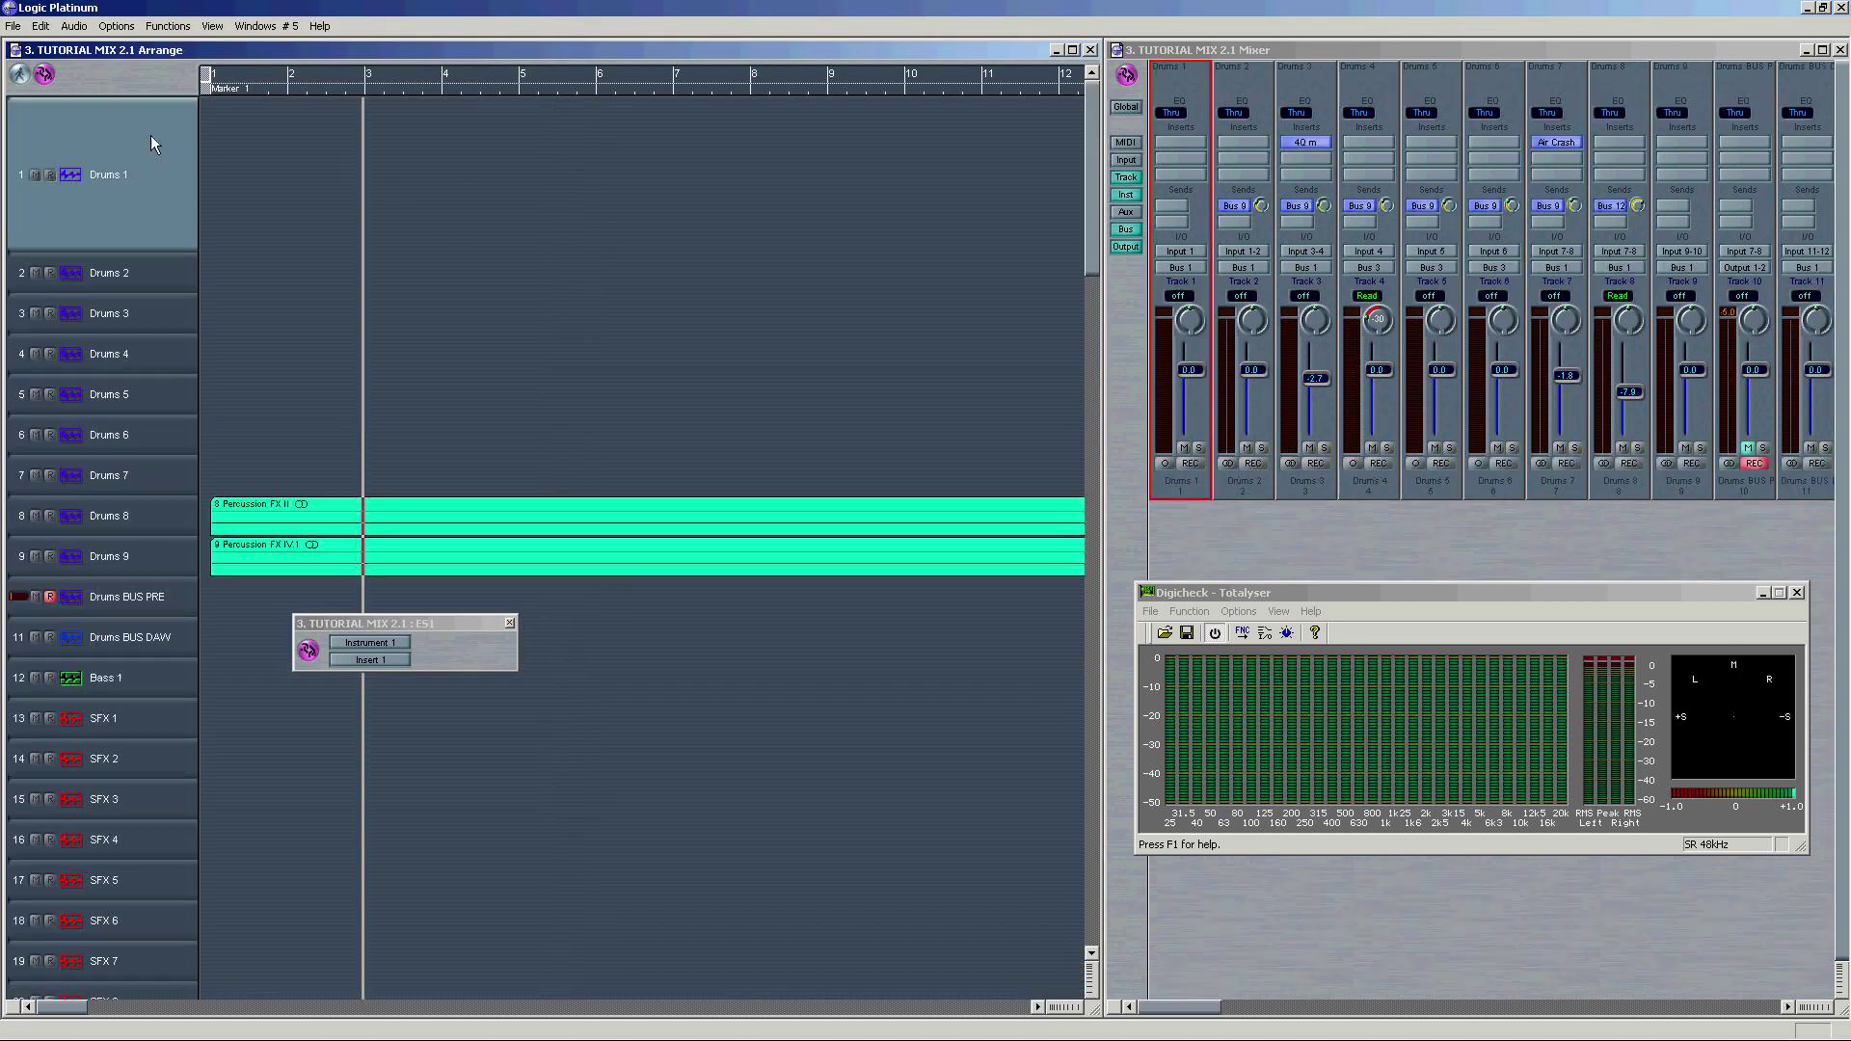
pyautogui.click(1700, 448)
pyautogui.click(1637, 448)
pyautogui.click(1574, 447)
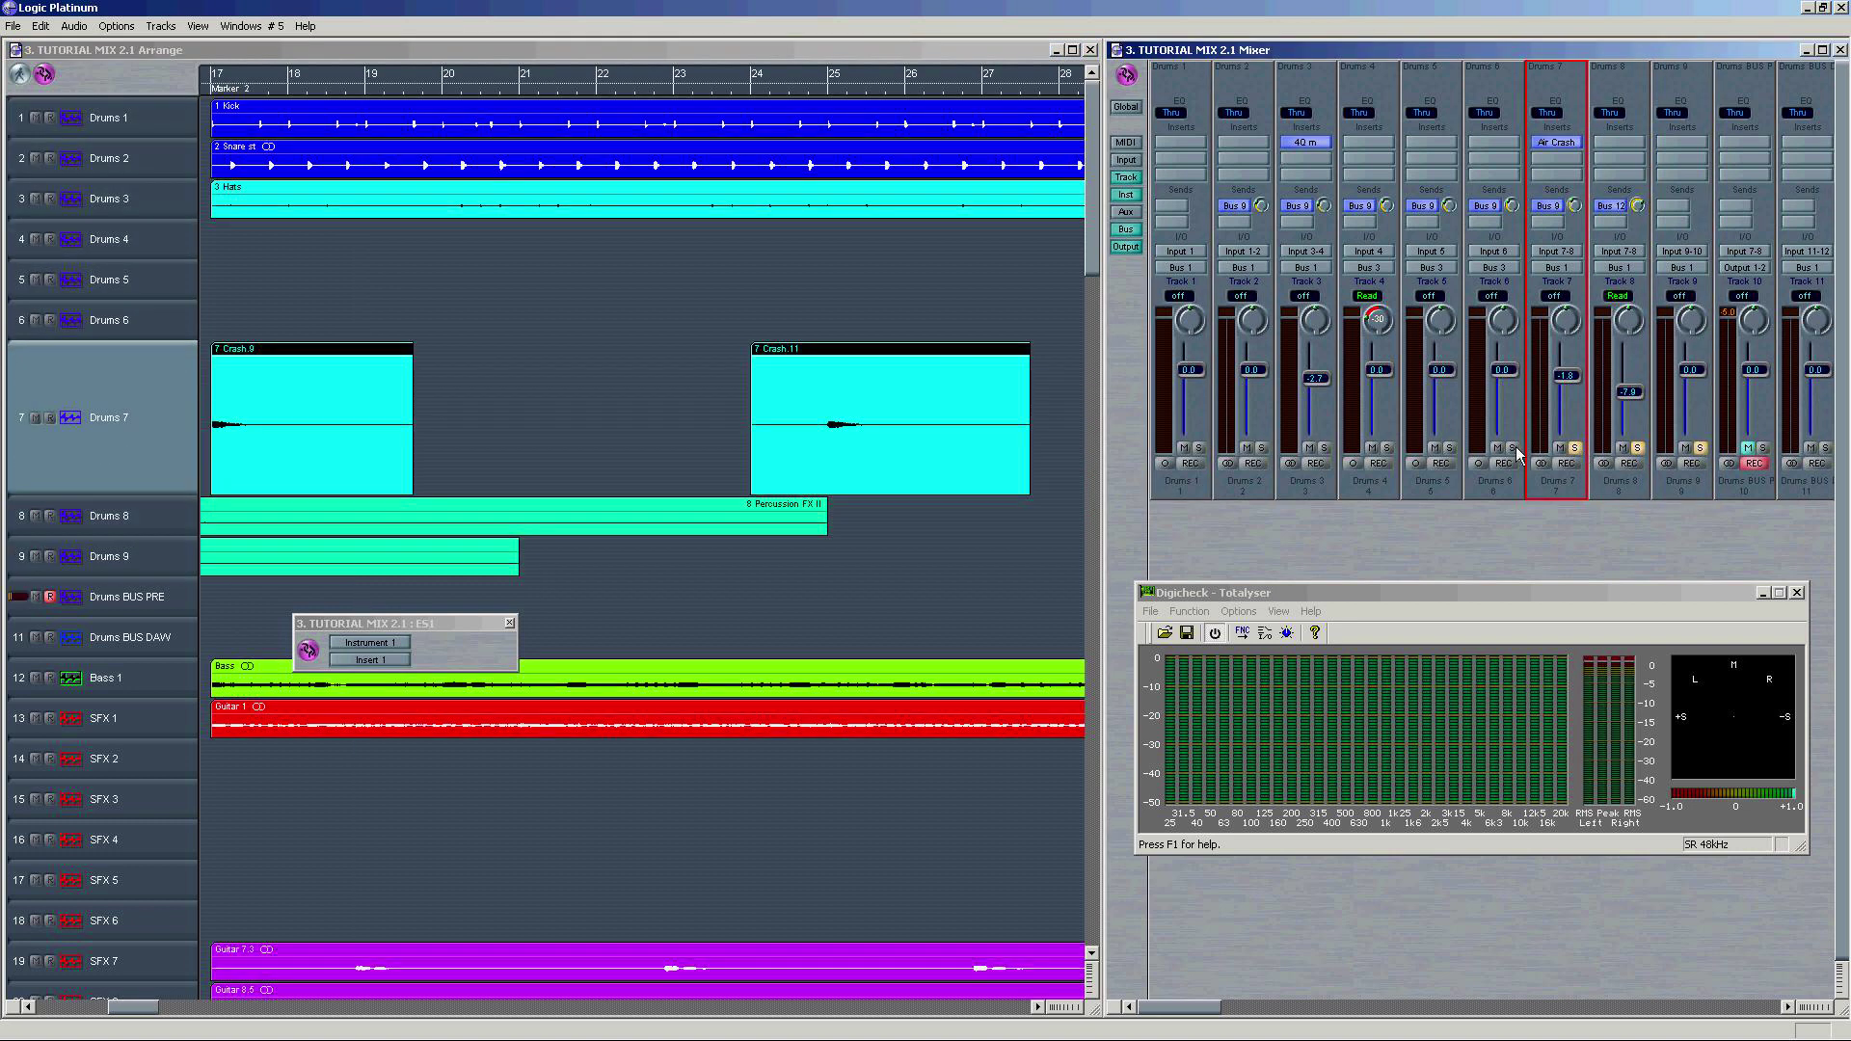
pyautogui.click(1512, 447)
pyautogui.click(1449, 447)
pyautogui.click(1386, 448)
pyautogui.click(1324, 448)
pyautogui.click(1261, 448)
pyautogui.click(1198, 447)
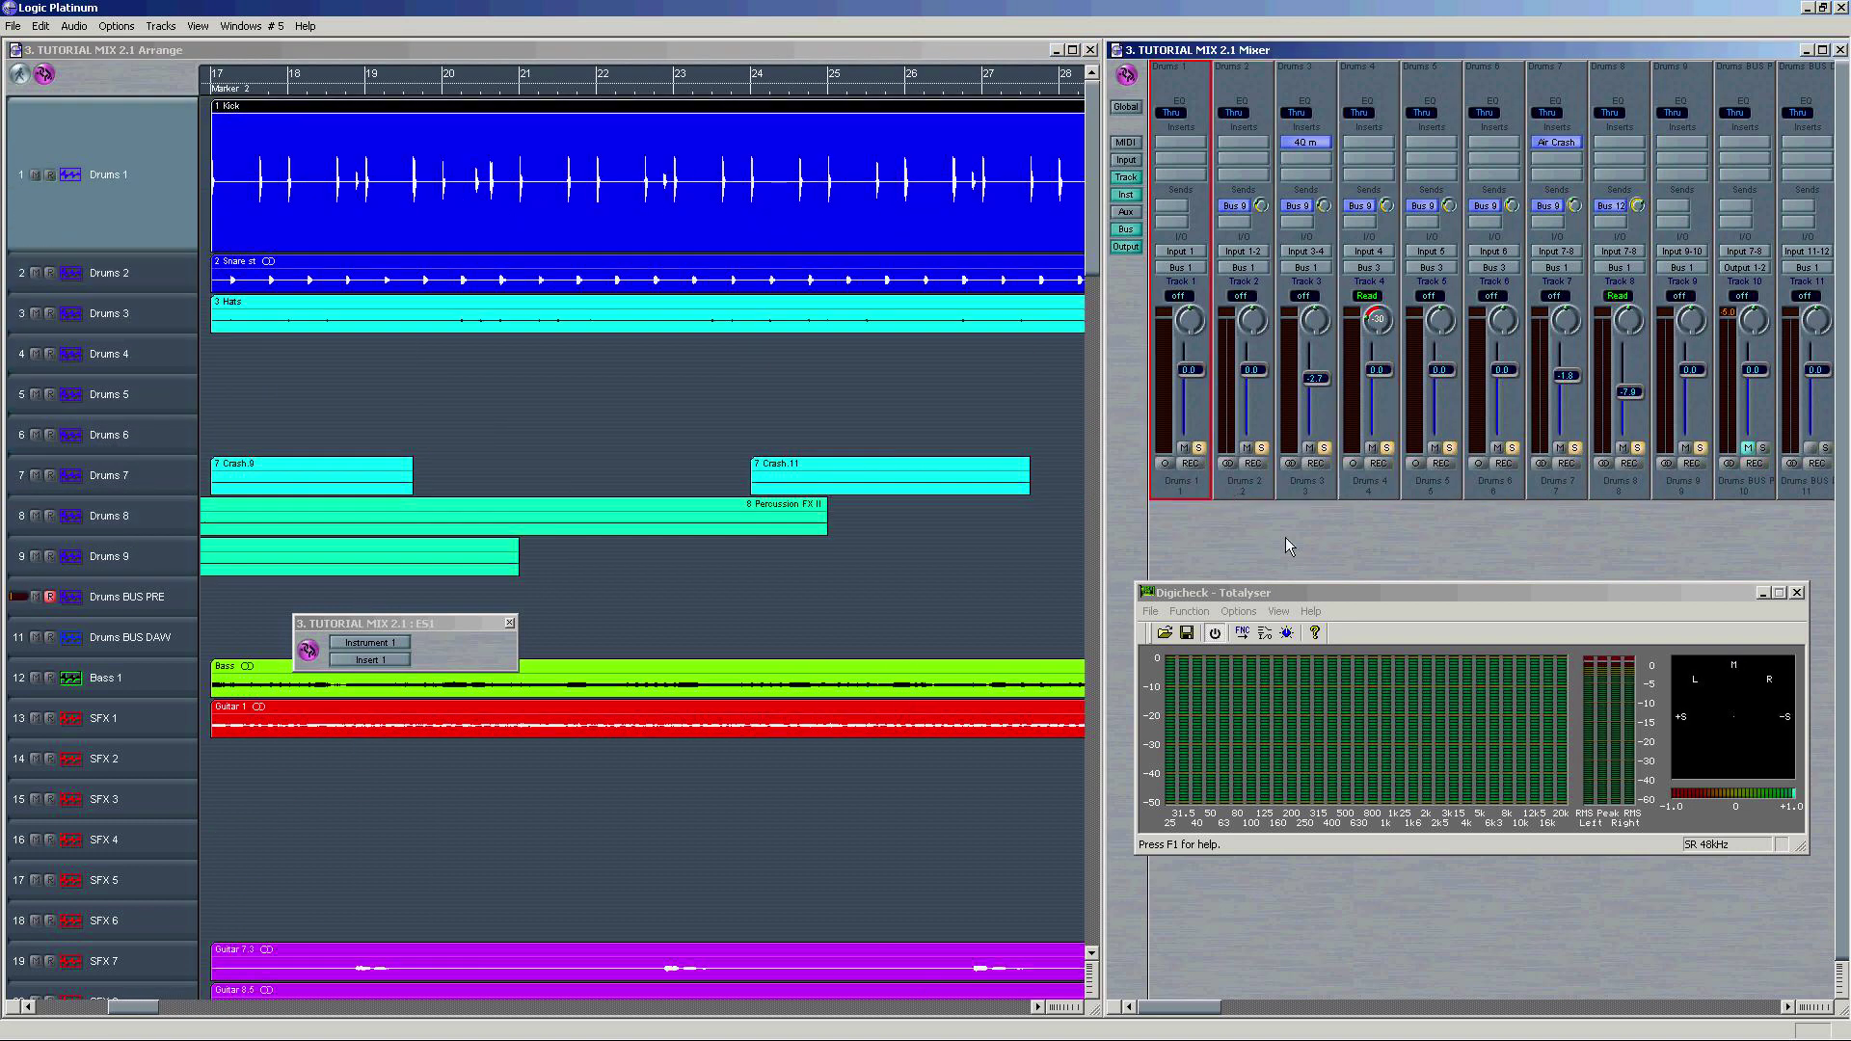
# Step: Record the soloed drums onto the Drums BUS PRE track from the start of the song, and stop at the end
pyautogui.click(159, 596)
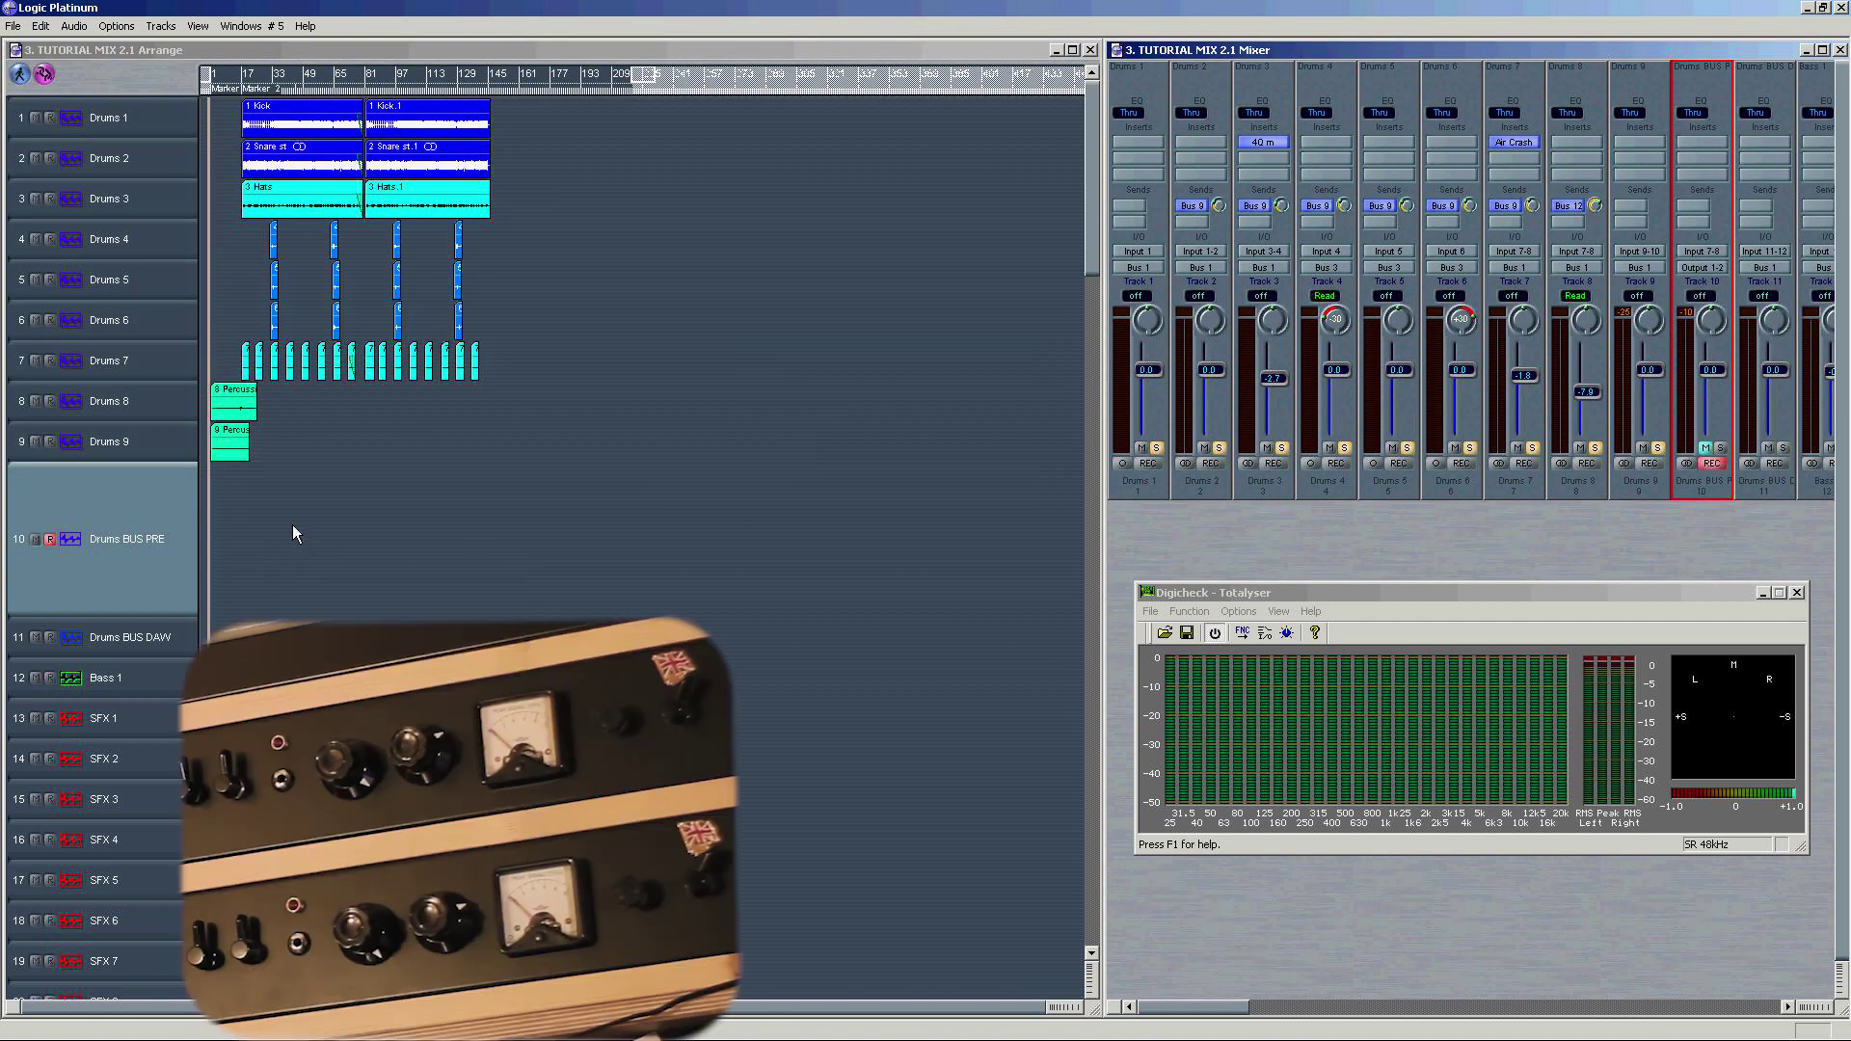
pyautogui.press('KP_Multiply')
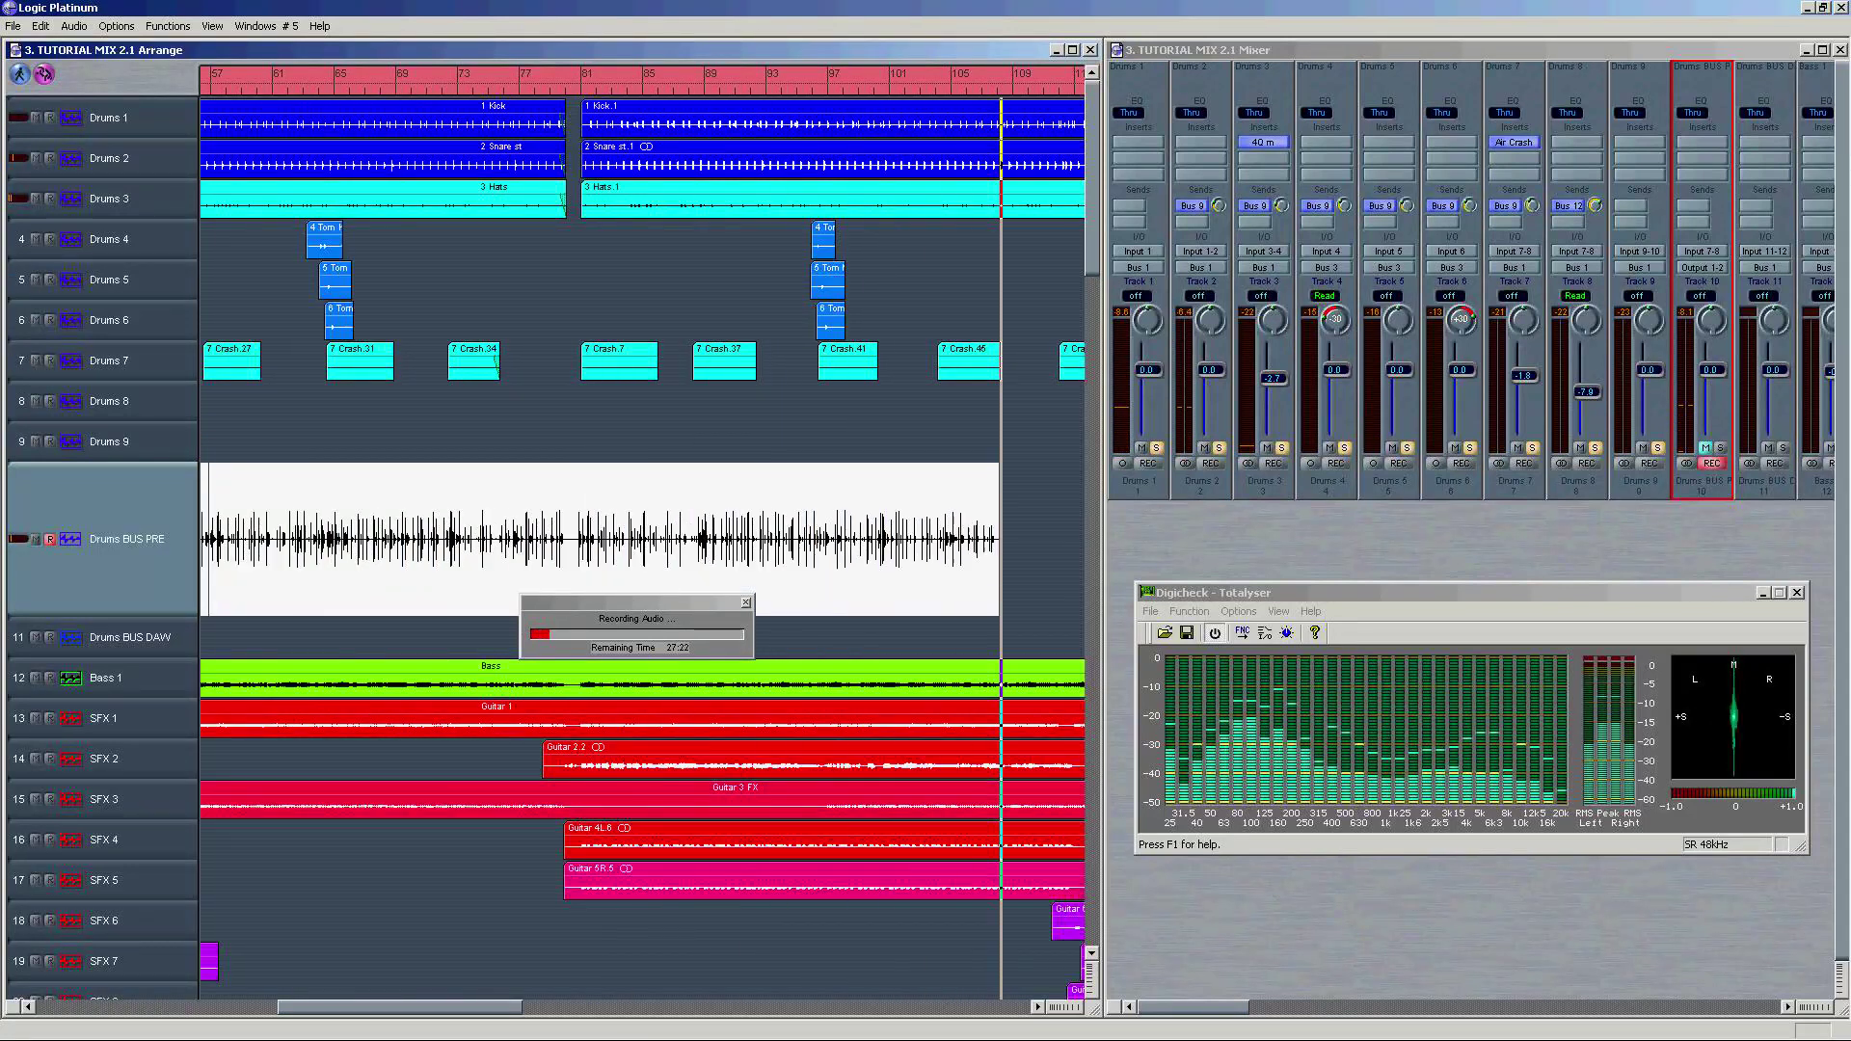
pyautogui.press('space')
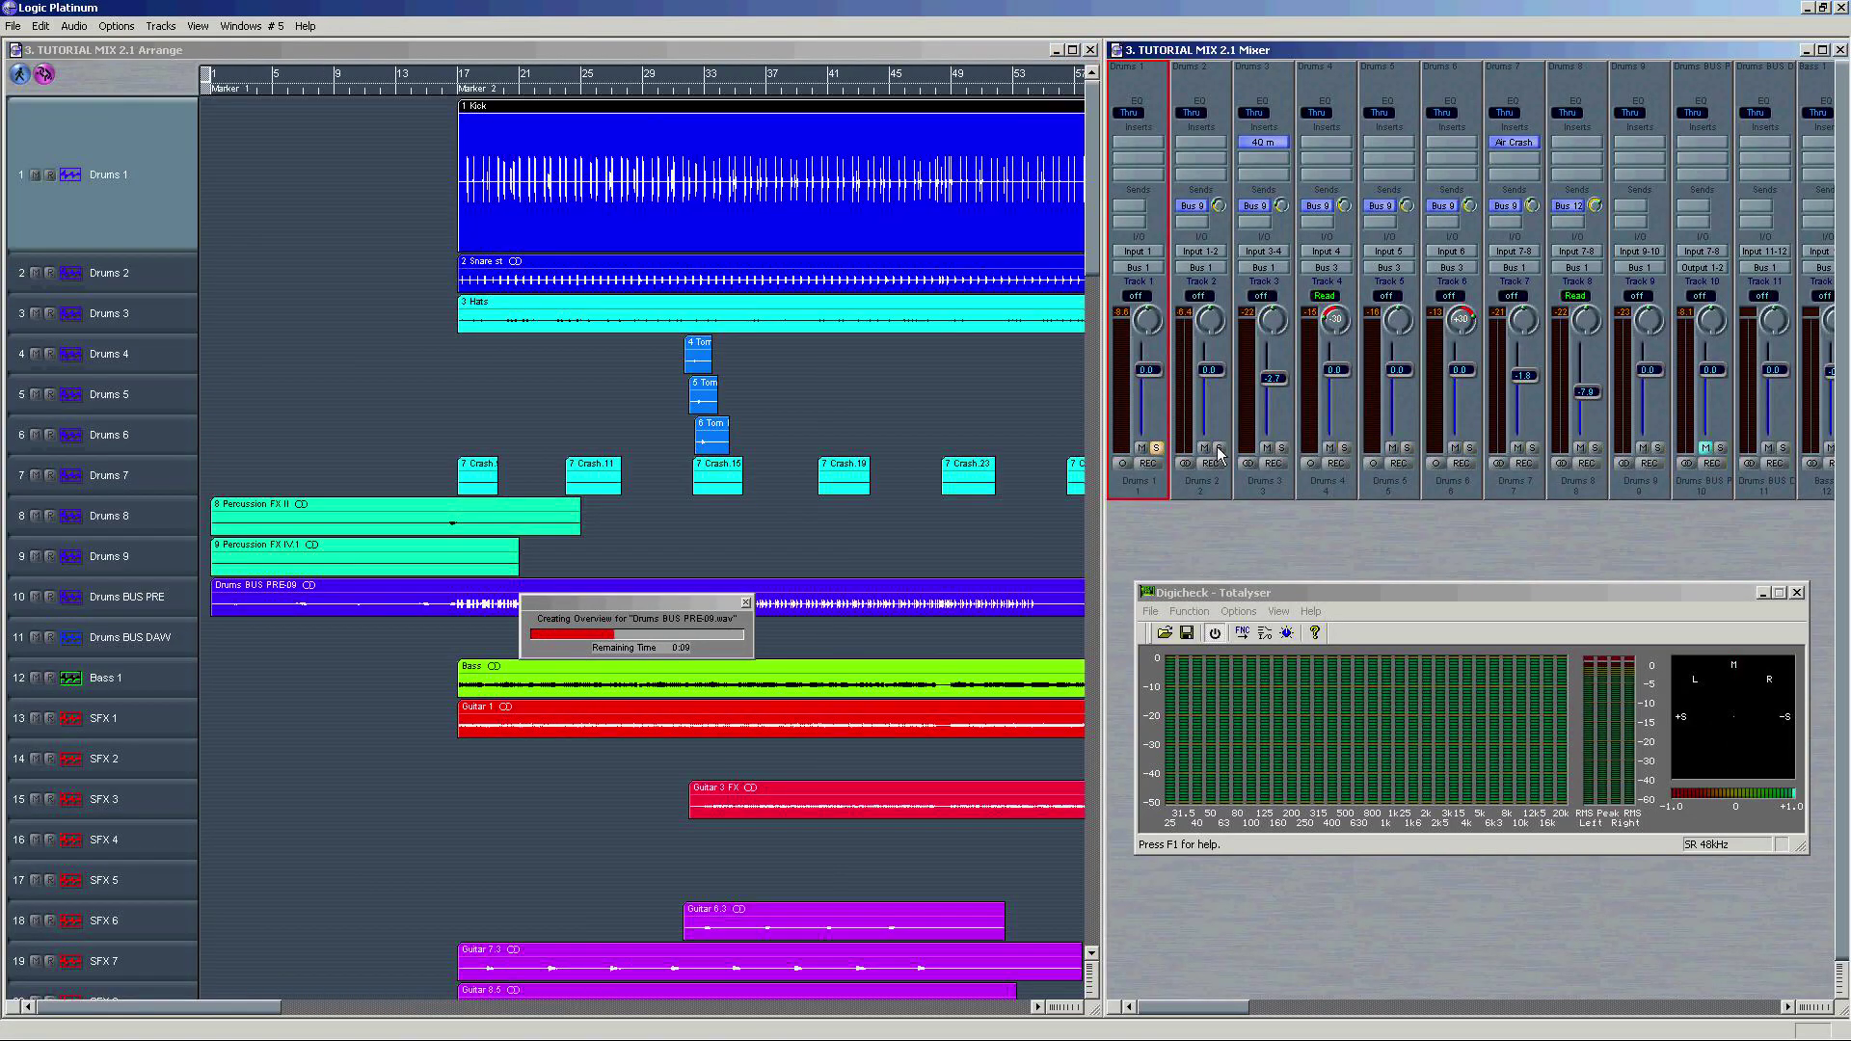
# Step: Solo the remaining drum channels up to Drums 9 and bounce Output 1-2 as a 24-bit interleaved Wave file named Drums BUS DAW
pyautogui.click(1220, 449)
pyautogui.click(1283, 449)
pyautogui.click(1346, 450)
pyautogui.click(1407, 450)
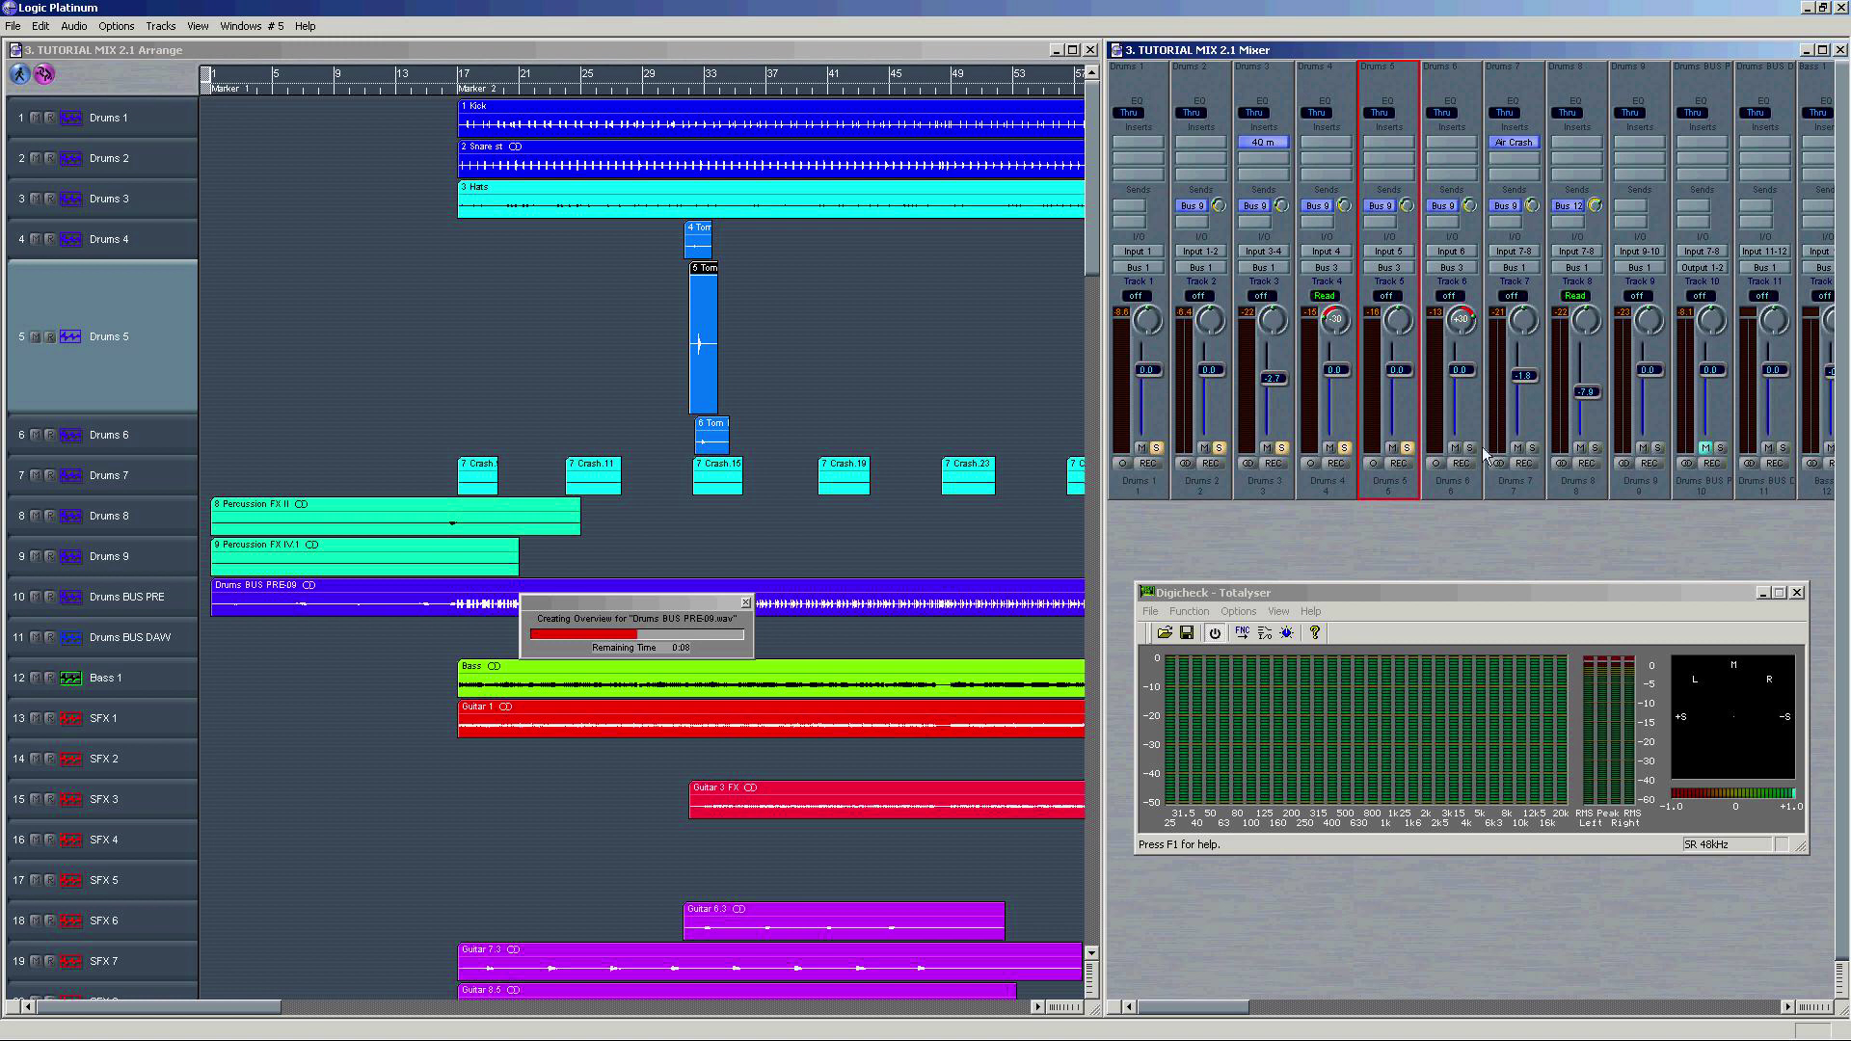
pyautogui.click(1470, 449)
pyautogui.click(1532, 450)
pyautogui.click(1595, 450)
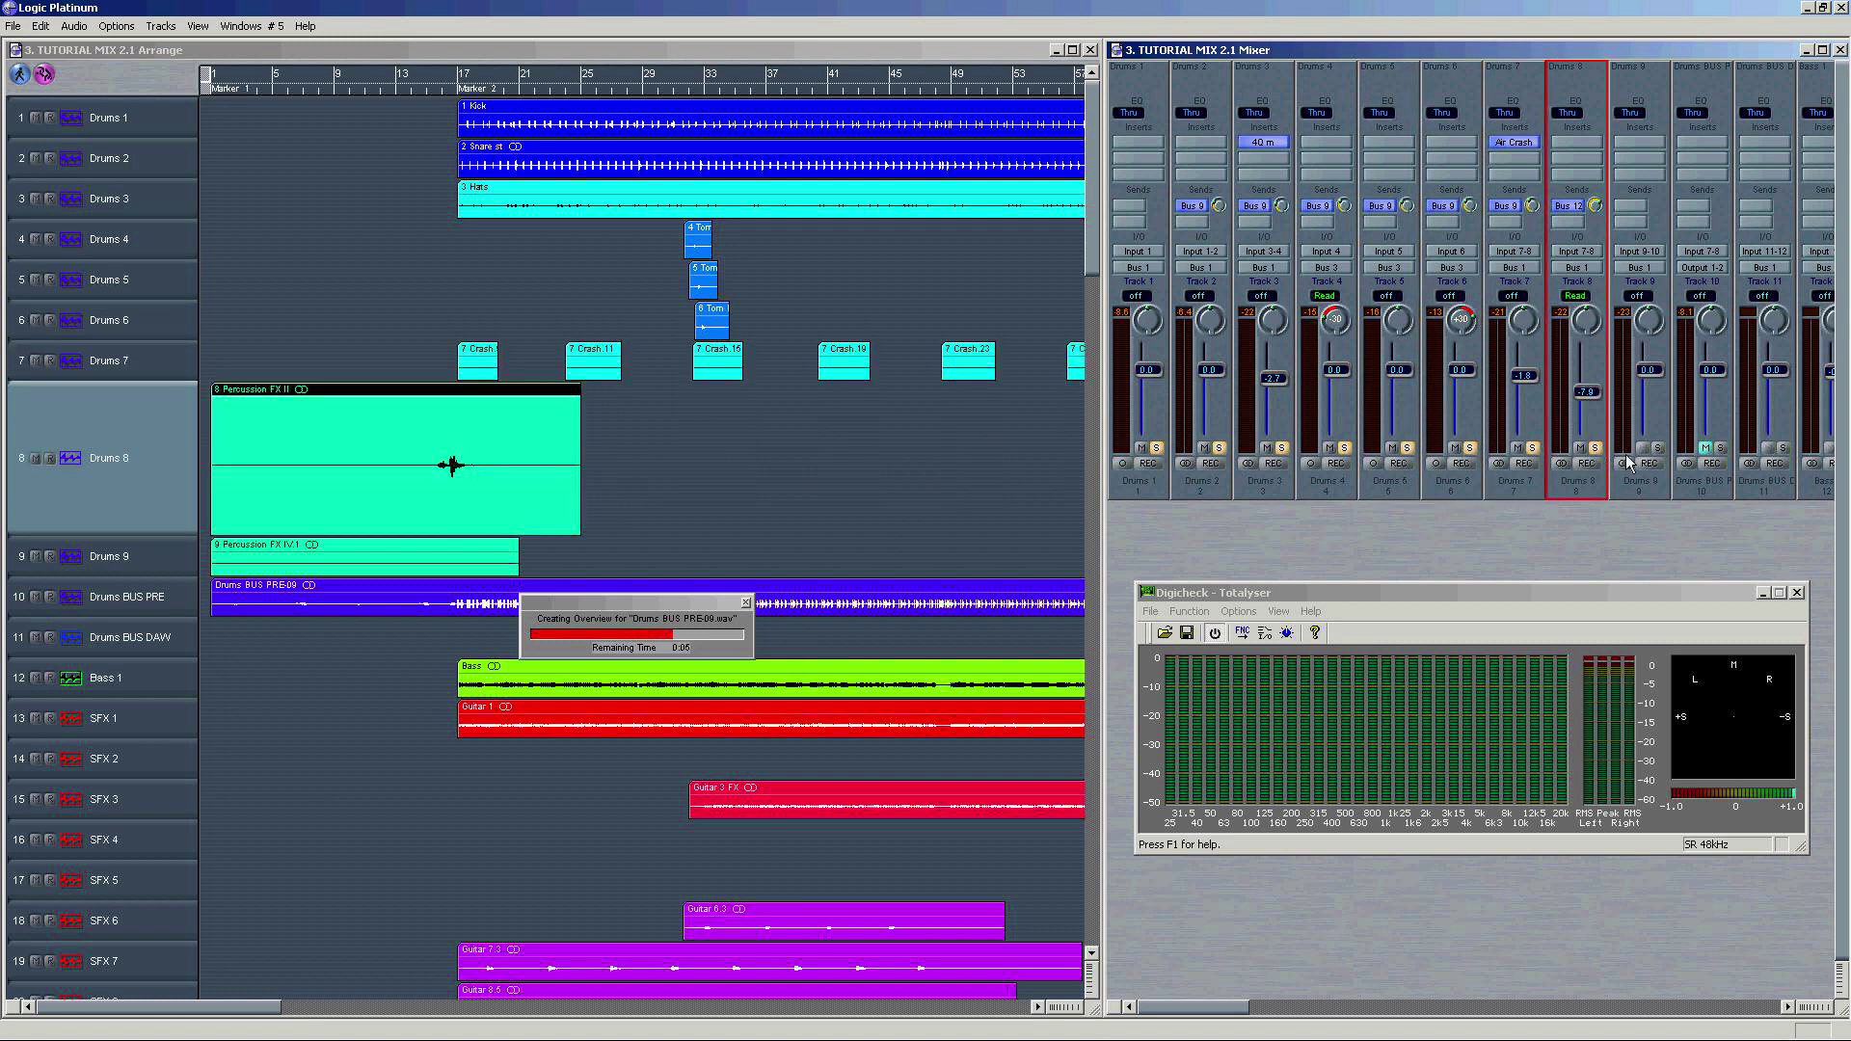
pyautogui.click(1658, 449)
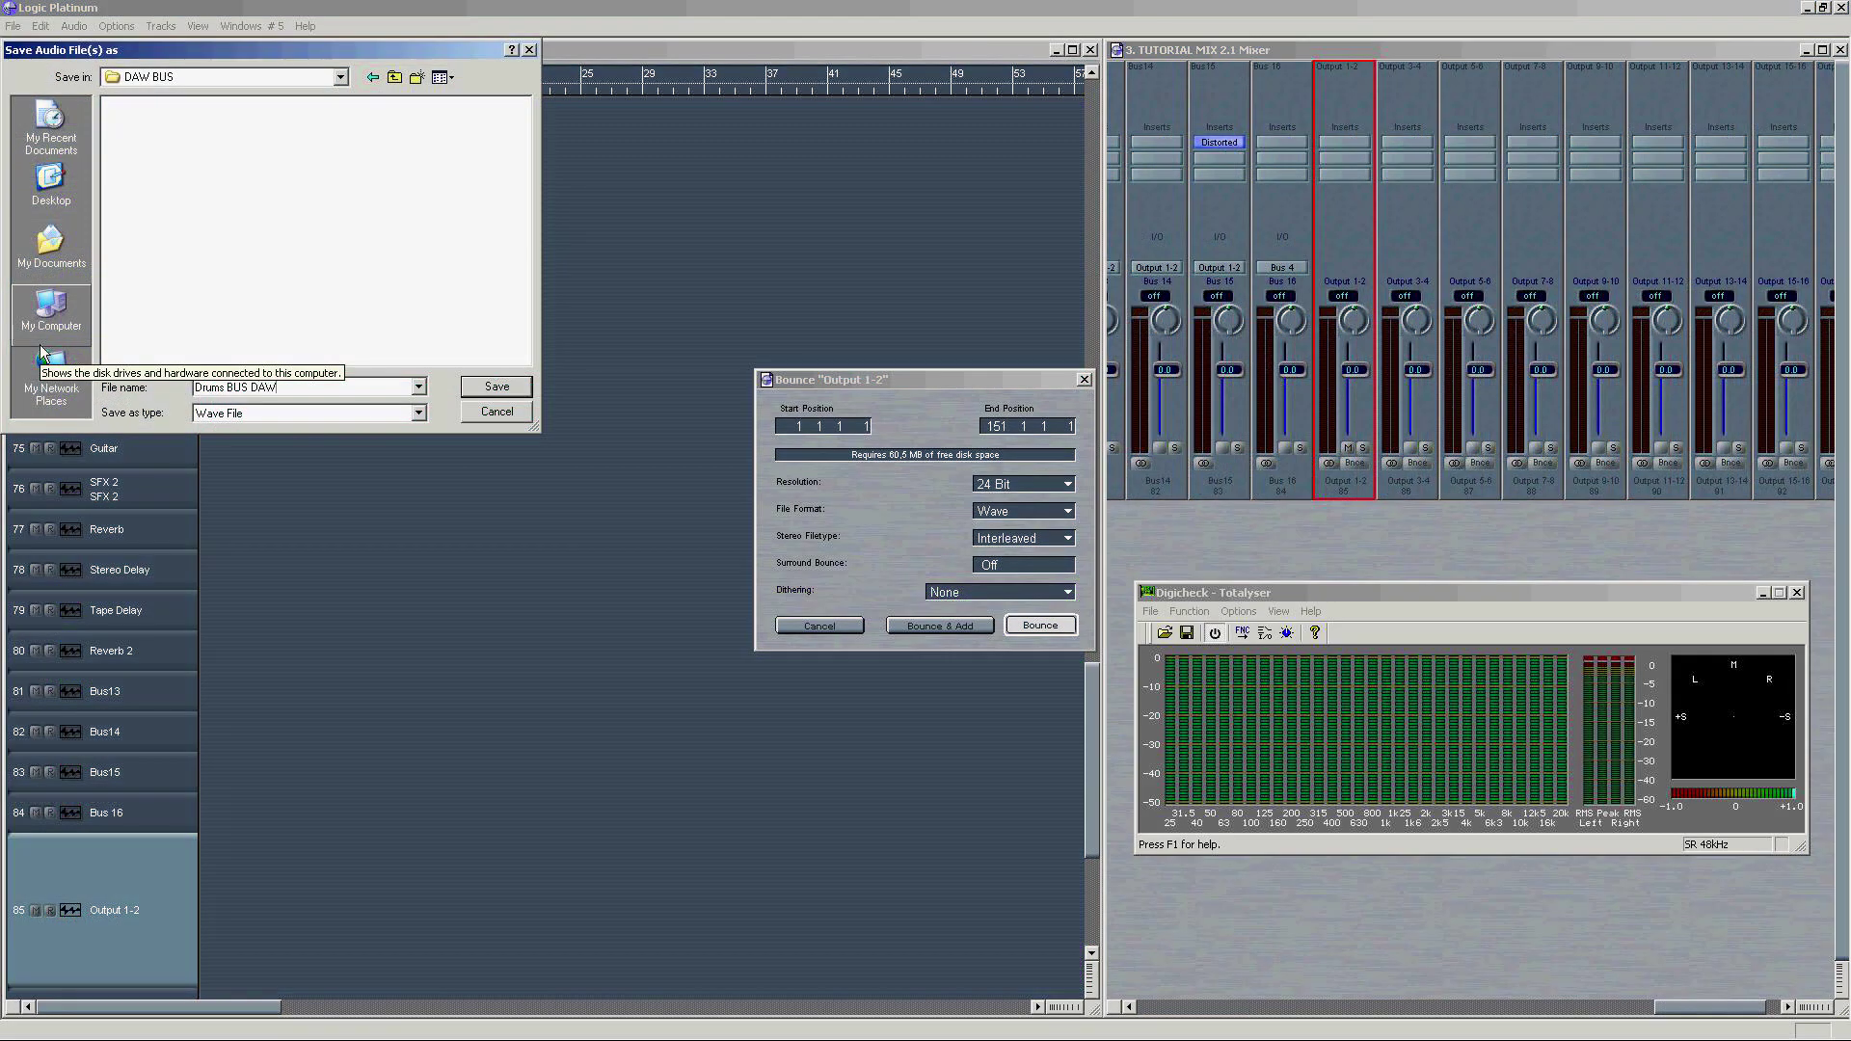
pyautogui.press('Return')
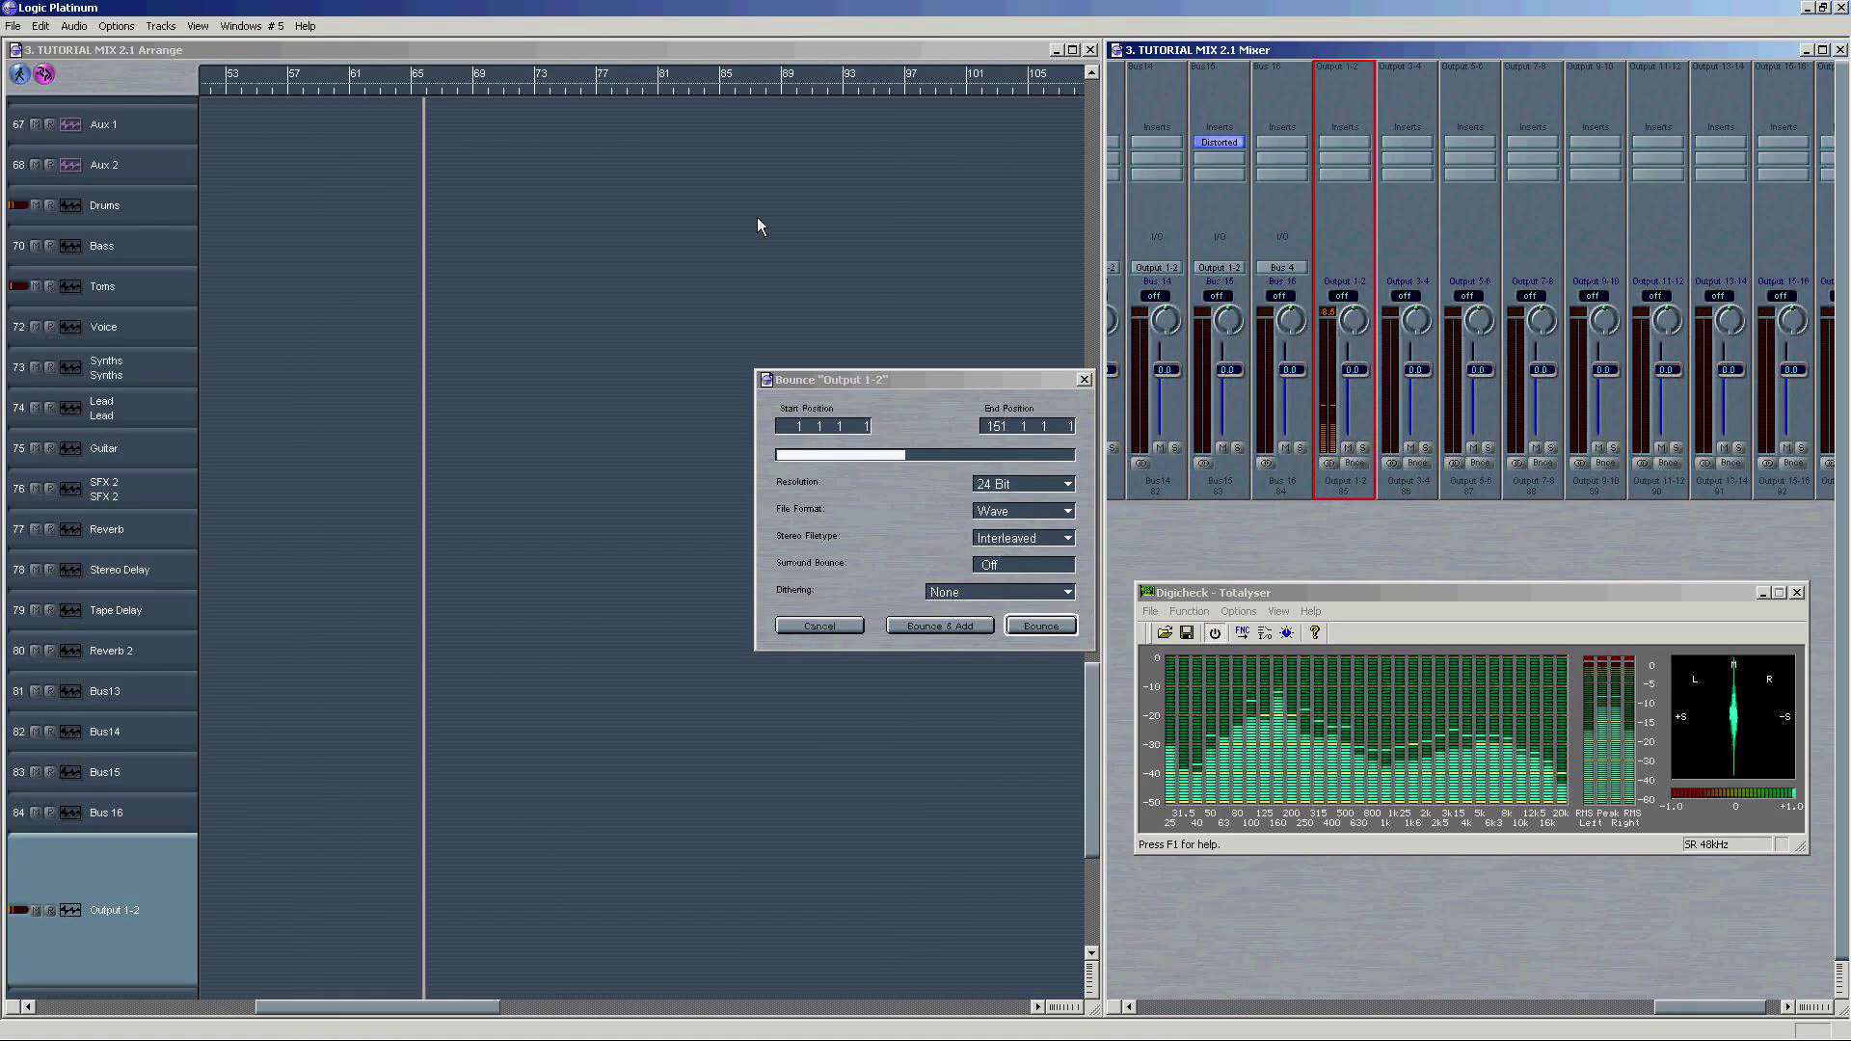
# Step: Solo the synth channels Ambient 1 to Ambient 8 in the mixer
pyautogui.hotkey('ctrl', 'Left')
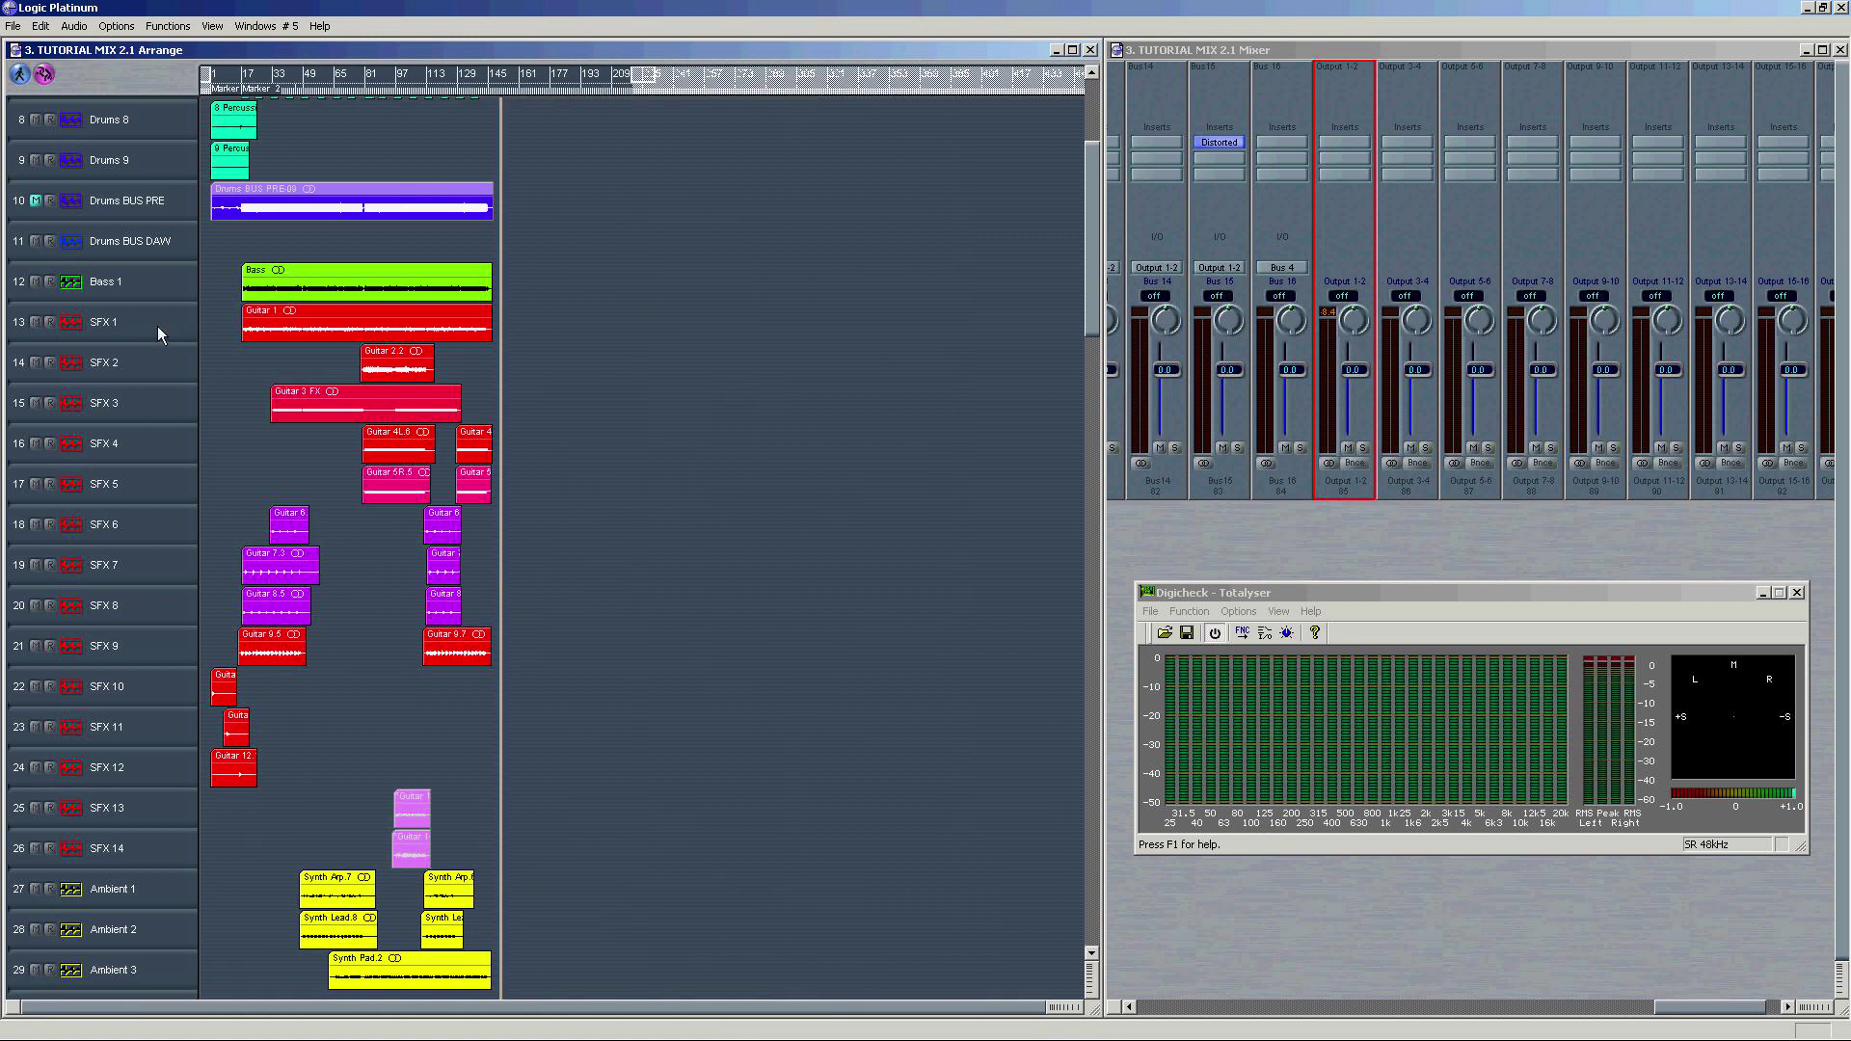
pyautogui.click(183, 330)
pyautogui.click(1157, 444)
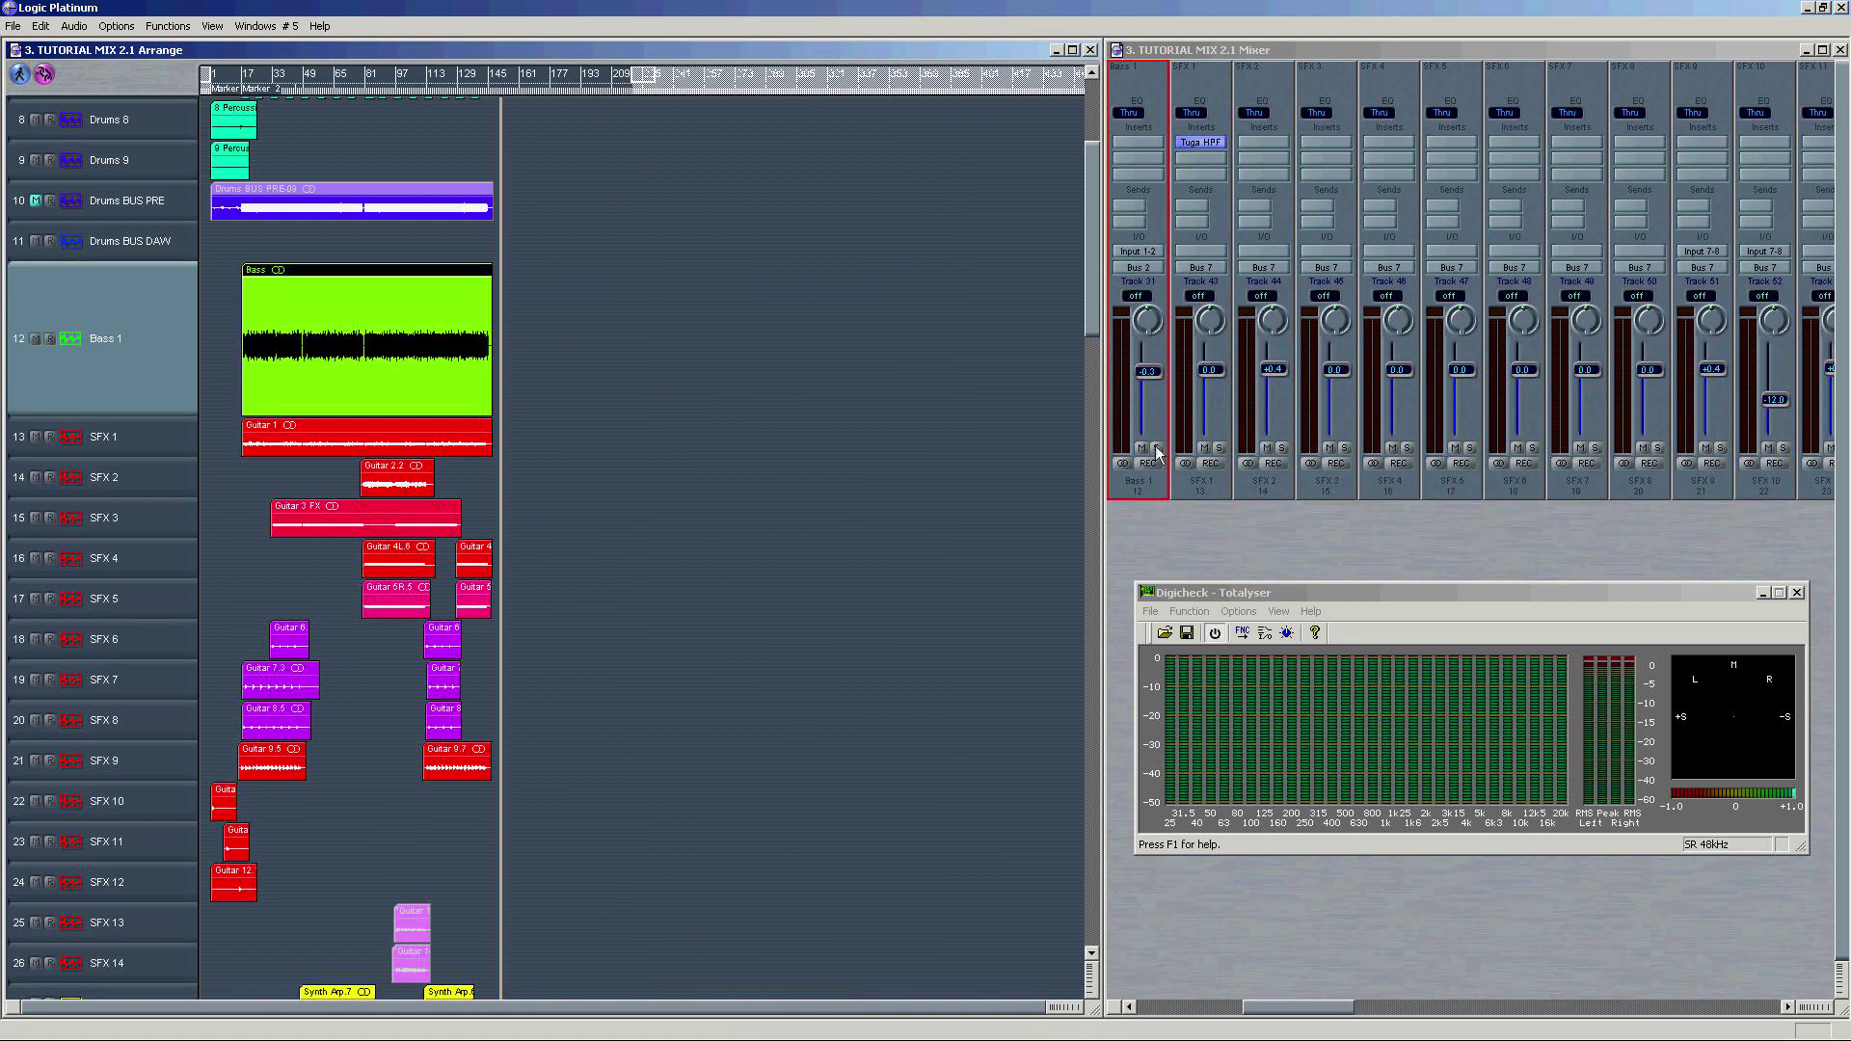
pyautogui.click(1157, 448)
pyautogui.scroll(-5, 210, 339)
pyautogui.click(1382, 448)
pyautogui.click(1444, 448)
pyautogui.click(1507, 449)
pyautogui.click(1570, 449)
pyautogui.click(1632, 448)
pyautogui.click(1695, 449)
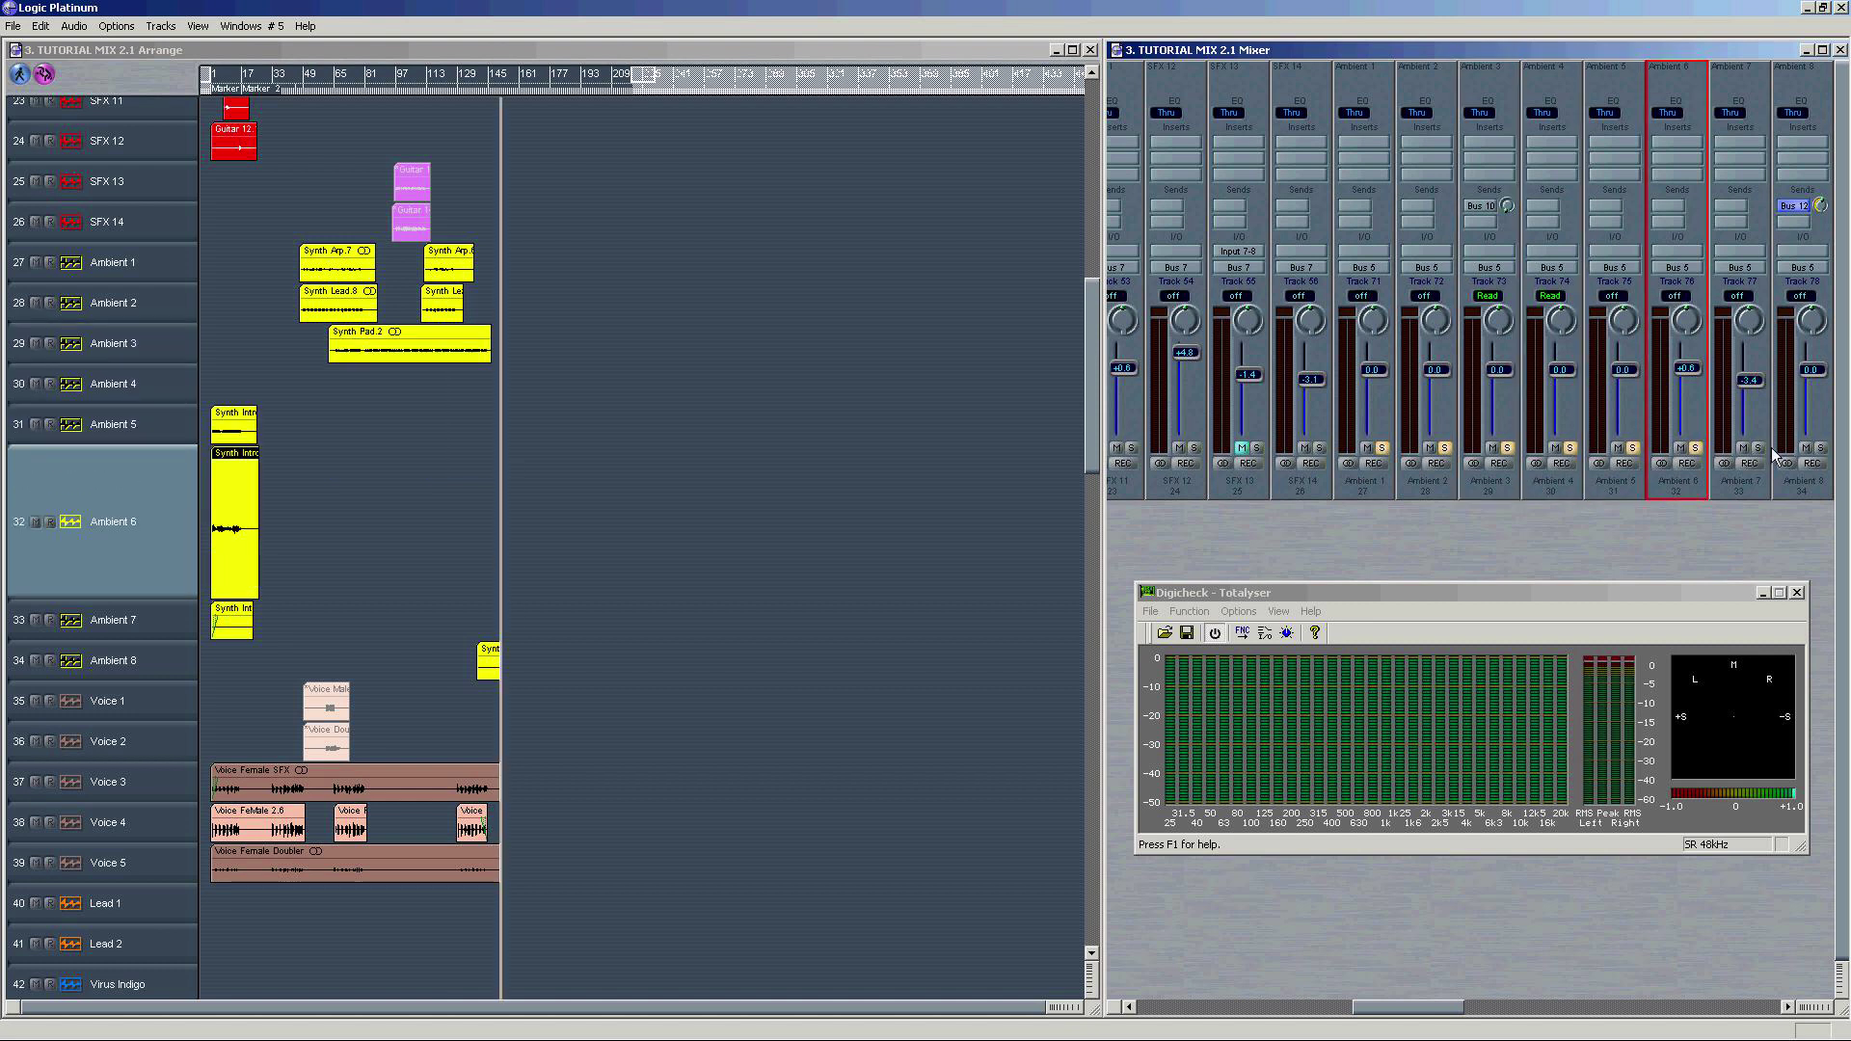
pyautogui.click(1757, 448)
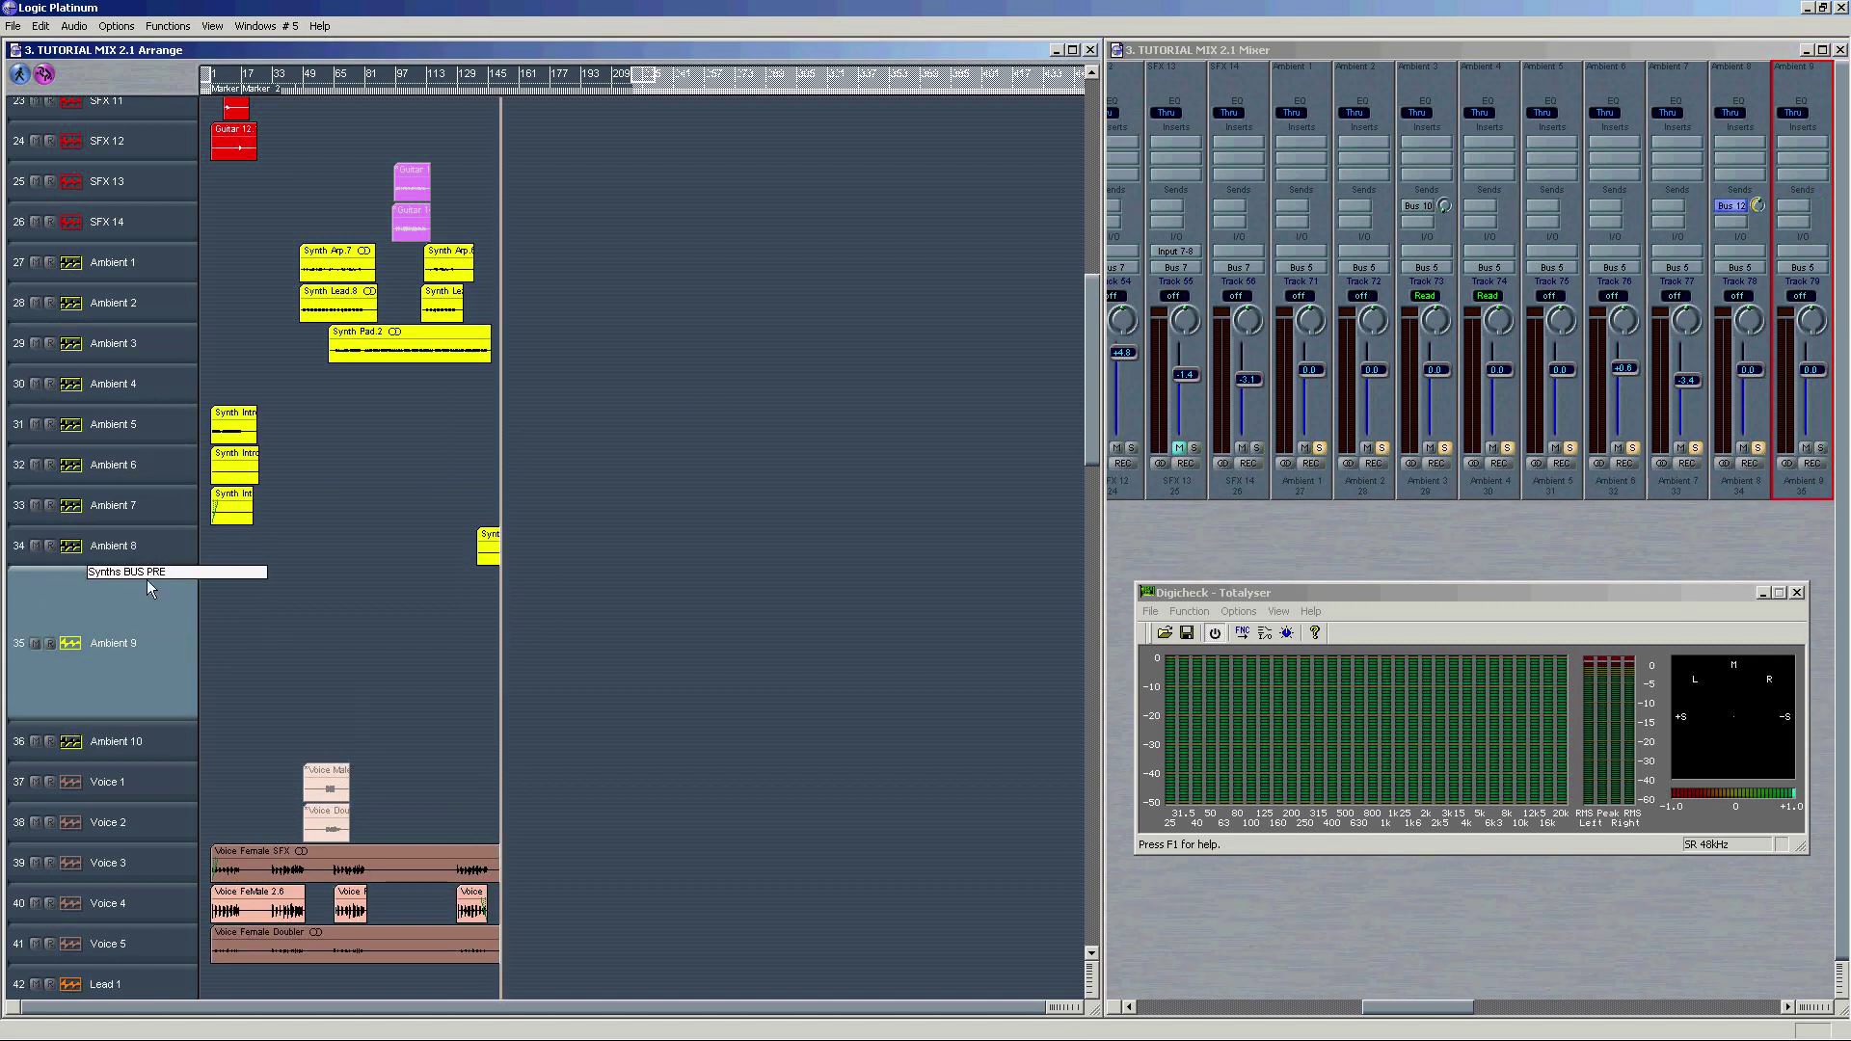
# Step: Rename the Ambient 9 track as Synths BUS PRE and record the soloed synths onto it from the start of the song
pyautogui.press('Return')
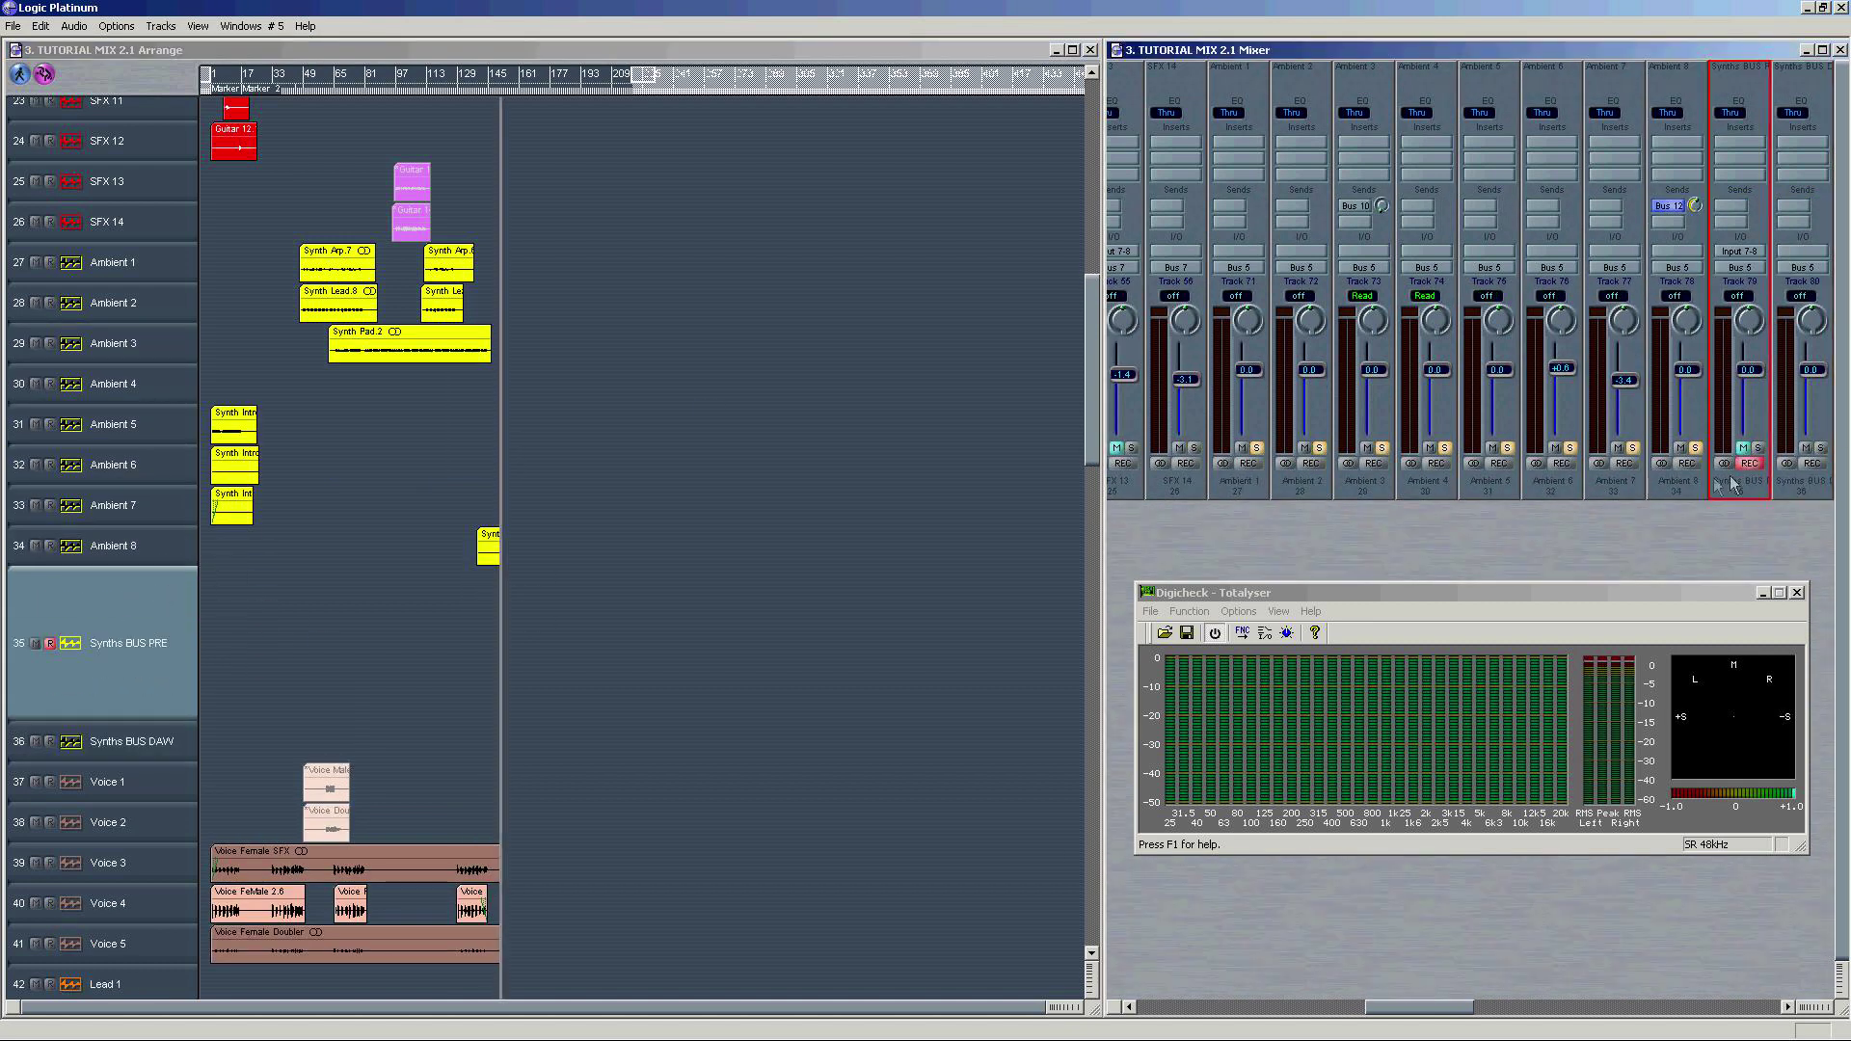
pyautogui.hotkey('ctrl', 'Right')
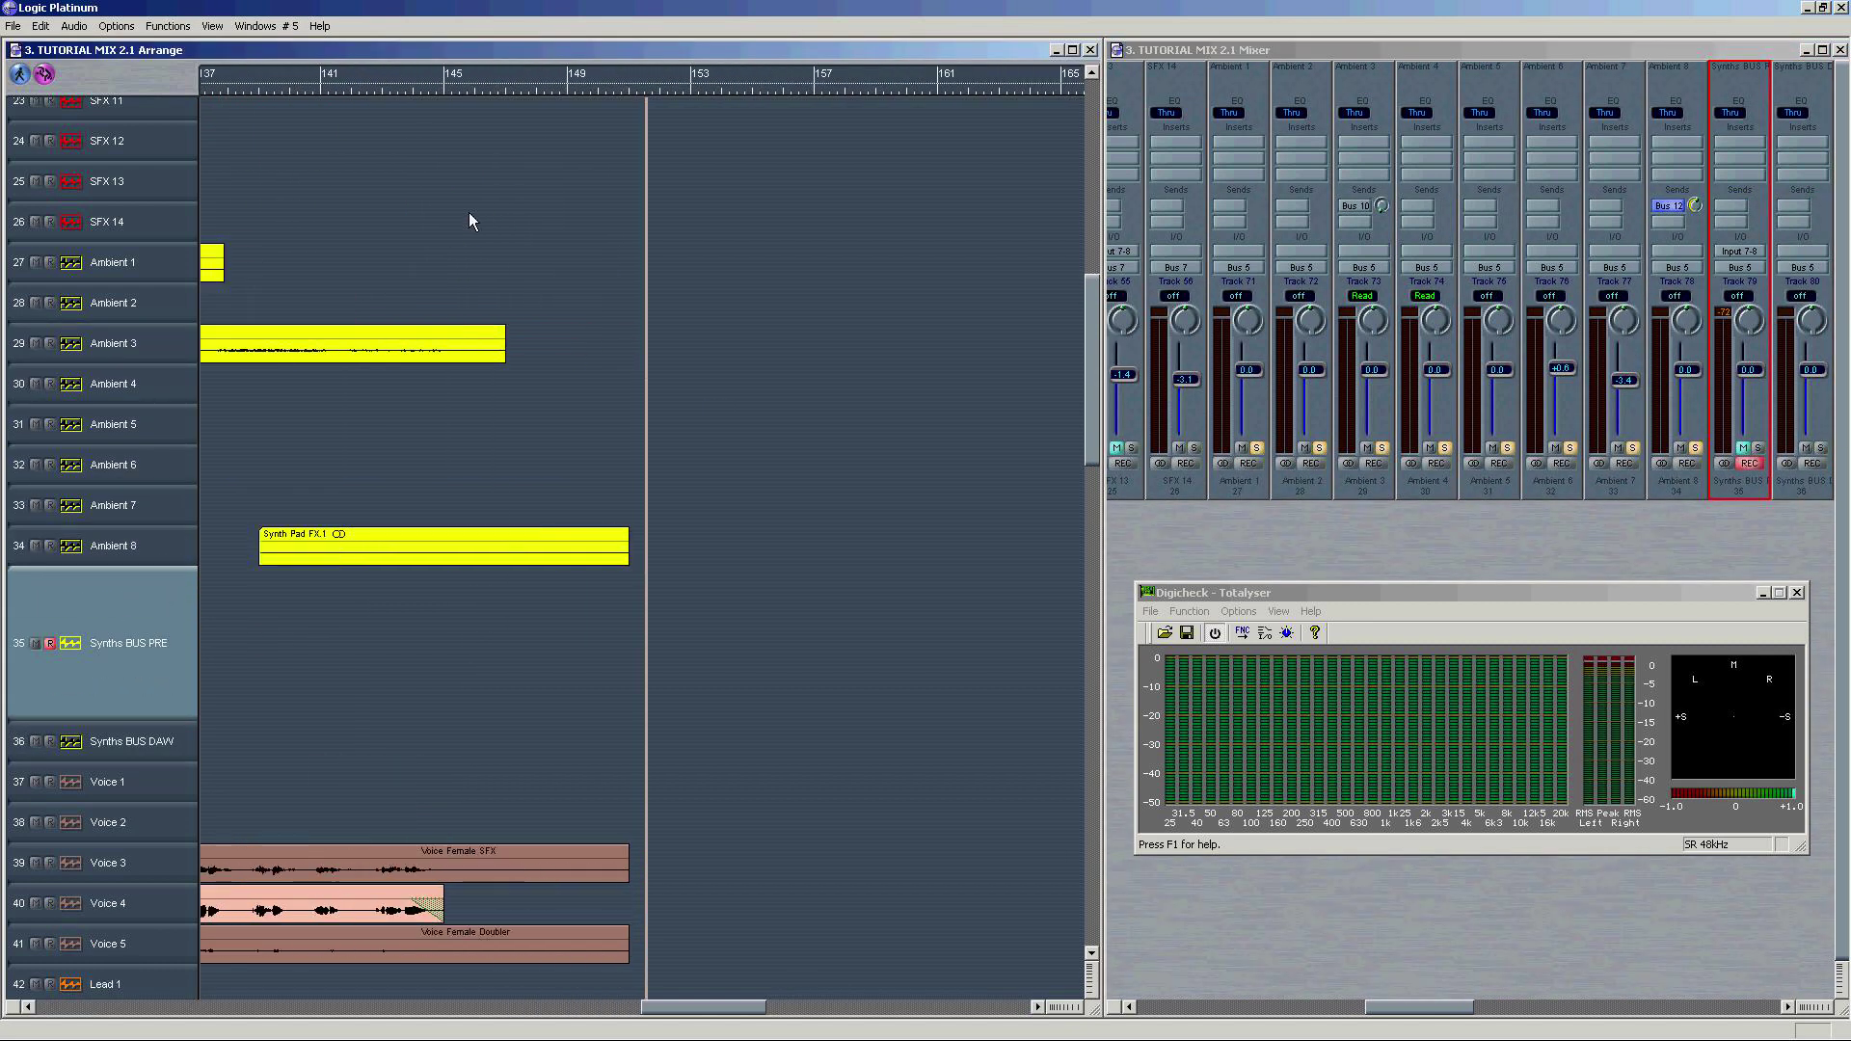
pyautogui.press('Return')
pyautogui.press('KP_Multiply')
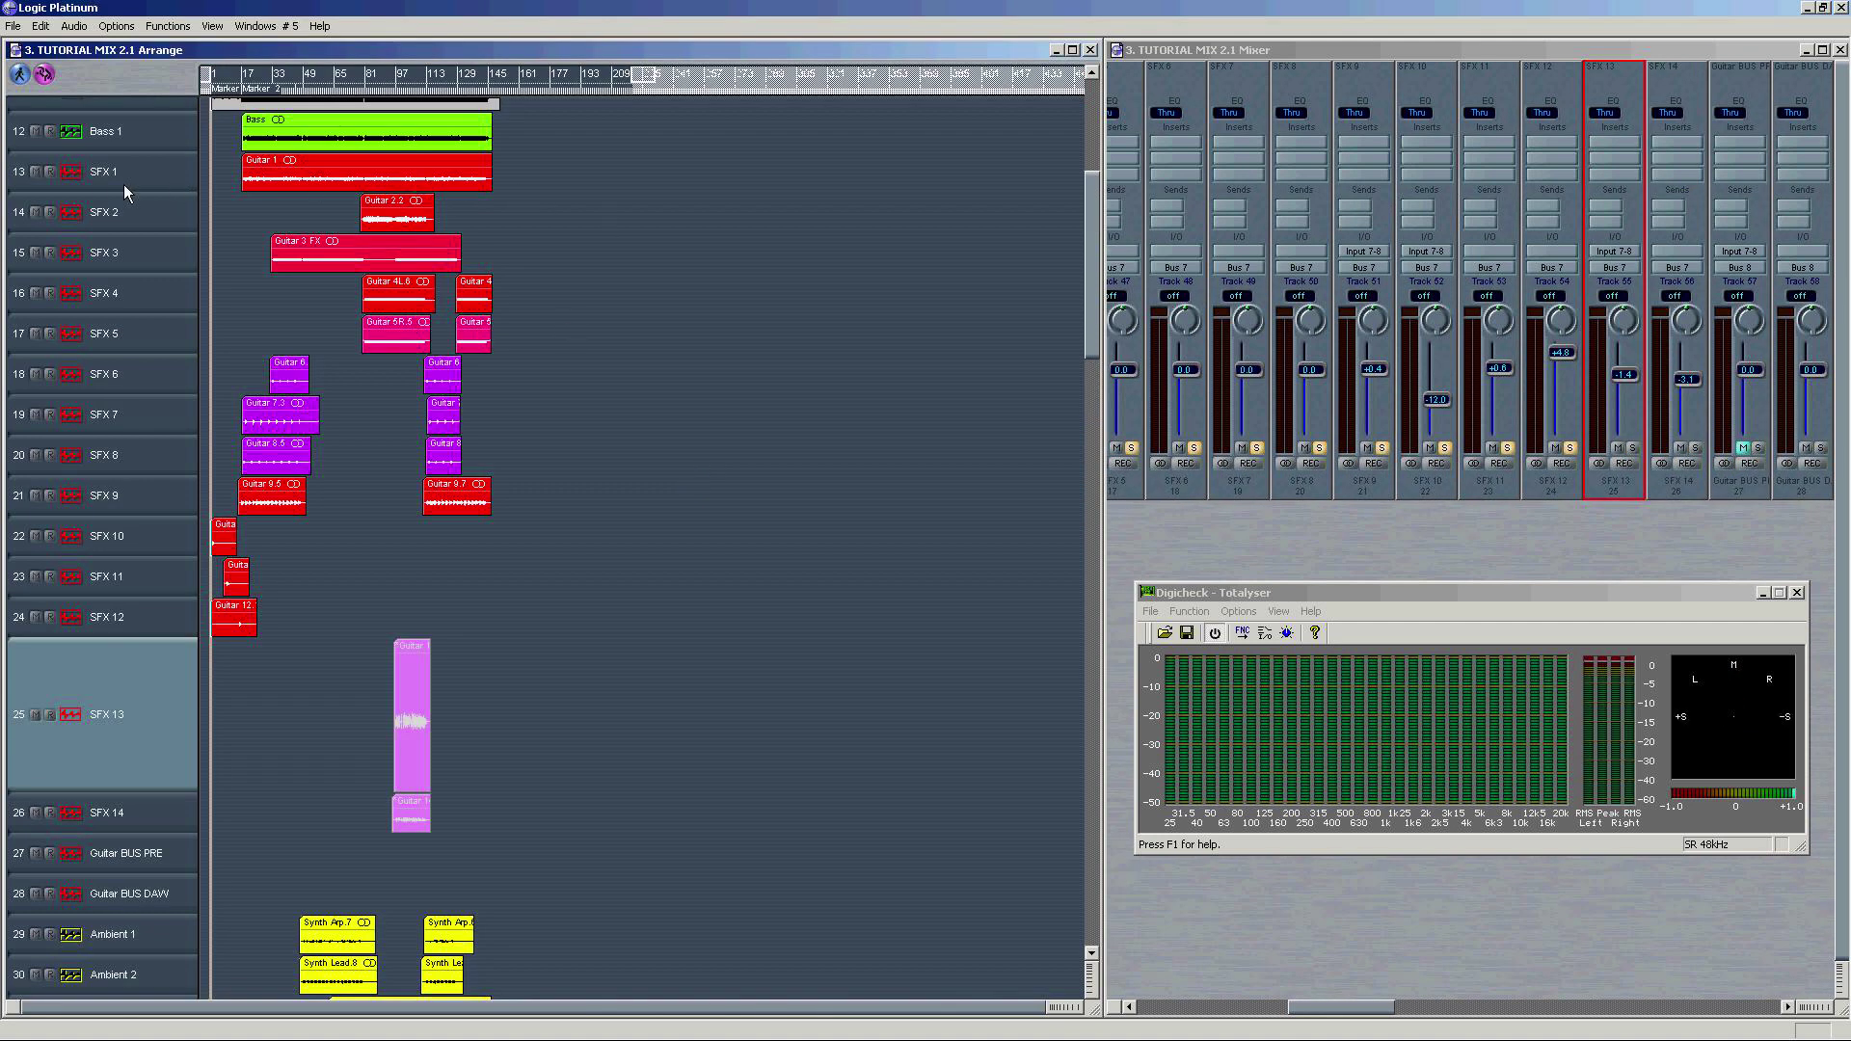
# Step: Record the soloed guitar channels onto the Guitar BUS PRE track from the start of the song
pyautogui.click(413, 812)
pyautogui.press('KP_Multiply')
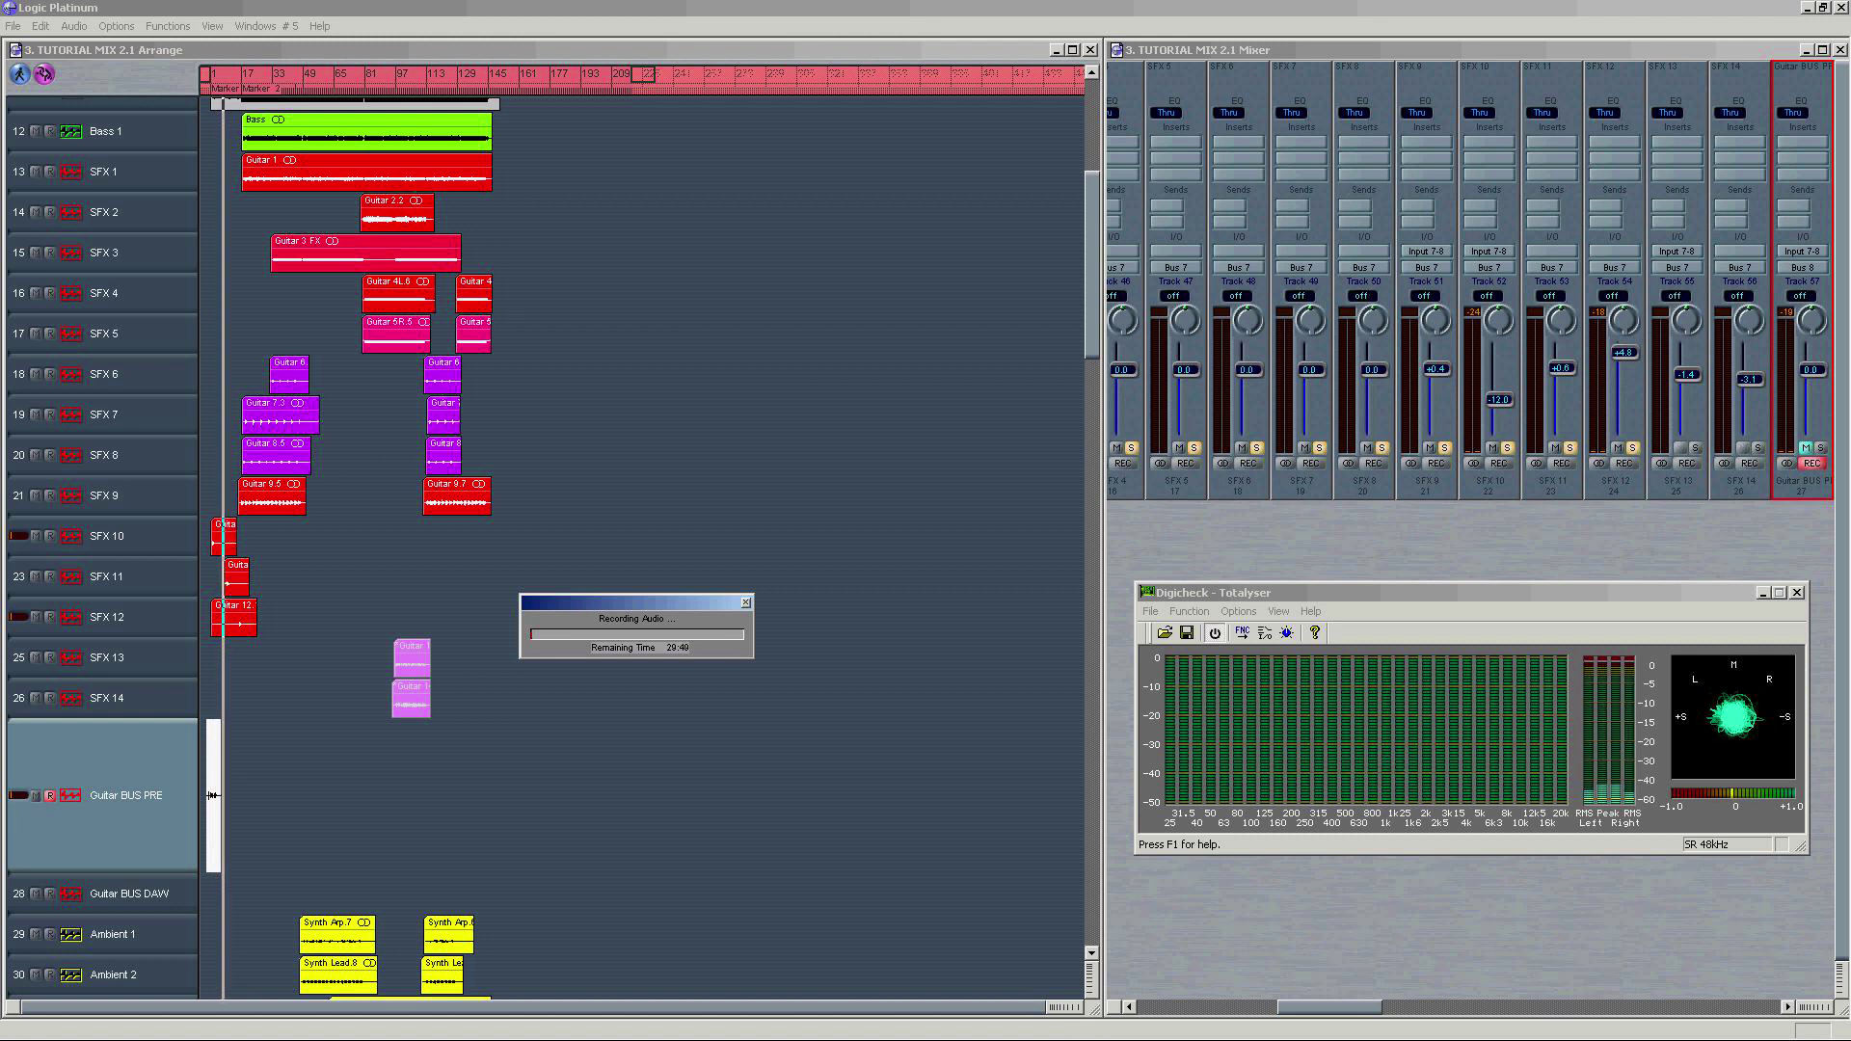
# Step: Select the armed Voice BUS PRE track and record the soloed voice channels onto it from the start of the song
pyautogui.moveTo(1088, 1005); pyautogui.dragTo(1093, 959)
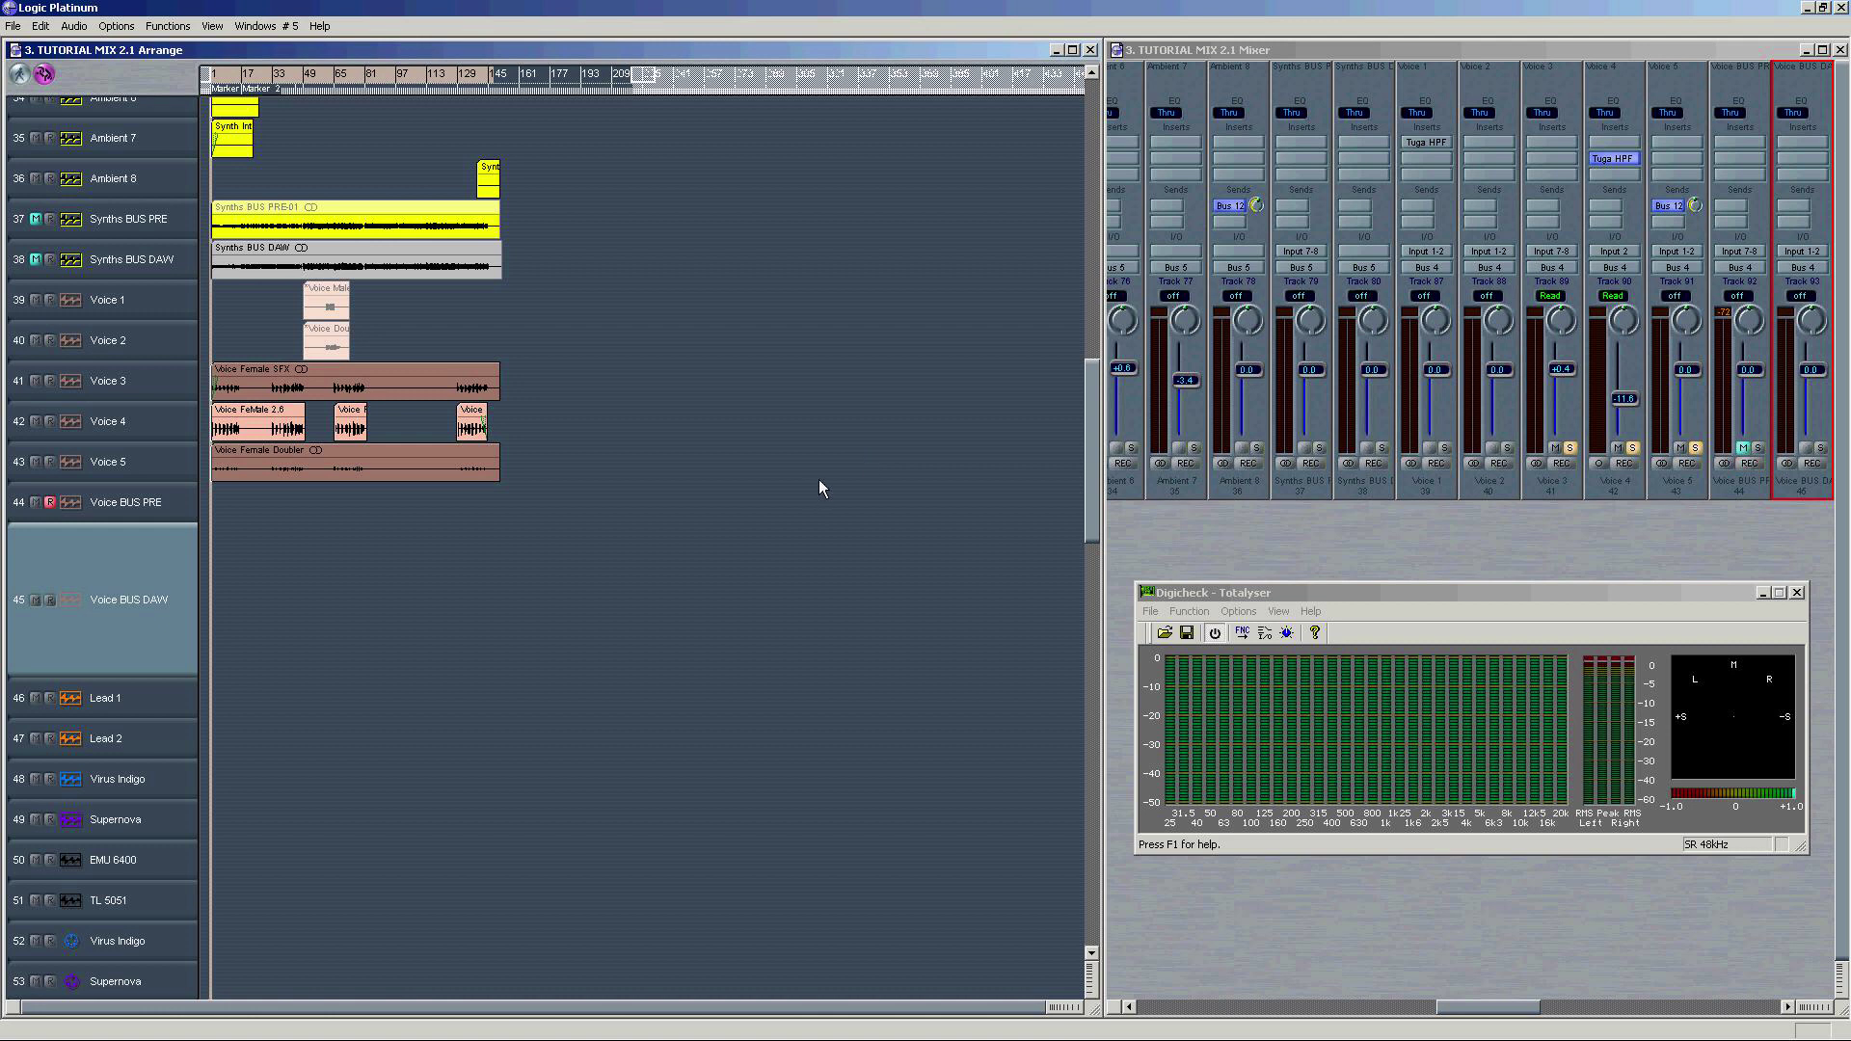
pyautogui.press('Up')
pyautogui.press('KP_Multiply')
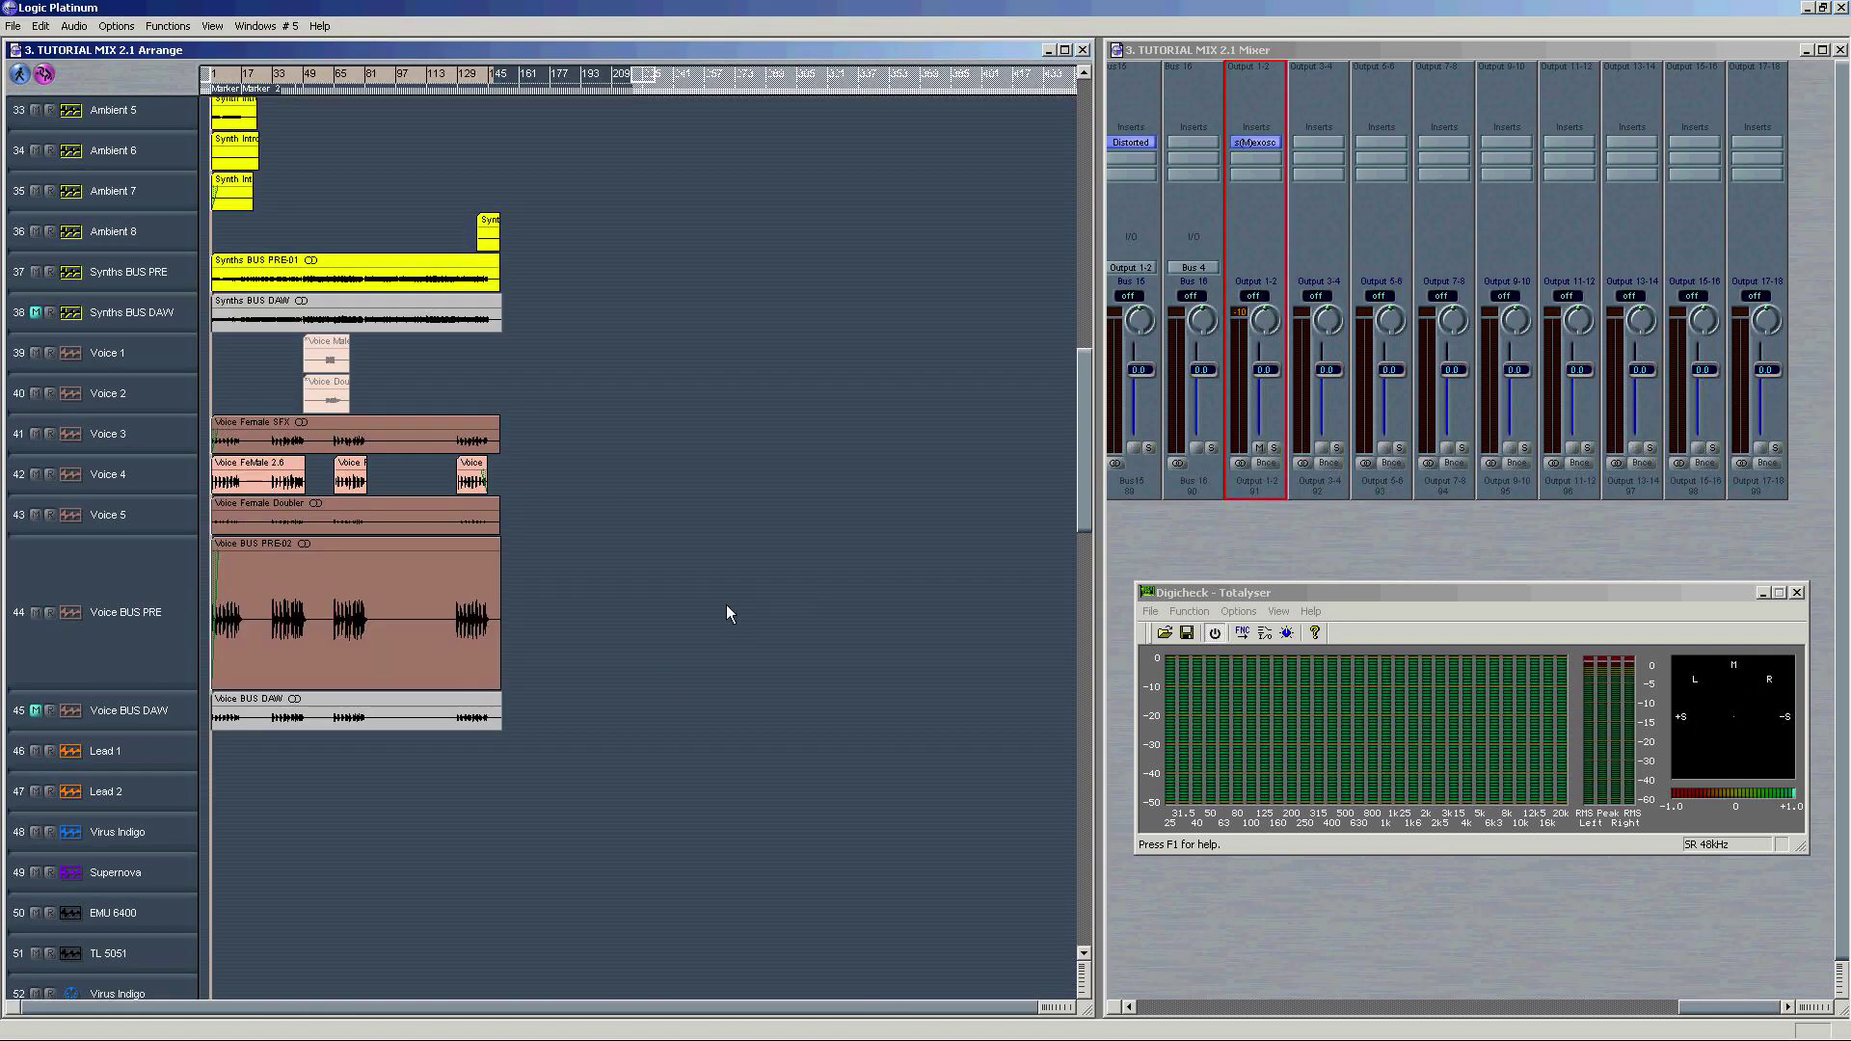
# Step: Compare the recorded PRE regions with the bounced DAW regions of the drums, guitar and synths buses
pyautogui.moveTo(1085, 384); pyautogui.dragTo(1084, 126)
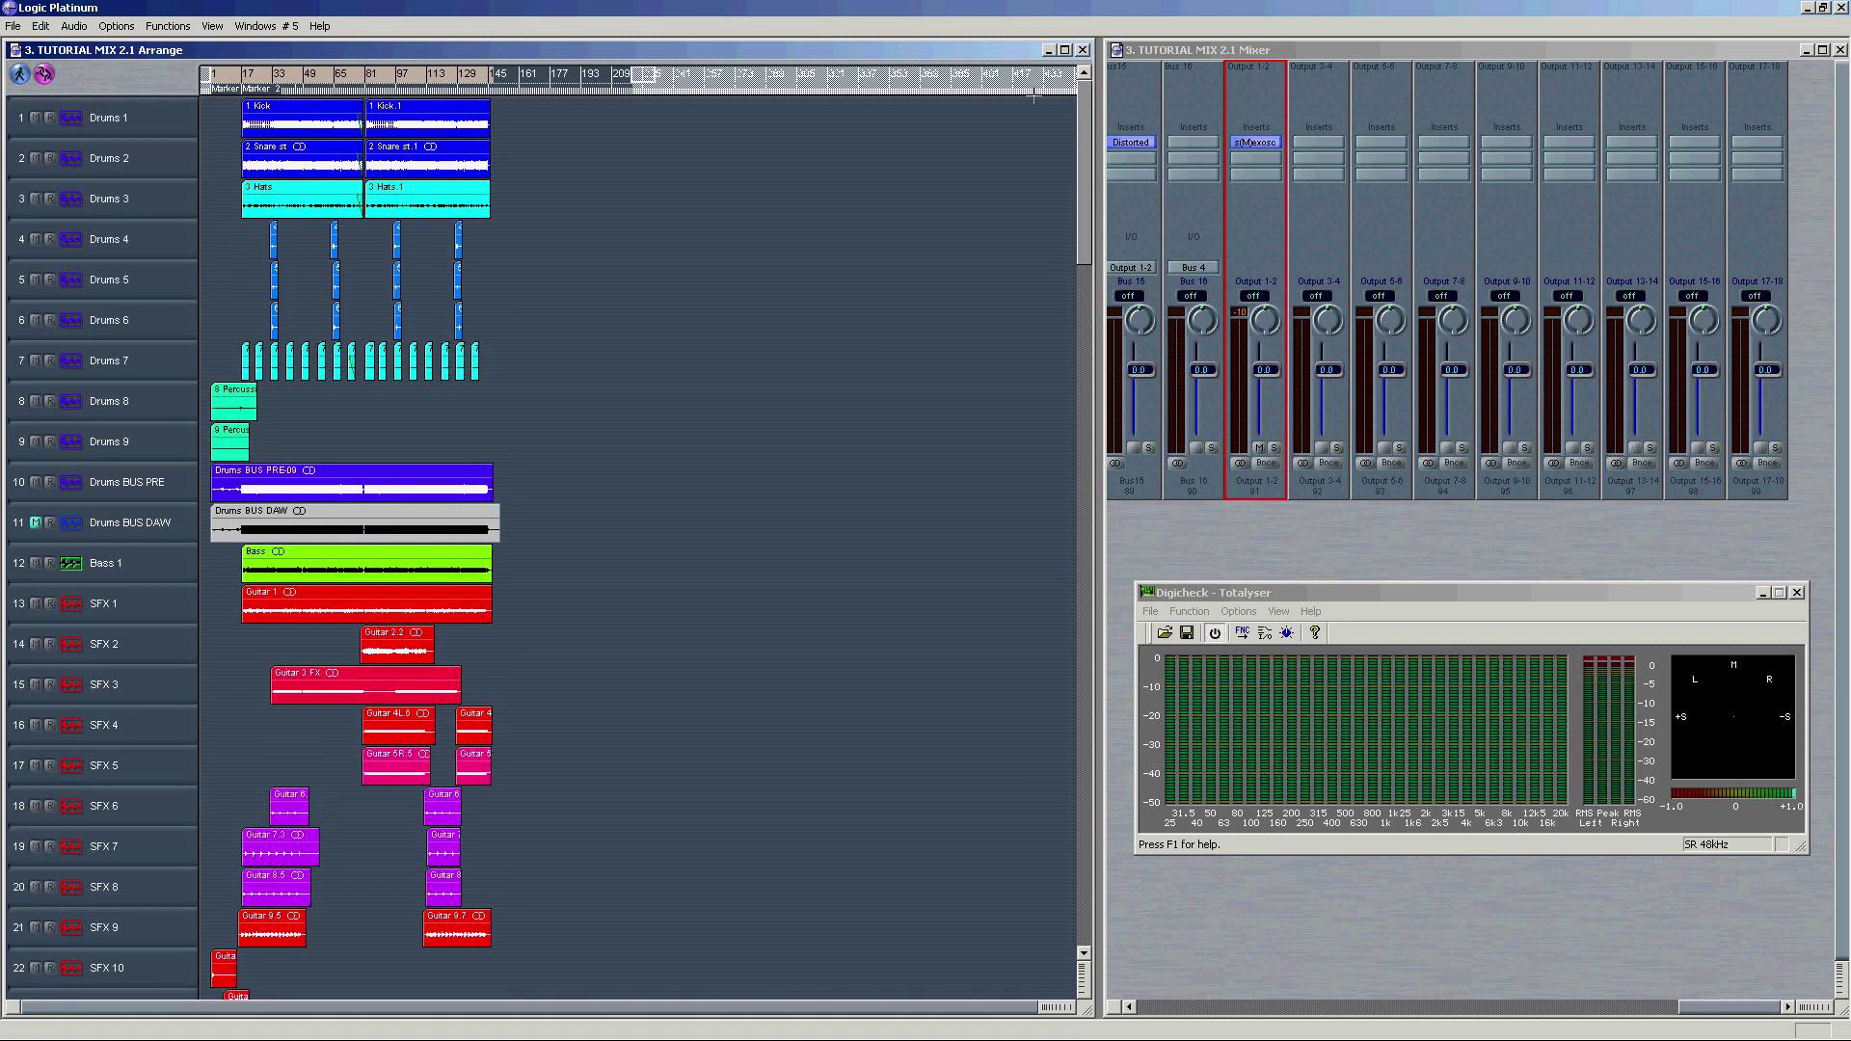
pyautogui.moveTo(615, 467); pyautogui.dragTo(459, 506)
pyautogui.hotkey('ctrl', 'alt', 'z')
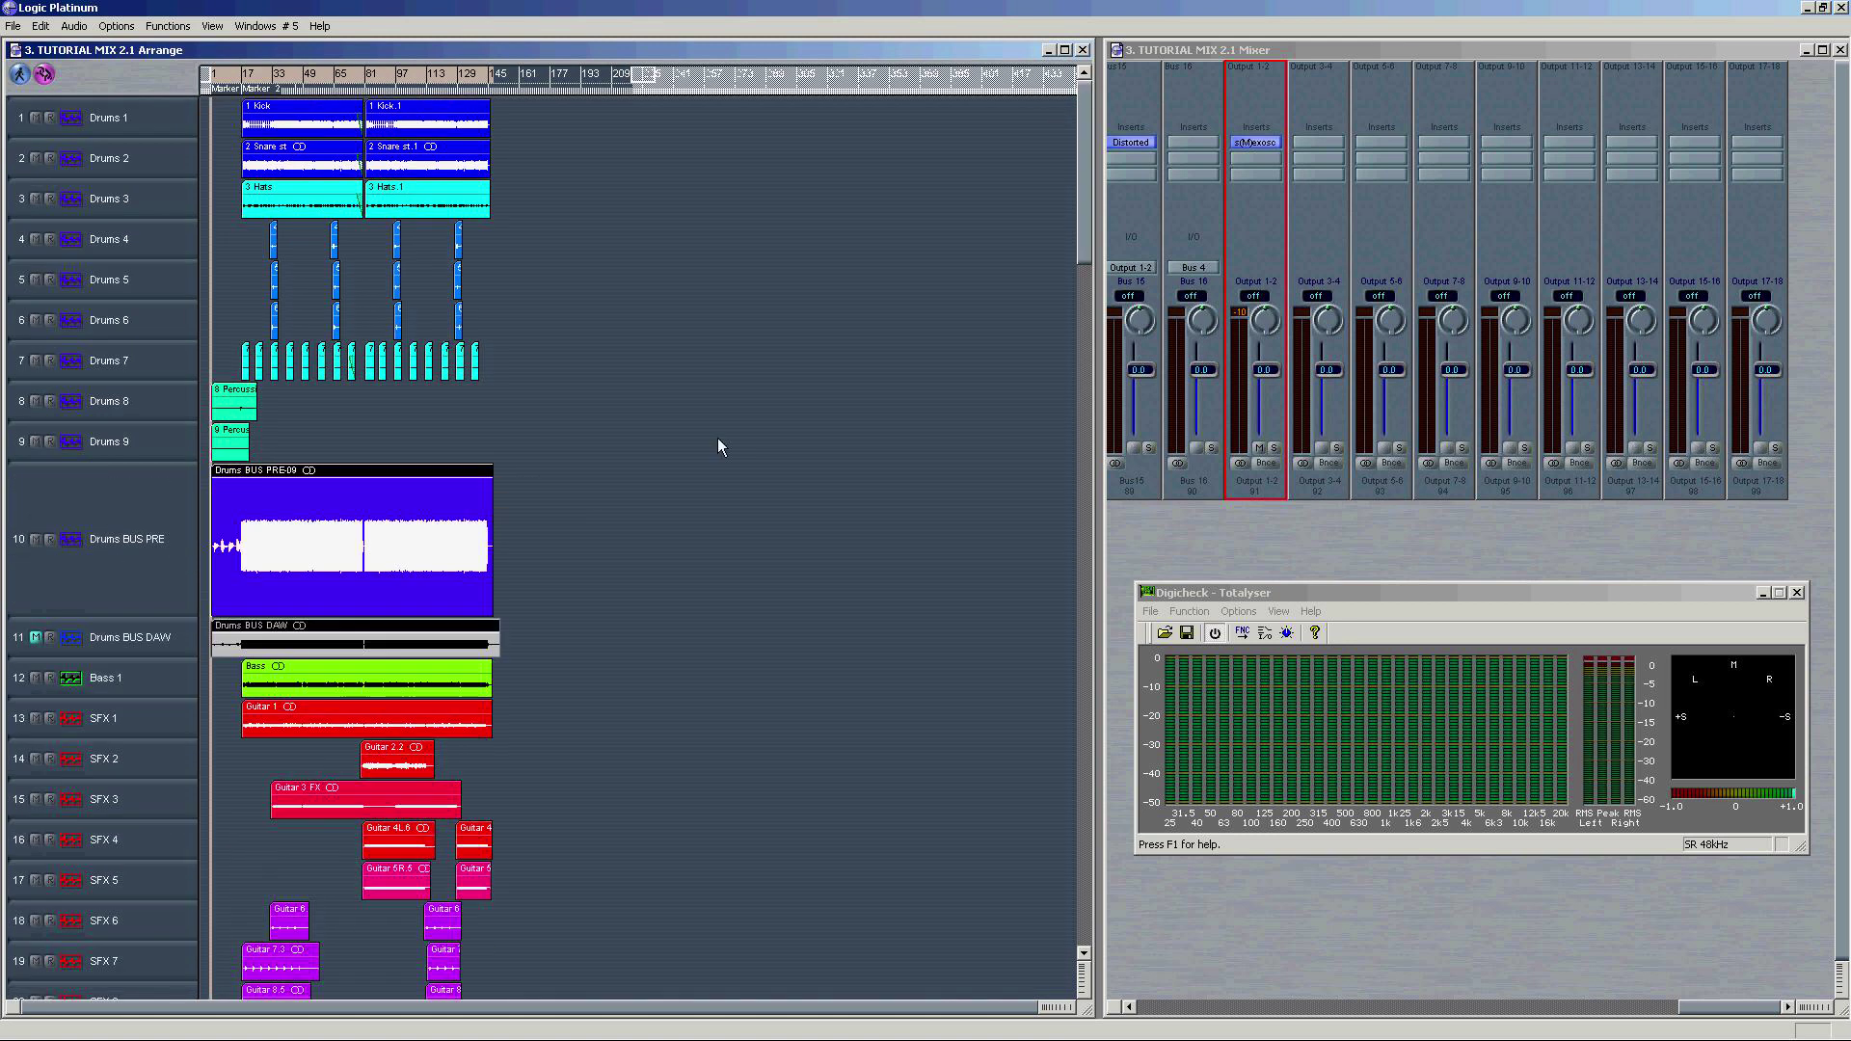
pyautogui.click(682, 484)
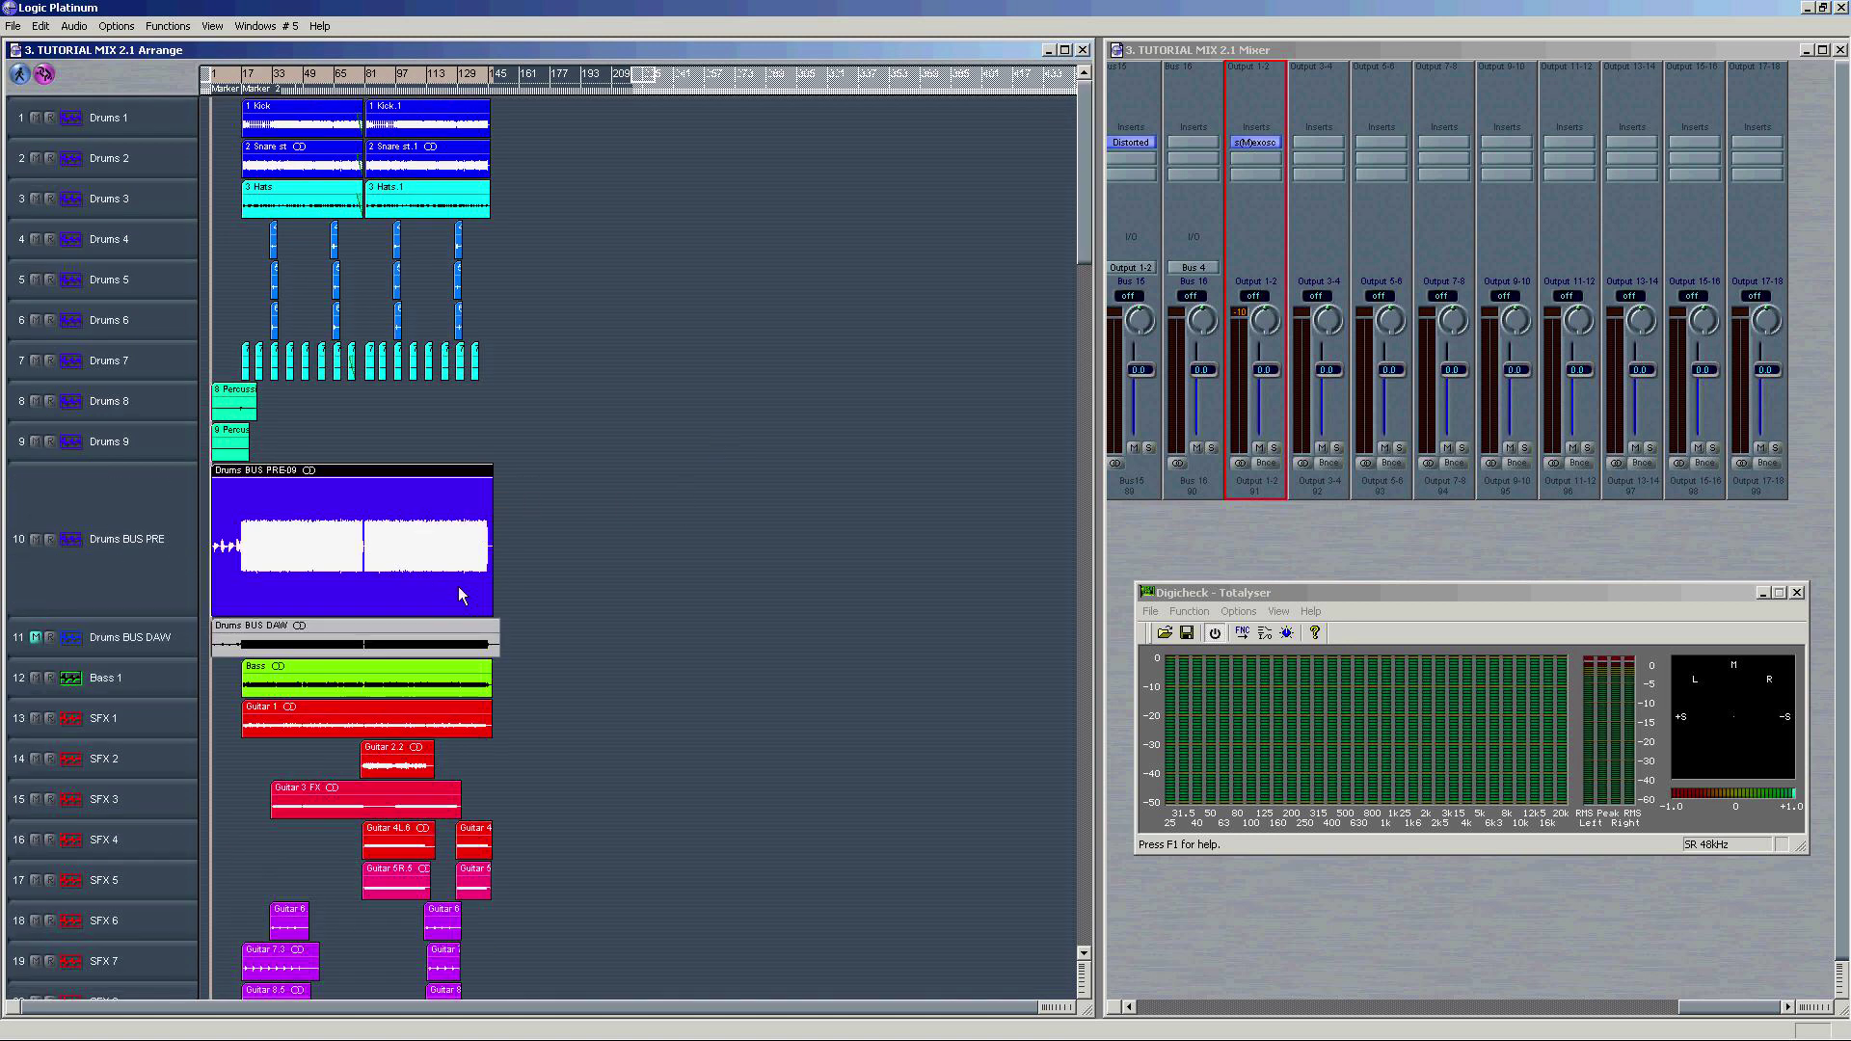
pyautogui.click(424, 640)
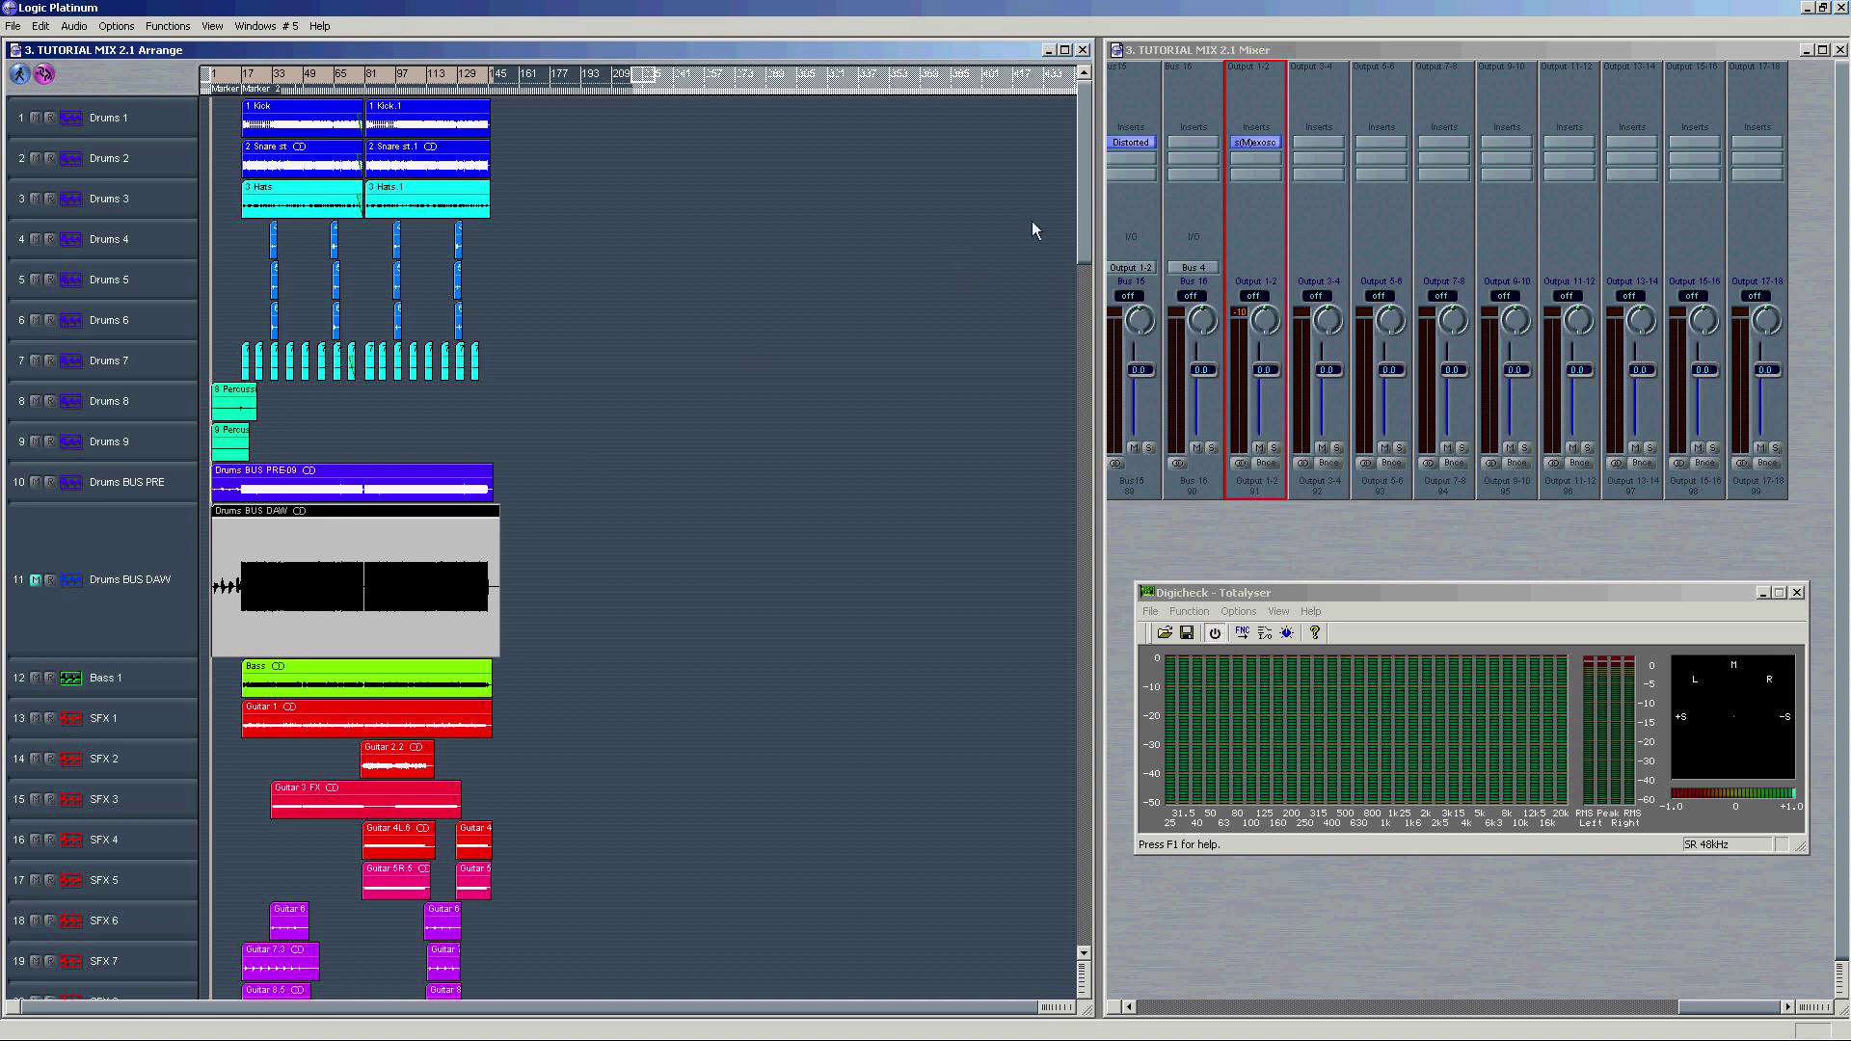
pyautogui.moveTo(1080, 204); pyautogui.dragTo(996, 393)
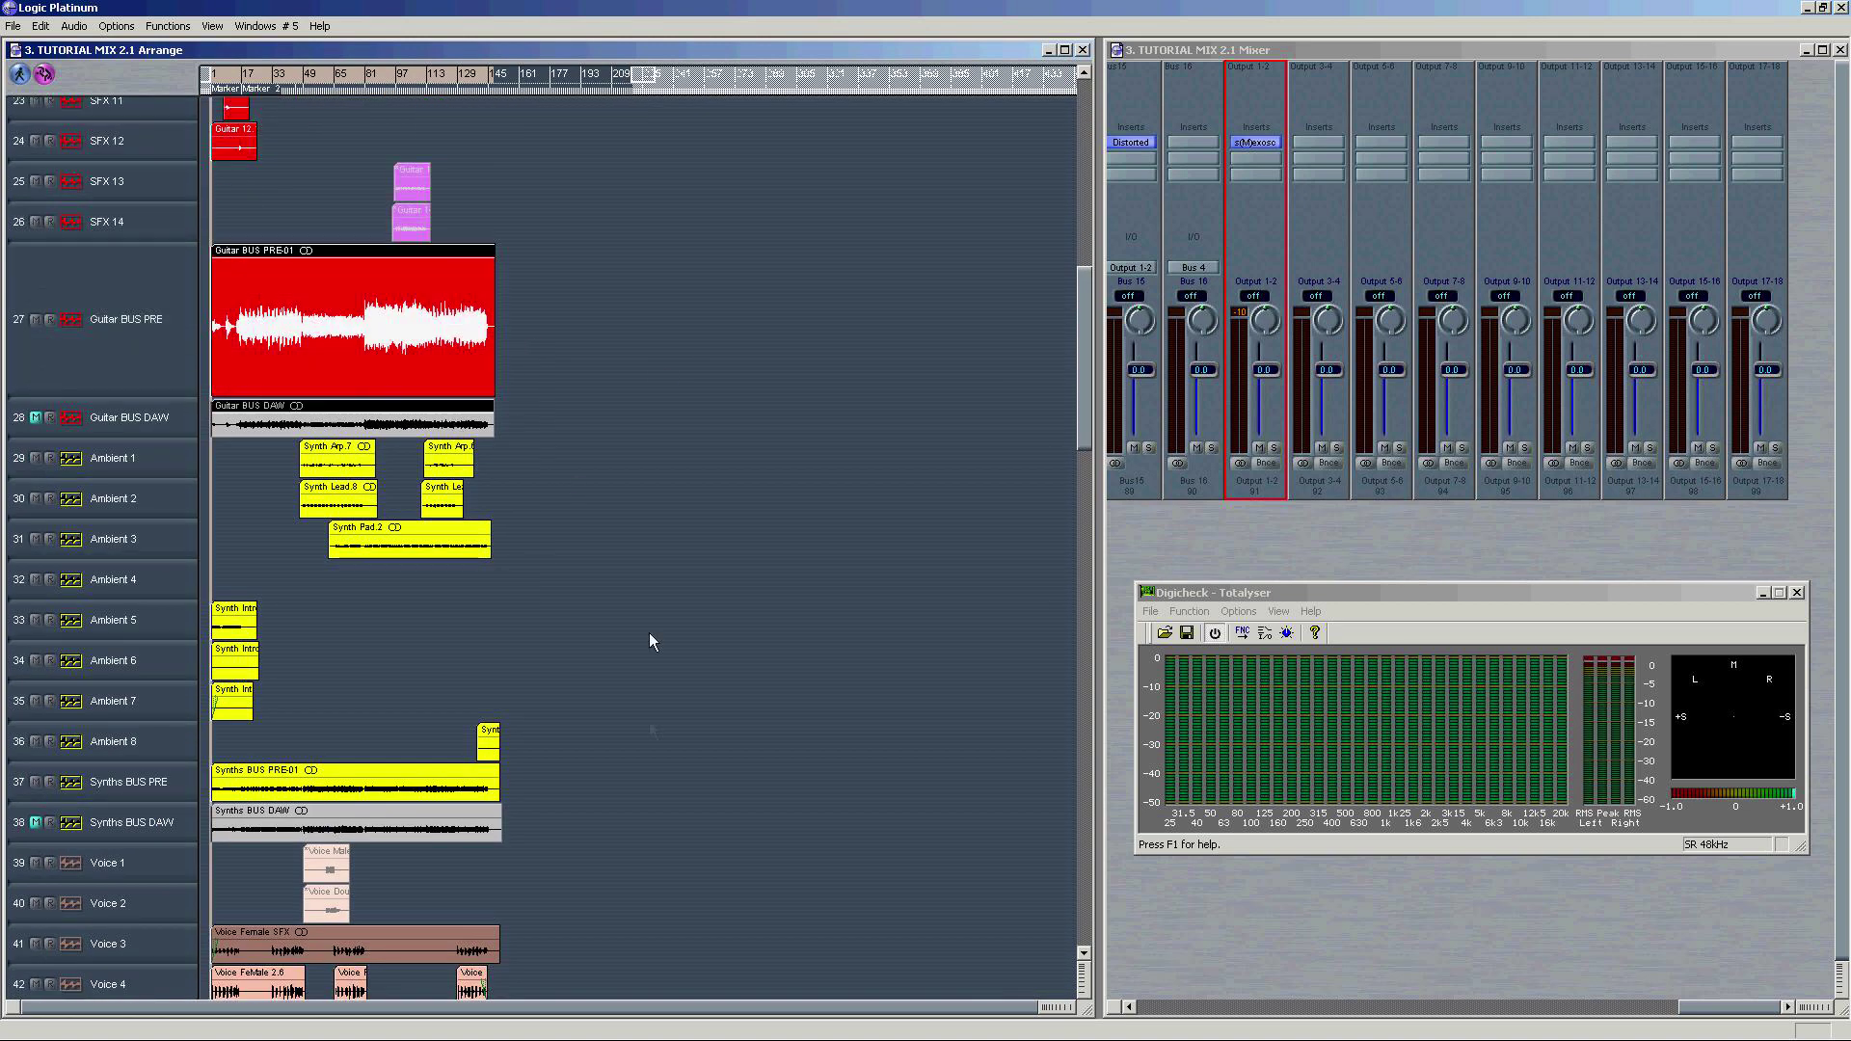
pyautogui.click(471, 814)
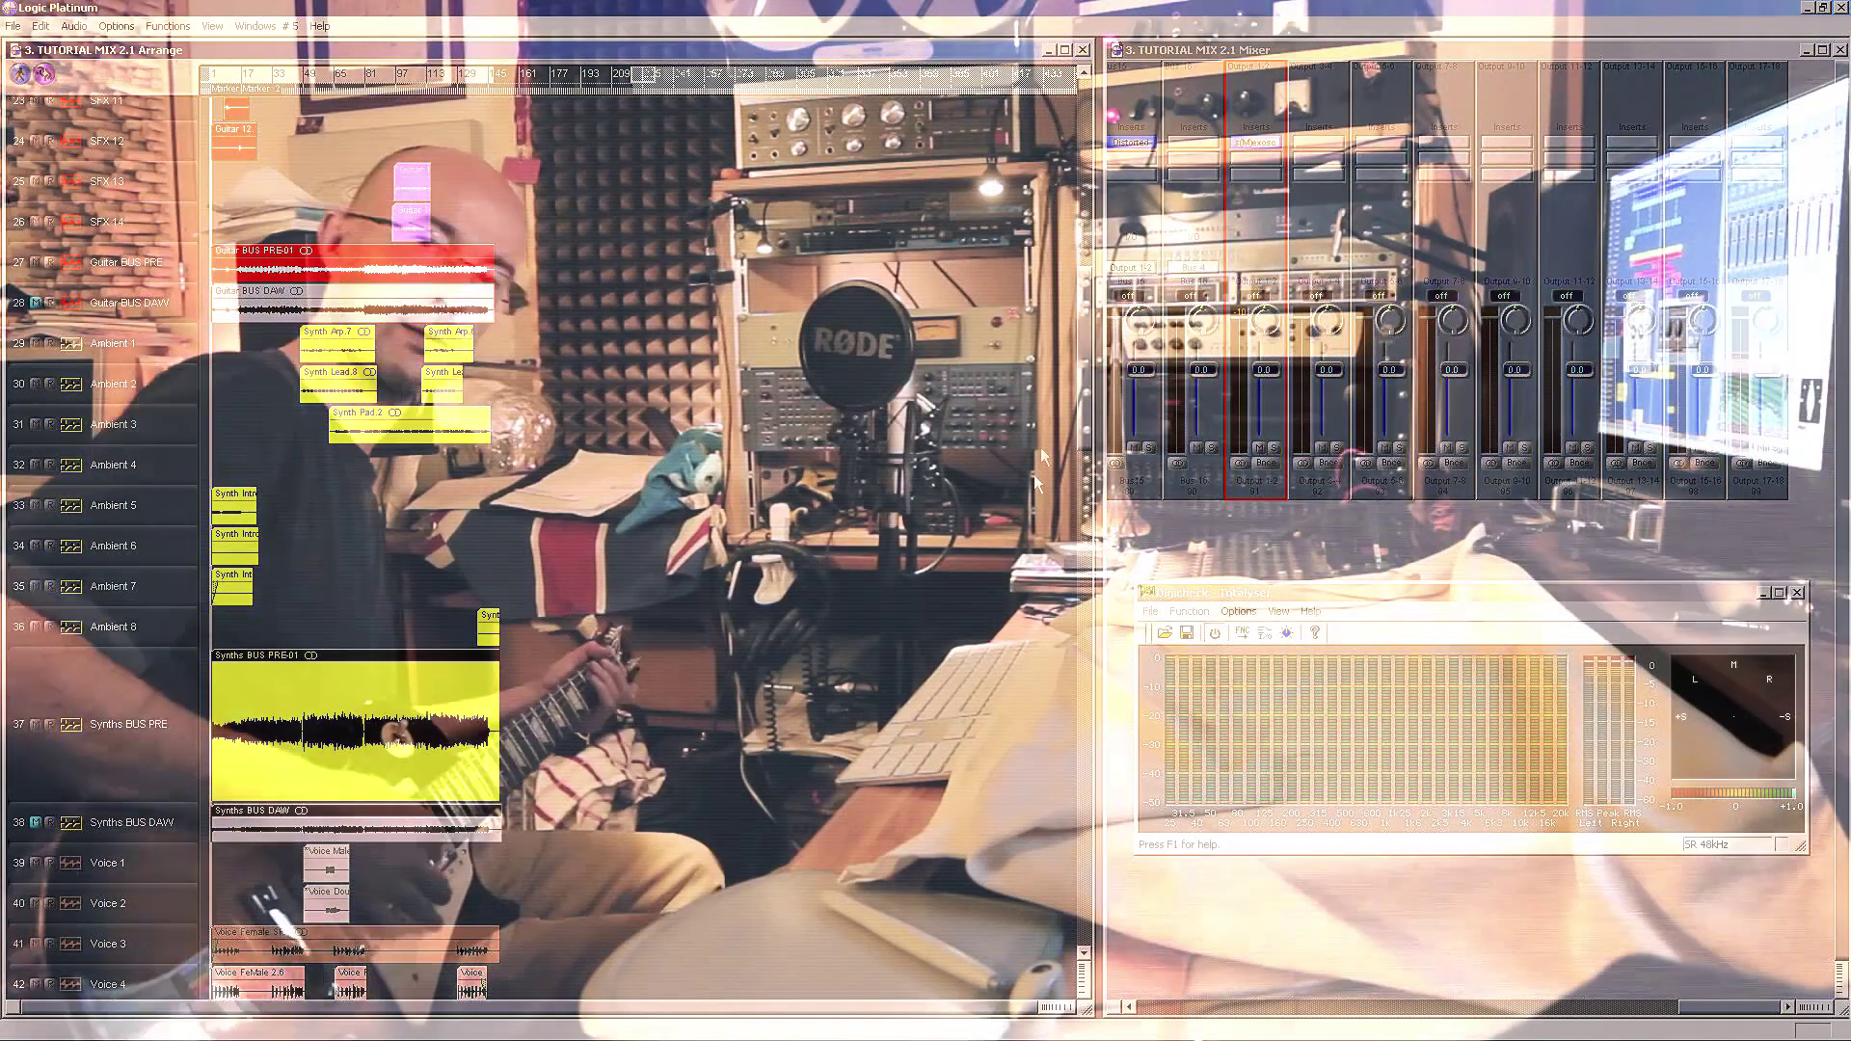
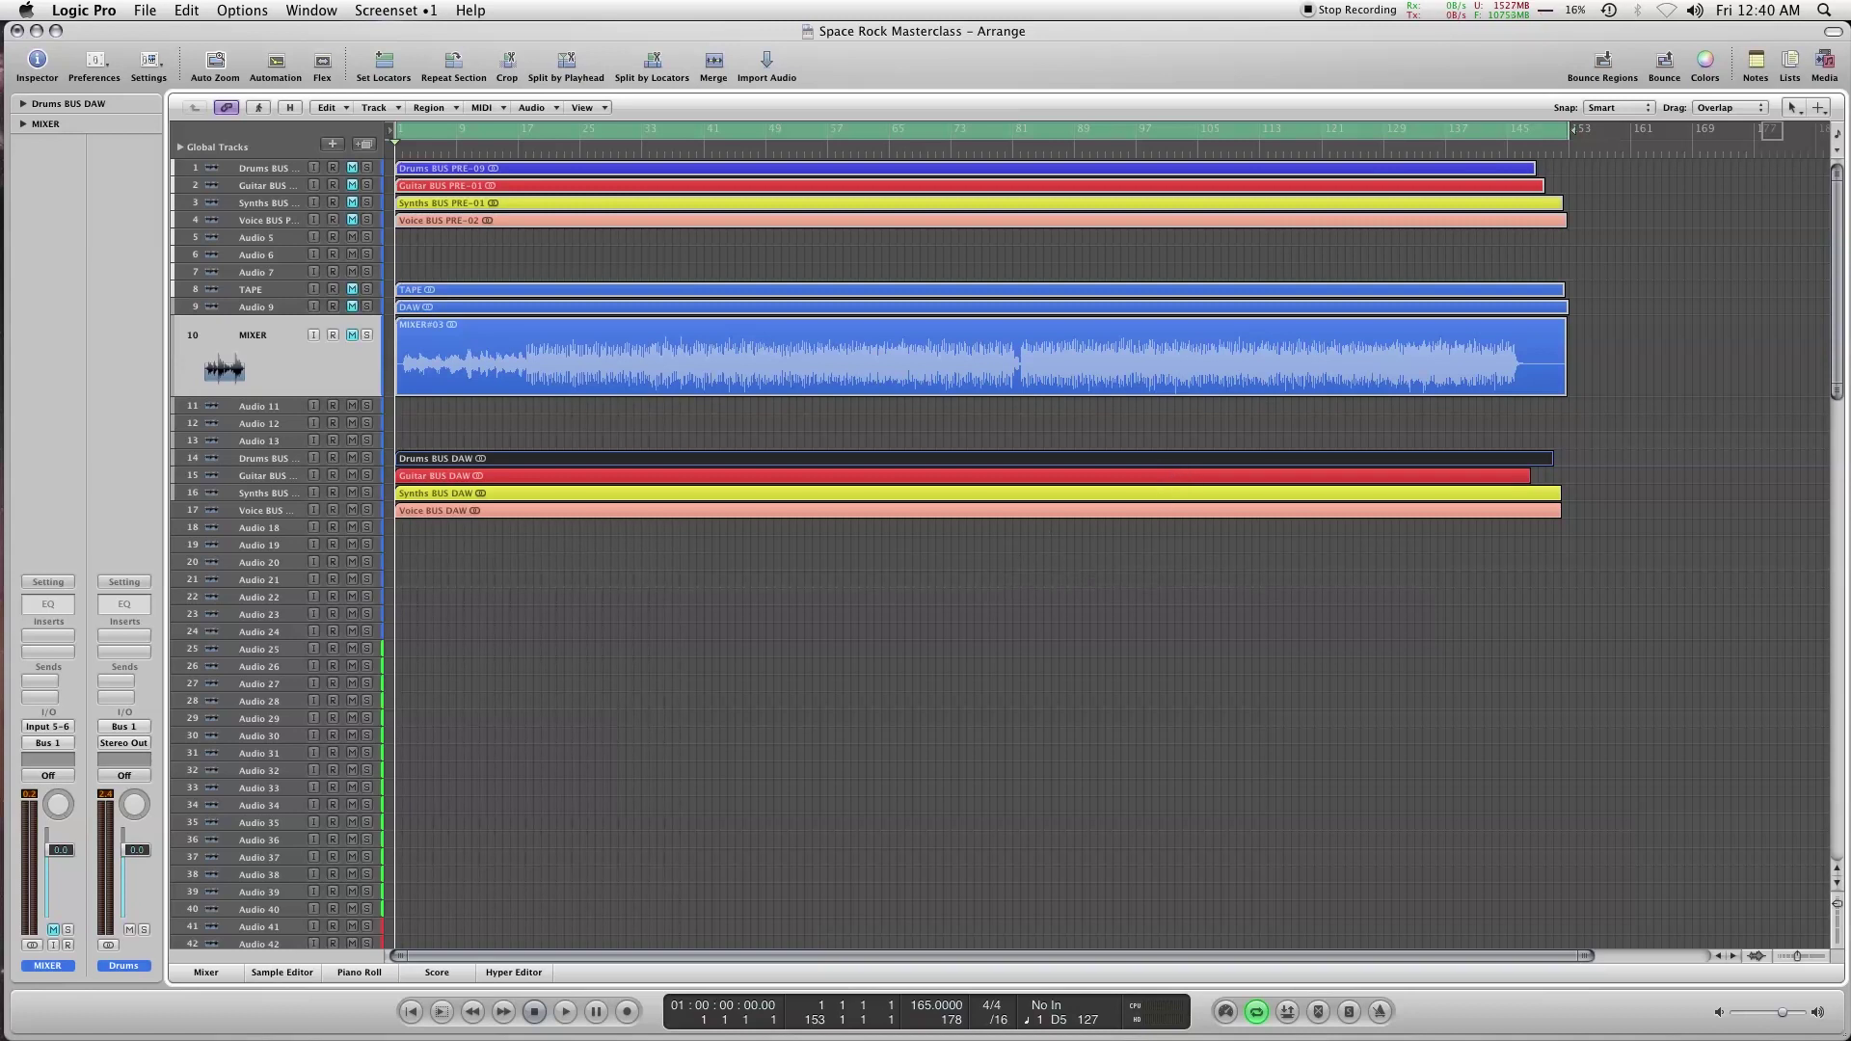
# Step: In the Space Rock Masterclass project in Logic Pro, order the mixdown tracks as DAW, DAW PRE, TAPE and MIXER
pyautogui.doubleClick(126, 964)
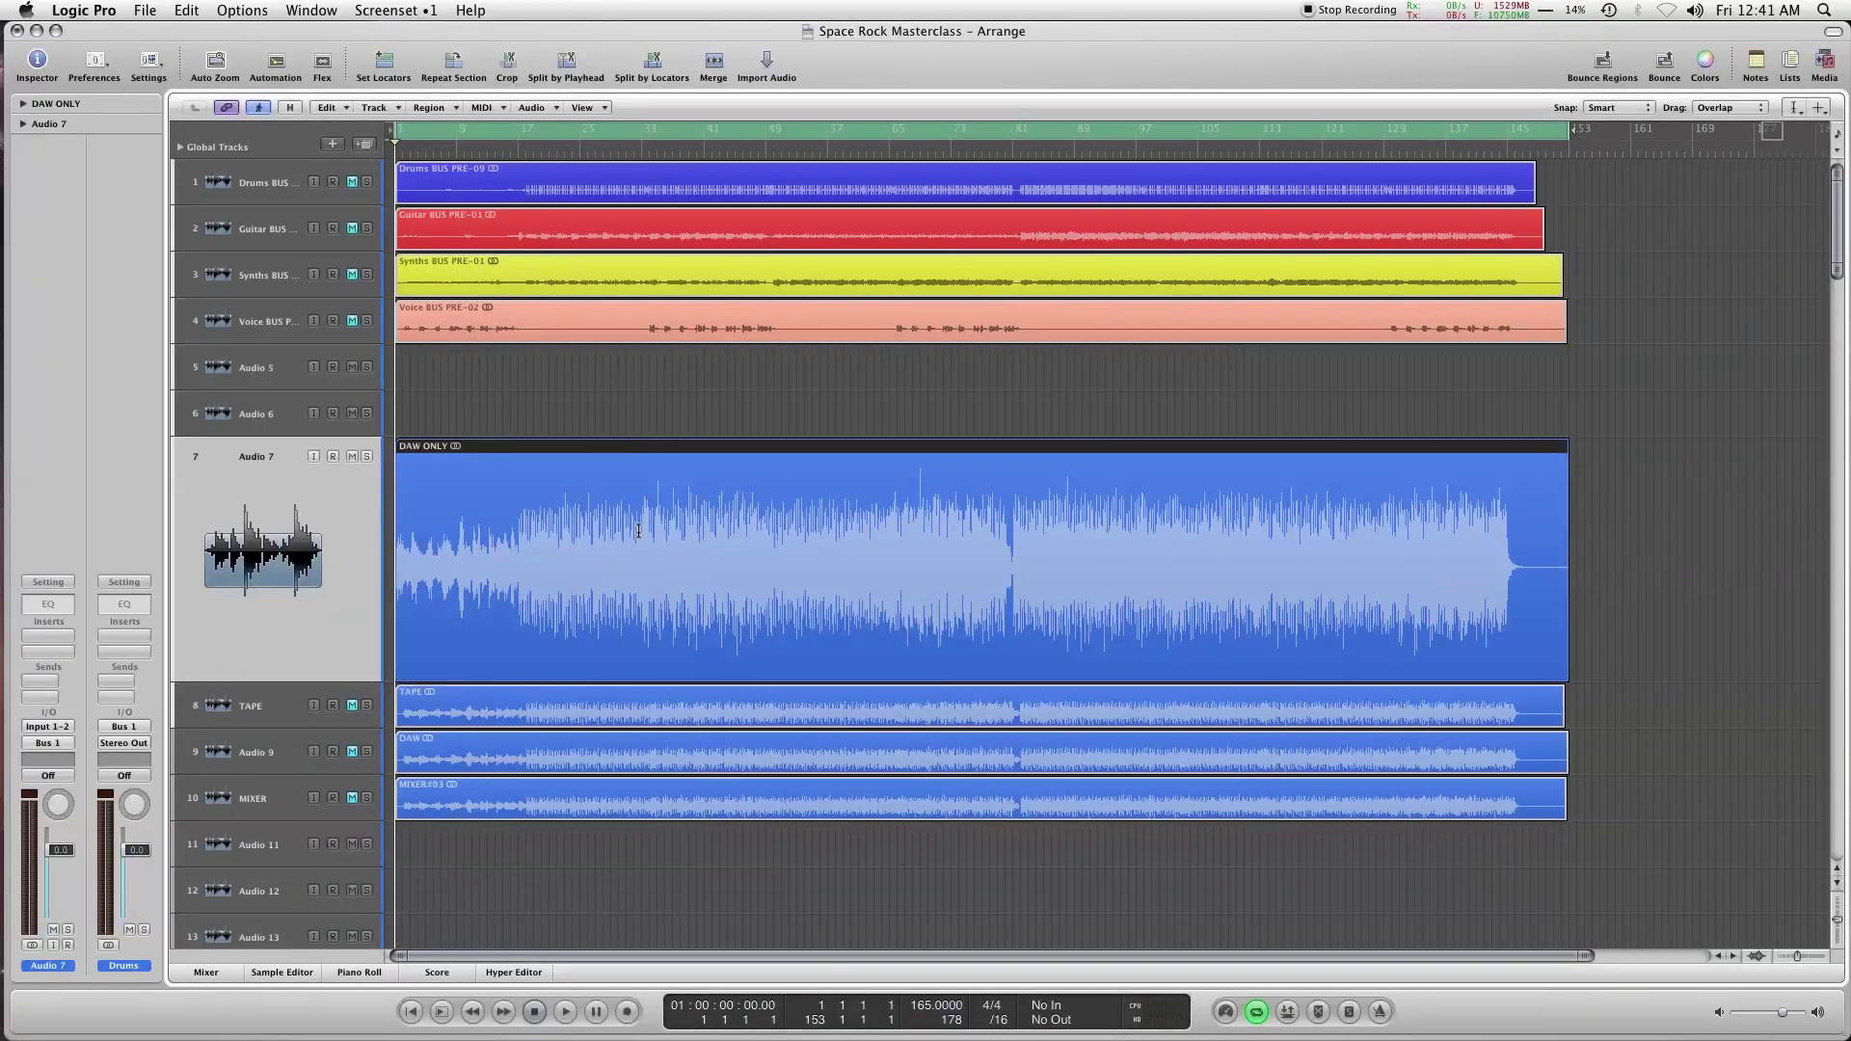
pyautogui.moveTo(279, 502); pyautogui.dragTo(289, 703)
pyautogui.click(288, 703)
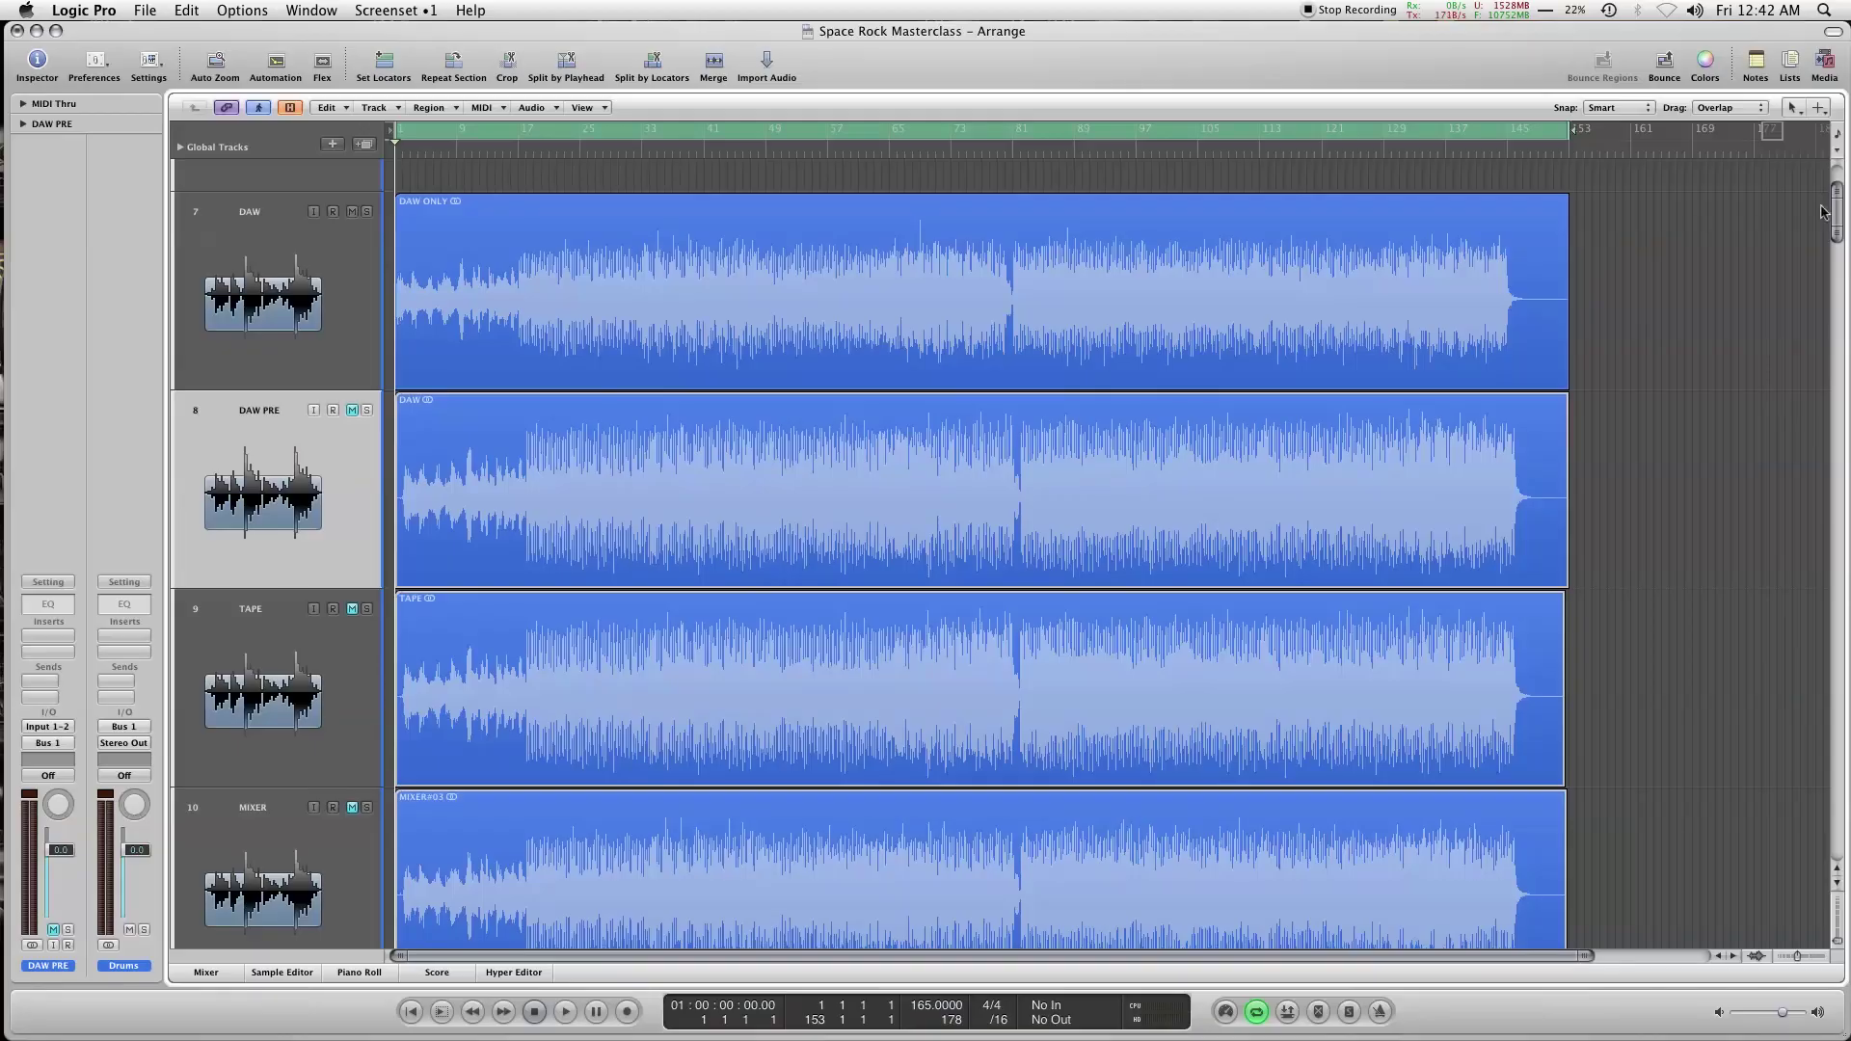
# Step: Select the DAW, TAPE and MIXER regions one after another and compare their waveforms, ending on the DAW region
pyautogui.moveTo(1842, 204); pyautogui.dragTo(1842, 214)
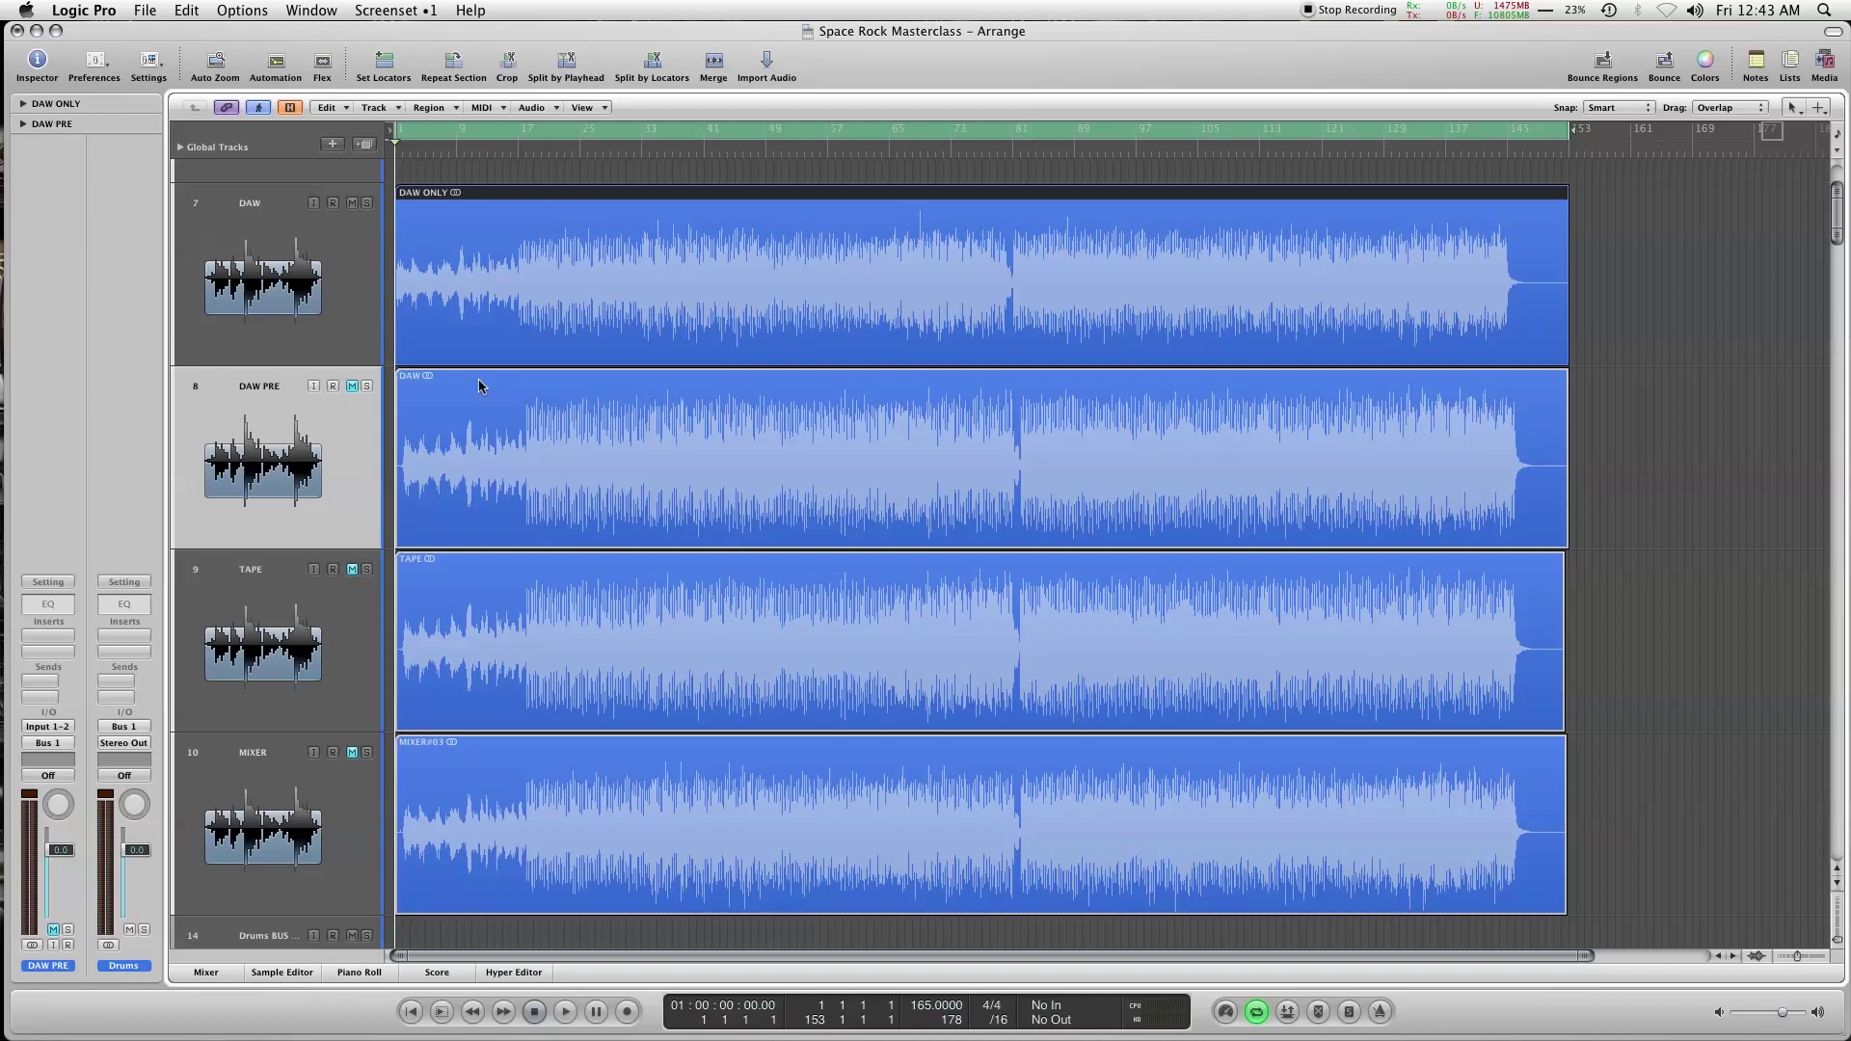
pyautogui.click(502, 388)
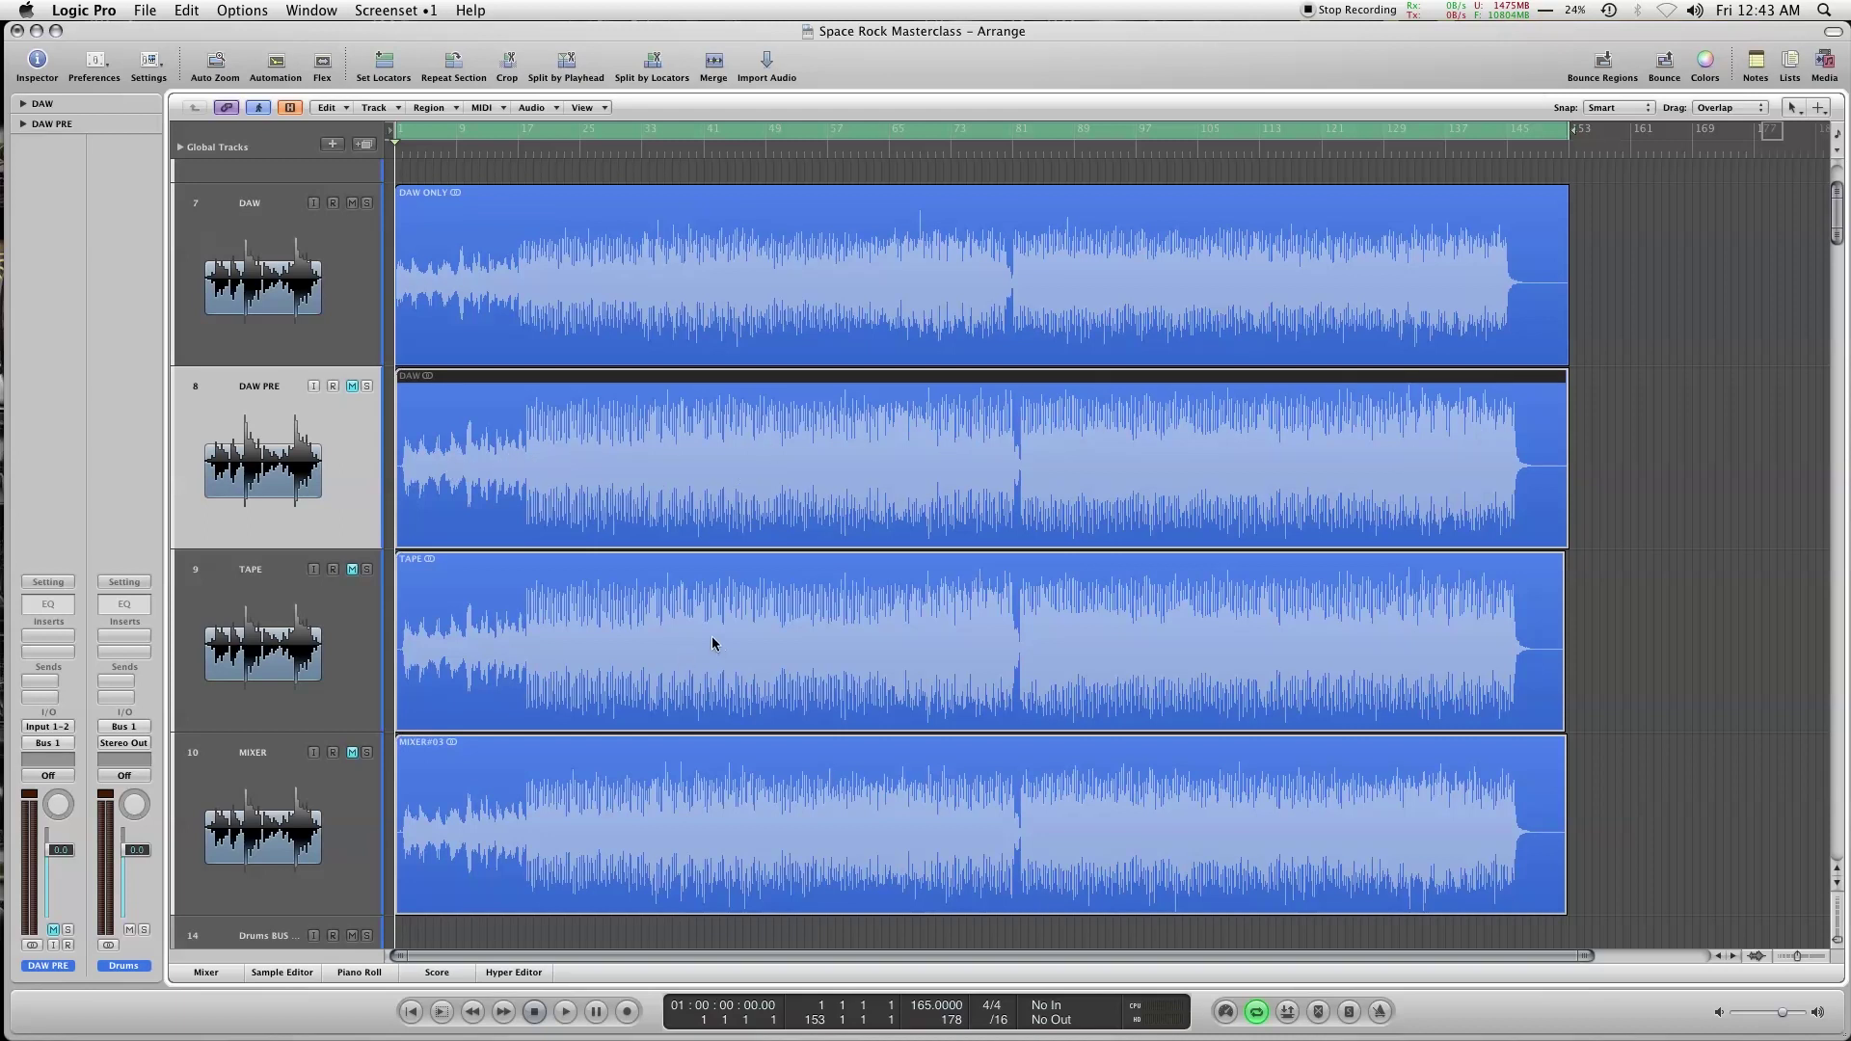
pyautogui.click(680, 637)
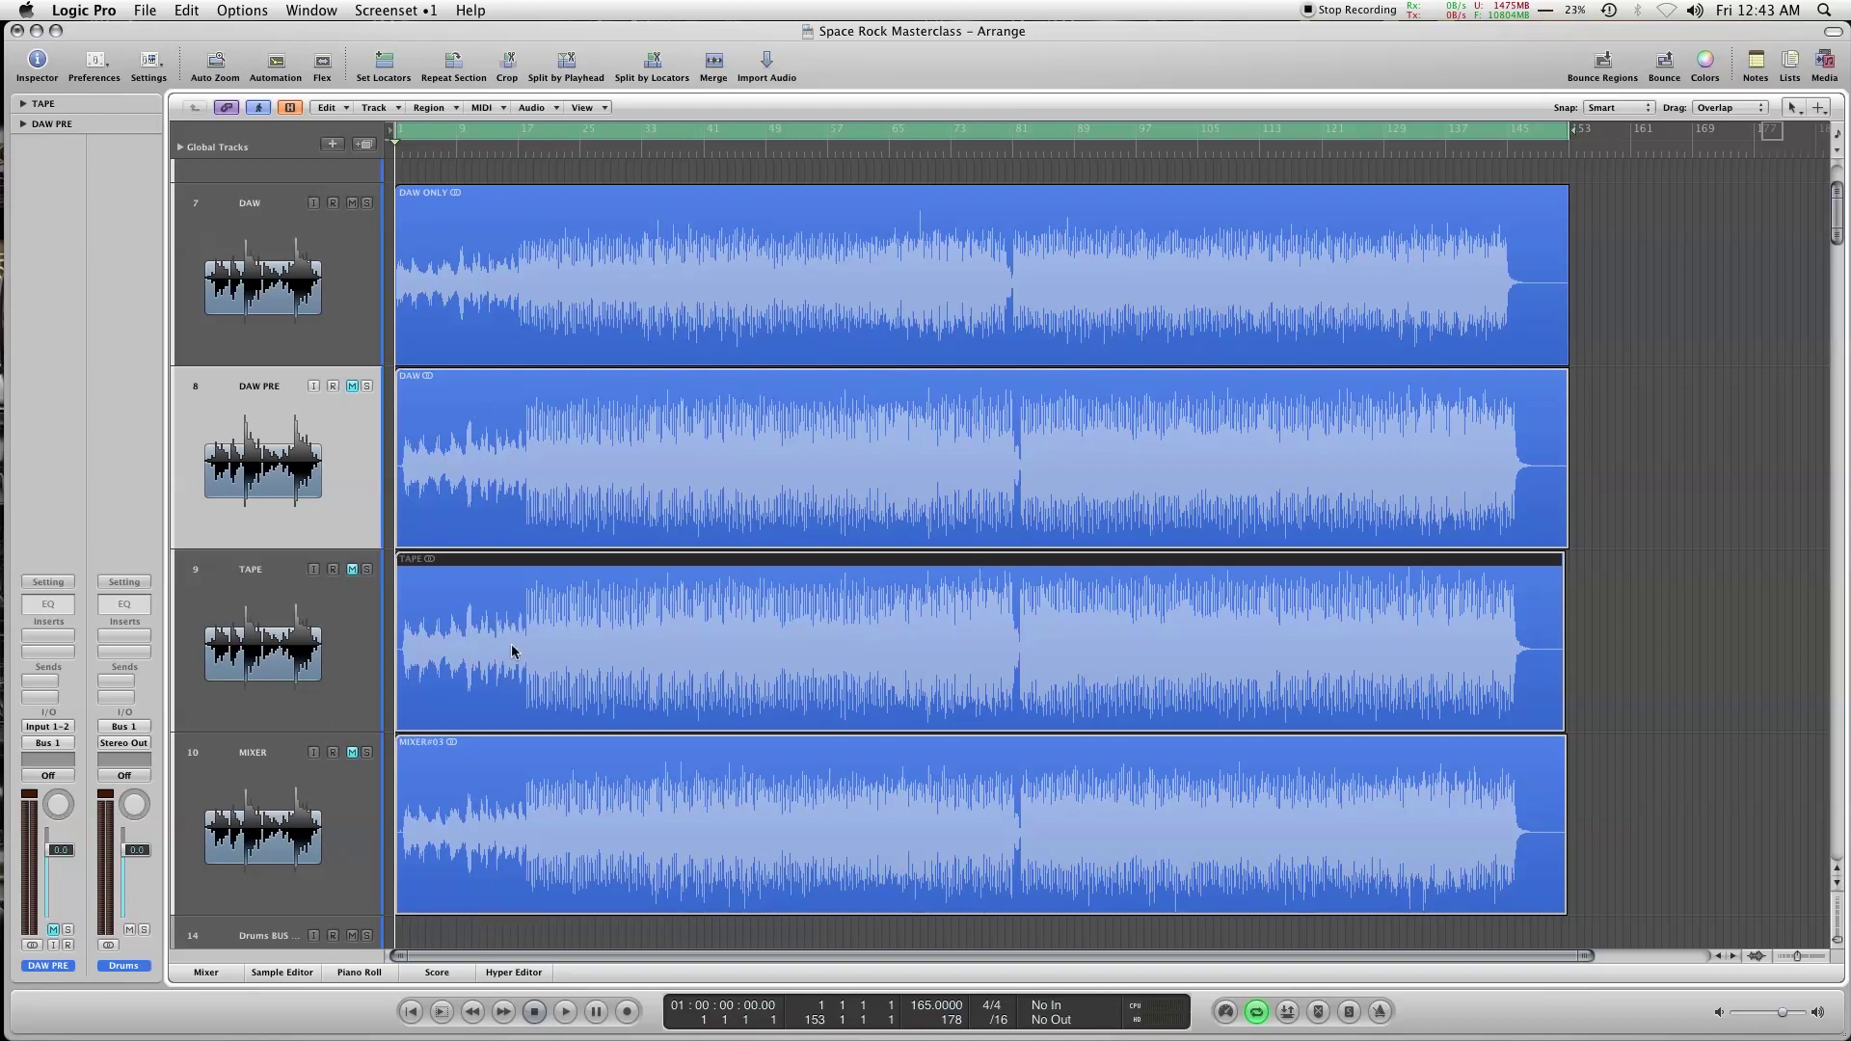
pyautogui.click(605, 823)
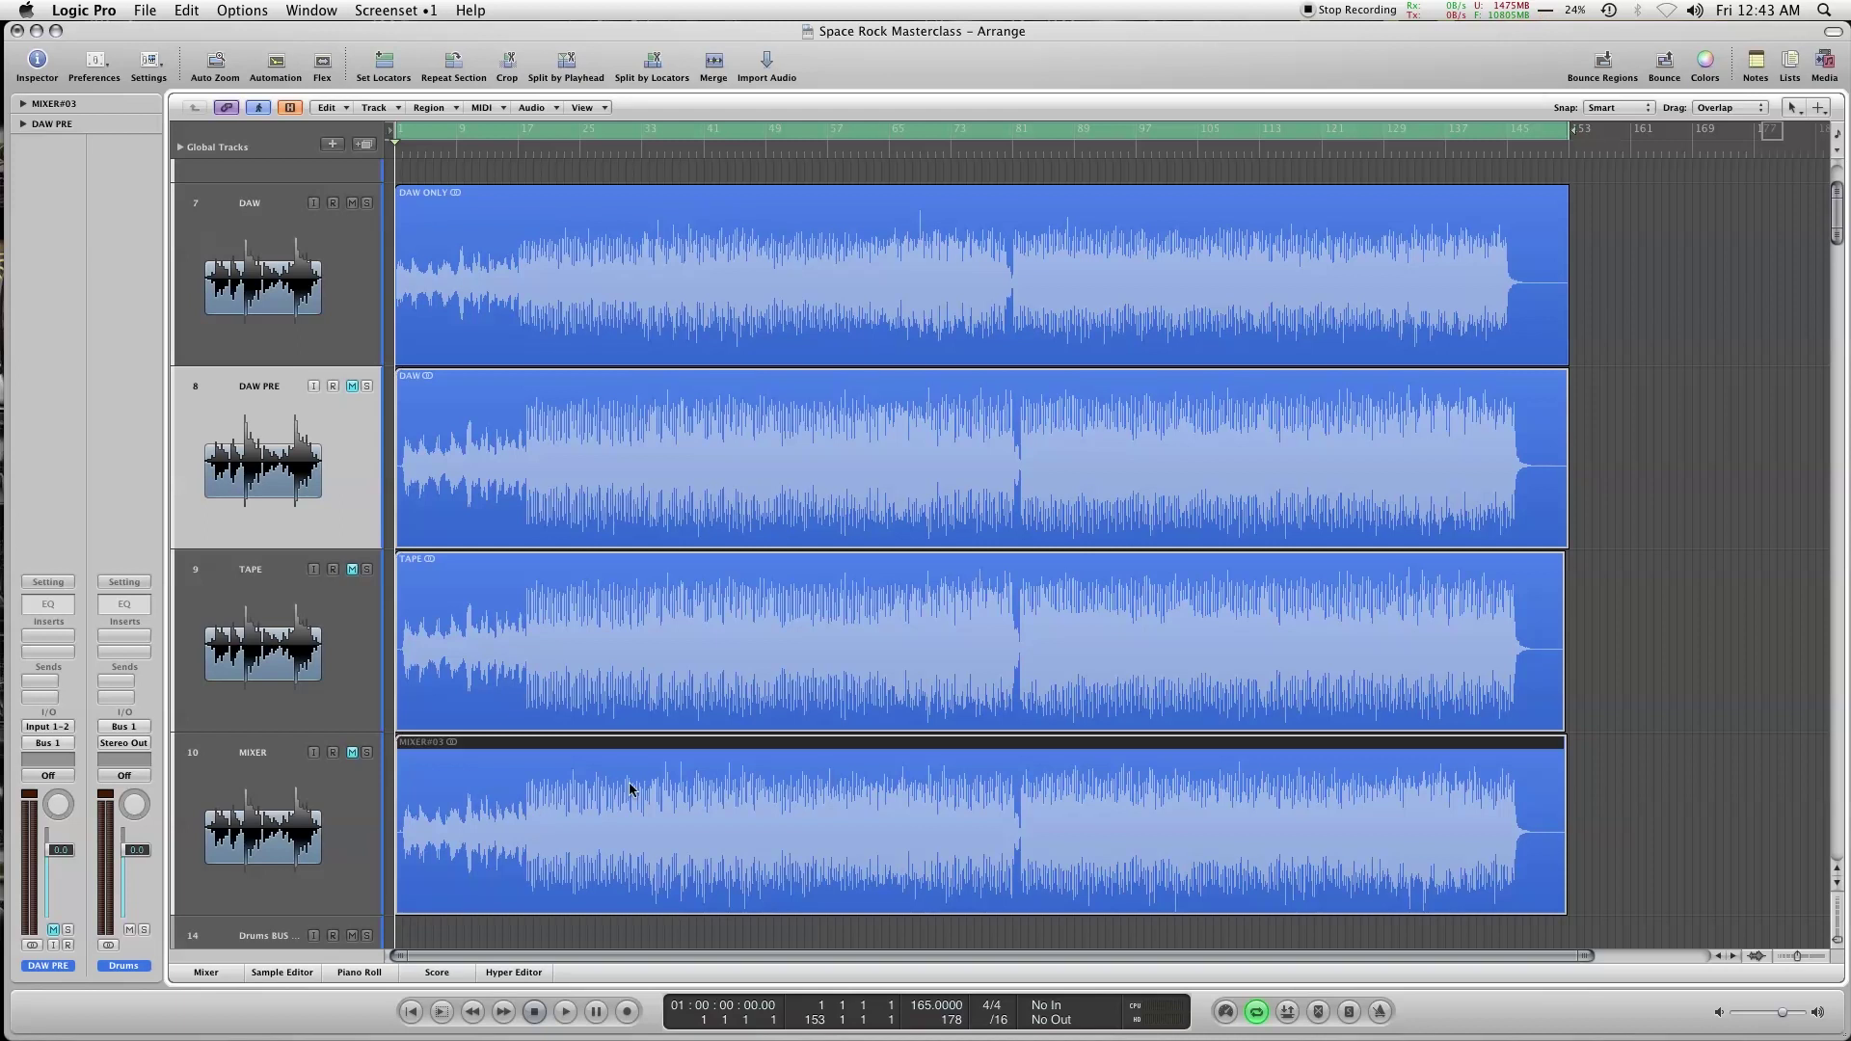
pyautogui.click(569, 452)
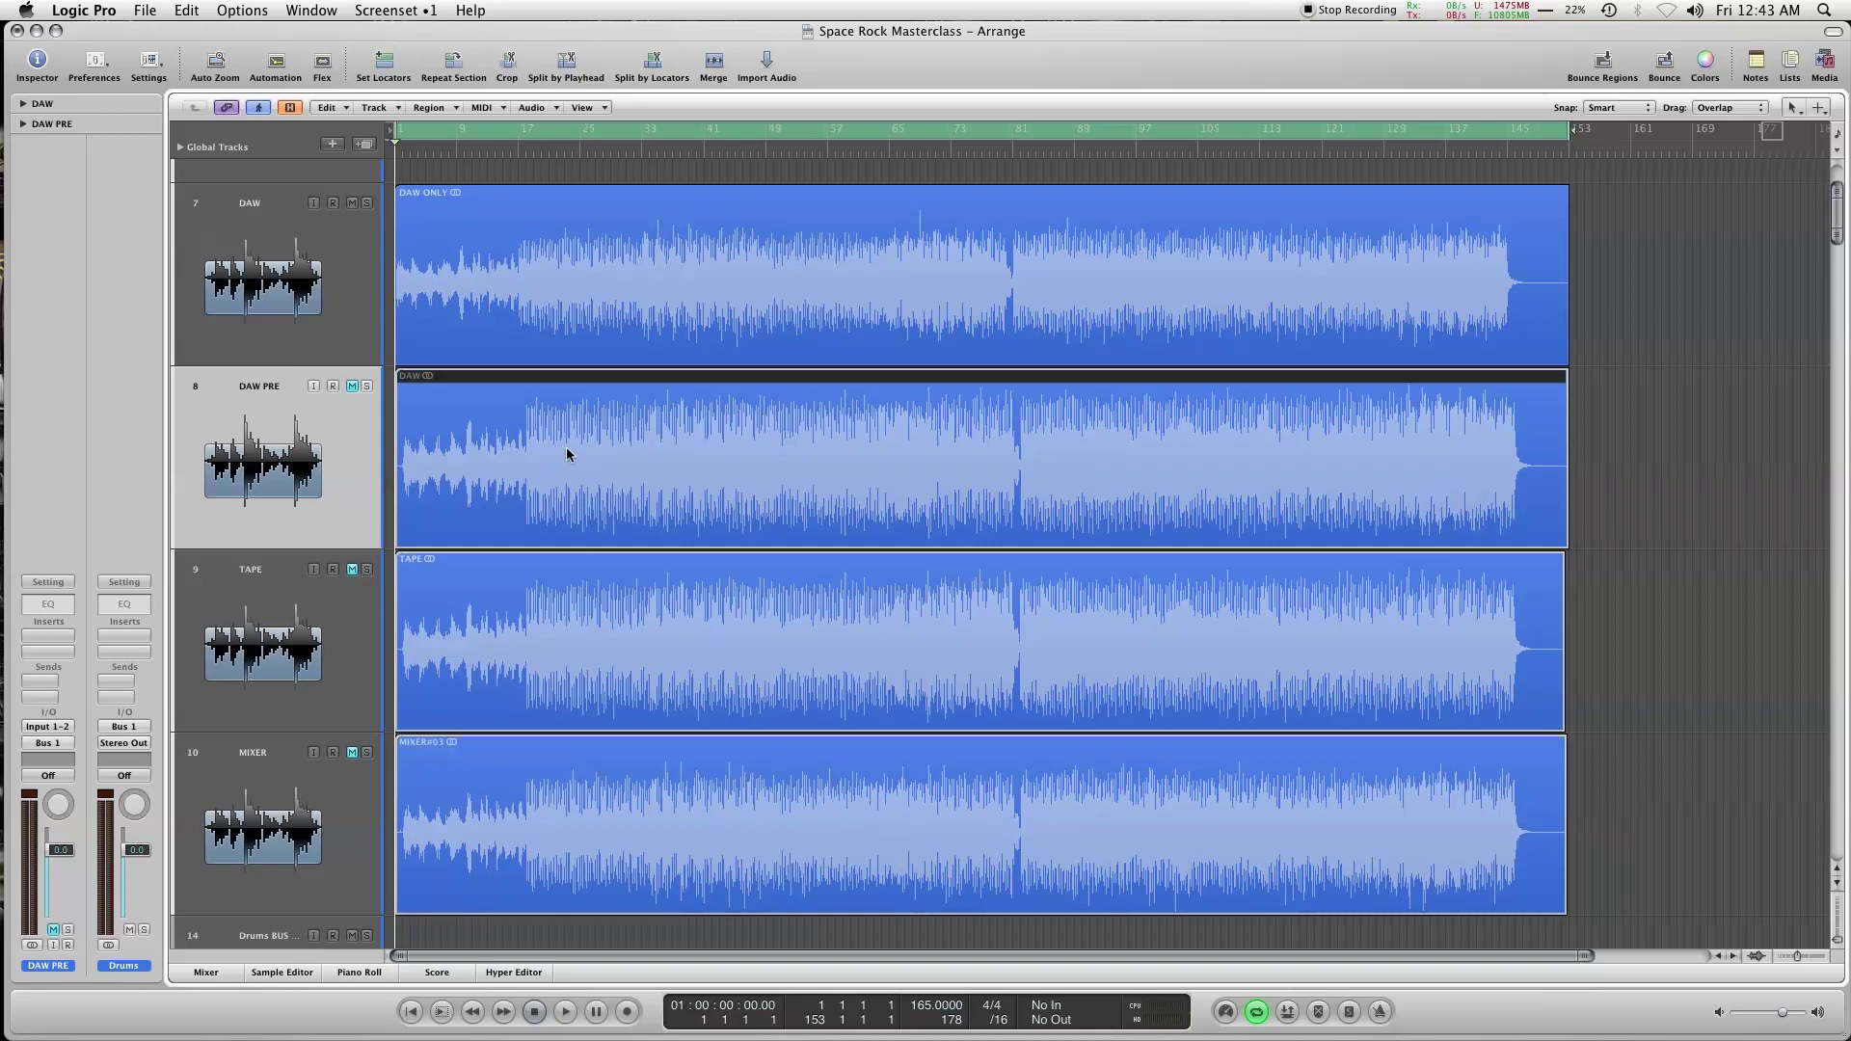
# Step: Move the DAW ONLY region to start at bar 2, lining its waveform up with the other mixdowns, and check the alignment along the song
pyautogui.click(559, 623)
pyautogui.click(598, 787)
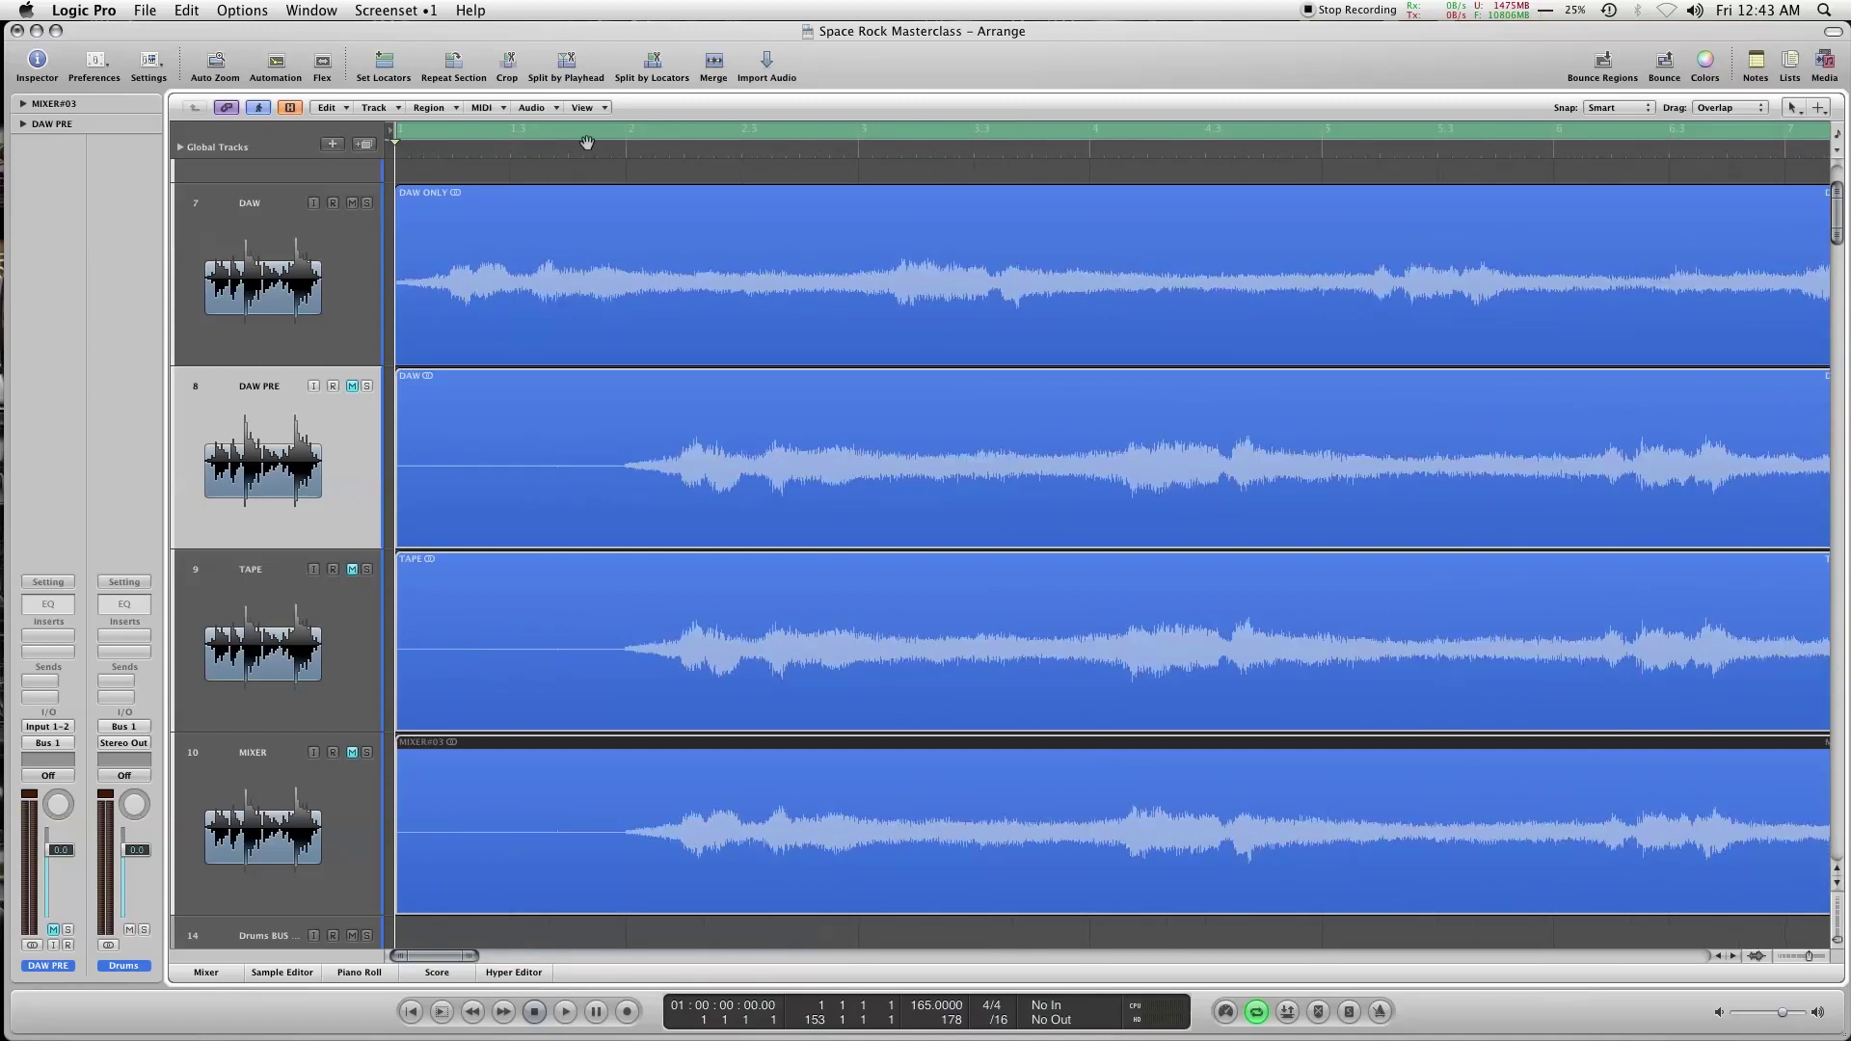
pyautogui.moveTo(474, 309); pyautogui.dragTo(719, 314)
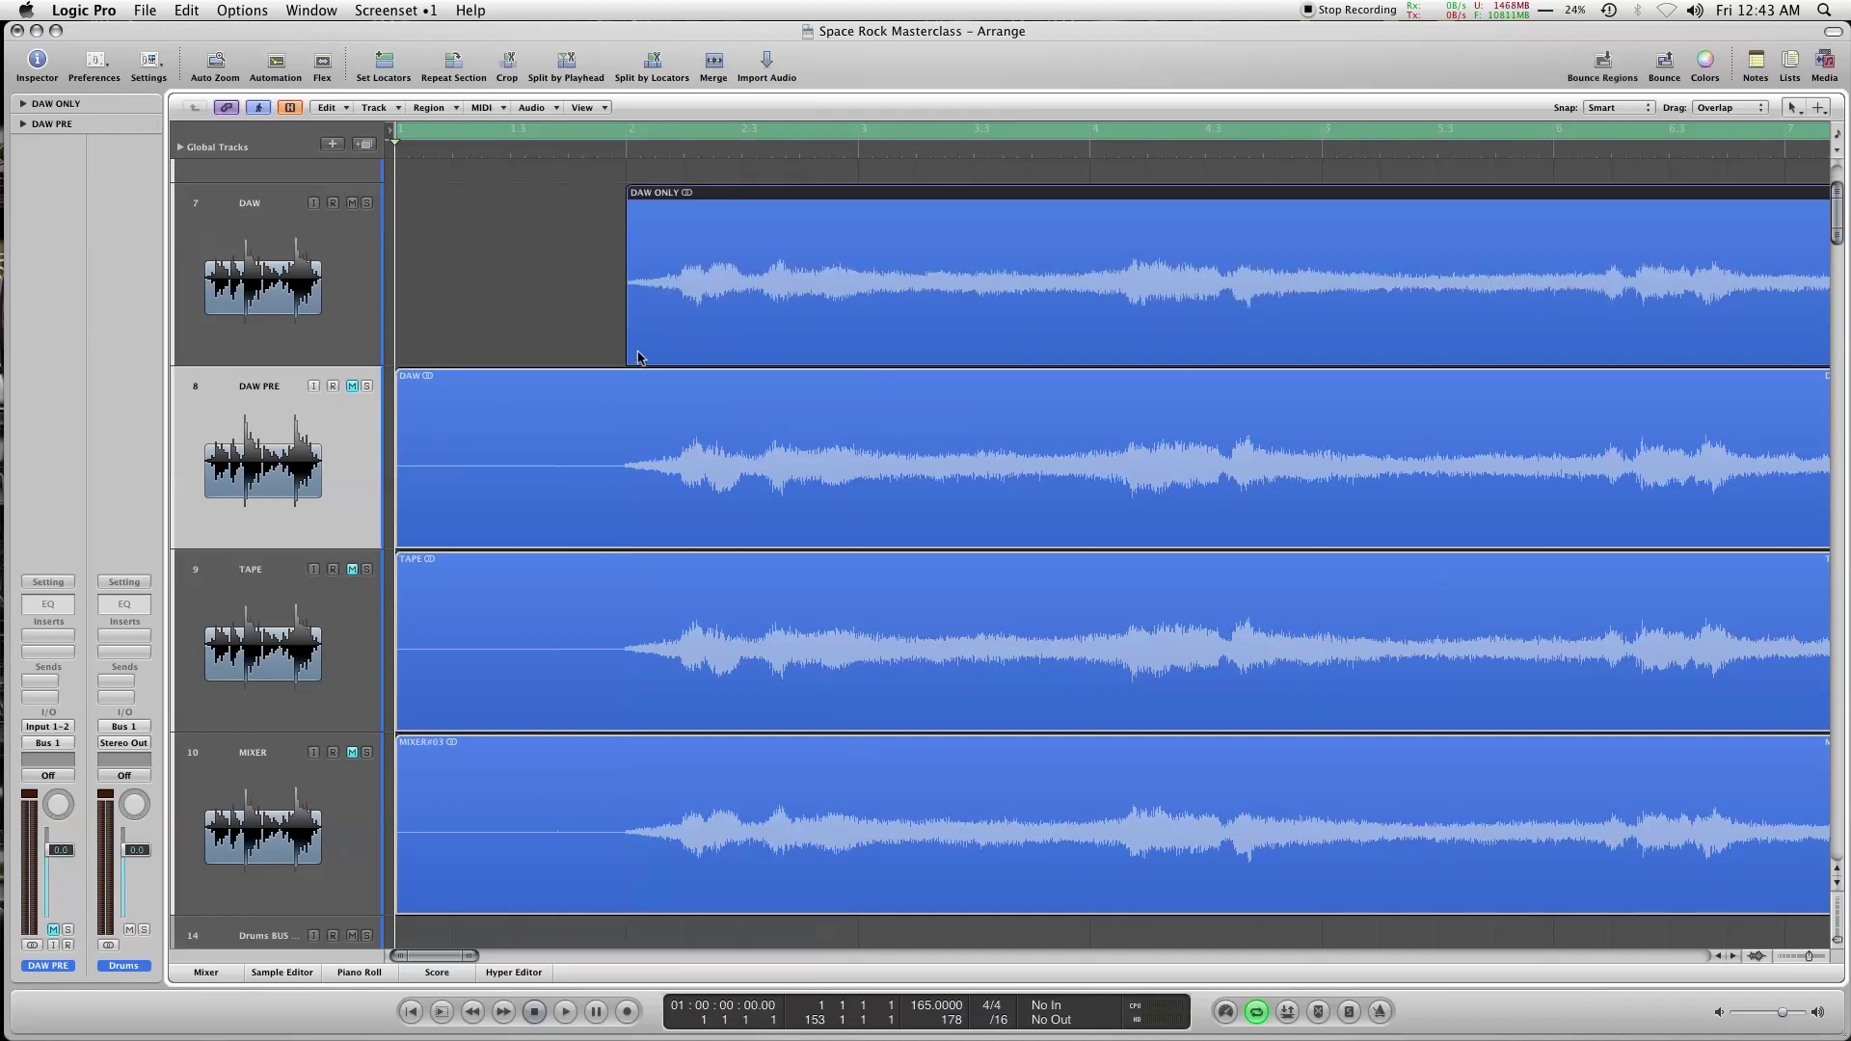
pyautogui.click(250, 424)
pyautogui.hscroll(10, 445, 940)
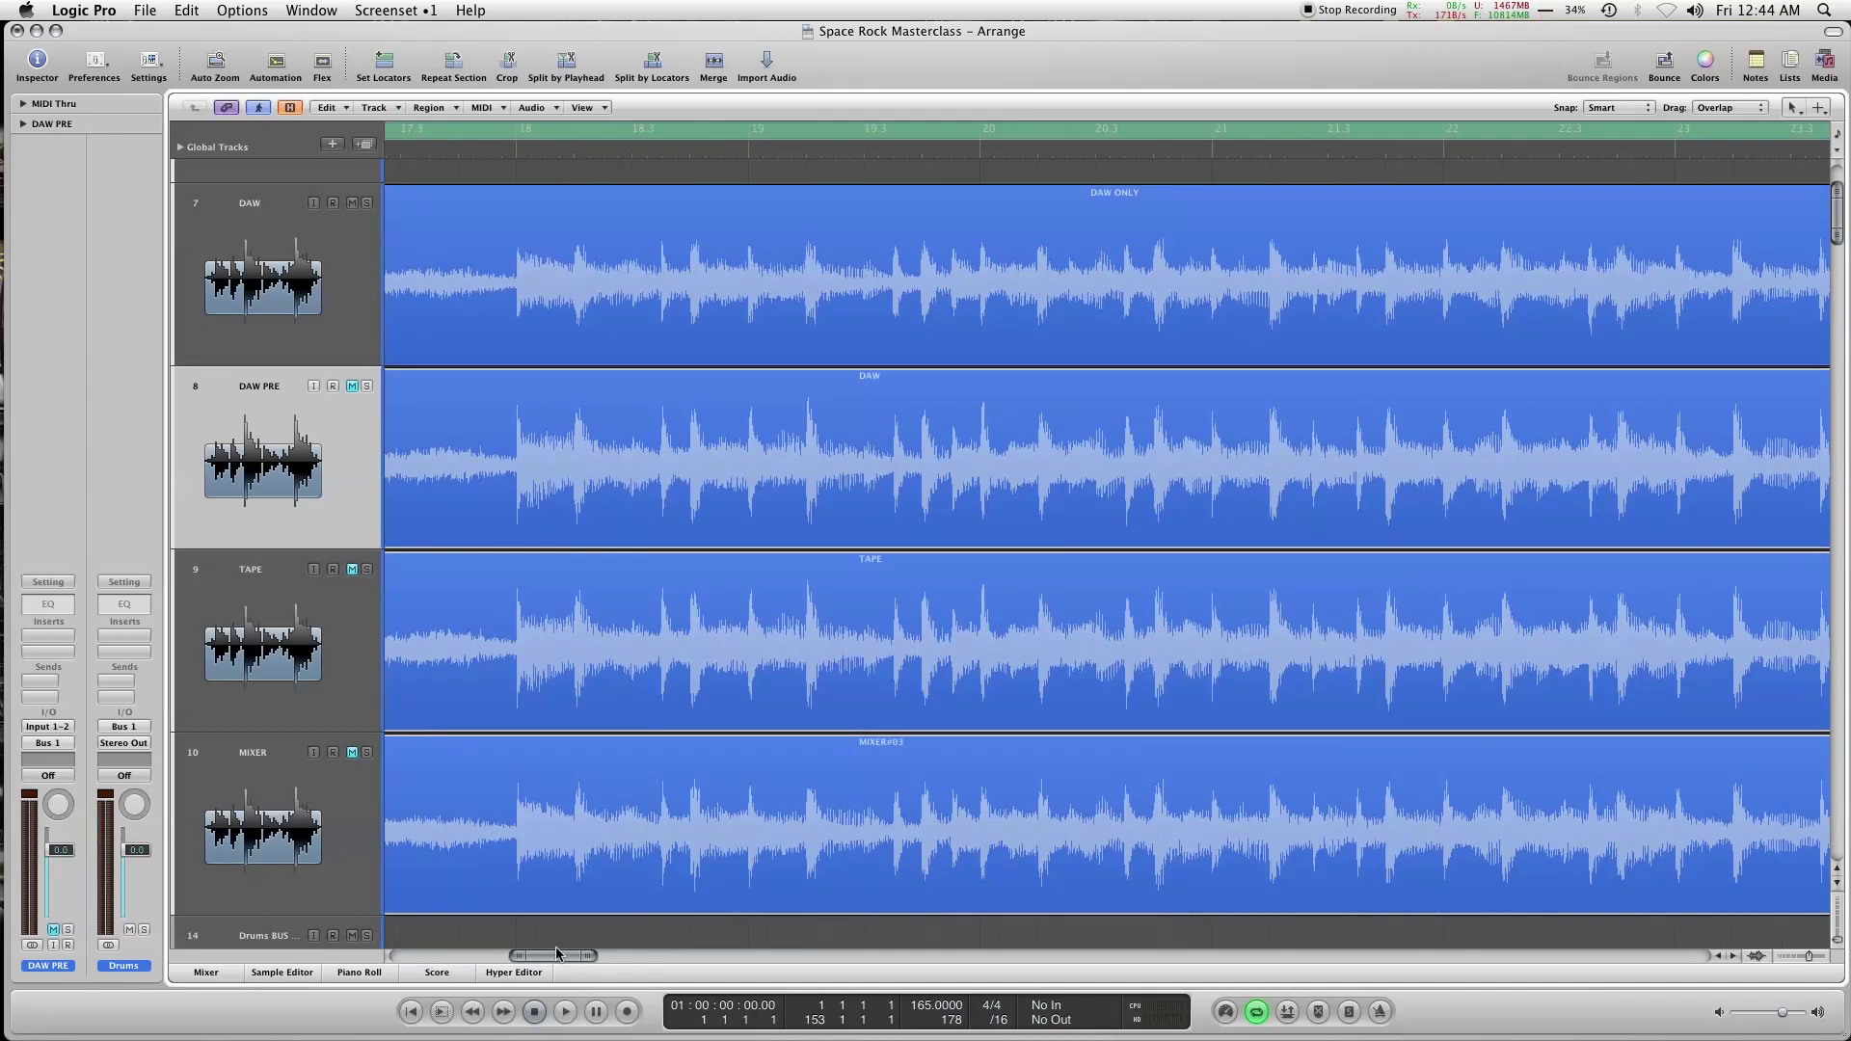
pyautogui.moveTo(566, 911); pyautogui.dragTo(1439, 800)
pyautogui.moveTo(1549, 298); pyautogui.dragTo(1411, 293)
# Step: Play the aligned mixdowns from the start of the song and from bar 17 to listen for phasing issues
pyautogui.press('z')
pyautogui.press('Return')
pyautogui.press('space')
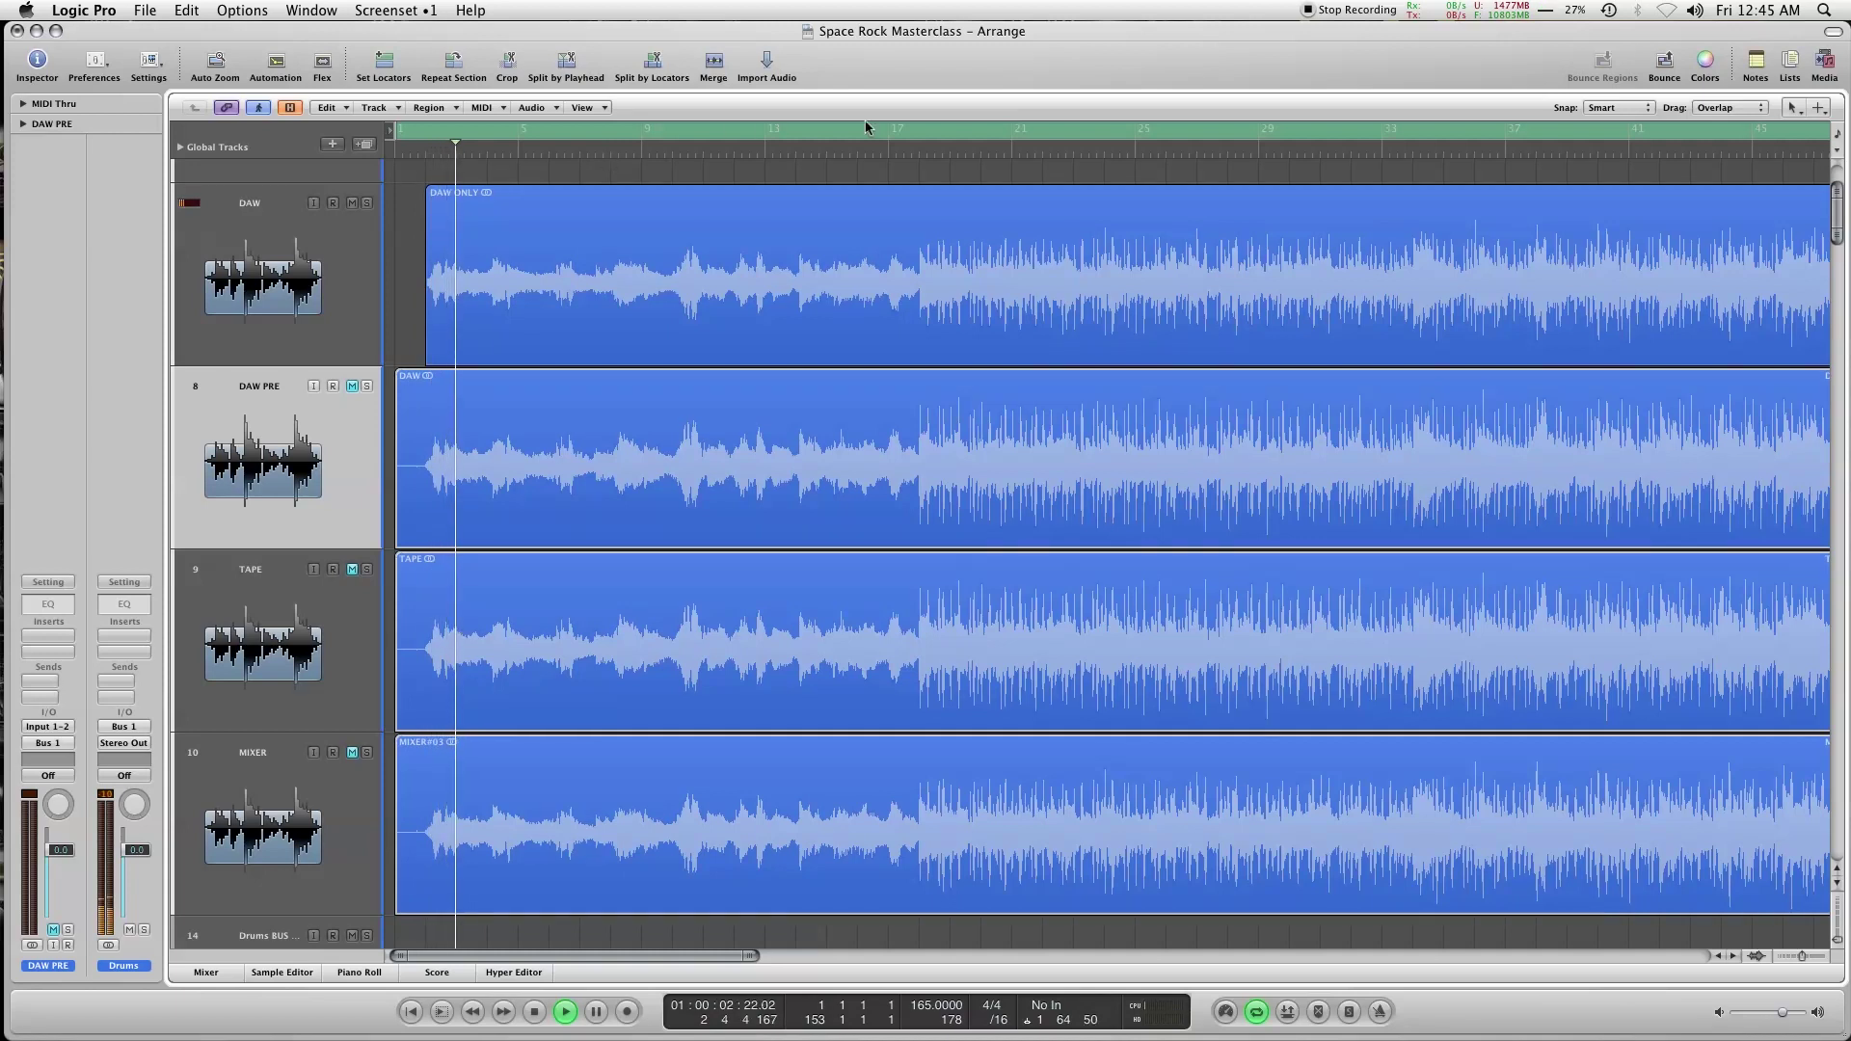
pyautogui.click(895, 149)
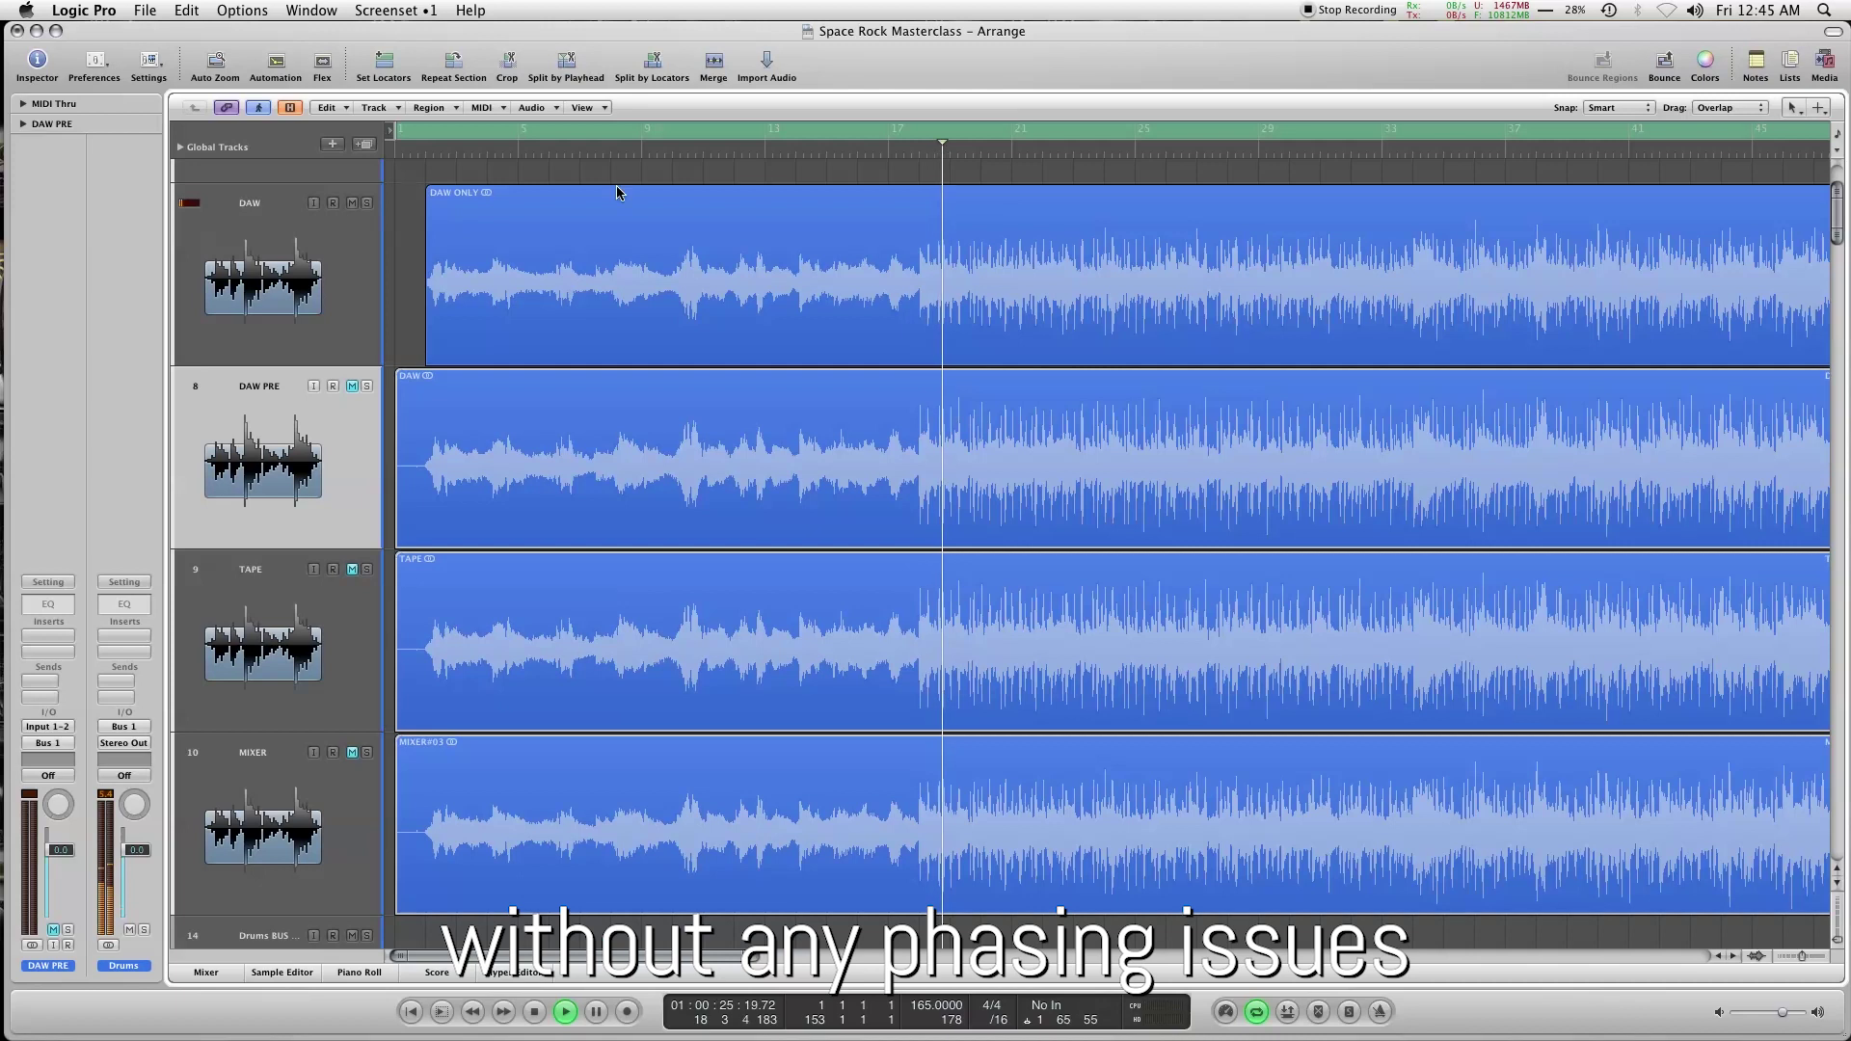
pyautogui.click(367, 203)
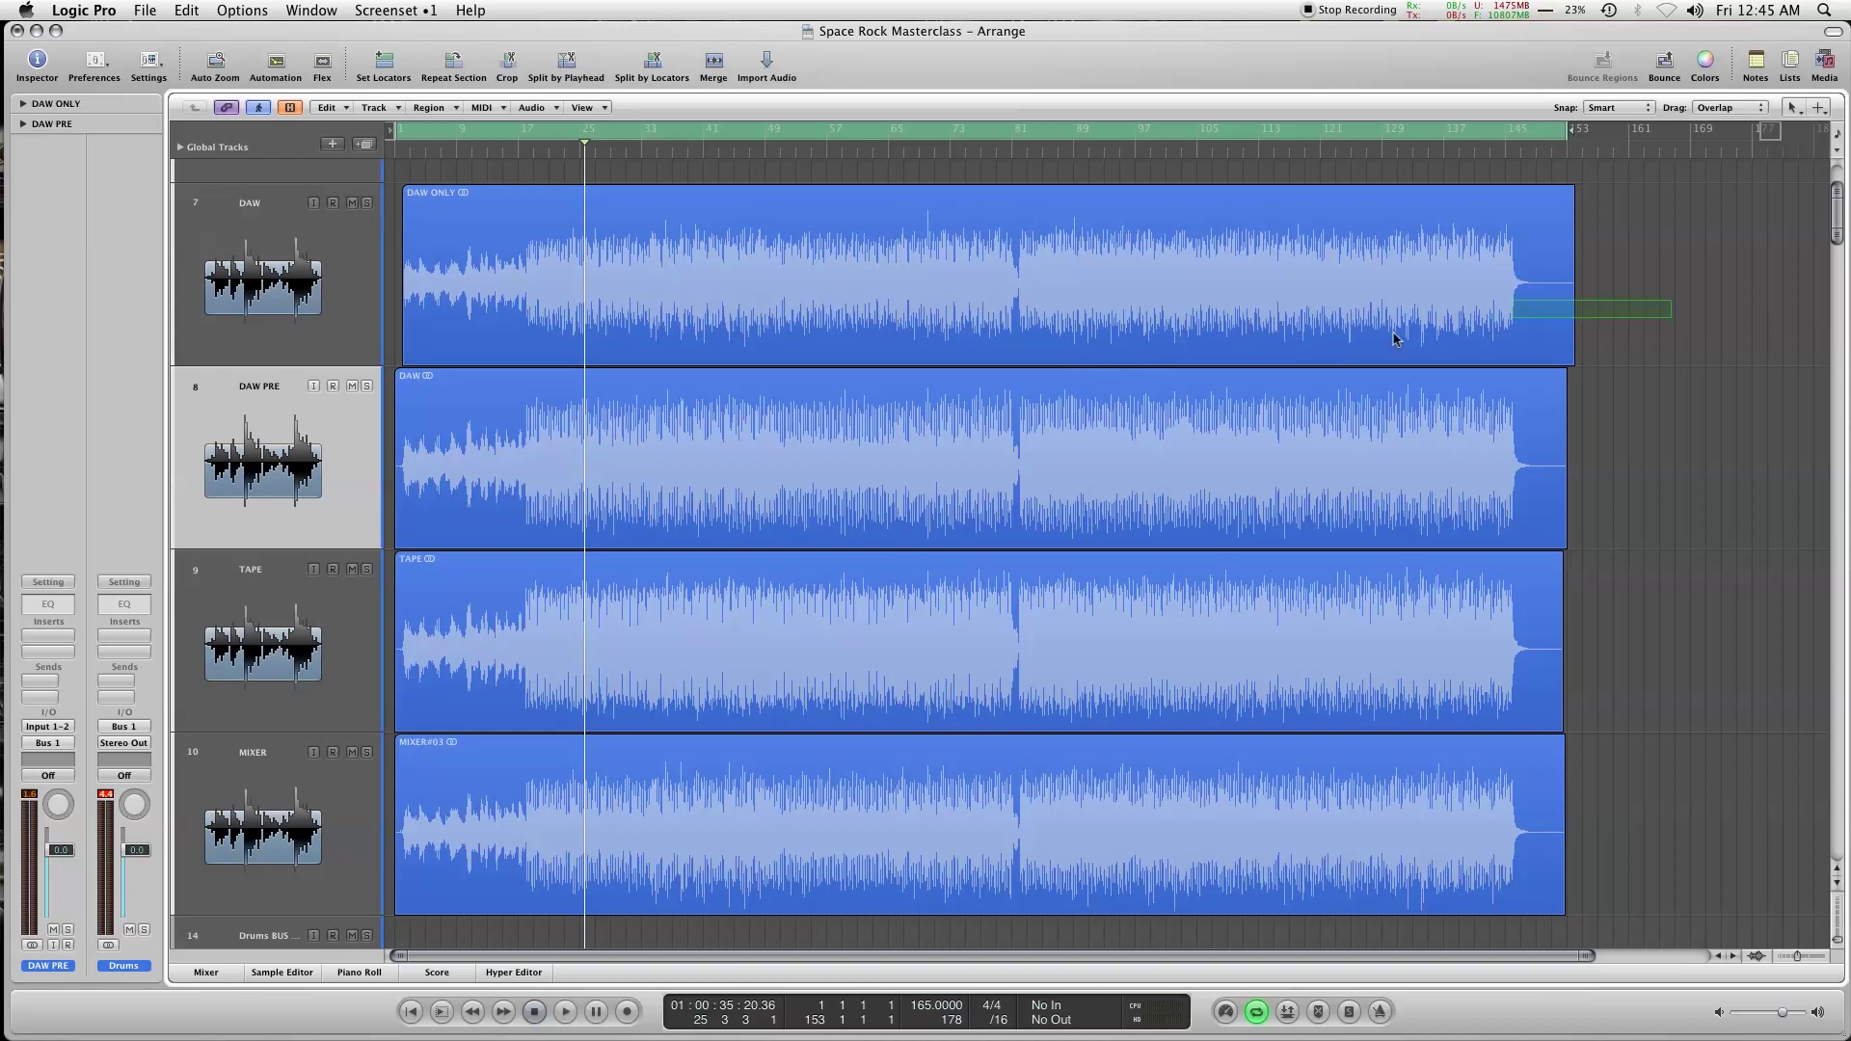
# Step: Select the DAW, DAW PRE, TAPE and MIXER mixdown regions and copy them to tracks 16 to 19
pyautogui.moveTo(1393, 340); pyautogui.dragTo(745, 885)
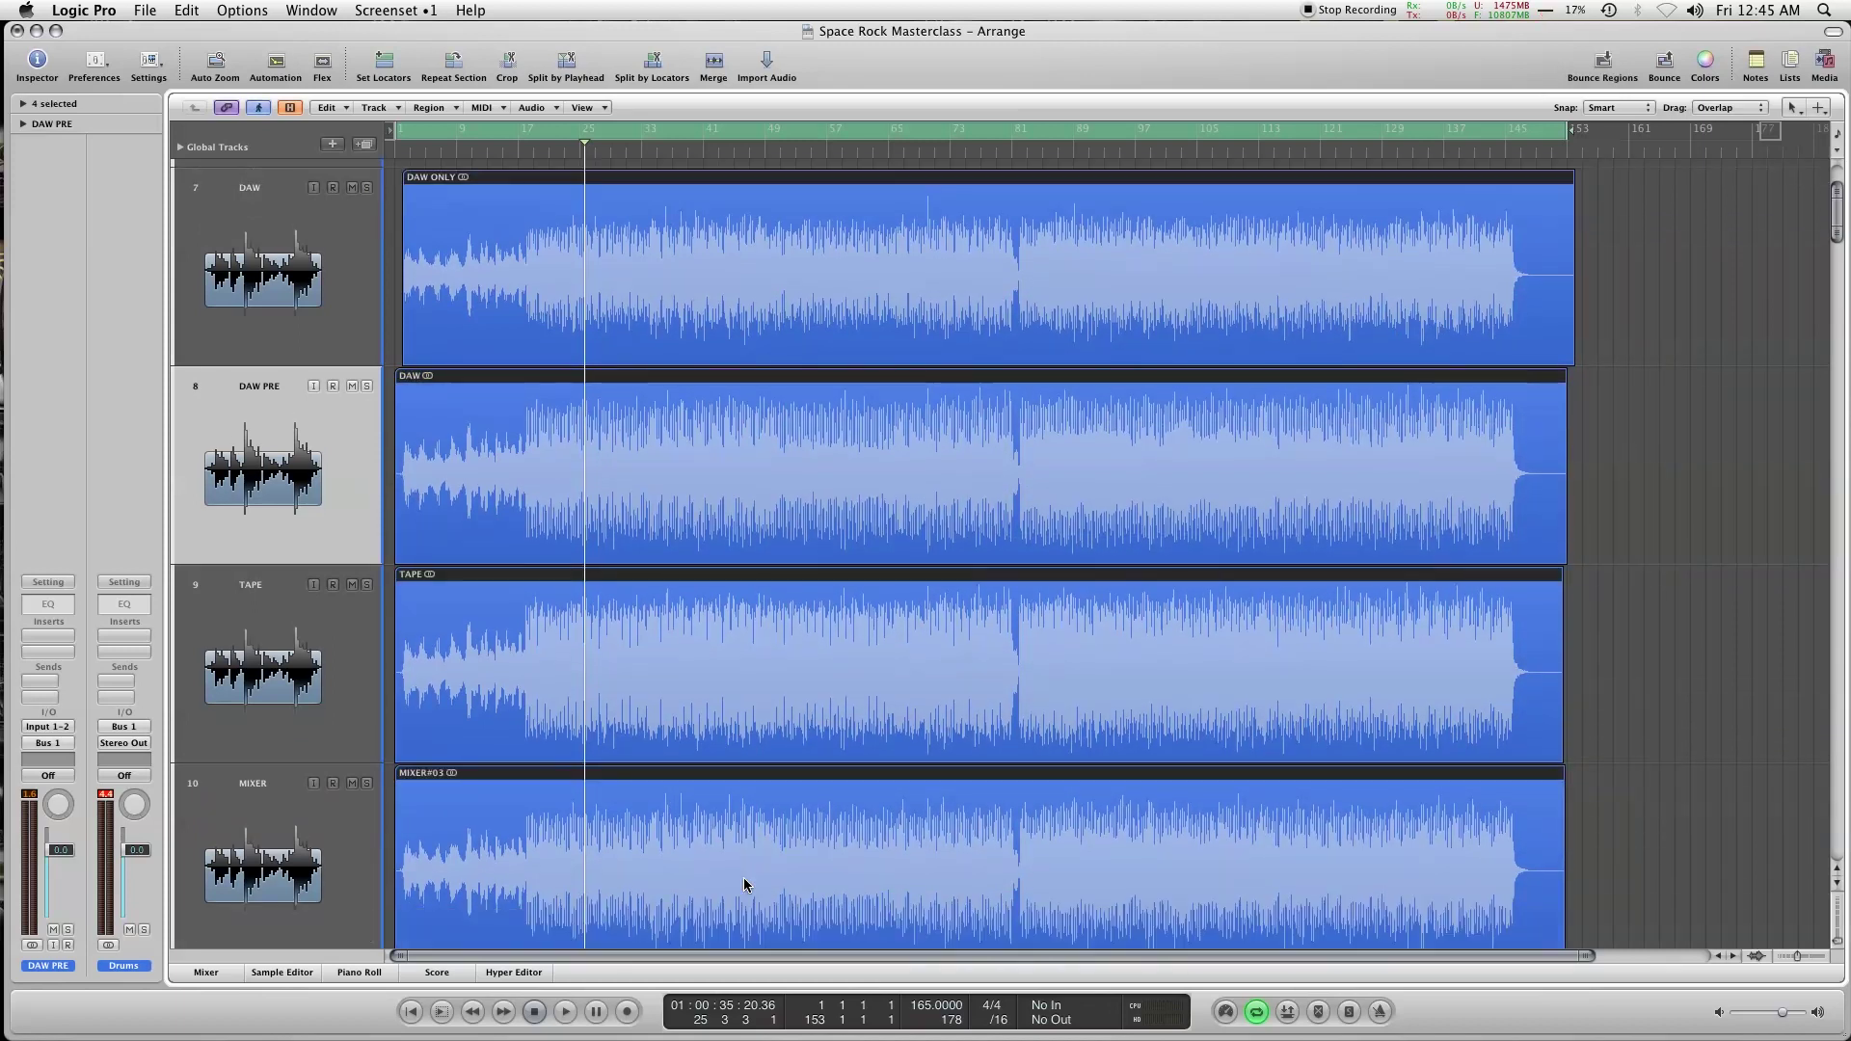
pyautogui.press('super+Up')
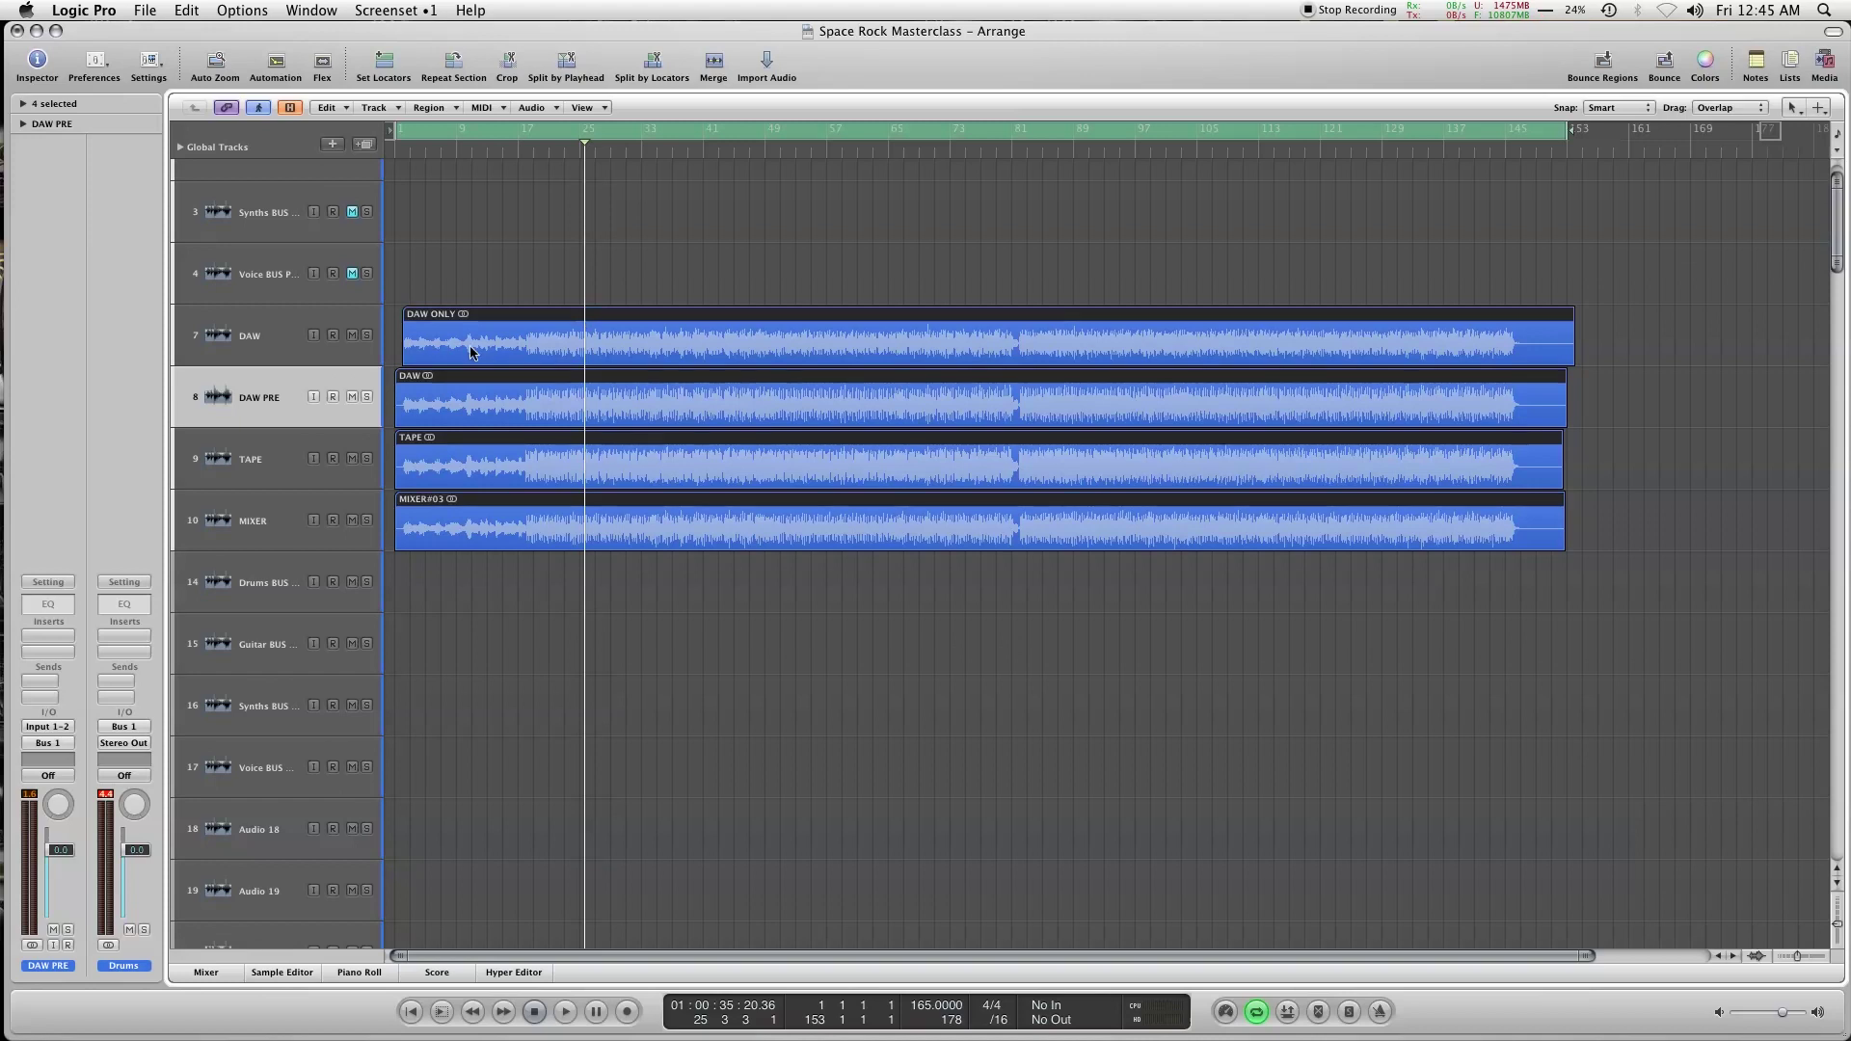
pyautogui.keyDown('alt'); pyautogui.moveTo(491, 546); pyautogui.dragTo(367, 872); pyautogui.keyUp('alt')
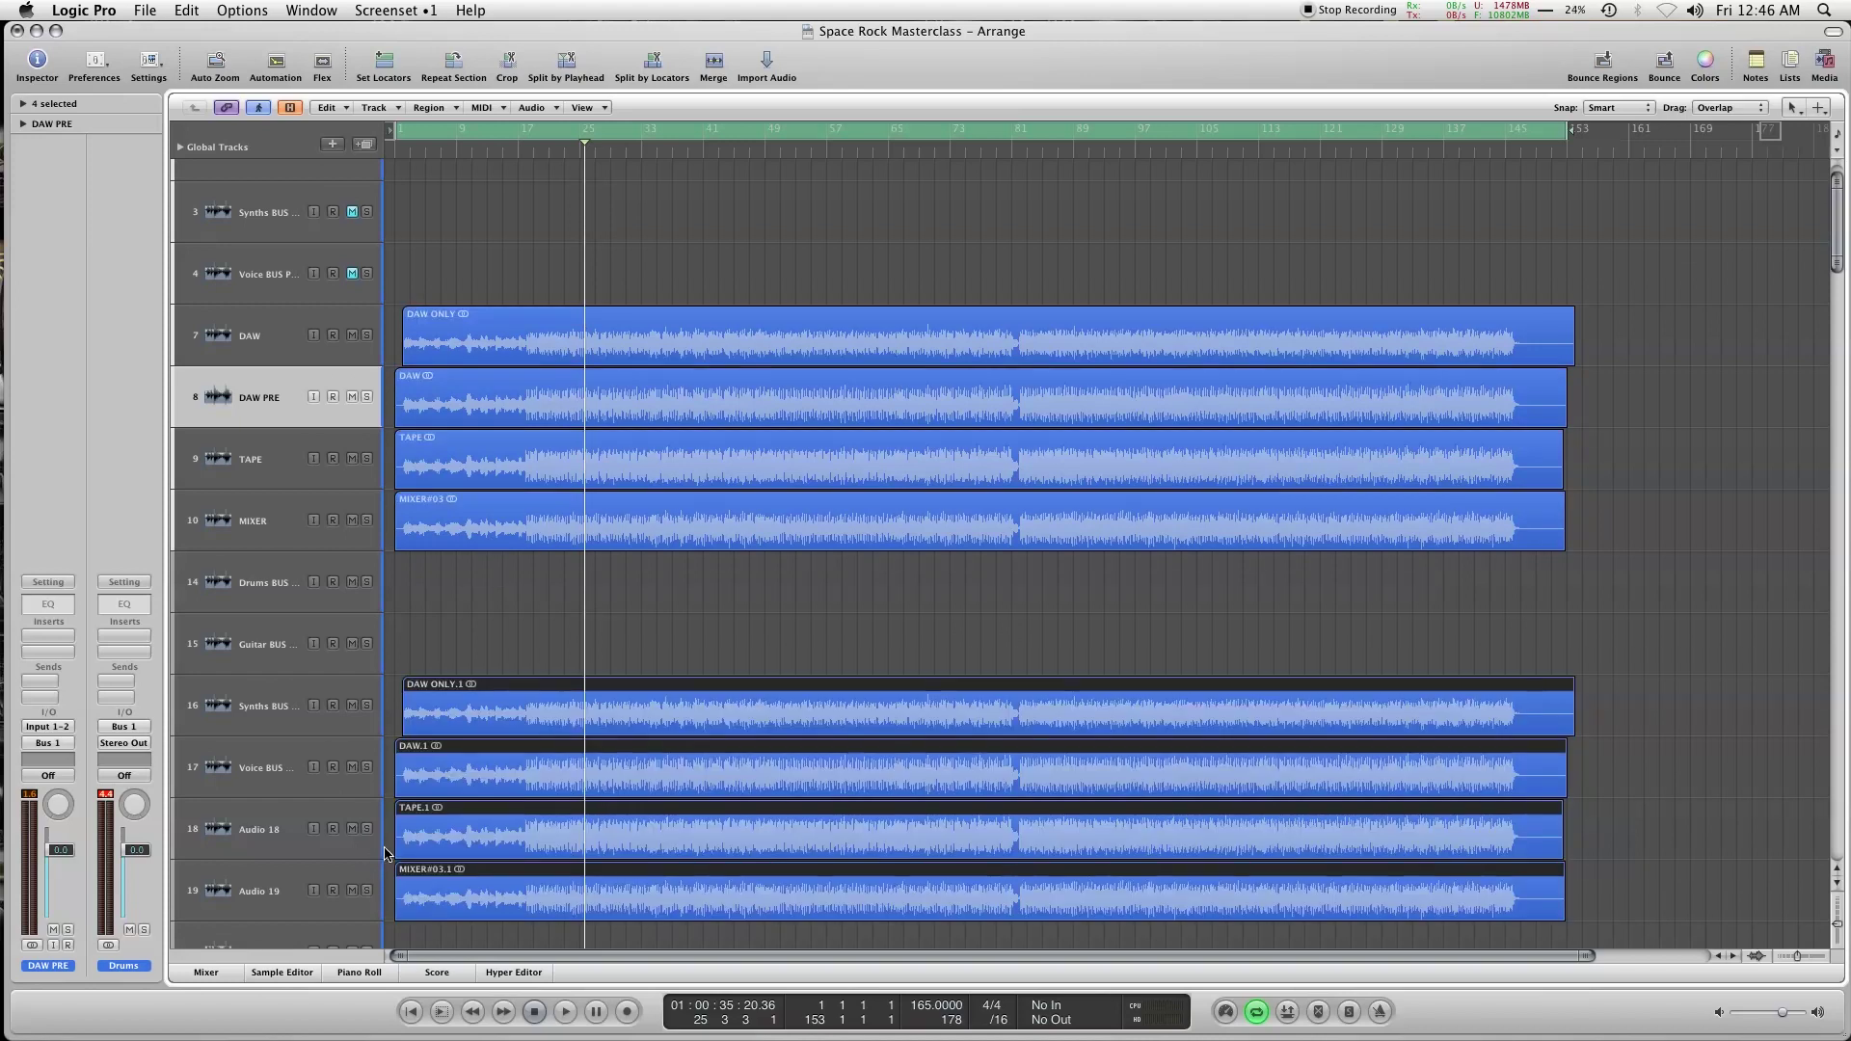
# Step: Split the four copied mixdown regions into four-bar sections along their whole length, starting with a cut at bar 5
pyautogui.press('super+Right')
pyautogui.press('super+Right')
pyautogui.press('super+Right')
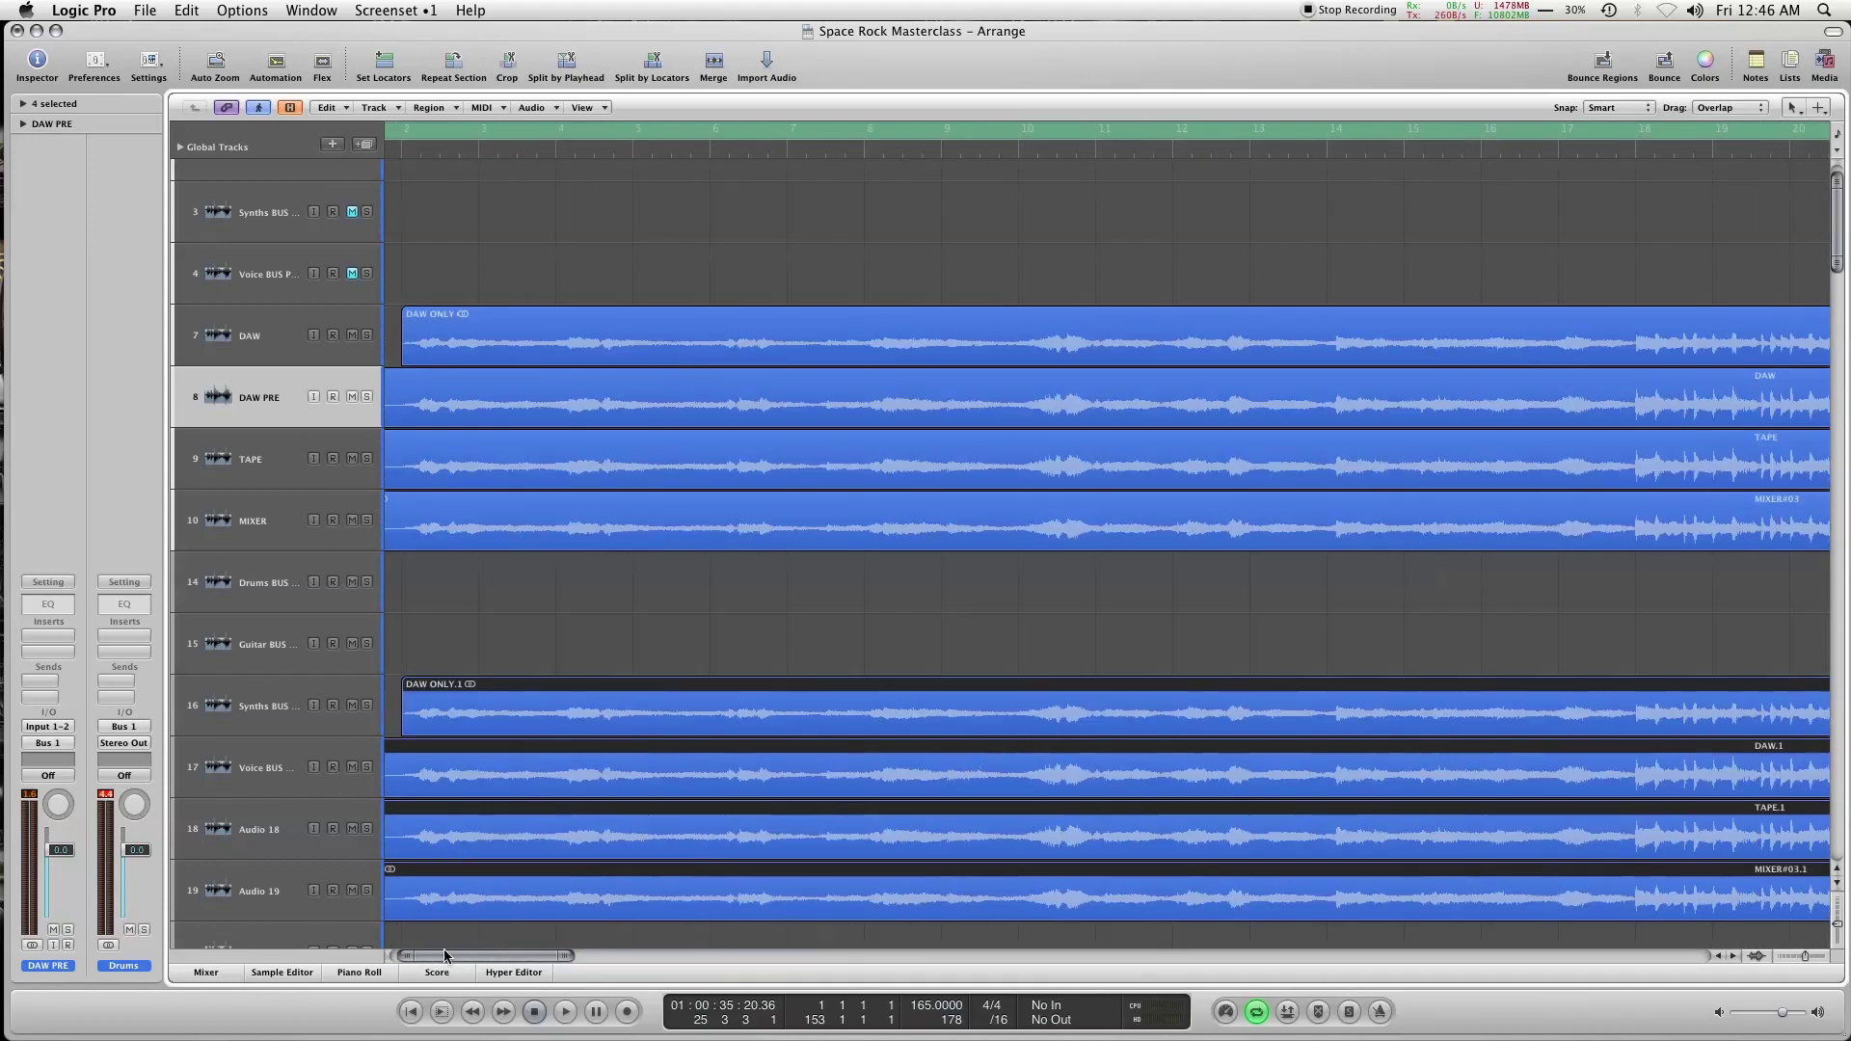
pyautogui.moveTo(444, 954); pyautogui.dragTo(436, 955)
pyautogui.press('t')
pyautogui.press('Escape')
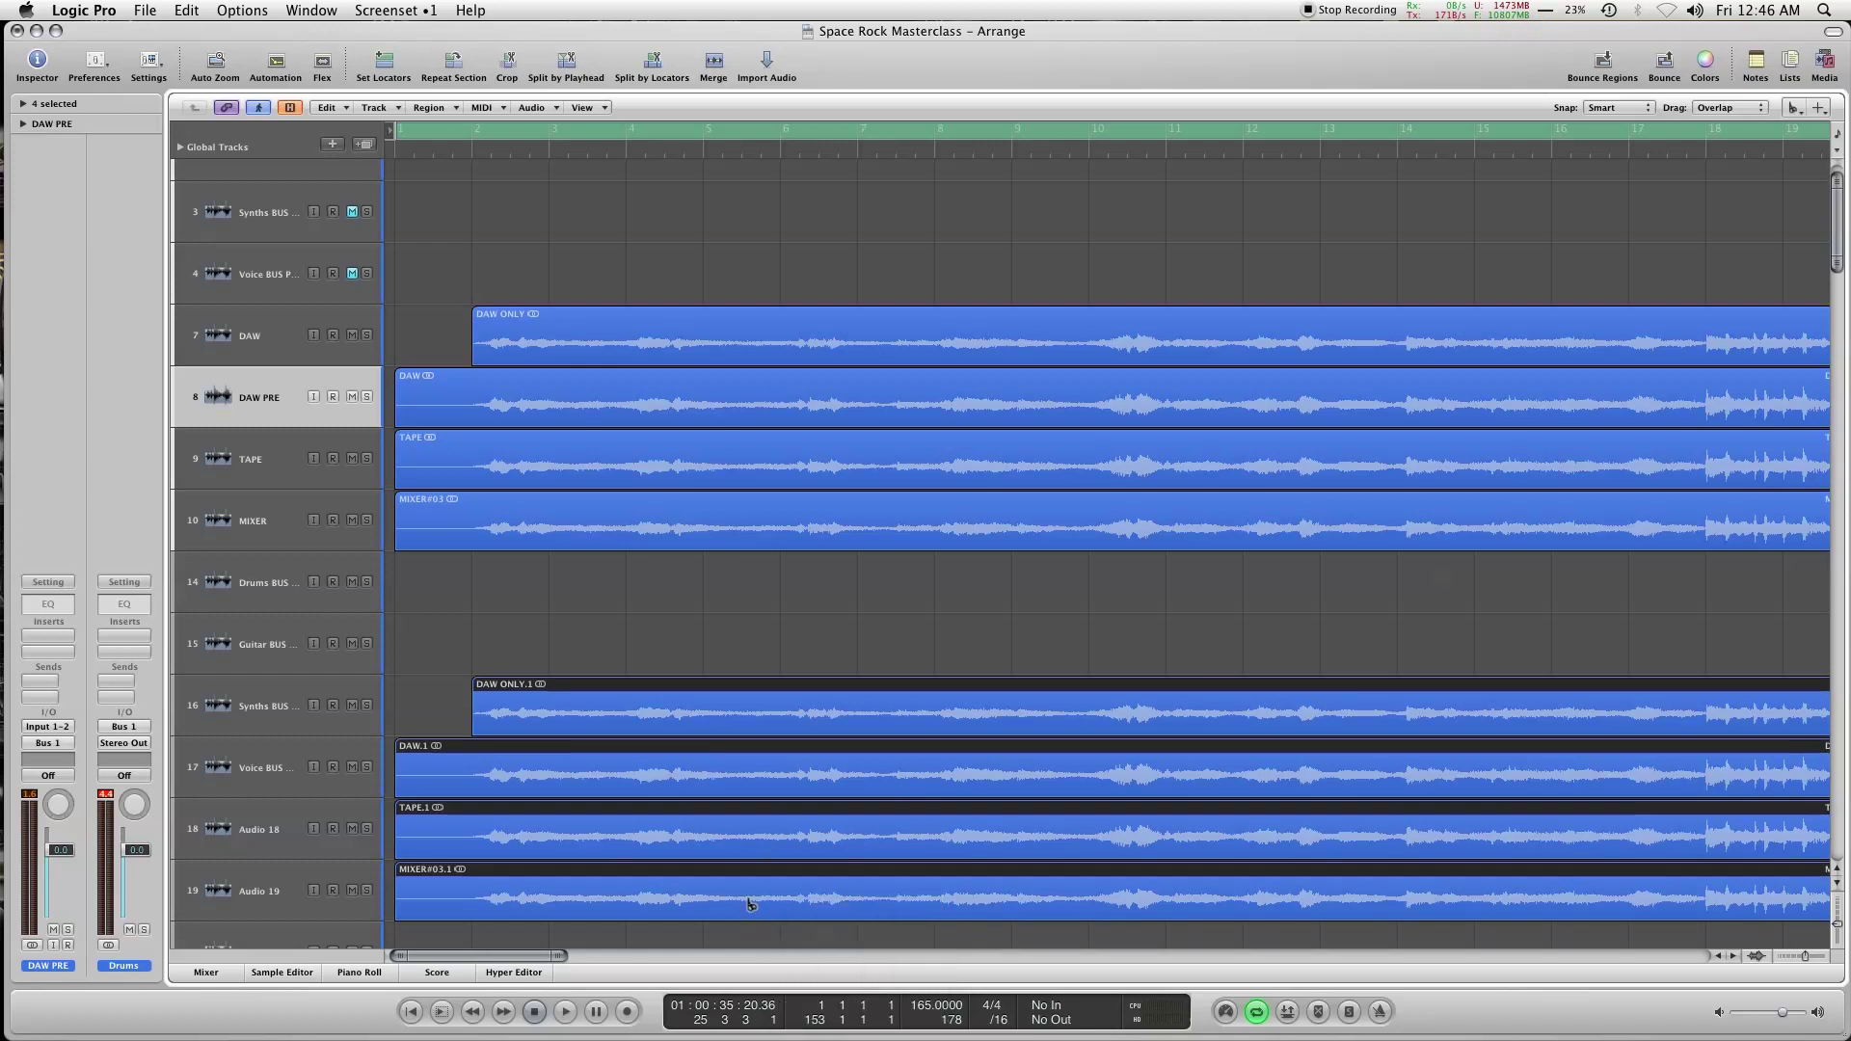
pyautogui.keyDown('alt'); pyautogui.moveTo(738, 906); pyautogui.dragTo(653, 947); pyautogui.keyUp('alt')
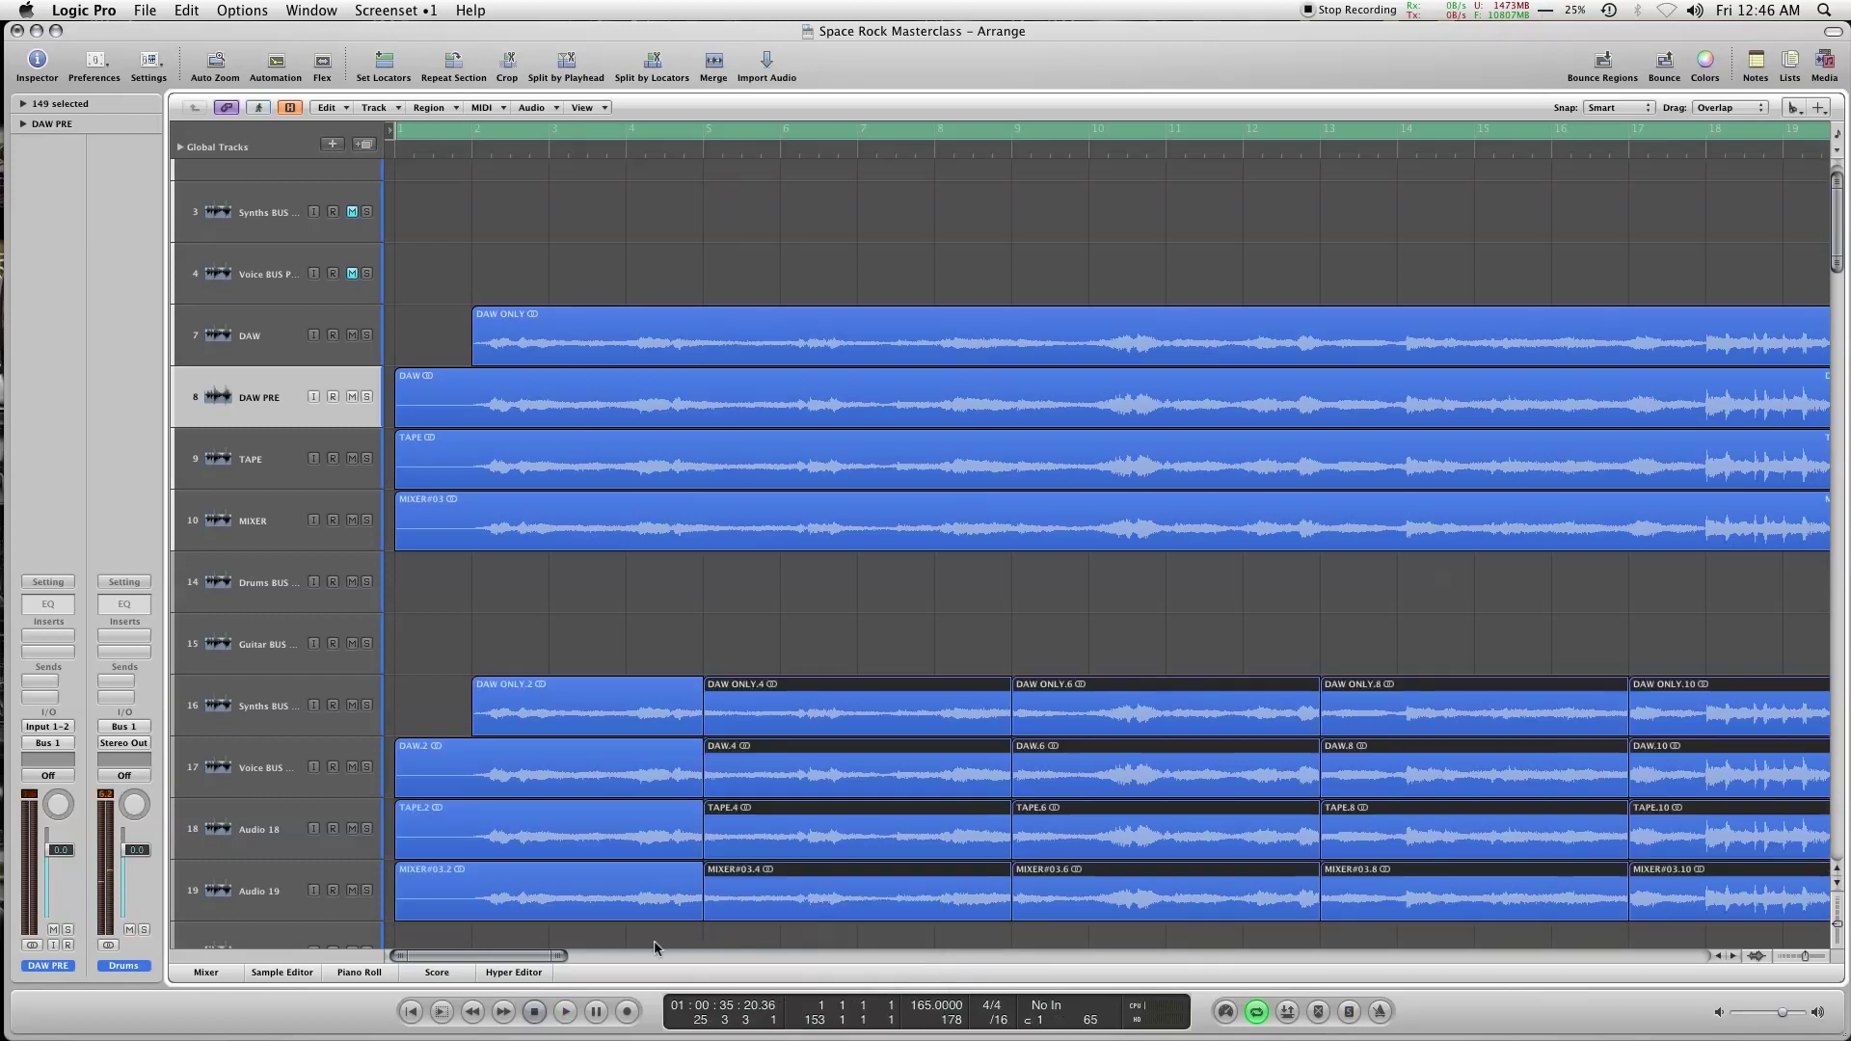
pyautogui.press('super+Left')
pyautogui.press('super+Left')
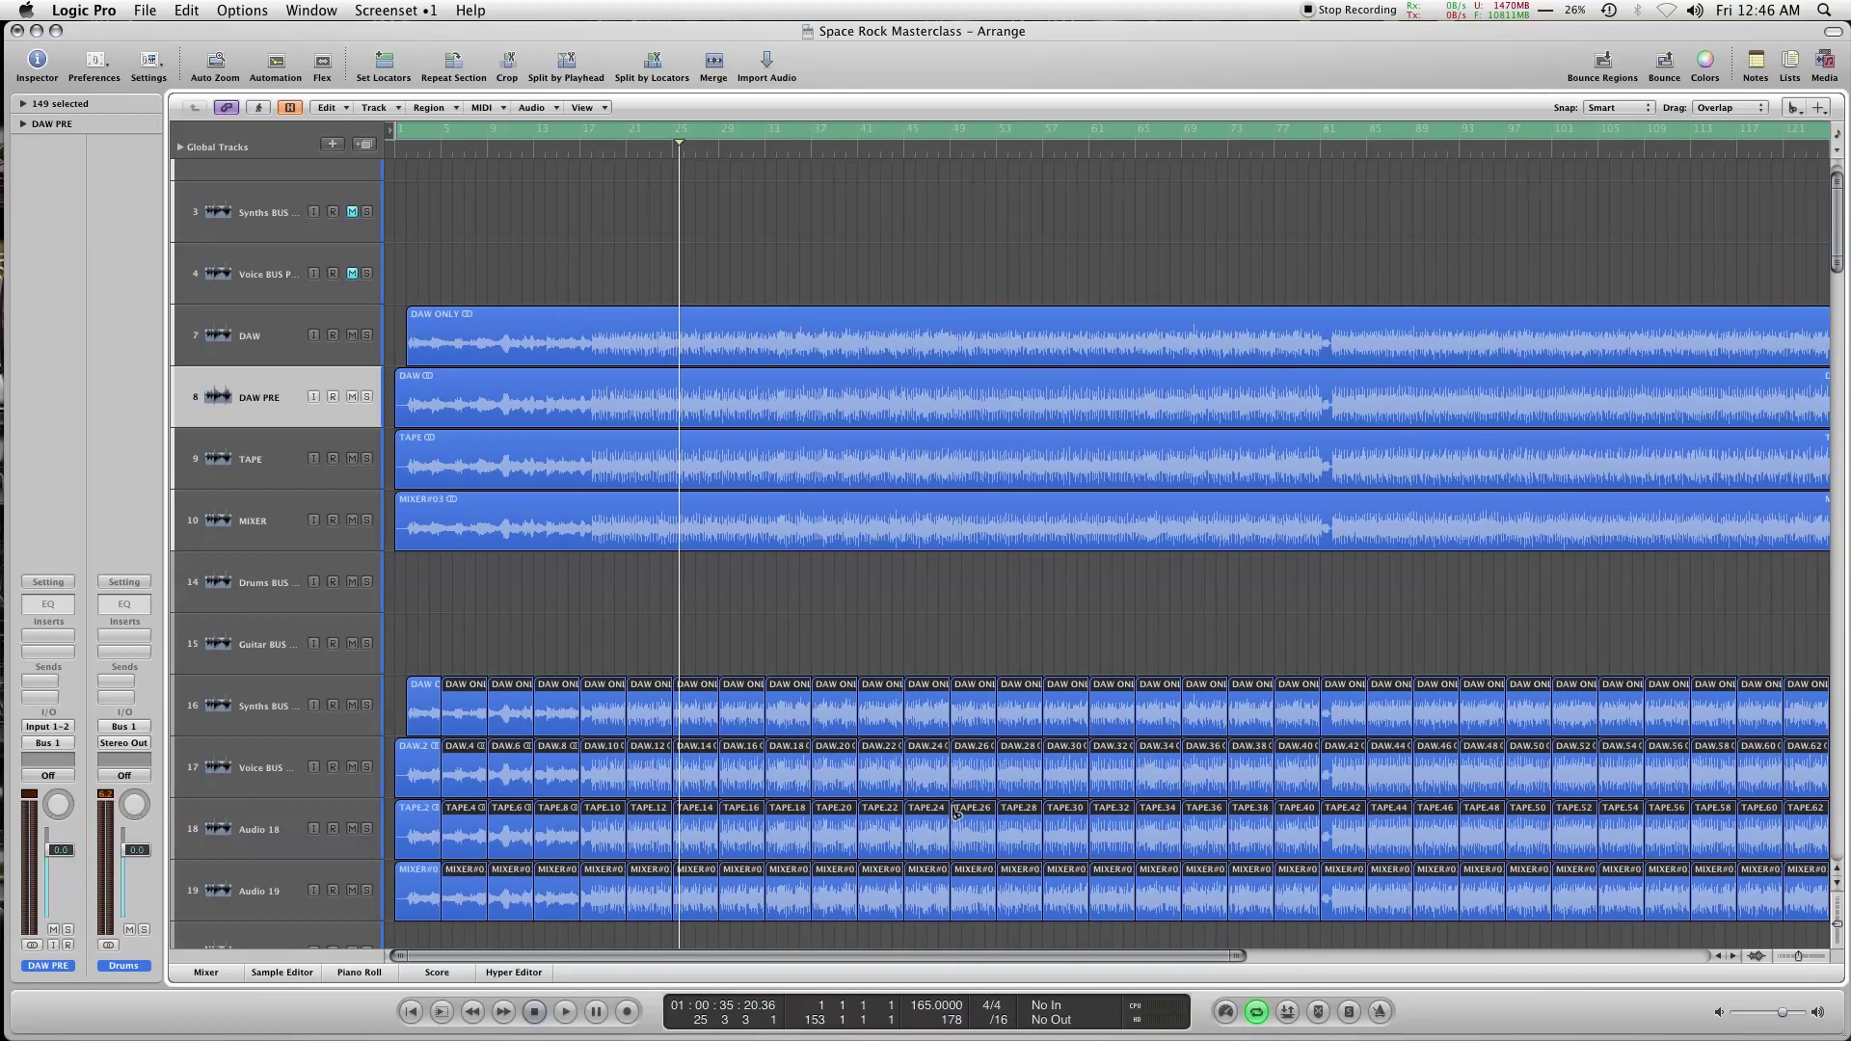
# Step: Mute sections of the first 16 bars so DAW, DAW PRE, TAPE and MIXER each play alone for four bars in turn
pyautogui.click(502, 628)
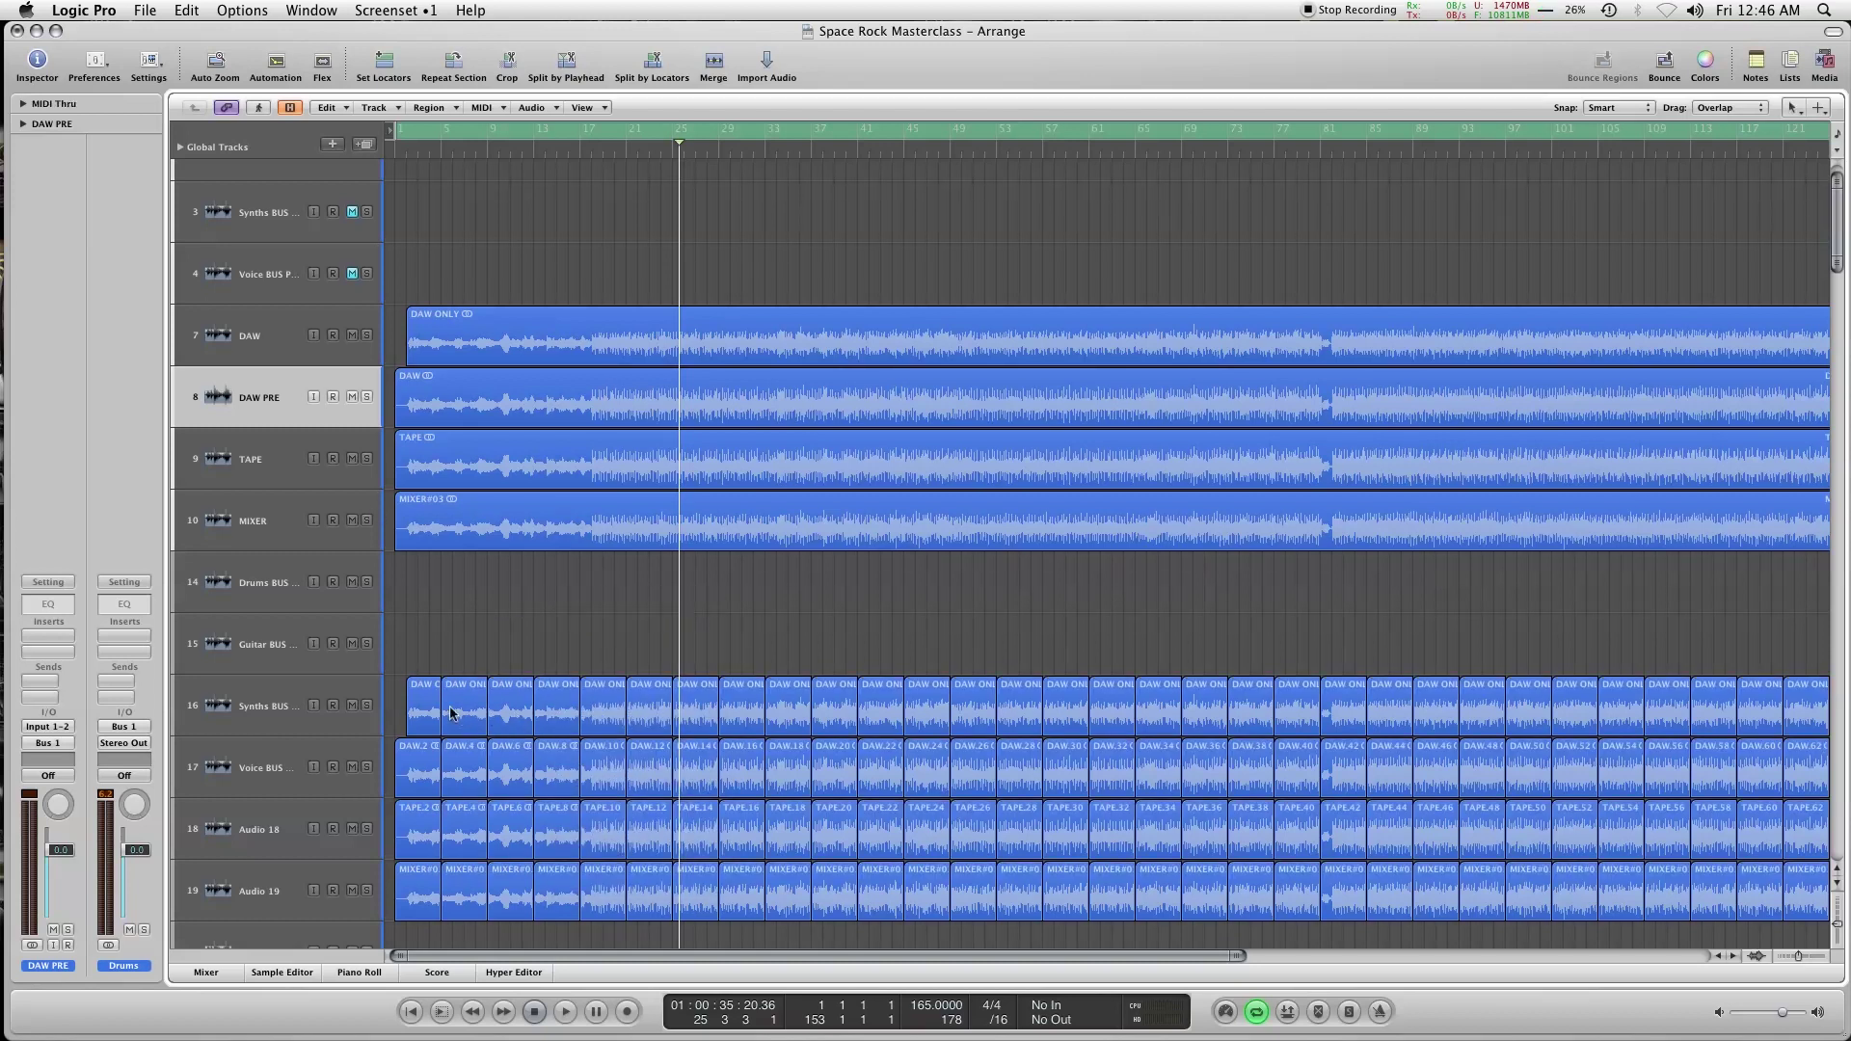
pyautogui.moveTo(422, 935); pyautogui.dragTo(409, 783)
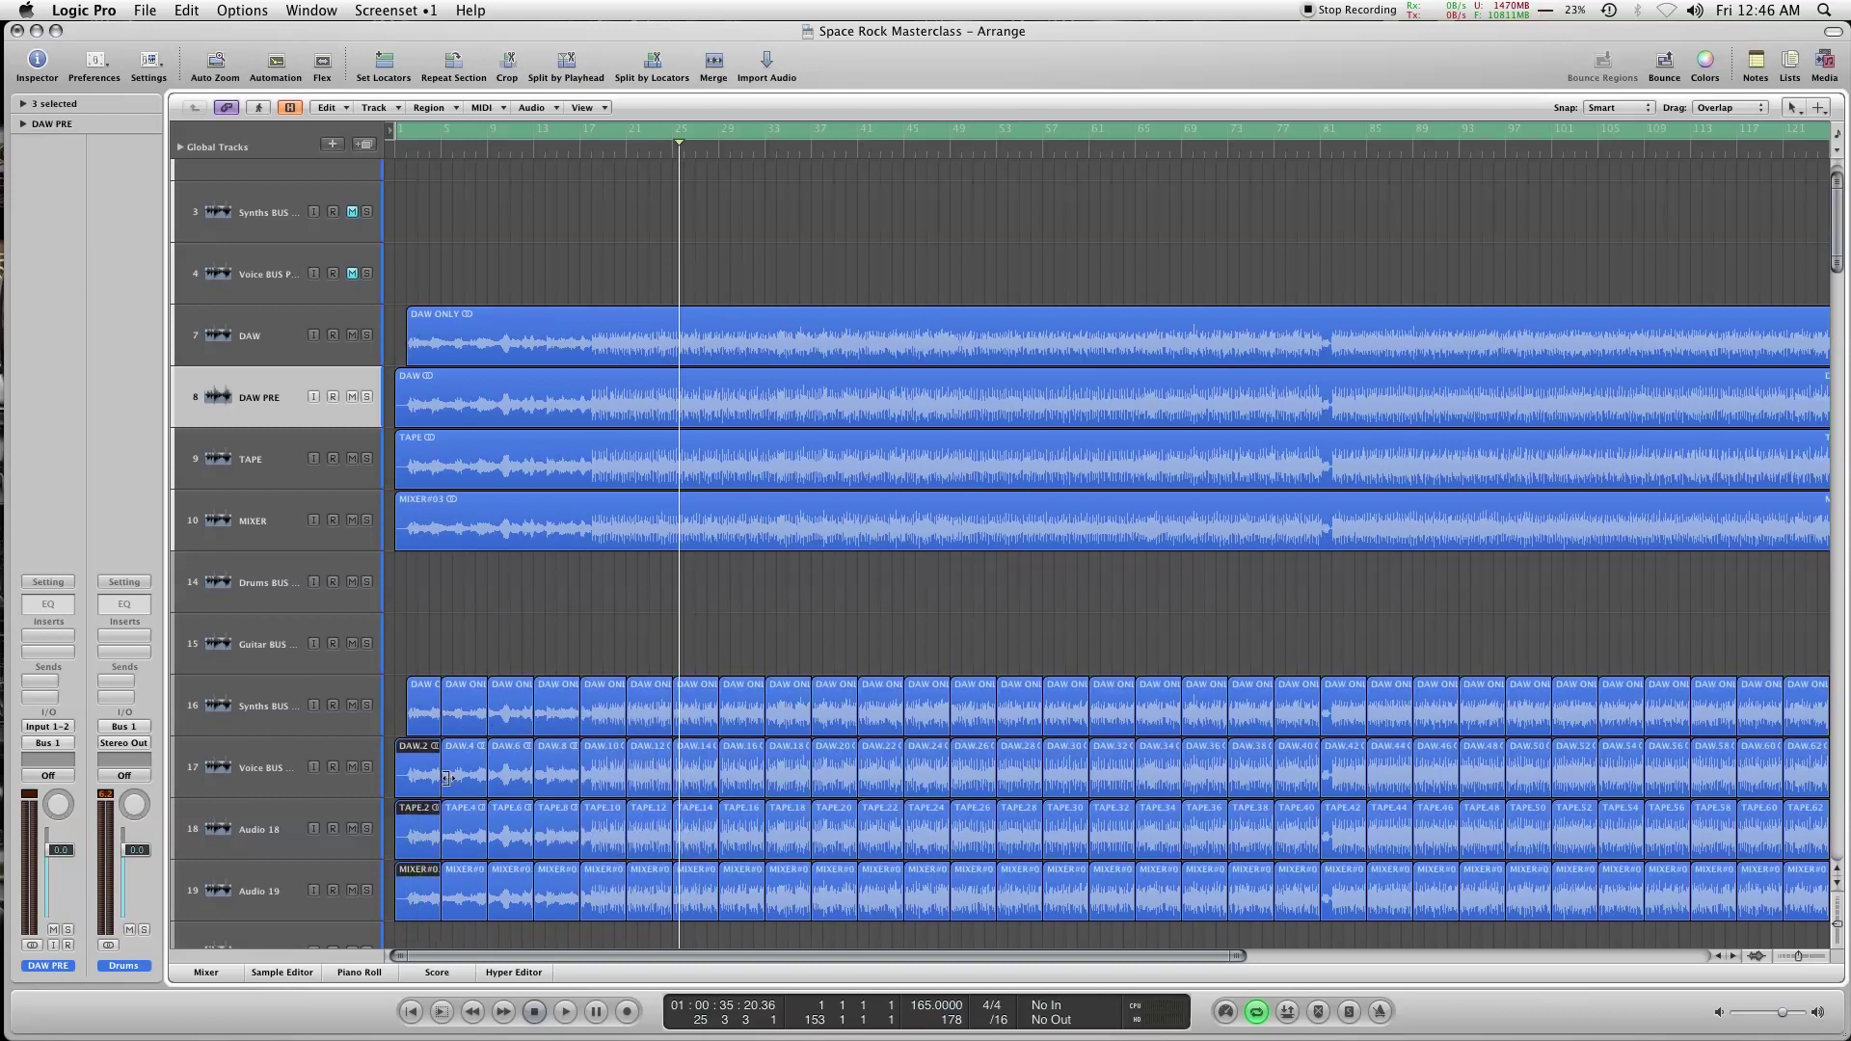
pyautogui.press('m')
pyautogui.click(474, 913)
pyautogui.press('m')
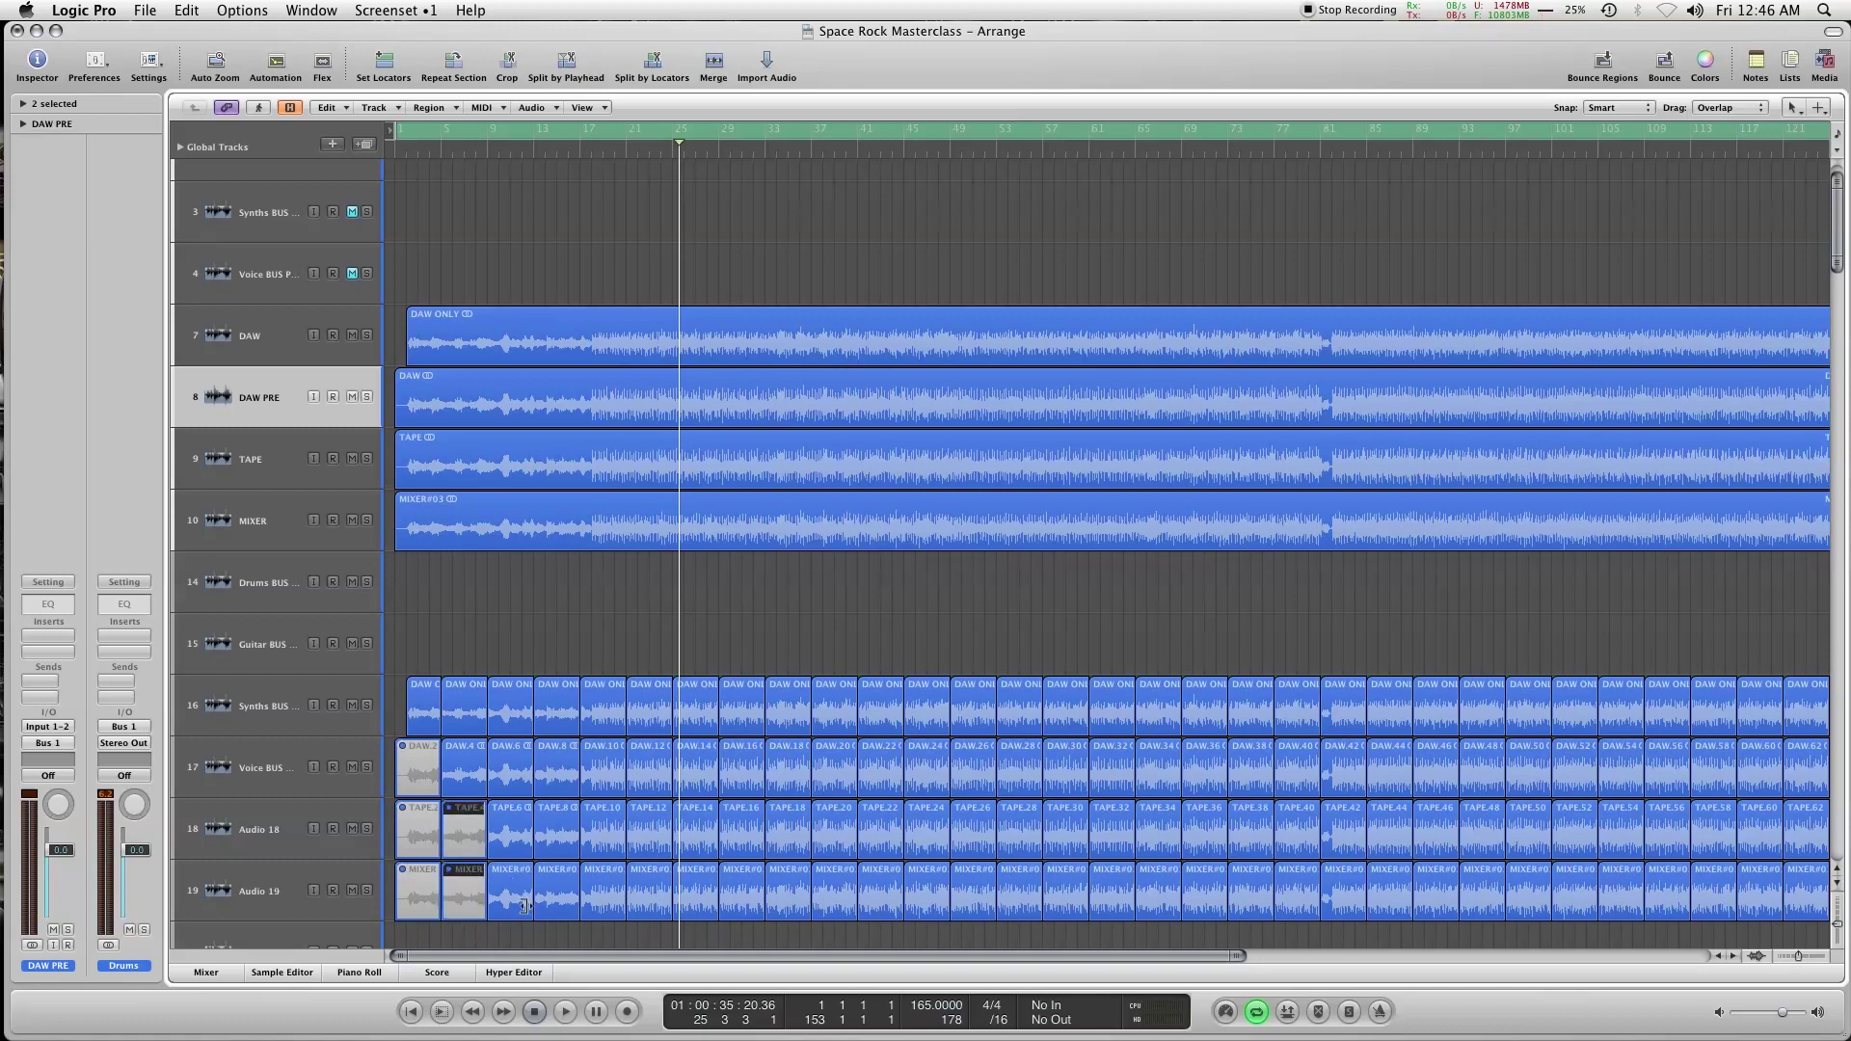
pyautogui.click(517, 912)
pyautogui.press('m')
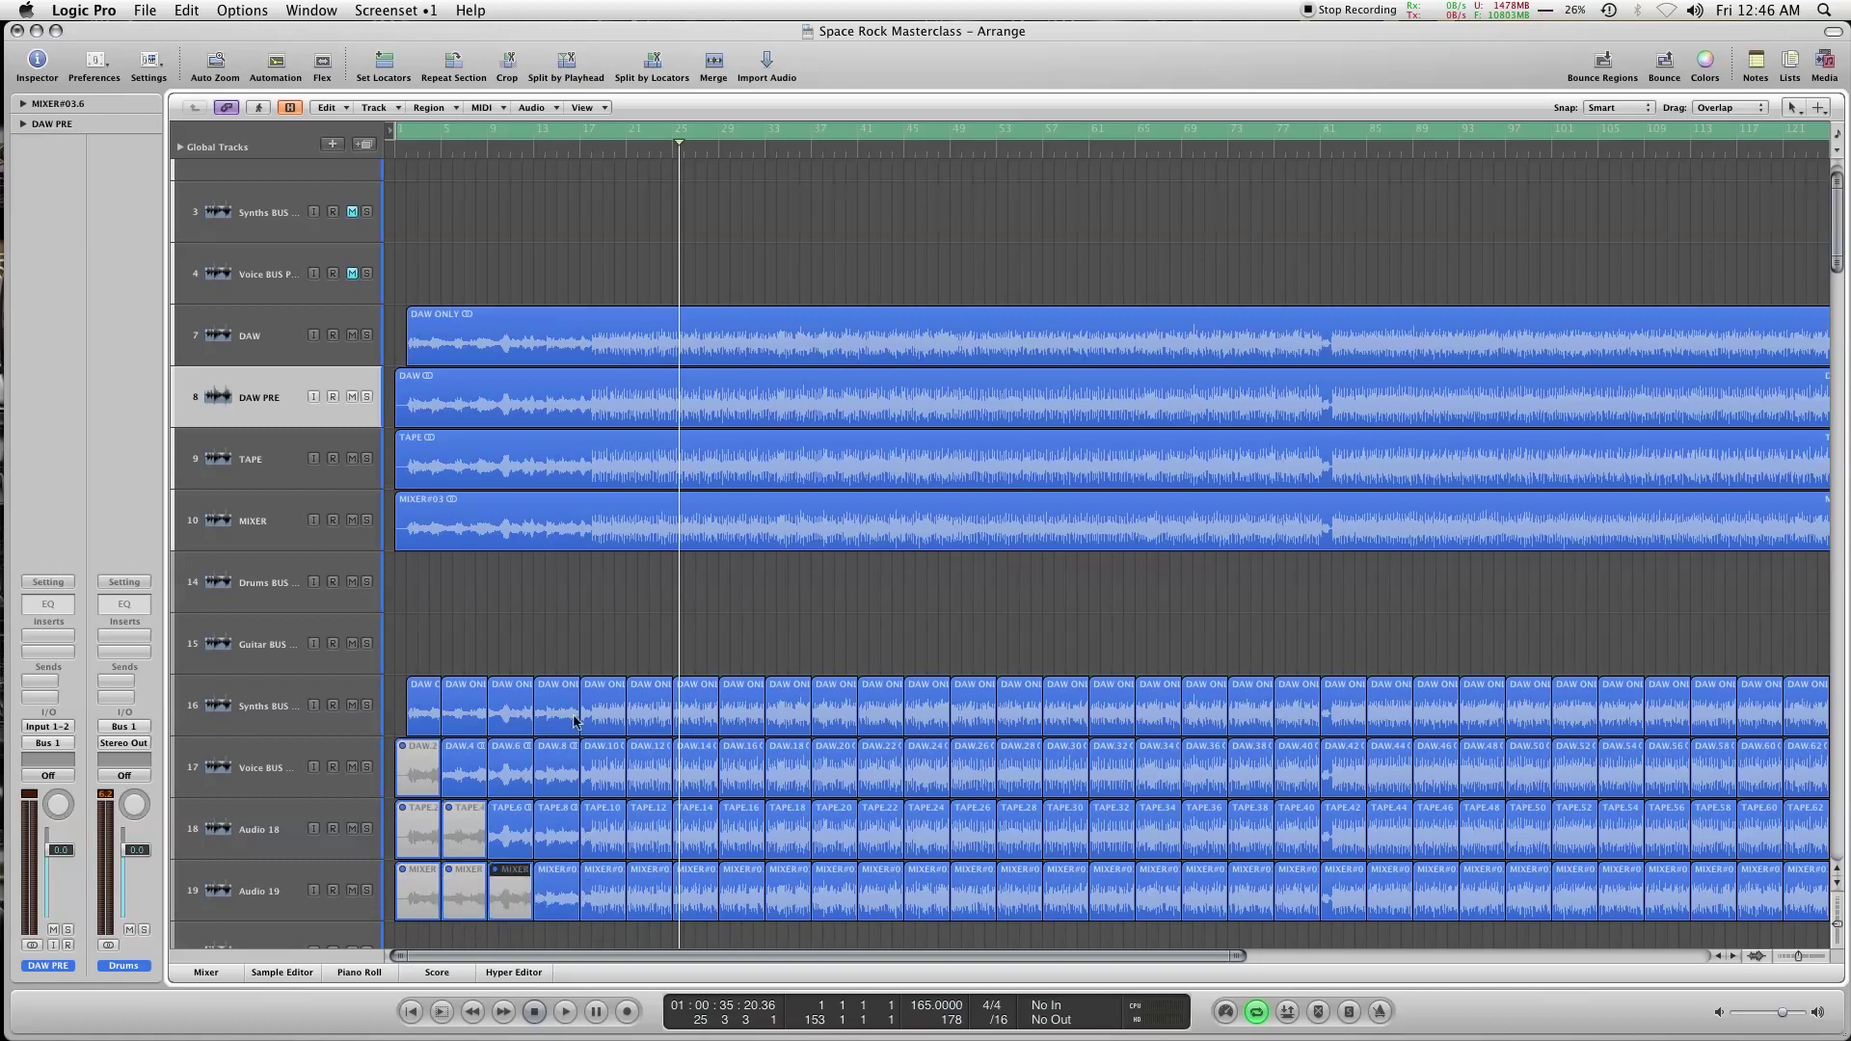
pyautogui.press('m')
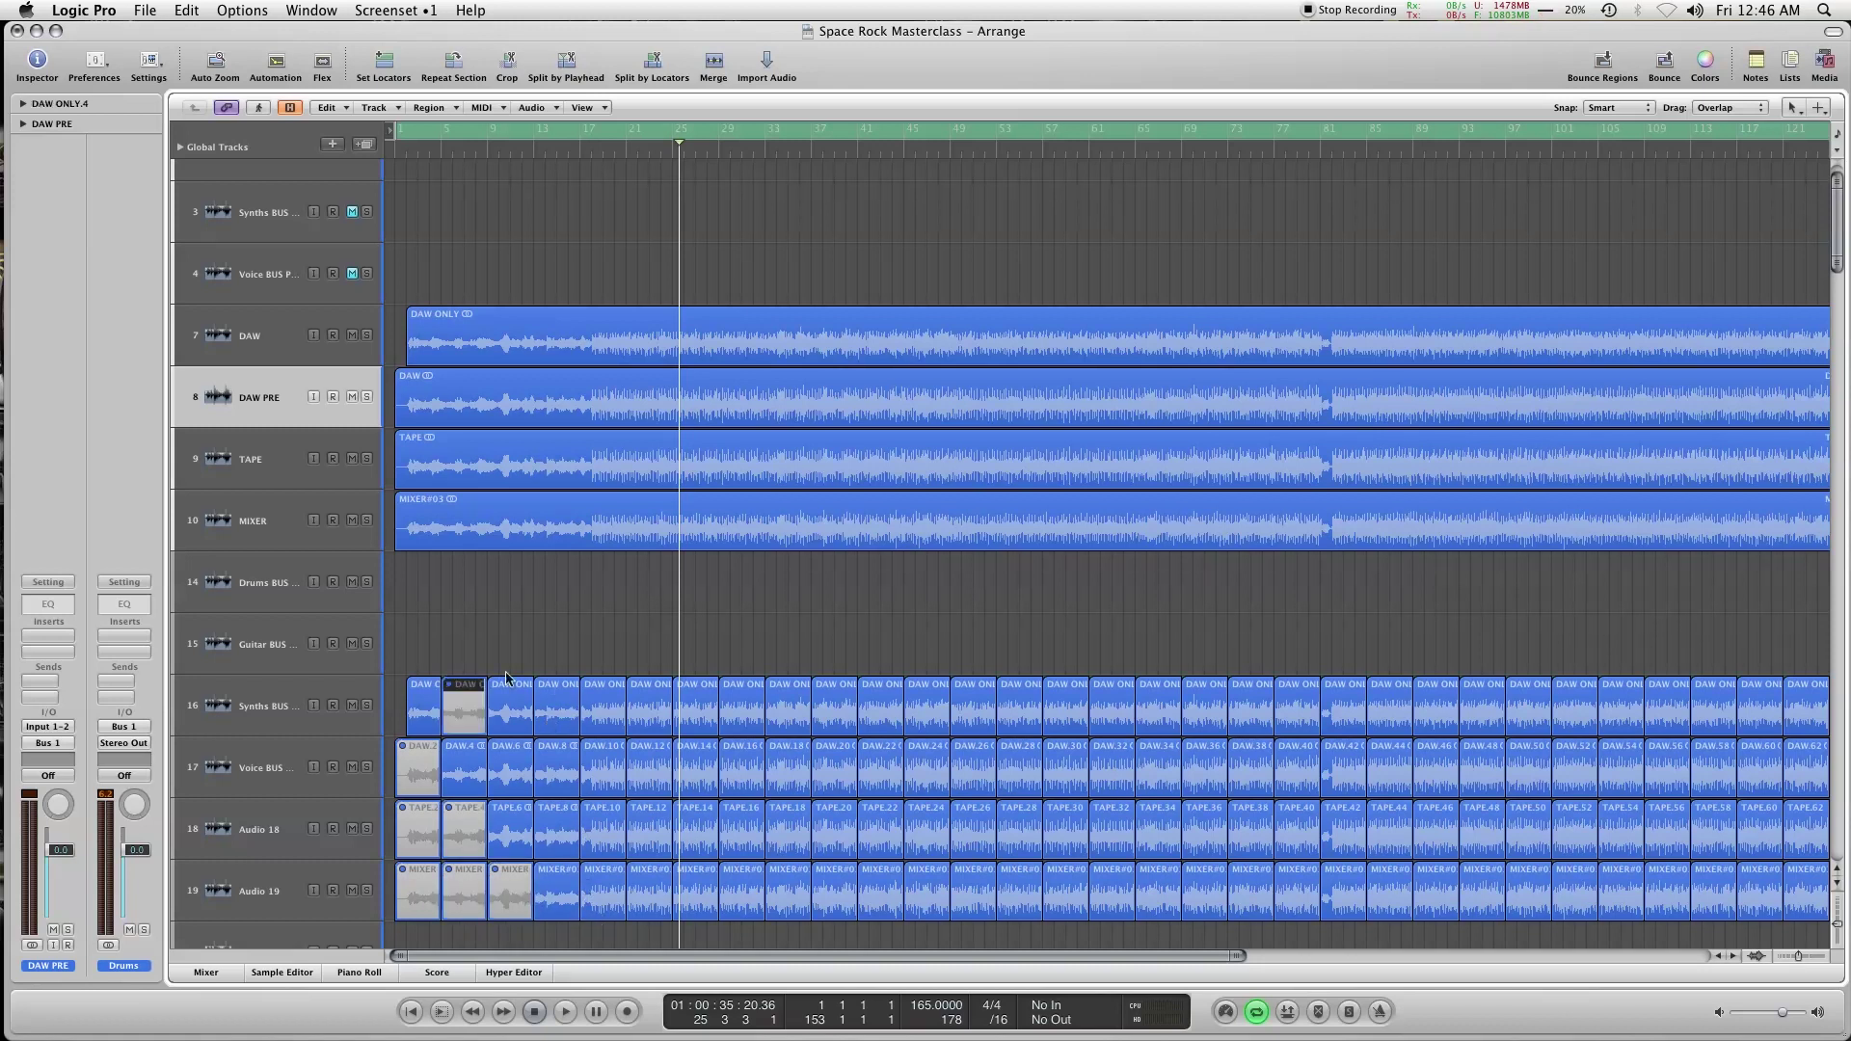
pyautogui.press('m')
pyautogui.moveTo(519, 771); pyautogui.dragTo(547, 821)
pyautogui.press('m')
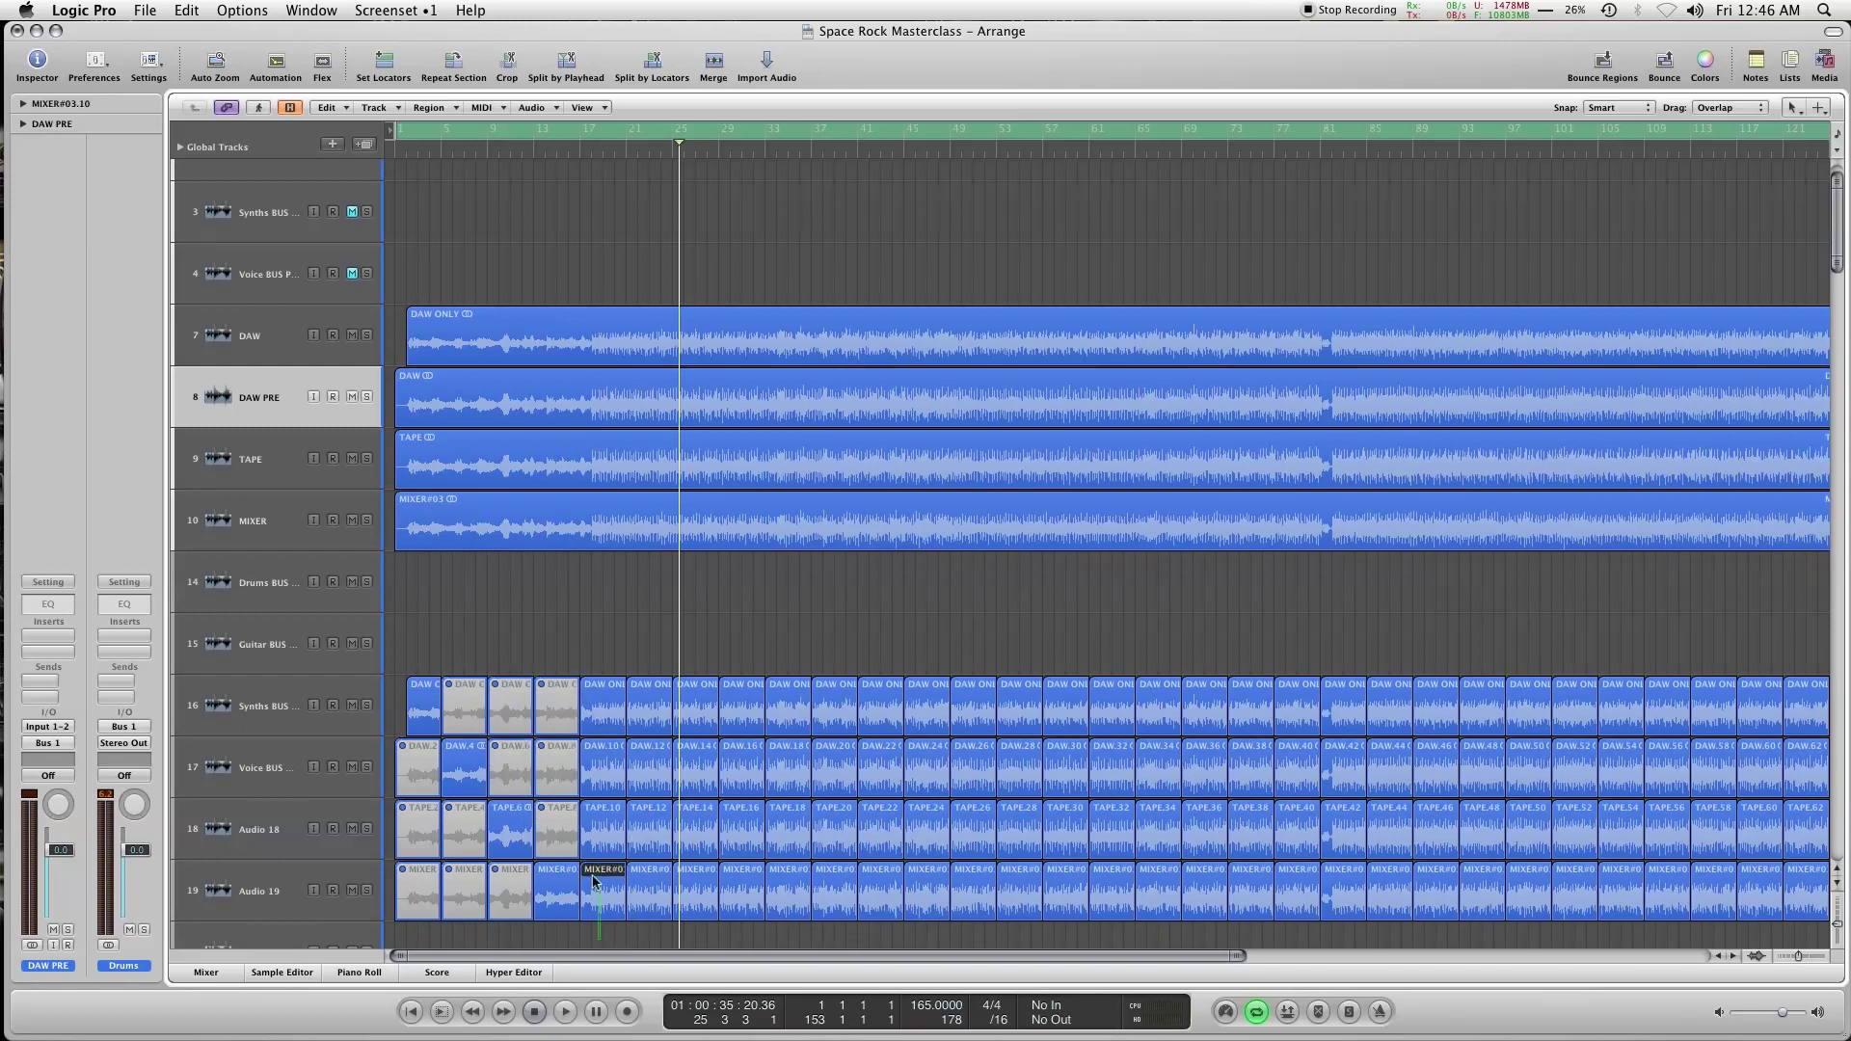
# Step: Continue the rotating mute pattern on the copied sections from bar 17 to bar 49, leaving one version active per section
pyautogui.press('m')
pyautogui.moveTo(632, 666); pyautogui.dragTo(805, 921)
pyautogui.press('m')
pyautogui.moveTo(820, 665); pyautogui.dragTo(993, 921)
pyautogui.press('m')
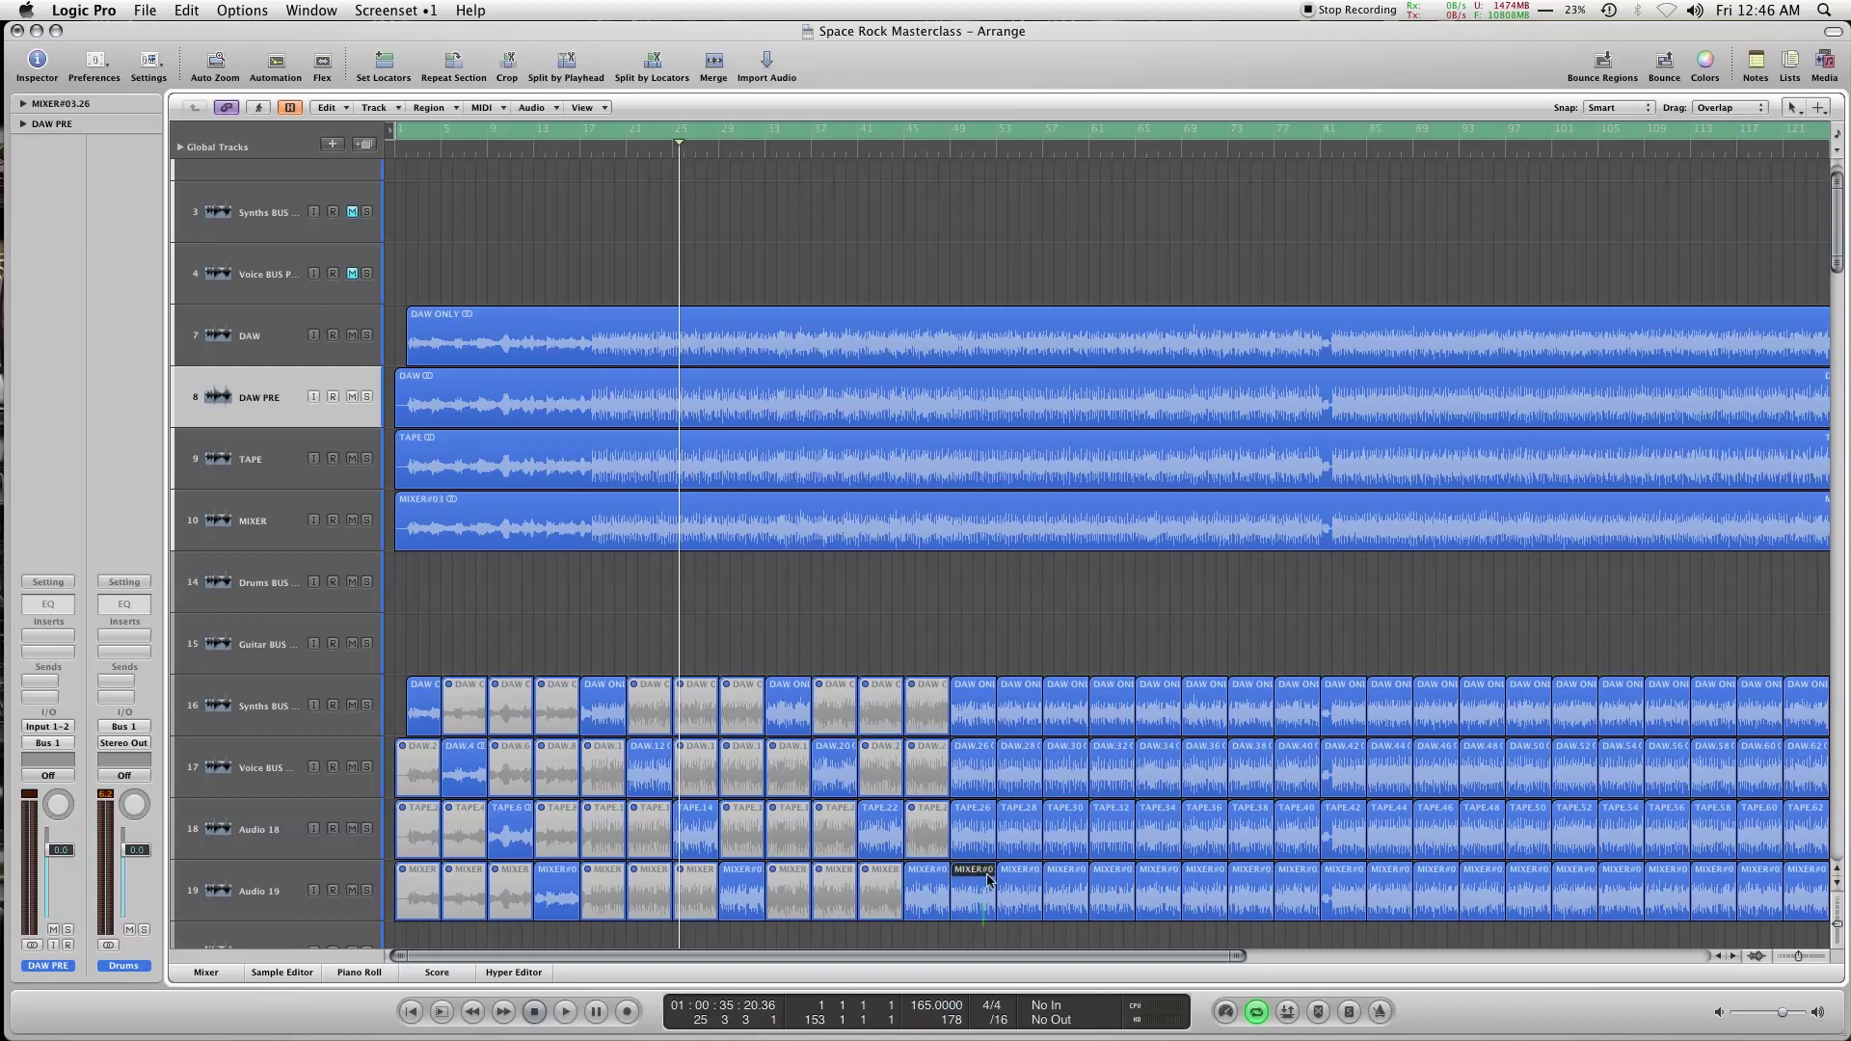
# Step: Repeat the staggered muting of the four versions on the copied sections from bar 49 onward
pyautogui.moveTo(1002, 665); pyautogui.dragTo(1176, 921)
pyautogui.press('m')
pyautogui.moveTo(1195, 801); pyautogui.dragTo(1200, 841)
pyautogui.press('m')
pyautogui.moveTo(1229, 665); pyautogui.dragTo(1408, 921)
pyautogui.press('m')
pyautogui.moveTo(1417, 665); pyautogui.dragTo(1639, 920)
pyautogui.press('m')
# Step: Mute the remaining copied sections in the same rotation up to the end of the song
pyautogui.hscroll(10, 1446, 771)
pyautogui.moveTo(1196, 665)
pyautogui.mouseDown()
pyautogui.moveTo(1331, 921)
pyautogui.moveTo(1379, 863)
pyautogui.mouseUp()
pyautogui.press('m')
pyautogui.press('m')
pyautogui.moveTo(1379, 925); pyautogui.dragTo(1623, 687)
pyautogui.press('m')
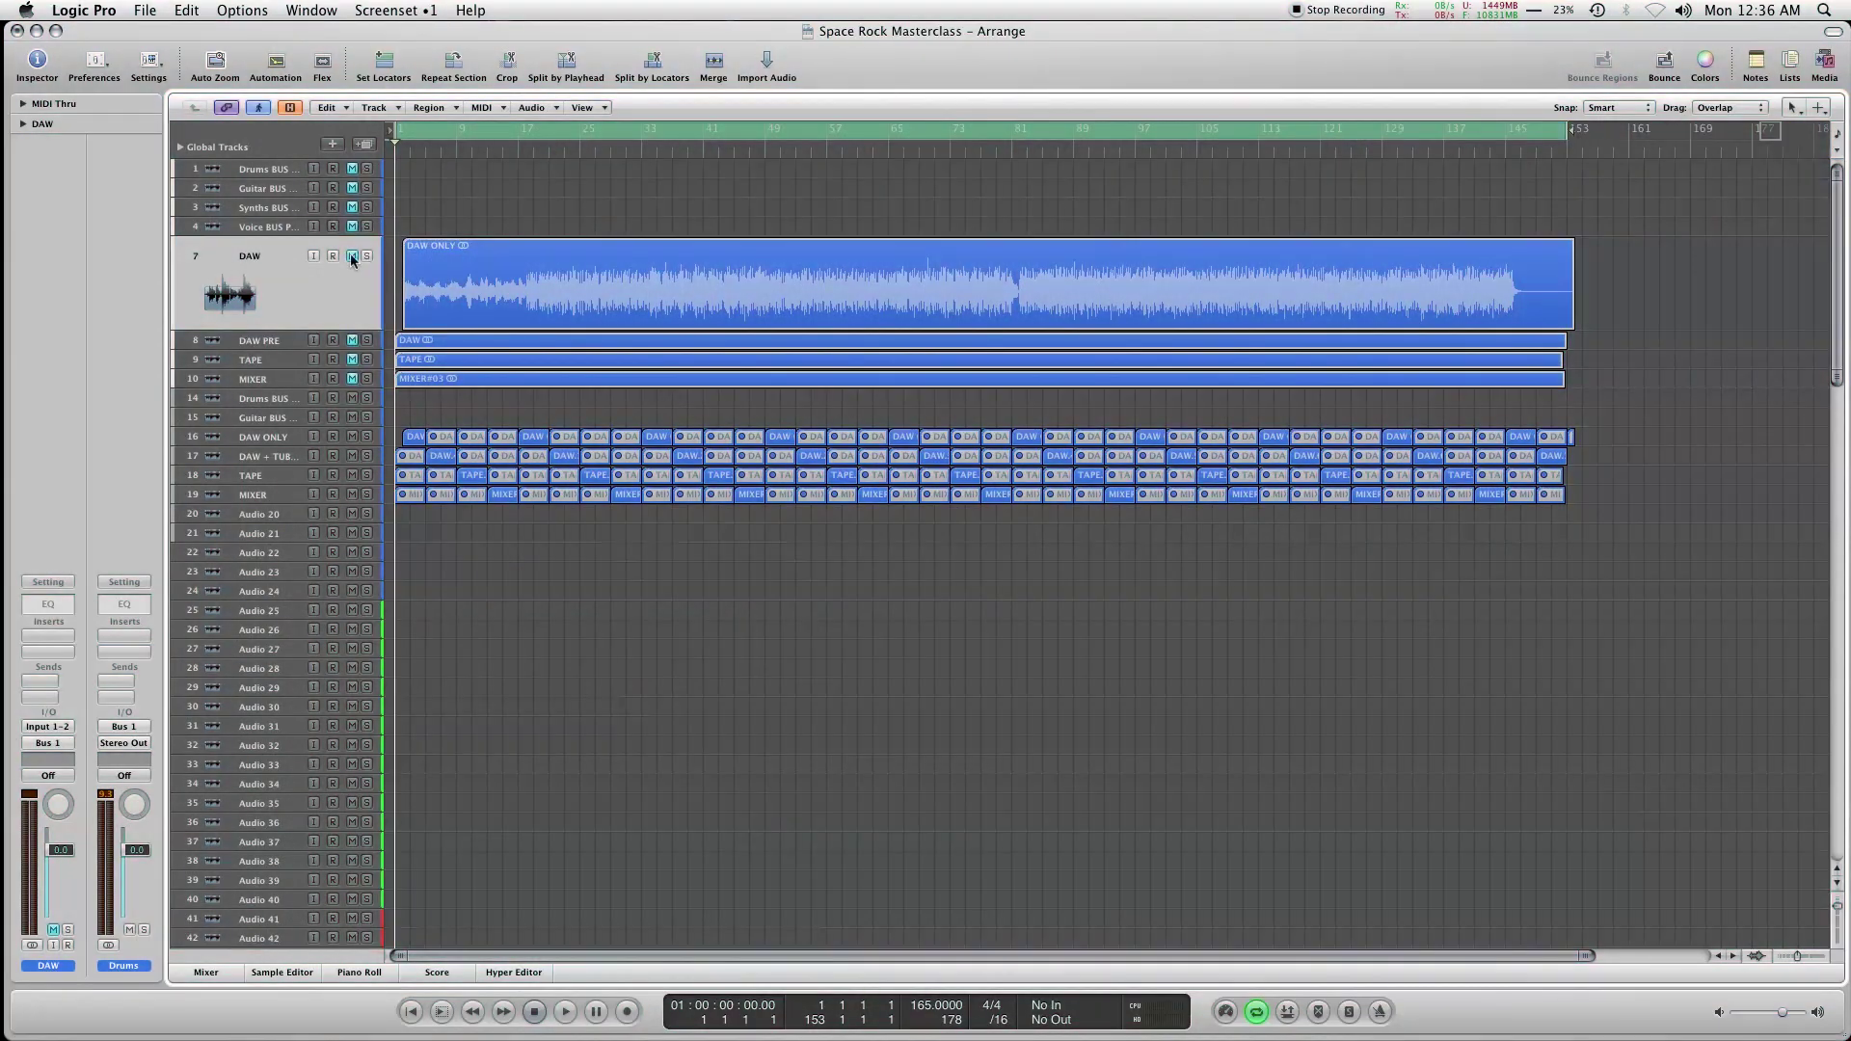
# Step: Unmute the DAW track with Out 5-6 as its output, and rename the Voice BUS PRE-02 track DAW ECC83 TubePre
pyautogui.click(349, 255)
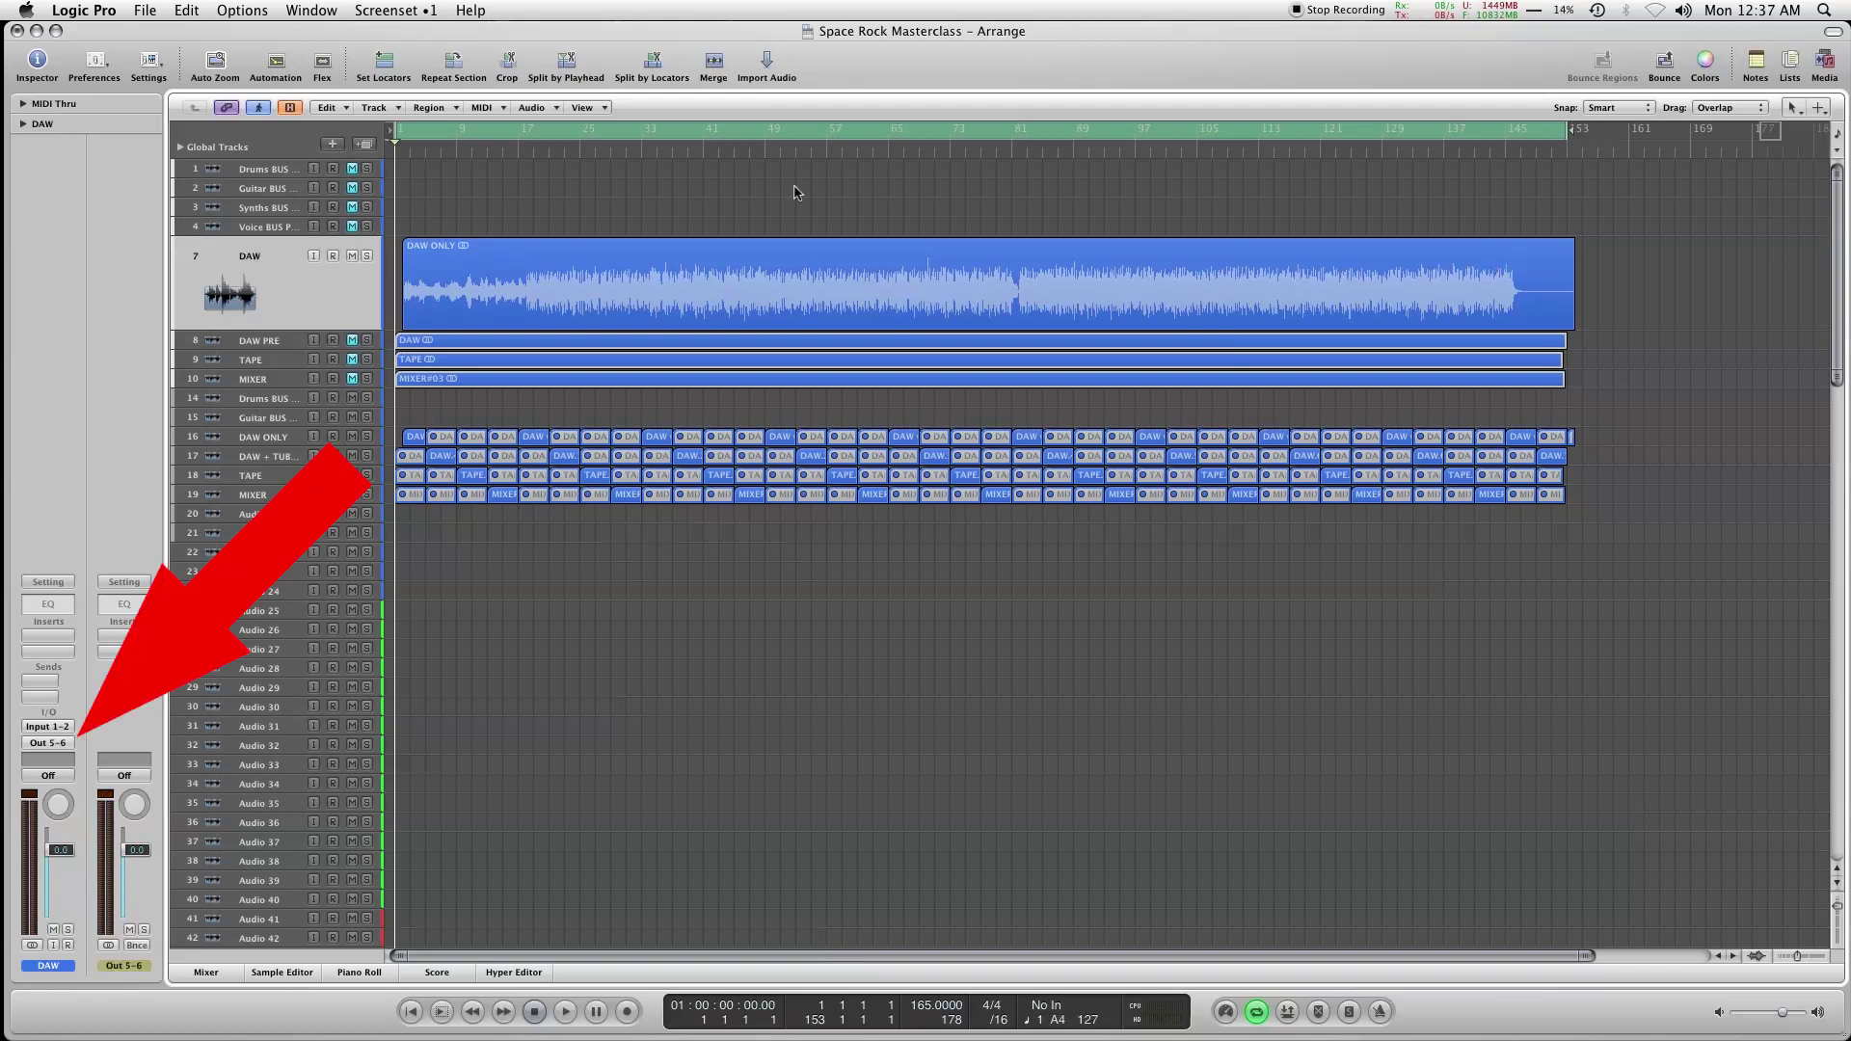
pyautogui.click(263, 227)
pyautogui.doubleClick(260, 238)
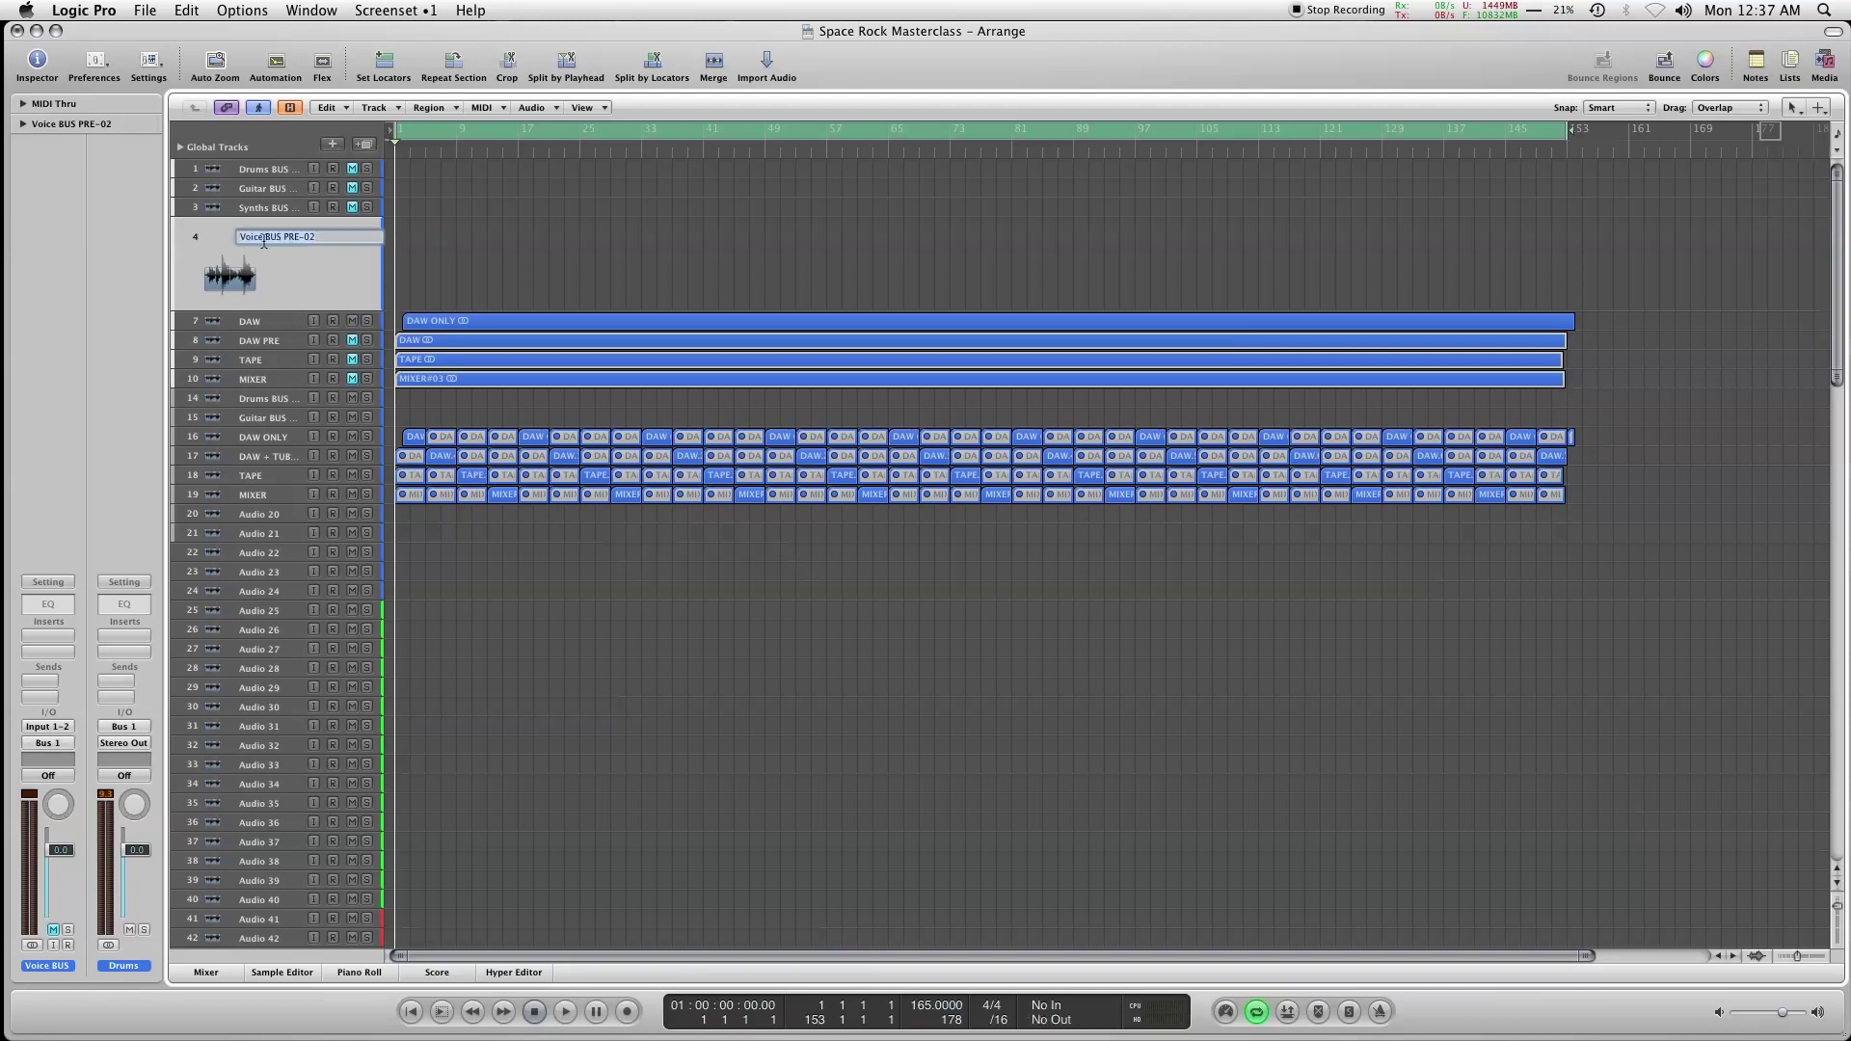
pyautogui.write('DAW ECC83 TubePre')
pyautogui.press('Return')
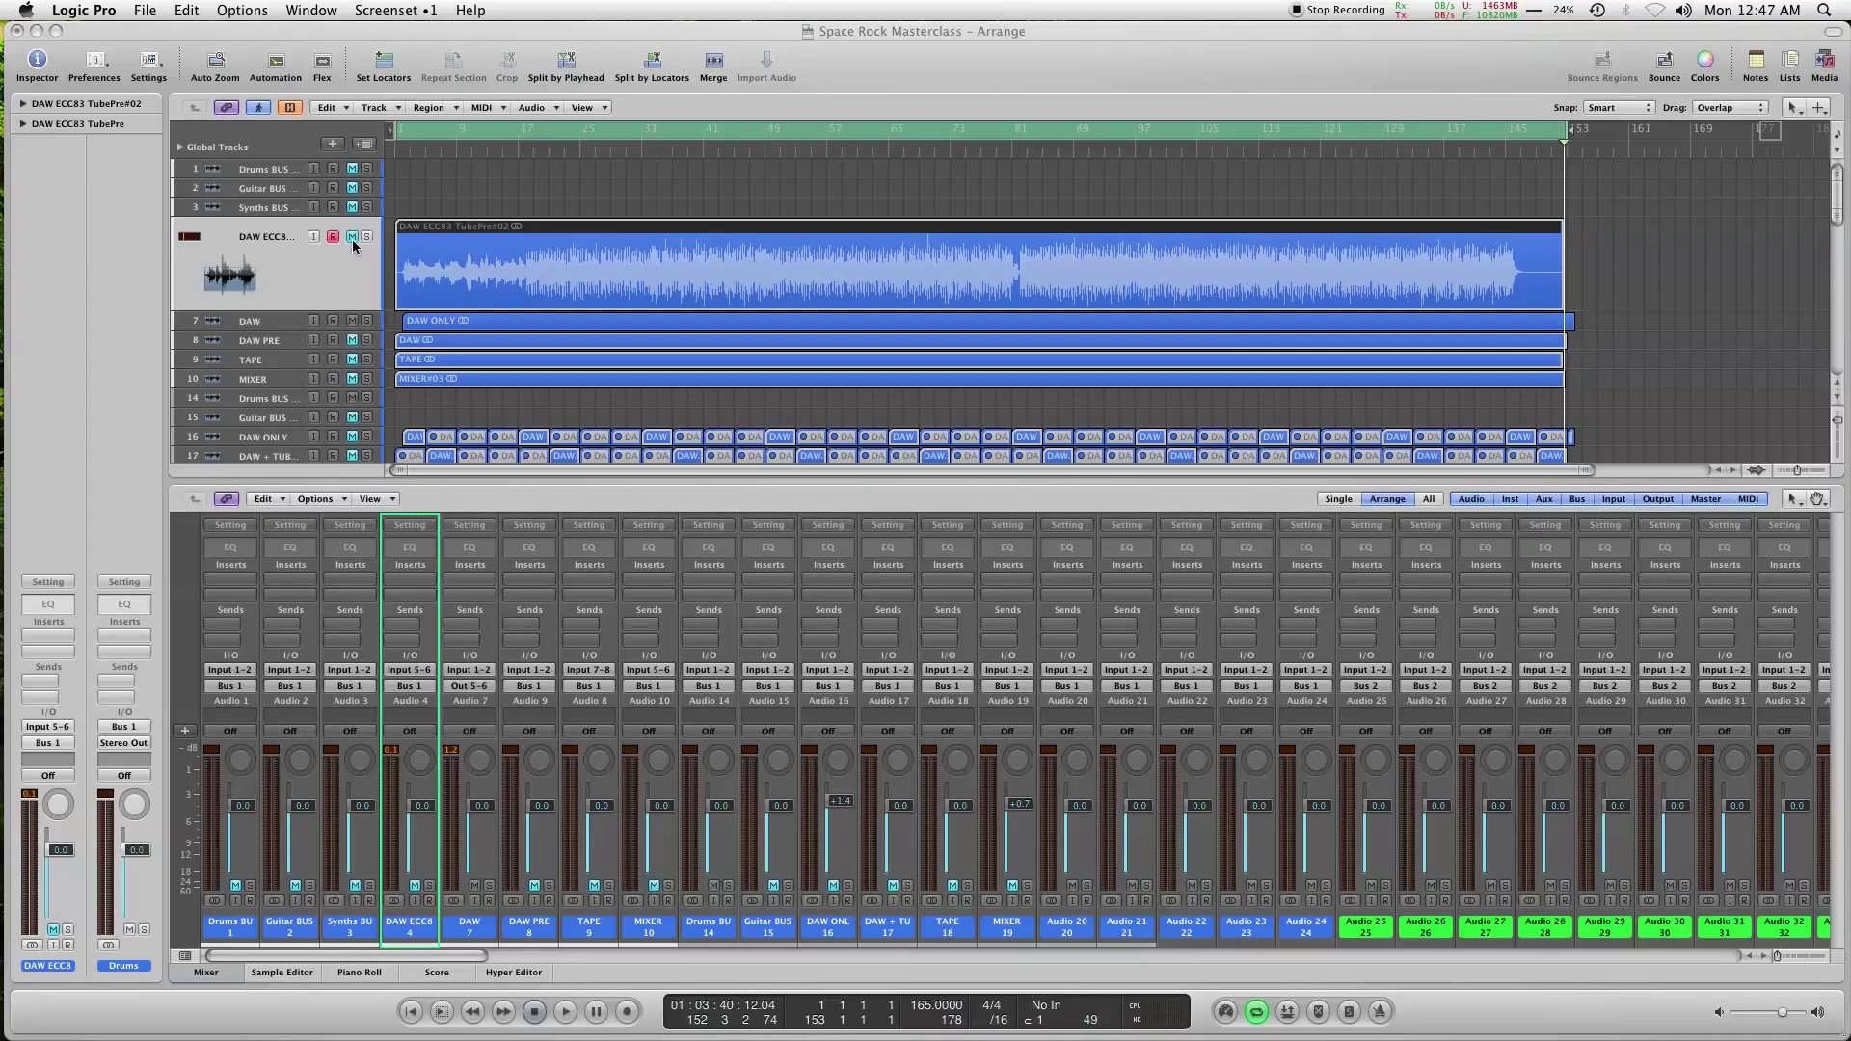
# Step: Unmute and solo the recorded DAW ECC83 TubePre track and play the song from bar 41 with cycling off
pyautogui.click(351, 237)
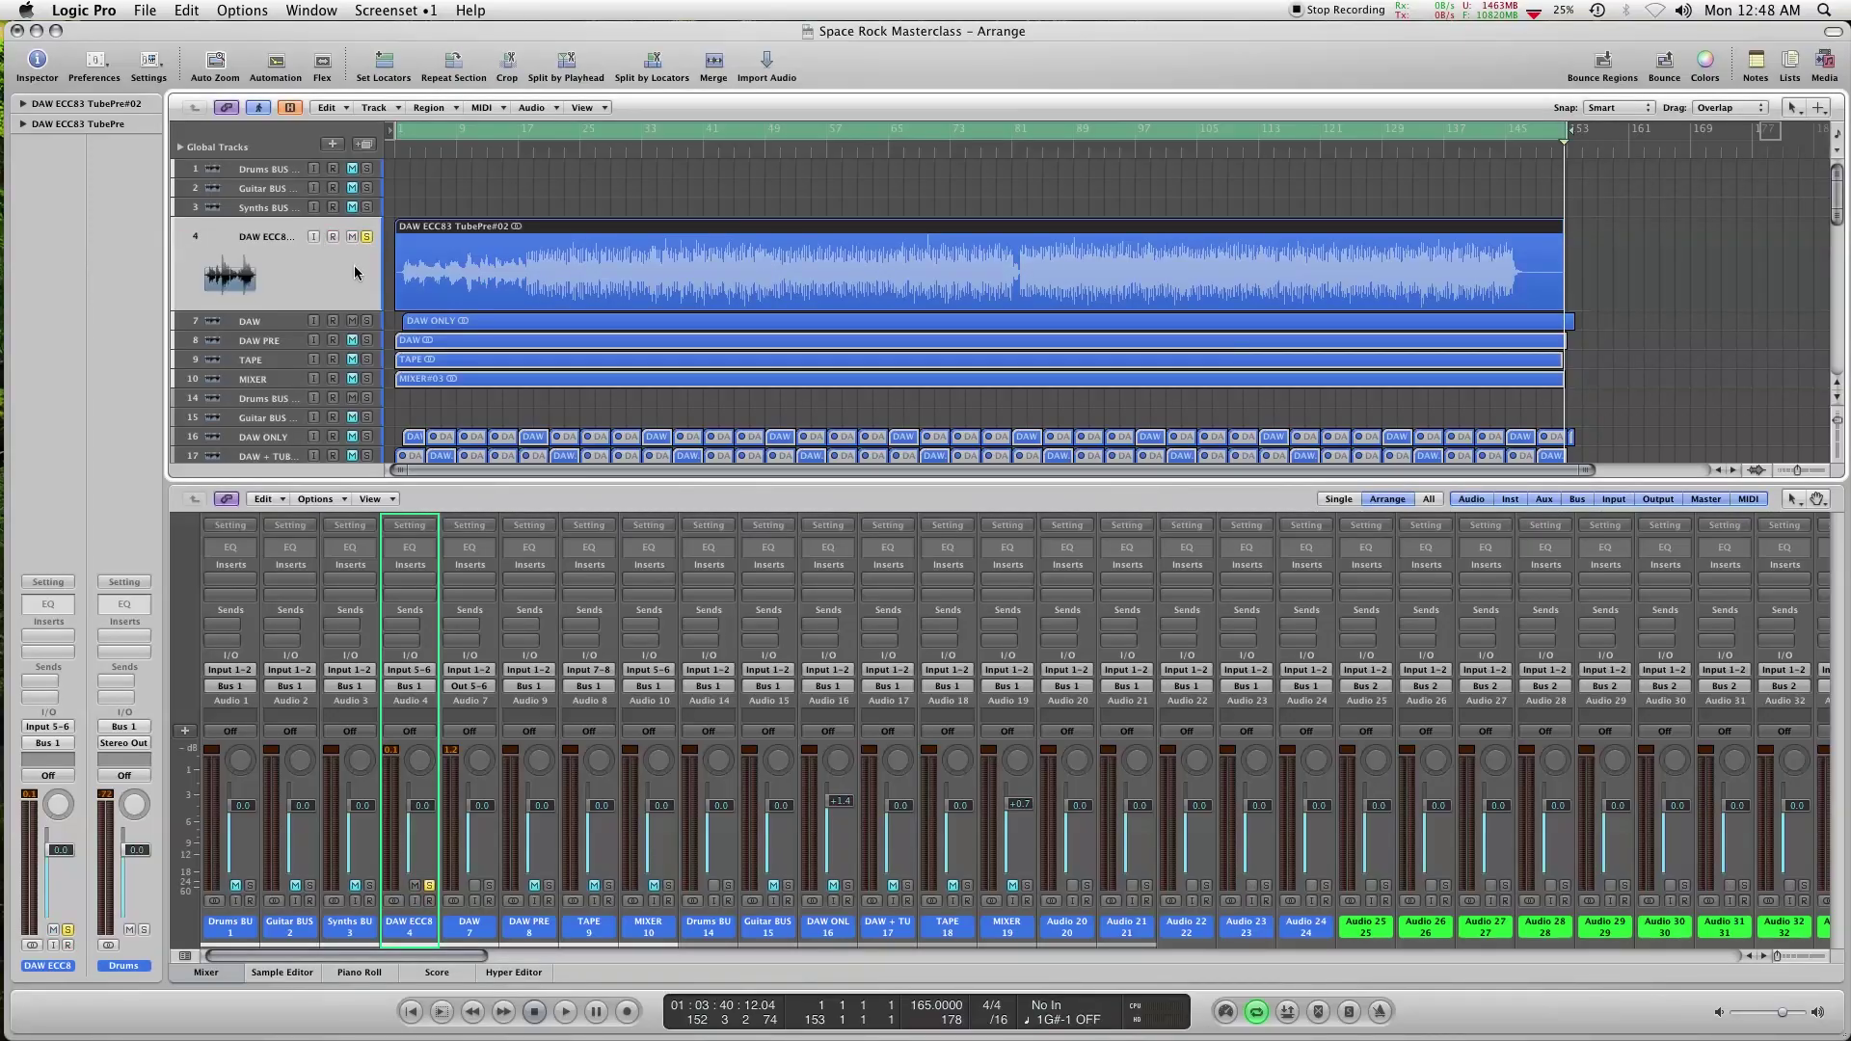
pyautogui.click(707, 152)
pyautogui.press('c')
pyautogui.press('space')
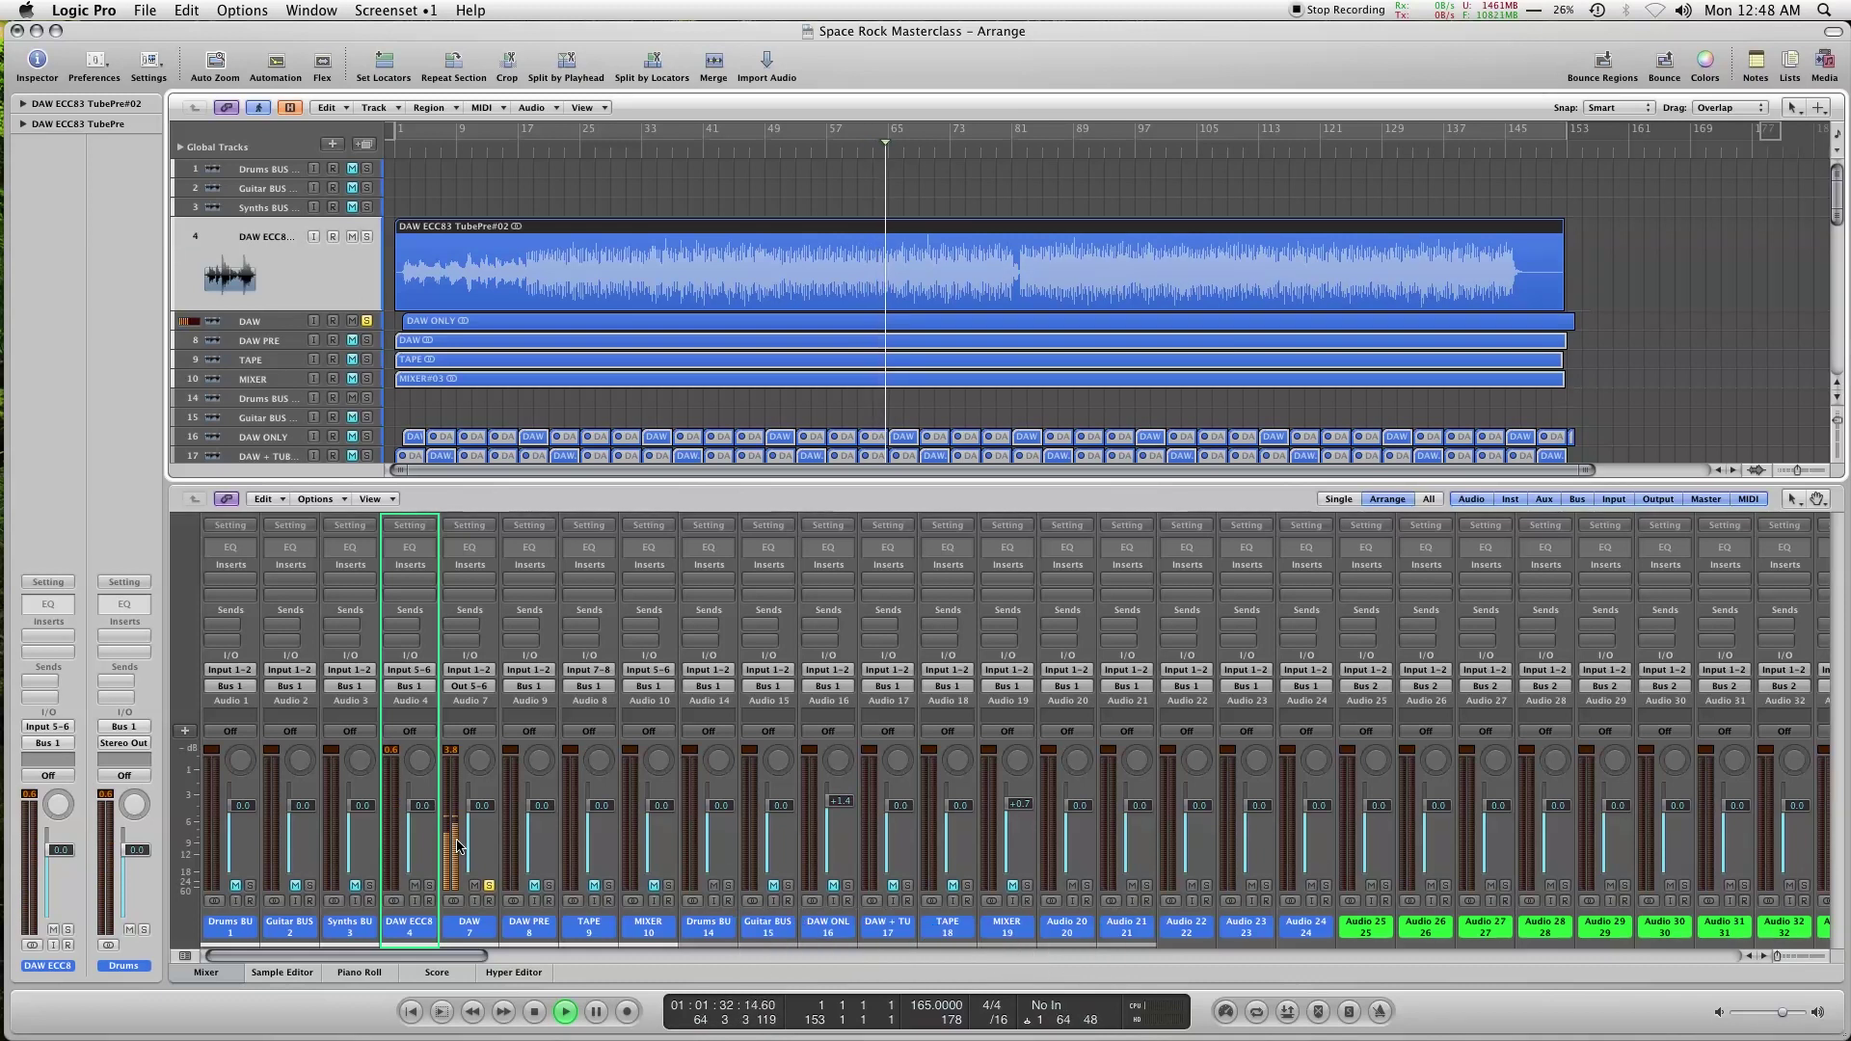
# Step: Alternate the solo between the DAW ECC83 TubePre and DAW tracks during playback to compare their sound, and stop
pyautogui.press('s')
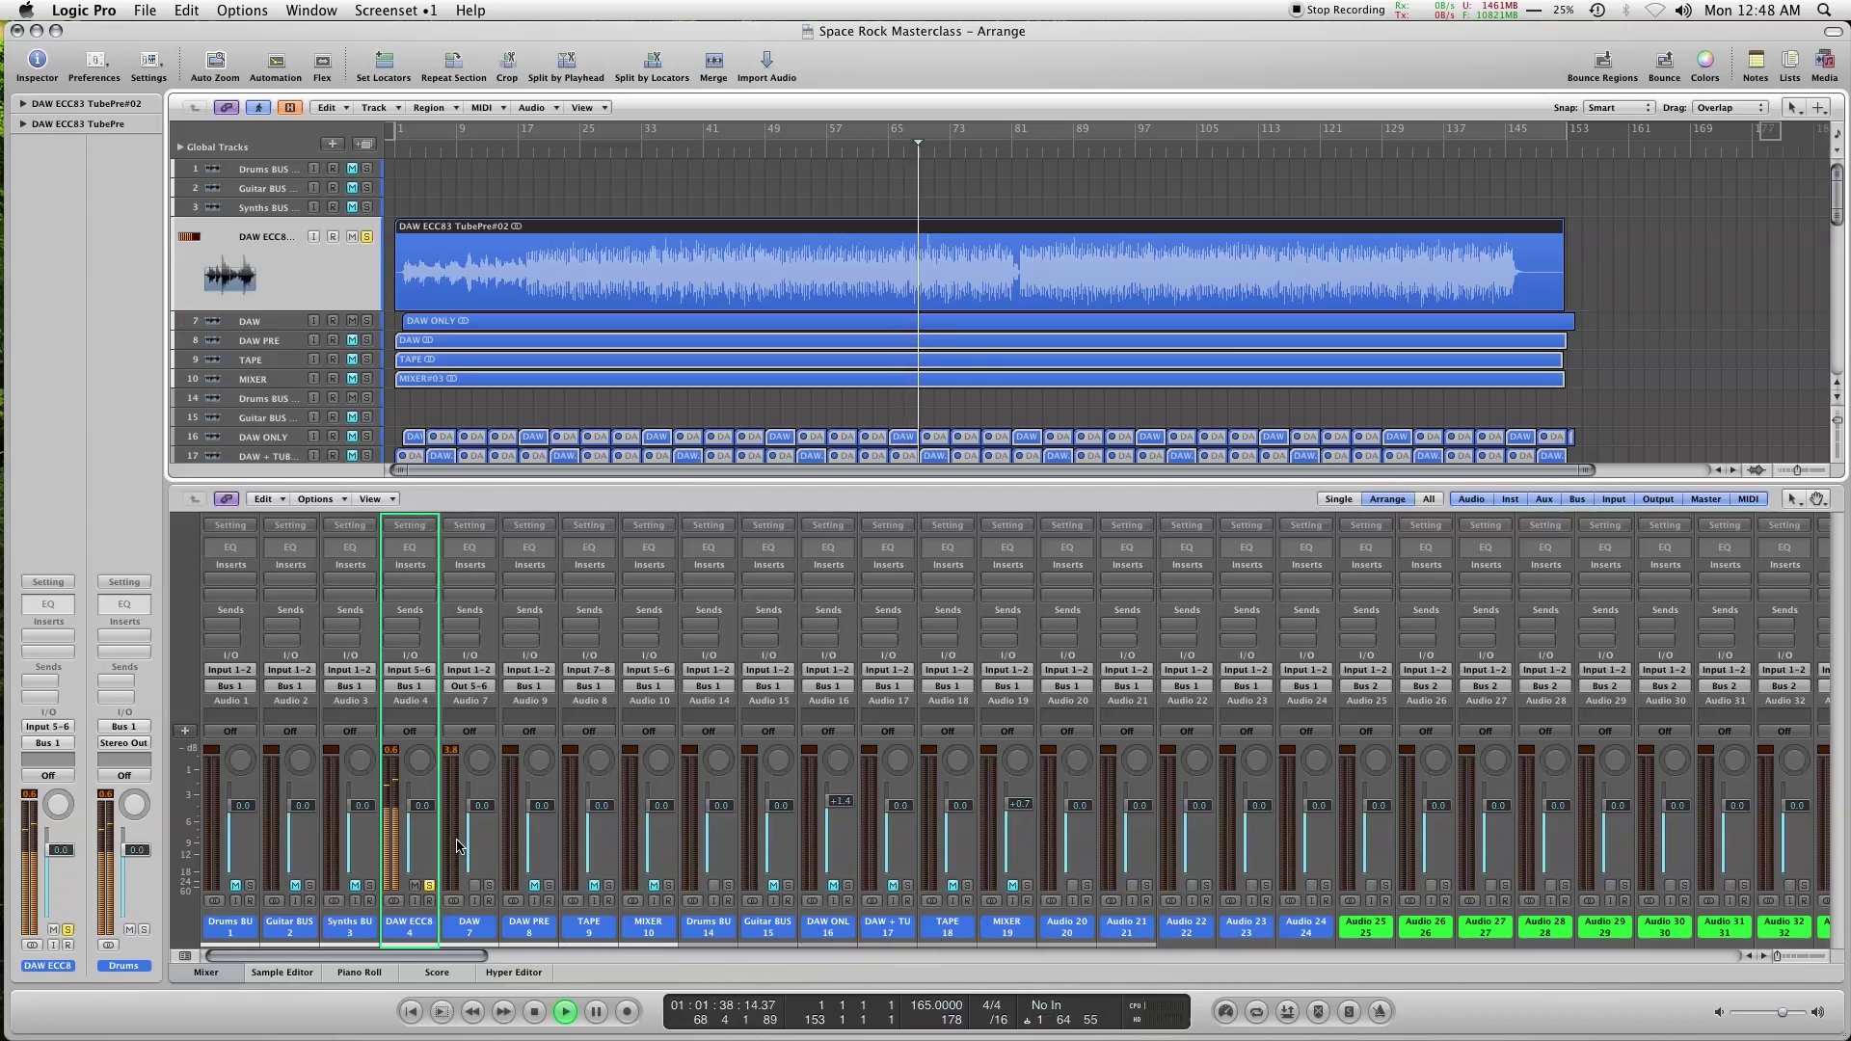
pyautogui.press('s')
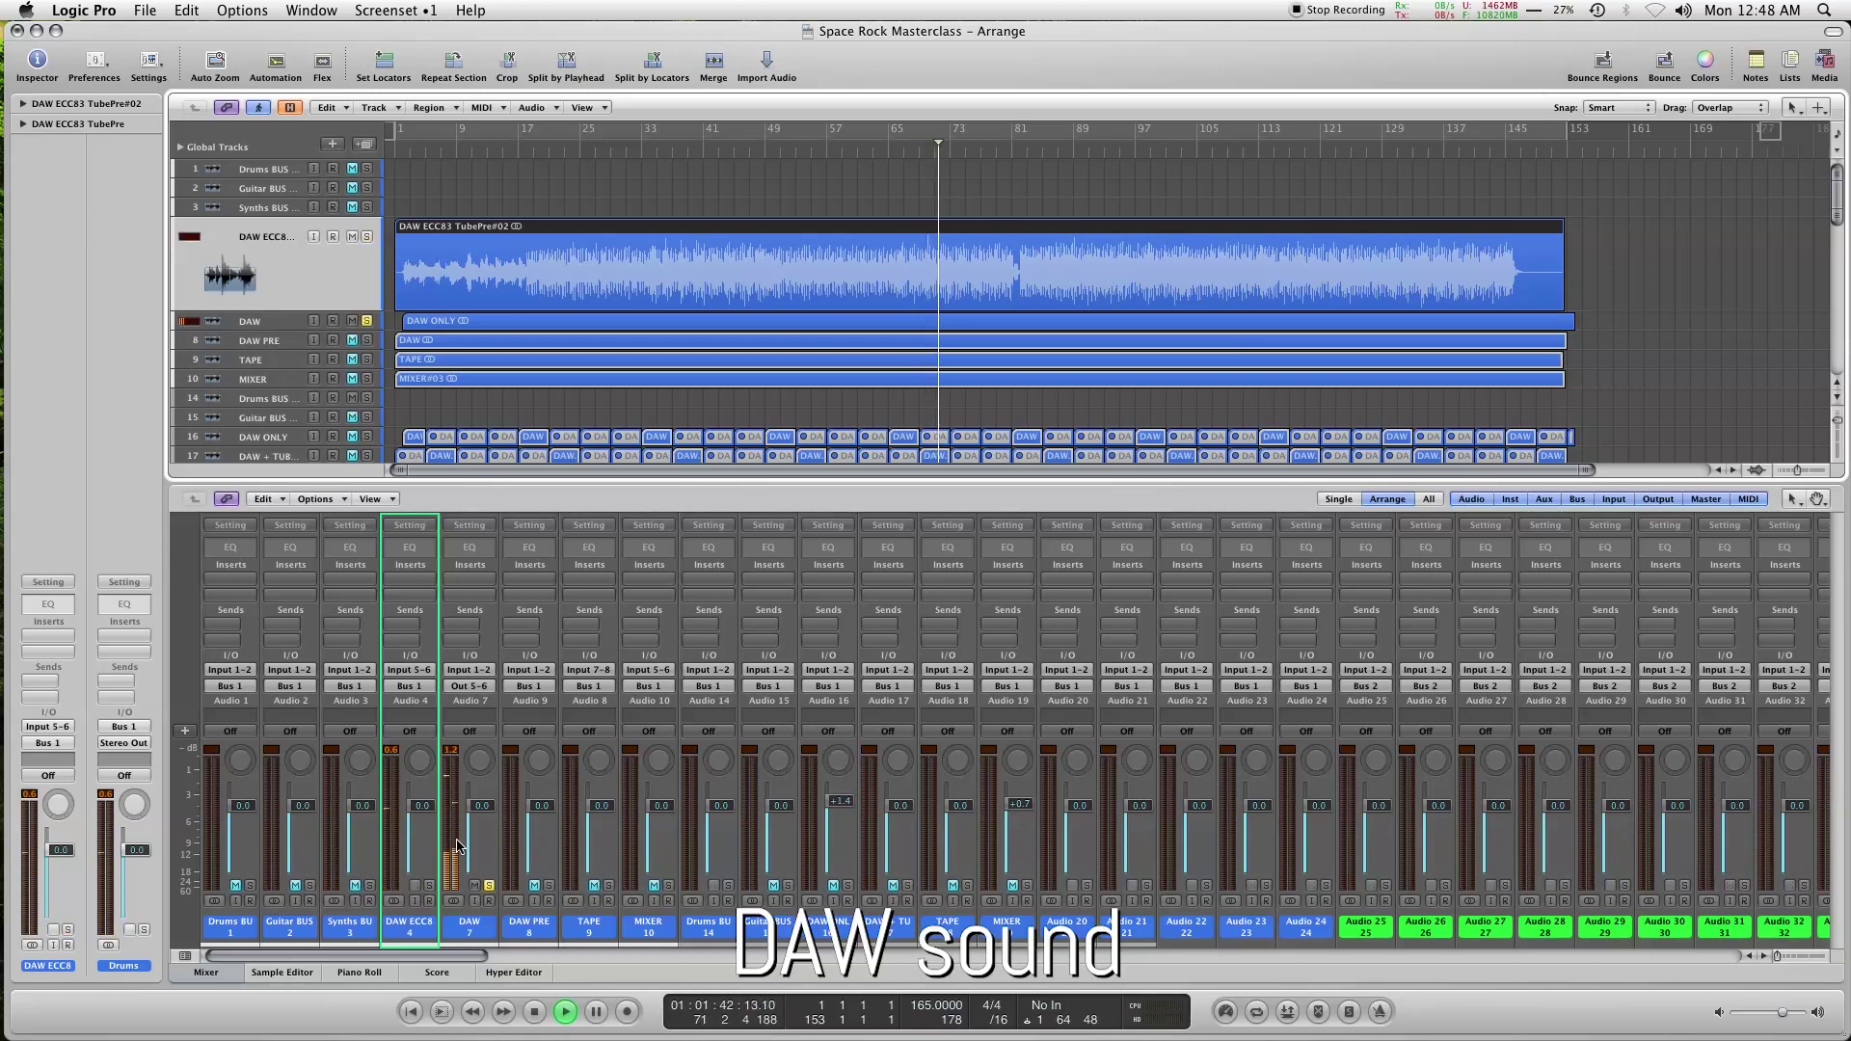
pyautogui.press('s')
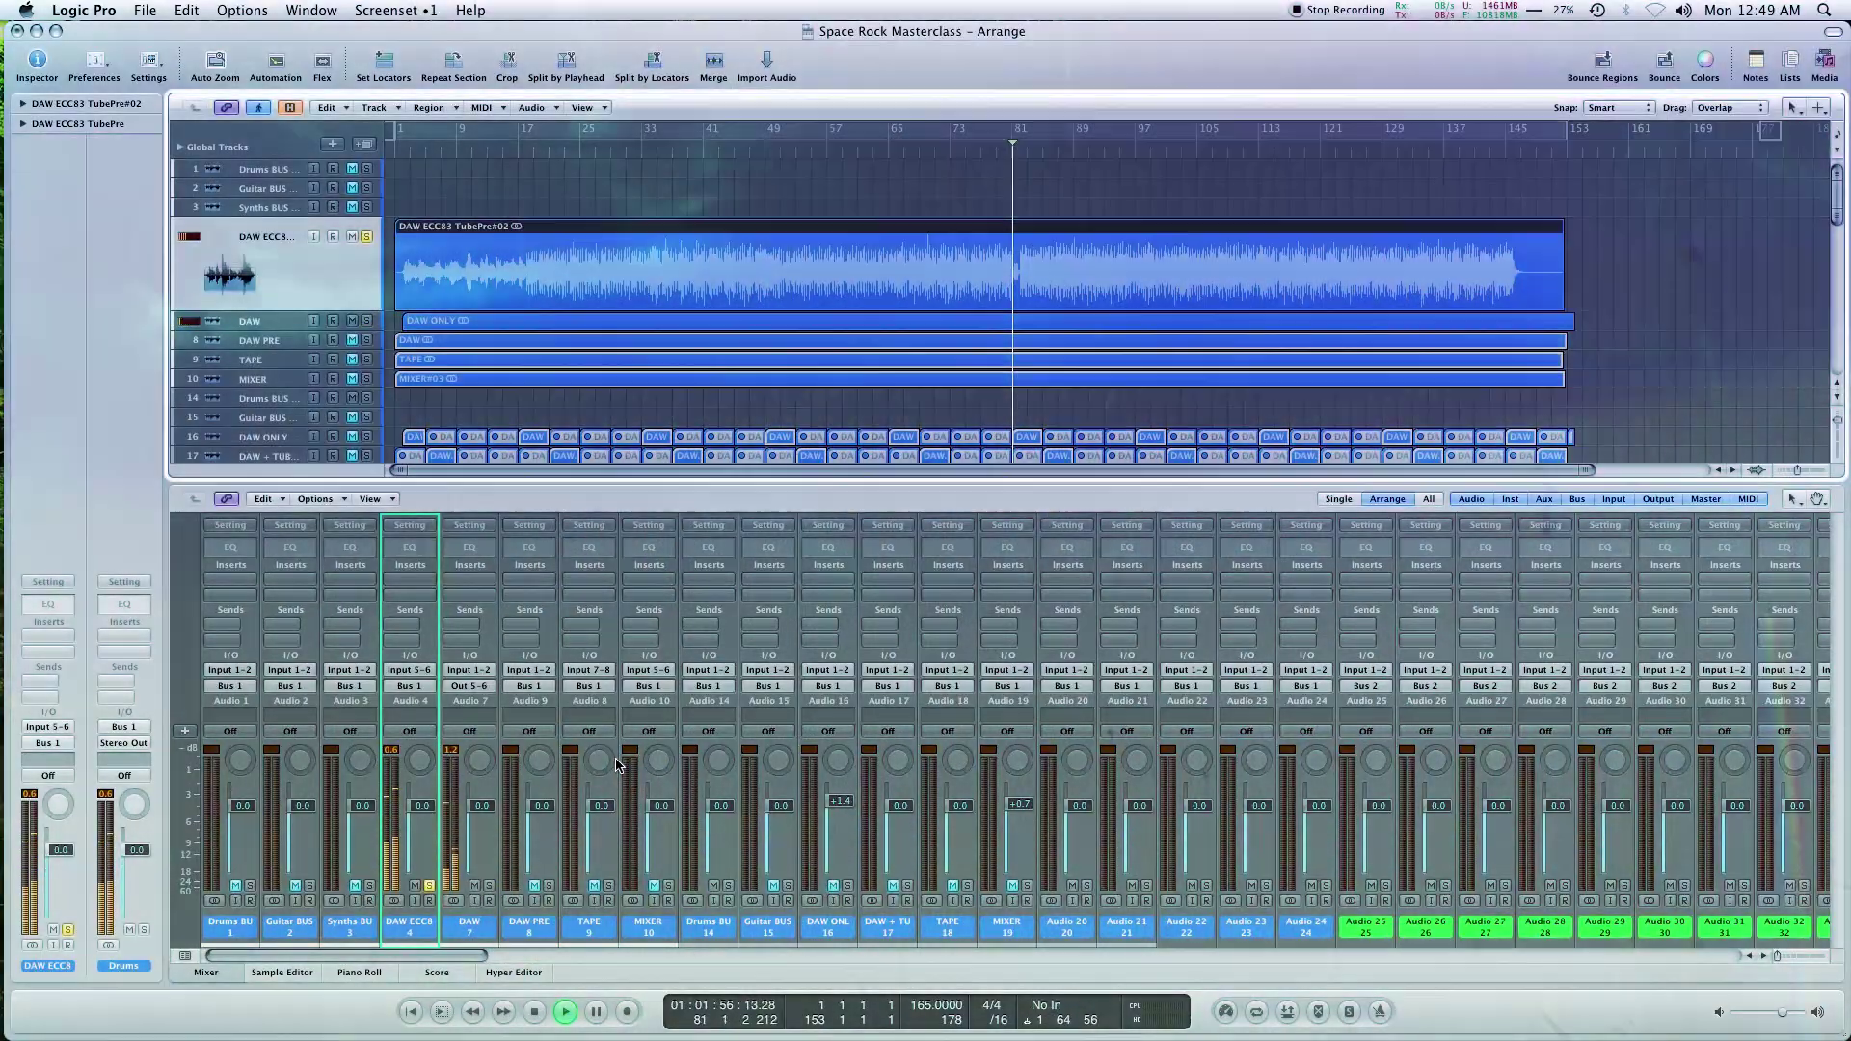
pyautogui.press('space')
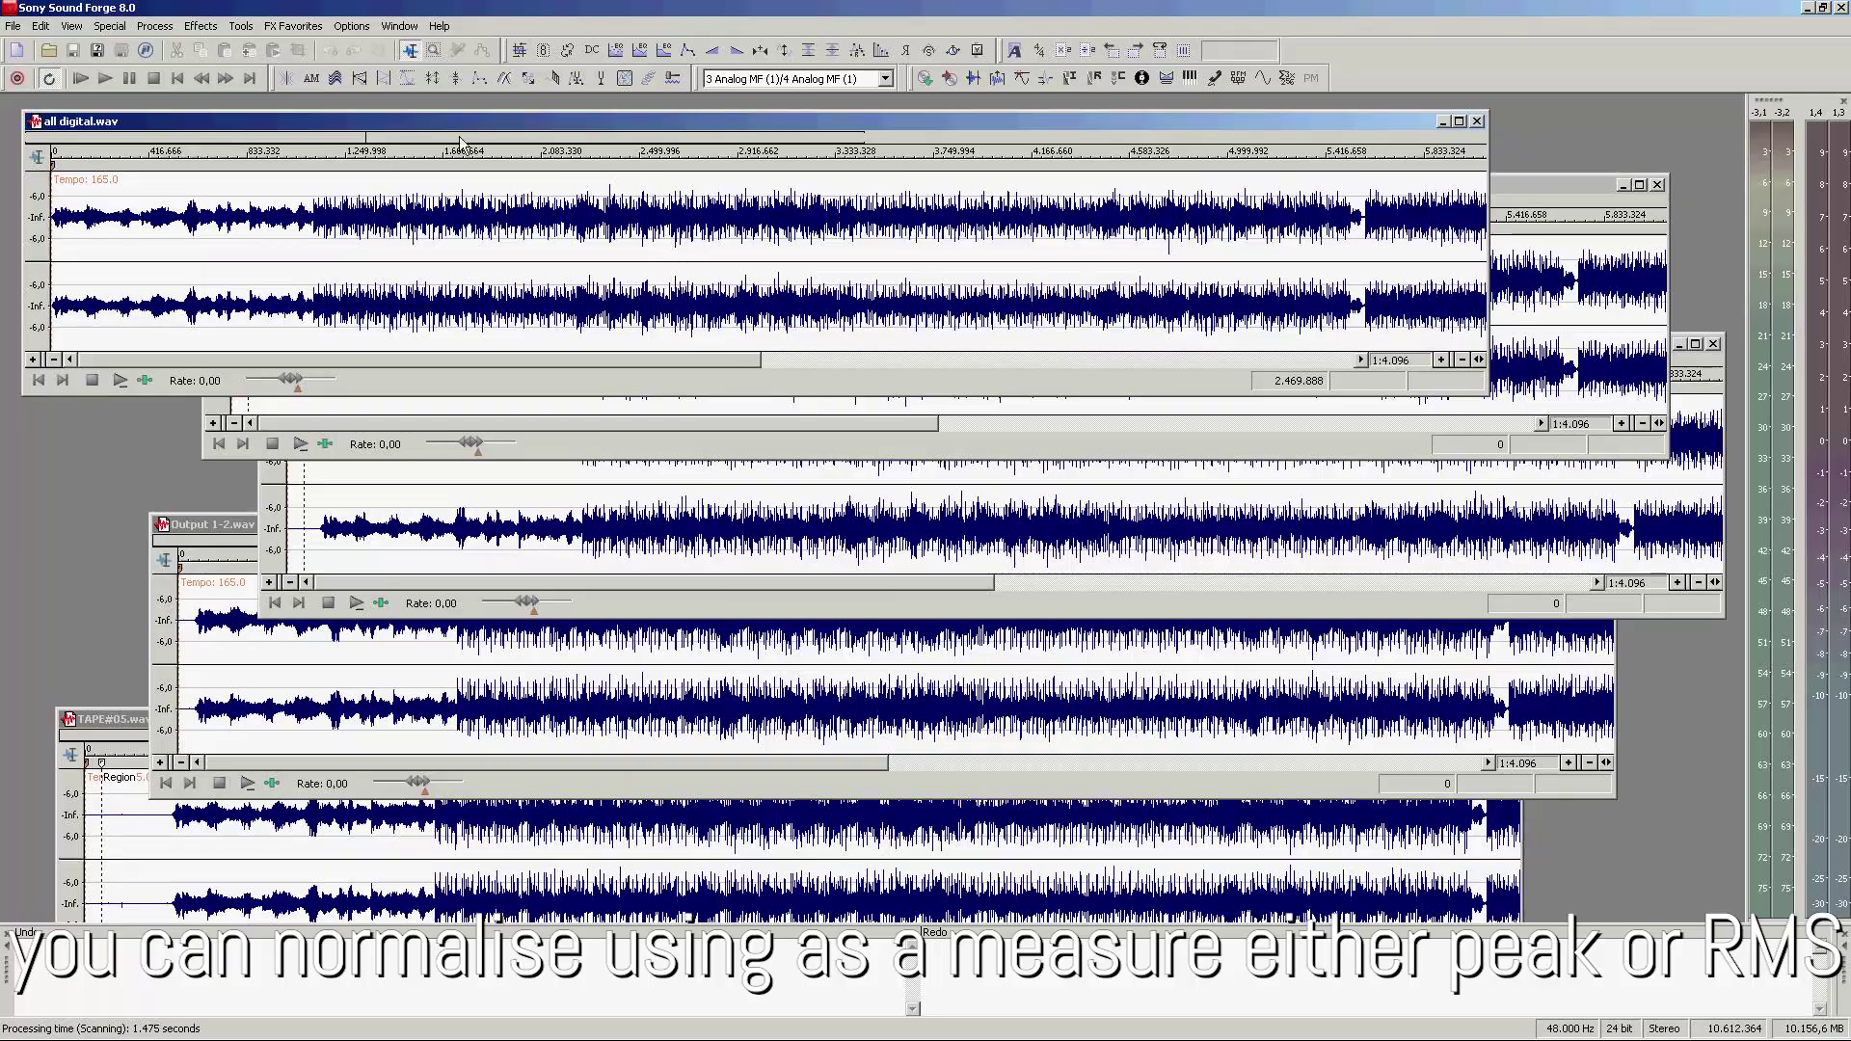
# Step: In Sony Sound Forge, scan the levels of all digital.wav with Normalize using the average RMS level, and close it without normalizing
pyautogui.moveTo(598, 120); pyautogui.dragTo(631, 112)
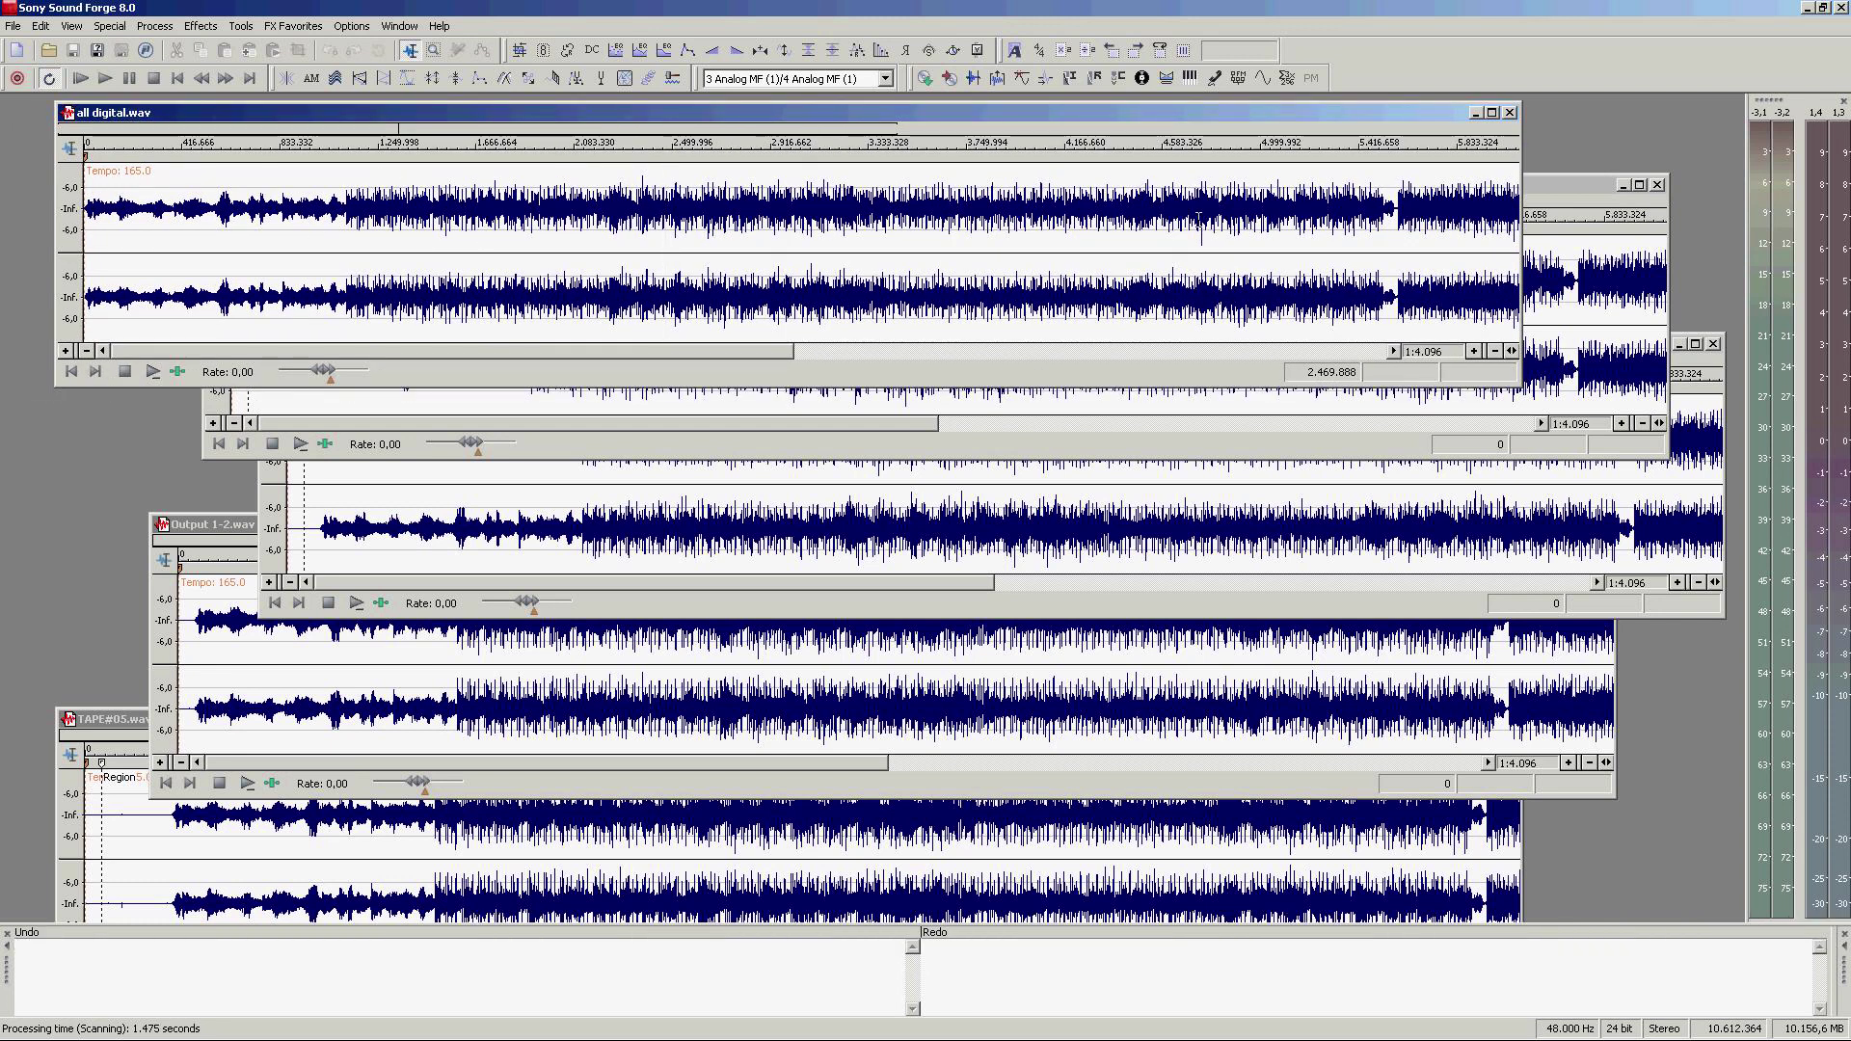
pyautogui.scroll(-1, 1122, 210)
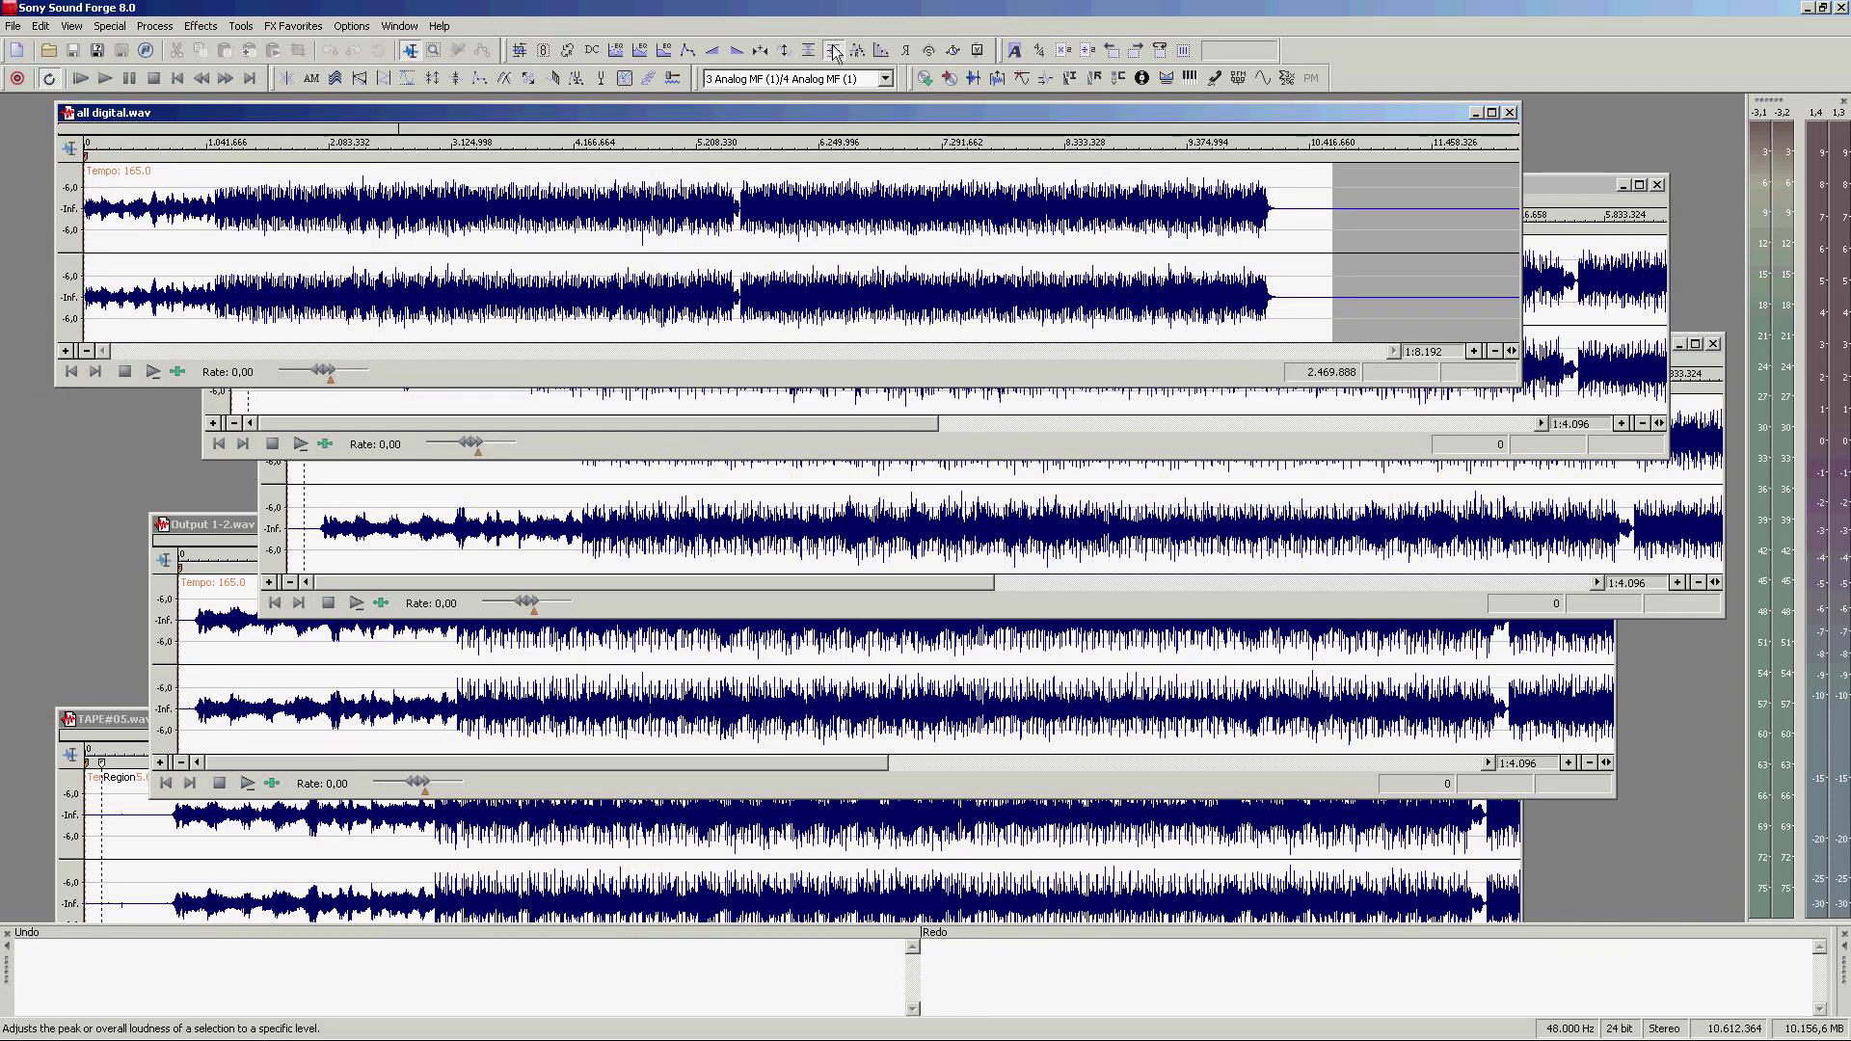
pyautogui.click(832, 49)
pyautogui.click(781, 494)
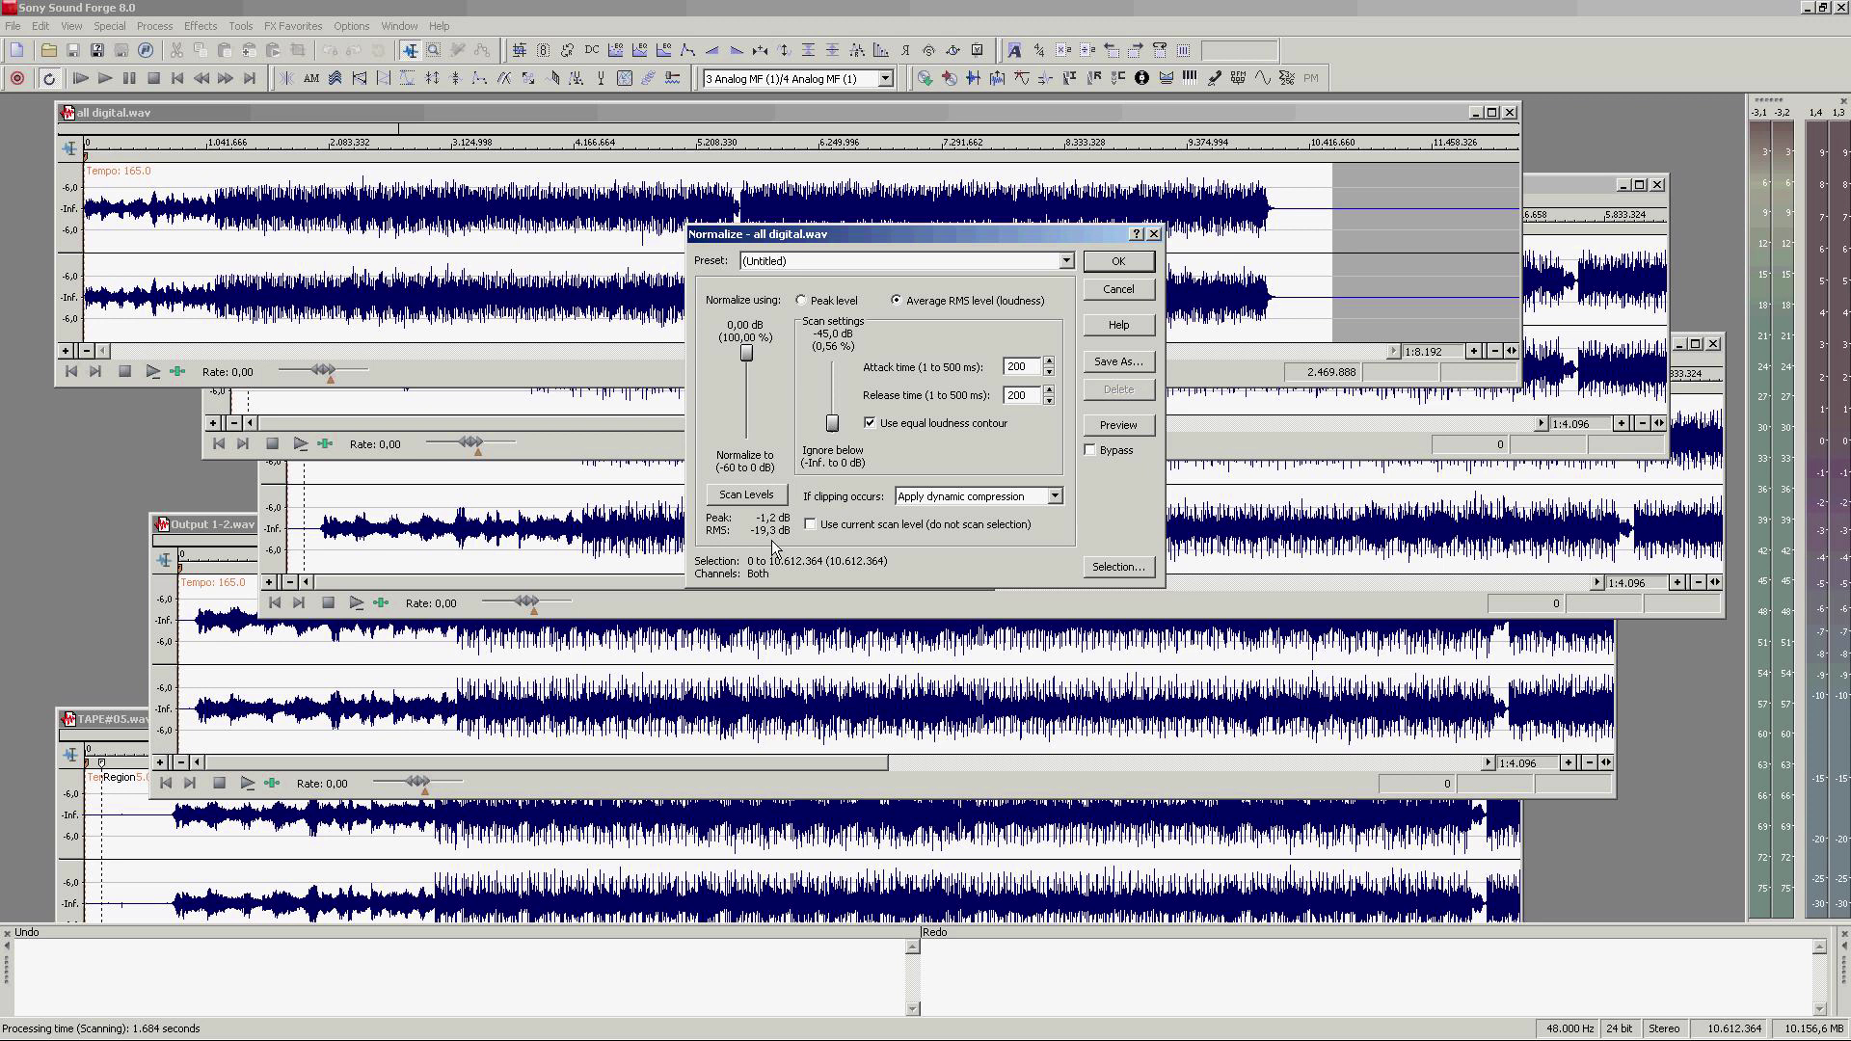
pyautogui.press('Escape')
# Step: Scan DAW ECC83 TubePre#02.wav and normalize it to an average RMS level of -19,34 dB with dynamic compression for clipping
pyautogui.click(1591, 188)
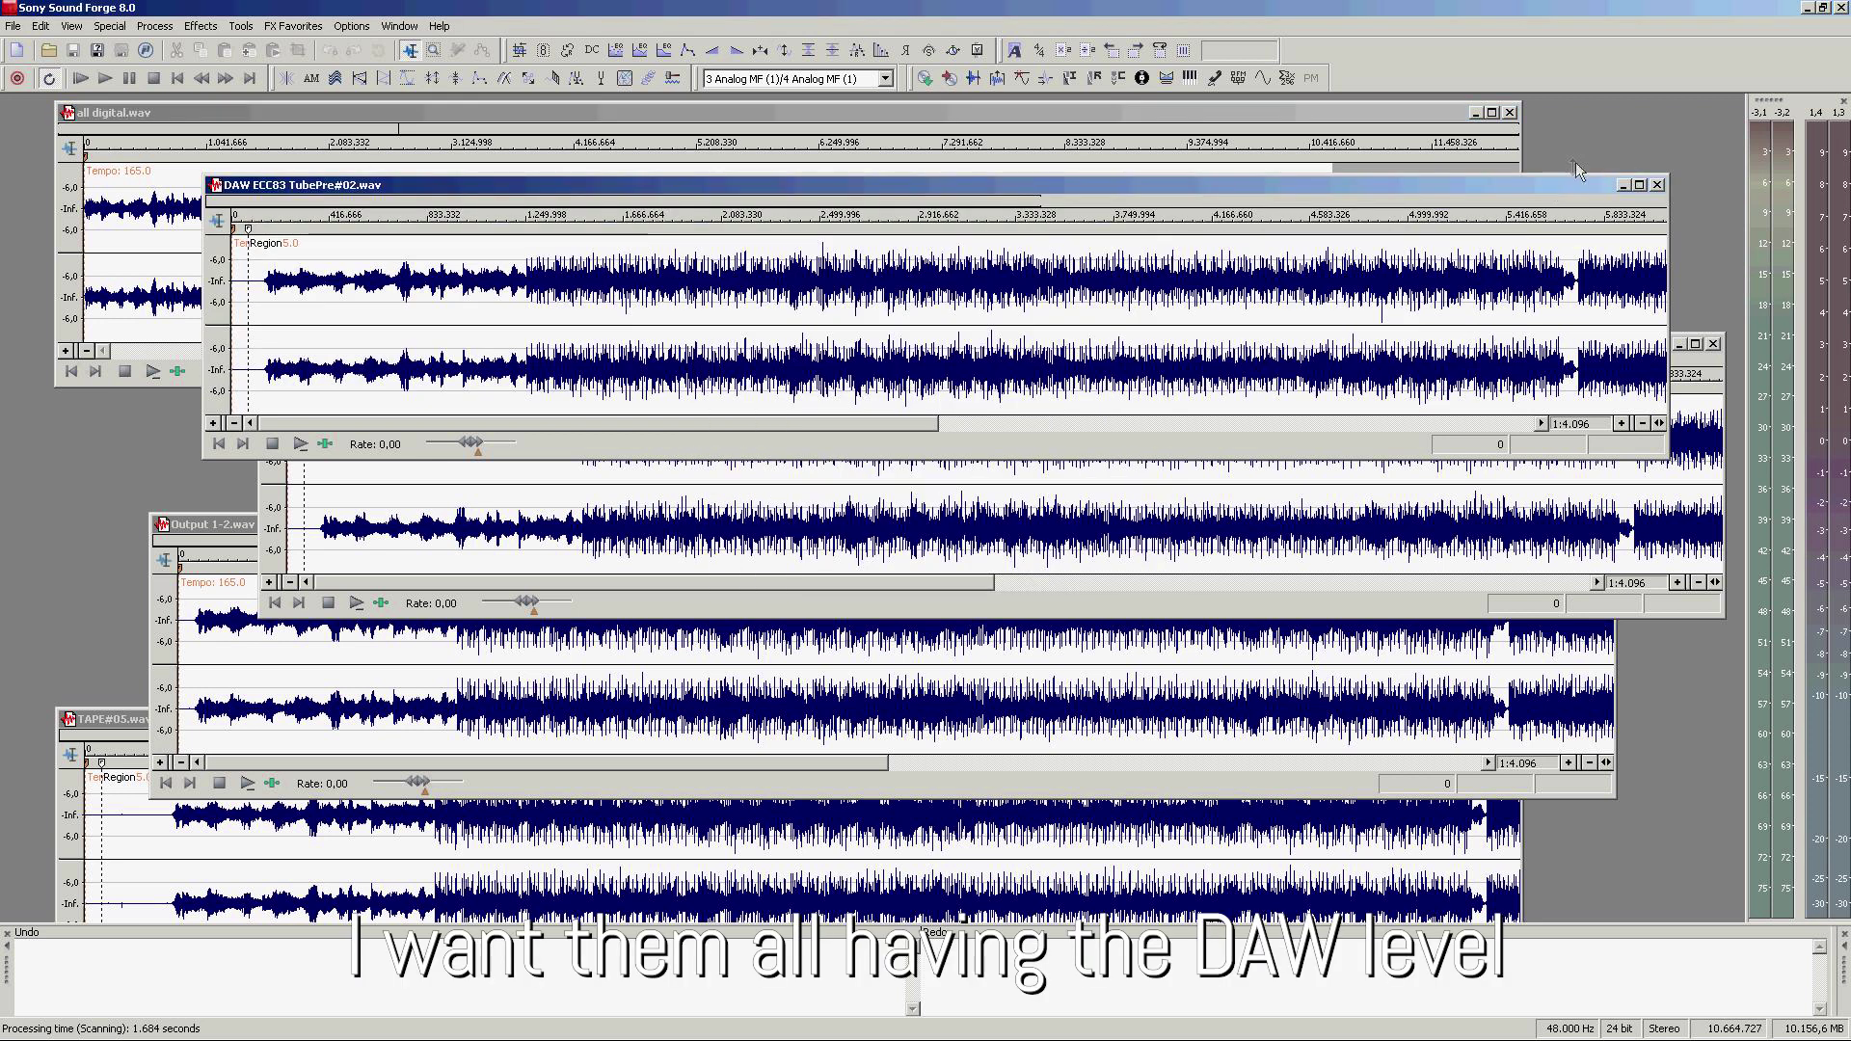
pyautogui.click(906, 53)
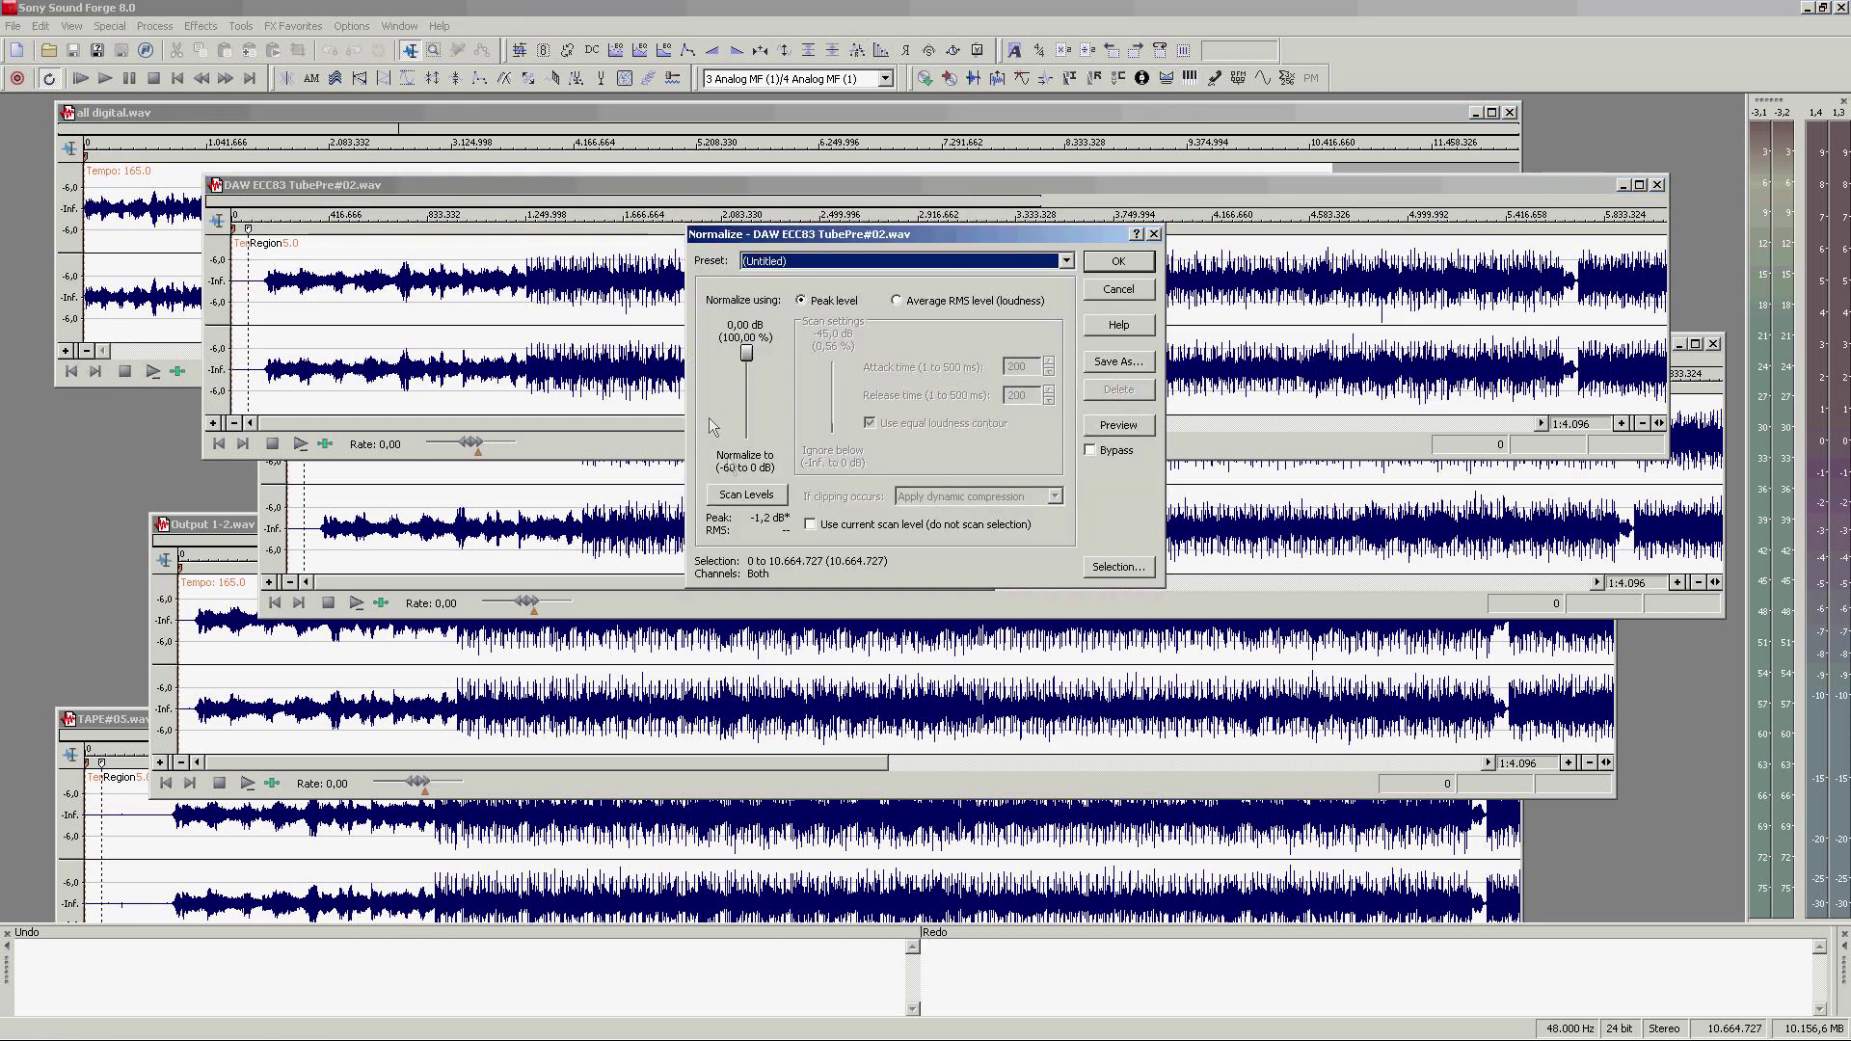
pyautogui.click(755, 495)
pyautogui.hotkey('alt', 'r')
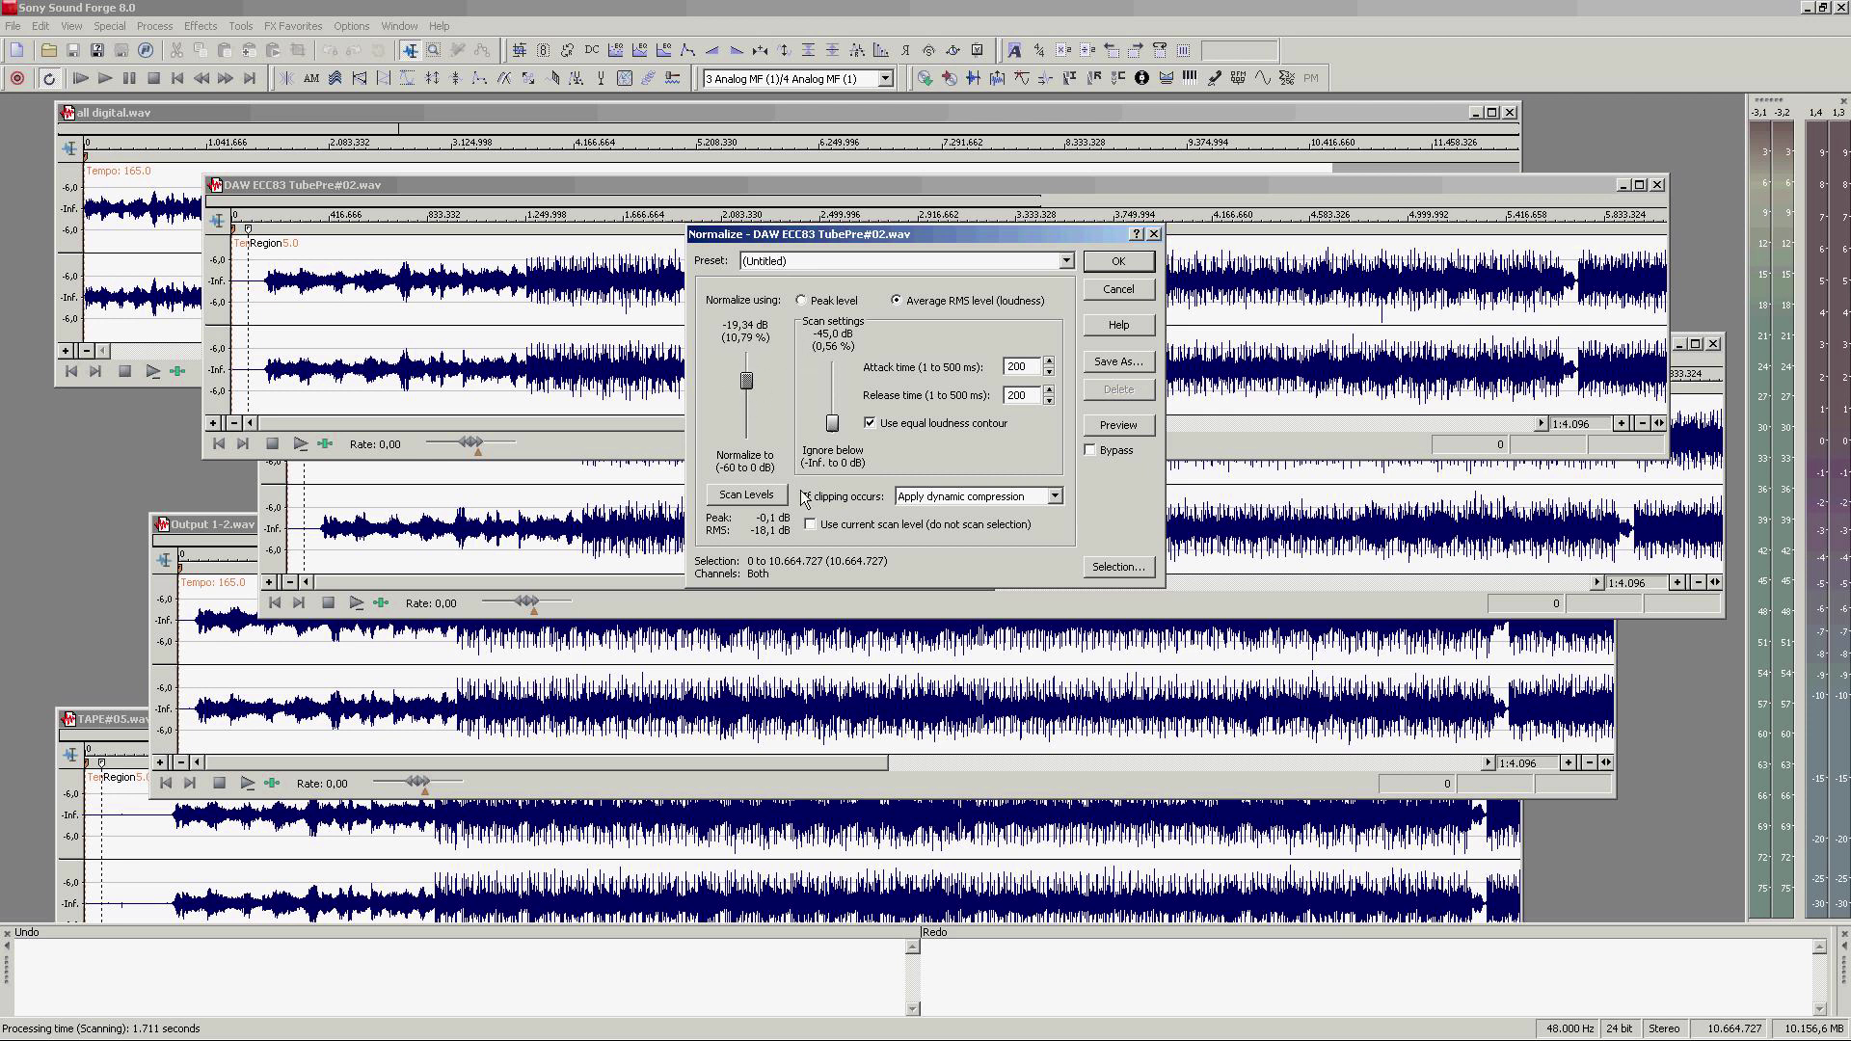
pyautogui.click(1100, 270)
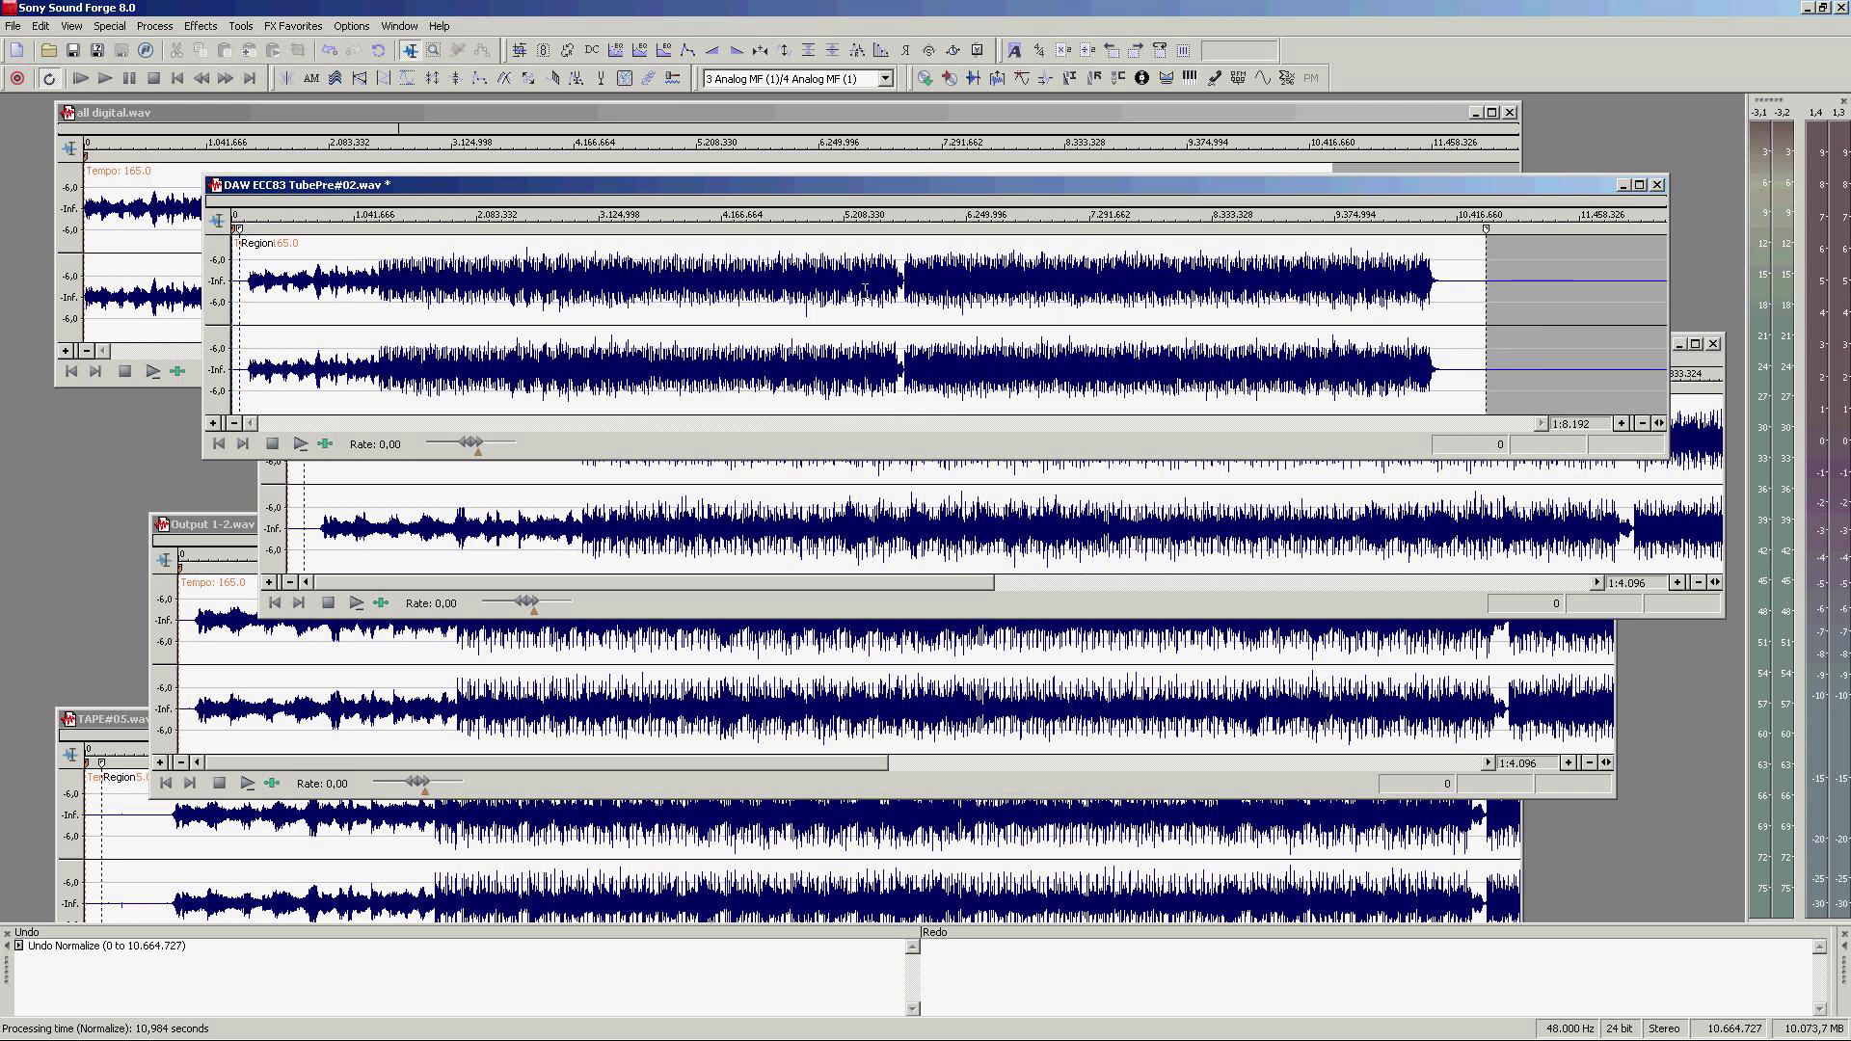
# Step: Scan the levels of MIXER#03.wav and normalize it to the same average RMS level of -19,34 dB
pyautogui.click(1547, 511)
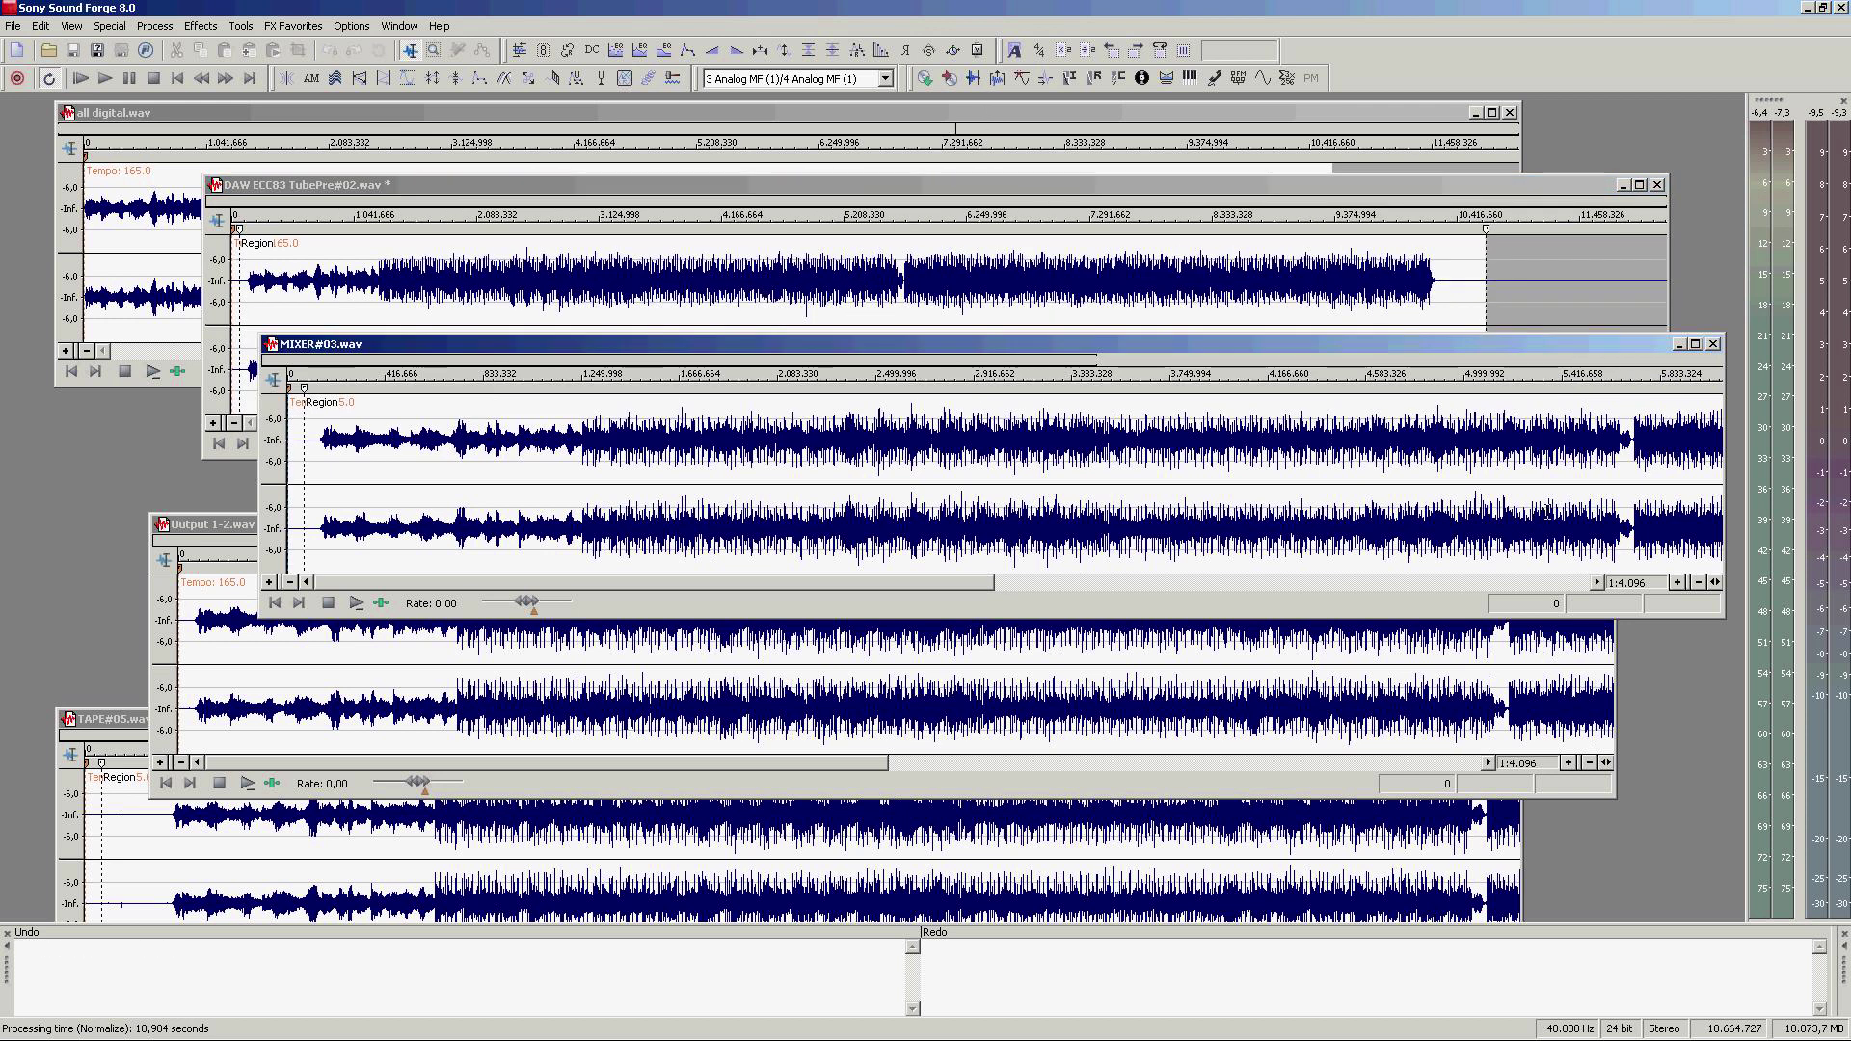
pyautogui.click(951, 81)
pyautogui.click(745, 494)
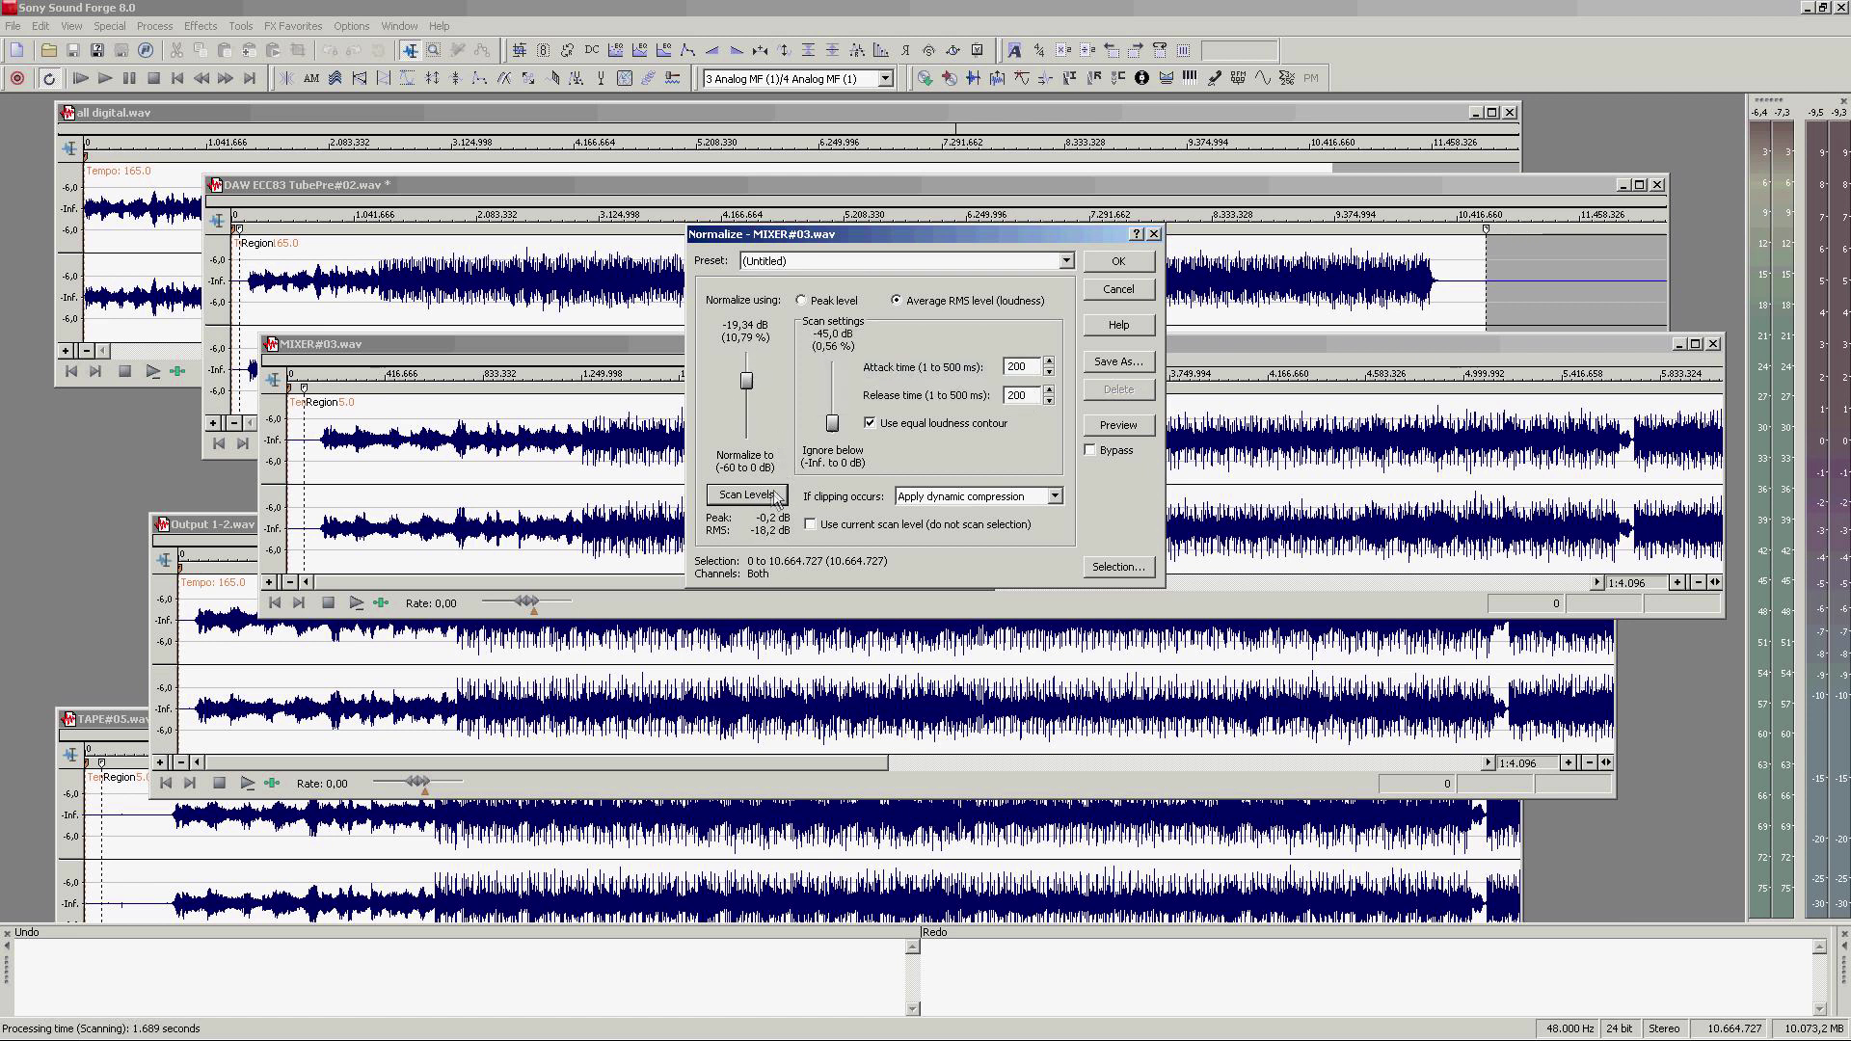
pyautogui.click(1115, 269)
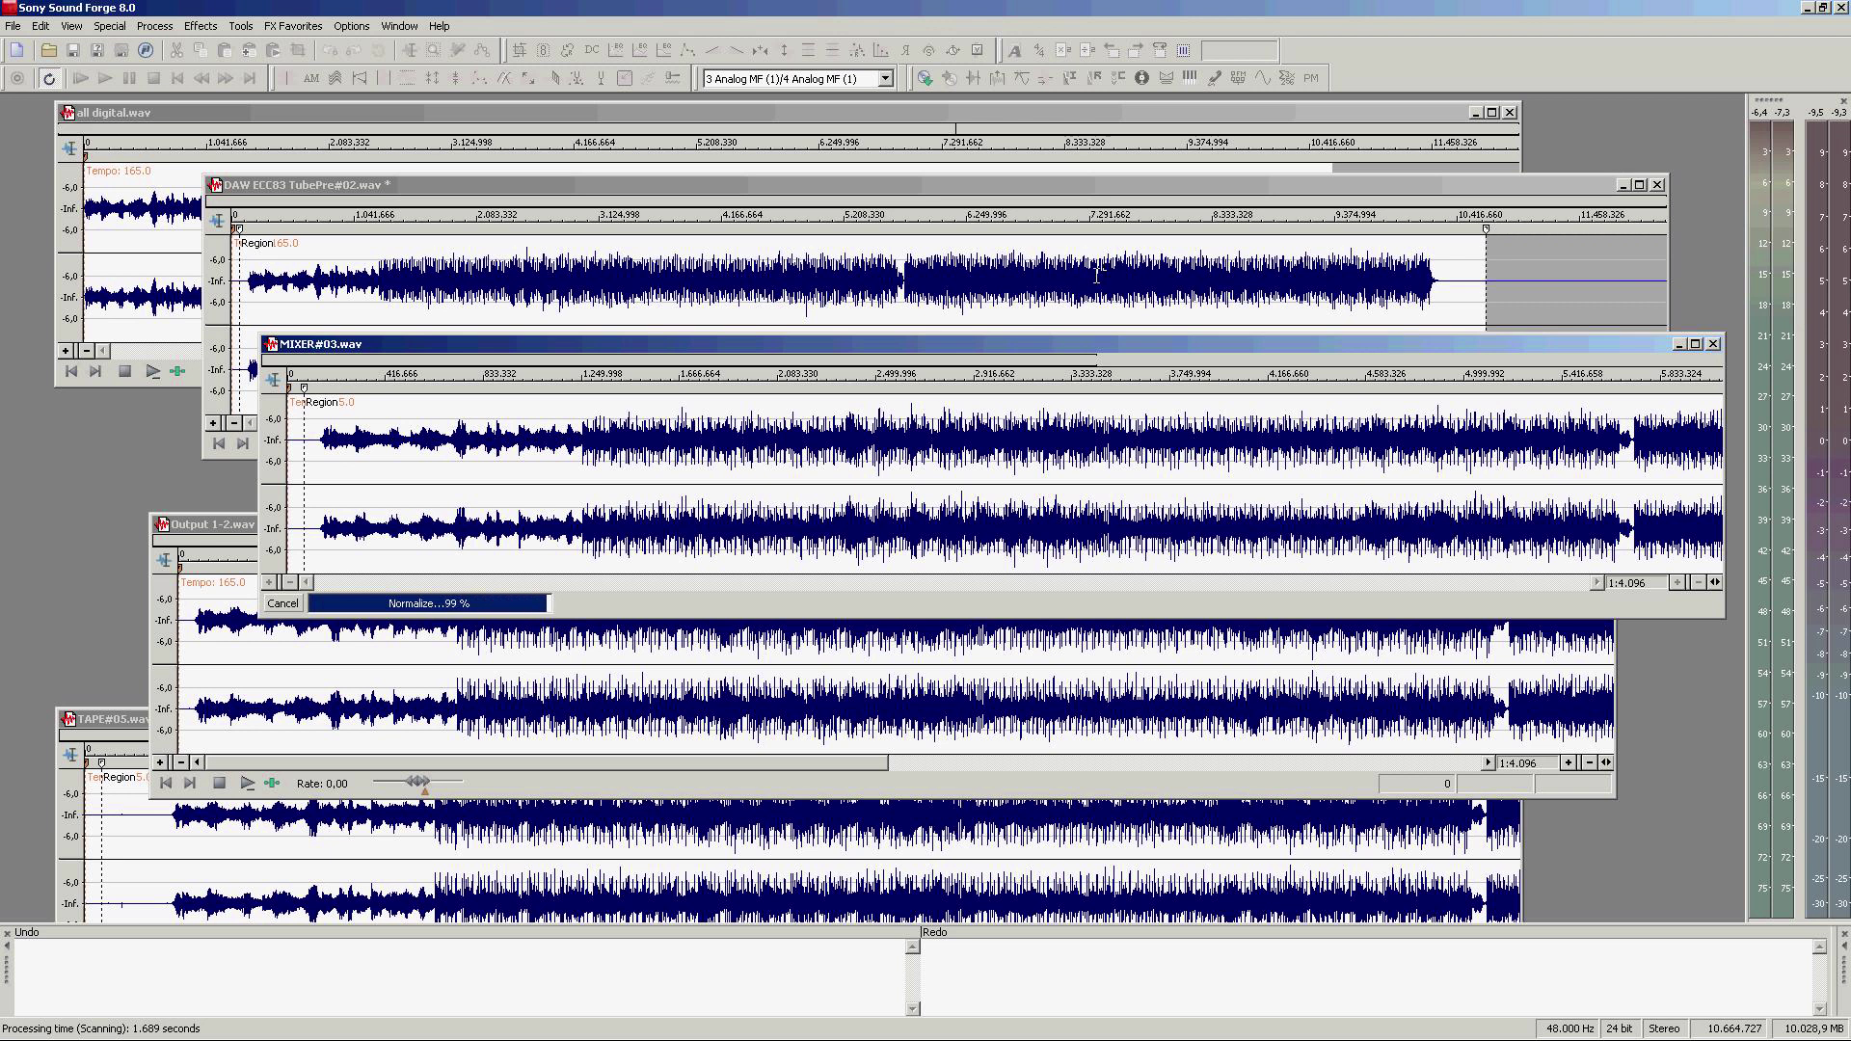
# Step: Scan the levels of Output 1-2.wav and normalize it to an average RMS level of -19,34 dB
pyautogui.click(238, 529)
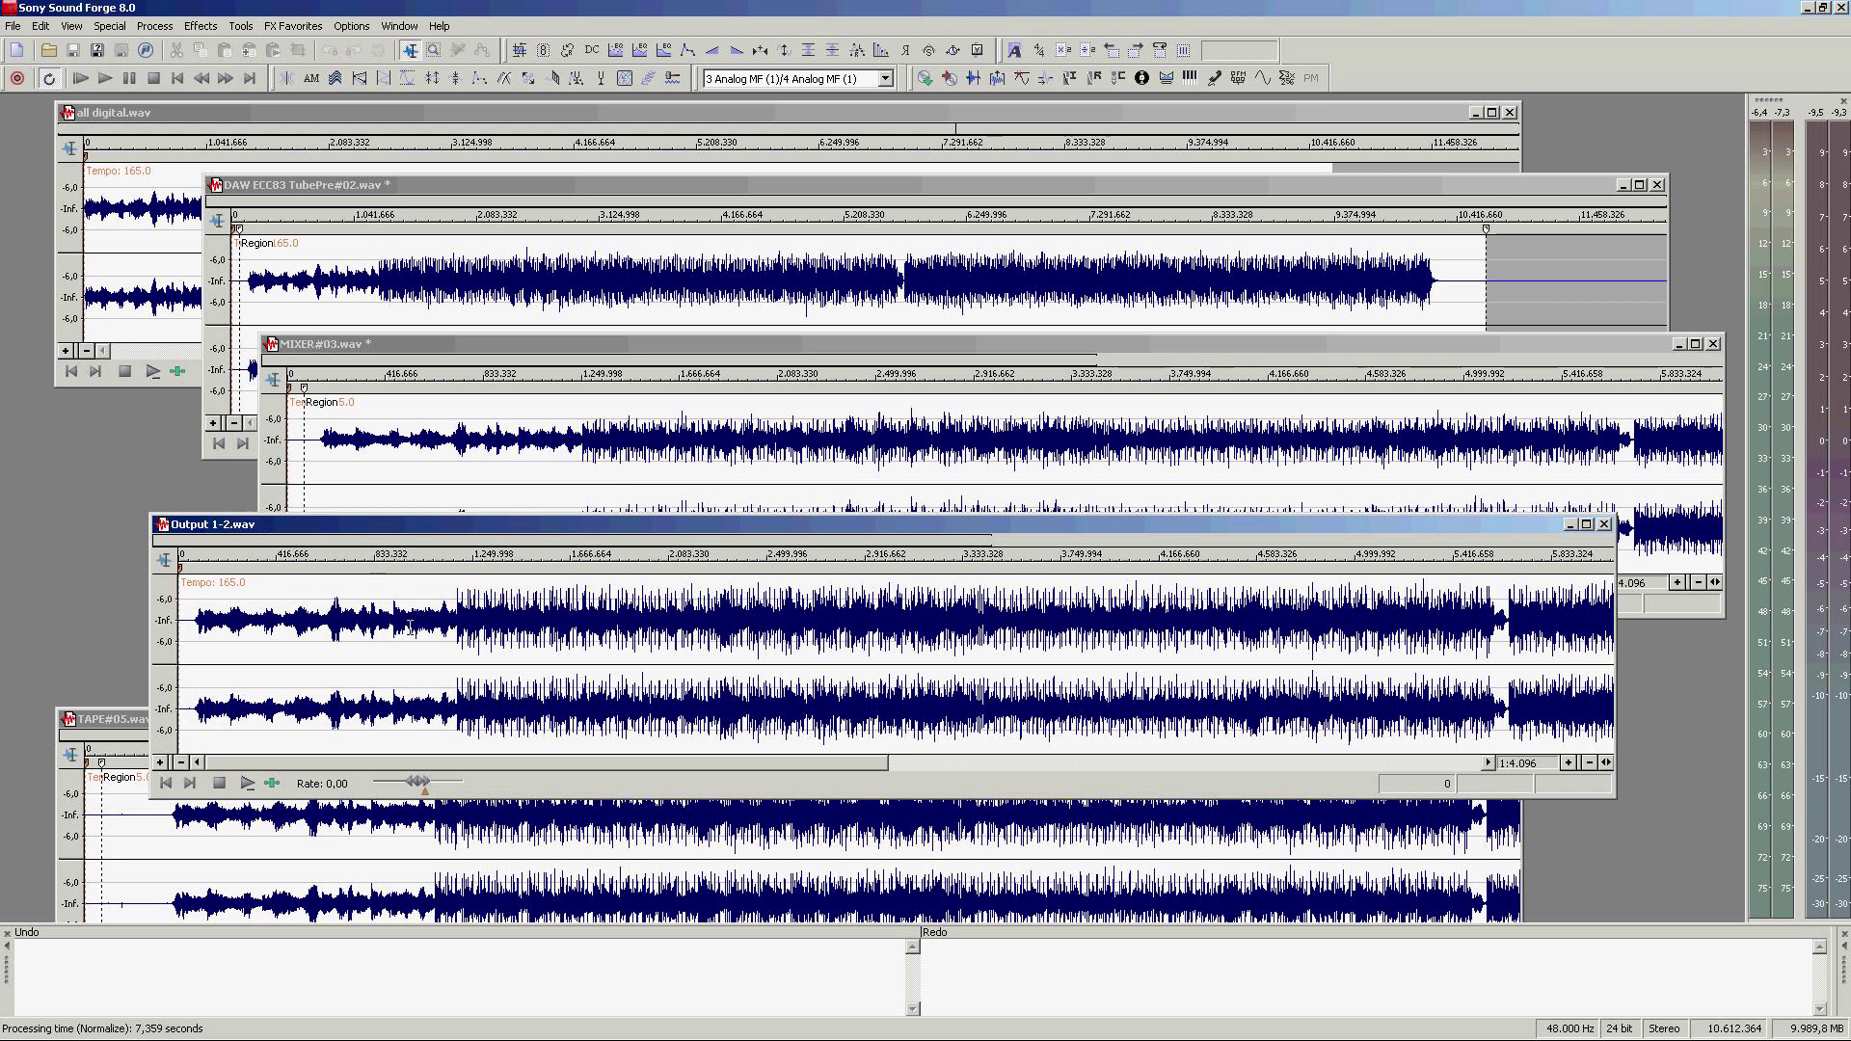
pyautogui.click(830, 54)
pyautogui.click(772, 493)
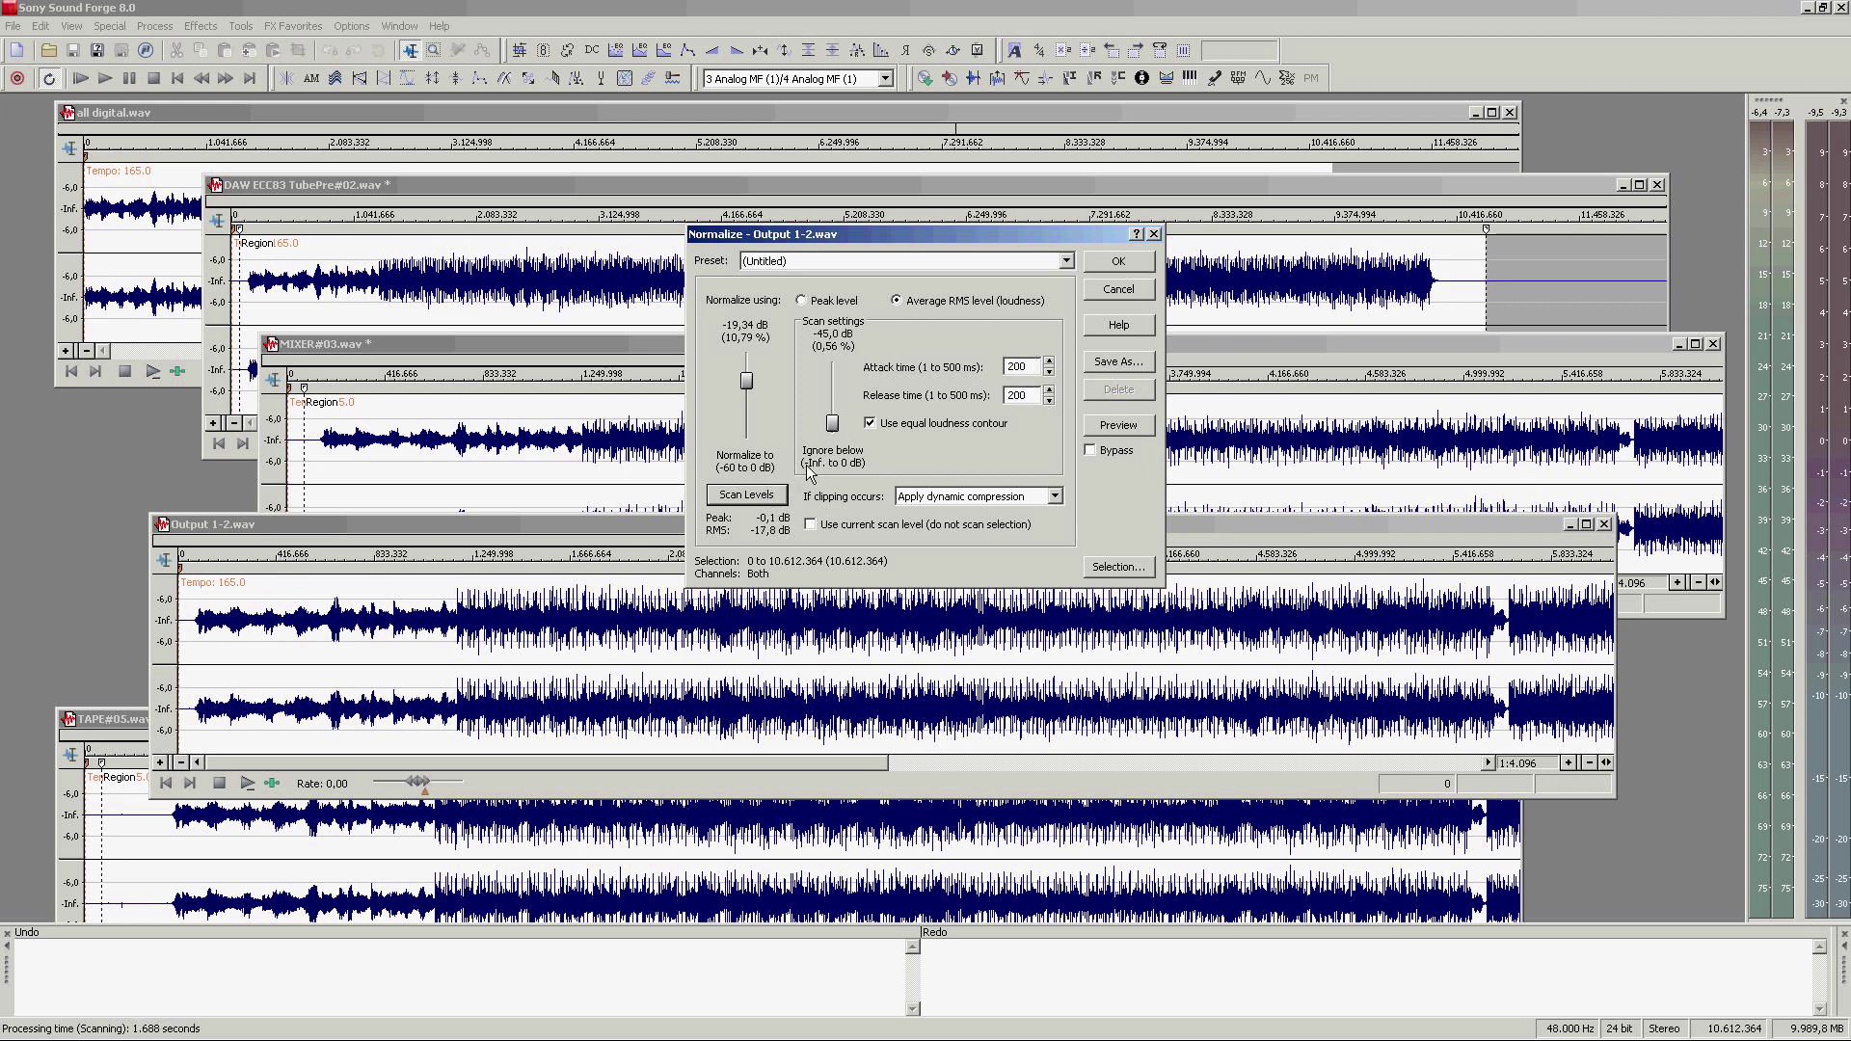
pyautogui.click(1118, 261)
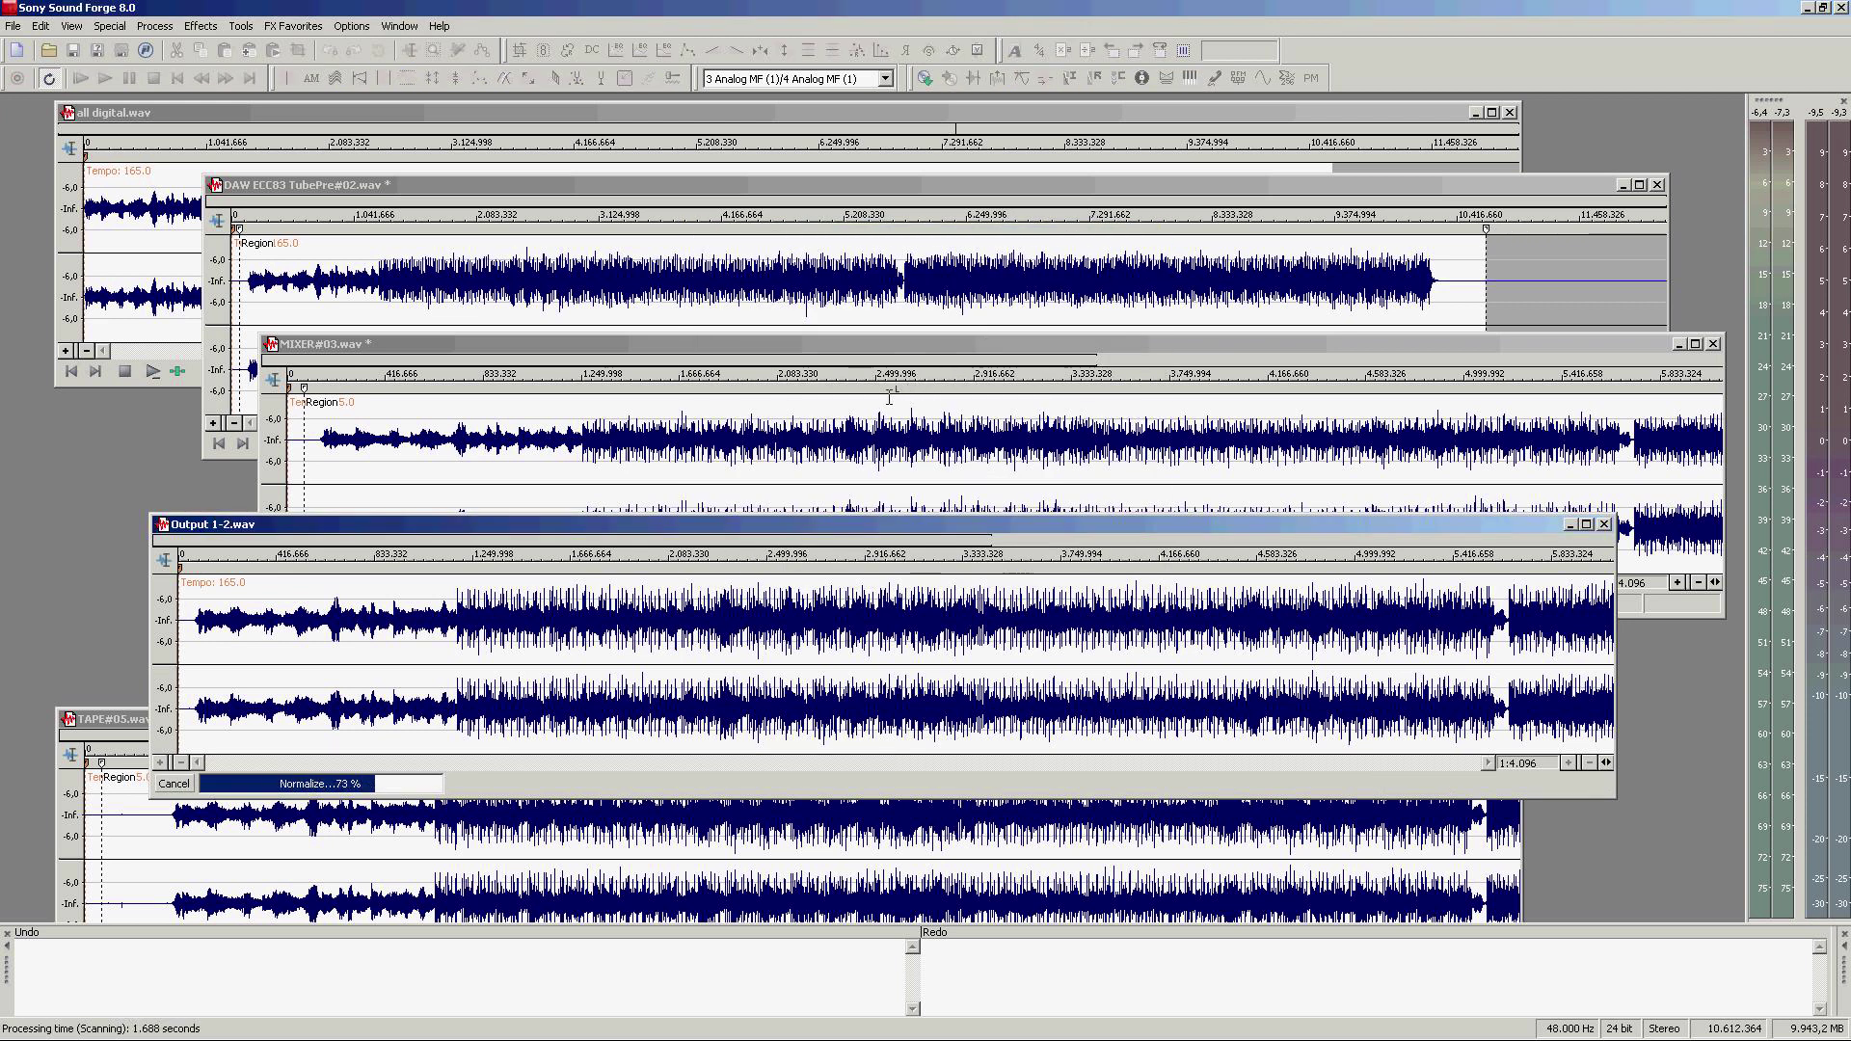
# Step: Scan the levels of TAPE#05.wav and normalize it to an average RMS level of -19,34 dB
pyautogui.click(143, 751)
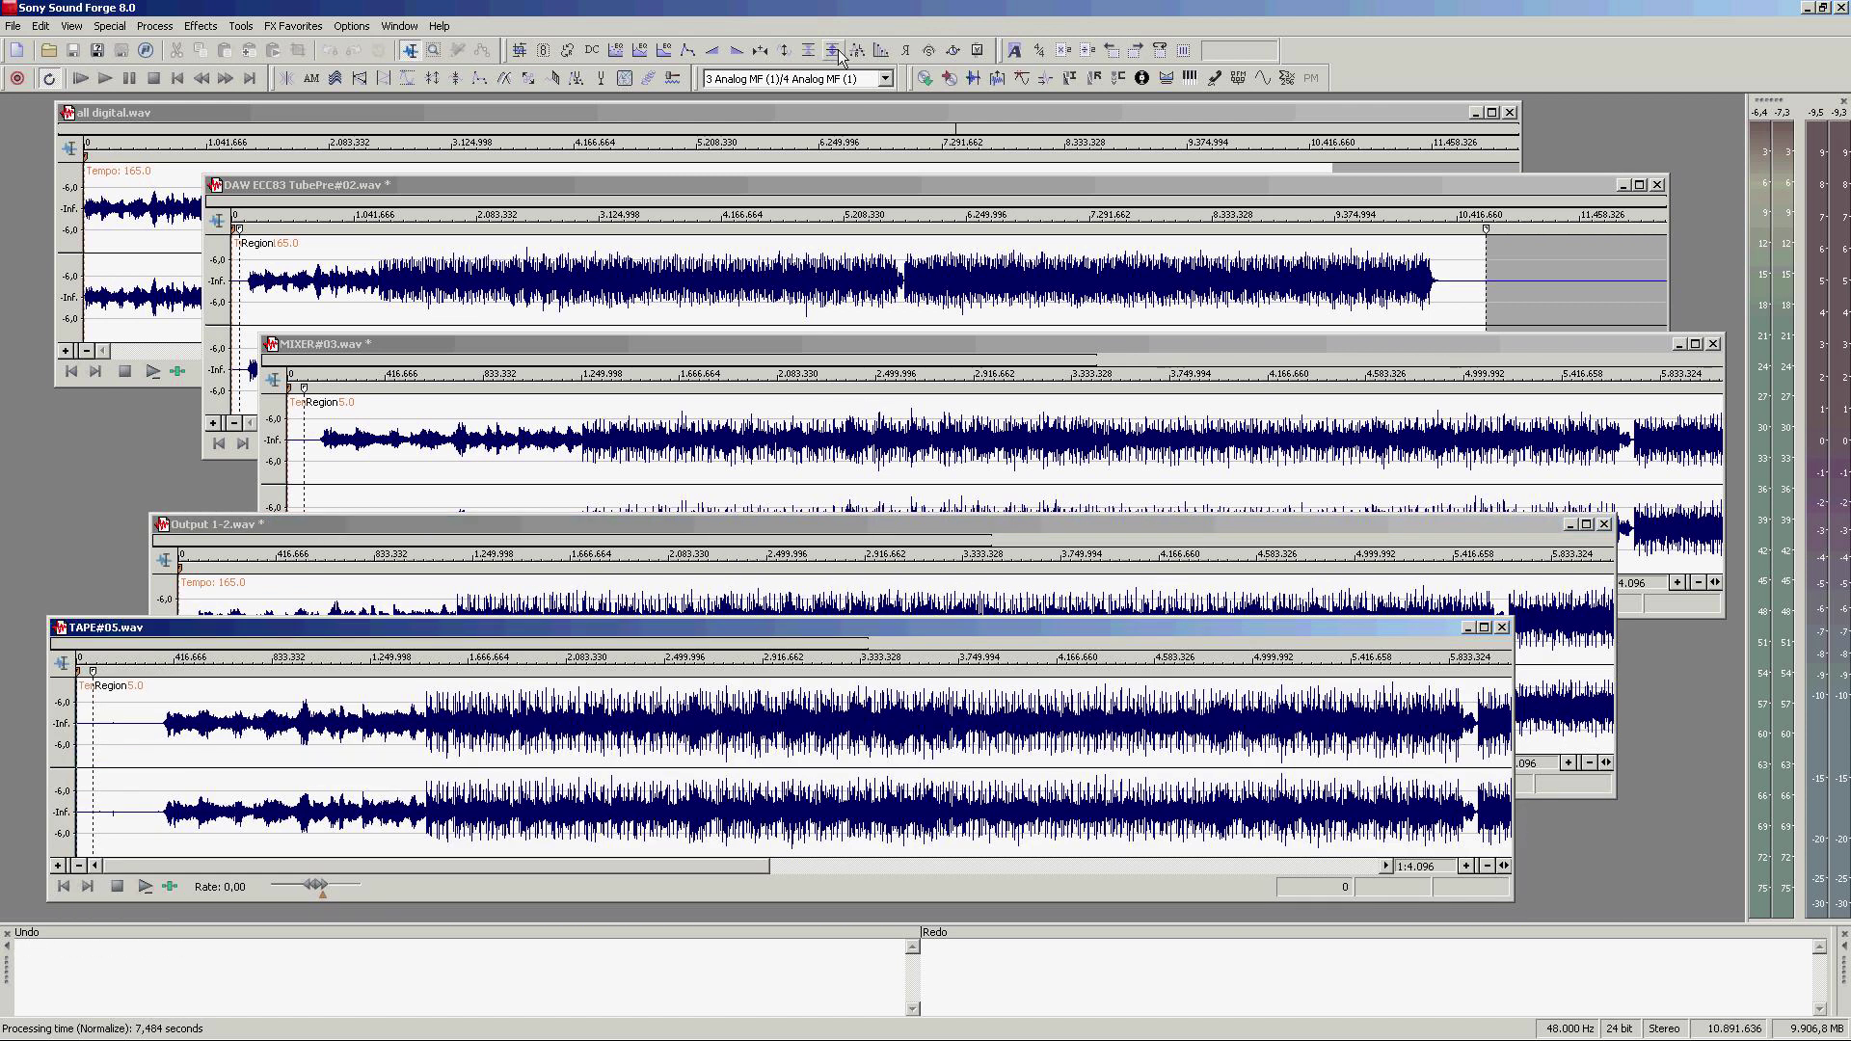
pyautogui.click(835, 53)
pyautogui.click(746, 495)
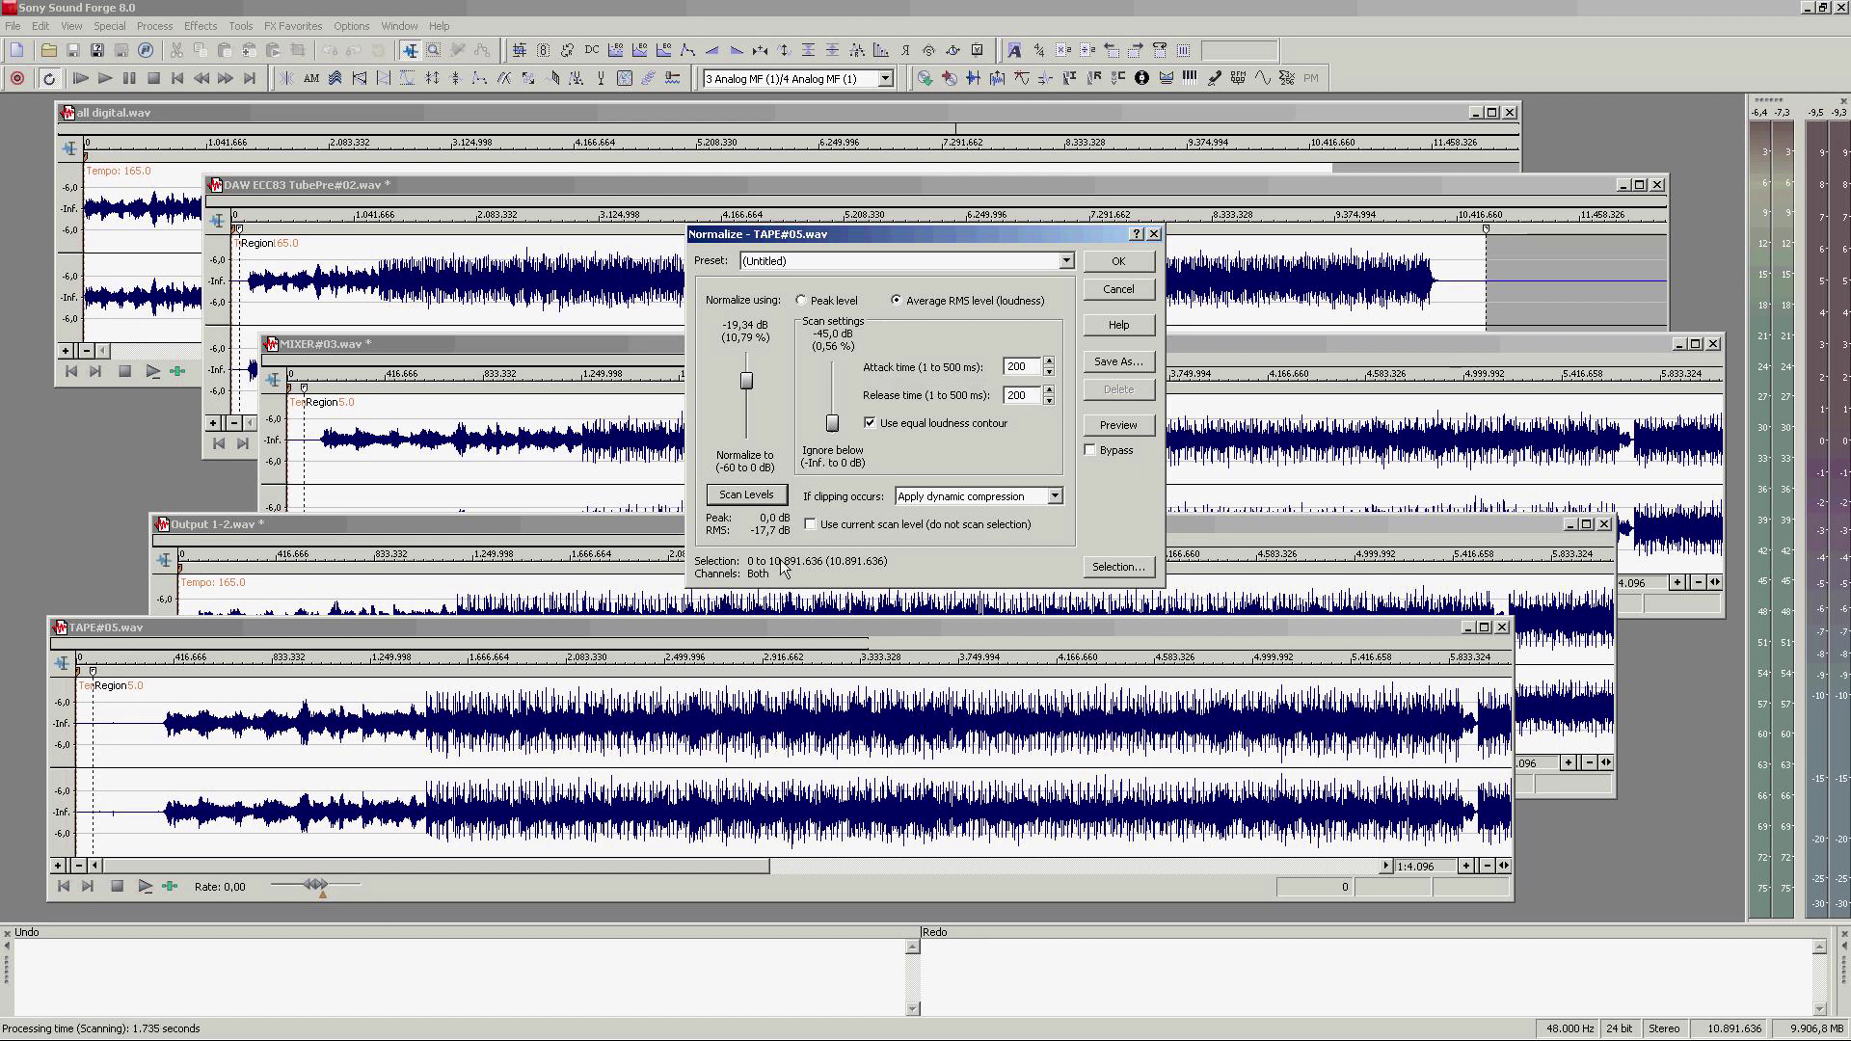
pyautogui.click(1116, 263)
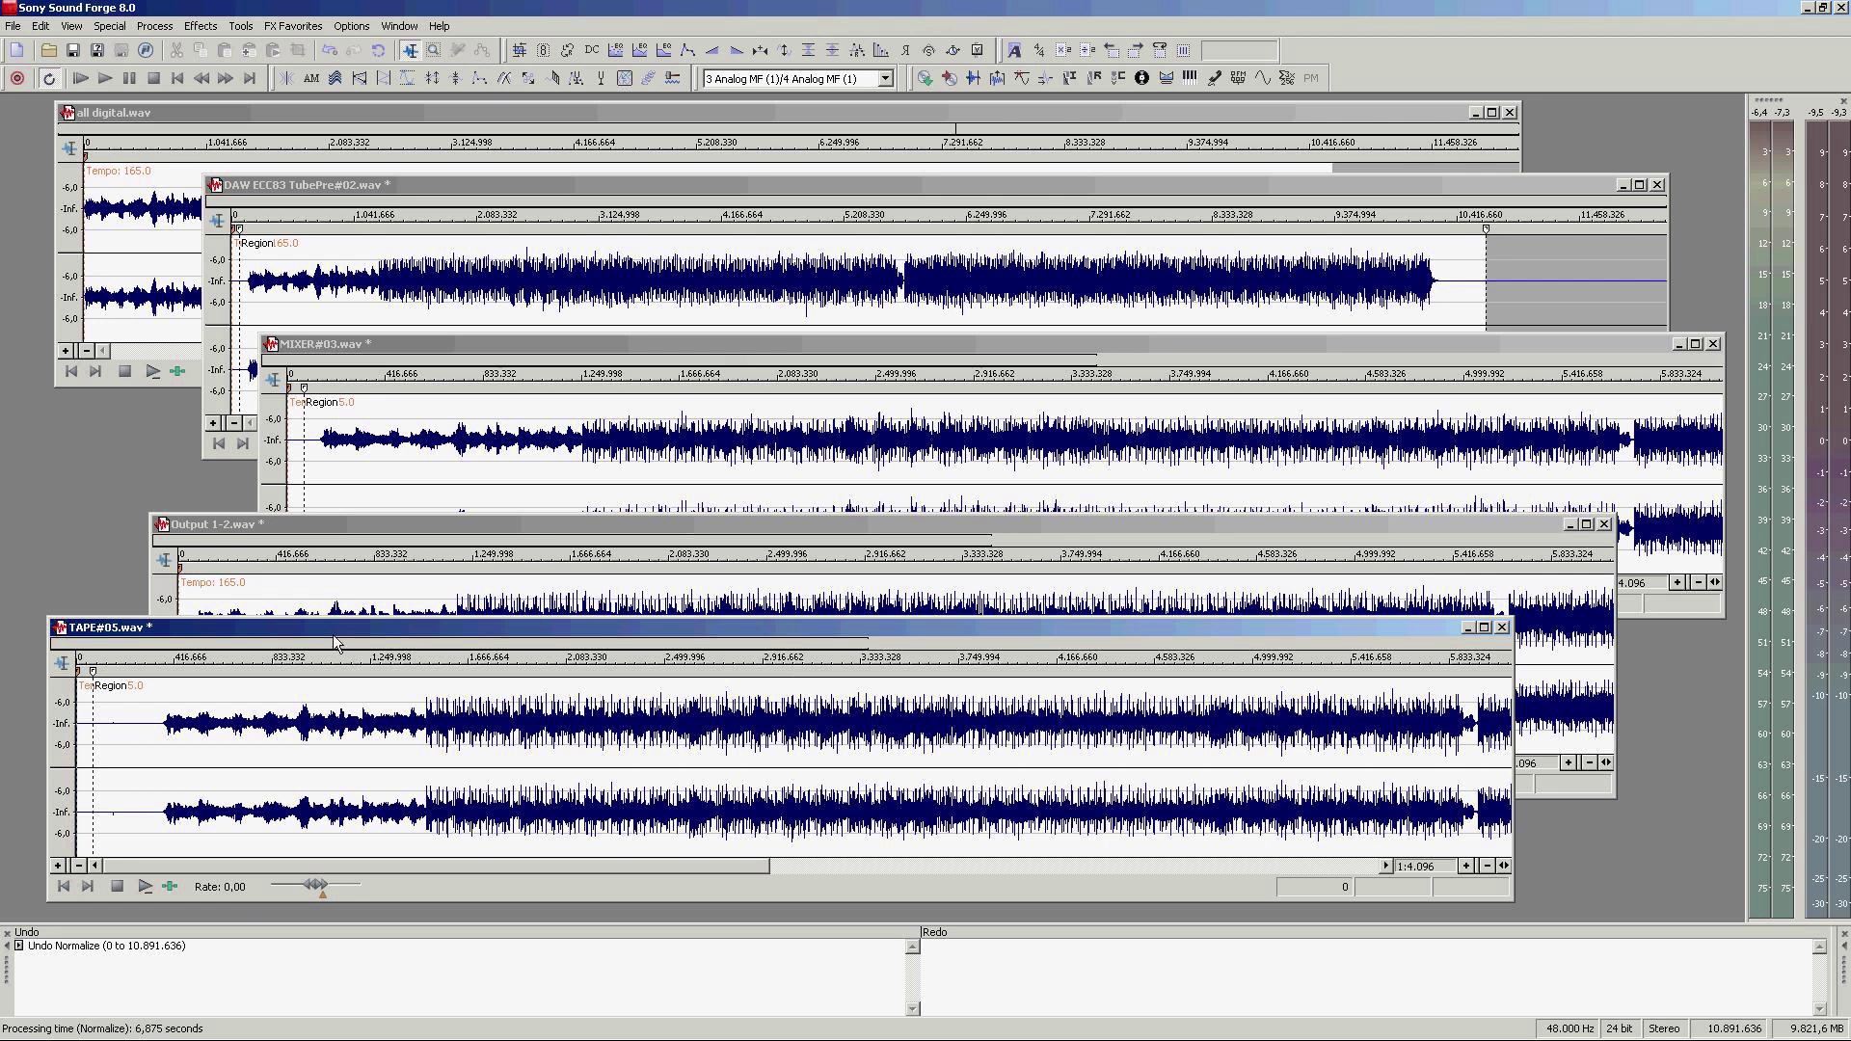
# Step: Save the normalized TAPE#05.wav, Output 1-2.wav, MIXER#03.wav and DAW ECC83 TubePre#02.wav files
pyautogui.moveTo(335, 642); pyautogui.dragTo(340, 645)
pyautogui.click(76, 51)
pyautogui.click(559, 525)
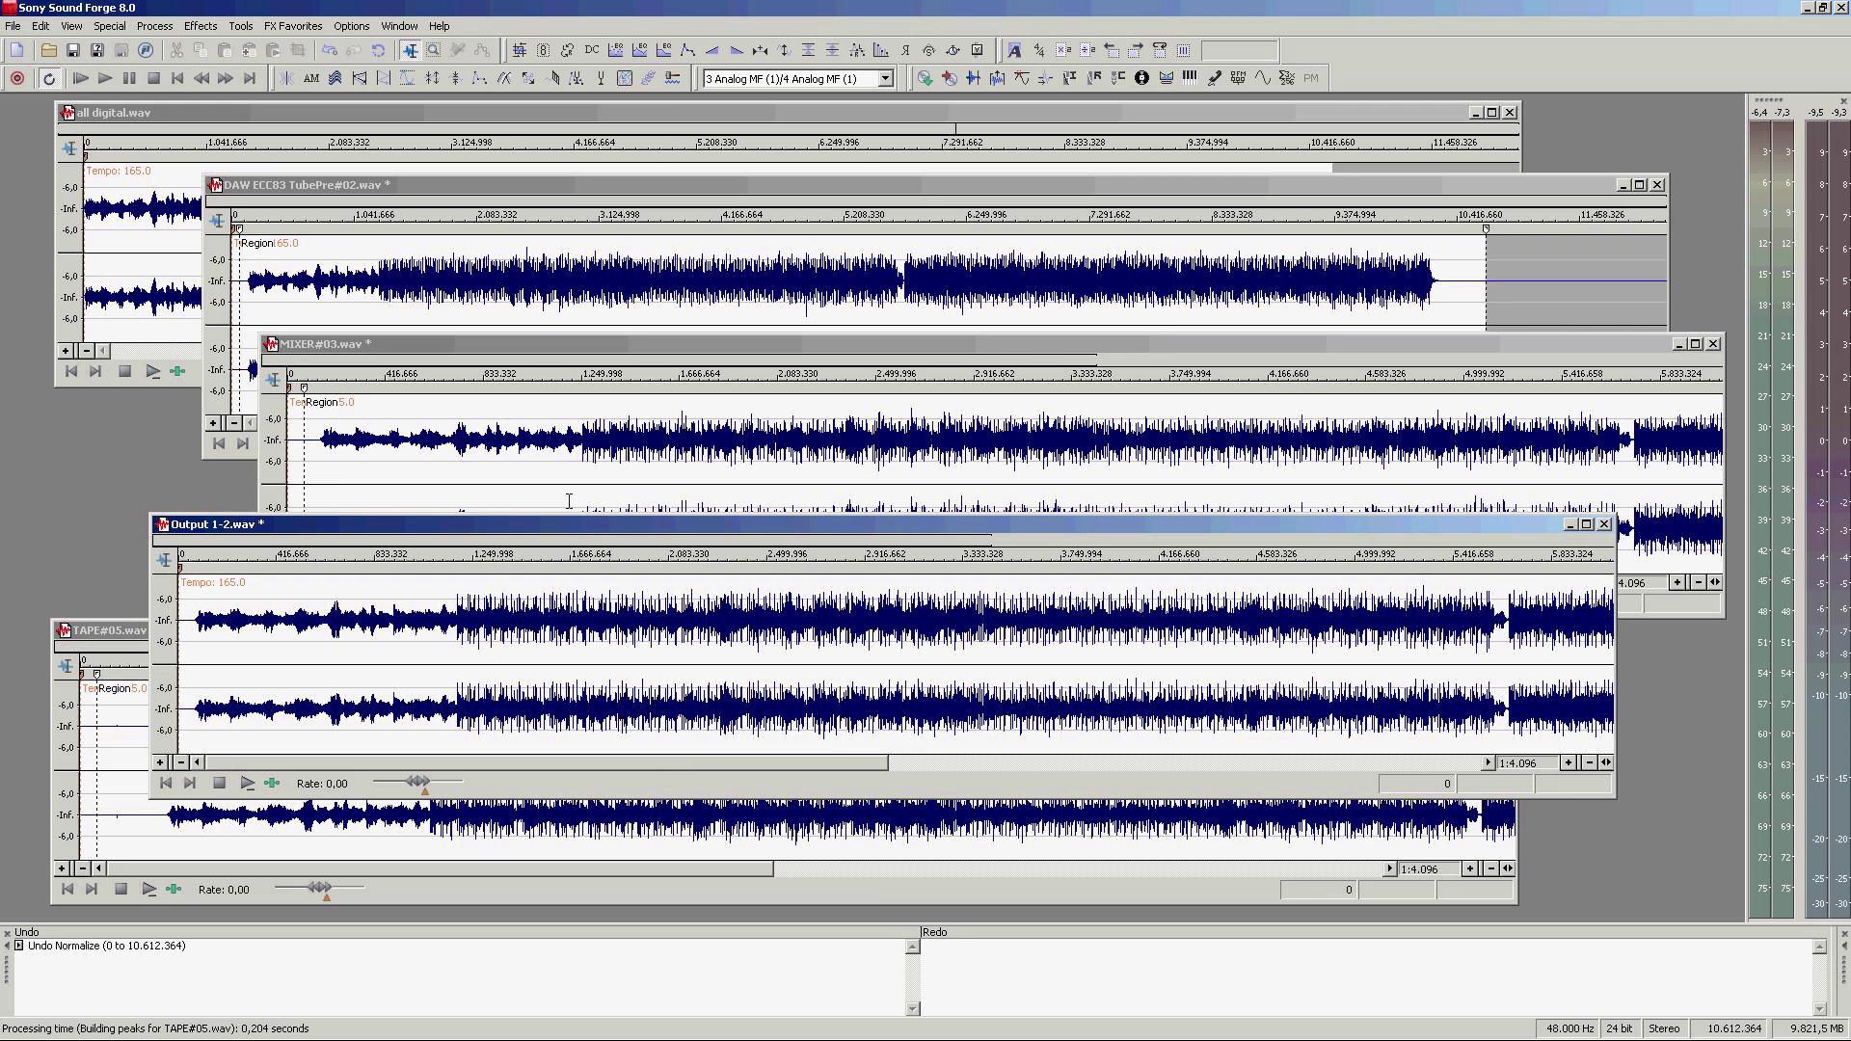
pyautogui.click(97, 53)
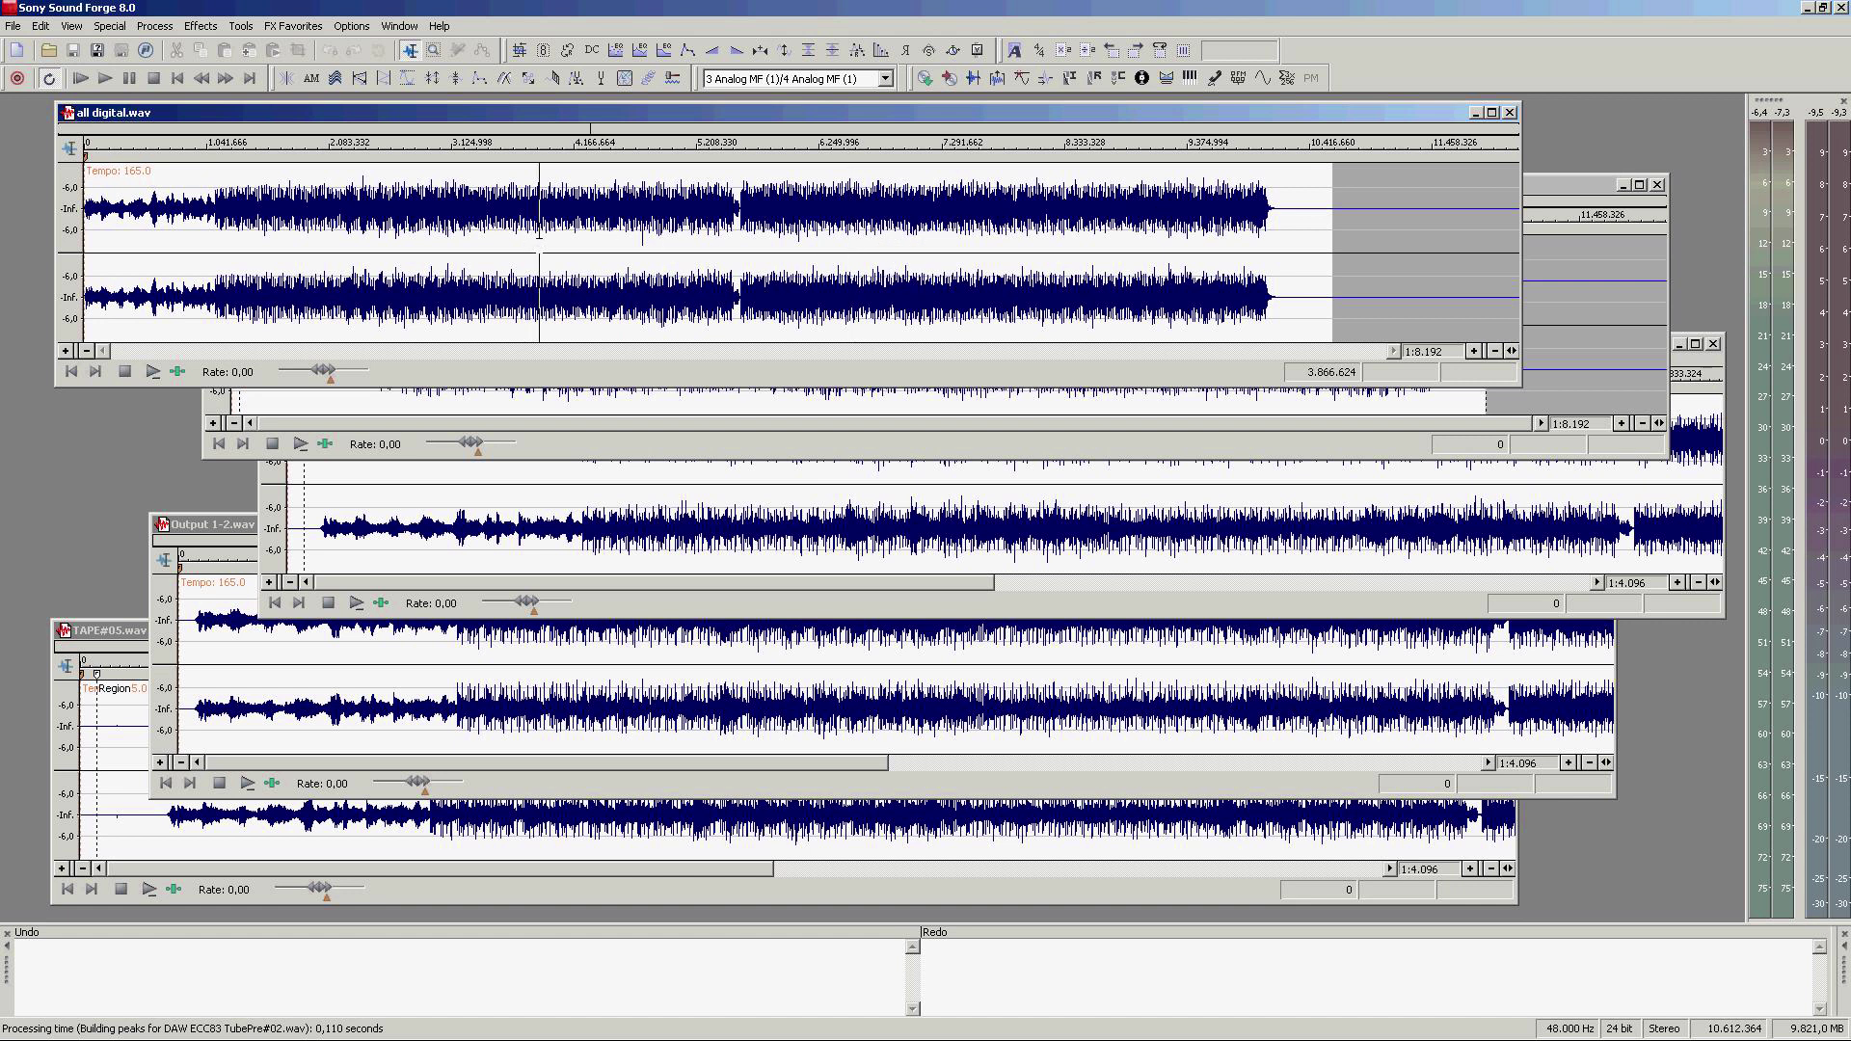
# Step: Play passages of all digital.wav, DAW ECC83 TubePre#02.wav and MIXER#03.wav in turn to compare their loudness
pyautogui.press('space')
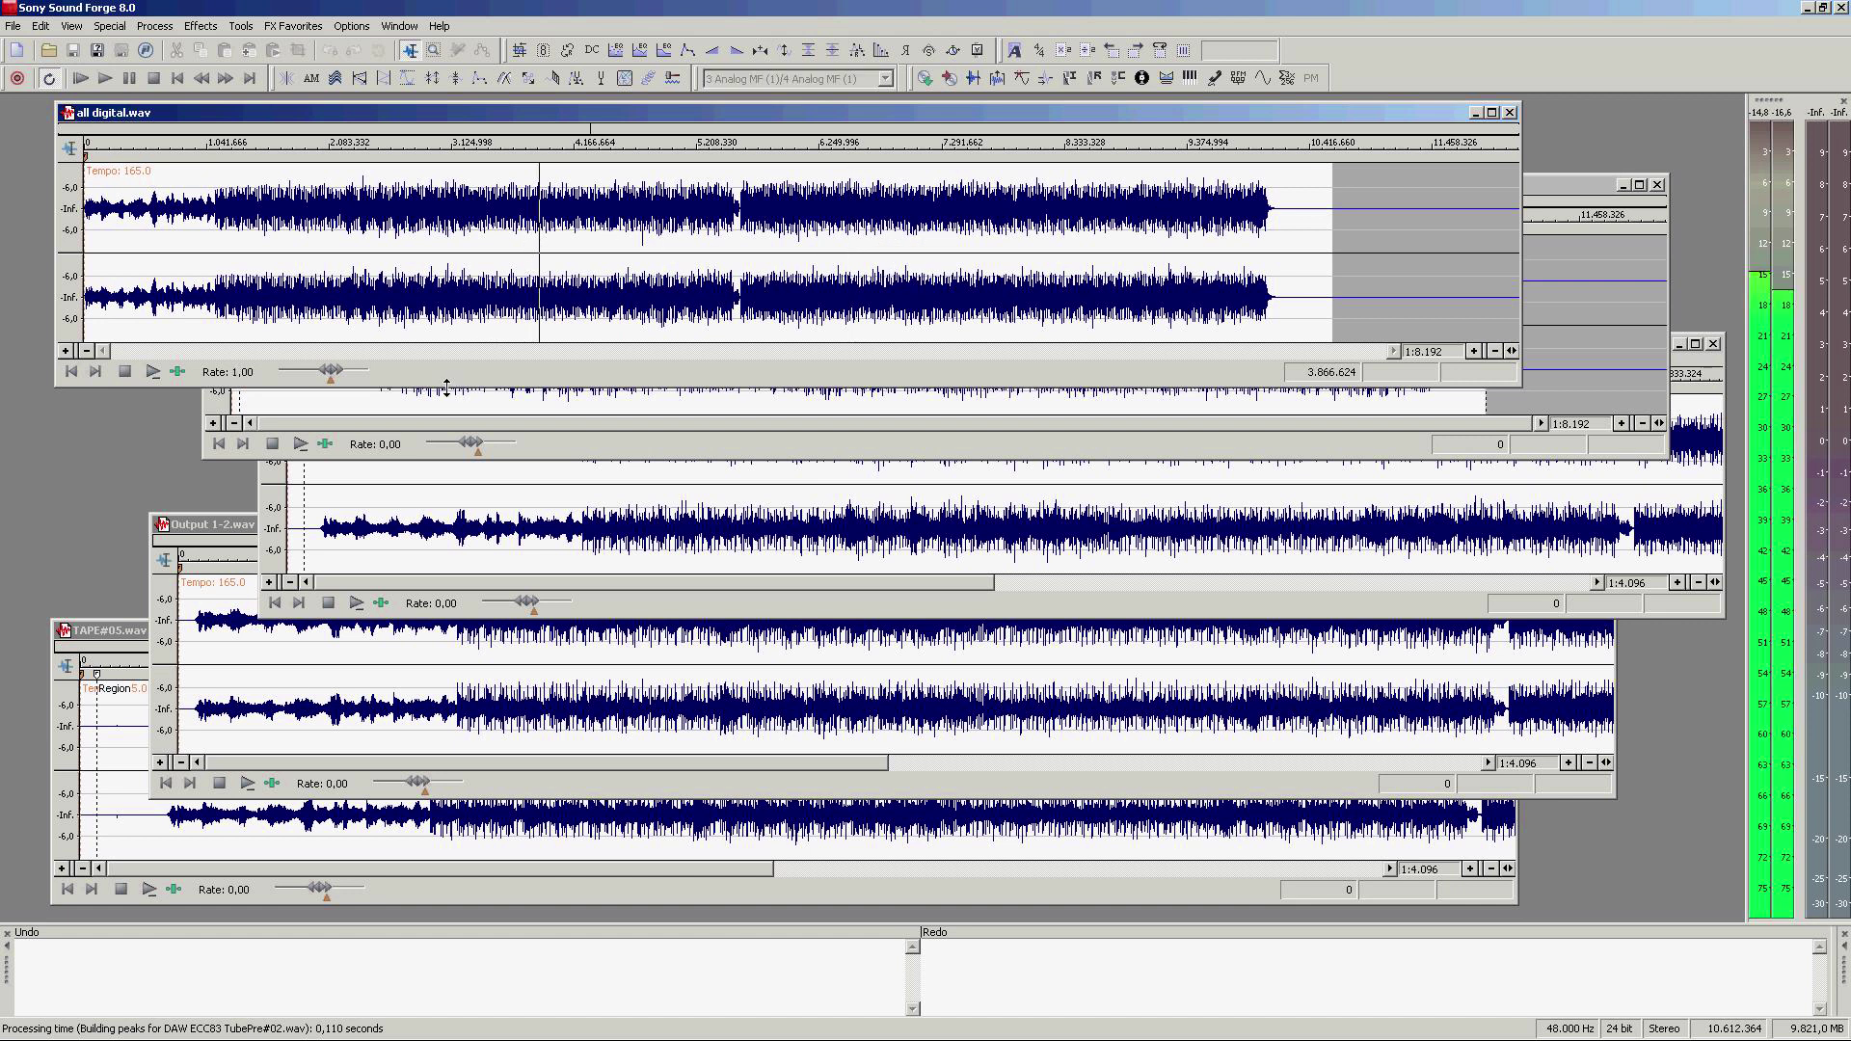
pyautogui.click(582, 448)
pyautogui.moveTo(618, 329); pyautogui.dragTo(621, 328)
pyautogui.click(661, 326)
pyautogui.press('space')
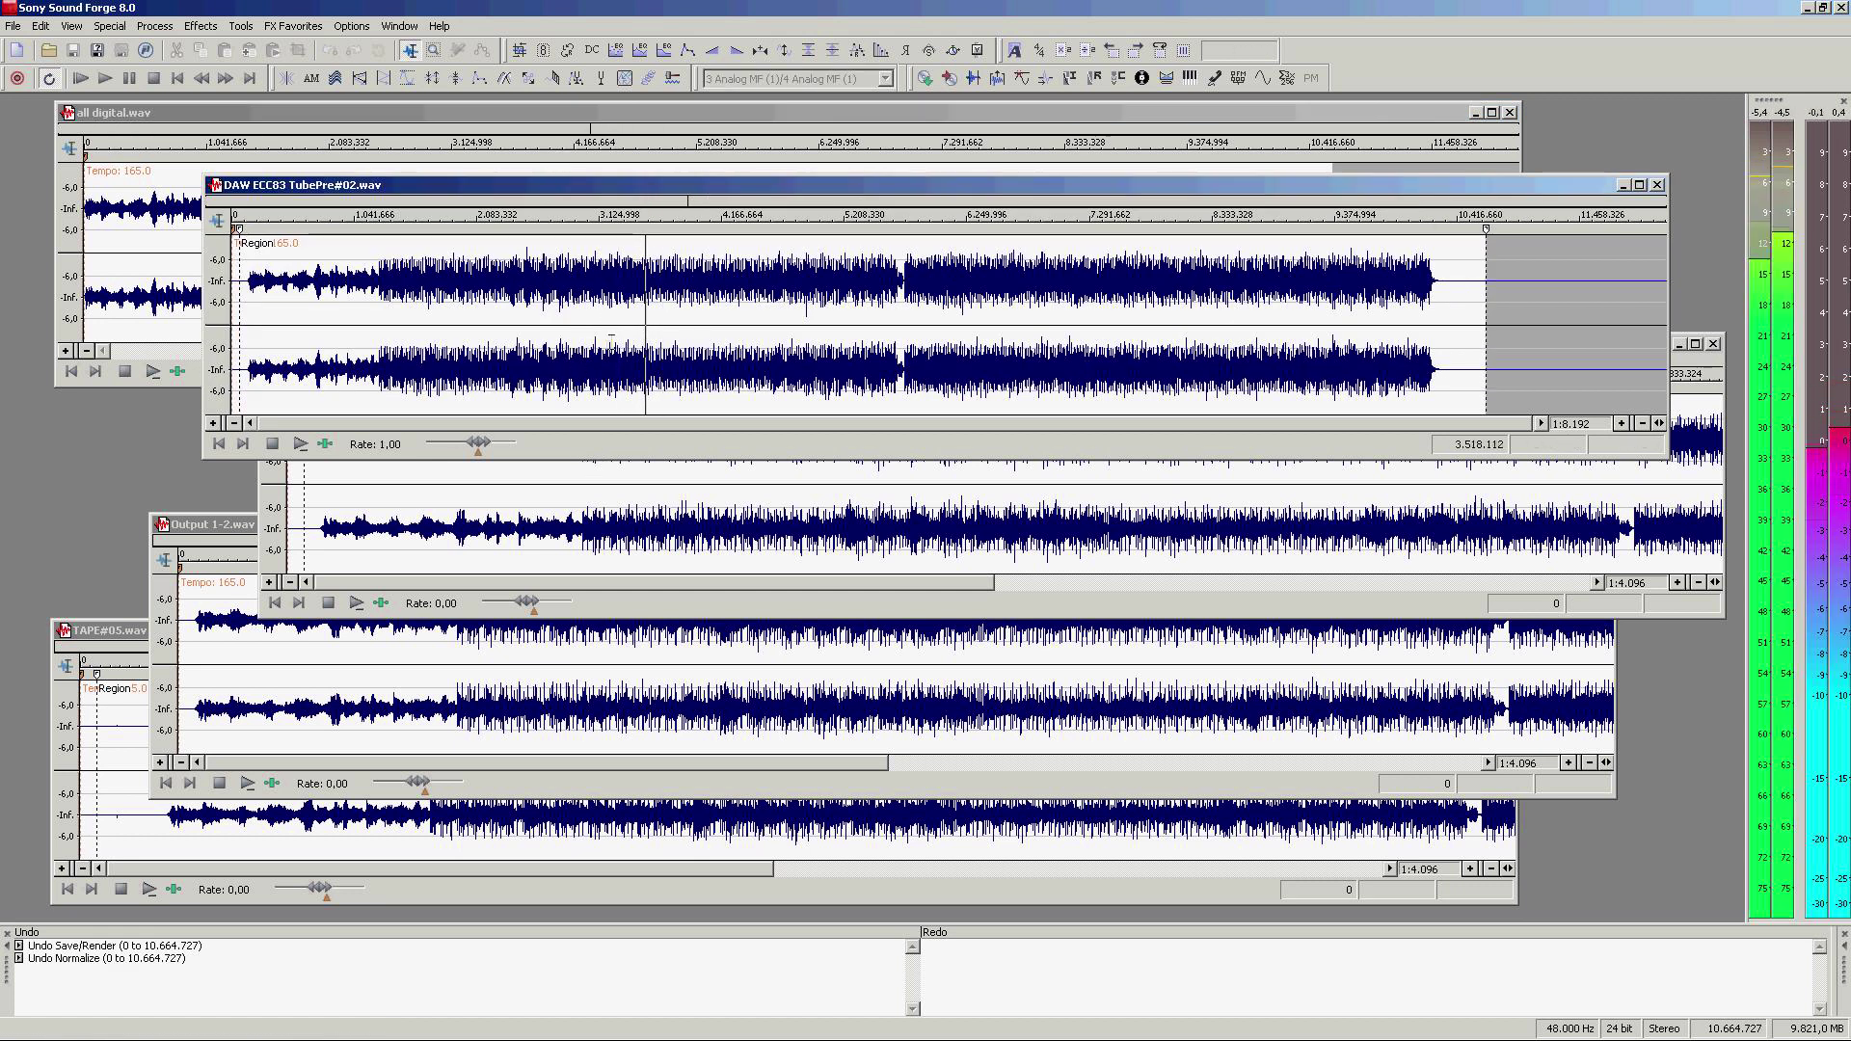
pyautogui.click(718, 477)
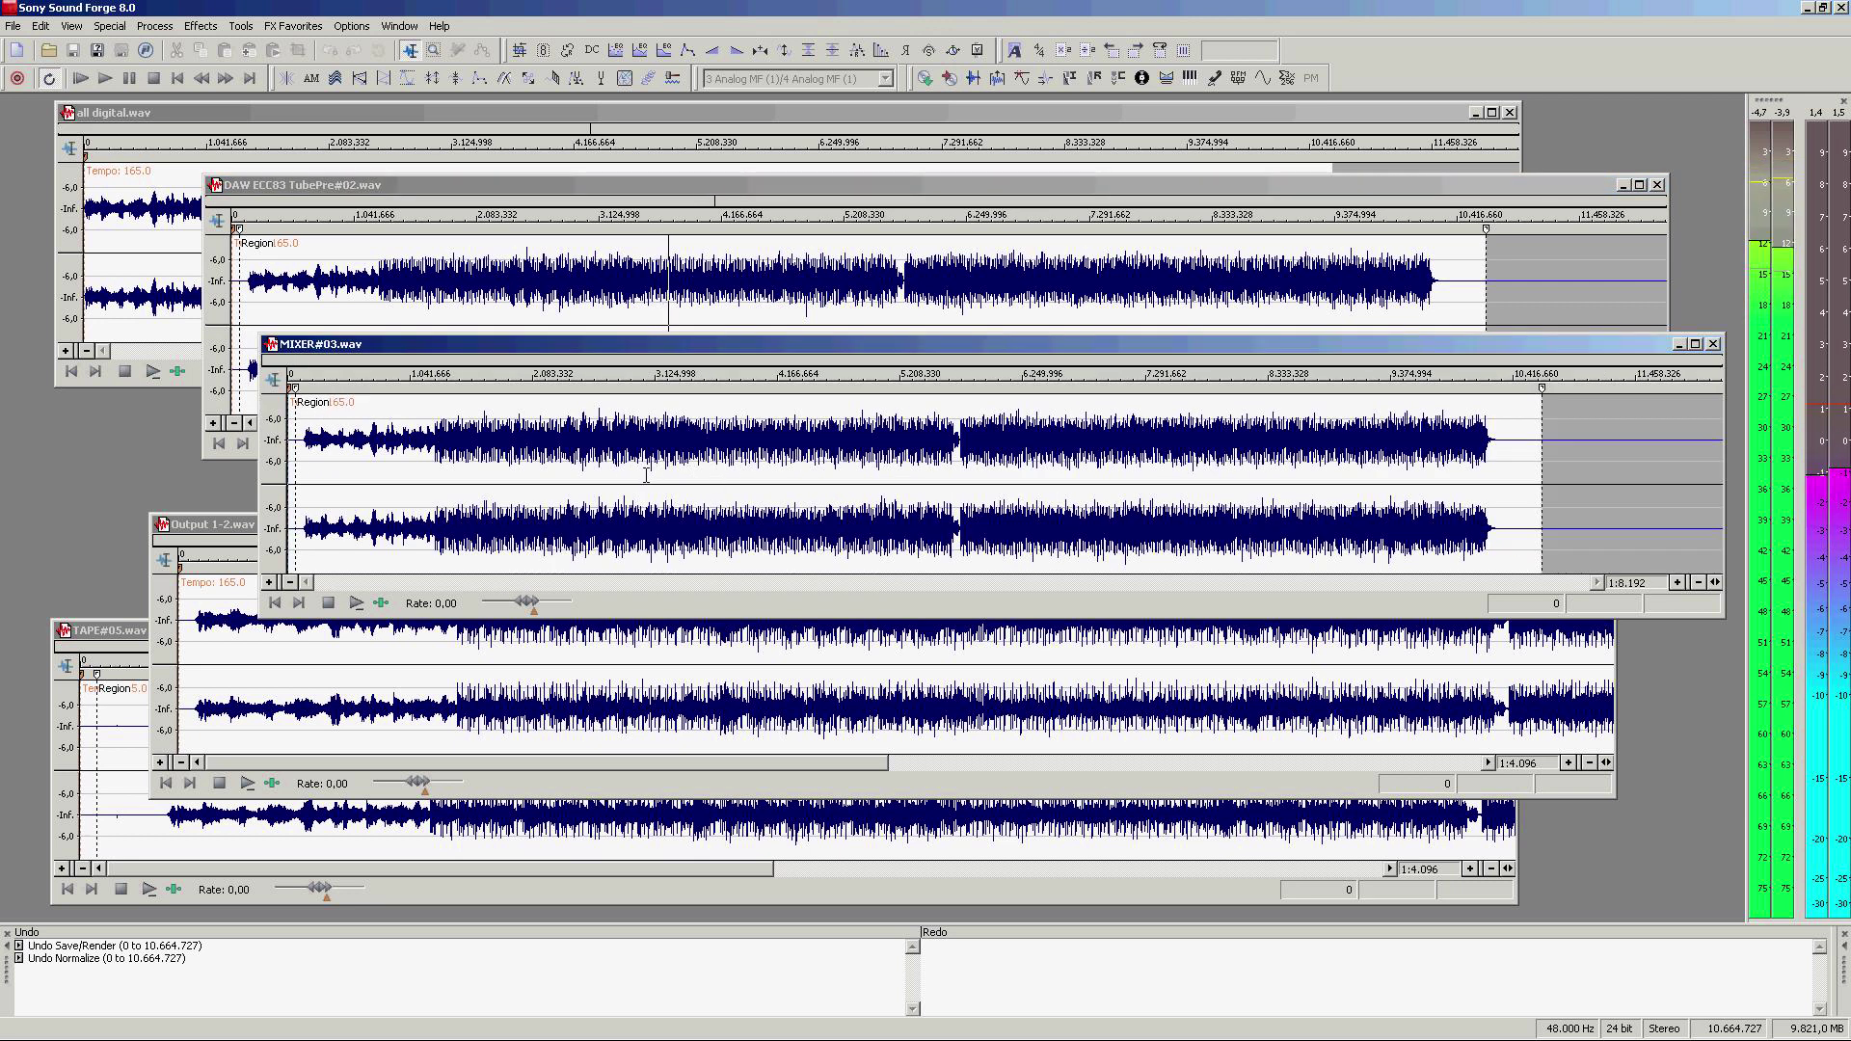
pyautogui.press('space')
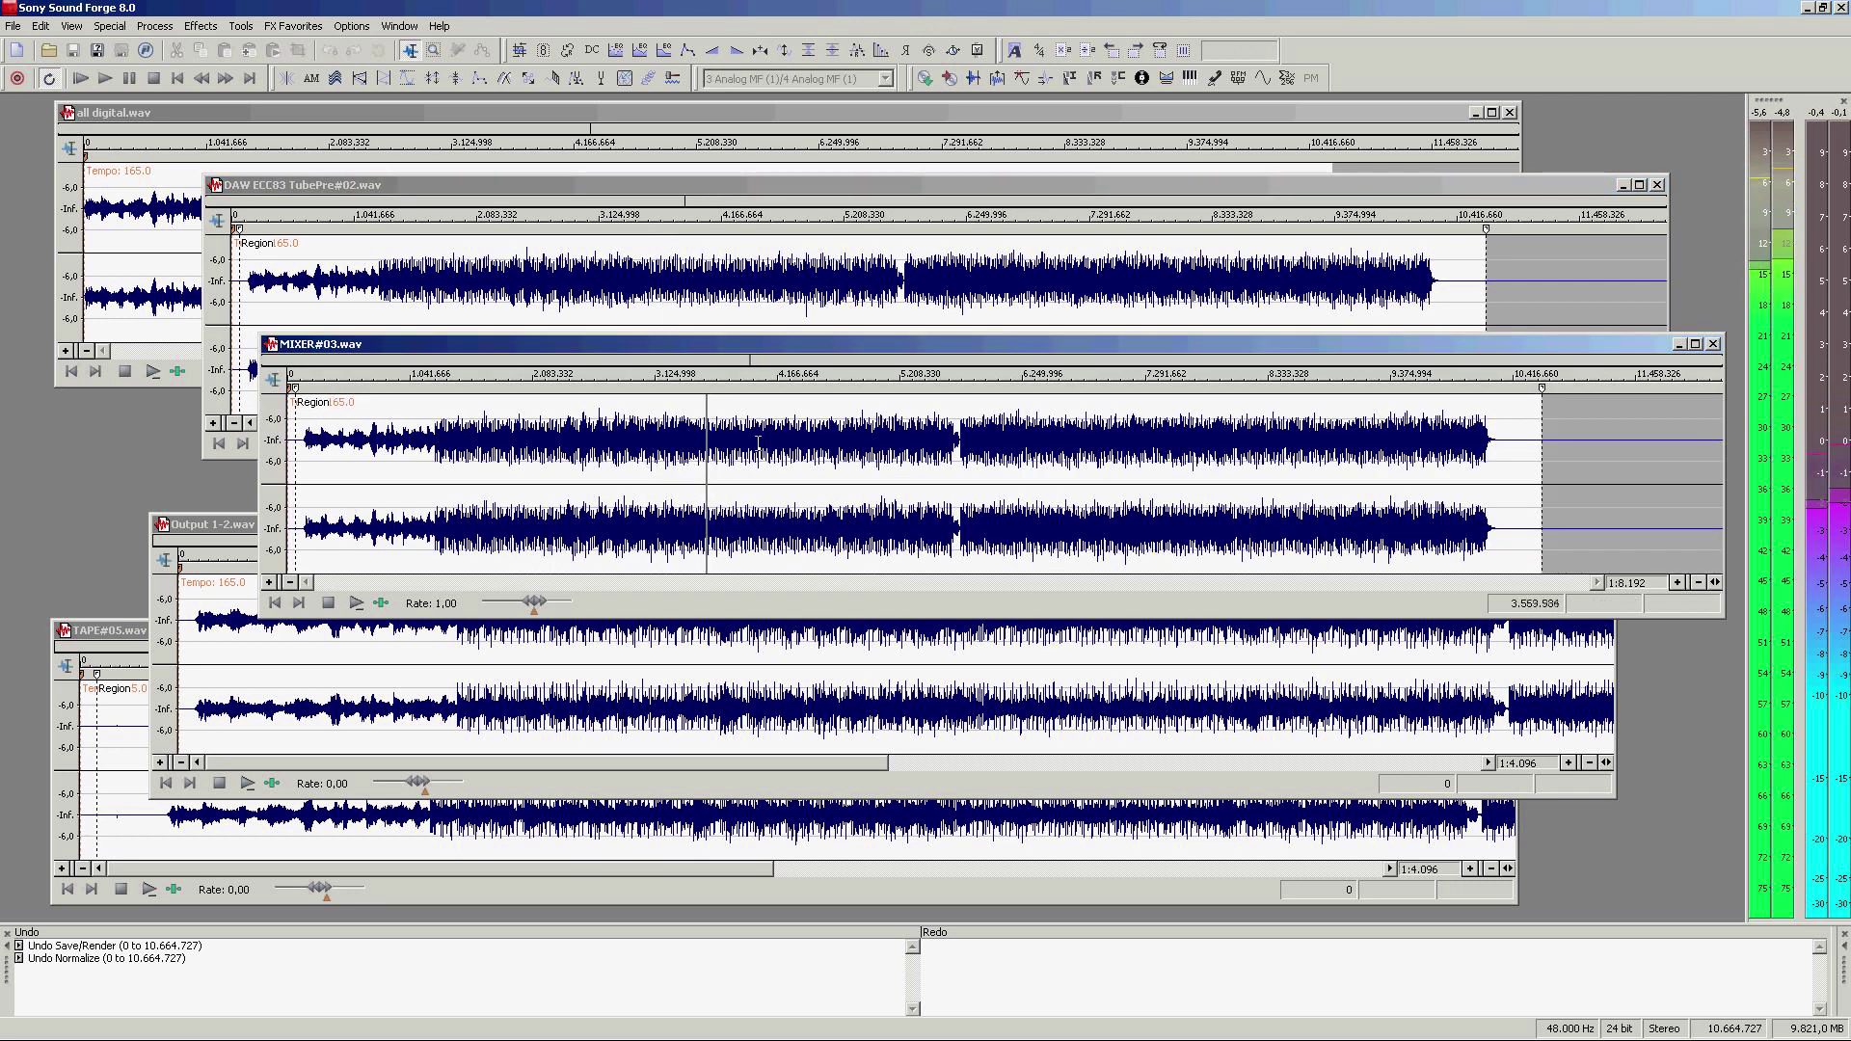
# Step: Play Output 1-2.wav from several positions in the first half of the song to check its level
pyautogui.click(557, 667)
pyautogui.moveTo(582, 656); pyautogui.dragTo(585, 656)
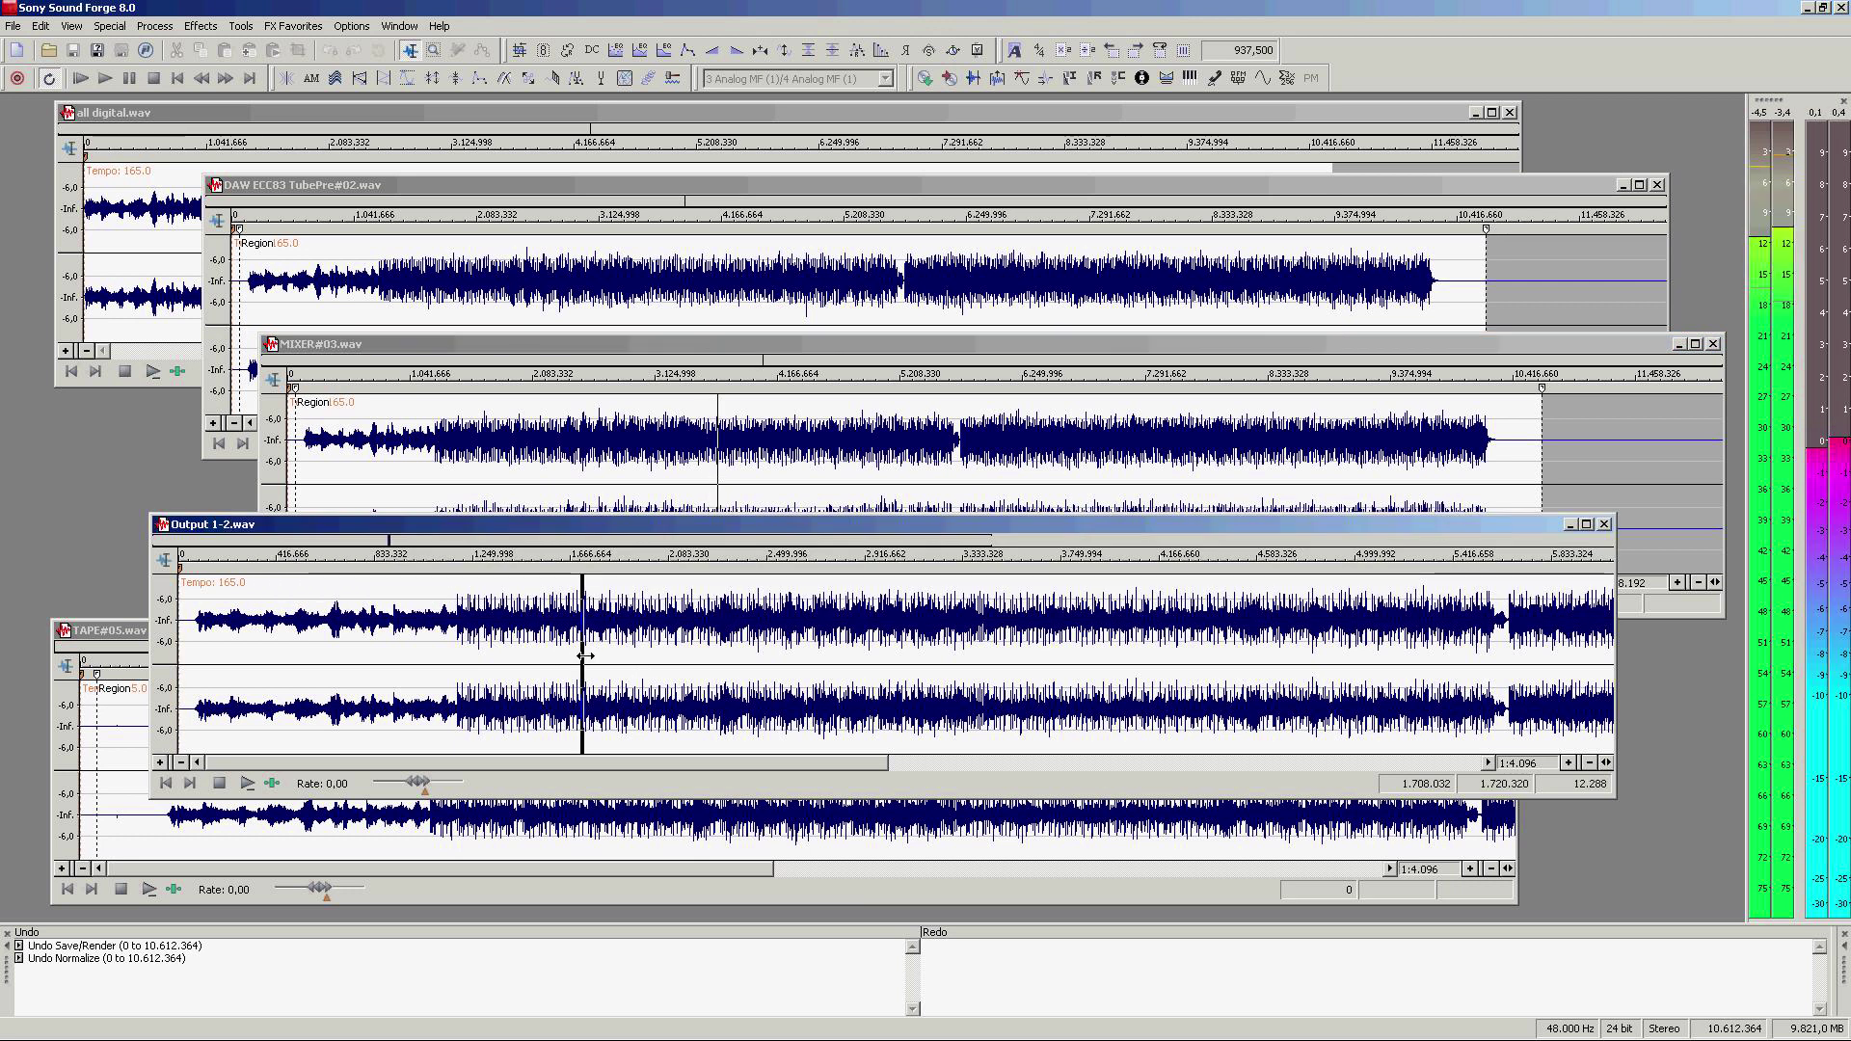
pyautogui.scroll(-1, 600, 653)
pyautogui.press('space')
pyautogui.click(706, 649)
pyautogui.press('space')
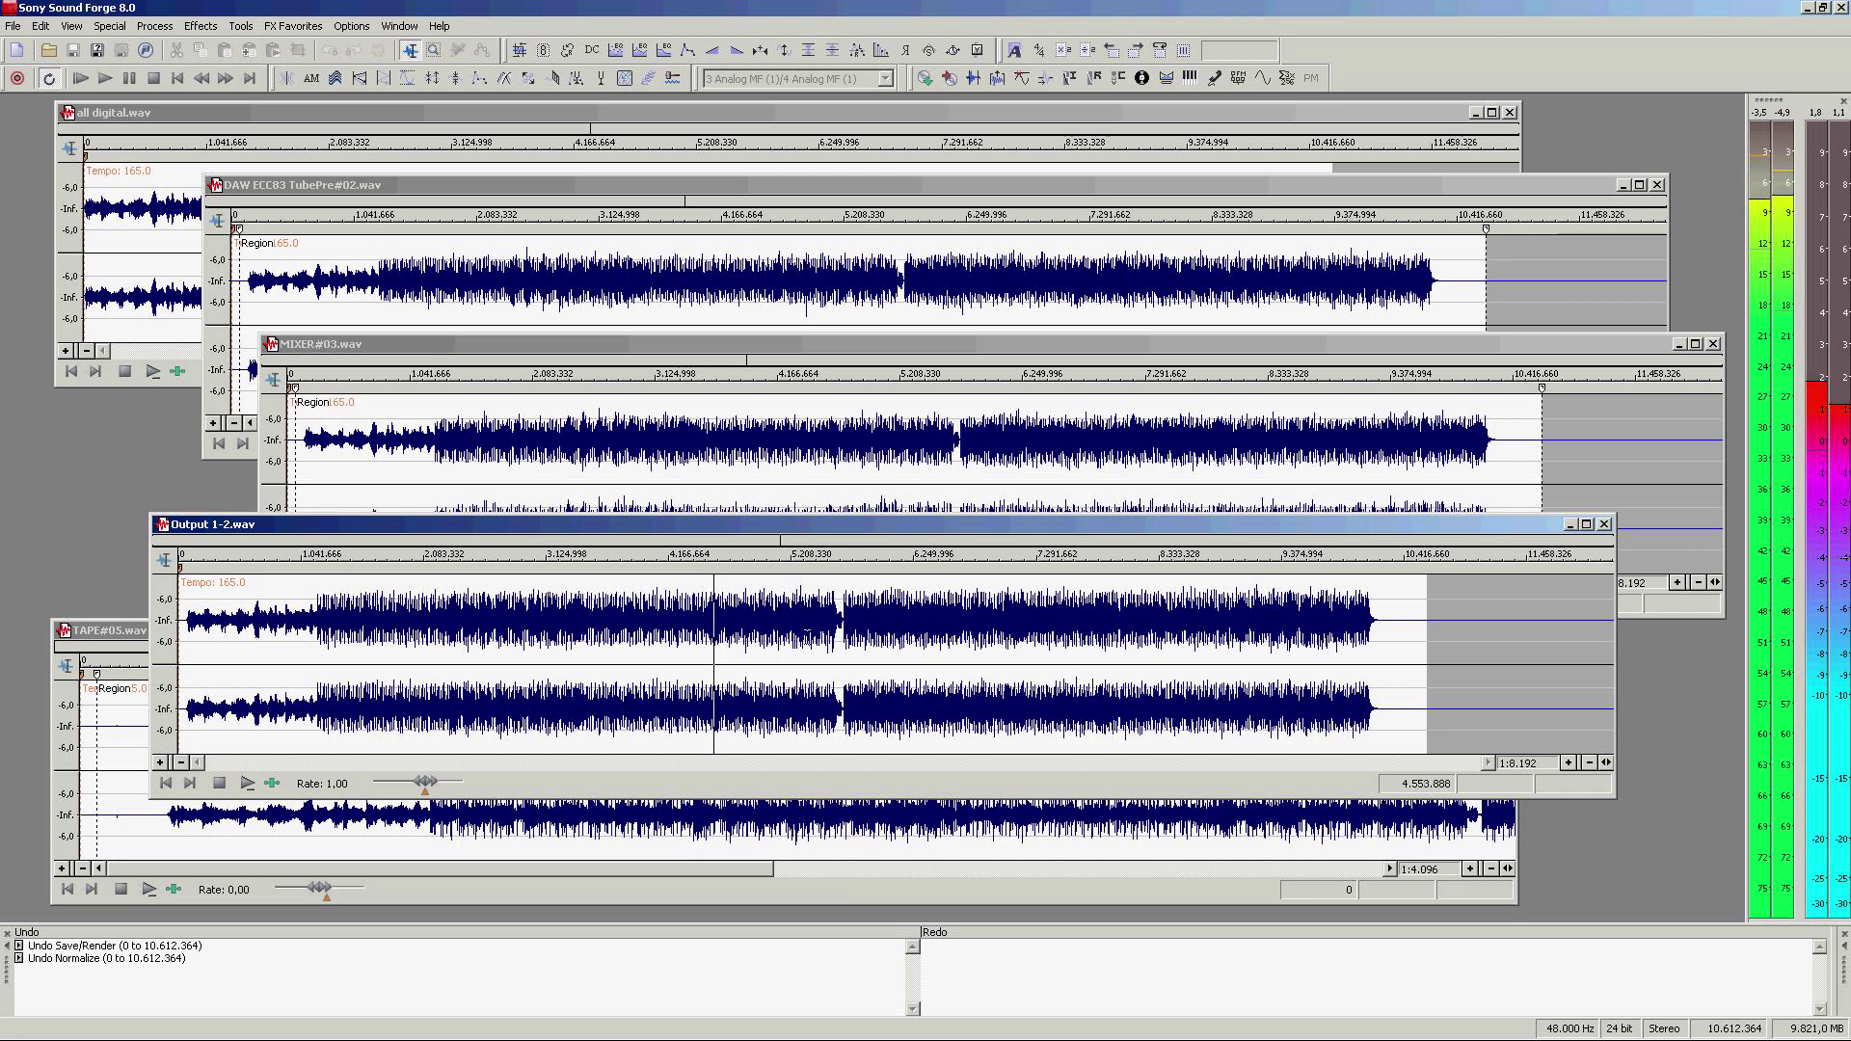
pyautogui.press('space')
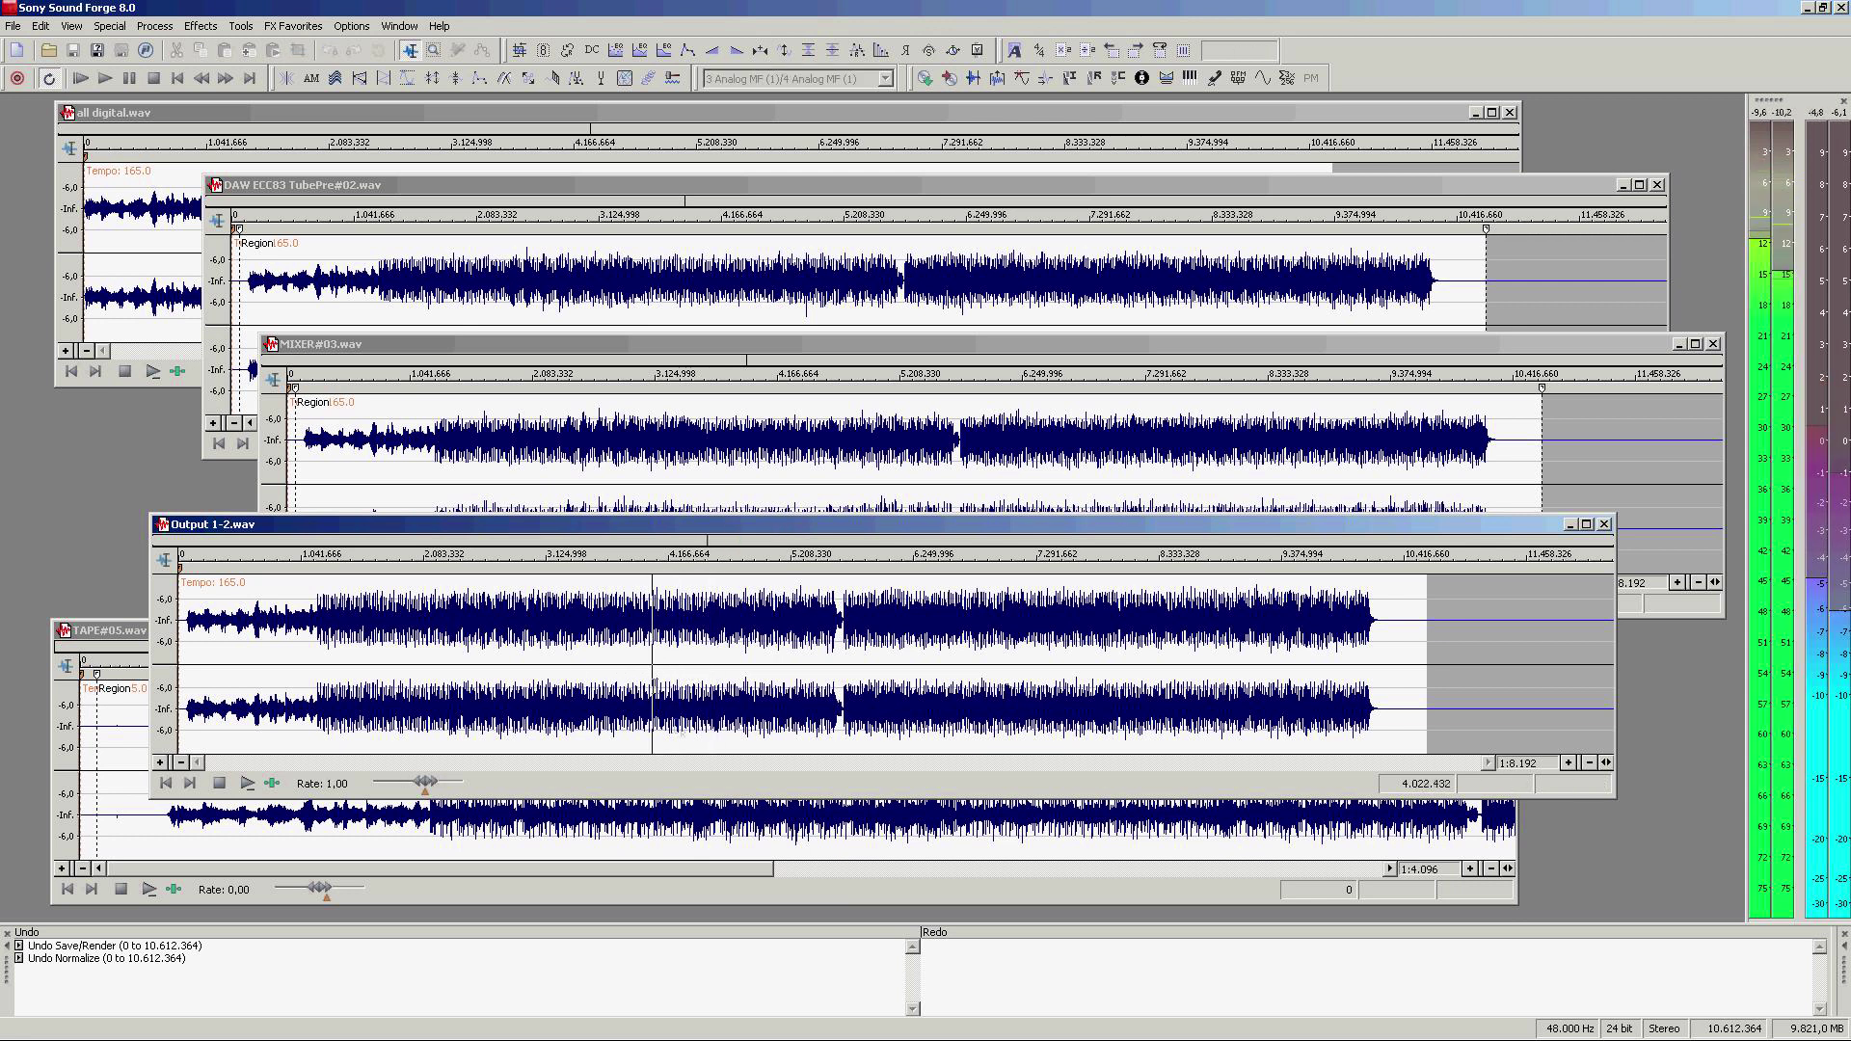
# Step: Play TAPE#05.wav from a few positions before the mid-song break to check its level, and stop playback
pyautogui.click(672, 827)
pyautogui.scroll(-1, 674, 752)
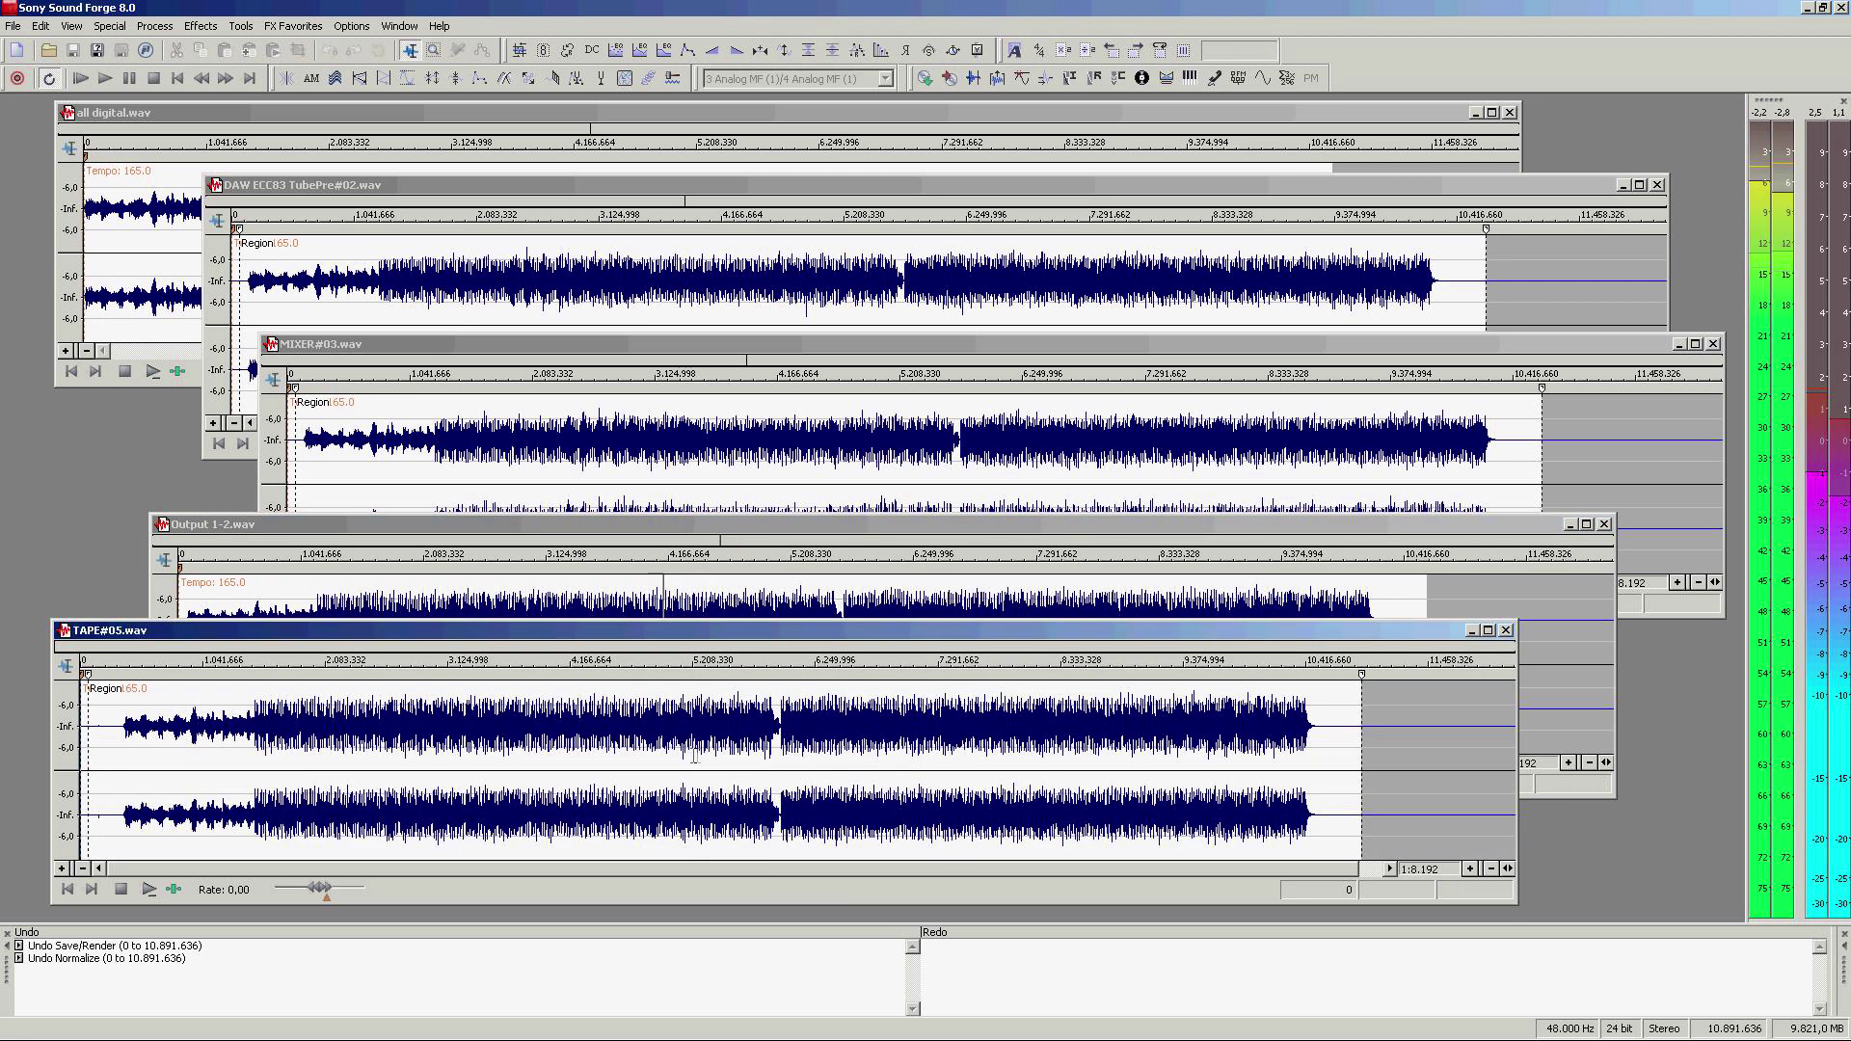
pyautogui.press('space')
pyautogui.click(681, 752)
pyautogui.press('space')
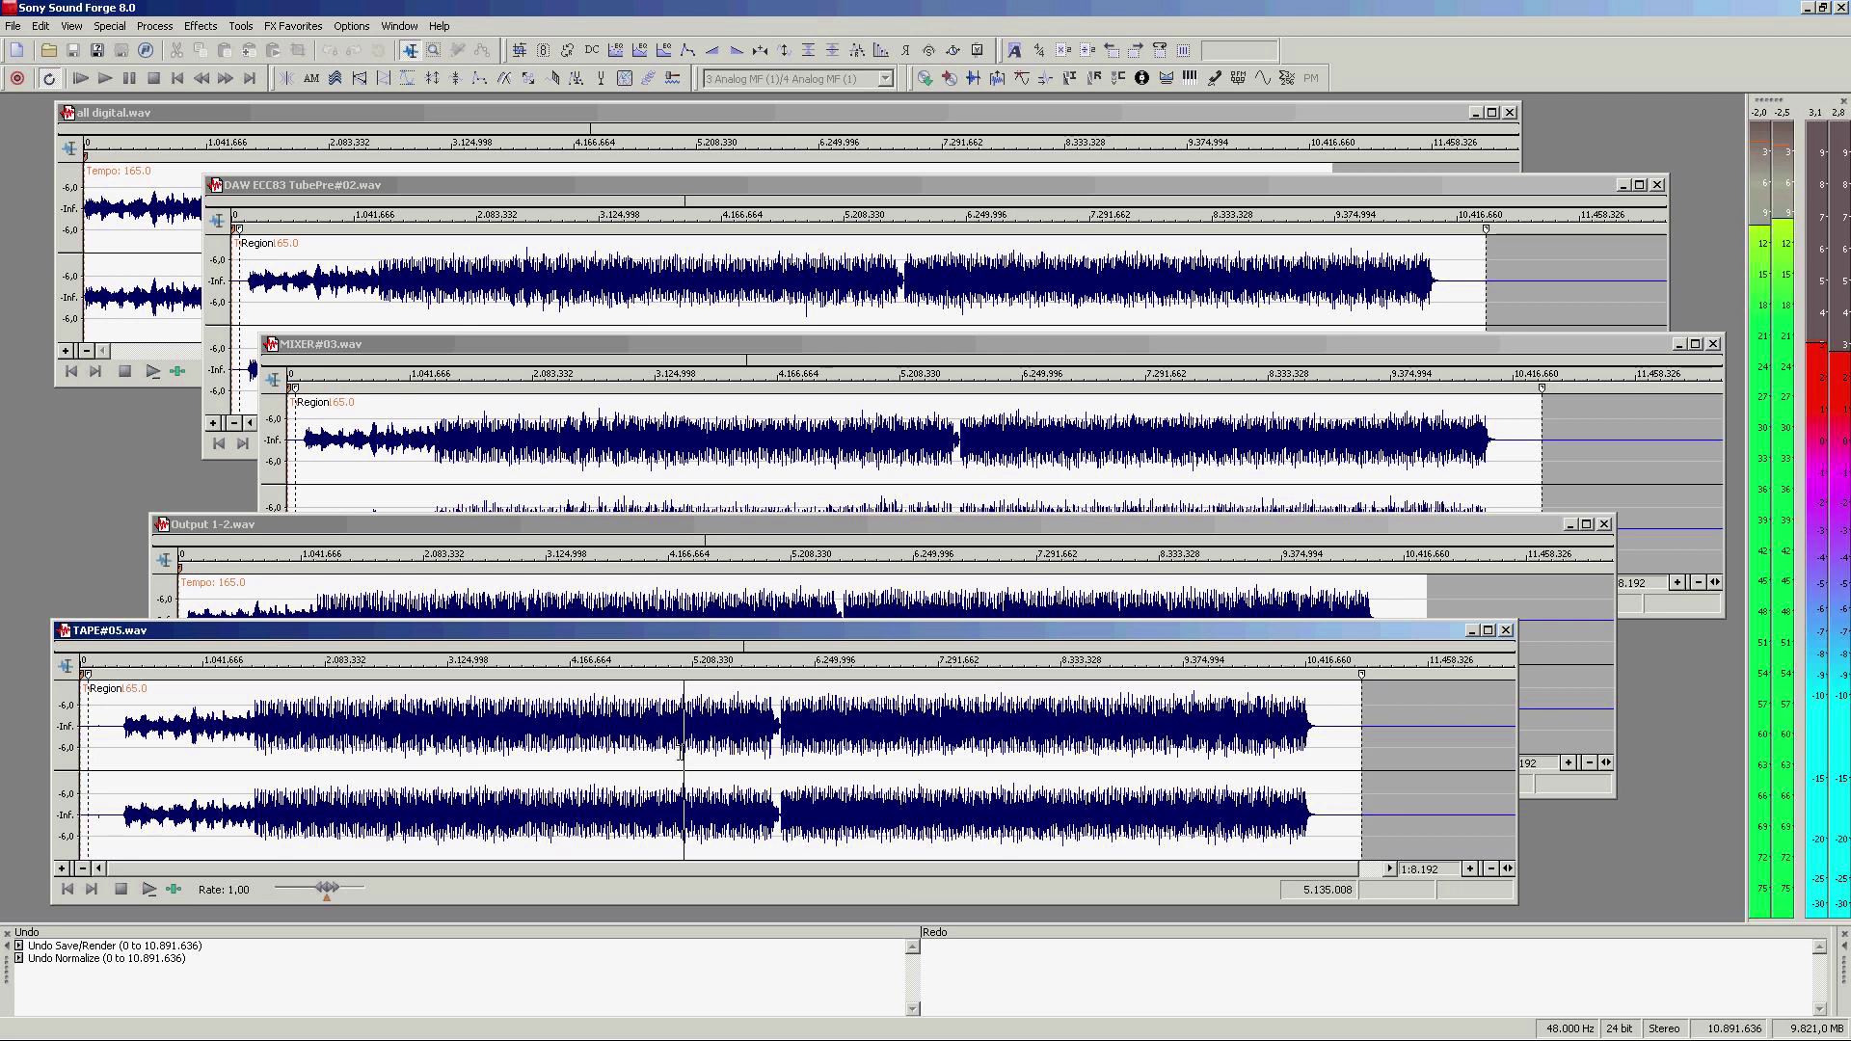
pyautogui.press('space')
pyautogui.moveTo(627, 744); pyautogui.dragTo(630, 745)
pyautogui.press('space')
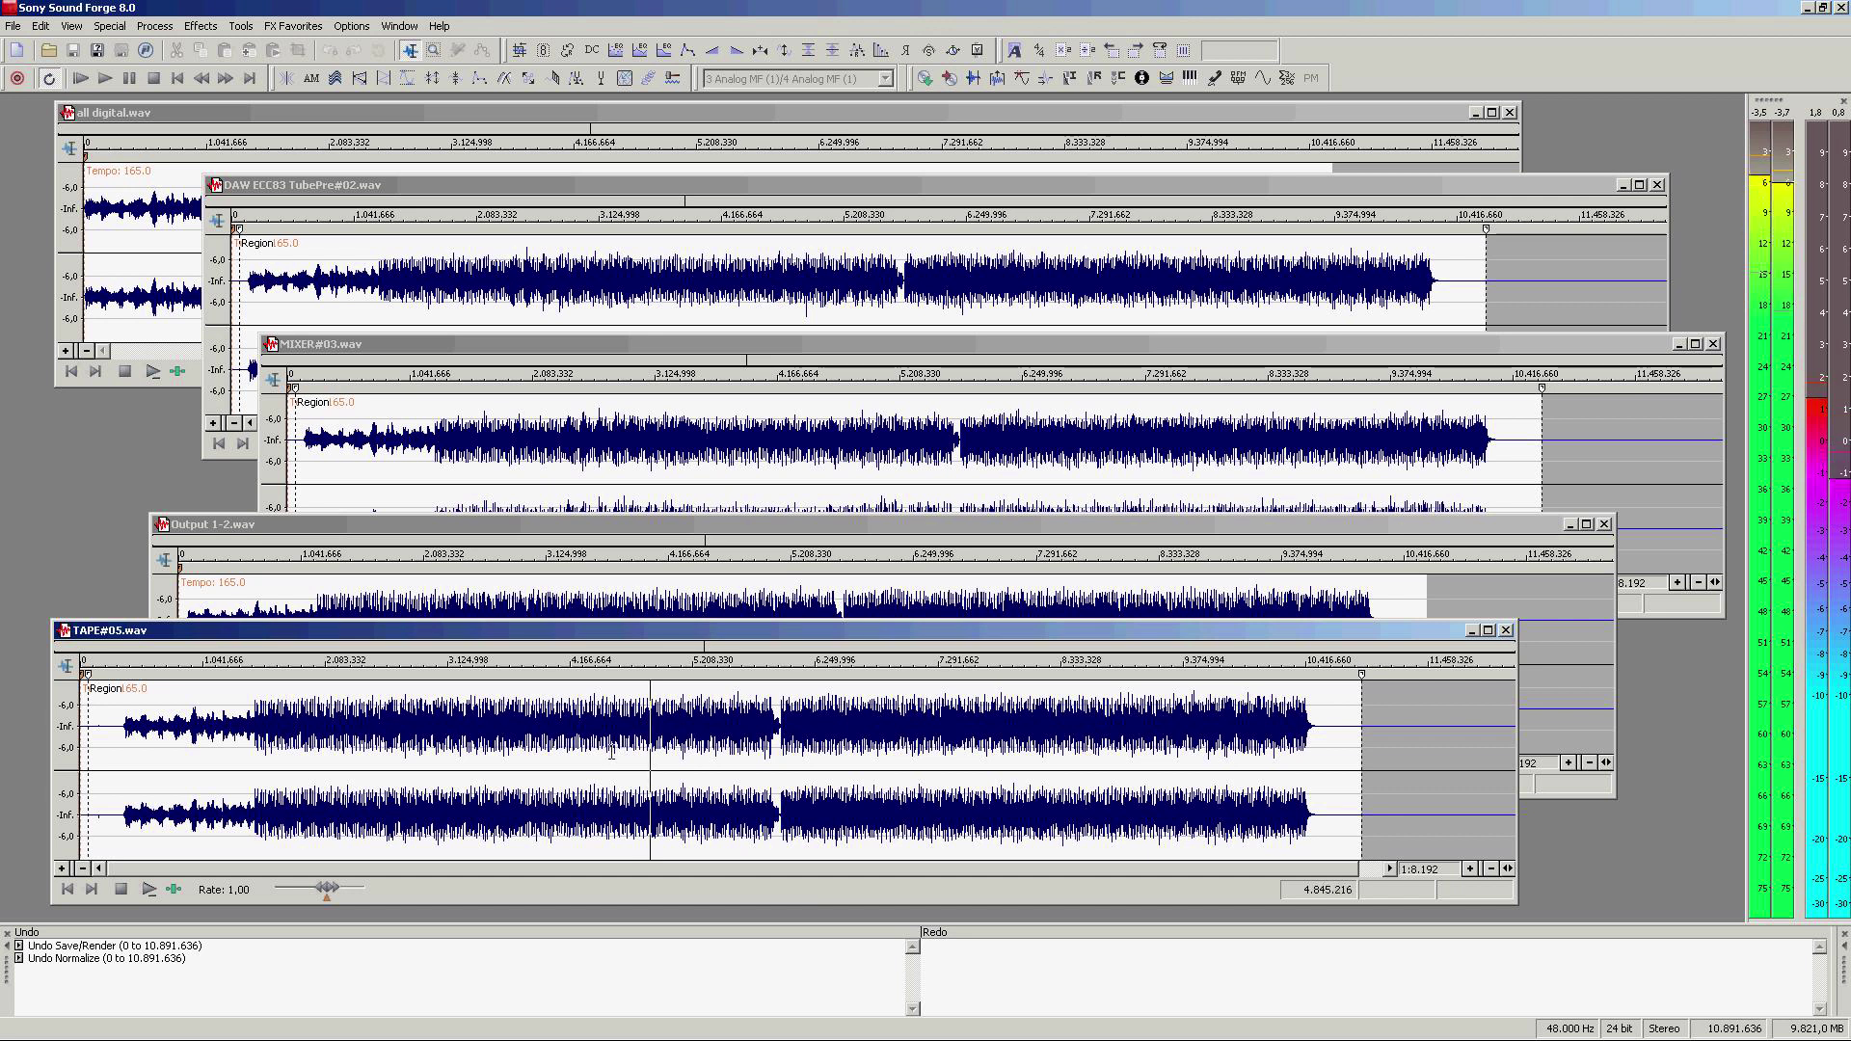
pyautogui.press('space')
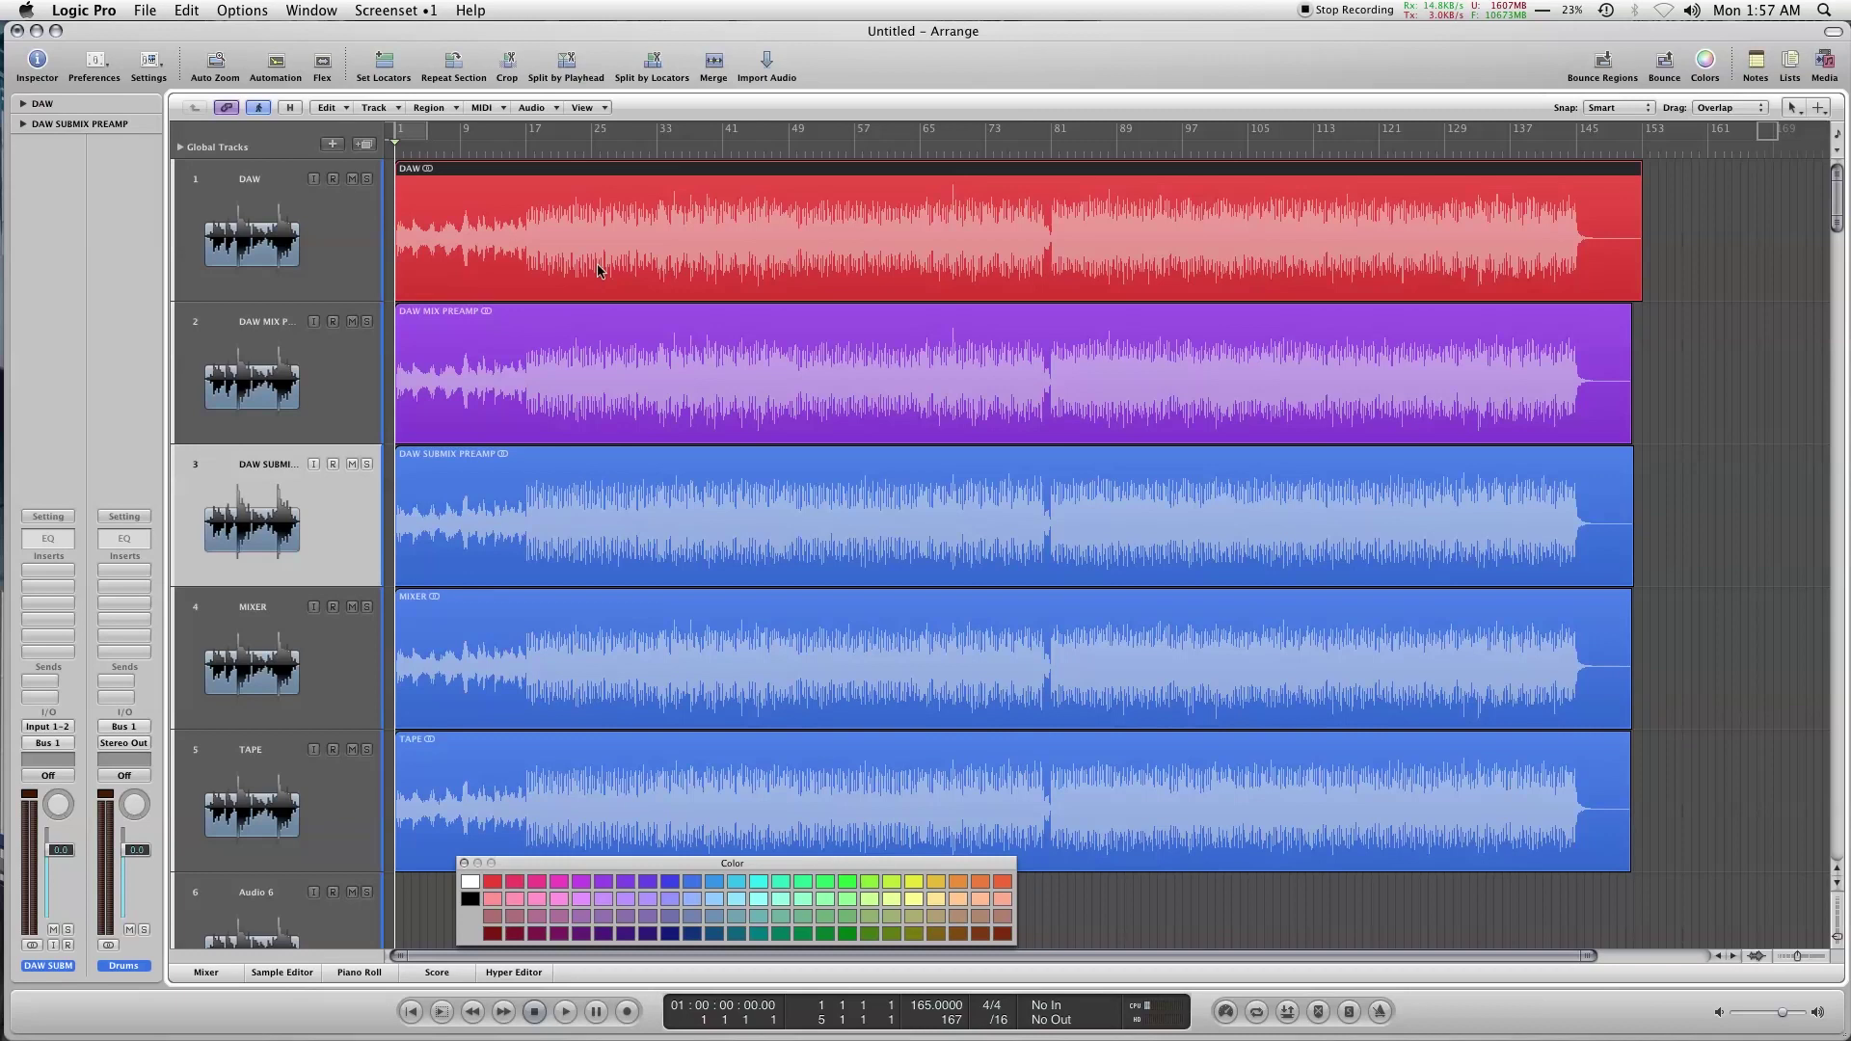
# Step: In Logic Pro, color the DAW SUBMIX PREAMP region a deeper blue to distinguish it from the other mixes
pyautogui.click(516, 367)
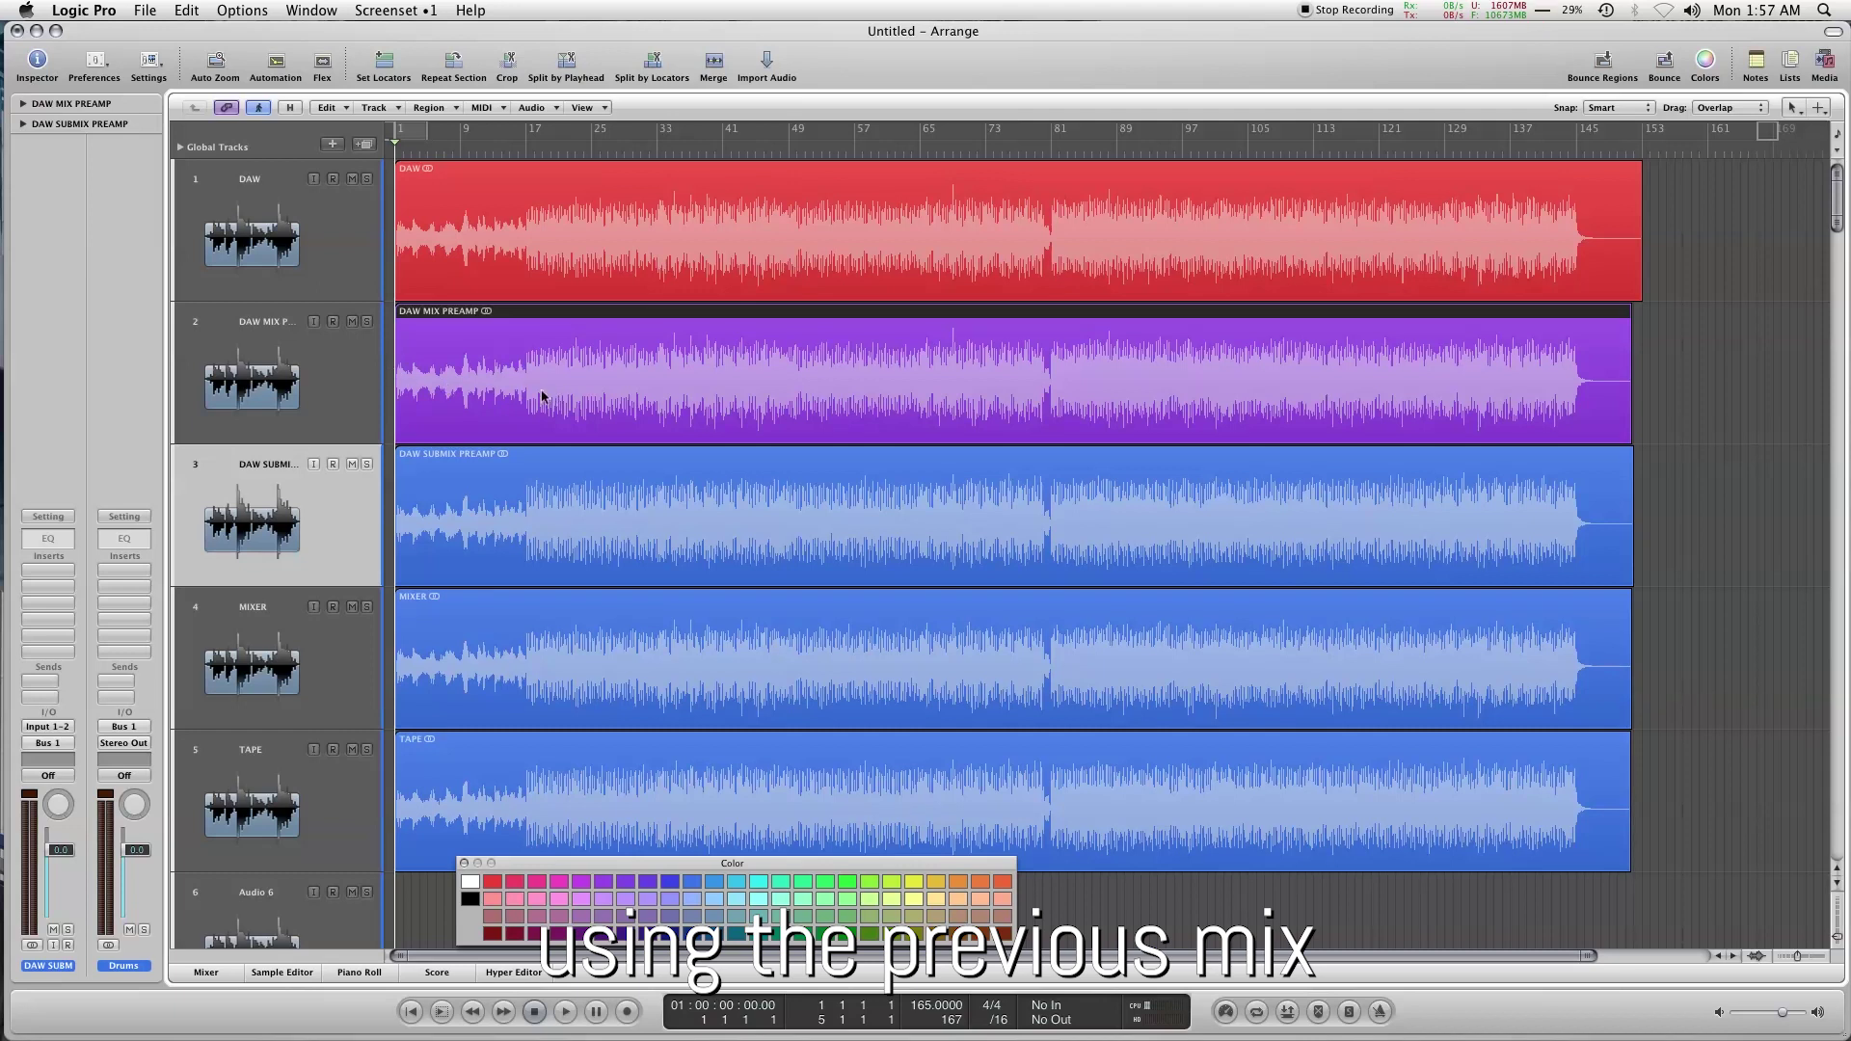
pyautogui.click(552, 524)
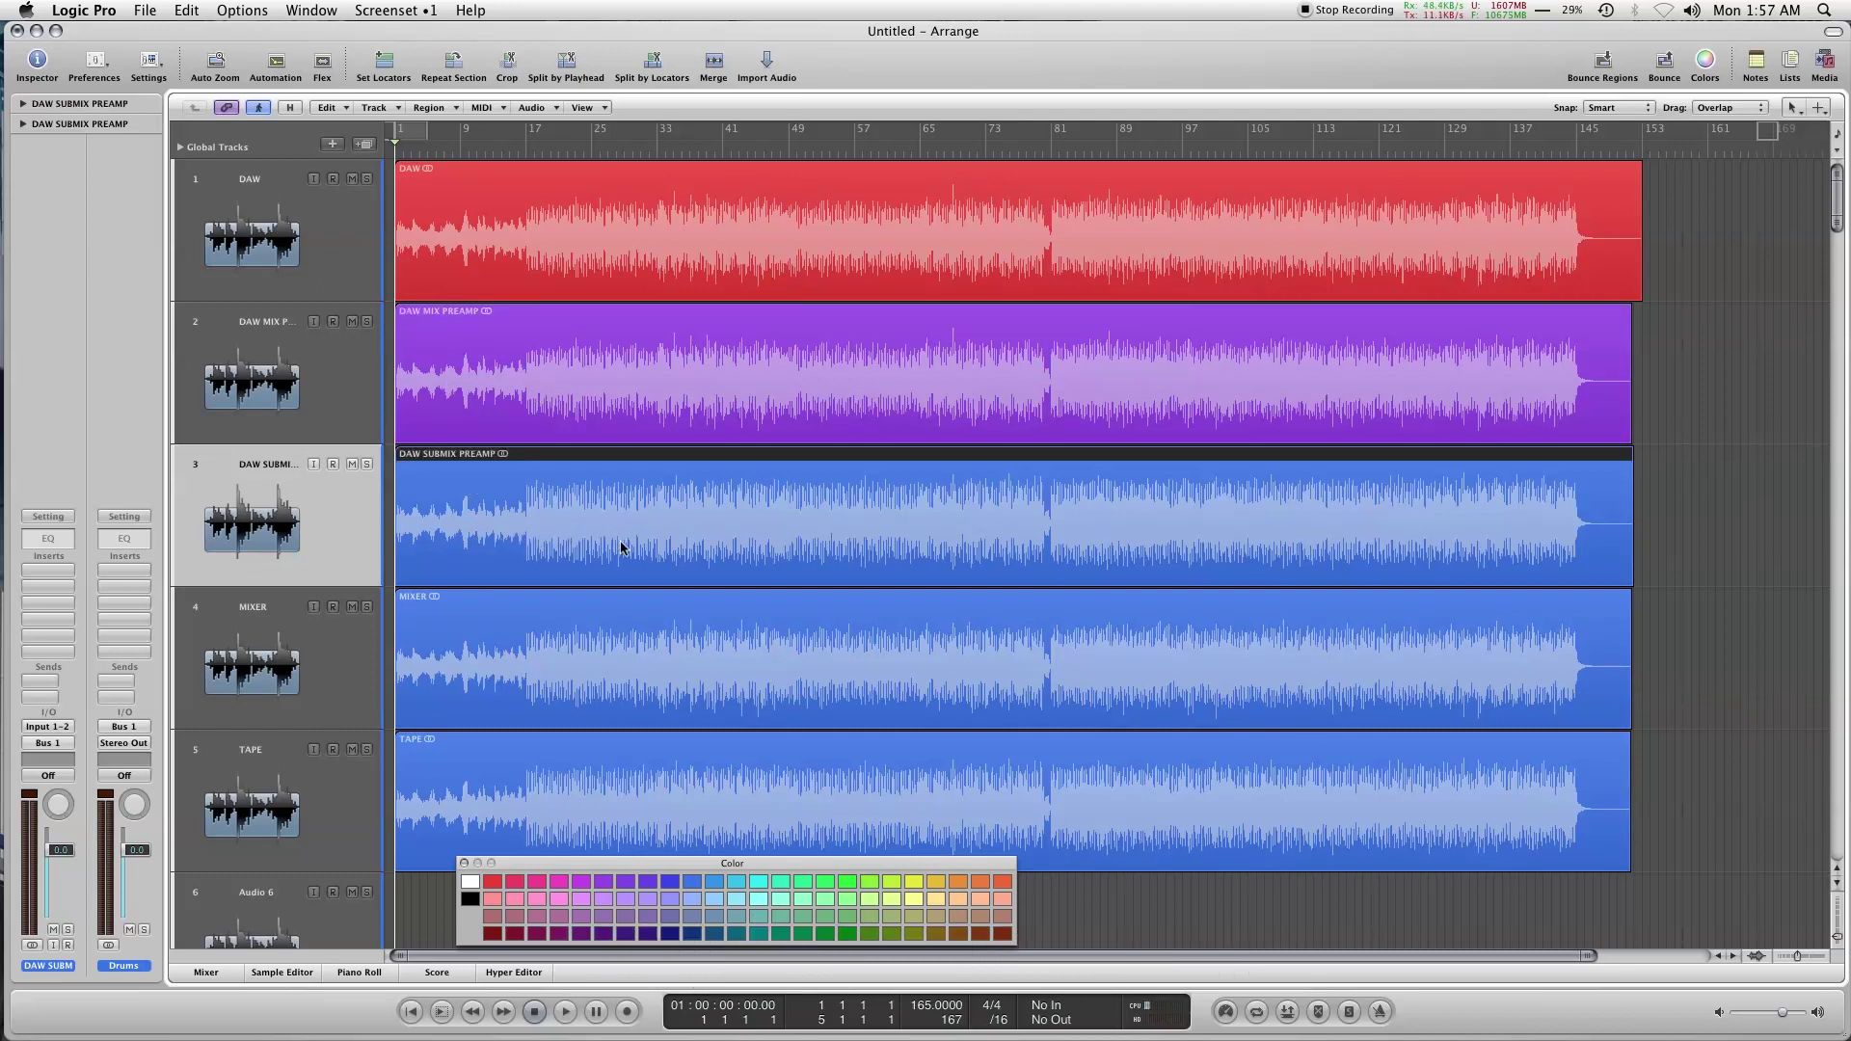
pyautogui.click(618, 896)
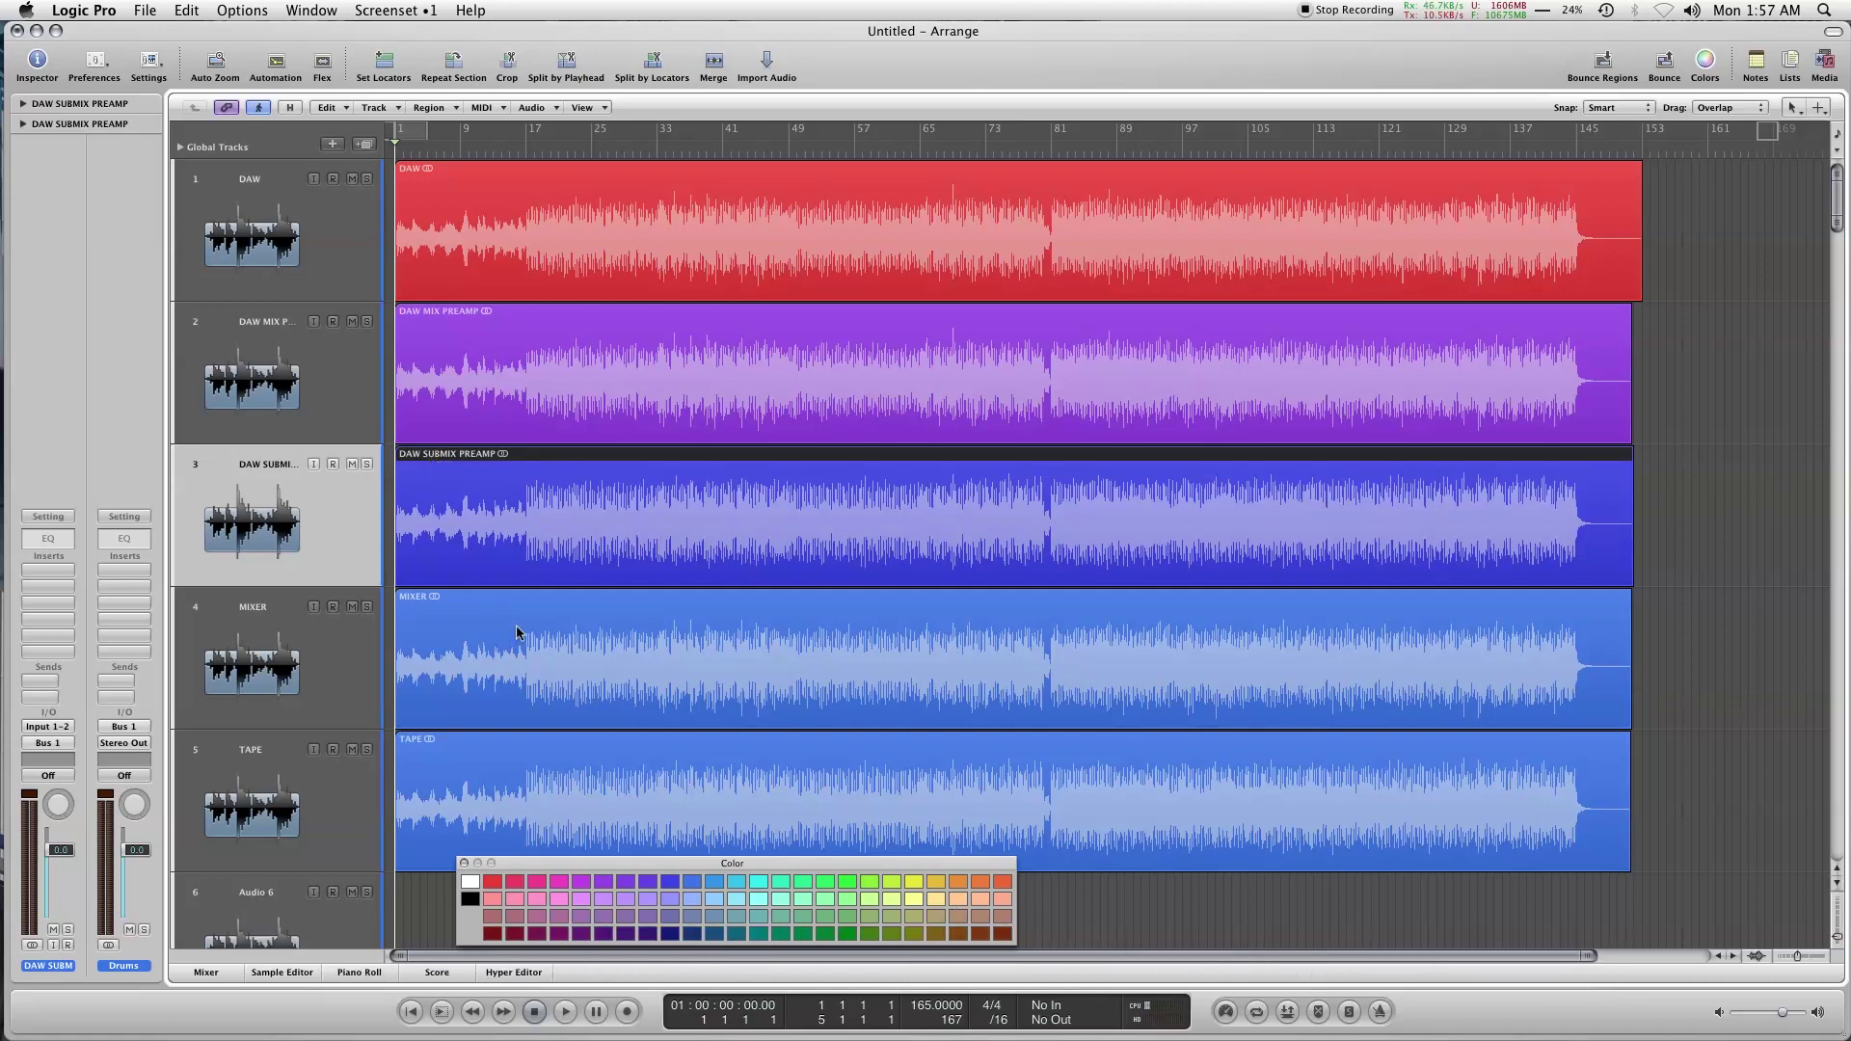
# Step: Color the MIXER region orange and the TAPE region green, and close the color palette
pyautogui.click(560, 642)
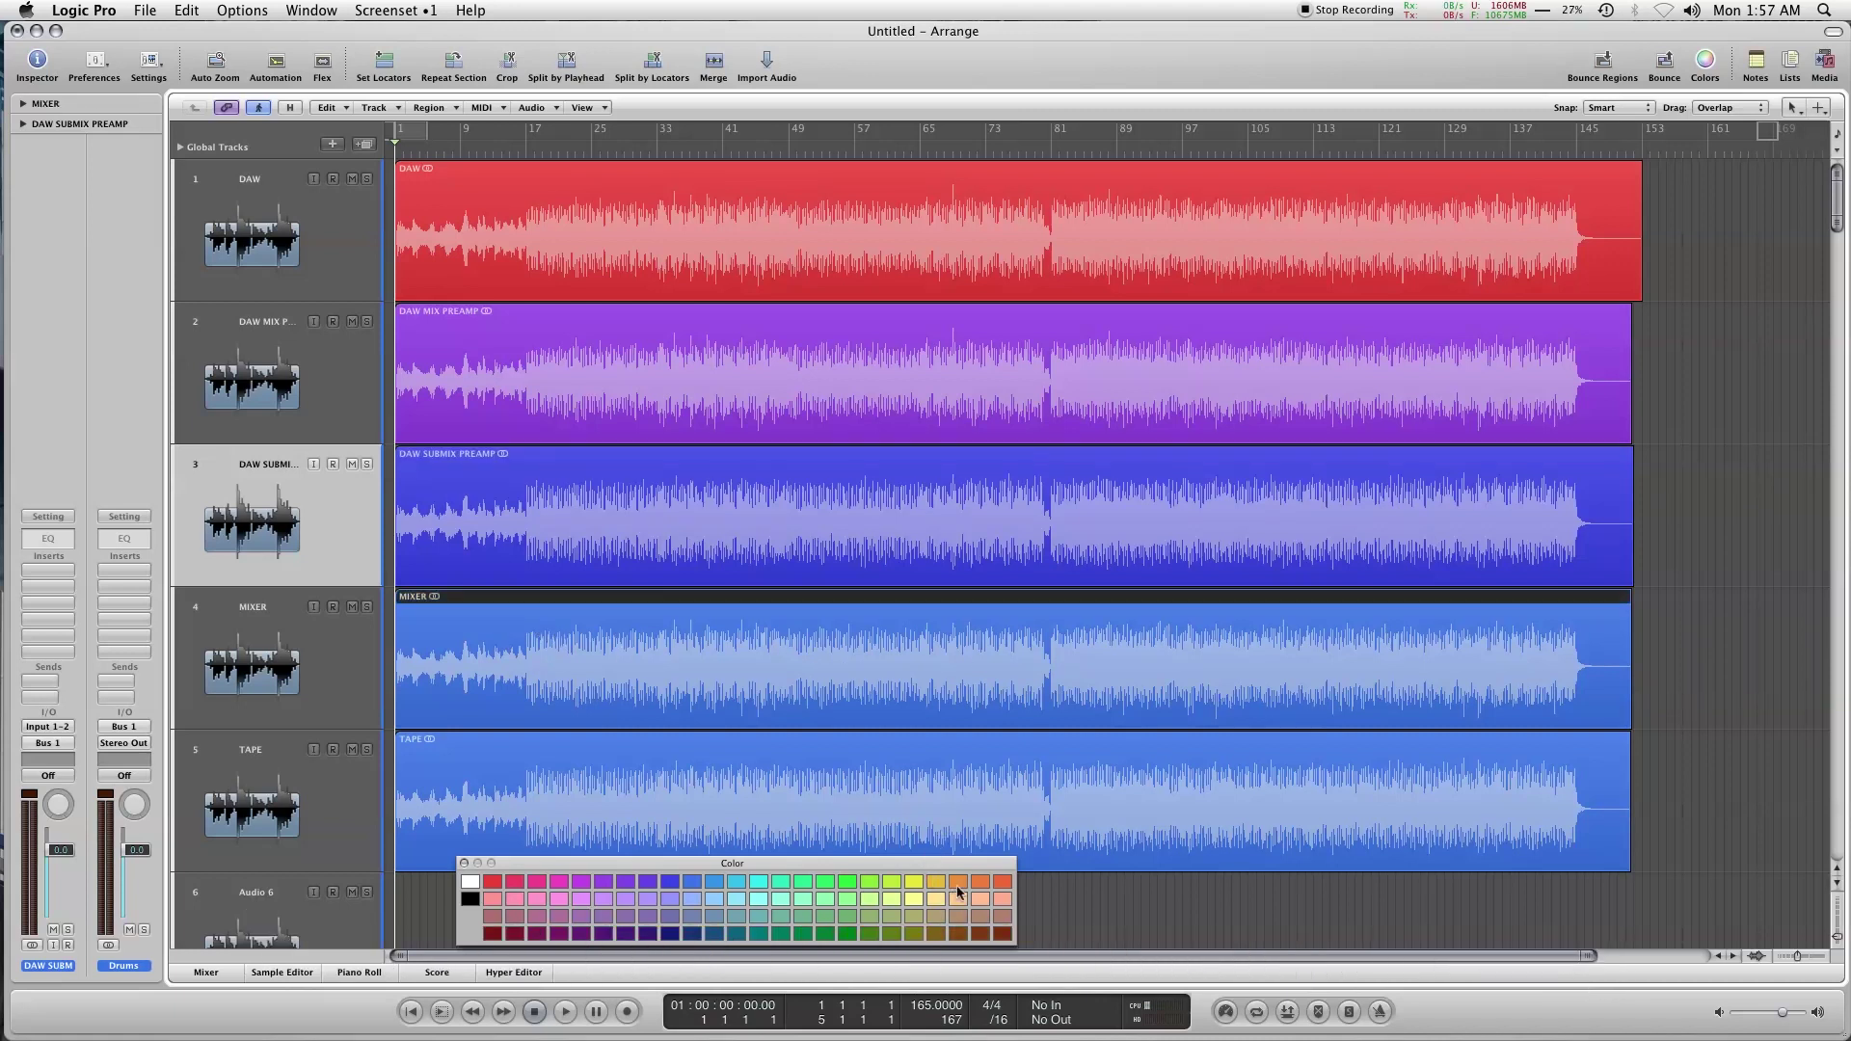
pyautogui.click(934, 883)
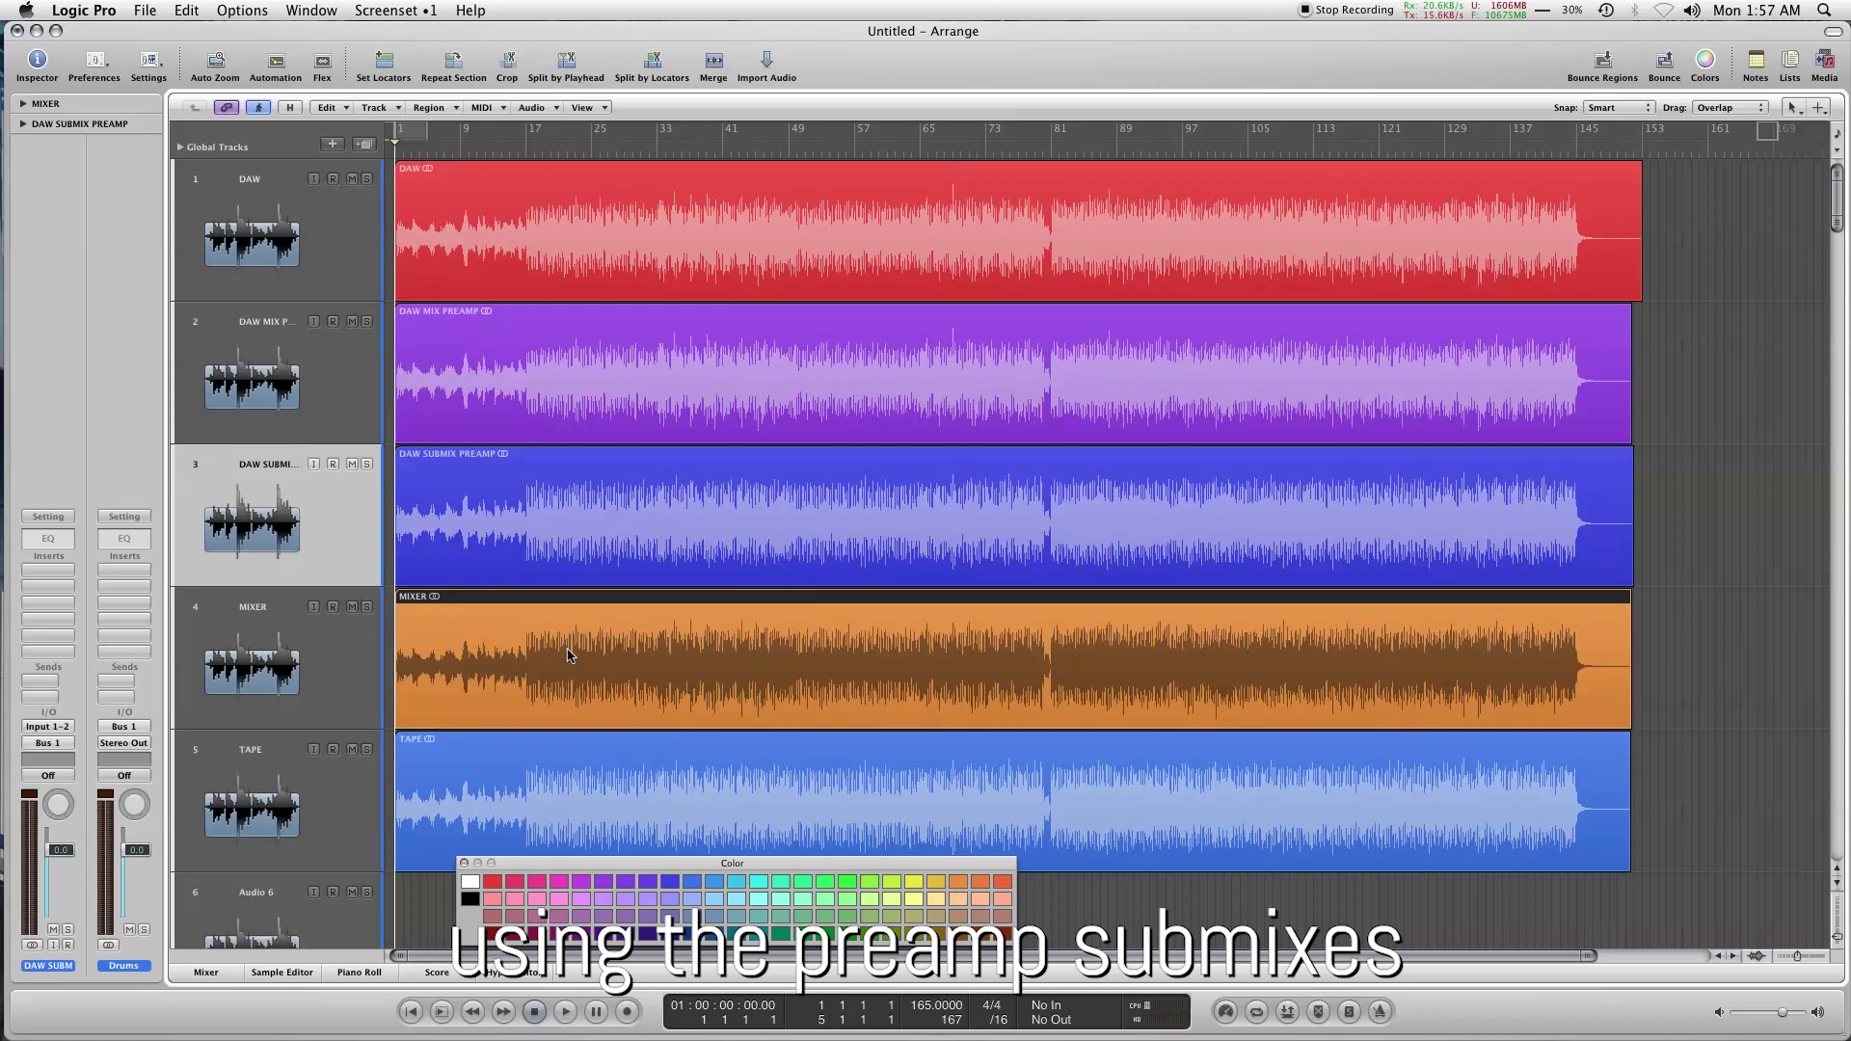
pyautogui.click(528, 783)
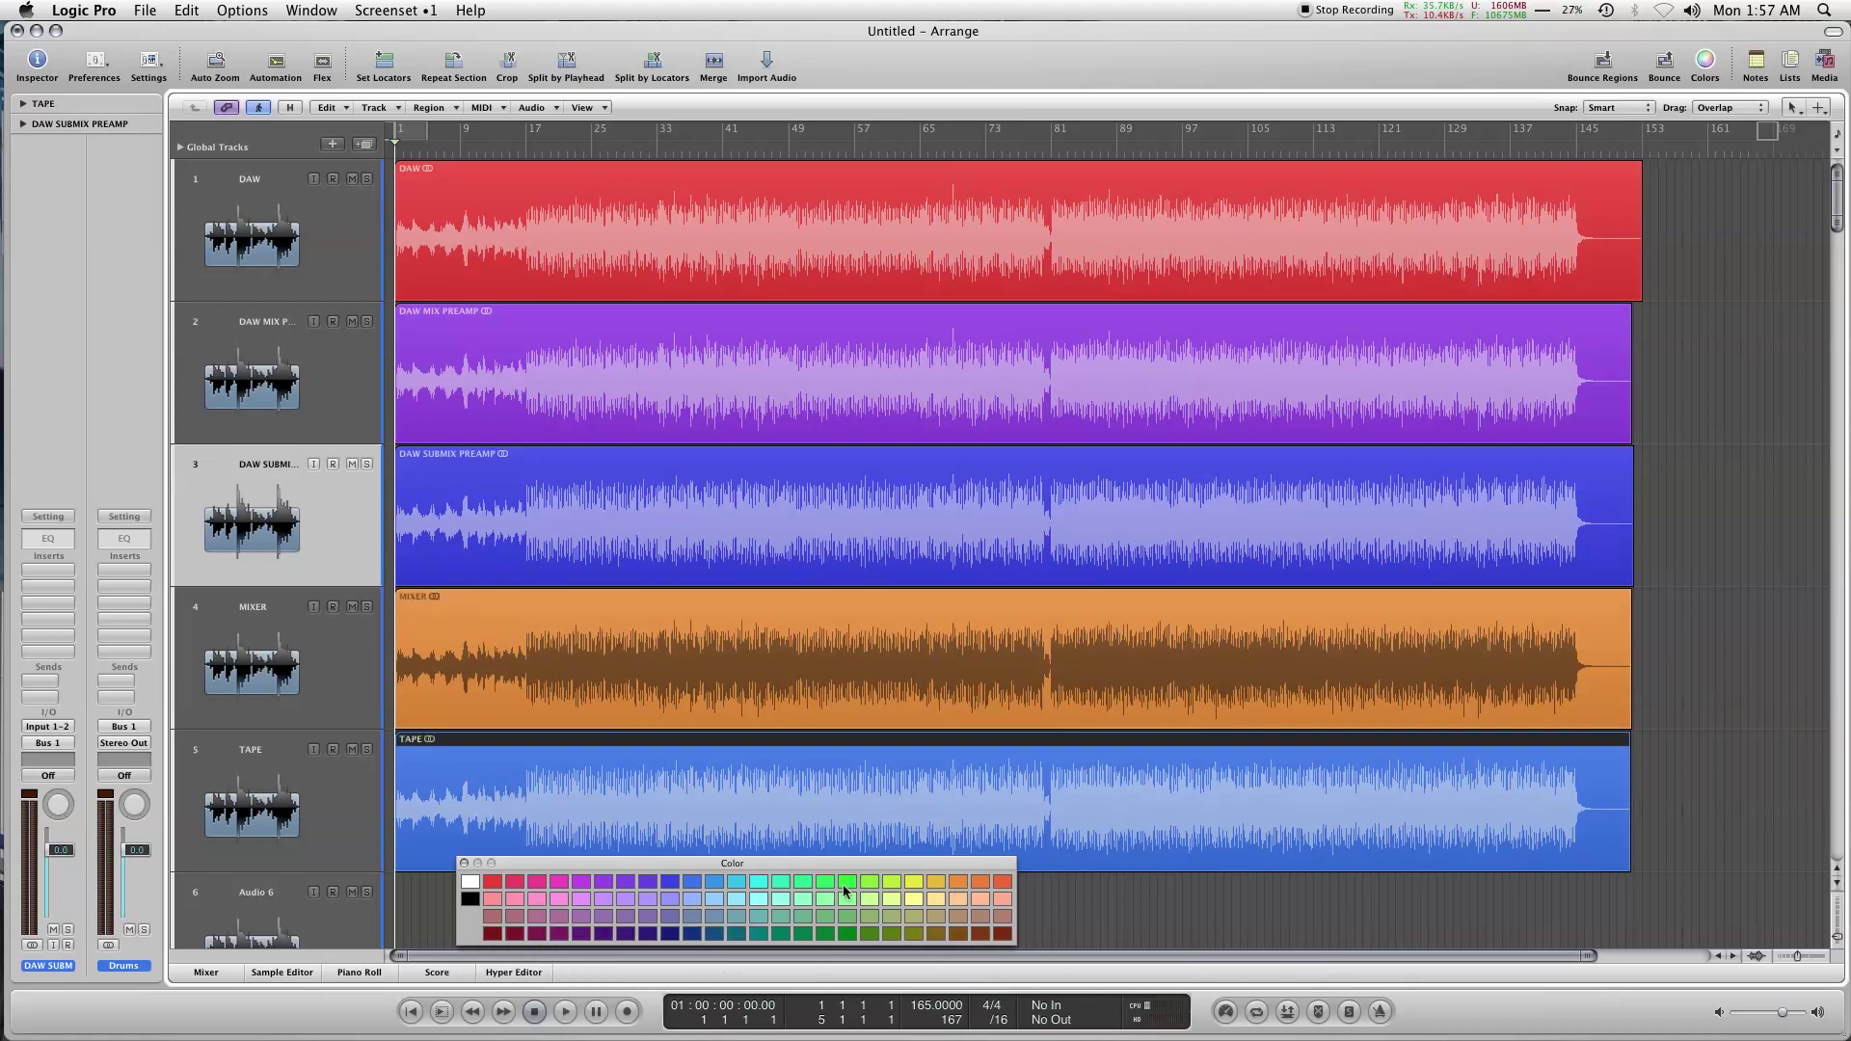
pyautogui.click(844, 885)
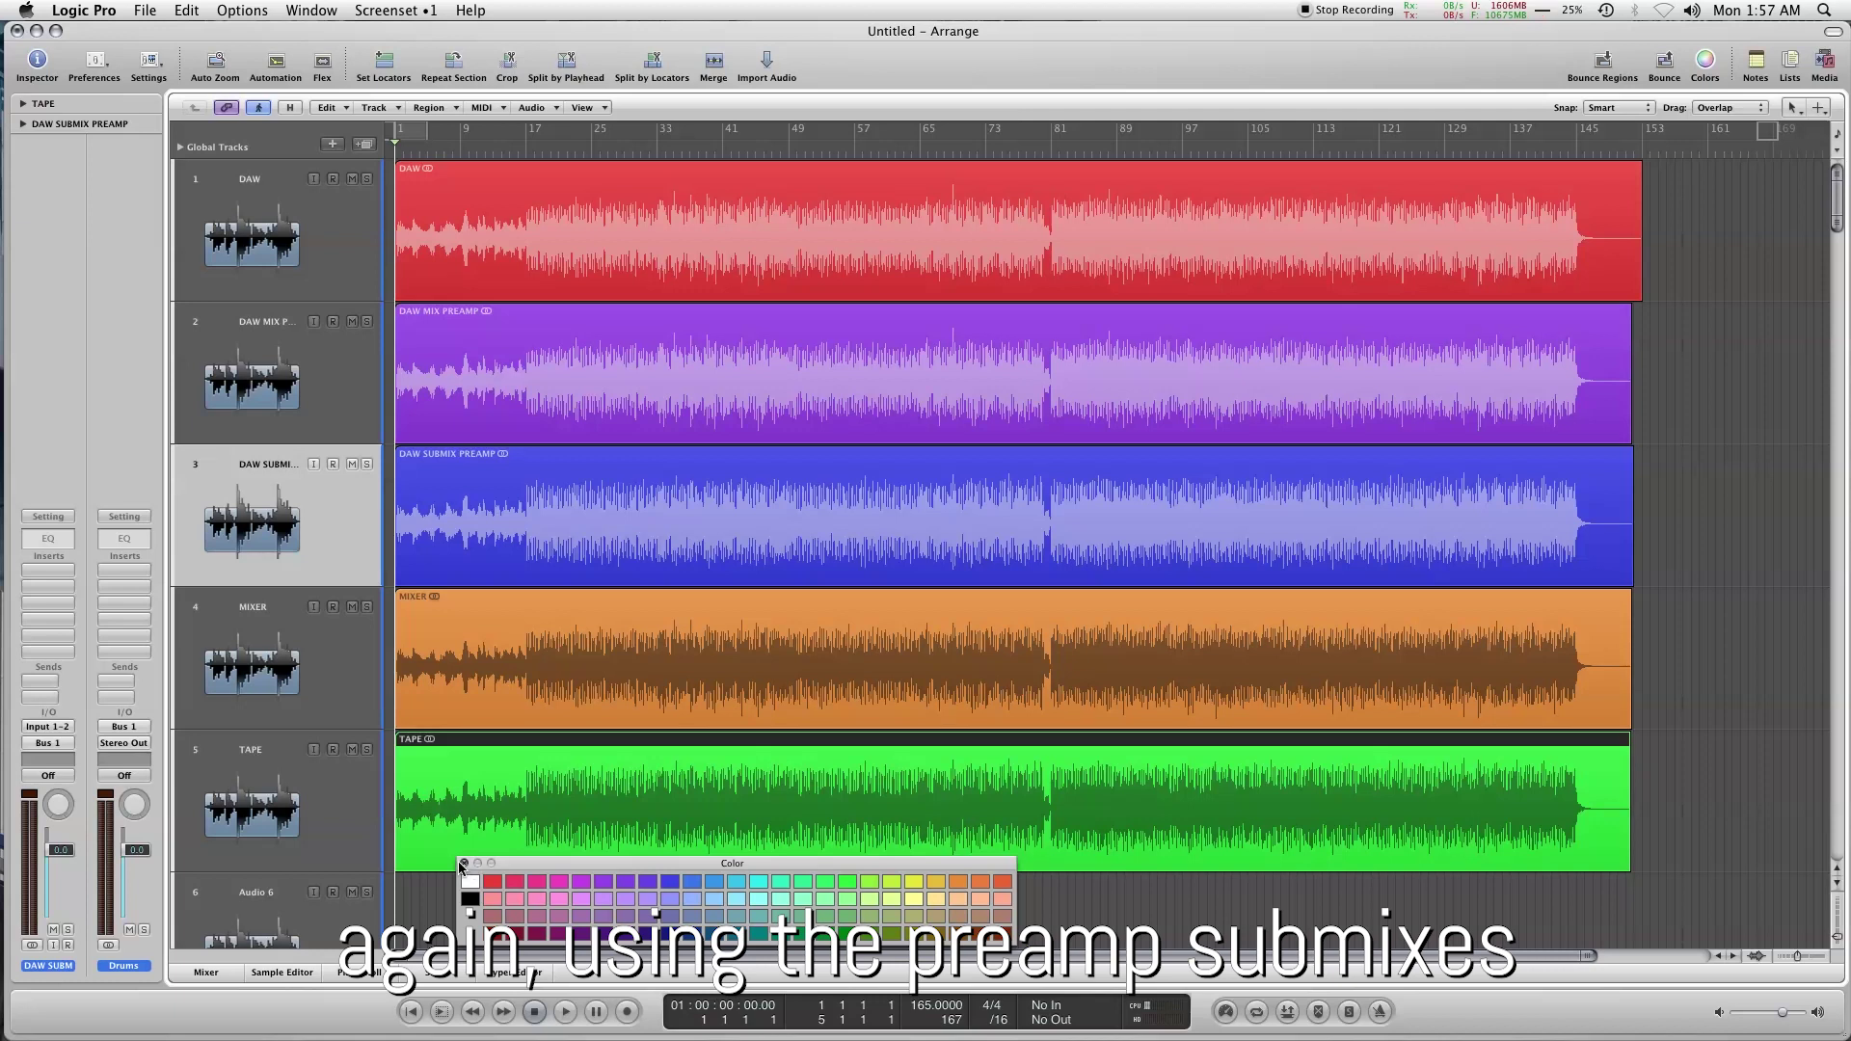
pyautogui.click(462, 864)
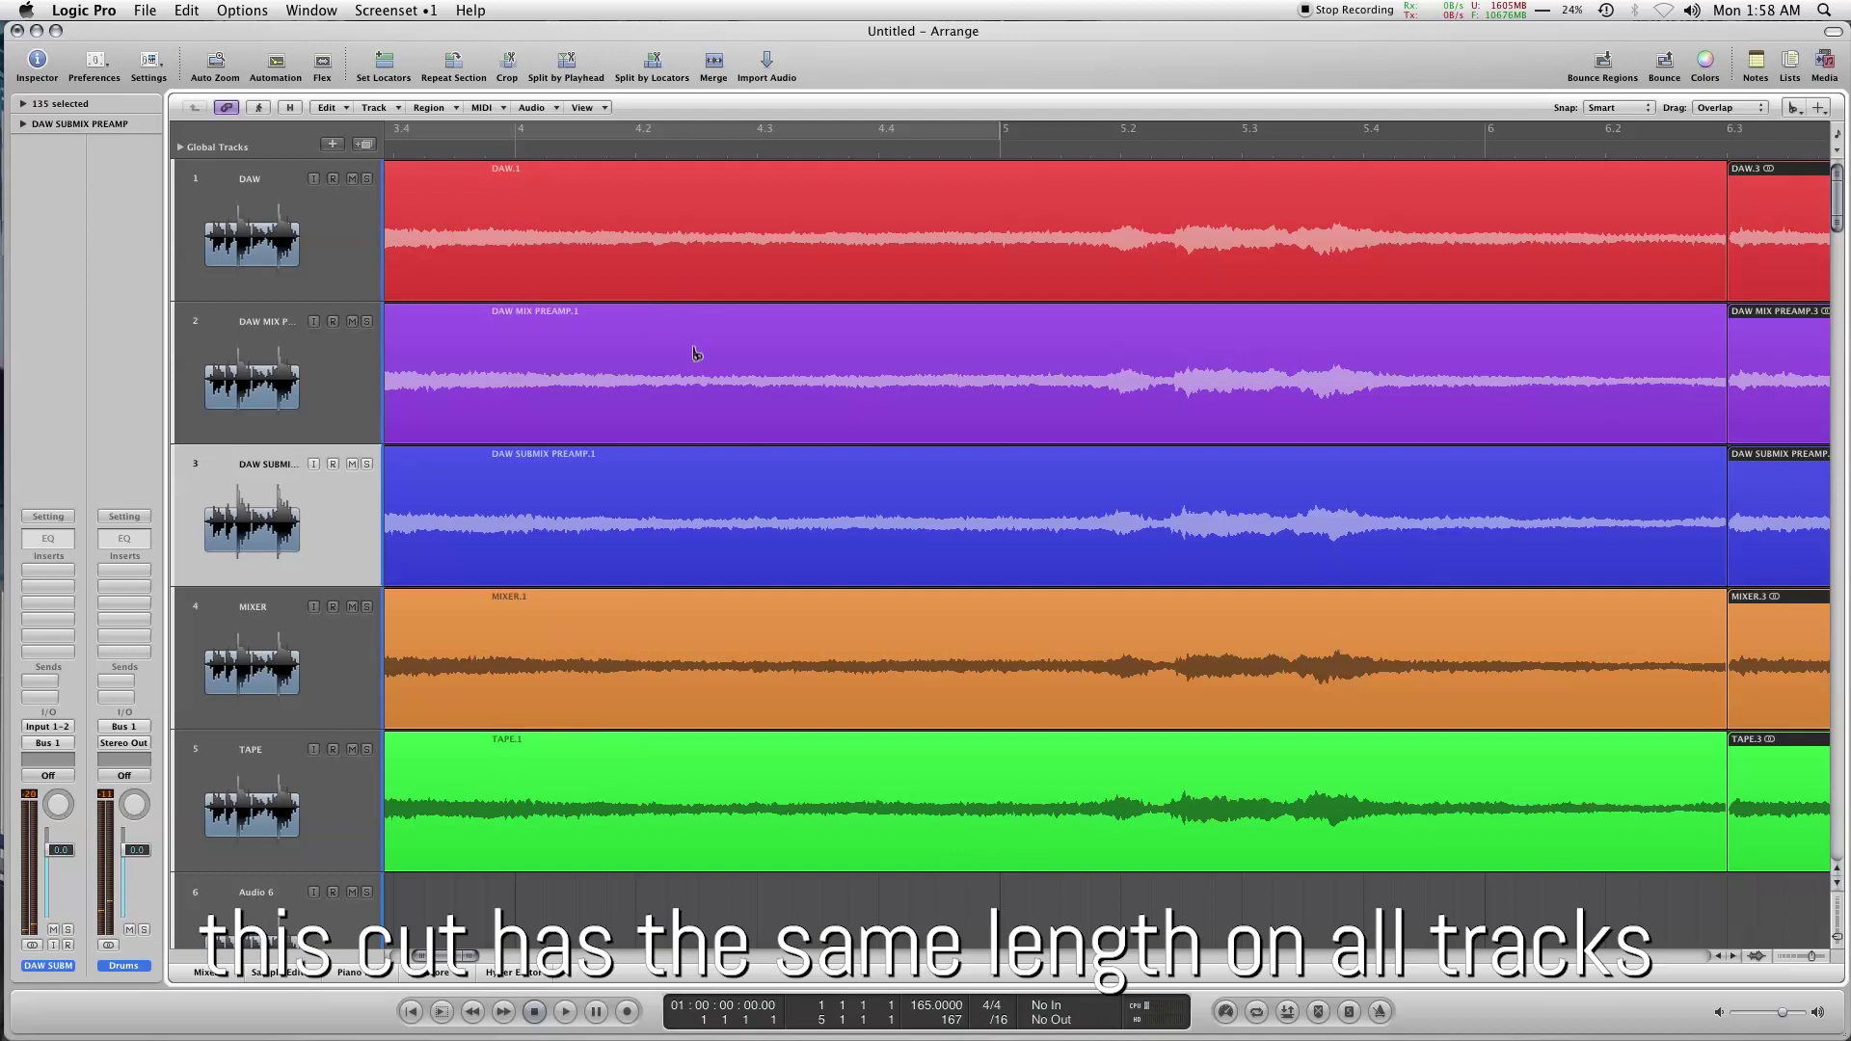
# Step: Mute the equally split regions across the five tracks so that only one mix sounds per section, in rotation
pyautogui.scroll(-10, 694, 354)
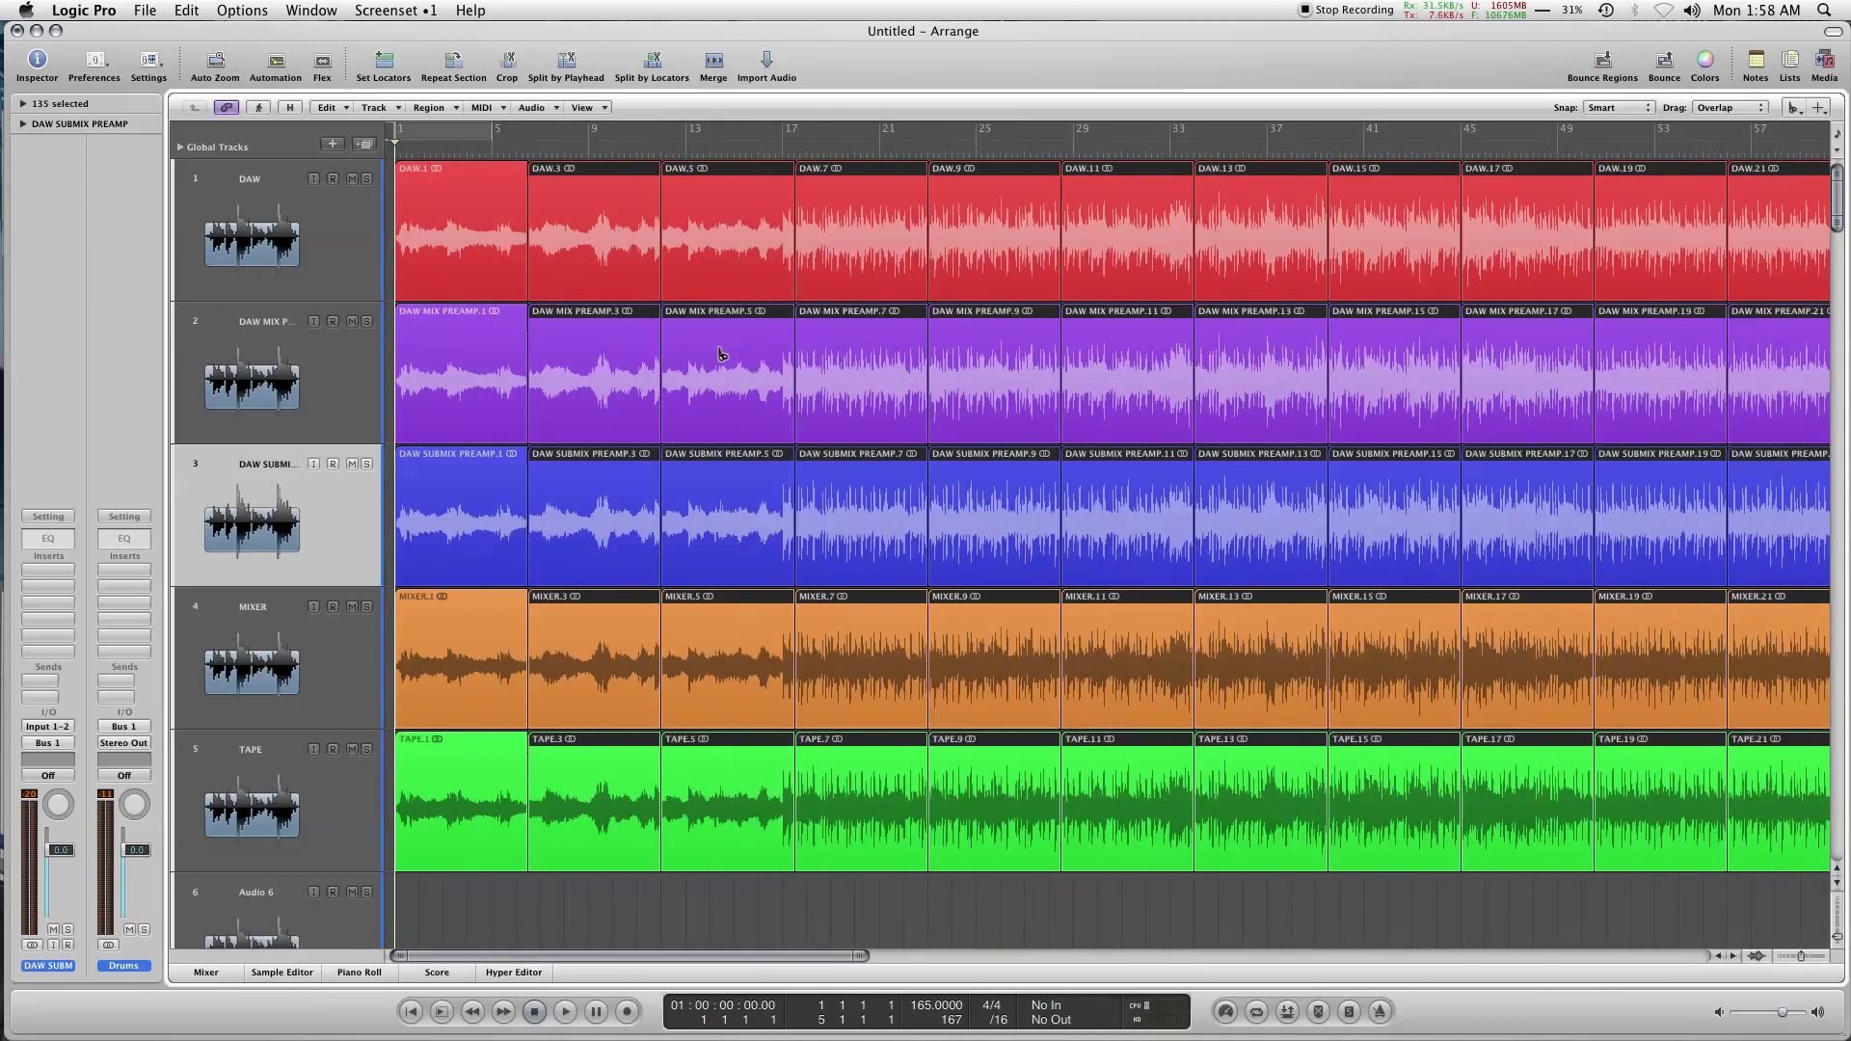
pyautogui.scroll(-6, 818, 287)
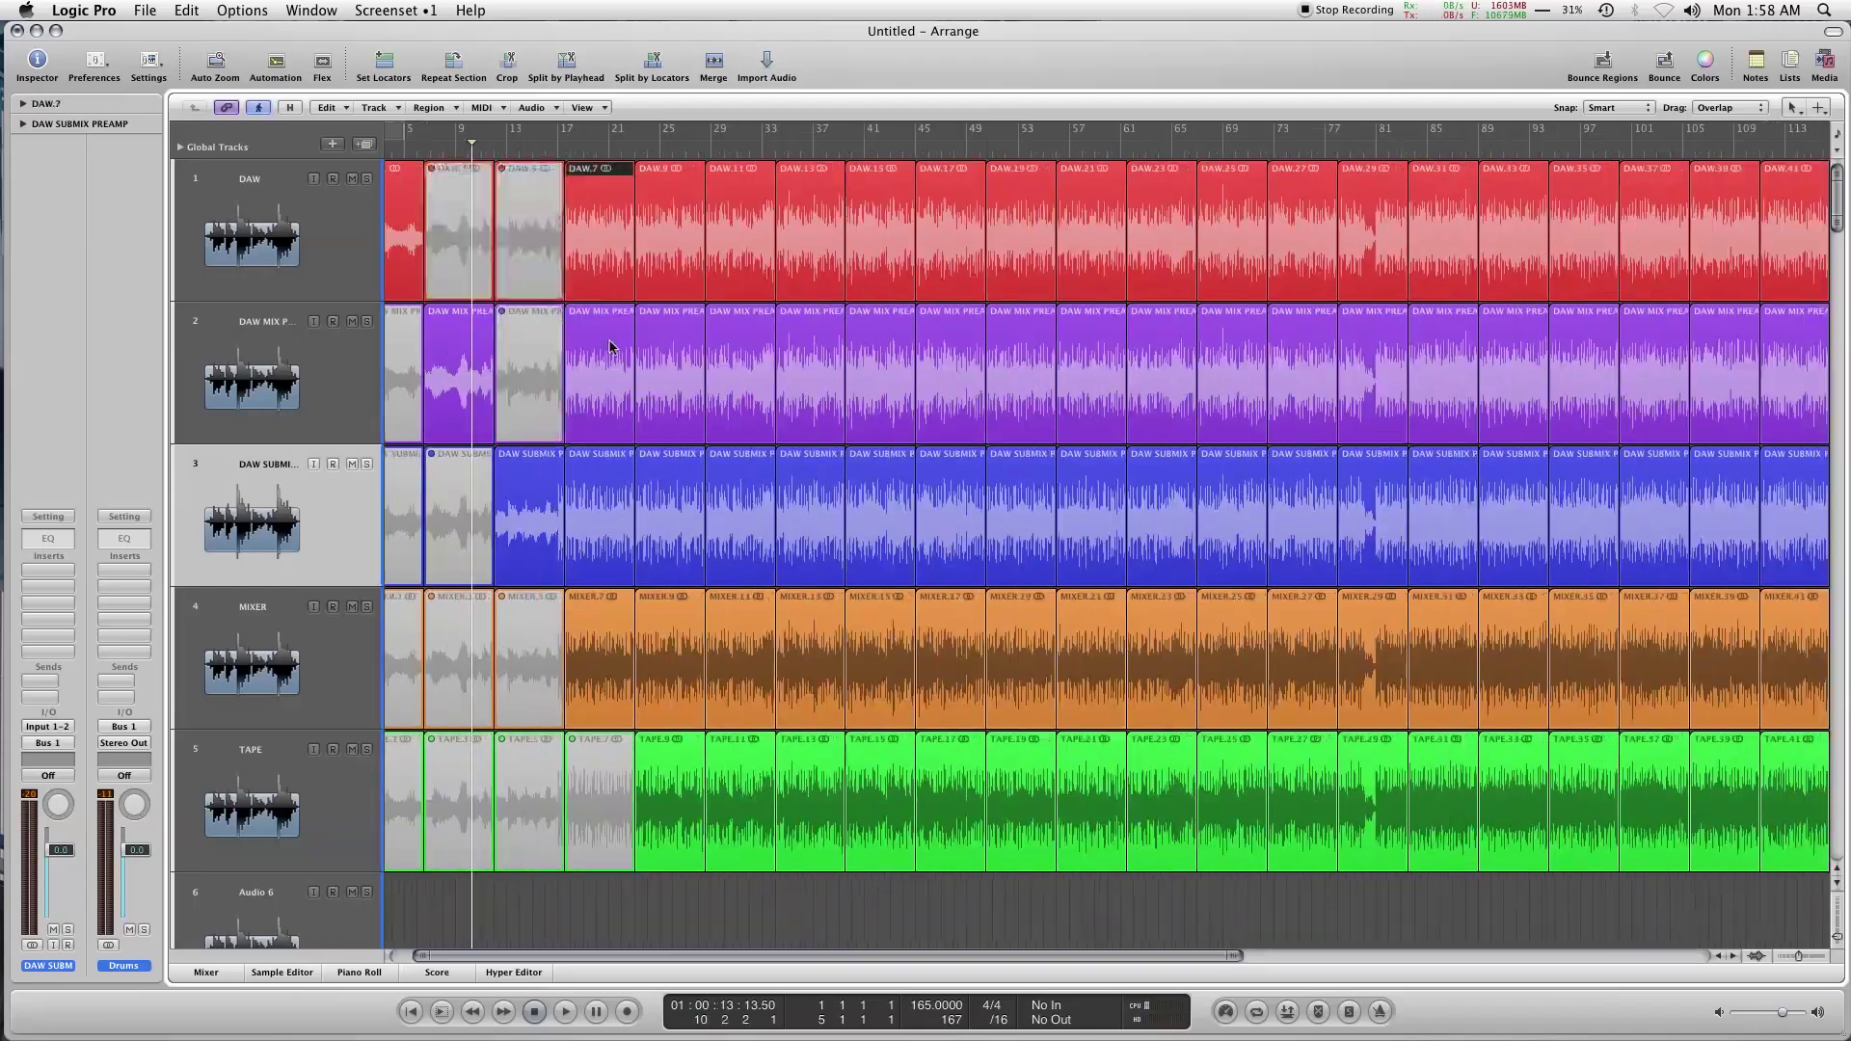
pyautogui.moveTo(1451, 906); pyautogui.dragTo(1457, 401)
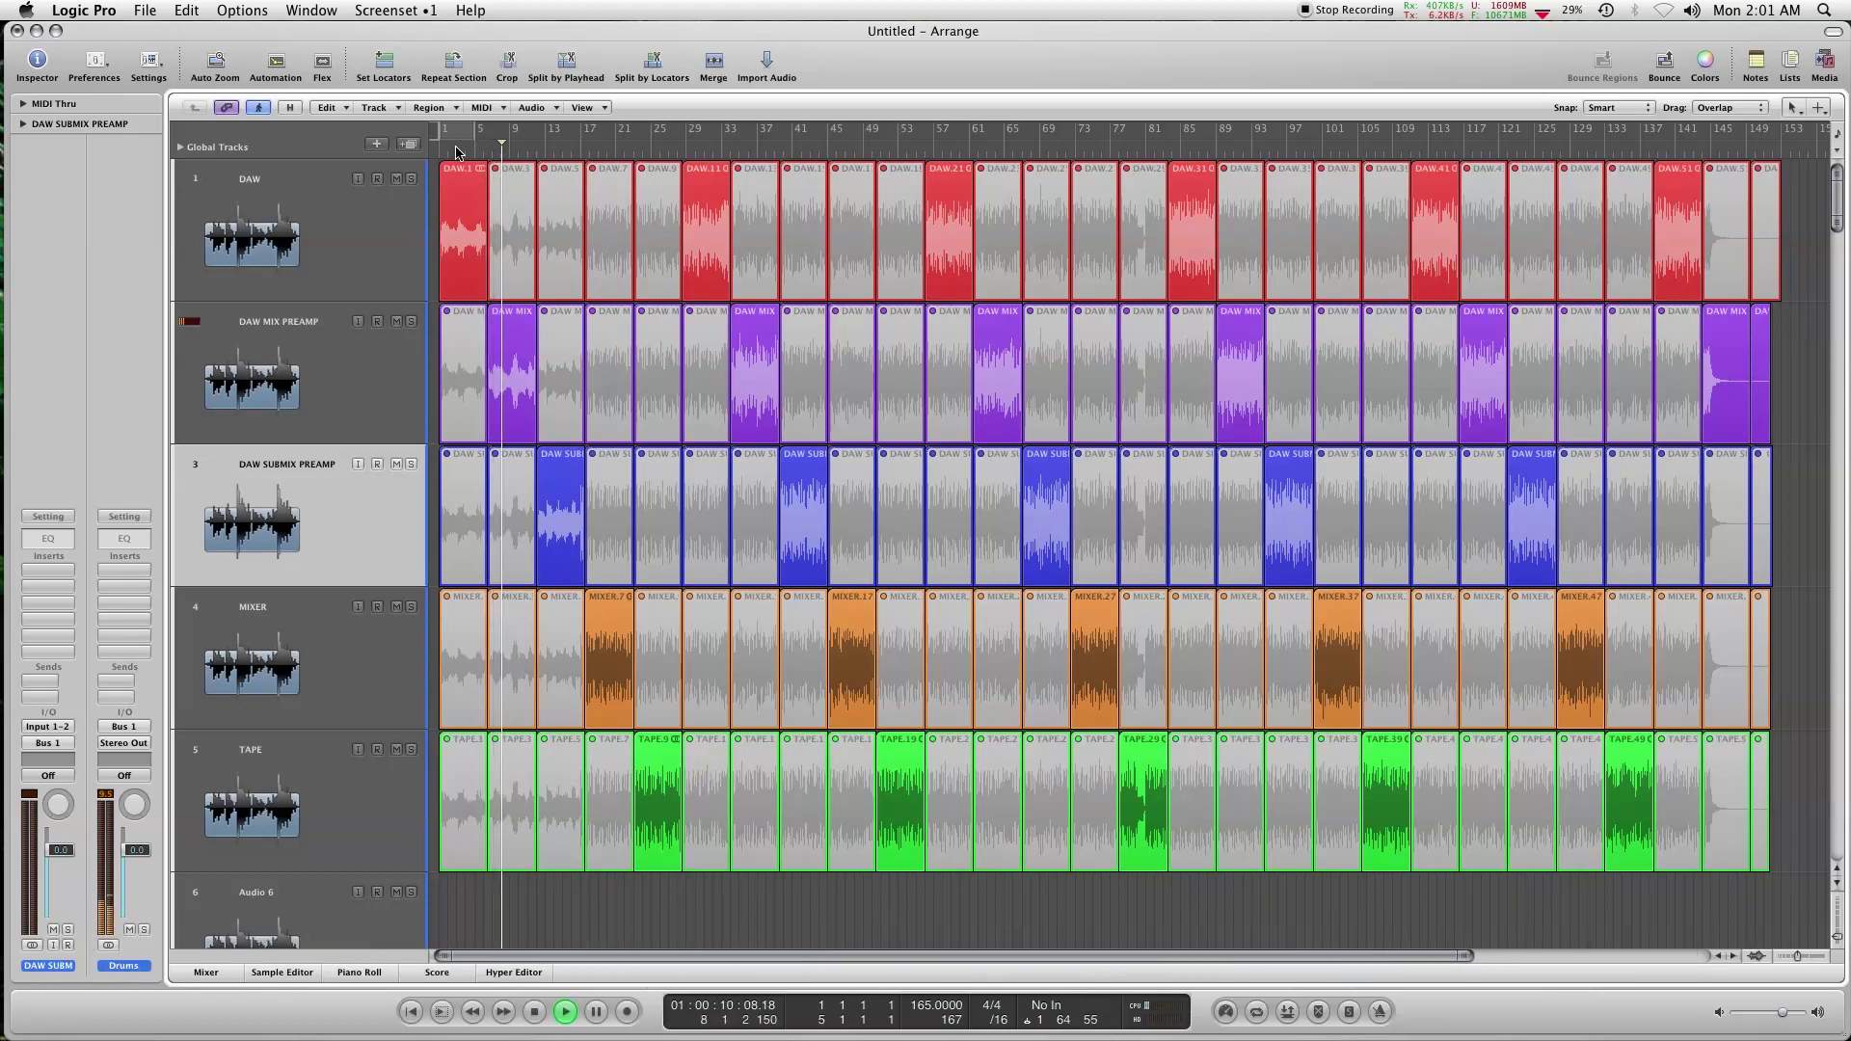
# Step: Follow playback of the alternating regions closely with a wider timeline and lower tracks
pyautogui.press('super+Right')
pyautogui.press('super+Right')
pyautogui.press('super+Right')
pyautogui.press('super+Right')
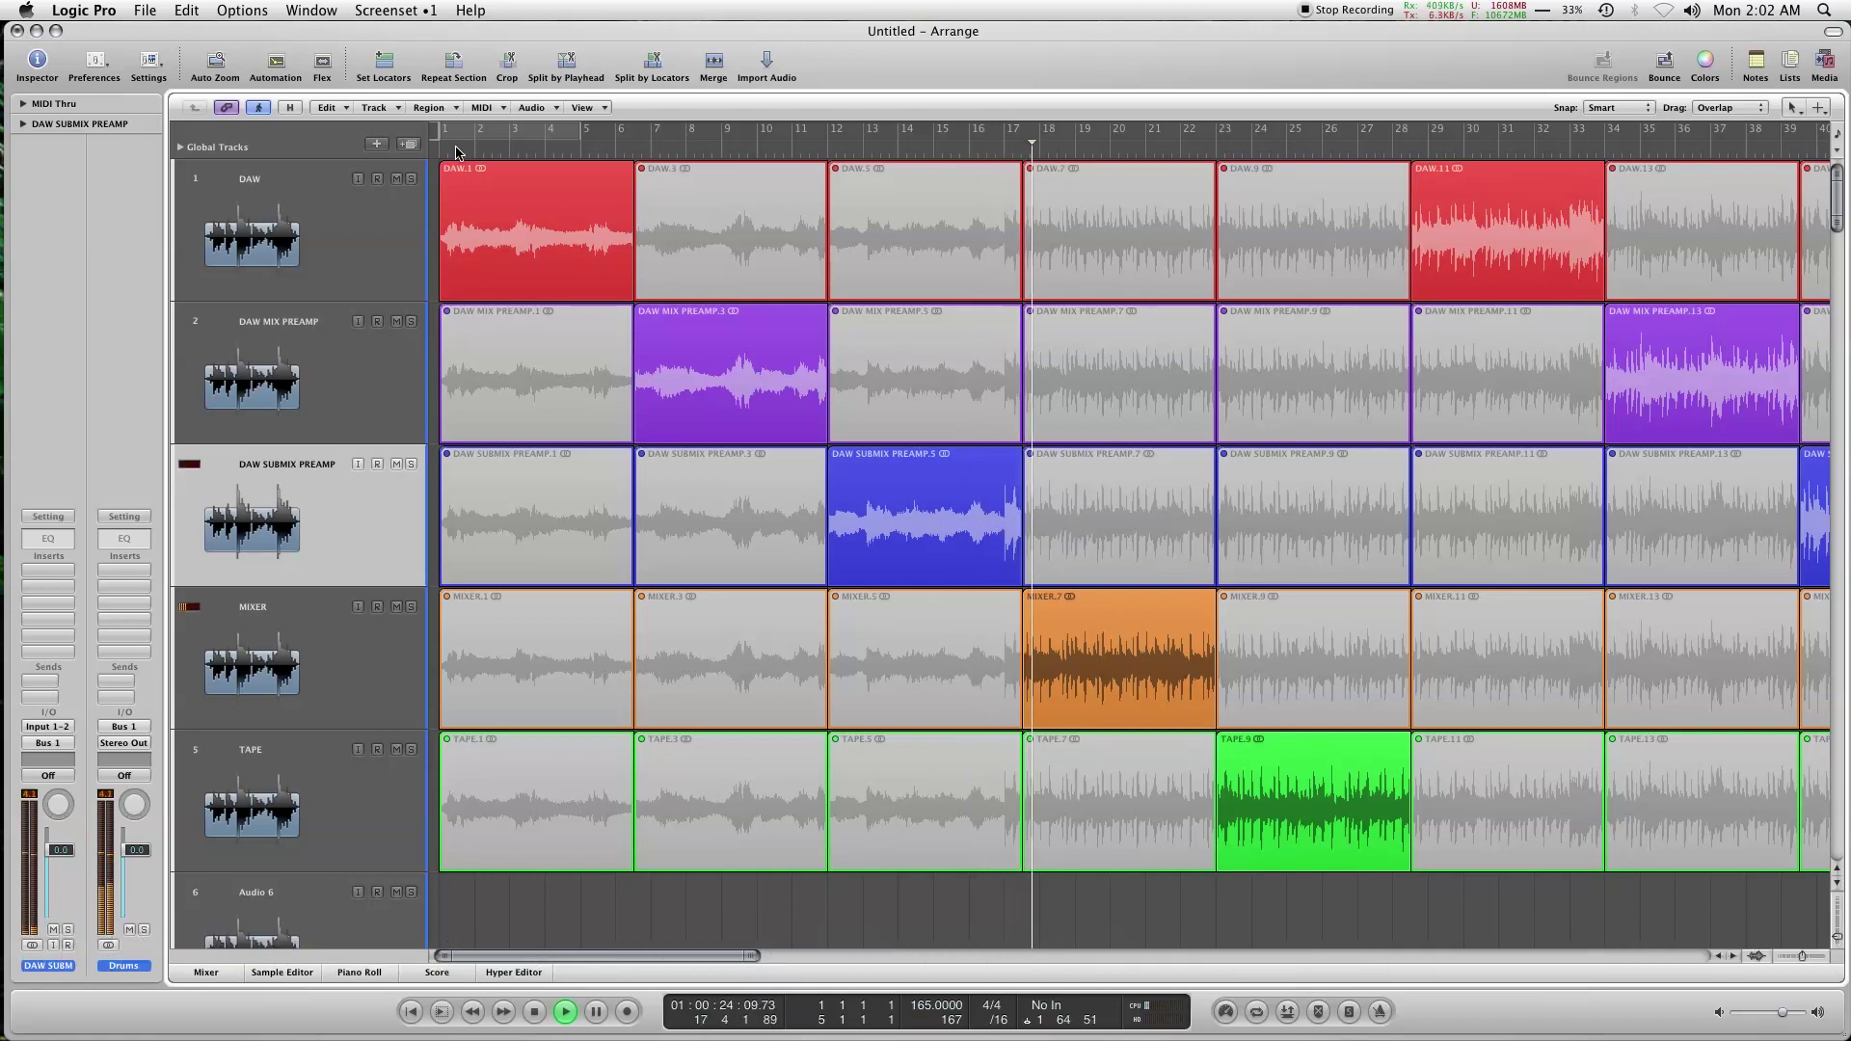
pyautogui.hotkey('ctrl', 'Up')
pyautogui.hotkey('ctrl', 'Up')
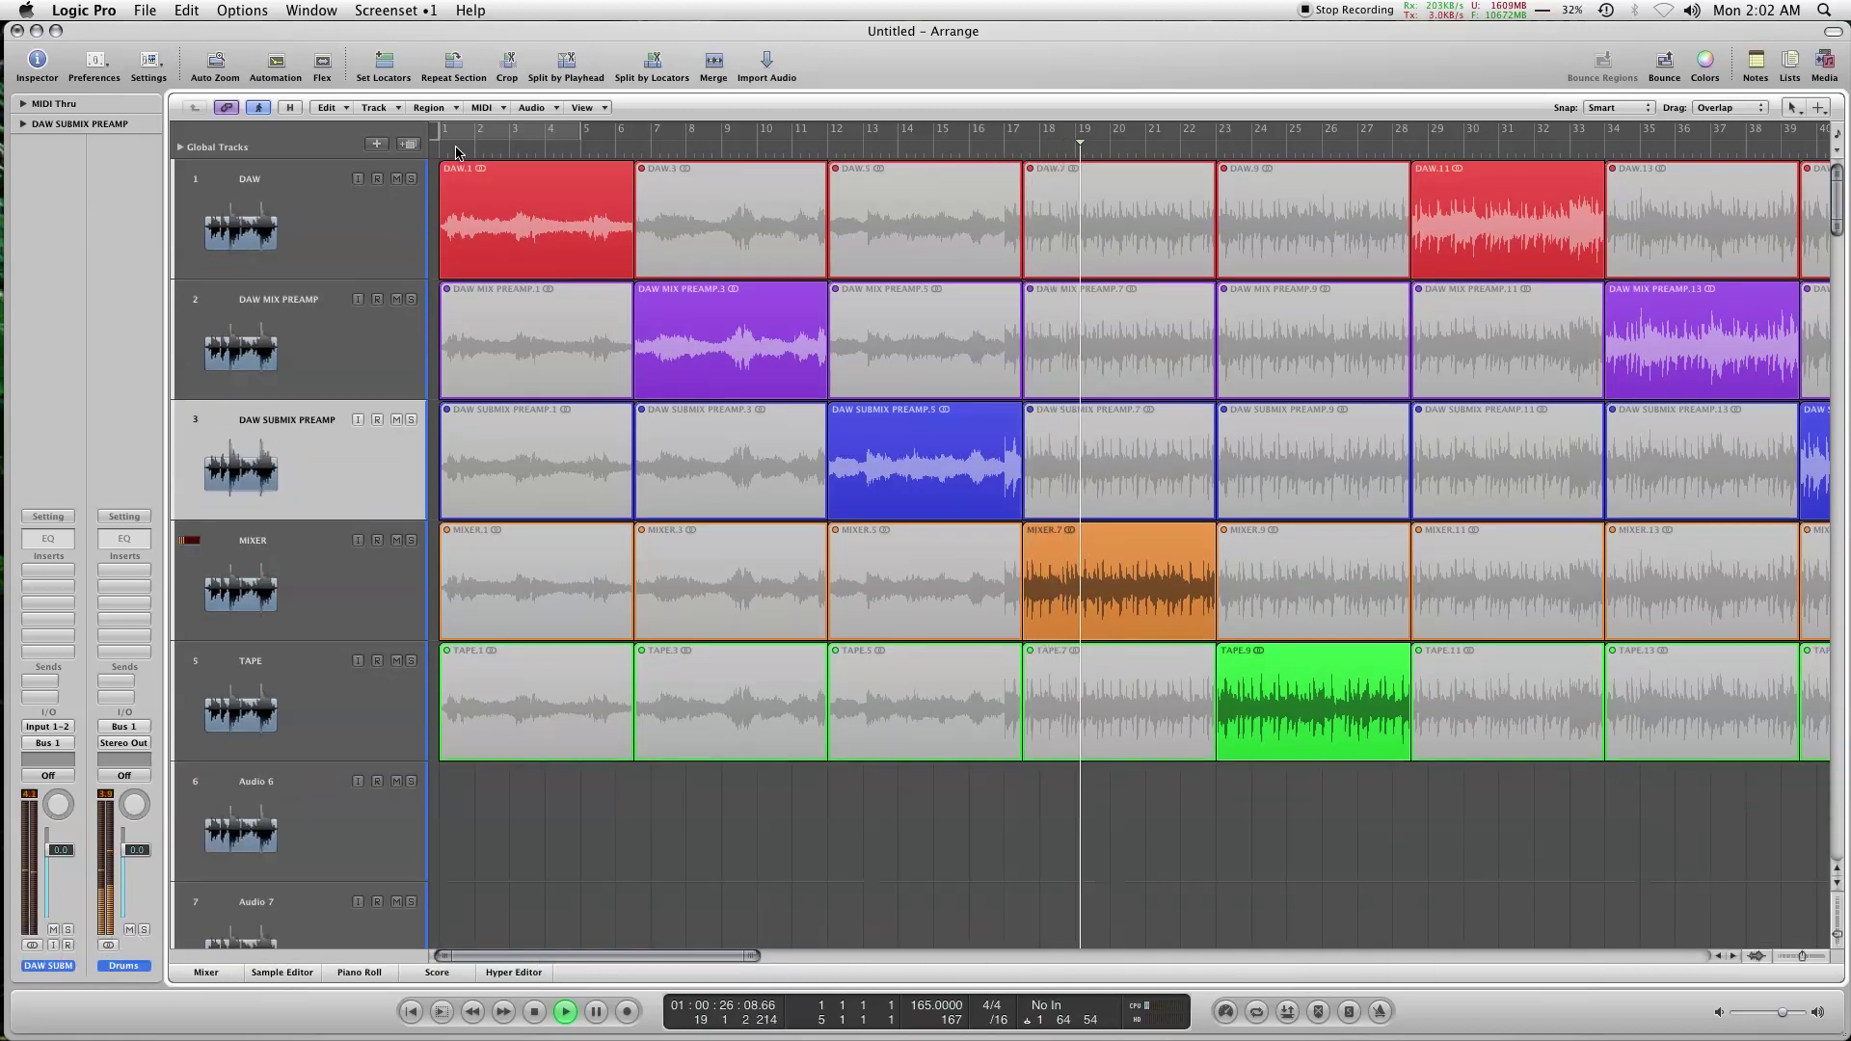